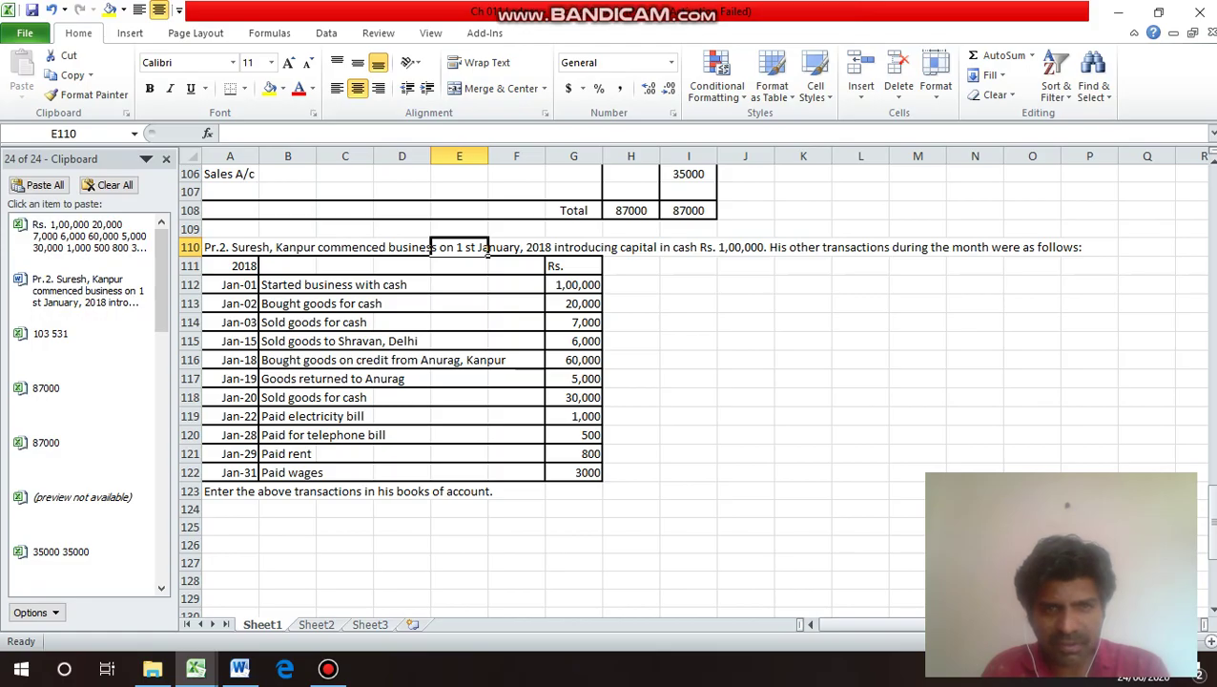
# Read through the Pr.2 problem statement in row 110 and return to the start of its January 2018 transaction table.
pyautogui.press('Right')
pyautogui.press('Right')
pyautogui.press('Right')
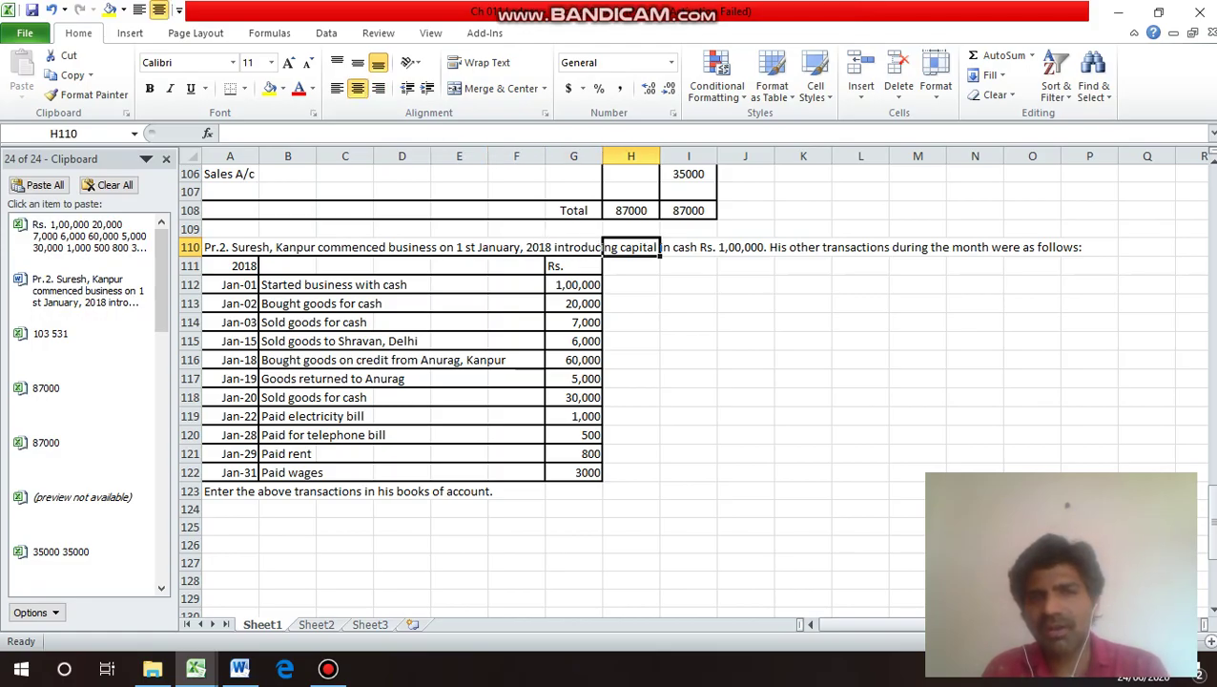
pyautogui.press('Right')
pyautogui.press('Right')
pyautogui.press('Right')
pyautogui.press('Right')
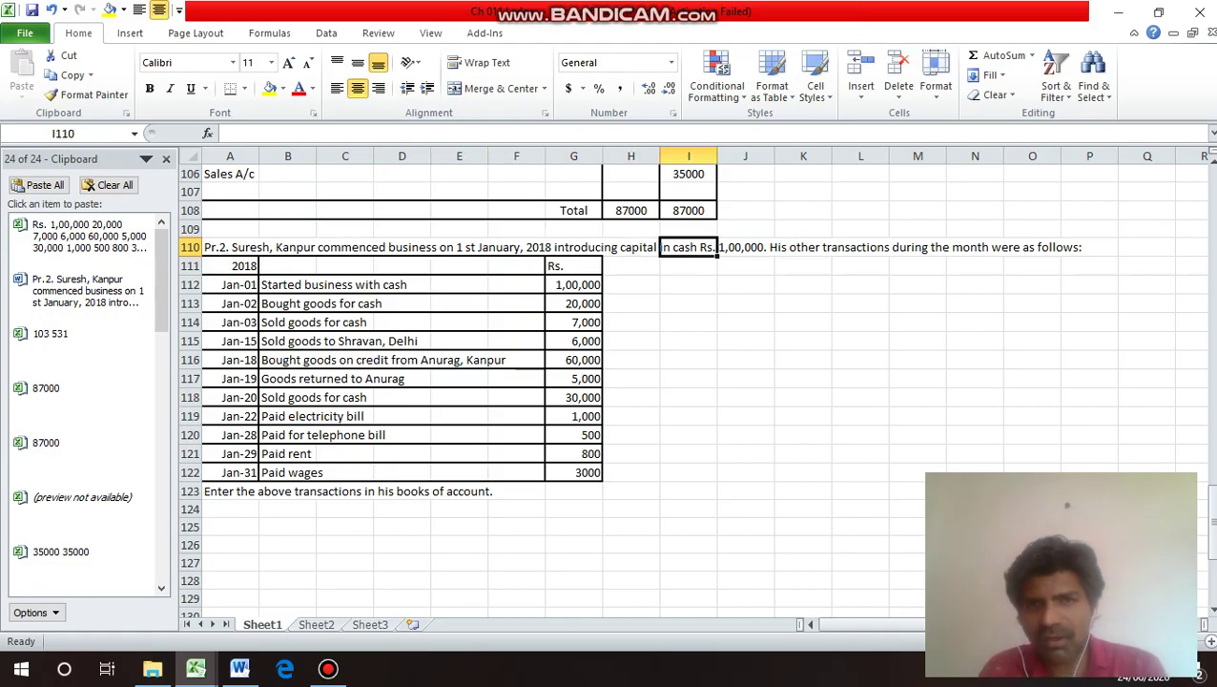
pyautogui.press('Right')
pyautogui.press('Right')
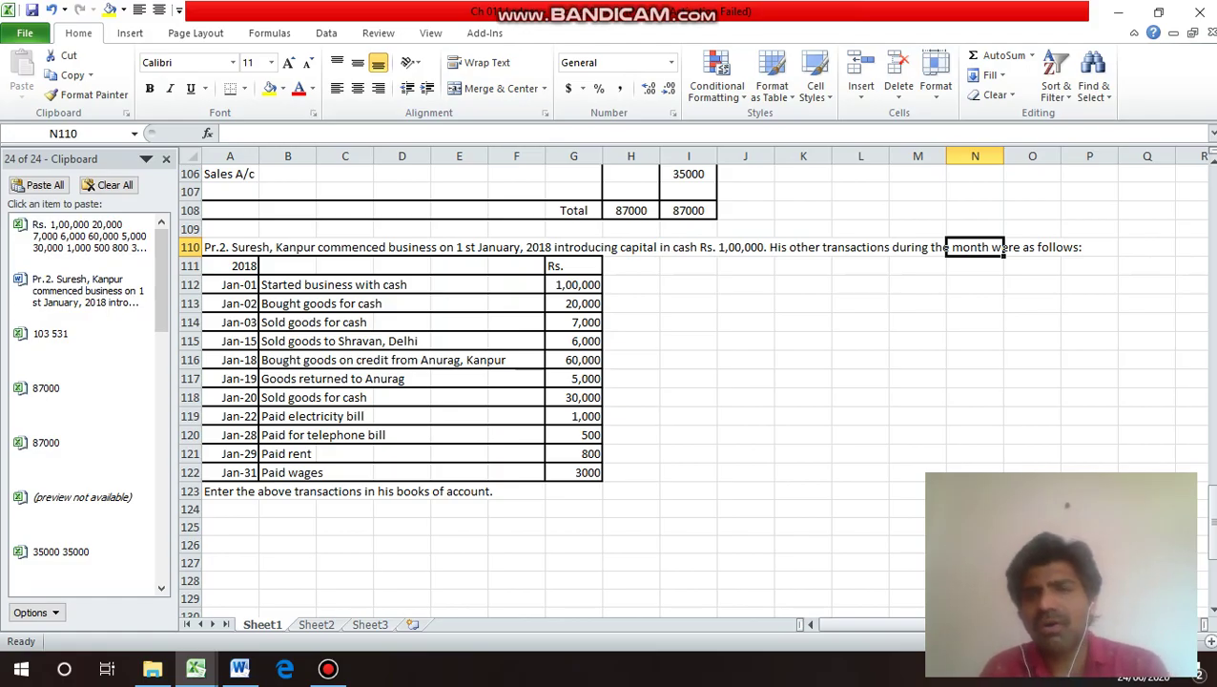
pyautogui.press('Down')
pyautogui.press('Down')
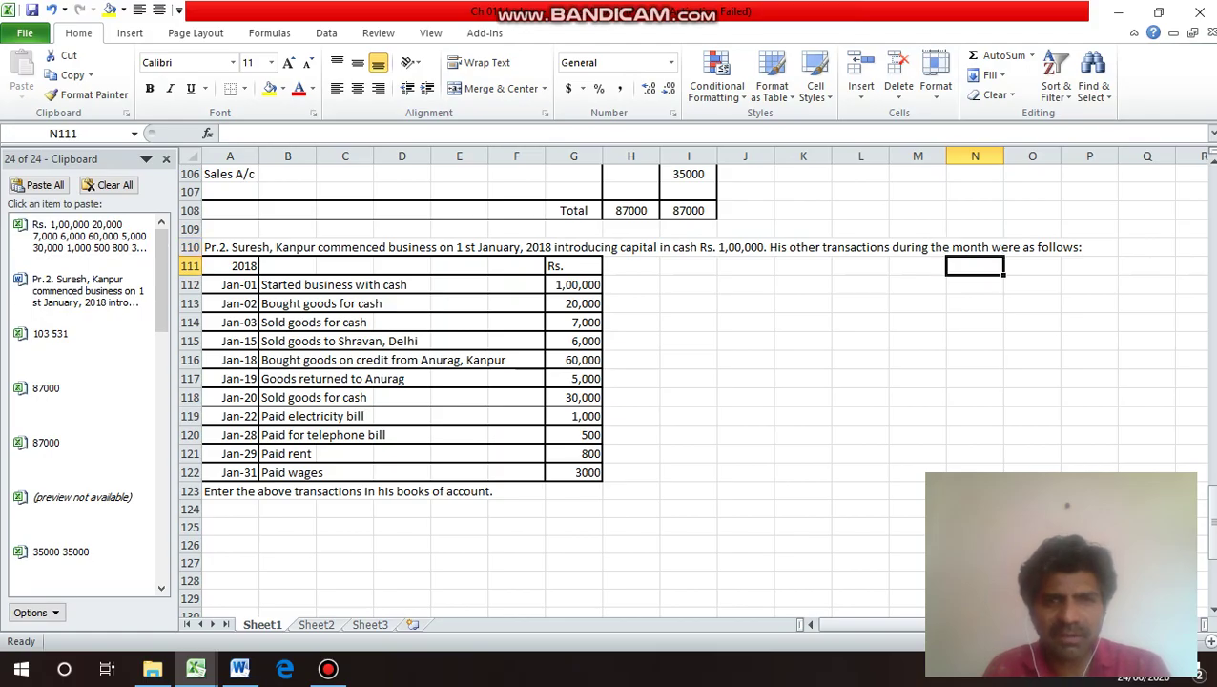
pyautogui.press('Left')
pyautogui.press('Home')
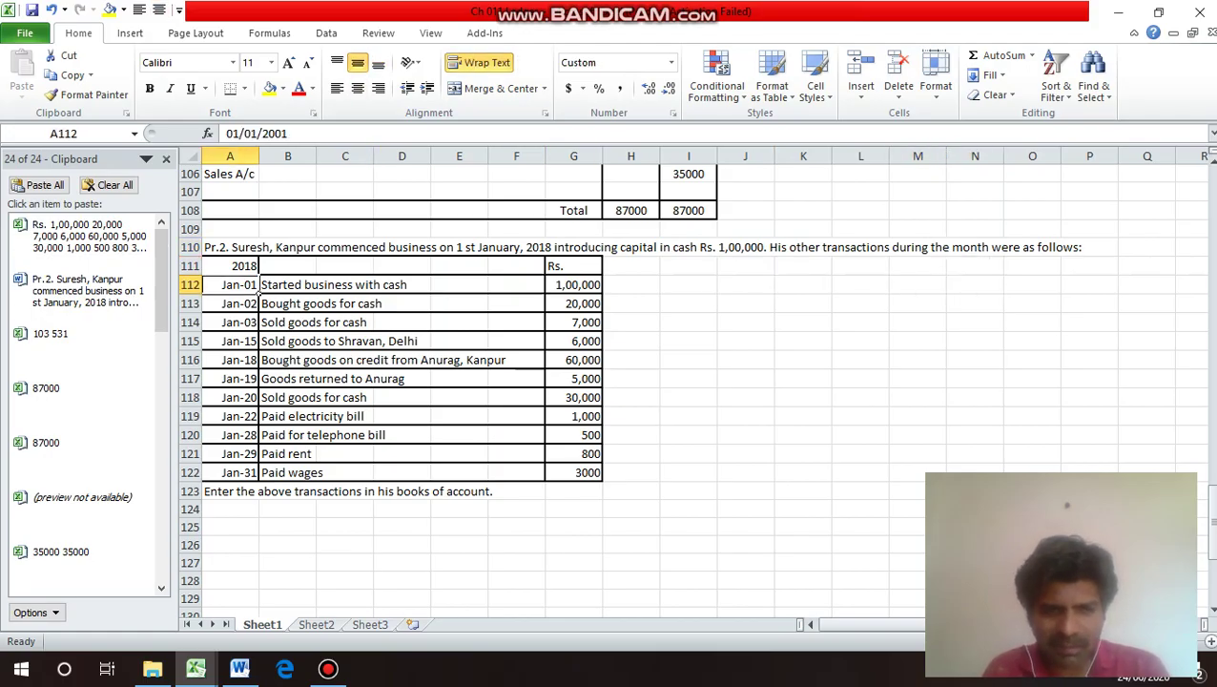
# Insert a large block of blank rows at row 132, selecting column A down to about row 179, to move the Pr.3 problem down.
pyautogui.press('Down')
pyautogui.press('Down')
pyautogui.press('Down')
pyautogui.press('Down')
pyautogui.press('Down')
pyautogui.press('Down')
pyautogui.press('Down')
pyautogui.press('Down')
pyautogui.press('Down')
pyautogui.press('Down')
pyautogui.press('Down')
pyautogui.press('Down')
pyautogui.press('Down')
pyautogui.press('Down')
pyautogui.press('Down')
pyautogui.press('Down')
pyautogui.press('Down')
pyautogui.press('Down')
pyautogui.press('Down')
pyautogui.press('Down')
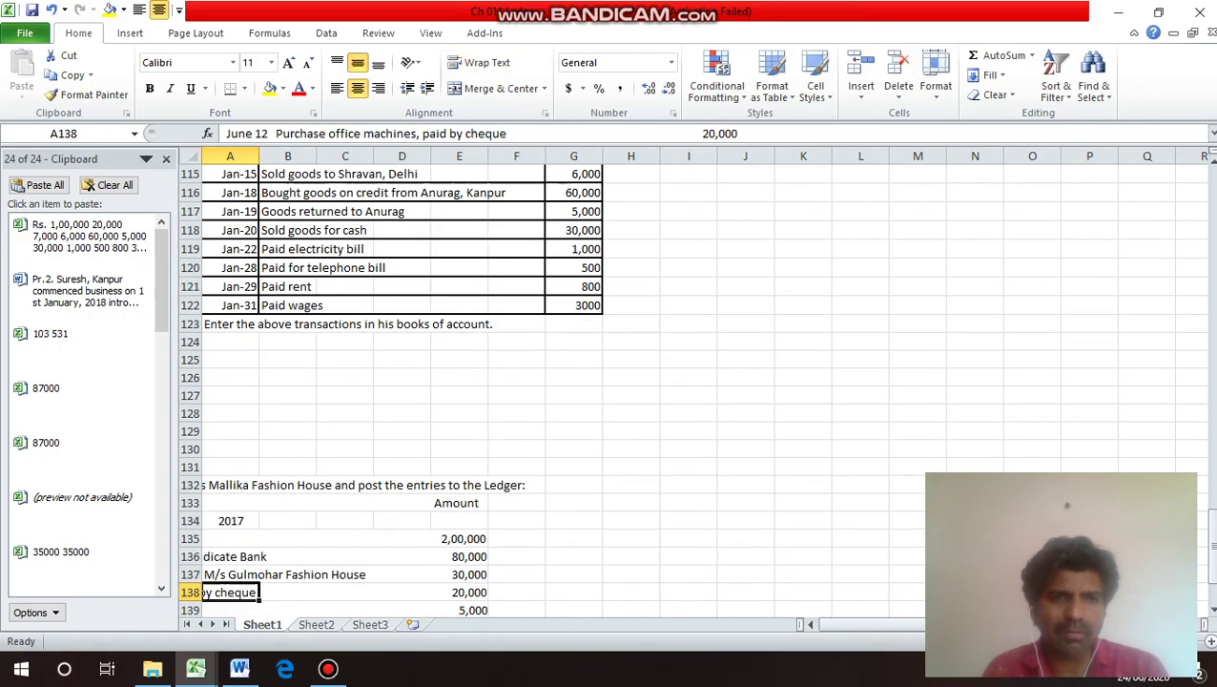
pyautogui.press('Up')
pyautogui.press('Up')
pyautogui.press('Up')
pyautogui.press('Up')
pyautogui.press('Up')
pyautogui.press('Up')
pyautogui.press('Up')
pyautogui.press('Up')
pyautogui.press('Up')
pyautogui.press('Up')
pyautogui.press('Up')
pyautogui.press('Up')
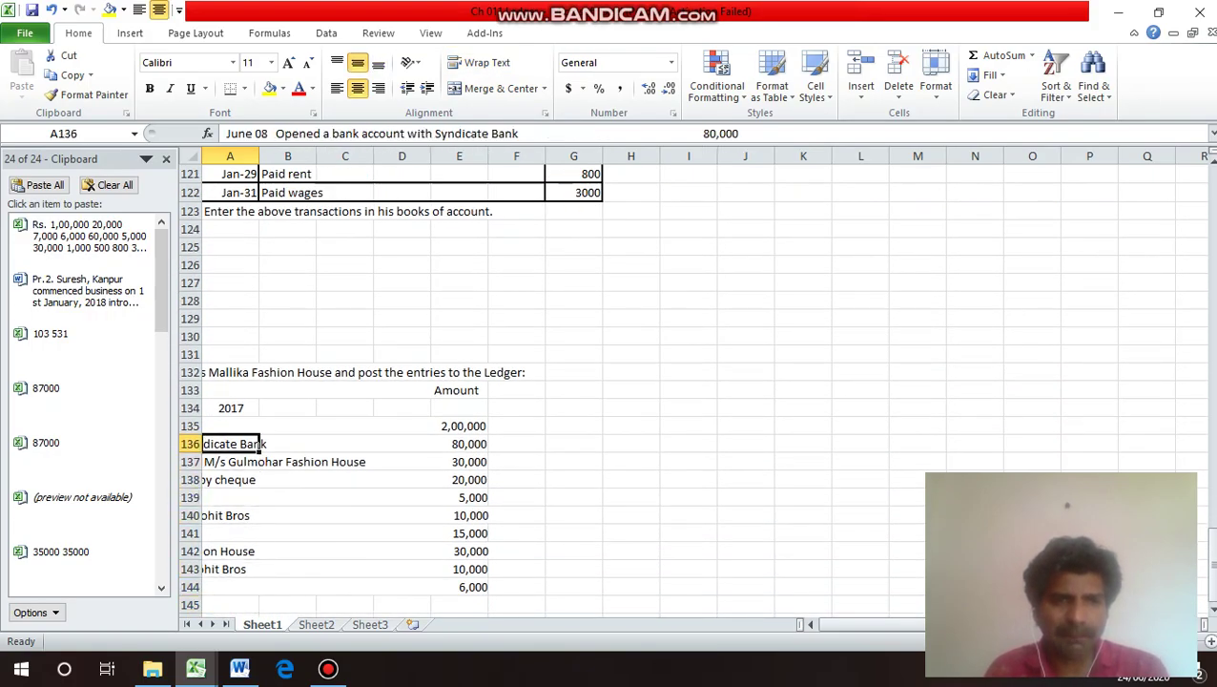
pyautogui.moveTo(230, 372); pyautogui.dragTo(270, 608)
pyautogui.hotkey('alt', 'e')
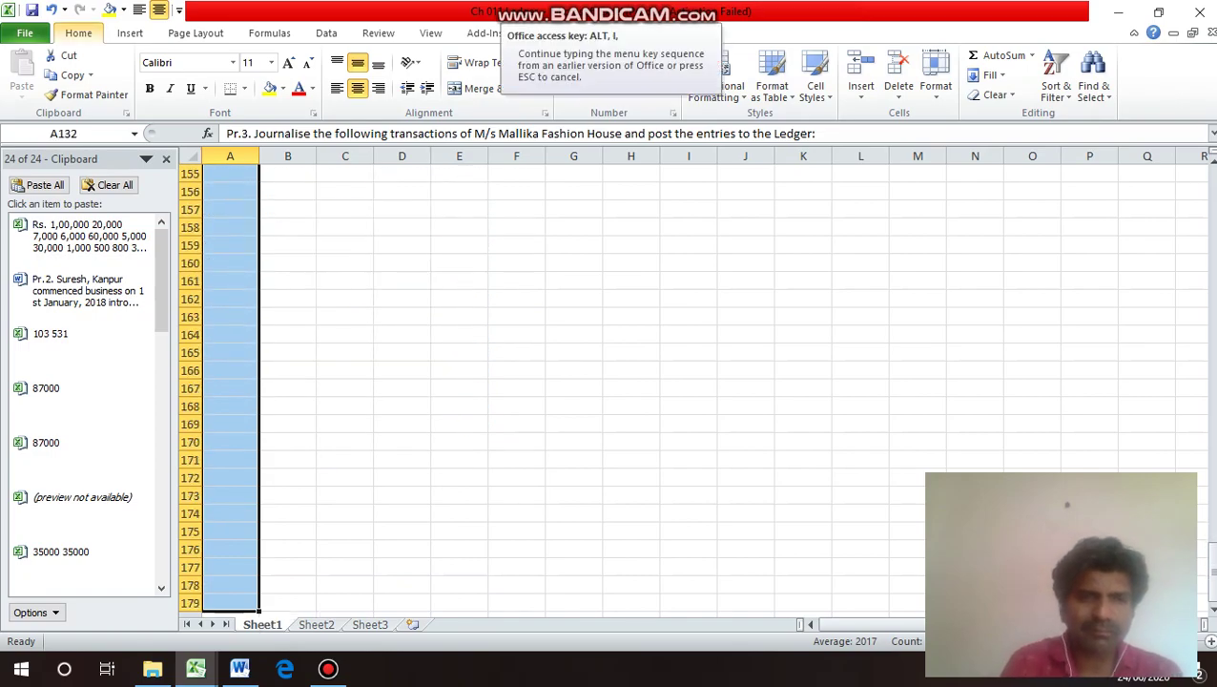
pyautogui.press('u')
# Enter the heading "In the Books Of" followed by the trader's name and "Kanpur" in A125, beneath the Pr.2 problem.
pyautogui.press('Up')
pyautogui.press('Up')
pyautogui.press('Up')
pyautogui.press('Up')
pyautogui.press('Up')
pyautogui.press('Up')
pyautogui.press('Up')
pyautogui.press('Up')
pyautogui.press('Up')
pyautogui.press('Up')
pyautogui.press('Up')
pyautogui.press('Up')
pyautogui.press('Up')
pyautogui.press('Up')
pyautogui.press('Up')
pyautogui.press('Up')
pyautogui.press('Up')
pyautogui.press('Up')
pyautogui.press('Up')
pyautogui.press('Up')
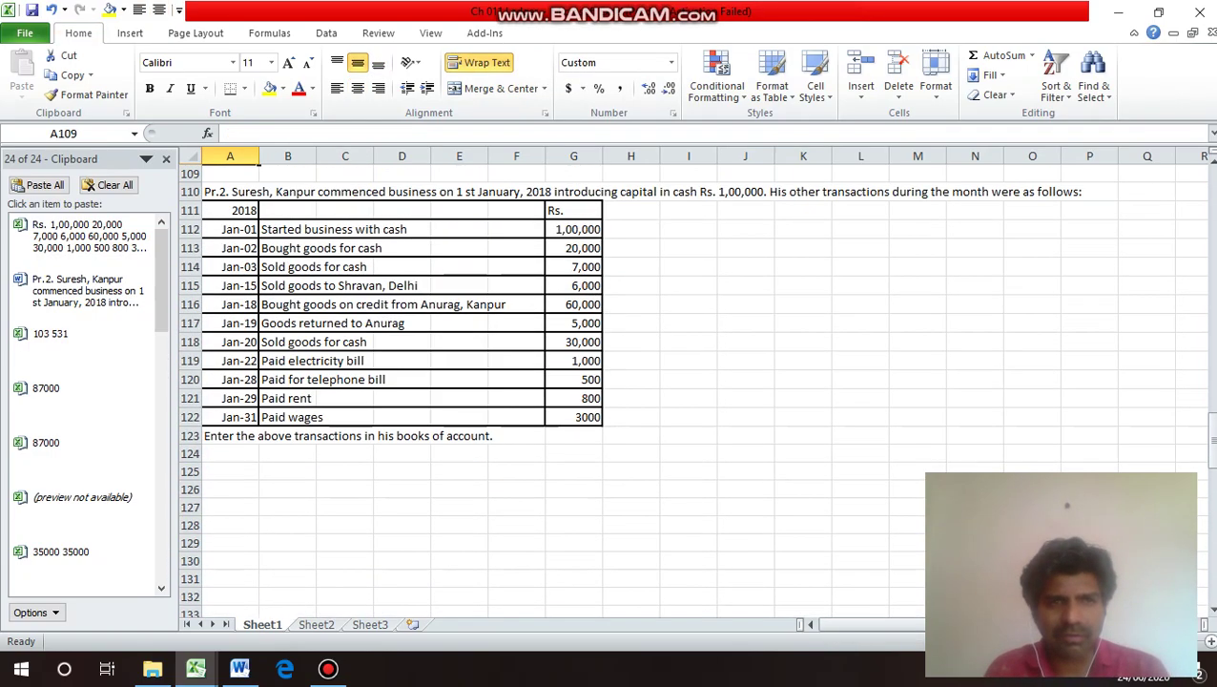
pyautogui.press('Down')
pyautogui.press('Down')
pyautogui.press('Down')
pyautogui.press('Down')
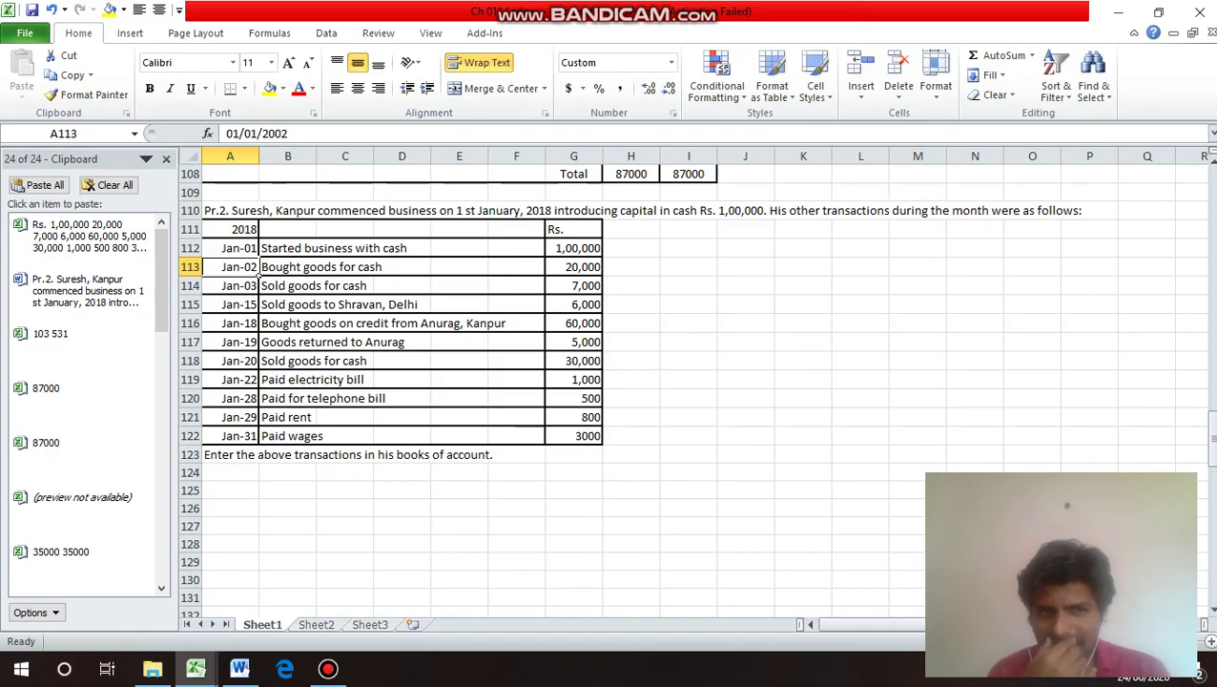
pyautogui.press('Down')
pyautogui.press('Down')
pyautogui.press('Down')
pyautogui.press('Down')
pyautogui.press('Down')
pyautogui.press('Down')
pyautogui.press('Down')
pyautogui.press('Down')
pyautogui.press('Down')
pyautogui.press('Down')
pyautogui.press('Down')
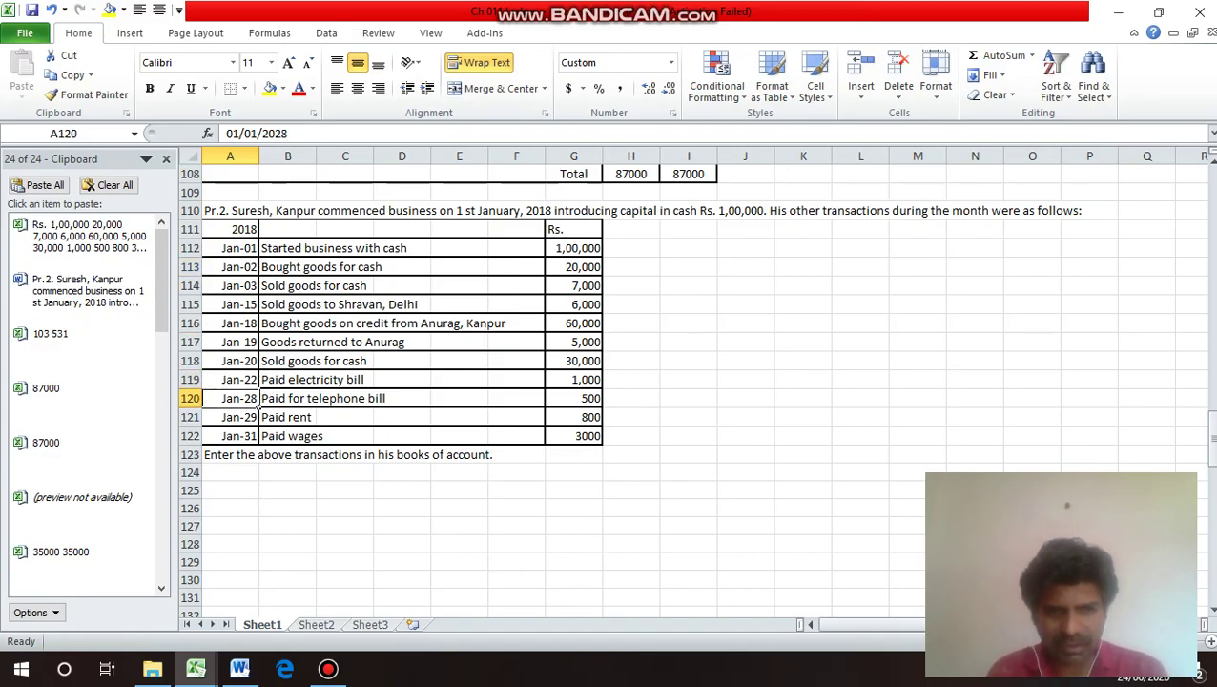
pyautogui.press('Down')
pyautogui.write('In')
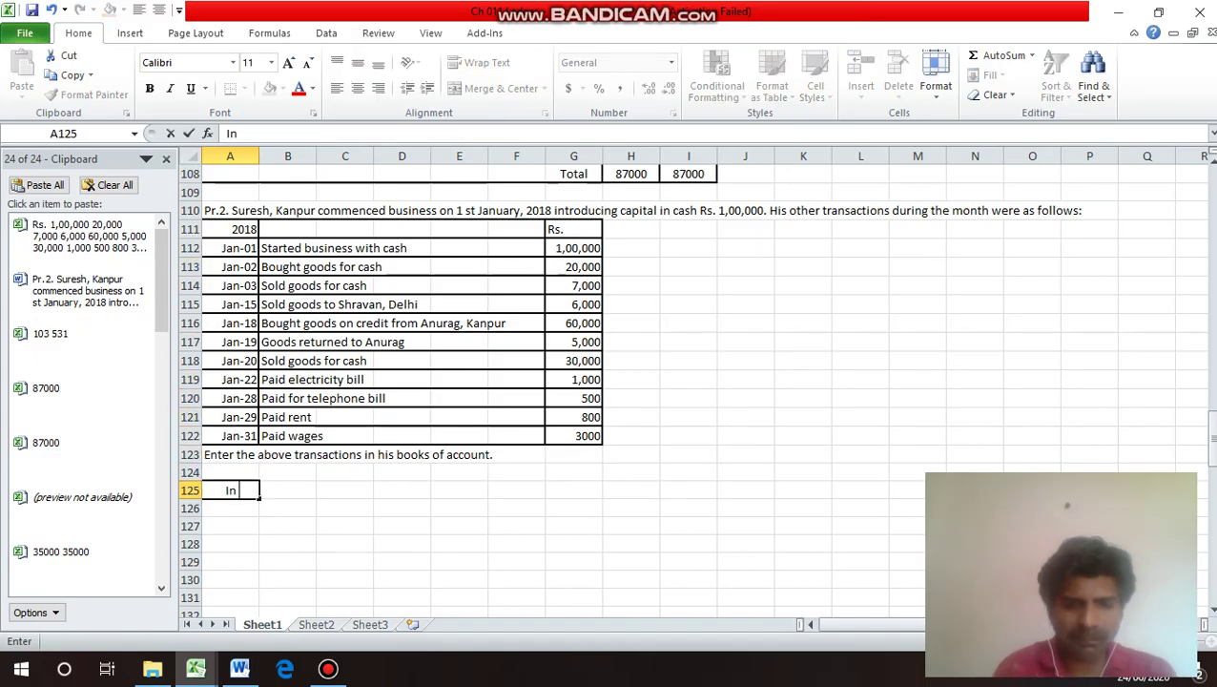
pyautogui.write(' the ')
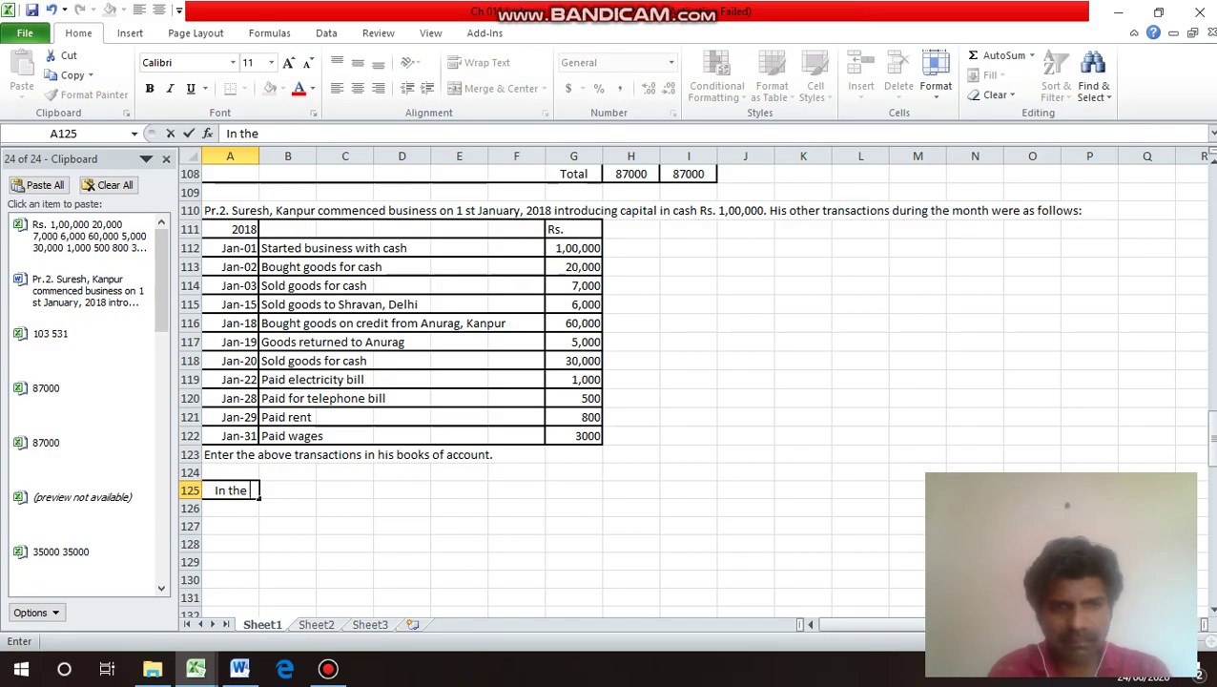
pyautogui.write('Books')
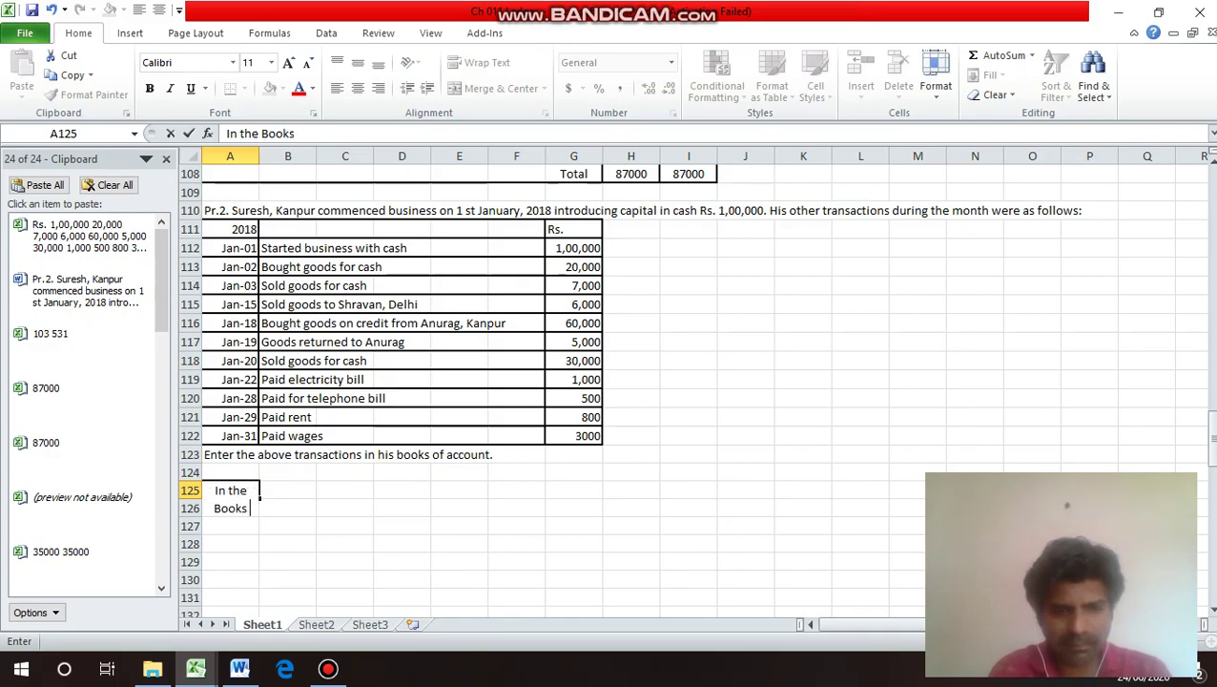
pyautogui.write(' Of Suresh')
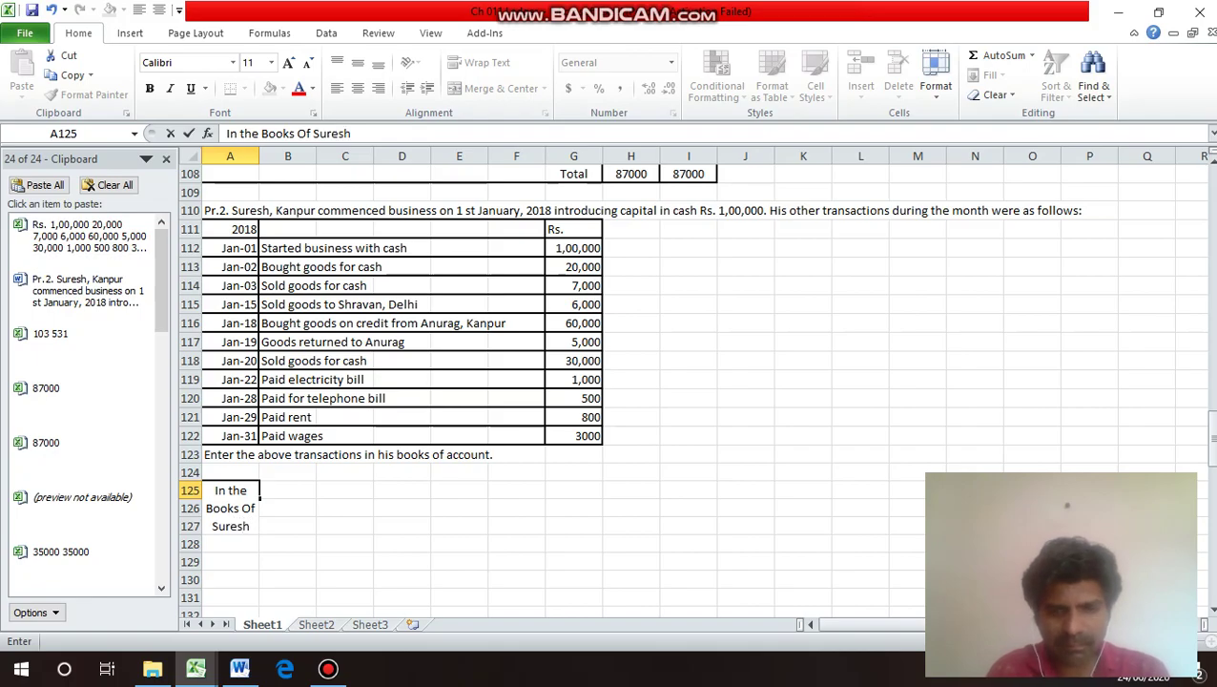
pyautogui.write(', Ka')
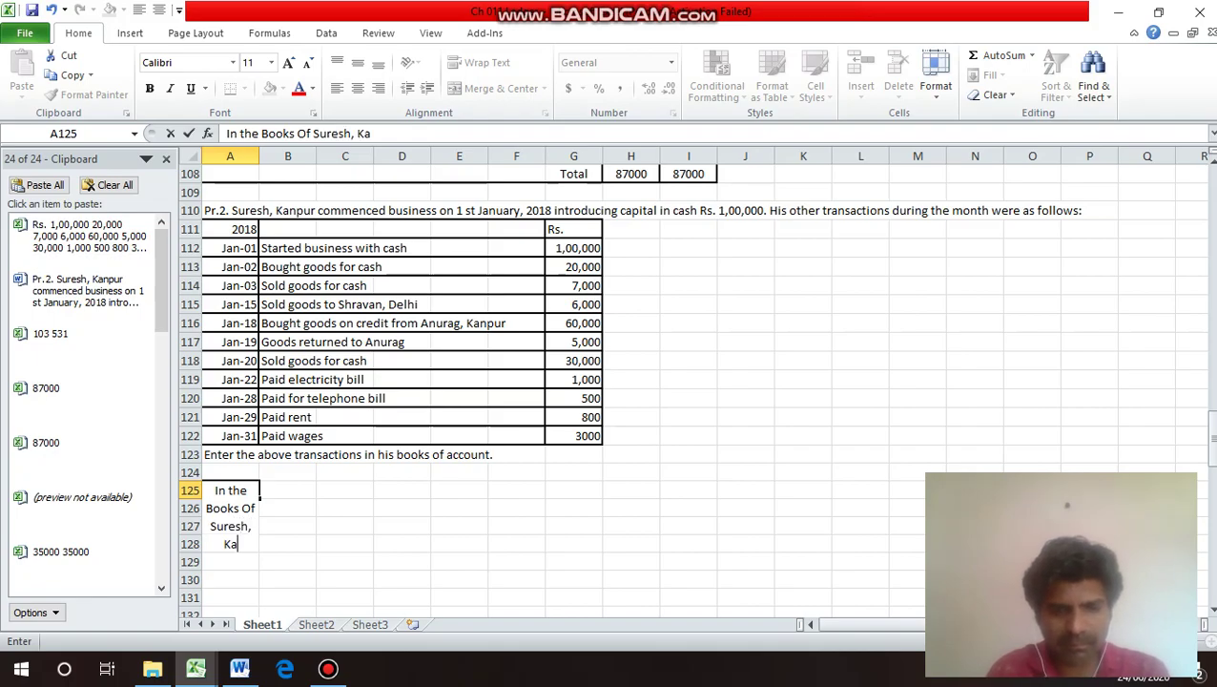
pyautogui.write('npur')
pyautogui.press('Return')
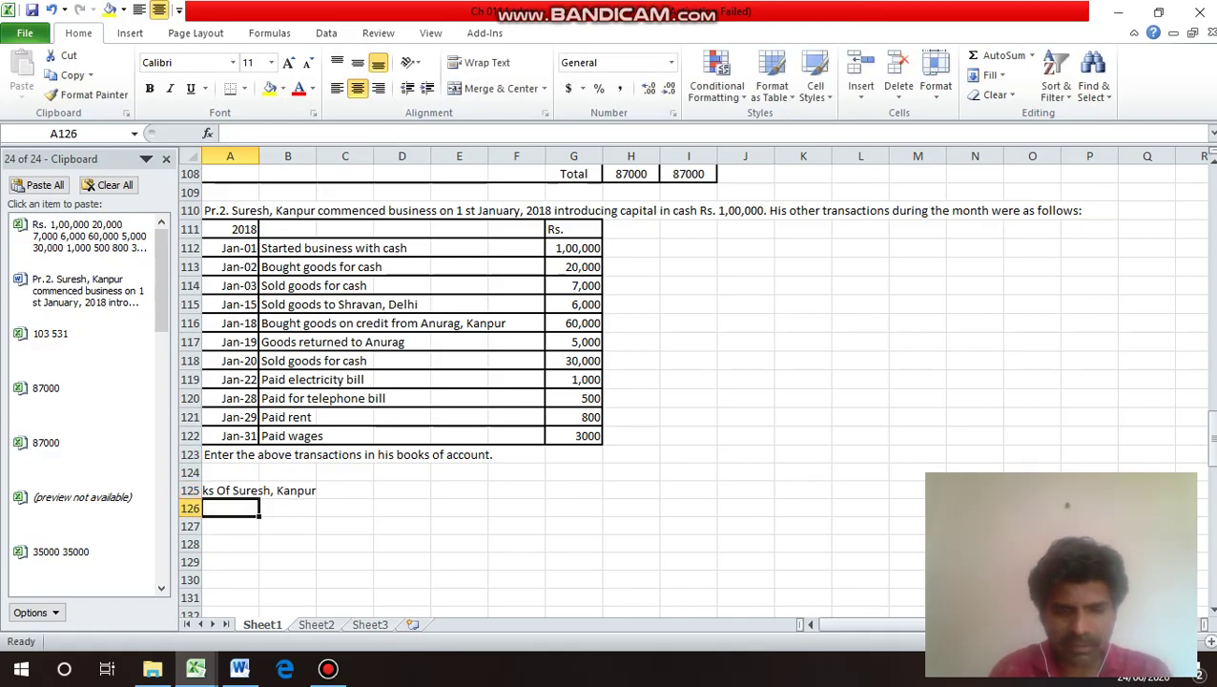
# Enter the subheading "Journal Entries" in A126, directly under the books heading.
pyautogui.write('Journal')
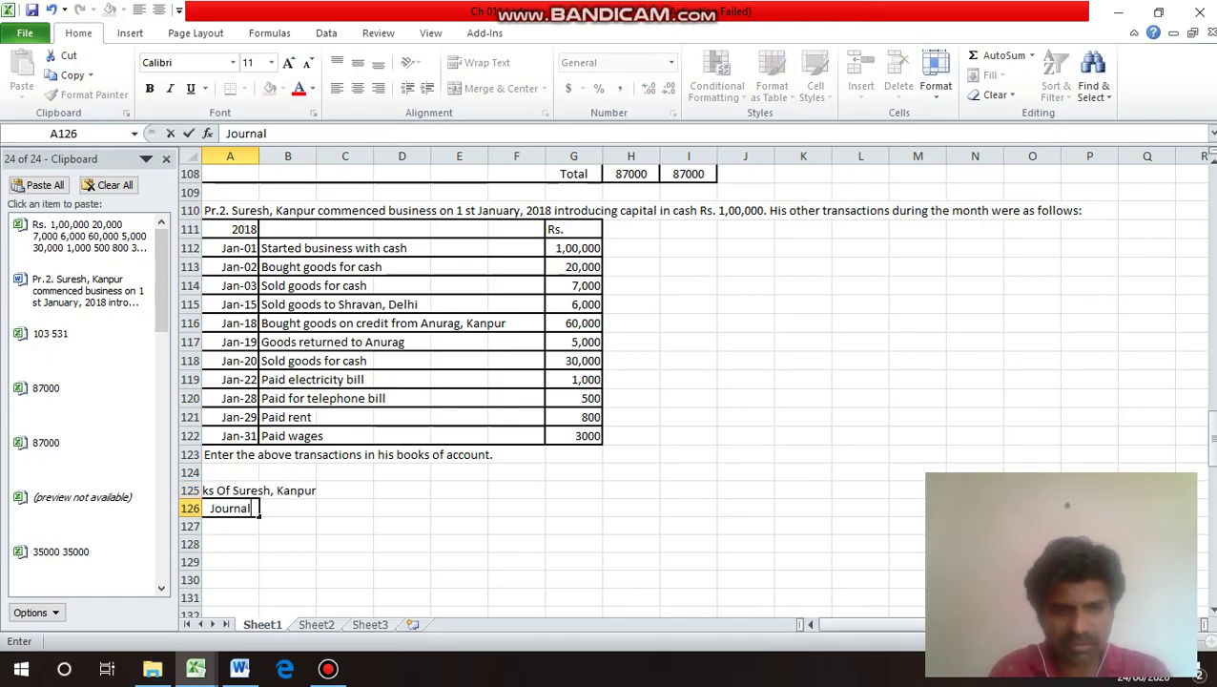
pyautogui.write(' Entro')
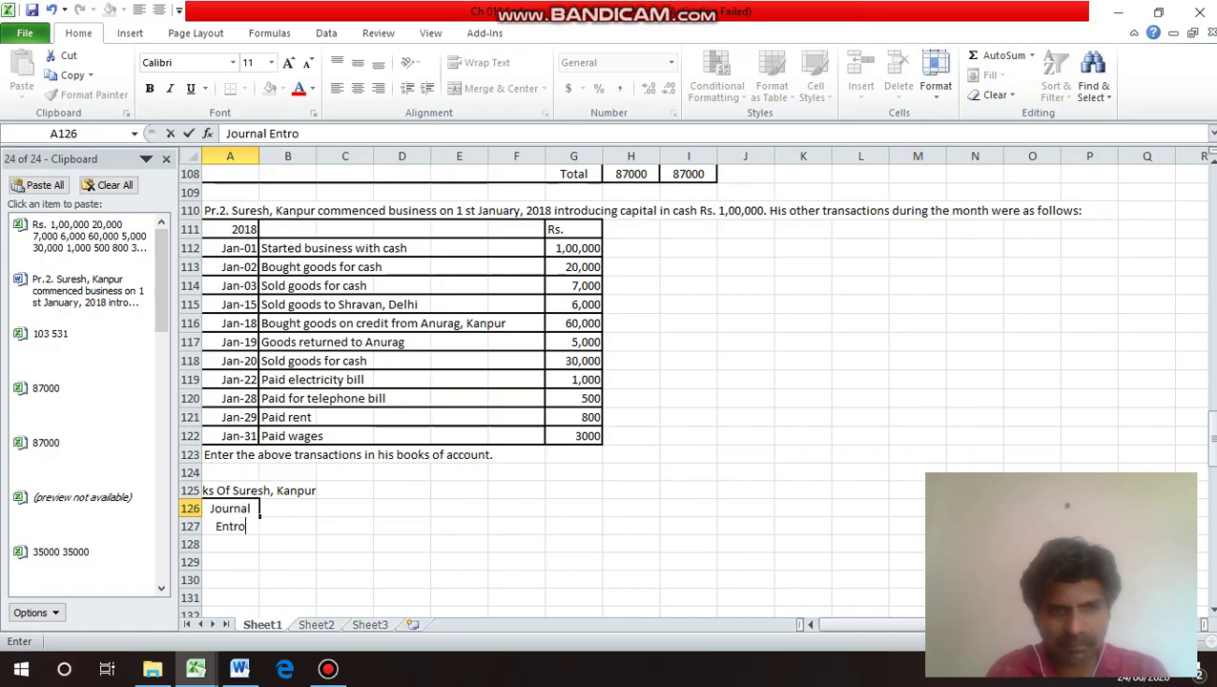
pyautogui.press('BackSpace')
pyautogui.write('ies')
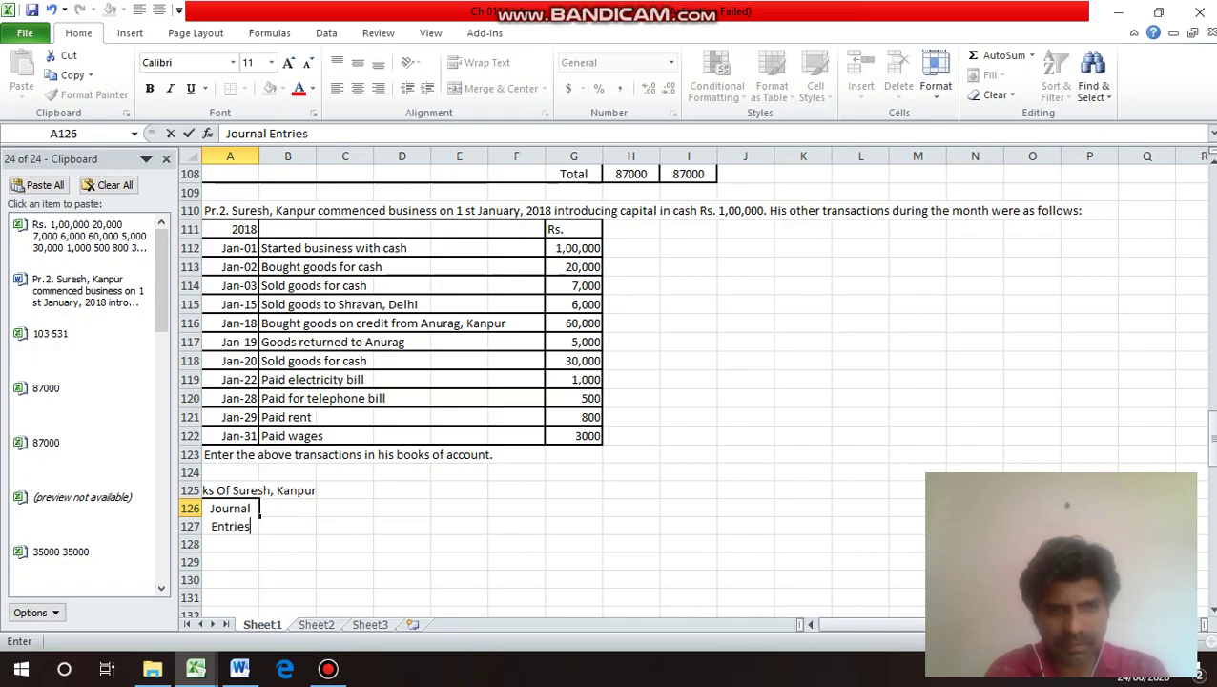
pyautogui.press('Return')
# Merge and center the books heading across A125:I125 and the "Journal Entries" heading across A126:I126.
pyautogui.press('Up')
pyautogui.press('Up')
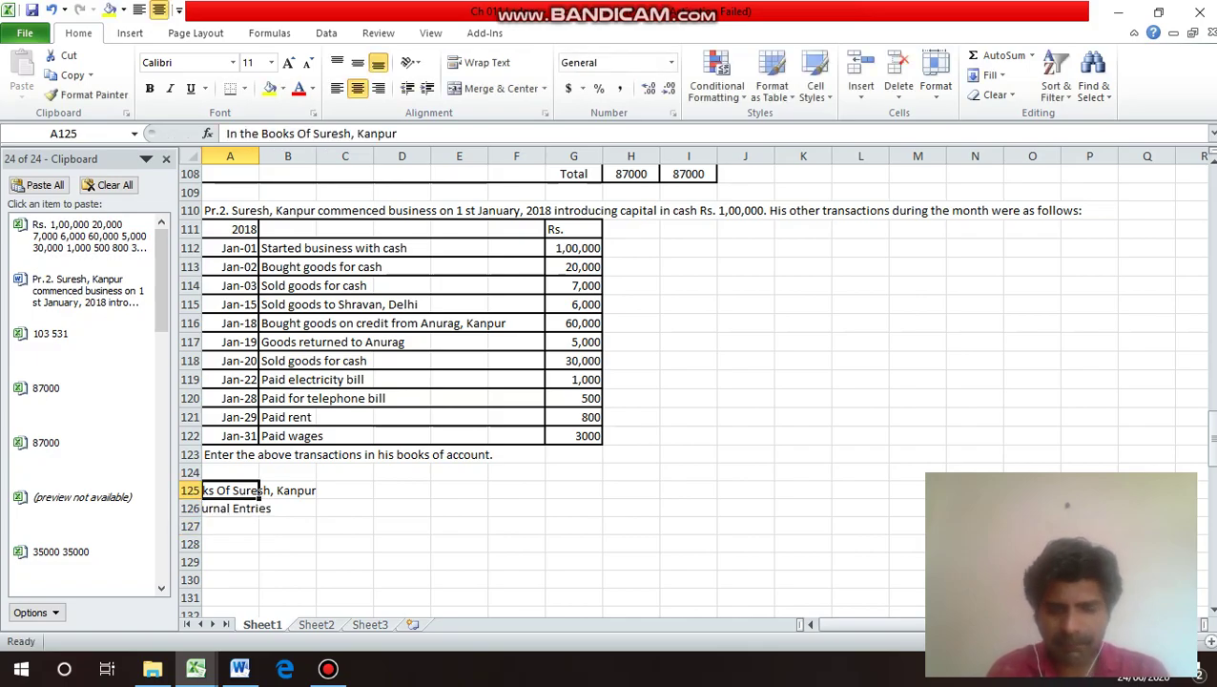
pyautogui.moveTo(228, 490); pyautogui.dragTo(710, 490)
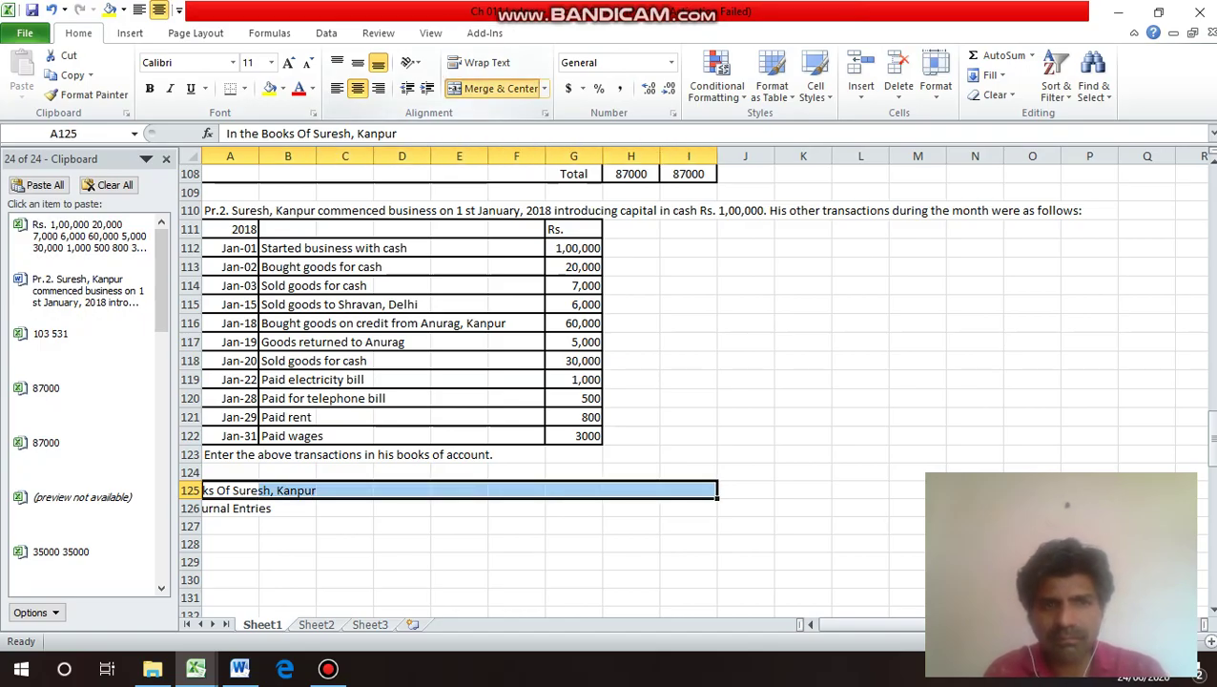
pyautogui.click(496, 87)
pyautogui.press('Return')
pyautogui.moveTo(238, 507); pyautogui.dragTo(706, 507)
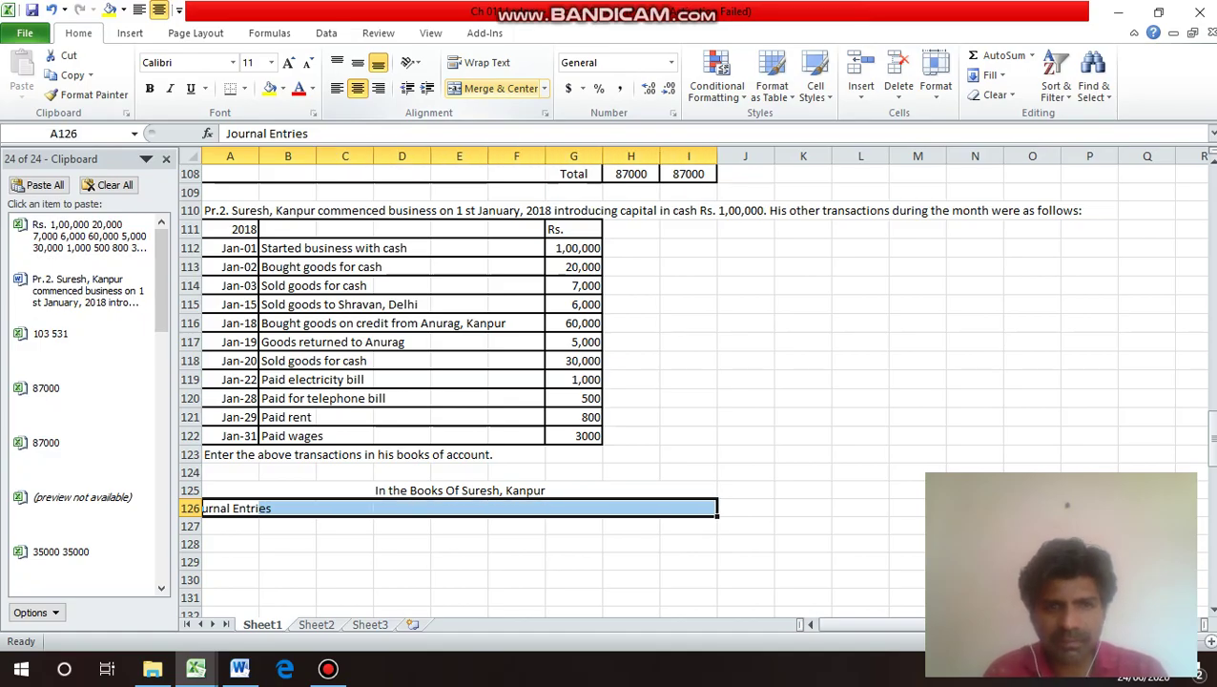
pyautogui.click(496, 87)
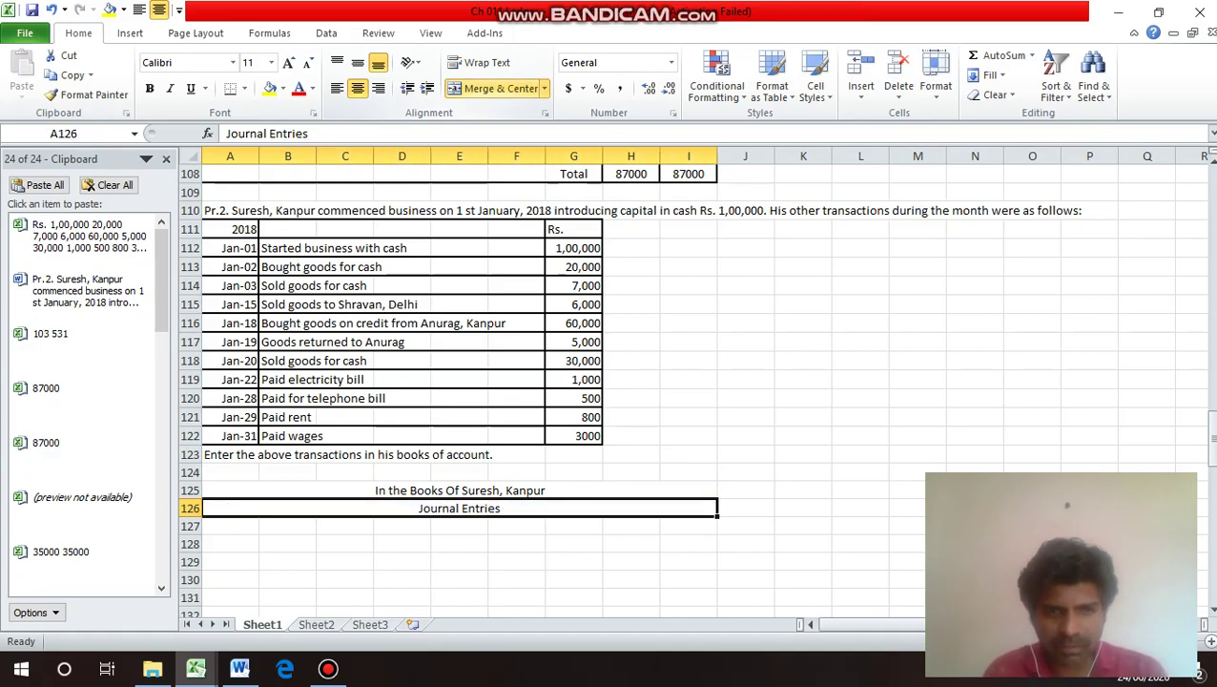
# Enter the journal column headings "Date" in A127 and "Particulars" in B127.
pyautogui.click(230, 525)
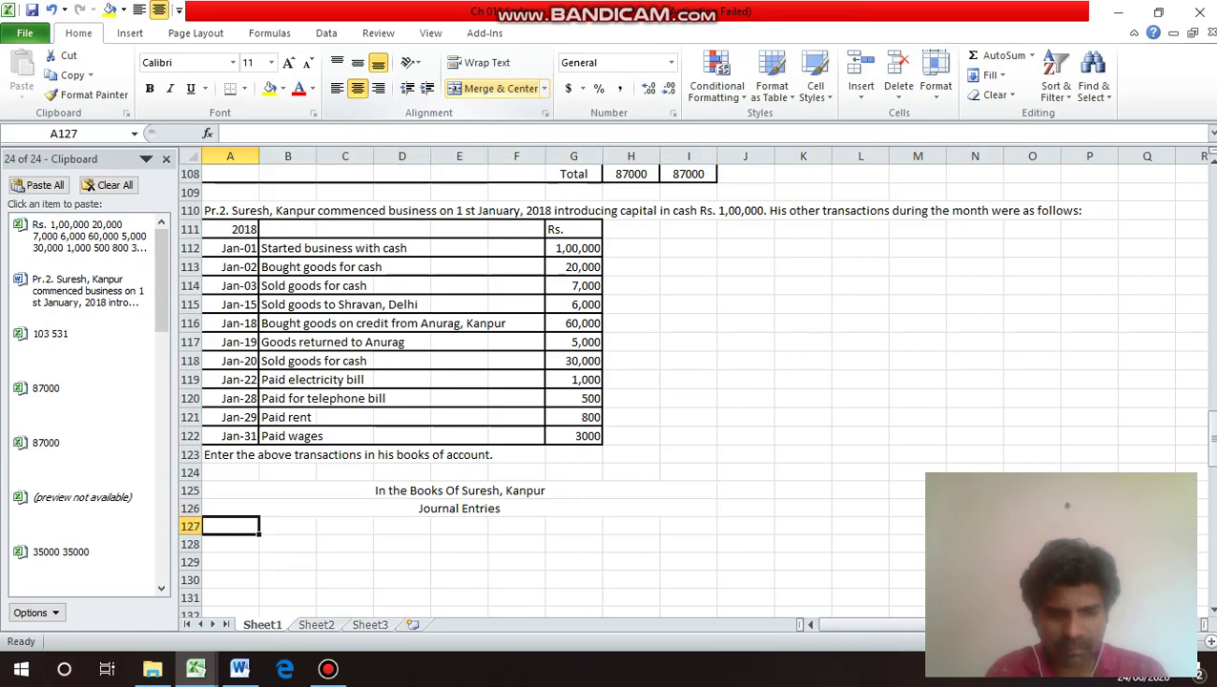
pyautogui.write('Date')
pyautogui.press('Return')
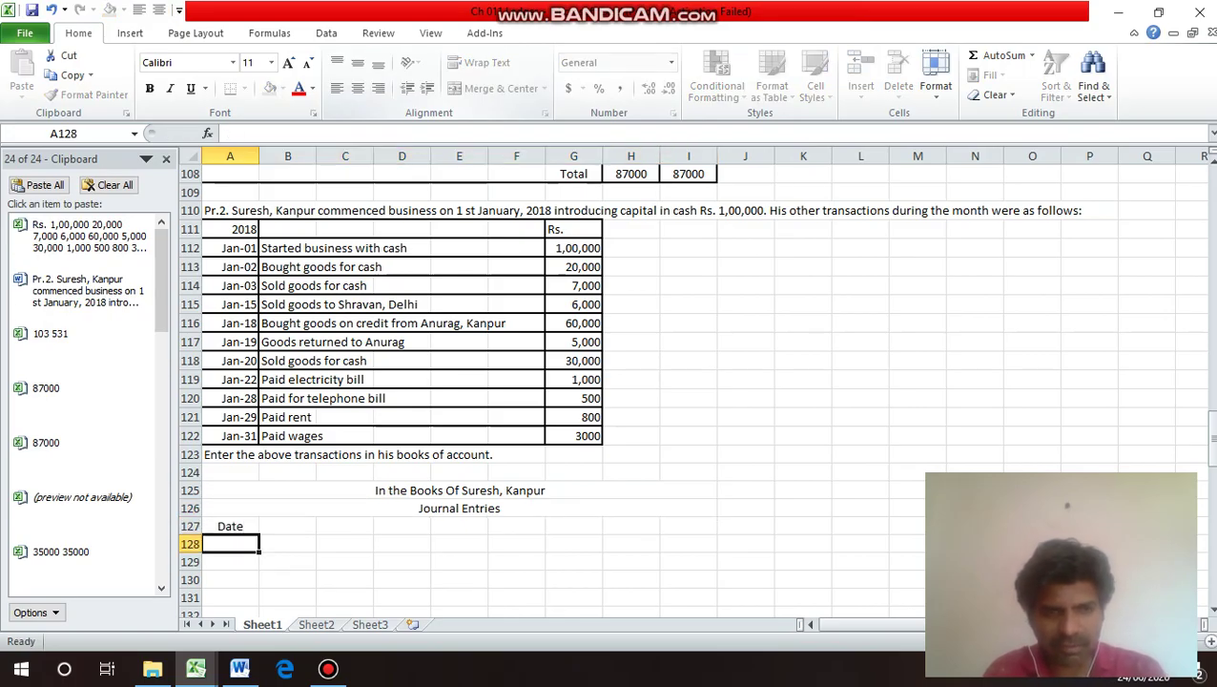
pyautogui.click(229, 525)
pyautogui.click(287, 526)
pyautogui.write('Particu')
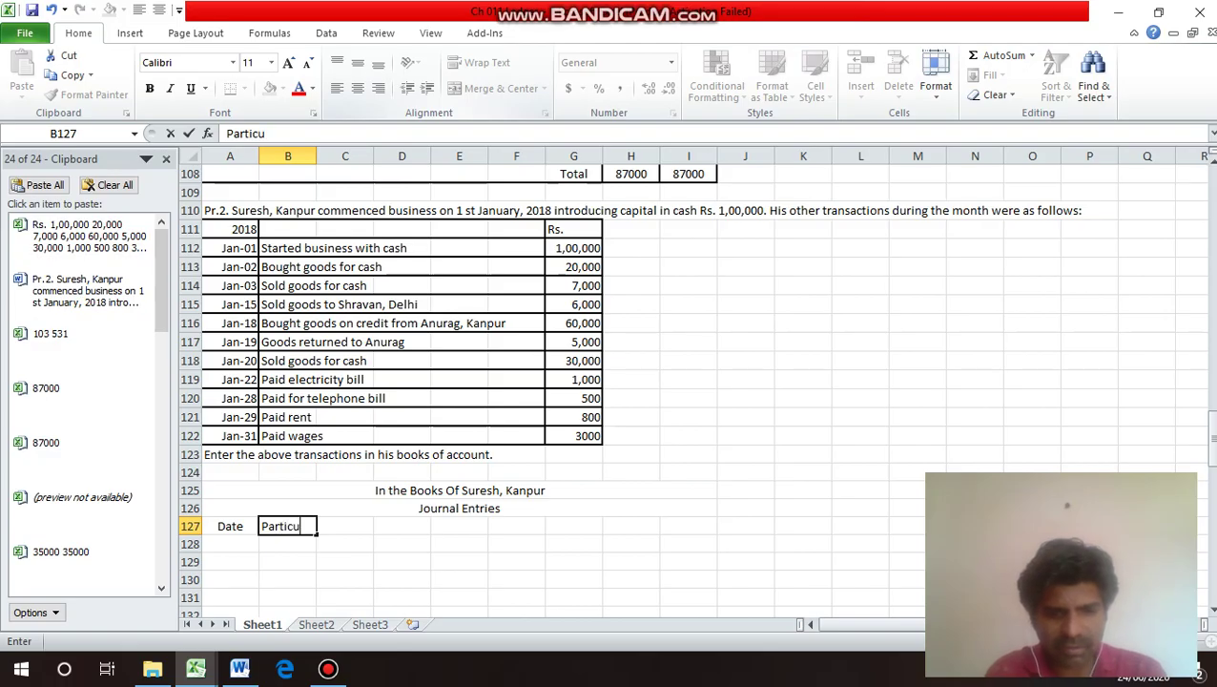
pyautogui.write('lars')
pyautogui.press('Return')
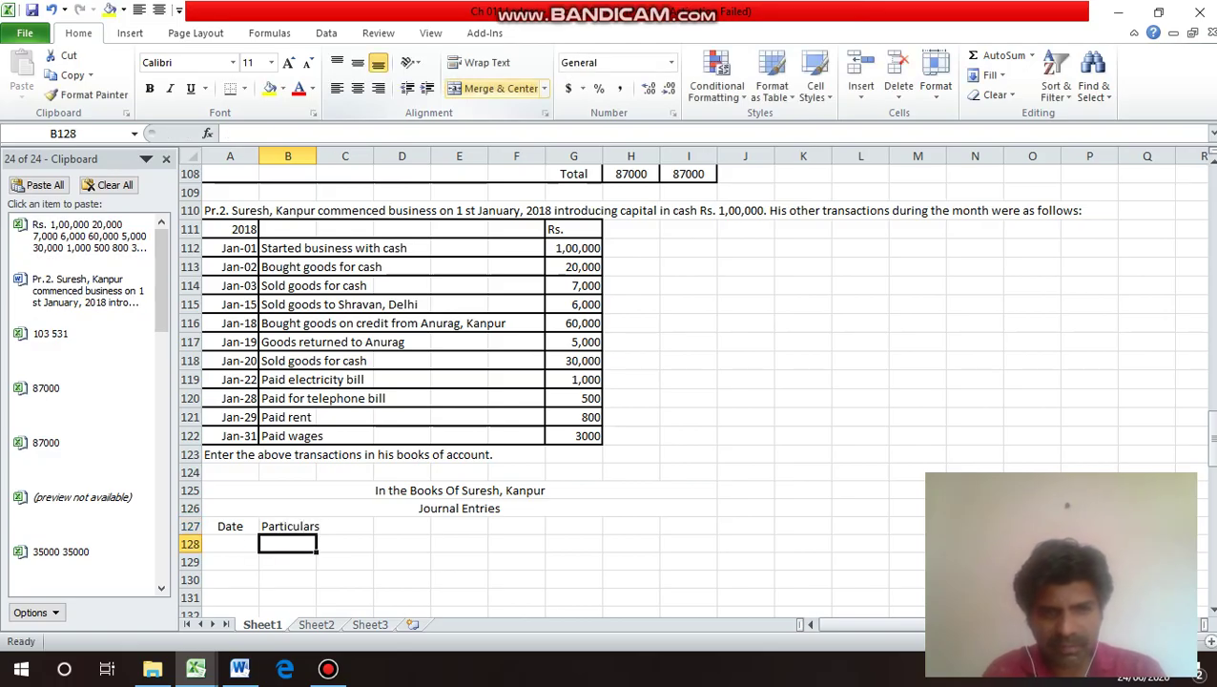
# Enter the ledger folio column heading "L/F" in G127.
pyautogui.click(287, 525)
pyautogui.press('Right')
pyautogui.press('Right')
pyautogui.press('Right')
pyautogui.press('Right')
pyautogui.press('Right')
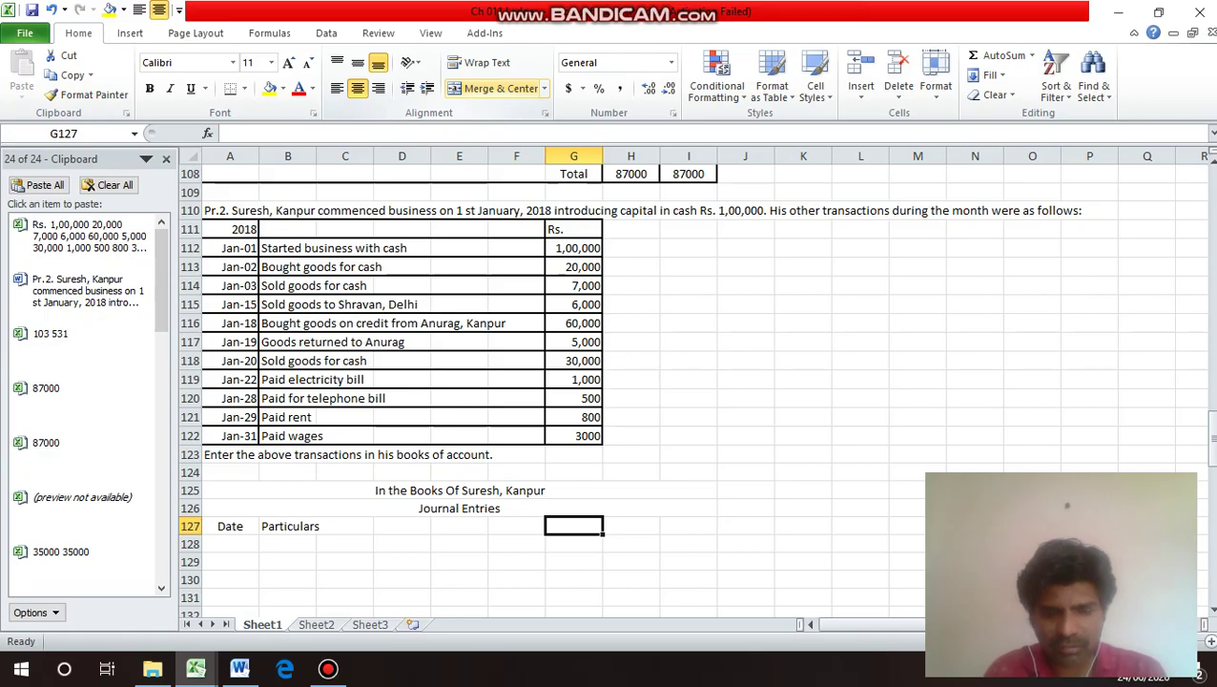
pyautogui.write('L/F')
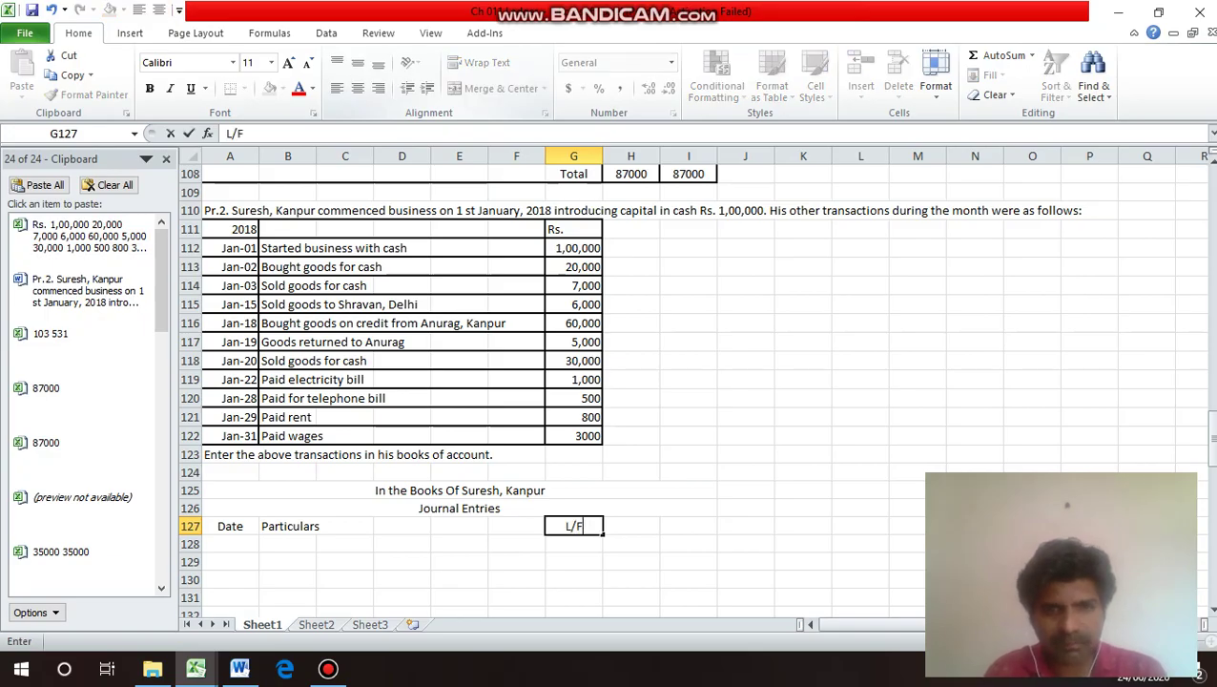
pyautogui.press('Return')
# Enter the column heading "Debit" in H127 with "Rs." beneath it in H128.
pyautogui.press('Up')
pyautogui.press('Right')
pyautogui.write('Debit')
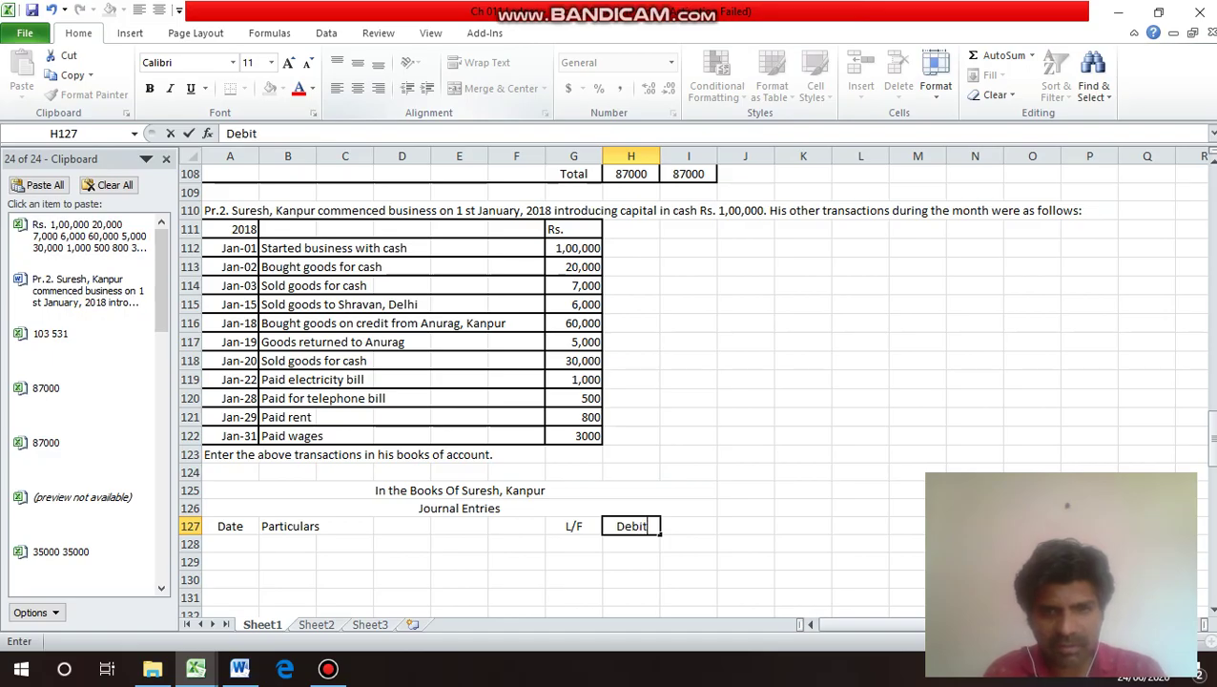
pyautogui.press('Return')
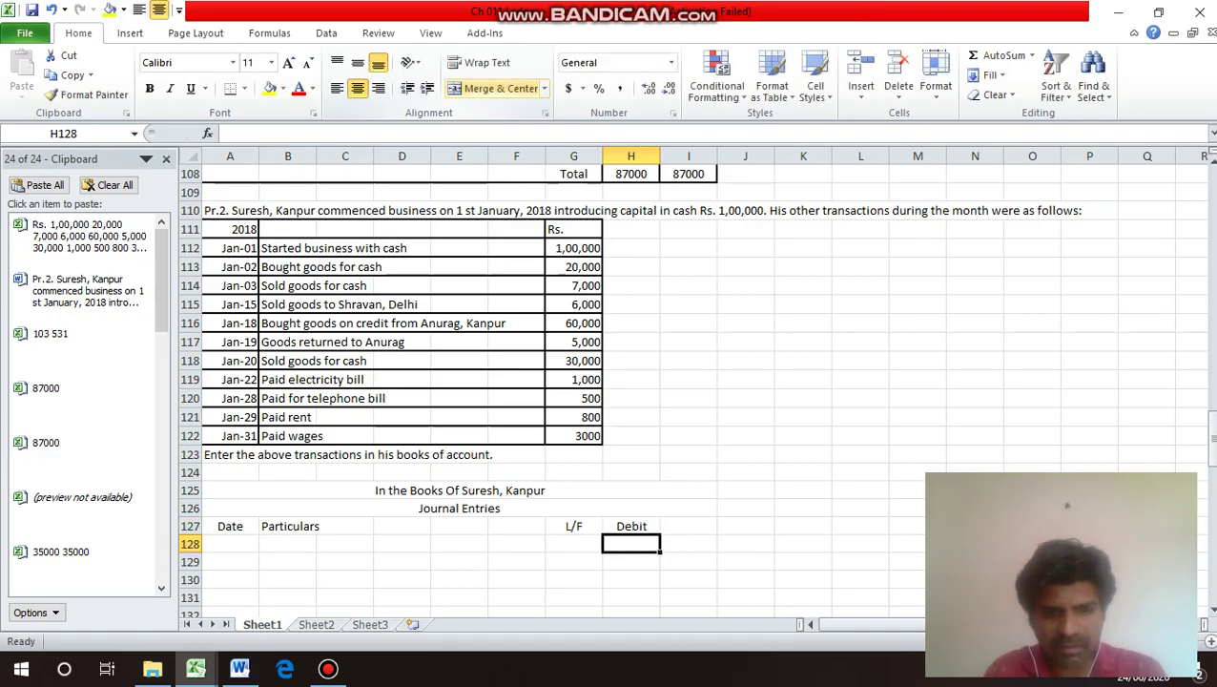
pyautogui.write('Rs.')
pyautogui.press('Return')
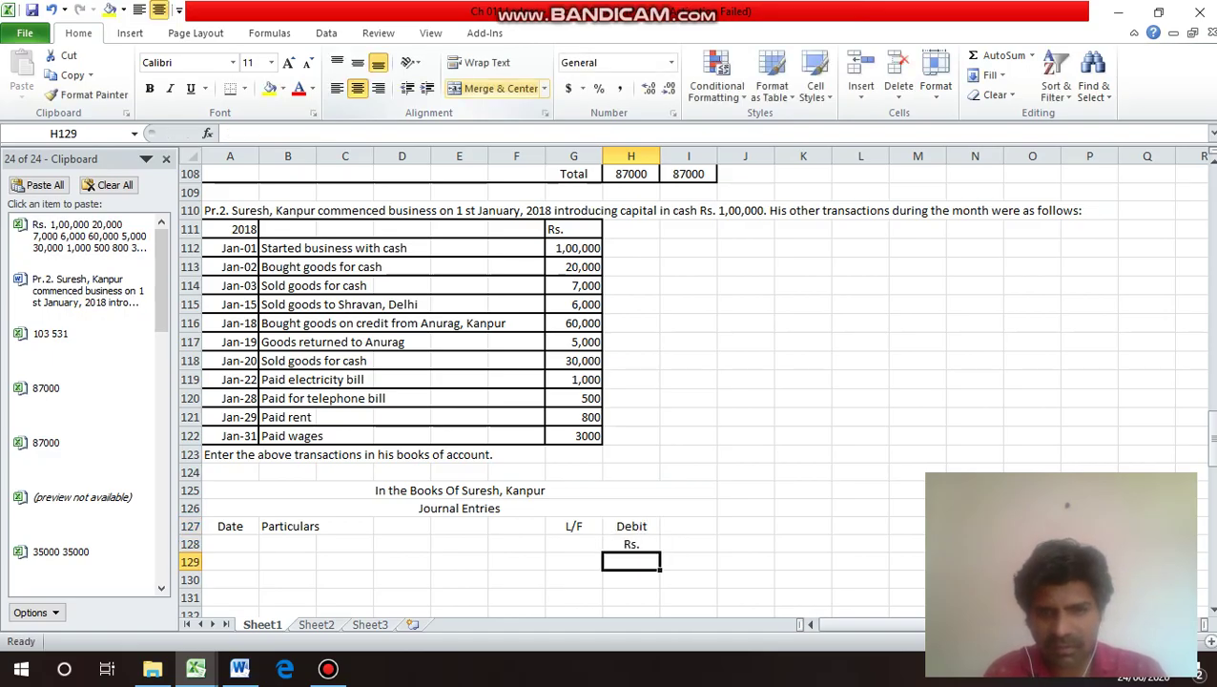
# Enter the column heading "Credit" in I127 with "Rs." beneath it in I128.
pyautogui.press('Up')
pyautogui.press('Up')
pyautogui.press('Right')
pyautogui.write('Cr')
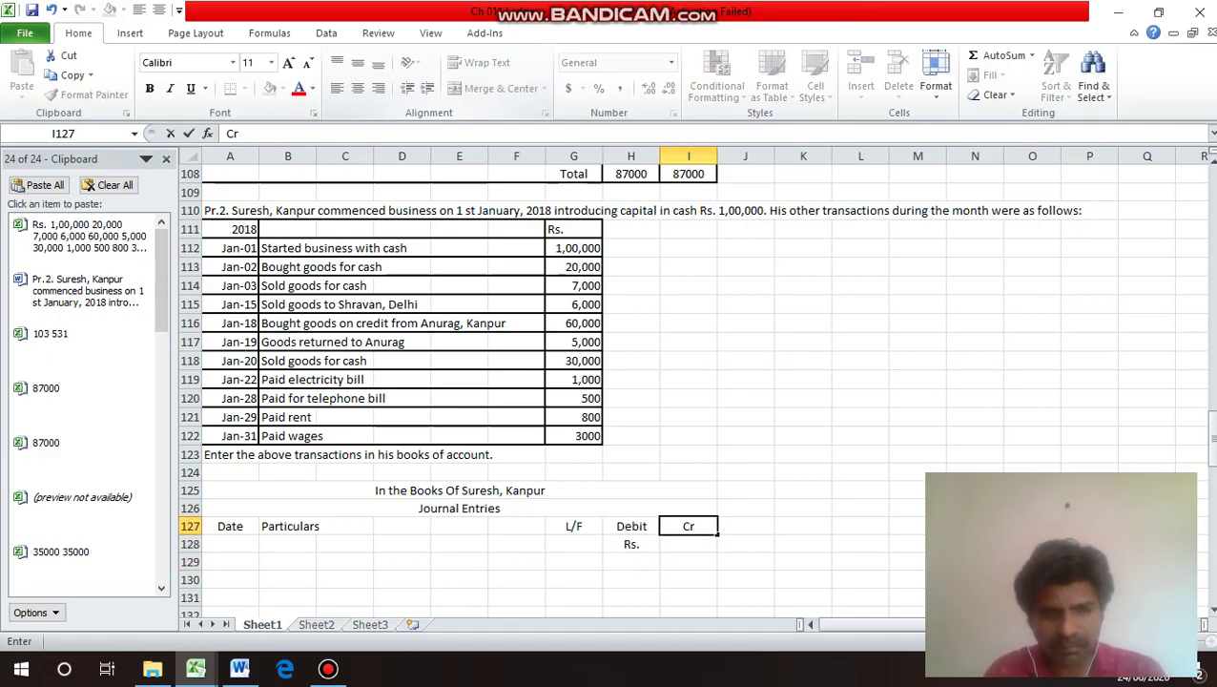
pyautogui.write('edit')
pyautogui.press('Return')
pyautogui.write('R')
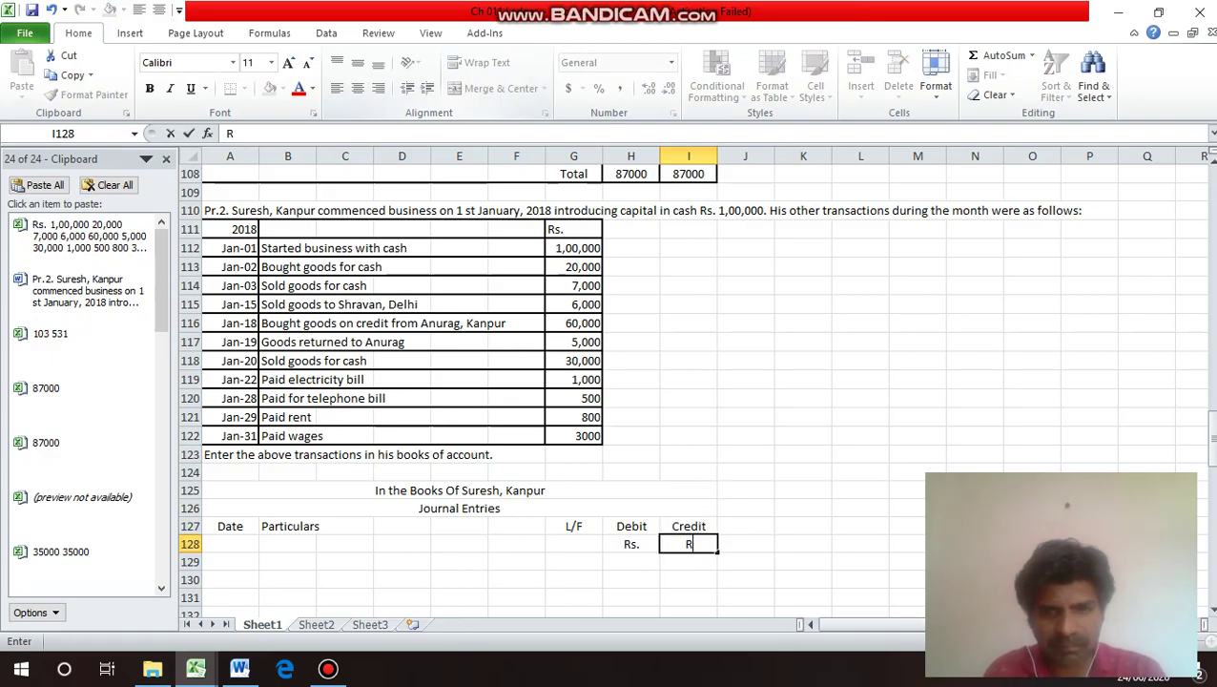
pyautogui.write('s.')
pyautogui.press('Return')
pyautogui.press('Up')
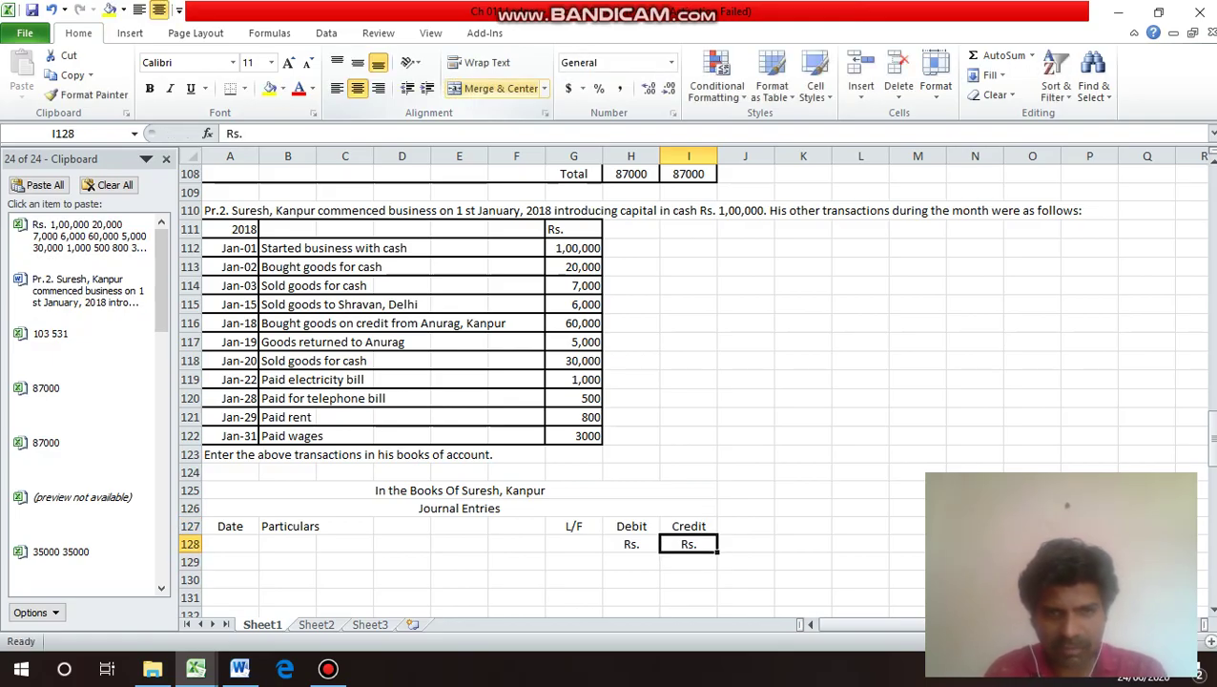
pyautogui.press('Up')
pyautogui.press('Left')
pyautogui.click(230, 525)
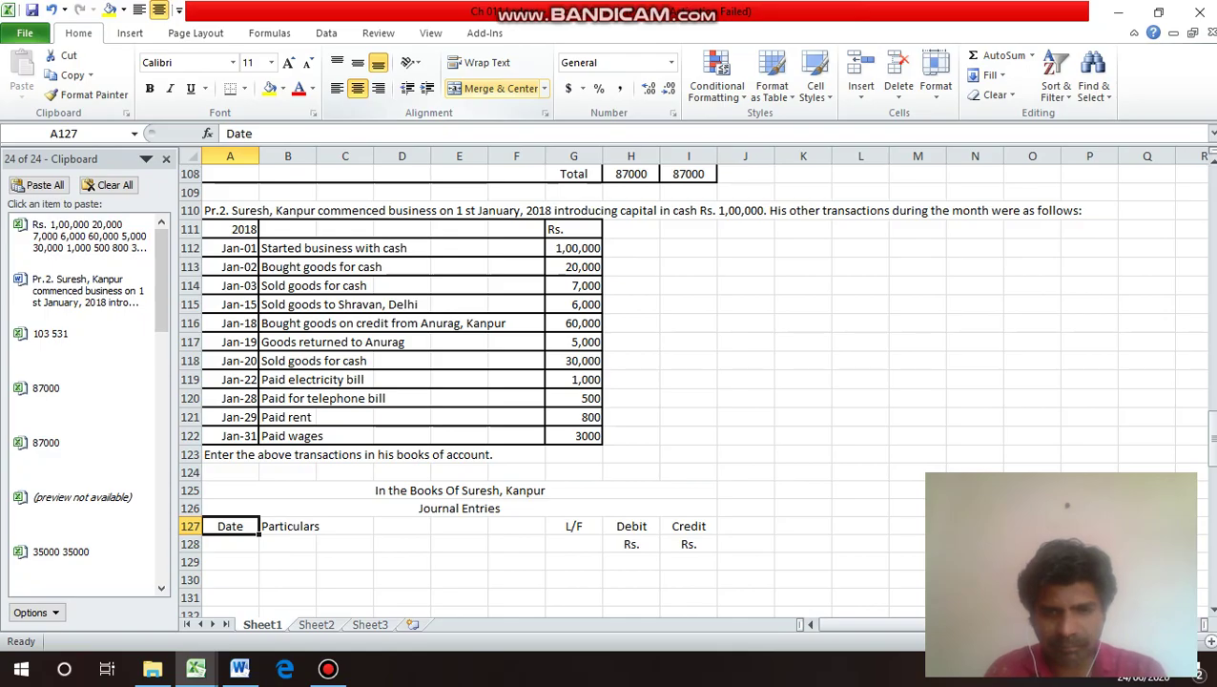
pyautogui.moveTo(230, 526); pyautogui.dragTo(689, 173)
pyautogui.click(230, 174)
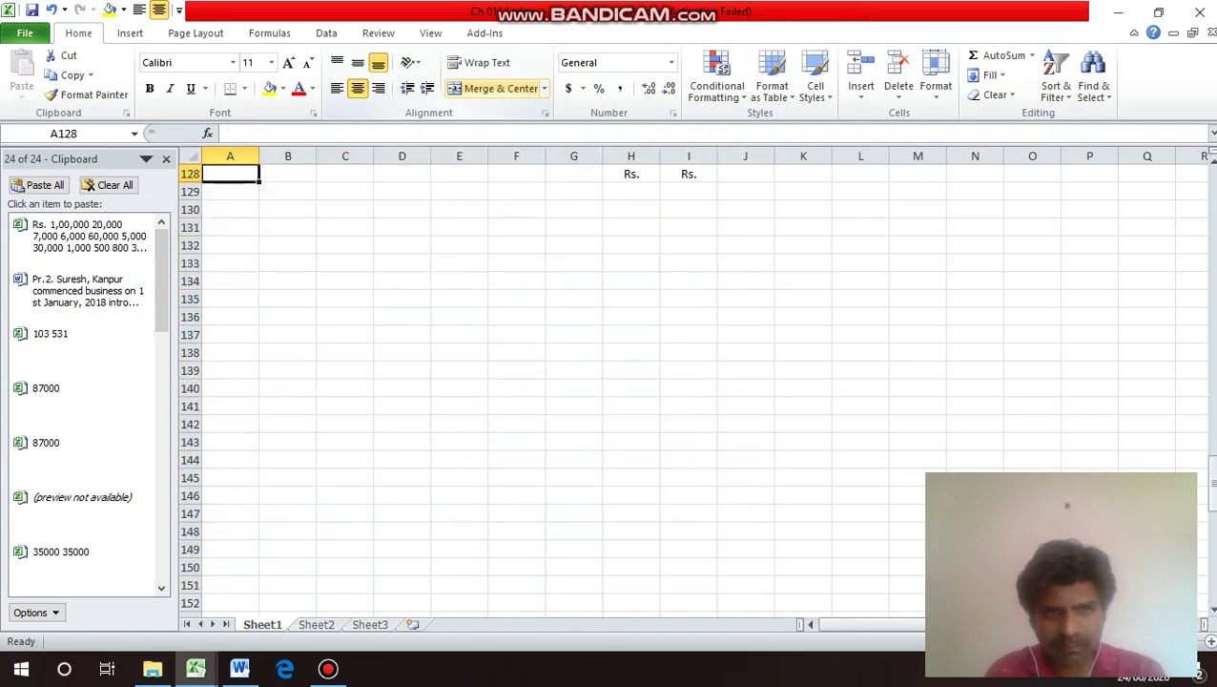
# Insert a large block of blank rows at row 180, above the Pr.3 Mallika Fashion House problem, to make room for the journal.
pyautogui.press('Down')
pyautogui.press('Down')
pyautogui.press('Down')
pyautogui.press('Down')
pyautogui.press('Down')
pyautogui.press('Down')
pyautogui.press('Down')
pyautogui.press('Down')
pyautogui.press('Down')
pyautogui.press('Down')
pyautogui.press('Down')
pyautogui.press('Down')
pyautogui.press('Down')
pyautogui.press('Down')
pyautogui.press('Down')
pyautogui.press('Down')
pyautogui.press('Down')
pyautogui.press('Down')
pyautogui.press('Down')
pyautogui.press('Down')
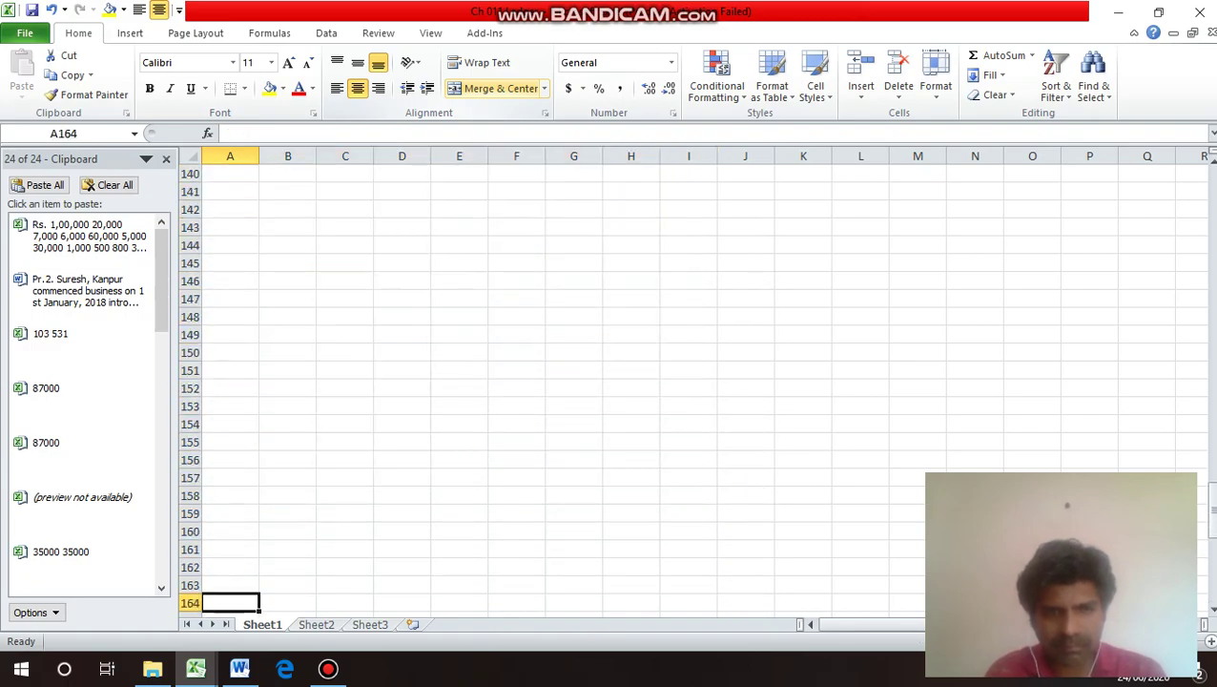
pyautogui.press('Down')
pyautogui.press('Down')
pyautogui.press('Down')
pyautogui.press('Down')
pyautogui.press('Down')
pyautogui.press('Down')
pyautogui.press('Down')
pyautogui.press('Down')
pyautogui.press('Down')
pyautogui.press('Down')
pyautogui.press('Down')
pyautogui.press('Down')
pyautogui.press('Down')
pyautogui.press('Down')
pyautogui.press('Down')
pyautogui.press('Down')
pyautogui.press('Down')
pyautogui.press('Down')
pyautogui.press('Down')
pyautogui.press('Down')
pyautogui.press('Up')
pyautogui.press('Up')
pyautogui.press('Up')
pyautogui.press('Up')
pyautogui.press('Up')
pyautogui.press('Up')
pyautogui.press('Up')
pyautogui.press('Up')
pyautogui.press('Up')
pyautogui.press('Up')
pyautogui.press('Up')
pyautogui.press('Up')
pyautogui.press('Up')
pyautogui.press('Up')
pyautogui.press('Up')
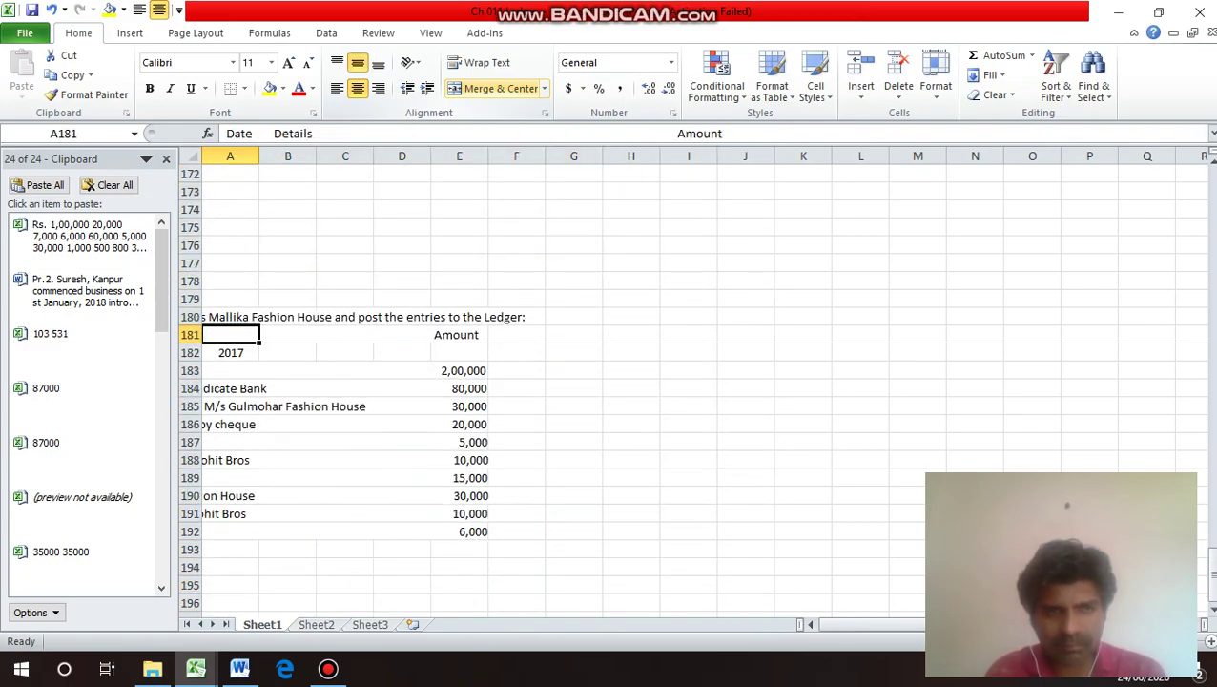
pyautogui.press('Up')
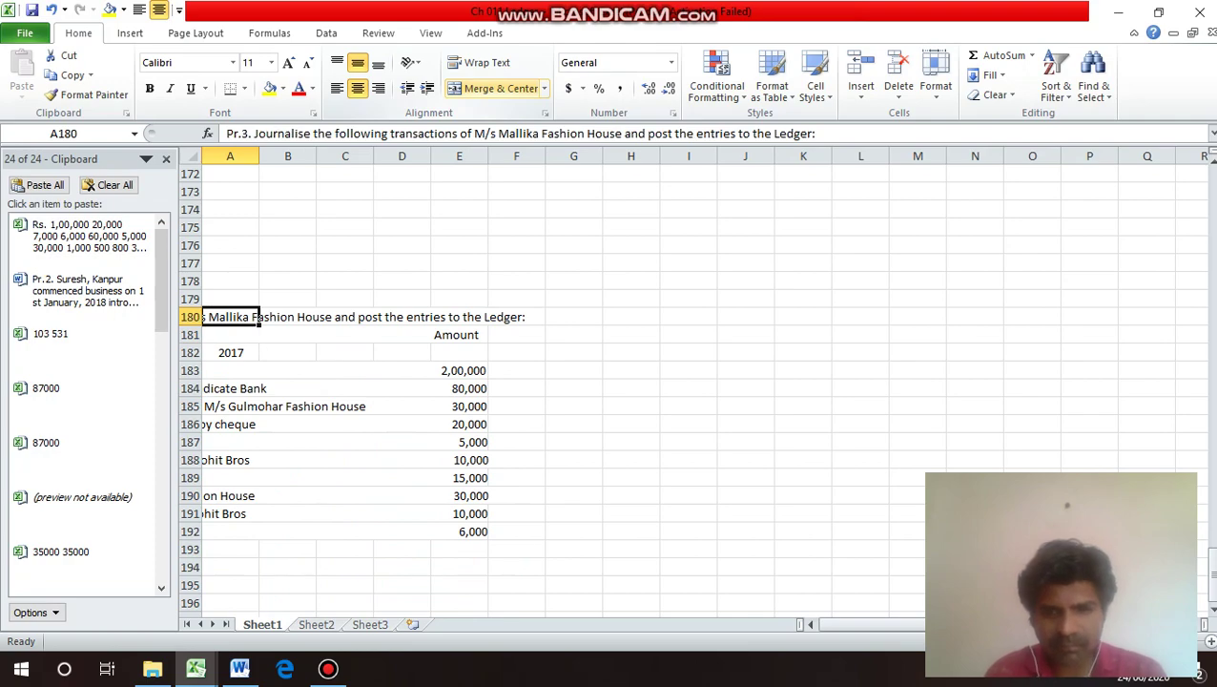
pyautogui.hotkey('shift', 'pagedown')
pyautogui.hotkey('shift', 'pagedown')
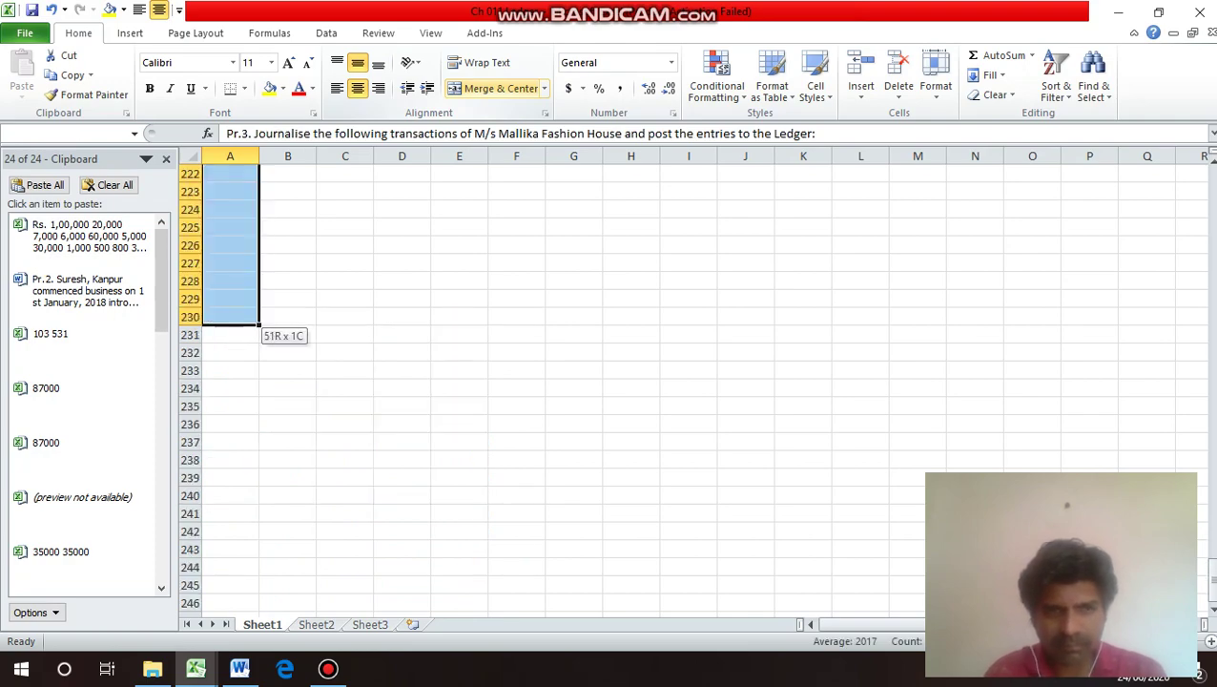
pyautogui.hotkey('alt', 'e')
pyautogui.press('a')
pyautogui.press('a')
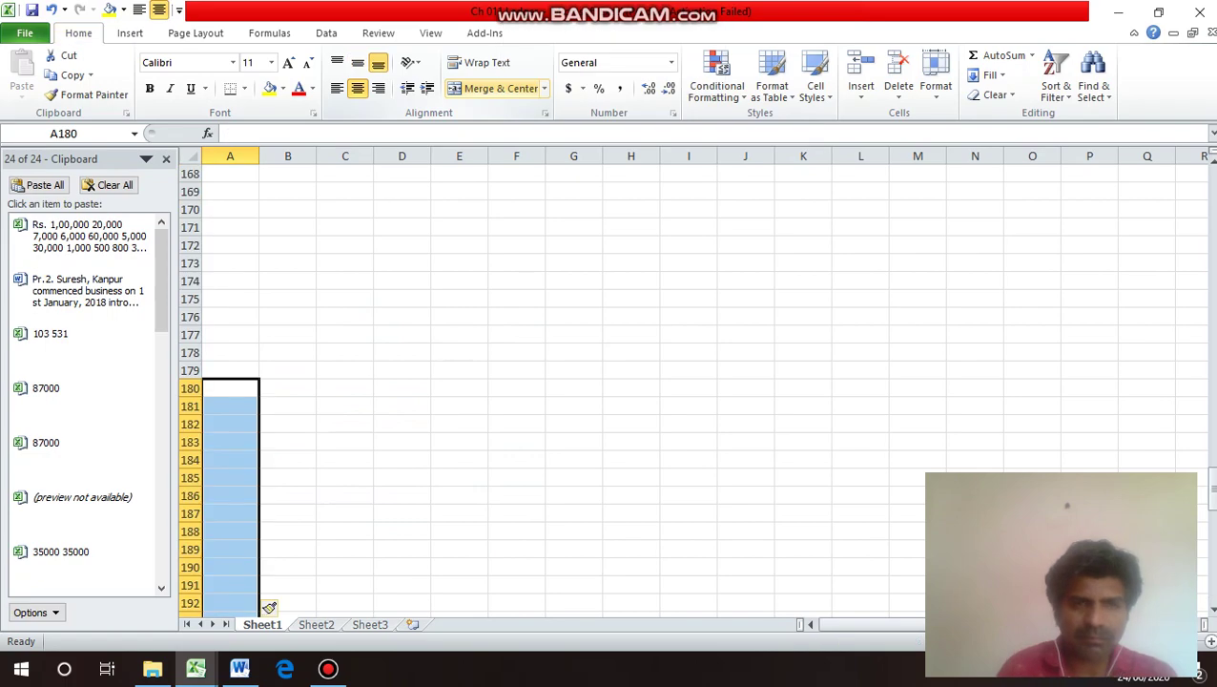
# Apply a medium solid outline border around the journal table range A127:I218.
pyautogui.press('Up')
pyautogui.press('Up')
pyautogui.press('Up')
pyautogui.press('Up')
pyautogui.press('Up')
pyautogui.press('Up')
pyautogui.press('Up')
pyautogui.press('Up')
pyautogui.press('Up')
pyautogui.press('Up')
pyautogui.press('Up')
pyautogui.press('Up')
pyautogui.press('Up')
pyautogui.press('Up')
pyautogui.press('Up')
pyautogui.press('Up')
pyautogui.press('Up')
pyautogui.press('Up')
pyautogui.press('Up')
pyautogui.press('Up')
pyautogui.press('Up')
pyautogui.press('Up')
pyautogui.press('Up')
pyautogui.press('Up')
pyautogui.press('Up')
pyautogui.press('Up')
pyautogui.press('Up')
pyautogui.press('Up')
pyautogui.press('Up')
pyautogui.press('Up')
pyautogui.press('Up')
pyautogui.press('Up')
pyautogui.press('Up')
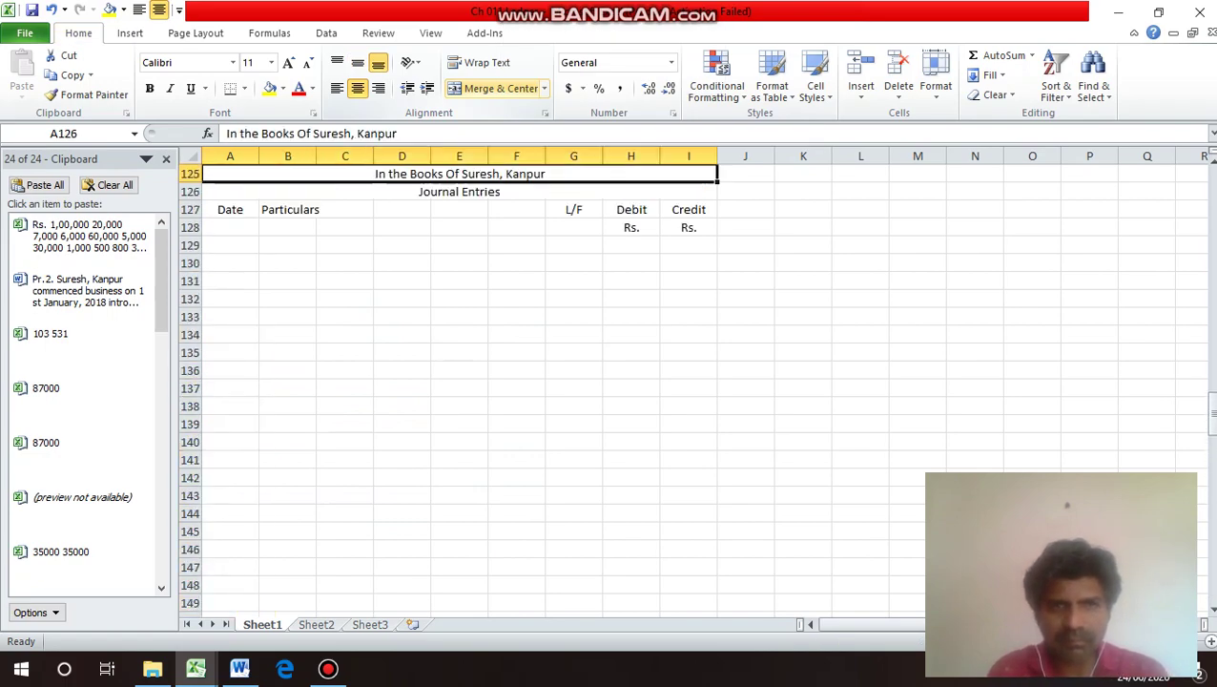
pyautogui.press('Down')
pyautogui.press('Down')
pyautogui.press('Down')
pyautogui.press('Down')
pyautogui.press('Down')
pyautogui.press('Down')
pyautogui.press('Down')
pyautogui.press('Down')
pyautogui.press('Down')
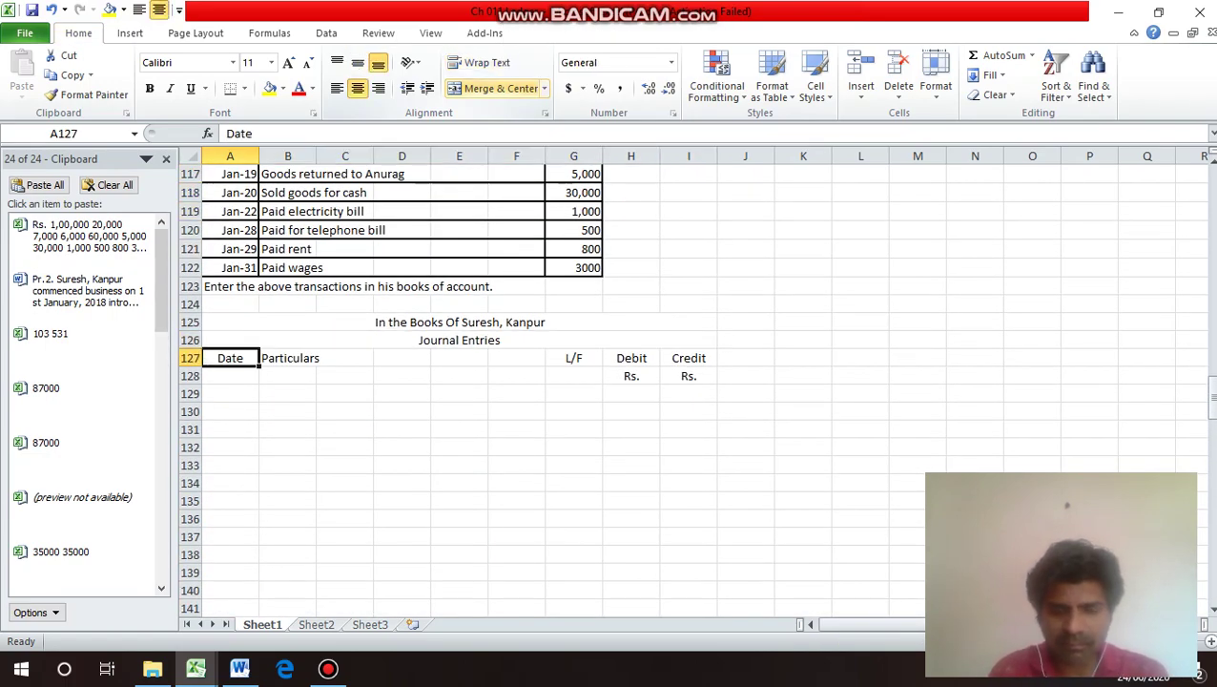
pyautogui.hotkey('shift', 'Right')
pyautogui.hotkey('shift', 'Right')
pyautogui.hotkey('shift', 'Right')
pyautogui.hotkey('shift', 'Right')
pyautogui.hotkey('shift', 'Right')
pyautogui.hotkey('shift', 'Right')
pyautogui.hotkey('shift', 'Right')
pyautogui.hotkey('shift', 'Right')
pyautogui.hotkey('shift', 'Down')
pyautogui.hotkey('shift', 'Down')
pyautogui.hotkey('shift', 'Down')
pyautogui.hotkey('shift', 'Down')
pyautogui.hotkey('shift', 'Down')
pyautogui.hotkey('shift', 'Down')
pyautogui.hotkey('shift', 'Down')
pyautogui.hotkey('shift', 'Down')
pyautogui.hotkey('shift', 'Down')
pyautogui.hotkey('shift', 'Down')
pyautogui.hotkey('shift', 'Down')
pyautogui.hotkey('shift', 'Down')
pyautogui.hotkey('shift', 'Down')
pyautogui.hotkey('shift', 'Down')
pyautogui.hotkey('shift', 'Down')
pyautogui.hotkey('shift', 'Down')
pyautogui.hotkey('shift', 'Down')
pyautogui.hotkey('shift', 'Down')
pyautogui.hotkey('shift', 'Down')
pyautogui.hotkey('shift', 'Down')
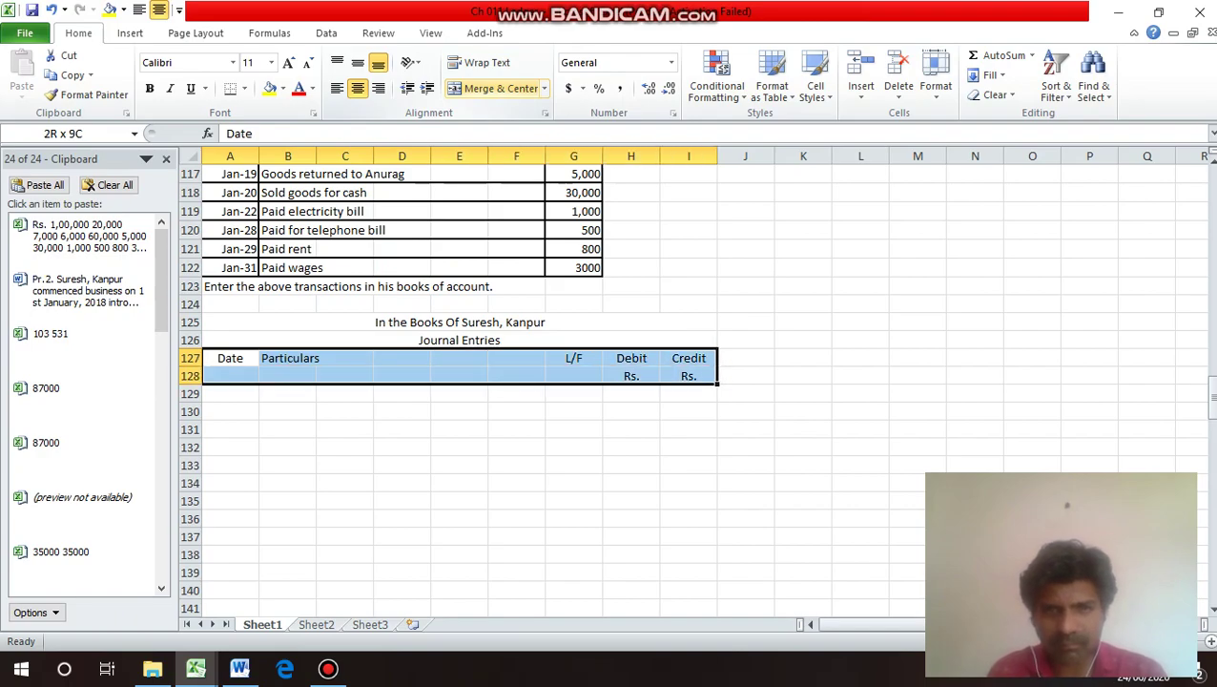
pyautogui.hotkey('shift', 'Down')
pyautogui.hotkey('shift', 'Down')
pyautogui.hotkey('shift', 'Down')
pyautogui.hotkey('shift', 'Down')
pyautogui.hotkey('shift', 'Down')
pyautogui.hotkey('shift', 'Down')
pyautogui.hotkey('shift', 'Down')
pyautogui.hotkey('shift', 'Down')
pyautogui.hotkey('shift', 'Down')
pyautogui.hotkey('shift', 'Down')
pyautogui.hotkey('shift', 'Down')
pyautogui.hotkey('shift', 'Down')
pyautogui.hotkey('shift', 'Down')
pyautogui.hotkey('shift', 'Down')
pyautogui.hotkey('shift', 'Down')
pyautogui.hotkey('shift', 'Down')
pyautogui.hotkey('shift', 'Down')
pyautogui.hotkey('shift', 'Down')
pyautogui.hotkey('shift', 'Down')
pyautogui.hotkey('shift', 'Down')
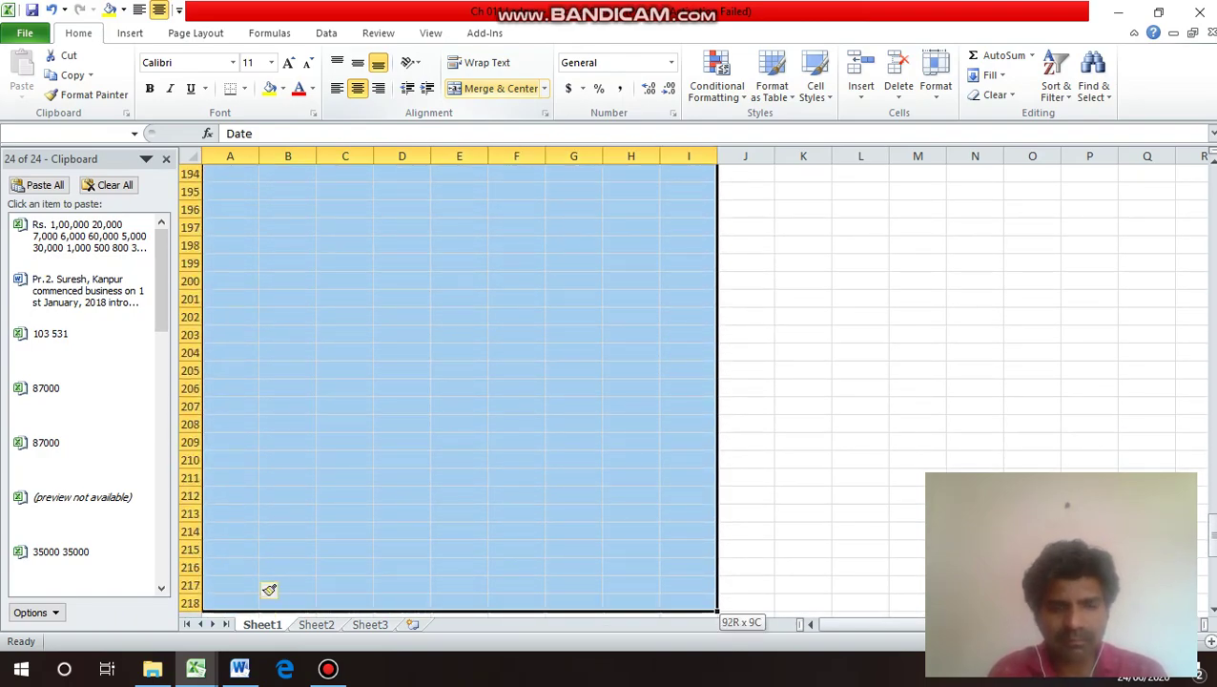
pyautogui.hotkey('ctrl', '1')
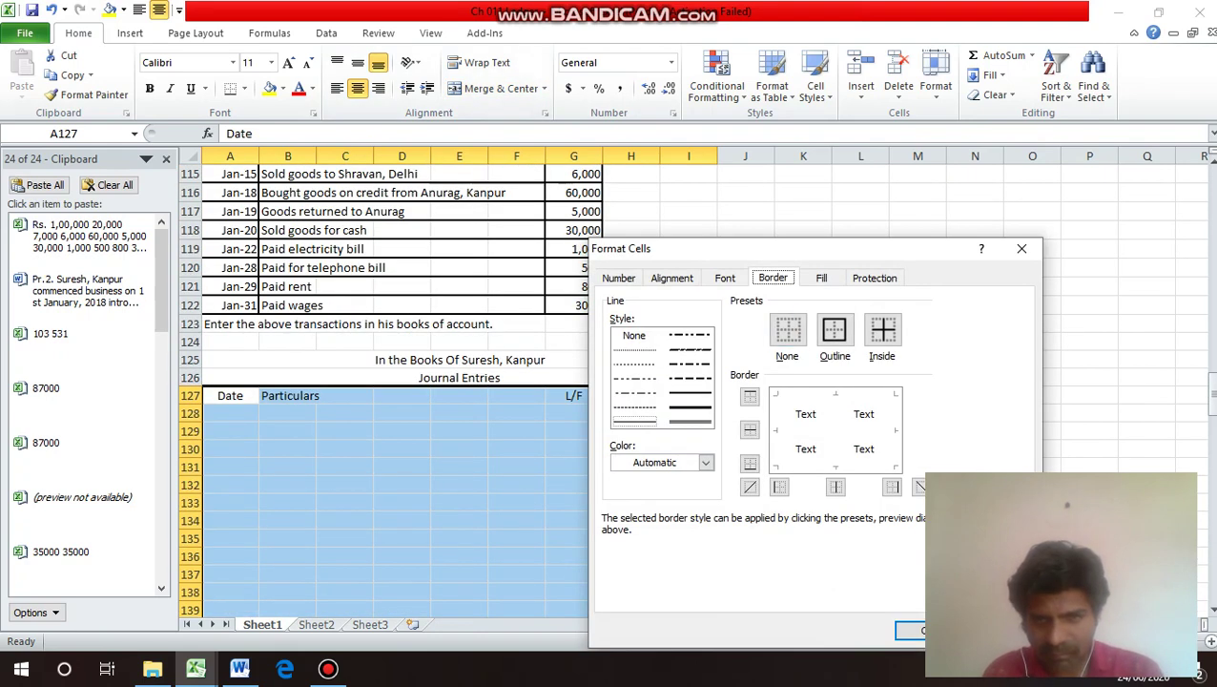
pyautogui.press('Tab')
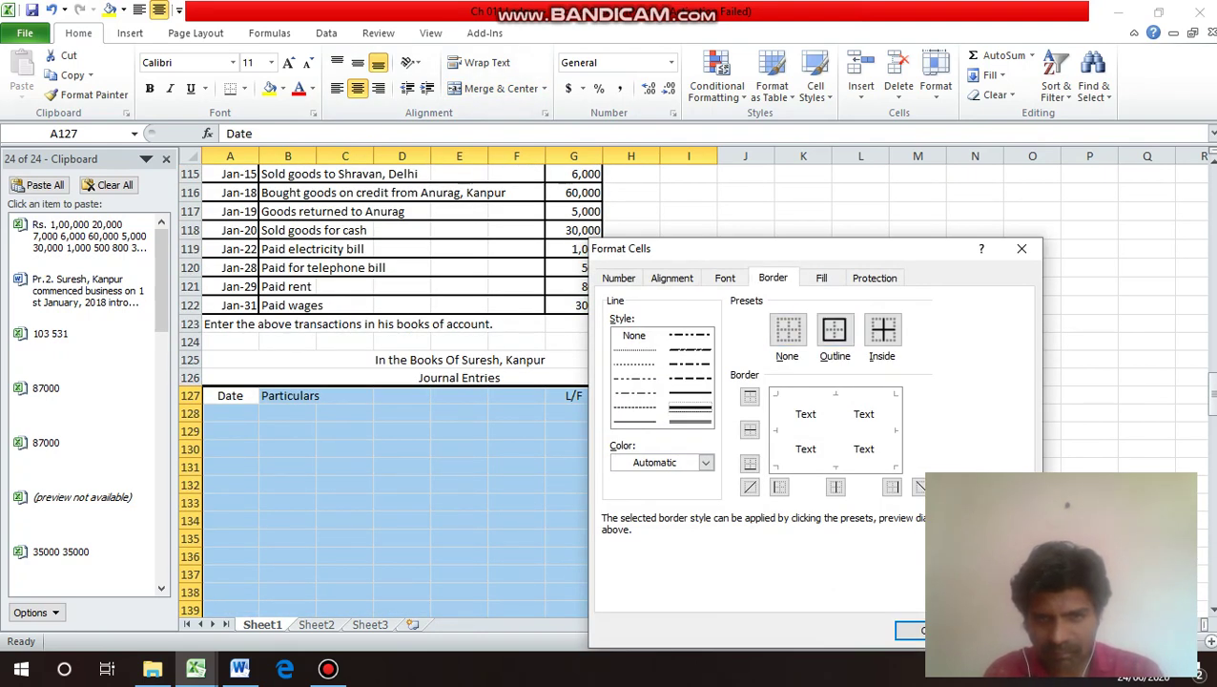
pyautogui.press('Up')
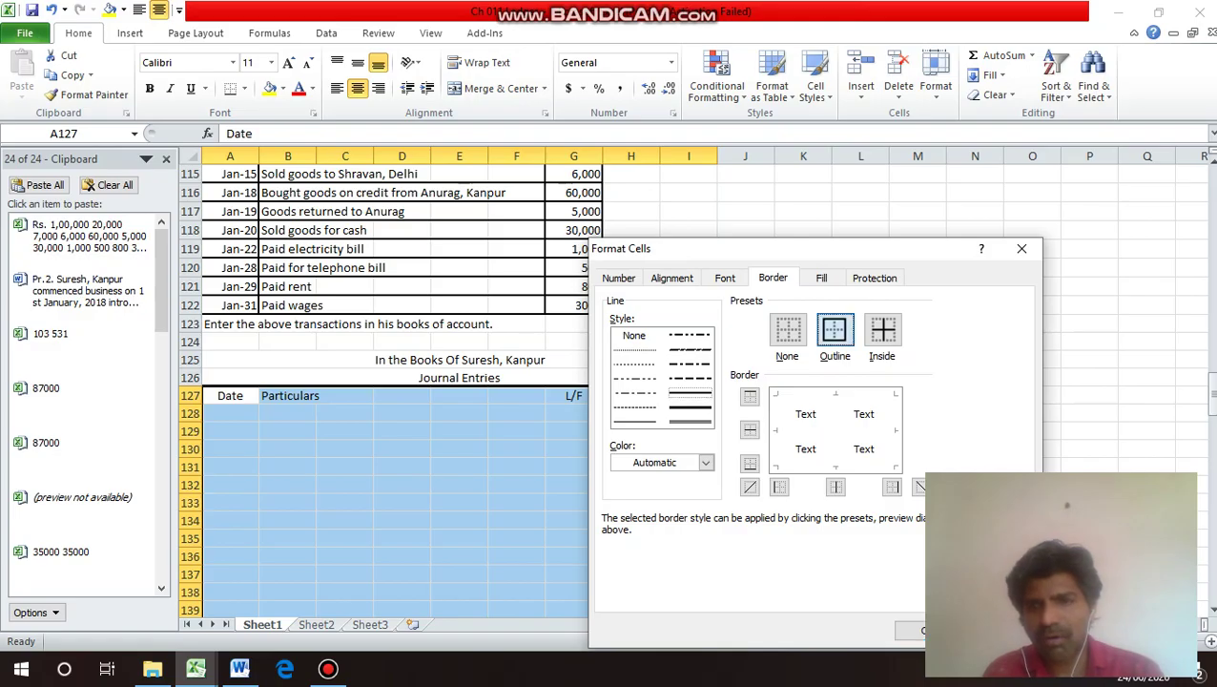
pyautogui.hotkey('alt', 'o')
pyautogui.press('Return')
# Put an outline border around the Particulars column block B127:F218.
pyautogui.press('Down')
pyautogui.press('Right')
pyautogui.press('Up')
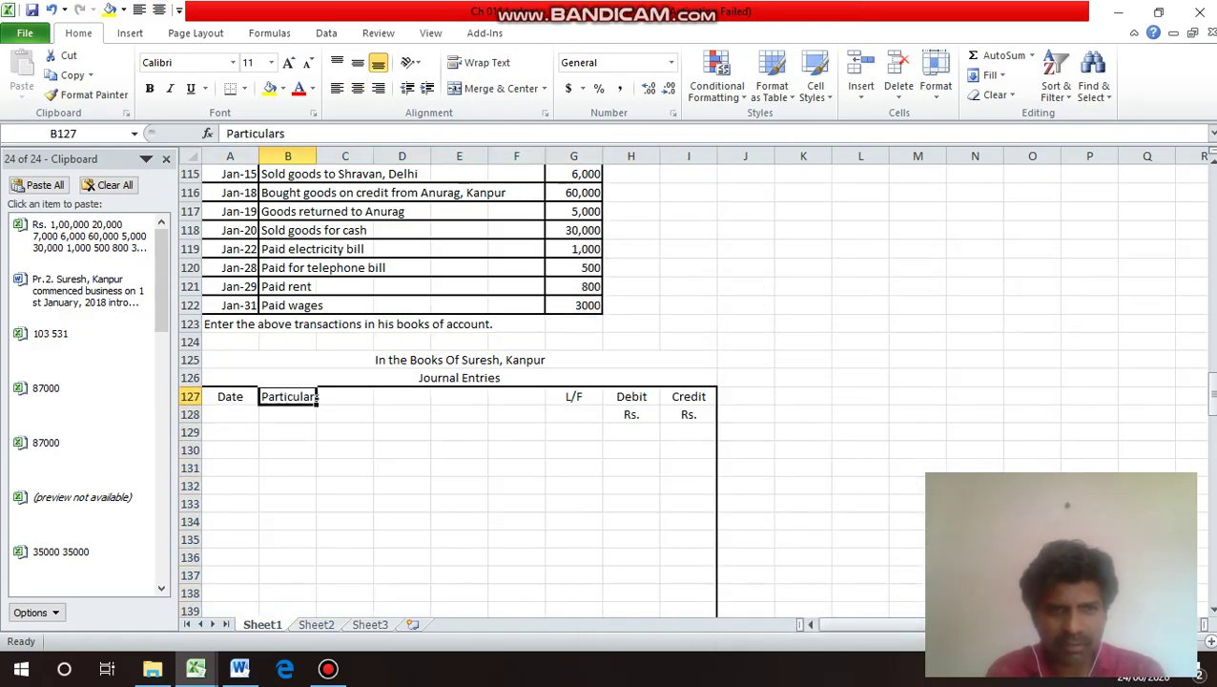
pyautogui.hotkey('shift', 'Right')
pyautogui.hotkey('shift', 'Right')
pyautogui.hotkey('shift', 'Right')
pyautogui.hotkey('shift', 'Right')
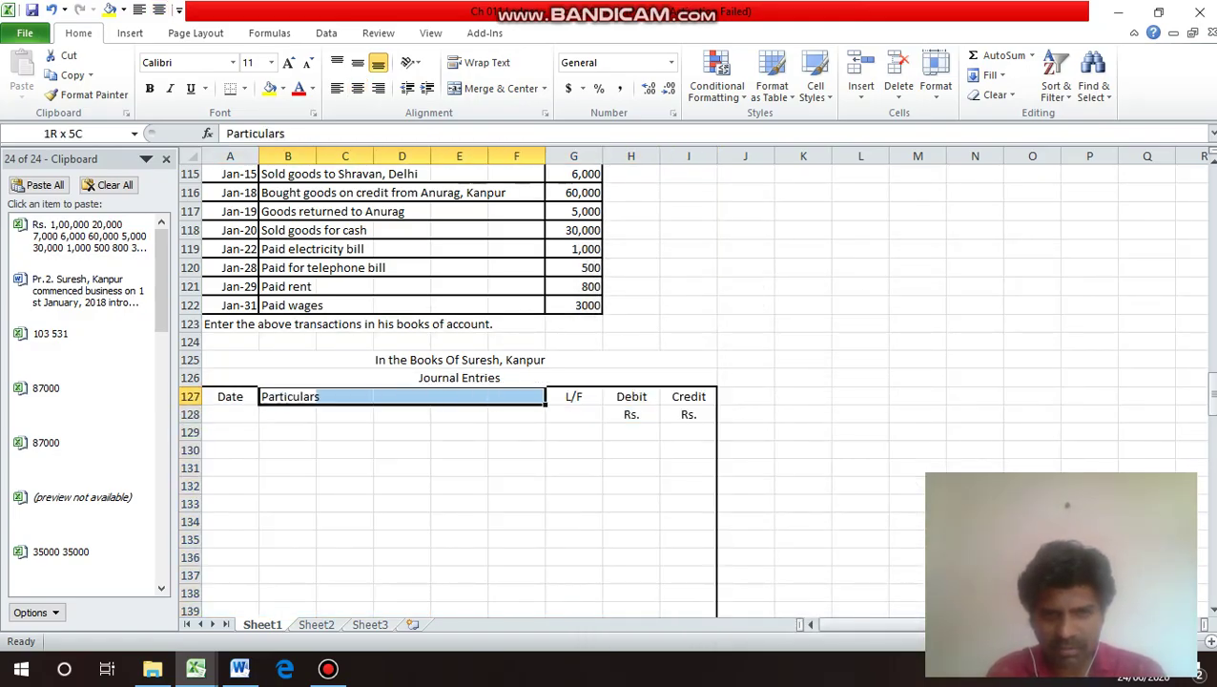
pyautogui.hotkey('shift', 'Down')
pyautogui.hotkey('shift', 'Down')
pyautogui.hotkey('shift', 'Down')
pyautogui.hotkey('shift', 'Down')
pyautogui.hotkey('shift', 'Down')
pyautogui.hotkey('shift', 'Down')
pyautogui.hotkey('shift', 'Down')
pyautogui.hotkey('shift', 'Down')
pyautogui.hotkey('shift', 'Down')
pyautogui.hotkey('shift', 'Down')
pyautogui.hotkey('shift', 'Down')
pyautogui.hotkey('shift', 'Down')
pyautogui.hotkey('shift', 'Down')
pyautogui.hotkey('shift', 'Down')
pyautogui.hotkey('shift', 'Down')
pyautogui.hotkey('shift', 'Down')
pyautogui.hotkey('shift', 'Down')
pyautogui.hotkey('shift', 'Down')
pyautogui.hotkey('shift', 'Down')
pyautogui.hotkey('shift', 'Down')
pyautogui.hotkey('shift', 'Down')
pyautogui.hotkey('shift', 'Down')
pyautogui.hotkey('shift', 'Down')
pyautogui.hotkey('shift', 'Down')
pyautogui.hotkey('shift', 'Down')
pyautogui.hotkey('shift', 'Down')
pyautogui.hotkey('shift', 'Down')
pyautogui.hotkey('shift', 'Down')
pyautogui.hotkey('shift', 'Down')
pyautogui.hotkey('shift', 'Down')
pyautogui.hotkey('shift', 'Down')
pyautogui.hotkey('shift', 'Down')
pyautogui.hotkey('shift', 'Down')
pyautogui.hotkey('shift', 'Down')
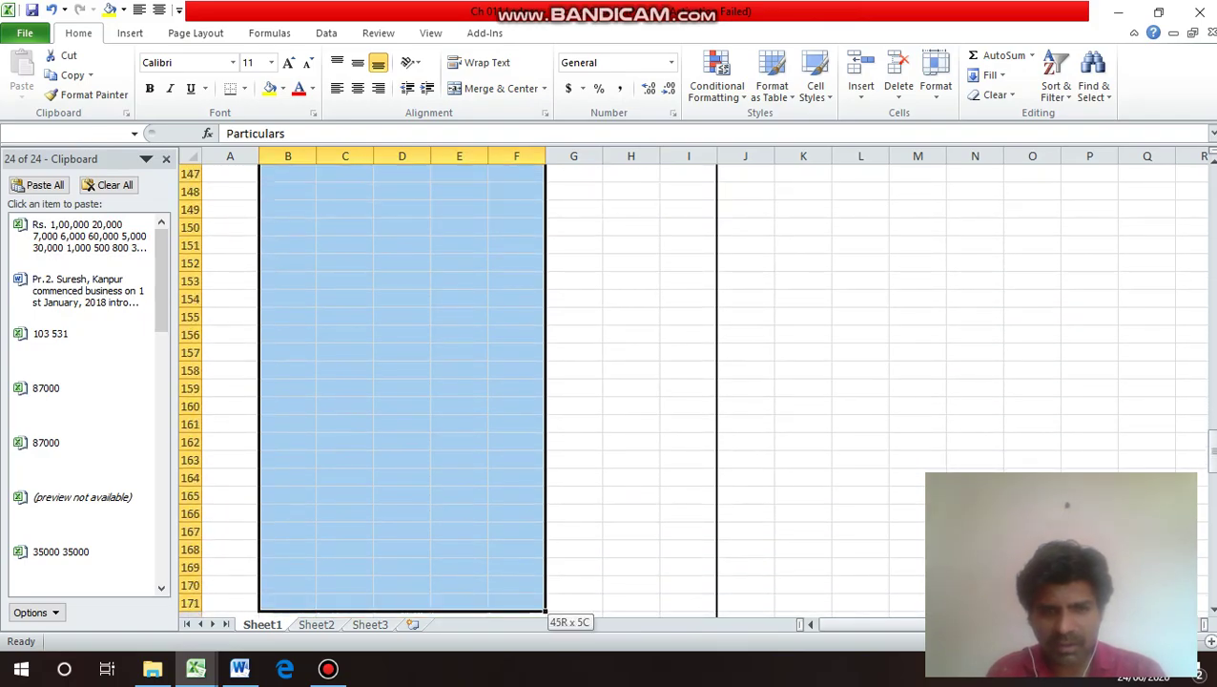
pyautogui.moveTo(546, 610); pyautogui.dragTo(546, 362)
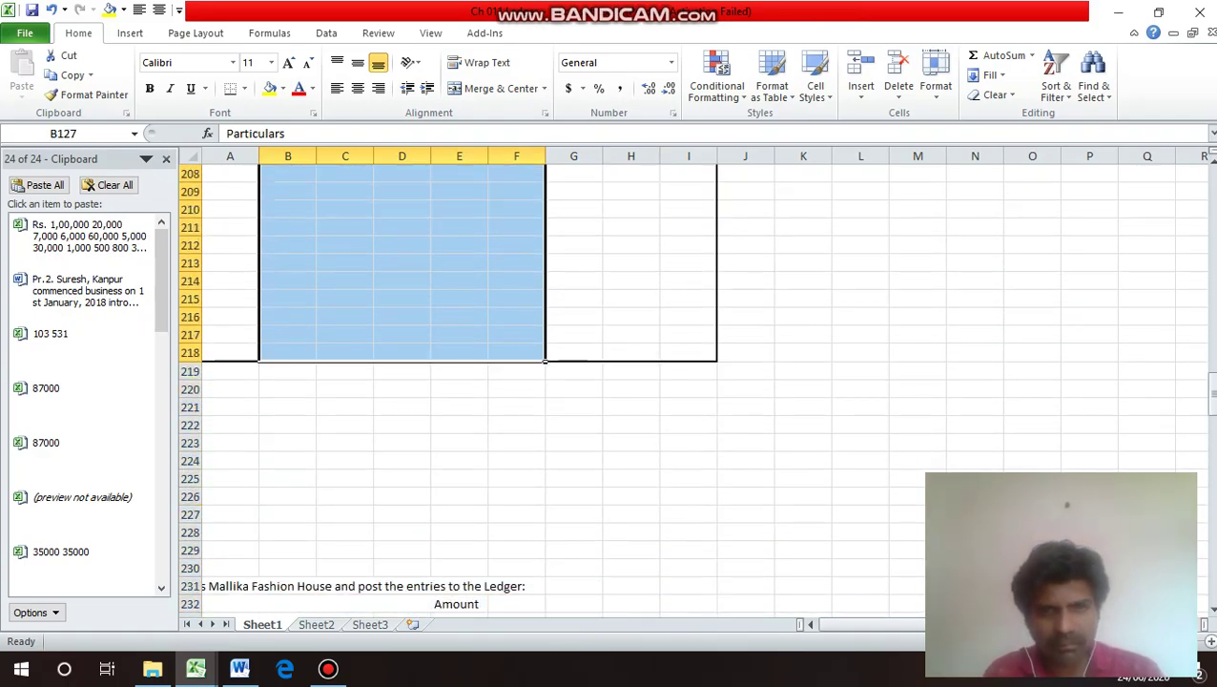
pyautogui.hotkey('ctrl', '1')
pyautogui.press('Return')
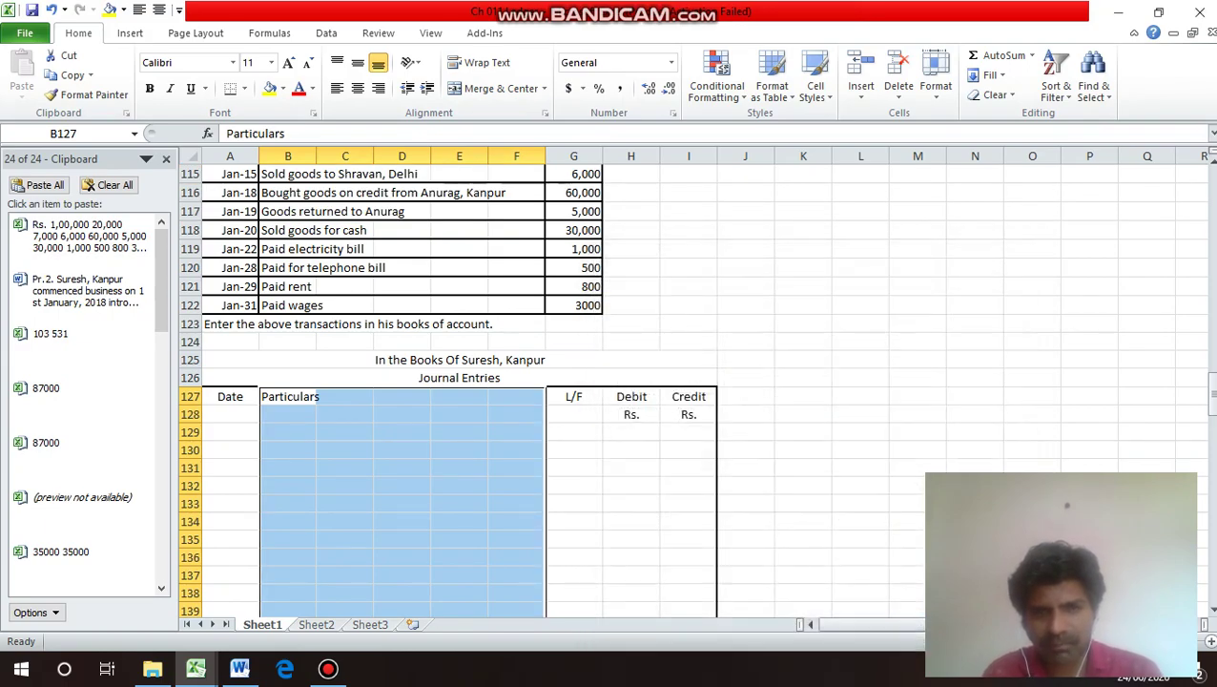
# Put an outline border around the Debit column of the journal table, from H127 down to the table's last row.
pyautogui.press('Right')
pyautogui.press('Right')
pyautogui.press('Right')
pyautogui.press('Right')
pyautogui.press('Right')
pyautogui.press('Right')
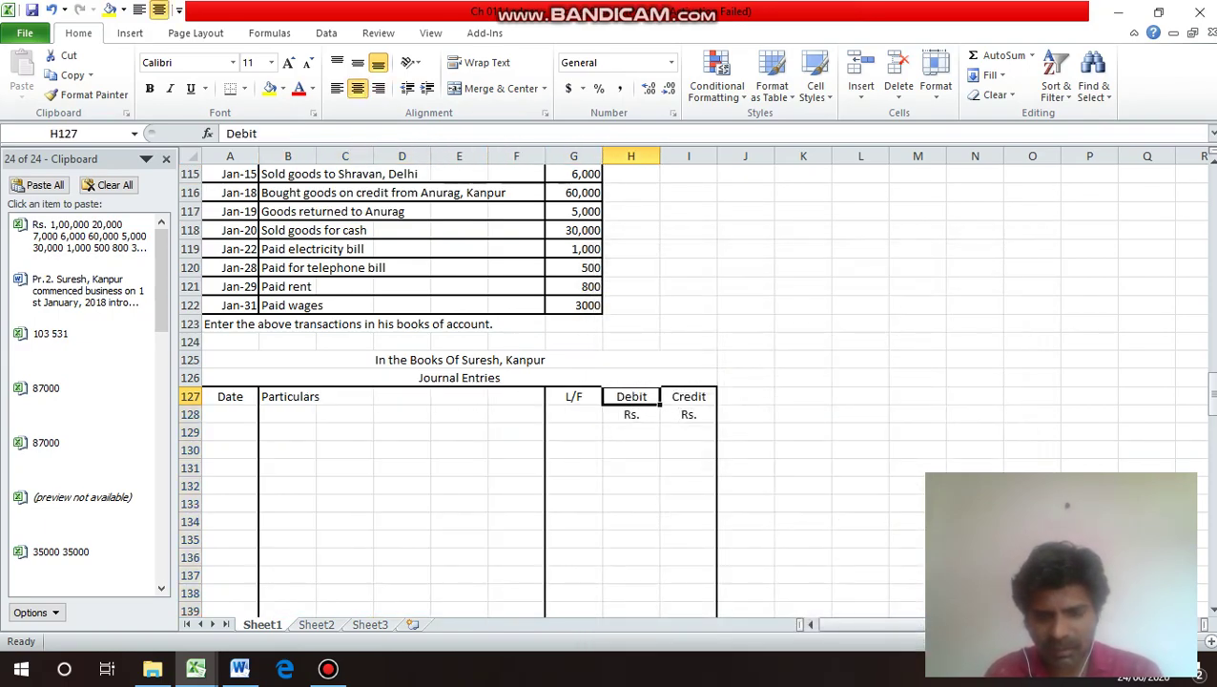
pyautogui.hotkey('shift', 'Down')
pyautogui.hotkey('shift', 'Down')
pyautogui.hotkey('shift', 'Down')
pyautogui.hotkey('shift', 'Down')
pyautogui.hotkey('shift', 'Down')
pyautogui.hotkey('shift', 'Down')
pyautogui.hotkey('shift', 'Down')
pyautogui.hotkey('shift', 'Down')
pyautogui.hotkey('shift', 'Down')
pyautogui.hotkey('shift', 'Down')
pyautogui.hotkey('shift', 'Down')
pyautogui.hotkey('shift', 'Down')
pyautogui.hotkey('shift', 'Down')
pyautogui.hotkey('shift', 'Down')
pyautogui.hotkey('shift', 'Down')
pyautogui.hotkey('shift', 'Down')
pyautogui.hotkey('shift', 'Down')
pyautogui.hotkey('shift', 'Down')
pyautogui.hotkey('shift', 'Down')
pyautogui.hotkey('shift', 'Down')
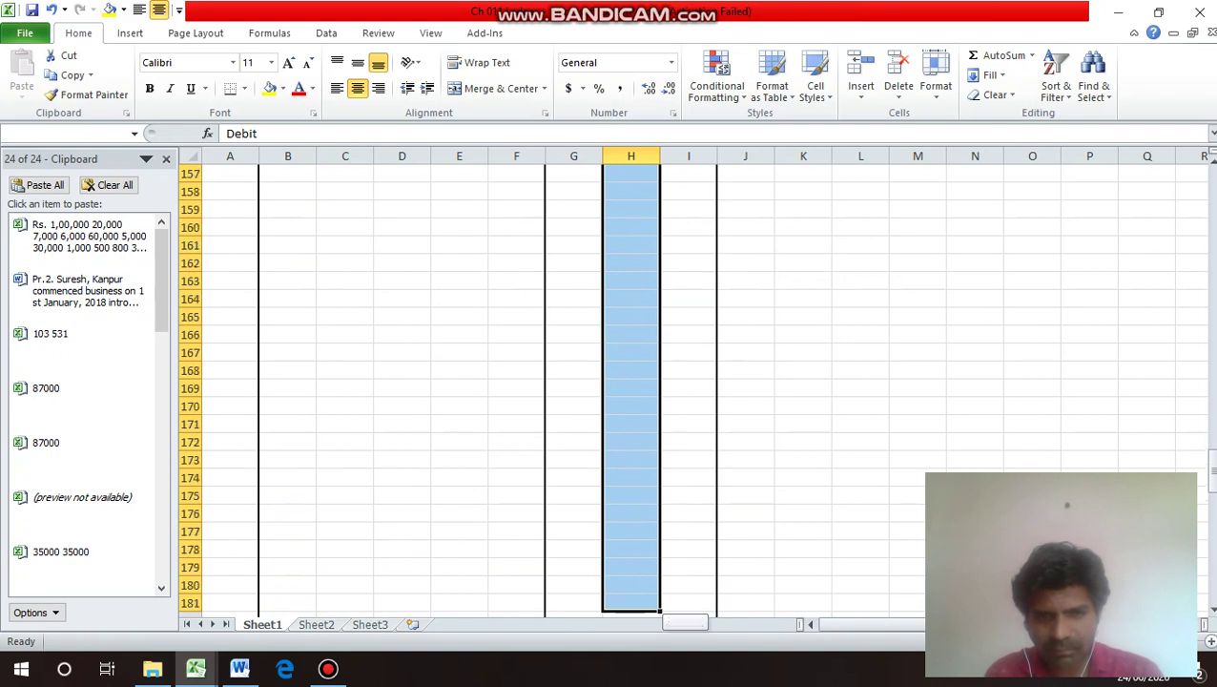
pyautogui.hotkey('shift', 'Down')
pyautogui.hotkey('shift', 'Down')
pyautogui.hotkey('shift', 'Down')
pyautogui.hotkey('shift', 'Down')
pyautogui.hotkey('shift', 'Down')
pyautogui.hotkey('shift', 'Down')
pyautogui.hotkey('shift', 'Down')
pyautogui.hotkey('shift', 'Down')
pyautogui.hotkey('shift', 'Down')
pyautogui.hotkey('shift', 'Down')
pyautogui.hotkey('shift', 'Down')
pyautogui.hotkey('shift', 'Down')
pyautogui.hotkey('shift', 'Down')
pyautogui.hotkey('shift', 'Down')
pyautogui.hotkey('shift', 'Down')
pyautogui.hotkey('shift', 'Down')
pyautogui.hotkey('shift', 'Down')
pyautogui.hotkey('shift', 'Down')
pyautogui.hotkey('shift', 'Down')
pyautogui.hotkey('shift', 'Down')
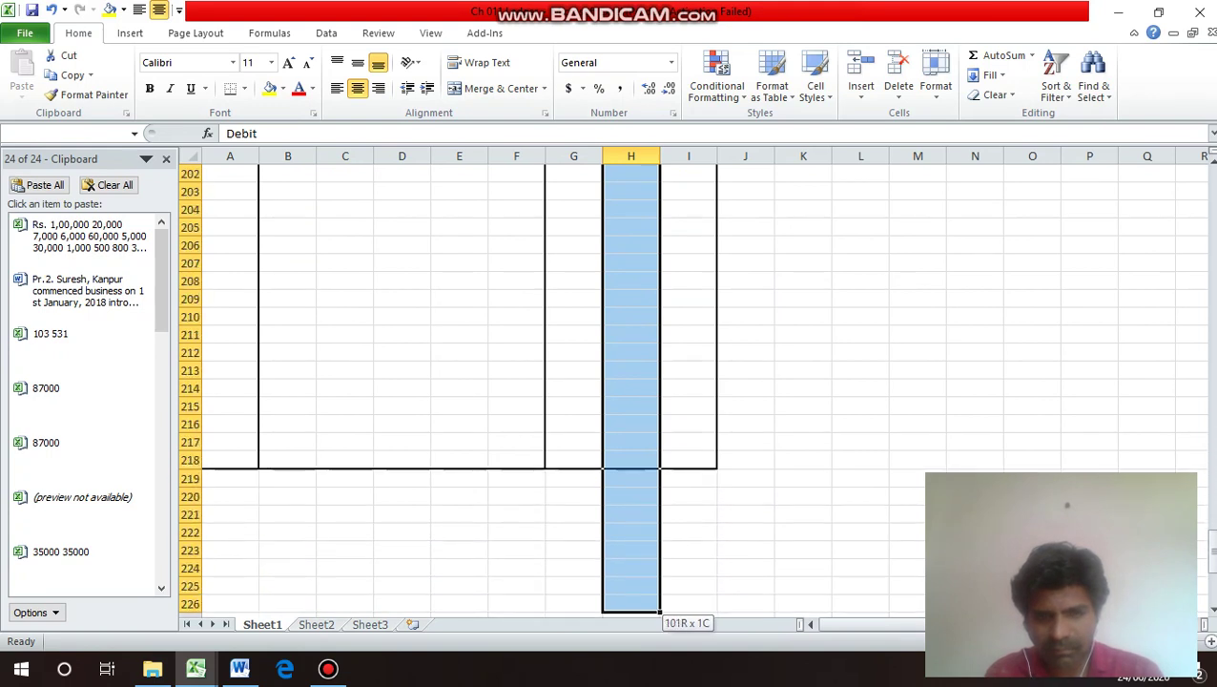
pyautogui.moveTo(660, 612); pyautogui.dragTo(660, 414)
pyautogui.hotkey('ctrl', '1')
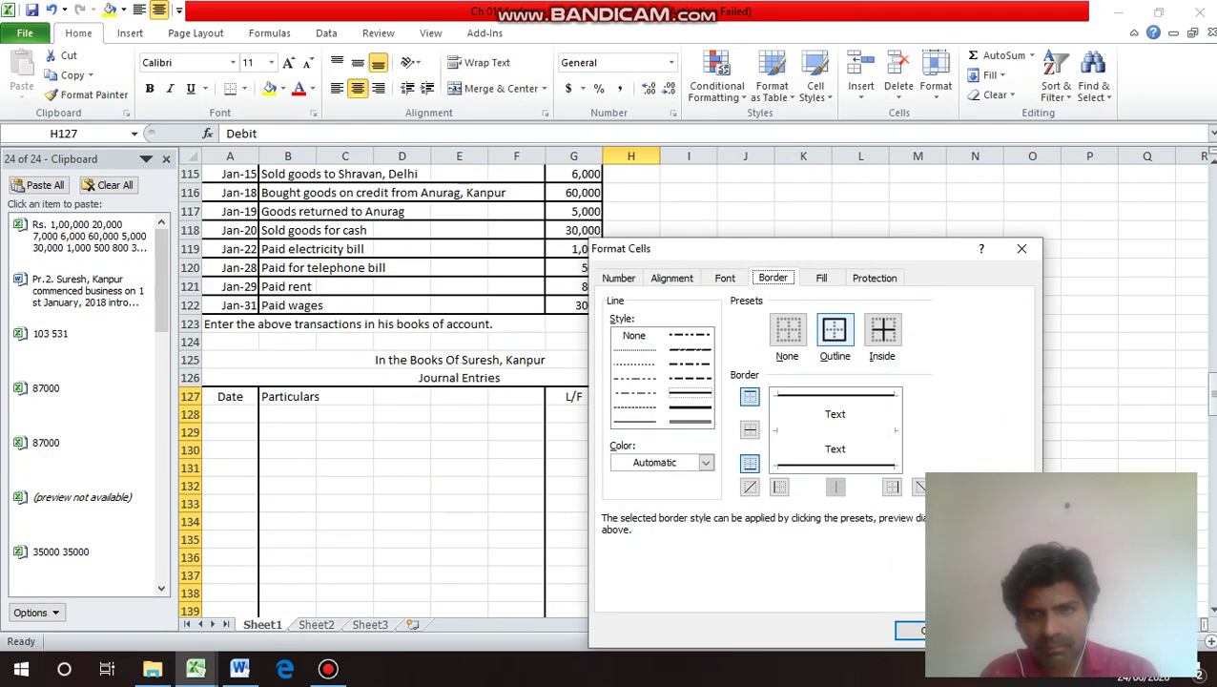
pyautogui.hotkey('alt', 'o')
pyautogui.press('Return')
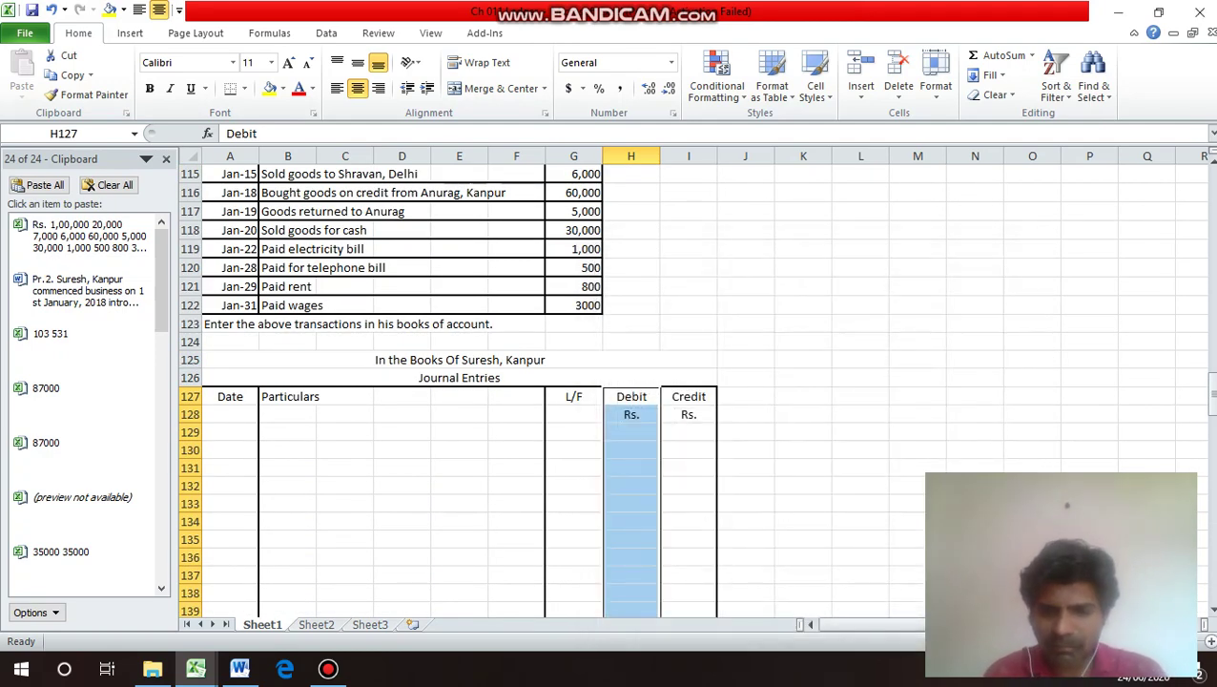
pyautogui.press('F12')
pyautogui.press('Escape')
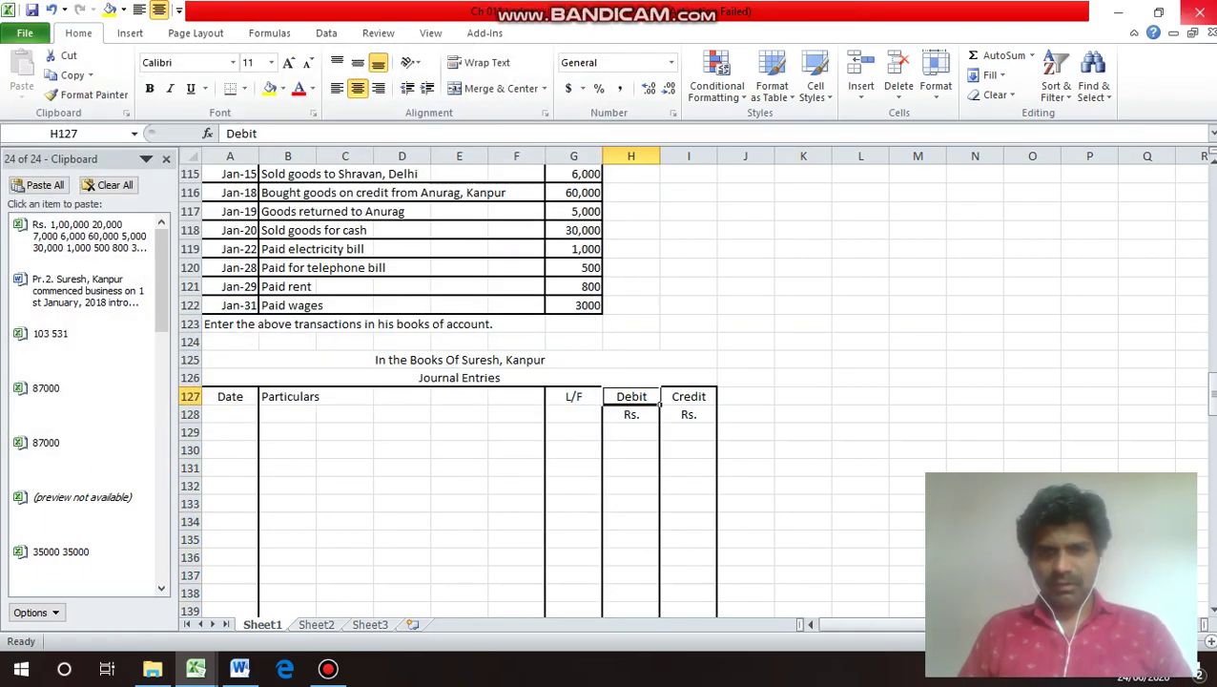
# Put an outline border around the journal table's two heading rows, A127:I128.
pyautogui.press('Left')
pyautogui.press('Left')
pyautogui.press('Left')
pyautogui.press('Left')
pyautogui.press('Left')
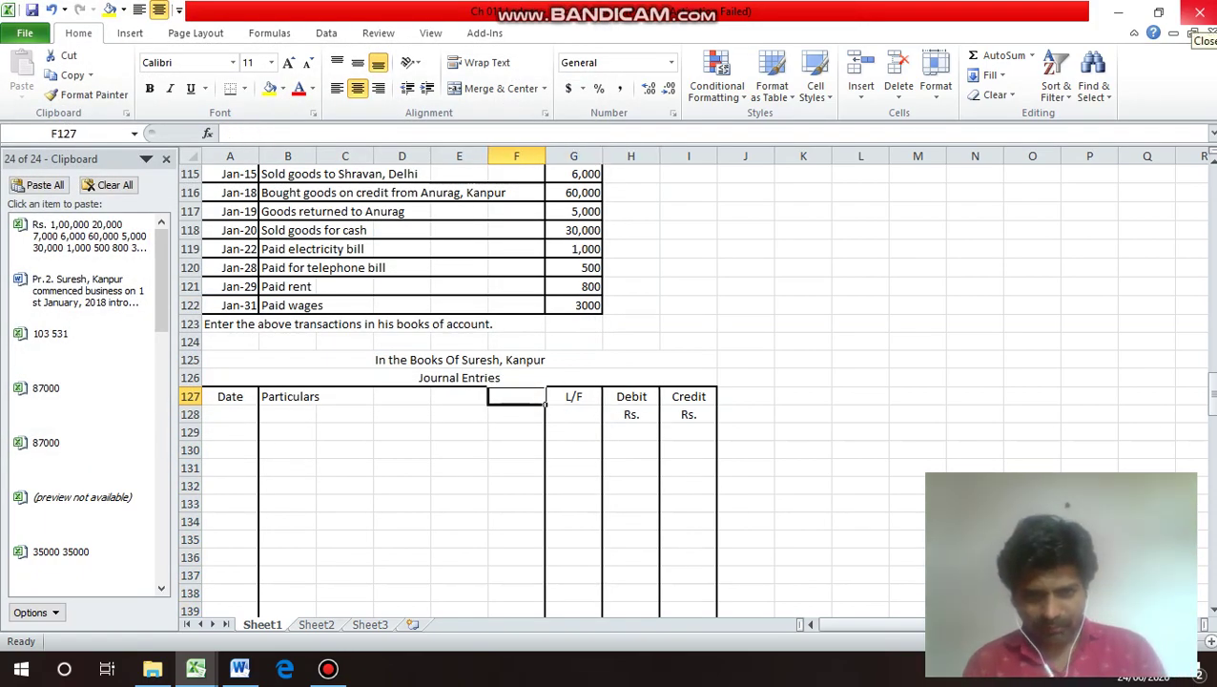
pyautogui.press('Left')
pyautogui.press('Left')
pyautogui.hotkey('shift', 'Down')
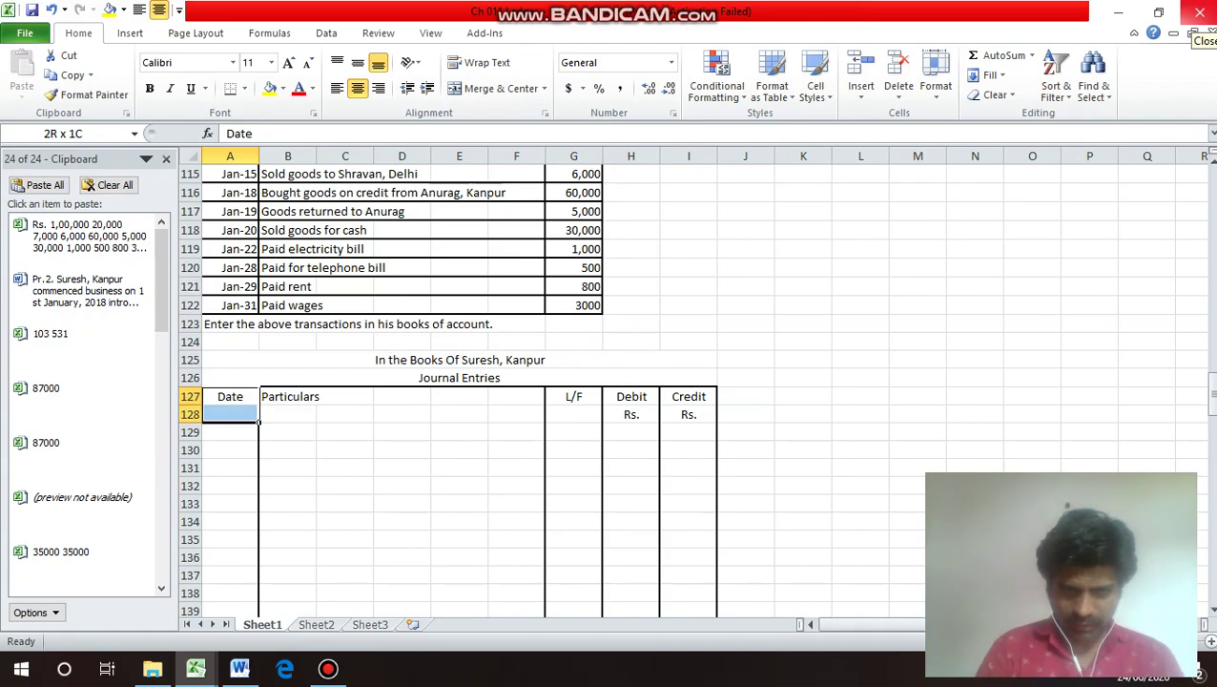
pyautogui.hotkey('shift', 'Right')
pyautogui.hotkey('shift', 'Right')
pyautogui.hotkey('shift', 'Right')
pyautogui.hotkey('shift', 'Right')
pyautogui.hotkey('shift', 'Right')
pyautogui.hotkey('shift', 'Right')
pyautogui.hotkey('shift', 'Right')
pyautogui.hotkey('shift', 'Right')
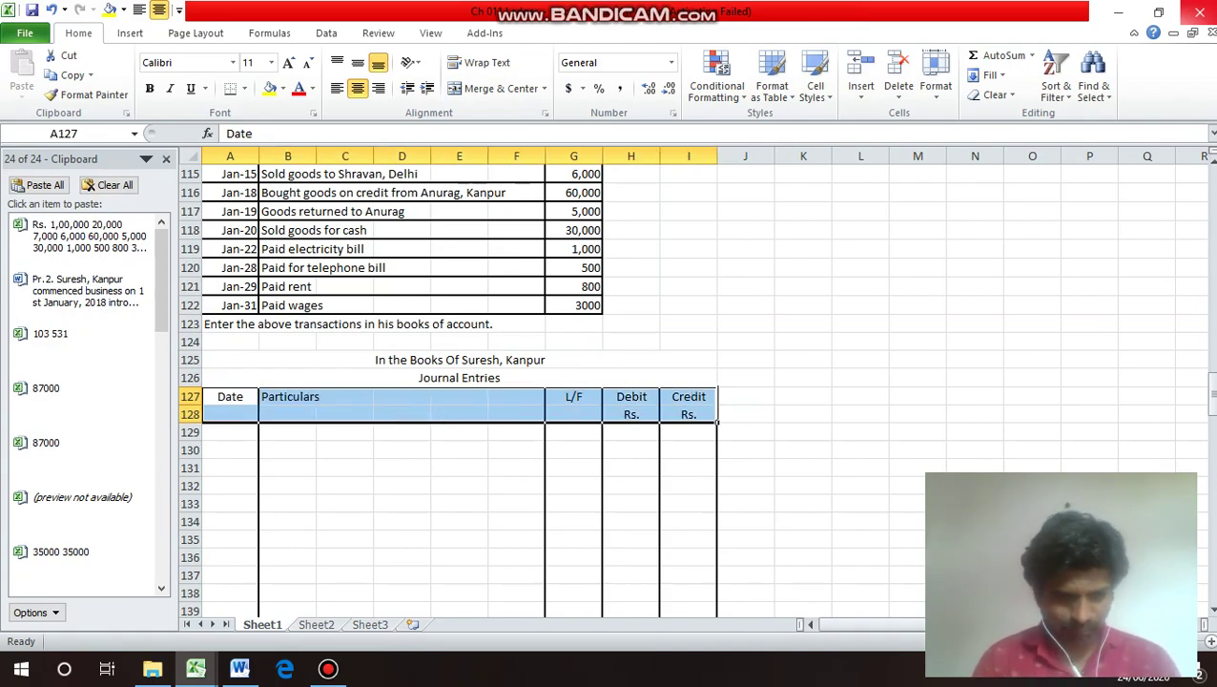
pyautogui.hotkey('ctrl', '1')
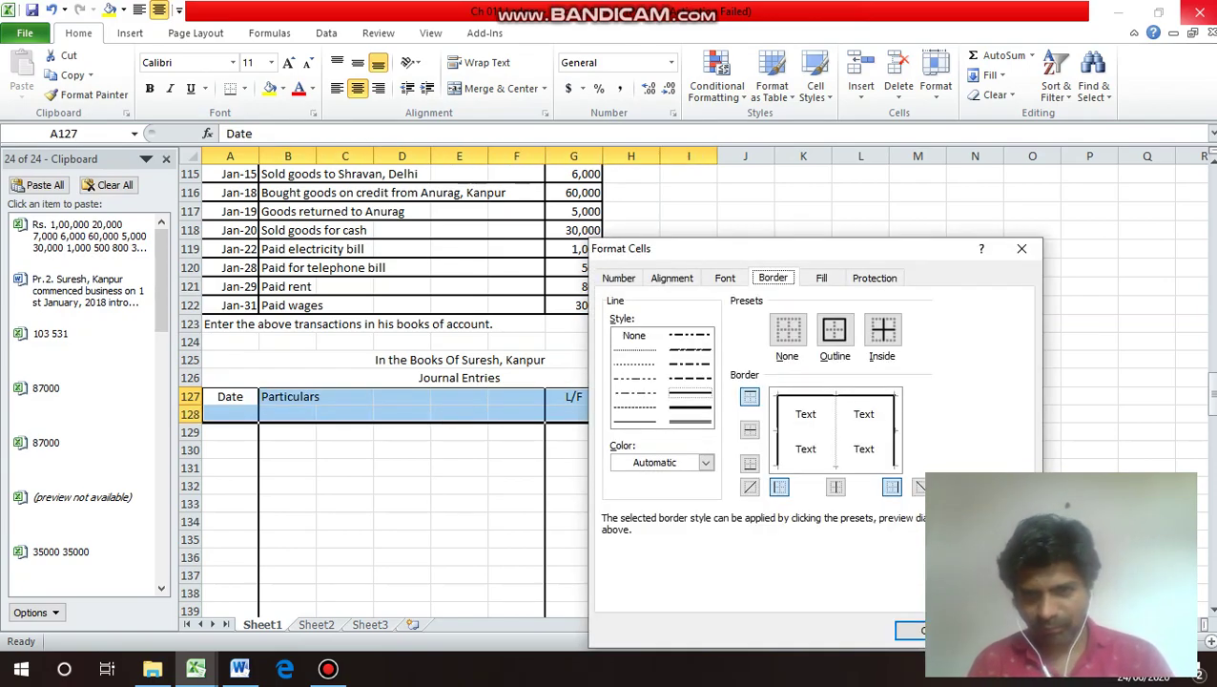
pyautogui.hotkey('alt', 'o')
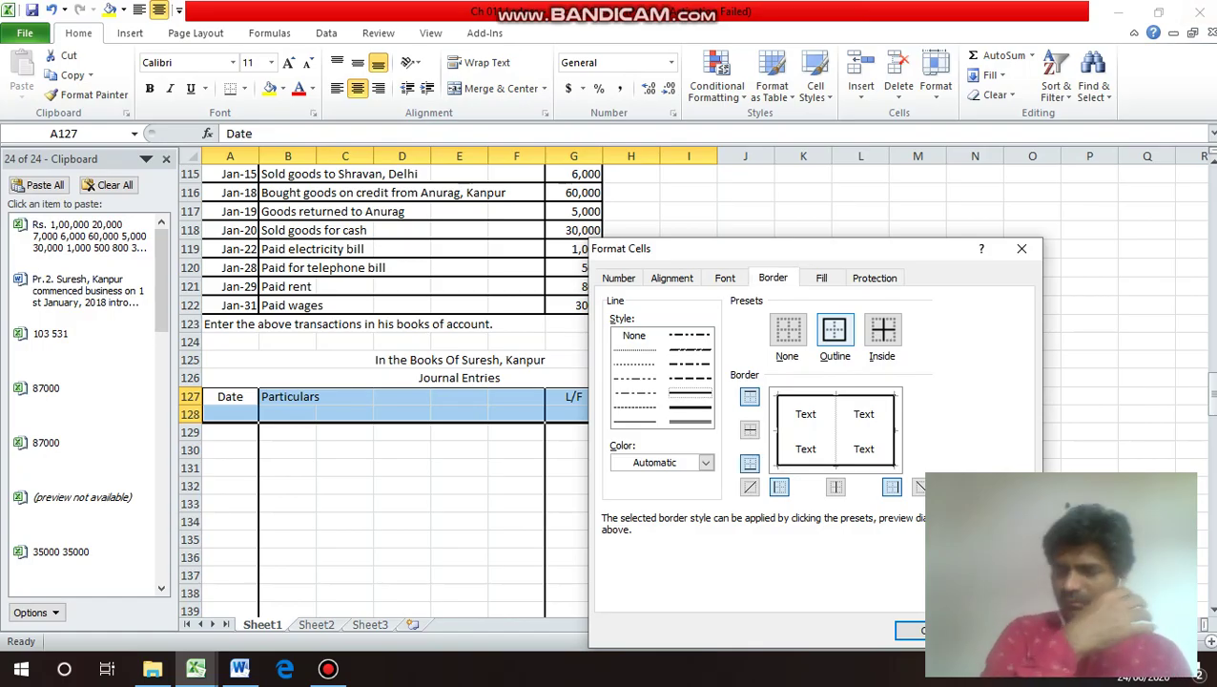
pyautogui.hotkey('alt', 'i')
pyautogui.press('Return')
# Review the Pr.2 transaction list in rows 111 to 122 above the journal table.
pyautogui.press('Up')
pyautogui.press('Up')
pyautogui.press('Up')
pyautogui.press('Up')
pyautogui.press('Up')
pyautogui.press('Up')
pyautogui.press('Up')
pyautogui.press('Up')
pyautogui.press('Up')
pyautogui.press('Up')
pyautogui.press('Up')
pyautogui.press('Up')
pyautogui.press('Up')
pyautogui.press('Up')
pyautogui.press('Up')
pyautogui.press('Up')
pyautogui.press('Up')
pyautogui.press('Up')
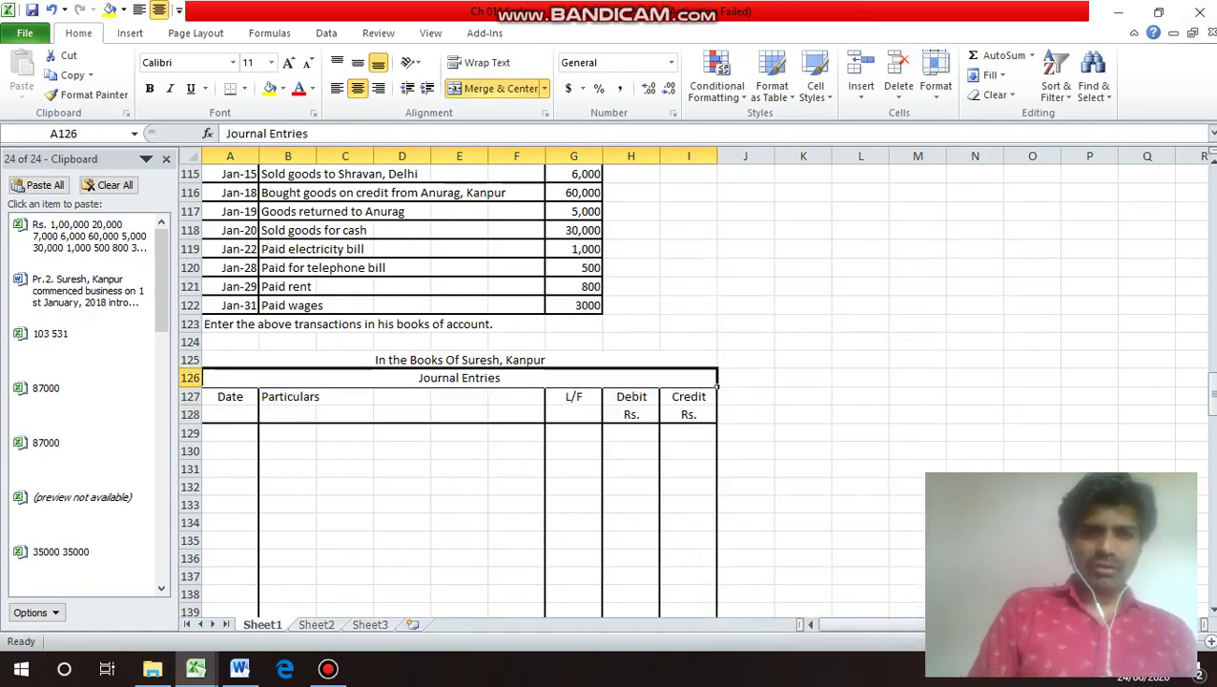
pyautogui.press('Up')
pyautogui.press('Up')
pyautogui.press('Up')
pyautogui.press('Up')
pyautogui.press('Up')
pyautogui.press('Up')
pyautogui.press('Down')
pyautogui.press('Down')
pyautogui.press('Down')
pyautogui.press('Down')
pyautogui.press('Down')
pyautogui.press('Down')
pyautogui.press('Down')
pyautogui.press('Down')
pyautogui.press('Down')
pyautogui.press('Down')
pyautogui.press('Down')
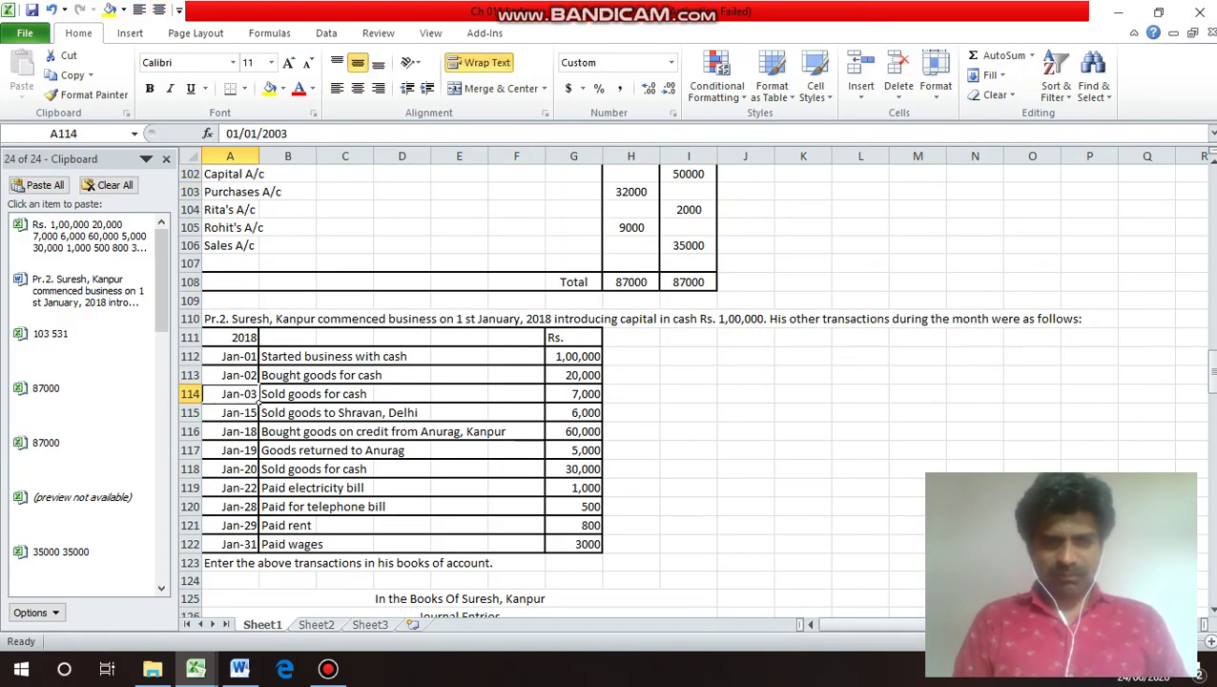
pyautogui.press('Up')
pyautogui.press('Up')
pyautogui.press('Up')
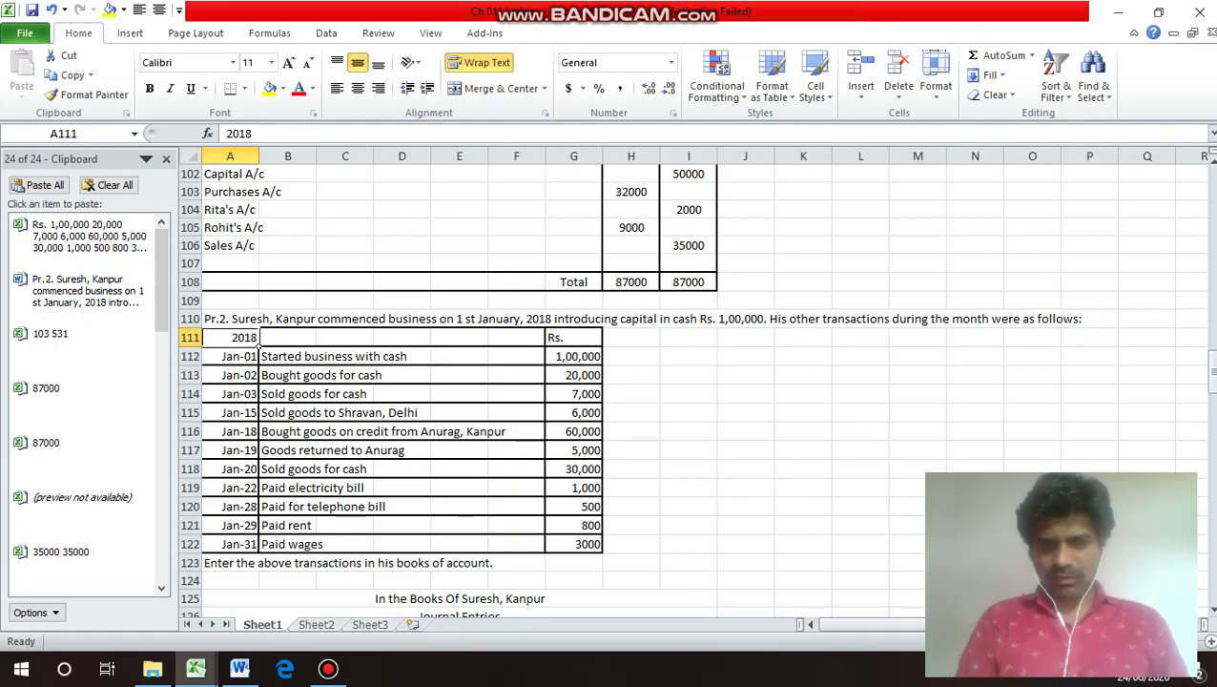
# Enter the year 2018 in A130 and the first entry's date "Jan-01." in A131 of the Date column.
pyautogui.press('Down')
pyautogui.press('Down')
pyautogui.press('Down')
pyautogui.press('Down')
pyautogui.press('Down')
pyautogui.press('Down')
pyautogui.press('Down')
pyautogui.press('Down')
pyautogui.press('Down')
pyautogui.press('Down')
pyautogui.press('Down')
pyautogui.press('Down')
pyautogui.press('Down')
pyautogui.press('Down')
pyautogui.press('Down')
pyautogui.press('Down')
pyautogui.press('Down')
pyautogui.press('Down')
pyautogui.press('Down')
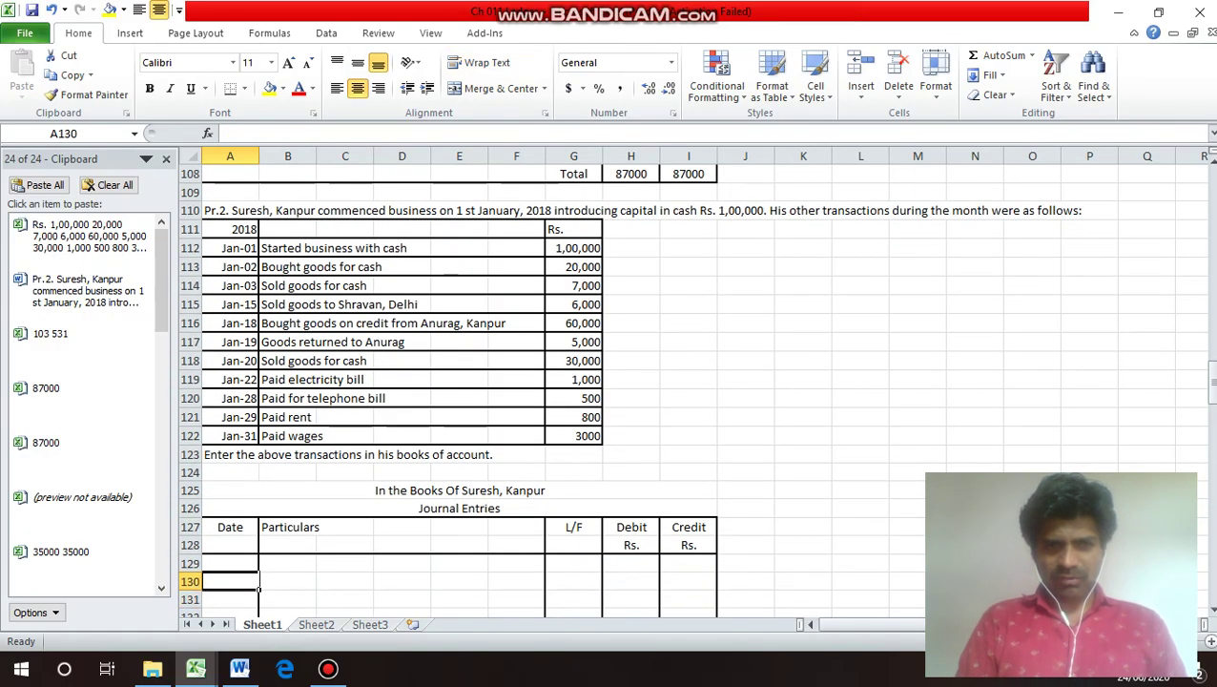
pyautogui.write('2018')
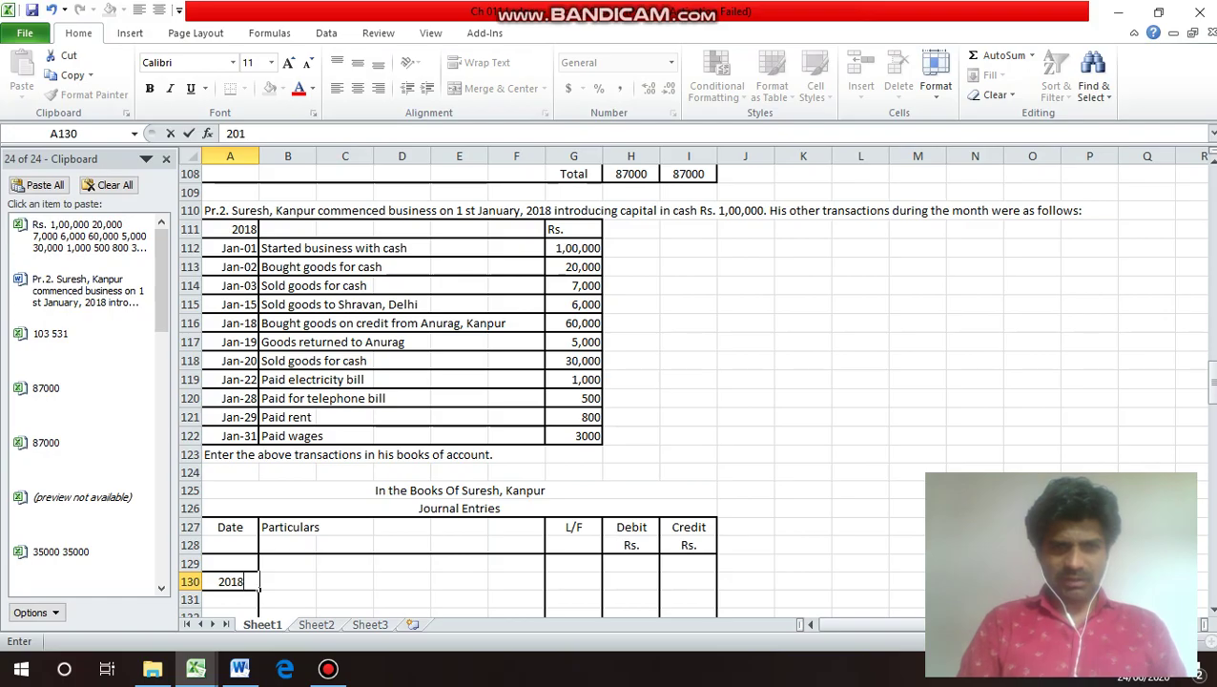
pyautogui.press('Return')
pyautogui.write('Ja')
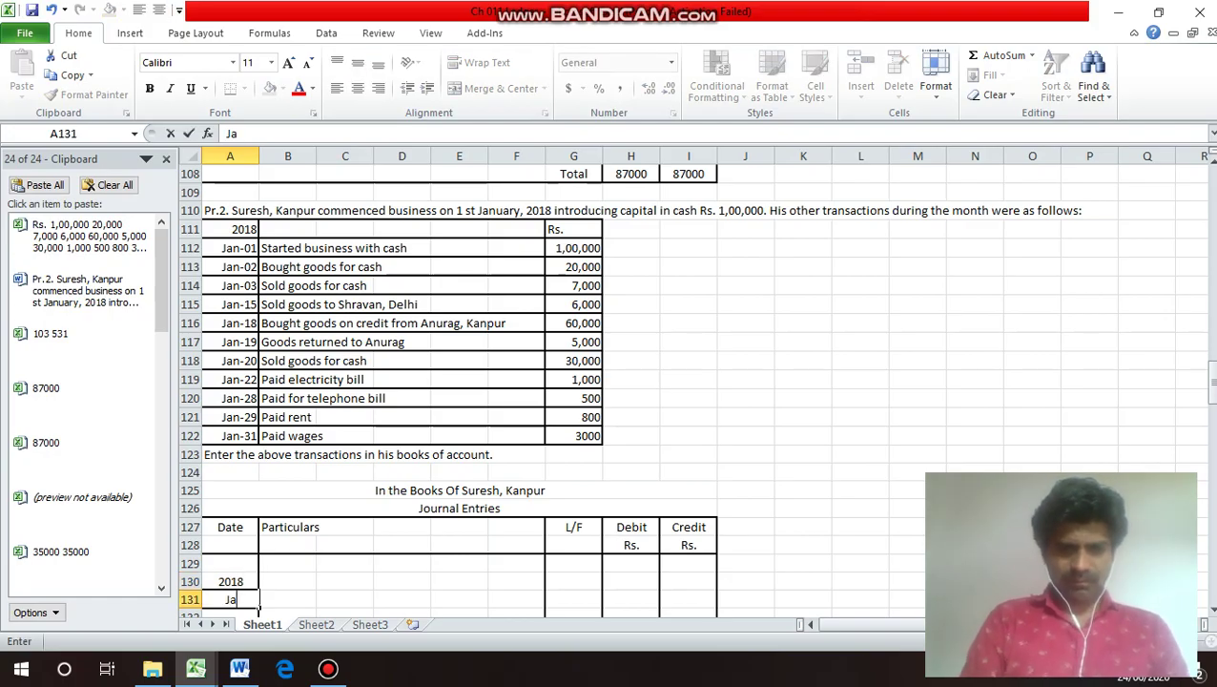
pyautogui.write('n-01.')
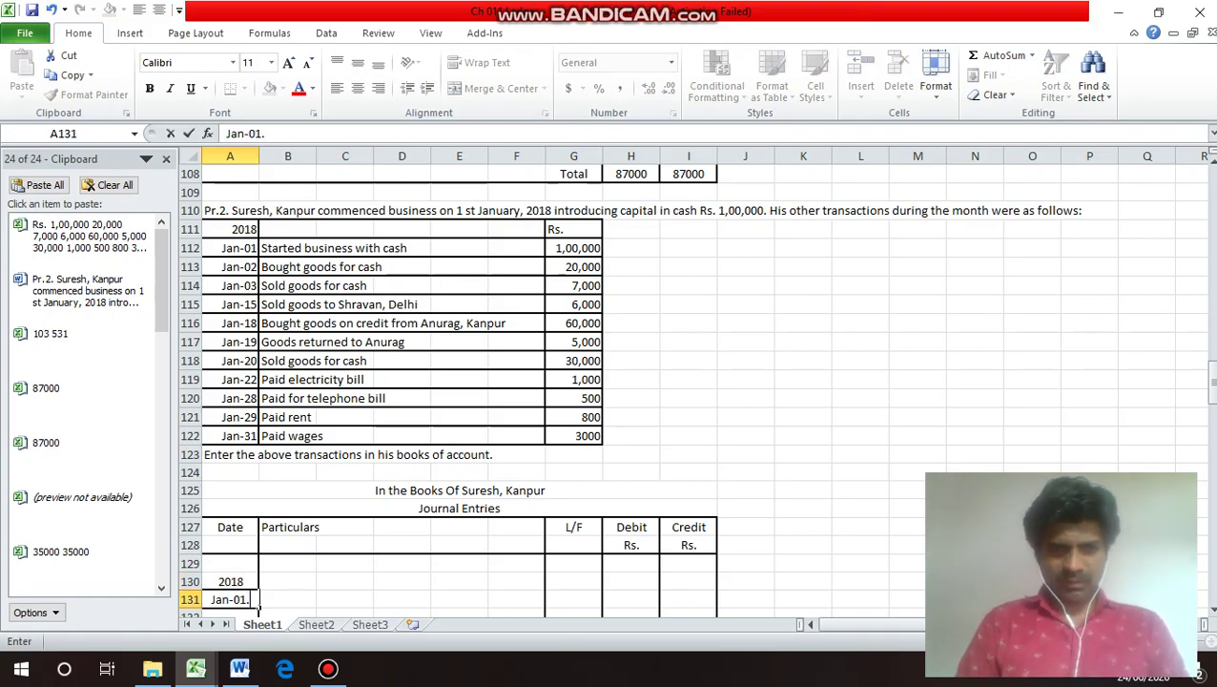
pyautogui.press('Return')
# Enter the debit account "Cash A/c" in B131 for the transaction of starting business with cash.
pyautogui.press('Up')
pyautogui.press('Right')
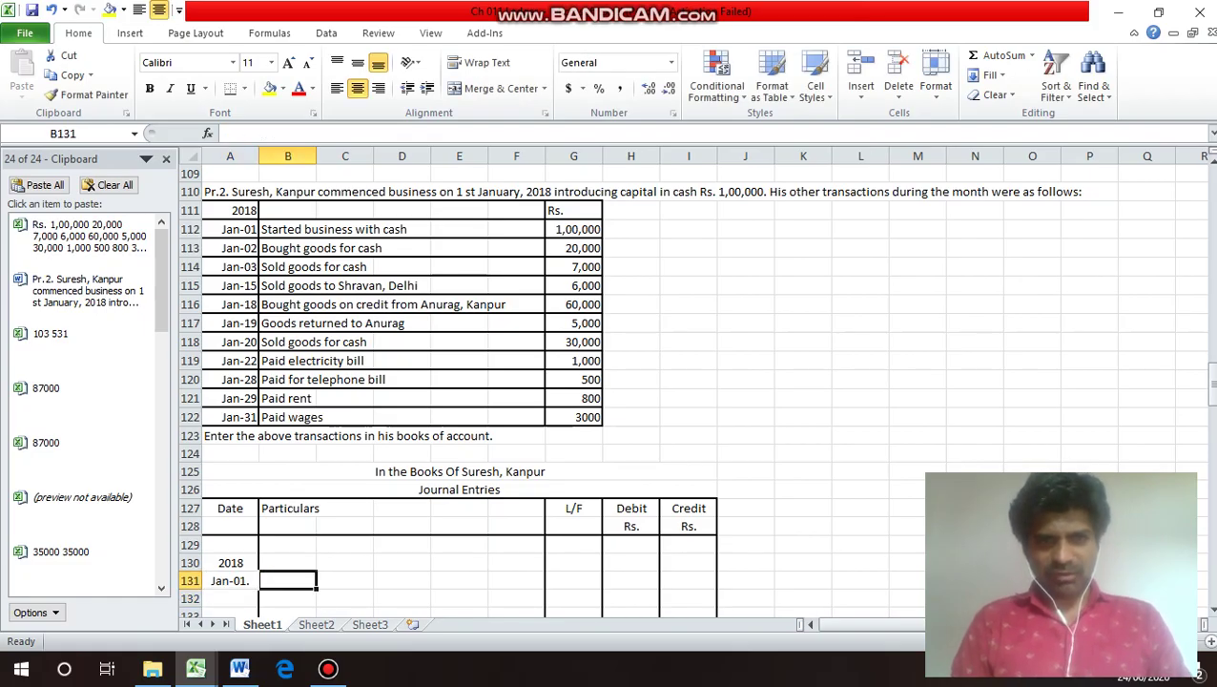
pyautogui.press('Up')
pyautogui.click(313, 247)
pyautogui.click(286, 192)
pyautogui.click(317, 229)
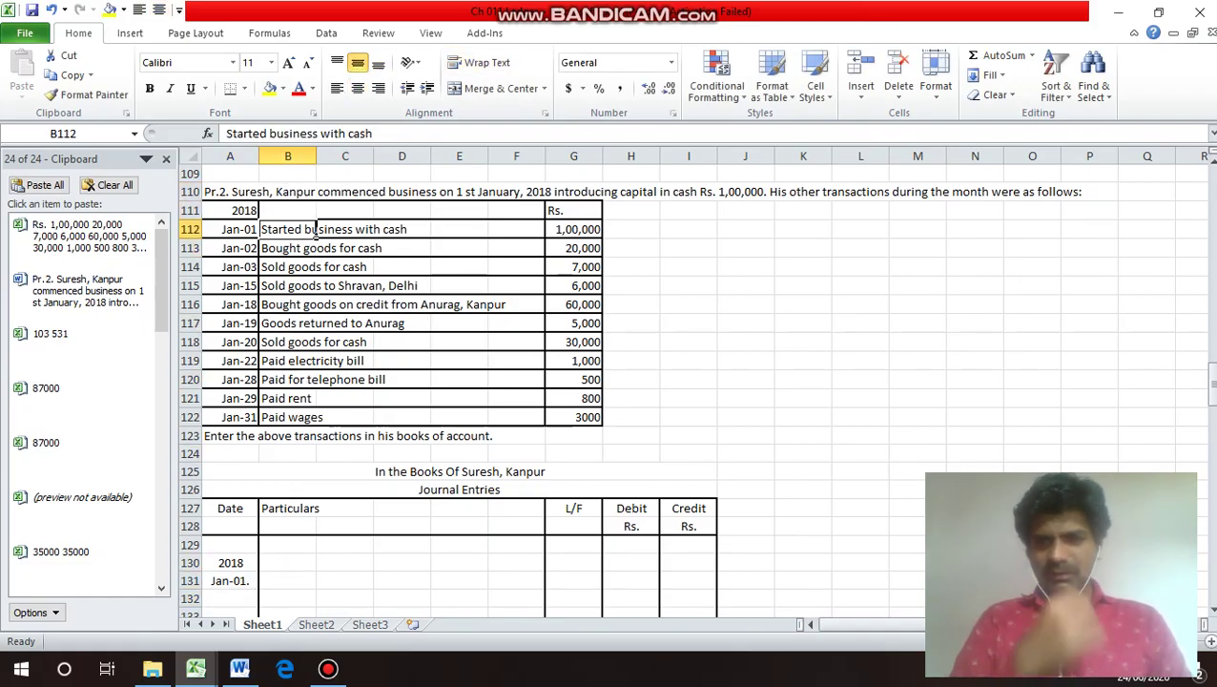
pyautogui.click(316, 247)
pyautogui.click(319, 341)
pyautogui.click(290, 509)
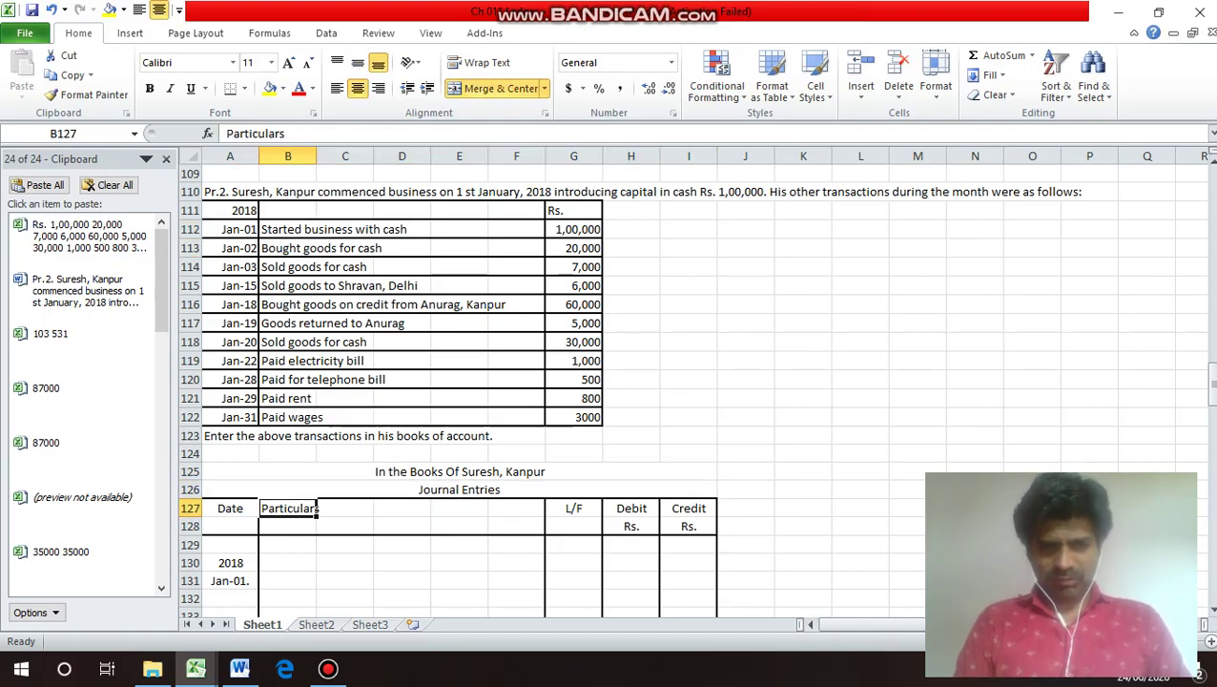
pyautogui.click(287, 562)
pyautogui.click(287, 581)
pyautogui.write('CA')
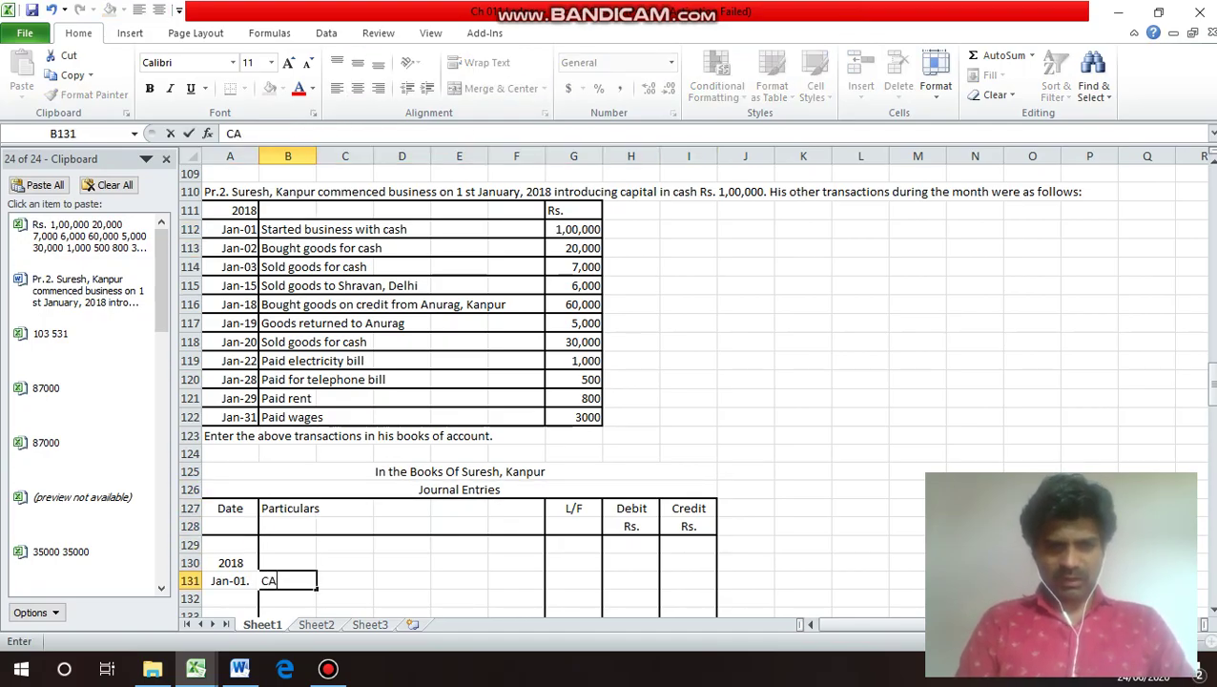
pyautogui.write('sh A/c')
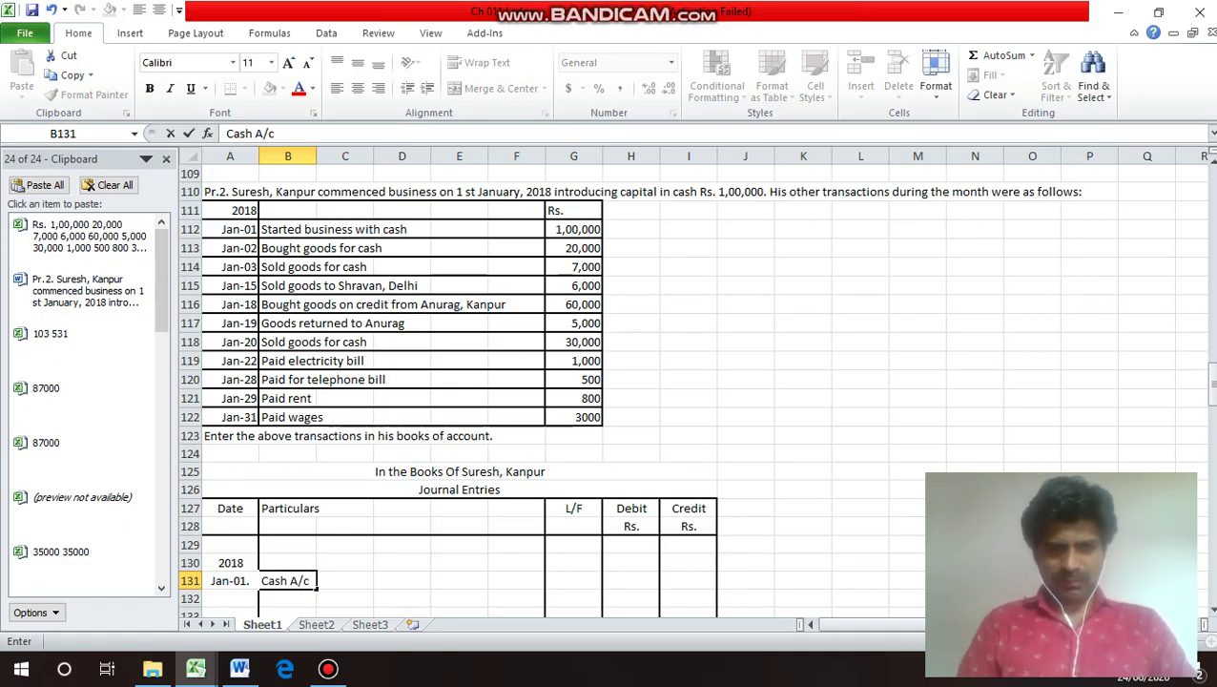
pyautogui.press('Return')
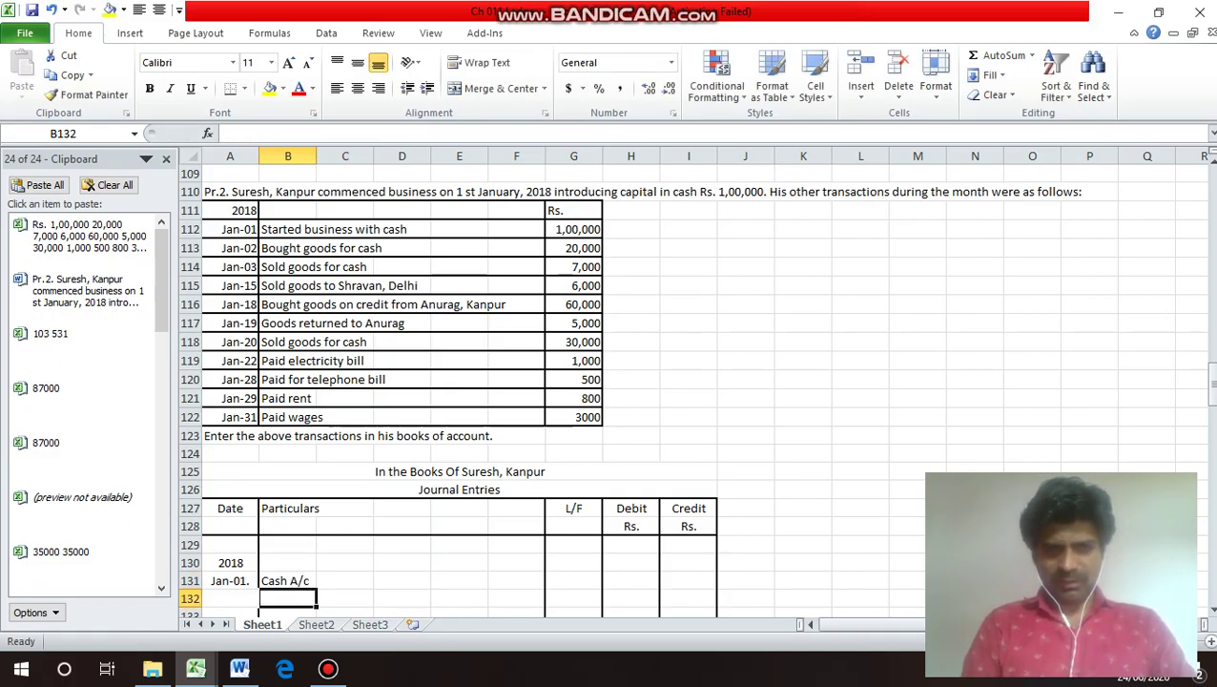
# Mark the Cash A/c line as a debit by entering "Dr" in F131.
pyautogui.press('Up')
pyautogui.press('Right')
pyautogui.press('Right')
pyautogui.press('Right')
pyautogui.press('Right')
pyautogui.write('Dr')
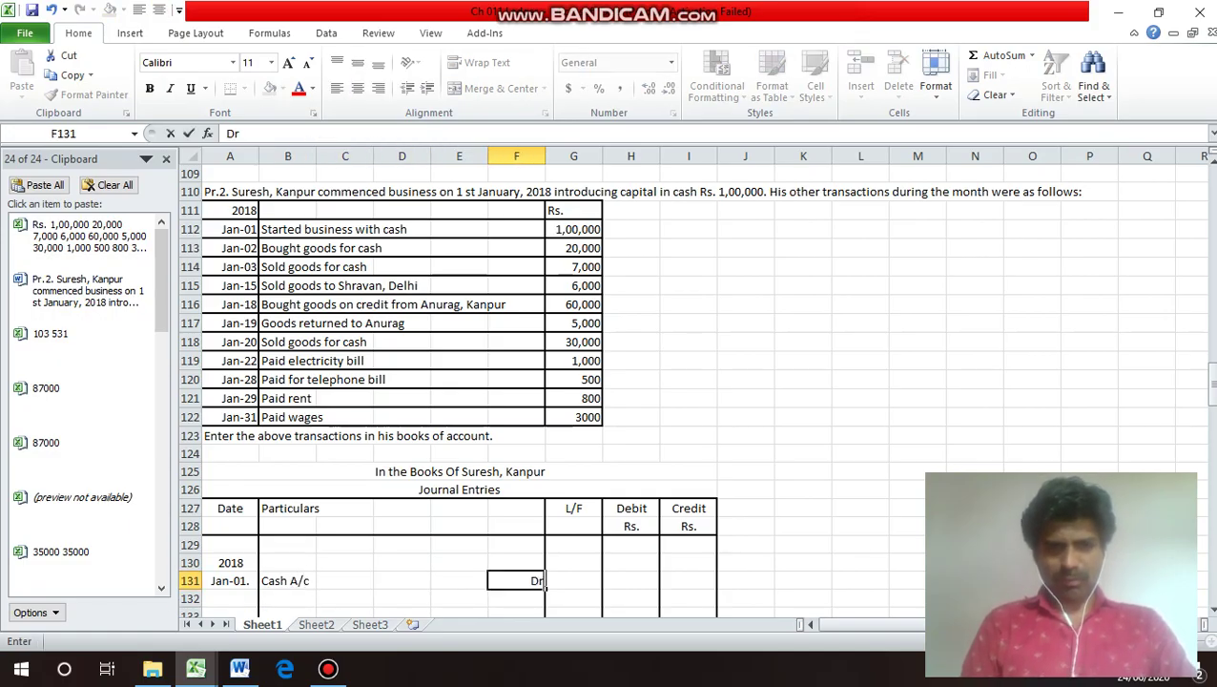
pyautogui.press('Return')
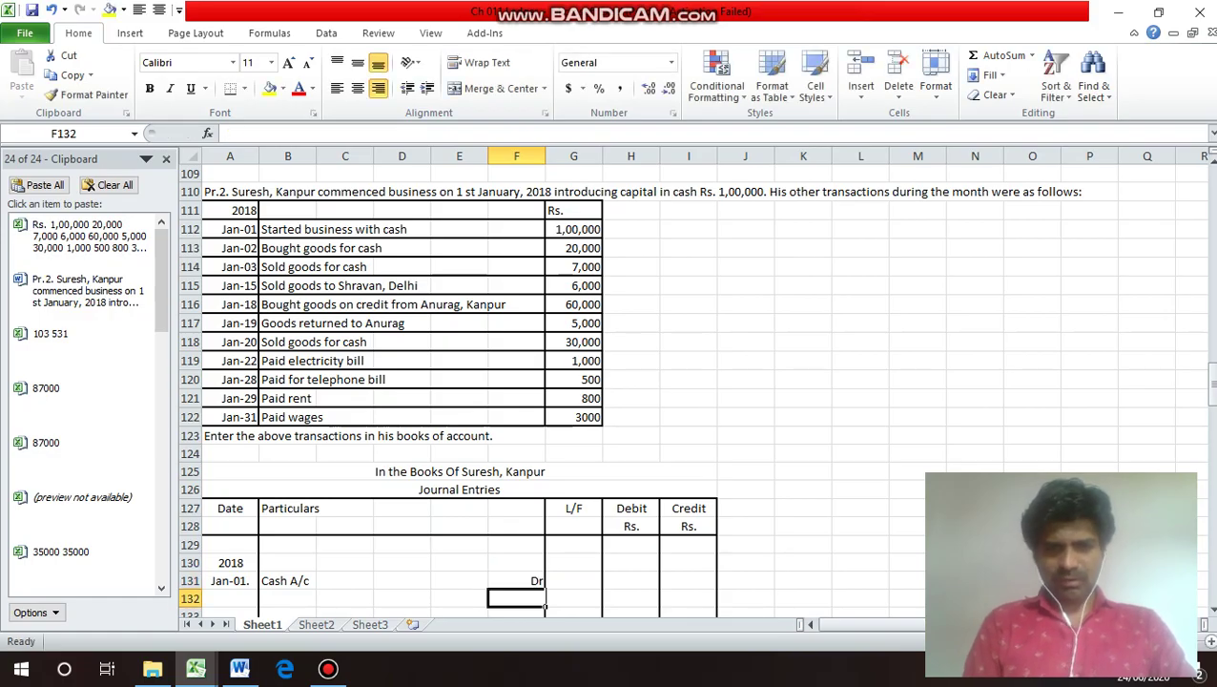
# Enter the credit account line "To Capital A/c" in B132 beneath the Cash A/c line.
pyautogui.press('Left')
pyautogui.press('Left')
pyautogui.press('Left')
pyautogui.press('Left')
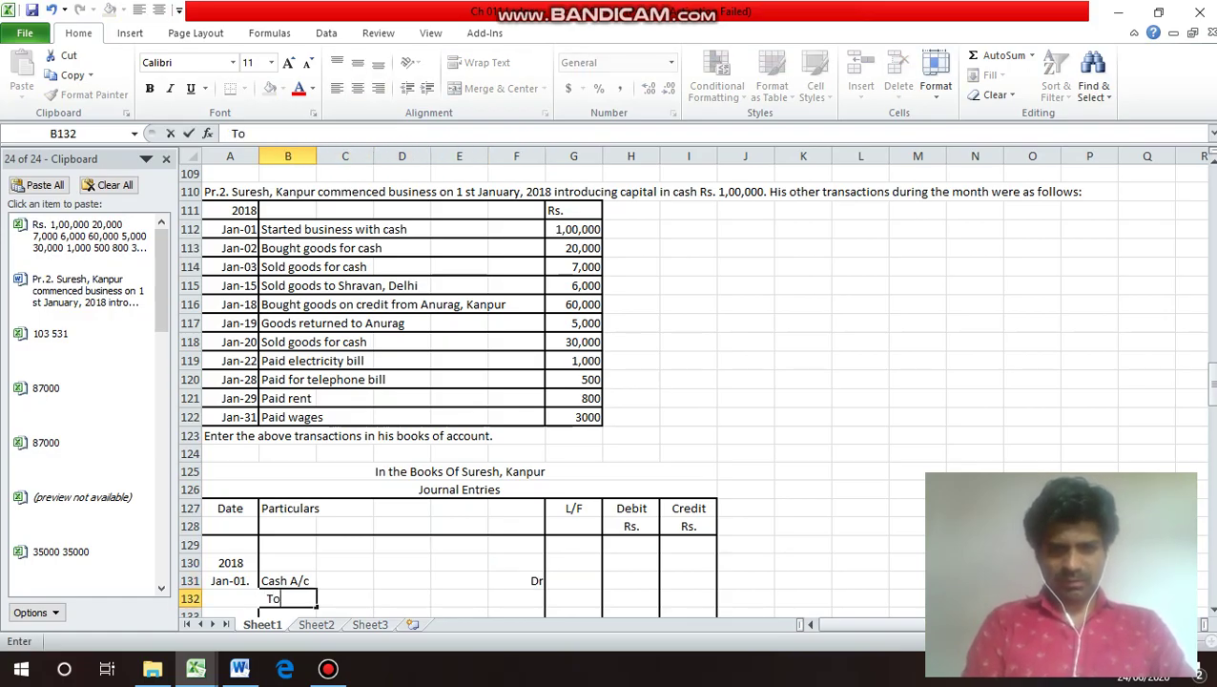
pyautogui.write('it')
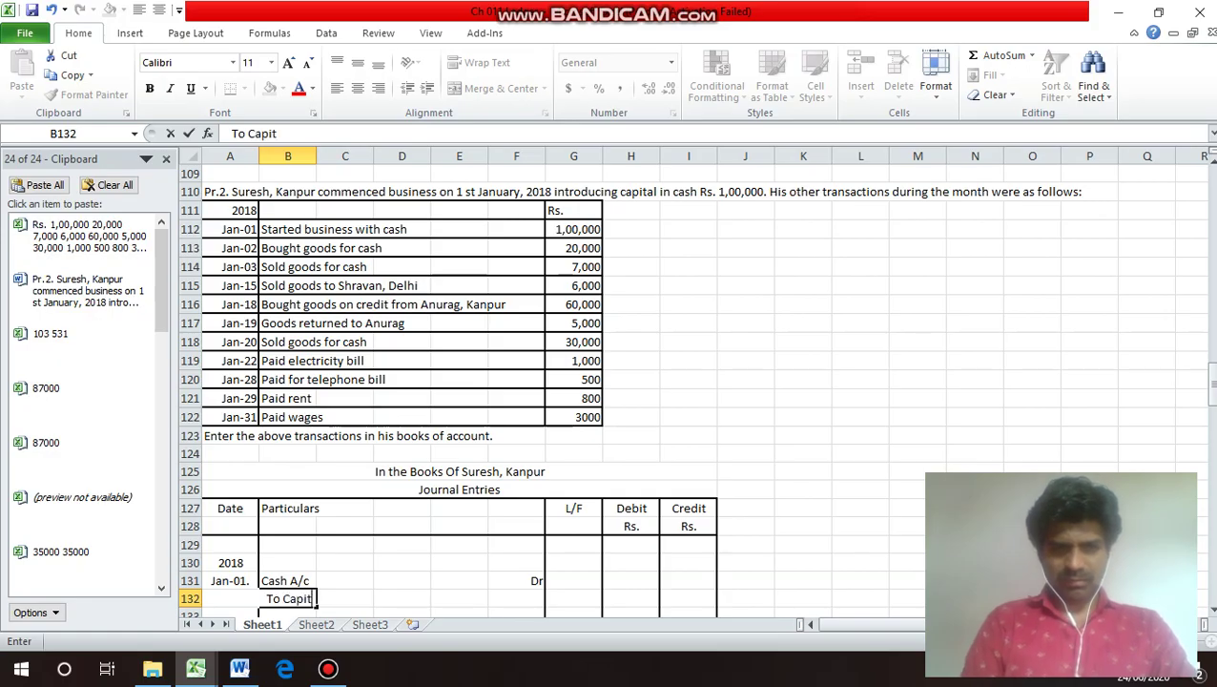
pyautogui.write('al A')
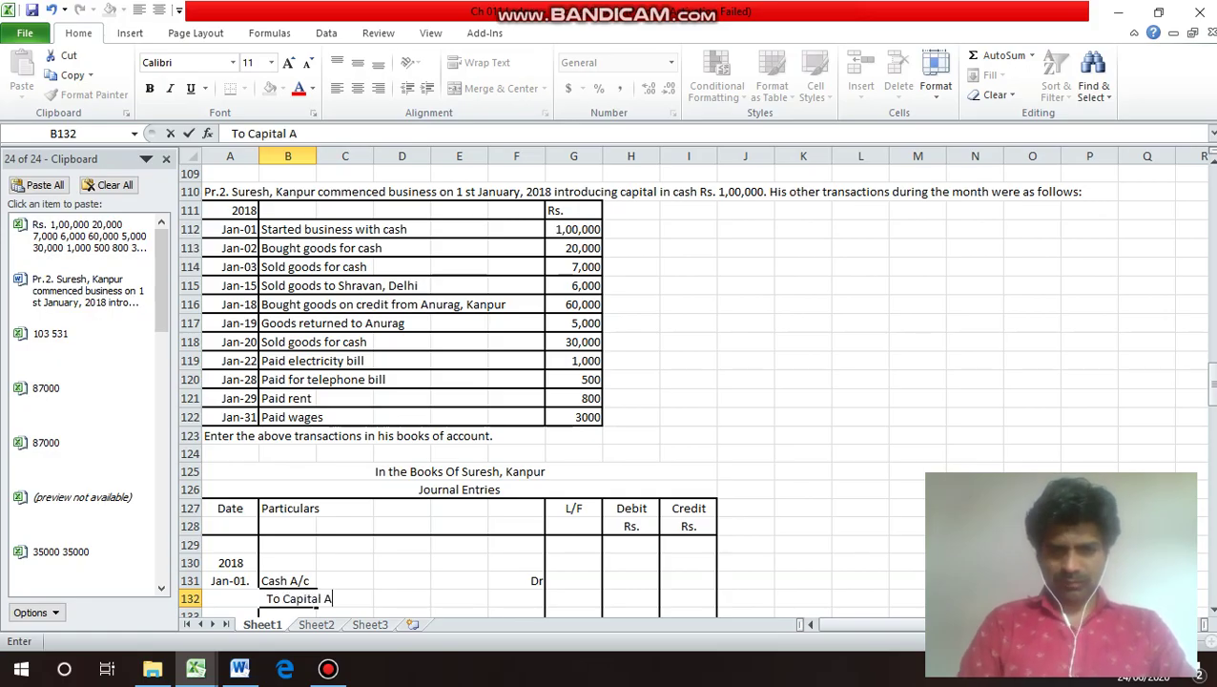
pyautogui.write('/c')
pyautogui.press('Return')
# Enter 100000 as the debit amount for the Cash A/c line in H131.
pyautogui.press('Up')
pyautogui.press('Right')
pyautogui.press('Up')
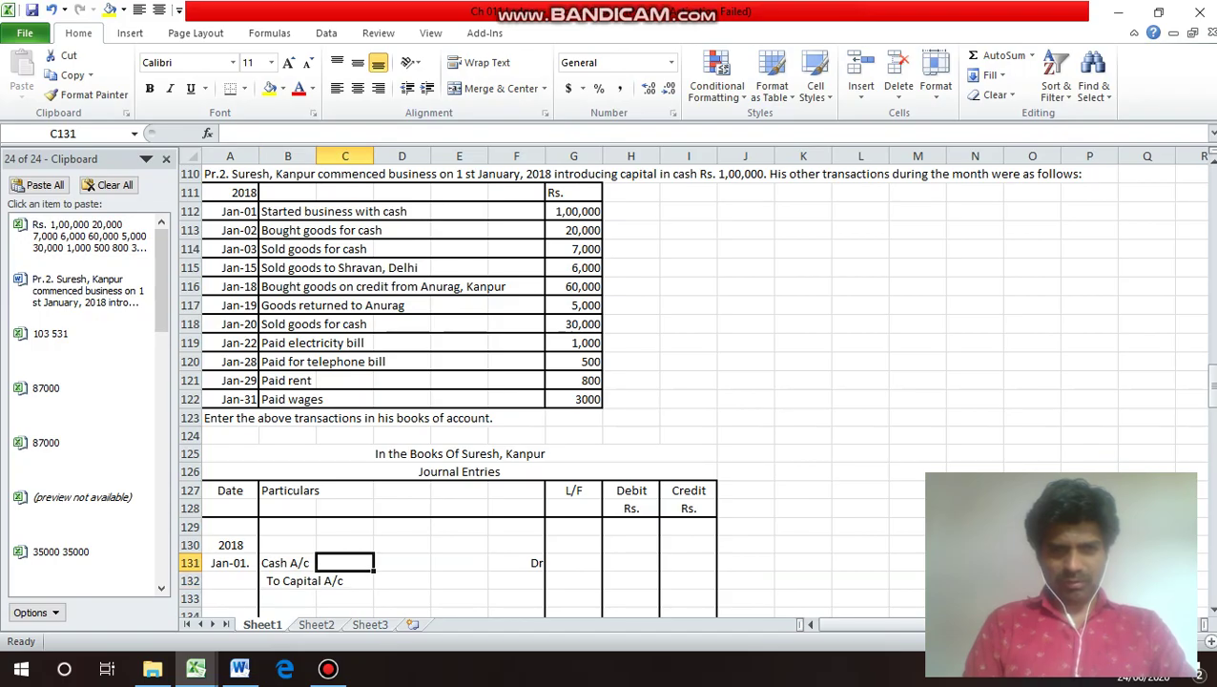
pyautogui.press('Right')
pyautogui.press('Right')
pyautogui.press('Right')
pyautogui.press('Right')
pyautogui.press('Right')
pyautogui.write('1')
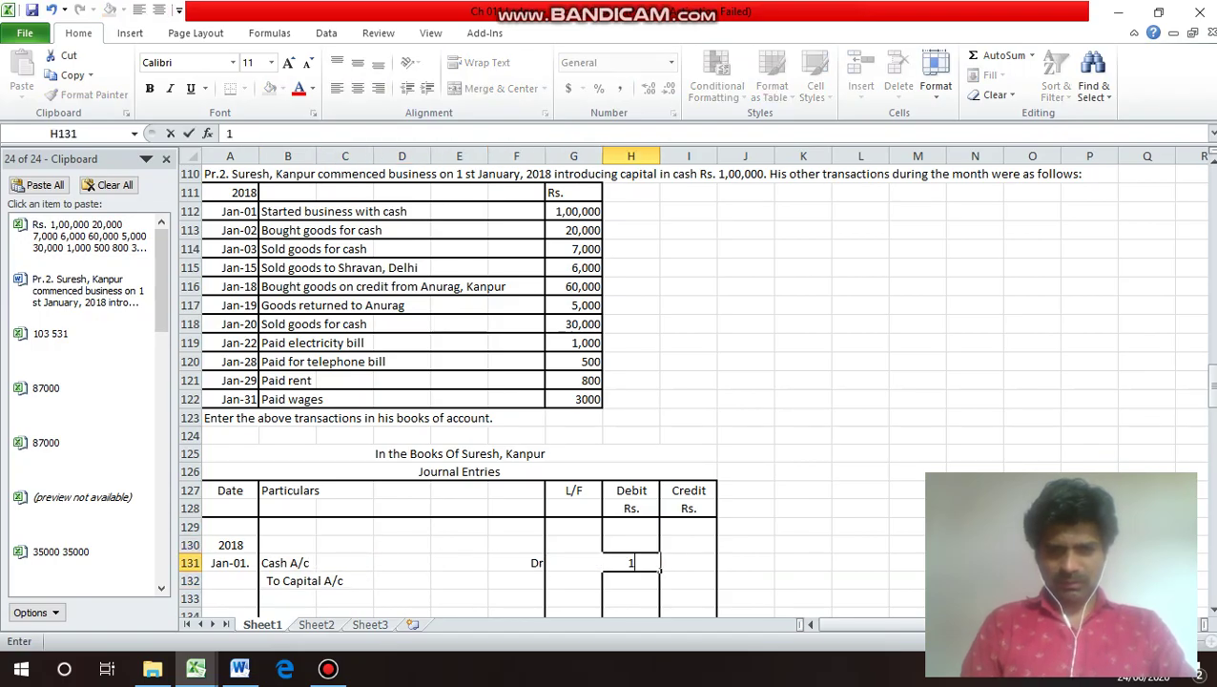
pyautogui.write('00000')
pyautogui.press('Return')
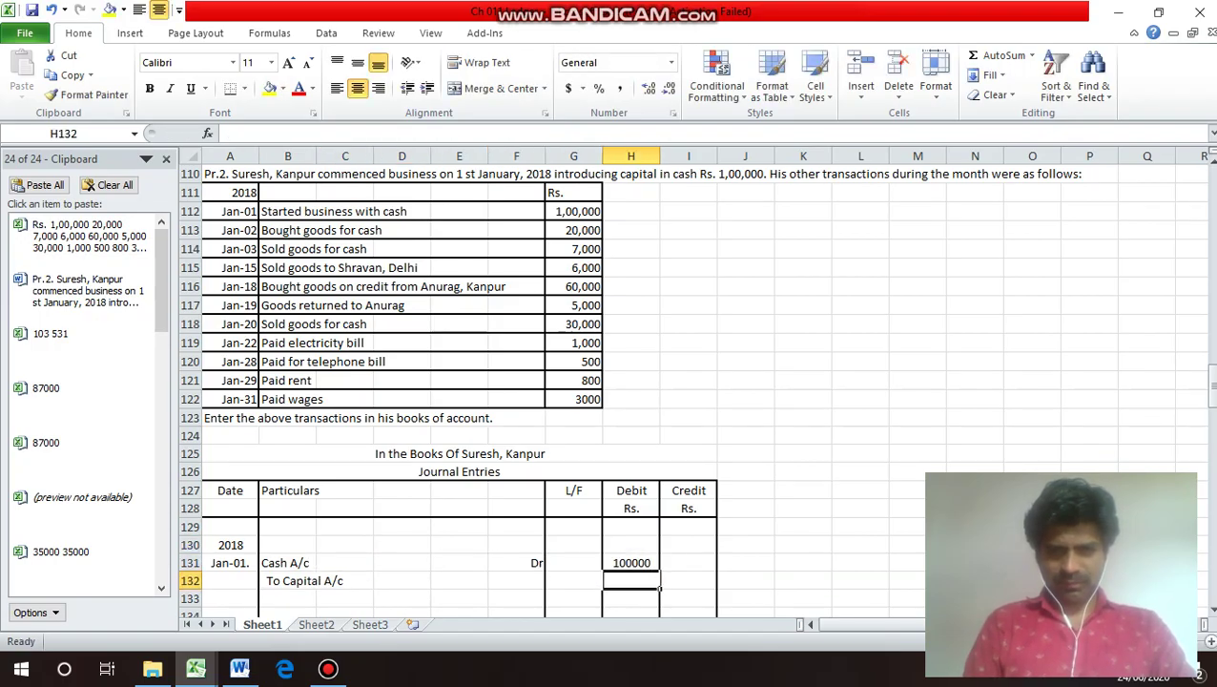
# Enter 100000 as the credit amount for the Capital A/c line in I132.
pyautogui.press('Right')
pyautogui.write('1000')
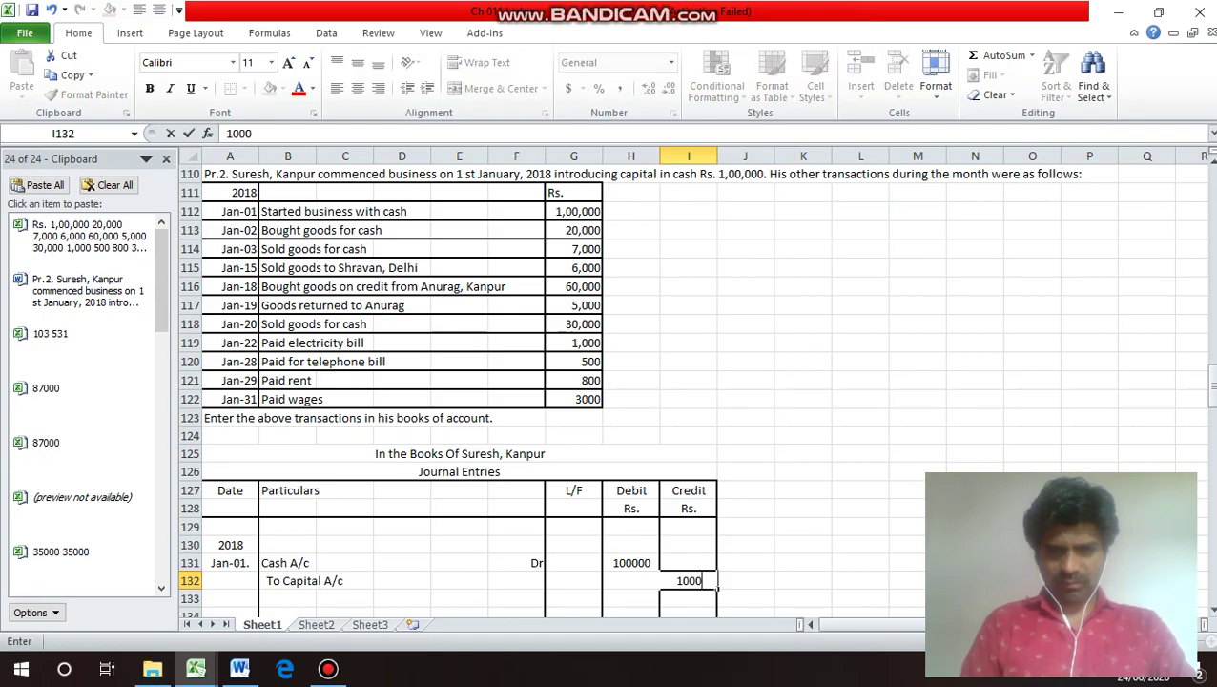
pyautogui.write('00')
pyautogui.press('Return')
# Enter the narration "(Being started Business with Cash Rs. 100000)" in B133 below the first entry.
pyautogui.press('Left')
pyautogui.press('Left')
pyautogui.press('Left')
pyautogui.press('Left')
pyautogui.press('Left')
pyautogui.press('Left')
pyautogui.press('Left')
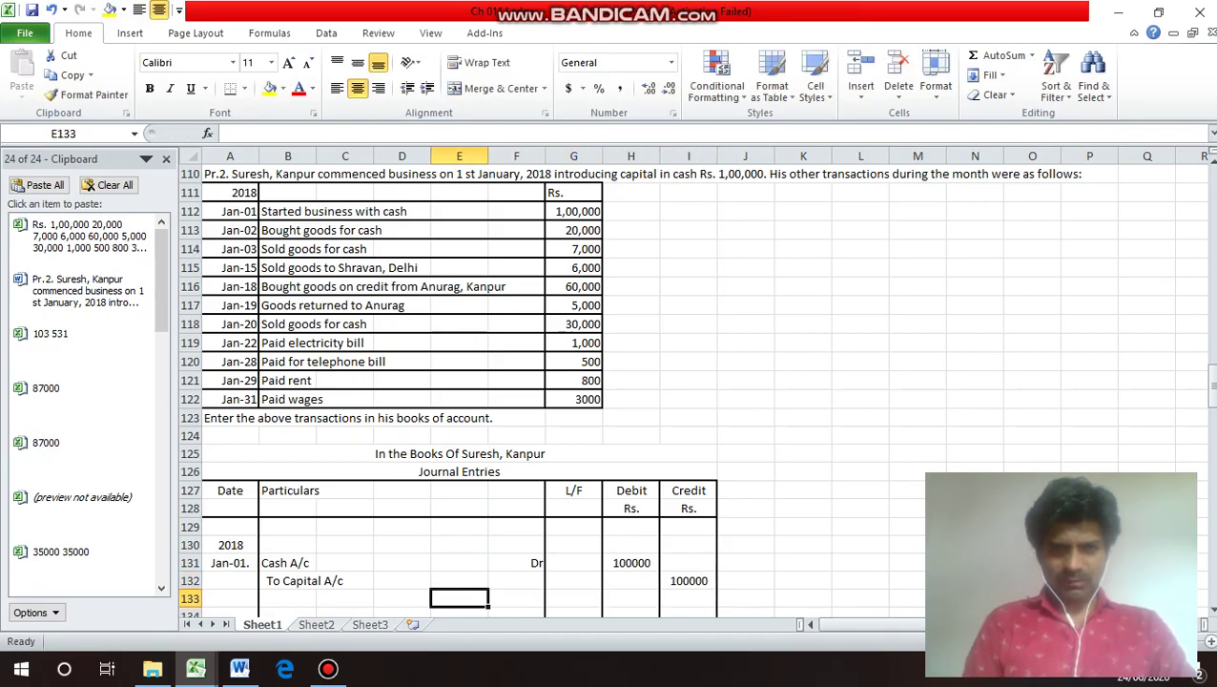
pyautogui.write('(')
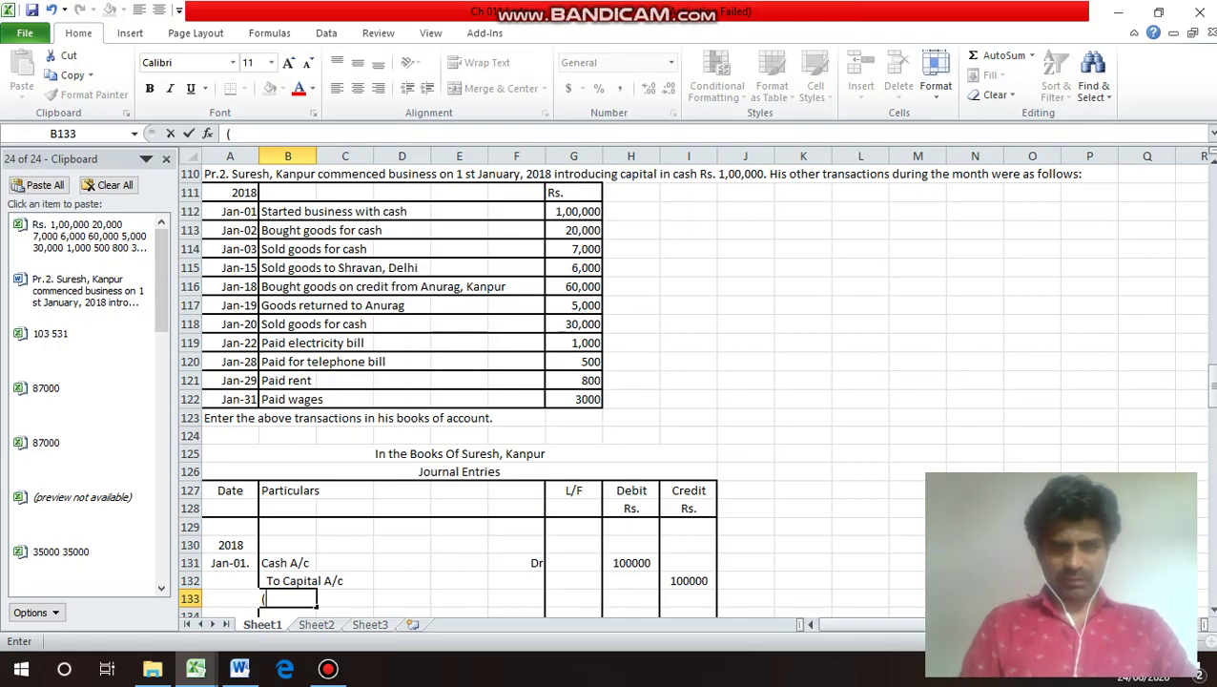
pyautogui.write('Being')
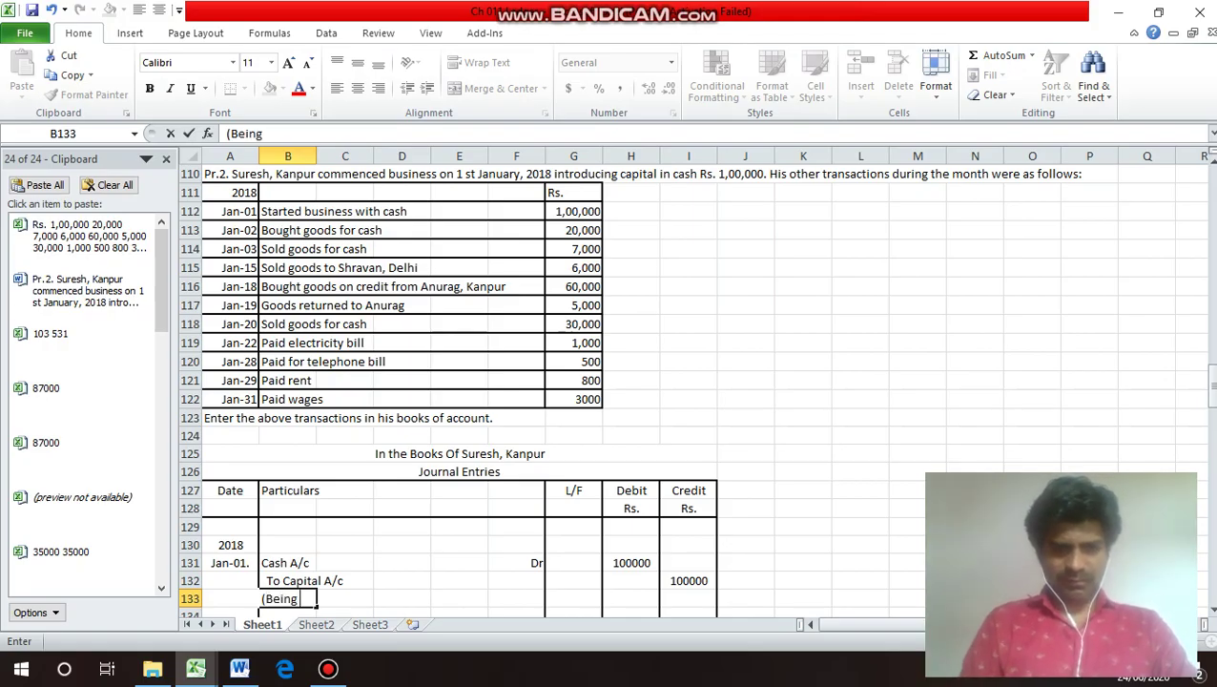
pyautogui.write(' starte')
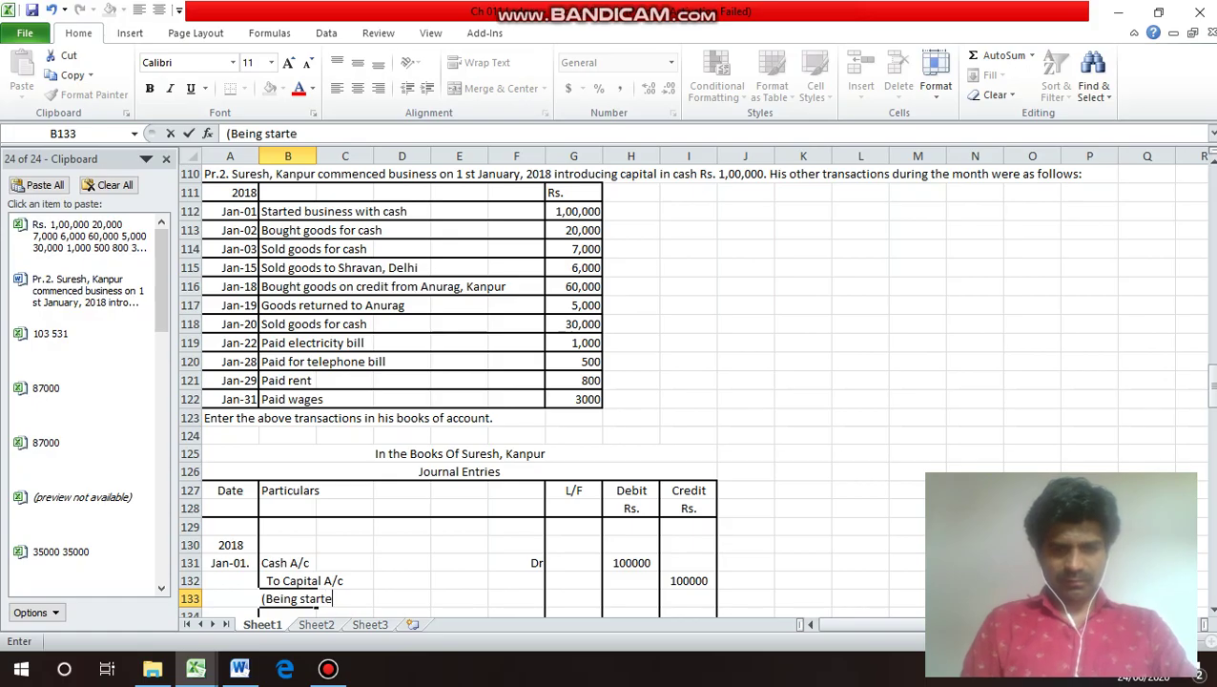
pyautogui.write('d V')
pyautogui.press('BackSpace')
pyautogui.write('B')
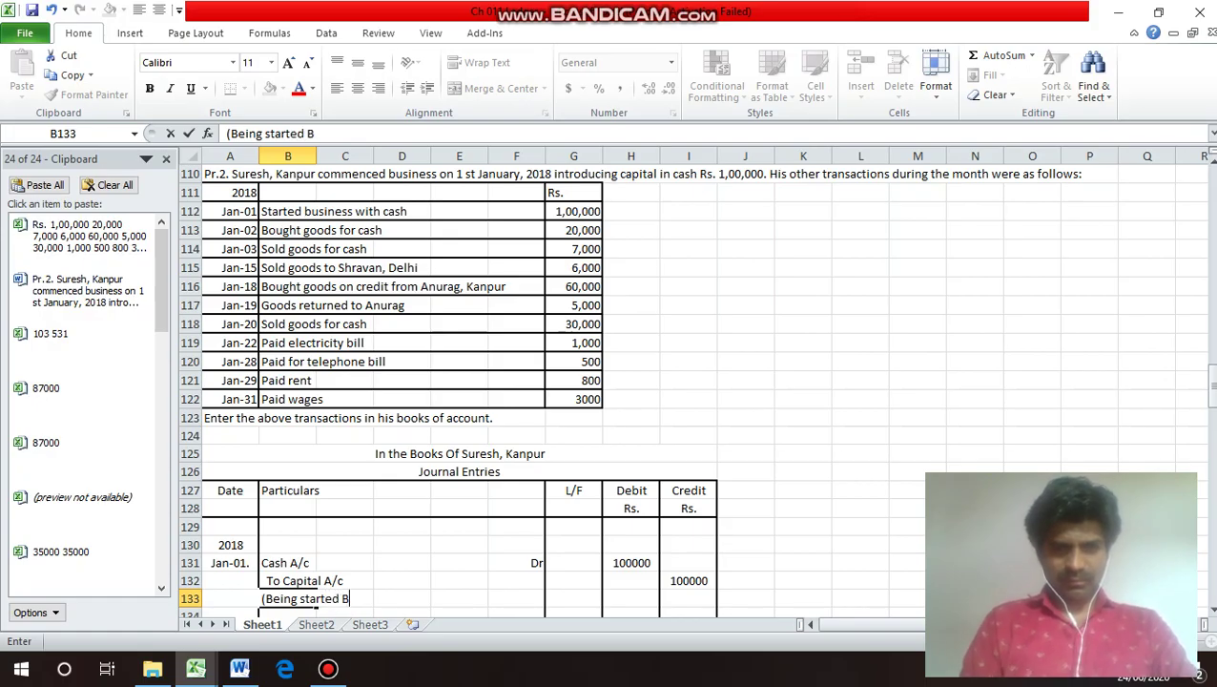
pyautogui.write('usine')
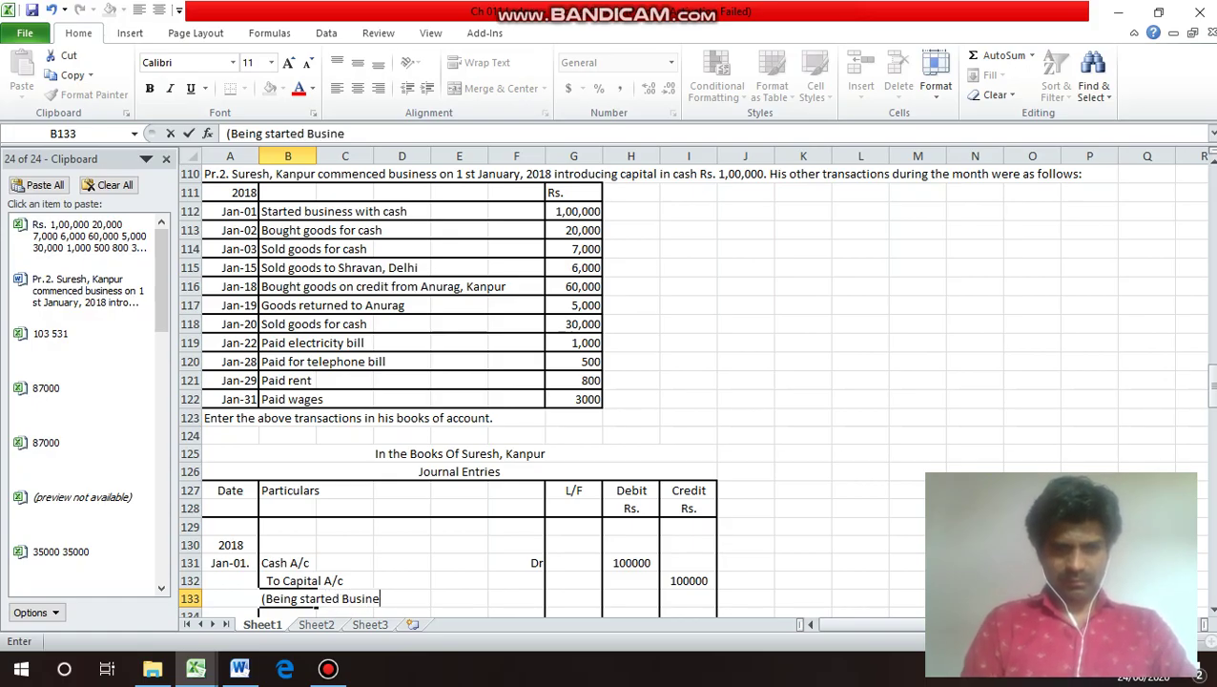
pyautogui.write('ss wit')
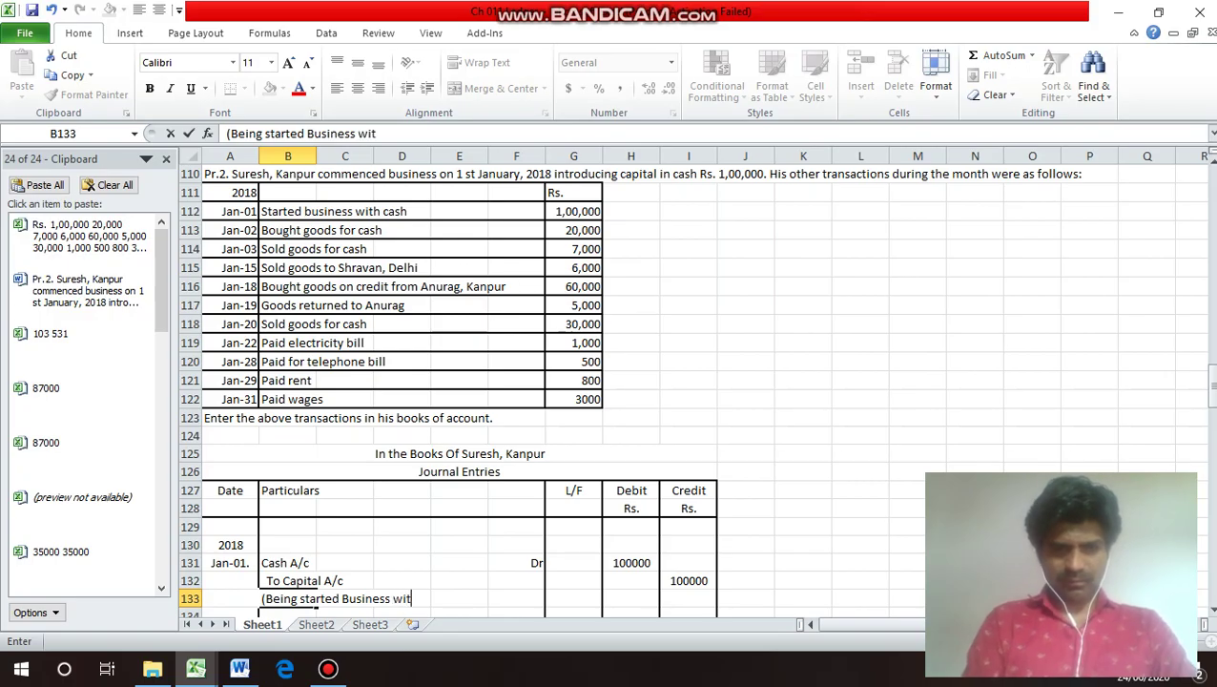
pyautogui.write('h Cash Rs.')
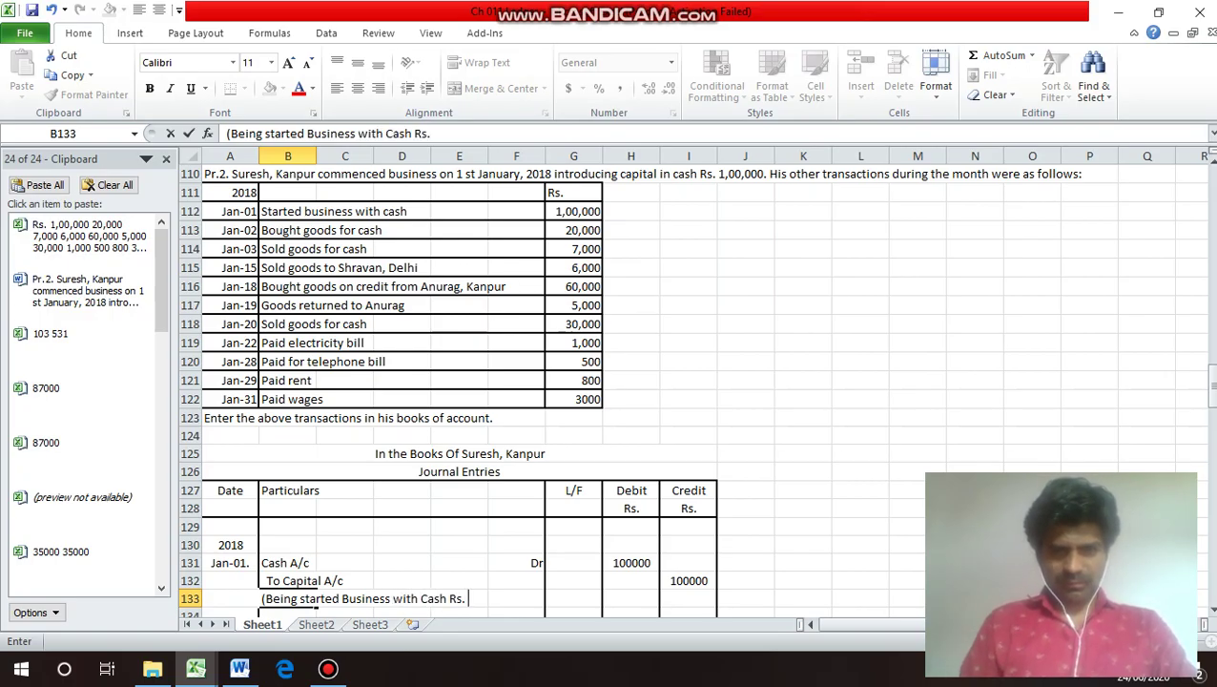
pyautogui.write(' 100000')
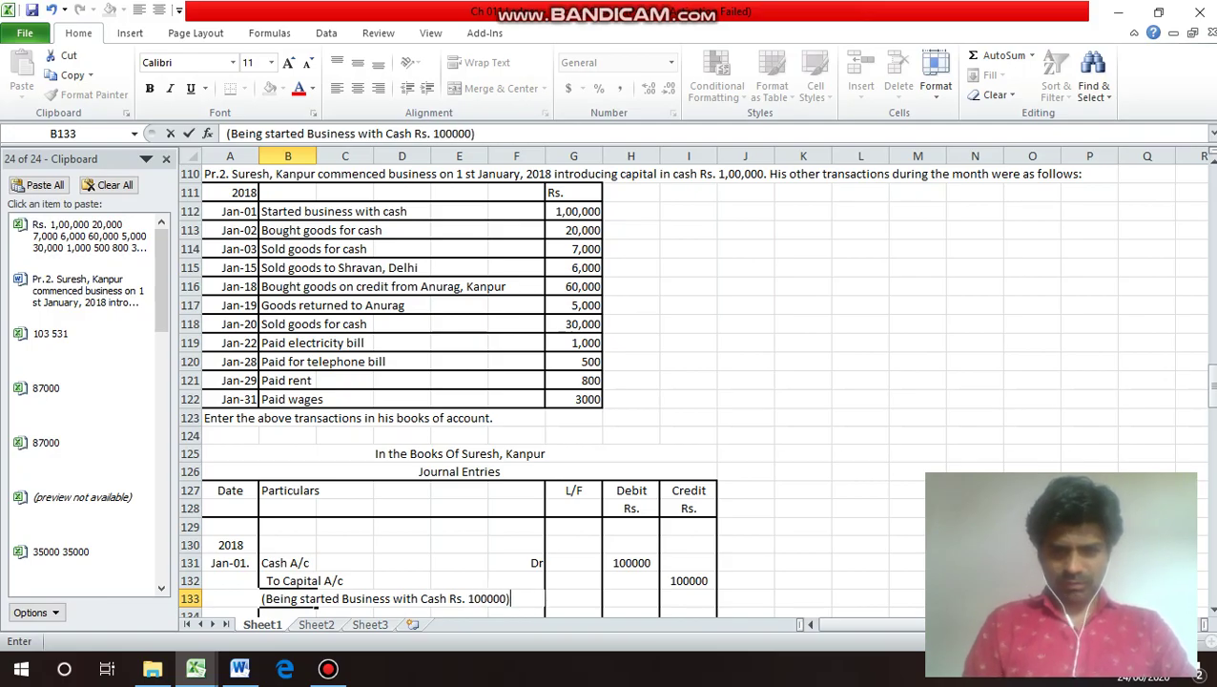
pyautogui.press('Return')
# Add a bottom border under the narration across B133:F133 to close off the first journal entry.
pyautogui.moveTo(286, 580); pyautogui.dragTo(546, 583)
pyautogui.hotkey('ctrl', '1')
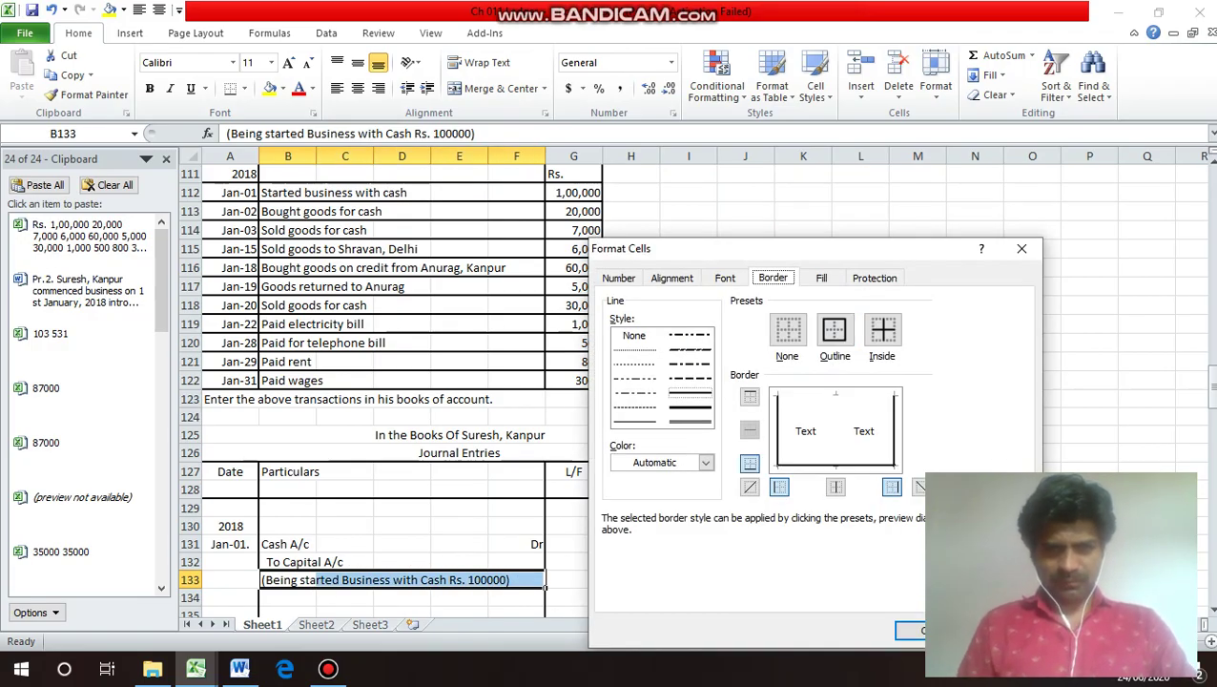
pyautogui.press('Return')
pyautogui.click(229, 611)
pyautogui.click(229, 579)
pyautogui.click(252, 477)
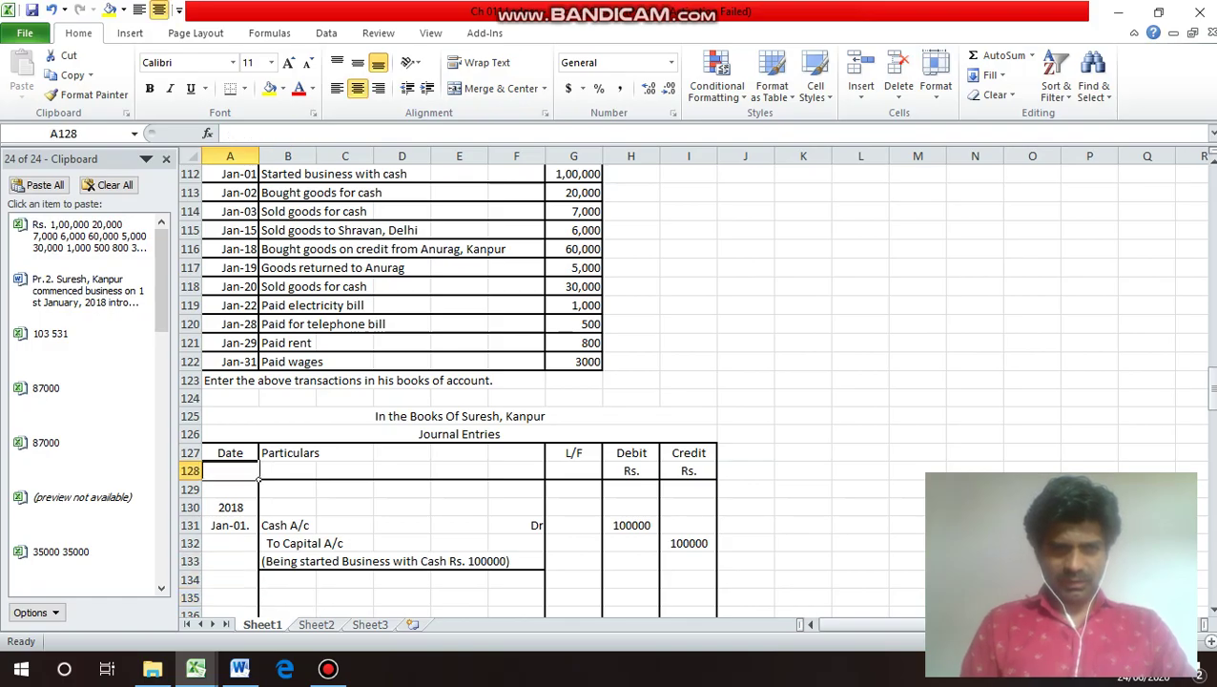
# Review the transaction list in rows 111 to 122 for the transaction that follows starting the business.
pyautogui.press('Up')
pyautogui.press('Up')
pyautogui.press('Up')
pyautogui.press('Up')
pyautogui.press('Up')
pyautogui.press('Up')
pyautogui.press('Up')
pyautogui.press('Up')
pyautogui.press('Up')
pyautogui.press('Up')
pyautogui.press('Up')
pyautogui.press('Up')
pyautogui.press('Up')
pyautogui.press('Up')
pyautogui.press('Up')
pyautogui.press('Up')
pyautogui.press('Up')
pyautogui.press('Up')
pyautogui.press('Up')
pyautogui.press('Up')
pyautogui.press('Down')
pyautogui.press('Down')
pyautogui.press('Down')
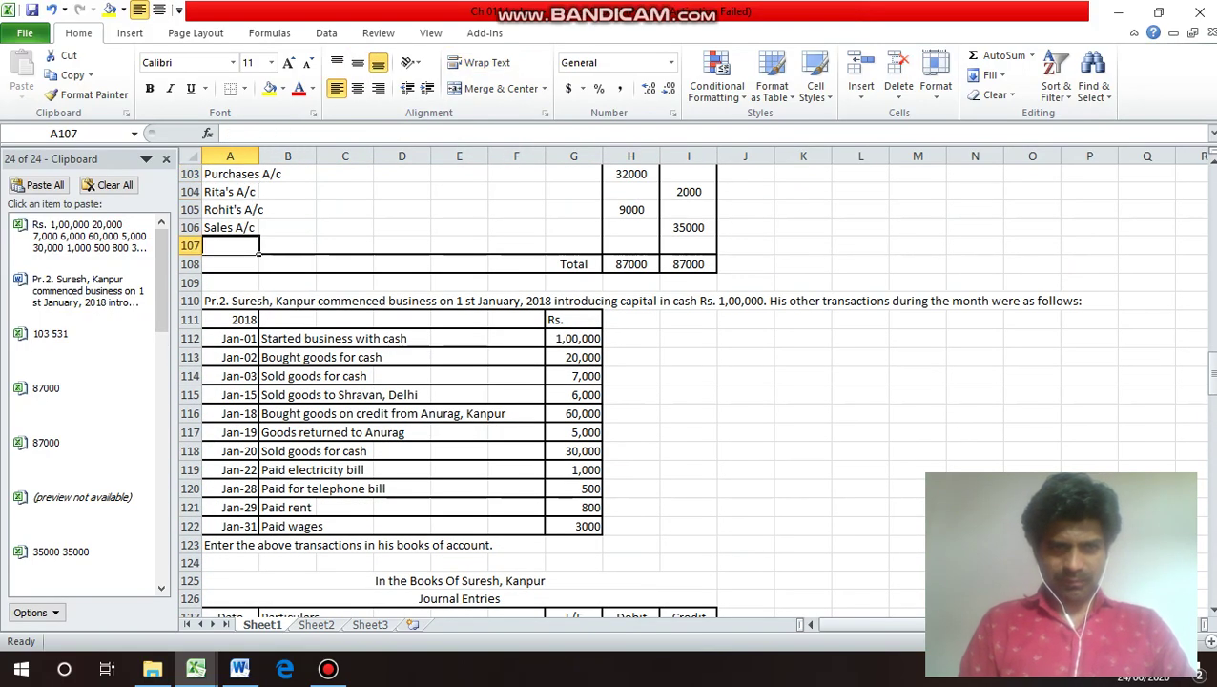
pyautogui.press('Down')
pyautogui.press('Down')
pyautogui.press('Down')
pyautogui.press('Down')
pyautogui.press('Down')
pyautogui.press('Down')
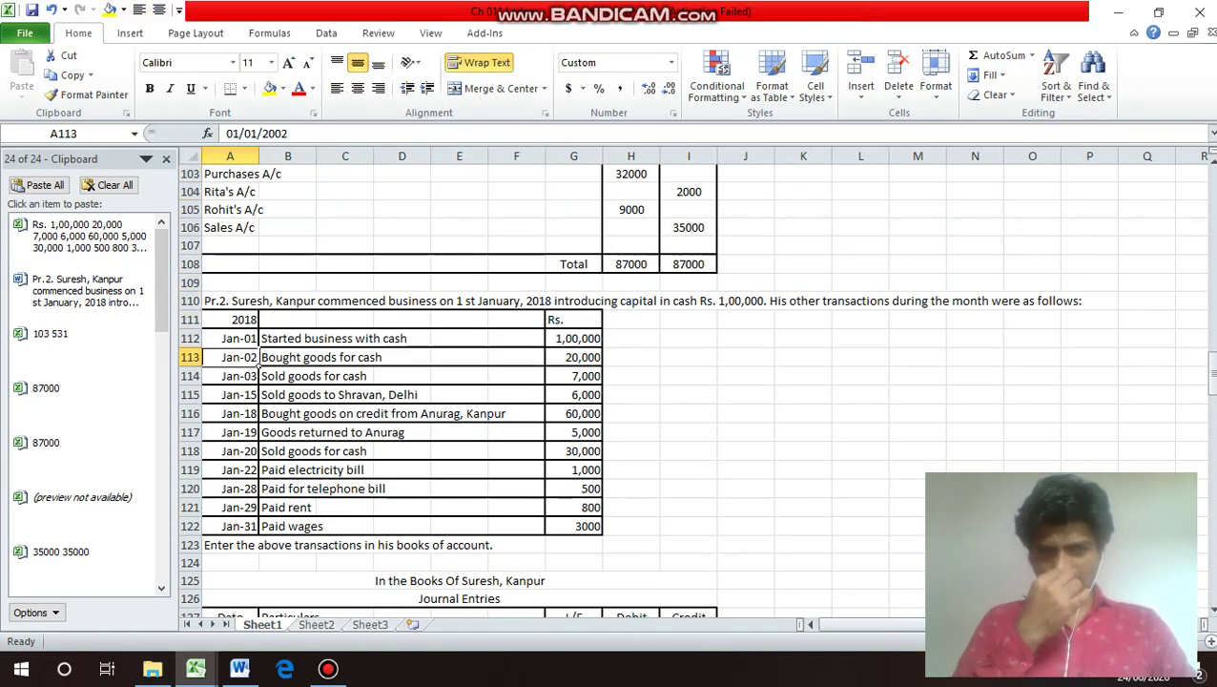
pyautogui.press('Down')
pyautogui.press('Down')
pyautogui.press('Down')
pyautogui.press('Down')
pyautogui.press('Down')
pyautogui.press('Down')
pyautogui.press('Down')
pyautogui.press('Down')
pyautogui.press('Down')
pyautogui.press('Down')
pyautogui.press('Down')
pyautogui.press('Down')
pyautogui.press('Down')
pyautogui.press('Down')
pyautogui.press('Down')
pyautogui.press('Down')
pyautogui.press('Down')
pyautogui.press('Down')
pyautogui.press('Down')
pyautogui.press('Down')
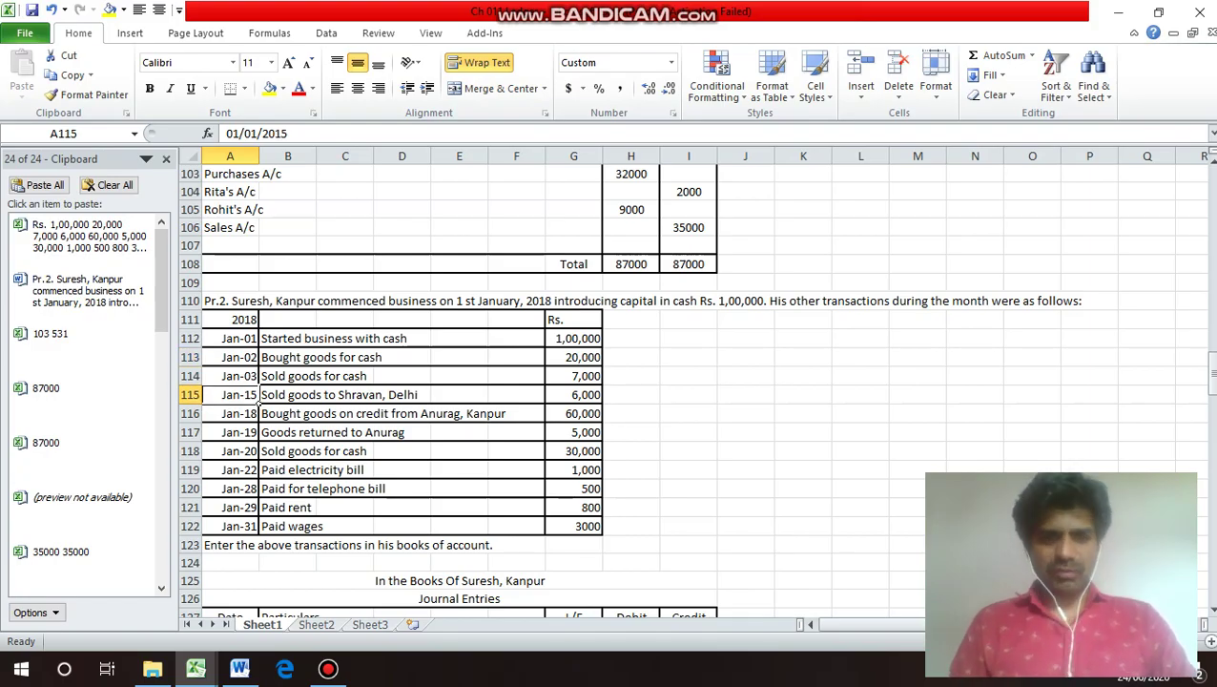
pyautogui.press('Up')
pyautogui.press('Up')
pyautogui.press('Up')
pyautogui.press('Up')
pyautogui.press('Up')
pyautogui.press('Up')
pyautogui.press('Up')
pyautogui.press('Up')
pyautogui.press('Up')
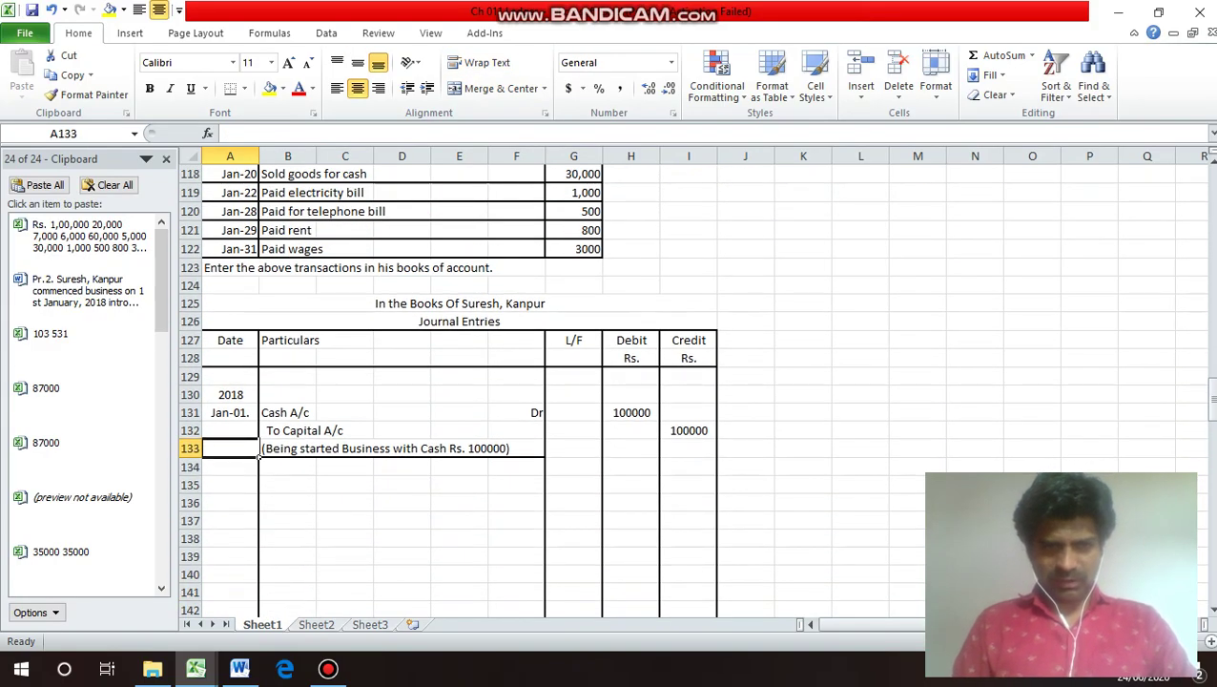
# Copy the date "Jan-01." from A131 to A135 for the second journal entry.
pyautogui.hotkey('ctrl', 'c')
pyautogui.press('Down')
pyautogui.press('Down')
pyautogui.press('Down')
pyautogui.press('Down')
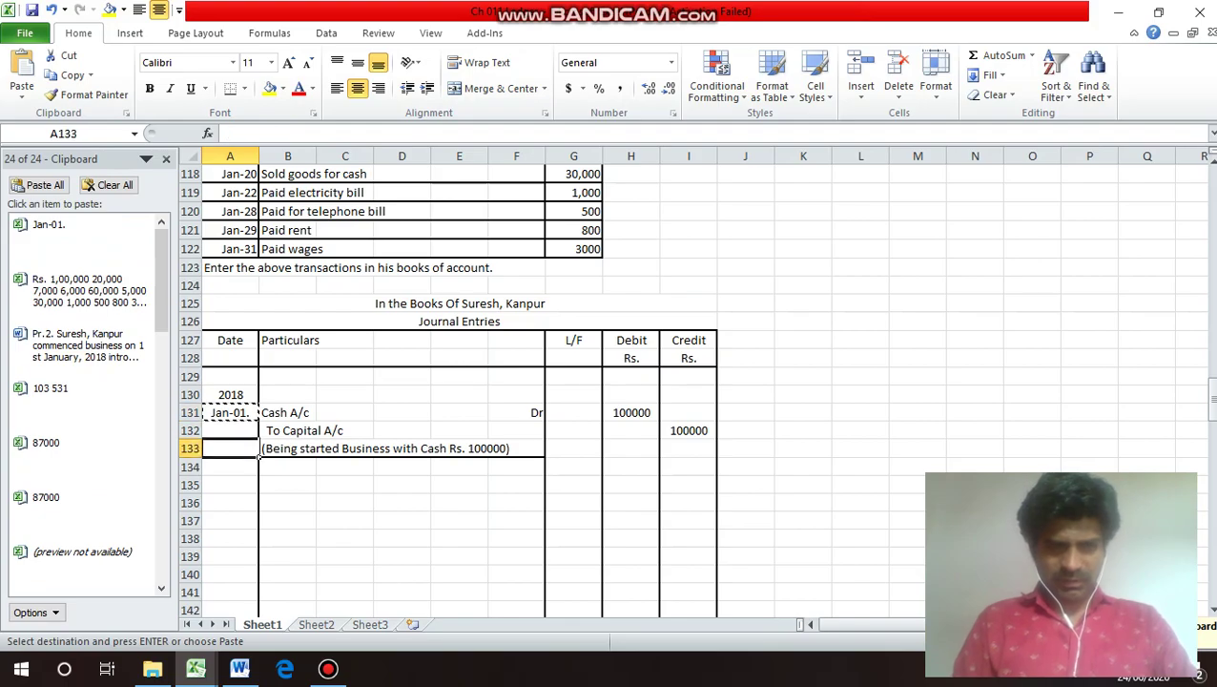
pyautogui.press('Return')
# Check the transaction list again for the date of the second journal entry.
pyautogui.press('Up')
pyautogui.press('Up')
pyautogui.press('Up')
pyautogui.press('Up')
pyautogui.press('Up')
pyautogui.press('Up')
pyautogui.press('Up')
pyautogui.press('Up')
pyautogui.press('Up')
pyautogui.press('Up')
pyautogui.press('Up')
pyautogui.press('Up')
pyautogui.press('Up')
pyautogui.press('Up')
pyautogui.press('Up')
pyautogui.press('Up')
pyautogui.press('Up')
pyautogui.press('Up')
pyautogui.press('Up')
pyautogui.press('Up')
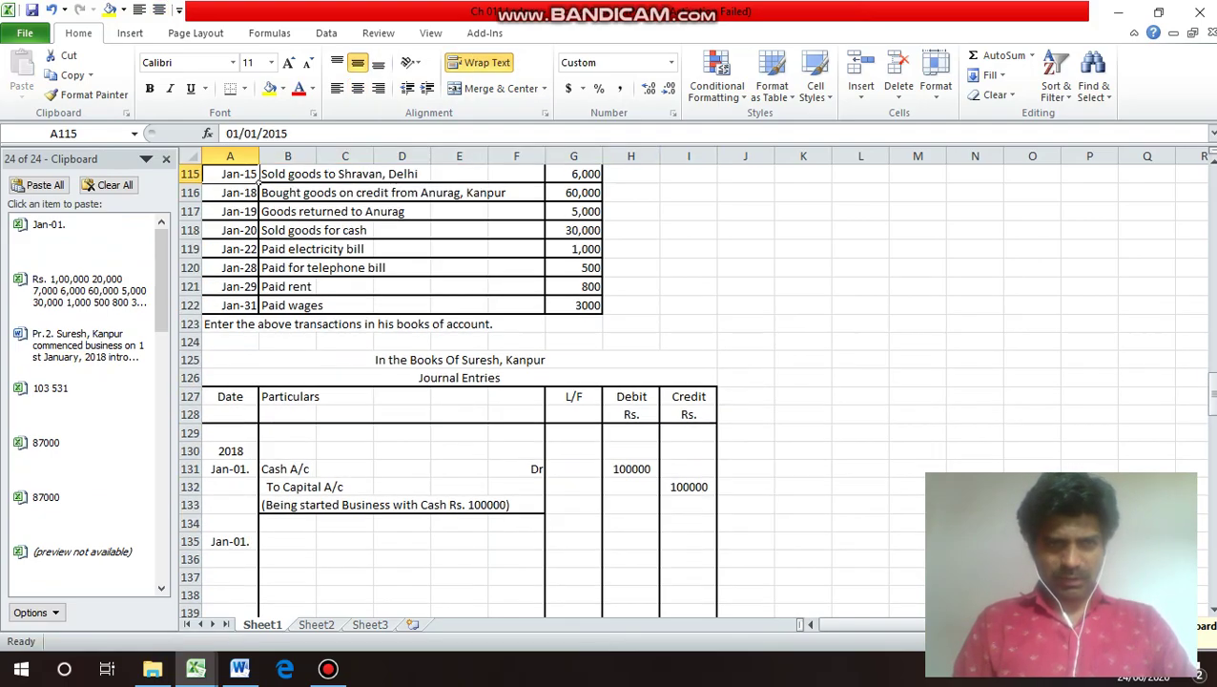
pyautogui.press('Down')
pyautogui.press('Down')
pyautogui.press('Down')
pyautogui.press('Down')
pyautogui.press('Down')
pyautogui.press('Down')
pyautogui.press('Down')
pyautogui.press('Down')
pyautogui.press('Down')
pyautogui.press('Down')
pyautogui.press('Down')
pyautogui.press('Down')
pyautogui.press('Down')
pyautogui.press('Down')
pyautogui.press('Down')
pyautogui.press('Down')
pyautogui.press('Down')
pyautogui.press('Down')
pyautogui.press('Down')
pyautogui.press('Down')
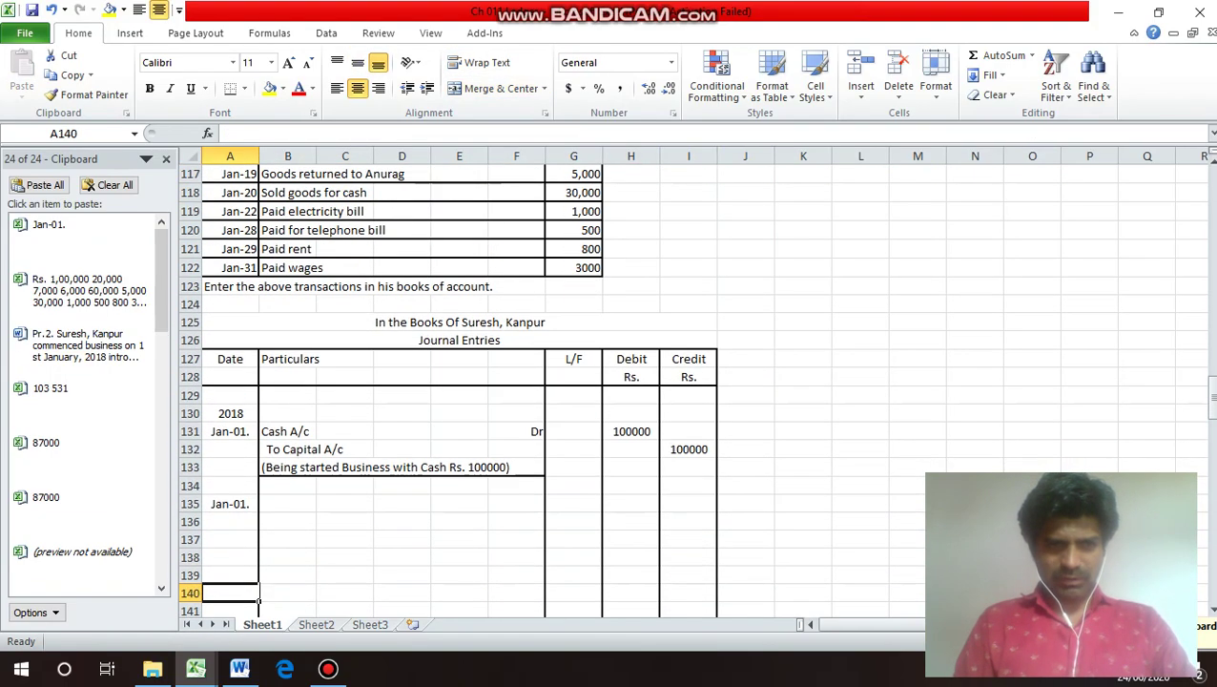
# Change the copied date in A135 to "Jan-02." for the goods bought for cash.
pyautogui.press('Up')
pyautogui.press('Up')
pyautogui.press('Up')
pyautogui.press('Up')
pyautogui.press('Up')
pyautogui.press('F2')
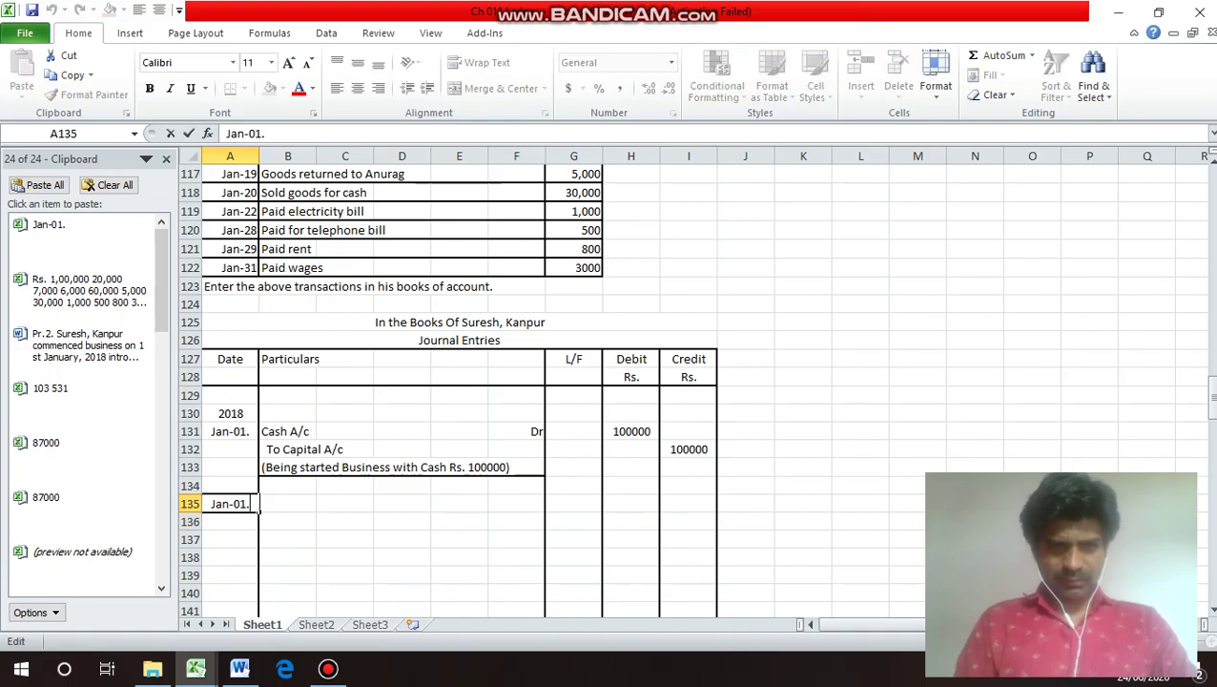
pyautogui.press('BackSpace')
pyautogui.press('BackSpace')
pyautogui.write('2.')
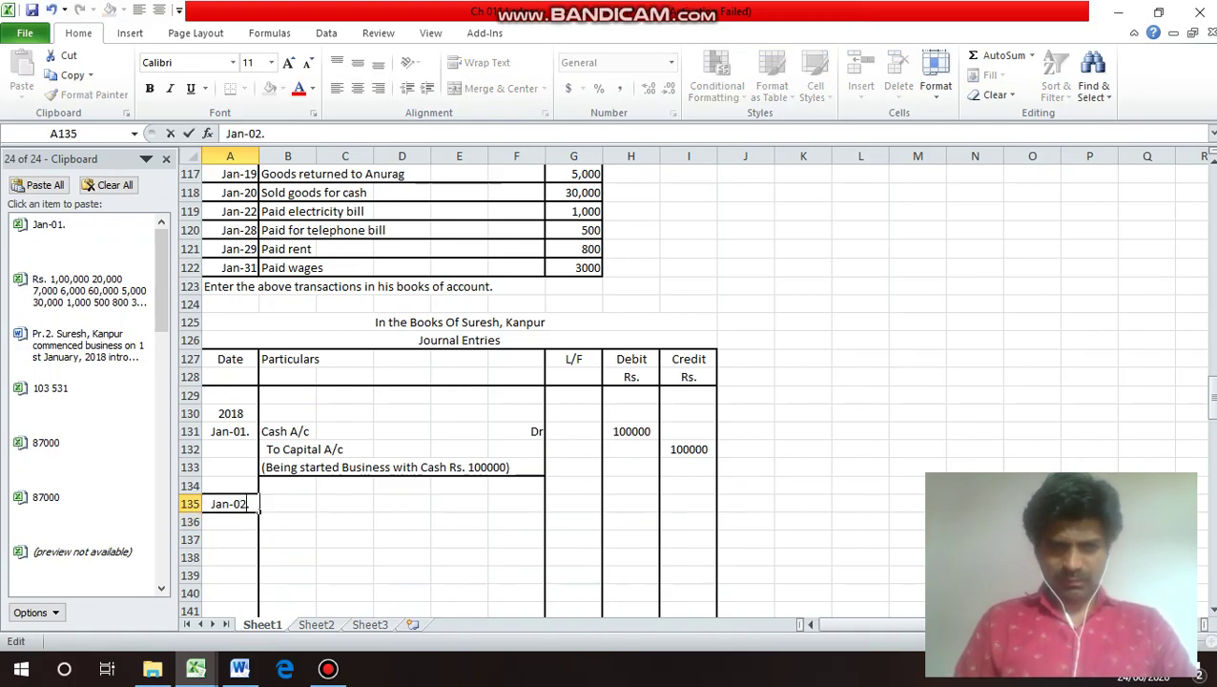
# Enter "Purchases A/c" in B135 as the account debited on Jan-02.
pyautogui.press('Return')
pyautogui.press('Up')
pyautogui.press('Right')
pyautogui.write('Pu')
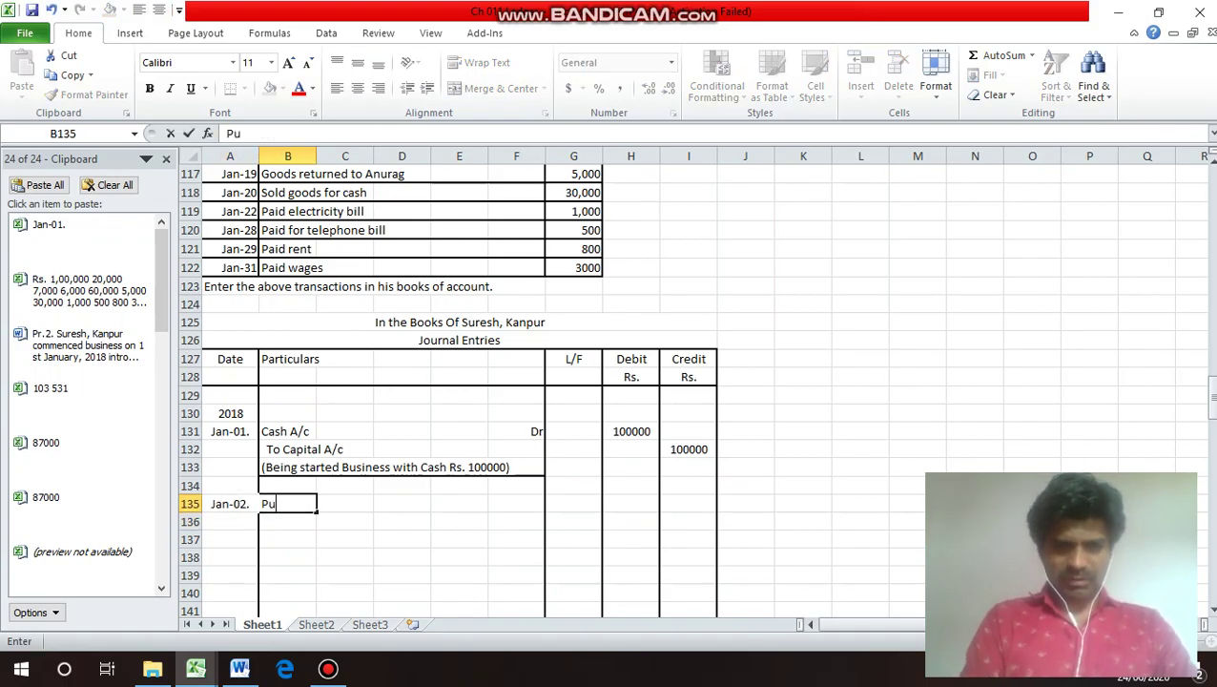
pyautogui.write('rchases A/c')
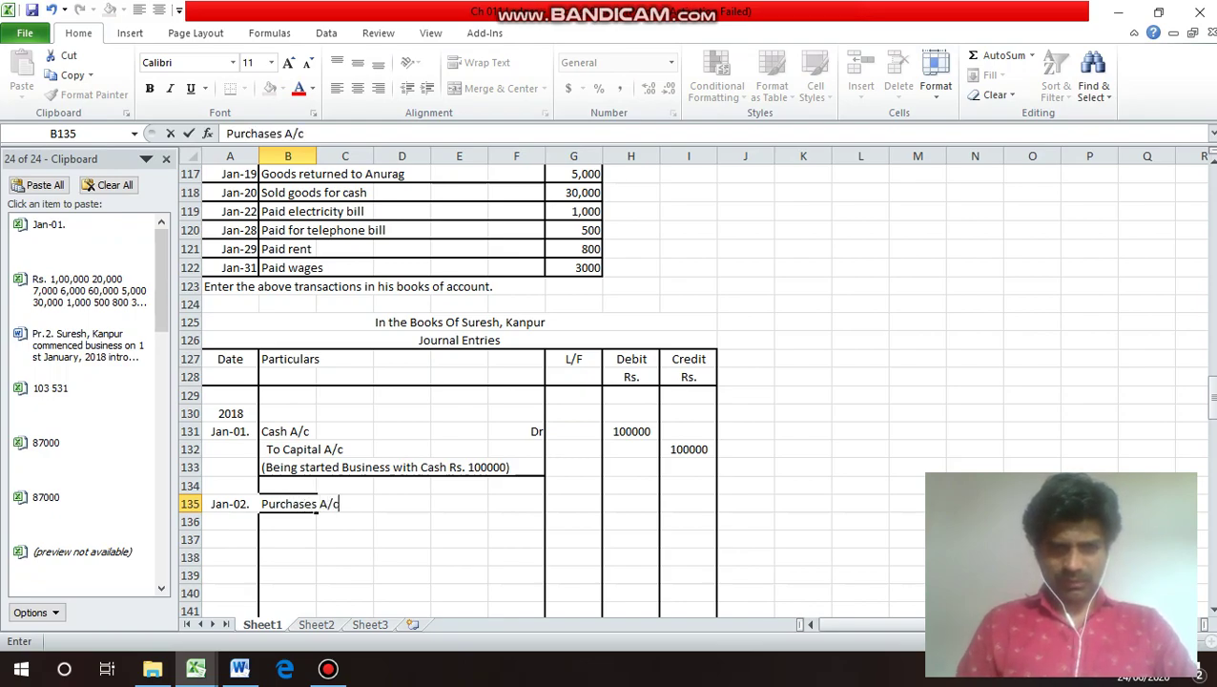
pyautogui.press('Return')
# Mark the Purchases A/c line as a debit with "Dr" in F135.
pyautogui.press('Up')
pyautogui.press('Right')
pyautogui.press('Right')
pyautogui.press('Right')
pyautogui.press('Right')
pyautogui.write('D')
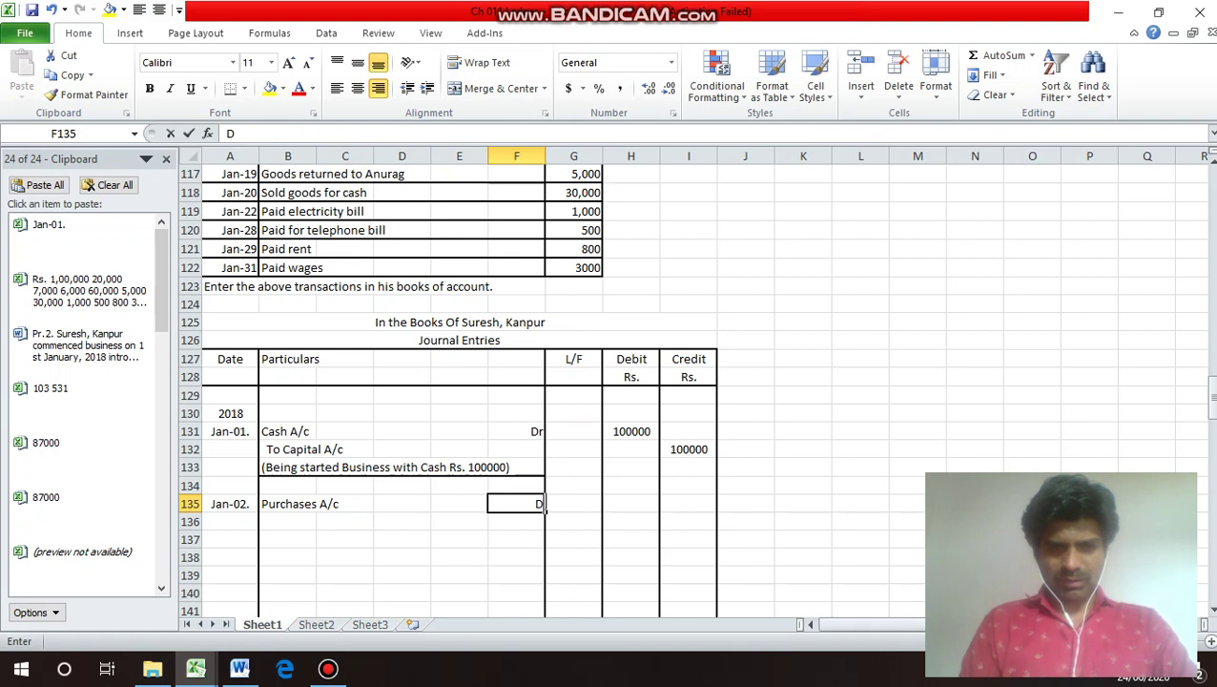
pyautogui.write('r')
pyautogui.press('Return')
# Enter "To Cash A/c" in B136 as the credited account of the Jan-02 entry.
pyautogui.press('Left')
pyautogui.press('Left')
pyautogui.press('Left')
pyautogui.press('Left')
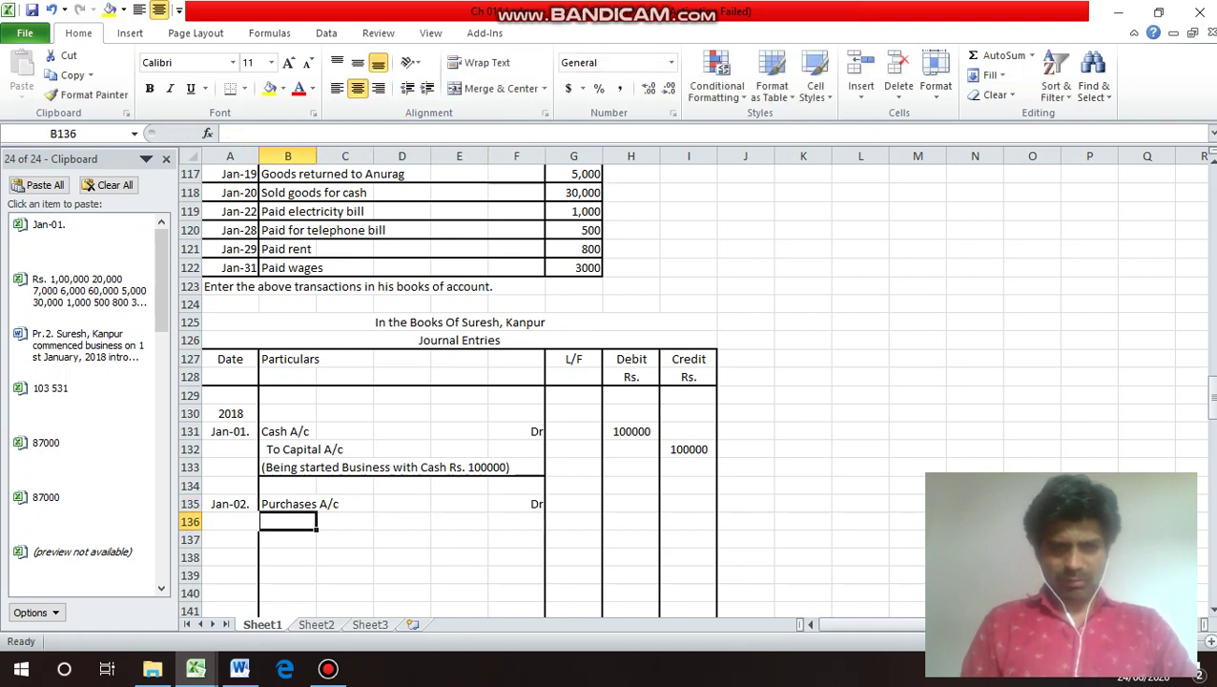
pyautogui.write('To')
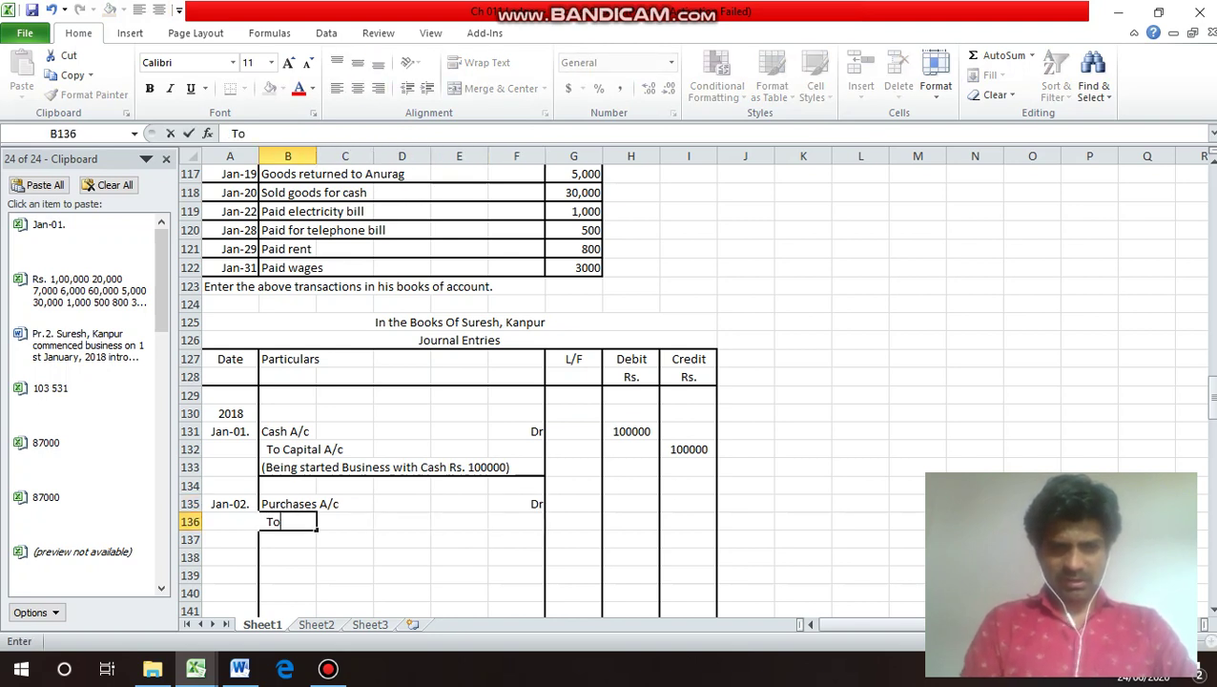
pyautogui.write(' Cash')
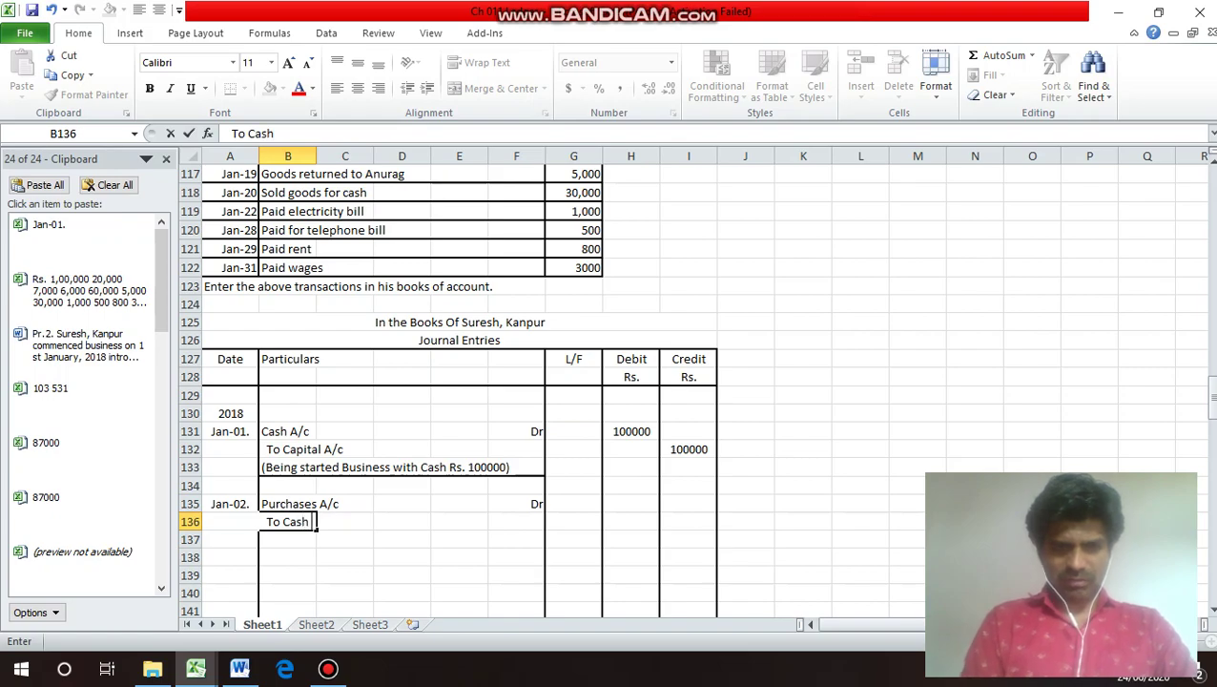
pyautogui.write(' A/c')
pyautogui.press('Return')
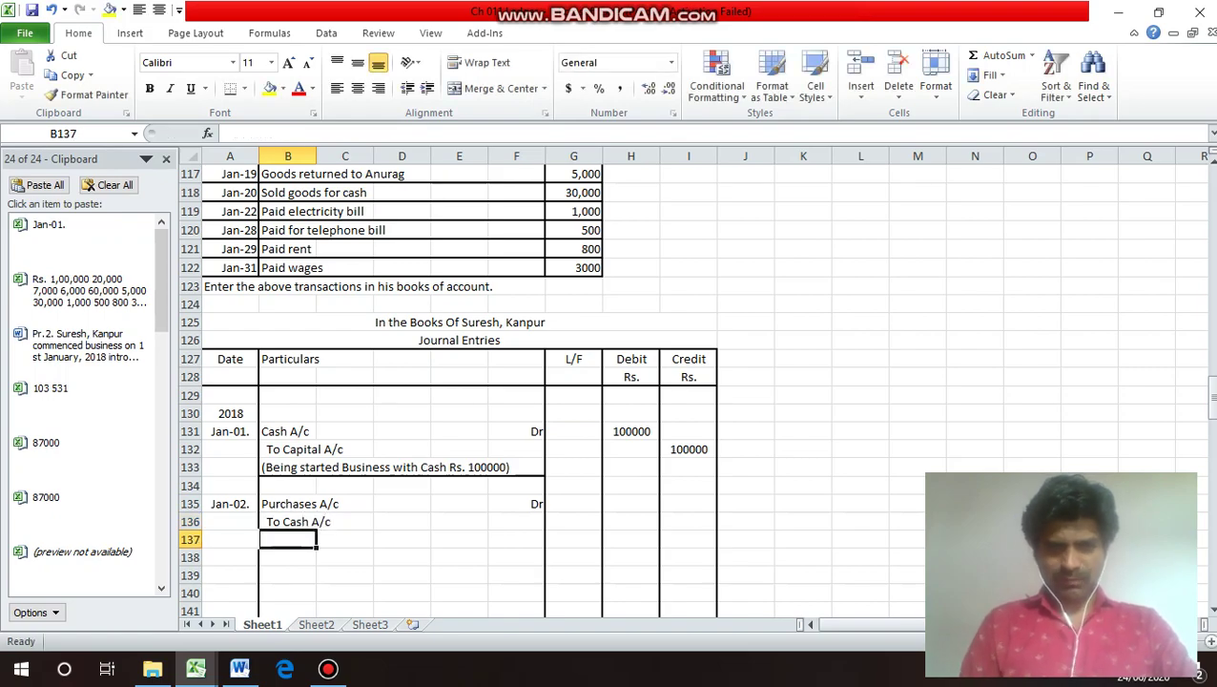
# Check the transaction list in rows 111 to 122 for the amount of the goods bought for cash.
pyautogui.press('Up')
pyautogui.press('Up')
pyautogui.press('Up')
pyautogui.press('Up')
pyautogui.press('Up')
pyautogui.press('Up')
pyautogui.press('Up')
pyautogui.press('Up')
pyautogui.press('Up')
pyautogui.press('Up')
pyautogui.press('Up')
pyautogui.press('Up')
pyautogui.press('Up')
pyautogui.press('Up')
pyautogui.press('Up')
pyautogui.press('Up')
pyautogui.press('Up')
pyautogui.press('Up')
pyautogui.press('Up')
pyautogui.press('Up')
pyautogui.press('Up')
pyautogui.press('Up')
pyautogui.press('Up')
pyautogui.press('Up')
pyautogui.press('Up')
pyautogui.press('Up')
pyautogui.press('Up')
pyautogui.press('Up')
pyautogui.press('Up')
pyautogui.press('Up')
pyautogui.press('Up')
pyautogui.press('Up')
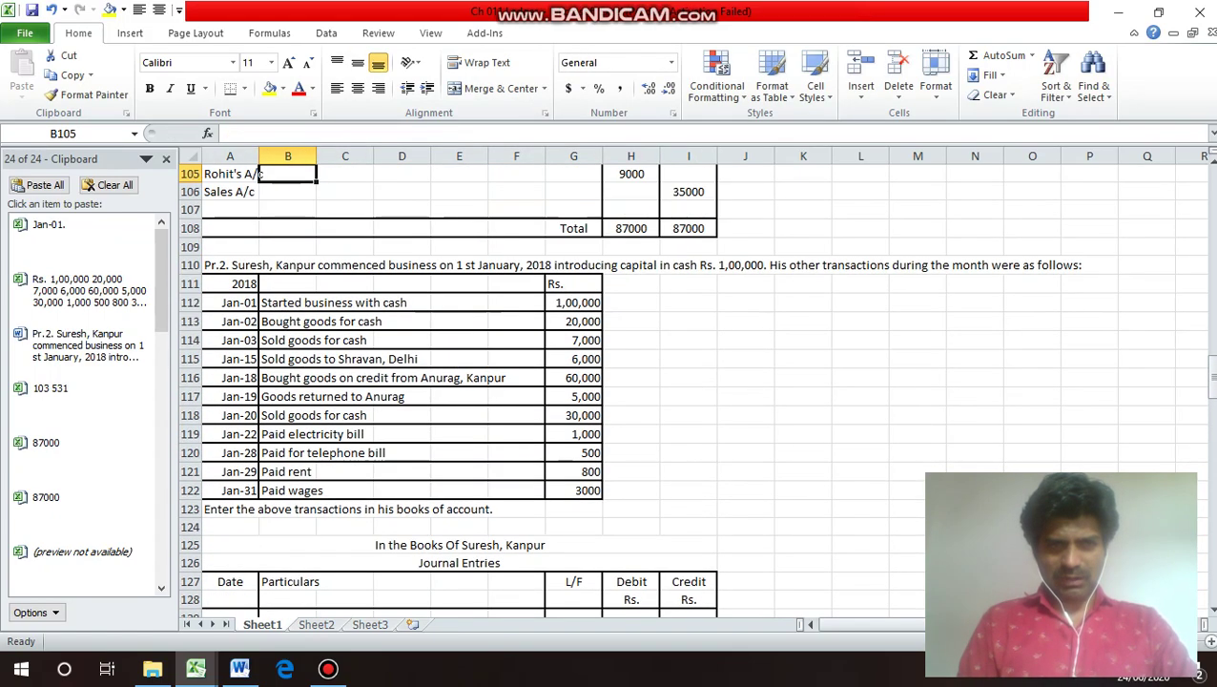
pyautogui.press('Down')
pyautogui.press('Down')
pyautogui.press('Down')
pyautogui.press('Down')
pyautogui.press('Down')
pyautogui.press('Down')
pyautogui.press('Down')
pyautogui.press('Down')
pyautogui.press('Down')
pyautogui.press('Down')
pyautogui.press('Down')
pyautogui.press('Down')
pyautogui.press('Down')
pyautogui.press('Down')
pyautogui.press('Down')
pyautogui.press('Down')
pyautogui.press('Down')
pyautogui.press('Down')
pyautogui.press('Down')
pyautogui.press('Down')
pyautogui.press('Up')
pyautogui.press('Up')
pyautogui.press('Up')
pyautogui.press('Up')
pyautogui.press('Up')
pyautogui.press('Up')
pyautogui.press('Up')
pyautogui.press('Up')
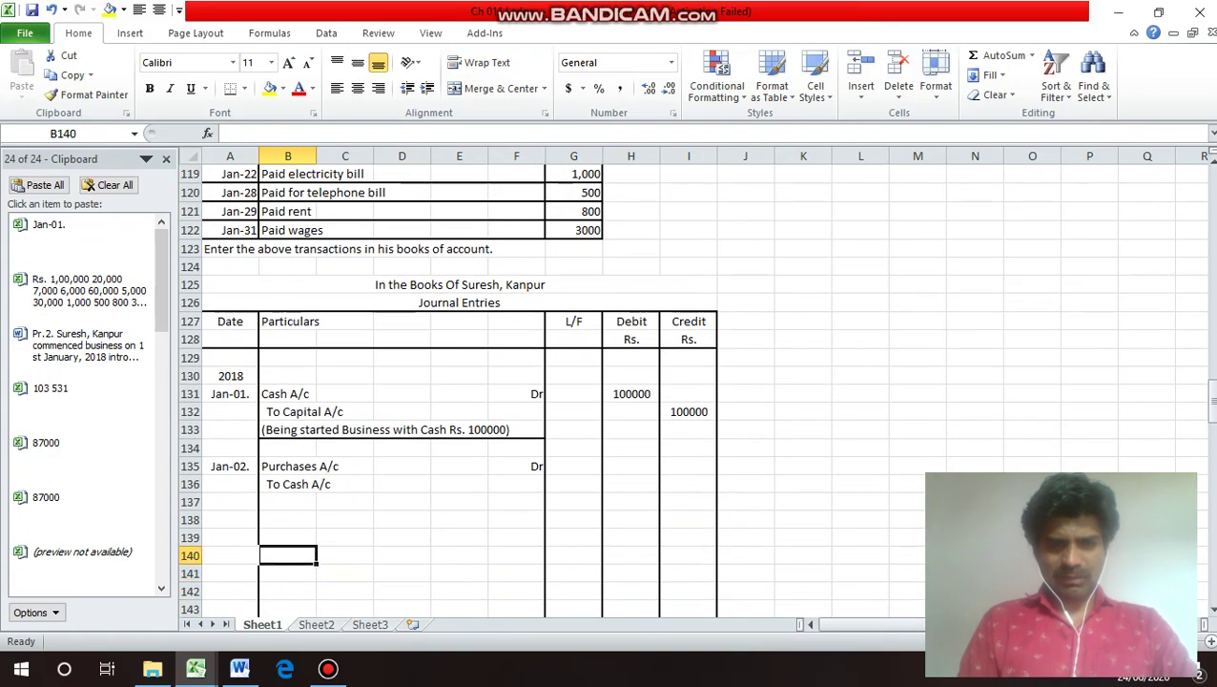
# Enter 20000 as the debit for Purchases A/c in H135 and as the credit for Cash A/c in I136.
pyautogui.press('Right')
pyautogui.press('Right')
pyautogui.press('Right')
pyautogui.press('Right')
pyautogui.press('Right')
pyautogui.press('Right')
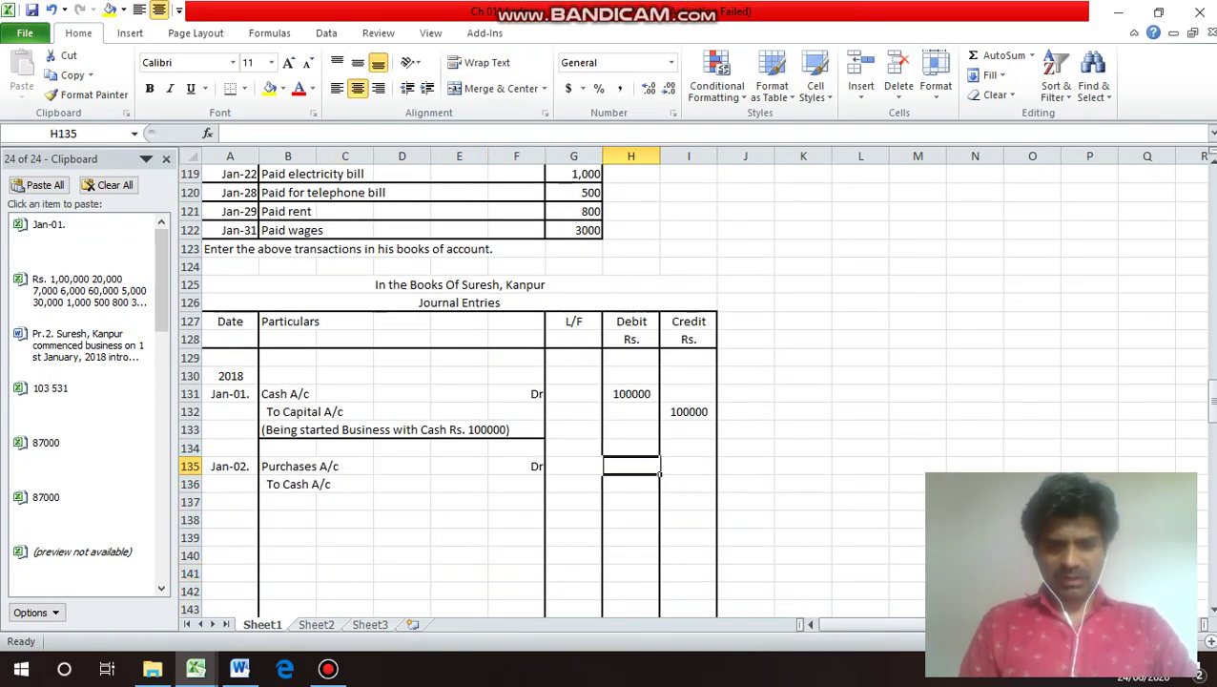
pyautogui.write('20000')
pyautogui.press('Return')
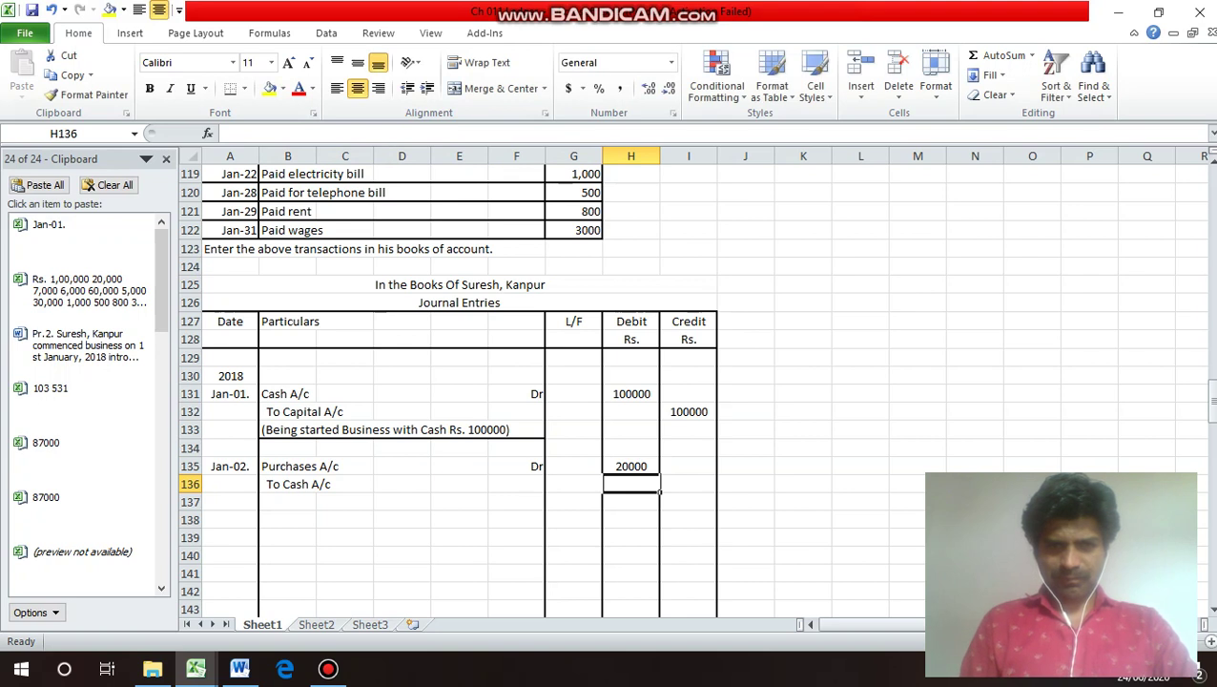
pyautogui.press('Right')
pyautogui.write('20000')
pyautogui.press('Return')
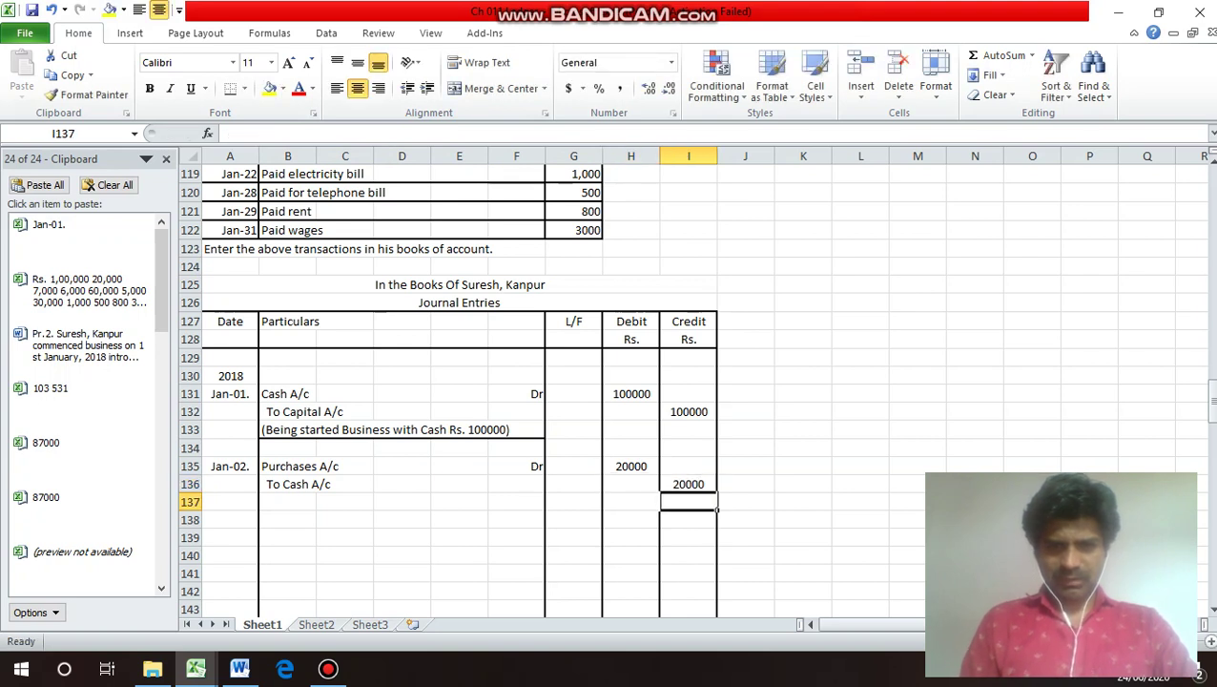
# Enter the narration "(Being purchased Goods for Cash Rs. 20000)" in B137 beneath the Jan-02 entry.
pyautogui.press('Left')
pyautogui.press('Left')
pyautogui.press('Left')
pyautogui.press('Left')
pyautogui.press('Left')
pyautogui.press('Left')
pyautogui.press('Left')
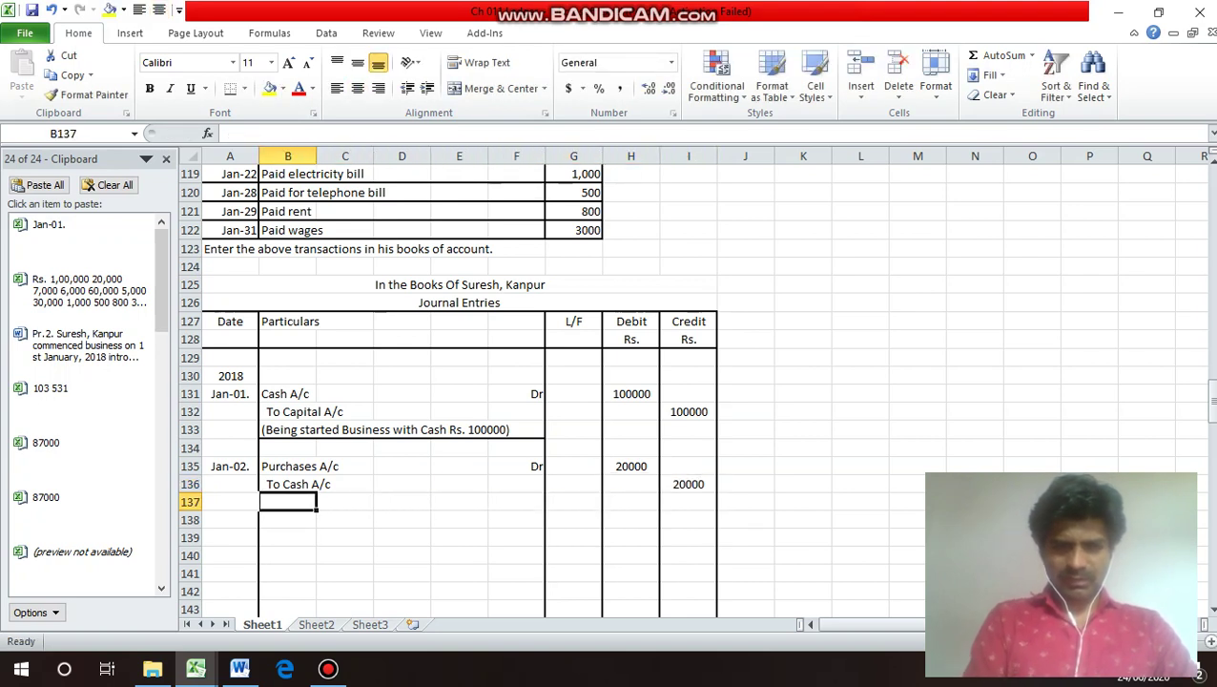
pyautogui.write('(Being pu')
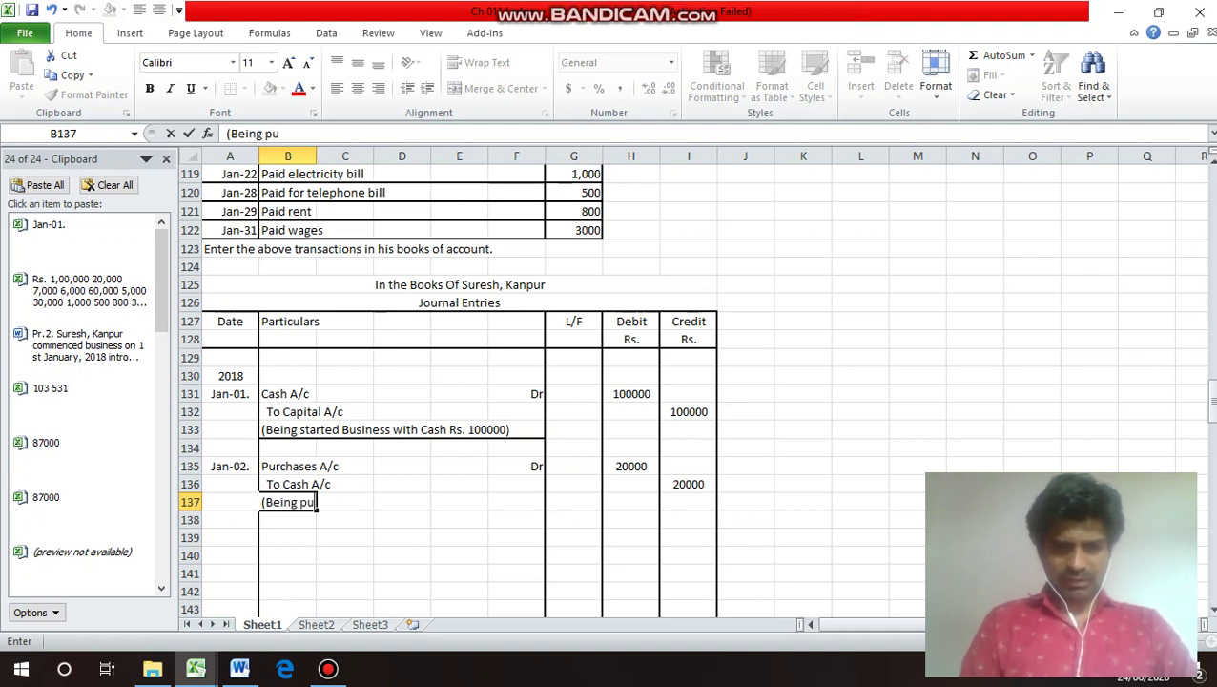
pyautogui.write('rcha')
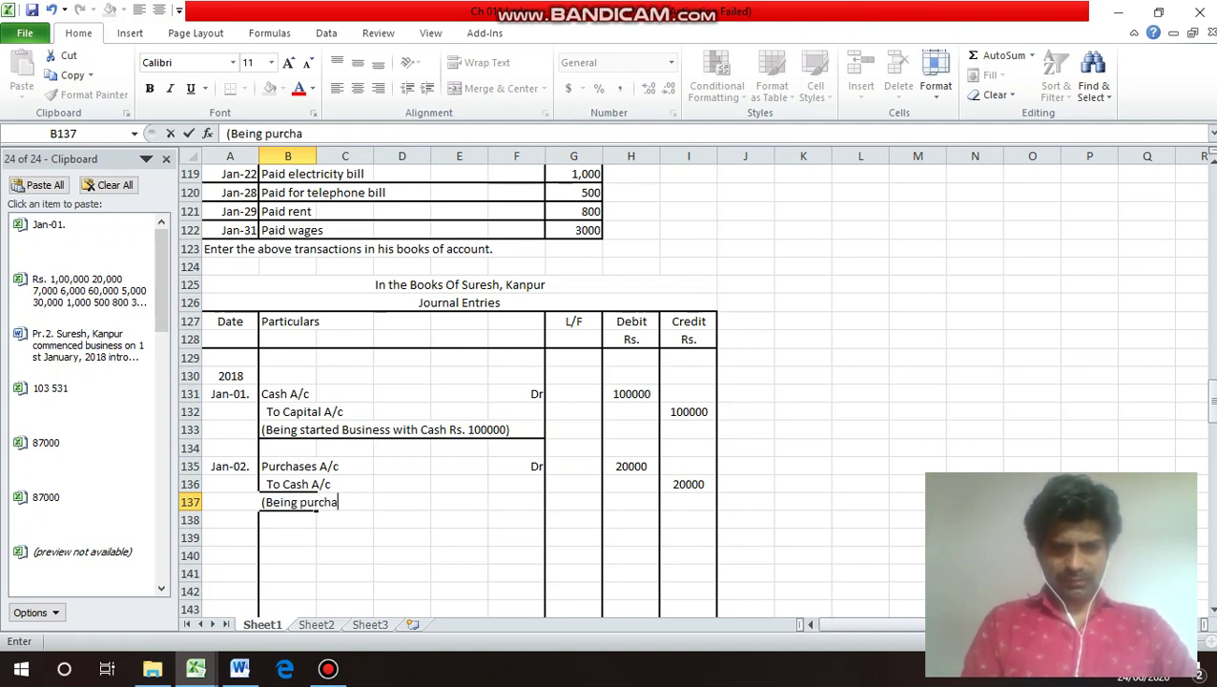
pyautogui.write('sed Good')
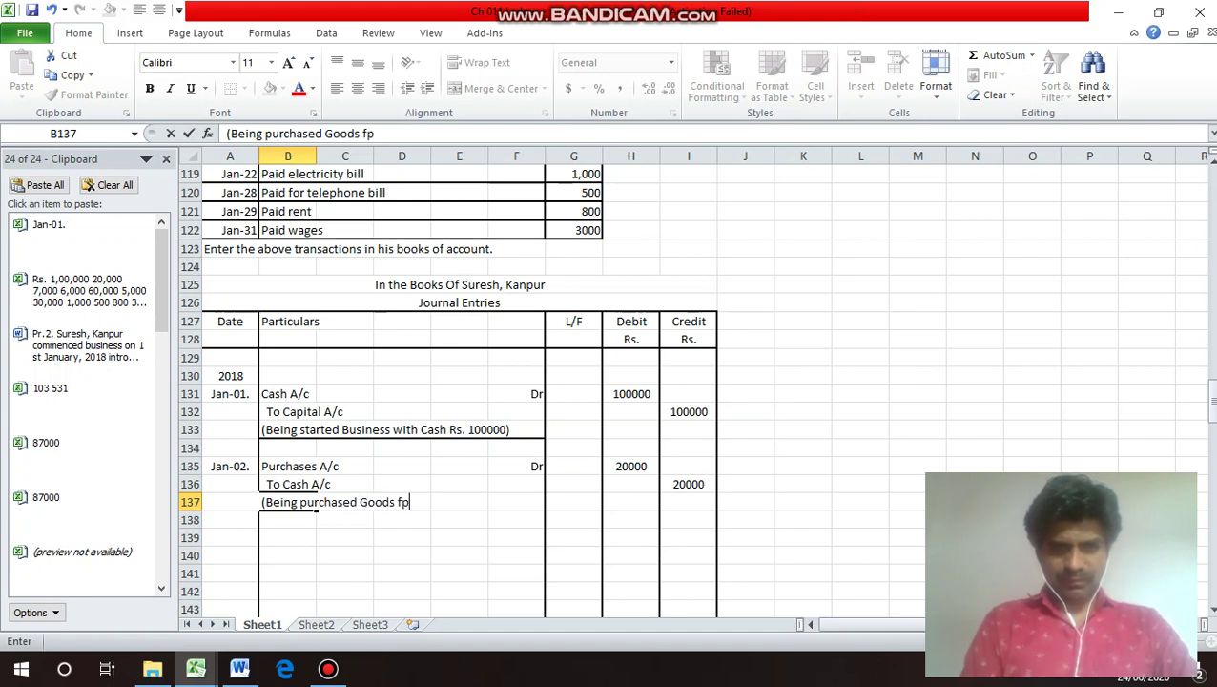
pyautogui.write('s for C')
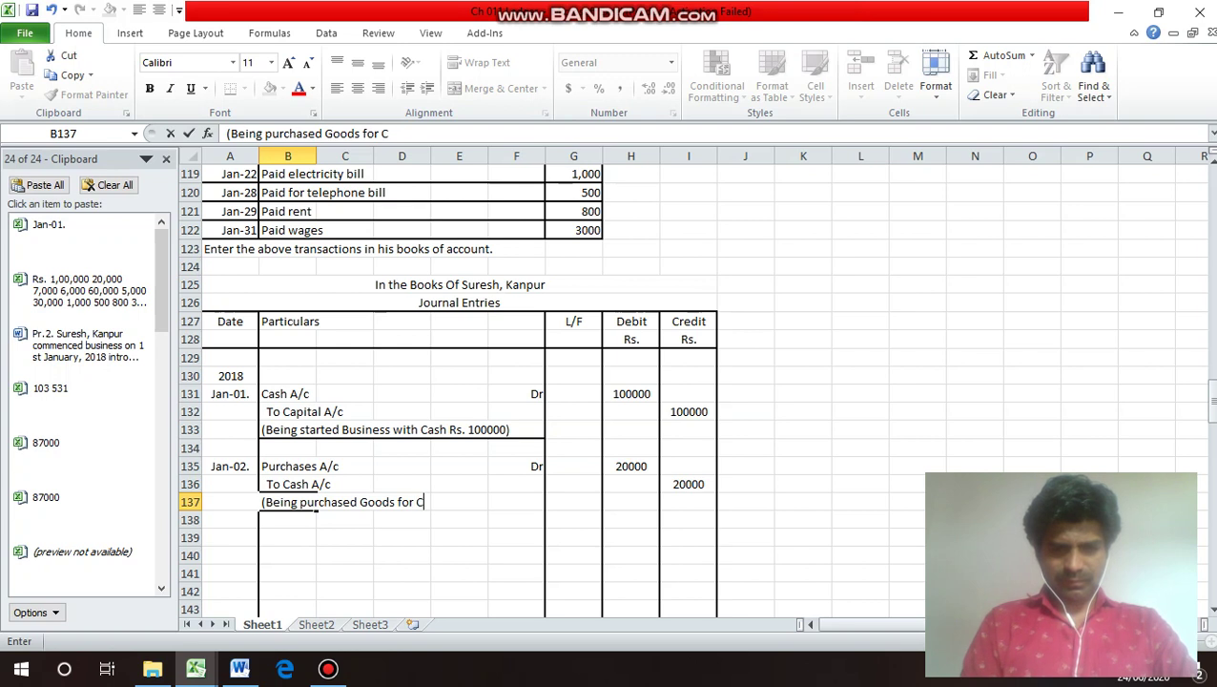
pyautogui.write('ash Rs')
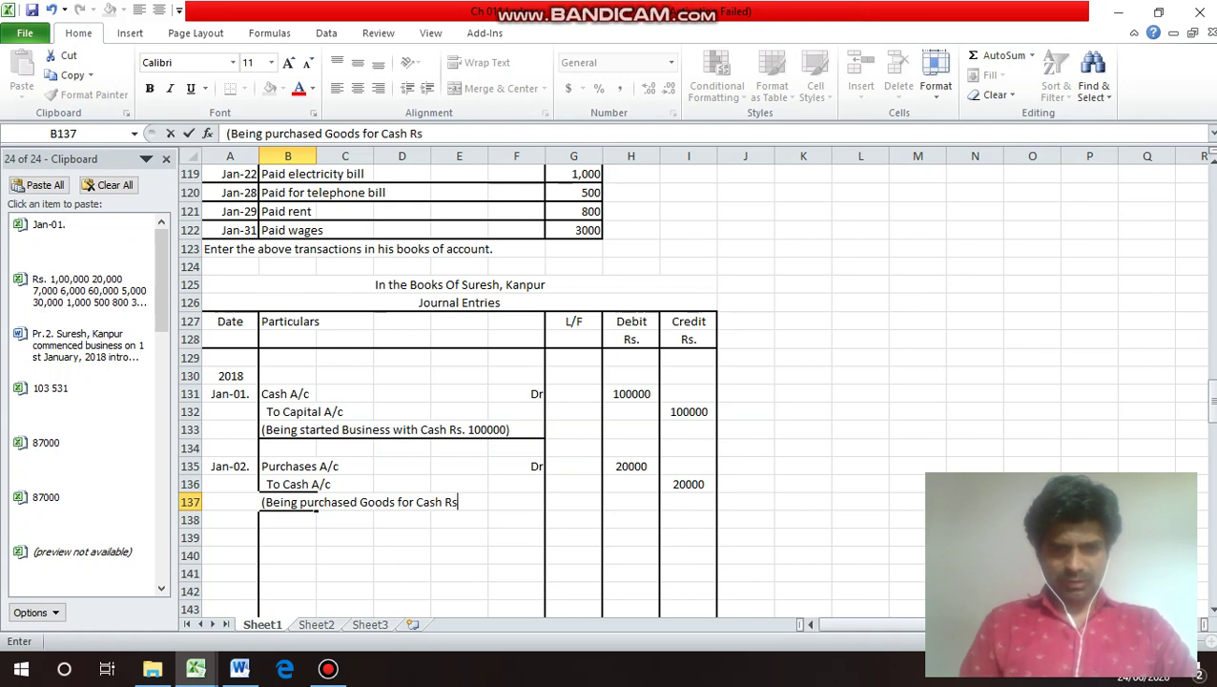
pyautogui.write('. 20000')
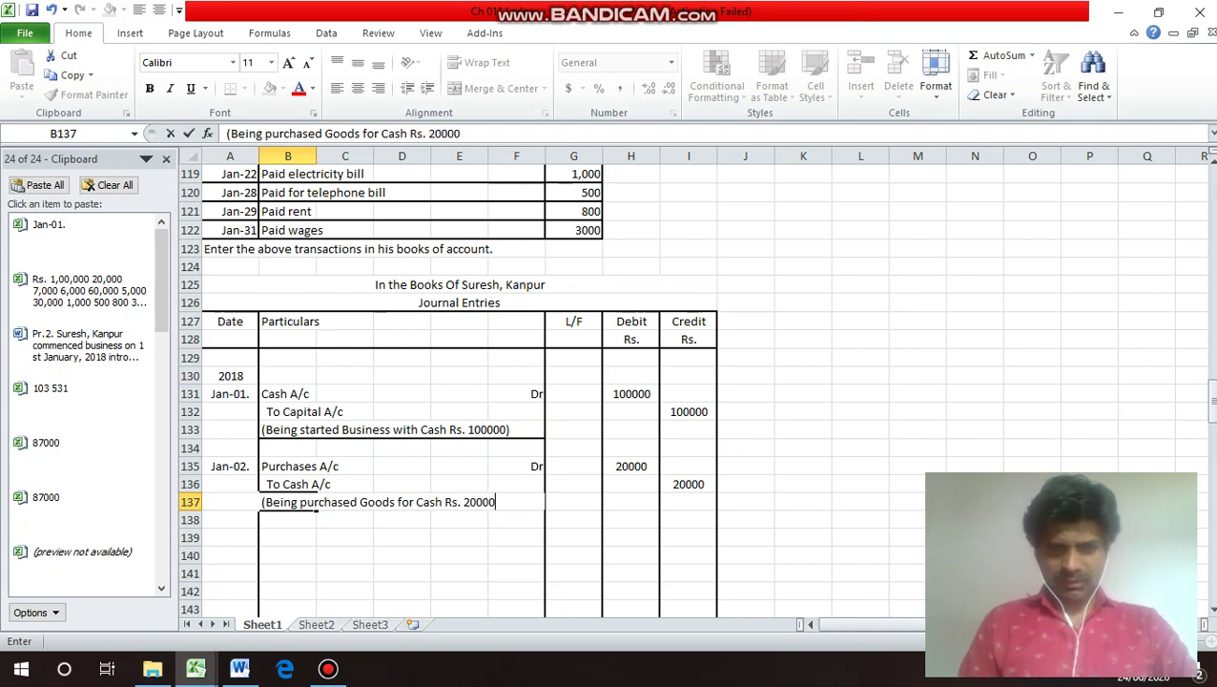
pyautogui.write(')')
pyautogui.press('Return')
# Add a bottom border under the narration across B137:F137 to close the second journal entry.
pyautogui.click(287, 501)
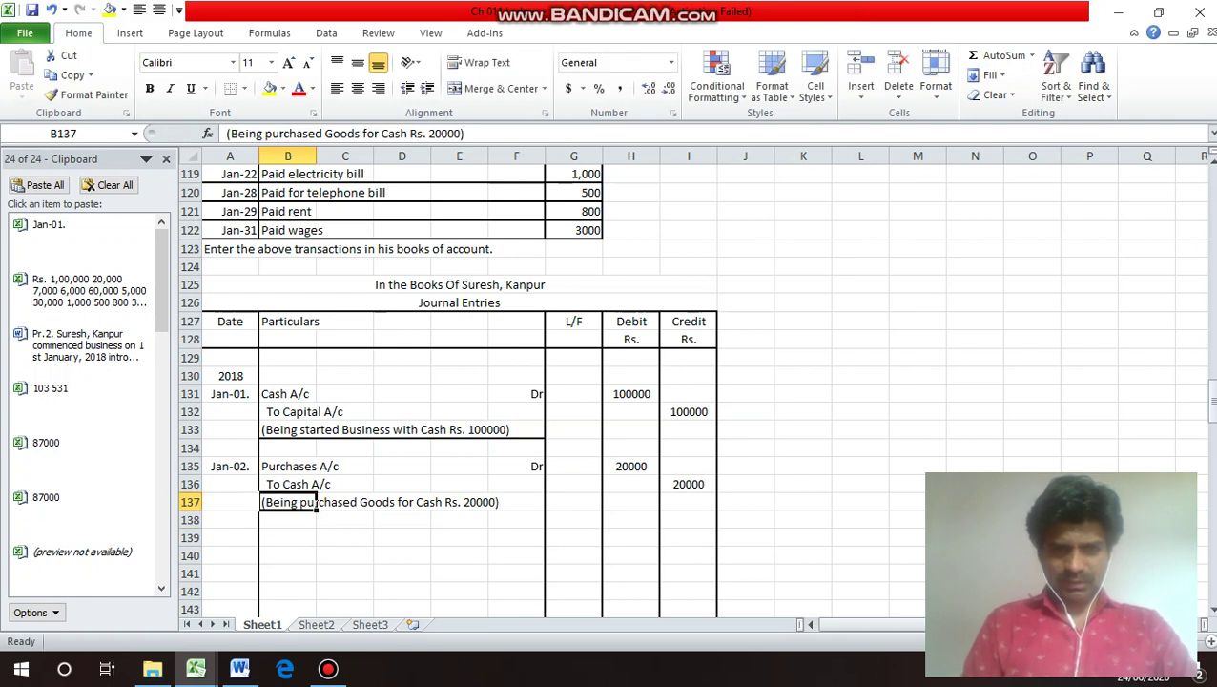
pyautogui.moveTo(314, 504); pyautogui.dragTo(545, 508)
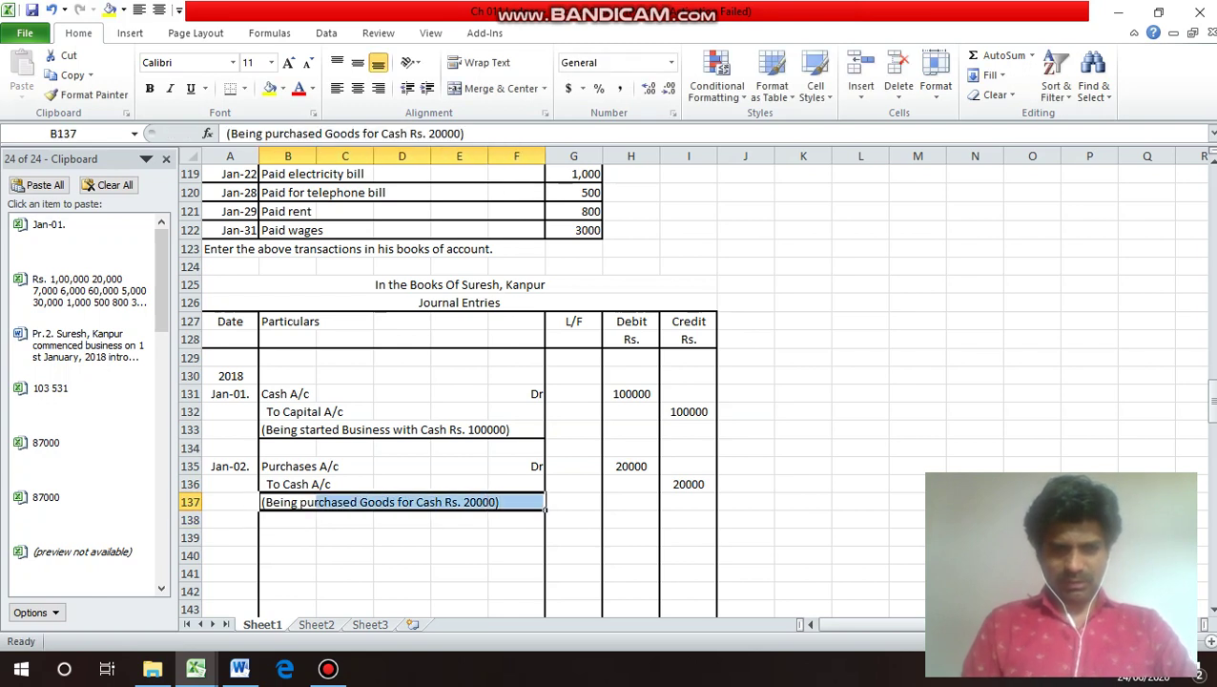
pyautogui.hotkey('ctrl', '1')
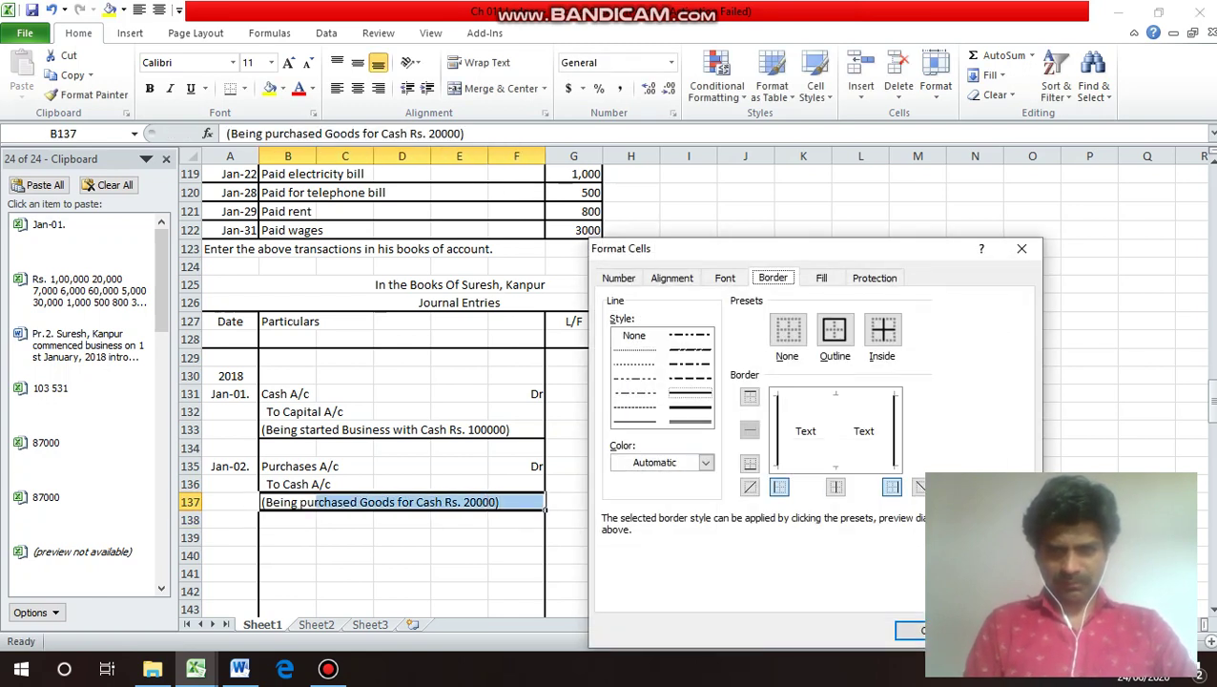
pyautogui.click(749, 462)
pyautogui.press('Return')
# Review the transaction list for the transaction that follows the Jan-02 cash purchase.
pyautogui.press('Up')
pyautogui.press('Up')
pyautogui.press('Up')
pyautogui.press('Up')
pyautogui.press('Up')
pyautogui.press('Up')
pyautogui.press('Up')
pyautogui.press('Up')
pyautogui.press('Up')
pyautogui.press('Up')
pyautogui.press('Up')
pyautogui.press('Up')
pyautogui.press('Up')
pyautogui.press('Up')
pyautogui.press('Up')
pyautogui.press('Up')
pyautogui.press('Up')
pyautogui.press('Up')
pyautogui.press('Up')
pyautogui.press('Up')
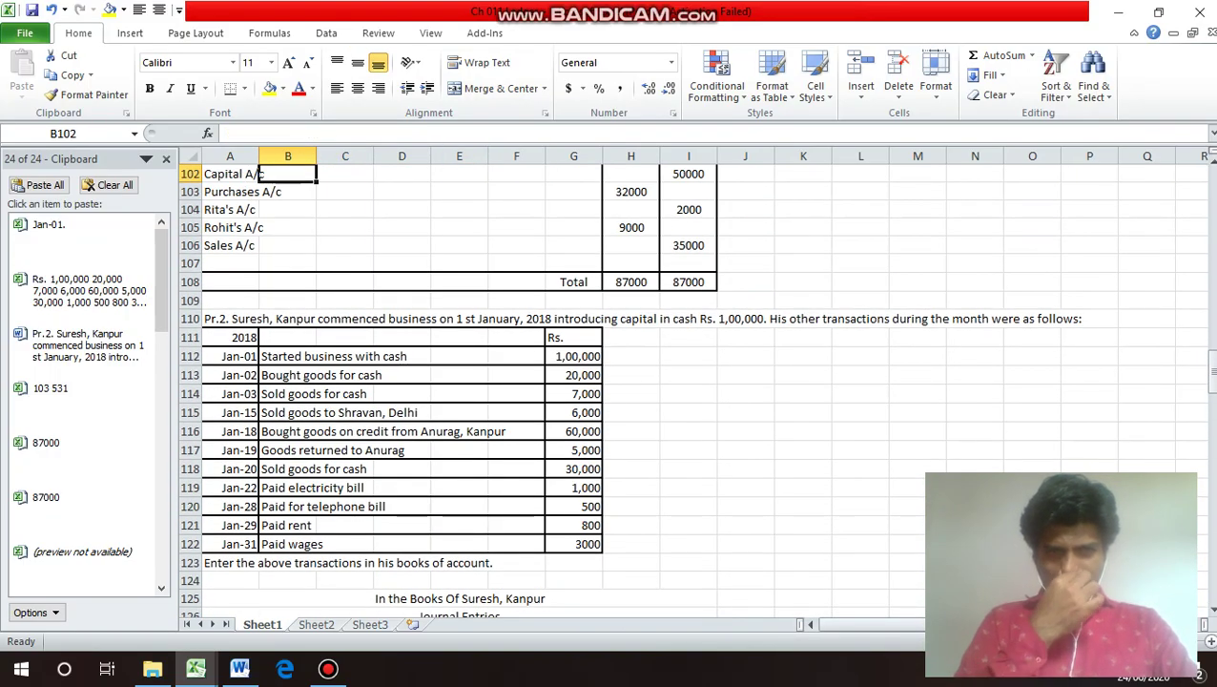
pyautogui.press('Down')
pyautogui.press('Down')
pyautogui.press('Down')
pyautogui.press('Down')
pyautogui.press('Down')
pyautogui.press('Down')
pyautogui.press('Down')
pyautogui.press('Down')
pyautogui.press('Down')
pyautogui.press('Down')
pyautogui.press('Down')
pyautogui.press('Down')
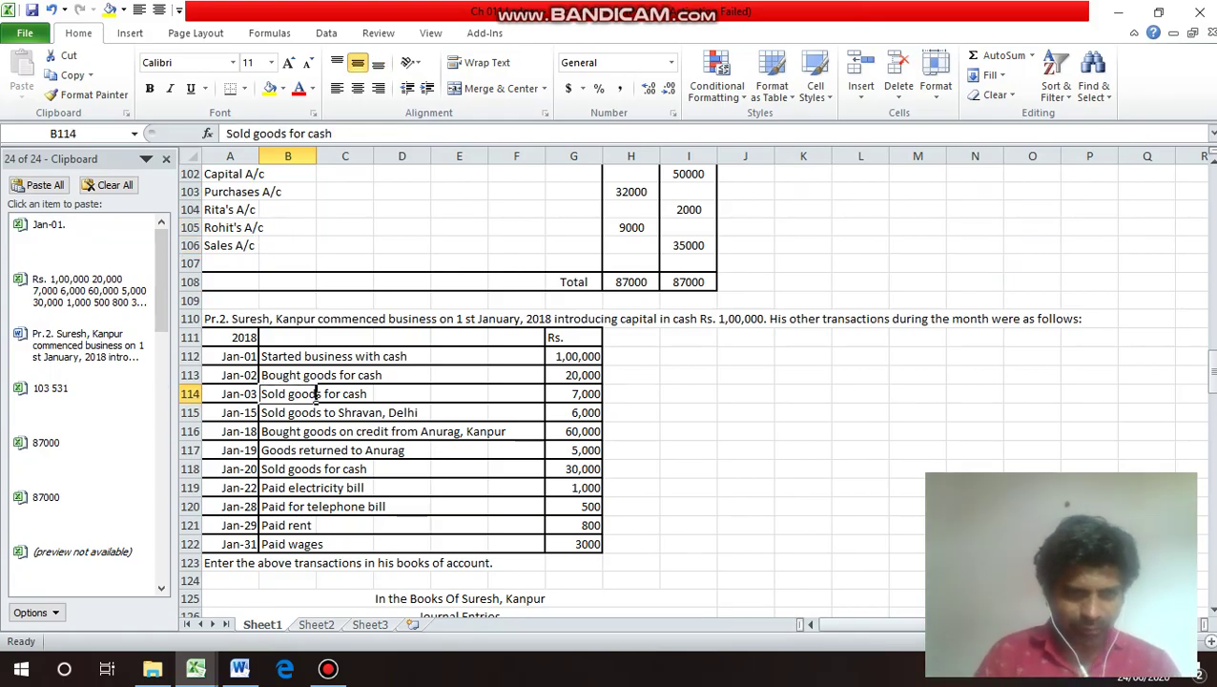
# Compare the Jan-03 cash sale in the transaction list with the entries already recorded in the journal.
pyautogui.press('Down')
pyautogui.press('Down')
pyautogui.press('Down')
pyautogui.press('Down')
pyautogui.press('Down')
pyautogui.press('Down')
pyautogui.press('Down')
pyautogui.press('Down')
pyautogui.press('Down')
pyautogui.press('Down')
pyautogui.press('Down')
pyautogui.press('Down')
pyautogui.press('Down')
pyautogui.press('Down')
pyautogui.press('Down')
pyautogui.press('Down')
pyautogui.press('Down')
pyautogui.press('Down')
pyautogui.press('Down')
pyautogui.press('Down')
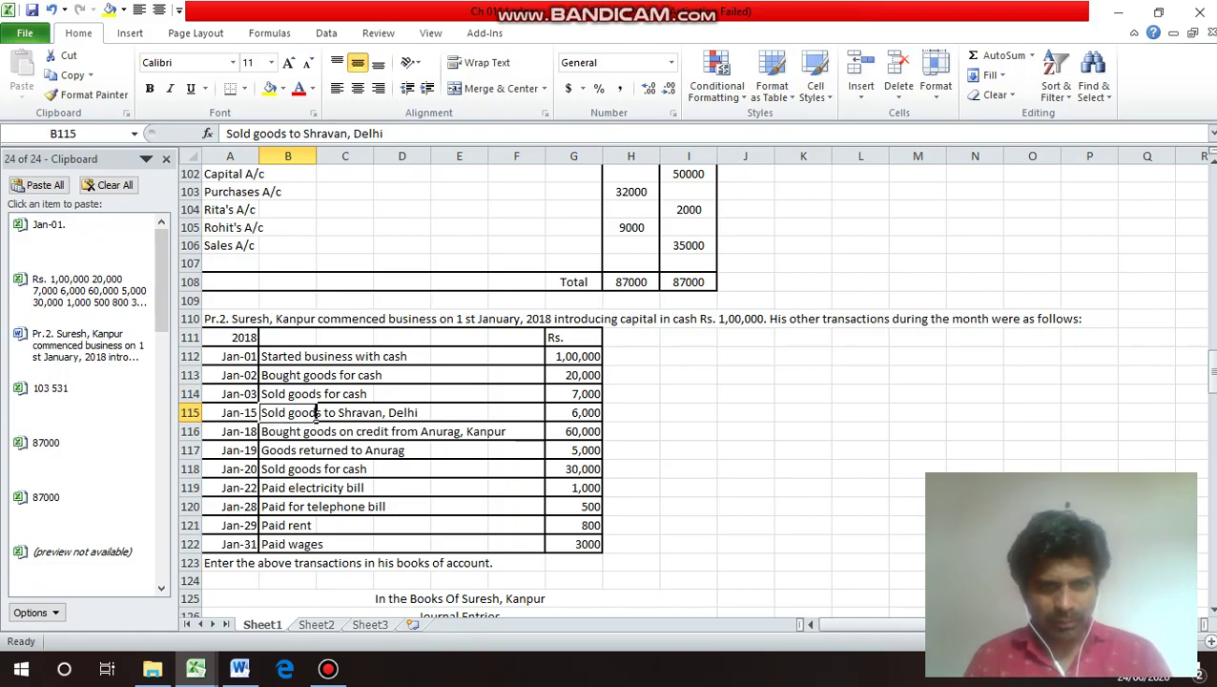
pyautogui.press('Up')
pyautogui.press('Up')
pyautogui.press('Up')
pyautogui.press('Up')
pyautogui.press('Up')
pyautogui.press('Up')
pyautogui.press('Up')
pyautogui.press('Up')
pyautogui.press('Up')
pyautogui.press('Up')
pyautogui.press('Up')
pyautogui.press('Up')
pyautogui.press('Up')
pyautogui.press('Up')
pyautogui.press('Up')
pyautogui.press('Up')
pyautogui.press('Up')
pyautogui.press('Up')
pyautogui.press('Up')
pyautogui.press('Up')
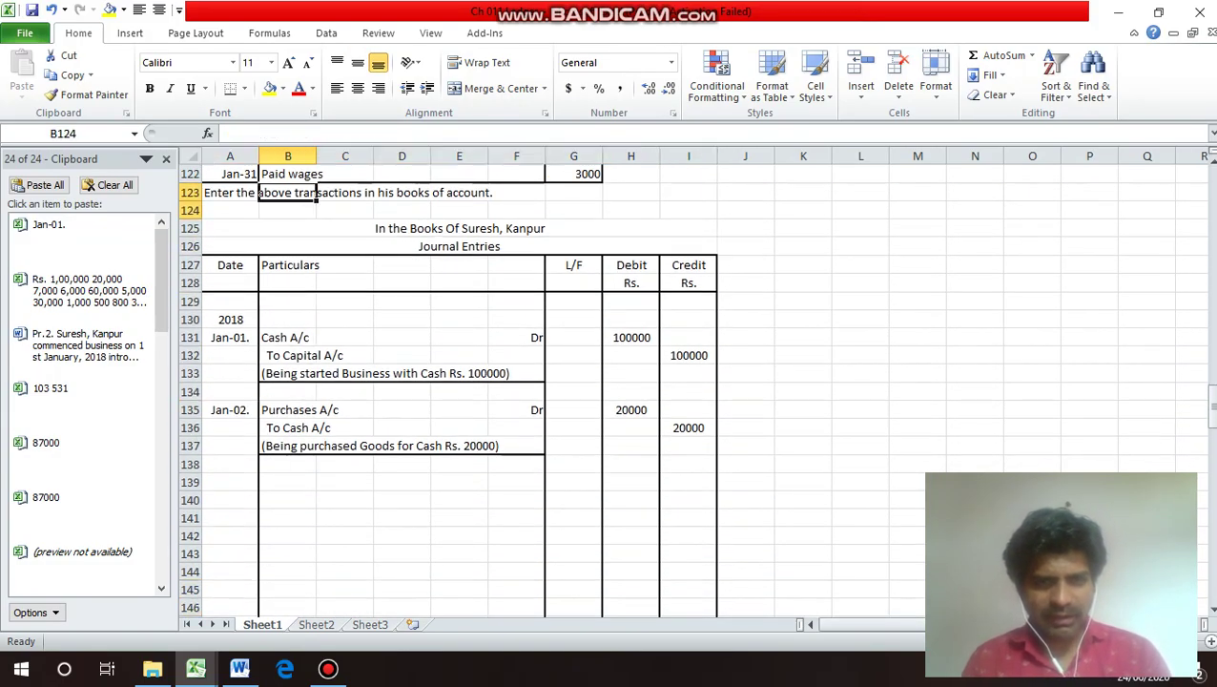
pyautogui.press('Down')
pyautogui.press('Down')
pyautogui.press('Down')
pyautogui.press('Down')
pyautogui.press('Down')
pyautogui.press('Down')
pyautogui.press('Down')
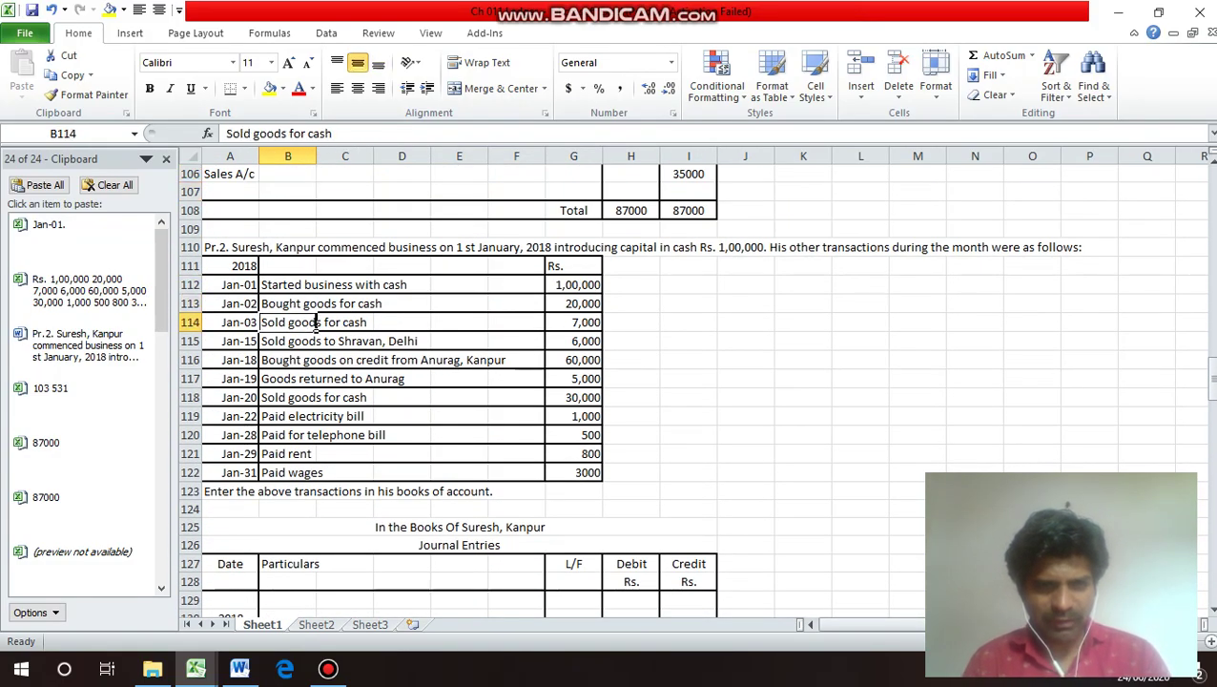
# Copy the Jan-02 date from A135 to A139 and change the copy to "Jan-03.".
pyautogui.press('Left')
pyautogui.press('Down')
pyautogui.press('Down')
pyautogui.press('Down')
pyautogui.press('Down')
pyautogui.press('Down')
pyautogui.press('Down')
pyautogui.press('Down')
pyautogui.press('Down')
pyautogui.press('Down')
pyautogui.press('Down')
pyautogui.press('Down')
pyautogui.press('Down')
pyautogui.press('Down')
pyautogui.press('Down')
pyautogui.press('Down')
pyautogui.press('Down')
pyautogui.press('Down')
pyautogui.press('Down')
pyautogui.press('Down')
pyautogui.press('Down')
pyautogui.press('Down')
pyautogui.press('Down')
pyautogui.press('Down')
pyautogui.press('Down')
pyautogui.press('Down')
pyautogui.press('Down')
pyautogui.press('Down')
pyautogui.press('Down')
pyautogui.press('Down')
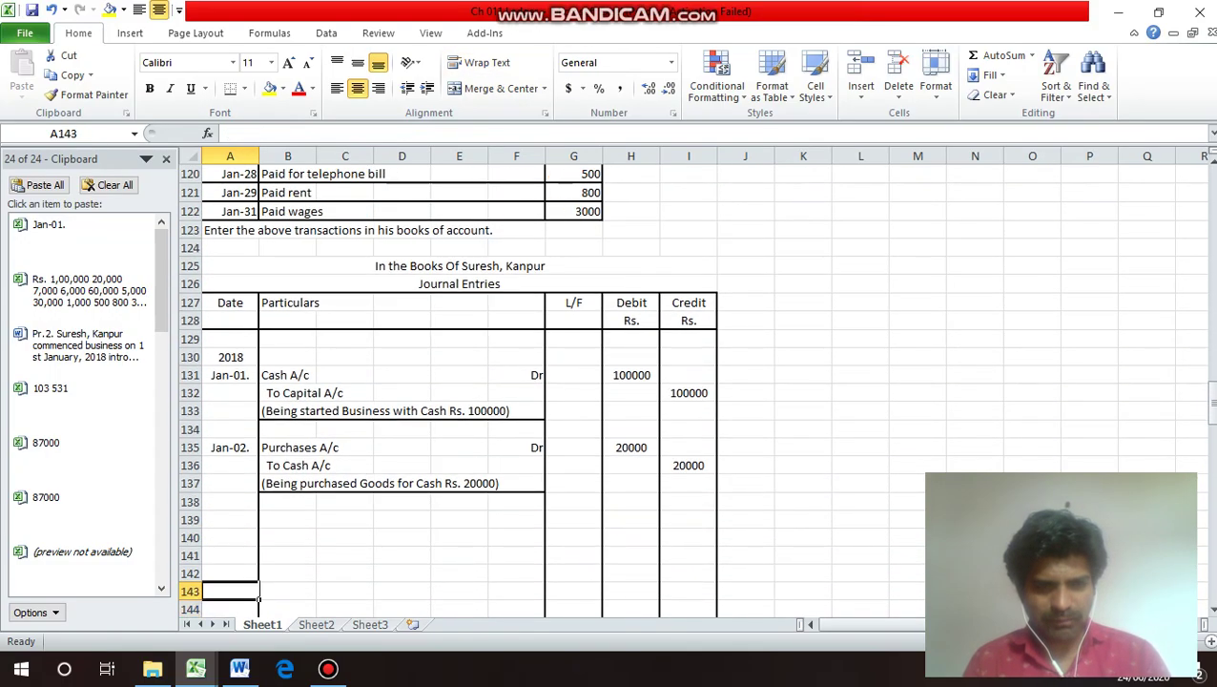
pyautogui.press('Up')
pyautogui.press('Up')
pyautogui.press('Up')
pyautogui.press('Up')
pyautogui.press('Up')
pyautogui.press('Up')
pyautogui.press('Up')
pyautogui.press('Up')
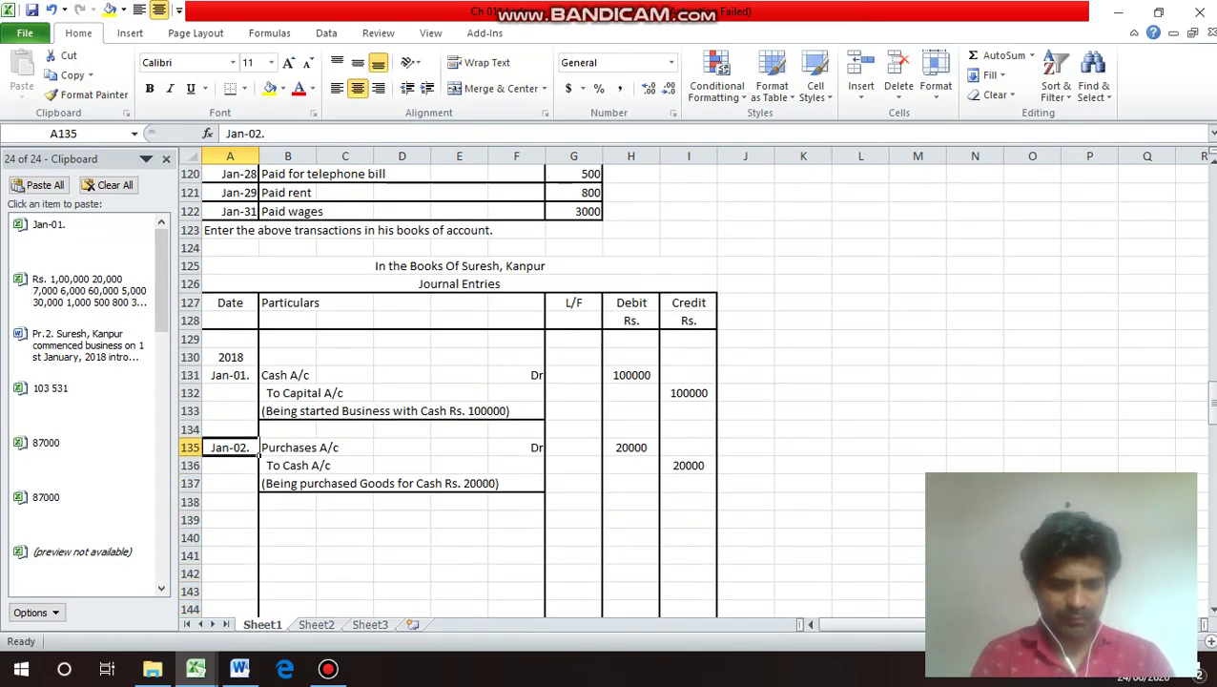
pyautogui.hotkey('ctrl', 'c')
pyautogui.press('Down')
pyautogui.press('Down')
pyautogui.press('Down')
pyautogui.press('Down')
pyautogui.hotkey('ctrl', 'v')
pyautogui.press('Escape')
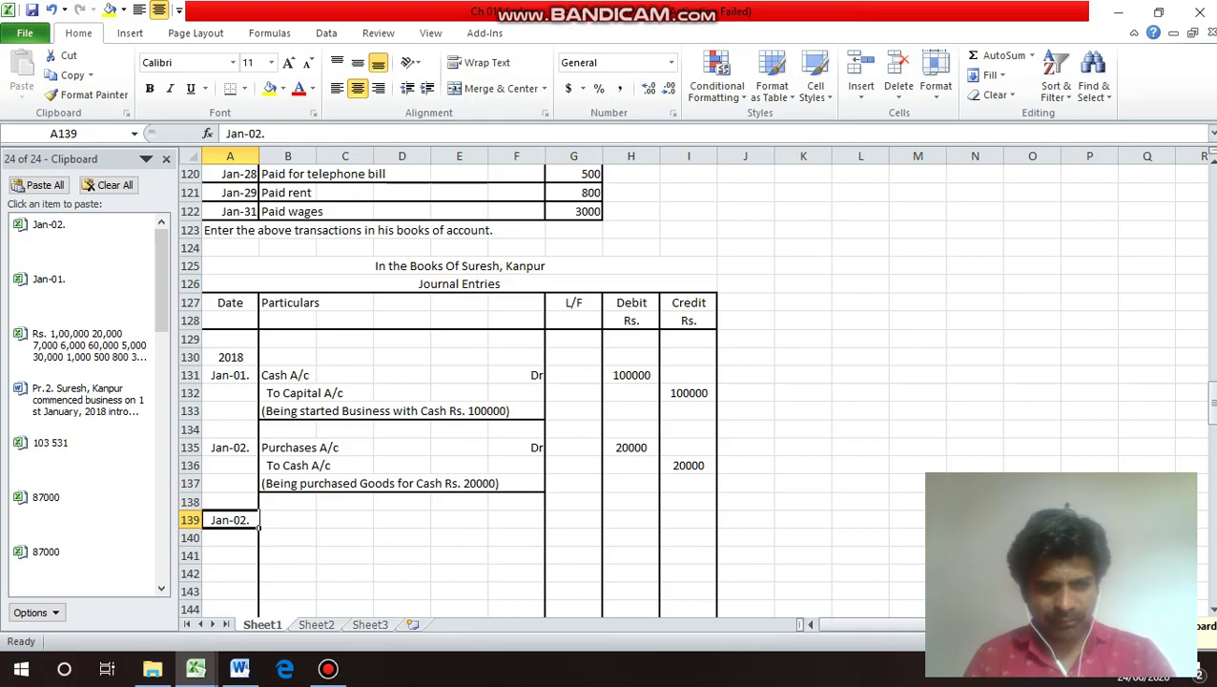
pyautogui.press('F2')
pyautogui.press('BackSpace')
pyautogui.press('BackSpace')
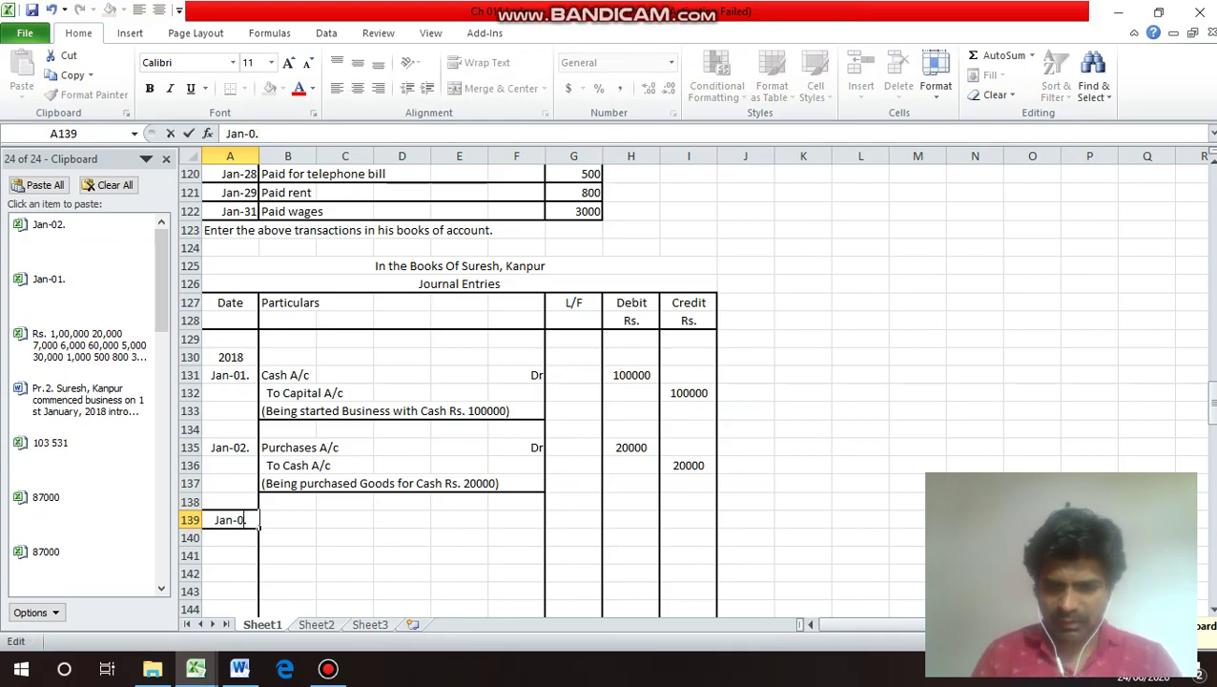
pyautogui.write('3.')
pyautogui.press('Return')
# Enter "Cash A/c" in B139 as the debited account for Jan-03 and mark it "Dr" in F139.
pyautogui.press('Up')
pyautogui.press('Right')
pyautogui.write('C')
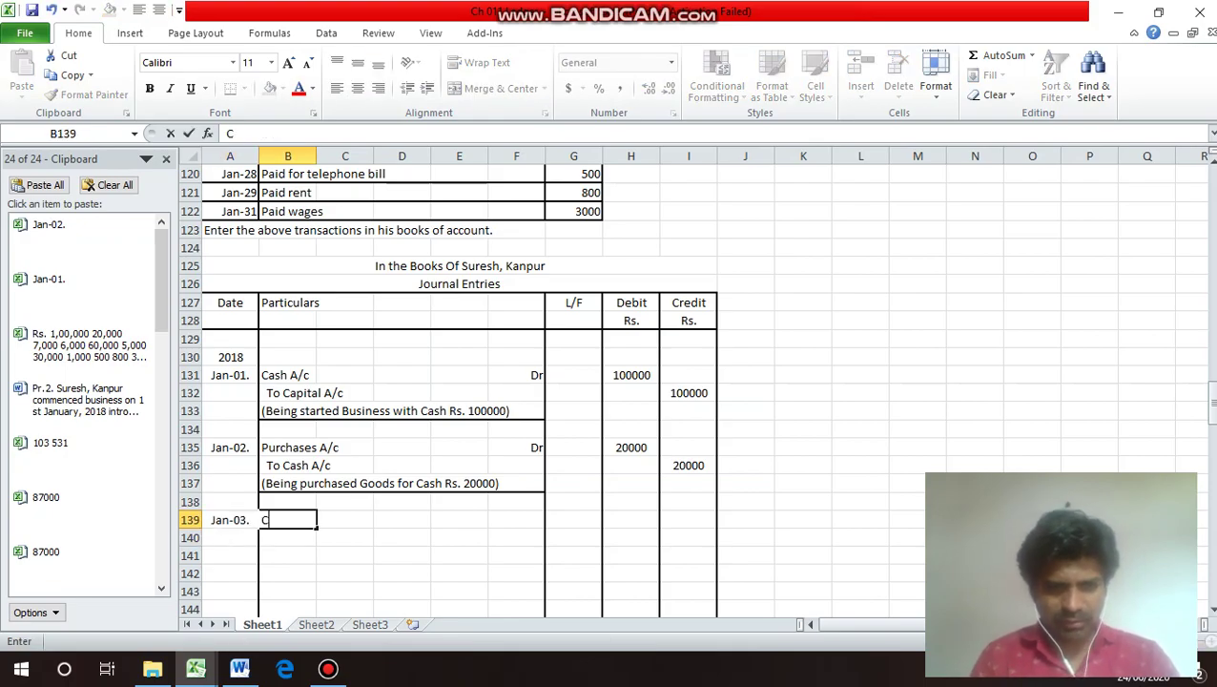
pyautogui.write('ash A/c')
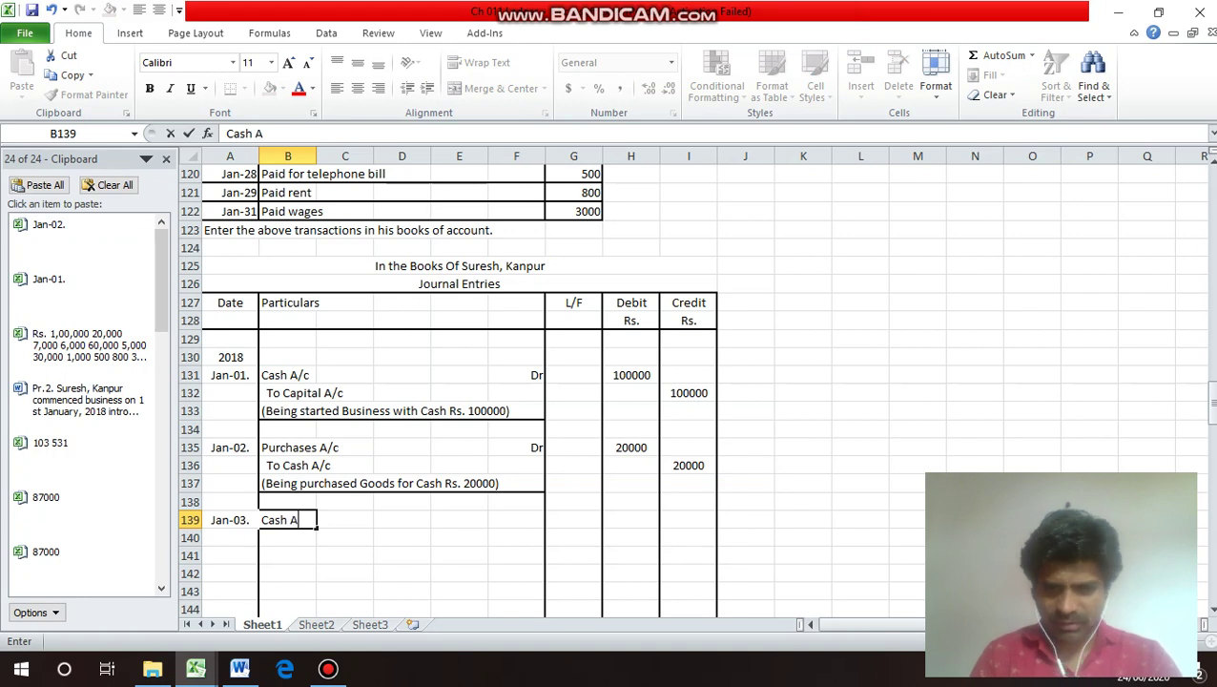
pyautogui.press('Return')
pyautogui.press('Up')
pyautogui.press('Right')
pyautogui.press('Right')
pyautogui.press('Right')
pyautogui.press('Right')
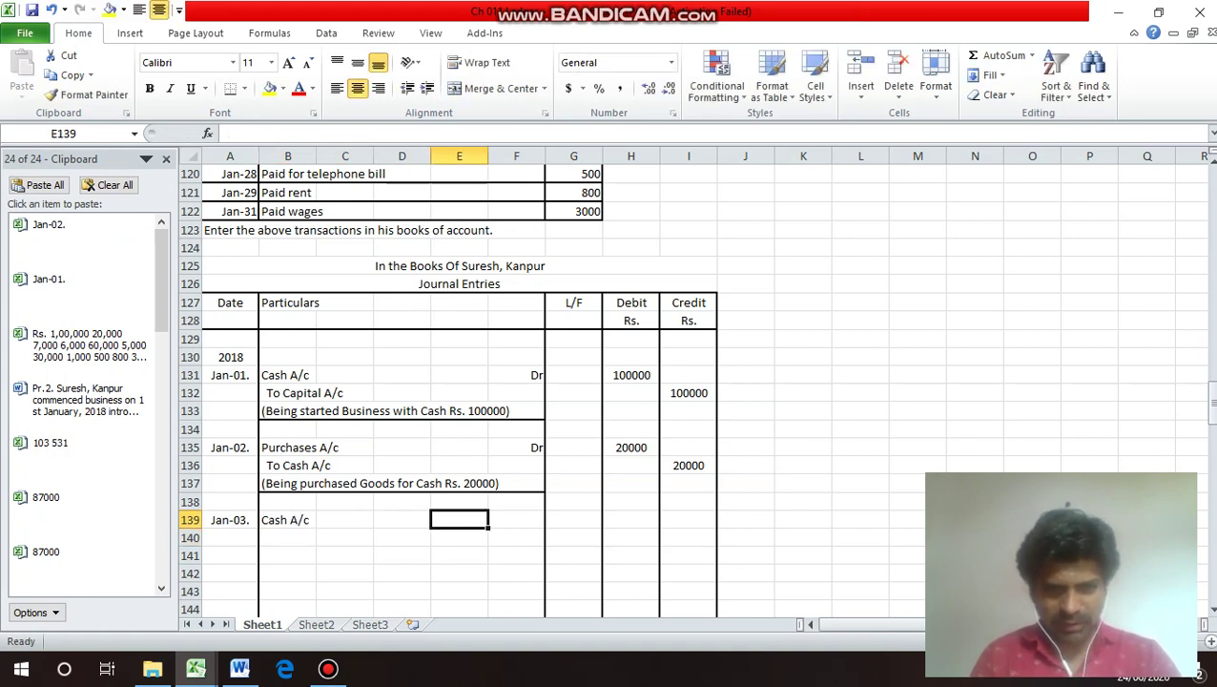
pyautogui.write('Dr')
pyautogui.press('Return')
# Enter "To Sales A/c" in B140 as the credited account, indented like the earlier credit lines.
pyautogui.press('Left')
pyautogui.press('Left')
pyautogui.press('Left')
pyautogui.press('Left')
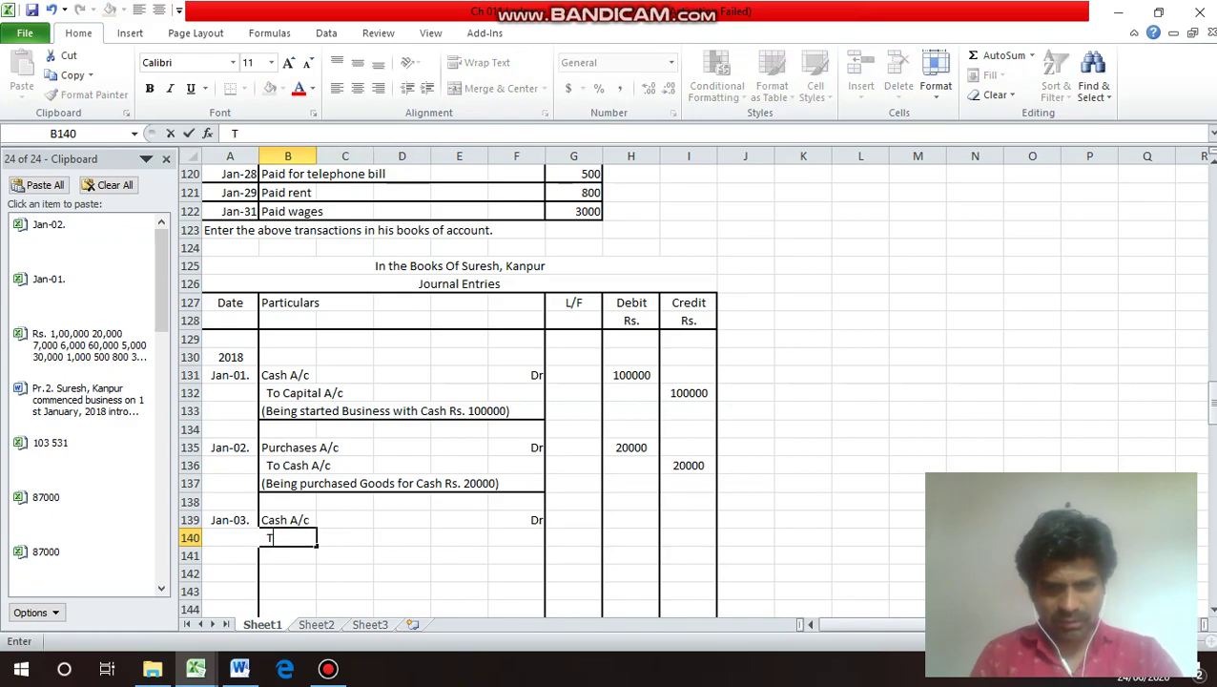
pyautogui.write('To Sales')
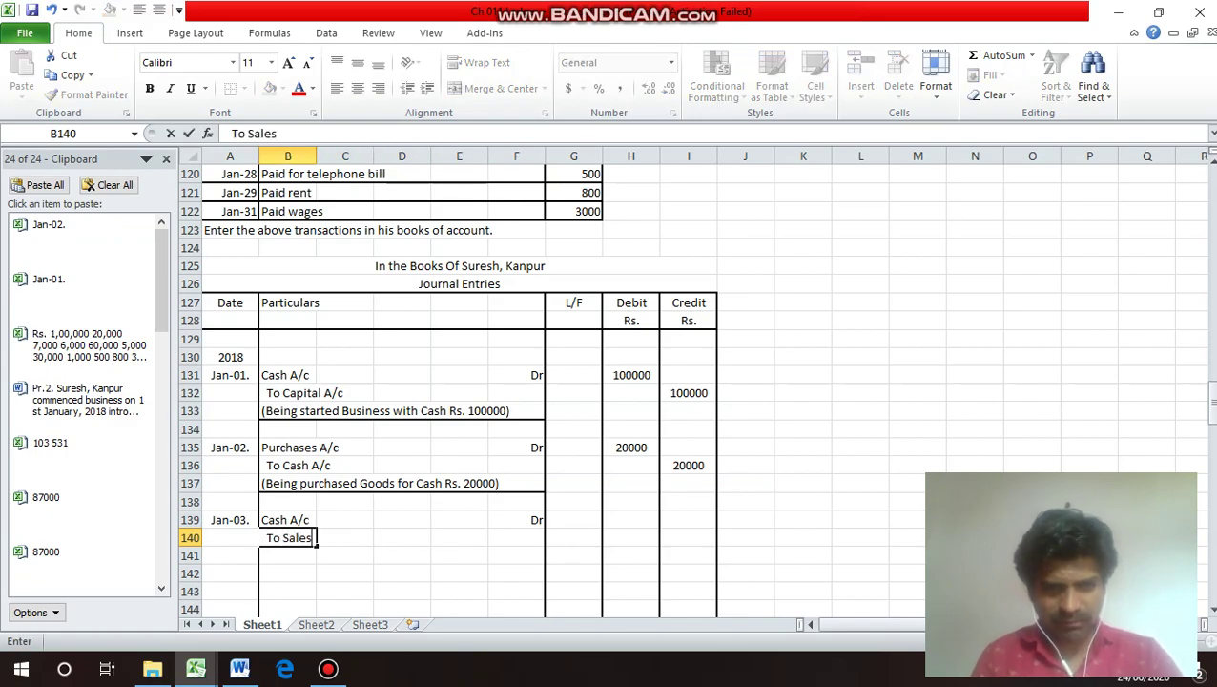
pyautogui.write(' A/c')
pyautogui.press('Return')
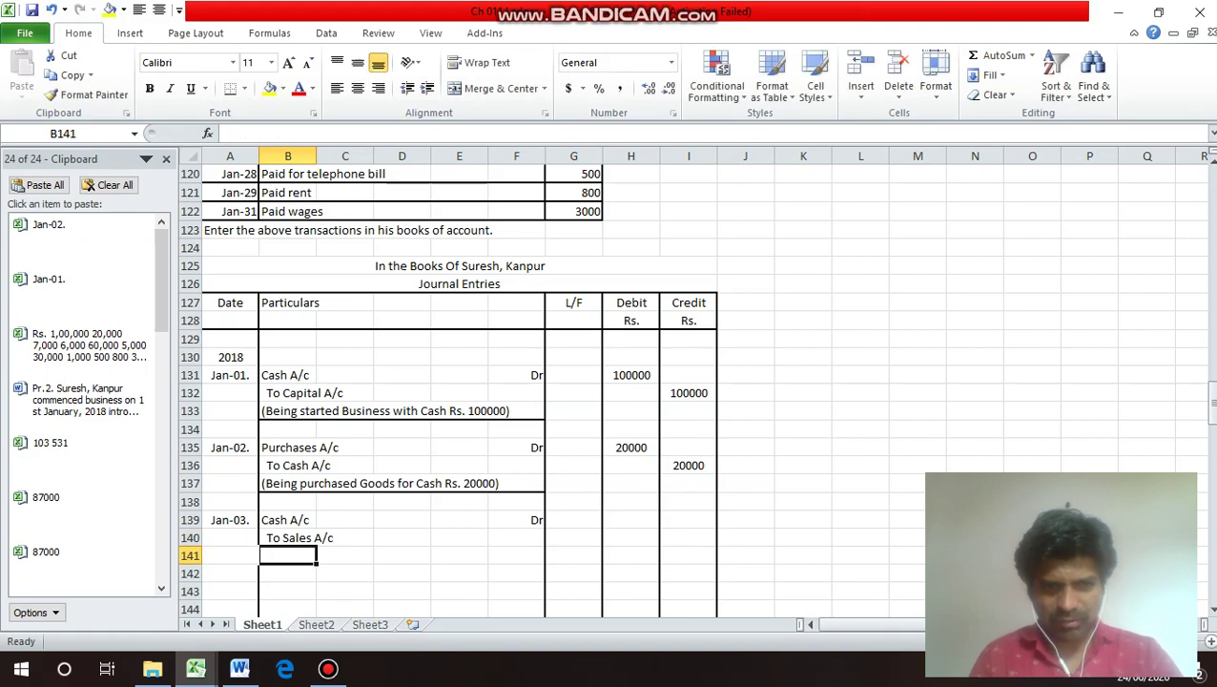
# Look up the amount of the Jan-03 cash sale in the transaction list.
pyautogui.press('Up')
pyautogui.click(287, 321)
pyautogui.press('Up')
pyautogui.press('Up')
pyautogui.press('Up')
pyautogui.press('Up')
pyautogui.press('Up')
pyautogui.press('Up')
pyautogui.press('Up')
pyautogui.press('Up')
pyautogui.press('Up')
pyautogui.press('Up')
pyautogui.press('Up')
pyautogui.press('Up')
pyautogui.press('Up')
pyautogui.press('Up')
pyautogui.press('Up')
pyautogui.press('Up')
pyautogui.press('Up')
pyautogui.press('Up')
pyautogui.press('Up')
pyautogui.press('Up')
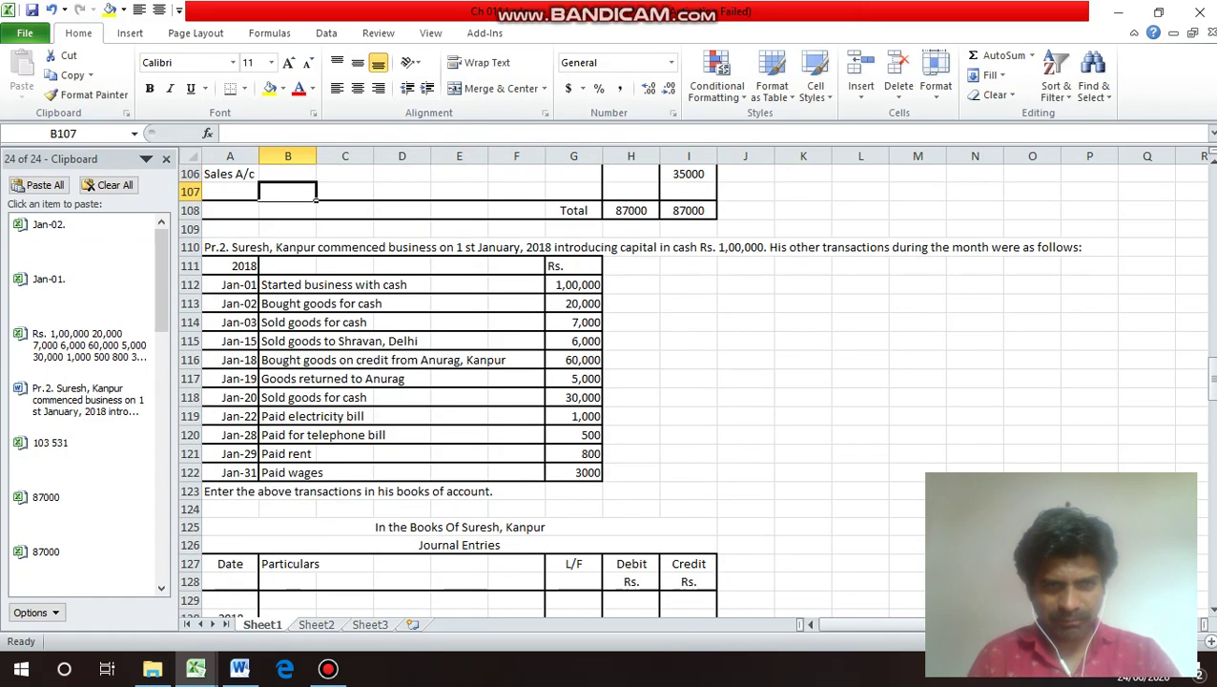
# Enter 7000 in H139 as the debit amount of the Jan-03 Cash A/c line.
pyautogui.press('Down')
pyautogui.press('Down')
pyautogui.press('Down')
pyautogui.press('Down')
pyautogui.press('Down')
pyautogui.press('Down')
pyautogui.press('Down')
pyautogui.press('Down')
pyautogui.press('Down')
pyautogui.press('Down')
pyautogui.press('Down')
pyautogui.press('Down')
pyautogui.press('Down')
pyautogui.press('Down')
pyautogui.press('Down')
pyautogui.press('Down')
pyautogui.press('Down')
pyautogui.press('Down')
pyautogui.press('Down')
pyautogui.press('Down')
pyautogui.press('Down')
pyautogui.press('Up')
pyautogui.press('Up')
pyautogui.press('Right')
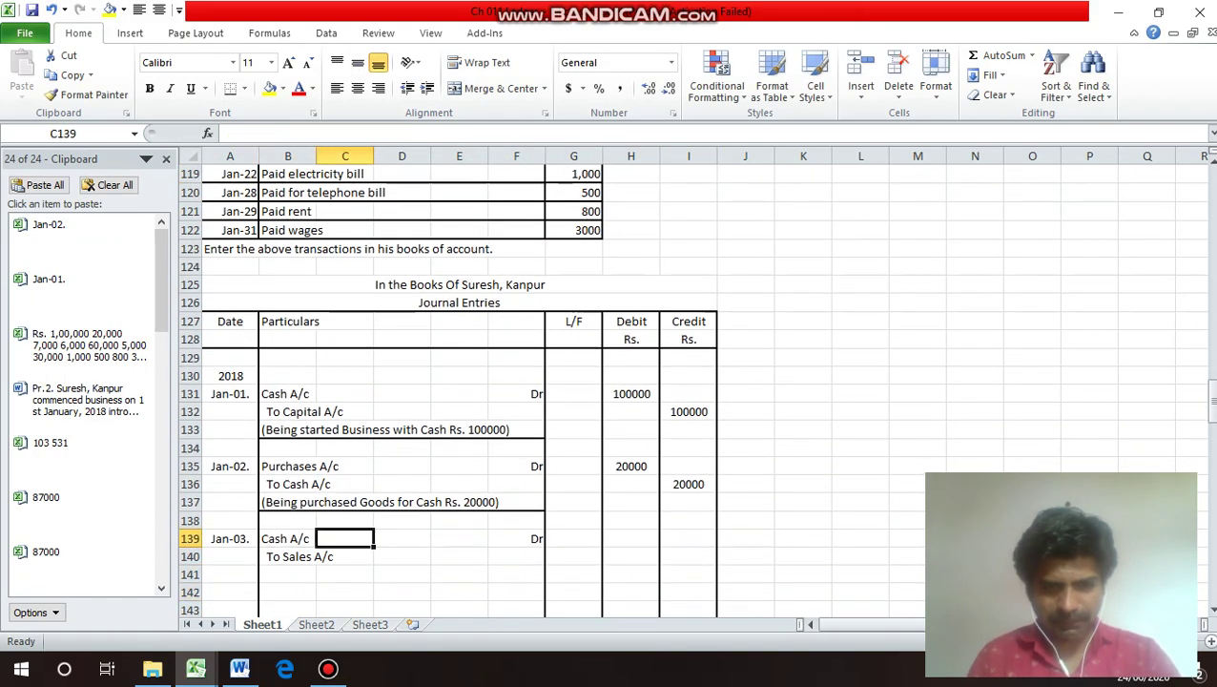
pyautogui.press('Right')
pyautogui.press('Right')
pyautogui.press('Right')
pyautogui.press('Right')
pyautogui.press('Right')
pyautogui.write('7000')
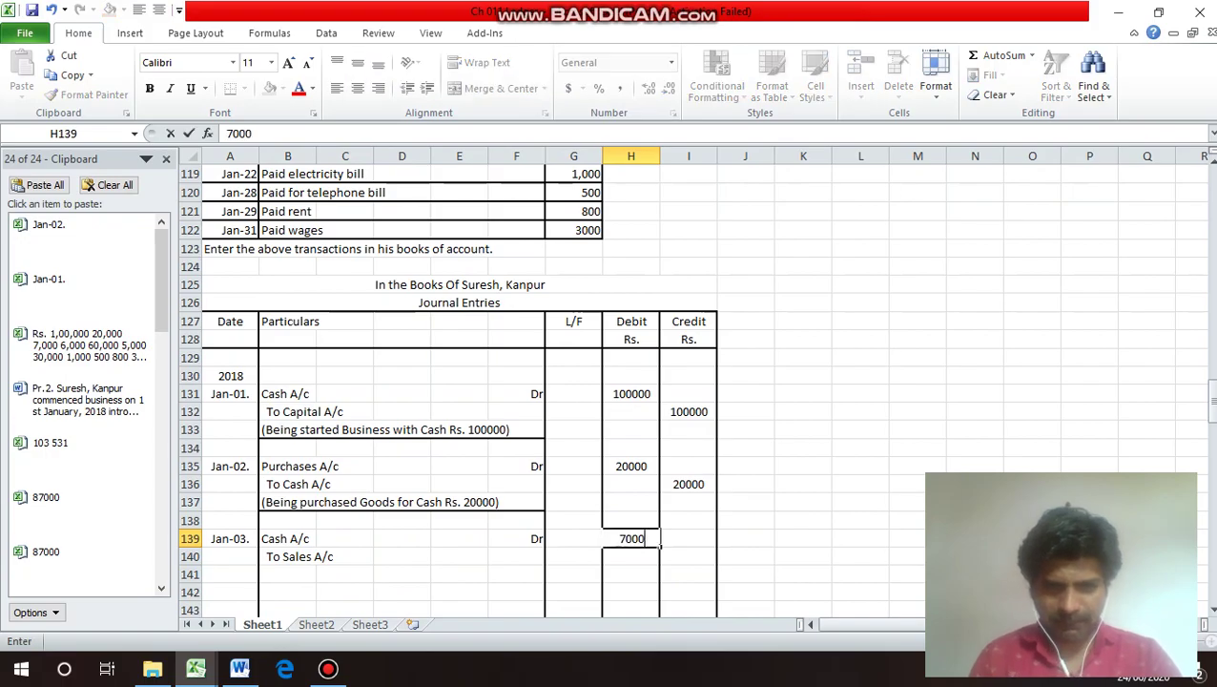
pyautogui.press('Tab')
# Enter 7000 in I140 as the credit amount of the Jan-03 Sales A/c line.
pyautogui.press('Down')
pyautogui.write('8')
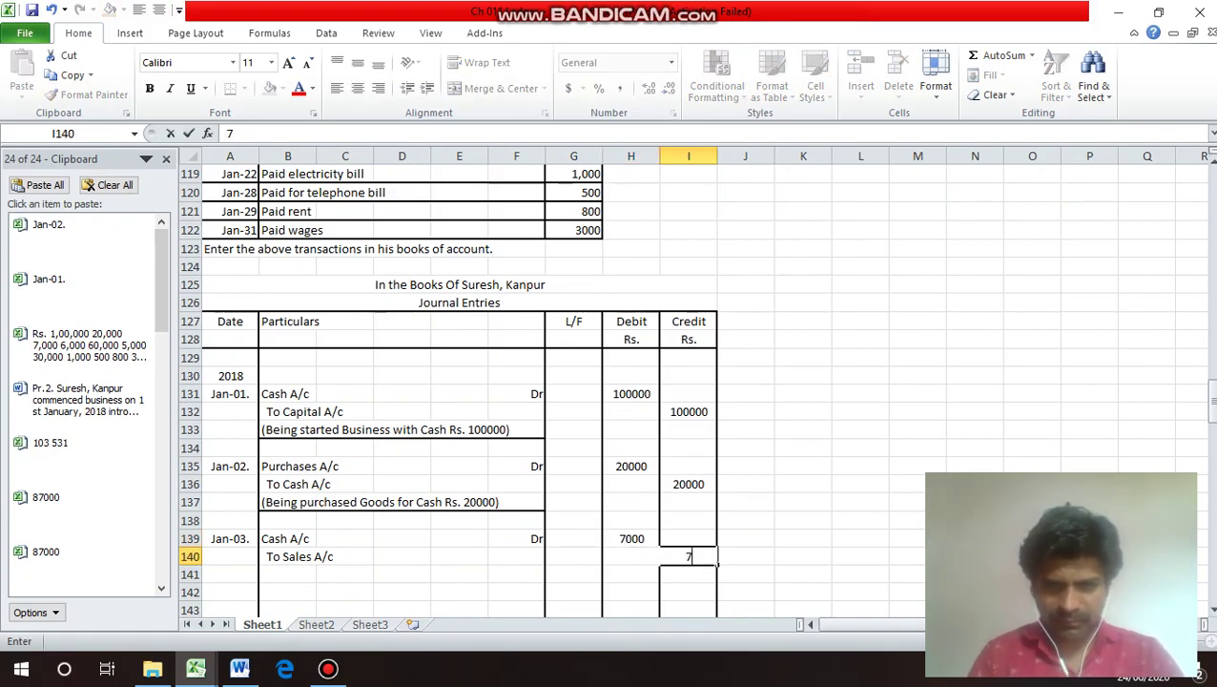
pyautogui.write('000')
pyautogui.press('Return')
# Enter the narration "(Being sold Goods for Cash Rs. 7000)" in B141 beneath the Jan-03 entry.
pyautogui.press('Left')
pyautogui.press('Left')
pyautogui.press('Left')
pyautogui.press('Left')
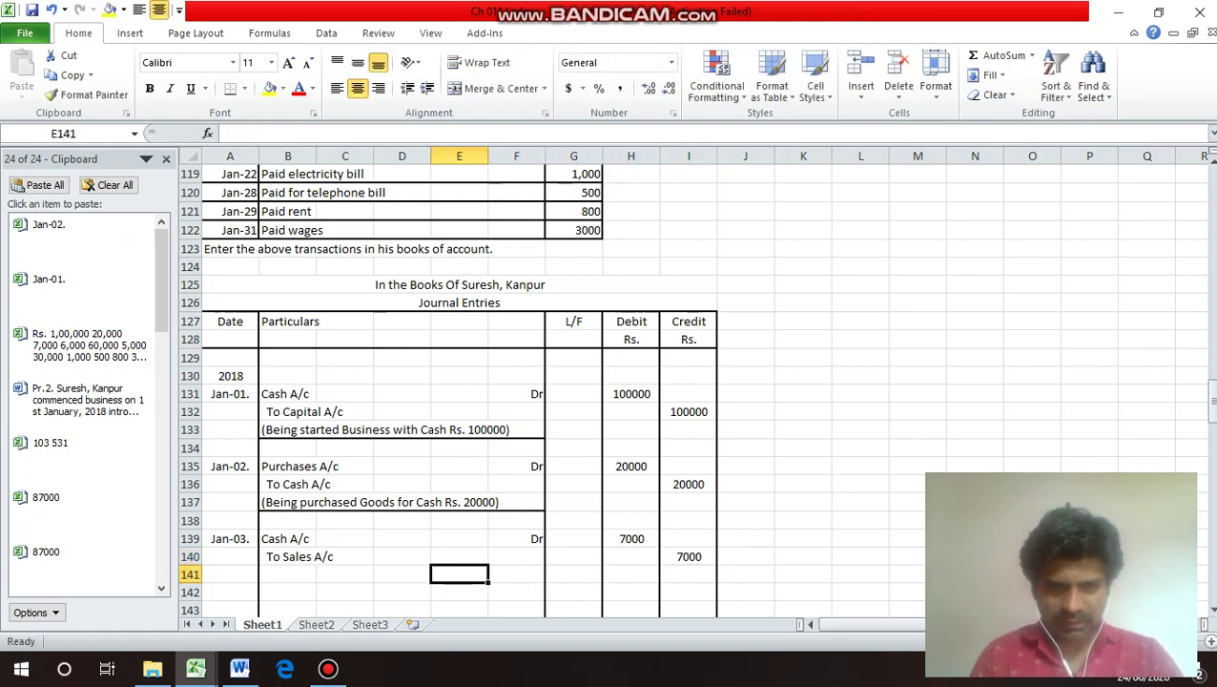
pyautogui.press('Left')
pyautogui.press('Left')
pyautogui.press('Left')
pyautogui.write('(B')
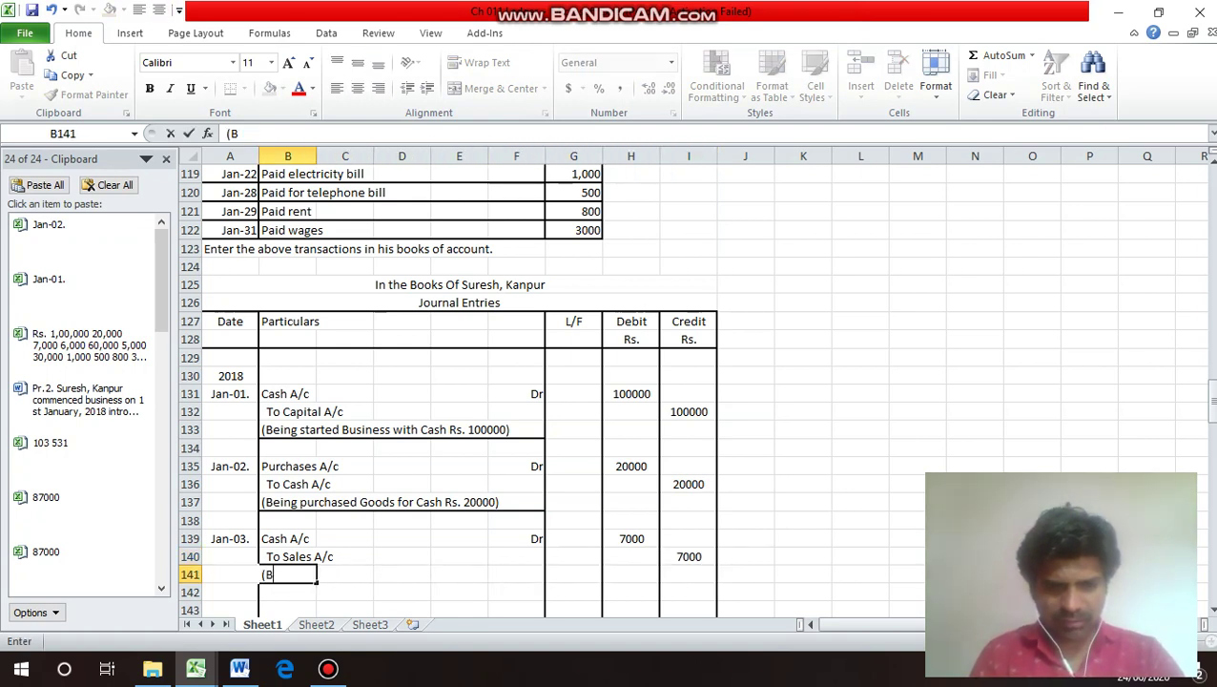
pyautogui.write('eing')
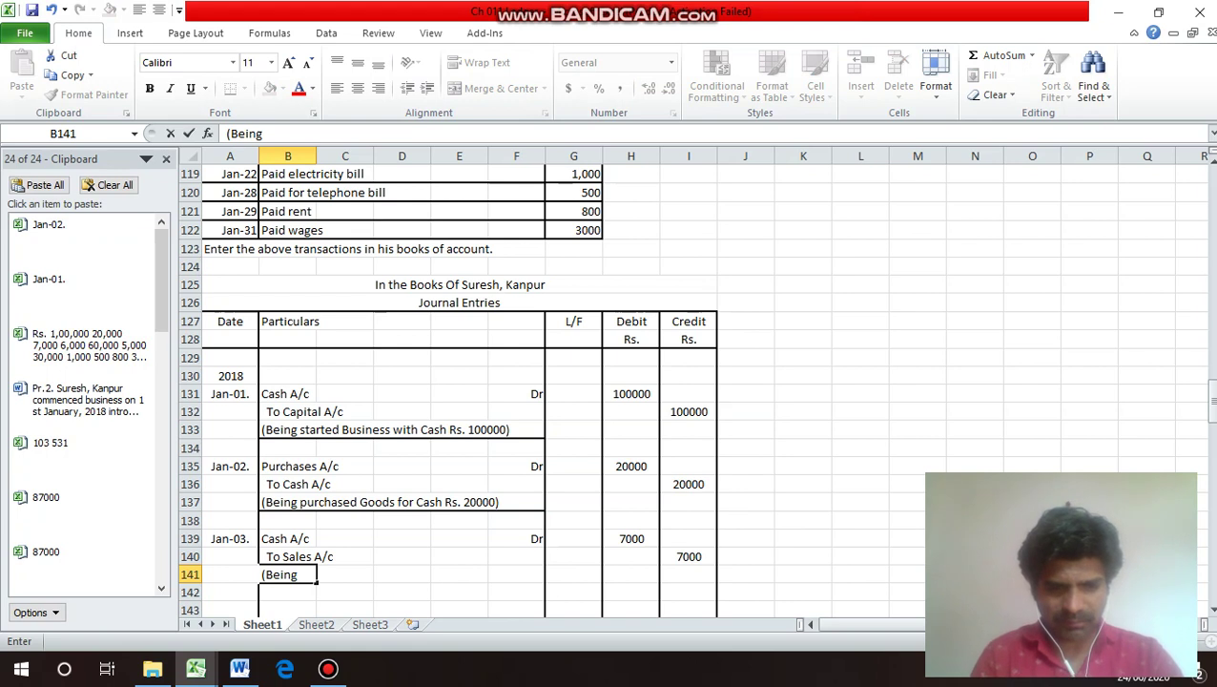
pyautogui.write(' sold Good')
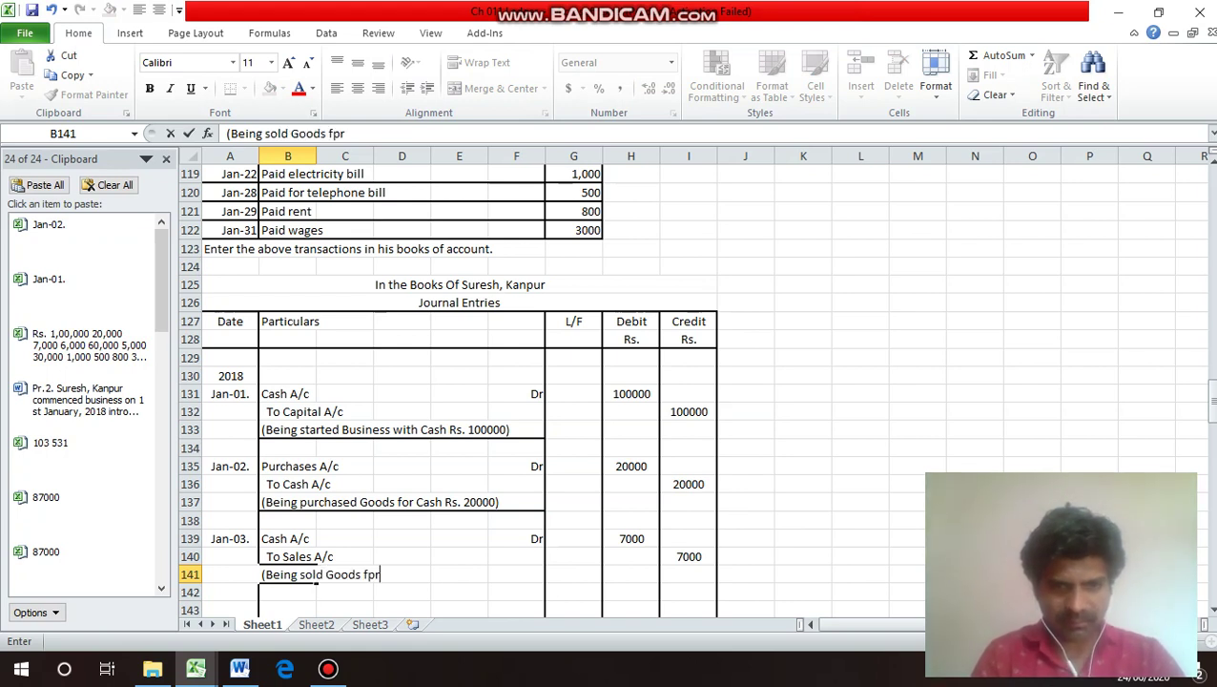
pyautogui.write('s for C')
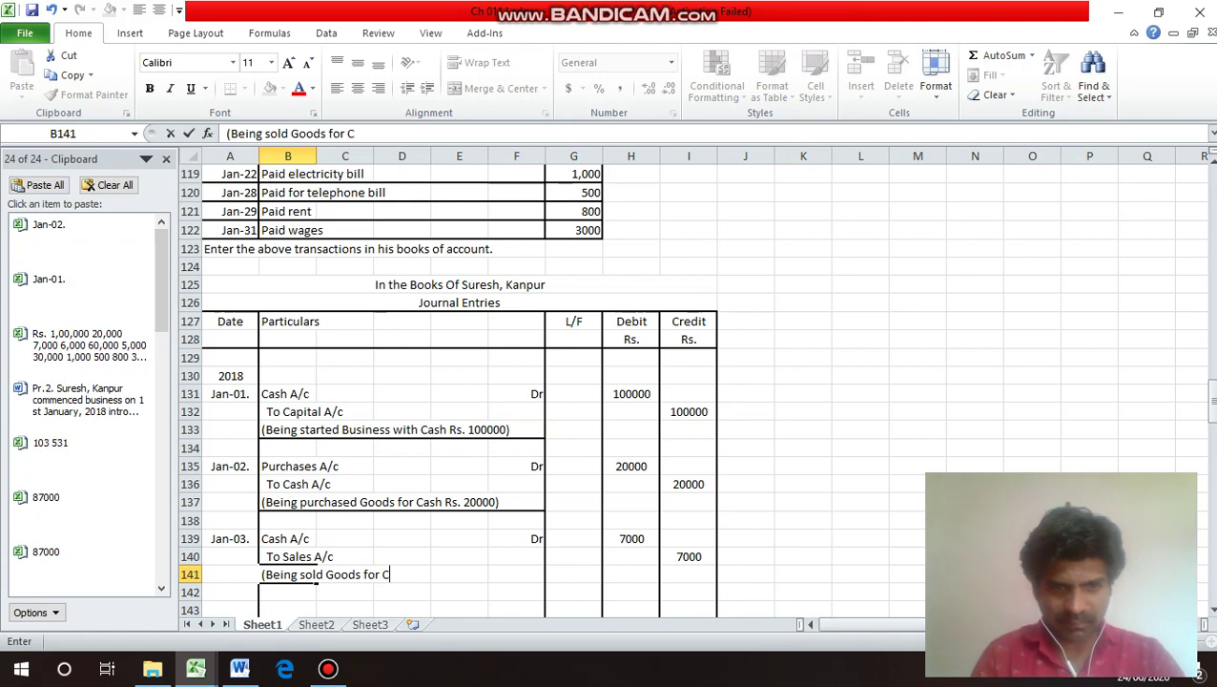
pyautogui.write('ash Rs')
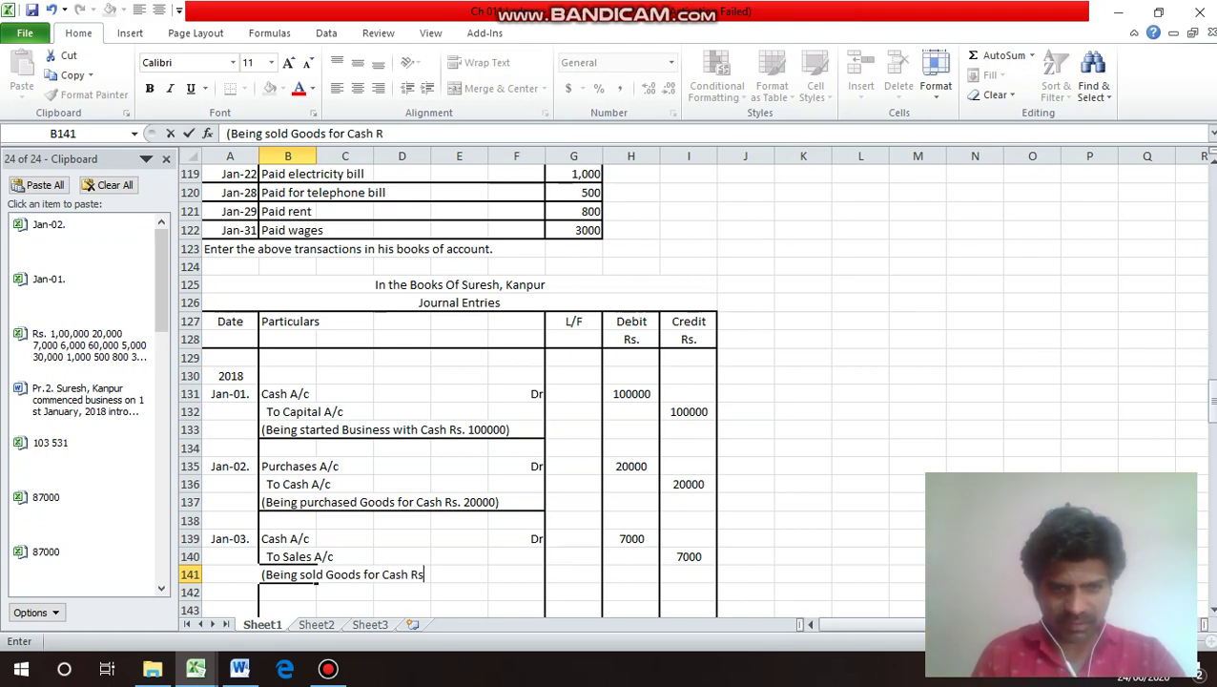
pyautogui.write('. 7000')
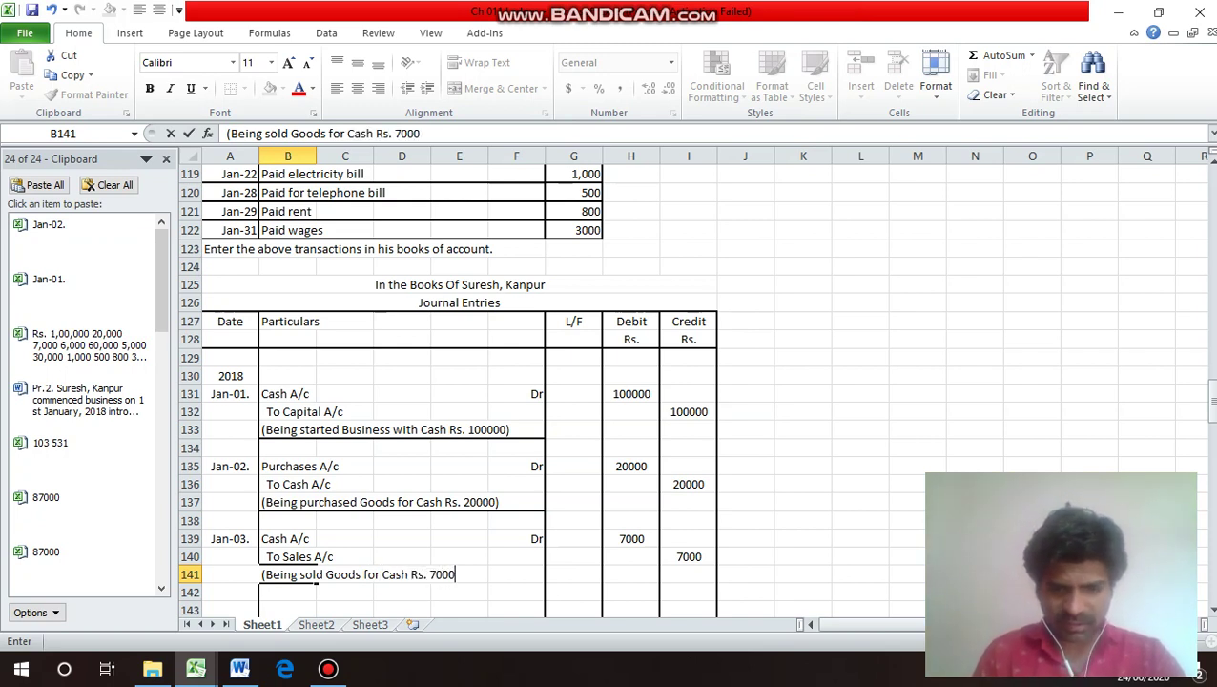
pyautogui.press('Return')
# Add a thick bottom border under the Jan-03 narration across B141:F141, matching the earlier entries.
pyautogui.press('Up')
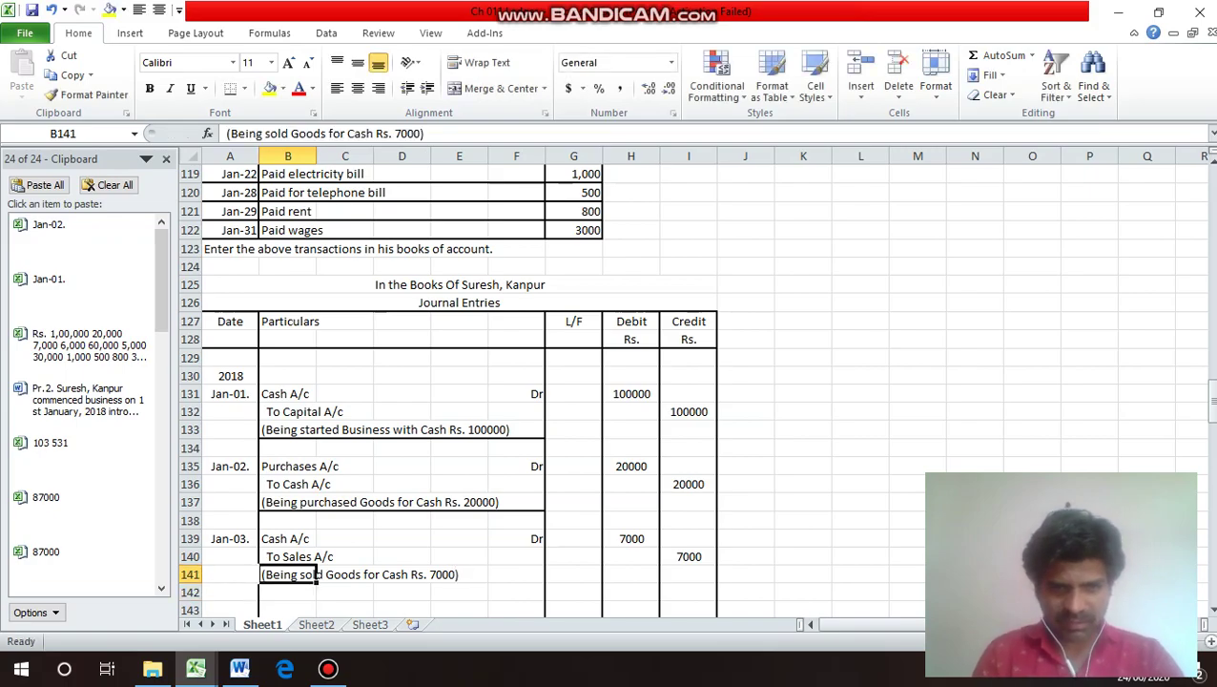
pyautogui.moveTo(314, 575); pyautogui.dragTo(539, 574)
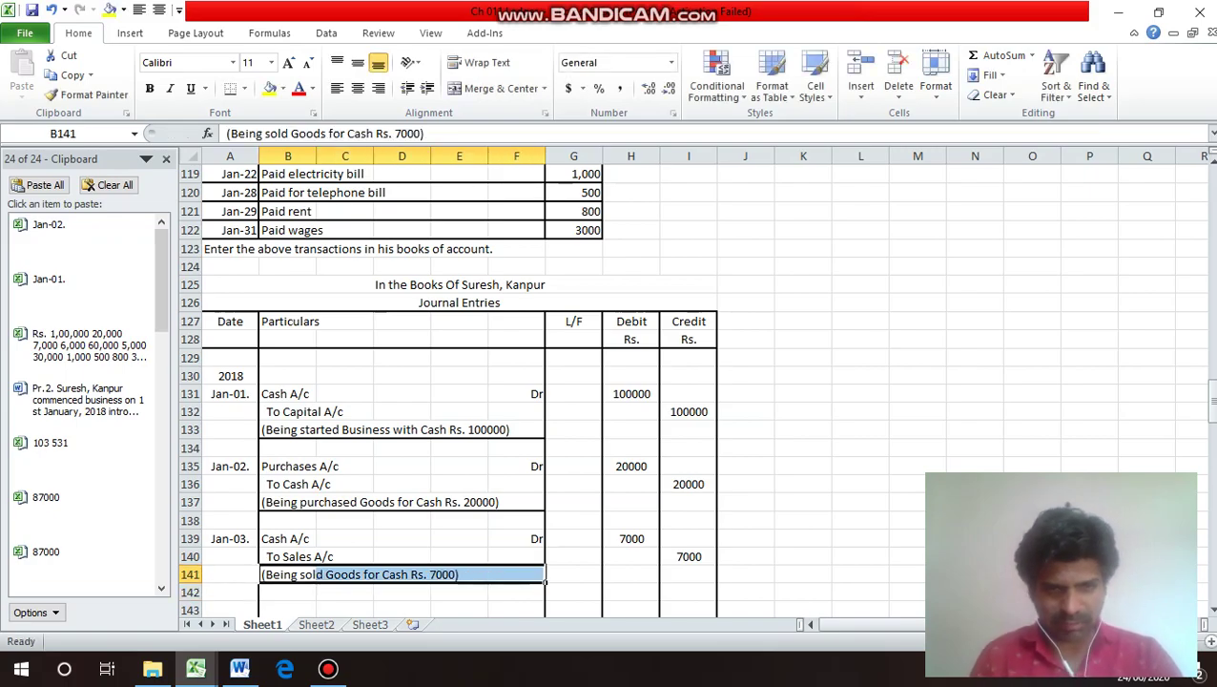
pyautogui.hotkey('ctrl', '1')
pyautogui.hotkey('alt', 'b')
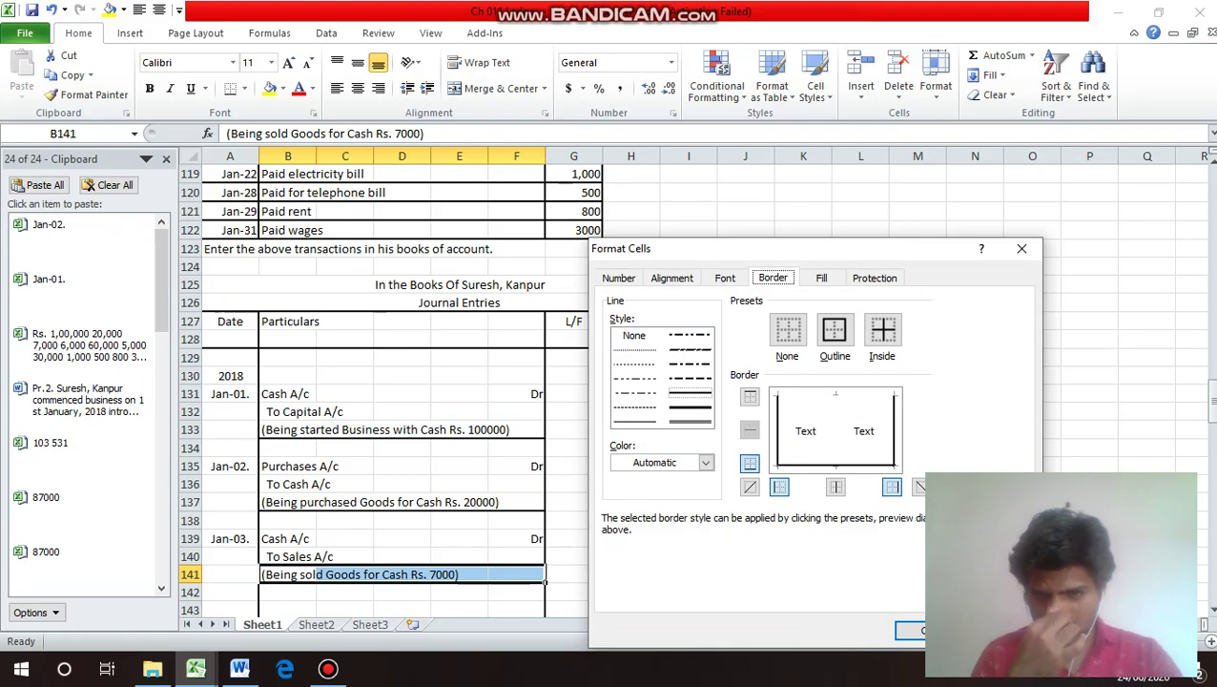
pyautogui.press('Return')
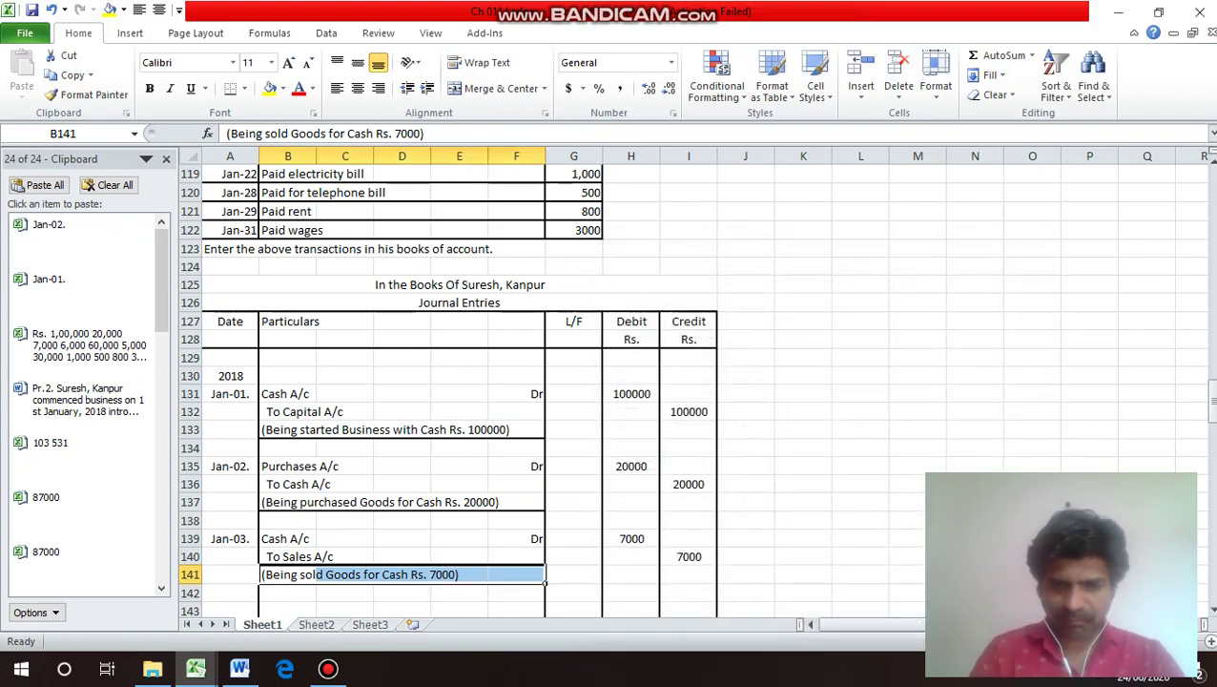
pyautogui.press('F12')
pyautogui.press('Escape')
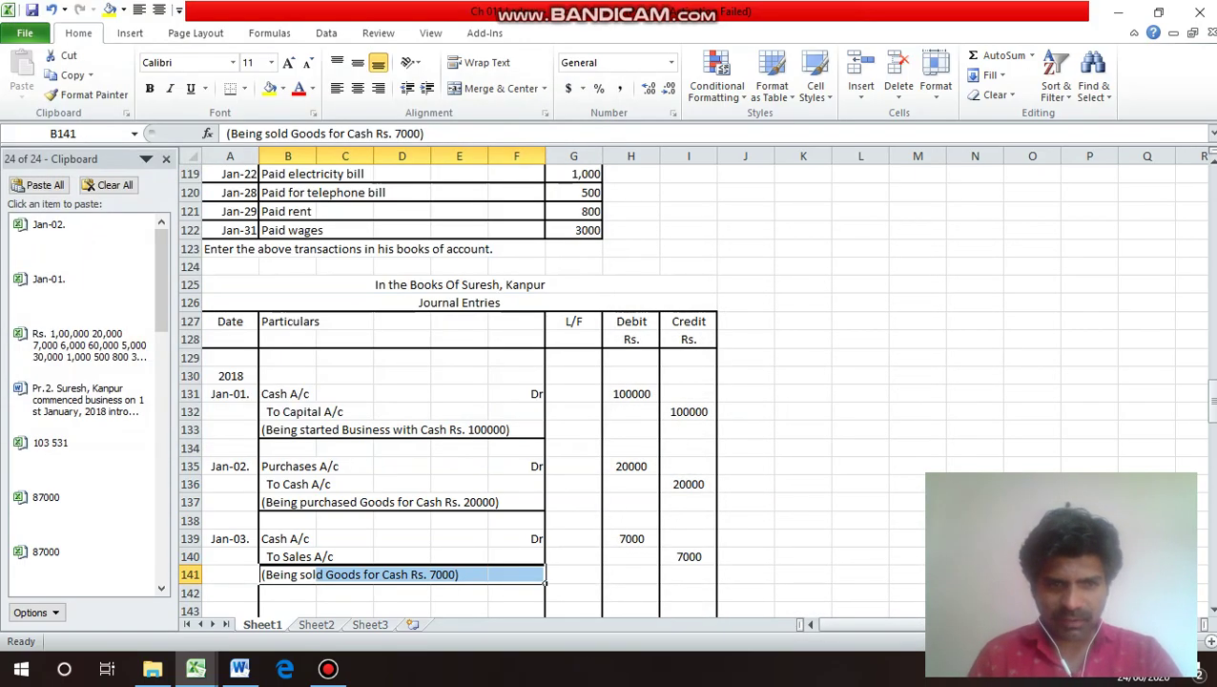
# Look up the Jan-15 transaction in row 115 of the Pr.2 transaction list.
pyautogui.press('Up')
pyautogui.press('Up')
pyautogui.press('Up')
pyautogui.press('Up')
pyautogui.press('Up')
pyautogui.press('Up')
pyautogui.press('Up')
pyautogui.press('Up')
pyautogui.press('Up')
pyautogui.press('Up')
pyautogui.press('Up')
pyautogui.press('Up')
pyautogui.press('Up')
pyautogui.press('Up')
pyautogui.press('Up')
pyautogui.press('Up')
pyautogui.press('Up')
pyautogui.press('Up')
pyautogui.press('Up')
pyautogui.press('Up')
pyautogui.press('Down')
pyautogui.press('Down')
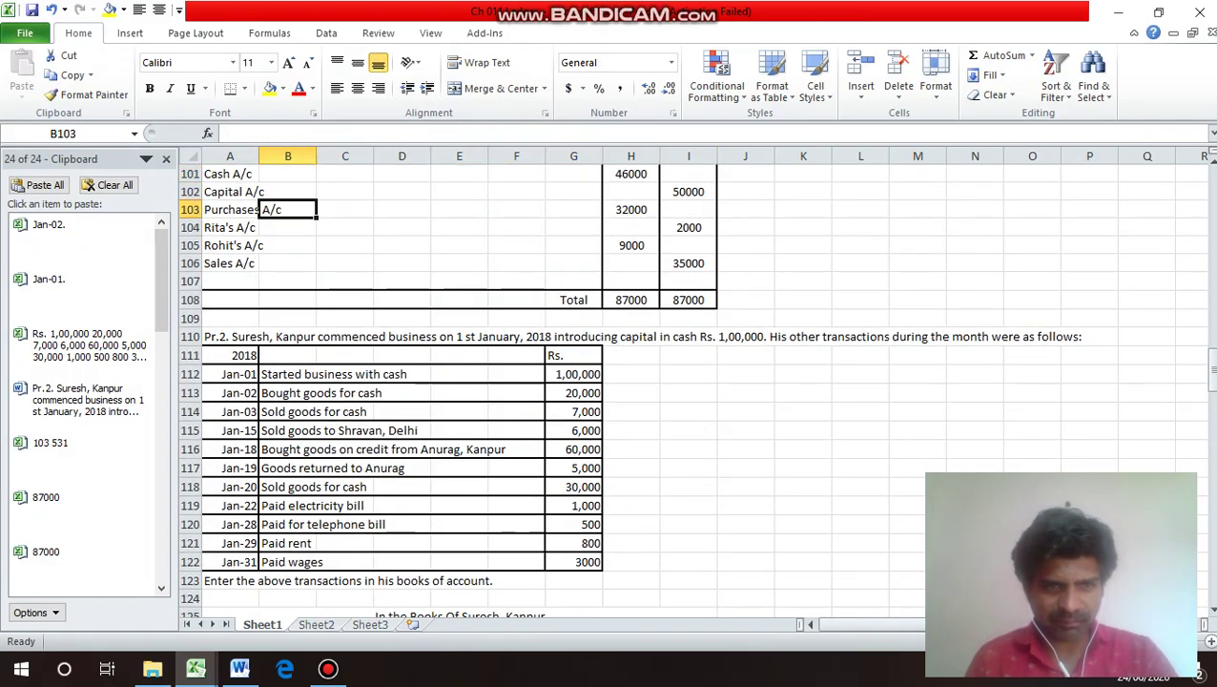
pyautogui.press('Down')
pyautogui.press('Down')
pyautogui.press('Down')
pyautogui.press('Down')
pyautogui.press('Down')
pyautogui.press('Down')
pyautogui.press('Down')
pyautogui.press('Down')
pyautogui.press('Down')
pyautogui.press('Down')
pyautogui.press('Down')
pyautogui.press('Down')
pyautogui.press('Left')
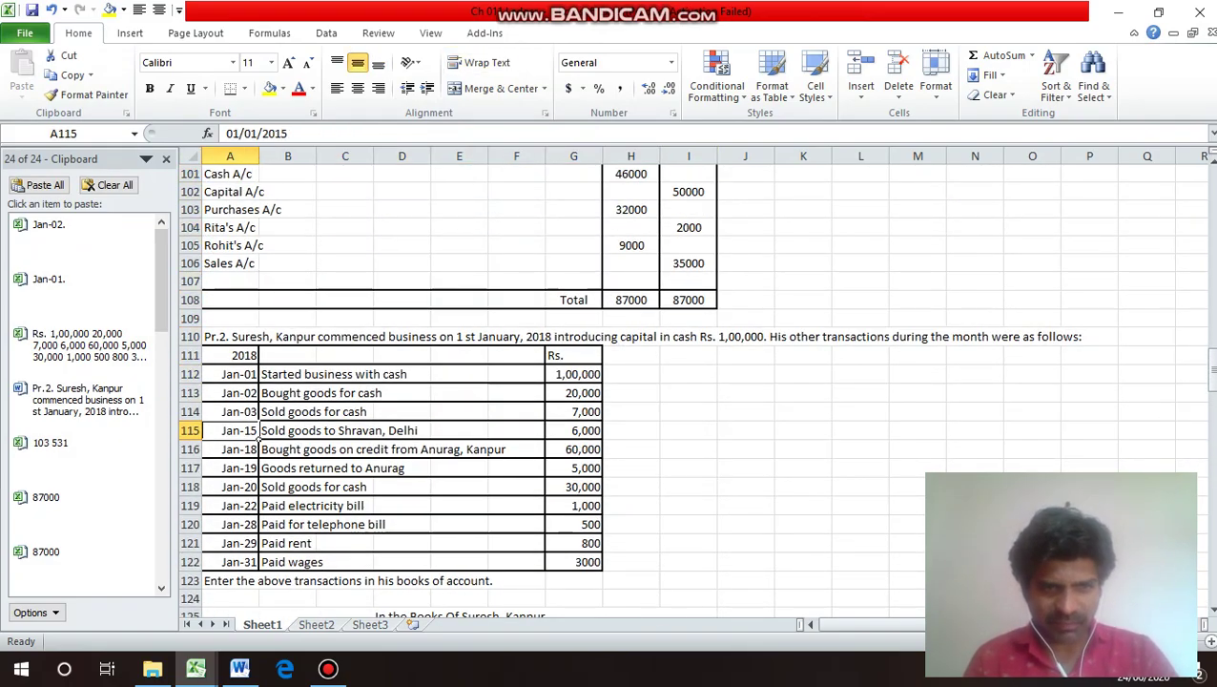
pyautogui.click(318, 432)
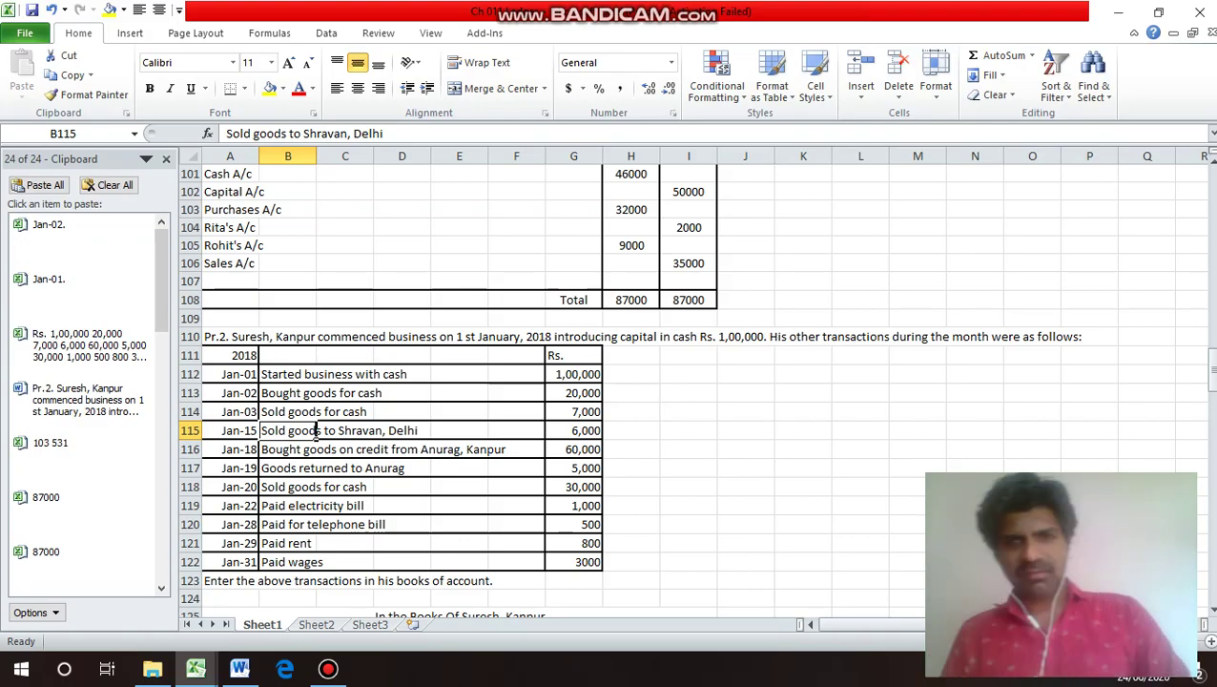
pyautogui.click(317, 449)
pyautogui.press('Down')
pyautogui.press('Down')
pyautogui.press('Down')
pyautogui.press('Down')
pyautogui.press('Down')
pyautogui.press('Down')
pyautogui.press('Down')
pyautogui.press('Down')
pyautogui.press('Down')
pyautogui.press('Down')
pyautogui.press('Down')
pyautogui.press('Down')
pyautogui.press('Down')
pyautogui.press('Down')
pyautogui.press('Down')
pyautogui.press('Down')
pyautogui.press('Down')
pyautogui.press('Down')
pyautogui.press('Down')
pyautogui.press('Down')
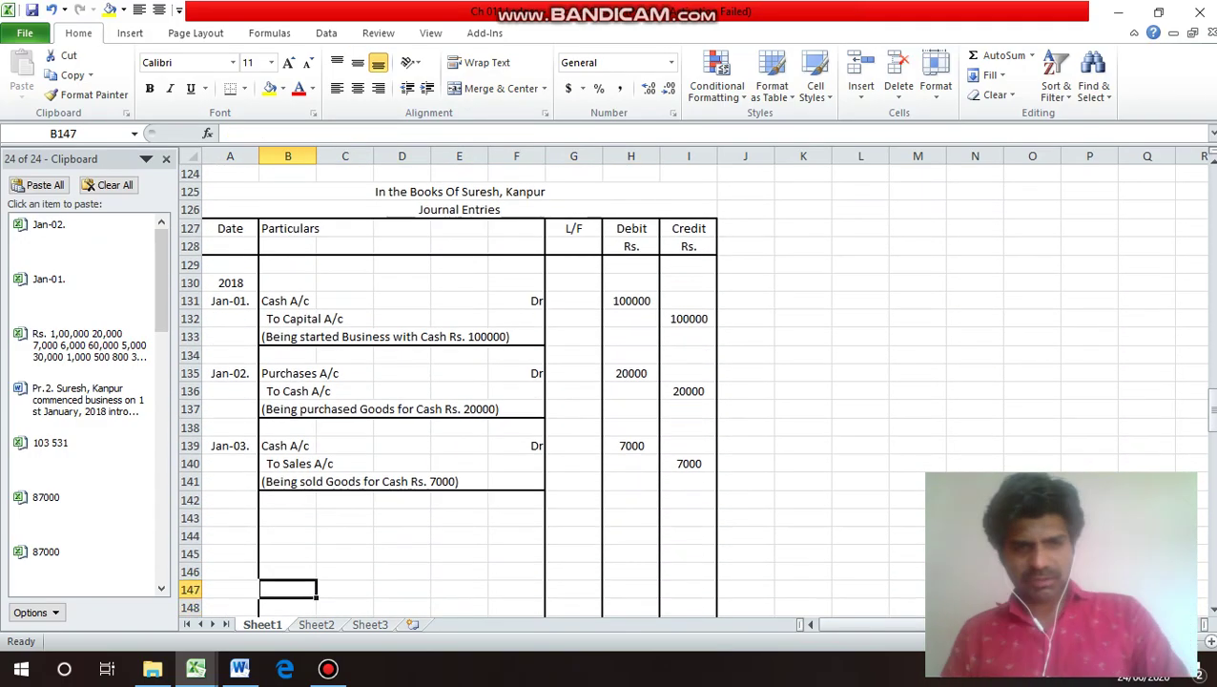
pyautogui.press('Up')
pyautogui.press('Up')
pyautogui.press('Up')
pyautogui.press('Left')
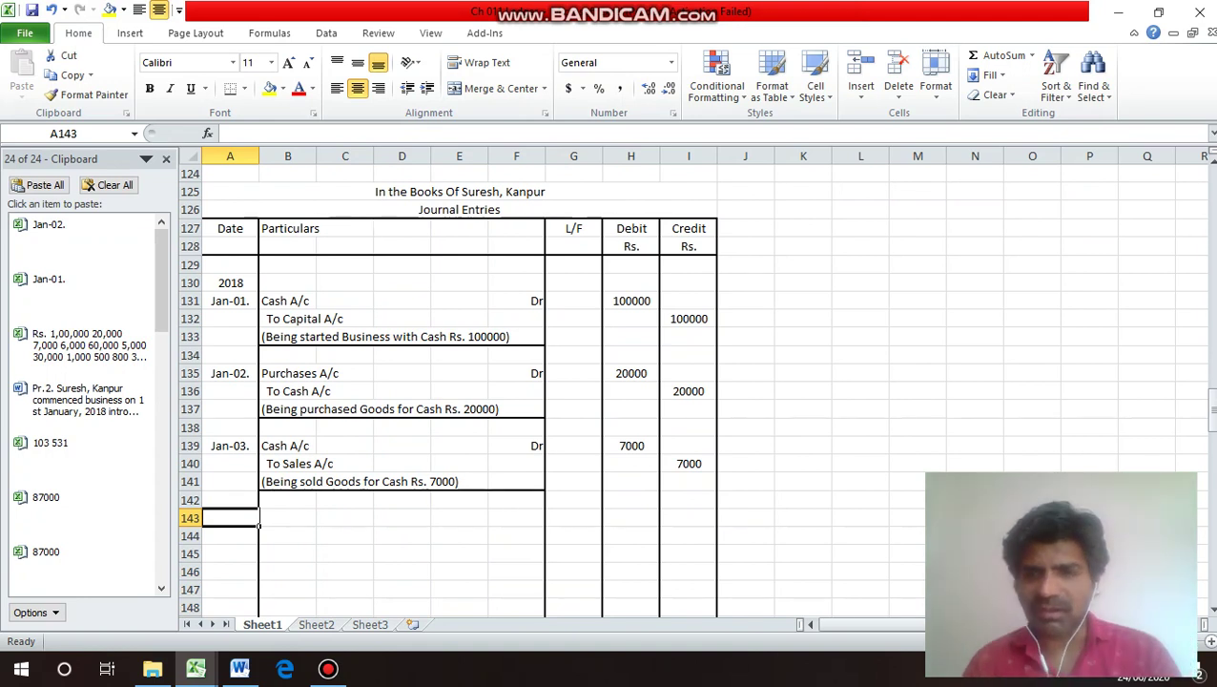
# Review the Jan-15 sale of goods in the Pr.2 transaction list before recording it in the journal.
pyautogui.press('Up')
pyautogui.press('Up')
pyautogui.press('Up')
pyautogui.press('Up')
pyautogui.press('Up')
pyautogui.press('Up')
pyautogui.press('Up')
pyautogui.press('Up')
pyautogui.press('Up')
pyautogui.press('Up')
pyautogui.press('Up')
pyautogui.press('Up')
pyautogui.press('Up')
pyautogui.press('Up')
pyautogui.press('Up')
pyautogui.press('Up')
pyautogui.press('Up')
pyautogui.press('Up')
pyautogui.press('Up')
pyautogui.press('Up')
pyautogui.press('Up')
pyautogui.press('Up')
pyautogui.press('Up')
pyautogui.press('Up')
pyautogui.press('Up')
pyautogui.press('Up')
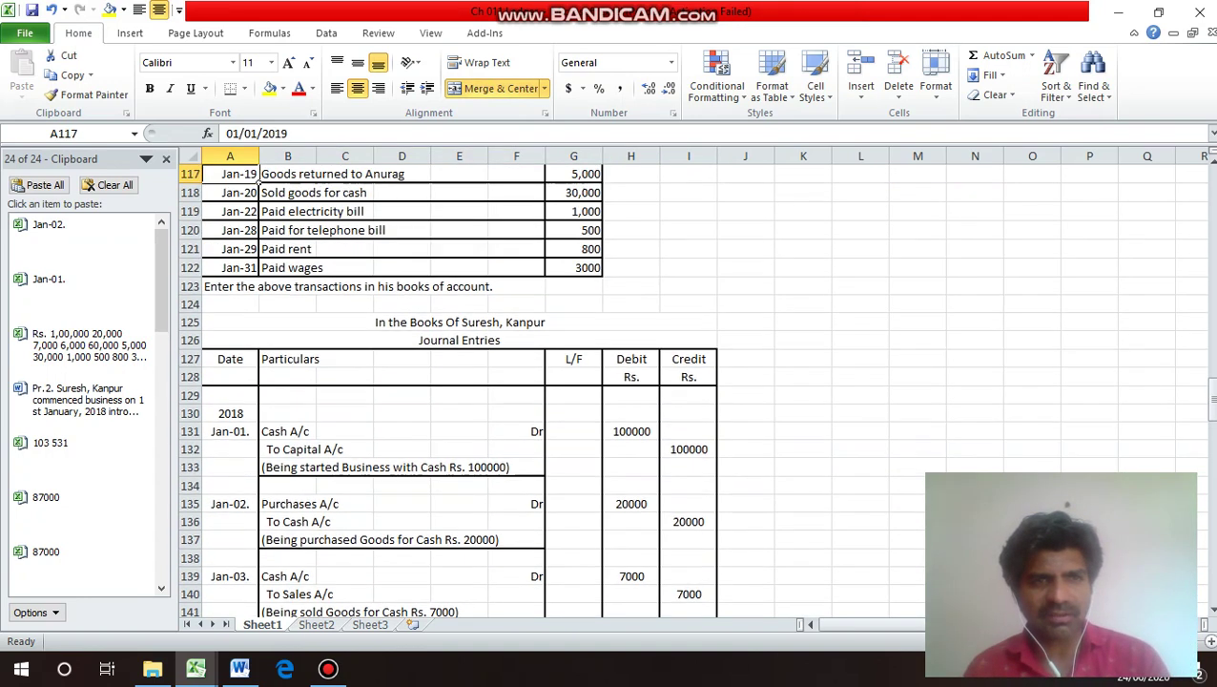
pyautogui.press('Down')
pyautogui.press('Down')
pyautogui.press('Down')
pyautogui.press('Down')
pyautogui.press('Down')
pyautogui.press('Down')
pyautogui.press('Down')
pyautogui.press('Down')
pyautogui.press('Down')
pyautogui.press('Down')
pyautogui.press('Down')
pyautogui.press('Down')
pyautogui.press('Down')
pyautogui.press('Down')
pyautogui.press('Down')
pyautogui.press('Down')
pyautogui.press('Down')
pyautogui.press('Down')
pyautogui.press('Down')
pyautogui.press('Down')
pyautogui.press('Down')
pyautogui.press('Down')
pyautogui.press('Down')
pyautogui.press('Down')
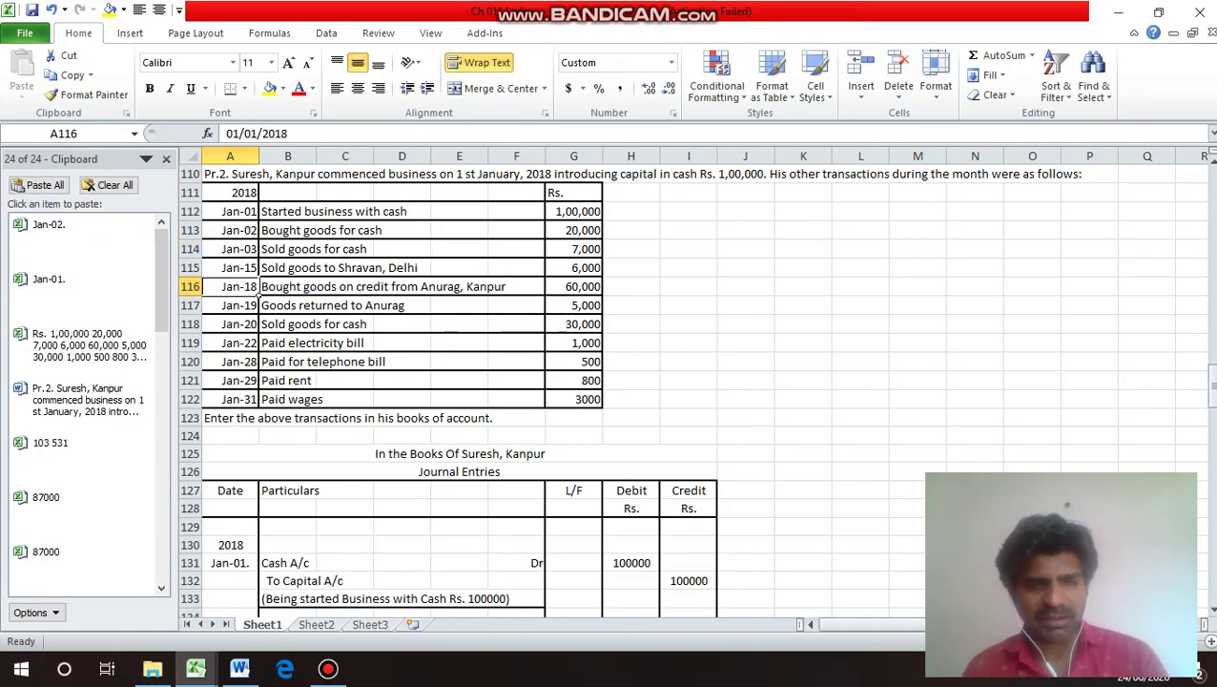
pyautogui.press('Up')
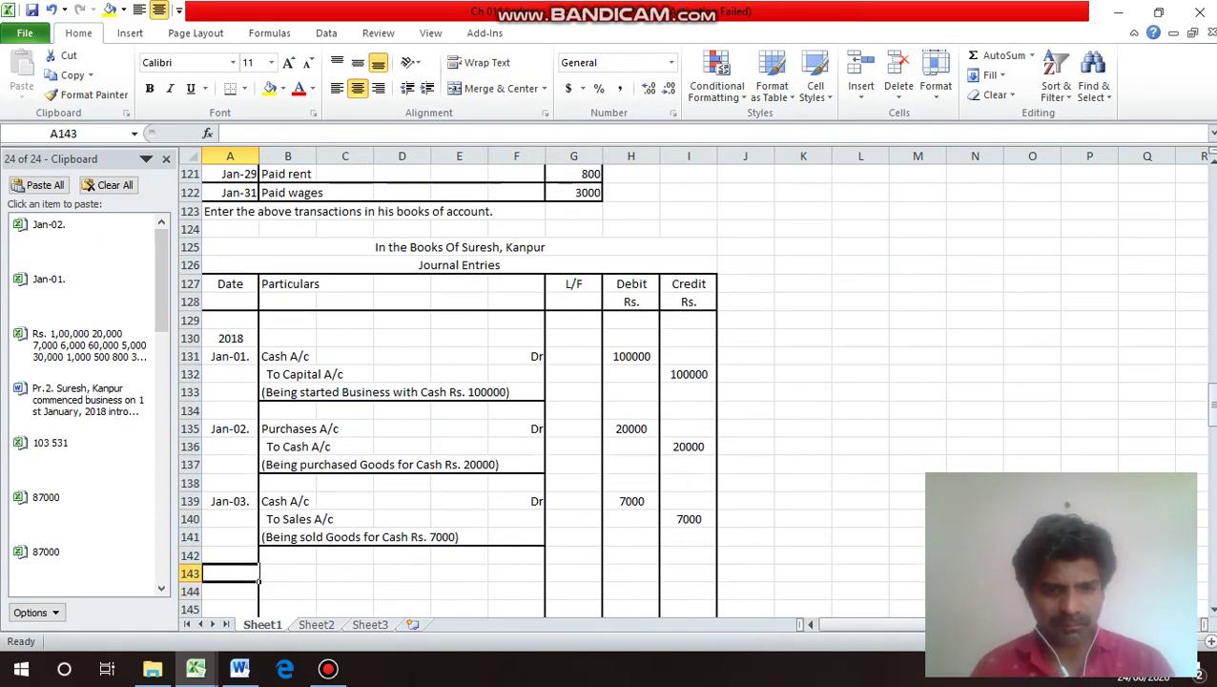
# Enter the date "Jan-15." in A143 for the fourth journal entry.
pyautogui.write('Jan')
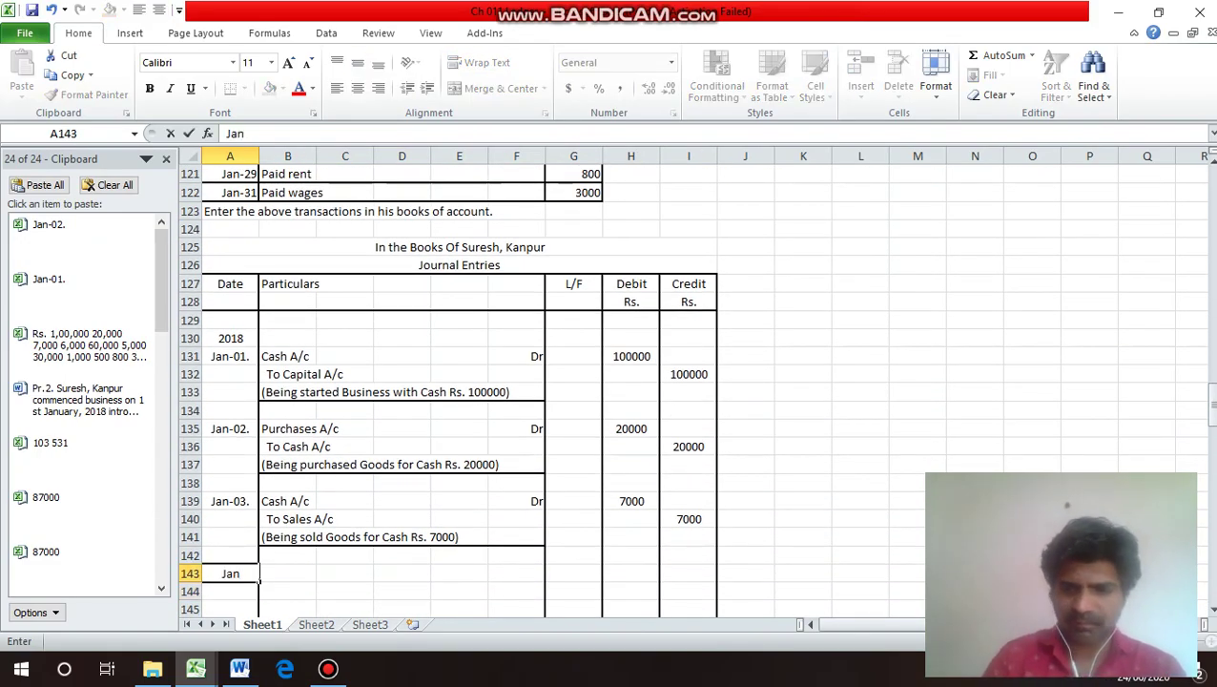
pyautogui.write('-15.')
pyautogui.press('Return')
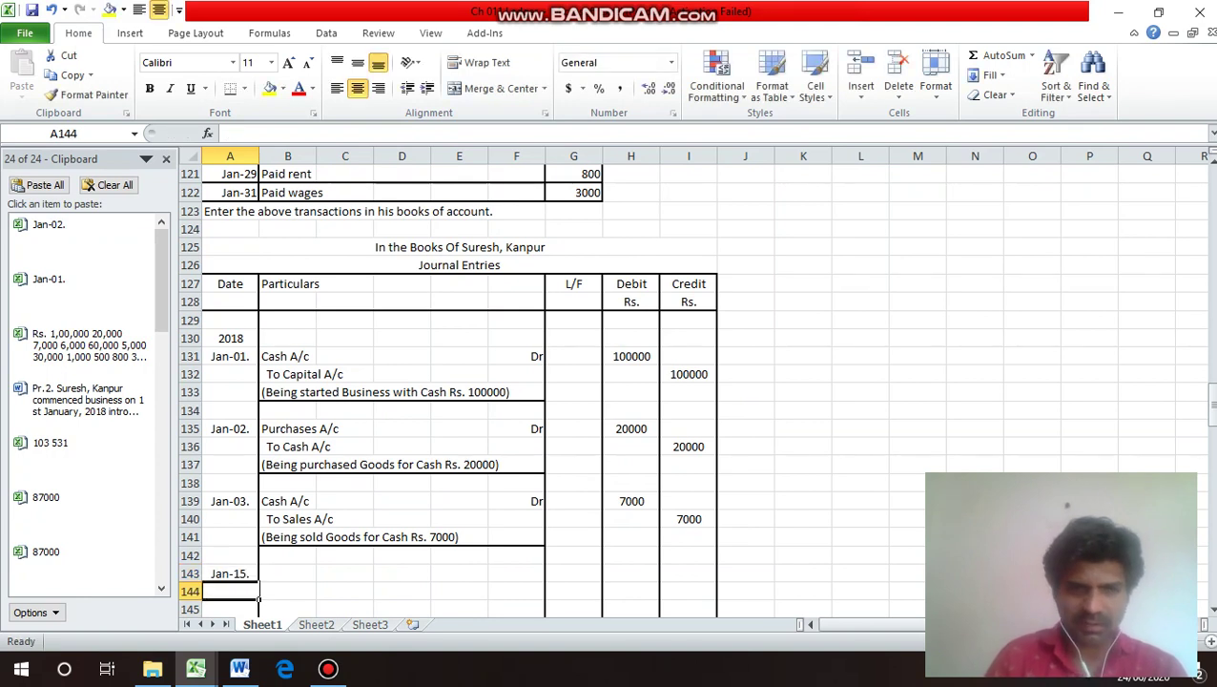
# Enter the Delhi customer's personal A/c in B143 as the Jan-15 debit account, with "Dr" in F143.
pyautogui.click(287, 573)
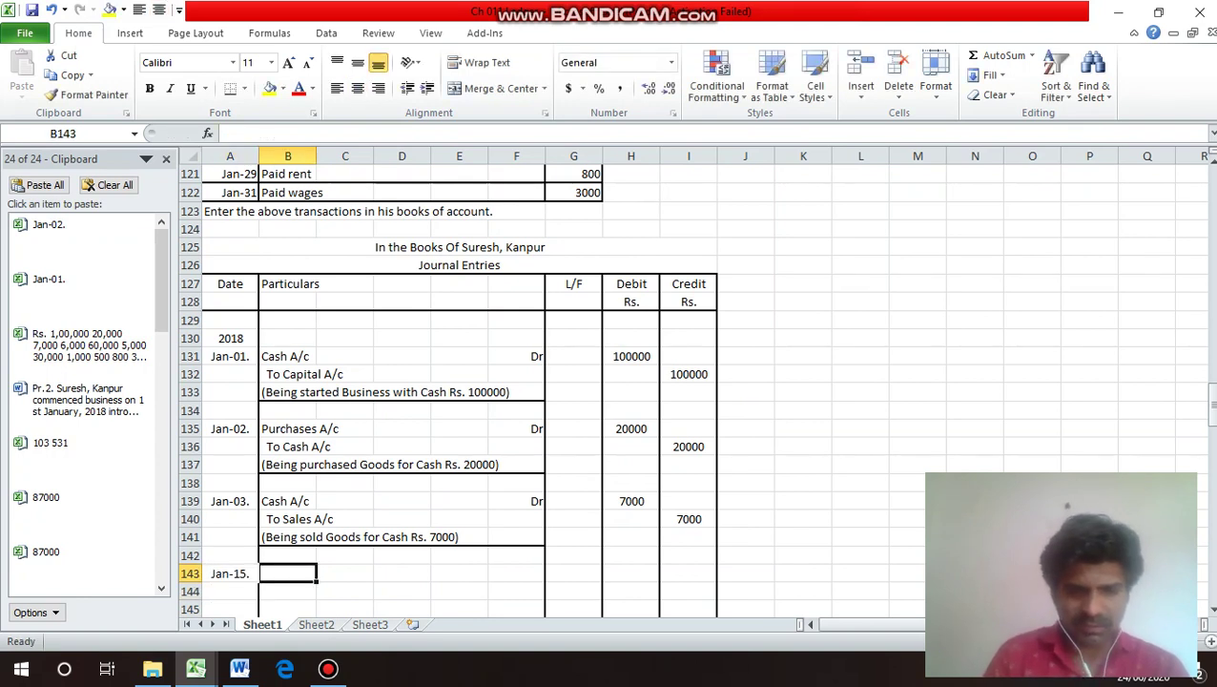
pyautogui.write('Shr')
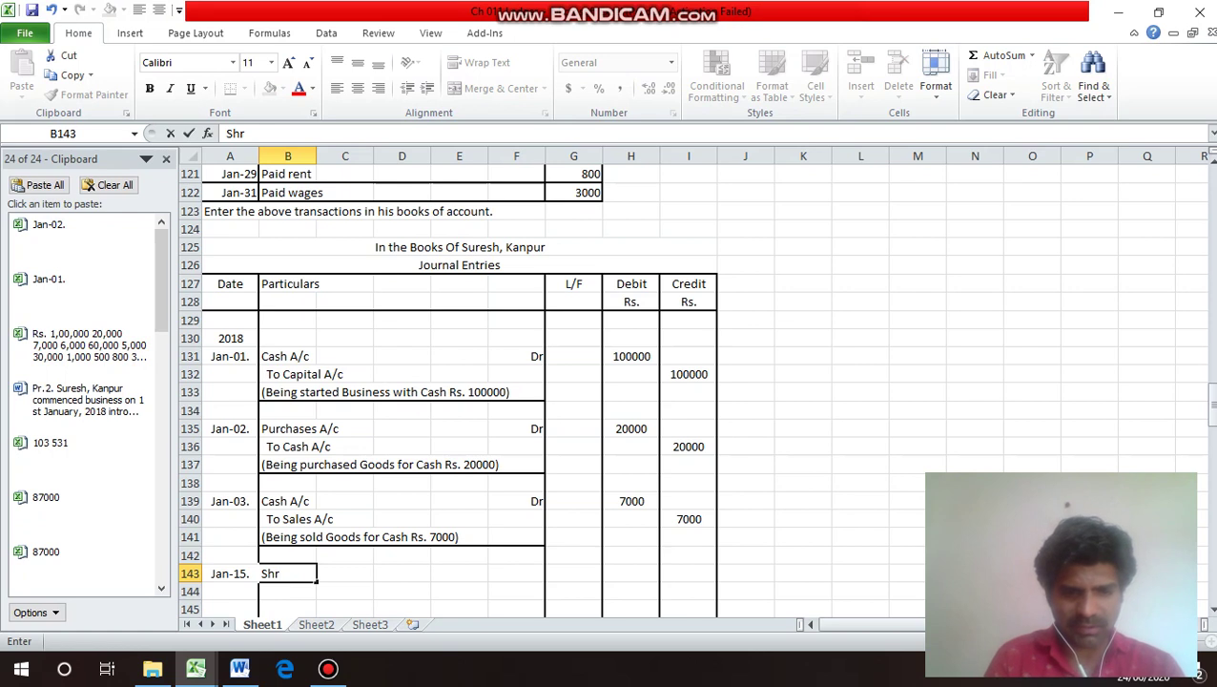
pyautogui.write('avan A')
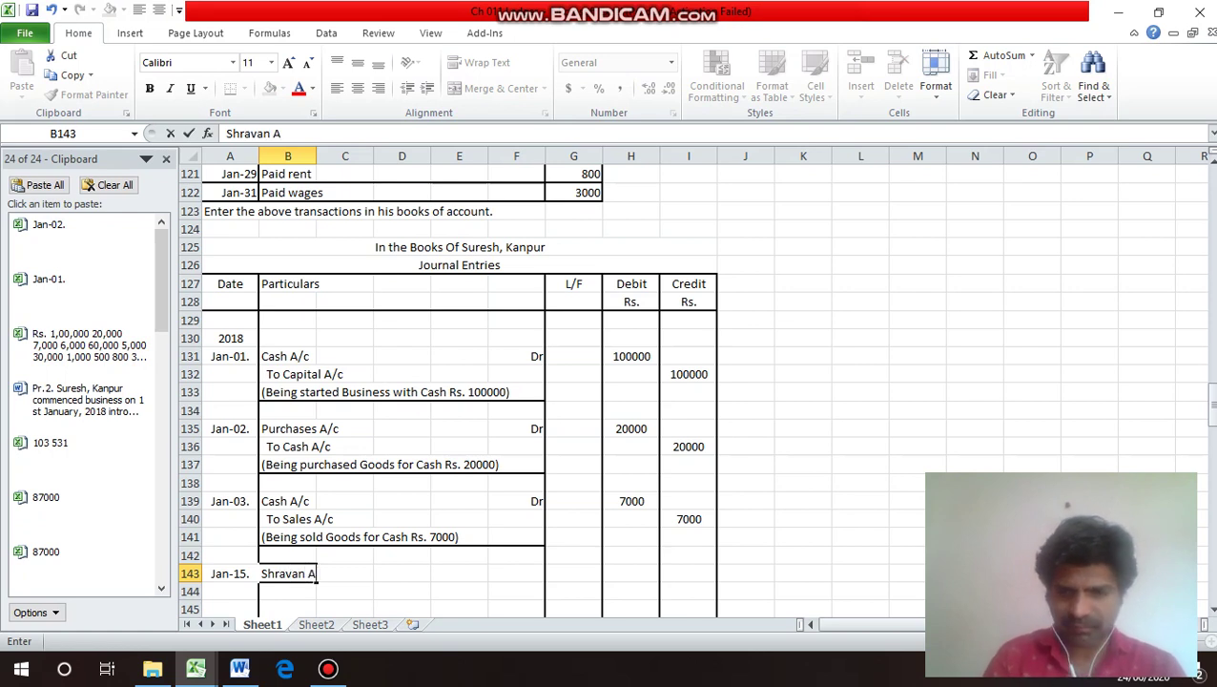
pyautogui.press('BackSpace')
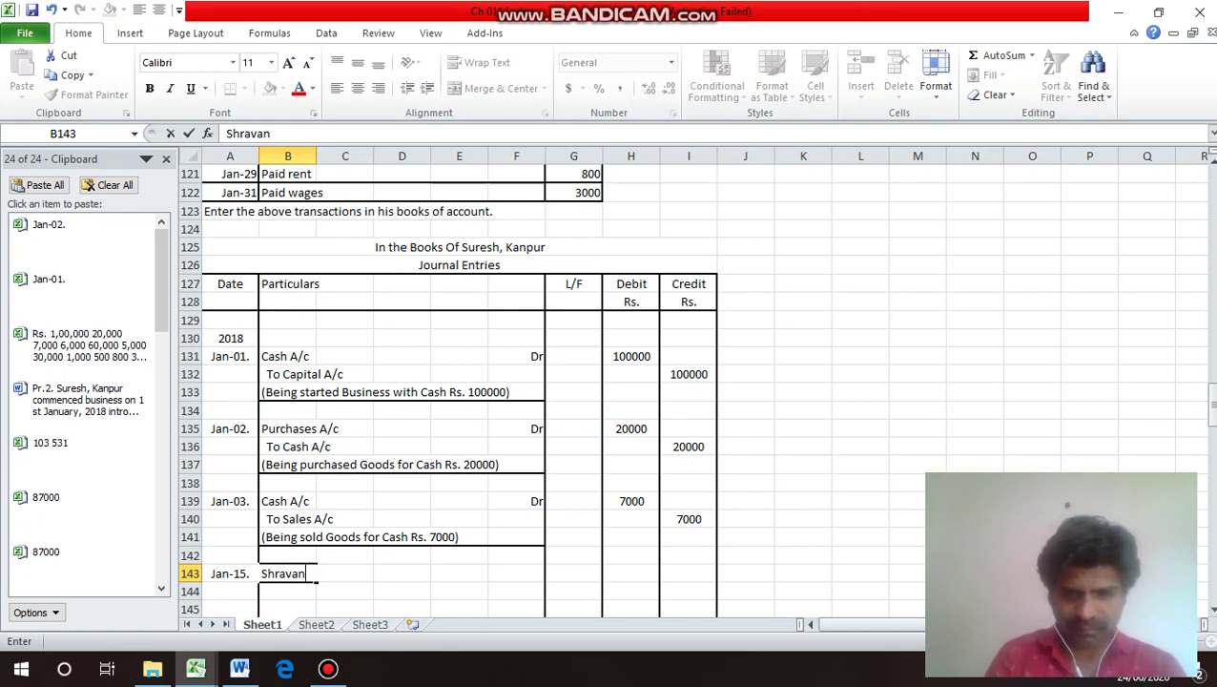
pyautogui.write("'s A/")
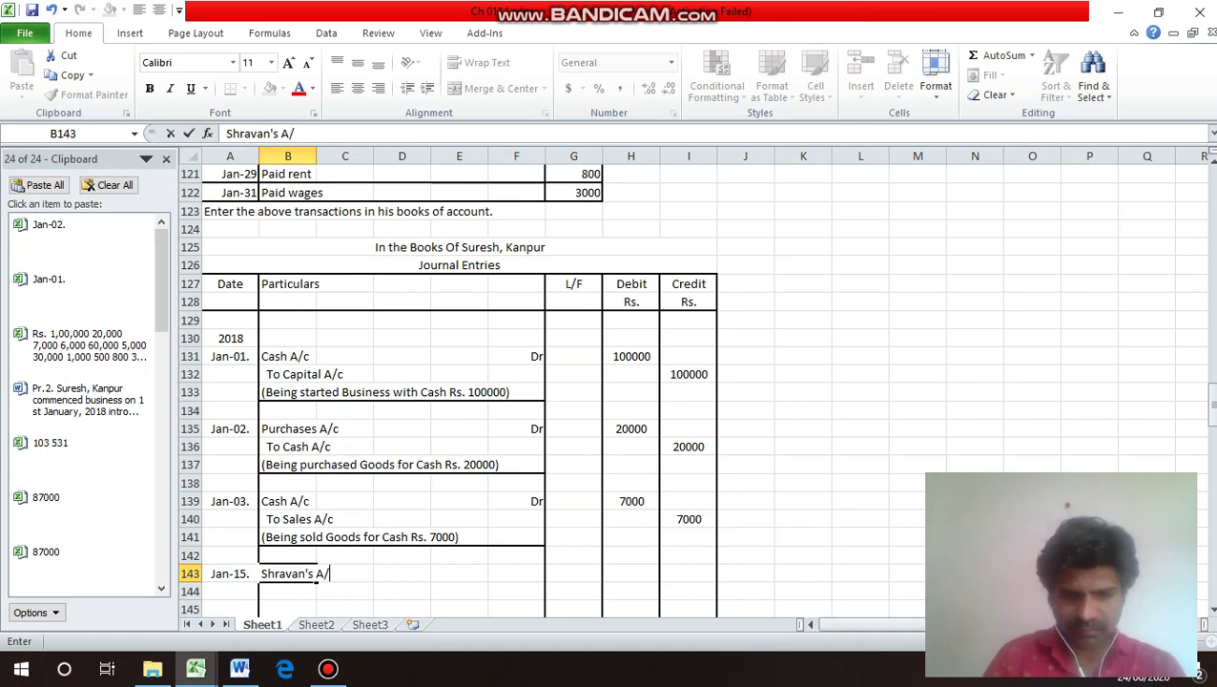
pyautogui.press('Tab')
pyautogui.press('Tab')
pyautogui.press('Tab')
pyautogui.press('Tab')
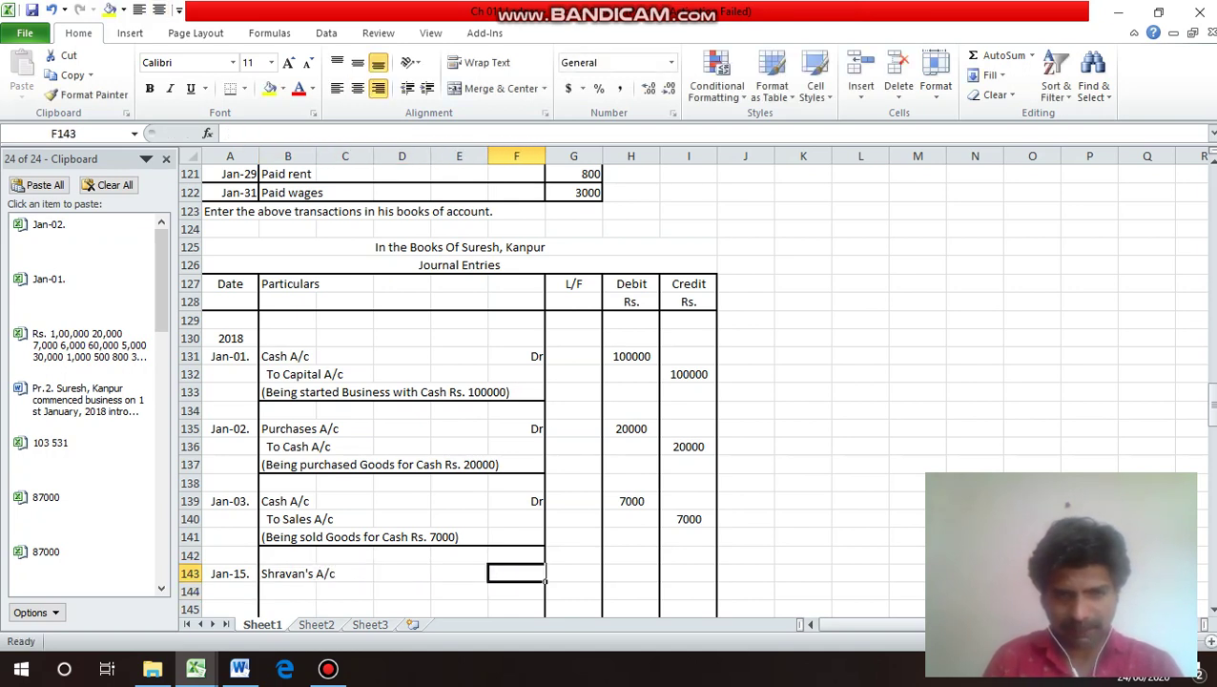
pyautogui.write('Dr')
# Enter "To Sales A/c" in B144, indented like the other credit lines, as the Jan-15 credit account.
pyautogui.press('Down')
pyautogui.press('Left')
pyautogui.press('Left')
pyautogui.press('Left')
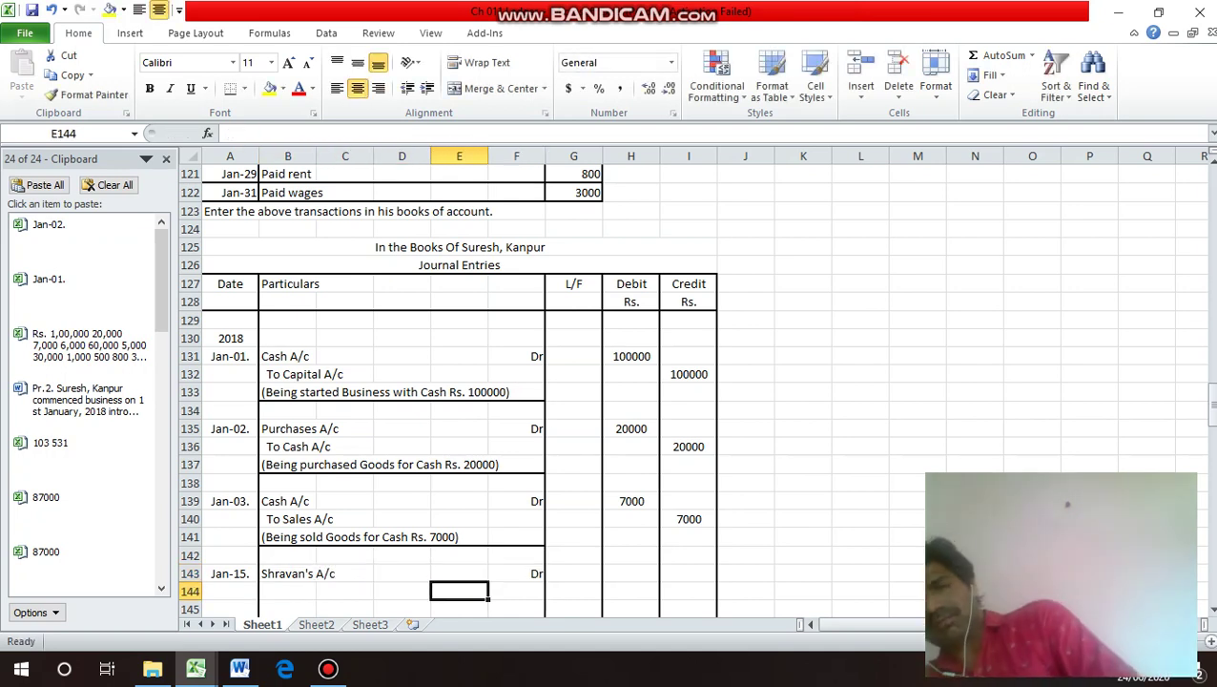
pyautogui.press('Left')
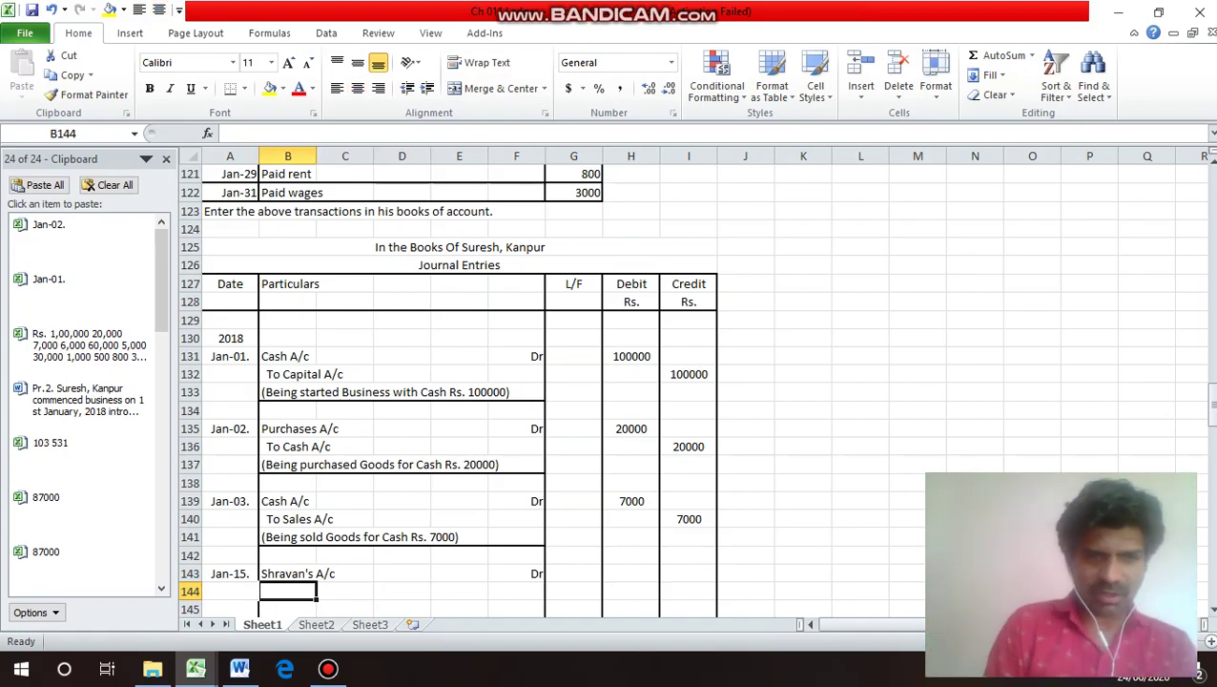
pyautogui.write('To')
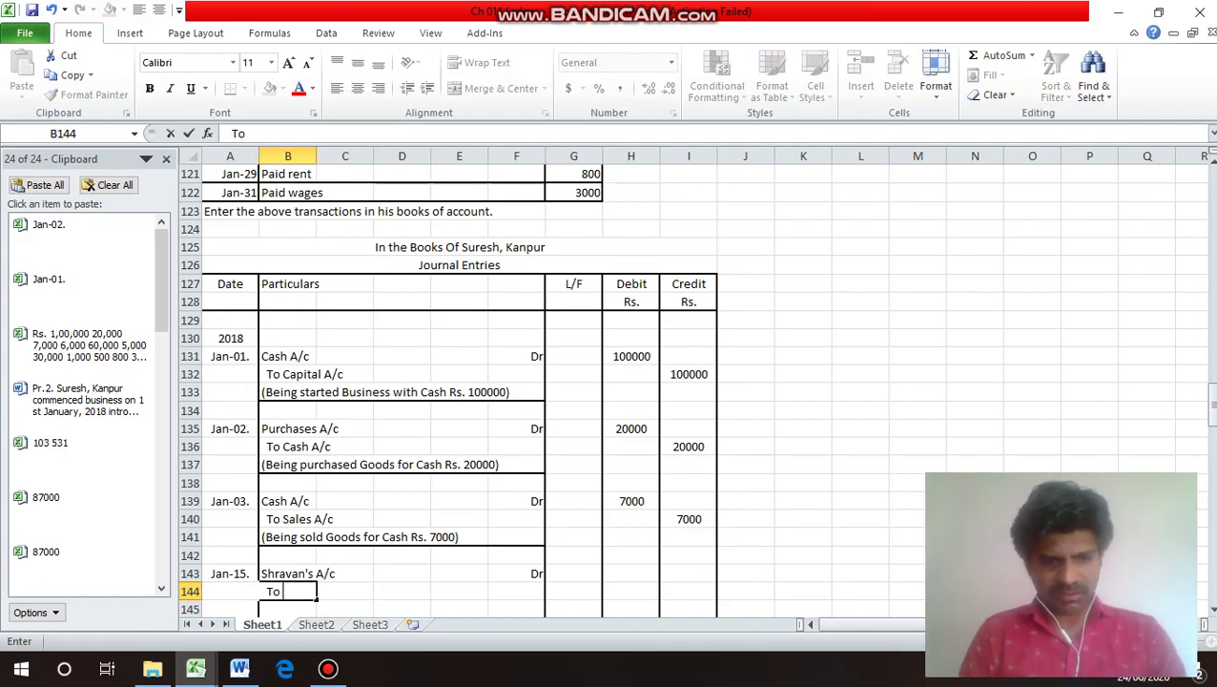
pyautogui.write(' Sales')
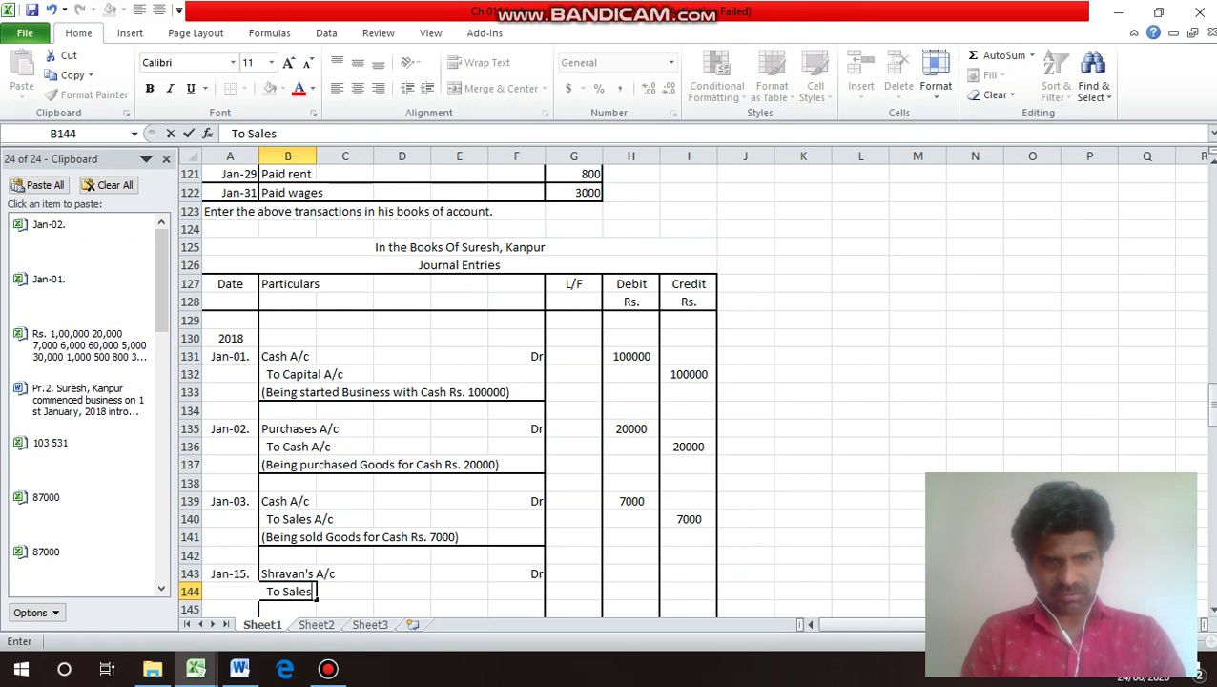
pyautogui.write(' A')
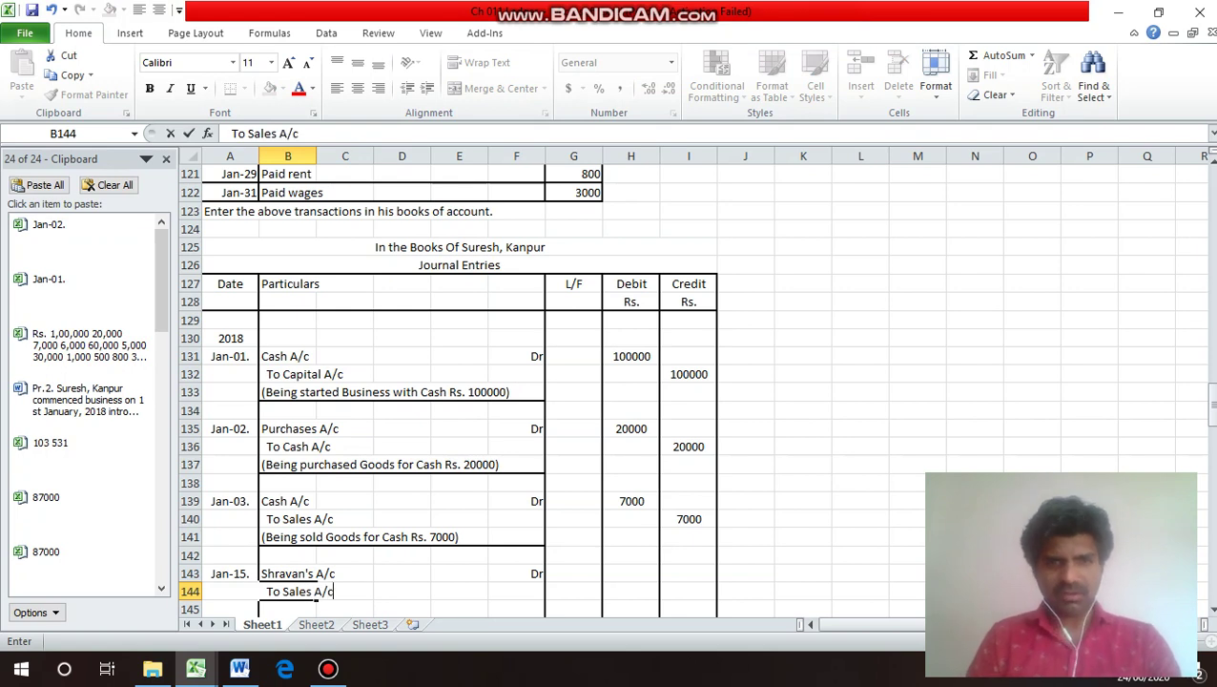
pyautogui.write('/c')
pyautogui.press('Return')
# Look up the amount of the Jan-15 goods sale in the Pr.2 transaction list.
pyautogui.press('Up')
pyautogui.press('Up')
pyautogui.press('Up')
pyautogui.press('Up')
pyautogui.press('Up')
pyautogui.press('Up')
pyautogui.press('Up')
pyautogui.press('Up')
pyautogui.press('Up')
pyautogui.press('Up')
pyautogui.press('Up')
pyautogui.press('Up')
pyautogui.press('Up')
pyautogui.press('Up')
pyautogui.press('Up')
pyautogui.press('Up')
pyautogui.press('Up')
pyautogui.press('Up')
pyautogui.press('Up')
pyautogui.press('Up')
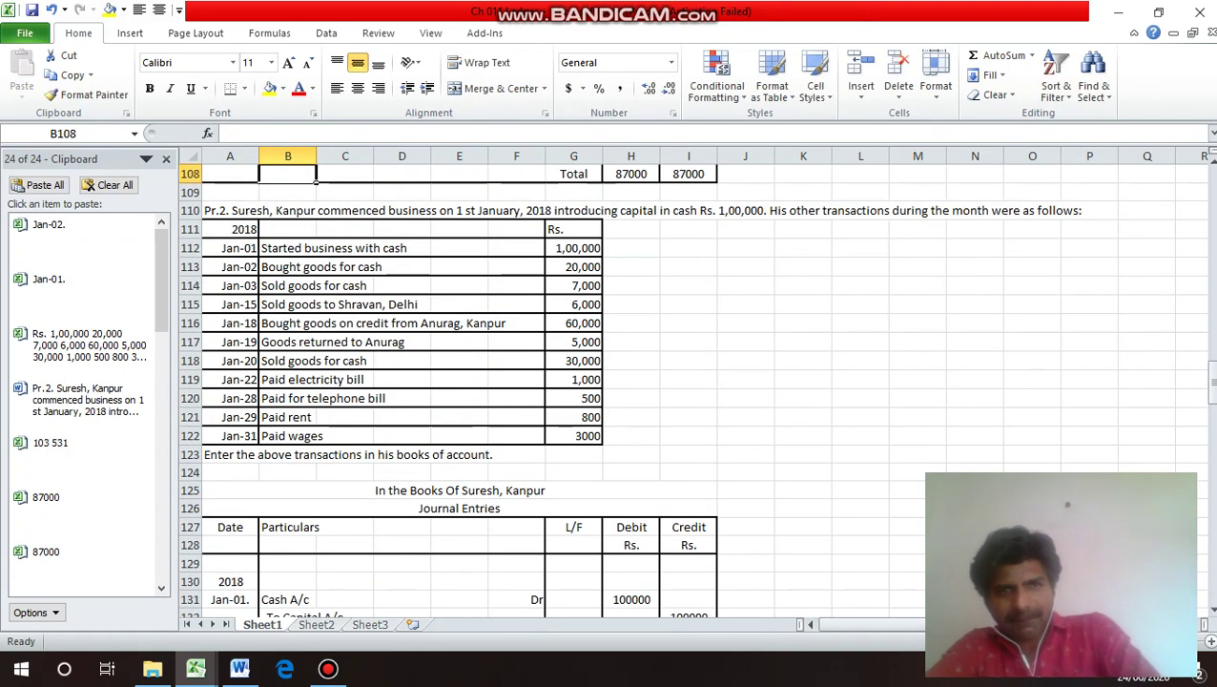
pyautogui.press('Down')
pyautogui.press('Down')
pyautogui.press('Down')
pyautogui.press('Down')
pyautogui.press('Down')
pyautogui.press('Down')
pyautogui.click(860, 454)
pyautogui.press('Right')
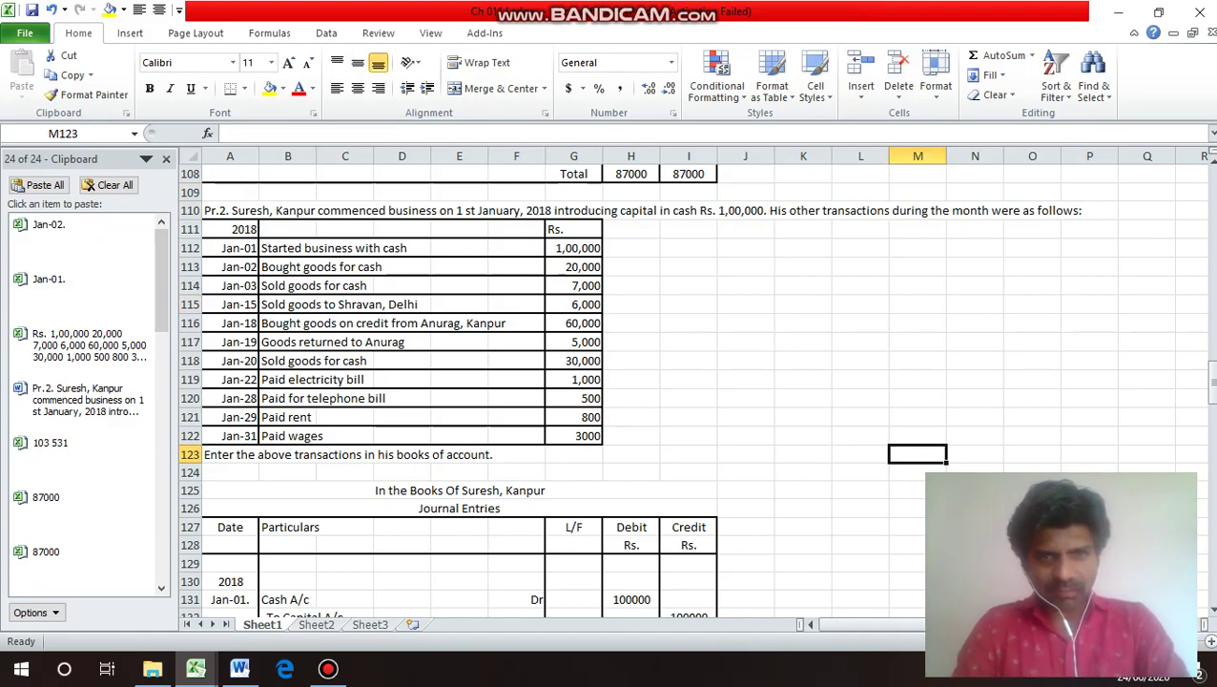
# Enter 6000 in H143 as the debit amount of the Jan-15 customer account line.
pyautogui.press('Left')
pyautogui.press('Left')
pyautogui.press('Down')
pyautogui.press('Down')
pyautogui.press('Down')
pyautogui.press('Down')
pyautogui.press('Down')
pyautogui.press('Down')
pyautogui.press('Down')
pyautogui.press('Down')
pyautogui.press('Down')
pyautogui.press('Down')
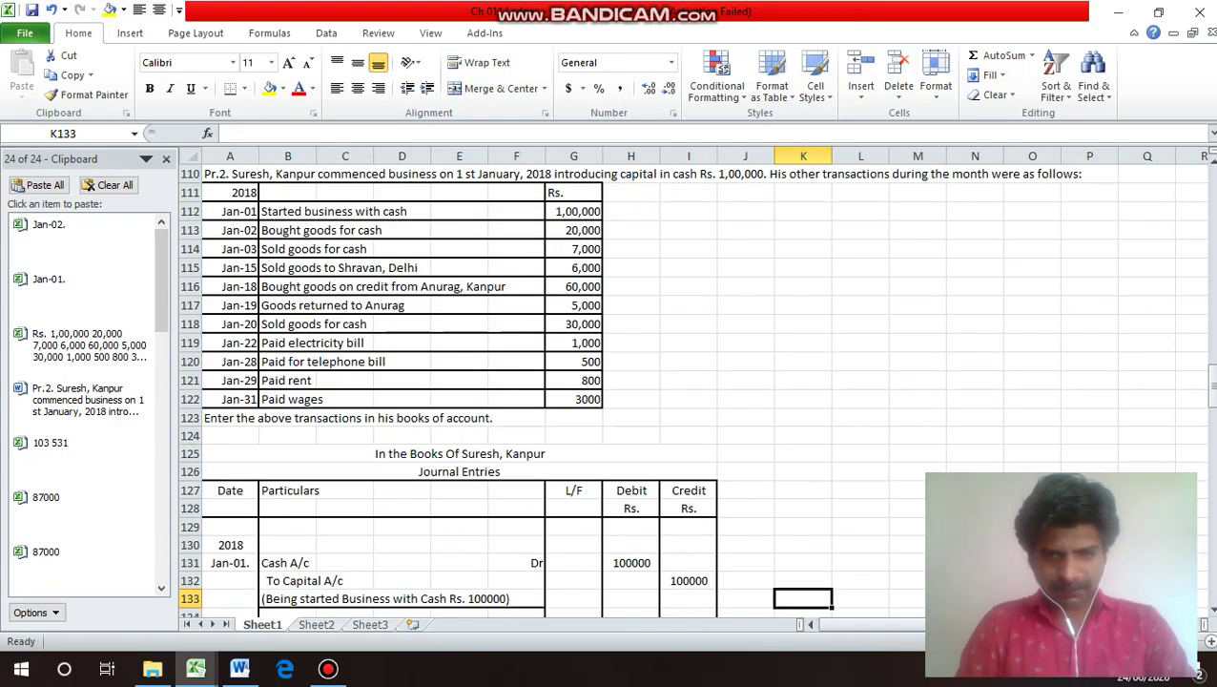
pyautogui.press('Down')
pyautogui.press('Down')
pyautogui.press('Down')
pyautogui.press('Down')
pyautogui.press('Down')
pyautogui.press('Down')
pyautogui.press('Down')
pyautogui.press('Down')
pyautogui.press('Down')
pyautogui.press('Down')
pyautogui.press('Down')
pyautogui.press('Left')
pyautogui.press('Left')
pyautogui.press('Left')
pyautogui.press('Left')
pyautogui.press('Up')
pyautogui.press('Right')
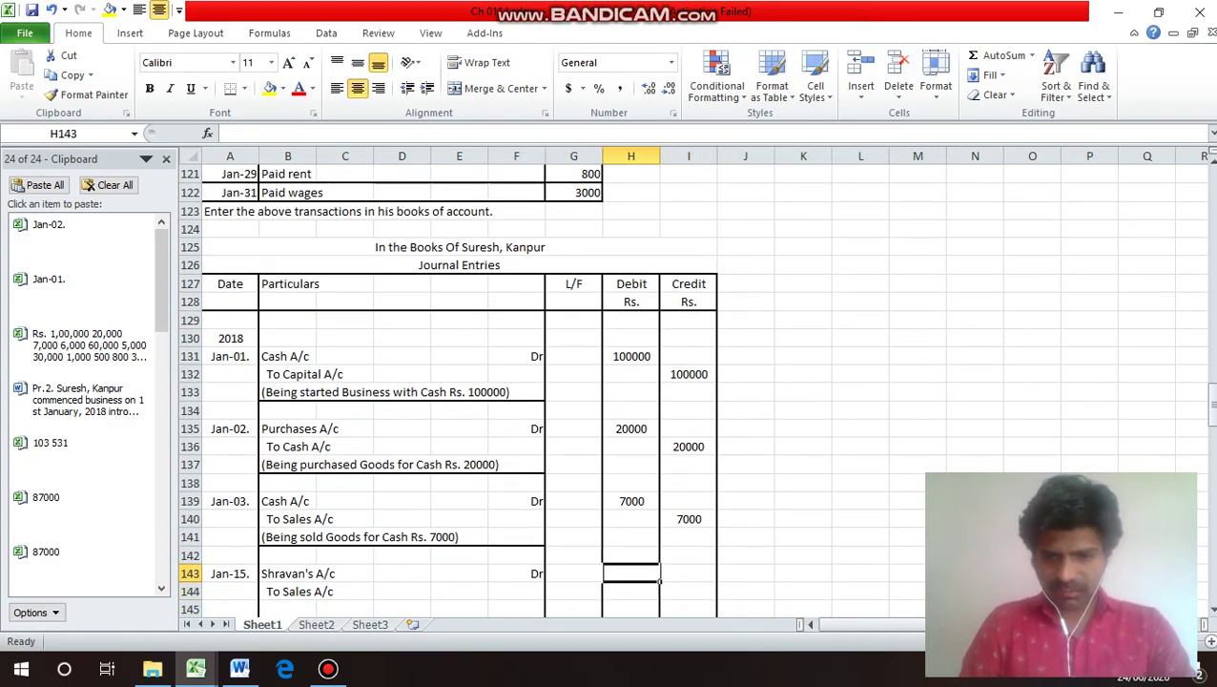
pyautogui.write('6000')
pyautogui.press('Return')
# Enter 6000 in I144 as the credit amount of the Jan-15 Sales A/c line.
pyautogui.press('Right')
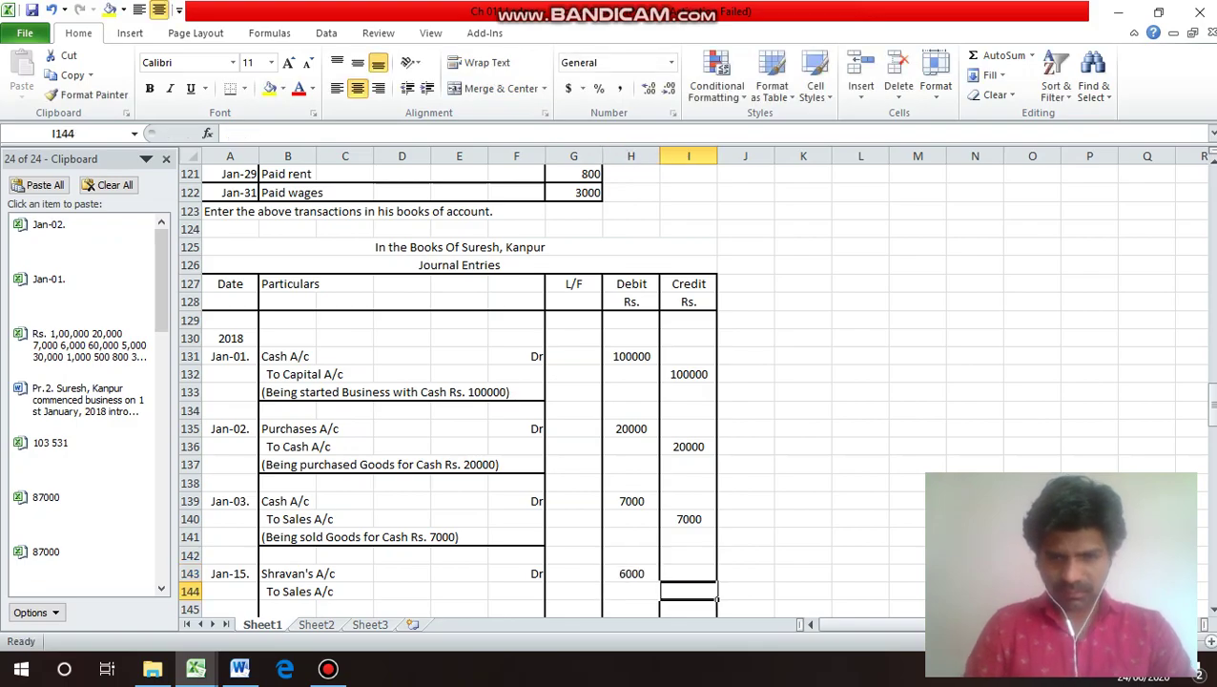
pyautogui.write('6000')
pyautogui.press('Return')
# Enter a bracketed narration in B145, worded "Being sold Goods to" the customer's name "for Rs. 6000".
pyautogui.press('Left')
pyautogui.press('Left')
pyautogui.press('Left')
pyautogui.press('Left')
pyautogui.press('Left')
pyautogui.press('Left')
pyautogui.press('Left')
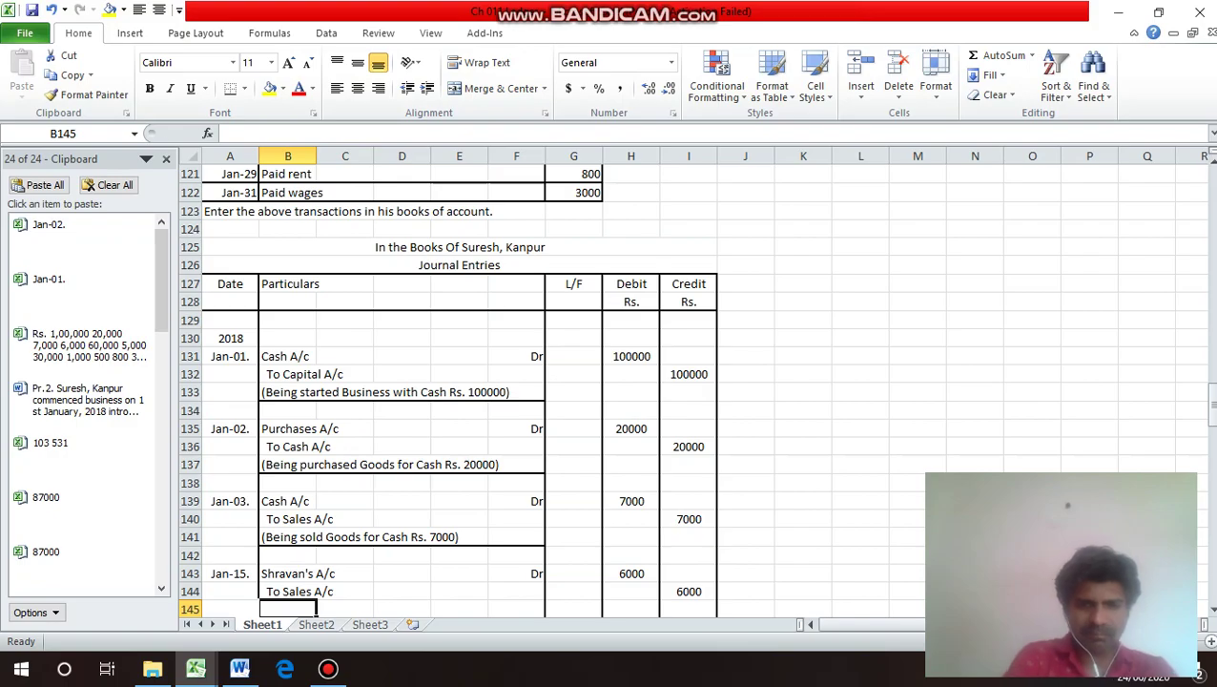
pyautogui.write('(Bei')
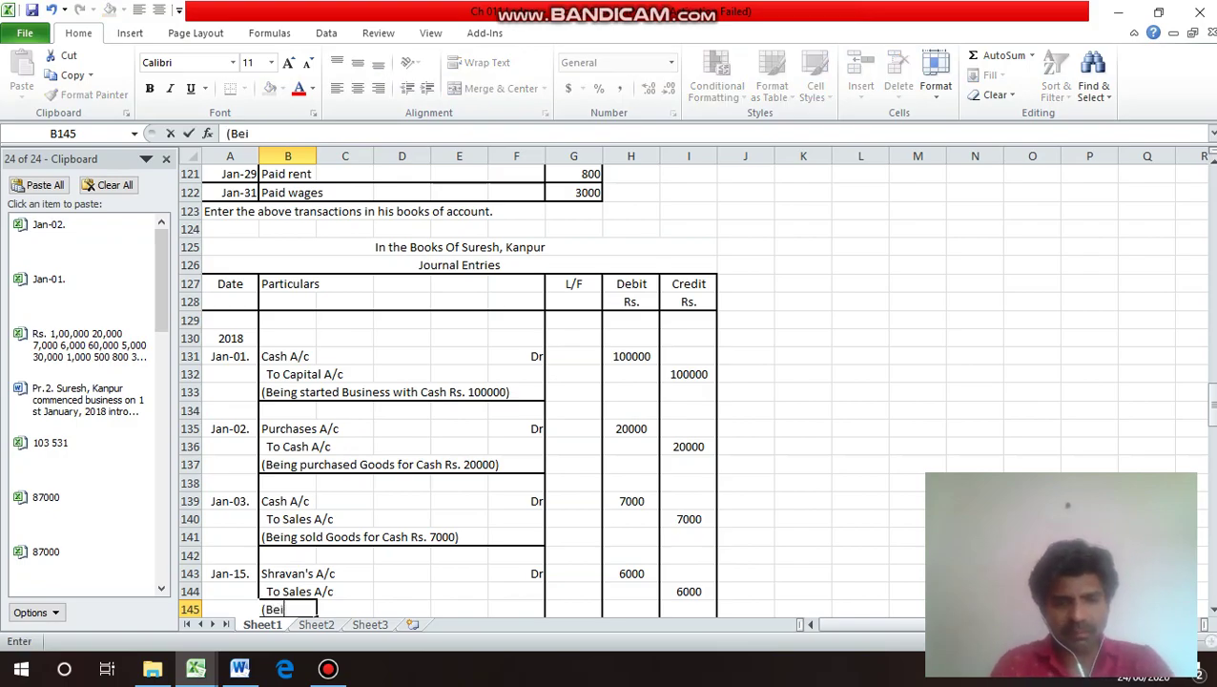
pyautogui.write('ng sold')
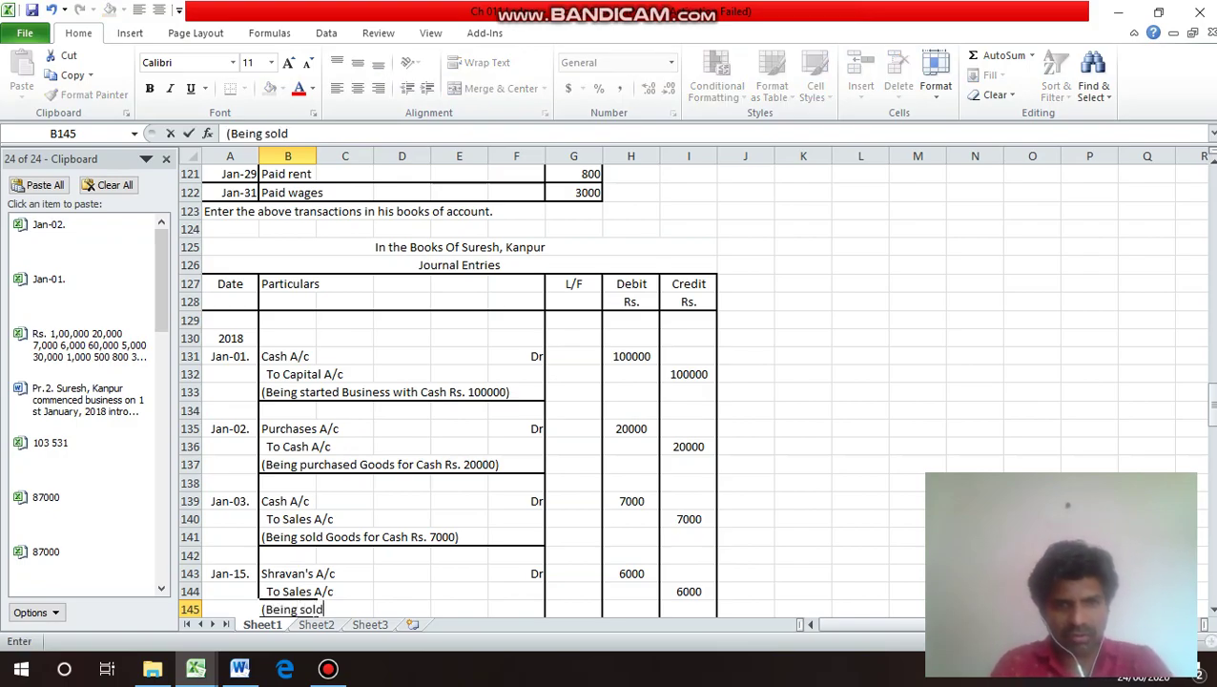
pyautogui.write(' Goods')
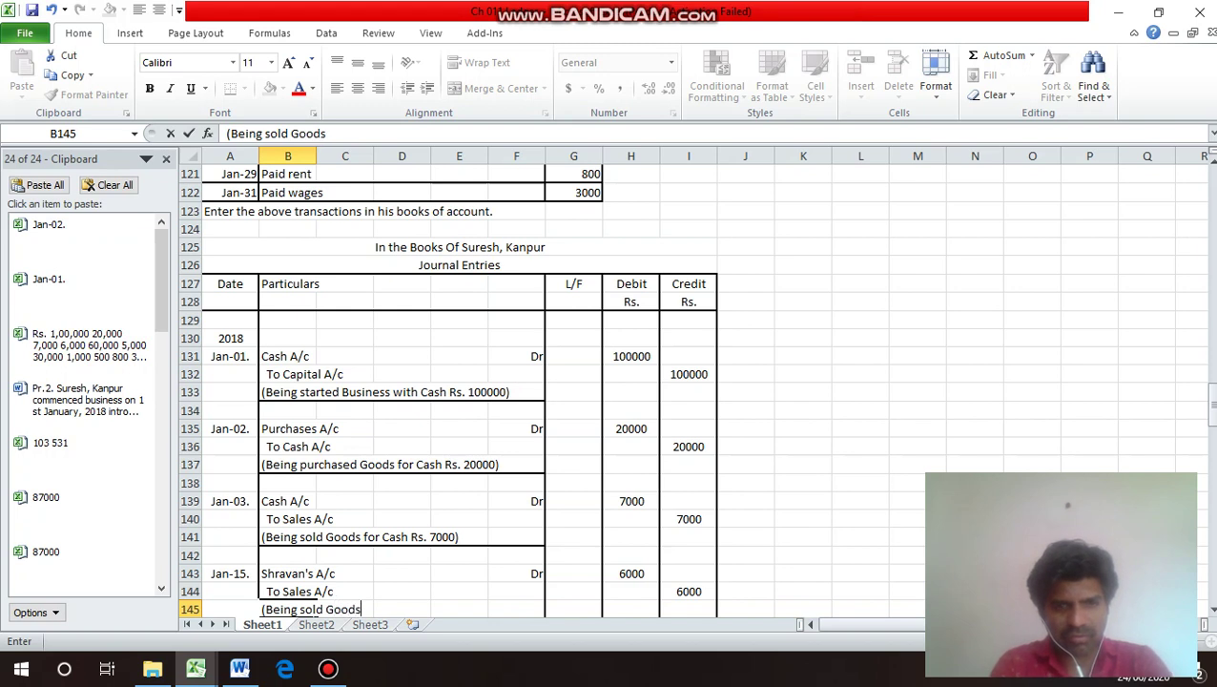
pyautogui.write(' to ')
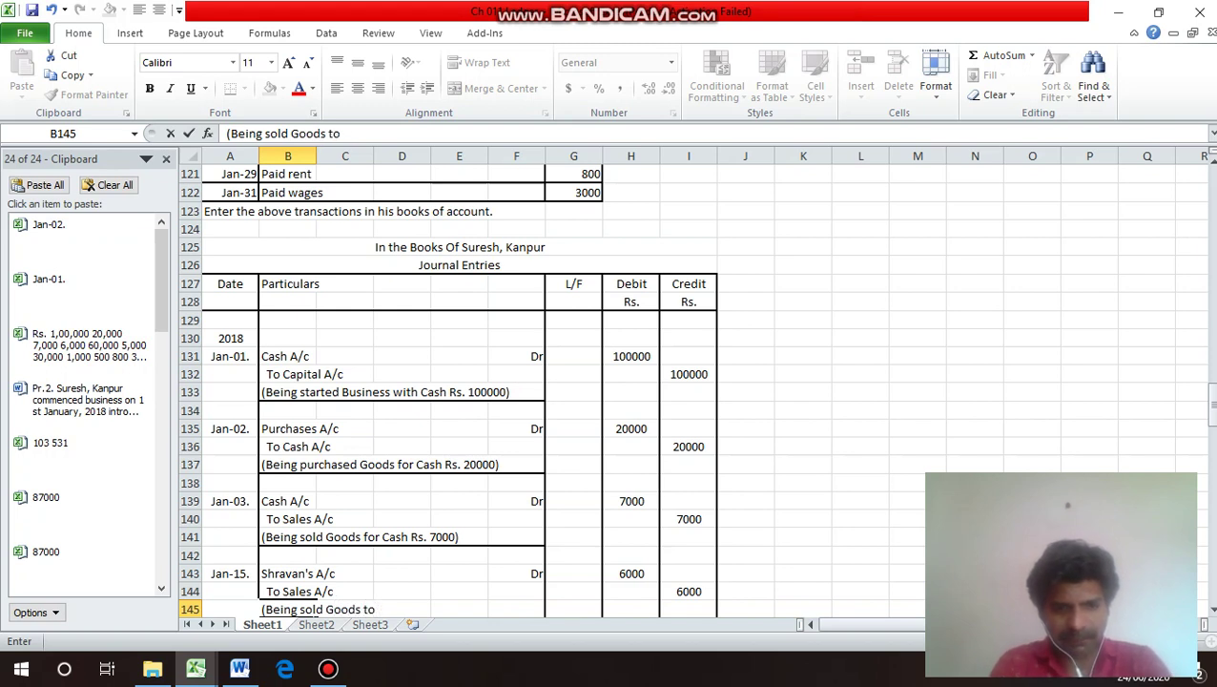
pyautogui.write('Shra')
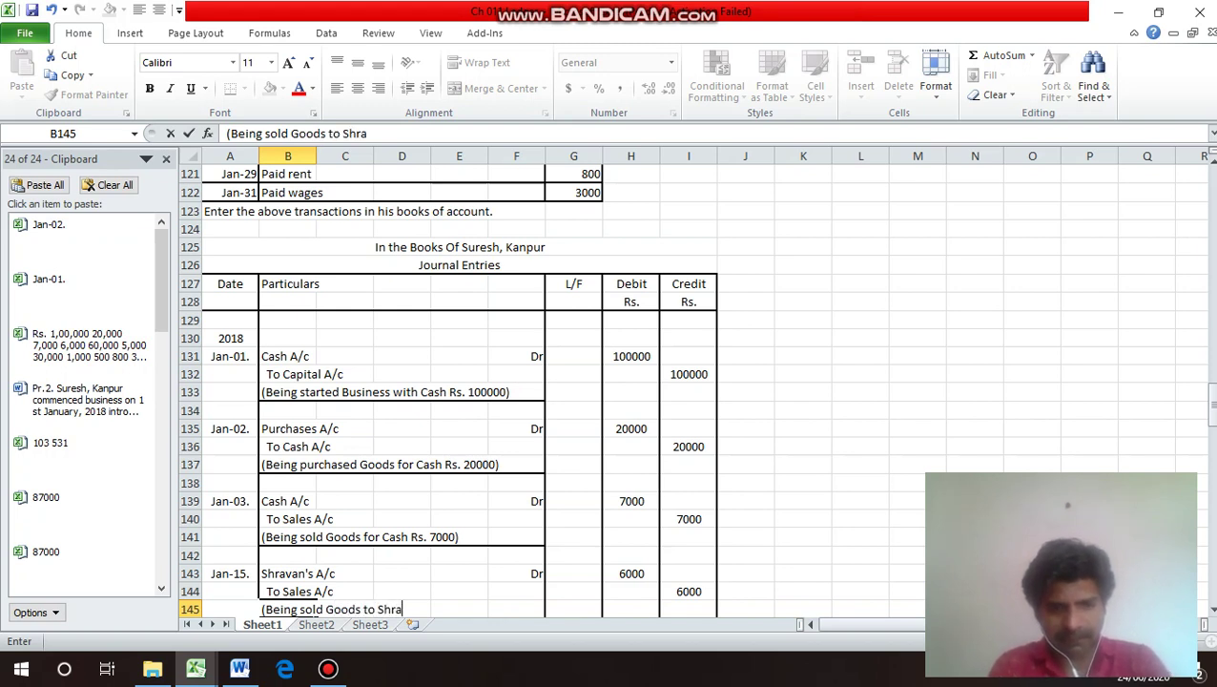
pyautogui.write('van ')
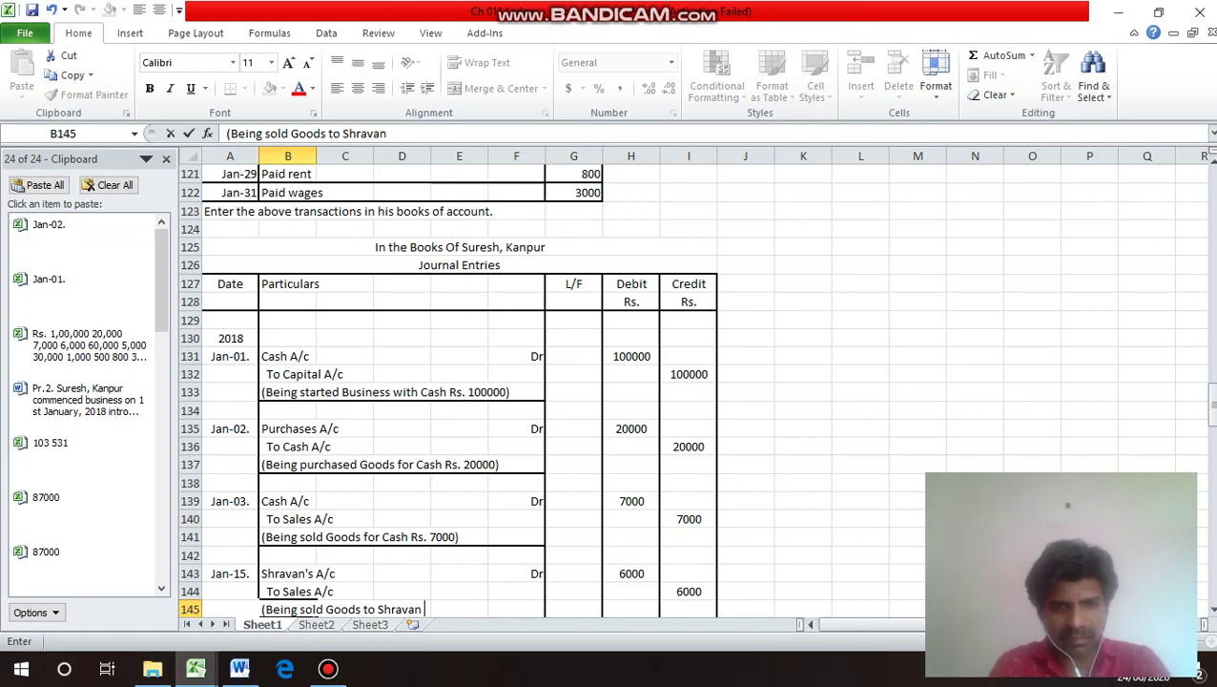
pyautogui.write('d')
pyautogui.press('BackSpace')
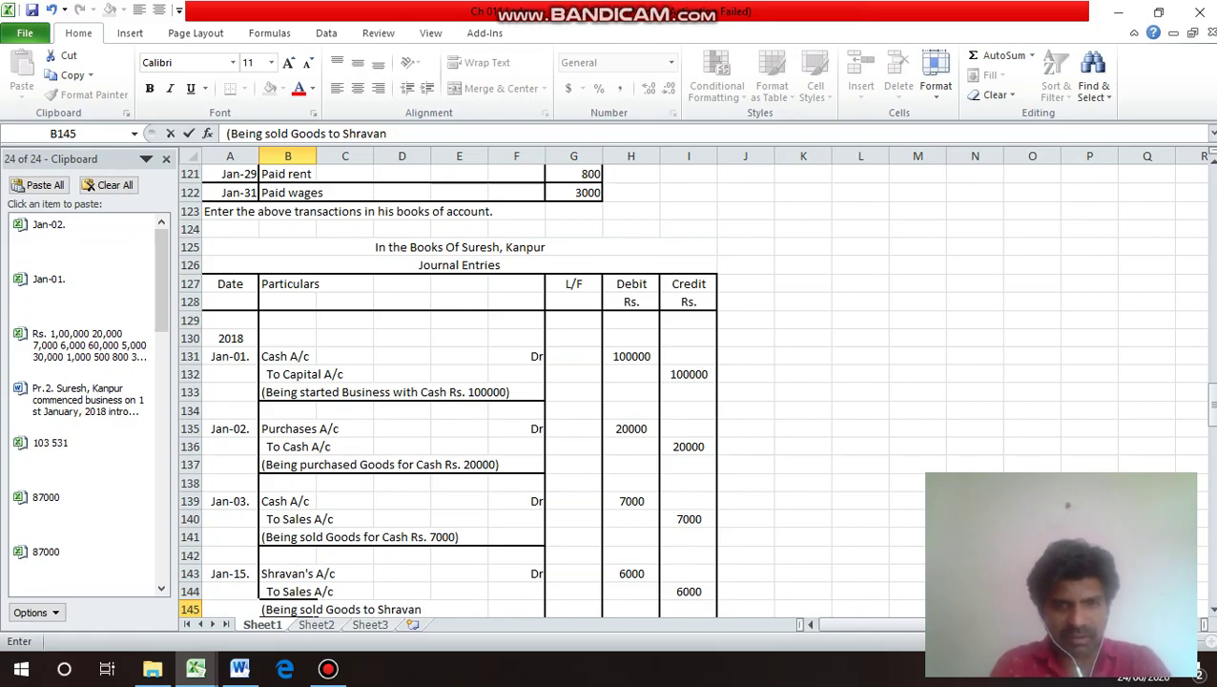
pyautogui.write('for ')
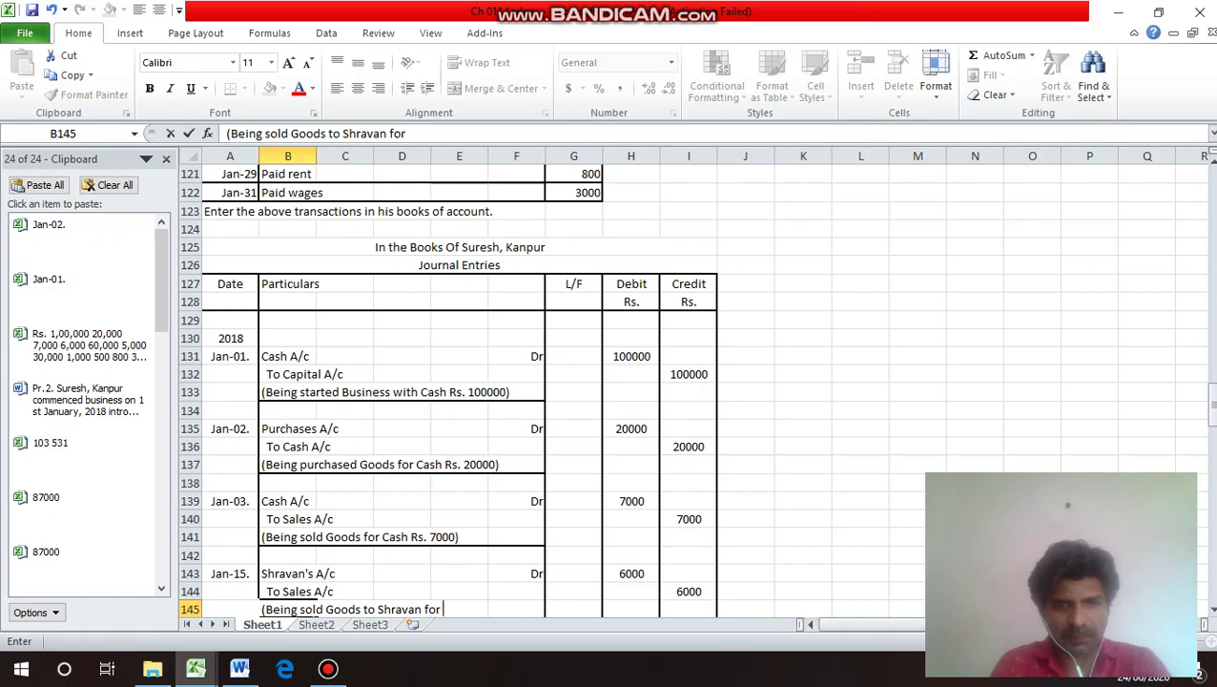
pyautogui.write('Rs')
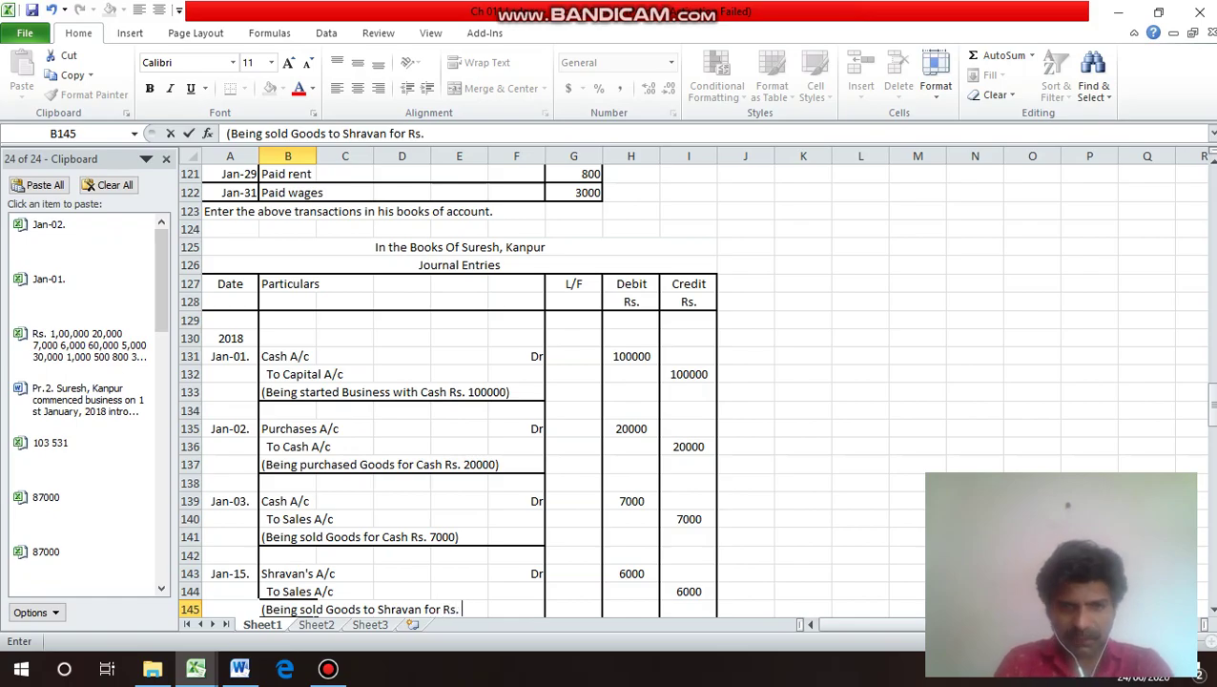
pyautogui.write('. 6000)')
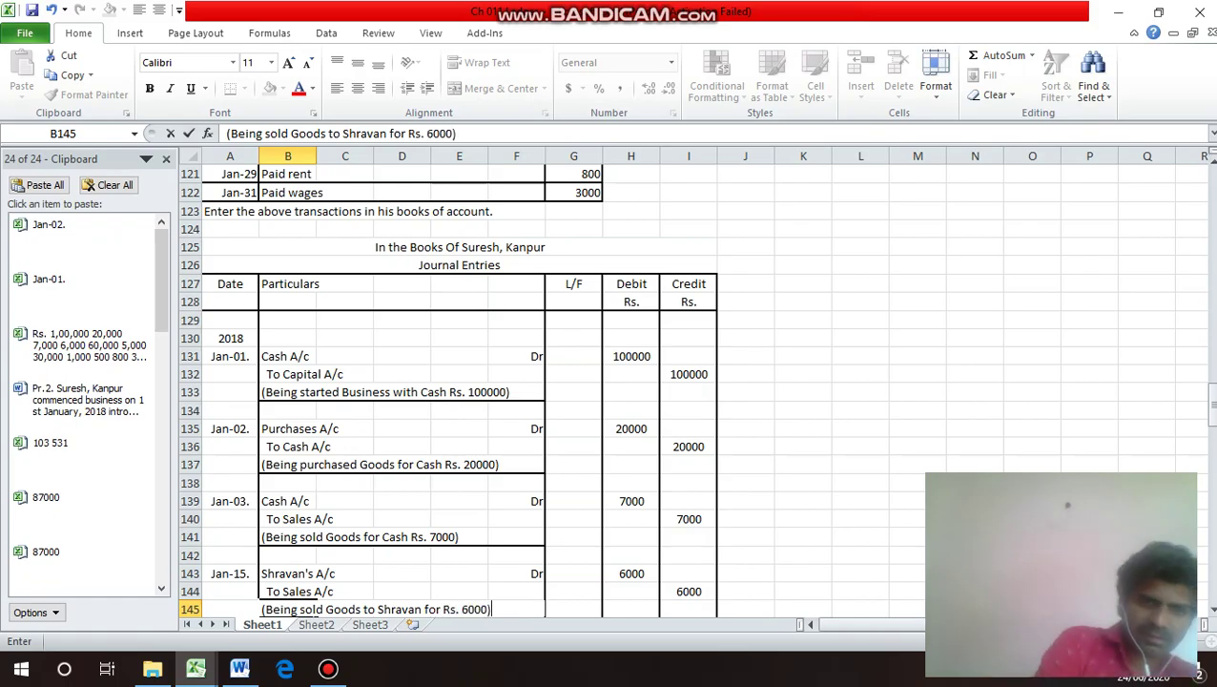
pyautogui.press('Return')
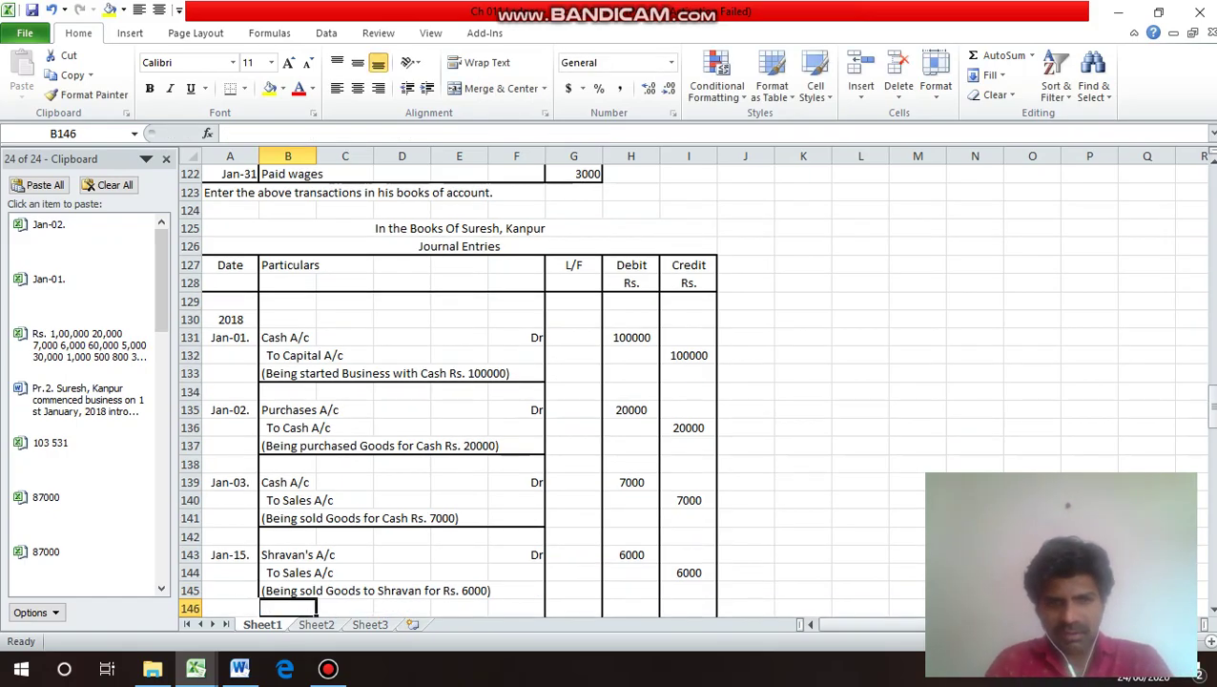
# Add a solid bottom border beneath the Jan-15 narration across B145:F145.
pyautogui.press('Return')
pyautogui.click(288, 571)
pyautogui.moveTo(315, 575); pyautogui.dragTo(545, 579)
pyautogui.hotkey('ctrl', '1')
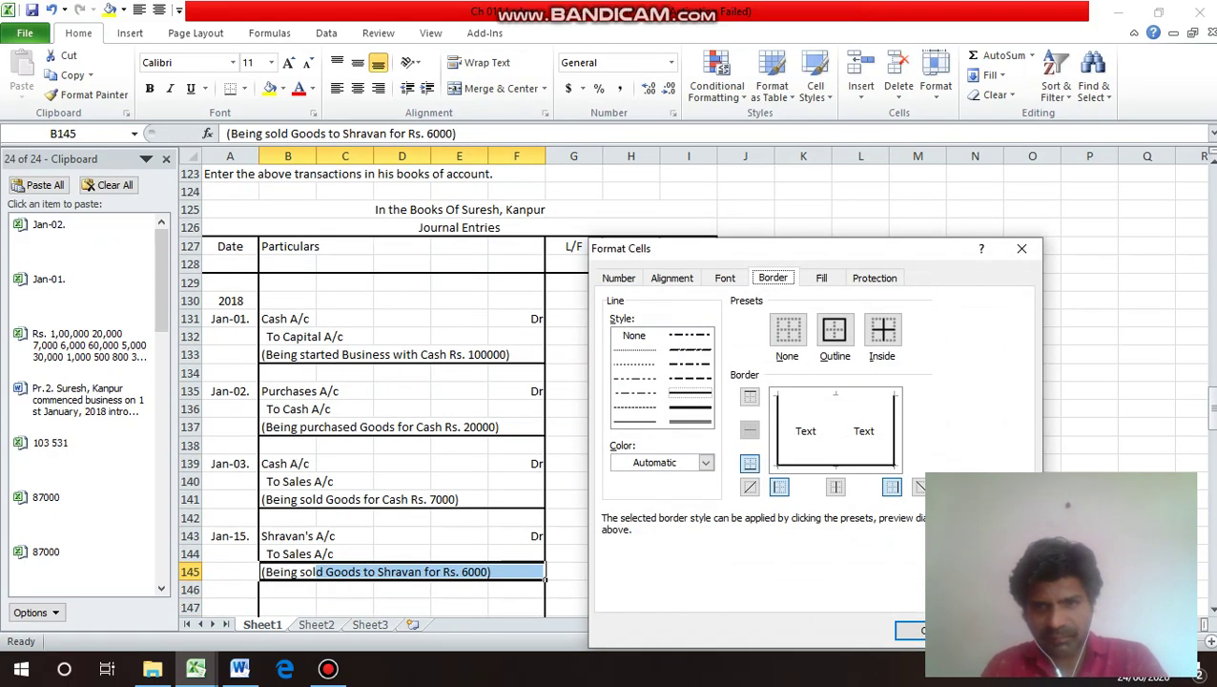
pyautogui.press('Return')
# Look up the Jan-18 transaction in the Pr.2 transaction list.
pyautogui.press('Up')
pyautogui.press('Up')
pyautogui.press('Up')
pyautogui.press('Up')
pyautogui.press('Up')
pyautogui.press('Up')
pyautogui.press('Up')
pyautogui.press('Up')
pyautogui.press('Up')
pyautogui.press('Up')
pyautogui.press('Up')
pyautogui.press('Up')
pyautogui.press('Up')
pyautogui.press('Up')
pyautogui.press('Up')
pyautogui.press('Up')
pyautogui.press('Up')
pyautogui.press('Up')
pyautogui.press('Up')
pyautogui.press('Up')
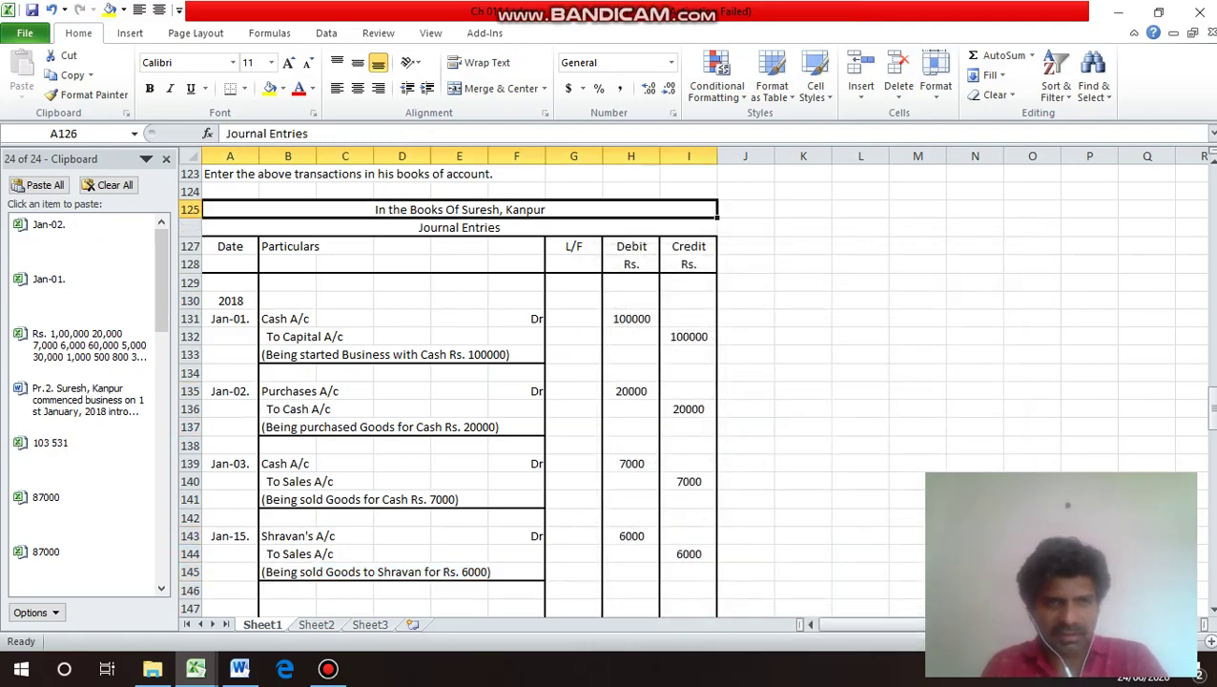
pyautogui.click(261, 356)
pyautogui.click(255, 349)
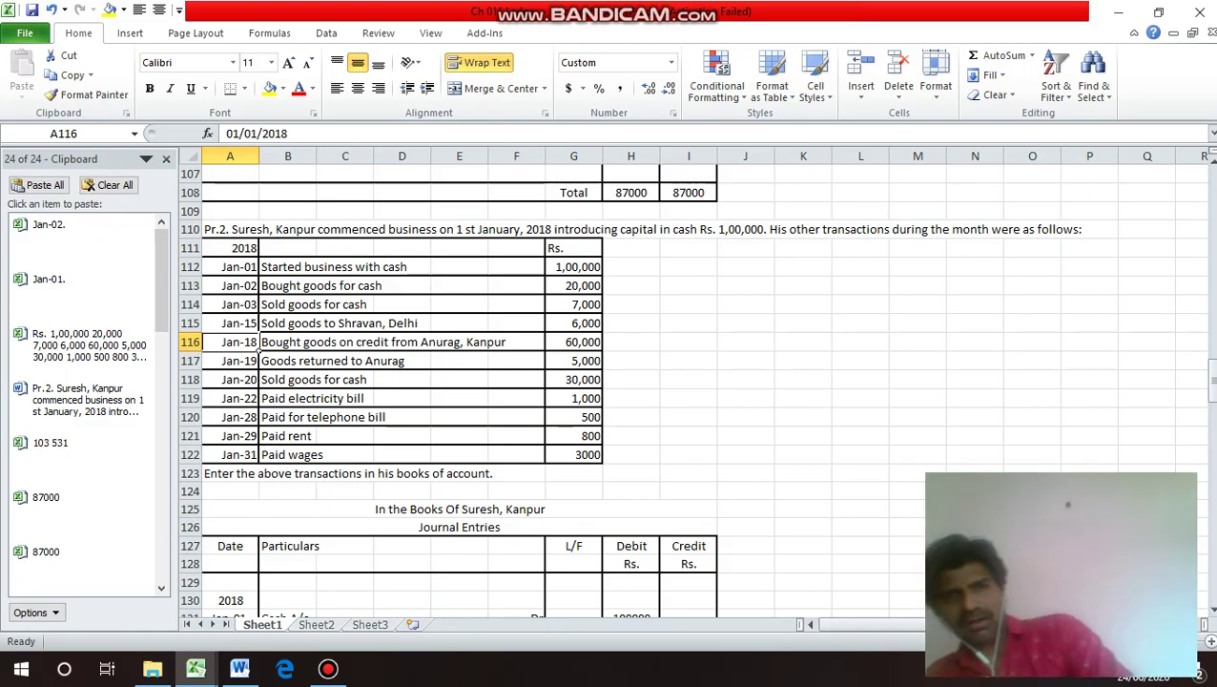
# Copy the Jan-15 date from A143 to A147 as the base for the next journal entry's date.
pyautogui.press('Down')
pyautogui.press('Down')
pyautogui.press('Down')
pyautogui.press('Down')
pyautogui.press('Down')
pyautogui.press('Down')
pyautogui.press('Down')
pyautogui.press('Down')
pyautogui.press('Down')
pyautogui.press('Down')
pyautogui.press('Down')
pyautogui.press('Down')
pyautogui.press('Down')
pyautogui.press('Down')
pyautogui.press('Down')
pyautogui.press('Down')
pyautogui.press('Down')
pyautogui.press('Down')
pyautogui.press('Down')
pyautogui.press('Down')
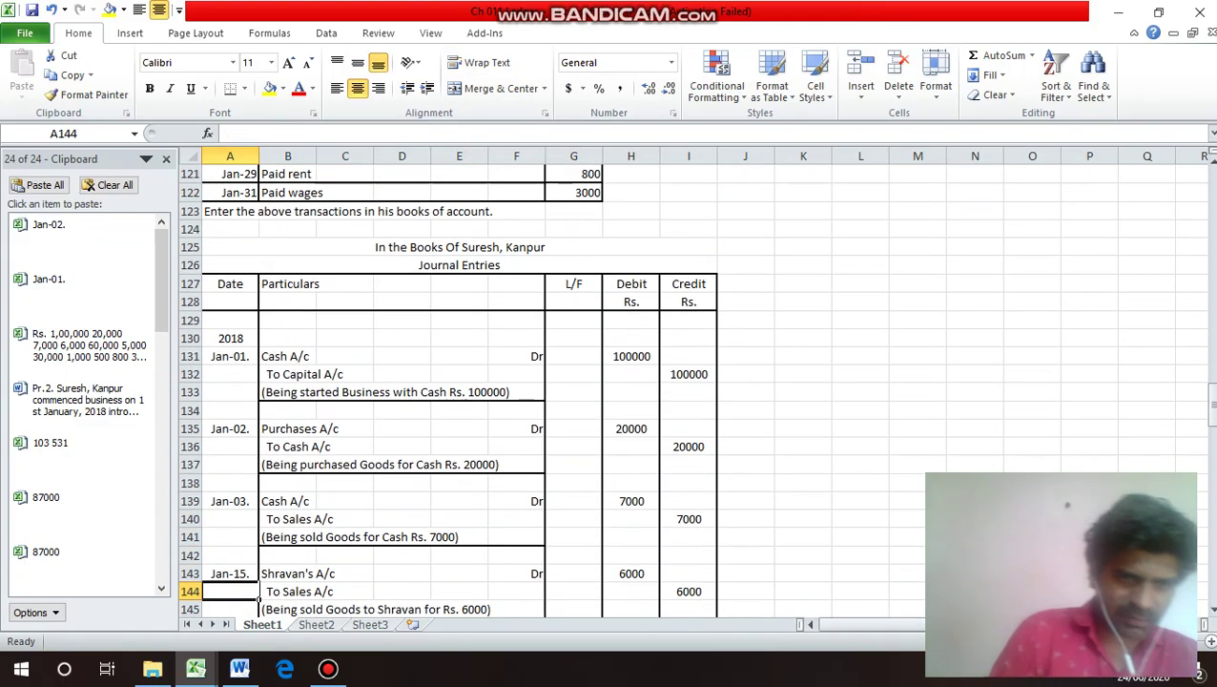
pyautogui.press('Up')
pyautogui.hotkey('ctrl', 'c')
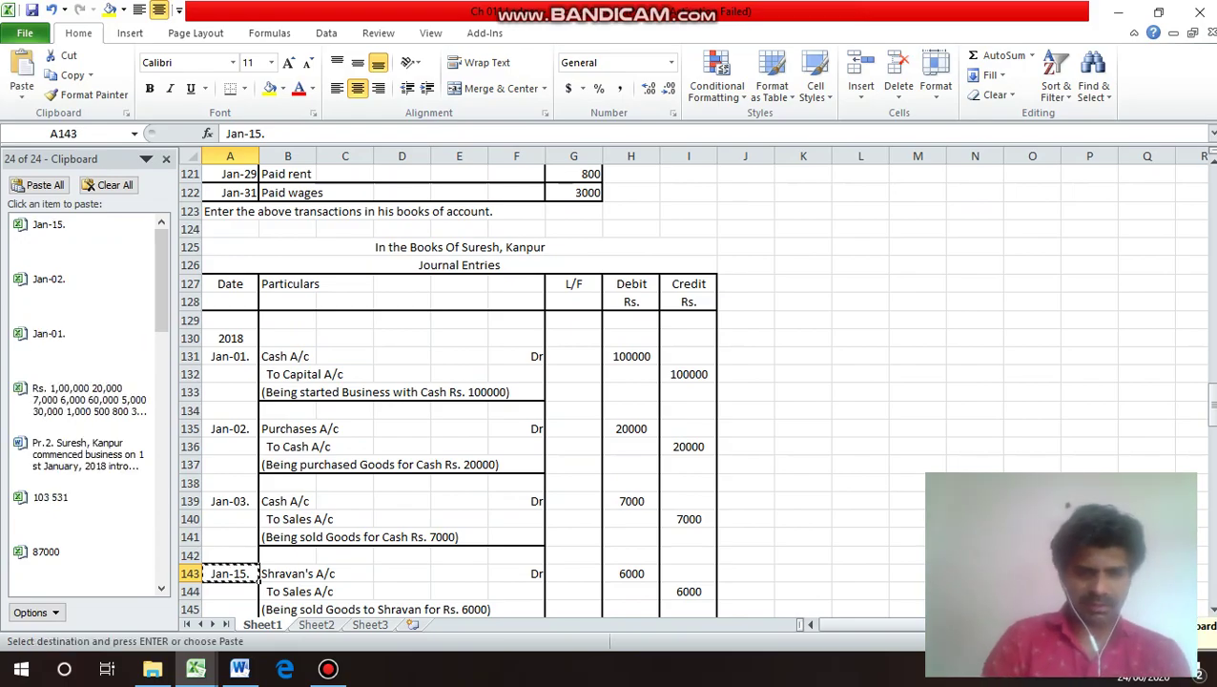
pyautogui.press('Down')
pyautogui.press('Down')
pyautogui.press('Down')
pyautogui.press('Down')
pyautogui.press('Return')
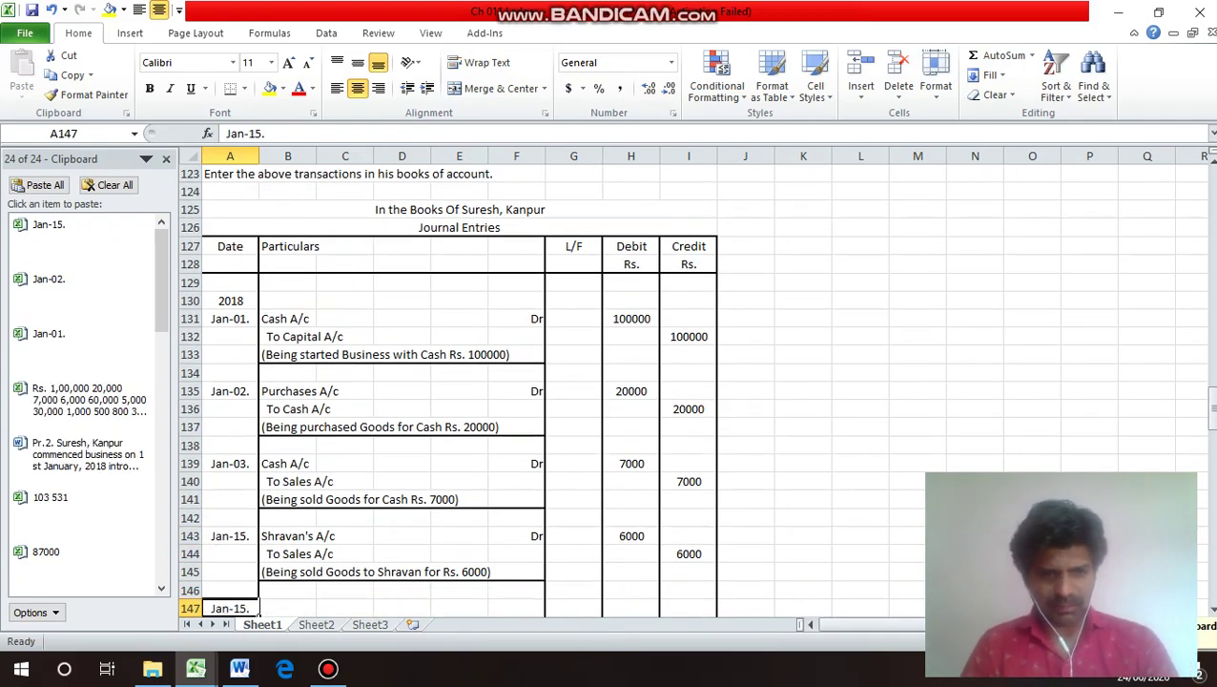
# Change the copied date in A147 to "Jan-18.".
pyautogui.press('F2')
pyautogui.press('BackSpace')
pyautogui.press('BackSpace')
pyautogui.press('BackSpace')
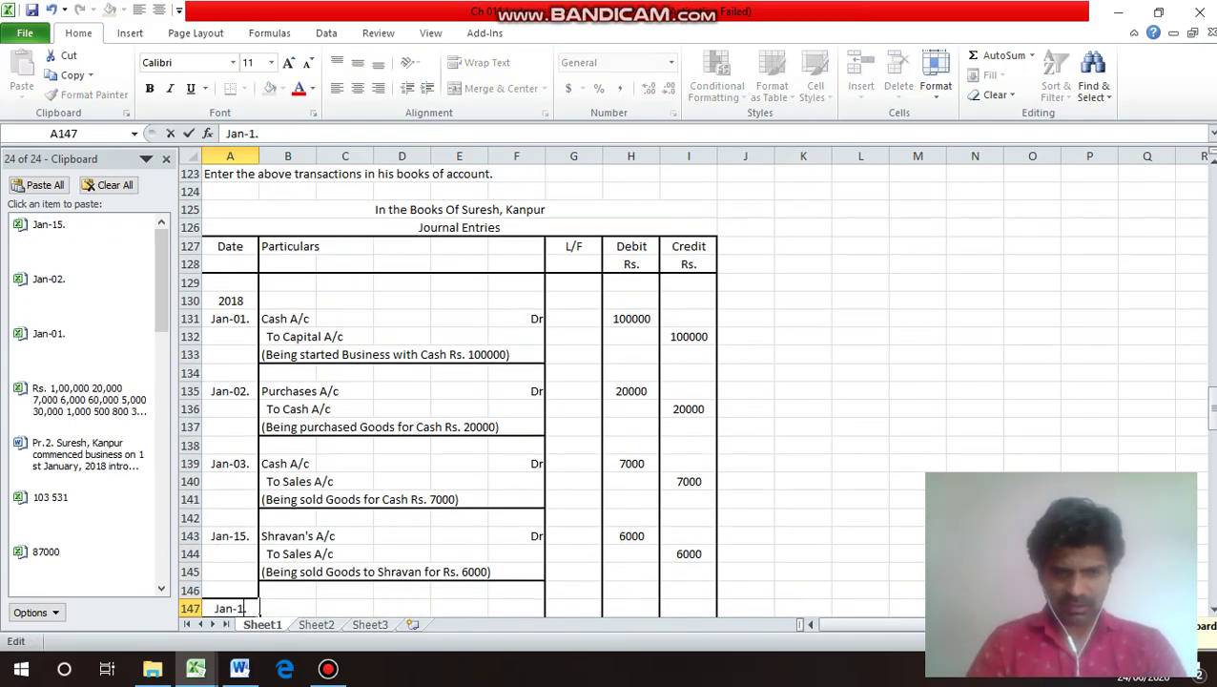
pyautogui.write('18.')
pyautogui.press('Return')
# Enter "Purchases A/c" in B147 as the debited account of the Jan-18 entry.
pyautogui.press('Up')
pyautogui.press('Right')
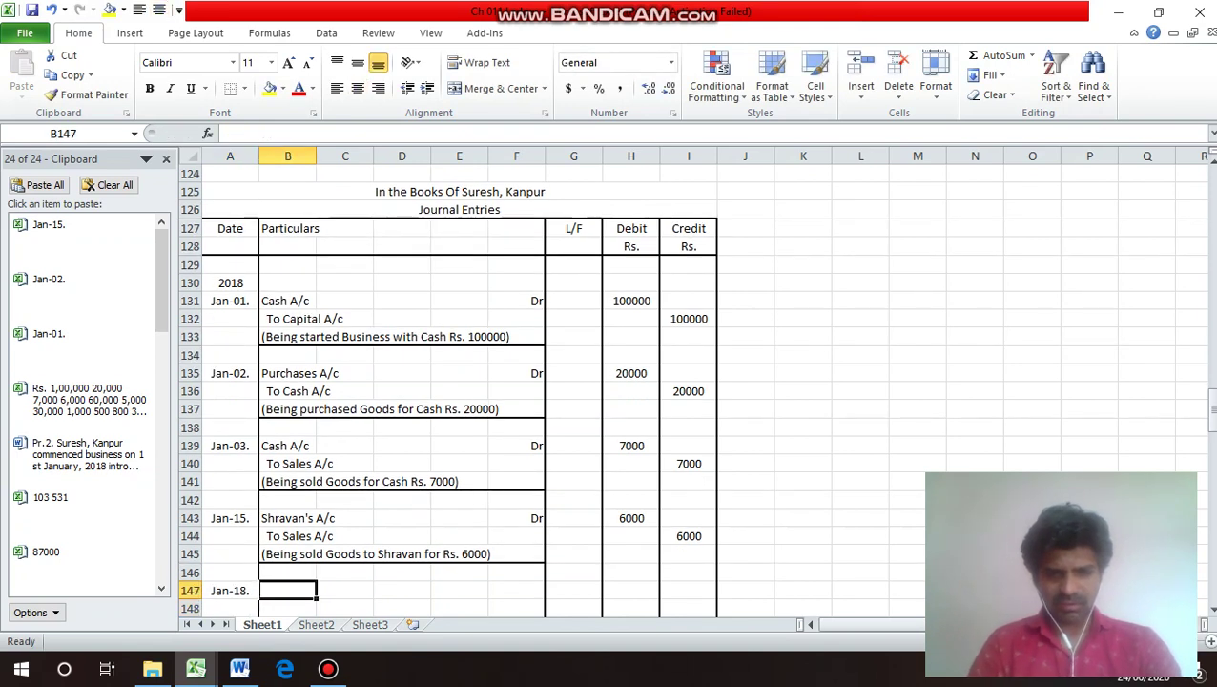
pyautogui.write('Purch')
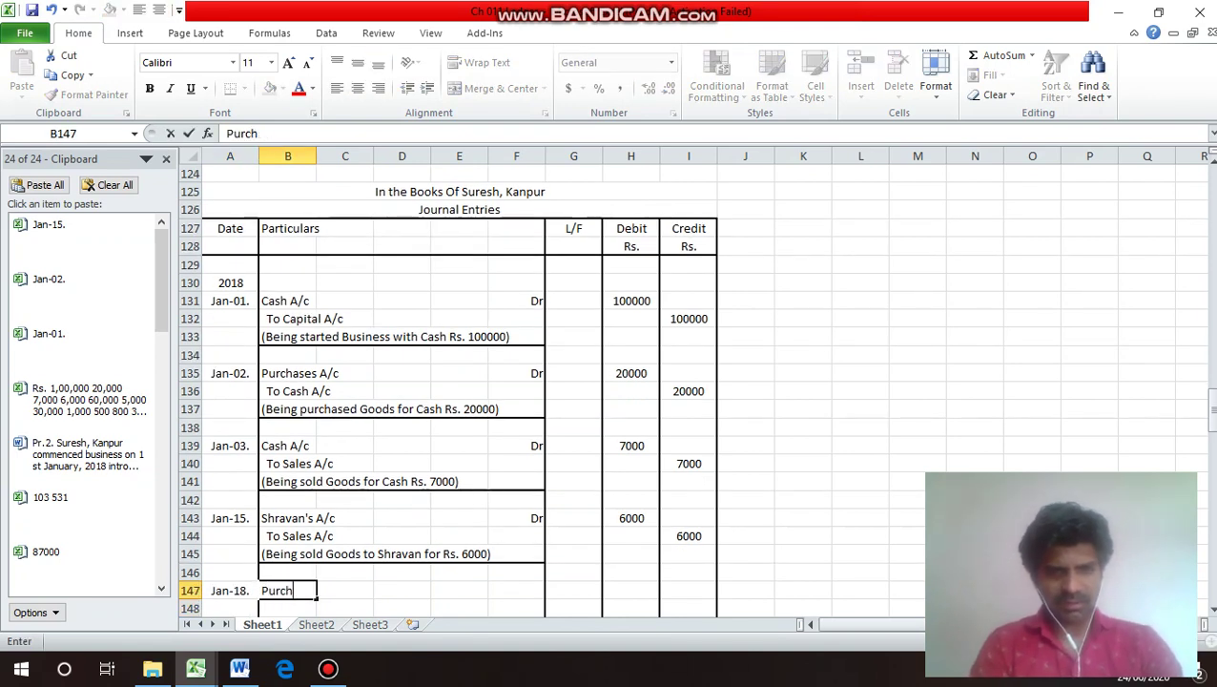
pyautogui.write('ases /a')
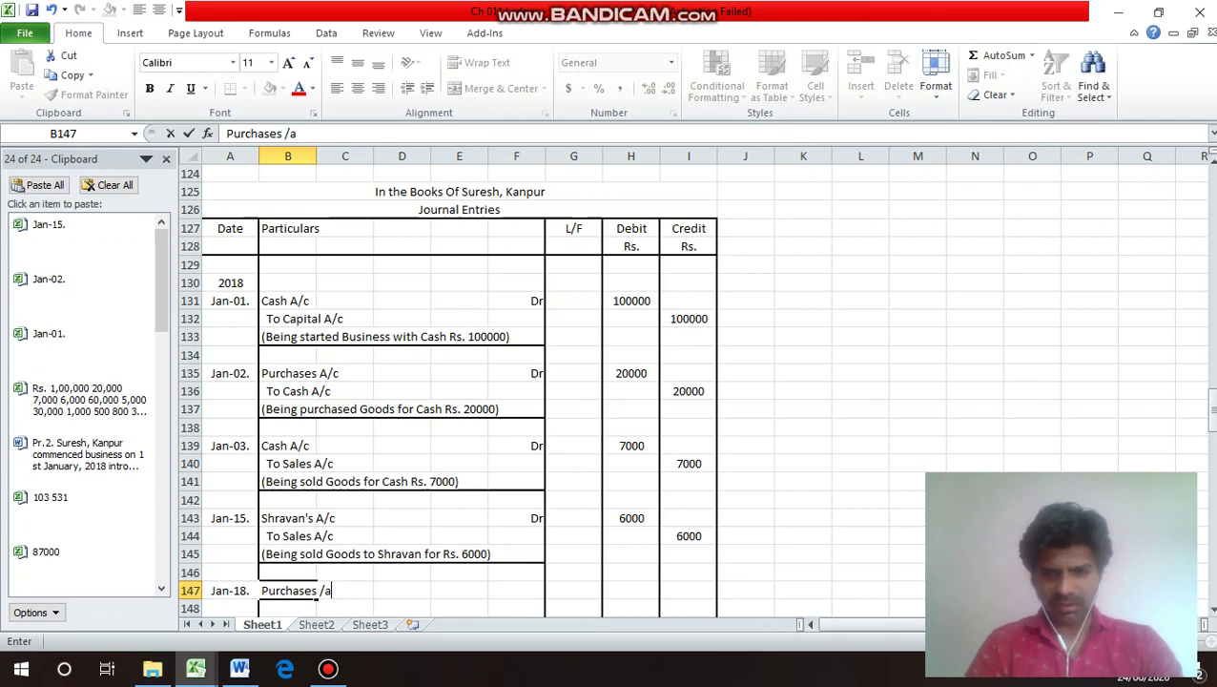
pyautogui.write('/c')
pyautogui.press('Return')
pyautogui.press('Up')
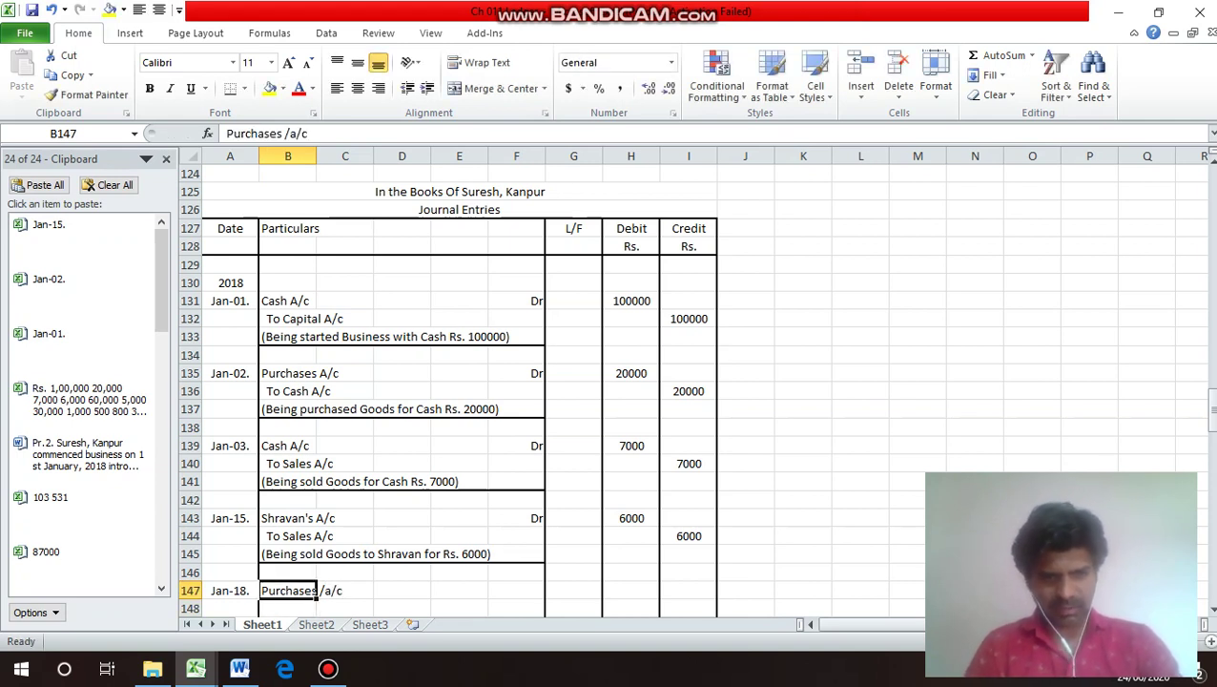
pyautogui.press('F2')
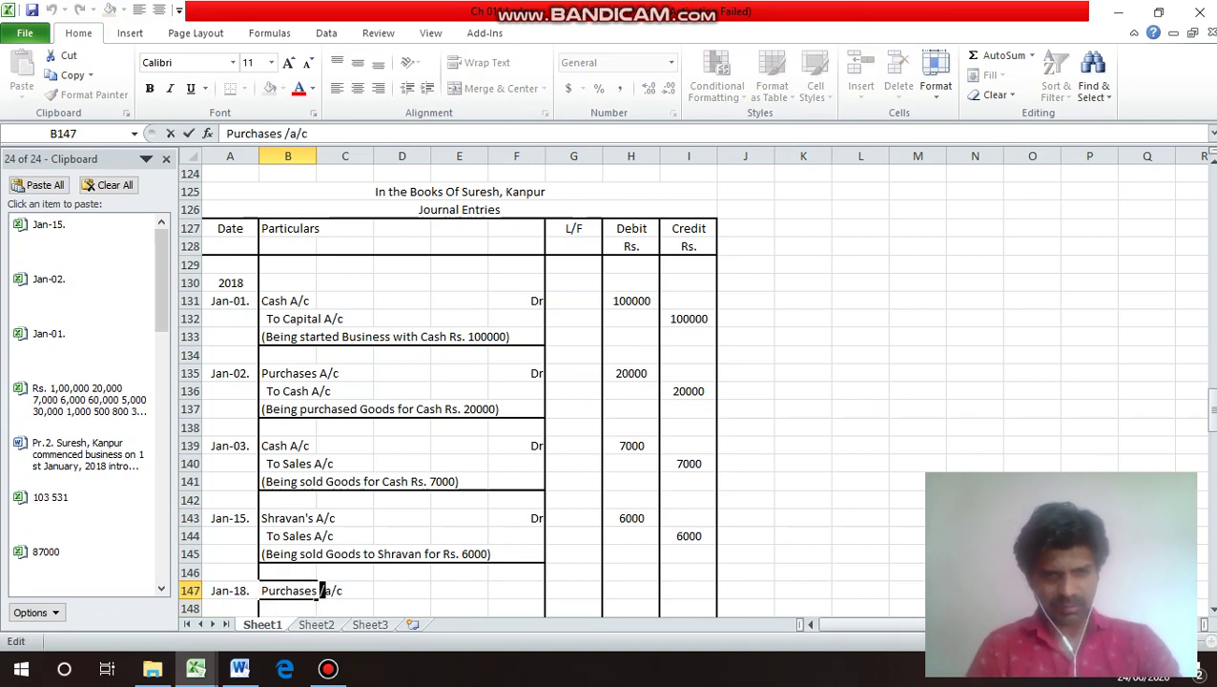
pyautogui.write('A')
pyautogui.press('Return')
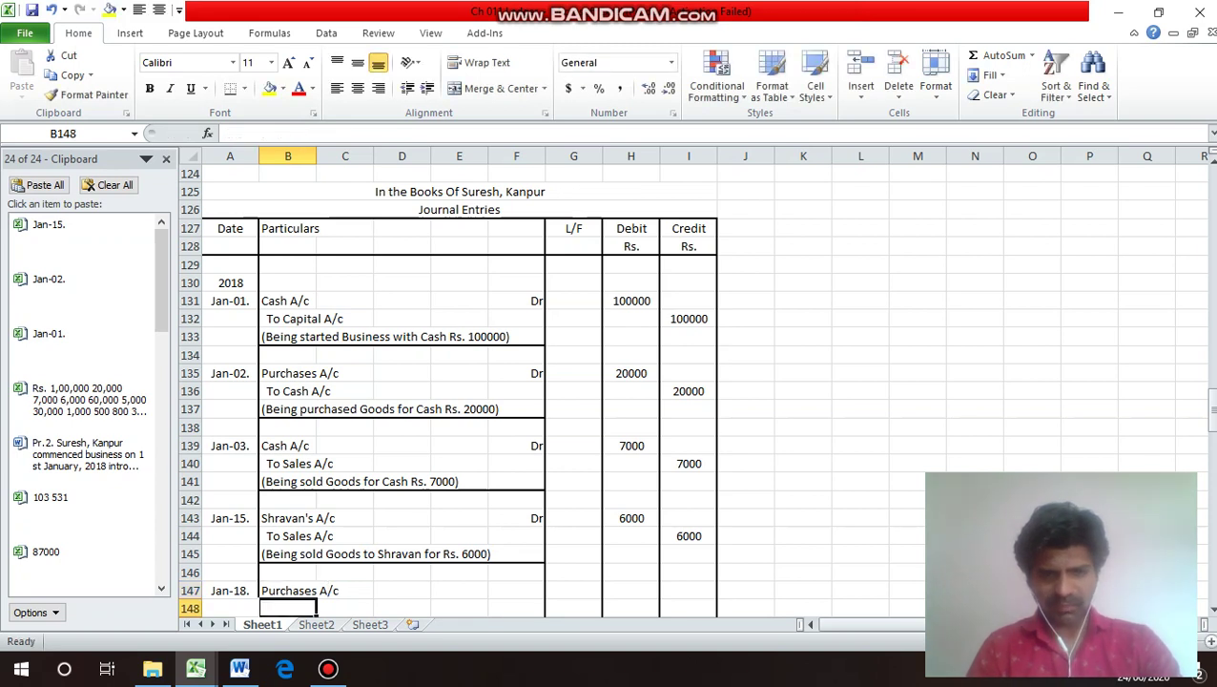
# Mark the Jan-18 Purchases A/c line as a debit by entering "Dr" in F147.
pyautogui.press('Up')
pyautogui.press('Right')
pyautogui.press('Right')
pyautogui.press('Right')
pyautogui.press('Right')
pyautogui.write('Dr')
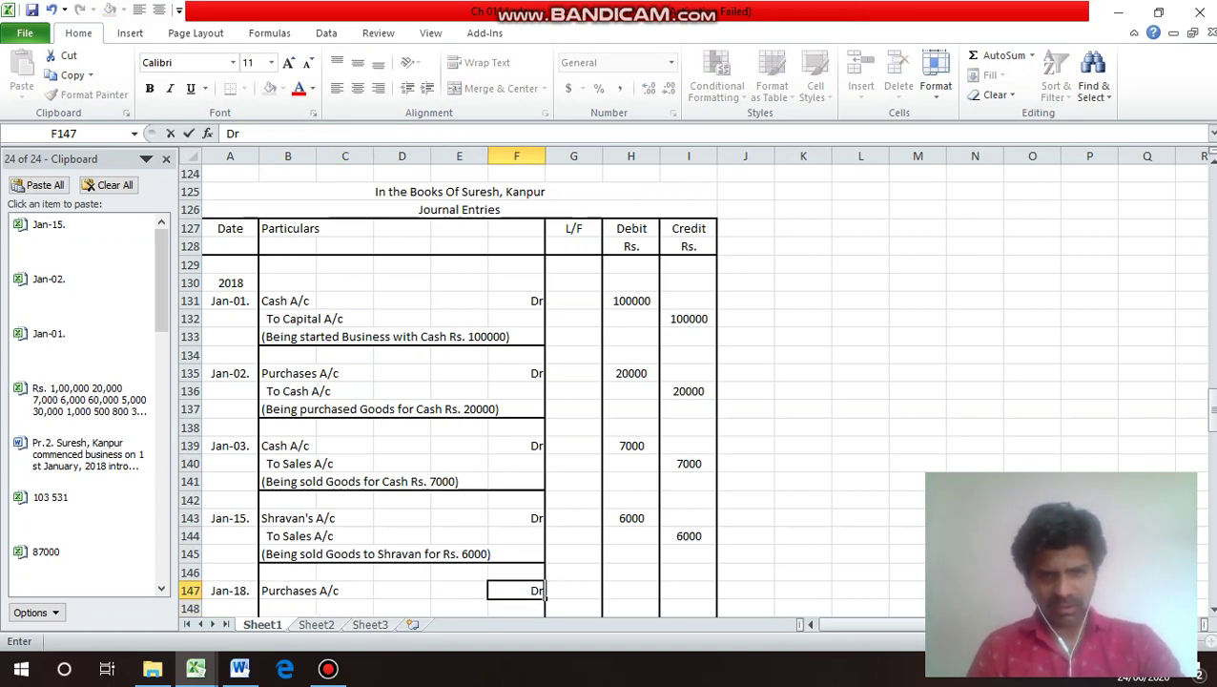
pyautogui.press('Return')
# Enter the indented credit line in B148, worded "To" plus the supplier's name in possessive form and "A/c".
pyautogui.press('Left')
pyautogui.press('Left')
pyautogui.press('Left')
pyautogui.press('Left')
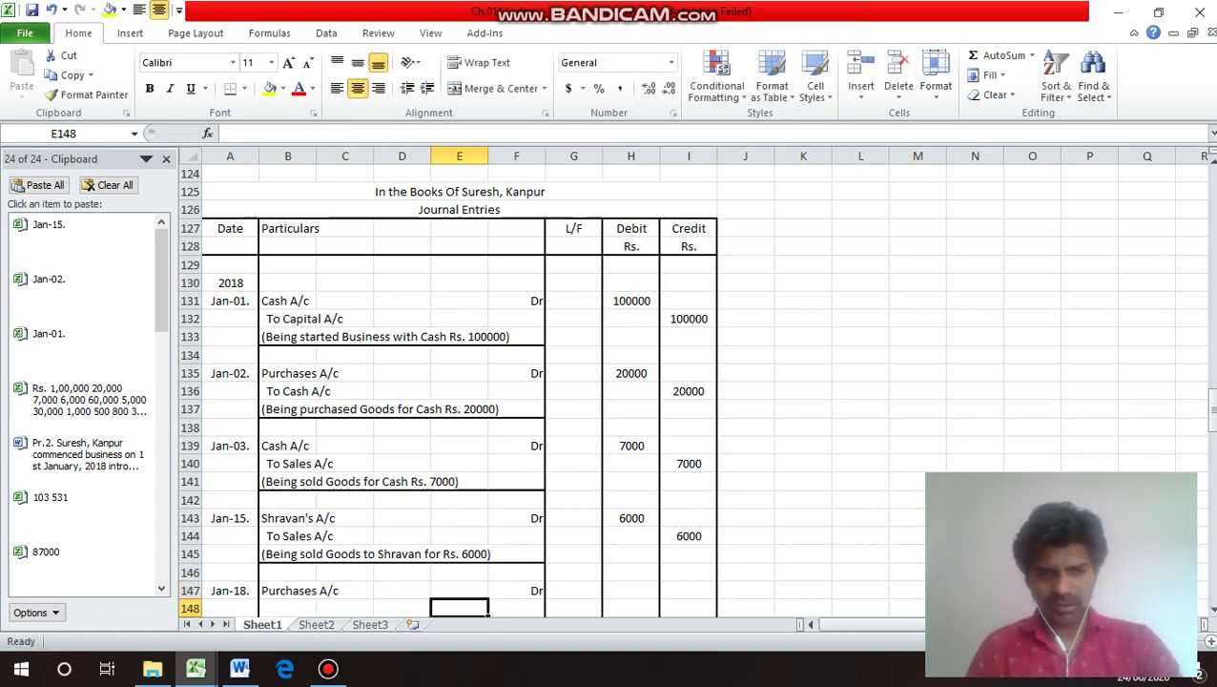
pyautogui.write('T')
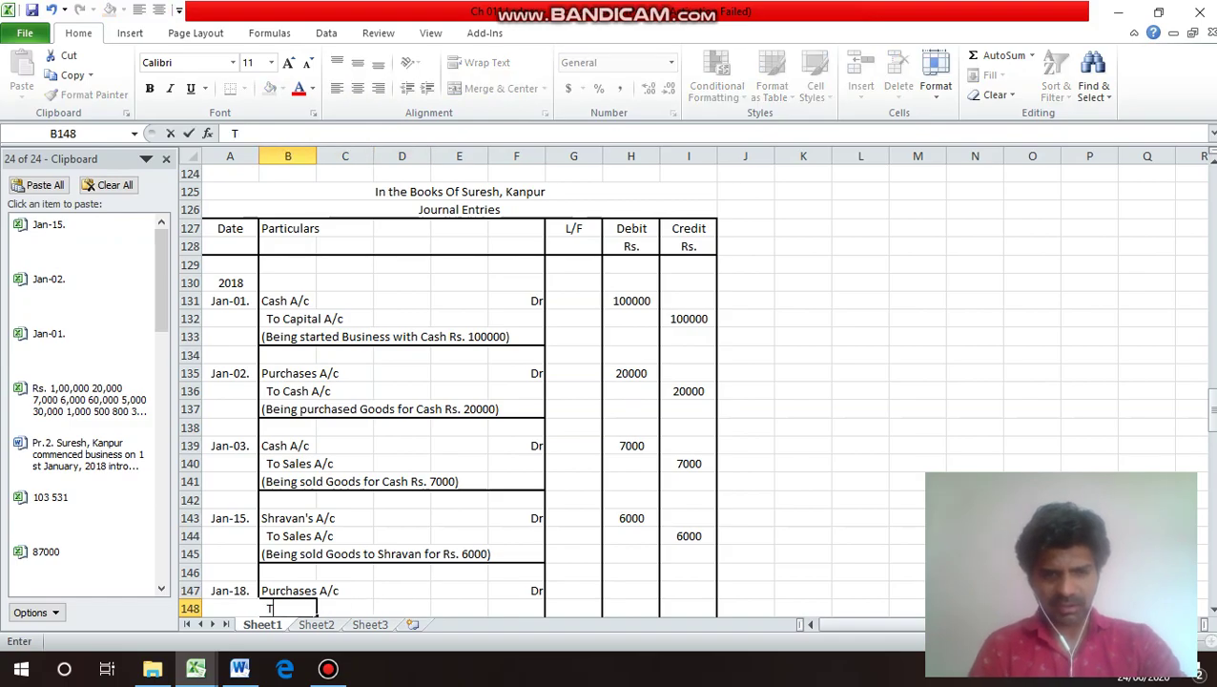
pyautogui.write('o An')
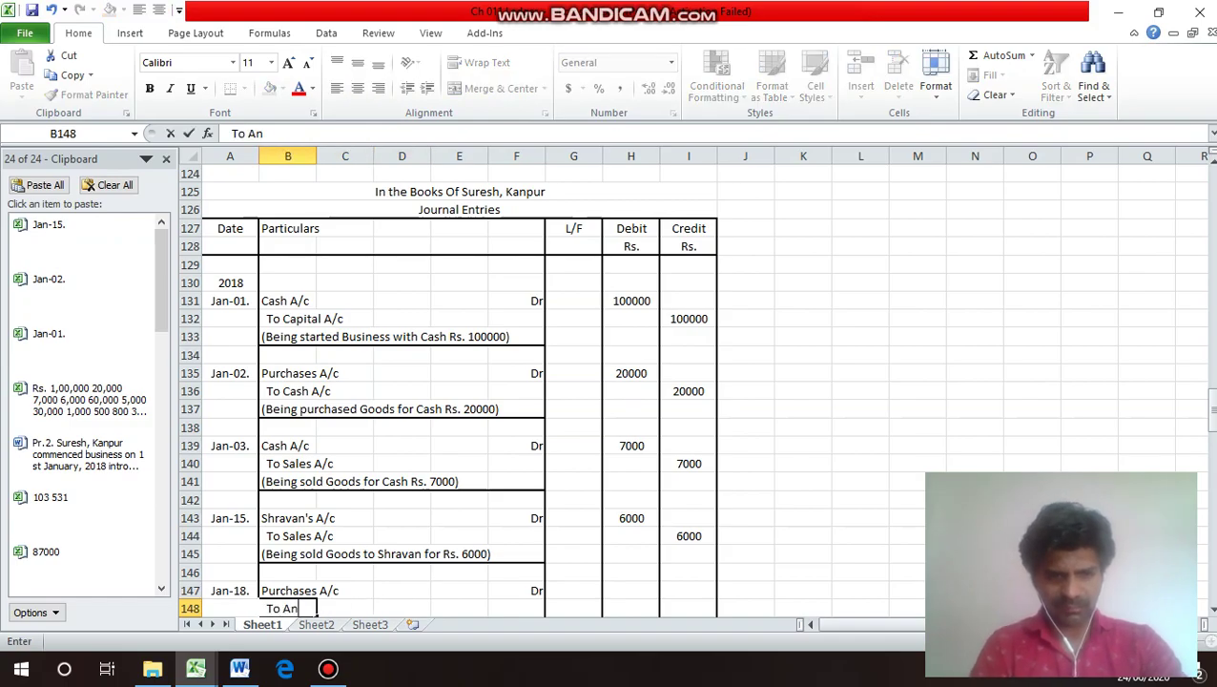
pyautogui.write("urag's")
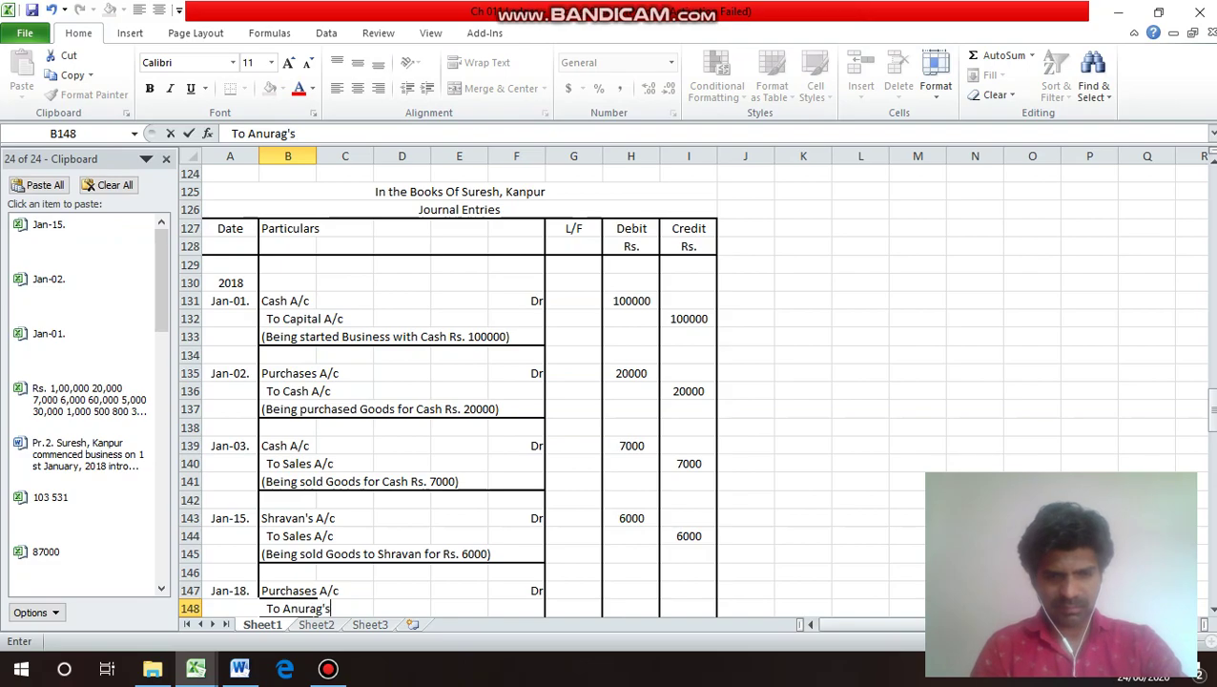
pyautogui.write(' A/c')
pyautogui.press('Return')
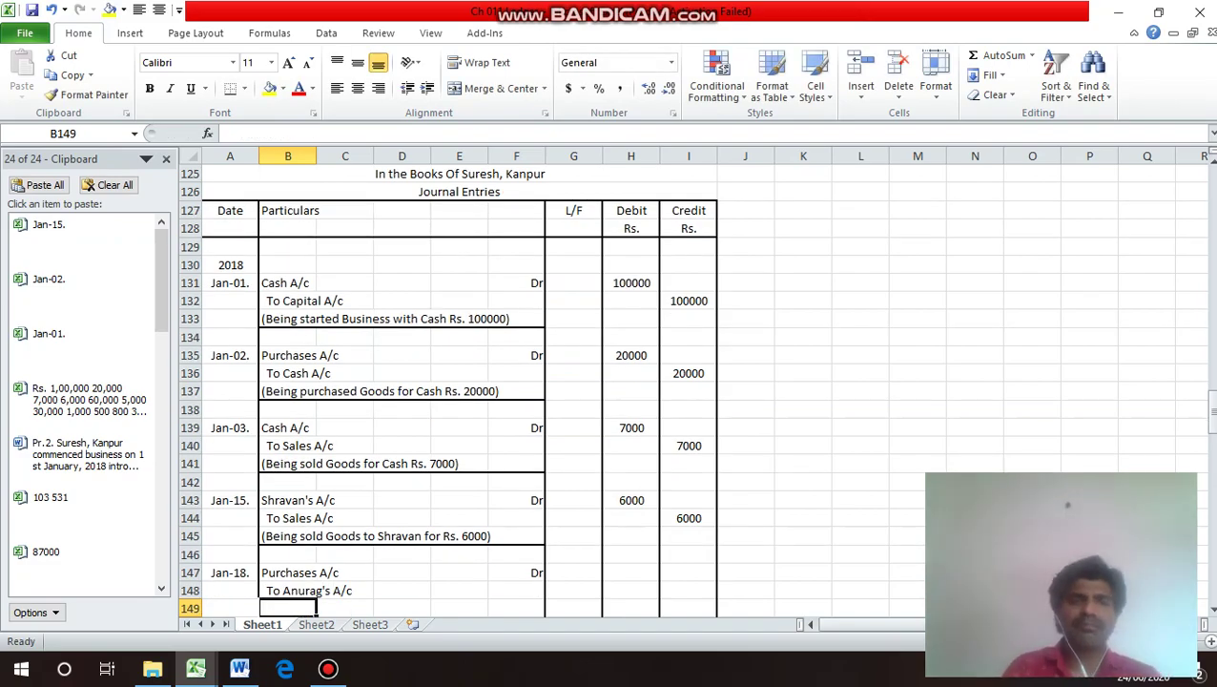
# Check the transaction list for the amount of the Jan-18 credit purchase.
pyautogui.press('Up')
pyautogui.press('Up')
pyautogui.press('Up')
pyautogui.press('Up')
pyautogui.press('Up')
pyautogui.press('Up')
pyautogui.press('Up')
pyautogui.press('Up')
pyautogui.press('Up')
pyautogui.press('Up')
pyautogui.press('Up')
pyautogui.press('Up')
pyautogui.press('Up')
pyautogui.press('Up')
pyautogui.press('Up')
pyautogui.press('Up')
pyautogui.press('Up')
pyautogui.press('Up')
pyautogui.press('Up')
pyautogui.press('Up')
pyautogui.press('Up')
pyautogui.press('Up')
pyautogui.press('Up')
pyautogui.press('Down')
pyautogui.press('Down')
pyautogui.press('Down')
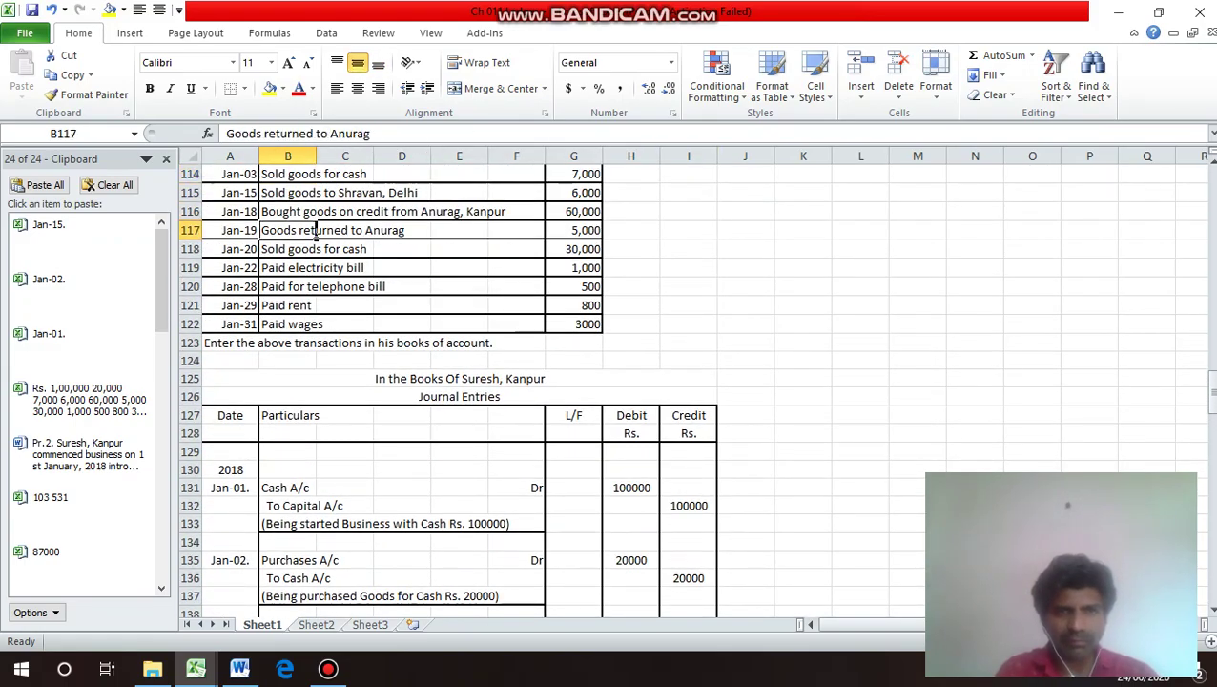
pyautogui.click(371, 232)
pyautogui.press('Right')
pyautogui.press('Right')
pyautogui.press('Right')
pyautogui.press('Right')
pyautogui.press('Right')
pyautogui.press('Right')
pyautogui.press('Left')
pyautogui.press('Left')
pyautogui.press('Down')
pyautogui.press('Down')
pyautogui.press('Down')
pyautogui.press('Down')
pyautogui.press('Down')
pyautogui.press('Down')
pyautogui.press('Down')
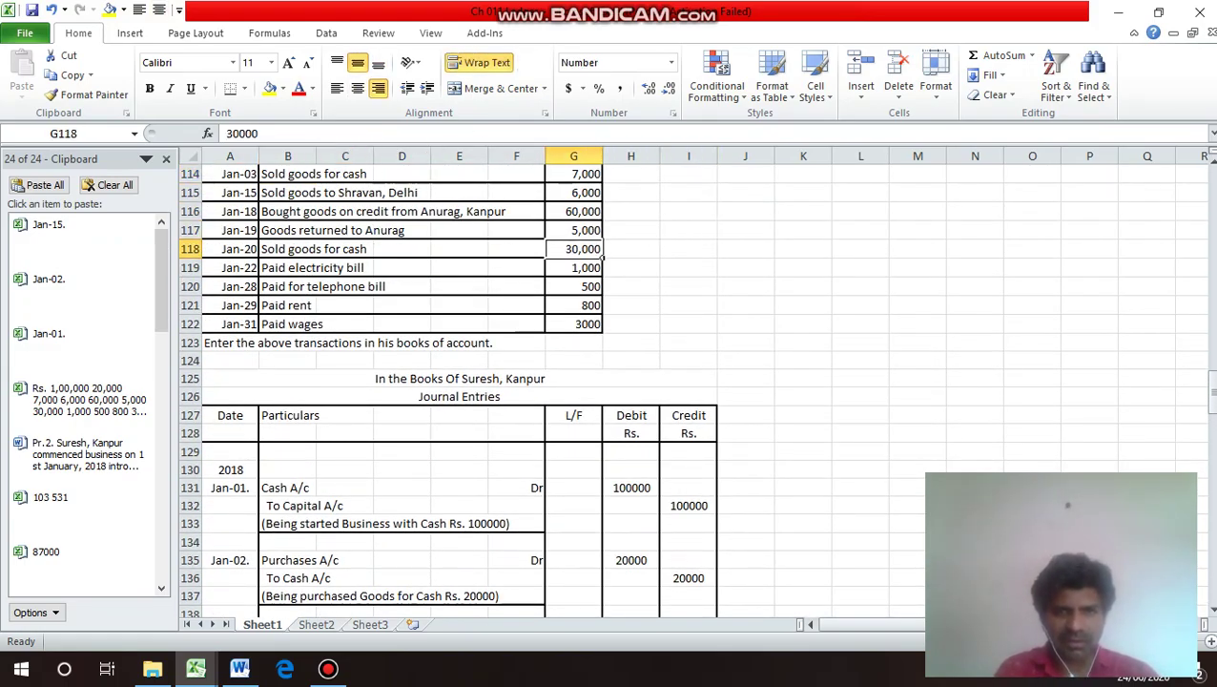
pyautogui.press('Up')
pyautogui.press('Up')
pyautogui.press('Up')
pyautogui.press('Up')
pyautogui.press('Up')
pyautogui.press('Up')
pyautogui.press('Up')
pyautogui.press('Up')
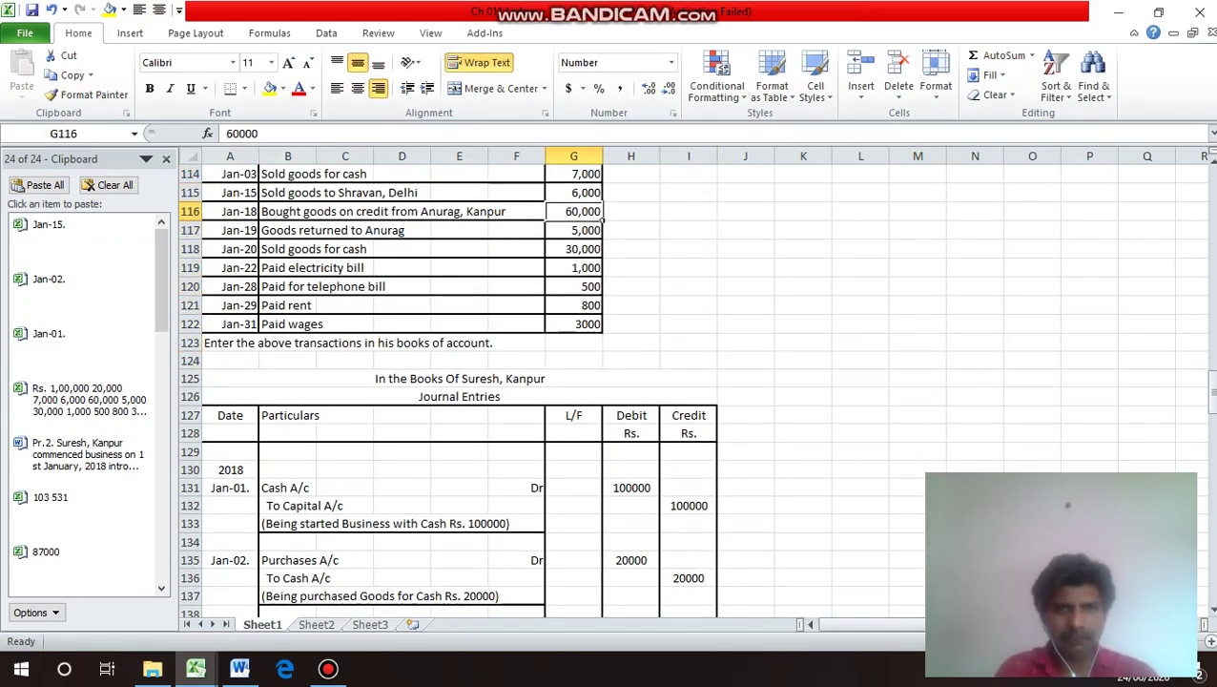
# Enter 60000 as the Jan-18 debit amount in H147 and 60000 as the matching credit amount in I148.
pyautogui.press('Down')
pyautogui.press('Down')
pyautogui.press('Down')
pyautogui.press('Down')
pyautogui.press('Down')
pyautogui.press('Down')
pyautogui.press('Down')
pyautogui.press('Down')
pyautogui.press('Down')
pyautogui.press('Down')
pyautogui.press('Down')
pyautogui.press('Down')
pyautogui.press('Down')
pyautogui.press('Down')
pyautogui.press('Down')
pyautogui.press('Down')
pyautogui.press('Down')
pyautogui.press('Down')
pyautogui.press('Down')
pyautogui.press('Down')
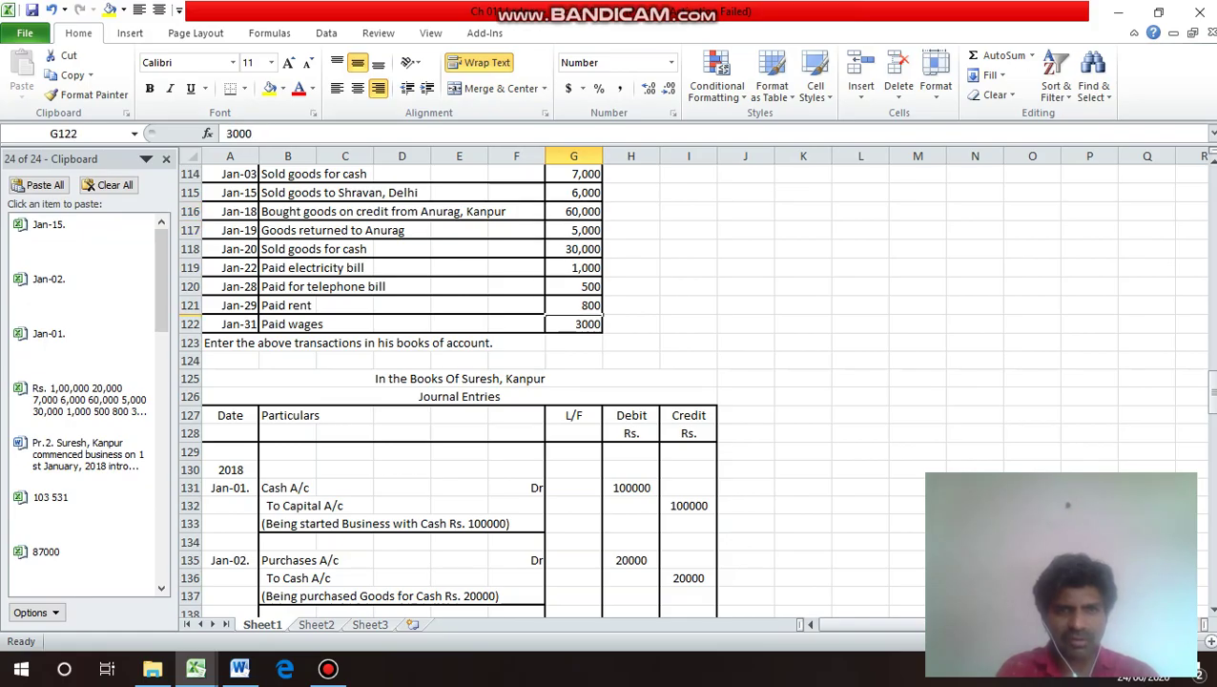
pyautogui.press('Up')
pyautogui.press('Up')
pyautogui.press('Up')
pyautogui.press('Up')
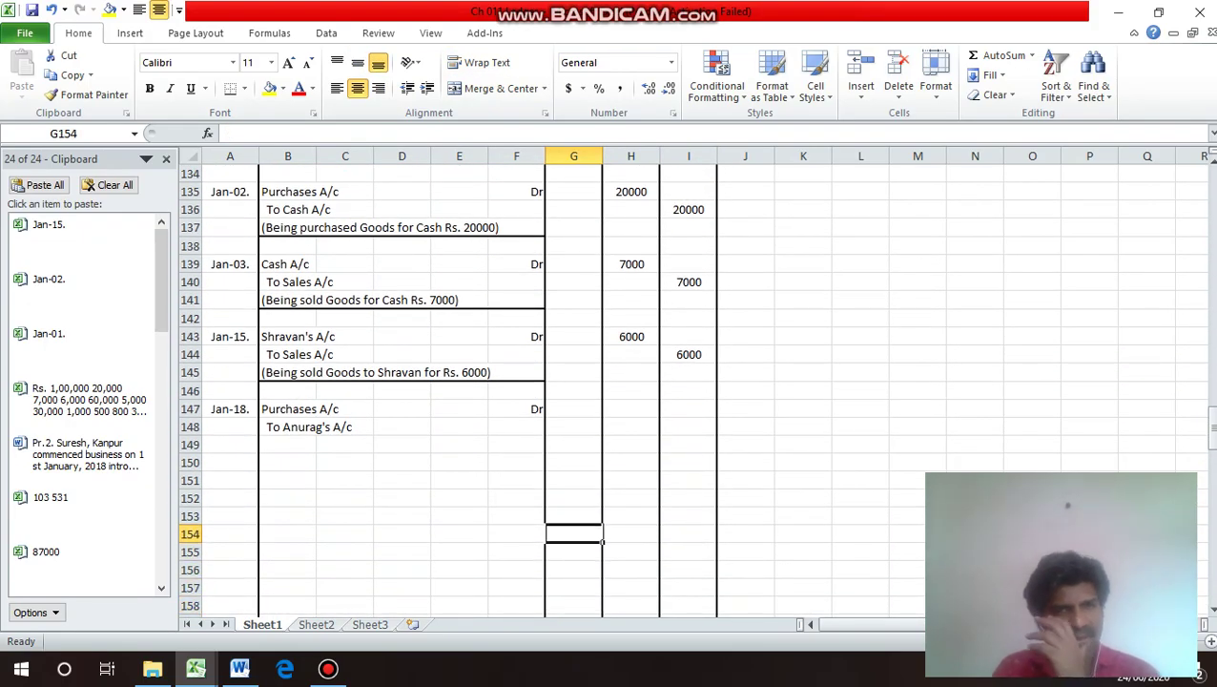
pyautogui.press('Up')
pyautogui.press('Up')
pyautogui.press('Up')
pyautogui.press('Up')
pyautogui.press('Up')
pyautogui.press('Up')
pyautogui.press('Up')
pyautogui.press('Right')
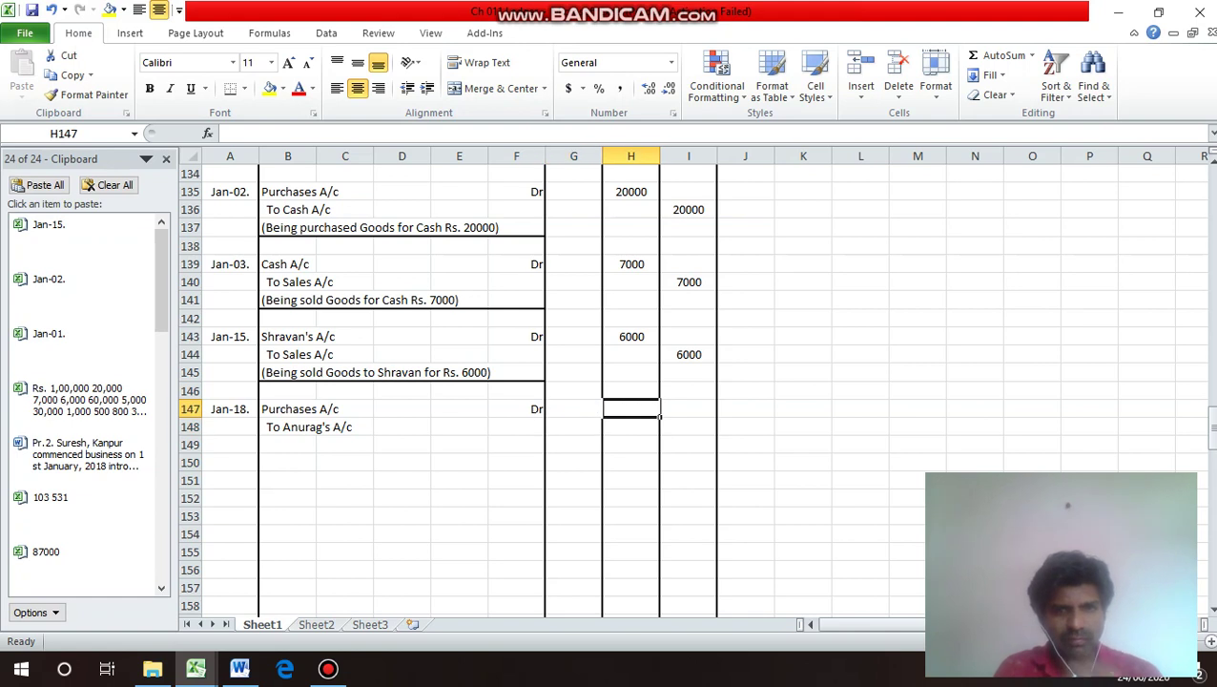
pyautogui.write('60000')
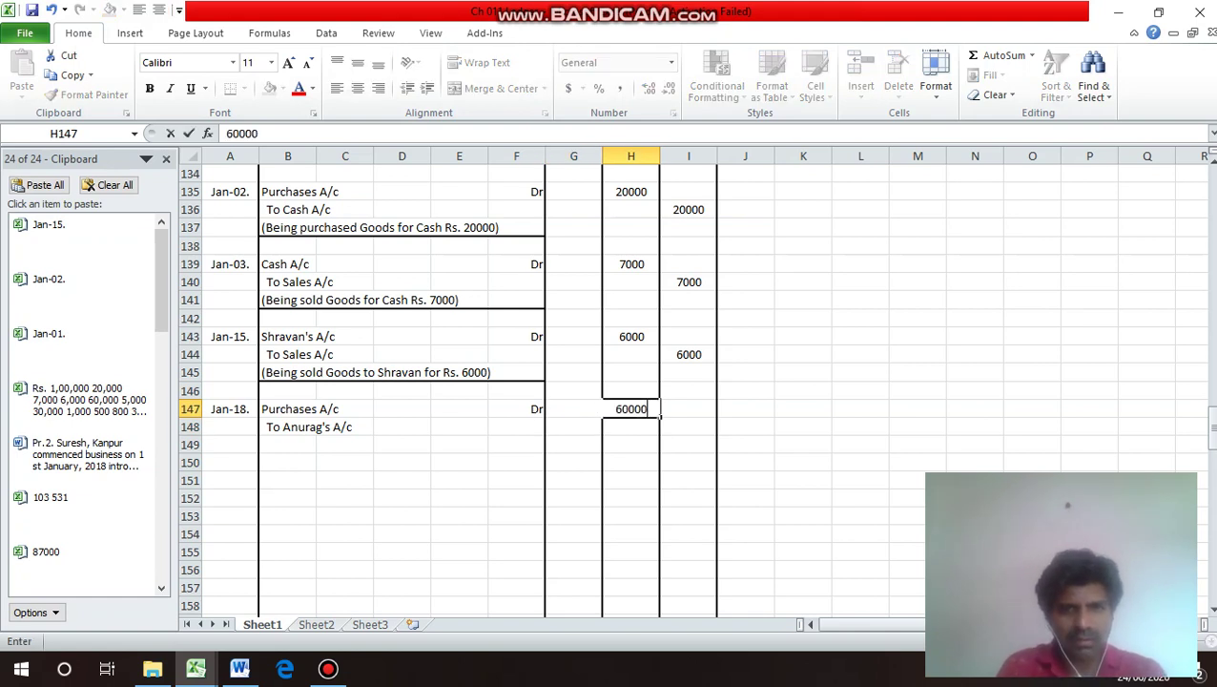
pyautogui.press('Return')
pyautogui.press('Right')
pyautogui.write('60000')
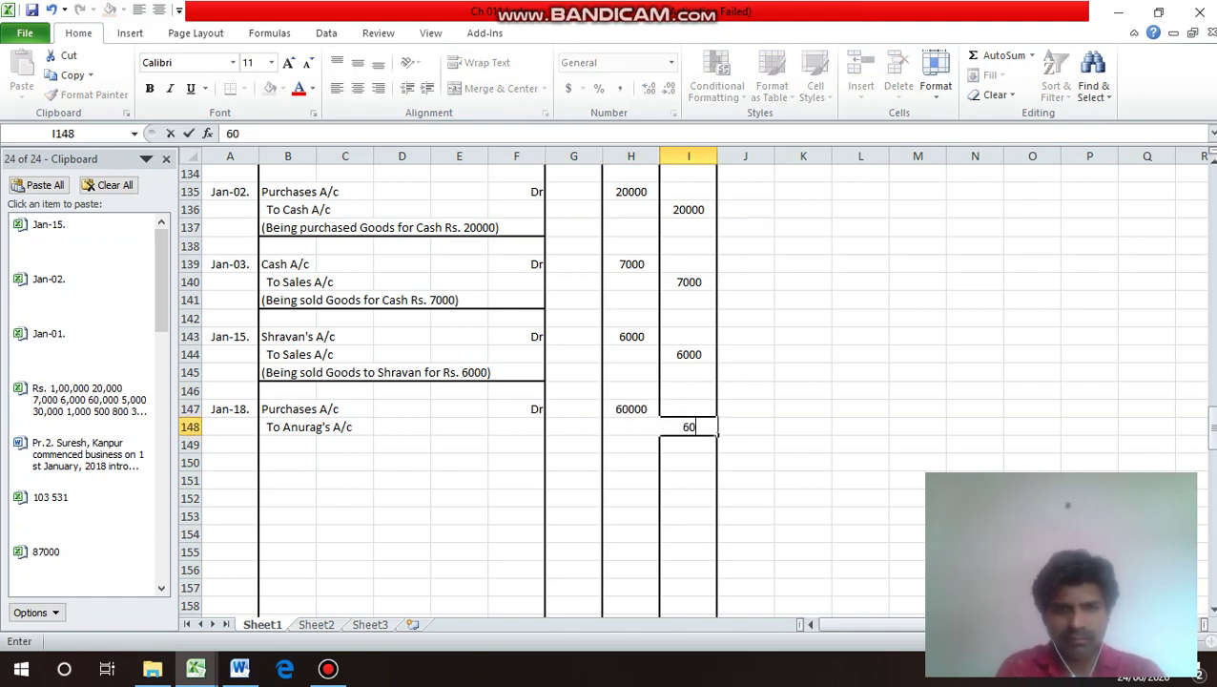
pyautogui.press('Return')
# Enter the Jan-18 narration in B149, worded "(Being purchased Goods from" plus the supplier's name and "Rs. 60000)".
pyautogui.press('Left')
pyautogui.press('Left')
pyautogui.press('Left')
pyautogui.press('Left')
pyautogui.press('Left')
pyautogui.press('Left')
pyautogui.press('Left')
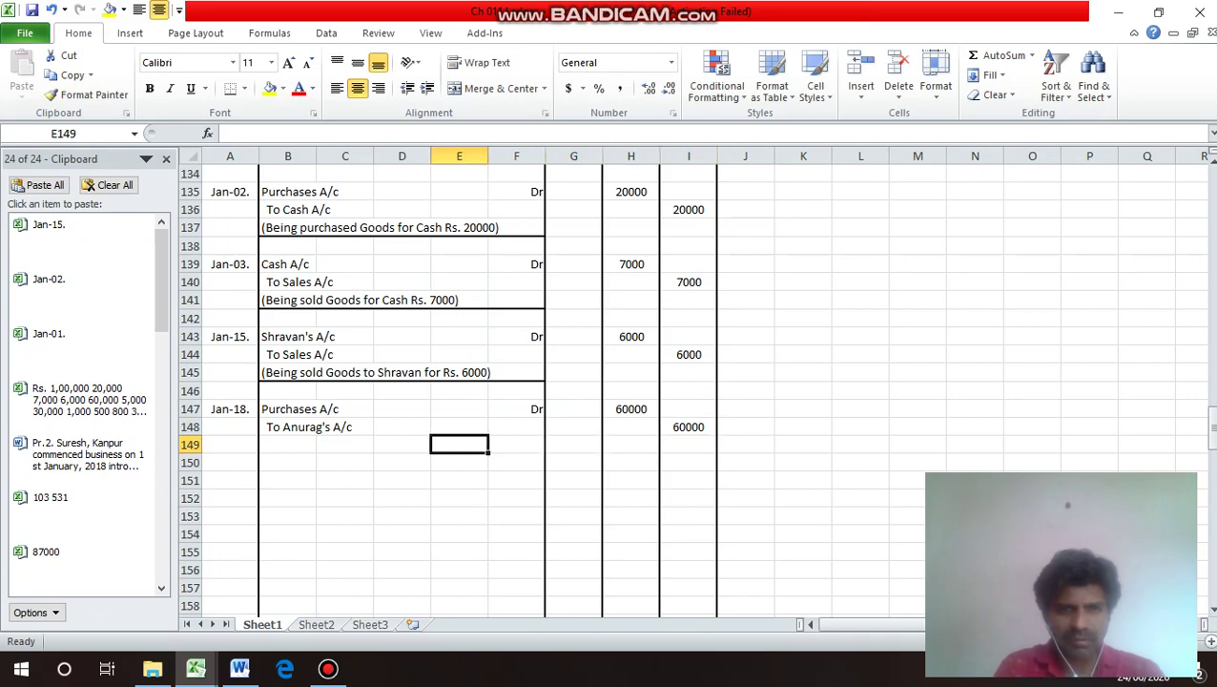
pyautogui.write('(')
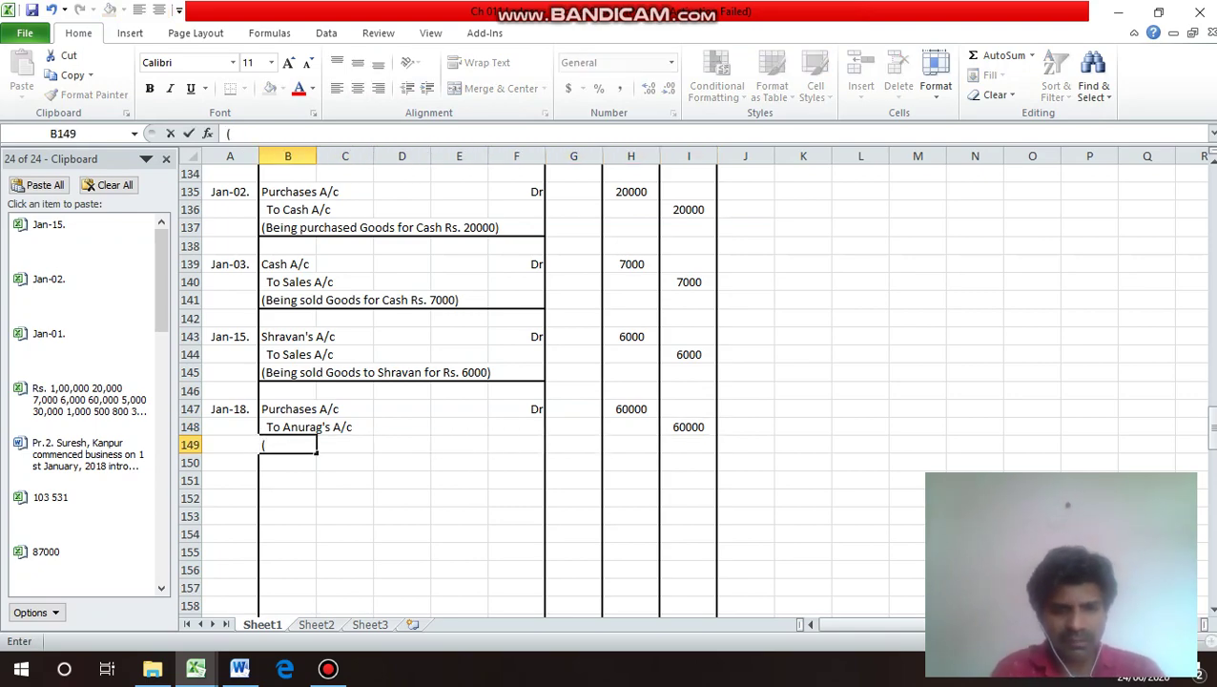
pyautogui.write('Being ')
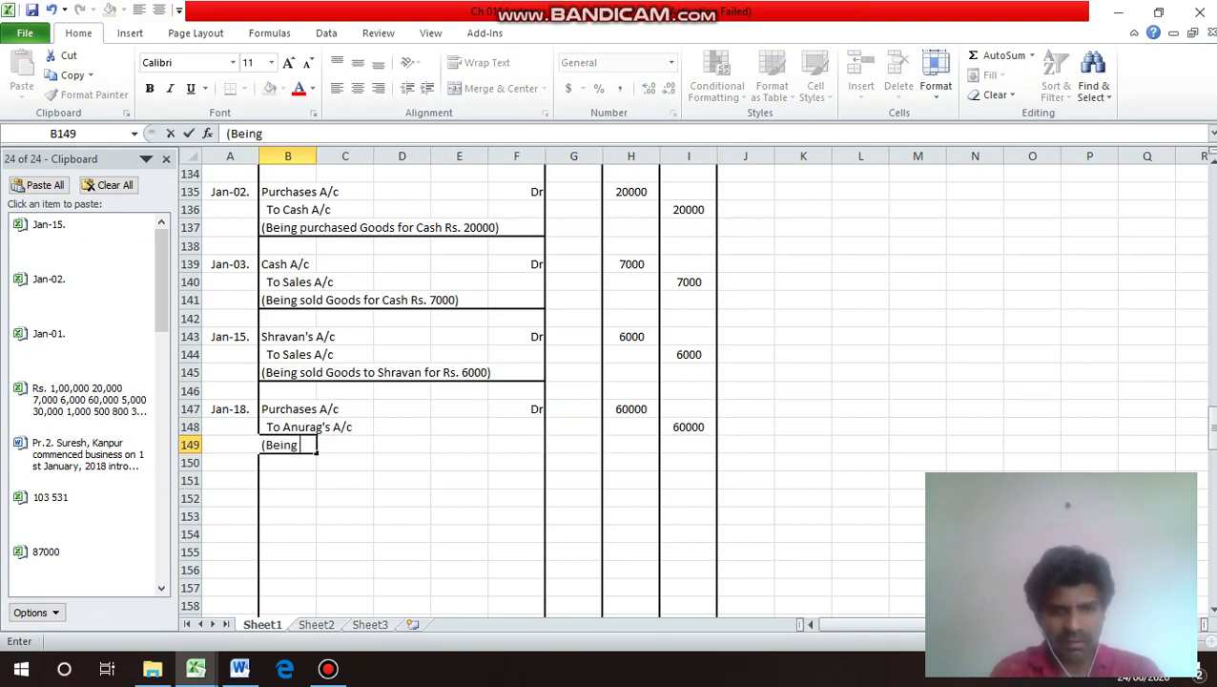
pyautogui.write('purchased ')
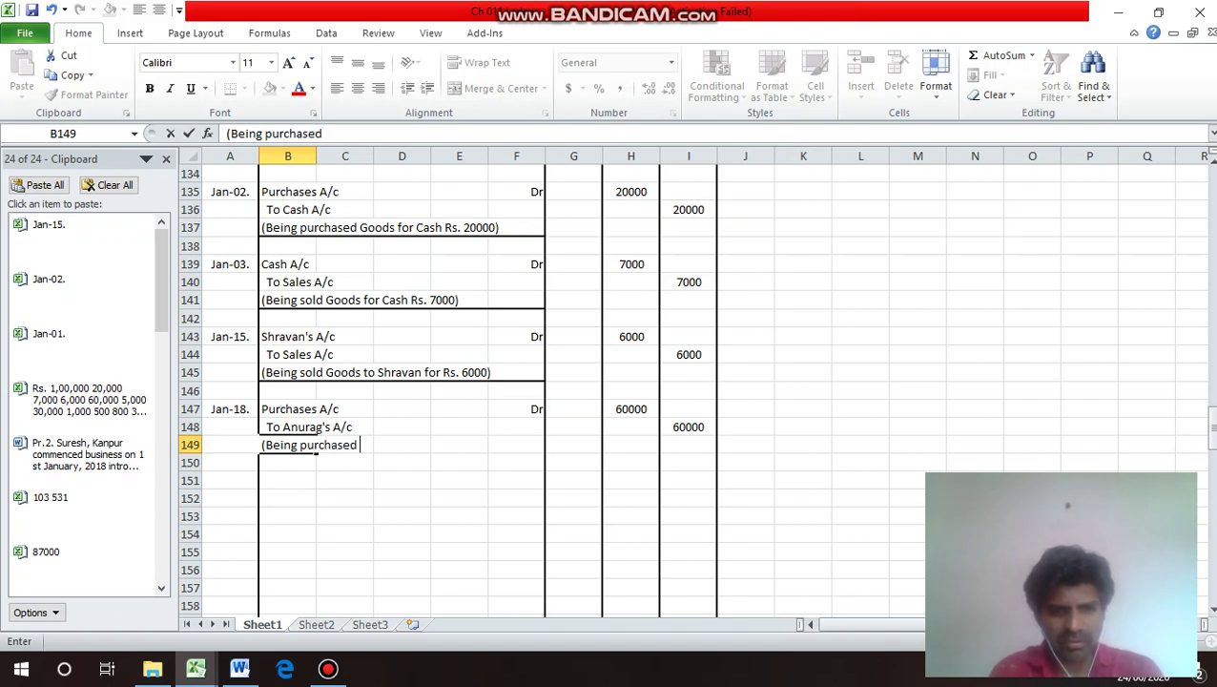
pyautogui.write('Goods')
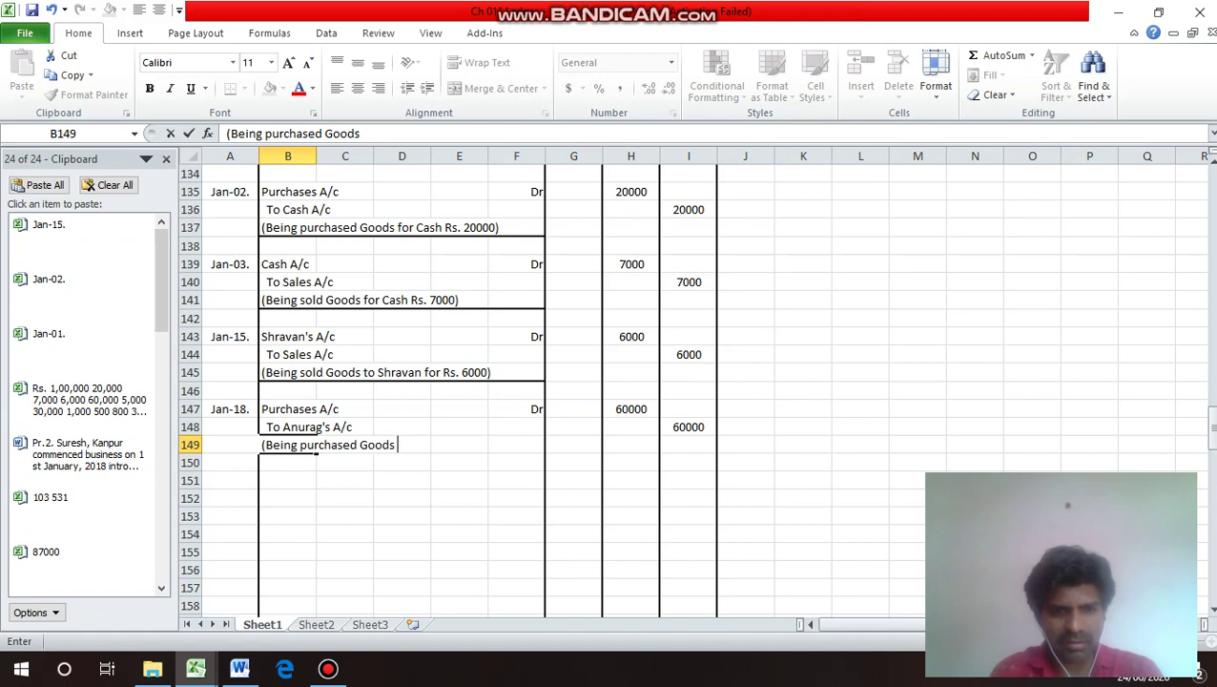
pyautogui.write(' from A')
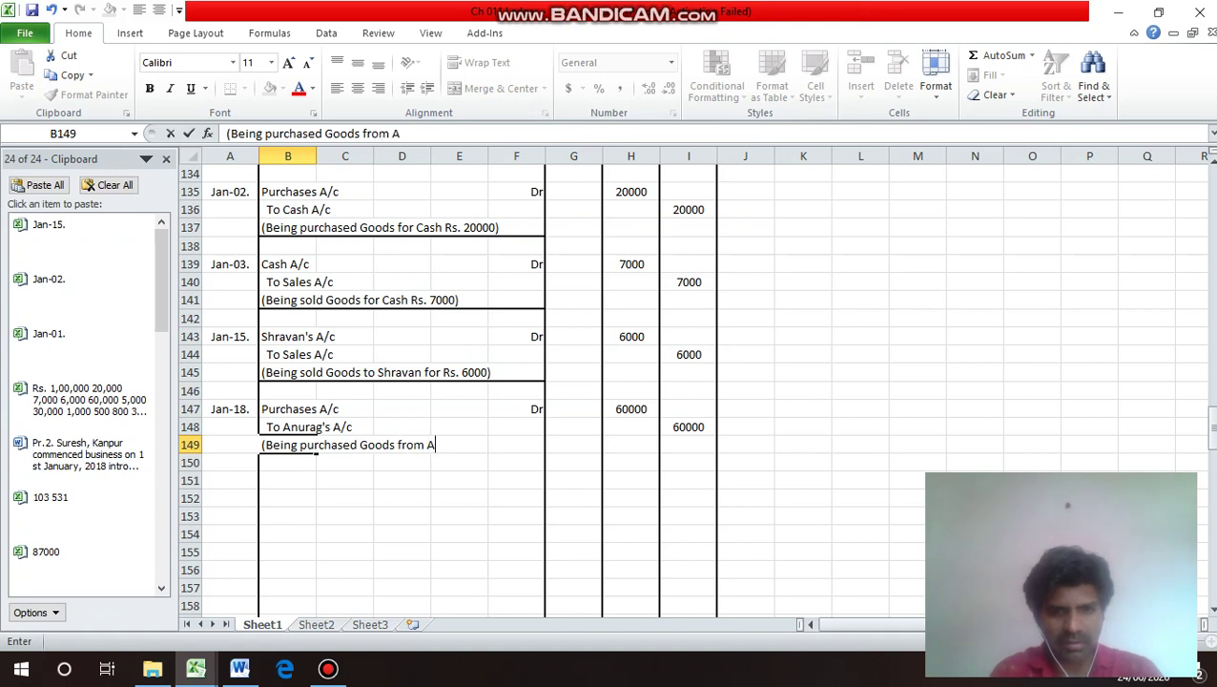
pyautogui.write('nurag ')
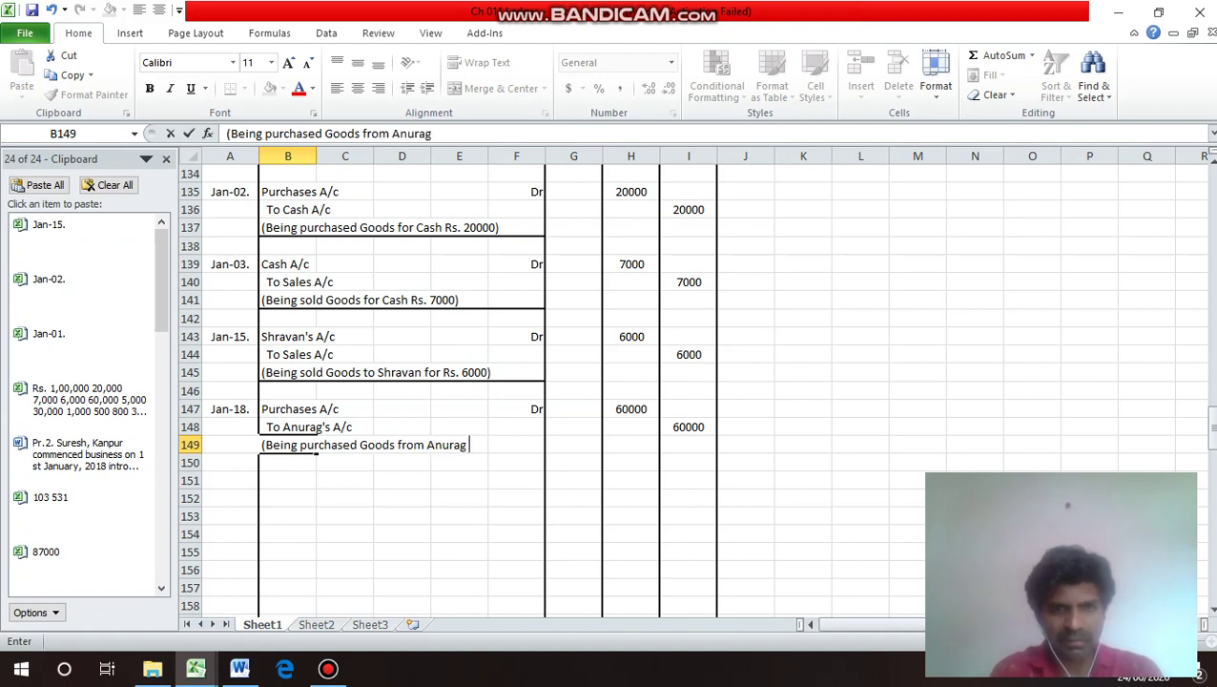
pyautogui.write('Rs. 60000')
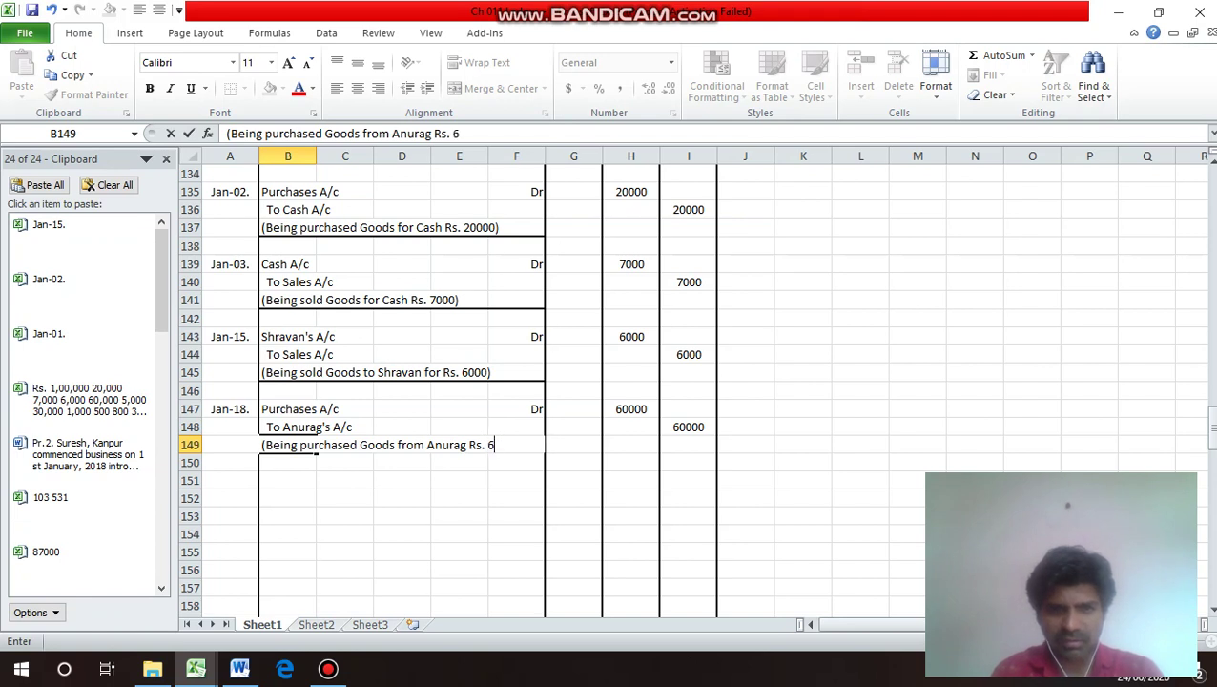
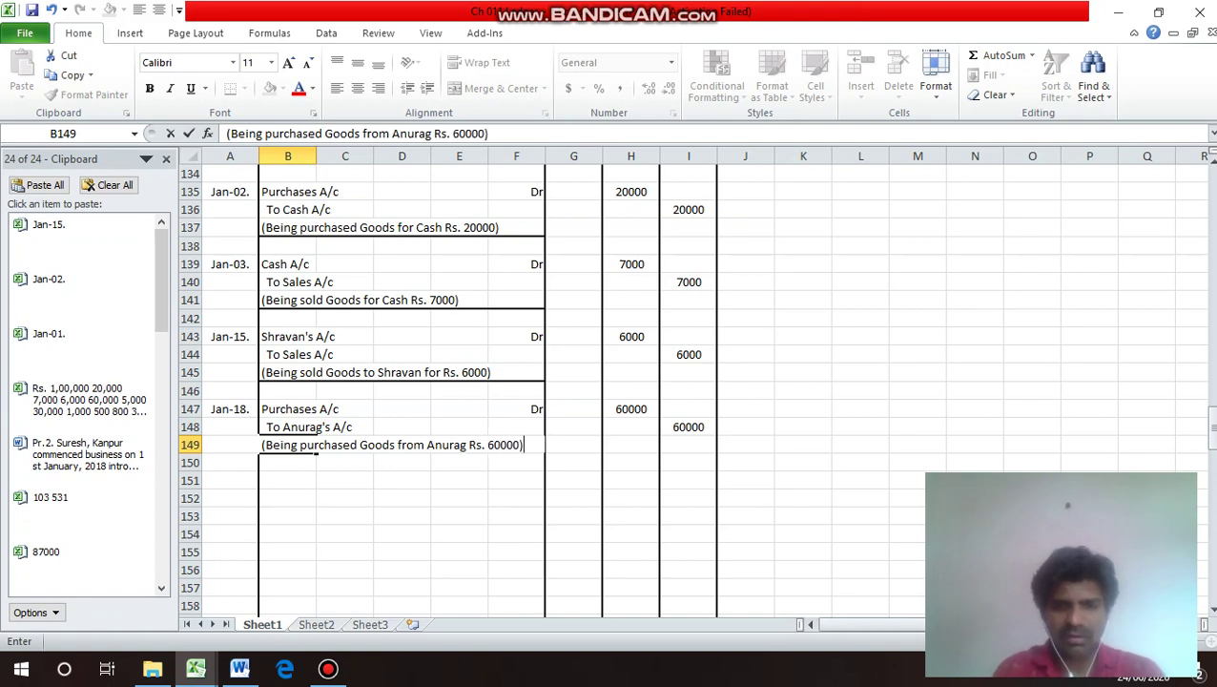
pyautogui.press('Return')
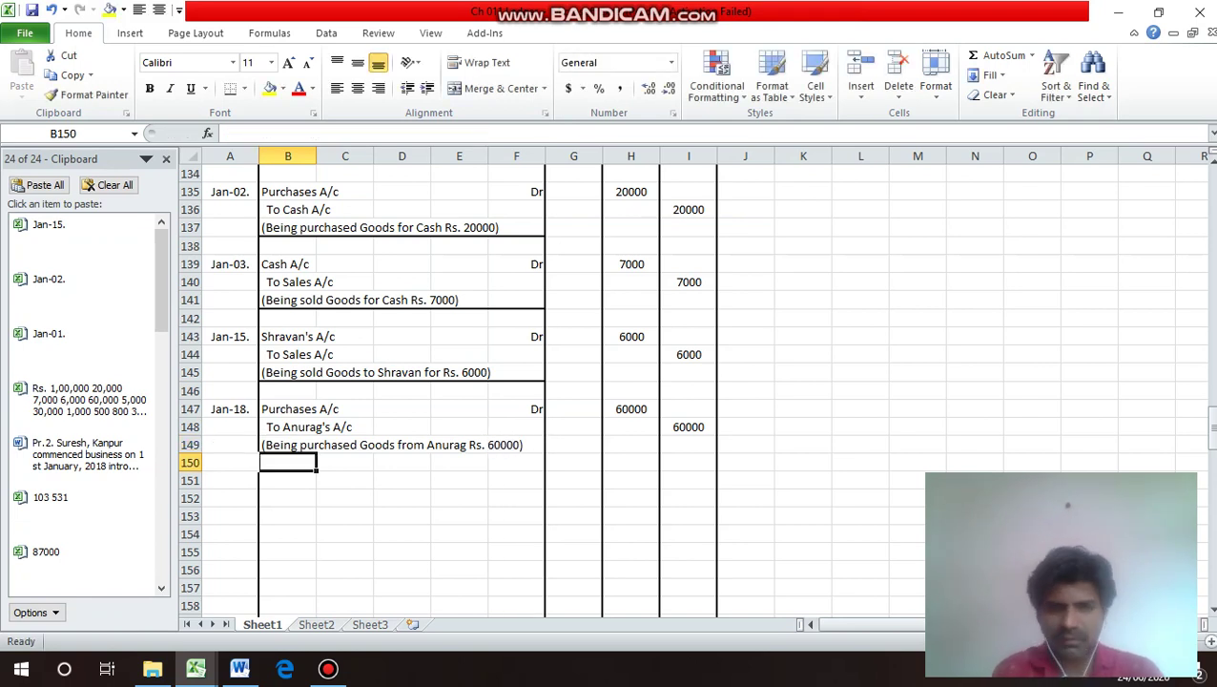
# Apply a solid bottom border across B149:F149 to close off the Jan-18 entry.
pyautogui.click(287, 444)
pyautogui.moveTo(314, 445); pyautogui.dragTo(545, 450)
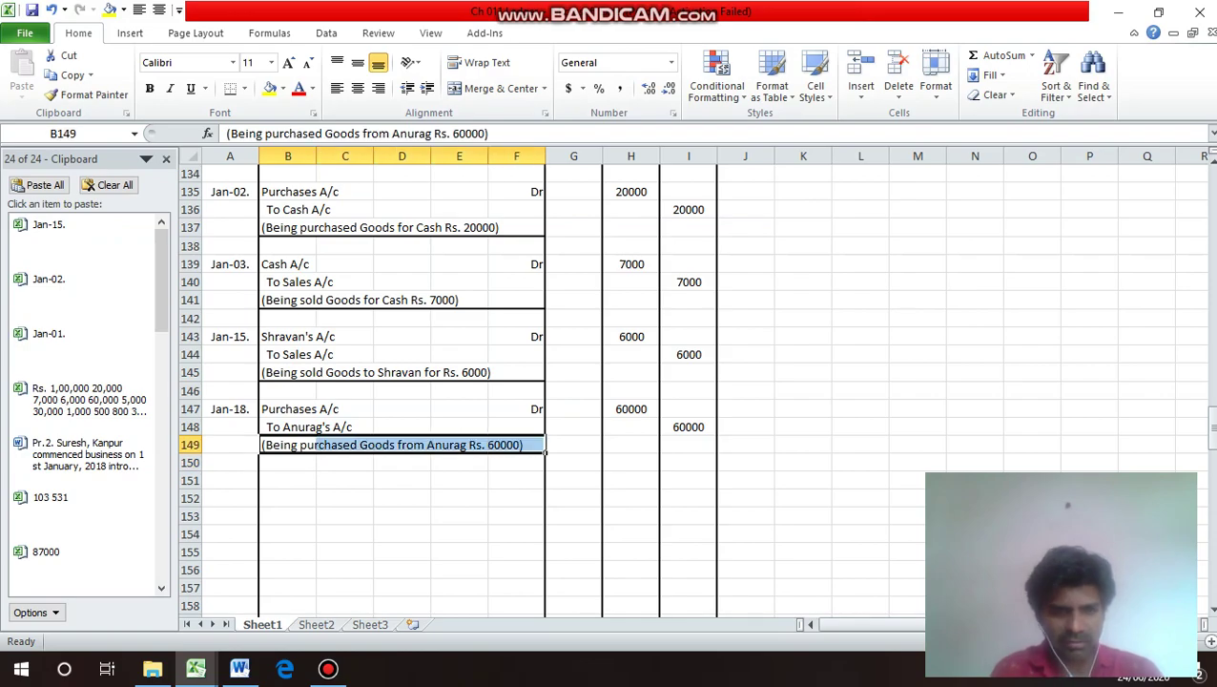
pyautogui.hotkey('ctrl', '1')
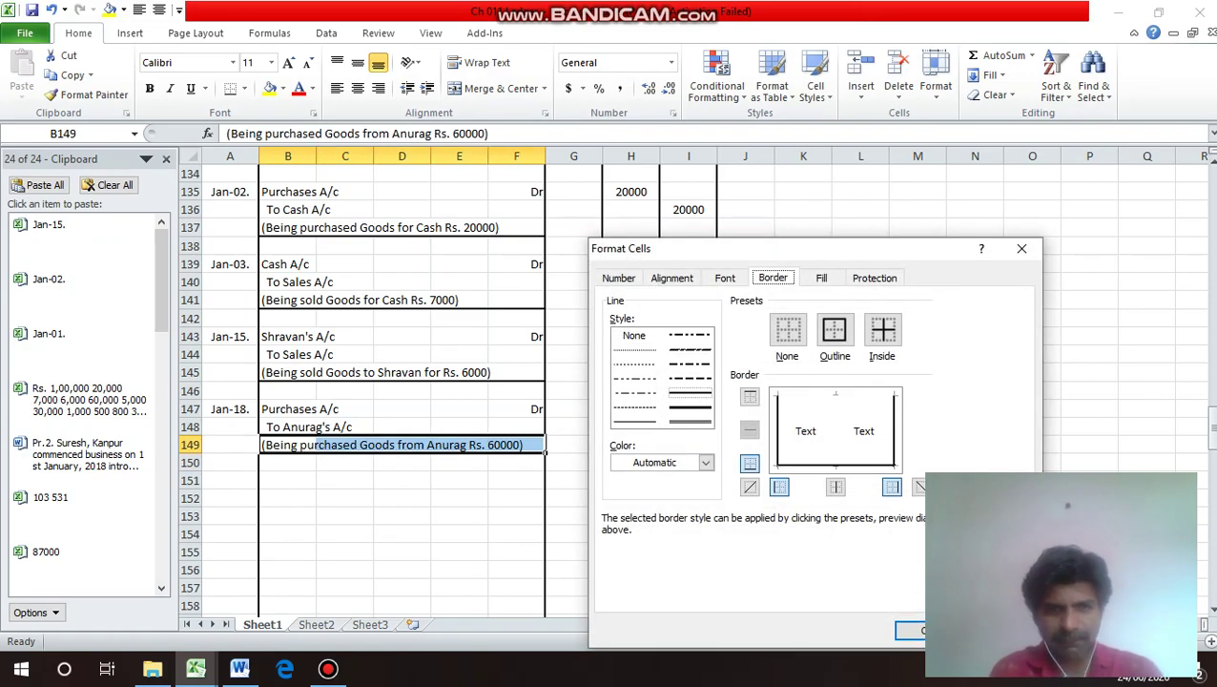
pyautogui.press('Return')
# Check the Pr.2 transaction list for the transaction that follows the Jan-18 credit purchase.
pyautogui.press('Up')
pyautogui.press('Up')
pyautogui.press('Up')
pyautogui.press('Up')
pyautogui.press('Up')
pyautogui.press('Up')
pyautogui.press('Up')
pyautogui.press('Up')
pyautogui.press('Up')
pyautogui.press('Up')
pyautogui.press('Up')
pyautogui.press('Up')
pyautogui.press('Up')
pyautogui.press('Up')
pyautogui.press('Up')
pyautogui.press('Up')
pyautogui.press('Up')
pyautogui.press('Up')
pyautogui.press('Up')
pyautogui.press('Up')
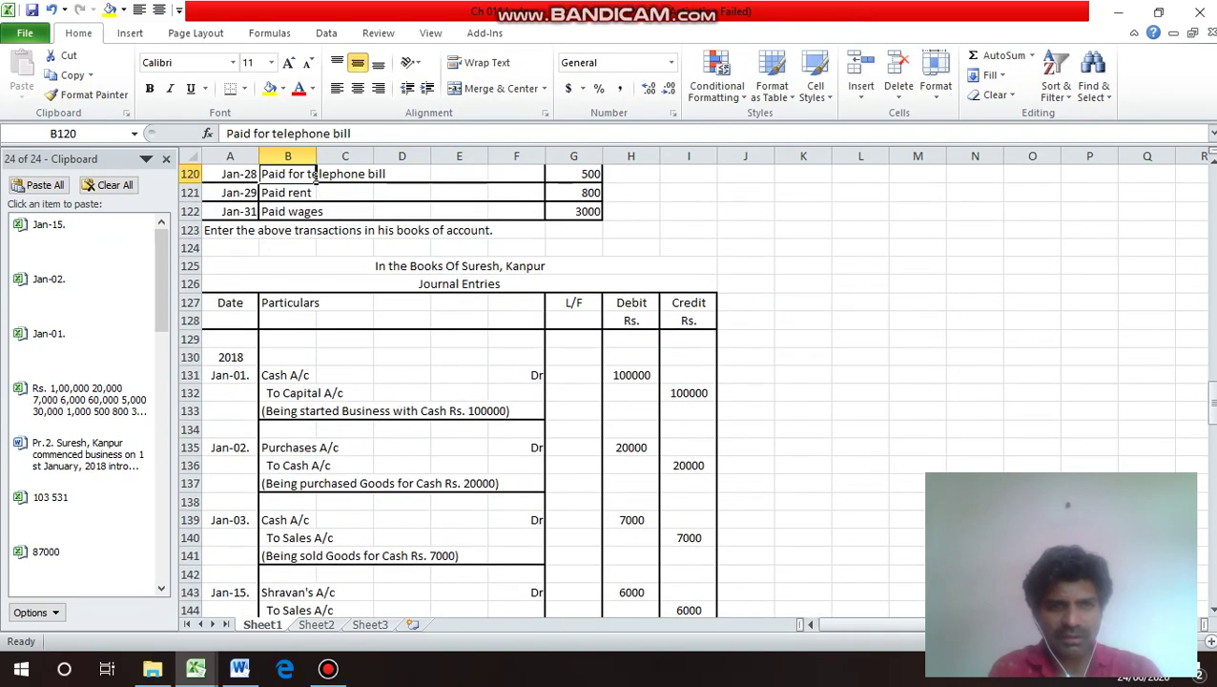
pyautogui.press('Up')
pyautogui.press('Up')
pyautogui.press('Up')
pyautogui.press('Up')
pyautogui.press('Up')
pyautogui.press('Up')
pyautogui.press('Up')
pyautogui.press('Up')
pyautogui.press('Up')
pyautogui.press('Up')
pyautogui.click(318, 229)
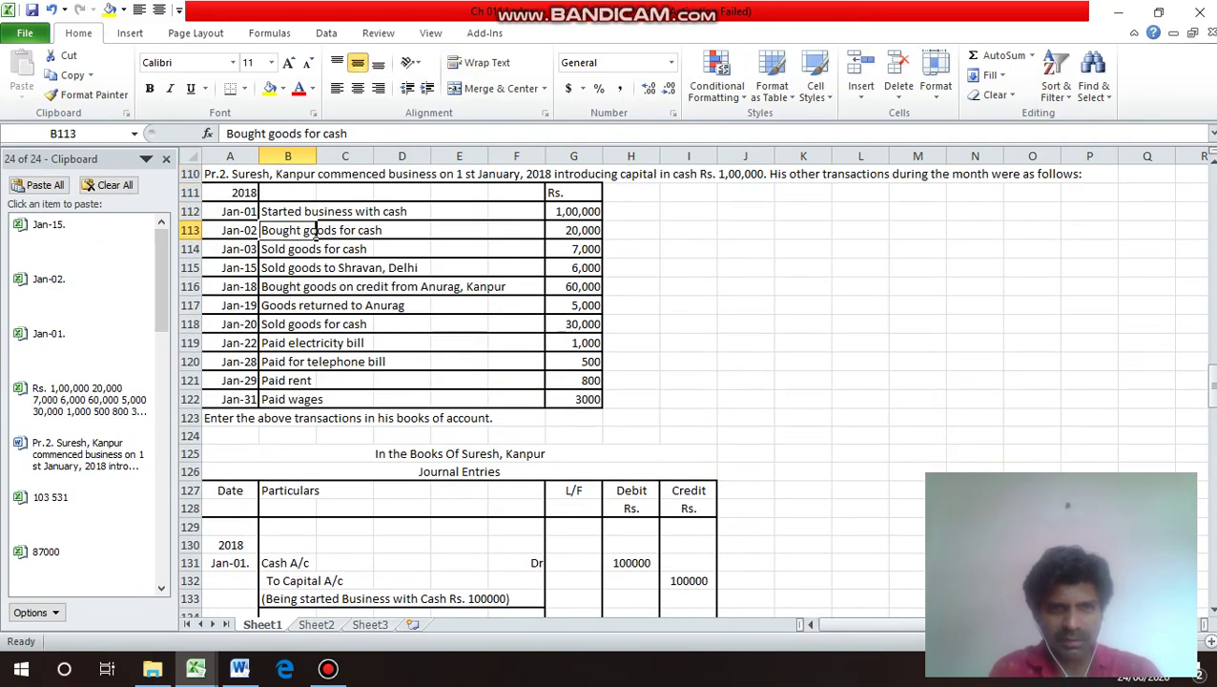
pyautogui.click(326, 284)
pyautogui.click(253, 311)
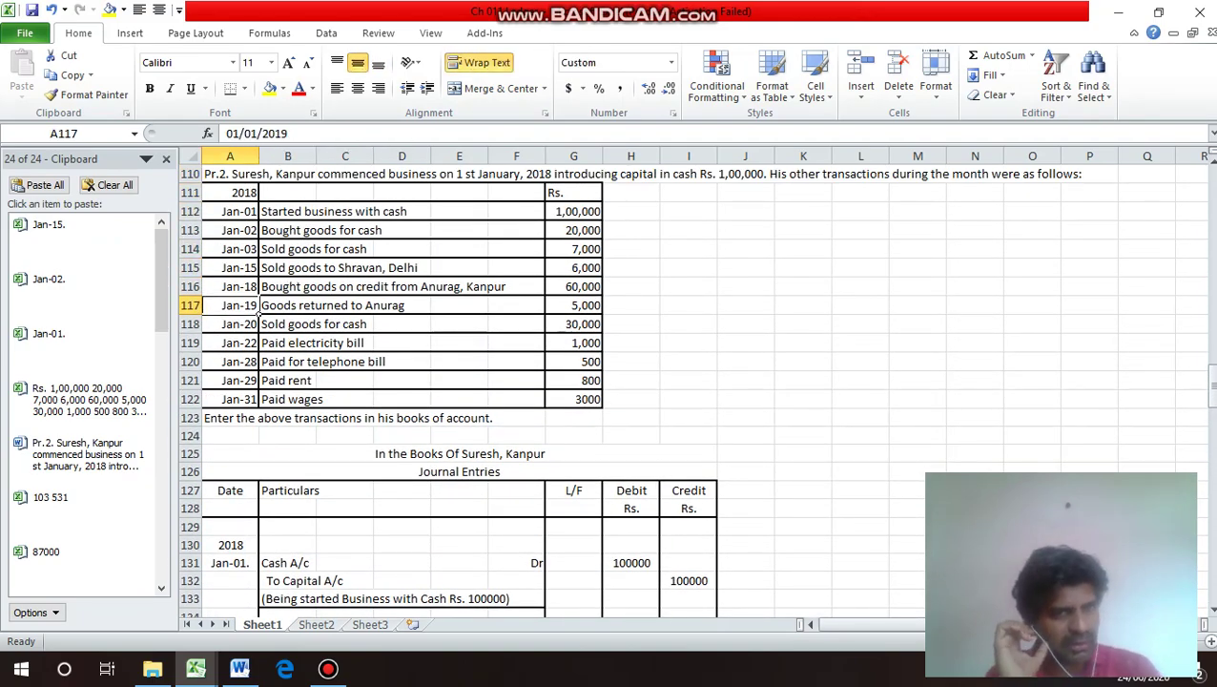
pyautogui.press('Down')
pyautogui.press('Down')
pyautogui.press('Down')
pyautogui.press('Down')
pyautogui.press('Down')
pyautogui.press('Down')
pyautogui.press('Down')
pyautogui.press('Down')
pyautogui.press('Down')
pyautogui.press('Down')
pyautogui.press('Down')
pyautogui.press('Down')
pyautogui.press('Down')
pyautogui.press('Down')
pyautogui.press('Down')
pyautogui.press('Down')
pyautogui.press('Down')
pyautogui.press('Down')
pyautogui.press('Down')
pyautogui.press('Down')
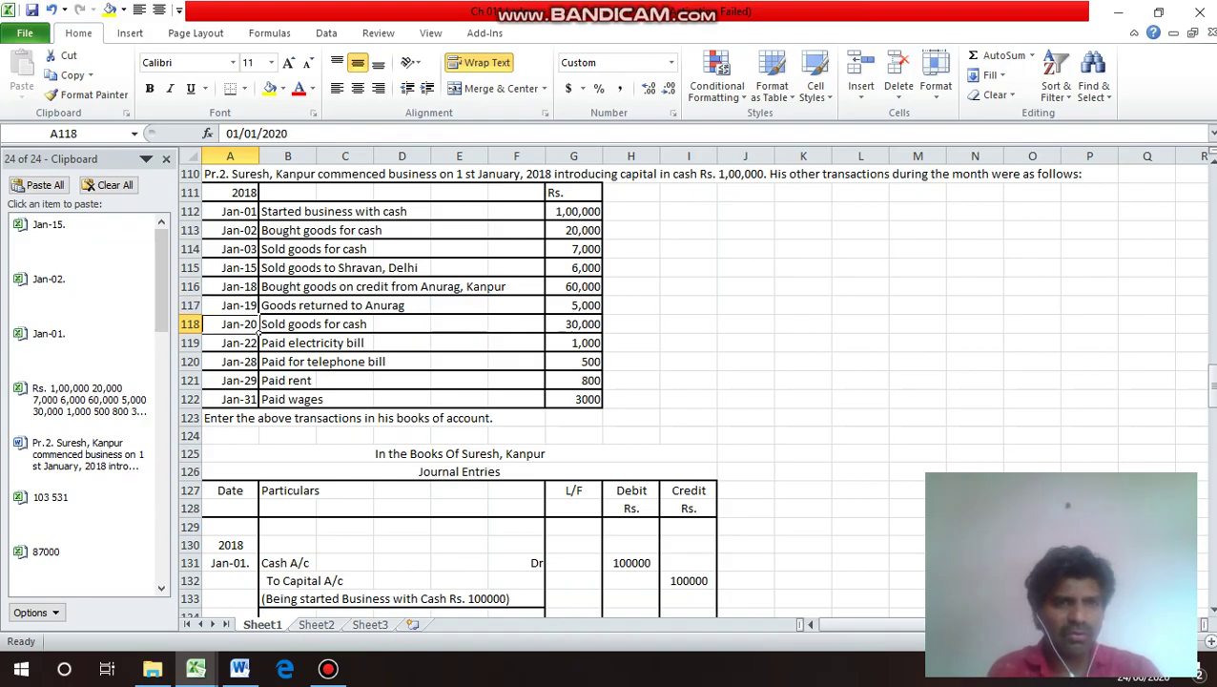
pyautogui.press('Up')
pyautogui.press('Up')
pyautogui.press('Up')
pyautogui.press('Up')
pyautogui.press('Up')
pyautogui.press('Up')
pyautogui.press('Up')
pyautogui.press('Up')
pyautogui.press('Up')
pyautogui.press('Up')
pyautogui.press('Up')
pyautogui.press('Up')
pyautogui.press('Up')
pyautogui.press('Up')
pyautogui.press('Up')
pyautogui.press('Up')
pyautogui.press('Up')
pyautogui.press('Up')
pyautogui.press('Up')
pyautogui.press('Up')
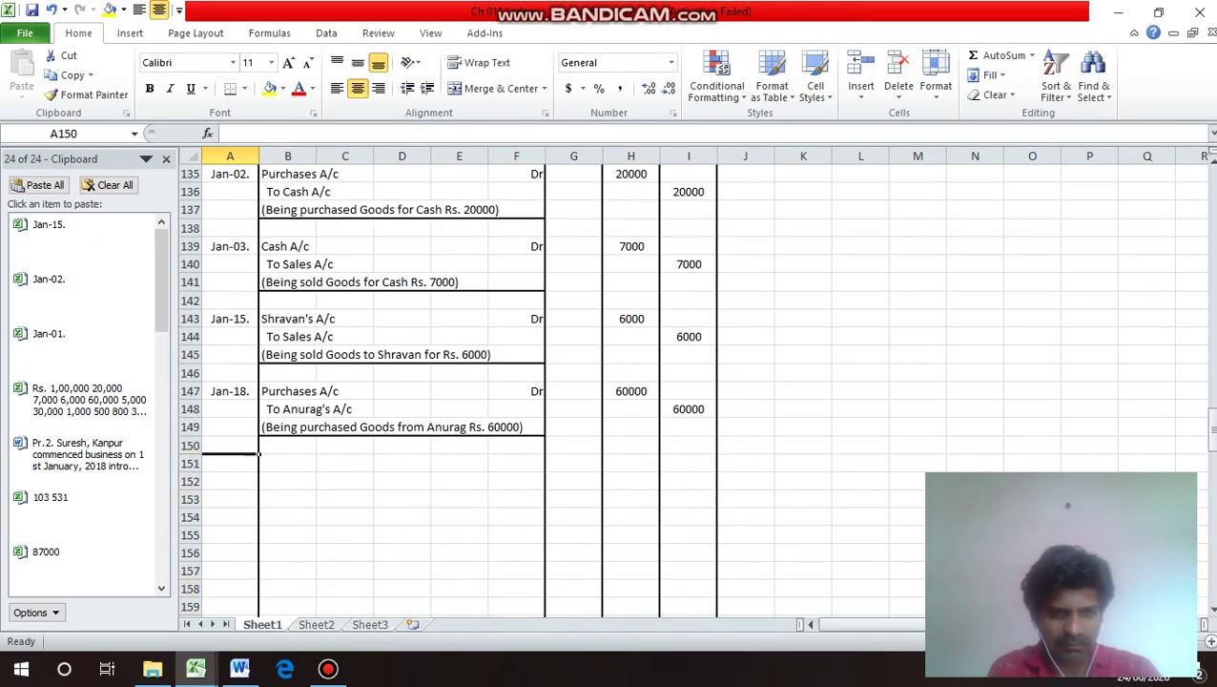
pyautogui.press('Down')
pyautogui.press('Down')
pyautogui.press('Down')
pyautogui.press('Down')
pyautogui.press('Down')
pyautogui.press('Down')
pyautogui.press('Down')
pyautogui.press('Down')
pyautogui.press('Down')
pyautogui.press('Down')
pyautogui.press('Down')
pyautogui.press('Down')
pyautogui.press('Down')
pyautogui.press('Down')
pyautogui.press('Down')
pyautogui.press('Down')
pyautogui.press('Down')
pyautogui.press('Down')
pyautogui.press('Down')
pyautogui.press('Down')
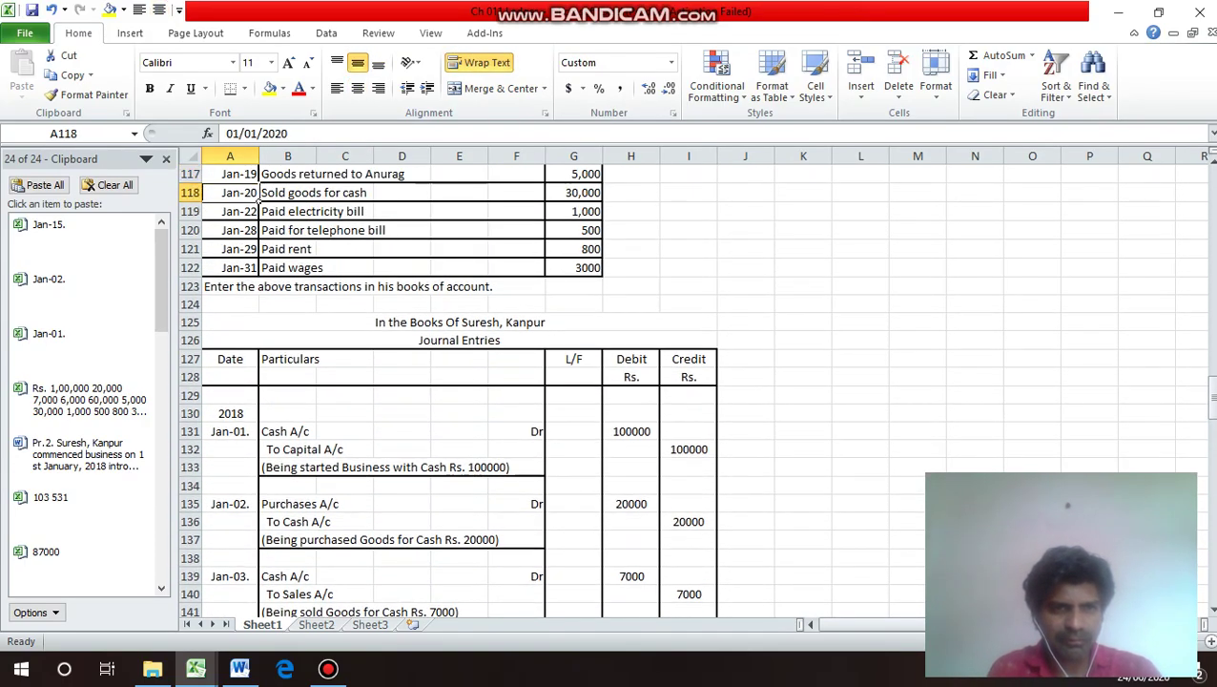
# Copy the Jan-15 date from A143 into A151 and change it to "Jan-19.".
pyautogui.press('Up')
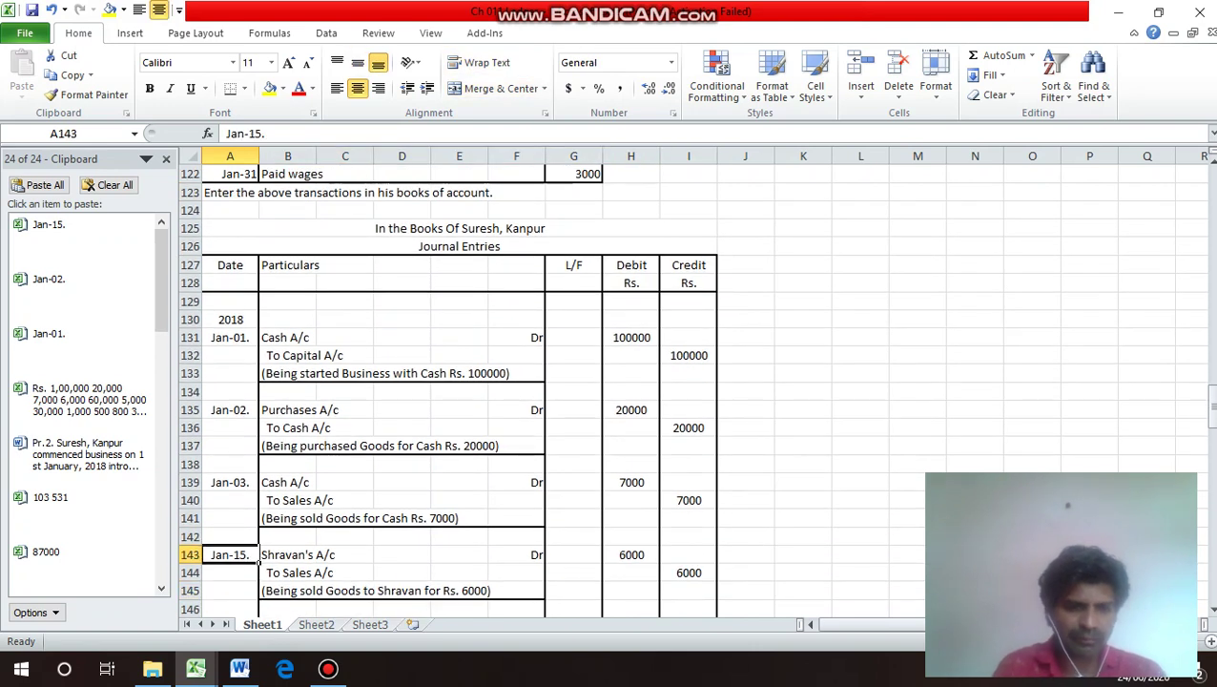
pyautogui.hotkey('ctrl', 'c')
pyautogui.press('Down')
pyautogui.press('Down')
pyautogui.press('Down')
pyautogui.press('Down')
pyautogui.press('Down')
pyautogui.press('Down')
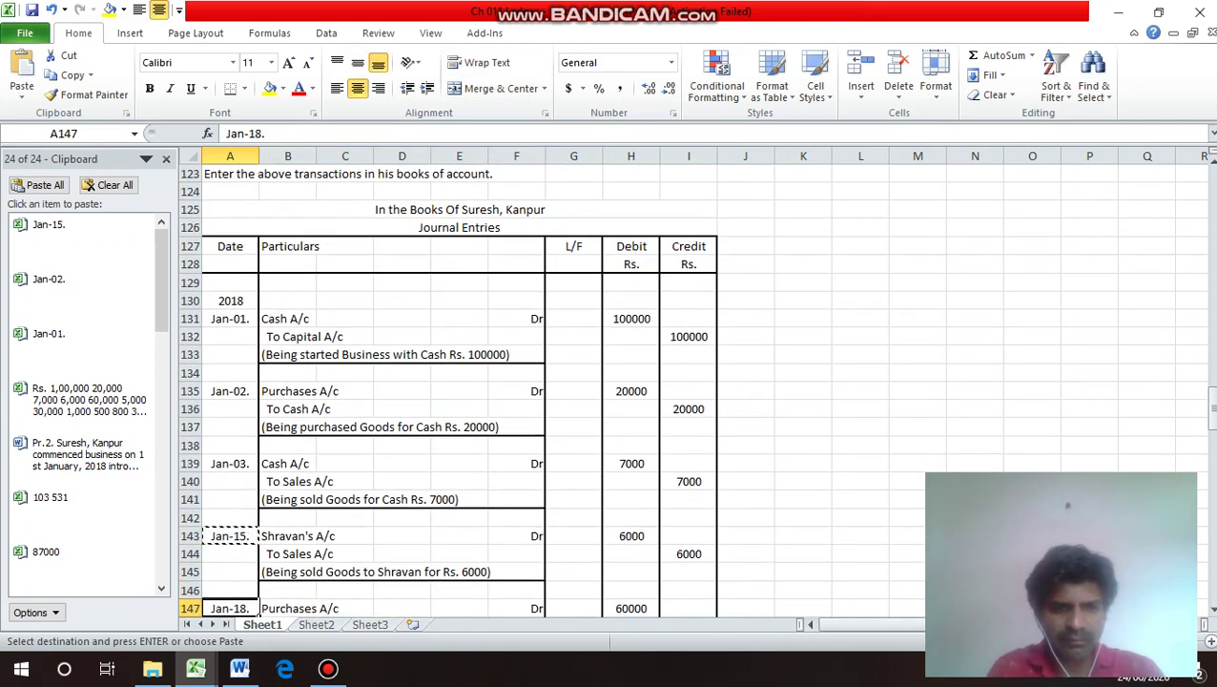
pyautogui.press('Down')
pyautogui.press('Down')
pyautogui.press('Return')
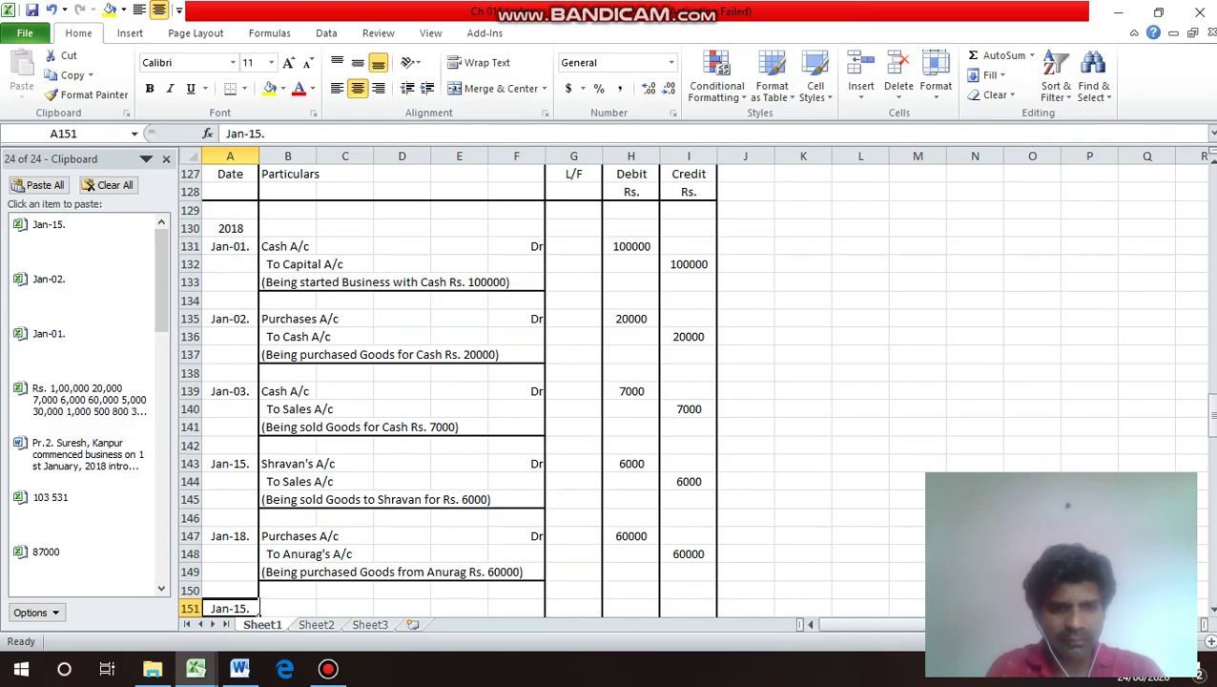
pyautogui.press('F2')
pyautogui.press('BackSpace')
pyautogui.press('BackSpace')
pyautogui.press('BackSpace')
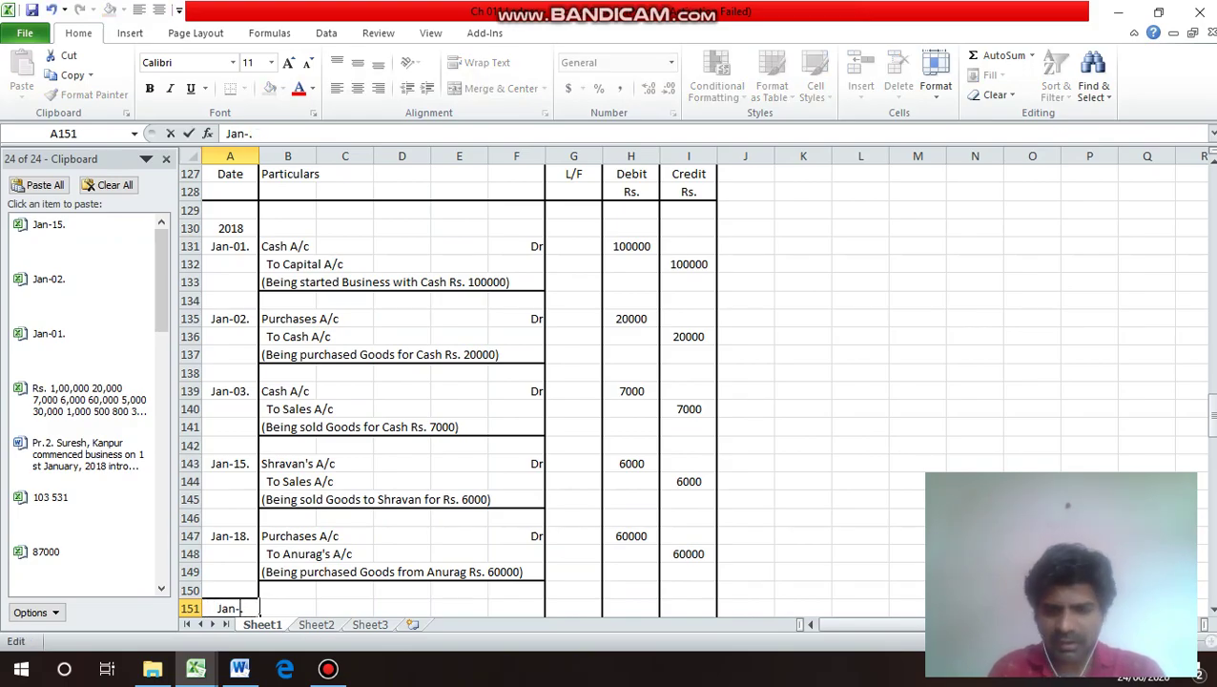
pyautogui.write('19.')
pyautogui.press('Return')
pyautogui.press('Up')
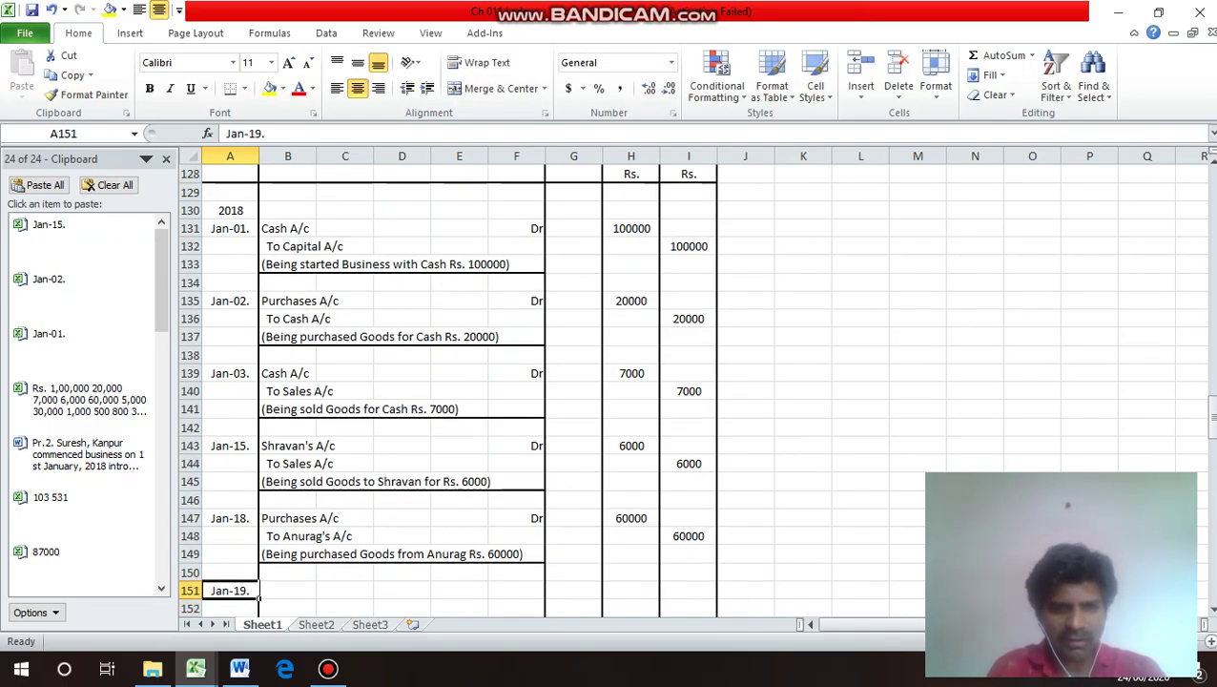
# Enter the supplier's account, worded as the supplier's name plus "'s A/c", in B151 and mark it "Dr" in F151.
pyautogui.press('Right')
pyautogui.write('Anu')
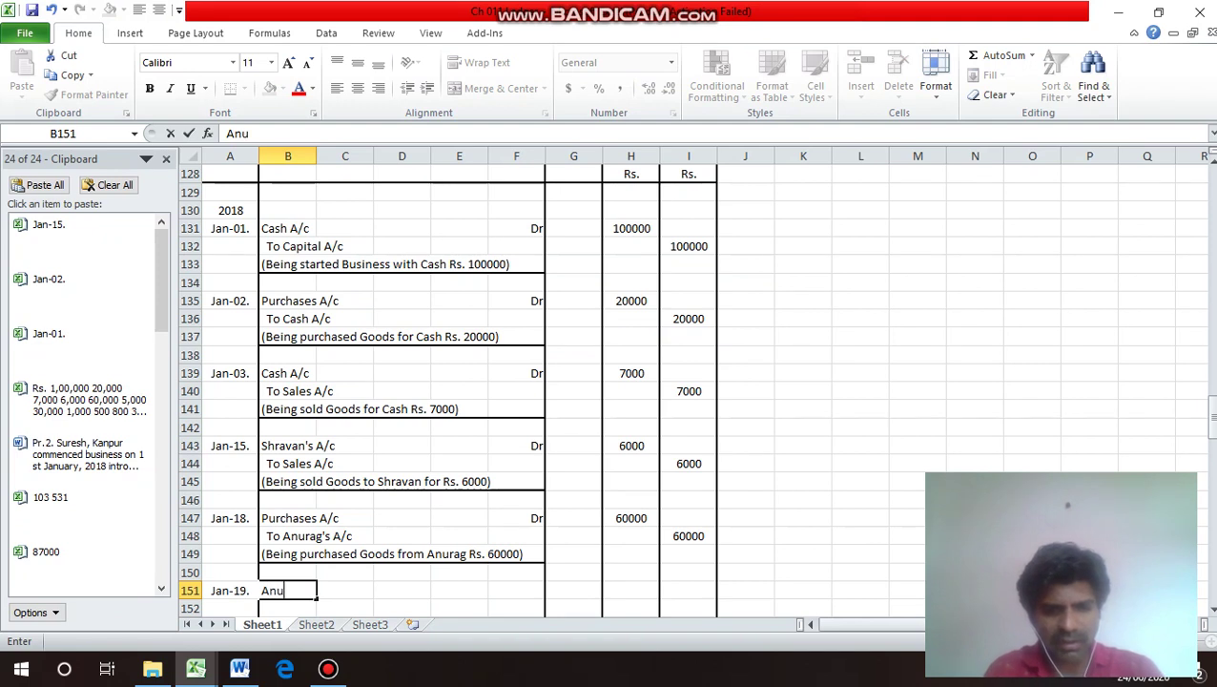
pyautogui.write('ra')
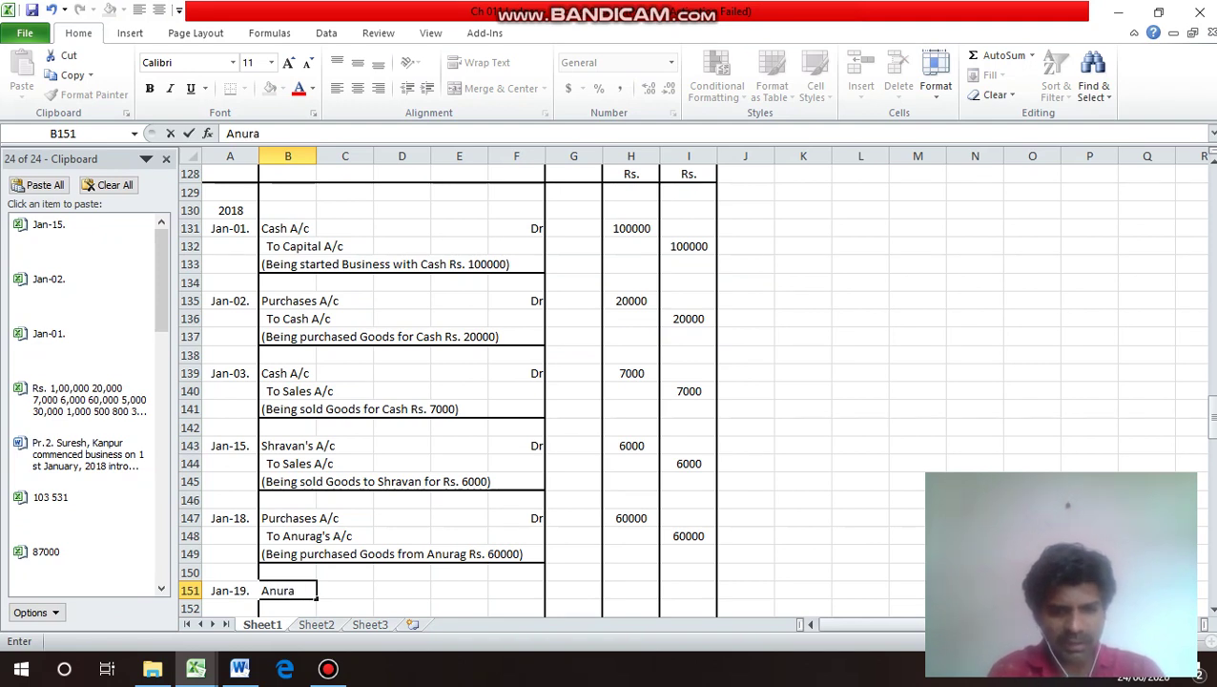
pyautogui.write("g's A")
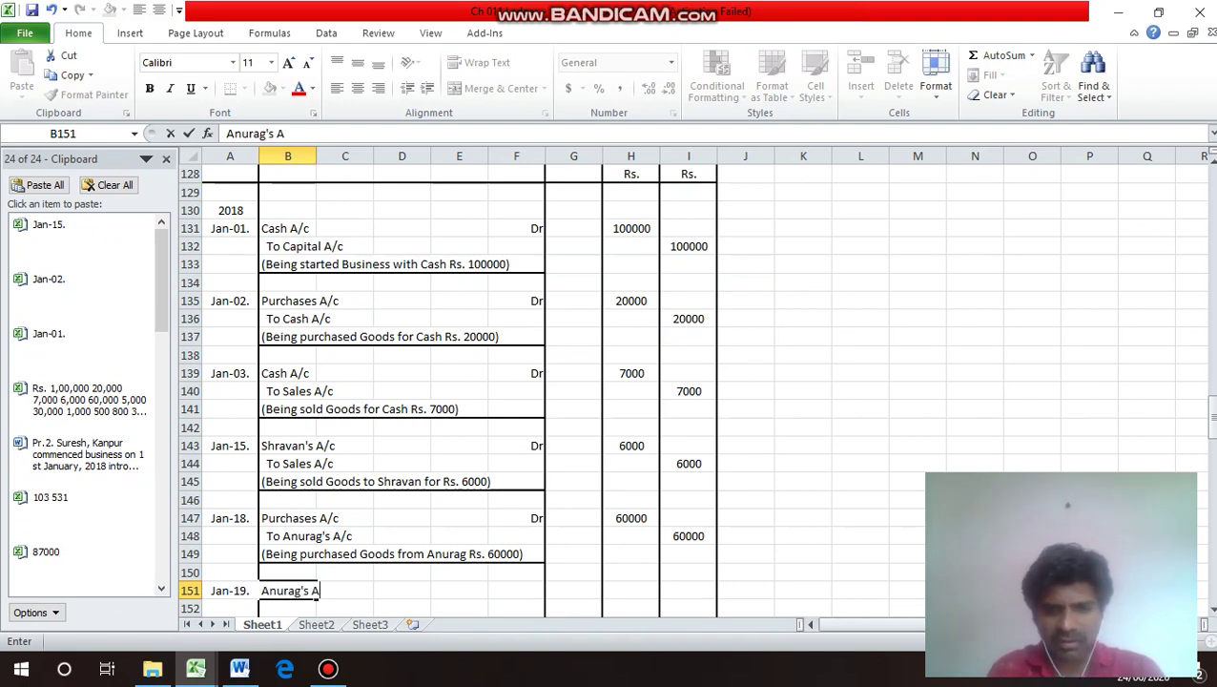
pyautogui.write('/c')
pyautogui.press('Return')
pyautogui.press('Up')
pyautogui.press('Right')
pyautogui.press('Right')
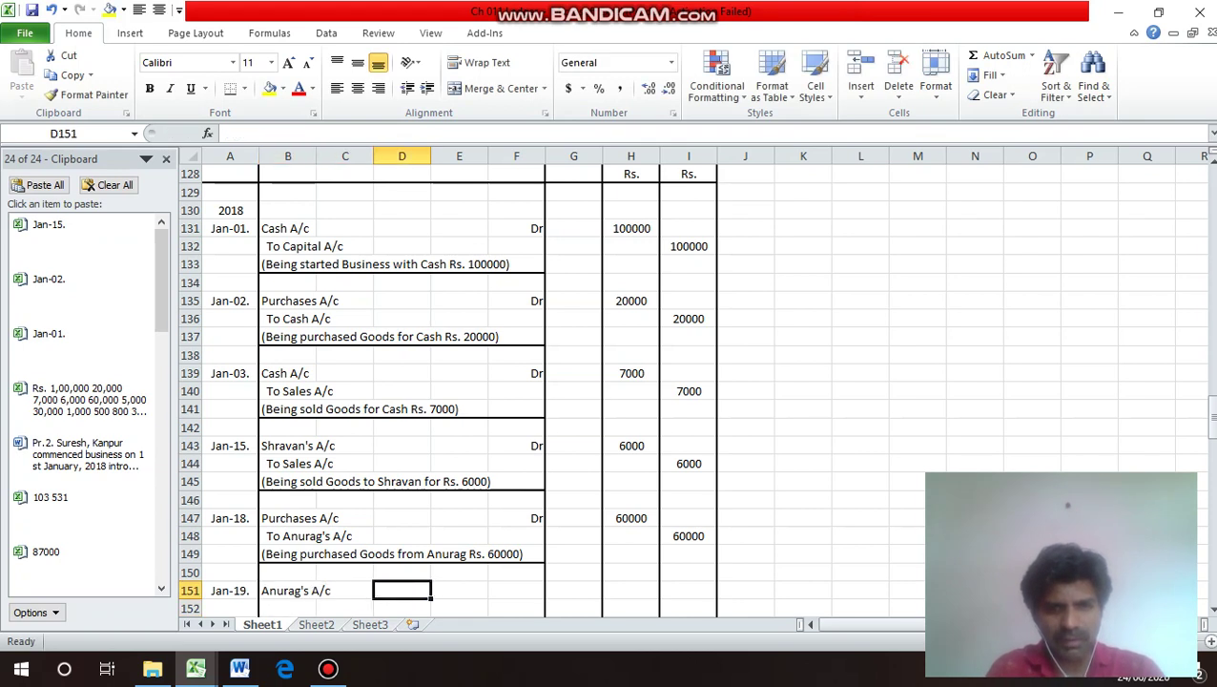
pyautogui.press('Right')
pyautogui.press('Right')
pyautogui.write('D')
pyautogui.press('Return')
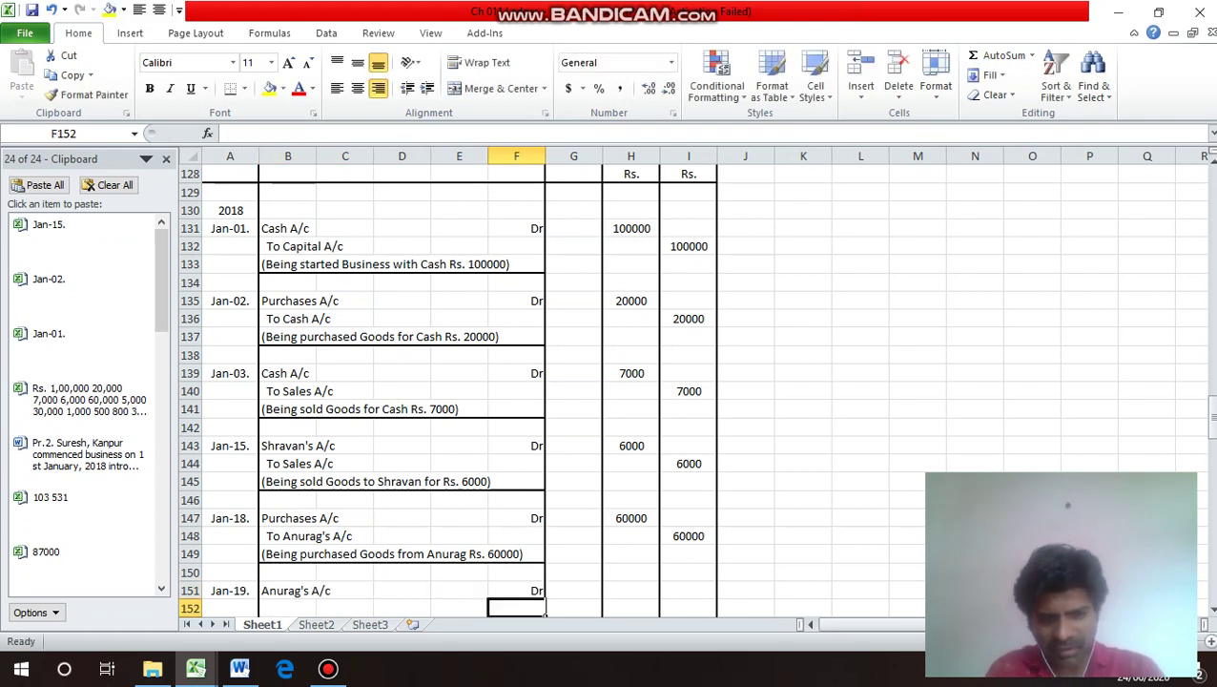
# Enter "To Purchases Return A/c" in B152 as the credit line of the Jan-19 entry.
pyautogui.press('Left')
pyautogui.press('Left')
pyautogui.press('Left')
pyautogui.press('Left')
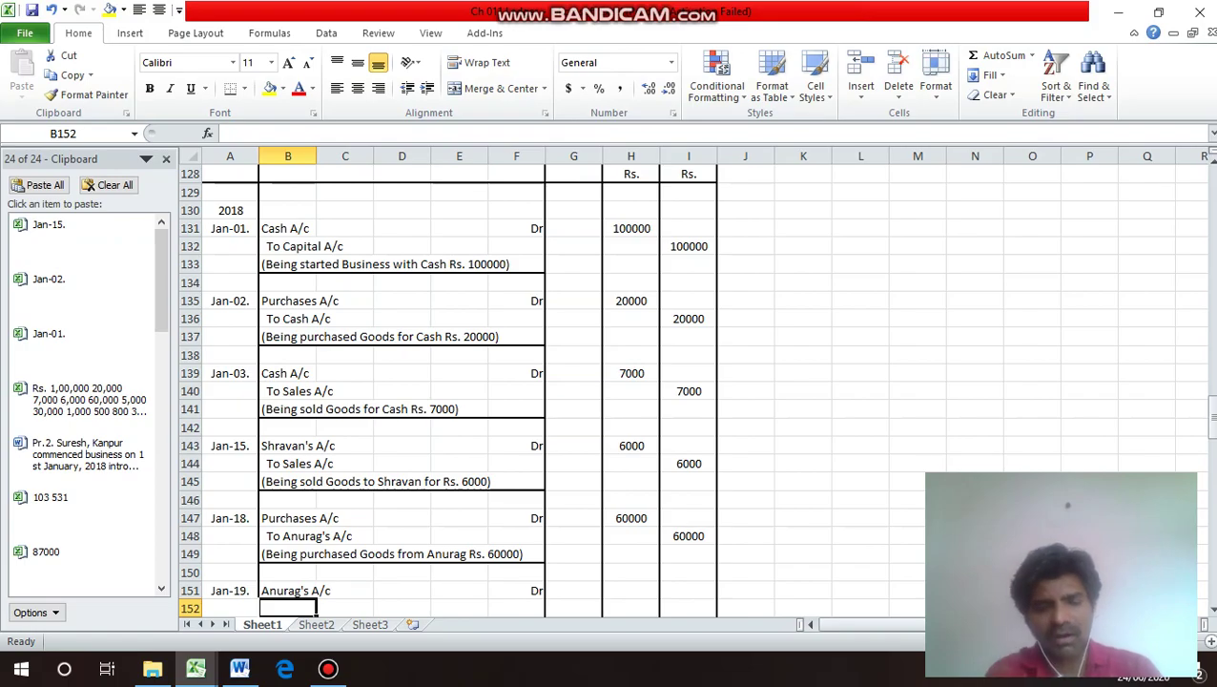
pyautogui.write('To')
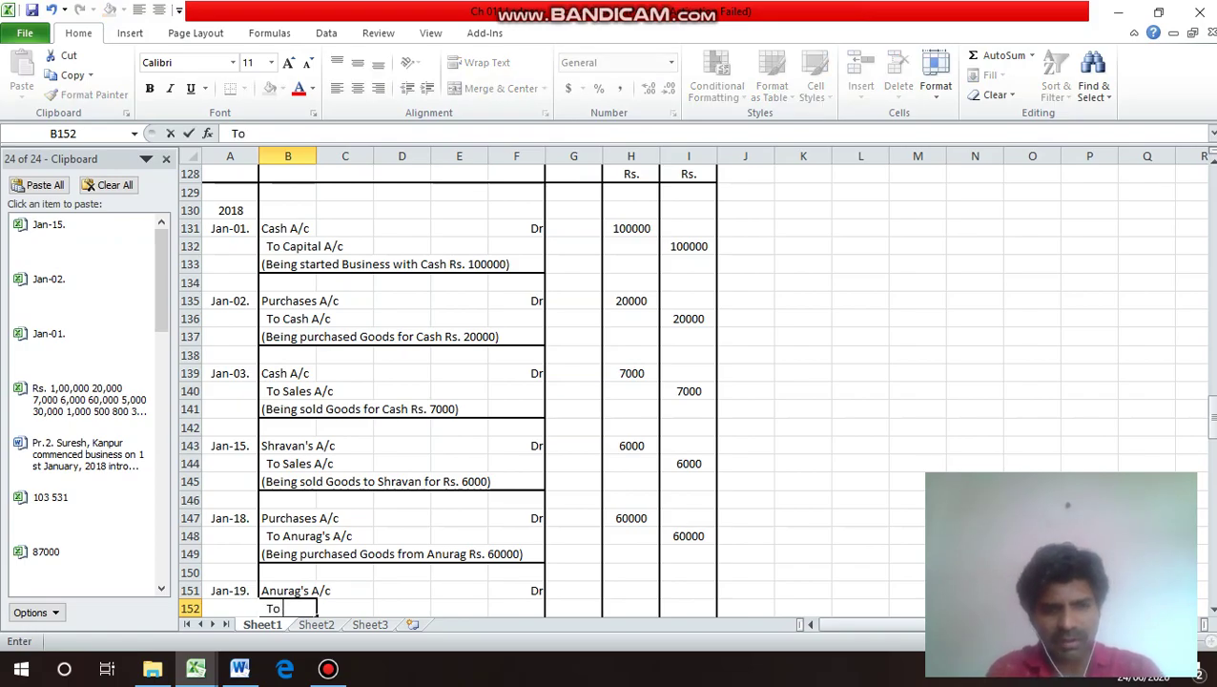
pyautogui.write(' Purc')
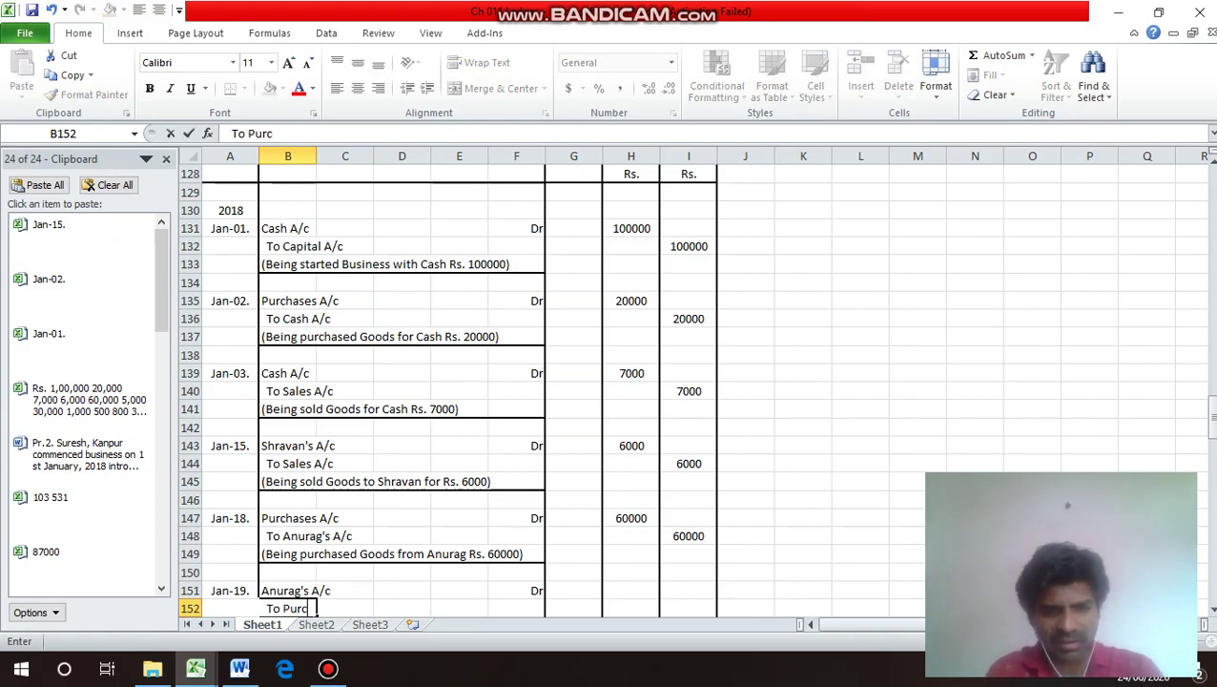
pyautogui.write('hases')
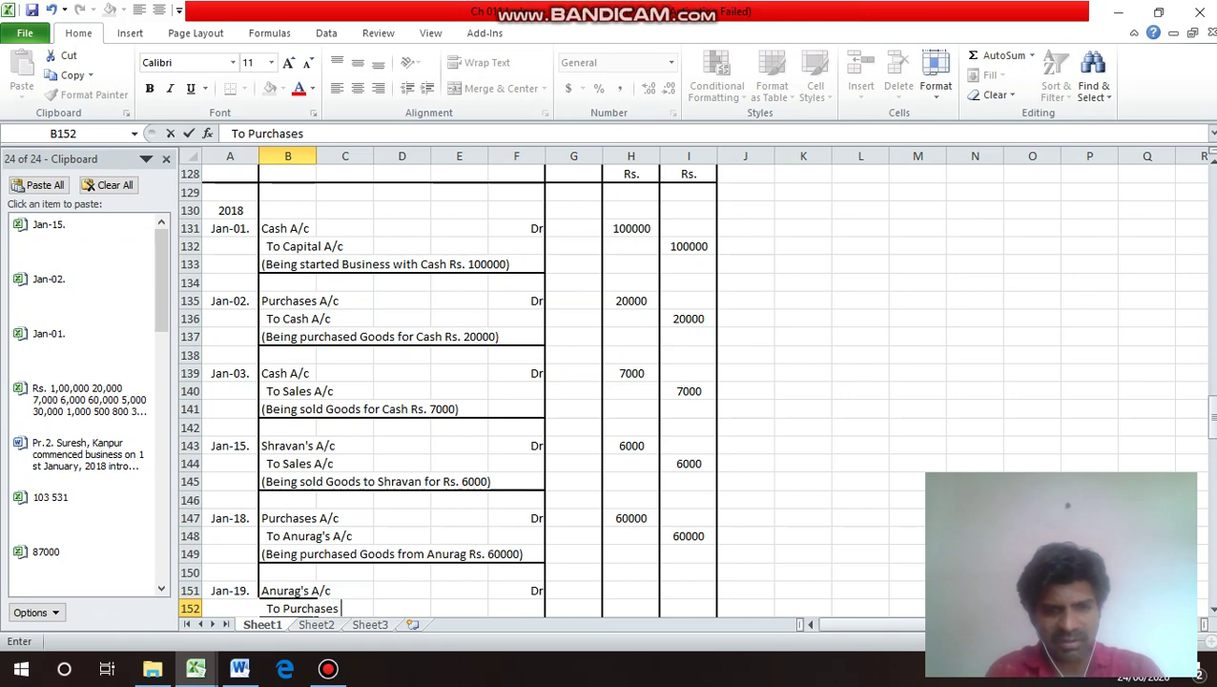
pyautogui.write(' Re')
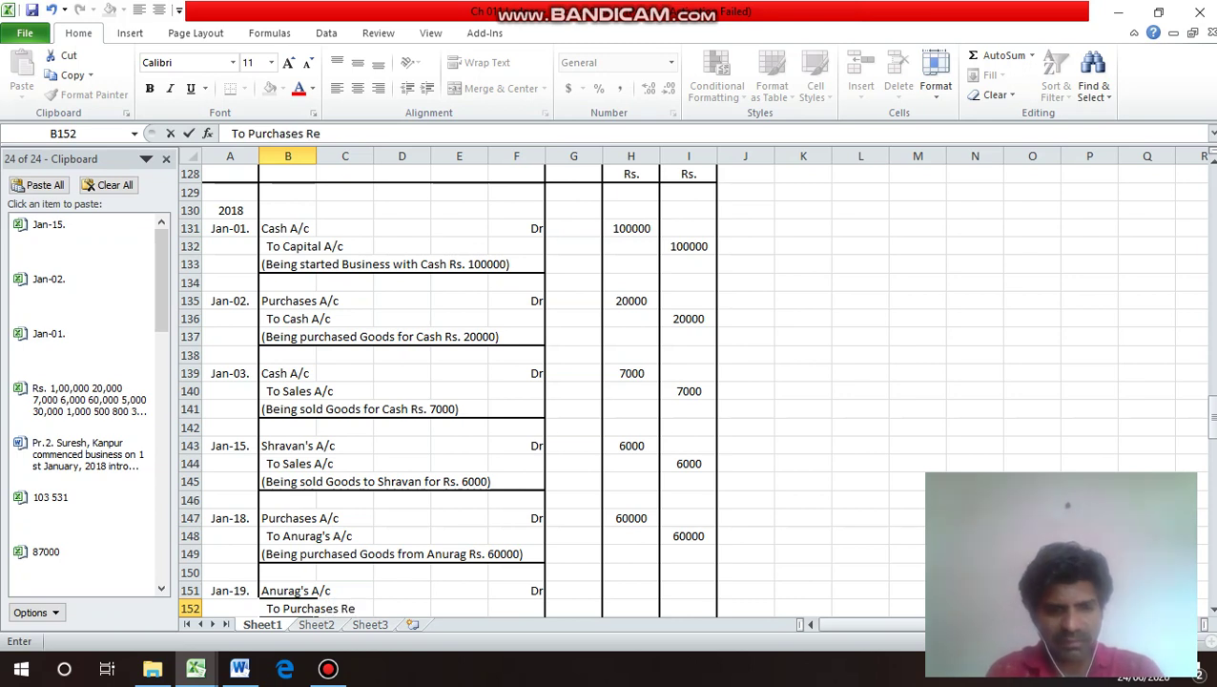
pyautogui.write('tur')
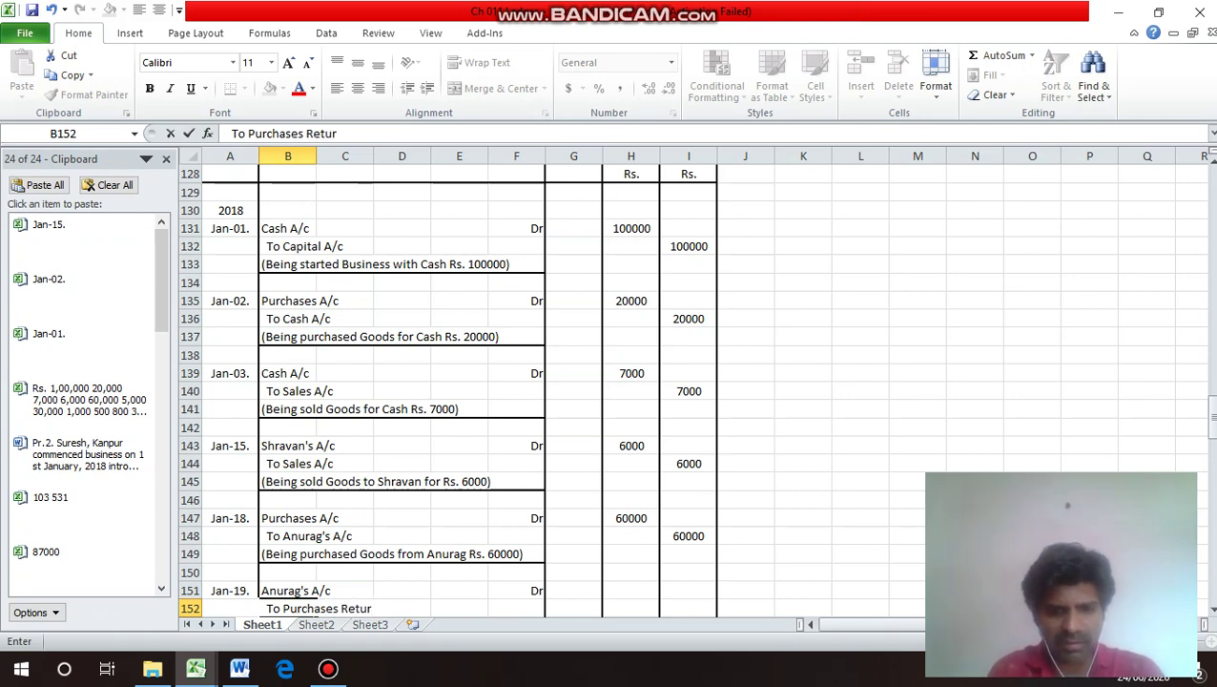
pyautogui.write('n A/c')
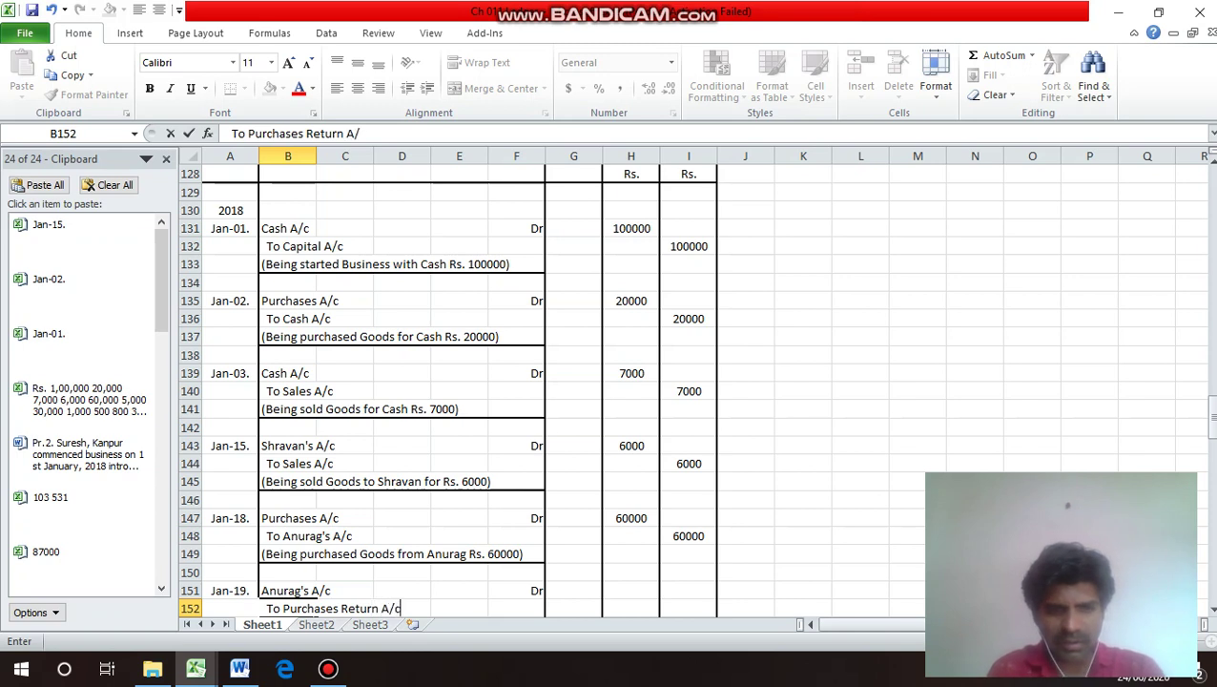
pyautogui.press('Return')
# Check the transaction list for the amount of the goods returned on Jan-19.
pyautogui.press('Up')
pyautogui.press('Up')
pyautogui.press('Up')
pyautogui.press('Up')
pyautogui.press('Up')
pyautogui.press('Up')
pyautogui.press('Up')
pyautogui.press('Up')
pyautogui.press('Up')
pyautogui.press('Up')
pyautogui.press('Up')
pyautogui.press('Up')
pyautogui.press('Up')
pyautogui.press('Up')
pyautogui.press('Up')
pyautogui.press('Up')
pyautogui.press('Up')
pyautogui.press('Up')
pyautogui.press('Up')
pyautogui.press('Up')
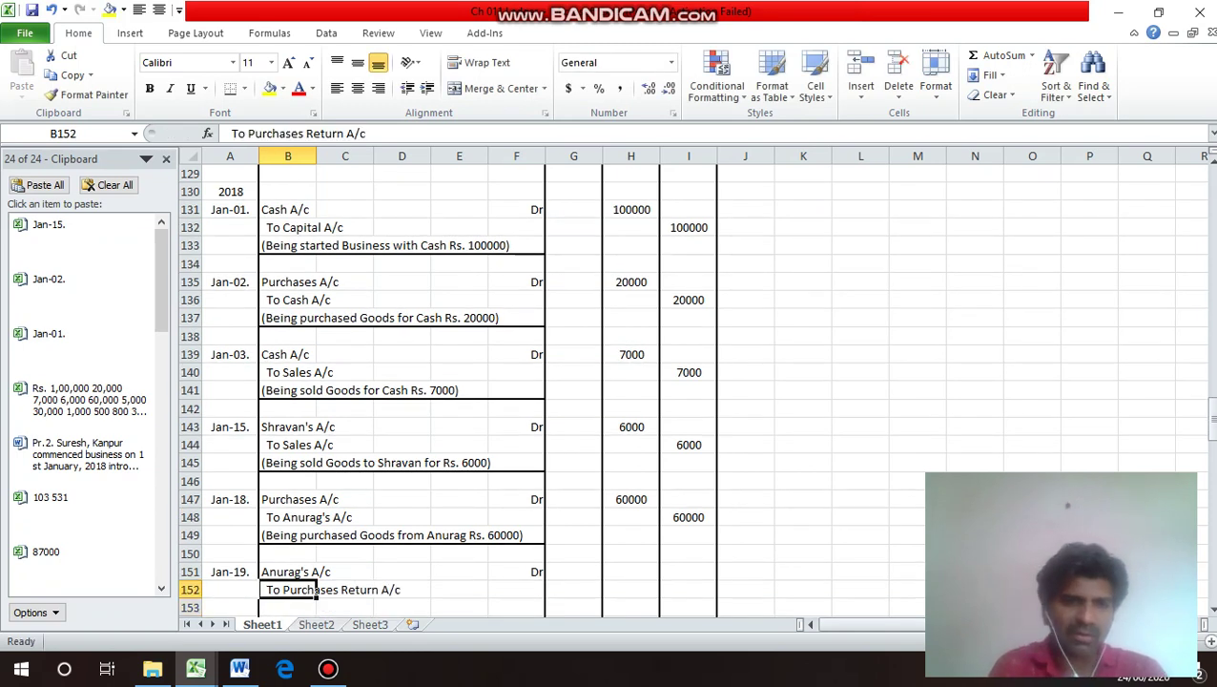
pyautogui.click(316, 230)
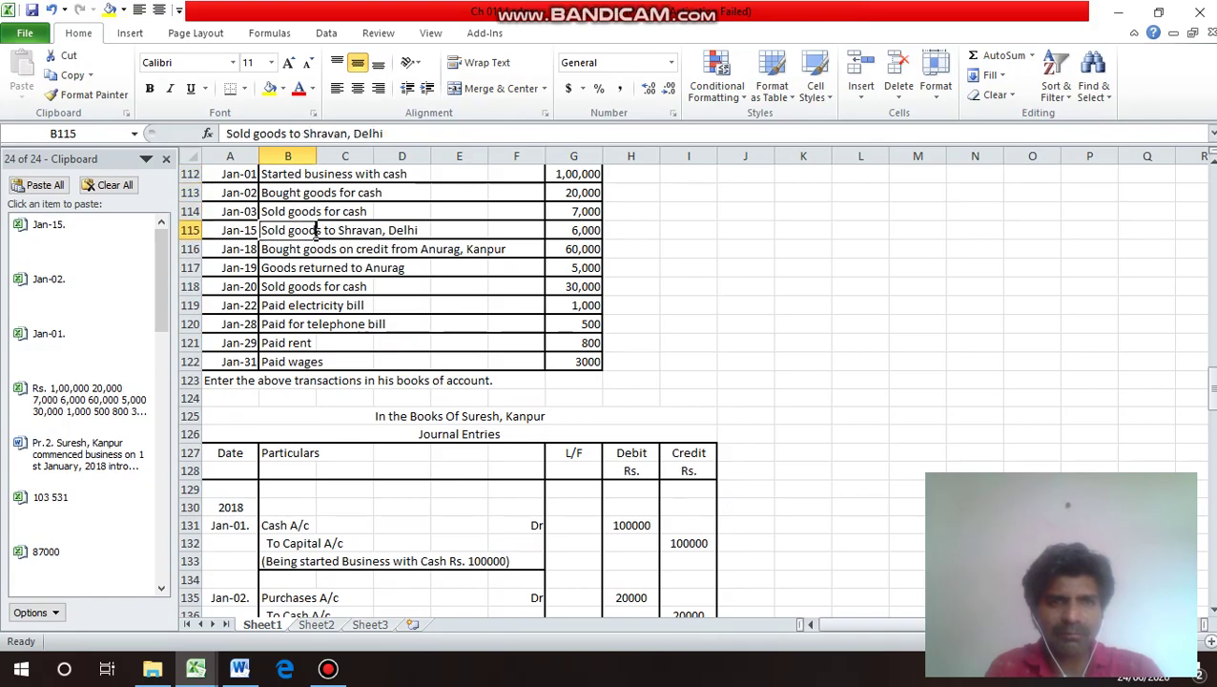
pyautogui.click(317, 249)
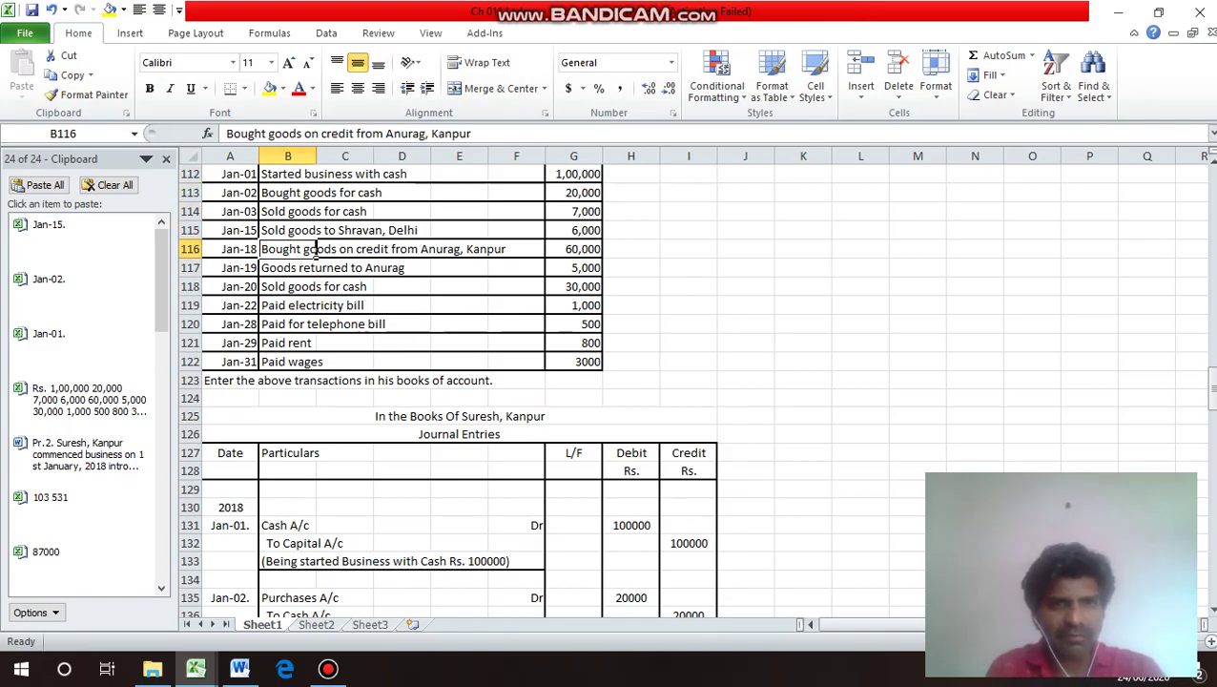
# Enter 5000 as the Jan-19 debit amount in H151 and 5000 as the credit amount in I152.
pyautogui.press('Down')
pyautogui.press('Down')
pyautogui.press('Down')
pyautogui.press('Down')
pyautogui.press('Down')
pyautogui.press('Down')
pyautogui.press('Down')
pyautogui.press('Down')
pyautogui.press('Down')
pyautogui.press('Down')
pyautogui.press('Down')
pyautogui.press('Down')
pyautogui.press('Down')
pyautogui.press('Down')
pyautogui.press('Down')
pyautogui.press('Down')
pyautogui.press('Down')
pyautogui.press('Down')
pyautogui.press('Down')
pyautogui.press('Down')
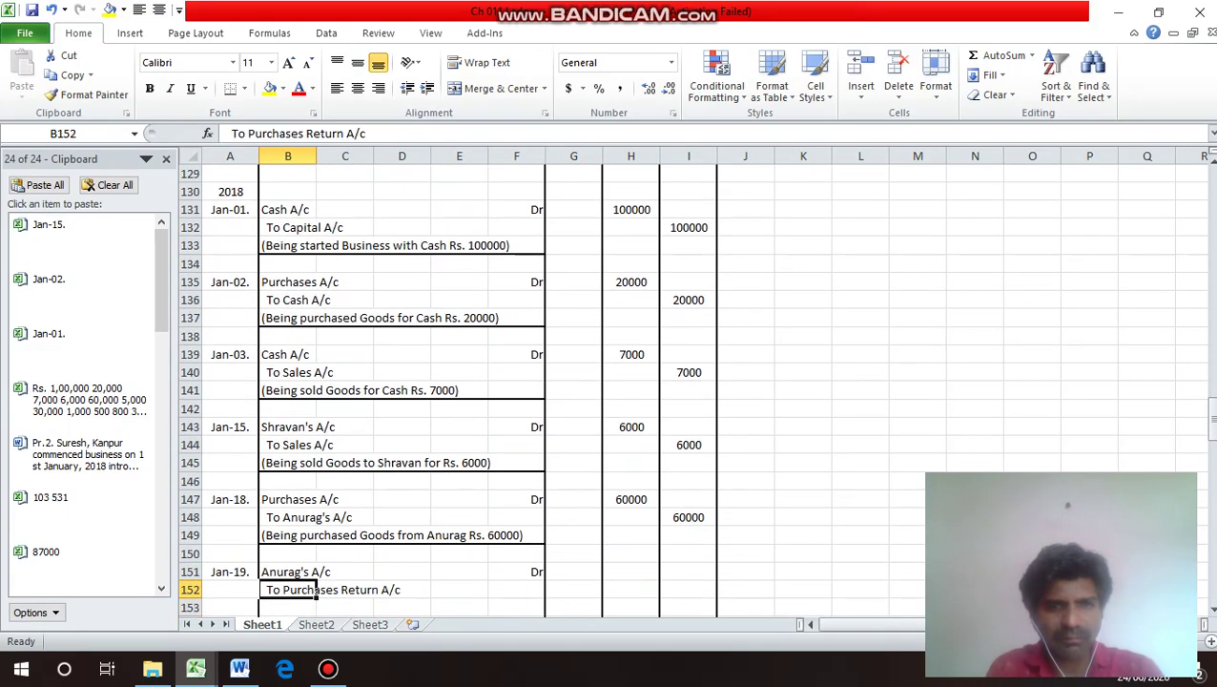
pyautogui.press('Up')
pyautogui.press('Right')
pyautogui.press('Right')
pyautogui.press('Right')
pyautogui.press('Right')
pyautogui.press('Right')
pyautogui.press('Right')
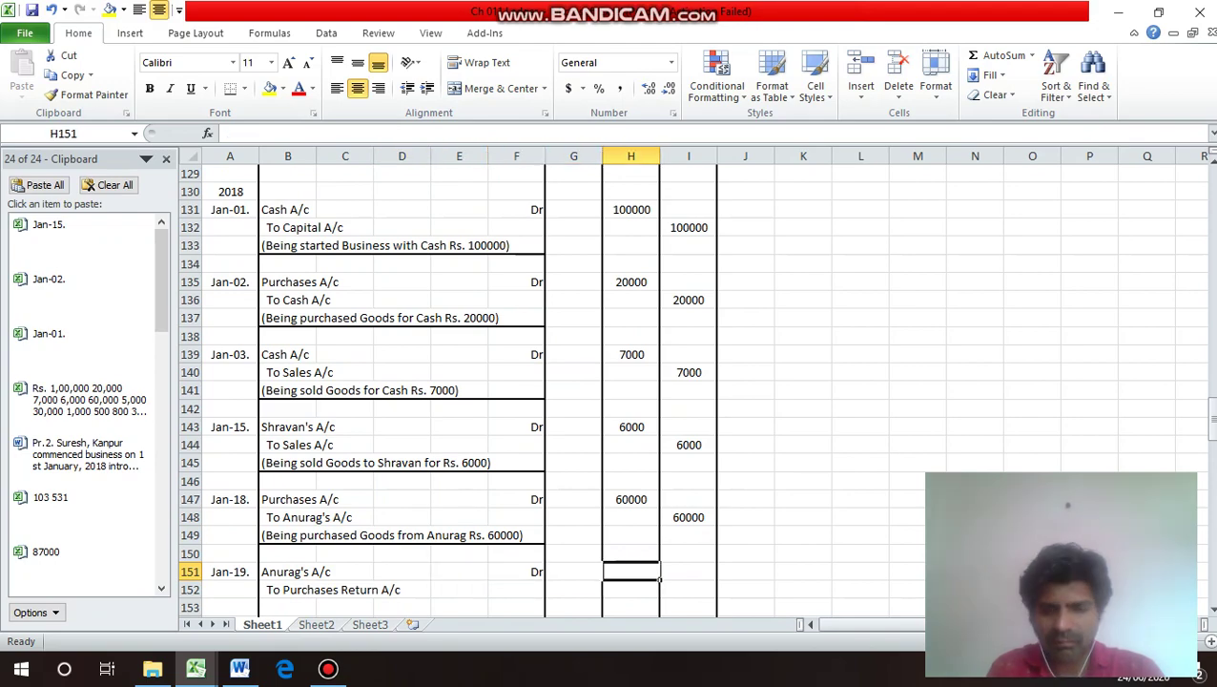
pyautogui.write('5000')
pyautogui.press('Return')
pyautogui.press('Right')
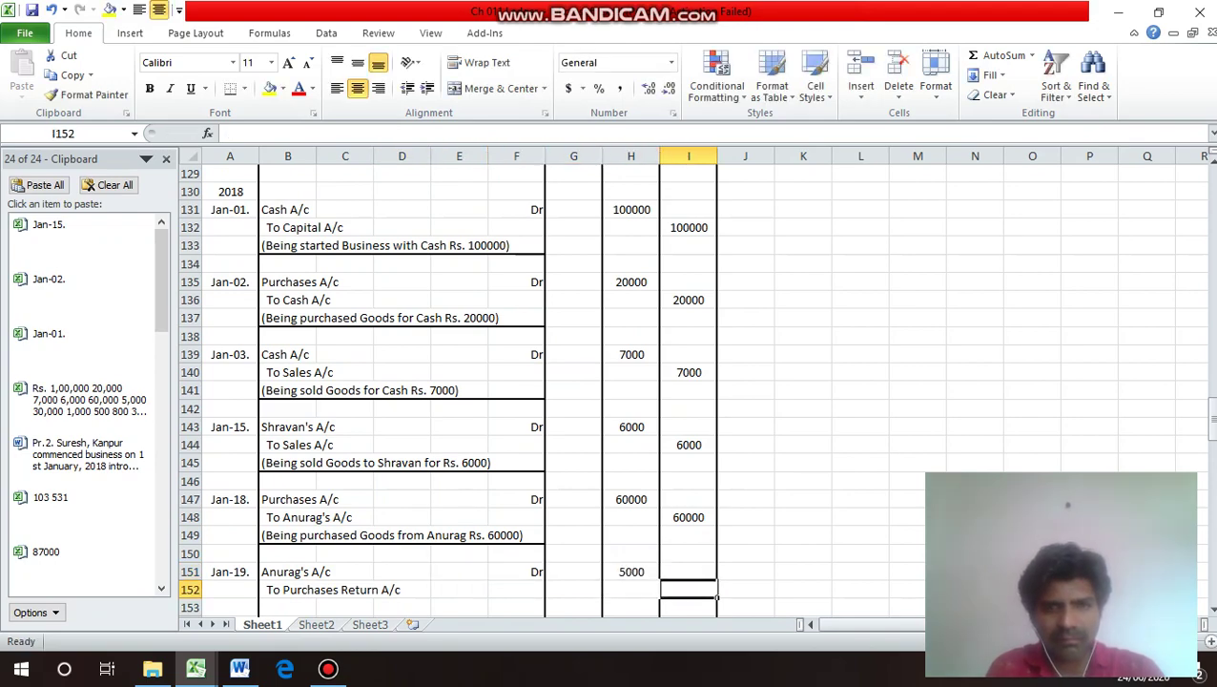
pyautogui.write('5000')
pyautogui.press('Return')
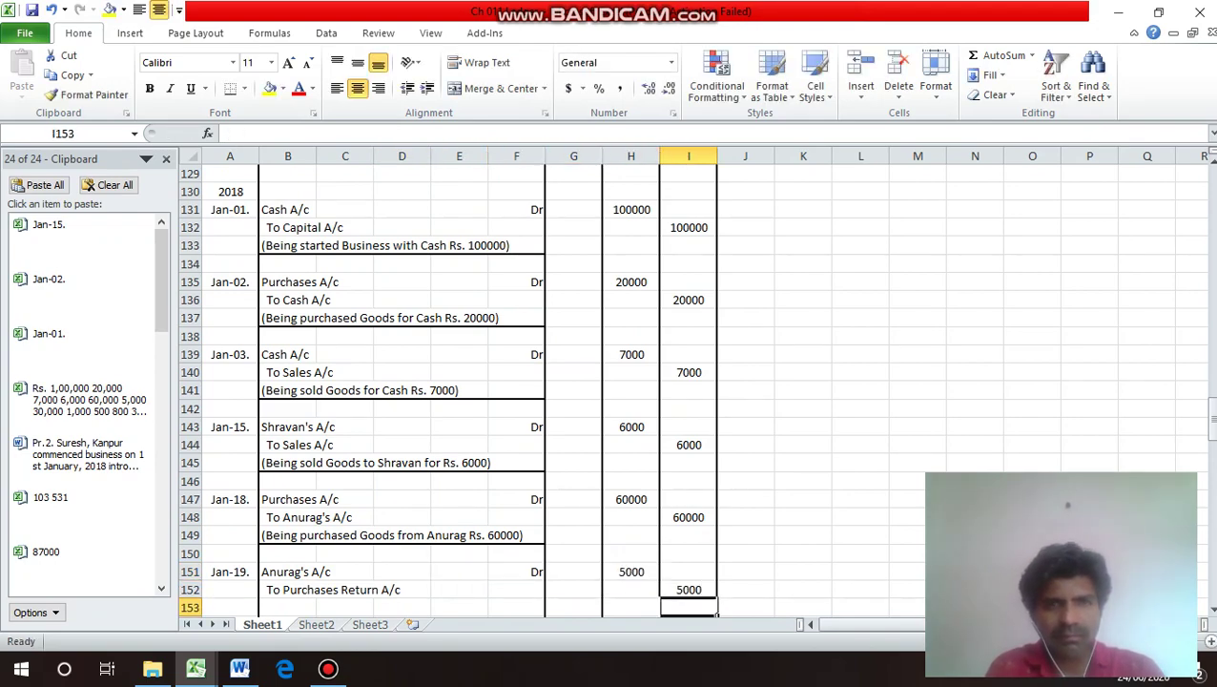
# Review the Jan-19 goods-returned transaction in the transaction list above the journal.
pyautogui.press('Up')
pyautogui.press('Up')
pyautogui.press('Up')
pyautogui.press('Up')
pyautogui.press('Up')
pyautogui.press('Up')
pyautogui.press('Up')
pyautogui.press('Up')
pyautogui.press('Up')
pyautogui.press('Up')
pyautogui.press('Up')
pyautogui.press('Up')
pyautogui.press('Up')
pyautogui.press('Up')
pyautogui.press('Up')
pyautogui.press('Up')
pyautogui.press('Up')
pyautogui.press('Up')
pyautogui.press('Up')
pyautogui.press('Up')
pyautogui.press('Up')
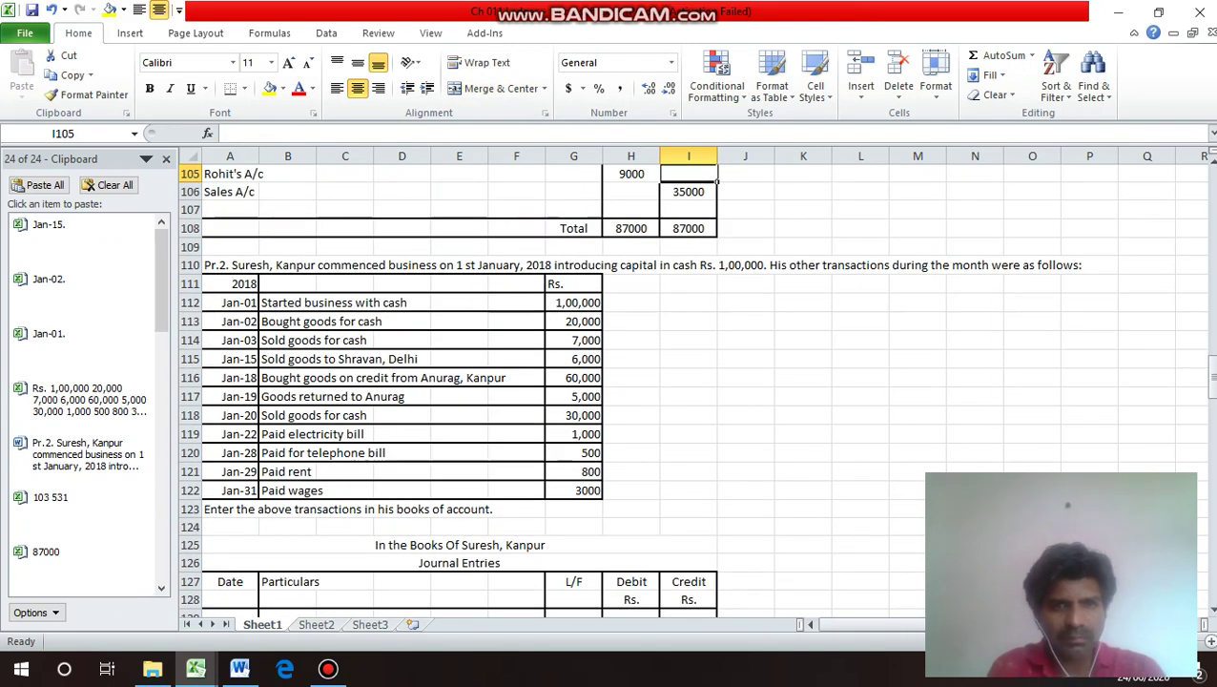
pyautogui.press('Down')
pyautogui.press('Down')
pyautogui.press('Down')
pyautogui.press('Down')
pyautogui.press('Down')
pyautogui.press('Down')
pyautogui.press('Down')
pyautogui.press('Down')
pyautogui.press('Down')
pyautogui.press('Down')
pyautogui.press('Down')
pyautogui.press('Down')
pyautogui.press('Down')
pyautogui.press('Down')
pyautogui.press('Down')
pyautogui.press('Down')
pyautogui.press('Down')
pyautogui.press('Down')
pyautogui.press('Down')
pyautogui.press('Down')
pyautogui.press('Down')
pyautogui.press('Down')
pyautogui.press('Down')
pyautogui.press('Down')
pyautogui.press('Down')
pyautogui.press('Down')
pyautogui.press('Down')
pyautogui.press('Down')
pyautogui.press('Down')
pyautogui.press('Down')
pyautogui.press('Down')
pyautogui.press('Down')
pyautogui.press('Down')
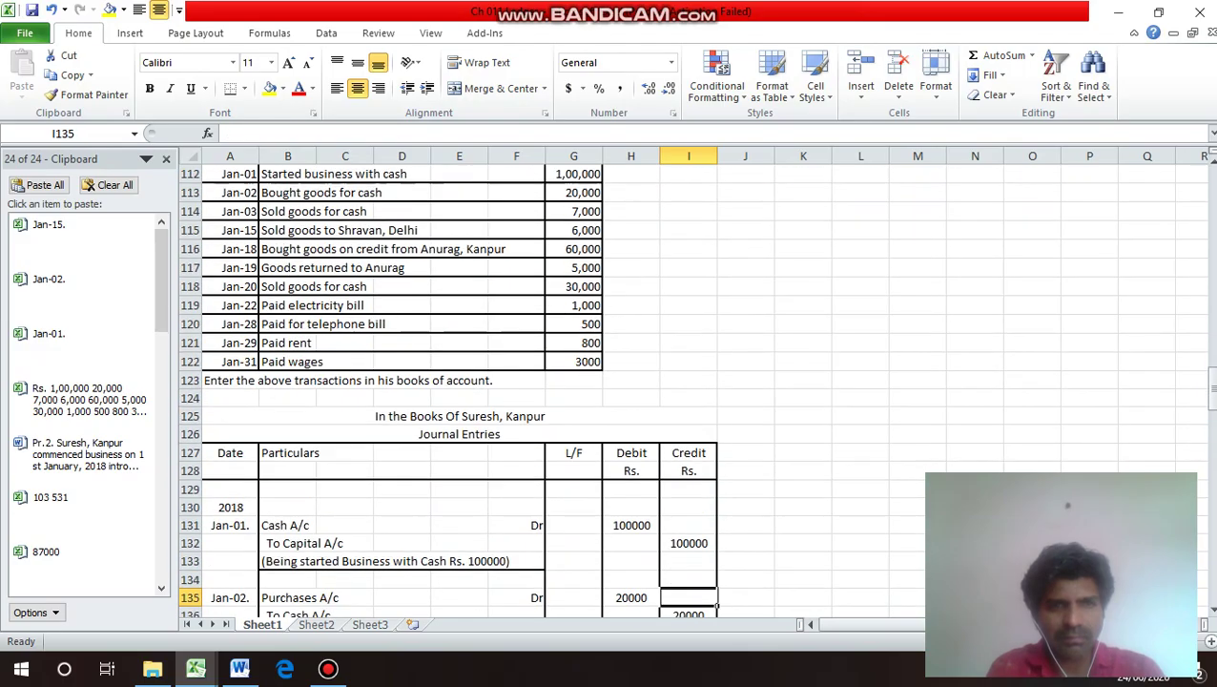
# Enter the Jan-19 narration in B153 as "(Being returned Goods to", the supplier's name and "Rs. 5000)".
pyautogui.press('Left')
pyautogui.press('Down')
pyautogui.press('Down')
pyautogui.press('Down')
pyautogui.press('Down')
pyautogui.press('Down')
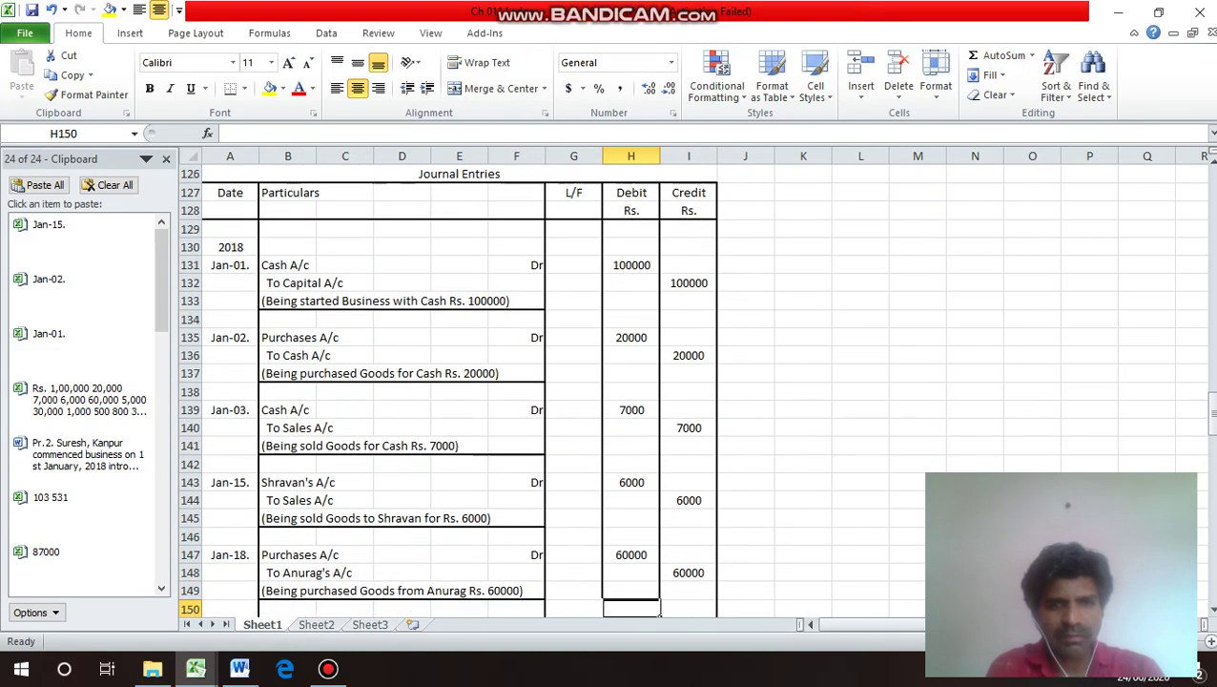
pyautogui.press('Left')
pyautogui.press('Left')
pyautogui.press('Left')
pyautogui.press('Left')
pyautogui.press('Left')
pyautogui.press('Left')
pyautogui.press('Up')
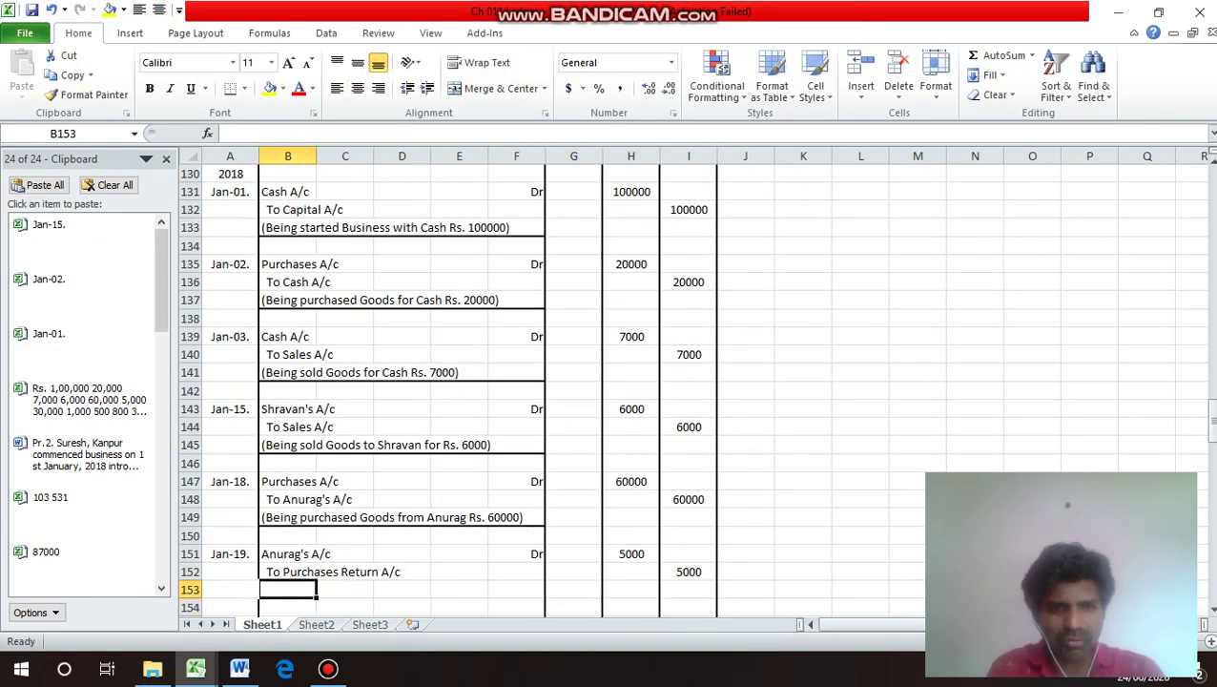
pyautogui.write('(B')
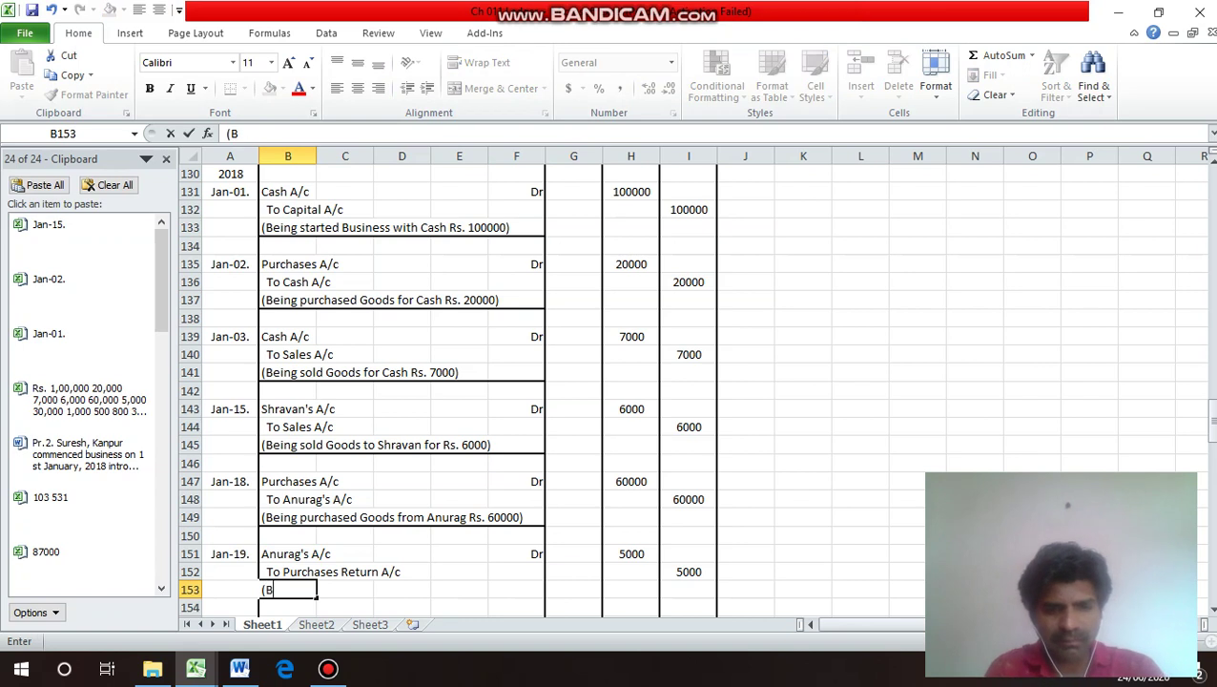
pyautogui.write('eing ret')
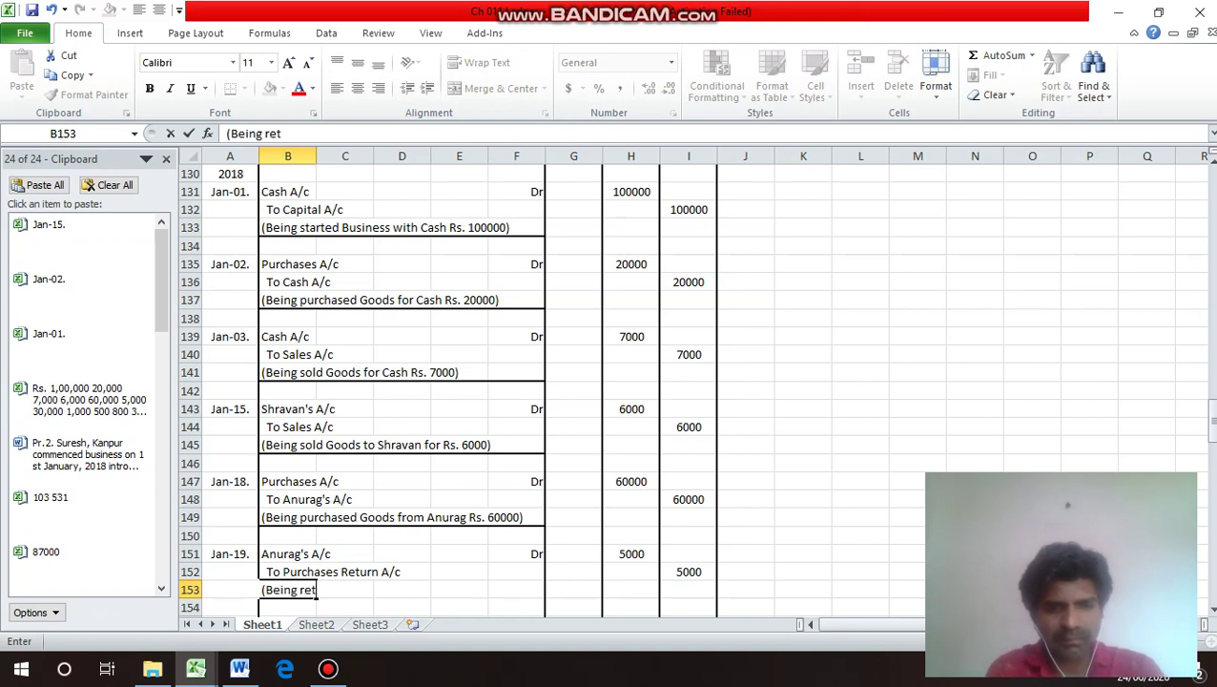
pyautogui.write('urned ')
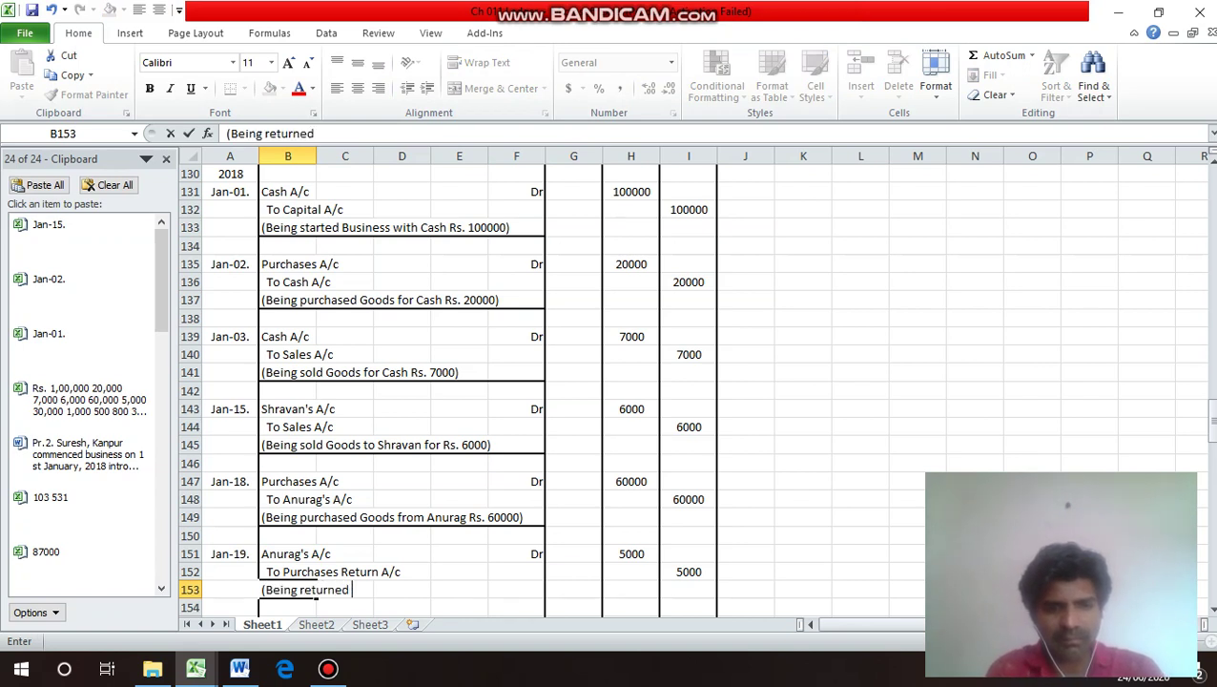
pyautogui.write('Goods ')
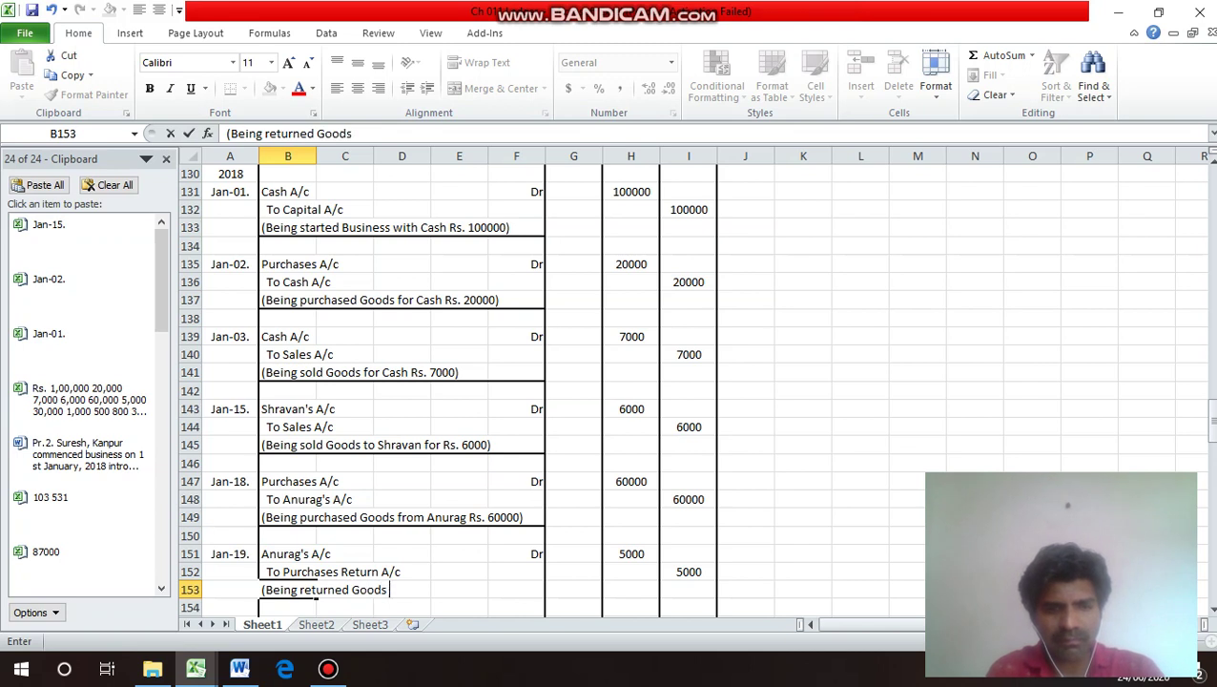
pyautogui.write('to Anu')
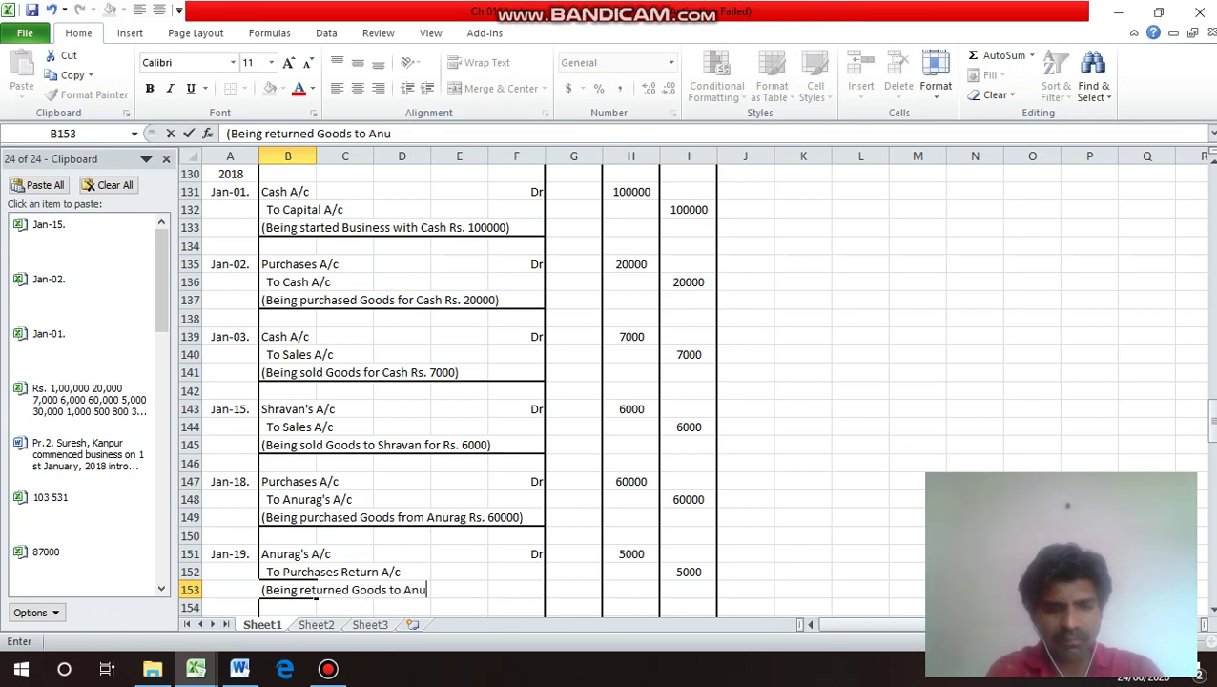
pyautogui.write('rag')
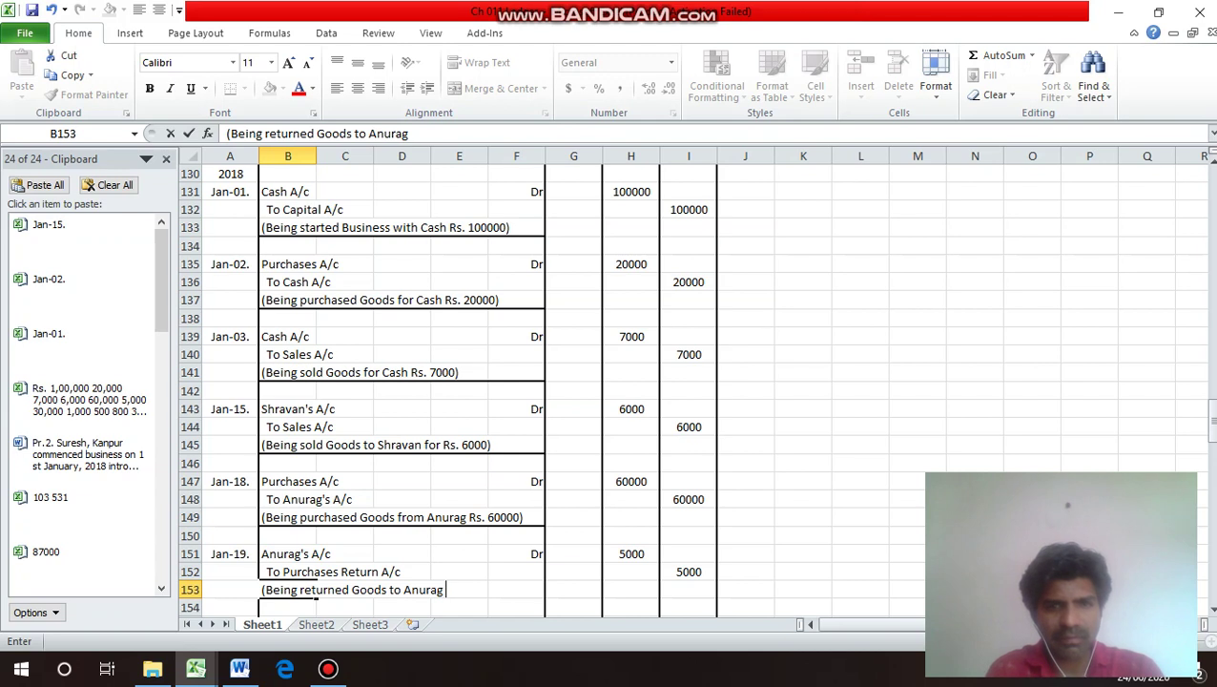
pyautogui.write(' Rs. 5000')
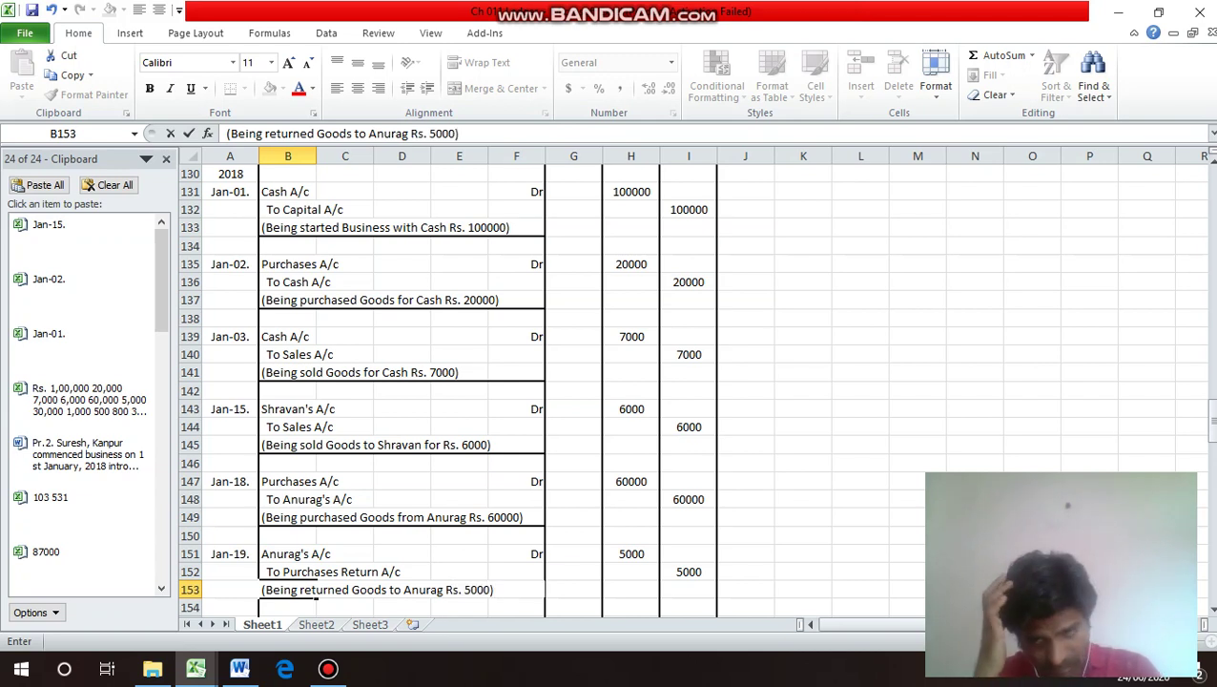
pyautogui.write(')')
pyautogui.press('Return')
# Add a bottom border across B153:F153 to close off the Jan-19 entry.
pyautogui.press('Up')
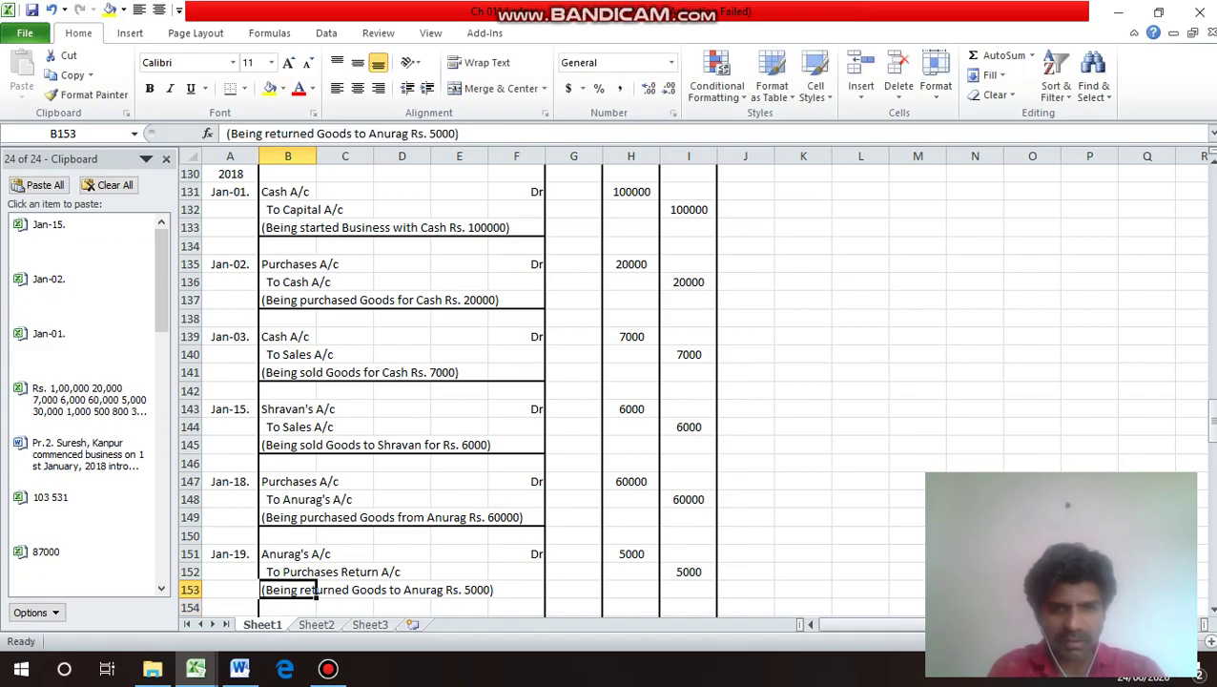
pyautogui.moveTo(315, 591); pyautogui.dragTo(546, 594)
pyautogui.hotkey('ctrl', '1')
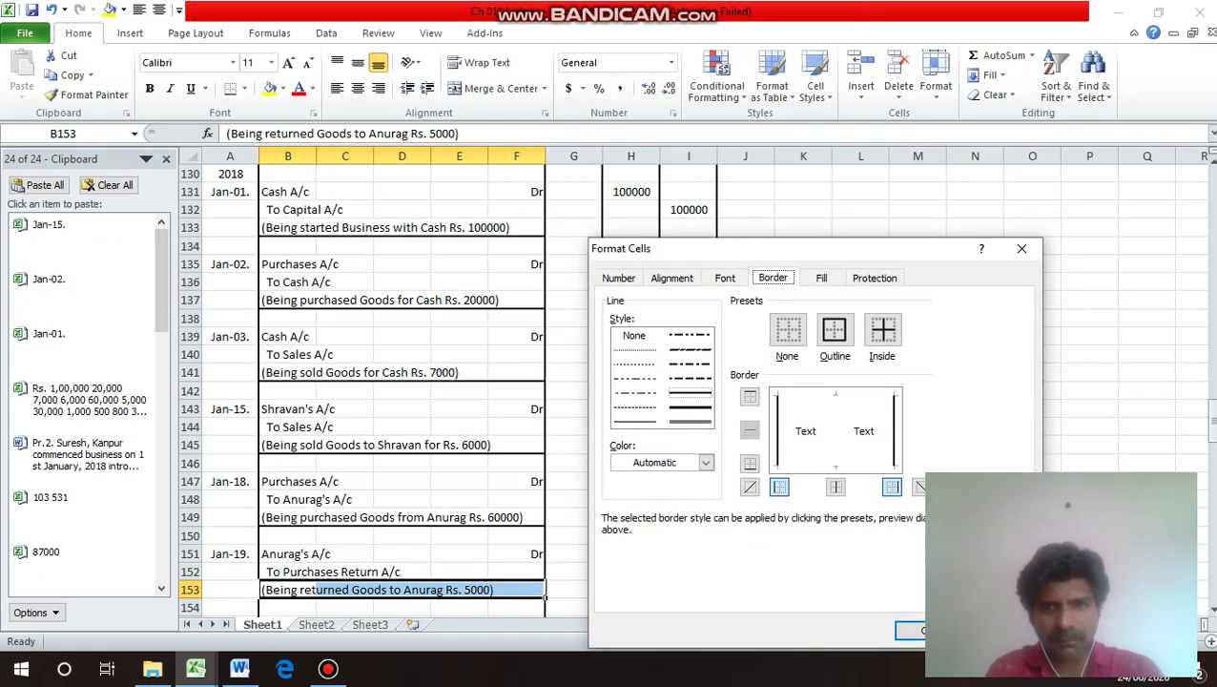
pyautogui.press('Return')
# Look up the Jan-20 transaction in the transaction list for the next journal entry.
pyautogui.press('Up')
pyautogui.press('Up')
pyautogui.press('Up')
pyautogui.press('Up')
pyautogui.press('Up')
pyautogui.press('Up')
pyautogui.press('Up')
pyautogui.press('Up')
pyautogui.press('Up')
pyautogui.press('Up')
pyautogui.press('Up')
pyautogui.press('Up')
pyautogui.press('Up')
pyautogui.press('Up')
pyautogui.press('Up')
pyautogui.press('Up')
pyautogui.press('Up')
pyautogui.press('Up')
pyautogui.press('Up')
pyautogui.press('Up')
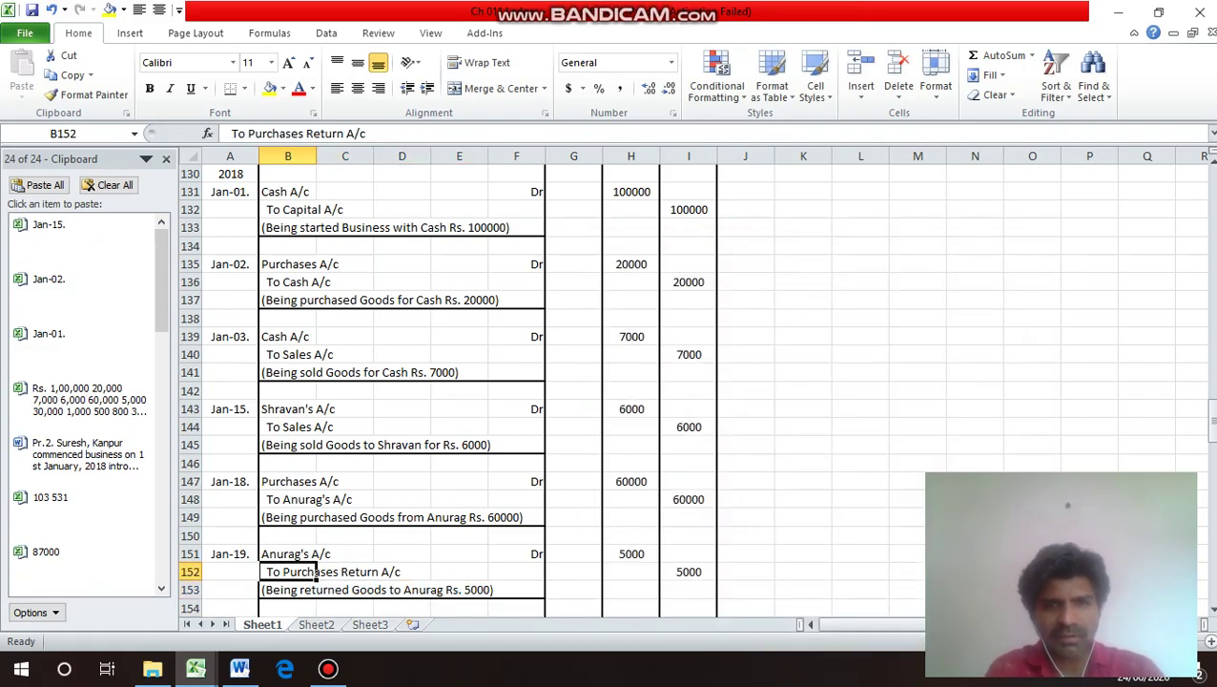
pyautogui.press('Up')
pyautogui.press('Up')
pyautogui.press('Up')
pyautogui.press('Up')
pyautogui.press('Up')
pyautogui.press('Up')
pyautogui.press('Up')
pyautogui.press('Up')
pyautogui.press('Up')
pyautogui.press('Up')
pyautogui.press('Up')
pyautogui.press('Up')
pyautogui.press('Up')
pyautogui.press('Up')
pyautogui.press('Up')
pyautogui.press('Up')
pyautogui.press('Up')
pyautogui.press('Up')
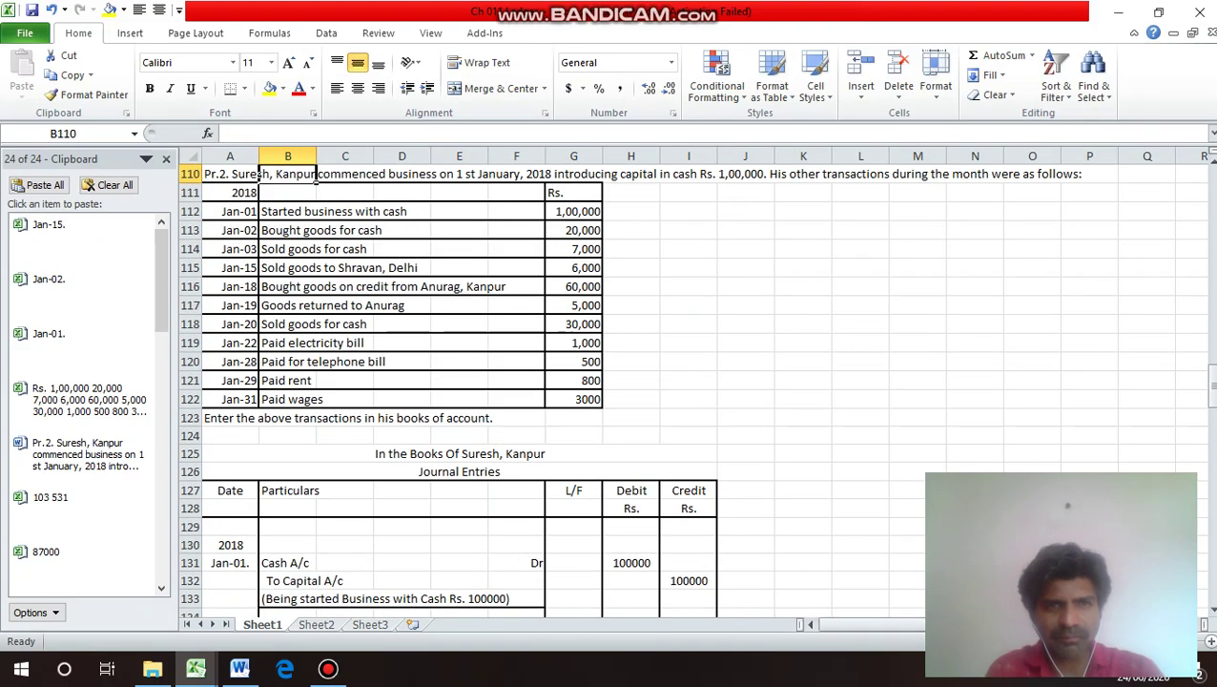
pyautogui.click(315, 267)
pyautogui.click(315, 323)
pyautogui.click(315, 342)
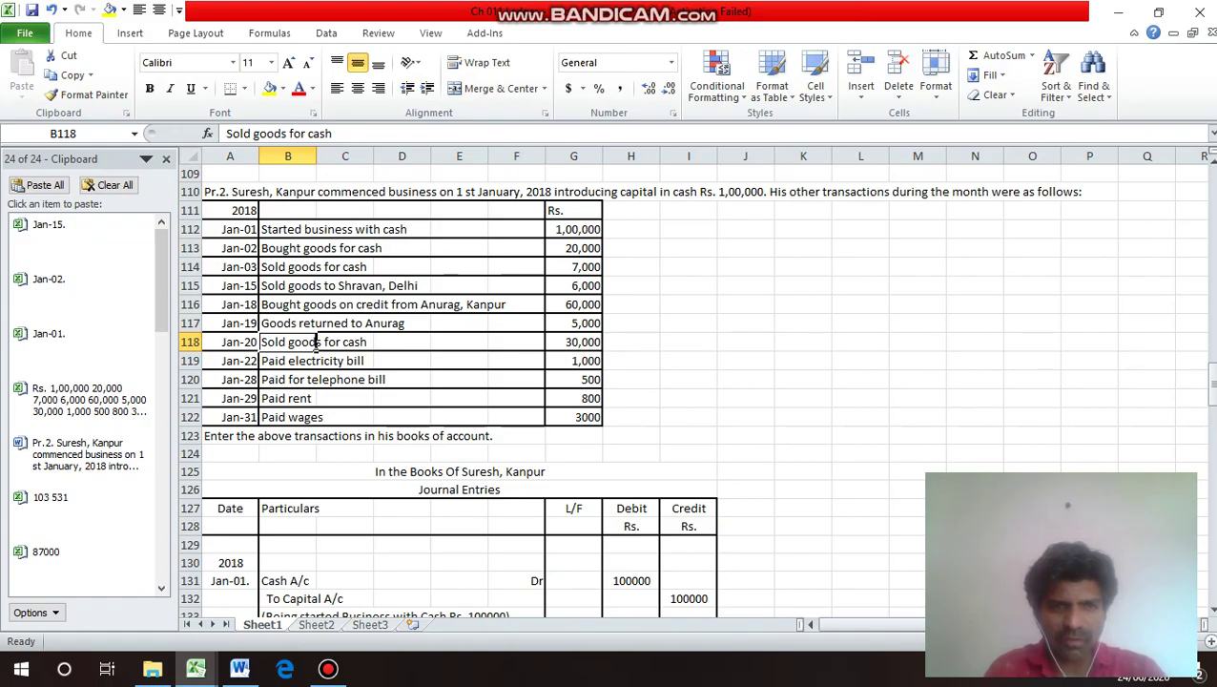
# Copy the Jan-19 date from A151 into A155 to start the next journal entry.
pyautogui.press('Down')
pyautogui.press('Down')
pyautogui.press('Down')
pyautogui.press('Down')
pyautogui.press('Down')
pyautogui.press('Down')
pyautogui.press('Down')
pyautogui.press('Down')
pyautogui.press('Down')
pyautogui.press('Down')
pyautogui.press('Down')
pyautogui.press('Down')
pyautogui.press('Down')
pyautogui.press('Down')
pyautogui.press('Down')
pyautogui.press('Down')
pyautogui.press('Down')
pyautogui.press('Down')
pyautogui.press('Down')
pyautogui.press('Down')
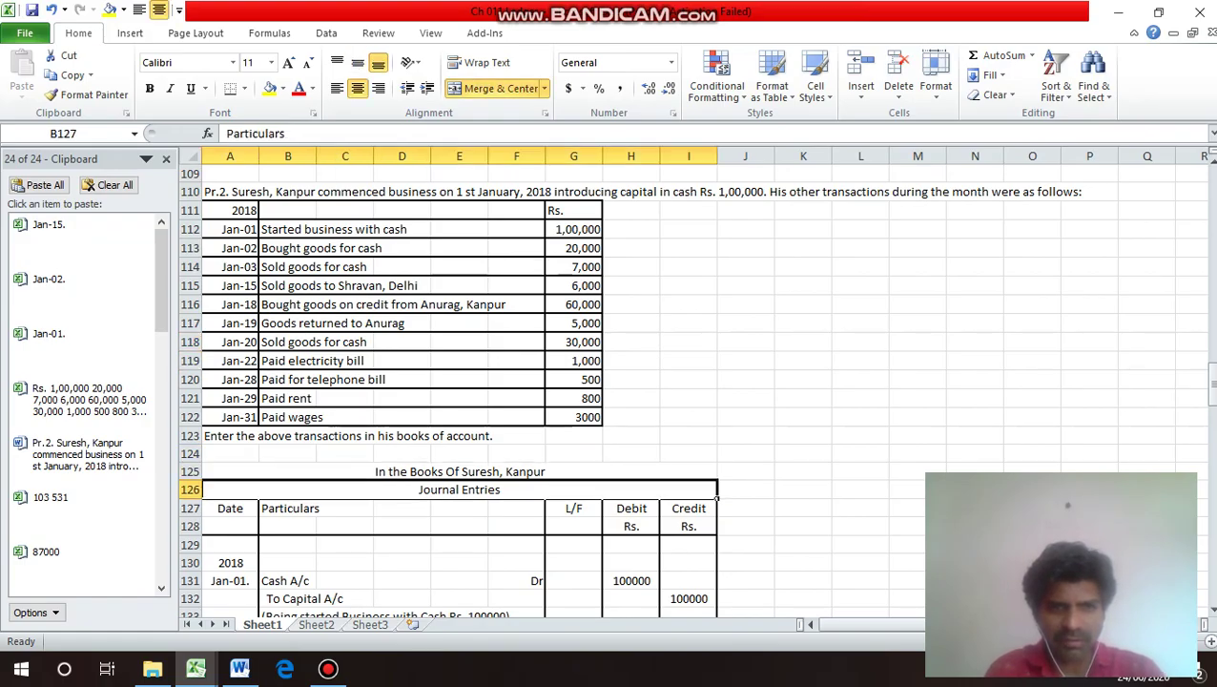
pyautogui.press('Down')
pyautogui.press('Down')
pyautogui.press('Down')
pyautogui.press('Down')
pyautogui.press('Down')
pyautogui.press('Down')
pyautogui.press('Down')
pyautogui.press('Down')
pyautogui.press('Down')
pyautogui.press('Down')
pyautogui.press('Down')
pyautogui.press('Down')
pyautogui.press('Down')
pyautogui.press('Down')
pyautogui.press('Down')
pyautogui.press('Down')
pyautogui.press('Up')
pyautogui.press('Up')
pyautogui.press('Up')
pyautogui.press('Up')
pyautogui.press('Up')
pyautogui.press('Up')
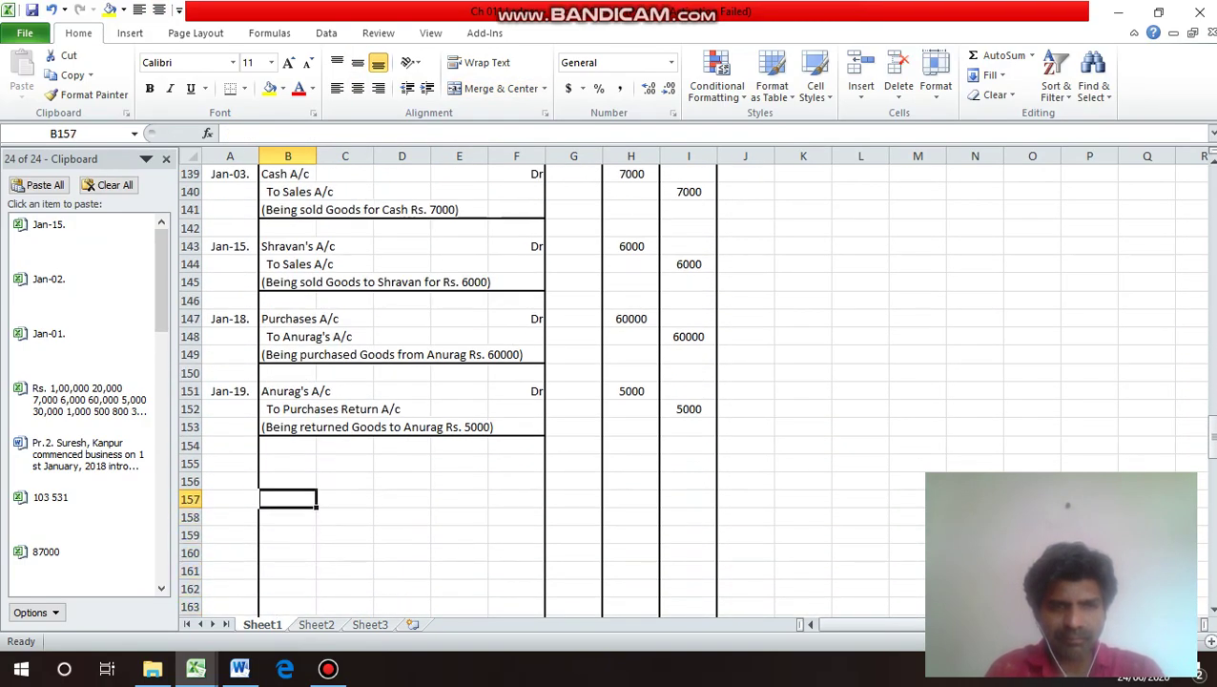
pyautogui.press('Left')
pyautogui.press('Up')
pyautogui.press('Up')
pyautogui.press('Up')
pyautogui.press('Up')
pyautogui.press('Up')
pyautogui.press('Up')
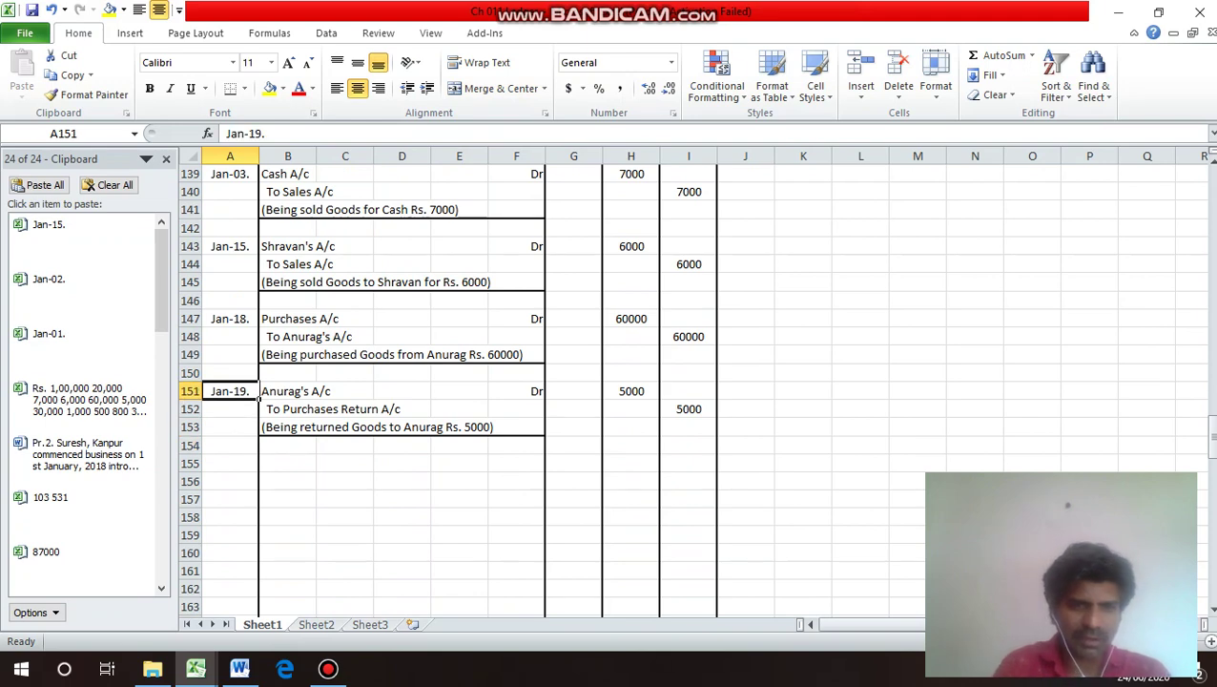
pyautogui.hotkey('ctrl', 'c')
pyautogui.press('Down')
pyautogui.press('Down')
pyautogui.press('Down')
pyautogui.press('Down')
pyautogui.press('Return')
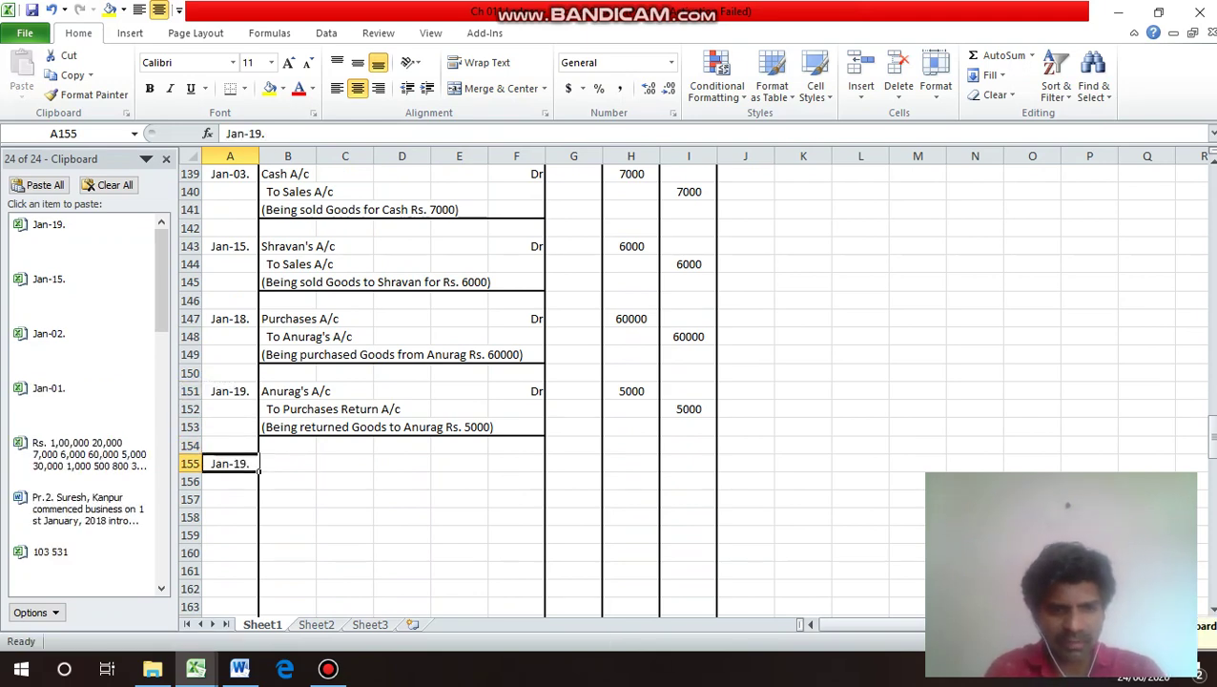
# Change the date in A155 to "Jan-20.".
pyautogui.press('F2')
pyautogui.press('BackSpace')
pyautogui.press('BackSpace')
pyautogui.press('BackSpace')
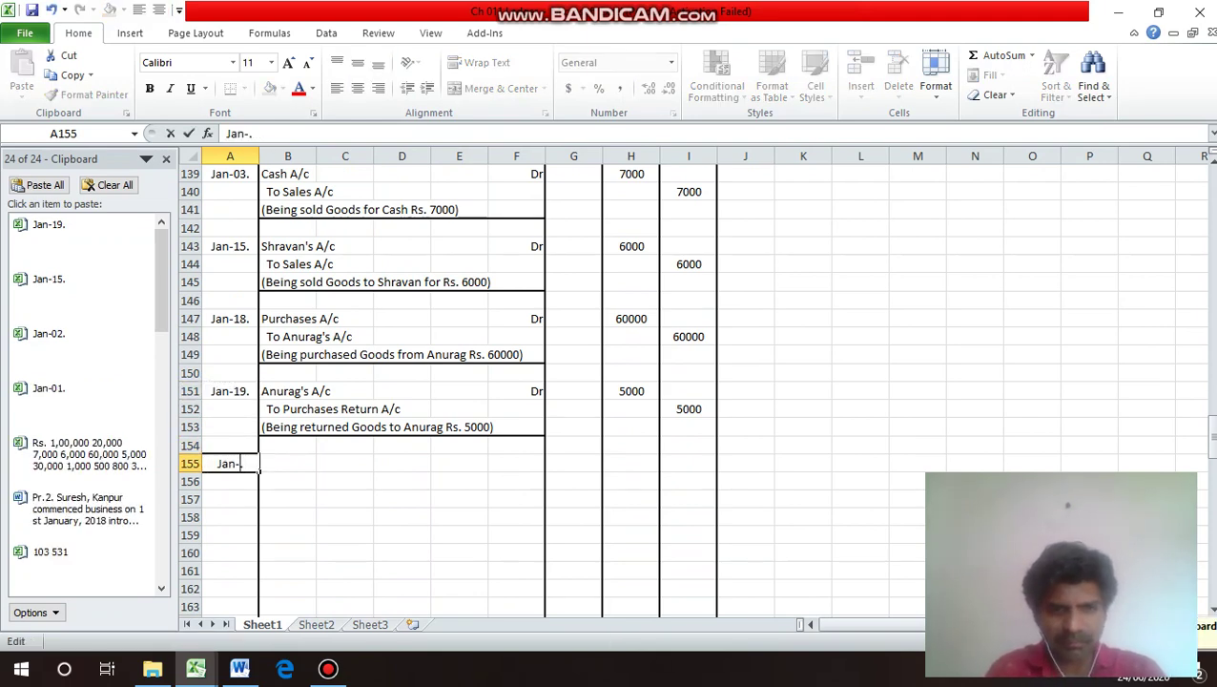
pyautogui.write('20.')
pyautogui.press('Return')
# Enter the Jan-20 debit line with "Cash A/c" in B155 and "Dr" in F155.
pyautogui.click(287, 463)
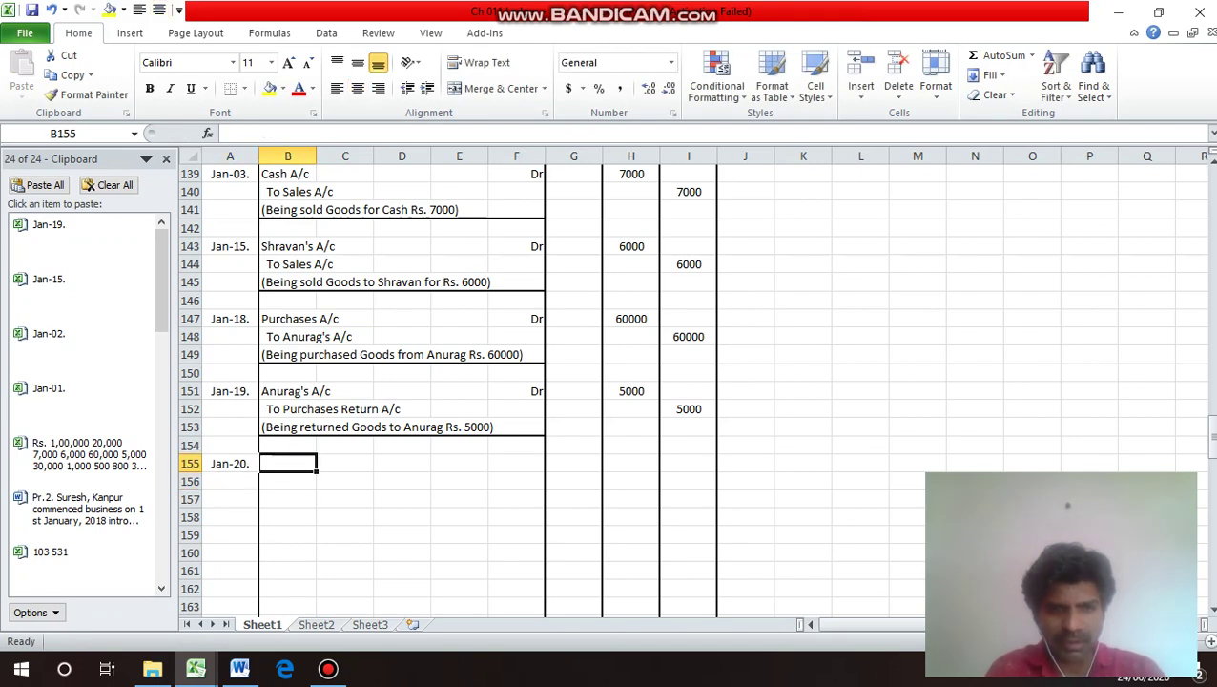
pyautogui.write('Cash')
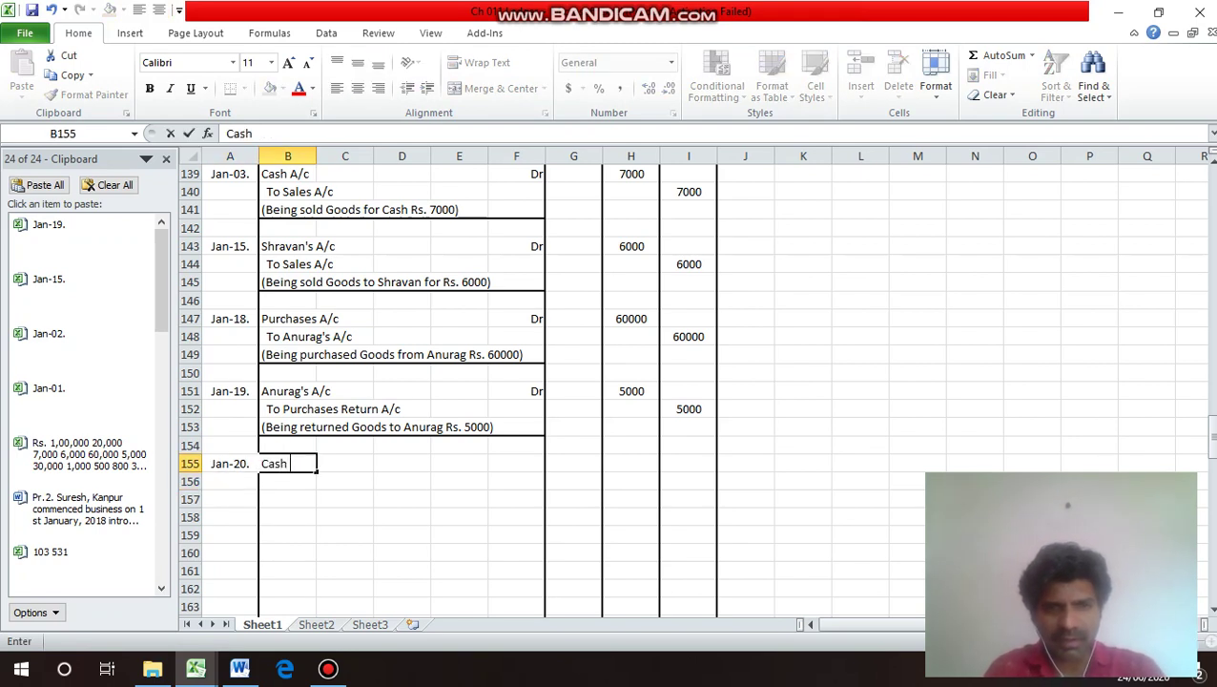
pyautogui.write(' A/c')
pyautogui.press('Return')
pyautogui.press('Right')
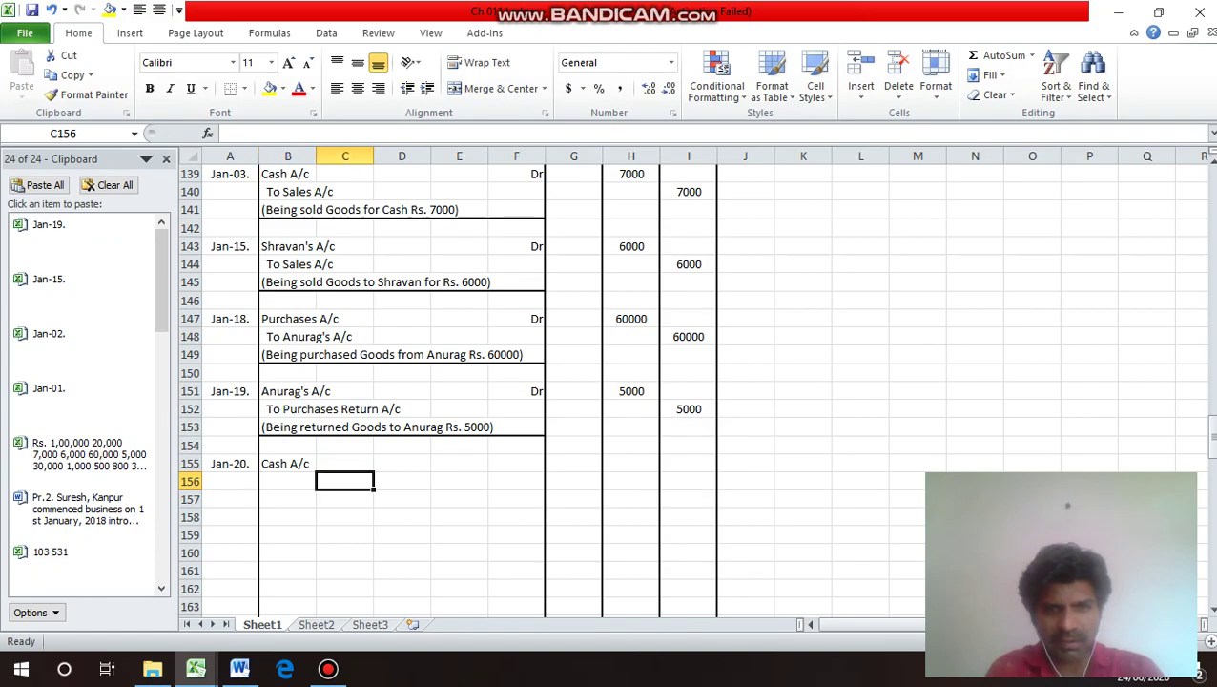
pyautogui.press('Right')
pyautogui.press('Up')
pyautogui.press('Right')
pyautogui.press('Right')
pyautogui.write('Dr')
pyautogui.press('Return')
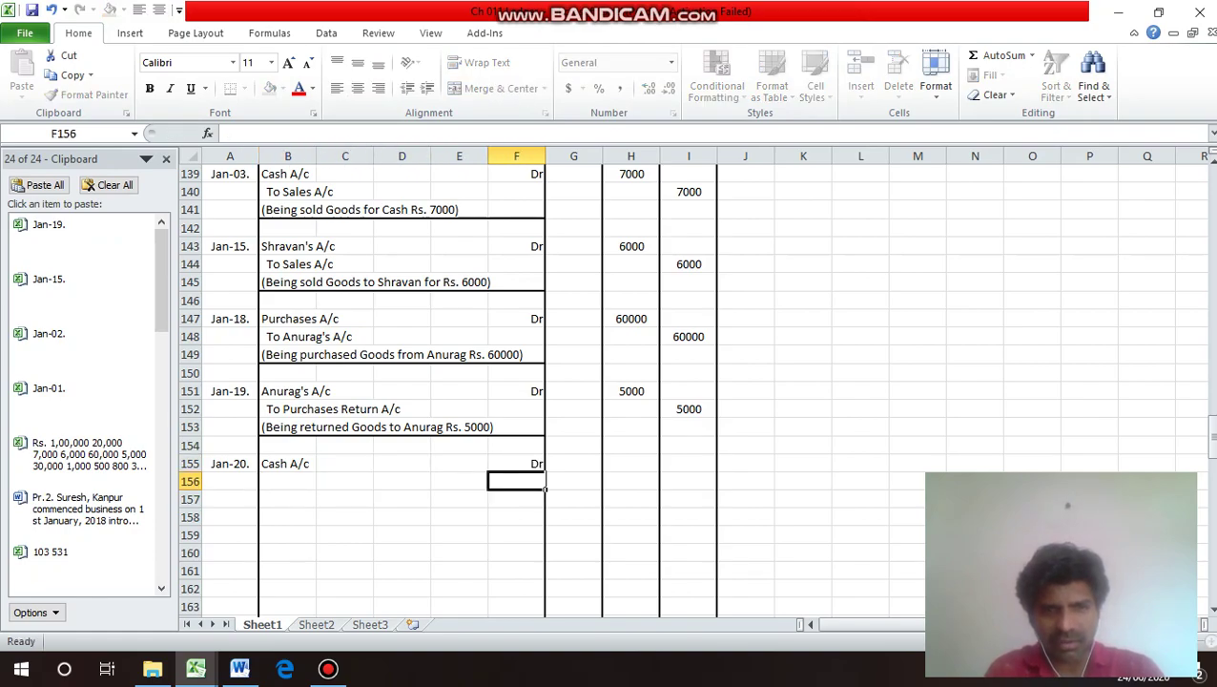
# Enter the indented credit line "To Sales A/c" in B156 for the Jan-20 entry.
pyautogui.press('Left')
pyautogui.press('Left')
pyautogui.press('Left')
pyautogui.press('Left')
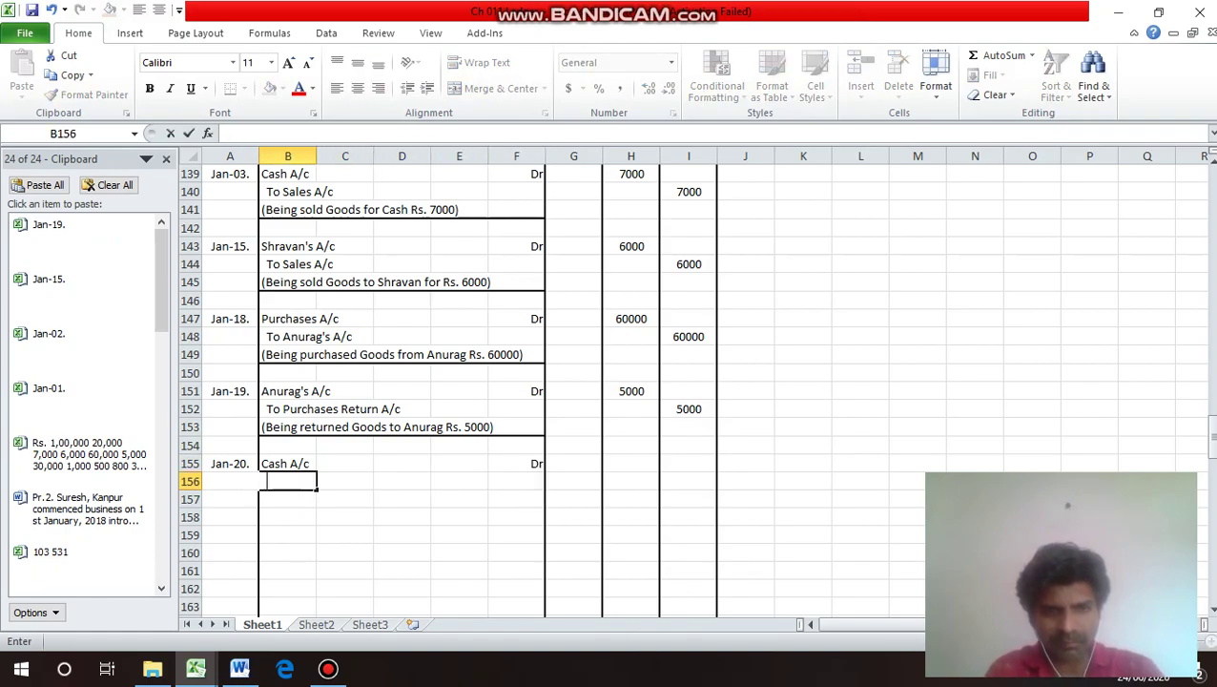
pyautogui.write('To Sa')
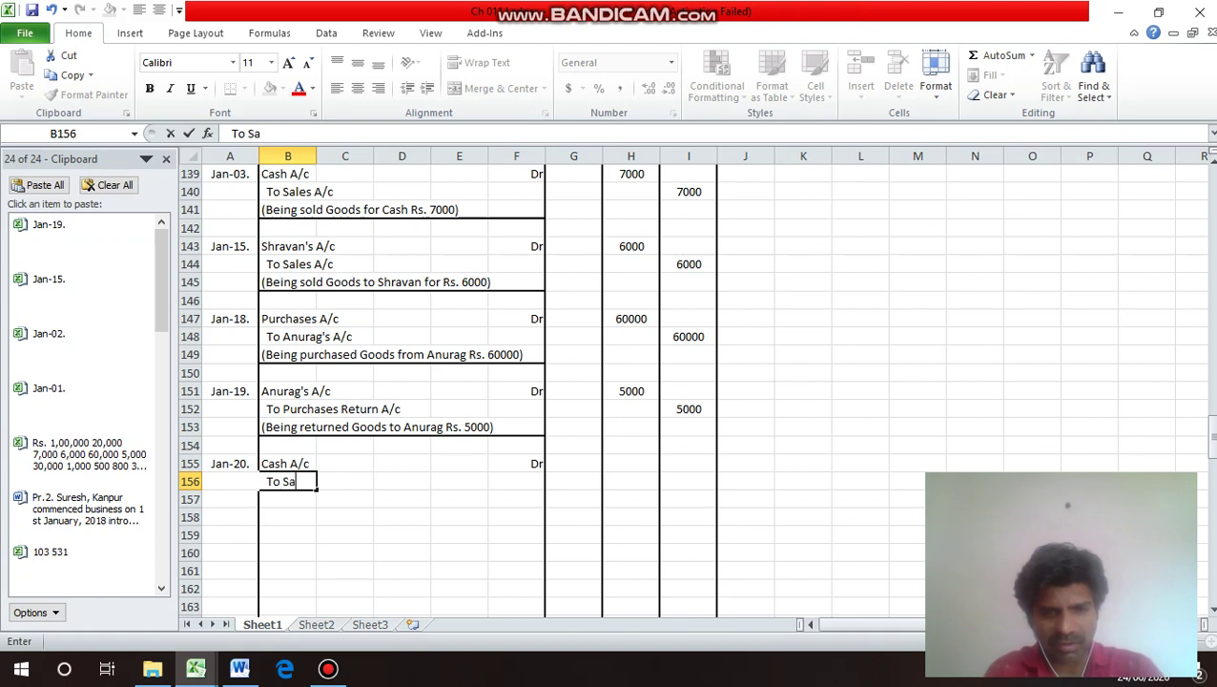
pyautogui.write('les A/')
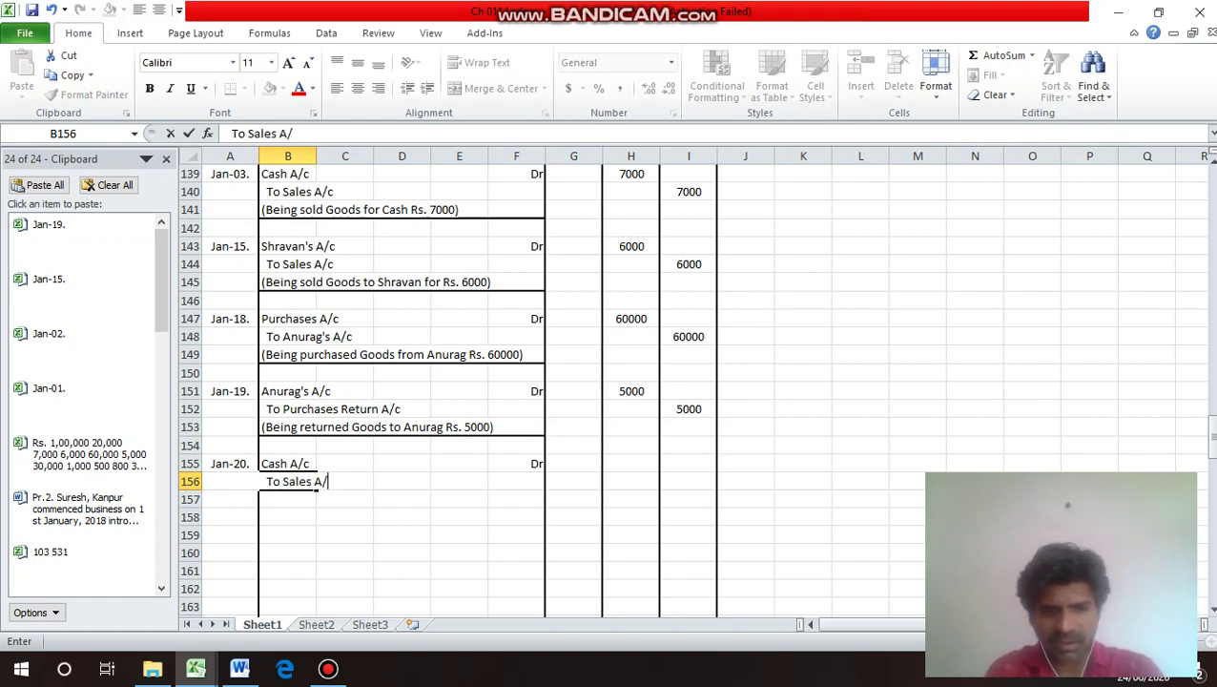
pyautogui.write('c')
pyautogui.press('Return')
# Check the amount of the Jan-20 cash sale in the transaction list above the journal.
pyautogui.click(318, 481)
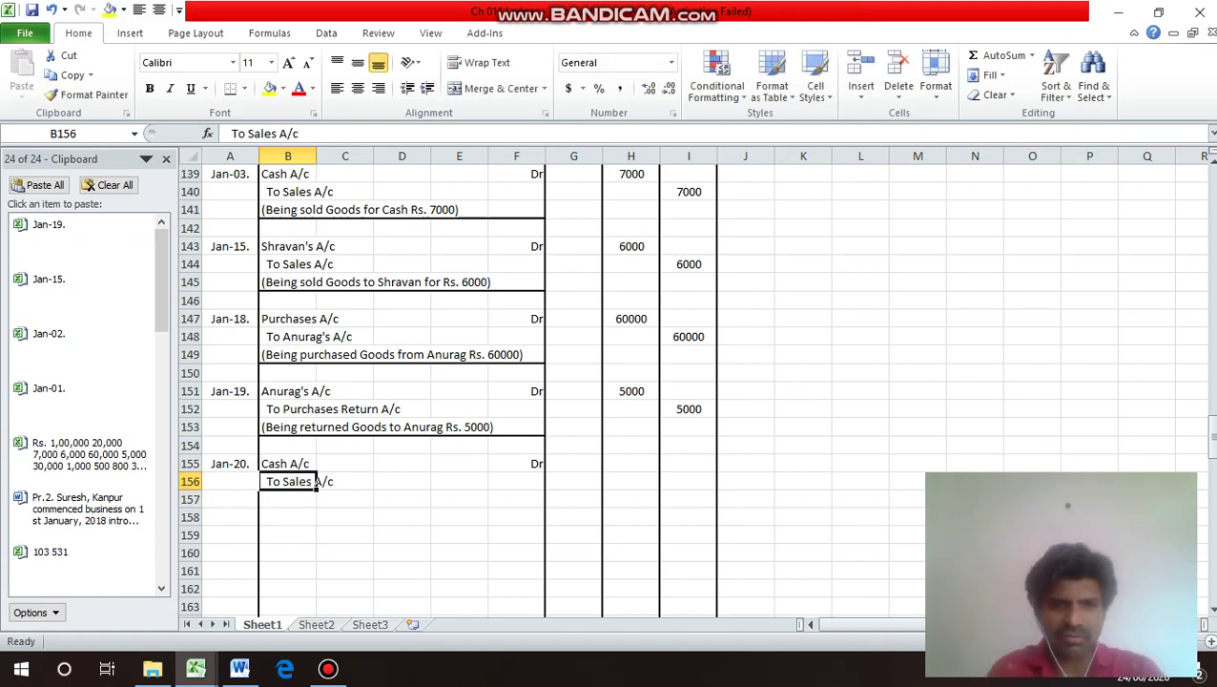
pyautogui.click(303, 192)
pyautogui.scroll(6, 303, 286)
pyautogui.click(303, 173)
pyautogui.scroll(2, 303, 239)
pyautogui.click(316, 192)
# Enter 30000 as the Jan-20 debit in H155 and as the credit in I156.
pyautogui.press('Down')
pyautogui.press('Down')
pyautogui.press('Down')
pyautogui.press('Down')
pyautogui.press('Down')
pyautogui.press('Down')
pyautogui.press('Down')
pyautogui.press('Down')
pyautogui.press('Down')
pyautogui.press('Down')
pyautogui.press('Down')
pyautogui.press('Down')
pyautogui.press('Down')
pyautogui.press('Down')
pyautogui.press('Down')
pyautogui.press('Down')
pyautogui.press('Down')
pyautogui.press('Down')
pyautogui.press('Down')
pyautogui.press('Down')
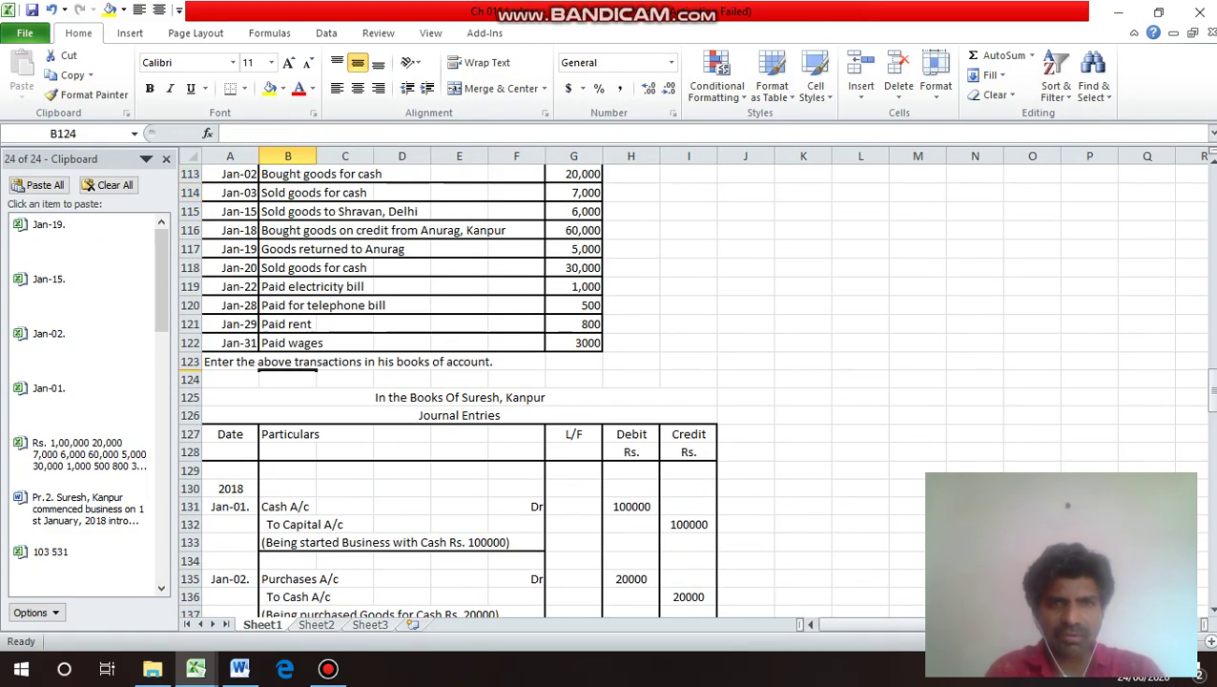
pyautogui.press('Up')
pyautogui.press('Up')
pyautogui.press('Right')
pyautogui.press('Right')
pyautogui.press('Right')
pyautogui.press('Right')
pyautogui.press('Right')
pyautogui.press('Right')
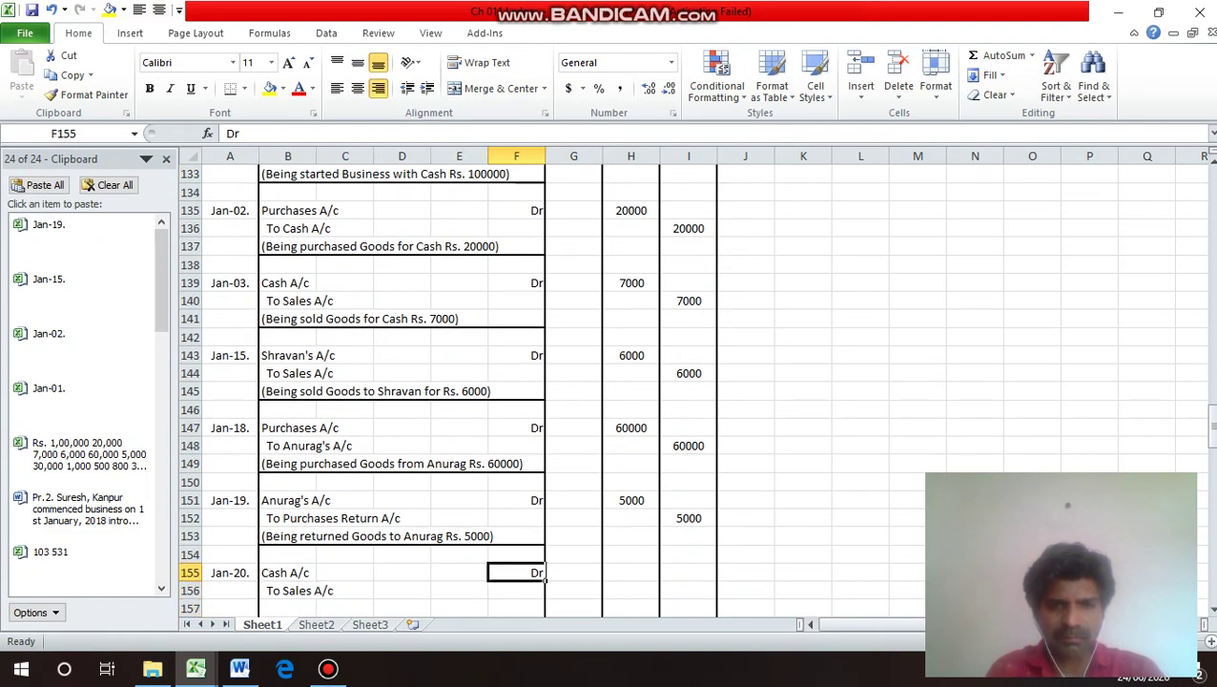
pyautogui.write('30000')
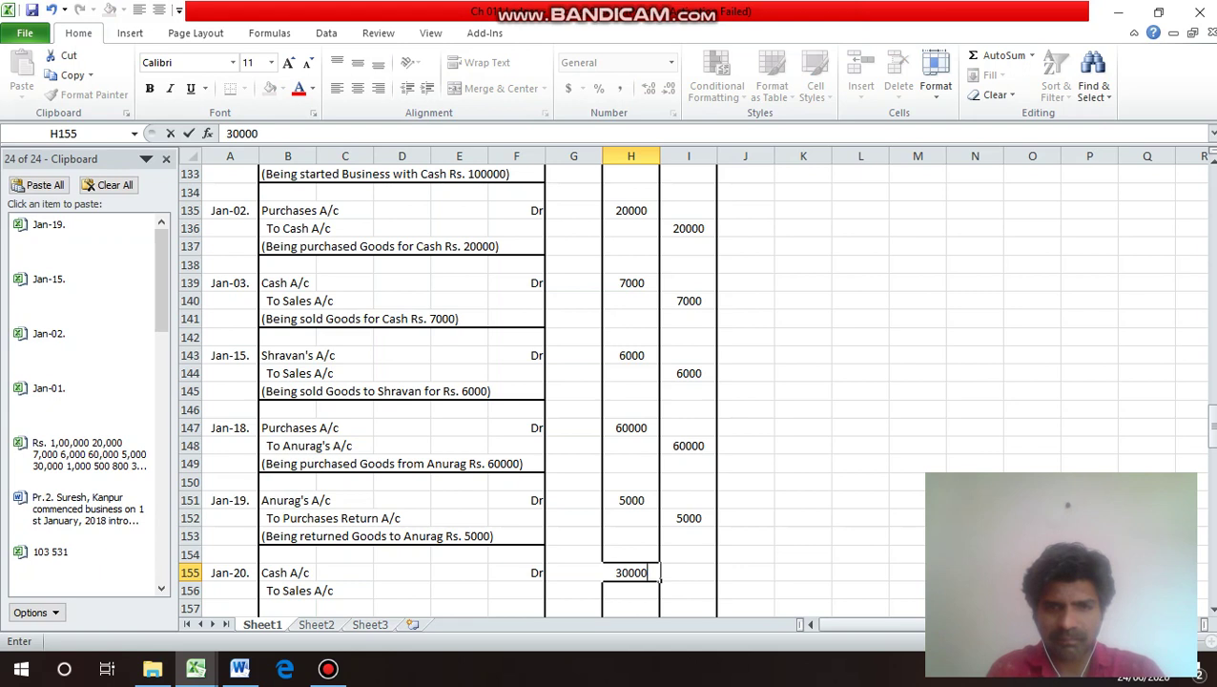
pyautogui.press('Return')
pyautogui.press('Right')
pyautogui.write('30000')
pyautogui.press('Return')
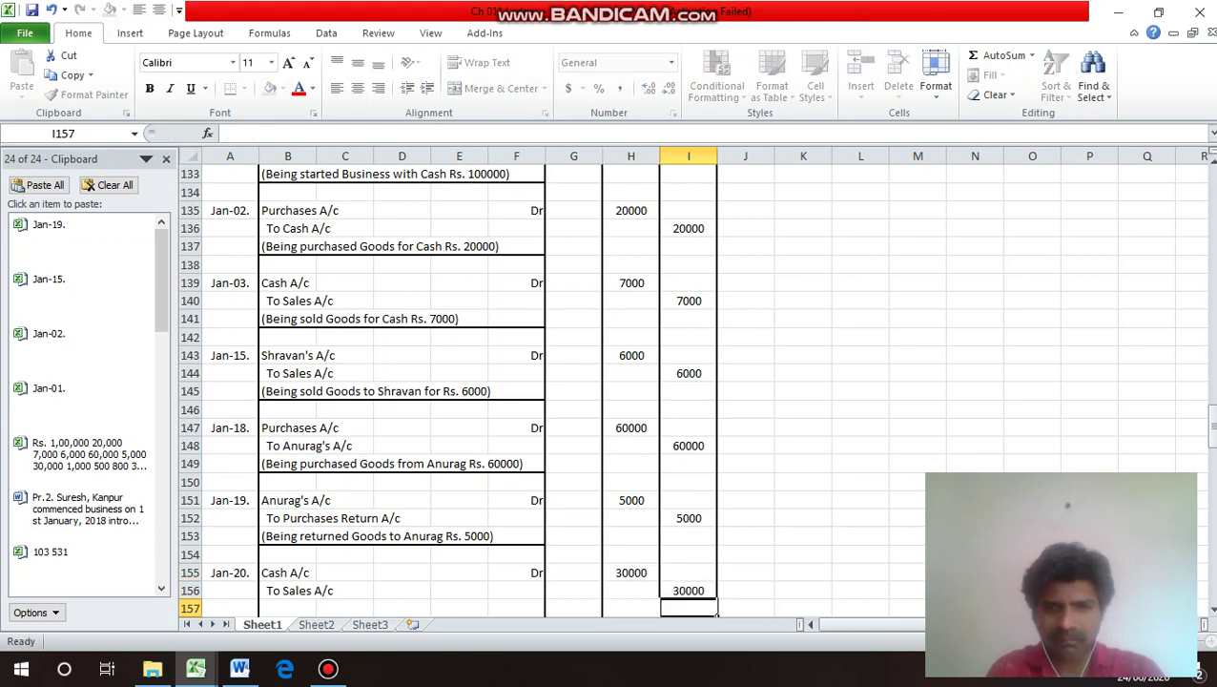
# Enter the Jan-20 narration "(Being sold Goods for Cash Rs. 30000)" in B157.
pyautogui.press('Left')
pyautogui.press('Left')
pyautogui.press('Left')
pyautogui.press('Left')
pyautogui.press('Left')
pyautogui.press('Left')
pyautogui.press('Left')
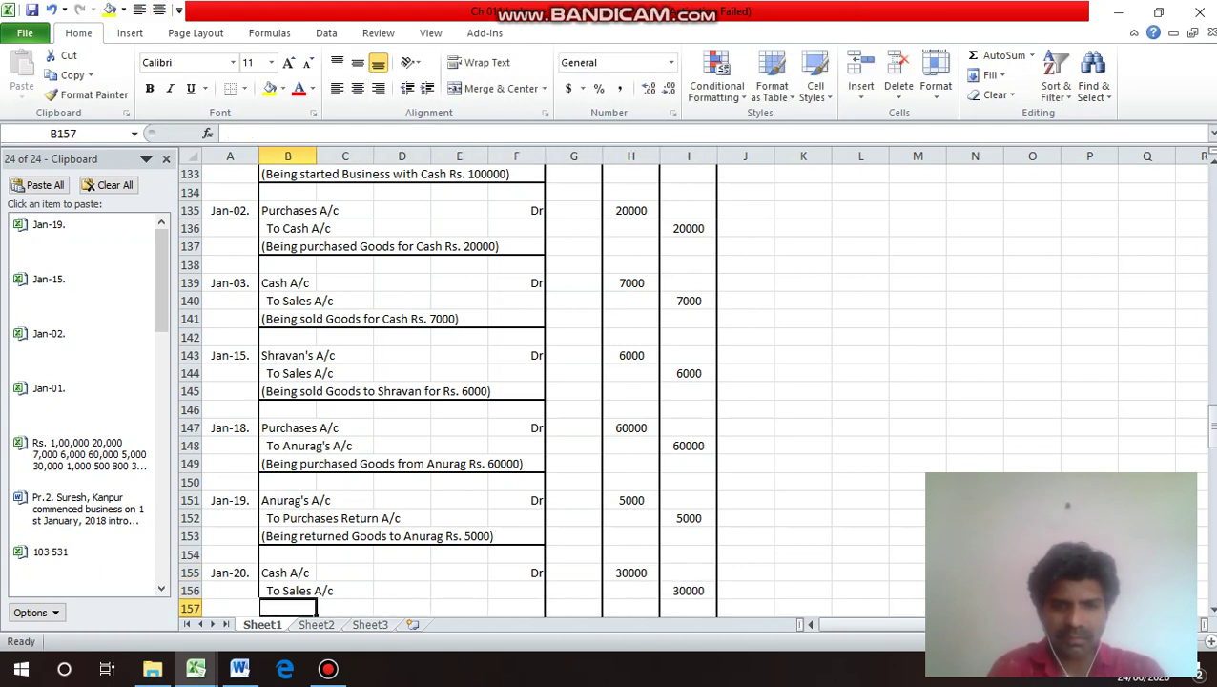
pyautogui.write('(Be')
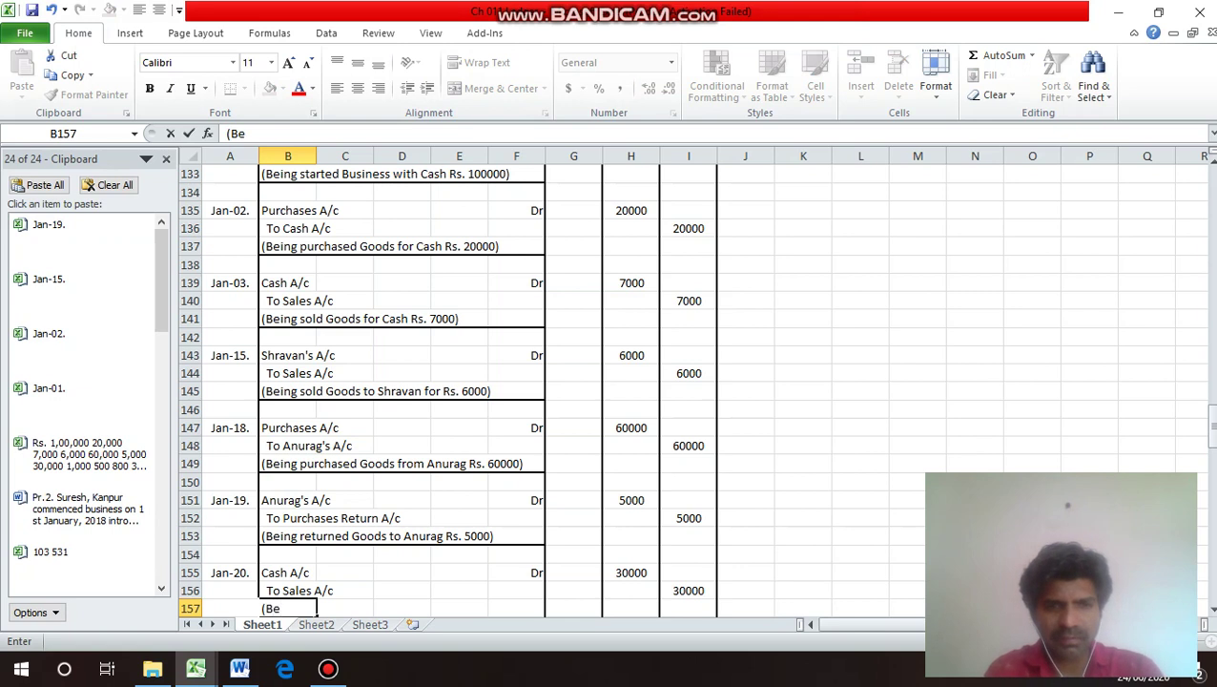
pyautogui.write('ing')
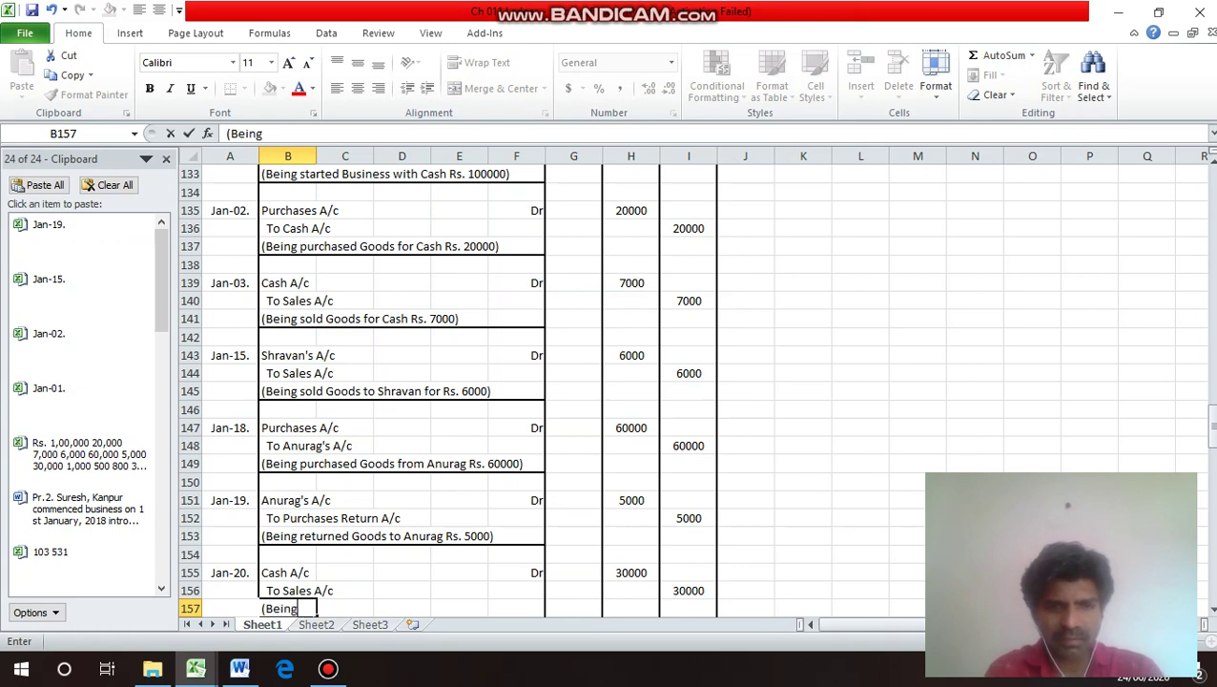
pyautogui.write(' sold')
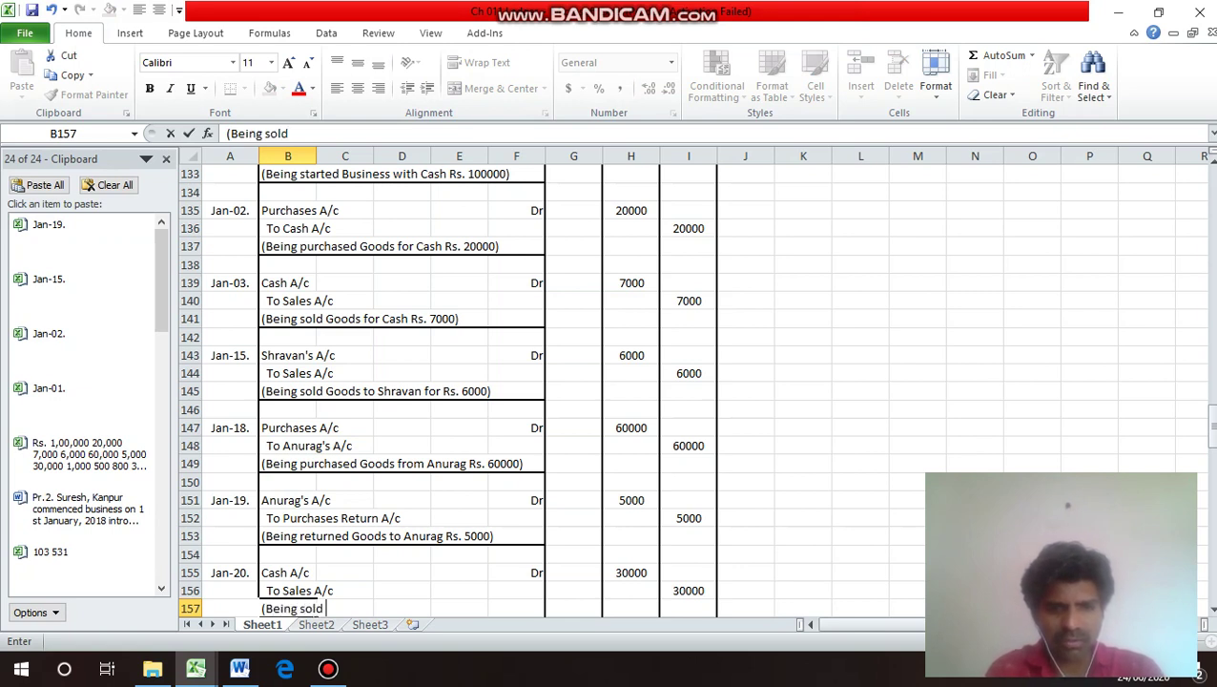
pyautogui.write(' Good')
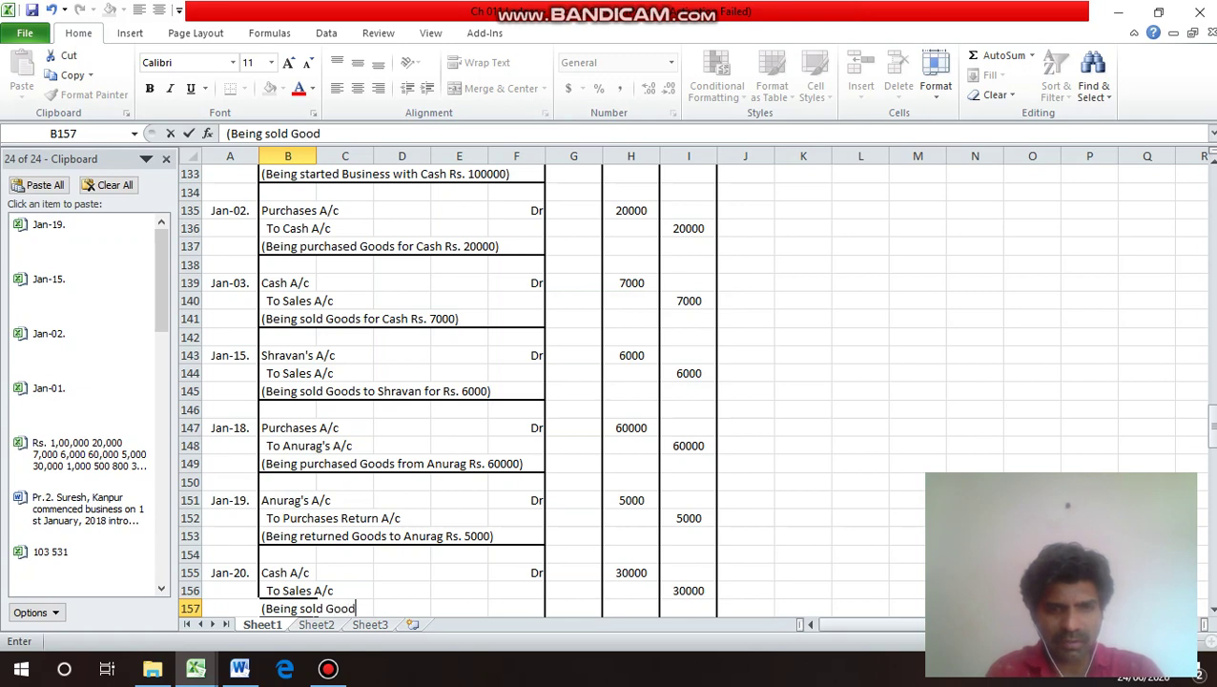
pyautogui.write('s for Cash R')
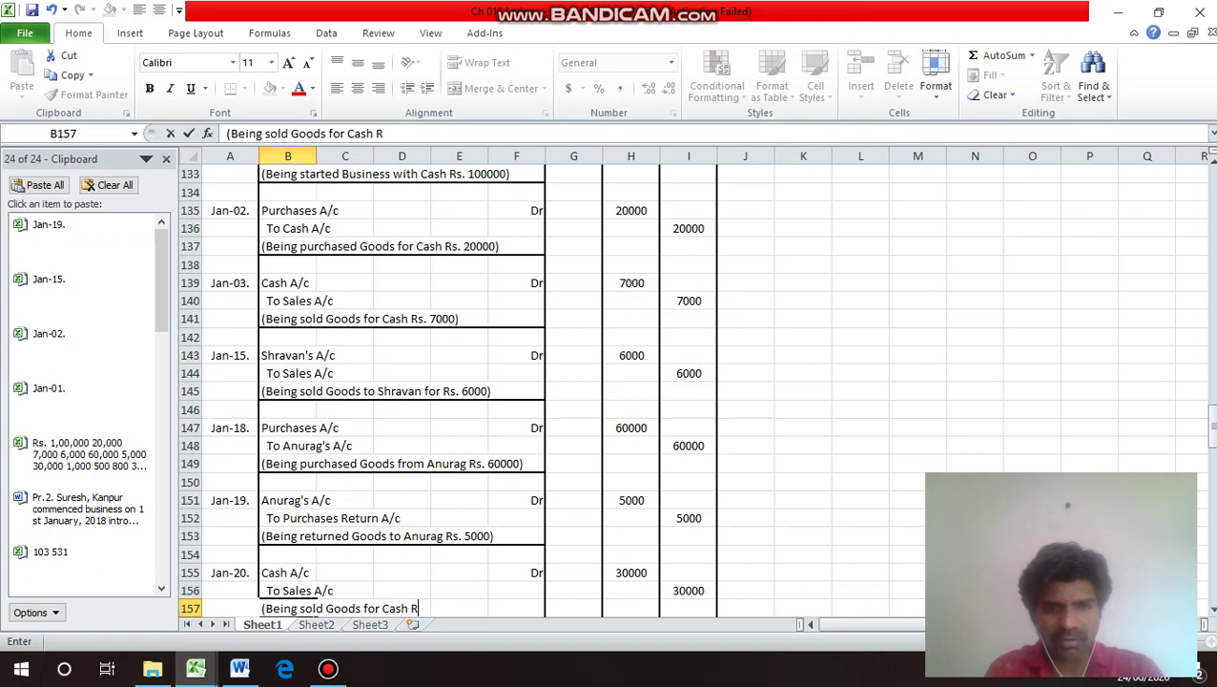
pyautogui.write('s. 30000)')
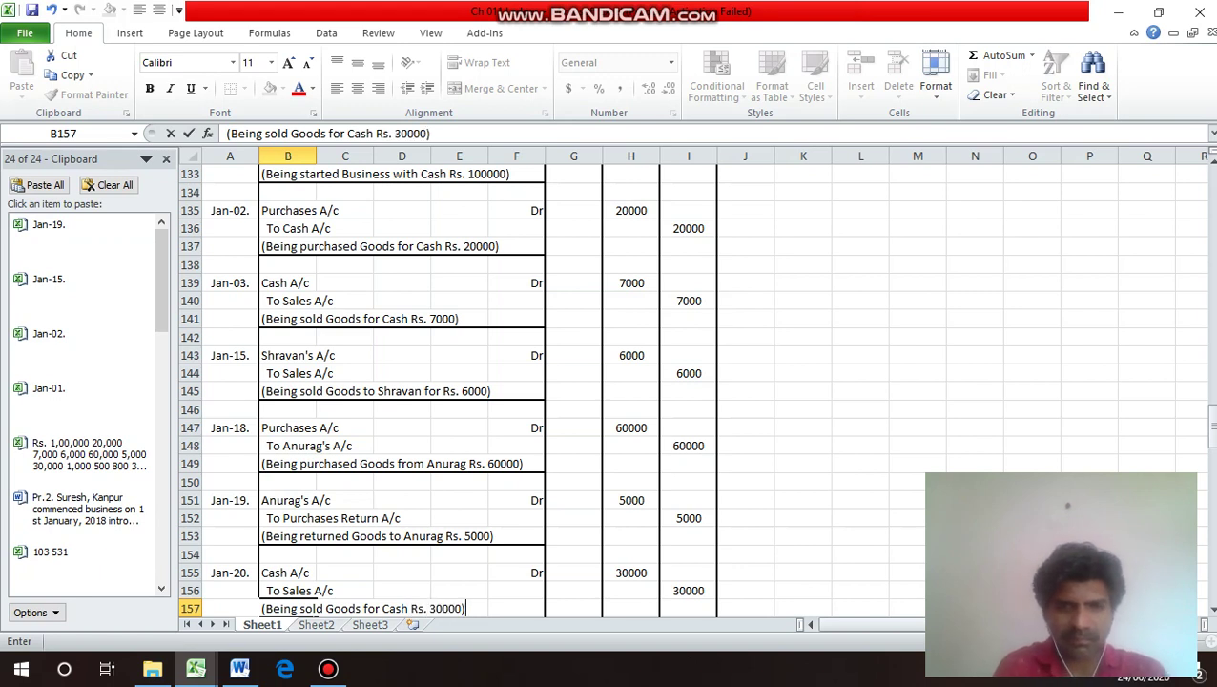
pyautogui.hotkey('ctrl', 'Return')
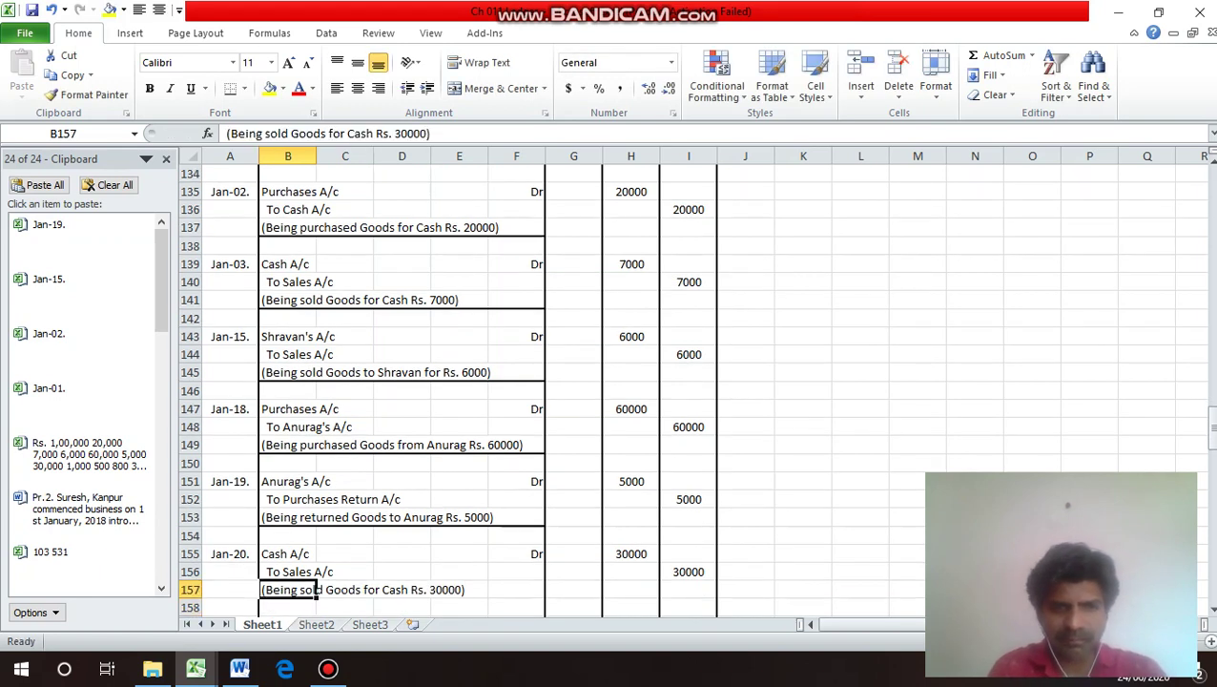
# Add a bottom border across B157:F157 to close off the Jan-20 entry.
pyautogui.moveTo(314, 590); pyautogui.dragTo(546, 593)
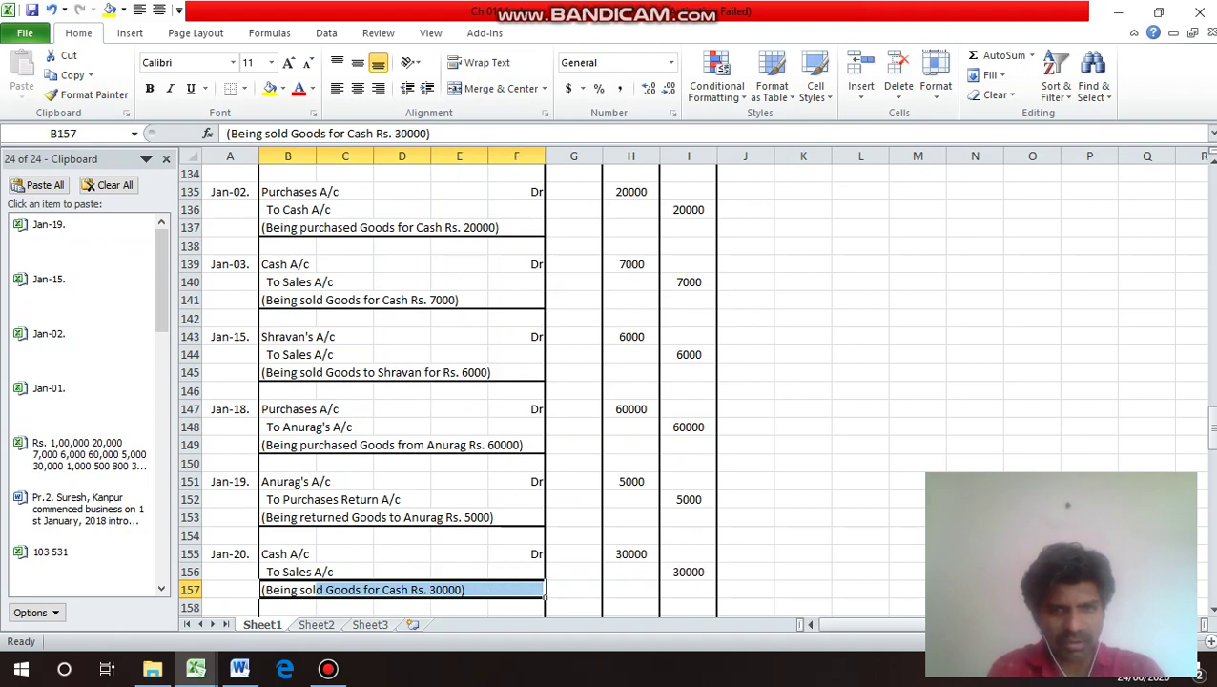
pyautogui.hotkey('ctrl', '1')
pyautogui.click(748, 461)
pyautogui.press('Return')
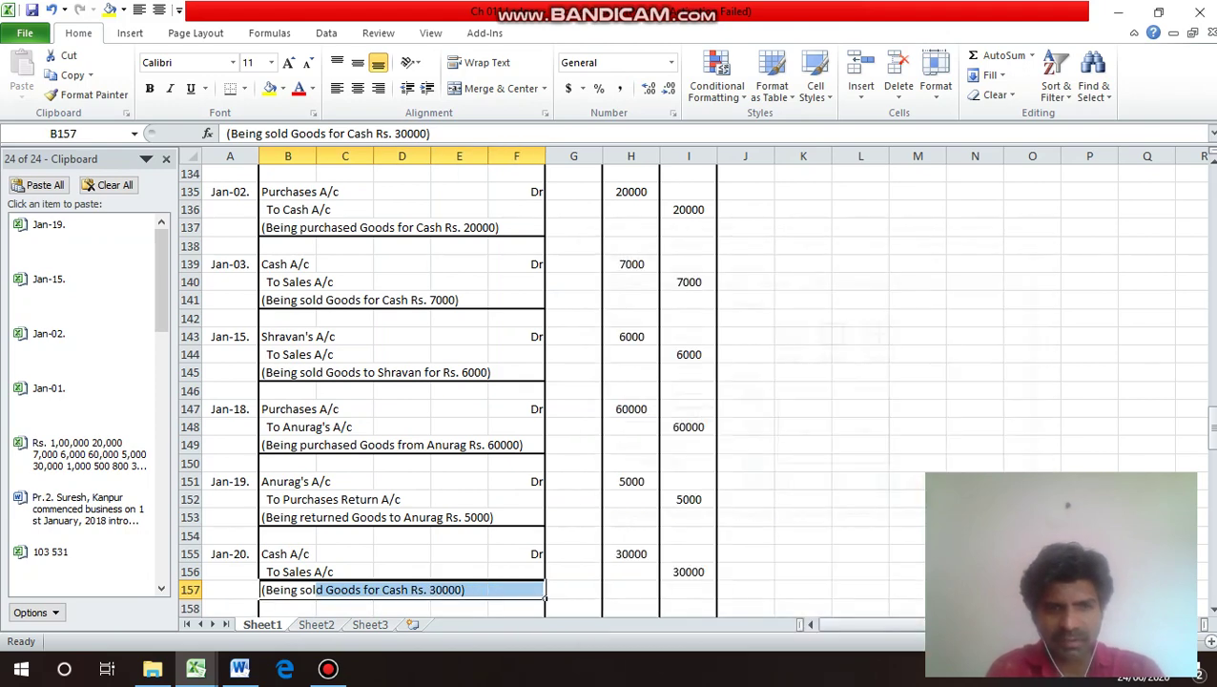
# Check the date and details of the transaction that follows Jan-20 in the transaction list above the journal.
pyautogui.press('Up')
pyautogui.press('Up')
pyautogui.press('Up')
pyautogui.press('Up')
pyautogui.press('Up')
pyautogui.press('Up')
pyautogui.press('Up')
pyautogui.press('Up')
pyautogui.press('Up')
pyautogui.press('Up')
pyautogui.press('Up')
pyautogui.press('Up')
pyautogui.press('Up')
pyautogui.press('Up')
pyautogui.press('Up')
pyautogui.press('Up')
pyautogui.press('Up')
pyautogui.press('Up')
pyautogui.press('Up')
pyautogui.press('Up')
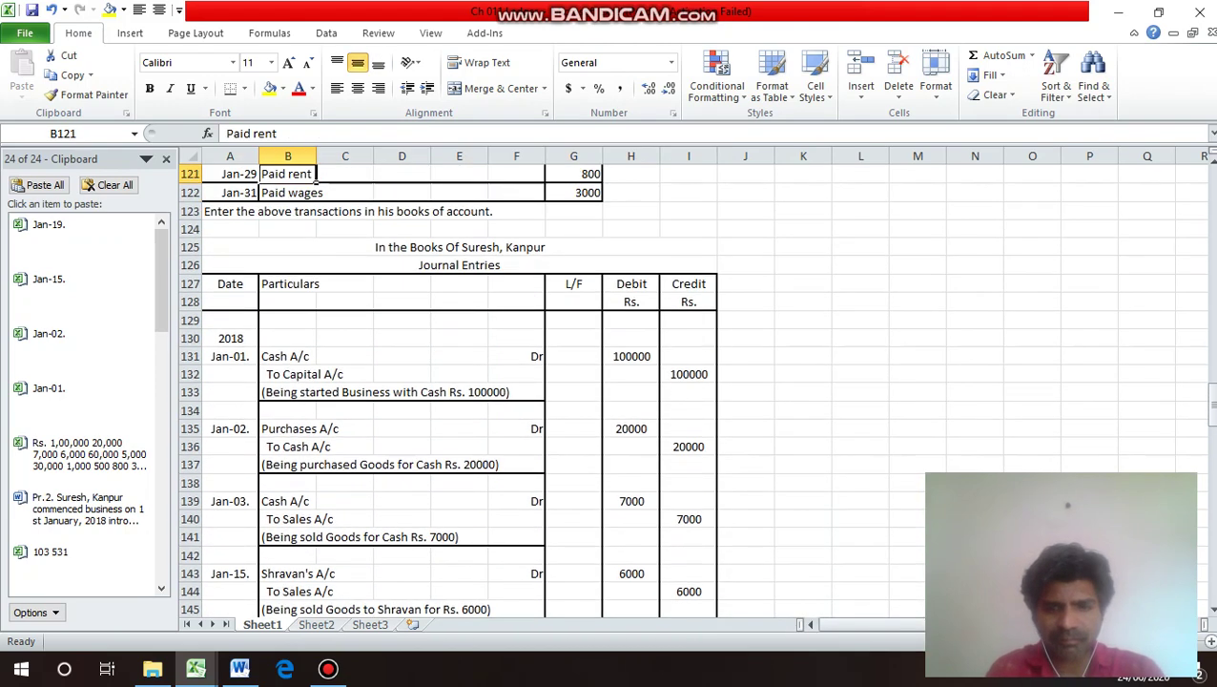
pyautogui.press('F12')
pyautogui.press('Escape')
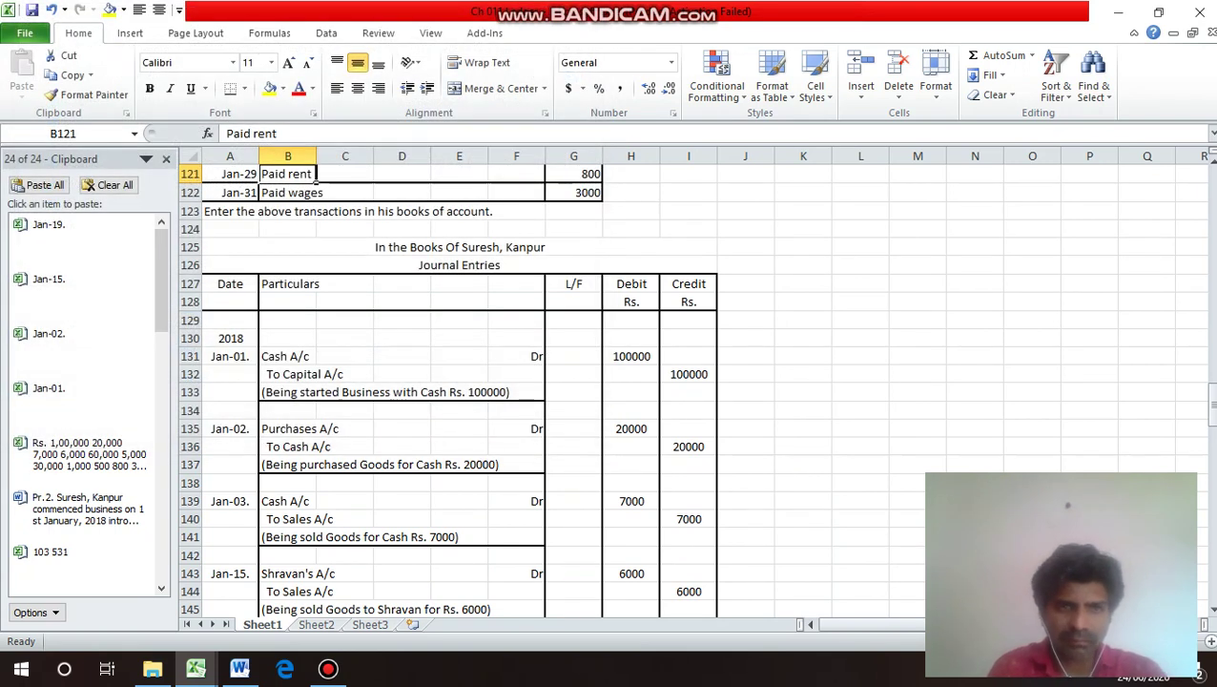
pyautogui.press('Up')
pyautogui.press('Up')
pyautogui.press('Up')
pyautogui.press('Down')
pyautogui.press('Up')
pyautogui.press('Up')
pyautogui.press('Down')
pyautogui.press('Down')
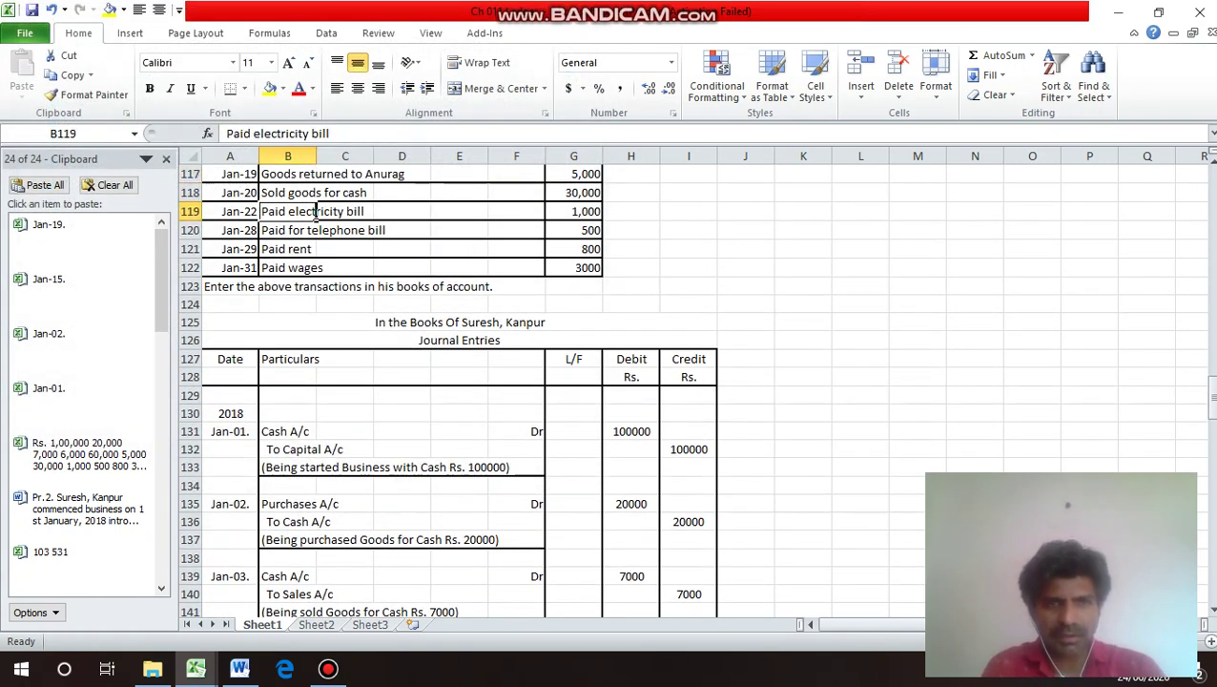
pyautogui.press('Left')
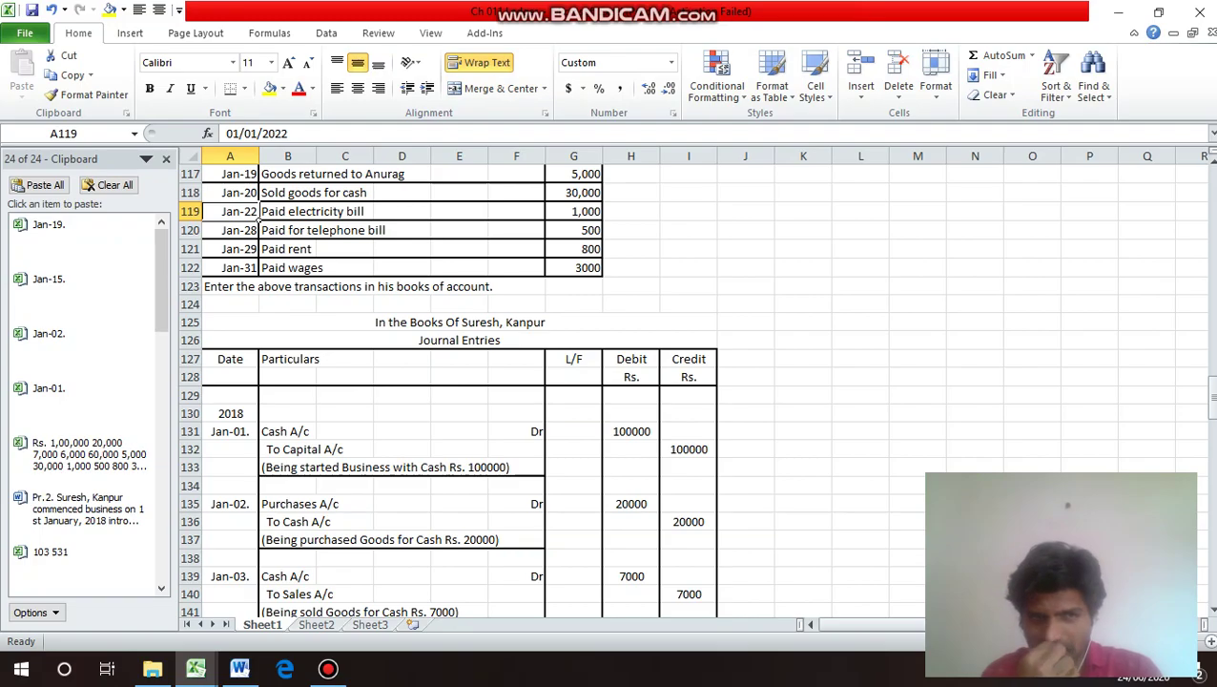
pyautogui.press('Down')
pyautogui.press('Down')
pyautogui.press('Down')
pyautogui.press('Down')
pyautogui.press('Down')
pyautogui.press('Down')
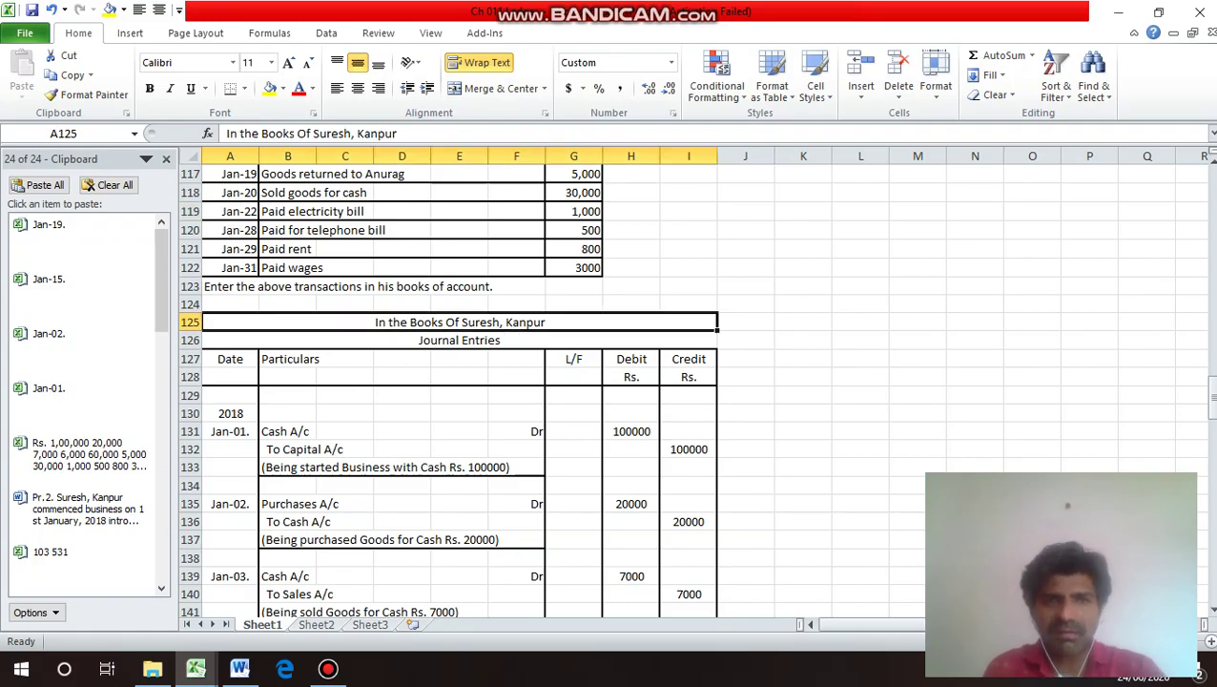
pyautogui.press('pagedown')
pyautogui.press('pagedown')
pyautogui.press('Down')
pyautogui.press('Down')
pyautogui.press('Down')
pyautogui.press('Down')
pyautogui.press('Down')
pyautogui.press('Up')
pyautogui.press('Up')
pyautogui.press('Up')
pyautogui.press('Up')
pyautogui.press('Up')
pyautogui.press('Up')
pyautogui.press('Up')
pyautogui.press('Up')
pyautogui.press('Up')
pyautogui.press('Up')
pyautogui.press('Up')
pyautogui.press('Up')
pyautogui.press('Up')
pyautogui.press('Up')
pyautogui.press('Up')
pyautogui.press('Up')
pyautogui.press('Up')
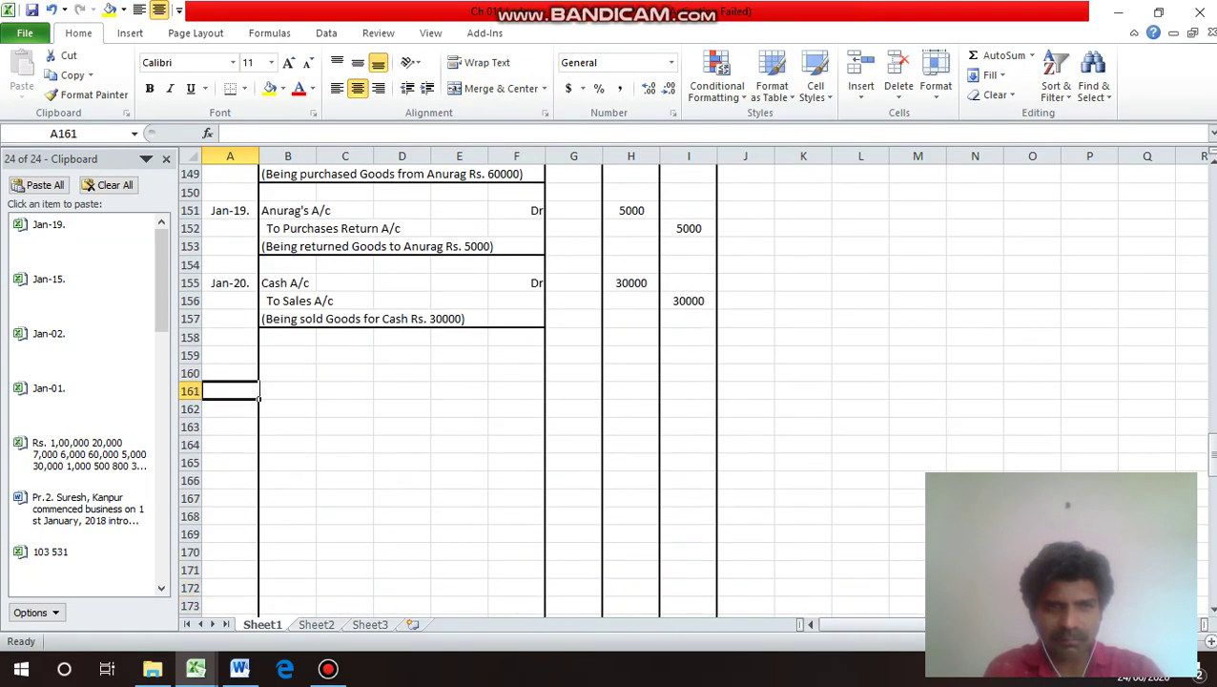
pyautogui.keyDown('ctrl'); pyautogui.click(859, 461); pyautogui.keyUp('ctrl')
pyautogui.hotkey('ctrl', 'c')
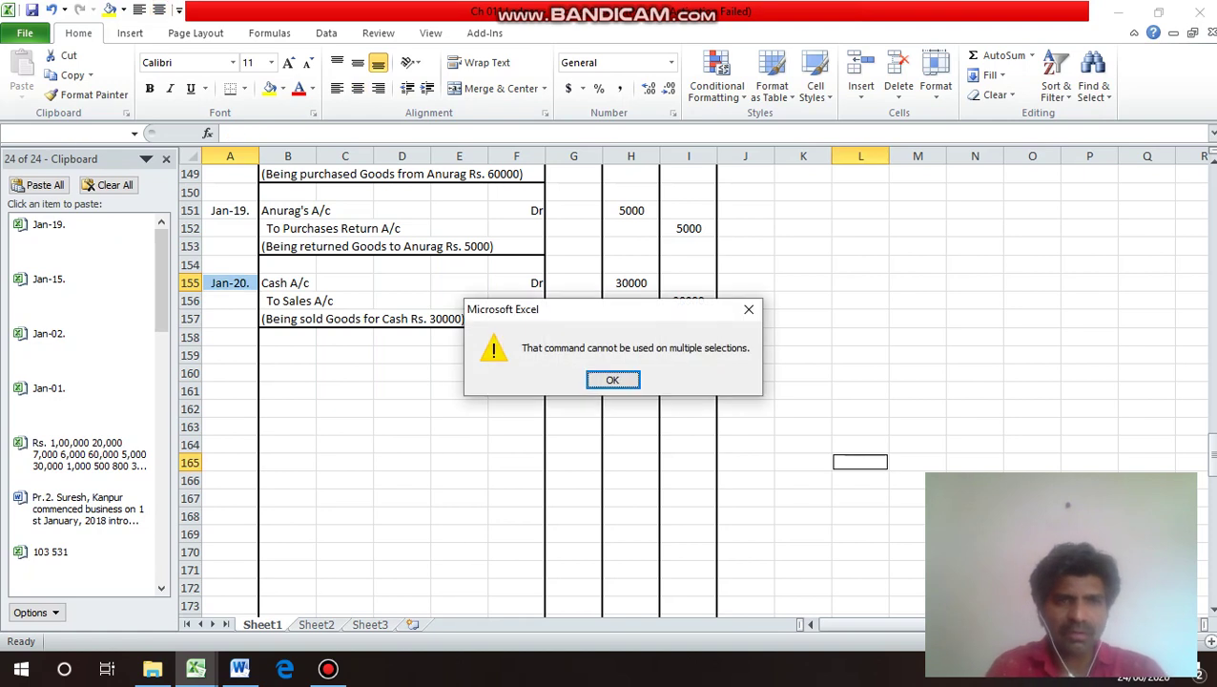
pyautogui.press('Return')
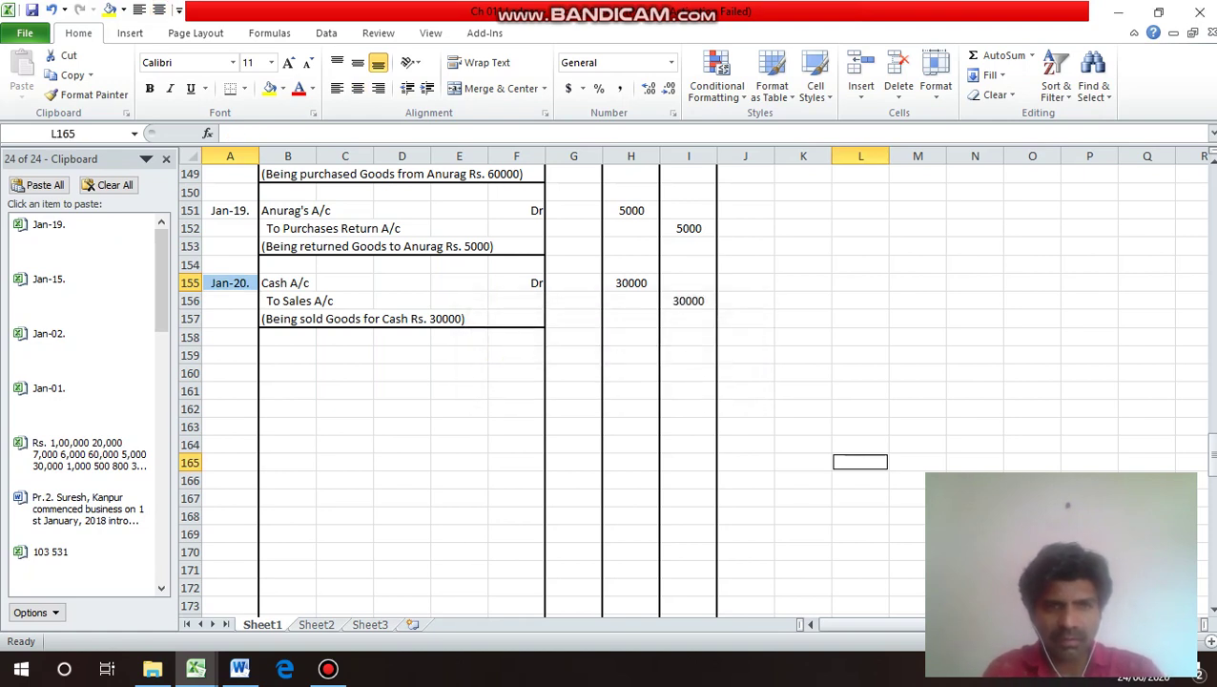
pyautogui.click(230, 336)
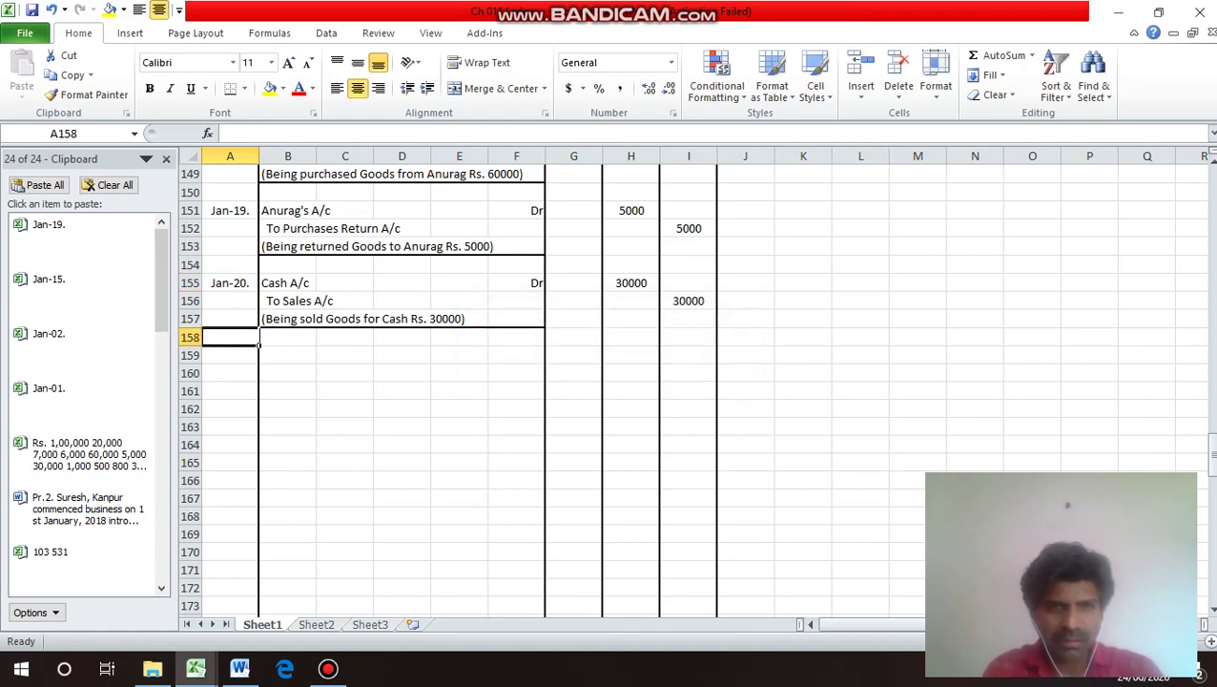
# Copy the Jan-20 date from A155 to A159 and change it to "Jan-22.".
pyautogui.click(229, 283)
pyautogui.hotkey('ctrl', 'c')
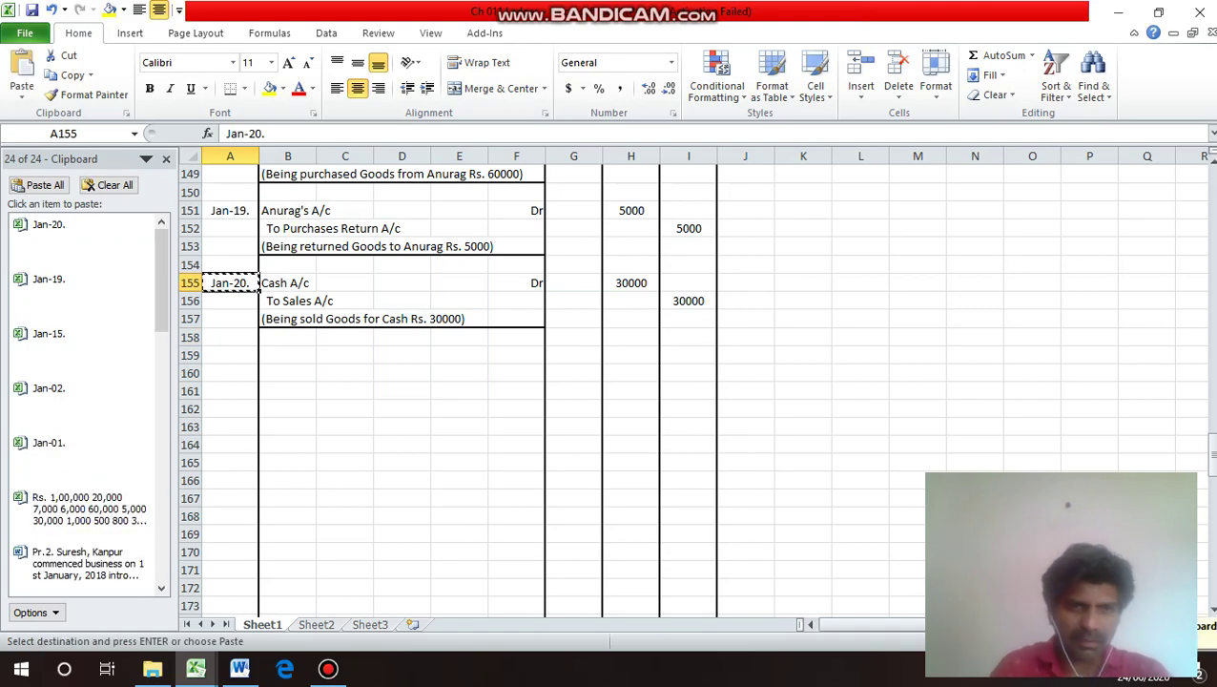
pyautogui.press('Down')
pyautogui.press('Down')
pyautogui.press('Down')
pyautogui.press('Down')
pyautogui.press('Return')
pyautogui.press('F2')
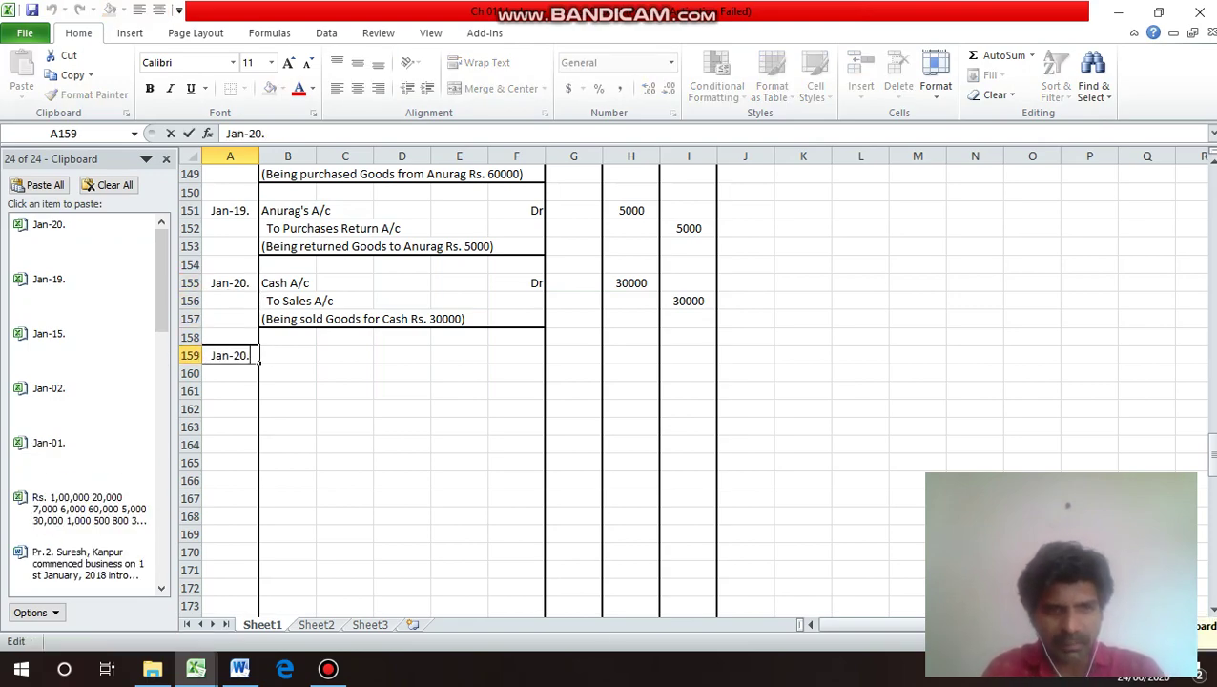
pyautogui.press('Left')
pyautogui.press('BackSpace')
pyautogui.press('BackSpace')
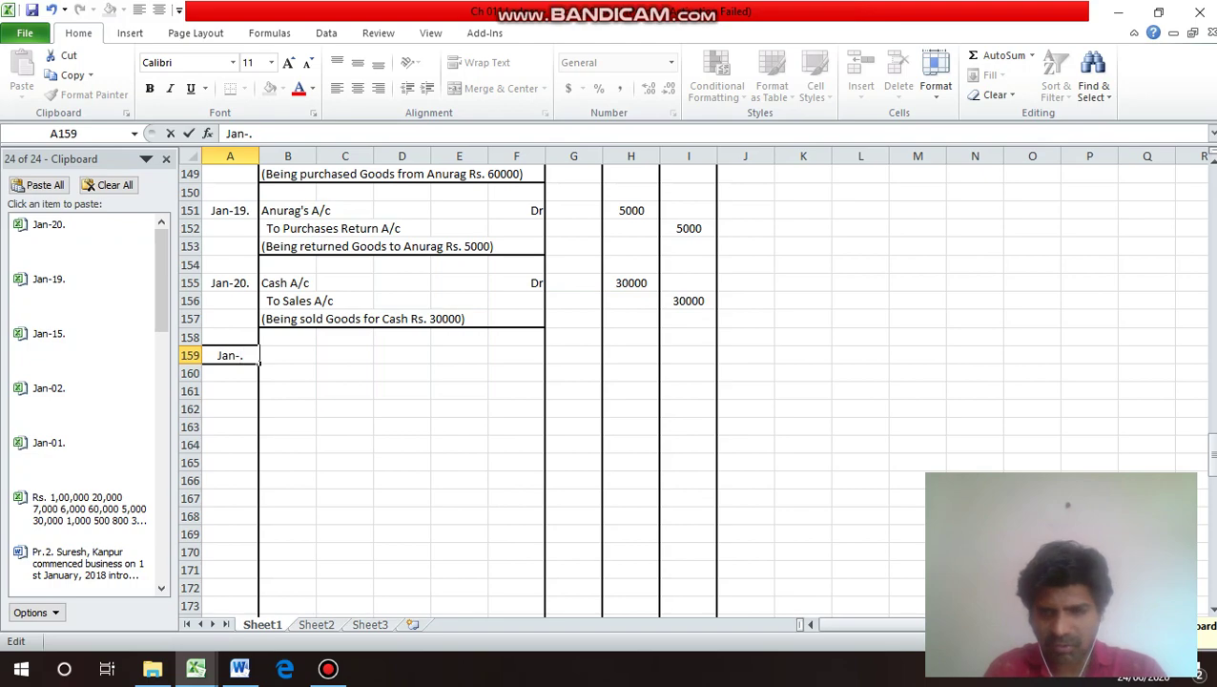
pyautogui.write('22')
pyautogui.press('Return')
# Enter the Jan-22 debit account "Electricity Bill A/c" in B159 and mark it "Dr" in F159.
pyautogui.press('Up')
pyautogui.press('Right')
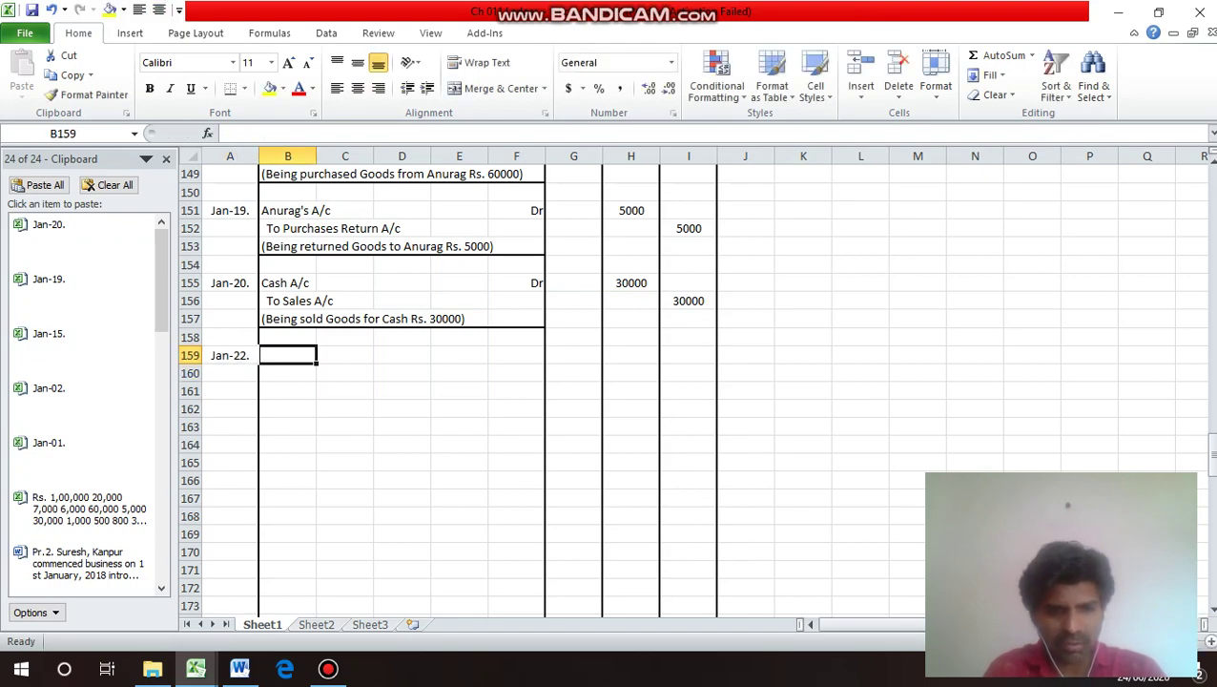
pyautogui.write('Elec')
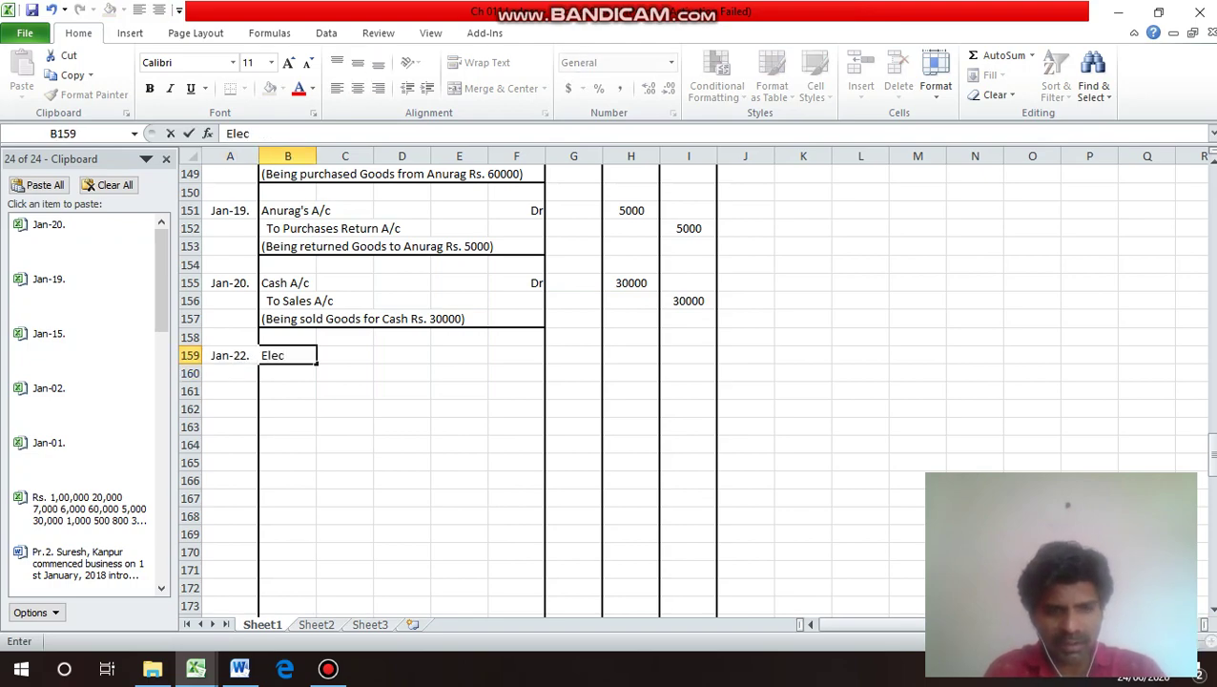
pyautogui.write('tri')
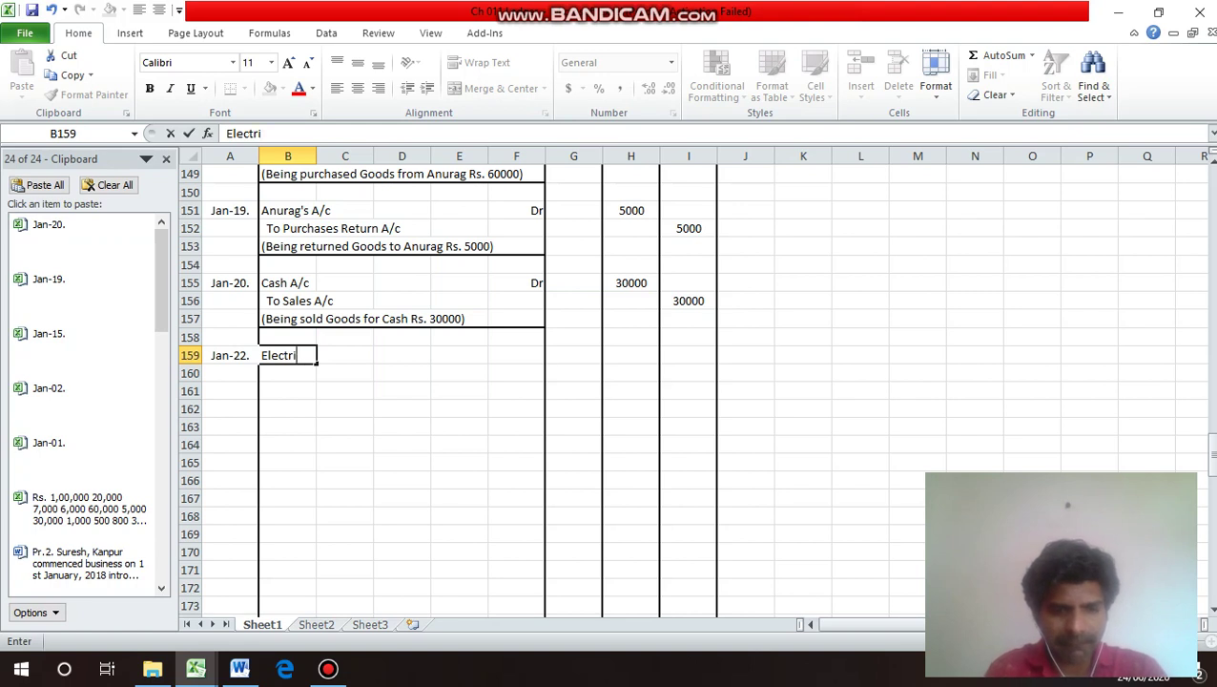
pyautogui.write('city B')
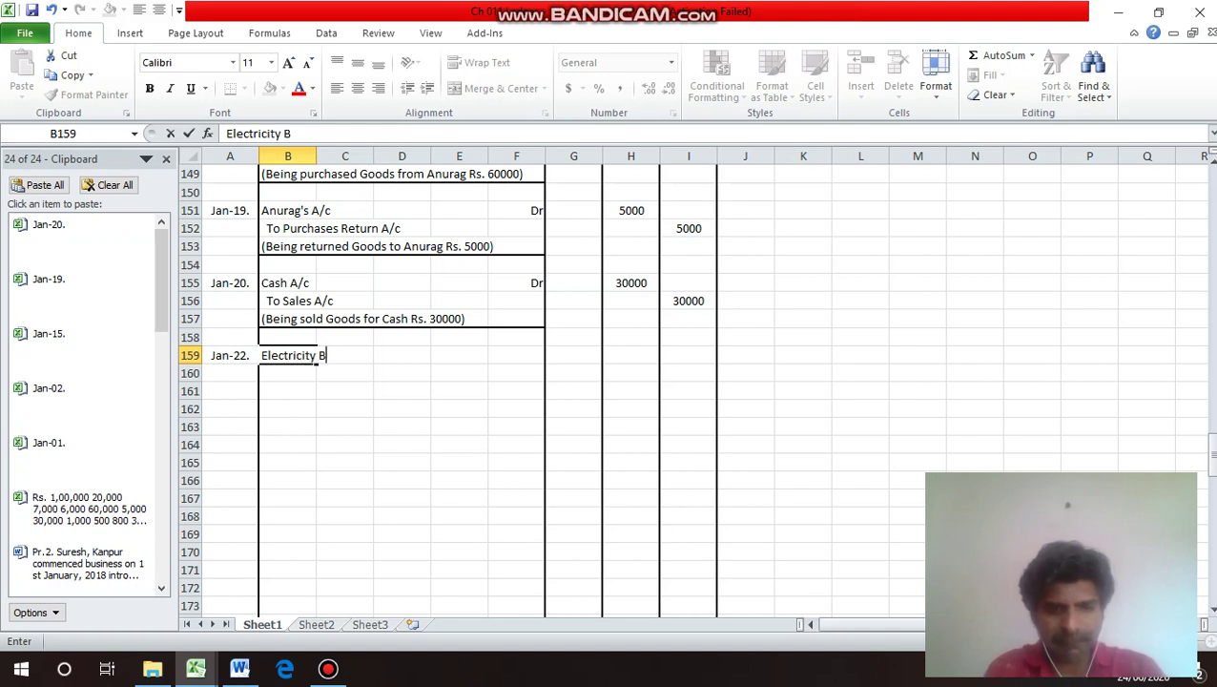
pyautogui.write('ill')
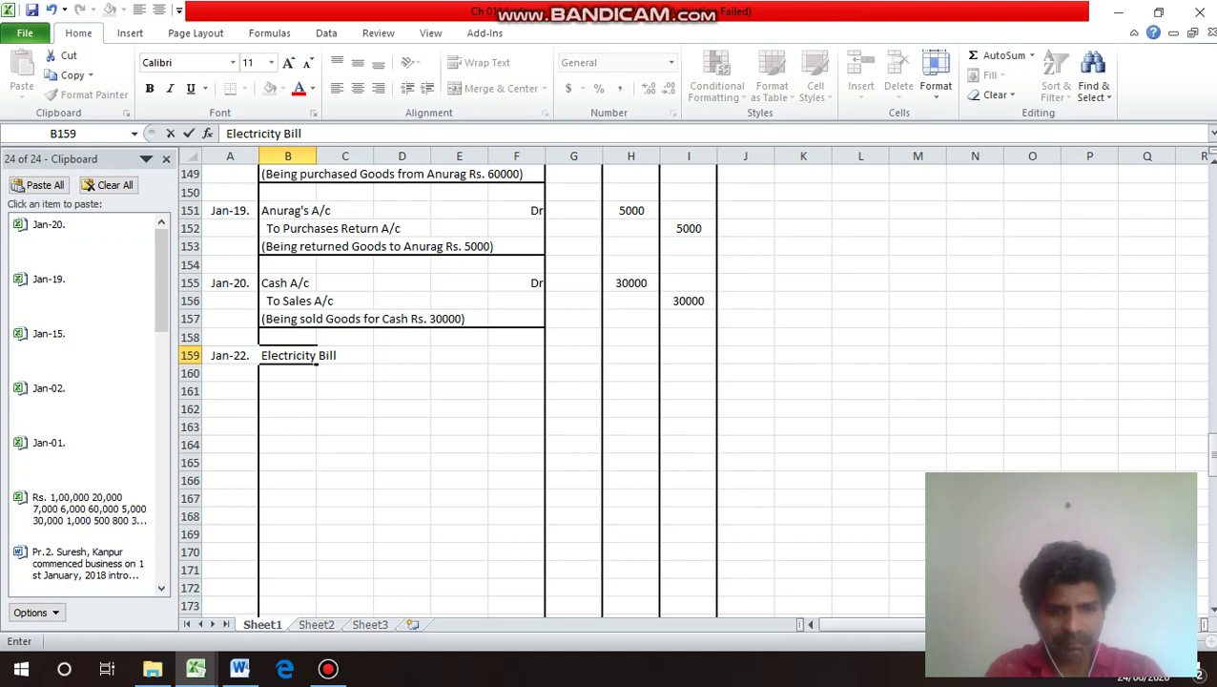
pyautogui.write('s/c')
pyautogui.press('Return')
pyautogui.click(287, 355)
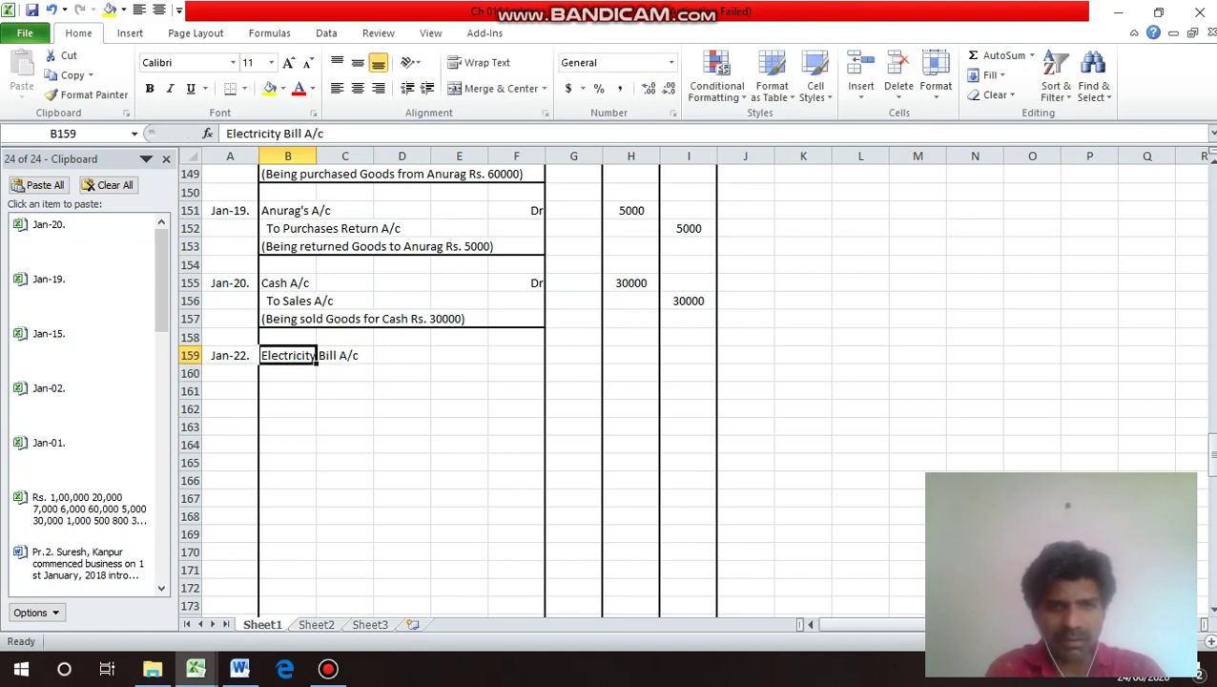
pyautogui.click(344, 355)
pyautogui.press('Right')
pyautogui.press('Right')
pyautogui.press('Right')
pyautogui.write('Dr')
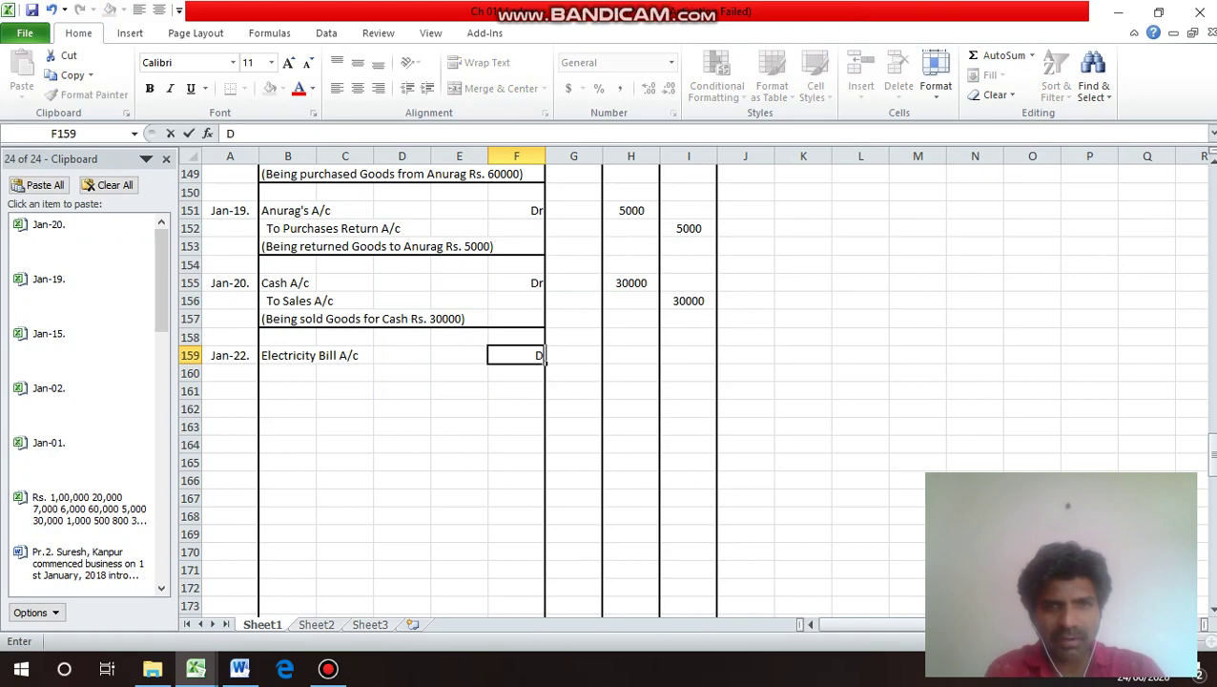
pyautogui.press('Return')
# Enter the Jan-22 credit account line "To Cash A/c" in B160, indented under the debit account.
pyautogui.press('Left')
pyautogui.press('Left')
pyautogui.press('Left')
pyautogui.press('Left')
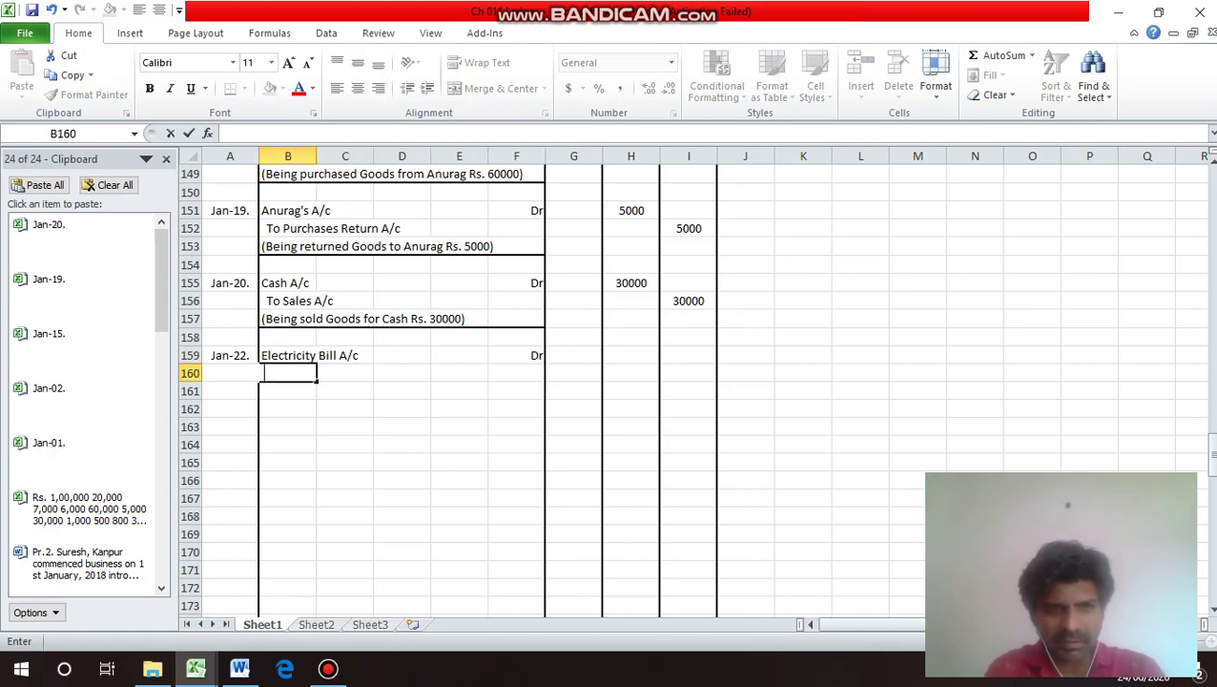
pyautogui.write('To C')
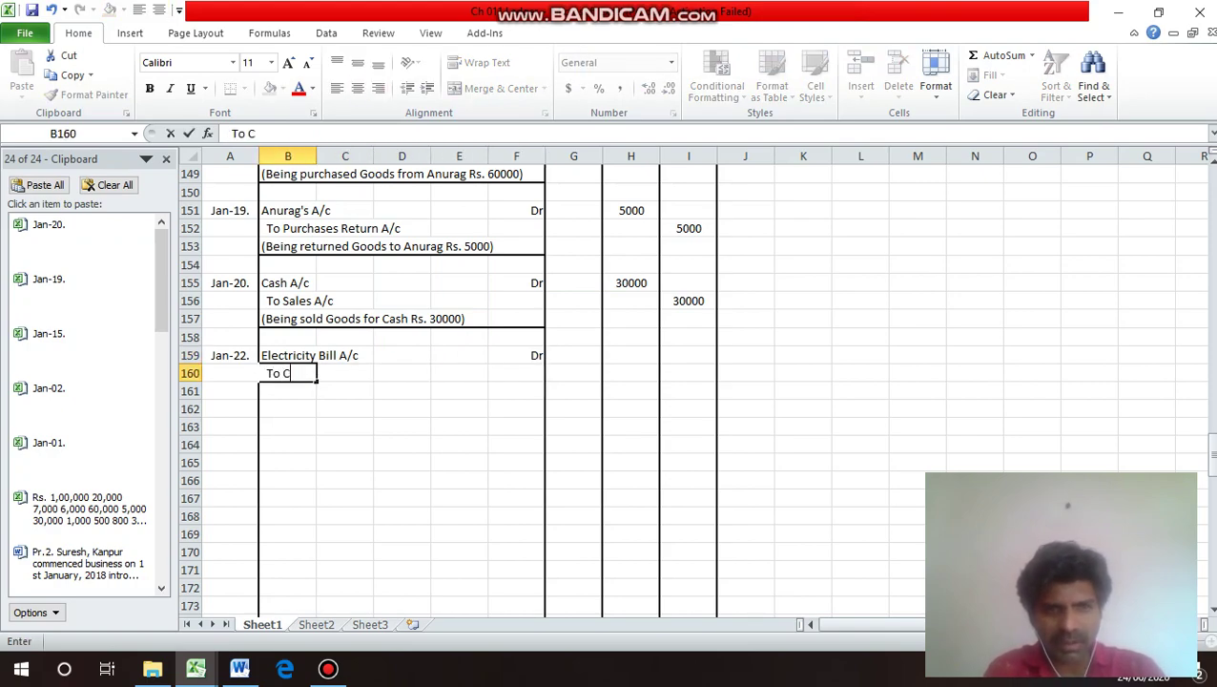
pyautogui.write('ash A')
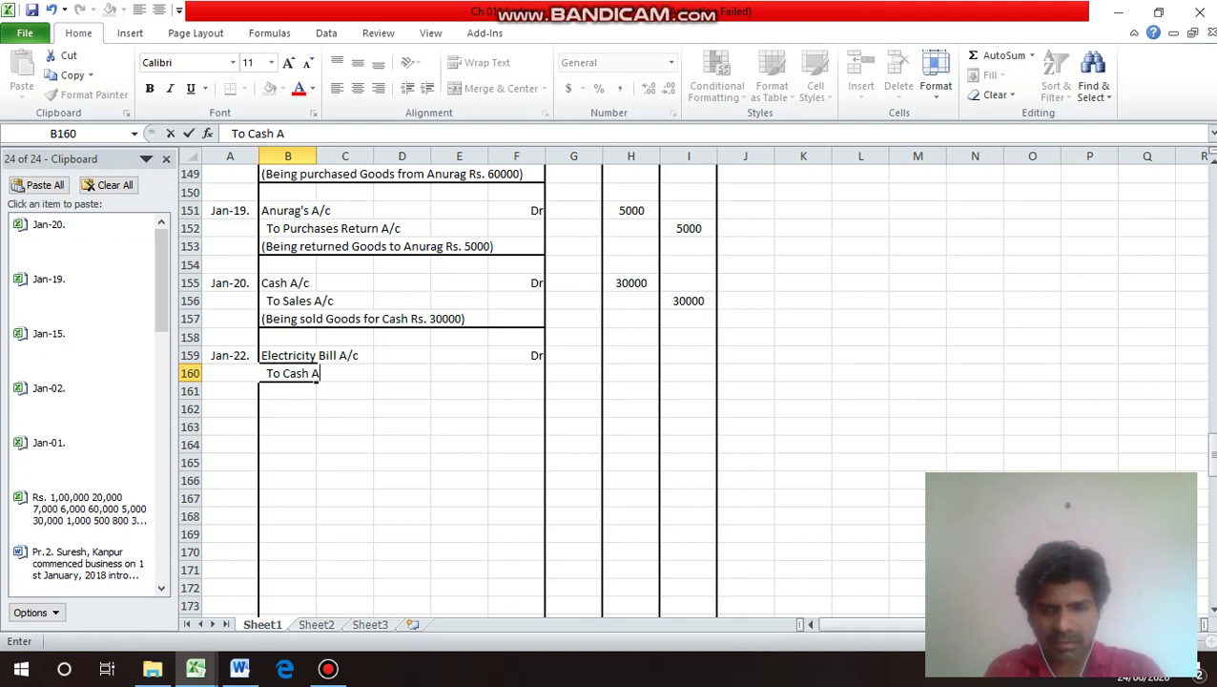
pyautogui.write('/c')
pyautogui.press('Return')
# Check the amount of the Jan-22 electricity bill payment in the transaction list above the journal.
pyautogui.press('Up')
pyautogui.press('Up')
pyautogui.press('Up')
pyautogui.press('Up')
pyautogui.press('Up')
pyautogui.press('Up')
pyautogui.press('Up')
pyautogui.press('Up')
pyautogui.press('Up')
pyautogui.press('Up')
pyautogui.press('Up')
pyautogui.press('Up')
pyautogui.press('Up')
pyautogui.press('Up')
pyautogui.press('Up')
pyautogui.press('Up')
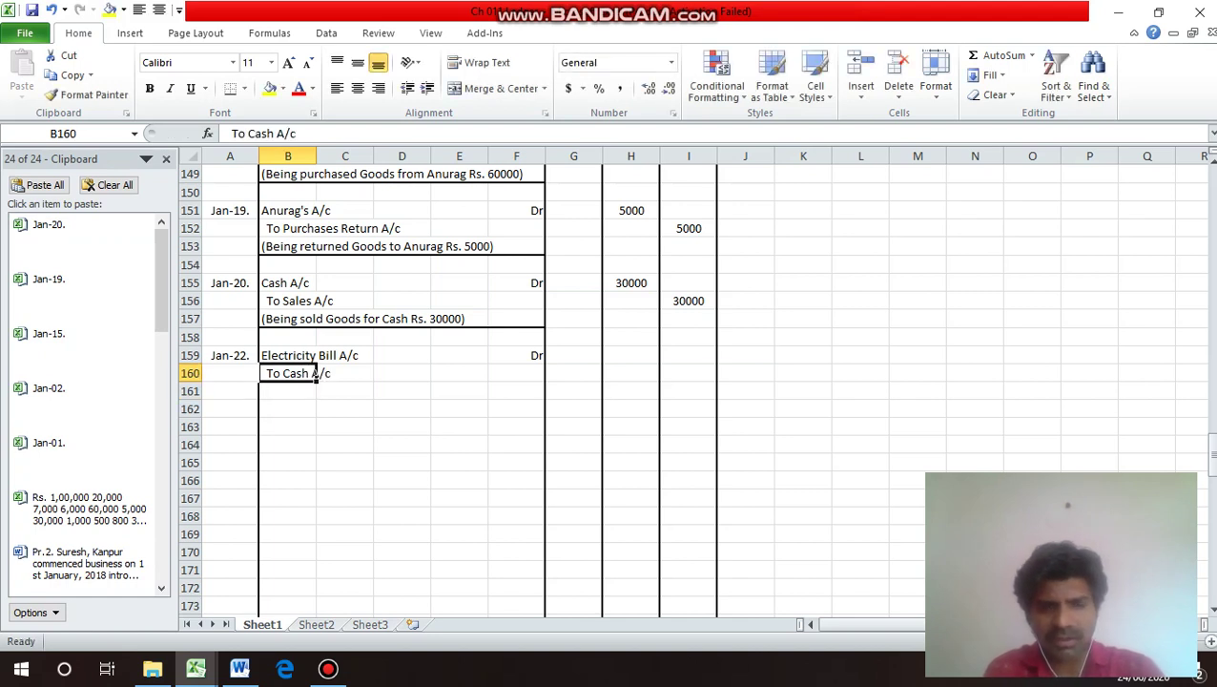
pyautogui.press('Up')
pyautogui.press('Up')
pyautogui.press('Up')
pyautogui.press('Up')
pyautogui.press('Up')
pyautogui.press('Up')
pyautogui.press('Up')
pyautogui.press('Up')
pyautogui.press('Up')
pyautogui.press('Up')
pyautogui.press('Up')
pyautogui.press('Up')
pyautogui.press('Up')
pyautogui.press('Up')
pyautogui.press('Up')
pyautogui.press('Up')
pyautogui.press('Up')
pyautogui.press('Up')
pyautogui.press('Up')
pyautogui.press('Up')
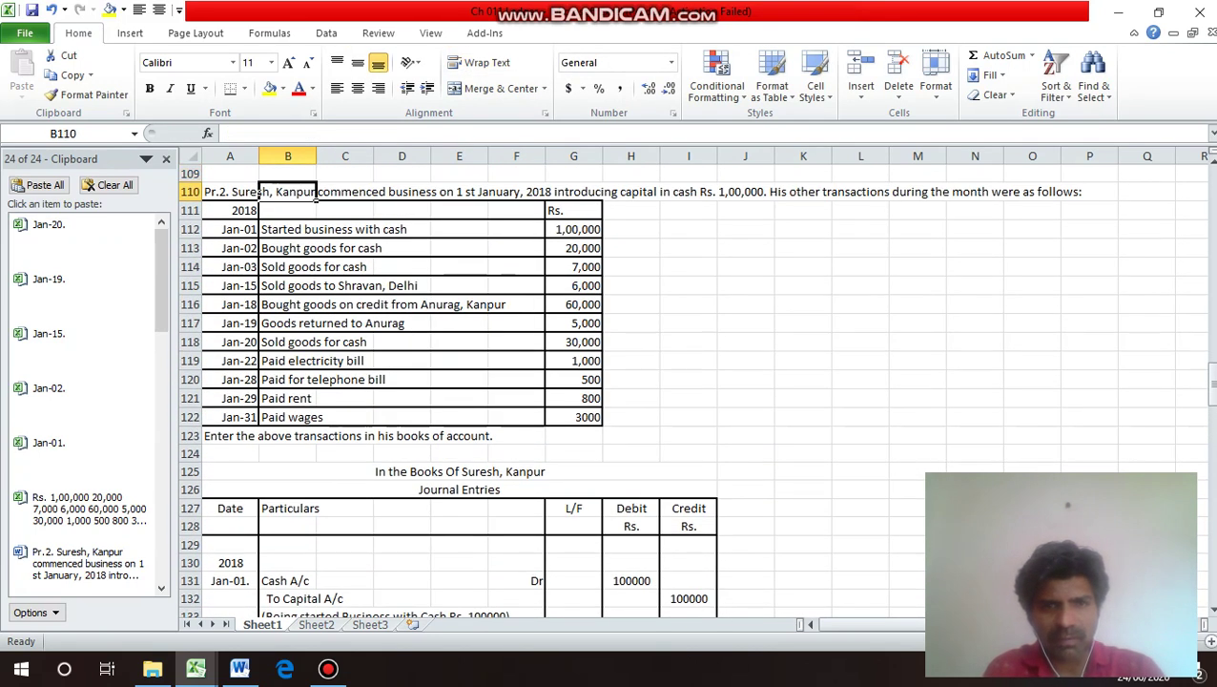
# Enter 1000 as the Electricity Bill A/c debit in H159 and 1000 as the Cash A/c credit in I160.
pyautogui.press('Down')
pyautogui.press('Down')
pyautogui.press('Down')
pyautogui.press('Down')
pyautogui.press('Down')
pyautogui.press('Down')
pyautogui.press('Down')
pyautogui.press('Down')
pyautogui.press('Down')
pyautogui.press('Down')
pyautogui.press('Down')
pyautogui.press('Down')
pyautogui.press('Down')
pyautogui.press('Down')
pyautogui.press('Down')
pyautogui.press('Down')
pyautogui.press('Down')
pyautogui.press('Down')
pyautogui.press('Down')
pyautogui.press('Down')
pyautogui.press('Down')
pyautogui.press('Down')
pyautogui.press('Down')
pyautogui.press('Down')
pyautogui.press('Down')
pyautogui.press('Down')
pyautogui.press('Down')
pyautogui.press('Down')
pyautogui.press('Down')
pyautogui.press('Down')
pyautogui.press('Down')
pyautogui.press('Down')
pyautogui.press('Down')
pyautogui.press('Down')
pyautogui.press('Down')
pyautogui.press('Down')
pyautogui.press('Down')
pyautogui.press('Down')
pyautogui.press('Down')
pyautogui.press('Down')
pyautogui.press('Up')
pyautogui.press('Up')
pyautogui.press('Up')
pyautogui.press('Up')
pyautogui.press('Up')
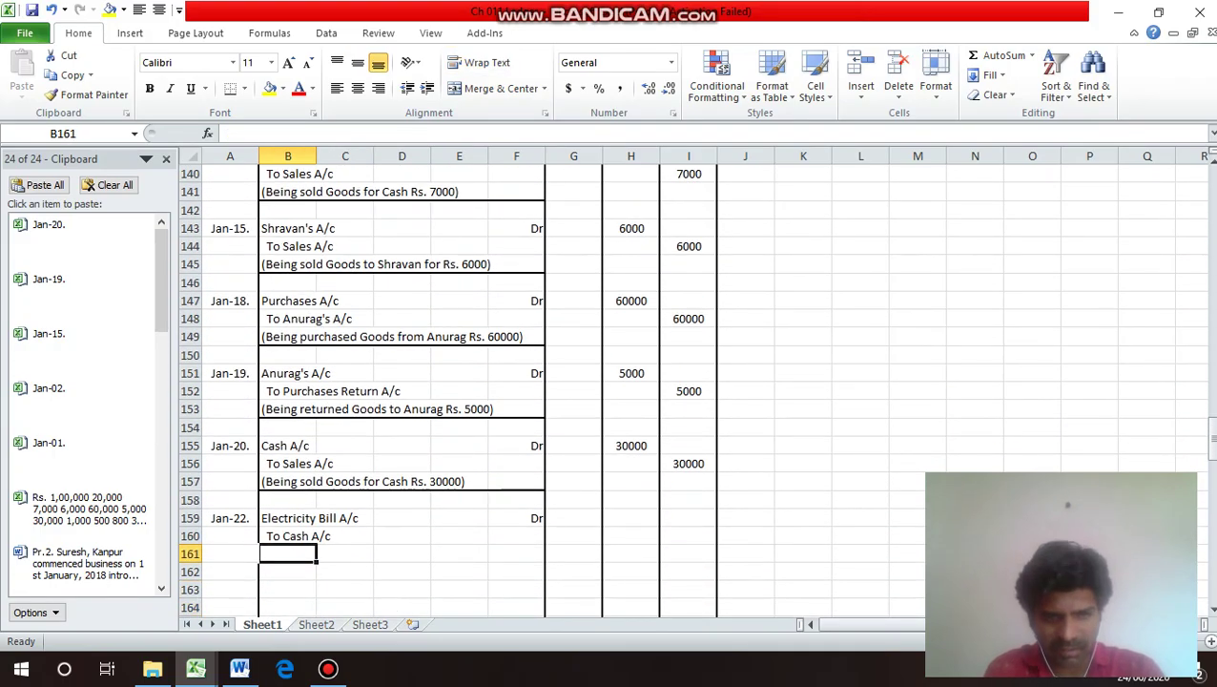
pyautogui.press('Right')
pyautogui.press('Right')
pyautogui.press('Right')
pyautogui.press('Right')
pyautogui.press('Right')
pyautogui.press('Right')
pyautogui.write('1000')
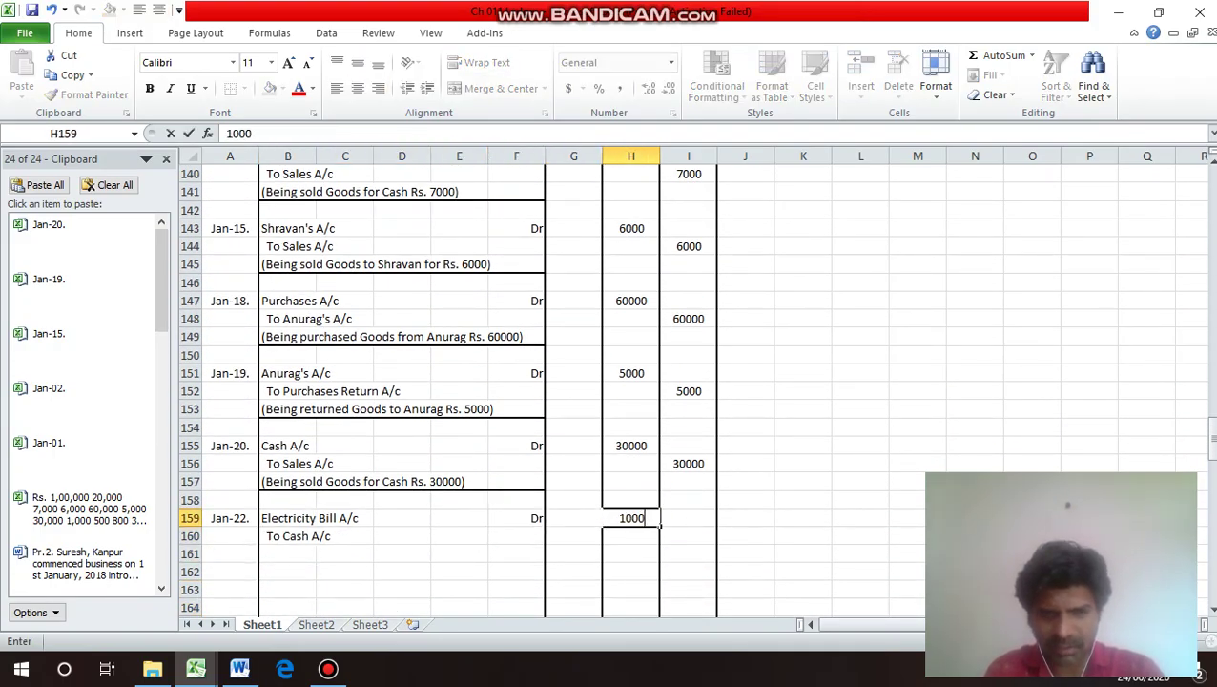
pyautogui.press('Return')
pyautogui.press('Right')
pyautogui.write('100')
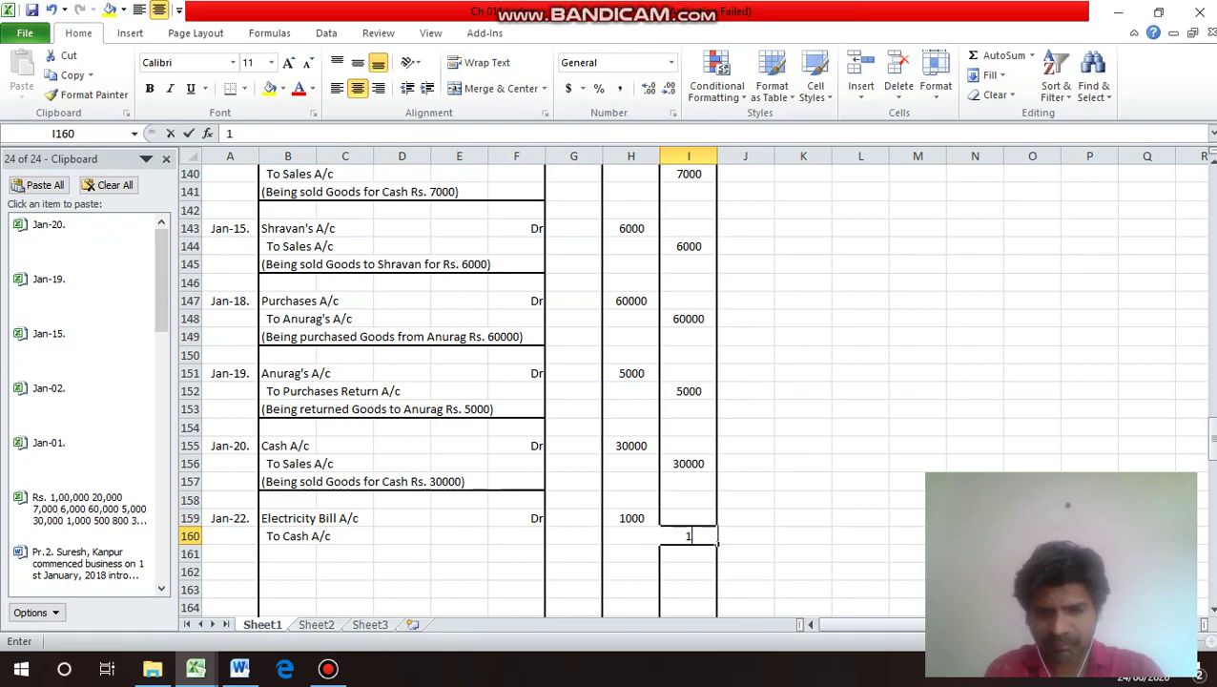
pyautogui.write('0')
pyautogui.press('Return')
# Add the narration "(Being paid Electricity Bill Rs. 1000)" in B161 below the Jan-22 entry.
pyautogui.press('Left')
pyautogui.press('Left')
pyautogui.press('Left')
pyautogui.press('Left')
pyautogui.press('Left')
pyautogui.press('Left')
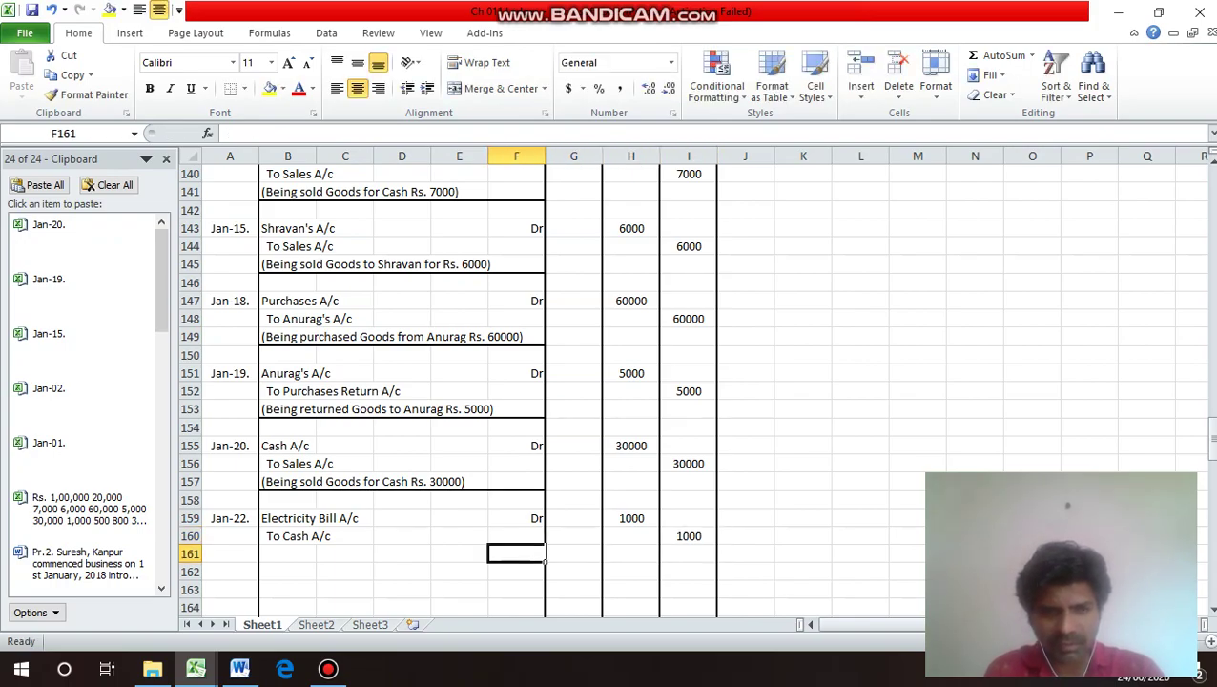
pyautogui.press('Left')
pyautogui.write('(')
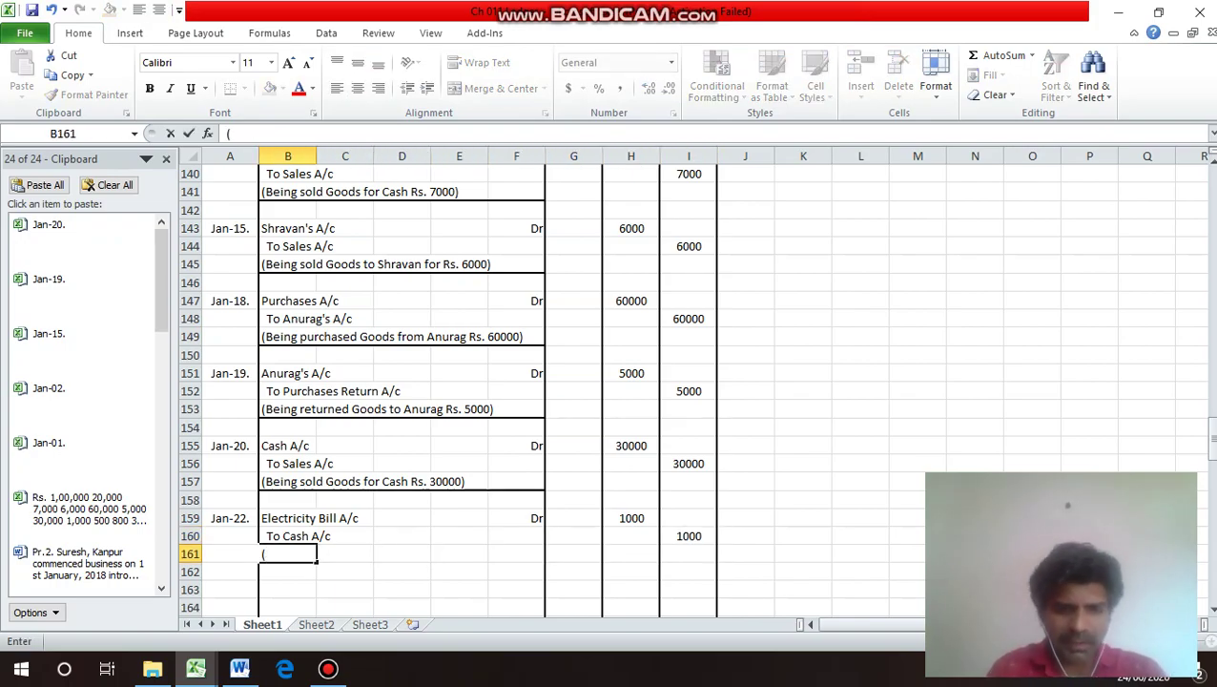
pyautogui.write('Be')
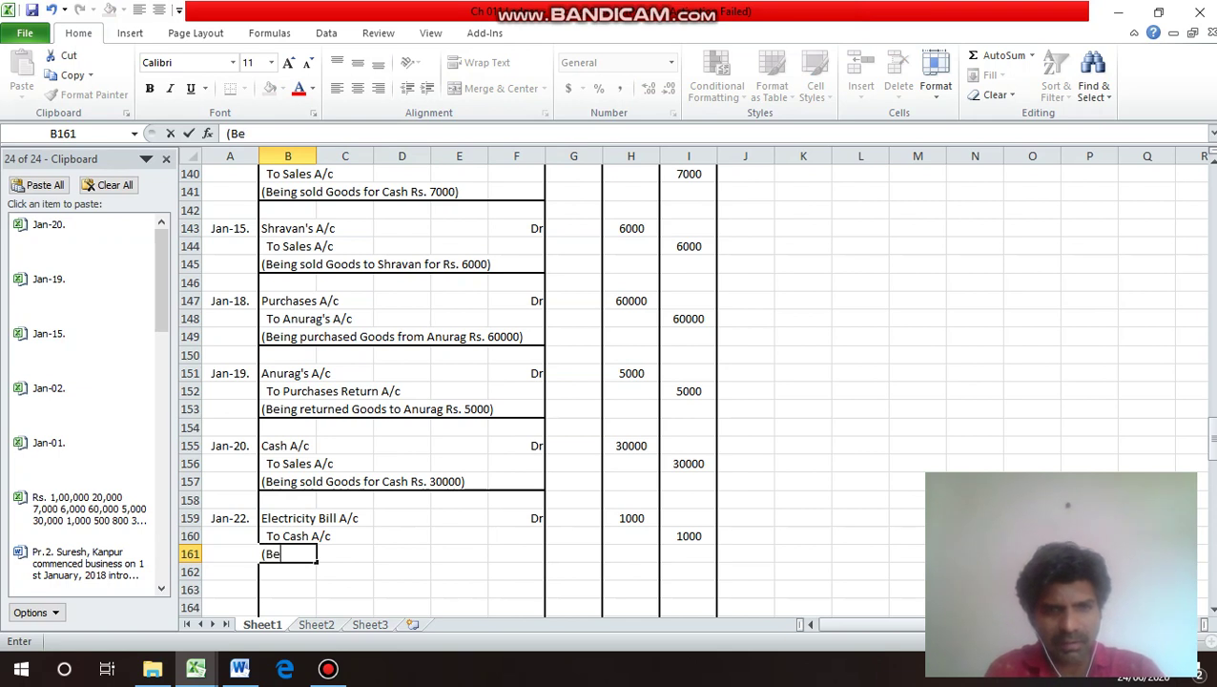
pyautogui.write('ing')
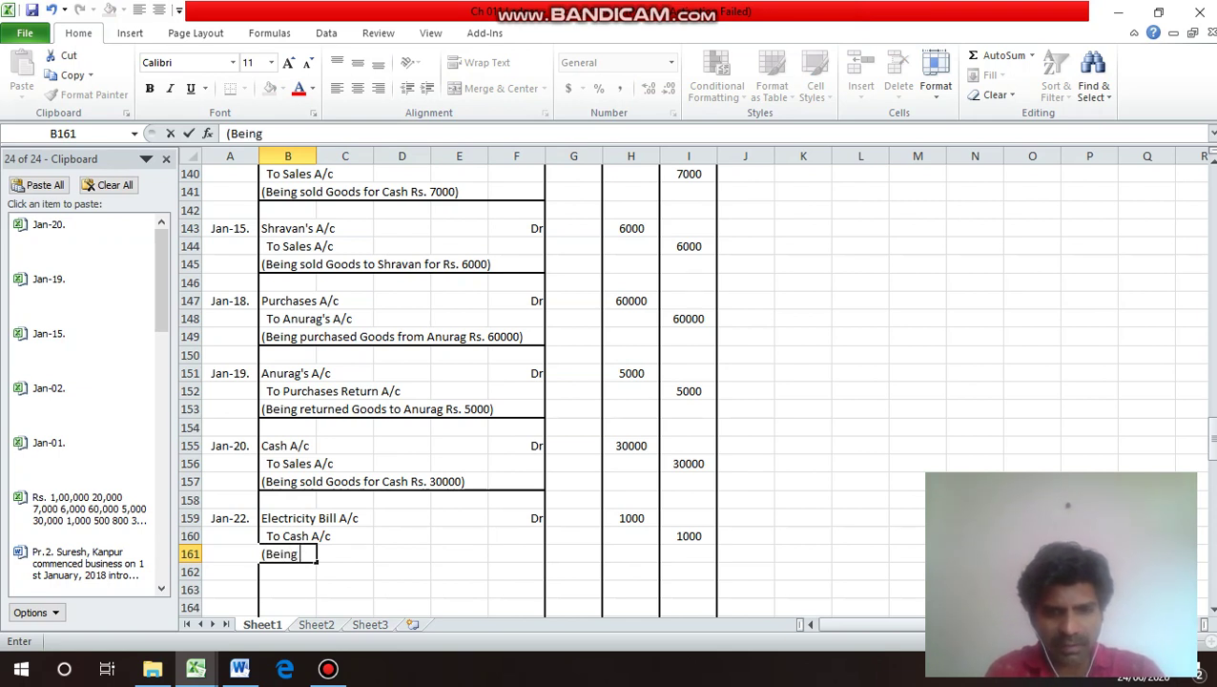
pyautogui.write(' paid')
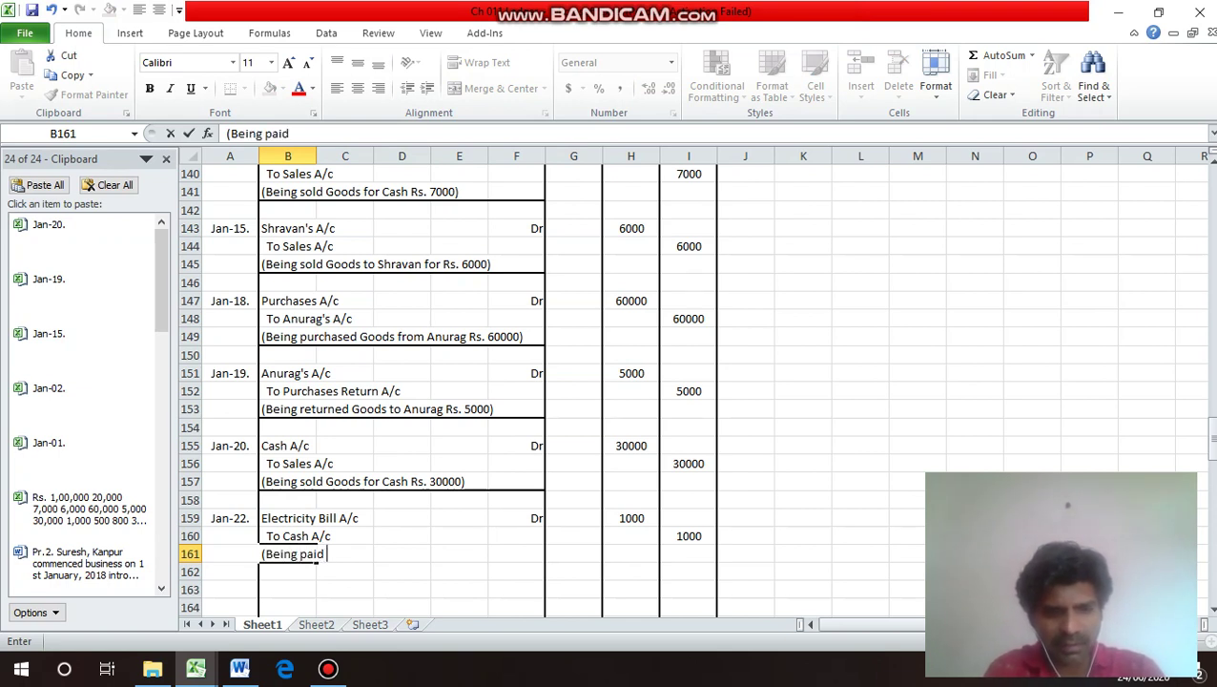
pyautogui.write(' Electr')
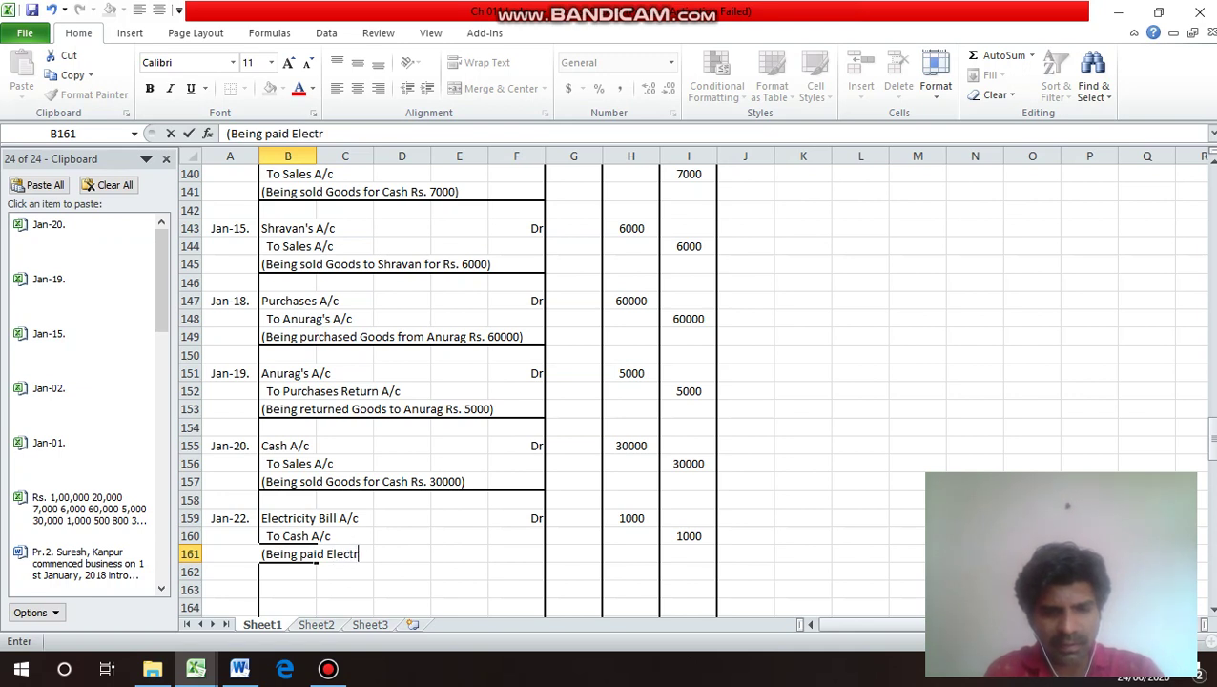
pyautogui.write('icity Bil')
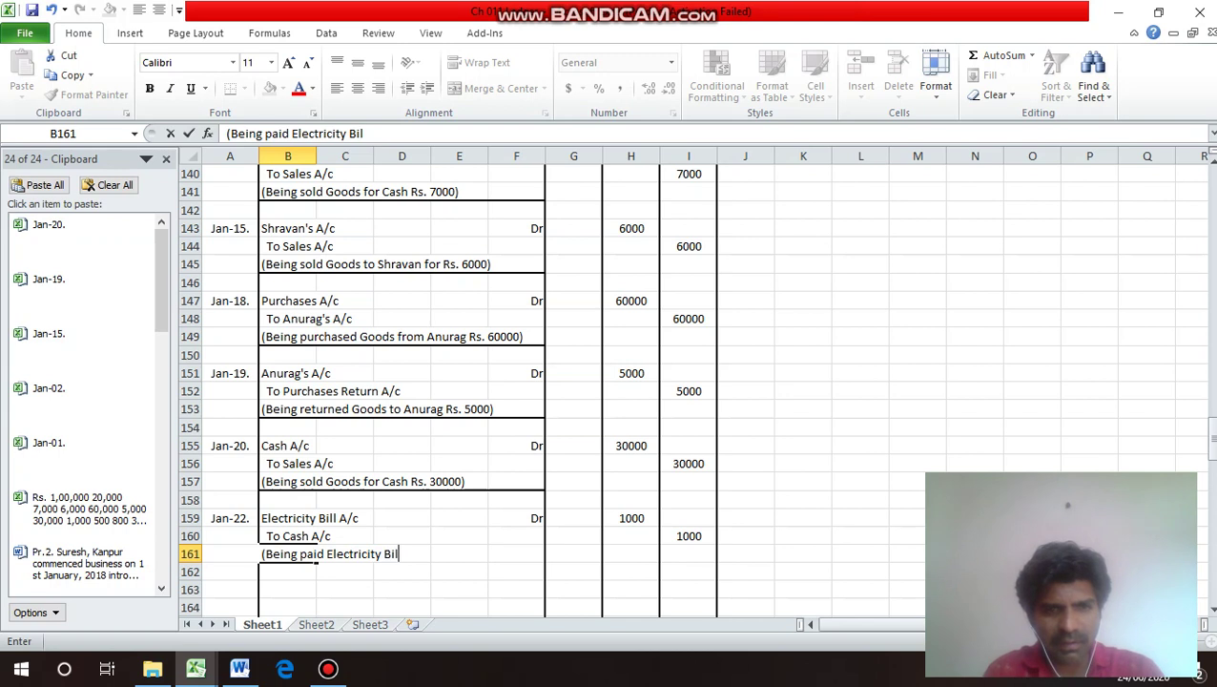
pyautogui.write('l ')
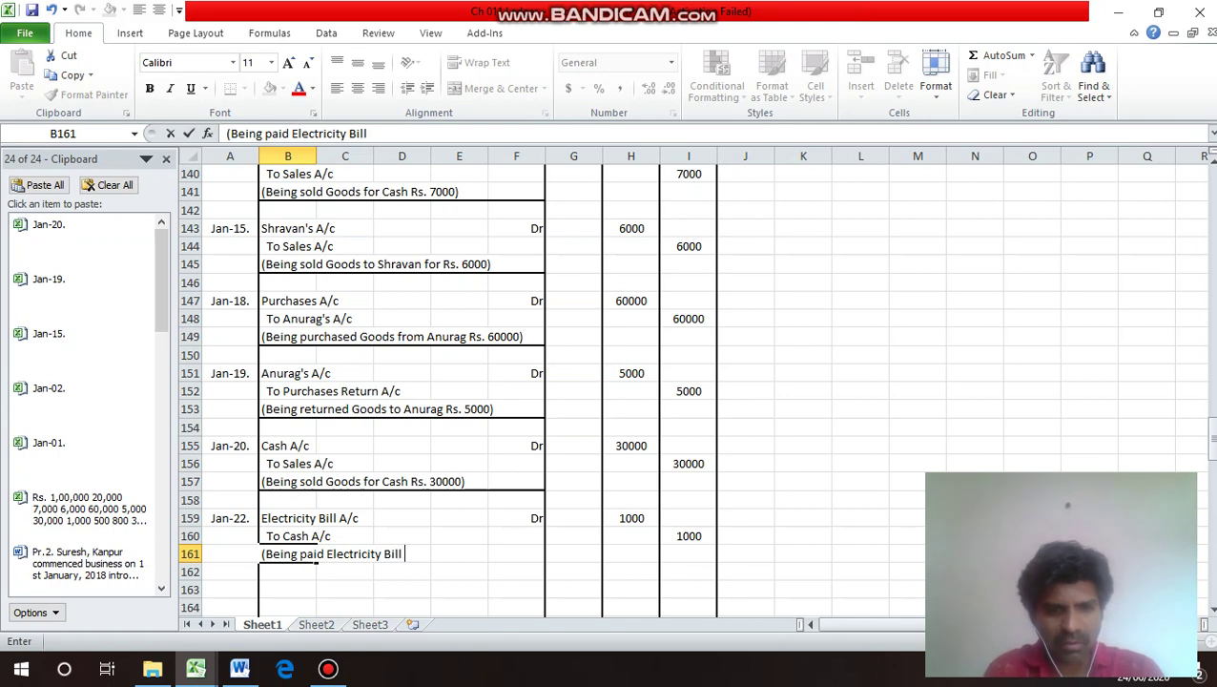
pyautogui.write('Rs')
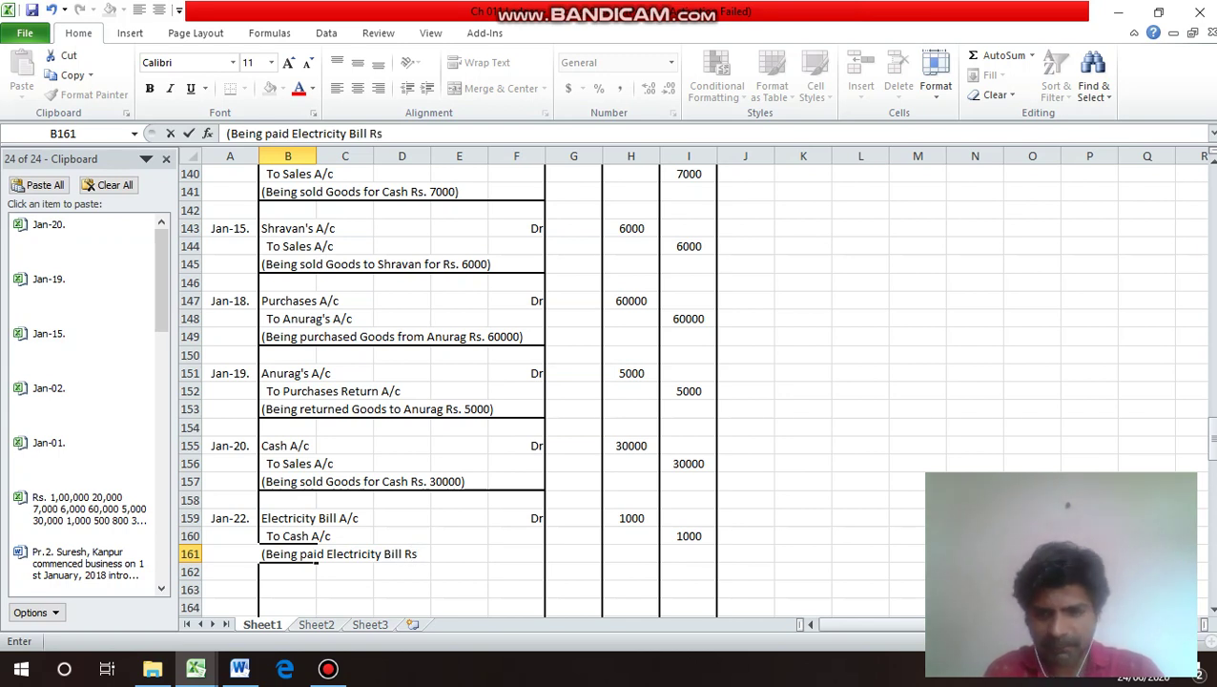
pyautogui.write('. 1000')
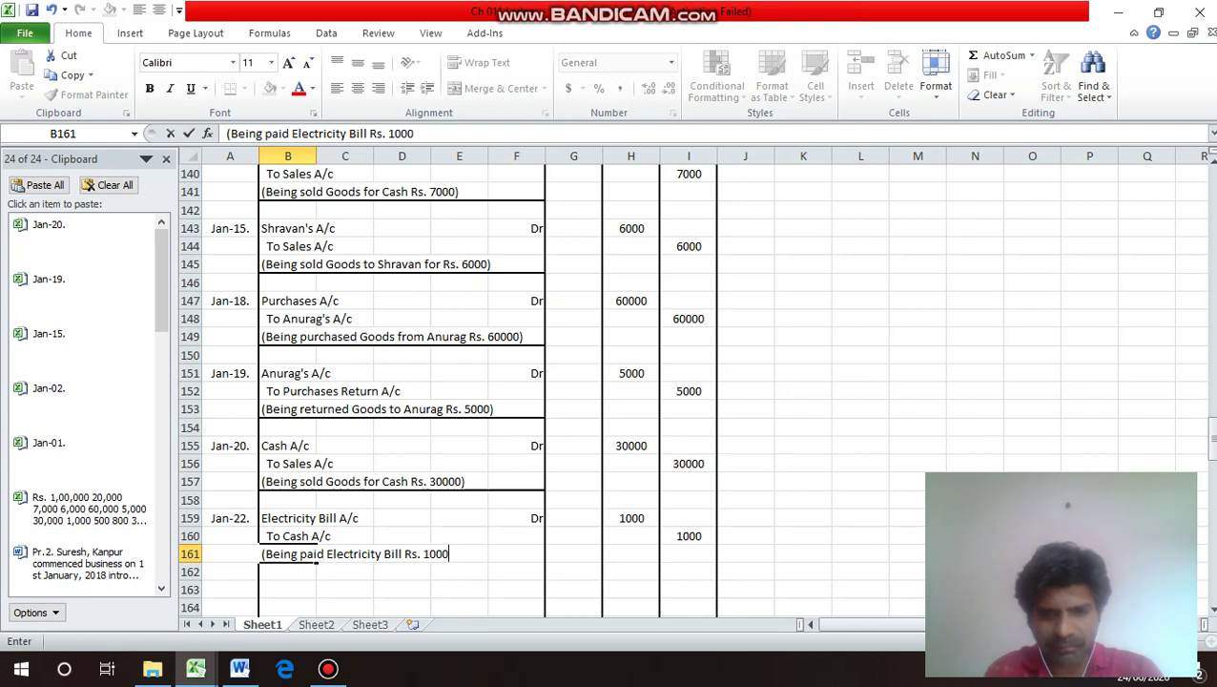
pyautogui.press('Return')
# Apply a bottom border across B161:F161 to close the Jan-22 entry.
pyautogui.moveTo(286, 554); pyautogui.dragTo(540, 555)
pyautogui.hotkey('ctrl', '1')
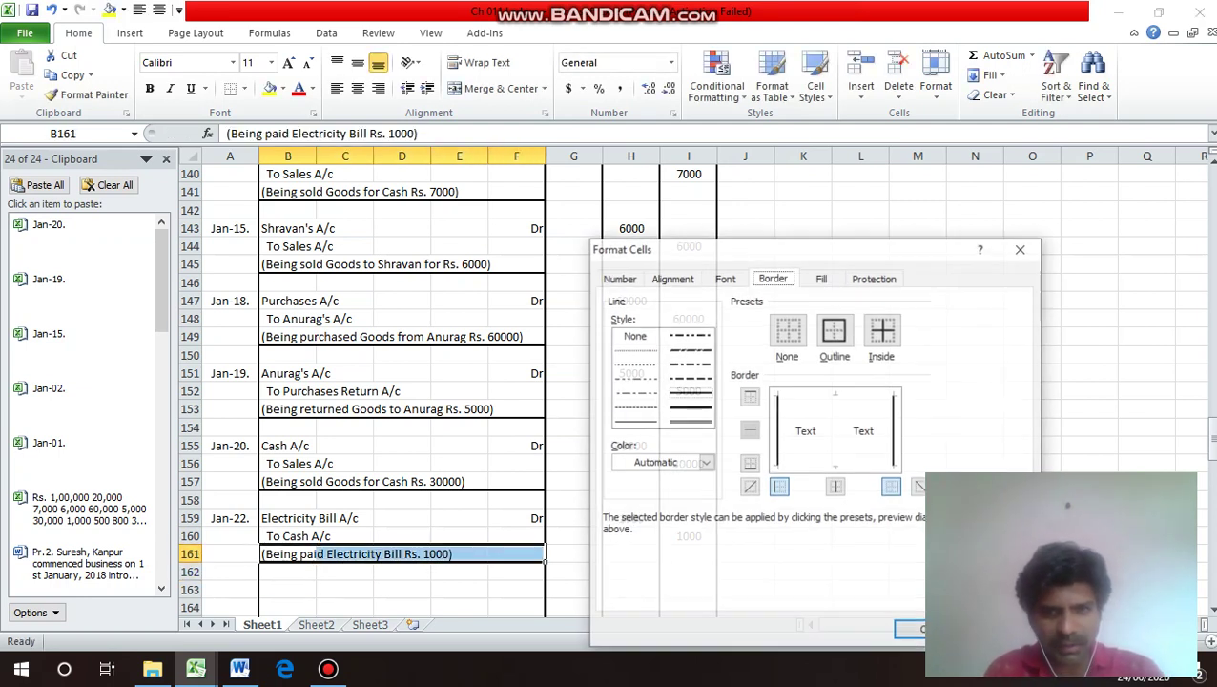
pyautogui.click(750, 463)
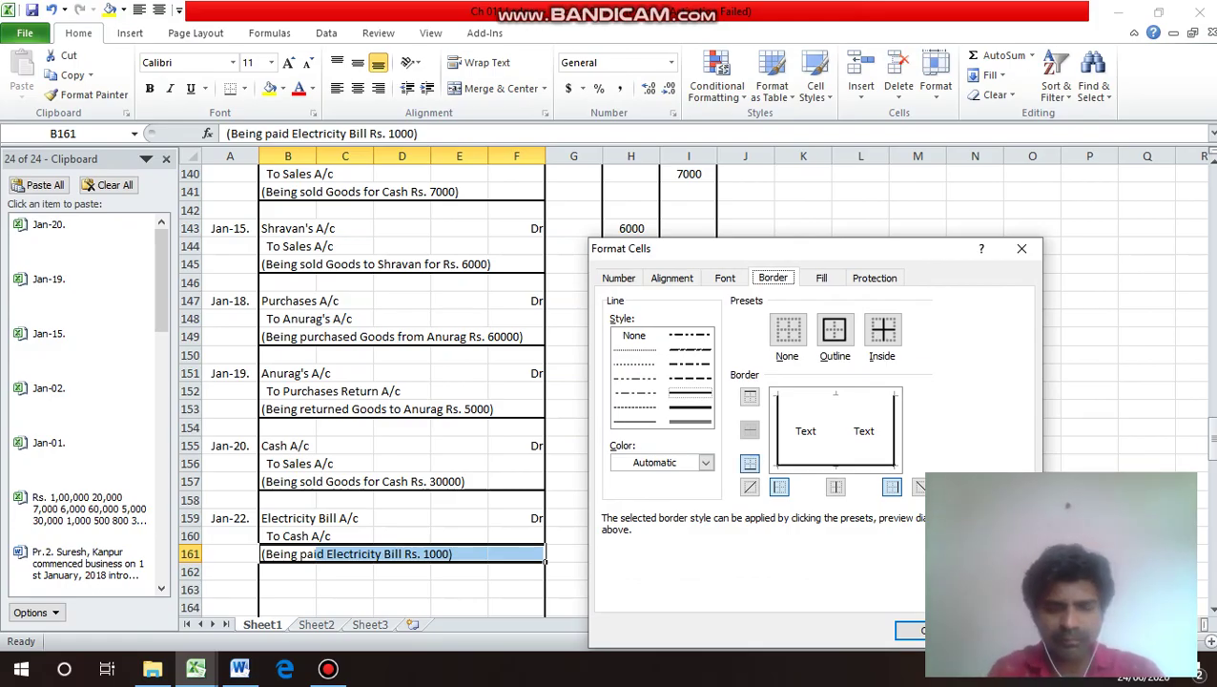
pyautogui.press('Return')
# Check the problem's transaction list above the journal for the transaction that follows the electricity bill payment.
pyautogui.click(315, 537)
pyautogui.press('Up')
pyautogui.press('Up')
pyautogui.press('Up')
pyautogui.press('Up')
pyautogui.press('Up')
pyautogui.press('Up')
pyautogui.press('Up')
pyautogui.press('Up')
pyautogui.press('Up')
pyautogui.press('Up')
pyautogui.press('Up')
pyautogui.press('Up')
pyautogui.press('Up')
pyautogui.press('Up')
pyautogui.press('Up')
pyautogui.press('Up')
pyautogui.press('Up')
pyautogui.press('Up')
pyautogui.press('Up')
pyautogui.press('Up')
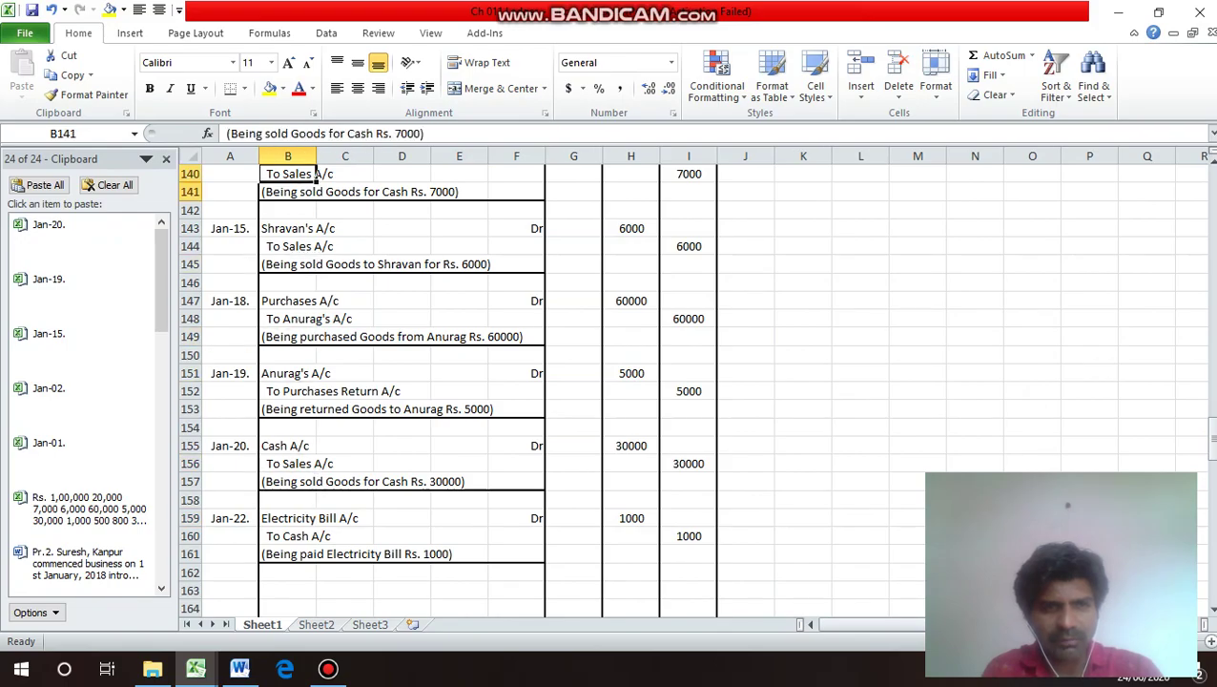
pyautogui.click(313, 305)
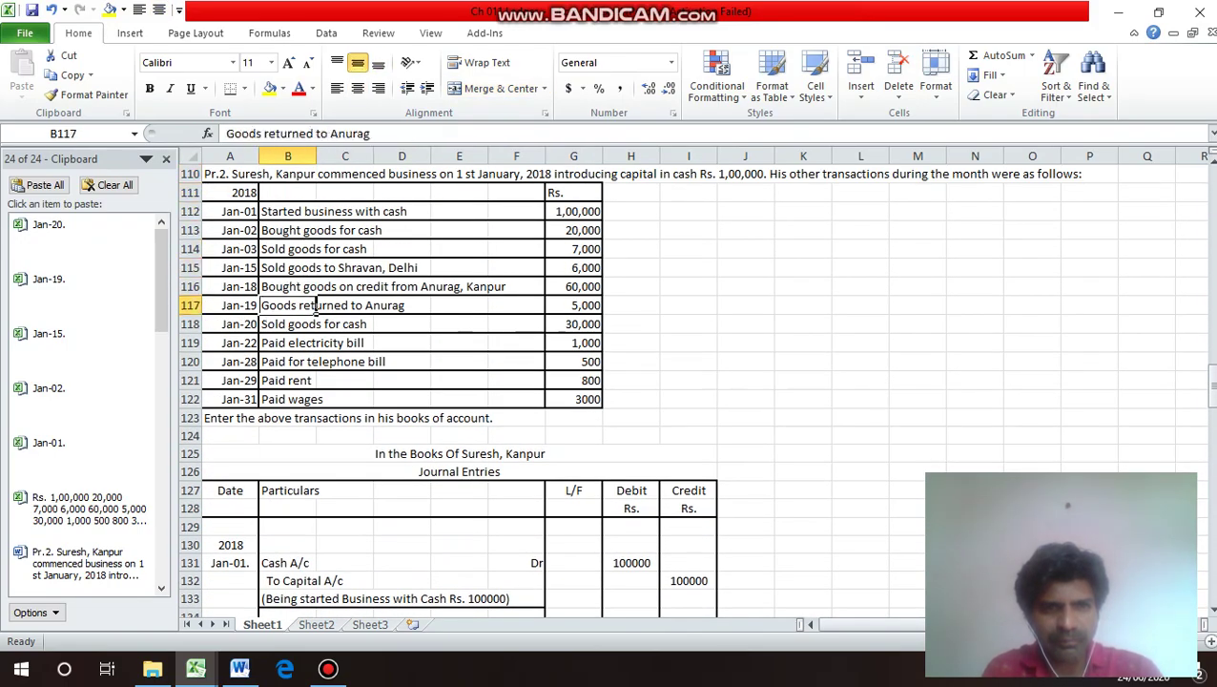
pyautogui.click(320, 342)
pyautogui.click(256, 367)
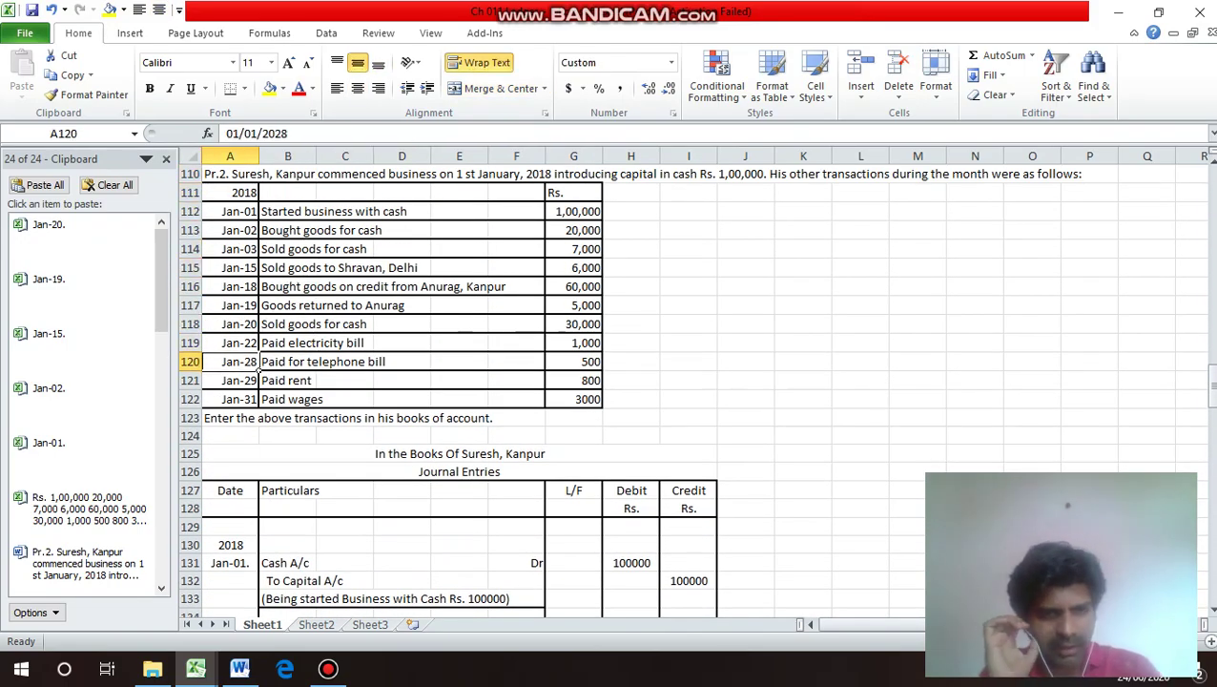
# Copy the Jan-22. date from A159 to A163 and change the copy to "Jan-28.".
pyautogui.press('Down')
pyautogui.press('Down')
pyautogui.press('Down')
pyautogui.press('Down')
pyautogui.press('Down')
pyautogui.press('Down')
pyautogui.press('Down')
pyautogui.press('Down')
pyautogui.press('Down')
pyautogui.press('Down')
pyautogui.press('Down')
pyautogui.press('Down')
pyautogui.press('Down')
pyautogui.press('Down')
pyautogui.press('Down')
pyautogui.press('Down')
pyautogui.press('Down')
pyautogui.press('Down')
pyautogui.press('Down')
pyautogui.press('Down')
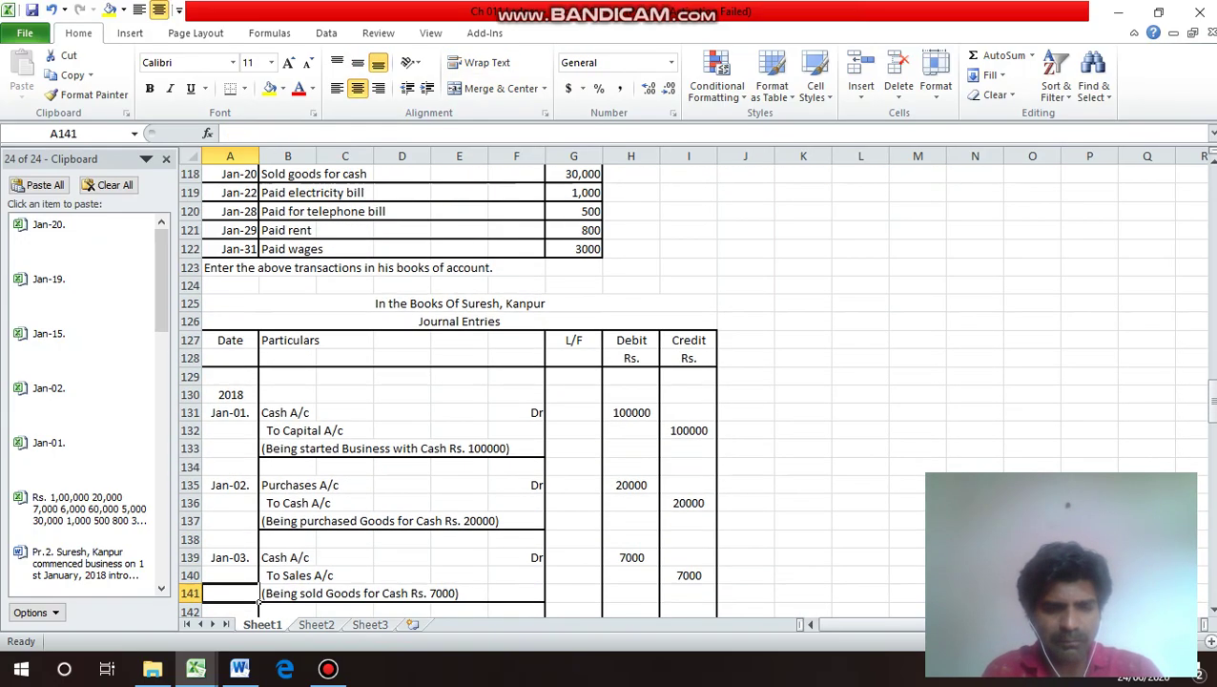
pyautogui.press('Up')
pyautogui.press('Up')
pyautogui.press('Up')
pyautogui.press('Up')
pyautogui.press('Up')
pyautogui.press('Up')
pyautogui.press('Up')
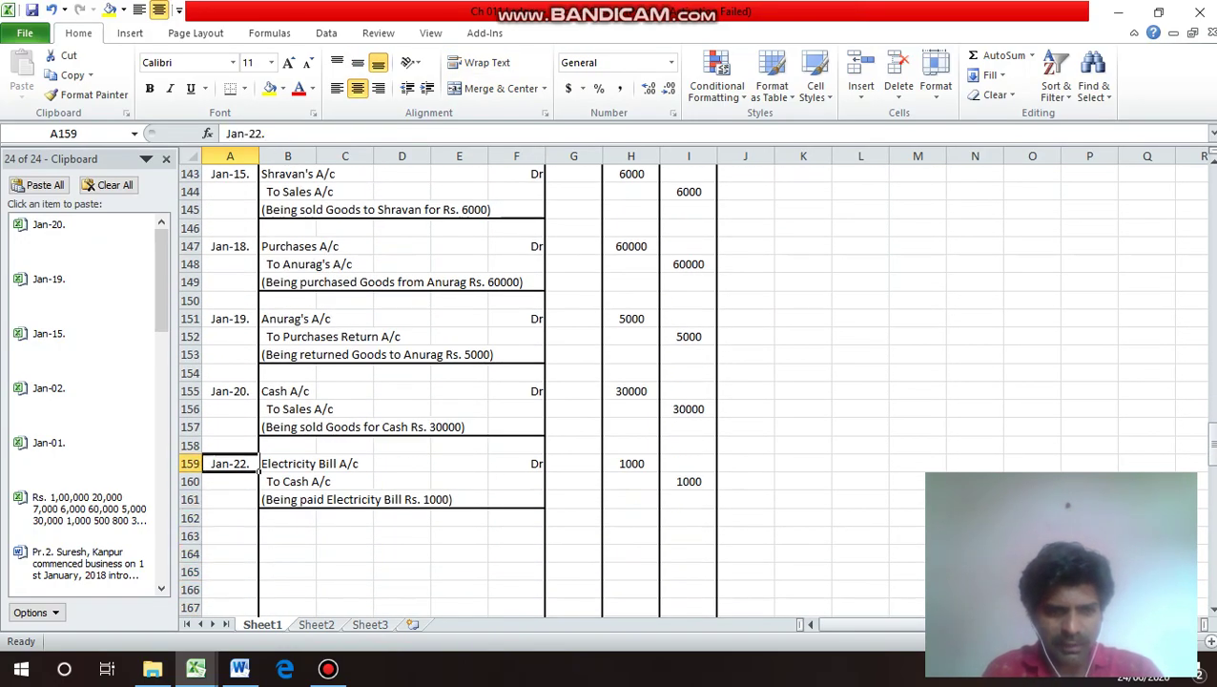
pyautogui.hotkey('ctrl', 'c')
pyautogui.press('Down')
pyautogui.press('Down')
pyautogui.press('Down')
pyautogui.press('Down')
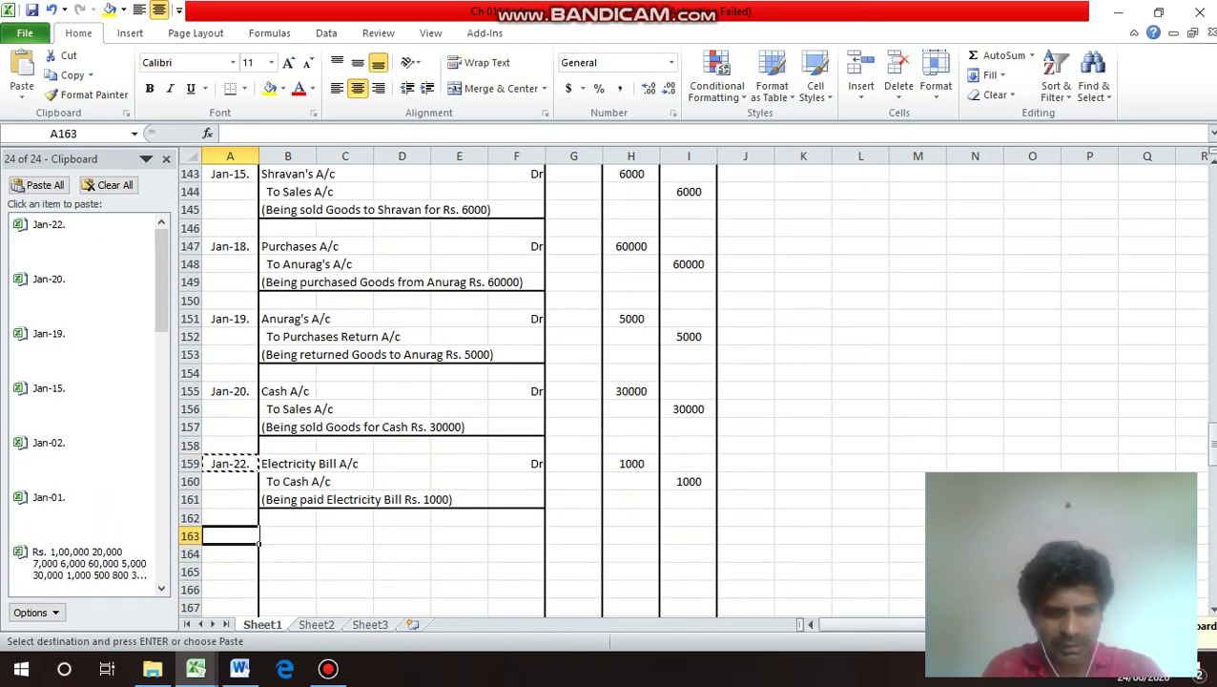
pyautogui.press('Return')
pyautogui.press('F2')
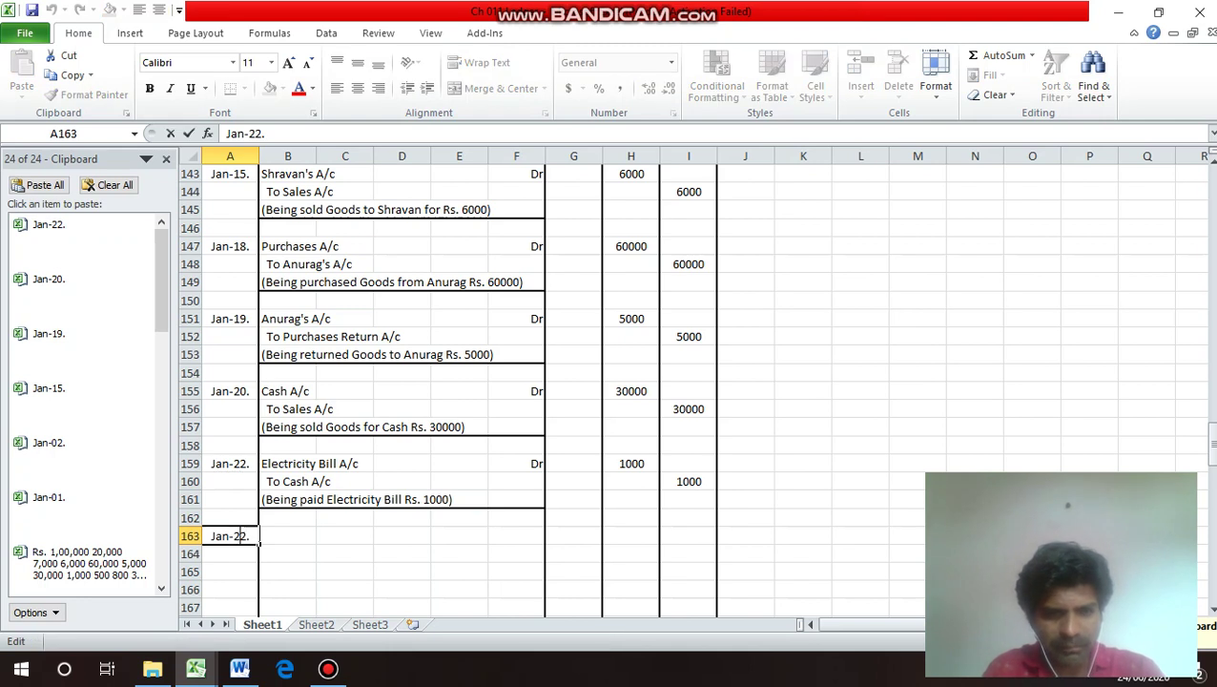
pyautogui.press('Left')
pyautogui.press('BackSpace')
pyautogui.write('8')
pyautogui.press('Return')
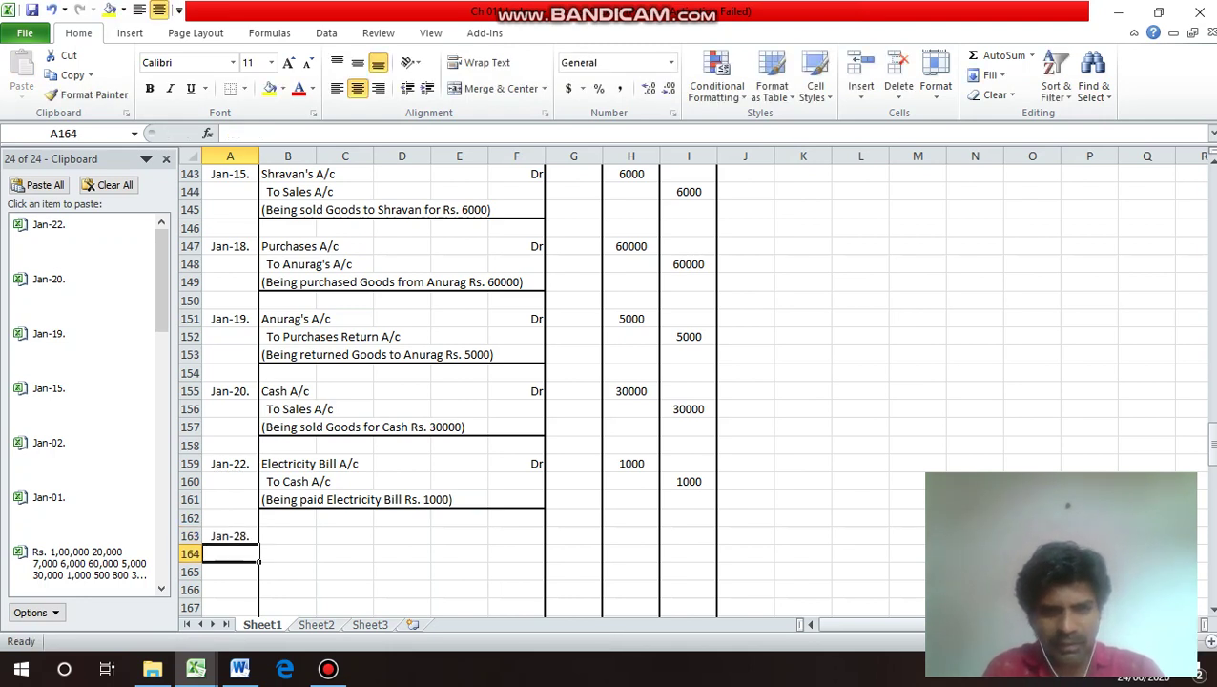
# Enter "Telephone Bill A/c" in B163 as the debit account of the Jan-28 entry.
pyautogui.press('Up')
pyautogui.press('Right')
pyautogui.write('Te')
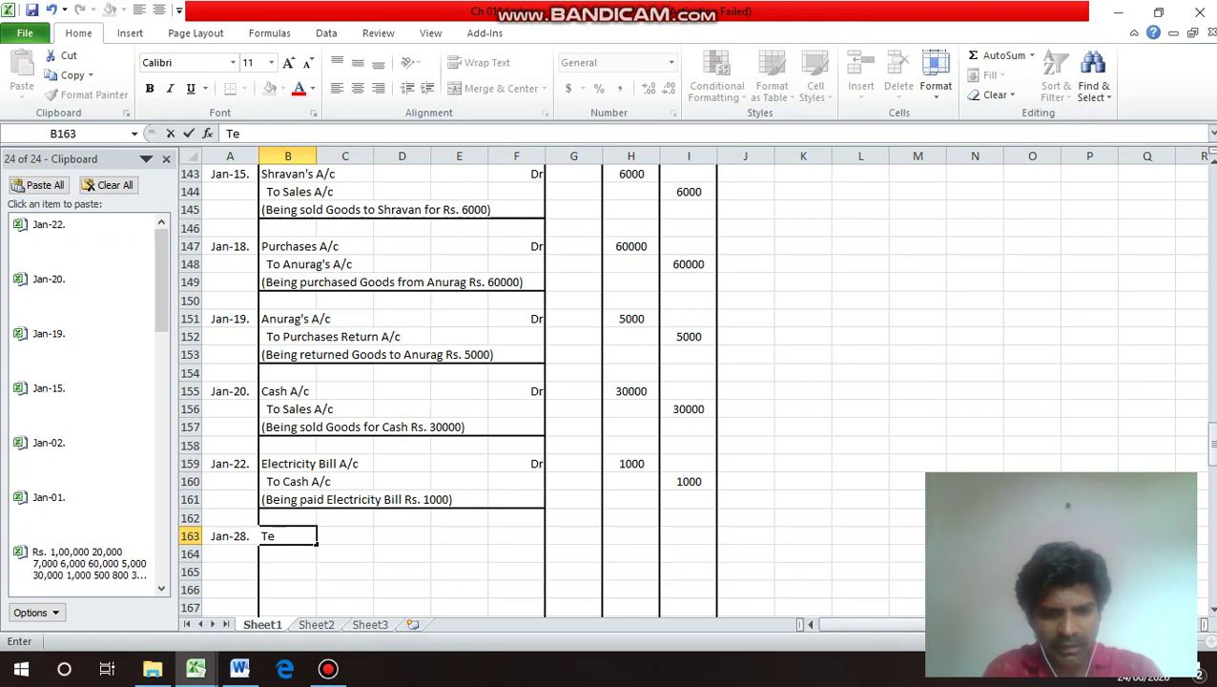
pyautogui.write('le')
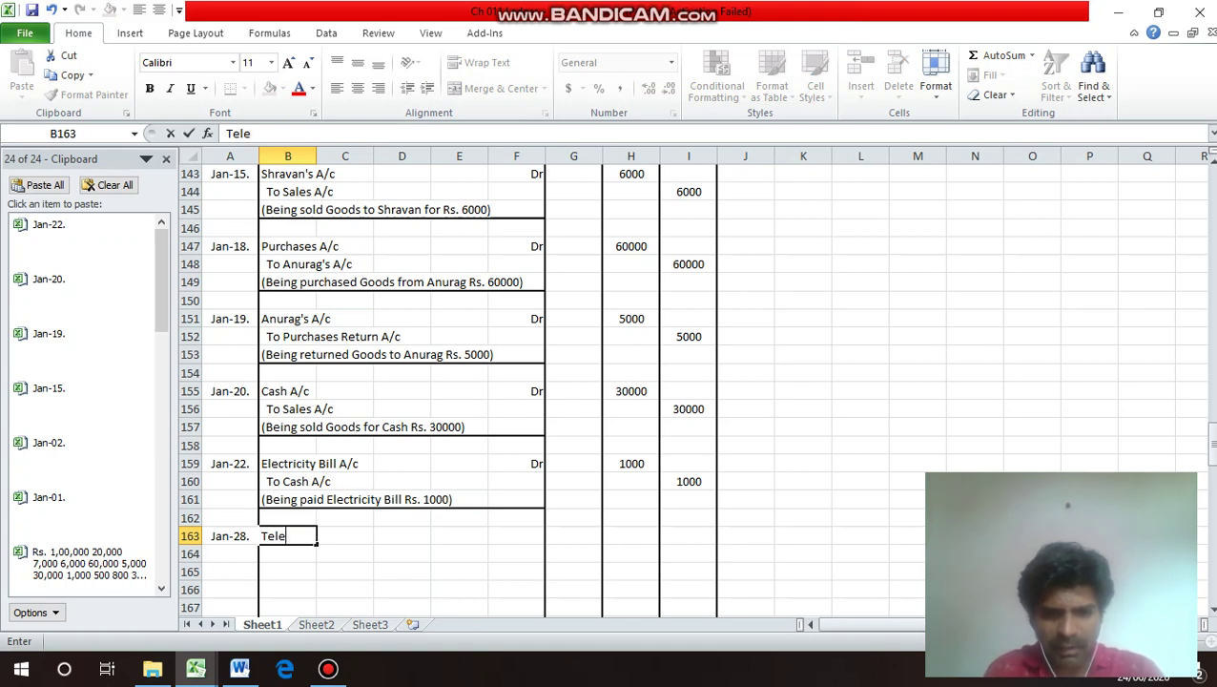
pyautogui.write('phon')
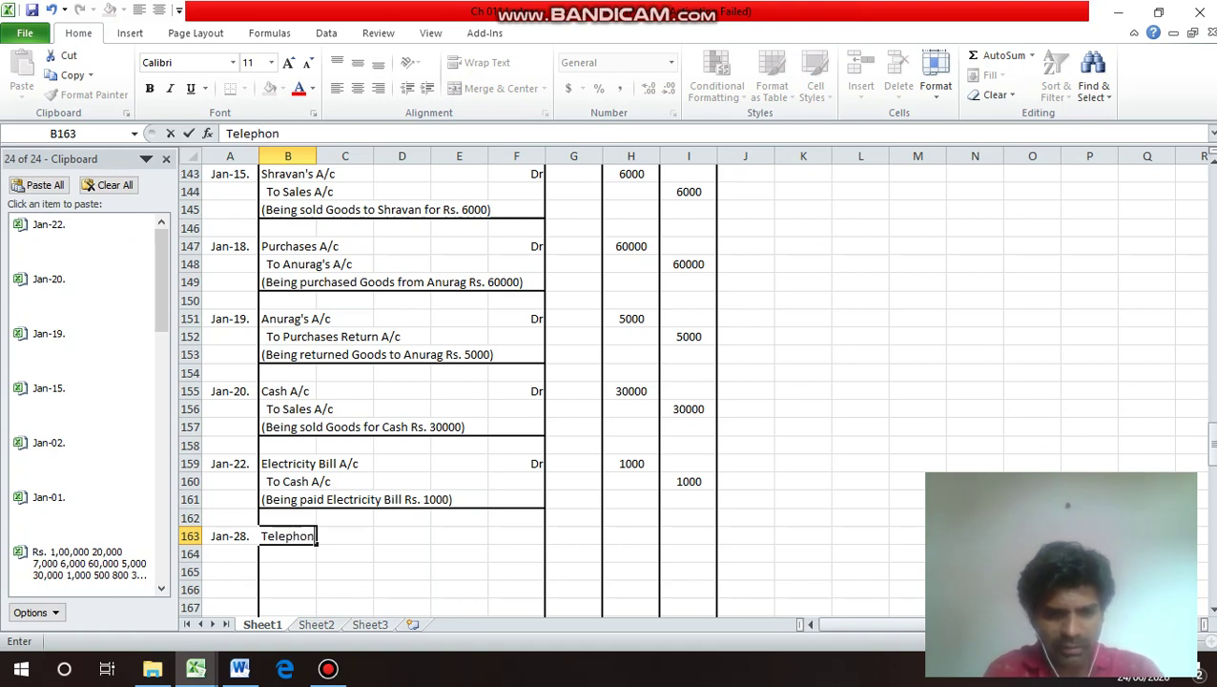
pyautogui.write('e Bill ')
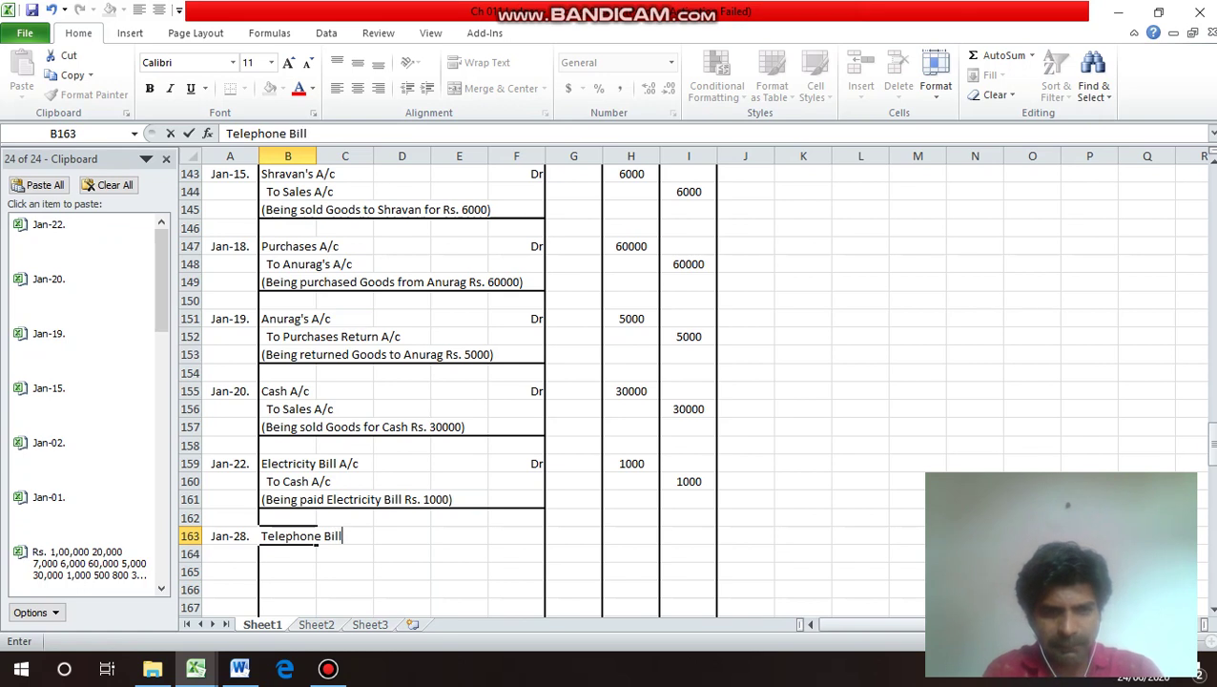
pyautogui.write('A/c')
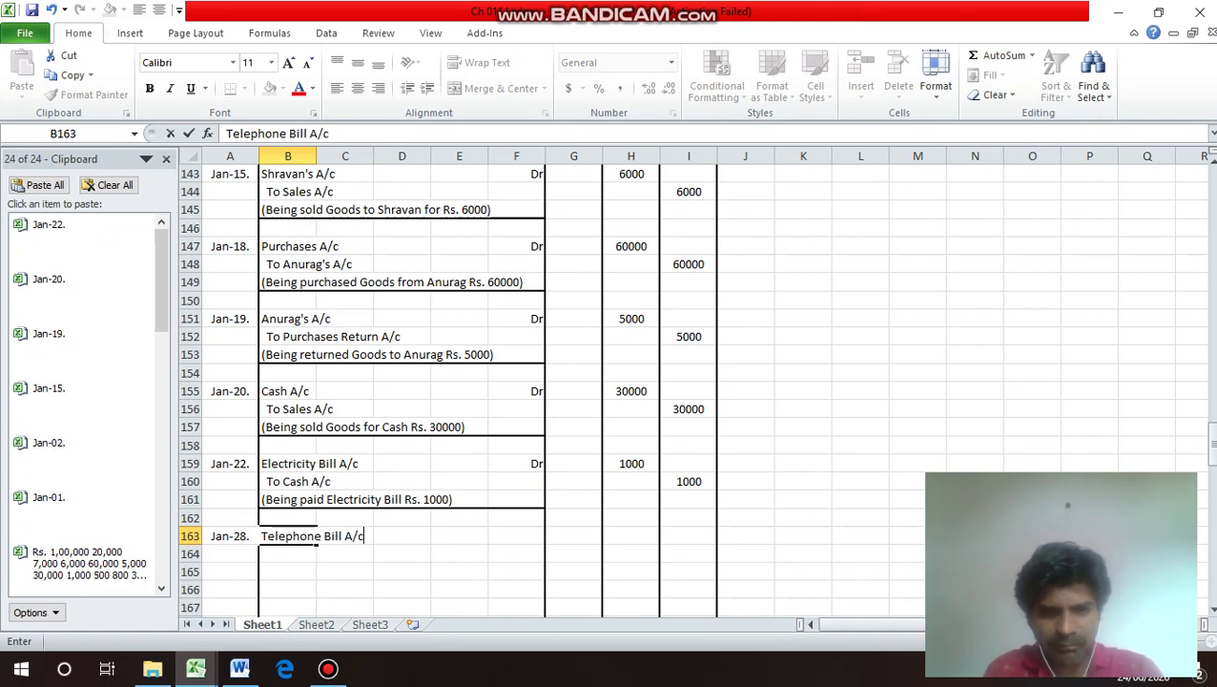
pyautogui.press('Return')
# Mark the Telephone Bill A/c line as debit with "Dr" in F163.
pyautogui.press('Up')
pyautogui.press('Right')
pyautogui.press('Right')
pyautogui.press('Right')
pyautogui.press('Right')
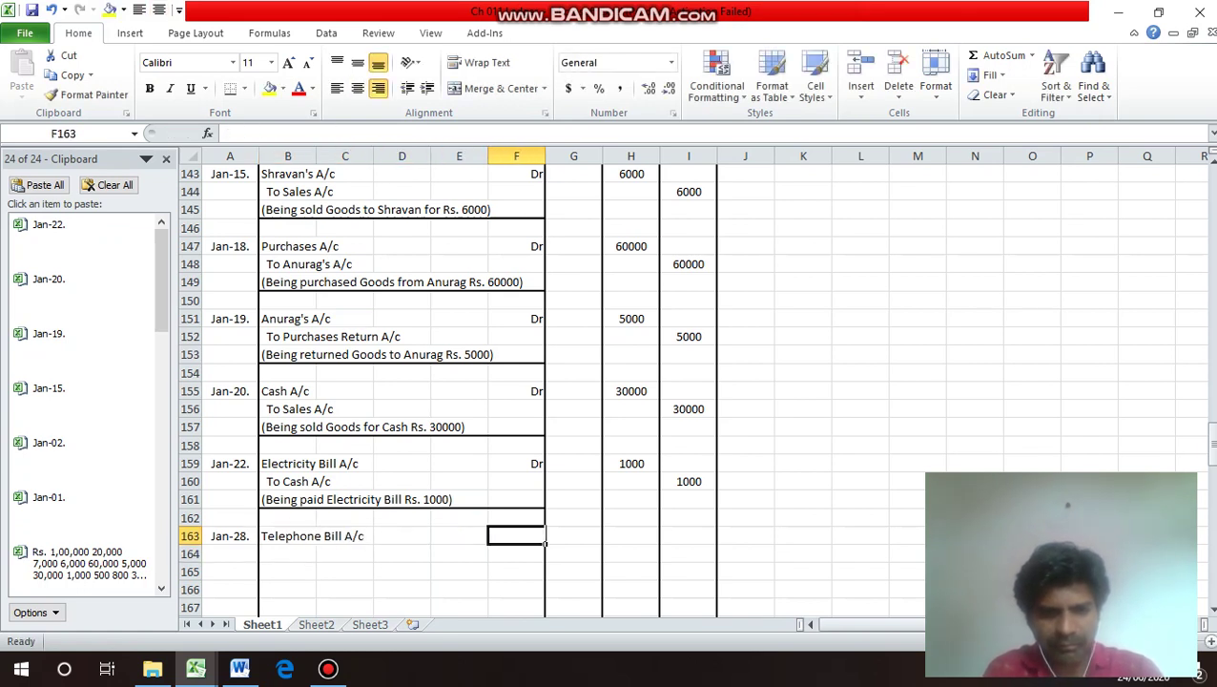
pyautogui.write('Dr')
pyautogui.press('Return')
# Enter an indented "To Cash A/c" in B164 as the credit account of the Jan-28 entry.
pyautogui.press('Left')
pyautogui.press('Left')
pyautogui.press('Left')
pyautogui.press('Left')
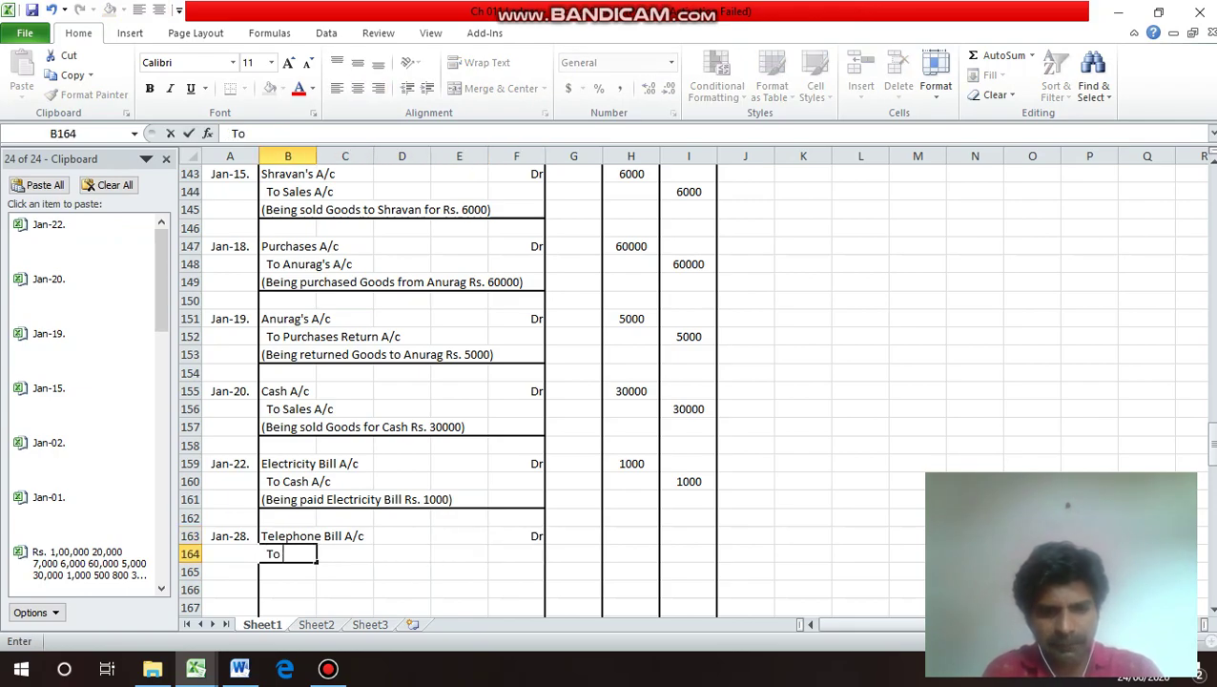
pyautogui.write('To Cash')
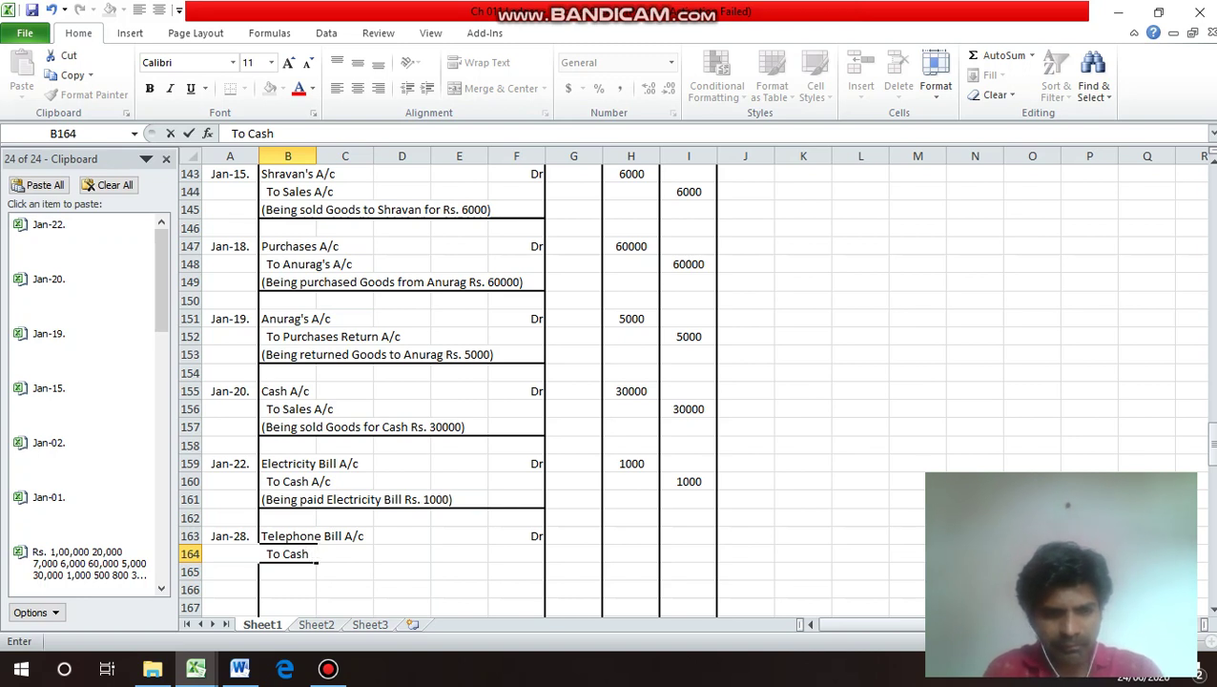
pyautogui.write(' A/c')
pyautogui.press('Return')
# Check the problem's transaction list above the journal for the amount of the Jan-28 telephone bill payment.
pyautogui.press('Up')
pyautogui.press('Up')
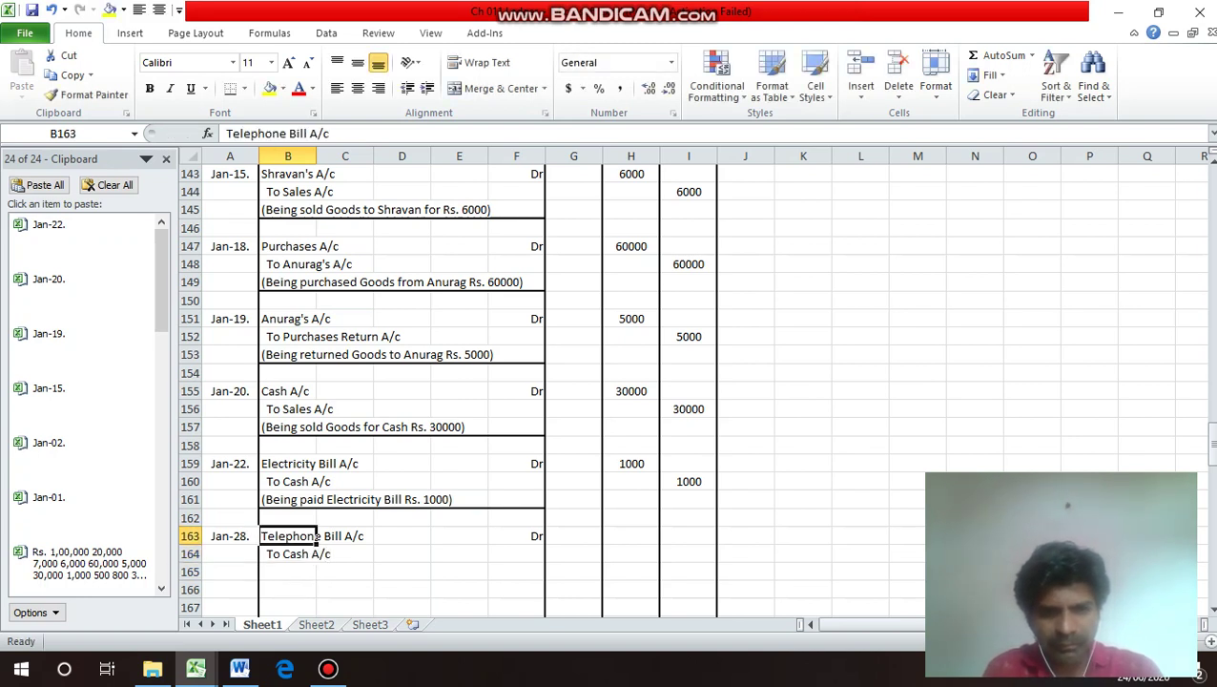
pyautogui.press('Right')
pyautogui.press('Right')
pyautogui.press('Right')
pyautogui.press('Right')
pyautogui.press('Right')
pyautogui.press('Right')
pyautogui.press('Up')
pyautogui.press('Up')
pyautogui.press('Up')
pyautogui.press('Up')
pyautogui.press('Up')
pyautogui.press('Up')
pyautogui.press('Up')
pyautogui.press('Up')
pyautogui.press('Up')
pyautogui.press('Up')
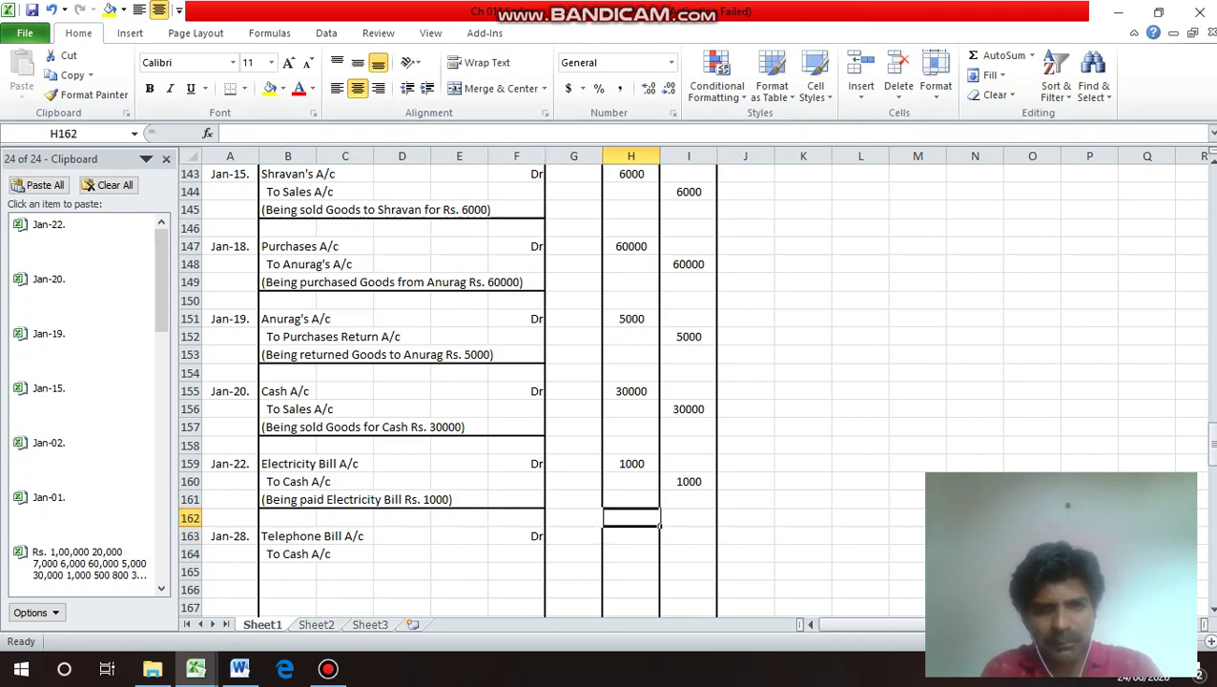
pyautogui.press('Up')
pyautogui.press('Up')
pyautogui.press('Up')
pyautogui.press('Up')
pyautogui.press('Up')
pyautogui.press('Up')
pyautogui.press('Up')
pyautogui.press('Up')
pyautogui.press('Up')
pyautogui.press('Up')
pyautogui.press('Up')
pyautogui.press('Up')
pyautogui.press('Up')
pyautogui.press('Up')
pyautogui.press('Up')
pyautogui.press('Up')
pyautogui.press('Up')
pyautogui.press('Up')
pyautogui.press('Up')
pyautogui.press('Up')
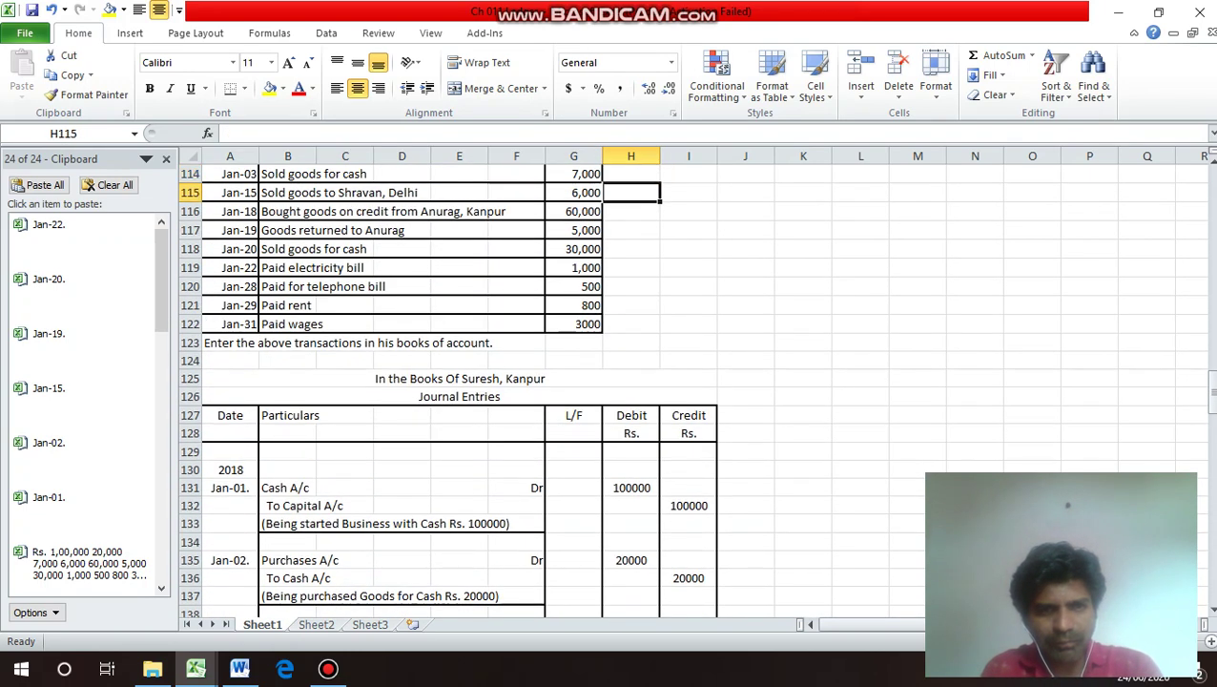
pyautogui.press('Down')
pyautogui.press('Down')
pyautogui.press('Down')
pyautogui.press('Down')
pyautogui.press('Down')
pyautogui.press('Down')
pyautogui.press('Down')
pyautogui.press('Down')
pyautogui.press('Down')
pyautogui.press('Down')
pyautogui.press('Down')
pyautogui.press('Down')
pyautogui.press('Down')
pyautogui.press('Down')
pyautogui.press('Down')
pyautogui.press('Down')
pyautogui.press('Down')
pyautogui.press('Down')
pyautogui.press('Down')
pyautogui.press('Down')
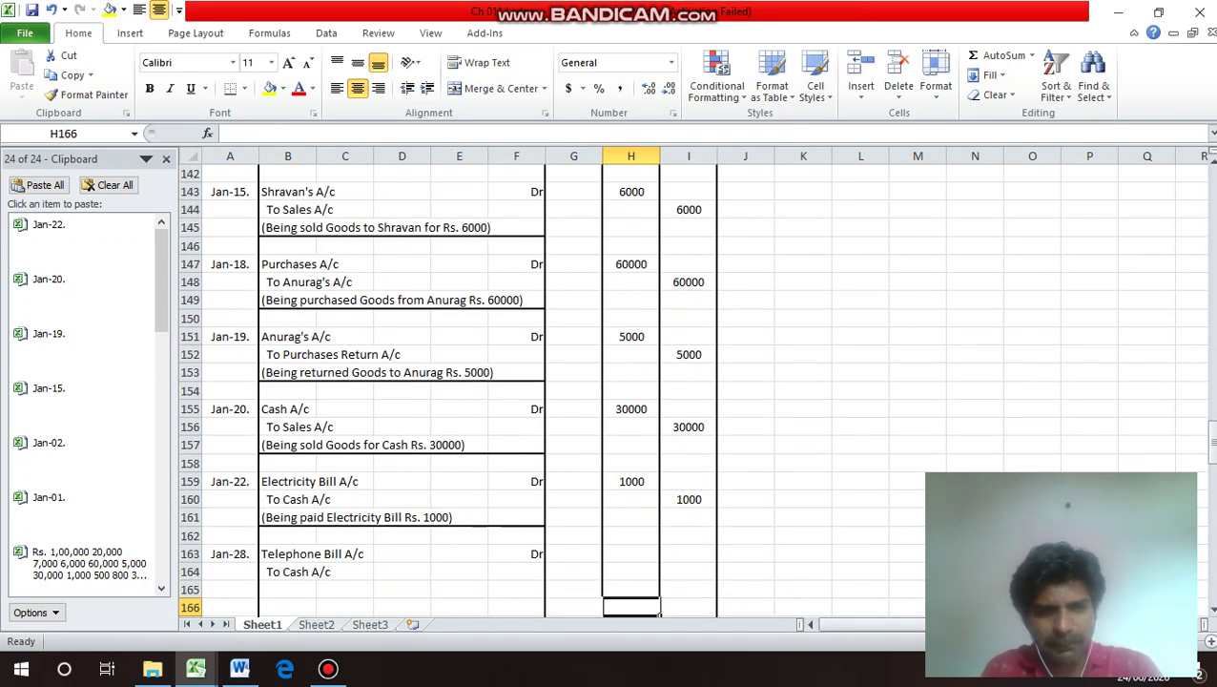
# Enter 500 as the Telephone Bill debit in H163 and 500 as the Cash credit in I164.
pyautogui.press('Up')
pyautogui.write('500')
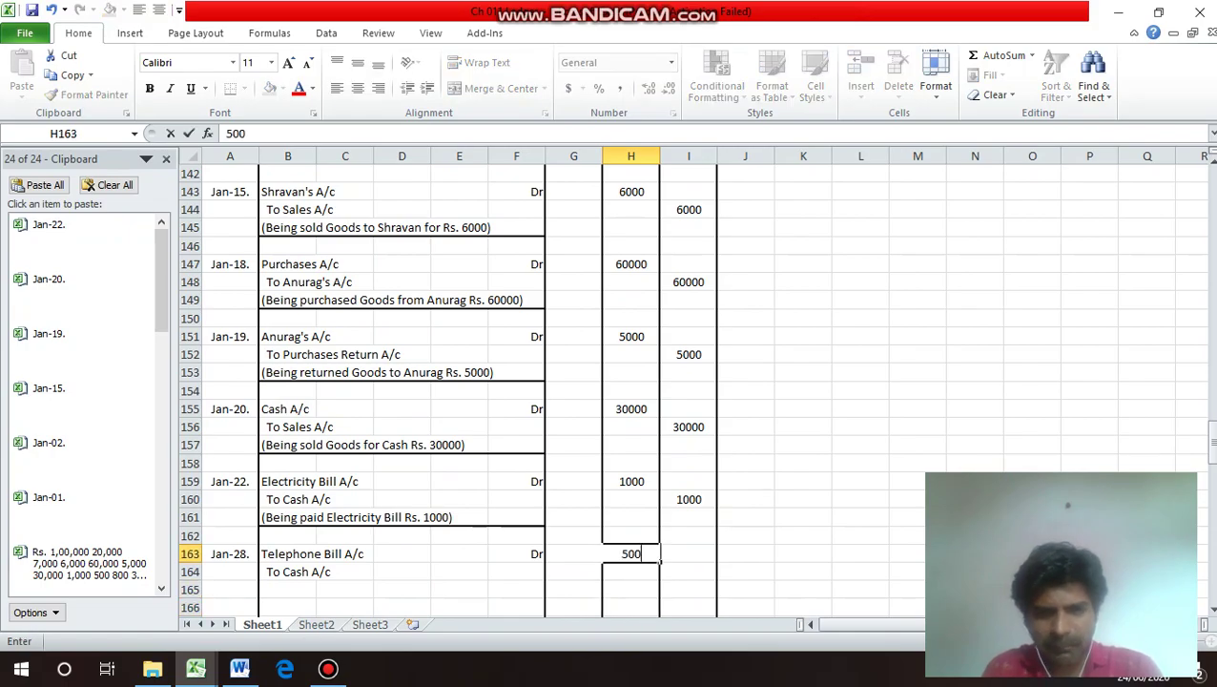
pyautogui.press('Return')
pyautogui.press('Right')
pyautogui.write('500')
pyautogui.press('Return')
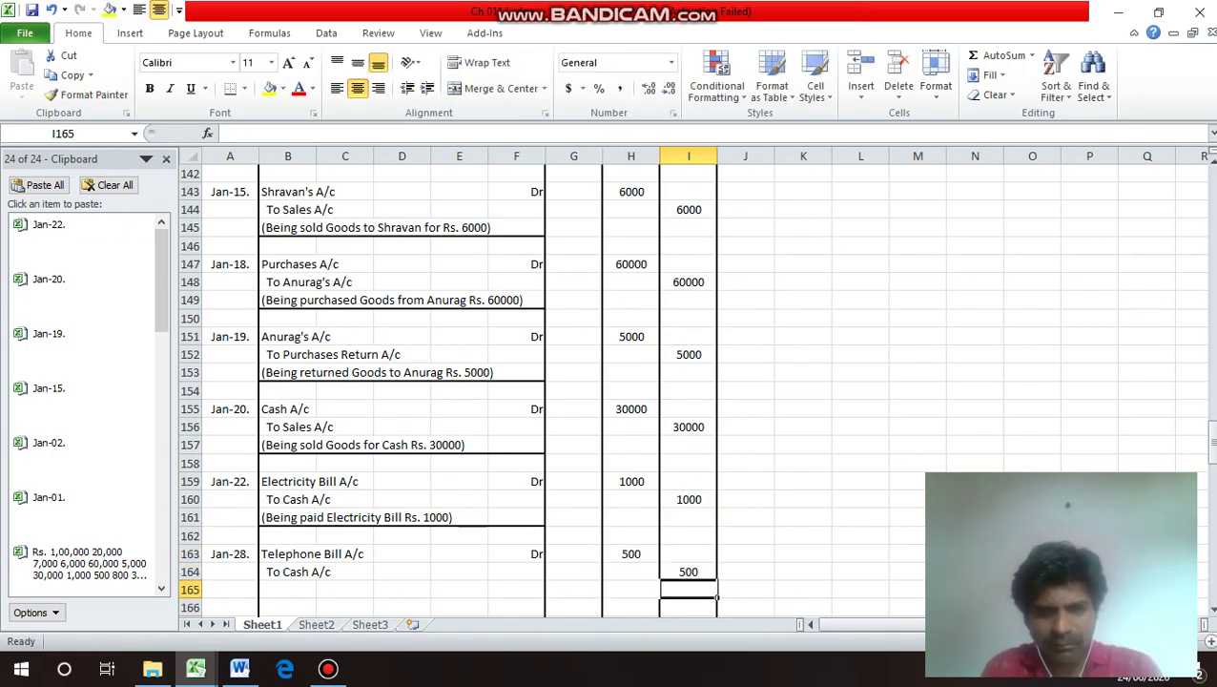
# Enter the narration "(Being paid Telephone Bill Rs. 500)" in B165 below the Jan-28 entry.
pyautogui.press('Left')
pyautogui.press('Left')
pyautogui.press('Left')
pyautogui.press('Left')
pyautogui.press('Left')
pyautogui.press('Left')
pyautogui.press('Left')
pyautogui.write('(')
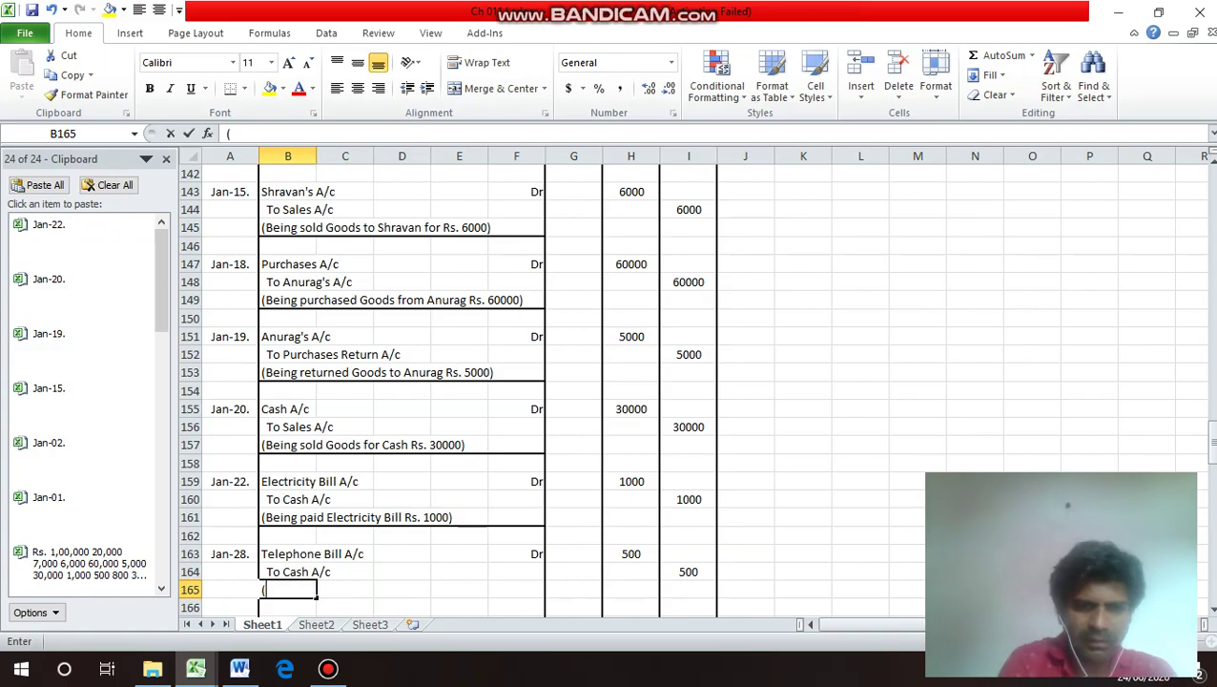
pyautogui.write('Being')
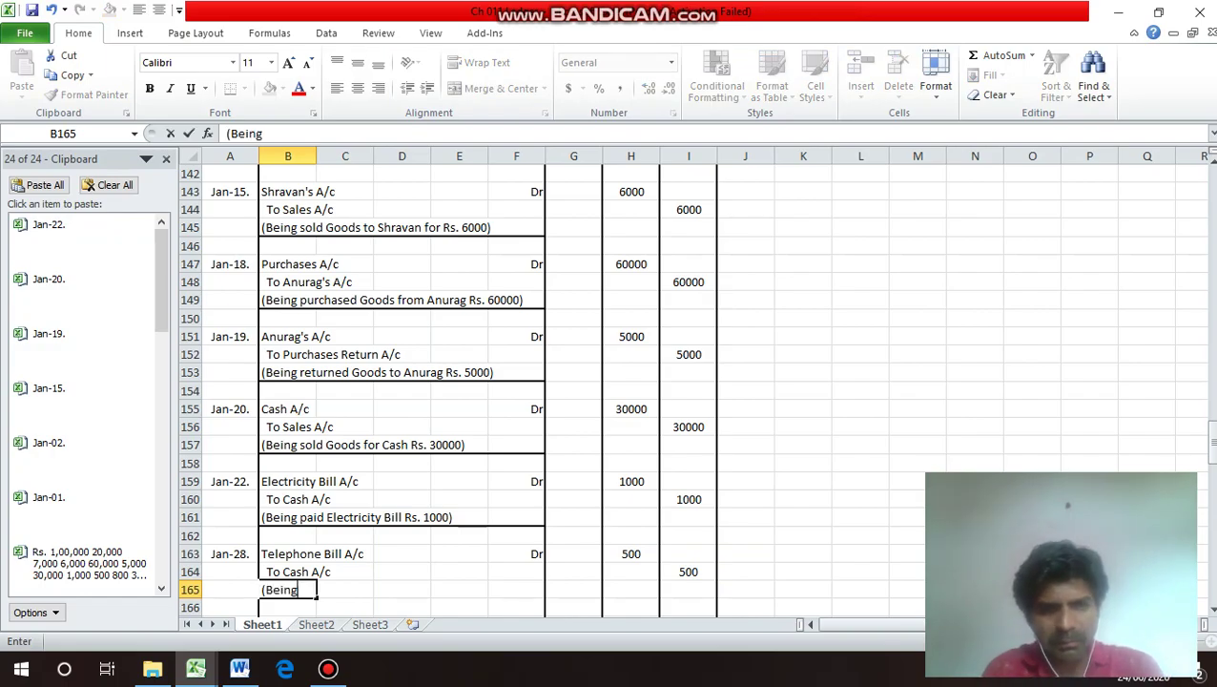
pyautogui.write(' paid')
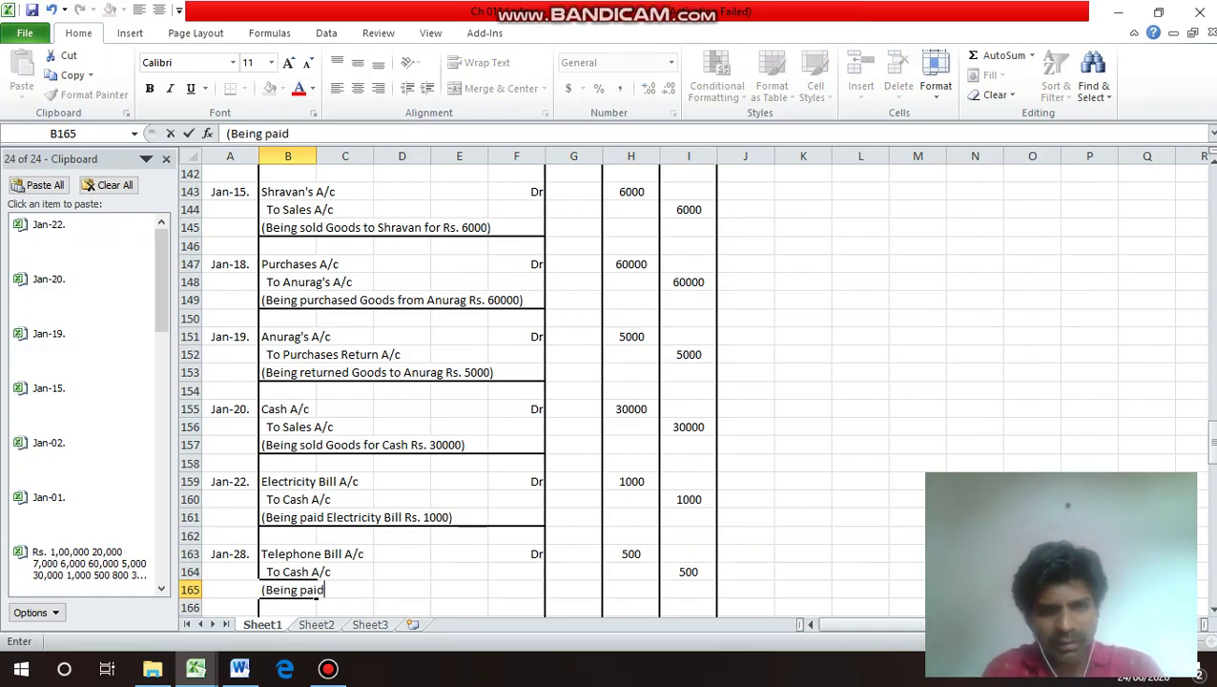
pyautogui.write(' Telephon')
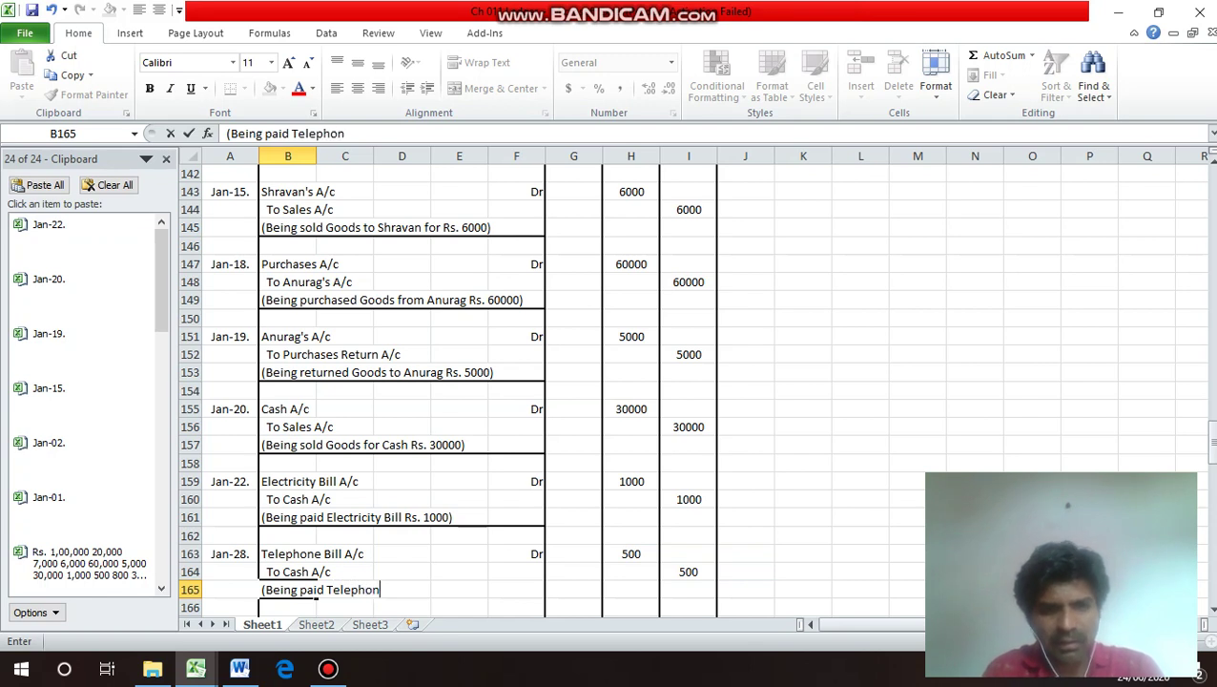
pyautogui.write('e Bill ')
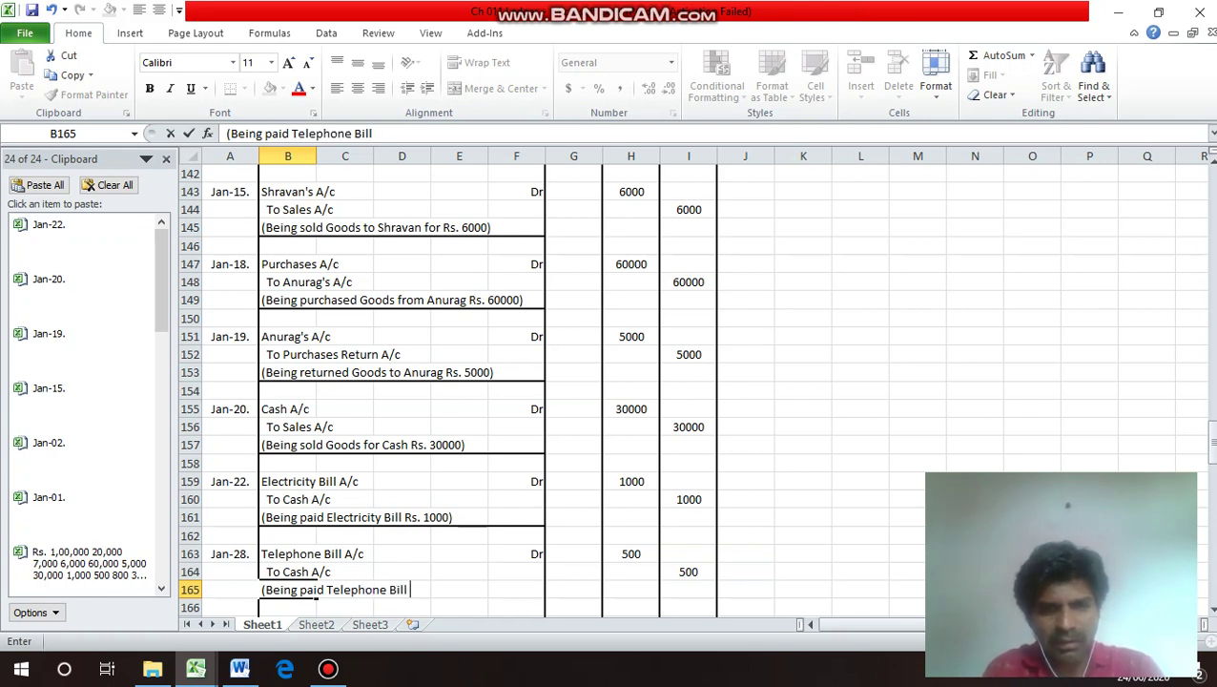
pyautogui.write('Rs. ')
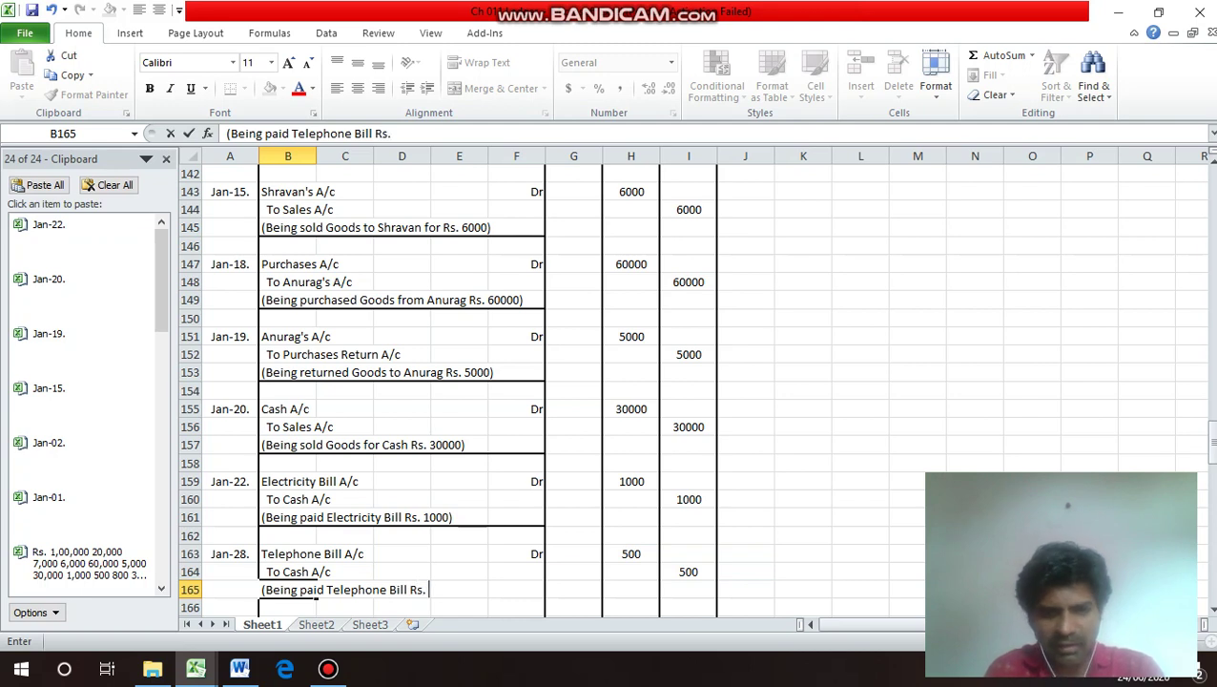
pyautogui.write('500)')
pyautogui.press('Return')
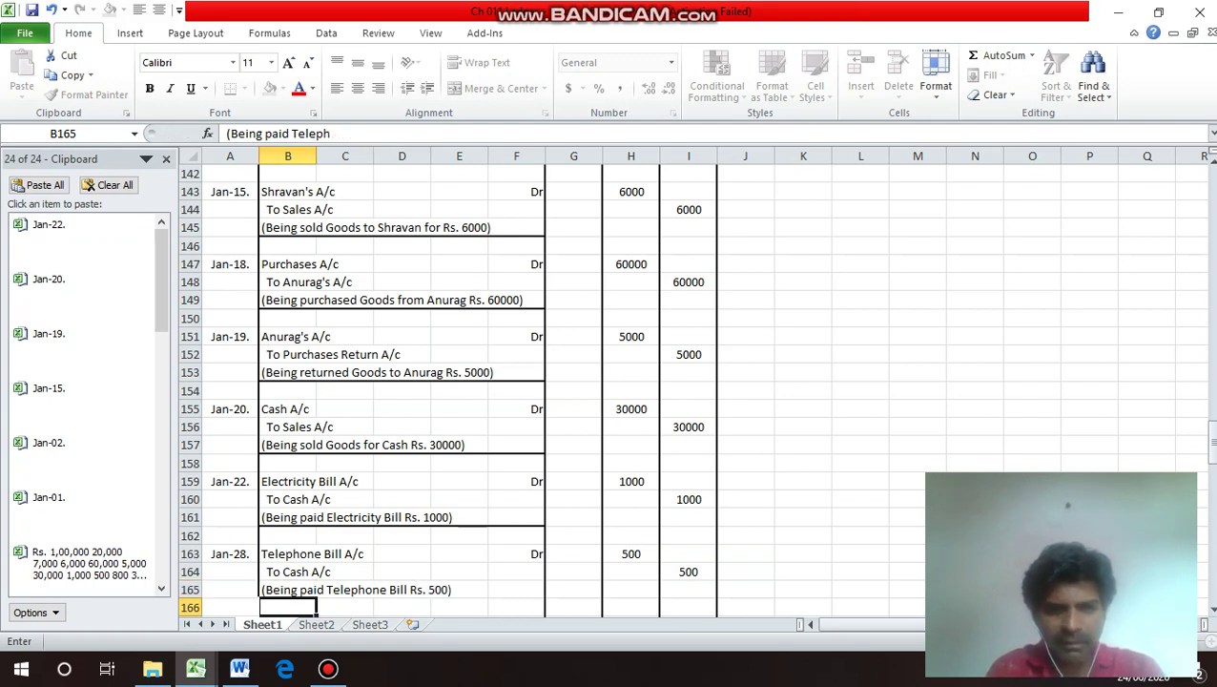
# Apply a closing bottom border across the telephone bill narration row, cells B165 to F165.
pyautogui.press('Up')
pyautogui.moveTo(316, 592); pyautogui.dragTo(545, 595)
pyautogui.hotkey('ctrl', '1')
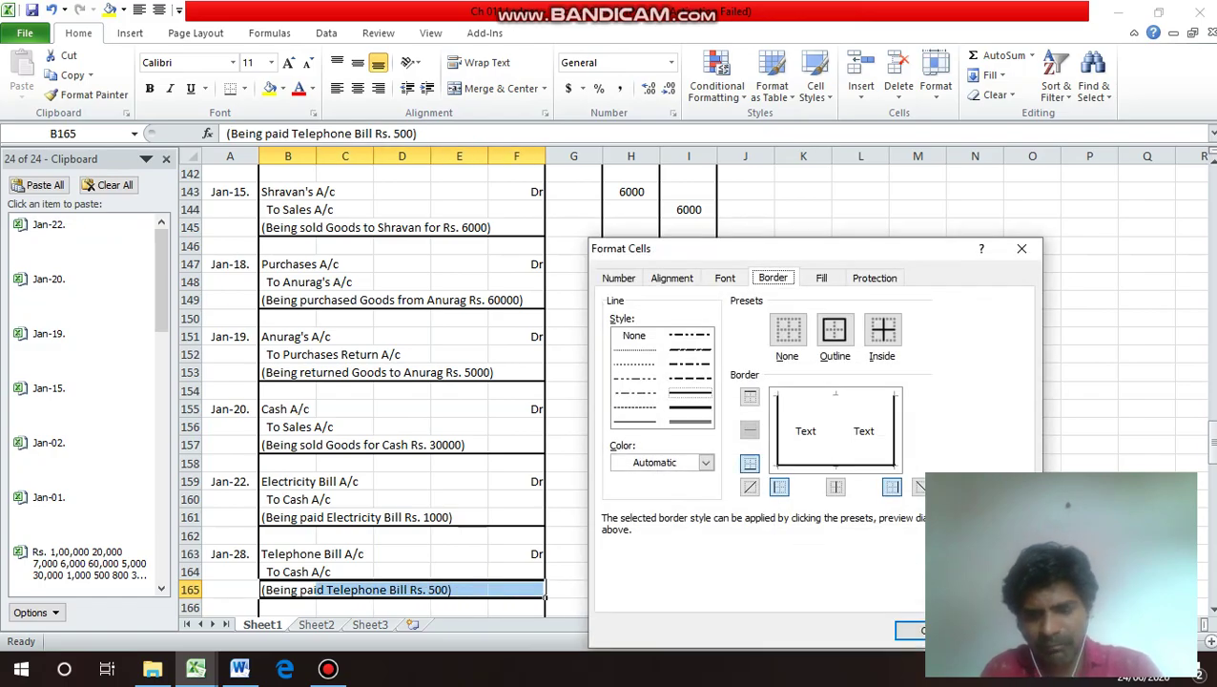
pyautogui.press('Return')
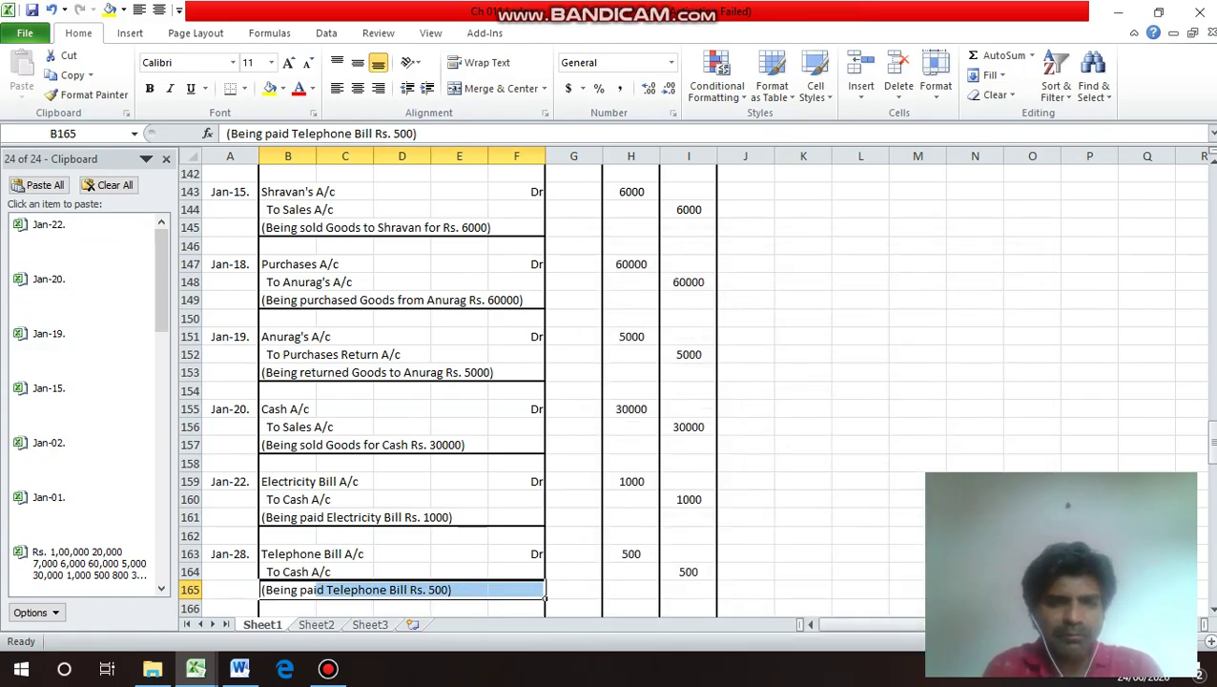
# Check the problem's transaction list above the journal for the transaction that follows the telephone bill payment.
pyautogui.press('Up')
pyautogui.press('Up')
pyautogui.press('Up')
pyautogui.press('Up')
pyautogui.press('Up')
pyautogui.press('Up')
pyautogui.press('Up')
pyautogui.press('Up')
pyautogui.press('Up')
pyautogui.press('Up')
pyautogui.press('Up')
pyautogui.press('Up')
pyautogui.press('Up')
pyautogui.press('Up')
pyautogui.press('Up')
pyautogui.press('Up')
pyautogui.press('Up')
pyautogui.press('Up')
pyautogui.press('Up')
pyautogui.press('Up')
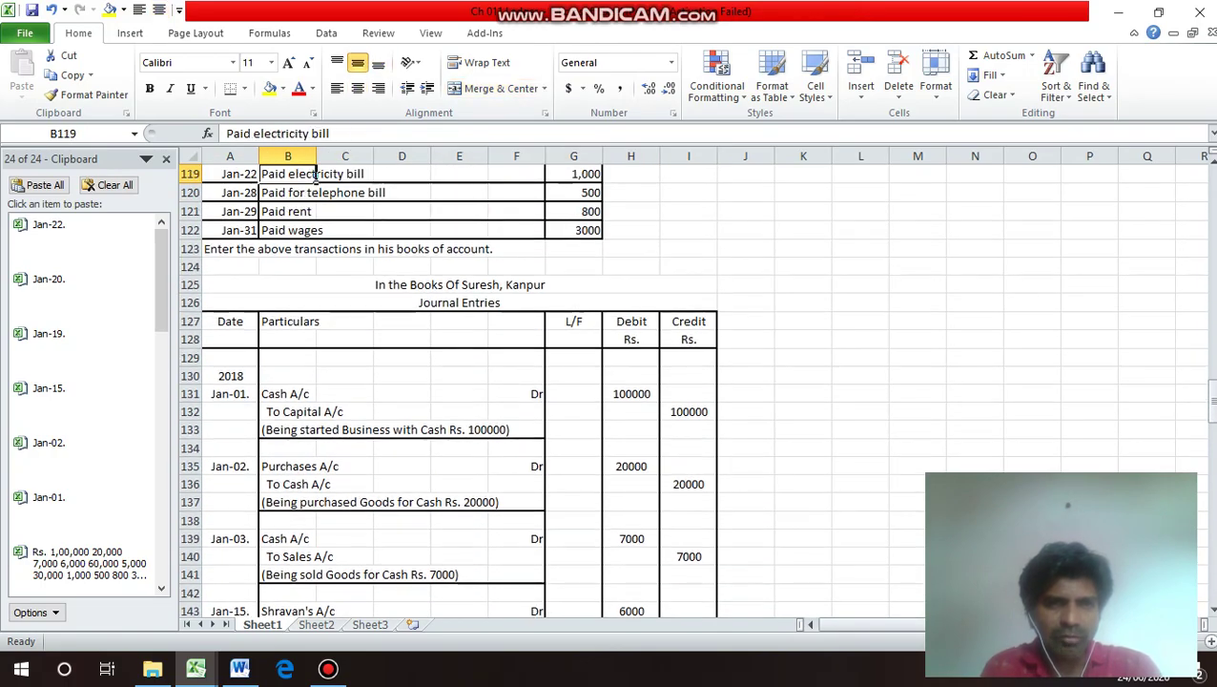
pyautogui.click(287, 211)
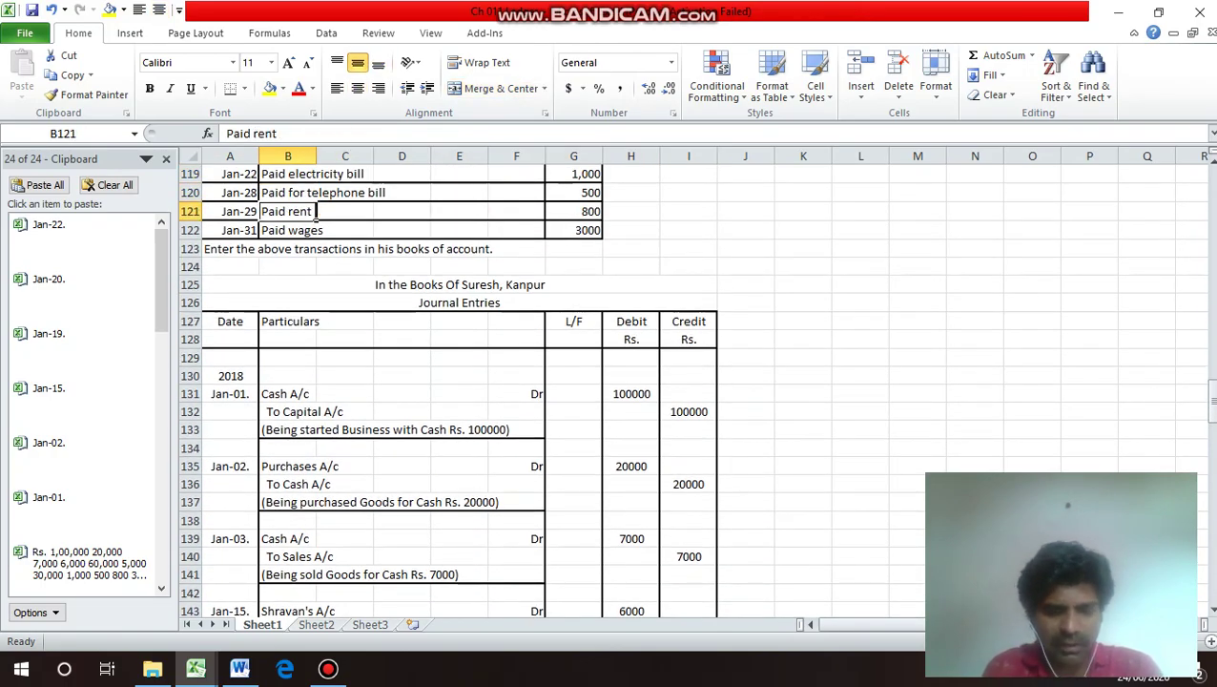
pyautogui.press('Down')
pyautogui.press('Down')
pyautogui.press('Down')
pyautogui.press('Down')
pyautogui.press('Down')
pyautogui.press('Down')
pyautogui.press('Down')
pyautogui.press('Down')
pyautogui.press('Down')
pyautogui.press('Down')
pyautogui.press('Down')
pyautogui.press('Down')
pyautogui.press('Down')
pyautogui.press('Down')
pyautogui.press('Down')
pyautogui.press('Down')
pyautogui.press('Down')
pyautogui.press('Down')
pyautogui.press('Down')
pyautogui.press('Down')
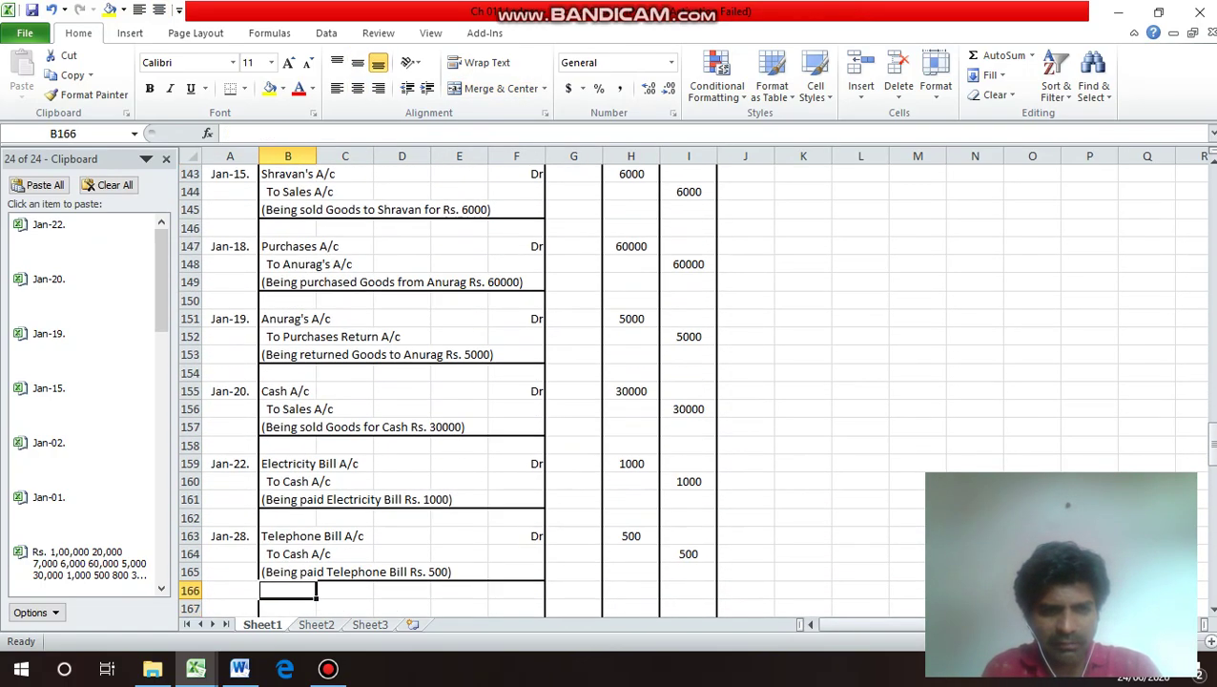
# Copy the Jan-28. date from A163 to A167 and change the copy to "Jan-29.".
pyautogui.press('Up')
pyautogui.press('Up')
pyautogui.press('Up')
pyautogui.press('Left')
pyautogui.hotkey('ctrl', 'c')
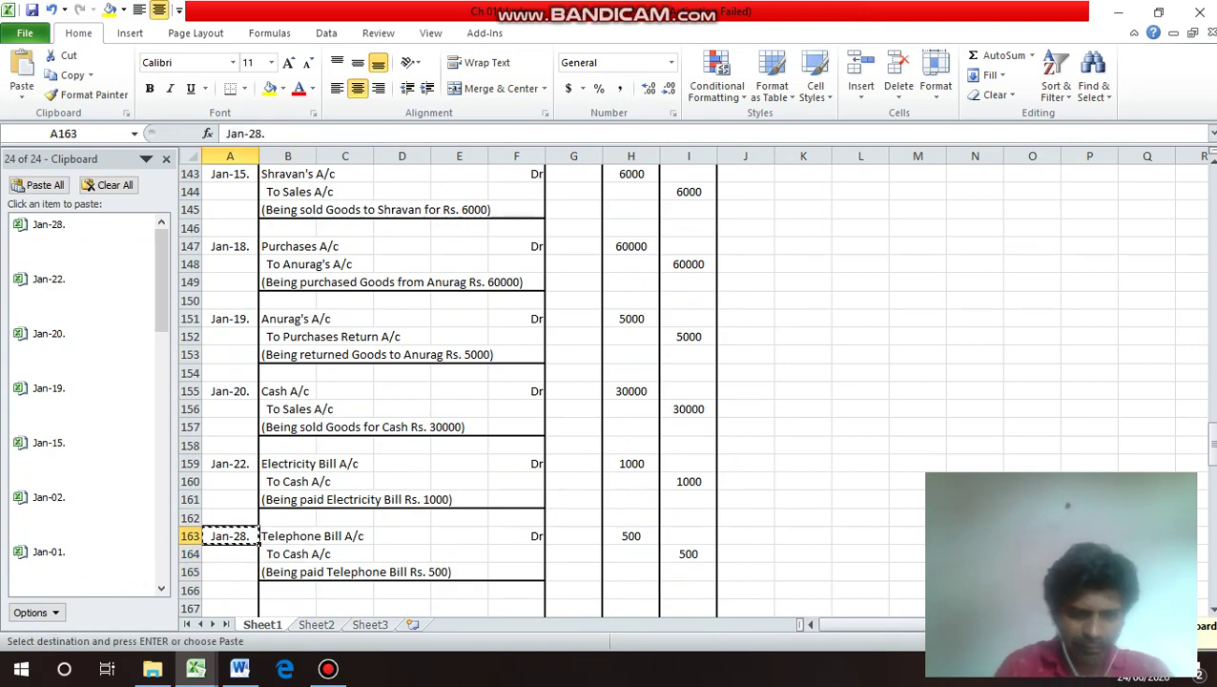
pyautogui.press('Down')
pyautogui.press('Down')
pyautogui.press('Down')
pyautogui.press('Down')
pyautogui.press('Return')
pyautogui.press('Up')
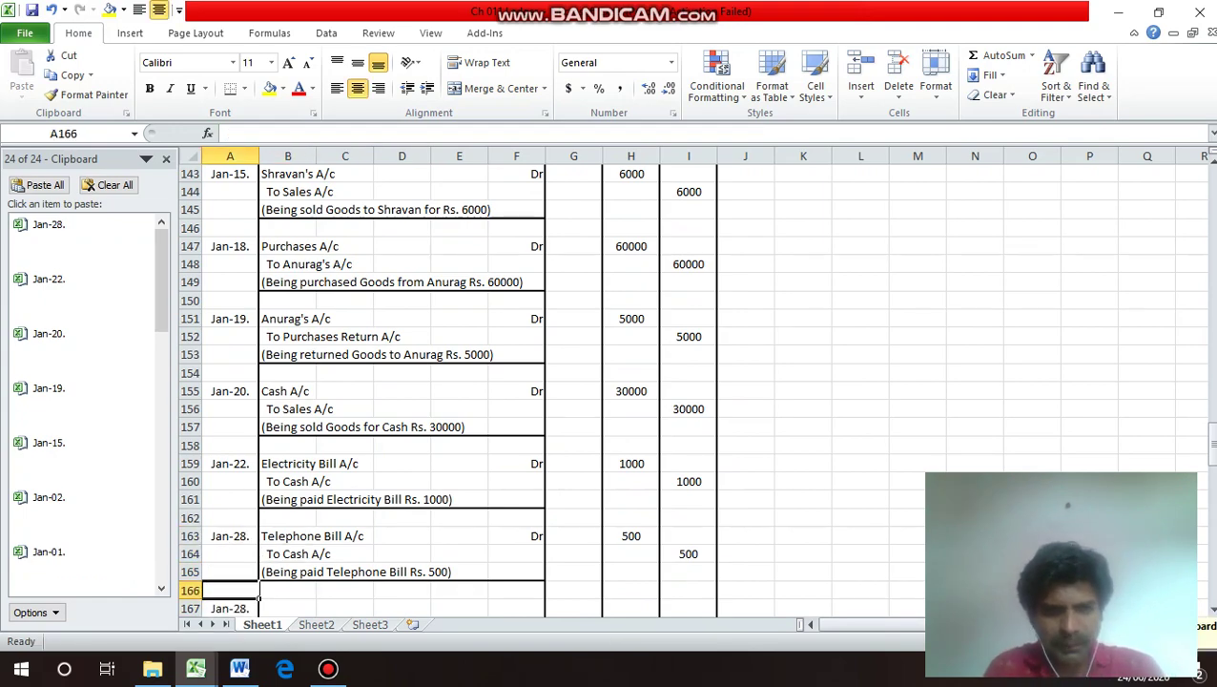
pyautogui.press('Down')
pyautogui.press('F2')
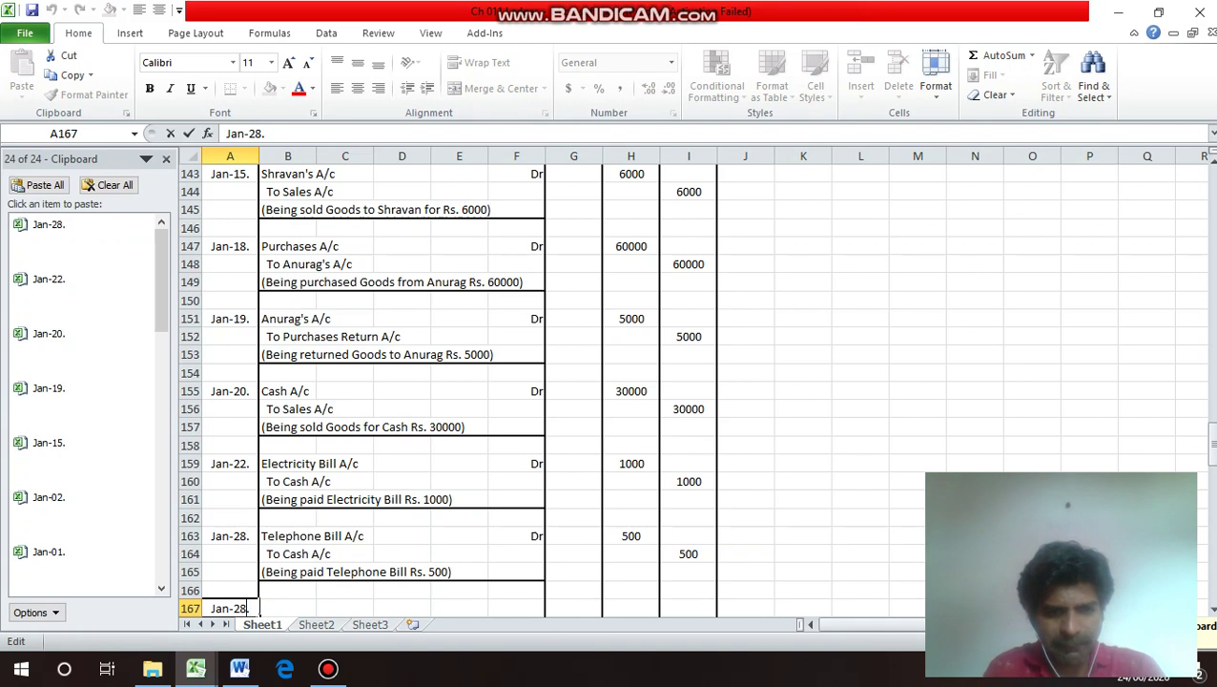
pyautogui.press('Left')
pyautogui.press('BackSpace')
pyautogui.write('9')
pyautogui.press('Return')
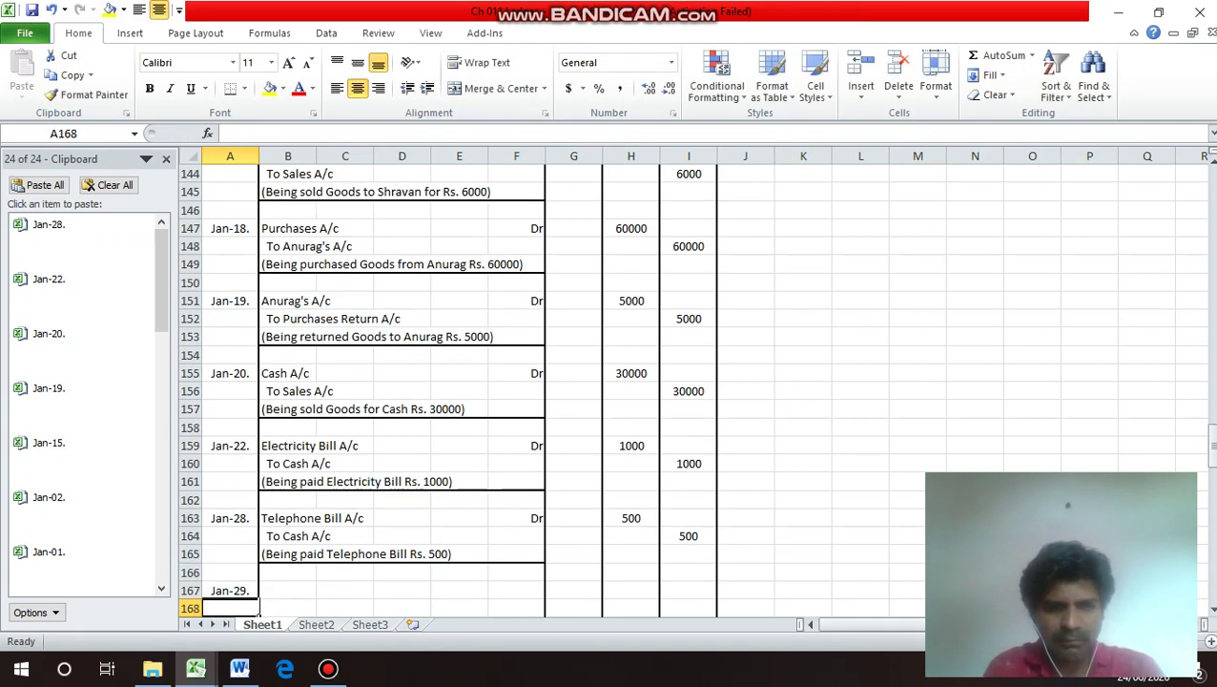
# Check the problem's transaction list above the journal for the details of the Jan-29 transaction.
pyautogui.press('Up')
pyautogui.press('Up')
pyautogui.press('Up')
pyautogui.press('Up')
pyautogui.press('Up')
pyautogui.press('Up')
pyautogui.press('Up')
pyautogui.press('Up')
pyautogui.press('Up')
pyautogui.press('Up')
pyautogui.press('Up')
pyautogui.press('Up')
pyautogui.press('Up')
pyautogui.press('Up')
pyautogui.press('Up')
pyautogui.press('Up')
pyautogui.press('Up')
pyautogui.press('Up')
pyautogui.press('Up')
pyautogui.press('Up')
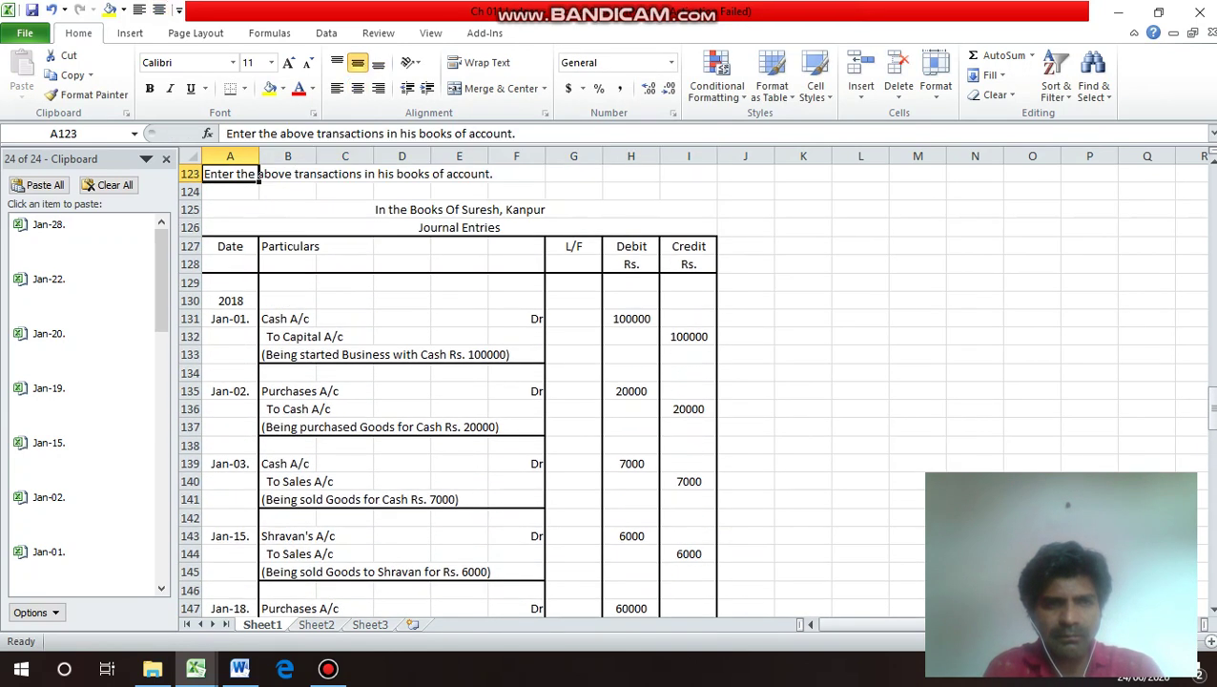
pyautogui.press('Up')
pyautogui.press('Up')
pyautogui.press('Up')
pyautogui.press('Down')
pyautogui.press('Down')
pyautogui.press('Down')
pyautogui.press('Down')
pyautogui.press('Down')
pyautogui.press('Down')
pyautogui.press('Down')
pyautogui.press('Down')
pyautogui.press('Down')
pyautogui.press('Down')
pyautogui.press('Down')
pyautogui.press('Down')
pyautogui.press('Down')
pyautogui.press('Down')
pyautogui.press('Down')
pyautogui.press('Down')
pyautogui.press('Down')
pyautogui.press('Down')
pyautogui.press('Down')
pyautogui.press('Down')
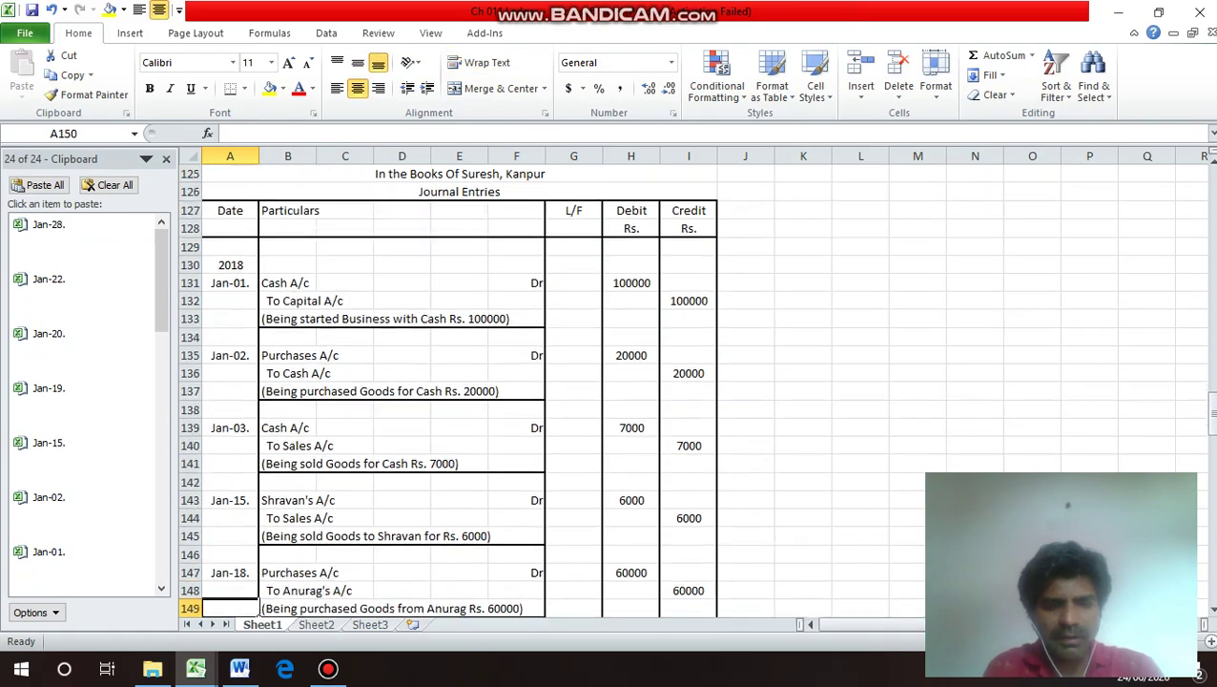
pyautogui.press('Down')
pyautogui.press('Down')
pyautogui.press('Down')
pyautogui.press('Down')
pyautogui.press('Down')
pyautogui.press('Down')
pyautogui.press('Down')
pyautogui.press('Down')
pyautogui.press('Down')
pyautogui.press('Down')
pyautogui.press('Down')
pyautogui.press('Down')
pyautogui.press('Down')
pyautogui.press('Down')
pyautogui.press('Down')
pyautogui.press('Down')
pyautogui.press('Down')
pyautogui.press('Down')
pyautogui.press('Down')
pyautogui.press('Down')
pyautogui.press('Up')
pyautogui.press('Up')
pyautogui.press('Up')
pyautogui.press('Up')
# Enter the Jan-29. debit line with "Rent A/c" in B167 and "Dr" in F167.
pyautogui.press('Right')
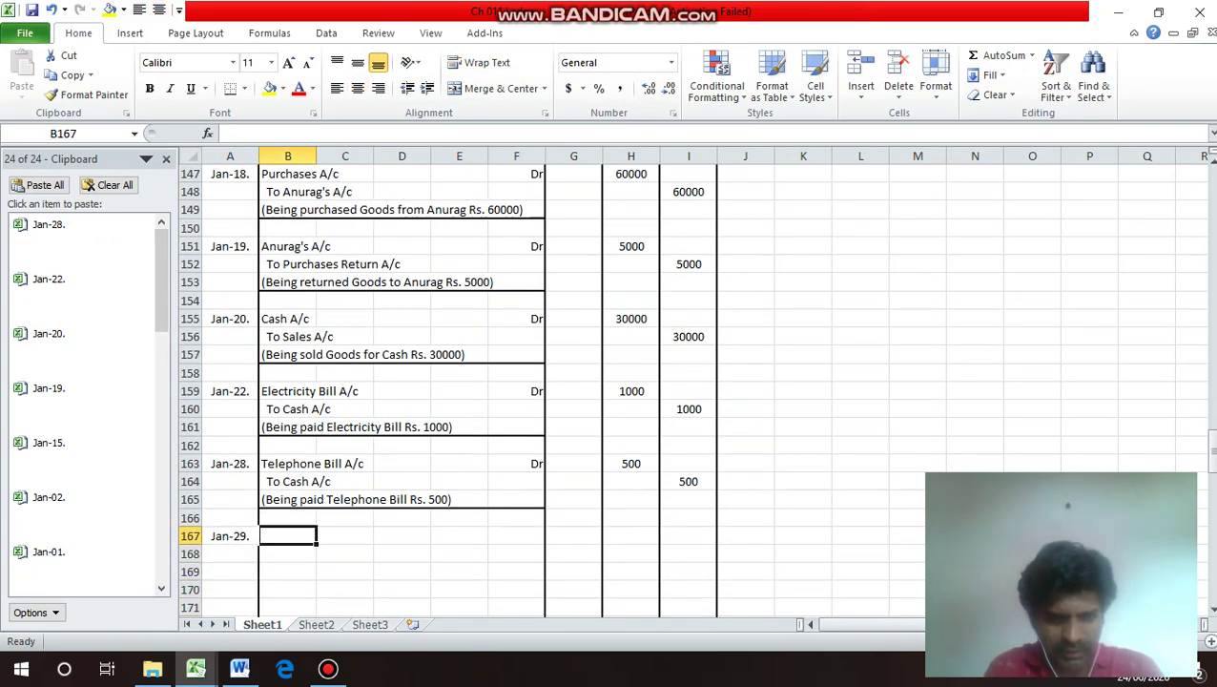
pyautogui.write('Rent ')
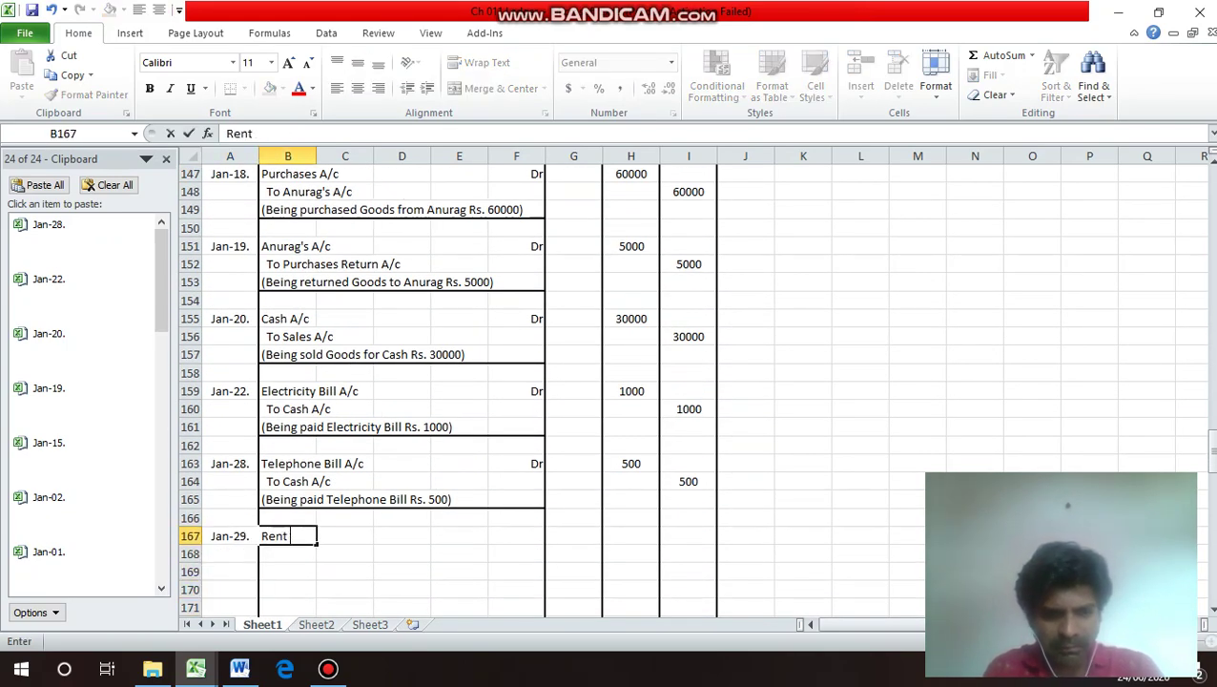
pyautogui.write('A/c')
pyautogui.press('Return')
pyautogui.press('Up')
pyautogui.press('Right')
pyautogui.press('Right')
pyautogui.press('Right')
pyautogui.press('Right')
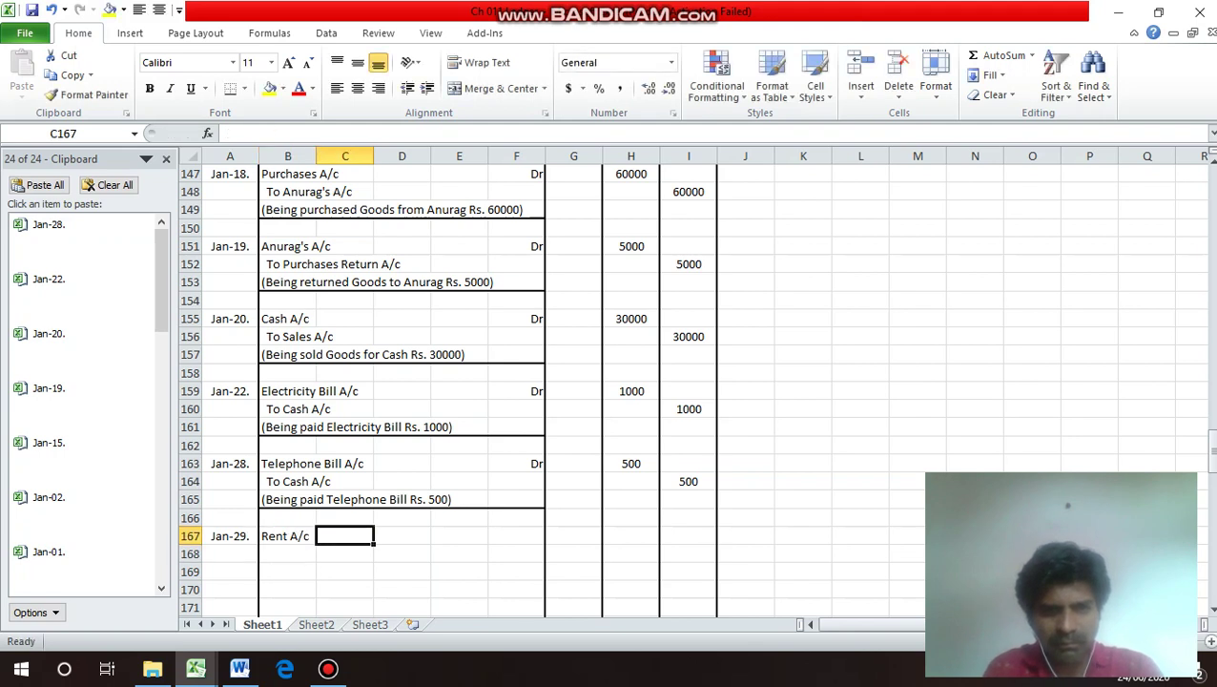
pyautogui.write('Dr')
pyautogui.press('Return')
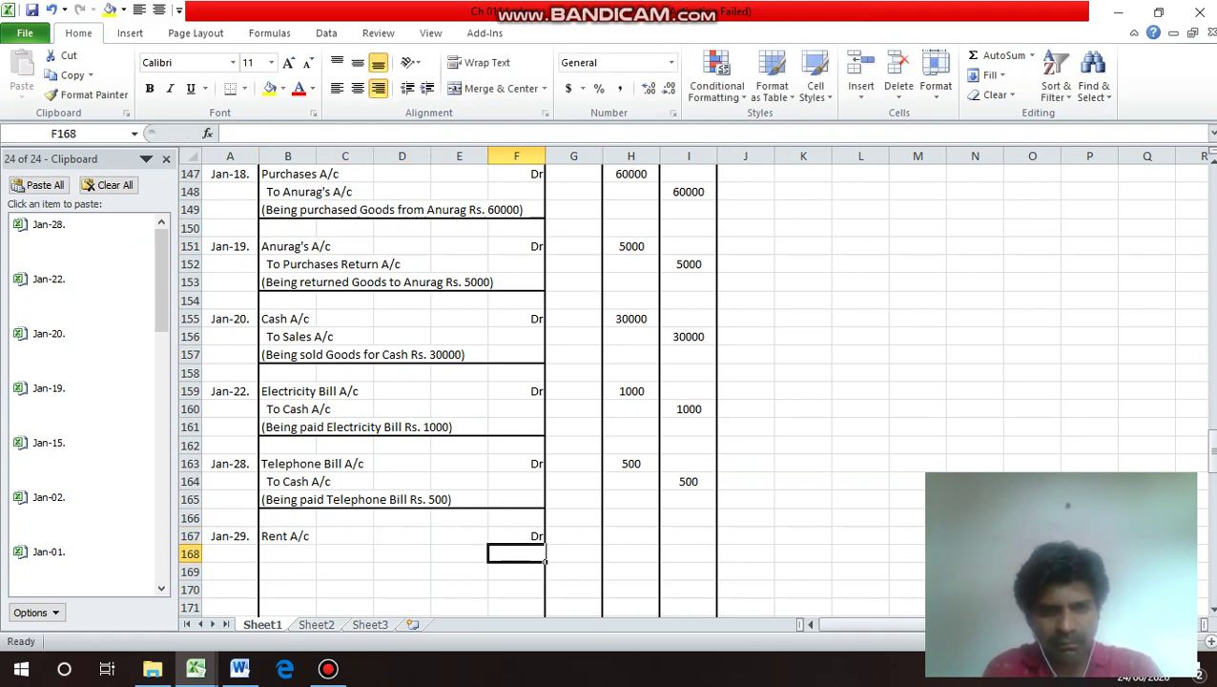
# Enter the indented credit line "To Cash A/c" in B168 below Rent A/c.
pyautogui.press('Left')
pyautogui.press('Left')
pyautogui.press('Left')
pyautogui.press('Left')
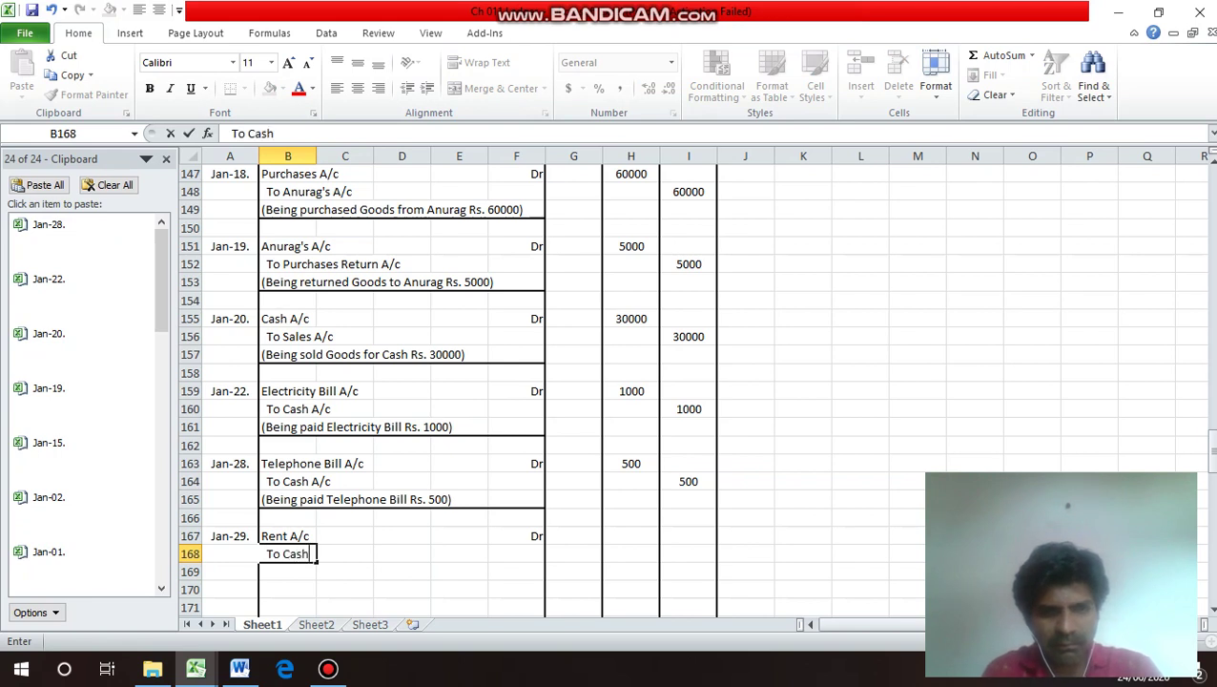
pyautogui.write('To Cash A')
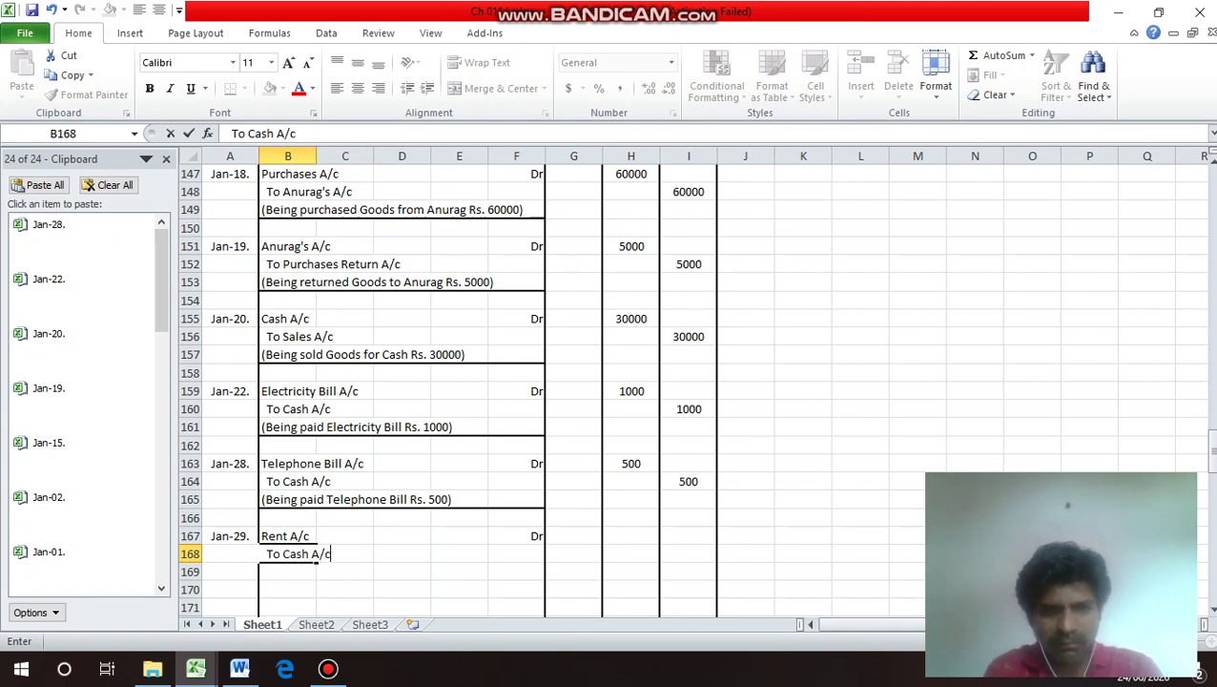
pyautogui.write('/c')
pyautogui.press('Return')
# Enter 800 as the rent debit in H167 and 800 as the cash credit in I168.
pyautogui.press('Up')
pyautogui.press('Up')
pyautogui.press('Right')
pyautogui.press('Right')
pyautogui.press('Right')
pyautogui.press('Right')
pyautogui.press('Right')
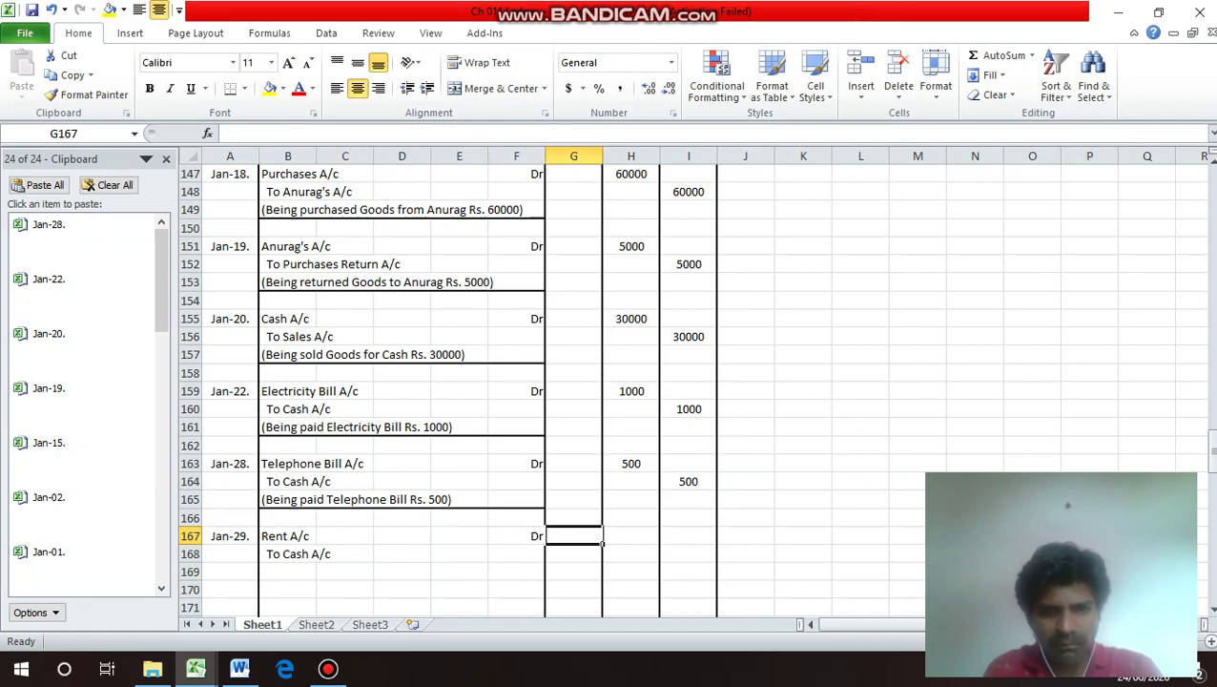
pyautogui.press('Right')
pyautogui.write('800')
pyautogui.press('Return')
pyautogui.press('Right')
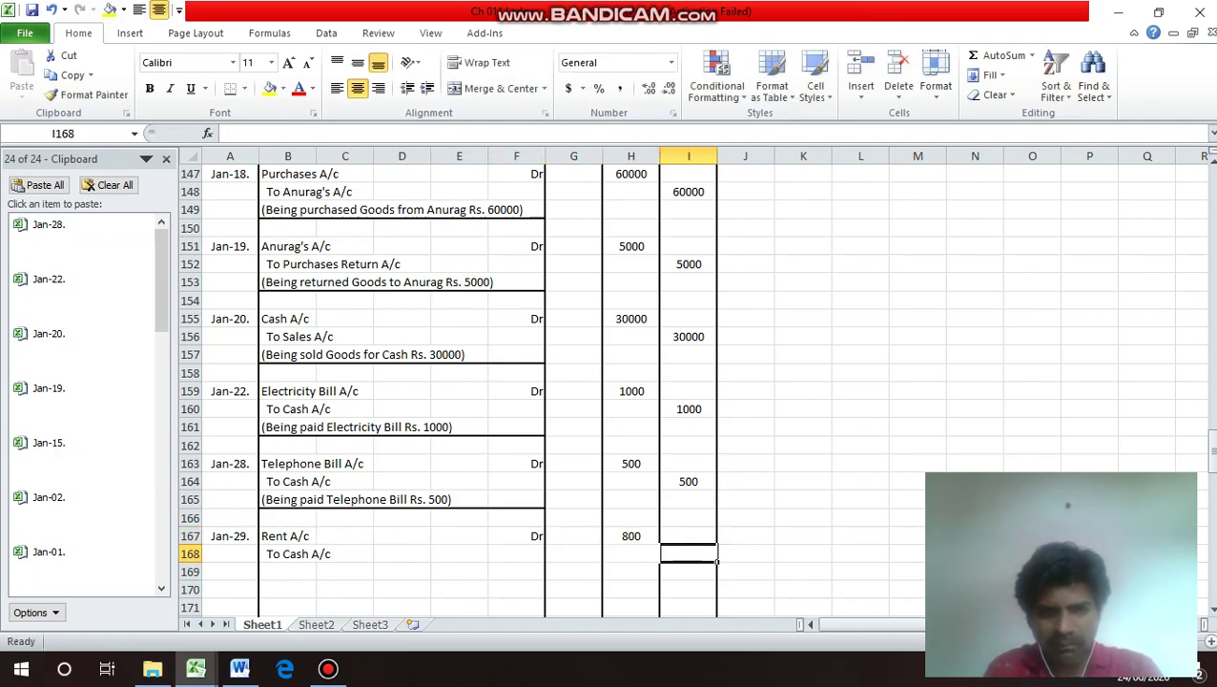
pyautogui.write('800')
pyautogui.press('Return')
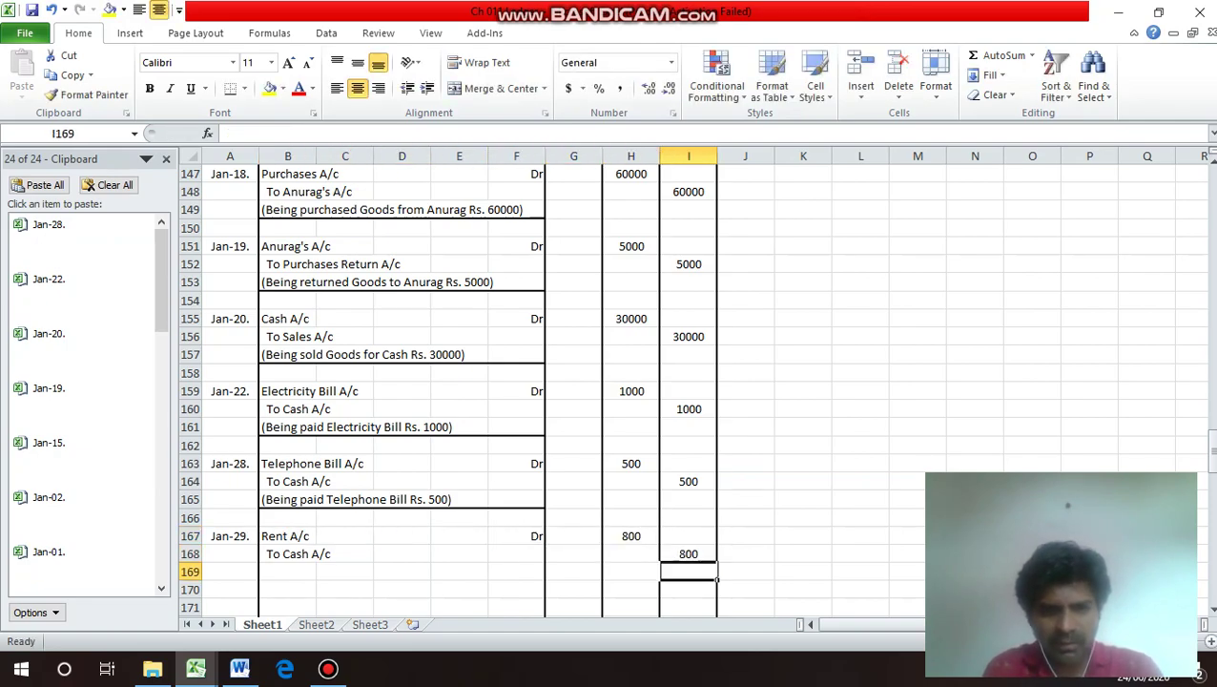
# Enter the narration "(Being paid Rent Rs. 800)" in B169 below the Jan-29 entry.
pyautogui.press('Left')
pyautogui.press('Left')
pyautogui.press('Left')
pyautogui.press('Left')
pyautogui.press('Left')
pyautogui.press('Left')
pyautogui.press('Left')
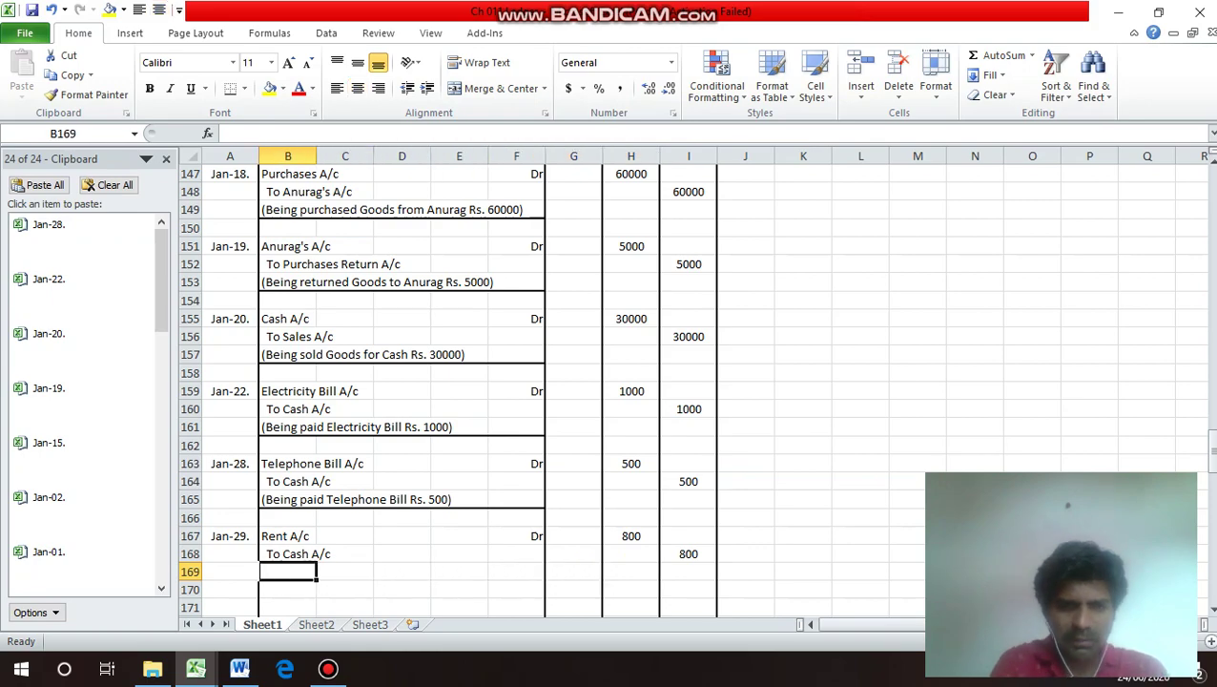
pyautogui.write('(Be')
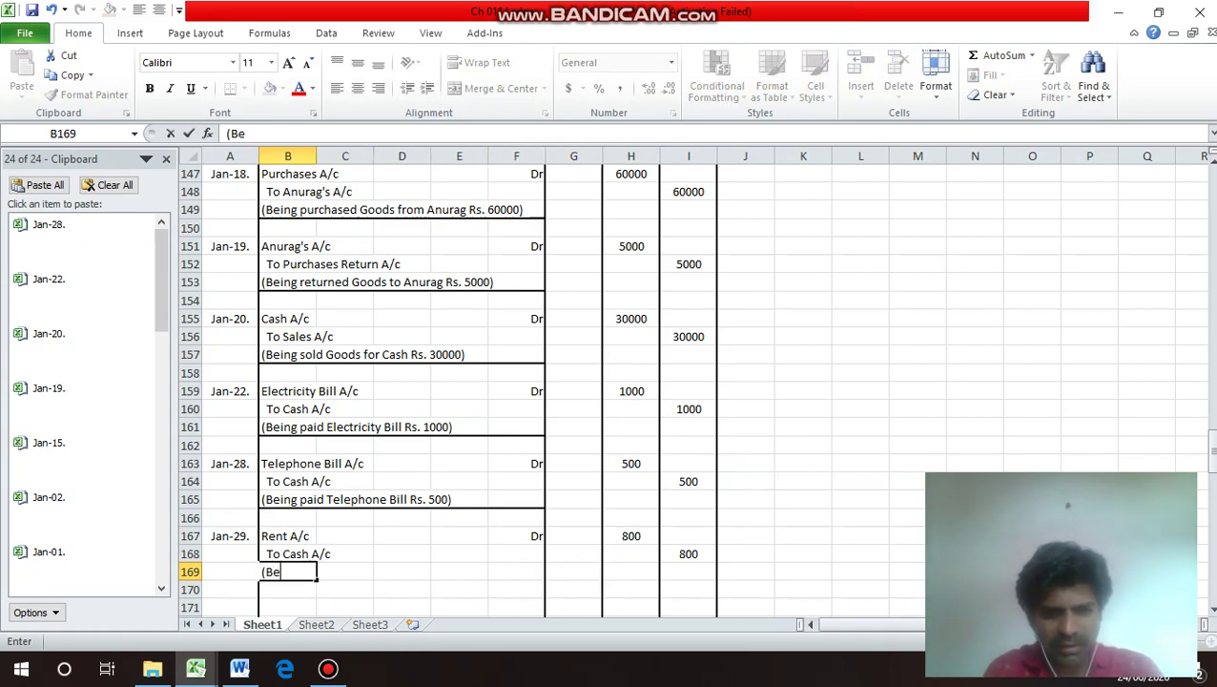
pyautogui.write('ing pai')
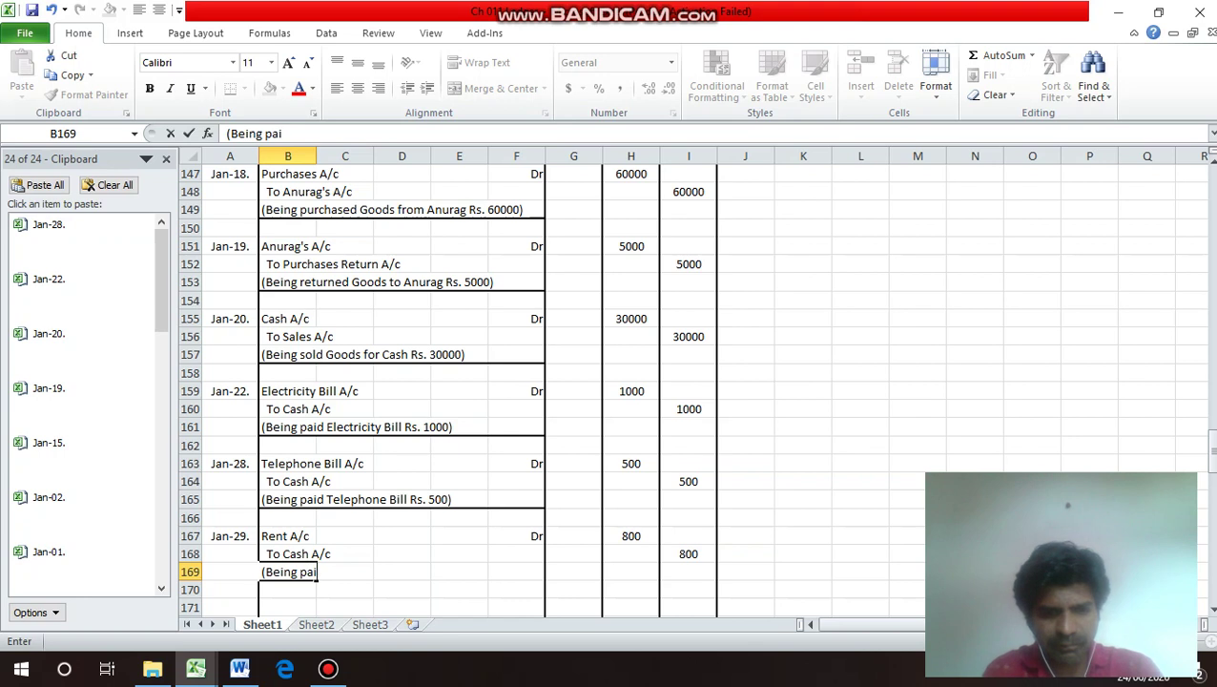
pyautogui.write('d Rent ')
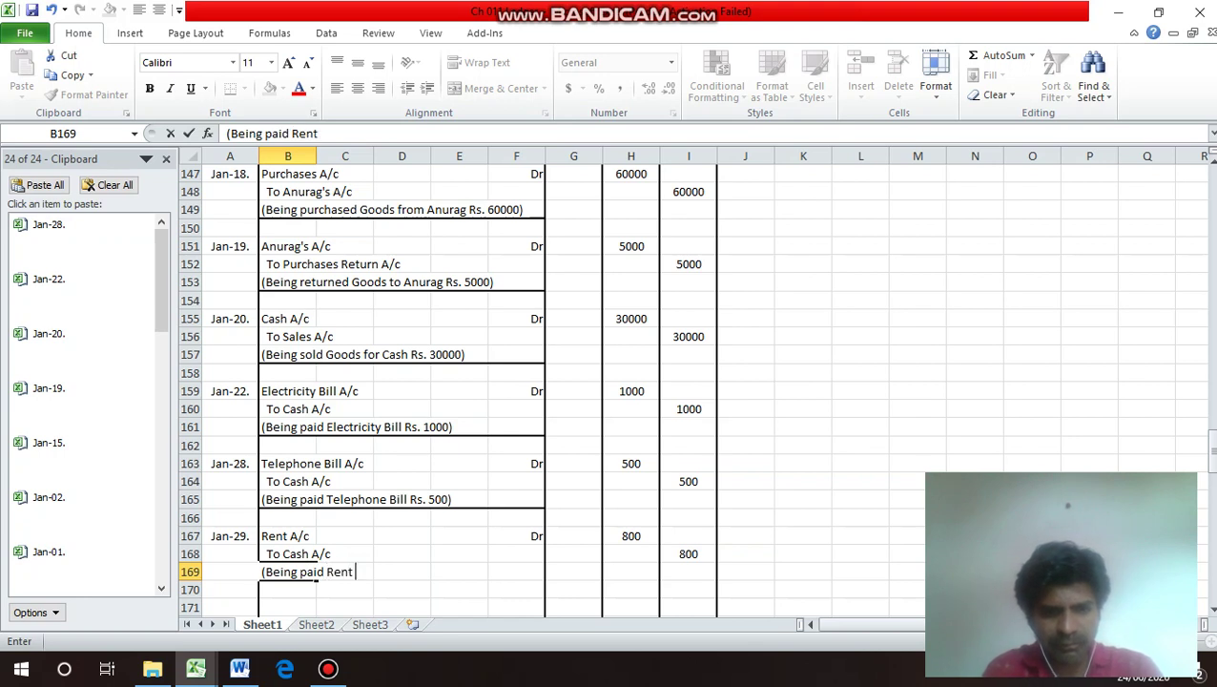
pyautogui.write('R')
pyautogui.write('s. 80')
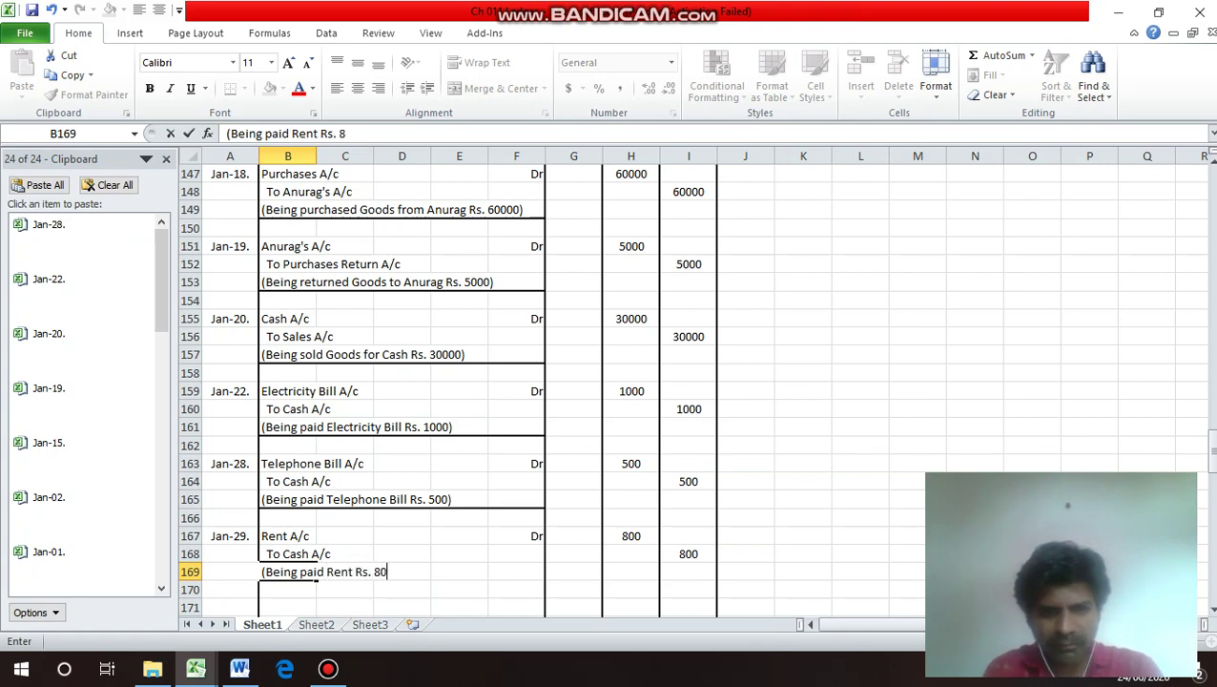
pyautogui.write('0)')
pyautogui.press('Return')
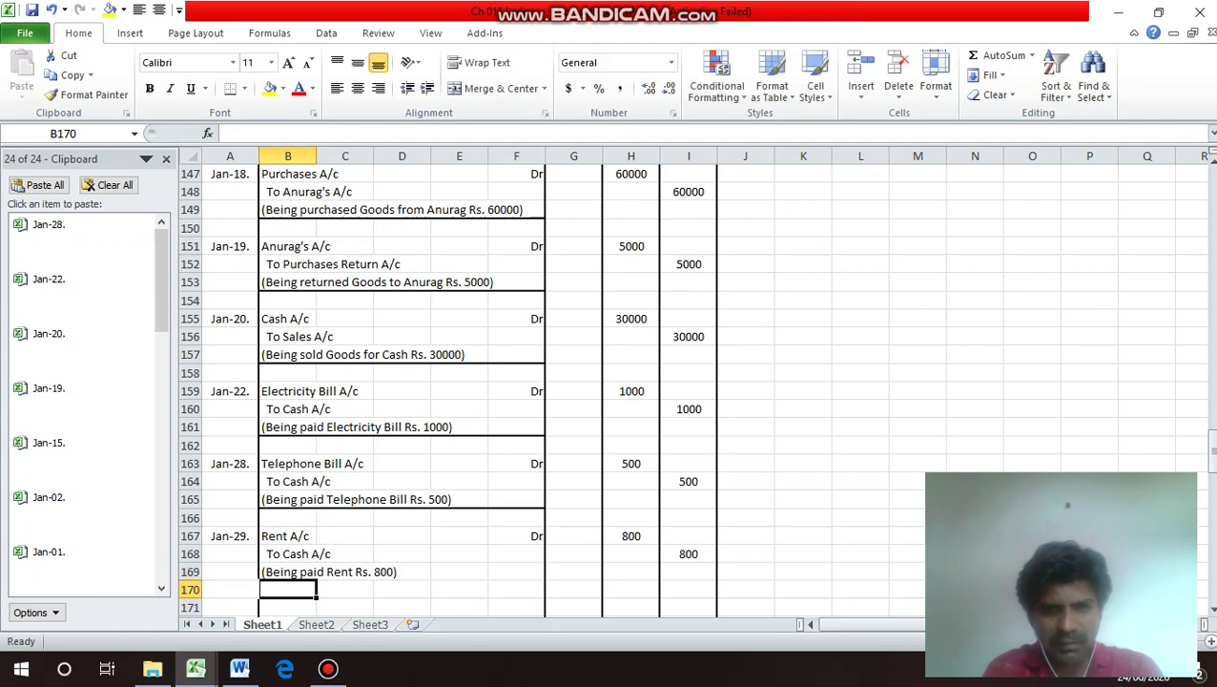
# Apply a closing bottom border across the rent narration row, cells B169 to F169.
pyautogui.moveTo(312, 571); pyautogui.dragTo(534, 571)
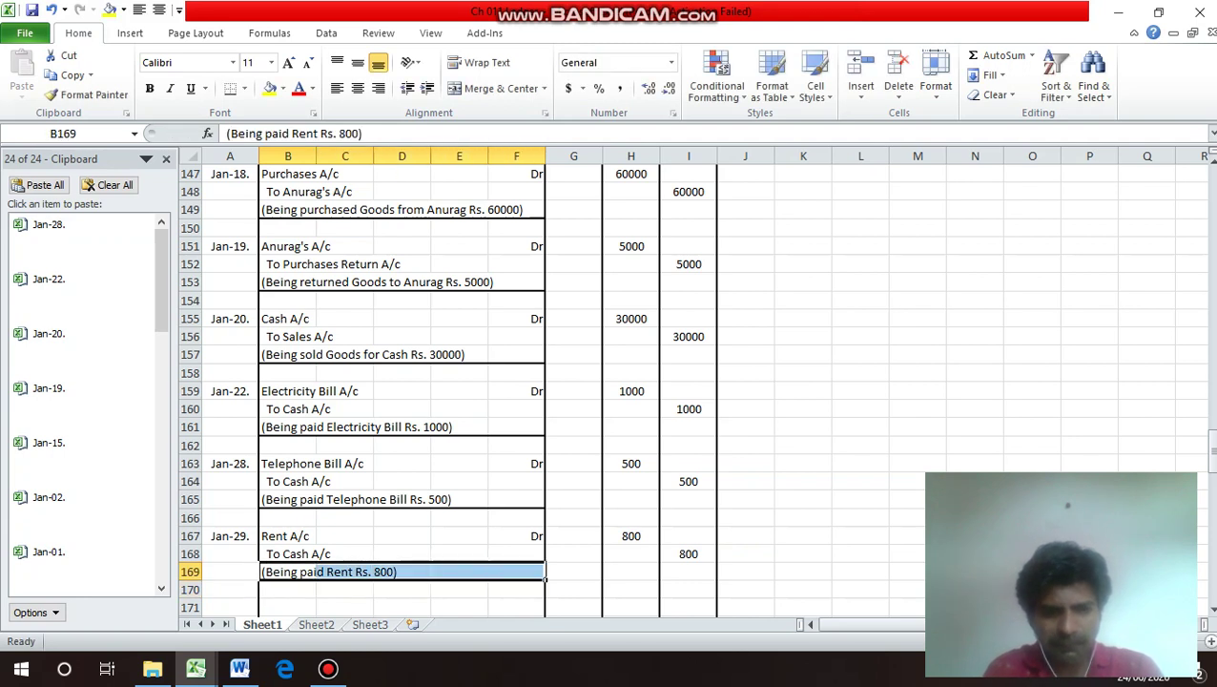
pyautogui.hotkey('ctrl', '1')
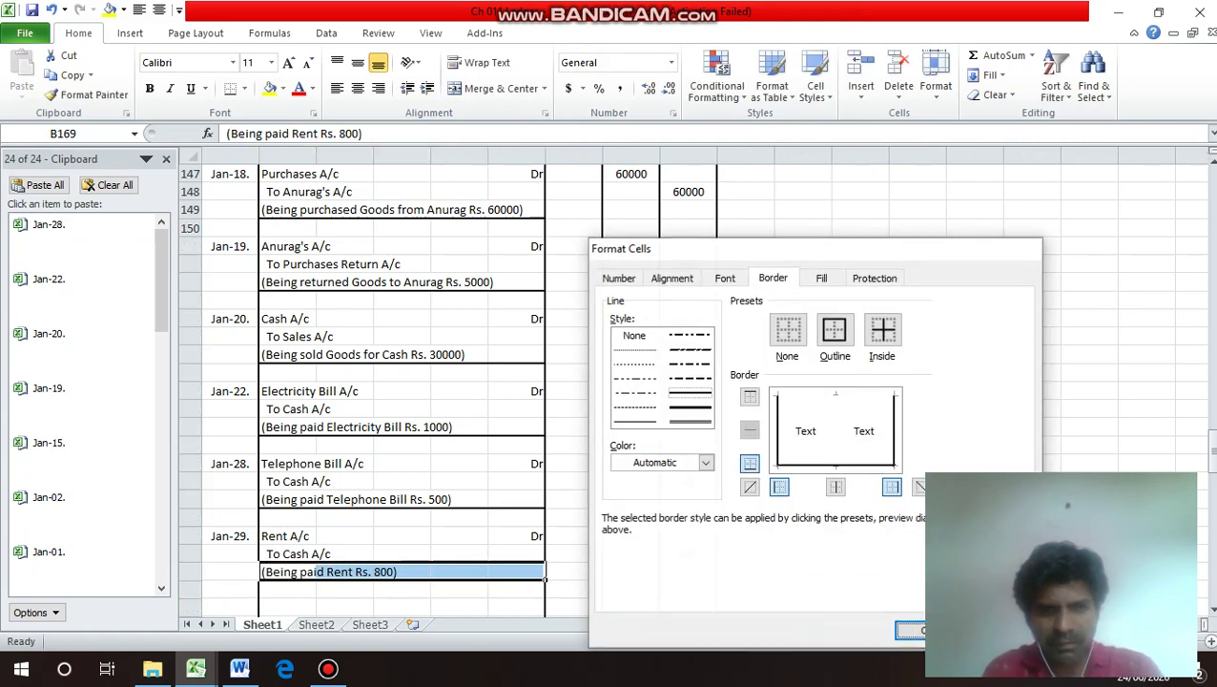
pyautogui.press('Escape')
# Check the problem's transaction list above the journal for the transaction that follows the rent payment.
pyautogui.press('Up')
pyautogui.press('Up')
pyautogui.press('Up')
pyautogui.press('Up')
pyautogui.press('Up')
pyautogui.press('Up')
pyautogui.press('Up')
pyautogui.press('Up')
pyautogui.press('Up')
pyautogui.press('Up')
pyautogui.press('Up')
pyautogui.press('Up')
pyautogui.press('Up')
pyautogui.press('Up')
pyautogui.press('Up')
pyautogui.press('Up')
pyautogui.press('Up')
pyautogui.press('Up')
pyautogui.press('Up')
pyautogui.press('Up')
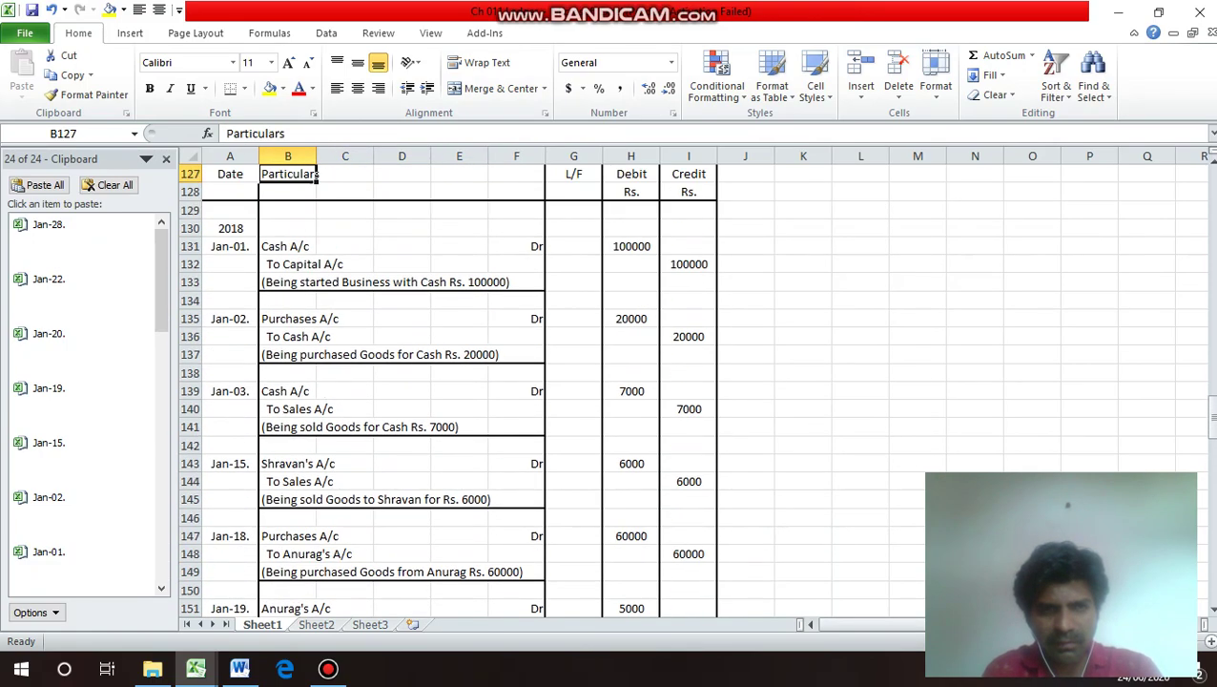
pyautogui.press('Down')
pyautogui.press('Down')
pyautogui.press('Down')
pyautogui.press('Down')
pyautogui.press('Down')
pyautogui.press('Down')
pyautogui.press('Down')
pyautogui.press('Down')
pyautogui.press('Down')
pyautogui.press('Down')
pyautogui.press('Down')
pyautogui.press('Down')
pyautogui.press('Down')
pyautogui.press('Down')
pyautogui.press('Down')
pyautogui.press('Down')
pyautogui.press('Down')
pyautogui.press('Up')
pyautogui.press('Up')
pyautogui.press('Up')
pyautogui.press('Up')
pyautogui.press('Up')
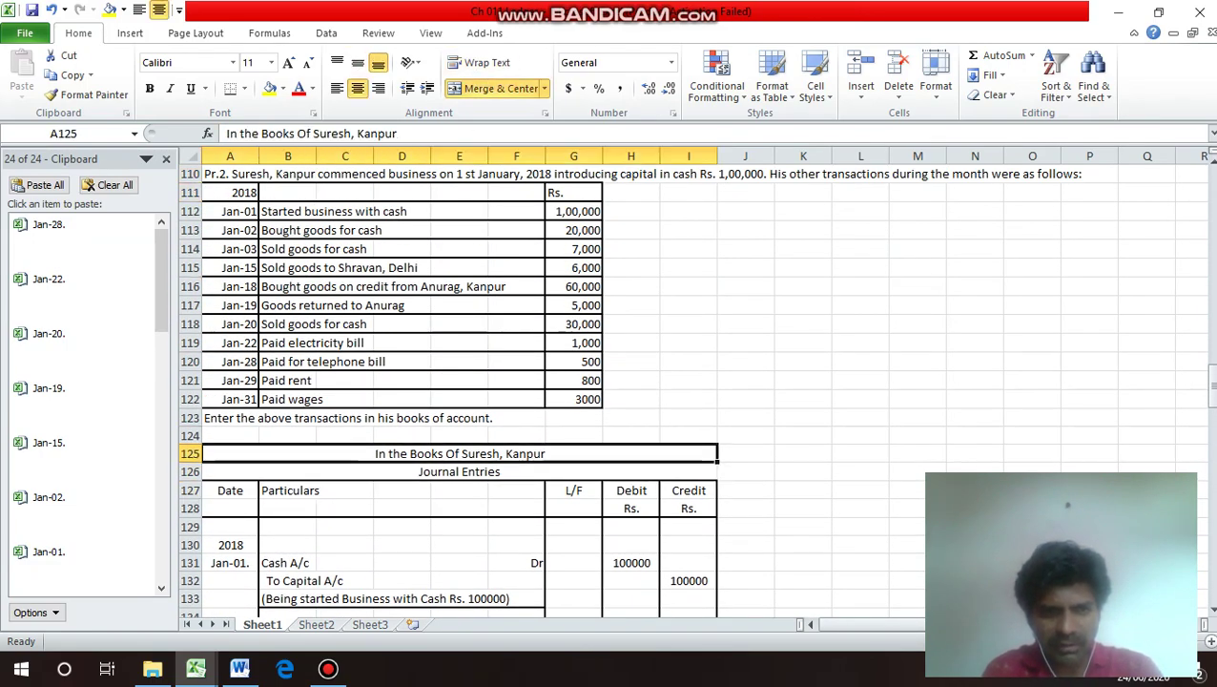
pyautogui.press('Left')
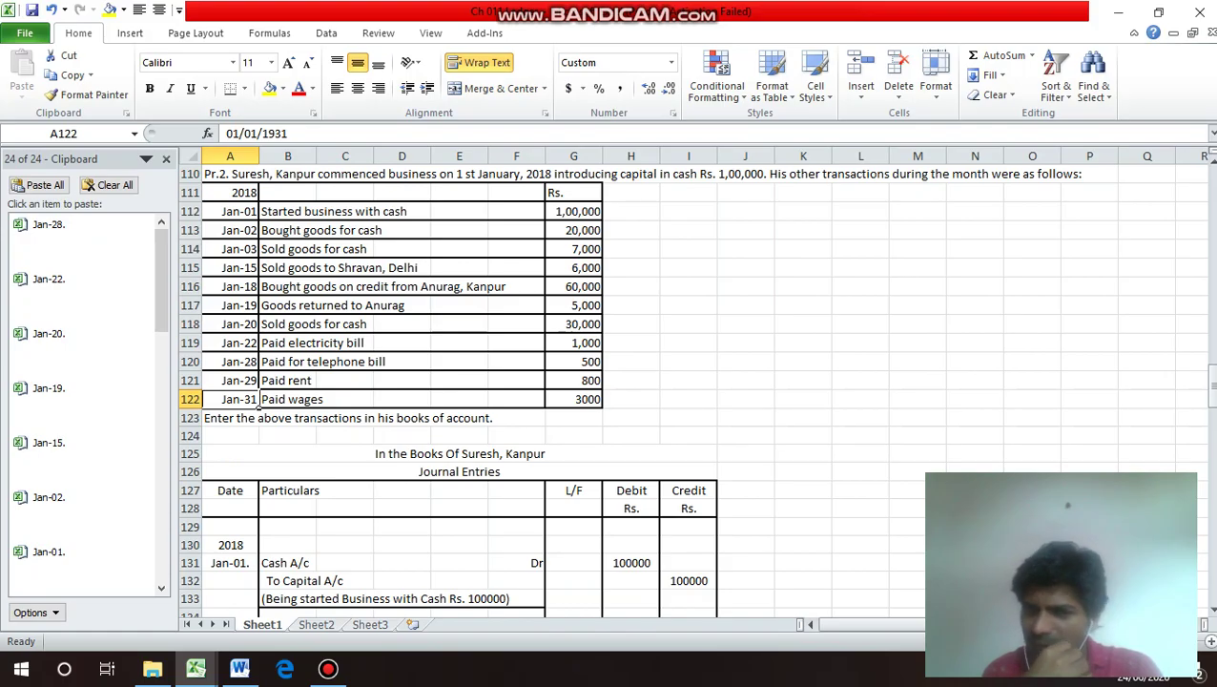
# Copy the date from A167 into A171 to start the wages journal entry.
pyautogui.press('Down')
pyautogui.press('Down')
pyautogui.press('Down')
pyautogui.press('Down')
pyautogui.press('Down')
pyautogui.press('Down')
pyautogui.press('Down')
pyautogui.press('Down')
pyautogui.press('Down')
pyautogui.press('Down')
pyautogui.press('Down')
pyautogui.press('Down')
pyautogui.press('Down')
pyautogui.press('Down')
pyautogui.press('Down')
pyautogui.press('Down')
pyautogui.press('Down')
pyautogui.press('Down')
pyautogui.press('Down')
pyautogui.press('Down')
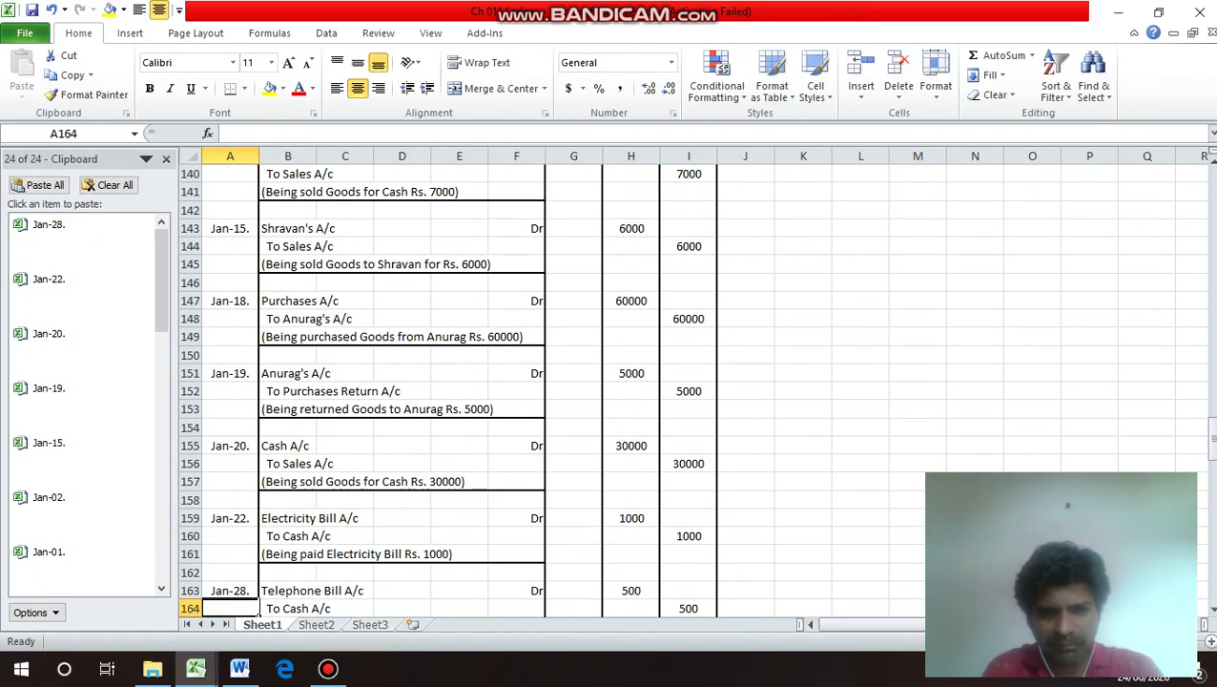
pyautogui.press('Down')
pyautogui.press('Down')
pyautogui.press('Down')
pyautogui.press('Down')
pyautogui.press('Down')
pyautogui.press('Down')
pyautogui.press('Down')
pyautogui.press('Down')
pyautogui.press('Down')
pyautogui.press('Down')
pyautogui.press('Down')
pyautogui.press('Up')
pyautogui.press('Up')
pyautogui.press('Up')
pyautogui.press('Up')
pyautogui.press('Up')
pyautogui.press('Up')
pyautogui.press('Up')
pyautogui.press('Up')
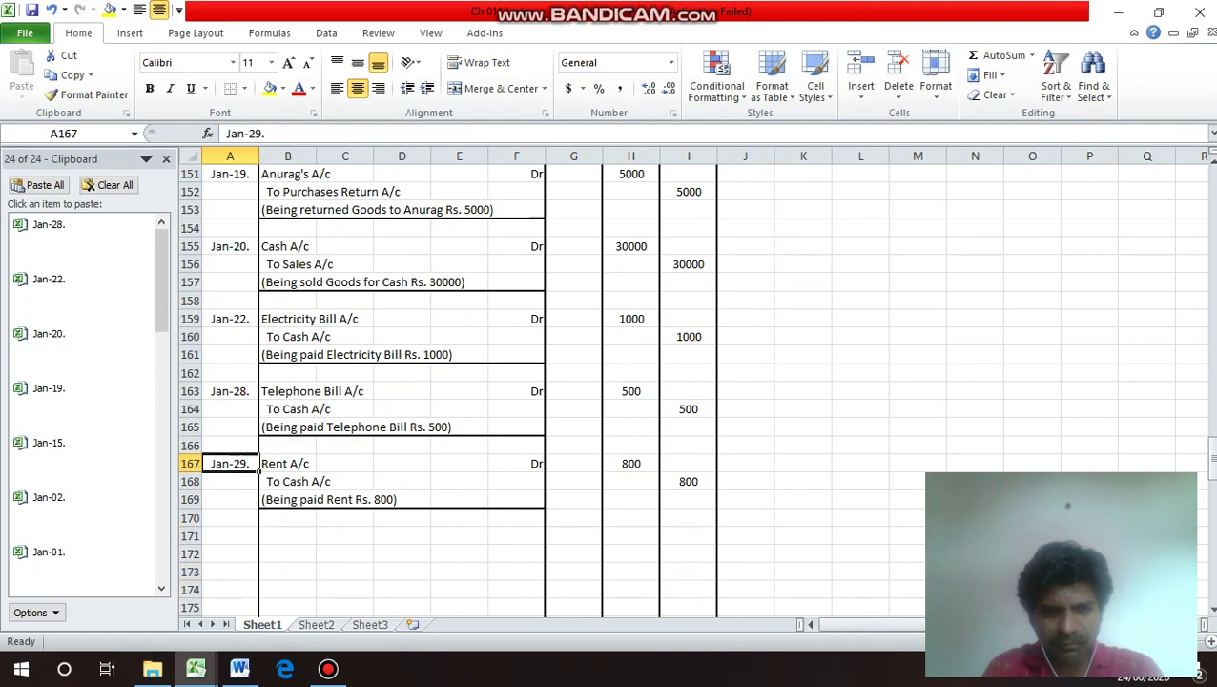
pyautogui.hotkey('ctrl', 'c')
pyautogui.press('Down')
pyautogui.press('Down')
pyautogui.press('Down')
pyautogui.press('Down')
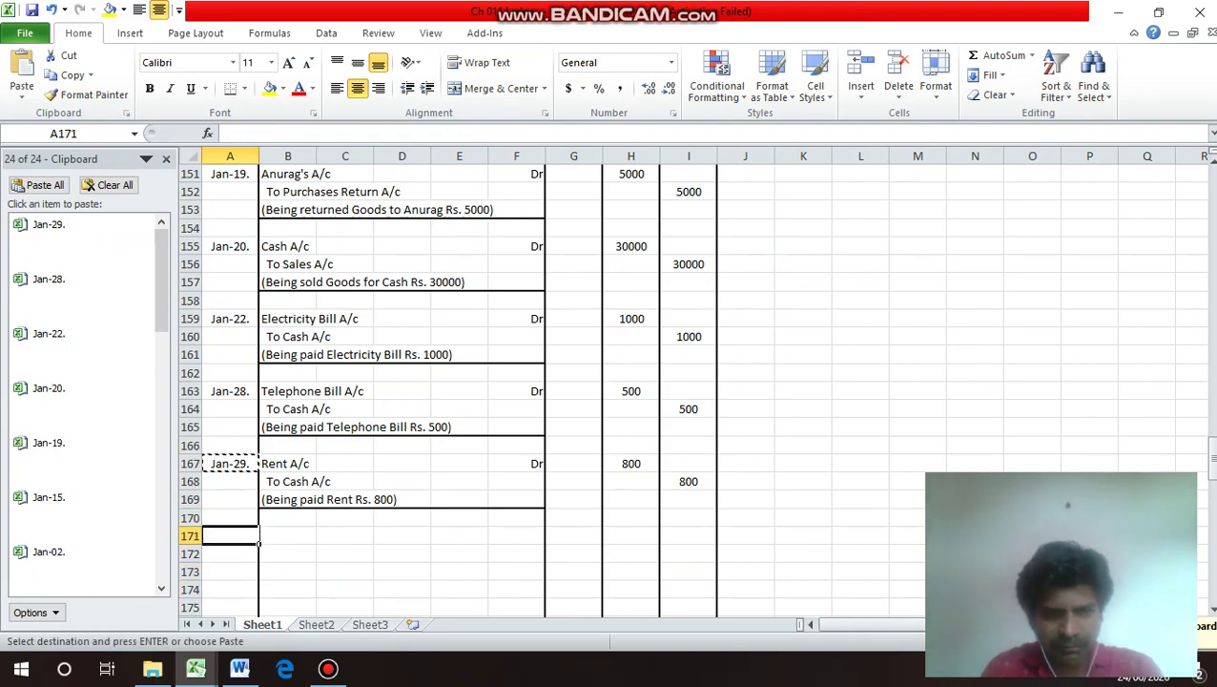
pyautogui.press('Return')
# Enter "Wages A/c Dr" in B171 and "To Cash A/c" in B172 for the wages entry.
pyautogui.press('Right')
pyautogui.write('Wa')
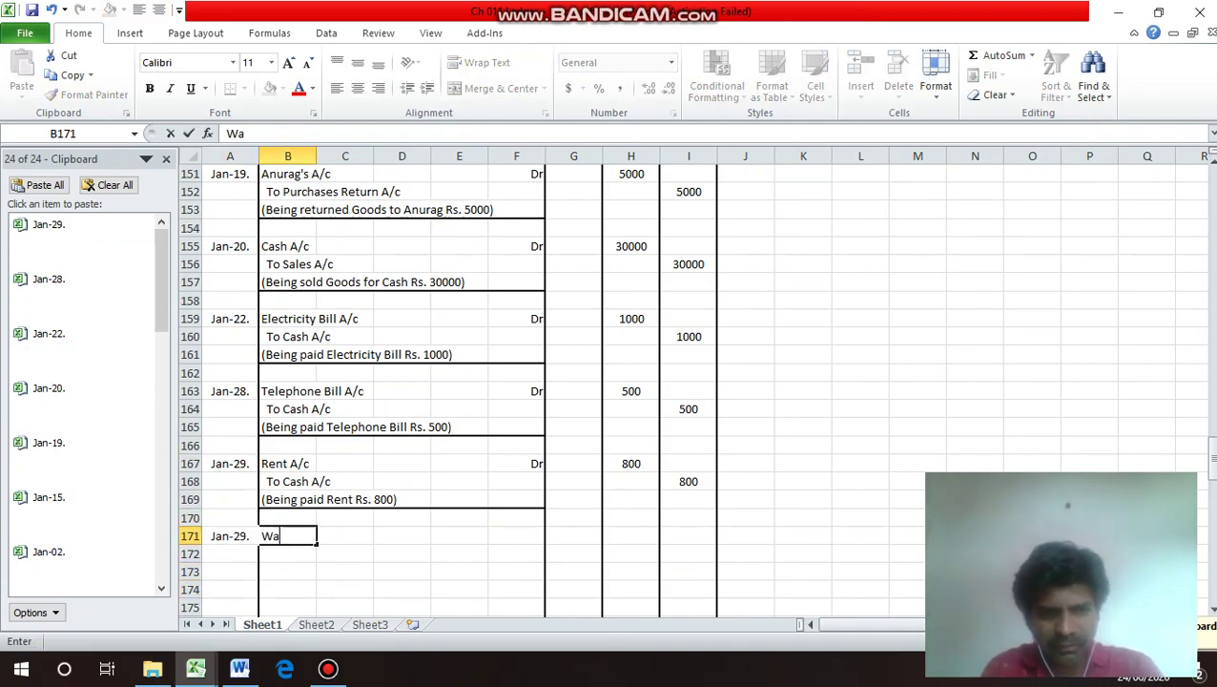
pyautogui.write('ges ')
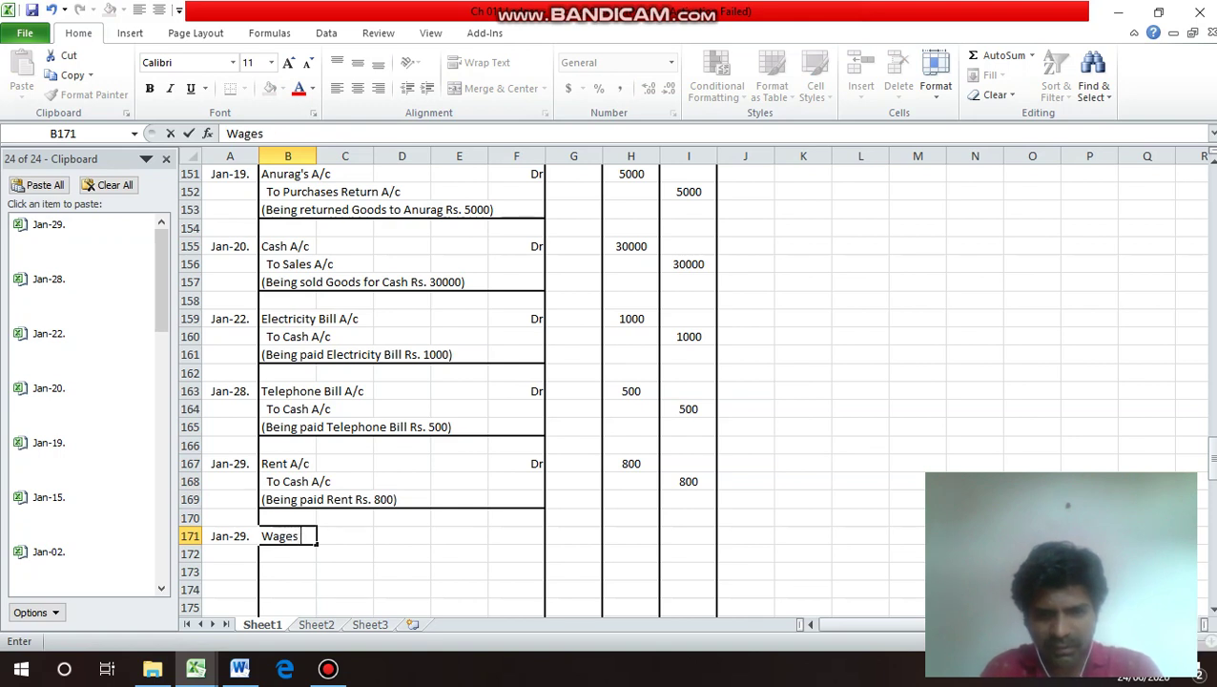
pyautogui.write('A/c')
pyautogui.press('Return')
pyautogui.click(287, 535)
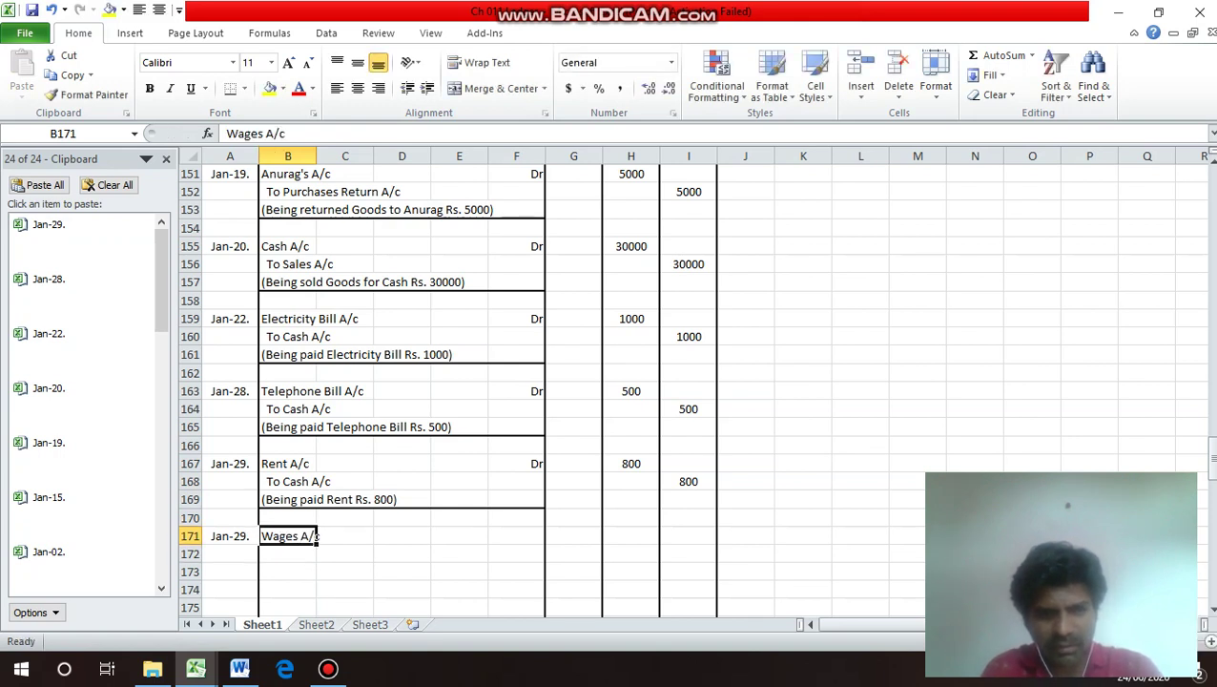
pyautogui.doubleClick(316, 536)
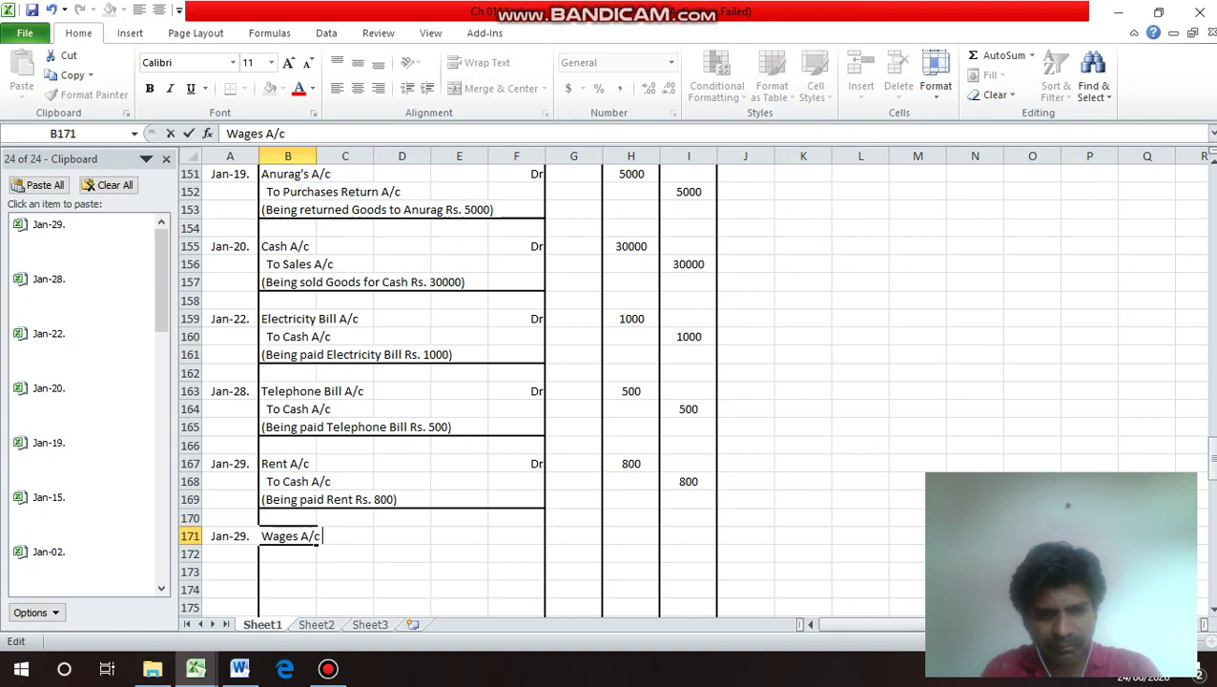
pyautogui.write('Dr')
pyautogui.press('Return')
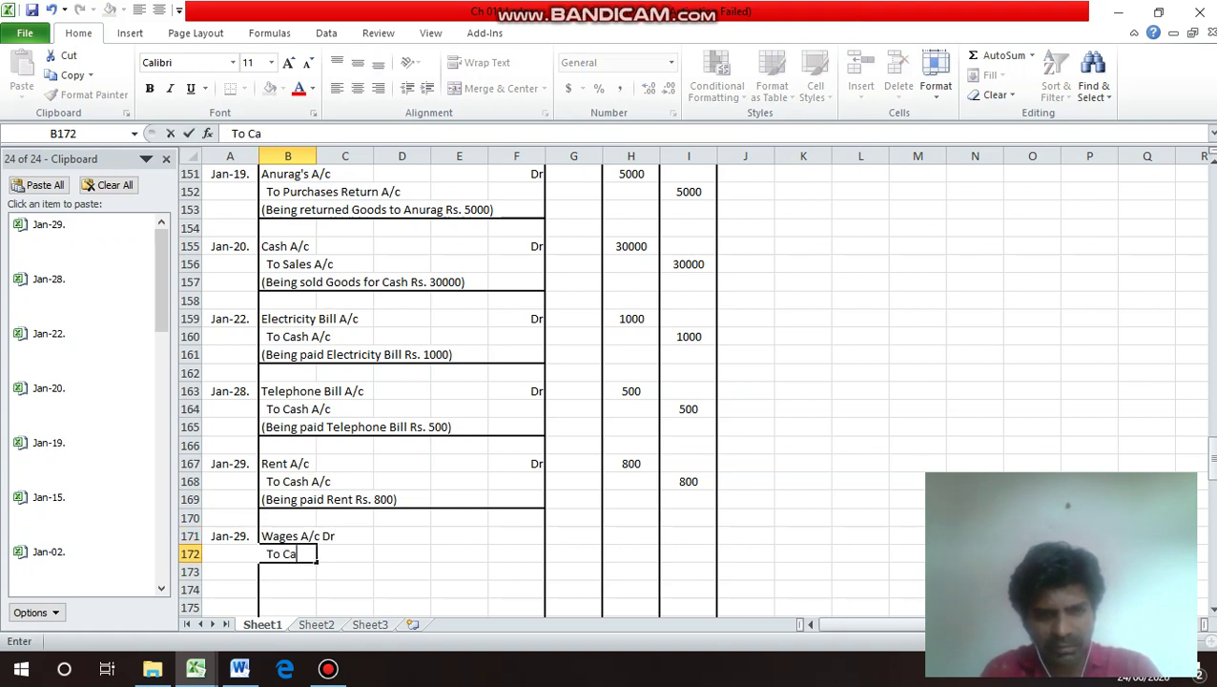
pyautogui.write('To Cash A')
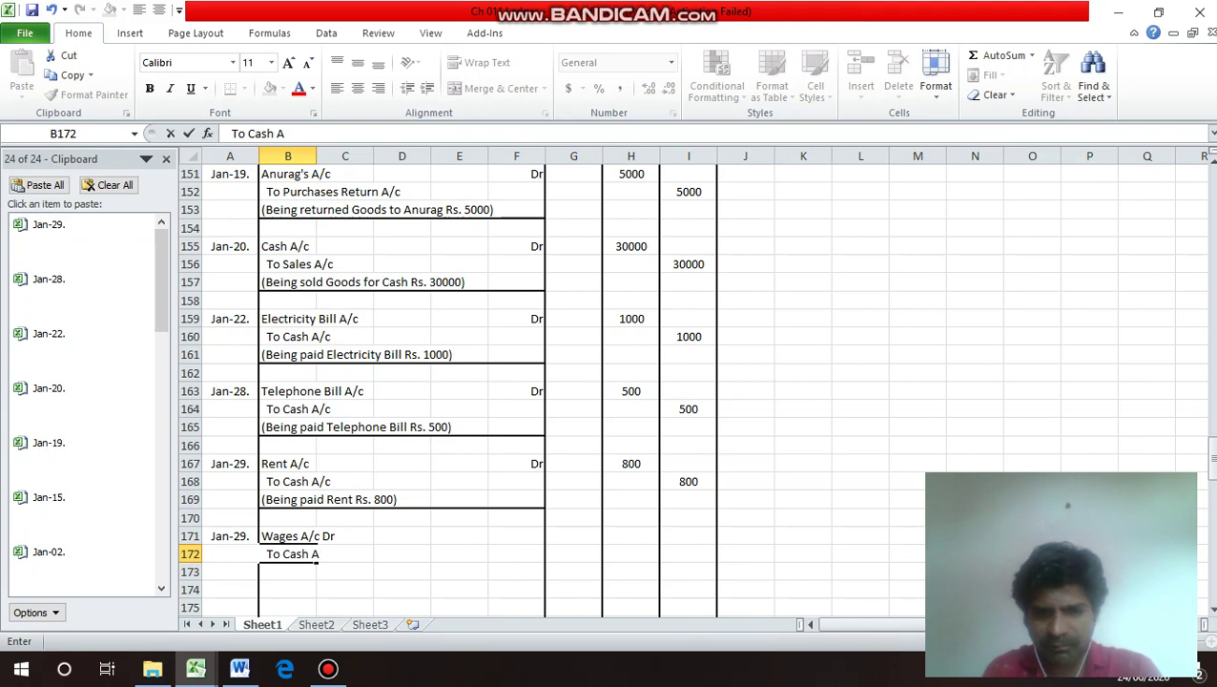
pyautogui.write('/c')
pyautogui.press('Return')
# Enter 3000 as the wages debit in H171 and 3000 as the cash credit in I172.
pyautogui.press('Up')
pyautogui.press('Up')
pyautogui.press('Right')
pyautogui.press('Right')
pyautogui.press('Right')
pyautogui.press('Right')
pyautogui.press('Right')
pyautogui.press('Right')
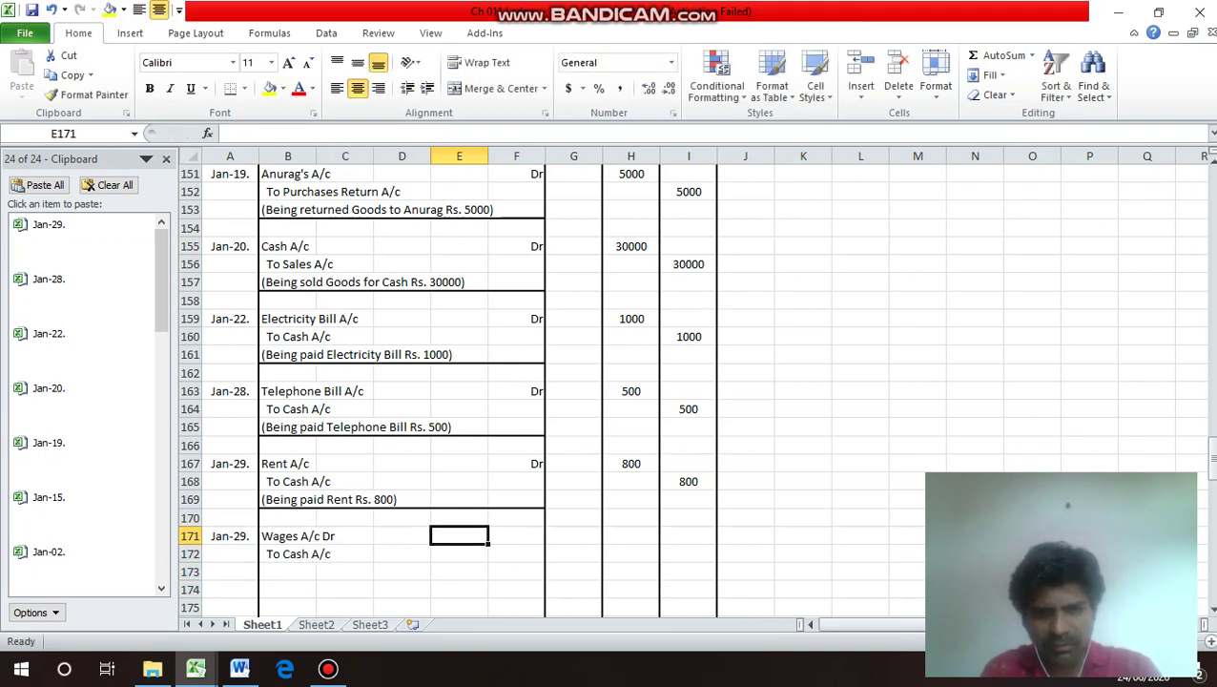
pyautogui.write('3000')
pyautogui.press('Return')
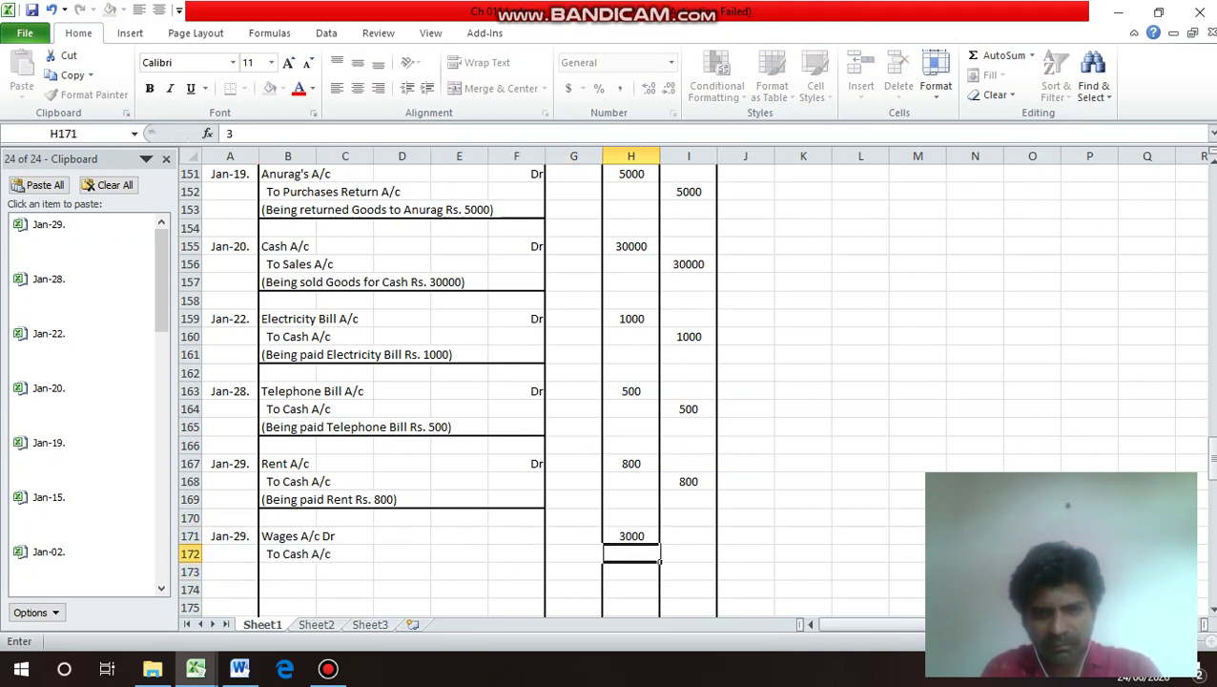
pyautogui.press('Right')
pyautogui.write('3000')
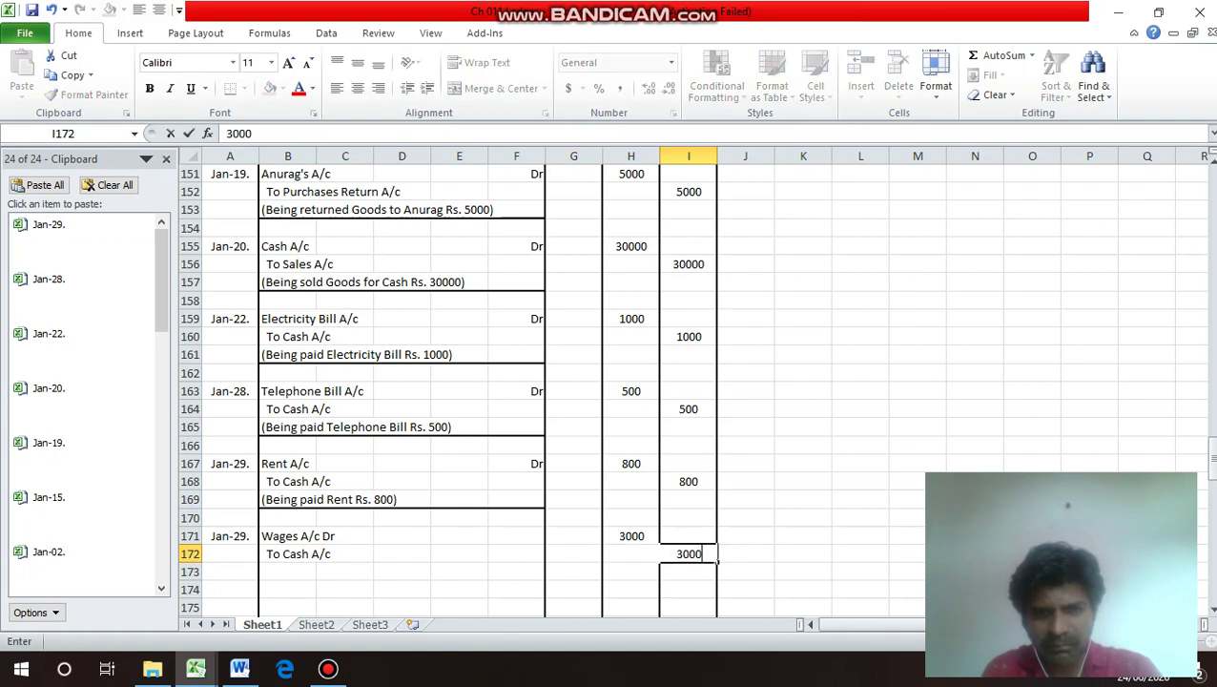
pyautogui.press('Return')
# Enter the narration "(Being paid Wages Rs. 3000)" in B173 below the wages entry.
pyautogui.press('Left')
pyautogui.press('Left')
pyautogui.press('Left')
pyautogui.press('Left')
pyautogui.press('Left')
pyautogui.press('Left')
pyautogui.press('Left')
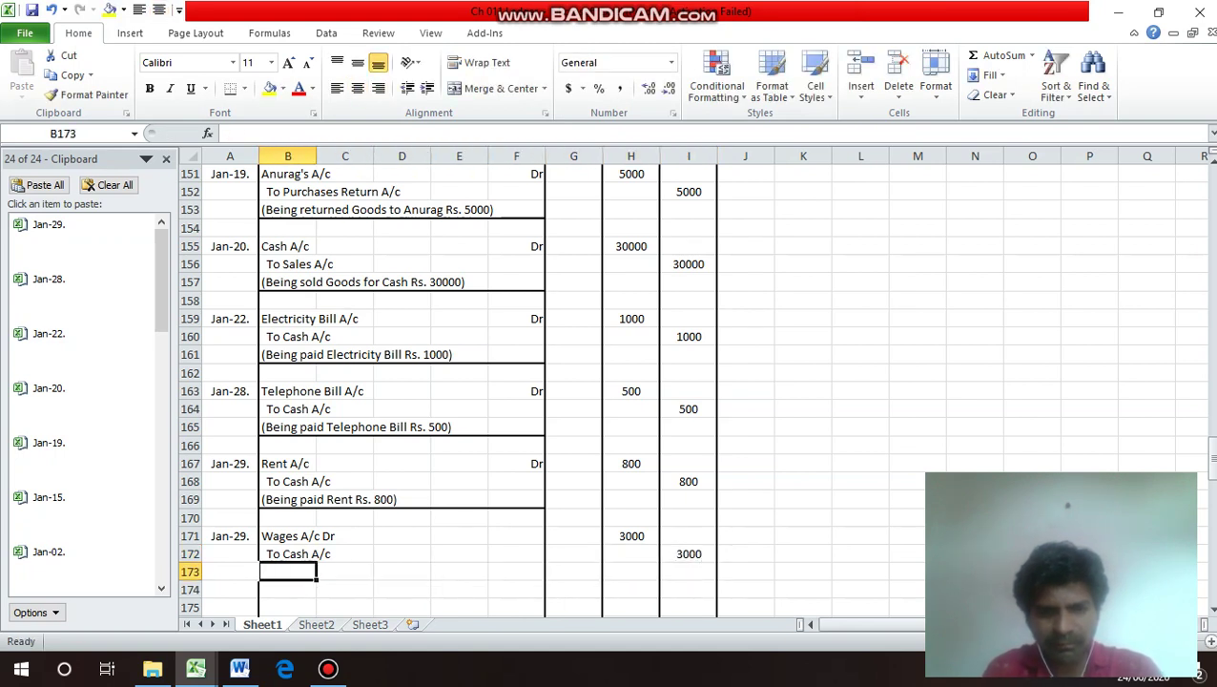
pyautogui.write('(Be')
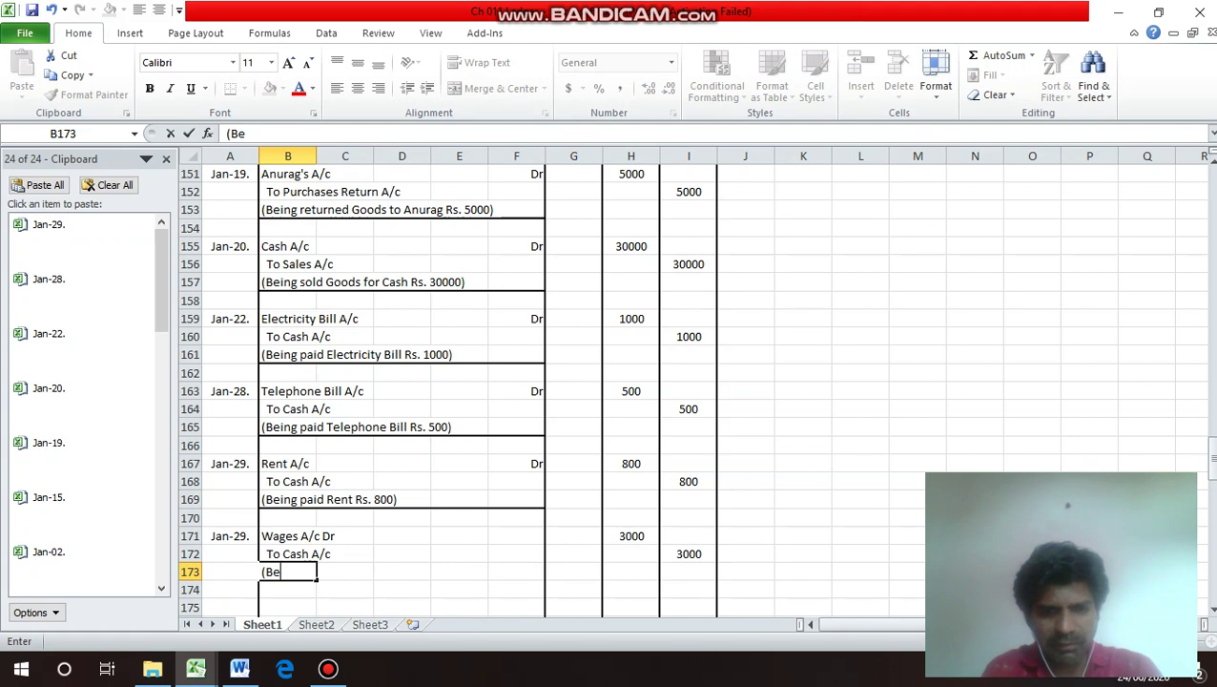
pyautogui.write('ing p')
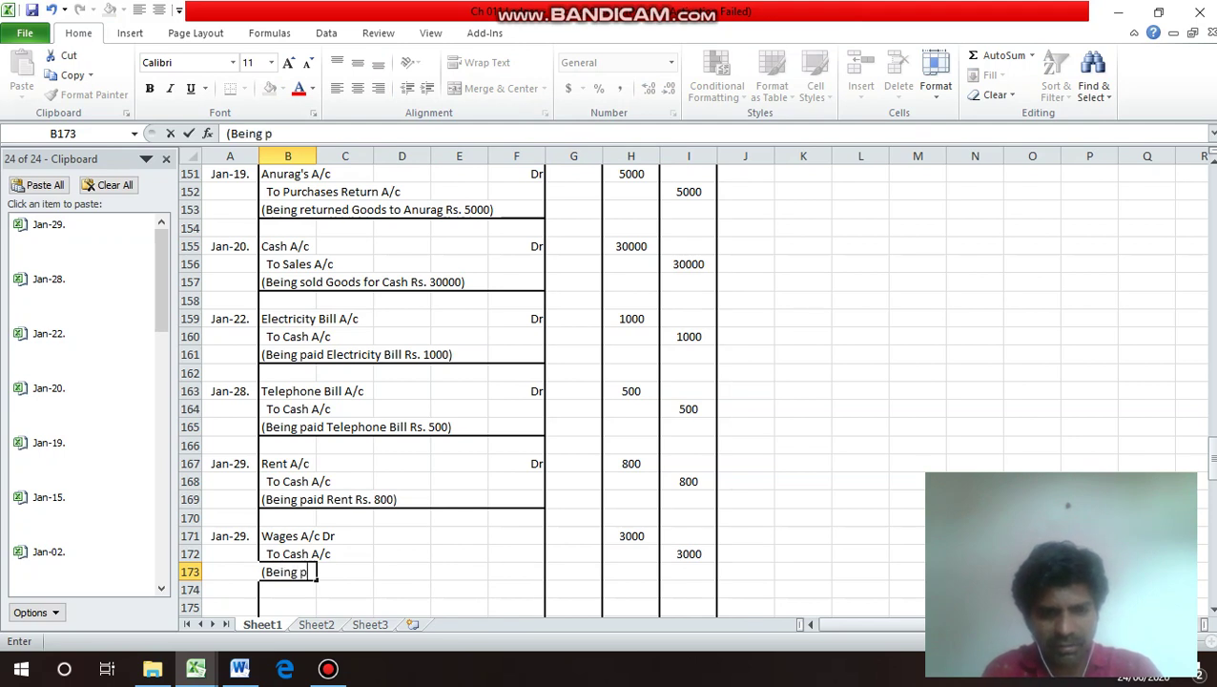
pyautogui.write('aid Wa')
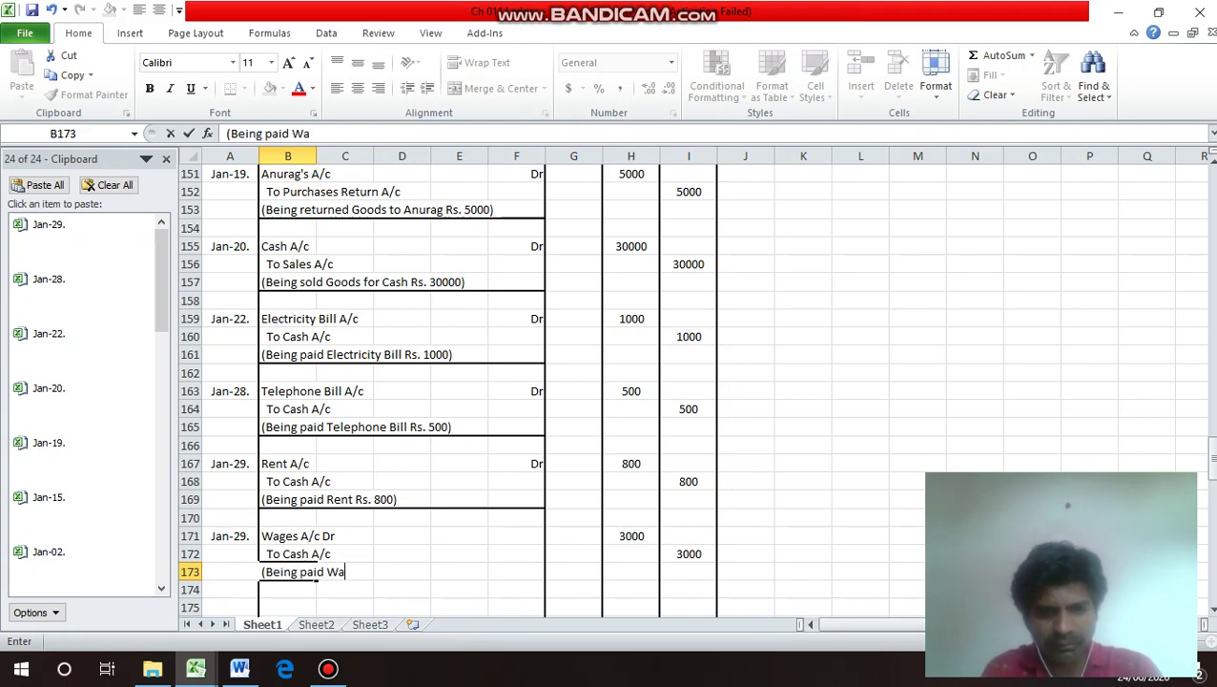
pyautogui.write('ges Rs')
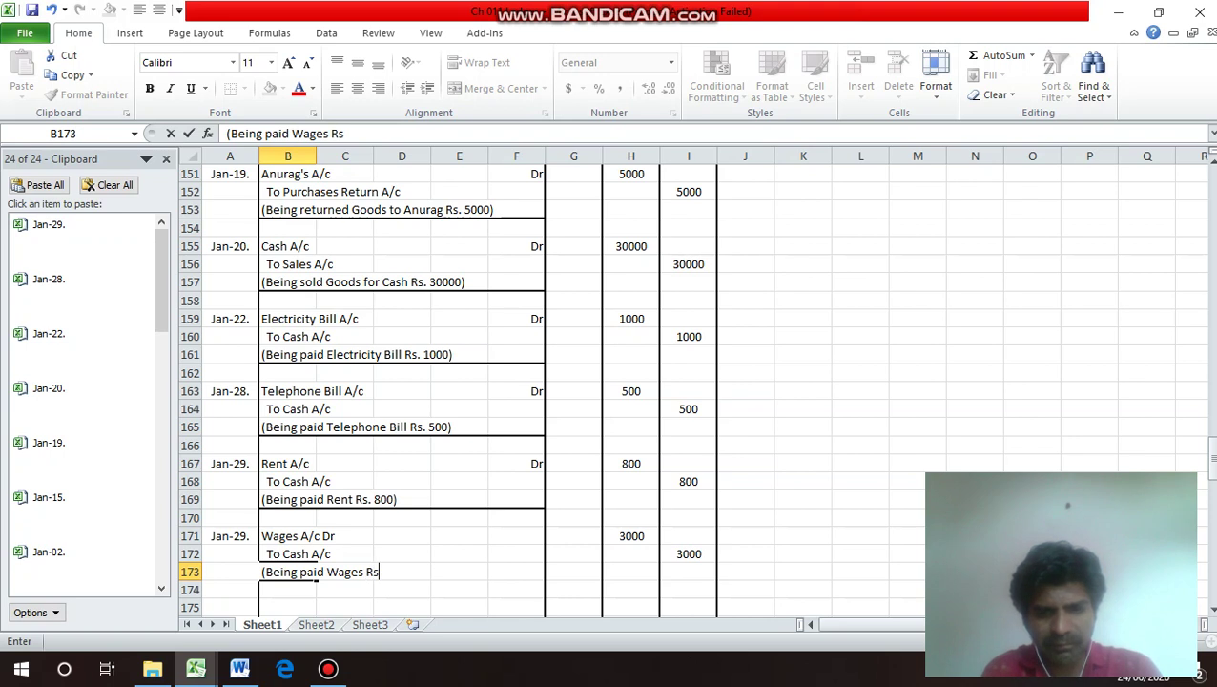
pyautogui.write('. 3000')
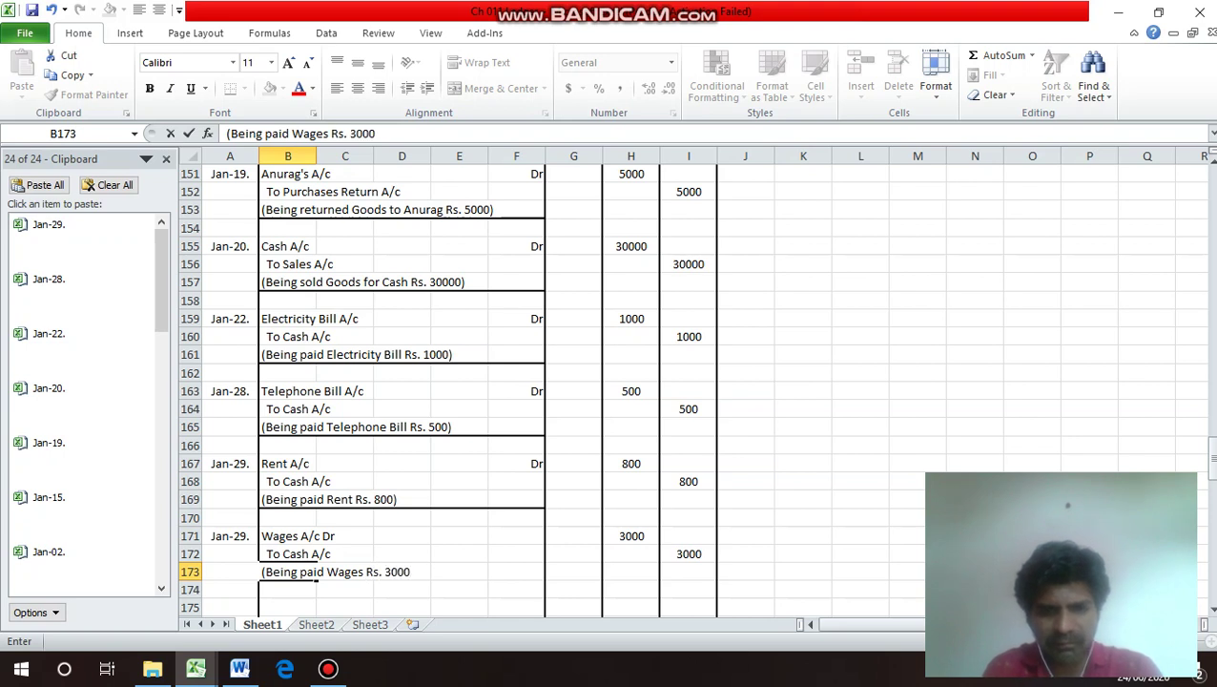
pyautogui.press('Return')
# Total the journal's debit column in H175 with a SUM formula over H130:H174.
pyautogui.click(344, 607)
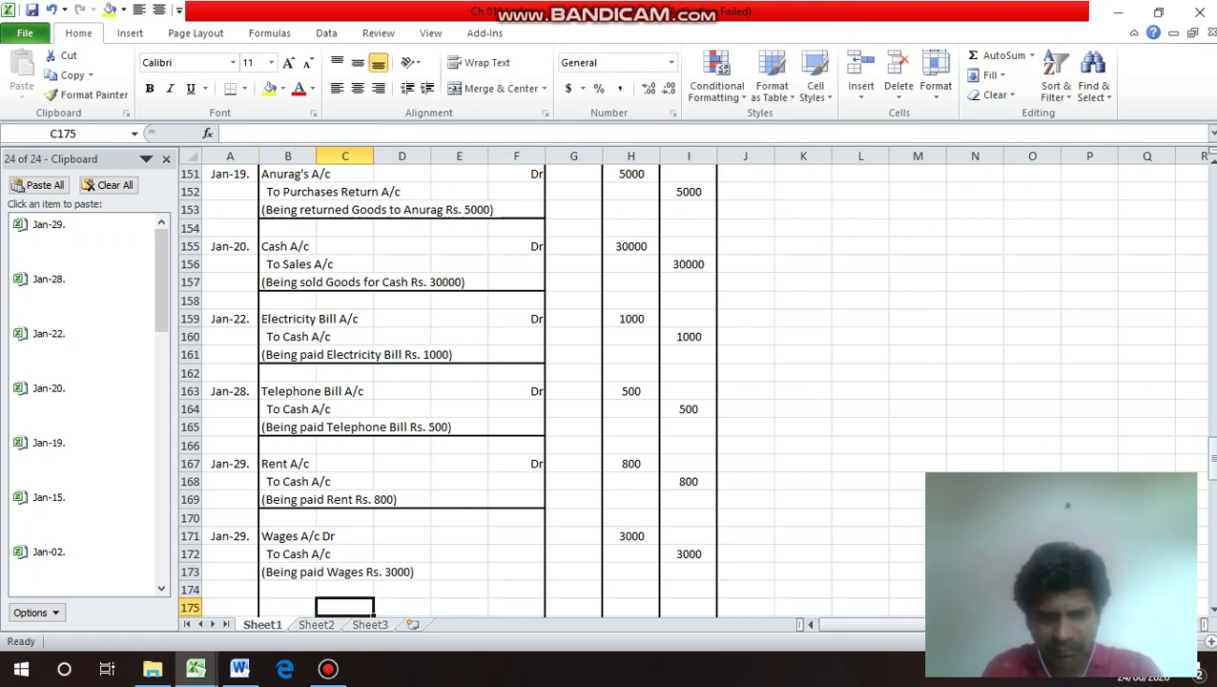
pyautogui.press('Right')
pyautogui.press('Right')
pyautogui.press('Right')
pyautogui.press('Right')
pyautogui.press('Right')
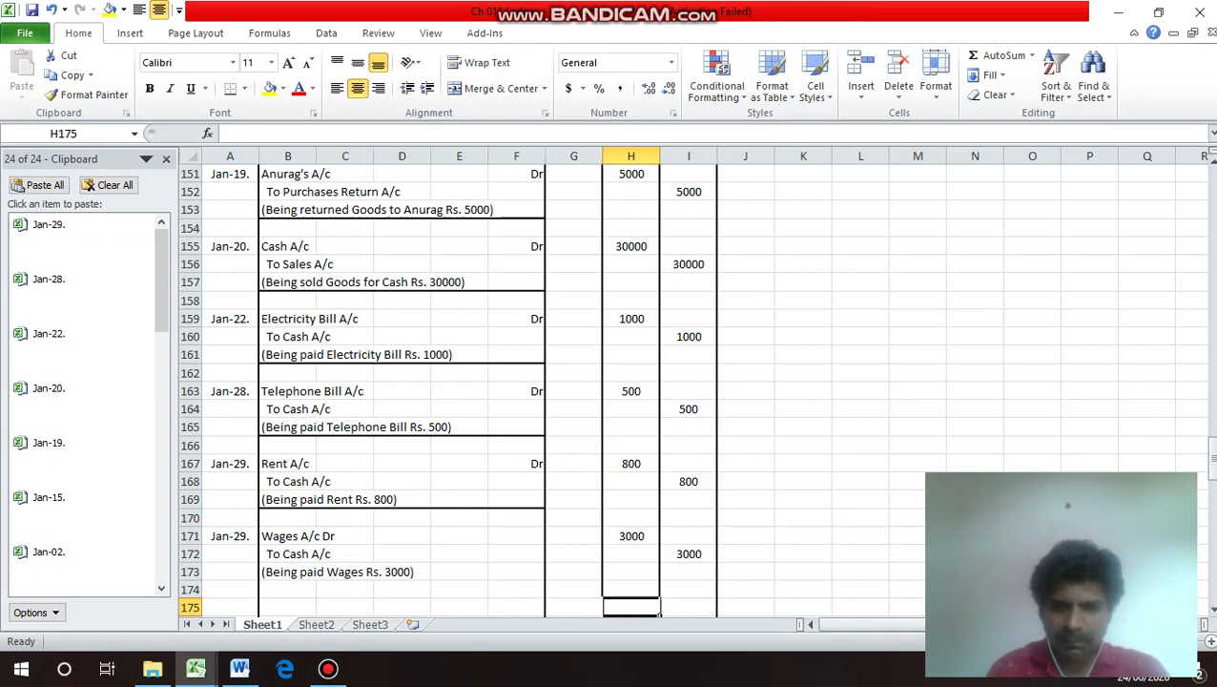
pyautogui.write('=sum')
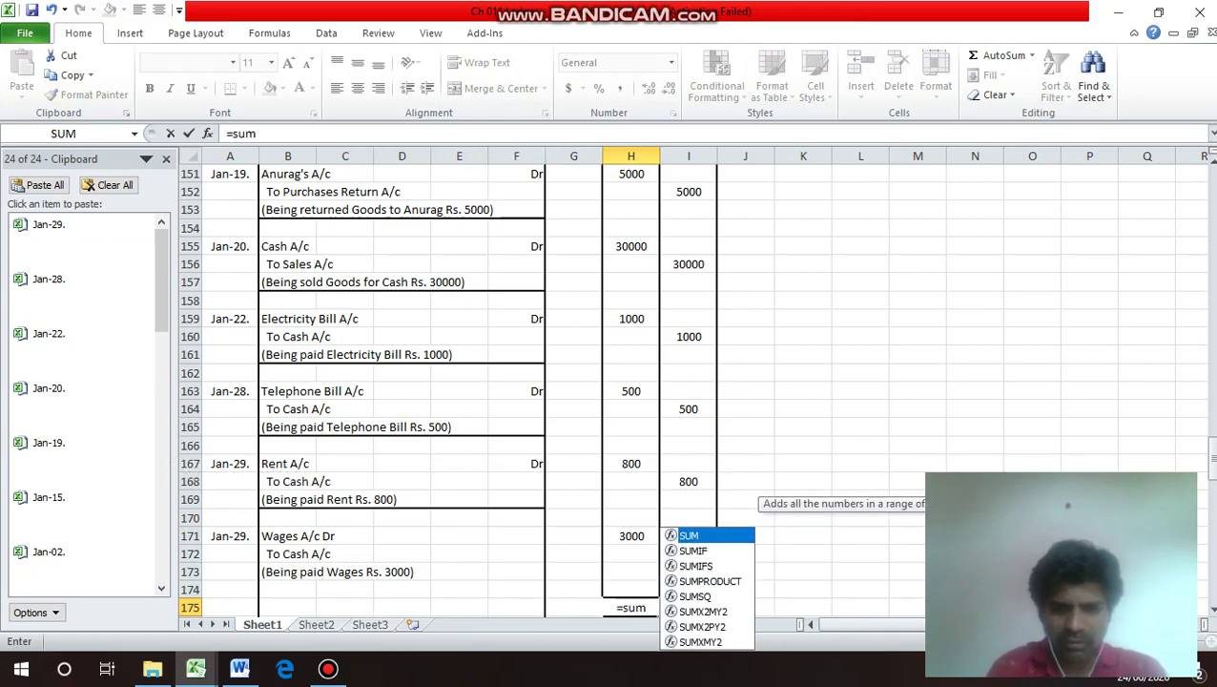
pyautogui.write('(')
pyautogui.press('Up')
pyautogui.hotkey('shift', 'Up')
pyautogui.hotkey('shift', 'Up')
pyautogui.hotkey('shift', 'Up')
pyautogui.hotkey('shift', 'Up')
pyautogui.hotkey('shift', 'Up')
pyautogui.hotkey('shift', 'Up')
pyautogui.hotkey('shift', 'Up')
pyautogui.hotkey('shift', 'Up')
pyautogui.hotkey('shift', 'Up')
pyautogui.hotkey('shift', 'Up')
pyautogui.hotkey('shift', 'Up')
pyautogui.hotkey('shift', 'Up')
pyautogui.hotkey('shift', 'Up')
pyautogui.hotkey('shift', 'Up')
pyautogui.hotkey('shift', 'Up')
pyautogui.hotkey('shift', 'Up')
pyautogui.hotkey('shift', 'Up')
pyautogui.hotkey('shift', 'Up')
pyautogui.hotkey('shift', 'Up')
pyautogui.hotkey('shift', 'Up')
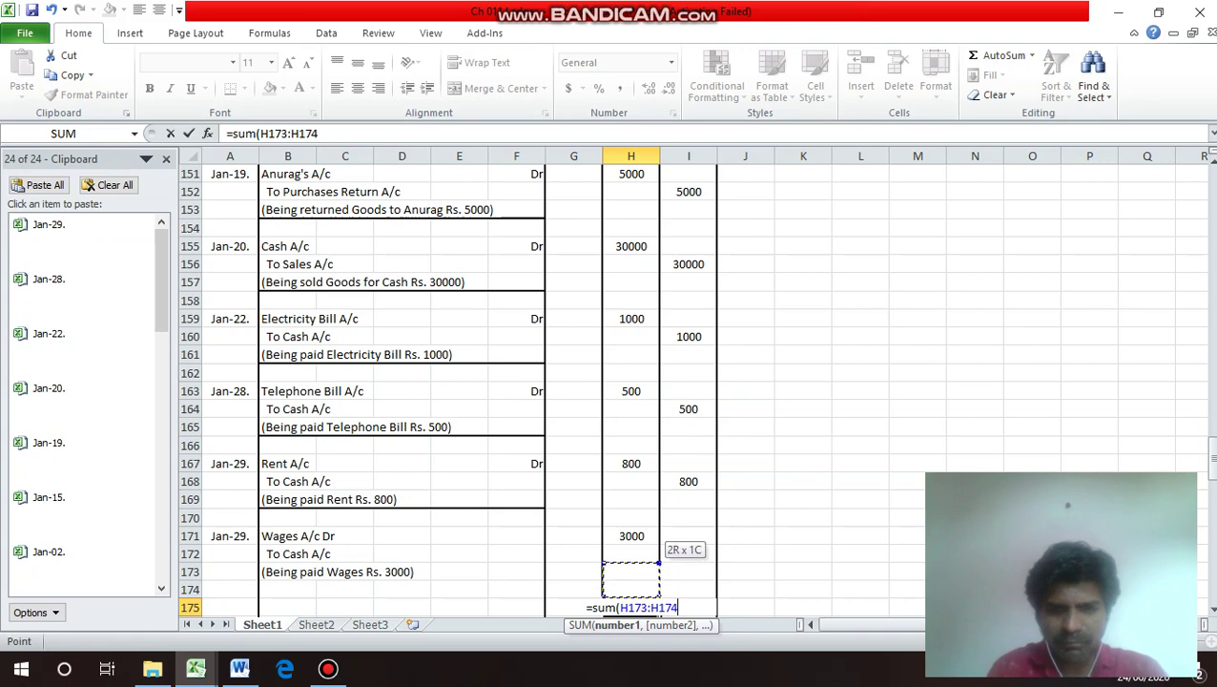
pyautogui.hotkey('shift', 'Up')
pyautogui.hotkey('shift', 'Up')
pyautogui.hotkey('shift', 'Up')
pyautogui.hotkey('shift', 'Up')
pyautogui.hotkey('shift', 'Up')
pyautogui.hotkey('shift', 'Up')
pyautogui.hotkey('shift', 'Up')
pyautogui.hotkey('shift', 'Up')
pyautogui.hotkey('shift', 'Up')
pyautogui.hotkey('shift', 'Up')
pyautogui.hotkey('shift', 'Up')
pyautogui.hotkey('shift', 'Up')
pyautogui.hotkey('shift', 'Up')
pyautogui.hotkey('shift', 'Up')
pyautogui.hotkey('shift', 'Up')
pyautogui.hotkey('shift', 'Up')
pyautogui.hotkey('shift', 'Up')
pyautogui.hotkey('shift', 'Up')
pyautogui.hotkey('shift', 'Up')
pyautogui.hotkey('shift', 'Up')
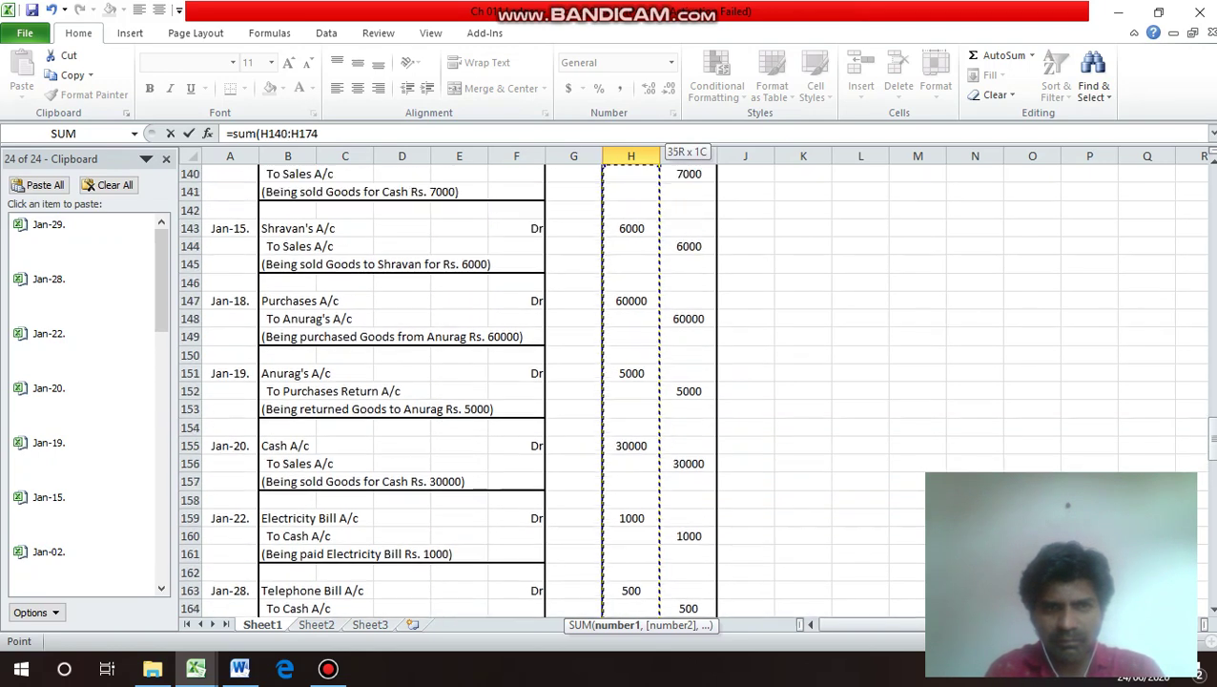
pyautogui.hotkey('shift', 'Up')
pyautogui.hotkey('shift', 'Up')
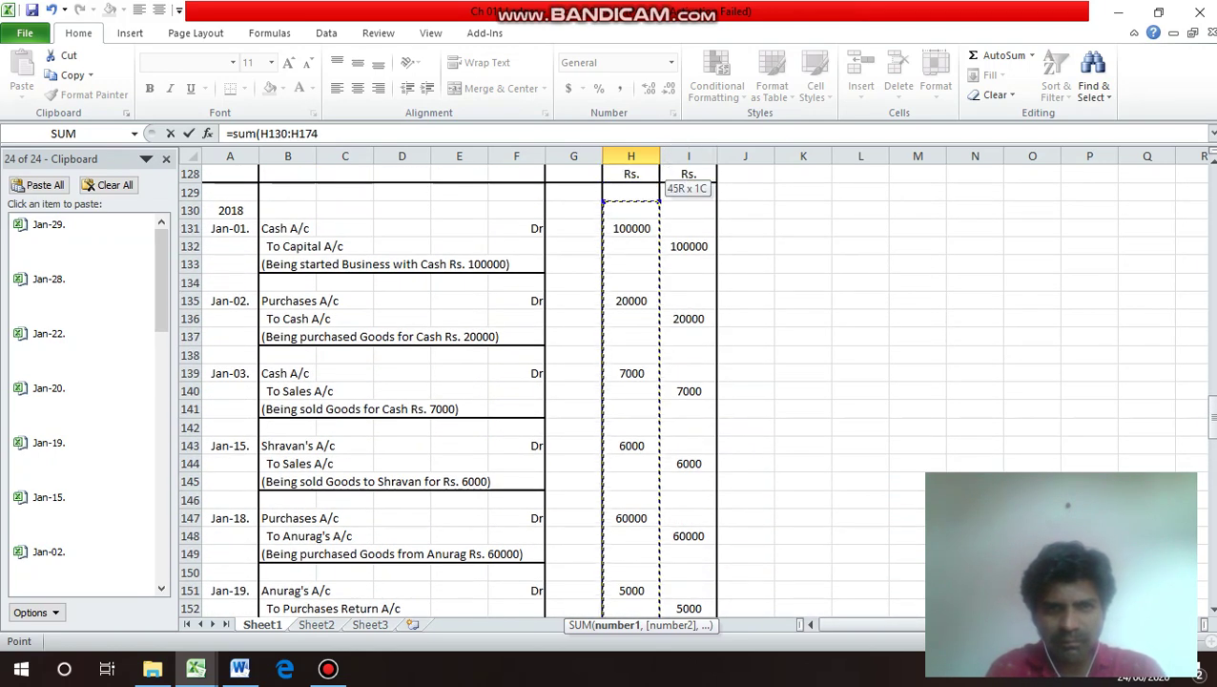
pyautogui.press('Return')
# Copy the debit total formula from H175 into I175 to total the credit column.
pyautogui.click(630, 590)
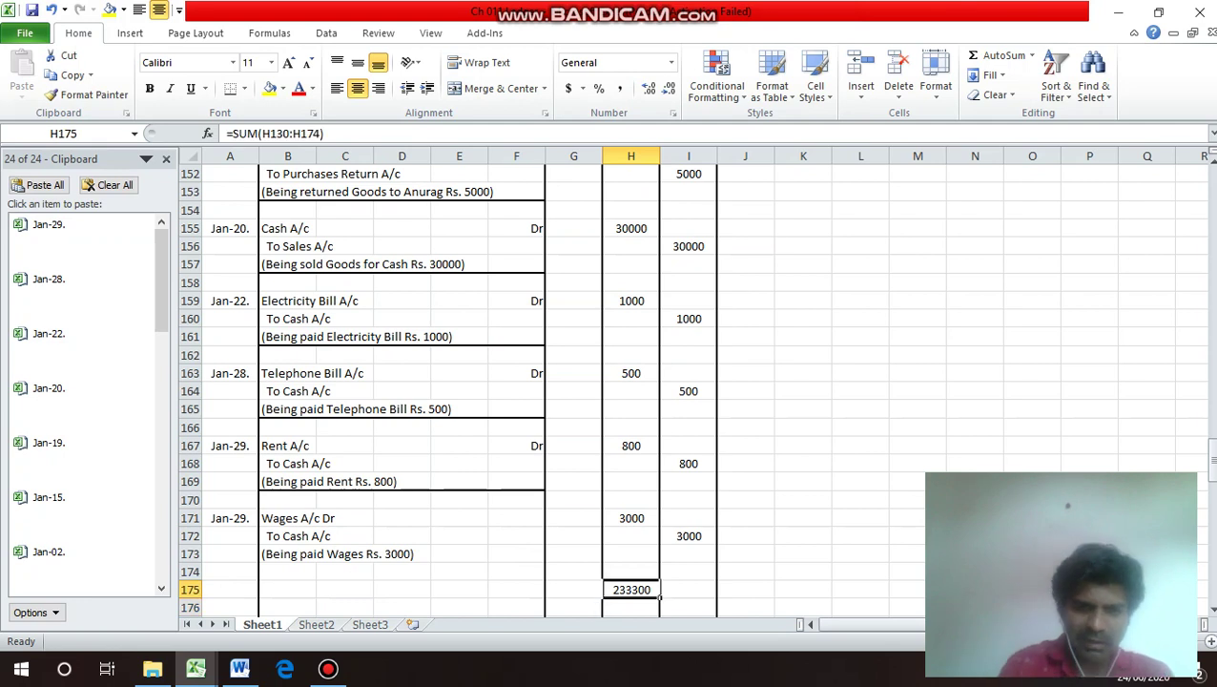
pyautogui.hotkey('ctrl', 'c')
pyautogui.click(688, 589)
pyautogui.press('Return')
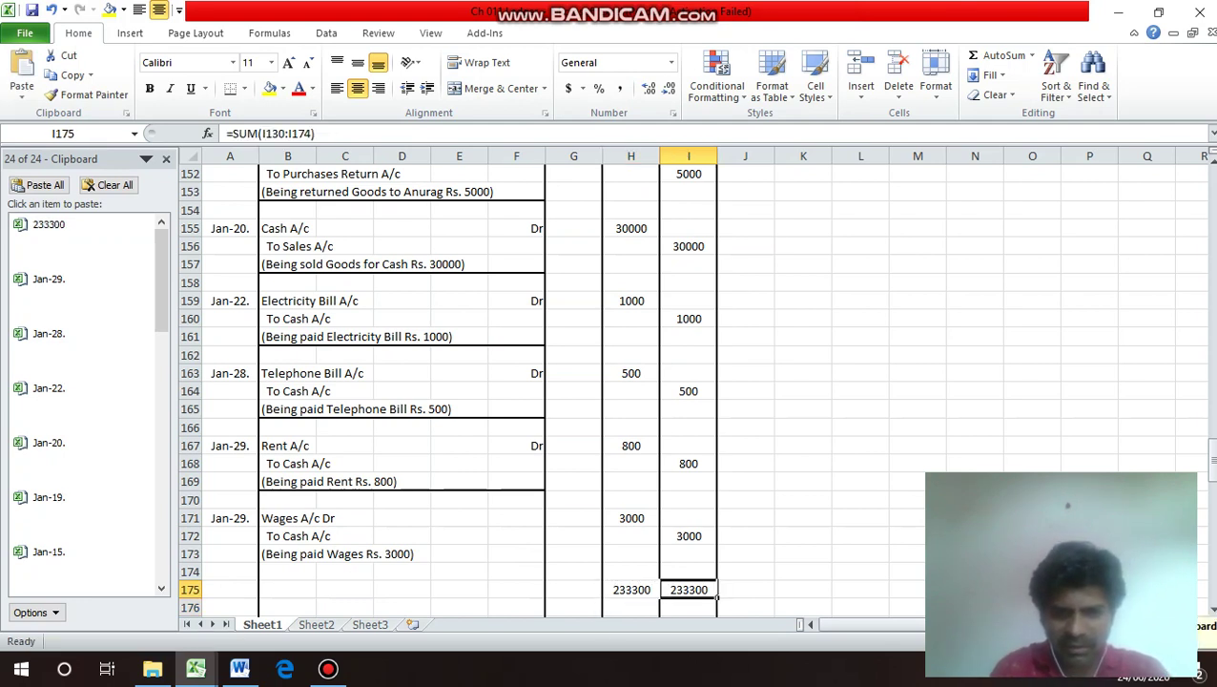
# Apply an outline border around the totals row, cells A175 to I175.
pyautogui.click(631, 589)
pyautogui.press('Left')
pyautogui.press('Left')
pyautogui.press('Left')
pyautogui.press('Left')
pyautogui.press('Left')
pyautogui.press('Left')
pyautogui.press('Left')
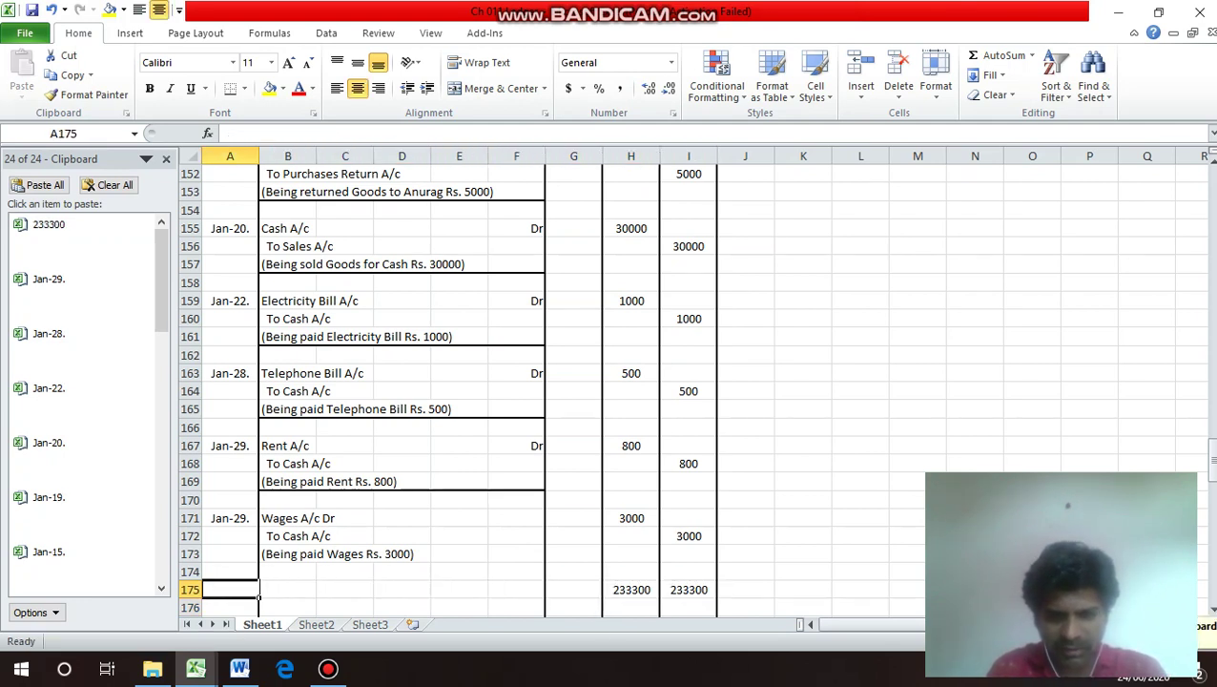
pyautogui.hotkey('shift', 'Right')
pyautogui.hotkey('shift', 'Right')
pyautogui.hotkey('shift', 'Right')
pyautogui.hotkey('shift', 'Right')
pyautogui.hotkey('shift', 'Right')
pyautogui.hotkey('shift', 'Right')
pyautogui.hotkey('shift', 'Right')
pyautogui.hotkey('shift', 'Right')
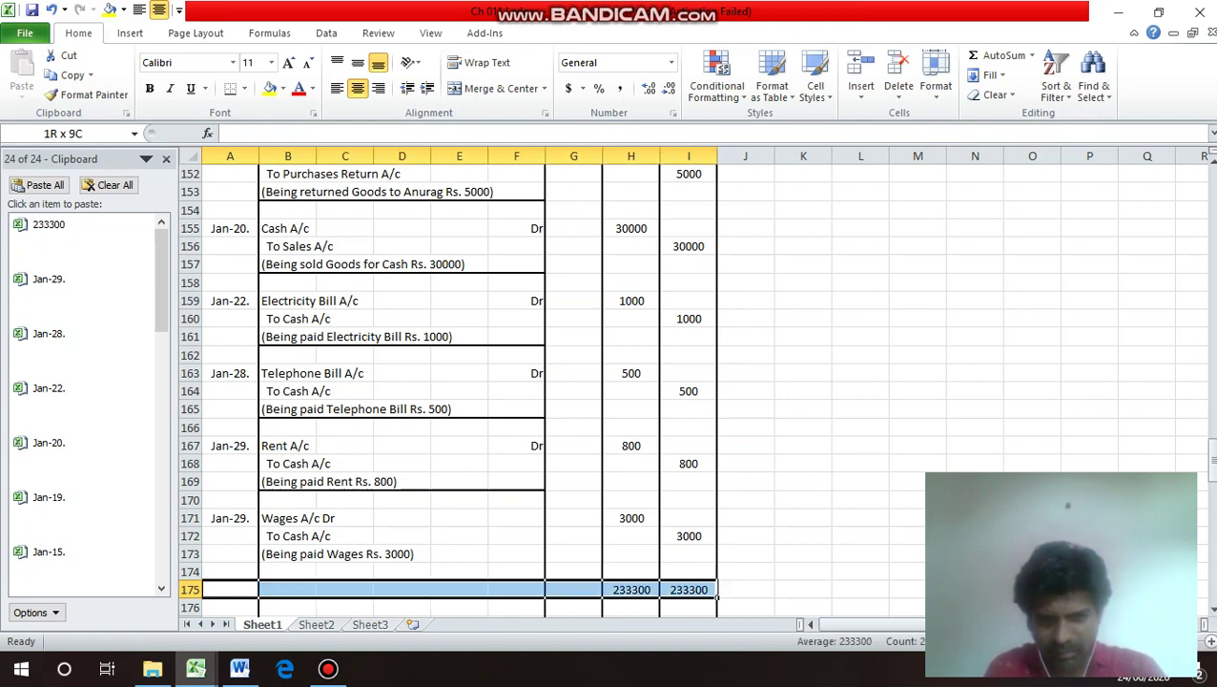
pyautogui.hotkey('ctrl', '1')
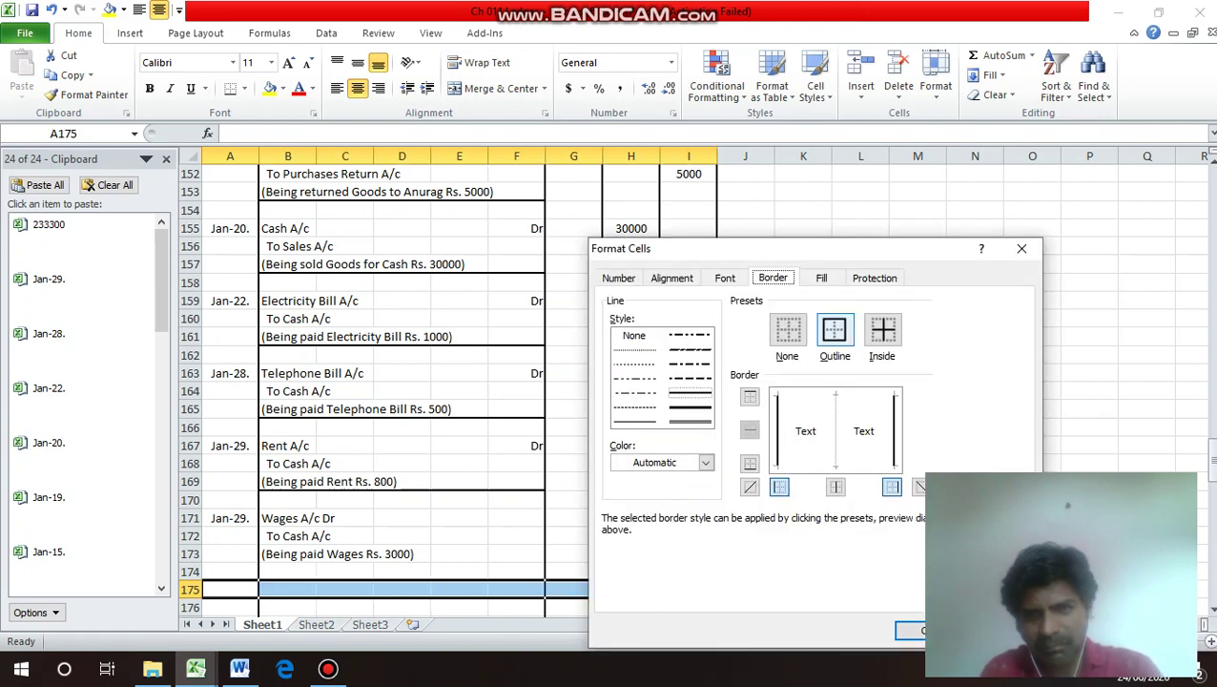
pyautogui.hotkey('alt', 'o')
pyautogui.press('Return')
pyautogui.press('Down')
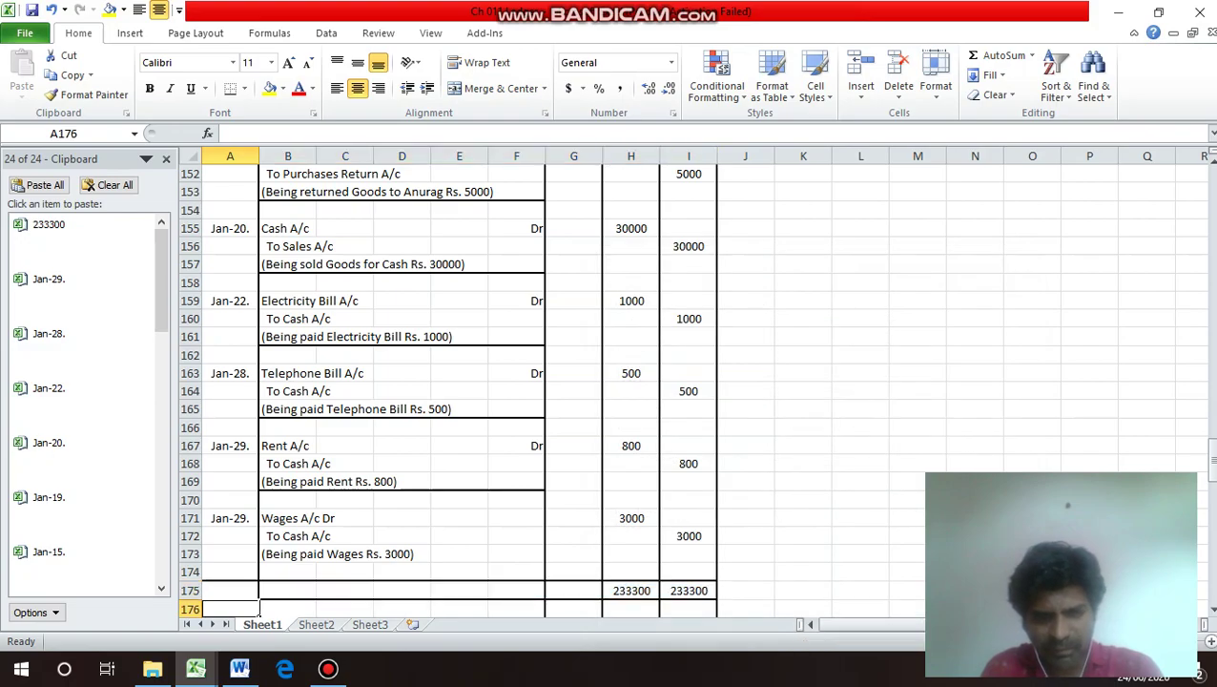
# Label the journal's totals row by entering "Total" in cell F175.
pyautogui.press('Right')
pyautogui.press('Right')
pyautogui.press('Right')
pyautogui.press('Right')
pyautogui.press('Up')
pyautogui.press('Right')
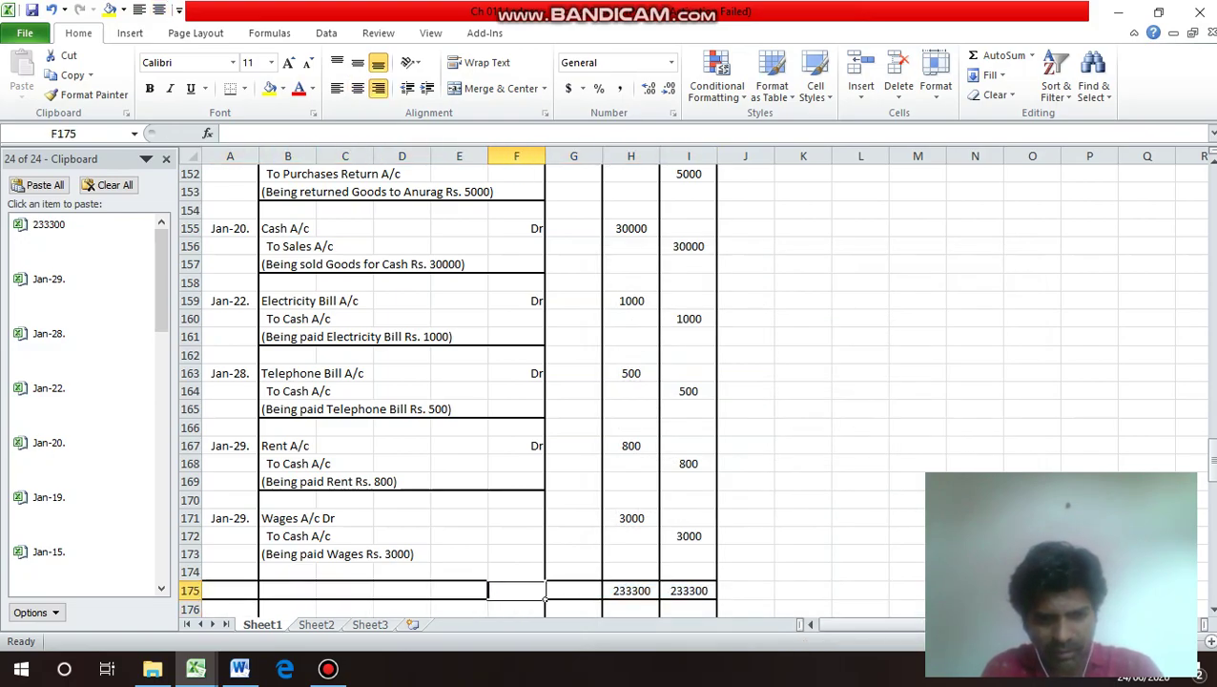
pyautogui.write('Total')
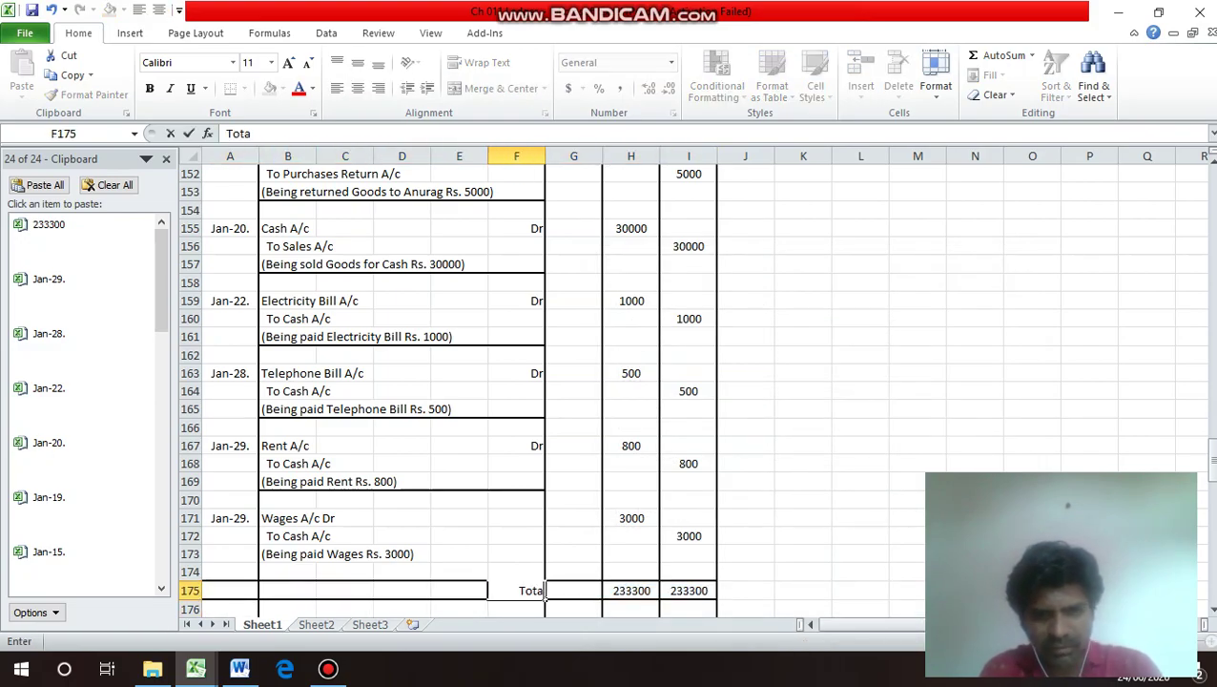
pyautogui.press('Return')
pyautogui.press('Return')
# Delete the surplus ruled blank rows from row 176 down to the Pr.3 Mallika Fashion House problem as entire rows.
pyautogui.press('Left')
pyautogui.press('Left')
pyautogui.press('Left')
pyautogui.press('Left')
pyautogui.press('Left')
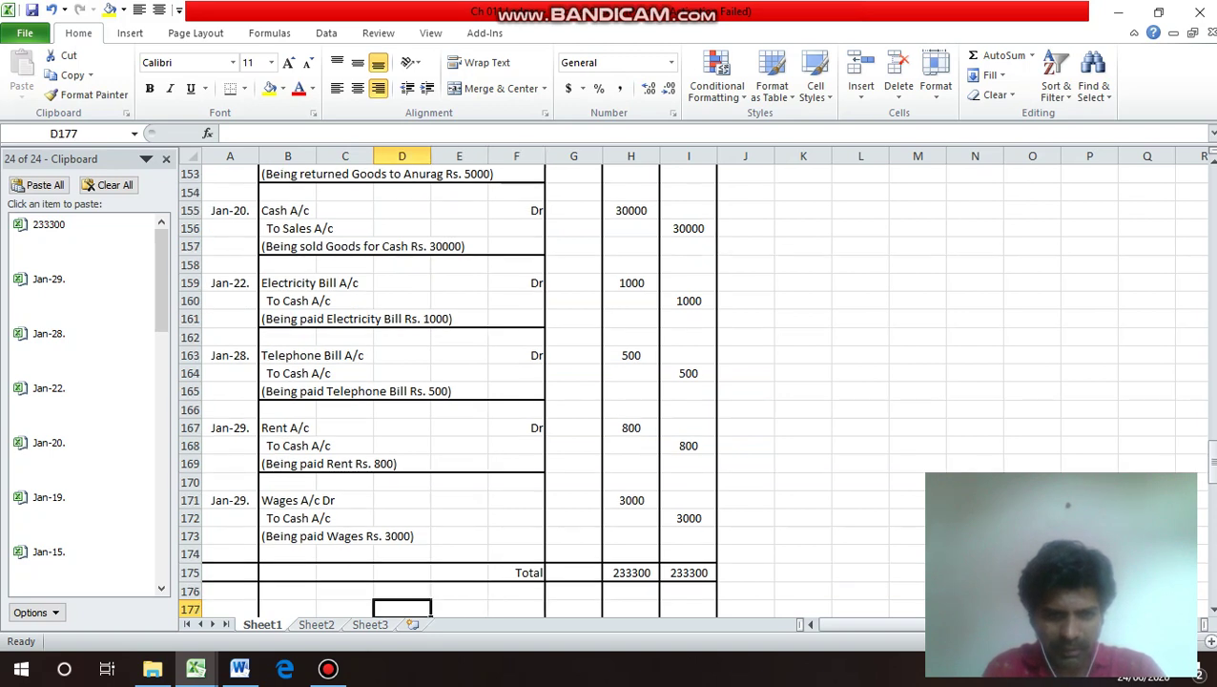
pyautogui.press('Down')
pyautogui.press('Down')
pyautogui.press('Down')
pyautogui.press('Down')
pyautogui.press('Down')
pyautogui.press('Down')
pyautogui.press('Down')
pyautogui.press('Down')
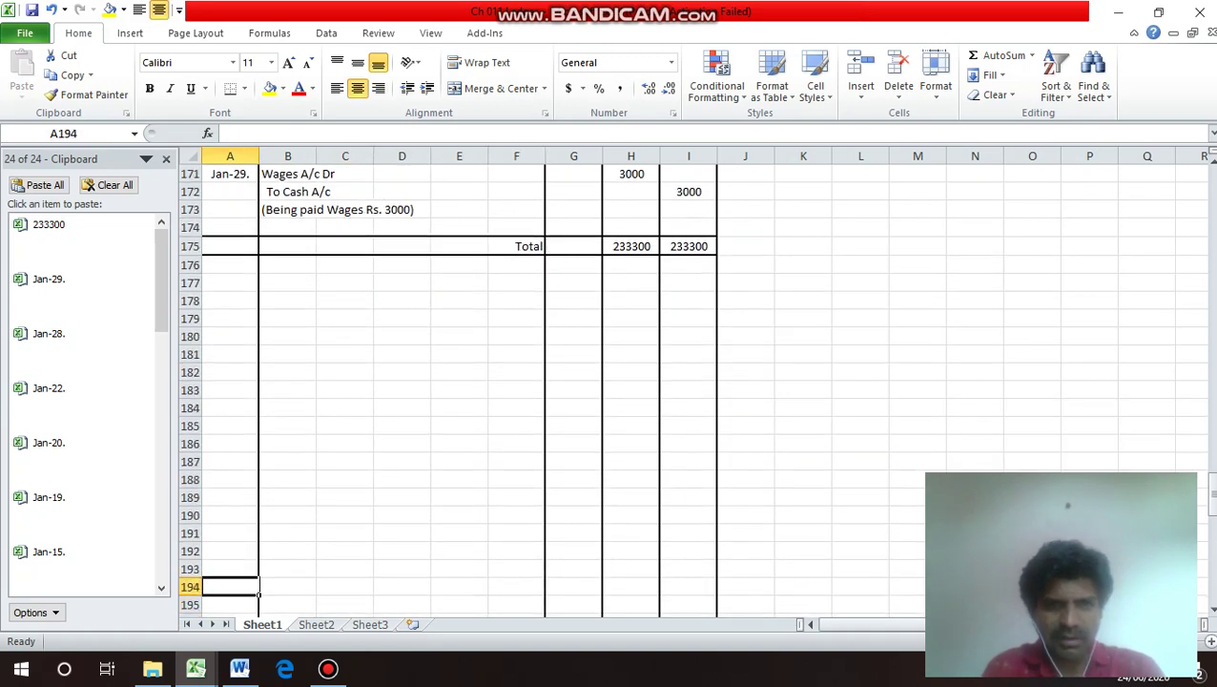
pyautogui.press('Up')
pyautogui.press('Up')
pyautogui.press('Up')
pyautogui.press('Up')
pyautogui.press('Up')
pyautogui.press('Up')
pyautogui.press('Up')
pyautogui.press('Up')
pyautogui.press('Up')
pyautogui.press('Up')
pyautogui.press('Up')
pyautogui.press('Up')
pyautogui.press('Up')
pyautogui.press('Up')
pyautogui.press('Up')
pyautogui.press('Up')
pyautogui.press('Up')
pyautogui.press('Up')
pyautogui.hotkey('shift', 'Down')
pyautogui.hotkey('shift', 'Down')
pyautogui.hotkey('shift', 'Down')
pyautogui.hotkey('shift', 'Down')
pyautogui.hotkey('shift', 'Down')
pyautogui.hotkey('shift', 'Down')
pyautogui.hotkey('shift', 'Down')
pyautogui.hotkey('shift', 'Down')
pyautogui.hotkey('shift', 'Down')
pyautogui.hotkey('shift', 'Down')
pyautogui.hotkey('shift', 'Down')
pyautogui.hotkey('shift', 'Down')
pyautogui.hotkey('shift', 'Down')
pyautogui.hotkey('shift', 'Down')
pyautogui.hotkey('shift', 'Down')
pyautogui.hotkey('shift', 'Down')
pyautogui.hotkey('shift', 'Down')
pyautogui.hotkey('shift', 'Down')
pyautogui.hotkey('shift', 'Down')
pyautogui.hotkey('shift', 'Down')
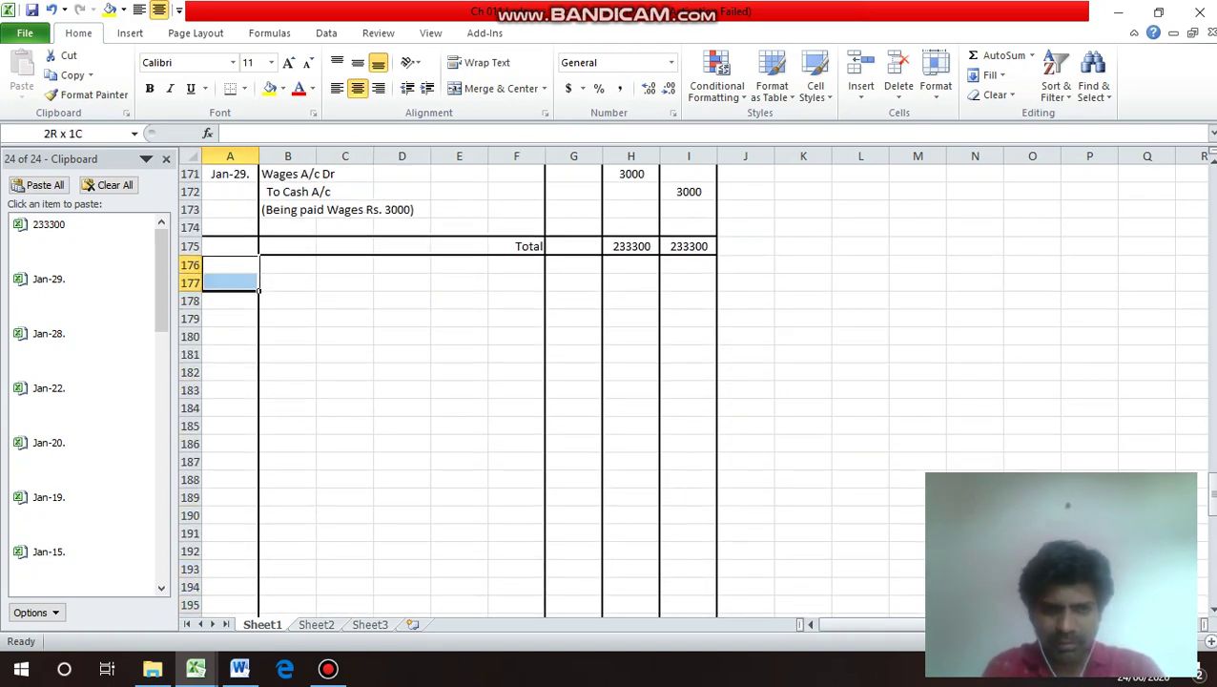
pyautogui.moveTo(257, 611); pyautogui.dragTo(255, 284)
pyautogui.hotkey('alt', 'e')
pyautogui.press('d')
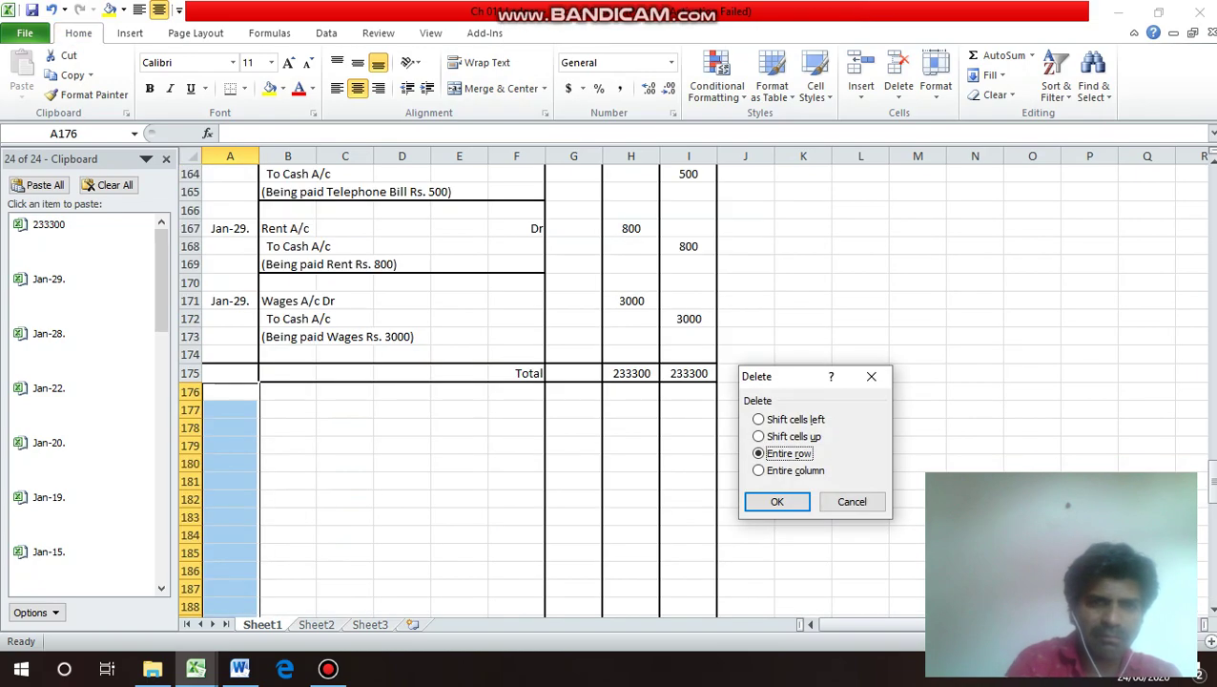
pyautogui.press('Return')
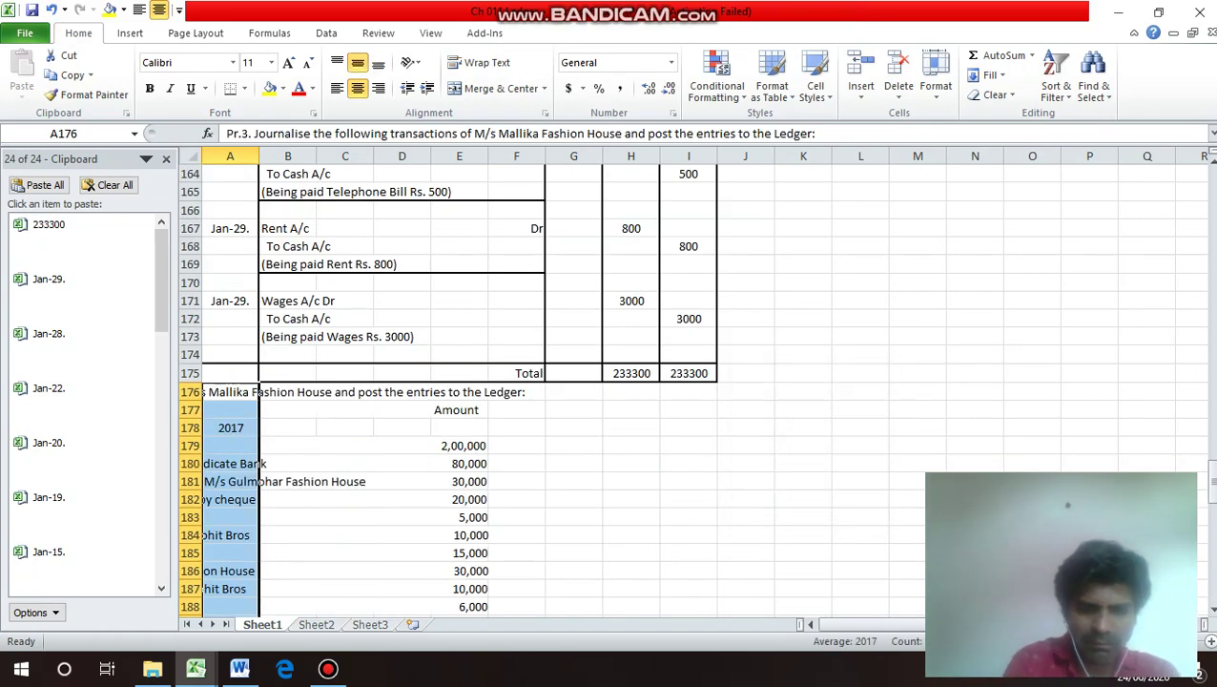
# Insert a block of blank rows at row 176, between the totals row and the Pr.3 Mallika Fashion House problem.
pyautogui.hotkey('alt', 'e')
pyautogui.press('d')
pyautogui.press('Return')
pyautogui.press('Down')
pyautogui.press('Down')
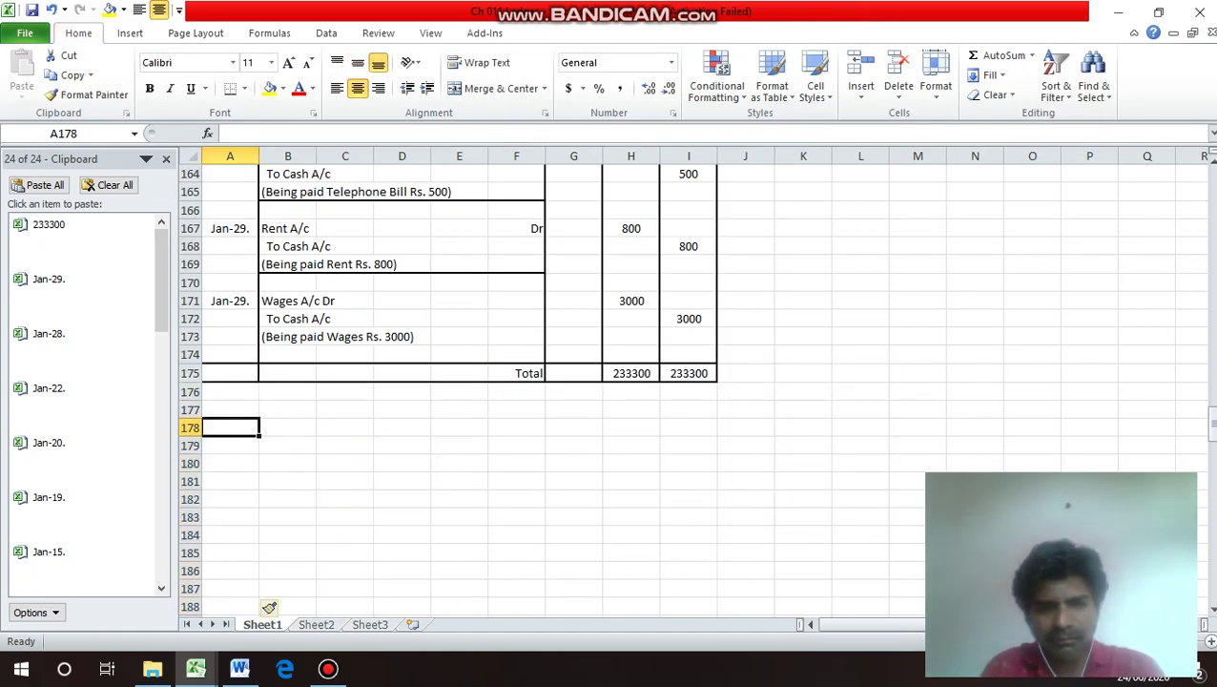
# Examine the blank area down to the Pr.3 problem and return to the last journal entries above the totals row.
pyautogui.press('Down')
pyautogui.press('Down')
pyautogui.press('Down')
pyautogui.press('Down')
pyautogui.press('Down')
pyautogui.press('Down')
pyautogui.press('Down')
pyautogui.press('Down')
pyautogui.press('Down')
pyautogui.press('Down')
pyautogui.press('Down')
pyautogui.press('Down')
pyautogui.press('Down')
pyautogui.press('Down')
pyautogui.press('Down')
pyautogui.press('Down')
pyautogui.press('Down')
pyautogui.press('Down')
pyautogui.press('Down')
pyautogui.press('Down')
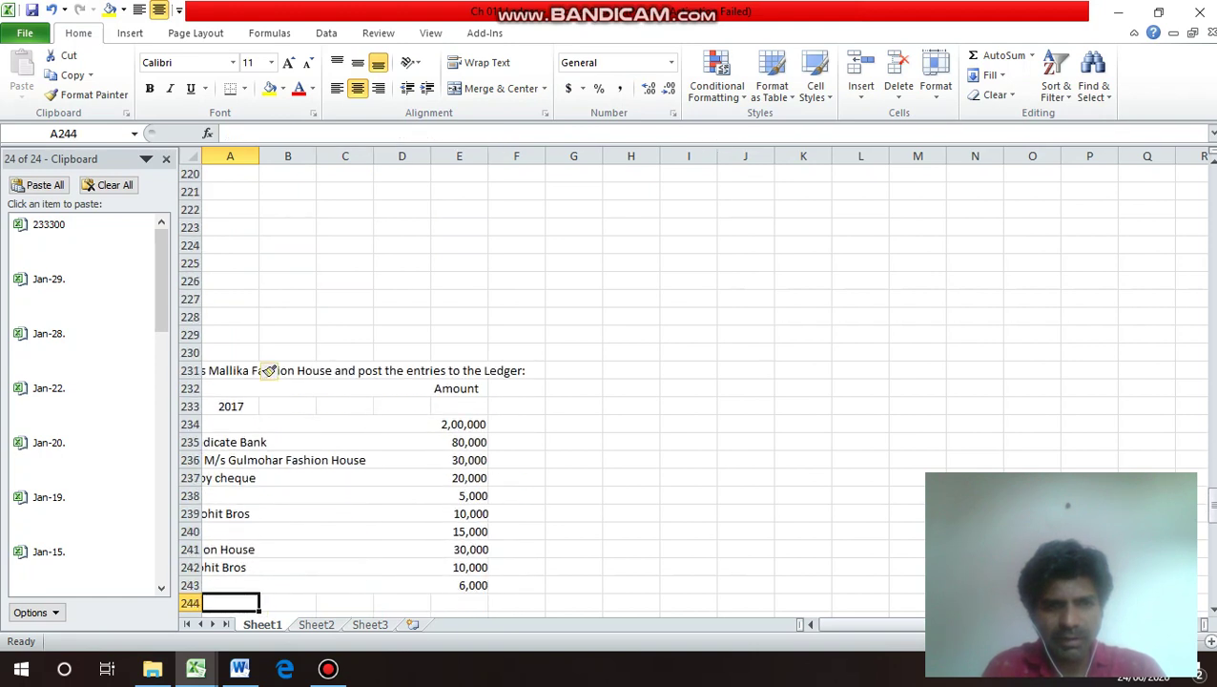
pyautogui.press('Up')
pyautogui.press('Up')
pyautogui.press('Up')
pyautogui.press('Up')
pyautogui.press('Up')
pyautogui.press('Up')
pyautogui.press('Up')
pyautogui.press('Up')
pyautogui.press('Up')
pyautogui.press('Up')
pyautogui.press('Up')
pyautogui.press('Up')
pyautogui.press('Up')
pyautogui.press('Up')
pyautogui.press('Up')
pyautogui.press('Up')
pyautogui.press('Up')
pyautogui.press('Up')
pyautogui.press('Up')
pyautogui.press('Up')
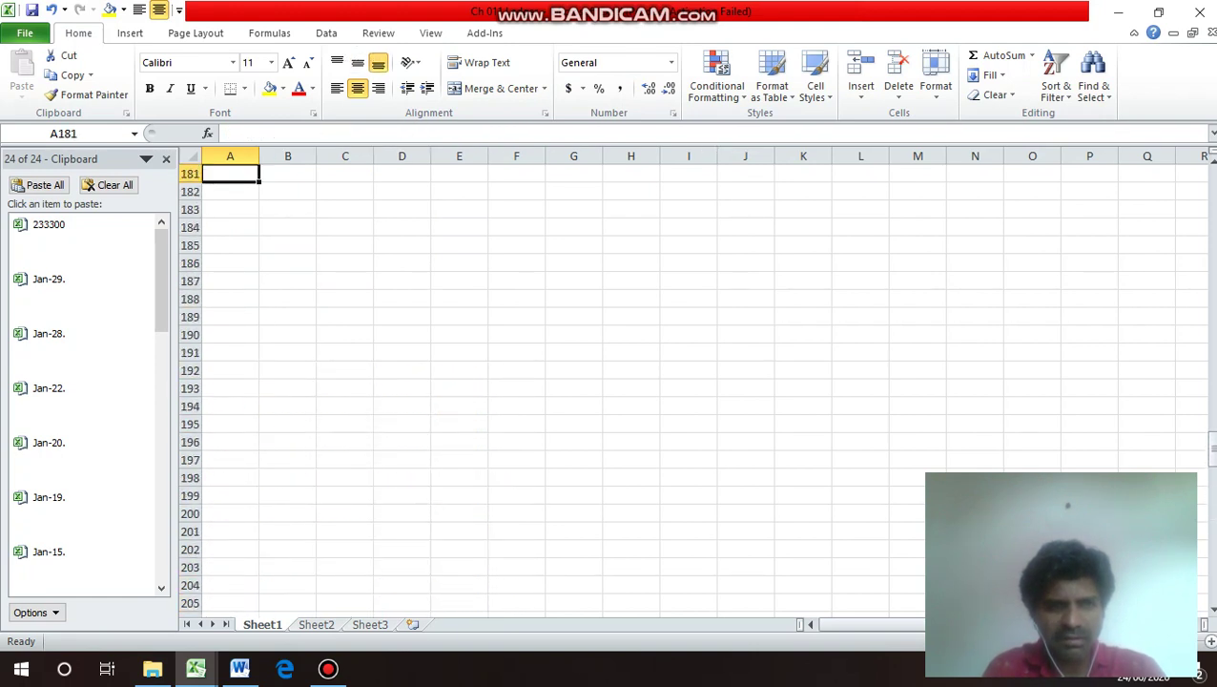
pyautogui.press('Up')
pyautogui.press('Up')
pyautogui.press('Up')
pyautogui.press('Up')
pyautogui.press('Up')
pyautogui.press('Up')
pyautogui.press('Up')
pyautogui.press('Up')
pyautogui.press('Up')
pyautogui.press('Up')
pyautogui.press('Up')
pyautogui.press('Up')
pyautogui.press('Up')
pyautogui.press('Up')
pyautogui.press('Up')
pyautogui.press('Up')
pyautogui.press('Up')
pyautogui.press('Up')
pyautogui.press('Up')
pyautogui.press('Up')
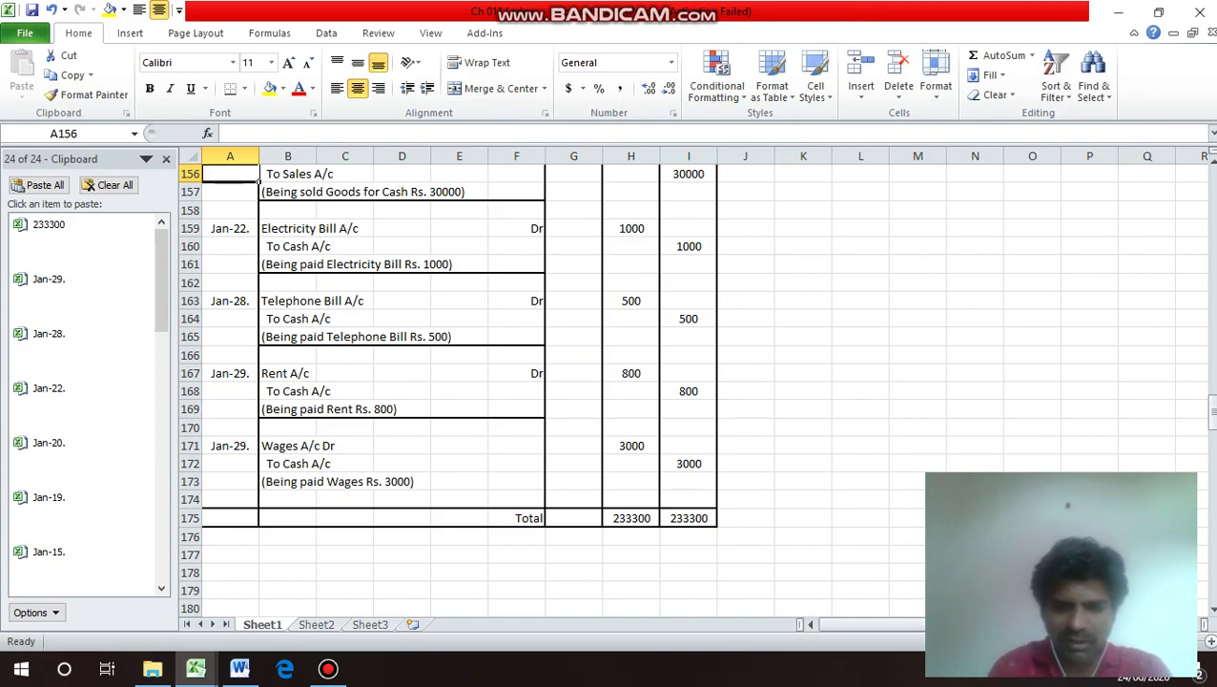
pyautogui.press('F12')
pyautogui.press('Escape')
pyautogui.press('Up')
pyautogui.press('Up')
pyautogui.press('Up')
pyautogui.press('Up')
pyautogui.press('Up')
pyautogui.press('Up')
pyautogui.press('Up')
pyautogui.press('Up')
pyautogui.press('Up')
pyautogui.press('Up')
pyautogui.press('Up')
pyautogui.press('Up')
pyautogui.press('Up')
pyautogui.press('Up')
pyautogui.press('Up')
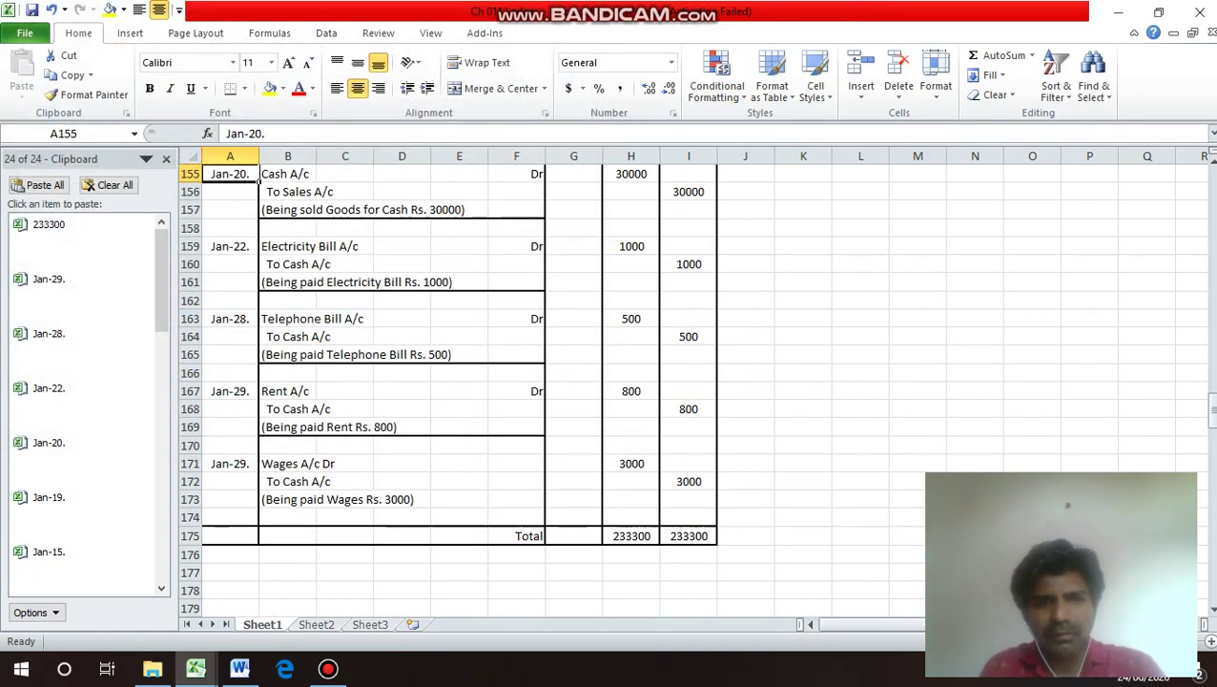
# Start a list of ledger accounts beside the Jan-01 journal entry, entering "Cash" in J131 and "Capital" in J132.
pyautogui.press('Up')
pyautogui.press('Up')
pyautogui.press('Up')
pyautogui.press('Up')
pyautogui.press('Up')
pyautogui.press('Up')
pyautogui.press('Up')
pyautogui.press('Up')
pyautogui.press('Up')
pyautogui.press('Up')
pyautogui.press('Up')
pyautogui.press('Up')
pyautogui.press('Up')
pyautogui.press('Up')
pyautogui.press('Up')
pyautogui.press('Up')
pyautogui.press('Up')
pyautogui.press('Up')
pyautogui.press('Up')
pyautogui.press('Up')
pyautogui.press('Down')
pyautogui.press('Down')
pyautogui.press('Down')
pyautogui.press('Down')
pyautogui.press('Down')
pyautogui.press('Down')
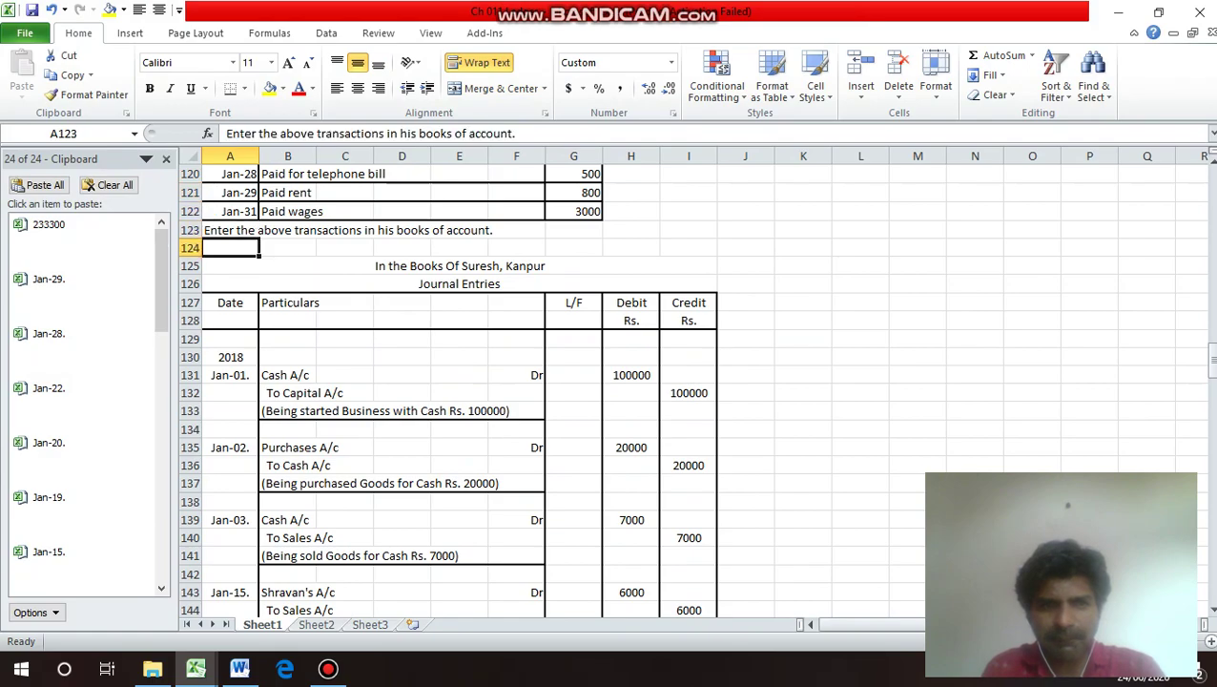
pyautogui.press('Down')
pyautogui.press('Down')
pyautogui.press('Down')
pyautogui.press('Down')
pyautogui.press('Right')
pyautogui.press('Right')
pyautogui.press('Right')
pyautogui.press('Right')
pyautogui.press('Right')
pyautogui.press('Right')
pyautogui.press('Right')
pyautogui.press('Right')
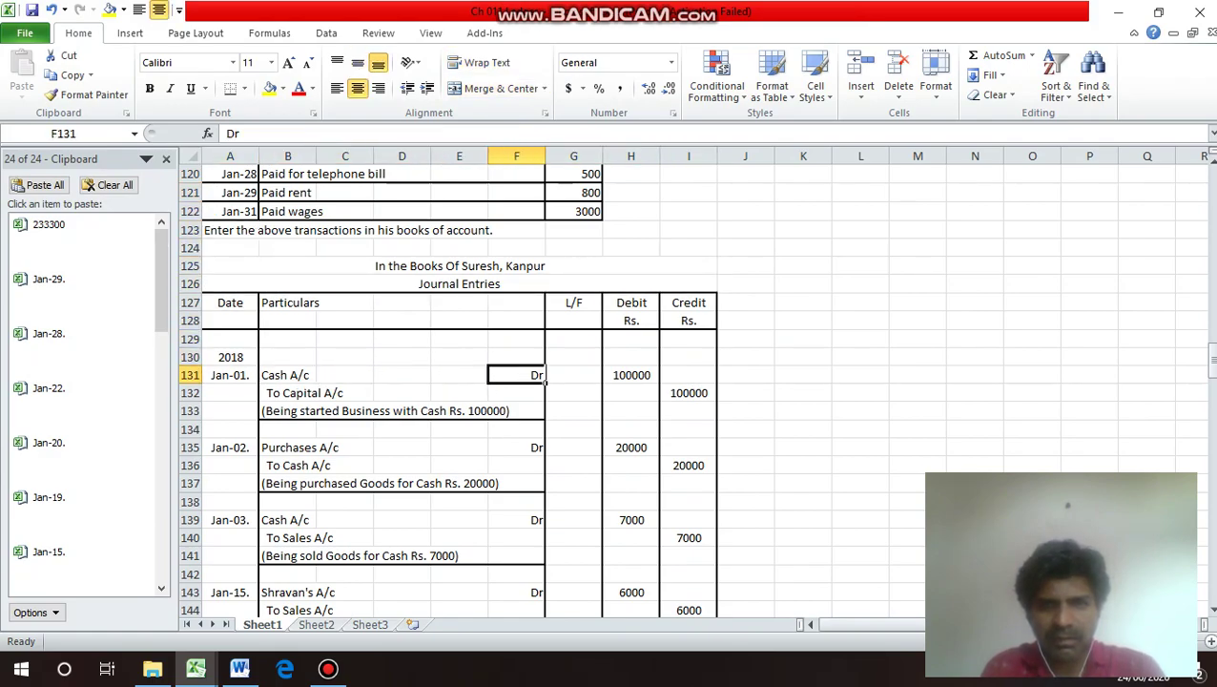
pyautogui.press('Right')
pyautogui.write('Ca')
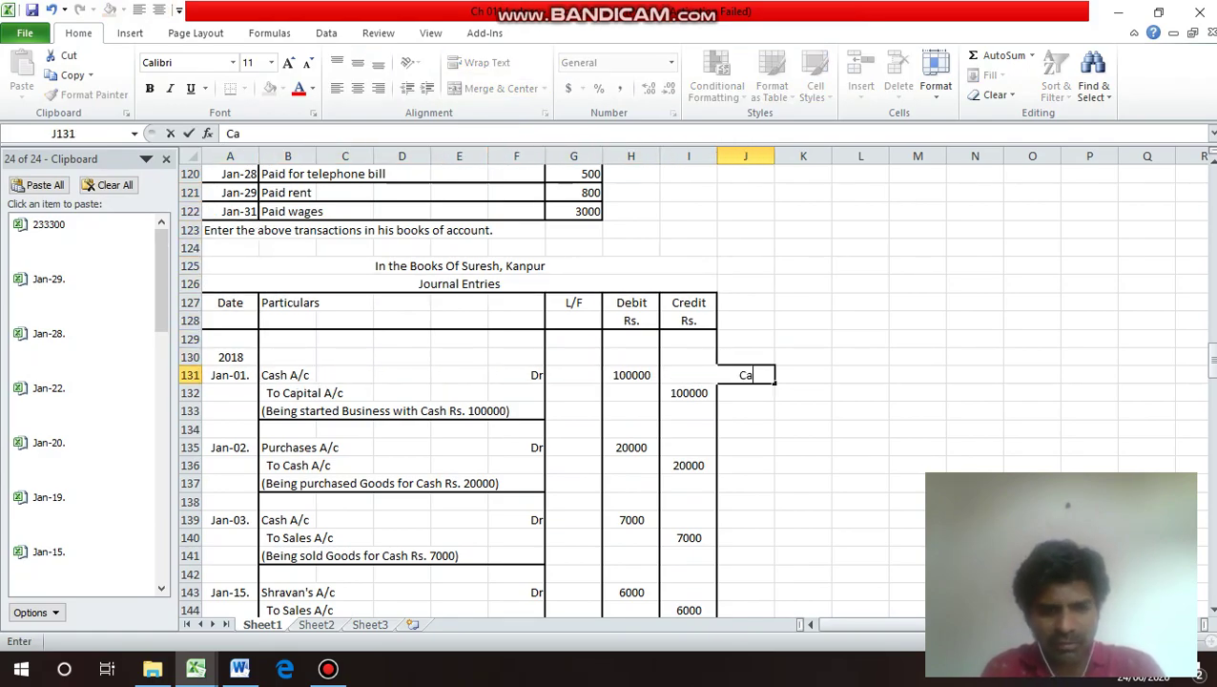
pyautogui.write('sh')
pyautogui.press('Return')
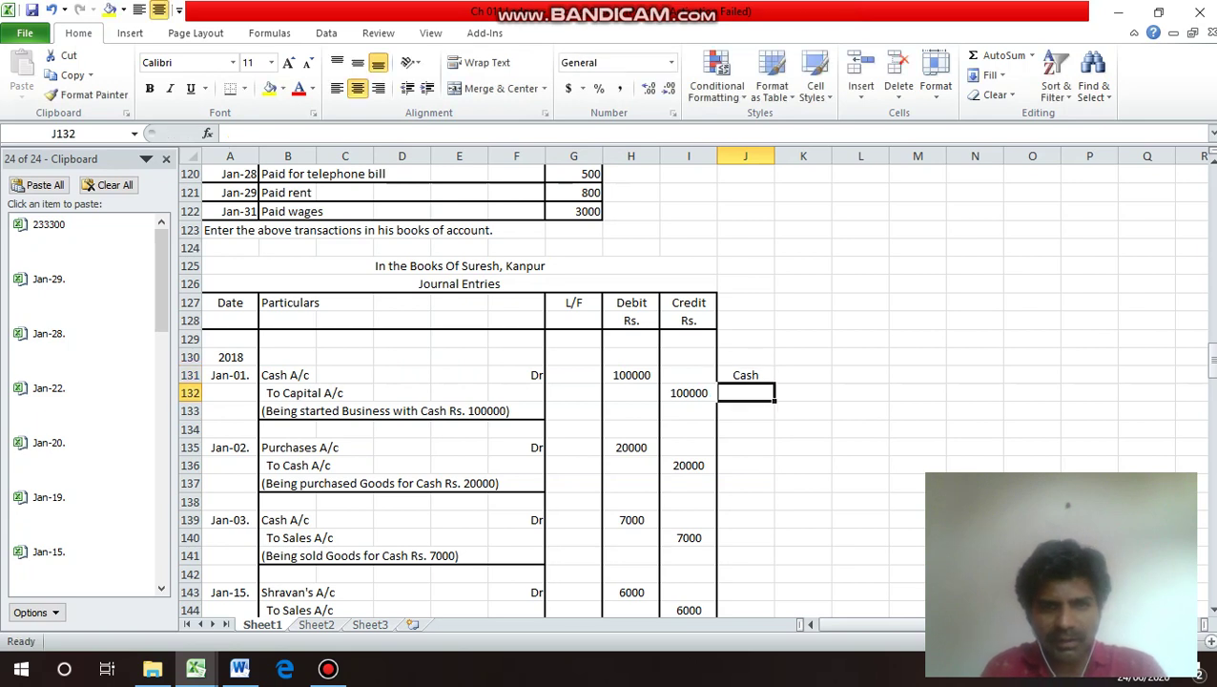
pyautogui.write('Cap')
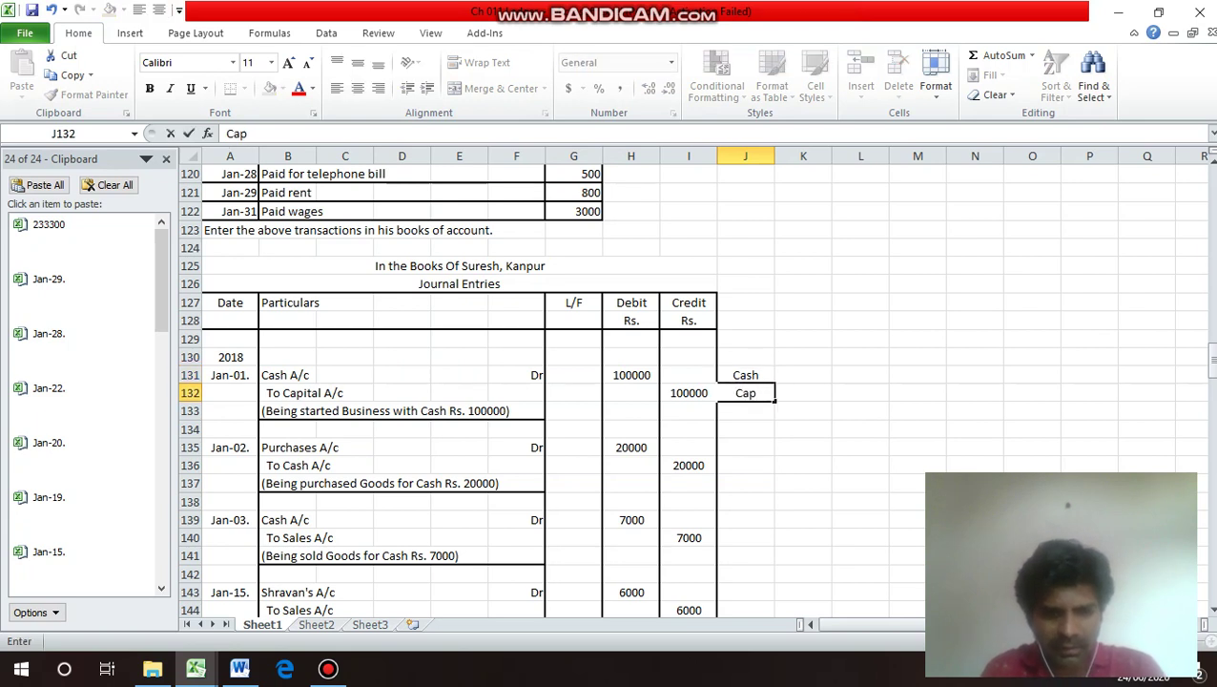
pyautogui.write('ital')
pyautogui.press('Return')
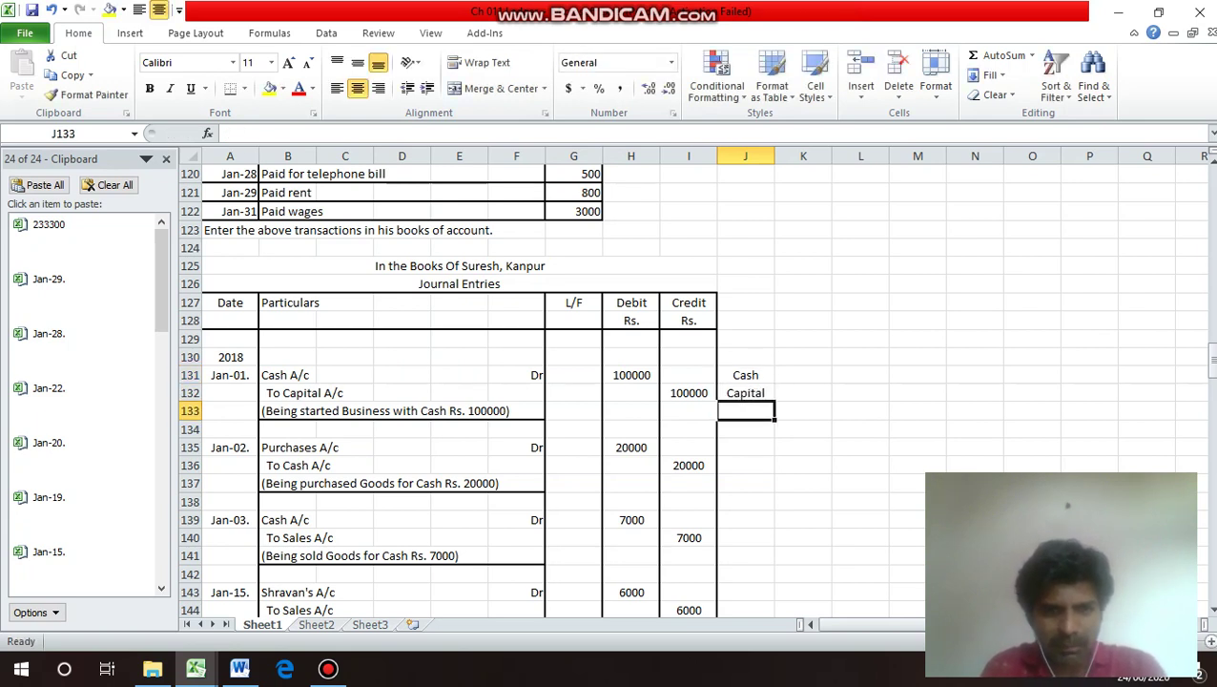
# Add "Purchases" to the account list in cell J135, beside the Jan-02 entry.
pyautogui.click(744, 448)
pyautogui.write('Pu')
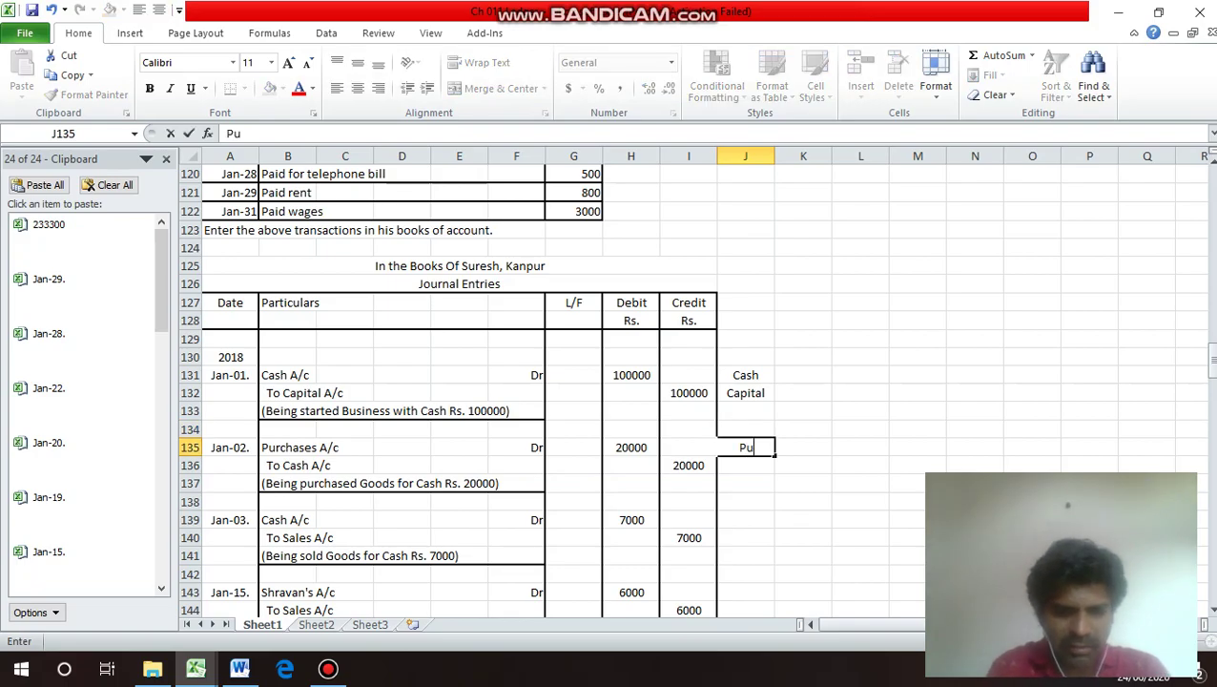
pyautogui.write('rchases')
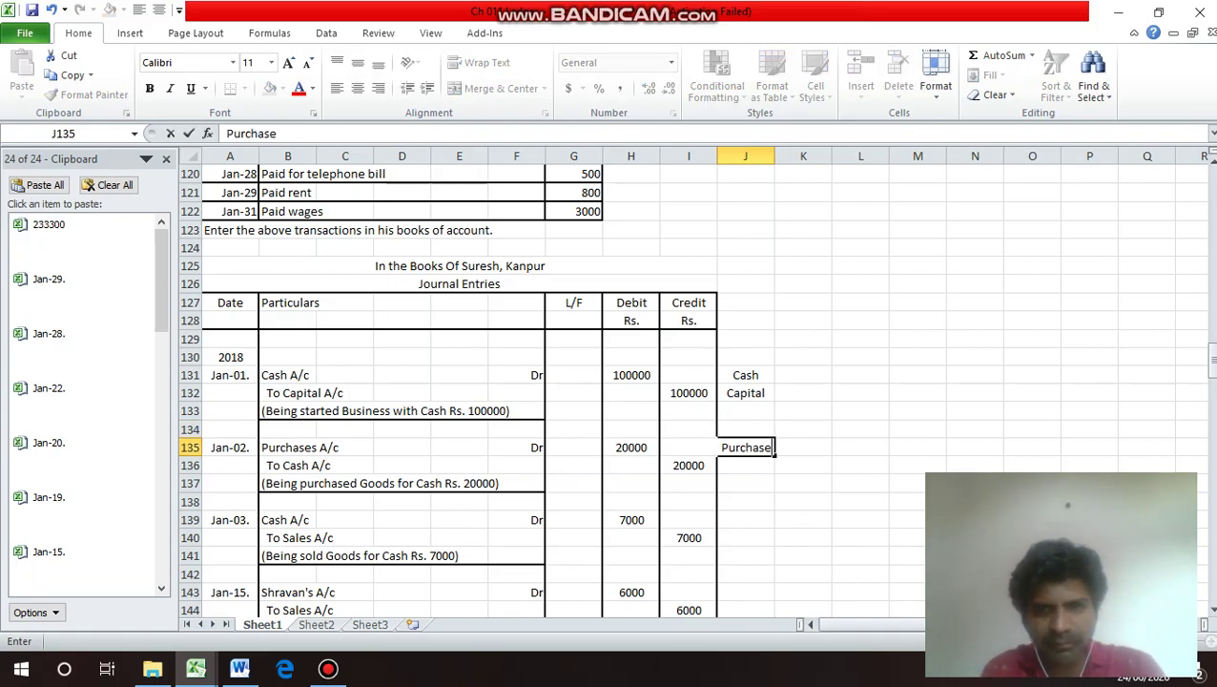
pyautogui.press('Return')
# Check the Jan-02 credit line and add "Sales" to the account list in cell J136.
pyautogui.click(688, 466)
pyautogui.press('Left')
pyautogui.press('Left')
pyautogui.press('Left')
pyautogui.press('Left')
pyautogui.press('Left')
pyautogui.press('Left')
pyautogui.press('Left')
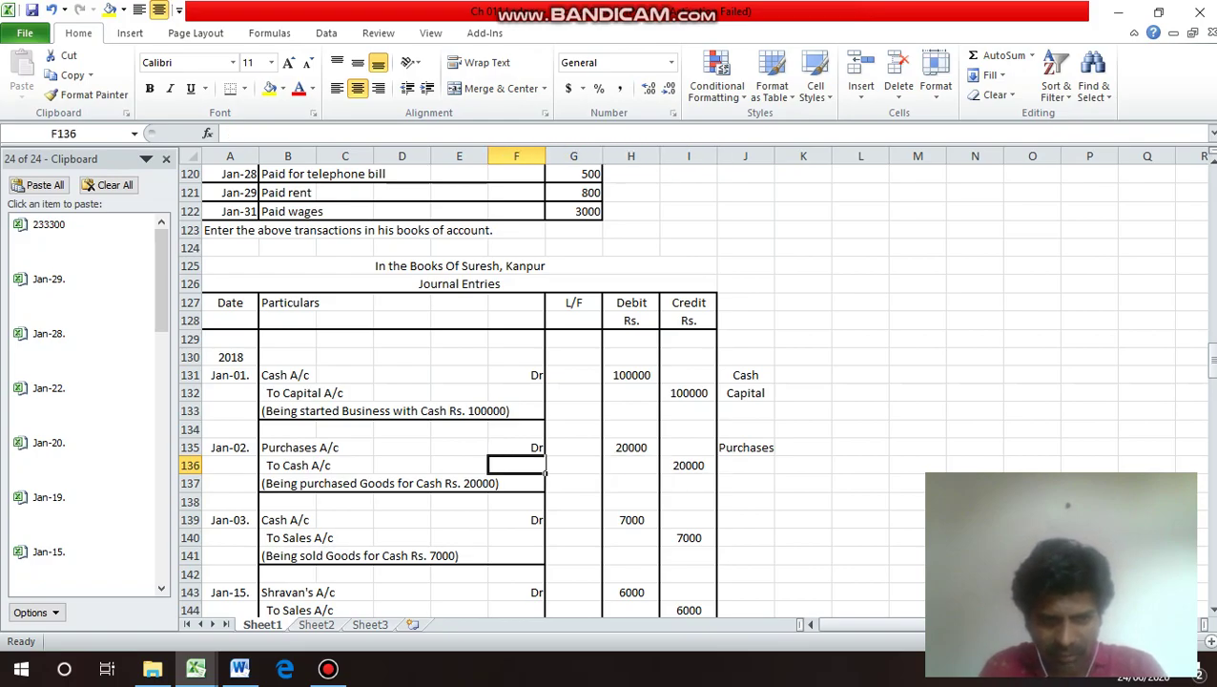
pyautogui.press('Right')
pyautogui.press('Right')
pyautogui.press('Right')
pyautogui.press('Right')
pyautogui.press('Right')
pyautogui.press('Right')
pyautogui.press('Right')
pyautogui.press('Right')
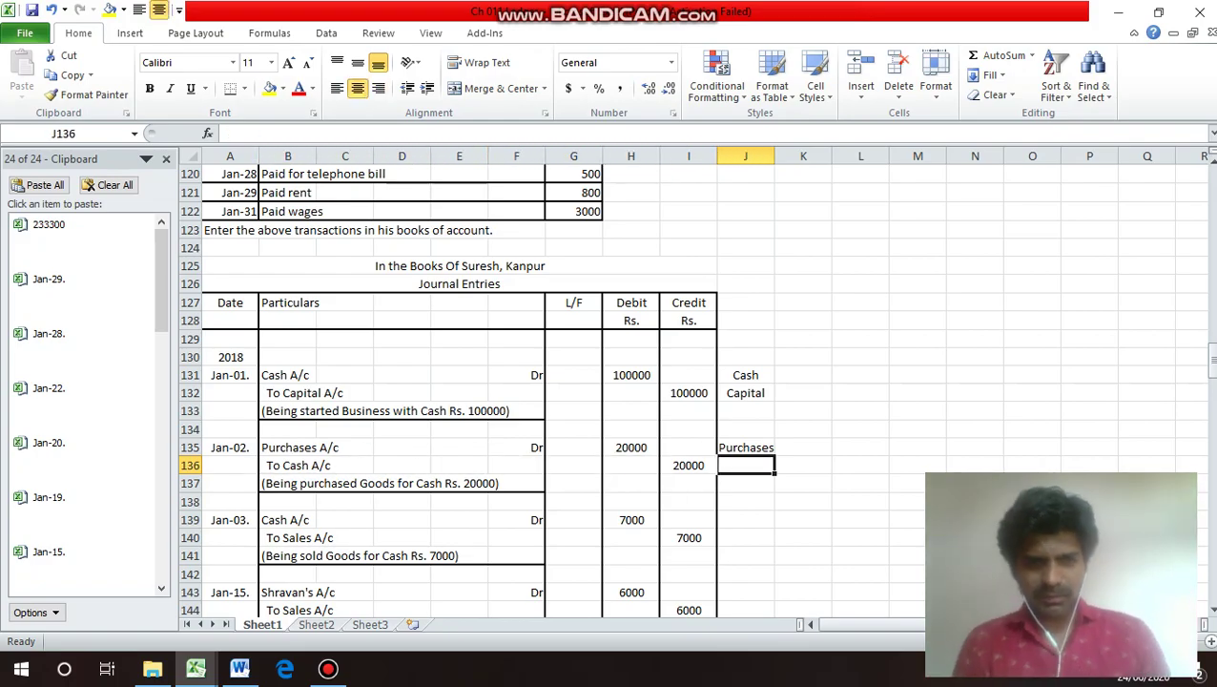
pyautogui.write('Sa')
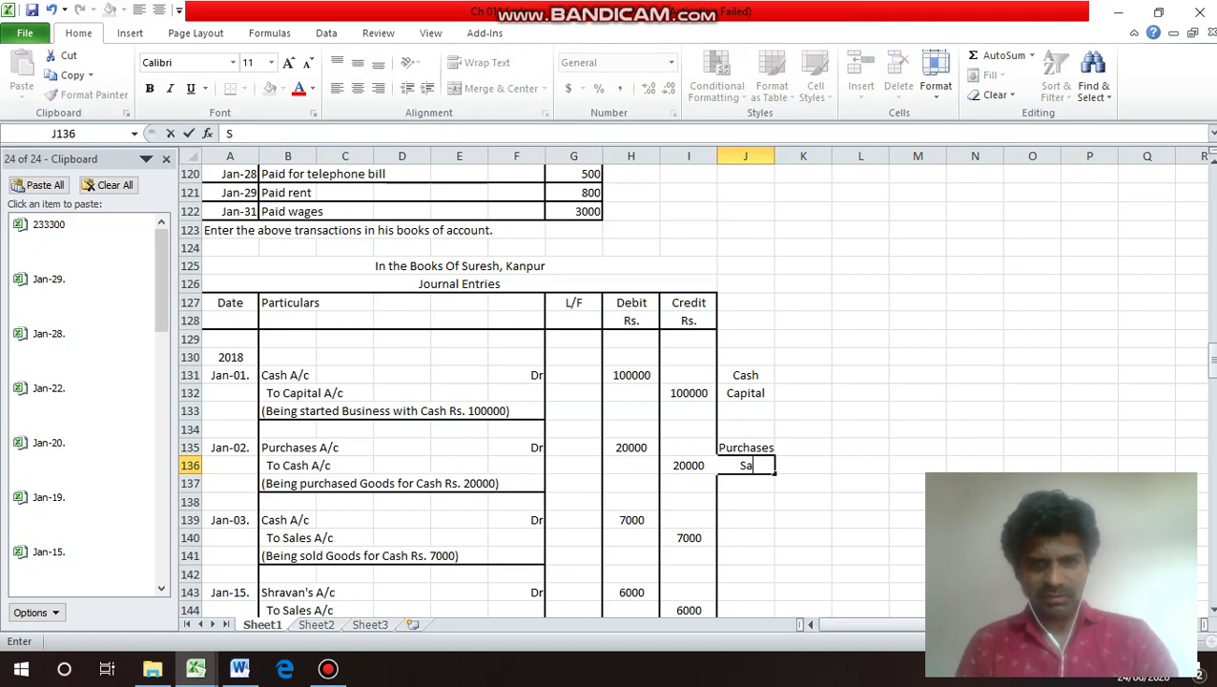
pyautogui.write('les')
pyautogui.press('Return')
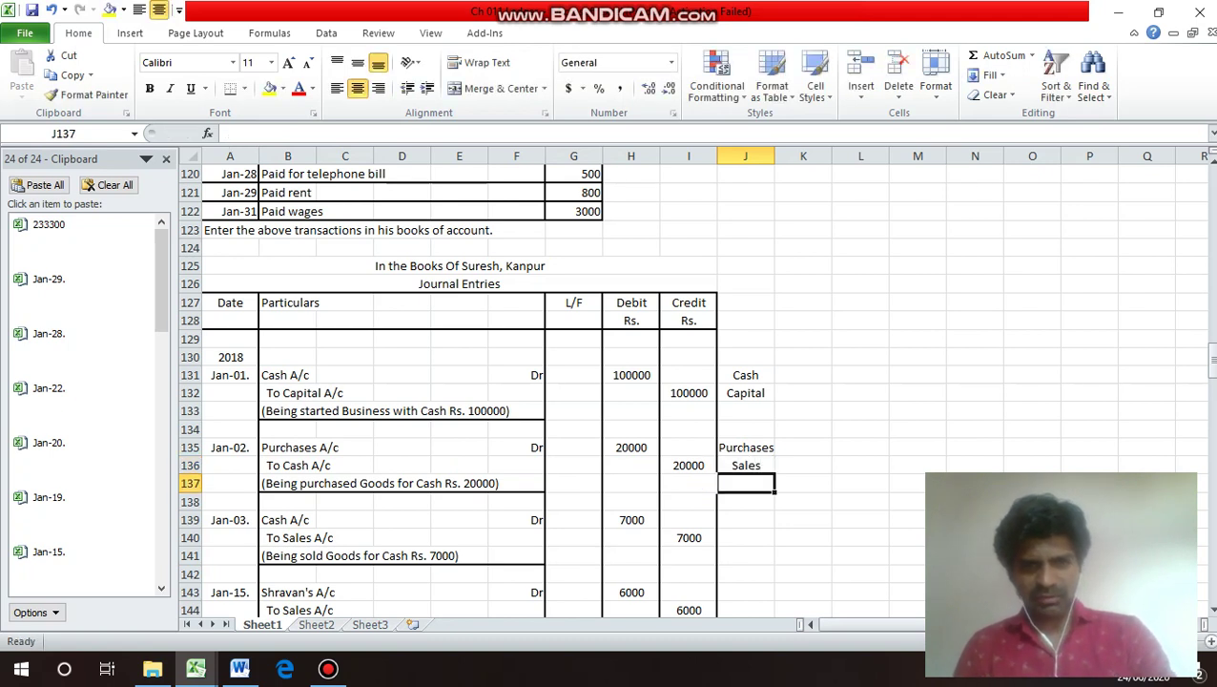
pyautogui.press('Down')
pyautogui.press('Down')
pyautogui.press('Down')
pyautogui.press('Down')
pyautogui.press('Up')
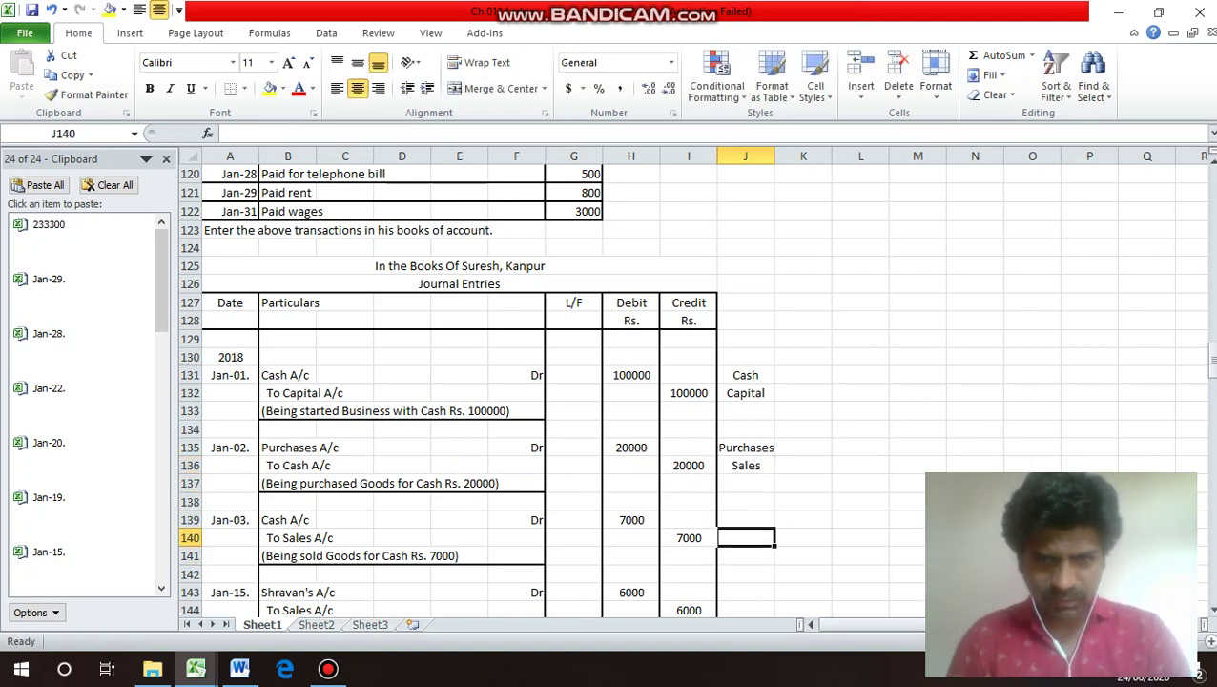
pyautogui.press('Up')
pyautogui.press('Up')
pyautogui.press('Down')
pyautogui.press('Down')
pyautogui.press('Down')
pyautogui.press('Down')
pyautogui.press('Down')
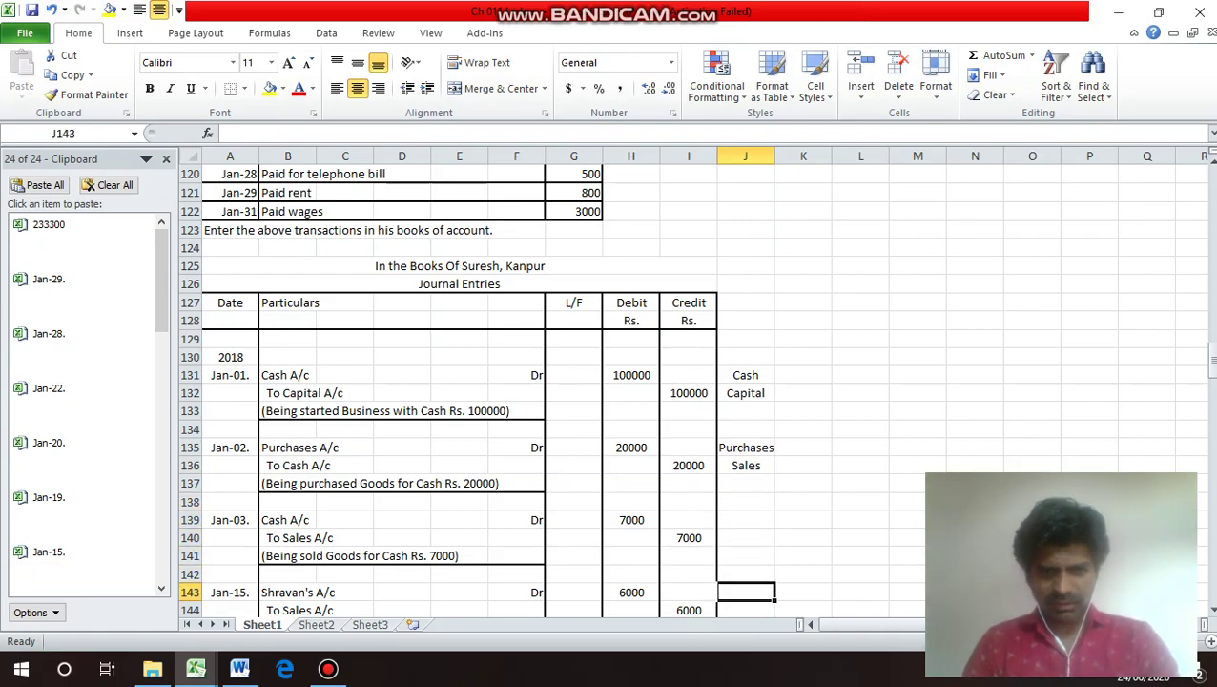
pyautogui.press('Up')
pyautogui.press('Down')
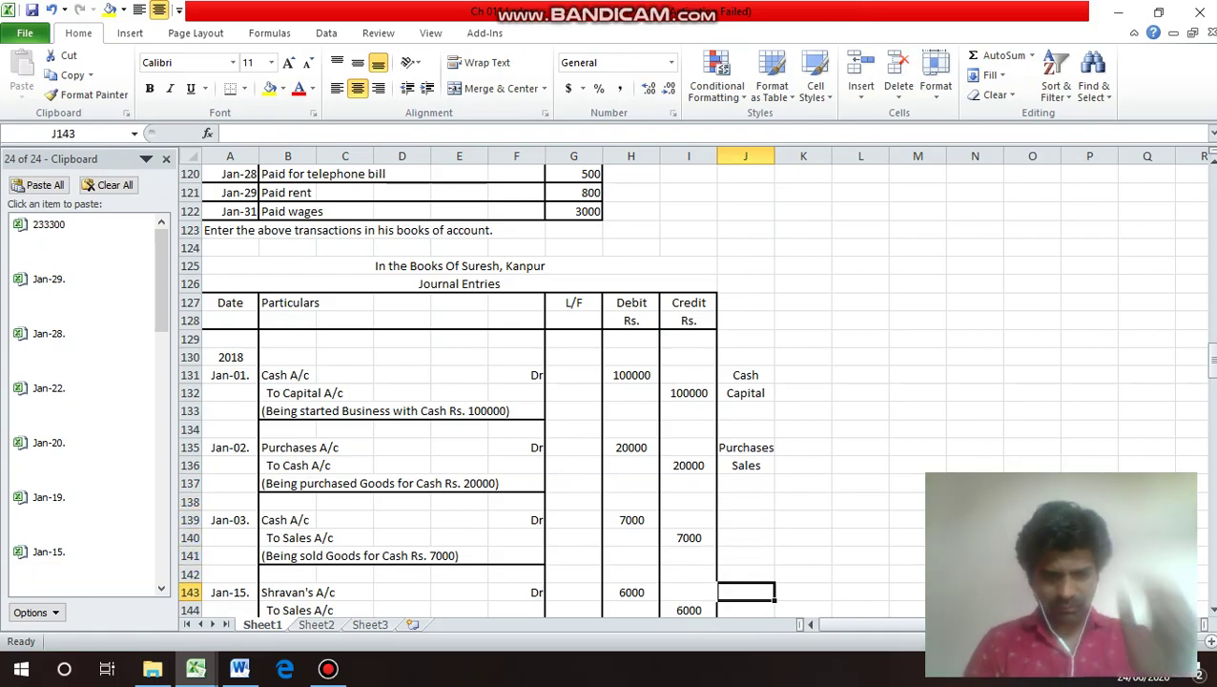
pyautogui.write('Shra')
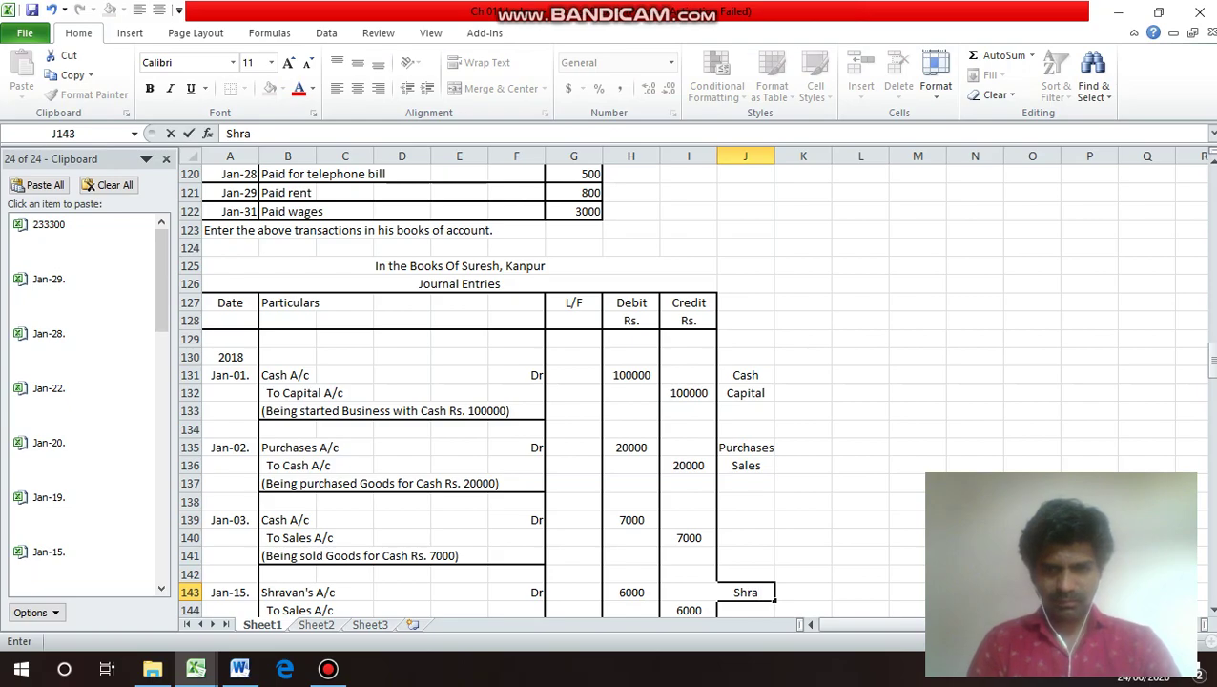
pyautogui.press('BackSpace')
pyautogui.press('BackSpace')
pyautogui.press('BackSpace')
pyautogui.press('BackSpace')
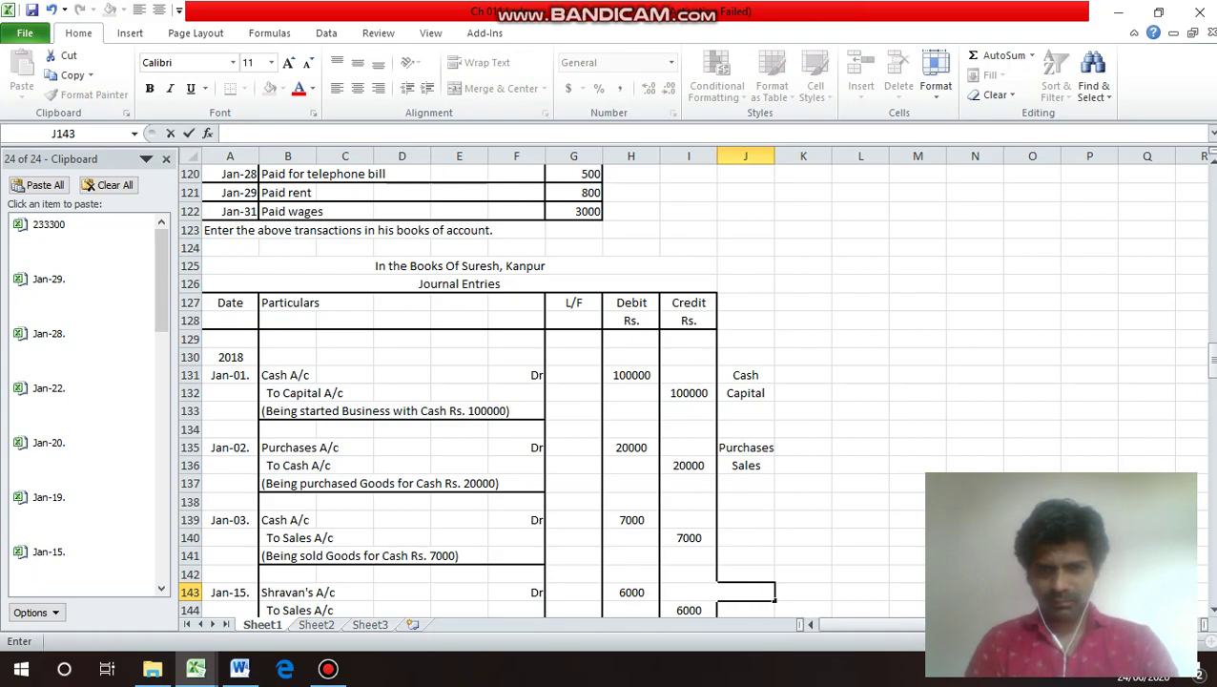
# Add the customer's name from the Jan-15 credit sale to the account list in cell J137.
pyautogui.press('Up')
pyautogui.press('Up')
pyautogui.press('Up')
pyautogui.press('Up')
pyautogui.press('Up')
pyautogui.press('Up')
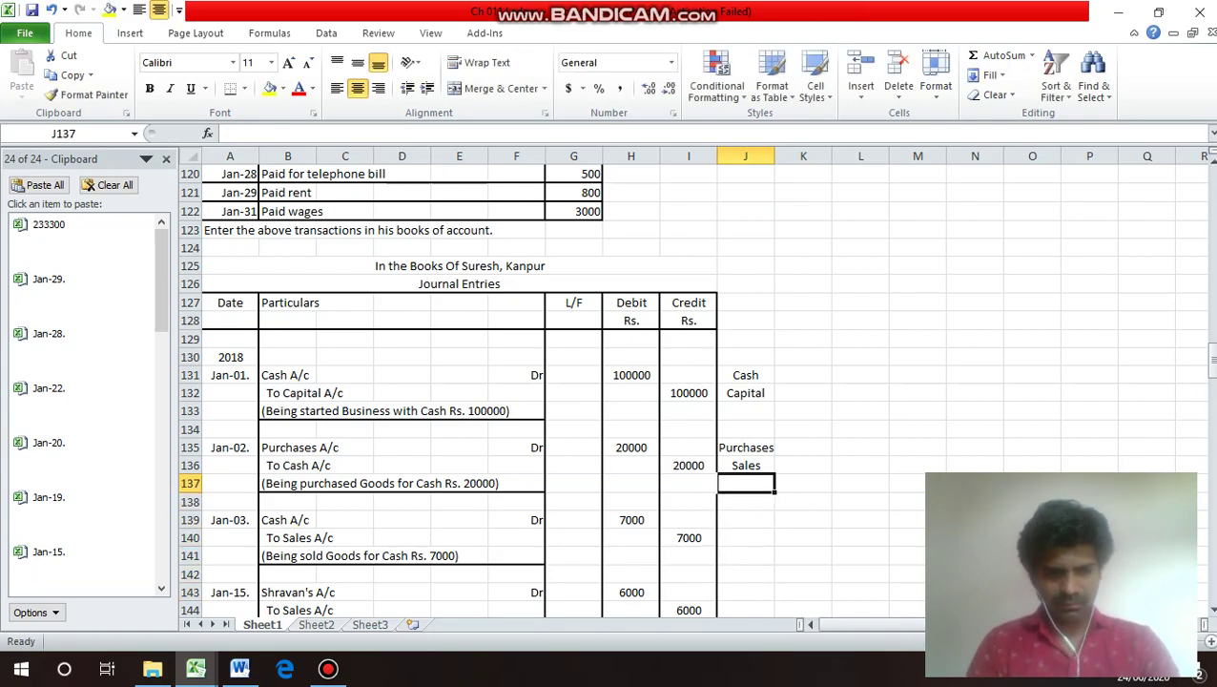
pyautogui.write('Shrav')
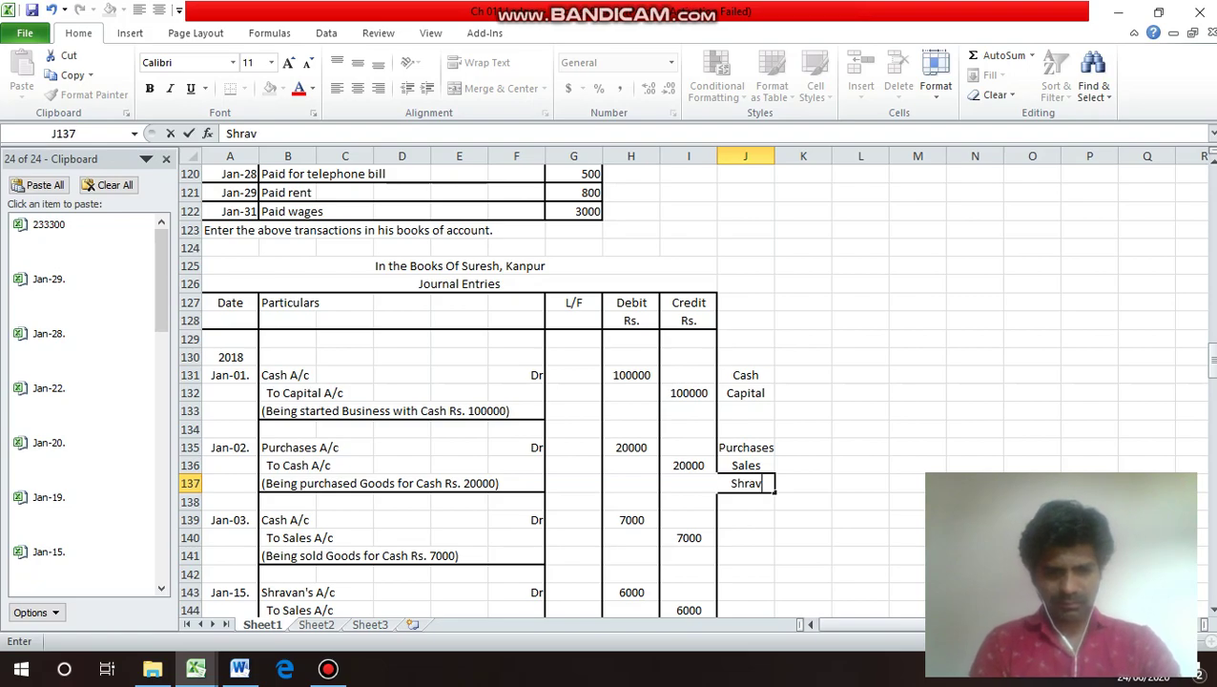
pyautogui.write('an')
pyautogui.press('Return')
# Add the supplier's name from the Jan-18 credit purchase to the account list in cell J138.
pyautogui.press('Down')
pyautogui.press('Down')
pyautogui.press('Down')
pyautogui.press('Down')
pyautogui.press('Down')
pyautogui.press('Down')
pyautogui.press('Down')
pyautogui.press('Down')
pyautogui.press('Down')
pyautogui.press('Down')
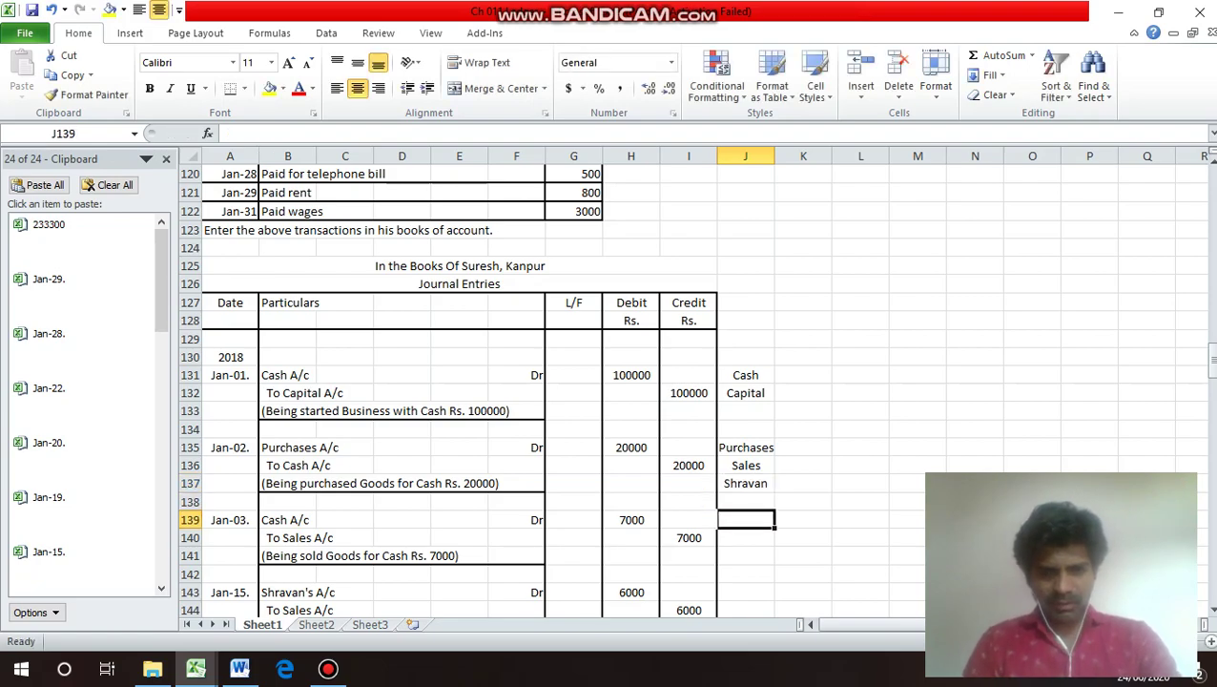
pyautogui.press('Up')
pyautogui.press('Up')
pyautogui.press('Up')
pyautogui.press('Up')
pyautogui.press('Up')
pyautogui.press('Up')
pyautogui.press('Up')
pyautogui.press('Up')
pyautogui.press('Up')
pyautogui.press('Up')
pyautogui.press('Up')
pyautogui.press('Up')
pyautogui.press('Up')
pyautogui.press('Up')
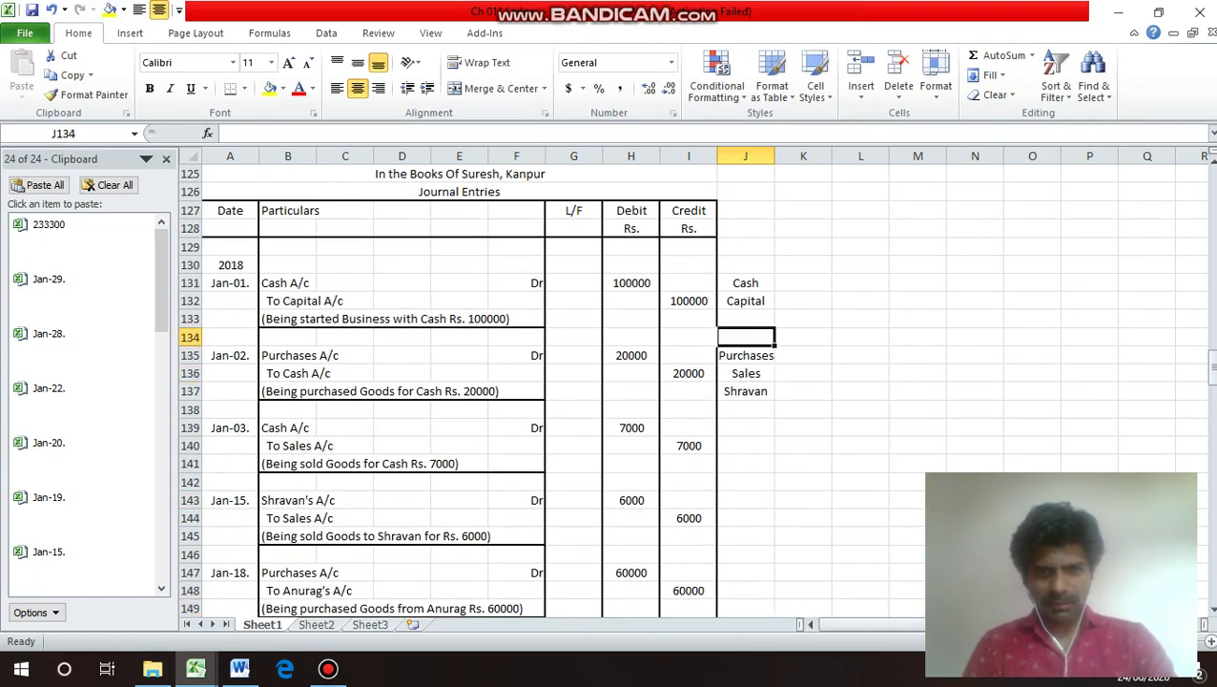
pyautogui.press('Down')
pyautogui.press('Down')
pyautogui.press('Down')
pyautogui.press('Down')
pyautogui.write('A')
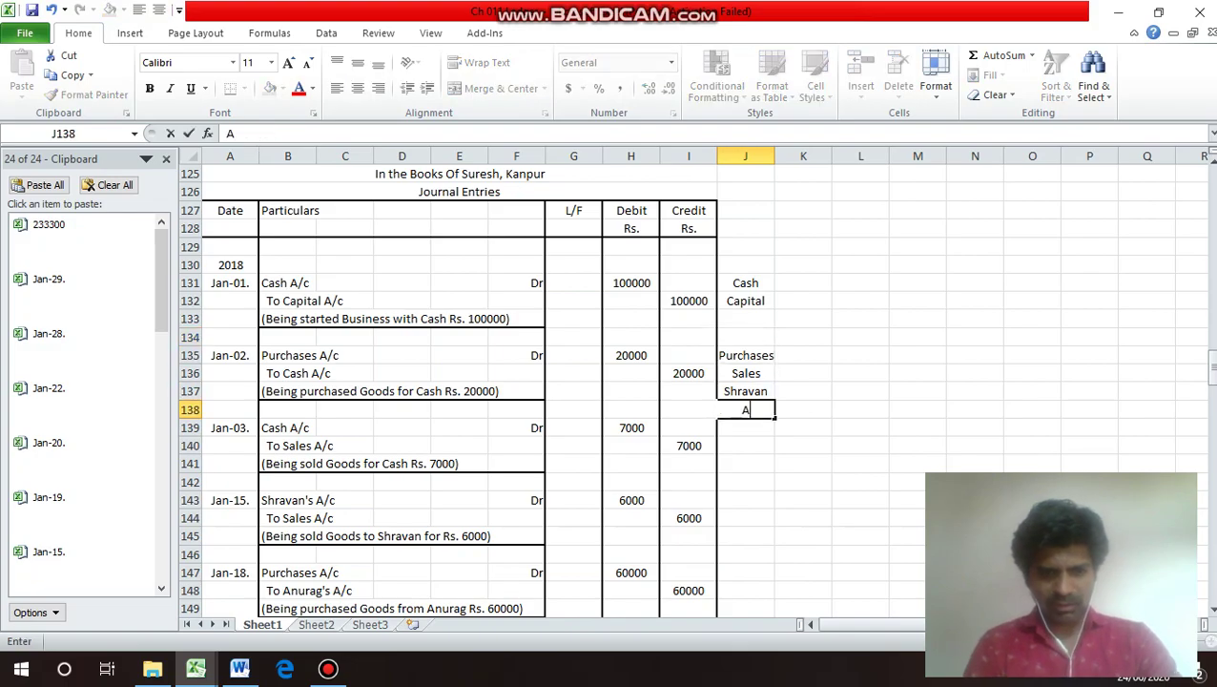
pyautogui.write('nurag')
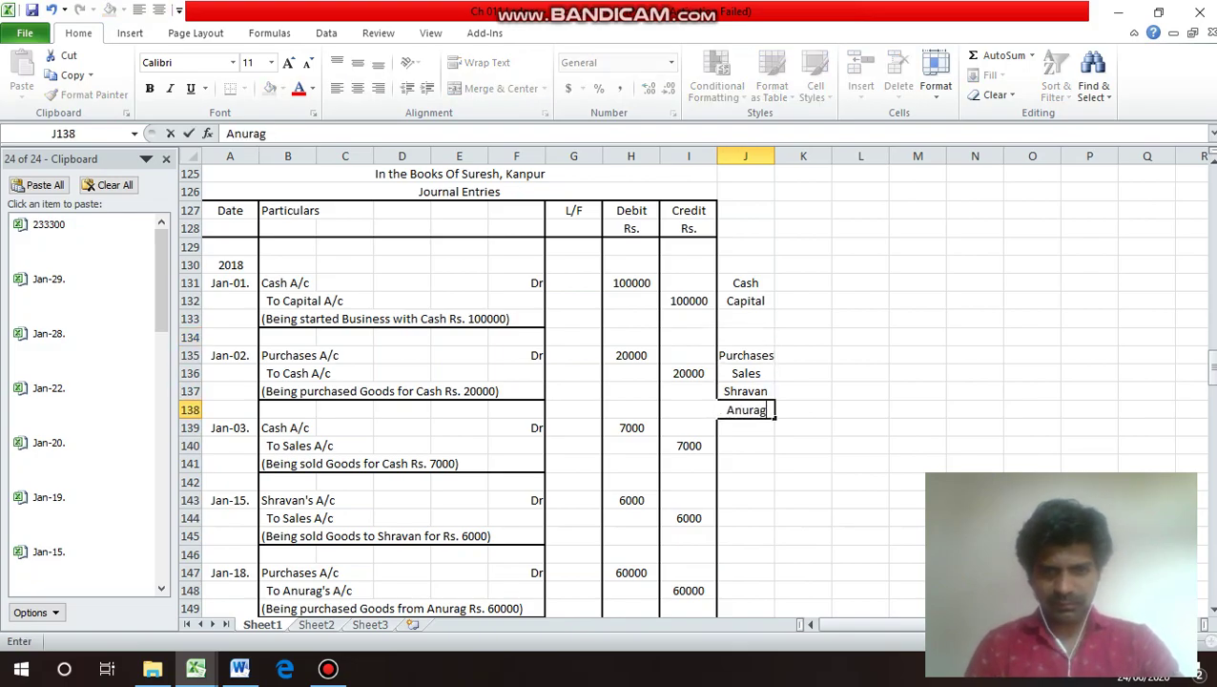
pyautogui.press('Return')
# Check the entries through Jan-20, then add "Purchases Return" to the account list in cell J139 and left-align it.
pyautogui.press('Down')
pyautogui.press('Down')
pyautogui.press('Down')
pyautogui.press('Down')
pyautogui.press('Down')
pyautogui.press('Down')
pyautogui.press('Down')
pyautogui.press('Down')
pyautogui.press('Down')
pyautogui.press('Down')
pyautogui.press('Down')
pyautogui.press('Down')
pyautogui.press('Down')
pyautogui.press('Down')
pyautogui.press('Down')
pyautogui.press('Down')
pyautogui.press('Down')
pyautogui.press('Down')
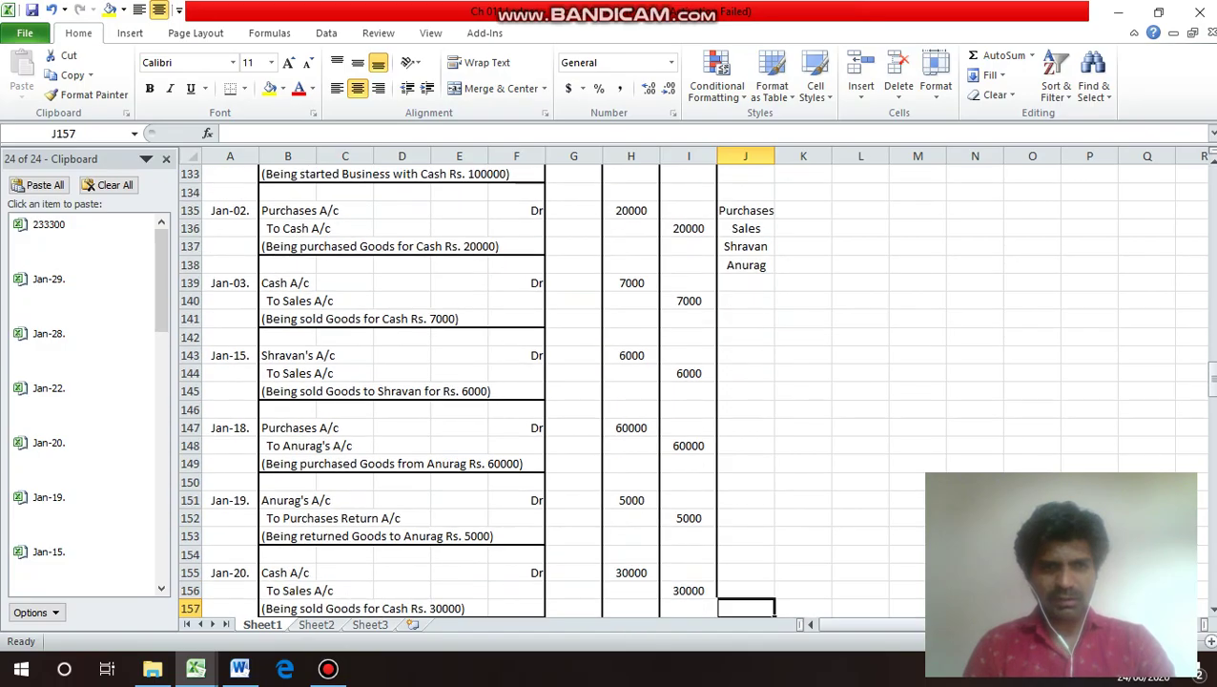
pyautogui.press('Up')
pyautogui.press('Up')
pyautogui.press('Up')
pyautogui.press('Up')
pyautogui.press('Up')
pyautogui.press('Up')
pyautogui.press('Up')
pyautogui.press('Up')
pyautogui.press('Up')
pyautogui.press('Up')
pyautogui.press('Up')
pyautogui.press('Up')
pyautogui.press('Up')
pyautogui.press('Up')
pyautogui.press('Up')
pyautogui.press('Up')
pyautogui.press('Up')
pyautogui.press('Up')
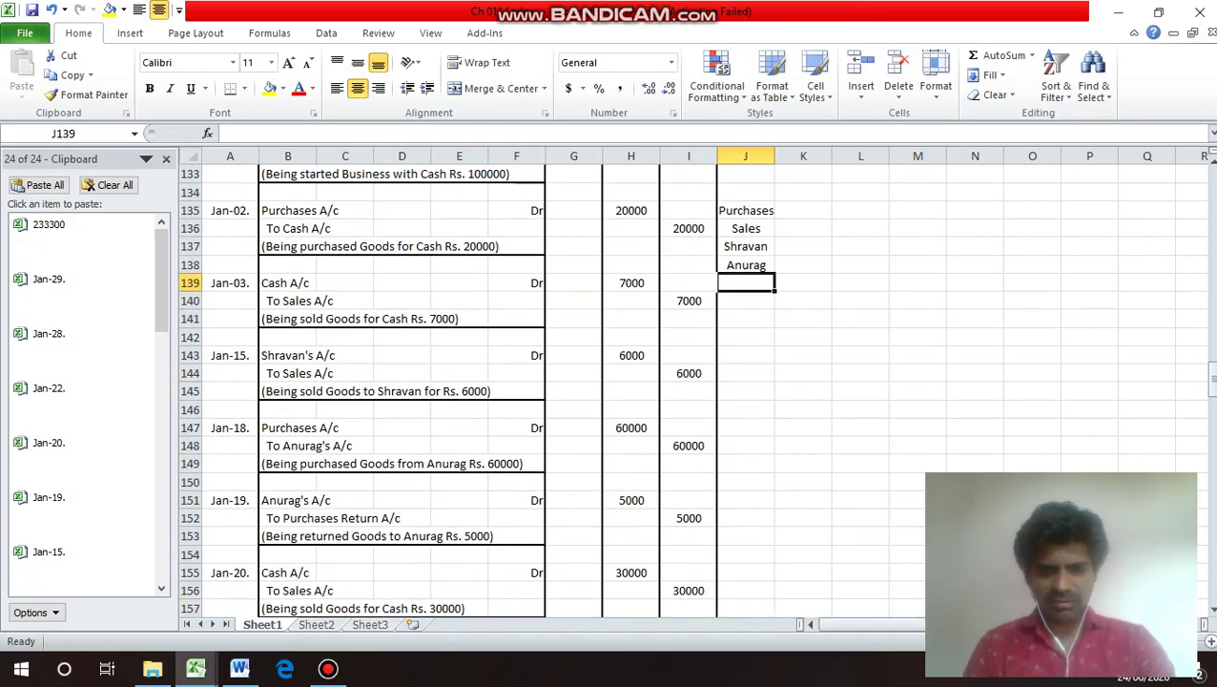
pyautogui.write('P')
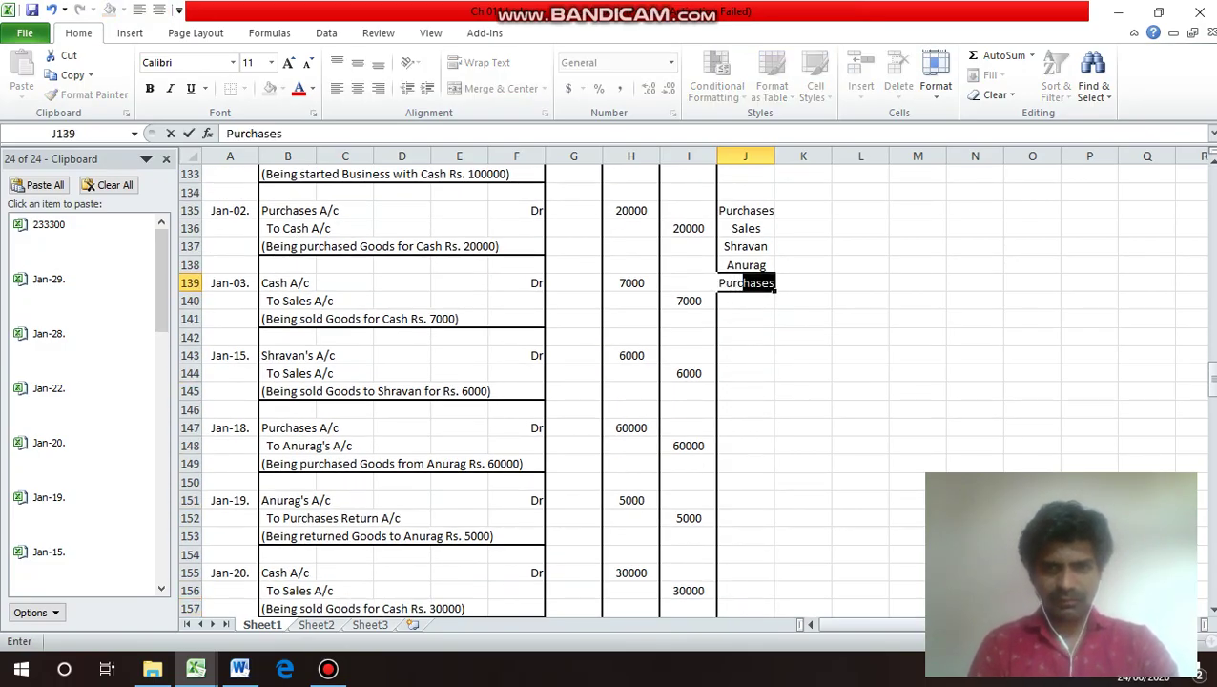
pyautogui.write('urc')
pyautogui.hotkey('ctrl', 'Return')
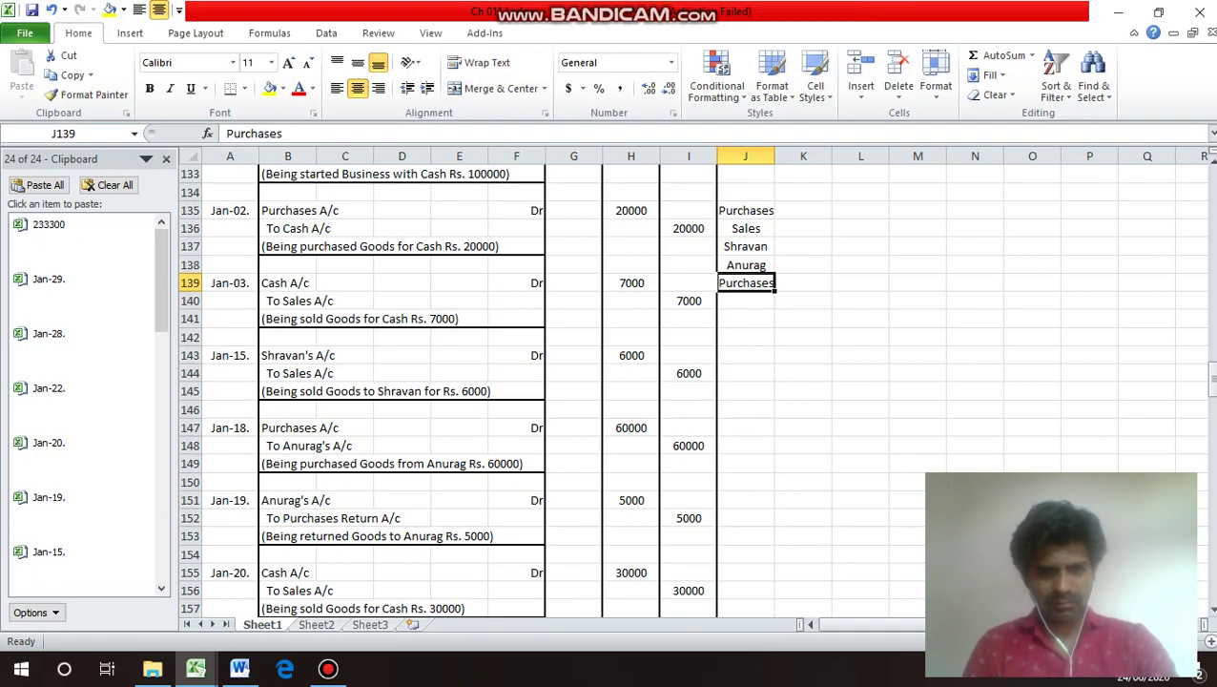
pyautogui.press('F2')
pyautogui.write('Re')
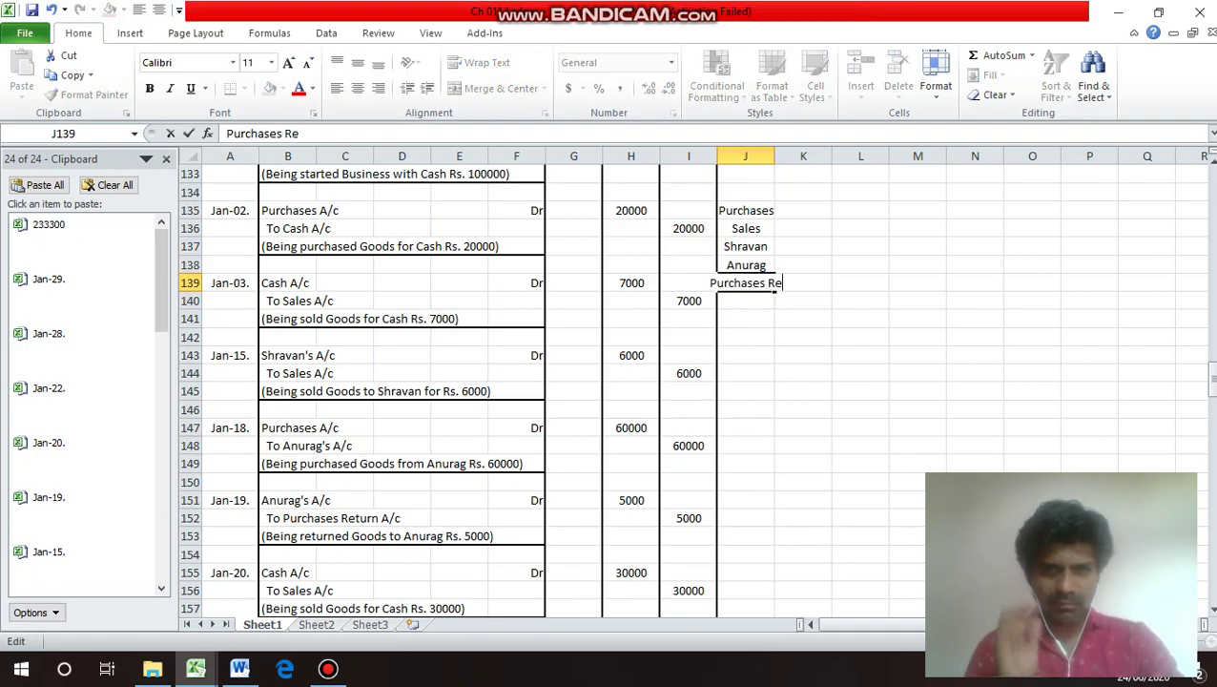
pyautogui.write('turn')
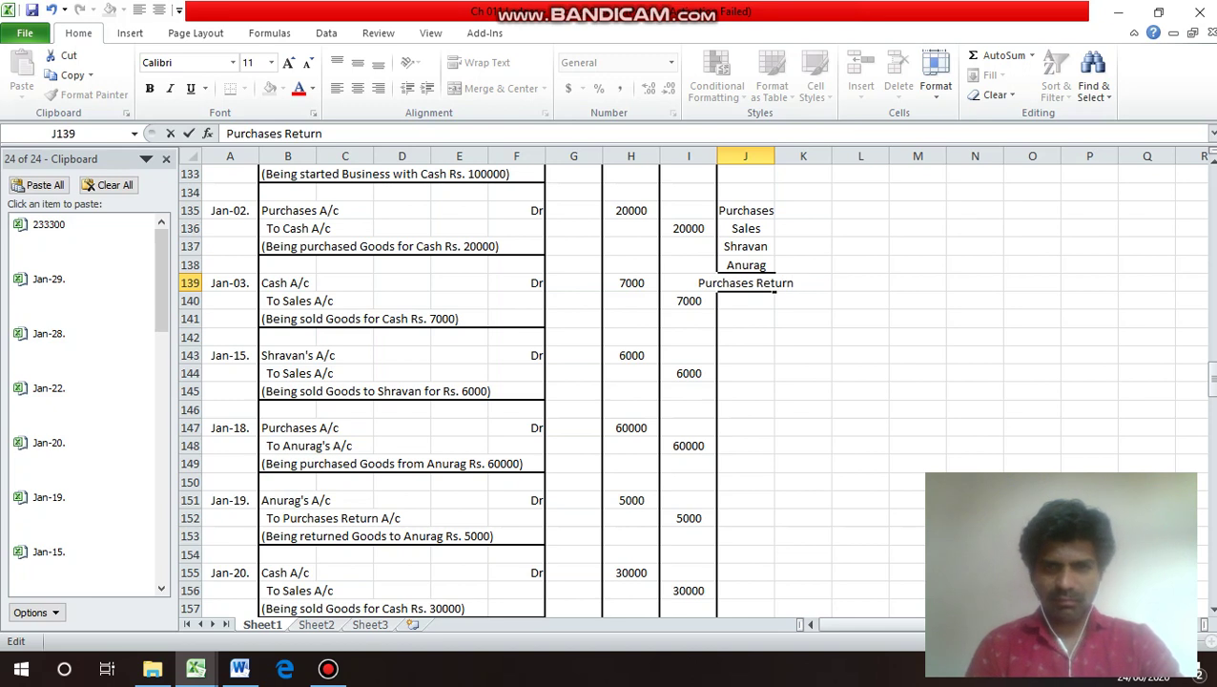
pyautogui.press('Return')
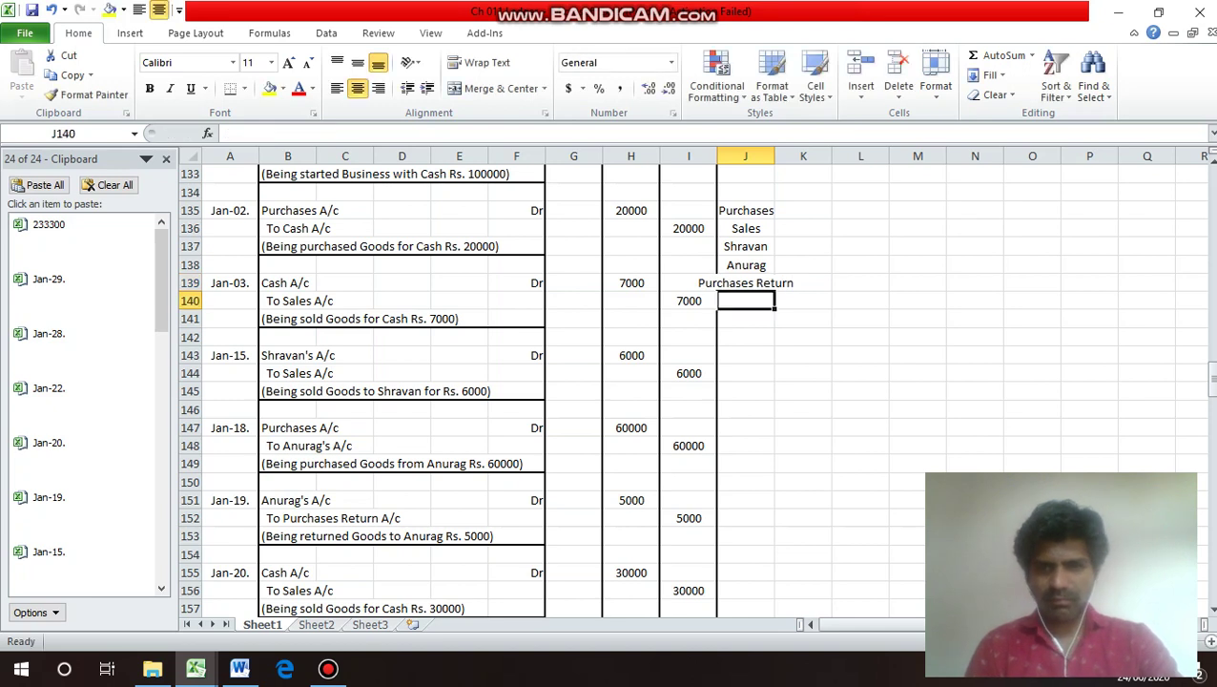
pyautogui.click(769, 283)
pyautogui.click(138, 10)
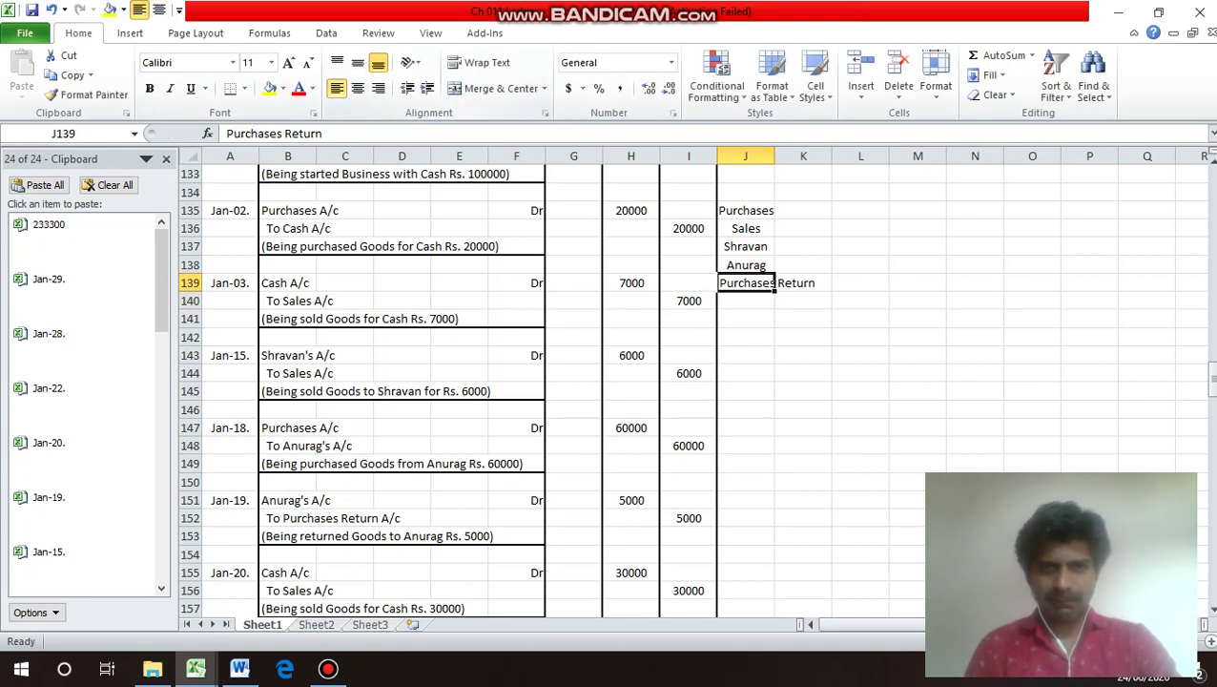
# Add "Electricity Bill" from the Jan-22 entry to the account list in cell J140, left-aligned like the cell above.
pyautogui.press('Down')
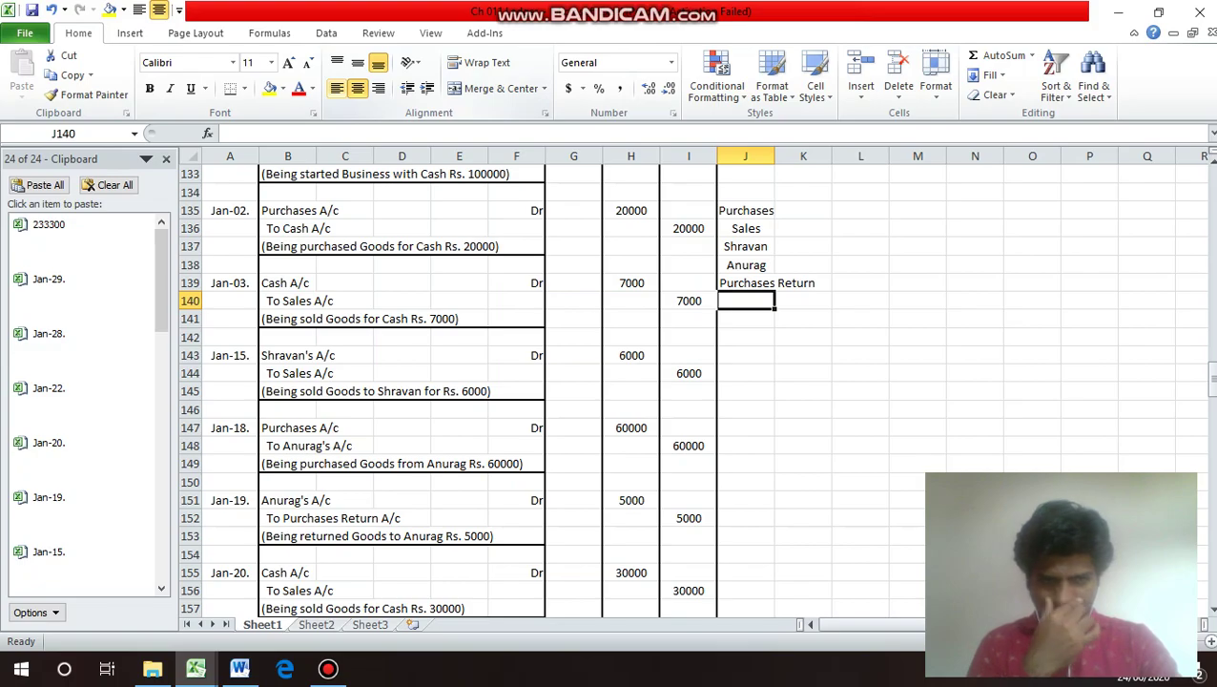
pyautogui.press('Down')
pyautogui.press('Down')
pyautogui.press('Down')
pyautogui.press('Down')
pyautogui.press('Down')
pyautogui.press('Down')
pyautogui.press('Down')
pyautogui.press('Down')
pyautogui.press('Down')
pyautogui.press('Down')
pyautogui.press('Down')
pyautogui.press('Down')
pyautogui.press('Down')
pyautogui.press('Down')
pyautogui.press('Down')
pyautogui.press('Down')
pyautogui.press('Down')
pyautogui.press('Down')
pyautogui.press('Down')
pyautogui.press('Down')
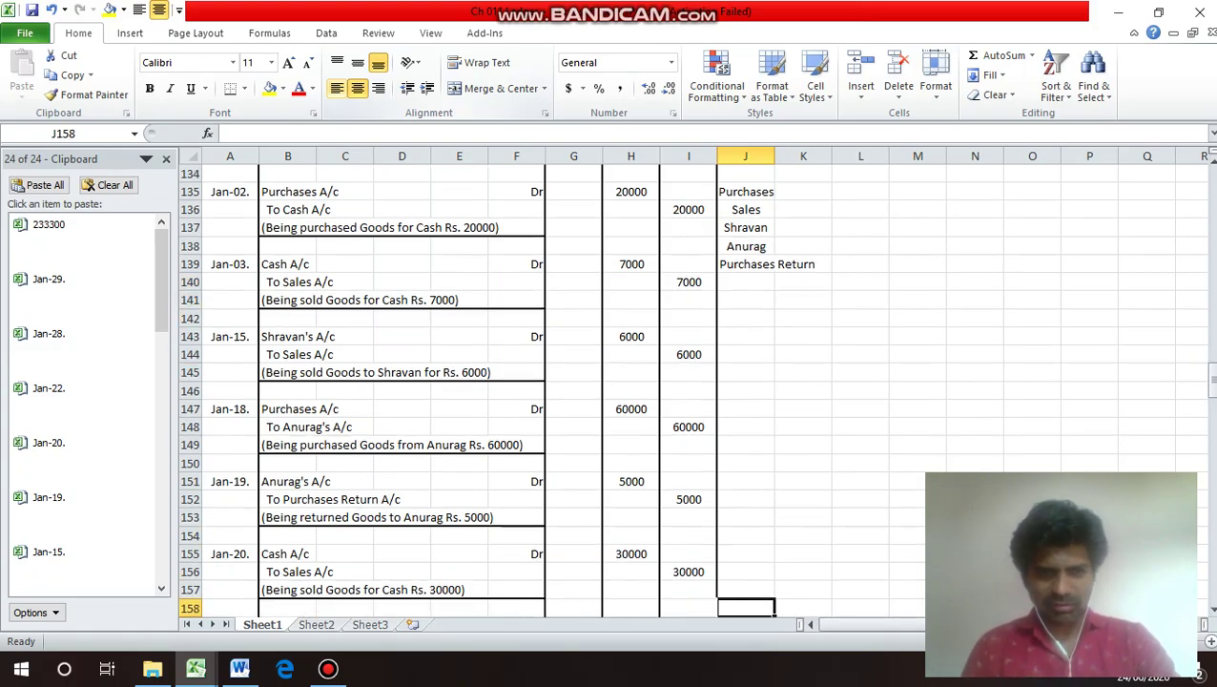
pyautogui.press('Up')
pyautogui.press('Up')
pyautogui.press('Up')
pyautogui.press('Up')
pyautogui.press('Up')
pyautogui.press('Up')
pyautogui.press('Up')
pyautogui.press('Up')
pyautogui.press('Up')
pyautogui.press('Up')
pyautogui.press('Up')
pyautogui.press('Up')
pyautogui.press('Up')
pyautogui.press('Up')
pyautogui.press('Up')
pyautogui.press('Up')
pyautogui.press('Up')
pyautogui.press('Up')
pyautogui.press('Up')
pyautogui.press('Up')
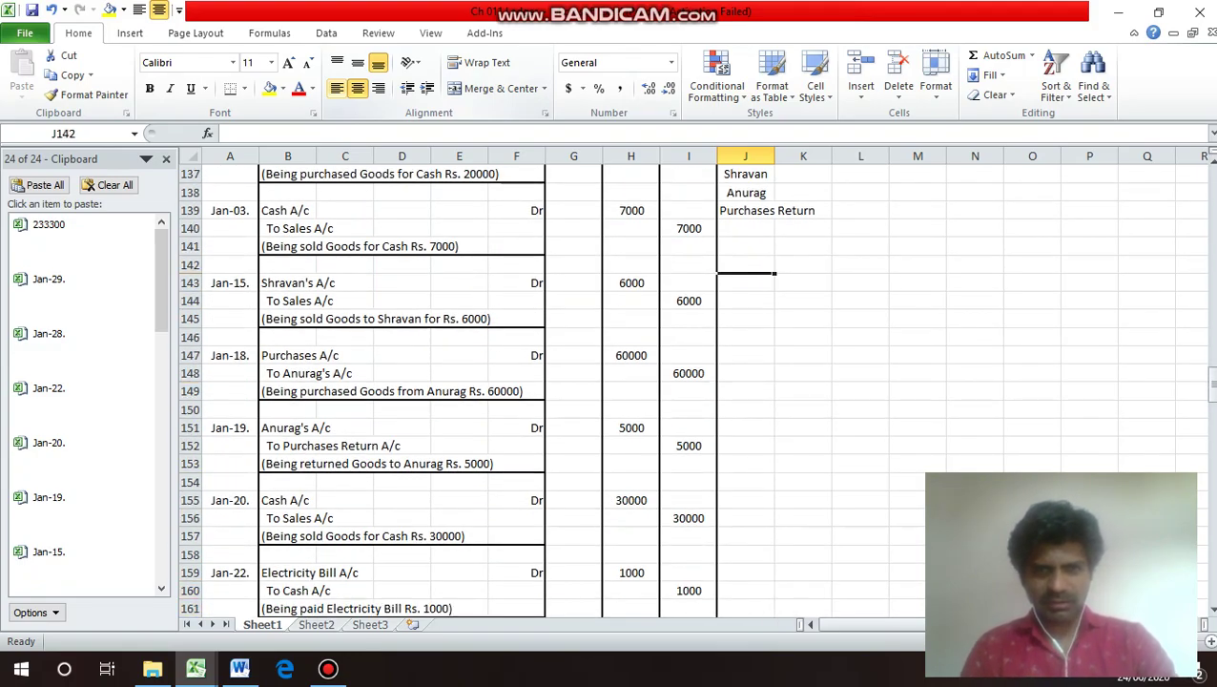
pyautogui.hotkey('ctrl', 'd')
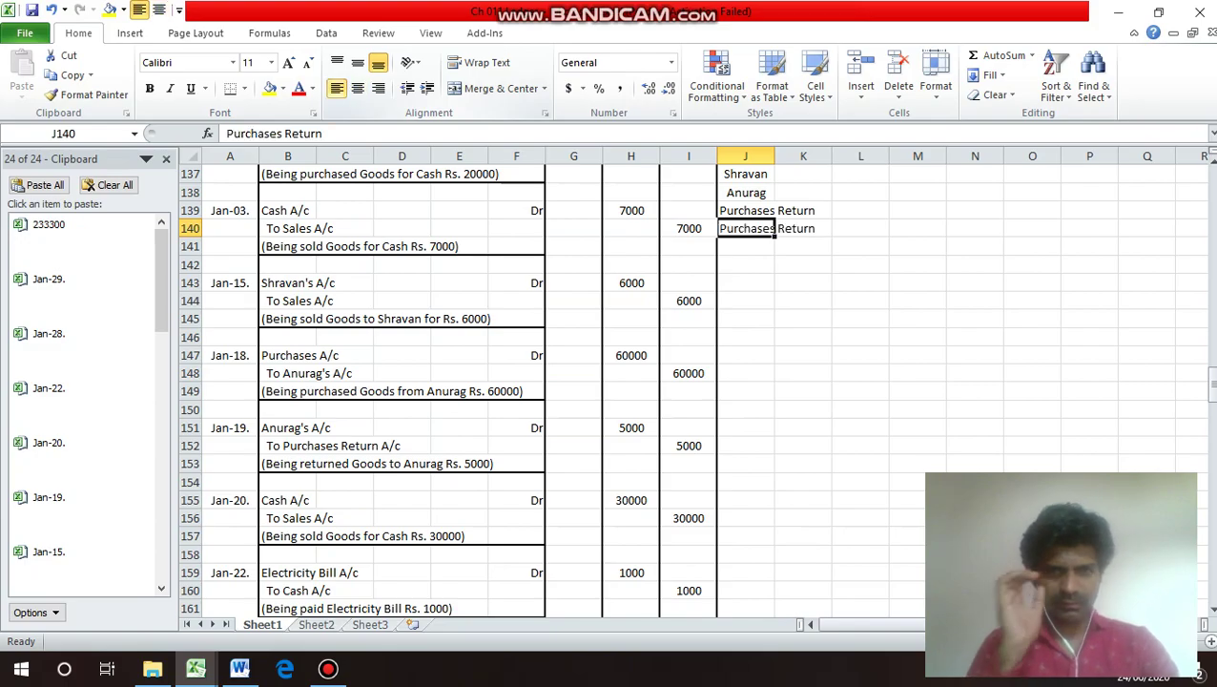
pyautogui.write('Elec')
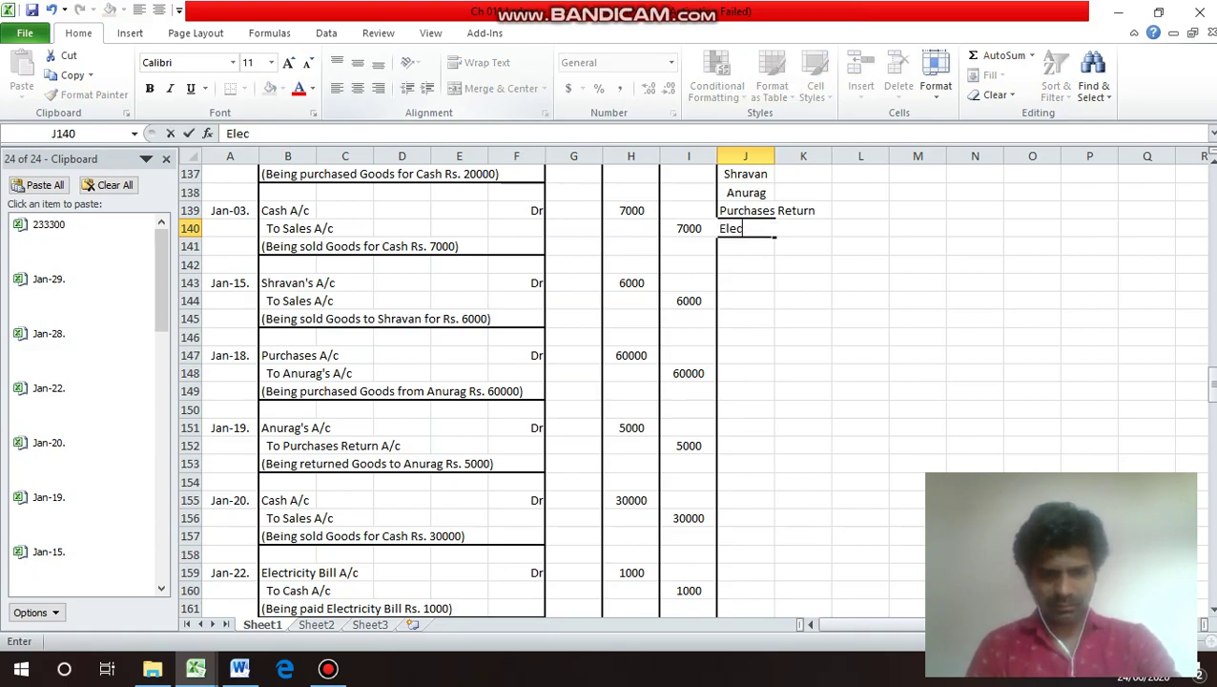
pyautogui.write('tricity')
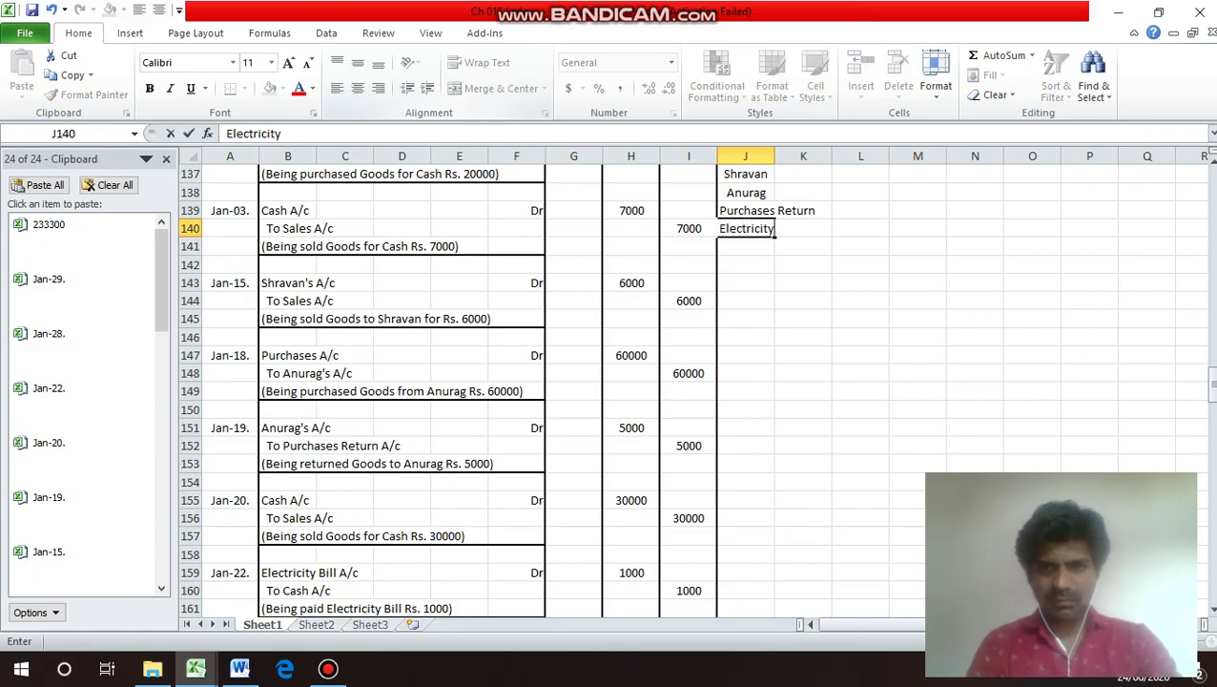
pyautogui.write(' Bill')
pyautogui.press('Return')
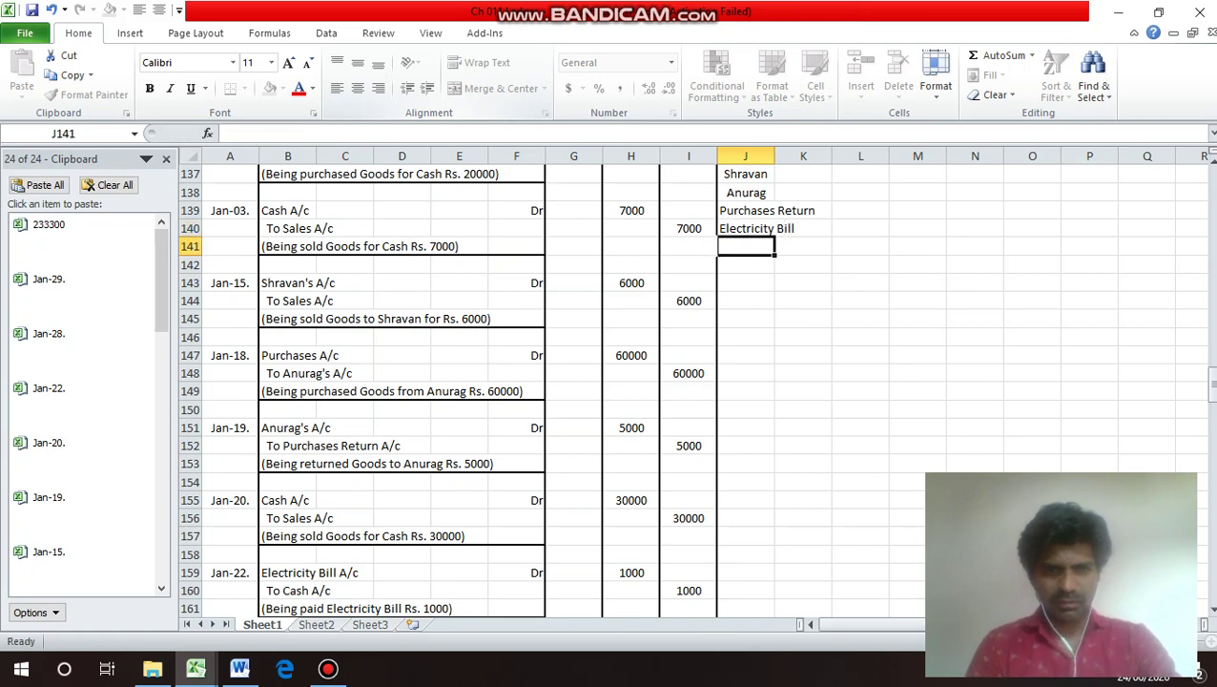
# Check the remaining entries through Jan-29, add "Telephone Bill" to the account list in cell J141 and left-align it.
pyautogui.press('Down')
pyautogui.press('Down')
pyautogui.press('Down')
pyautogui.press('Down')
pyautogui.press('Down')
pyautogui.press('Down')
pyautogui.press('Down')
pyautogui.press('Down')
pyautogui.press('Down')
pyautogui.press('Down')
pyautogui.press('Down')
pyautogui.press('Down')
pyautogui.press('Down')
pyautogui.press('Down')
pyautogui.press('Down')
pyautogui.press('Down')
pyautogui.press('Down')
pyautogui.press('Down')
pyautogui.press('Down')
pyautogui.press('Down')
pyautogui.press('Down')
pyautogui.press('Down')
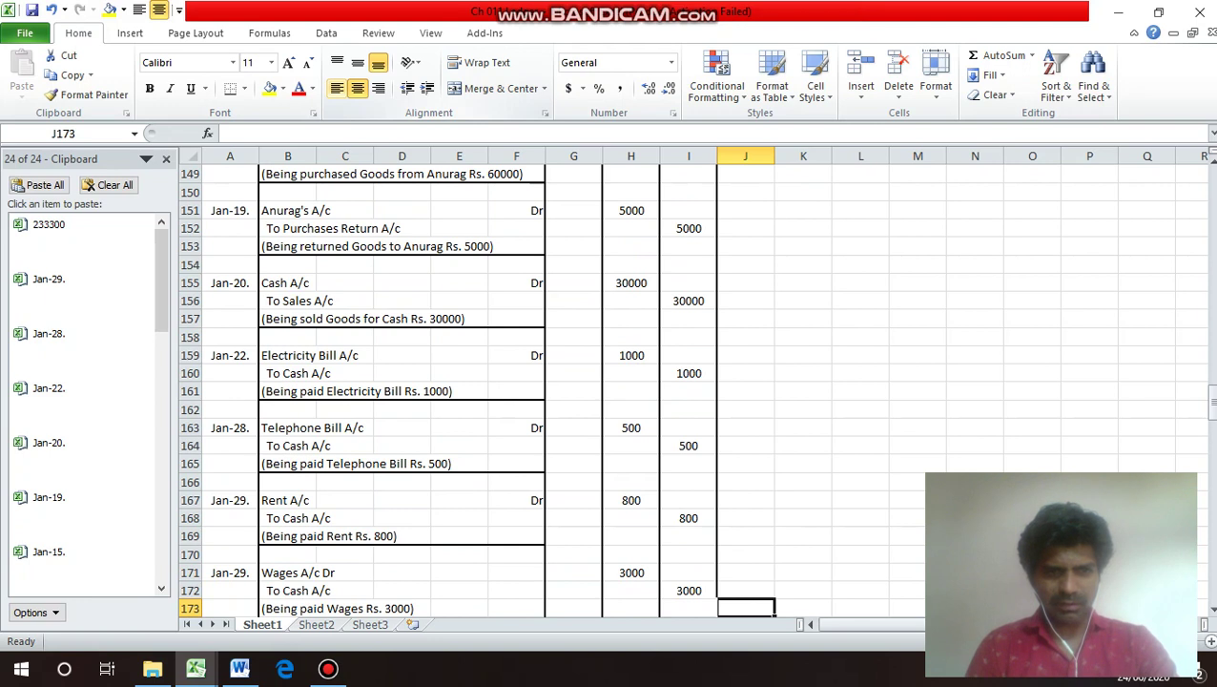
pyautogui.press('Down')
pyautogui.press('Up')
pyautogui.press('Up')
pyautogui.press('Up')
pyautogui.press('Up')
pyautogui.press('Up')
pyautogui.press('Up')
pyautogui.press('Up')
pyautogui.press('Up')
pyautogui.press('Up')
pyautogui.press('Up')
pyautogui.press('Up')
pyautogui.press('Up')
pyautogui.press('Up')
pyautogui.press('Up')
pyautogui.press('Up')
pyautogui.press('Up')
pyautogui.press('Up')
pyautogui.press('Up')
pyautogui.press('Up')
pyautogui.press('Up')
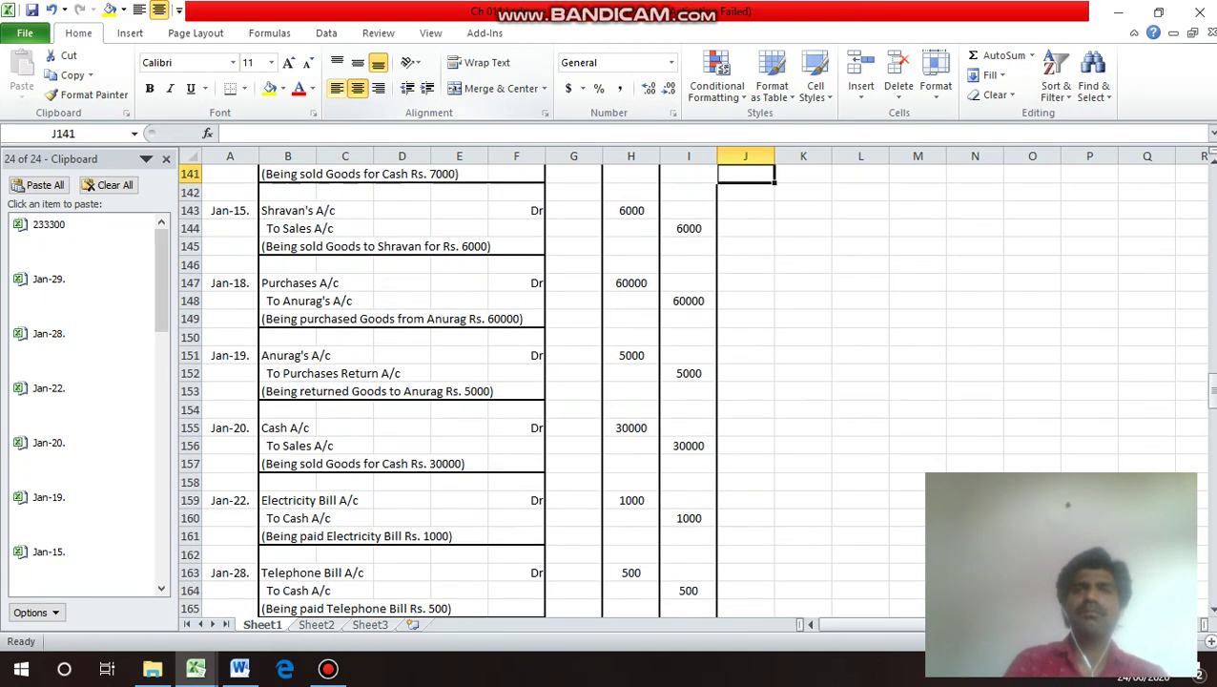
pyautogui.press('Up')
pyautogui.press('Up')
pyautogui.press('Up')
pyautogui.press('Up')
pyautogui.press('Up')
pyautogui.press('Down')
pyautogui.press('Down')
pyautogui.press('Down')
pyautogui.press('Down')
pyautogui.press('Down')
pyautogui.write('Te')
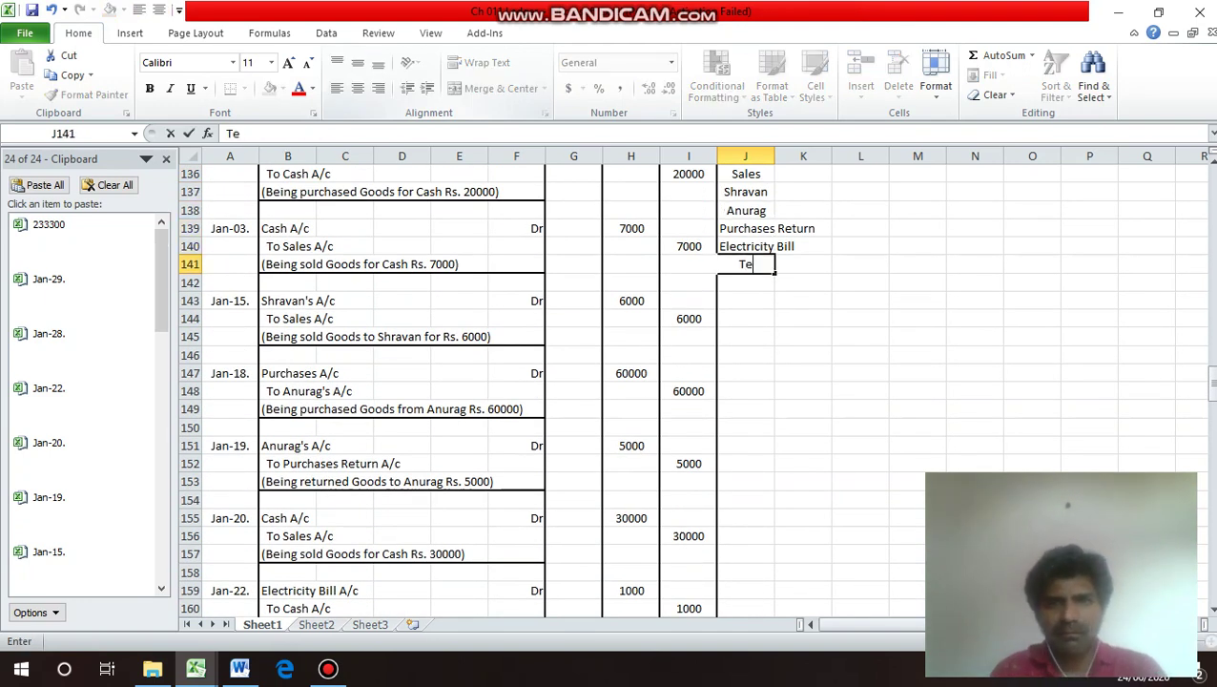
pyautogui.write('leph')
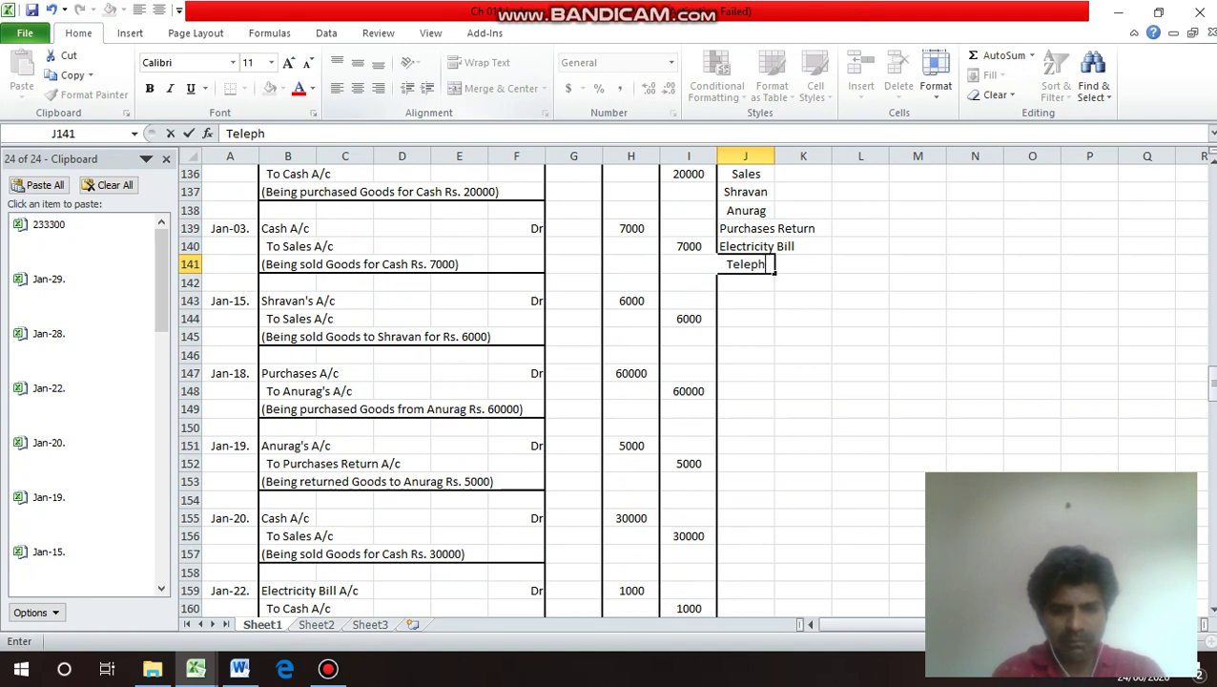
pyautogui.write('one Bill')
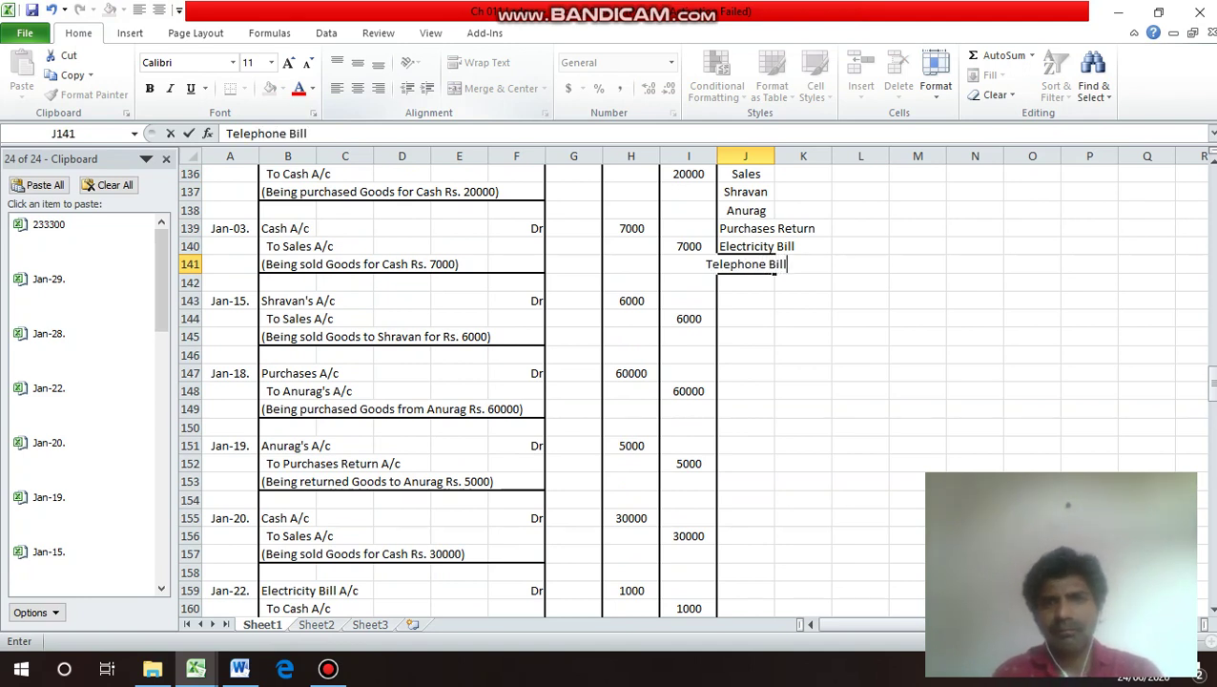
pyautogui.press('Return')
pyautogui.click(746, 264)
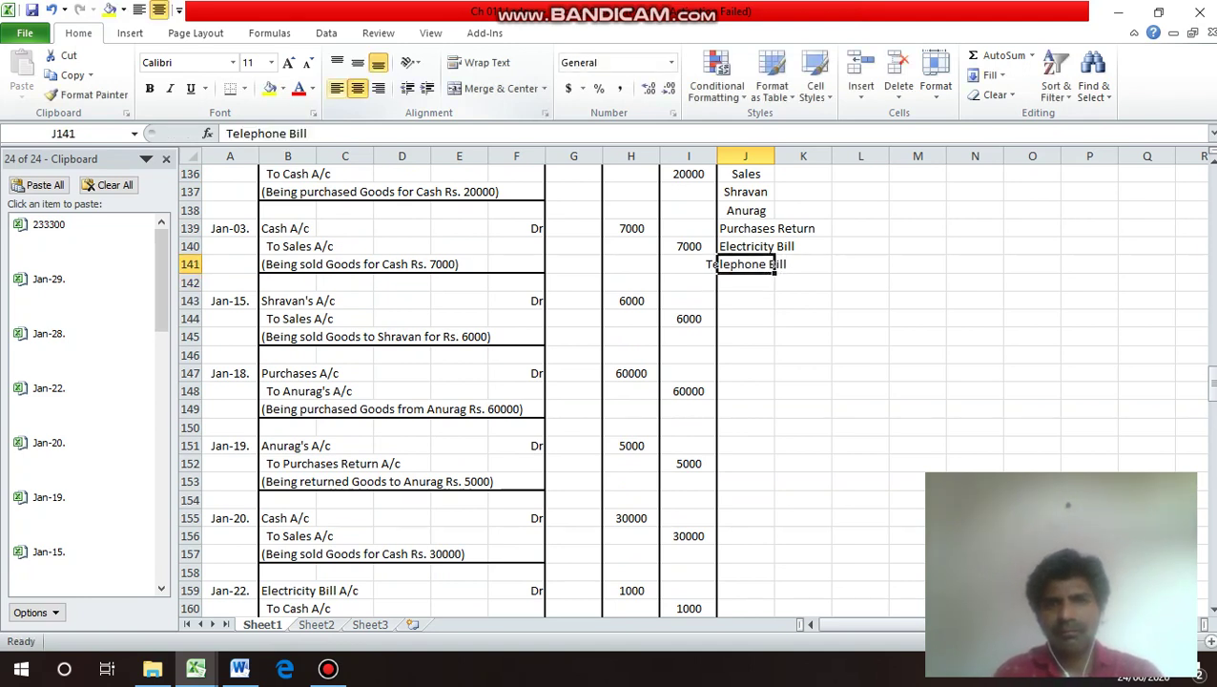
pyautogui.hotkey('alt', 'h')
pyautogui.press('a')
pyautogui.press('l')
pyautogui.press('Return')
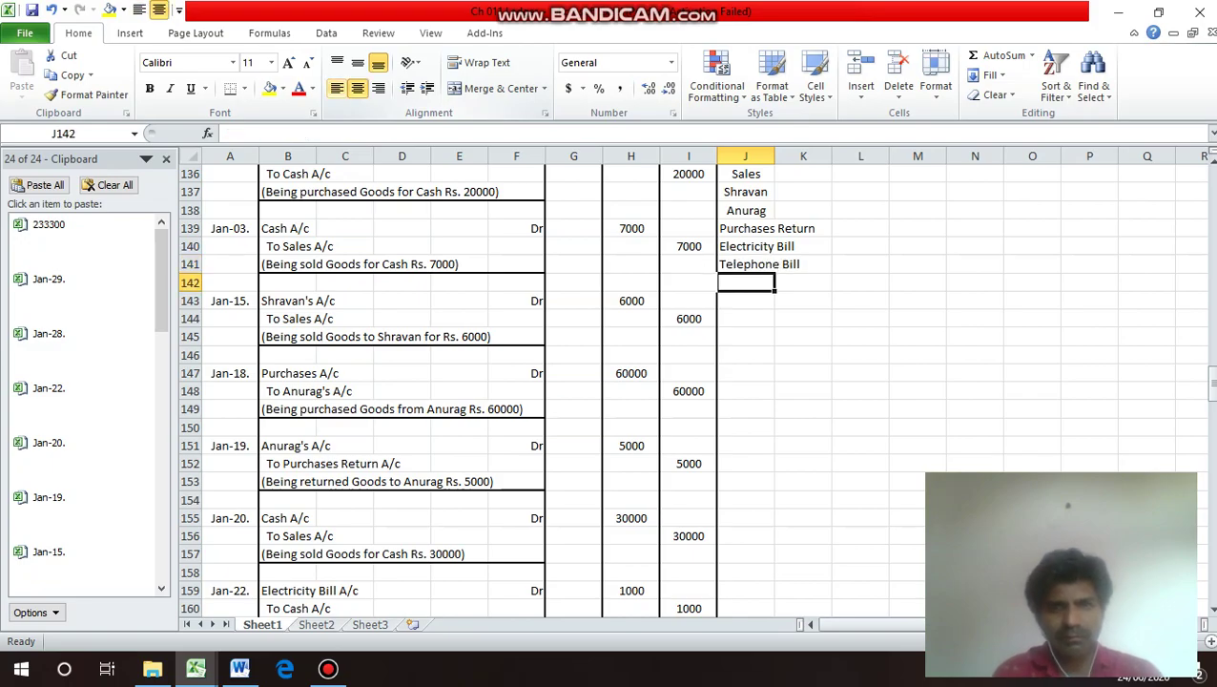
# Add "Rent" in cell J142 and "Wages" in cell J143 for the two Jan-29 entries.
pyautogui.write('Rent')
pyautogui.press('Return')
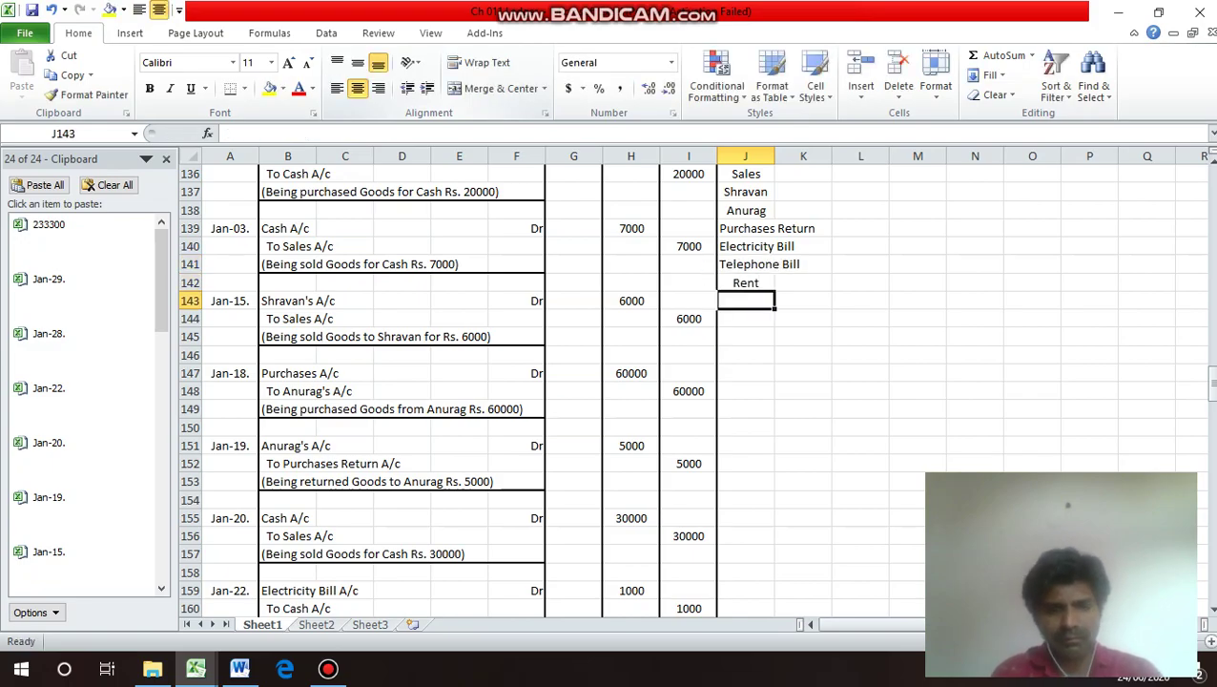
pyautogui.write('Wages')
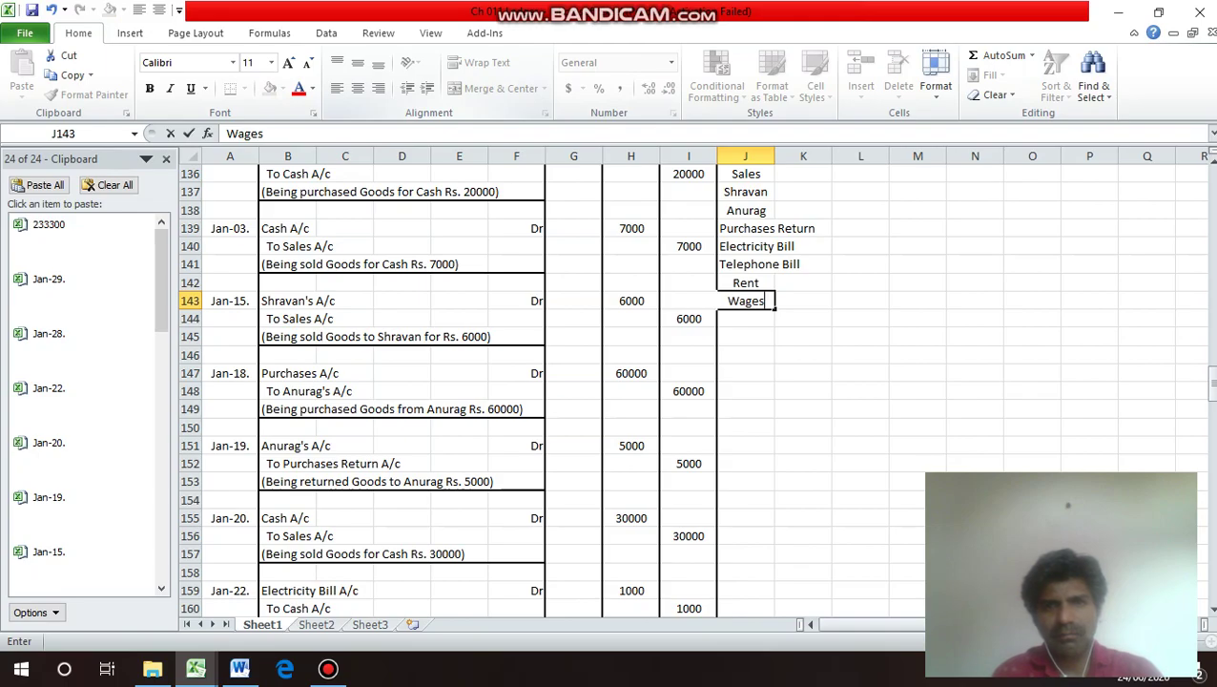
# Confirm the "Wages" entry and left-align the Rent and Wages cells J142:J143.
pyautogui.press('Return')
pyautogui.press('Up')
pyautogui.press('Up')
pyautogui.hotkey('shift', 'Down')
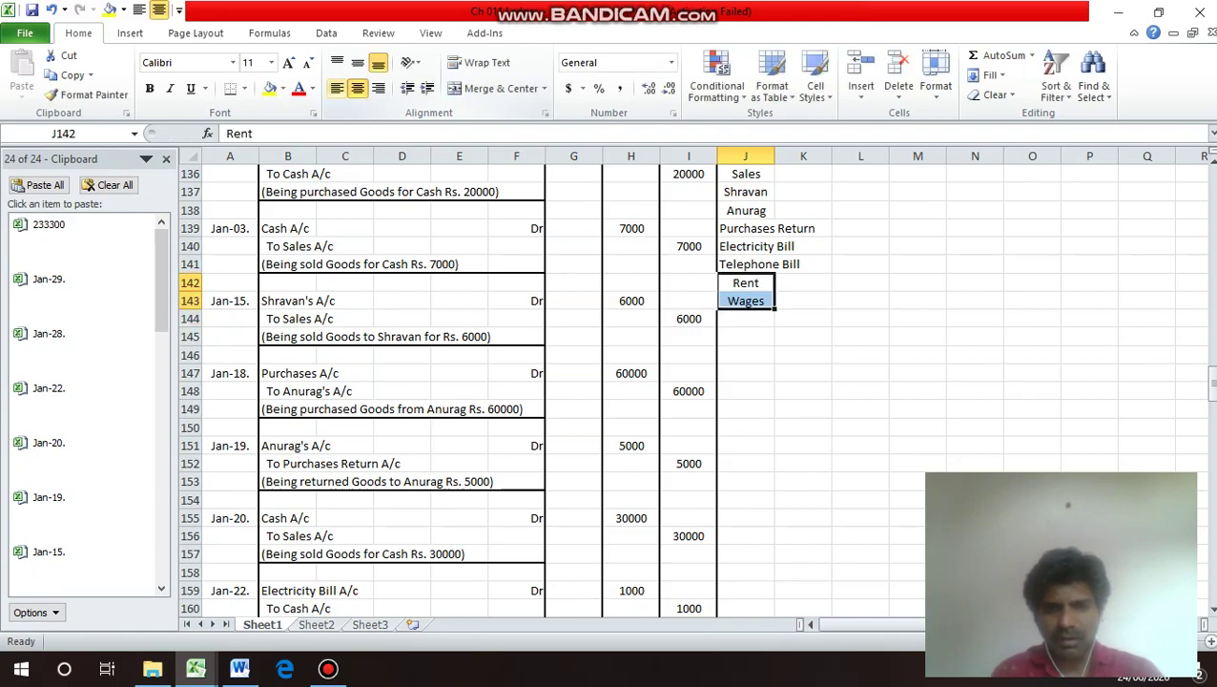
pyautogui.hotkey('alt', 'h')
pyautogui.press('a')
pyautogui.press('l')
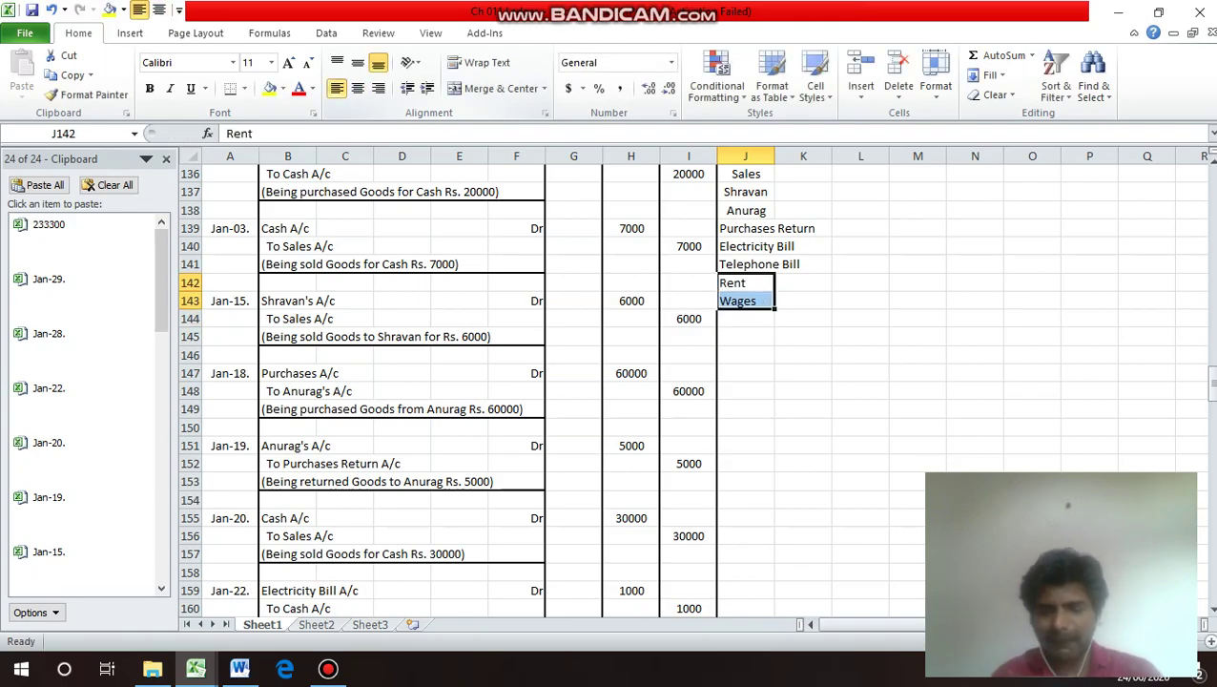
# Left-align the account names from Cash through Anurag in cells J131:J138, matching the rest of the list.
pyautogui.press('Up')
pyautogui.press('Up')
pyautogui.press('Up')
pyautogui.press('Up')
pyautogui.press('Up')
pyautogui.press('Up')
pyautogui.press('Up')
pyautogui.press('Up')
pyautogui.press('Up')
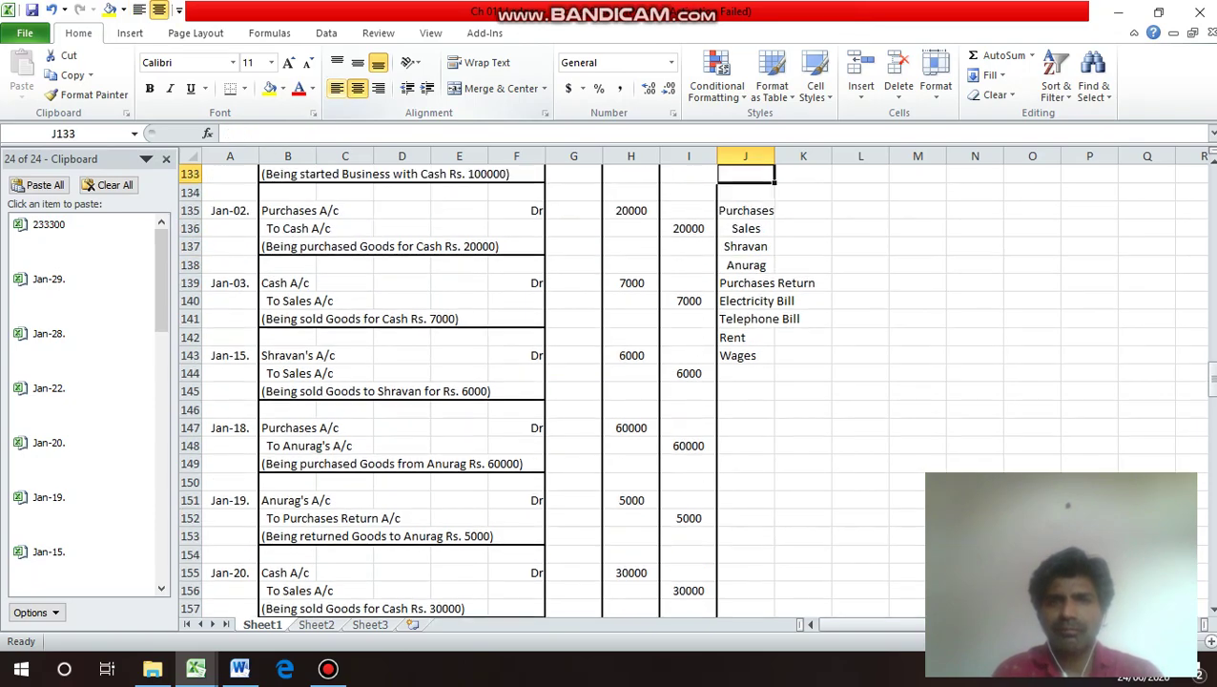
pyautogui.press('Up')
pyautogui.press('Up')
pyautogui.hotkey('shift', 'Down')
pyautogui.hotkey('shift', 'Down')
pyautogui.hotkey('shift', 'Down')
pyautogui.hotkey('shift', 'Down')
pyautogui.hotkey('shift', 'Down')
pyautogui.hotkey('shift', 'Down')
pyautogui.hotkey('shift', 'Down')
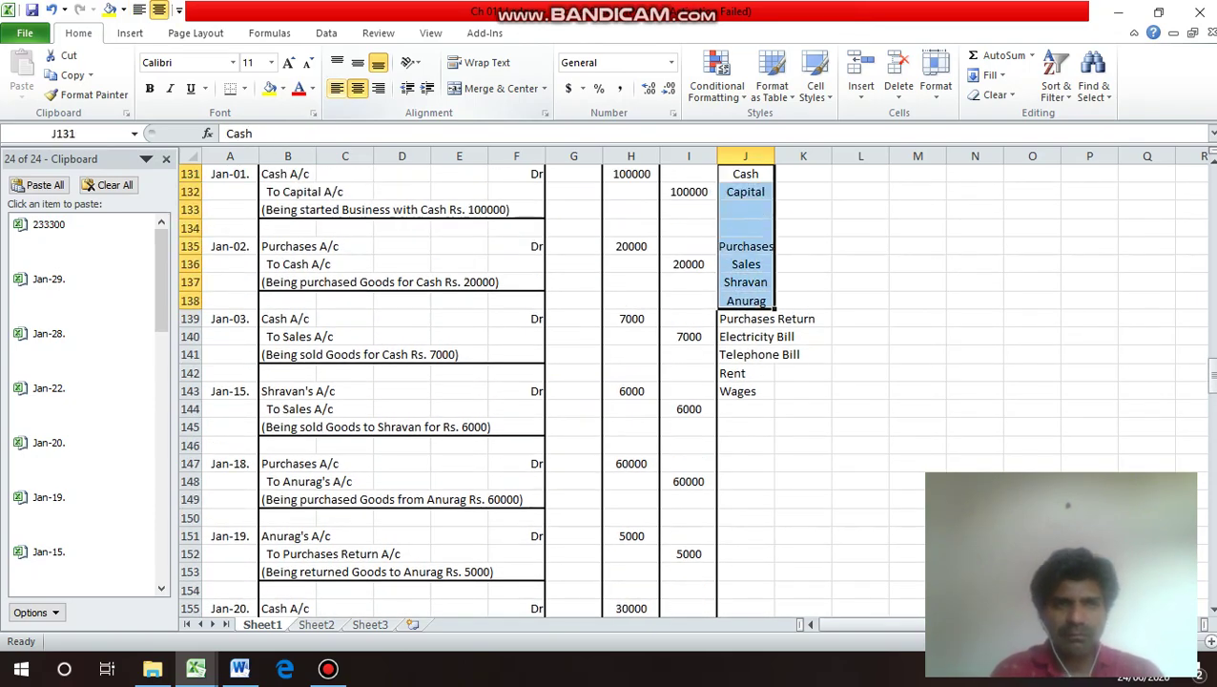
pyautogui.hotkey('alt', 'h')
pyautogui.press('a')
pyautogui.press('l')
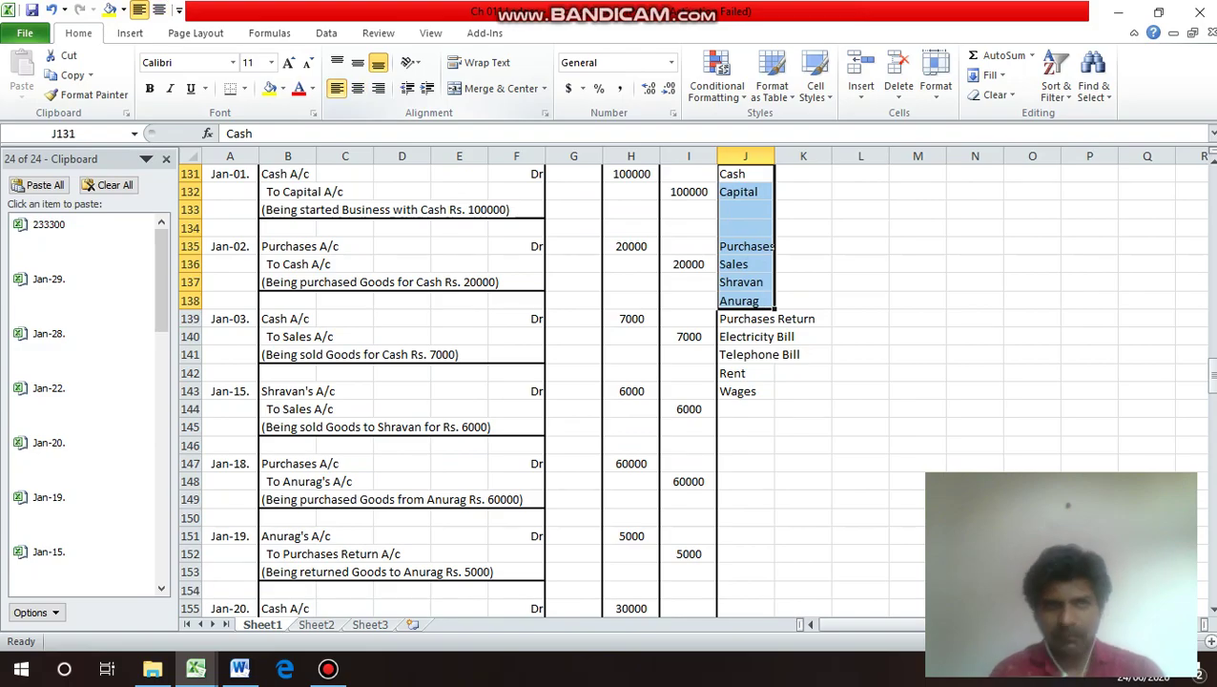
# Review the account list in column J from Cash down to Wages in J143.
pyautogui.press('Down')
pyautogui.press('Down')
pyautogui.press('Down')
pyautogui.press('Down')
pyautogui.press('Down')
pyautogui.press('Down')
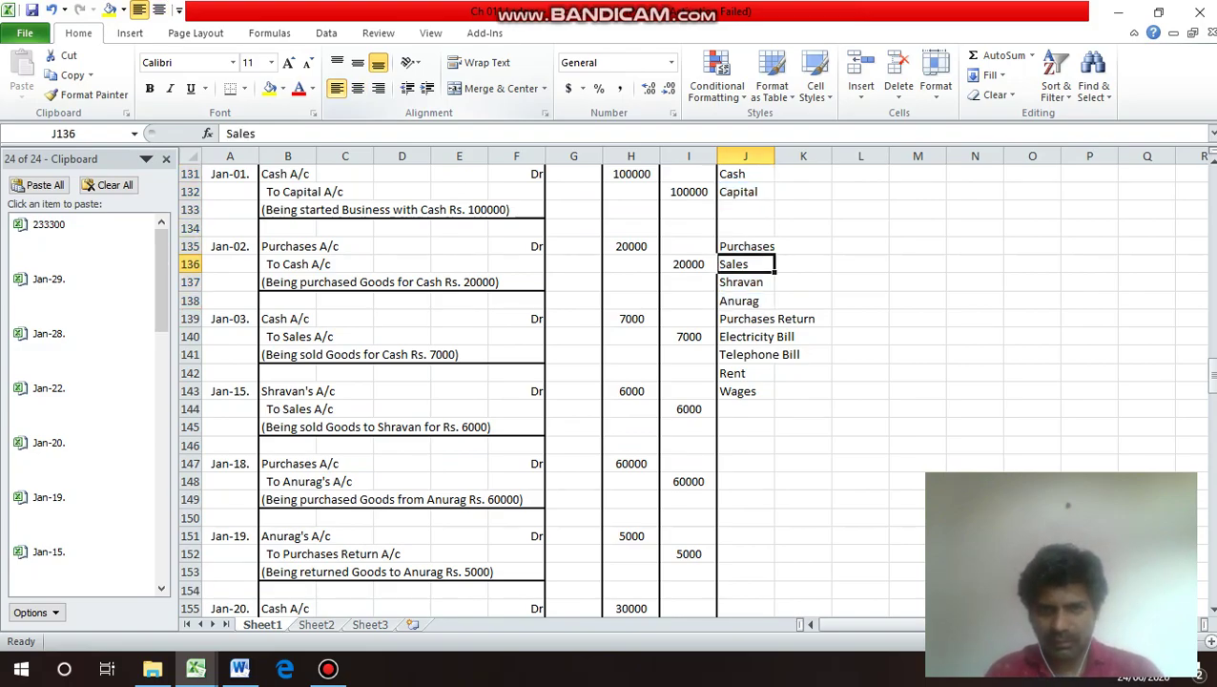
pyautogui.press('Down')
pyautogui.press('Down')
pyautogui.press('Down')
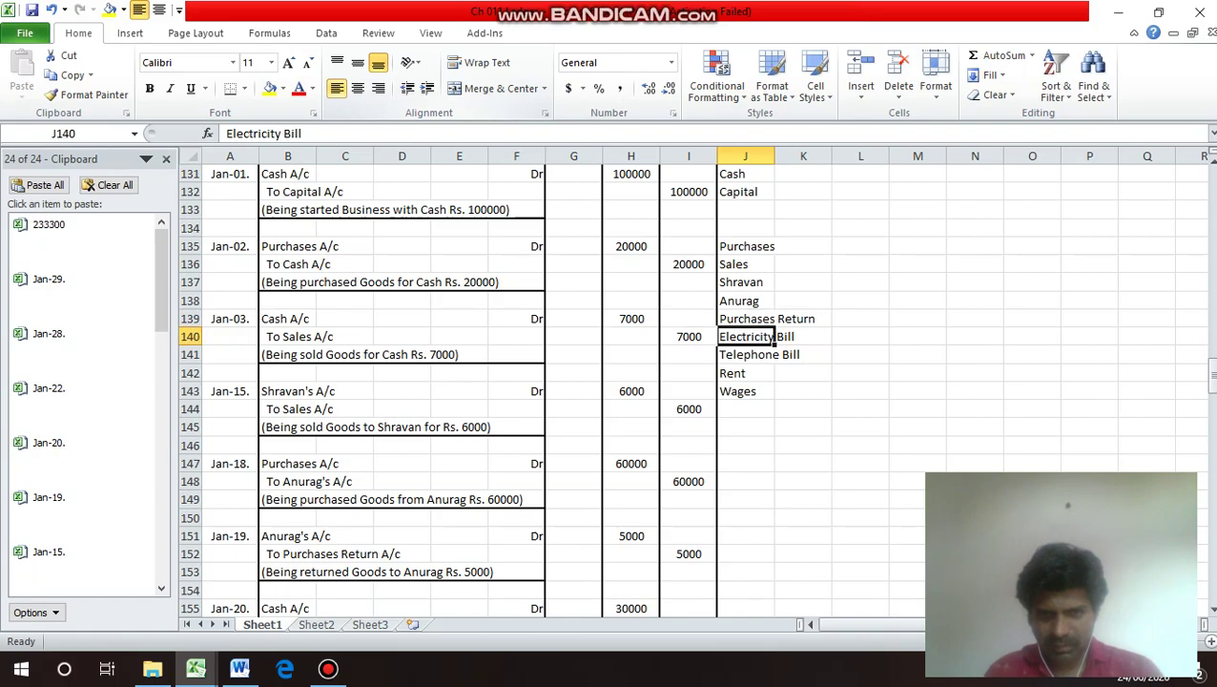
pyautogui.press('Down')
pyautogui.press('Down')
pyautogui.press('Down')
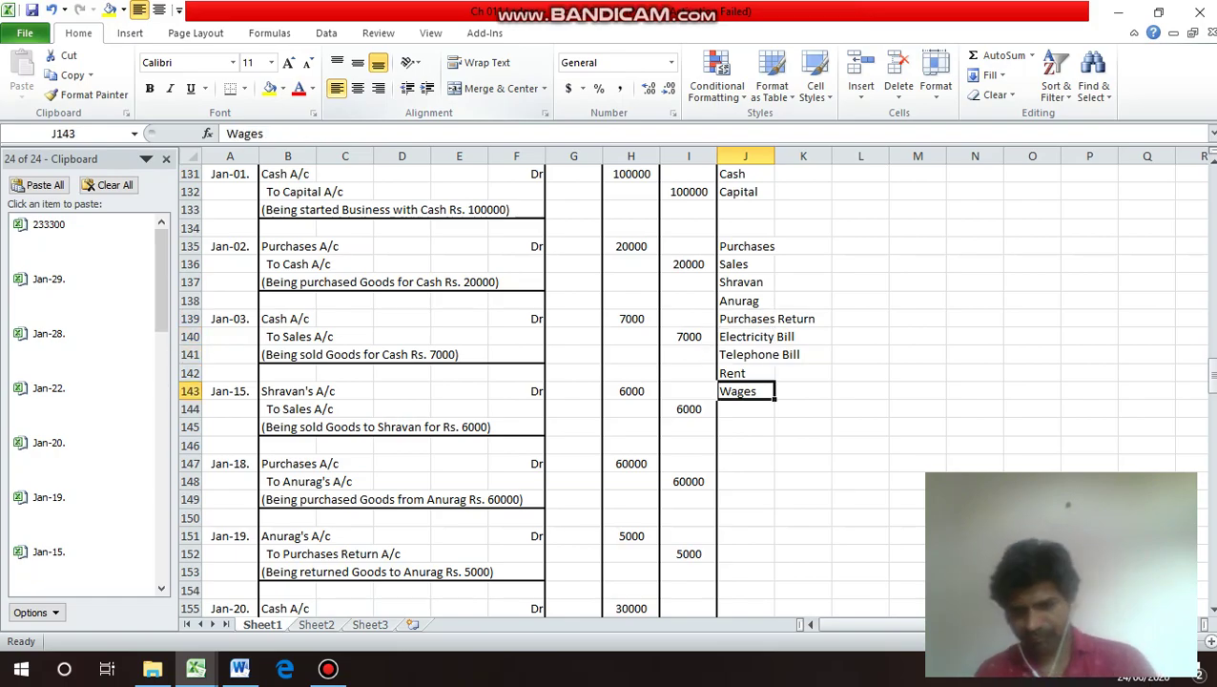
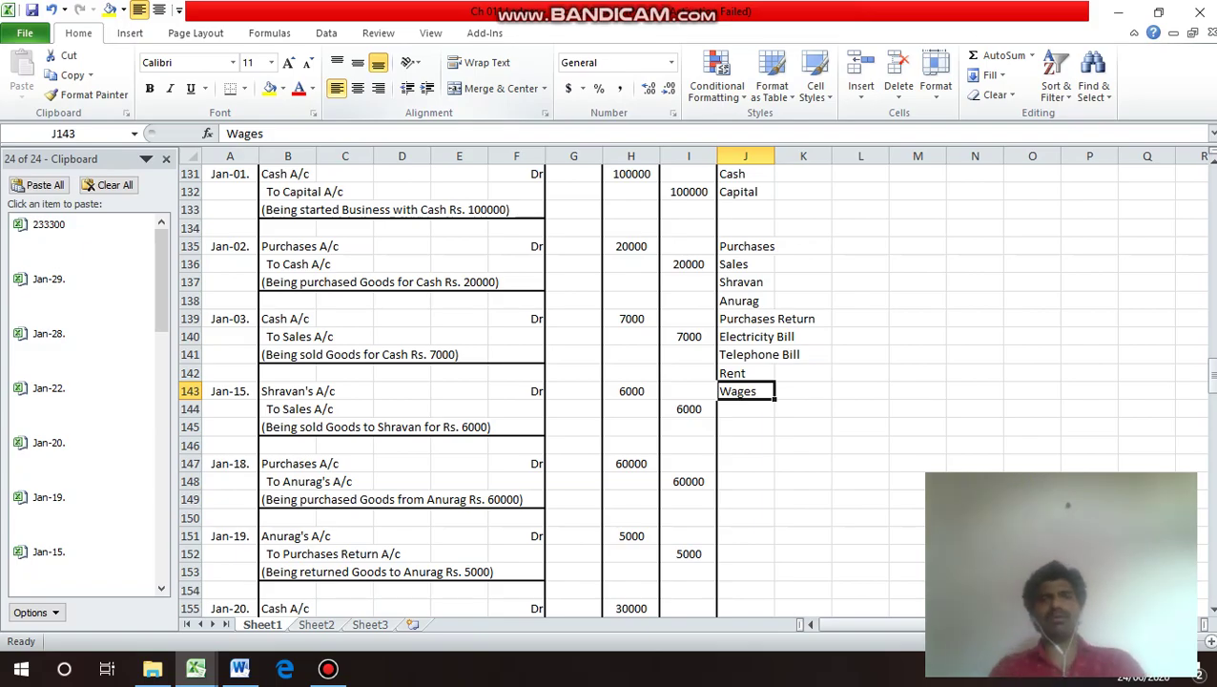
# Examine the sheet below the journal's Total row down to the next exercise at row 231, and return to row 175.
pyautogui.press('Left')
pyautogui.press('Home')
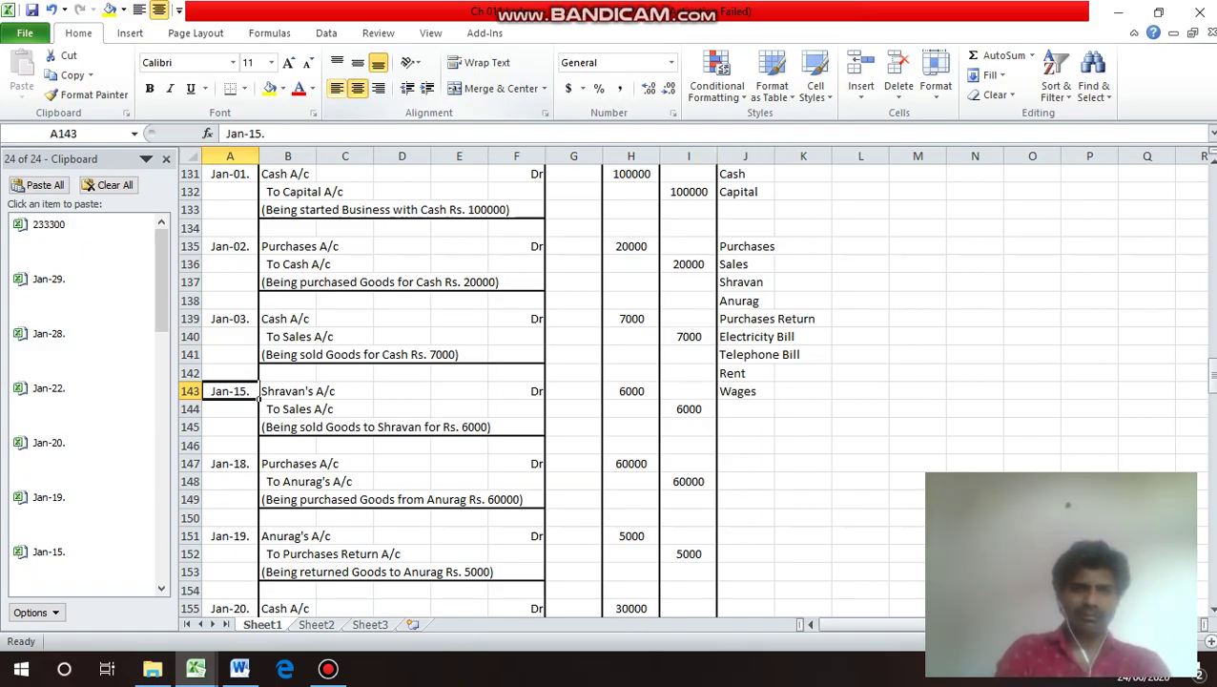
pyautogui.press('Down')
pyautogui.press('Down')
pyautogui.press('Down')
pyautogui.press('Down')
pyautogui.press('Down')
pyautogui.press('Down')
pyautogui.press('Down')
pyautogui.press('Down')
pyautogui.press('Down')
pyautogui.press('Down')
pyautogui.press('Down')
pyautogui.press('Down')
pyautogui.press('Down')
pyautogui.press('Down')
pyautogui.press('Down')
pyautogui.press('Down')
pyautogui.press('Down')
pyautogui.press('Down')
pyautogui.press('Down')
pyautogui.press('Down')
pyautogui.press('Down')
pyautogui.press('Down')
pyautogui.press('Down')
pyautogui.press('Down')
pyautogui.press('Down')
pyautogui.press('Down')
pyautogui.press('Down')
pyautogui.press('Down')
pyautogui.press('Down')
pyautogui.press('Down')
pyautogui.press('Down')
pyautogui.press('Down')
pyautogui.press('Down')
pyautogui.press('Down')
pyautogui.press('Down')
pyautogui.press('Down')
pyautogui.press('Down')
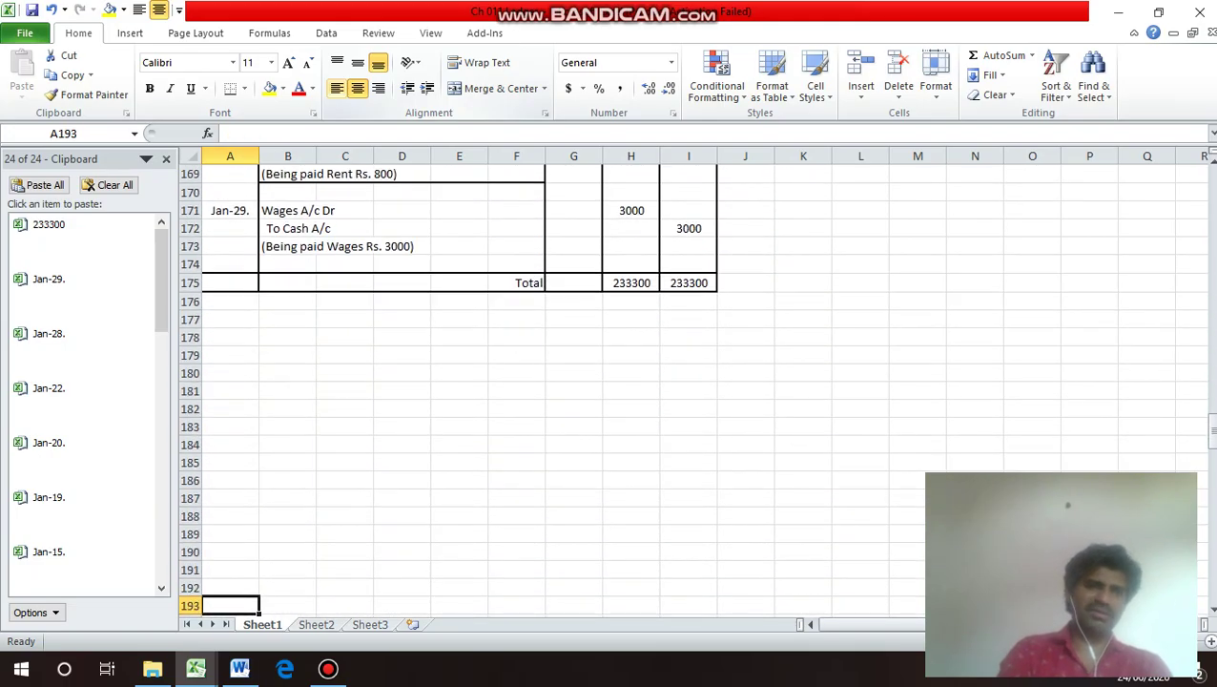
pyautogui.press('Down')
pyautogui.press('Down')
pyautogui.press('Down')
pyautogui.press('Down')
pyautogui.press('Down')
pyautogui.press('Down')
pyautogui.press('Down')
pyautogui.press('Down')
pyautogui.press('Down')
pyautogui.press('Down')
pyautogui.press('Down')
pyautogui.press('Down')
pyautogui.press('Down')
pyautogui.press('Down')
pyautogui.press('Down')
pyautogui.press('Down')
pyautogui.press('Down')
pyautogui.press('Down')
pyautogui.press('Down')
pyautogui.press('Down')
pyautogui.press('Down')
pyautogui.press('Down')
pyautogui.press('Down')
pyautogui.press('Down')
pyautogui.press('Down')
pyautogui.press('Down')
pyautogui.press('Down')
pyautogui.press('Down')
pyautogui.press('Down')
pyautogui.press('Down')
pyautogui.press('Down')
pyautogui.press('Down')
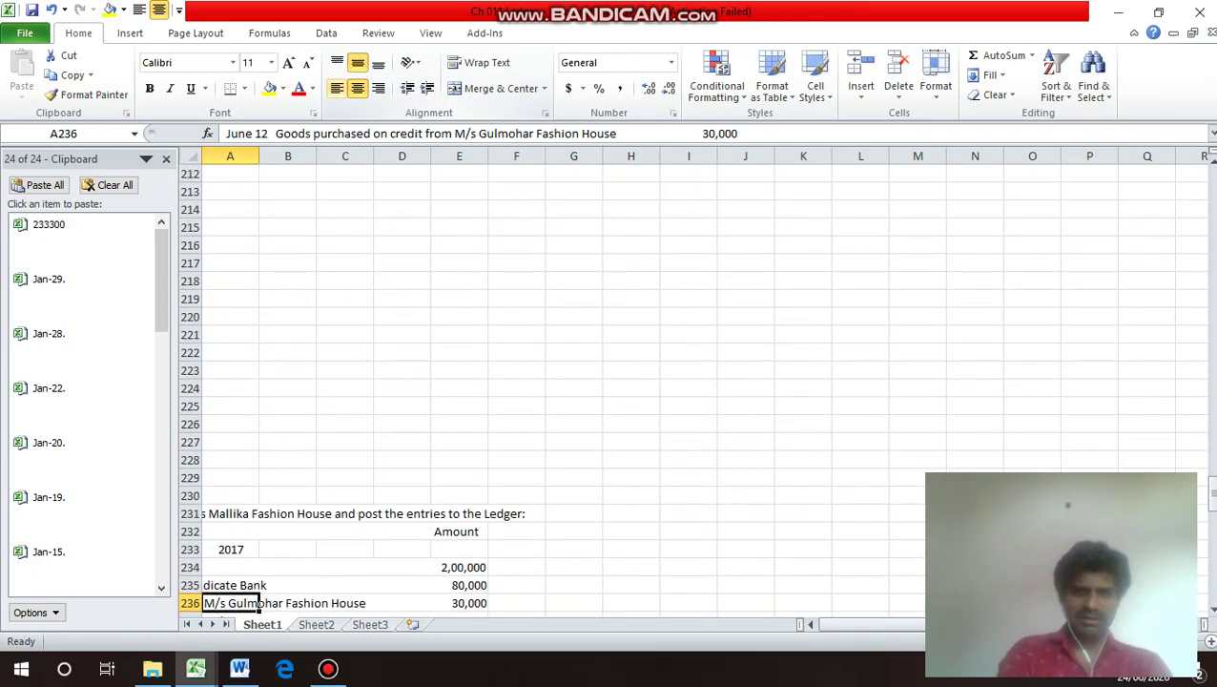
pyautogui.press('Up')
pyautogui.press('Up')
pyautogui.press('Up')
pyautogui.press('Up')
pyautogui.press('Up')
pyautogui.press('Up')
pyautogui.press('Up')
pyautogui.press('Up')
pyautogui.press('Up')
pyautogui.press('Up')
pyautogui.press('Up')
pyautogui.press('Up')
pyautogui.press('Up')
pyautogui.press('Up')
pyautogui.press('Up')
pyautogui.press('Up')
pyautogui.press('Up')
pyautogui.press('Up')
pyautogui.press('Up')
pyautogui.press('Up')
pyautogui.press('Up')
pyautogui.press('Up')
pyautogui.press('Up')
pyautogui.press('Up')
pyautogui.press('Up')
pyautogui.press('Up')
pyautogui.press('Up')
pyautogui.press('Up')
pyautogui.press('Up')
pyautogui.press('Up')
pyautogui.press('Up')
pyautogui.press('Up')
pyautogui.press('Up')
pyautogui.press('Up')
pyautogui.press('Up')
pyautogui.press('Up')
pyautogui.press('Up')
pyautogui.press('Up')
pyautogui.press('Up')
pyautogui.press('Up')
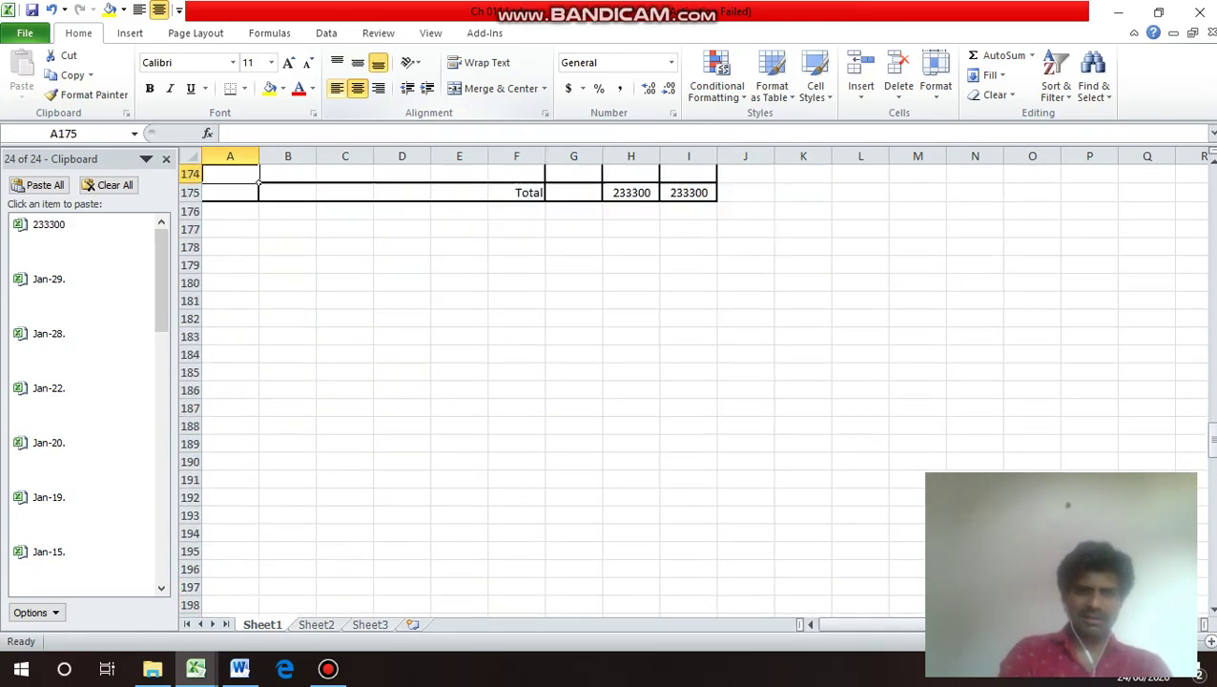
# Review the sheet from the January transaction list at row 115 down past the journal's Total row.
pyautogui.press('Down')
pyautogui.press('Down')
pyautogui.press('Down')
pyautogui.press('Down')
pyautogui.press('Down')
pyautogui.press('Down')
pyautogui.press('Down')
pyautogui.press('Down')
pyautogui.press('Down')
pyautogui.press('Down')
pyautogui.press('Down')
pyautogui.press('Down')
pyautogui.press('Down')
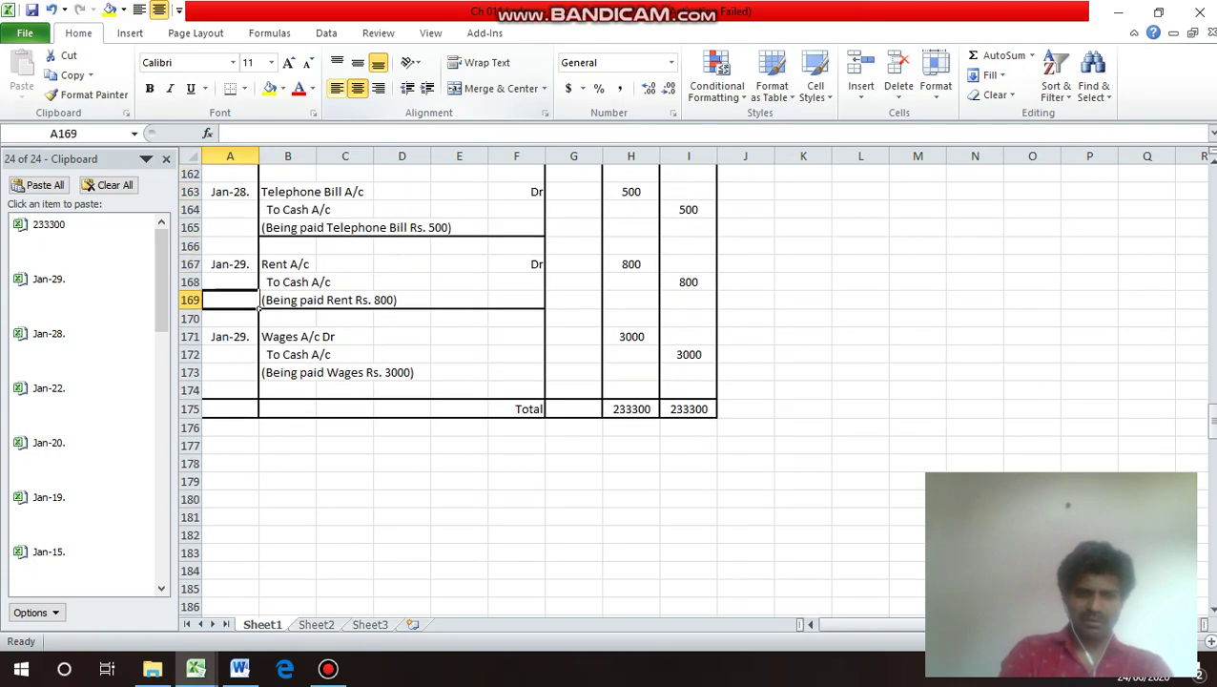
pyautogui.press('Down')
pyautogui.press('Down')
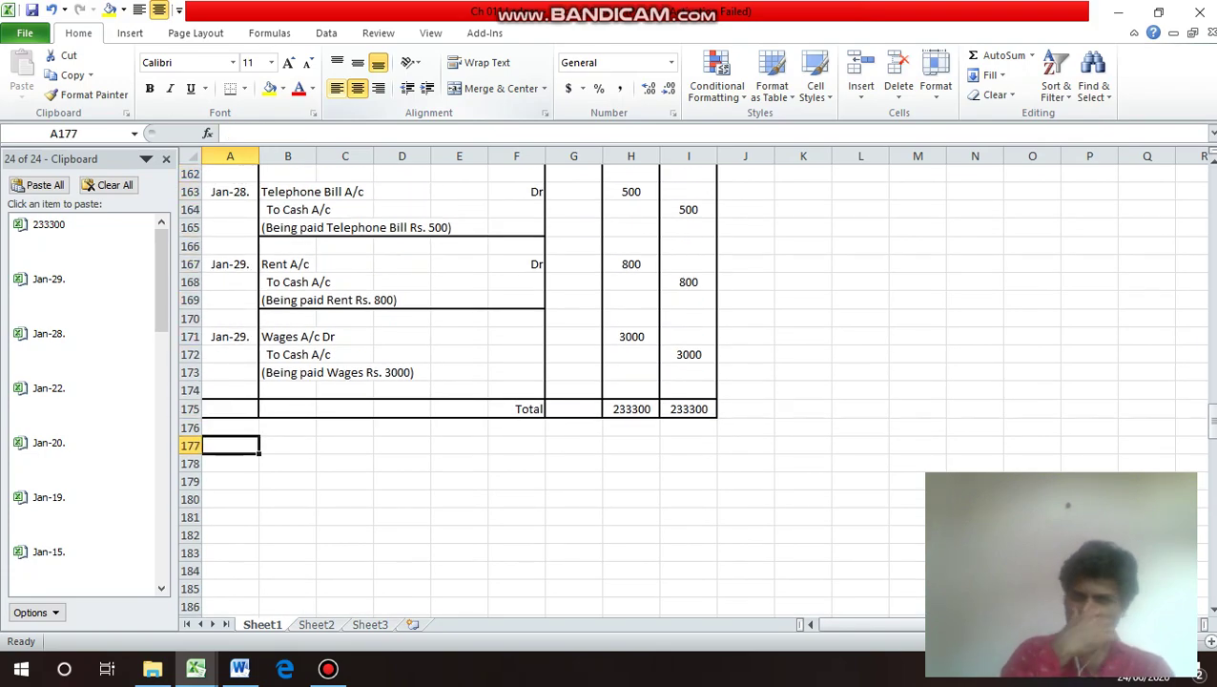
pyautogui.press('Up')
pyautogui.press('Up')
pyautogui.press('Up')
pyautogui.press('Up')
pyautogui.press('Up')
pyautogui.press('Up')
pyautogui.press('Up')
pyautogui.press('Up')
pyautogui.press('Up')
pyautogui.press('Up')
pyautogui.press('Up')
pyautogui.press('Up')
pyautogui.press('Up')
pyautogui.press('Up')
pyautogui.press('Up')
pyautogui.press('Up')
pyautogui.press('Up')
pyautogui.press('Up')
pyautogui.press('Up')
pyautogui.press('Up')
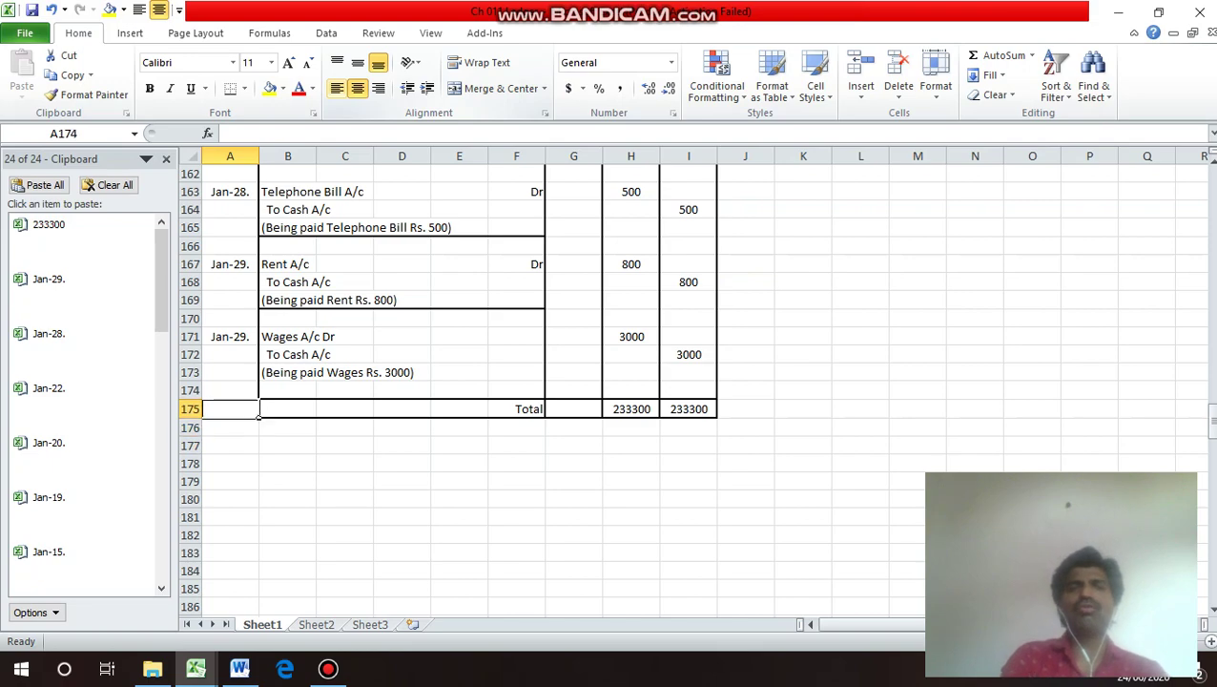
pyautogui.press('Down')
pyautogui.press('Down')
pyautogui.press('Down')
pyautogui.press('Down')
pyautogui.press('Down')
pyautogui.press('Down')
pyautogui.press('Down')
pyautogui.press('Down')
pyautogui.press('Down')
pyautogui.press('Down')
pyautogui.press('Down')
pyautogui.press('Down')
pyautogui.press('Down')
pyautogui.press('Down')
pyautogui.press('Down')
pyautogui.press('Down')
pyautogui.press('Down')
pyautogui.press('Down')
pyautogui.press('Down')
pyautogui.press('Down')
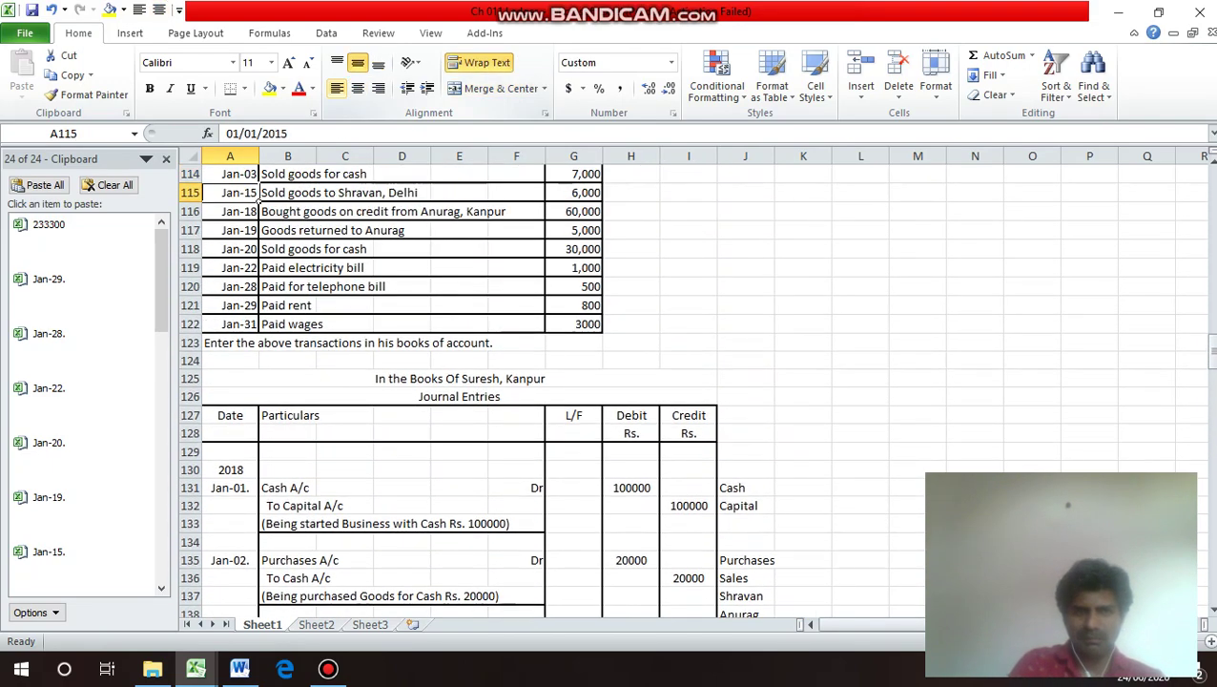
pyautogui.press('Down')
pyautogui.press('Down')
pyautogui.press('Down')
pyautogui.press('Down')
pyautogui.press('Down')
pyautogui.press('Down')
pyautogui.press('Down')
pyautogui.press('Down')
pyautogui.press('Down')
pyautogui.press('Down')
pyautogui.press('Down')
pyautogui.press('Down')
pyautogui.press('Down')
pyautogui.press('Down')
pyautogui.press('Down')
pyautogui.press('Down')
pyautogui.press('Down')
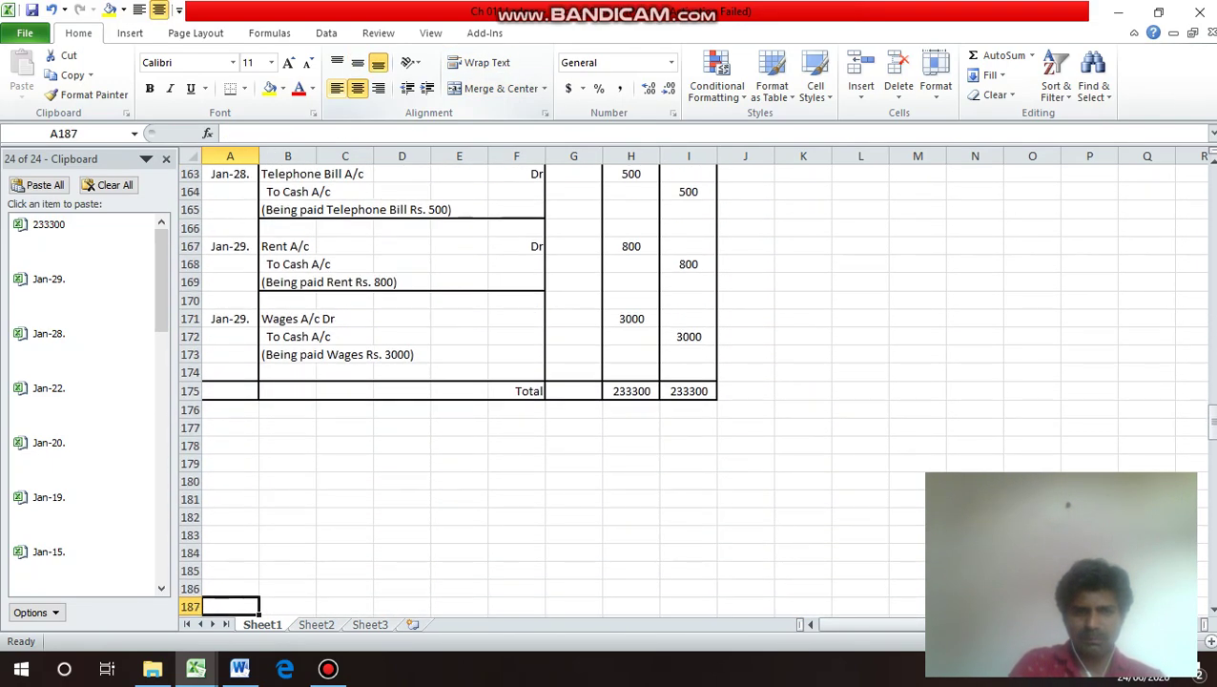
# Enter the heading "In the Books of" followed by the proprietor's name in A177, below the journal's Total row.
pyautogui.press('Up')
pyautogui.press('Up')
pyautogui.press('Up')
pyautogui.press('Up')
pyautogui.press('Up')
pyautogui.press('Up')
pyautogui.press('Up')
pyautogui.press('Up')
pyautogui.press('Up')
pyautogui.press('Up')
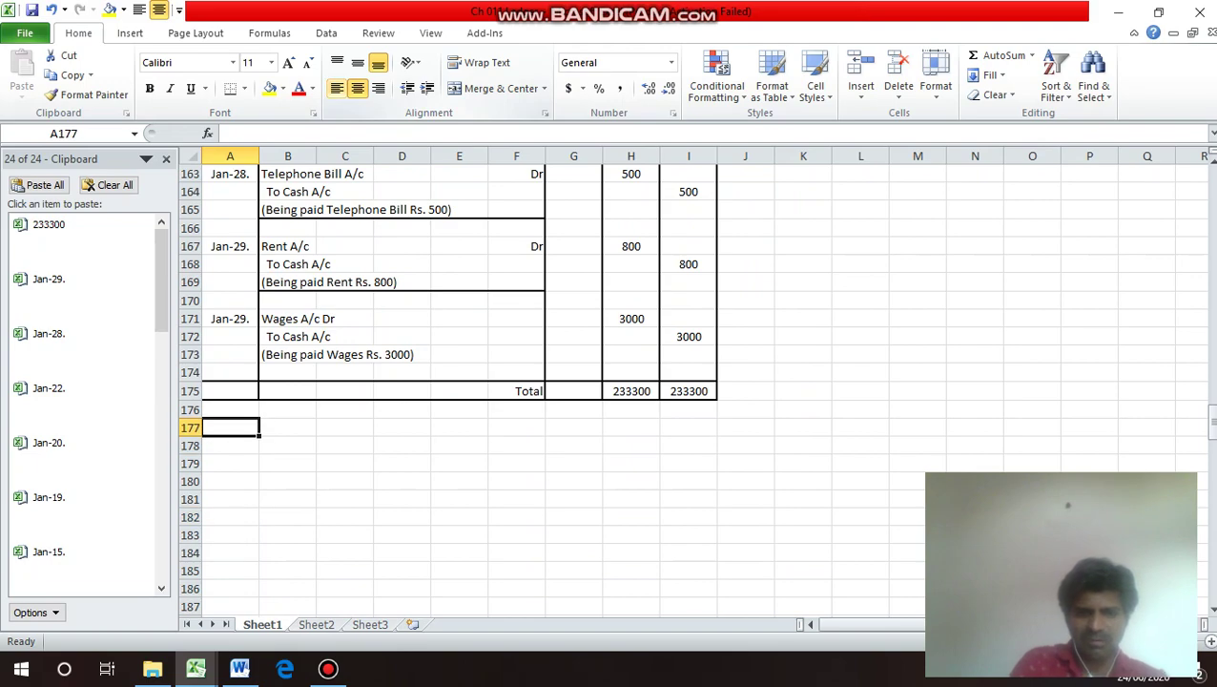
pyautogui.write('In the B')
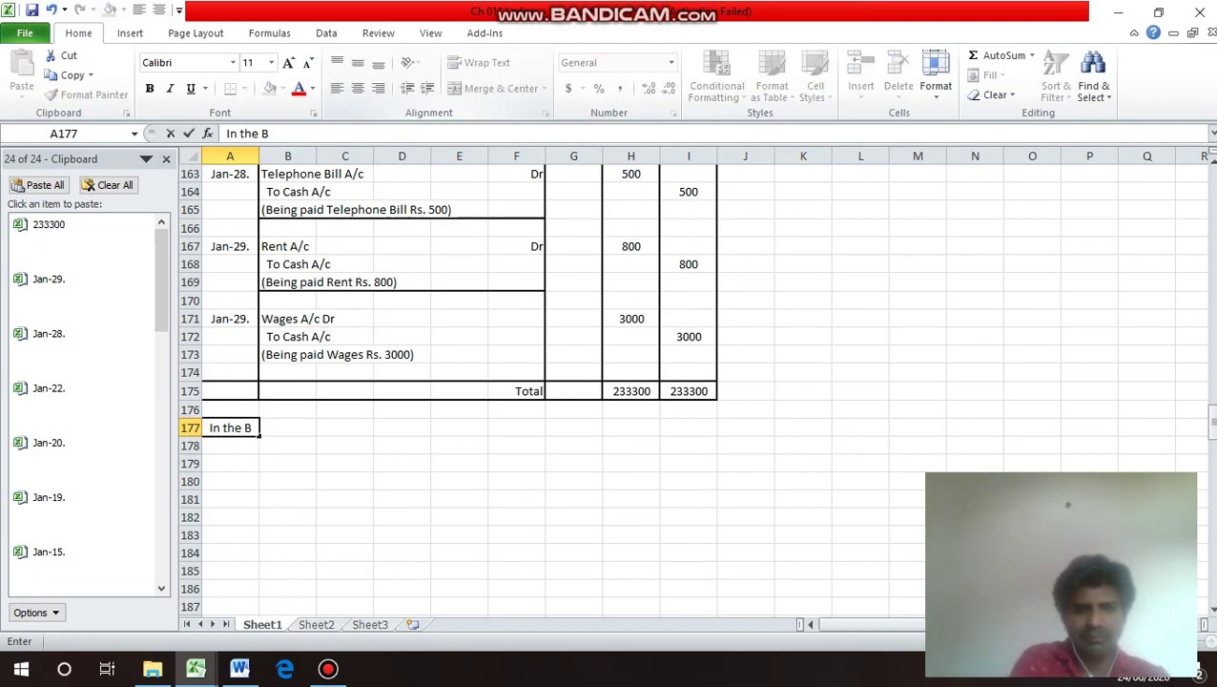
pyautogui.write('ook')
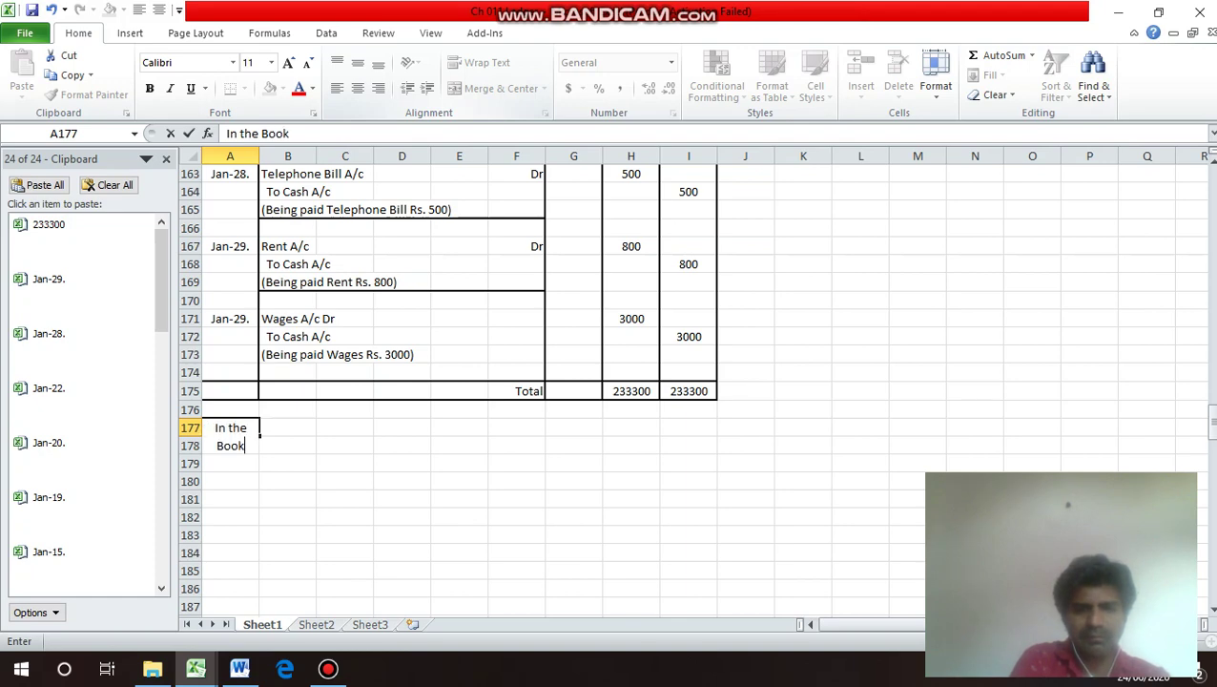
pyautogui.write('s os')
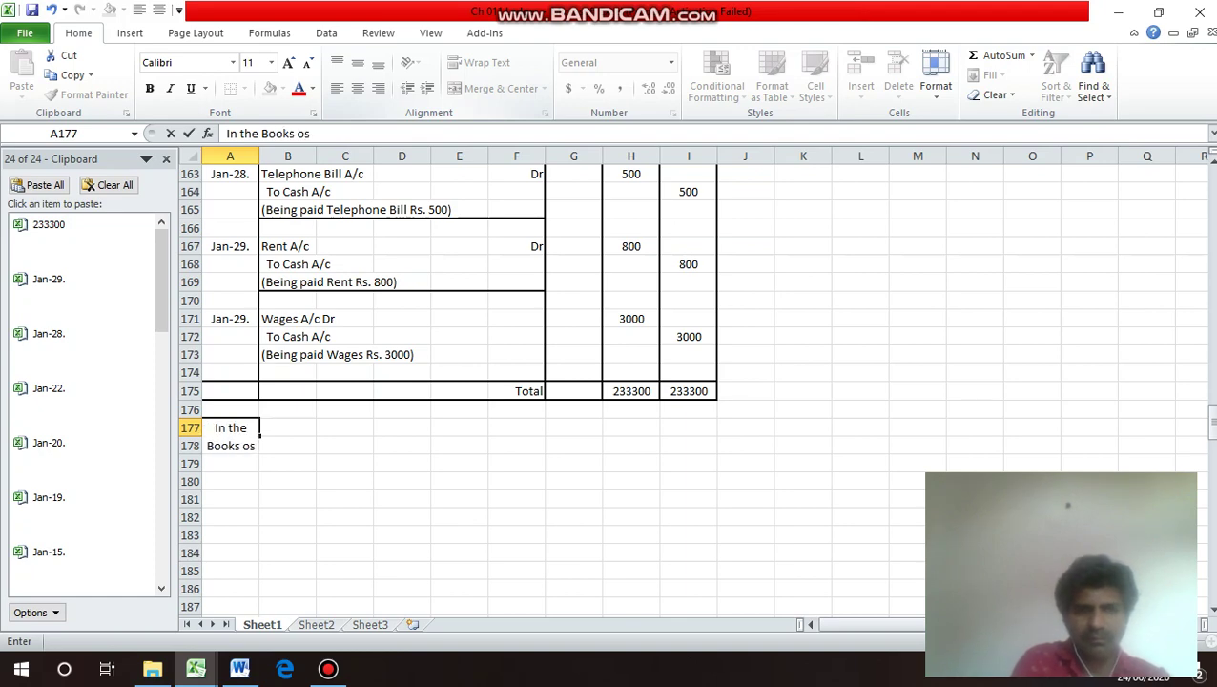
pyautogui.press('BackSpace')
pyautogui.write('f S')
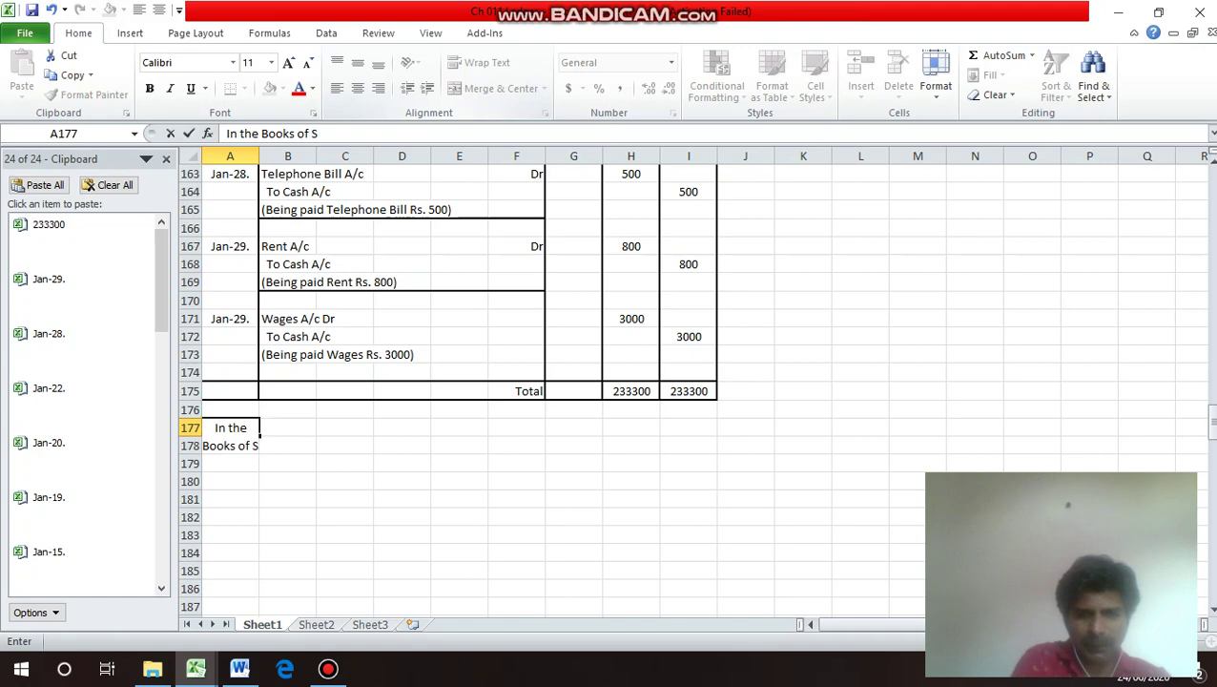
pyautogui.write('uresh')
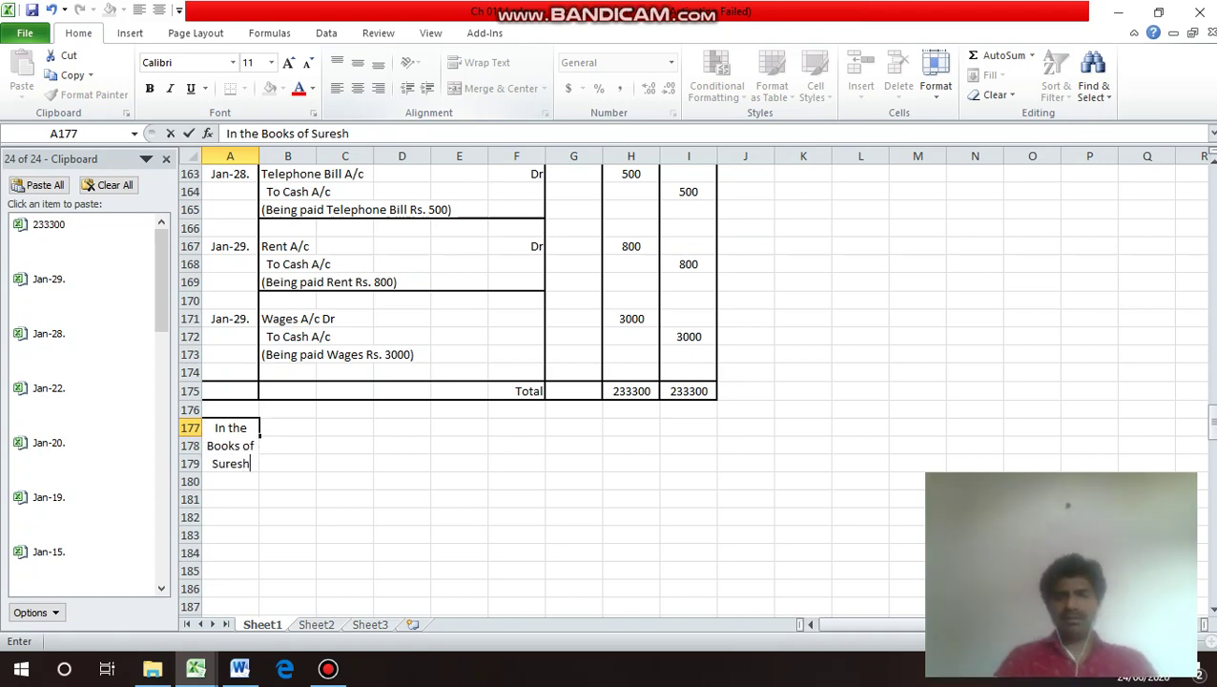
pyautogui.press('Return')
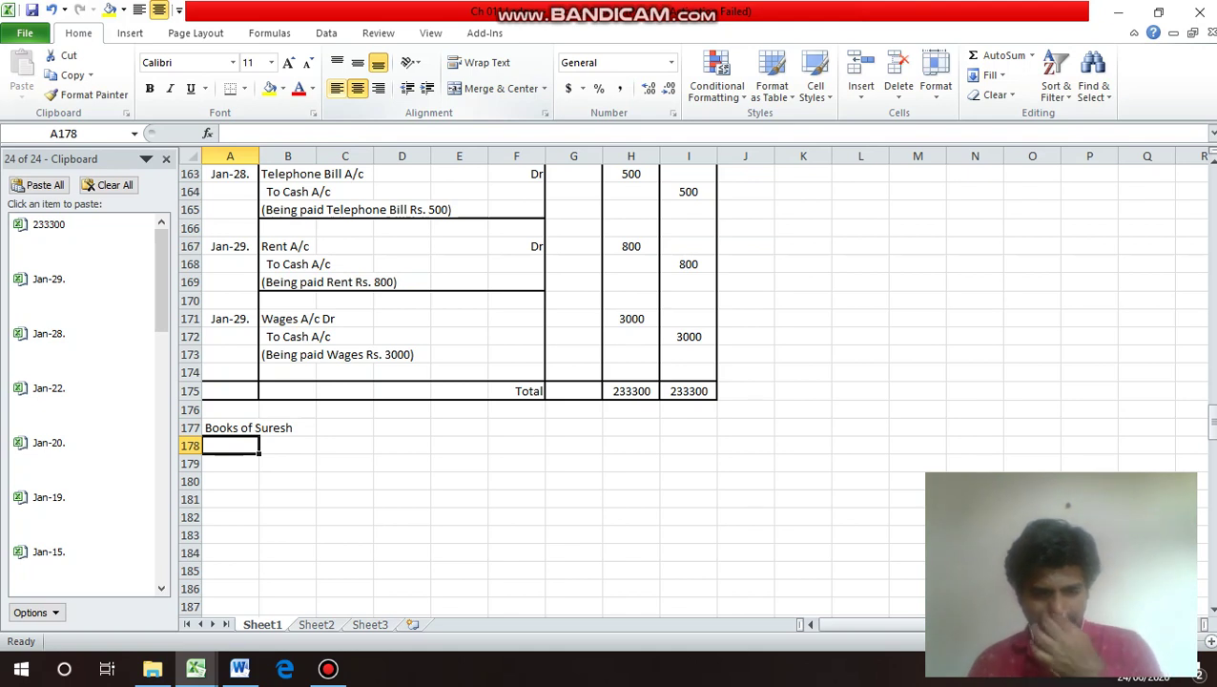
# Enter the account title "Cash Ac" in A178, under the books heading.
pyautogui.write('C')
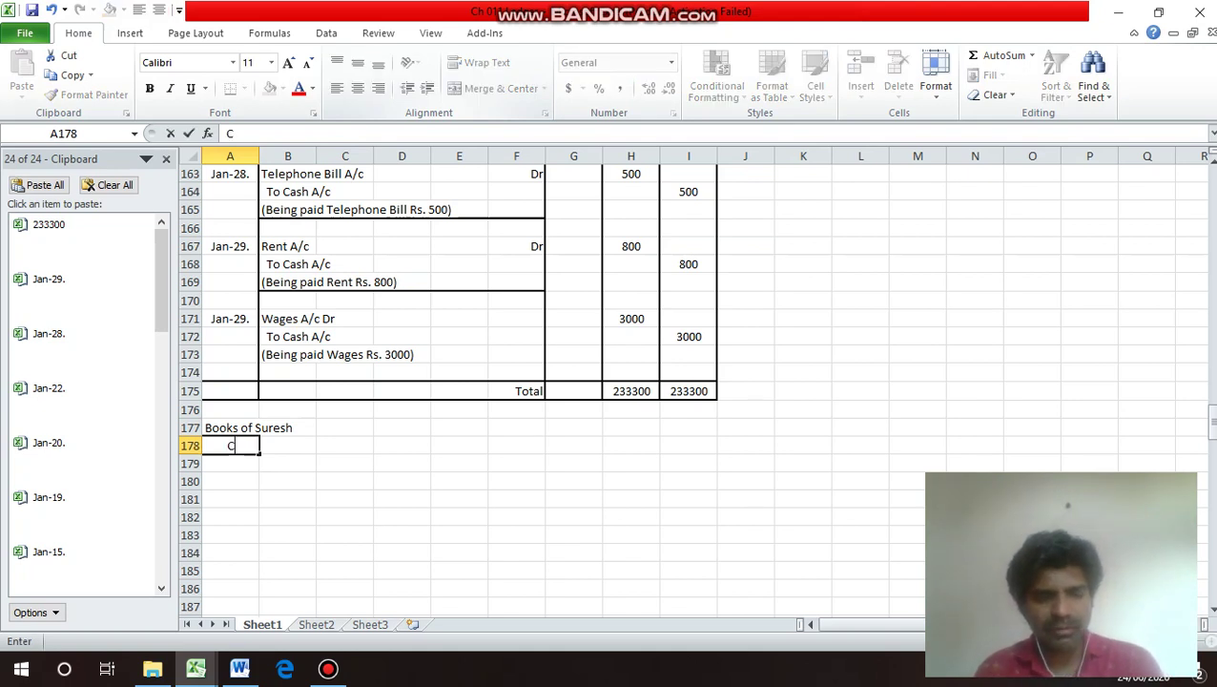
pyautogui.write('ash A')
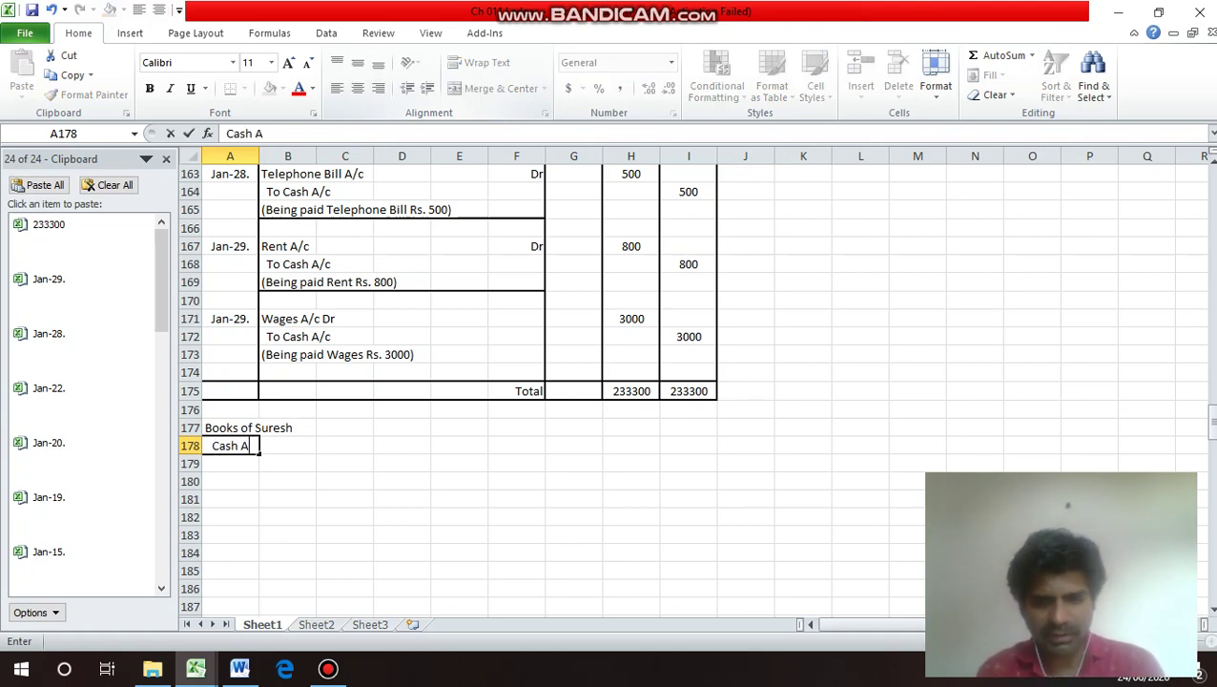
pyautogui.write('c')
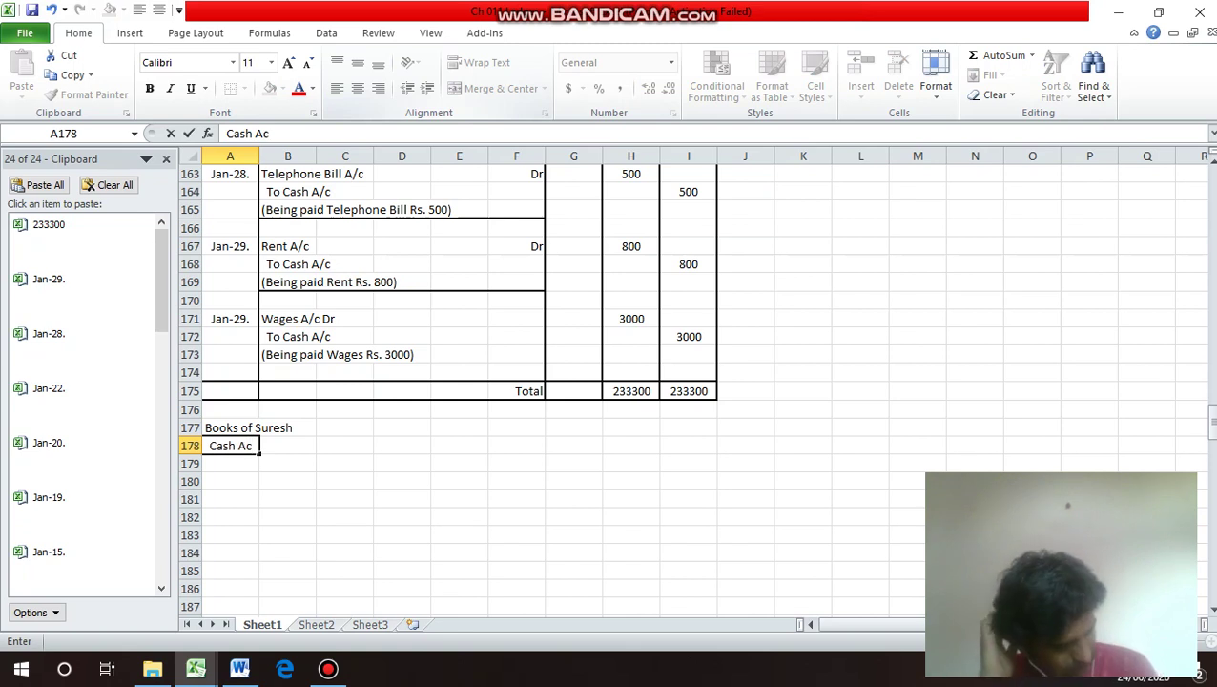
pyautogui.press('Return')
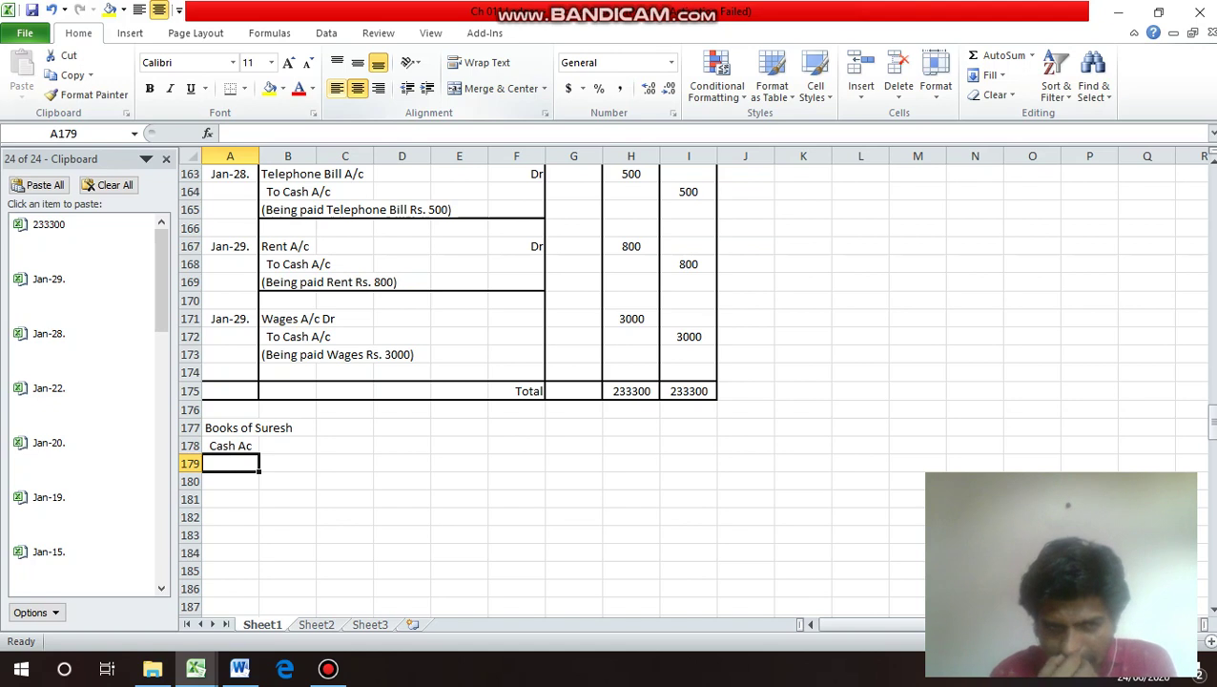
pyautogui.hotkey('shift', 'Right')
pyautogui.hotkey('shift', 'Right')
pyautogui.hotkey('shift', 'Right')
pyautogui.hotkey('shift', 'Right')
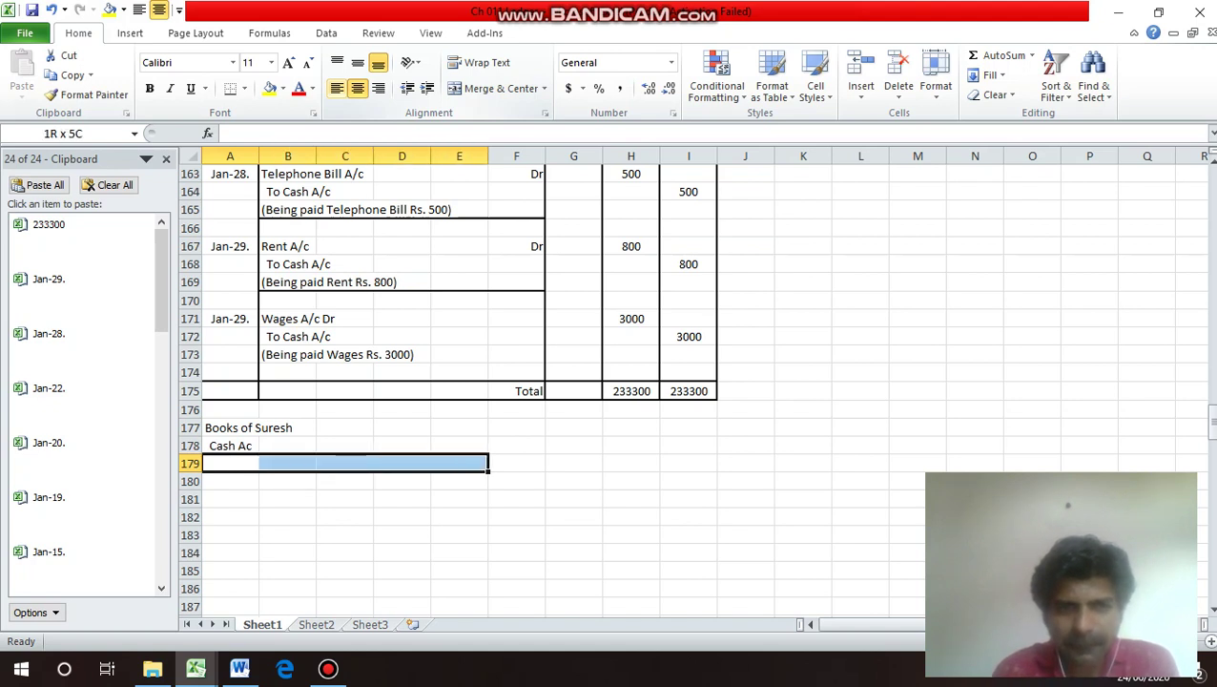
pyautogui.hotkey('shift', 'Right')
pyautogui.hotkey('shift', 'Right')
pyautogui.hotkey('shift', 'Right')
pyautogui.hotkey('shift', 'Right')
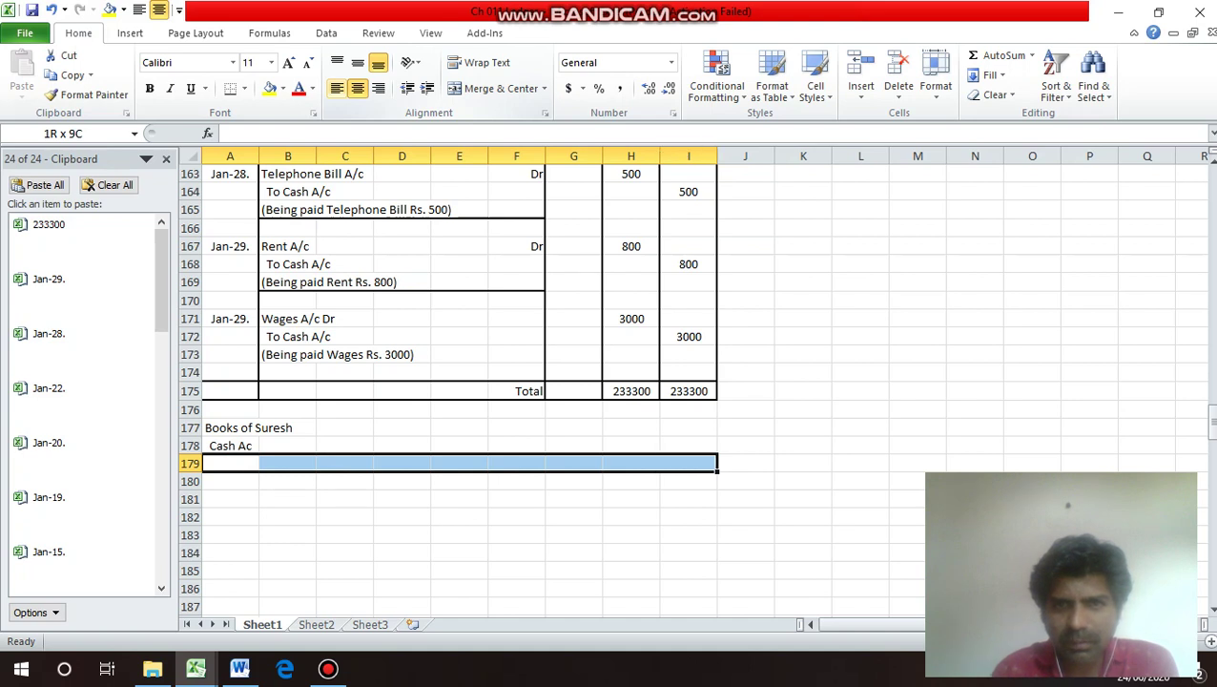
pyautogui.hotkey('shift', 'Right')
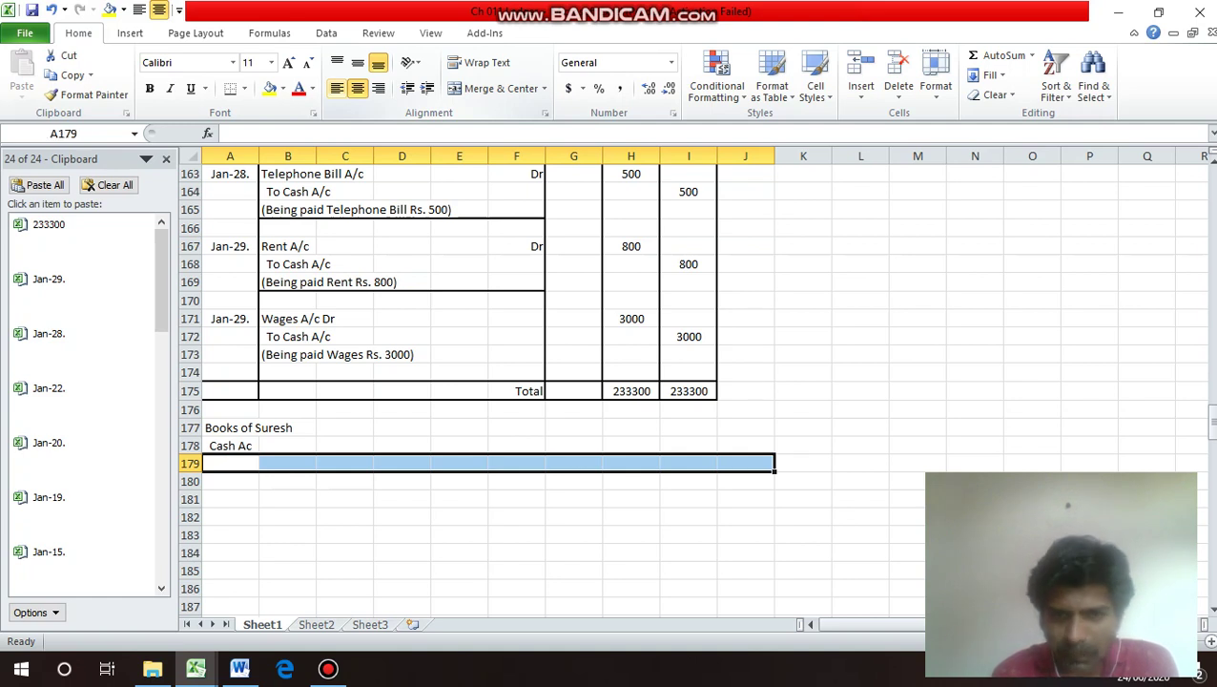
# Merge and center the "Cash Ac" title across cells A178:J178.
pyautogui.press('Up')
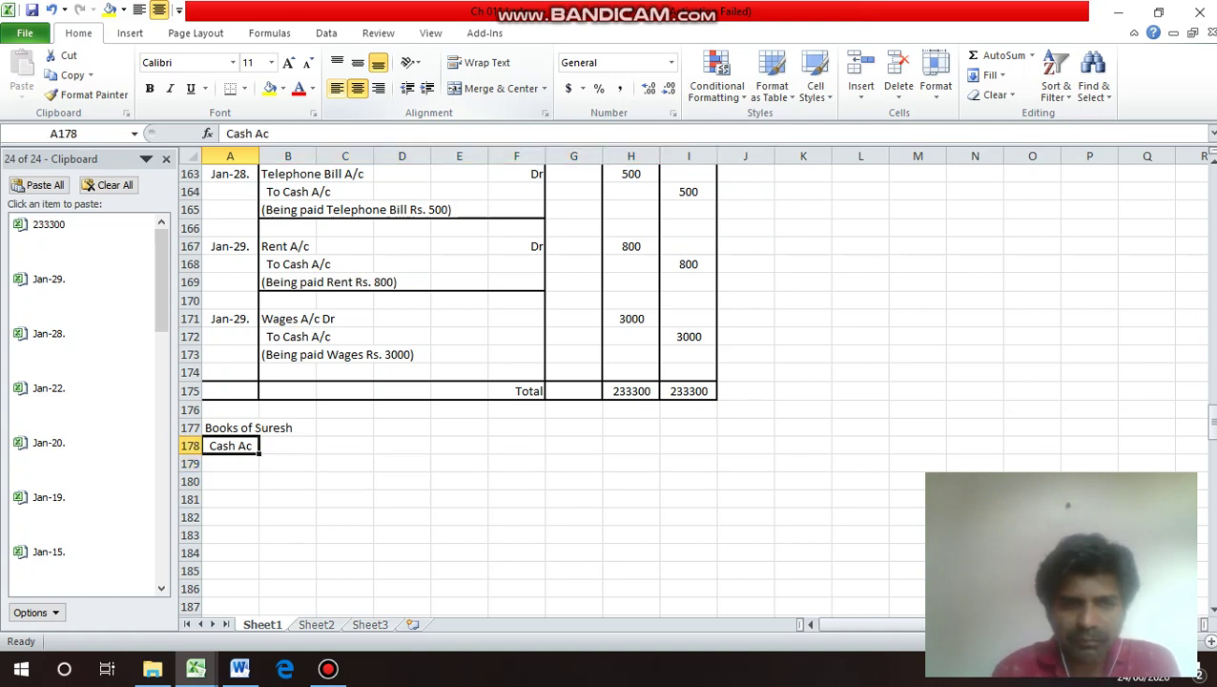
pyautogui.hotkey('shift', 'Right')
pyautogui.hotkey('shift', 'Right')
pyautogui.hotkey('shift', 'Right')
pyautogui.hotkey('shift', 'Right')
pyautogui.hotkey('shift', 'Right')
pyautogui.hotkey('shift', 'Right')
pyautogui.hotkey('shift', 'Right')
pyautogui.hotkey('shift', 'Right')
pyautogui.hotkey('shift', 'Right')
pyautogui.hotkey('shift', 'Right')
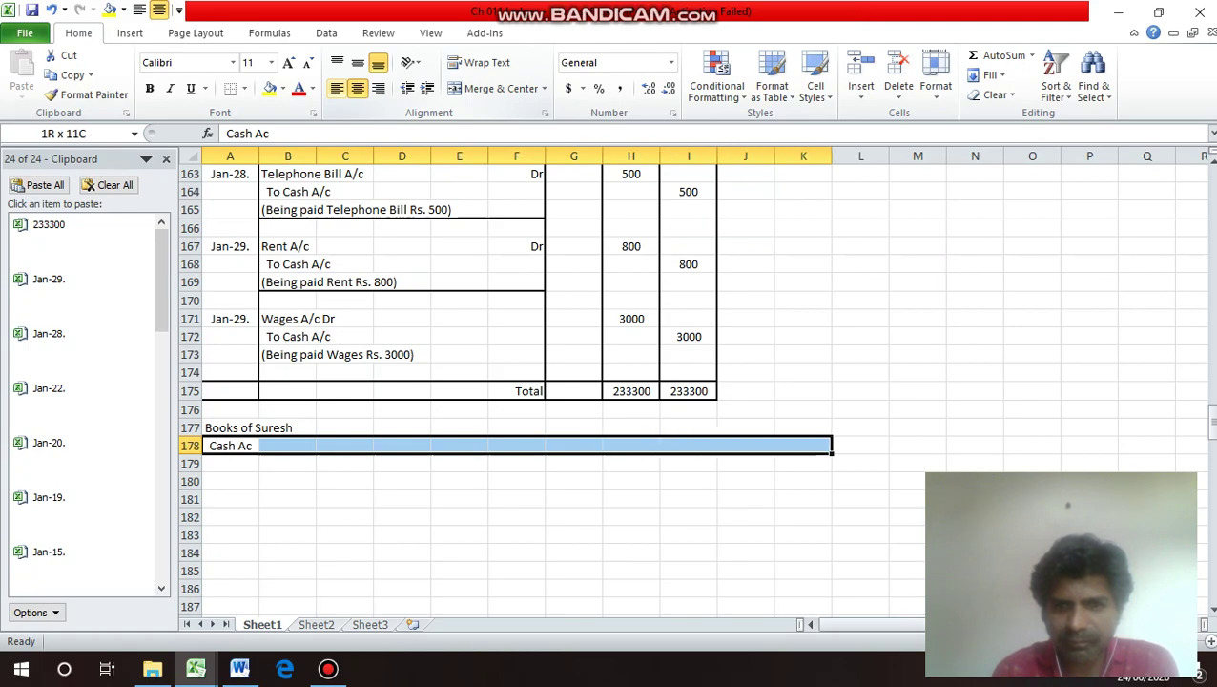
pyautogui.hotkey('shift', 'Left')
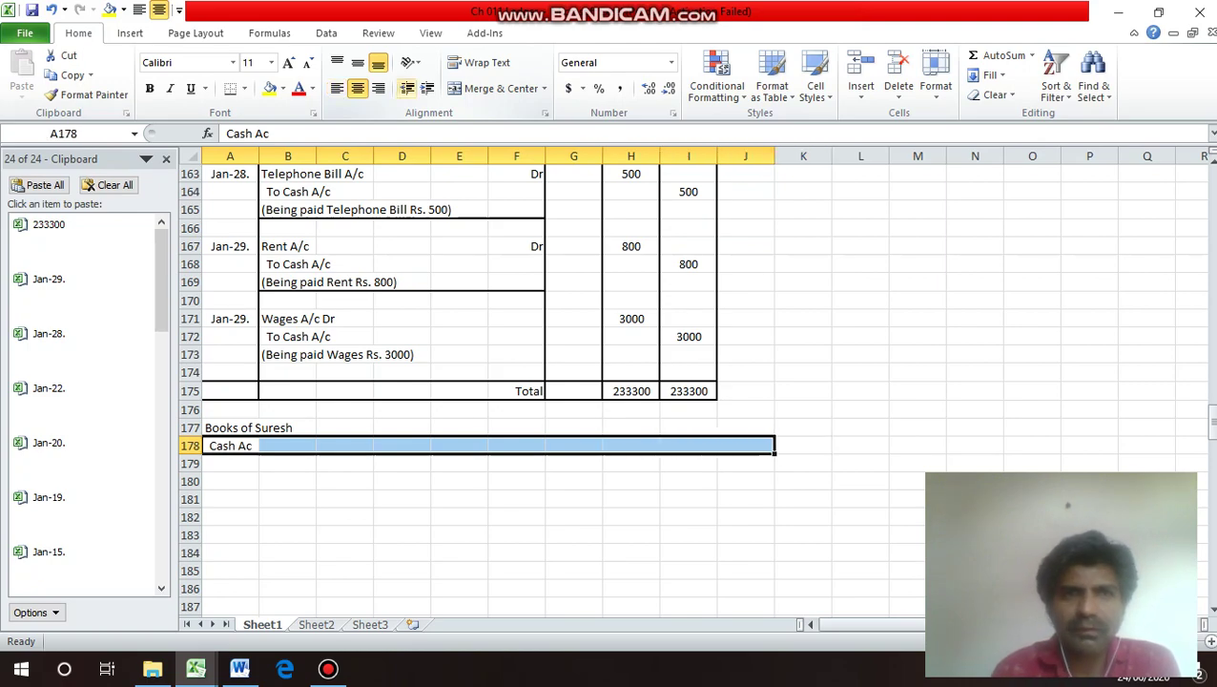
pyautogui.click(501, 87)
# Merge and center the "In the Books of" heading across cells A177:J177.
pyautogui.click(257, 430)
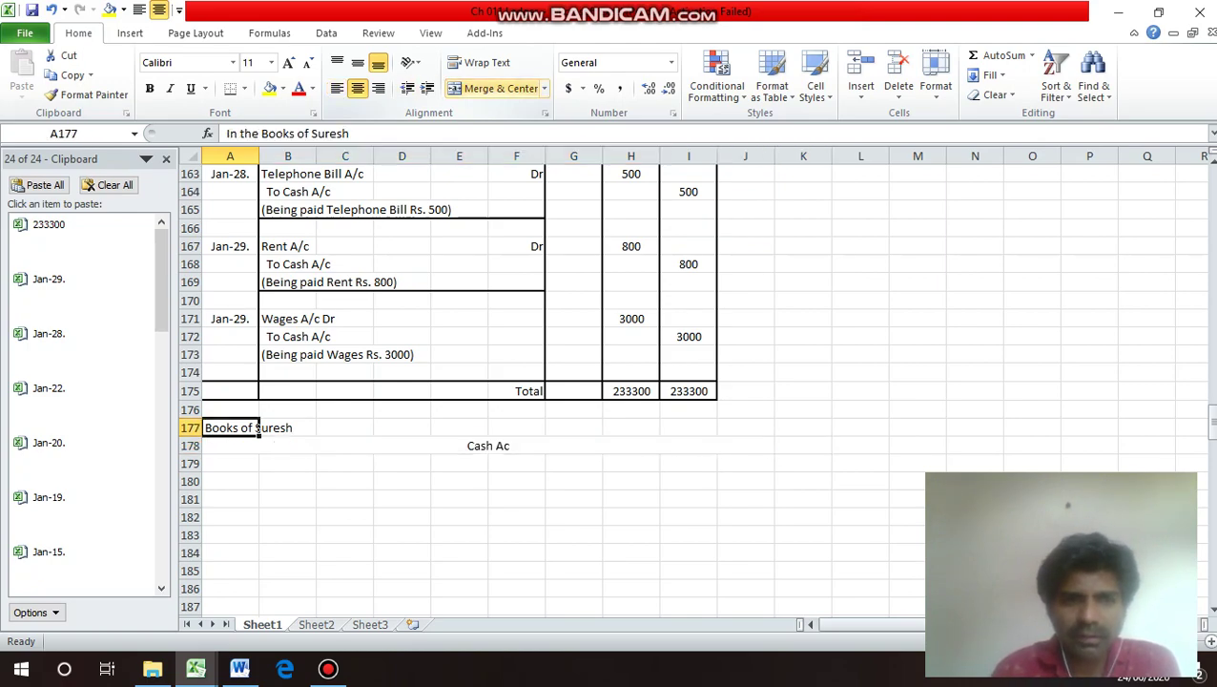
pyautogui.hotkey('shift', 'Right')
pyautogui.hotkey('shift', 'Right')
pyautogui.hotkey('shift', 'Right')
pyautogui.hotkey('shift', 'Right')
pyautogui.hotkey('shift', 'Right')
pyautogui.hotkey('shift', 'Right')
pyautogui.hotkey('shift', 'Right')
pyautogui.hotkey('shift', 'Right')
pyautogui.hotkey('shift', 'Right')
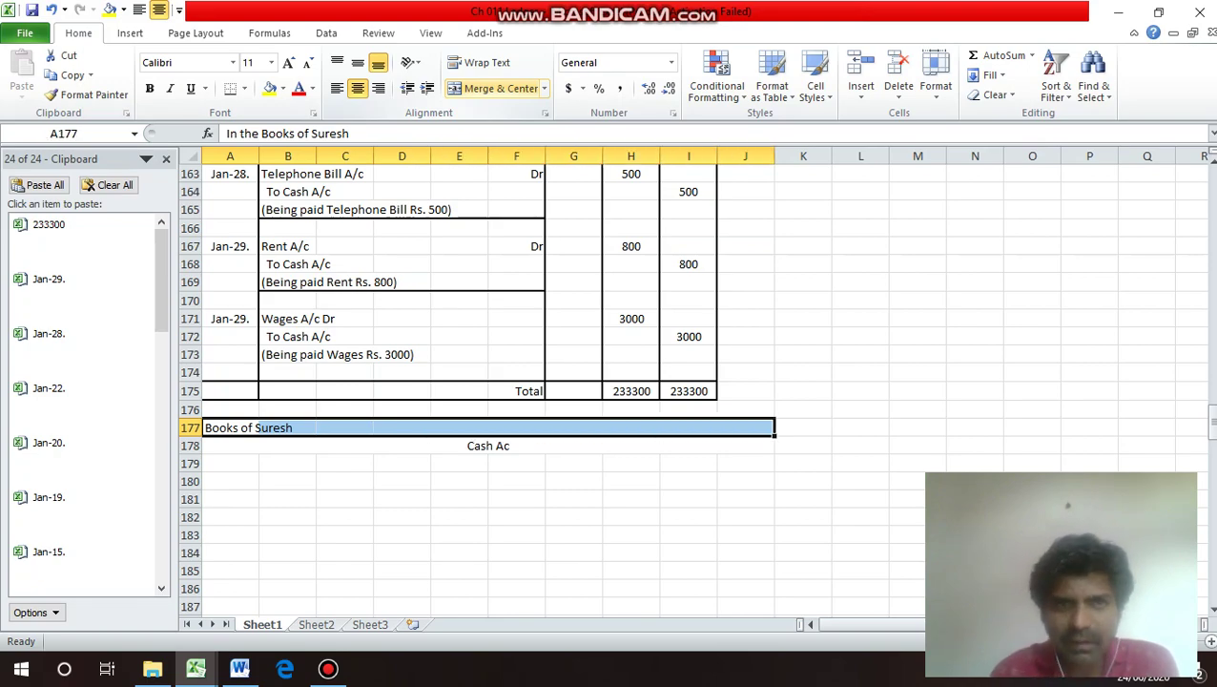
pyautogui.click(496, 89)
pyautogui.click(488, 445)
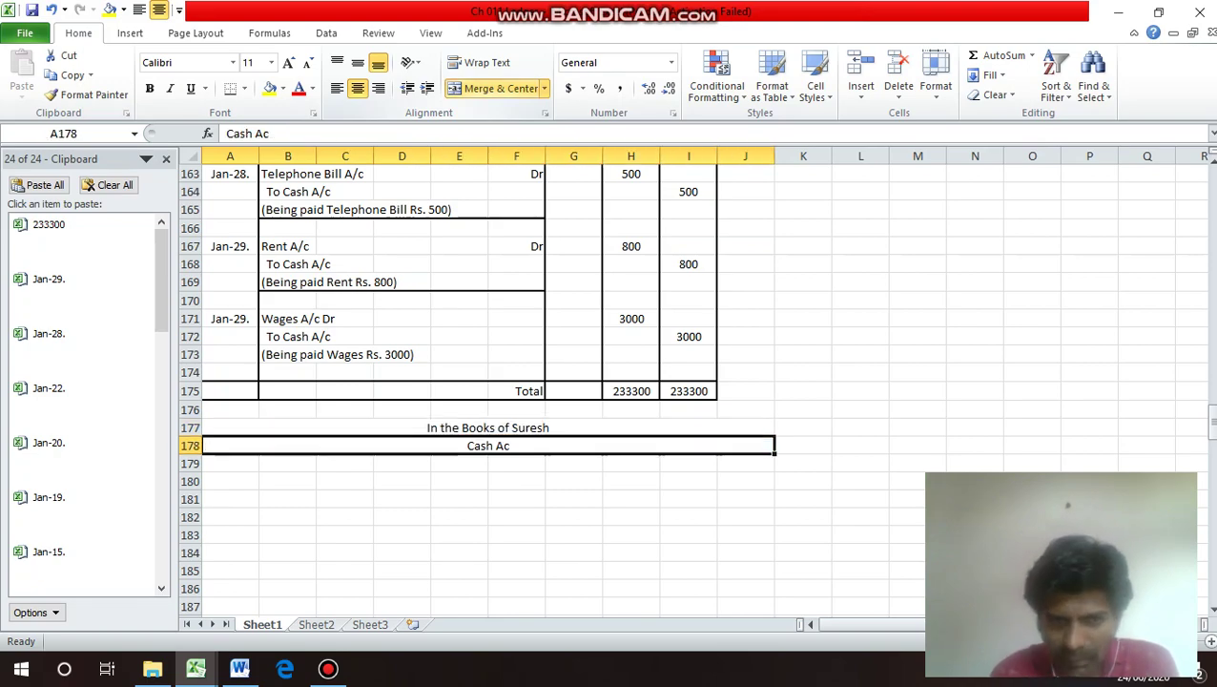
# Enter the debit side label "Dr" in A179, below the cash account title.
pyautogui.click(230, 463)
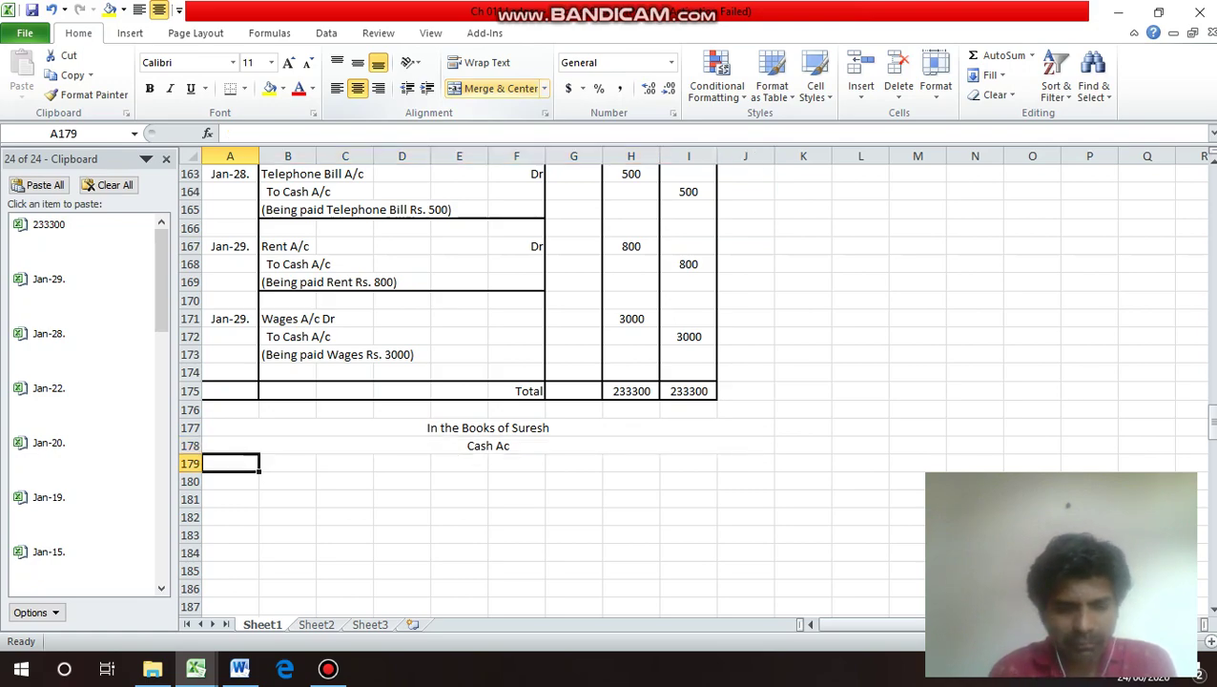
pyautogui.write('De')
pyautogui.press('Return')
pyautogui.click(229, 462)
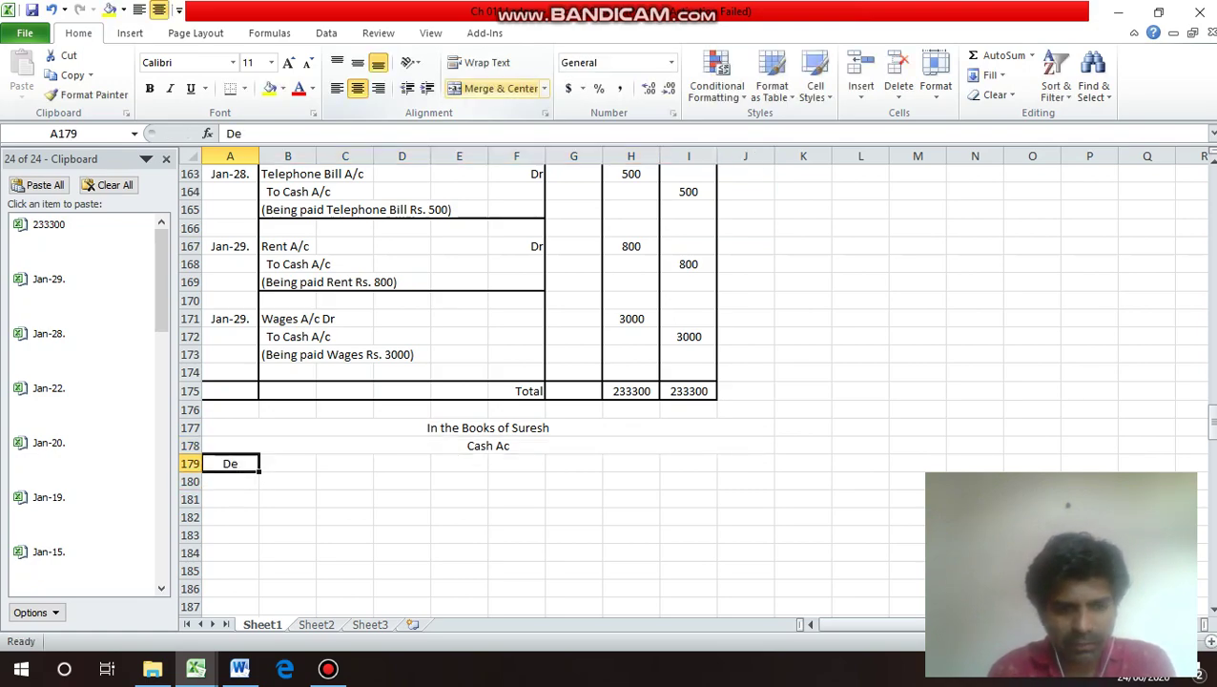
pyautogui.write('Dr')
pyautogui.press('Return')
# Enter the credit side label "Cr" in I179, on the same row as the Dr label.
pyautogui.press('Up')
pyautogui.press('Right')
pyautogui.press('Right')
pyautogui.press('Right')
pyautogui.press('Right')
pyautogui.press('Right')
pyautogui.press('Right')
pyautogui.press('Right')
pyautogui.press('Right')
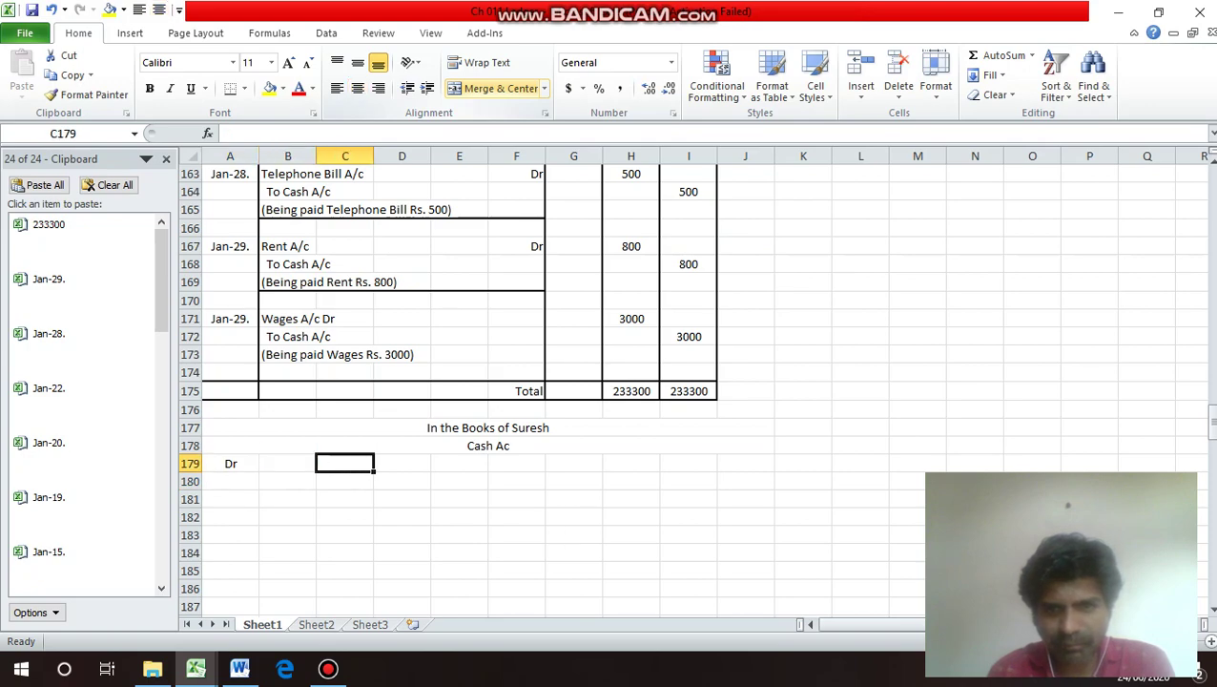
pyautogui.write('Cr')
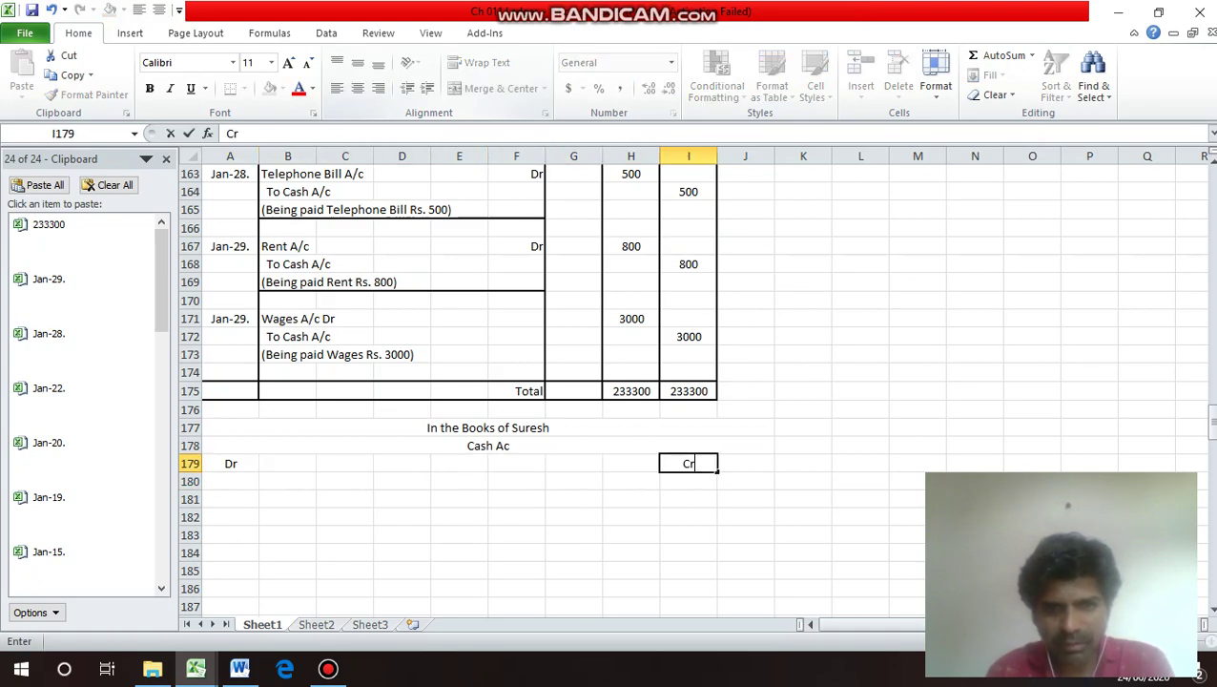
pyautogui.press('Return')
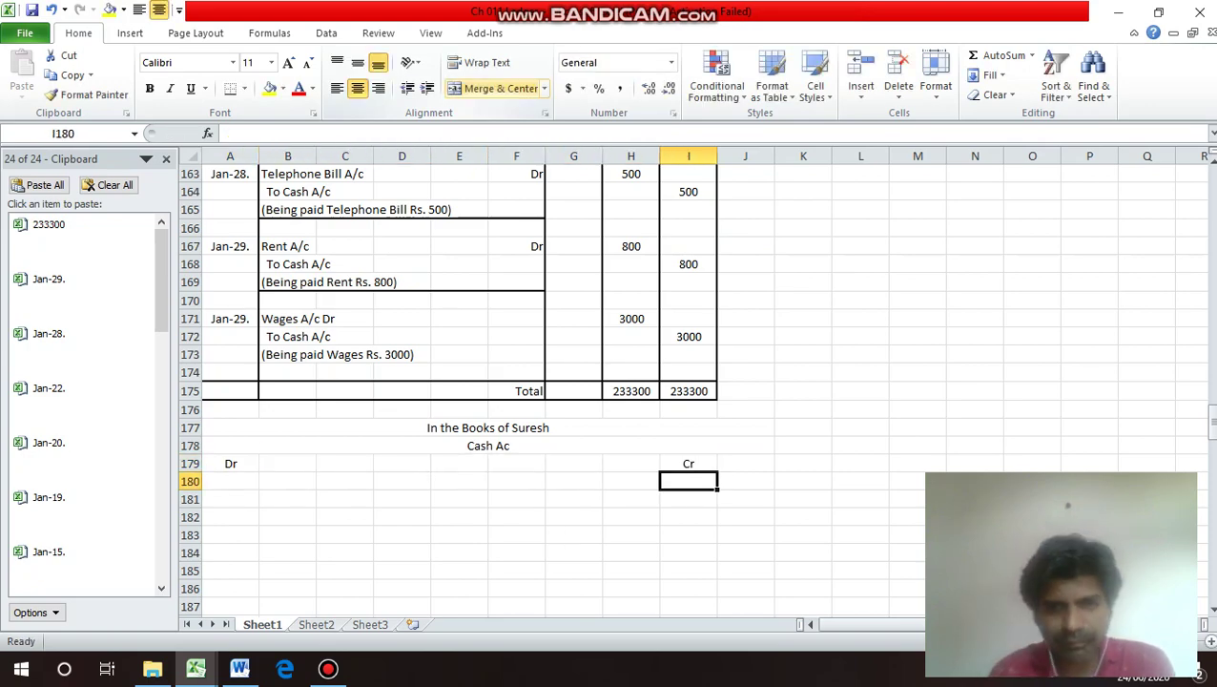
# Check the column layout of row 180 beneath the Dr and Cr labels, ending at the Cr cell.
pyautogui.press('Left')
pyautogui.press('Left')
pyautogui.press('Left')
pyautogui.press('Left')
pyautogui.press('Left')
pyautogui.press('Left')
pyautogui.press('Left')
pyautogui.press('Left')
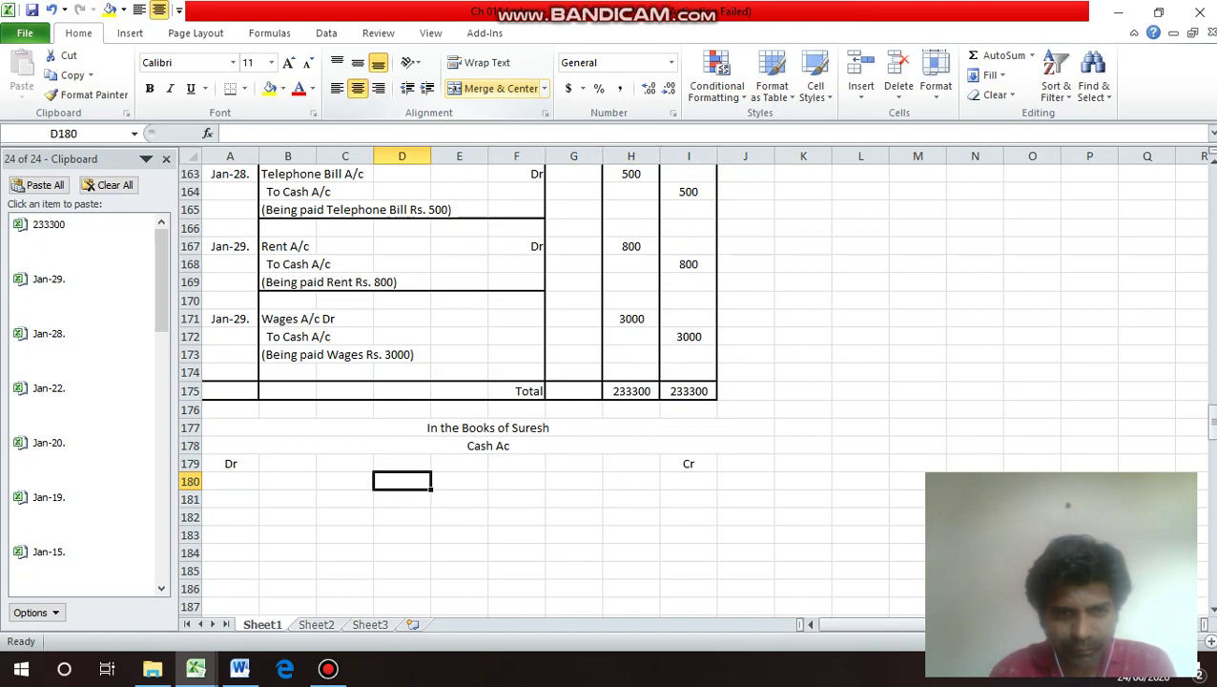
pyautogui.press('Right')
pyautogui.click(402, 481)
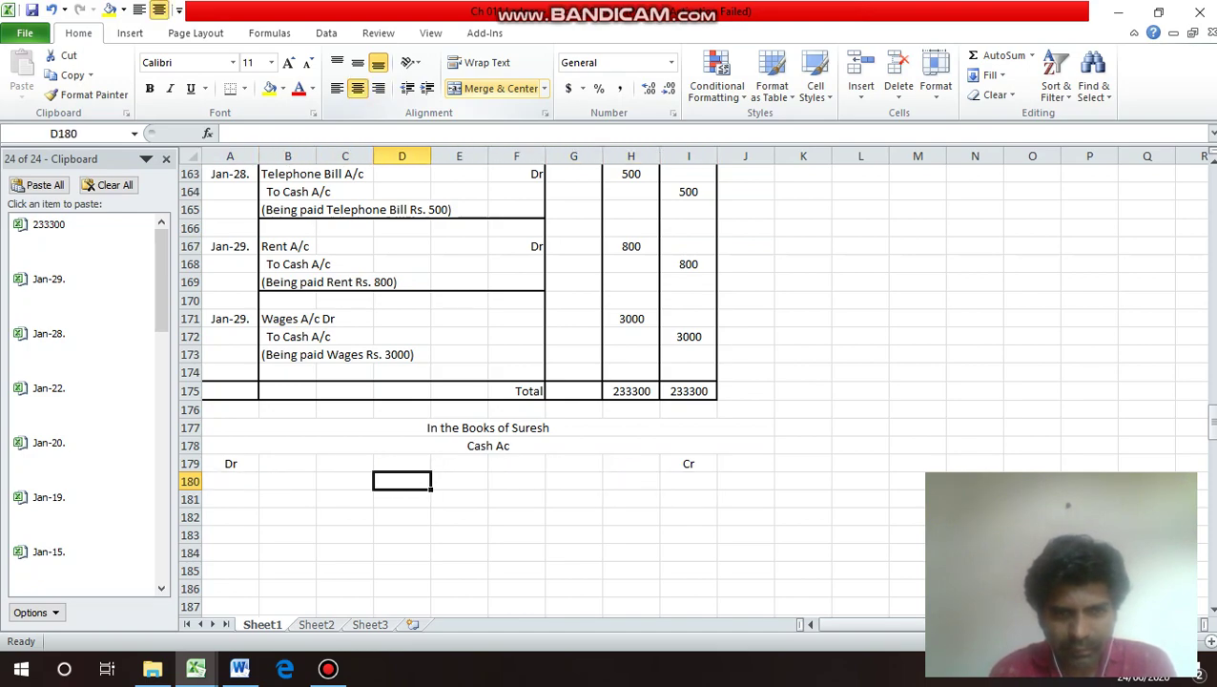
pyautogui.click(459, 480)
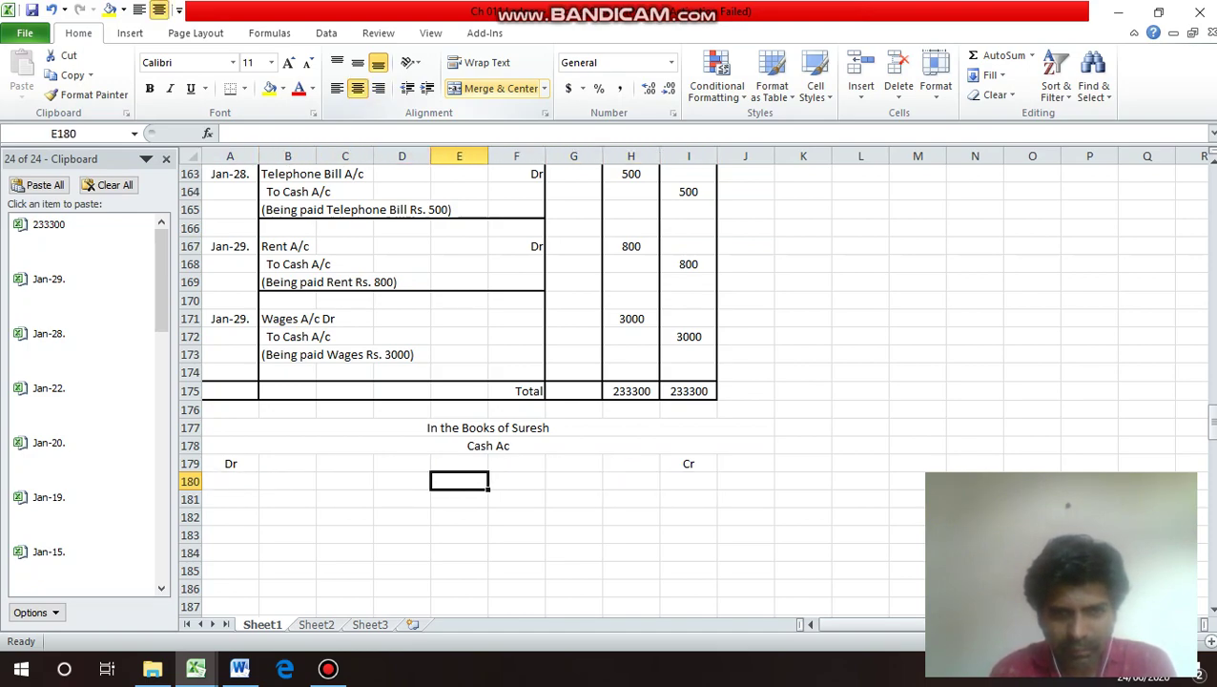
pyautogui.click(516, 481)
pyautogui.click(573, 480)
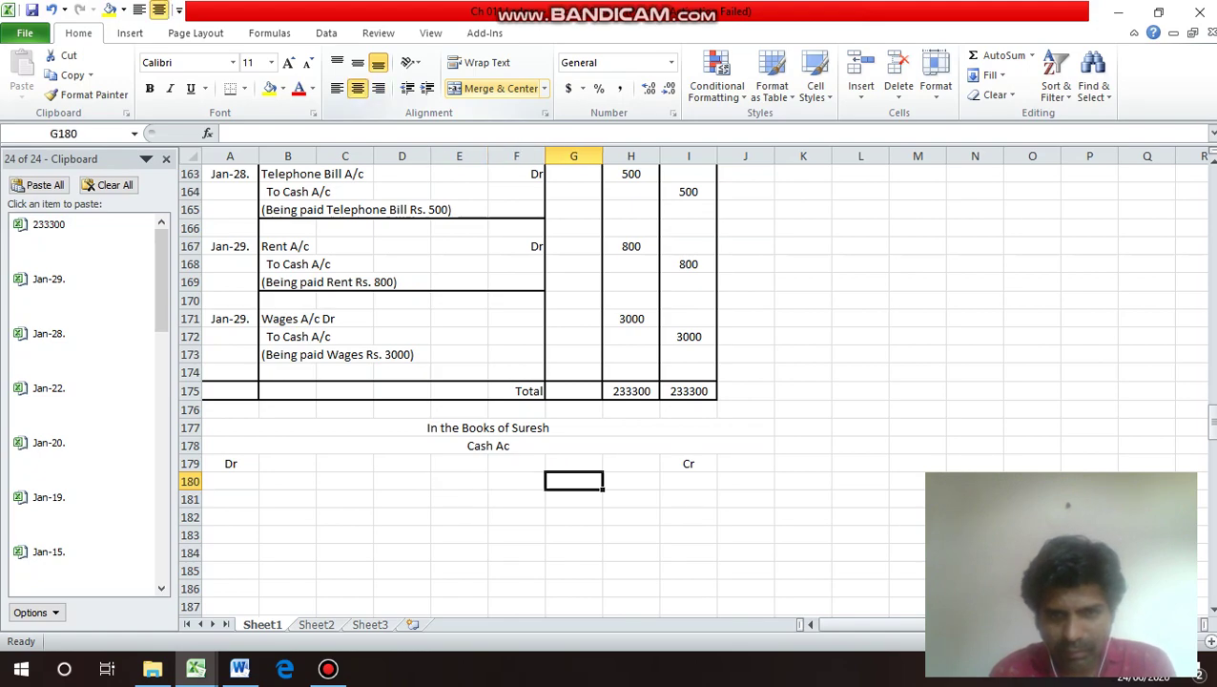
pyautogui.click(631, 481)
pyautogui.click(688, 480)
pyautogui.click(687, 462)
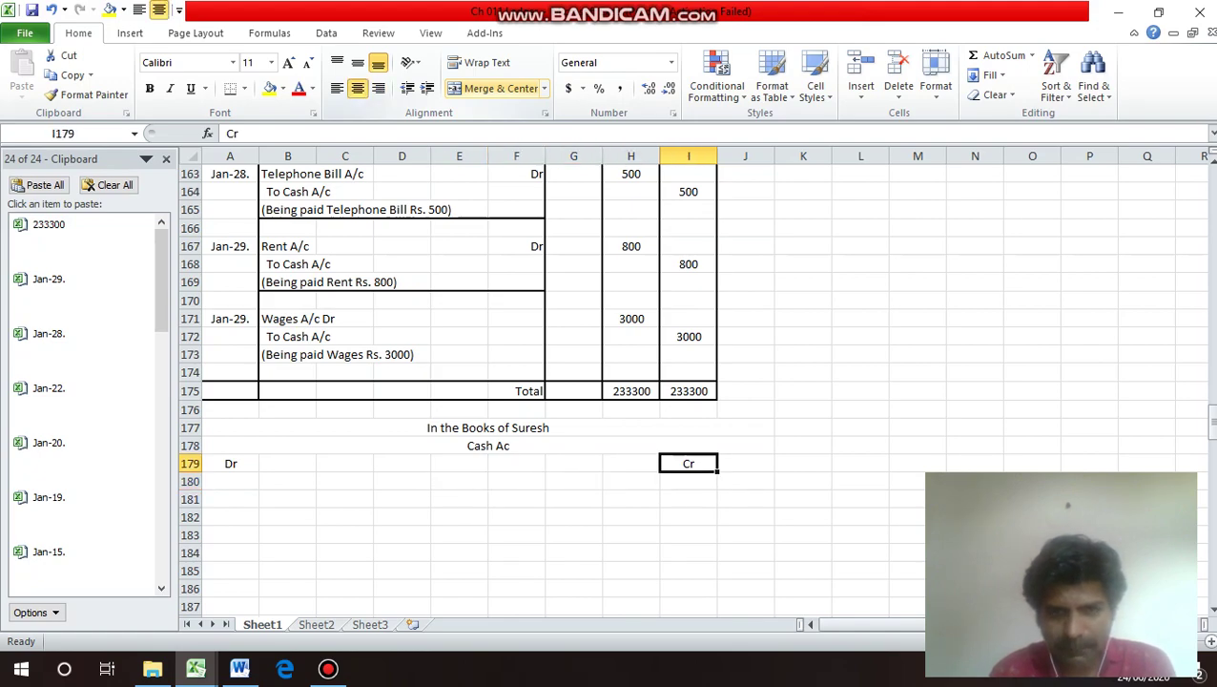
# Move the credit side label "Cr" from I179 to J179, leaving I179 empty.
pyautogui.hotkey('ctrl', 'c')
pyautogui.click(745, 462)
pyautogui.press('Return')
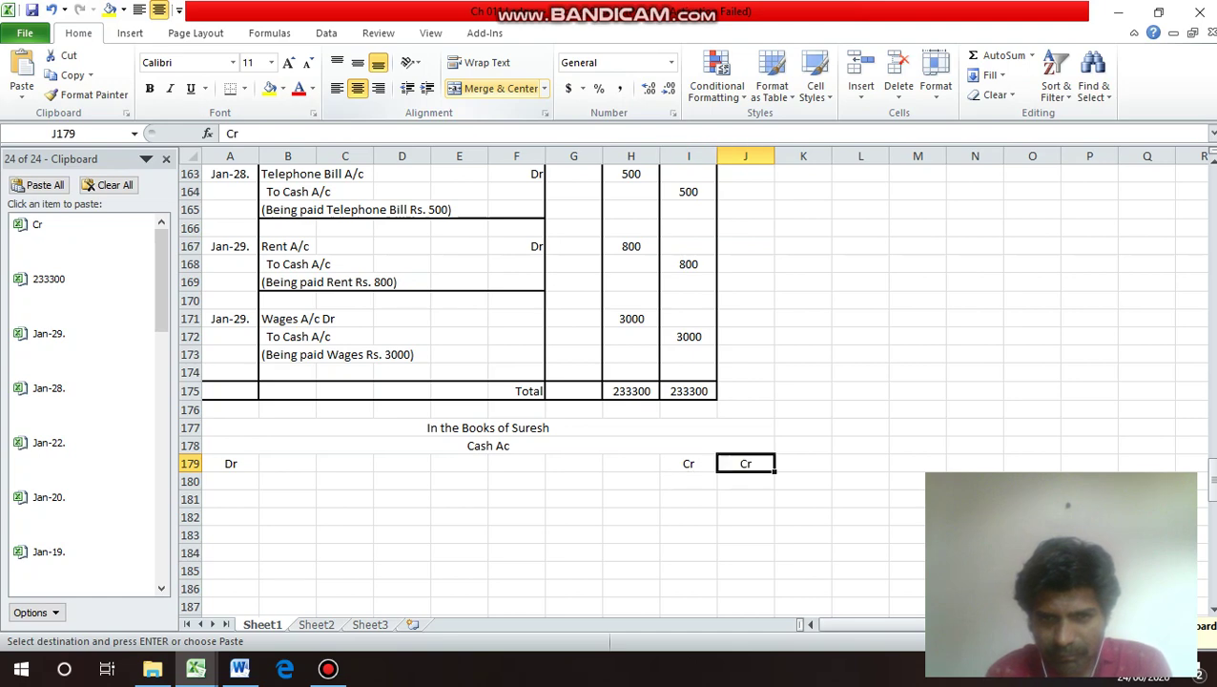
pyautogui.click(687, 463)
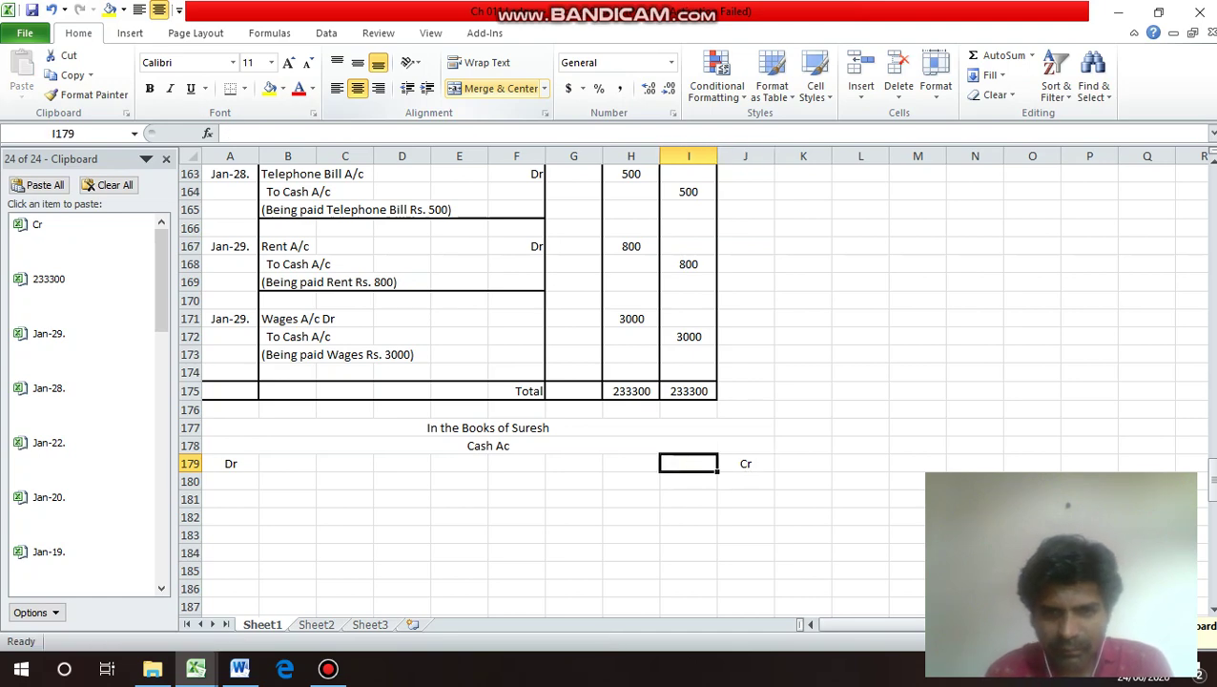
# Enter the column heading "Date" in A180, directly below the Dr label.
pyautogui.press('Down')
pyautogui.press('Left')
pyautogui.press('Left')
pyautogui.press('Left')
pyautogui.press('Left')
pyautogui.press('Left')
pyautogui.press('Left')
pyautogui.press('Left')
pyautogui.press('Left')
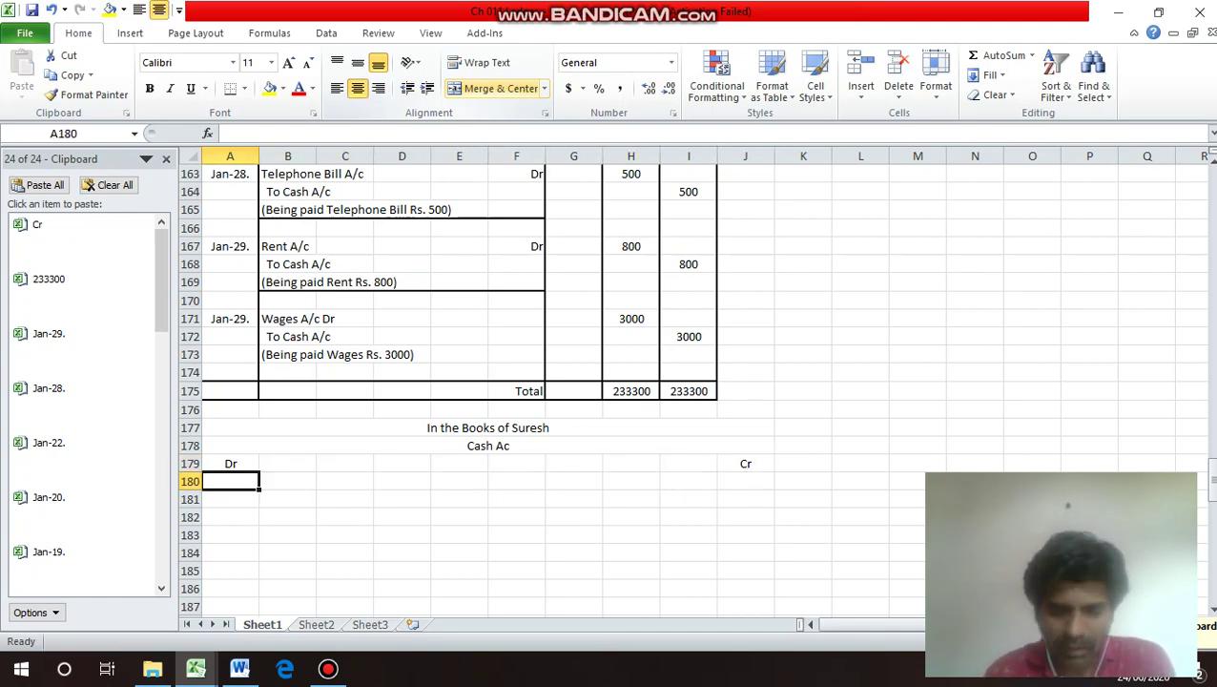
pyautogui.write('Dr')
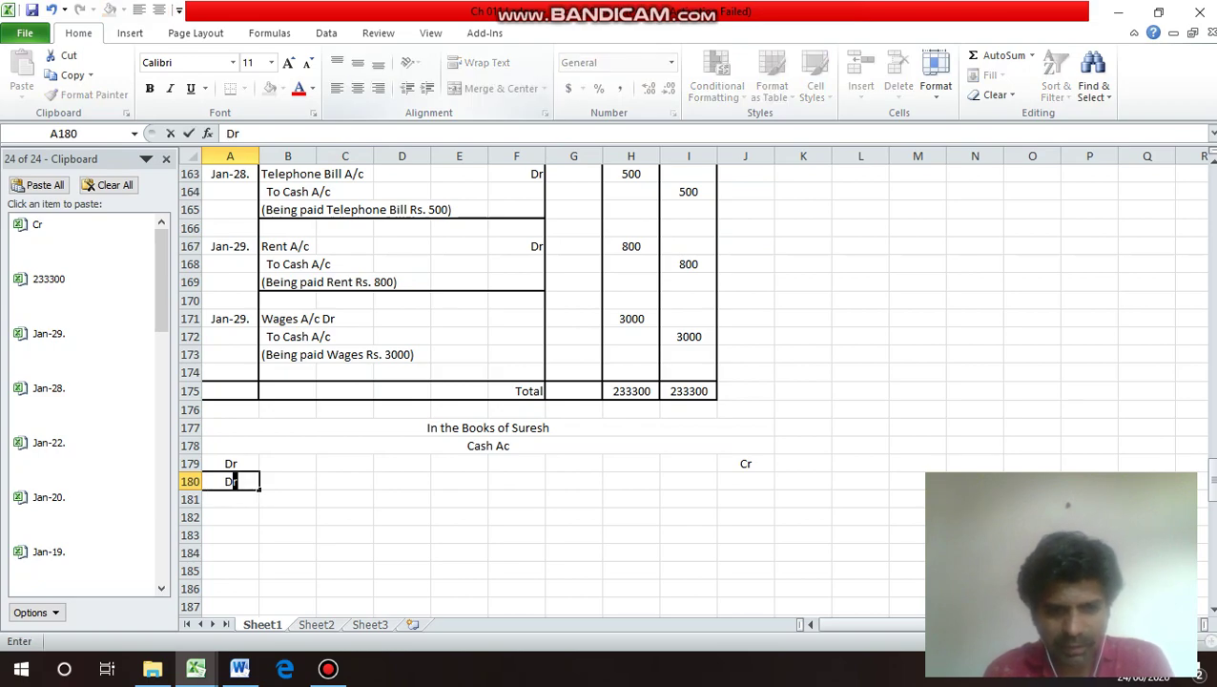
pyautogui.press('BackSpace')
pyautogui.write('ate')
pyautogui.press('Return')
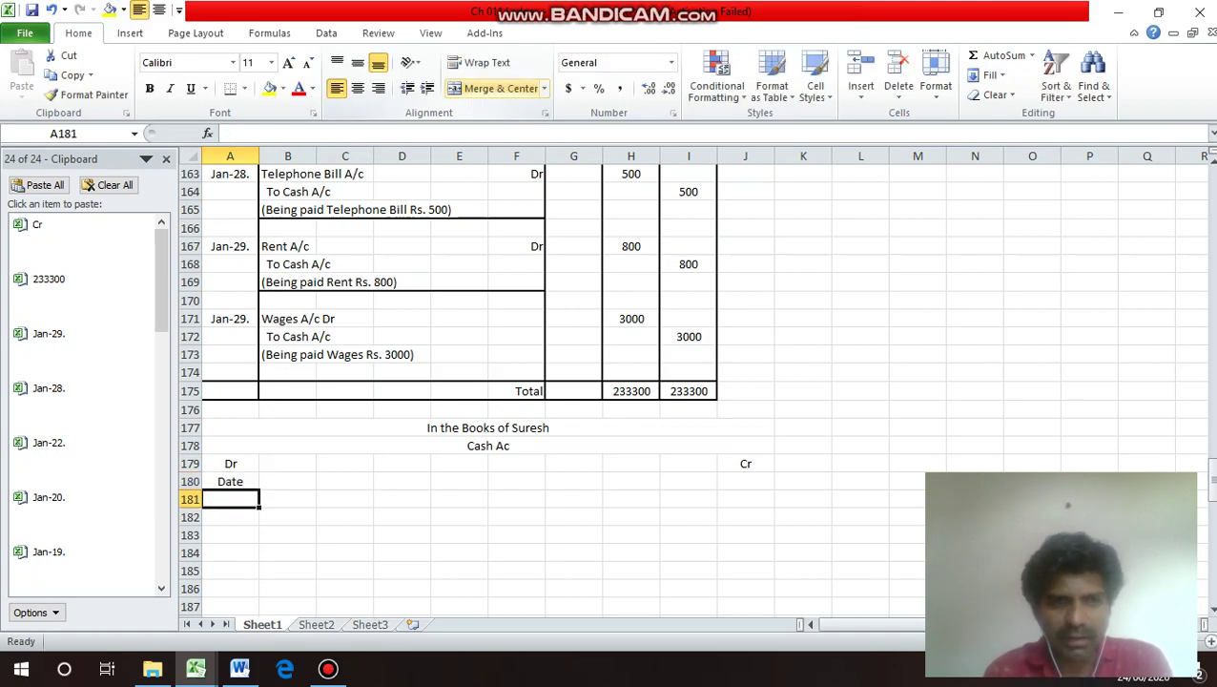
# Enter the debit side column headings "Particulars" in B180 and "J/F" in D180.
pyautogui.click(287, 481)
pyautogui.write('Par')
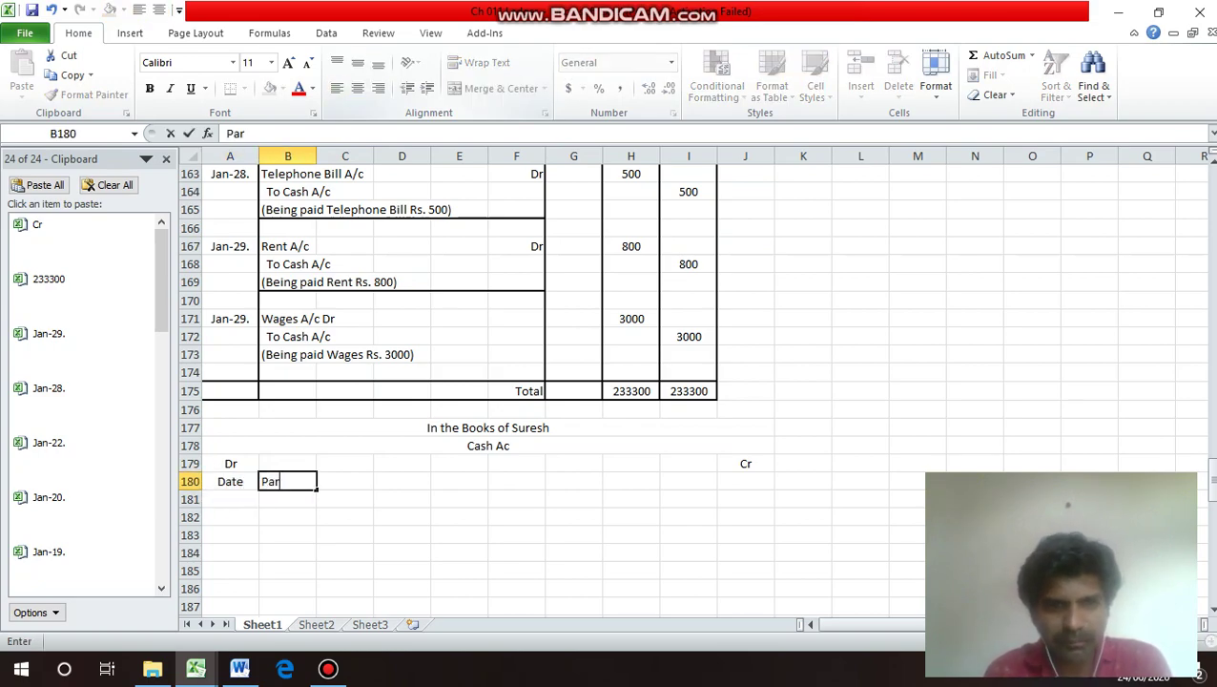
pyautogui.write('ticulars')
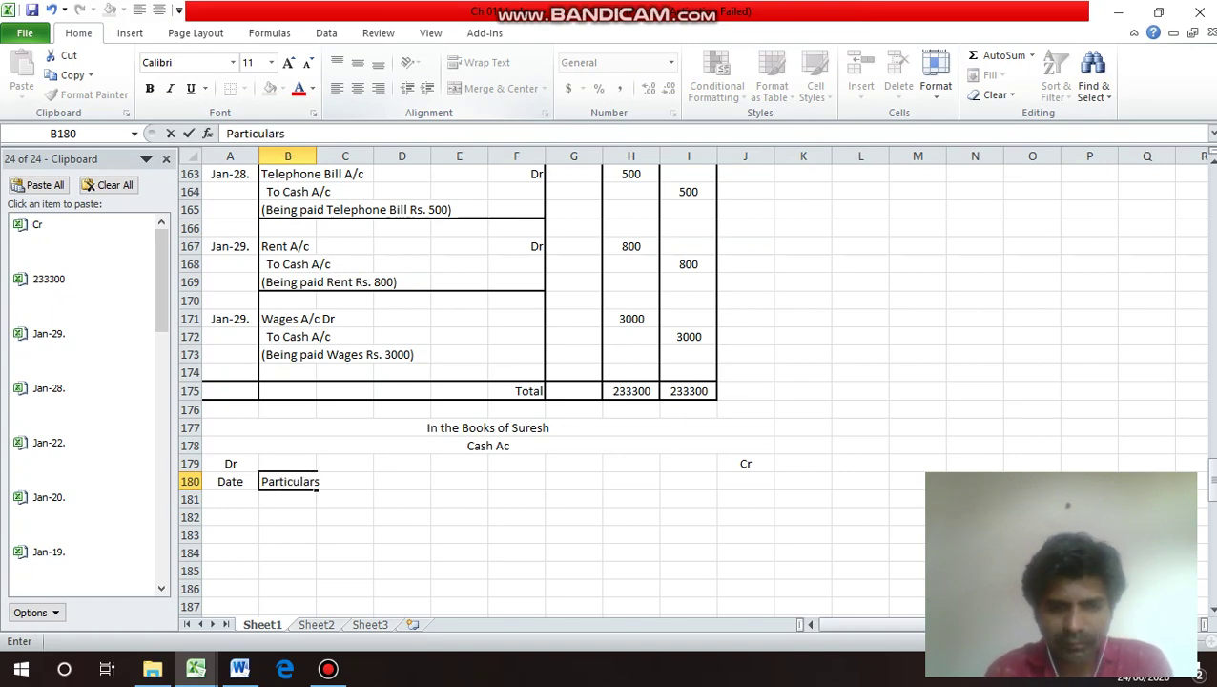
pyautogui.press('Tab')
pyautogui.press('Tab')
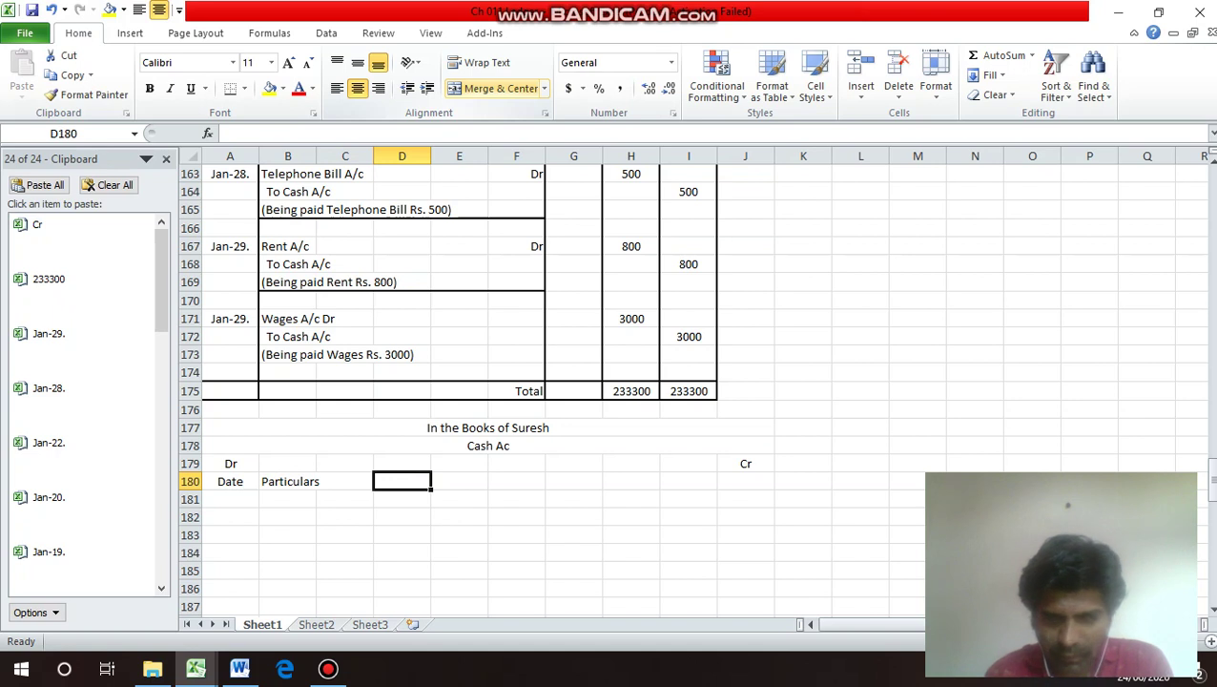
pyautogui.write('J')
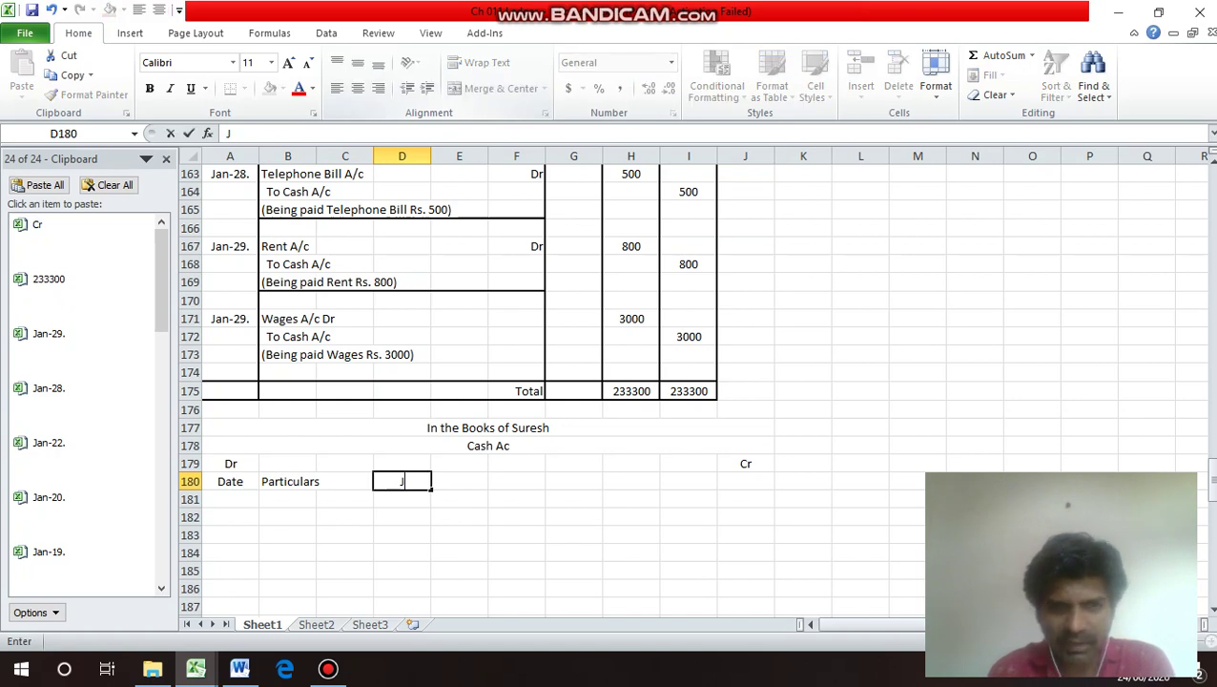
pyautogui.write('/F')
pyautogui.press('Return')
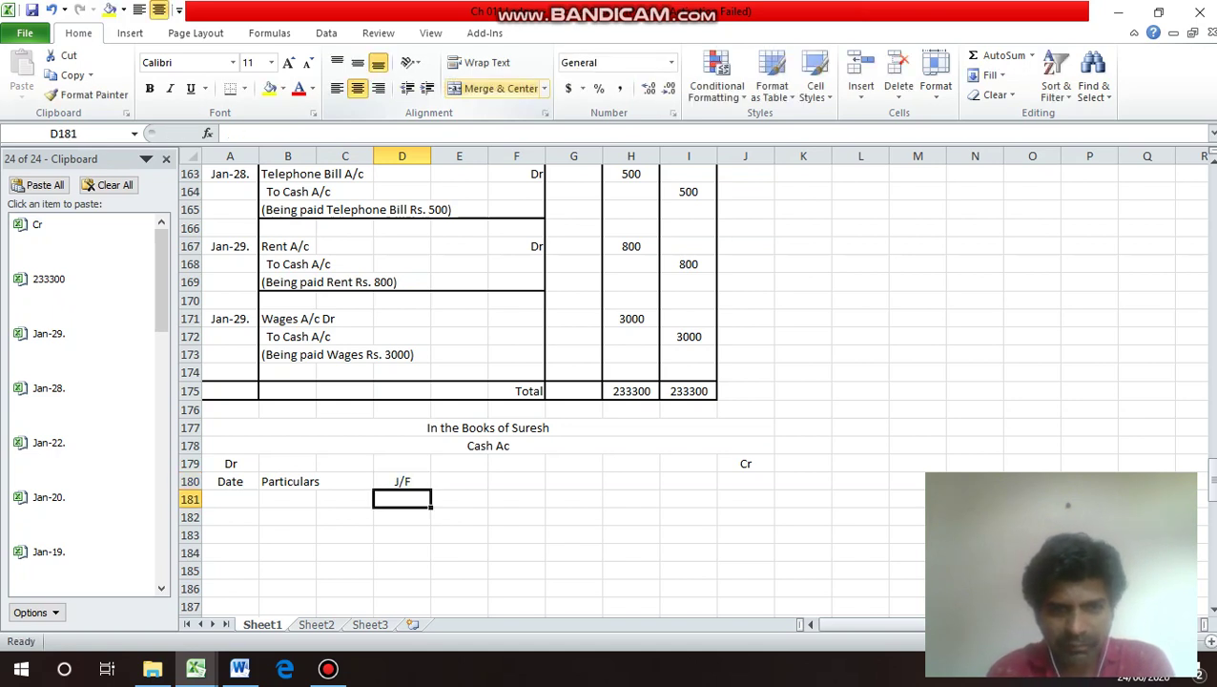
# Enter the column heading "Amount" in E180, next to the J/F heading.
pyautogui.click(459, 481)
pyautogui.write('Amount')
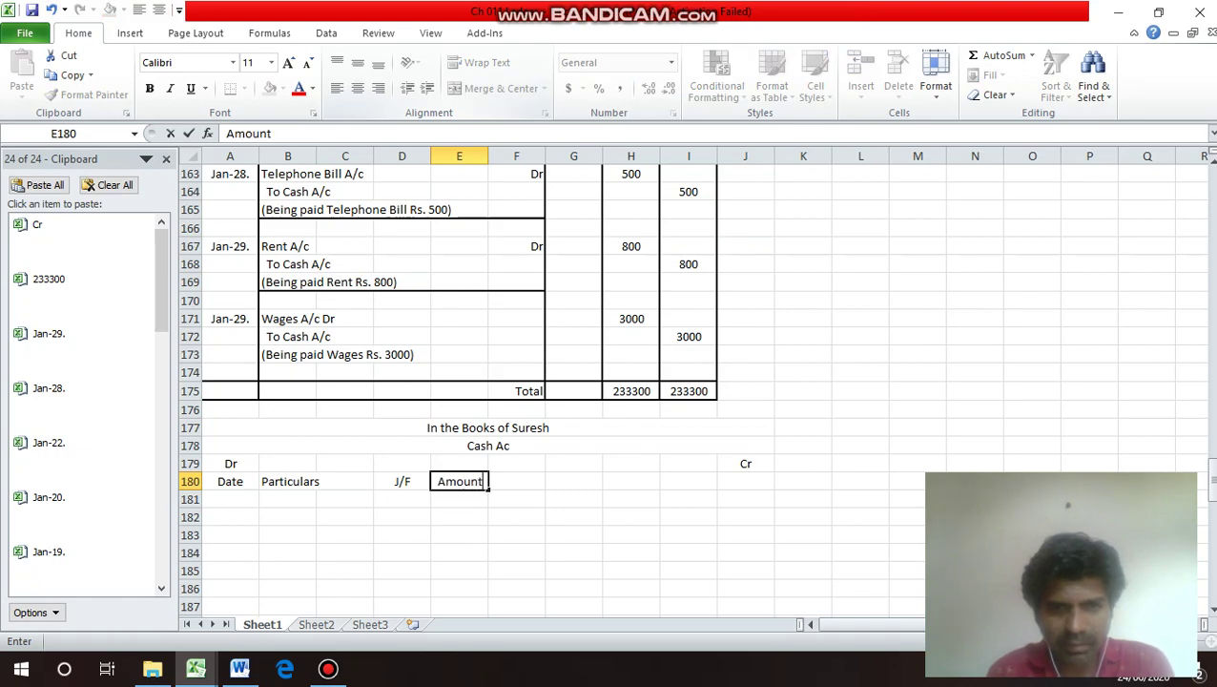
pyautogui.press('Return')
pyautogui.click(458, 481)
pyautogui.click(344, 481)
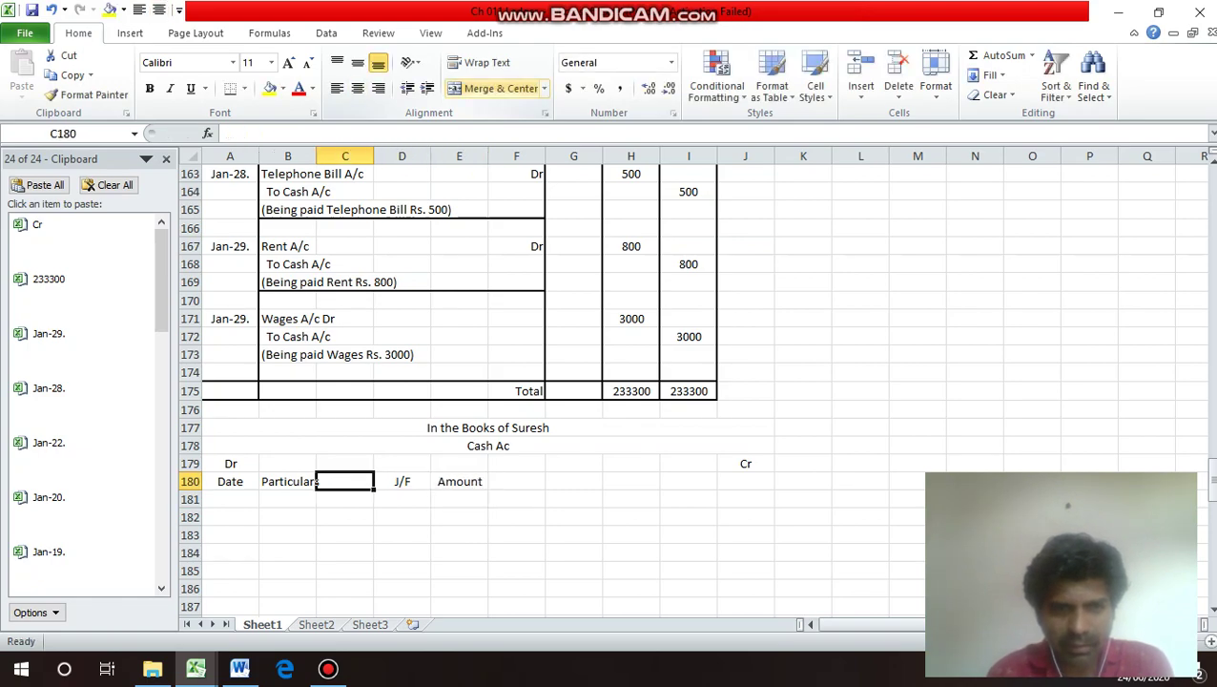
# Copy the debit side headings in A180:E180 to F180:J180 for the credit side.
pyautogui.click(230, 480)
pyautogui.moveTo(230, 481); pyautogui.dragTo(459, 481)
pyautogui.hotkey('ctrl', 'c')
pyautogui.click(287, 481)
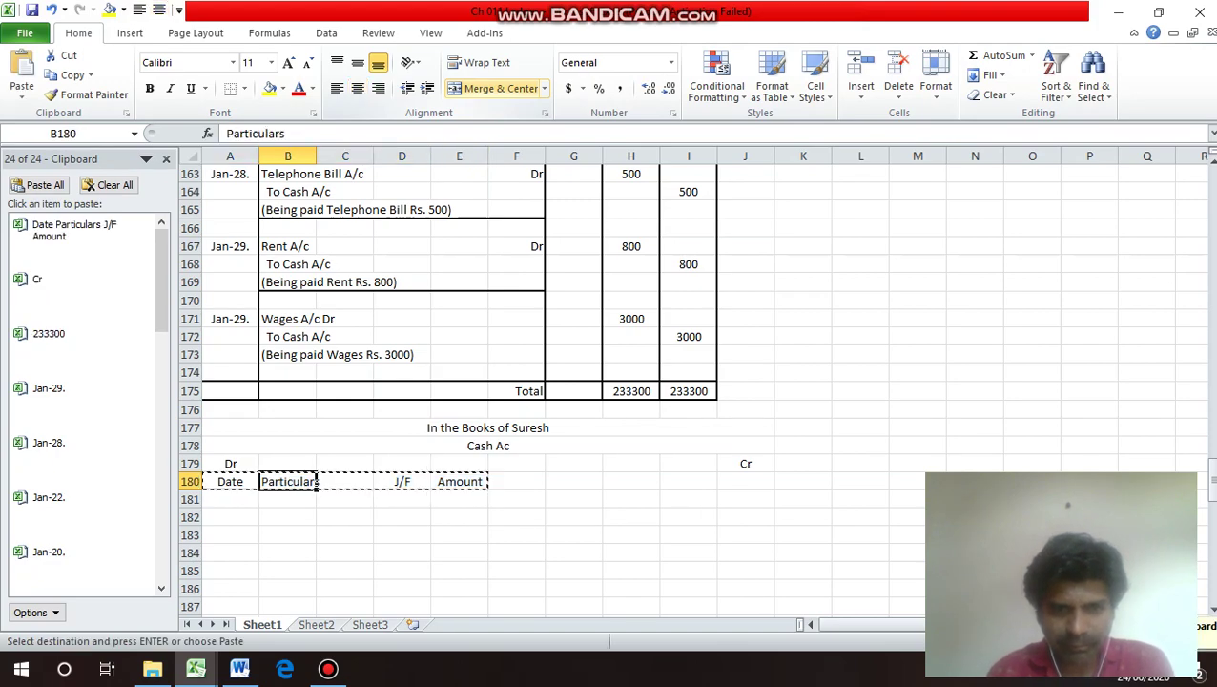
pyautogui.click(459, 480)
pyautogui.click(516, 480)
pyautogui.press('Return')
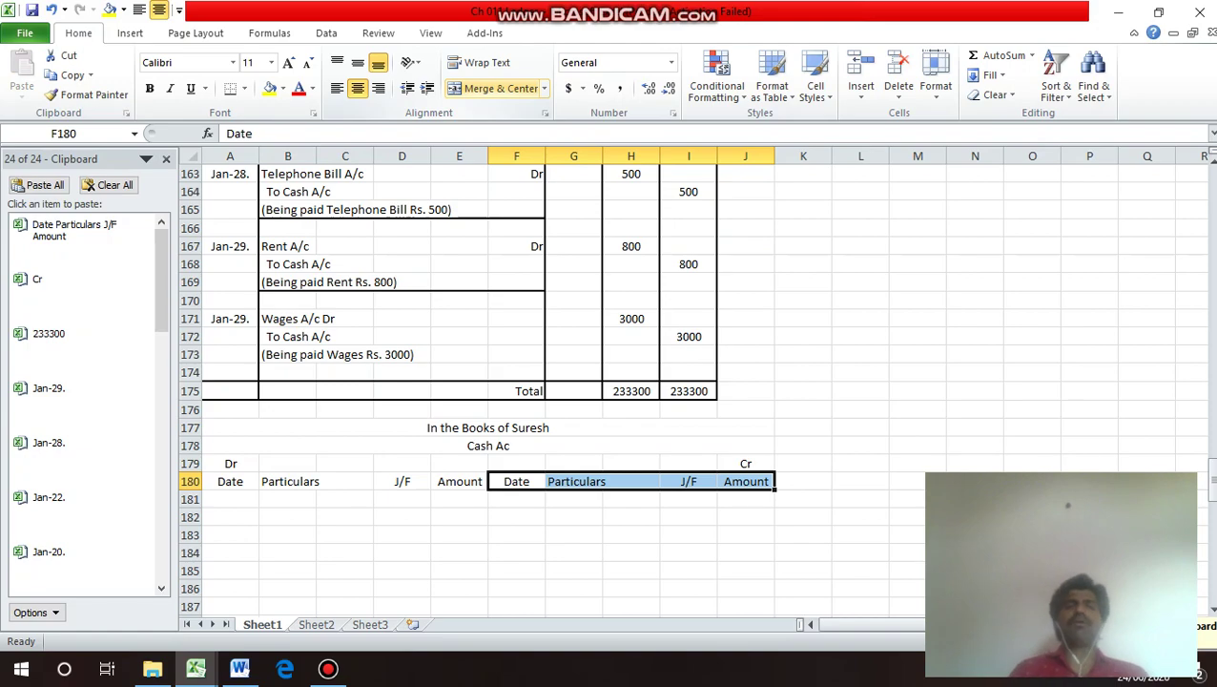
# Apply a medium solid outline border around the whole cash account table, A180:J211.
pyautogui.press('Left')
pyautogui.press('Left')
pyautogui.press('Left')
pyautogui.press('Left')
pyautogui.press('Left')
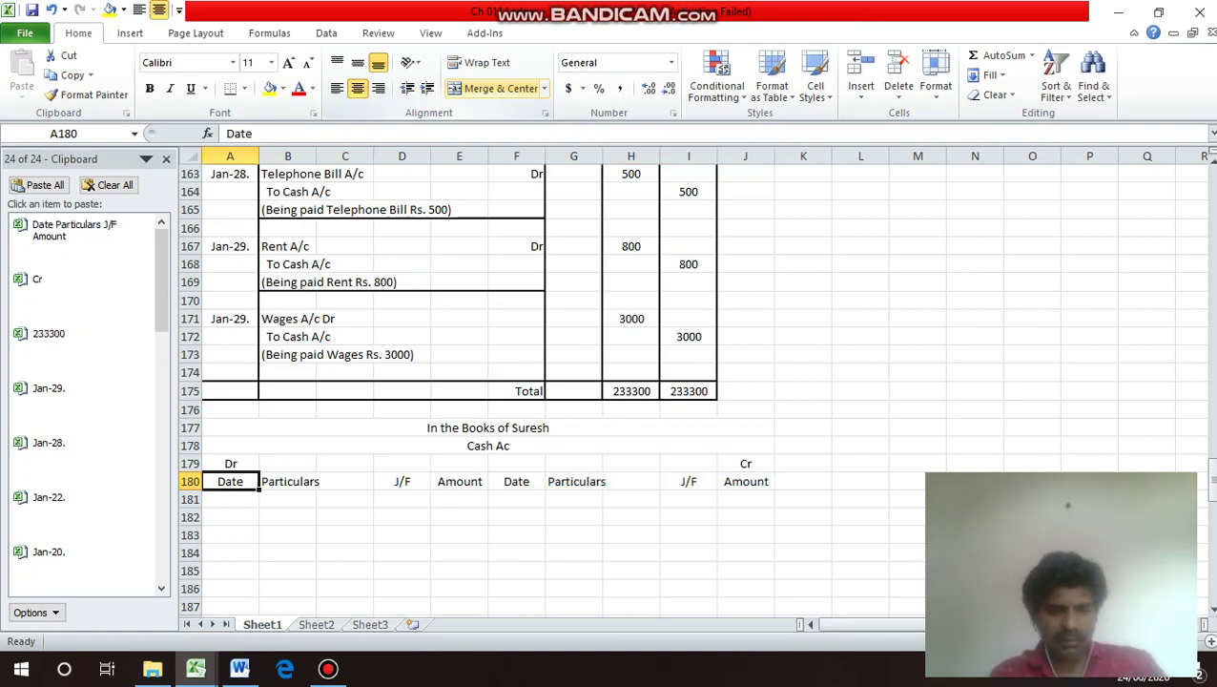
pyautogui.hotkey('shift', 'Right')
pyautogui.hotkey('shift', 'Right')
pyautogui.hotkey('shift', 'Right')
pyautogui.hotkey('shift', 'Right')
pyautogui.hotkey('shift', 'Right')
pyautogui.hotkey('shift', 'Right')
pyautogui.hotkey('shift', 'Right')
pyautogui.hotkey('shift', 'Right')
pyautogui.hotkey('shift', 'Right')
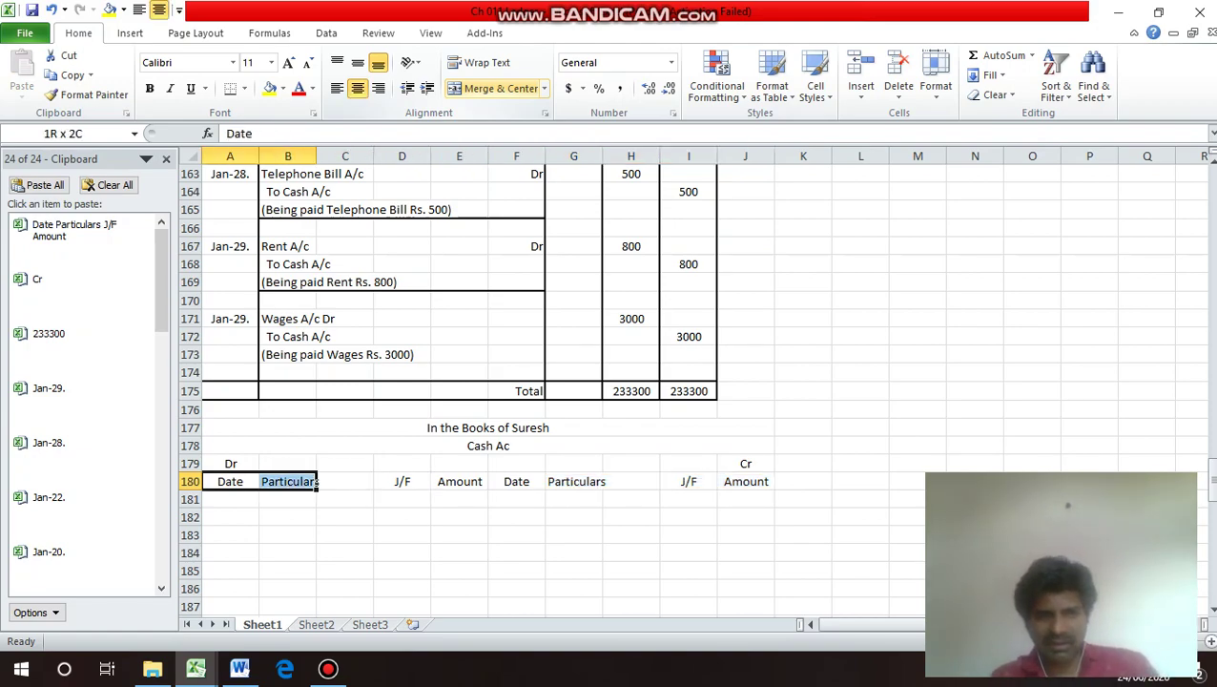
pyautogui.moveTo(753, 481); pyautogui.dragTo(773, 557)
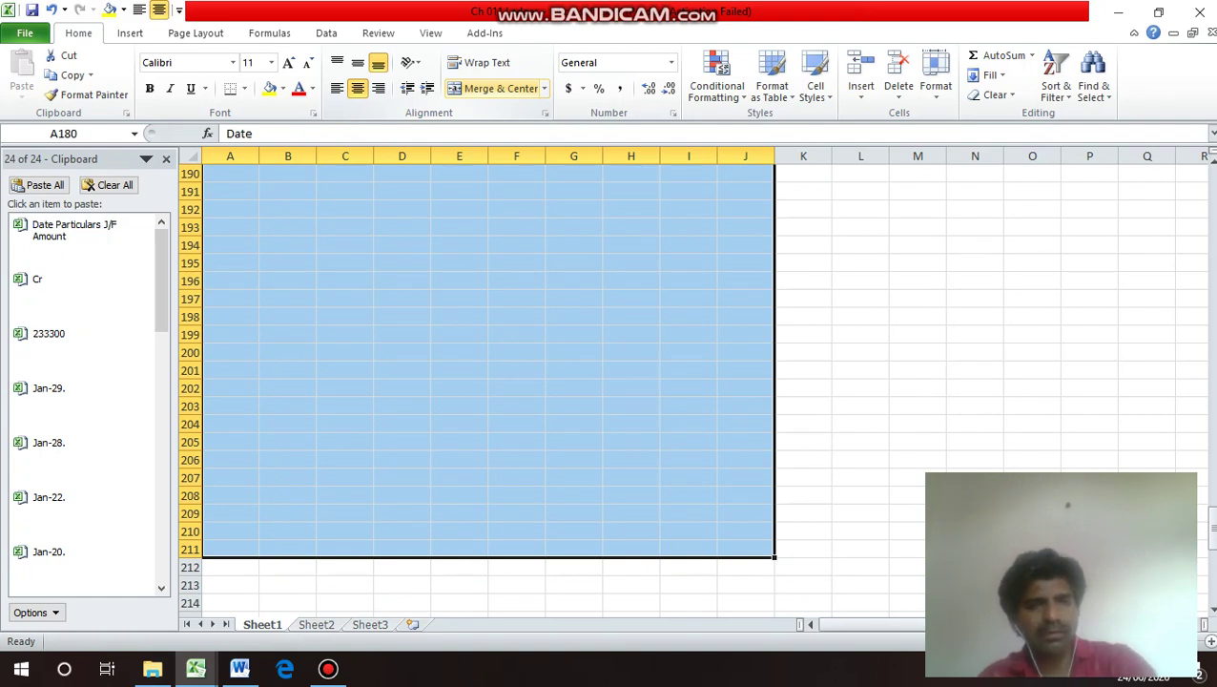
pyautogui.hotkey('ctrl', '1')
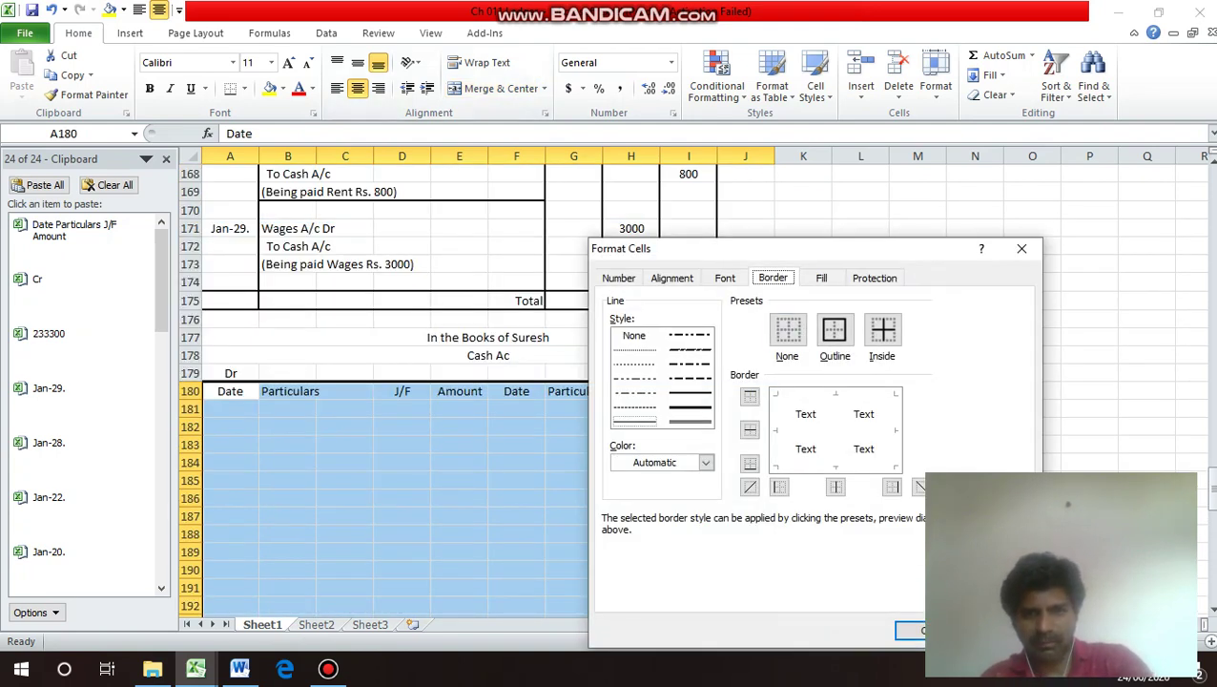
pyautogui.click(689, 392)
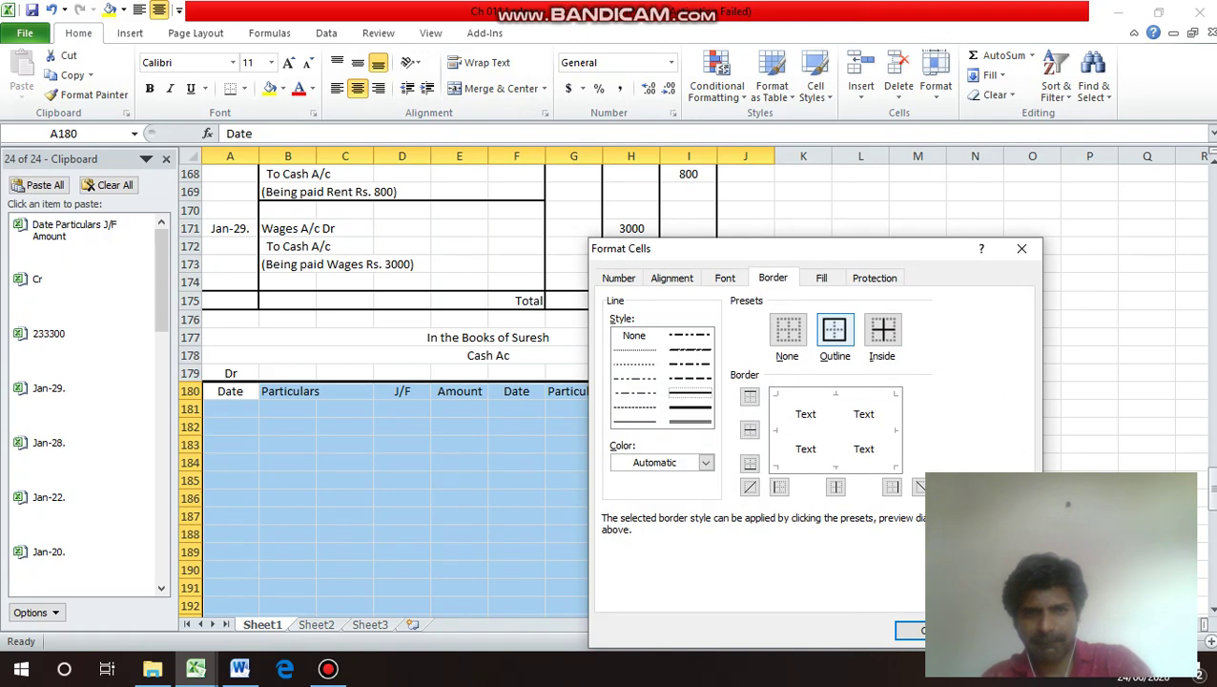
pyautogui.click(834, 329)
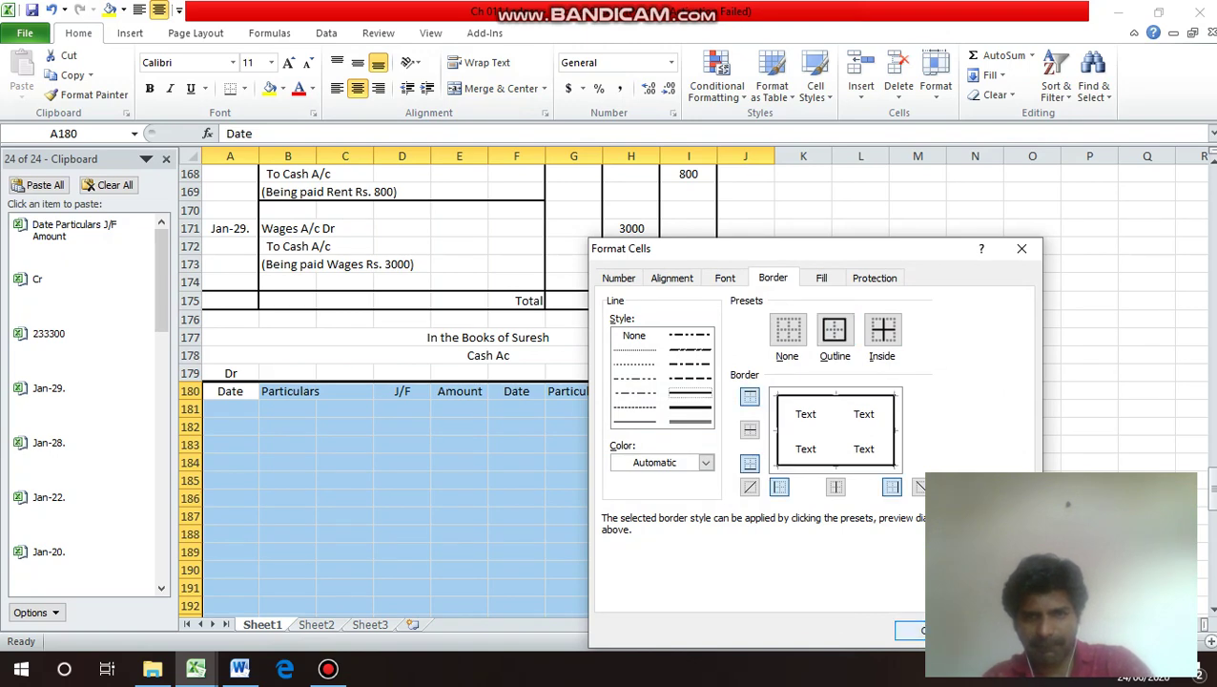
pyautogui.click(910, 630)
# Apply a medium solid outline border around the debit side Particulars columns, B180:C211.
pyautogui.click(218, 409)
pyautogui.click(305, 392)
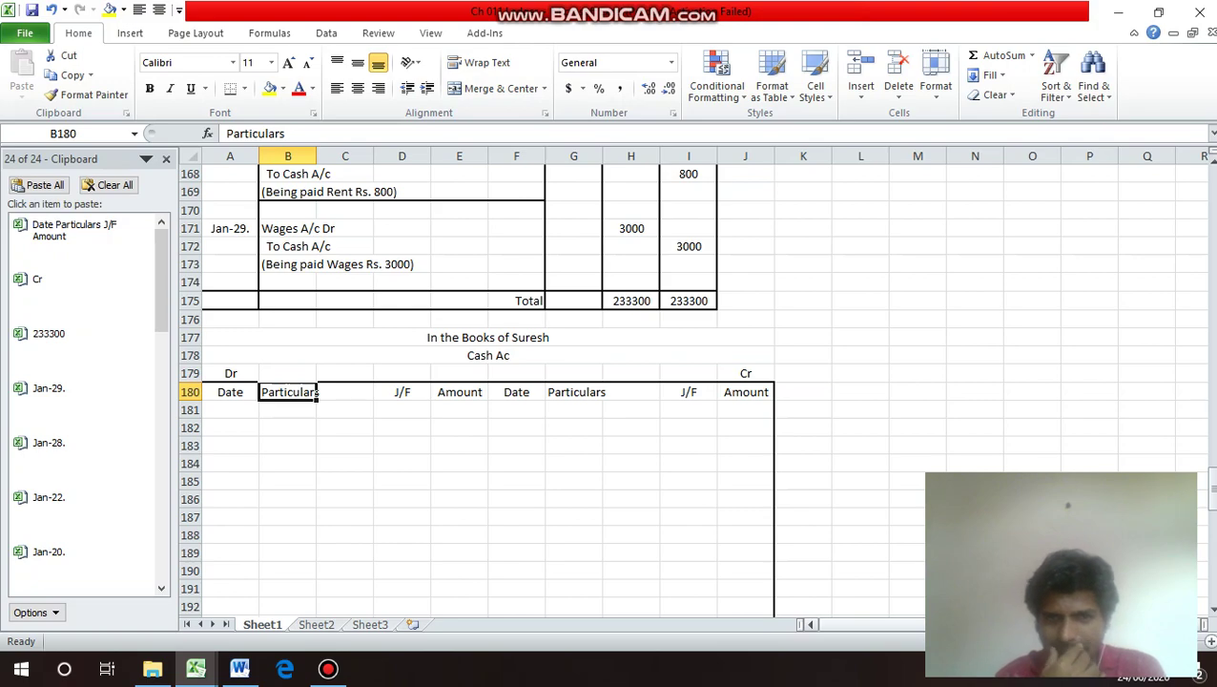
pyautogui.click(346, 392)
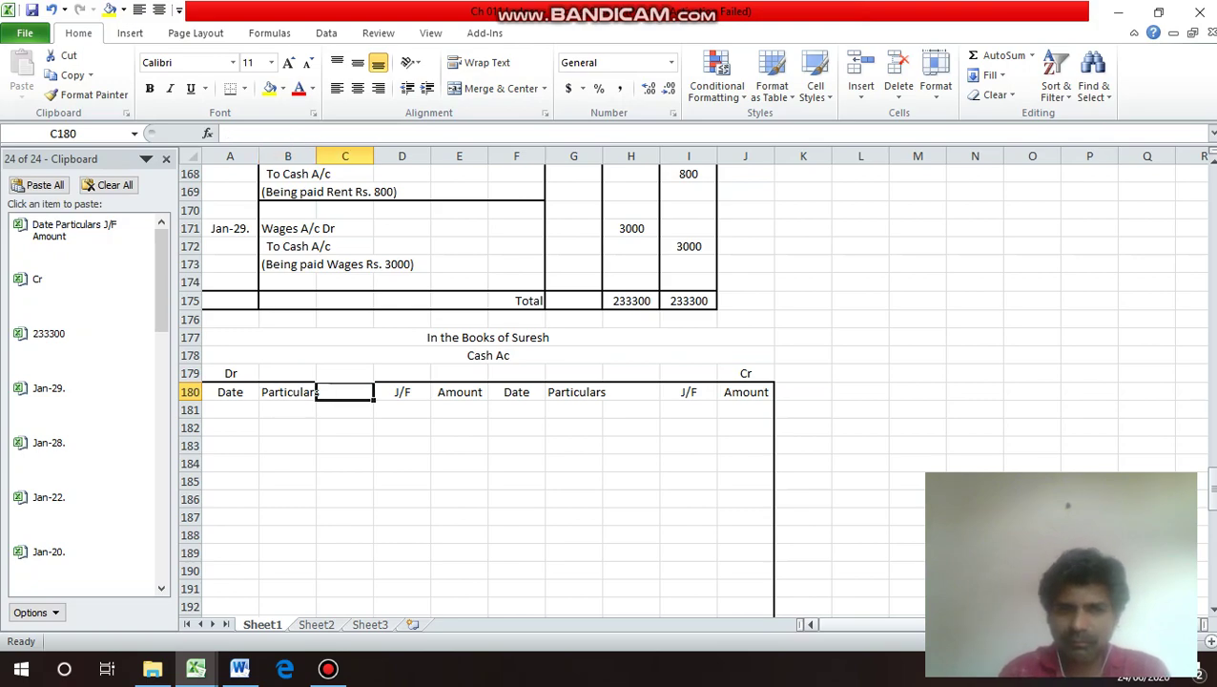
pyautogui.click(401, 392)
pyautogui.click(230, 392)
pyautogui.click(287, 392)
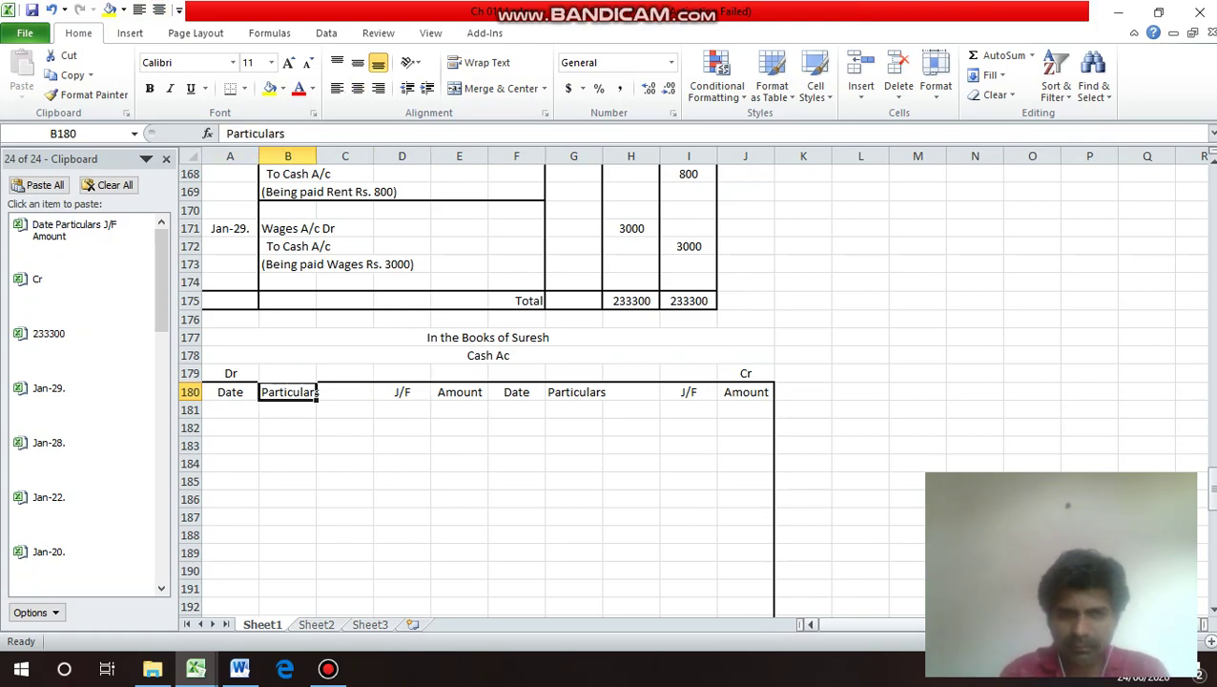
pyautogui.moveTo(305, 394); pyautogui.dragTo(374, 362)
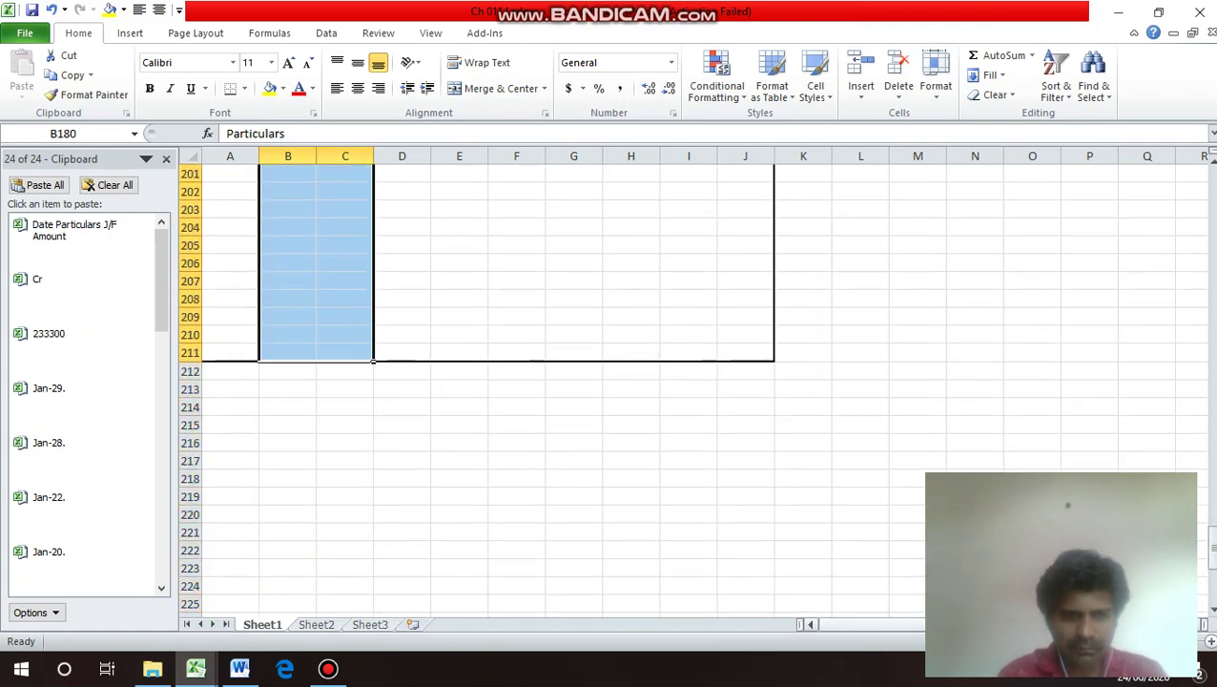
pyautogui.hotkey('ctrl', '1')
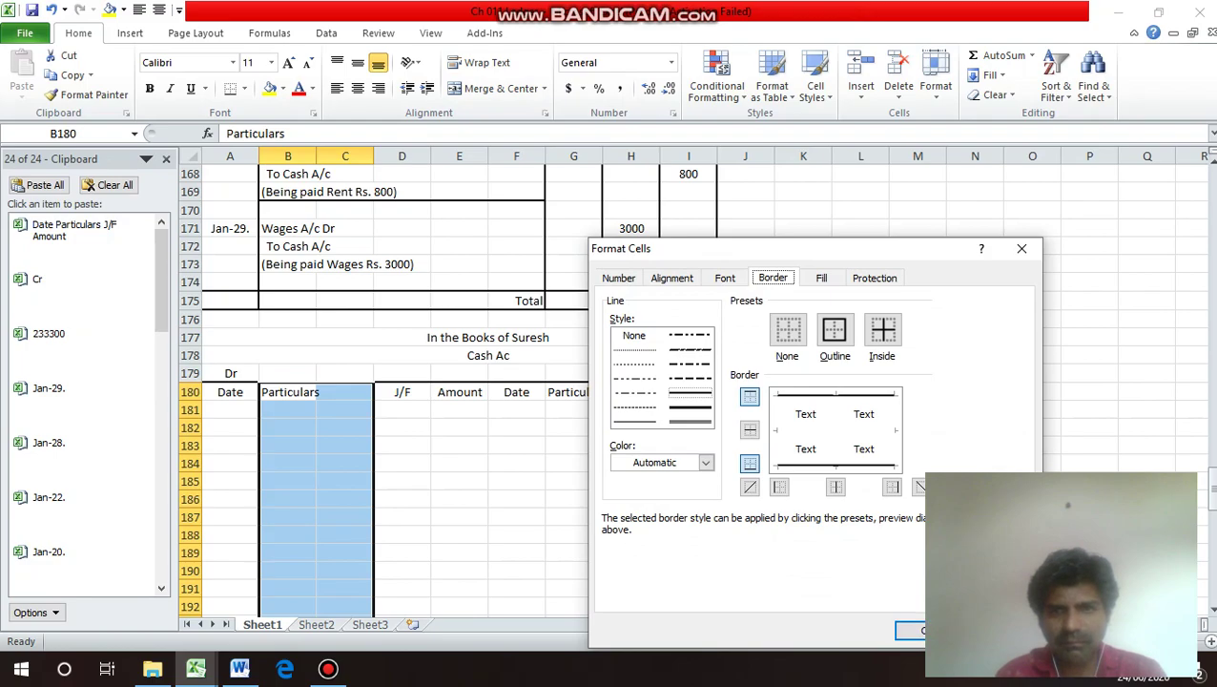
pyautogui.click(834, 329)
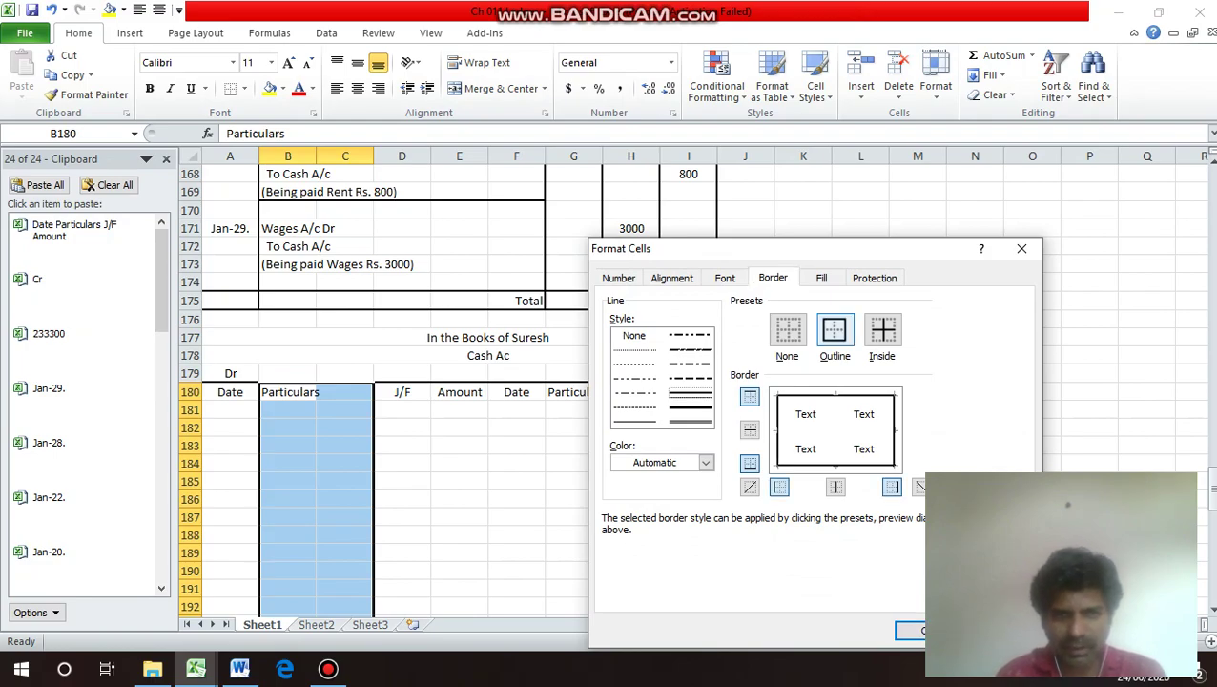
pyautogui.press('Return')
# Apply a medium solid outline border around the debit side Amount column, from E180 down to row 211.
pyautogui.press('Right')
pyautogui.press('Right')
pyautogui.press('Right')
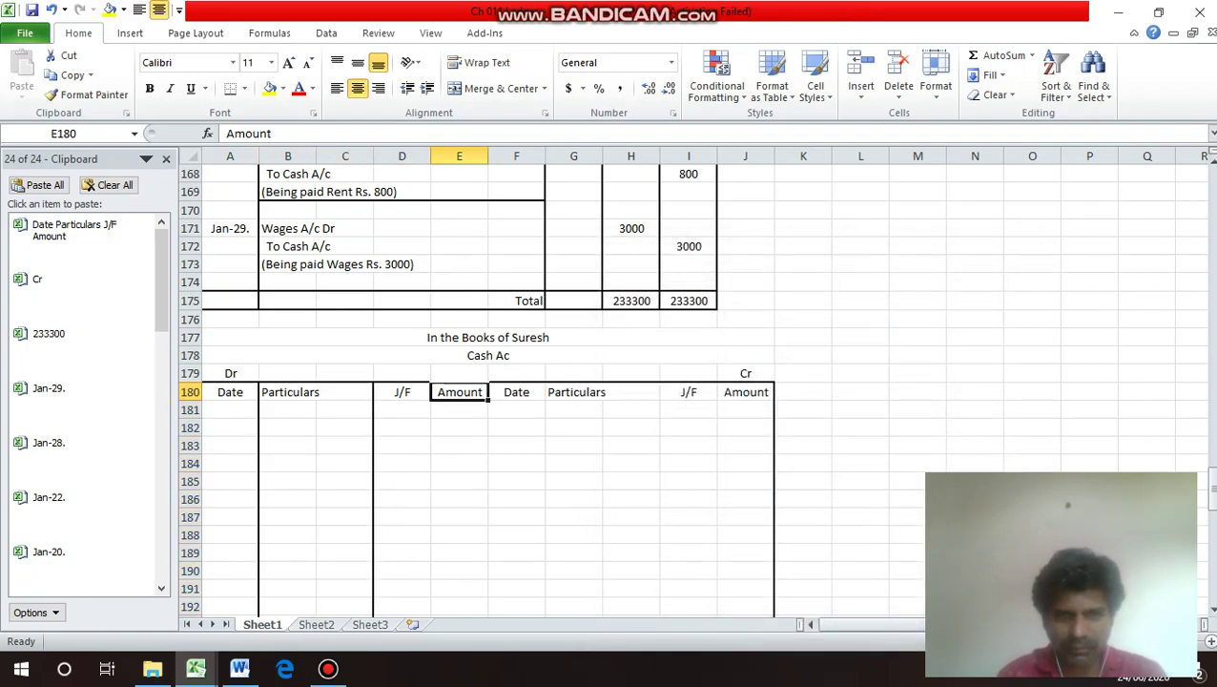
pyautogui.moveTo(459, 392); pyautogui.dragTo(475, 431)
pyautogui.scroll(10, 475, 431)
pyautogui.hotkey('ctrl', '1')
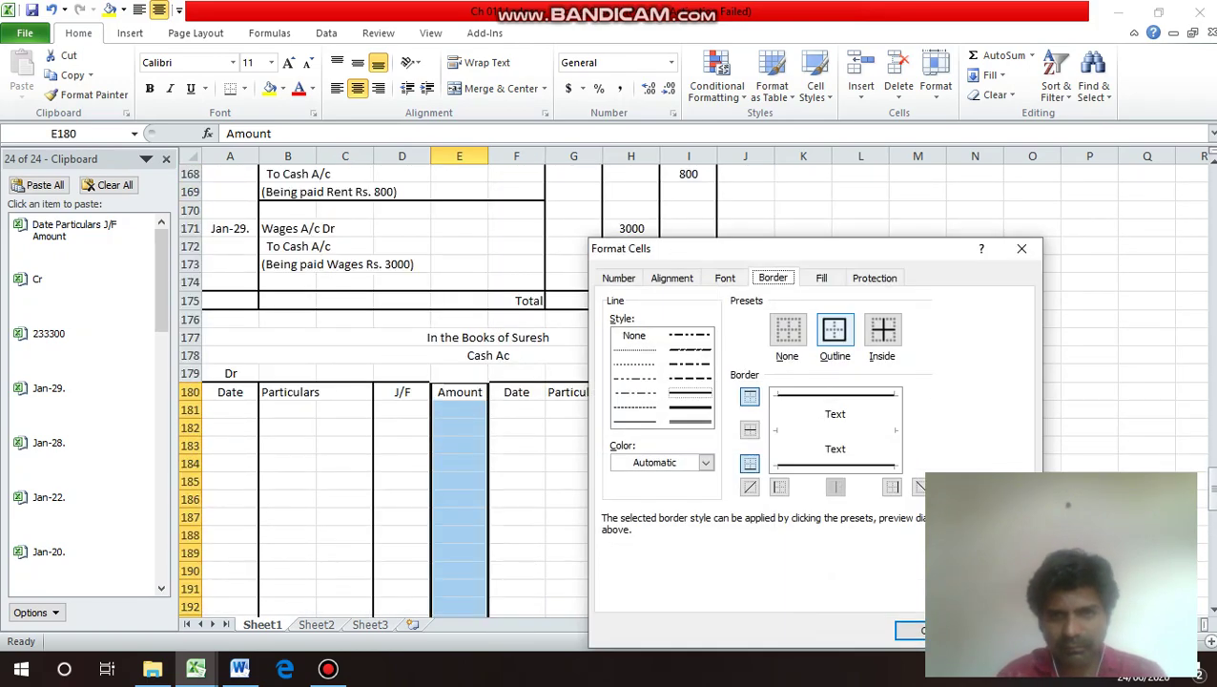
pyautogui.press('Return')
# Apply a medium solid outline border around the credit side Particulars columns, G180:H211.
pyautogui.press('Right')
pyautogui.press('Right')
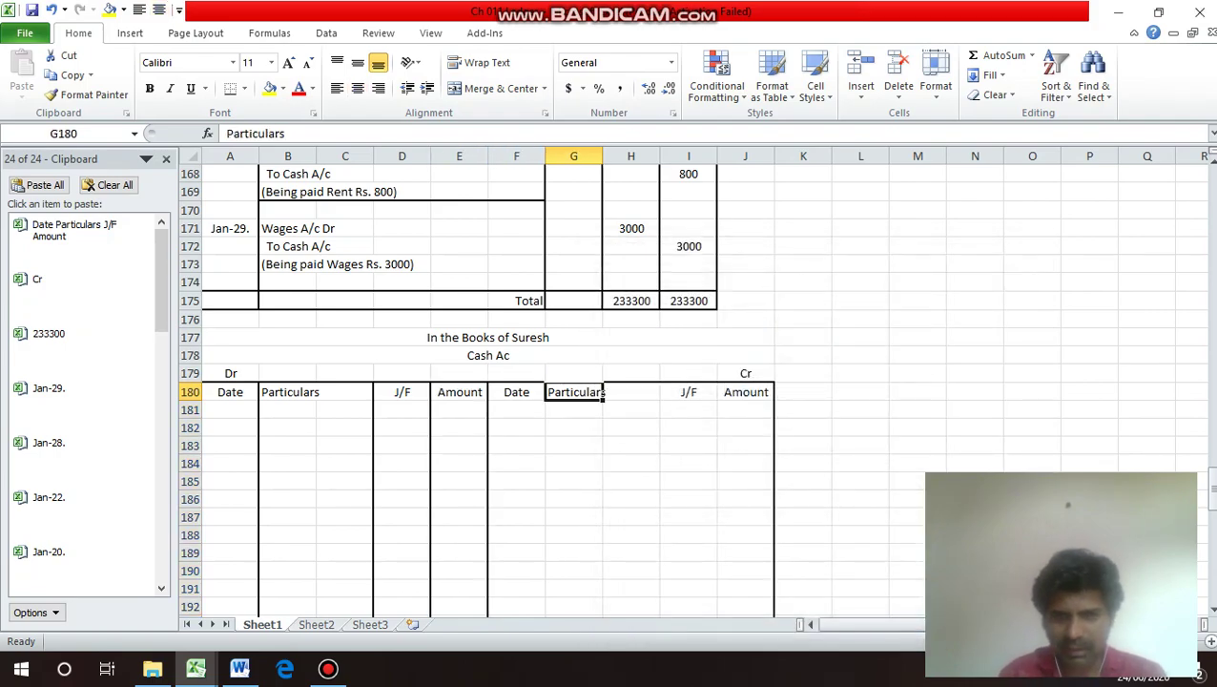
pyautogui.moveTo(596, 392); pyautogui.dragTo(659, 415)
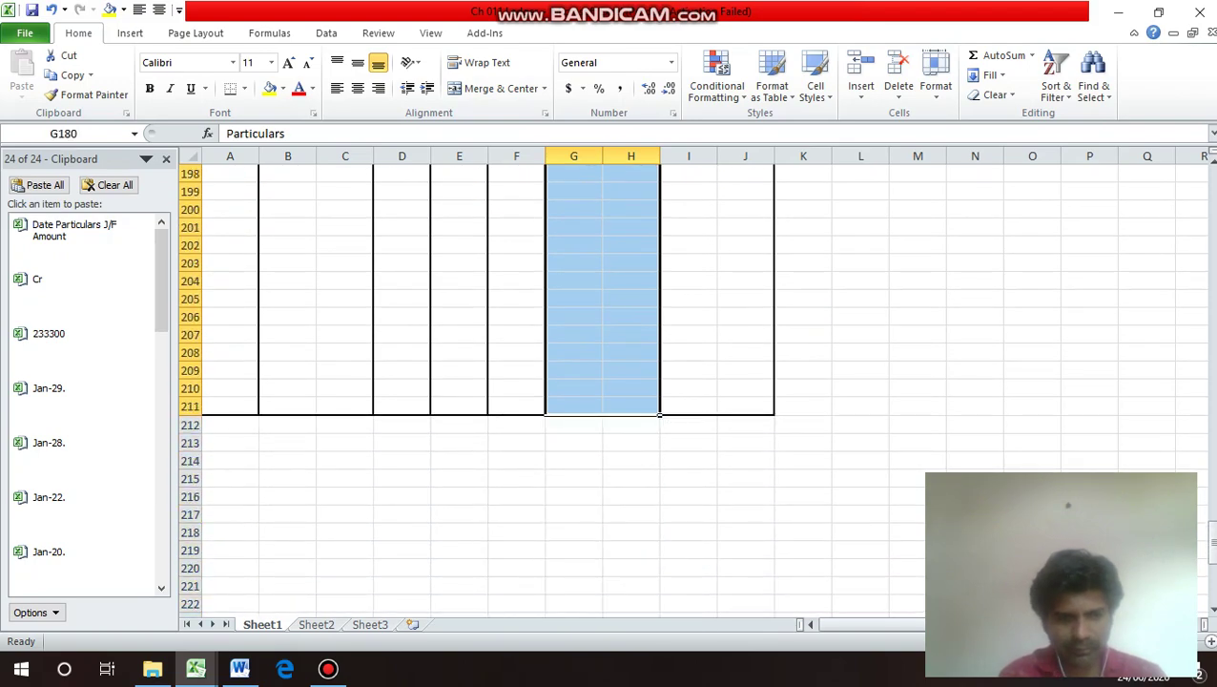
pyautogui.hotkey('ctrl', '1')
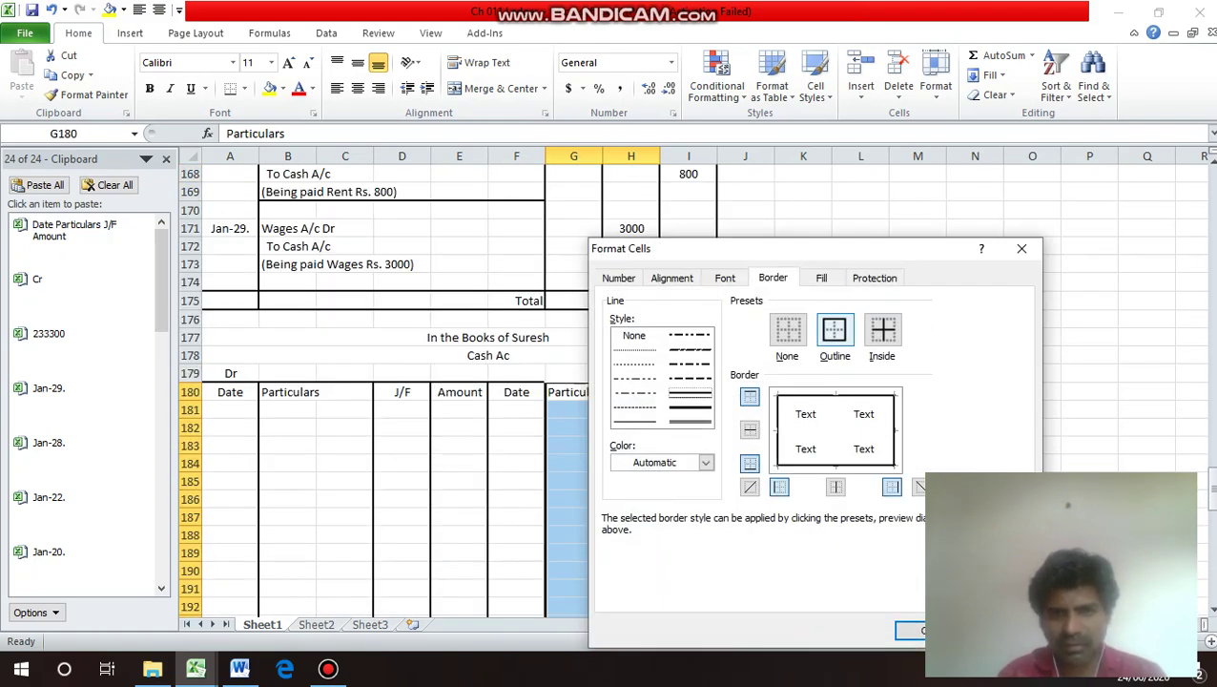
pyautogui.press('Return')
# Apply a medium solid outline border around the credit side Amount column, J180:J211.
pyautogui.click(745, 392)
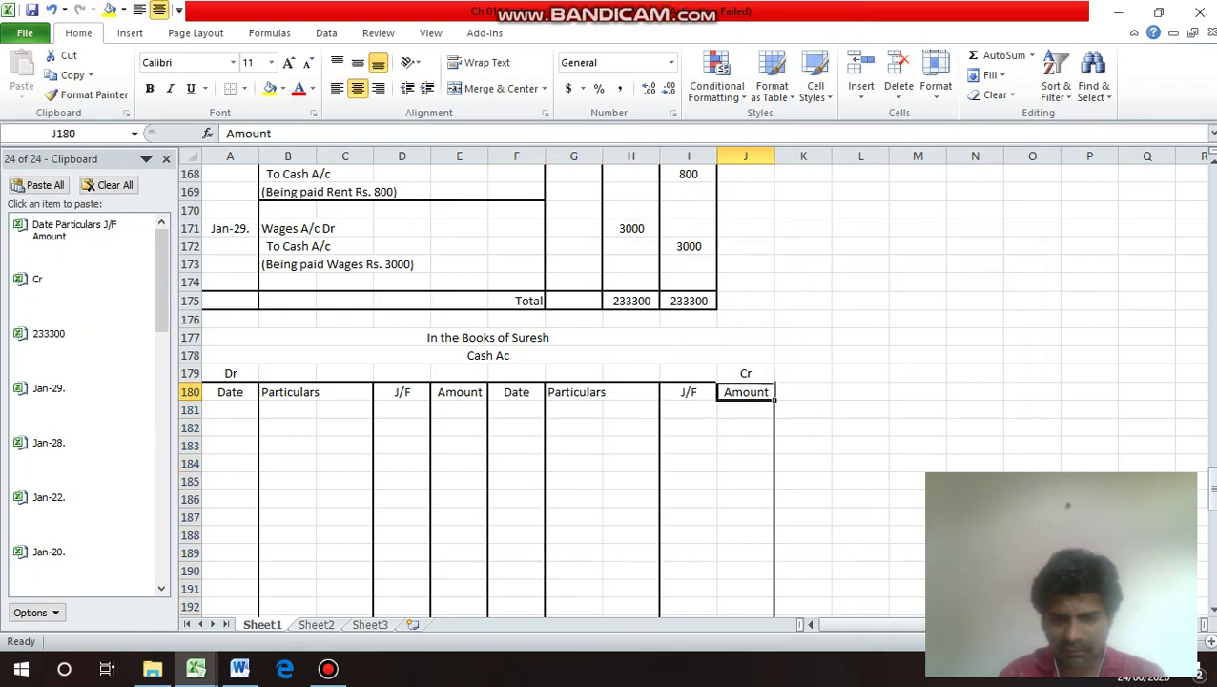
pyautogui.moveTo(745, 392); pyautogui.dragTo(761, 413)
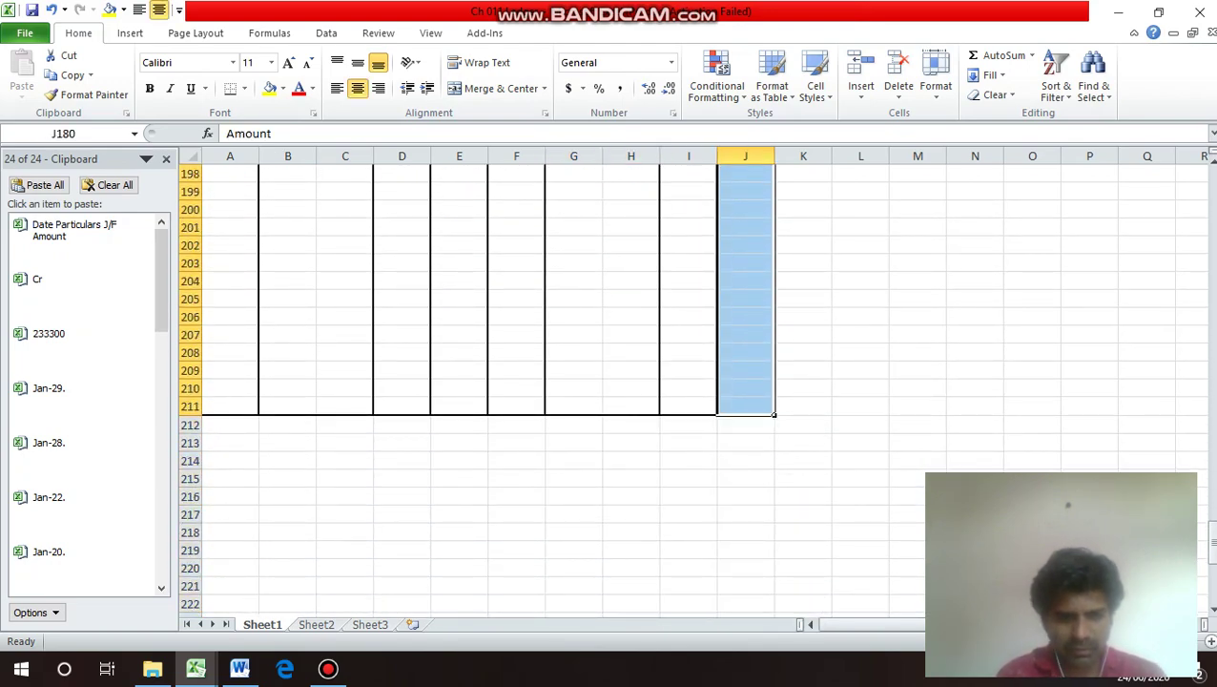
pyautogui.hotkey('ctrl', '1')
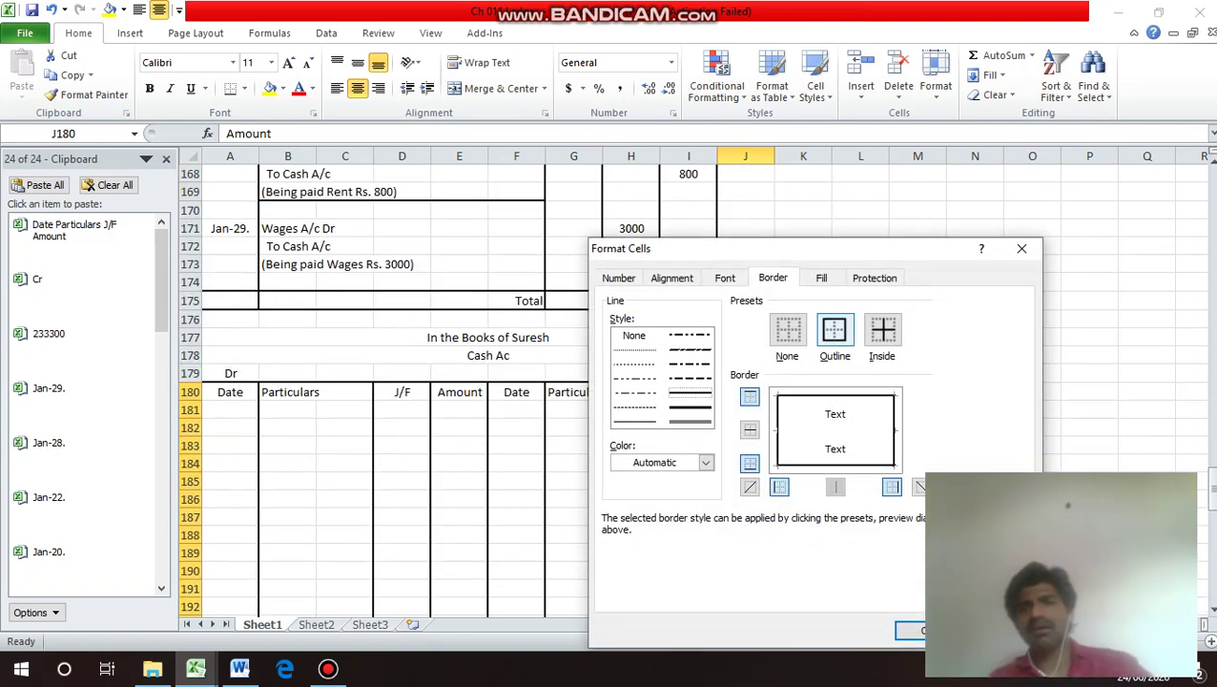
pyautogui.press('Return')
# Clear the Pr.3 M/s Mallika Fashion House problem text below the cash account, covering column A from row 231 down to row 286.
pyautogui.press('Down')
pyautogui.press('Down')
pyautogui.press('Down')
pyautogui.press('Down')
pyautogui.press('Down')
pyautogui.press('Down')
pyautogui.press('Down')
pyautogui.press('Down')
pyautogui.press('Down')
pyautogui.press('Down')
pyautogui.press('Down')
pyautogui.press('Down')
pyautogui.press('Down')
pyautogui.press('Down')
pyautogui.press('Down')
pyautogui.press('Down')
pyautogui.press('Down')
pyautogui.press('Down')
pyautogui.press('Down')
pyautogui.press('Down')
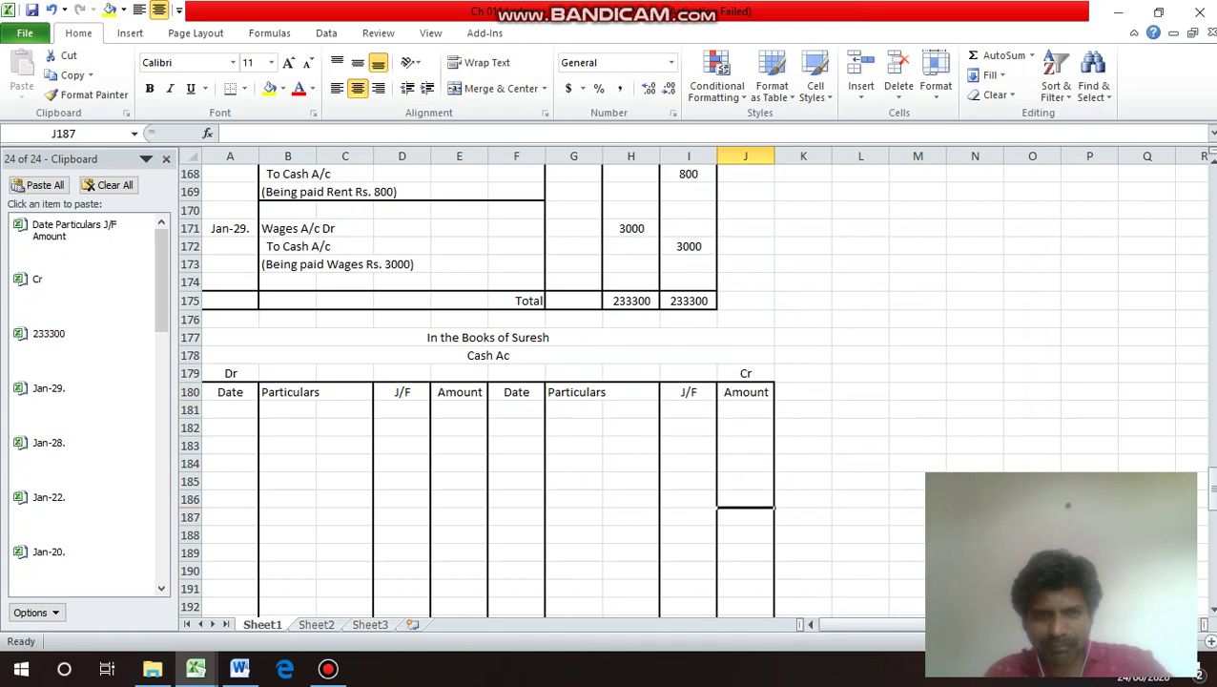
pyautogui.press('Down')
pyautogui.press('Down')
pyautogui.press('Down')
pyautogui.press('Down')
pyautogui.press('Down')
pyautogui.press('Down')
pyautogui.press('Down')
pyautogui.press('Down')
pyautogui.press('Down')
pyautogui.press('Down')
pyautogui.press('Down')
pyautogui.press('Down')
pyautogui.press('Down')
pyautogui.press('Down')
pyautogui.press('Down')
pyautogui.press('Down')
pyautogui.press('Down')
pyautogui.press('Down')
pyautogui.press('Down')
pyautogui.press('Down')
pyautogui.press('Down')
pyautogui.press('Down')
pyautogui.press('Down')
pyautogui.press('Down')
pyautogui.press('Down')
pyautogui.press('Down')
pyautogui.press('Down')
pyautogui.press('Down')
pyautogui.press('Down')
pyautogui.press('Down')
pyautogui.press('Down')
pyautogui.press('Down')
pyautogui.press('Down')
pyautogui.press('Down')
pyautogui.press('Down')
pyautogui.press('Down')
pyautogui.press('Down')
pyautogui.press('Down')
pyautogui.press('Down')
pyautogui.press('Down')
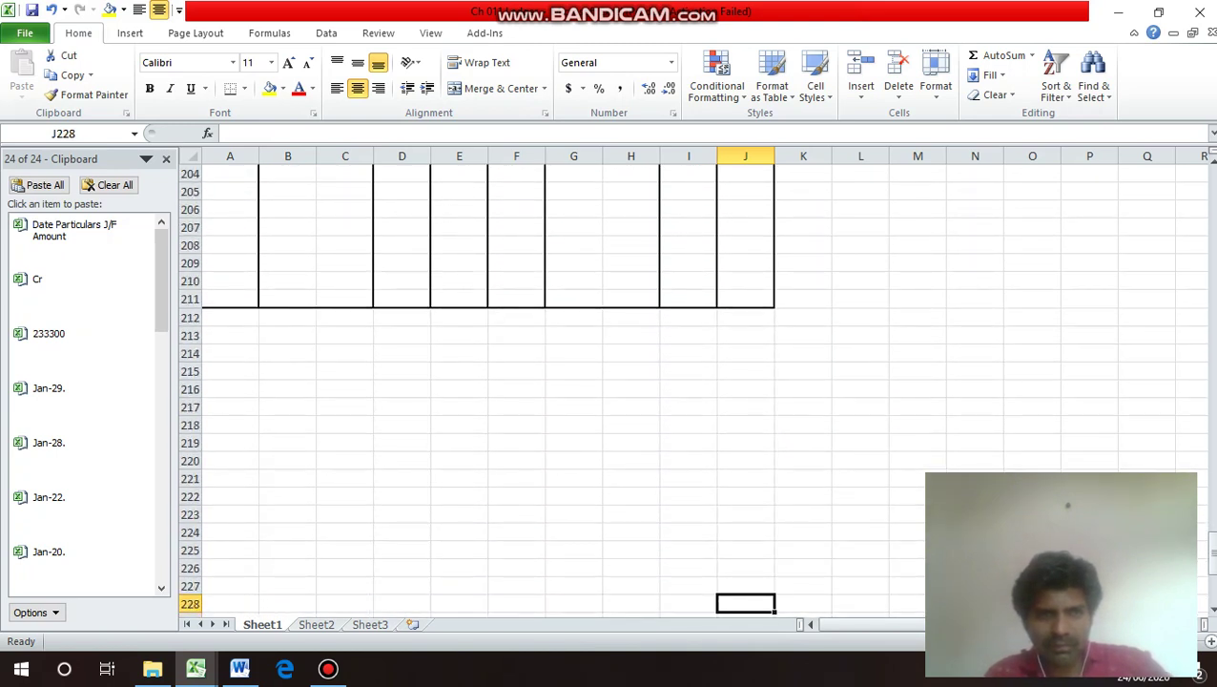
pyautogui.press('Up')
pyautogui.press('Up')
pyautogui.press('Up')
pyautogui.press('Up')
pyautogui.press('Up')
pyautogui.press('Up')
pyautogui.press('Up')
pyautogui.press('Up')
pyautogui.press('Up')
pyautogui.press('Up')
pyautogui.press('Up')
pyautogui.press('Up')
pyautogui.press('Up')
pyautogui.press('Up')
pyautogui.press('Up')
pyautogui.press('Up')
pyautogui.press('Left')
pyautogui.press('Left')
pyautogui.press('Left')
pyautogui.press('Left')
pyautogui.press('Left')
pyautogui.press('Left')
pyautogui.press('Left')
pyautogui.press('Left')
pyautogui.press('Left')
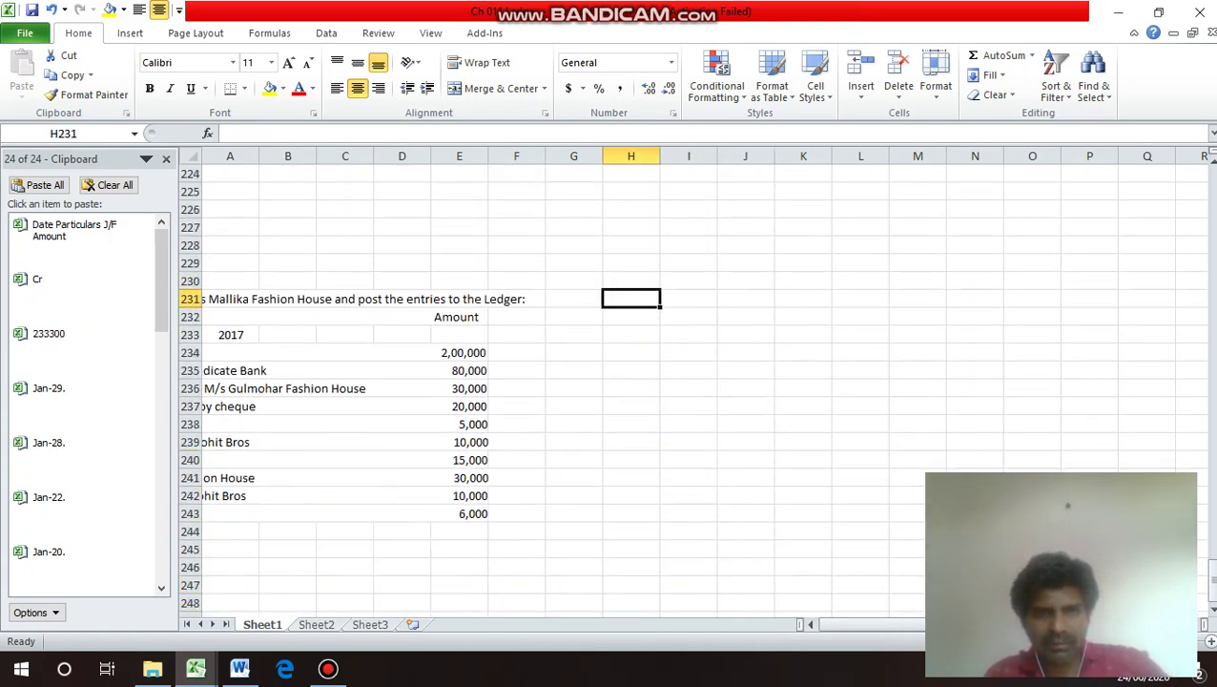
pyautogui.hotkey('shift', 'Down')
pyautogui.hotkey('shift', 'Down')
pyautogui.hotkey('shift', 'Down')
pyautogui.hotkey('shift', 'Down')
pyautogui.hotkey('shift', 'Down')
pyautogui.hotkey('shift', 'Down')
pyautogui.hotkey('shift', 'Down')
pyautogui.hotkey('shift', 'Down')
pyautogui.hotkey('shift', 'Down')
pyautogui.hotkey('shift', 'Down')
pyautogui.hotkey('shift', 'Down')
pyautogui.hotkey('shift', 'Down')
pyautogui.hotkey('shift', 'Down')
pyautogui.hotkey('shift', 'Down')
pyautogui.hotkey('shift', 'Down')
pyautogui.hotkey('shift', 'Down')
pyautogui.hotkey('shift', 'Down')
pyautogui.hotkey('shift', 'Down')
pyautogui.hotkey('shift', 'Down')
pyautogui.hotkey('shift', 'Down')
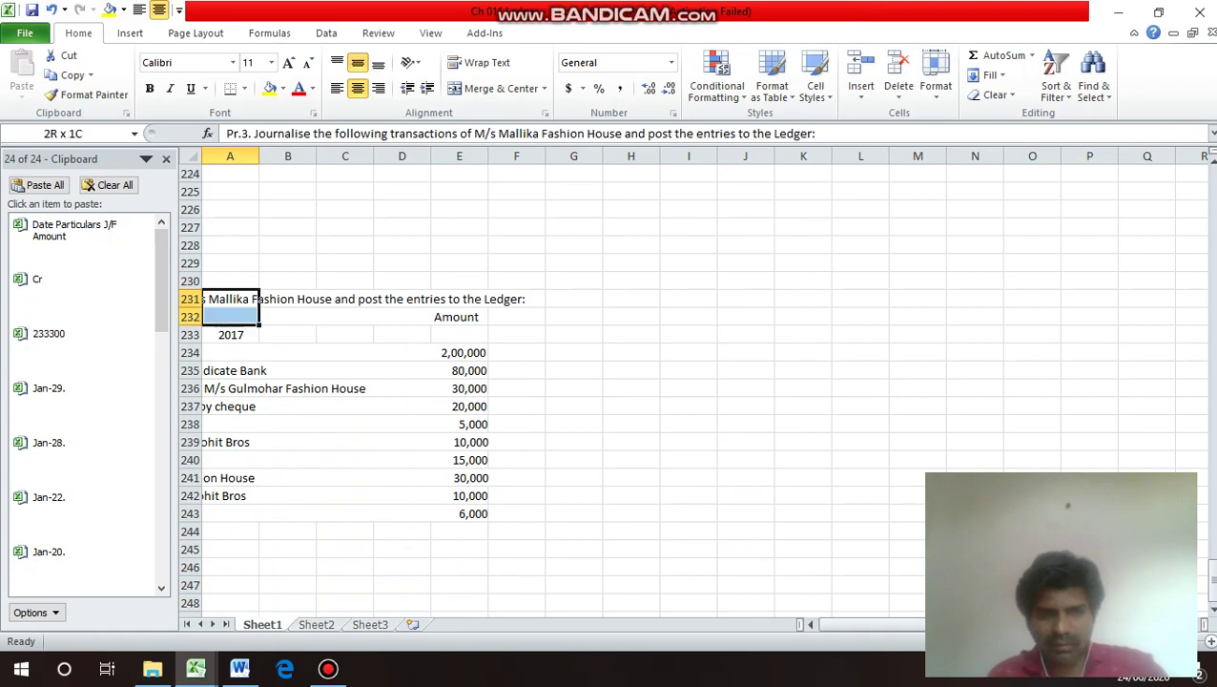
pyautogui.hotkey('shift', 'Down')
pyautogui.hotkey('shift', 'Down')
pyautogui.hotkey('shift', 'Down')
pyautogui.hotkey('shift', 'Down')
pyautogui.hotkey('shift', 'Down')
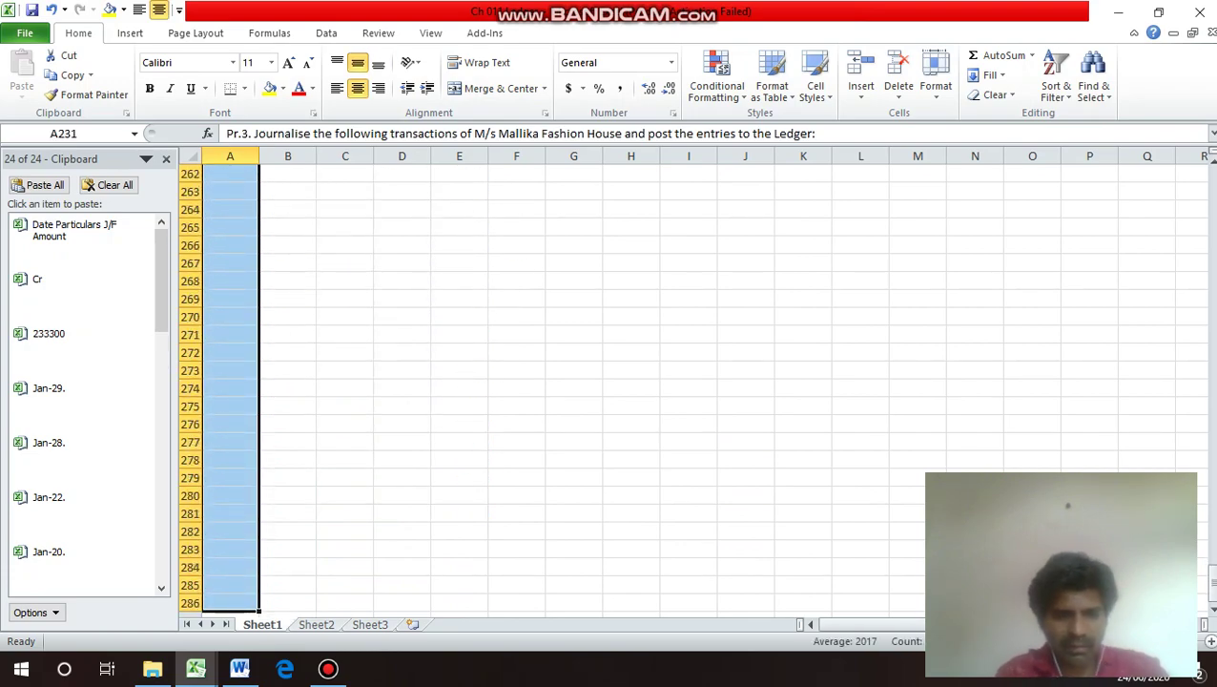
pyautogui.press('Delete')
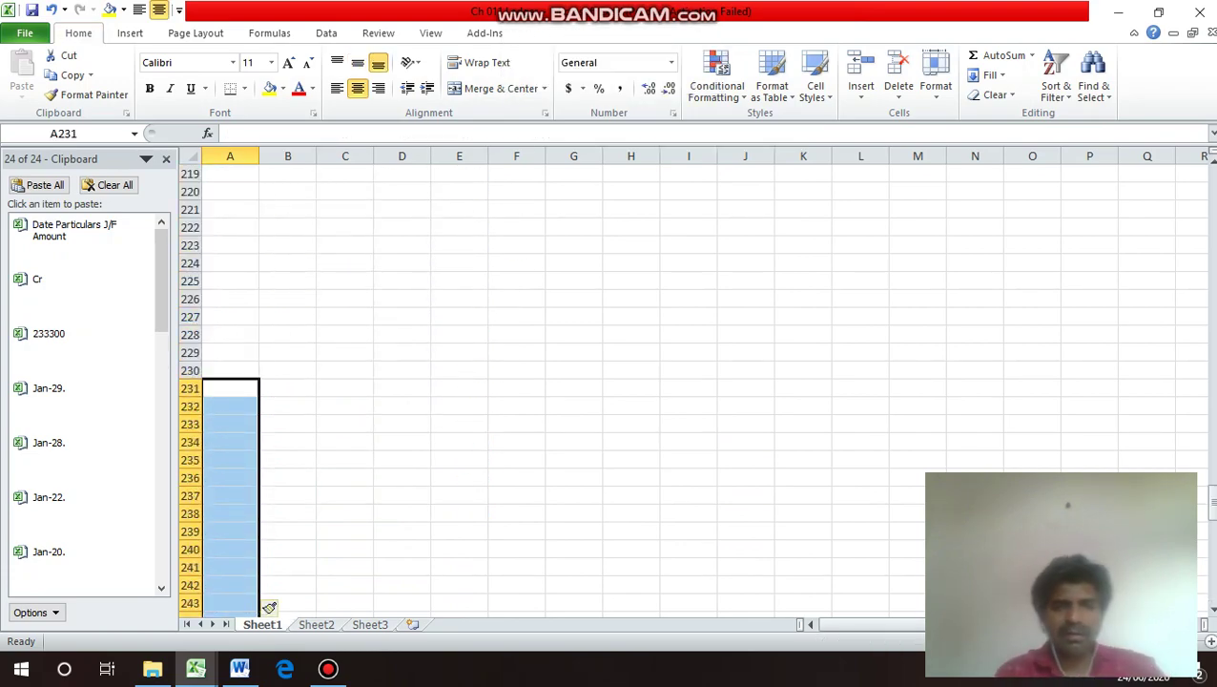
# Copy the blank bordered cash account A178:J211 and paste it below the original, starting at A213.
pyautogui.press('Up')
pyautogui.press('Up')
pyautogui.press('Up')
pyautogui.press('Up')
pyautogui.press('Up')
pyautogui.press('Up')
pyautogui.press('Up')
pyautogui.press('Up')
pyautogui.press('Up')
pyautogui.press('Up')
pyautogui.press('Up')
pyautogui.press('Up')
pyautogui.press('Up')
pyautogui.press('Up')
pyautogui.press('Up')
pyautogui.press('Up')
pyautogui.press('Up')
pyautogui.press('Up')
pyautogui.press('Up')
pyautogui.press('Up')
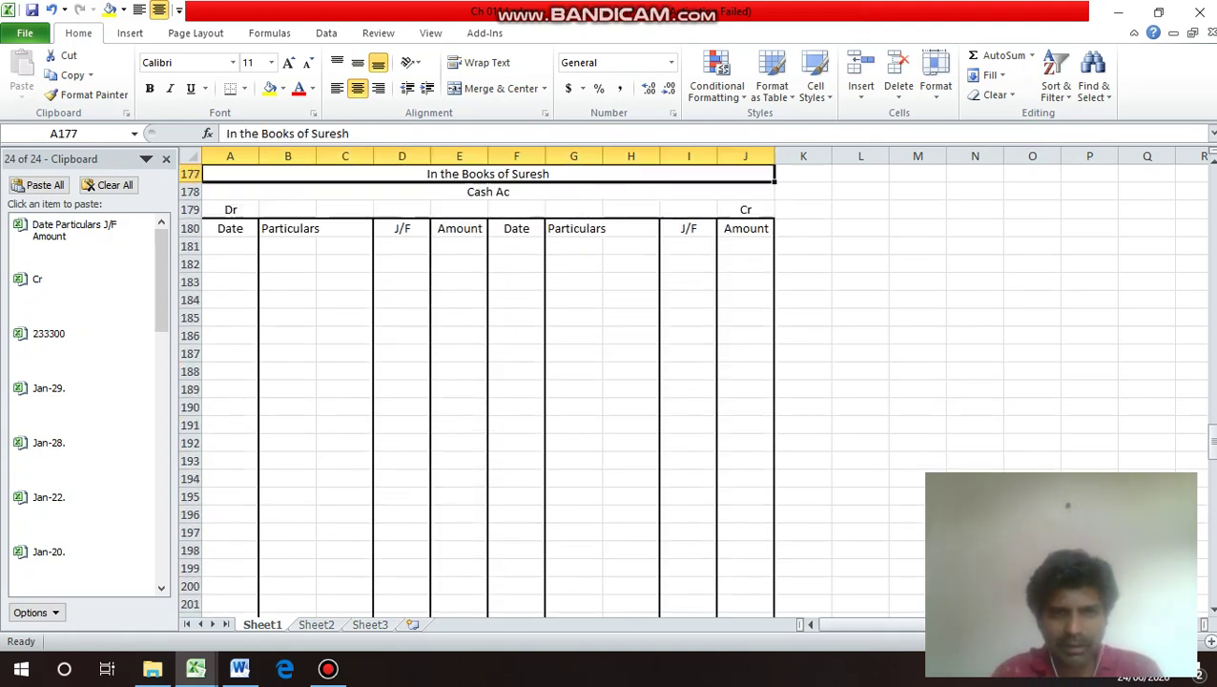
pyautogui.press('Up')
pyautogui.press('Up')
pyautogui.press('Up')
pyautogui.press('Up')
pyautogui.press('Up')
pyautogui.press('Up')
pyautogui.press('Up')
pyautogui.press('Up')
pyautogui.press('Up')
pyautogui.press('Down')
pyautogui.press('Down')
pyautogui.press('Down')
pyautogui.press('Down')
pyautogui.press('Down')
pyautogui.press('Down')
pyautogui.press('Down')
pyautogui.press('Down')
pyautogui.press('Down')
pyautogui.press('Down')
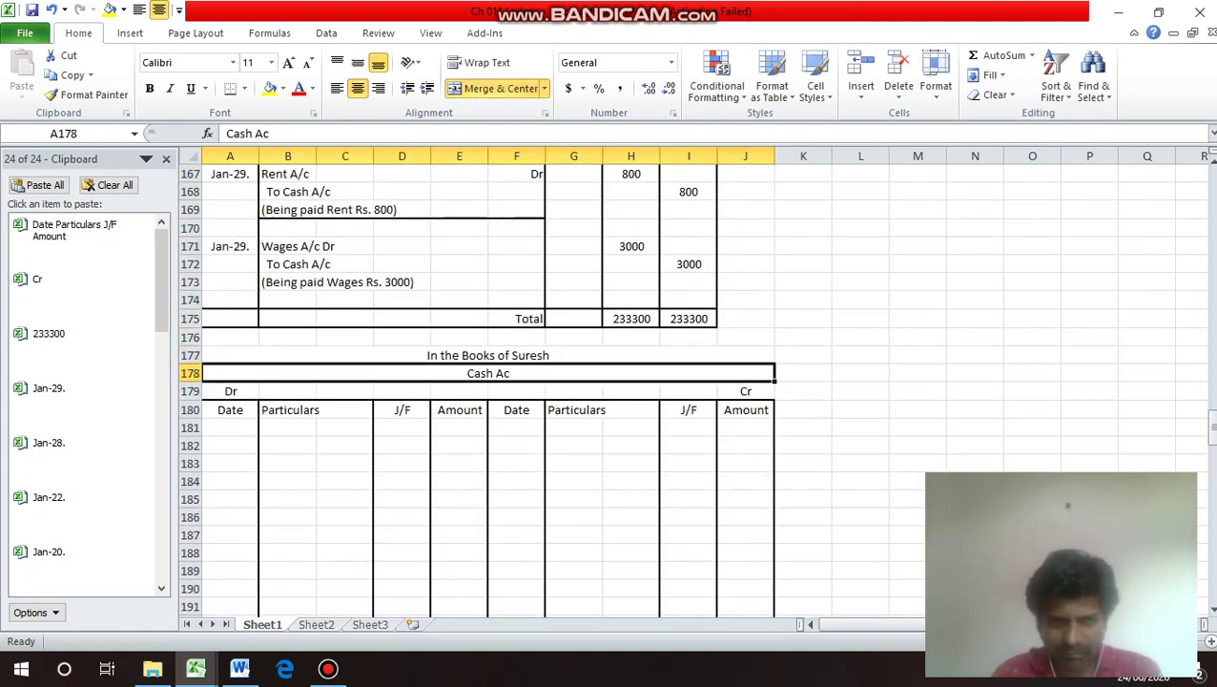
pyautogui.press('Down')
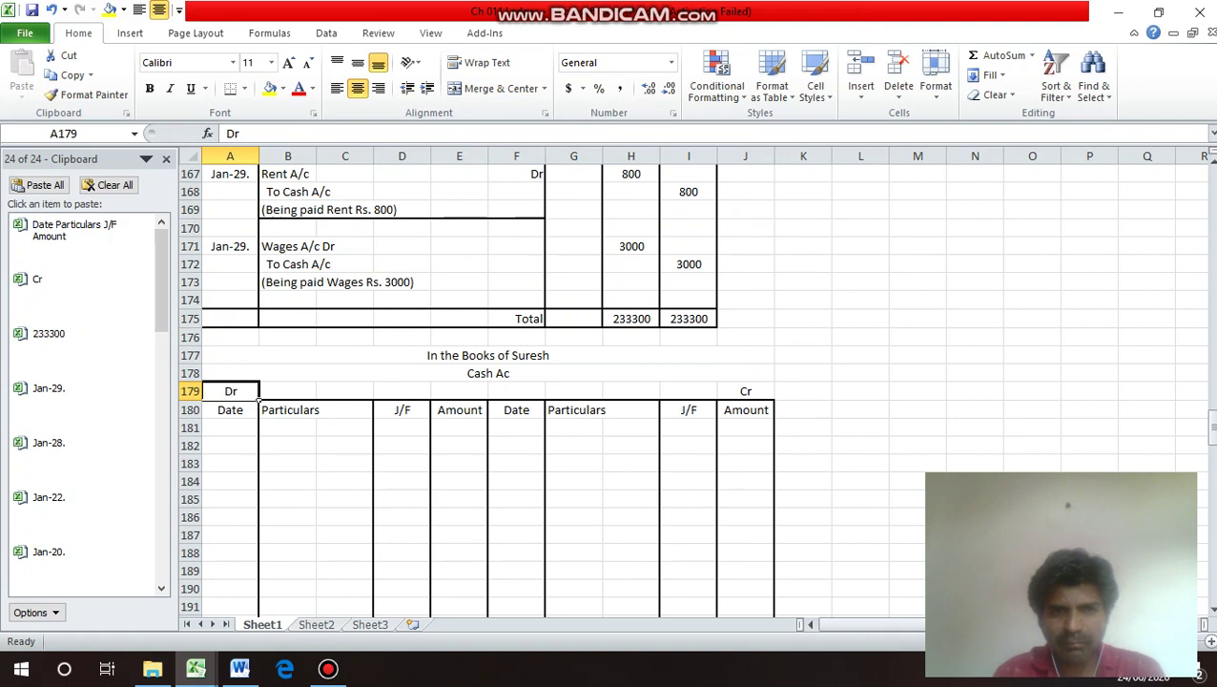
pyautogui.press('Down')
pyautogui.press('Up')
pyautogui.press('Up')
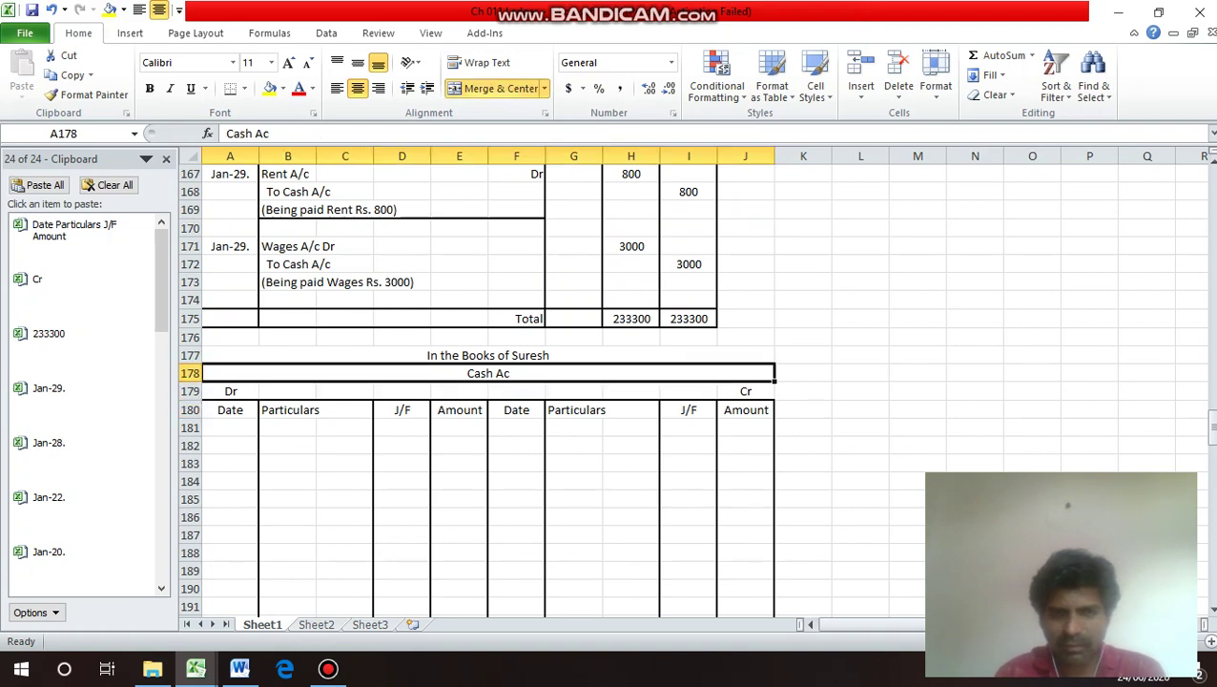
pyautogui.moveTo(487, 372); pyautogui.dragTo(773, 307)
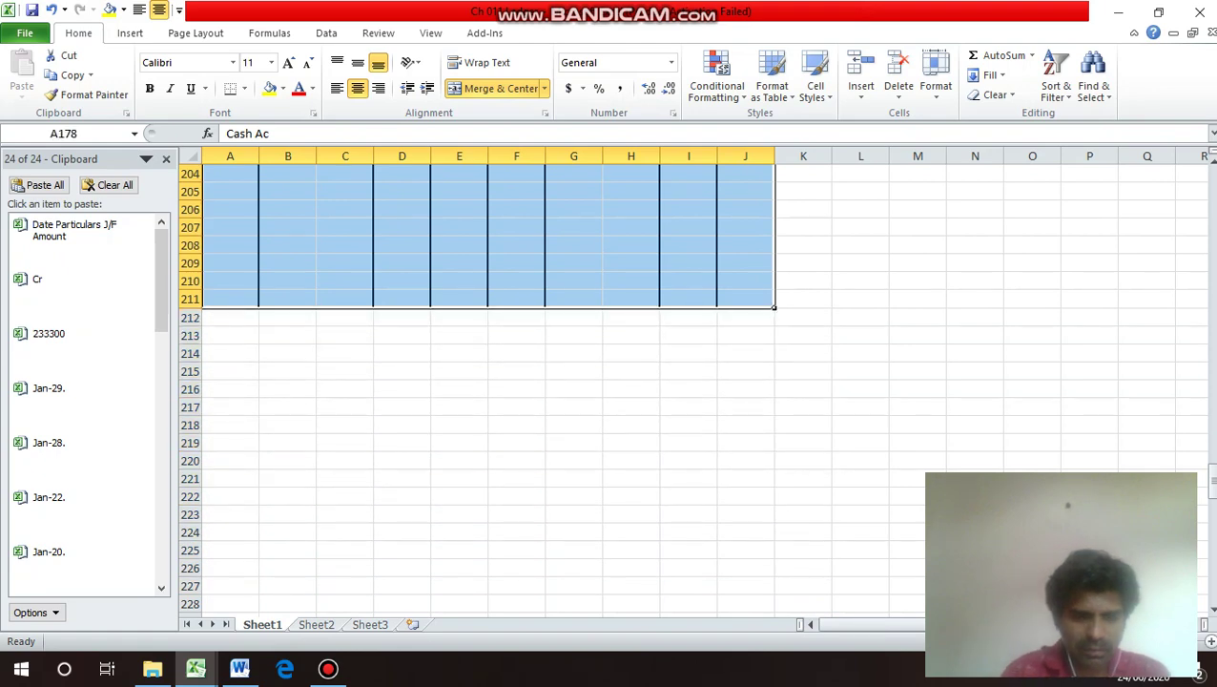
pyautogui.hotkey('ctrl', 'c')
pyautogui.press('Down')
pyautogui.press('Down')
pyautogui.press('Down')
pyautogui.press('Down')
pyautogui.press('Down')
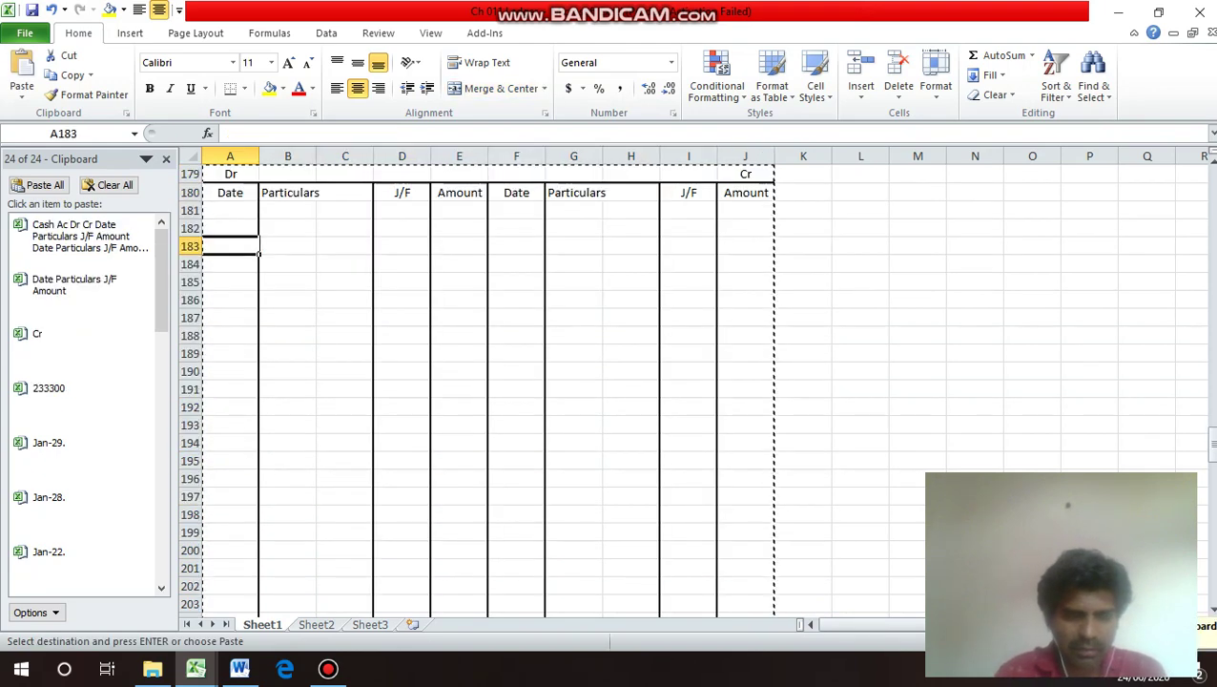
pyautogui.press('Down')
pyautogui.press('Down')
pyautogui.press('Down')
pyautogui.press('Down')
pyautogui.press('Down')
pyautogui.press('Down')
pyautogui.press('Down')
pyautogui.press('Down')
pyautogui.press('Down')
pyautogui.press('Down')
pyautogui.press('Down')
pyautogui.press('Down')
pyautogui.press('Down')
pyautogui.press('Down')
pyautogui.press('Down')
pyautogui.press('Down')
pyautogui.press('Down')
pyautogui.press('Down')
pyautogui.press('Down')
pyautogui.press('Down')
pyautogui.press('Up')
pyautogui.press('Up')
pyautogui.press('Up')
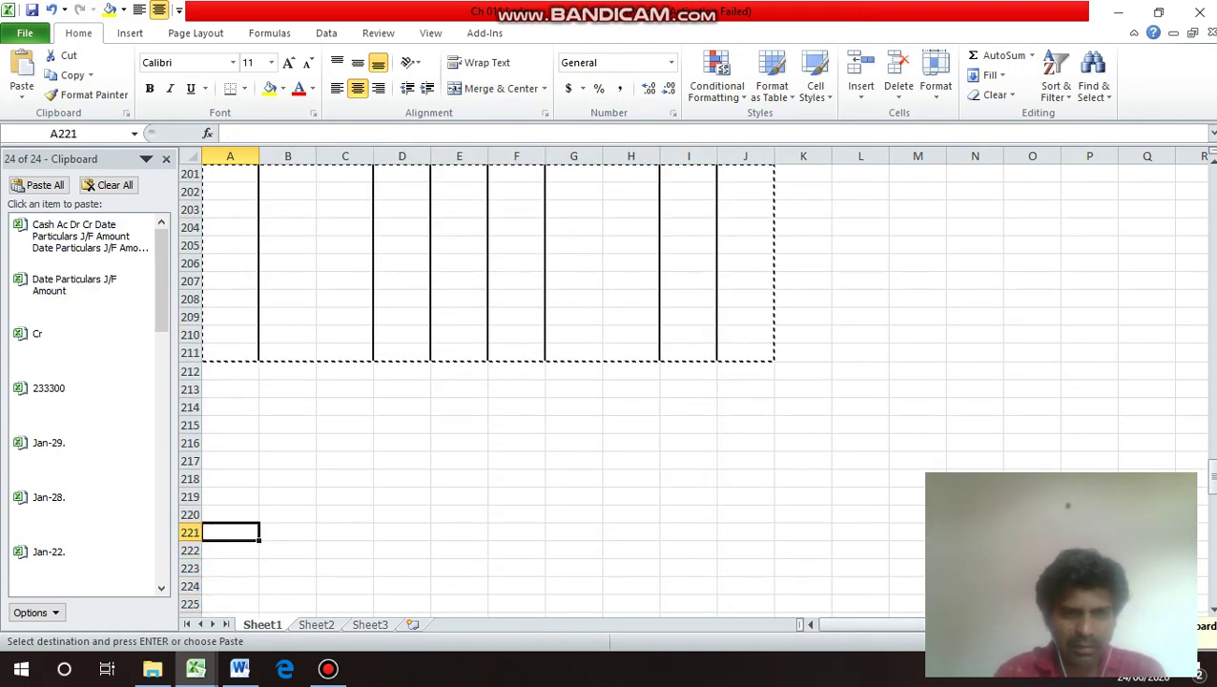
pyautogui.press('Up')
pyautogui.press('Up')
pyautogui.press('Up')
pyautogui.press('Up')
pyautogui.press('Up')
pyautogui.press('Up')
pyautogui.press('Up')
pyautogui.press('Up')
pyautogui.press('Return')
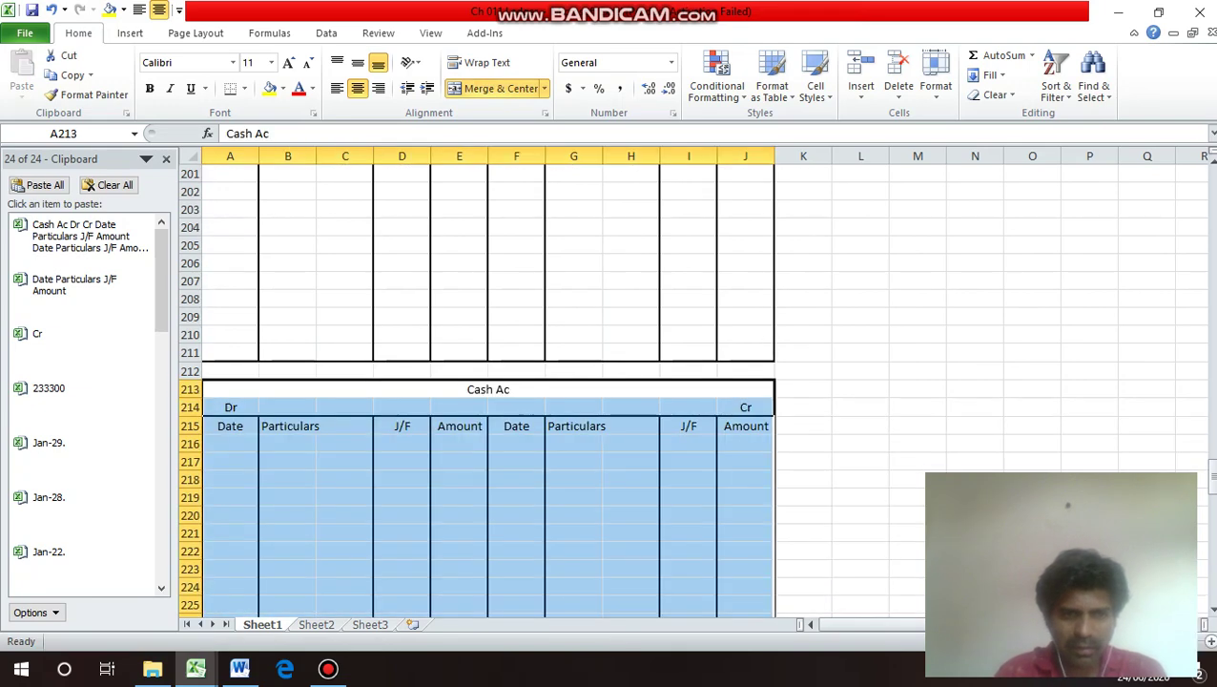
# Copy the duplicated account block starting at A213 and paste it beside the first cash account, starting at K178.
pyautogui.hotkey('ctrl', 'c')
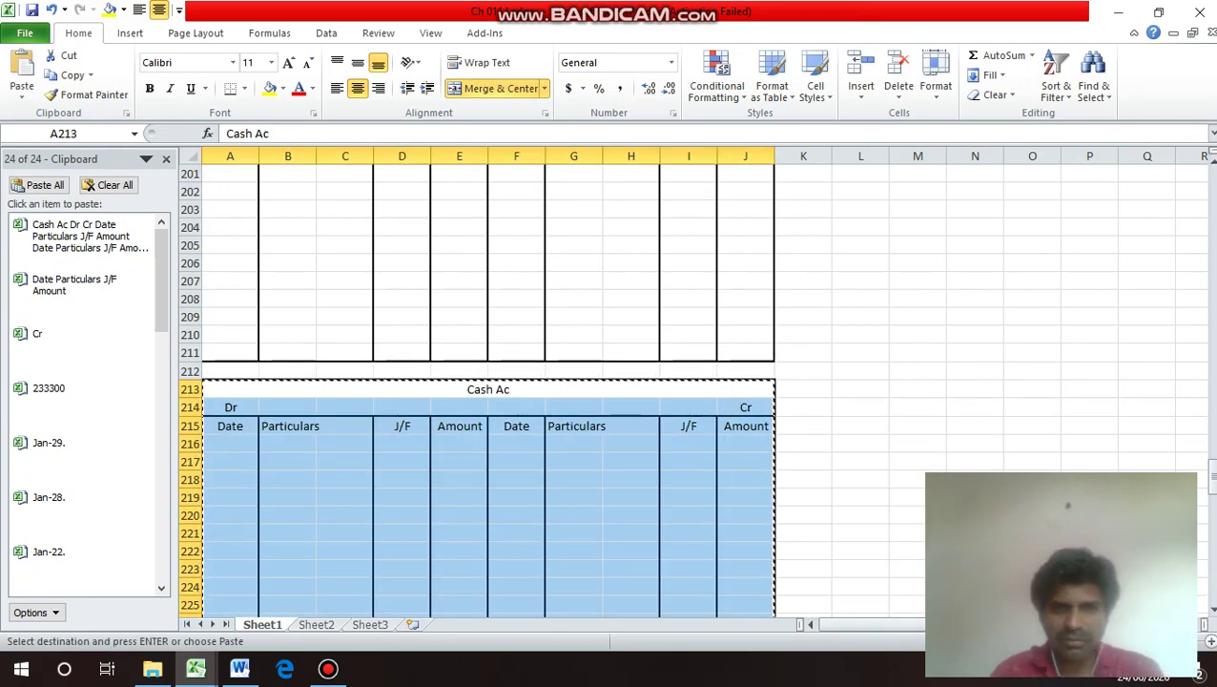
pyautogui.press('Up')
pyautogui.press('Up')
pyautogui.press('Up')
pyautogui.press('Up')
pyautogui.press('Up')
pyautogui.press('Up')
pyautogui.press('Up')
pyautogui.press('Up')
pyautogui.press('Up')
pyautogui.press('Up')
pyautogui.press('Up')
pyautogui.press('Up')
pyautogui.press('Up')
pyautogui.press('Up')
pyautogui.press('Up')
pyautogui.press('Up')
pyautogui.press('Up')
pyautogui.press('Up')
pyautogui.press('Up')
pyautogui.press('Up')
pyautogui.press('Up')
pyautogui.press('Up')
pyautogui.press('Up')
pyautogui.press('Up')
pyautogui.press('Up')
pyautogui.press('Up')
pyautogui.press('Up')
pyautogui.press('Up')
pyautogui.press('Up')
pyautogui.press('Up')
pyautogui.press('Up')
pyautogui.press('Up')
pyautogui.press('Up')
pyautogui.press('Up')
pyautogui.press('Up')
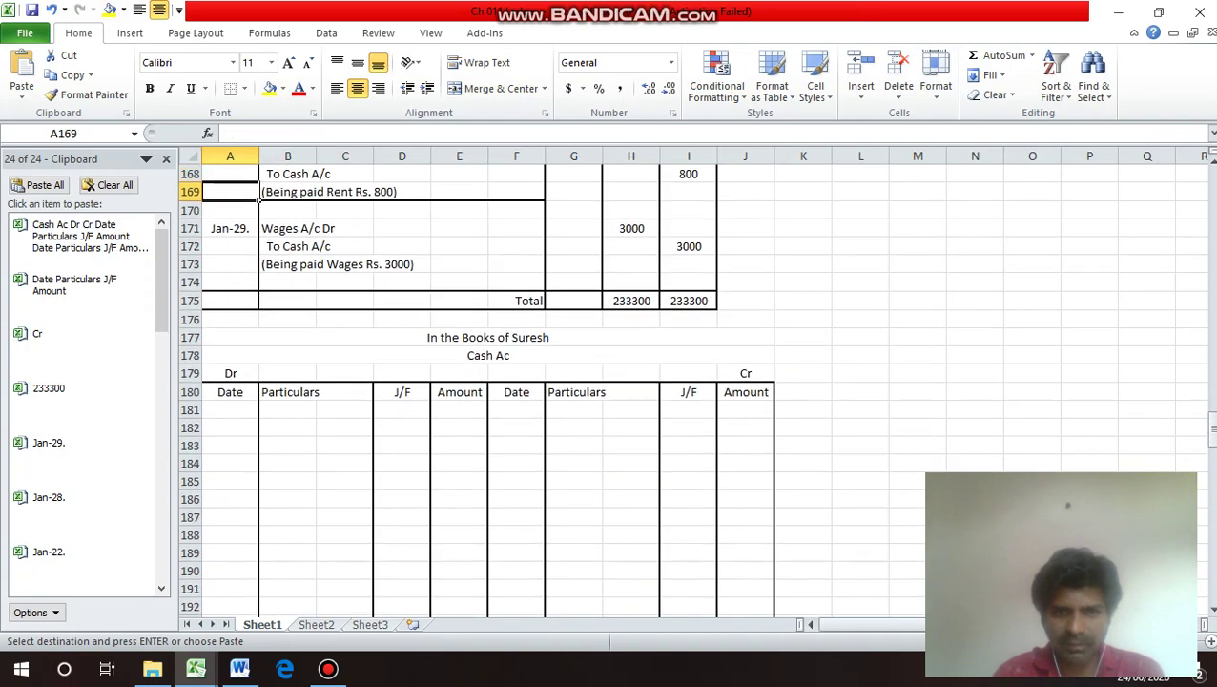
pyautogui.press('Down')
pyautogui.press('Down')
pyautogui.press('Down')
pyautogui.press('Down')
pyautogui.press('Down')
pyautogui.press('Down')
pyautogui.press('Down')
pyautogui.press('Down')
pyautogui.press('Down')
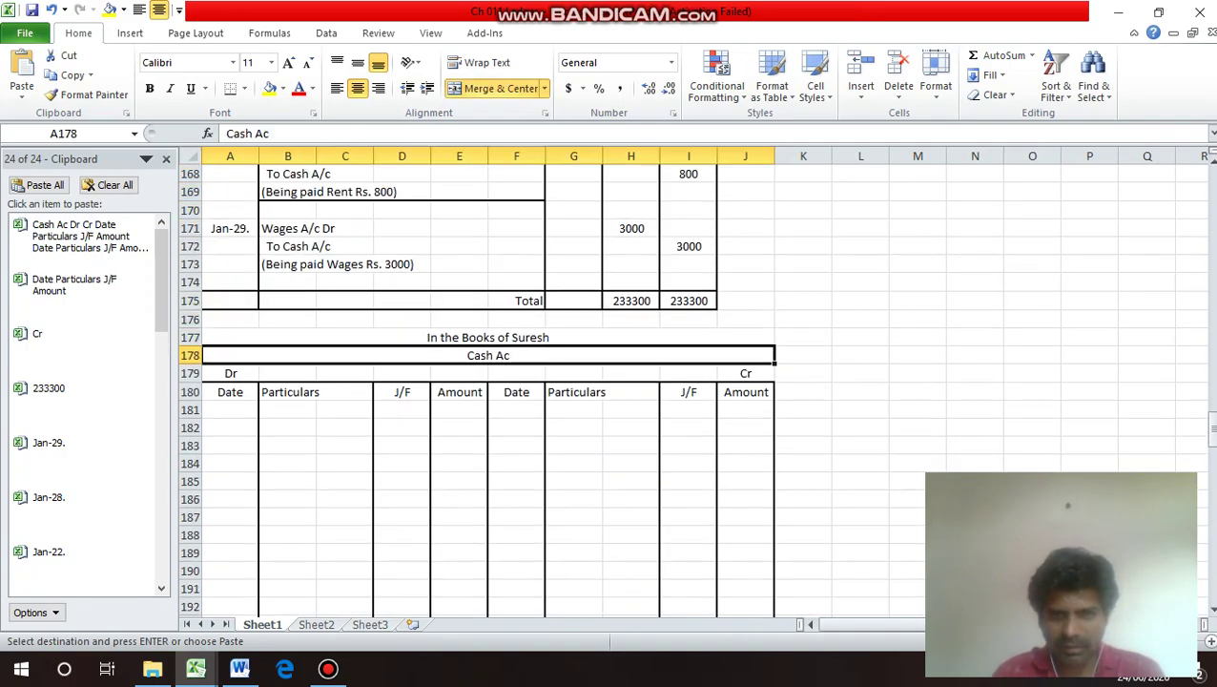
pyautogui.press('Right')
pyautogui.press('Return')
# Look over the rows of the account block pasted in column K beside the first cash account.
pyautogui.press('Down')
pyautogui.press('Down')
pyautogui.press('Down')
pyautogui.press('Down')
pyautogui.press('Down')
pyautogui.press('Down')
pyautogui.press('Down')
pyautogui.press('Down')
pyautogui.press('Down')
pyautogui.press('Down')
pyautogui.press('Down')
pyautogui.press('Down')
pyautogui.press('Down')
pyautogui.press('Down')
pyautogui.press('Down')
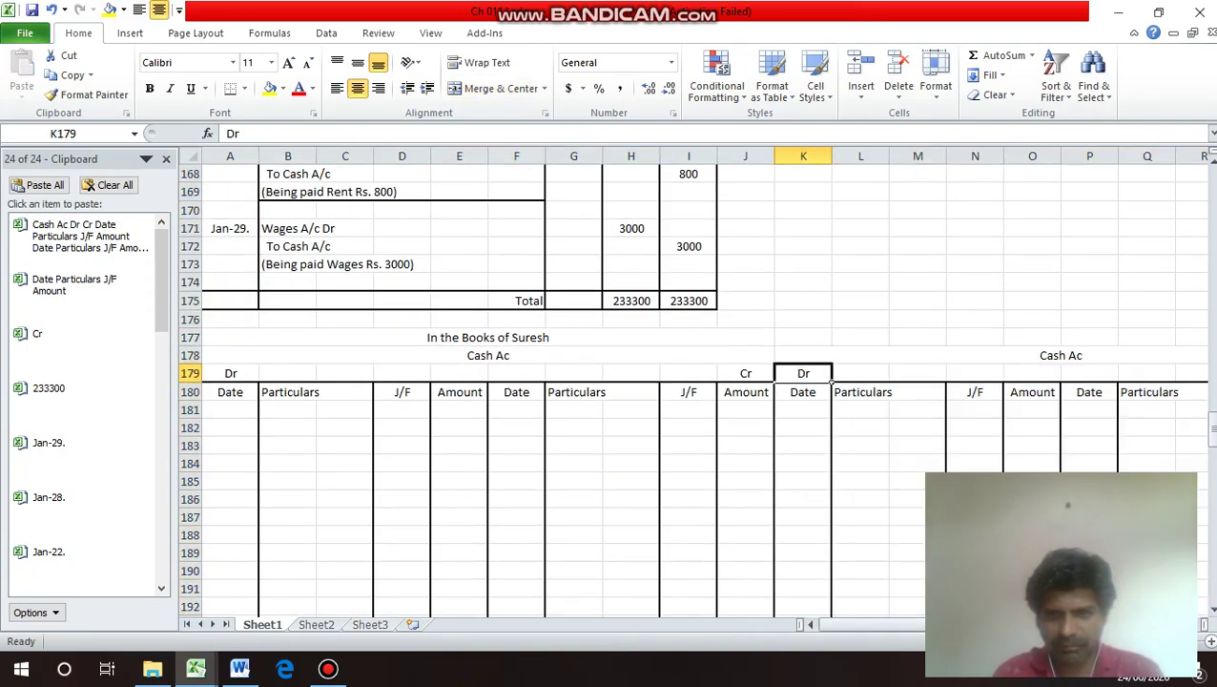
pyautogui.press('Up')
pyautogui.press('Up')
pyautogui.press('Up')
pyautogui.press('Up')
pyautogui.press('Up')
pyautogui.press('Up')
pyautogui.press('Up')
pyautogui.press('Up')
pyautogui.press('Up')
pyautogui.press('Up')
pyautogui.press('Up')
pyautogui.press('Up')
pyautogui.press('Up')
pyautogui.press('Up')
pyautogui.press('Up')
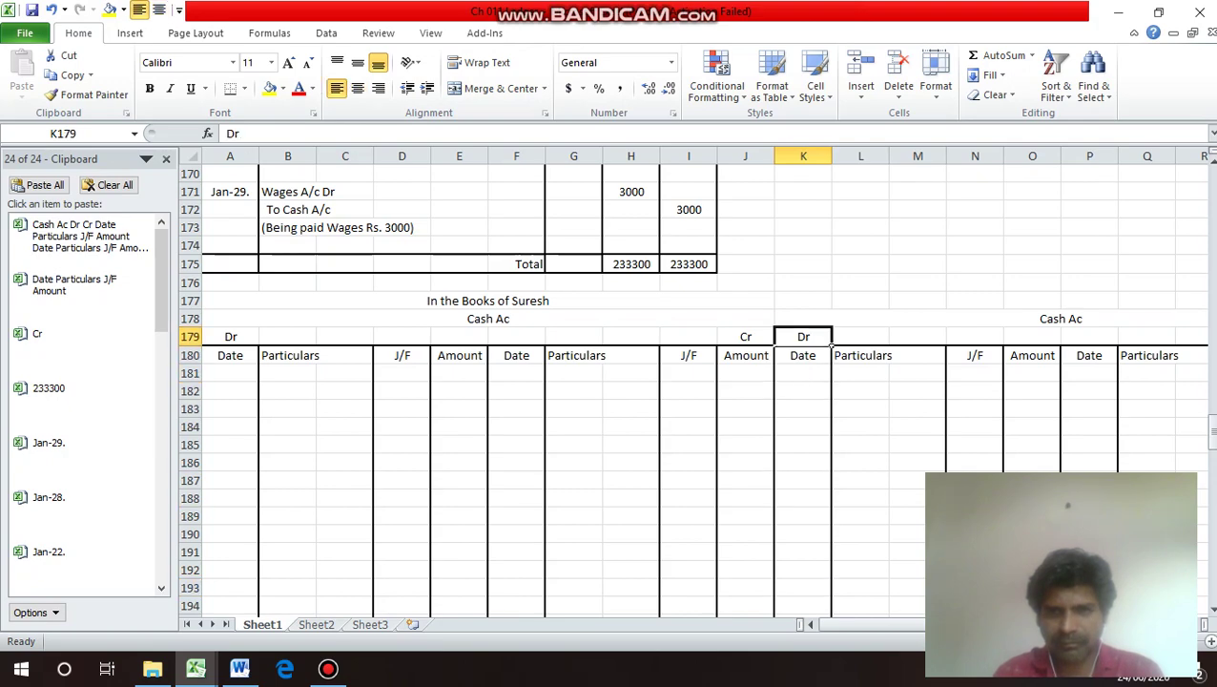
# Copy the blank account block K178:T211 and paste it below itself, starting at K213.
pyautogui.hotkey('shift', 'Down')
pyautogui.hotkey('shift', 'Down')
pyautogui.hotkey('shift', 'Down')
pyautogui.hotkey('shift', 'Down')
pyautogui.hotkey('shift', 'Down')
pyautogui.hotkey('shift', 'Down')
pyautogui.hotkey('shift', 'Down')
pyautogui.hotkey('shift', 'Down')
pyautogui.hotkey('shift', 'Down')
pyautogui.hotkey('shift', 'Down')
pyautogui.hotkey('shift', 'Down')
pyautogui.hotkey('shift', 'Down')
pyautogui.hotkey('shift', 'Down')
pyautogui.hotkey('shift', 'Down')
pyautogui.hotkey('shift', 'Down')
pyautogui.hotkey('shift', 'Down')
pyautogui.hotkey('shift', 'Down')
pyautogui.hotkey('shift', 'Down')
pyautogui.hotkey('shift', 'Down')
pyautogui.hotkey('shift', 'Down')
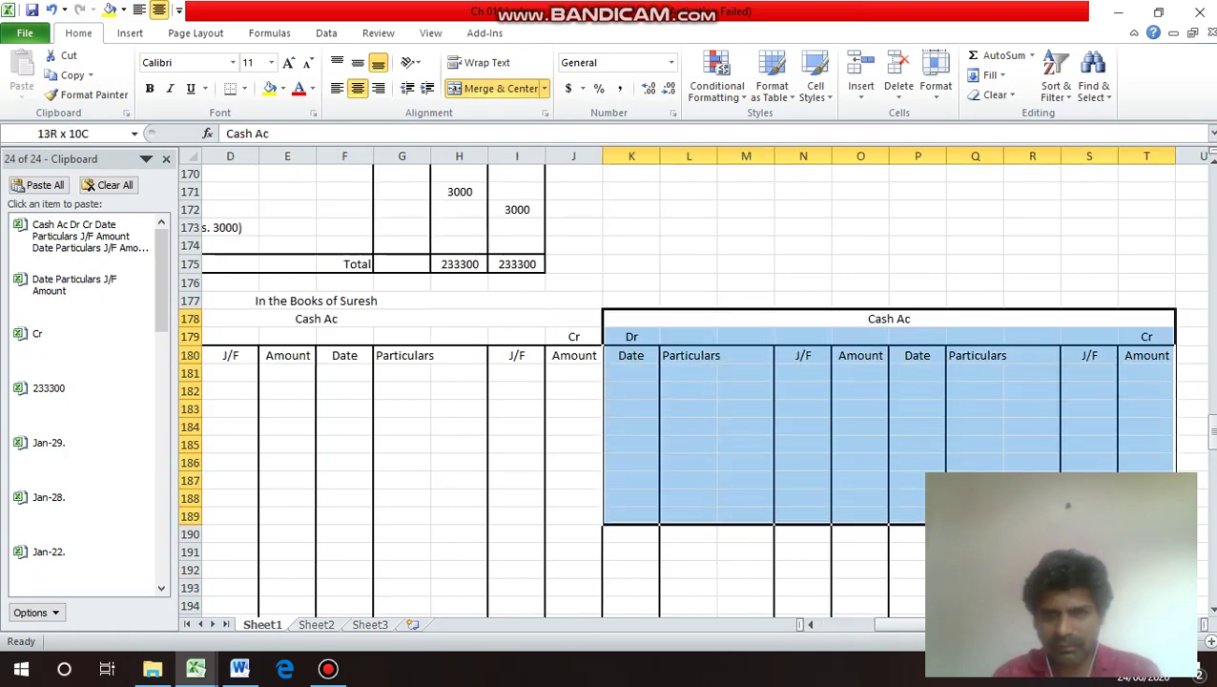
pyautogui.moveTo(1197, 610); pyautogui.dragTo(1175, 310)
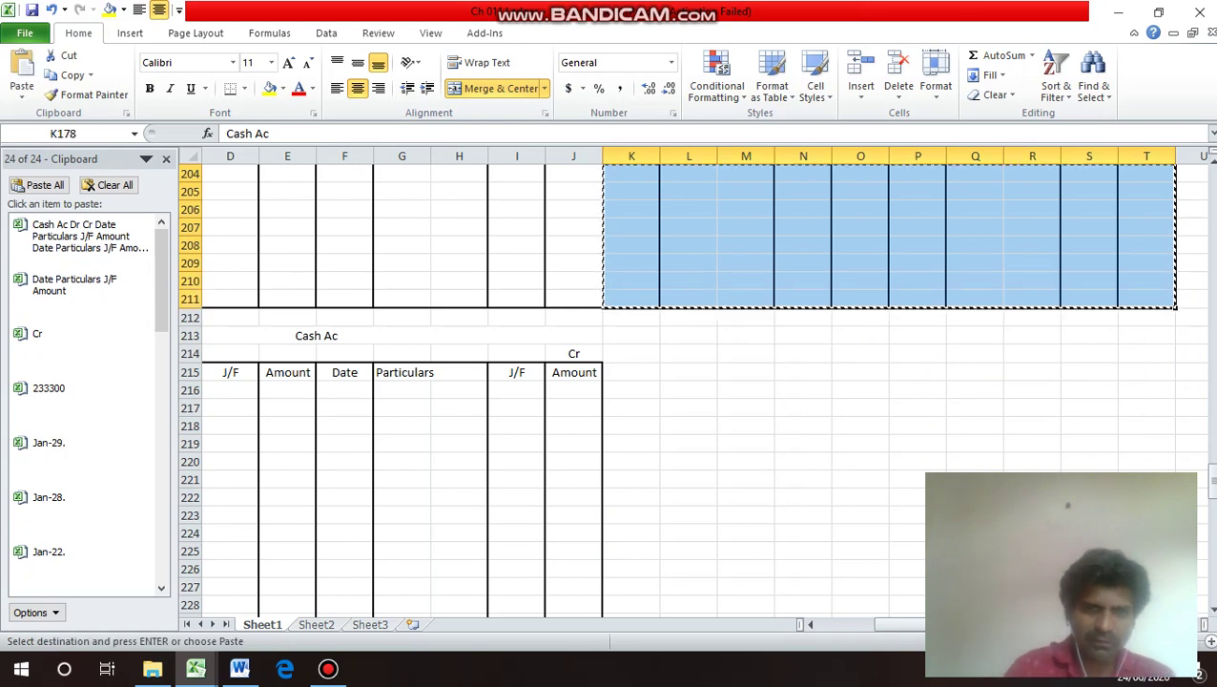
pyautogui.hotkey('ctrl', 'c')
pyautogui.press('Down')
pyautogui.press('Down')
pyautogui.press('Down')
pyautogui.press('Down')
pyautogui.press('Down')
pyautogui.press('Down')
pyautogui.press('Down')
pyautogui.press('Down')
pyautogui.press('Down')
pyautogui.press('Down')
pyautogui.press('Down')
pyautogui.press('Down')
pyautogui.press('Down')
pyautogui.press('Down')
pyautogui.press('Down')
pyautogui.press('Down')
pyautogui.press('Down')
pyautogui.press('Down')
pyautogui.press('Down')
pyautogui.press('Down')
pyautogui.press('Down')
pyautogui.press('Down')
pyautogui.press('Down')
pyautogui.press('Down')
pyautogui.press('Down')
pyautogui.press('Down')
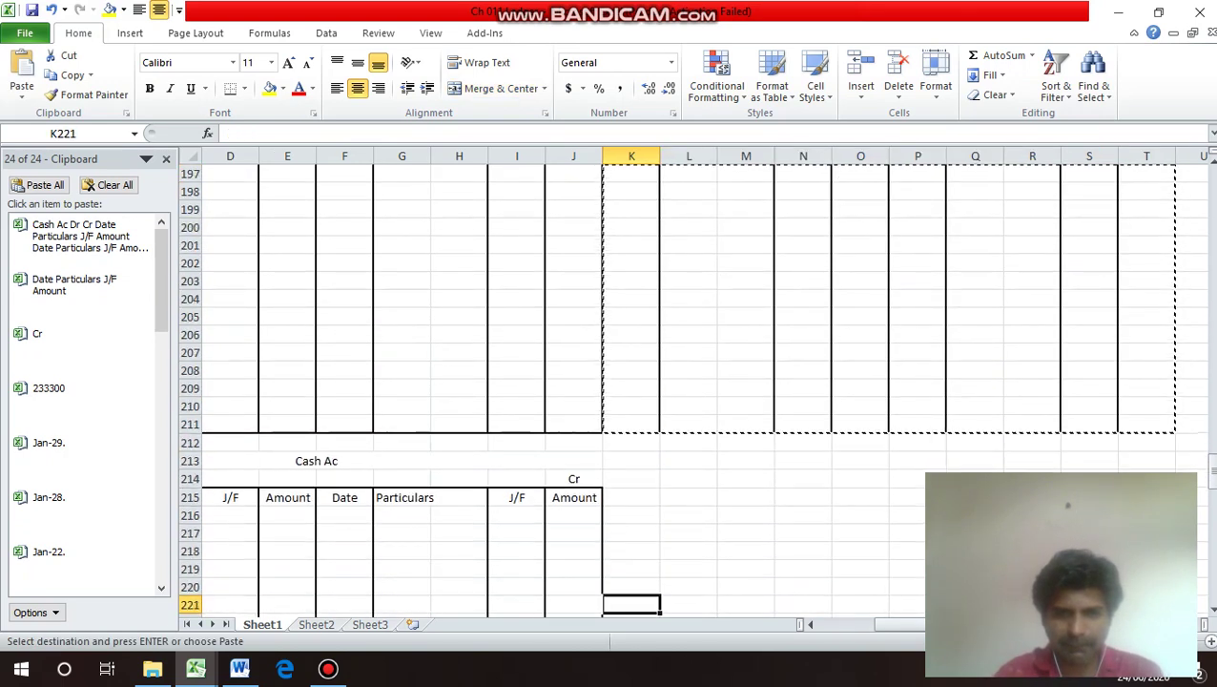
pyautogui.press('Up')
pyautogui.press('Up')
pyautogui.press('Up')
pyautogui.press('Up')
pyautogui.press('Up')
pyautogui.press('Up')
pyautogui.press('Up')
pyautogui.press('Up')
pyautogui.press('Up')
pyautogui.press('Up')
pyautogui.press('Up')
pyautogui.press('Up')
pyautogui.press('Up')
pyautogui.press('Up')
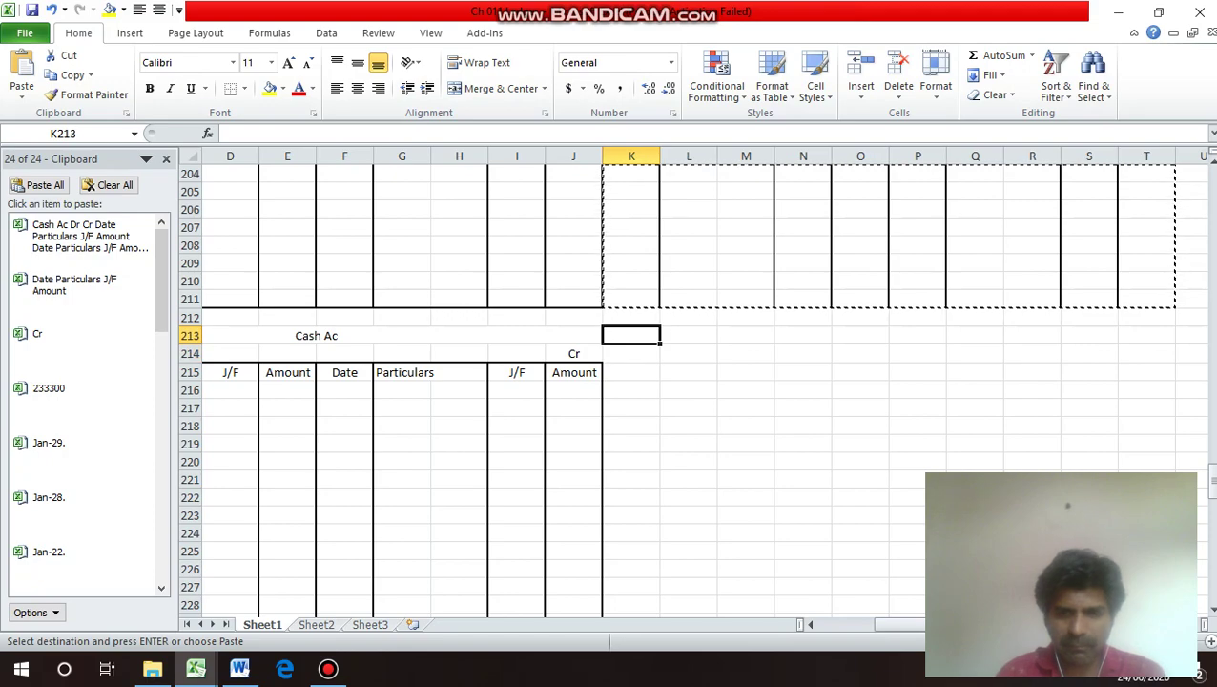
pyautogui.press('Return')
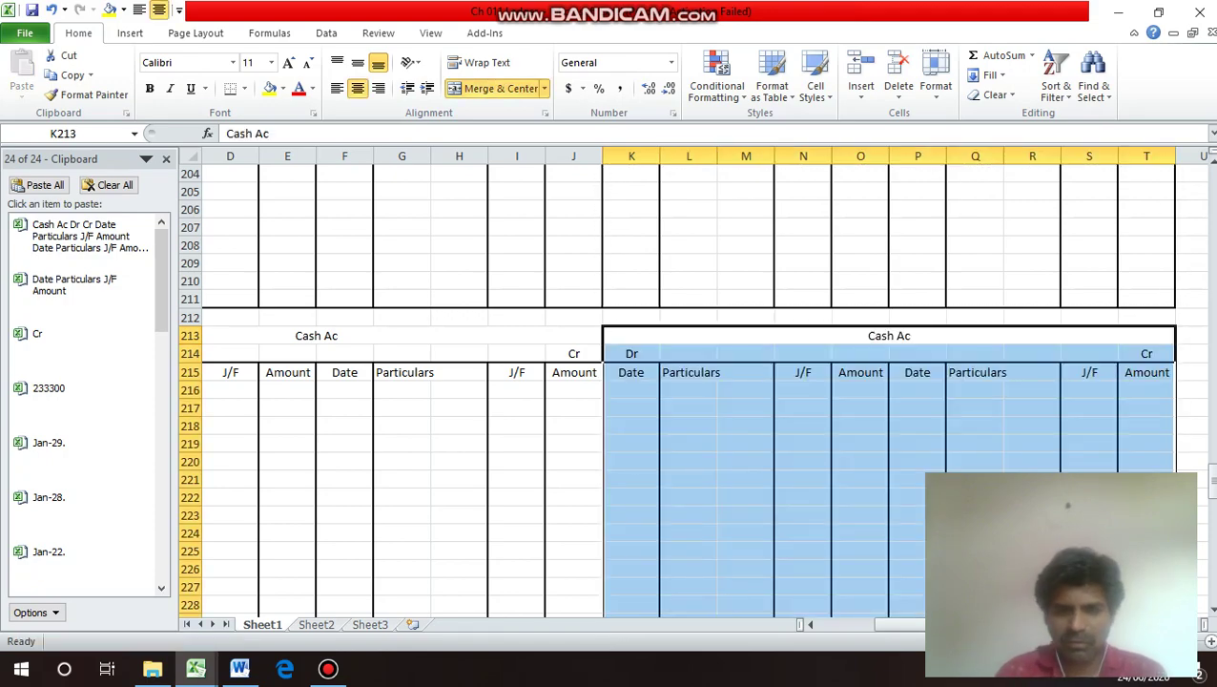
# Review the list of ledger account names in column J beside the January journal entries.
pyautogui.press('Home')
pyautogui.press('Right')
pyautogui.press('Right')
pyautogui.press('Right')
pyautogui.press('Right')
pyautogui.press('Right')
pyautogui.press('Right')
pyautogui.press('Right')
pyautogui.press('Right')
pyautogui.press('Right')
pyautogui.press('Up')
pyautogui.press('Up')
pyautogui.press('Up')
pyautogui.press('Up')
pyautogui.press('Up')
pyautogui.press('Up')
pyautogui.press('Up')
pyautogui.press('Up')
pyautogui.press('Up')
pyautogui.press('Up')
pyautogui.press('Up')
pyautogui.press('Up')
pyautogui.press('Up')
pyautogui.press('Up')
pyautogui.press('Up')
pyautogui.press('Up')
pyautogui.press('Up')
pyautogui.press('Up')
pyautogui.press('Up')
pyautogui.press('Up')
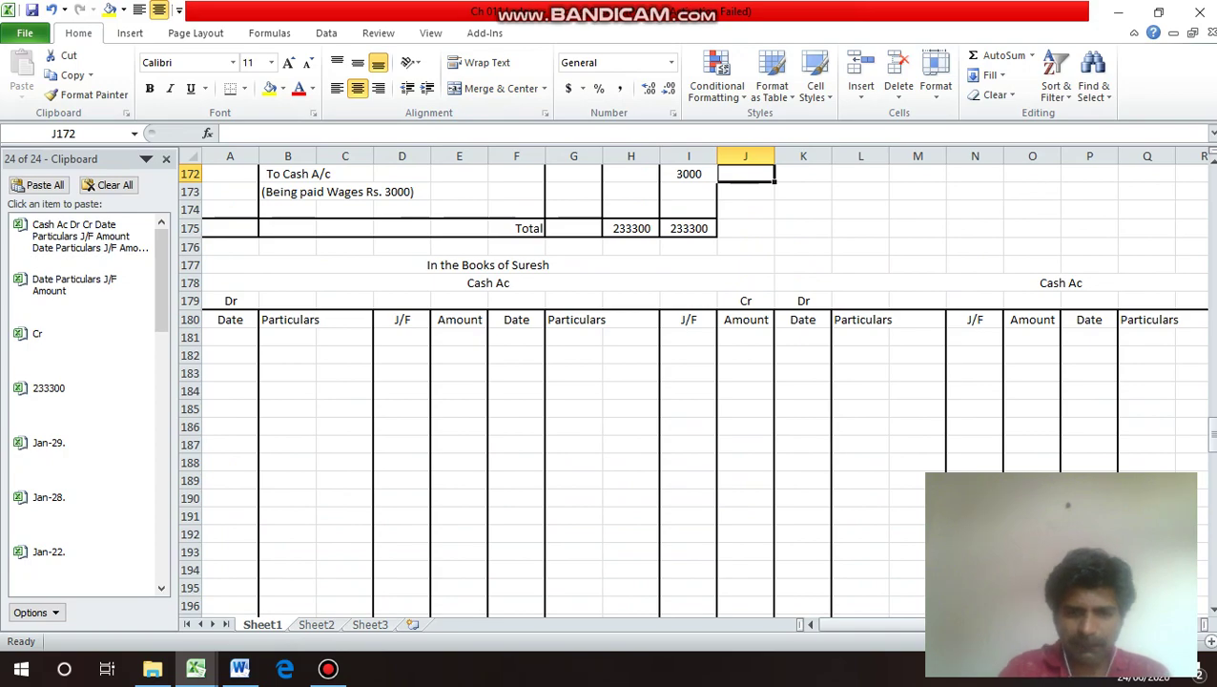
pyautogui.press('F12')
pyautogui.press('Return')
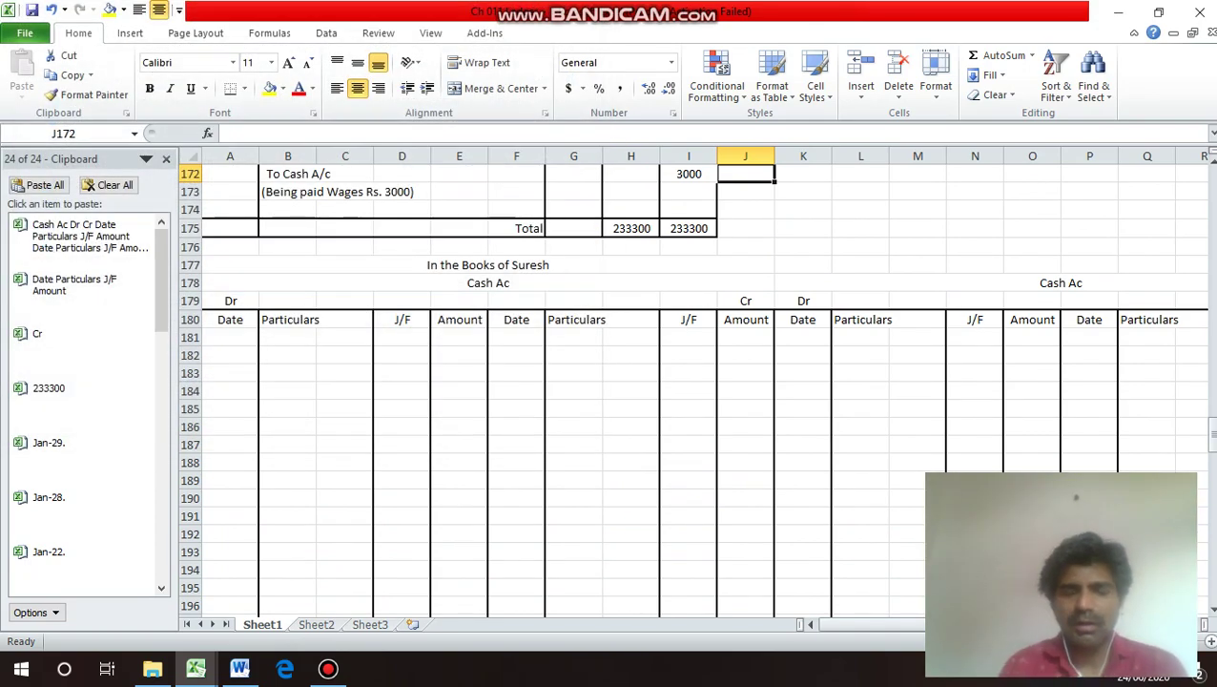
pyautogui.press('Up')
pyautogui.press('Up')
pyautogui.press('Up')
pyautogui.press('Up')
pyautogui.press('Up')
pyautogui.press('Up')
pyautogui.press('Up')
pyautogui.press('Up')
pyautogui.press('Up')
pyautogui.press('Up')
pyautogui.press('Up')
pyautogui.press('Up')
pyautogui.press('Up')
pyautogui.press('Up')
pyautogui.press('Up')
pyautogui.press('Up')
pyautogui.press('Up')
pyautogui.press('Up')
pyautogui.press('Up')
pyautogui.press('Up')
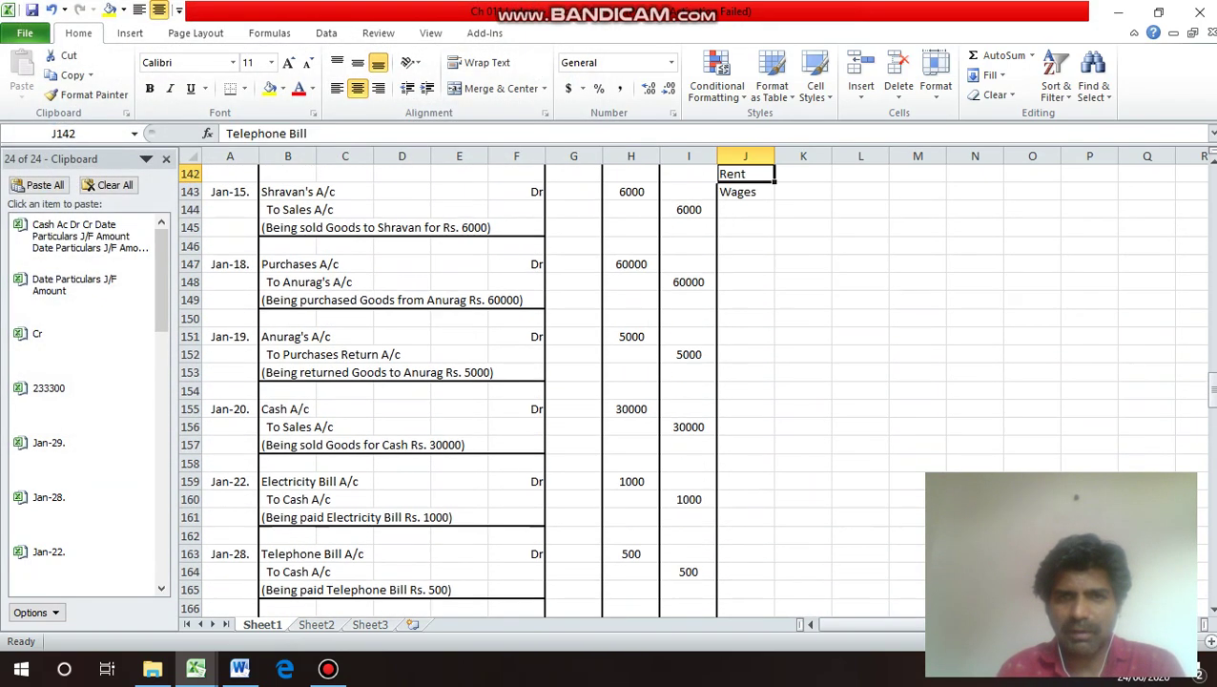
pyautogui.press('Down')
pyautogui.press('Down')
pyautogui.press('Down')
pyautogui.press('Down')
pyautogui.press('Down')
pyautogui.press('Down')
pyautogui.press('Down')
pyautogui.press('Down')
pyautogui.press('Down')
pyautogui.press('Down')
pyautogui.press('Down')
pyautogui.press('Down')
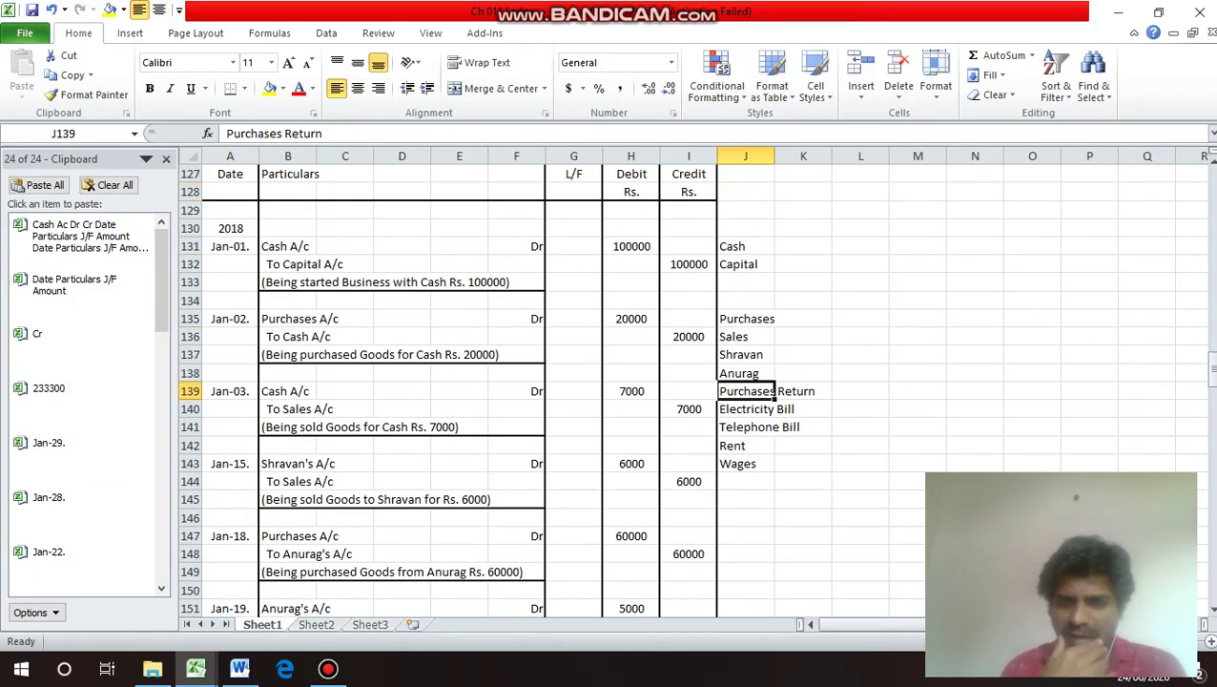
# Merge and centre cells E197:F197 in the middle of the first cash account block.
pyautogui.press('Down')
pyautogui.press('Down')
pyautogui.press('Down')
pyautogui.press('Down')
pyautogui.press('Down')
pyautogui.press('Down')
pyautogui.press('Down')
pyautogui.press('Down')
pyautogui.press('Down')
pyautogui.press('Down')
pyautogui.press('Down')
pyautogui.press('Down')
pyautogui.press('Down')
pyautogui.press('Down')
pyautogui.press('Down')
pyautogui.press('Down')
pyautogui.press('Down')
pyautogui.press('Down')
pyautogui.press('Down')
pyautogui.press('Down')
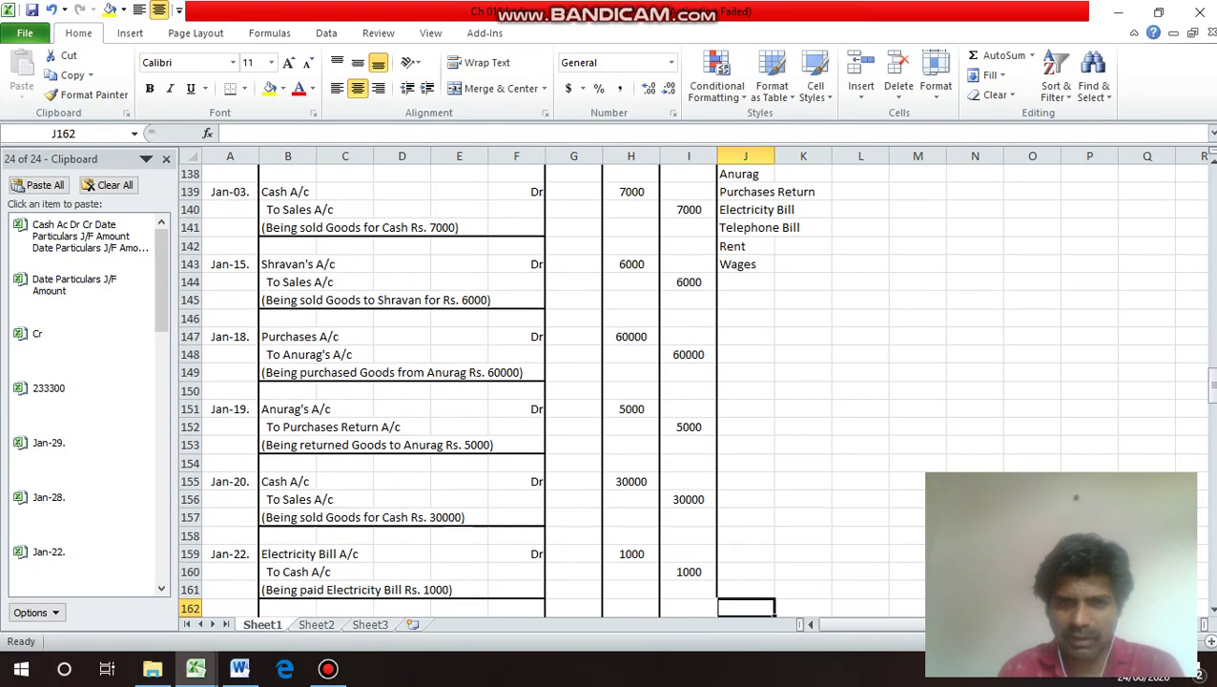
pyautogui.press('Left')
pyautogui.press('Left')
pyautogui.press('Left')
pyautogui.press('Left')
pyautogui.press('Left')
pyautogui.press('Left')
pyautogui.press('Left')
pyautogui.press('Left')
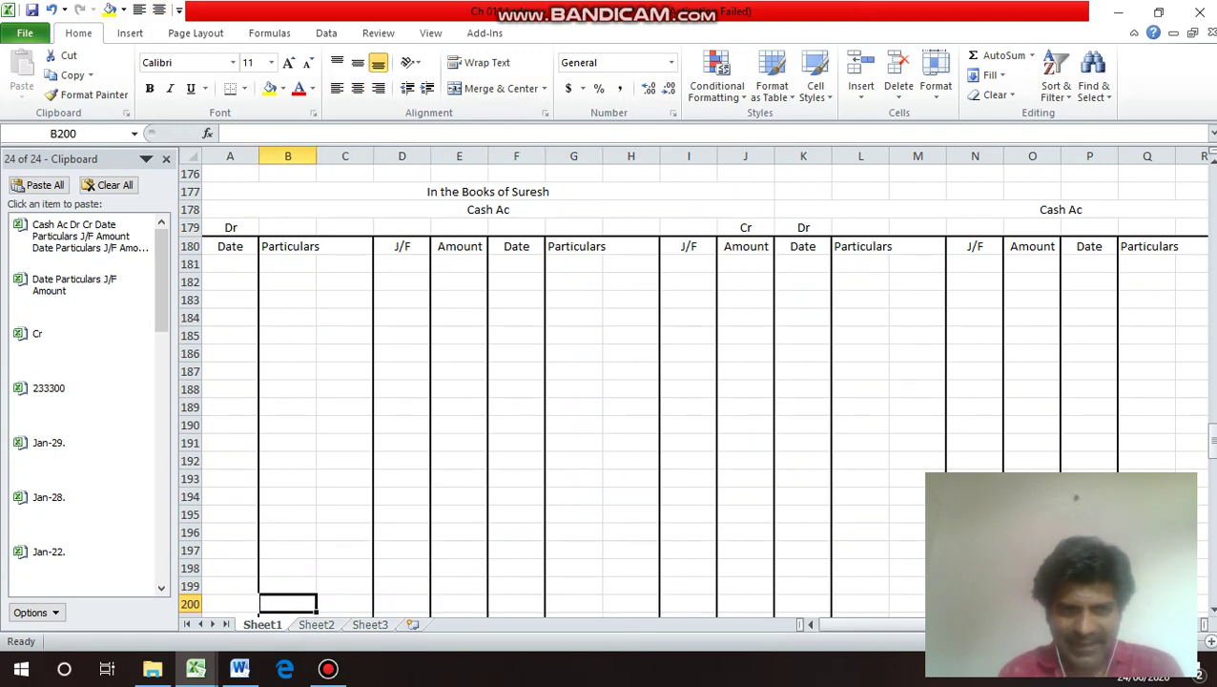
pyautogui.press('Up')
pyautogui.press('Up')
pyautogui.press('Up')
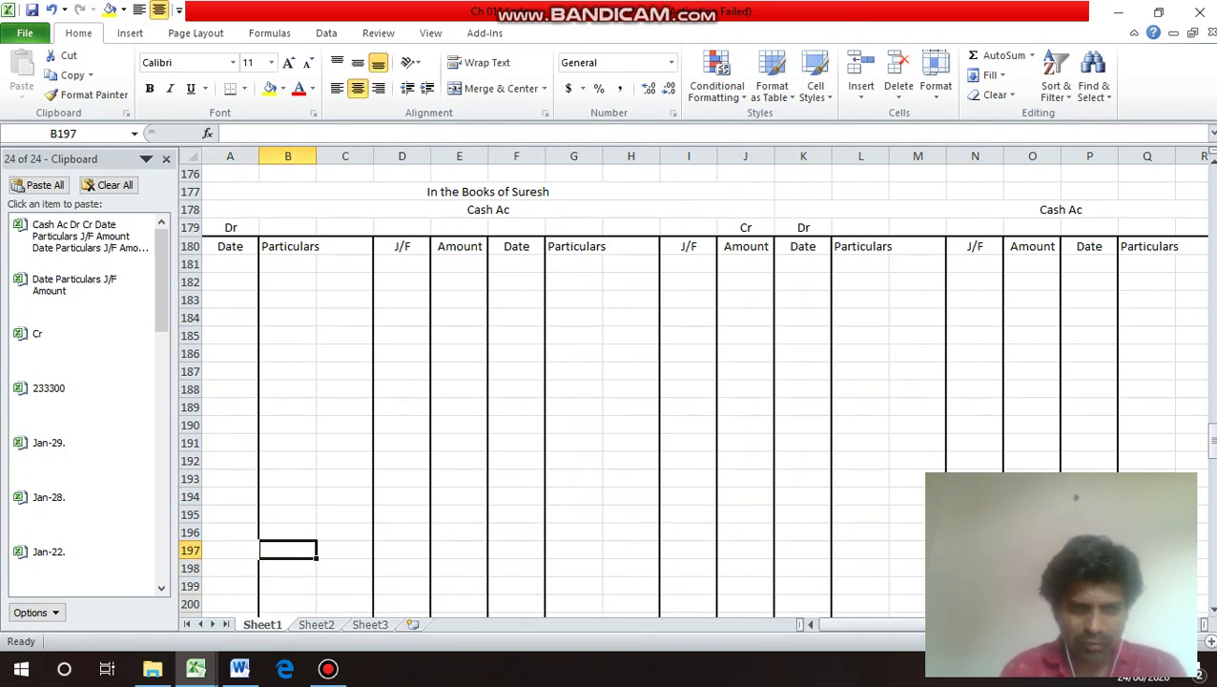
pyautogui.press('Right')
pyautogui.press('Right')
pyautogui.press('Right')
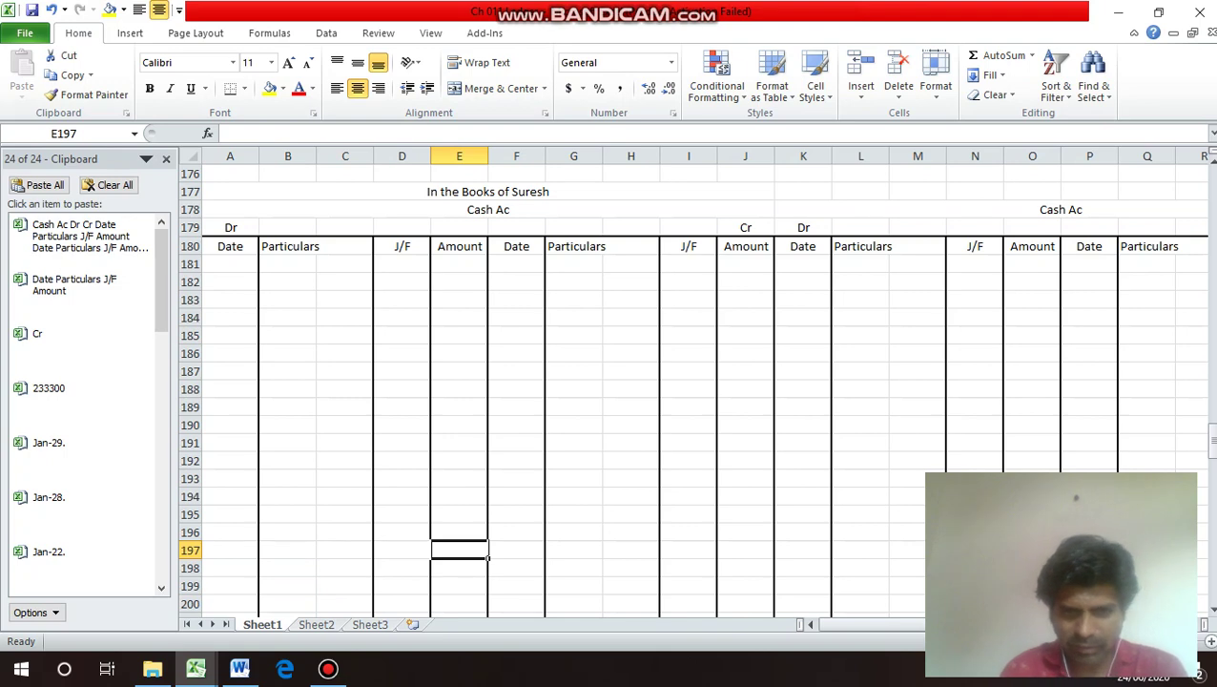
pyautogui.hotkey('shift', 'Right')
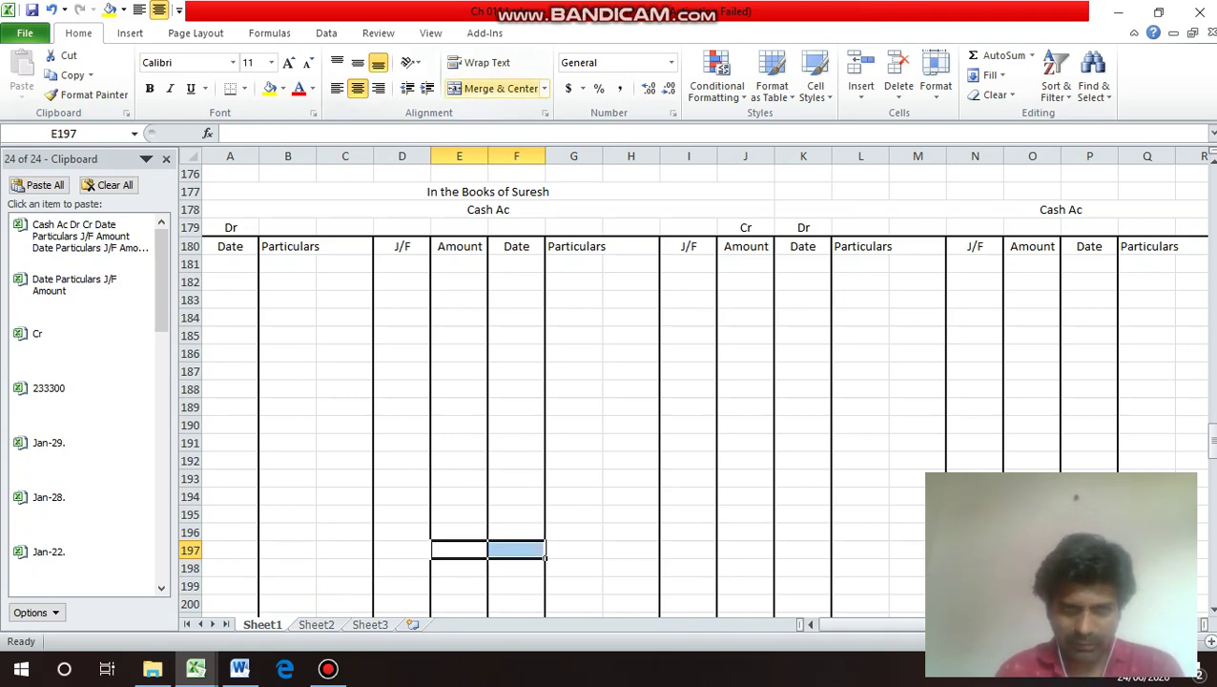
pyautogui.click(493, 88)
# Enter the heading Capital A/c in the merged cell E197.
pyautogui.write('Ca')
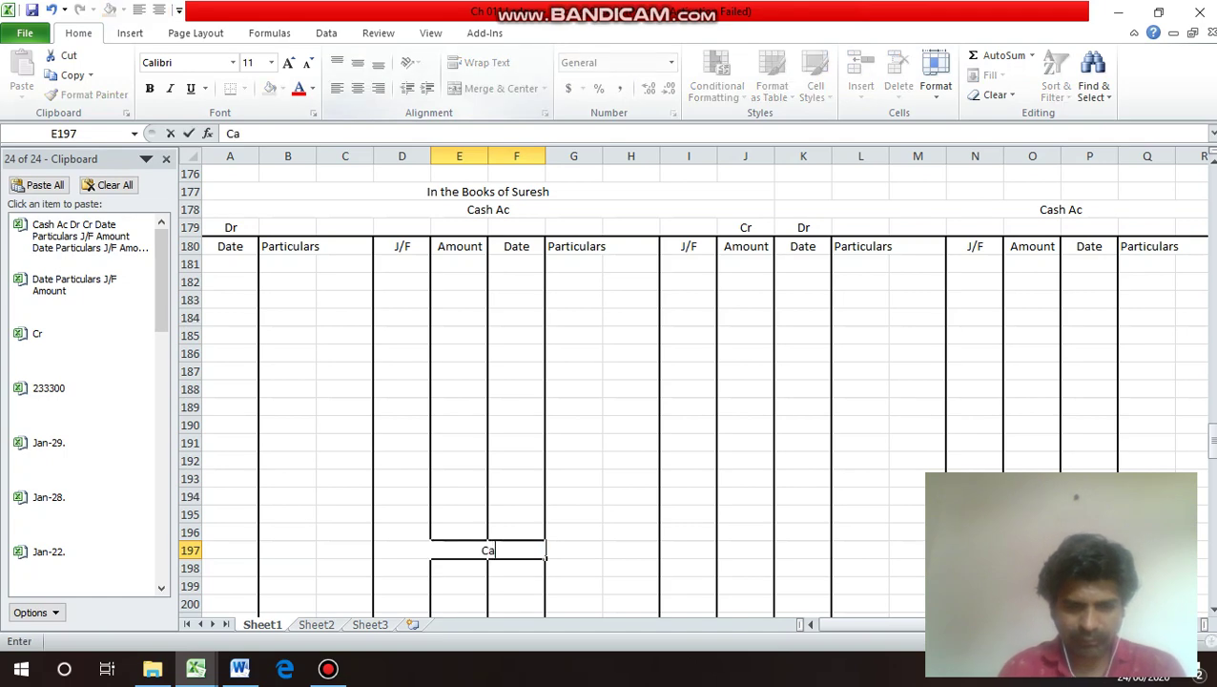
pyautogui.write('pitla')
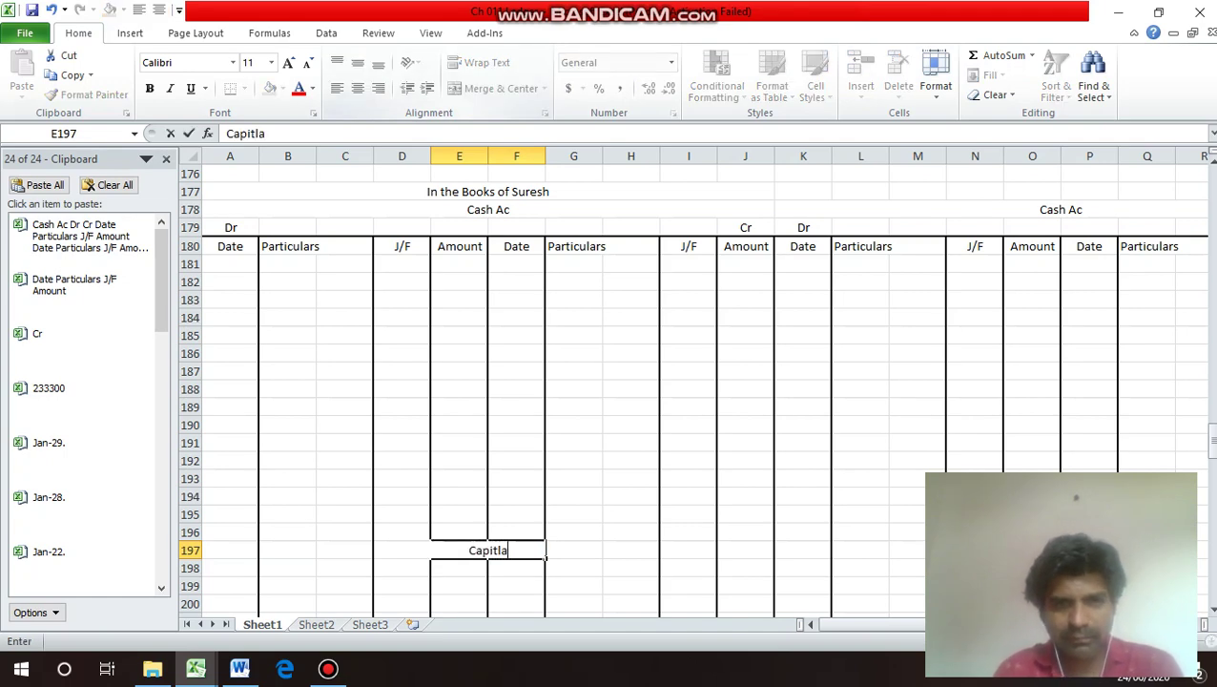
pyautogui.press('BackSpace')
pyautogui.press('BackSpace')
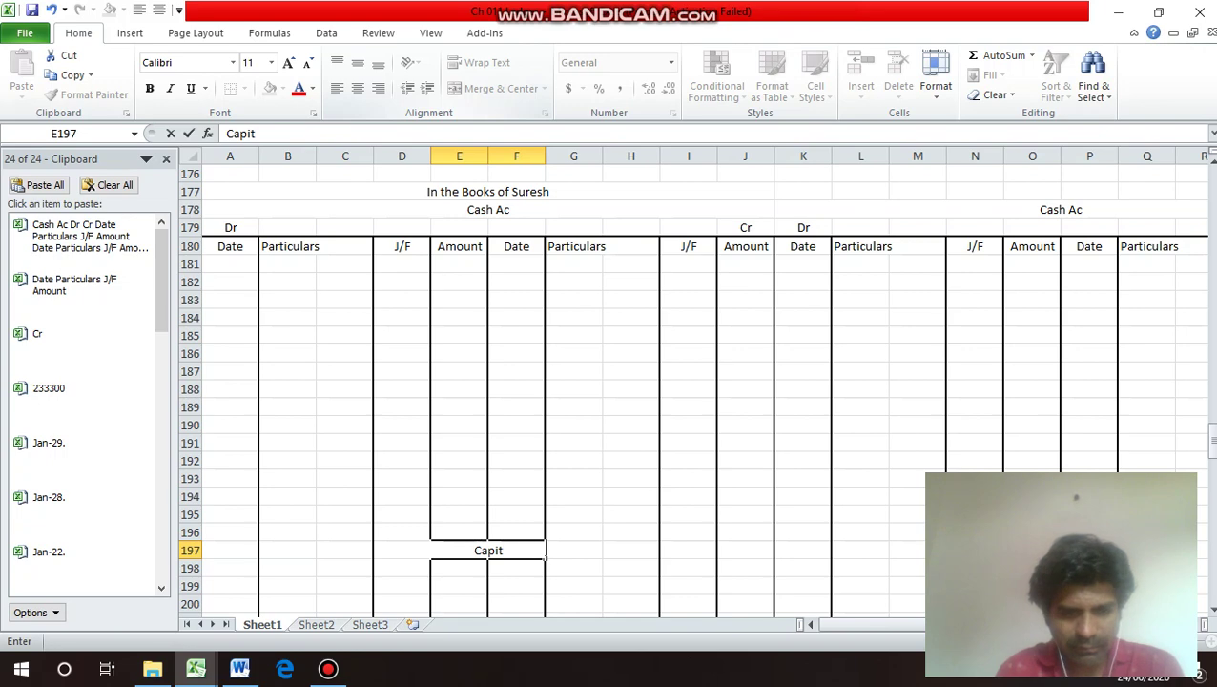
pyautogui.write('al')
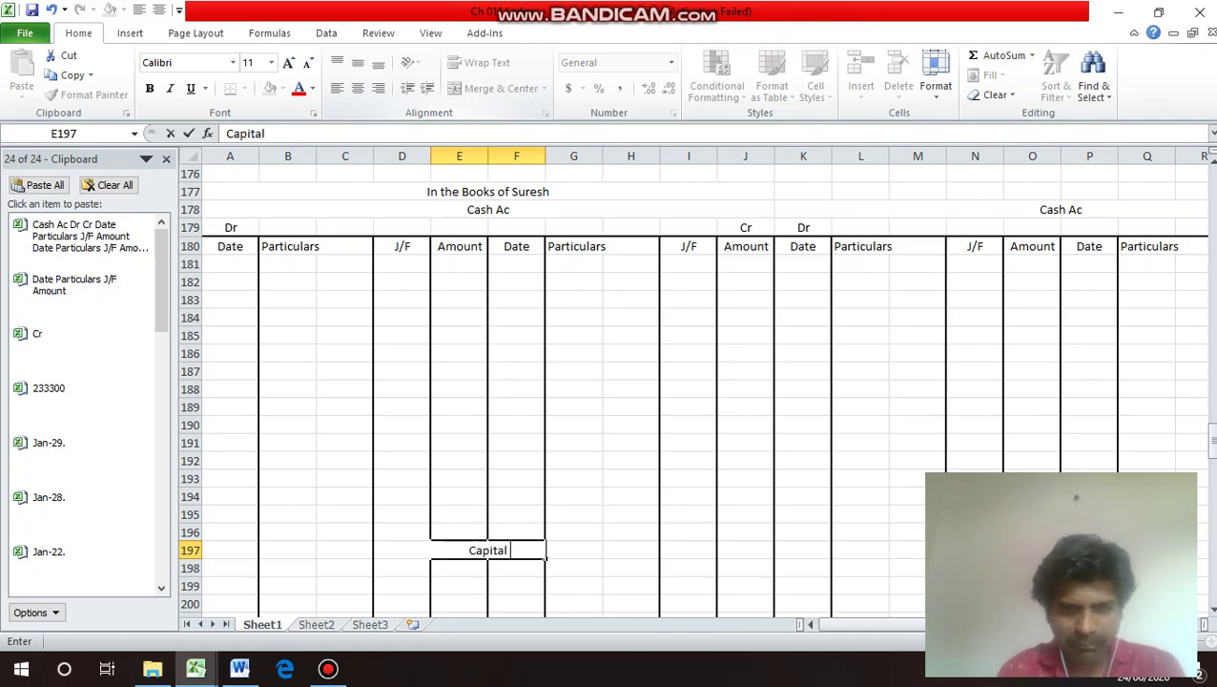
pyautogui.write(' A/c')
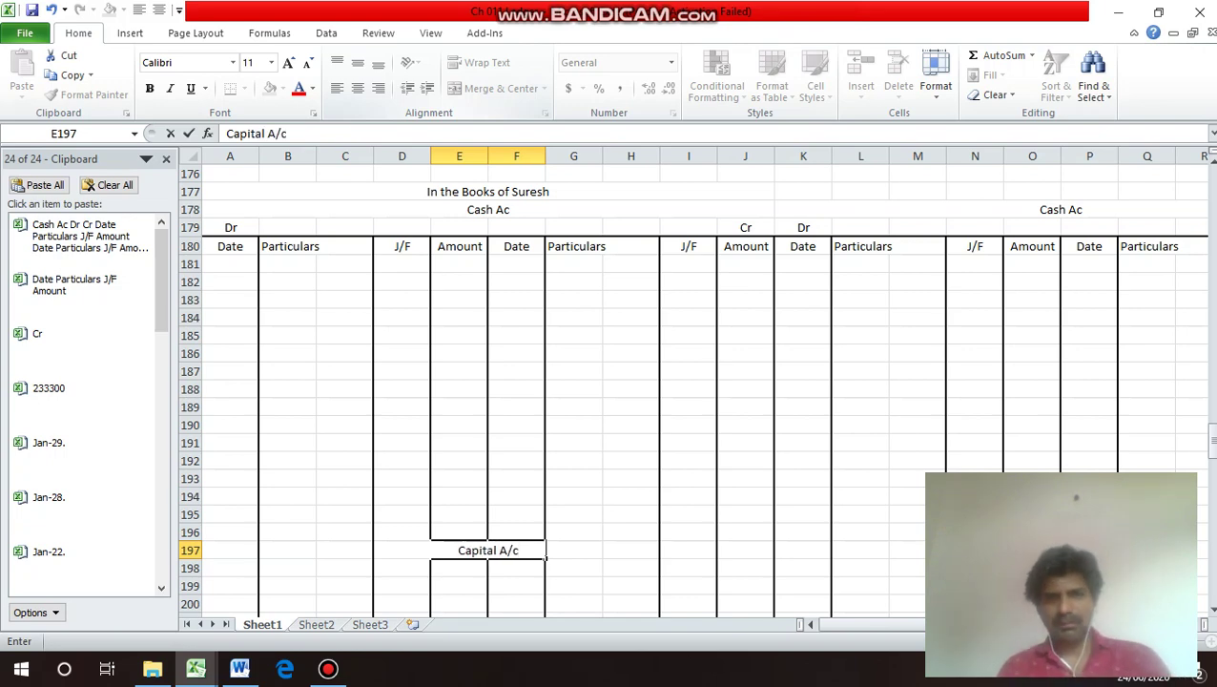
pyautogui.press('Return')
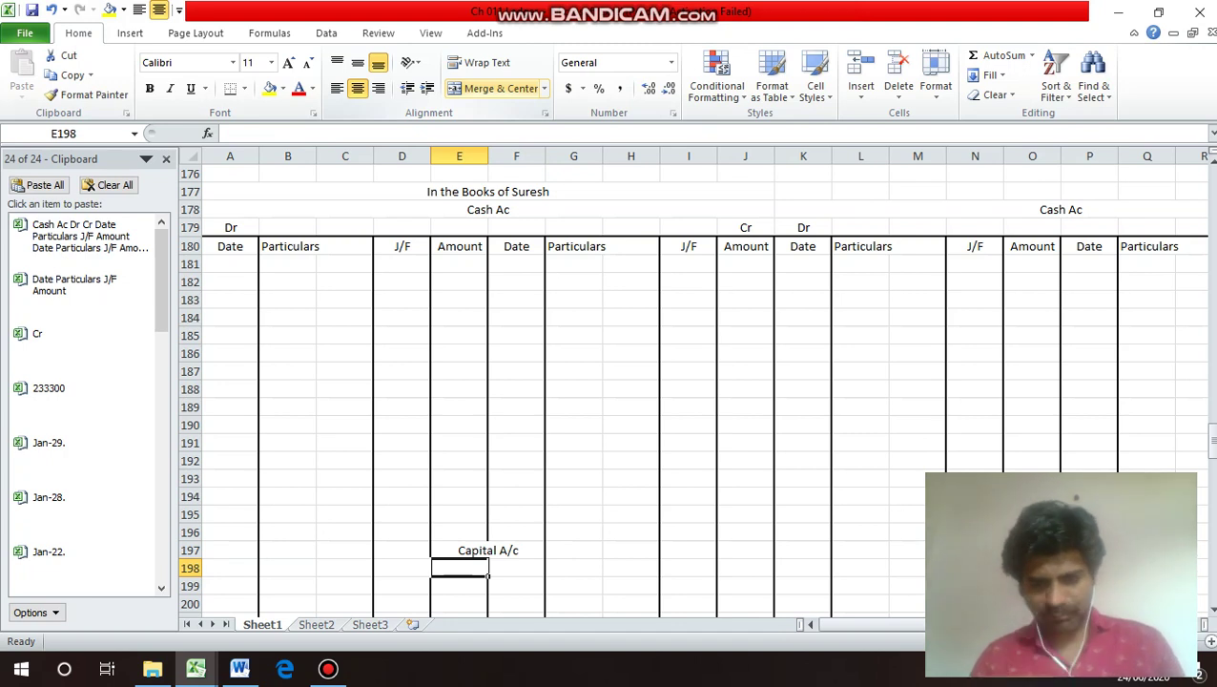
# Check the account headings in row 178 against the ledger account names listed in column J beside the journal.
pyautogui.press('Up')
pyautogui.press('Up')
pyautogui.press('Up')
pyautogui.press('Up')
pyautogui.press('Up')
pyautogui.press('Up')
pyautogui.press('Up')
pyautogui.press('Up')
pyautogui.press('Up')
pyautogui.press('Up')
pyautogui.press('Up')
pyautogui.press('Up')
pyautogui.press('Up')
pyautogui.press('Up')
pyautogui.press('Up')
pyautogui.press('Up')
pyautogui.press('Up')
pyautogui.press('Up')
pyautogui.press('Up')
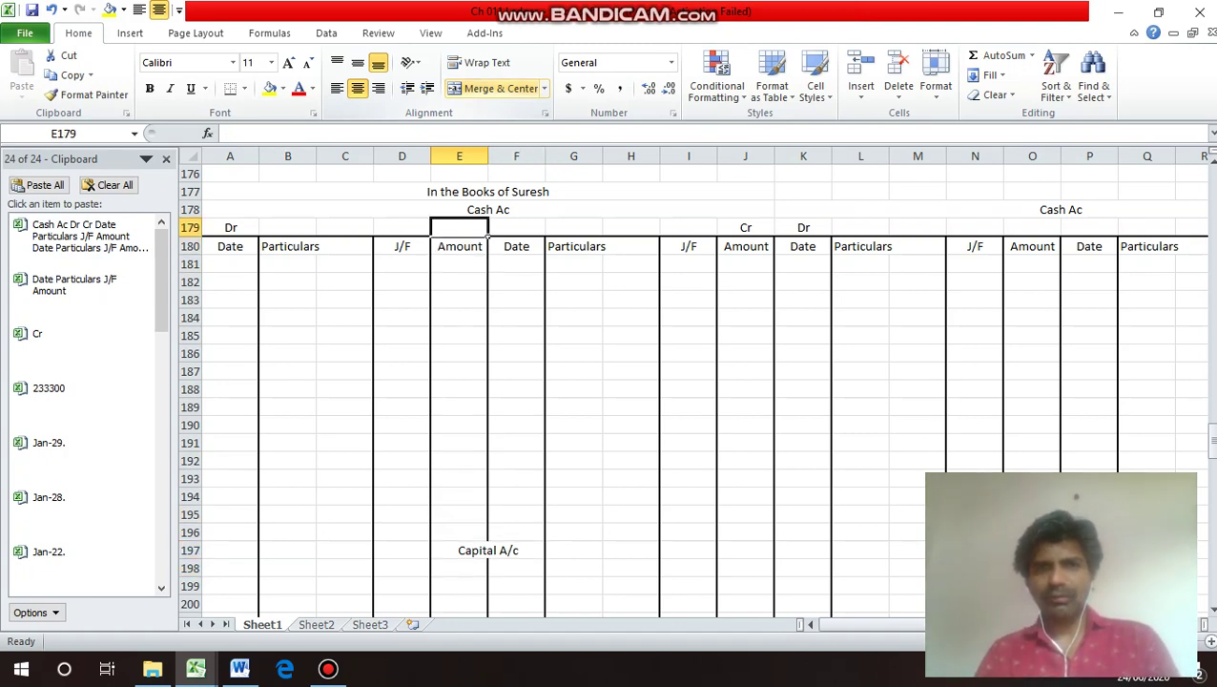
pyautogui.press('Down')
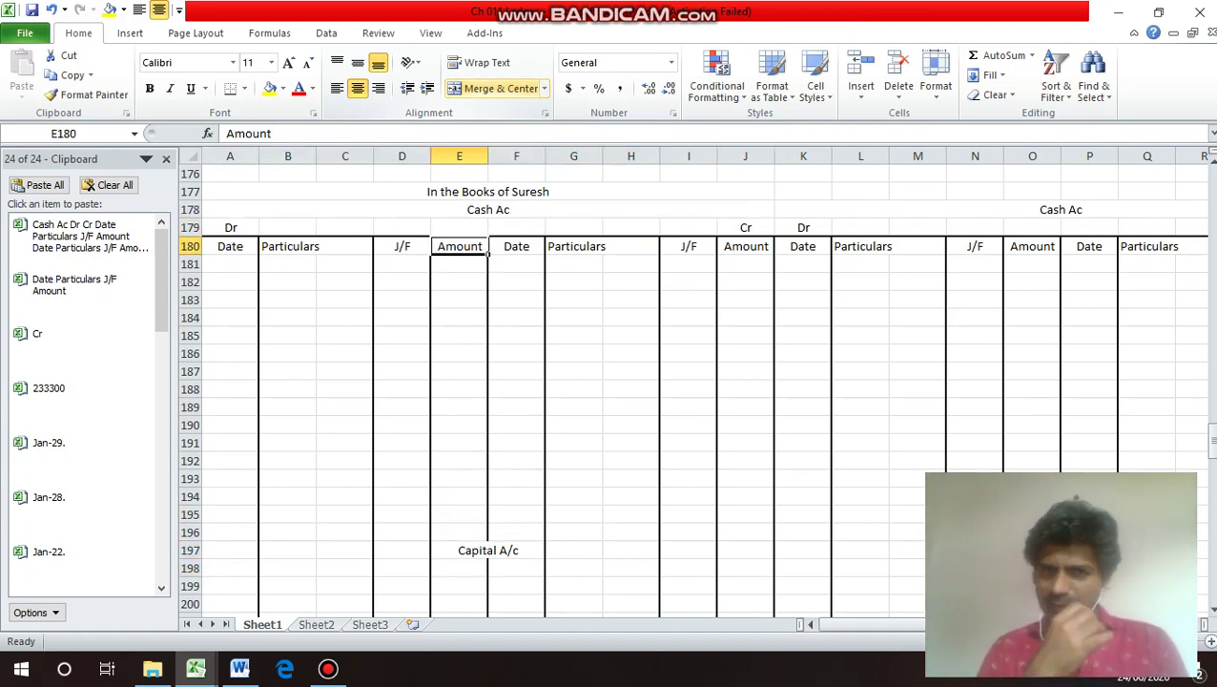
pyautogui.press('Up')
pyautogui.press('Up')
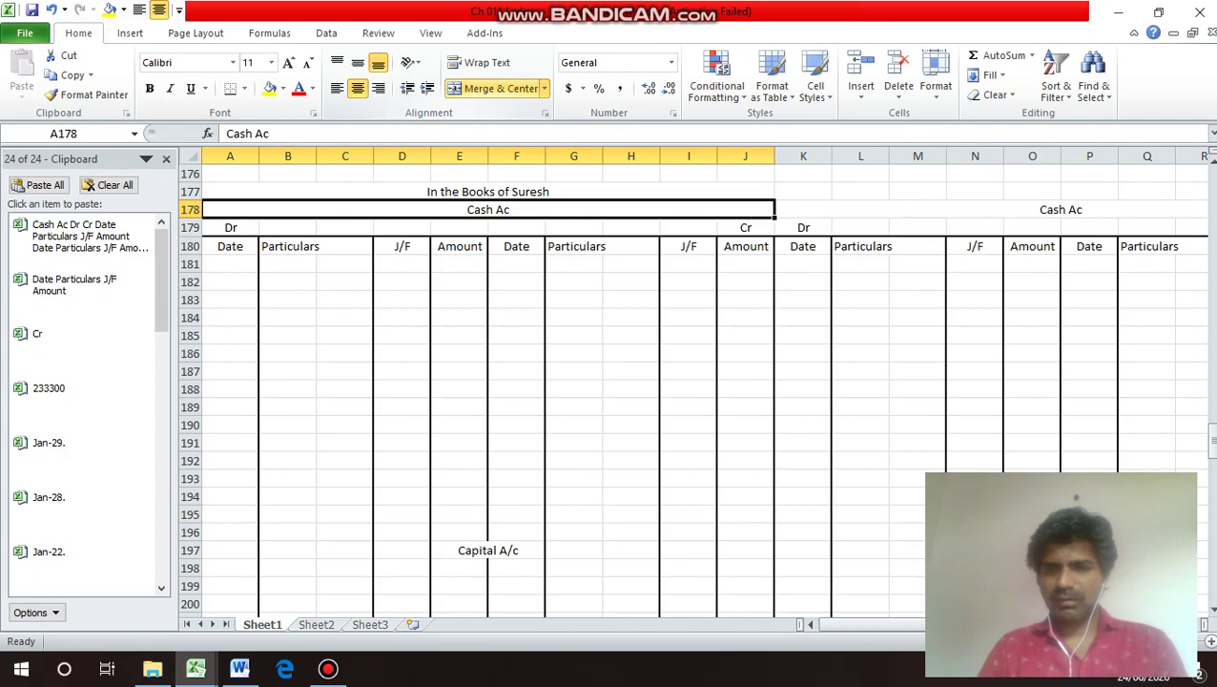
pyautogui.press('Right')
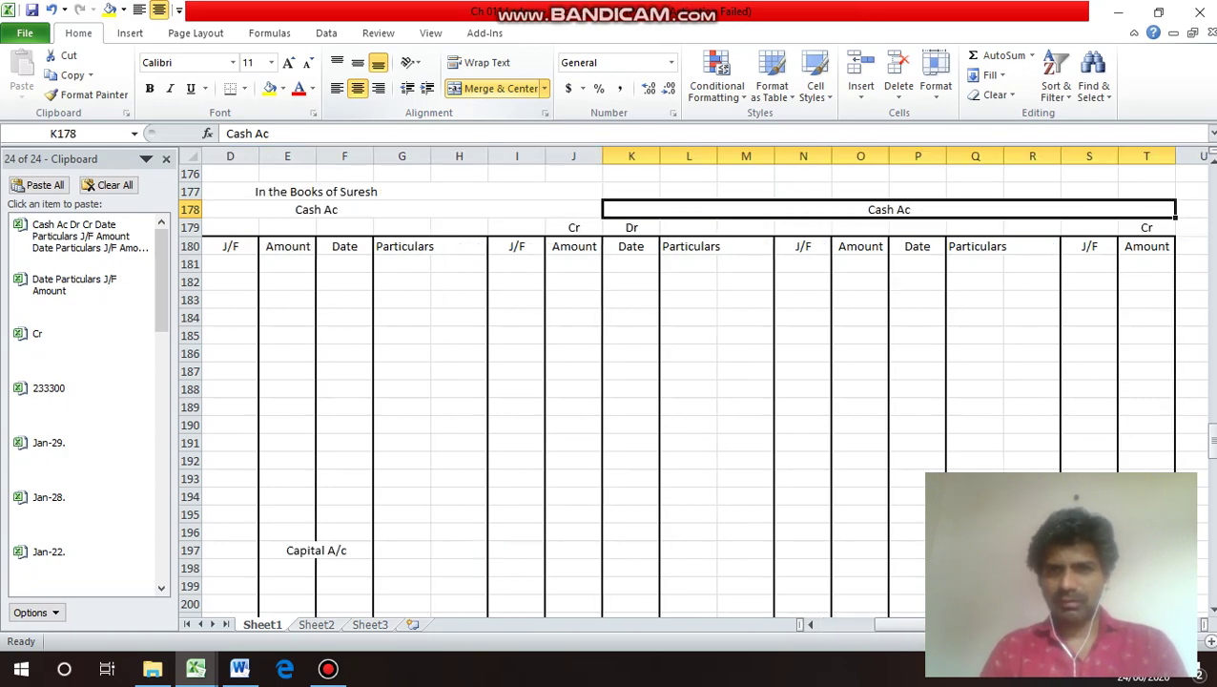
pyautogui.press('Up')
pyautogui.press('Up')
pyautogui.press('Up')
pyautogui.press('Up')
pyautogui.press('Up')
pyautogui.press('Up')
pyautogui.press('Up')
pyautogui.press('Up')
pyautogui.press('Up')
pyautogui.press('Up')
pyautogui.press('Up')
pyautogui.press('Up')
pyautogui.press('Up')
pyautogui.press('Up')
pyautogui.press('Up')
pyautogui.press('Up')
pyautogui.press('Up')
pyautogui.press('Up')
pyautogui.press('Up')
pyautogui.press('Up')
pyautogui.press('Up')
pyautogui.press('Up')
pyautogui.press('Up')
pyautogui.press('Up')
pyautogui.press('Up')
pyautogui.press('Up')
pyautogui.press('Up')
pyautogui.press('Up')
pyautogui.press('Up')
pyautogui.press('Up')
pyautogui.press('Up')
pyautogui.press('Up')
pyautogui.press('Up')
pyautogui.press('Up')
pyautogui.press('Up')
pyautogui.press('Up')
pyautogui.press('Up')
pyautogui.press('Up')
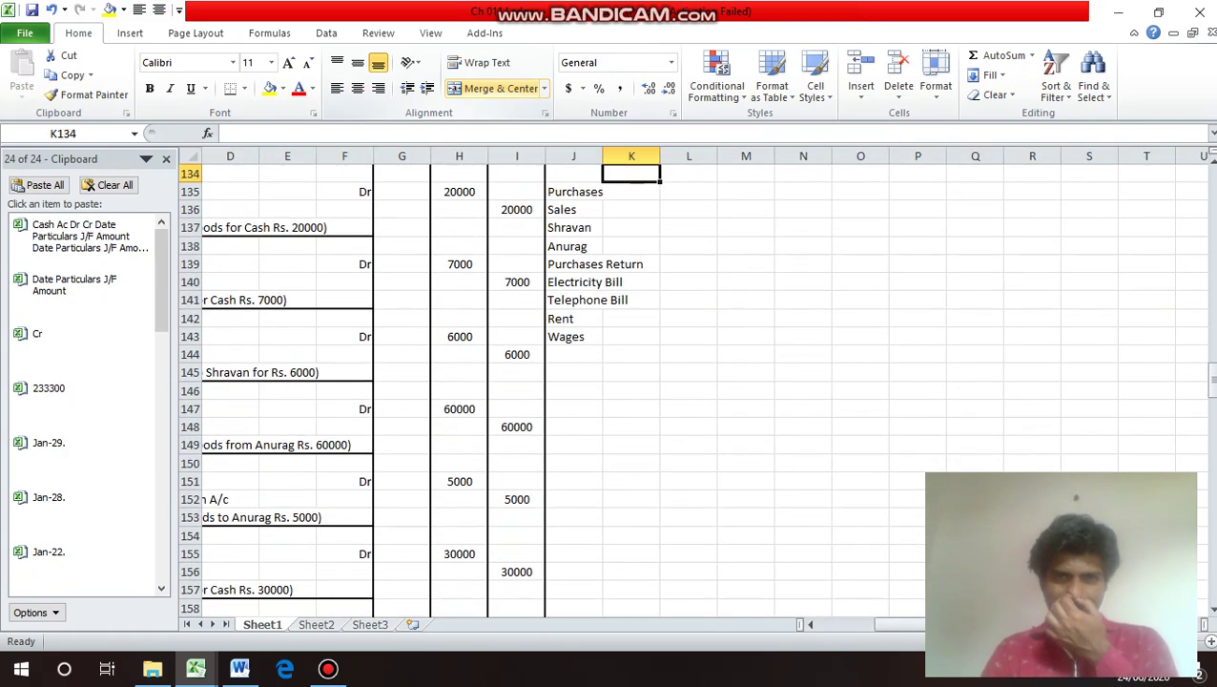
pyautogui.press('Down')
pyautogui.press('Down')
pyautogui.press('Down')
pyautogui.press('Down')
pyautogui.press('Down')
pyautogui.press('Down')
pyautogui.press('Down')
pyautogui.press('Down')
pyautogui.press('Down')
pyautogui.press('Down')
pyautogui.press('Down')
pyautogui.press('Down')
pyautogui.press('Down')
pyautogui.press('Down')
pyautogui.press('Down')
pyautogui.press('Down')
pyautogui.press('Down')
pyautogui.press('Down')
pyautogui.press('Down')
pyautogui.press('Down')
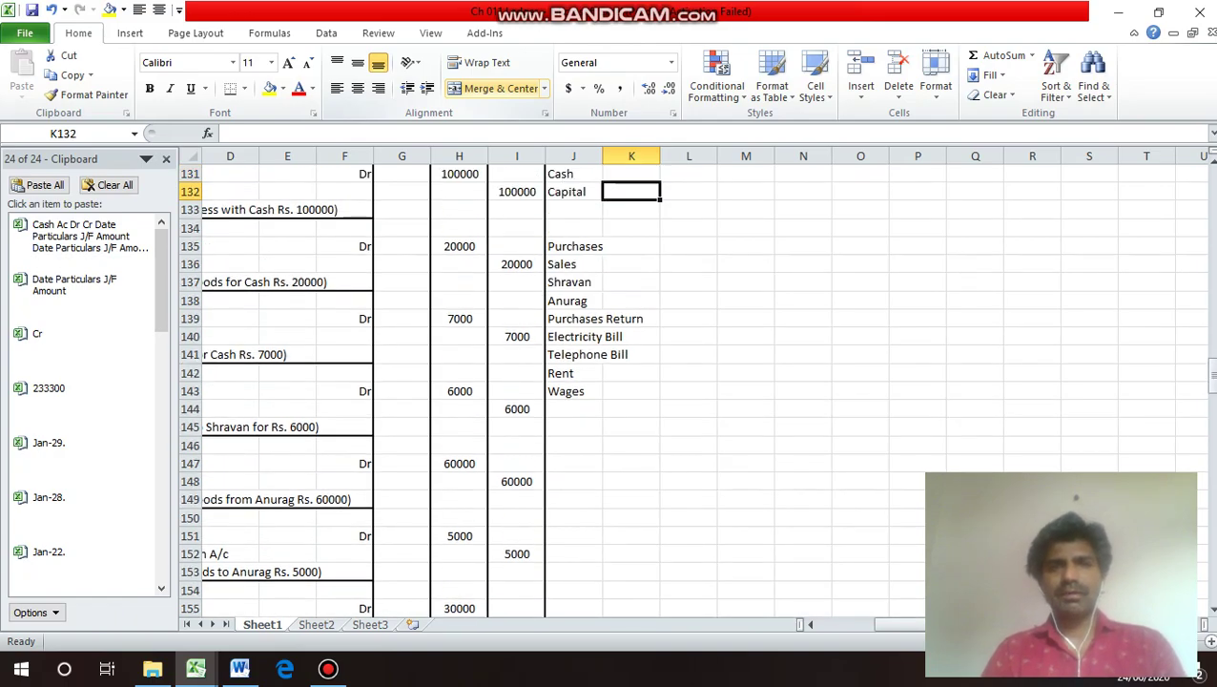
# Replace the heading of the account block at K178 with Purchases A/c.
pyautogui.press('Up')
pyautogui.press('Up')
pyautogui.press('Up')
pyautogui.press('Up')
pyautogui.press('Up')
pyautogui.press('Up')
pyautogui.press('Up')
pyautogui.press('Up')
pyautogui.press('Up')
pyautogui.press('Up')
pyautogui.press('Up')
pyautogui.press('Up')
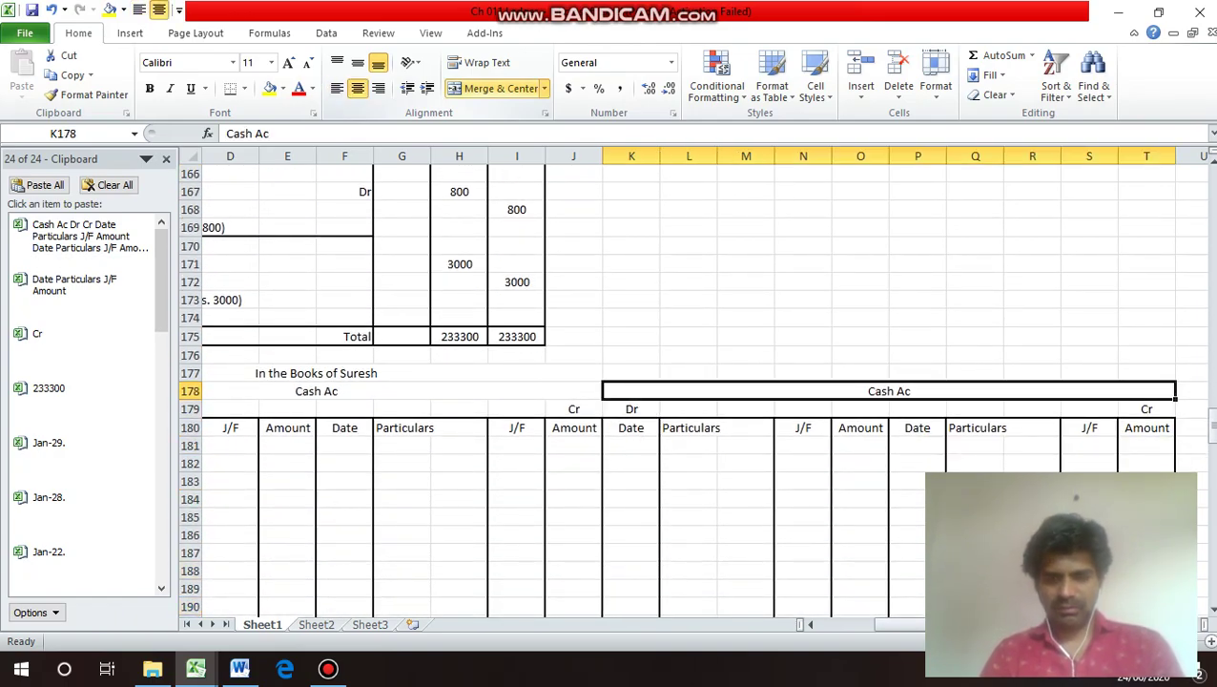
pyautogui.write('Purc')
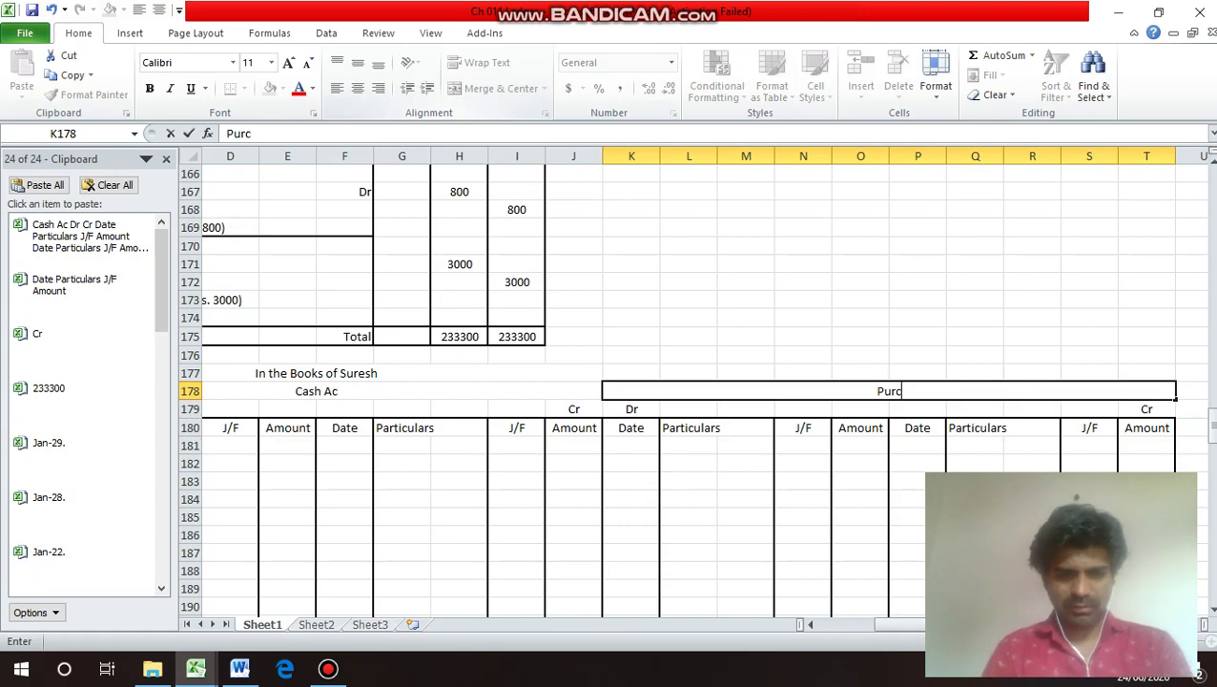
pyautogui.write('hases A')
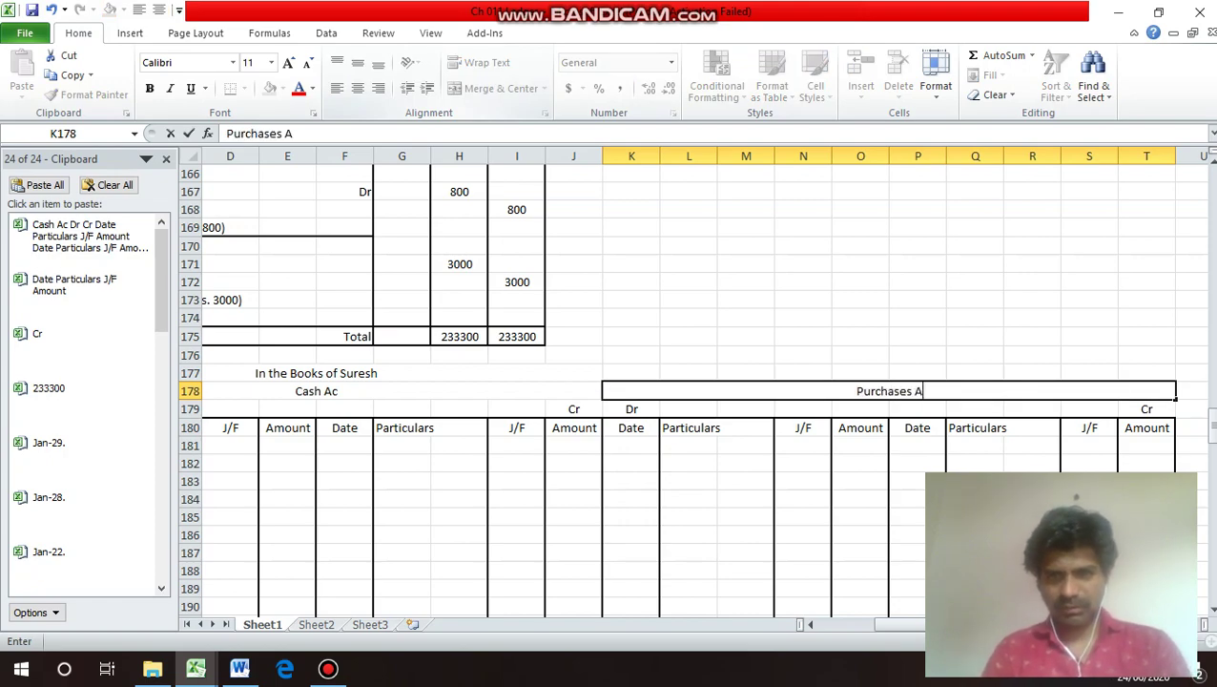
pyautogui.write('/c')
pyautogui.press('Return')
pyautogui.press('Up')
pyautogui.press('Up')
pyautogui.press('Up')
pyautogui.press('Up')
pyautogui.press('Up')
pyautogui.press('Up')
pyautogui.press('Up')
pyautogui.press('Up')
pyautogui.press('Up')
pyautogui.press('Up')
pyautogui.press('Up')
pyautogui.press('Up')
pyautogui.press('Up')
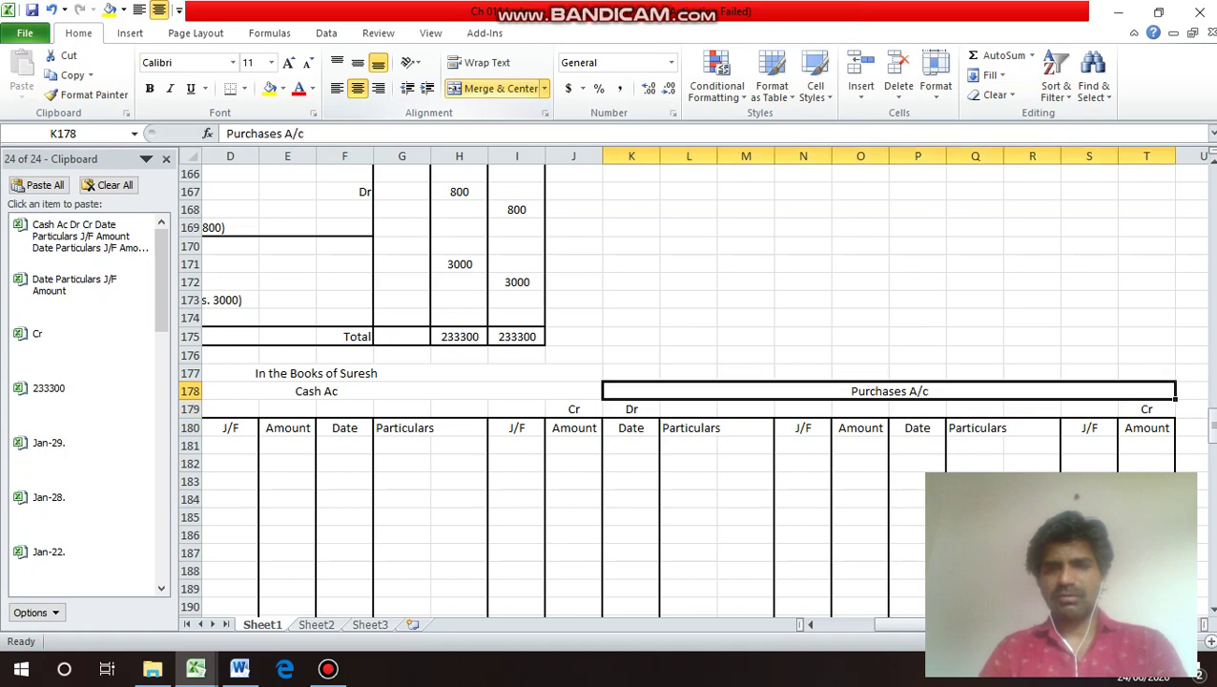
# Look up which account follows Purchases in the list of ledger accounts in column J beside the journal.
pyautogui.press('Up')
pyautogui.press('Up')
pyautogui.press('Up')
pyautogui.press('Up')
pyautogui.press('Up')
pyautogui.press('Up')
pyautogui.press('Up')
pyautogui.press('Up')
pyautogui.press('Up')
pyautogui.press('Up')
pyautogui.press('Up')
pyautogui.press('Up')
pyautogui.press('Up')
pyautogui.press('Up')
pyautogui.press('Up')
pyautogui.press('Up')
pyautogui.press('Up')
pyautogui.press('Up')
pyautogui.press('Up')
pyautogui.press('Up')
pyautogui.press('Down')
pyautogui.press('Down')
pyautogui.press('Down')
pyautogui.press('Down')
pyautogui.press('Down')
pyautogui.press('Down')
pyautogui.press('Down')
pyautogui.press('Down')
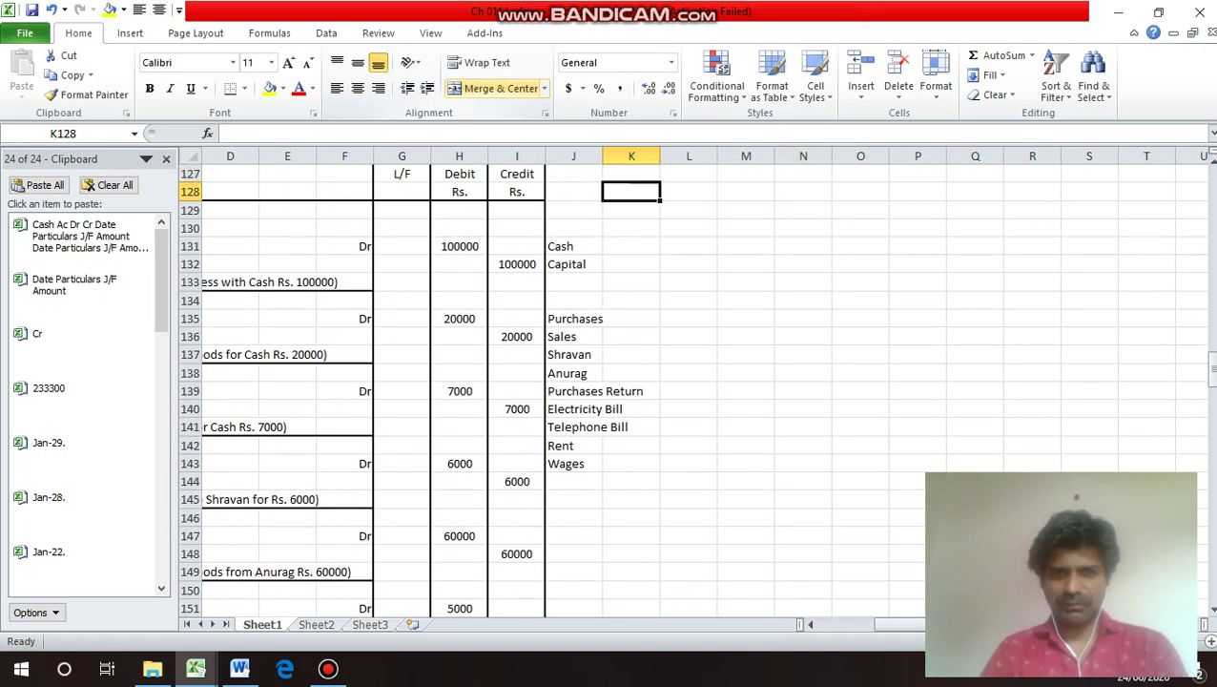
pyautogui.press('Down')
pyautogui.press('Down')
pyautogui.press('Down')
pyautogui.press('Down')
pyautogui.press('Down')
pyautogui.press('Down')
pyautogui.press('Down')
pyautogui.press('Down')
pyautogui.press('Down')
pyautogui.press('Down')
pyautogui.press('Down')
pyautogui.press('Down')
pyautogui.press('Down')
pyautogui.press('Down')
pyautogui.press('Down')
pyautogui.press('Down')
pyautogui.press('Down')
pyautogui.press('Down')
pyautogui.press('Down')
pyautogui.press('Down')
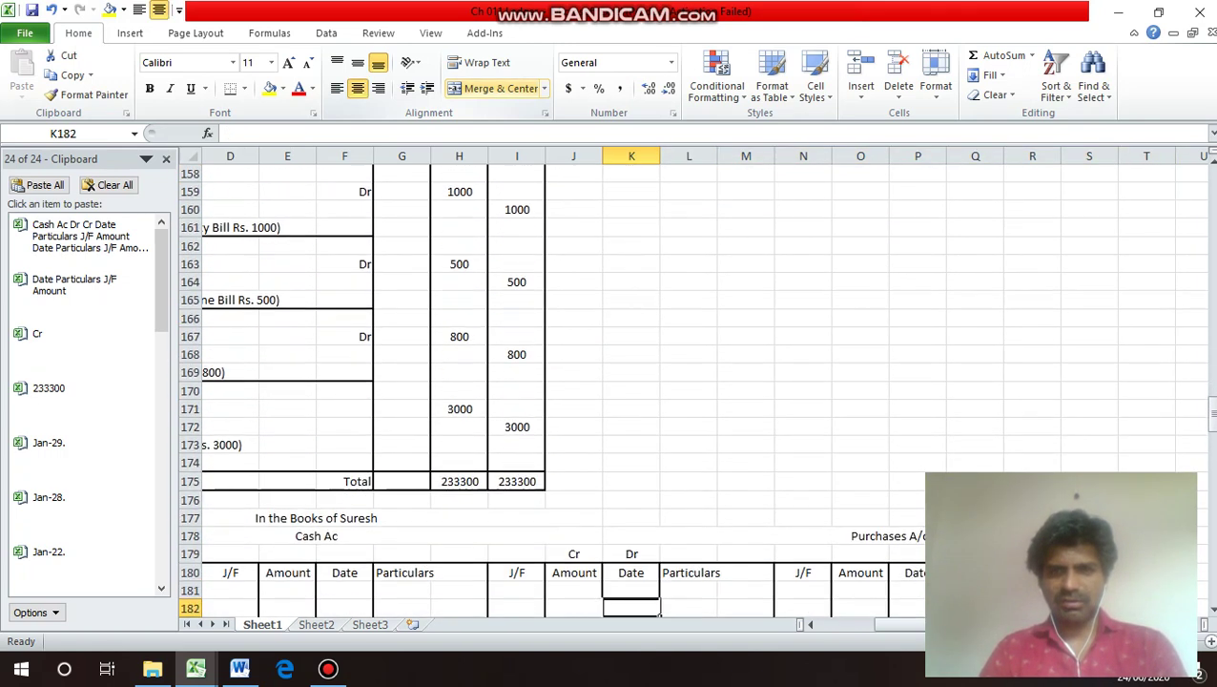
# Remove the vertical border between cells O190 and P190 in the Purchases account block, and merge and centre the two cells.
pyautogui.press('Up')
pyautogui.press('Up')
pyautogui.press('Up')
pyautogui.press('Up')
pyautogui.press('Up')
pyautogui.press('Up')
pyautogui.press('Up')
pyautogui.press('Up')
pyautogui.press('Up')
pyautogui.press('Up')
pyautogui.press('Up')
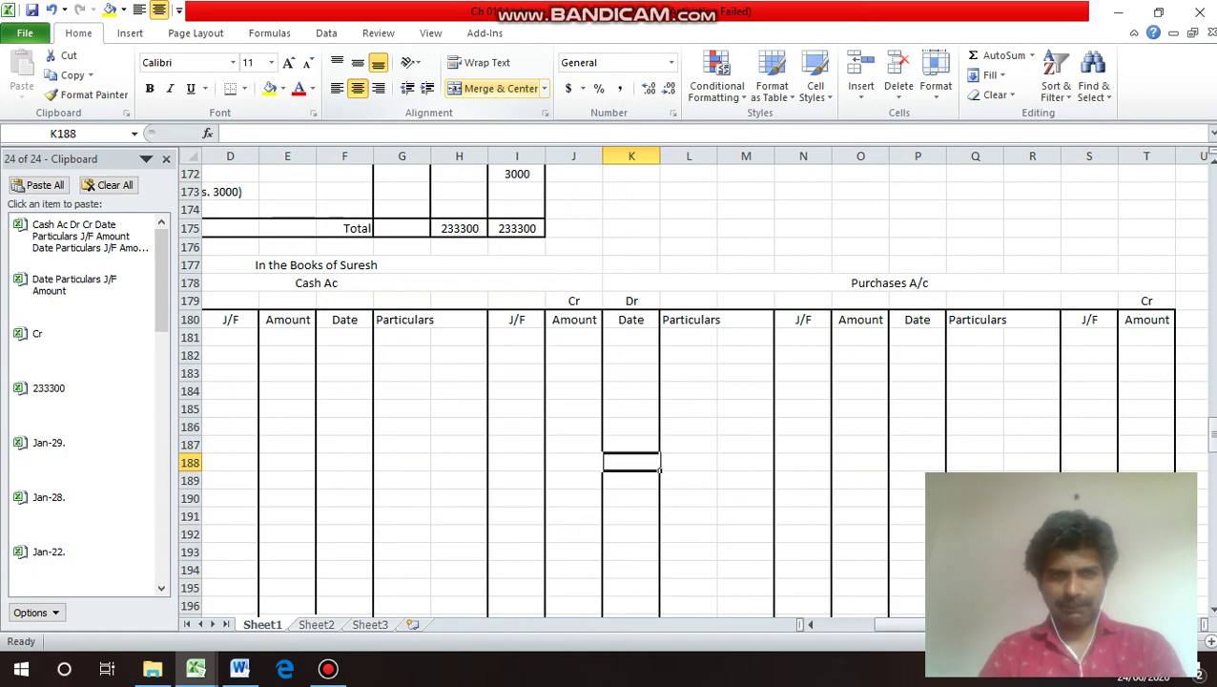
pyautogui.press('Up')
pyautogui.press('Up')
pyautogui.press('Up')
pyautogui.press('Up')
pyautogui.press('Down')
pyautogui.press('Down')
pyautogui.press('Down')
pyautogui.press('Down')
pyautogui.press('Down')
pyautogui.press('Down')
pyautogui.press('Down')
pyautogui.press('Down')
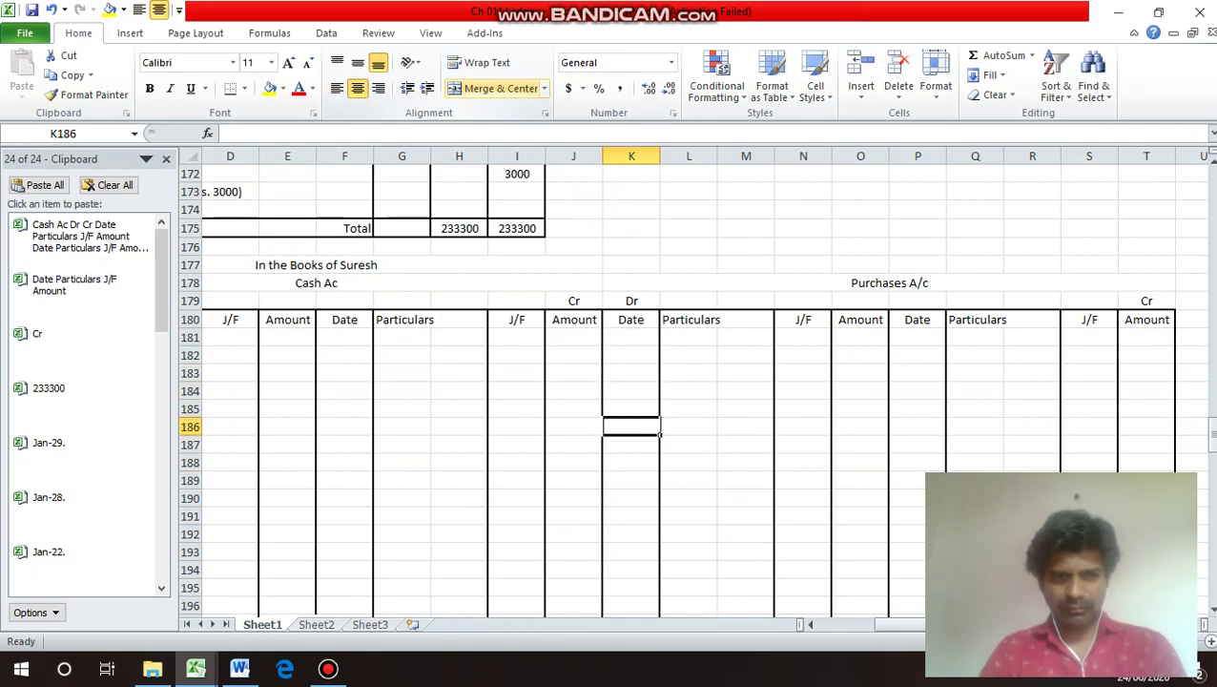
pyautogui.press('Down')
pyautogui.press('Right')
pyautogui.press('Right')
pyautogui.press('Right')
pyautogui.press('Right')
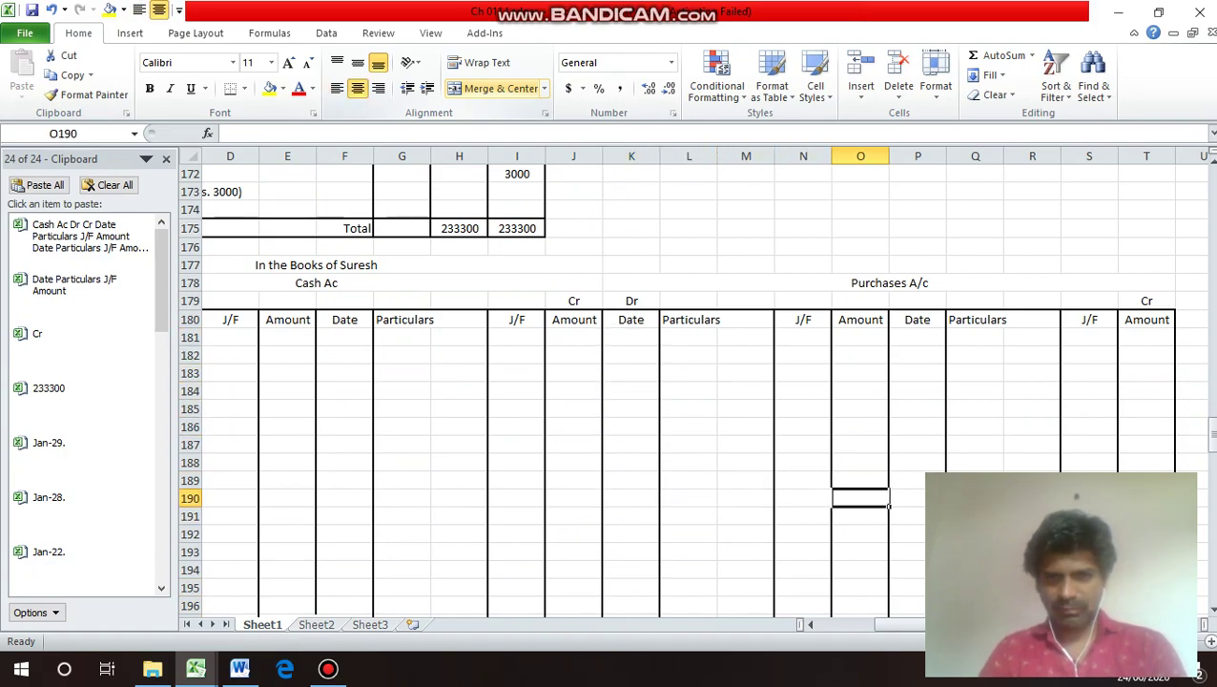
pyautogui.hotkey('shift', 'Right')
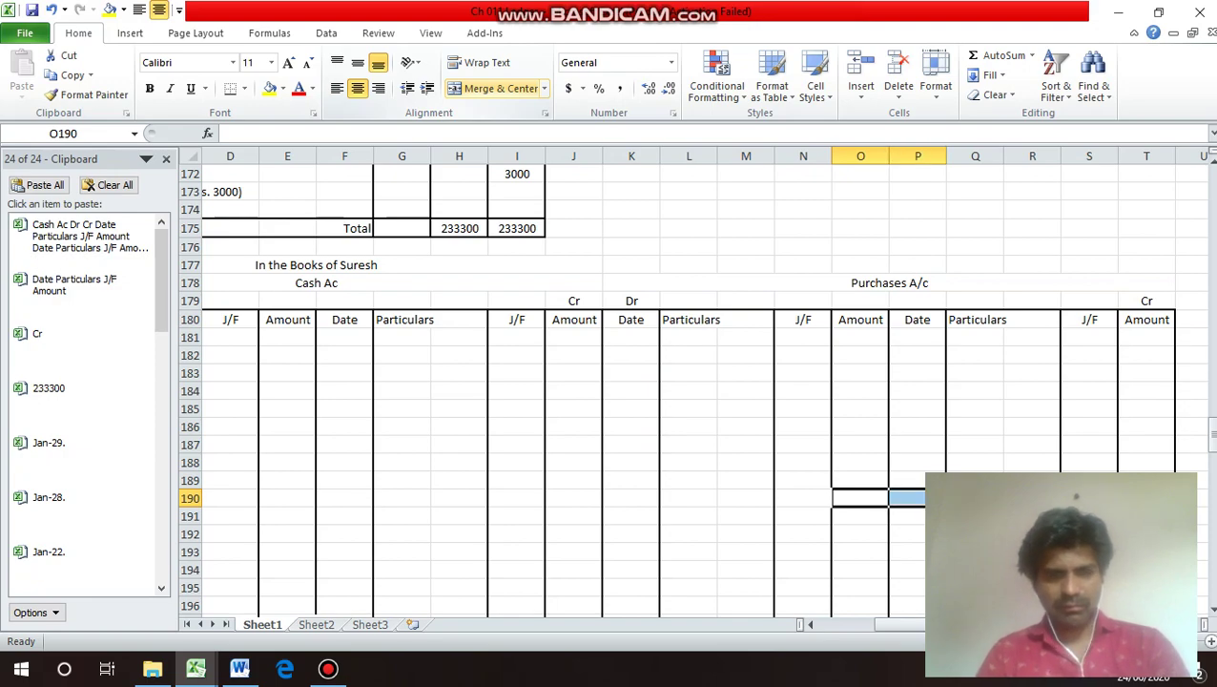
pyautogui.hotkey('ctrl', '1')
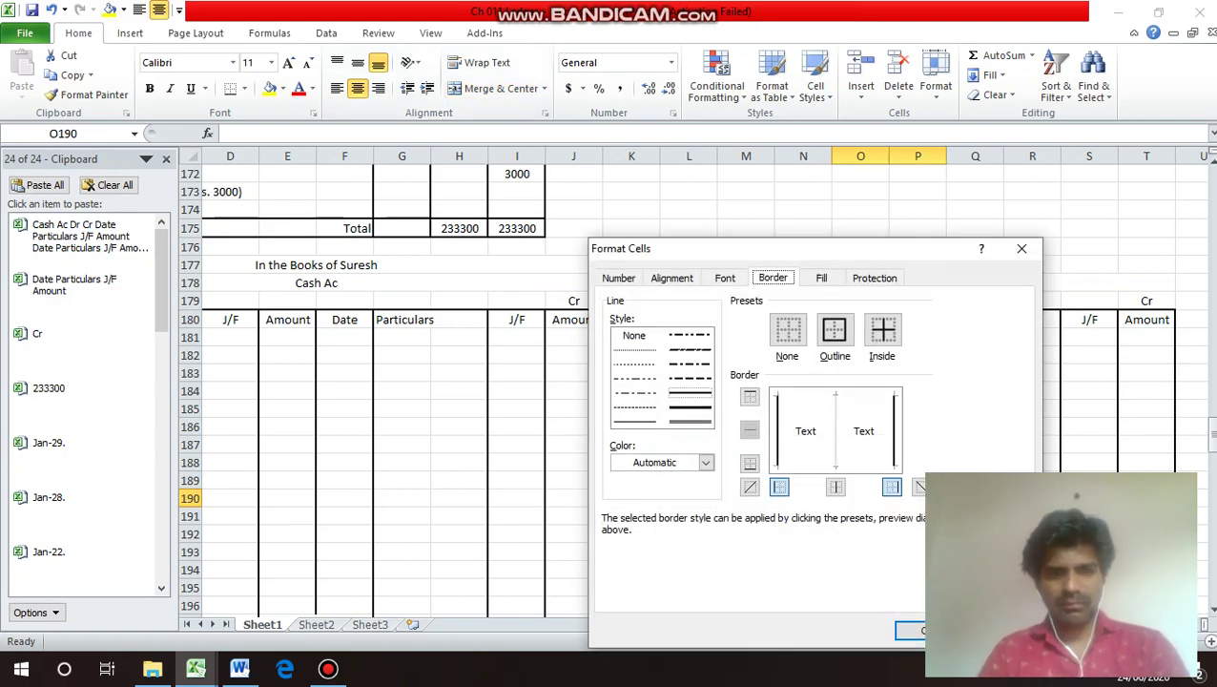
pyautogui.press('Return')
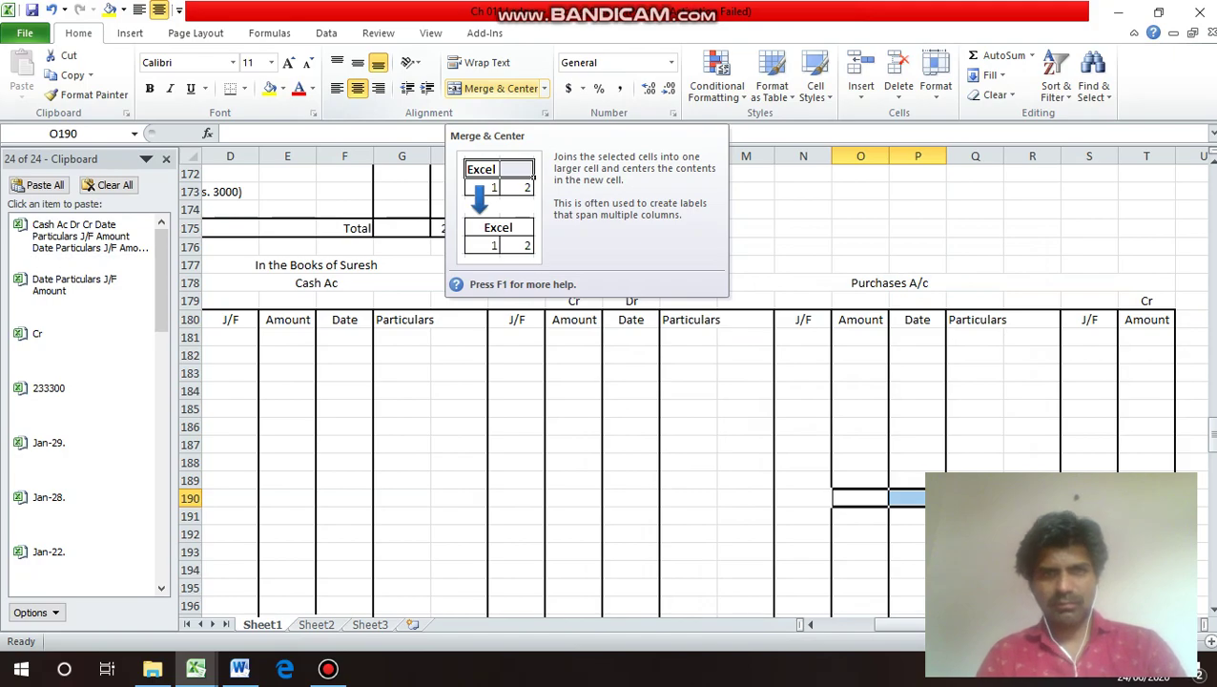
pyautogui.click(496, 87)
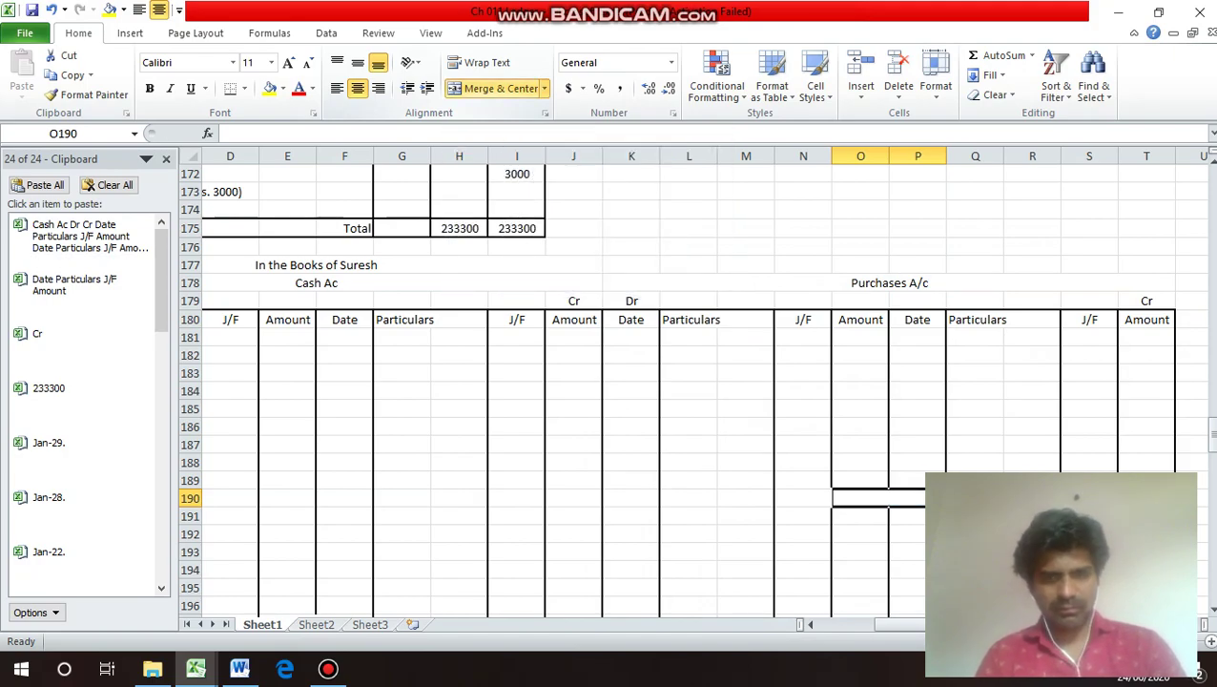
# Enter the heading Sales A/c in the merged cell O190.
pyautogui.write('Sales')
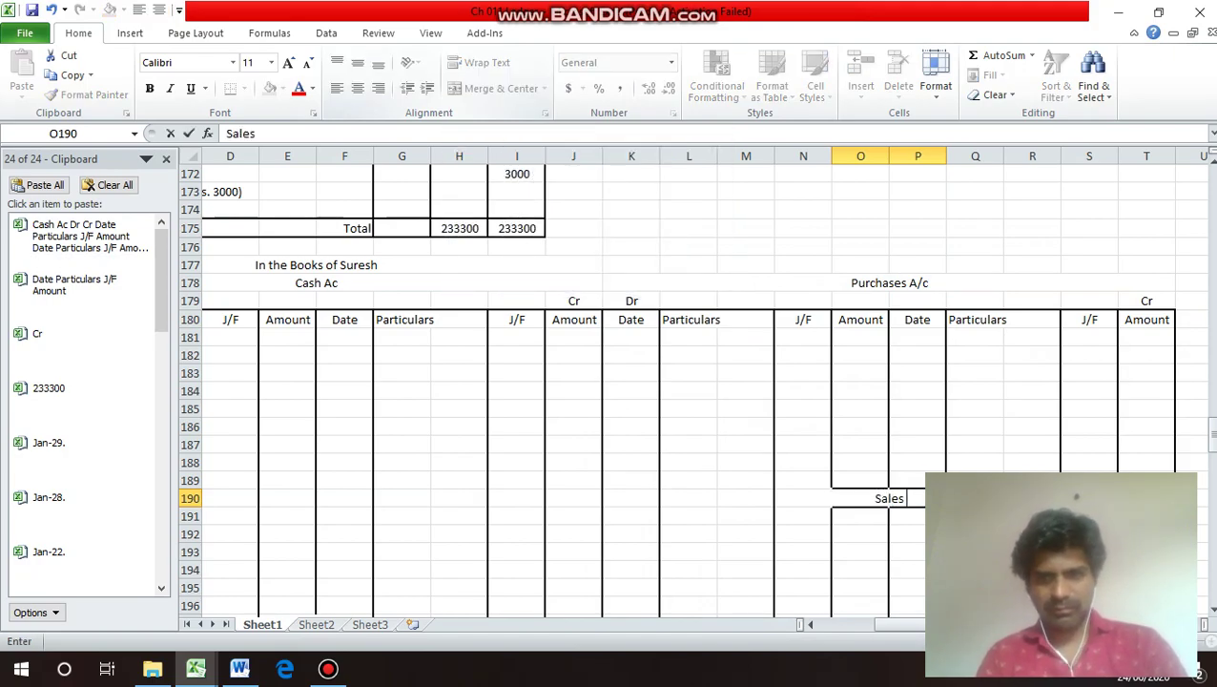
pyautogui.write(' A/c')
pyautogui.press('Return')
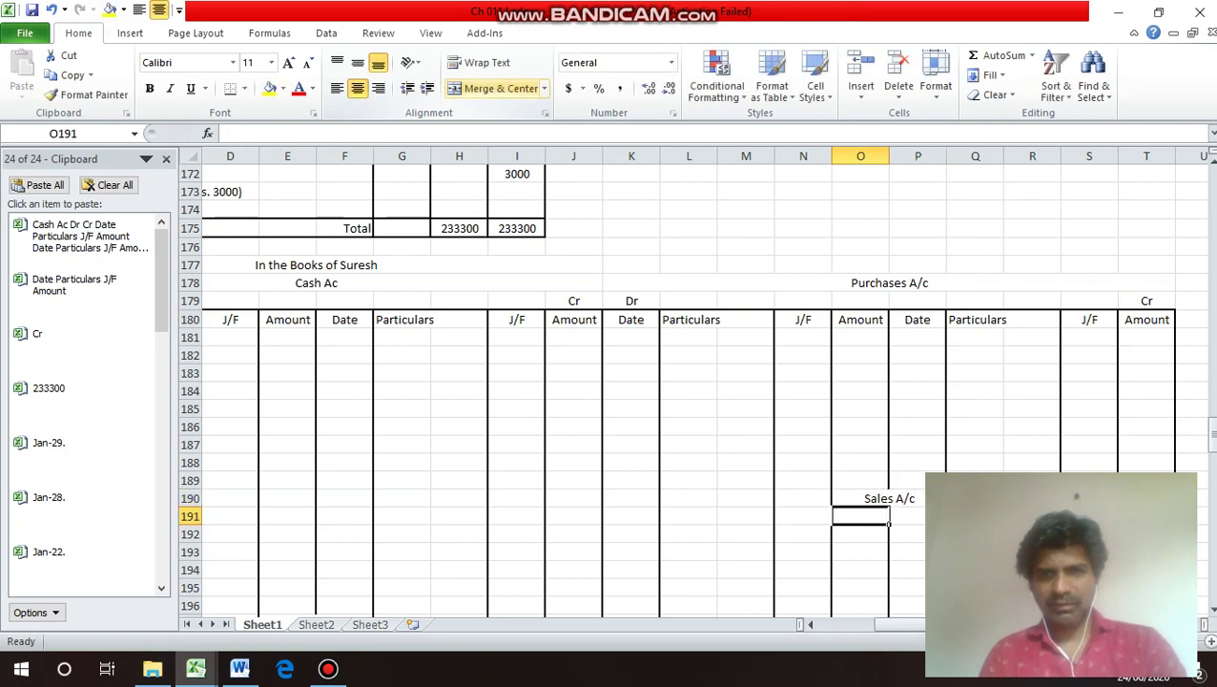
# Check the remaining account names in the column J list beside the journal for the next ledger heading.
pyautogui.press('Up')
pyautogui.press('Up')
pyautogui.press('Up')
pyautogui.press('Up')
pyautogui.press('Up')
pyautogui.press('Up')
pyautogui.press('Up')
pyautogui.press('Up')
pyautogui.press('Up')
pyautogui.press('Up')
pyautogui.press('Up')
pyautogui.press('Up')
pyautogui.press('Up')
pyautogui.press('Up')
pyautogui.press('Up')
pyautogui.press('Up')
pyautogui.press('Up')
pyautogui.press('Up')
pyautogui.press('Up')
pyautogui.press('Up')
pyautogui.press('Up')
pyautogui.press('Up')
pyautogui.press('Up')
pyautogui.press('Up')
pyautogui.press('Up')
pyautogui.press('Up')
pyautogui.press('Up')
pyautogui.press('Up')
pyautogui.press('Up')
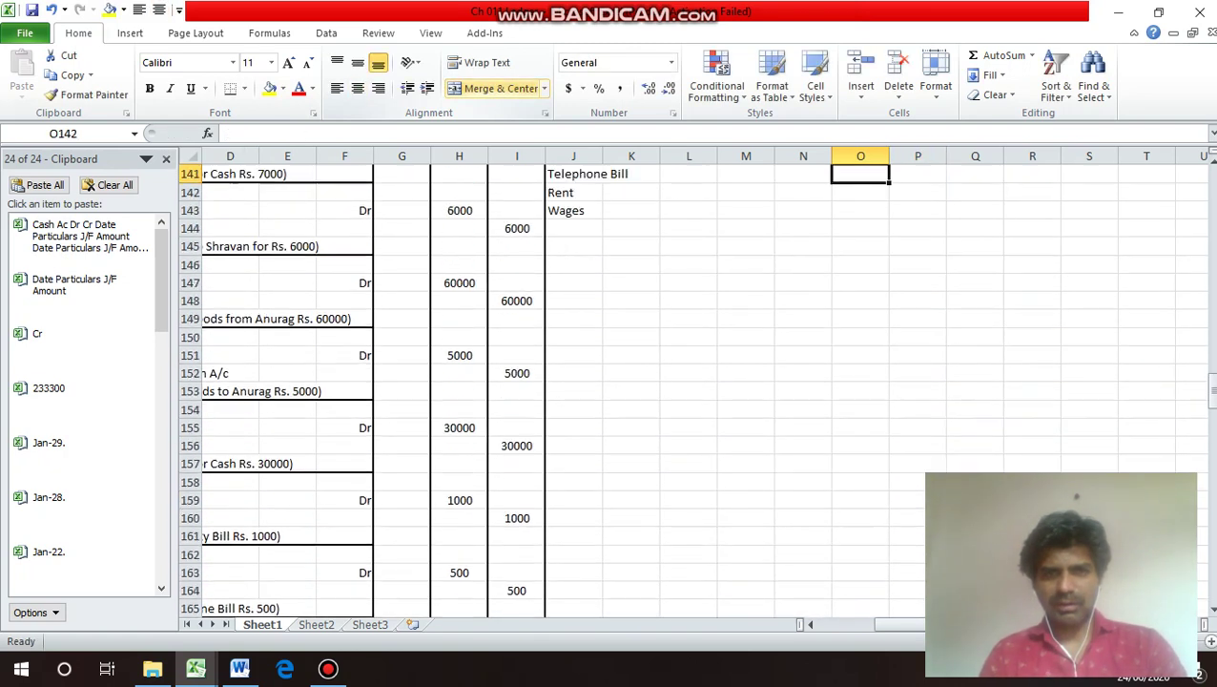
pyautogui.press('Down')
pyautogui.press('Down')
pyautogui.press('Down')
pyautogui.press('Down')
pyautogui.press('Down')
pyautogui.press('Down')
pyautogui.press('Down')
pyautogui.press('Down')
pyautogui.press('Down')
pyautogui.press('Down')
pyautogui.press('Down')
pyautogui.press('Down')
pyautogui.press('Down')
pyautogui.press('Down')
pyautogui.press('Down')
pyautogui.press('Down')
pyautogui.press('Down')
pyautogui.press('Down')
pyautogui.press('Down')
pyautogui.press('Down')
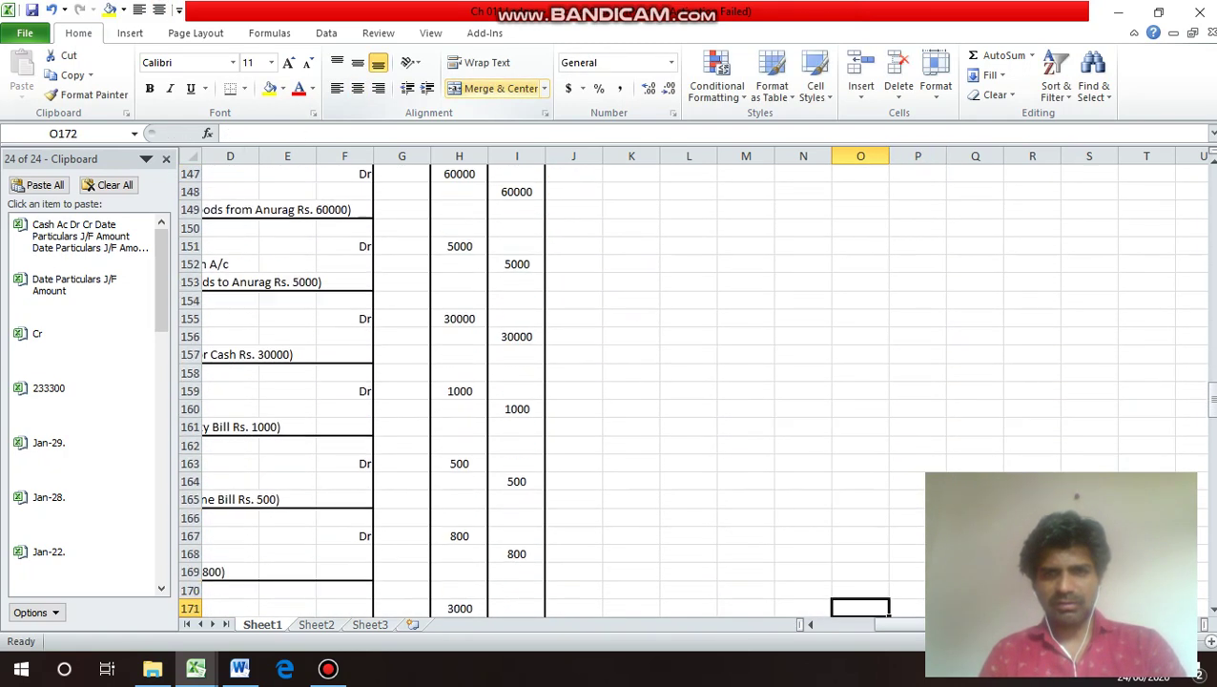
# Merge and centre cells O200 and P200 in the account block below the Sales A/c heading.
pyautogui.press('Up')
pyautogui.press('Up')
pyautogui.press('Up')
pyautogui.press('Up')
pyautogui.press('Up')
pyautogui.press('Up')
pyautogui.press('Up')
pyautogui.press('Up')
pyautogui.press('Up')
pyautogui.press('Up')
pyautogui.press('Up')
pyautogui.press('Up')
pyautogui.press('Up')
pyautogui.press('Up')
pyautogui.press('Up')
pyautogui.press('Up')
pyautogui.press('Up')
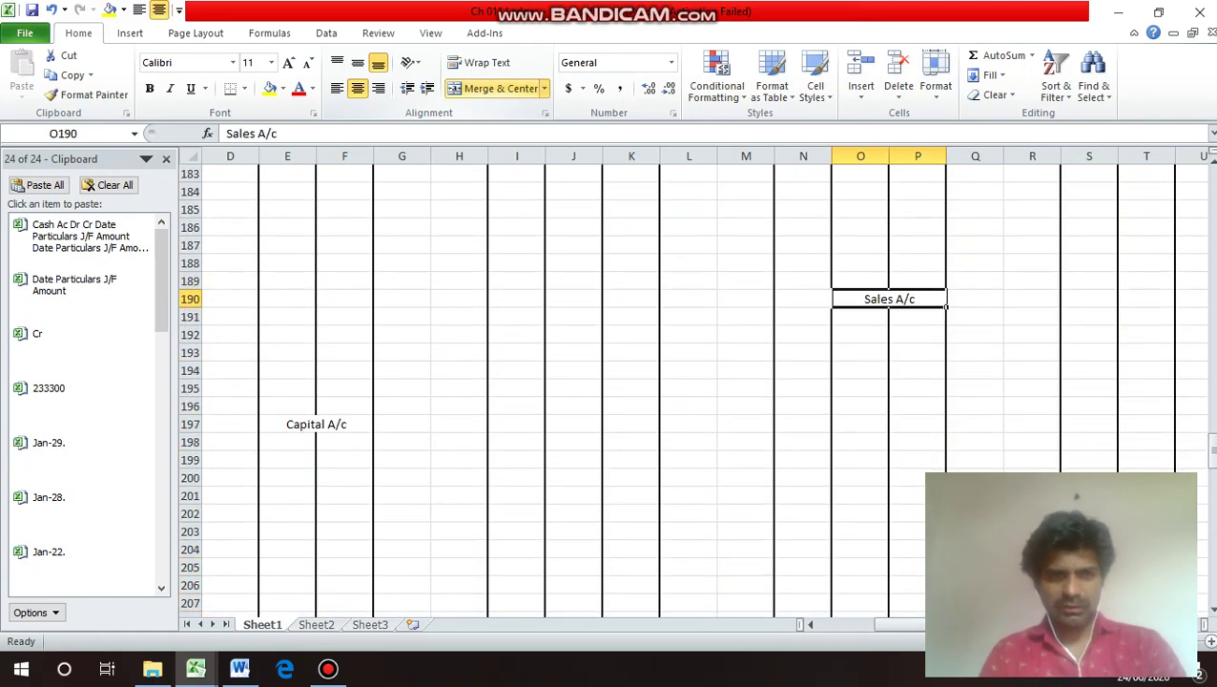
pyautogui.press('Down')
pyautogui.press('Down')
pyautogui.press('Down')
pyautogui.press('Down')
pyautogui.press('Down')
pyautogui.press('Down')
pyautogui.press('Down')
pyautogui.press('Down')
pyautogui.press('Down')
pyautogui.press('Down')
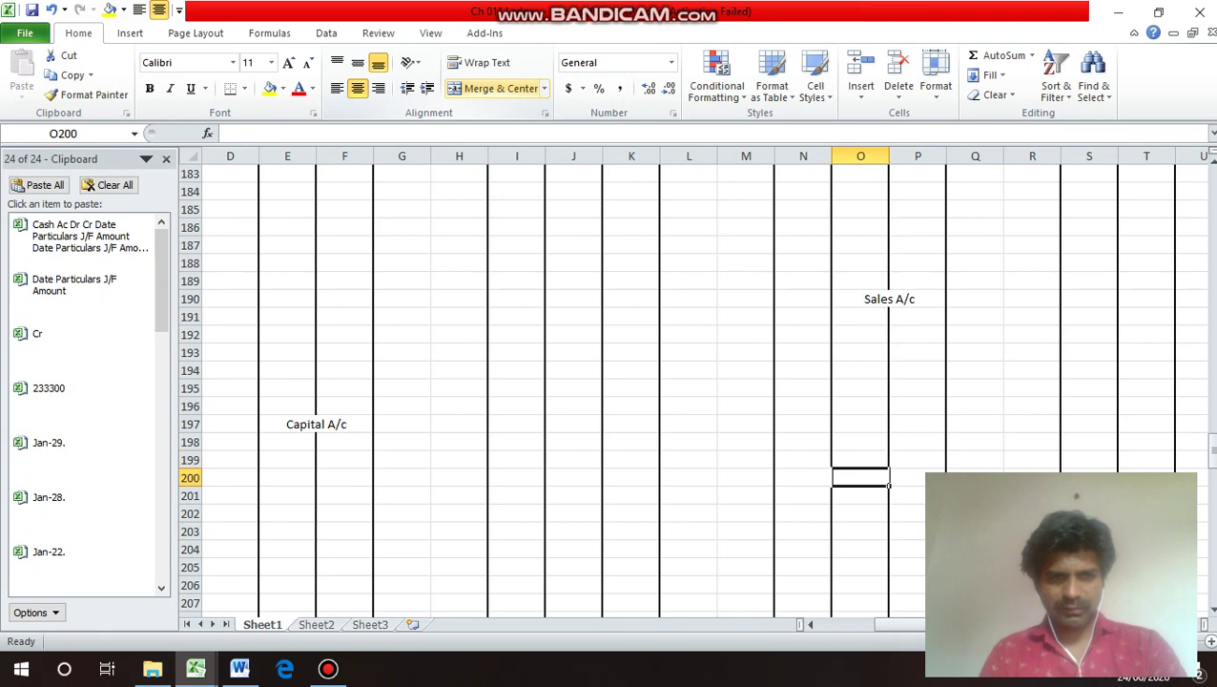
pyautogui.hotkey('shift', 'Right')
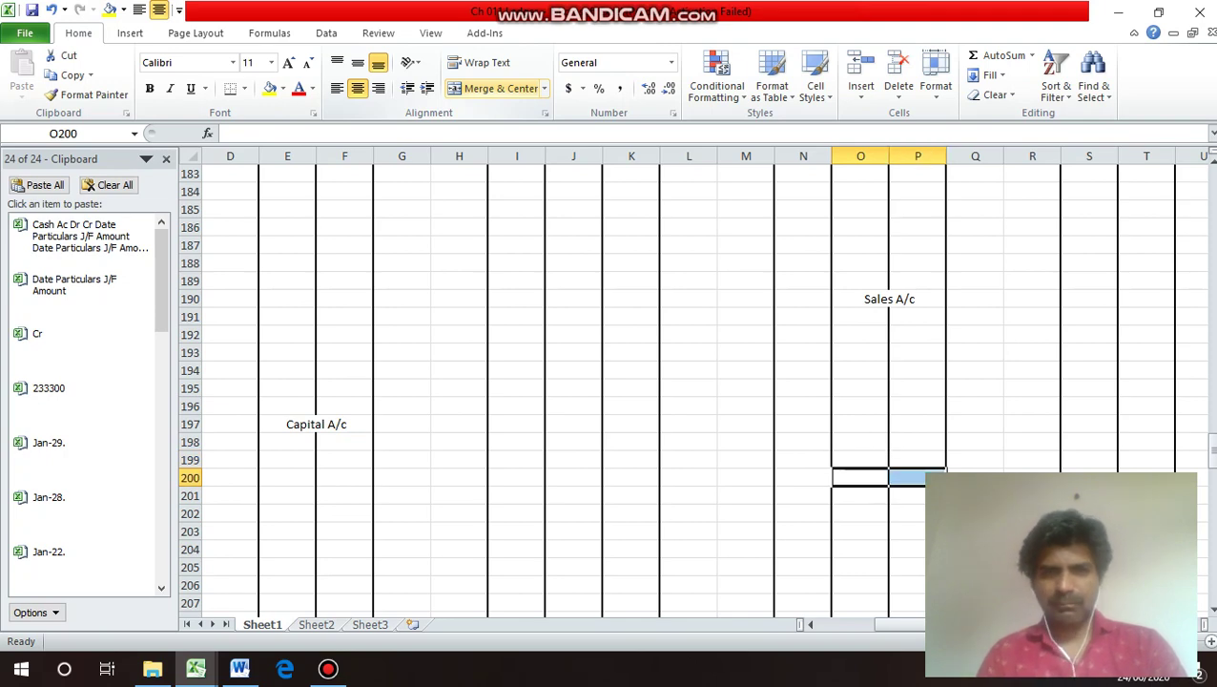
pyautogui.hotkey('alt', 'h')
pyautogui.write('mc')
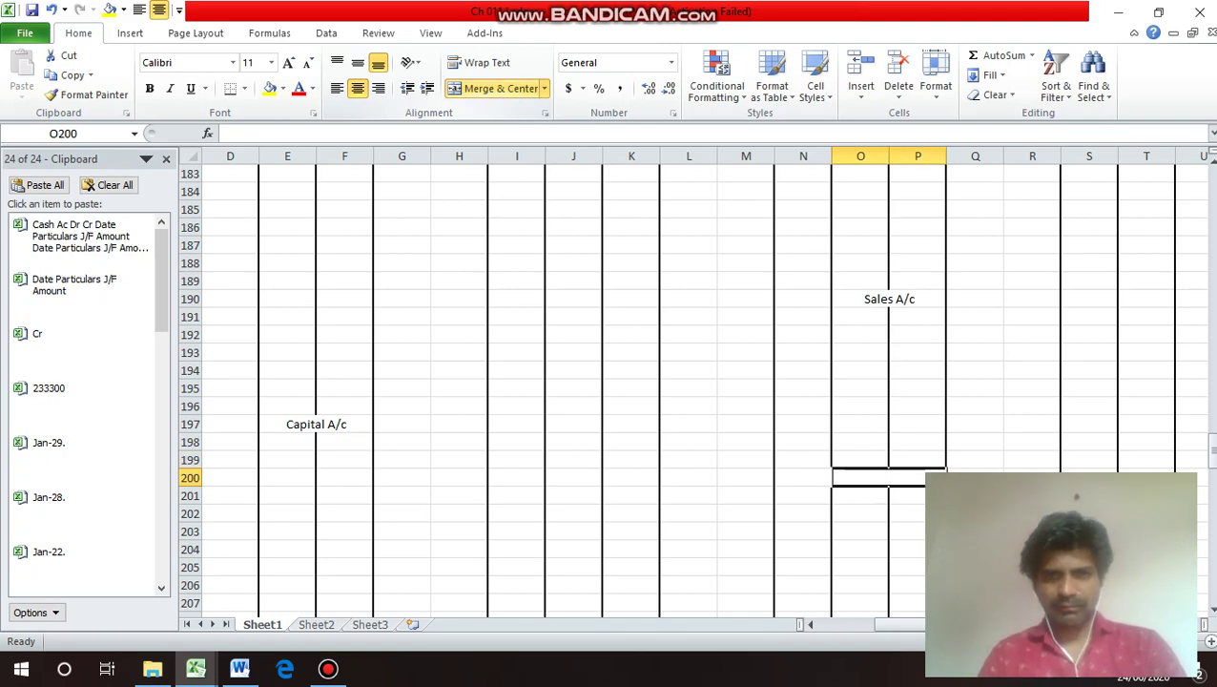
# Enter the personal account heading in merged cell O200, using the name listed after Sales followed by 's A/c.
pyautogui.write('Sj')
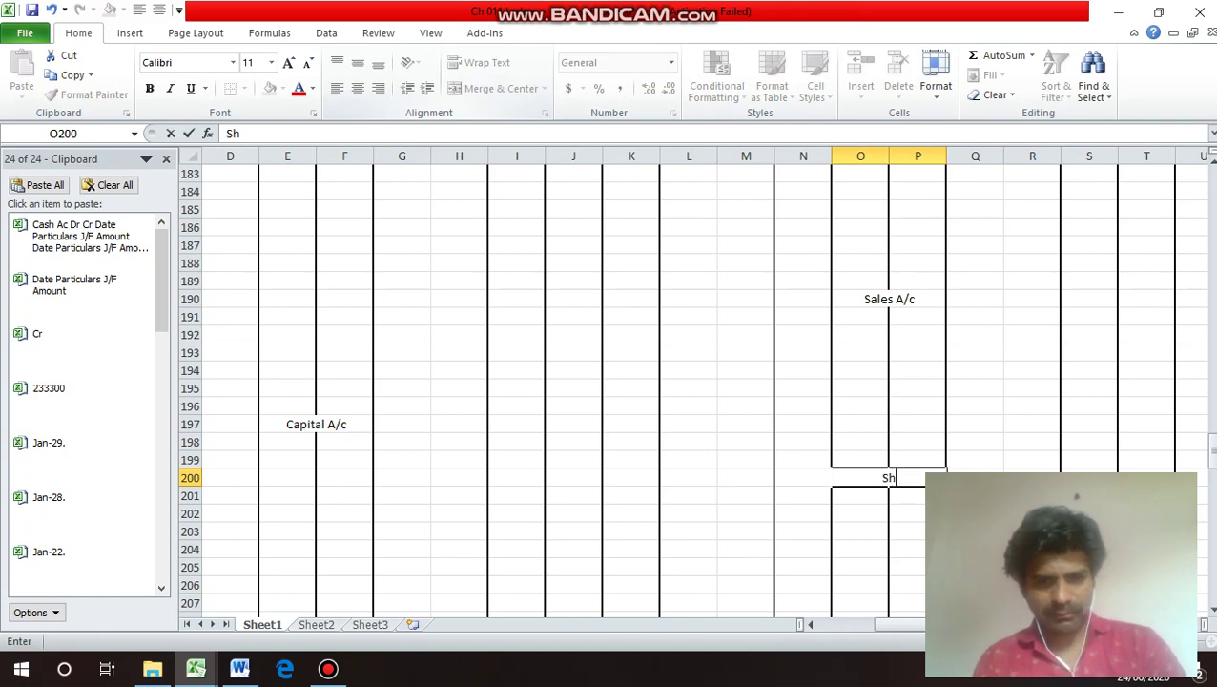
pyautogui.write("ravan'")
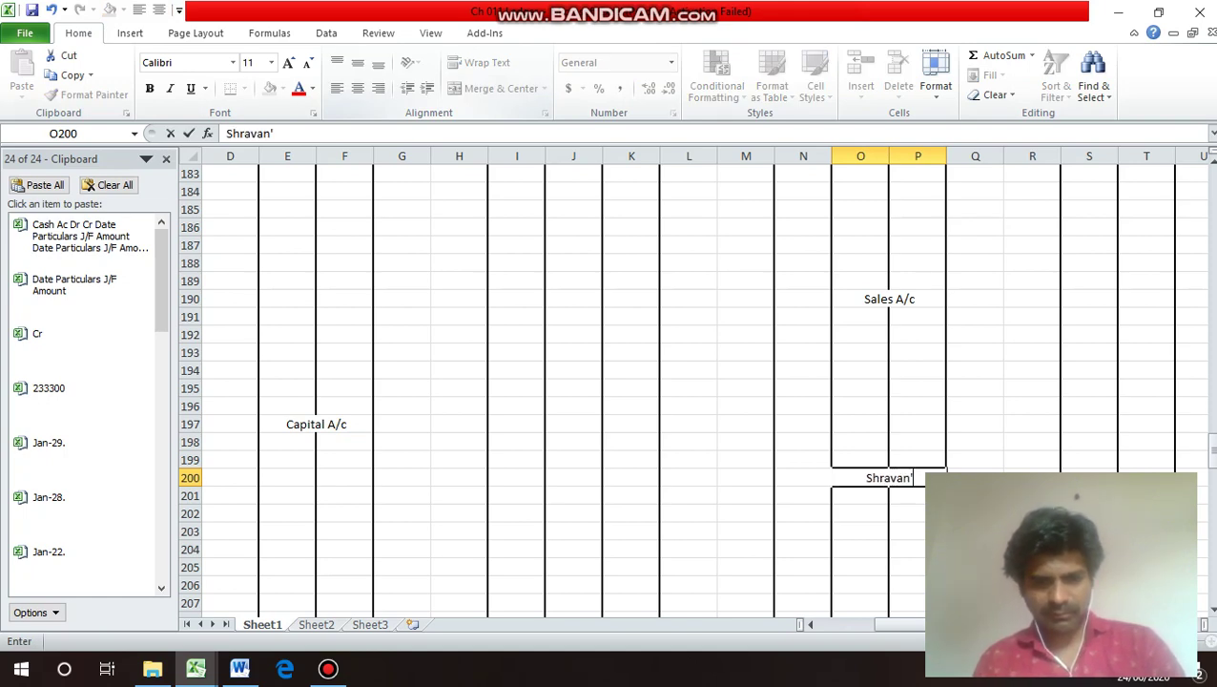
pyautogui.write('s A/c')
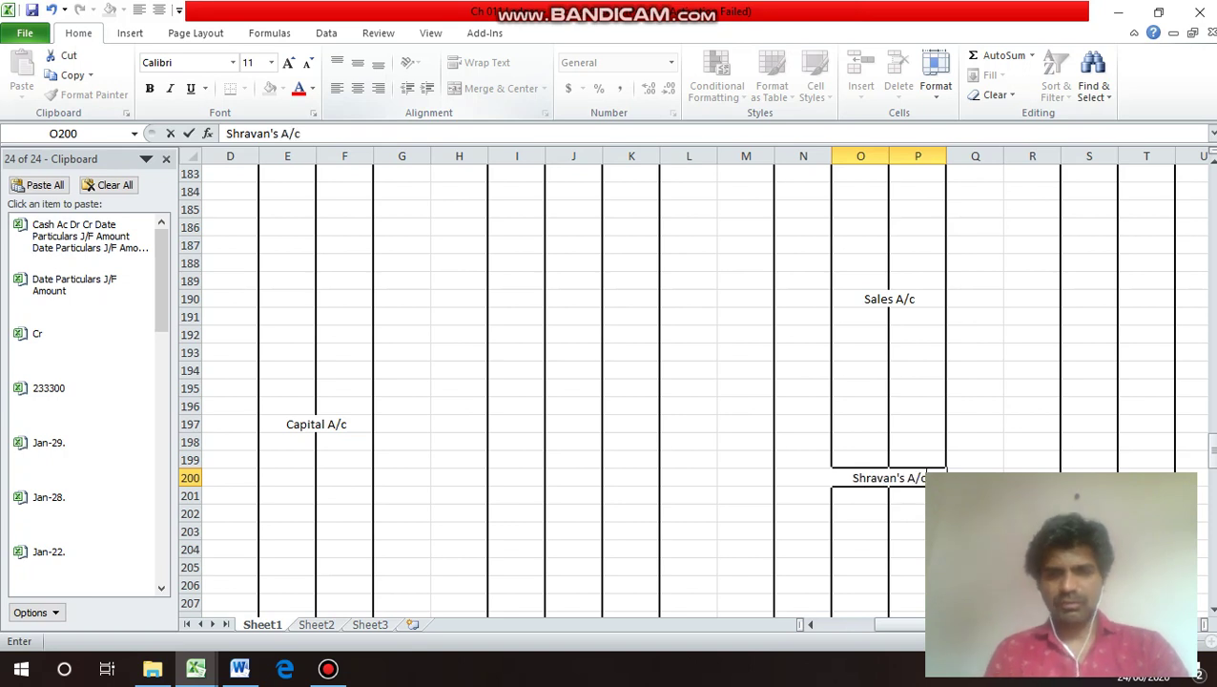
pyautogui.press('Return')
pyautogui.click(889, 478)
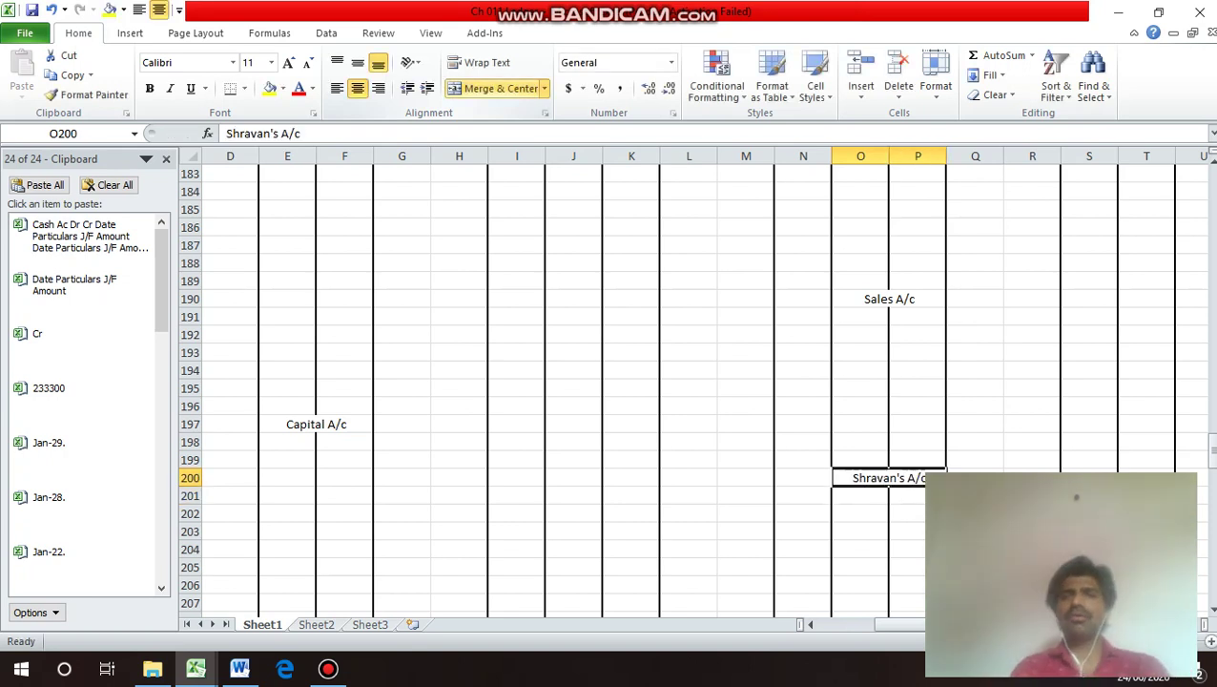
# Look up the next account name in the column J list beside the journal, beginning from cell J137.
pyautogui.press('Up')
pyautogui.press('Up')
pyautogui.press('Up')
pyautogui.press('Up')
pyautogui.press('Up')
pyautogui.press('Up')
pyautogui.press('Up')
pyautogui.press('Up')
pyautogui.press('Up')
pyautogui.press('Up')
pyautogui.press('Up')
pyautogui.press('Up')
pyautogui.press('Up')
pyautogui.press('Up')
pyautogui.press('Up')
pyautogui.press('Up')
pyautogui.press('Up')
pyautogui.press('Up')
pyautogui.press('Up')
pyautogui.press('Up')
pyautogui.press('Up')
pyautogui.press('Up')
pyautogui.press('Up')
pyautogui.press('Up')
pyautogui.press('Up')
pyautogui.press('Up')
pyautogui.press('Up')
pyautogui.press('Up')
pyautogui.press('Up')
pyautogui.press('Up')
pyautogui.press('Up')
pyautogui.press('Up')
pyautogui.press('Up')
pyautogui.press('Up')
pyautogui.press('Up')
pyautogui.press('Up')
pyautogui.press('Up')
pyautogui.press('Up')
pyautogui.press('Up')
pyautogui.press('Up')
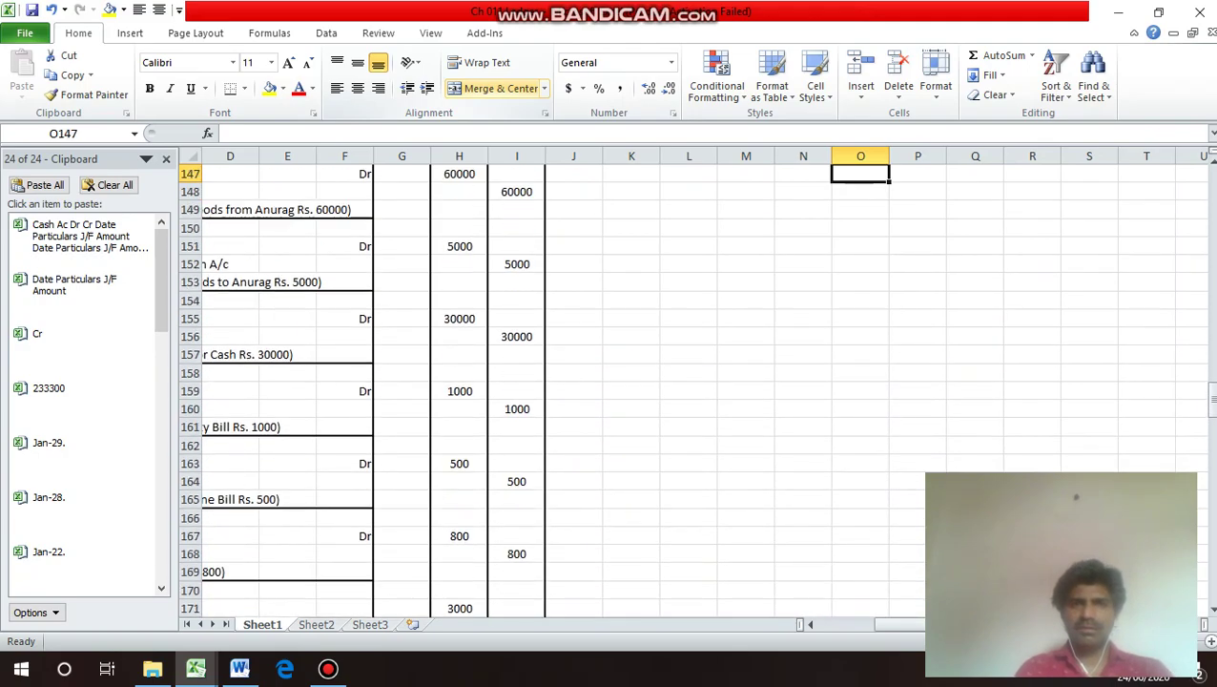
pyautogui.press('Down')
pyautogui.press('Down')
pyautogui.press('Down')
pyautogui.press('Down')
pyautogui.press('Down')
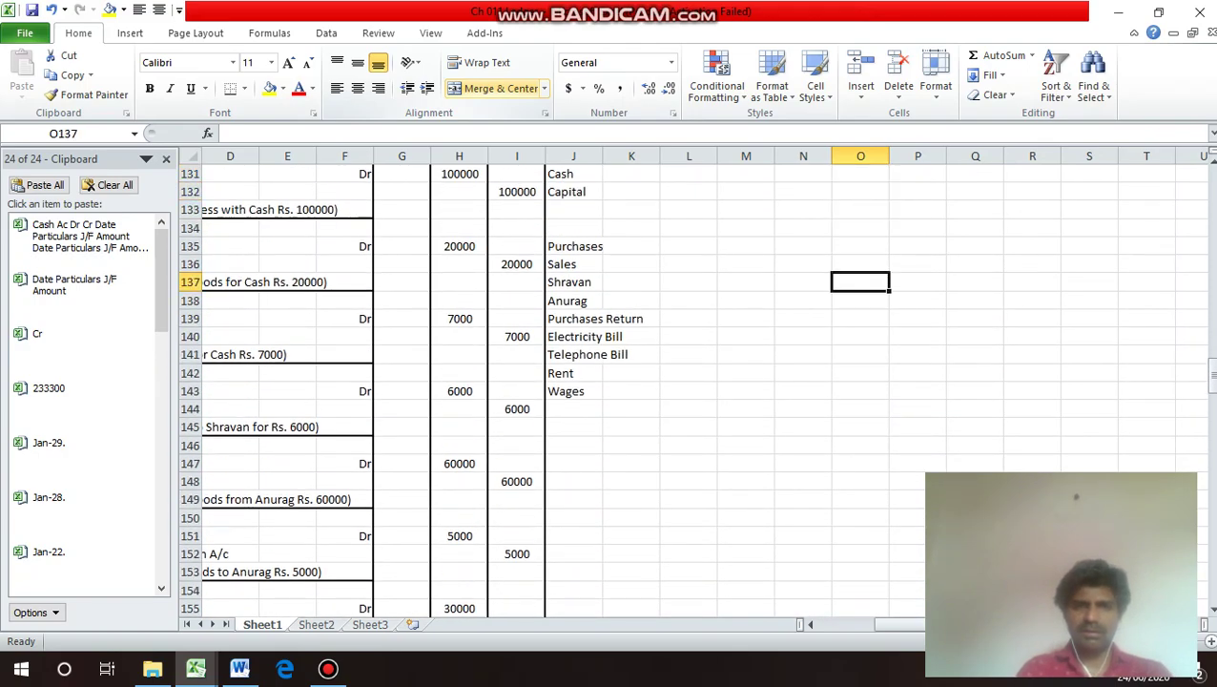
pyautogui.press('Left')
pyautogui.press('Left')
pyautogui.press('Left')
pyautogui.press('Left')
pyautogui.press('Left')
pyautogui.hotkey('alt', 'h')
pyautogui.press('a')
pyautogui.press('l')
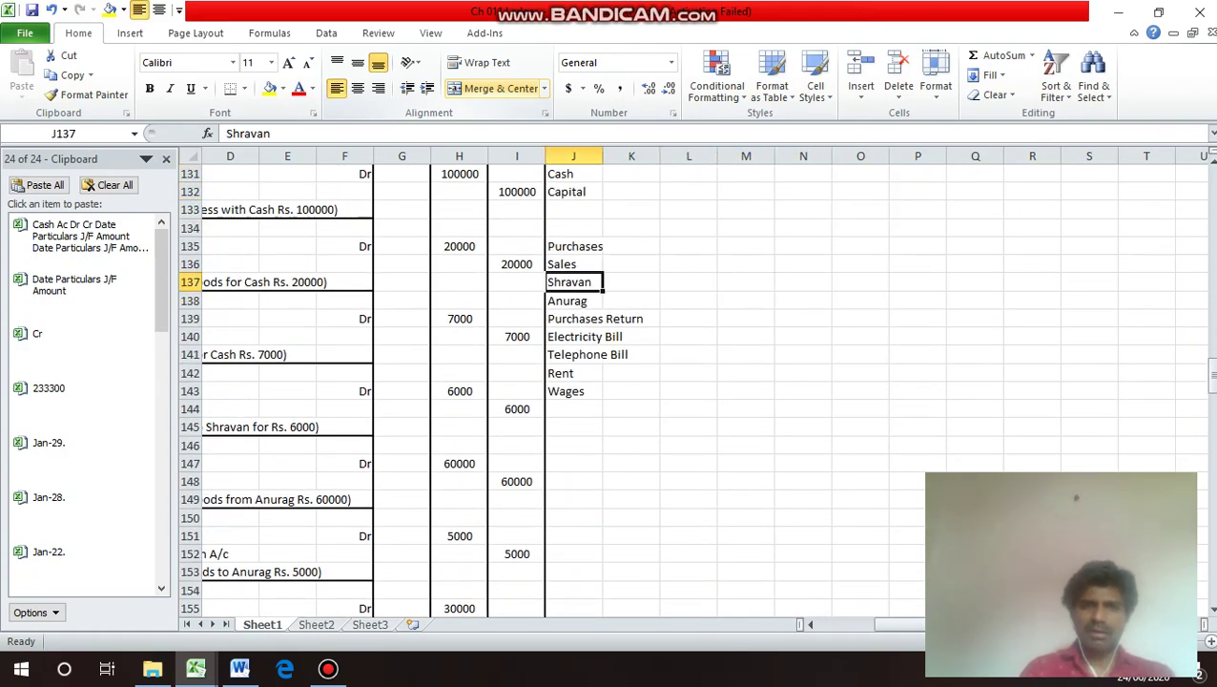
pyautogui.press('Down')
pyautogui.press('Down')
pyautogui.press('Down')
pyautogui.press('Down')
pyautogui.press('Down')
pyautogui.press('Down')
pyautogui.press('Down')
pyautogui.press('Down')
pyautogui.press('Down')
pyautogui.press('Down')
pyautogui.press('Down')
pyautogui.press('Down')
pyautogui.press('Down')
pyautogui.press('Down')
pyautogui.press('Down')
pyautogui.press('Down')
pyautogui.press('Down')
pyautogui.press('Down')
pyautogui.press('Down')
pyautogui.press('Down')
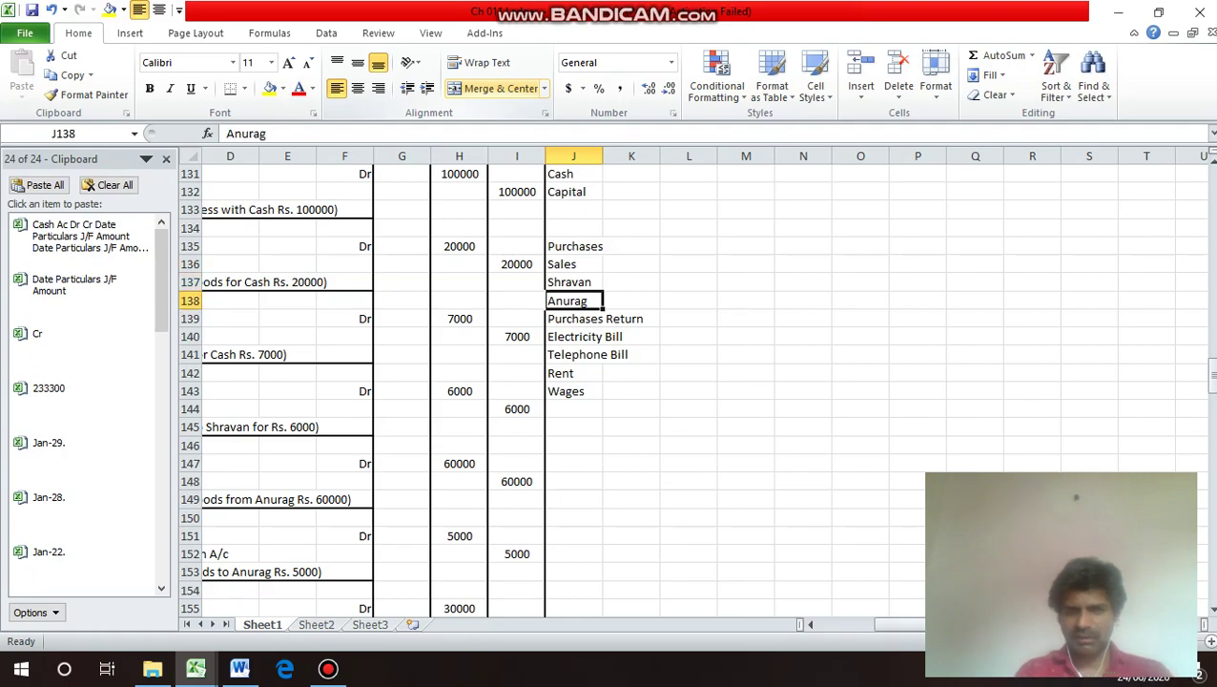
# Replace the Cash Ac heading in merged cell A213 with the personal account name from J138 followed by 's A/c.
pyautogui.press('Down')
pyautogui.press('Down')
pyautogui.press('Down')
pyautogui.press('Down')
pyautogui.press('Down')
pyautogui.press('Down')
pyautogui.press('Down')
pyautogui.press('Down')
pyautogui.press('Down')
pyautogui.press('Down')
pyautogui.press('Down')
pyautogui.press('Down')
pyautogui.press('Down')
pyautogui.press('Down')
pyautogui.press('Down')
pyautogui.press('Down')
pyautogui.press('Down')
pyautogui.press('Down')
pyautogui.press('Down')
pyautogui.press('Down')
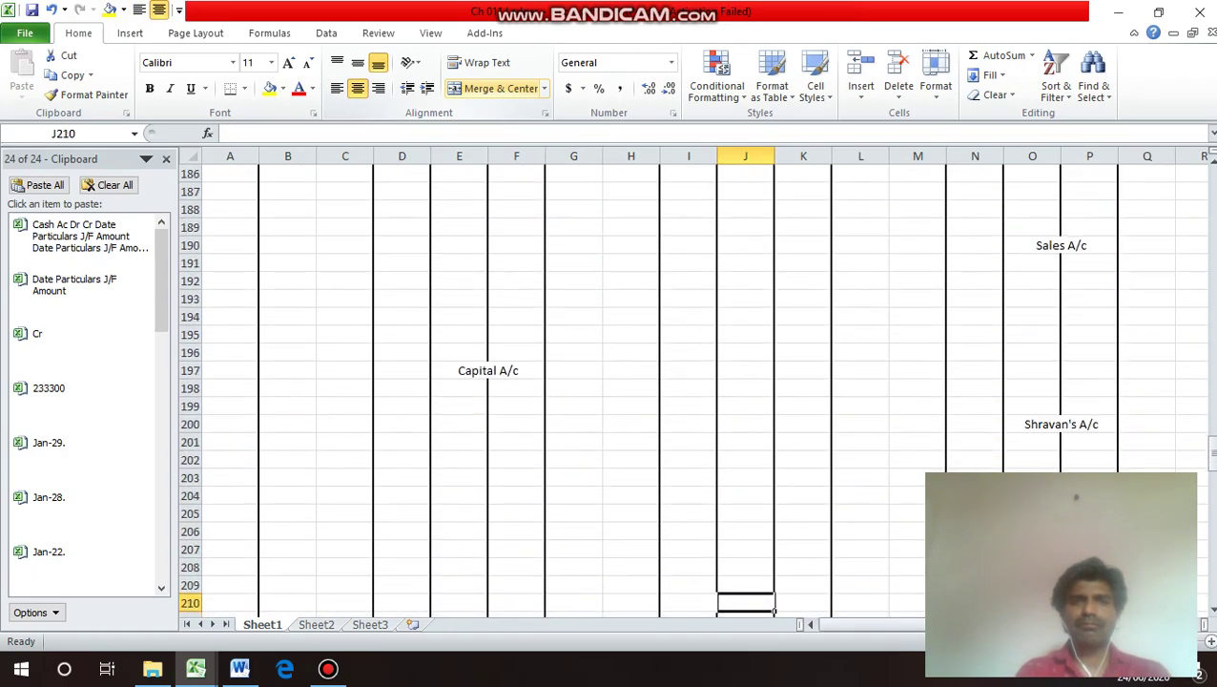
pyautogui.press('Up')
pyautogui.press('Up')
pyautogui.press('Up')
pyautogui.press('Up')
pyautogui.press('Up')
pyautogui.press('Up')
pyautogui.press('Up')
pyautogui.press('Up')
pyautogui.press('Up')
pyautogui.press('Up')
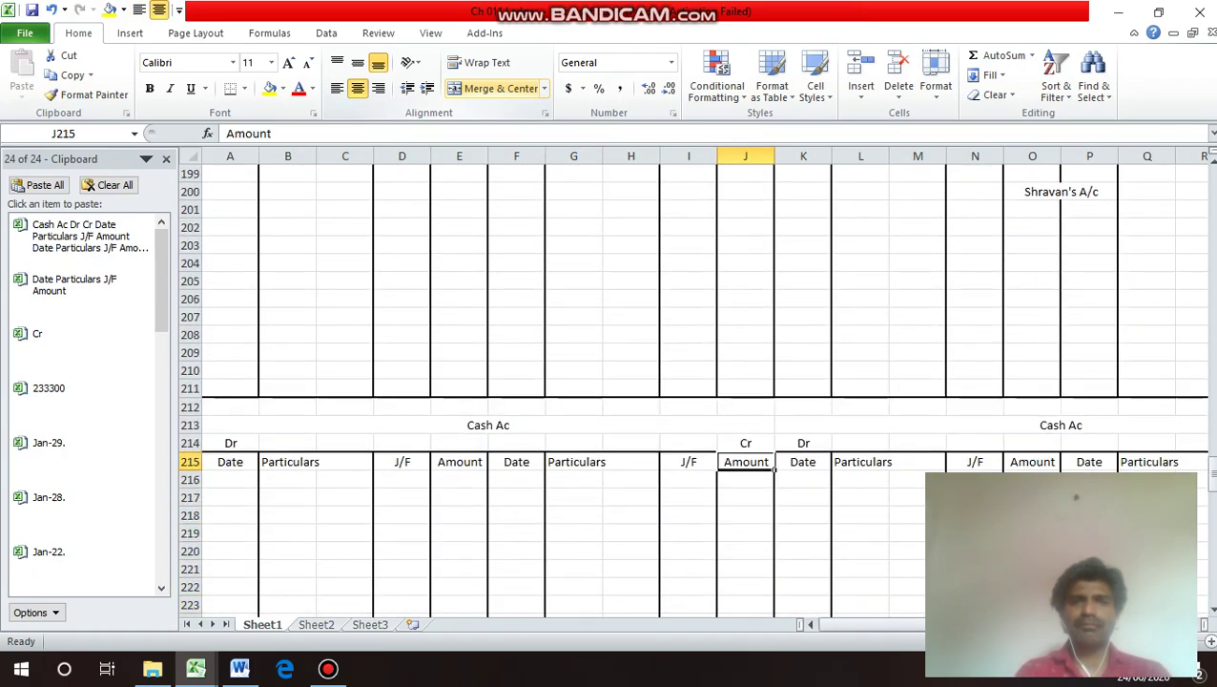
pyautogui.write('A')
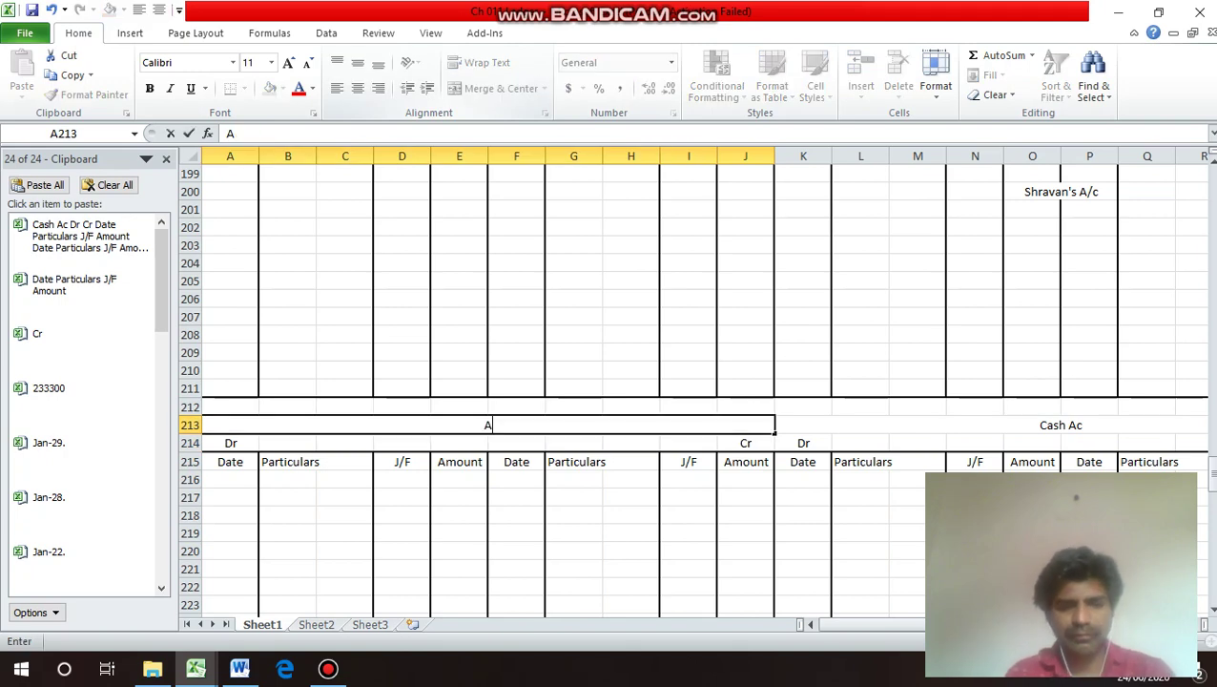
pyautogui.write('nura')
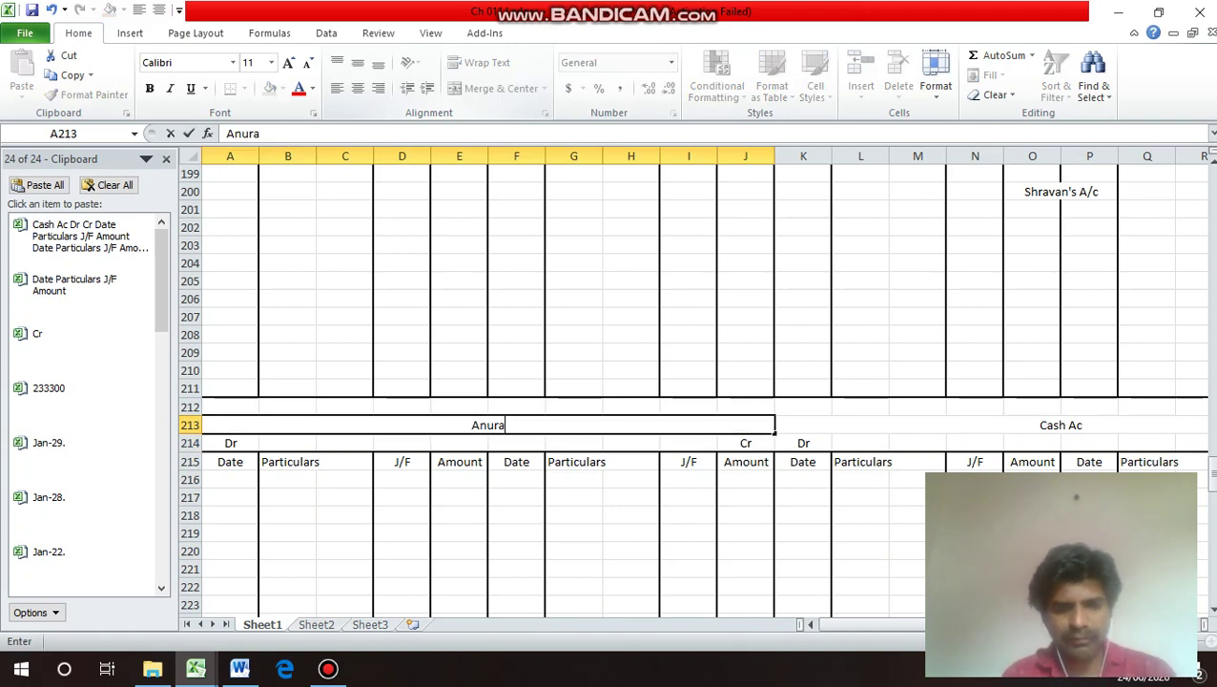
pyautogui.write("g's ")
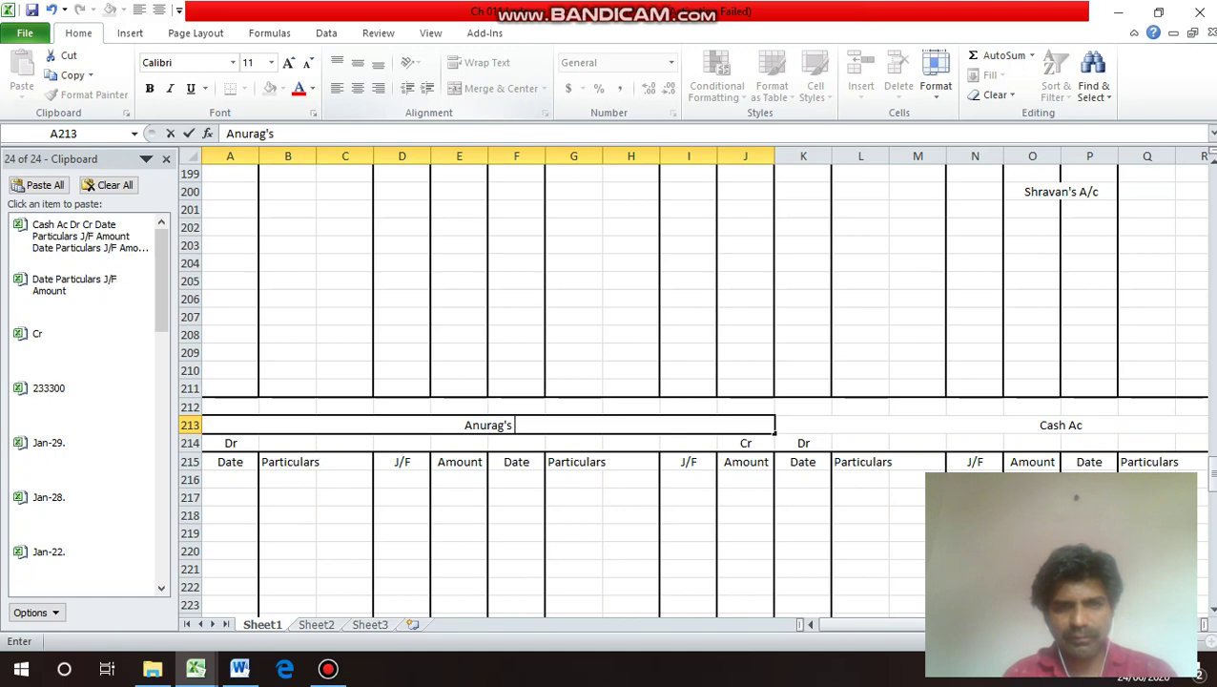
pyautogui.write('A/c')
pyautogui.click(745, 442)
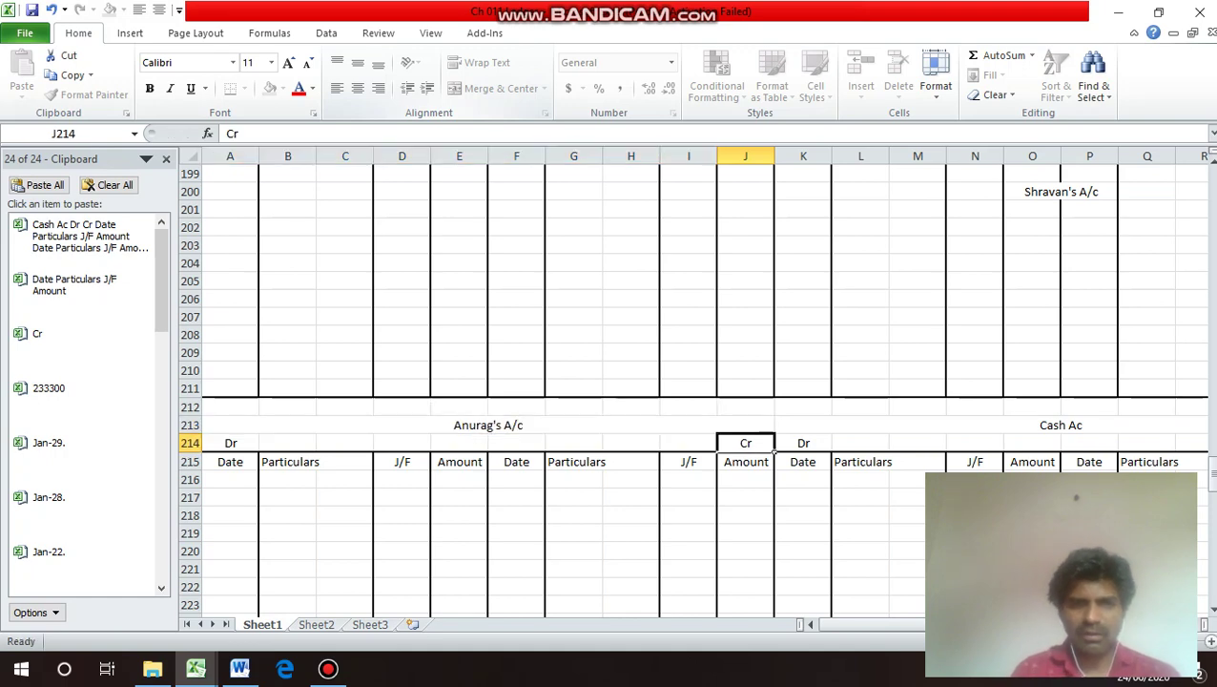
# Examine the empty account block under the row 213 heading, from its column headings down to the closing border at row 246.
pyautogui.click(745, 461)
pyautogui.press('Down')
pyautogui.press('Down')
pyautogui.press('Down')
pyautogui.press('Down')
pyautogui.press('Down')
pyautogui.press('Down')
pyautogui.press('Down')
pyautogui.press('Down')
pyautogui.press('Down')
pyautogui.press('Down')
pyautogui.press('Down')
pyautogui.press('Down')
pyautogui.press('Down')
pyautogui.press('Down')
pyautogui.press('Down')
pyautogui.press('Down')
pyautogui.press('Down')
pyautogui.press('Down')
pyautogui.press('Down')
pyautogui.press('Down')
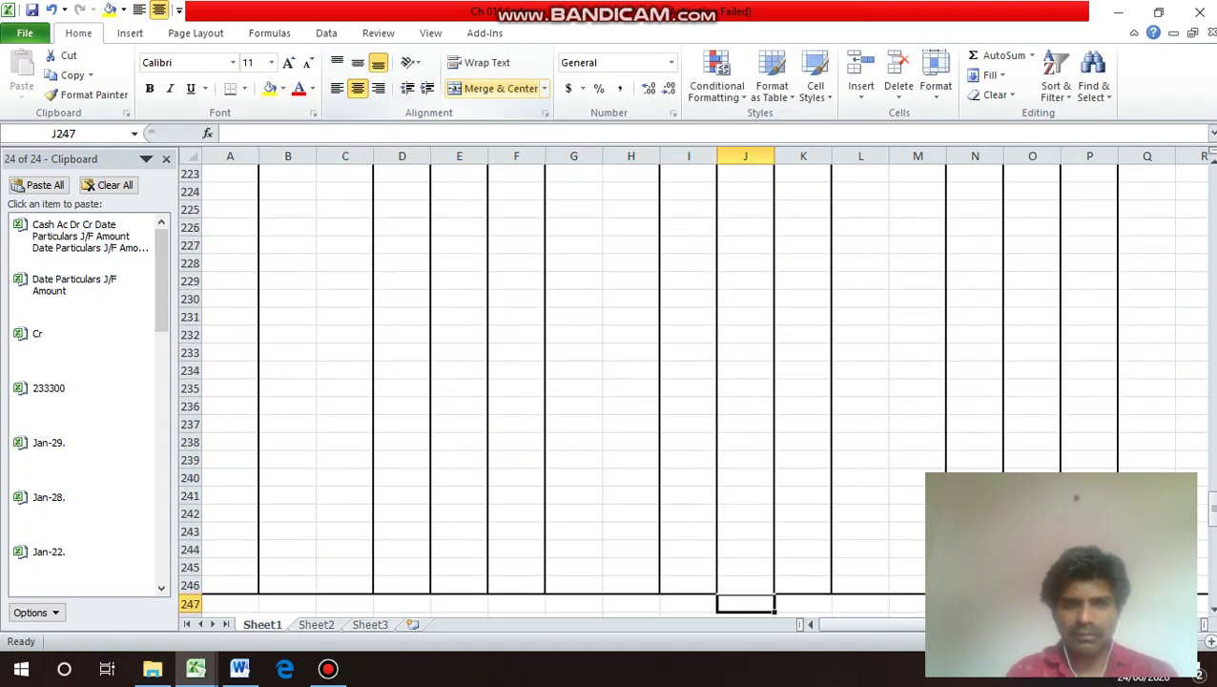
pyautogui.press('Up')
pyautogui.press('Up')
pyautogui.press('Up')
pyautogui.press('Up')
pyautogui.press('Up')
pyautogui.press('Up')
pyautogui.press('Up')
pyautogui.press('Up')
pyautogui.press('Up')
pyautogui.press('Up')
pyautogui.press('Up')
pyautogui.press('Up')
pyautogui.press('Up')
pyautogui.press('Up')
pyautogui.press('Up')
pyautogui.press('Up')
pyautogui.press('Up')
pyautogui.press('Up')
pyautogui.press('Up')
pyautogui.press('Up')
pyautogui.press('Up')
pyautogui.press('Up')
pyautogui.press('Up')
pyautogui.press('Up')
pyautogui.press('Up')
pyautogui.press('Up')
pyautogui.press('Up')
pyautogui.press('Up')
pyautogui.press('Up')
pyautogui.press('Up')
pyautogui.press('Up')
pyautogui.press('Up')
pyautogui.press('Up')
pyautogui.press('Up')
pyautogui.press('Up')
pyautogui.press('Down')
pyautogui.press('Down')
pyautogui.press('Down')
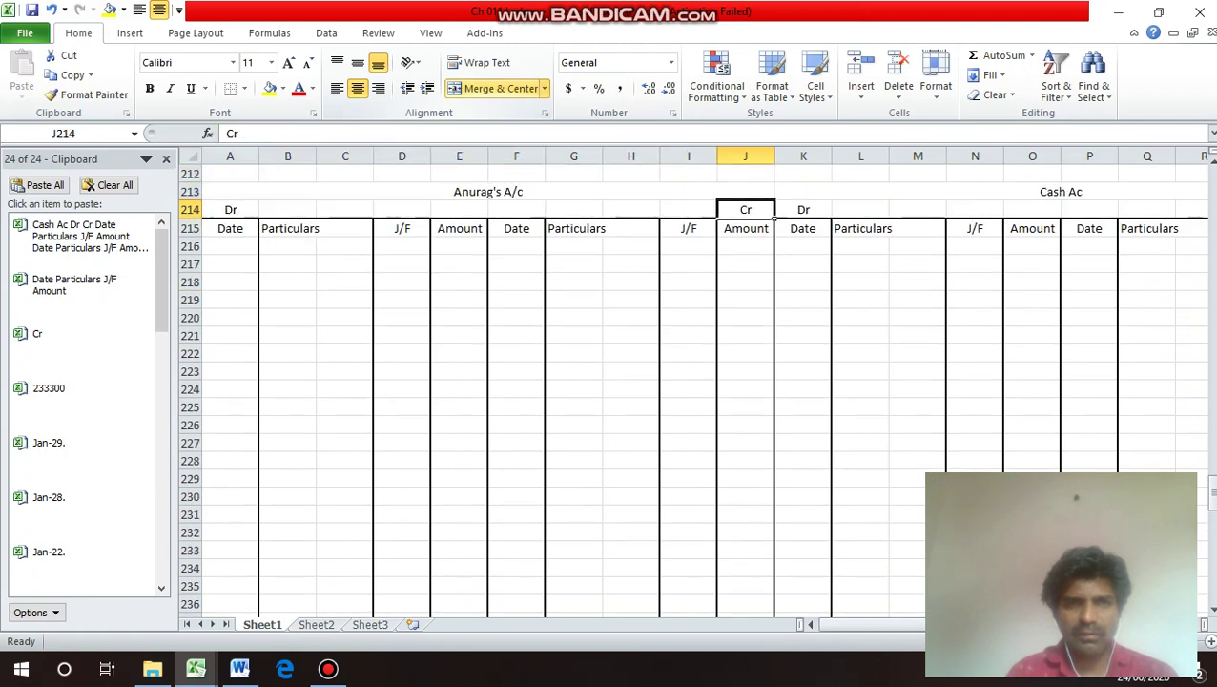
pyautogui.press('Up')
pyautogui.press('Down')
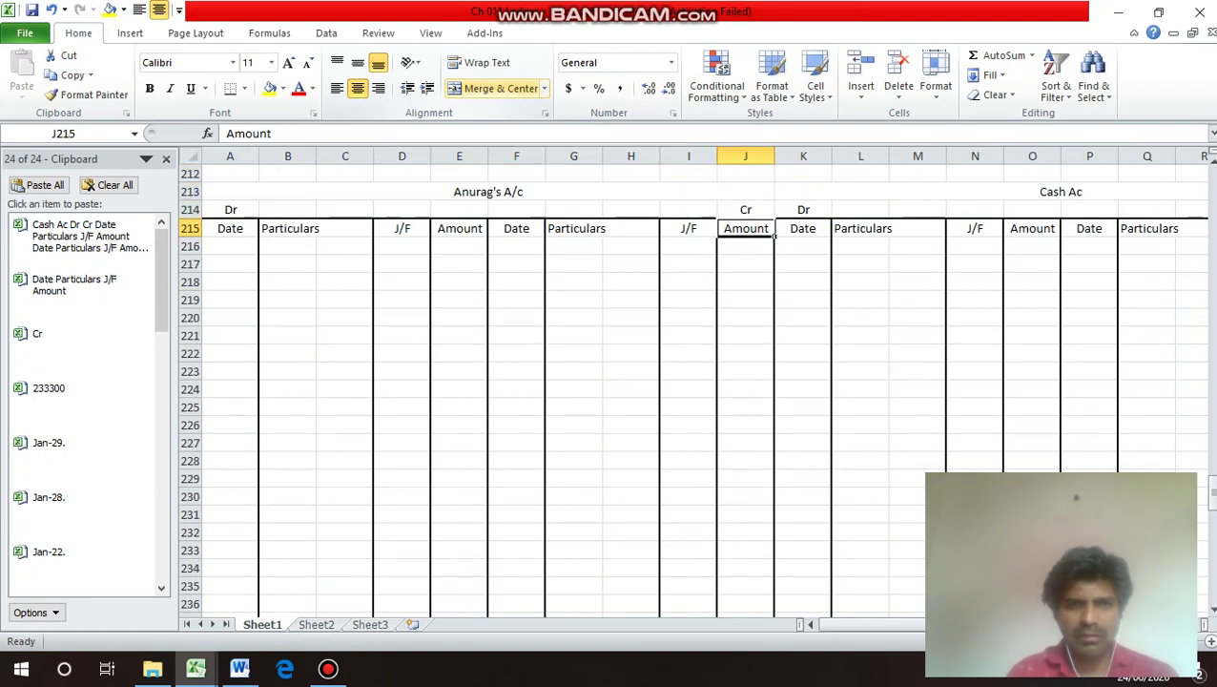
# Select E226:F226 inside the account block and begin the purchases heading in E226 with the text Purc.
pyautogui.press('Down')
pyautogui.press('Down')
pyautogui.press('Down')
pyautogui.press('Down')
pyautogui.press('Down')
pyautogui.press('Down')
pyautogui.press('Down')
pyautogui.press('Down')
pyautogui.press('Down')
pyautogui.press('Down')
pyautogui.press('Down')
pyautogui.press('Left')
pyautogui.press('Left')
pyautogui.press('Left')
pyautogui.press('Left')
pyautogui.press('Left')
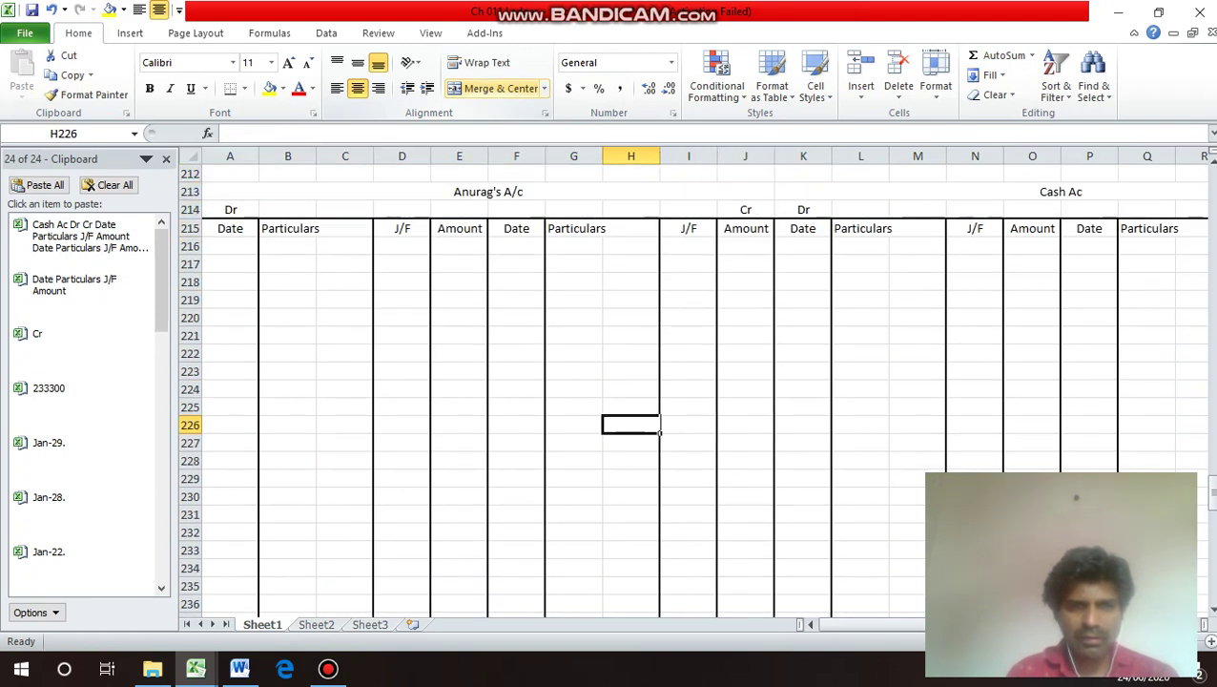
pyautogui.press('Left')
pyautogui.press('Right')
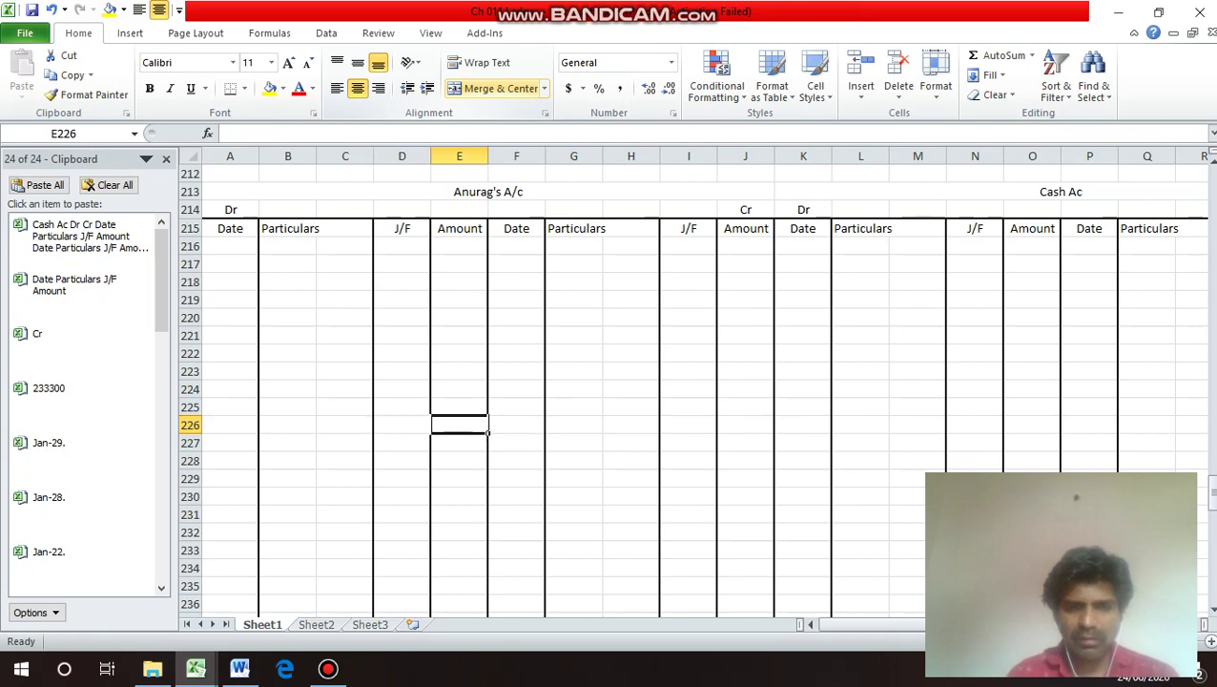
pyautogui.hotkey('shift', 'Right')
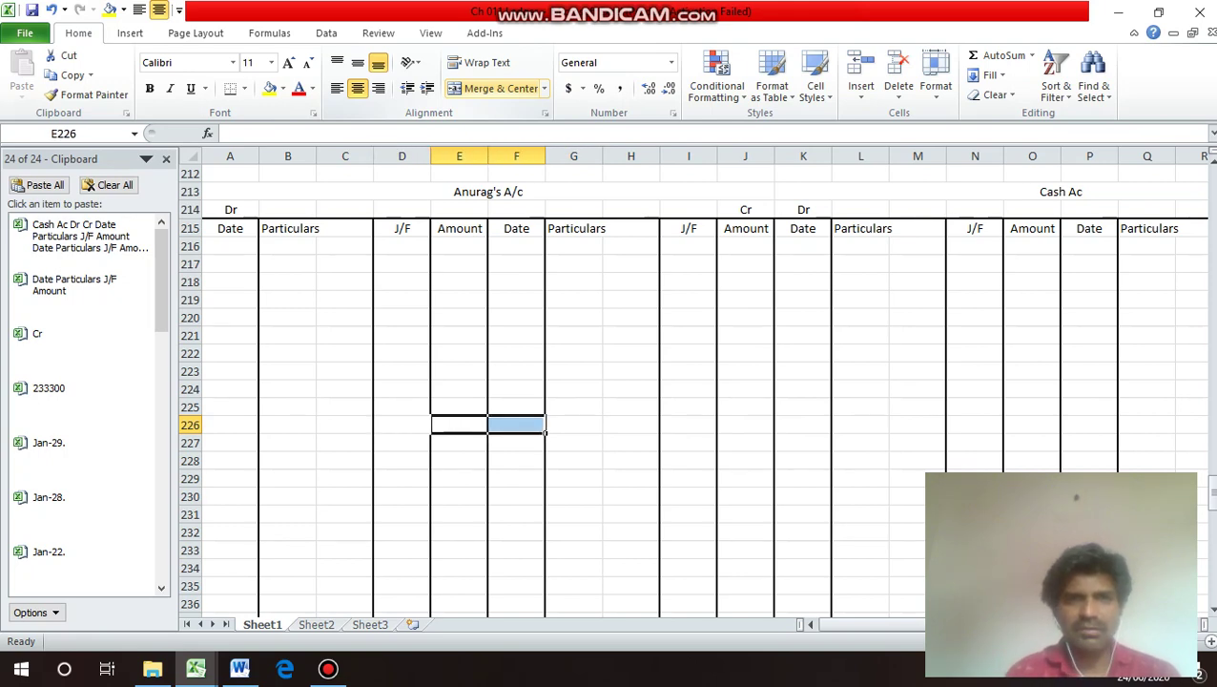
pyautogui.write('Pur')
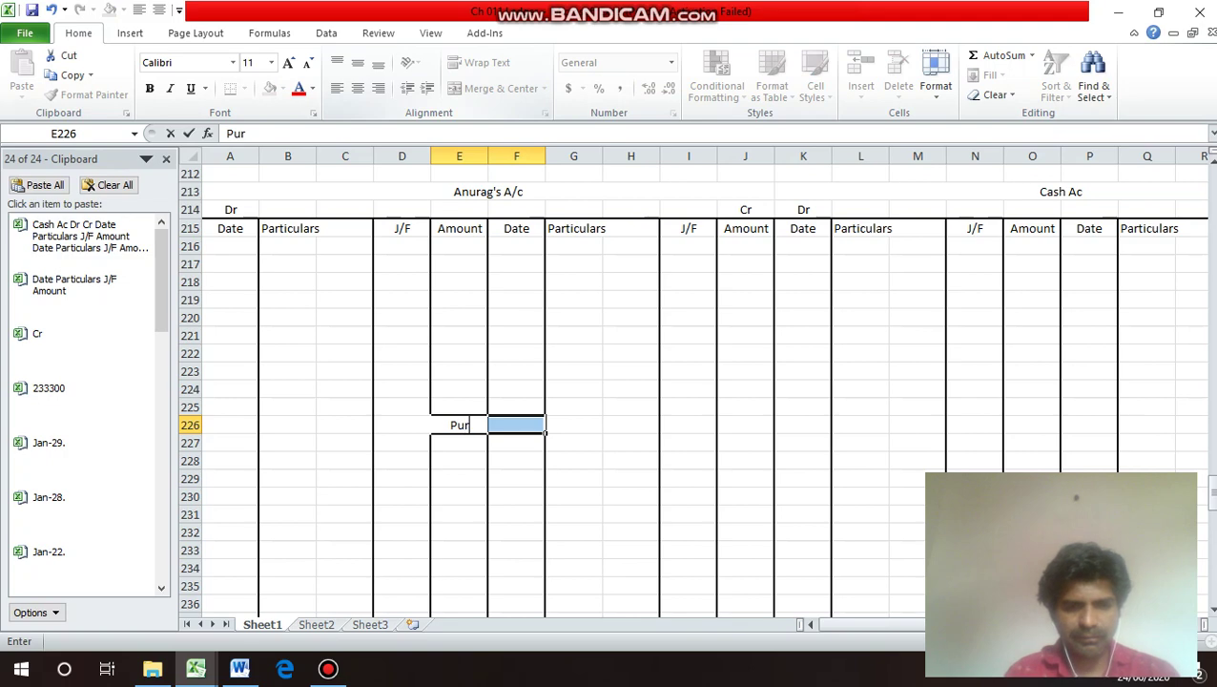
pyautogui.write('cah')
pyautogui.press('BackSpace')
pyautogui.press('BackSpace')
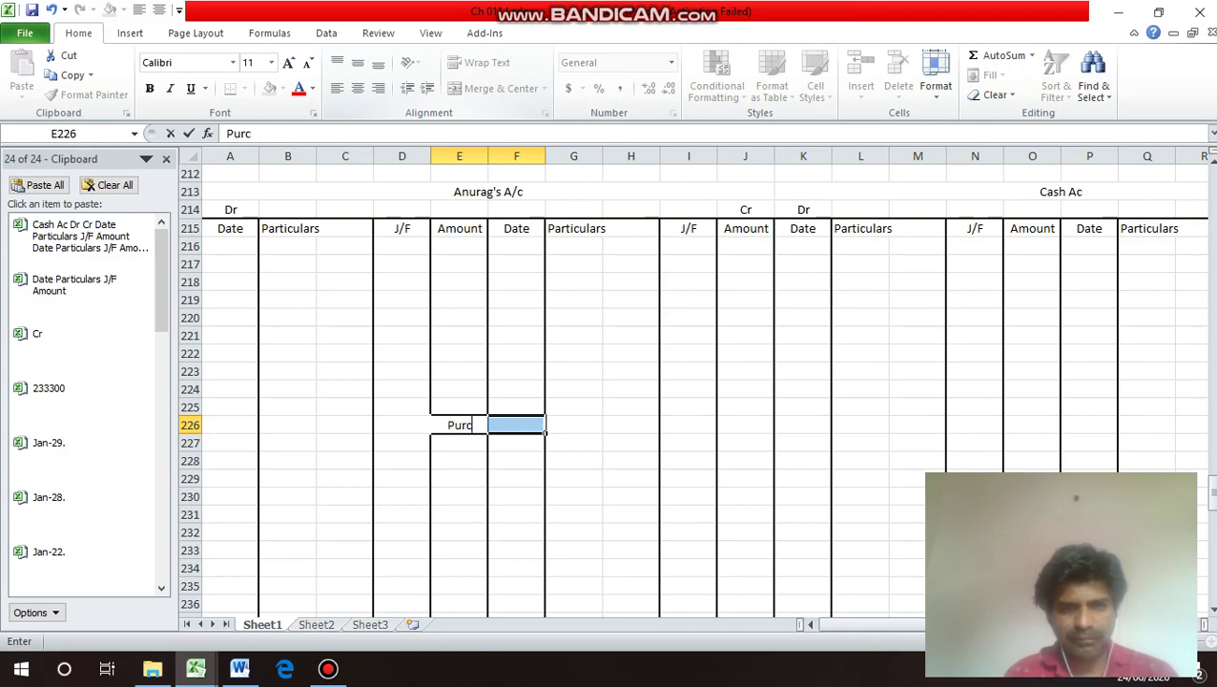
# Enter the ledger account heading "Purchases Return A/c" in cell E226.
pyautogui.write('hases')
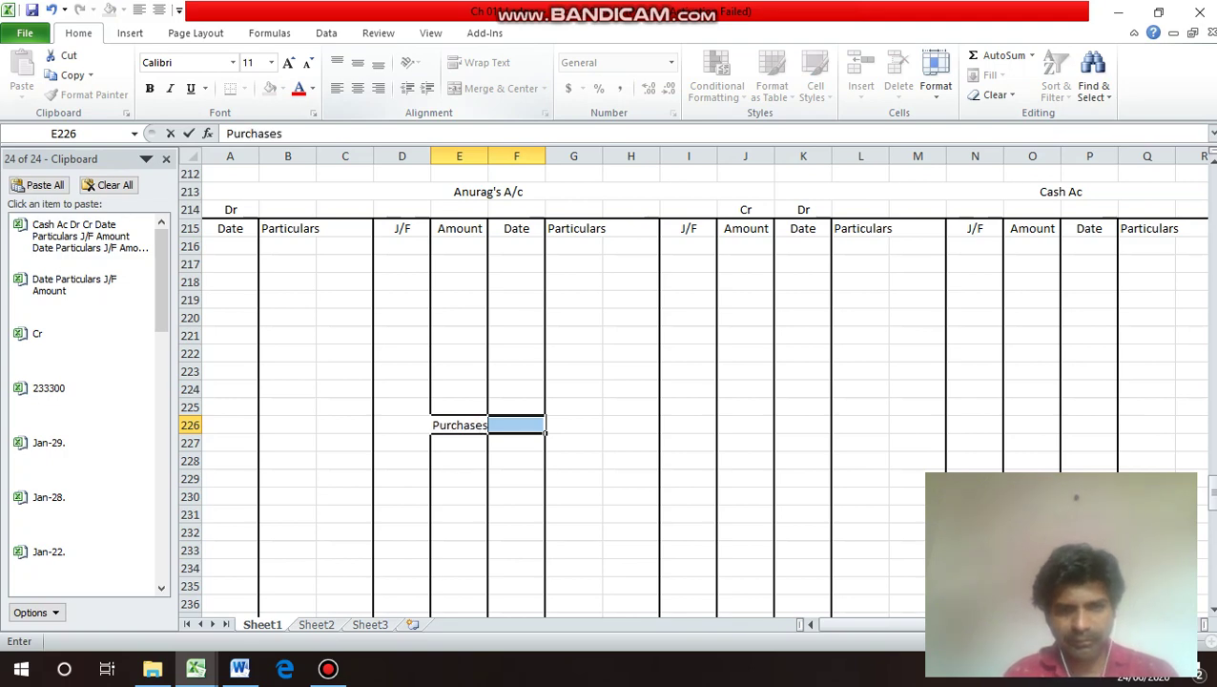
pyautogui.write(' Re')
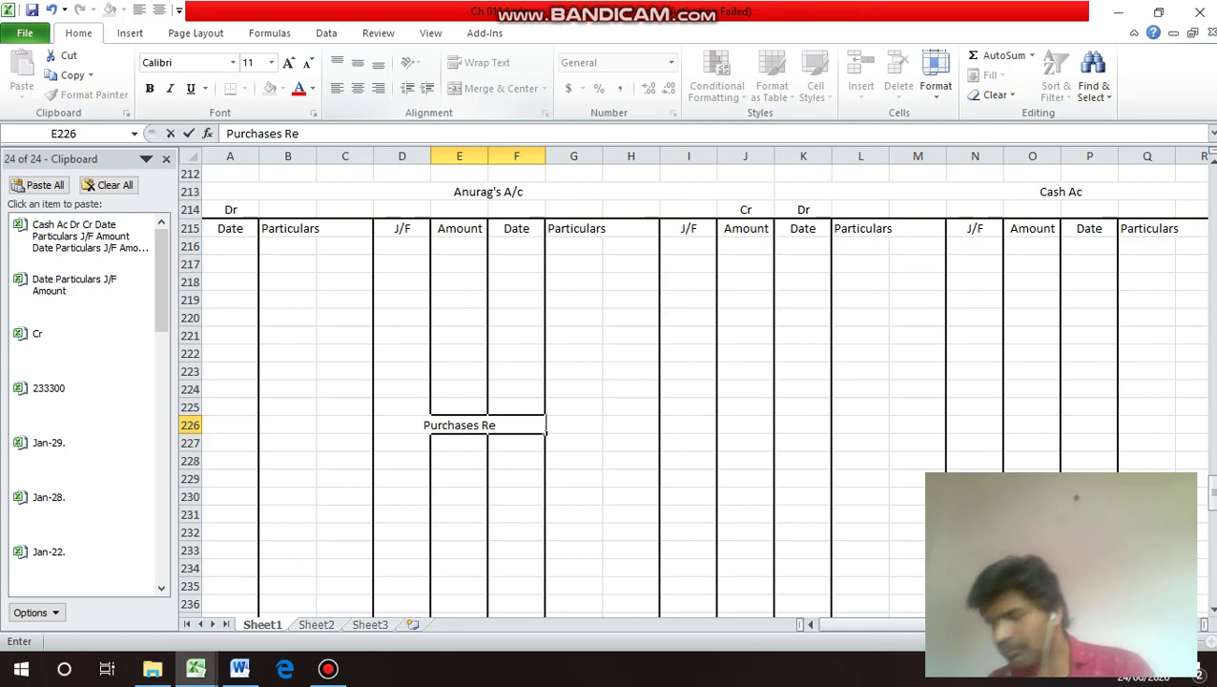
pyautogui.write('tur')
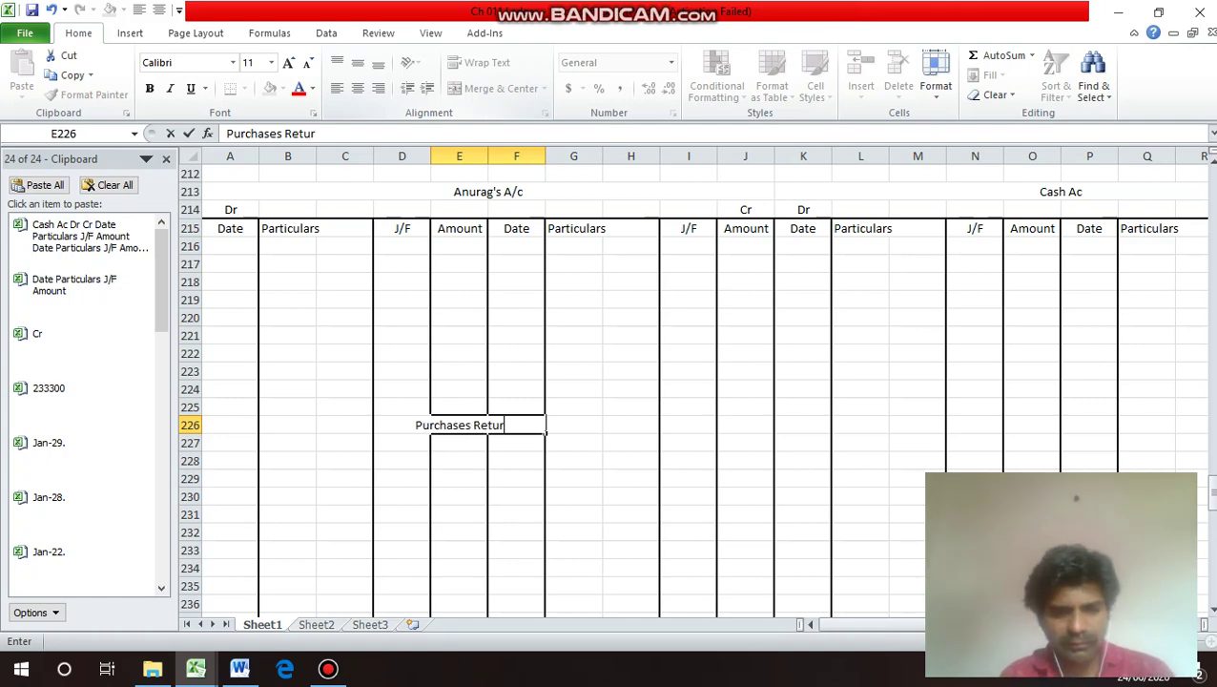
pyautogui.write('n A/')
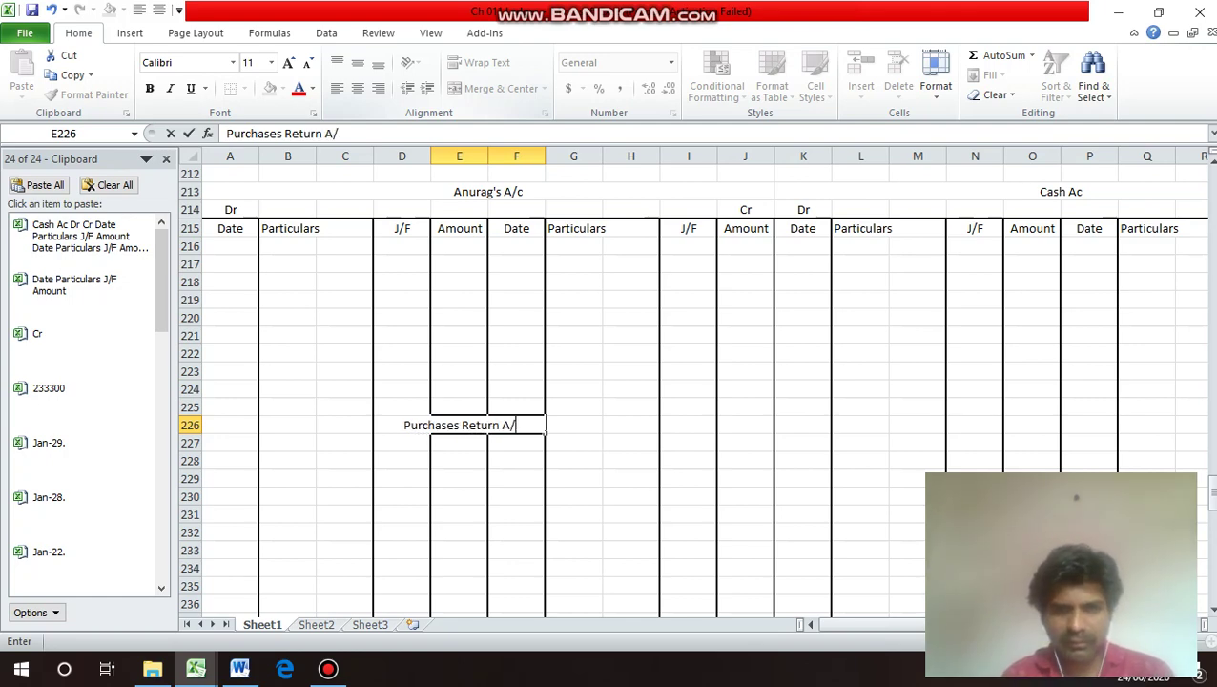
pyautogui.write('c')
pyautogui.press('Tab')
# Merge and center the "Purchases Return A/c" heading across E226:F226.
pyautogui.hotkey('shift', 'Left')
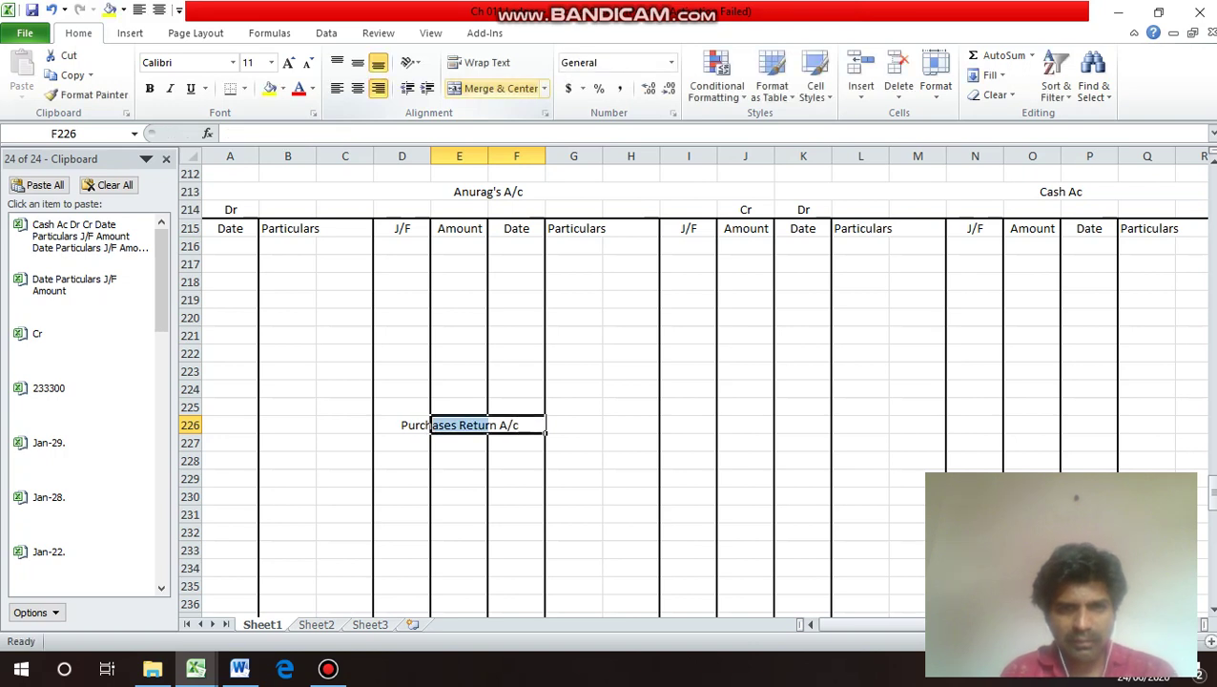
pyautogui.hotkey('shift', 'Right')
pyautogui.press('Left')
pyautogui.hotkey('shift', 'Right')
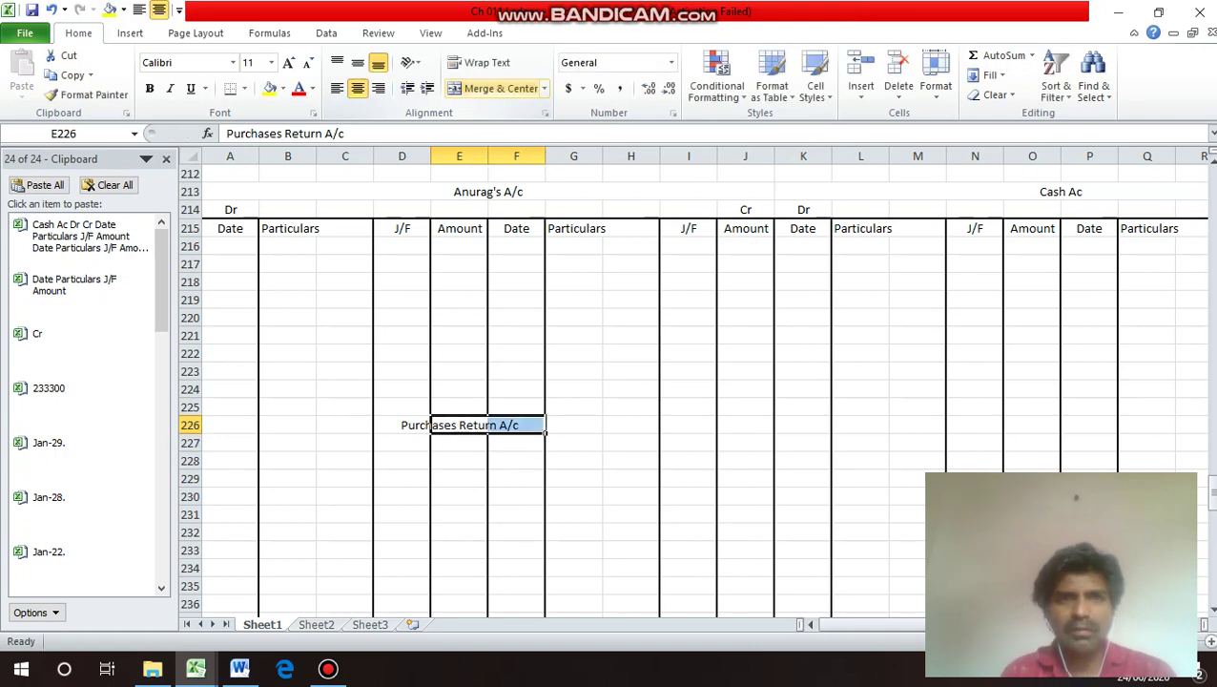
pyautogui.hotkey('alt', 'h')
pyautogui.press('m')
pyautogui.press('c')
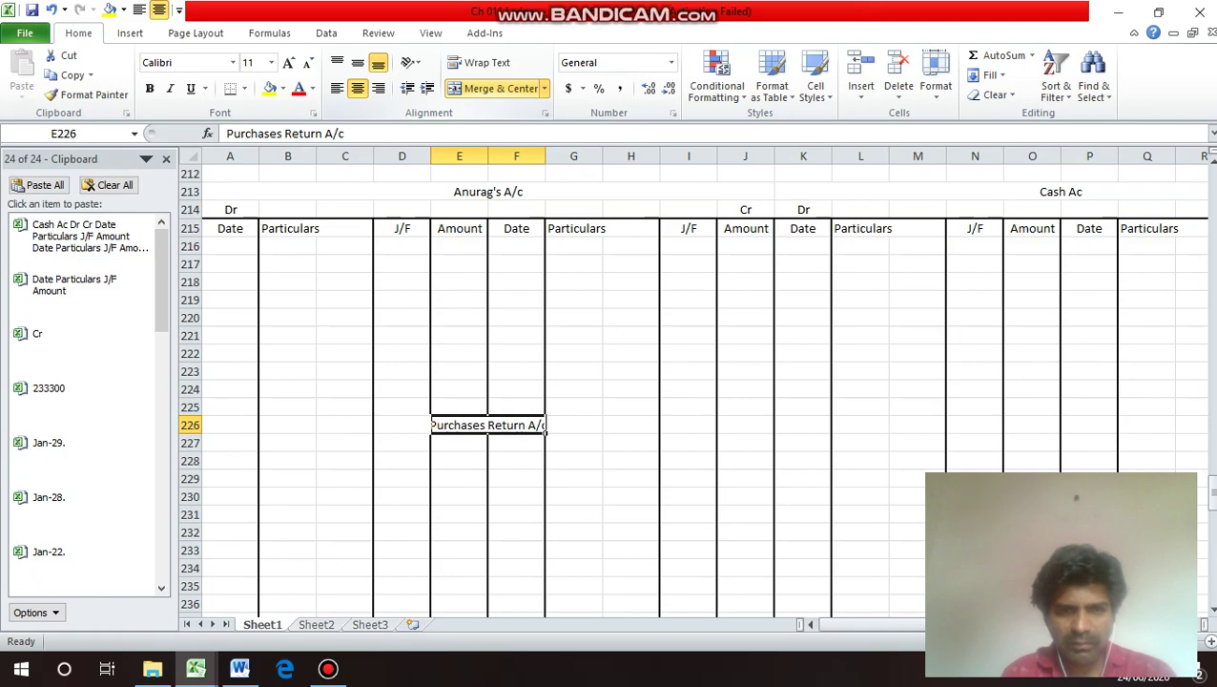
pyautogui.press('Down')
pyautogui.press('Down')
pyautogui.press('Down')
pyautogui.press('Up')
pyautogui.press('Up')
pyautogui.press('Up')
pyautogui.press('Left')
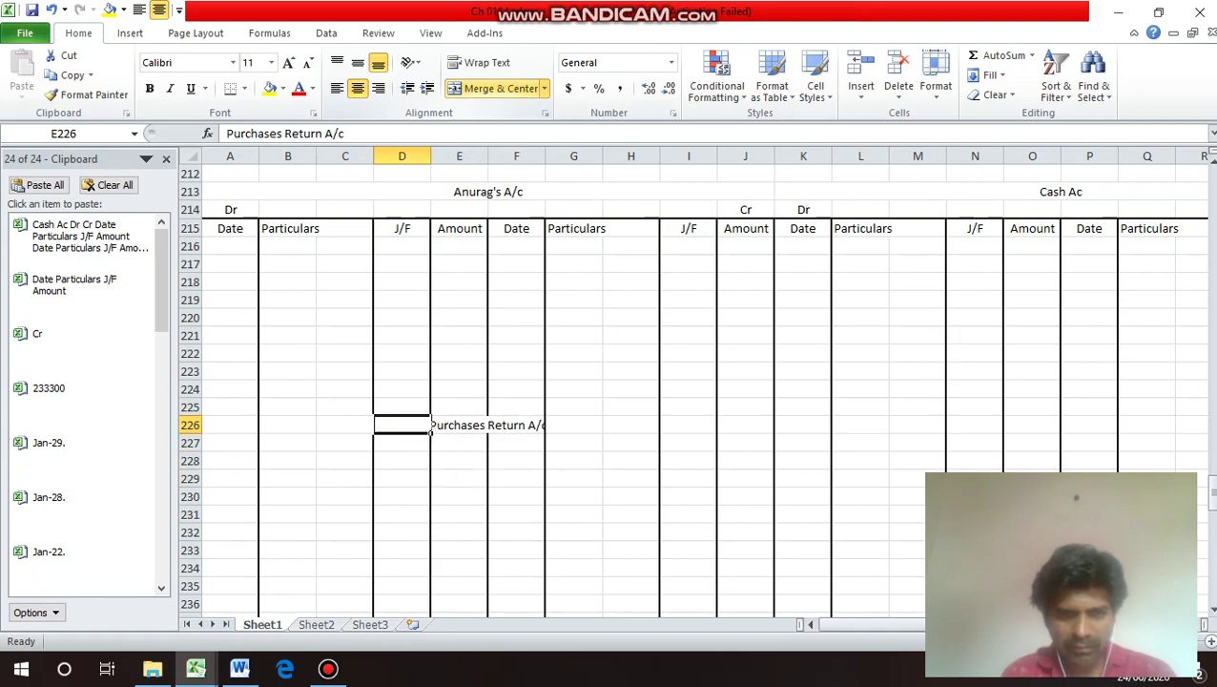
pyautogui.hotkey('shift', 'Right')
pyautogui.hotkey('shift', 'Right')
pyautogui.hotkey('shift', 'Right')
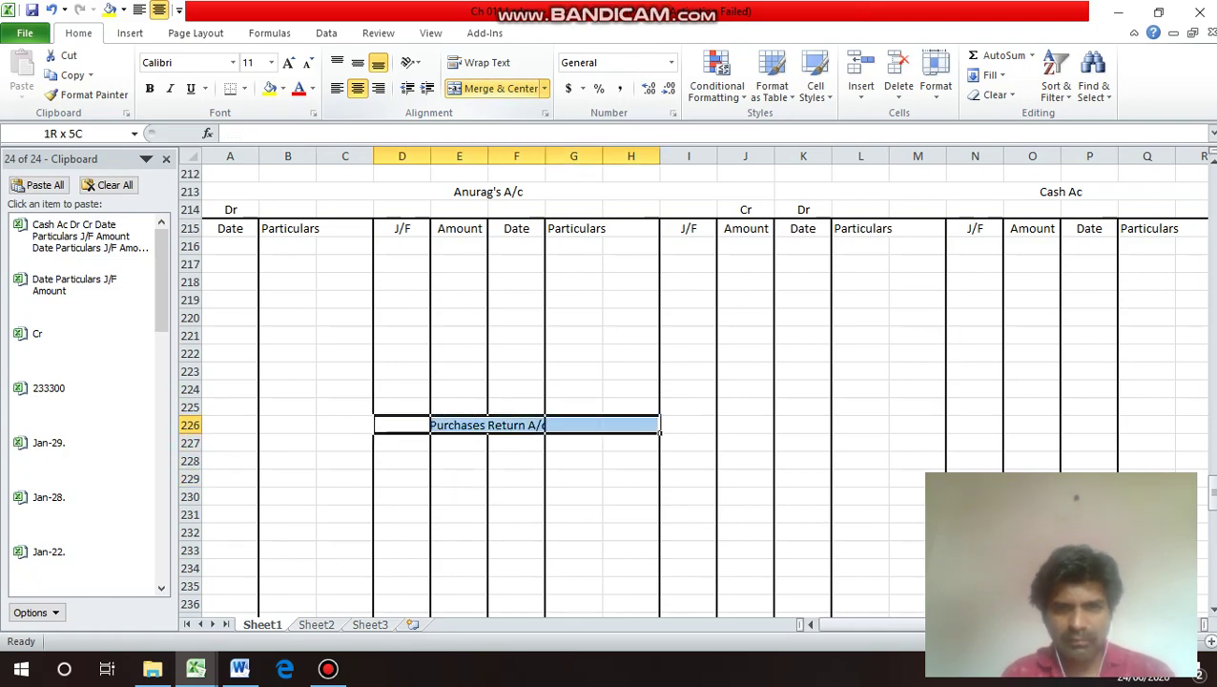
pyautogui.press('Home')
pyautogui.hotkey('shift', 'Right')
pyautogui.hotkey('shift', 'Right')
pyautogui.hotkey('shift', 'Right')
pyautogui.hotkey('shift', 'Right')
pyautogui.hotkey('shift', 'Right')
pyautogui.hotkey('shift', 'Right')
pyautogui.hotkey('shift', 'Right')
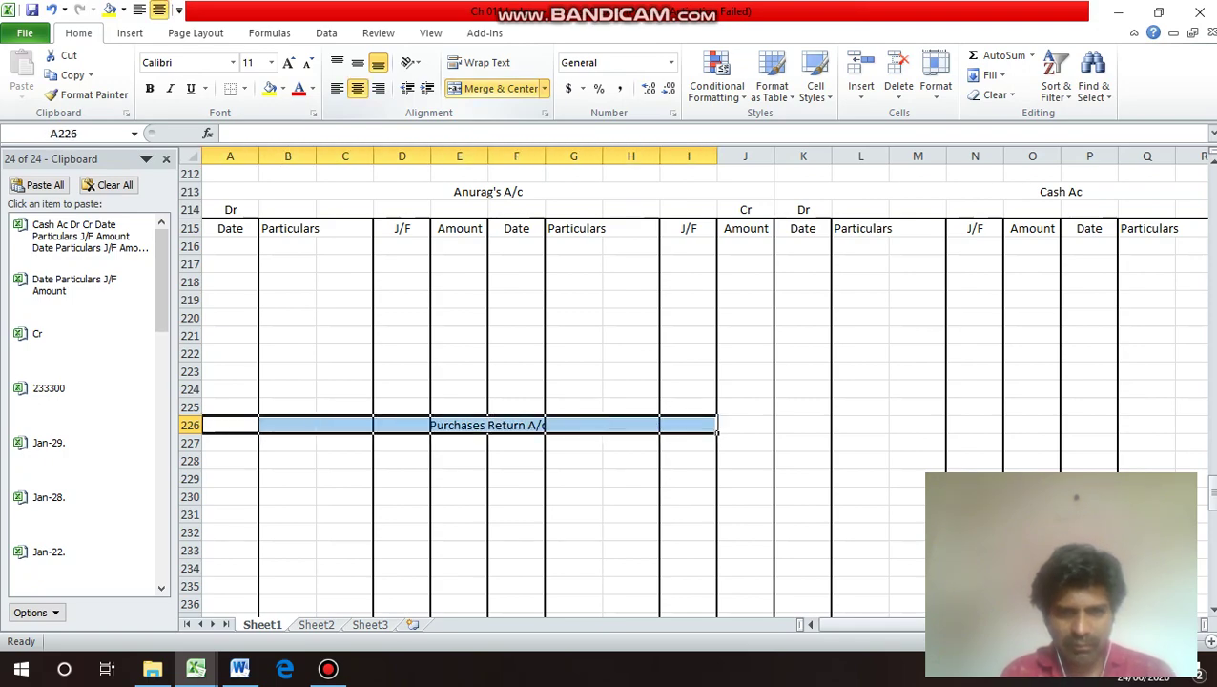
# Widen the "Purchases Return A/c" heading by merging and centering it across D226:G226.
pyautogui.press('Down')
pyautogui.press('Up')
pyautogui.press('Right')
pyautogui.press('Right')
pyautogui.press('Right')
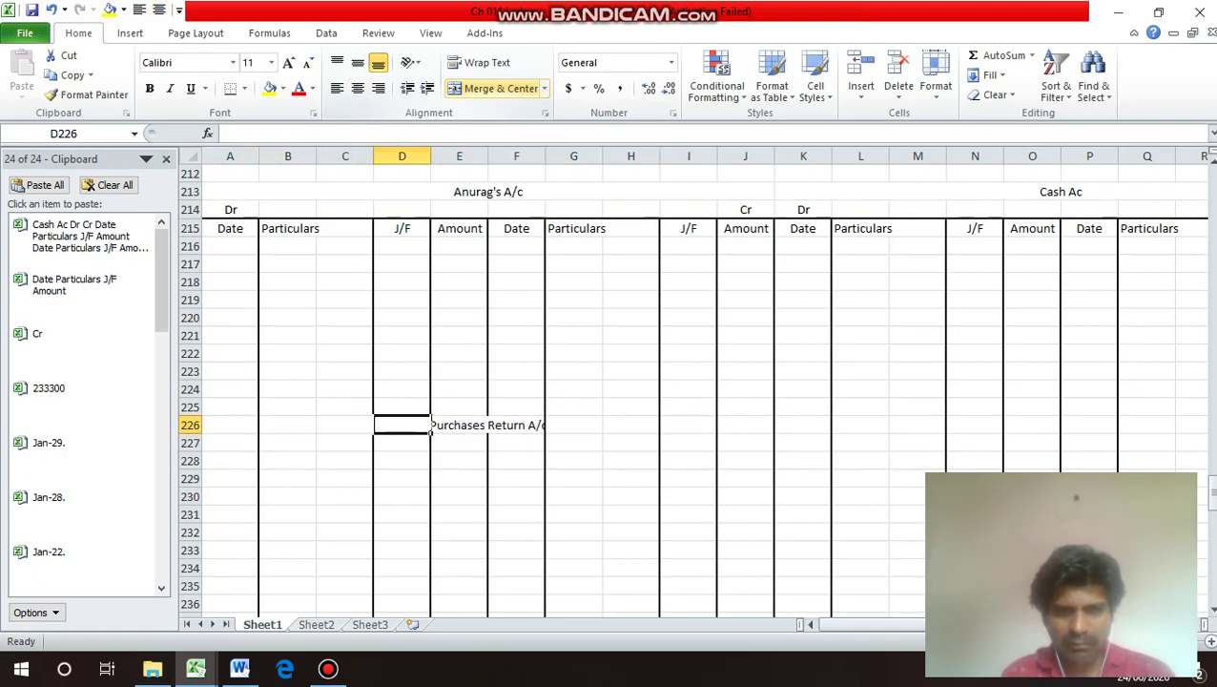
pyautogui.hotkey('shift', 'Right')
pyautogui.hotkey('shift', 'Right')
pyautogui.hotkey('shift', 'Right')
pyautogui.hotkey('shift', 'Right')
pyautogui.hotkey('shift', 'Left')
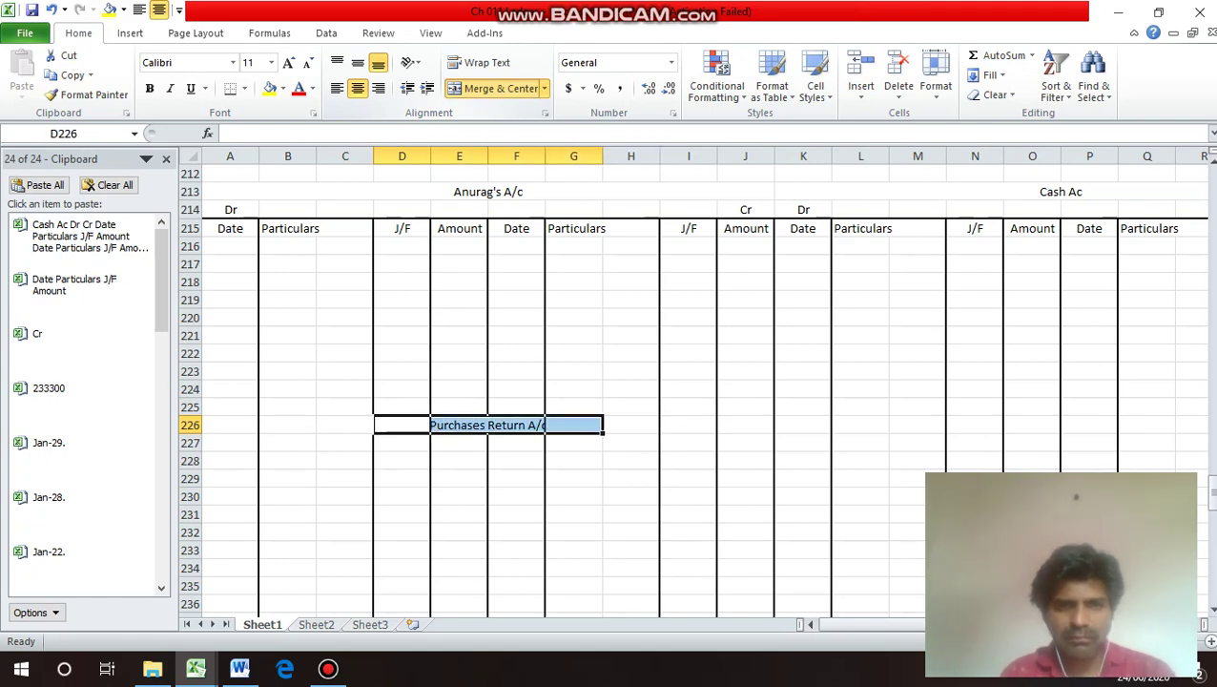
pyautogui.press('Down')
pyautogui.press('Down')
pyautogui.press('Down')
pyautogui.press('Up')
pyautogui.press('Up')
pyautogui.press('Up')
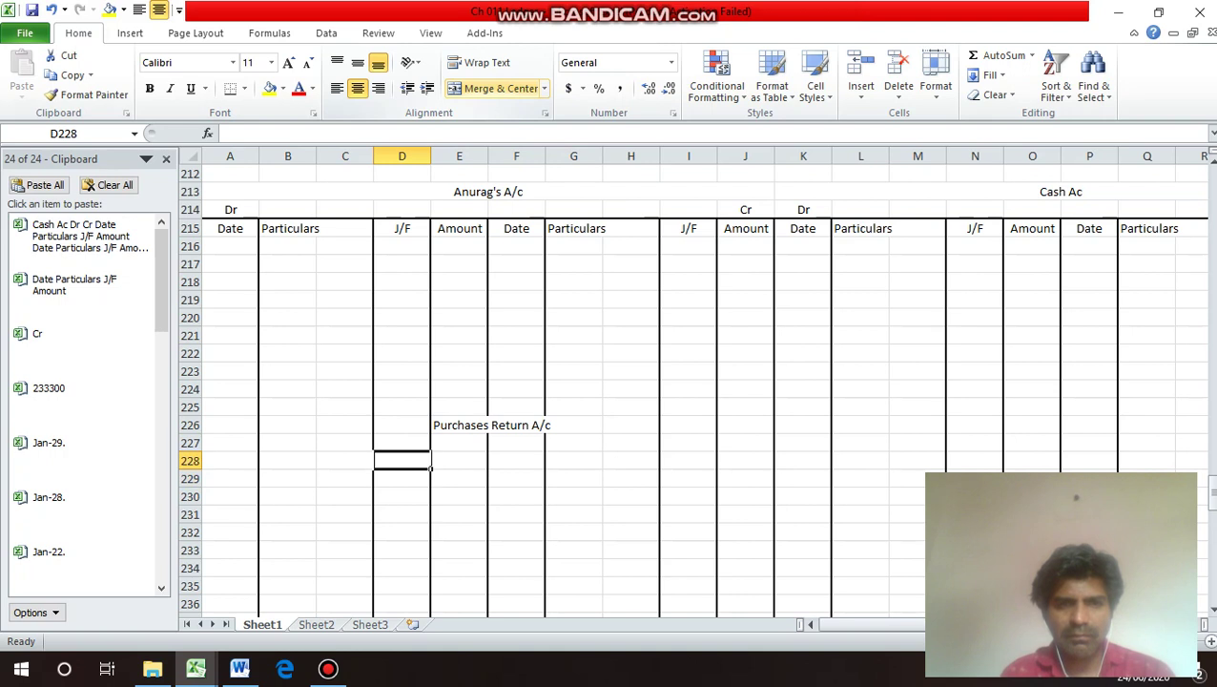
# Merge and center cells E235:F235 for another ledger account heading.
pyautogui.press('Down')
pyautogui.press('Down')
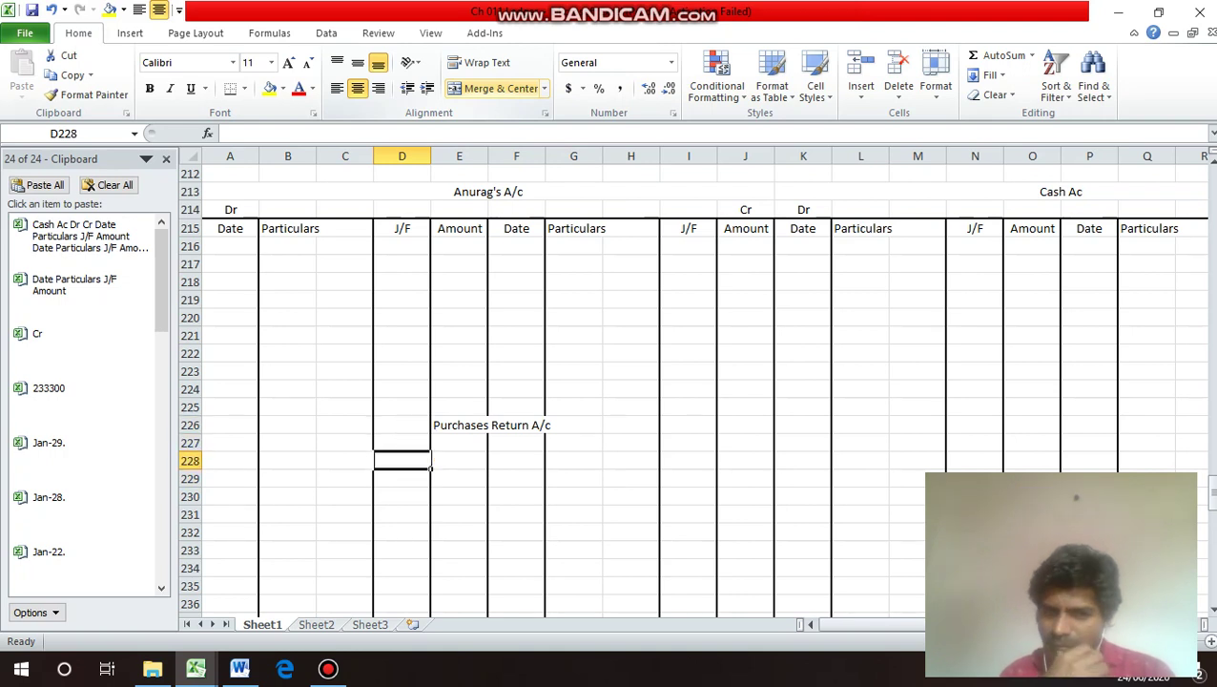
pyautogui.press('Down')
pyautogui.press('Down')
pyautogui.press('Down')
pyautogui.press('Down')
pyautogui.press('Down')
pyautogui.press('Down')
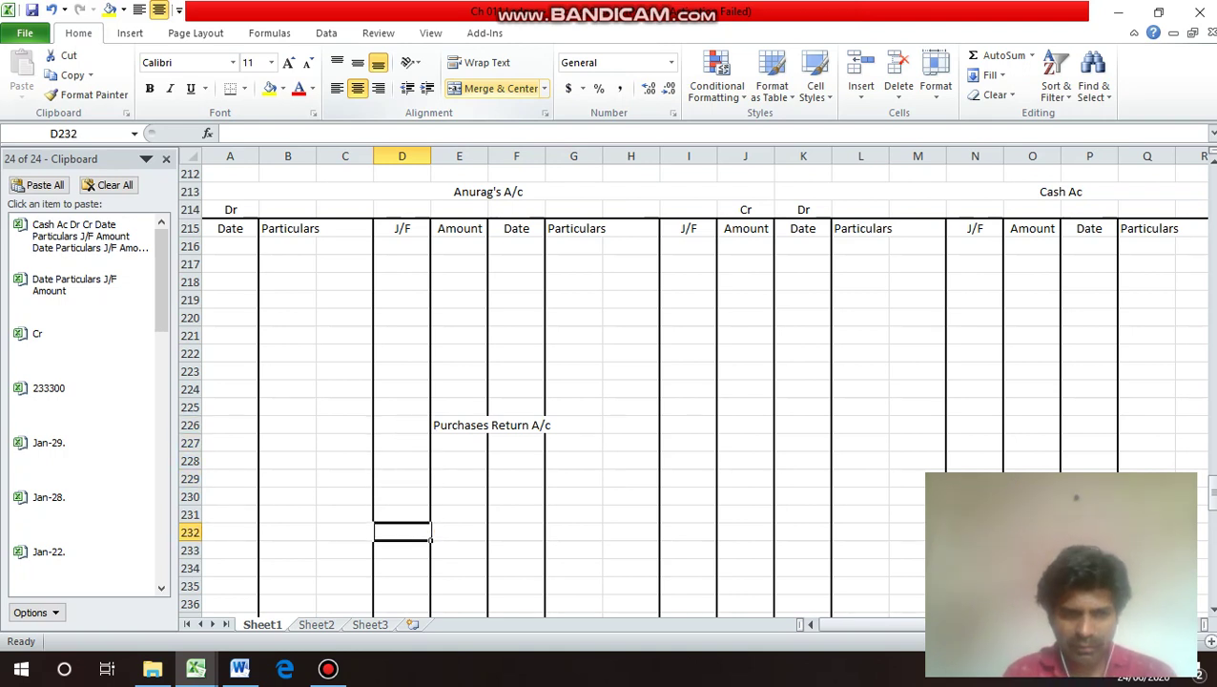
pyautogui.press('Right')
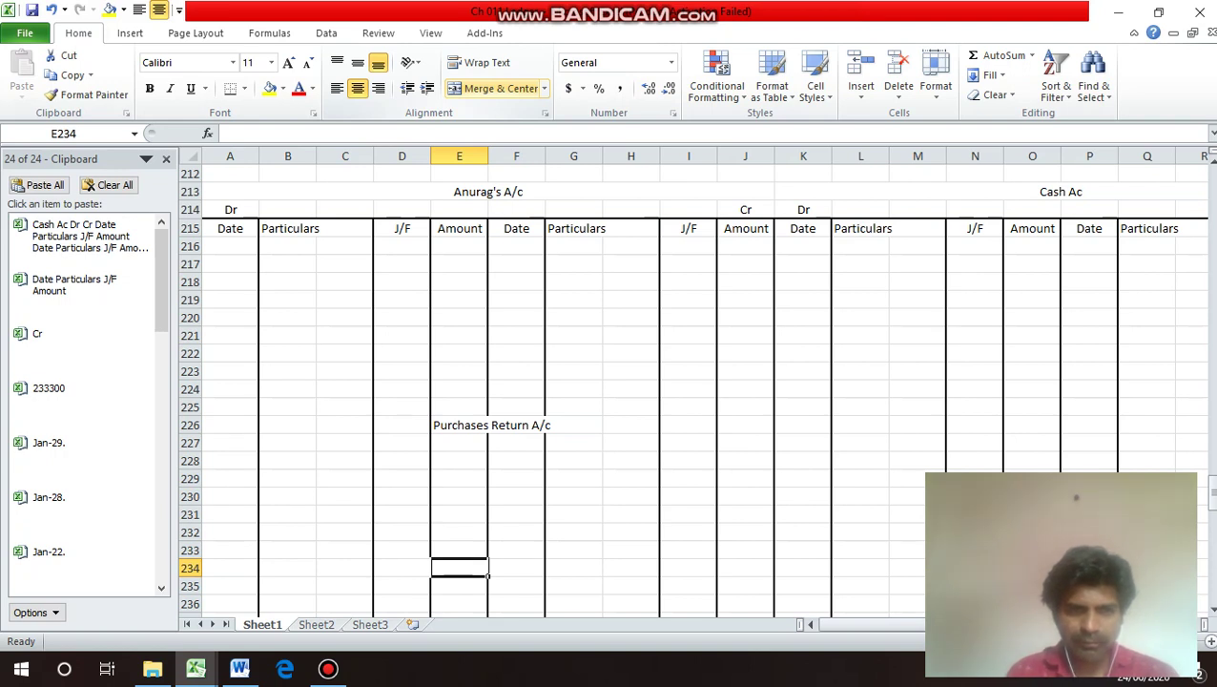
pyautogui.press('Down')
pyautogui.hotkey('shift', 'Right')
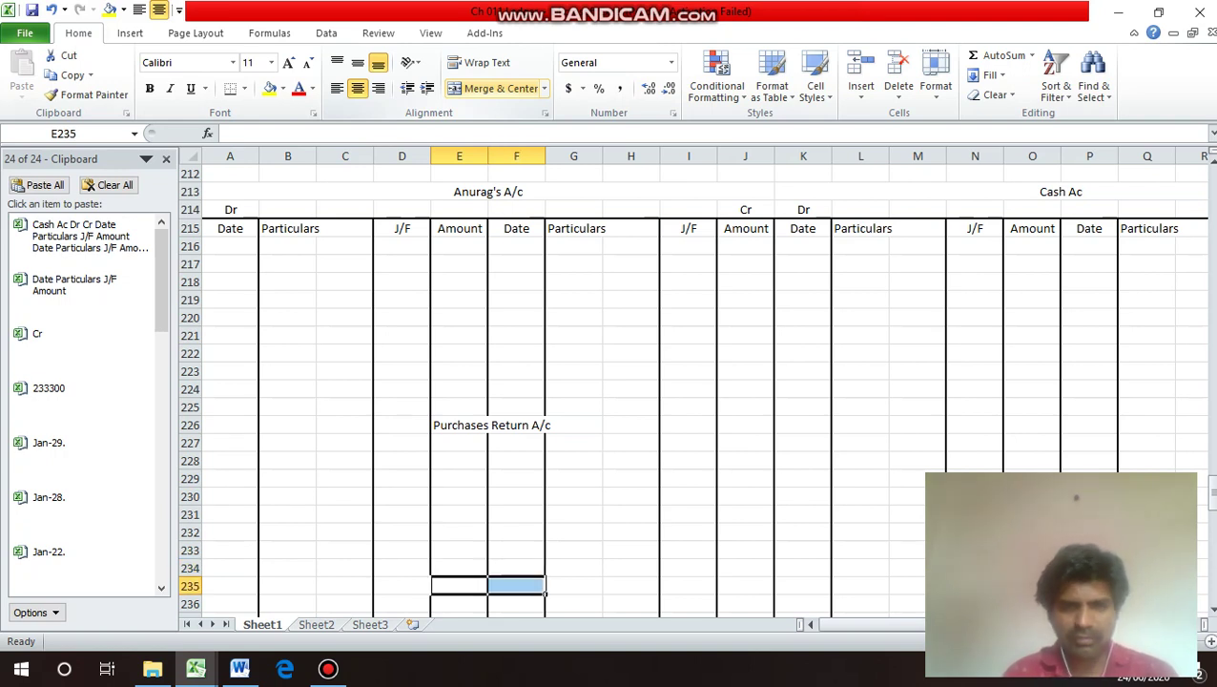
pyautogui.click(496, 88)
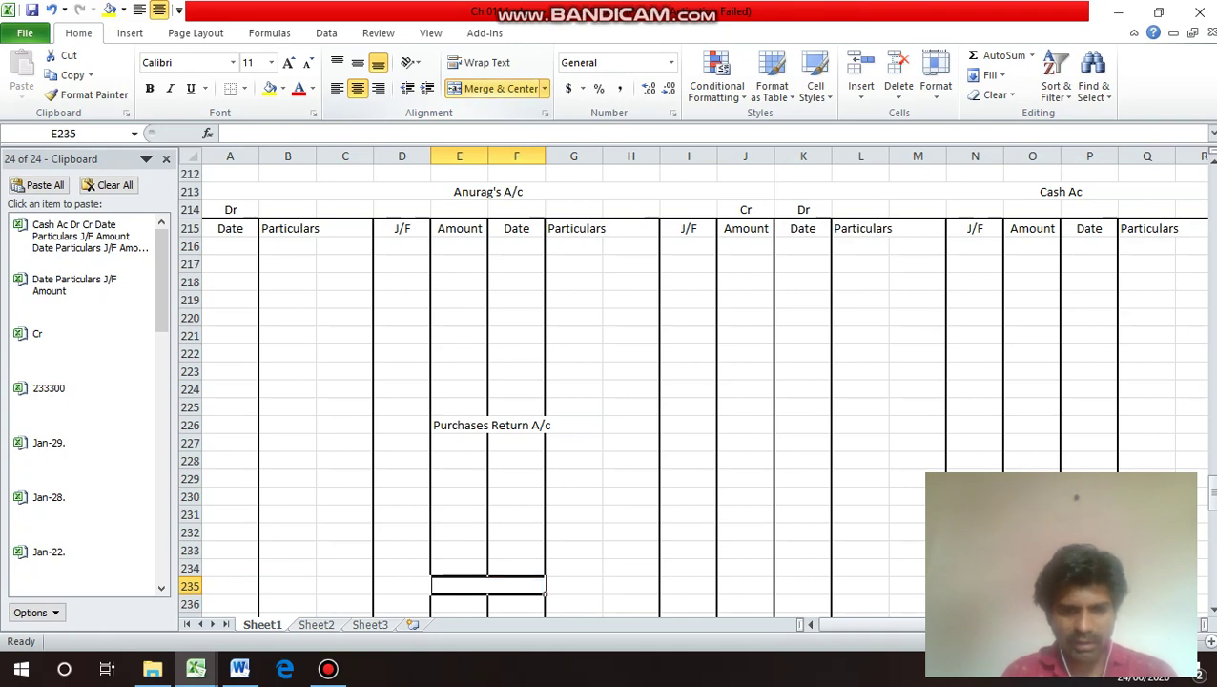
# Enter the heading "Electricity Bill A/c" in the merged cell at E235.
pyautogui.write('Elec')
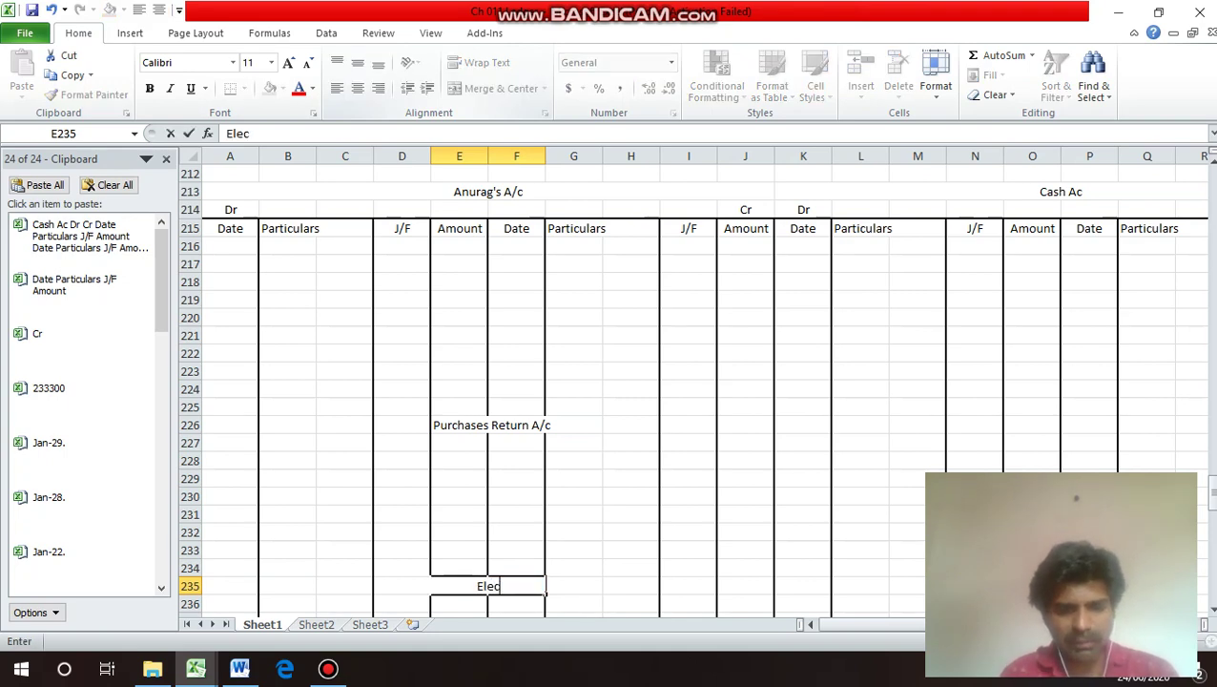
pyautogui.write('tri')
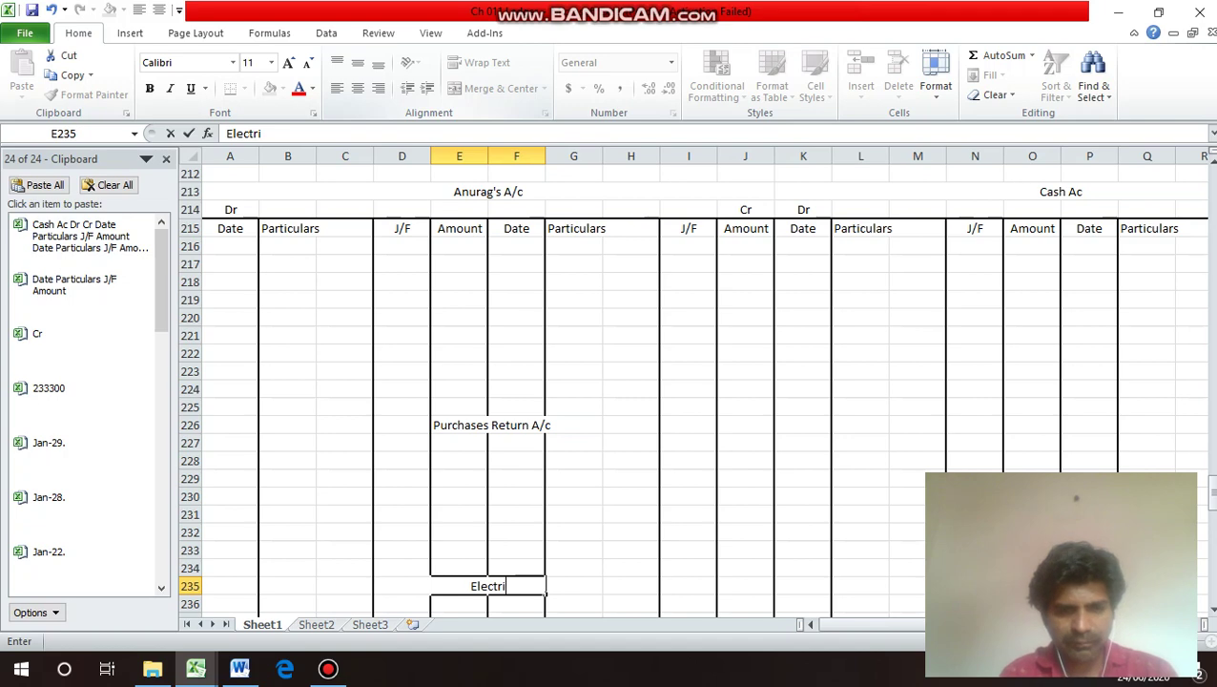
pyautogui.write('city')
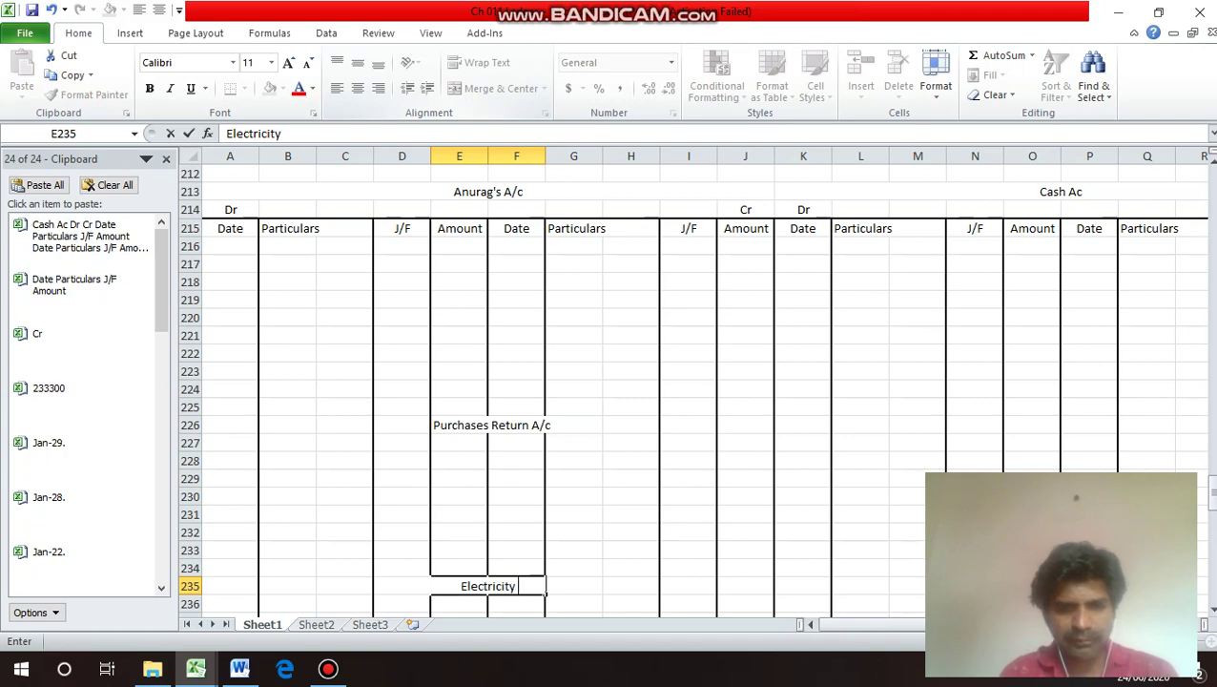
pyautogui.write(' Bi')
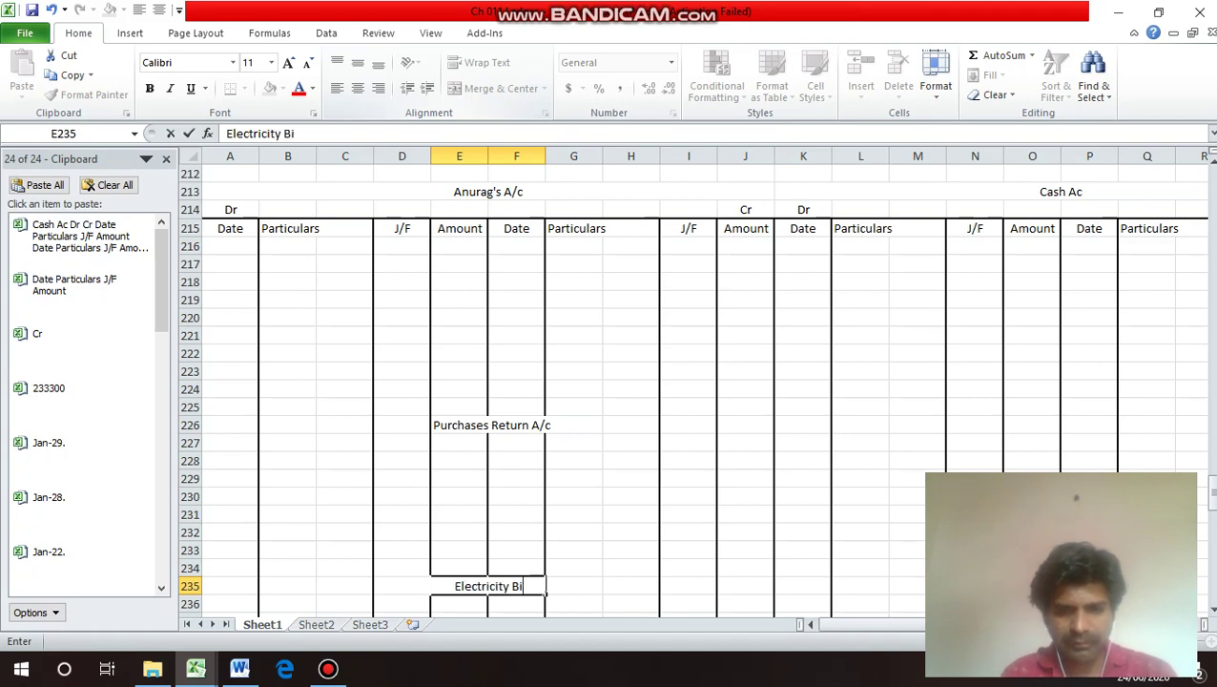
pyautogui.write('ll A')
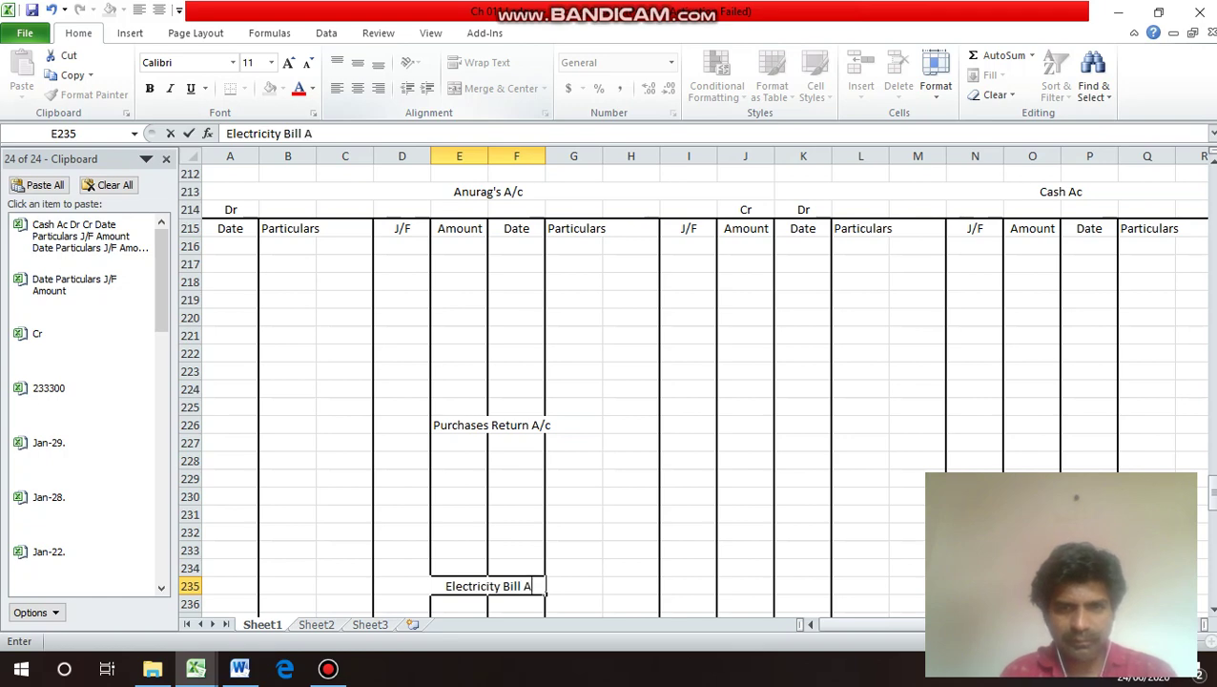
pyautogui.write('/c')
pyautogui.press('Return')
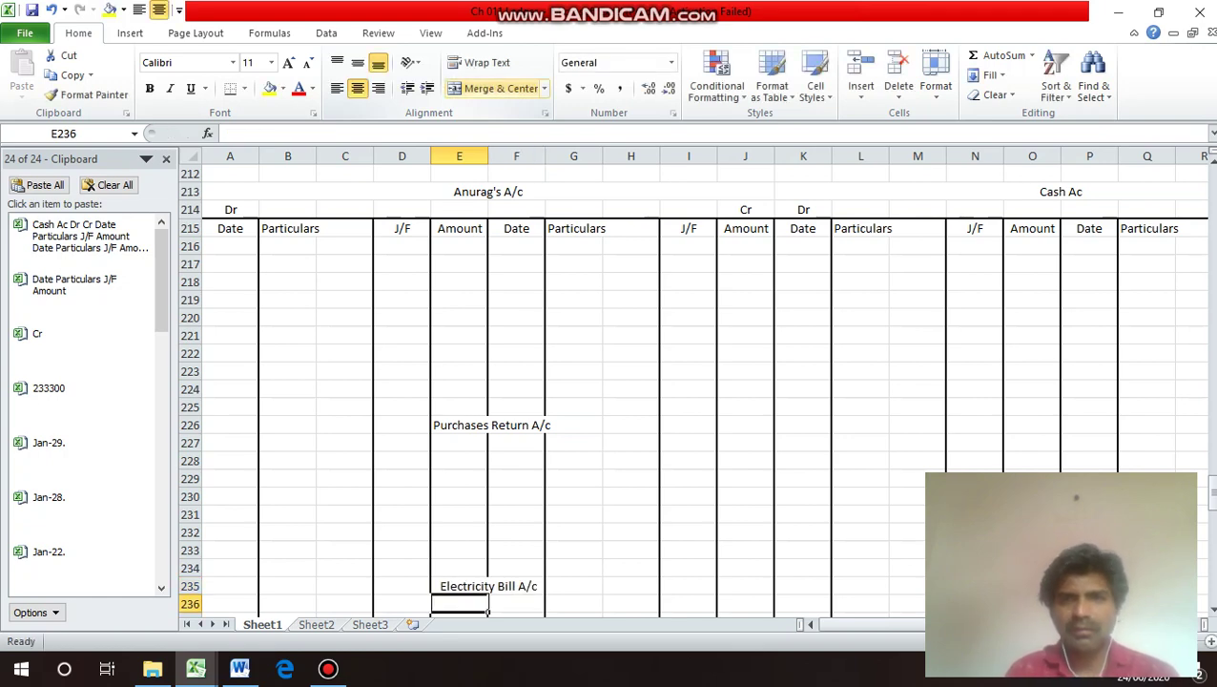
# Change the heading of the ledger account beside Anurag's A/c, in merged cell K213, to "Telephone Bill A/c".
pyautogui.press('Up')
pyautogui.press('Up')
pyautogui.press('Up')
pyautogui.press('Up')
pyautogui.press('Up')
pyautogui.press('Up')
pyautogui.press('Up')
pyautogui.press('Up')
pyautogui.press('Up')
pyautogui.press('Up')
pyautogui.press('Up')
pyautogui.press('Up')
pyautogui.press('Up')
pyautogui.press('Up')
pyautogui.press('Up')
pyautogui.press('Up')
pyautogui.press('Up')
pyautogui.press('Up')
pyautogui.press('Up')
pyautogui.press('Up')
pyautogui.press('Up')
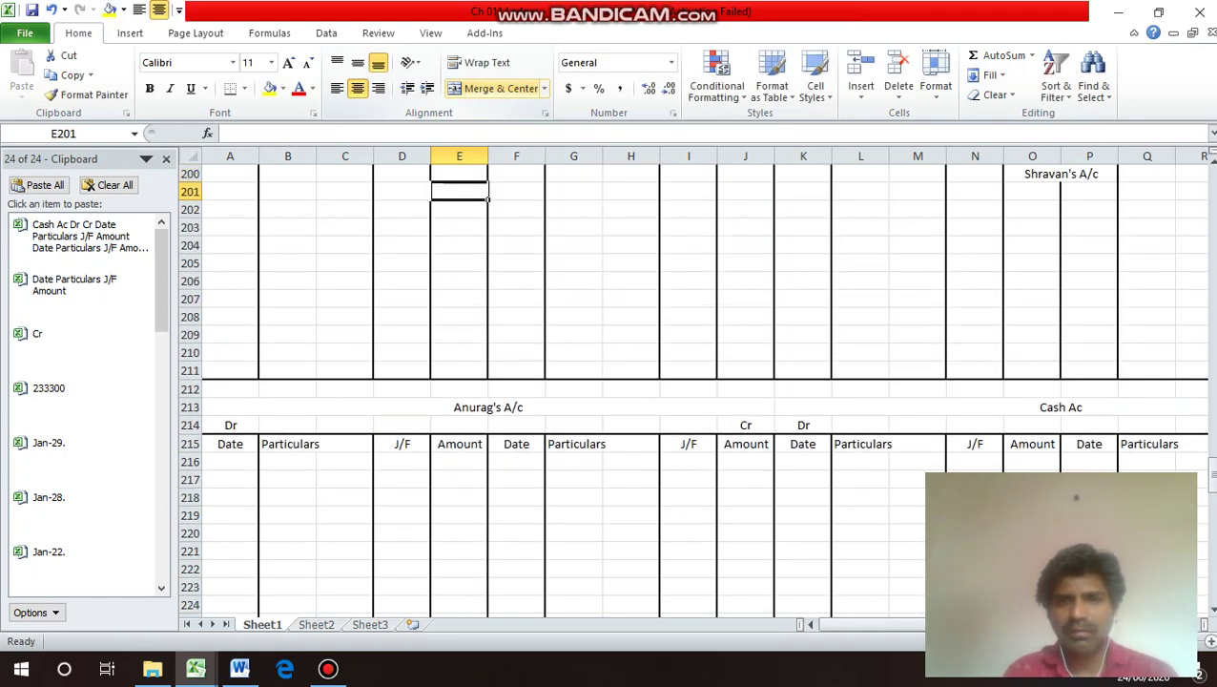
pyautogui.press('Down')
pyautogui.press('Down')
pyautogui.press('Down')
pyautogui.press('Down')
pyautogui.press('Down')
pyautogui.press('Down')
pyautogui.press('Down')
pyautogui.press('Down')
pyautogui.press('Down')
pyautogui.press('Down')
pyautogui.press('Down')
pyautogui.press('Down')
pyautogui.press('Right')
pyautogui.press('Right')
pyautogui.press('Left')
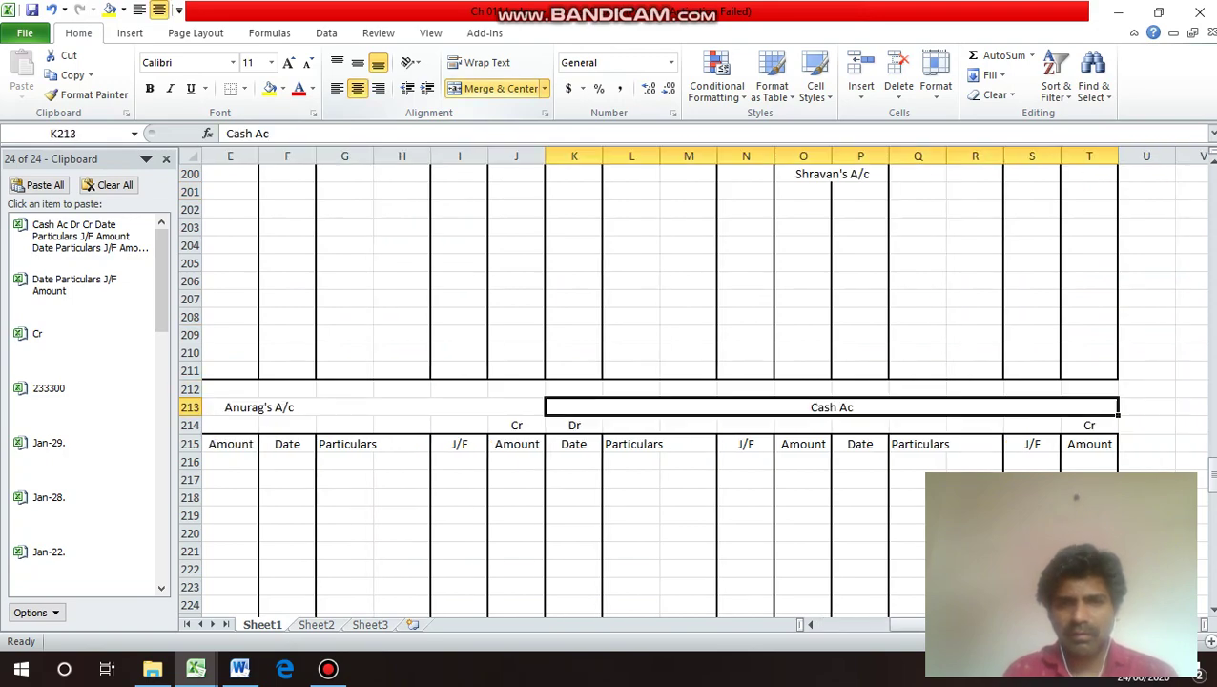
pyautogui.write('Tele')
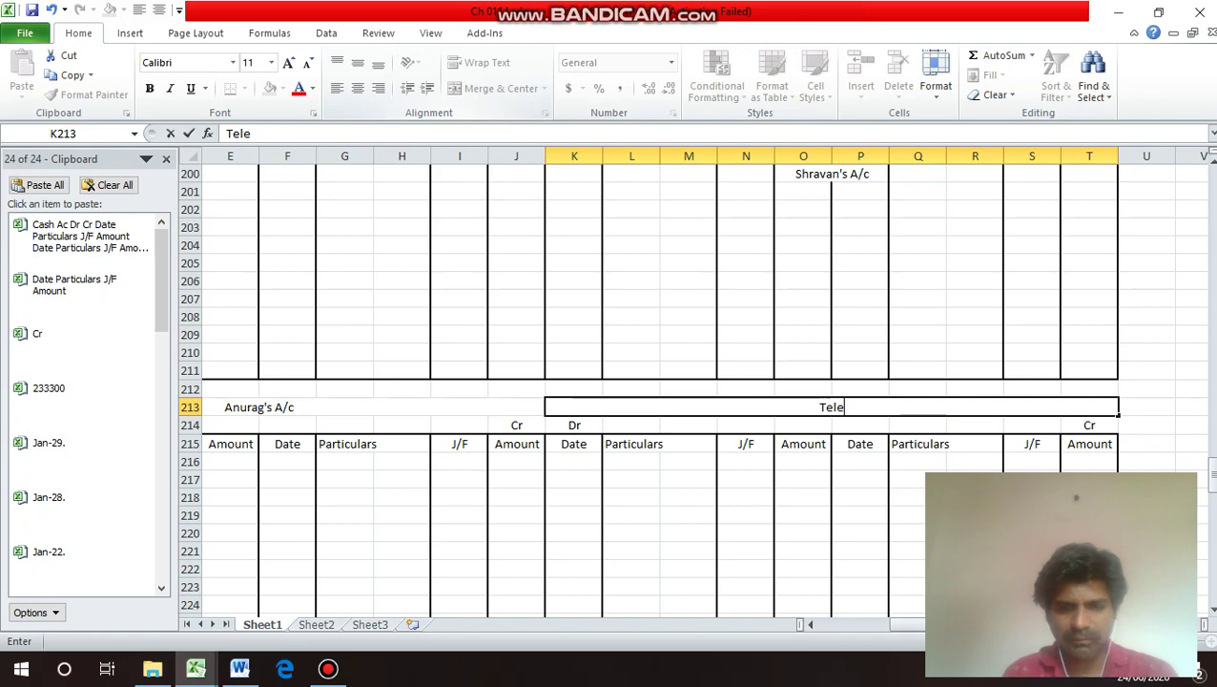
pyautogui.write('phon')
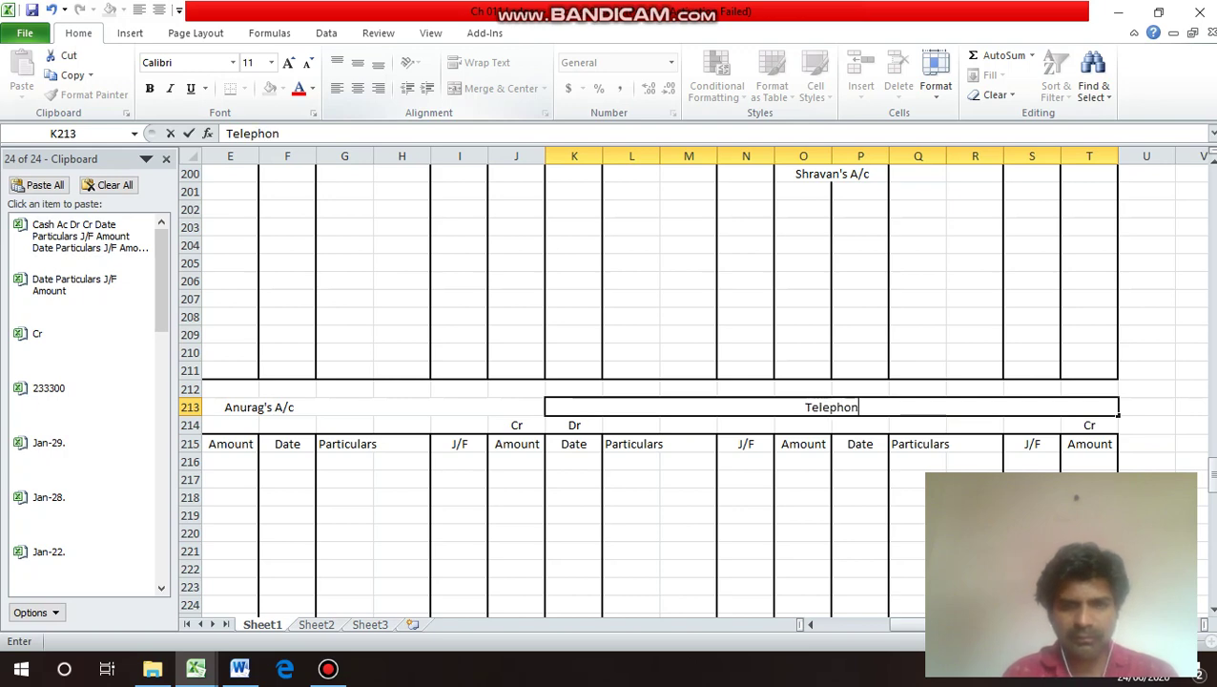
pyautogui.write('e Bill')
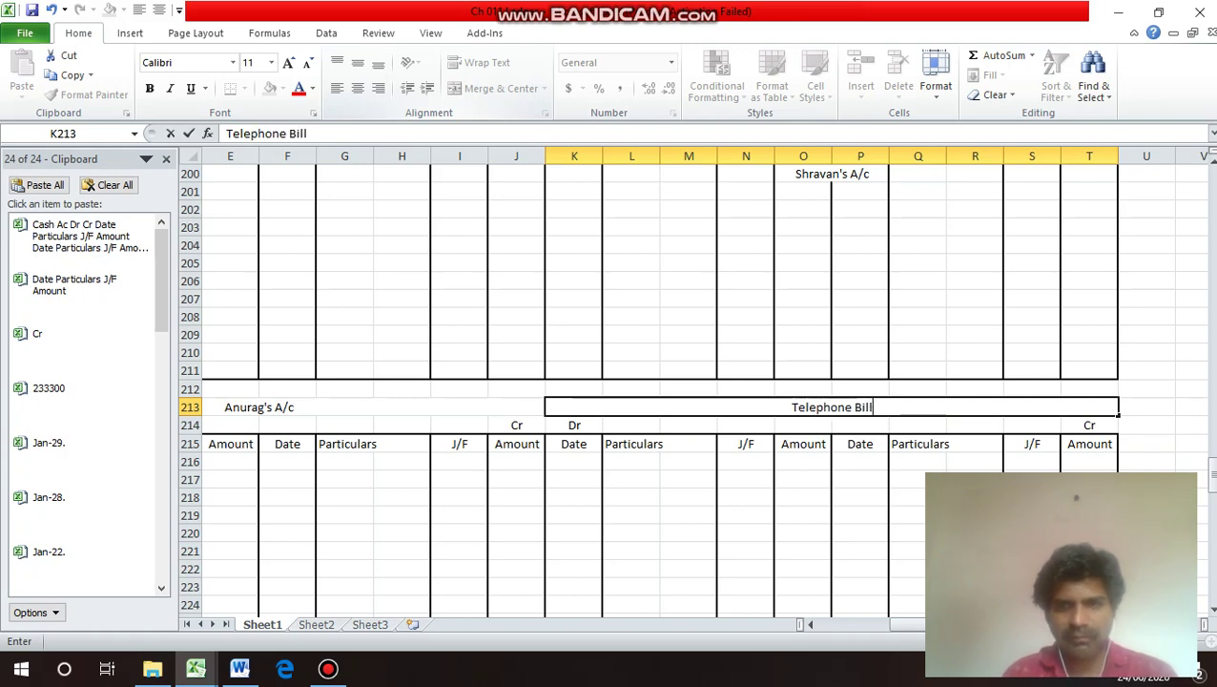
pyautogui.write(' A')
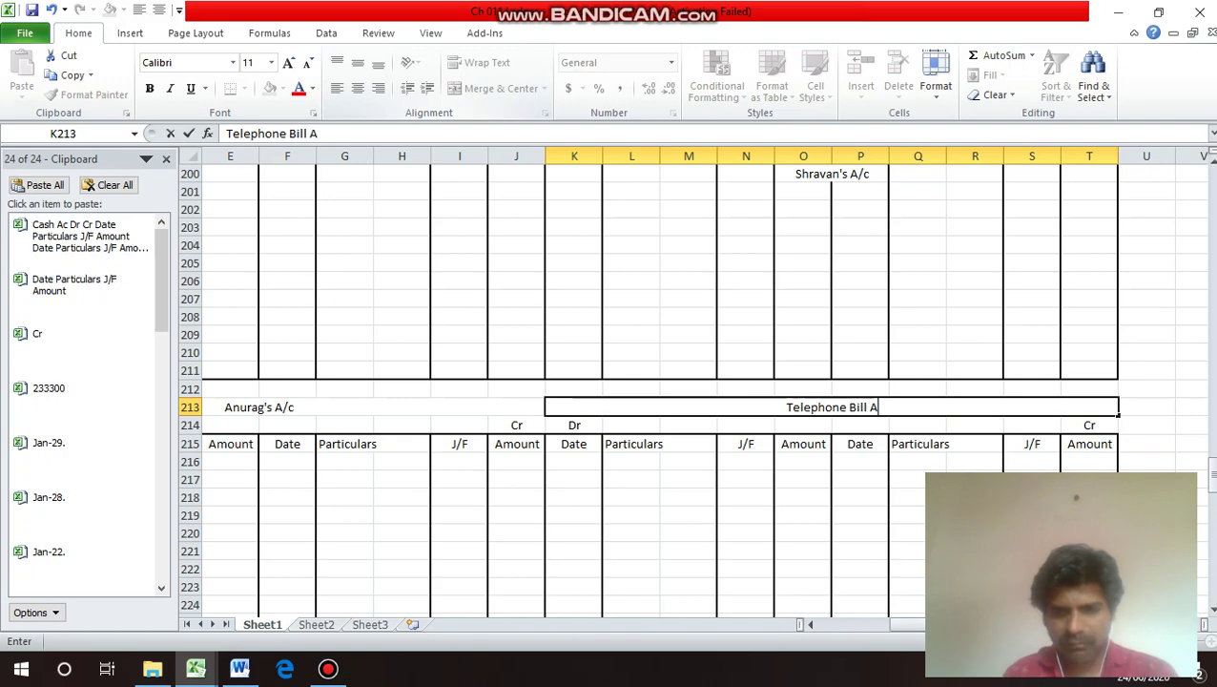
pyautogui.write('/c')
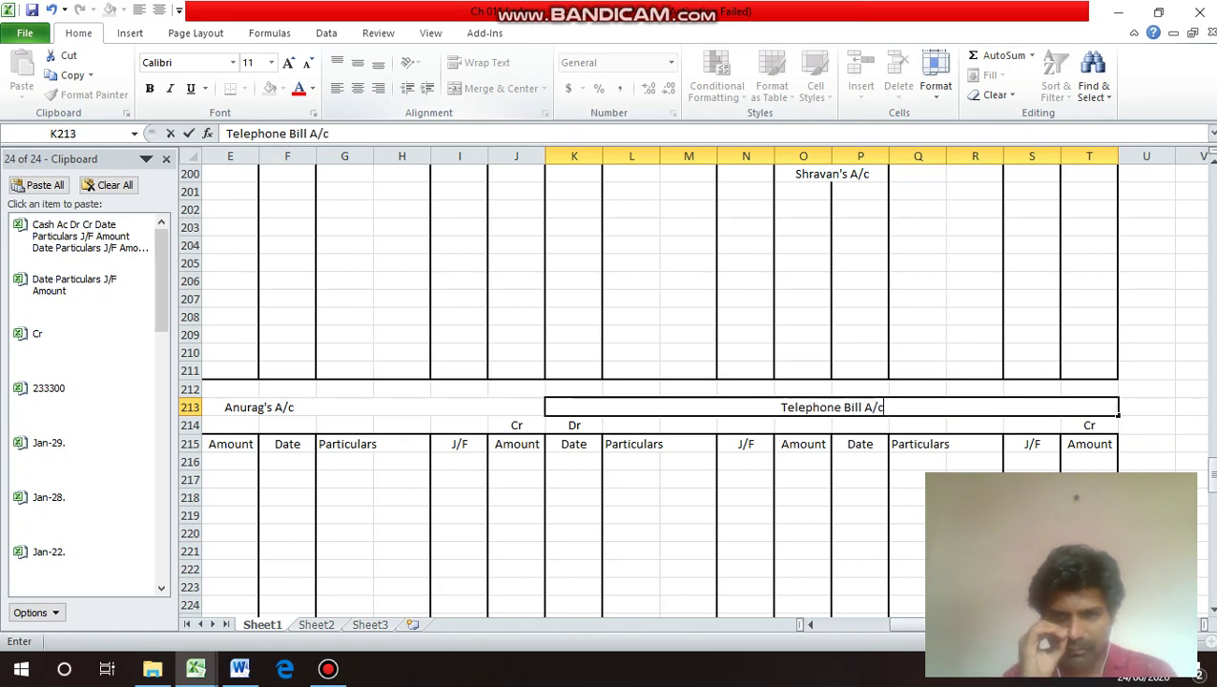
pyautogui.press('Return')
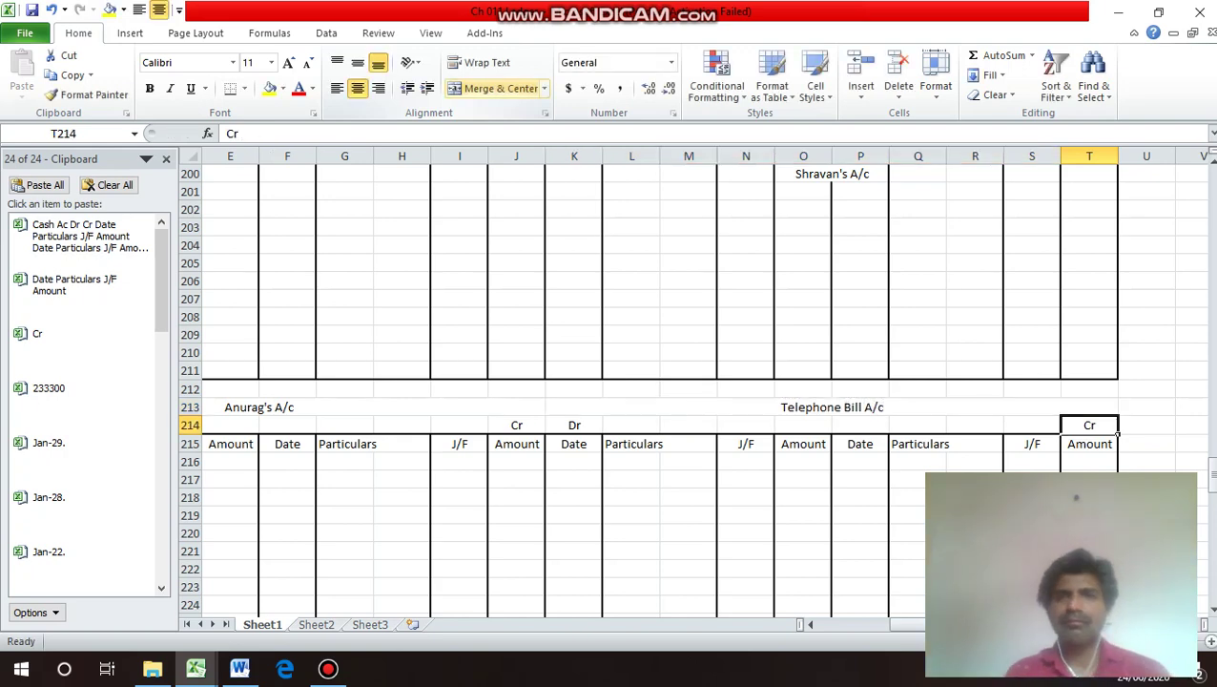
# Examine the list of account names beside the journal entries in column J to check which ledger accounts are needed.
pyautogui.press('Up')
pyautogui.press('Up')
pyautogui.press('Up')
pyautogui.press('Up')
pyautogui.press('Up')
pyautogui.press('Up')
pyautogui.press('Up')
pyautogui.press('Up')
pyautogui.press('Up')
pyautogui.press('Up')
pyautogui.press('Up')
pyautogui.press('Up')
pyautogui.press('Up')
pyautogui.press('Up')
pyautogui.press('Up')
pyautogui.press('Up')
pyautogui.press('Up')
pyautogui.press('Up')
pyautogui.press('Up')
pyautogui.press('Up')
pyautogui.press('Up')
pyautogui.press('Up')
pyautogui.press('Up')
pyautogui.press('Up')
pyautogui.press('Up')
pyautogui.press('Up')
pyautogui.press('Up')
pyautogui.press('Up')
pyautogui.press('Up')
pyautogui.press('Up')
pyautogui.press('Up')
pyautogui.press('Up')
pyautogui.press('Up')
pyautogui.press('Up')
pyautogui.press('Up')
pyautogui.press('Up')
pyautogui.press('Up')
pyautogui.press('Up')
pyautogui.press('Up')
pyautogui.press('Up')
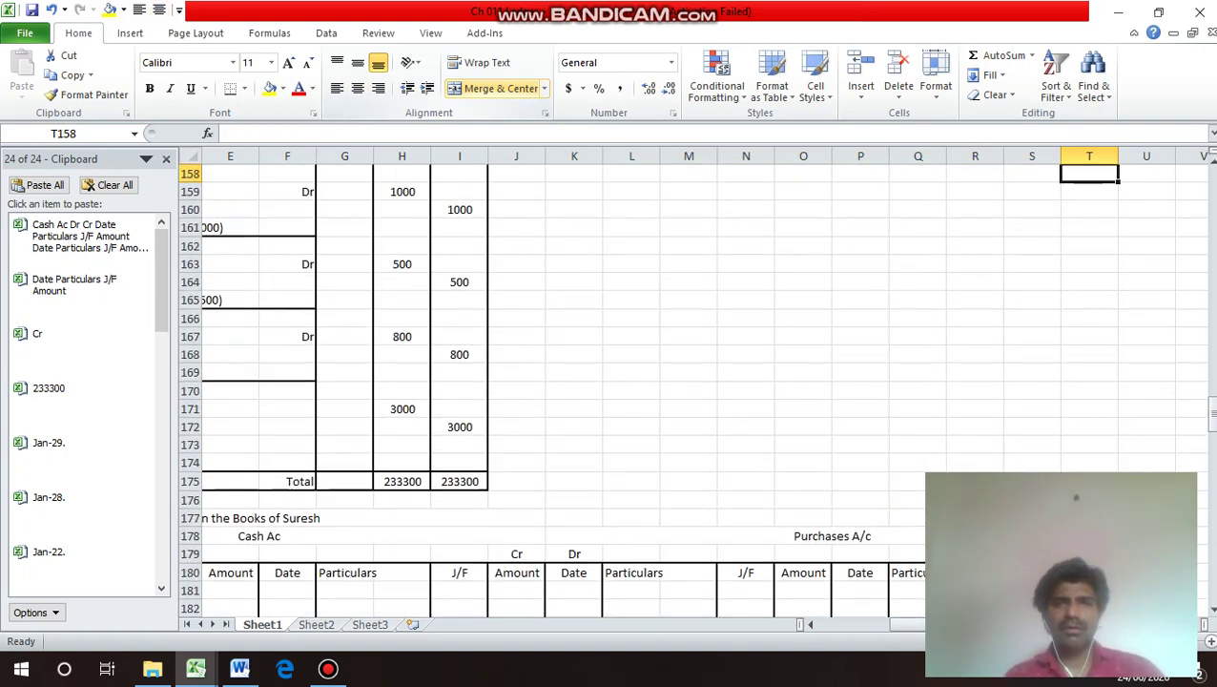
pyautogui.press('Left')
pyautogui.press('Left')
pyautogui.press('Left')
pyautogui.press('Left')
pyautogui.press('Left')
pyautogui.press('Left')
pyautogui.press('Left')
pyautogui.press('Left')
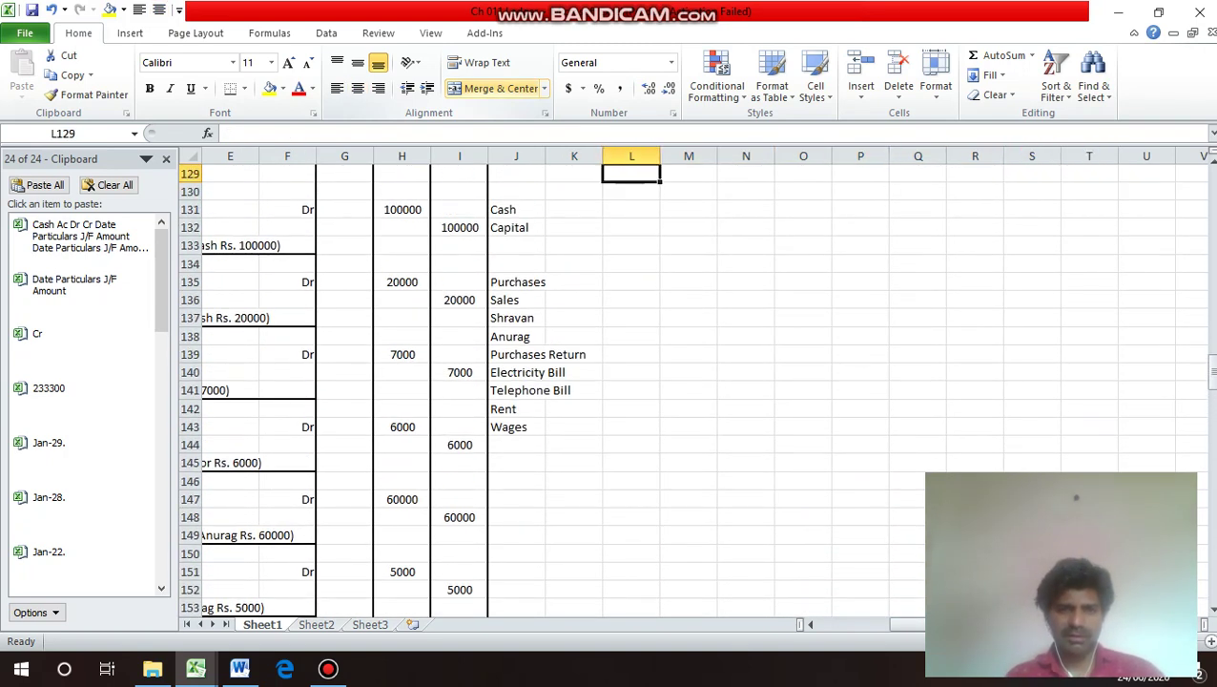
# Merge and center cells O226:P226 in the ledger area beneath Telephone Bill A/c for another account heading.
pyautogui.press('Down')
pyautogui.press('Down')
pyautogui.press('Down')
pyautogui.press('Down')
pyautogui.press('Down')
pyautogui.press('Down')
pyautogui.press('Down')
pyautogui.press('Down')
pyautogui.press('Down')
pyautogui.press('Down')
pyautogui.press('Down')
pyautogui.press('Down')
pyautogui.press('Down')
pyautogui.press('Down')
pyautogui.press('Down')
pyautogui.press('Down')
pyautogui.press('Down')
pyautogui.press('Down')
pyautogui.press('Down')
pyautogui.press('Down')
pyautogui.press('Down')
pyautogui.press('Down')
pyautogui.press('Down')
pyautogui.press('Down')
pyautogui.press('Down')
pyautogui.press('Down')
pyautogui.press('Down')
pyautogui.press('Down')
pyautogui.press('Down')
pyautogui.press('Down')
pyautogui.press('Down')
pyautogui.press('Down')
pyautogui.press('Down')
pyautogui.press('Down')
pyautogui.press('Down')
pyautogui.press('Down')
pyautogui.press('Down')
pyautogui.press('Down')
pyautogui.press('Down')
pyautogui.press('Down')
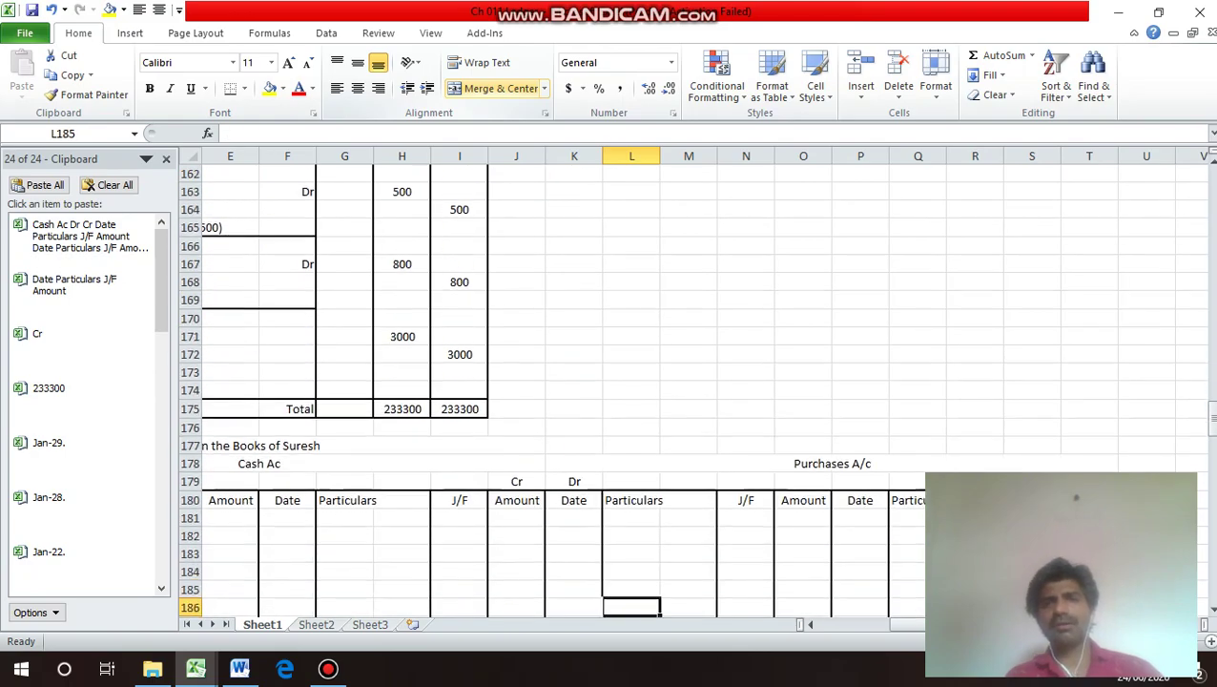
pyautogui.press('Up')
pyautogui.press('Up')
pyautogui.press('Up')
pyautogui.press('Up')
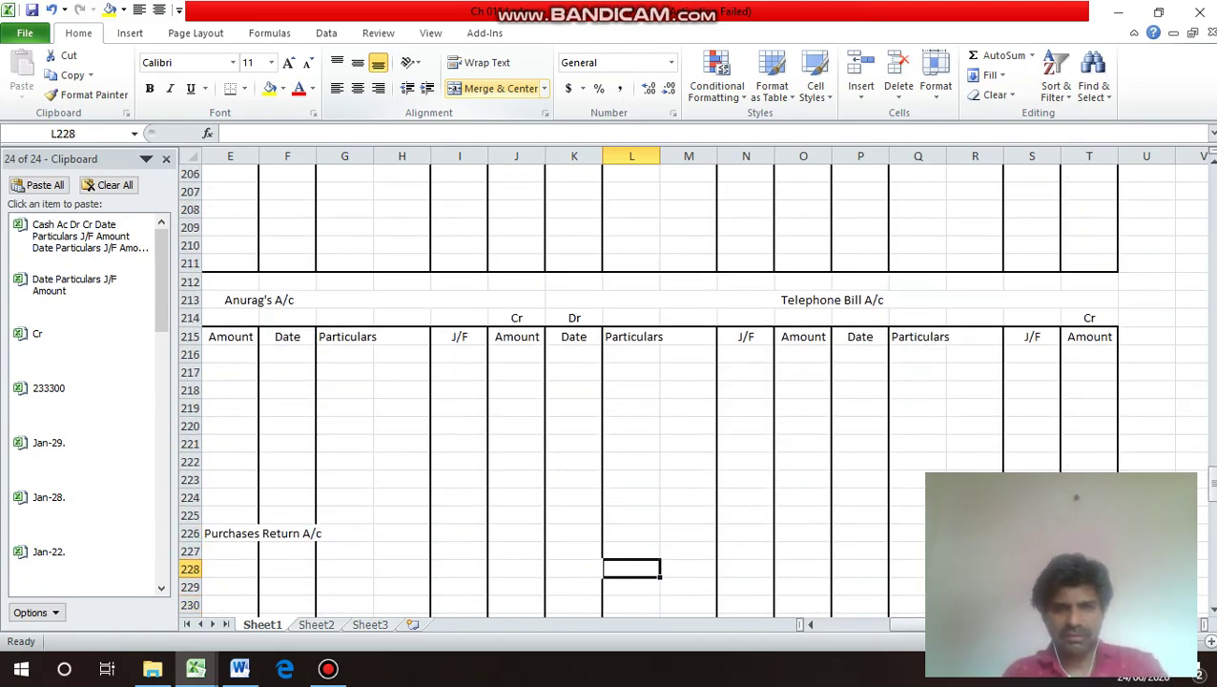
pyautogui.press('Right')
pyautogui.press('Right')
pyautogui.press('Right')
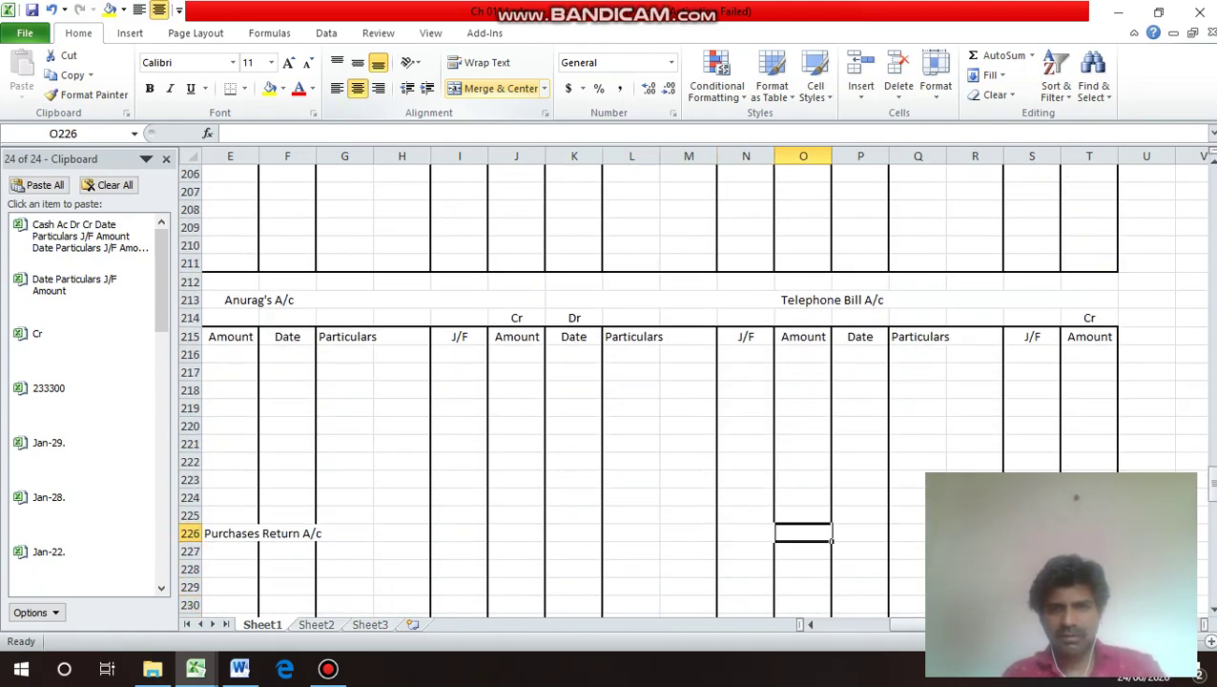
pyautogui.hotkey('shift', 'Right')
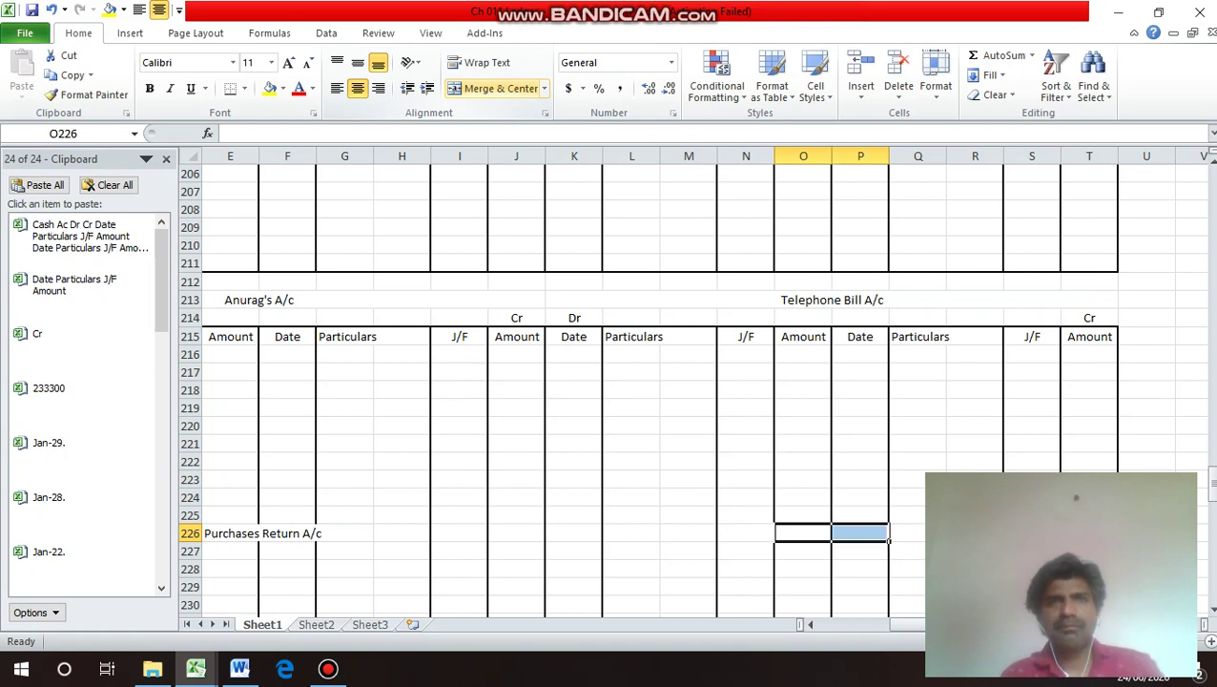
pyautogui.hotkey('alt', 'h')
pyautogui.write('mc')
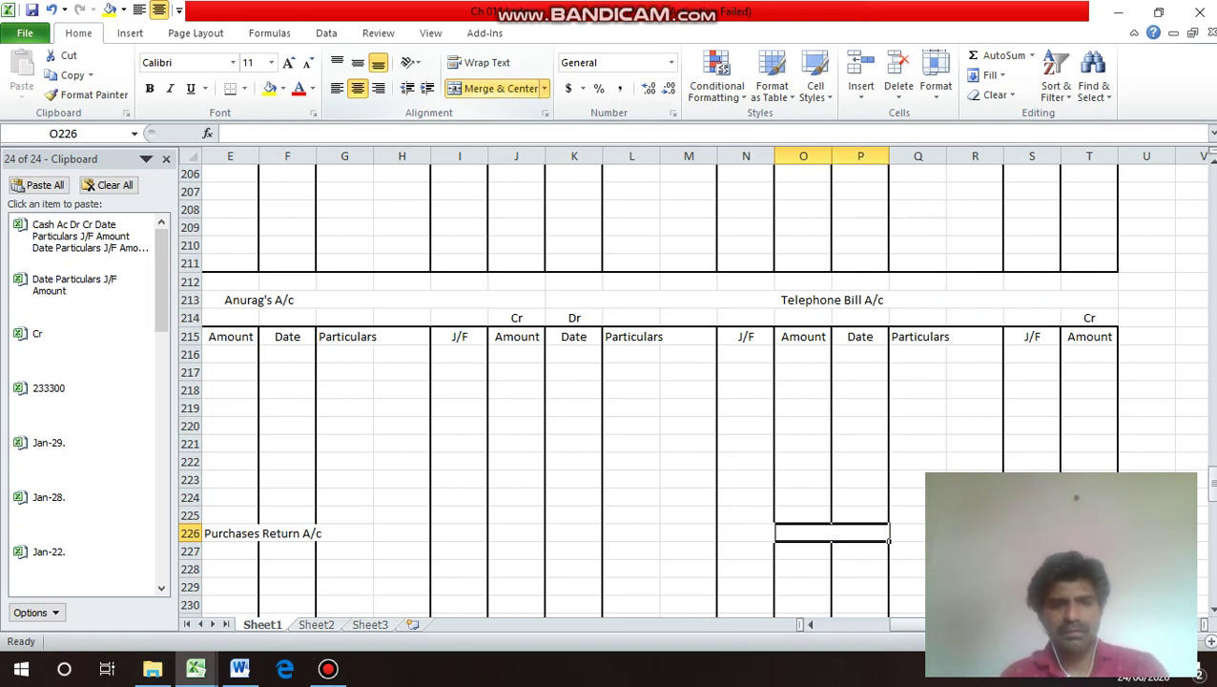
# Enter the heading "Rent A/c" in the merged cell at O226.
pyautogui.write('Rent')
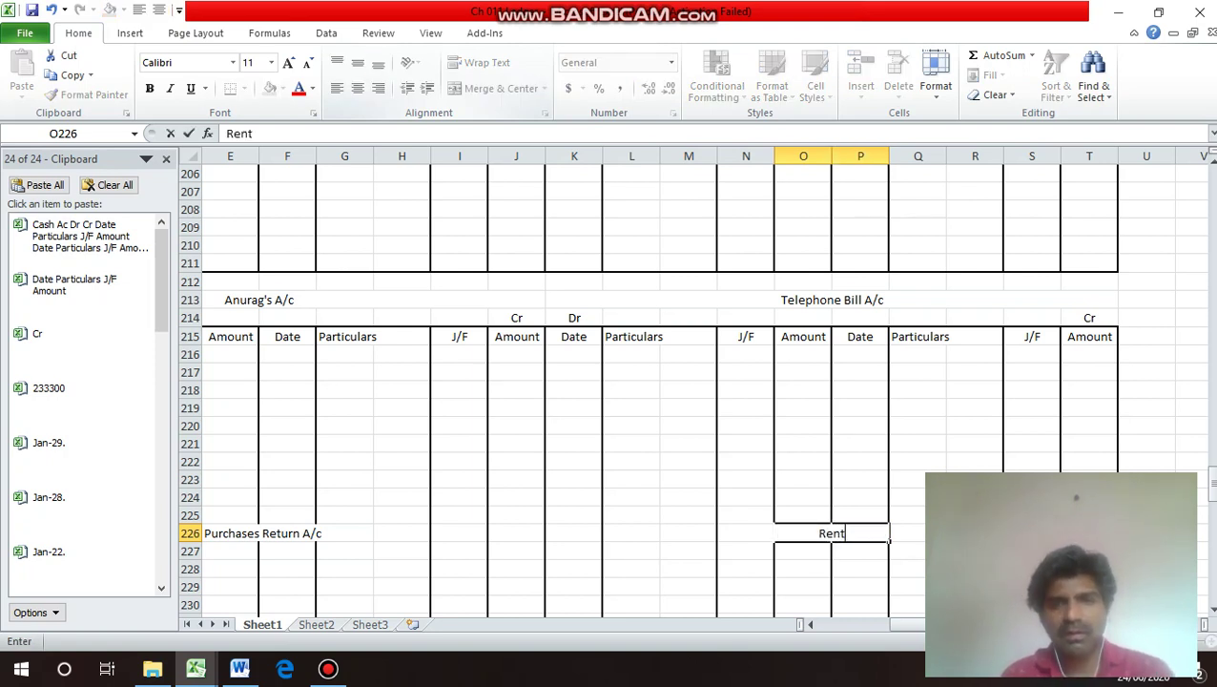
pyautogui.write(' A/')
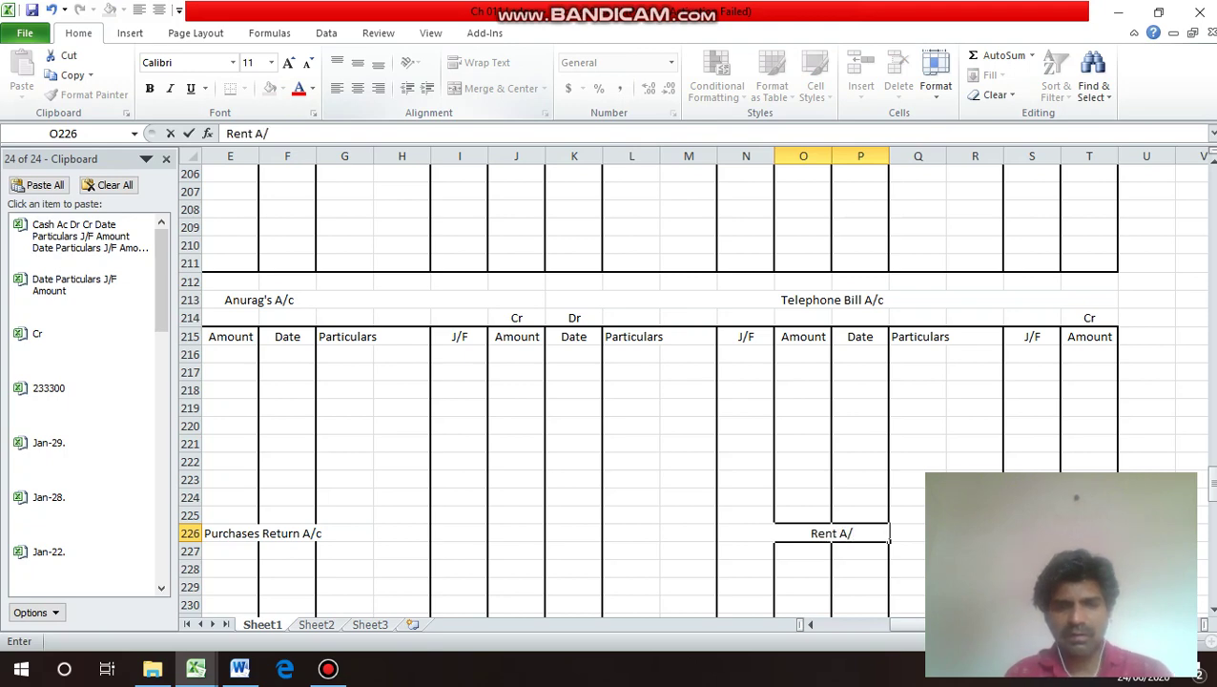
pyautogui.write('c')
pyautogui.press('Return')
# Merge and center cells O235:P235, in the same row as the Electricity Bill A/c heading.
pyautogui.press('Return')
pyautogui.press('Return')
pyautogui.press('Return')
pyautogui.press('Return')
pyautogui.press('Return')
pyautogui.press('Return')
pyautogui.press('Return')
pyautogui.press('Return')
pyautogui.press('Return')
pyautogui.press('Return')
pyautogui.press('Return')
pyautogui.press('Return')
pyautogui.press('Return')
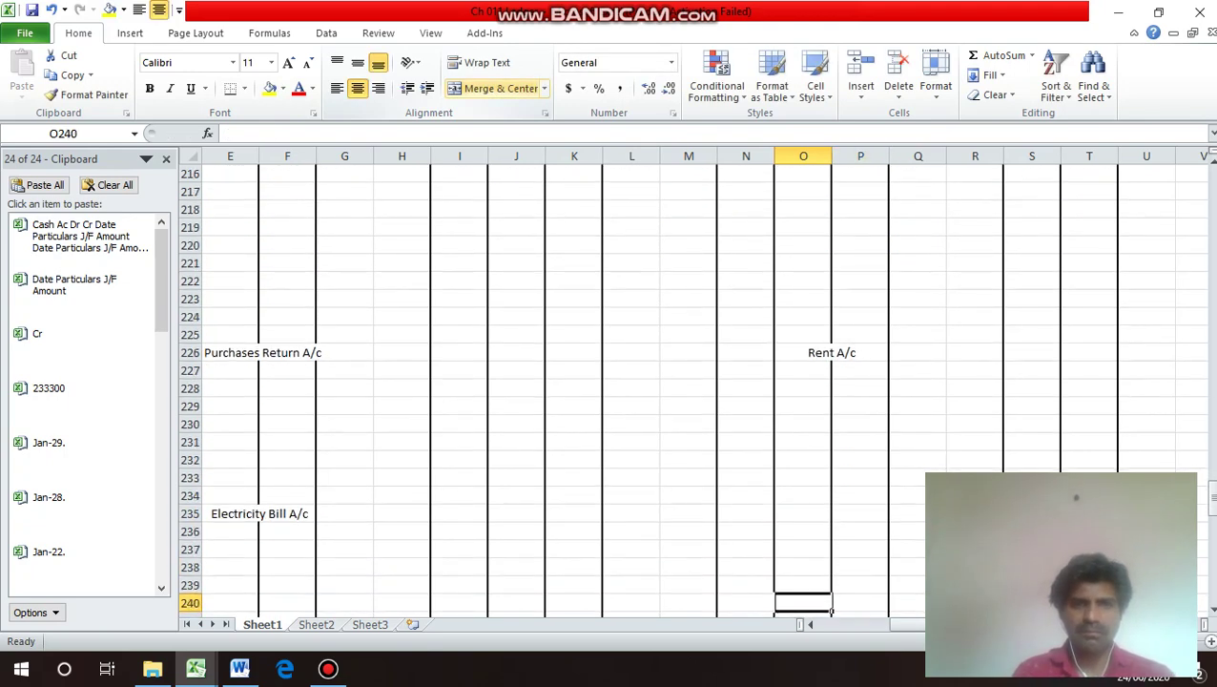
pyautogui.press('Up')
pyautogui.press('Up')
pyautogui.press('Up')
pyautogui.press('Up')
pyautogui.press('Up')
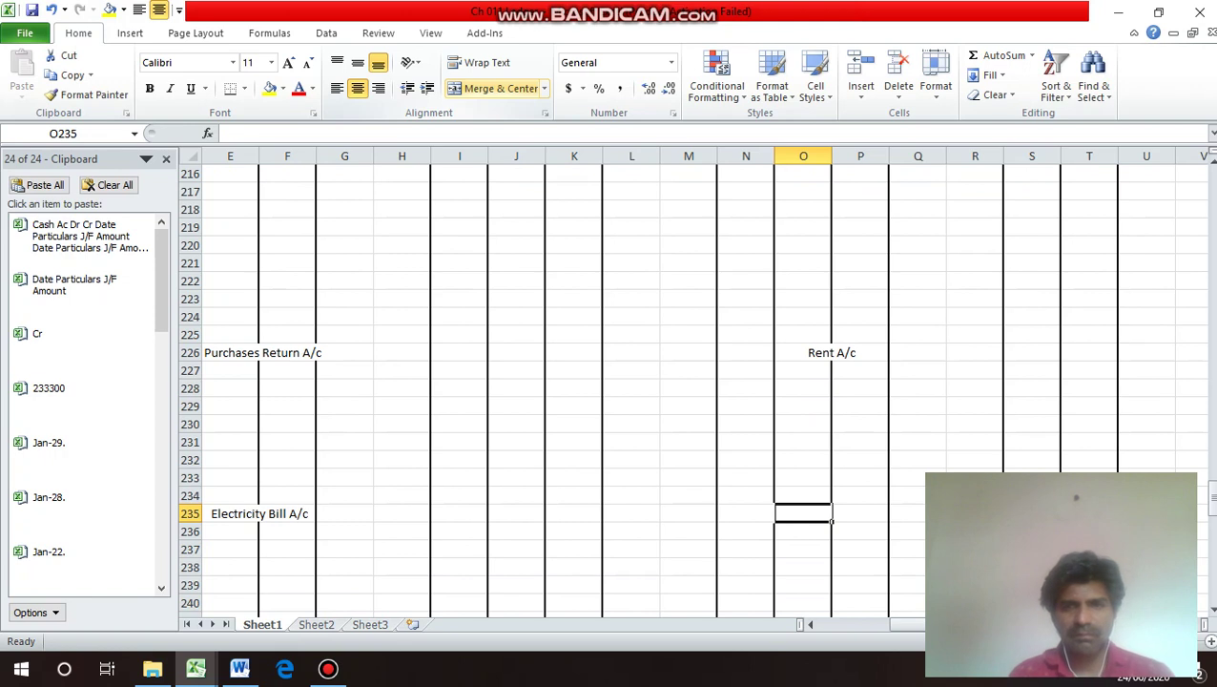
pyautogui.hotkey('shift', 'Right')
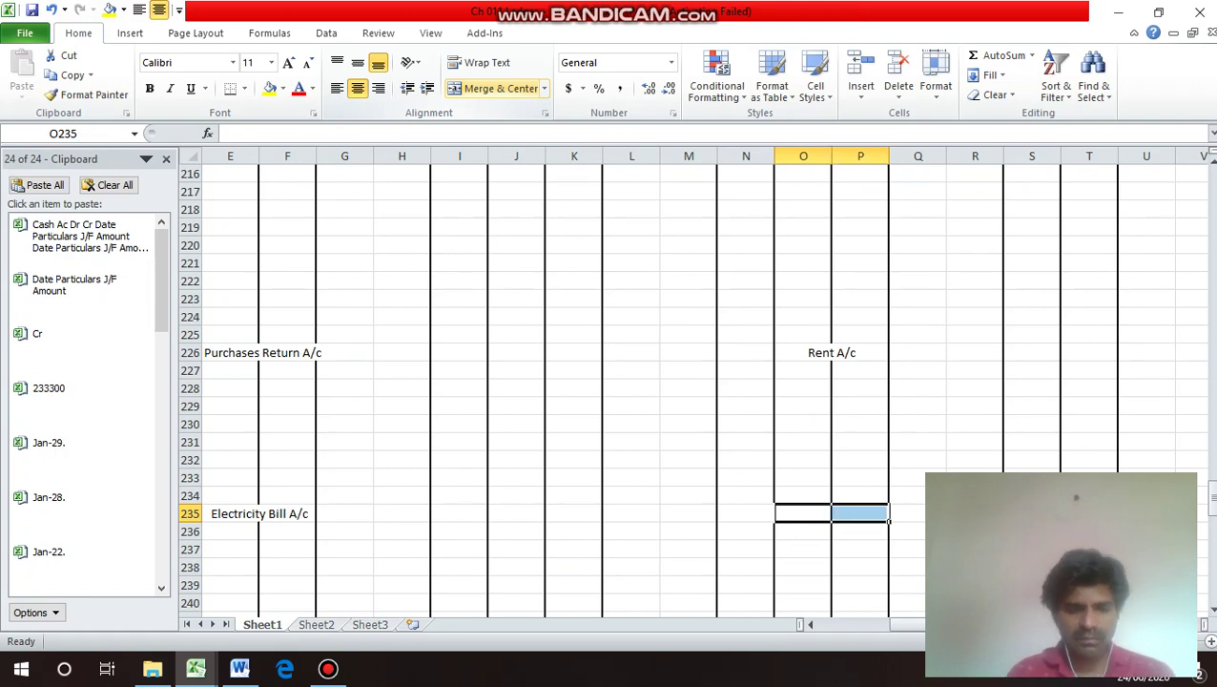
pyautogui.click(495, 87)
# Enter the heading "Wages A/c" in the merged cell at O235.
pyautogui.write('Wa')
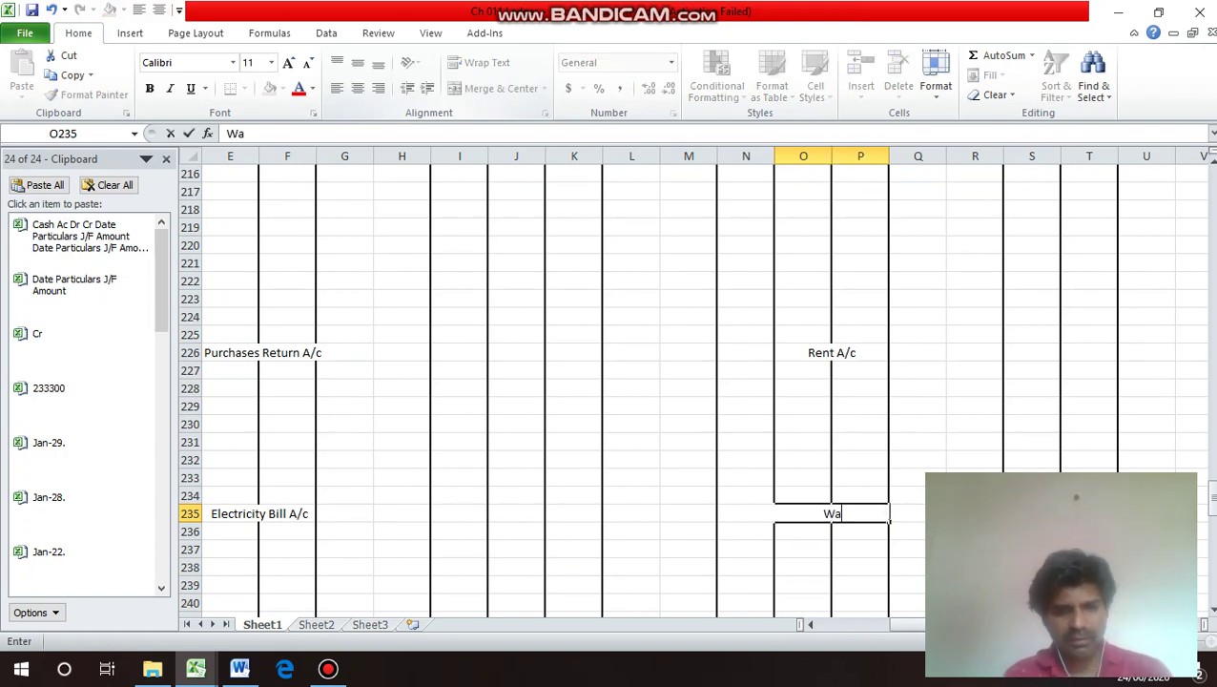
pyautogui.write('ge')
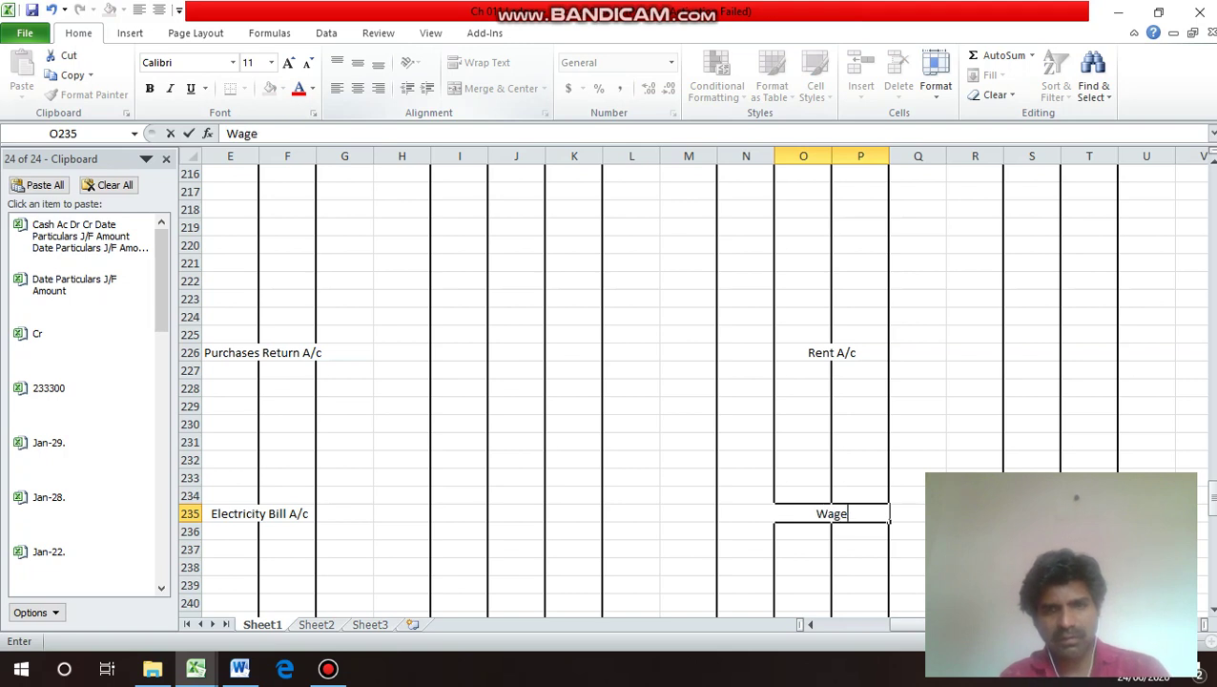
pyautogui.write('s A/c')
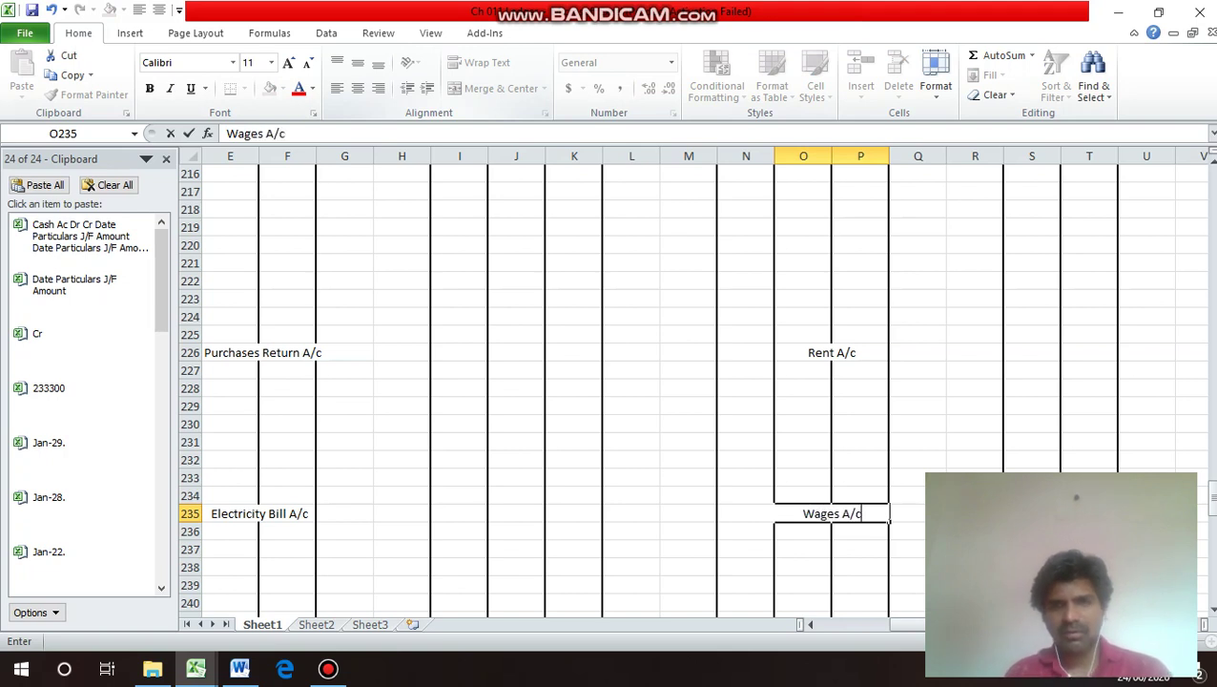
pyautogui.press('Return')
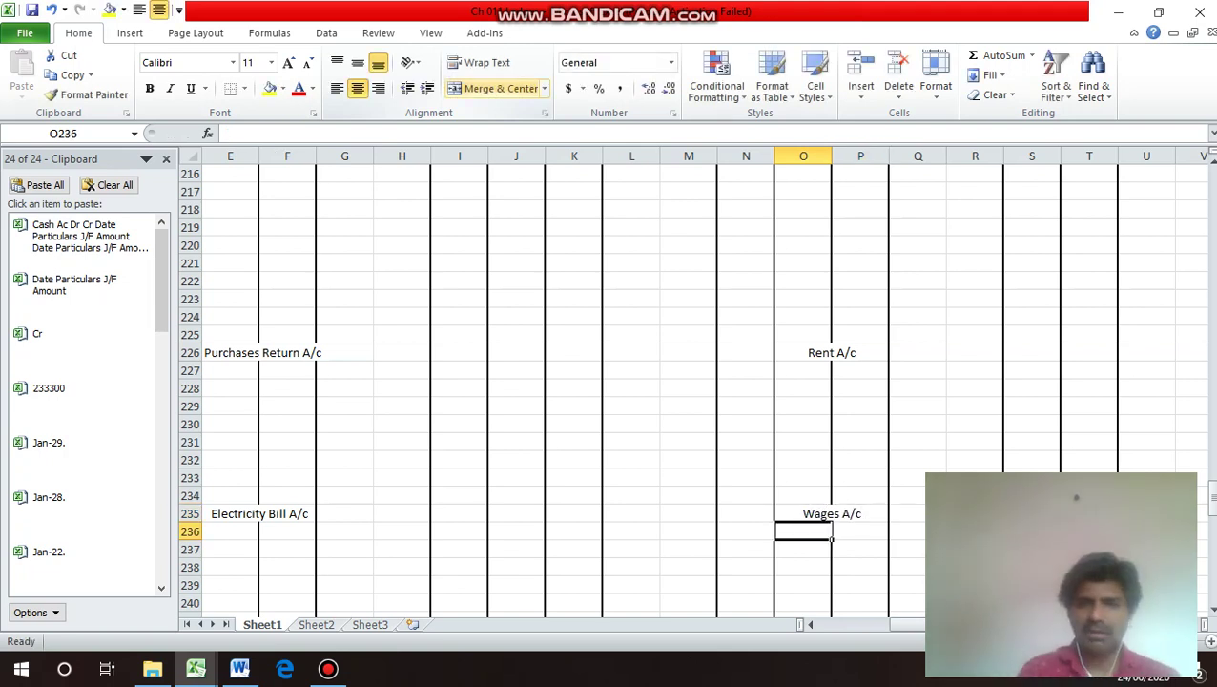
# Review the ledger accounts and journal entries back up to the Journal Entries heading in row 126.
pyautogui.press('Up')
pyautogui.press('Up')
pyautogui.press('Up')
pyautogui.press('Left')
pyautogui.press('Left')
pyautogui.press('Left')
pyautogui.press('Left')
pyautogui.press('Left')
pyautogui.press('Left')
pyautogui.press('Left')
pyautogui.press('Left')
pyautogui.press('Left')
pyautogui.press('Left')
pyautogui.press('Left')
pyautogui.press('Left')
pyautogui.press('Left')
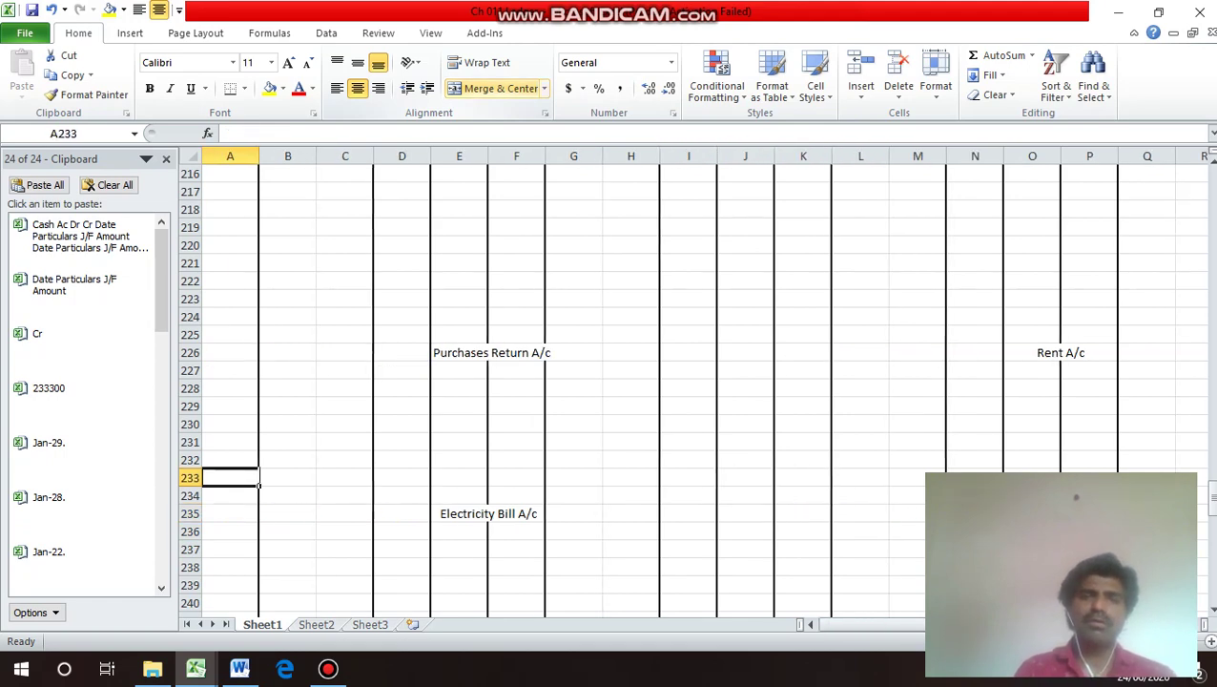
pyautogui.press('Up')
pyautogui.press('Up')
pyautogui.press('Up')
pyautogui.press('Up')
pyautogui.press('Up')
pyautogui.press('Up')
pyautogui.press('Up')
pyautogui.press('Up')
pyautogui.press('Up')
pyautogui.press('Up')
pyautogui.press('Up')
pyautogui.press('Up')
pyautogui.press('Up')
pyautogui.press('Up')
pyautogui.press('Up')
pyautogui.press('Up')
pyautogui.press('Up')
pyautogui.press('Up')
pyautogui.press('Up')
pyautogui.press('Up')
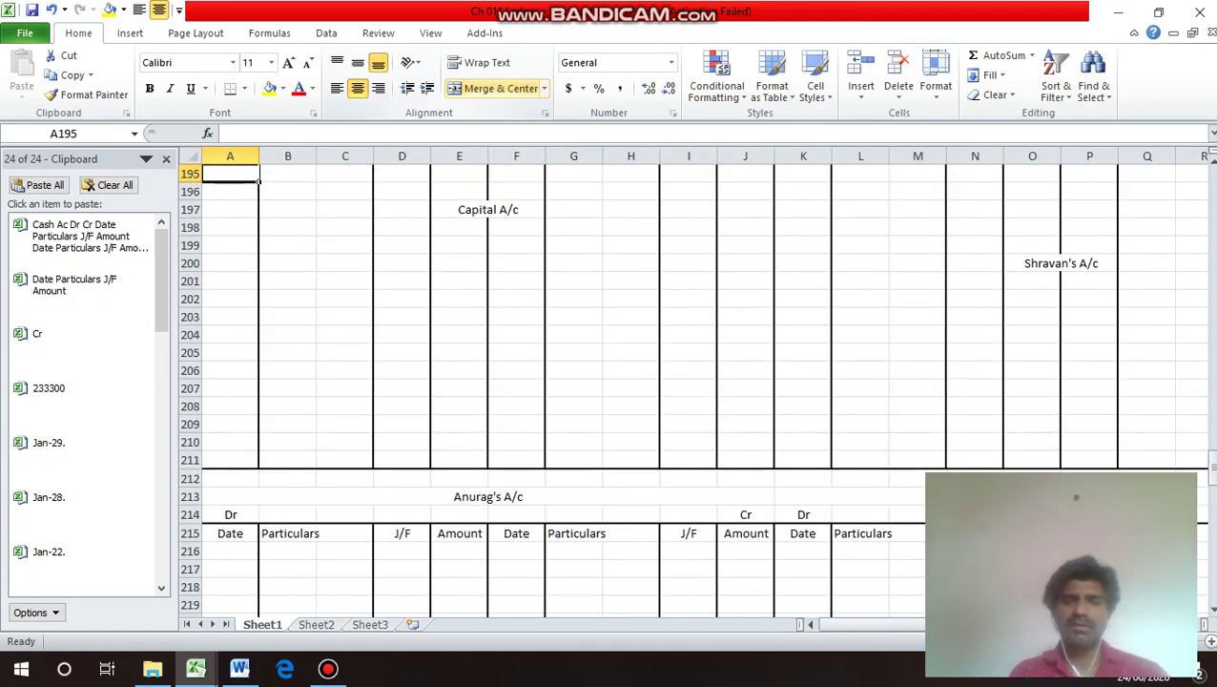
pyautogui.press('Up')
pyautogui.press('Up')
pyautogui.press('Up')
pyautogui.press('Up')
pyautogui.press('Up')
pyautogui.press('Up')
pyautogui.press('Up')
pyautogui.press('Up')
pyautogui.press('Up')
pyautogui.press('Up')
pyautogui.press('Up')
pyautogui.press('Up')
pyautogui.press('Up')
pyautogui.press('Up')
pyautogui.press('Up')
pyautogui.press('Up')
pyautogui.press('Up')
pyautogui.press('Up')
pyautogui.press('Up')
pyautogui.press('Up')
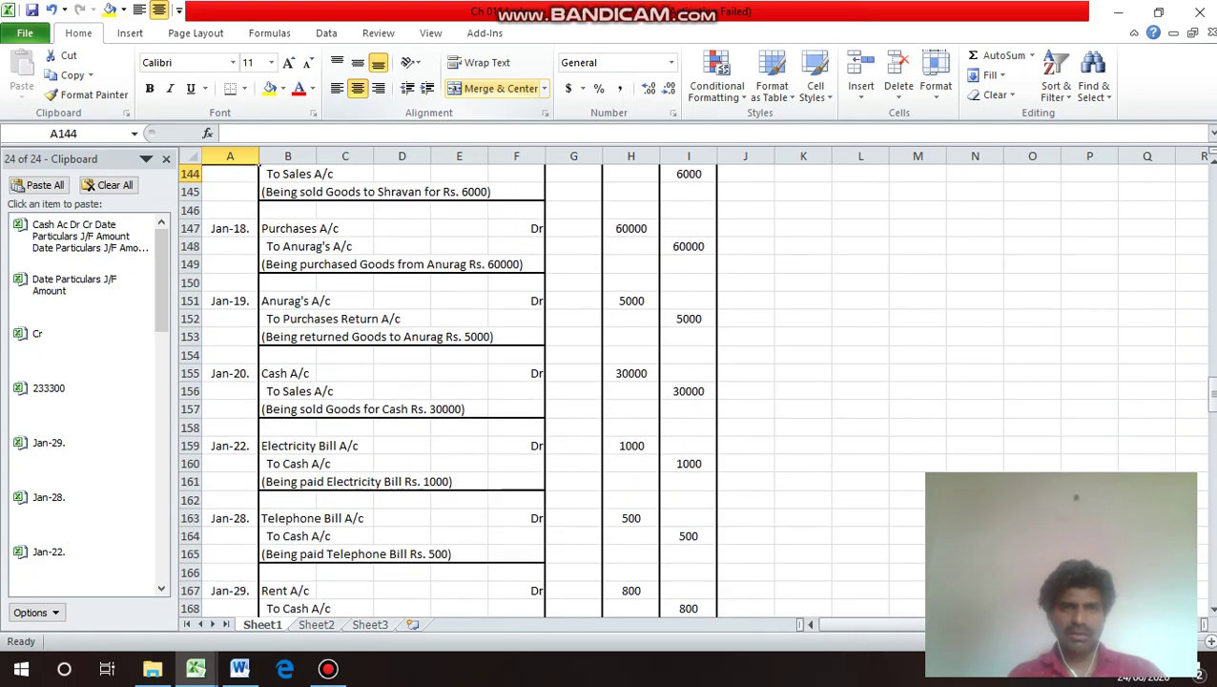
pyautogui.press('Up')
pyautogui.press('Up')
pyautogui.press('Up')
pyautogui.press('Up')
pyautogui.press('Up')
pyautogui.press('Up')
pyautogui.press('Up')
pyautogui.press('Up')
pyautogui.press('Up')
pyautogui.press('Up')
pyautogui.press('Up')
pyautogui.press('Up')
pyautogui.press('Up')
pyautogui.press('Up')
pyautogui.press('Up')
pyautogui.press('Up')
pyautogui.press('Up')
pyautogui.press('Up')
pyautogui.press('Up')
pyautogui.press('Up')
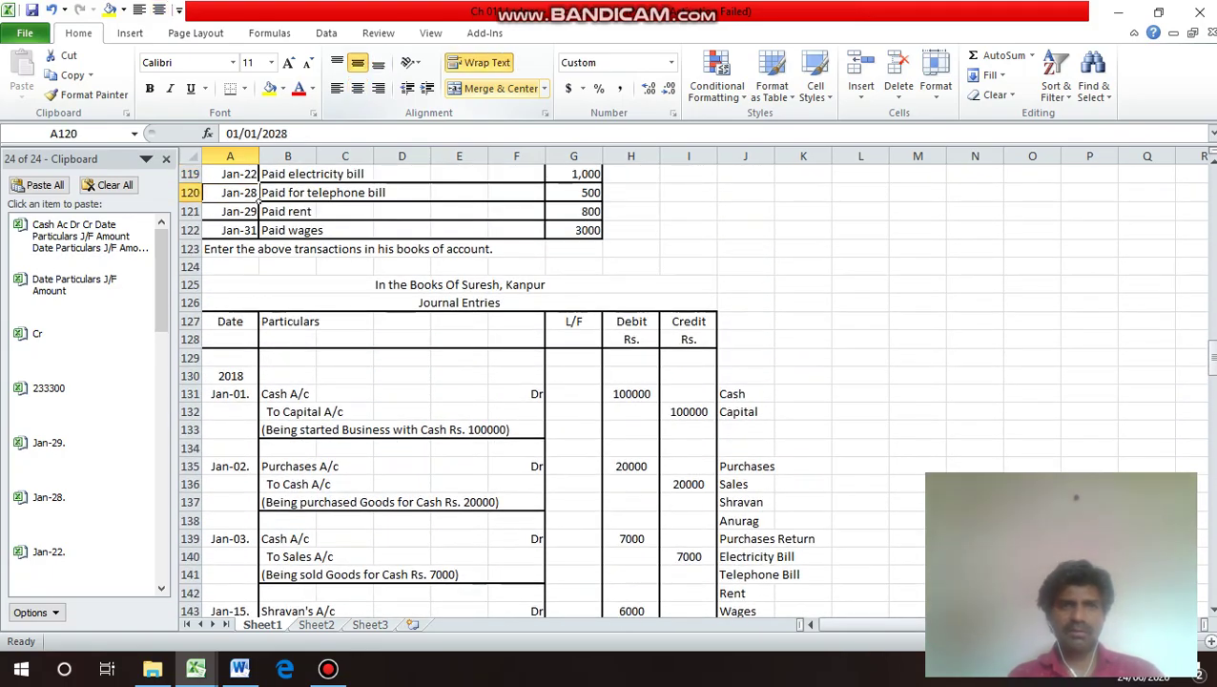
pyautogui.press('Down')
pyautogui.press('Down')
pyautogui.press('Down')
pyautogui.press('Down')
pyautogui.press('Down')
pyautogui.press('Down')
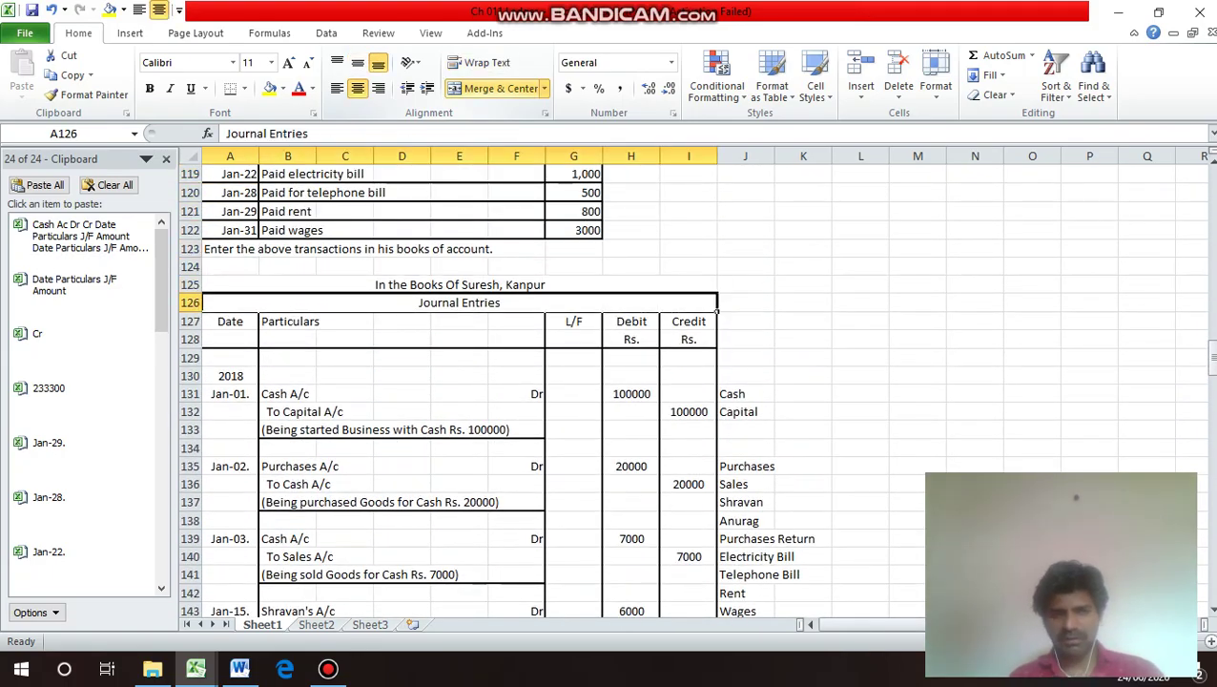
# Copy the 2018 and Jan-01. date cells from A130:A131 of the journal to A182:A183 in the Cash account.
pyautogui.press('Down')
pyautogui.press('Down')
pyautogui.press('Down')
pyautogui.press('Down')
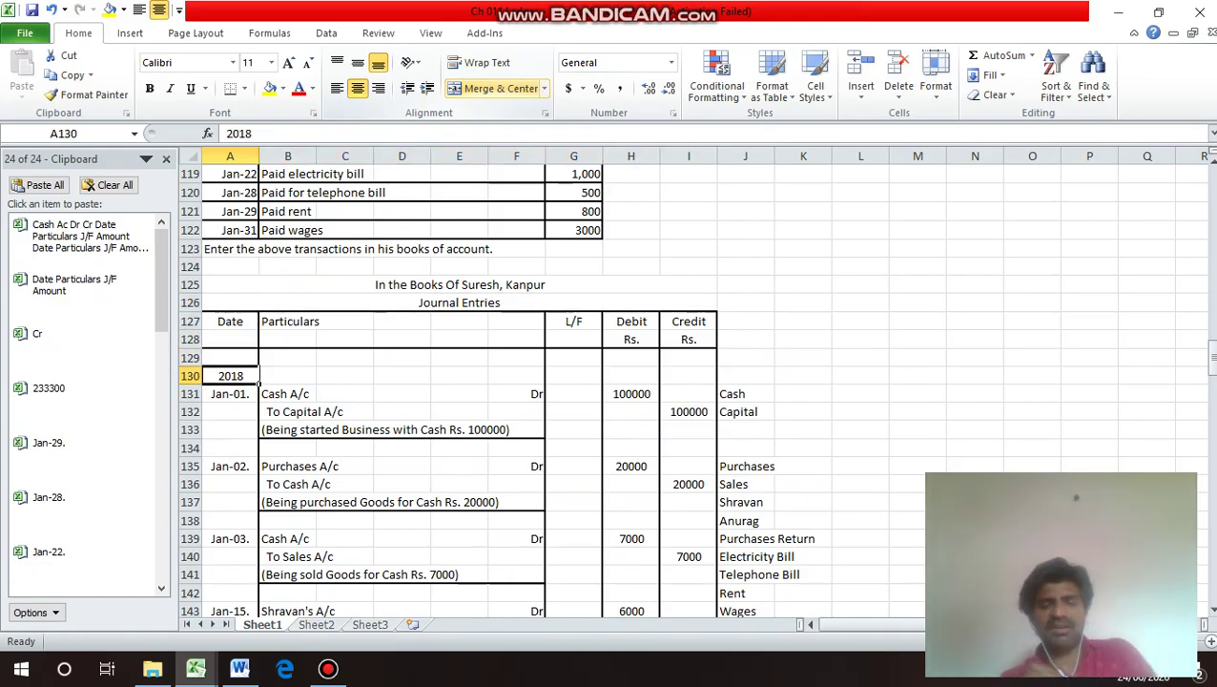
pyautogui.hotkey('shift', 'Down')
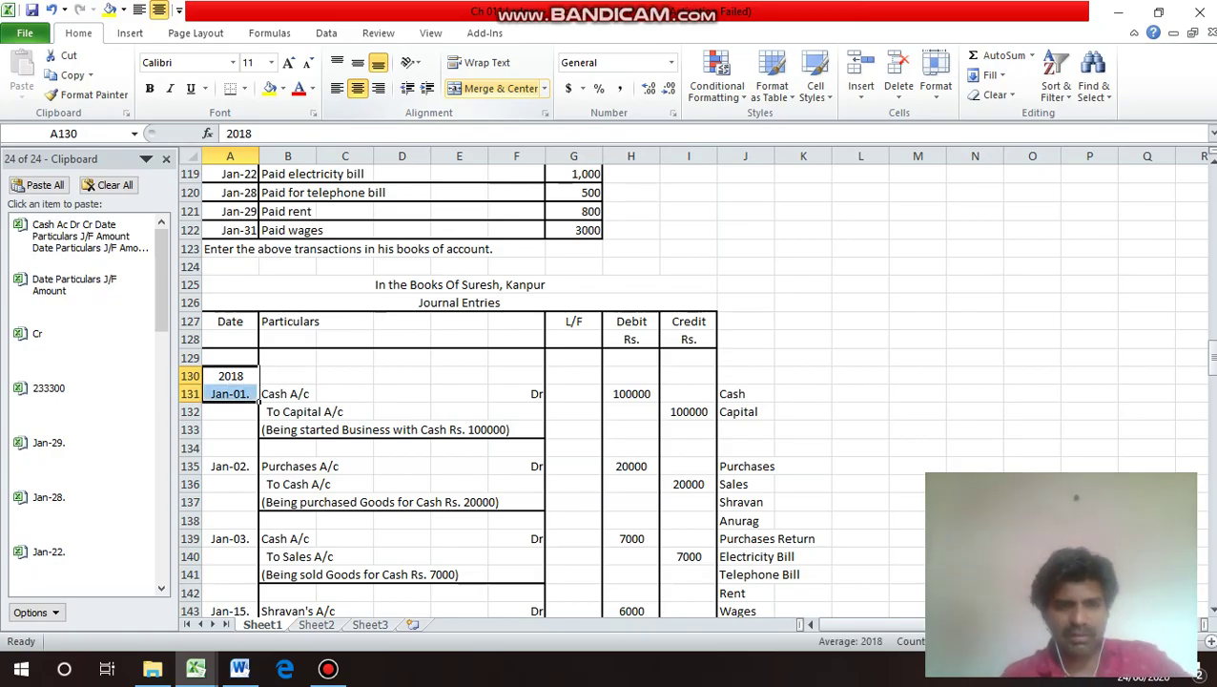
pyautogui.hotkey('ctrl', 'c')
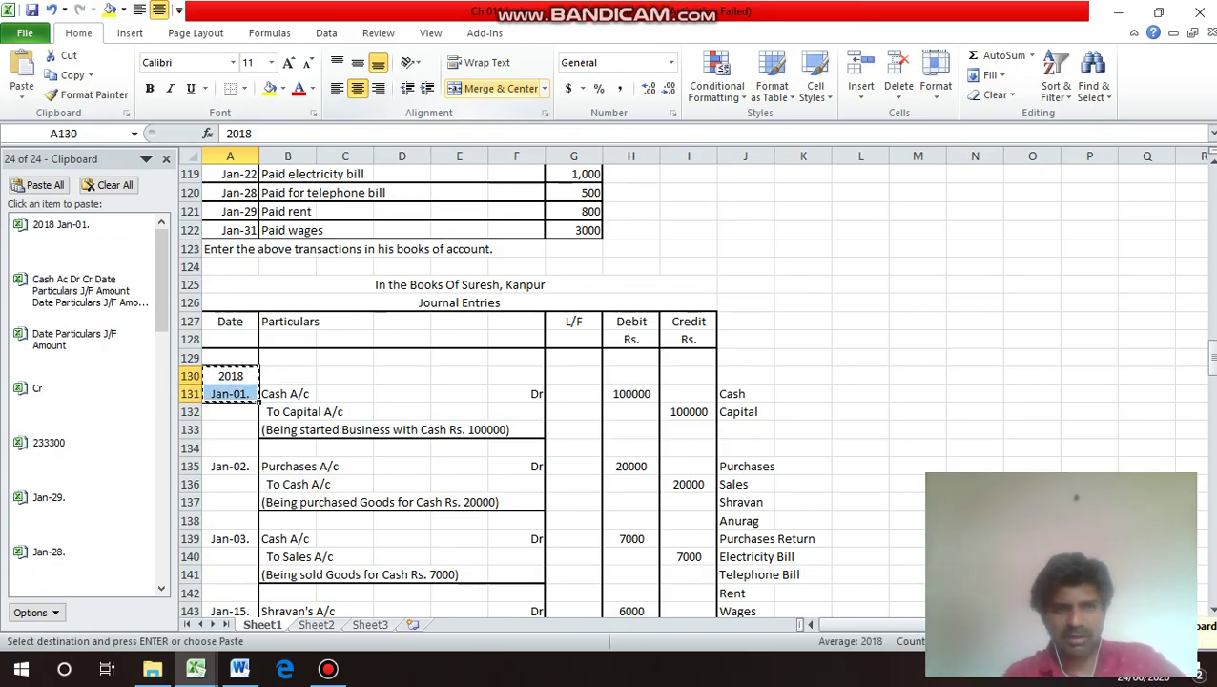
pyautogui.press('Down')
pyautogui.press('Down')
pyautogui.press('Down')
pyautogui.press('Down')
pyautogui.press('Down')
pyautogui.press('Down')
pyautogui.press('Down')
pyautogui.press('Down')
pyautogui.press('Down')
pyautogui.press('Down')
pyautogui.press('Down')
pyautogui.press('Down')
pyautogui.press('Down')
pyautogui.press('Down')
pyautogui.press('Down')
pyautogui.press('Down')
pyautogui.press('Down')
pyautogui.press('Down')
pyautogui.press('Down')
pyautogui.press('Down')
pyautogui.press('Down')
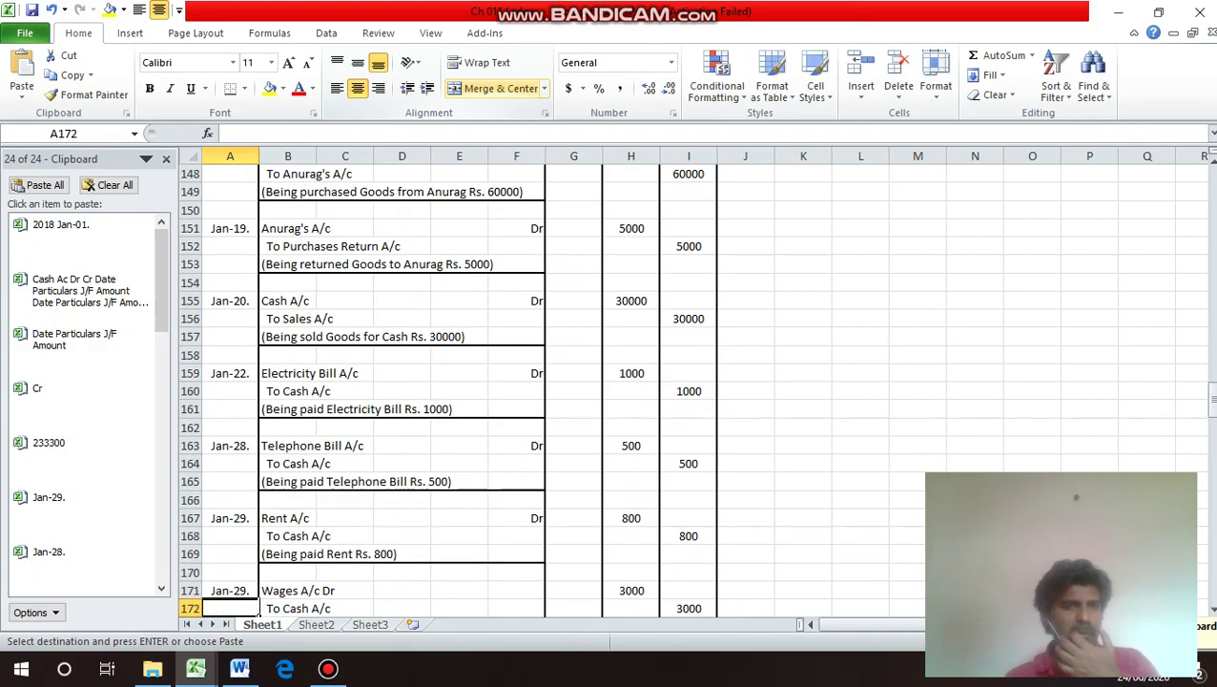
pyautogui.press('Down')
pyautogui.press('Down')
pyautogui.press('Down')
pyautogui.press('Down')
pyautogui.press('Down')
pyautogui.press('Down')
pyautogui.press('Down')
pyautogui.press('Down')
pyautogui.press('Down')
pyautogui.press('Up')
pyautogui.press('Up')
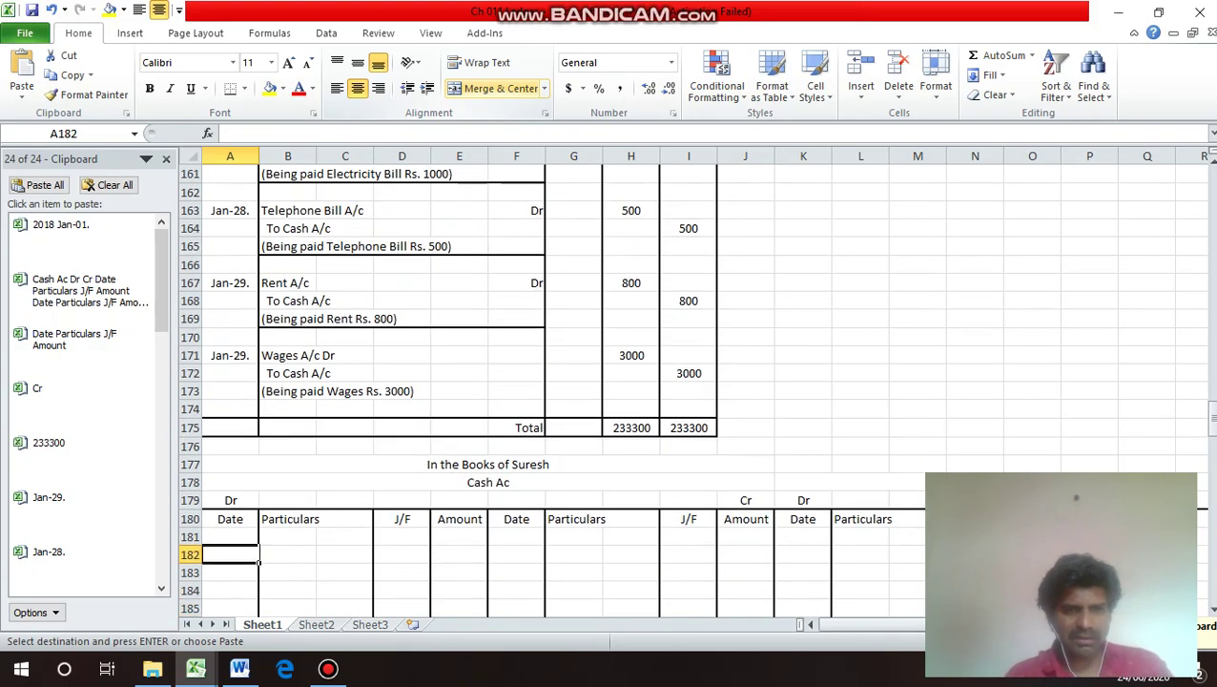
pyautogui.press('Return')
# Record "To Capital A/c" in B183 with the amount 100000 in E183 on the Cash account's debit side.
pyautogui.click(287, 572)
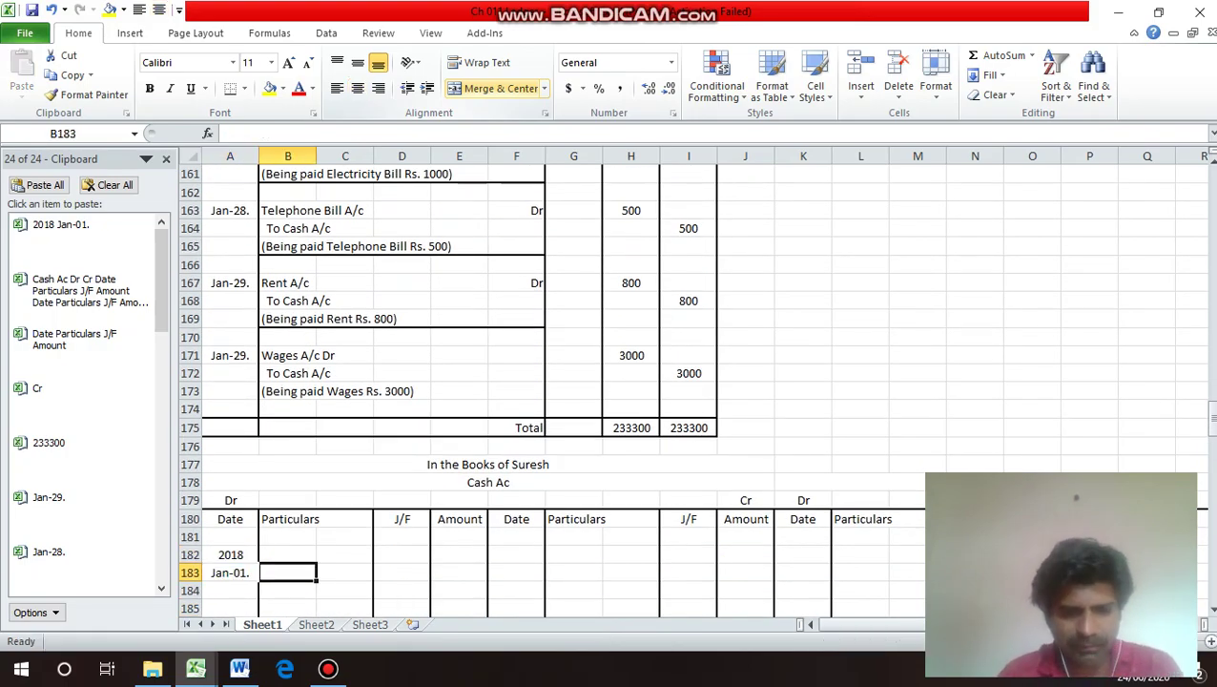
pyautogui.write('To Capital A/c')
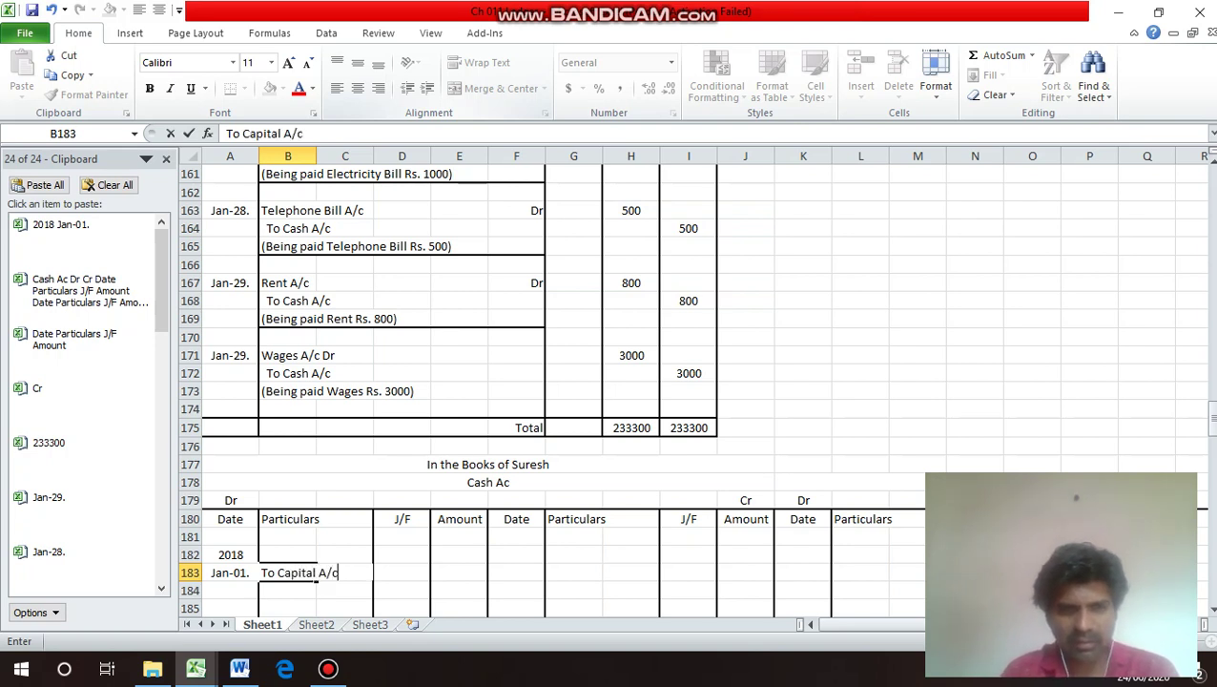
pyautogui.hotkey('ctrl', 'Return')
pyautogui.press('Right')
pyautogui.press('Right')
pyautogui.press('End')
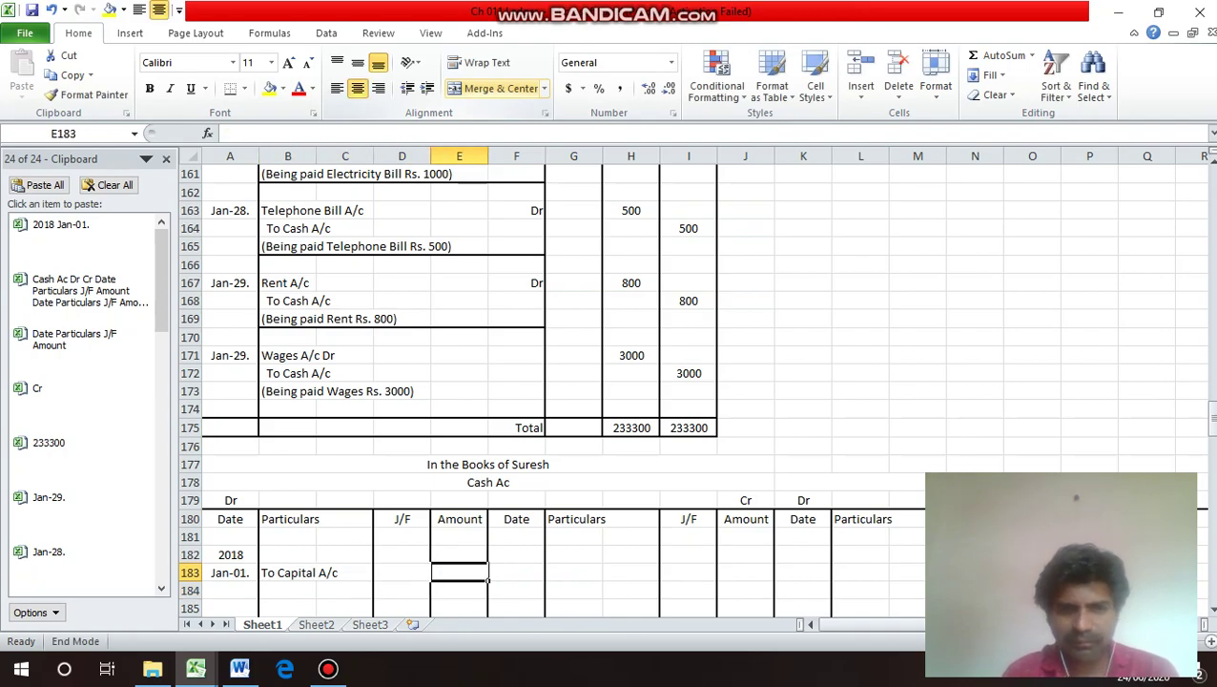
pyautogui.press('End')
pyautogui.press('Down')
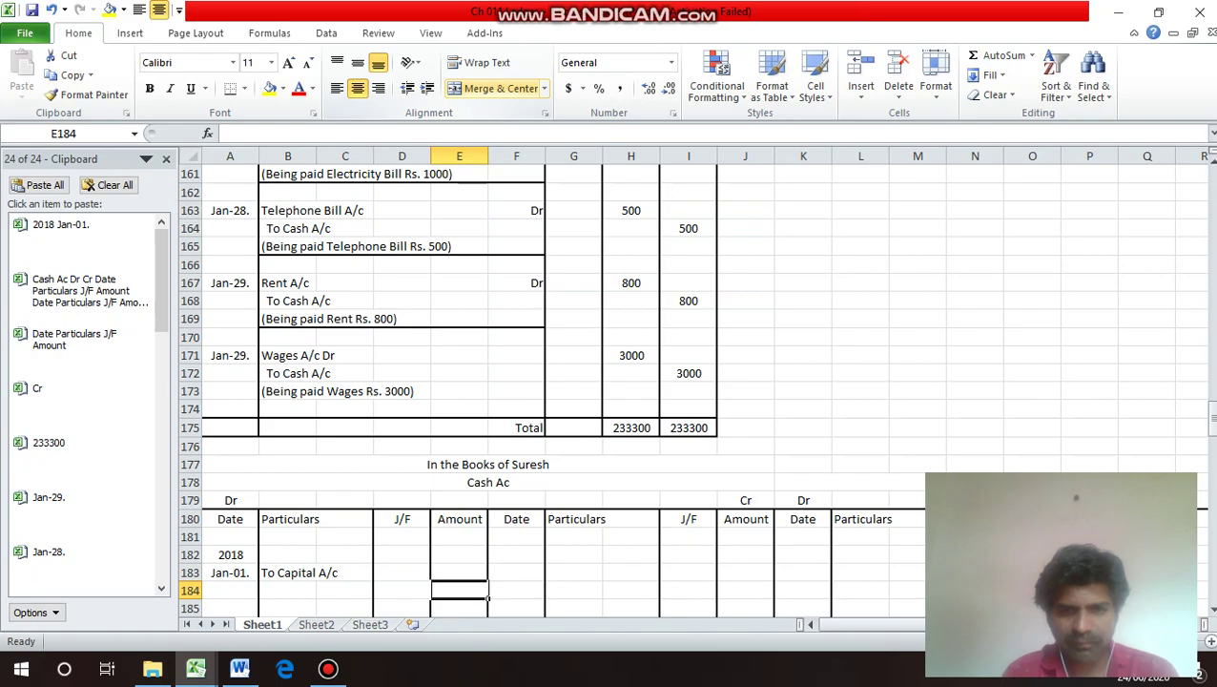
pyautogui.press('Up')
pyautogui.press('End')
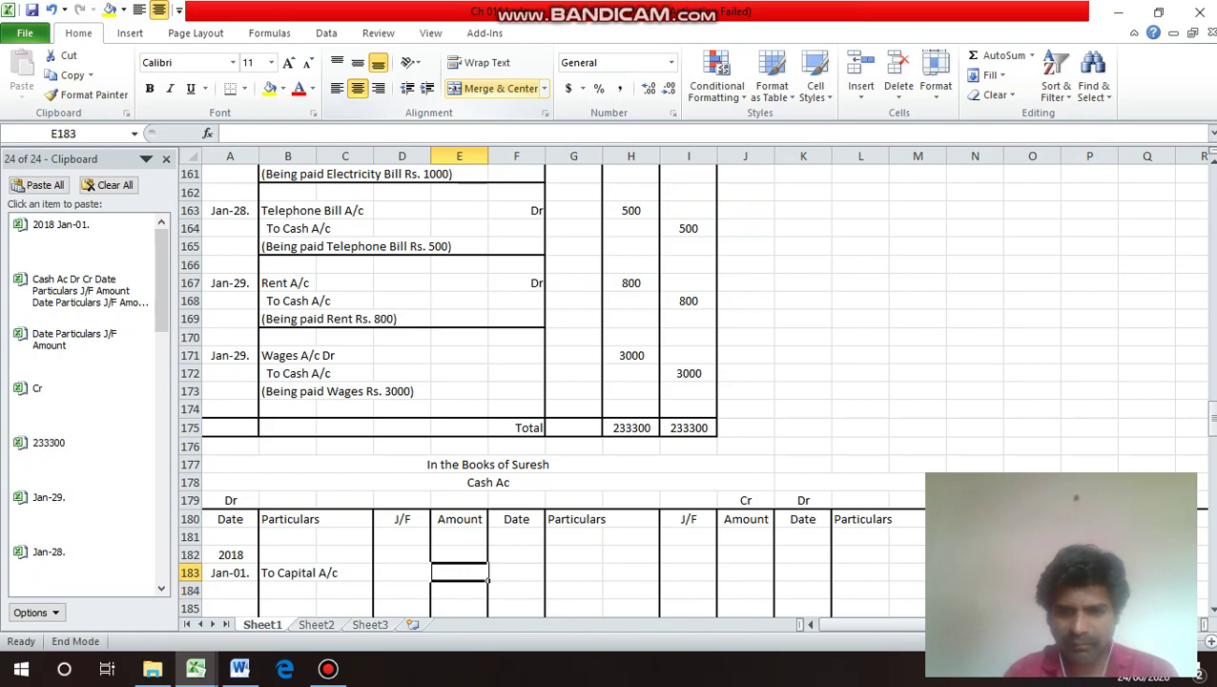
pyautogui.write('100000')
pyautogui.press('Return')
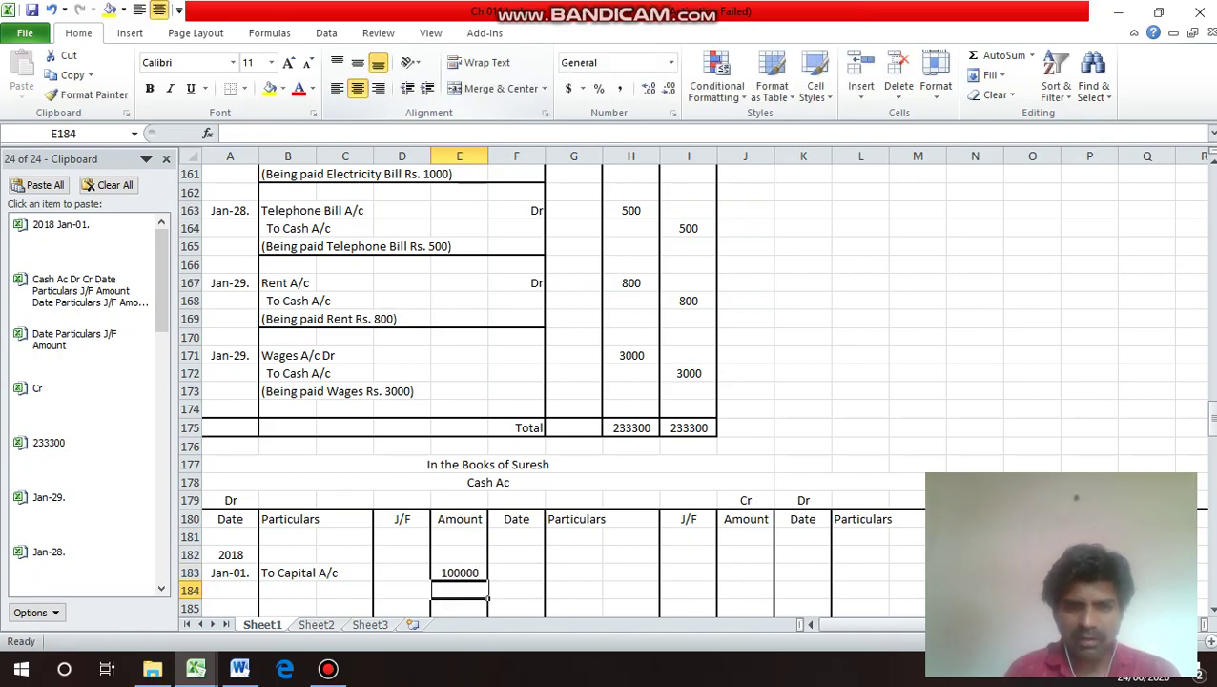
# Copy the 2018 and Jan-01. date cells from A182:A183 to F199:F200 on the Capital A/c's credit side.
pyautogui.press('Up')
pyautogui.press('Up')
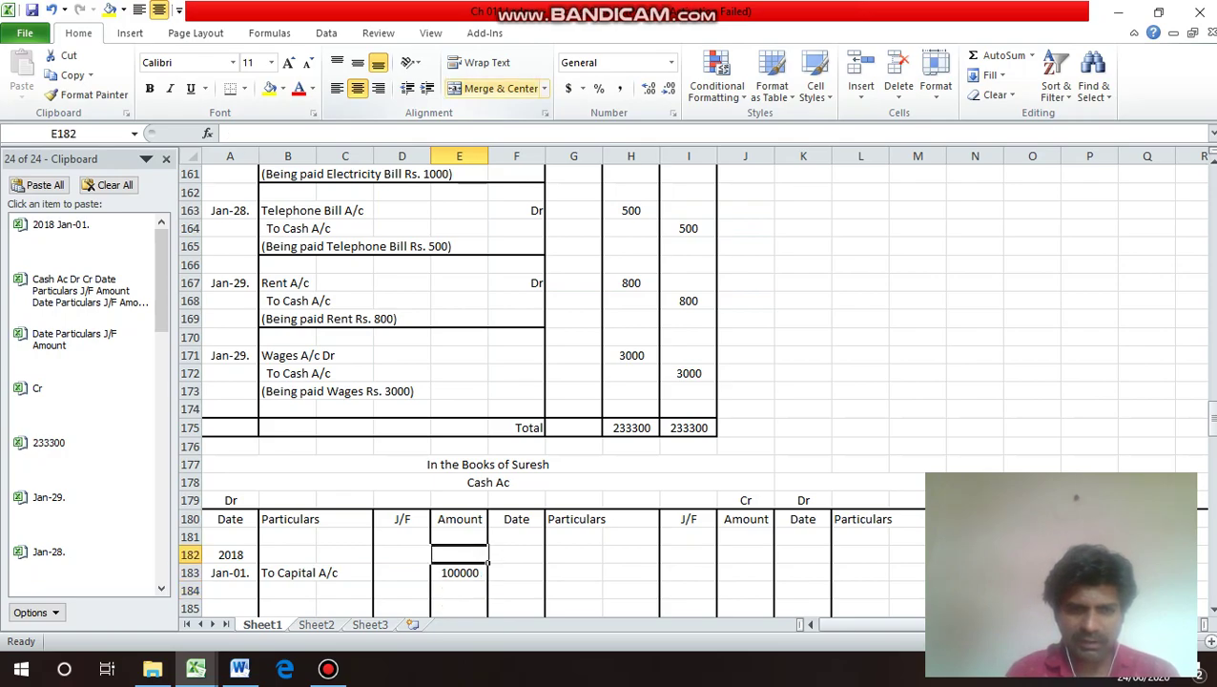
pyautogui.press('Left')
pyautogui.press('Left')
pyautogui.hotkey('shift', 'Down')
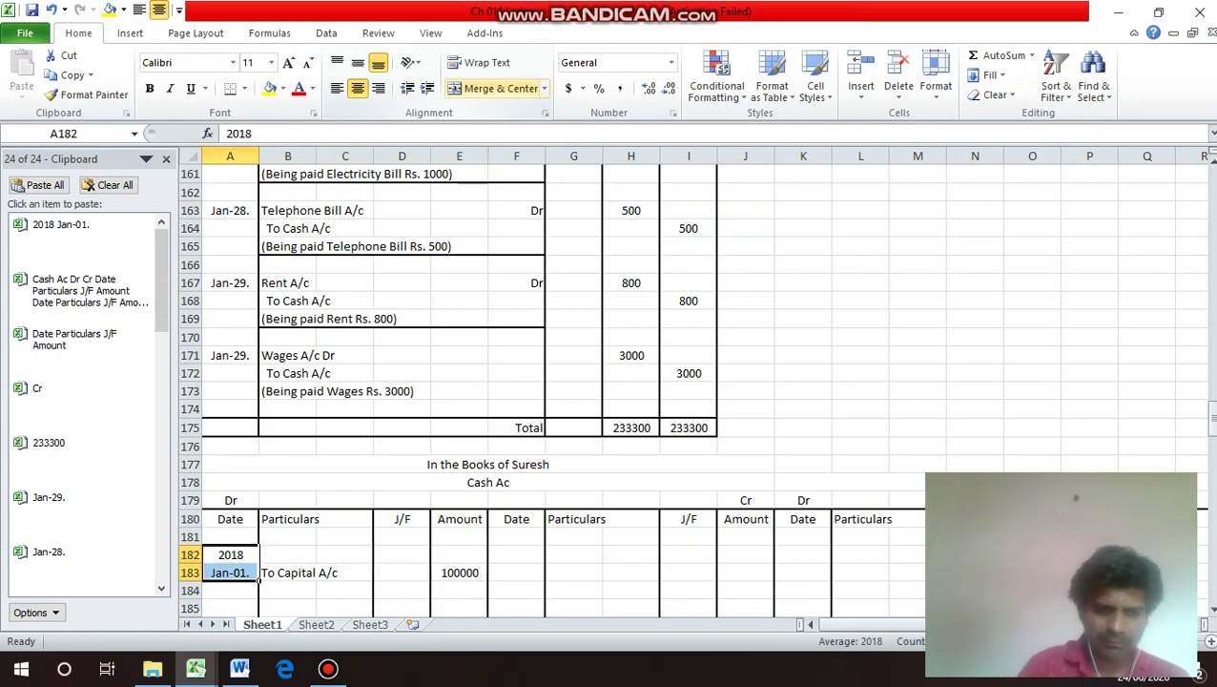
pyautogui.hotkey('ctrl', 'c')
pyautogui.press('Down')
pyautogui.press('Down')
pyautogui.press('Down')
pyautogui.press('Down')
pyautogui.press('Down')
pyautogui.press('Down')
pyautogui.press('Down')
pyautogui.press('Down')
pyautogui.press('Down')
pyautogui.press('Down')
pyautogui.press('Down')
pyautogui.press('Down')
pyautogui.press('Down')
pyautogui.press('Down')
pyautogui.press('Down')
pyautogui.press('Down')
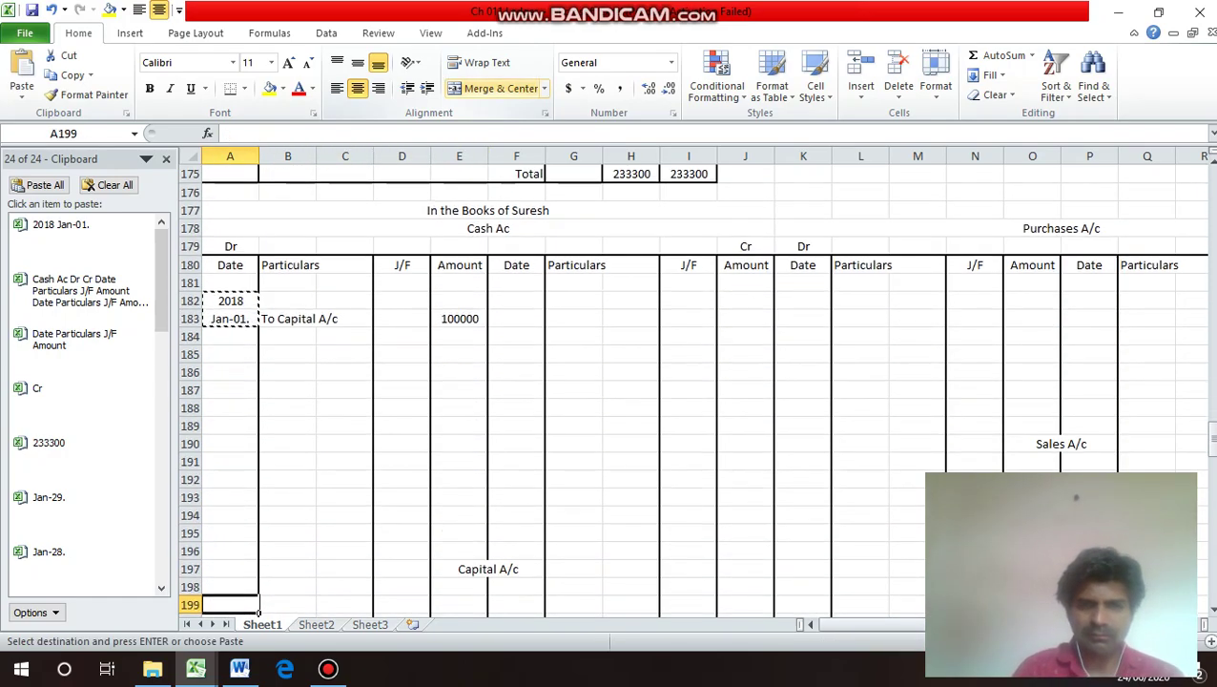
pyautogui.press('Right')
pyautogui.press('Right')
pyautogui.press('Right')
pyautogui.press('Right')
pyautogui.press('Right')
pyautogui.press('Return')
# Record "By Cash A/c" in G200 with the amount 100000 in J200 on the Capital A/c's credit side.
pyautogui.press('Down')
pyautogui.press('Right')
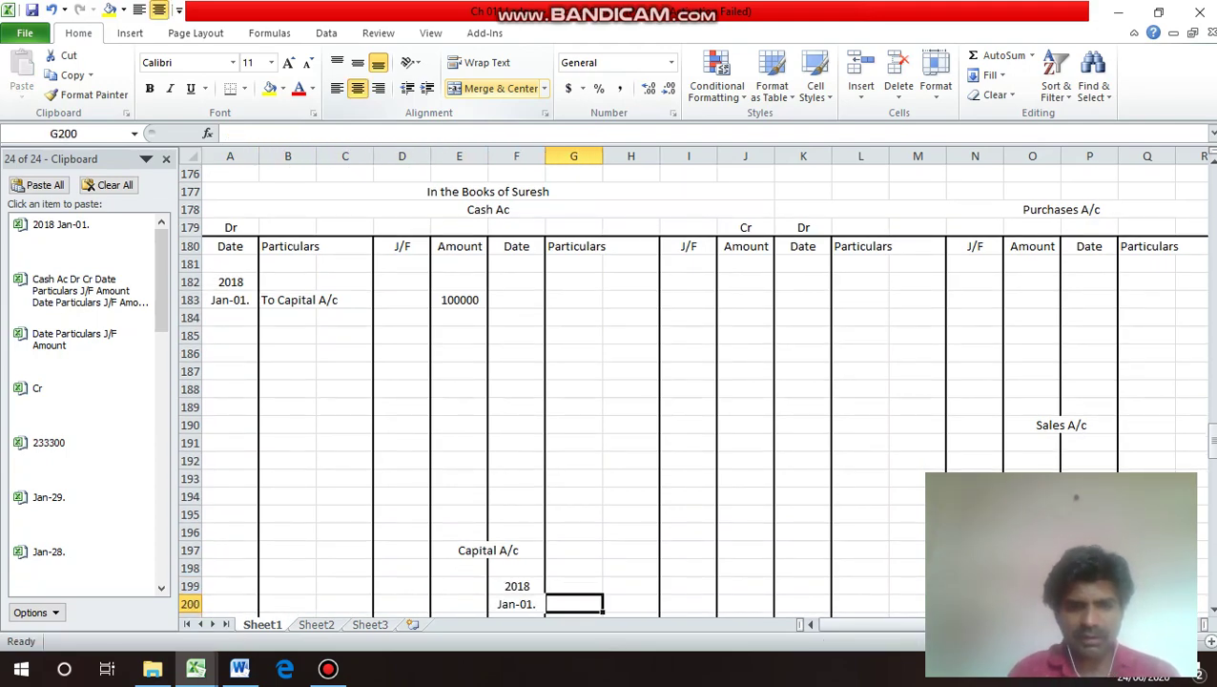
pyautogui.write('By C')
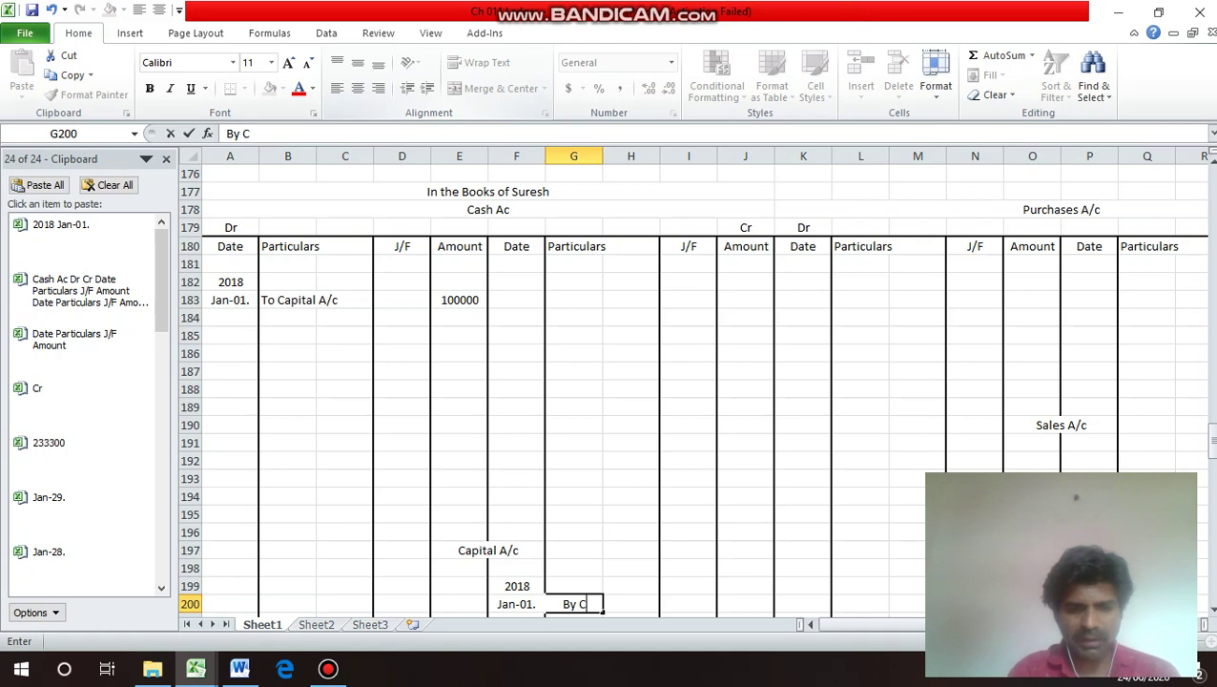
pyautogui.write('ash A')
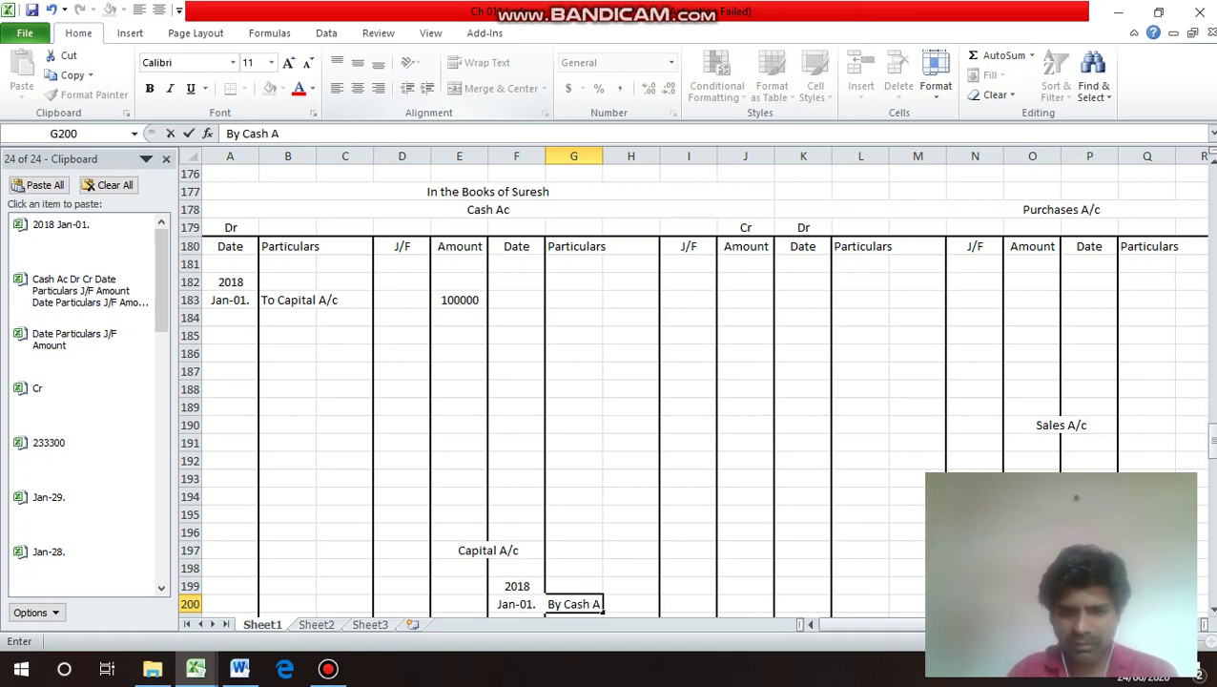
pyautogui.write('/c')
pyautogui.press('Return')
pyautogui.press('Up')
pyautogui.press('Right')
pyautogui.press('Right')
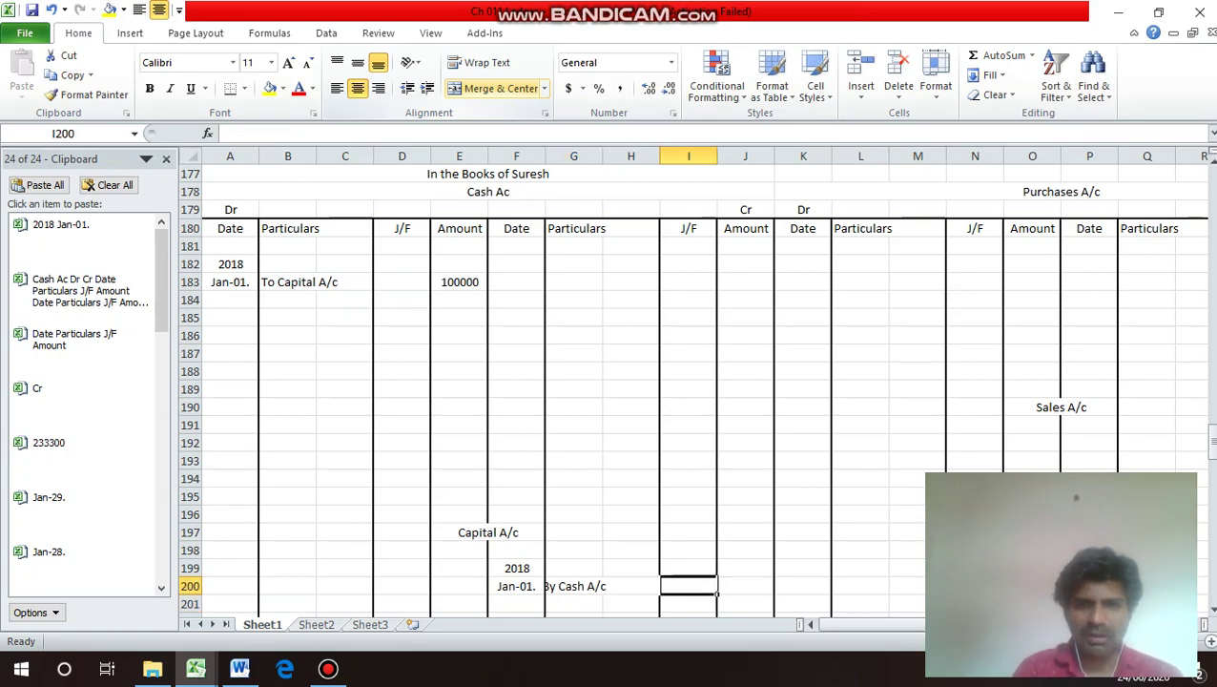
pyautogui.press('Right')
pyautogui.write('10000')
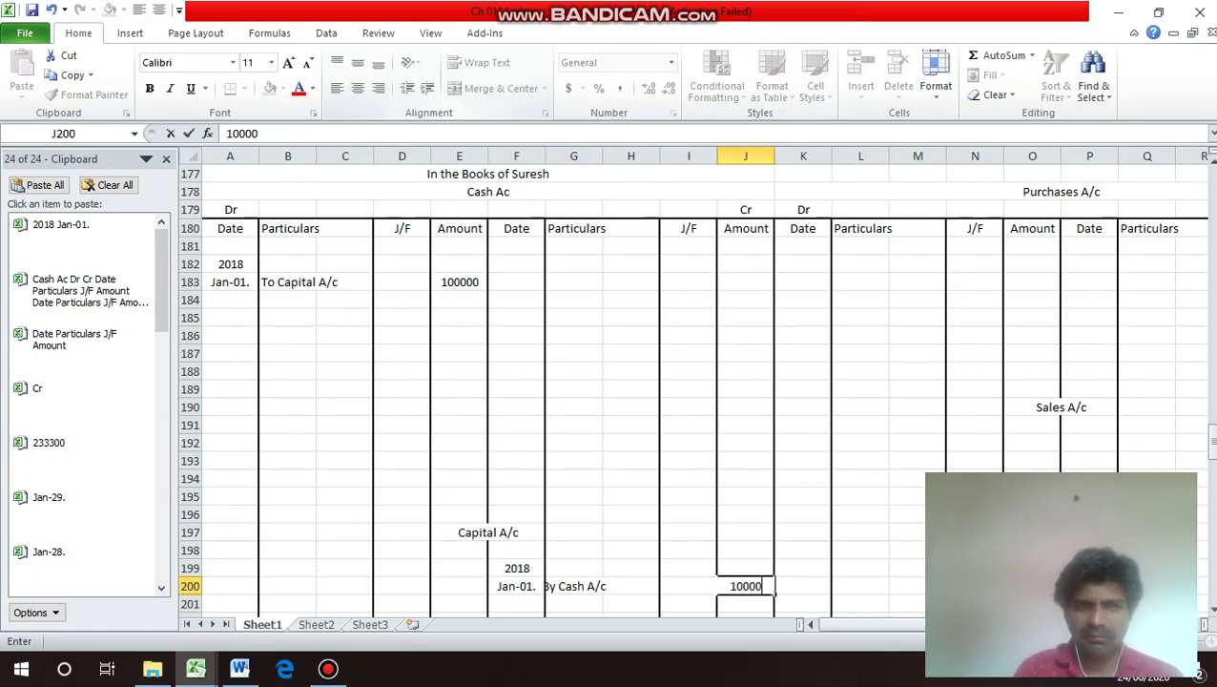
pyautogui.write('0')
pyautogui.press('Return')
# Left-align the "By Cash A/c" entry in G200.
pyautogui.press('Up')
pyautogui.press('Left')
pyautogui.press('Left')
pyautogui.press('Left')
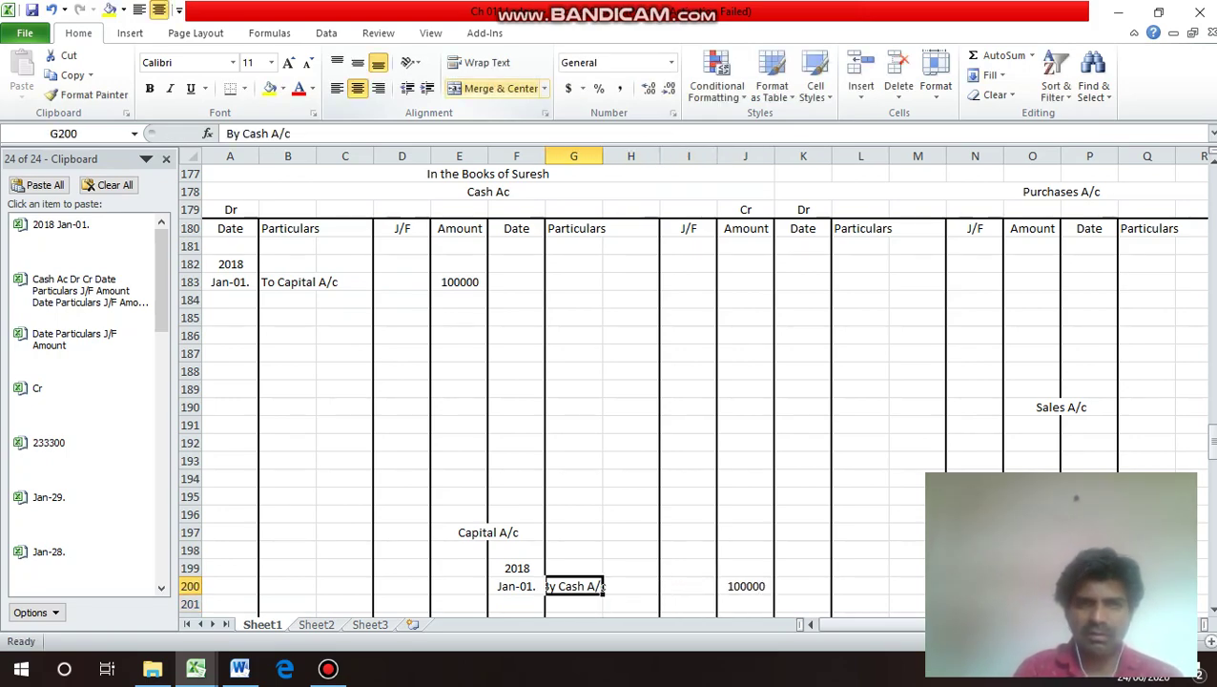
pyautogui.click(336, 88)
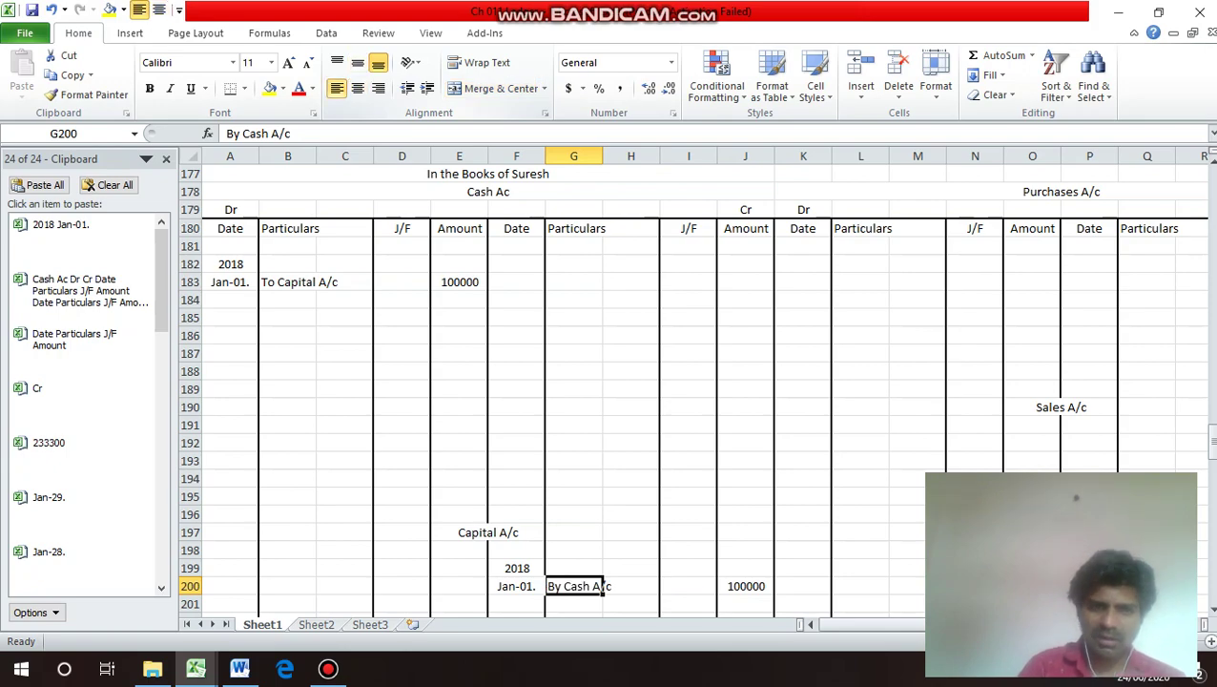
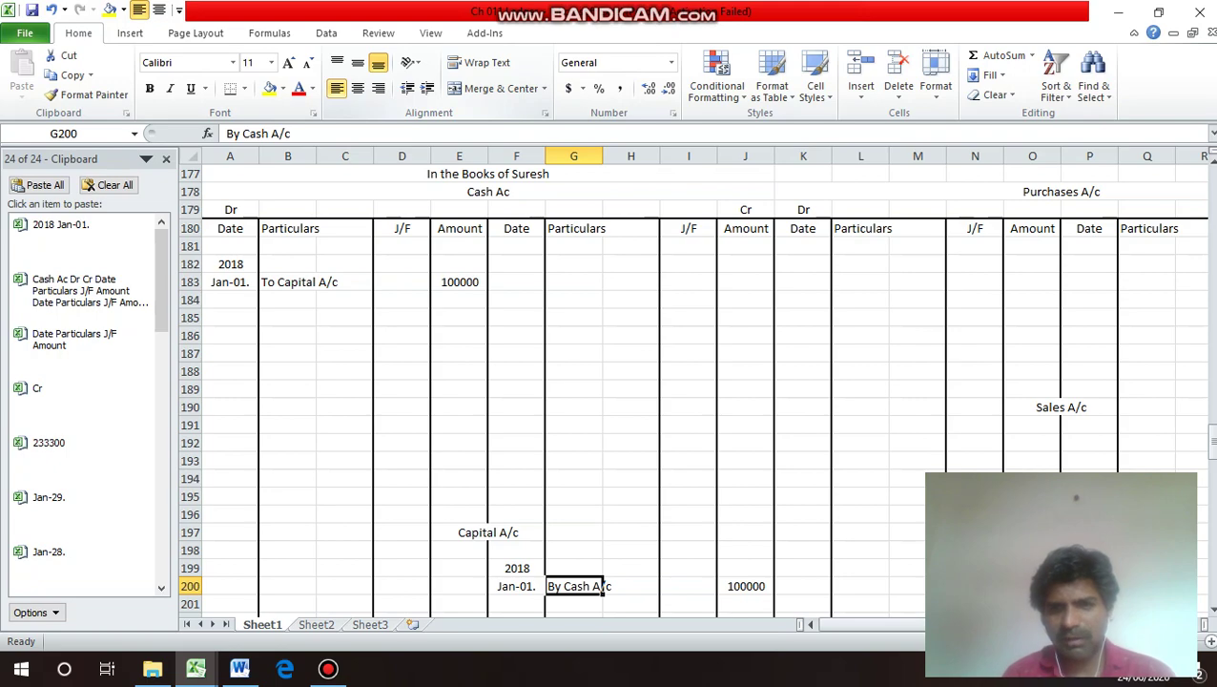
# Review the journal entries back up to the column headings, and examine the Jan-02. Purchases A/c entry in row 135.
pyautogui.press('Up')
pyautogui.press('Up')
pyautogui.press('Up')
pyautogui.press('Up')
pyautogui.press('Up')
pyautogui.press('Up')
pyautogui.press('Up')
pyautogui.press('Up')
pyautogui.press('Up')
pyautogui.press('Up')
pyautogui.press('Up')
pyautogui.press('Up')
pyautogui.press('Up')
pyautogui.press('Up')
pyautogui.press('Up')
pyautogui.press('Up')
pyautogui.press('Up')
pyautogui.press('Up')
pyautogui.press('Up')
pyautogui.press('Up')
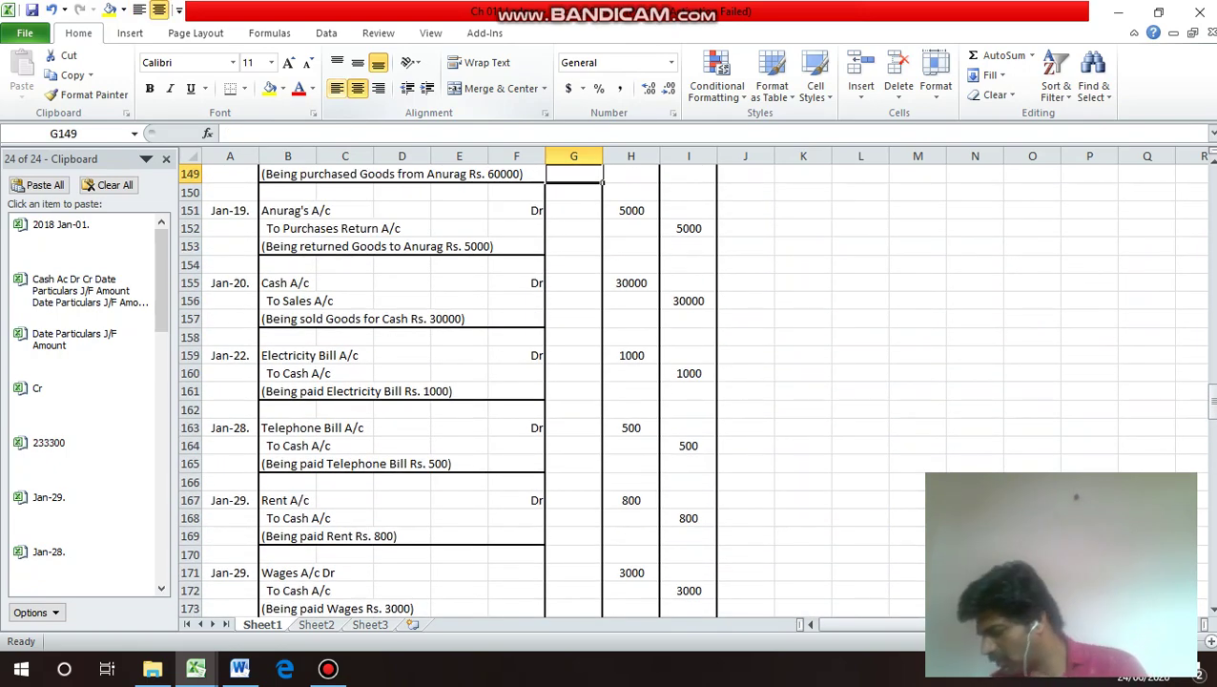
pyautogui.press('Up')
pyautogui.press('Up')
pyautogui.press('Up')
pyautogui.press('Up')
pyautogui.press('Up')
pyautogui.press('Up')
pyautogui.press('Up')
pyautogui.press('Up')
pyautogui.press('Up')
pyautogui.press('Up')
pyautogui.press('Up')
pyautogui.press('Up')
pyautogui.press('Up')
pyautogui.press('Up')
pyautogui.press('Up')
pyautogui.press('Up')
pyautogui.press('Up')
pyautogui.press('Up')
pyautogui.press('Up')
pyautogui.press('Up')
pyautogui.press('Up')
pyautogui.press('Up')
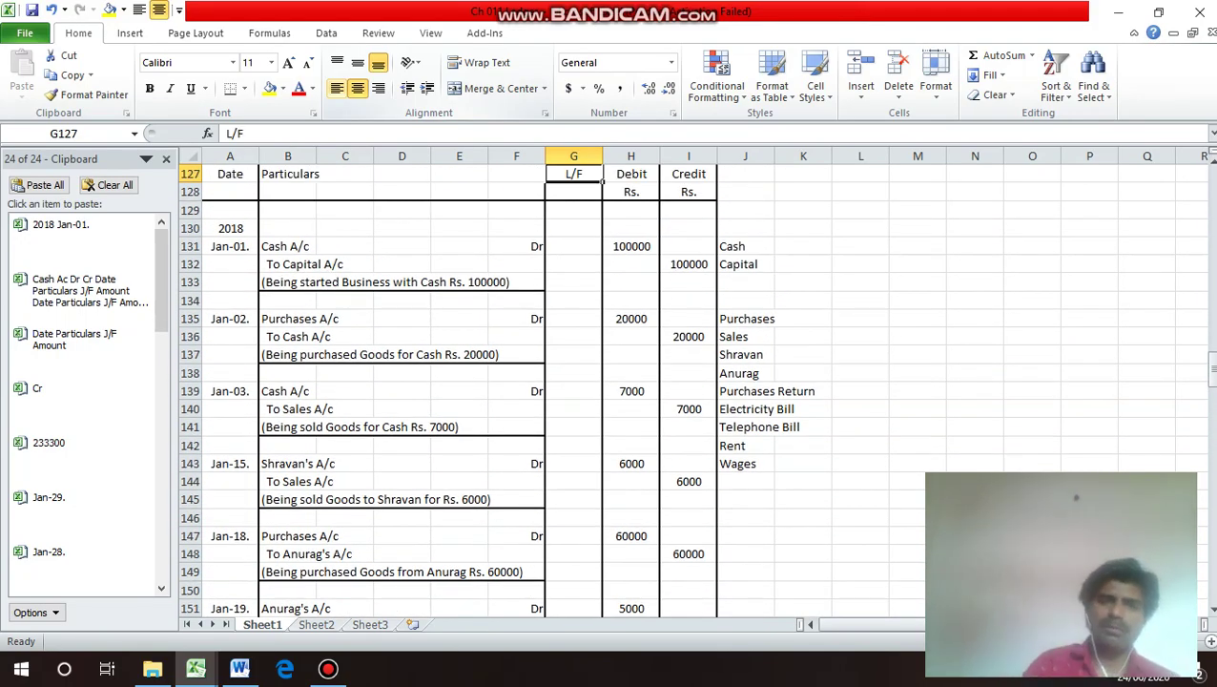
pyautogui.press('Down')
pyautogui.press('Down')
pyautogui.press('Down')
pyautogui.press('Down')
pyautogui.press('Down')
pyautogui.press('Down')
pyautogui.press('Down')
pyautogui.press('Down')
pyautogui.press('Down')
pyautogui.press('Down')
pyautogui.press('Down')
pyautogui.press('Down')
pyautogui.press('Down')
pyautogui.press('Down')
pyautogui.press('Down')
pyautogui.press('Down')
pyautogui.press('Down')
pyautogui.press('Down')
pyautogui.press('Down')
pyautogui.press('Down')
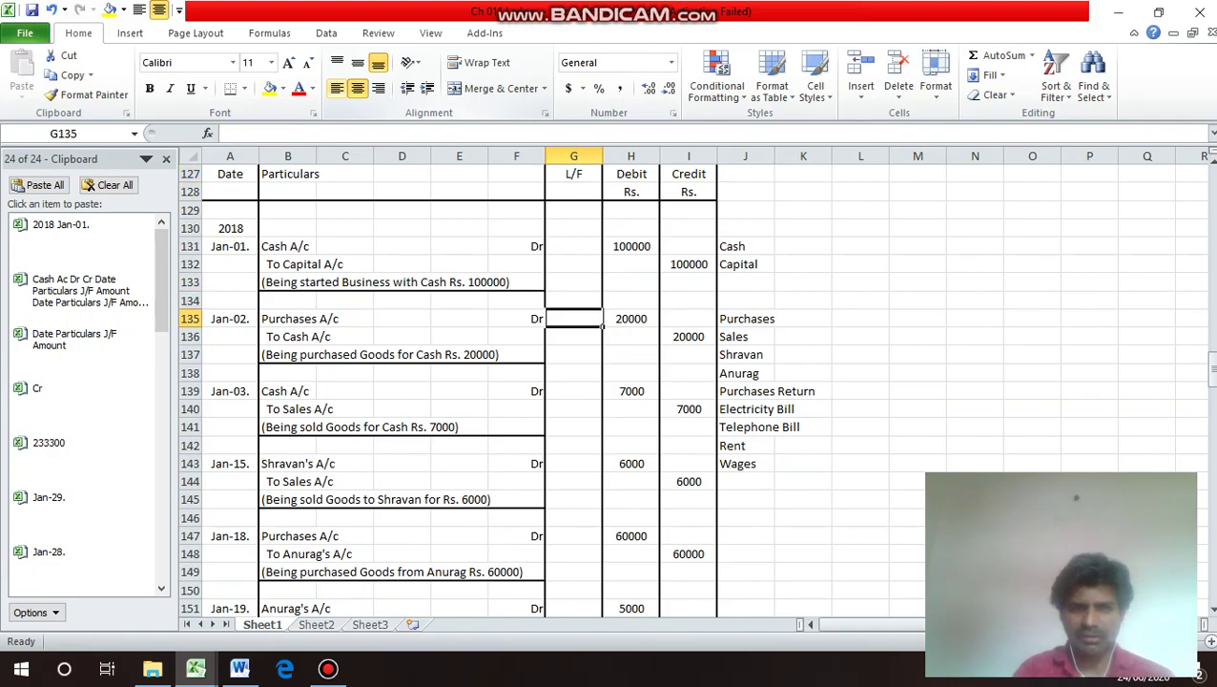
# Copy the 2018 and Jan-01. date cells from A182:A183 to K182:K183 on the Purchases A/c's debit side.
pyautogui.press('Down')
pyautogui.press('Down')
pyautogui.press('Down')
pyautogui.press('Down')
pyautogui.press('Down')
pyautogui.press('Down')
pyautogui.press('Down')
pyautogui.press('Down')
pyautogui.press('Down')
pyautogui.press('Down')
pyautogui.press('Down')
pyautogui.press('Down')
pyautogui.press('Down')
pyautogui.press('Down')
pyautogui.press('Down')
pyautogui.press('Down')
pyautogui.press('Down')
pyautogui.press('Down')
pyautogui.press('Down')
pyautogui.press('Down')
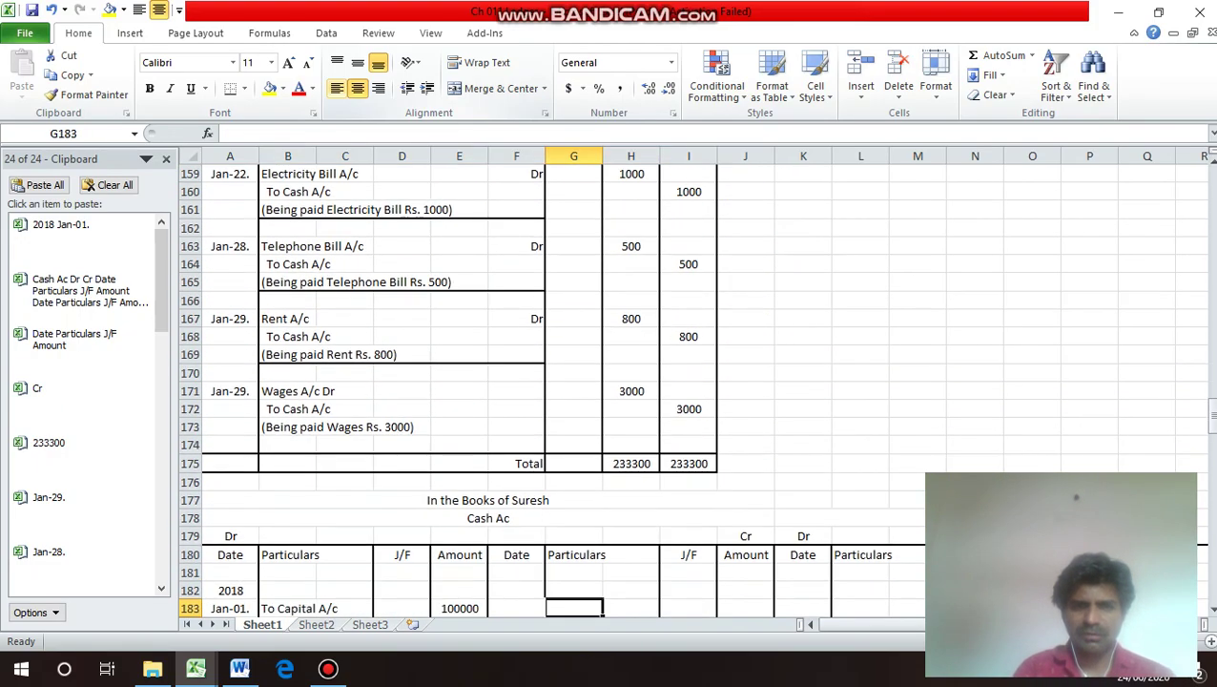
pyautogui.press('Down')
pyautogui.press('Down')
pyautogui.press('Down')
pyautogui.press('Down')
pyautogui.press('Down')
pyautogui.press('Down')
pyautogui.press('Down')
pyautogui.press('Down')
pyautogui.press('Down')
pyautogui.press('Down')
pyautogui.press('Down')
pyautogui.press('Down')
pyautogui.press('Down')
pyautogui.press('Down')
pyautogui.press('Down')
pyautogui.press('Down')
pyautogui.press('Down')
pyautogui.press('Down')
pyautogui.press('Down')
pyautogui.press('Down')
pyautogui.press('Up')
pyautogui.press('Up')
pyautogui.press('Up')
pyautogui.press('Up')
pyautogui.press('Up')
pyautogui.press('Up')
pyautogui.press('Up')
pyautogui.press('Up')
pyautogui.press('Up')
pyautogui.press('Up')
pyautogui.press('Up')
pyautogui.press('Up')
pyautogui.press('Up')
pyautogui.press('Up')
pyautogui.press('Up')
pyautogui.press('Up')
pyautogui.press('Up')
pyautogui.press('Up')
pyautogui.press('Up')
pyautogui.press('Up')
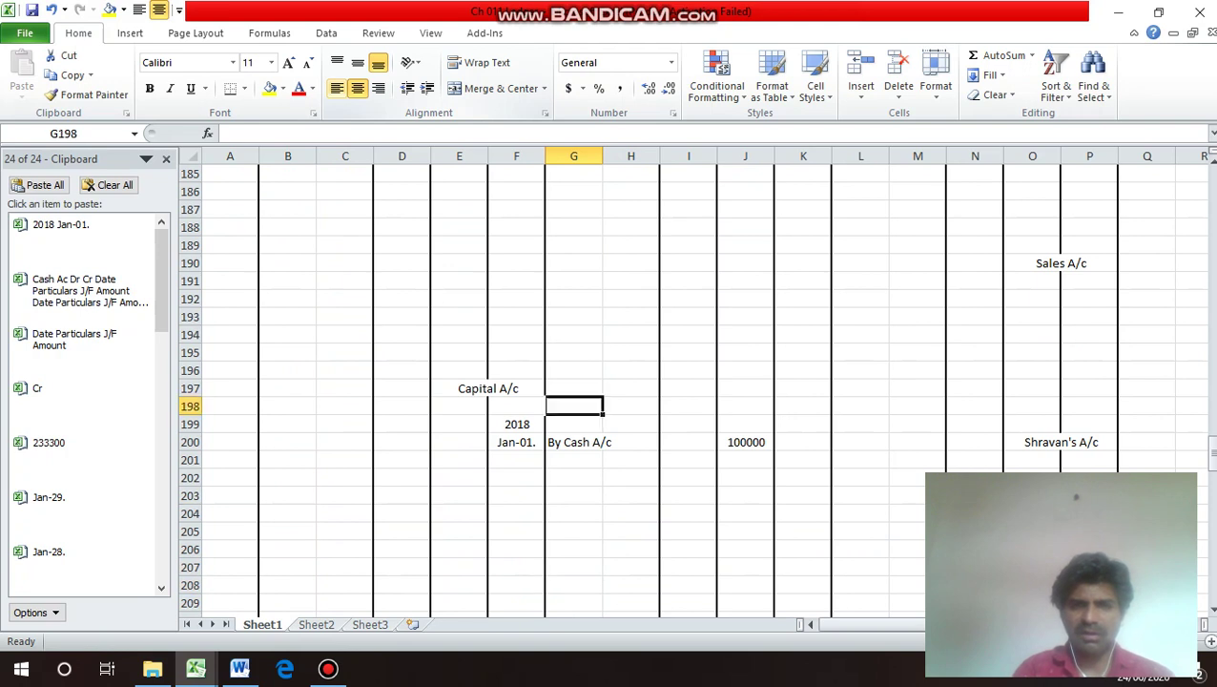
pyautogui.press('Down')
pyautogui.press('Down')
pyautogui.press('Down')
pyautogui.press('Down')
pyautogui.press('Down')
pyautogui.press('Left')
pyautogui.press('Left')
pyautogui.press('Left')
pyautogui.press('Left')
pyautogui.press('Left')
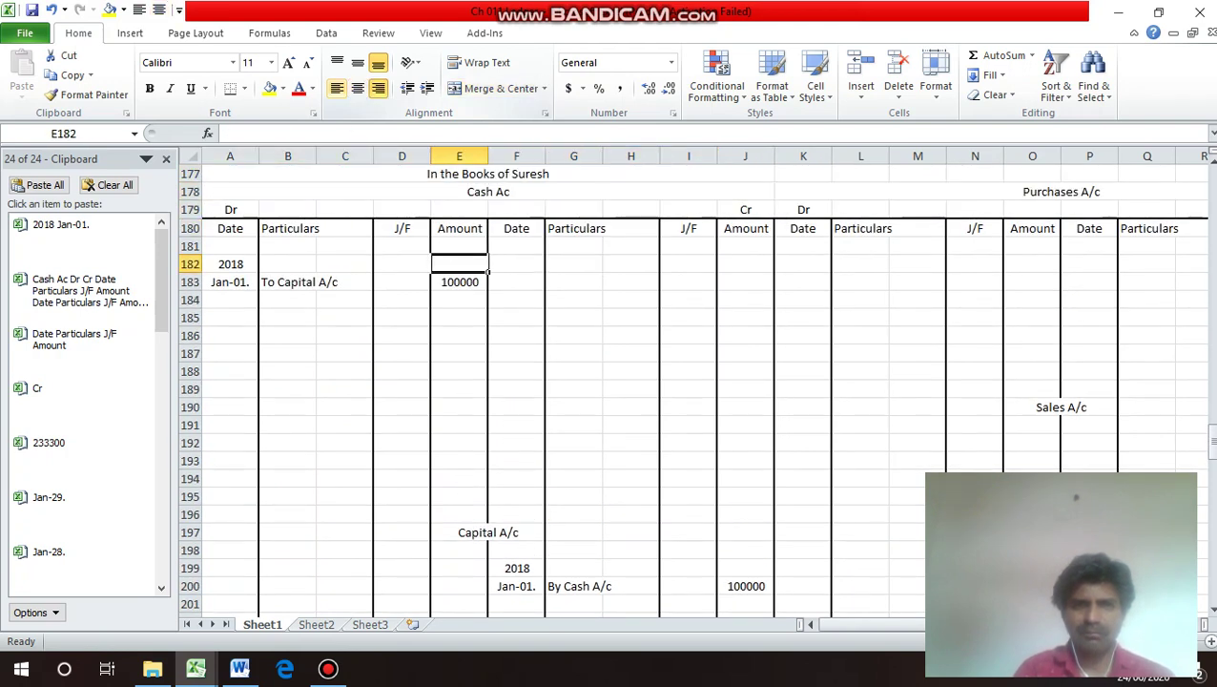
pyautogui.press('Left')
pyautogui.hotkey('shift', 'Down')
pyautogui.hotkey('shift', 'Down')
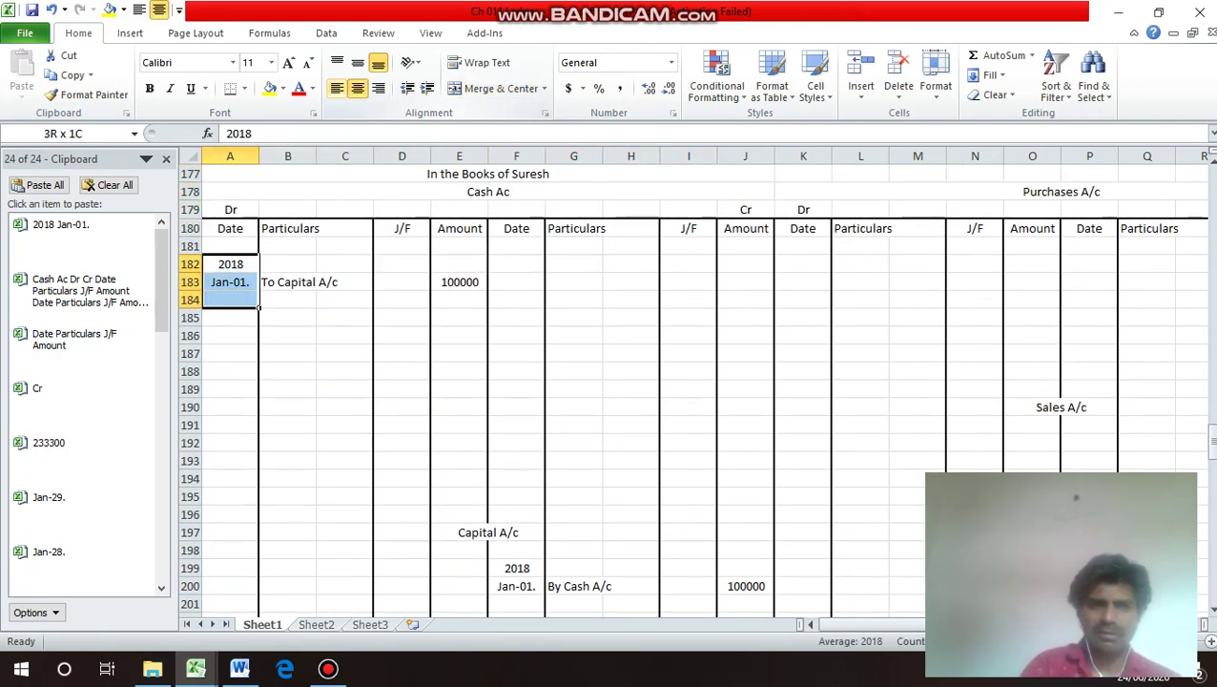
pyautogui.hotkey('shift', 'Up')
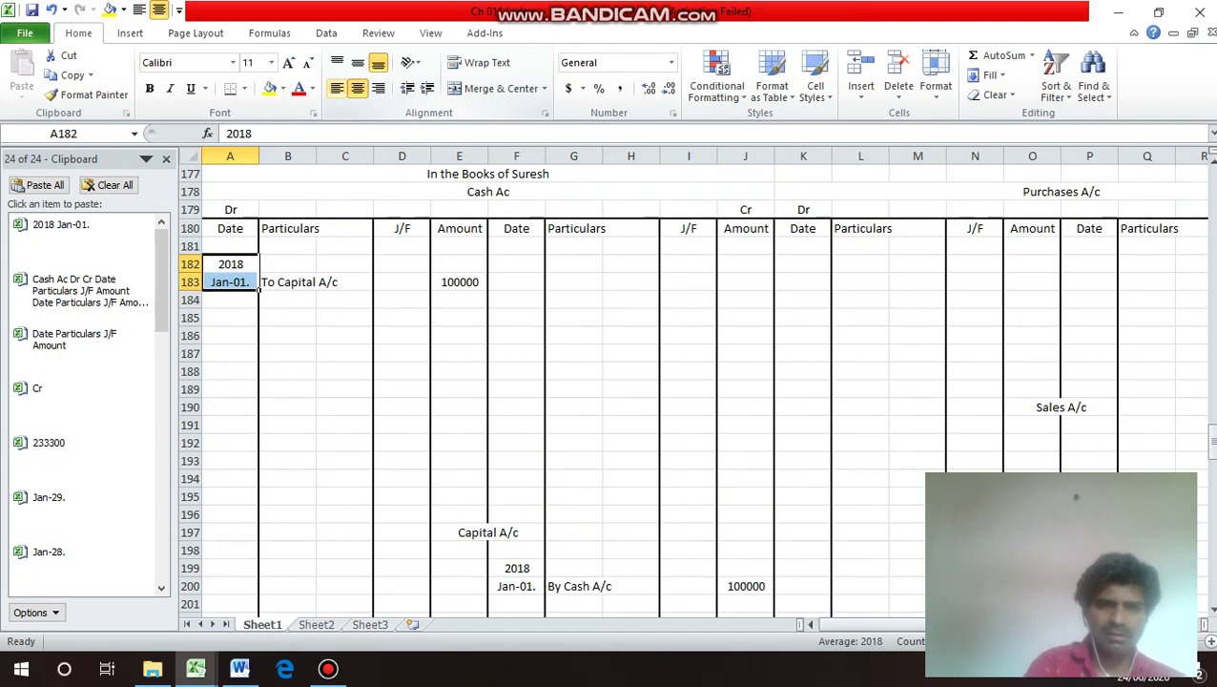
pyautogui.hotkey('ctrl', 'c')
pyautogui.press('Right')
pyautogui.press('Right')
pyautogui.press('Right')
pyautogui.press('Right')
pyautogui.press('Right')
pyautogui.press('Right')
pyautogui.press('Right')
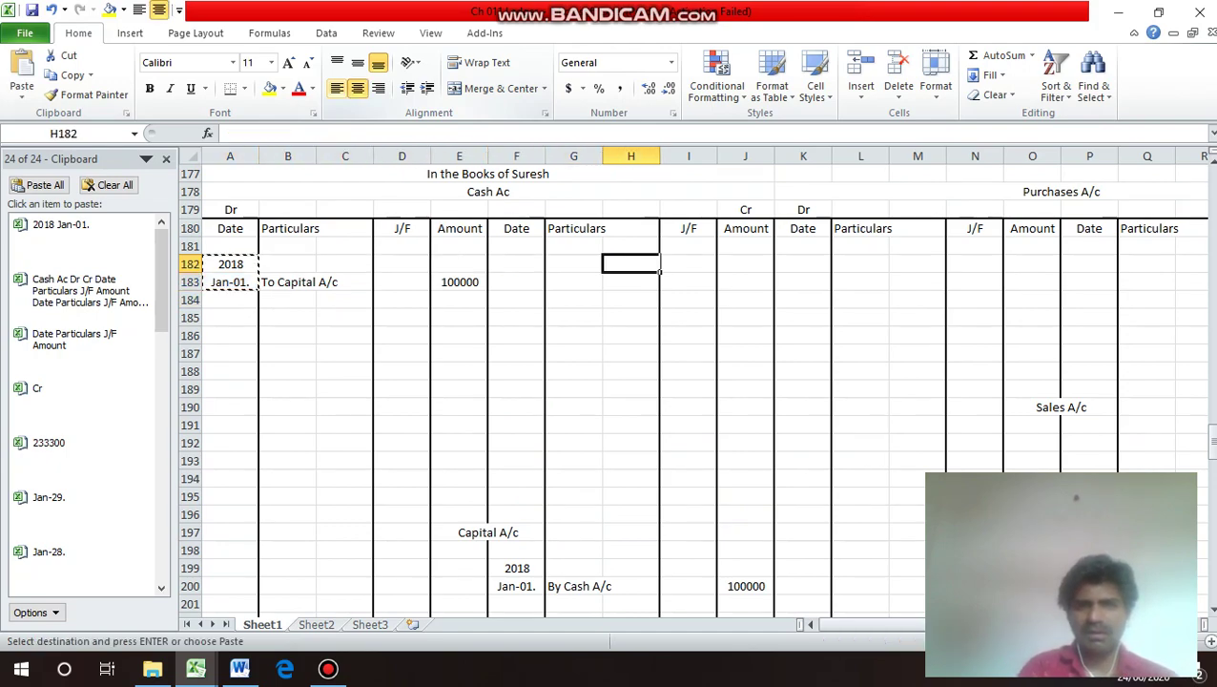
pyautogui.press('Right')
pyautogui.press('Right')
pyautogui.press('Right')
pyautogui.press('Return')
# Review the journal entries above the ledger back up to the start, checking the date of the Purchases A/c entry in row 135.
pyautogui.press('Up')
pyautogui.press('Up')
pyautogui.press('Up')
pyautogui.press('Up')
pyautogui.press('Up')
pyautogui.press('Up')
pyautogui.press('Up')
pyautogui.press('Up')
pyautogui.press('Up')
pyautogui.press('Up')
pyautogui.press('Up')
pyautogui.press('Up')
pyautogui.press('Up')
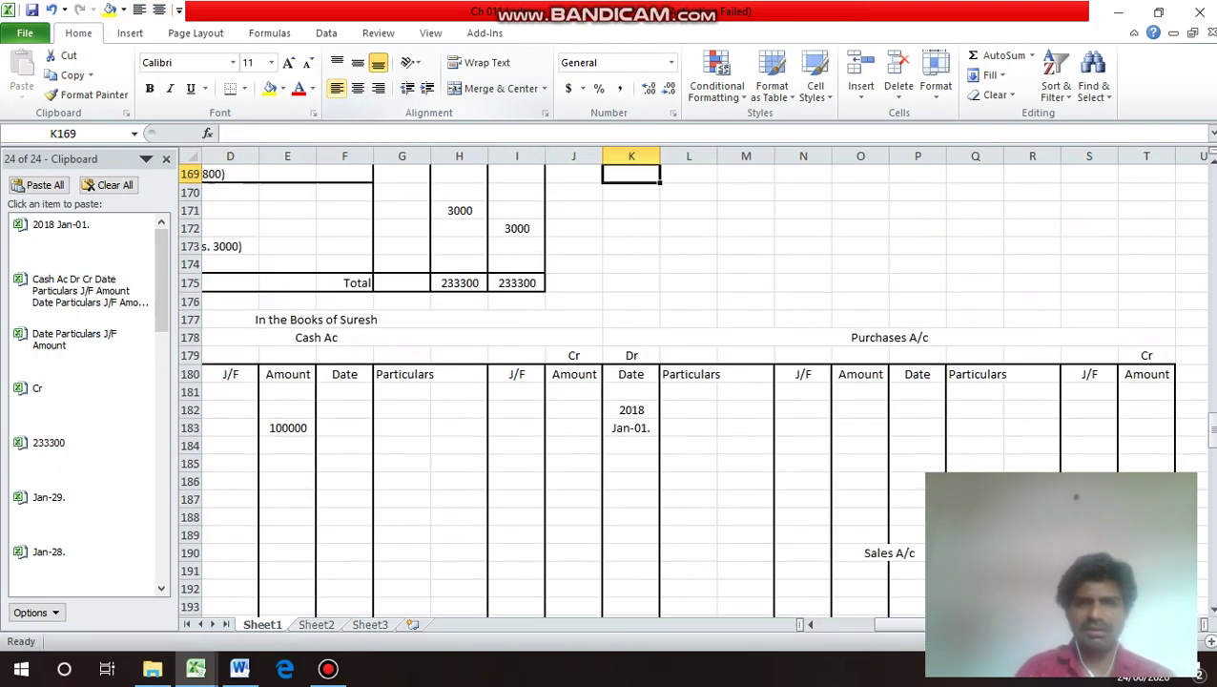
pyautogui.press('Up')
pyautogui.press('Up')
pyautogui.press('Up')
pyautogui.press('Up')
pyautogui.press('Up')
pyautogui.press('Up')
pyautogui.press('Up')
pyautogui.press('Up')
pyautogui.press('Up')
pyautogui.press('Up')
pyautogui.press('Up')
pyautogui.press('Up')
pyautogui.press('Up')
pyautogui.press('Up')
pyautogui.press('Up')
pyautogui.press('Up')
pyautogui.press('Up')
pyautogui.press('Up')
pyautogui.press('Up')
pyautogui.press('Up')
pyautogui.press('Left')
pyautogui.press('Left')
pyautogui.press('Left')
pyautogui.press('Left')
pyautogui.press('Left')
pyautogui.press('Left')
pyautogui.press('Left')
pyautogui.press('Left')
pyautogui.press('Left')
pyautogui.press('Left')
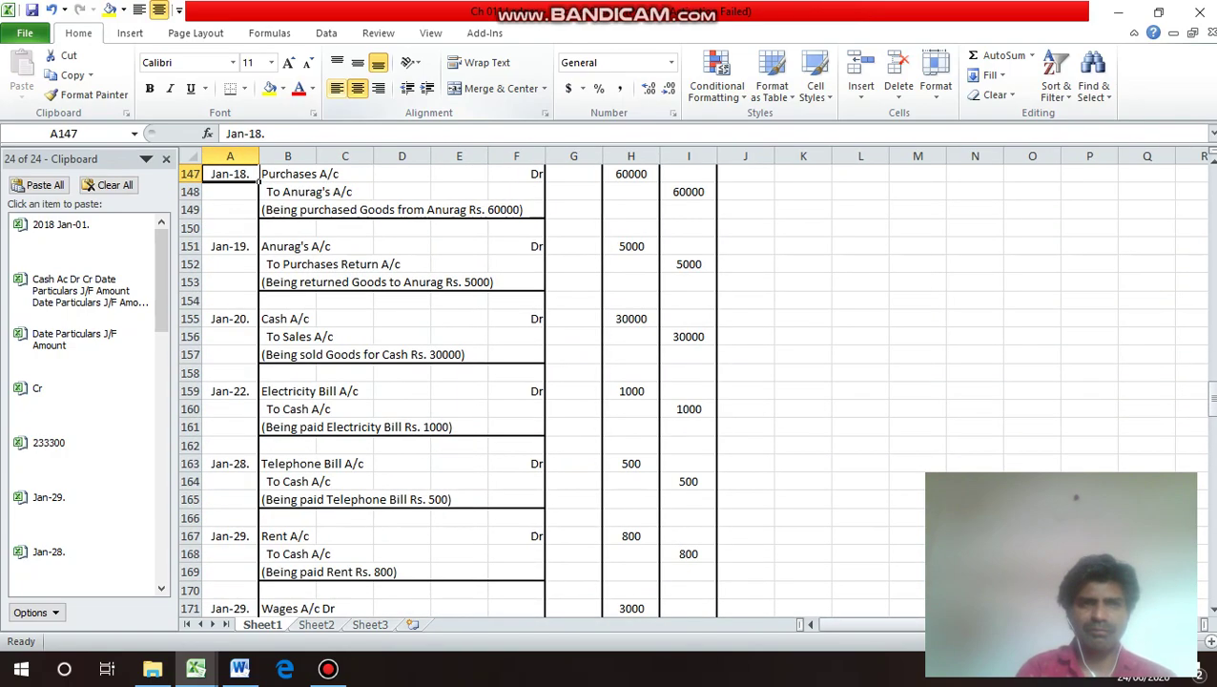
pyautogui.press('Up')
pyautogui.press('Up')
pyautogui.press('Up')
pyautogui.press('Up')
pyautogui.press('Up')
pyautogui.press('Up')
pyautogui.press('Up')
pyautogui.press('Up')
pyautogui.press('Up')
pyautogui.press('Up')
pyautogui.press('Down')
pyautogui.press('Down')
pyautogui.press('Down')
pyautogui.press('Down')
pyautogui.press('Down')
pyautogui.press('Down')
pyautogui.press('Down')
pyautogui.press('Down')
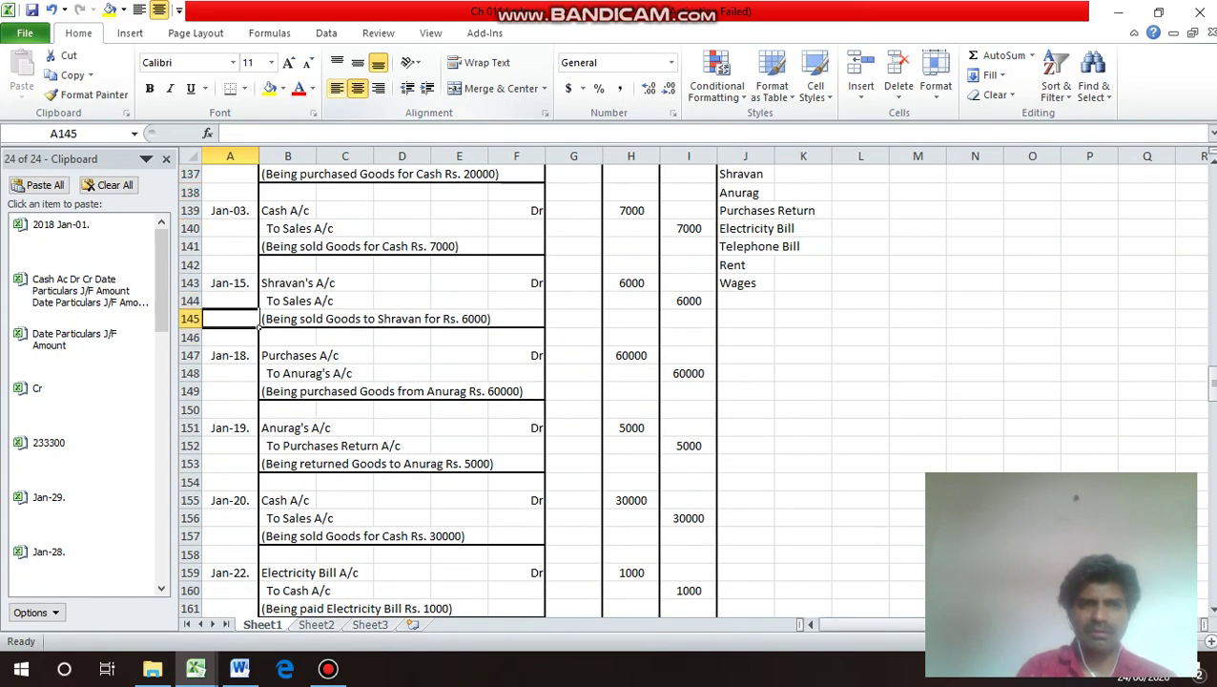
pyautogui.press('Down')
pyautogui.press('Up')
pyautogui.press('Up')
pyautogui.press('Up')
pyautogui.press('Up')
pyautogui.press('Up')
pyautogui.press('Up')
pyautogui.press('Up')
pyautogui.press('Up')
pyautogui.press('Up')
pyautogui.press('Up')
pyautogui.press('Up')
pyautogui.press('Up')
pyautogui.press('Up')
pyautogui.press('Up')
pyautogui.press('Up')
pyautogui.press('Up')
# Change the date in K183 on the Purchases A/c's debit side to Jan-02.
pyautogui.press('Down')
pyautogui.press('Down')
pyautogui.press('Down')
pyautogui.press('Down')
pyautogui.press('Down')
pyautogui.press('Down')
pyautogui.press('Down')
pyautogui.press('Down')
pyautogui.press('Down')
pyautogui.press('Down')
pyautogui.press('Down')
pyautogui.press('Down')
pyautogui.press('Down')
pyautogui.press('Down')
pyautogui.press('Down')
pyautogui.press('Down')
pyautogui.press('Down')
pyautogui.press('Down')
pyautogui.press('Down')
pyautogui.press('Down')
pyautogui.press('Down')
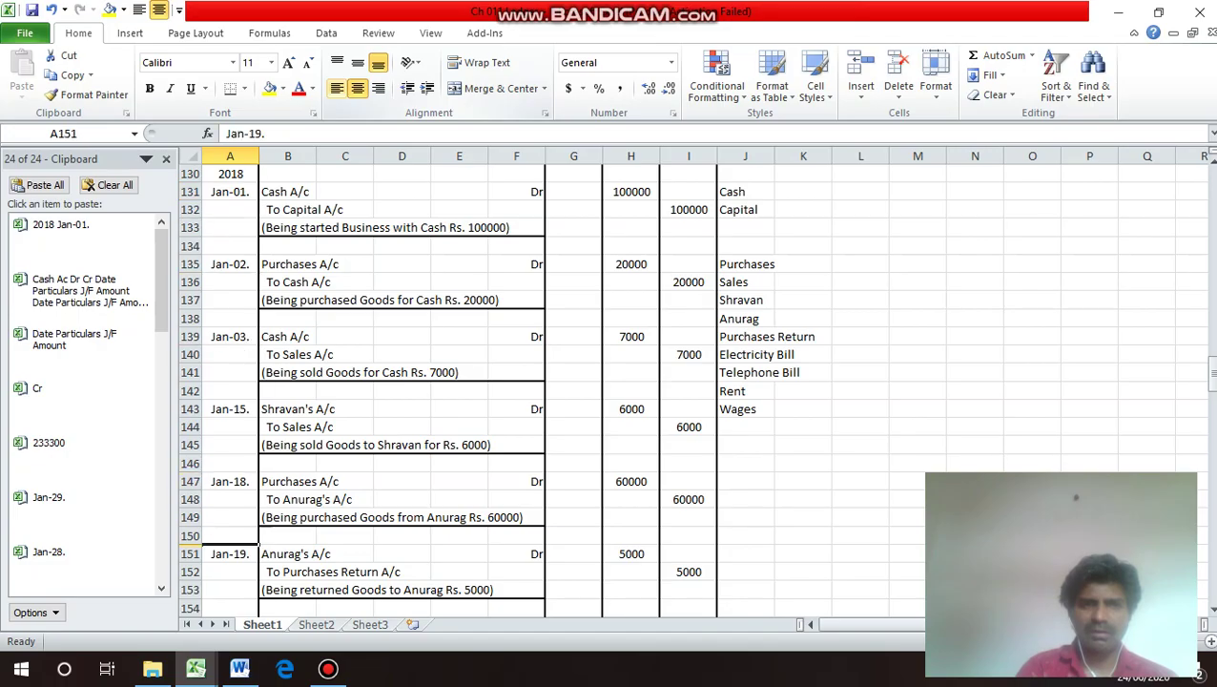
pyautogui.press('Down')
pyautogui.press('Down')
pyautogui.press('Down')
pyautogui.press('Down')
pyautogui.press('Down')
pyautogui.press('Down')
pyautogui.press('Down')
pyautogui.press('Down')
pyautogui.press('Down')
pyautogui.press('Down')
pyautogui.press('Down')
pyautogui.press('Down')
pyautogui.press('Down')
pyautogui.press('Down')
pyautogui.press('Down')
pyautogui.press('Down')
pyautogui.press('Down')
pyautogui.press('Down')
pyautogui.press('Down')
pyautogui.press('Down')
pyautogui.press('Down')
pyautogui.press('Down')
pyautogui.press('Down')
pyautogui.press('Down')
pyautogui.press('Down')
pyautogui.press('Down')
pyautogui.press('Down')
pyautogui.press('Down')
pyautogui.press('Down')
pyautogui.press('Down')
pyautogui.press('Down')
pyautogui.press('Right')
pyautogui.press('Down')
pyautogui.press('Right')
pyautogui.press('Right')
pyautogui.press('Right')
pyautogui.press('Right')
pyautogui.press('Right')
pyautogui.press('Right')
pyautogui.press('Right')
pyautogui.press('Right')
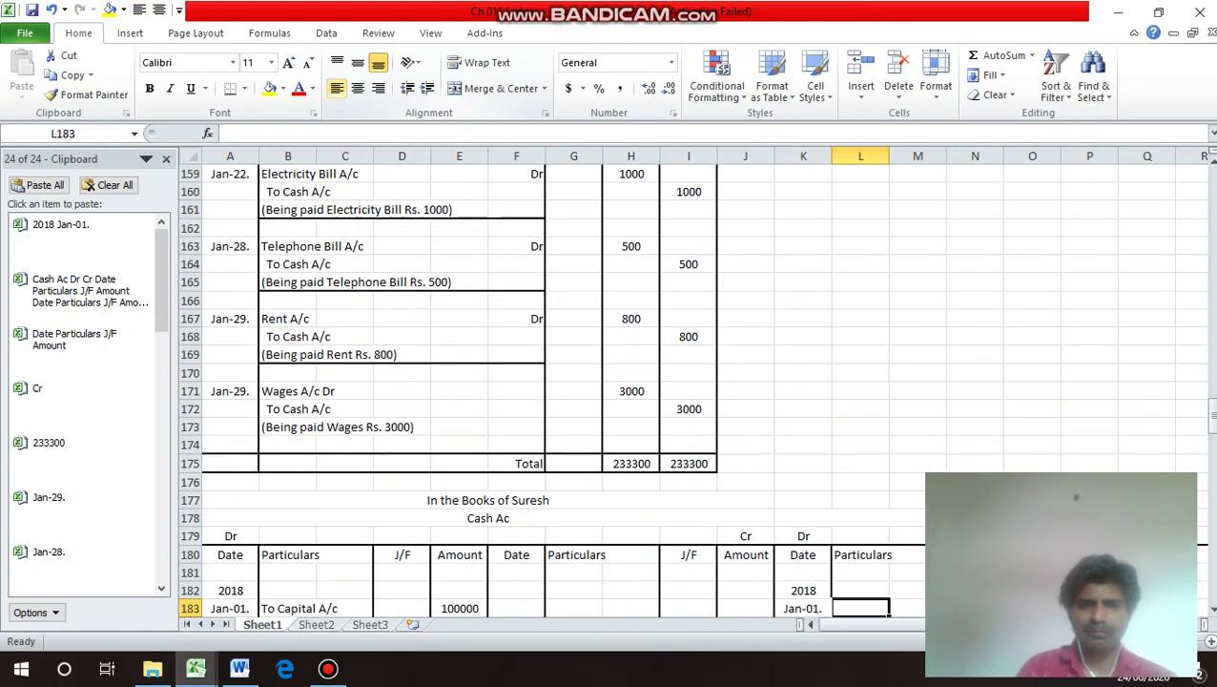
pyautogui.press('Left')
pyautogui.press('F2')
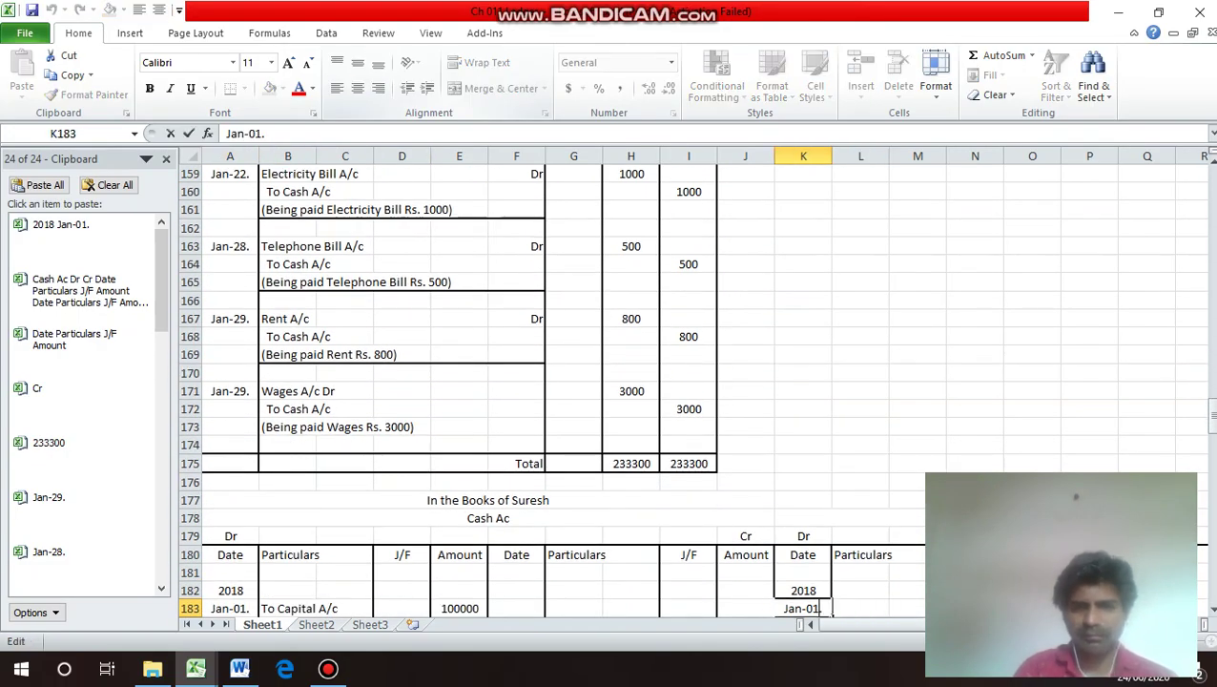
pyautogui.press('Left')
pyautogui.press('BackSpace')
pyautogui.write('2')
pyautogui.press('Return')
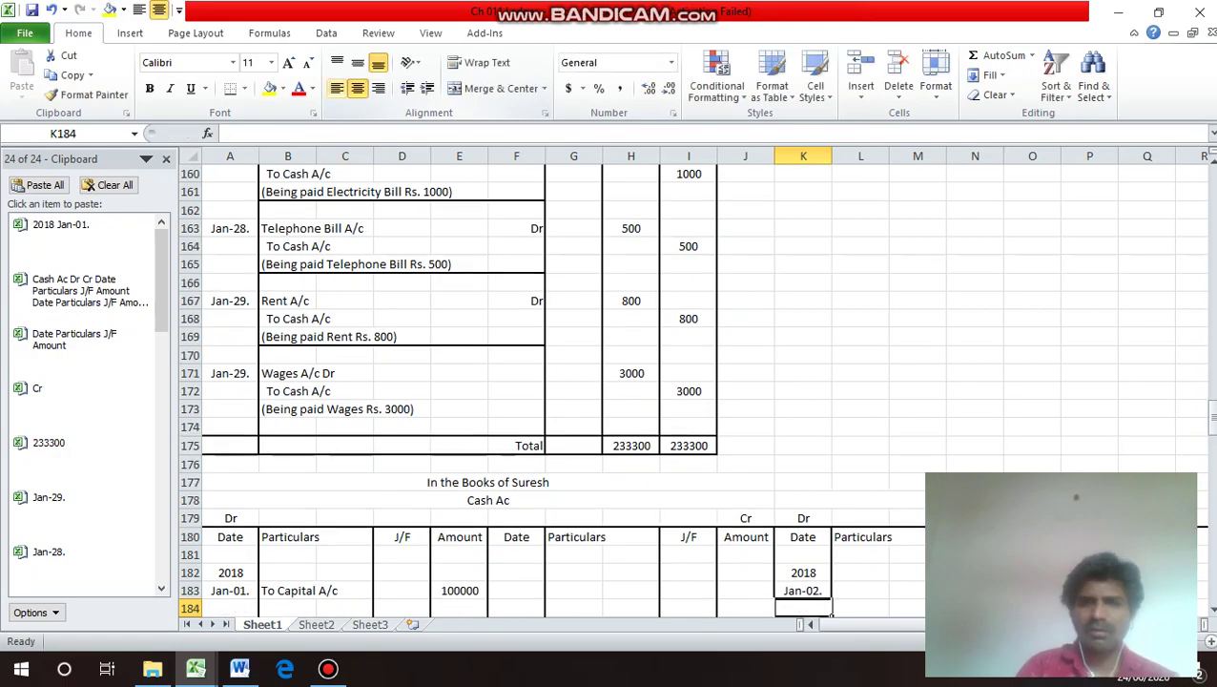
# Examine the Jan-02. Purchases A/c entry in rows 135 to 137 of the journal.
pyautogui.press('Up')
pyautogui.press('Up')
pyautogui.press('Up')
pyautogui.press('Up')
pyautogui.press('Up')
pyautogui.press('Up')
pyautogui.press('Up')
pyautogui.press('Up')
pyautogui.press('Up')
pyautogui.press('Up')
pyautogui.press('Up')
pyautogui.press('Up')
pyautogui.press('Up')
pyautogui.press('Up')
pyautogui.press('Up')
pyautogui.press('Up')
pyautogui.press('Up')
pyautogui.press('Up')
pyautogui.press('Up')
pyautogui.press('Up')
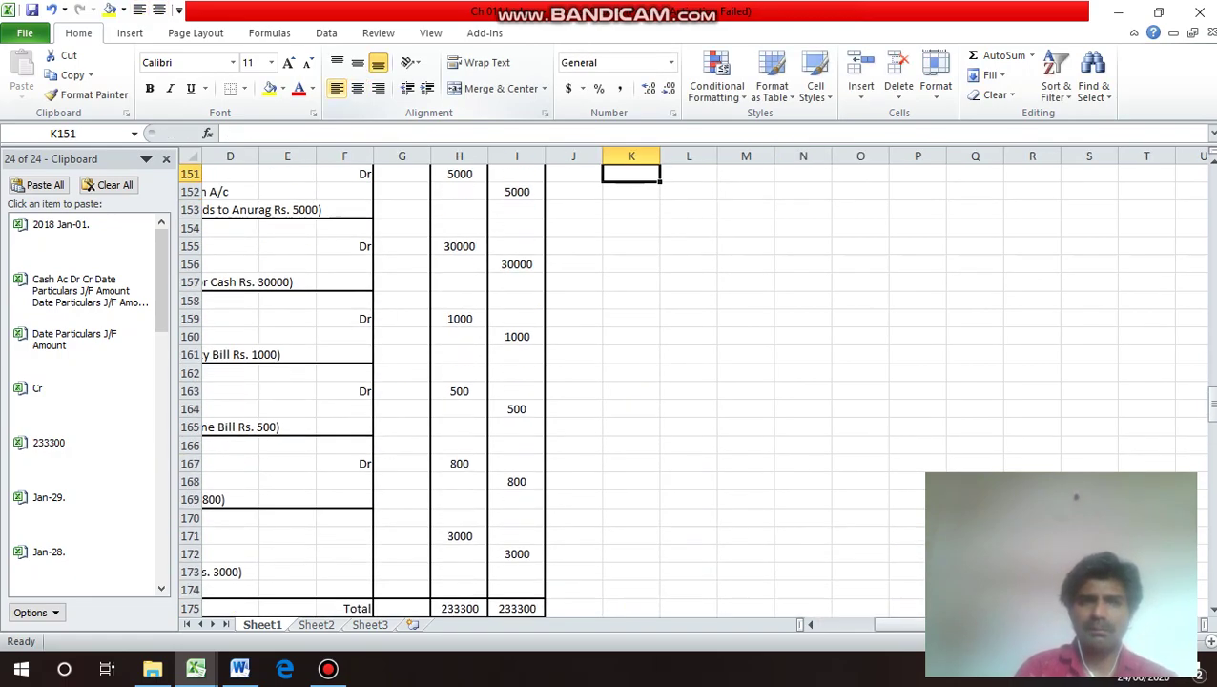
pyautogui.press('Left')
pyautogui.press('Left')
pyautogui.press('Left')
pyautogui.press('Left')
pyautogui.press('Left')
pyautogui.press('Left')
pyautogui.press('Left')
pyautogui.press('Left')
pyautogui.press('Left')
pyautogui.press('Left')
pyautogui.press('Down')
pyautogui.press('Down')
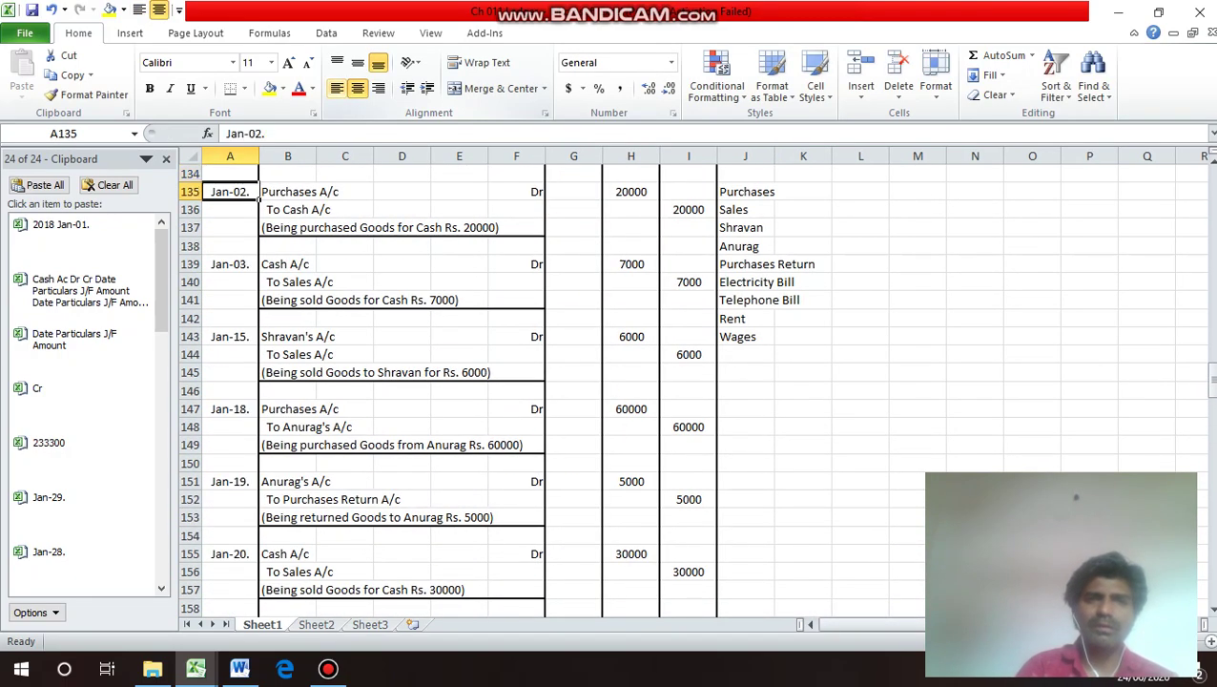
pyautogui.press('Down')
pyautogui.press('Down')
pyautogui.press('Down')
pyautogui.press('Down')
pyautogui.press('Down')
pyautogui.press('Down')
pyautogui.press('Down')
pyautogui.press('Down')
pyautogui.press('Down')
pyautogui.press('Down')
pyautogui.press('Down')
pyautogui.press('Down')
pyautogui.press('Down')
pyautogui.press('Down')
pyautogui.press('Down')
pyautogui.press('Down')
pyautogui.press('Down')
pyautogui.press('Down')
pyautogui.press('Down')
pyautogui.press('Down')
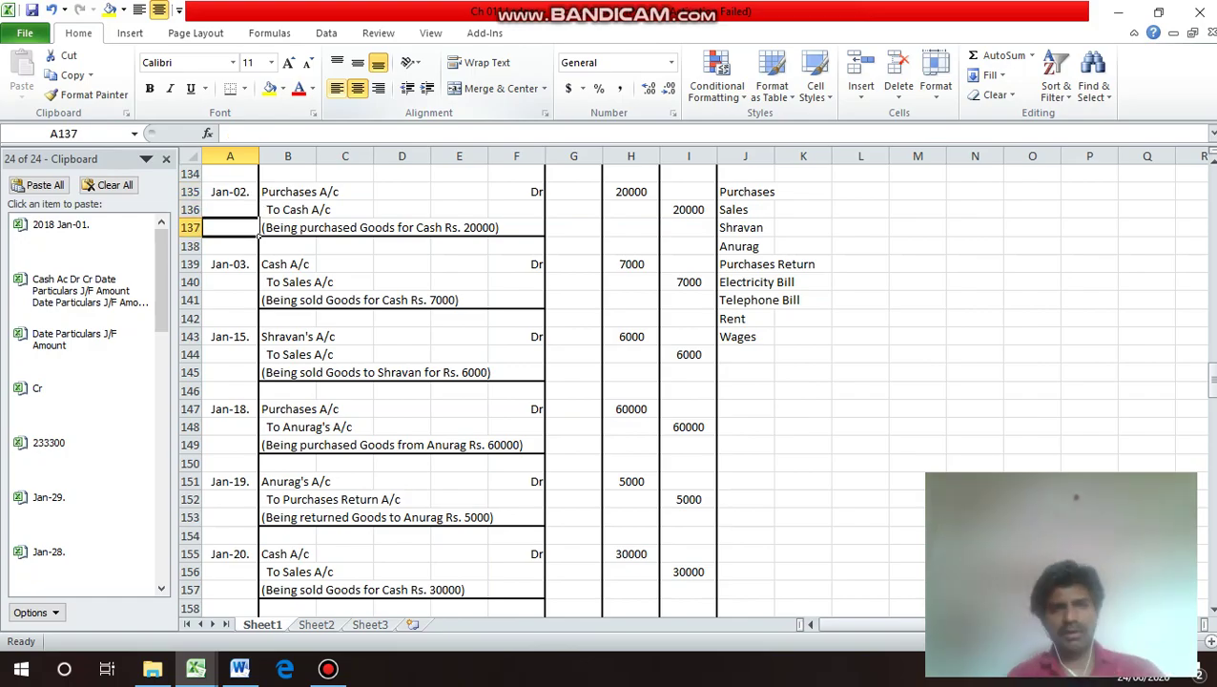
# Enter "To Cash A/c" in L183 as the Jan-02. particulars on the Purchases A/c's debit side.
pyautogui.press('Down')
pyautogui.press('Down')
pyautogui.press('Down')
pyautogui.press('Down')
pyautogui.press('Down')
pyautogui.press('Down')
pyautogui.press('Down')
pyautogui.press('Down')
pyautogui.press('Down')
pyautogui.press('Down')
pyautogui.press('Down')
pyautogui.press('Down')
pyautogui.press('Down')
pyautogui.press('Down')
pyautogui.press('Down')
pyautogui.press('Down')
pyautogui.press('Down')
pyautogui.press('Down')
pyautogui.press('Down')
pyautogui.press('Down')
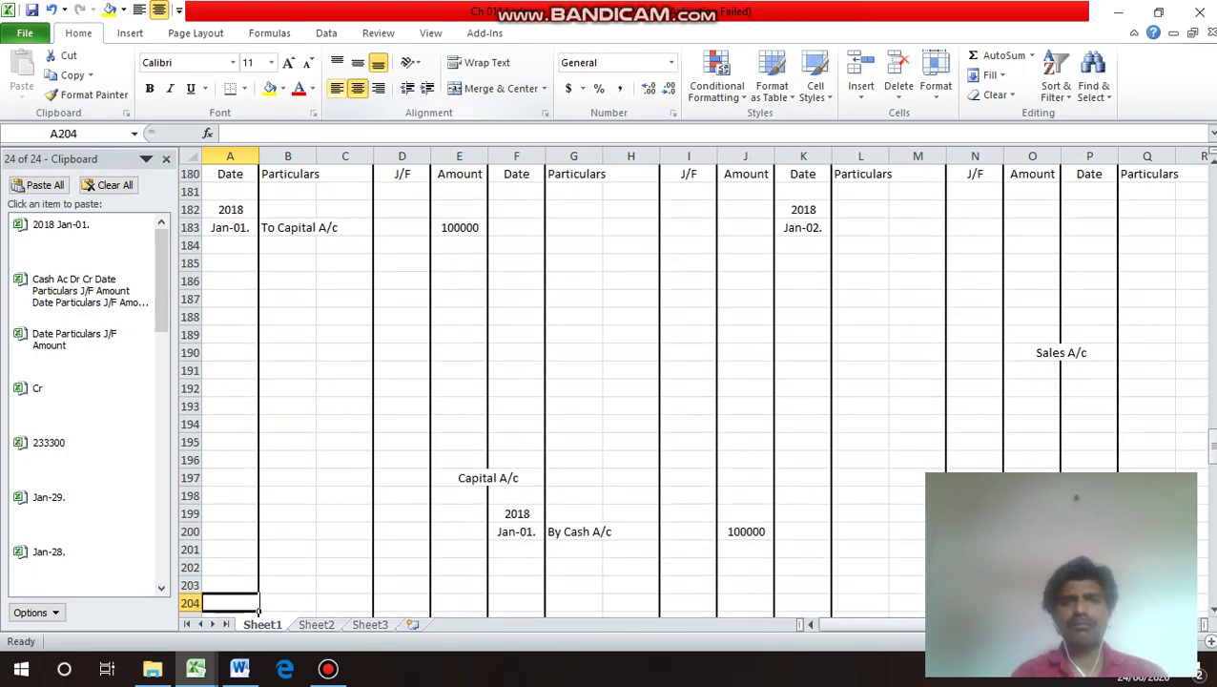
pyautogui.press('Up')
pyautogui.press('Right')
pyautogui.press('Right')
pyautogui.press('Right')
pyautogui.press('Right')
pyautogui.press('Up')
pyautogui.press('Up')
pyautogui.press('Up')
pyautogui.press('Up')
pyautogui.press('Right')
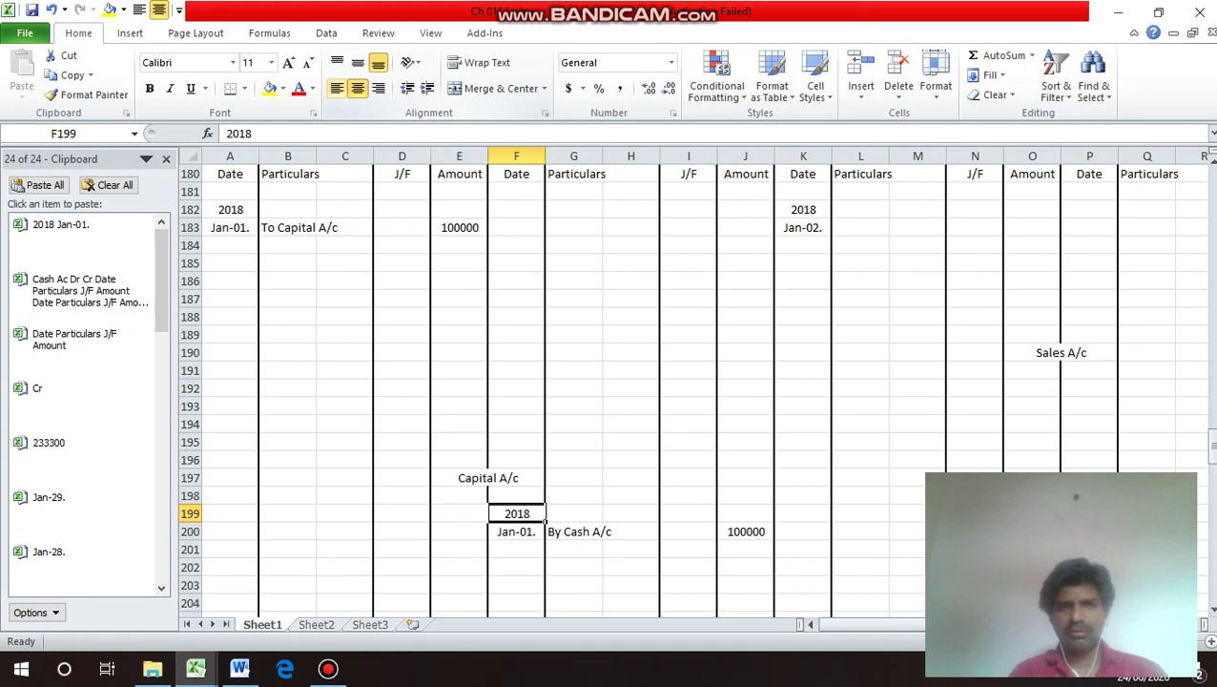
pyautogui.press('Up')
pyautogui.press('Right')
pyautogui.press('Right')
pyautogui.press('Up')
pyautogui.press('Up')
pyautogui.press('Up')
pyautogui.press('Up')
pyautogui.press('Up')
pyautogui.press('Right')
pyautogui.press('Right')
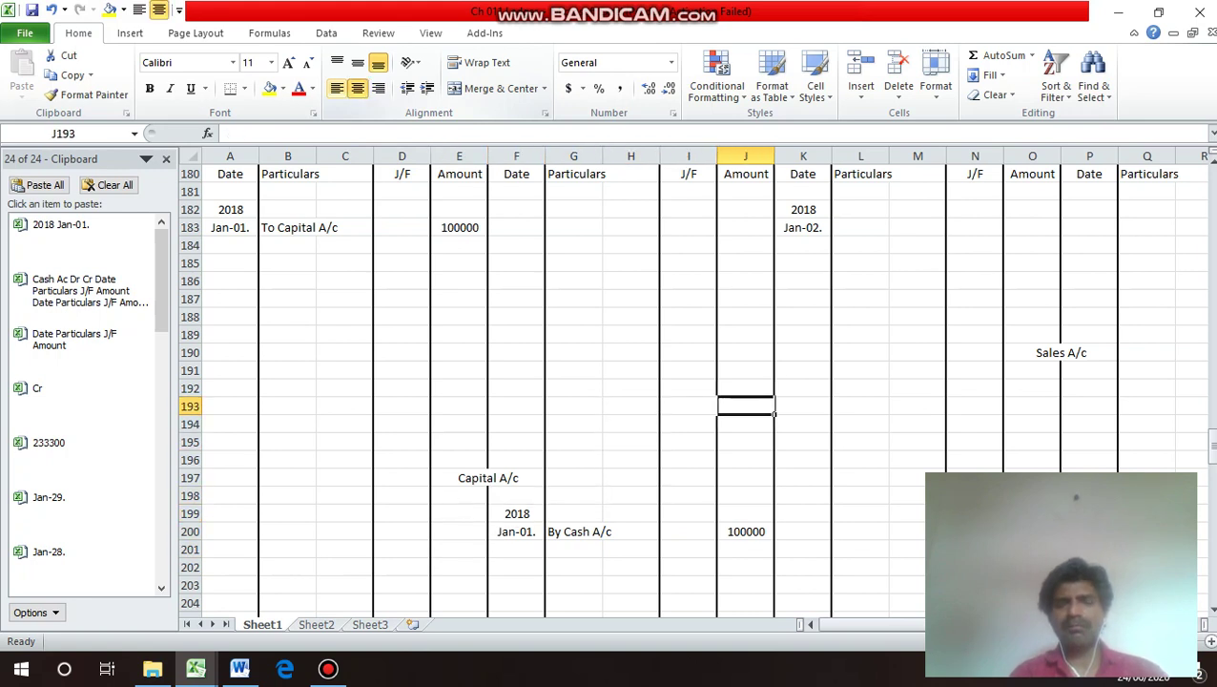
pyautogui.press('Right')
pyautogui.press('Right')
pyautogui.press('Right')
pyautogui.press('Up')
pyautogui.press('Left')
pyautogui.press('Up')
pyautogui.press('Up')
pyautogui.press('Up')
pyautogui.press('Up')
pyautogui.press('Up')
pyautogui.press('Up')
pyautogui.press('Up')
pyautogui.press('Up')
pyautogui.press('Up')
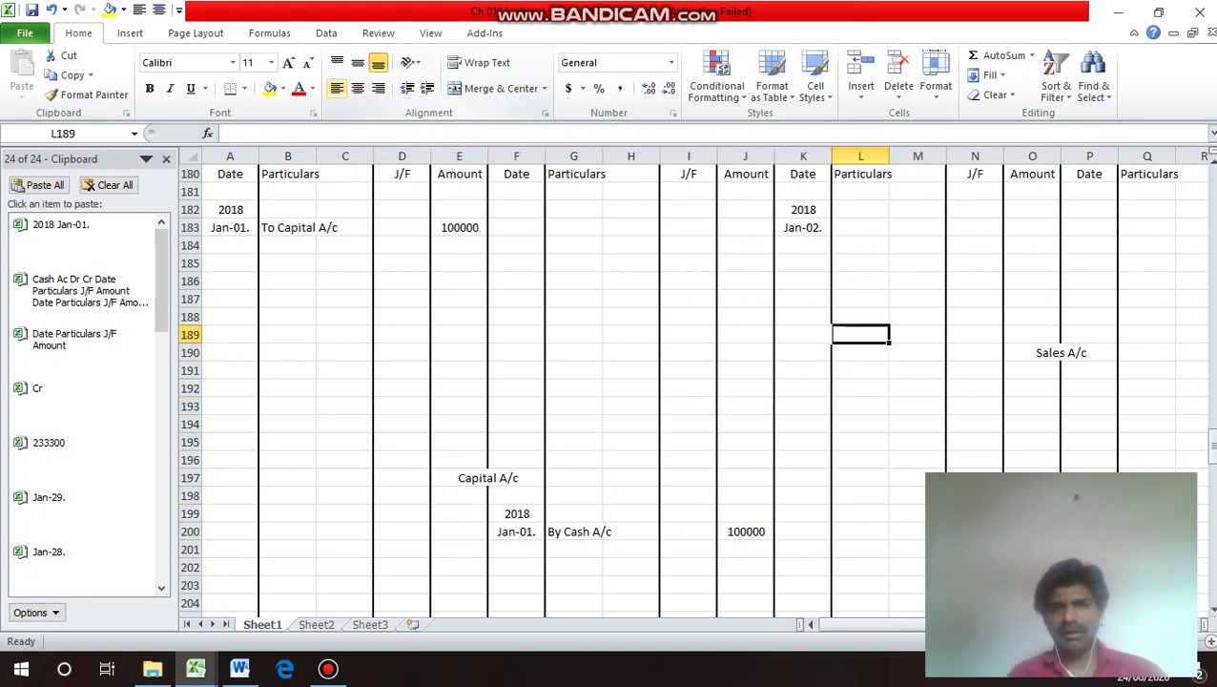
pyautogui.write('To Cash A')
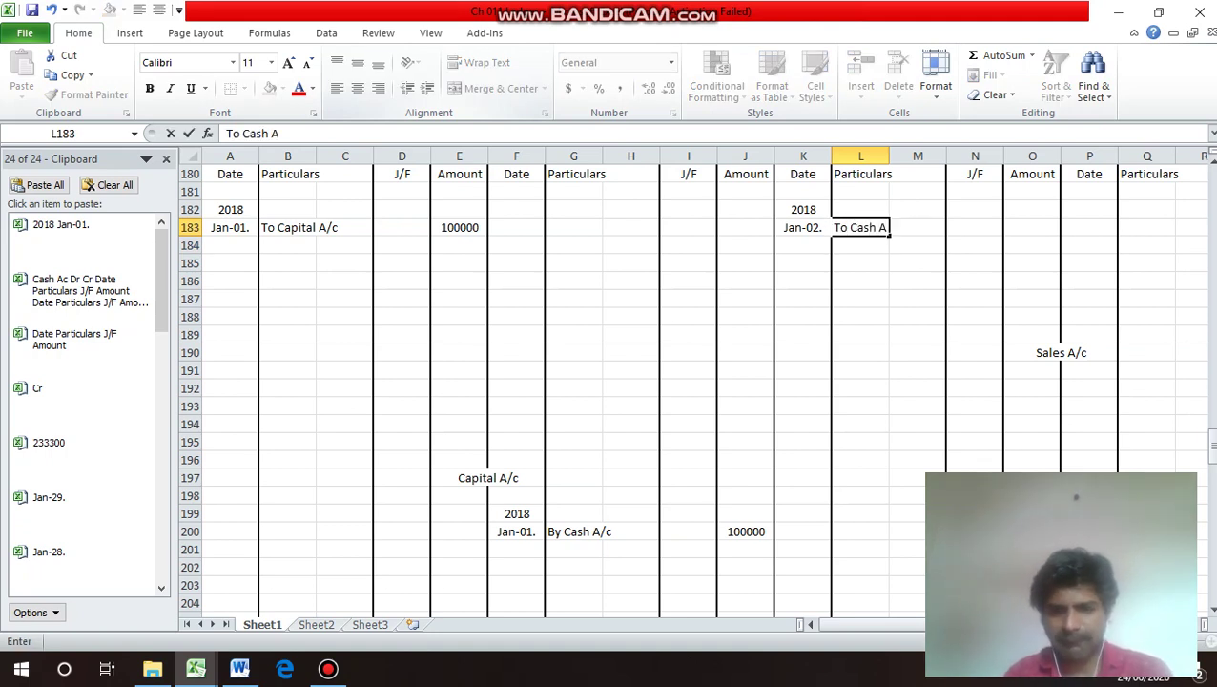
pyautogui.write('/c')
pyautogui.press('Return')
# Enter the amount 20000 in O183 for the To Cash A/c entry on the Purchases A/c's debit side.
pyautogui.press('Up')
pyautogui.press('Right')
pyautogui.press('Right')
pyautogui.press('Right')
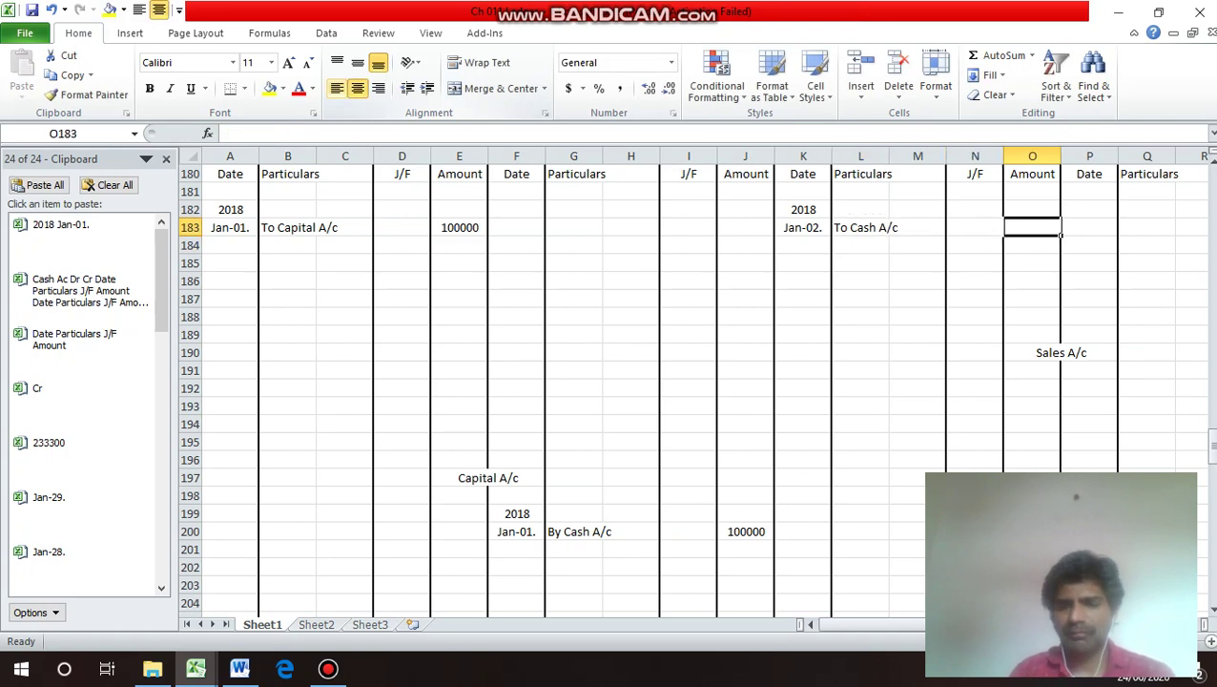
pyautogui.write('20000')
pyautogui.press('Return')
# Copy the 2018 and Jan-02. date cells from K182:K183 to F182:F183 on the Cash Ac's credit side.
pyautogui.press('Up')
pyautogui.press('Up')
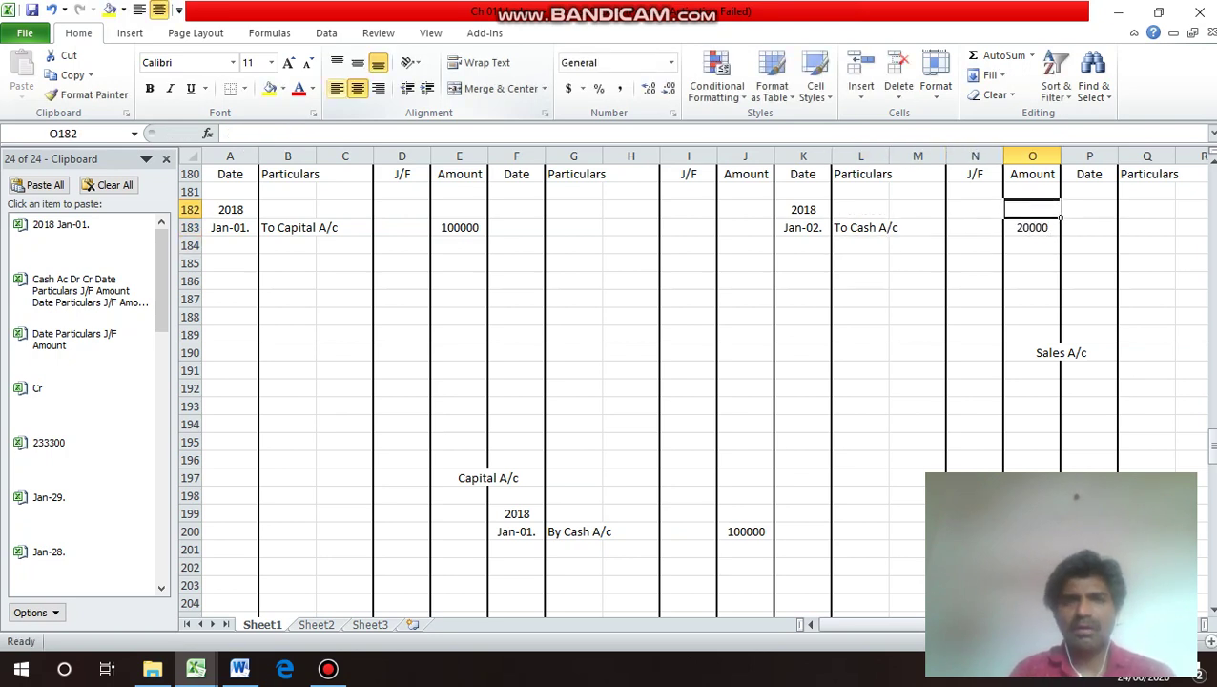
pyautogui.press('Left')
pyautogui.press('Left')
pyautogui.press('Left')
pyautogui.press('Left')
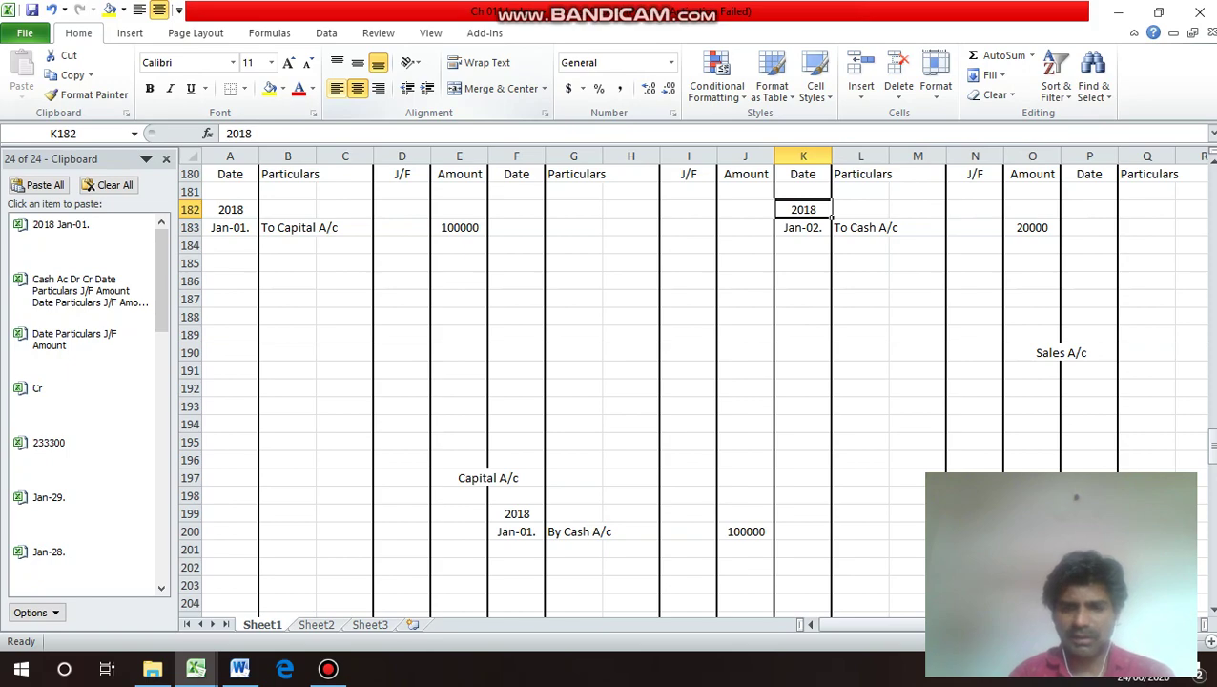
pyautogui.hotkey('shift', 'Down')
pyautogui.hotkey('ctrl', 'c')
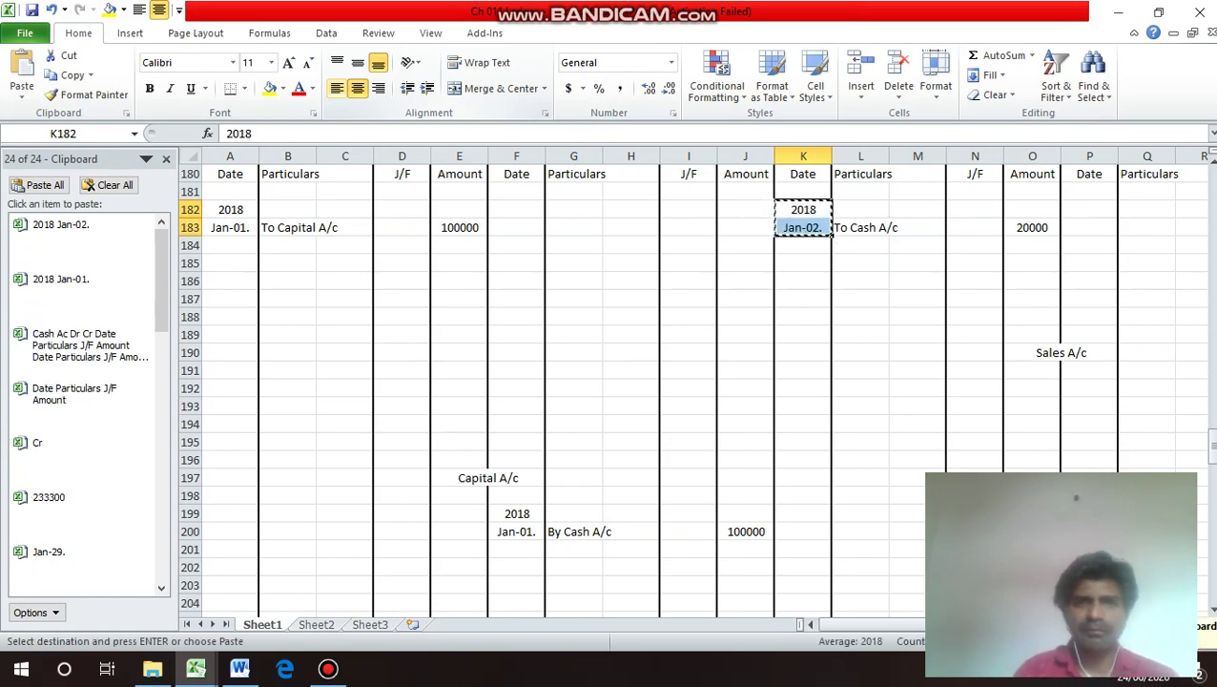
pyautogui.press('Left')
pyautogui.press('Left')
pyautogui.press('Left')
pyautogui.press('Left')
pyautogui.press('Left')
pyautogui.press('Return')
# Enter "By Purchases A/c" in G183 on the Cash Ac's credit side and left-align it.
pyautogui.press('Right')
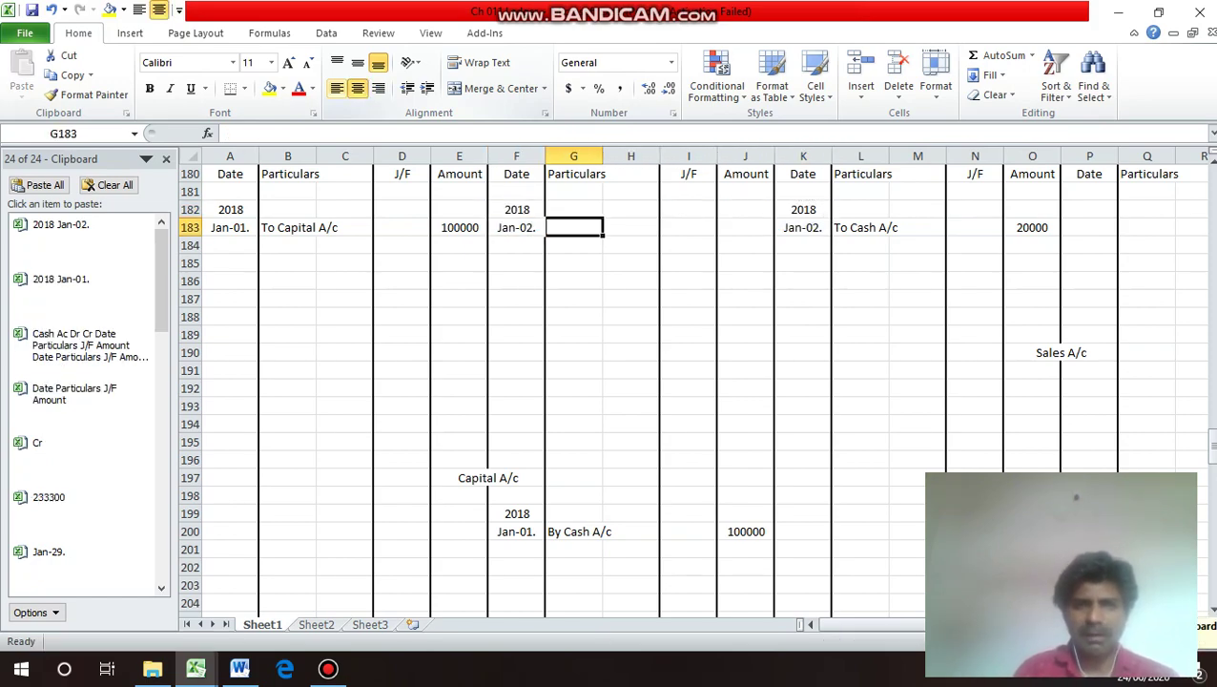
pyautogui.write('By')
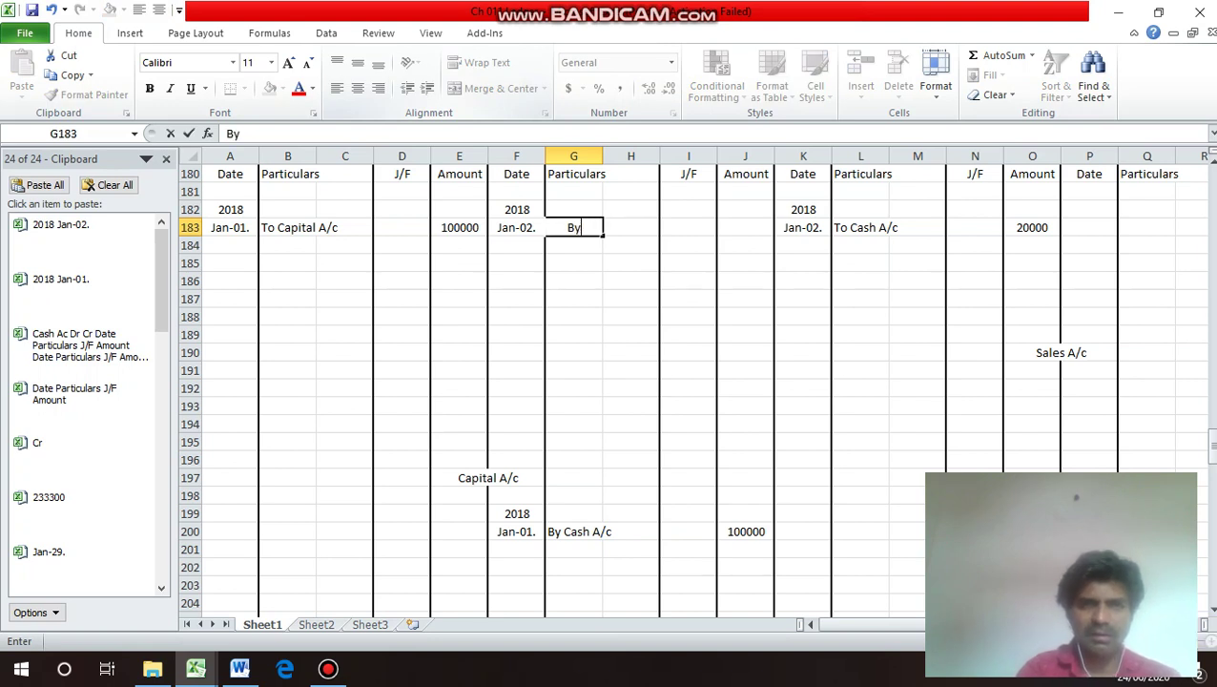
pyautogui.write(' Purc')
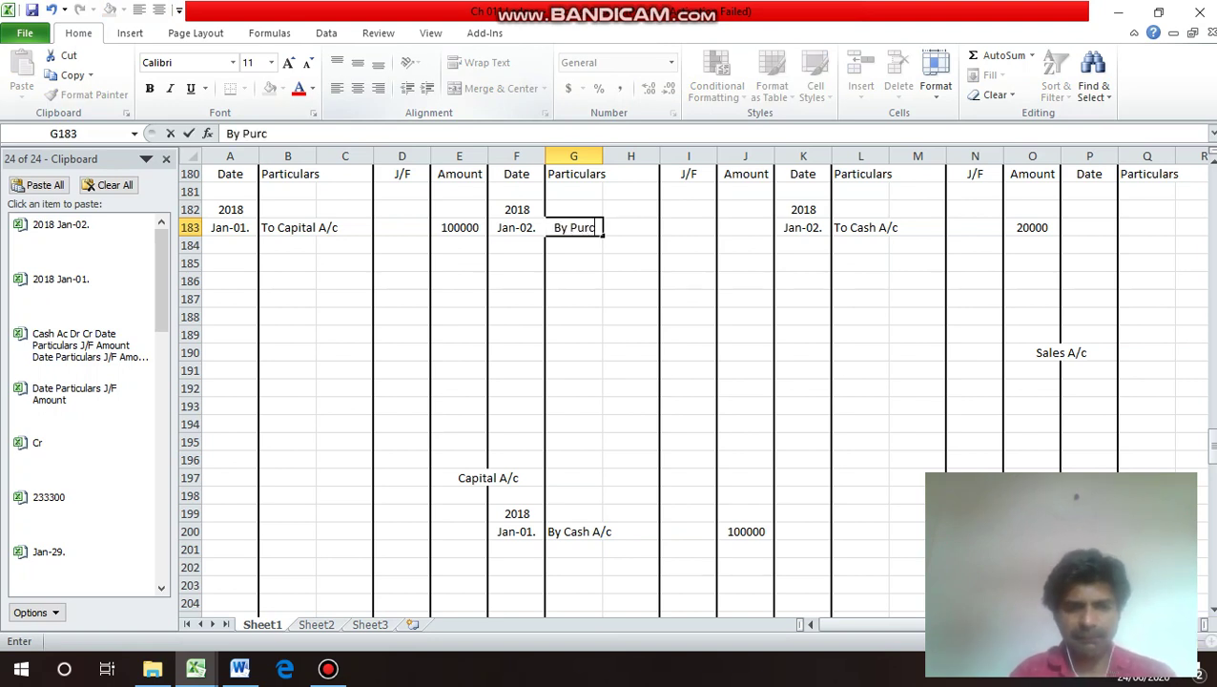
pyautogui.write('hases /a')
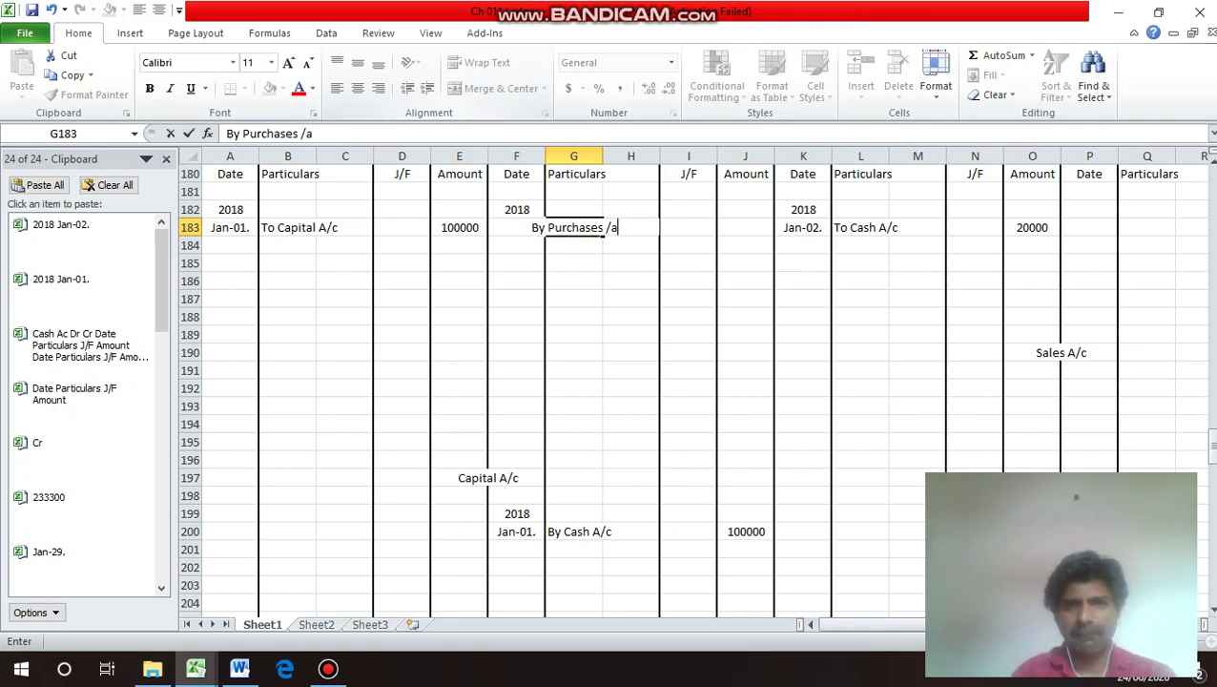
pyautogui.press('BackSpace')
pyautogui.press('BackSpace')
pyautogui.write('A')
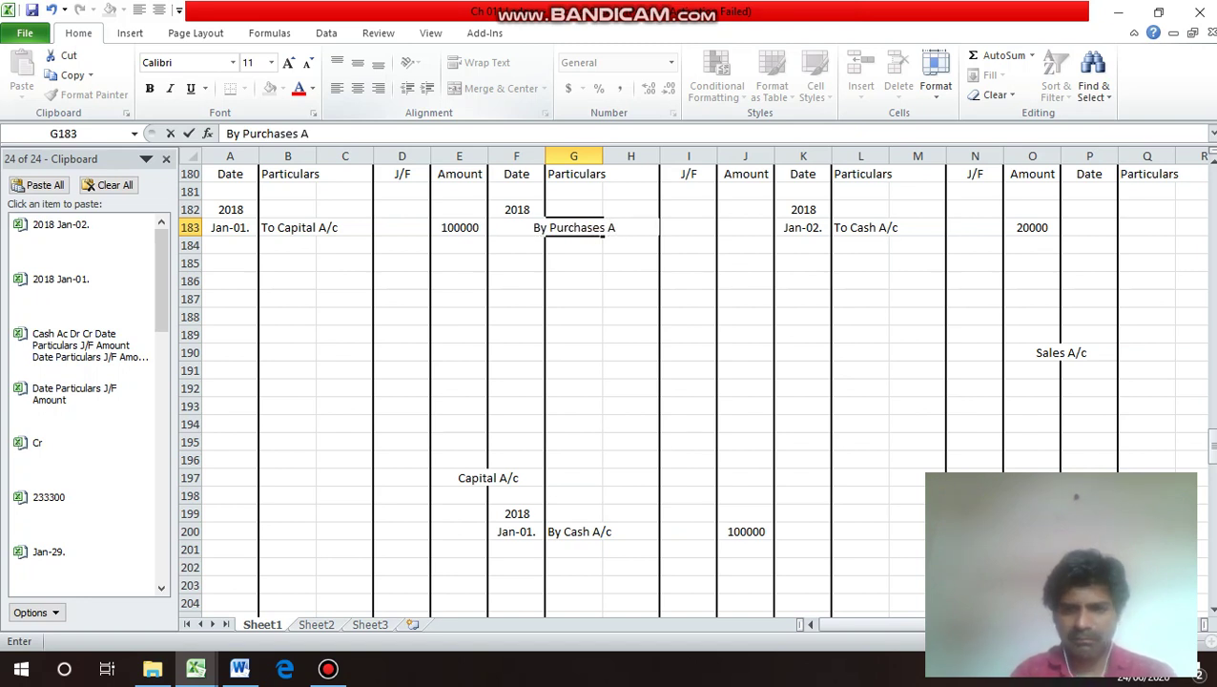
pyautogui.write('/c')
pyautogui.press('Return')
pyautogui.click(573, 227)
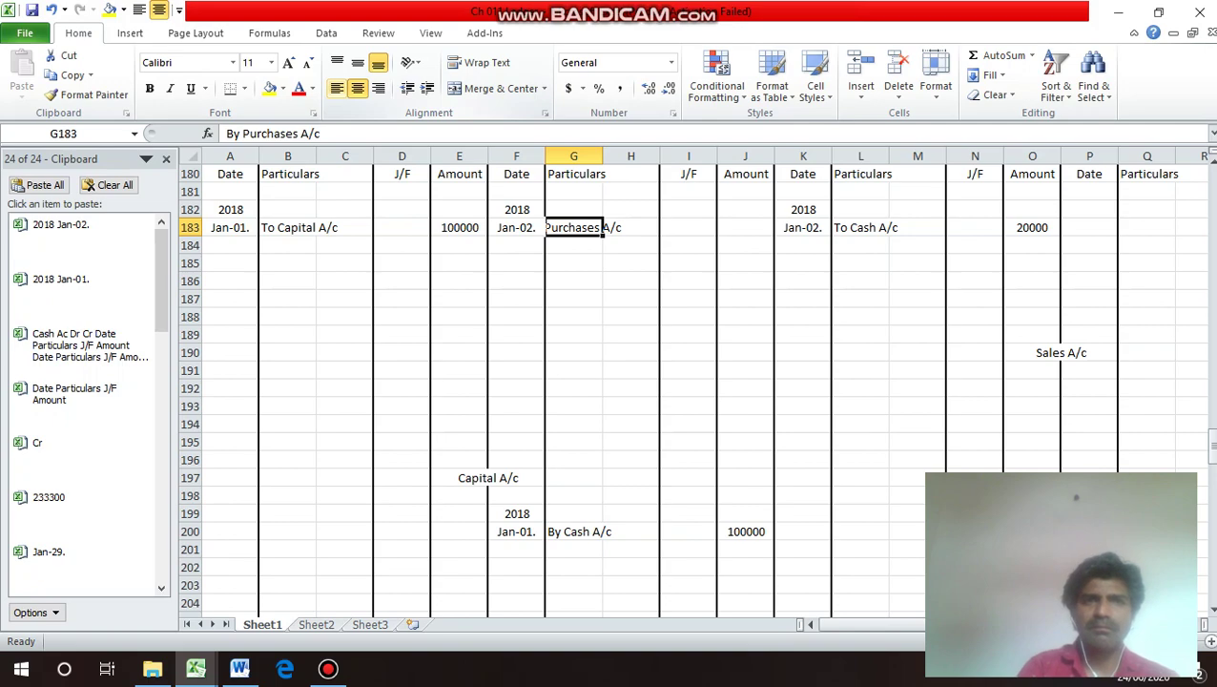
# Enter the amount 20000 in J183 for the By Purchases A/c entry on the Cash Ac's credit side.
pyautogui.press('Right')
pyautogui.press('Right')
pyautogui.press('Right')
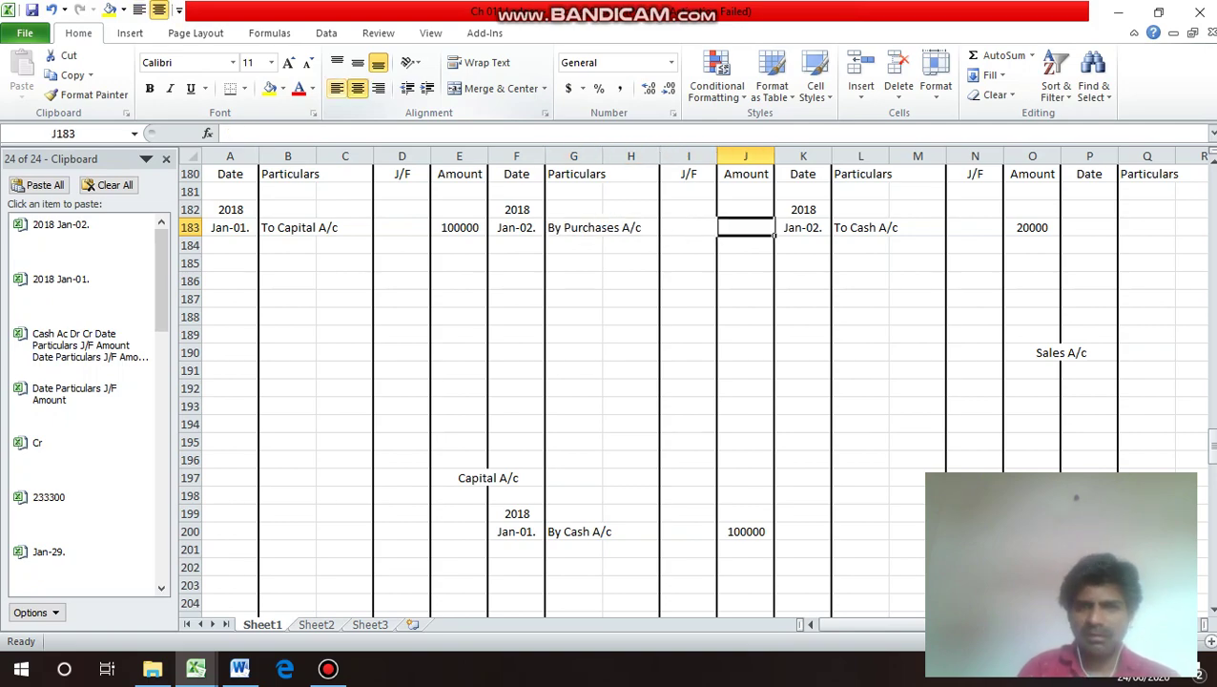
pyautogui.write('20000')
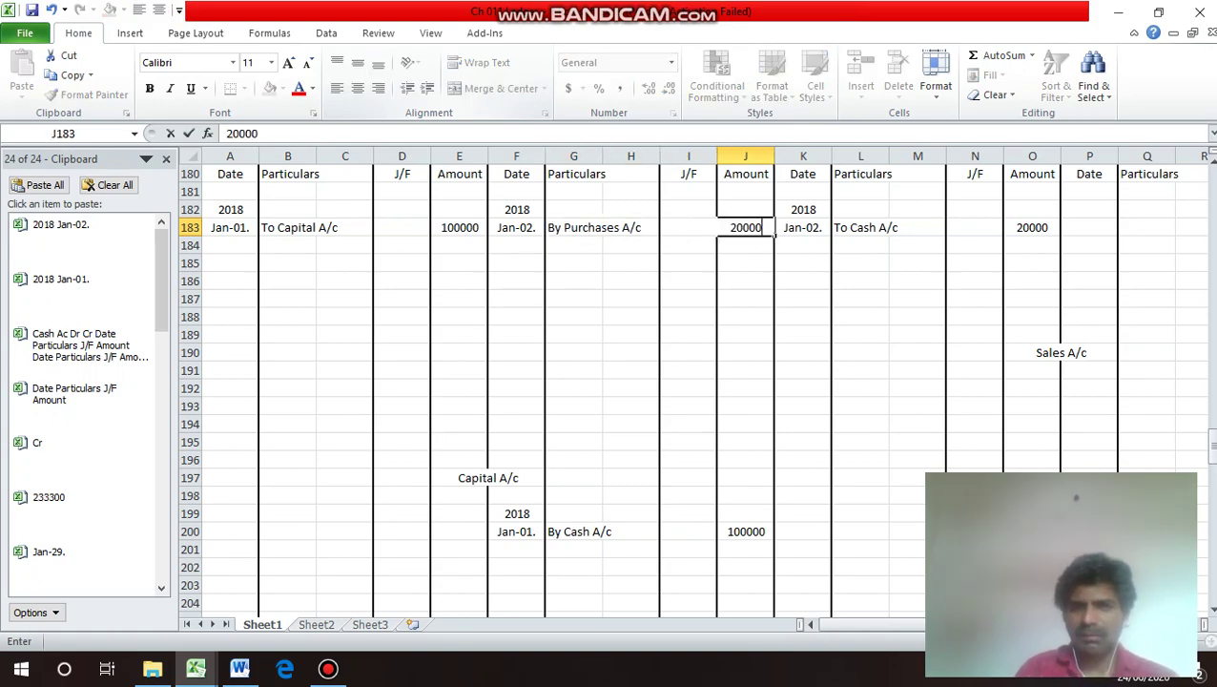
pyautogui.press('Return')
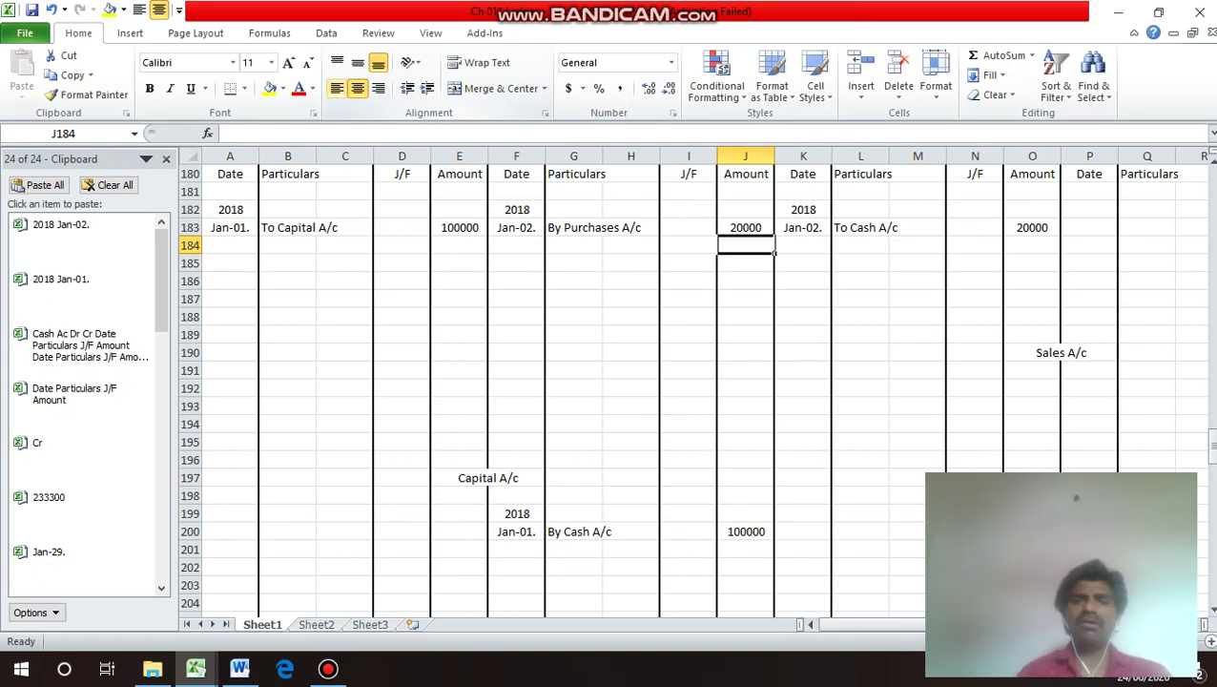
# Examine the journal entries following Jan-02. to identify the accounts and amount of the Jan-03. cash sales entry.
pyautogui.press('Up')
pyautogui.press('Up')
pyautogui.press('Up')
pyautogui.press('Up')
pyautogui.press('Up')
pyautogui.press('Up')
pyautogui.press('Up')
pyautogui.press('Up')
pyautogui.press('Up')
pyautogui.press('Up')
pyautogui.press('Up')
pyautogui.press('Up')
pyautogui.press('Up')
pyautogui.press('Up')
pyautogui.press('Up')
pyautogui.press('Up')
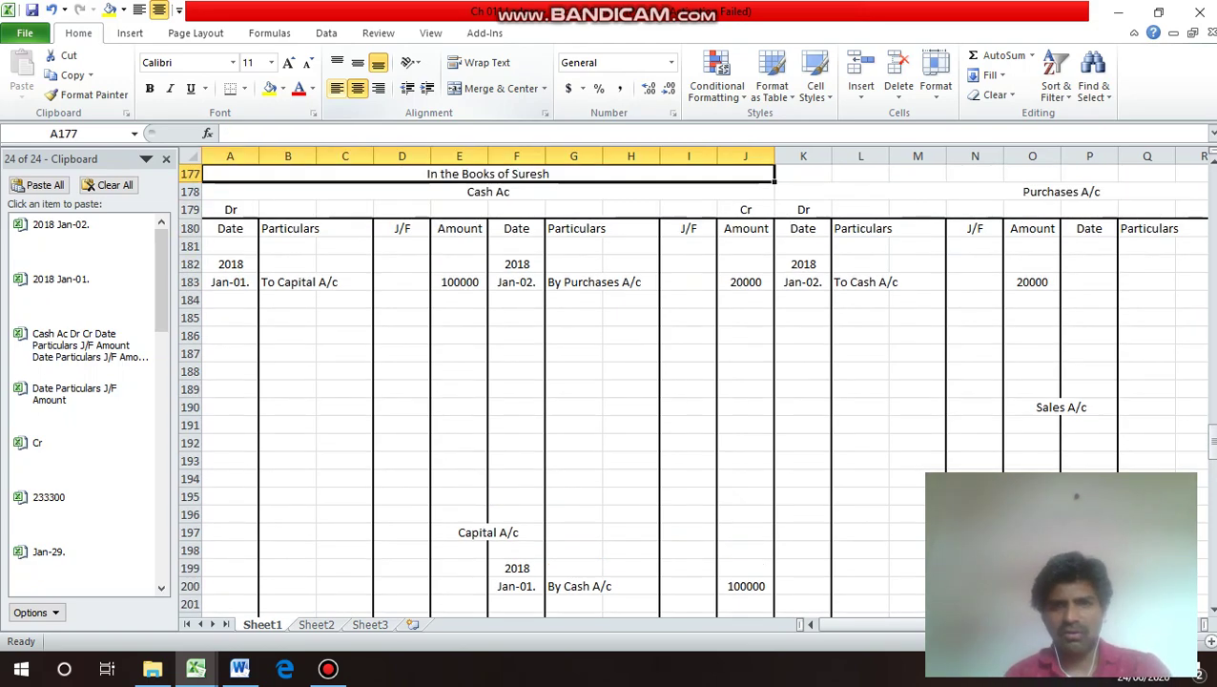
pyautogui.press('Up')
pyautogui.press('Up')
pyautogui.press('Up')
pyautogui.press('Up')
pyautogui.press('Up')
pyautogui.press('Up')
pyautogui.press('Up')
pyautogui.press('Up')
pyautogui.press('Up')
pyautogui.press('Up')
pyautogui.press('Up')
pyautogui.press('Up')
pyautogui.press('Up')
pyautogui.press('Up')
pyautogui.press('Up')
pyautogui.press('Up')
pyautogui.press('Up')
pyautogui.press('Up')
pyautogui.press('Up')
pyautogui.press('Up')
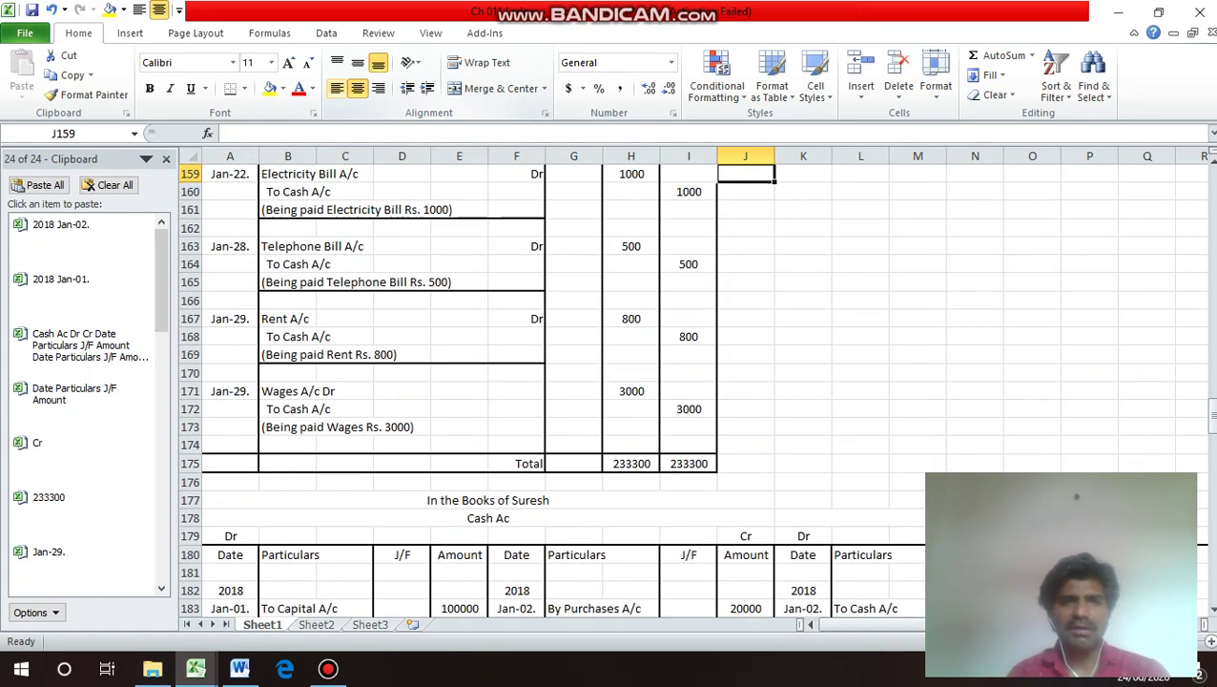
pyautogui.press('Up')
pyautogui.press('Up')
pyautogui.press('Up')
pyautogui.press('Up')
pyautogui.press('Up')
pyautogui.press('Up')
pyautogui.press('Up')
pyautogui.press('Up')
pyautogui.press('Up')
pyautogui.press('Up')
pyautogui.press('Up')
pyautogui.press('Up')
pyautogui.press('Up')
pyautogui.press('Up')
pyautogui.press('Up')
pyautogui.press('Up')
pyautogui.press('Up')
pyautogui.press('Up')
pyautogui.press('Up')
pyautogui.press('Up')
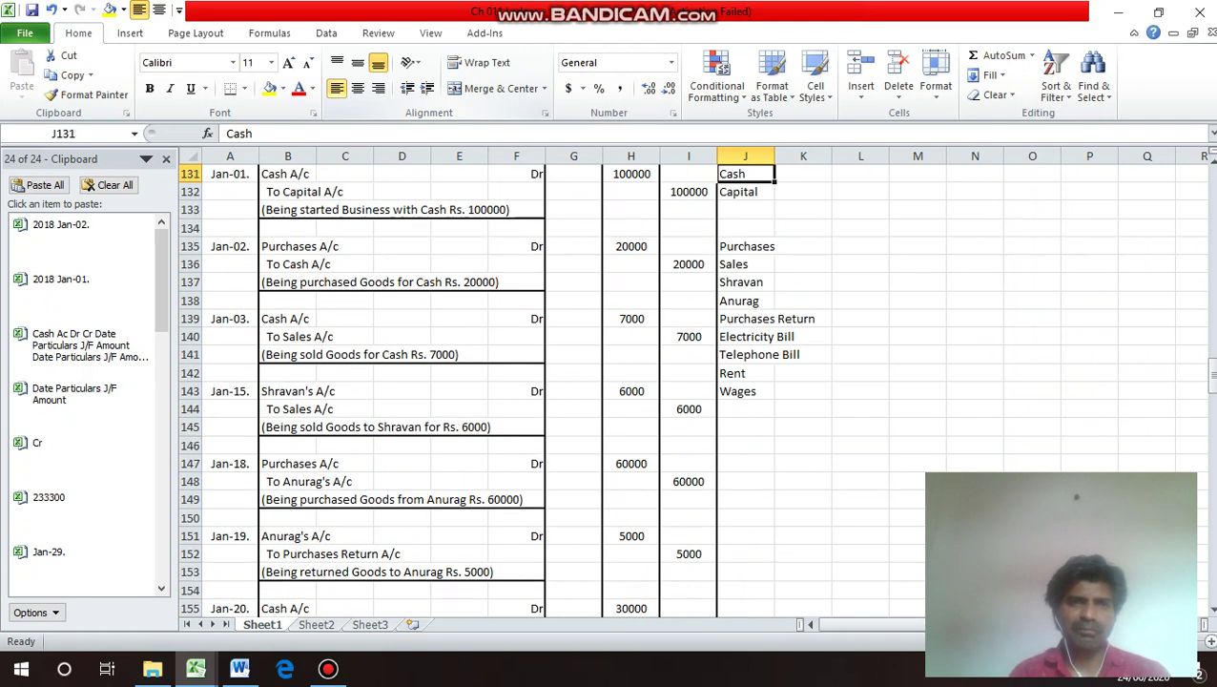
pyautogui.click(745, 429)
pyautogui.click(745, 483)
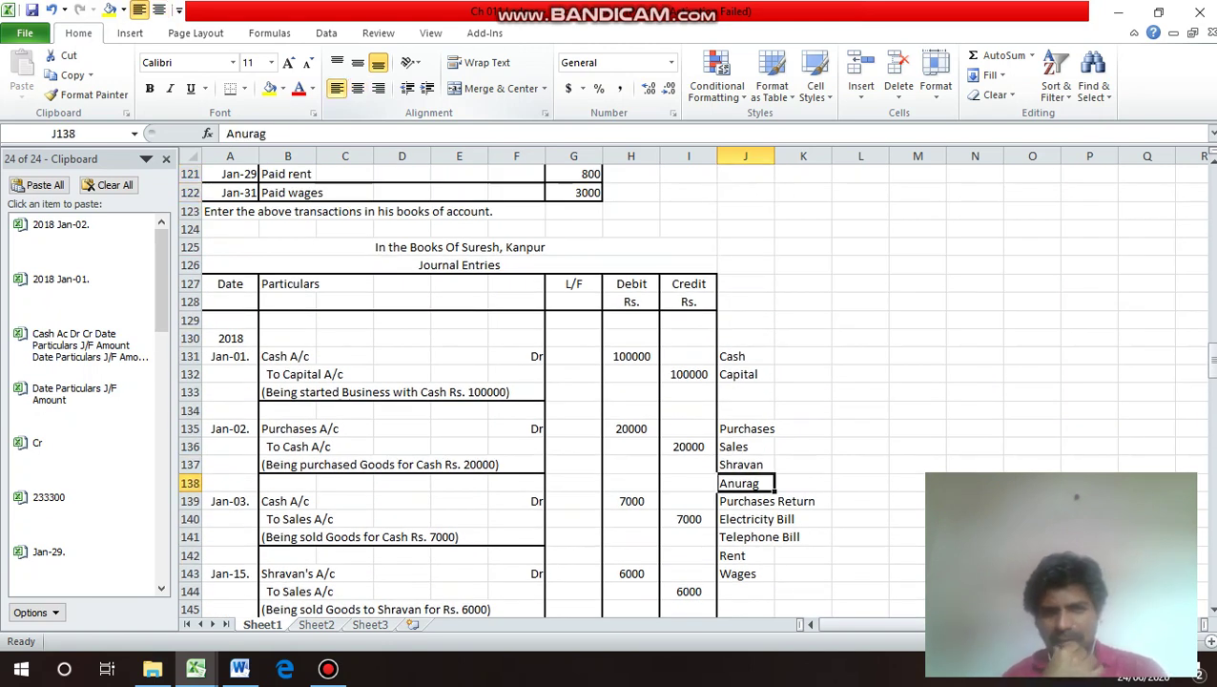
pyautogui.press('Left')
pyautogui.press('Left')
pyautogui.press('Left')
pyautogui.press('Left')
pyautogui.press('Left')
pyautogui.press('Left')
pyautogui.press('Left')
pyautogui.press('Left')
pyautogui.press('Left')
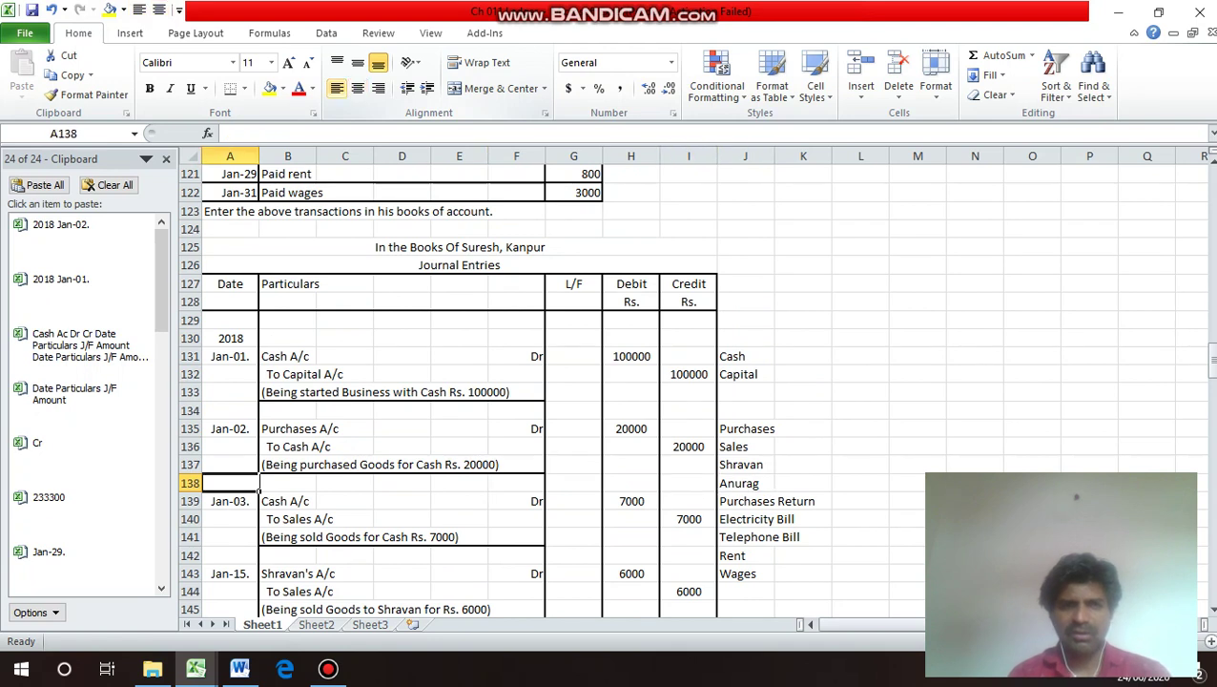
# Fill the date from A183 into A184 on the Cash Ac's debit side and change it to "Jan-03.".
pyautogui.press('Down')
pyautogui.press('Down')
pyautogui.press('Down')
pyautogui.press('Down')
pyautogui.press('Down')
pyautogui.press('Down')
pyautogui.press('Down')
pyautogui.press('Down')
pyautogui.press('Down')
pyautogui.press('Down')
pyautogui.press('Down')
pyautogui.press('Down')
pyautogui.press('Down')
pyautogui.press('Down')
pyautogui.press('Down')
pyautogui.press('Down')
pyautogui.press('Down')
pyautogui.press('Down')
pyautogui.press('Down')
pyautogui.press('Down')
pyautogui.press('Down')
pyautogui.press('Down')
pyautogui.press('Down')
pyautogui.press('Down')
pyautogui.press('Down')
pyautogui.press('Down')
pyautogui.press('Down')
pyautogui.press('Down')
pyautogui.press('Down')
pyautogui.press('Down')
pyautogui.press('Down')
pyautogui.press('Down')
pyautogui.press('Down')
pyautogui.press('Down')
pyautogui.press('Down')
pyautogui.press('Down')
pyautogui.press('Down')
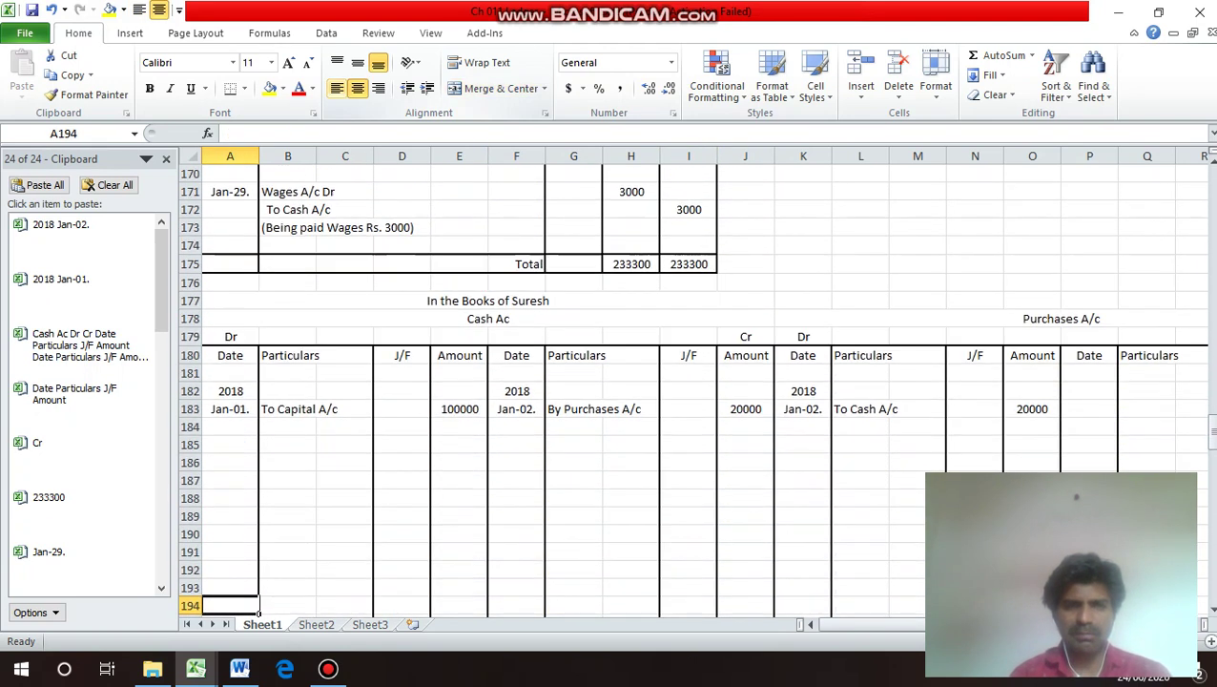
pyautogui.press('Up')
pyautogui.press('Up')
pyautogui.press('Up')
pyautogui.press('Up')
pyautogui.press('Up')
pyautogui.press('Up')
pyautogui.press('Up')
pyautogui.press('Up')
pyautogui.press('Up')
pyautogui.press('Up')
pyautogui.press('Up')
pyautogui.press('Down')
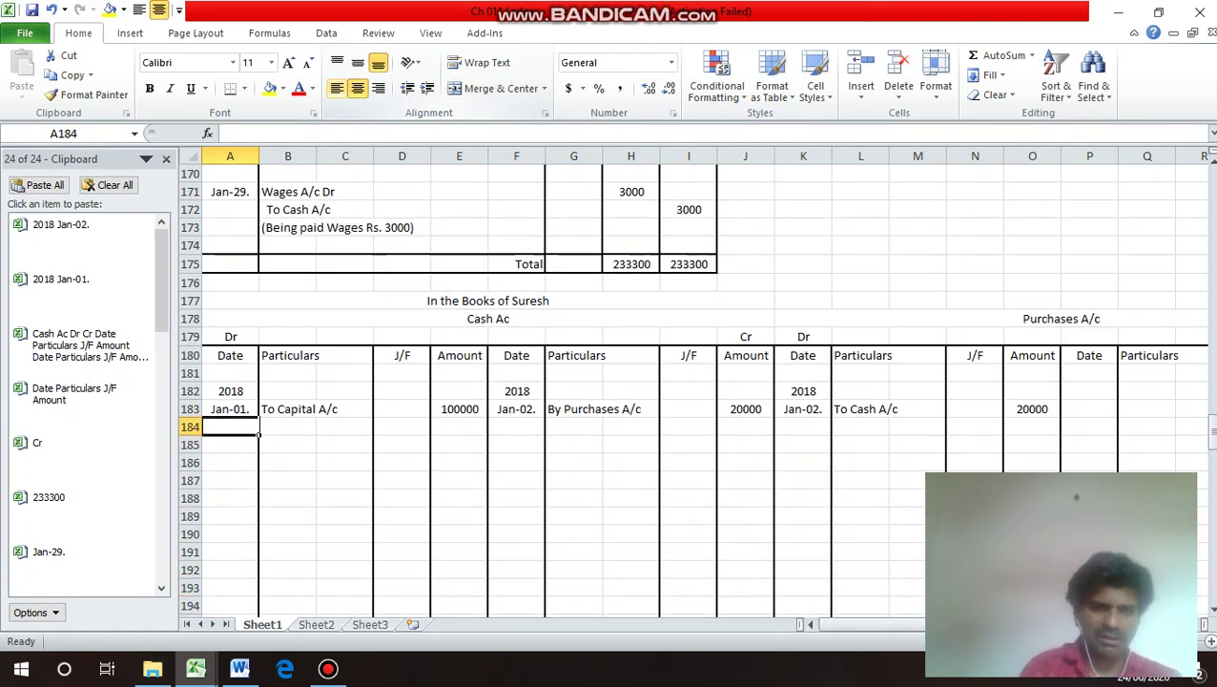
pyautogui.hotkey('ctrl', 'd')
pyautogui.press('F2')
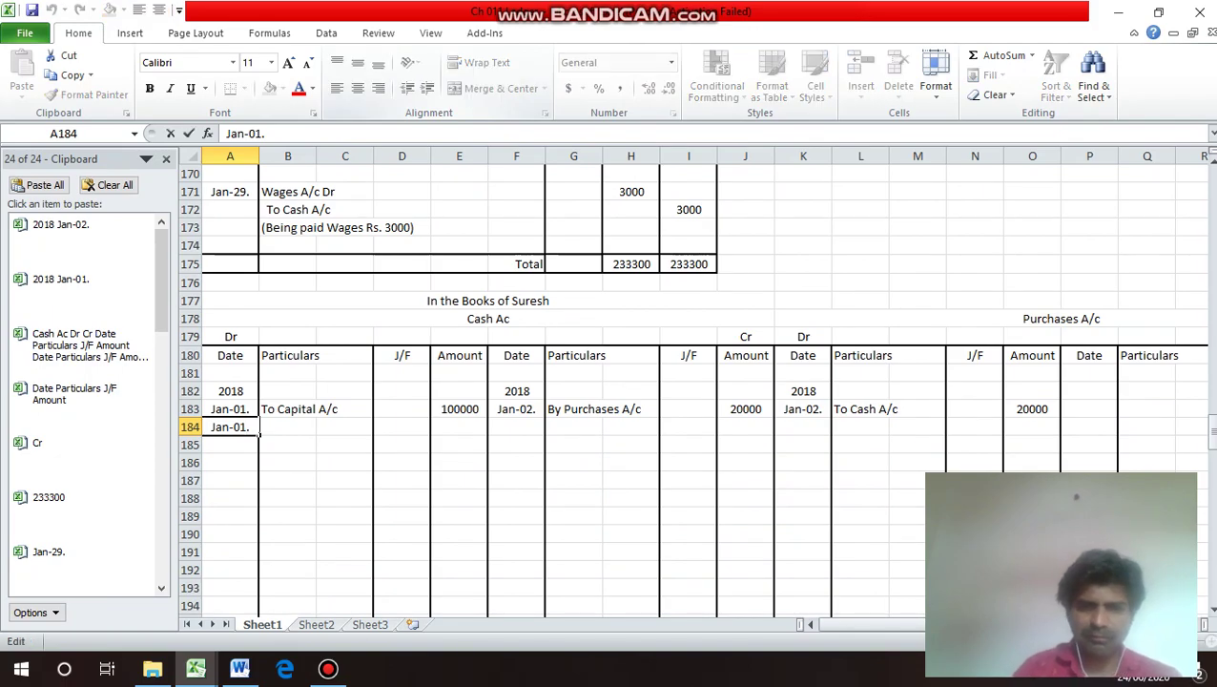
pyautogui.press('Return')
# Examine the Jan-03. journal entry to identify the account and amount to post on the Cash Ac's debit side.
pyautogui.press('Up')
pyautogui.press('Up')
pyautogui.press('Up')
pyautogui.press('Up')
pyautogui.press('Up')
pyautogui.press('Up')
pyautogui.press('Up')
pyautogui.press('Up')
pyautogui.press('Up')
pyautogui.press('Up')
pyautogui.press('Up')
pyautogui.press('Up')
pyautogui.press('Up')
pyautogui.press('Up')
pyautogui.press('Up')
pyautogui.press('Up')
pyautogui.press('Up')
pyautogui.press('Up')
pyautogui.press('Up')
pyautogui.press('Up')
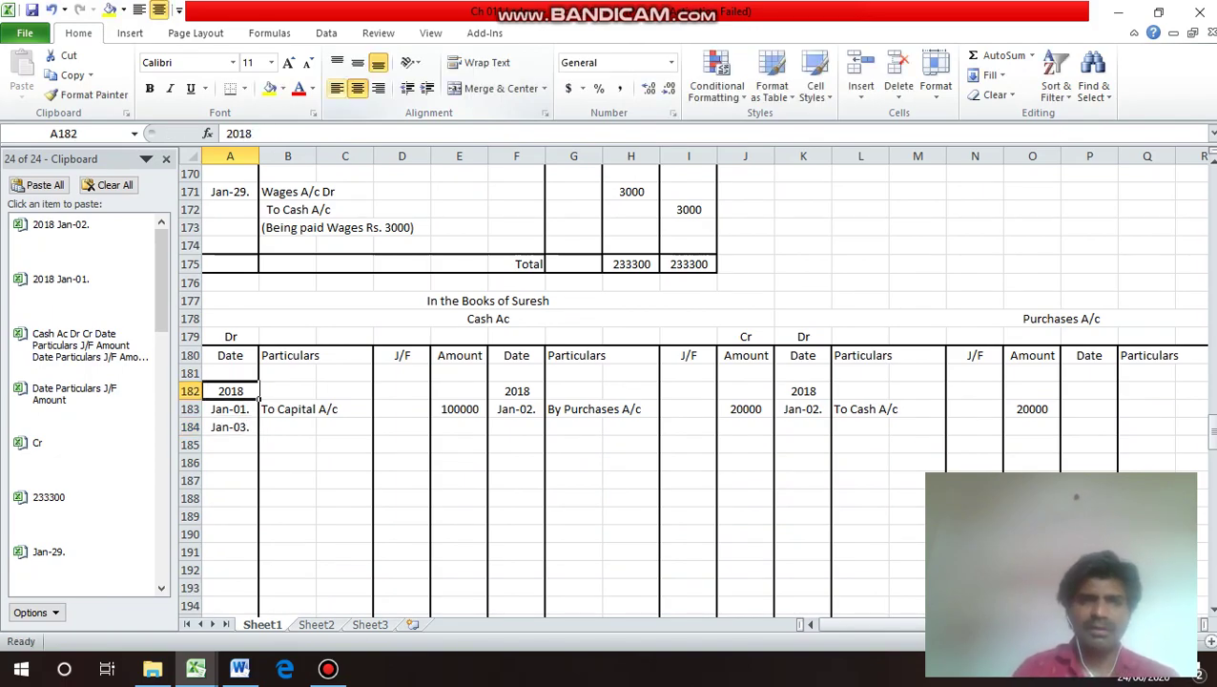
pyautogui.press('Up')
pyautogui.press('Up')
pyautogui.press('Up')
pyautogui.press('Up')
pyautogui.press('Up')
pyautogui.press('Up')
pyautogui.press('Up')
pyautogui.press('Up')
pyautogui.press('Up')
pyautogui.press('Up')
pyautogui.press('Up')
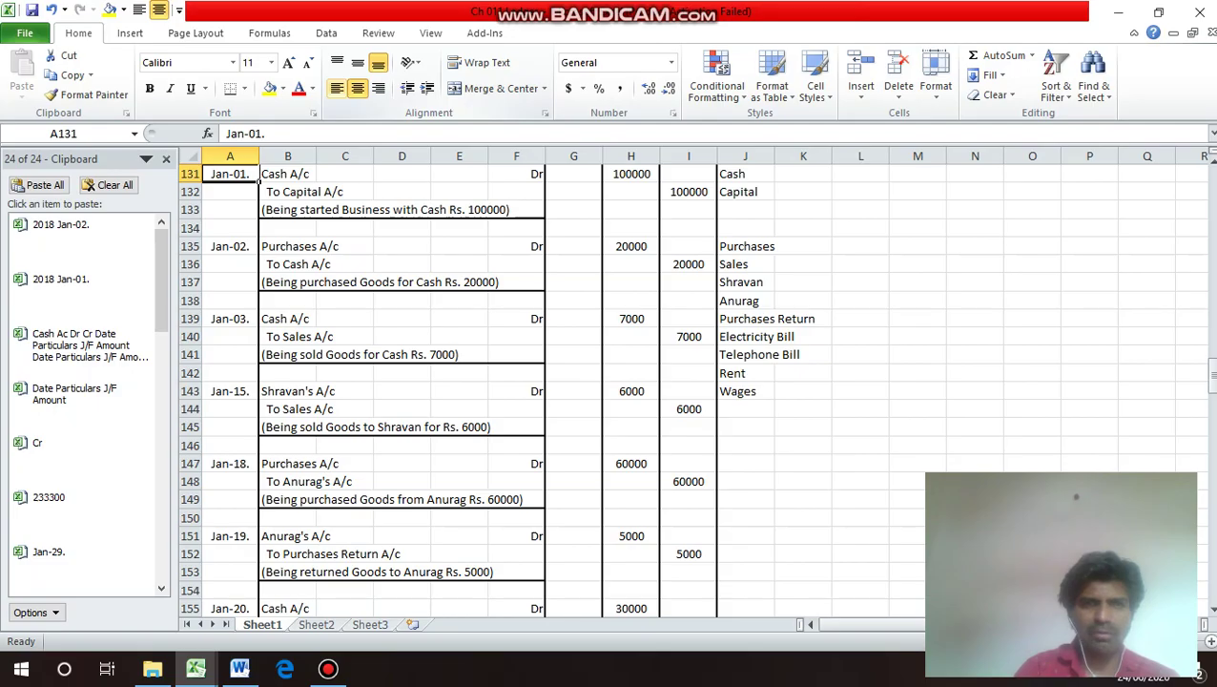
pyautogui.press('Down')
pyautogui.press('Down')
pyautogui.press('Down')
pyautogui.press('Down')
pyautogui.press('Down')
pyautogui.press('Down')
pyautogui.press('Down')
pyautogui.press('Down')
pyautogui.press('Down')
pyautogui.press('Down')
pyautogui.press('Down')
pyautogui.press('Down')
pyautogui.press('Down')
pyautogui.press('Down')
pyautogui.press('Down')
pyautogui.press('Down')
pyautogui.press('Down')
pyautogui.press('Down')
pyautogui.press('Down')
pyautogui.press('Down')
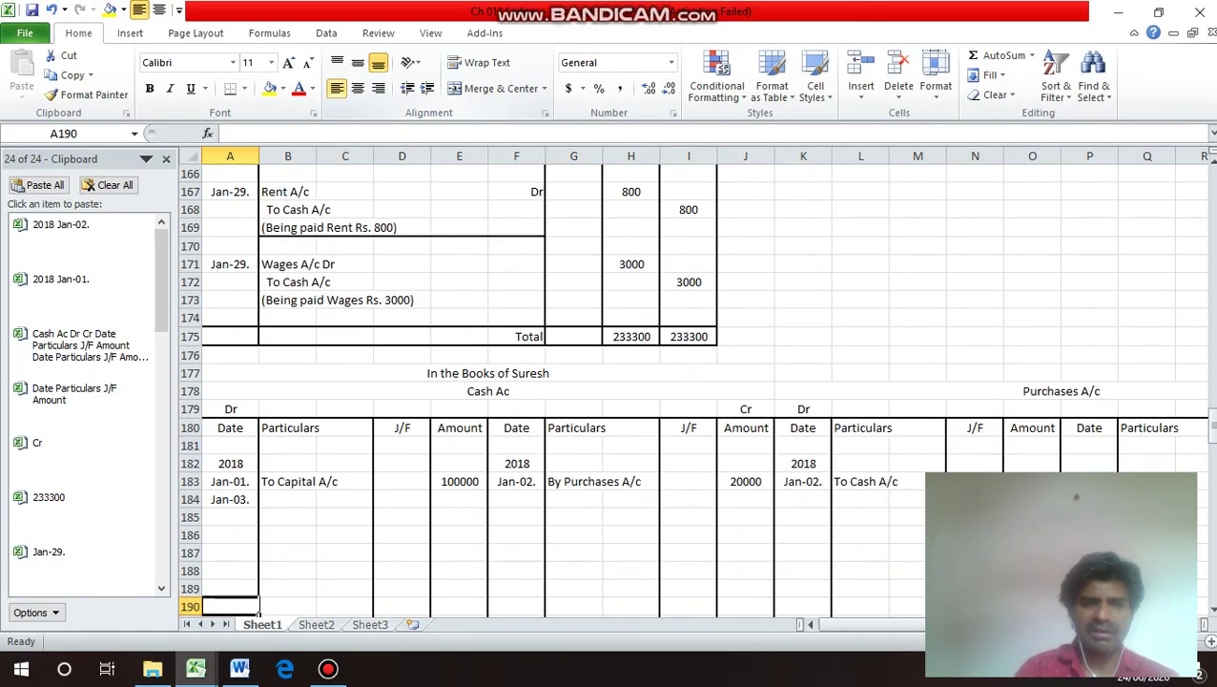
# Enter "To Sales A/c" in B184 as the Jan-03. particulars on the Cash Ac's debit side.
pyautogui.press('Up')
pyautogui.press('Up')
pyautogui.press('Up')
pyautogui.press('Up')
pyautogui.press('Up')
pyautogui.press('Up')
pyautogui.press('Right')
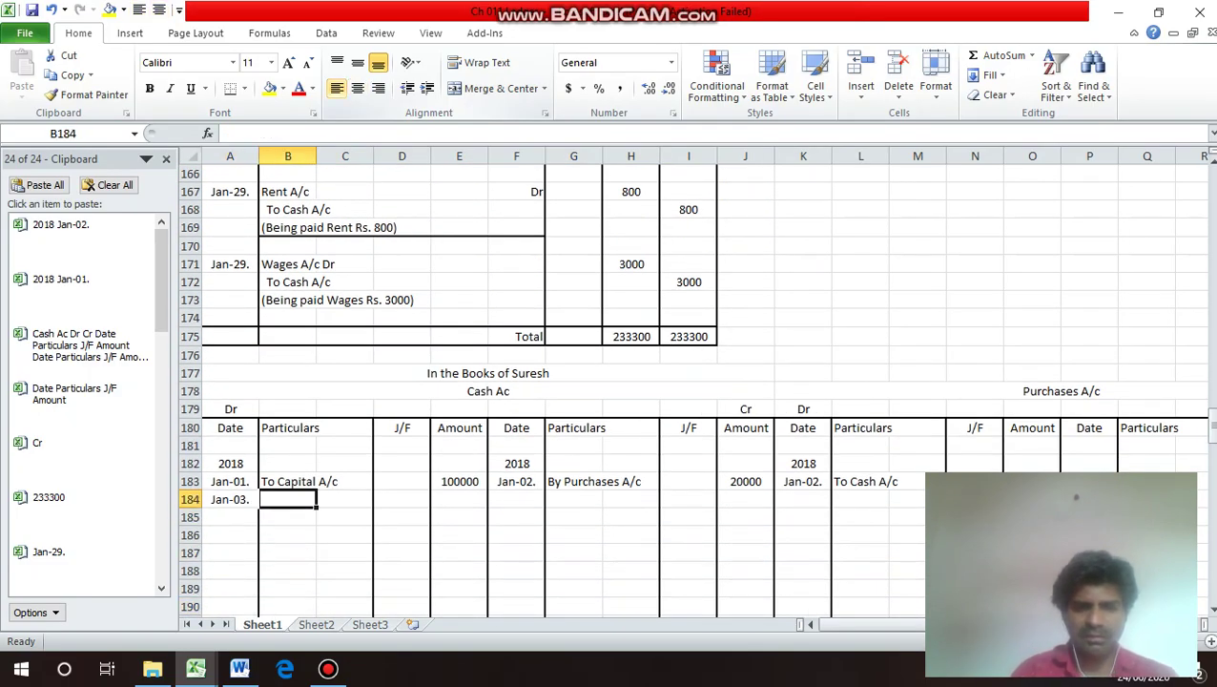
pyautogui.write('To Sa')
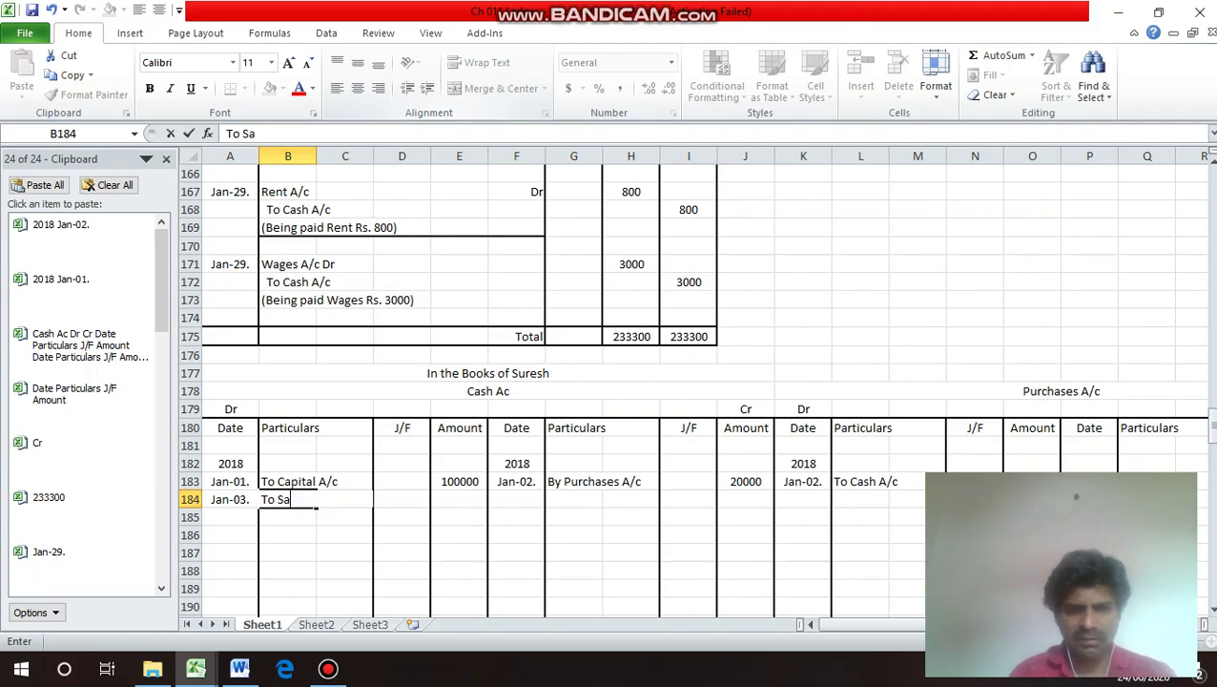
pyautogui.write('les A')
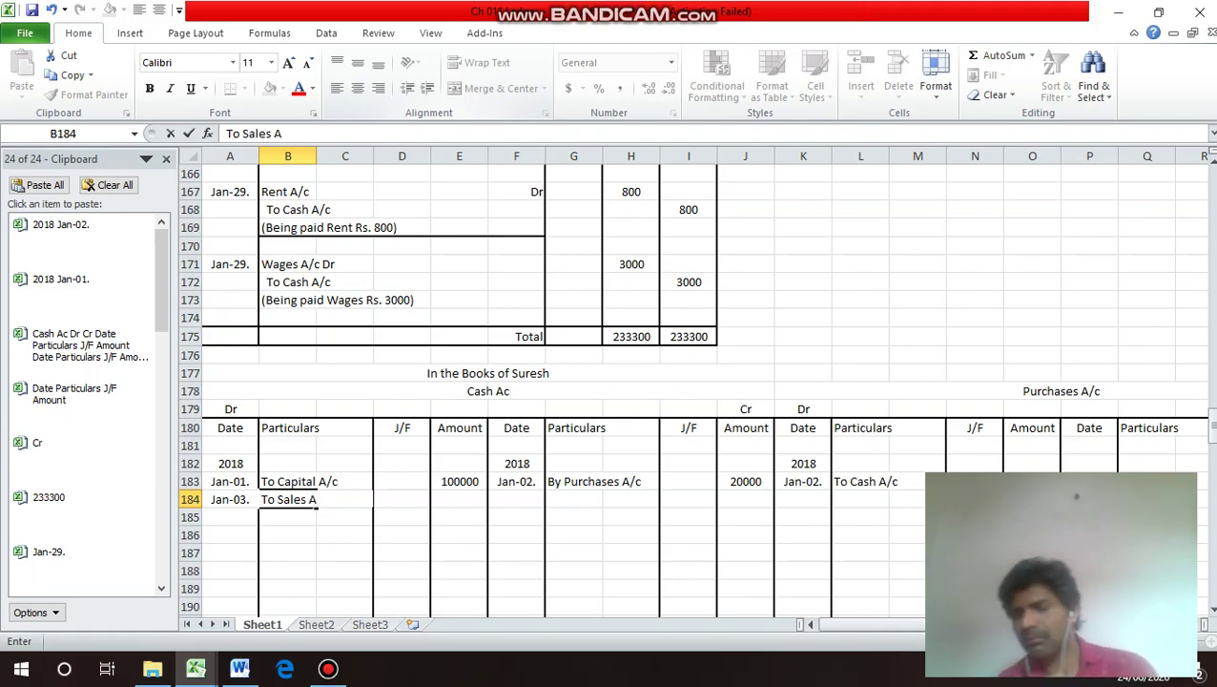
pyautogui.write('/c')
pyautogui.press('Return')
# Enter the amount 7000 in E184 for the To Sales A/c entry on the Cash Ac's debit side.
pyautogui.press('Up')
pyautogui.press('Right')
pyautogui.press('Right')
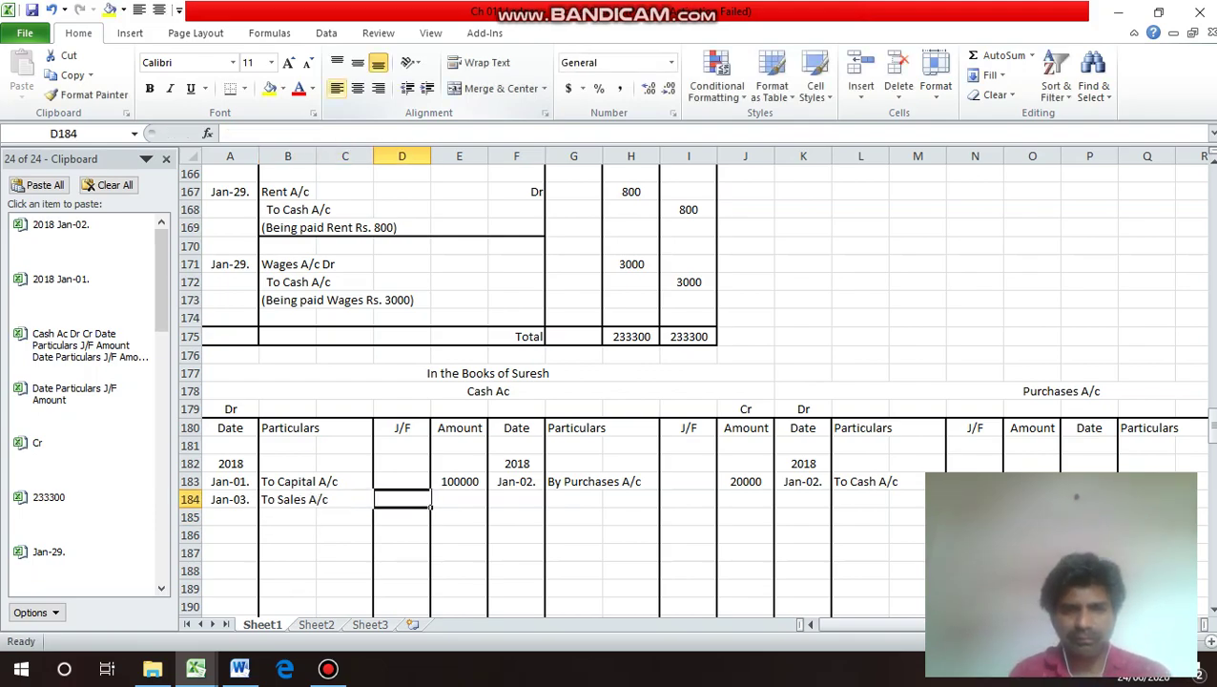
pyautogui.press('Right')
pyautogui.write('7')
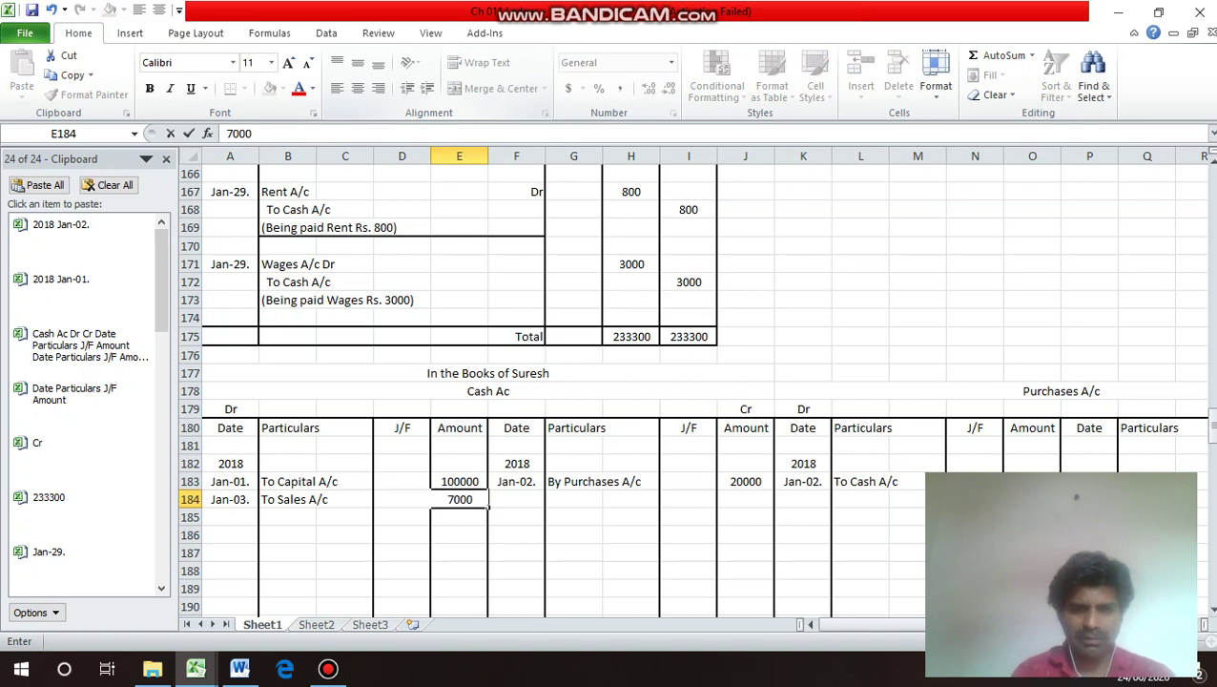
pyautogui.press('Return')
# Copy the date "Jan-03." from A184 into P193 on the credit side of the Sales A/c.
pyautogui.press('Up')
pyautogui.press('Left')
pyautogui.press('Left')
pyautogui.press('Left')
pyautogui.press('Left')
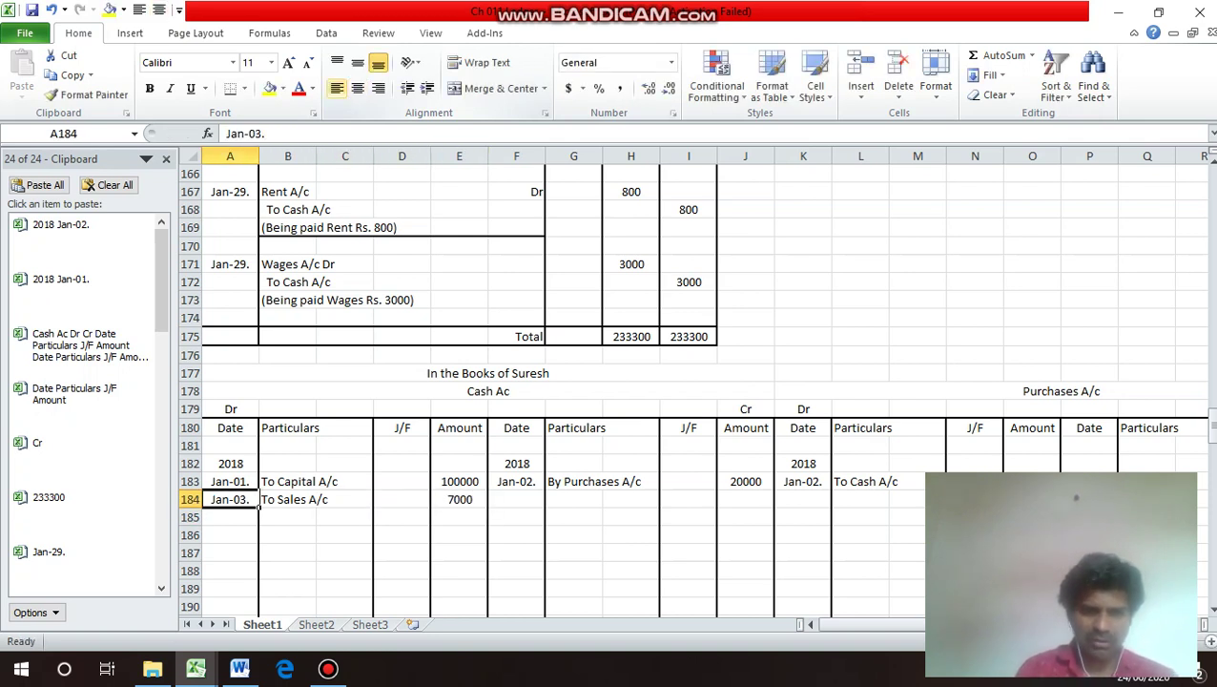
pyautogui.hotkey('alt', '6')
pyautogui.hotkey('ctrl', 'c')
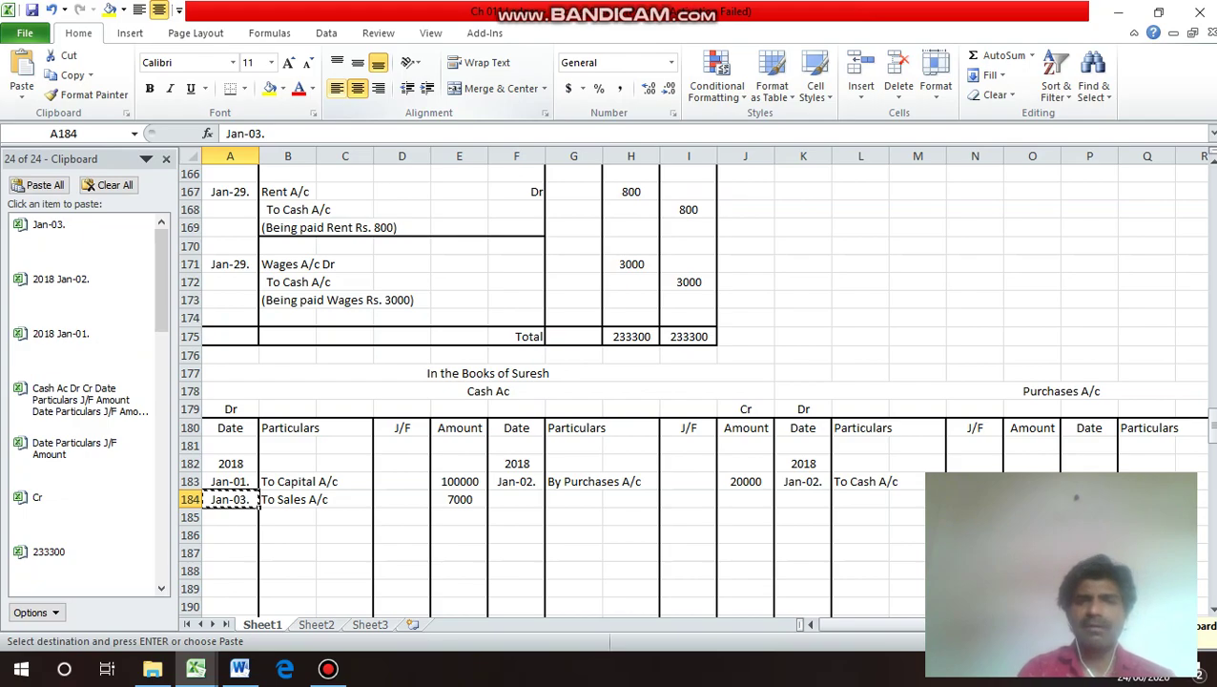
pyautogui.press('Down')
pyautogui.press('Down')
pyautogui.press('Down')
pyautogui.press('Down')
pyautogui.press('Down')
pyautogui.press('Down')
pyautogui.press('Down')
pyautogui.press('Down')
pyautogui.press('Down')
pyautogui.press('Down')
pyautogui.press('Down')
pyautogui.press('Down')
pyautogui.press('Down')
pyautogui.press('Down')
pyautogui.press('Down')
pyautogui.press('Down')
pyautogui.press('Down')
pyautogui.press('Down')
pyautogui.press('Down')
pyautogui.press('Down')
pyautogui.press('Up')
pyautogui.press('Up')
pyautogui.press('Up')
pyautogui.press('Up')
pyautogui.press('Up')
pyautogui.press('Up')
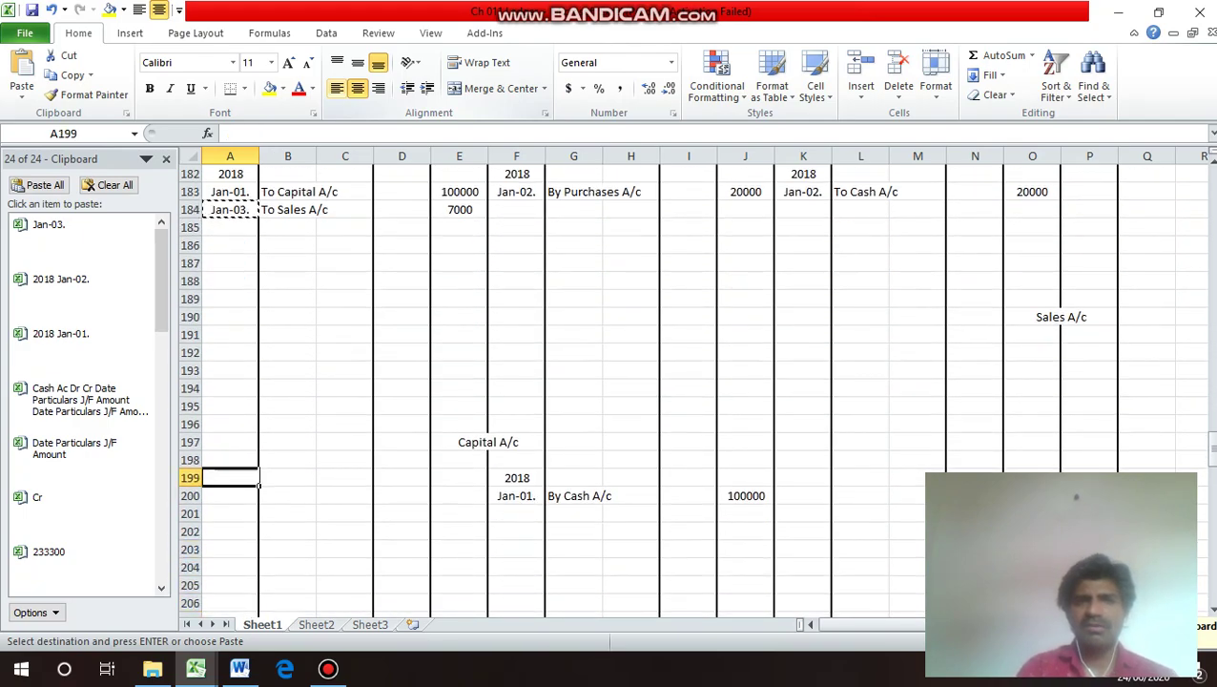
pyautogui.press('Up')
pyautogui.press('Up')
pyautogui.press('Up')
pyautogui.press('Right')
pyautogui.press('Right')
pyautogui.press('Right')
pyautogui.press('Right')
pyautogui.press('Right')
pyautogui.press('Right')
pyautogui.press('Right')
pyautogui.press('Right')
pyautogui.press('Right')
pyautogui.press('Right')
pyautogui.press('Right')
pyautogui.press('Right')
pyautogui.press('Right')
pyautogui.press('Right')
pyautogui.press('Up')
pyautogui.press('Up')
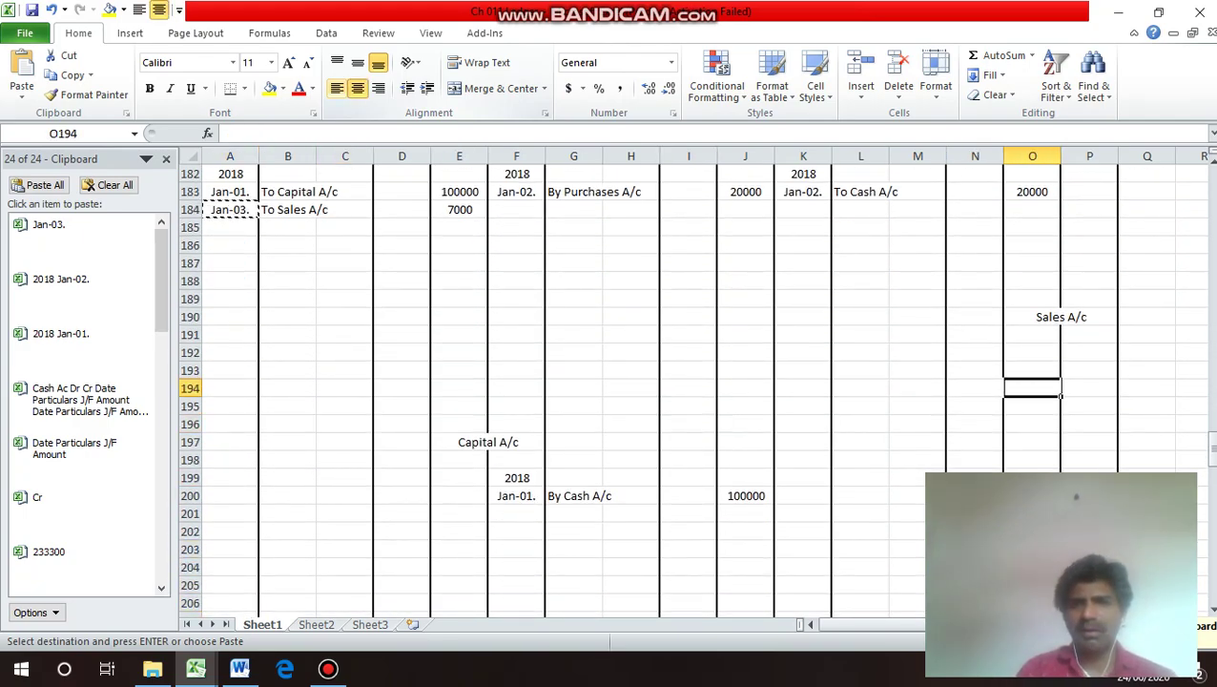
pyautogui.press('Right')
pyautogui.press('Up')
pyautogui.press('Return')
# Copy the year 2018 from K182 into P192, above the Jan-03. date on the credit side of the Sales A/c.
pyautogui.press('Up')
pyautogui.press('Up')
pyautogui.press('Up')
pyautogui.press('Up')
pyautogui.press('Up')
pyautogui.press('Up')
pyautogui.press('Up')
pyautogui.press('Up')
pyautogui.press('Up')
pyautogui.press('Up')
pyautogui.press('Up')
pyautogui.press('Up')
pyautogui.press('Up')
pyautogui.press('Up')
pyautogui.press('Up')
pyautogui.press('Up')
pyautogui.press('Up')
pyautogui.press('Up')
pyautogui.press('Up')
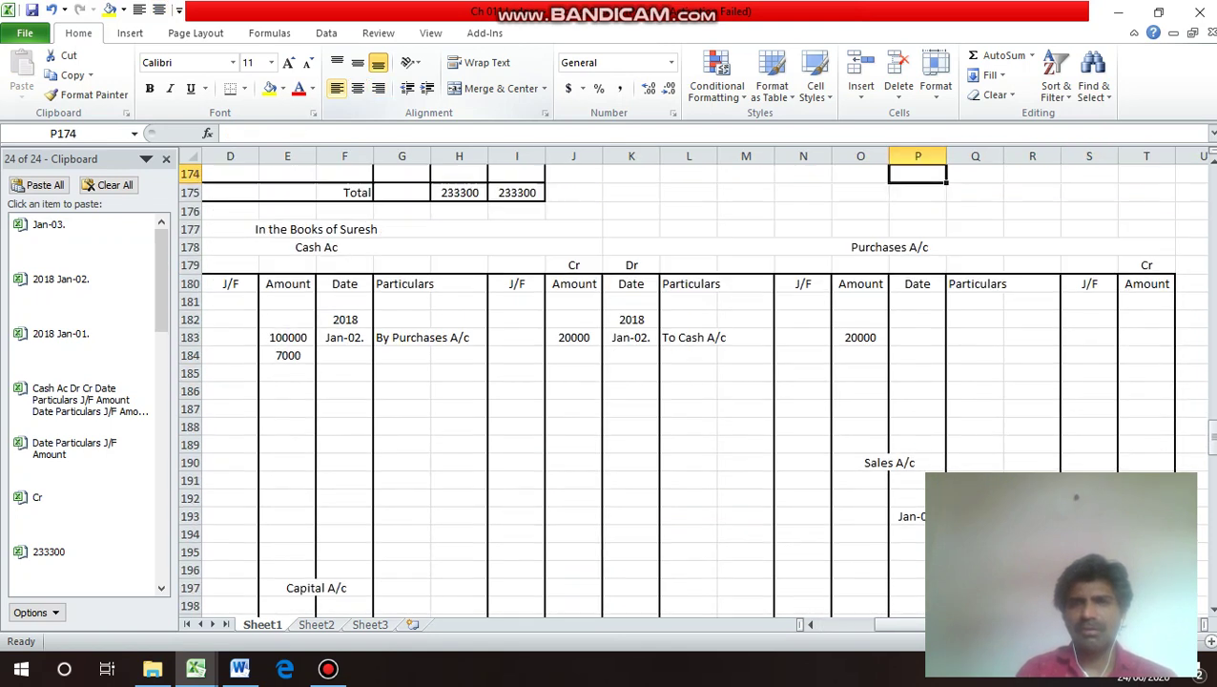
pyautogui.press('Up')
pyautogui.press('Up')
pyautogui.press('Up')
pyautogui.press('Up')
pyautogui.press('Up')
pyautogui.press('Down')
pyautogui.press('Down')
pyautogui.press('Down')
pyautogui.press('Down')
pyautogui.press('Down')
pyautogui.press('Down')
pyautogui.press('Down')
pyautogui.press('Down')
pyautogui.press('Down')
pyautogui.press('Down')
pyautogui.press('Down')
pyautogui.press('Down')
pyautogui.press('Down')
pyautogui.press('Left')
pyautogui.press('Left')
pyautogui.press('Left')
pyautogui.press('Left')
pyautogui.press('Left')
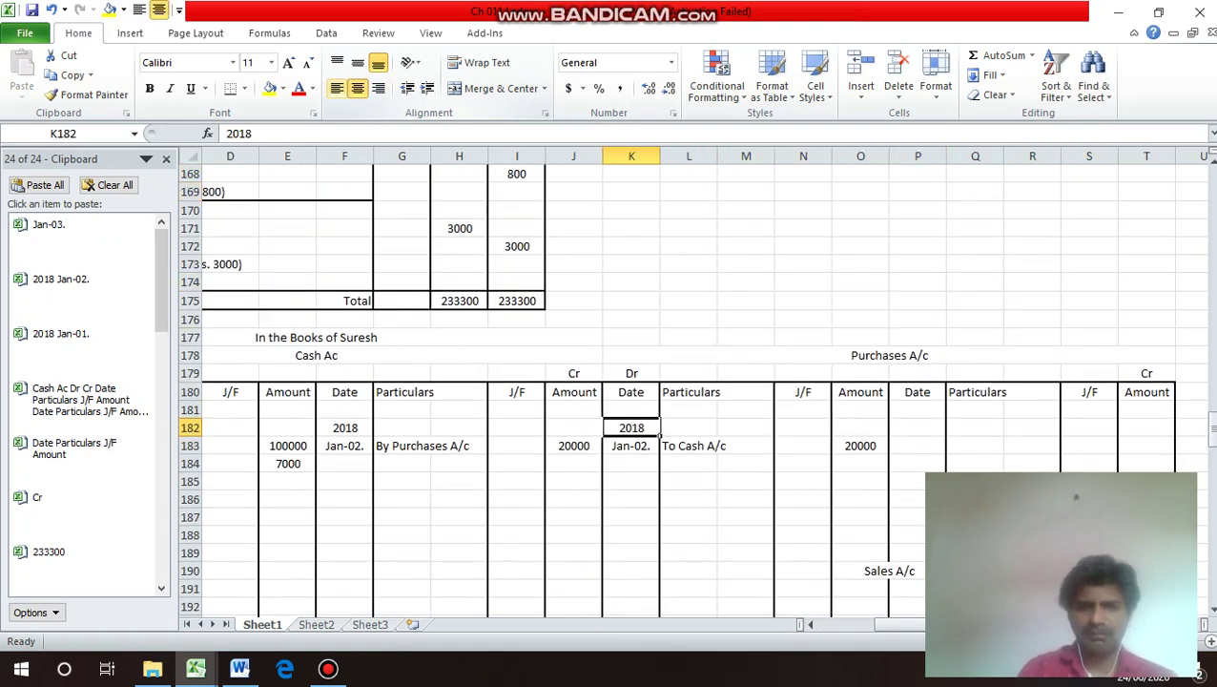
pyautogui.hotkey('ctrl', 'c')
pyautogui.press('Down')
pyautogui.press('Down')
pyautogui.press('Down')
pyautogui.press('Down')
pyautogui.press('Down')
pyautogui.press('Down')
pyautogui.press('Down')
pyautogui.press('Down')
pyautogui.press('Down')
pyautogui.press('Down')
pyautogui.press('Down')
pyautogui.press('Down')
pyautogui.press('Down')
pyautogui.press('Down')
pyautogui.press('Down')
pyautogui.press('Down')
pyautogui.press('Down')
pyautogui.press('Down')
pyautogui.press('Down')
pyautogui.press('Down')
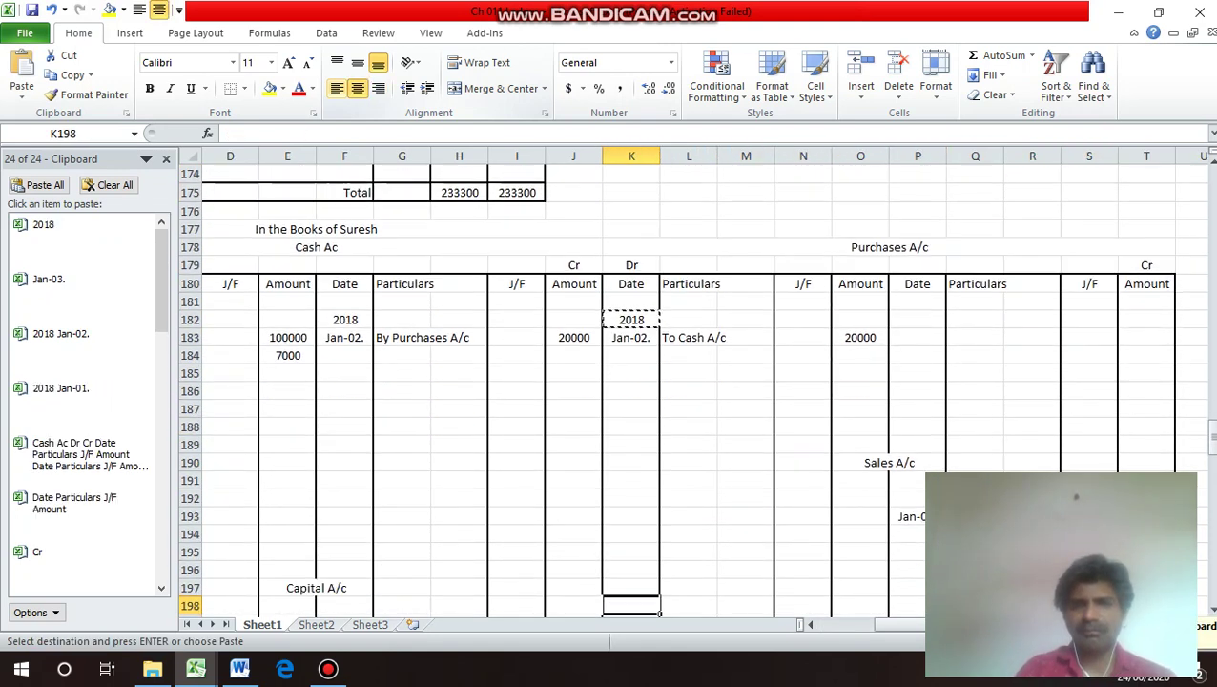
pyautogui.press('Up')
pyautogui.press('Up')
pyautogui.press('Up')
pyautogui.press('Up')
pyautogui.press('Up')
pyautogui.press('Up')
pyautogui.press('Up')
pyautogui.press('Up')
pyautogui.press('Up')
pyautogui.press('Up')
pyautogui.press('Up')
pyautogui.press('Up')
pyautogui.press('Up')
pyautogui.press('Right')
pyautogui.press('Right')
pyautogui.press('Right')
pyautogui.press('Right')
pyautogui.press('Right')
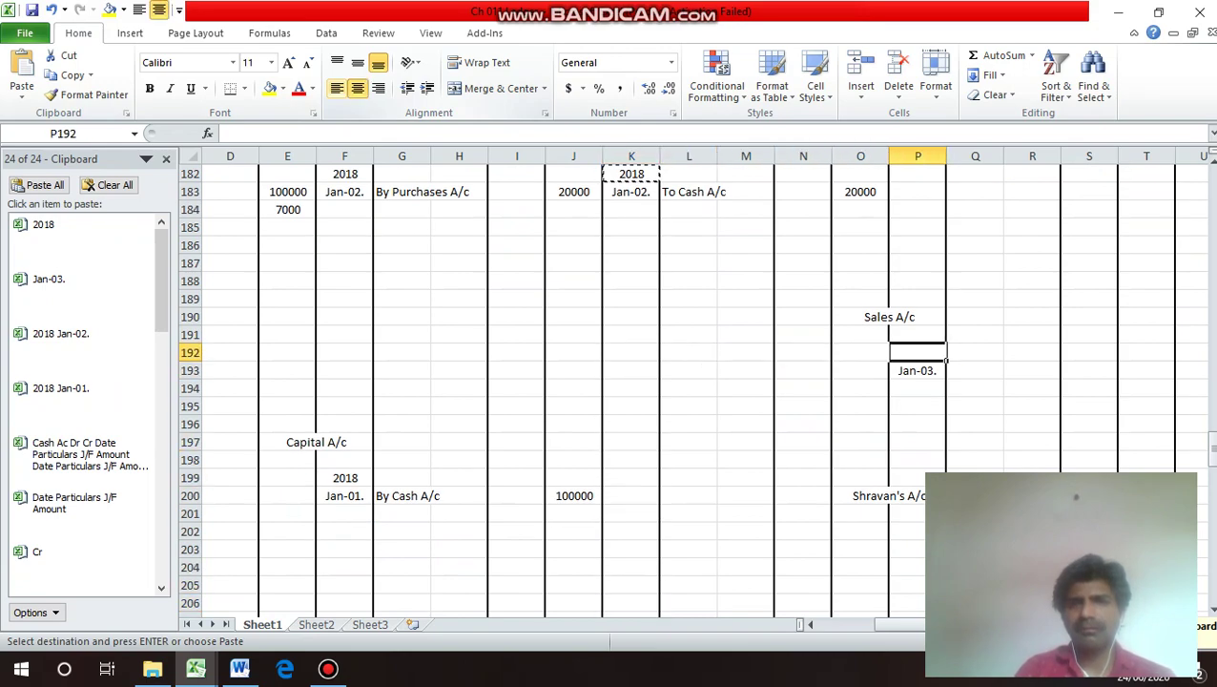
pyautogui.press('Return')
# Enter "By Cash A/c" in Q193 as the Jan-03. particulars on the Sales A/c's credit side and left-align it.
pyautogui.press('Right')
pyautogui.press('Down')
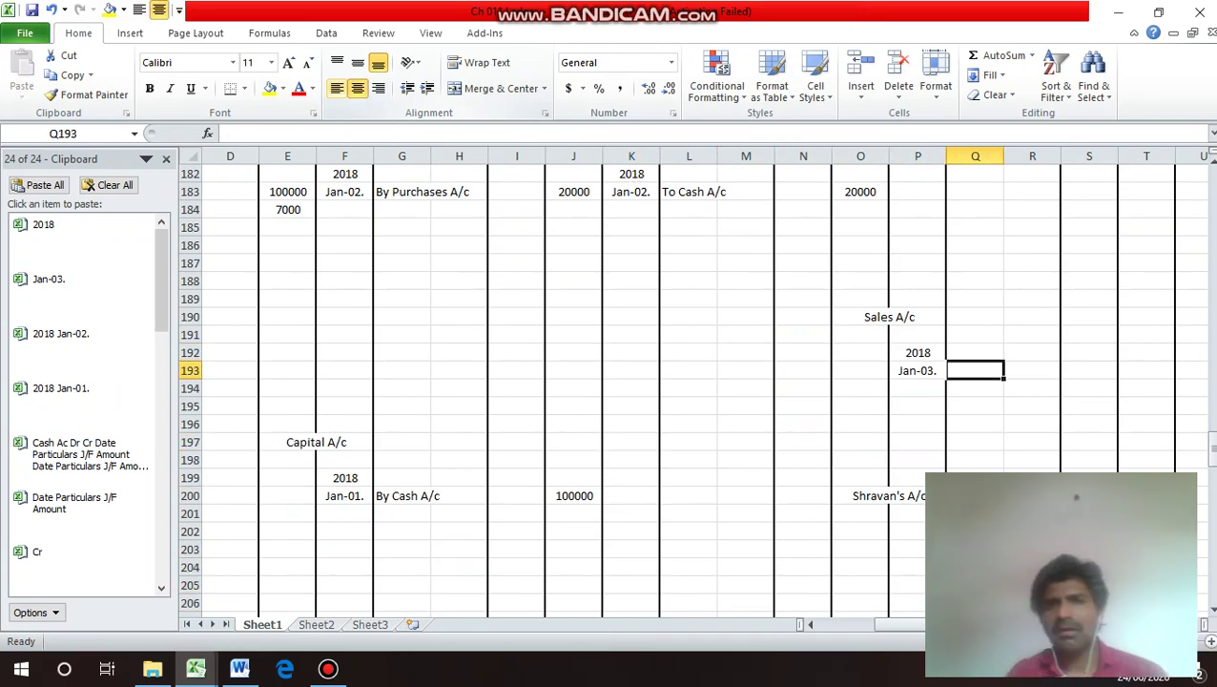
pyautogui.write('By C')
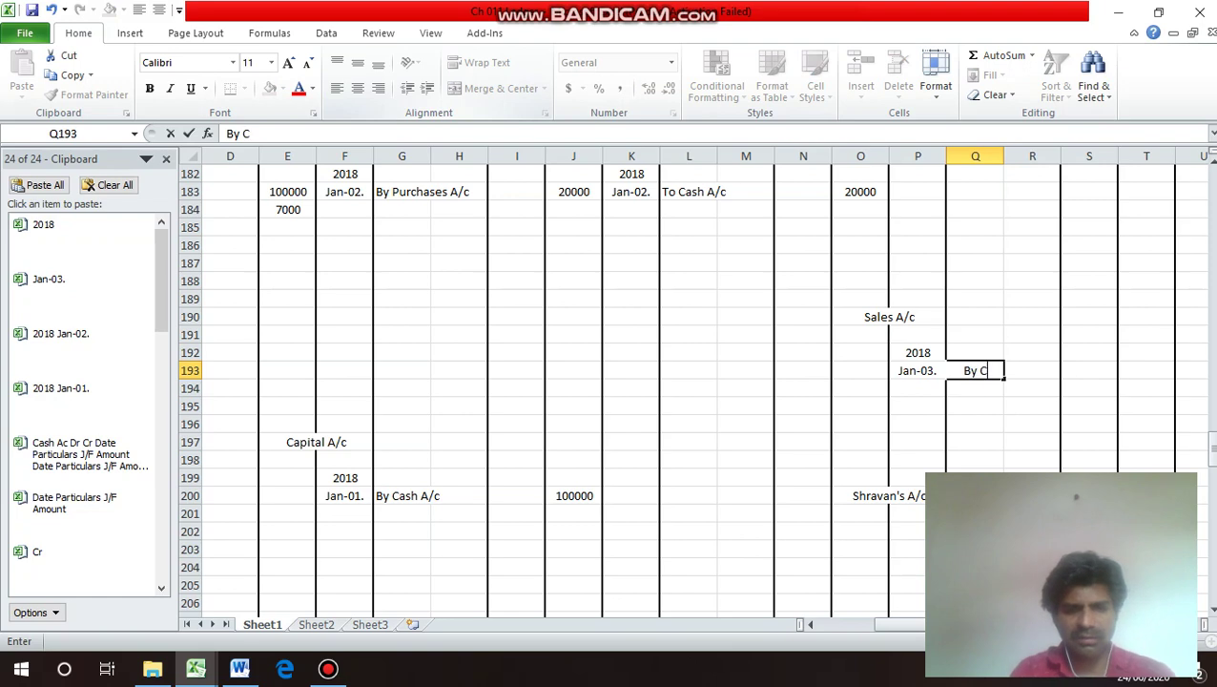
pyautogui.write('ash A')
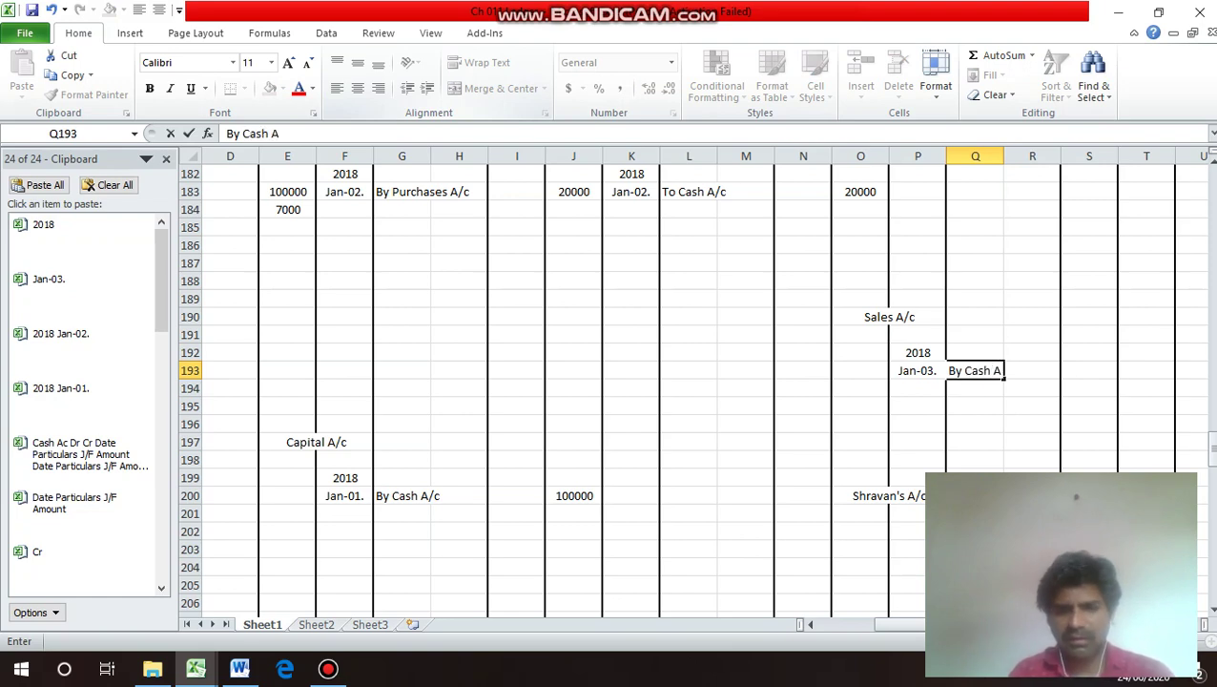
pyautogui.write('/c')
pyautogui.press('Return')
pyautogui.press('Up')
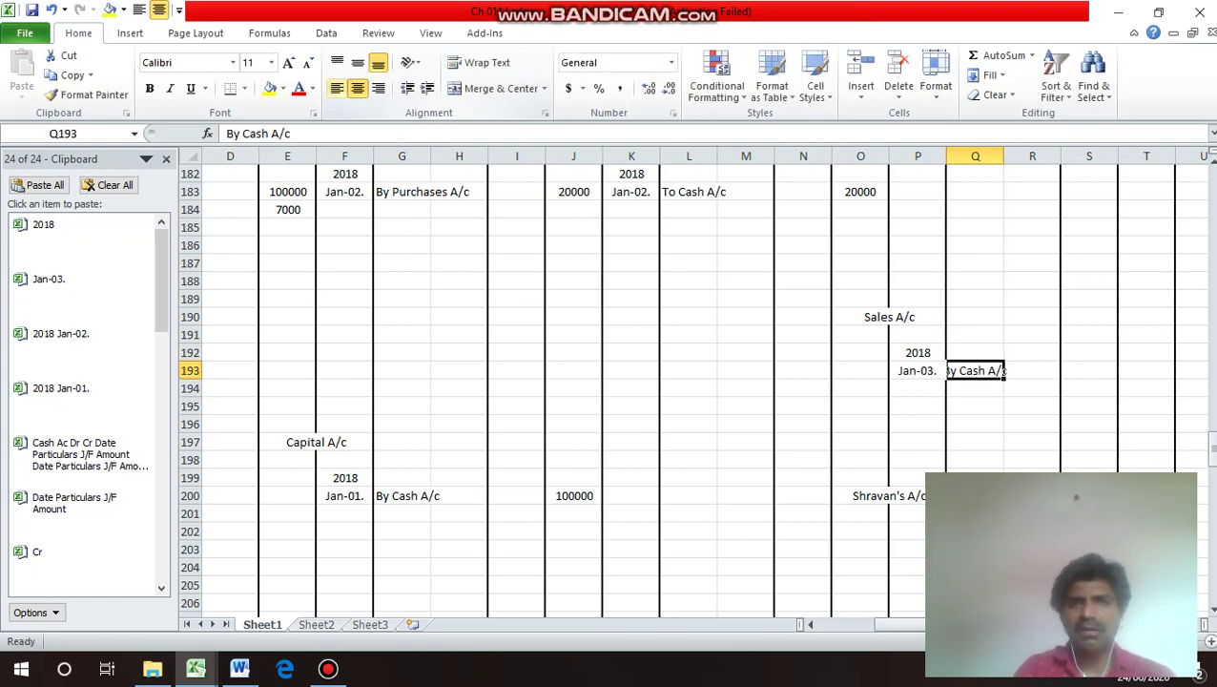
# Enter the amount 7000 in T193 for the By Cash A/c entry on the Sales A/c's credit side.
pyautogui.press('Left')
pyautogui.press('Left')
pyautogui.press('Left')
pyautogui.press('Left')
pyautogui.press('Left')
pyautogui.press('Left')
pyautogui.press('Left')
pyautogui.press('Left')
pyautogui.press('Left')
pyautogui.press('Left')
pyautogui.press('Left')
pyautogui.press('Left')
pyautogui.press('Left')
pyautogui.press('Left')
pyautogui.press('Left')
pyautogui.press('Left')
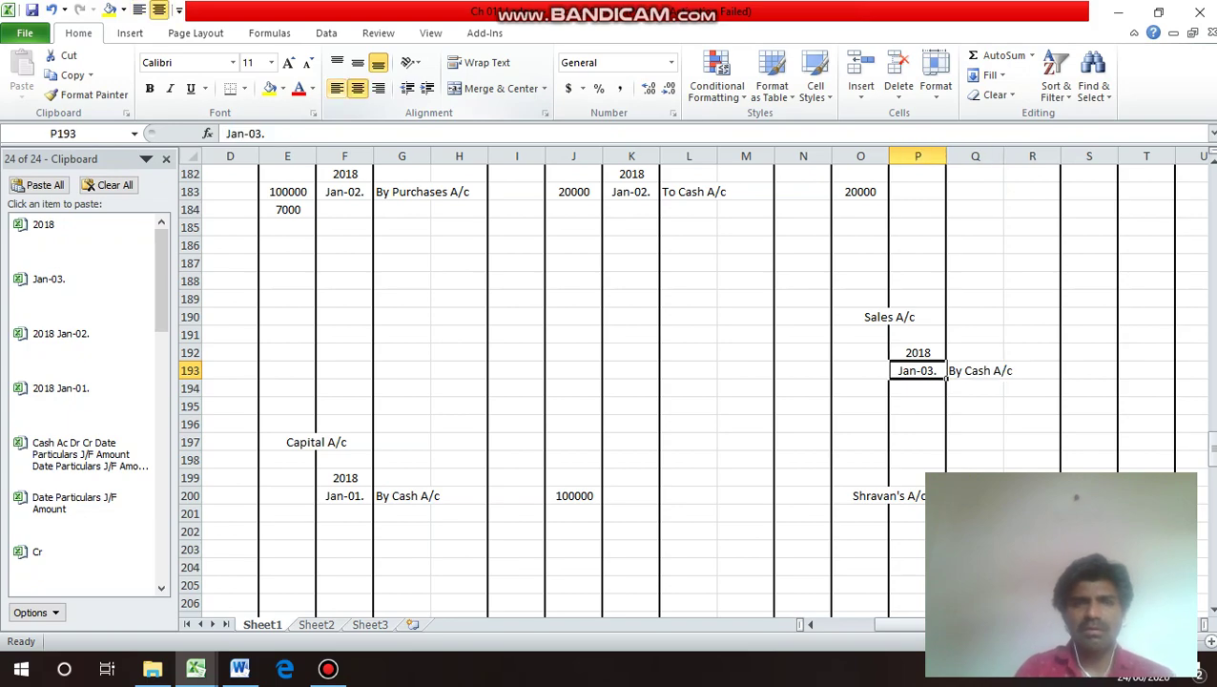
pyautogui.press('Right')
pyautogui.press('Right')
pyautogui.press('Right')
pyautogui.press('Right')
pyautogui.press('Right')
pyautogui.press('Right')
pyautogui.press('Right')
pyautogui.press('Right')
pyautogui.press('Right')
pyautogui.press('Right')
pyautogui.press('Right')
pyautogui.press('Right')
pyautogui.press('Right')
pyautogui.press('Right')
pyautogui.press('Right')
pyautogui.press('Right')
pyautogui.press('Right')
pyautogui.press('Right')
pyautogui.press('Right')
pyautogui.press('Right')
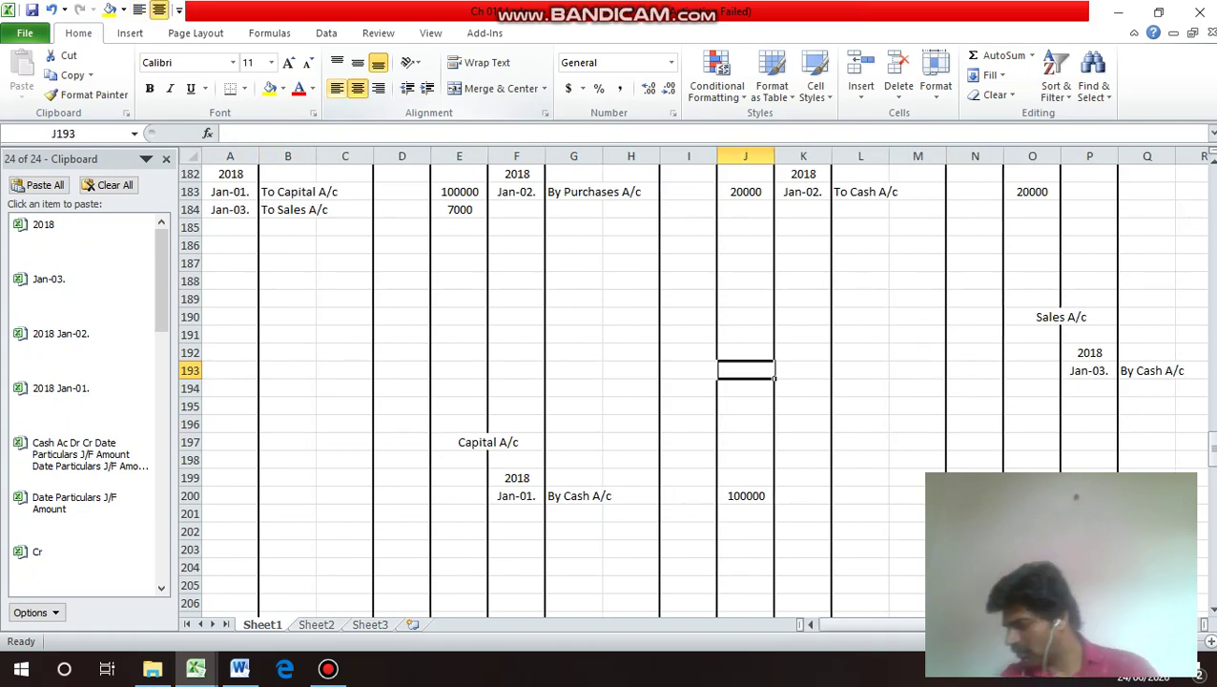
pyautogui.press('Left')
pyautogui.press('Left')
pyautogui.press('Left')
pyautogui.press('Left')
pyautogui.press('Left')
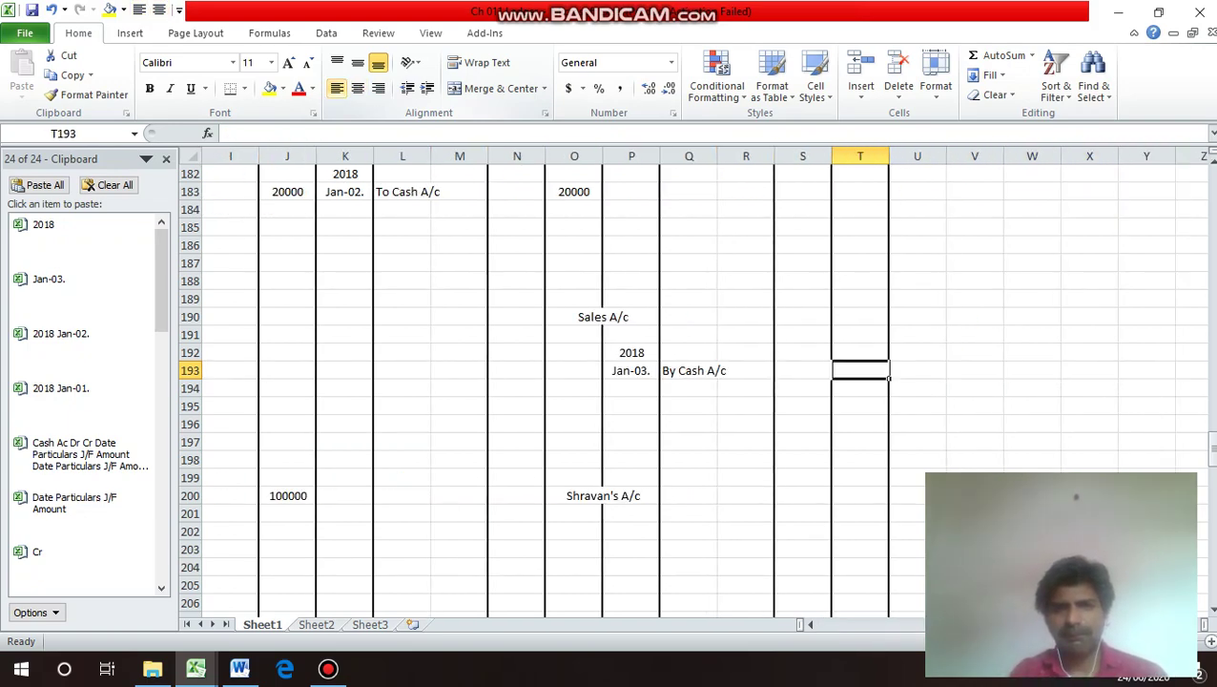
pyautogui.write('7')
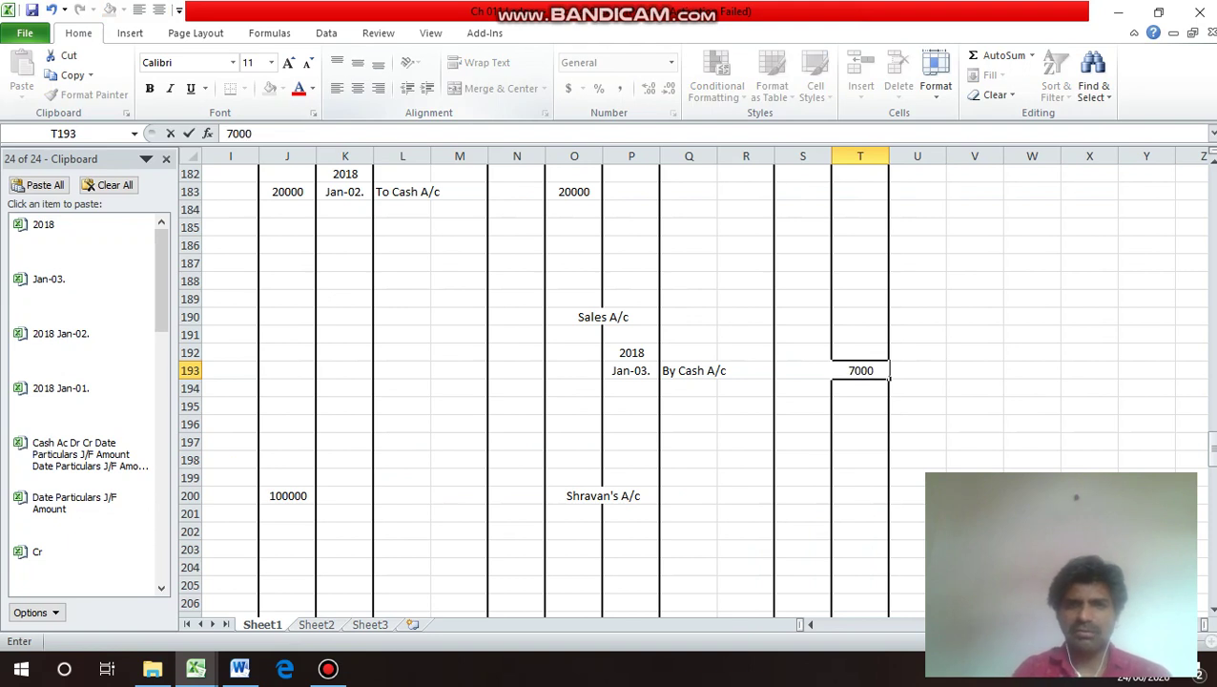
pyautogui.write('000')
pyautogui.press('Return')
# Review the Jan-03. cash sales posting in row 184 on the debit side of the Cash Ac.
pyautogui.press('Up')
pyautogui.press('Left')
pyautogui.press('Left')
pyautogui.press('Left')
pyautogui.press('Left')
pyautogui.press('Left')
pyautogui.press('Left')
pyautogui.press('Left')
pyautogui.press('Left')
pyautogui.press('Left')
pyautogui.press('Left')
pyautogui.press('Left')
pyautogui.press('Left')
pyautogui.press('Left')
pyautogui.press('Left')
pyautogui.press('Left')
pyautogui.press('Left')
pyautogui.press('Left')
pyautogui.press('Left')
pyautogui.press('Left')
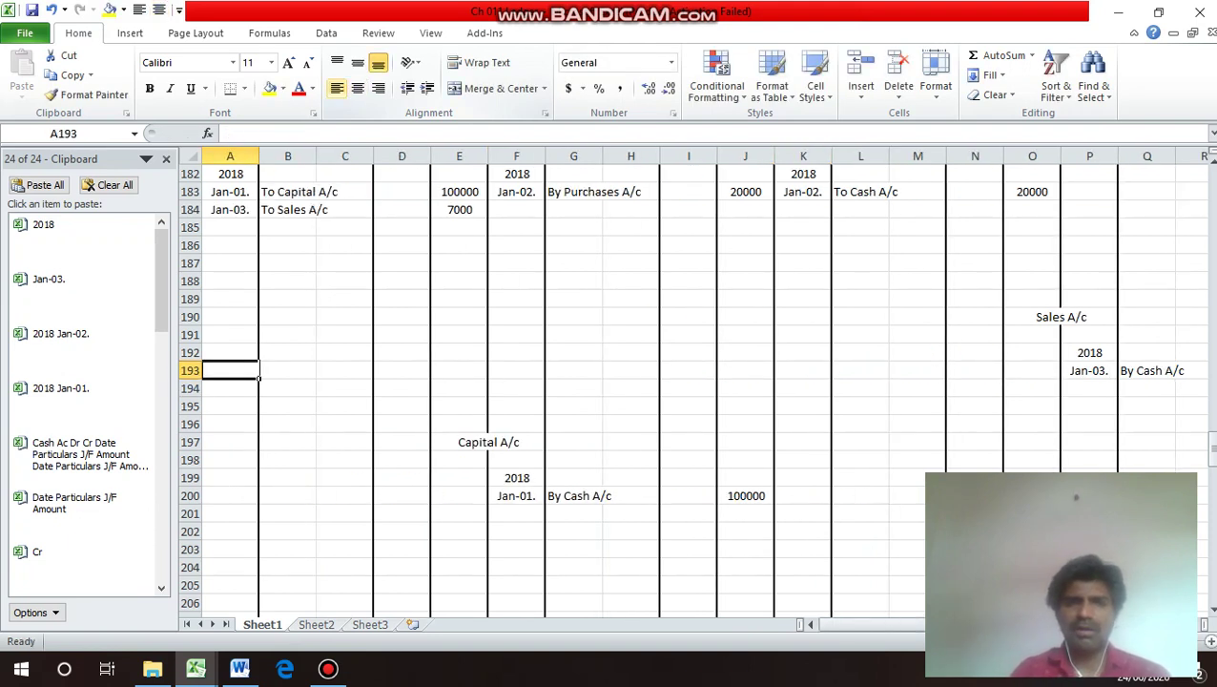
pyautogui.press('Up')
pyautogui.press('Up')
pyautogui.press('Up')
pyautogui.press('Up')
pyautogui.press('Up')
pyautogui.press('Up')
pyautogui.press('Up')
pyautogui.press('Up')
pyautogui.press('Up')
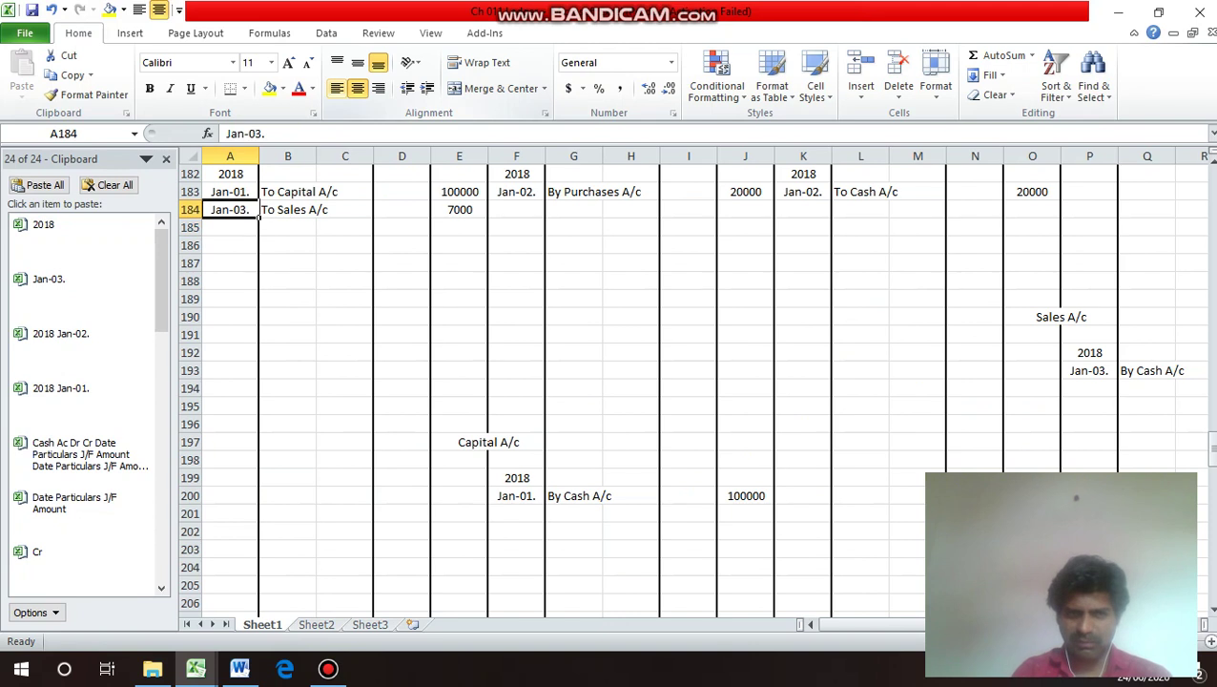
# Check the matching Jan-03. By Cash A/c posting on the credit side of the Sales A/c.
pyautogui.press('Right')
pyautogui.press('Right')
pyautogui.press('Right')
pyautogui.press('Right')
pyautogui.press('Down')
pyautogui.press('Down')
pyautogui.press('Down')
pyautogui.press('Down')
pyautogui.press('Down')
pyautogui.press('Down')
pyautogui.press('Down')
pyautogui.press('Down')
pyautogui.press('Down')
pyautogui.press('Down')
pyautogui.press('Down')
pyautogui.press('Right')
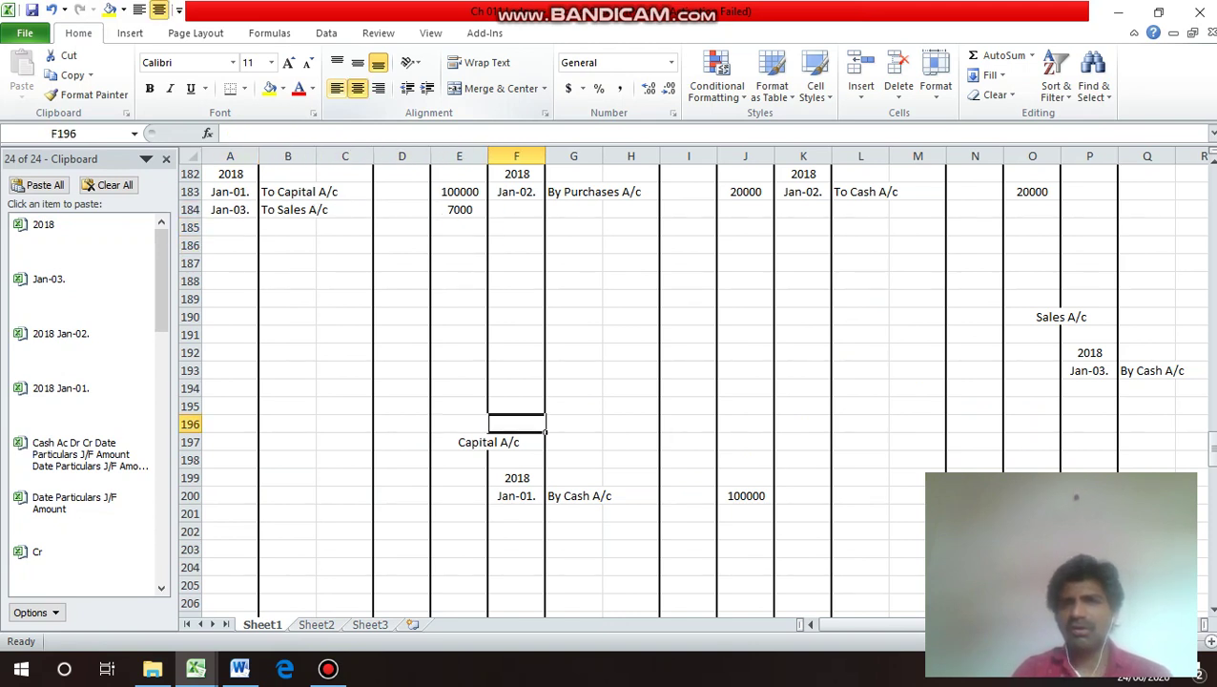
pyautogui.press('Up')
pyautogui.press('Right')
pyautogui.press('Right')
pyautogui.press('Right')
pyautogui.press('Right')
pyautogui.press('Right')
pyautogui.press('Right')
pyautogui.press('Right')
pyautogui.press('Right')
pyautogui.press('Right')
pyautogui.press('Right')
pyautogui.press('Right')
pyautogui.press('Right')
pyautogui.press('Right')
pyautogui.press('Right')
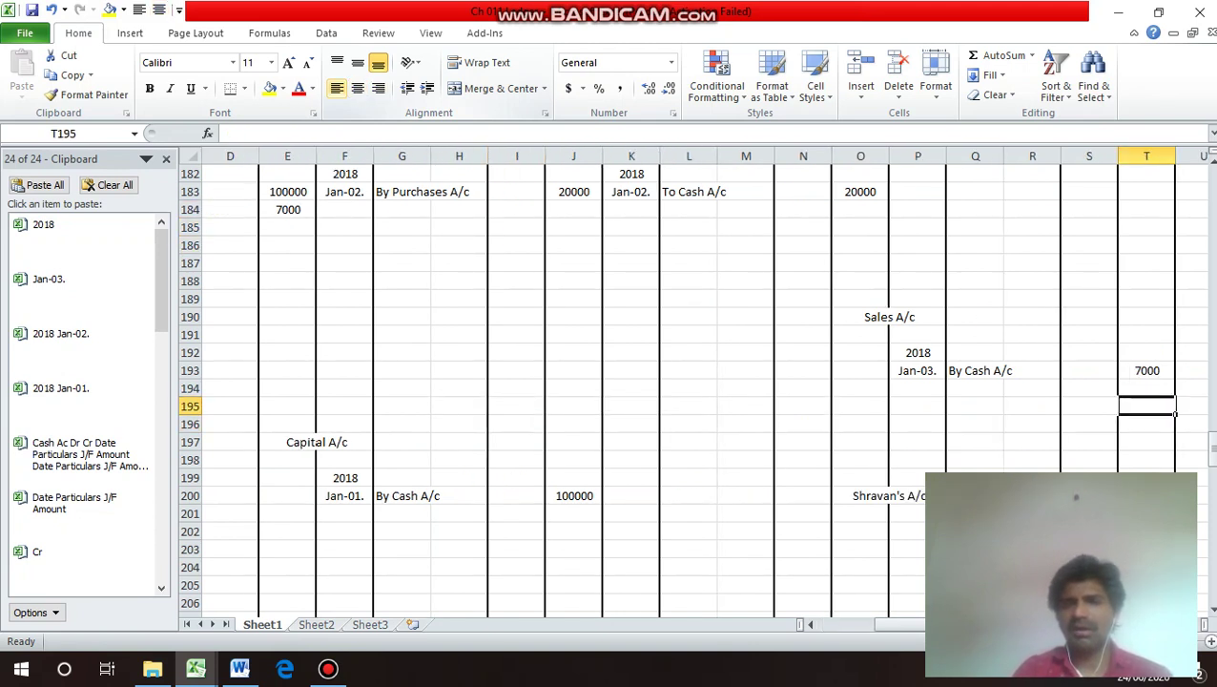
# Return to the journal and examine the Jan-15. entry in rows 143 to 145 for its debit account, credit account and amount.
pyautogui.press('Left')
pyautogui.press('Left')
pyautogui.press('Left')
pyautogui.press('Left')
pyautogui.press('Left')
pyautogui.press('Left')
pyautogui.press('Left')
pyautogui.press('Left')
pyautogui.press('Left')
pyautogui.press('Left')
pyautogui.press('Left')
pyautogui.press('Left')
pyautogui.press('Left')
pyautogui.press('Left')
pyautogui.press('Left')
pyautogui.press('Left')
pyautogui.press('Left')
pyautogui.press('Left')
pyautogui.press('Left')
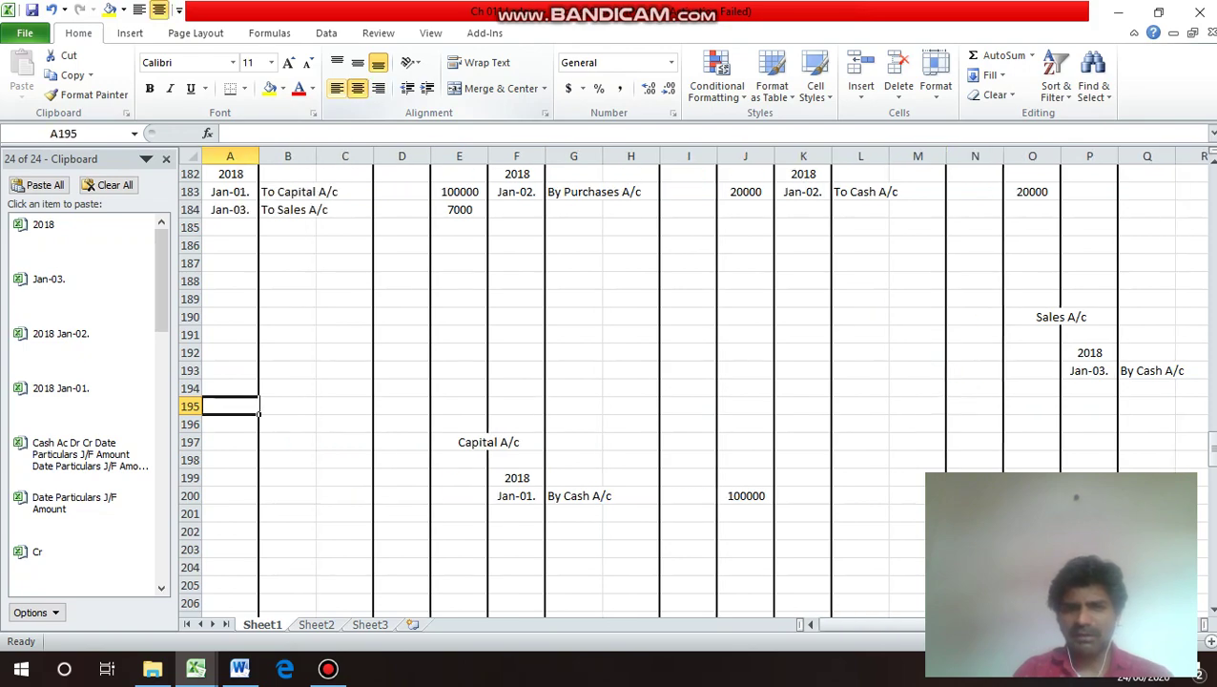
pyautogui.press('Up')
pyautogui.press('Up')
pyautogui.press('Up')
pyautogui.press('Up')
pyautogui.press('Up')
pyautogui.press('Up')
pyautogui.press('Up')
pyautogui.press('Up')
pyautogui.press('Up')
pyautogui.press('Up')
pyautogui.press('Up')
pyautogui.press('Up')
pyautogui.press('Up')
pyautogui.press('Up')
pyautogui.press('Up')
pyautogui.press('Up')
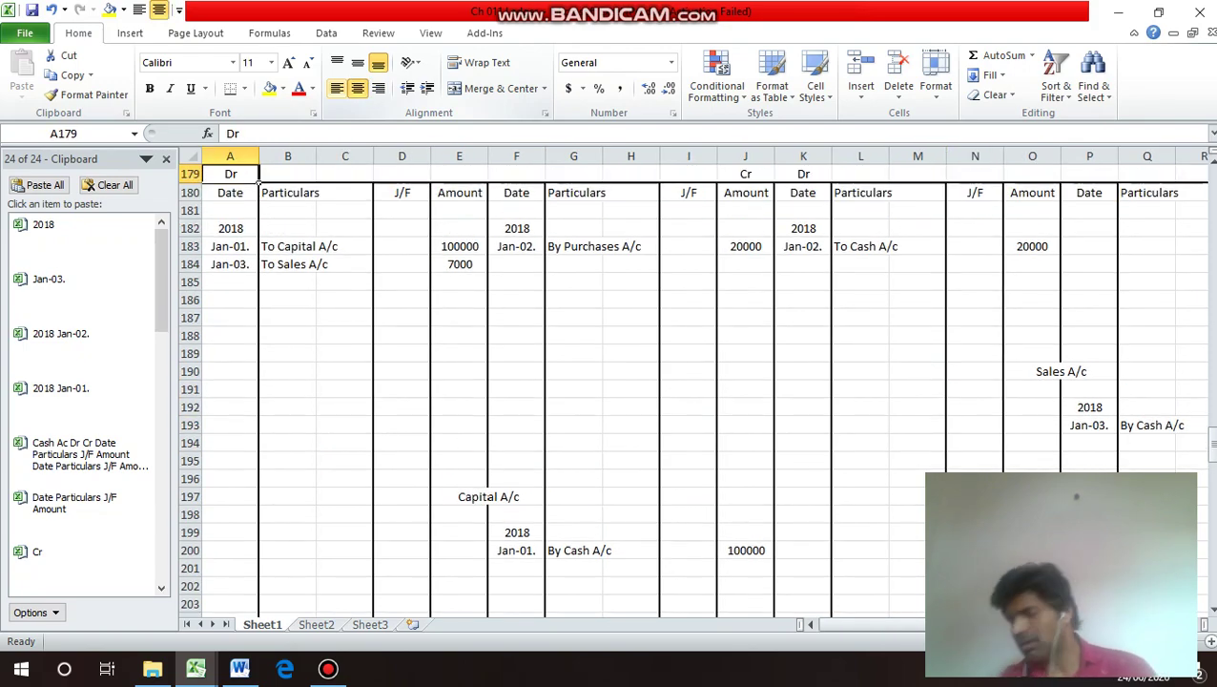
pyautogui.press('Up')
pyautogui.press('Up')
pyautogui.press('Up')
pyautogui.press('Up')
pyautogui.press('Up')
pyautogui.press('Up')
pyautogui.press('Up')
pyautogui.press('Up')
pyautogui.press('Up')
pyautogui.press('Up')
pyautogui.press('Up')
pyautogui.press('Up')
pyautogui.press('Up')
pyautogui.press('Up')
pyautogui.press('Up')
pyautogui.press('Up')
pyautogui.press('Up')
pyautogui.press('Up')
pyautogui.press('Up')
pyautogui.press('Up')
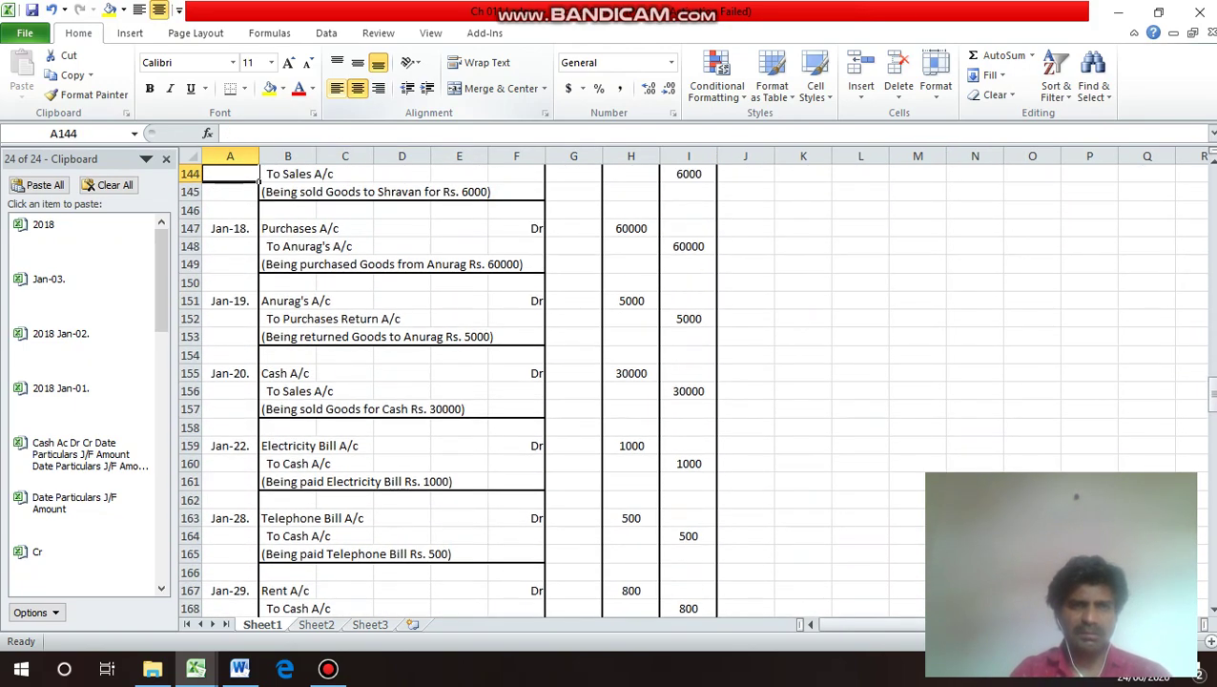
pyautogui.press('Up')
pyautogui.press('Up')
pyautogui.press('Up')
pyautogui.press('Up')
pyautogui.press('Up')
pyautogui.press('Up')
pyautogui.press('Up')
pyautogui.press('Up')
pyautogui.press('Up')
pyautogui.press('Down')
pyautogui.press('Down')
pyautogui.press('Down')
pyautogui.press('Down')
pyautogui.press('Down')
pyautogui.press('Down')
pyautogui.press('Down')
pyautogui.press('Down')
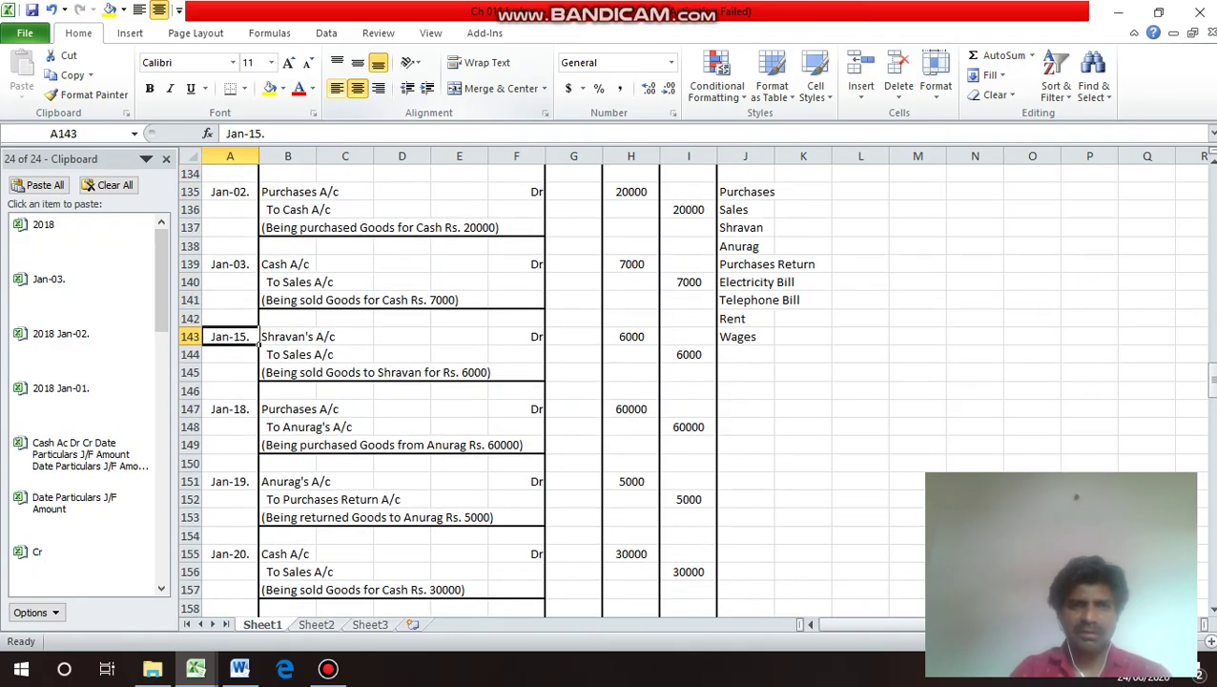
pyautogui.press('Down')
pyautogui.press('Down')
pyautogui.press('Down')
pyautogui.press('Down')
pyautogui.press('Down')
pyautogui.press('Down')
pyautogui.press('Down')
pyautogui.press('Down')
pyautogui.press('Down')
pyautogui.press('Down')
pyautogui.press('Down')
pyautogui.press('Down')
pyautogui.press('Down')
pyautogui.press('Down')
pyautogui.press('Down')
pyautogui.press('Down')
pyautogui.press('Down')
pyautogui.press('Down')
pyautogui.press('Down')
pyautogui.press('Down')
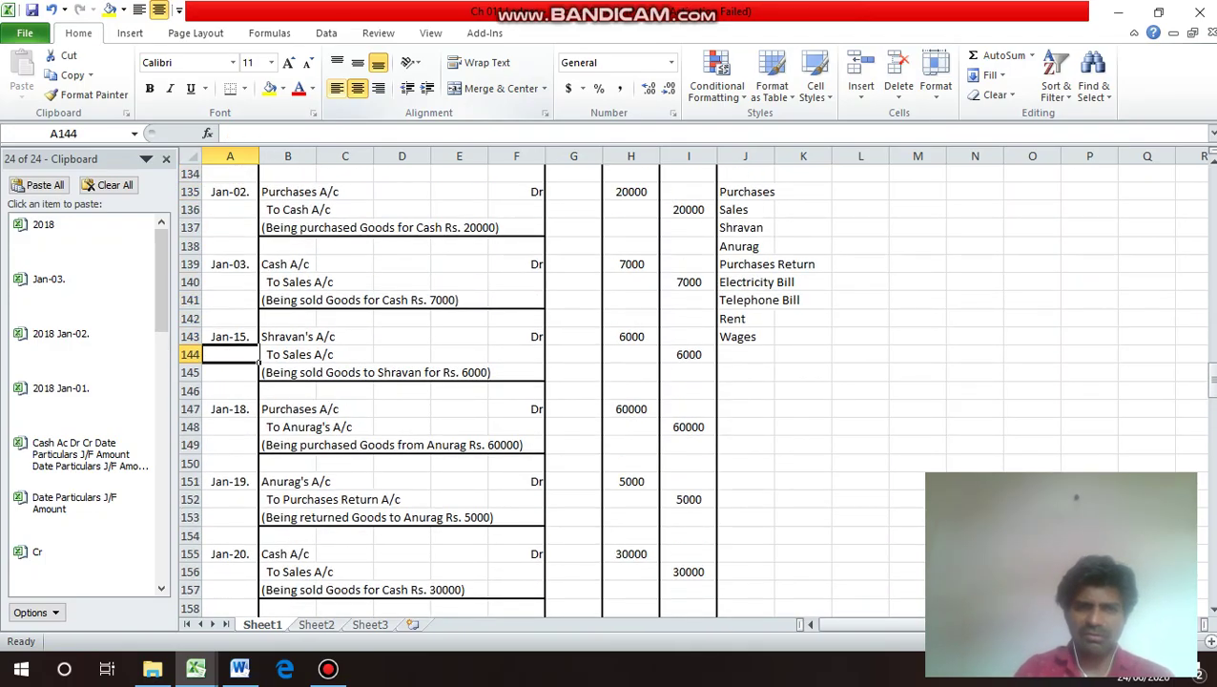
# Copy the 2018 and Jan-01. date cells A182:A183 of the Cash Ac to L202:L203 in the credit customer's ledger account.
pyautogui.press('Up')
pyautogui.press('Up')
pyautogui.press('Up')
pyautogui.press('Up')
pyautogui.press('Up')
pyautogui.press('Up')
pyautogui.press('Up')
pyautogui.press('Up')
pyautogui.press('Up')
pyautogui.press('Up')
pyautogui.press('Up')
pyautogui.press('Up')
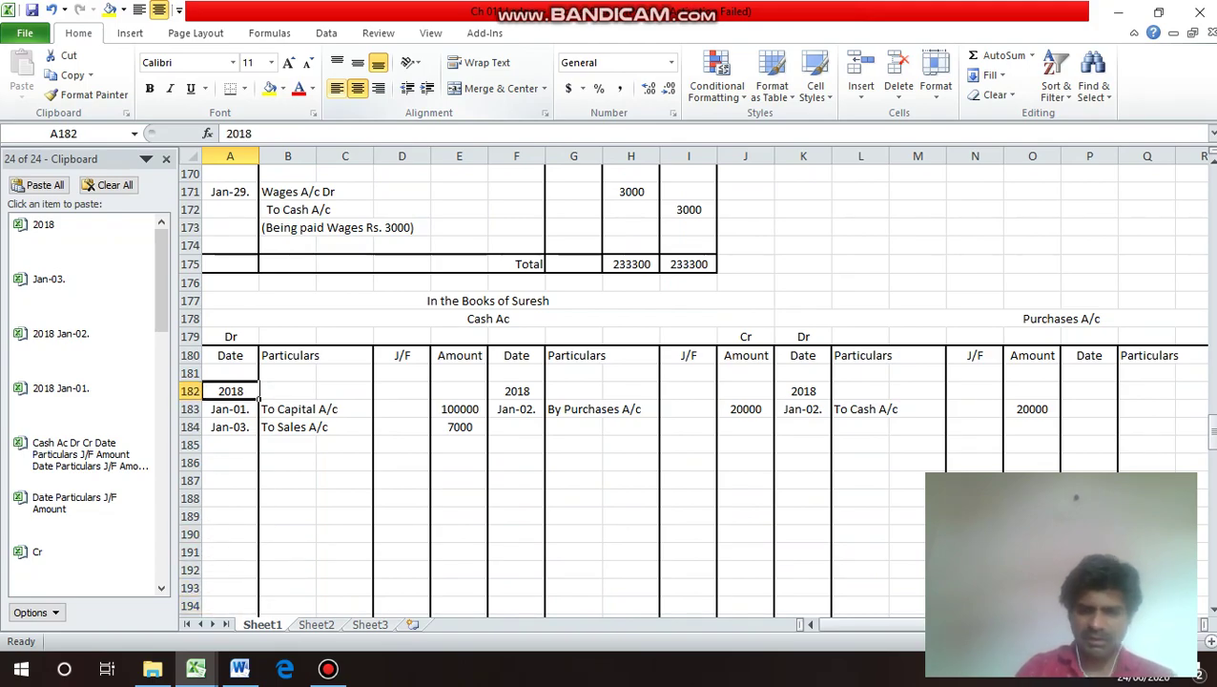
pyautogui.hotkey('shift', 'Down')
pyautogui.hotkey('ctrl', 'c')
pyautogui.press('Down')
pyautogui.press('Down')
pyautogui.press('Down')
pyautogui.press('Down')
pyautogui.press('Down')
pyautogui.press('Down')
pyautogui.press('Down')
pyautogui.press('Down')
pyautogui.press('Down')
pyautogui.press('Down')
pyautogui.press('Down')
pyautogui.press('Down')
pyautogui.press('Down')
pyautogui.press('Down')
pyautogui.press('Down')
pyautogui.press('Down')
pyautogui.press('Down')
pyautogui.press('Down')
pyautogui.press('Down')
pyautogui.press('Down')
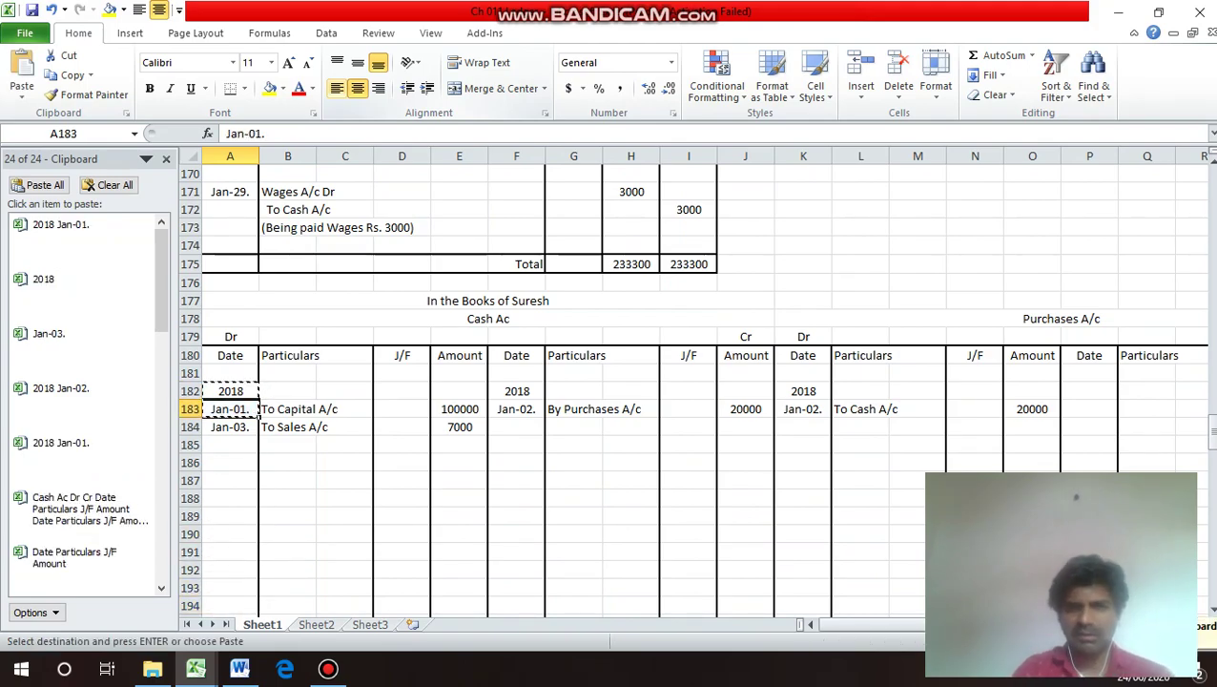
pyautogui.press('Up')
pyautogui.press('Up')
pyautogui.press('Up')
pyautogui.press('Up')
pyautogui.press('Up')
pyautogui.press('Up')
pyautogui.press('Right')
pyautogui.press('Up')
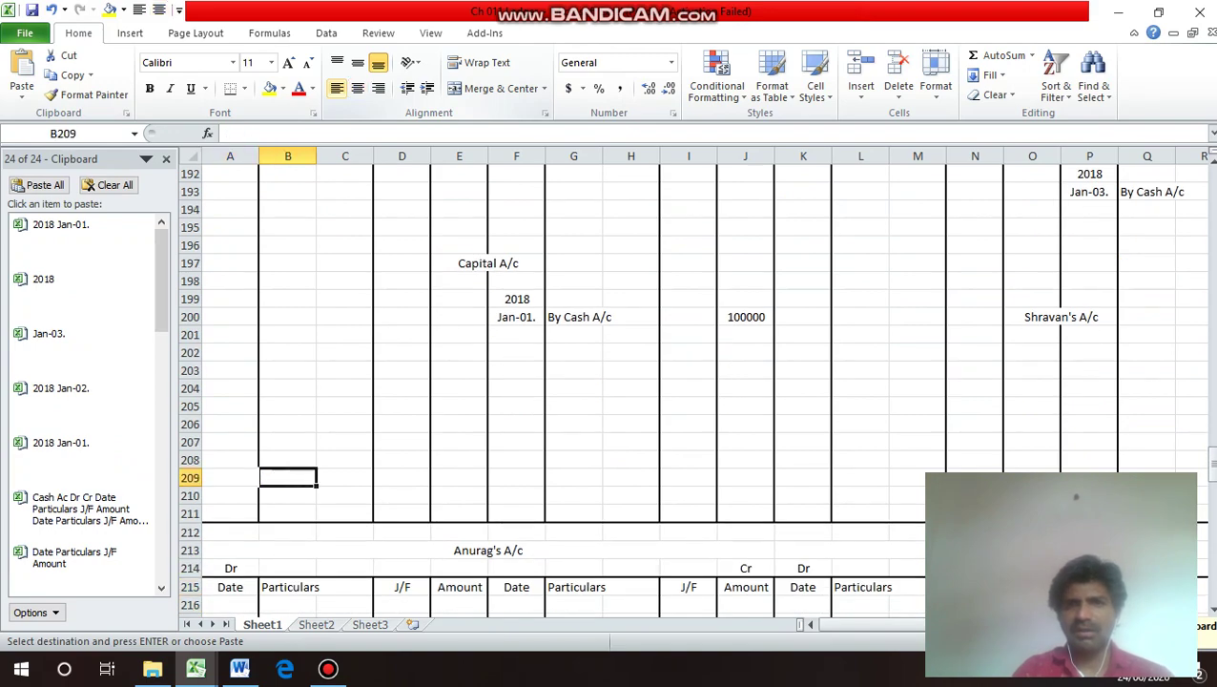
pyautogui.press('Up')
pyautogui.press('Right')
pyautogui.press('Up')
pyautogui.press('Up')
pyautogui.press('Up')
pyautogui.press('Up')
pyautogui.press('Up')
pyautogui.press('Up')
pyautogui.press('Right')
pyautogui.press('Right')
pyautogui.press('Right')
pyautogui.press('Right')
pyautogui.press('Right')
pyautogui.press('Right')
pyautogui.press('Right')
pyautogui.press('Right')
pyautogui.press('Right')
pyautogui.press('Right')
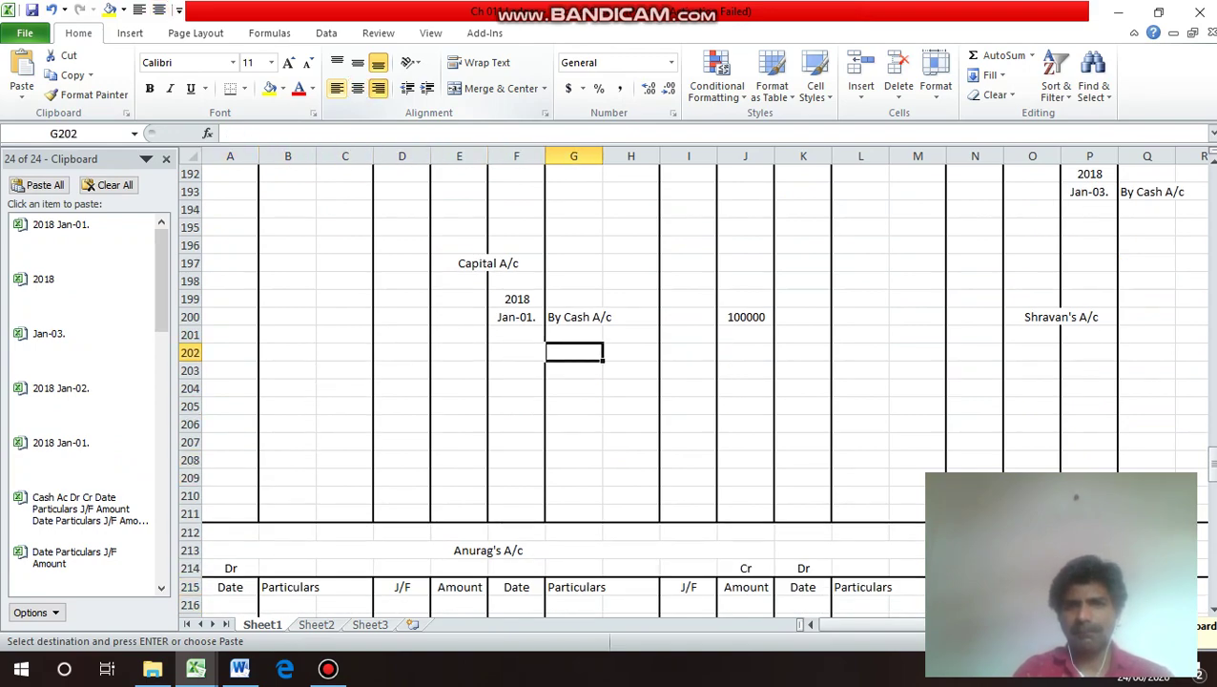
pyautogui.press('Left')
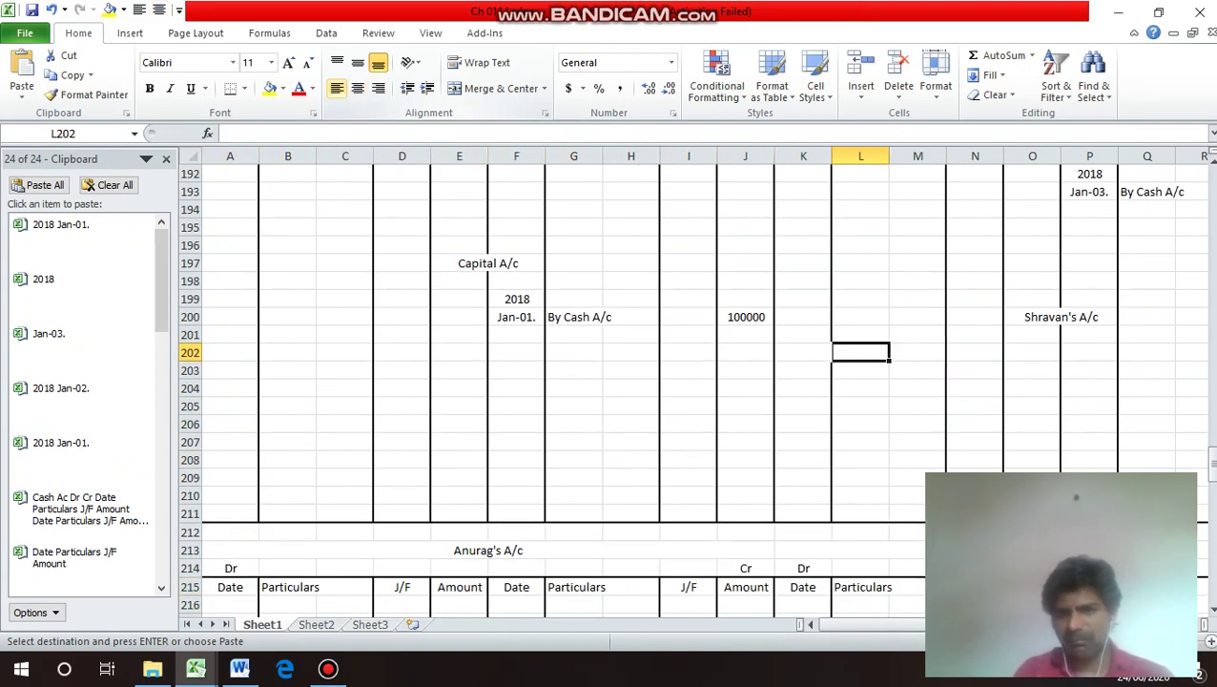
pyautogui.press('Return')
# Change the copied date in L203 to Jan-15.
pyautogui.press('Down')
pyautogui.press('F2')
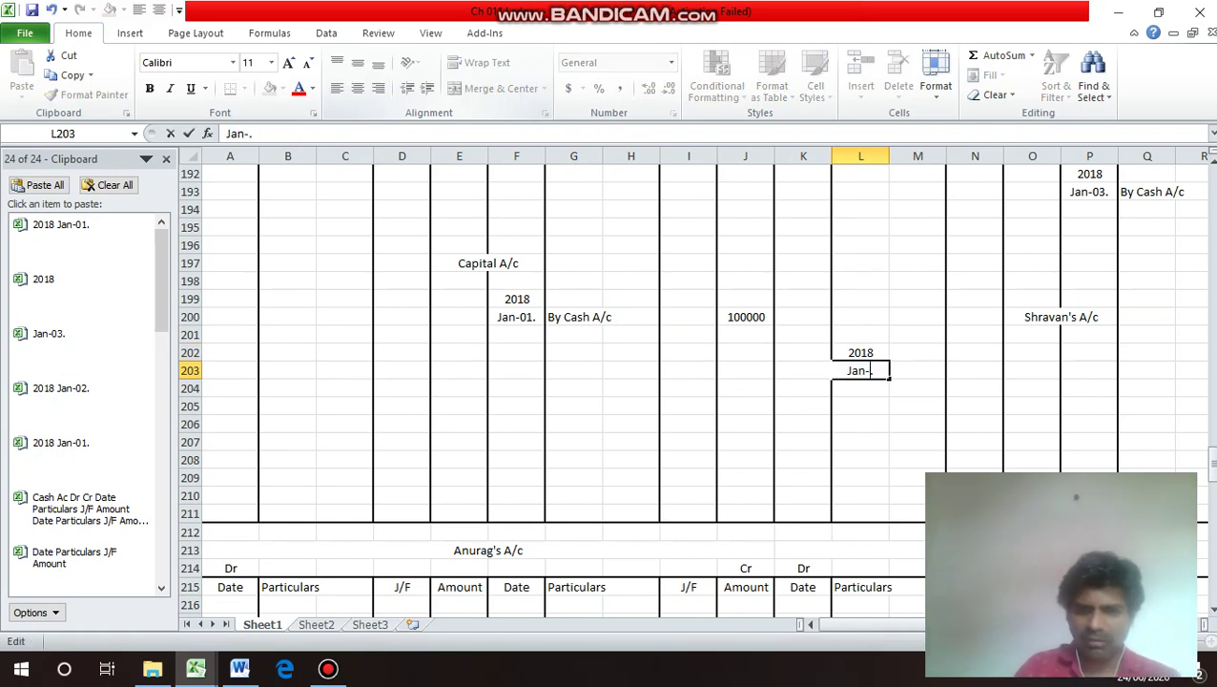
pyautogui.press('Return')
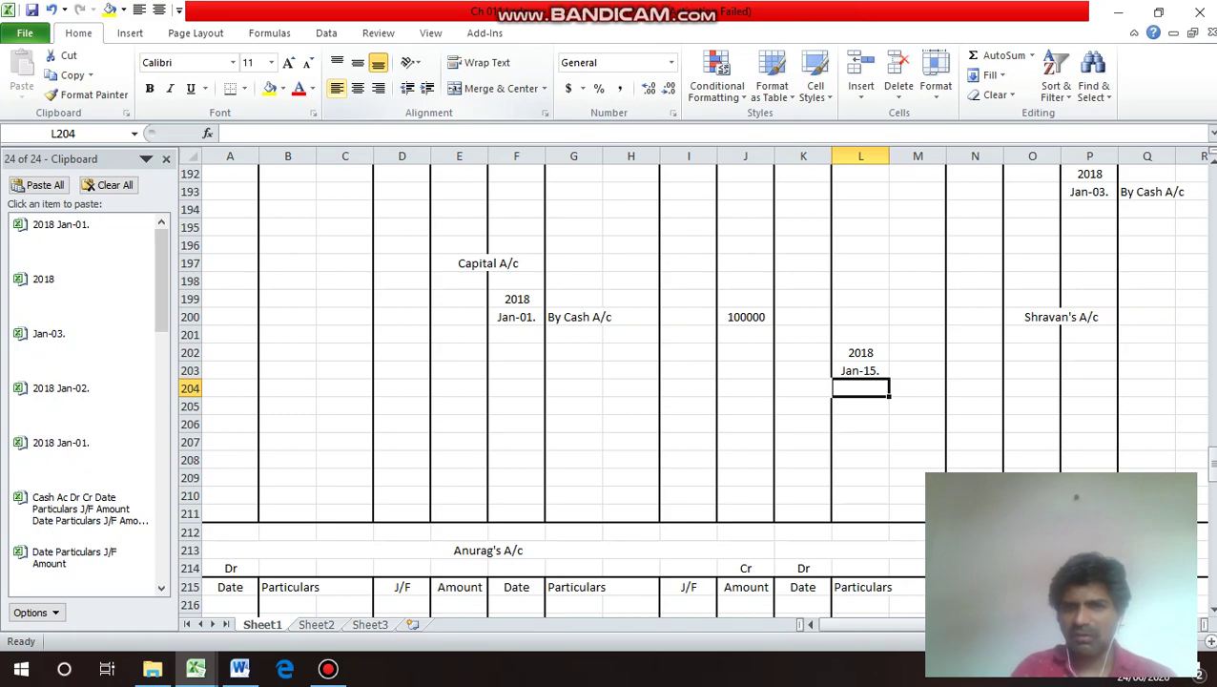
# Copy the 2018 and Jan-15. dates into the debit date column at K202:K203 and clear the misplaced ones in L202:L203.
pyautogui.press('Up')
pyautogui.press('Up')
pyautogui.hotkey('shift', 'Down')
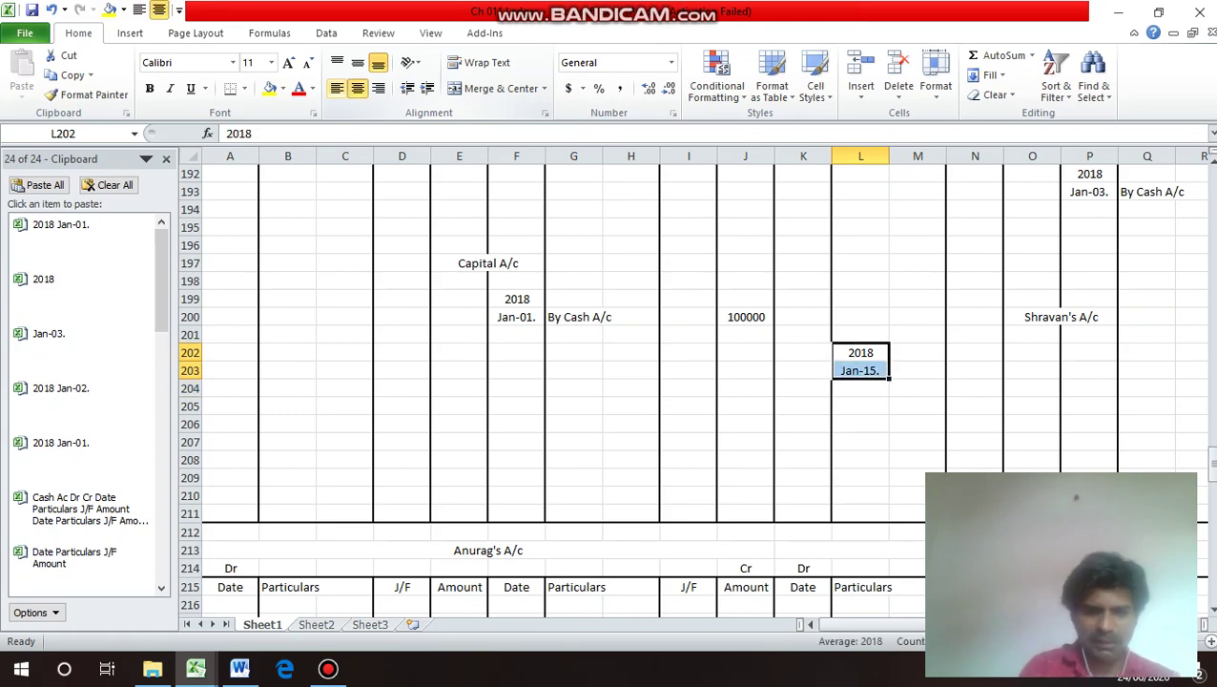
pyautogui.hotkey('ctrl', 'c')
pyautogui.press('Left')
pyautogui.hotkey('ctrl', 'v')
pyautogui.press('Right')
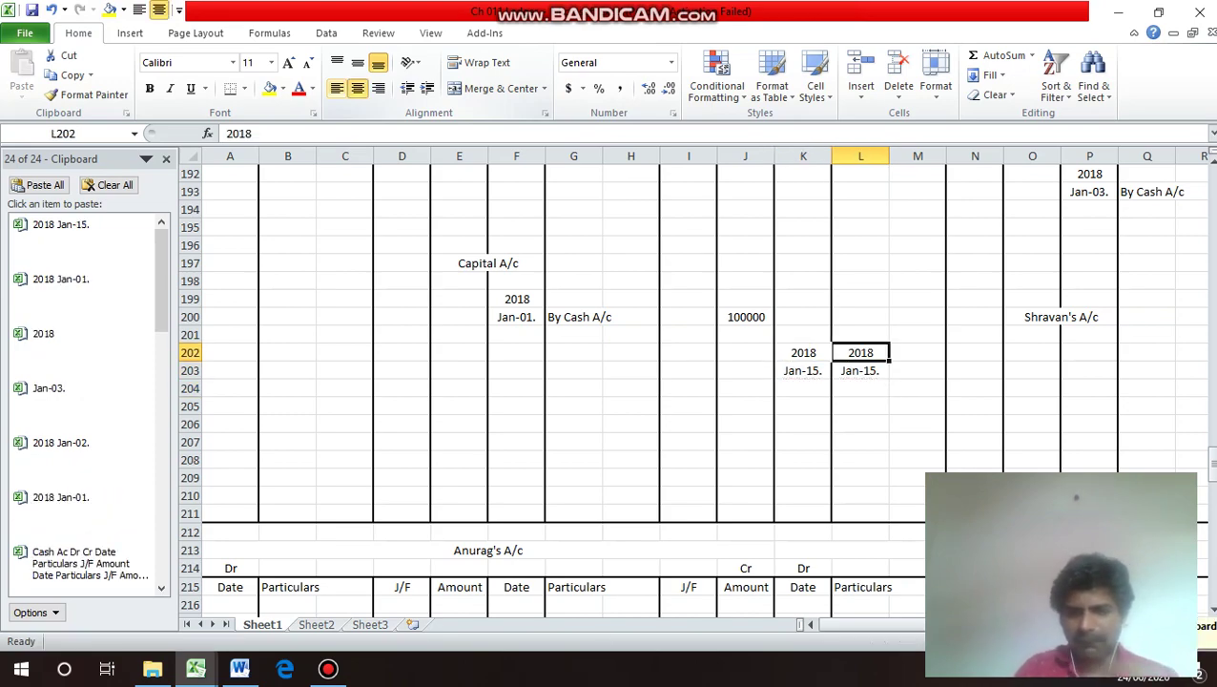
pyautogui.hotkey('shift', 'Down')
pyautogui.press('Delete')
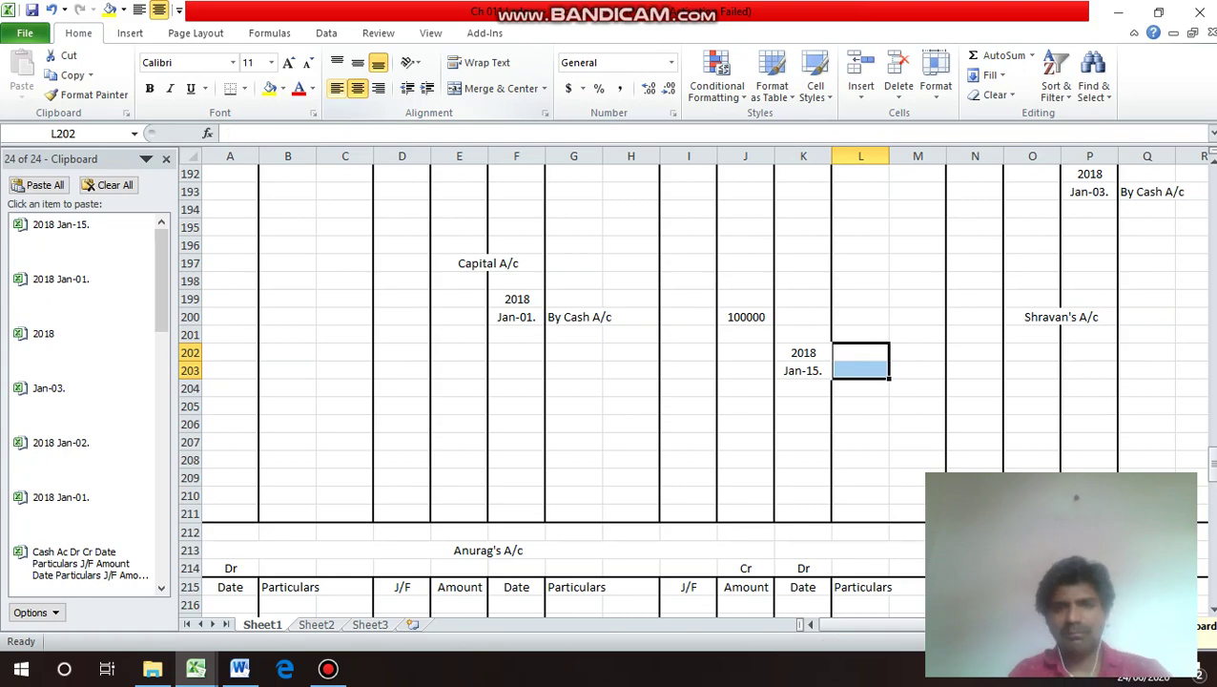
# Enter To Sales in L203 as the debit particulars beside the Jan-15. date.
pyautogui.press('Up')
pyautogui.press('Down')
pyautogui.press('Down')
pyautogui.write('T')
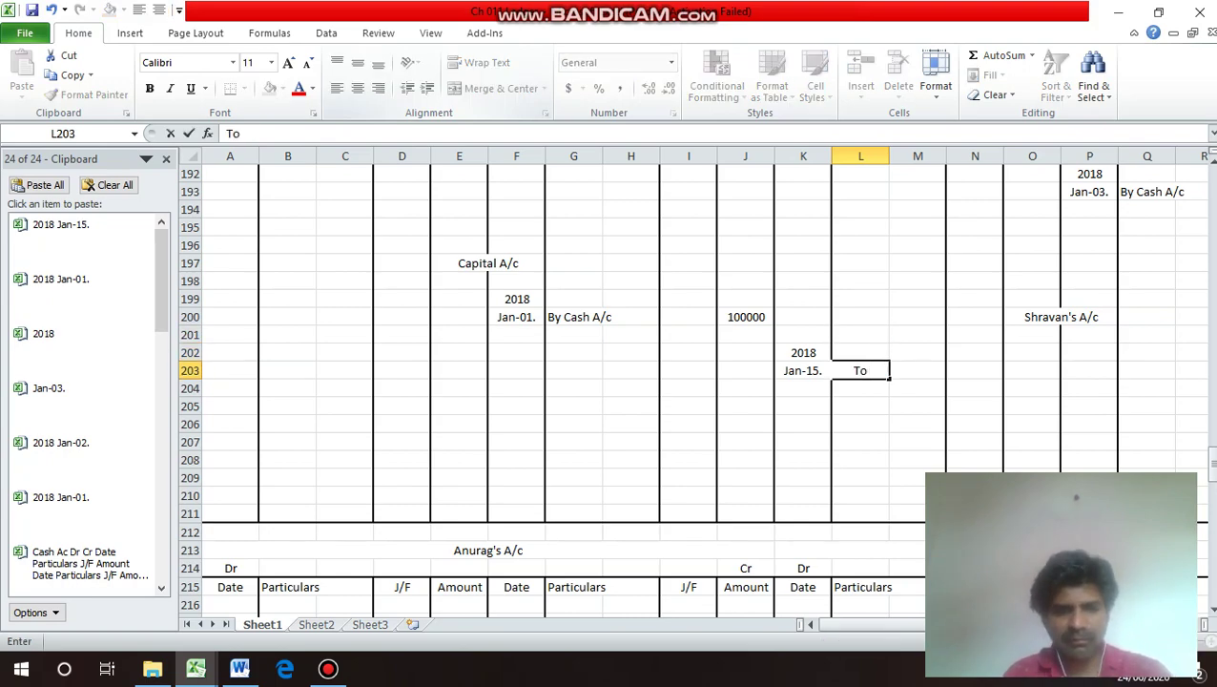
pyautogui.write('o Sales')
pyautogui.press('Return')
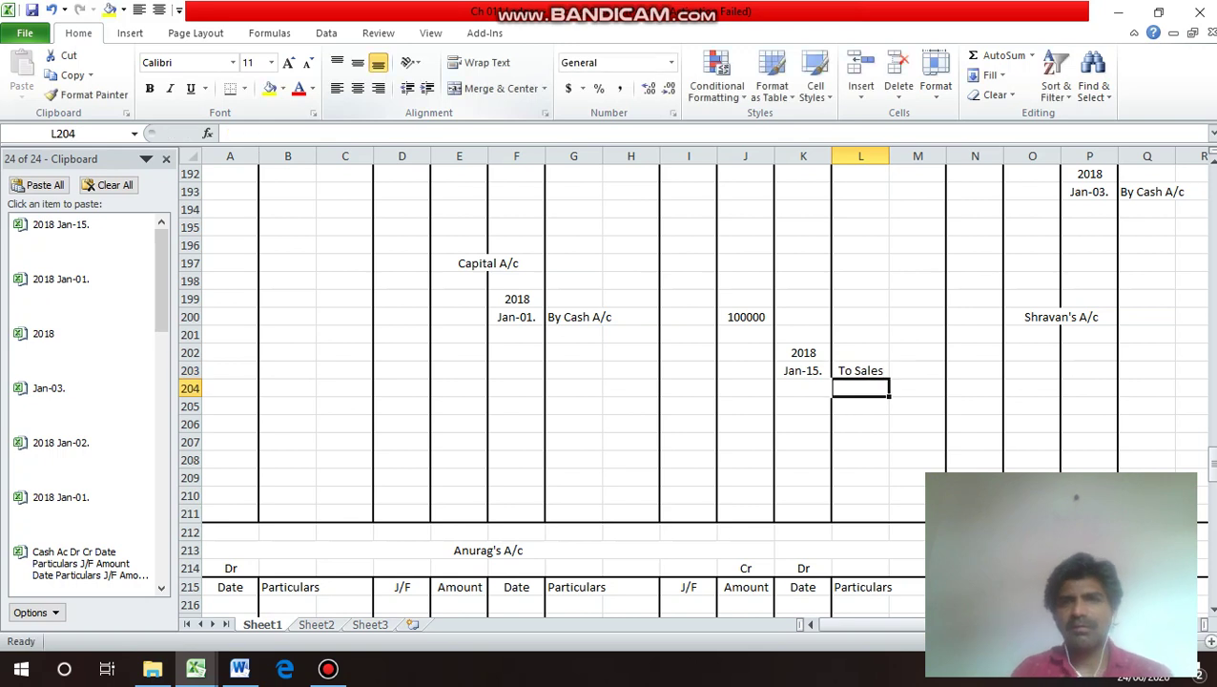
pyautogui.press('Up')
pyautogui.press('Left')
pyautogui.press('Left')
pyautogui.press('Left')
pyautogui.press('Left')
pyautogui.press('Left')
pyautogui.press('Left')
pyautogui.press('Left')
pyautogui.press('Left')
pyautogui.press('Left')
pyautogui.press('Left')
pyautogui.press('Left')
pyautogui.press('Right')
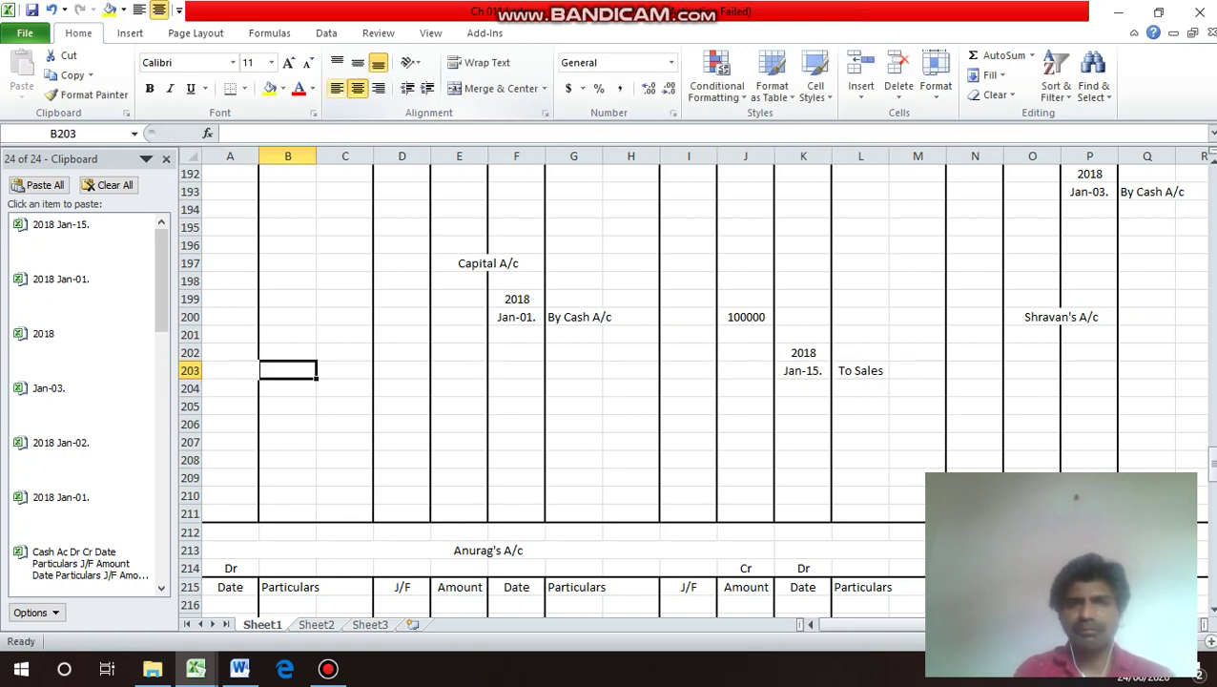
pyautogui.press('Right')
pyautogui.press('Right')
pyautogui.press('Right')
pyautogui.press('Right')
pyautogui.press('Right')
pyautogui.press('Right')
pyautogui.press('Right')
pyautogui.press('Right')
pyautogui.press('Right')
pyautogui.press('Right')
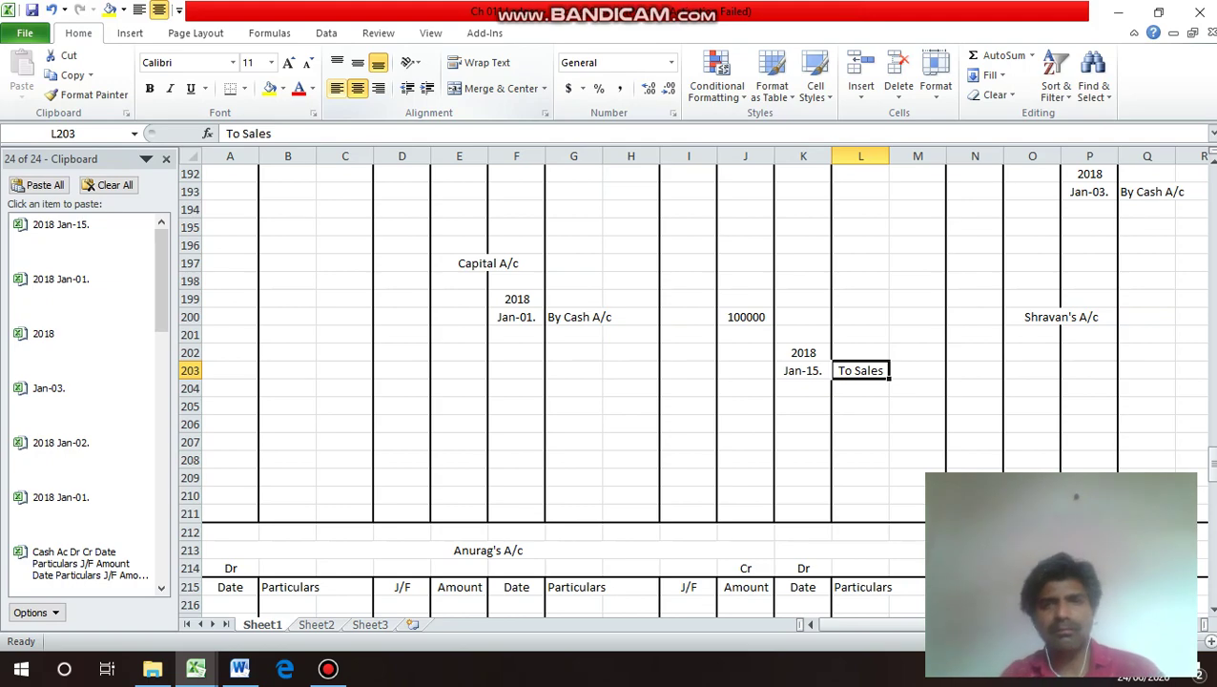
# Complete the particulars in L203 to read To Sales A/c and left-align the cell.
pyautogui.press('F2')
pyautogui.write('A/c')
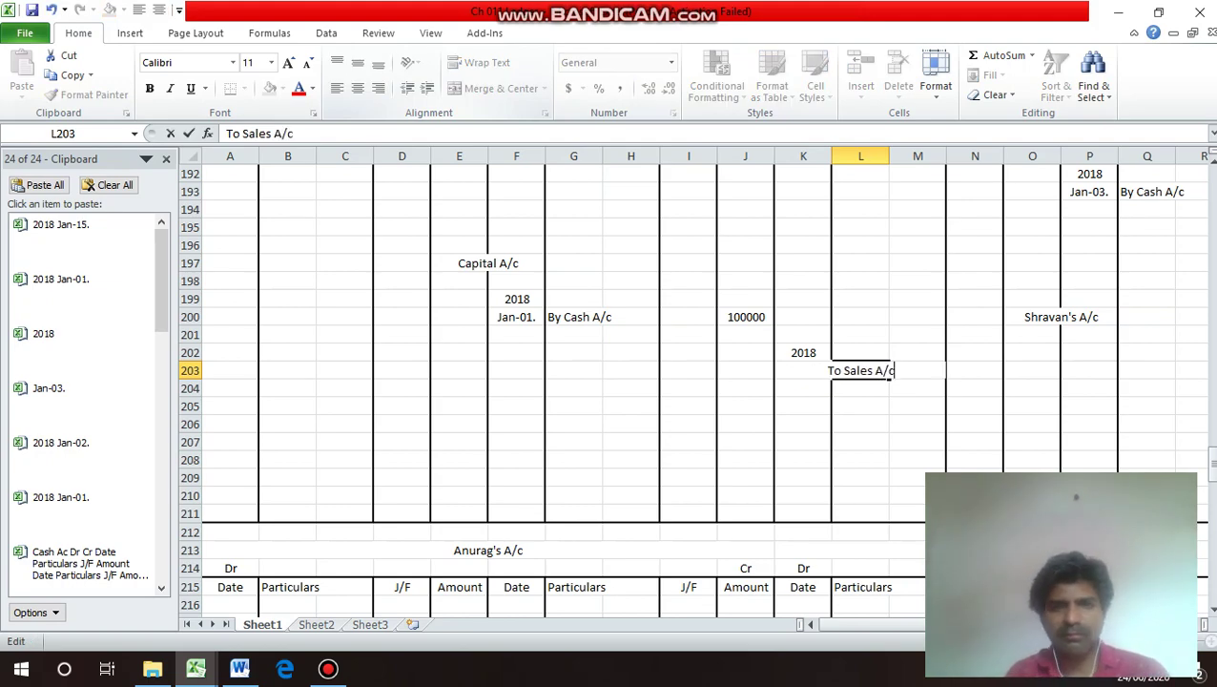
pyautogui.press('Return')
pyautogui.press('Up')
pyautogui.hotkey('alt', 'h')
pyautogui.press('a')
pyautogui.press('l')
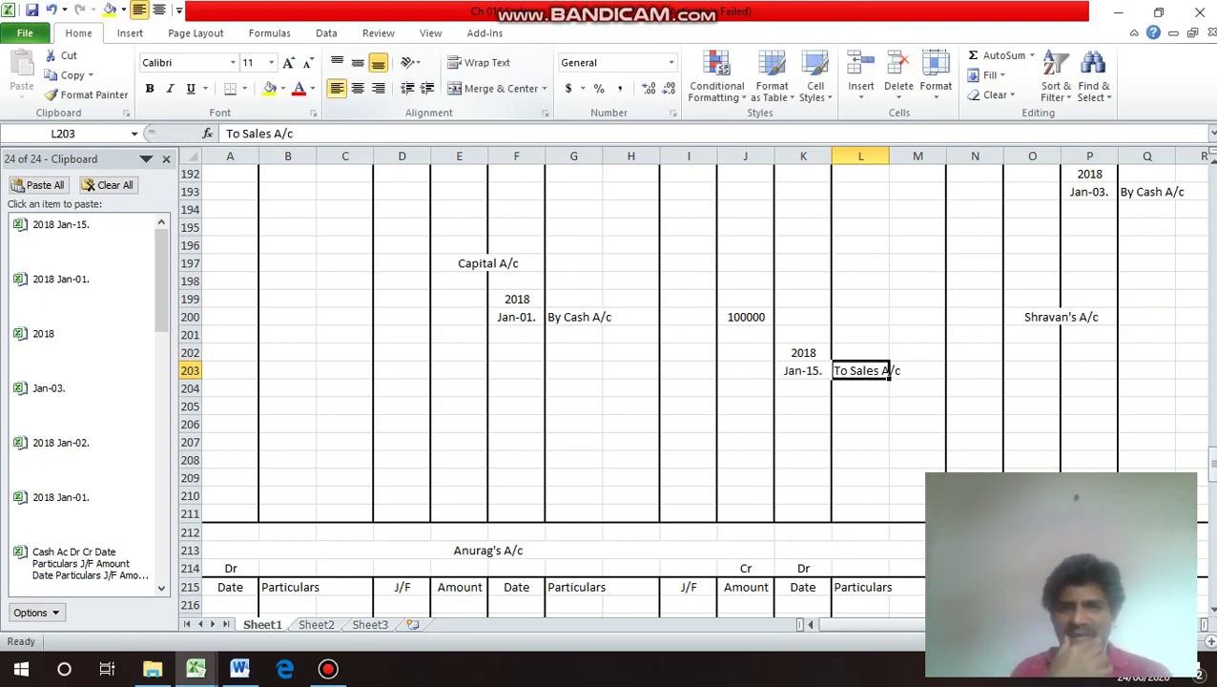
# Go back to the journal and check the amount of the Jan-15. credit sale in rows 143 to 145.
pyautogui.press('Up')
pyautogui.press('Up')
pyautogui.press('Up')
pyautogui.press('Up')
pyautogui.press('Up')
pyautogui.press('Up')
pyautogui.press('Up')
pyautogui.press('Up')
pyautogui.press('Up')
pyautogui.press('Up')
pyautogui.press('Up')
pyautogui.press('Up')
pyautogui.press('Up')
pyautogui.press('Up')
pyautogui.press('Up')
pyautogui.press('Up')
pyautogui.press('Up')
pyautogui.press('Up')
pyautogui.press('Up')
pyautogui.press('Up')
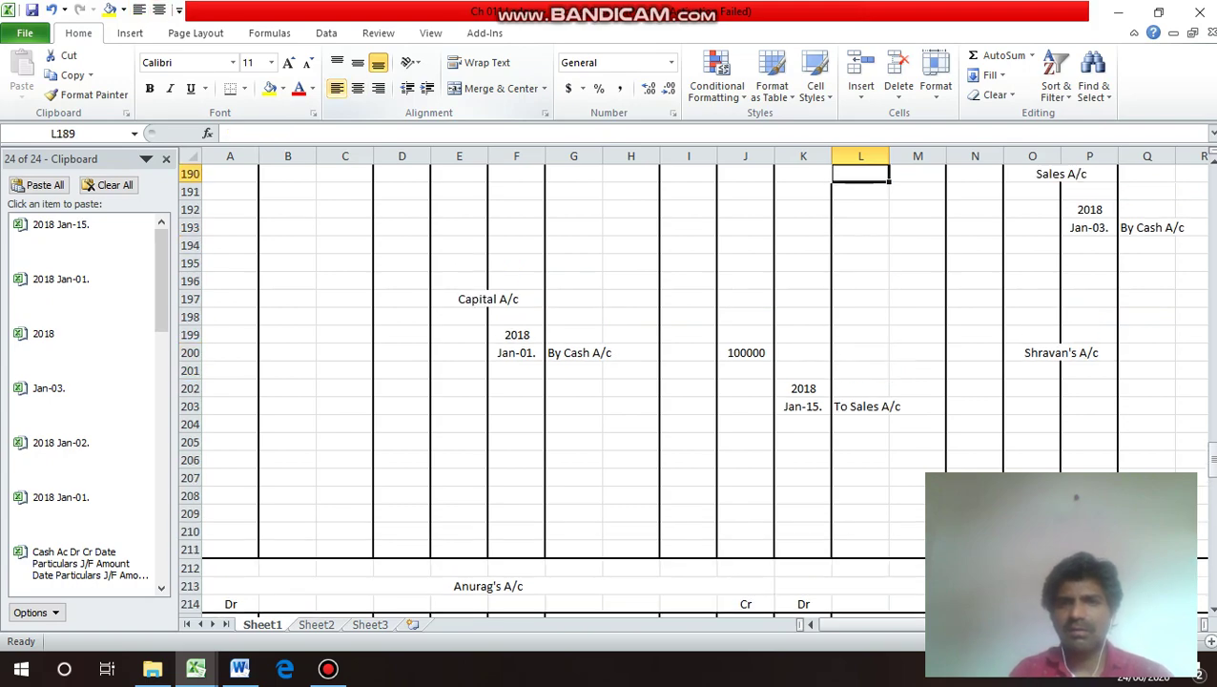
pyautogui.press('Up')
pyautogui.press('Home')
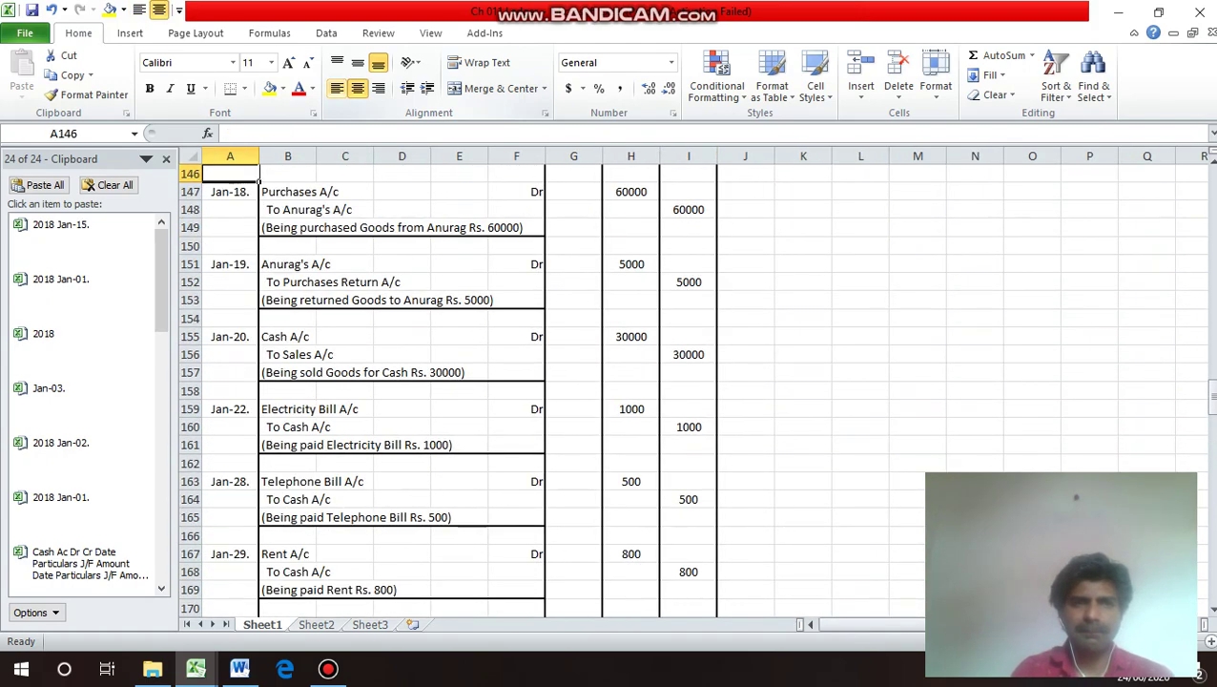
pyautogui.press('Up')
pyautogui.press('Up')
pyautogui.press('Up')
pyautogui.press('Up')
pyautogui.press('Up')
pyautogui.press('Up')
pyautogui.press('Up')
pyautogui.press('Up')
pyautogui.press('Up')
pyautogui.press('Up')
pyautogui.press('Up')
pyautogui.press('Down')
pyautogui.press('Down')
pyautogui.press('Down')
pyautogui.press('Down')
pyautogui.press('Down')
pyautogui.press('Down')
pyautogui.press('Down')
pyautogui.press('Down')
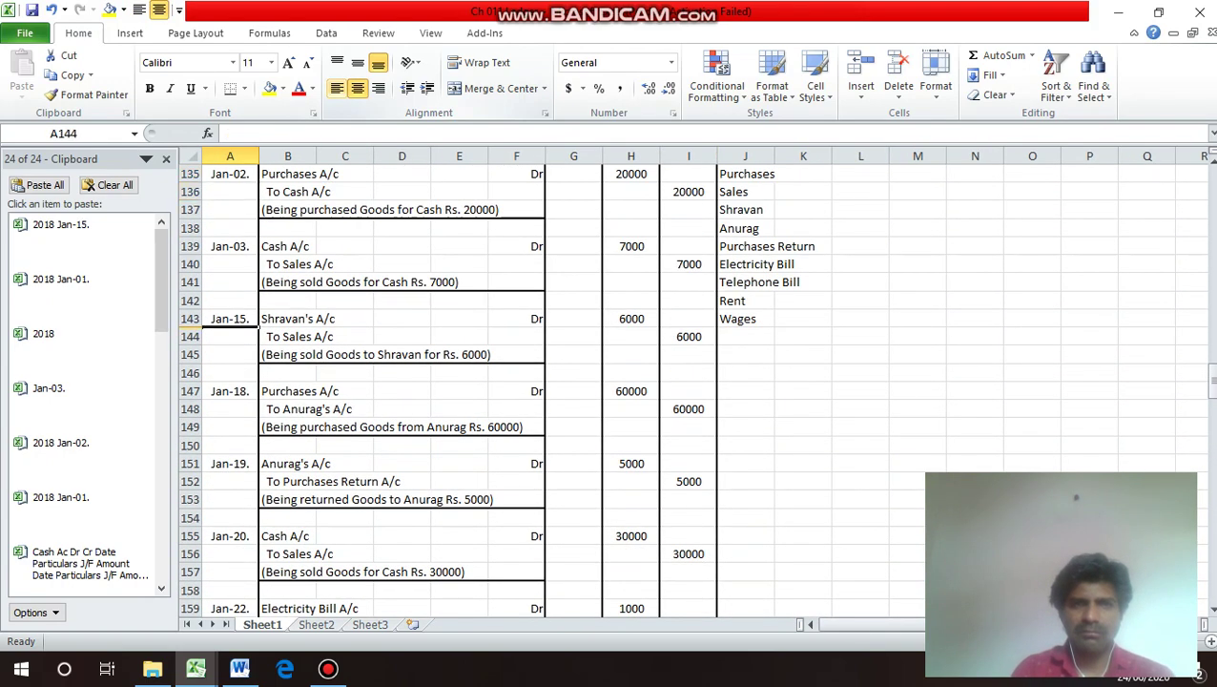
# Return to the customer's ledger account and enter 6000 in O203 as the debit amount for Jan-15.
pyautogui.click(318, 336)
pyautogui.press('Down')
pyautogui.press('Down')
pyautogui.press('Down')
pyautogui.press('Down')
pyautogui.press('Down')
pyautogui.press('Down')
pyautogui.press('Down')
pyautogui.press('Down')
pyautogui.press('Down')
pyautogui.press('Down')
pyautogui.press('Down')
pyautogui.press('Down')
pyautogui.press('Down')
pyautogui.press('Down')
pyautogui.press('Down')
pyautogui.press('Down')
pyautogui.press('Down')
pyautogui.press('Down')
pyautogui.press('Down')
pyautogui.press('Down')
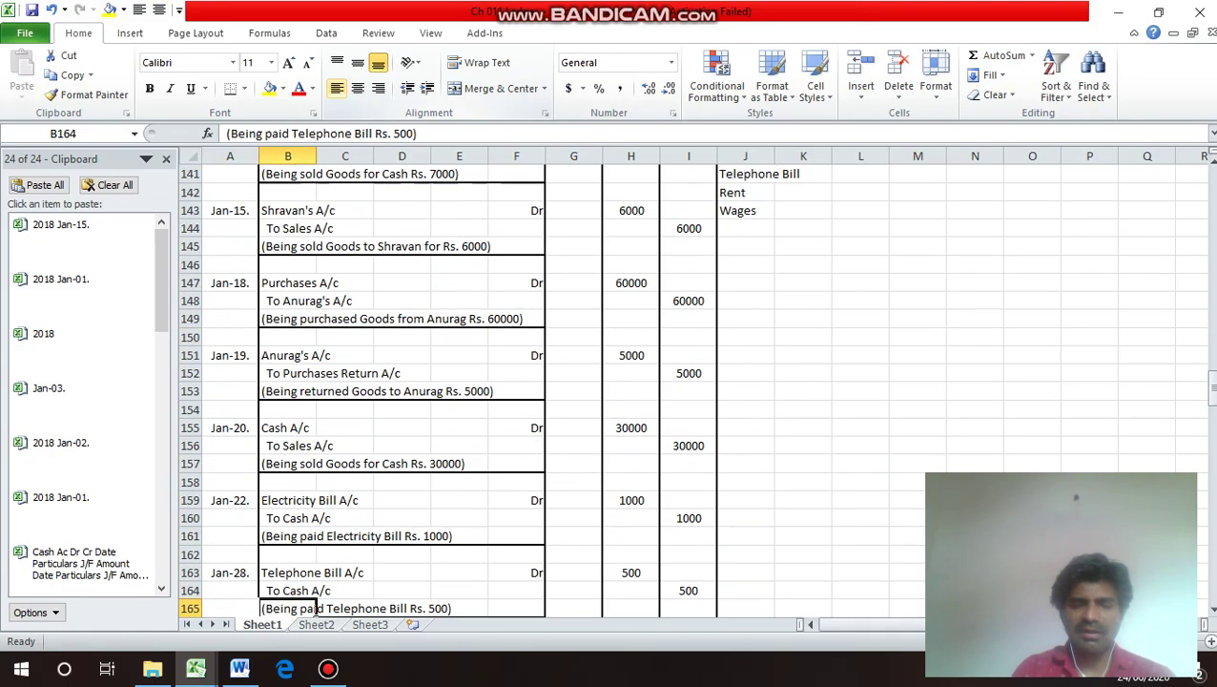
pyautogui.press('Down')
pyautogui.press('Down')
pyautogui.press('Down')
pyautogui.press('Down')
pyautogui.press('Up')
pyautogui.press('Up')
pyautogui.press('Up')
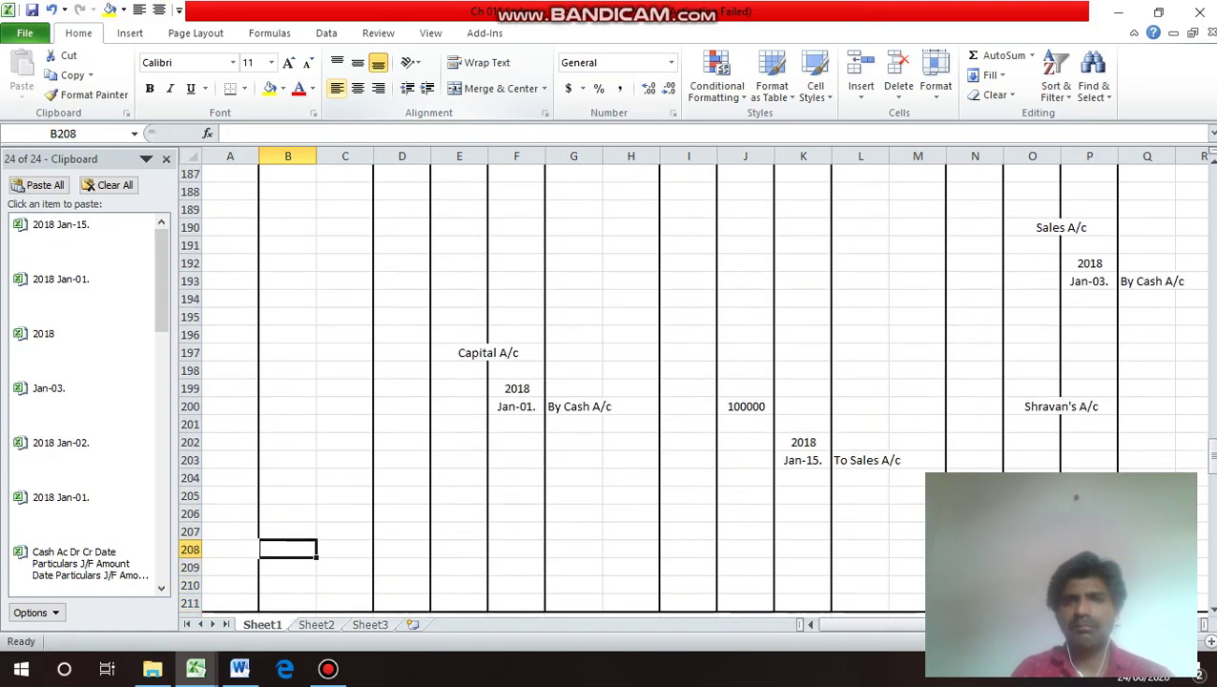
pyautogui.press('Right')
pyautogui.press('Right')
pyautogui.press('Right')
pyautogui.press('Right')
pyautogui.press('Right')
pyautogui.press('Right')
pyautogui.press('Right')
pyautogui.press('Right')
pyautogui.press('Right')
pyautogui.press('Right')
pyautogui.press('Up')
pyautogui.press('Up')
pyautogui.press('Up')
pyautogui.press('Up')
pyautogui.press('Up')
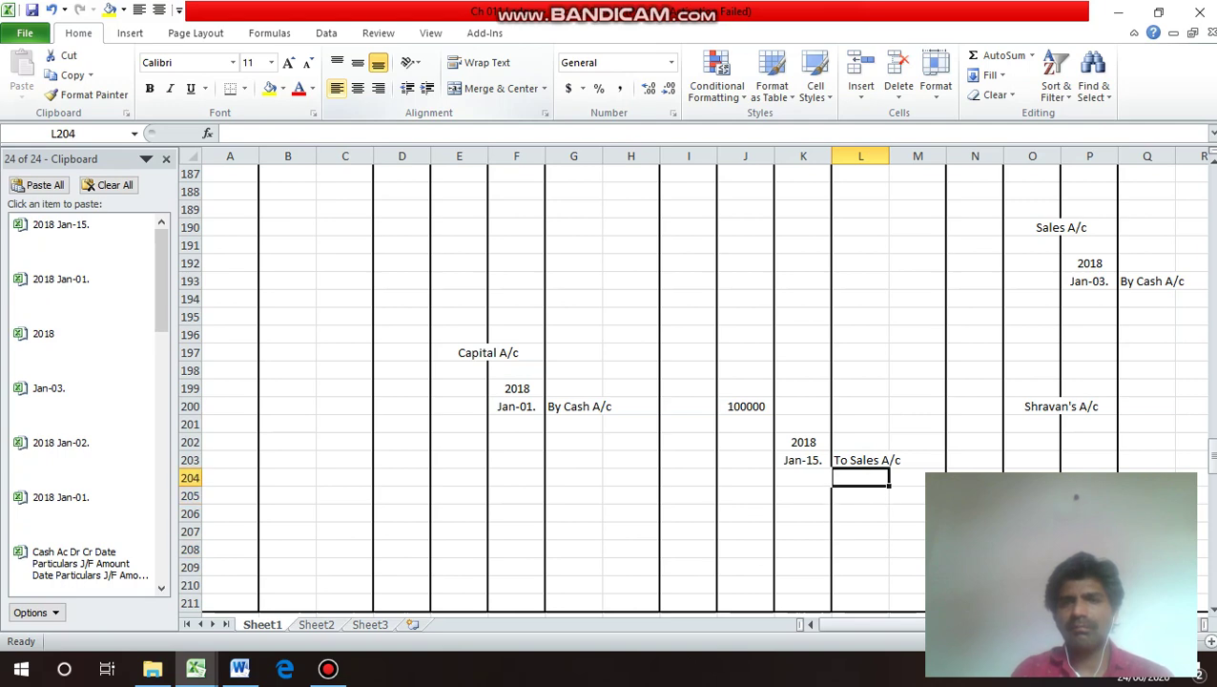
pyautogui.press('Right')
pyautogui.press('Right')
pyautogui.press('Right')
pyautogui.write('6')
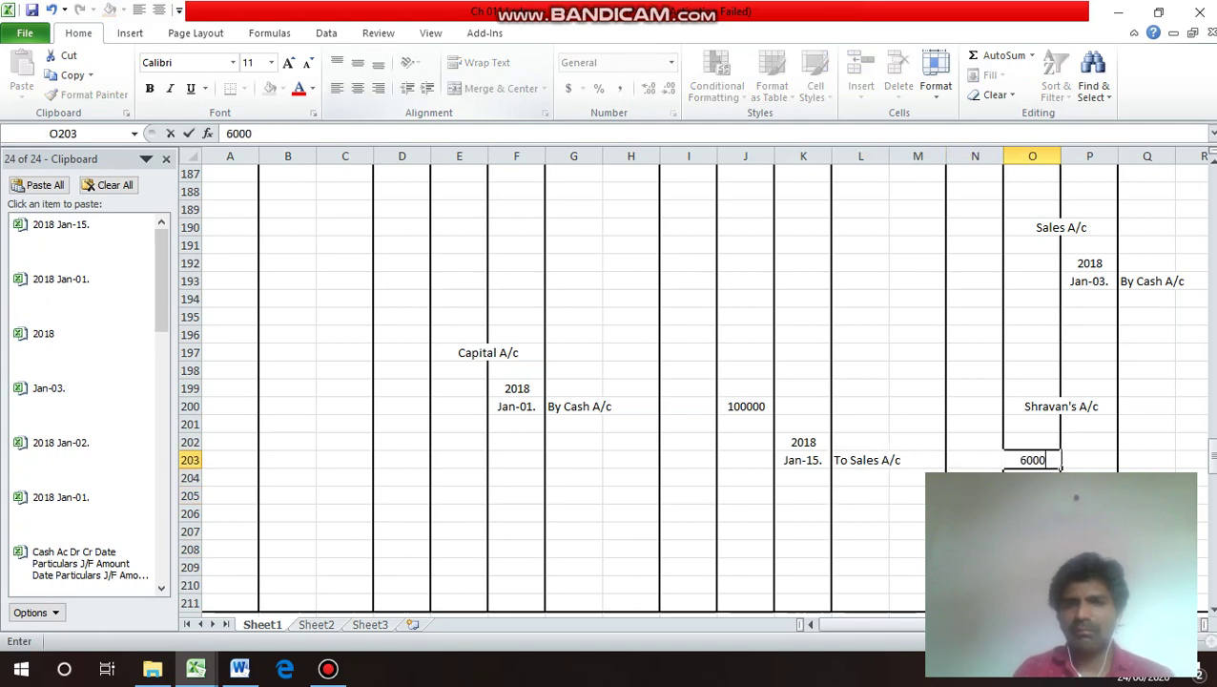
pyautogui.write('000')
pyautogui.press('Return')
# Copy the Jan-15. date from K203 to P194 on the credit side of the Sales A/c.
pyautogui.press('Up')
pyautogui.press('Left')
pyautogui.press('Left')
pyautogui.press('Left')
pyautogui.press('Left')
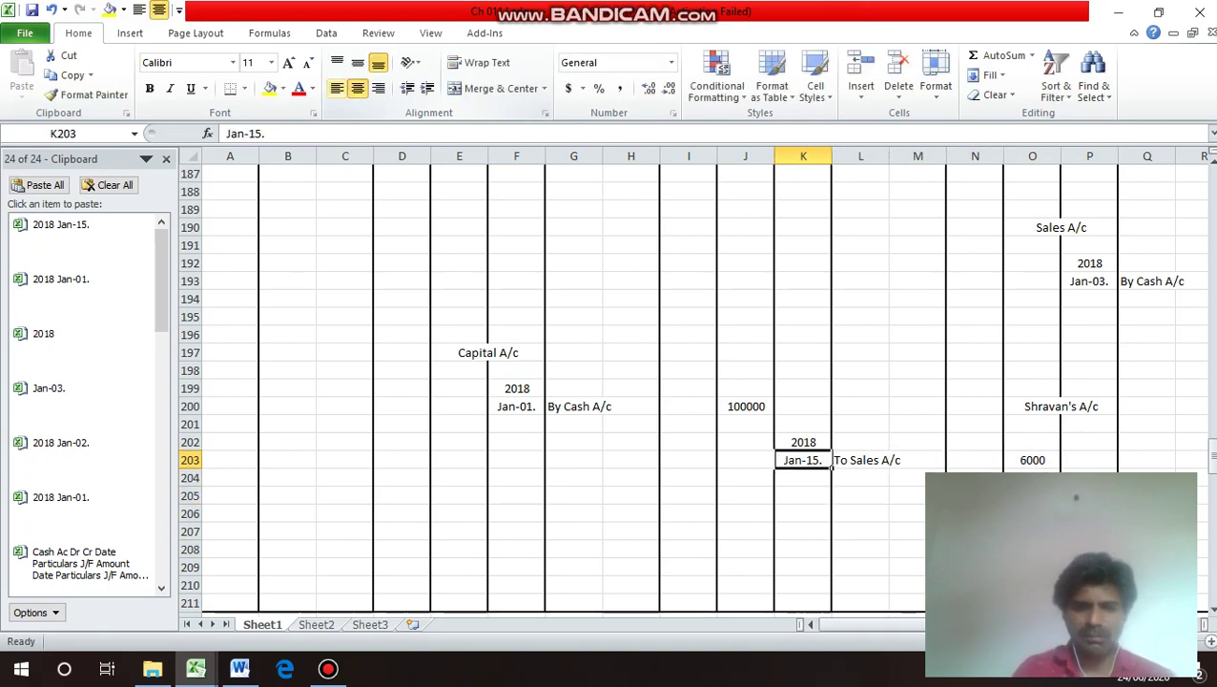
pyautogui.hotkey('ctrl', 'c')
pyautogui.press('Up')
pyautogui.press('Up')
pyautogui.press('Up')
pyautogui.press('Up')
pyautogui.press('Up')
pyautogui.press('Up')
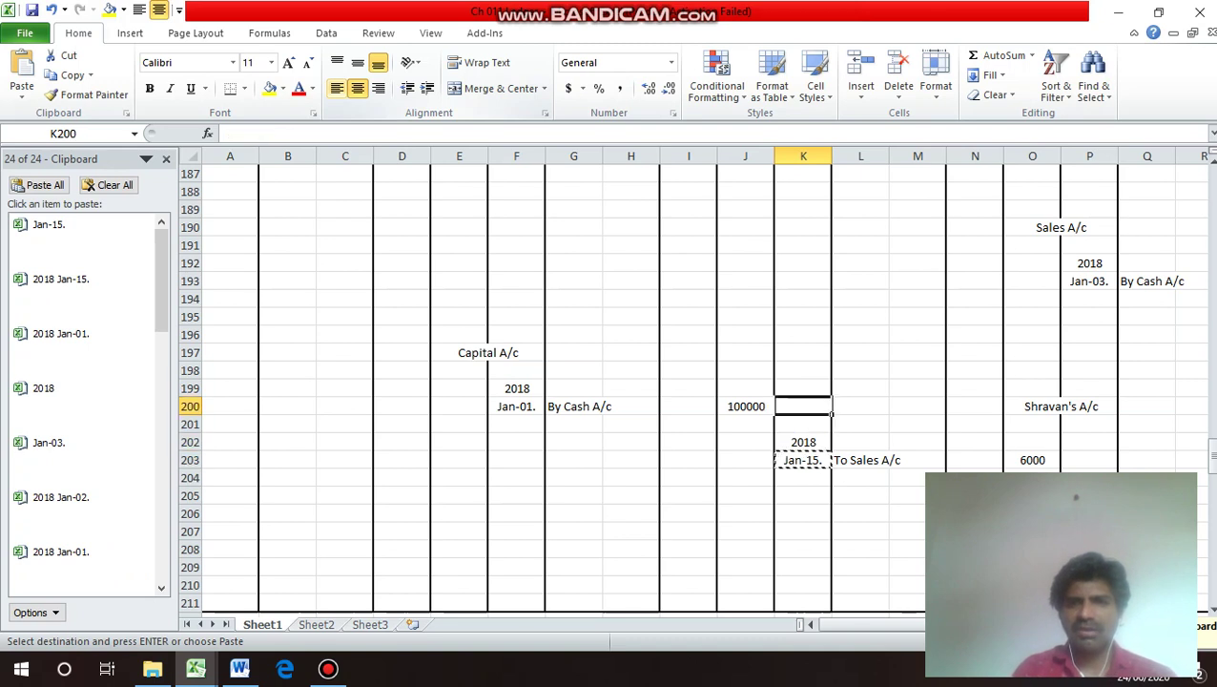
pyautogui.press('Right')
pyautogui.press('Right')
pyautogui.press('Right')
pyautogui.press('Right')
pyautogui.press('Up')
pyautogui.press('Up')
pyautogui.press('Up')
pyautogui.press('Right')
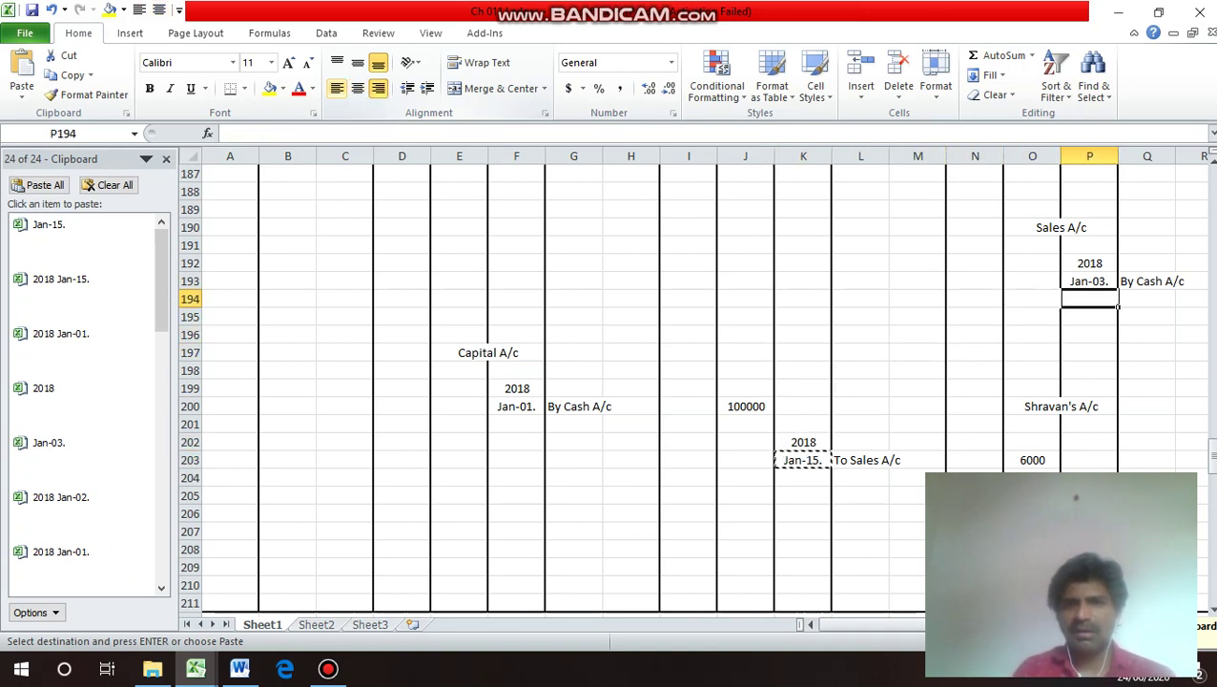
pyautogui.press('Return')
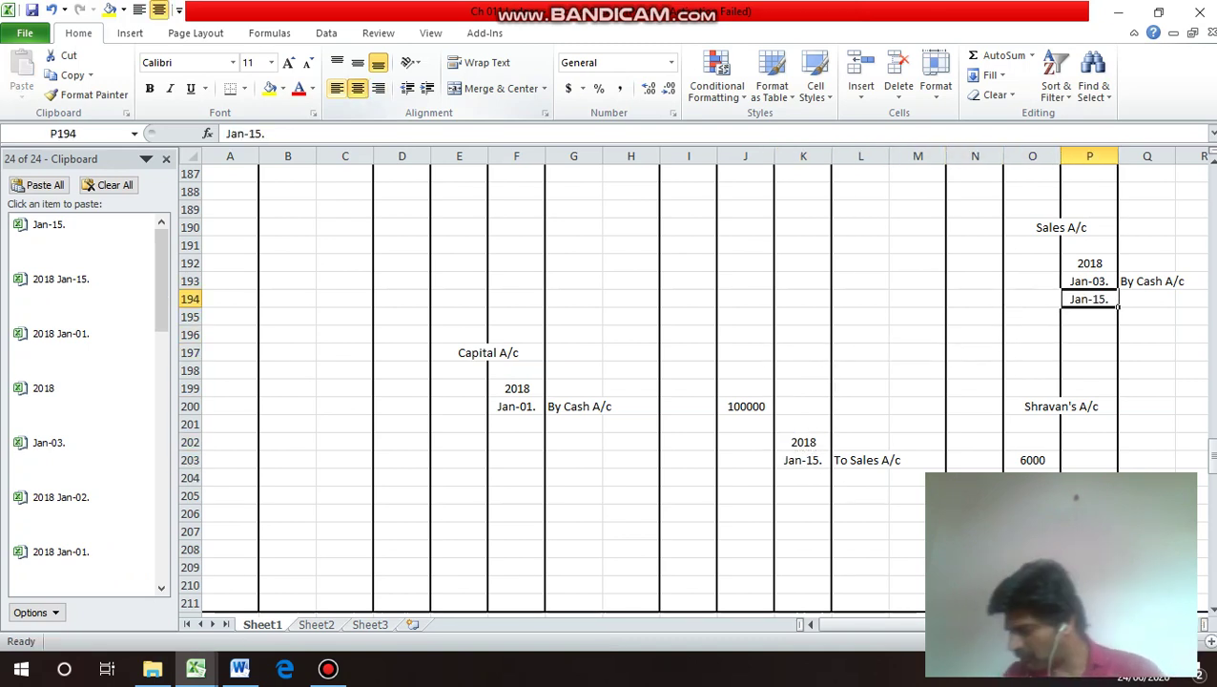
# Enter By Sales A/c in Q194 and 6000 in T194 as the Jan-15. credit particulars and amount.
pyautogui.press('Right')
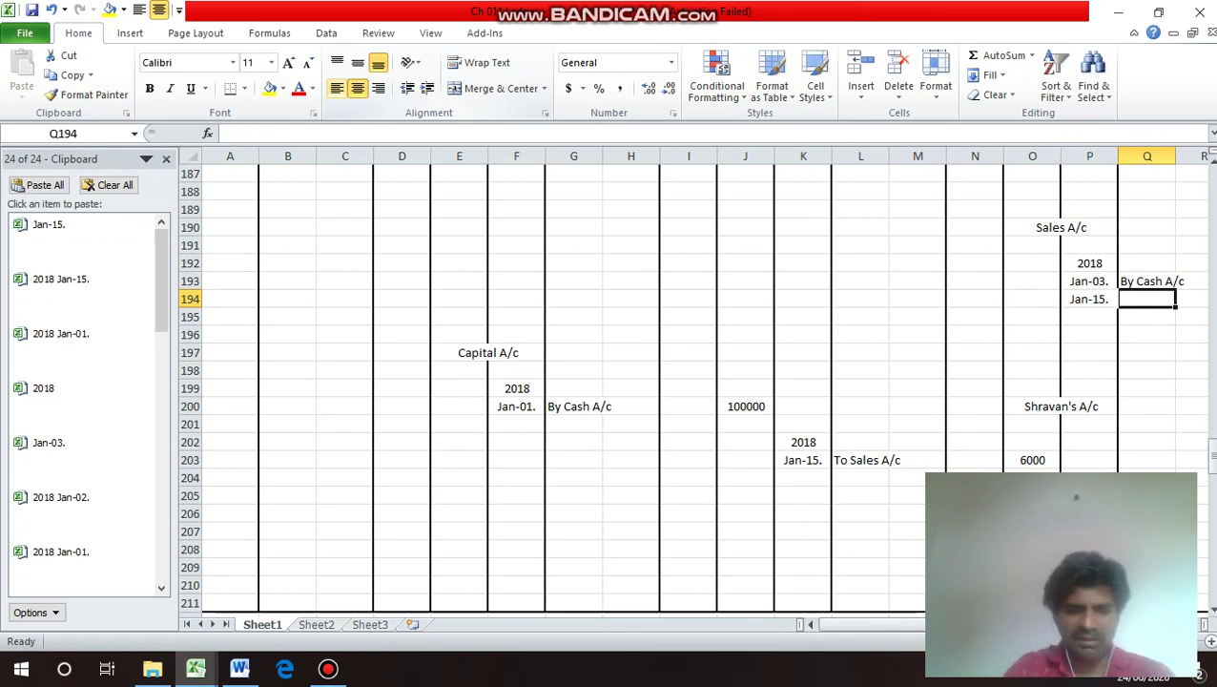
pyautogui.write('By Sa')
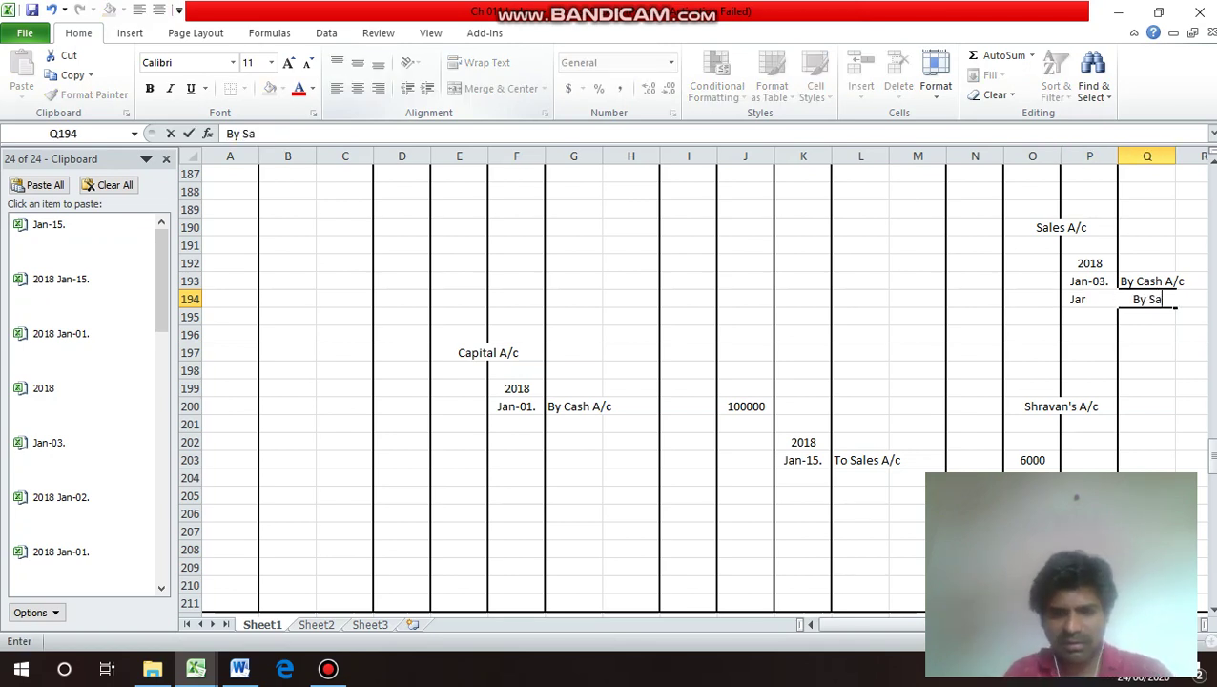
pyautogui.write('les A/c')
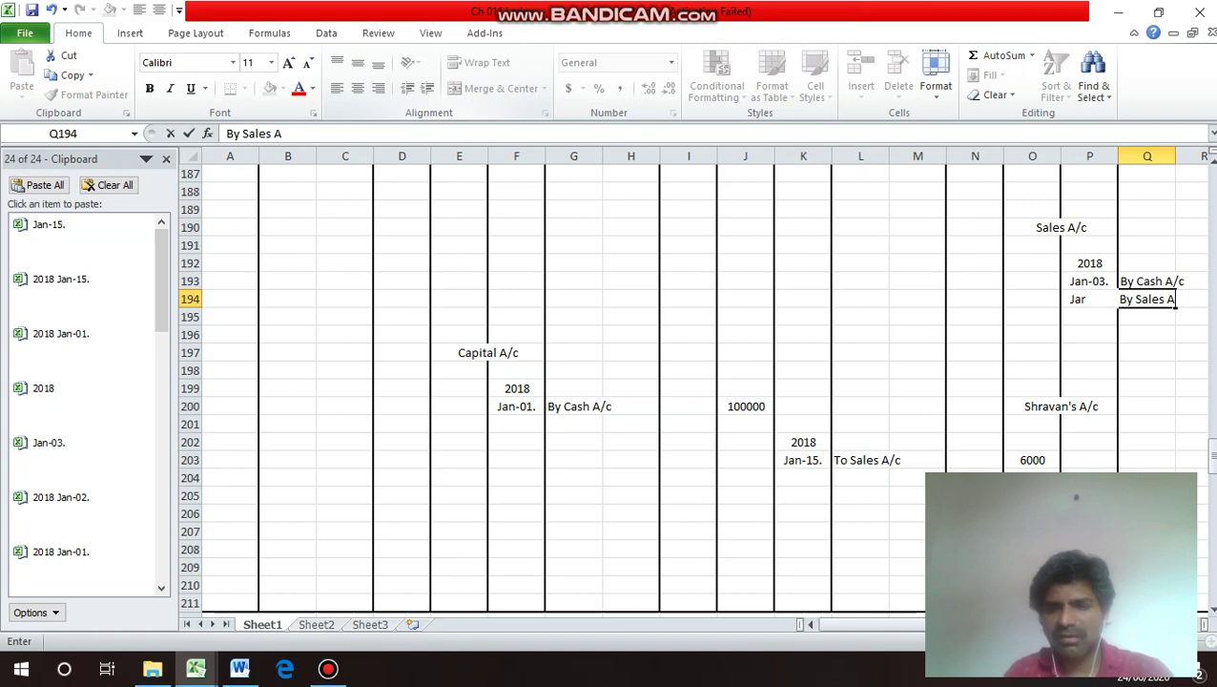
pyautogui.press('Return')
pyautogui.press('Up')
pyautogui.press('Right')
pyautogui.press('Right')
pyautogui.press('Right')
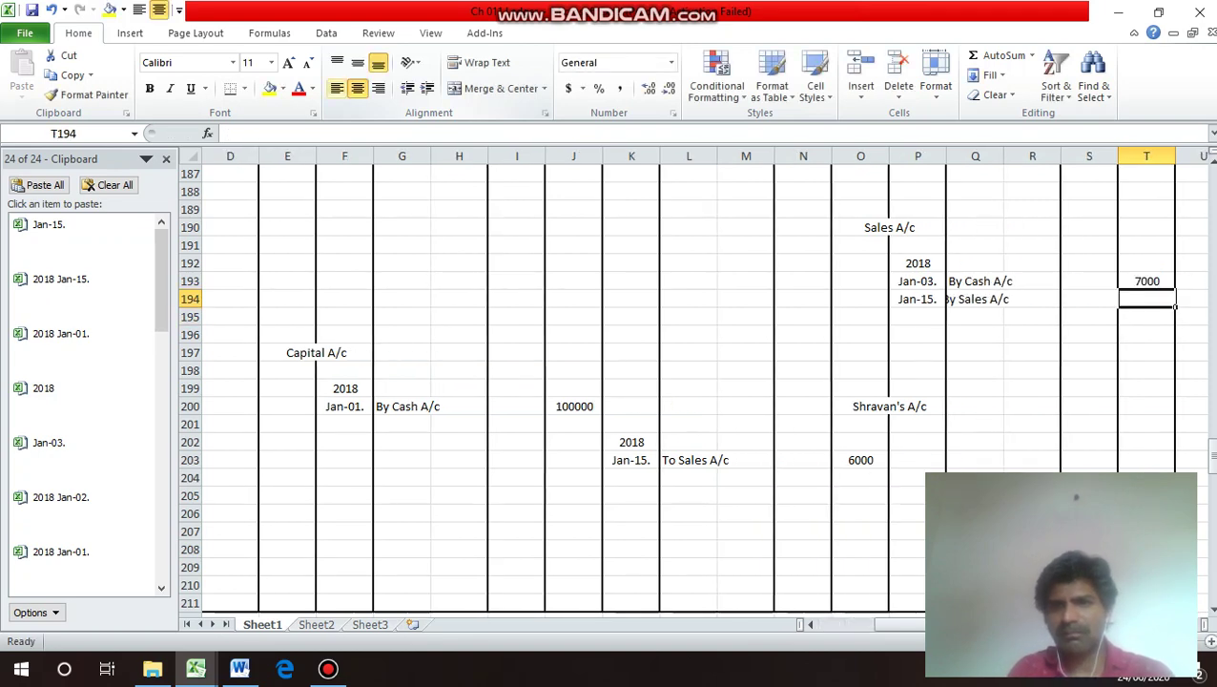
pyautogui.write('6000')
pyautogui.press('Return')
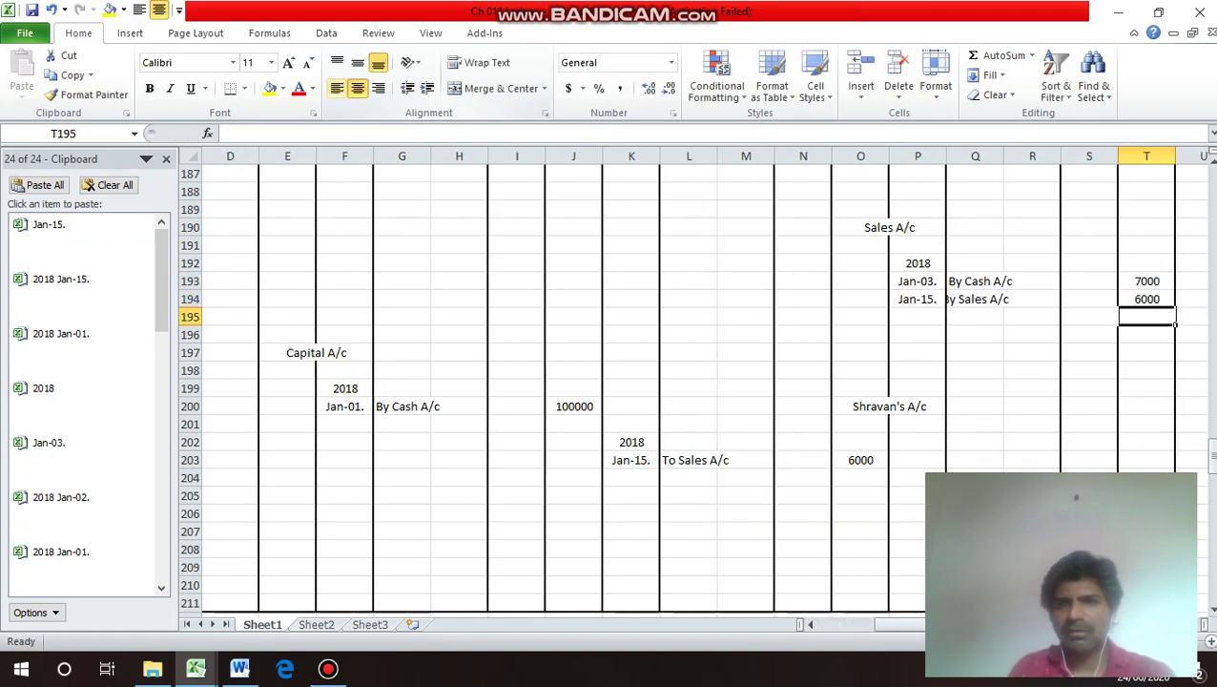
# Left-align the Jan-15. credit particulars in Q194.
pyautogui.press('Up')
pyautogui.press('Left')
pyautogui.press('Left')
pyautogui.press('Left')
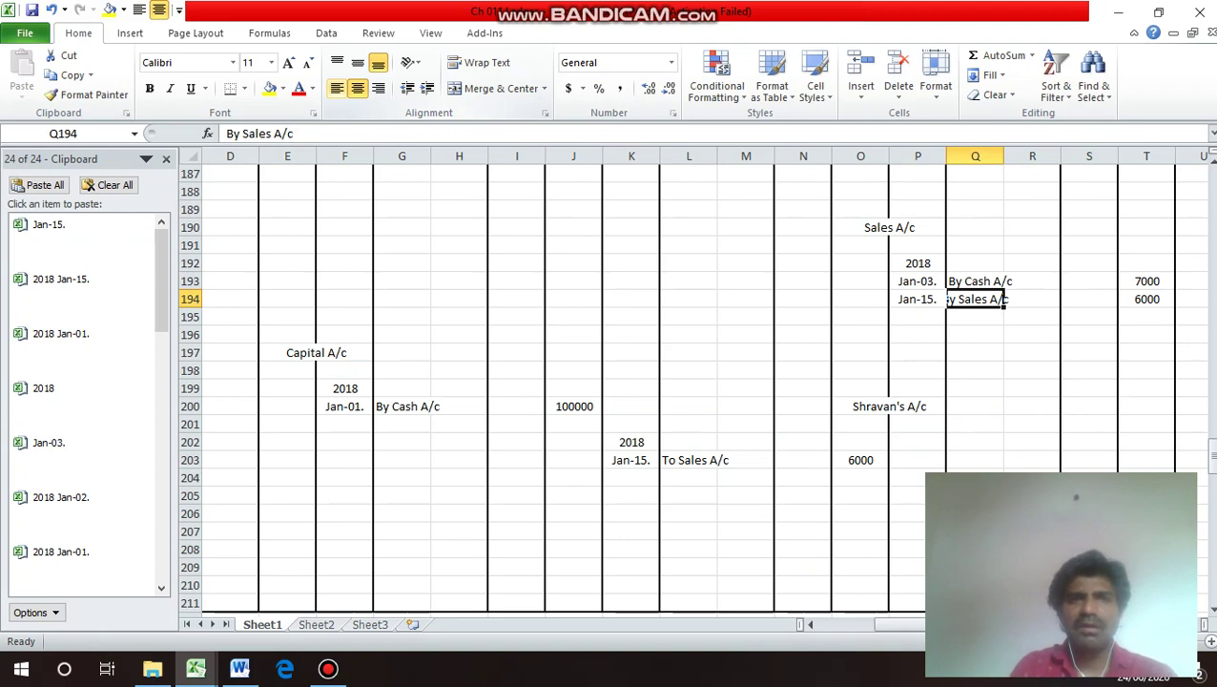
pyautogui.hotkey('alt', 'h')
pyautogui.press('a')
pyautogui.press('l')
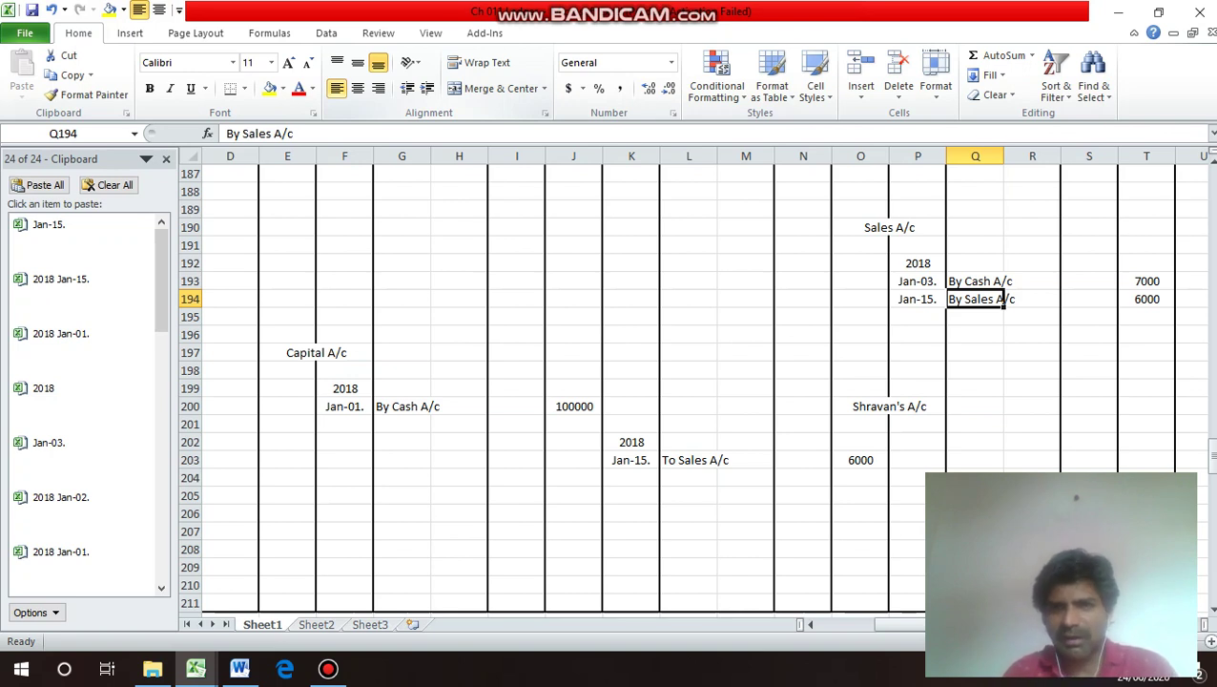
# Replace Sales with the customer's possessive name in the Q194 particulars, keeping By and A/c, and save the workbook as Ch 011 Ledger.
pyautogui.doubleClick(1006, 298)
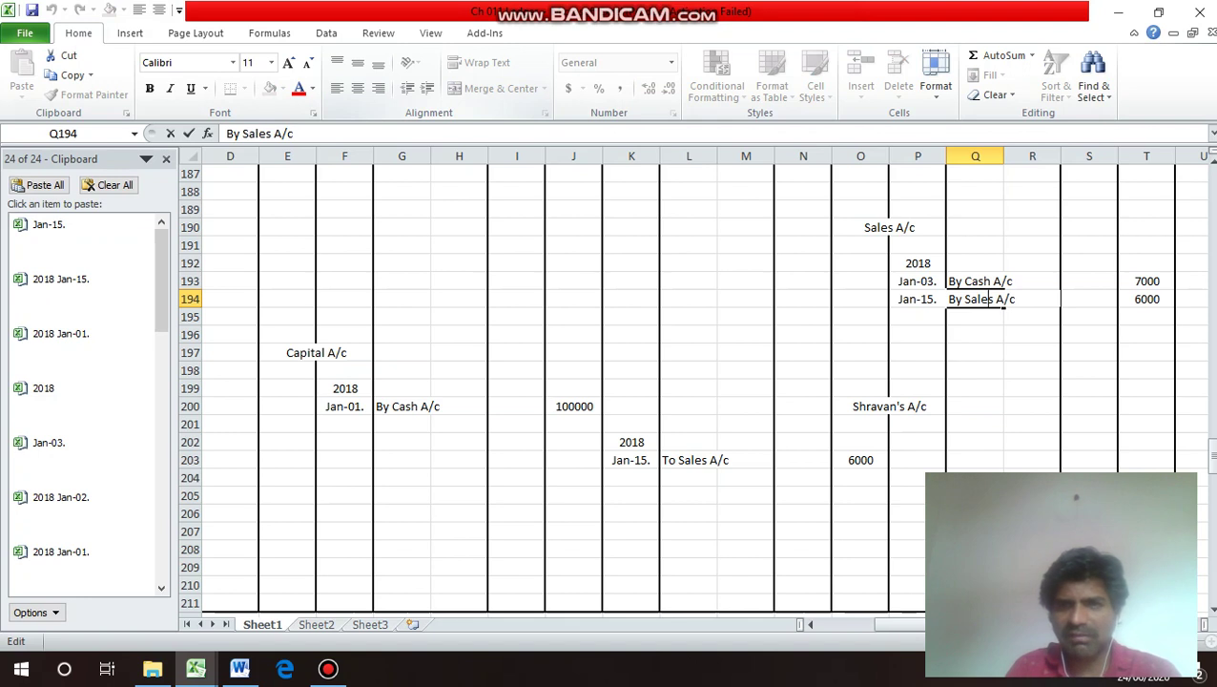
pyautogui.write('0')
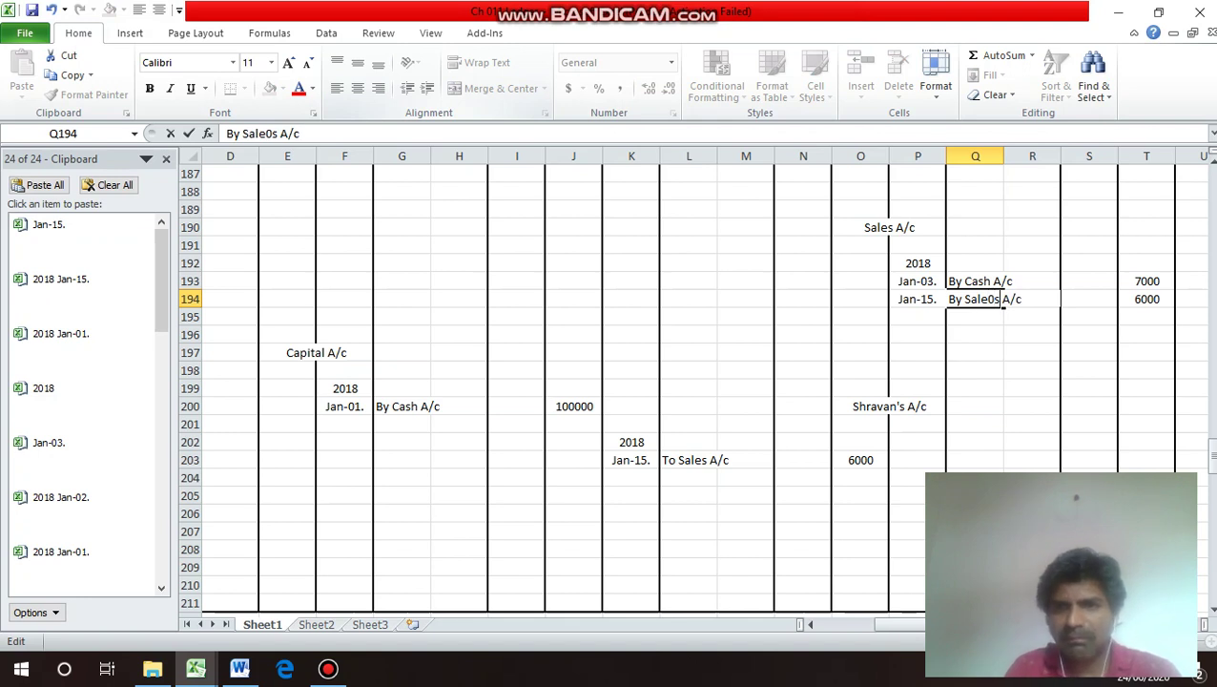
pyautogui.press('BackSpace')
pyautogui.press('BackSpace')
pyautogui.press('BackSpace')
pyautogui.press('BackSpace')
pyautogui.press('BackSpace')
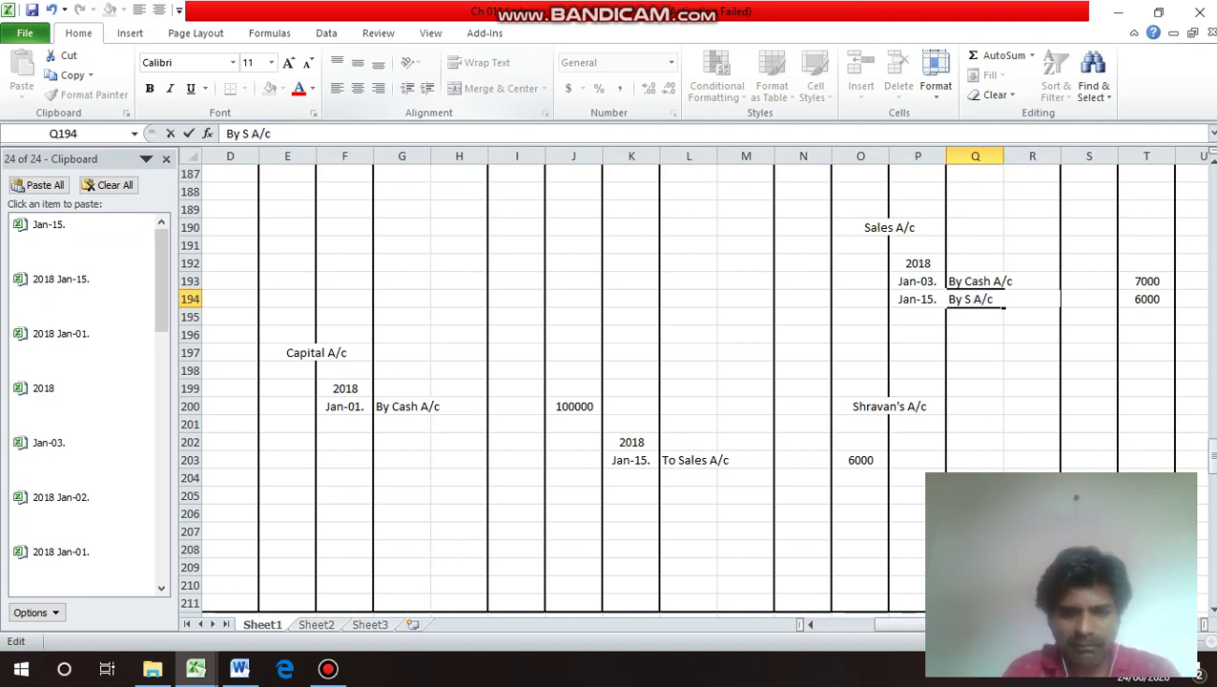
pyautogui.write('hravan')
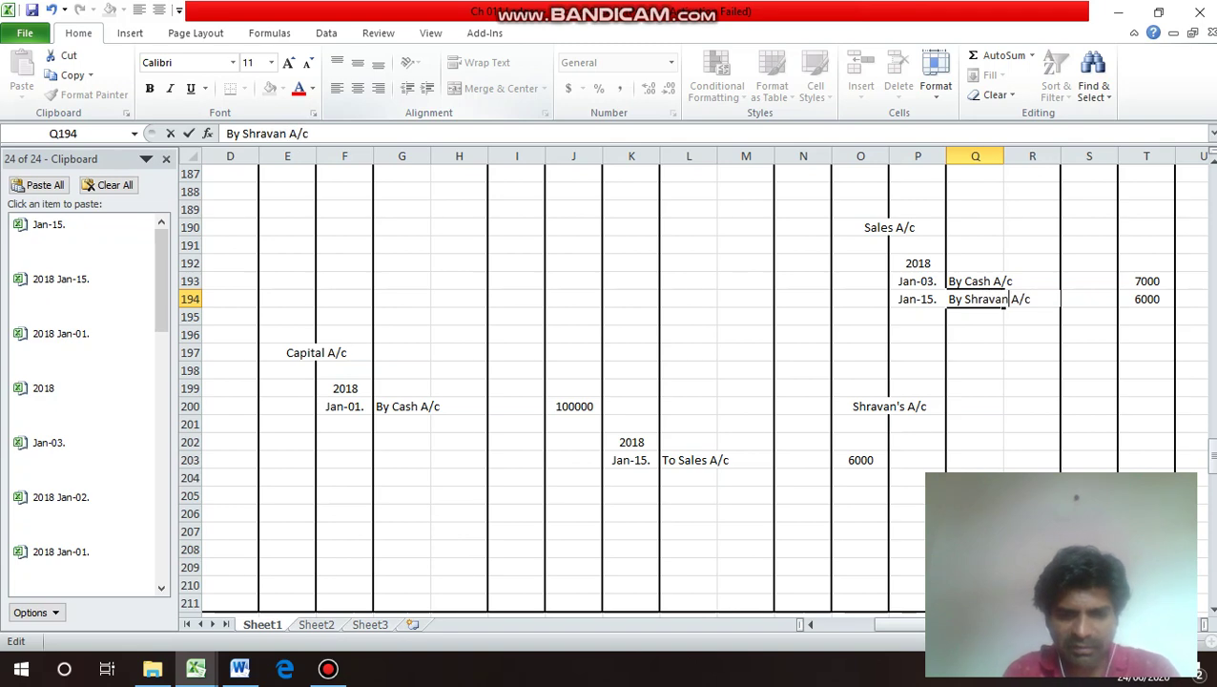
pyautogui.write("'s")
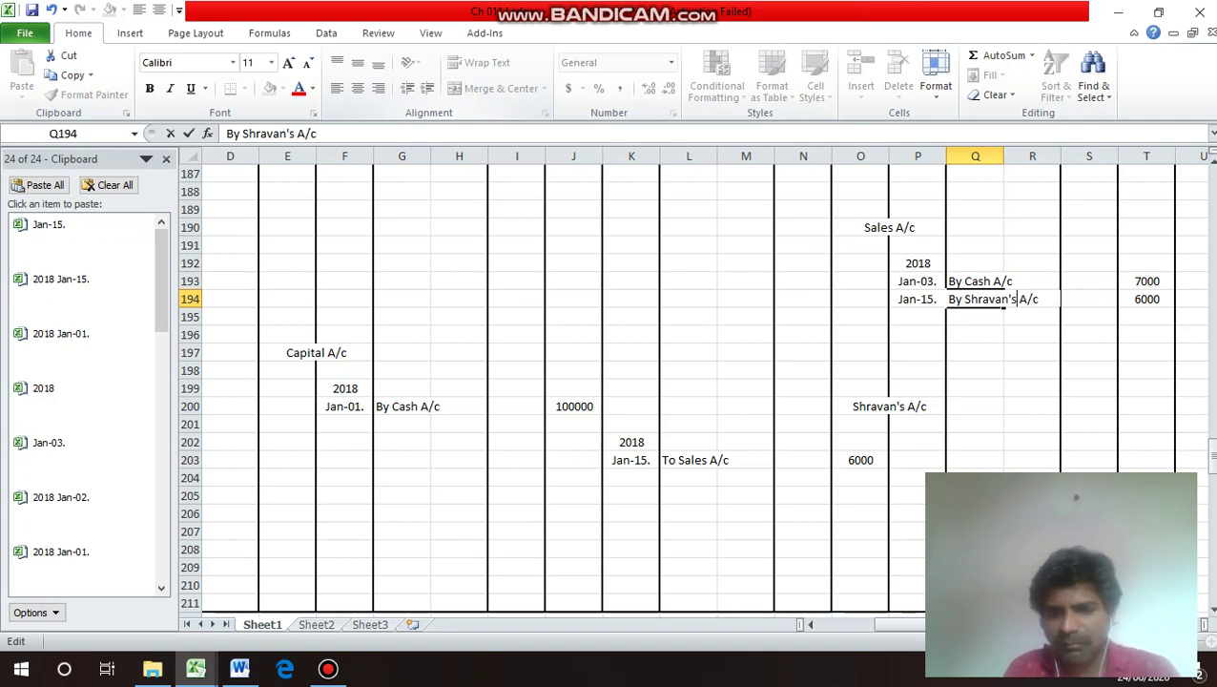
pyautogui.press('Return')
pyautogui.press('F12')
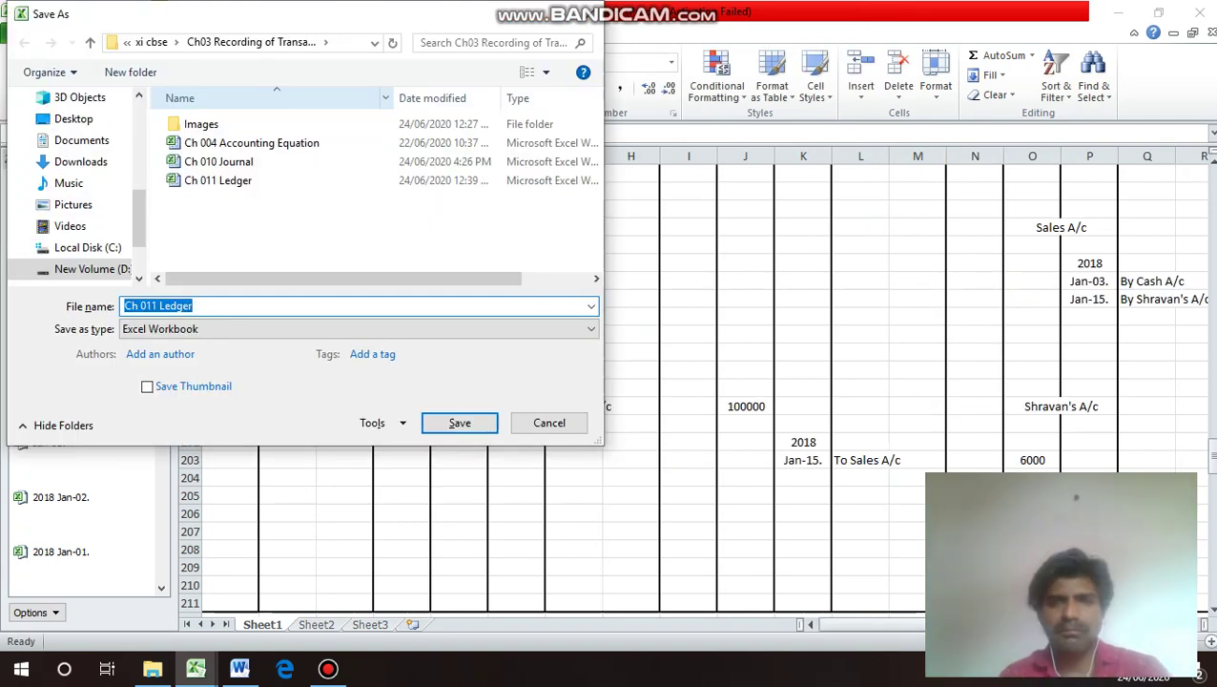
pyautogui.press('Return')
# Go back to the journal and examine the accounts and amounts of the Jan-18. purchase entry in rows 147 to 149.
pyautogui.press('Up')
pyautogui.press('Up')
pyautogui.press('Up')
pyautogui.press('Up')
pyautogui.press('Up')
pyautogui.press('Up')
pyautogui.press('Up')
pyautogui.press('Up')
pyautogui.press('Up')
pyautogui.press('Up')
pyautogui.press('Up')
pyautogui.press('Up')
pyautogui.press('Up')
pyautogui.press('Up')
pyautogui.press('Up')
pyautogui.press('Up')
pyautogui.press('Up')
pyautogui.press('Up')
pyautogui.press('Up')
pyautogui.press('Up')
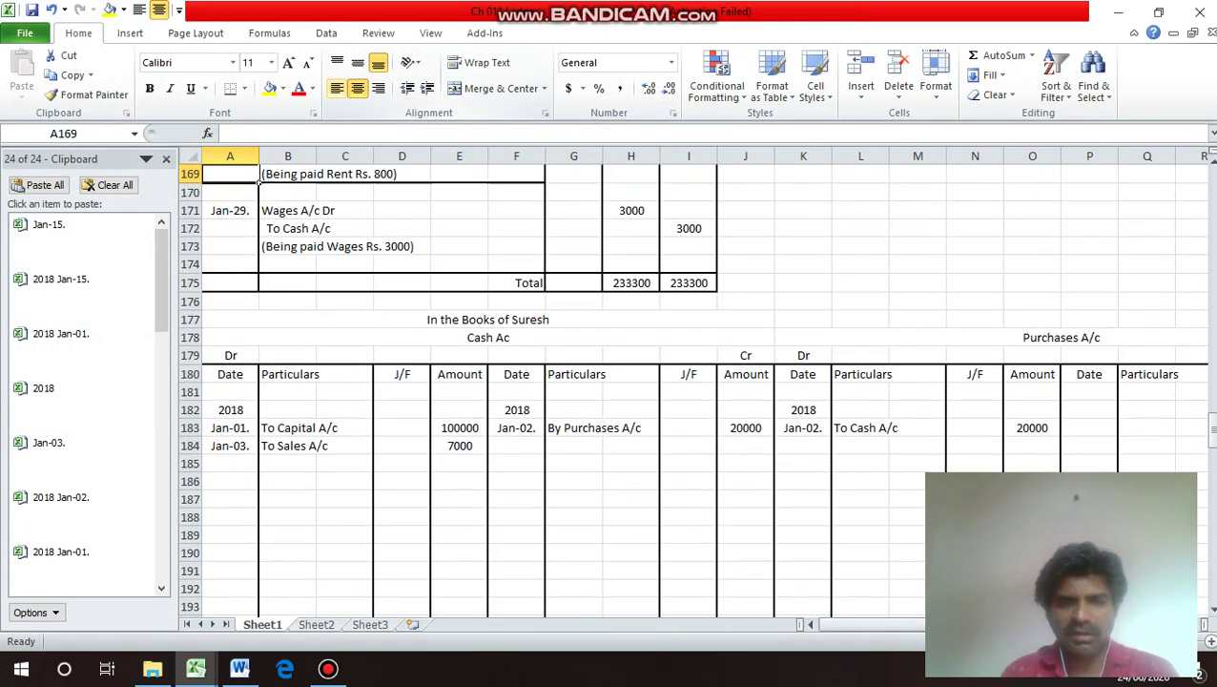
pyautogui.press('Up')
pyautogui.press('Up')
pyautogui.press('Up')
pyautogui.press('Up')
pyautogui.press('Up')
pyautogui.press('Up')
pyautogui.press('Up')
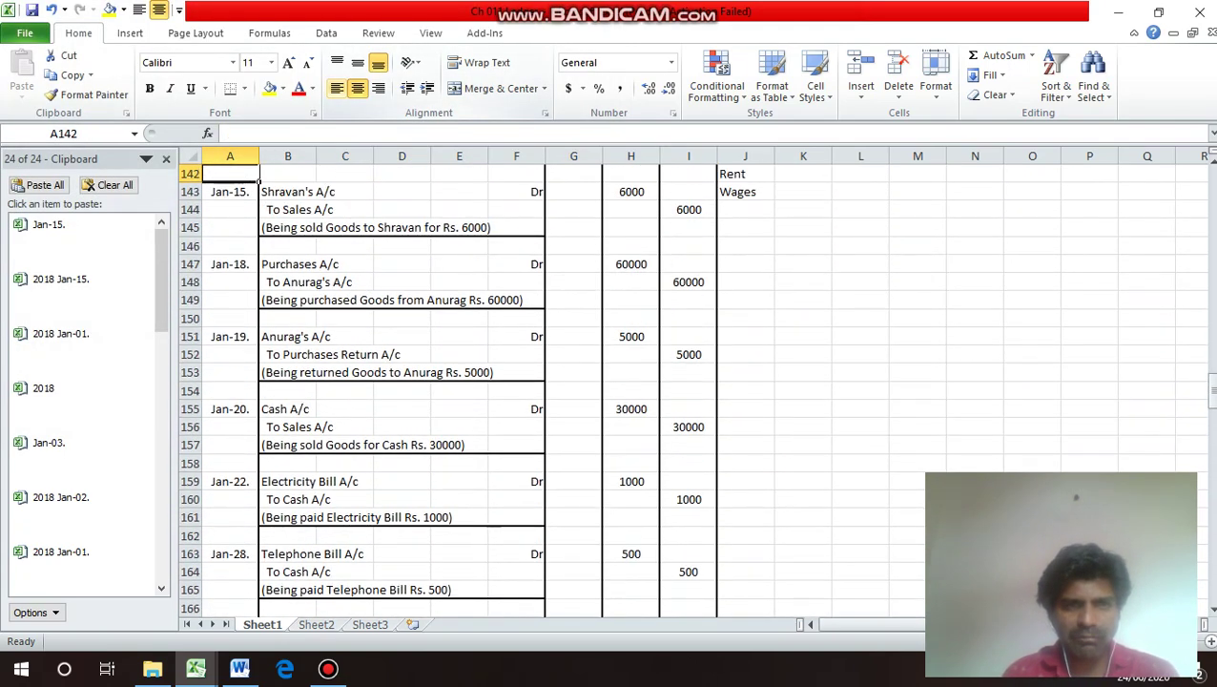
pyautogui.press('Down')
pyautogui.press('Down')
pyautogui.press('Down')
pyautogui.press('Down')
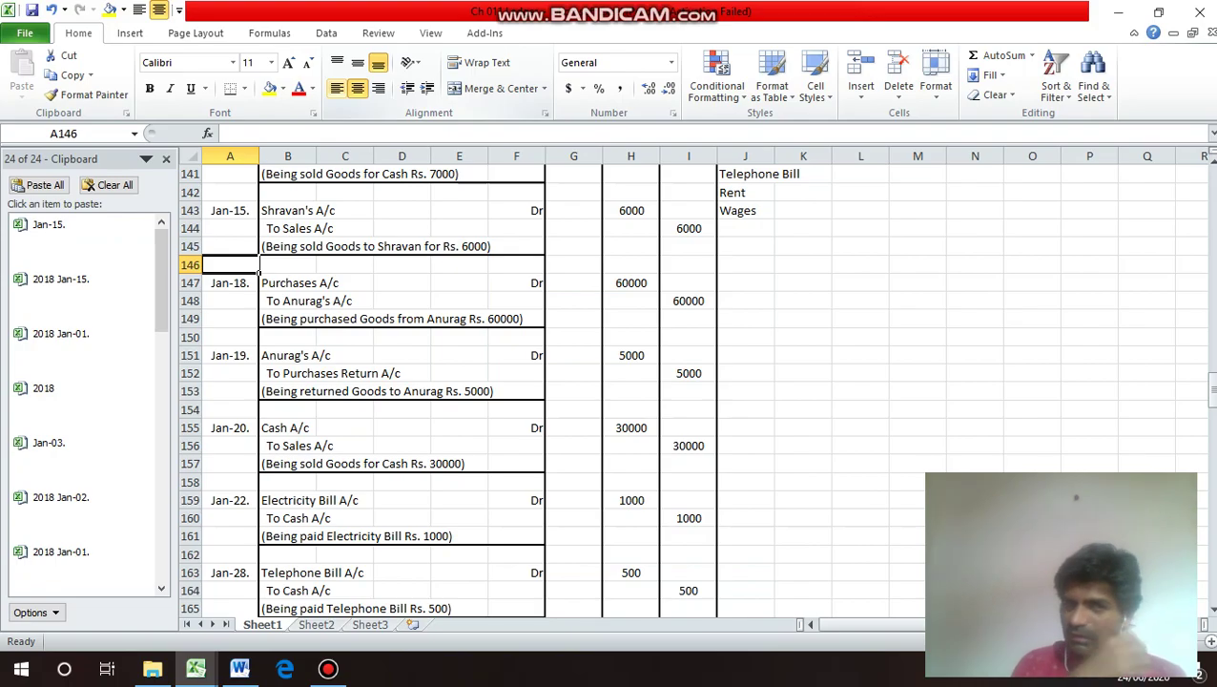
pyautogui.press('Down')
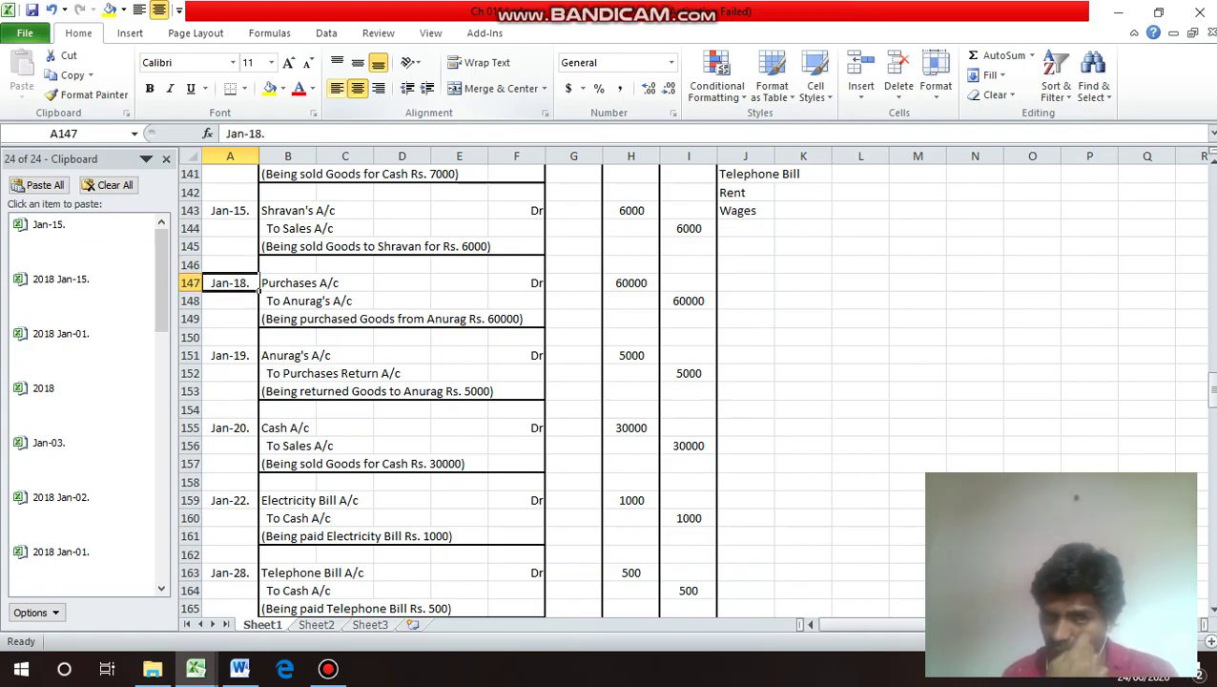
pyautogui.press('Down')
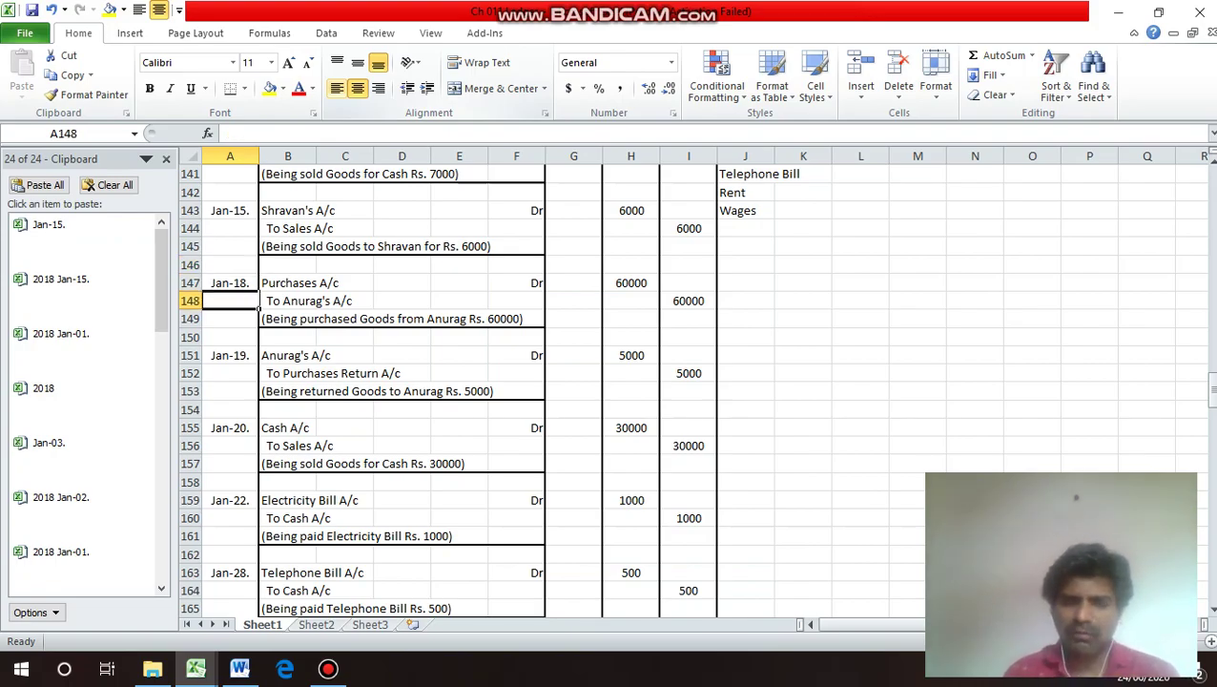
# Enter Jan-18. in K184 as the date of the second debit posting in the Purchases A/c ledger.
pyautogui.press('Down')
pyautogui.press('Down')
pyautogui.press('Down')
pyautogui.press('Down')
pyautogui.press('Down')
pyautogui.press('Down')
pyautogui.press('Down')
pyautogui.press('Down')
pyautogui.press('Down')
pyautogui.press('Down')
pyautogui.press('Down')
pyautogui.press('Down')
pyautogui.press('Down')
pyautogui.press('Down')
pyautogui.press('Down')
pyautogui.press('Down')
pyautogui.press('Down')
pyautogui.press('Down')
pyautogui.press('Down')
pyautogui.press('Down')
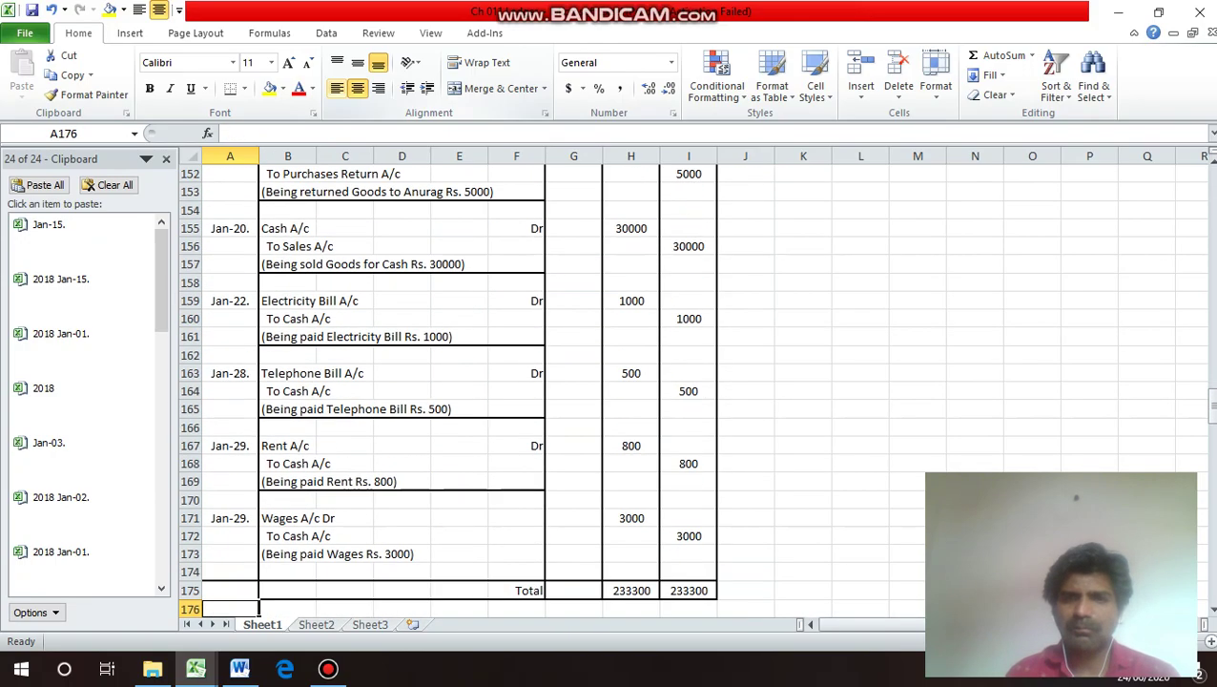
pyautogui.press('Down')
pyautogui.press('Down')
pyautogui.press('Down')
pyautogui.press('Down')
pyautogui.press('Up')
pyautogui.press('Up')
pyautogui.press('Up')
pyautogui.press('Up')
pyautogui.press('Up')
pyautogui.press('Up')
pyautogui.press('Up')
pyautogui.press('Up')
pyautogui.press('Up')
pyautogui.press('Up')
pyautogui.press('Up')
pyautogui.press('Up')
pyautogui.press('Right')
pyautogui.press('Right')
pyautogui.press('Right')
pyautogui.press('Right')
pyautogui.press('Right')
pyautogui.press('Right')
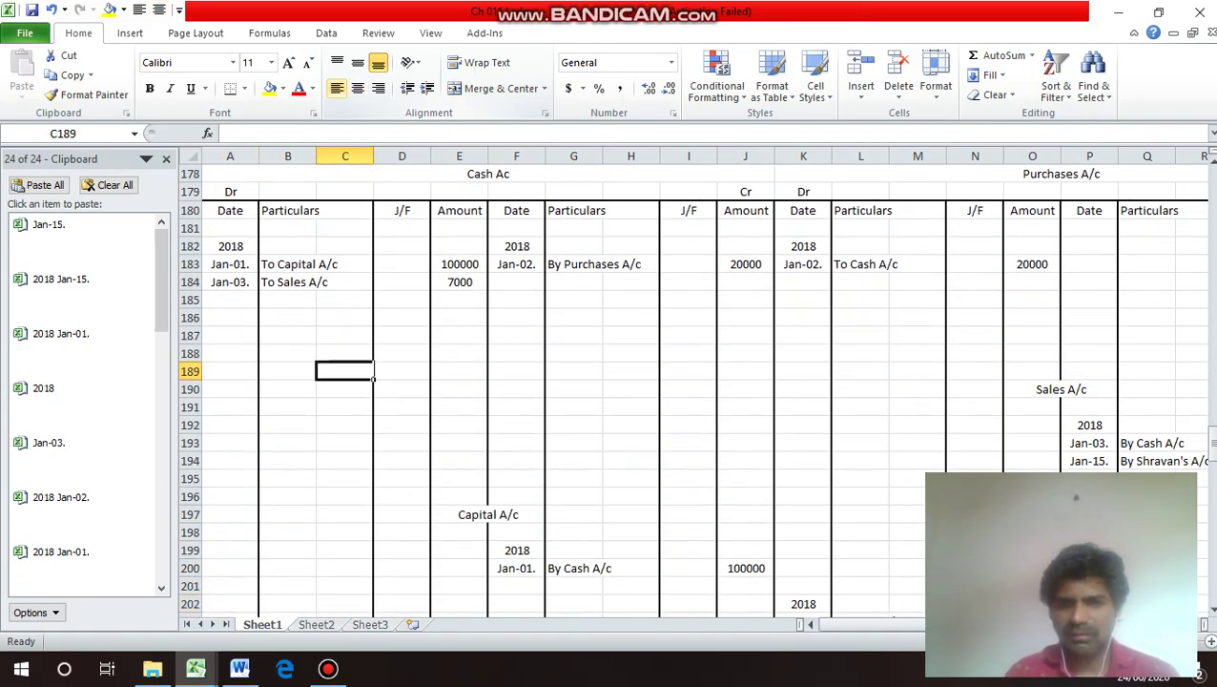
pyautogui.press('Right')
pyautogui.press('Right')
pyautogui.press('Right')
pyautogui.press('Up')
pyautogui.press('Up')
pyautogui.press('Up')
pyautogui.press('Up')
pyautogui.press('Right')
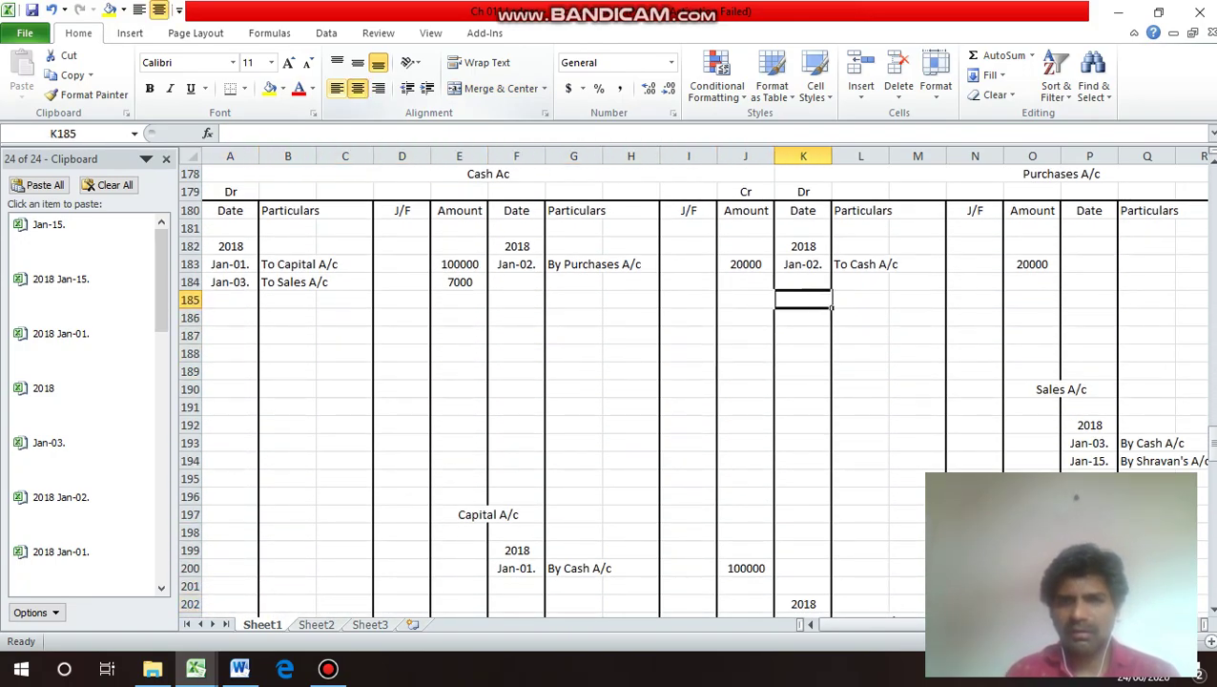
pyautogui.press('Up')
pyautogui.write('Jan-02.')
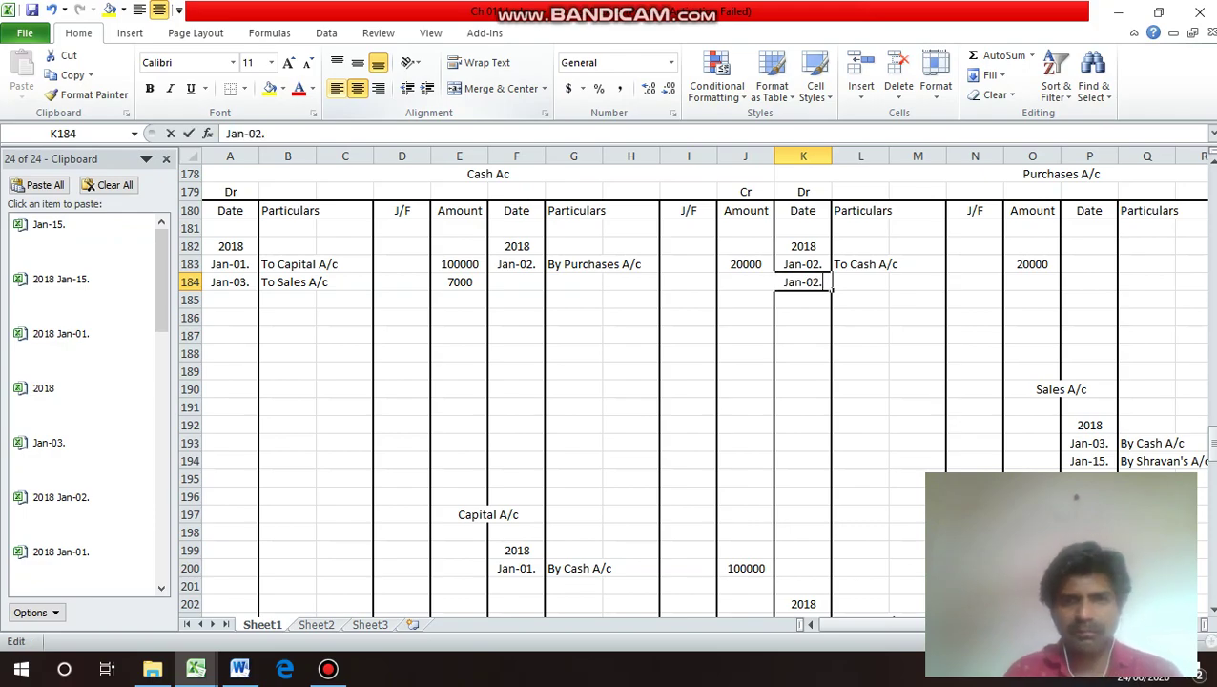
pyautogui.press('Left')
pyautogui.press('BackSpace')
pyautogui.press('BackSpace')
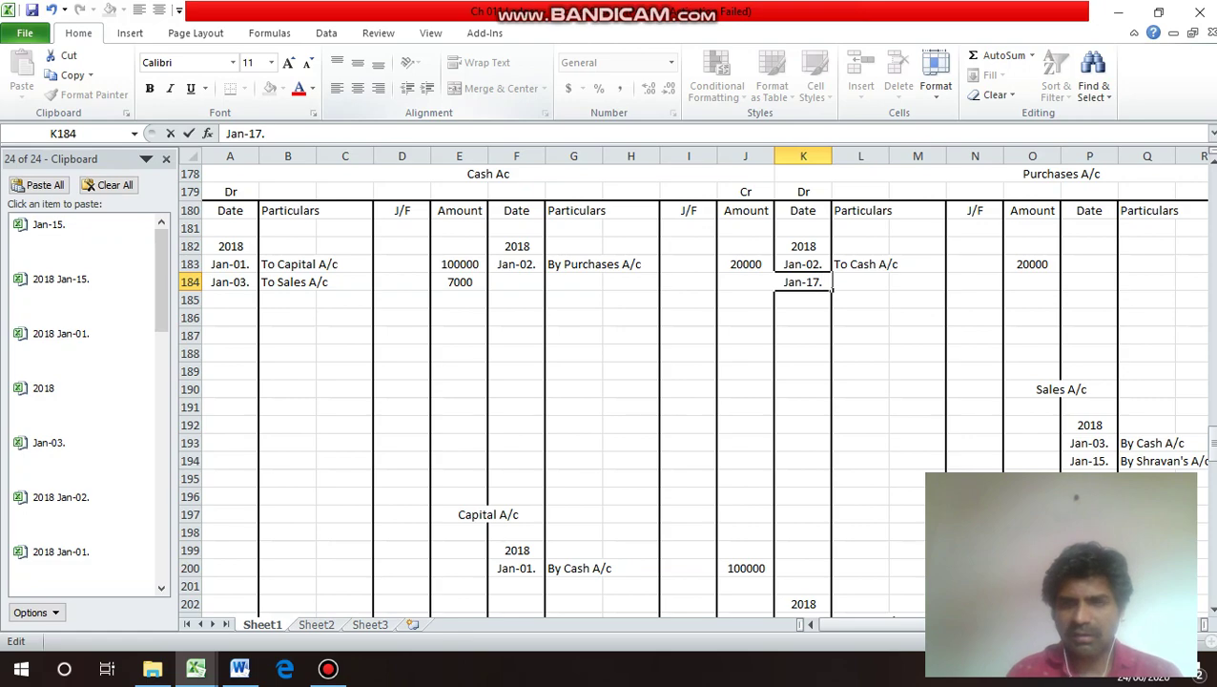
pyautogui.press('Return')
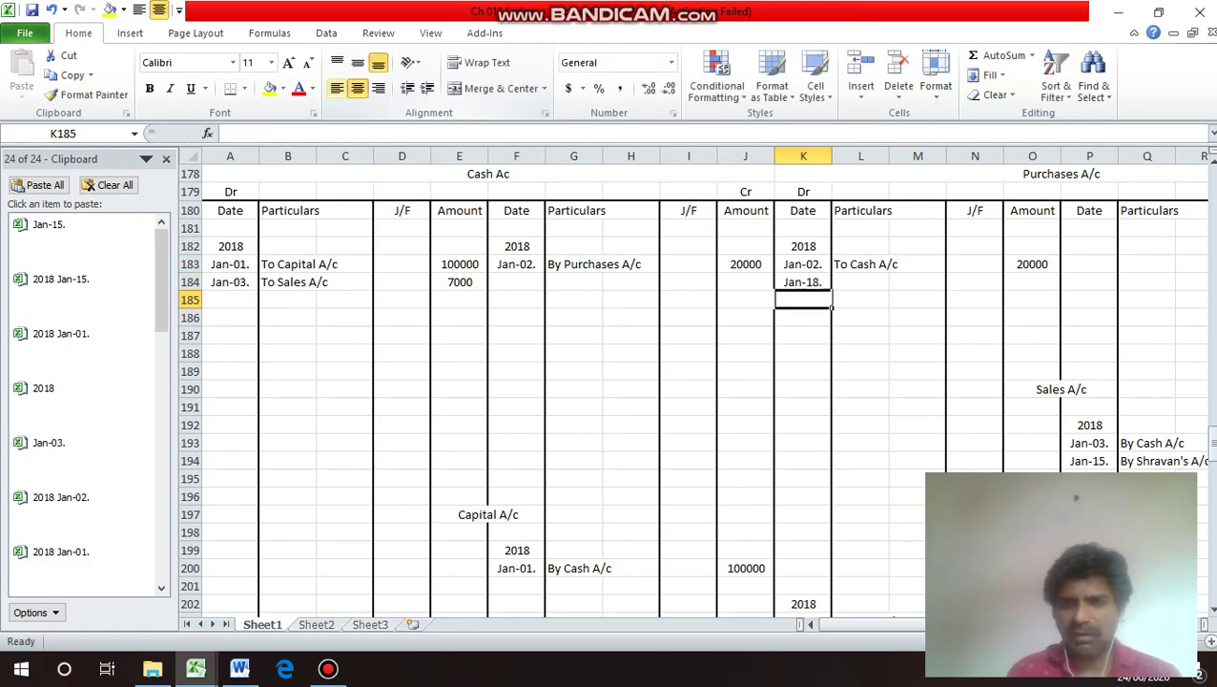
# Fill in the Jan-18. particulars in L184 with To, the supplier's possessive name and A/c.
pyautogui.click(861, 281)
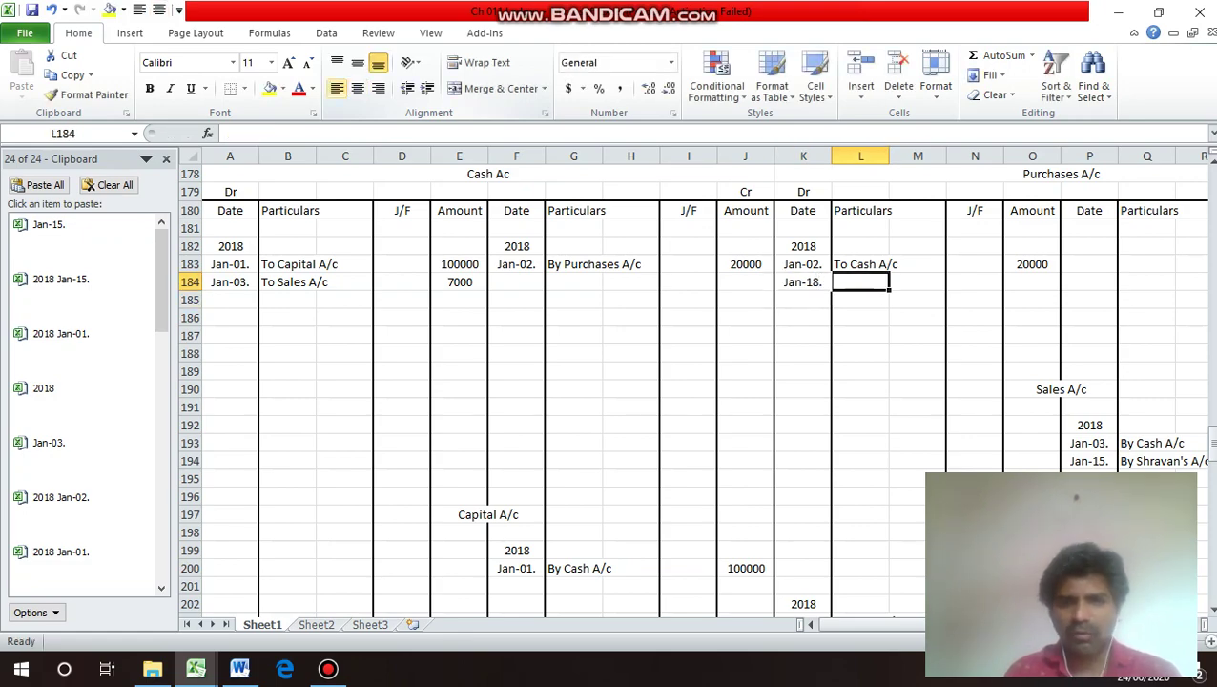
pyautogui.write('To ')
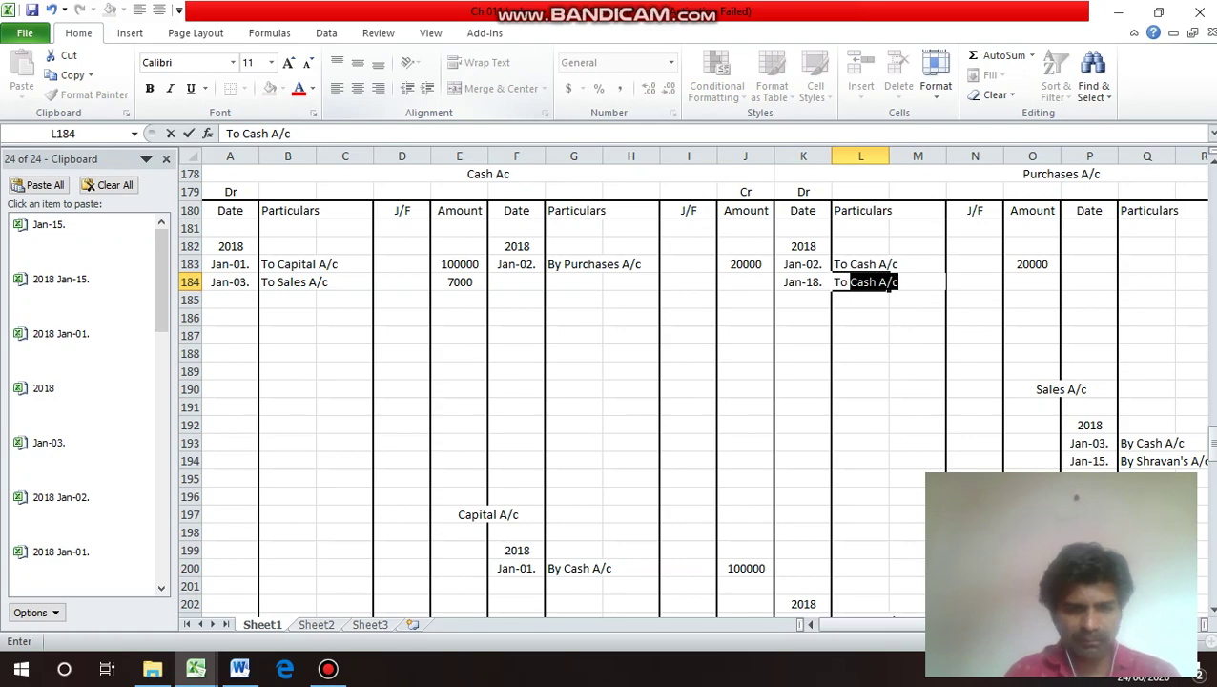
pyautogui.write("Anurag's A/")
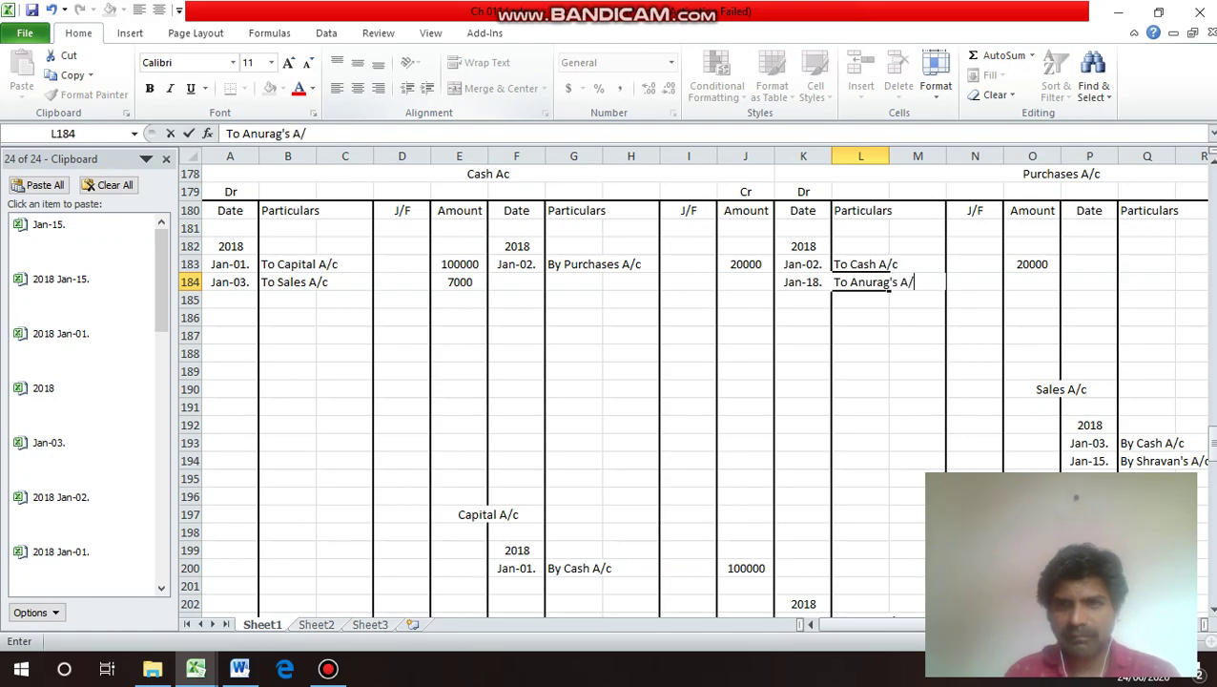
pyautogui.write('c')
pyautogui.press('Return')
pyautogui.press('Up')
# Check the amount of the Jan-18. purchase entry in journal rows 147 to 149, and return to the ledger accounts.
pyautogui.press('pageup')
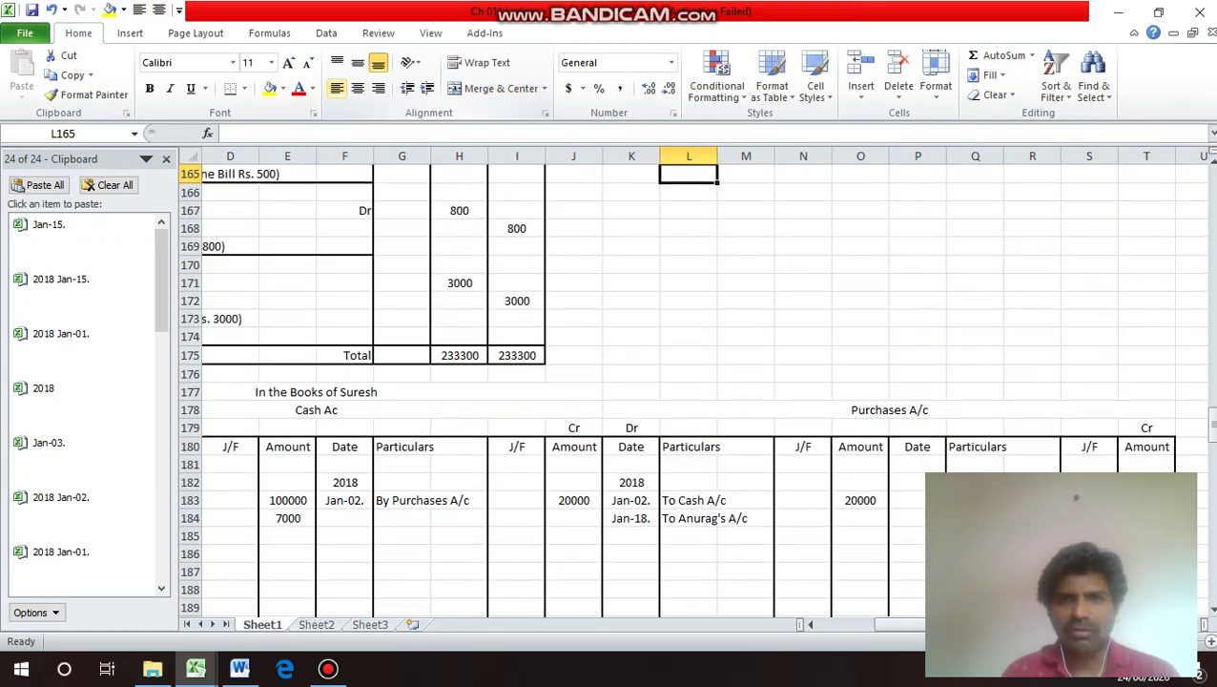
pyautogui.press('Left')
pyautogui.press('Home')
pyautogui.press('Up')
pyautogui.press('Up')
pyautogui.press('Up')
pyautogui.press('Up')
pyautogui.press('Up')
pyautogui.press('Up')
pyautogui.press('Up')
pyautogui.press('Up')
pyautogui.press('Up')
pyautogui.press('Up')
pyautogui.press('Up')
pyautogui.press('Up')
pyautogui.press('Up')
pyautogui.press('Up')
pyautogui.press('Up')
pyautogui.press('Up')
pyautogui.press('Up')
pyautogui.press('Up')
pyautogui.press('Up')
pyautogui.press('Up')
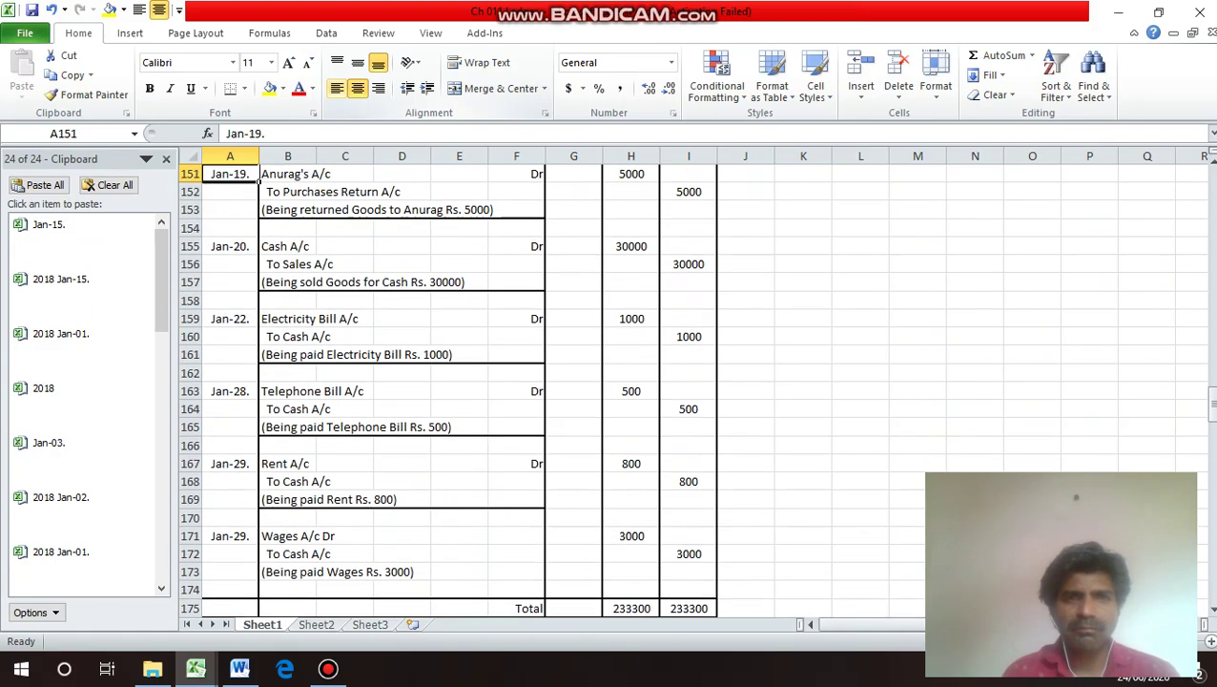
pyautogui.press('Up')
pyautogui.press('Up')
pyautogui.press('Up')
pyautogui.press('Up')
pyautogui.press('Up')
pyautogui.press('Up')
pyautogui.press('Up')
pyautogui.press('Up')
pyautogui.press('Up')
pyautogui.press('Up')
pyautogui.press('Up')
pyautogui.press('Up')
pyautogui.press('Up')
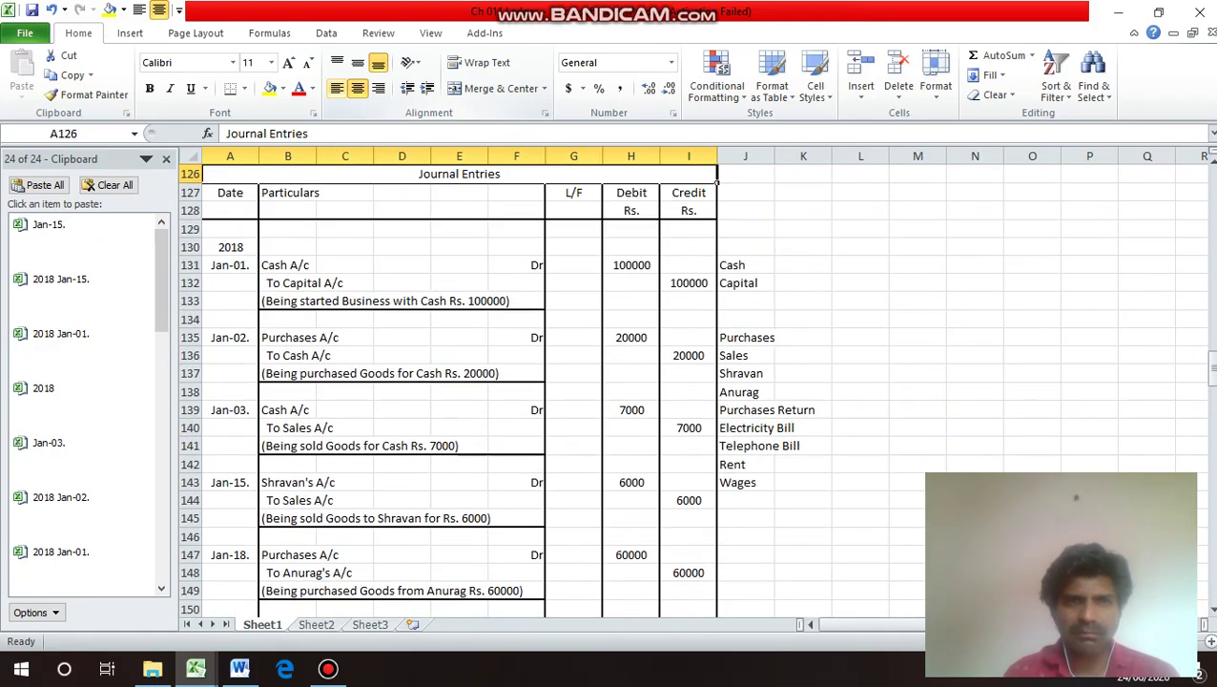
pyautogui.press('Down')
pyautogui.press('Down')
pyautogui.press('Down')
pyautogui.press('Down')
pyautogui.press('Down')
pyautogui.press('Down')
pyautogui.press('Down')
pyautogui.press('Down')
pyautogui.press('Down')
pyautogui.press('Down')
pyautogui.press('Down')
pyautogui.press('Down')
pyautogui.press('Down')
pyautogui.press('Down')
pyautogui.press('Down')
pyautogui.press('Down')
pyautogui.press('Down')
pyautogui.press('Down')
pyautogui.press('Down')
pyautogui.press('Down')
pyautogui.press('Down')
pyautogui.press('Down')
pyautogui.press('Down')
pyautogui.press('Down')
pyautogui.press('Down')
pyautogui.press('Down')
pyautogui.press('Down')
pyautogui.press('Down')
pyautogui.press('Down')
pyautogui.press('Down')
pyautogui.press('Down')
pyautogui.press('Down')
pyautogui.press('Down')
pyautogui.press('Down')
pyautogui.press('Down')
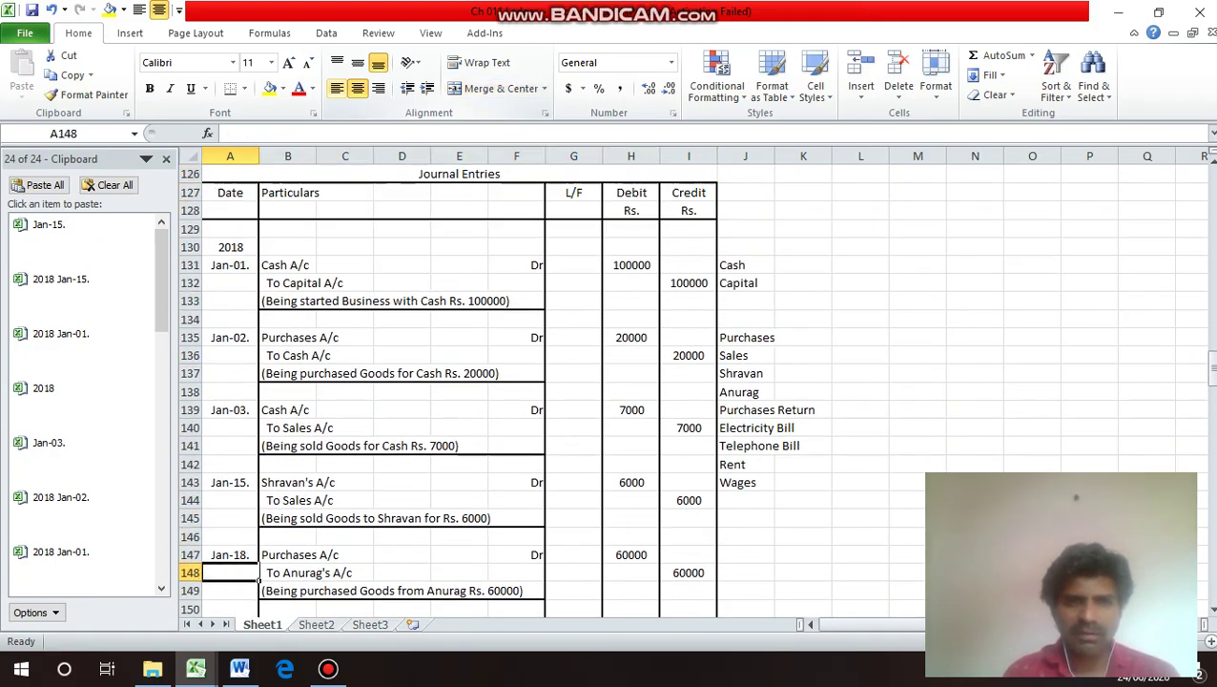
pyautogui.press('Down')
pyautogui.press('Down')
pyautogui.press('Down')
pyautogui.press('Down')
pyautogui.press('Down')
pyautogui.press('Down')
pyautogui.press('Down')
pyautogui.press('Down')
pyautogui.press('Down')
pyautogui.press('Down')
pyautogui.press('Down')
pyautogui.press('Down')
pyautogui.press('Down')
pyautogui.press('Down')
pyautogui.press('Down')
pyautogui.press('Down')
pyautogui.press('Down')
pyautogui.press('Down')
pyautogui.press('Down')
pyautogui.press('Down')
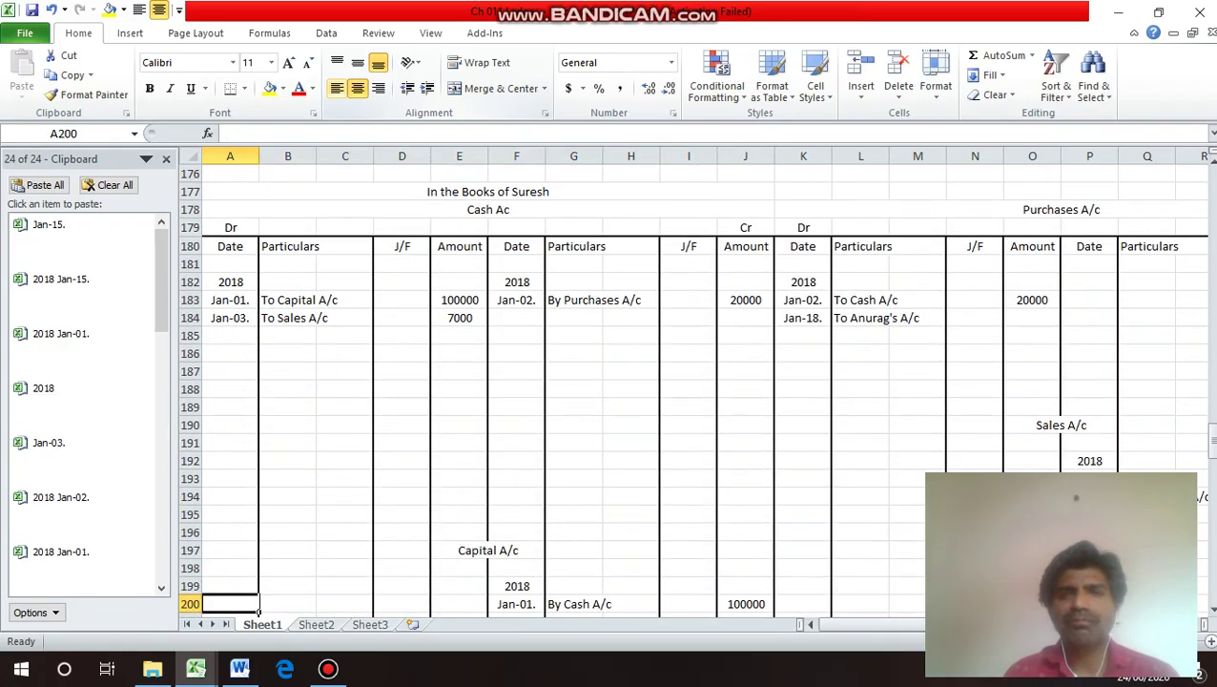
# Enter 60000 in O184 as the amount of the Jan-18. debit posting in the Purchases A/c ledger.
pyautogui.press('Up')
pyautogui.press('Up')
pyautogui.press('Up')
pyautogui.press('Up')
pyautogui.press('Up')
pyautogui.press('Up')
pyautogui.press('Up')
pyautogui.press('Up')
pyautogui.press('Up')
pyautogui.press('Up')
pyautogui.press('Up')
pyautogui.press('Up')
pyautogui.press('Up')
pyautogui.press('Up')
pyautogui.press('Right')
pyautogui.press('Right')
pyautogui.press('Right')
pyautogui.press('Right')
pyautogui.press('Right')
pyautogui.press('Right')
pyautogui.press('Right')
pyautogui.press('Right')
pyautogui.press('Right')
pyautogui.press('Right')
pyautogui.press('Right')
pyautogui.press('Right')
pyautogui.press('Right')
pyautogui.press('Right')
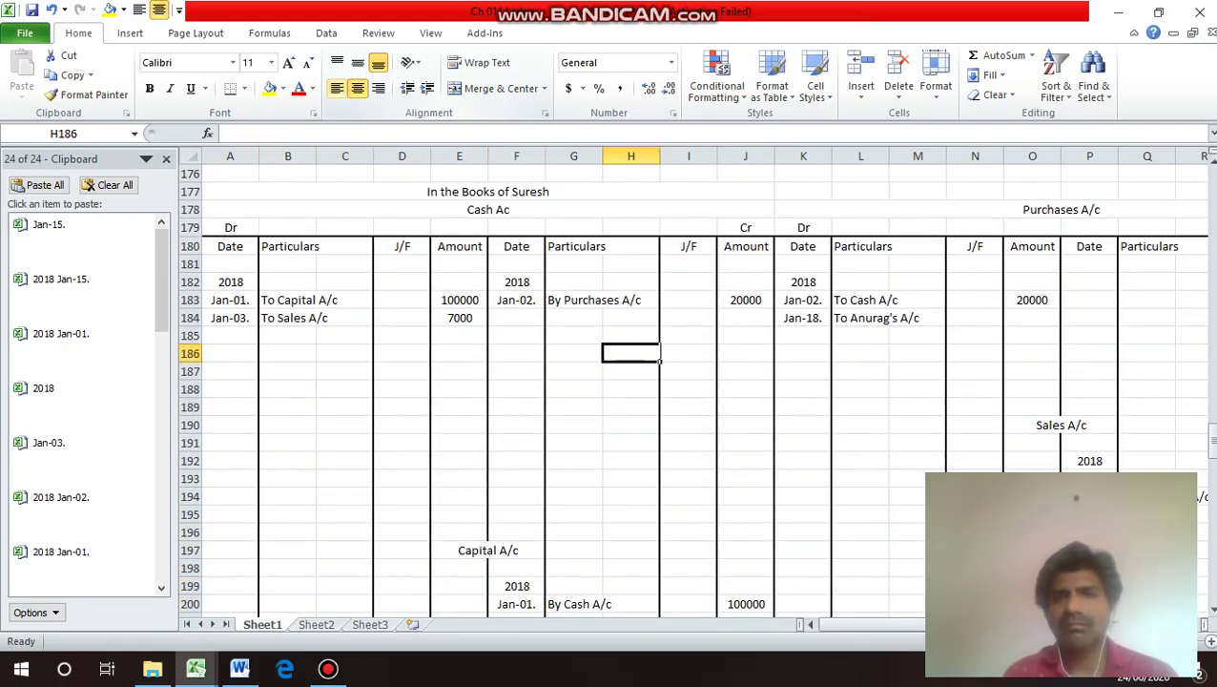
pyautogui.press('Up')
pyautogui.press('Up')
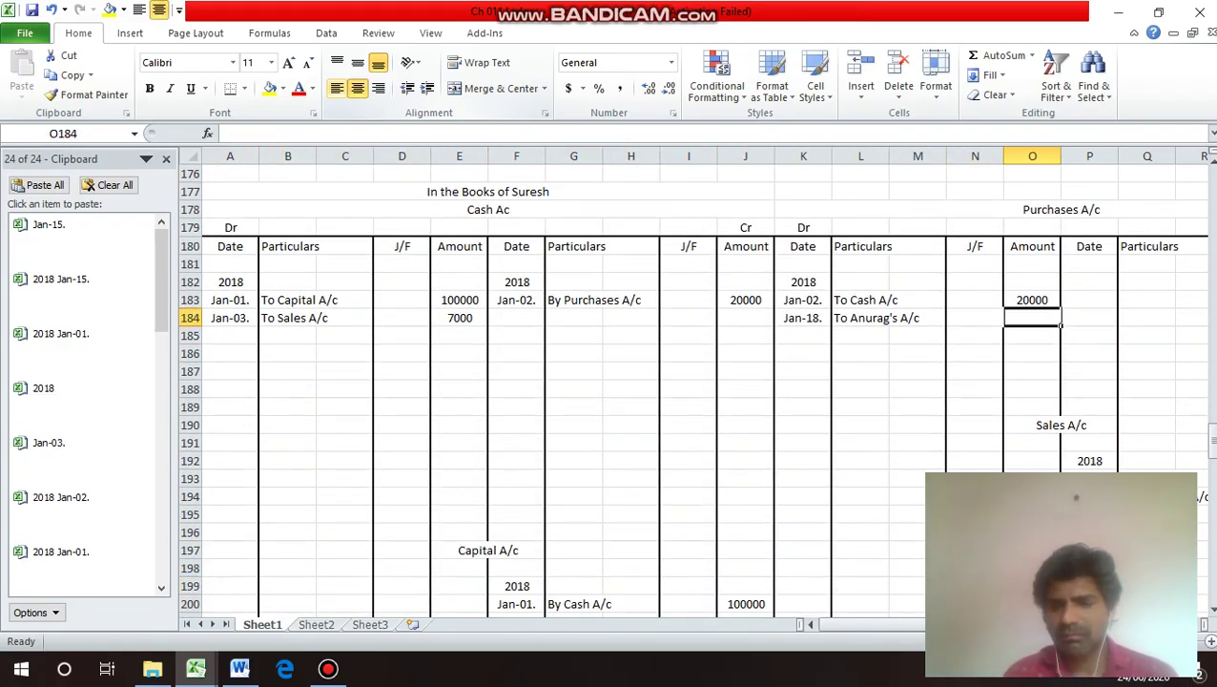
pyautogui.write('60000')
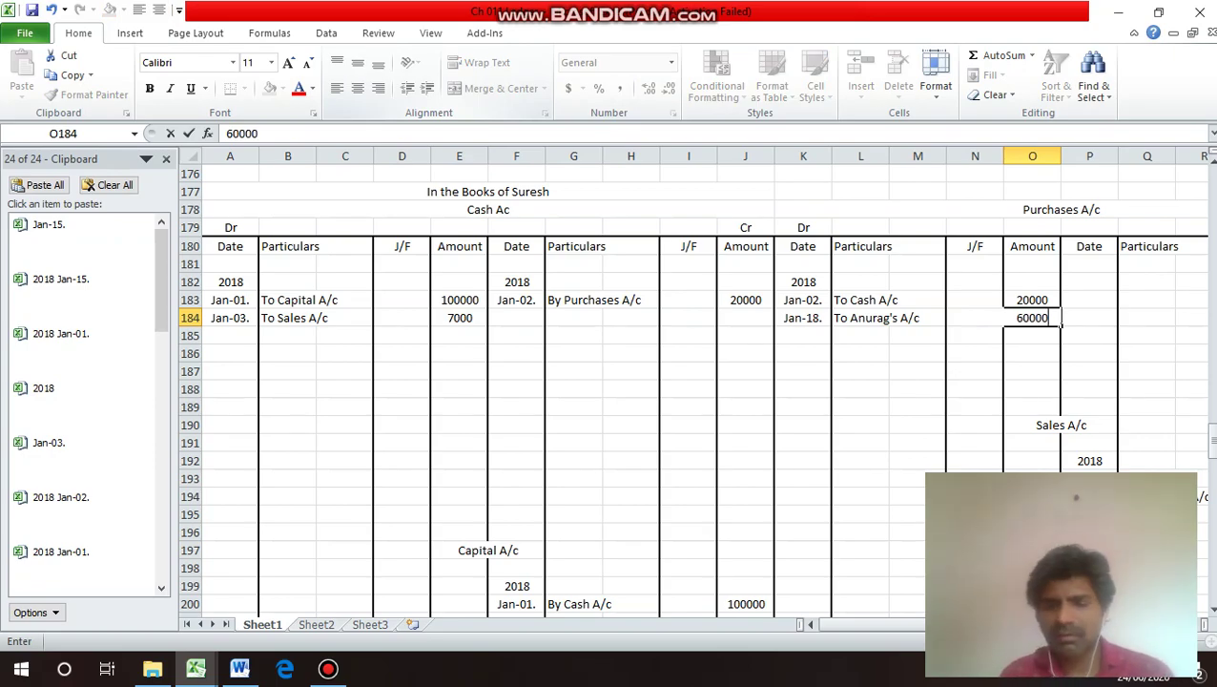
pyautogui.press('Return')
# Go down to the supplier's ledger account headed in row 213 and examine its empty credit side.
pyautogui.press('Down')
pyautogui.press('Down')
pyautogui.press('Down')
pyautogui.press('Down')
pyautogui.press('Down')
pyautogui.press('Down')
pyautogui.press('Down')
pyautogui.press('Down')
pyautogui.press('Down')
pyautogui.press('Down')
pyautogui.press('Down')
pyautogui.press('Down')
pyautogui.press('Down')
pyautogui.press('Down')
pyautogui.press('Down')
pyautogui.press('Down')
pyautogui.press('Down')
pyautogui.press('Down')
pyautogui.press('Down')
pyautogui.press('Down')
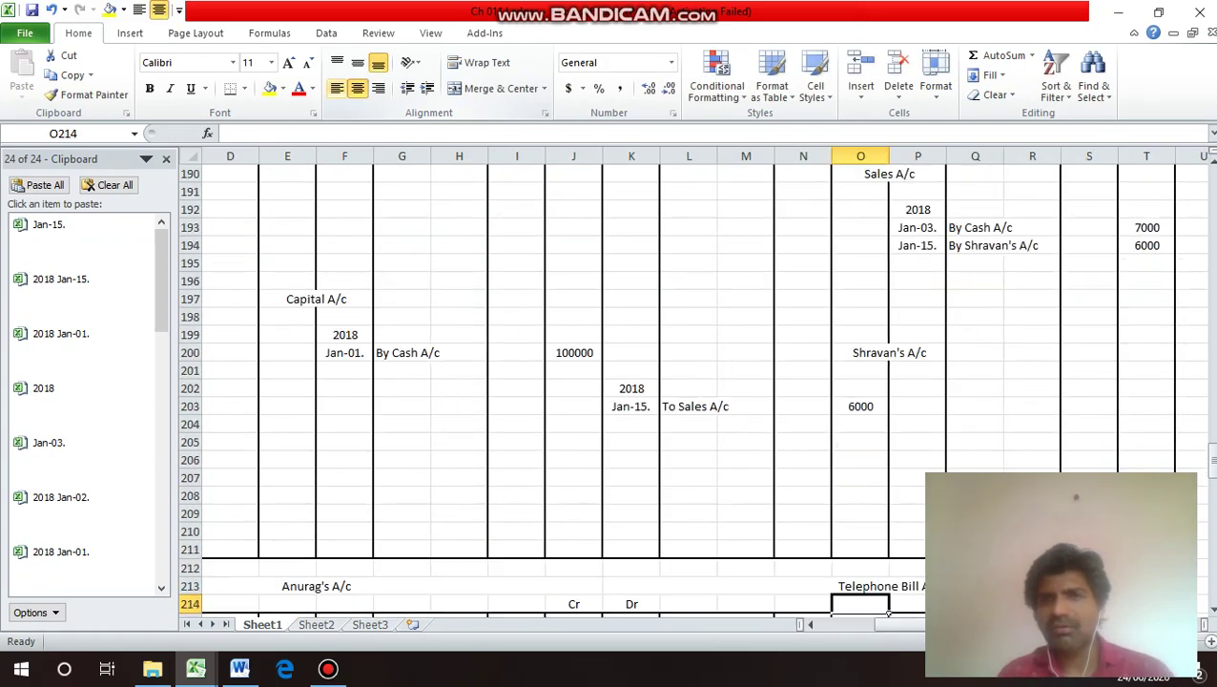
pyautogui.press('Down')
pyautogui.press('Down')
pyautogui.press('Down')
pyautogui.press('Left')
pyautogui.press('Left')
pyautogui.press('Left')
pyautogui.press('Left')
pyautogui.press('Left')
pyautogui.press('Left')
pyautogui.press('Left')
pyautogui.press('Left')
pyautogui.press('Left')
pyautogui.press('Left')
pyautogui.press('Left')
pyautogui.press('Left')
pyautogui.press('Left')
pyautogui.press('Left')
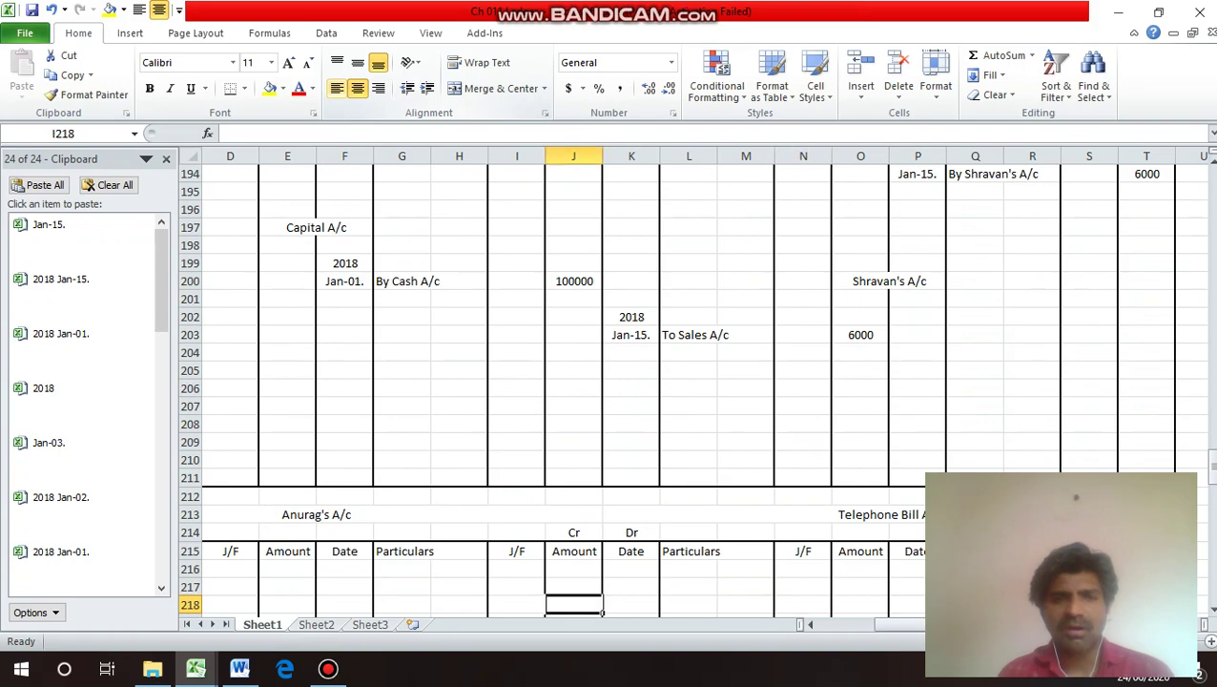
# Copy the year 2018 from K182 in the Purchases A/c into F217, the credit date column of the supplier's account.
pyautogui.press('Up')
pyautogui.press('Up')
pyautogui.press('Up')
pyautogui.press('Up')
pyautogui.press('Up')
pyautogui.press('Up')
pyautogui.press('Up')
pyautogui.press('Up')
pyautogui.press('Up')
pyautogui.press('Up')
pyautogui.press('Up')
pyautogui.press('Up')
pyautogui.press('Up')
pyautogui.press('Up')
pyautogui.press('Up')
pyautogui.press('Up')
pyautogui.press('Up')
pyautogui.press('Up')
pyautogui.press('Up')
pyautogui.press('Up')
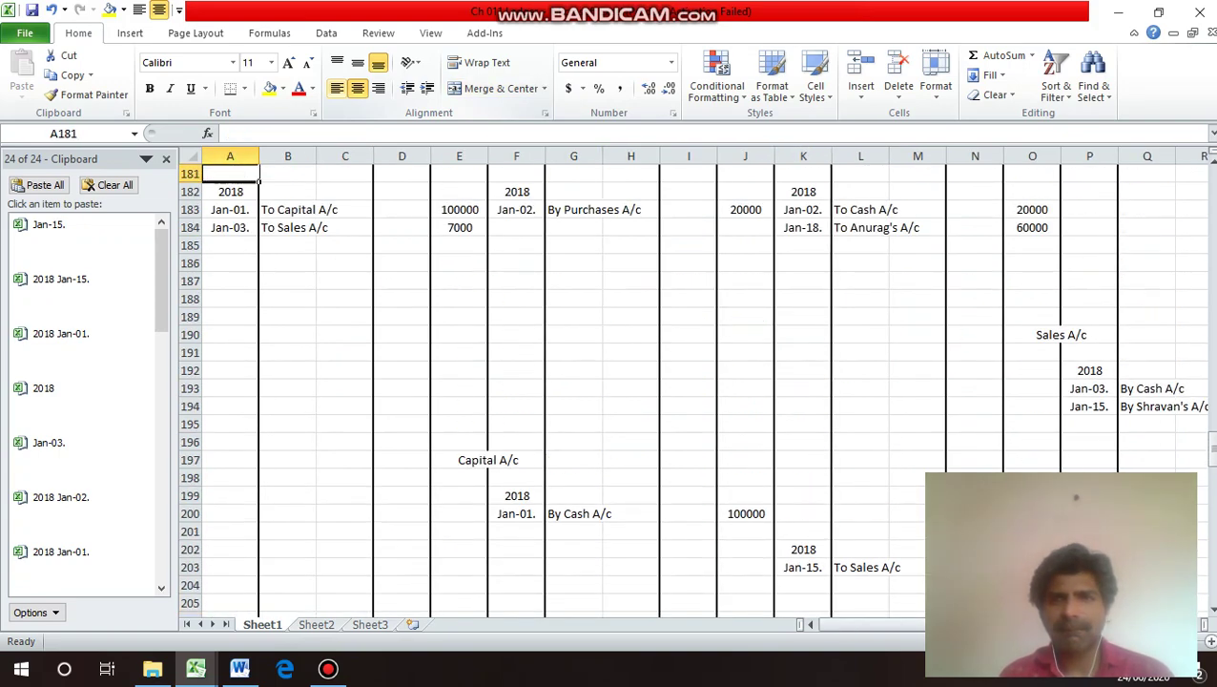
pyautogui.press('Right')
pyautogui.press('Right')
pyautogui.press('Right')
pyautogui.press('Right')
pyautogui.press('Right')
pyautogui.press('Right')
pyautogui.press('Right')
pyautogui.press('Right')
pyautogui.press('Right')
pyautogui.press('Right')
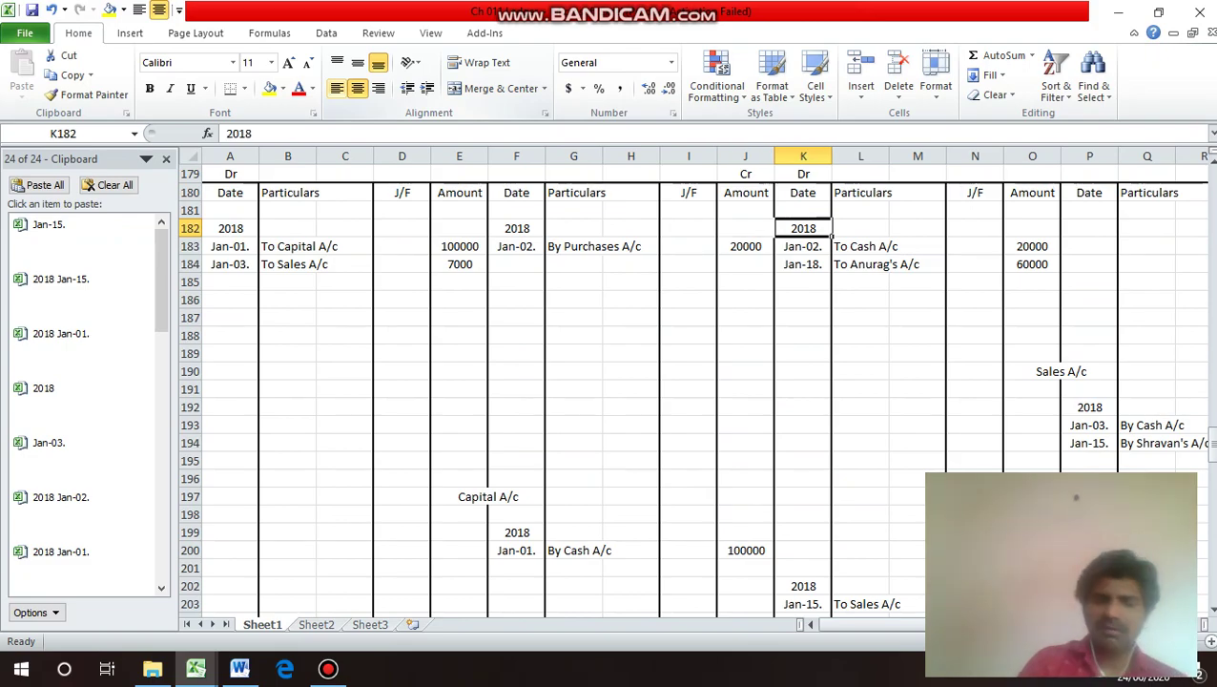
pyautogui.hotkey('ctrl', 'c')
pyautogui.press('Down')
pyautogui.press('Down')
pyautogui.press('Down')
pyautogui.press('Down')
pyautogui.press('Down')
pyautogui.press('Down')
pyautogui.press('Down')
pyautogui.press('Down')
pyautogui.press('Down')
pyautogui.press('Down')
pyautogui.press('Down')
pyautogui.press('Down')
pyautogui.press('Down')
pyautogui.press('Down')
pyautogui.press('Down')
pyautogui.press('Down')
pyautogui.press('Down')
pyautogui.press('Down')
pyautogui.press('Down')
pyautogui.press('Down')
pyautogui.press('Down')
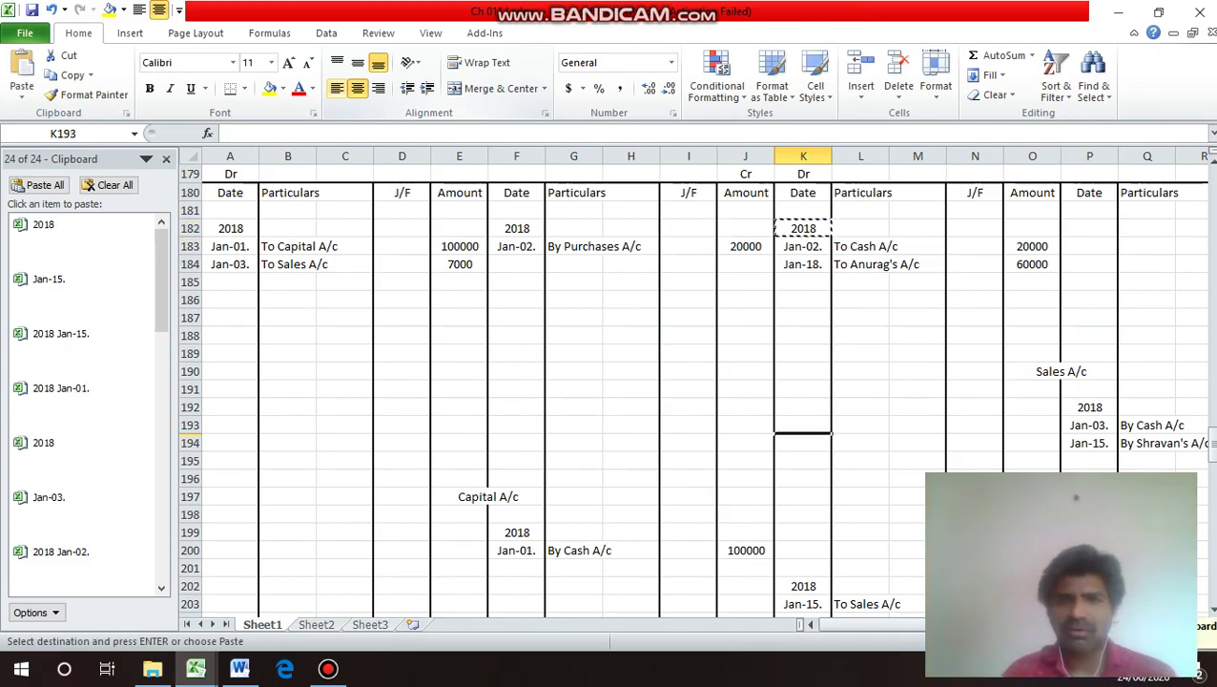
pyautogui.press('Up')
pyautogui.press('Up')
pyautogui.press('Up')
pyautogui.press('Up')
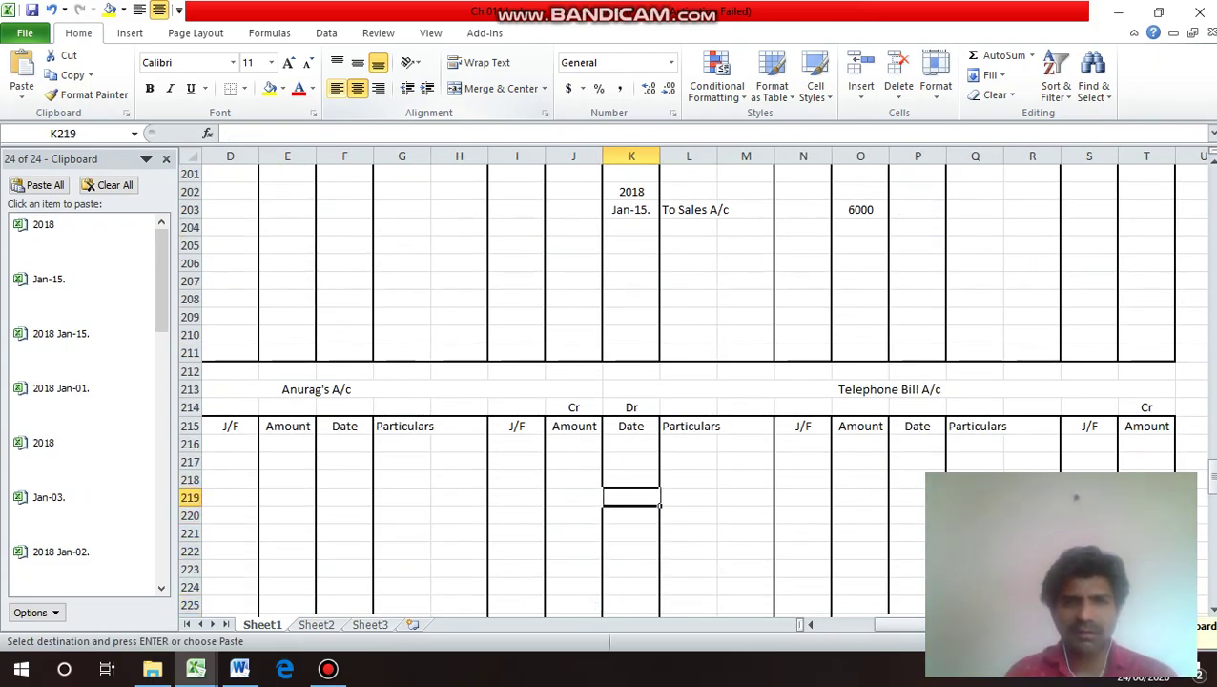
pyautogui.press('Left')
pyautogui.press('Left')
pyautogui.press('Left')
pyautogui.press('Left')
pyautogui.press('Left')
pyautogui.press('Up')
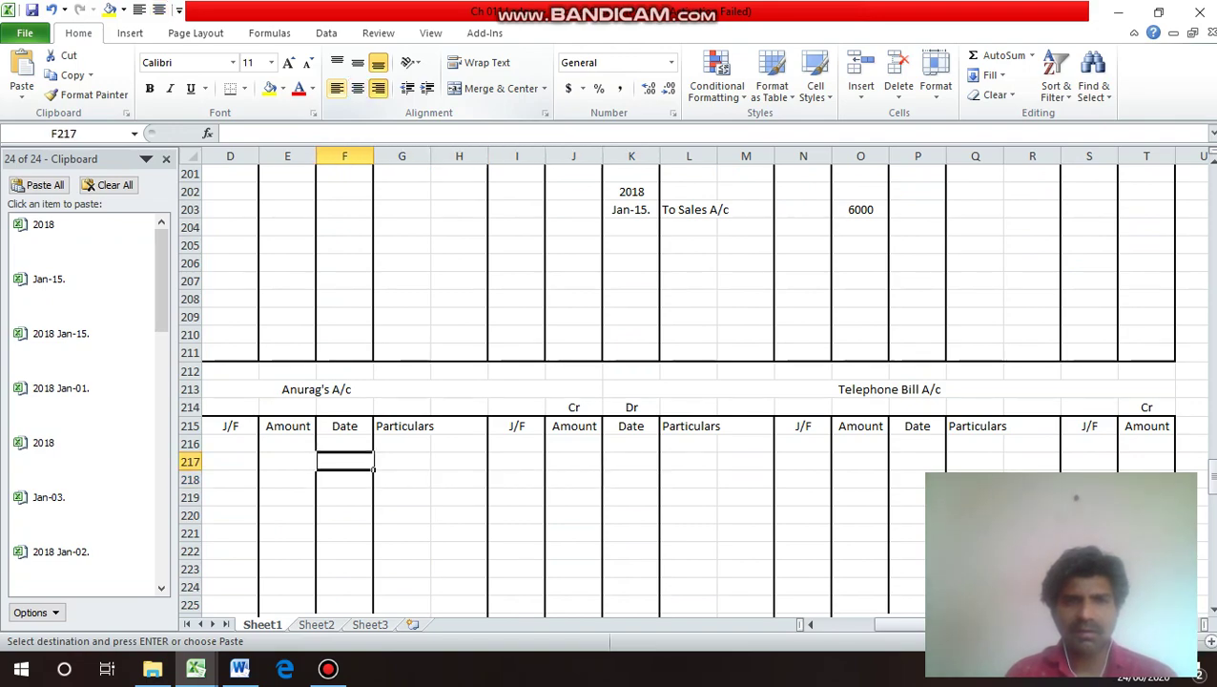
pyautogui.press('Return')
pyautogui.press('Right')
pyautogui.press('Right')
pyautogui.press('Right')
pyautogui.press('Right')
pyautogui.press('Up')
pyautogui.press('Up')
pyautogui.press('Up')
pyautogui.press('Up')
pyautogui.press('Up')
pyautogui.press('Up')
pyautogui.press('Up')
pyautogui.press('Up')
pyautogui.press('Up')
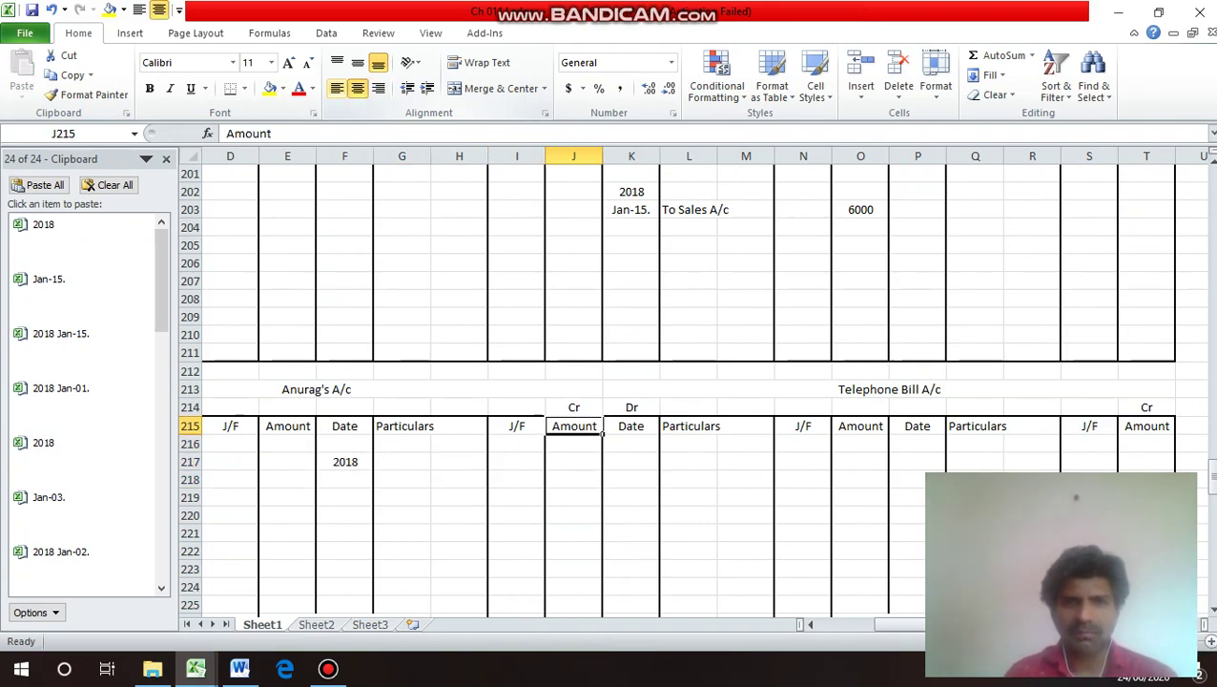
pyautogui.press('Up')
pyautogui.press('Up')
pyautogui.press('Up')
pyautogui.press('Up')
pyautogui.press('Up')
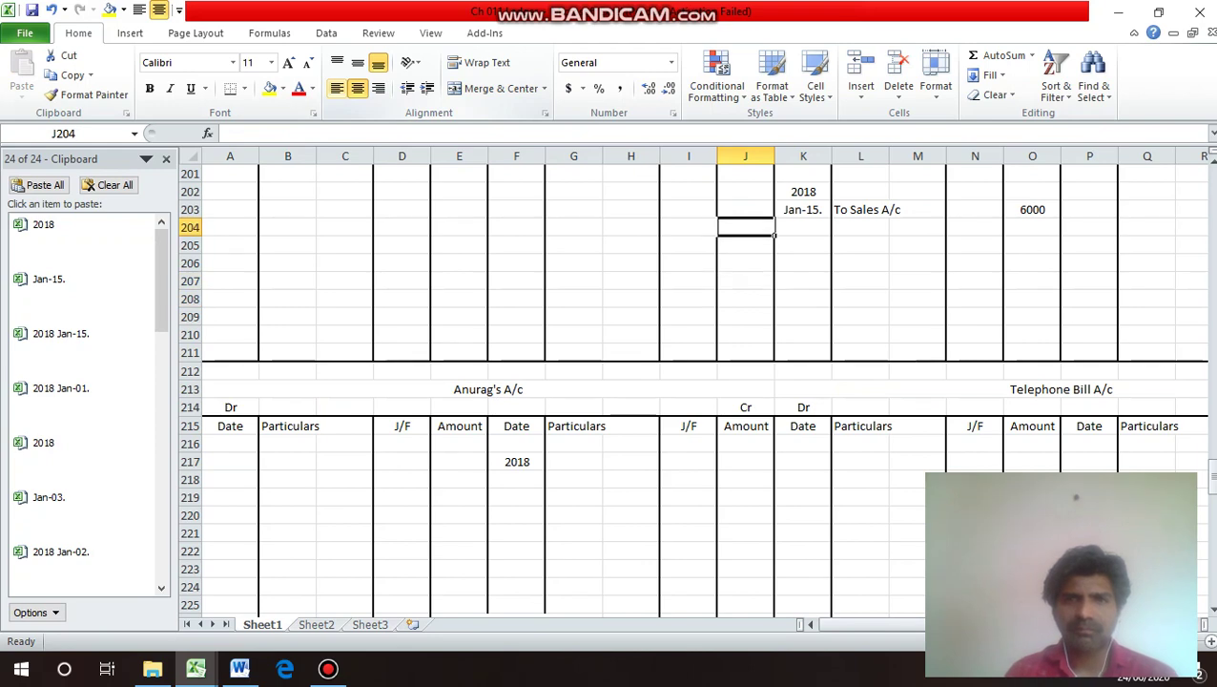
pyautogui.press('Right')
pyautogui.hotkey('ctrl', 'c')
pyautogui.press('Down')
pyautogui.press('Down')
pyautogui.press('Down')
pyautogui.press('Down')
pyautogui.press('Down')
pyautogui.press('Down')
pyautogui.press('Down')
pyautogui.press('Down')
pyautogui.press('Down')
pyautogui.press('Down')
pyautogui.press('Down')
pyautogui.press('Down')
pyautogui.press('Down')
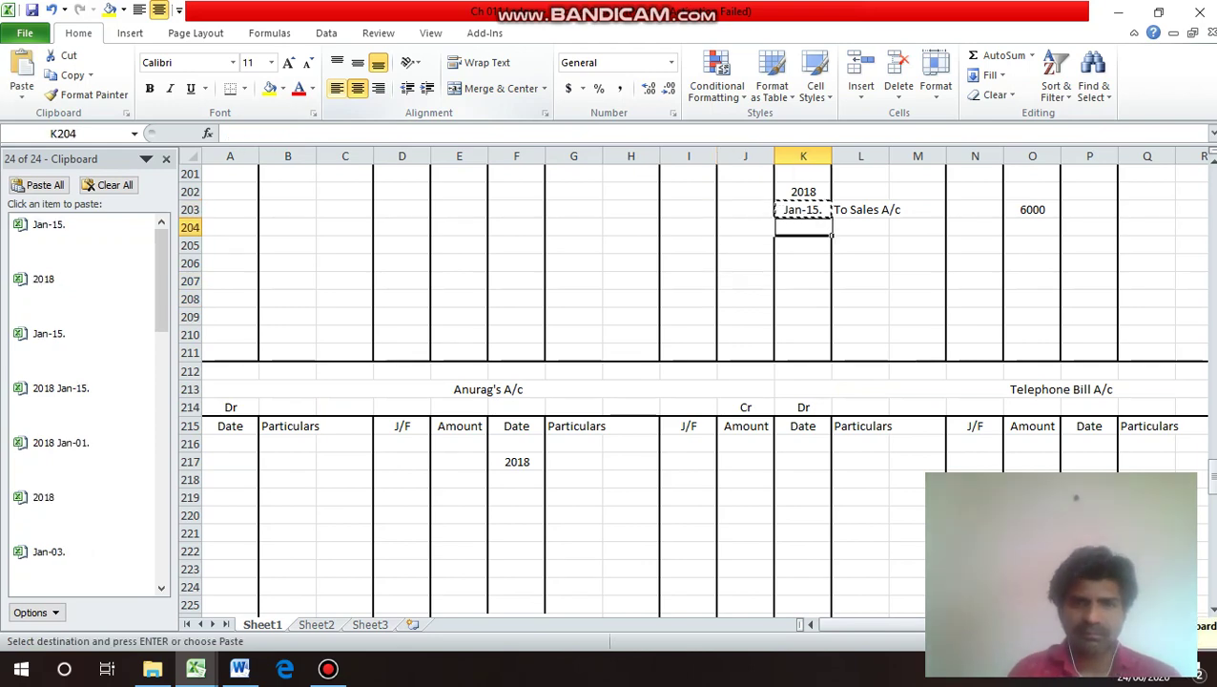
pyautogui.press('Left')
pyautogui.press('Left')
pyautogui.press('Left')
pyautogui.press('Left')
pyautogui.press('Left')
pyautogui.press('Down')
pyautogui.press('Down')
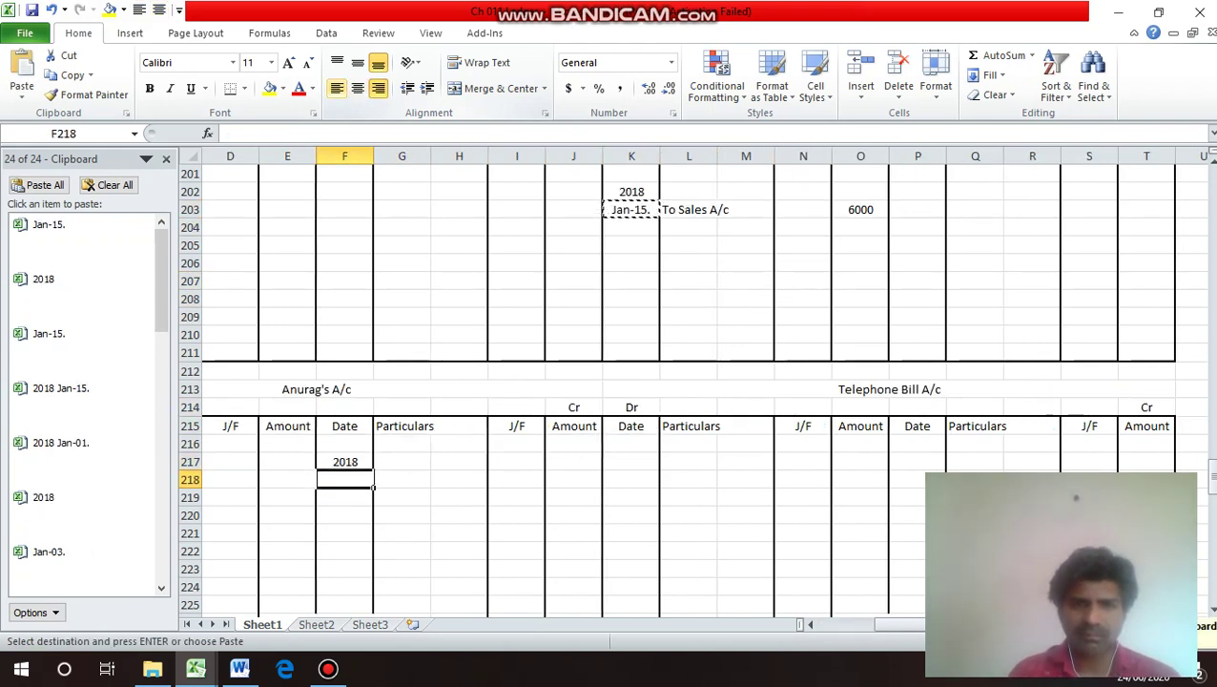
pyautogui.write("'")
pyautogui.press('Escape')
# Copy the date Jan-15. from K203 into F218, the credit date column of the supplier's account.
pyautogui.press('Up')
pyautogui.press('Up')
pyautogui.press('Up')
pyautogui.press('Up')
pyautogui.press('Up')
pyautogui.press('Up')
pyautogui.press('Up')
pyautogui.press('Up')
pyautogui.press('Up')
pyautogui.press('Up')
pyautogui.press('Up')
pyautogui.press('Up')
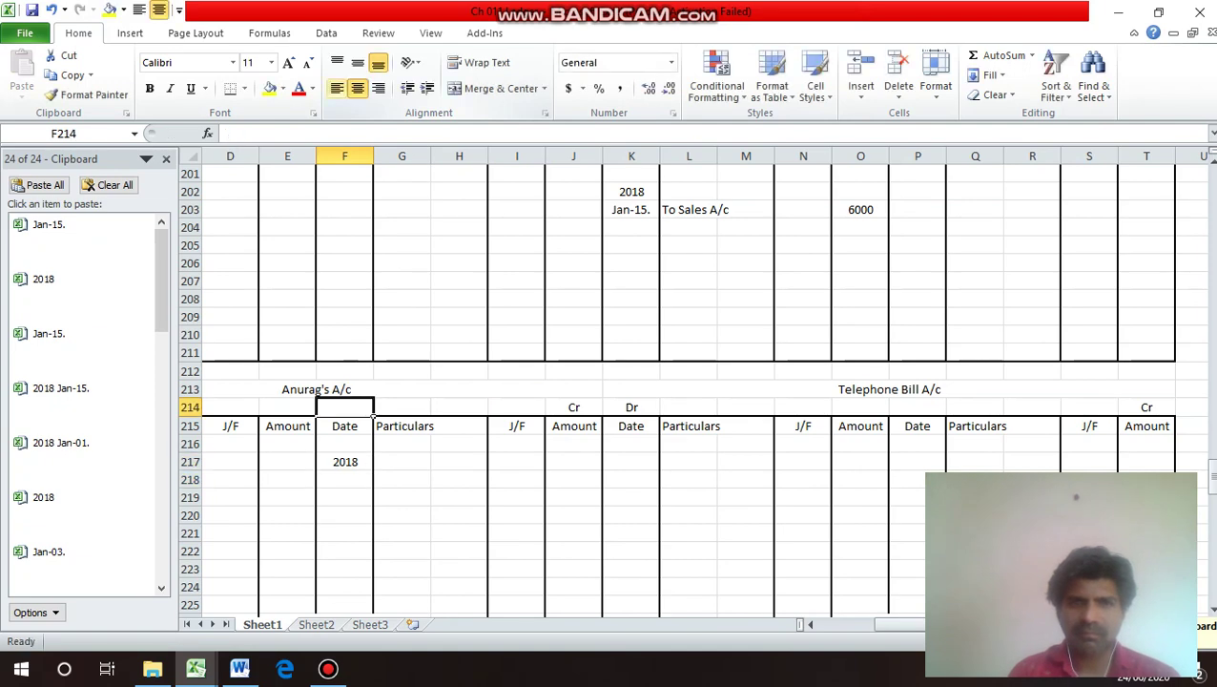
pyautogui.press('Right')
pyautogui.press('Right')
pyautogui.press('Right')
pyautogui.press('Up')
pyautogui.press('Up')
pyautogui.press('Right')
pyautogui.press('Right')
pyautogui.press('Right')
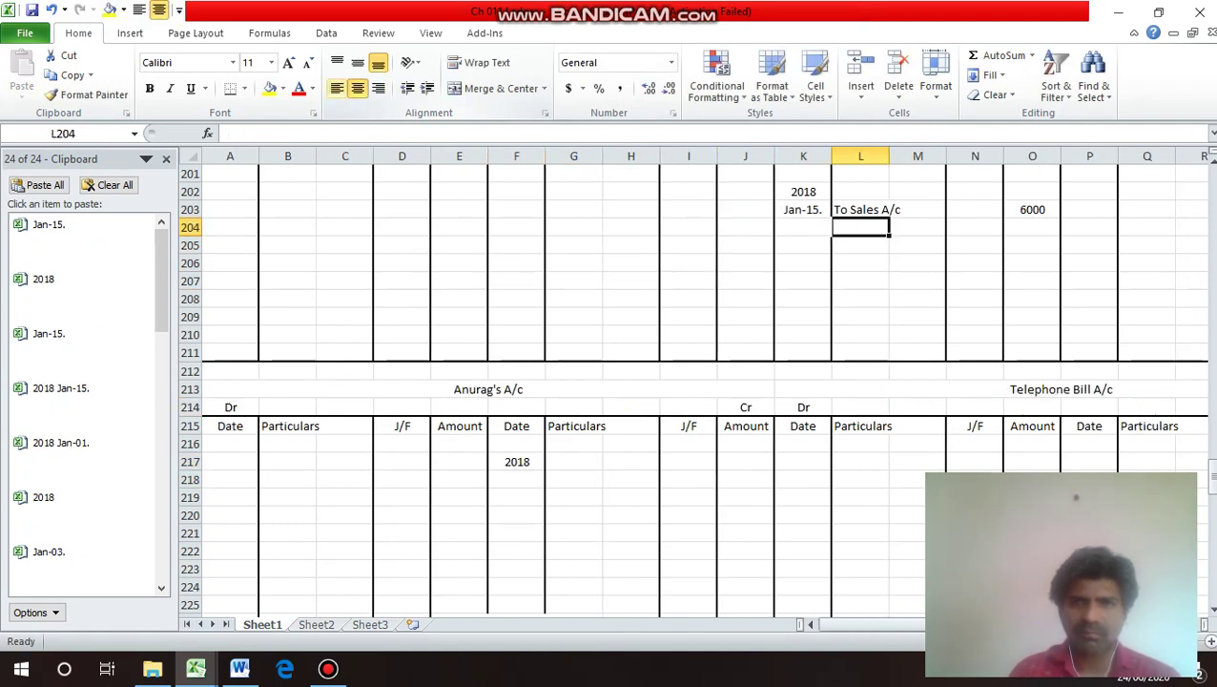
pyautogui.press('Up')
pyautogui.press('Left')
pyautogui.hotkey('ctrl', 'c')
pyautogui.press('Down')
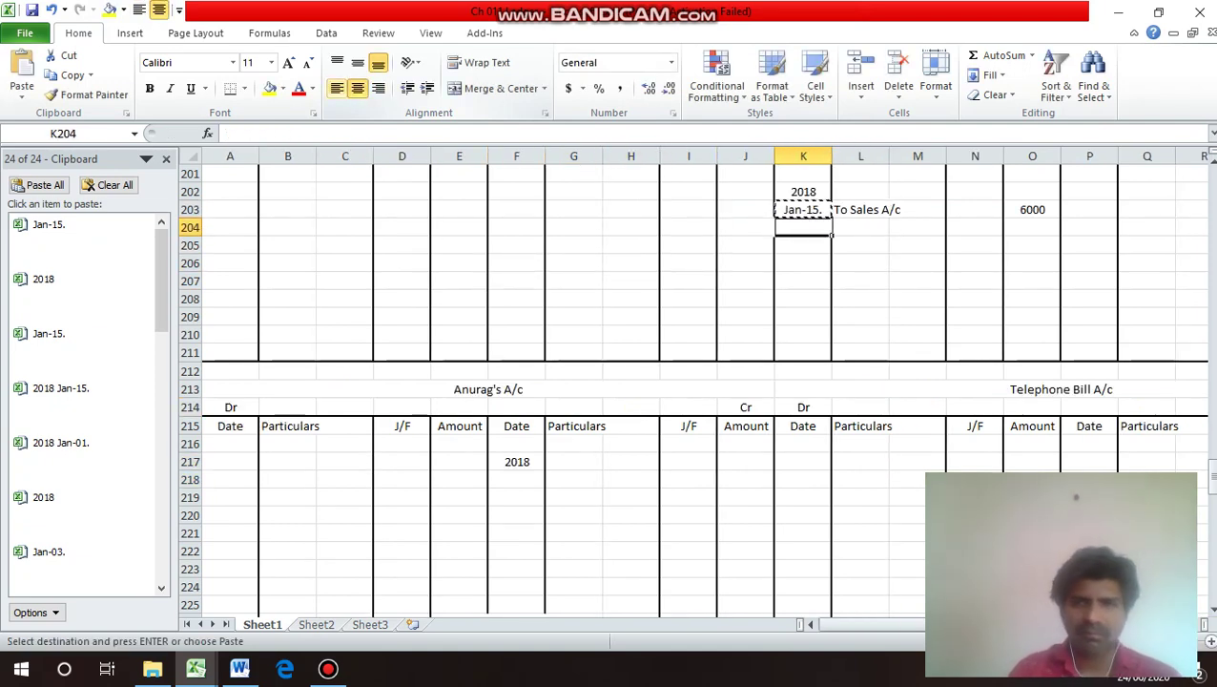
pyautogui.press('Down')
pyautogui.press('Down')
pyautogui.press('Down')
pyautogui.press('Down')
pyautogui.press('Down')
pyautogui.press('Down')
pyautogui.press('Down')
pyautogui.press('Down')
pyautogui.press('Down')
pyautogui.press('Down')
pyautogui.press('Down')
pyautogui.press('Left')
pyautogui.press('Left')
pyautogui.press('Left')
pyautogui.press('Left')
pyautogui.press('Left')
pyautogui.press('Down')
pyautogui.press('Down')
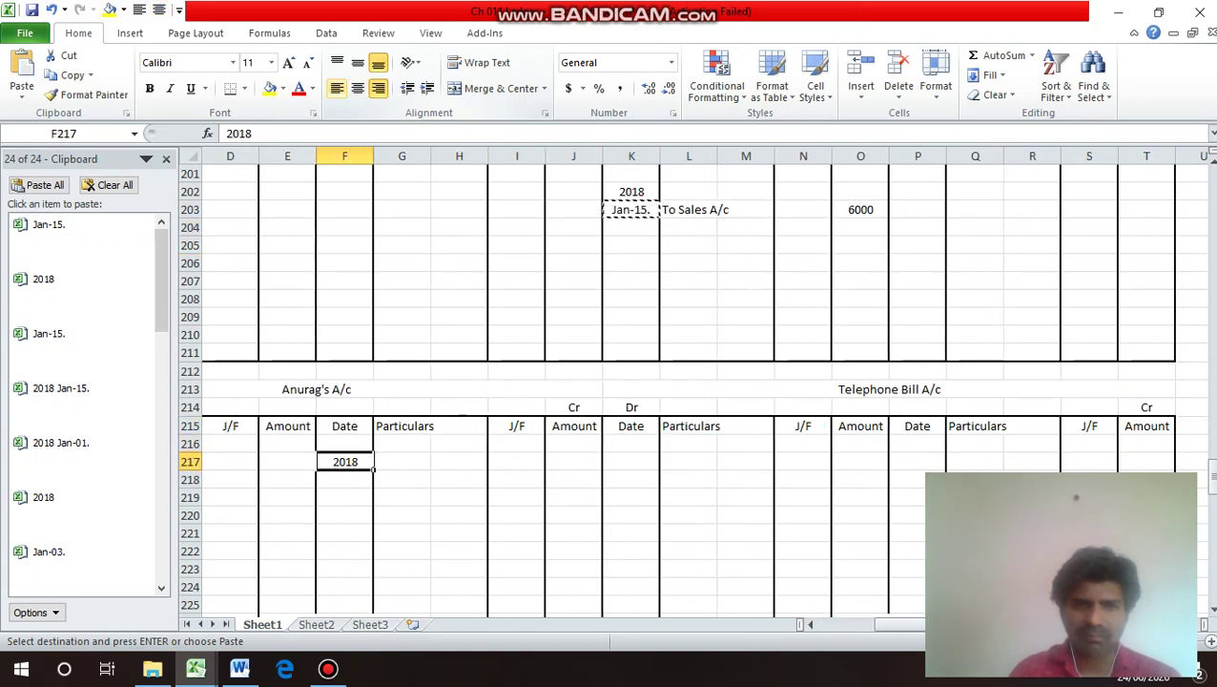
pyautogui.press('Down')
pyautogui.press('Return')
# Change the copied date in F218 to Jan-18.
pyautogui.press('F2')
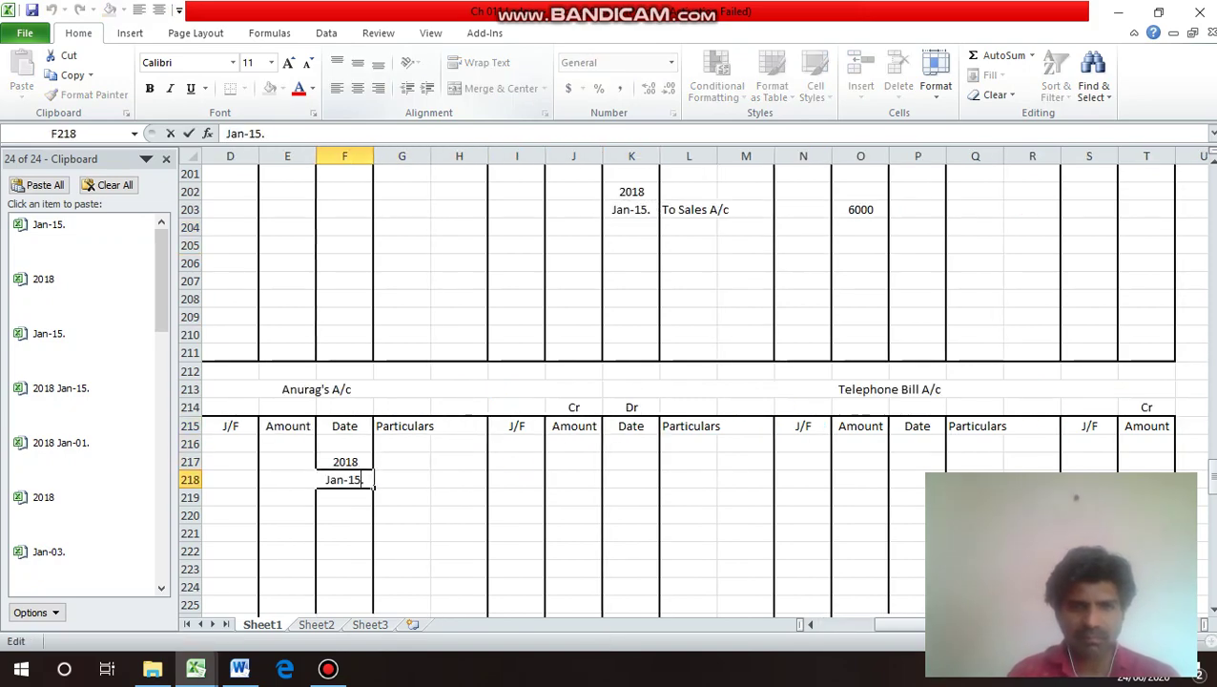
pyautogui.write('8')
pyautogui.press('Return')
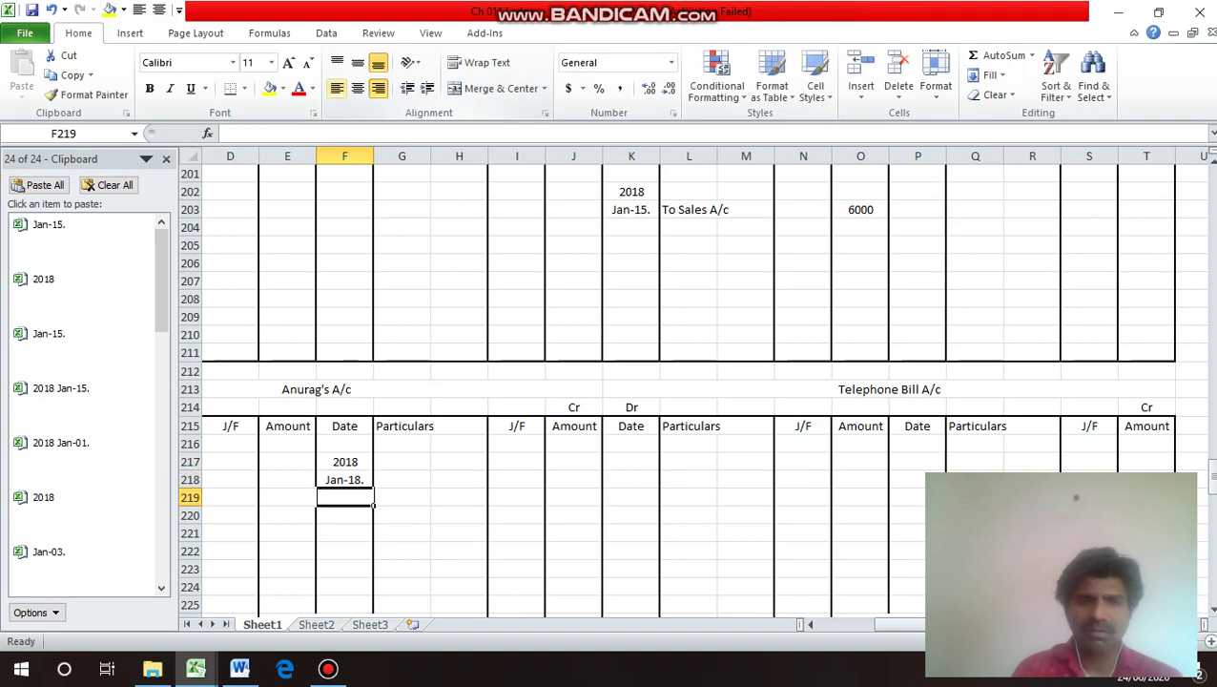
# Enter By Purchases in G218 as the particulars of the Jan-18. credit posting and left-align it.
pyautogui.press('Up')
pyautogui.press('Right')
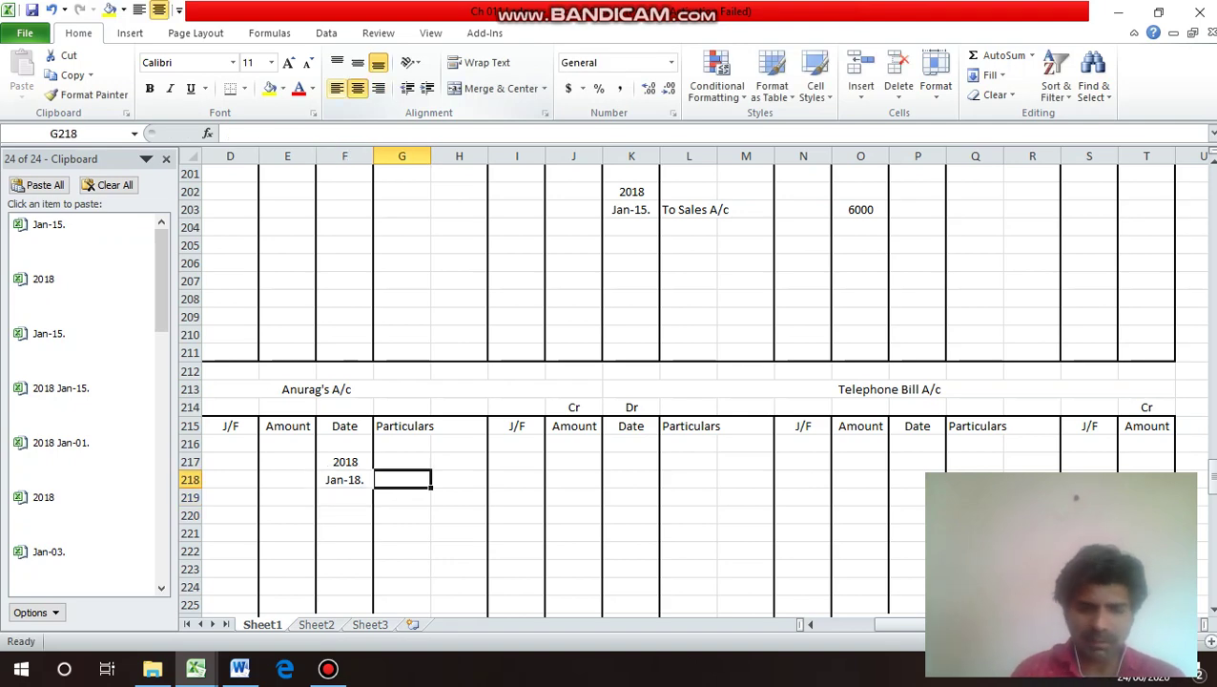
pyautogui.write('By P')
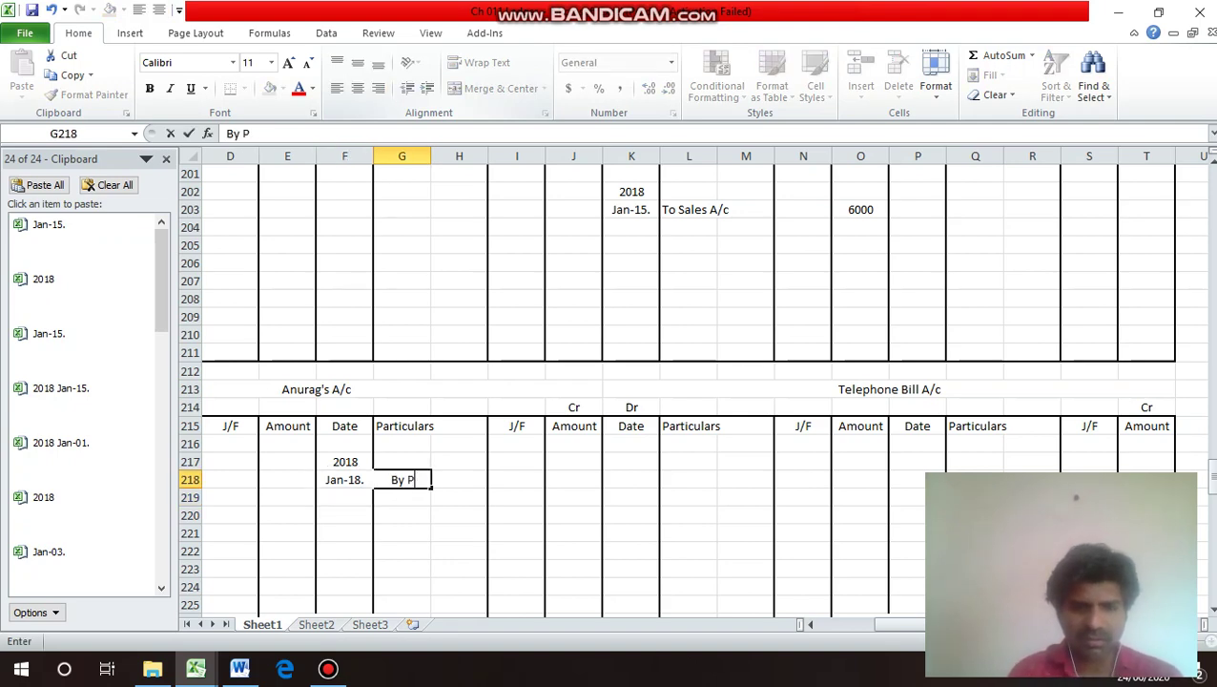
pyautogui.write('urchas')
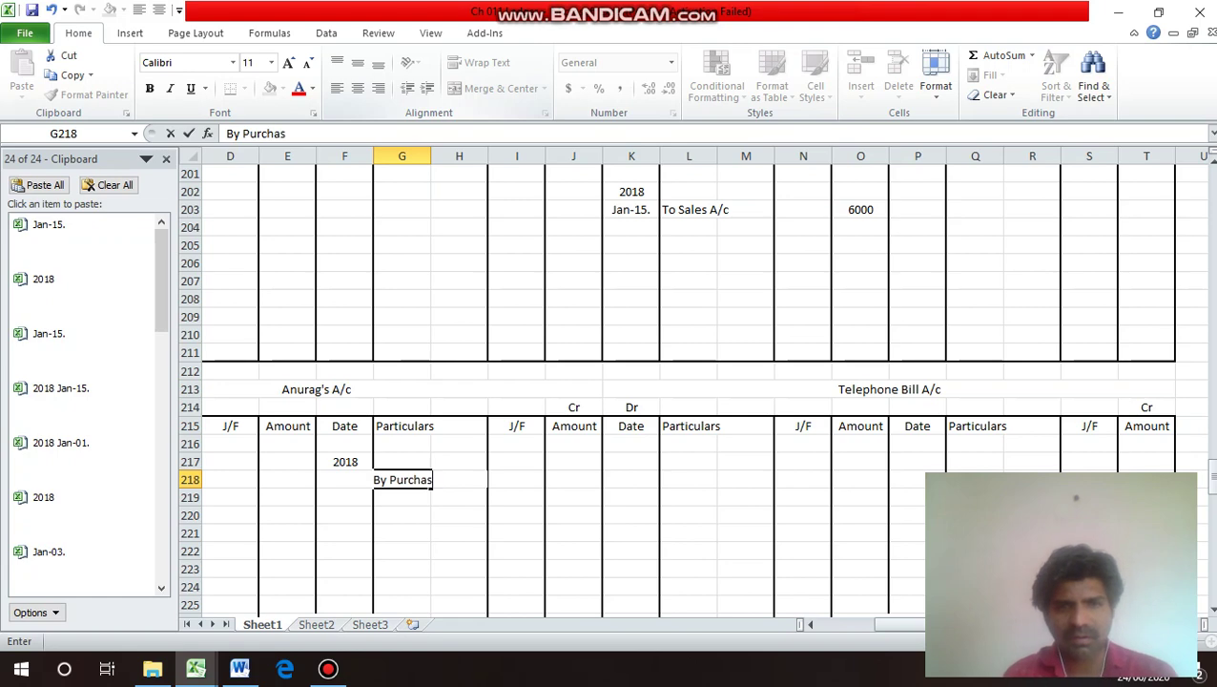
pyautogui.write('es')
pyautogui.press('Return')
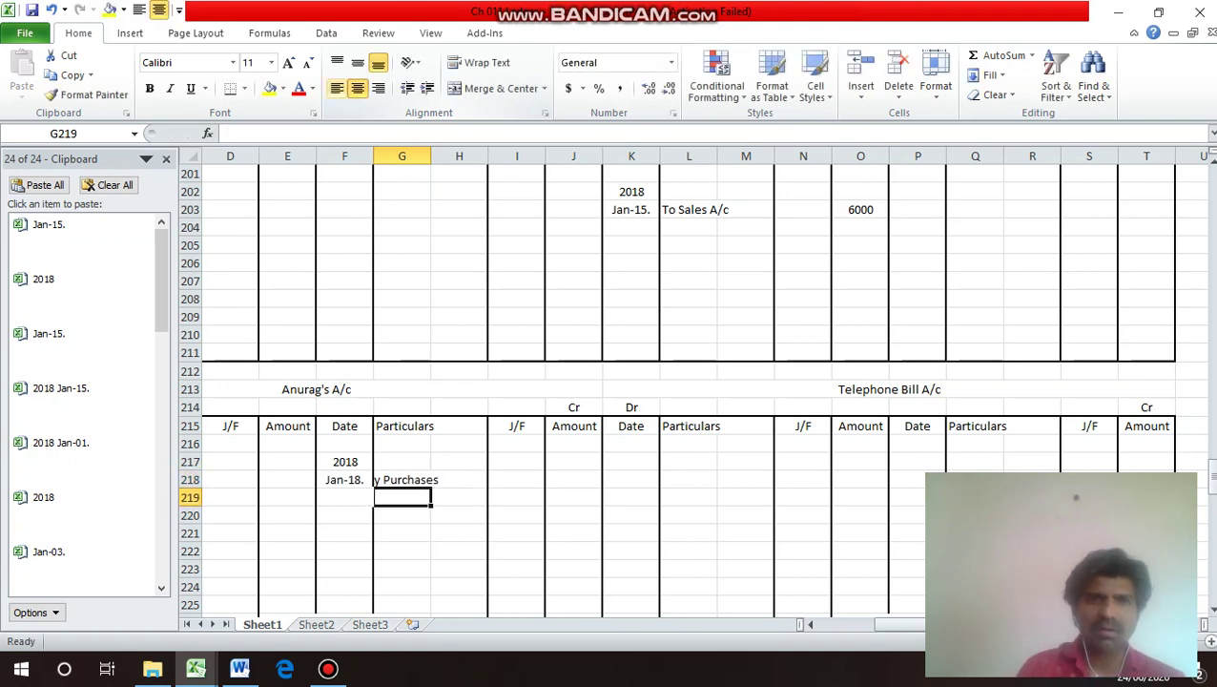
pyautogui.click(402, 479)
# Check the Jan-18. posting in row 184 of the Purchases A/c above, and return to the supplier's account.
pyautogui.press('Up')
pyautogui.press('Up')
pyautogui.press('Up')
pyautogui.press('Up')
pyautogui.press('Up')
pyautogui.press('Up')
pyautogui.press('Up')
pyautogui.press('Up')
pyautogui.press('Up')
pyautogui.press('Up')
pyautogui.press('Up')
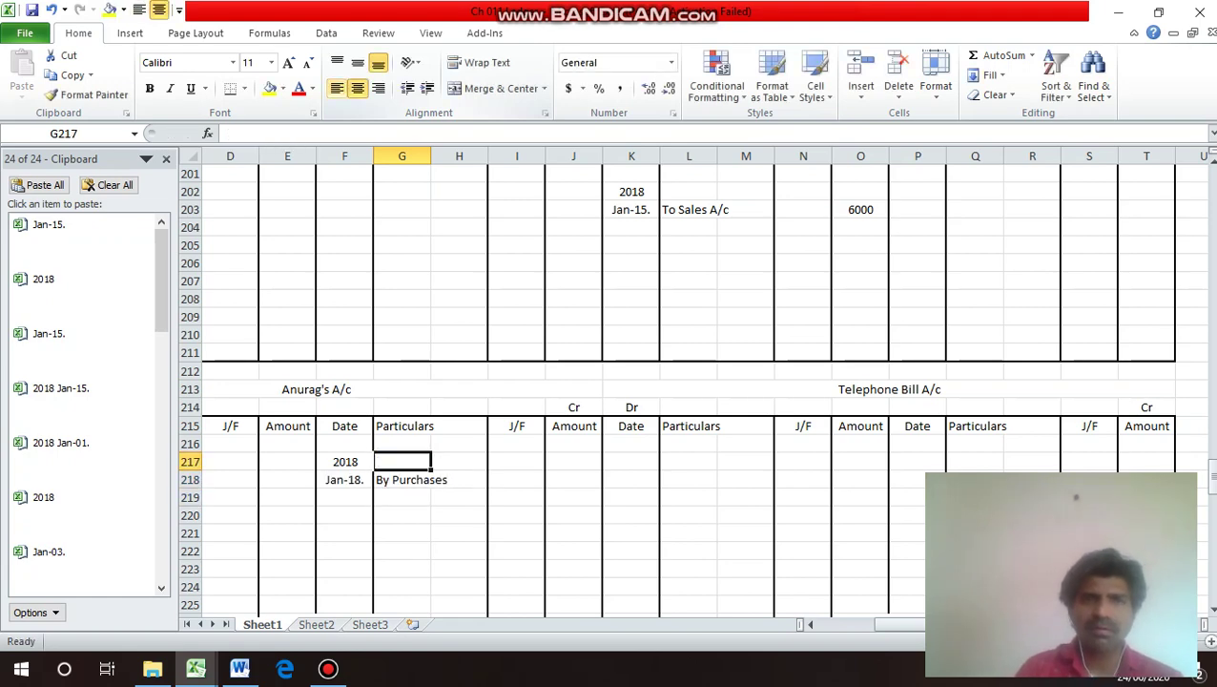
pyautogui.press('Up')
pyautogui.press('Up')
pyautogui.press('Up')
pyautogui.press('Up')
pyautogui.press('Up')
pyautogui.press('Up')
pyautogui.press('Up')
pyautogui.press('Up')
pyautogui.press('Up')
pyautogui.press('Up')
pyautogui.press('Up')
pyautogui.press('Up')
pyautogui.press('Up')
pyautogui.press('Up')
pyautogui.press('Up')
pyautogui.press('Up')
pyautogui.press('Up')
pyautogui.press('Up')
pyautogui.press('Up')
pyautogui.press('Up')
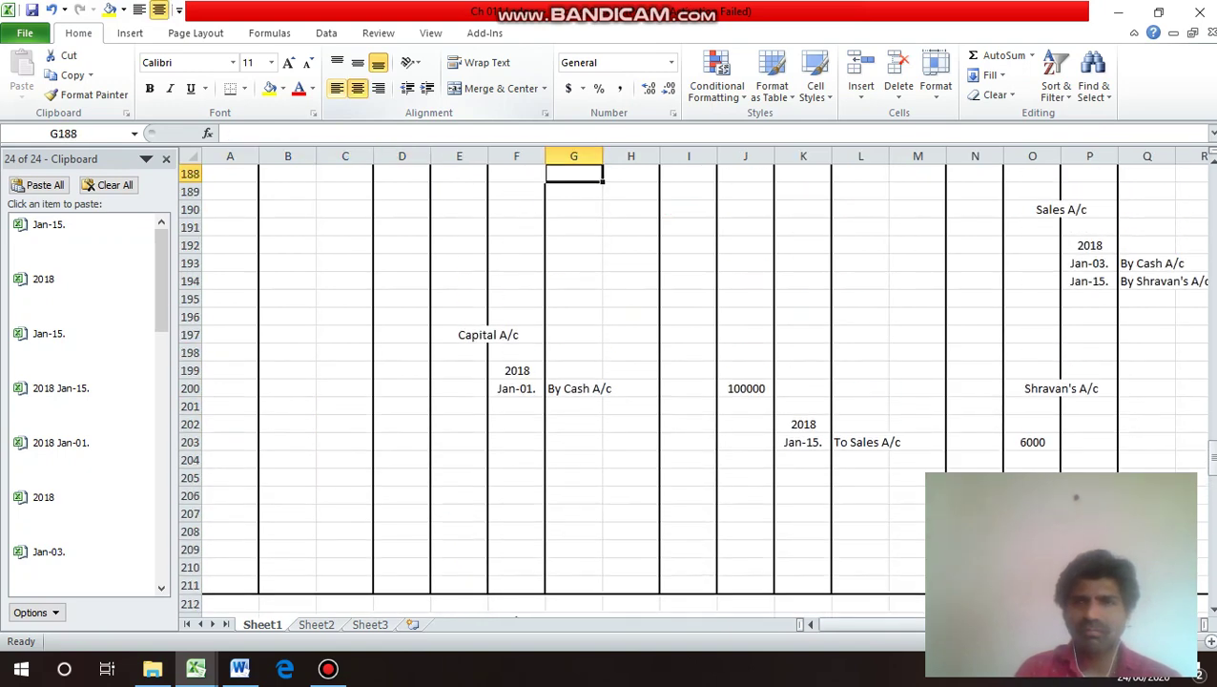
pyautogui.press('Down')
pyautogui.press('Down')
pyautogui.press('Down')
pyautogui.press('Down')
pyautogui.press('Down')
pyautogui.press('Down')
pyautogui.press('Down')
pyautogui.press('Down')
pyautogui.press('Down')
pyautogui.press('Down')
pyautogui.press('Down')
pyautogui.press('Down')
pyautogui.press('Down')
pyautogui.press('Down')
pyautogui.press('Down')
pyautogui.press('Down')
pyautogui.press('Down')
pyautogui.press('Down')
pyautogui.press('Down')
pyautogui.press('Down')
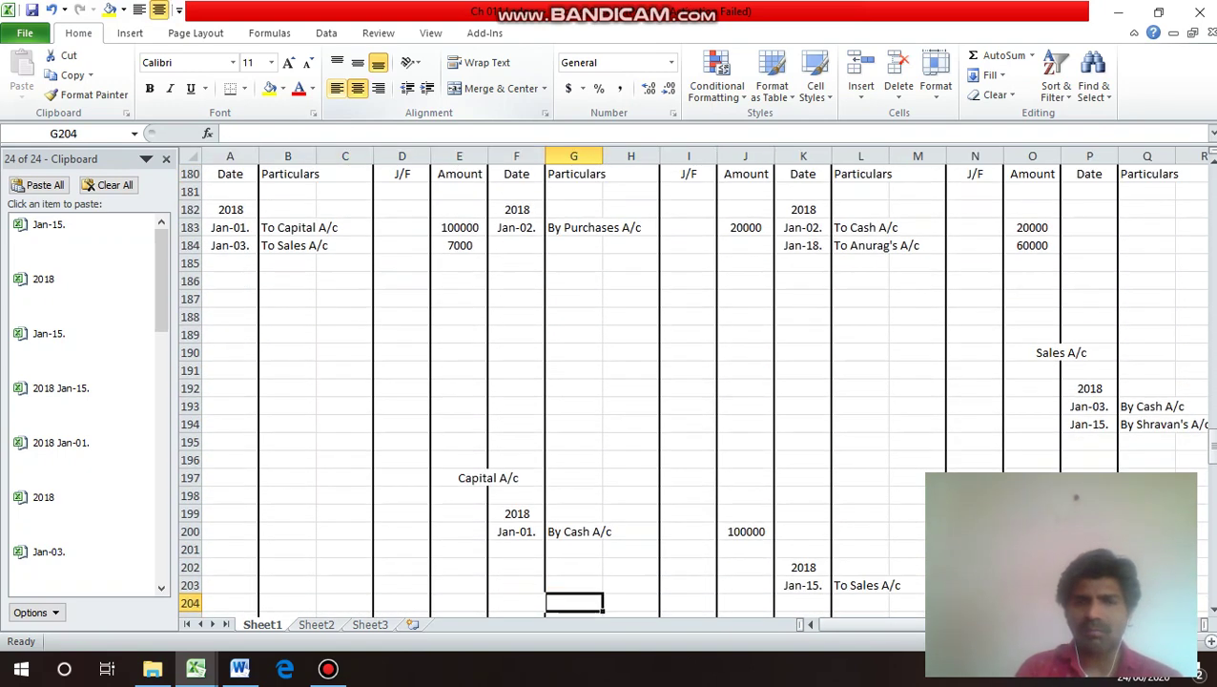
pyautogui.press('Down')
pyautogui.press('Down')
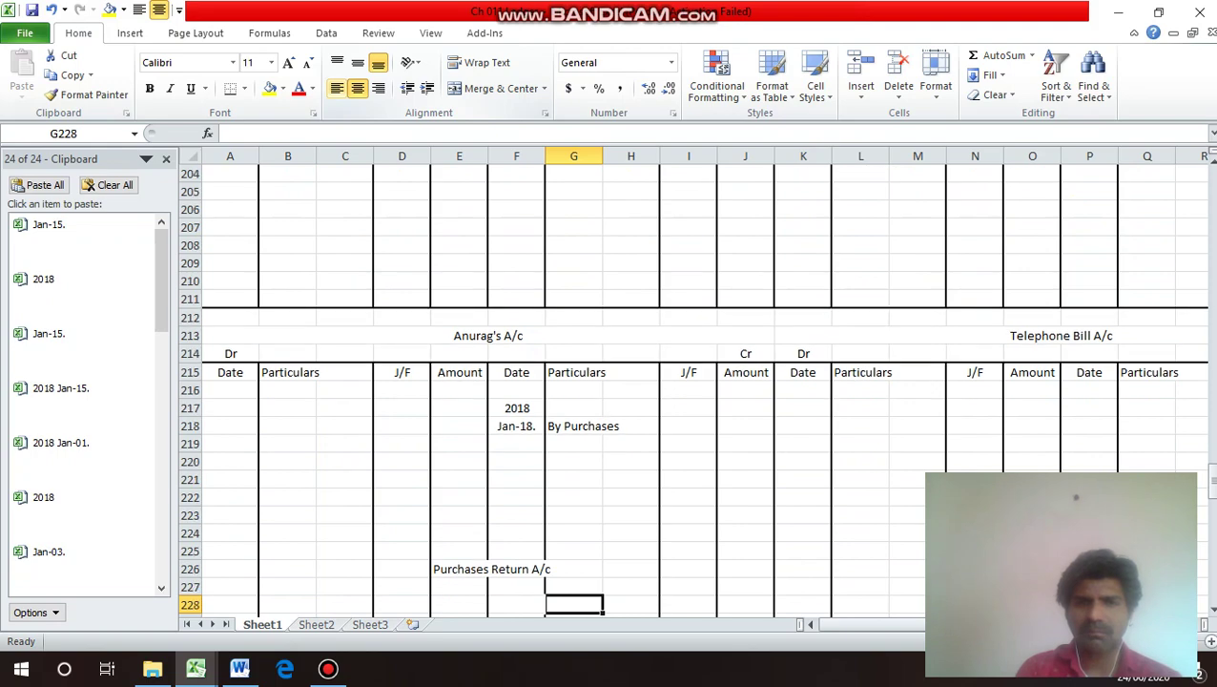
# Enter 60000 in J218 as the credit amount of the Jan-18. purchase in the supplier's account.
pyautogui.press('Up')
pyautogui.press('Up')
pyautogui.press('Up')
pyautogui.press('Up')
pyautogui.press('Up')
pyautogui.press('Up')
pyautogui.press('Up')
pyautogui.press('Up')
pyautogui.press('Up')
pyautogui.press('Up')
pyautogui.press('Right')
pyautogui.press('Right')
pyautogui.press('Right')
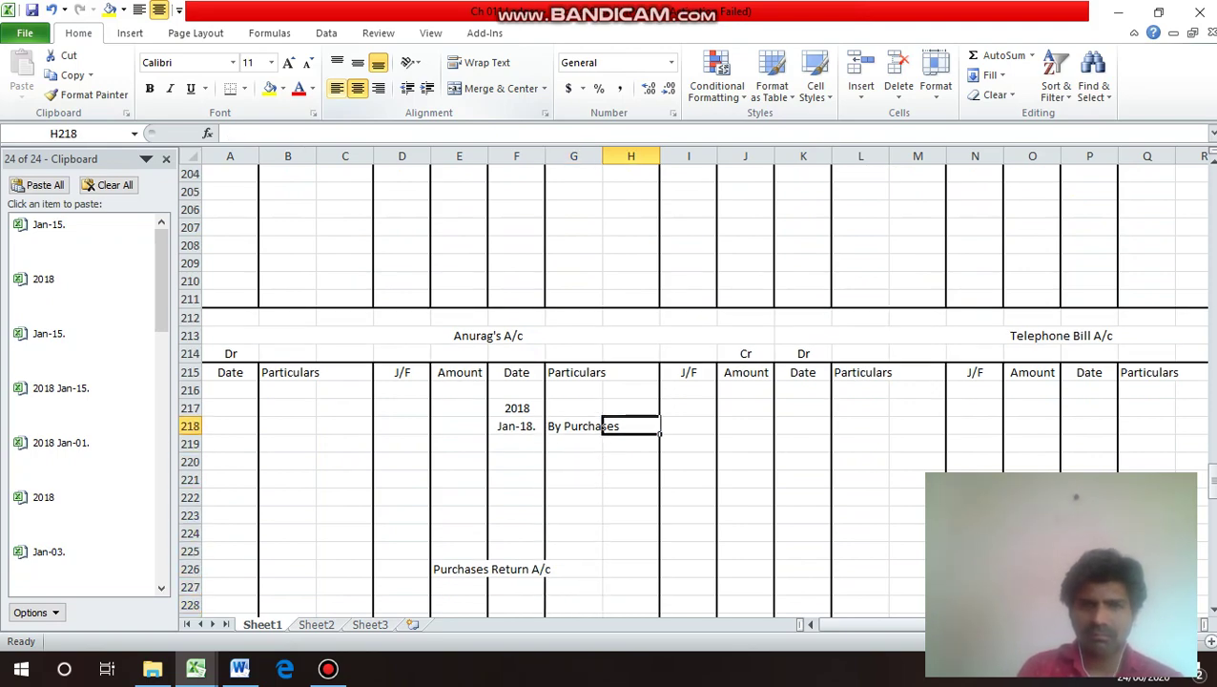
pyautogui.write('60000')
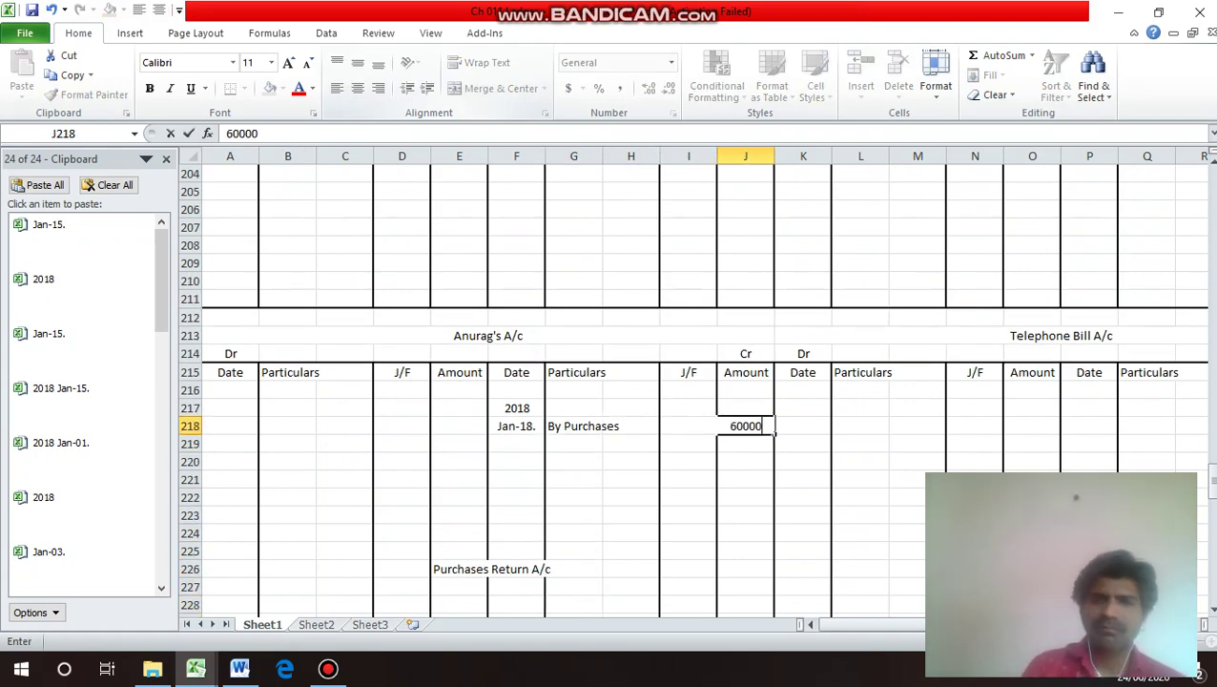
pyautogui.press('Return')
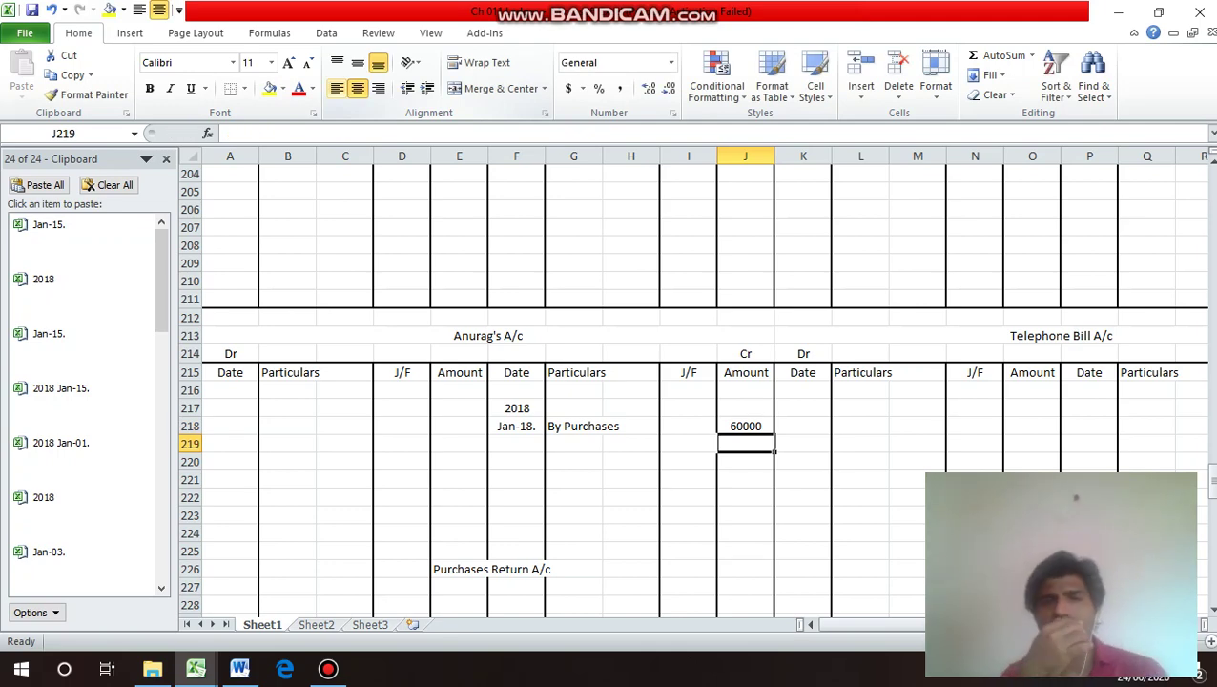
pyautogui.press('Up')
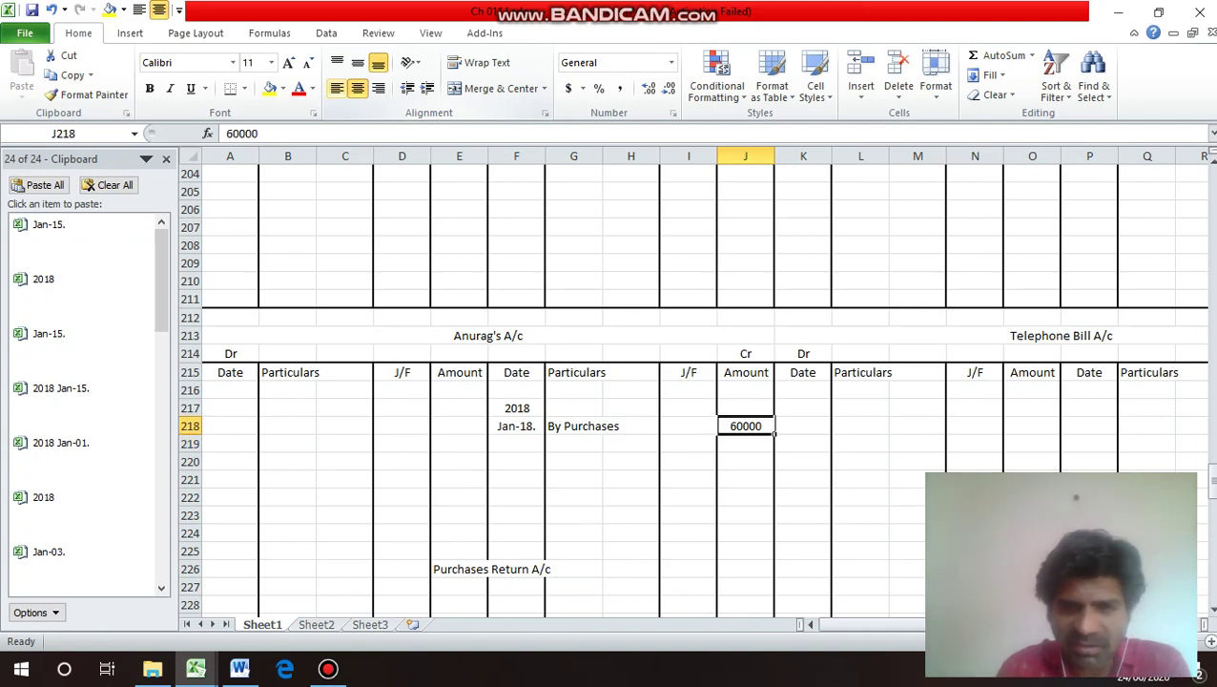
# Review the Jan-19. purchases return entry in journal rows 151 to 153, and return to the supplier's account.
pyautogui.press('Up')
pyautogui.scroll(12, 610, 382)
pyautogui.click(688, 174)
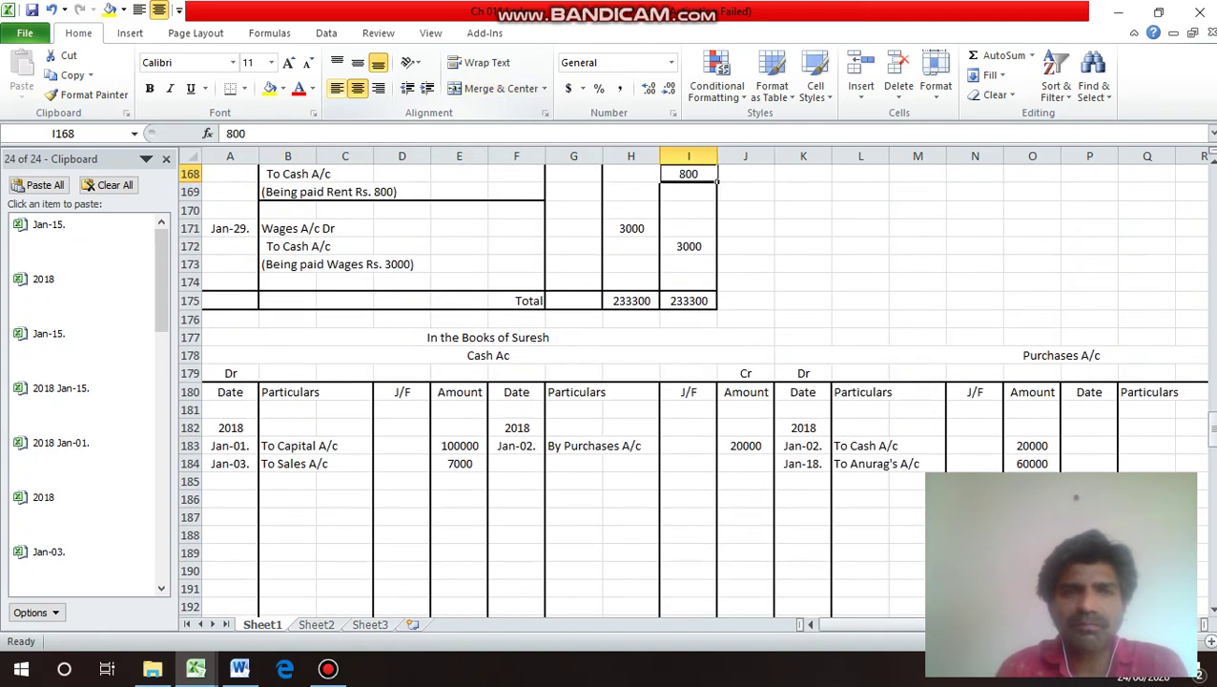
pyautogui.press('Home')
pyautogui.press('Up')
pyautogui.press('Up')
pyautogui.press('Up')
pyautogui.press('Up')
pyautogui.press('Up')
pyautogui.press('Up')
pyautogui.press('Up')
pyautogui.press('Up')
pyautogui.press('Up')
pyautogui.press('Up')
pyautogui.press('Up')
pyautogui.press('Up')
pyautogui.press('Up')
pyautogui.press('Up')
pyautogui.press('Up')
pyautogui.press('Up')
pyautogui.press('Up')
pyautogui.press('Up')
pyautogui.press('Up')
pyautogui.press('Up')
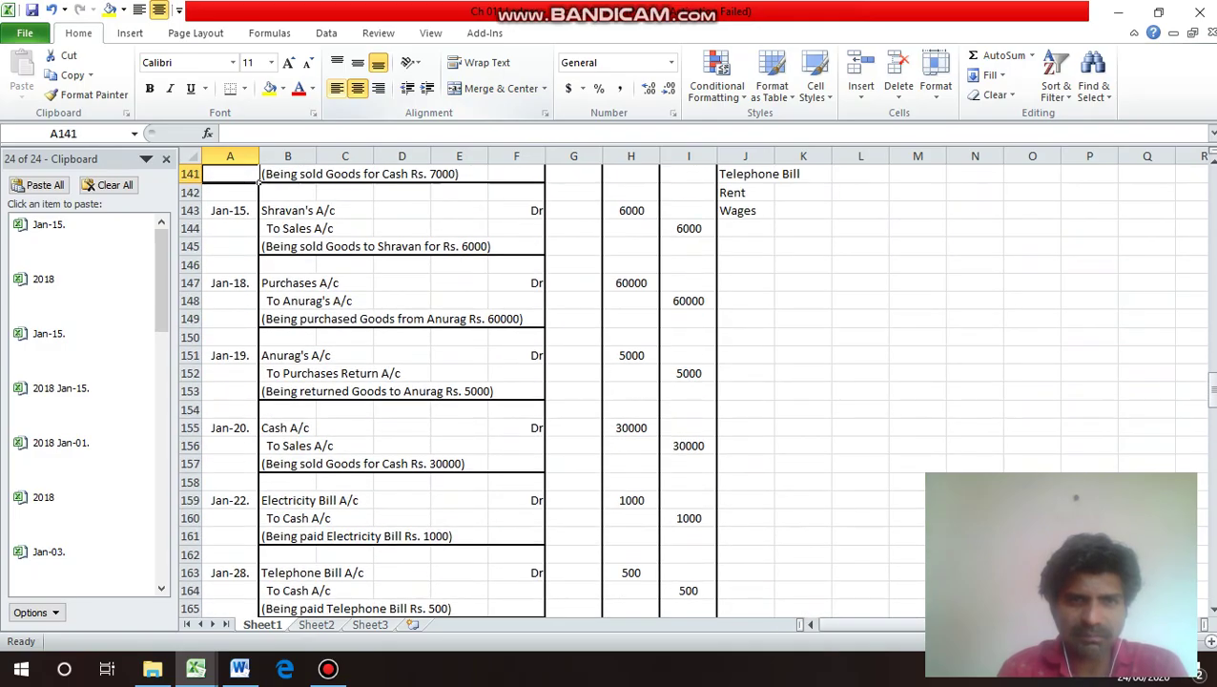
pyautogui.press('Down')
pyautogui.press('Down')
pyautogui.press('Down')
pyautogui.press('Down')
pyautogui.press('Down')
pyautogui.press('Down')
pyautogui.press('Down')
pyautogui.press('Down')
pyautogui.press('Down')
pyautogui.press('Down')
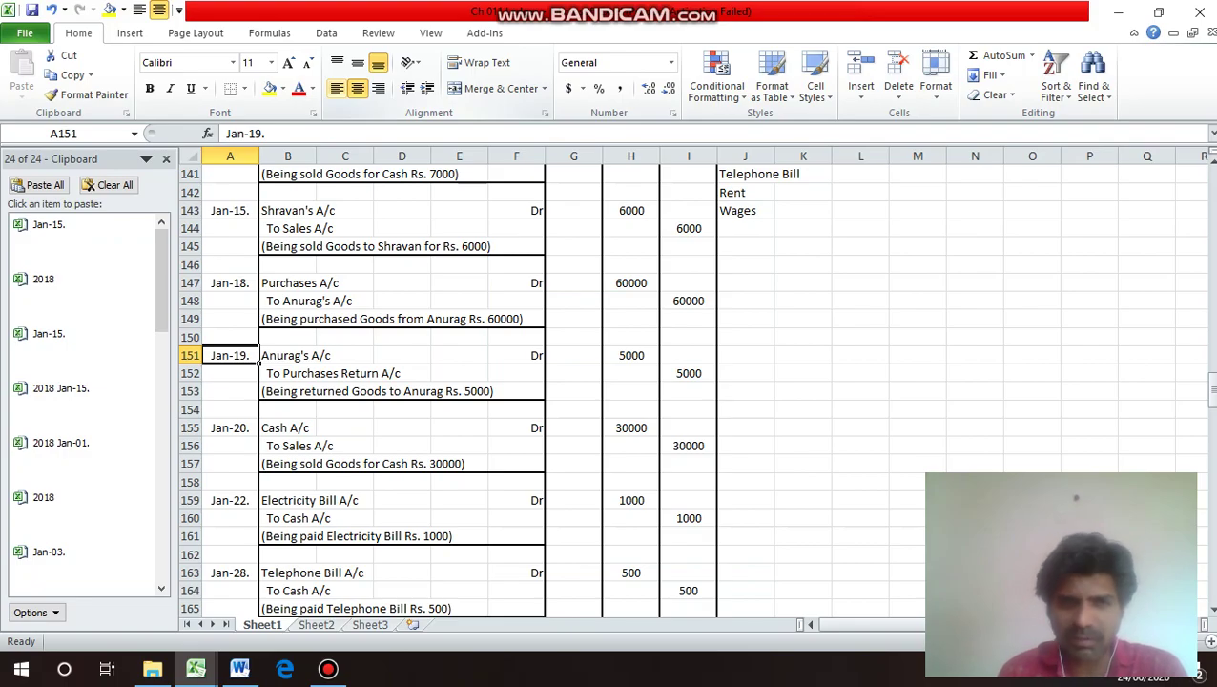
pyautogui.press('Down')
pyautogui.press('Down')
pyautogui.press('Down')
pyautogui.press('Down')
pyautogui.press('Down')
pyautogui.press('Down')
pyautogui.press('Down')
pyautogui.press('Down')
pyautogui.press('Down')
pyautogui.press('Down')
pyautogui.press('Down')
pyautogui.press('Down')
pyautogui.press('Down')
pyautogui.press('Down')
pyautogui.press('Down')
pyautogui.press('Down')
pyautogui.press('Down')
pyautogui.press('Down')
pyautogui.press('Down')
pyautogui.press('Down')
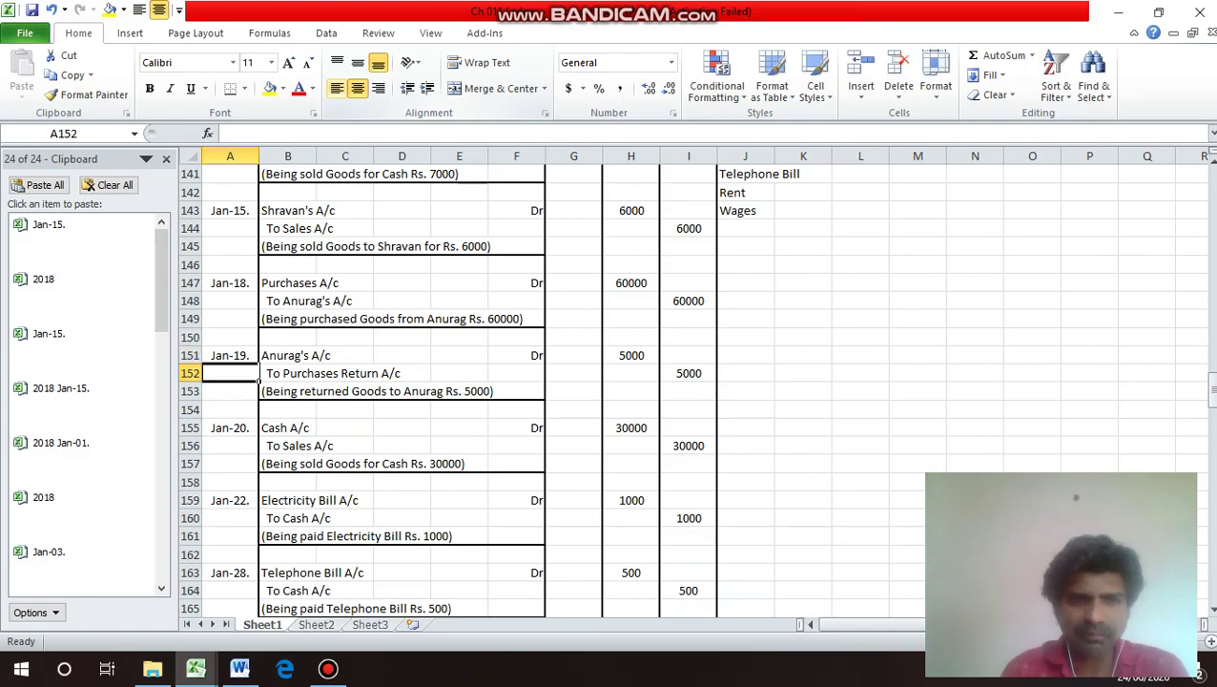
pyautogui.press('Down')
pyautogui.press('Down')
pyautogui.press('Down')
pyautogui.press('Down')
pyautogui.press('Down')
pyautogui.press('Down')
pyautogui.press('Down')
pyautogui.press('Down')
pyautogui.press('Down')
pyautogui.press('Down')
pyautogui.press('Down')
pyautogui.press('Down')
pyautogui.press('Down')
pyautogui.press('Down')
pyautogui.press('Down')
pyautogui.press('Down')
pyautogui.press('Down')
pyautogui.press('Down')
pyautogui.press('Down')
pyautogui.press('Down')
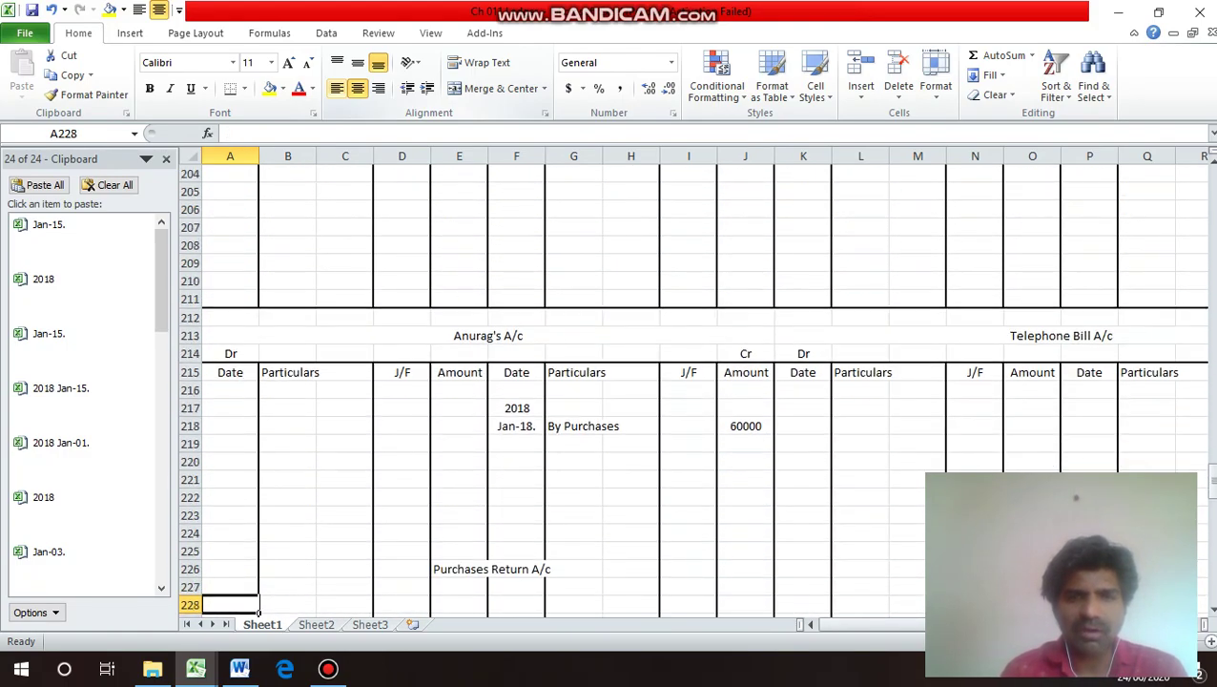
# Copy the year 2018 from F217 into A217, the debit date column of the supplier's account.
pyautogui.press('Up')
pyautogui.press('Up')
pyautogui.press('Up')
pyautogui.press('Up')
pyautogui.press('Up')
pyautogui.press('Up')
pyautogui.press('Right')
pyautogui.press('Right')
pyautogui.press('Right')
pyautogui.press('Right')
pyautogui.press('Right')
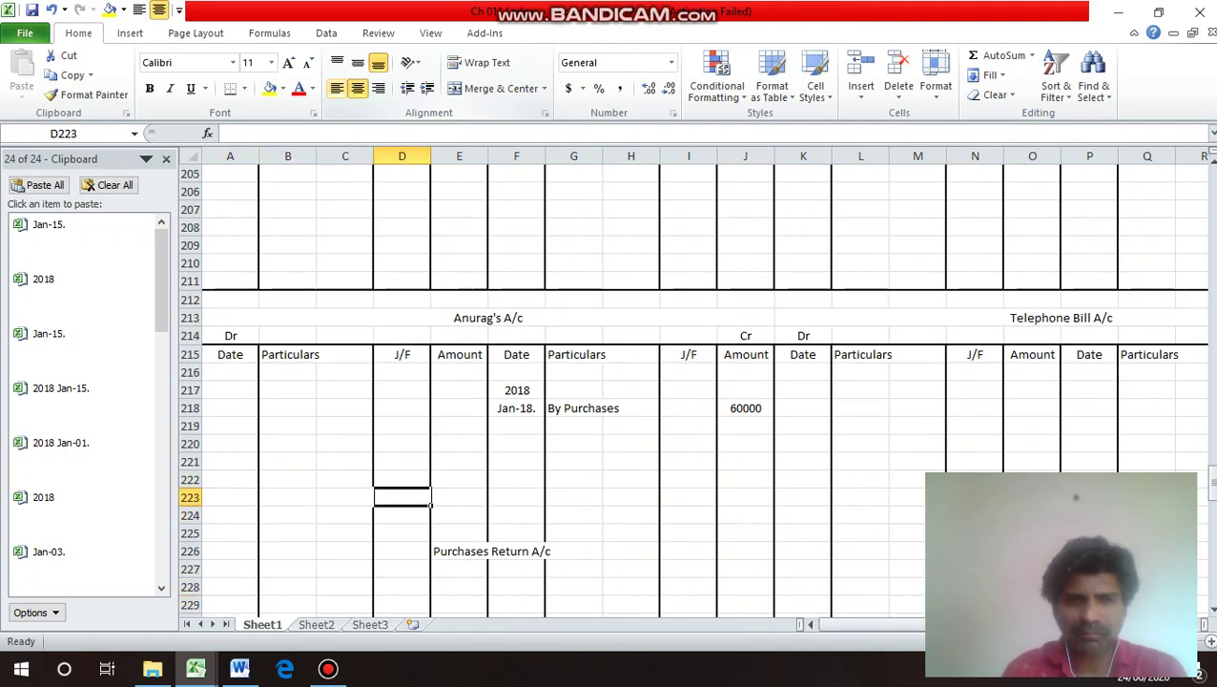
pyautogui.press('Up')
pyautogui.press('Up')
pyautogui.press('Up')
pyautogui.press('Up')
pyautogui.press('Up')
pyautogui.press('Up')
pyautogui.hotkey('ctrl', 'c')
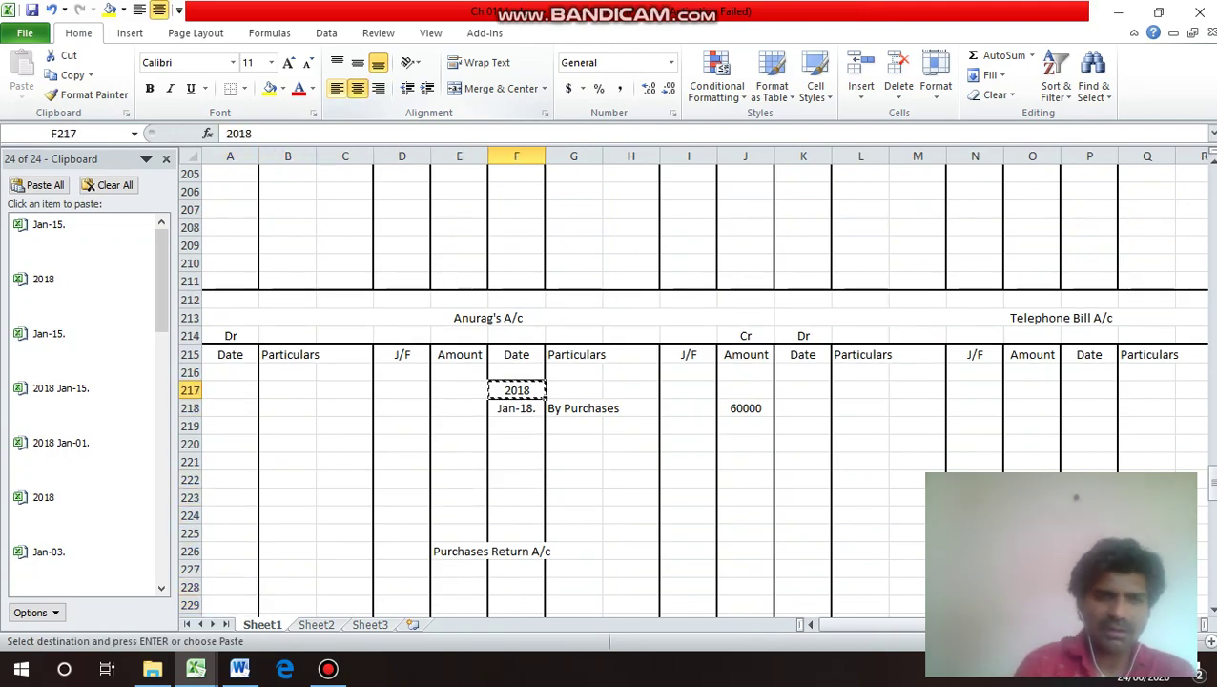
pyautogui.press('Left')
pyautogui.press('Left')
pyautogui.press('Left')
pyautogui.press('Left')
pyautogui.press('Left')
pyautogui.hotkey('ctrl', 'v')
pyautogui.press('Escape')
# Copy the date Jan-18. from F218 into A218 on the debit side of the supplier's account.
pyautogui.press('Right')
pyautogui.press('Right')
pyautogui.press('Right')
pyautogui.press('Right')
pyautogui.press('Right')
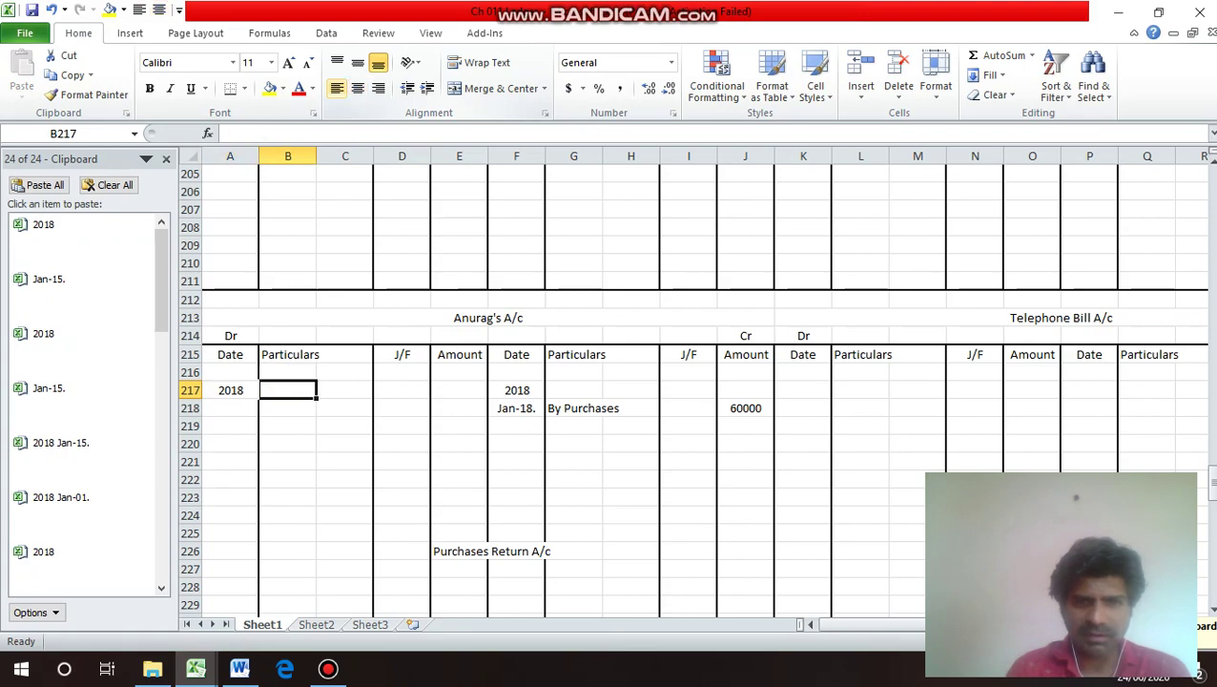
pyautogui.press('Down')
pyautogui.hotkey('ctrl', 'c')
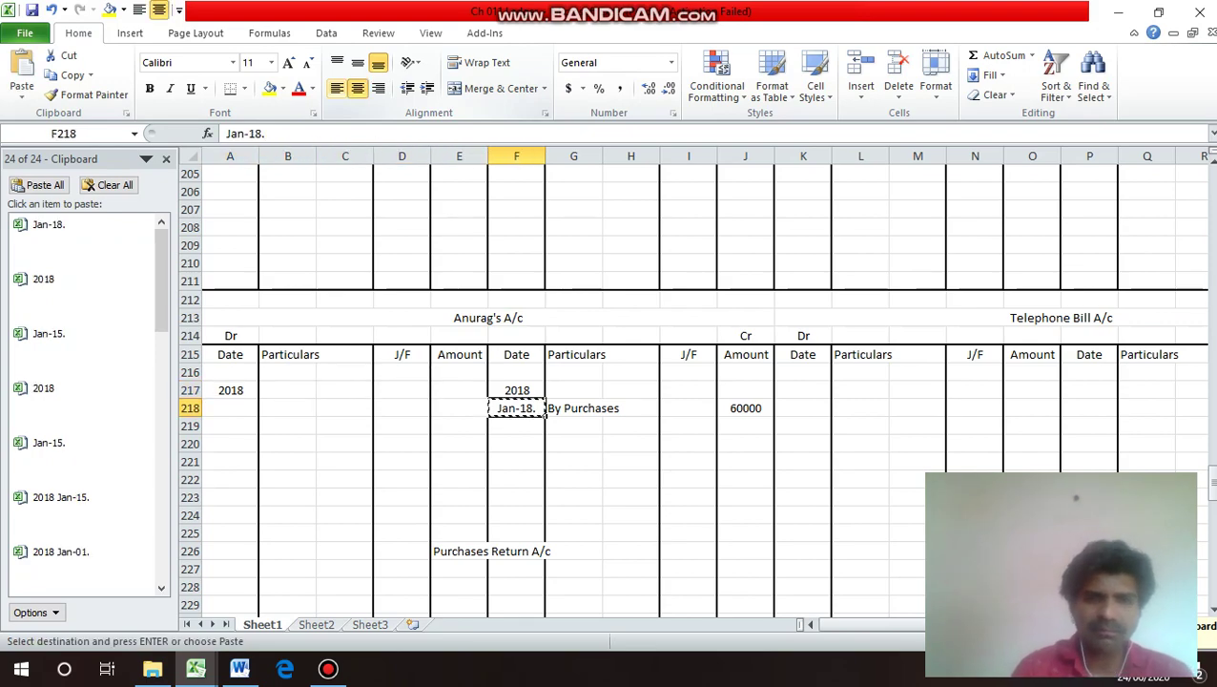
pyautogui.press('Left')
pyautogui.press('Left')
pyautogui.press('Left')
pyautogui.press('Left')
pyautogui.press('Left')
pyautogui.hotkey('ctrl', 'v')
pyautogui.press('Escape')
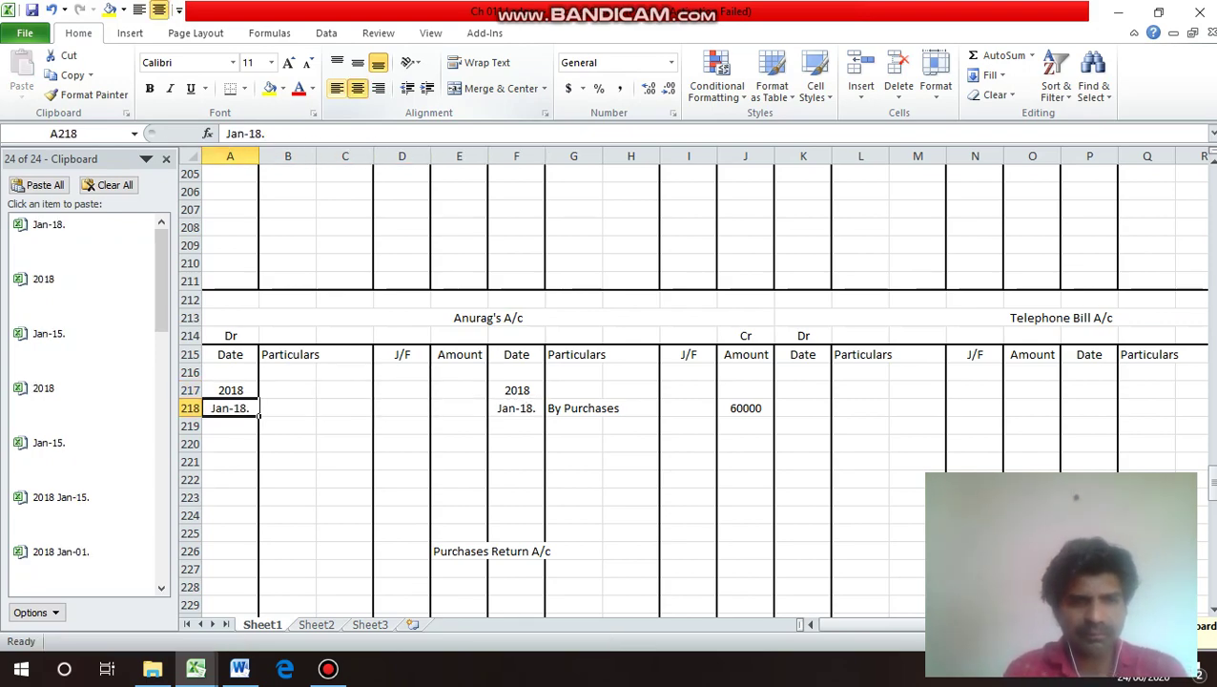
# Change the copied date in A218 to Jan-19.
pyautogui.press('F2')
pyautogui.write('9')
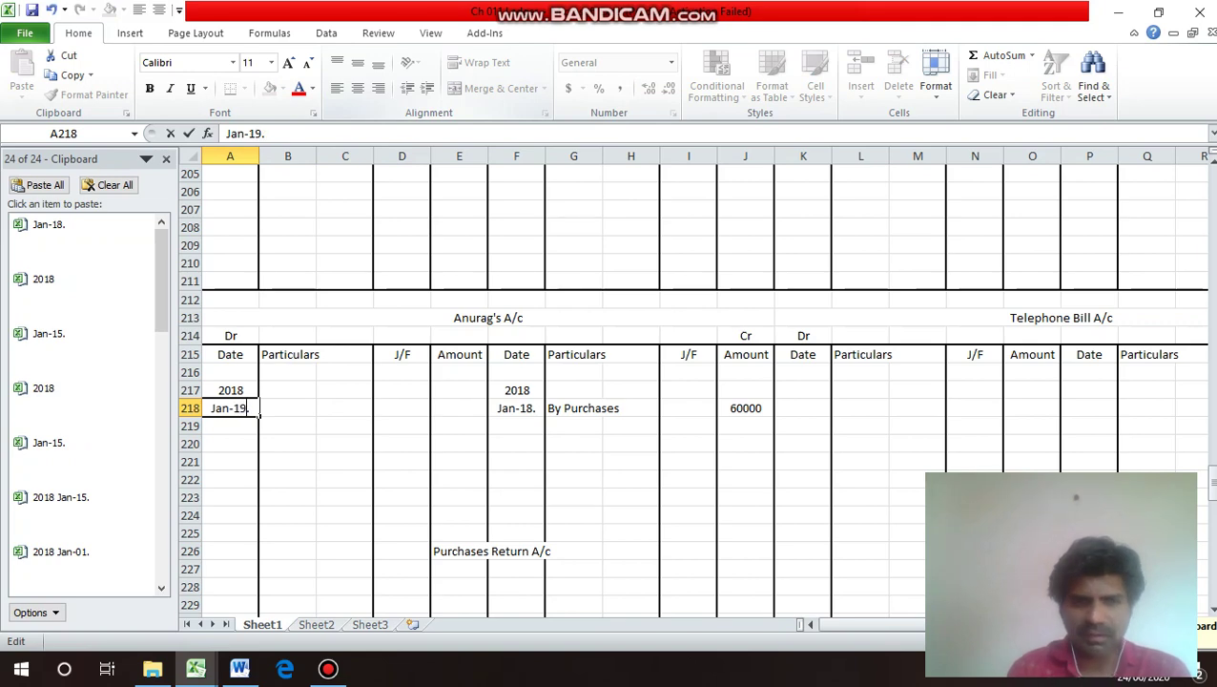
pyautogui.press('Return')
# Enter the Jan-19. debit particulars as To Purchases in B218 and Return A/c in B219.
pyautogui.press('Up')
pyautogui.press('Right')
pyautogui.write('T')
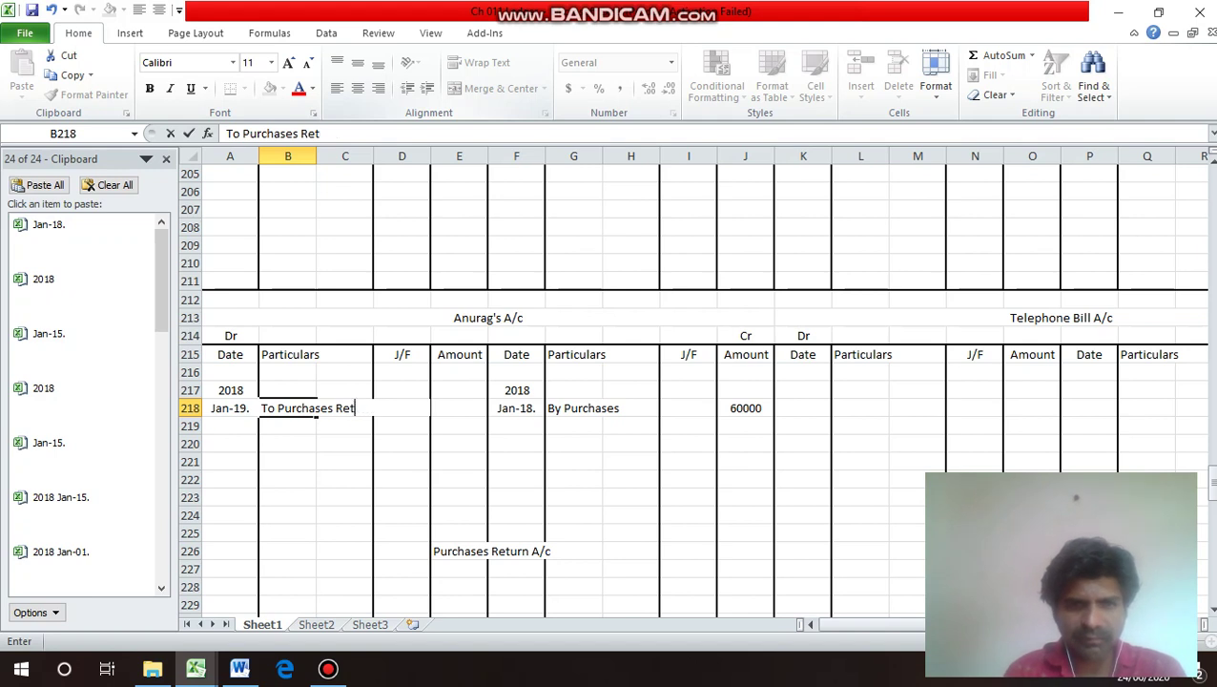
pyautogui.press('Return')
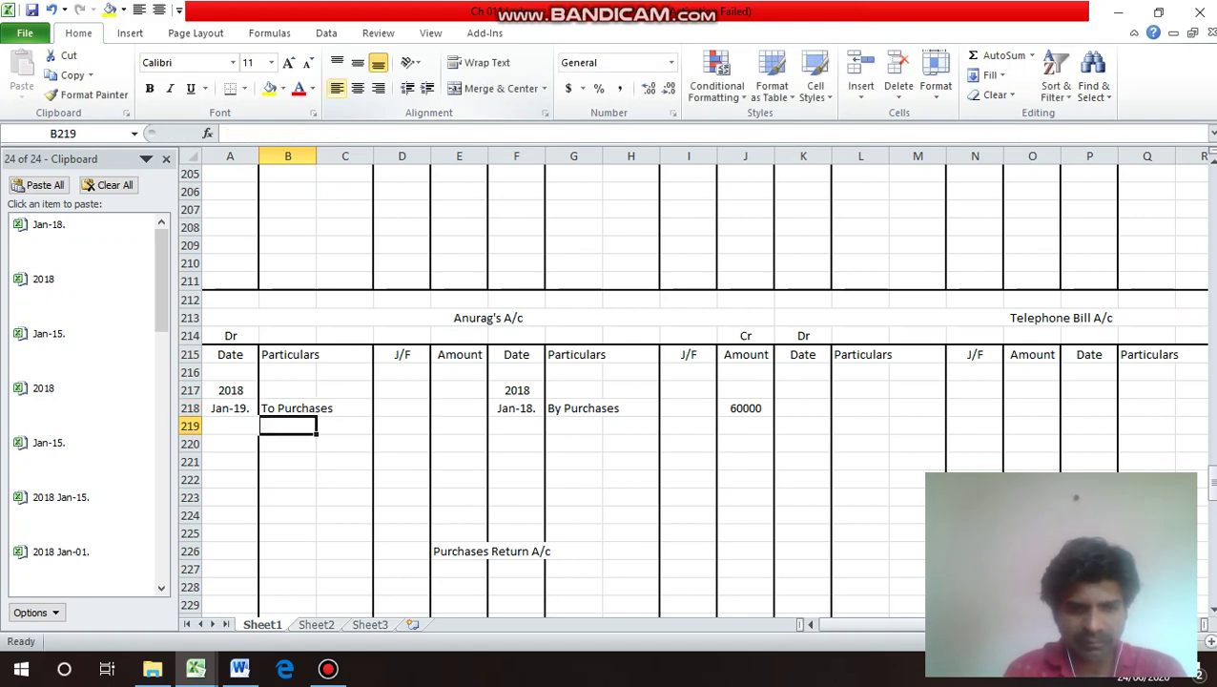
pyautogui.write('Return')
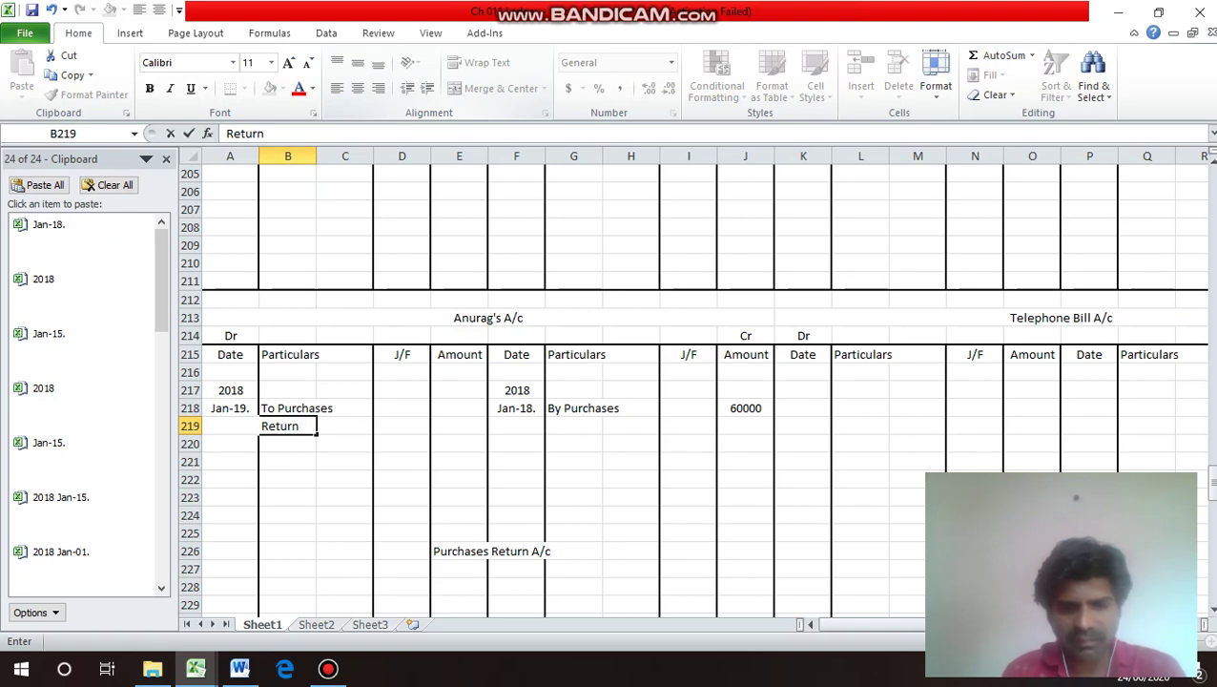
pyautogui.write(' A/c')
pyautogui.press('Return')
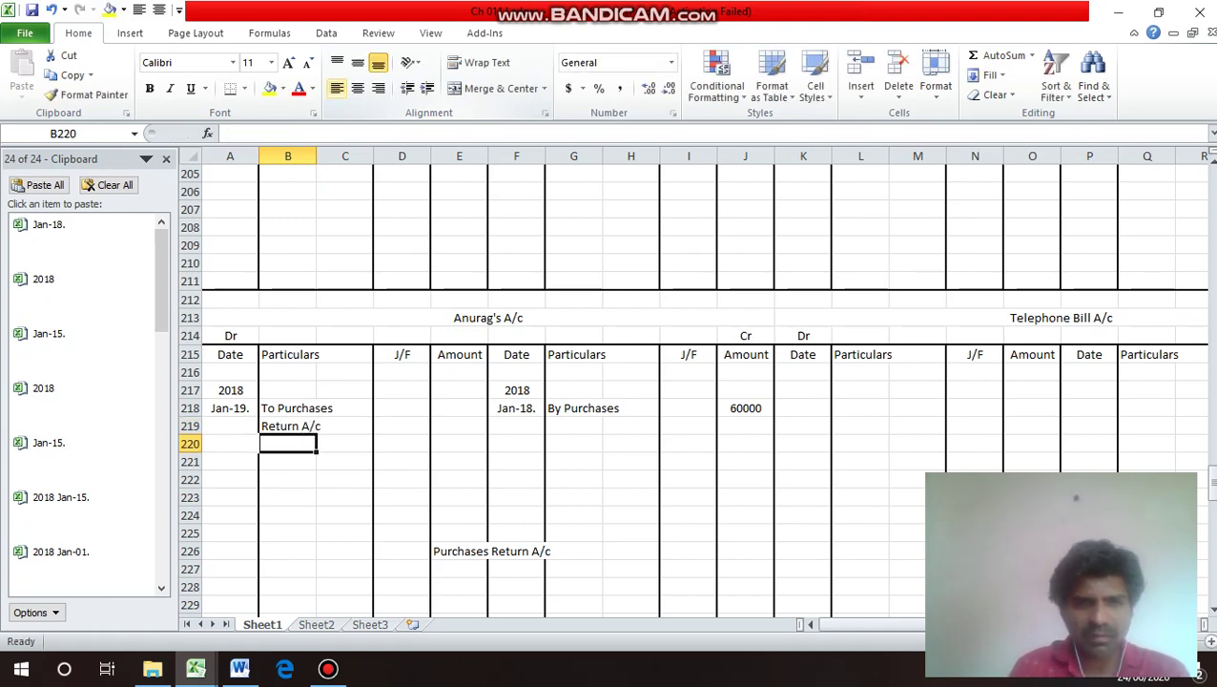
# Check the amount of the Jan-19. purchases return entry in the journal.
pyautogui.press('Up')
pyautogui.press('Up')
pyautogui.press('Right')
pyautogui.press('Right')
pyautogui.press('Right')
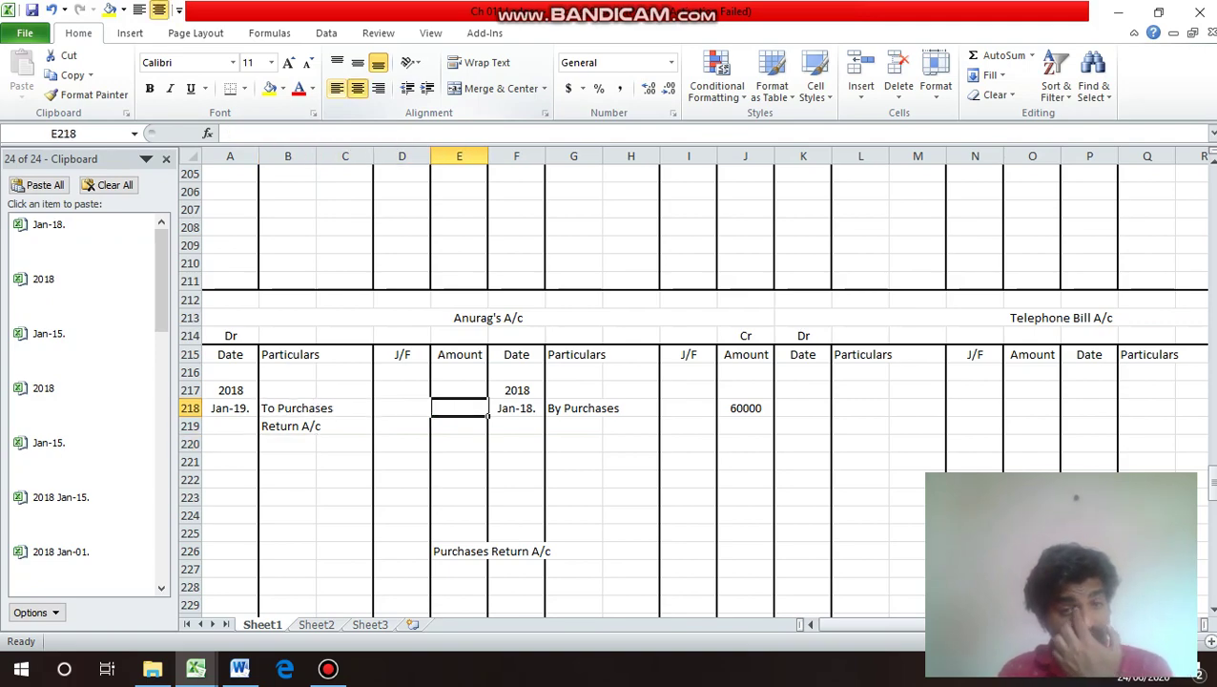
pyautogui.press('Up')
pyautogui.press('Up')
pyautogui.press('Up')
pyautogui.press('Up')
pyautogui.press('Up')
pyautogui.press('Up')
pyautogui.press('Up')
pyautogui.press('Up')
pyautogui.press('Up')
pyautogui.press('Up')
pyautogui.press('Up')
pyautogui.press('Up')
pyautogui.press('Up')
pyautogui.press('Up')
pyautogui.press('Up')
pyautogui.press('Up')
pyautogui.press('Up')
pyautogui.press('Up')
pyautogui.press('Up')
pyautogui.press('Up')
pyautogui.press('Up')
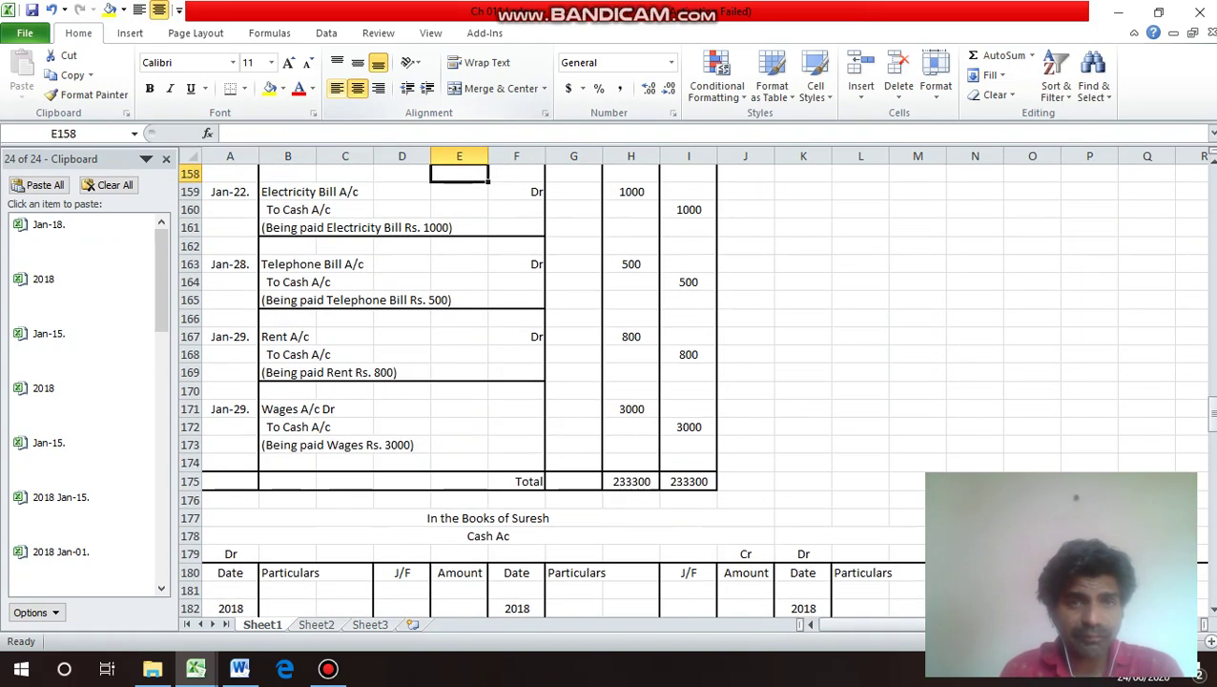
pyautogui.press('Up')
pyautogui.press('Down')
pyautogui.press('Down')
pyautogui.press('Down')
pyautogui.press('Down')
pyautogui.press('Down')
pyautogui.press('Down')
pyautogui.press('Down')
pyautogui.press('Down')
pyautogui.press('Down')
pyautogui.press('Down')
pyautogui.press('Down')
pyautogui.press('Down')
pyautogui.press('Down')
pyautogui.press('Down')
pyautogui.press('Down')
pyautogui.press('Down')
pyautogui.press('Down')
pyautogui.press('Down')
pyautogui.press('Down')
pyautogui.press('Down')
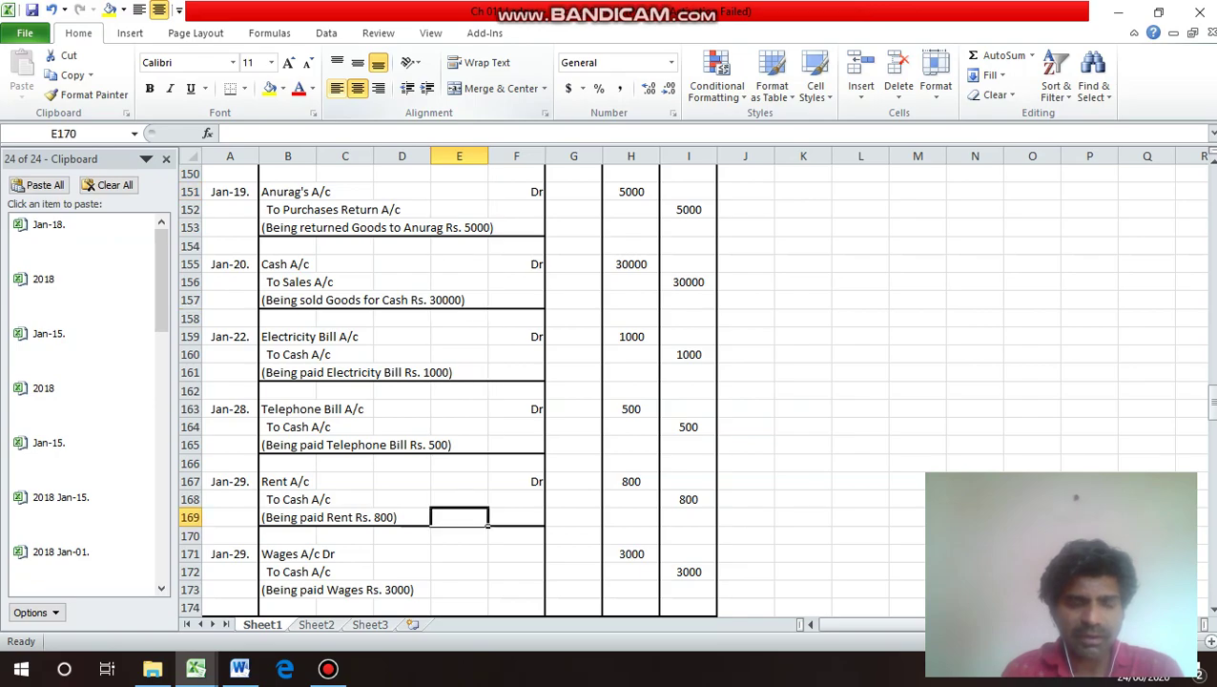
# Enter 5000 in E218 as the Jan-19. debit amount of the supplier's account.
pyautogui.press('Down')
pyautogui.press('Down')
pyautogui.press('Down')
pyautogui.press('Down')
pyautogui.press('Down')
pyautogui.press('Down')
pyautogui.press('Down')
pyautogui.press('Down')
pyautogui.press('Down')
pyautogui.press('Down')
pyautogui.press('Down')
pyautogui.press('Down')
pyautogui.press('Down')
pyautogui.press('Down')
pyautogui.press('Down')
pyautogui.press('Down')
pyautogui.press('Down')
pyautogui.press('Down')
pyautogui.press('Down')
pyautogui.press('Down')
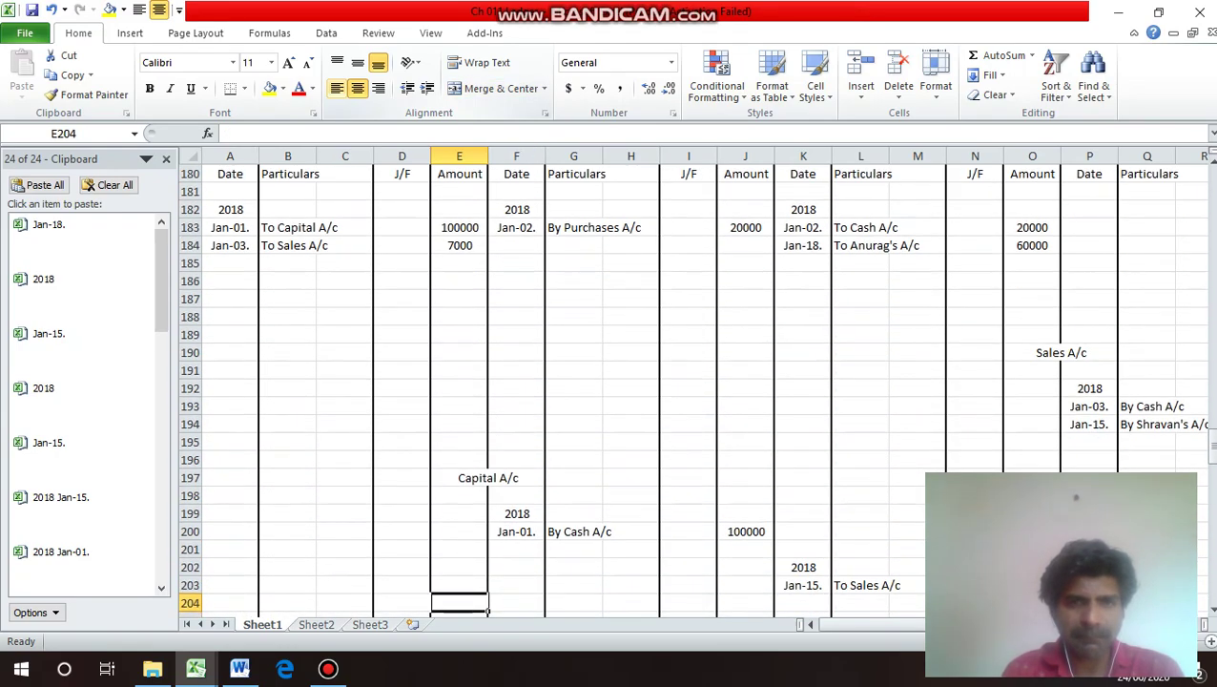
pyautogui.press('Down')
pyautogui.press('Down')
pyautogui.press('Down')
pyautogui.press('Down')
pyautogui.press('Down')
pyautogui.press('Down')
pyautogui.press('Down')
pyautogui.press('Down')
pyautogui.press('Down')
pyautogui.press('Down')
pyautogui.press('Down')
pyautogui.press('Down')
pyautogui.press('Down')
pyautogui.press('Down')
pyautogui.press('Down')
pyautogui.press('Down')
pyautogui.press('Down')
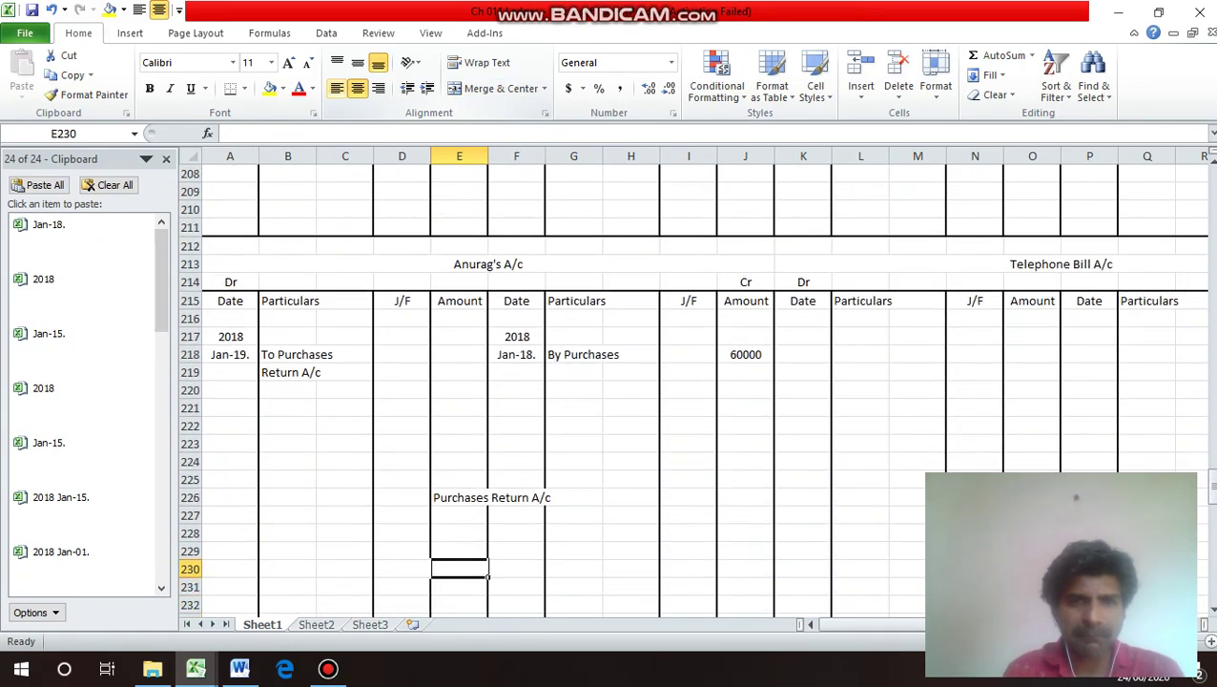
pyautogui.press('Up')
pyautogui.press('Up')
pyautogui.press('Up')
pyautogui.press('Up')
pyautogui.press('Up')
pyautogui.press('Up')
pyautogui.press('Up')
pyautogui.press('Up')
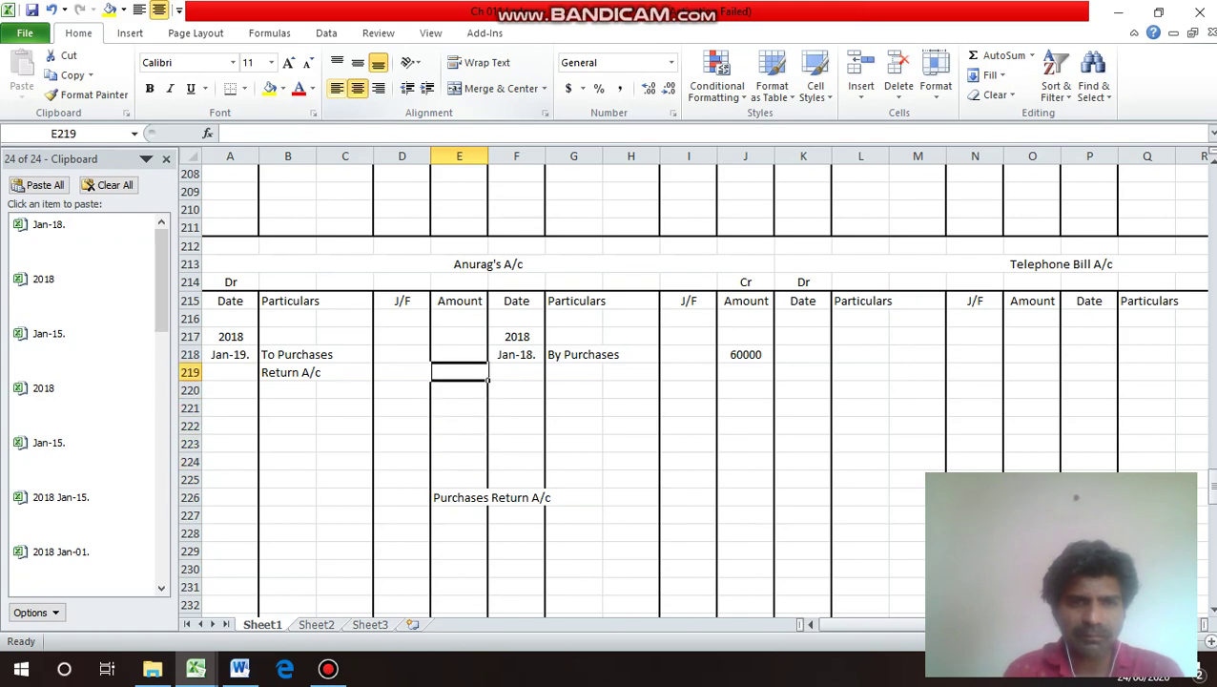
pyautogui.press('Up')
pyautogui.write('5')
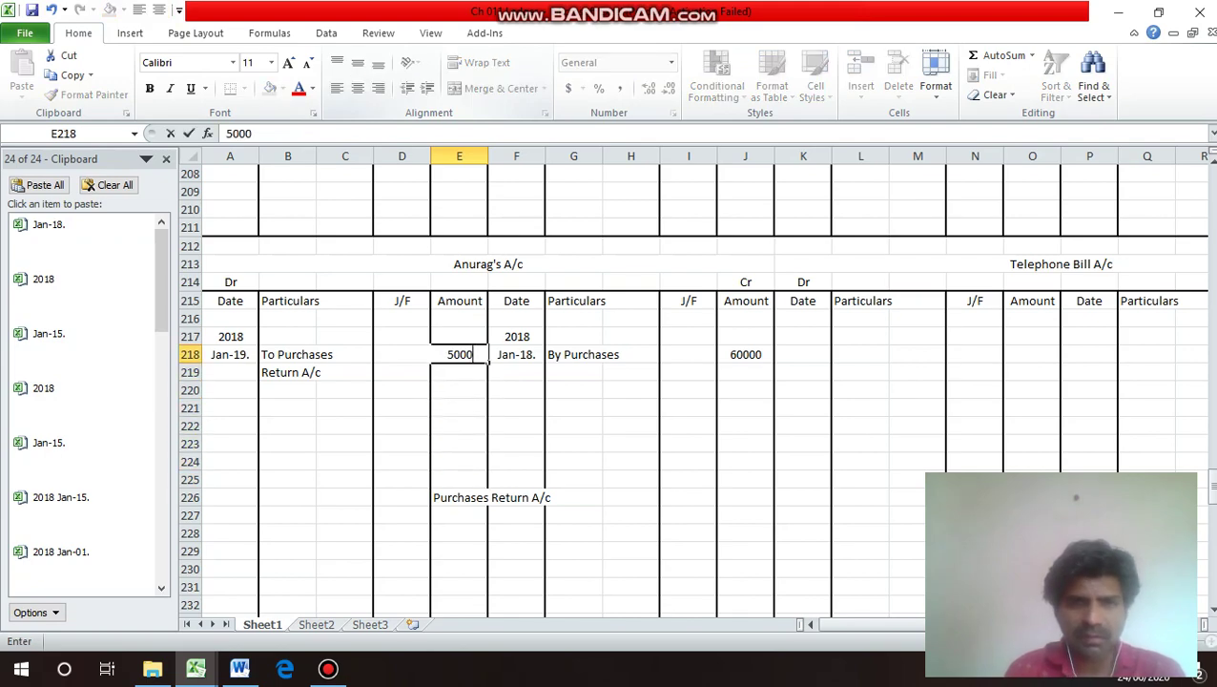
pyautogui.press('Return')
# Copy the dates 2018 and Jan-19. from A217:A218 into F228:F229 on the credit side of the Purchases Return A/c.
pyautogui.press('Up')
pyautogui.press('Up')
pyautogui.press('Left')
pyautogui.press('Left')
pyautogui.press('Left')
pyautogui.press('Left')
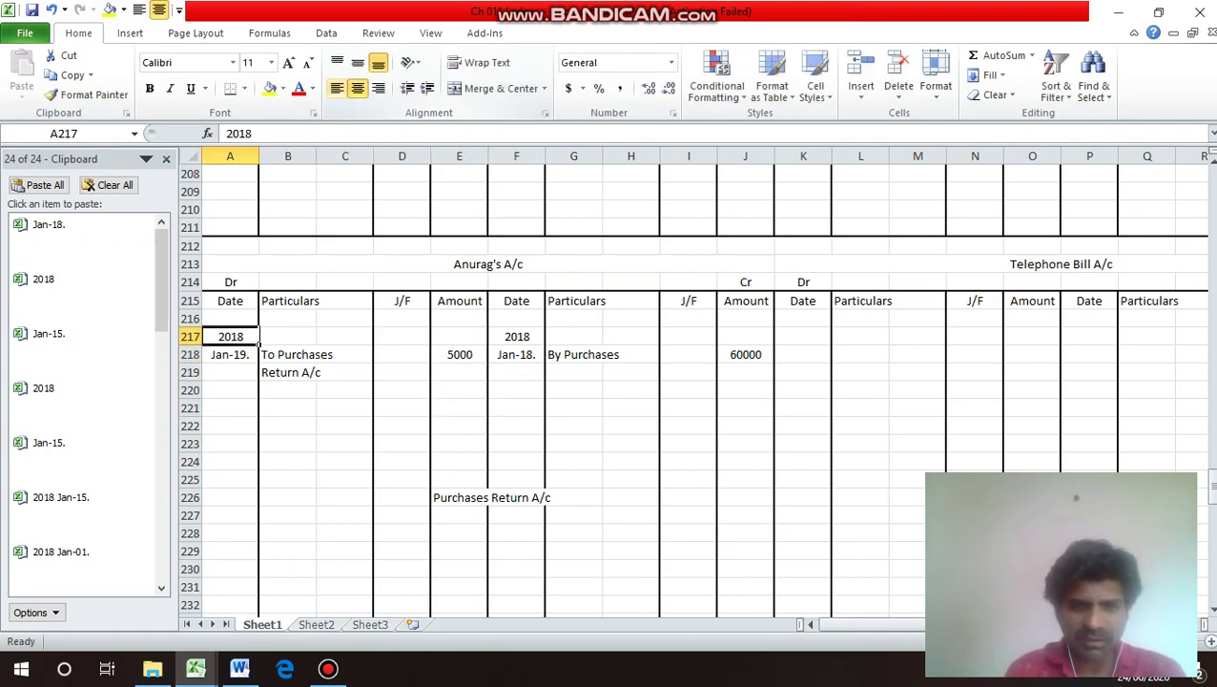
pyautogui.hotkey('shift', 'Down')
pyautogui.hotkey('ctrl', 'c')
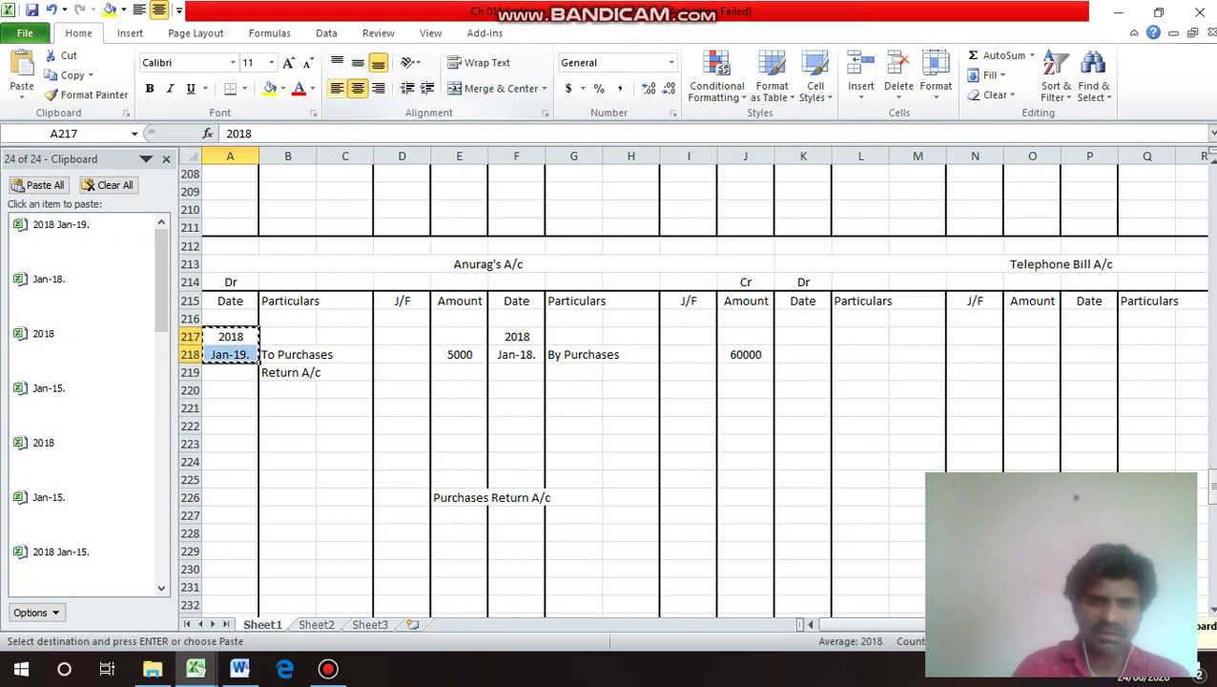
pyautogui.press('Down')
pyautogui.press('Down')
pyautogui.press('Down')
pyautogui.press('Down')
pyautogui.press('Down')
pyautogui.press('Down')
pyautogui.press('Down')
pyautogui.press('Down')
pyautogui.press('Down')
pyautogui.press('Down')
pyautogui.press('Right')
pyautogui.press('Right')
pyautogui.press('Right')
pyautogui.press('Right')
pyautogui.press('Right')
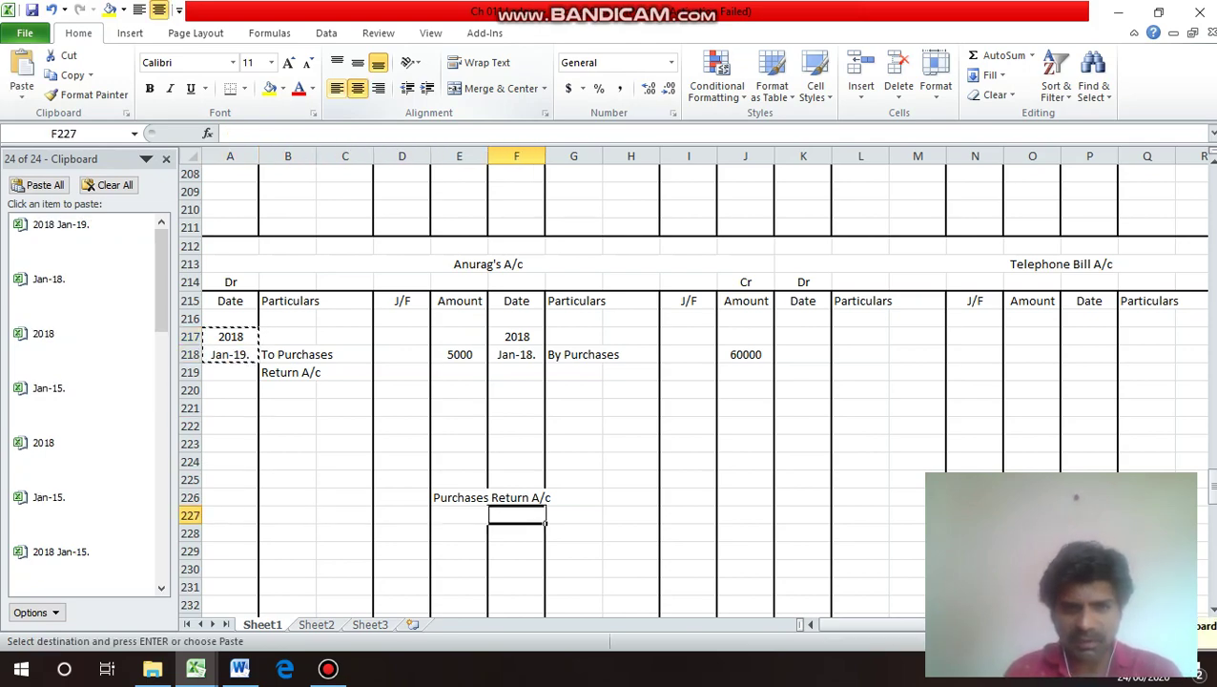
pyautogui.press('Down')
pyautogui.hotkey('ctrl', 'v')
pyautogui.press('Escape')
# Enter the credit particulars in G229 as By followed by the supplier's account name and A/c, and left-align them.
pyautogui.press('Right')
pyautogui.press('Down')
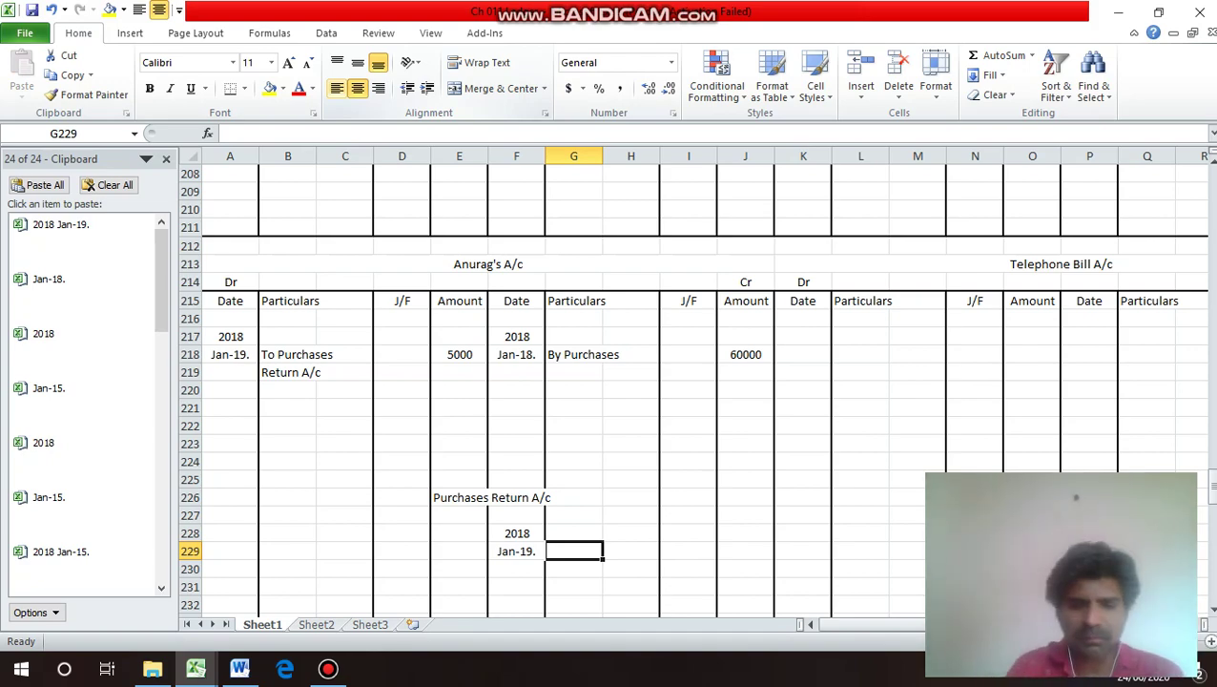
pyautogui.write('By A')
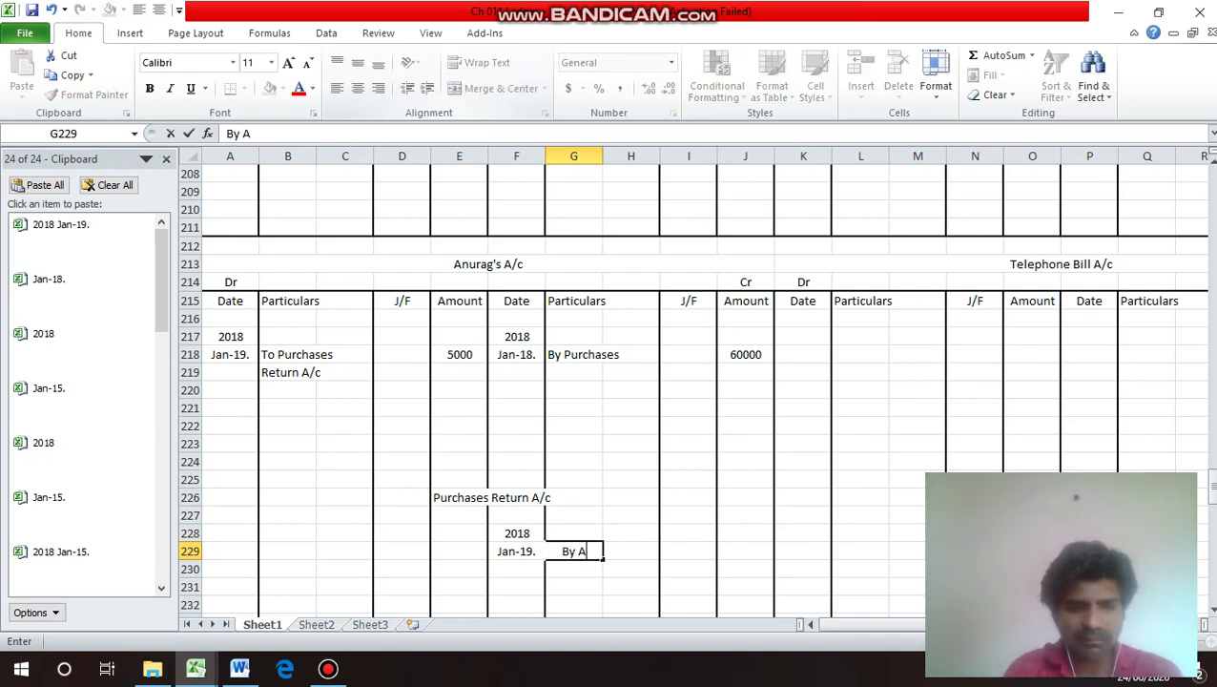
pyautogui.write('nura')
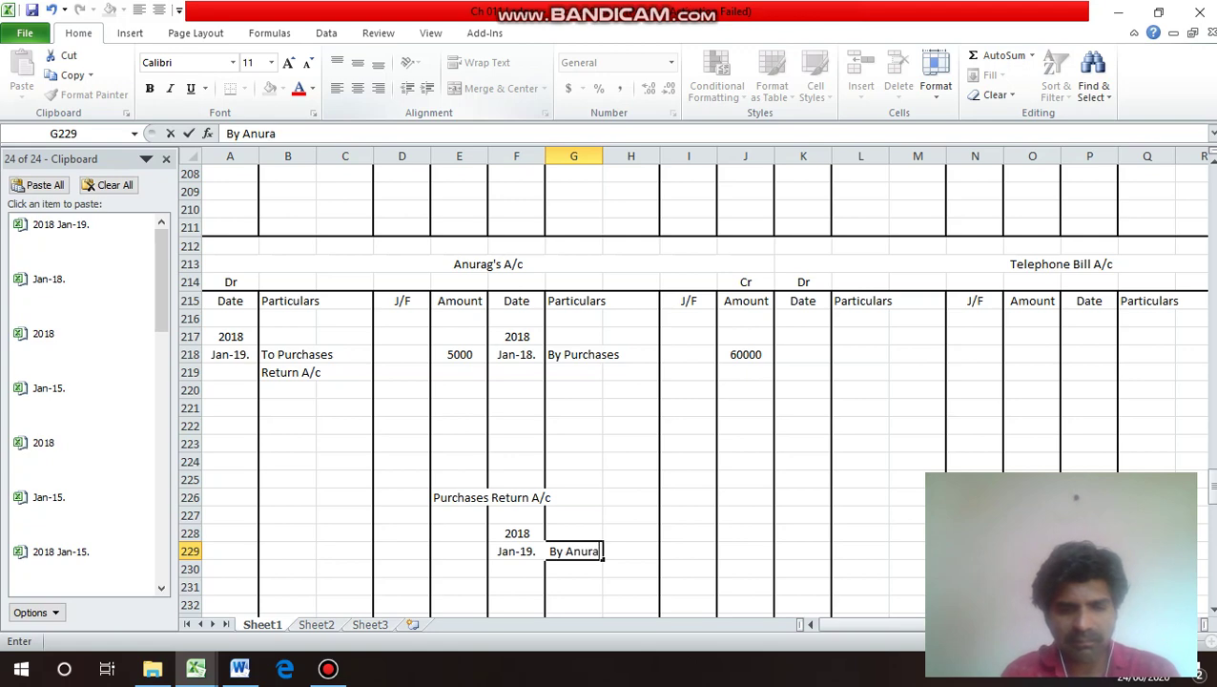
pyautogui.write("g's A")
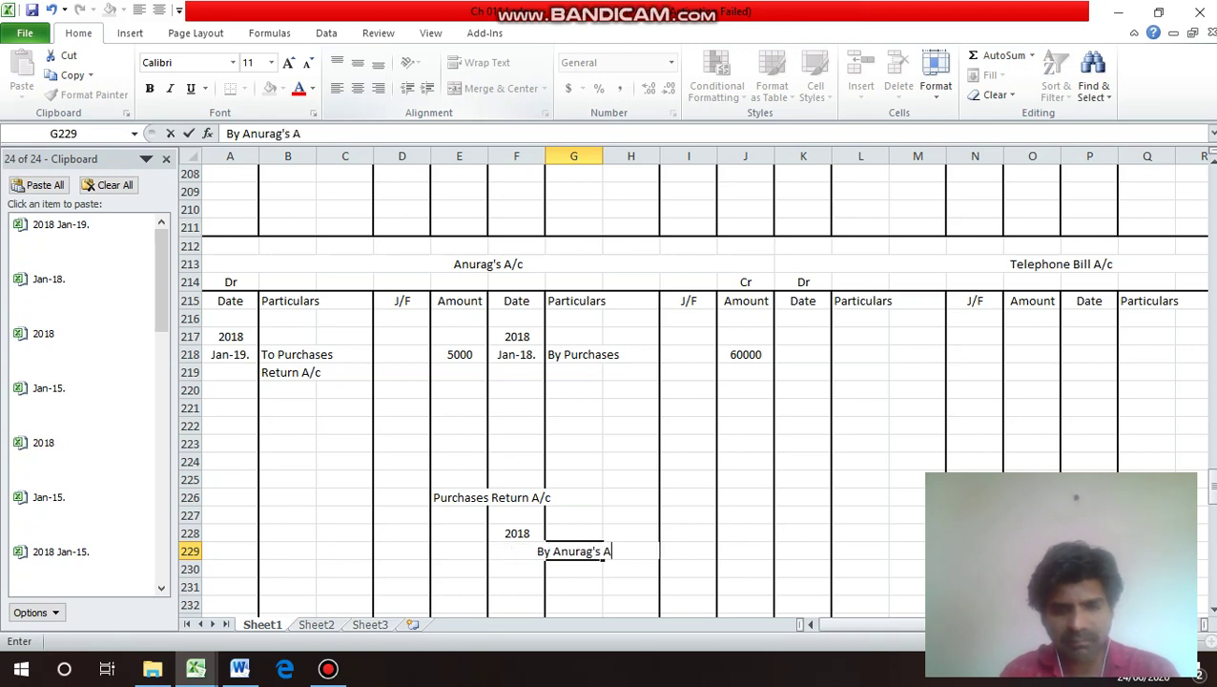
pyautogui.write('/c')
pyautogui.press('Return')
pyautogui.press('Up')
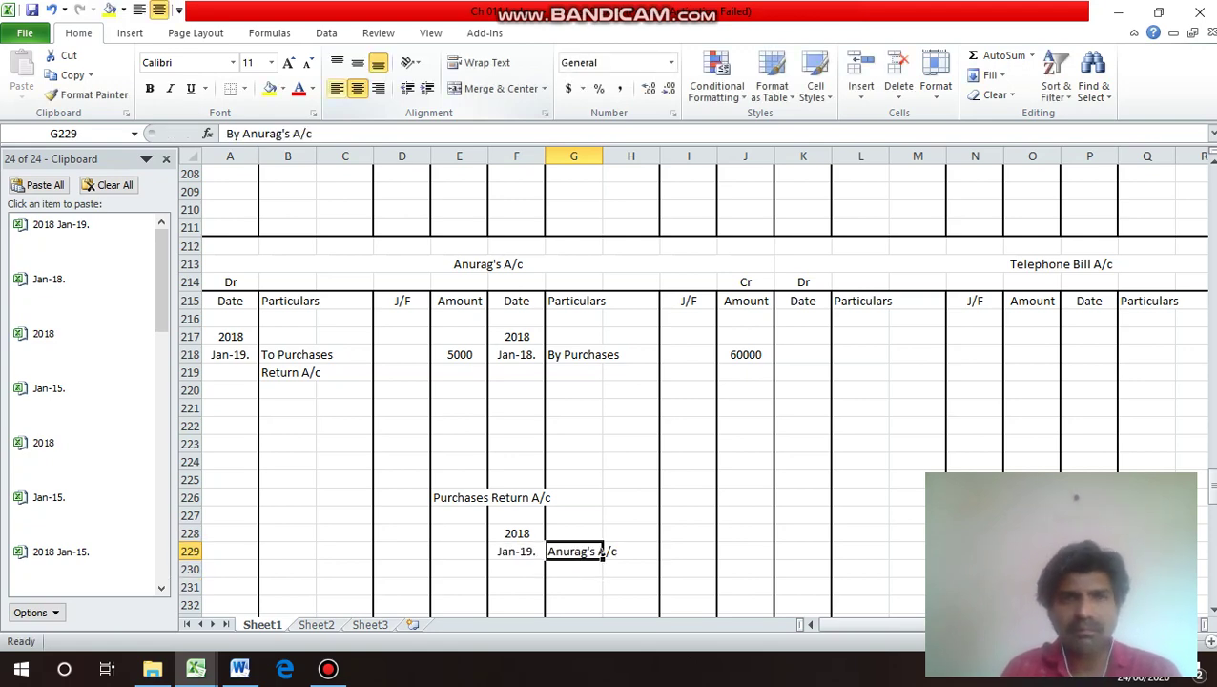
pyautogui.click(336, 88)
# Enter 5000 in J229 as the Jan-19. credit amount of the Purchases Return A/c.
pyautogui.press('Right')
pyautogui.press('Right')
pyautogui.press('Right')
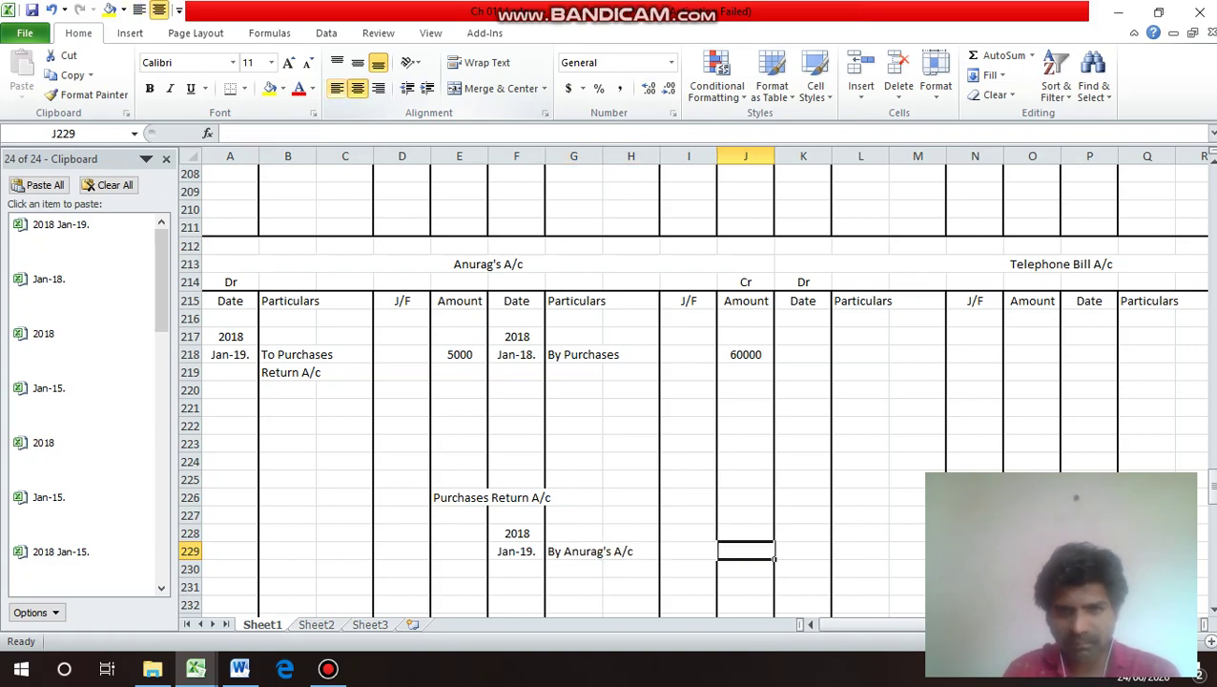
pyautogui.write('5000')
pyautogui.press('Return')
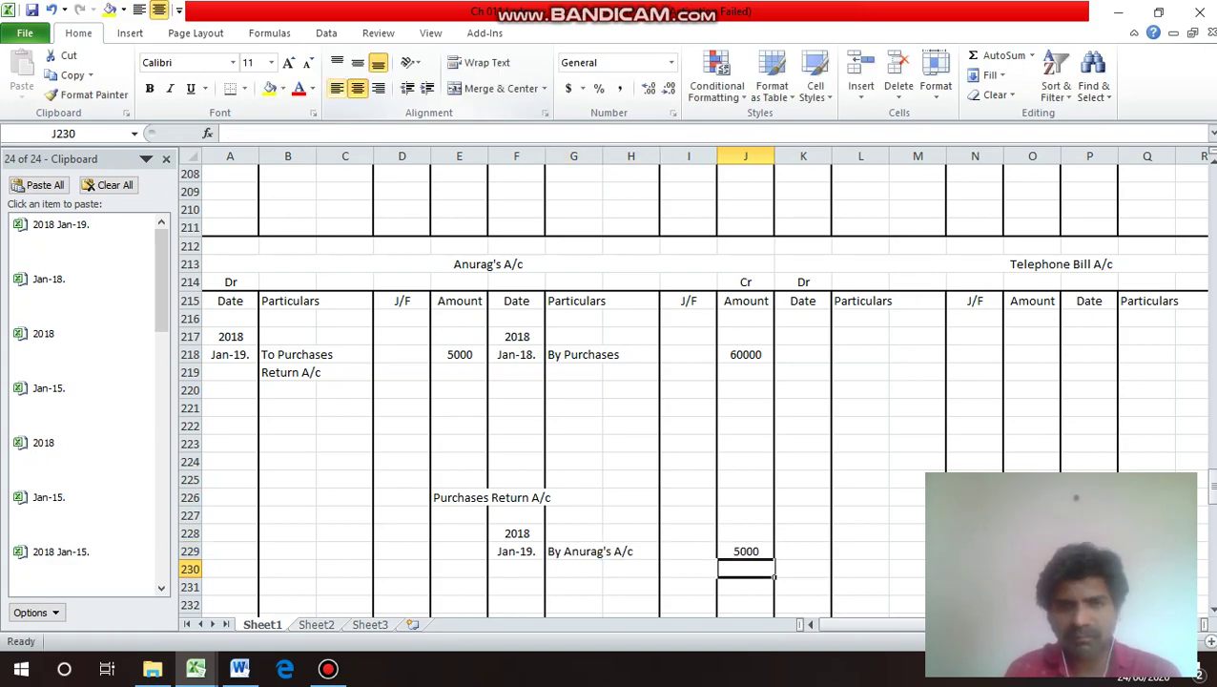
pyautogui.press('Up')
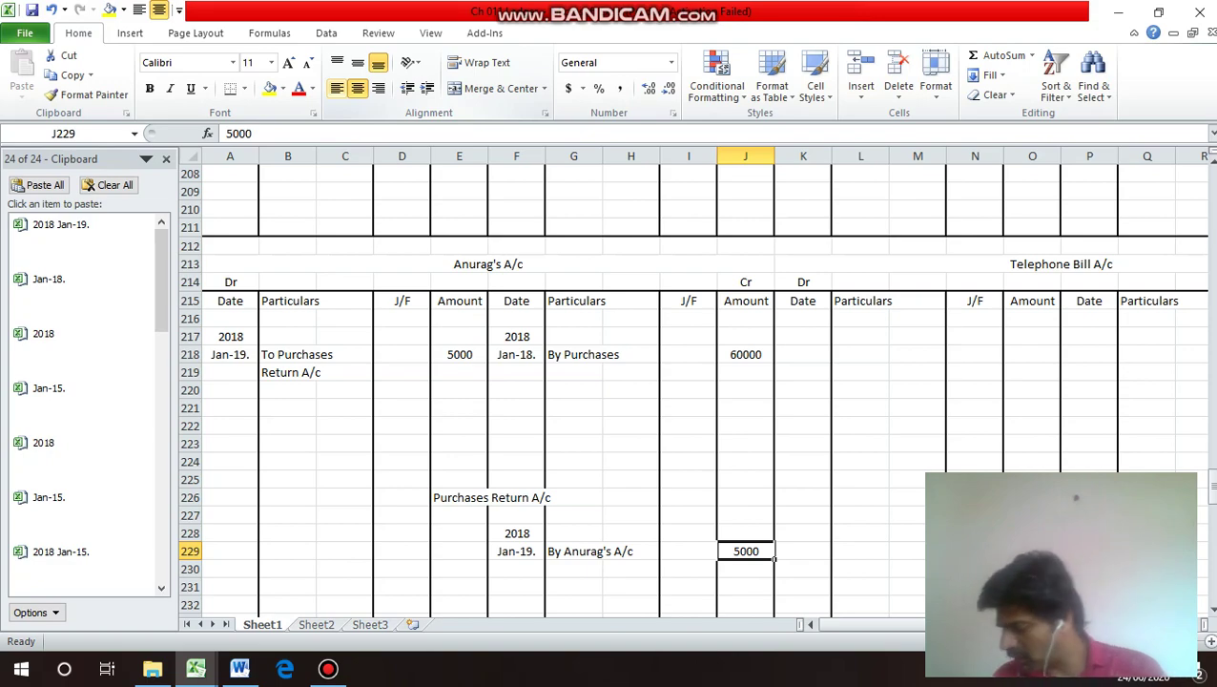
pyautogui.press('Up')
pyautogui.press('Up')
pyautogui.press('Up')
pyautogui.press('Up')
pyautogui.press('Up')
pyautogui.press('Up')
pyautogui.press('Up')
pyautogui.press('Up')
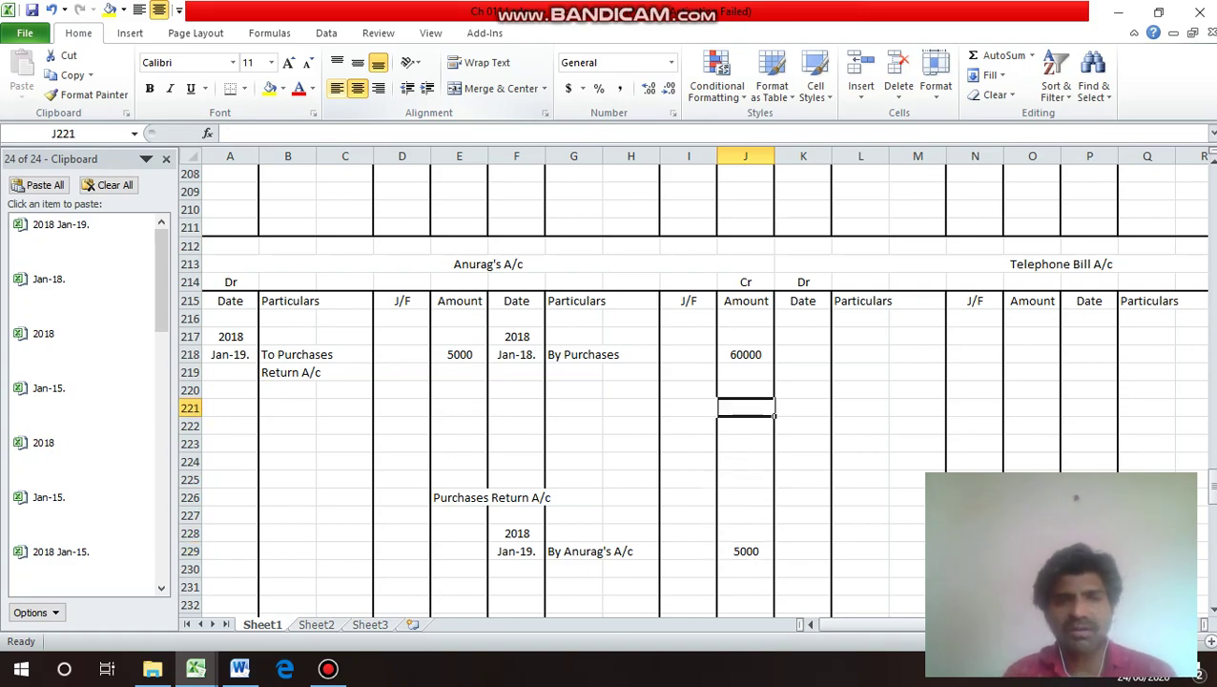
pyautogui.press('Down')
pyautogui.press('Down')
pyautogui.press('Down')
pyautogui.press('Down')
pyautogui.press('Down')
pyautogui.press('Down')
pyautogui.press('Down')
pyautogui.press('Down')
pyautogui.press('Left')
pyautogui.press('Left')
pyautogui.press('Left')
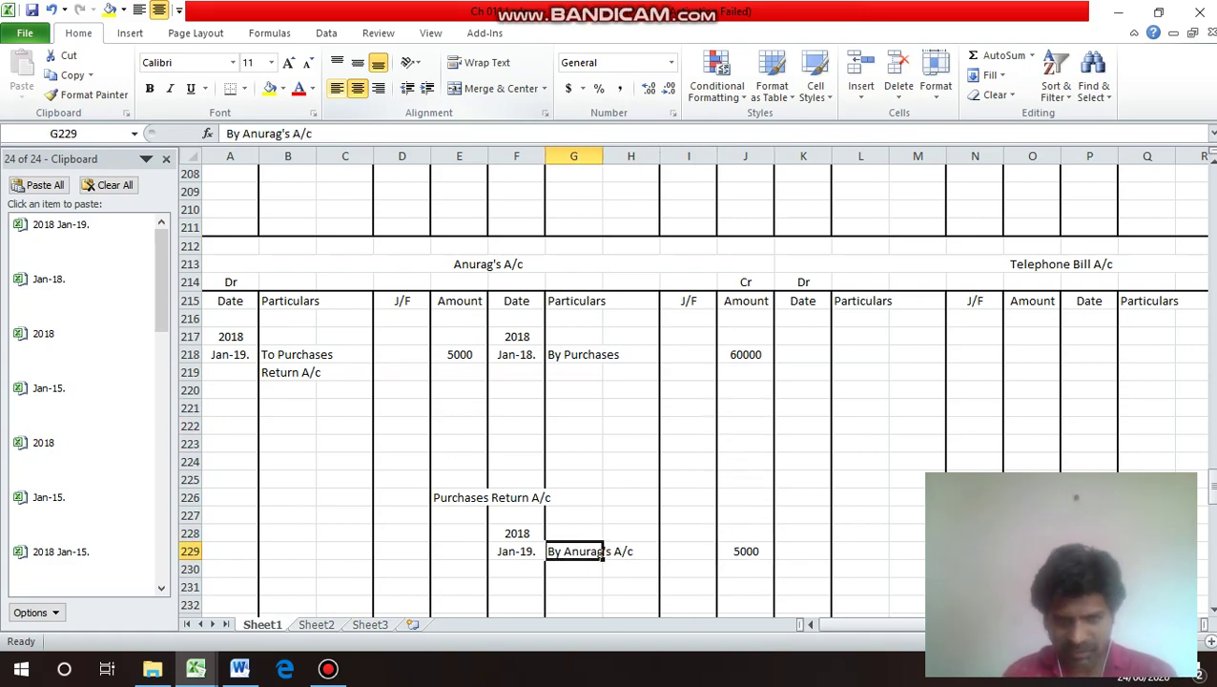
# Review the Jan-20. journal entry to check which accounts and amount to post to the ledger.
pyautogui.press('Up')
pyautogui.press('Up')
pyautogui.press('Up')
pyautogui.press('Up')
pyautogui.press('Up')
pyautogui.press('Up')
pyautogui.press('Up')
pyautogui.press('Up')
pyautogui.press('Up')
pyautogui.press('Up')
pyautogui.press('Up')
pyautogui.press('Up')
pyautogui.press('Up')
pyautogui.press('Up')
pyautogui.press('Up')
pyautogui.press('Up')
pyautogui.press('Up')
pyautogui.press('Up')
pyautogui.press('Up')
pyautogui.press('Up')
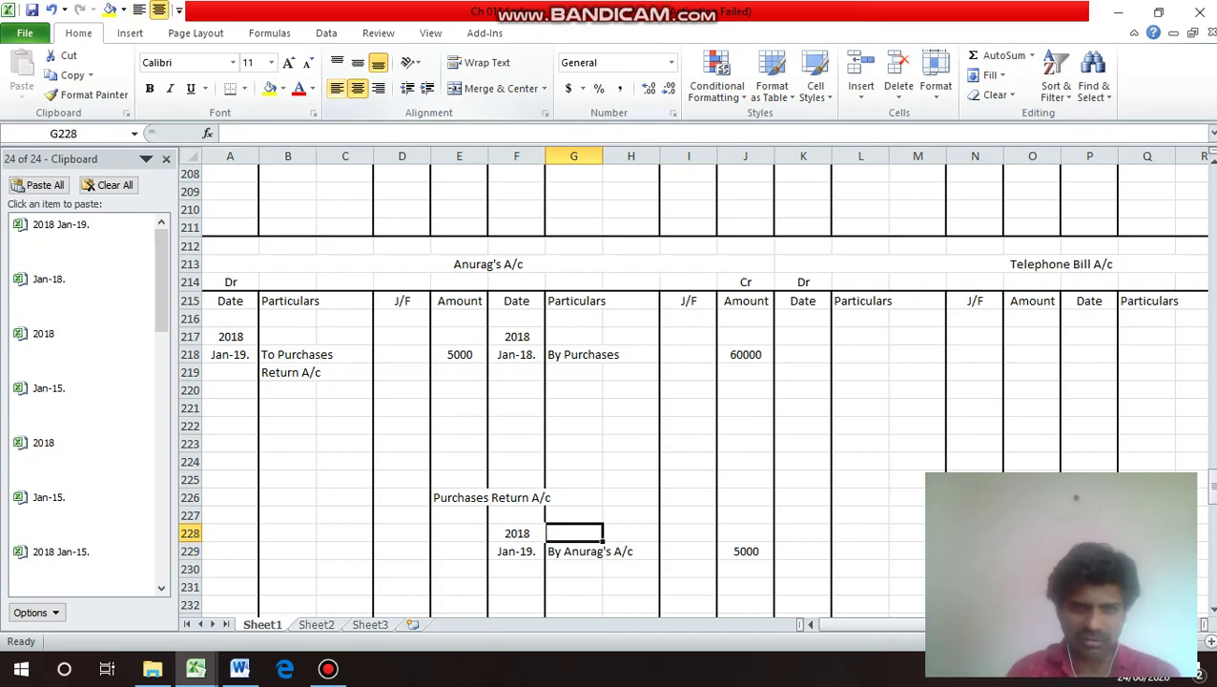
pyautogui.press('Up')
pyautogui.press('Up')
pyautogui.press('Up')
pyautogui.press('Up')
pyautogui.press('Up')
pyautogui.press('Up')
pyautogui.press('Up')
pyautogui.press('Up')
pyautogui.press('Up')
pyautogui.press('Up')
pyautogui.press('Up')
pyautogui.press('Up')
pyautogui.press('Up')
pyautogui.press('Up')
pyautogui.press('Up')
pyautogui.press('Up')
pyautogui.press('Up')
pyautogui.press('Up')
pyautogui.press('Up')
pyautogui.press('Up')
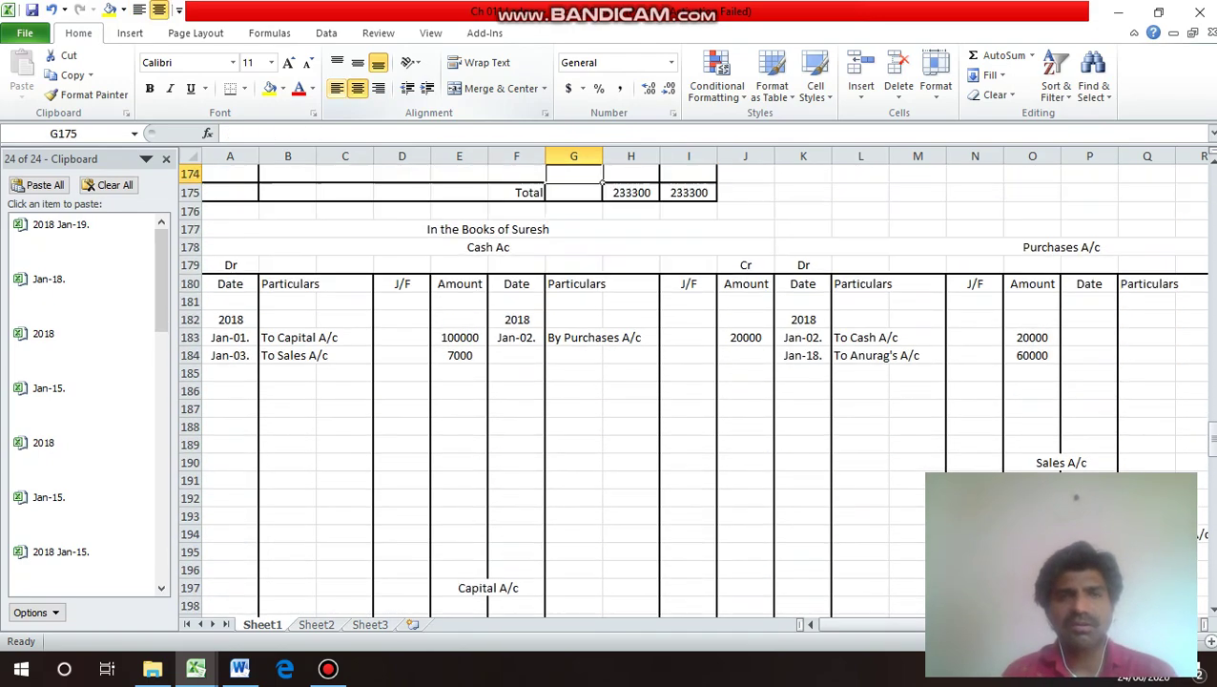
pyautogui.press('Down')
pyautogui.press('Down')
pyautogui.press('Down')
pyautogui.press('Down')
pyautogui.press('Down')
pyautogui.press('Down')
pyautogui.press('Down')
pyautogui.press('Down')
pyautogui.press('Down')
pyautogui.press('Down')
pyautogui.press('Down')
pyautogui.press('Down')
pyautogui.press('Down')
pyautogui.press('Down')
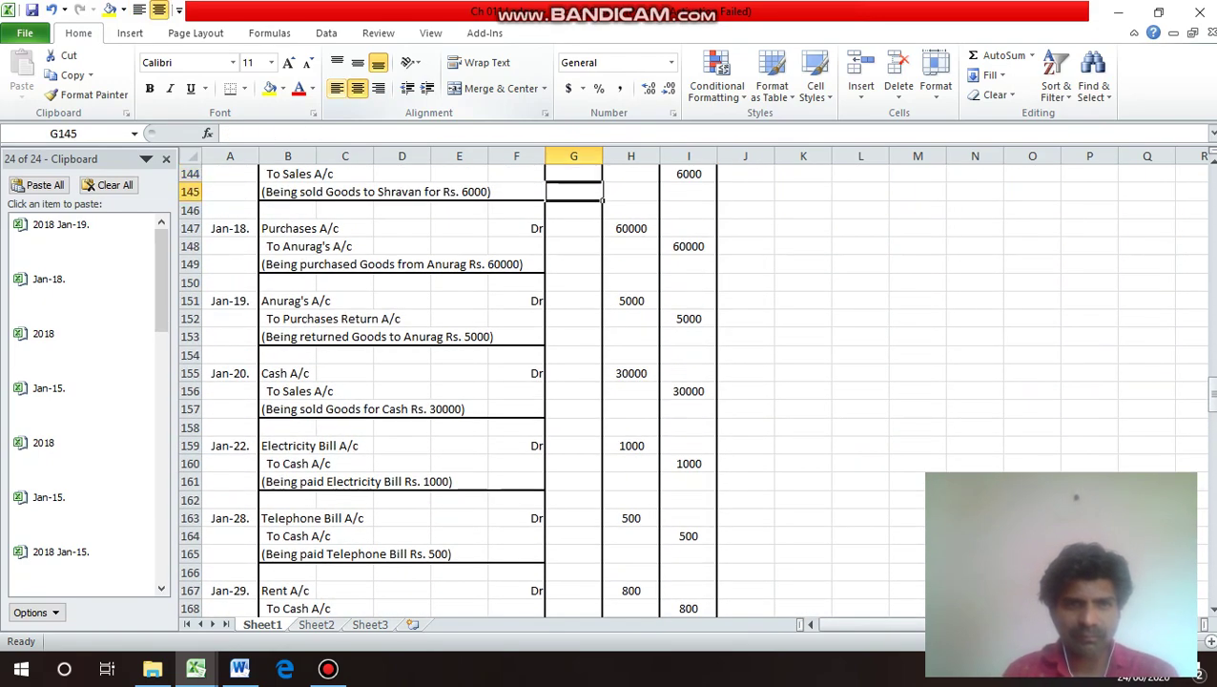
pyautogui.press('Up')
pyautogui.press('Up')
pyautogui.press('Up')
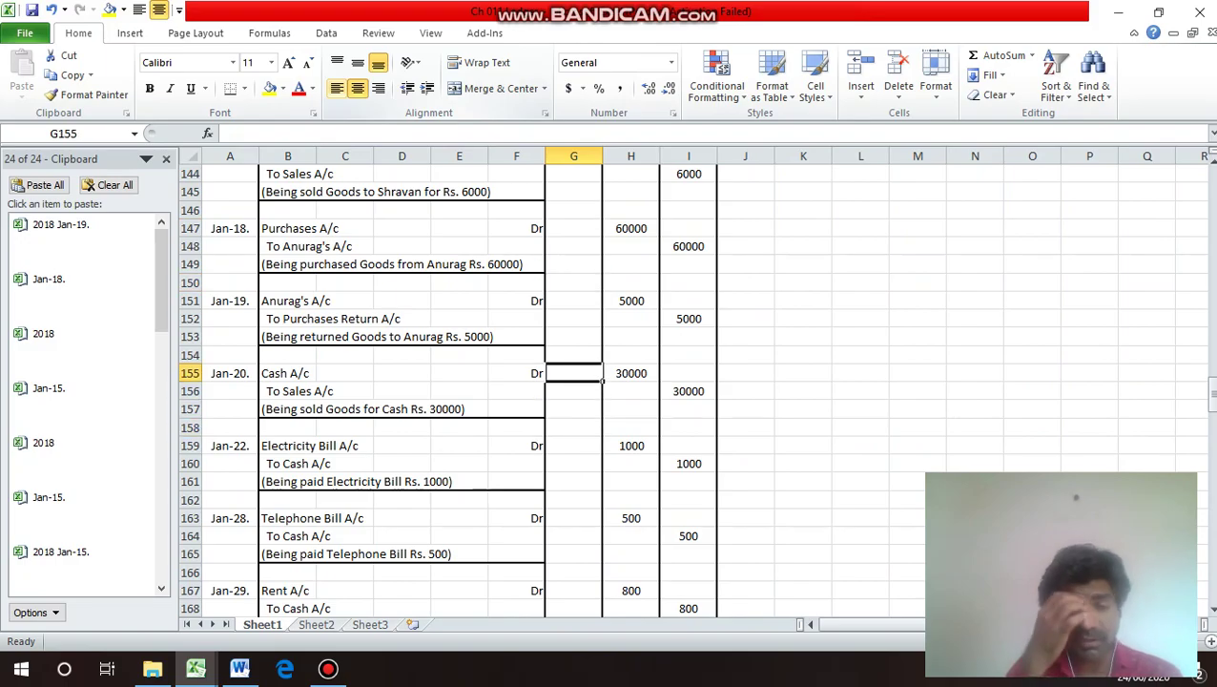
pyautogui.press('Down')
pyautogui.press('Down')
pyautogui.press('Down')
pyautogui.press('Down')
pyautogui.press('Down')
pyautogui.press('Down')
pyautogui.press('Down')
pyautogui.press('Down')
pyautogui.press('Down')
pyautogui.press('Down')
pyautogui.press('Down')
pyautogui.press('Down')
pyautogui.press('Down')
pyautogui.press('Down')
pyautogui.press('Down')
pyautogui.press('Down')
pyautogui.press('Down')
pyautogui.press('Down')
pyautogui.press('Down')
pyautogui.press('Down')
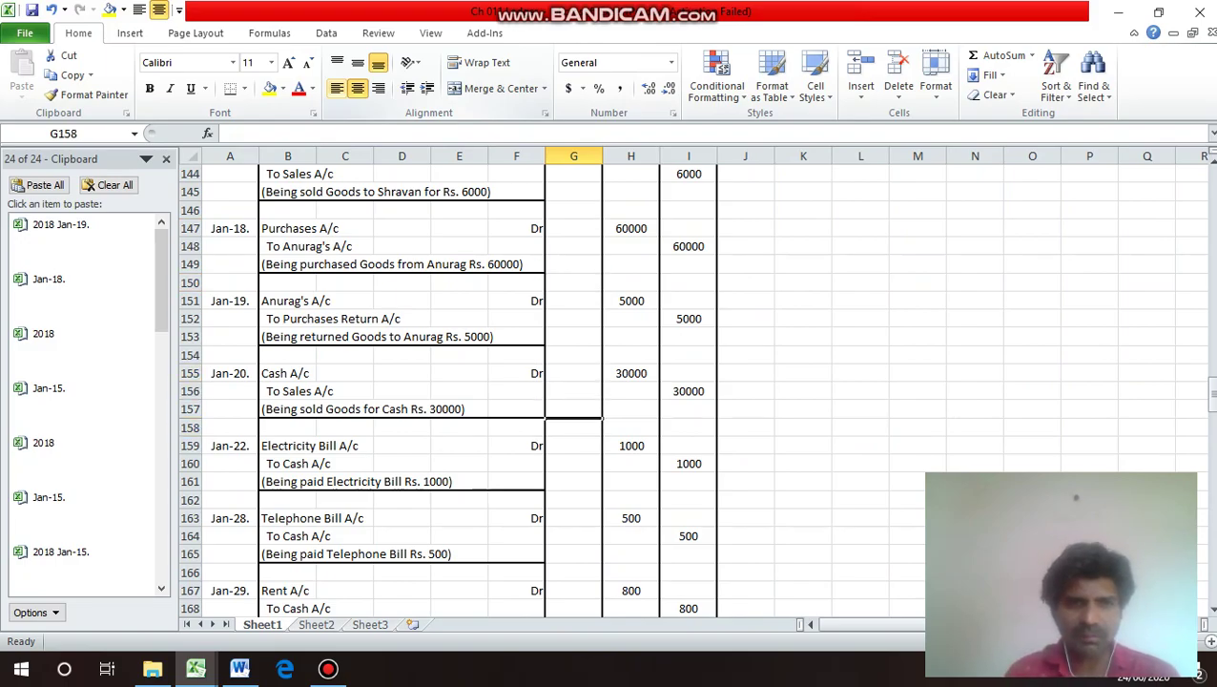
# Enter Jan-20. in A185 as the date of the next debit entry in the Cash account.
pyautogui.press('Up')
pyautogui.press('Up')
pyautogui.press('Up')
pyautogui.press('Up')
pyautogui.press('Up')
pyautogui.press('Up')
pyautogui.press('Up')
pyautogui.press('Up')
pyautogui.press('Up')
pyautogui.press('Up')
pyautogui.press('Up')
pyautogui.press('Up')
pyautogui.press('Up')
pyautogui.press('Up')
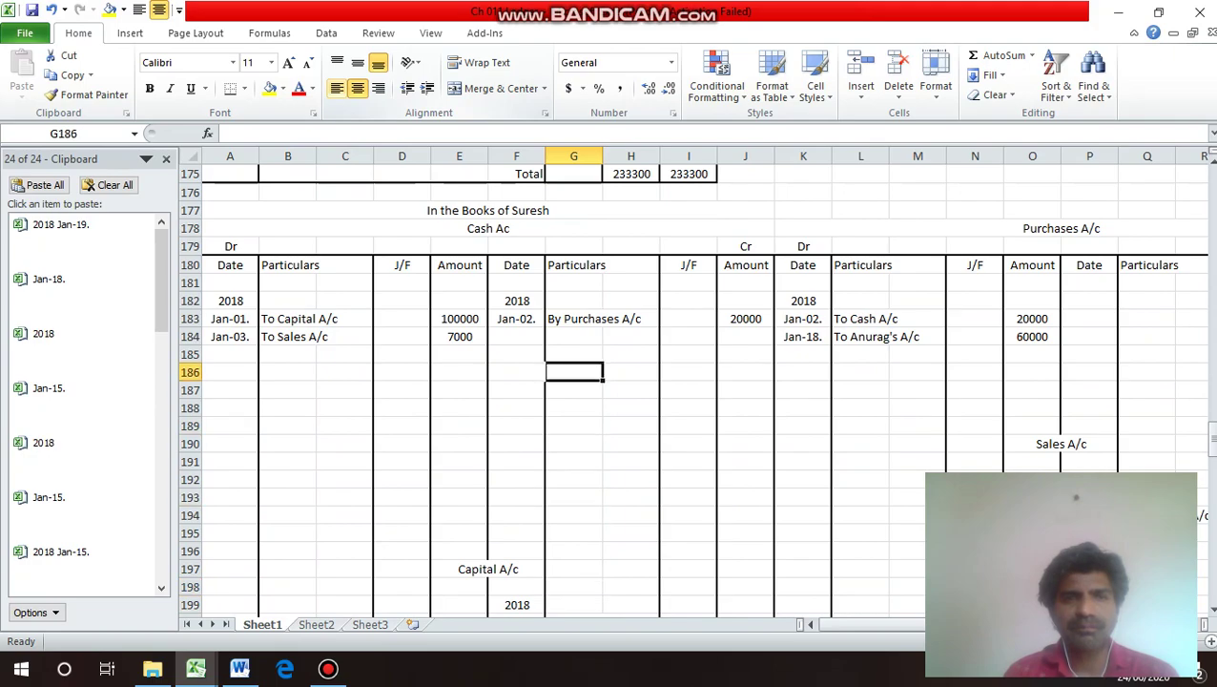
pyautogui.press('Left')
pyautogui.press('Left')
pyautogui.press('Left')
pyautogui.press('Left')
pyautogui.press('Left')
pyautogui.press('Left')
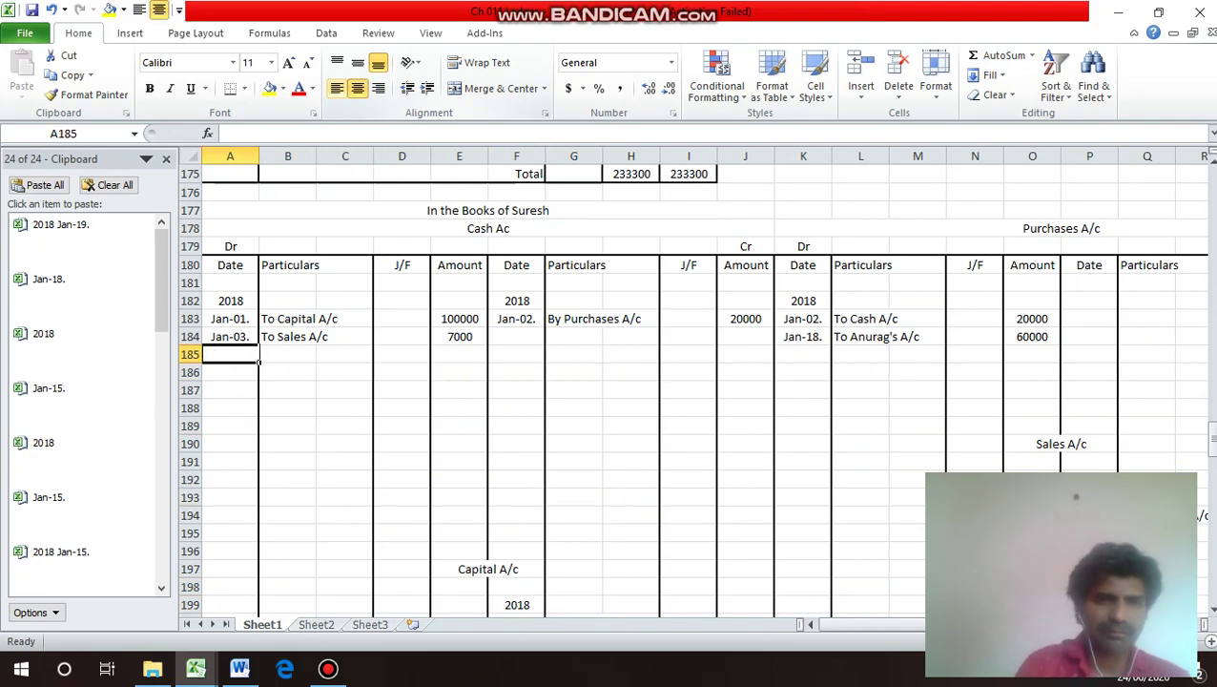
pyautogui.write('Jan-03.')
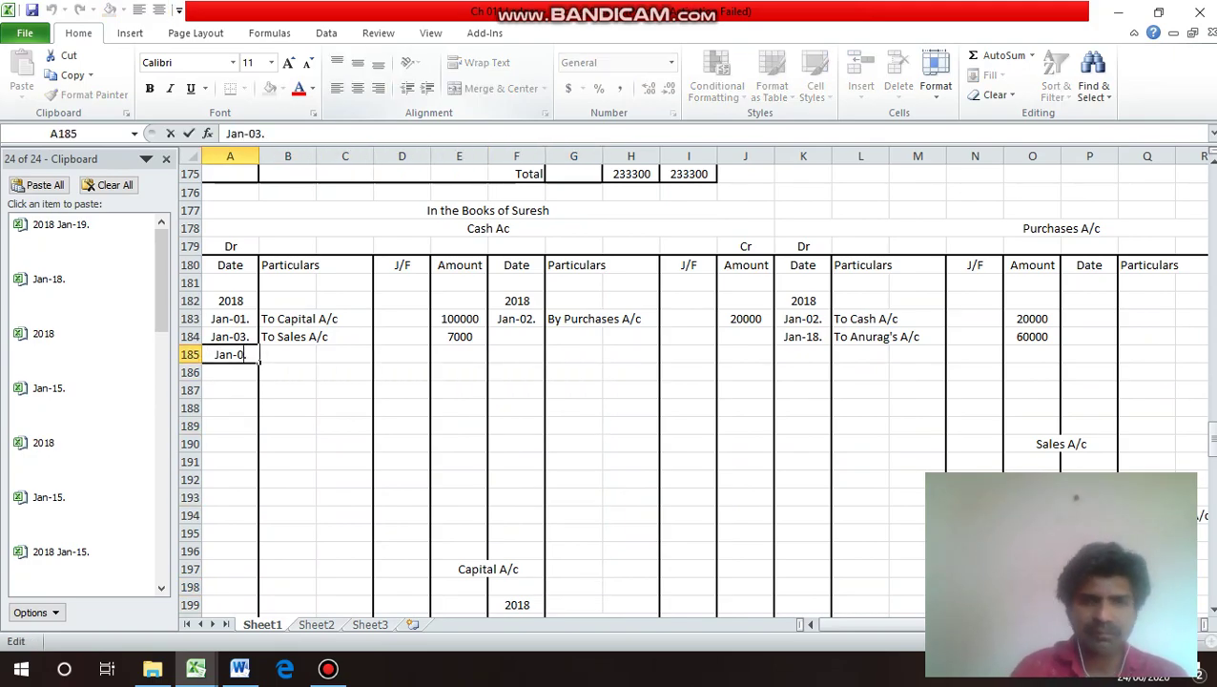
pyautogui.press('BackSpace')
pyautogui.write('20')
pyautogui.press('Return')
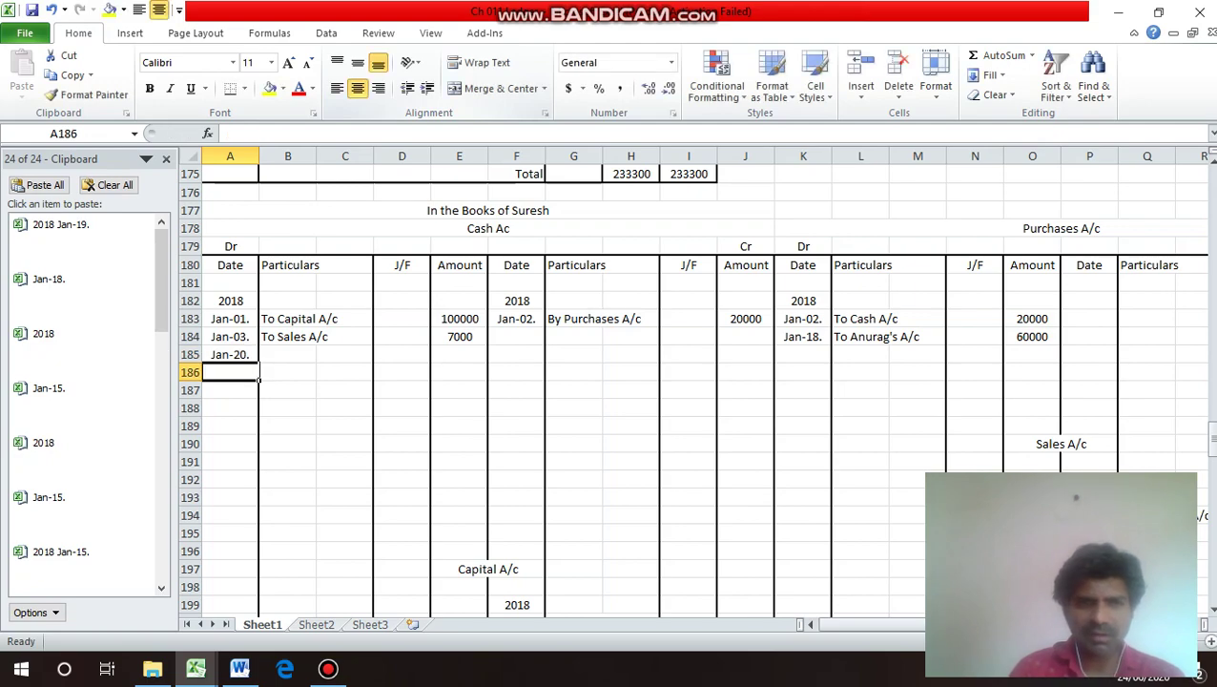
# Enter To Sales A/c in B185 and 30000 in E185 for the Jan-20. debit entry of the Cash account.
pyautogui.click(287, 354)
pyautogui.press('Right')
pyautogui.press('Right')
pyautogui.press('Right')
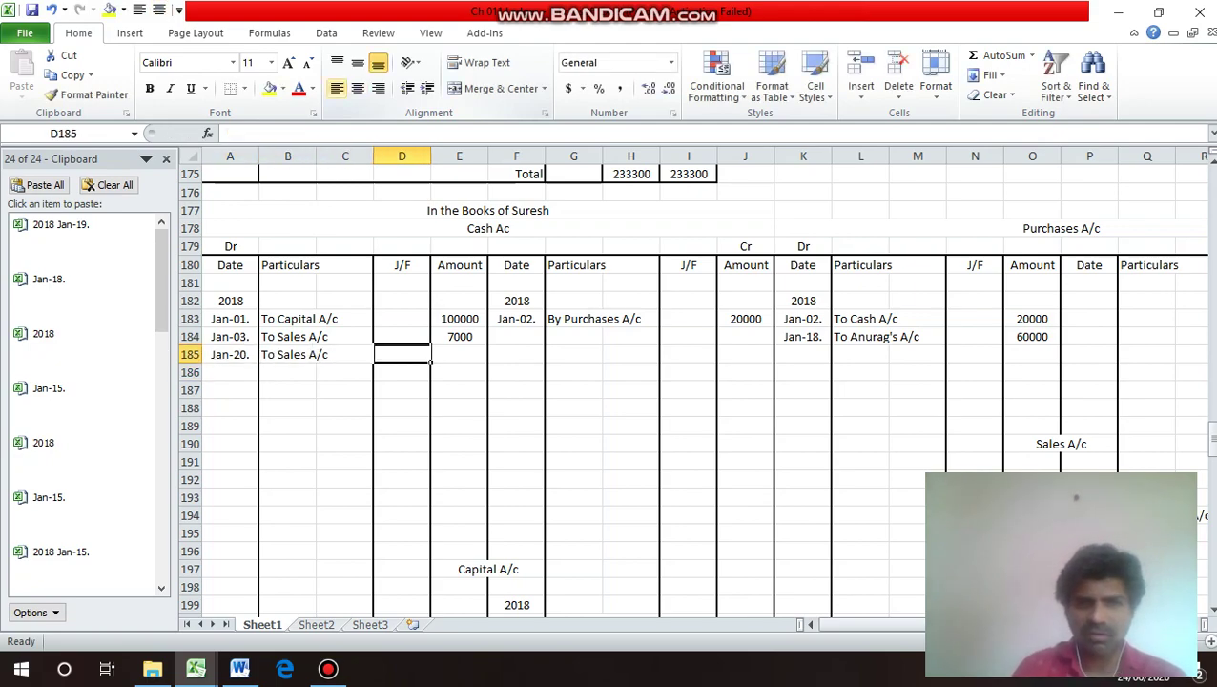
pyautogui.write('30000')
pyautogui.press('Return')
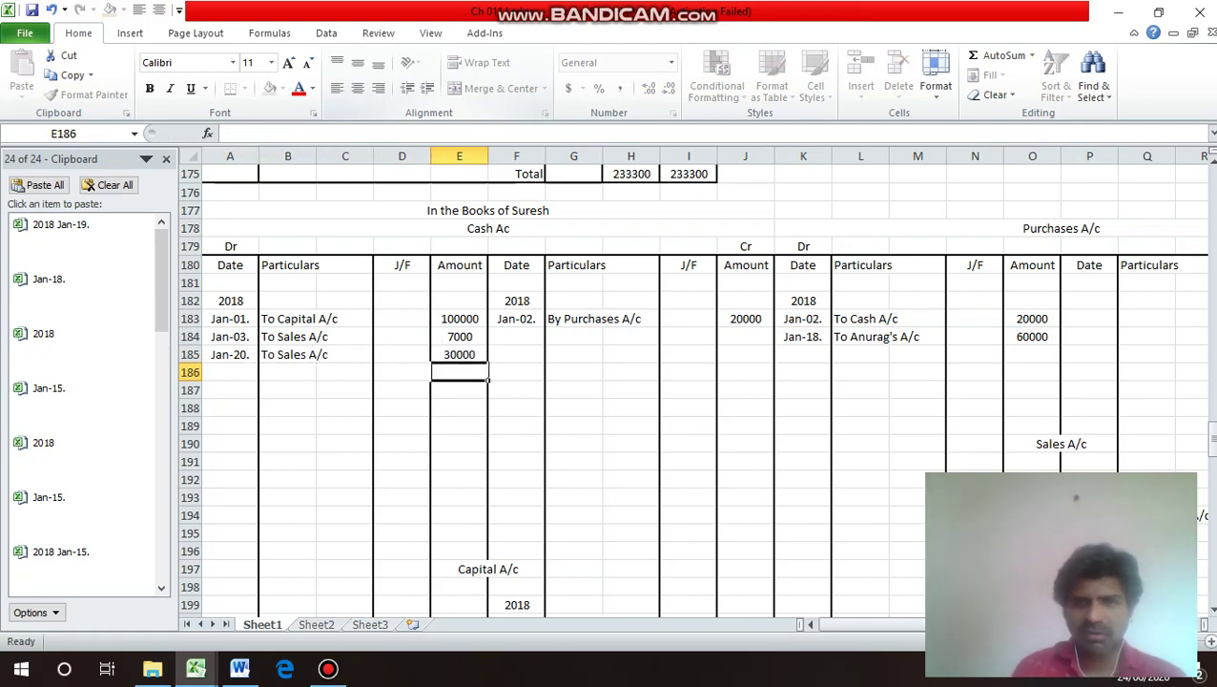
# Fill the date from P194 into P195 on the credit side of the Sales A/c and change it to Jan-20.
pyautogui.press('Down')
pyautogui.press('Right')
pyautogui.click(1089, 389)
pyautogui.press('Right')
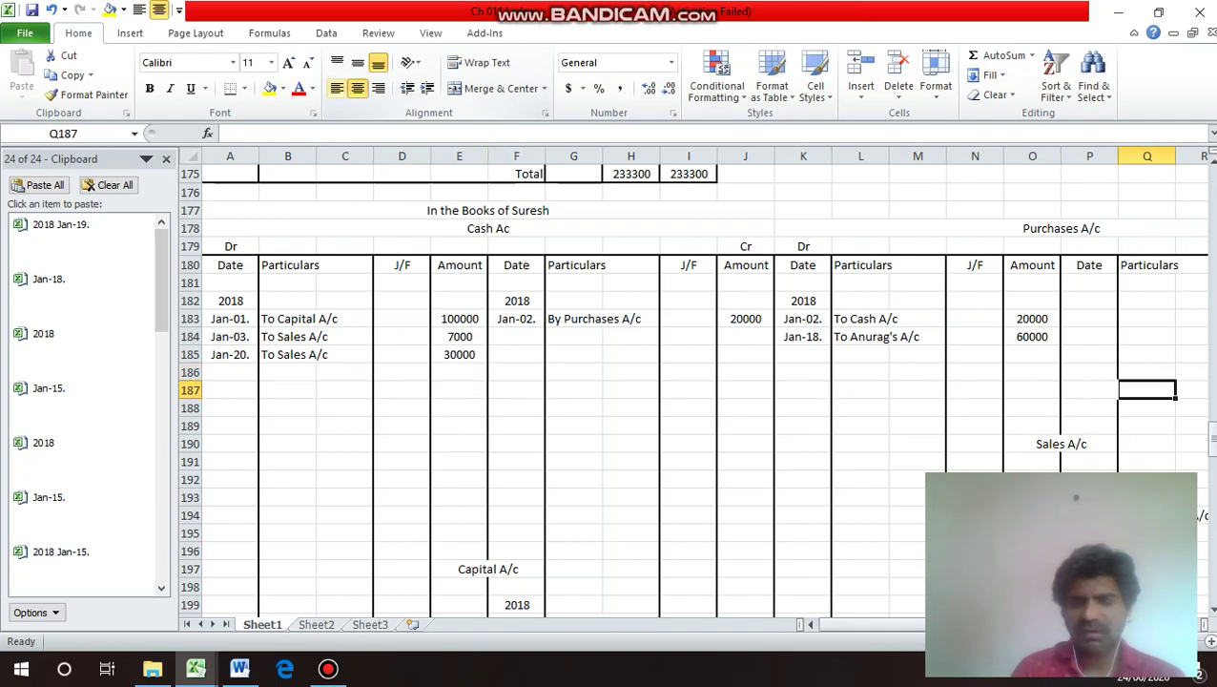
pyautogui.press('pagedown')
pyautogui.press('Up')
pyautogui.press('Up')
pyautogui.press('Up')
pyautogui.press('Up')
pyautogui.press('Up')
pyautogui.press('Up')
pyautogui.press('Up')
pyautogui.press('Up')
pyautogui.press('Up')
pyautogui.press('Up')
pyautogui.press('Up')
pyautogui.press('Up')
pyautogui.press('Up')
pyautogui.press('Up')
pyautogui.press('Up')
pyautogui.press('Up')
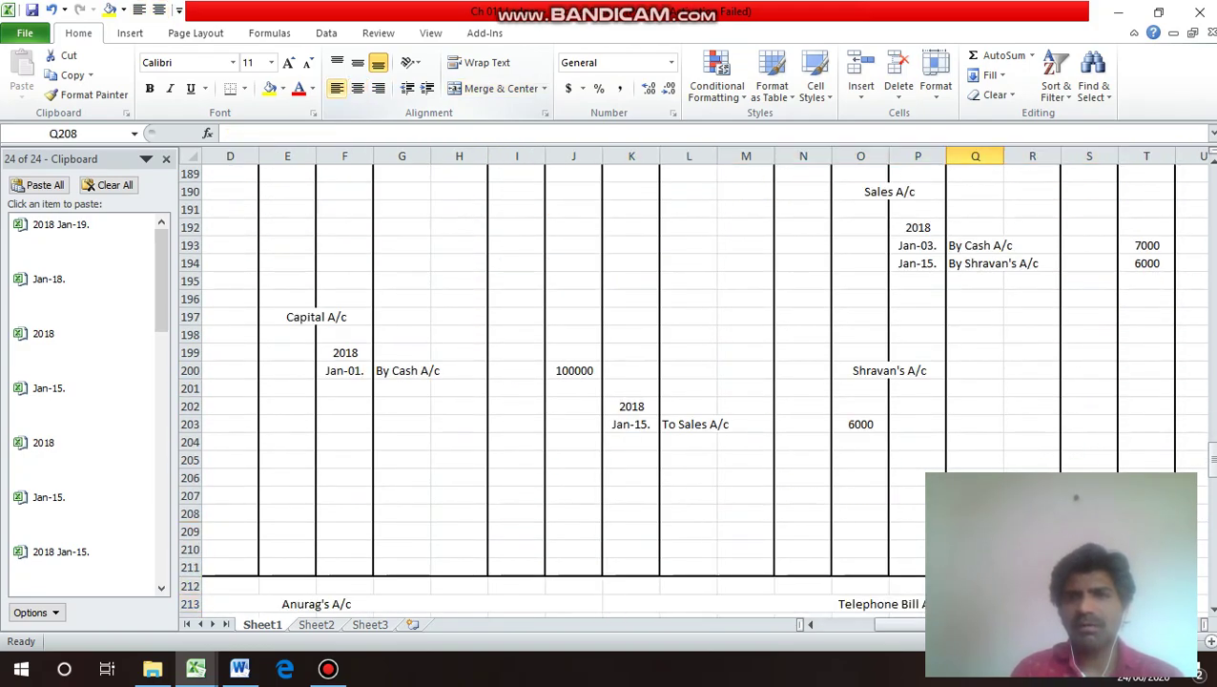
pyautogui.press('Up')
pyautogui.press('Up')
pyautogui.press('Left')
pyautogui.hotkey('ctrl', 'd')
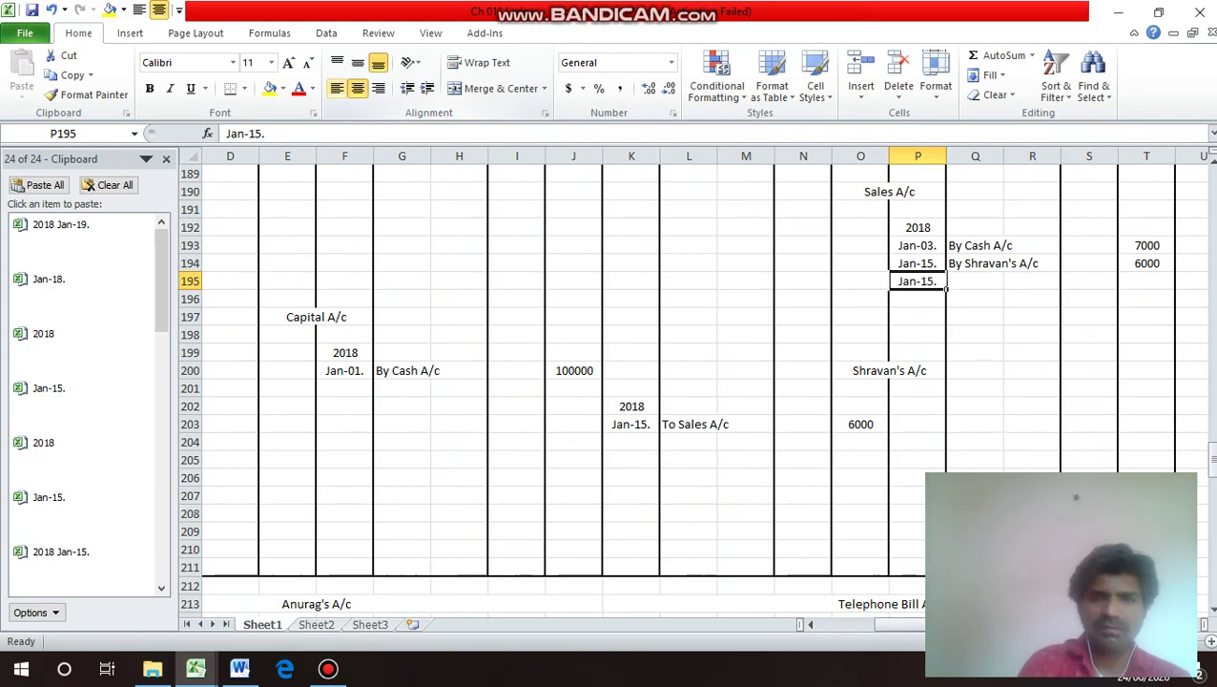
pyautogui.press('F2')
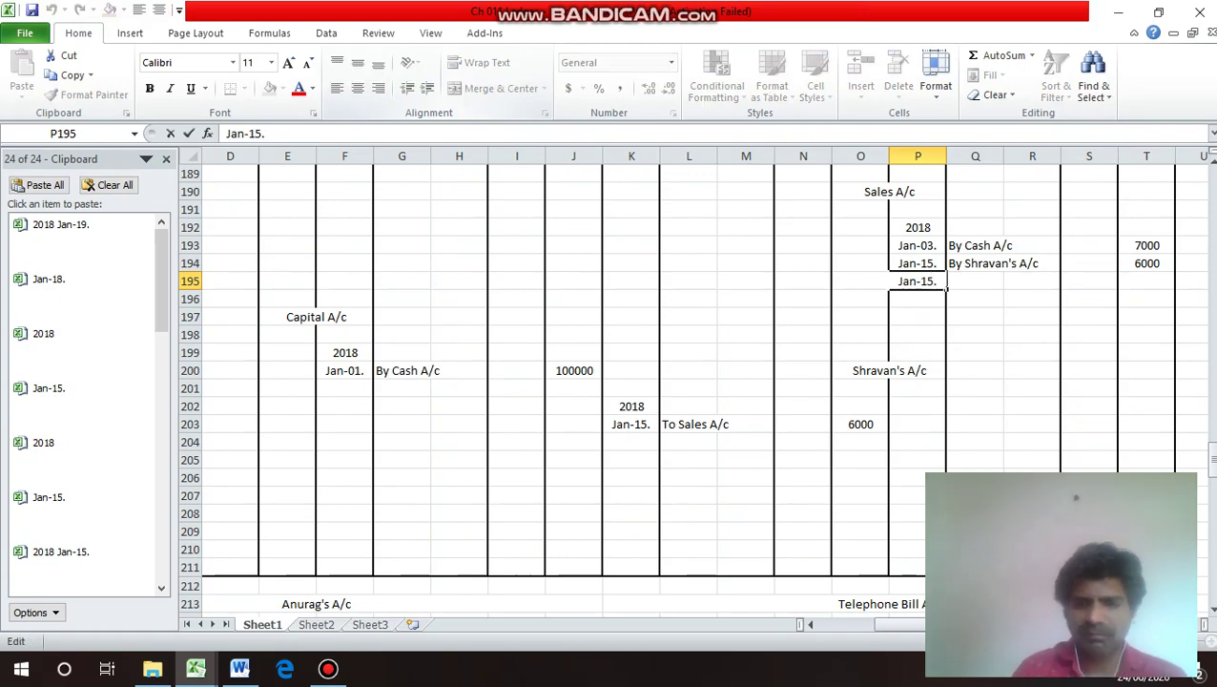
pyautogui.press('Return')
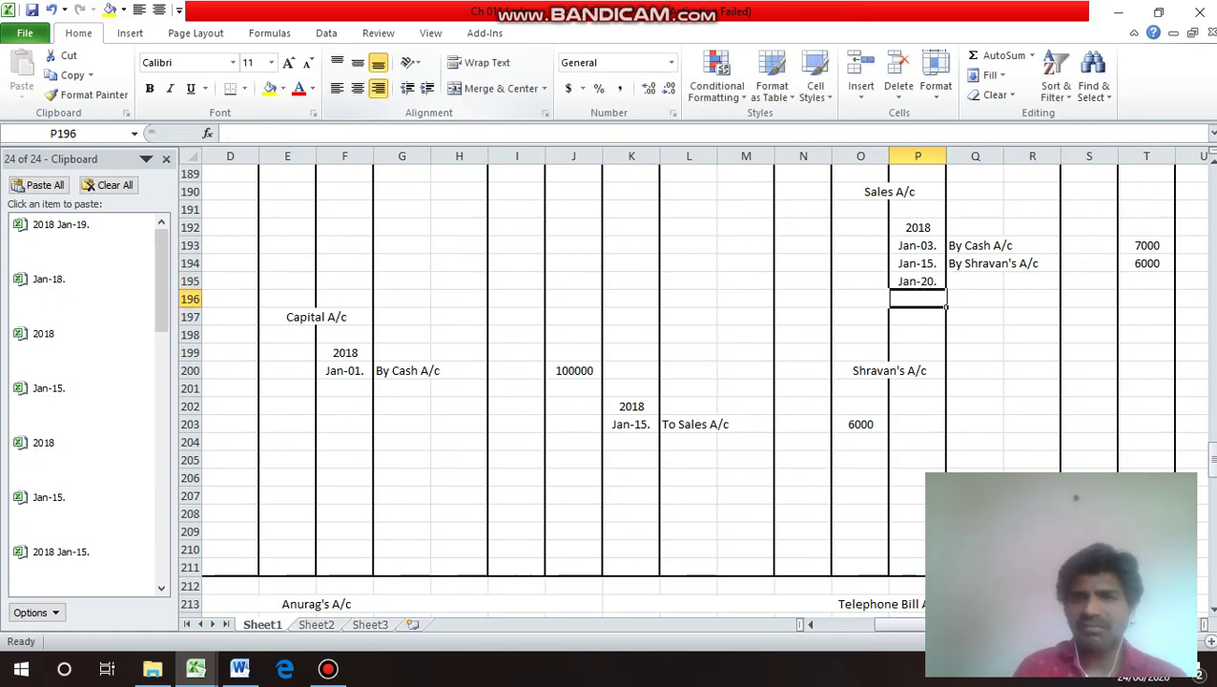
# Copy the particulars By Cash A/c from Q193 into Q195 for the Jan-20. credit entry of the Sales A/c.
pyautogui.press('Up')
pyautogui.press('Right')
pyautogui.press('Up')
pyautogui.press('Up')
pyautogui.hotkey('ctrl', 'c')
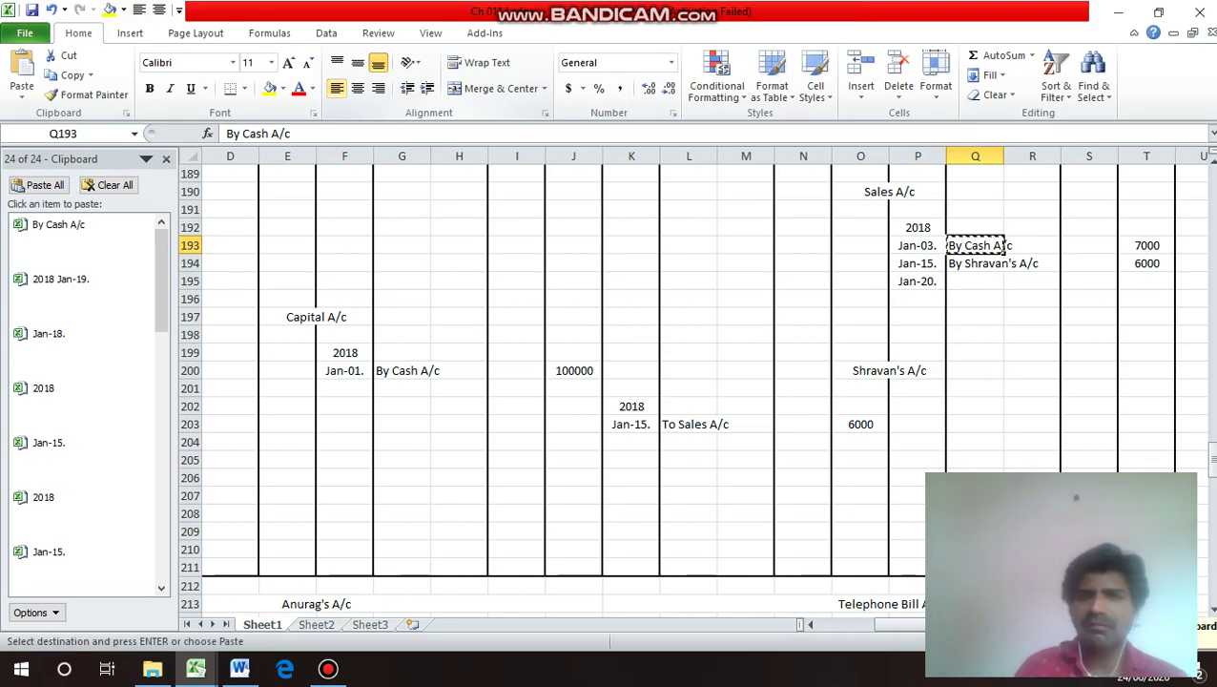
pyautogui.press('Down')
pyautogui.press('Down')
pyautogui.hotkey('ctrl', 'v')
pyautogui.press('Escape')
# Enter 30000 in T195 as the Jan-20. credit amount of the Sales A/c.
pyautogui.press('Right')
pyautogui.press('Right')
pyautogui.press('Right')
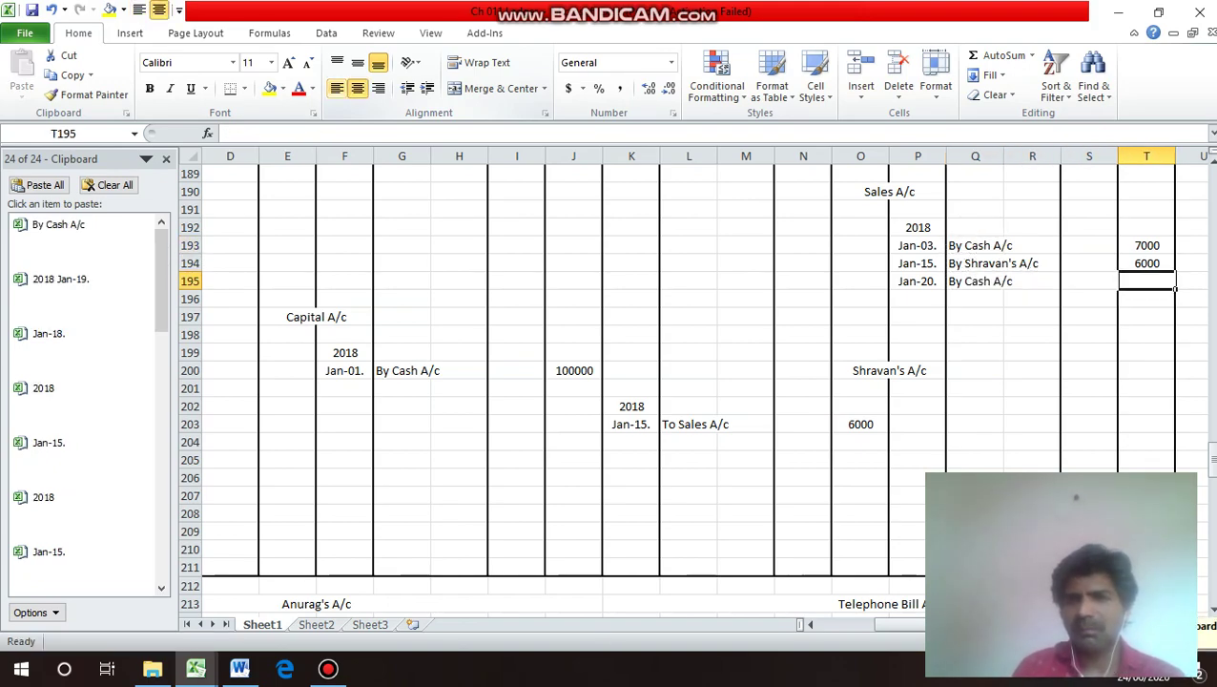
pyautogui.write('30000')
pyautogui.press('Return')
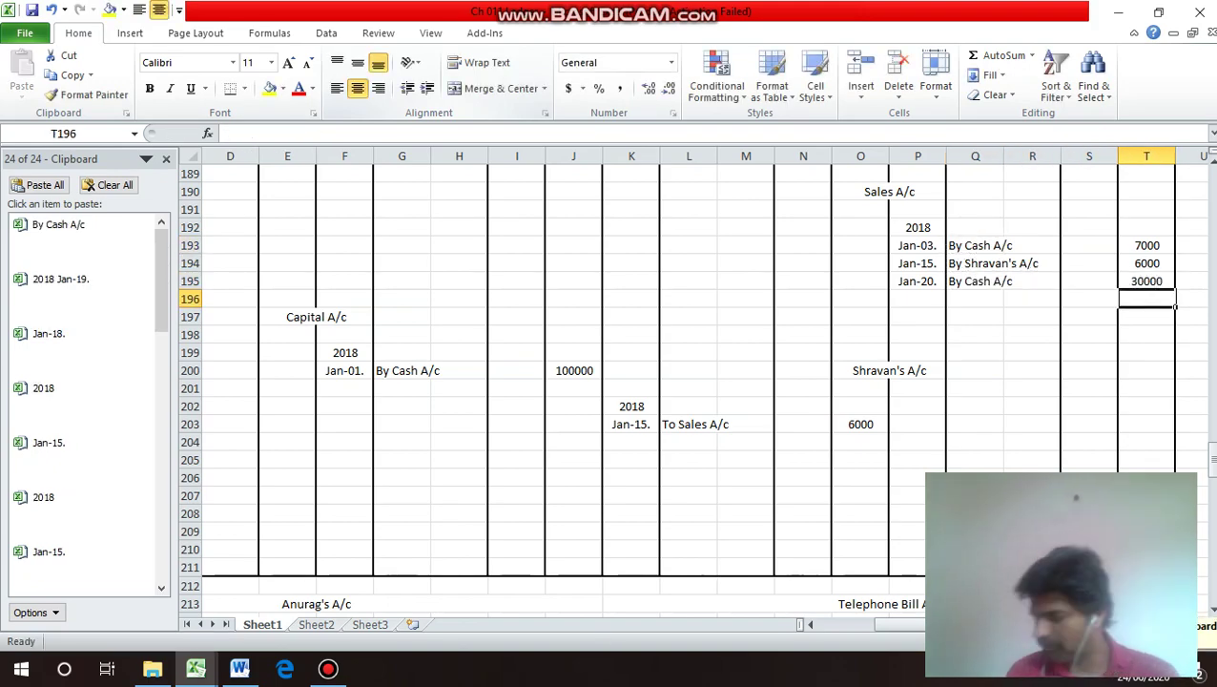
# Copy the date Jan-22. from the Electricity Bill journal entry in A159 into A238 on the debit side of the Electricity Bill A/c.
pyautogui.press('Up')
pyautogui.press('Left')
pyautogui.press('Left')
pyautogui.press('Left')
pyautogui.press('Left')
pyautogui.press('Left')
pyautogui.press('Left')
pyautogui.press('Left')
pyautogui.press('Left')
pyautogui.press('Left')
pyautogui.press('Left')
pyautogui.press('Left')
pyautogui.press('Left')
pyautogui.press('Left')
pyautogui.press('Left')
pyautogui.press('Left')
pyautogui.press('Left')
pyautogui.press('Left')
pyautogui.press('Left')
pyautogui.press('Left')
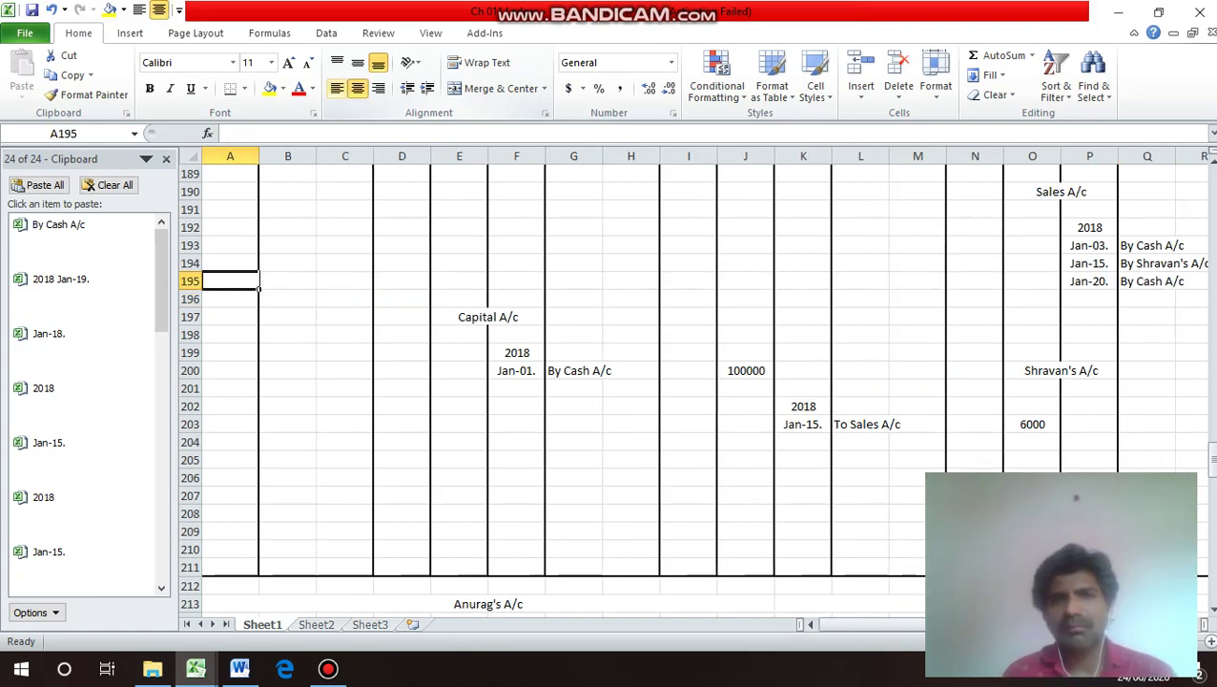
pyautogui.press('Up')
pyautogui.press('Up')
pyautogui.press('Up')
pyautogui.press('Up')
pyautogui.press('Up')
pyautogui.press('Up')
pyautogui.press('Up')
pyautogui.press('Up')
pyautogui.press('Up')
pyautogui.press('Up')
pyautogui.press('Up')
pyautogui.press('Up')
pyautogui.press('Up')
pyautogui.press('Up')
pyautogui.press('Up')
pyautogui.press('Up')
pyautogui.press('Up')
pyautogui.press('Up')
pyautogui.press('Up')
pyautogui.press('Up')
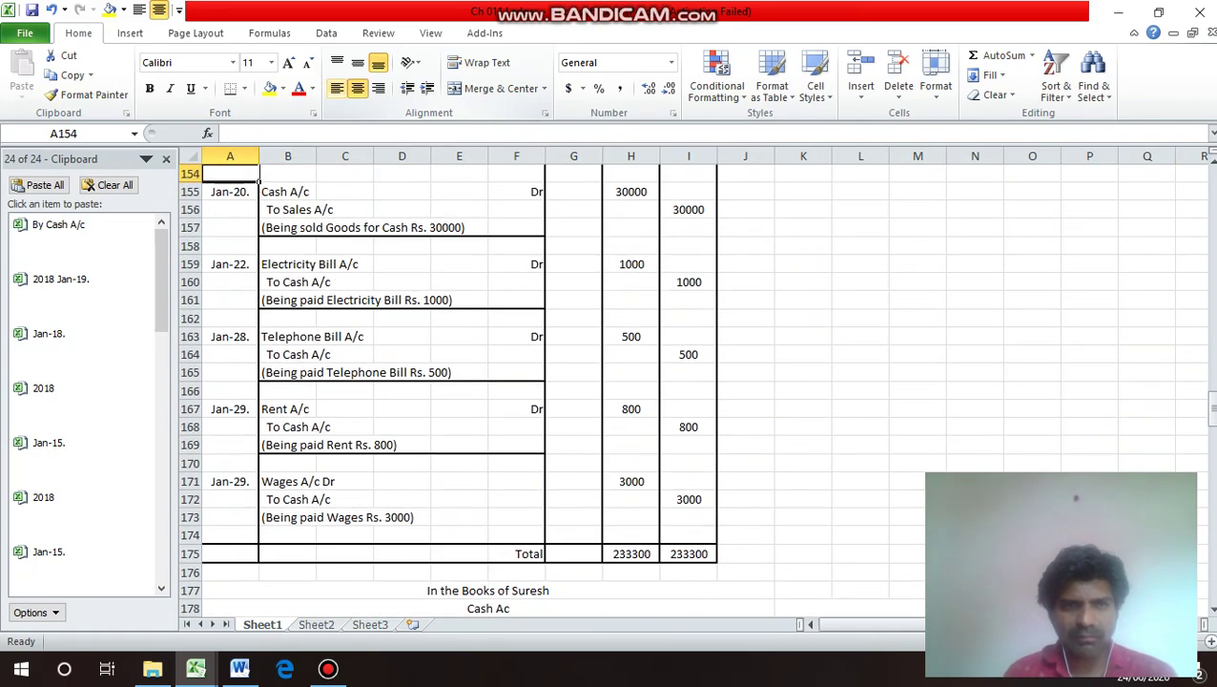
pyautogui.press('Down')
pyautogui.press('Down')
pyautogui.press('Down')
pyautogui.press('Down')
pyautogui.press('Down')
pyautogui.press('Down')
pyautogui.press('Down')
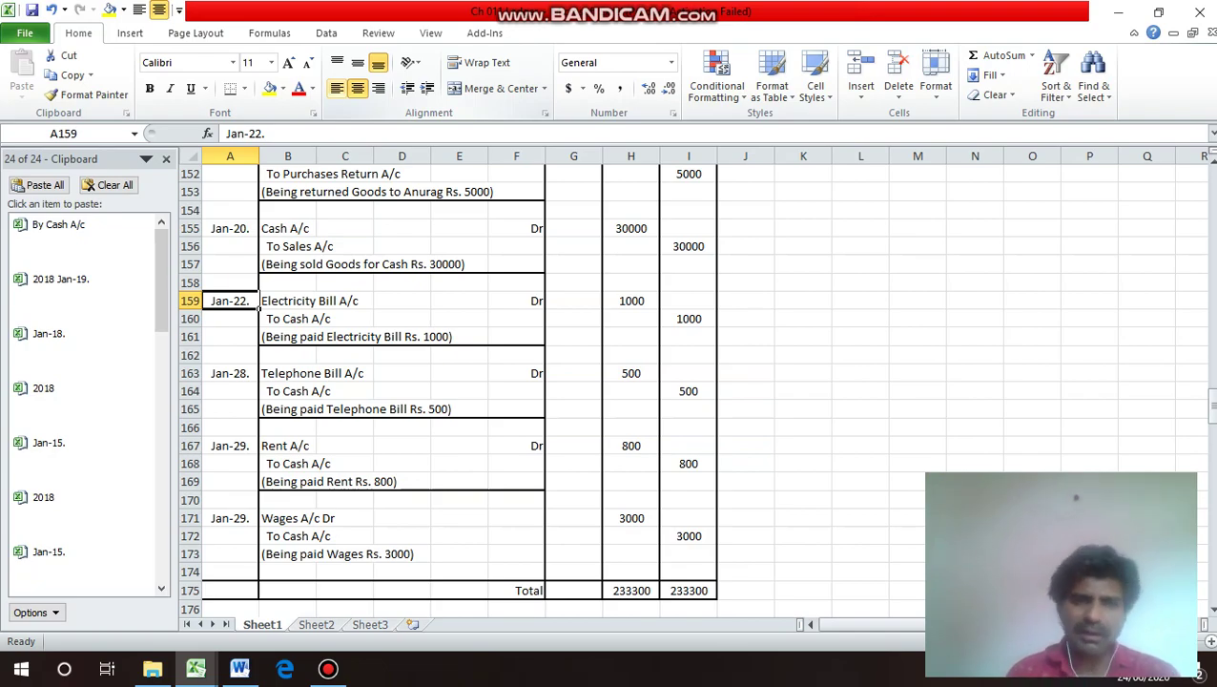
pyautogui.hotkey('ctrl', 'c')
pyautogui.press('Down')
pyautogui.press('Down')
pyautogui.press('Down')
pyautogui.press('Down')
pyautogui.press('Down')
pyautogui.press('Down')
pyautogui.press('Down')
pyautogui.press('Down')
pyautogui.press('Down')
pyautogui.press('Down')
pyautogui.press('Down')
pyautogui.press('Down')
pyautogui.press('Down')
pyautogui.press('Down')
pyautogui.press('Down')
pyautogui.press('Down')
pyautogui.press('Down')
pyautogui.press('Down')
pyautogui.press('Down')
pyautogui.press('Down')
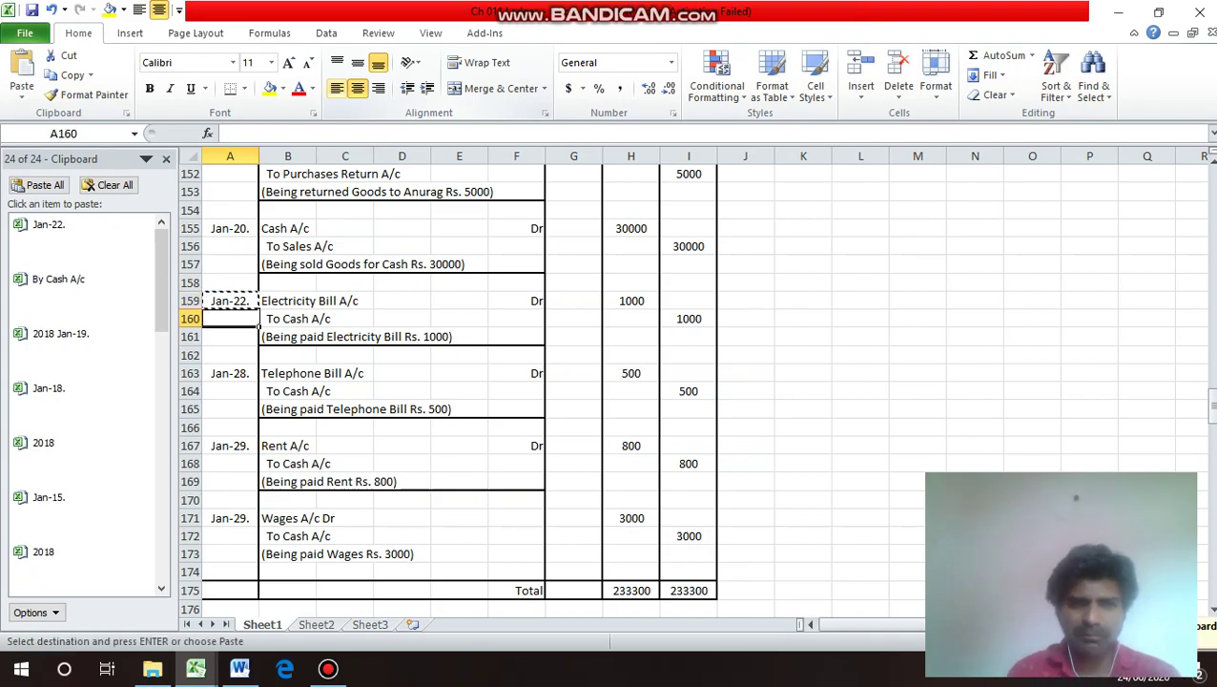
pyautogui.press('Down')
pyautogui.press('Down')
pyautogui.press('Down')
pyautogui.press('Down')
pyautogui.press('Down')
pyautogui.press('Down')
pyautogui.press('Down')
pyautogui.press('Down')
pyautogui.press('Down')
pyautogui.press('Down')
pyautogui.press('Down')
pyautogui.press('Down')
pyautogui.press('Down')
pyautogui.press('Down')
pyautogui.press('Down')
pyautogui.press('Down')
pyautogui.press('Down')
pyautogui.press('Down')
pyautogui.press('Down')
pyautogui.press('Down')
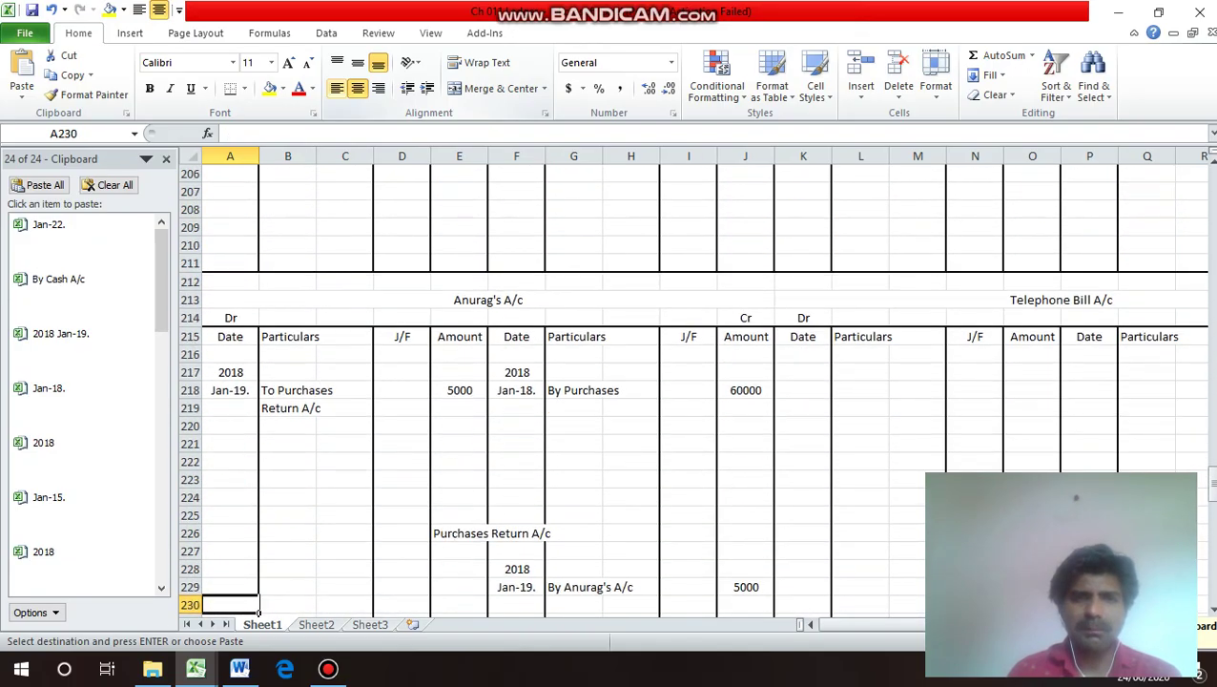
pyautogui.press('Up')
pyautogui.press('Up')
pyautogui.press('Up')
pyautogui.press('Up')
pyautogui.press('Up')
pyautogui.press('Up')
pyautogui.press('Up')
pyautogui.press('Up')
pyautogui.press('Up')
pyautogui.press('Up')
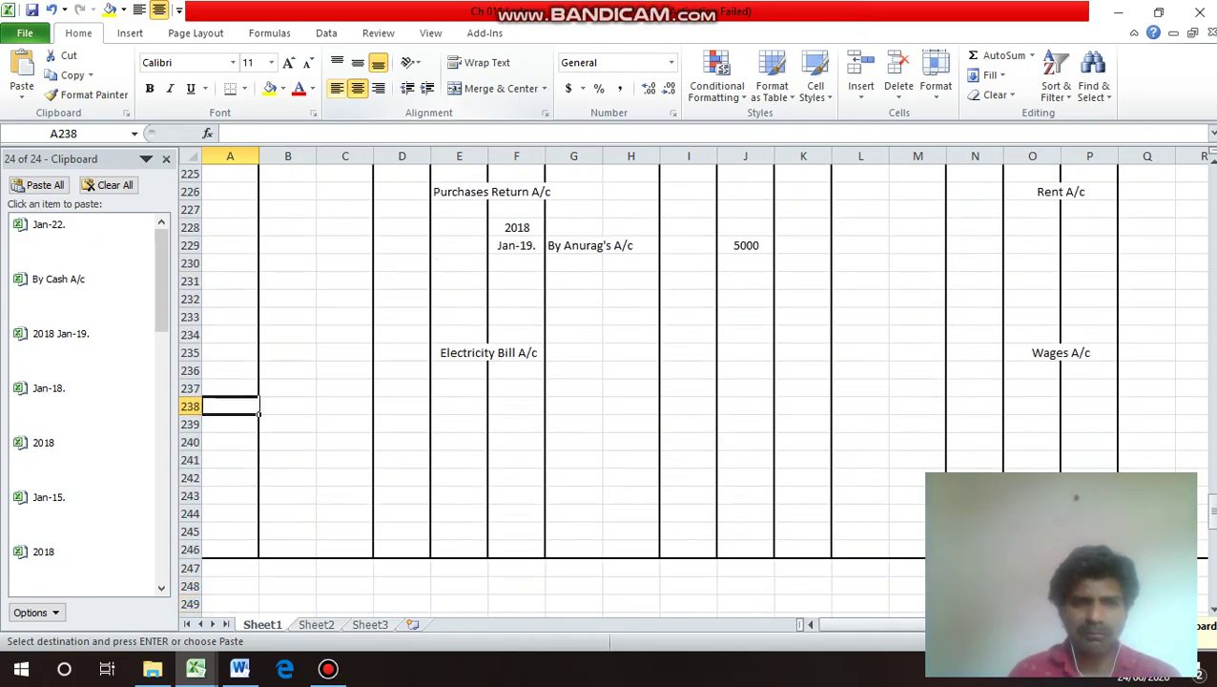
pyautogui.press('Return')
# Copy the year 2018 from F228 of the Purchases Return A/c into A237 above the debit date of the Electricity Bill A/c.
pyautogui.press('Up')
pyautogui.press('Right')
pyautogui.press('Right')
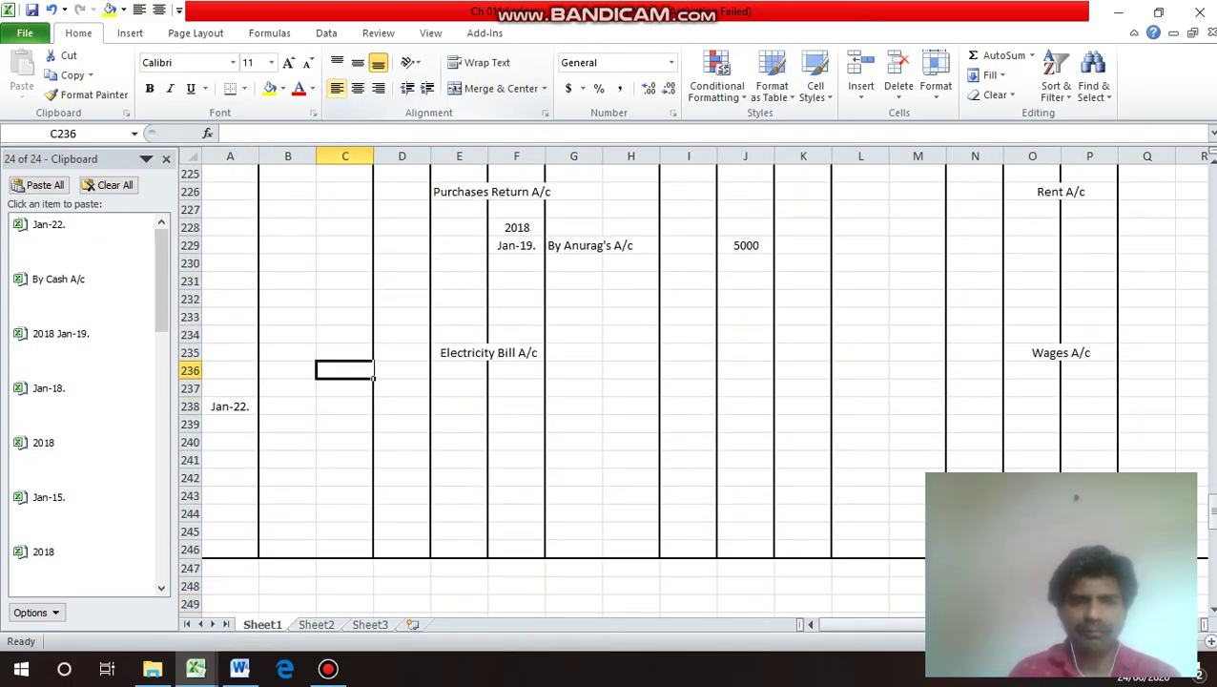
pyautogui.press('Right')
pyautogui.press('Up')
pyautogui.press('Up')
pyautogui.press('Up')
pyautogui.press('Up')
pyautogui.press('Up')
pyautogui.press('Right')
pyautogui.press('Right')
pyautogui.press('Up')
pyautogui.press('Up')
pyautogui.press('Up')
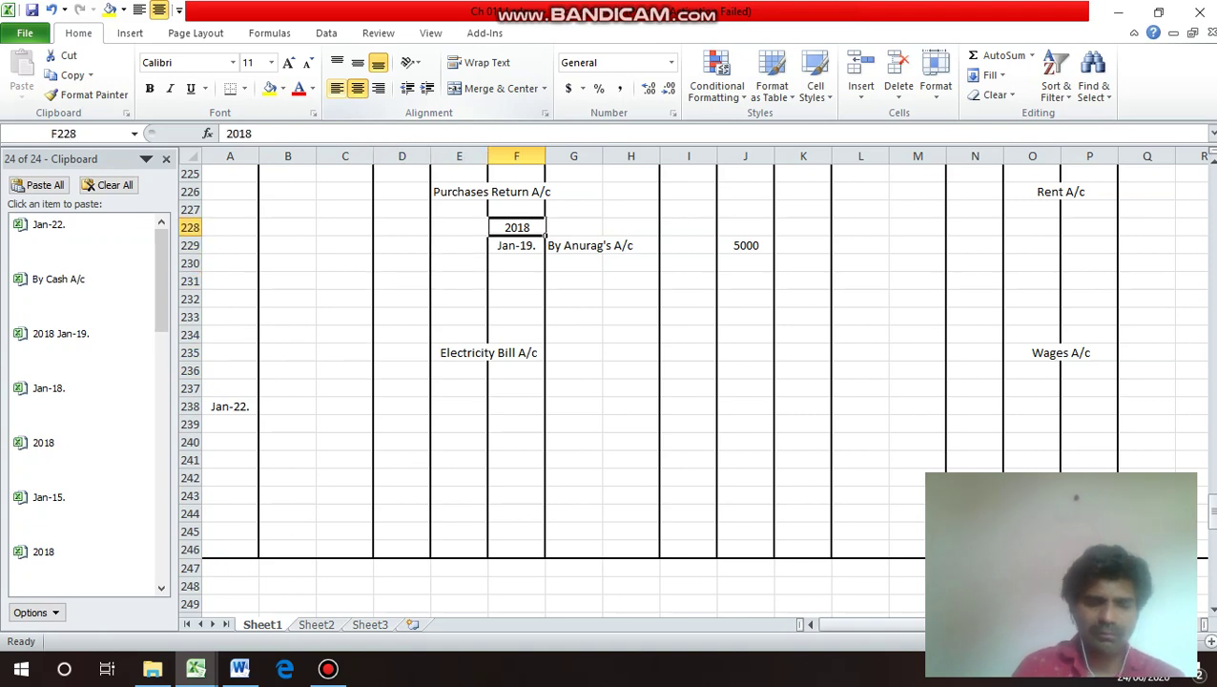
pyautogui.hotkey('ctrl', 'c')
pyautogui.press('Down')
pyautogui.press('Down')
pyautogui.press('Down')
pyautogui.press('Down')
pyautogui.press('Down')
pyautogui.press('Down')
pyautogui.press('Down')
pyautogui.press('Down')
pyautogui.press('Down')
pyautogui.press('Down')
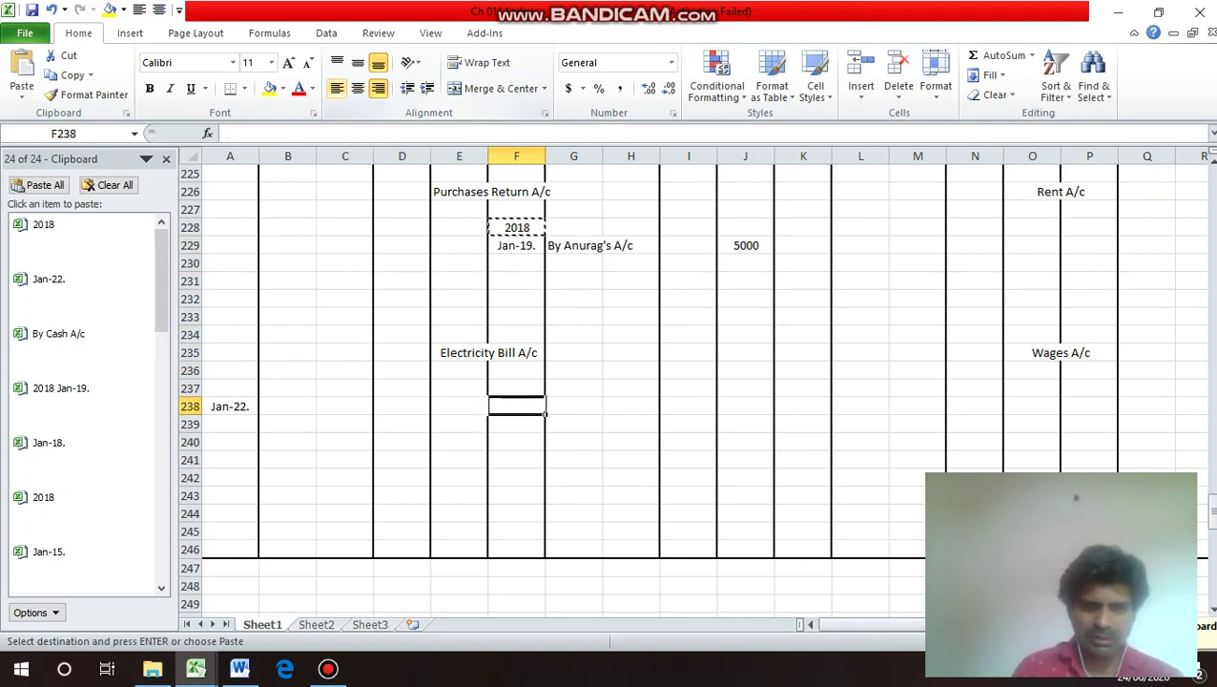
pyautogui.press('Left')
pyautogui.press('Left')
pyautogui.press('Left')
pyautogui.press('Left')
pyautogui.press('Left')
pyautogui.press('Up')
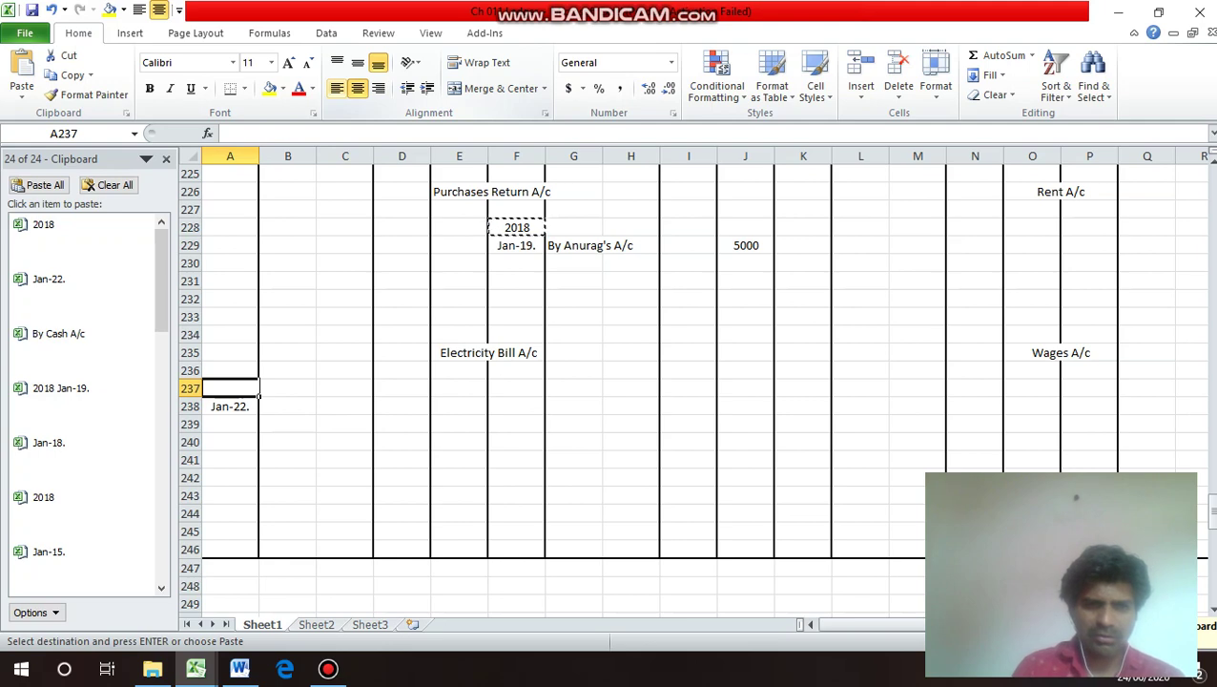
pyautogui.press('Return')
# Enter the particulars To Cash A/c in B238 for the Jan-22. debit entry of the Electricity Bill A/c.
pyautogui.press('Down')
pyautogui.press('Right')
pyautogui.write('To')
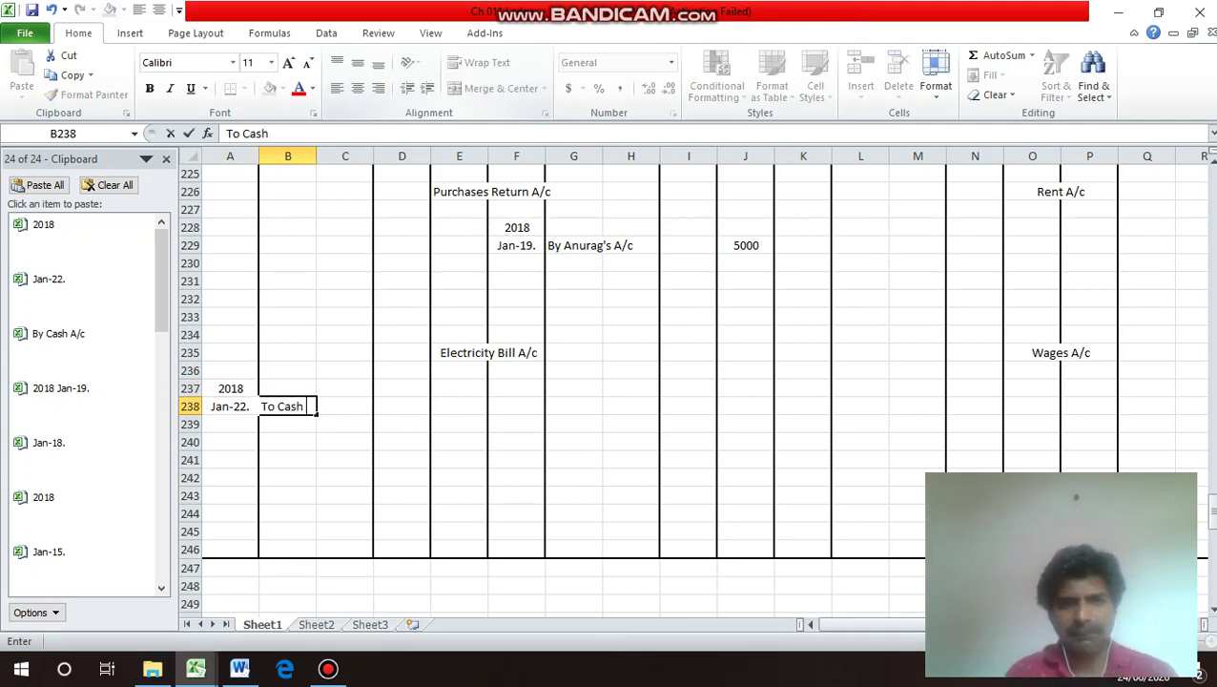
pyautogui.write(' Cash A/c')
pyautogui.press('Return')
pyautogui.press('Up')
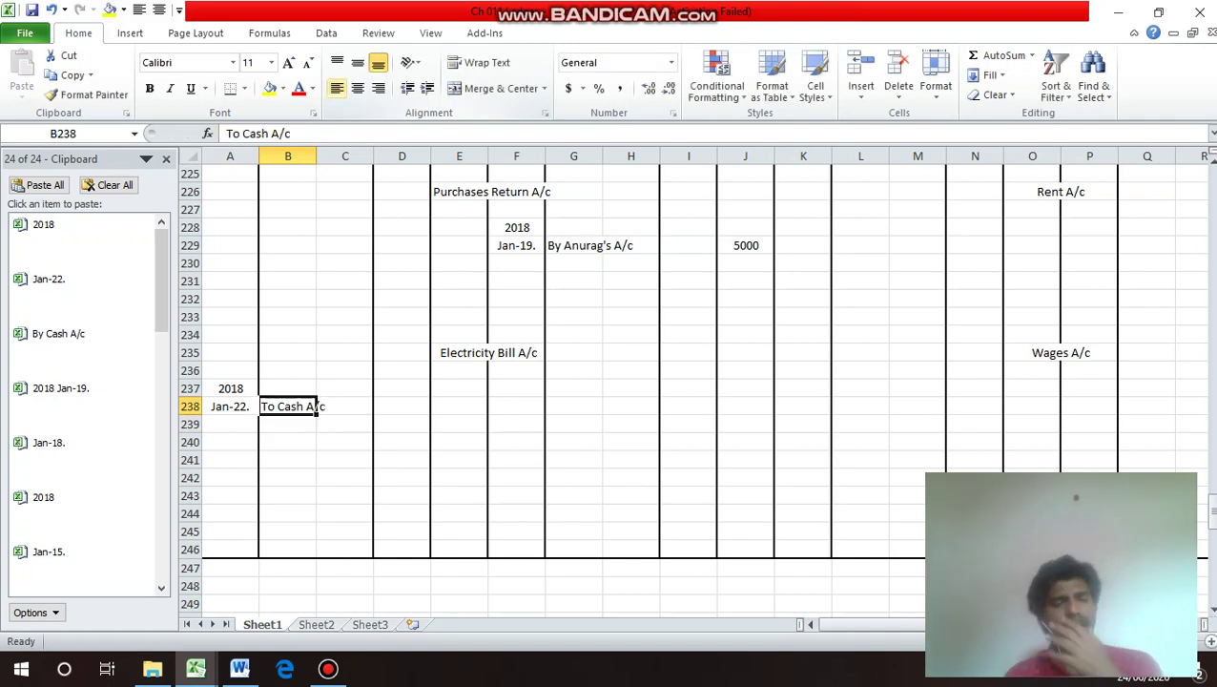
pyautogui.press('Right')
pyautogui.press('Left')
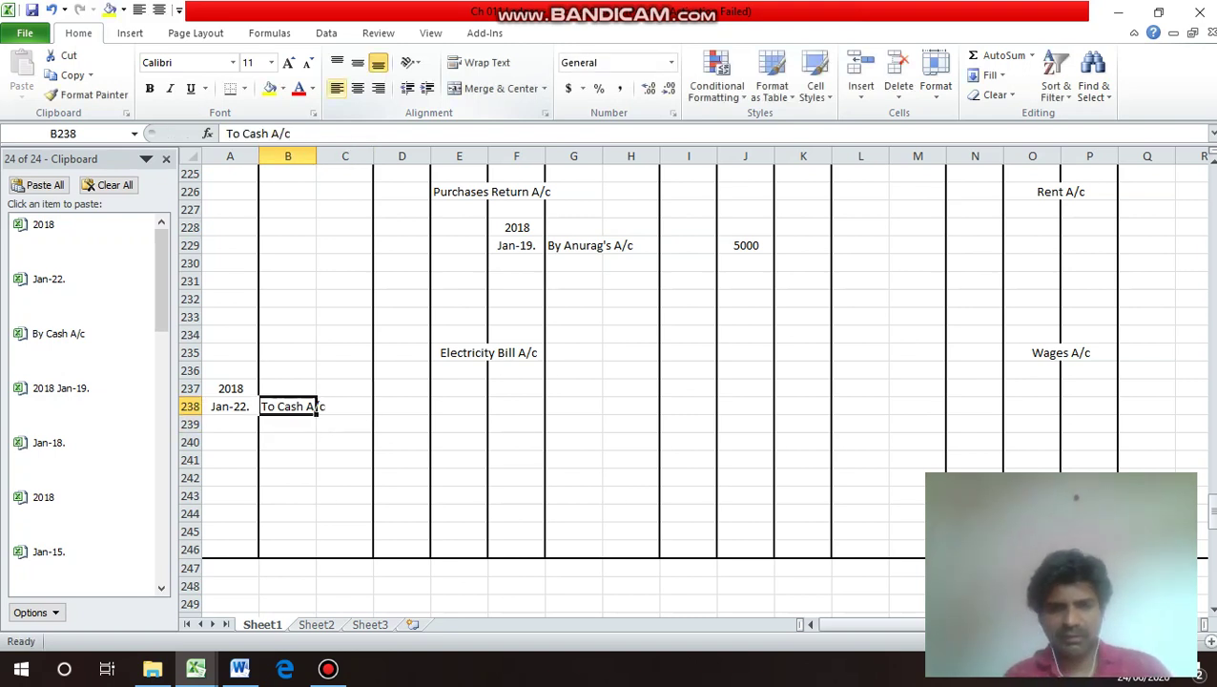
# Return to the journal and examine the amount of the Jan-22. Electricity Bill entry.
pyautogui.press('pagedown')
pyautogui.press('pagedown')
pyautogui.press('pageup')
pyautogui.press('pageup')
pyautogui.press('pageup')
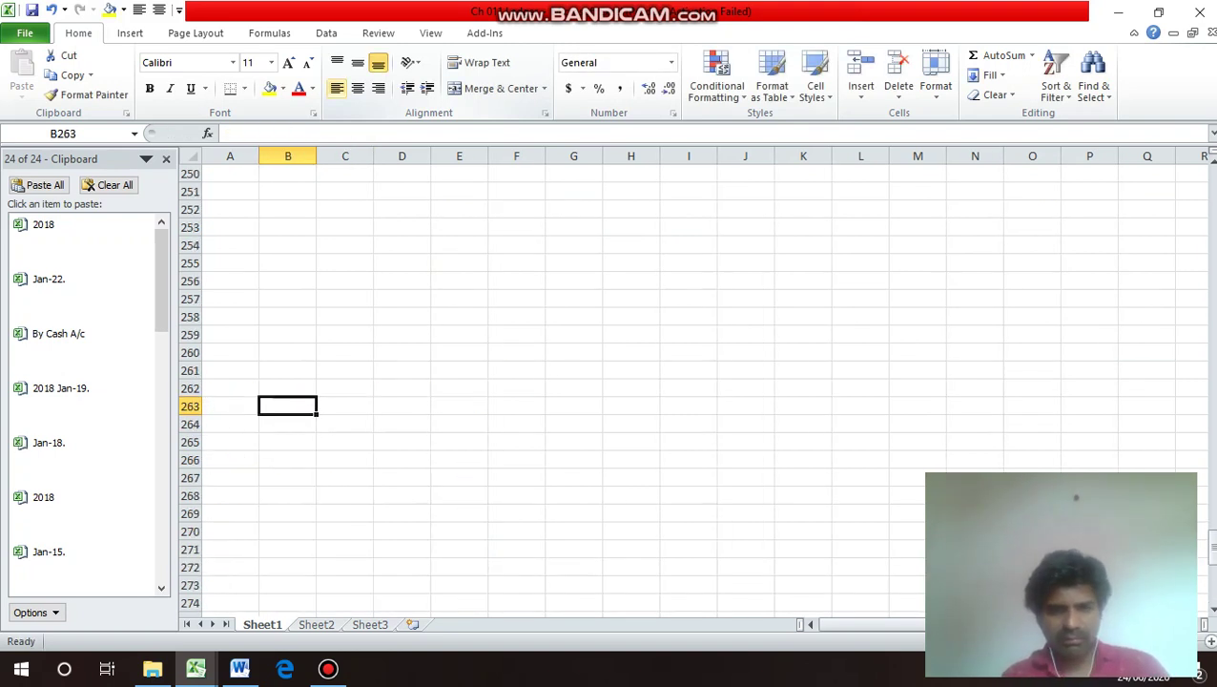
pyautogui.press('Left')
pyautogui.press('pageup')
pyautogui.press('pageup')
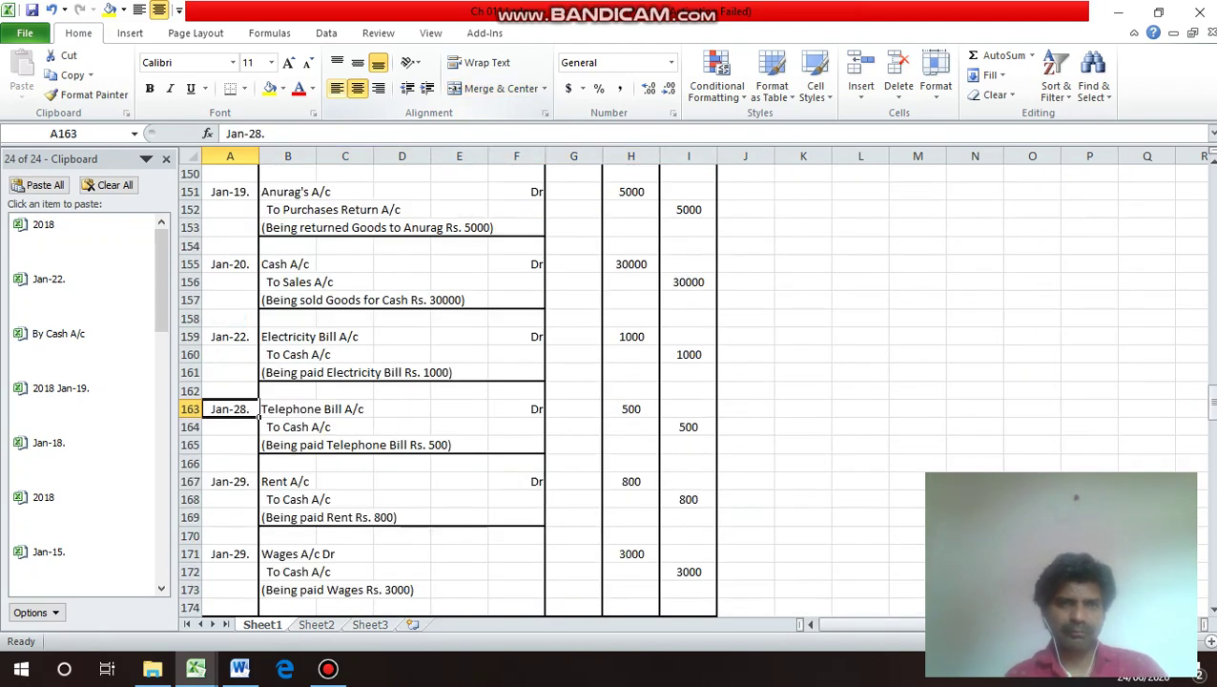
# Enter the amount 1000 in E238 for the Jan-22. debit entry of the Electricity Bill A/c.
pyautogui.press('Down')
pyautogui.press('Down')
pyautogui.press('Down')
pyautogui.press('Down')
pyautogui.press('Down')
pyautogui.press('Down')
pyautogui.press('Down')
pyautogui.press('Down')
pyautogui.press('Down')
pyautogui.press('Down')
pyautogui.press('Down')
pyautogui.press('Down')
pyautogui.press('Down')
pyautogui.press('Down')
pyautogui.press('Down')
pyautogui.press('Down')
pyautogui.press('Down')
pyautogui.press('Down')
pyautogui.press('Down')
pyautogui.press('Down')
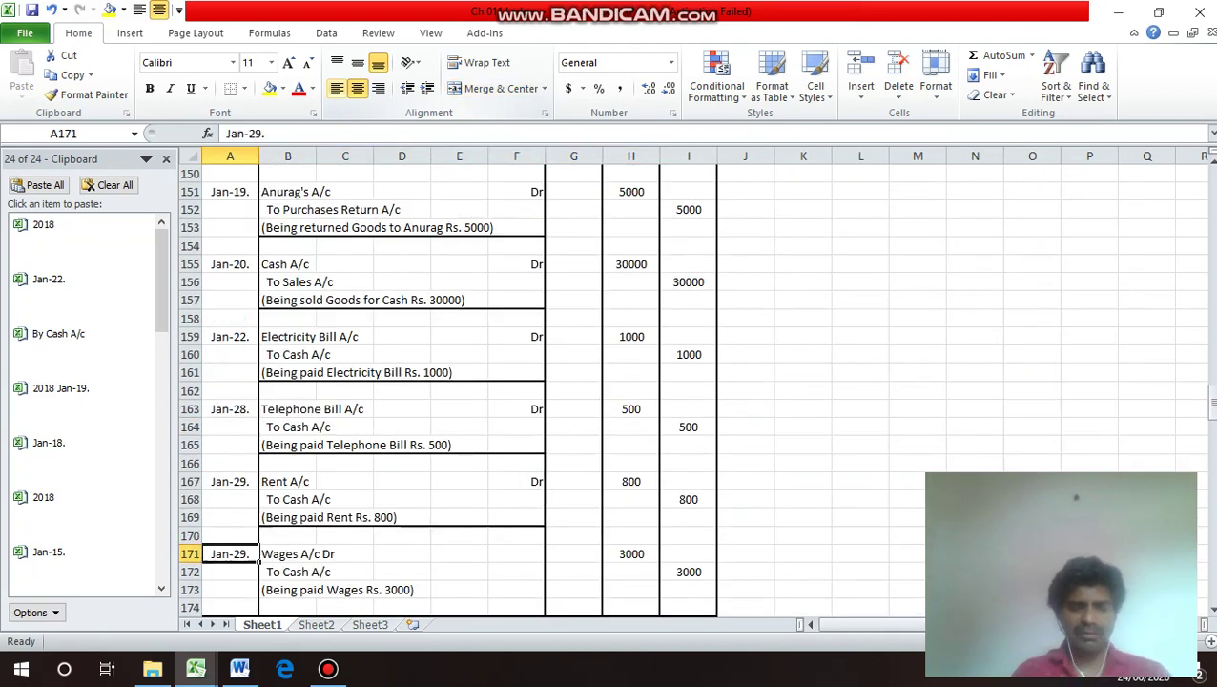
pyautogui.press('Down')
pyautogui.press('Down')
pyautogui.press('Down')
pyautogui.press('Down')
pyautogui.press('Down')
pyautogui.press('Down')
pyautogui.press('Down')
pyautogui.press('Down')
pyautogui.press('Down')
pyautogui.press('Down')
pyautogui.press('Down')
pyautogui.press('Down')
pyautogui.press('Down')
pyautogui.press('Down')
pyautogui.press('Down')
pyautogui.press('Down')
pyautogui.press('Down')
pyautogui.press('Down')
pyautogui.press('Down')
pyautogui.press('Down')
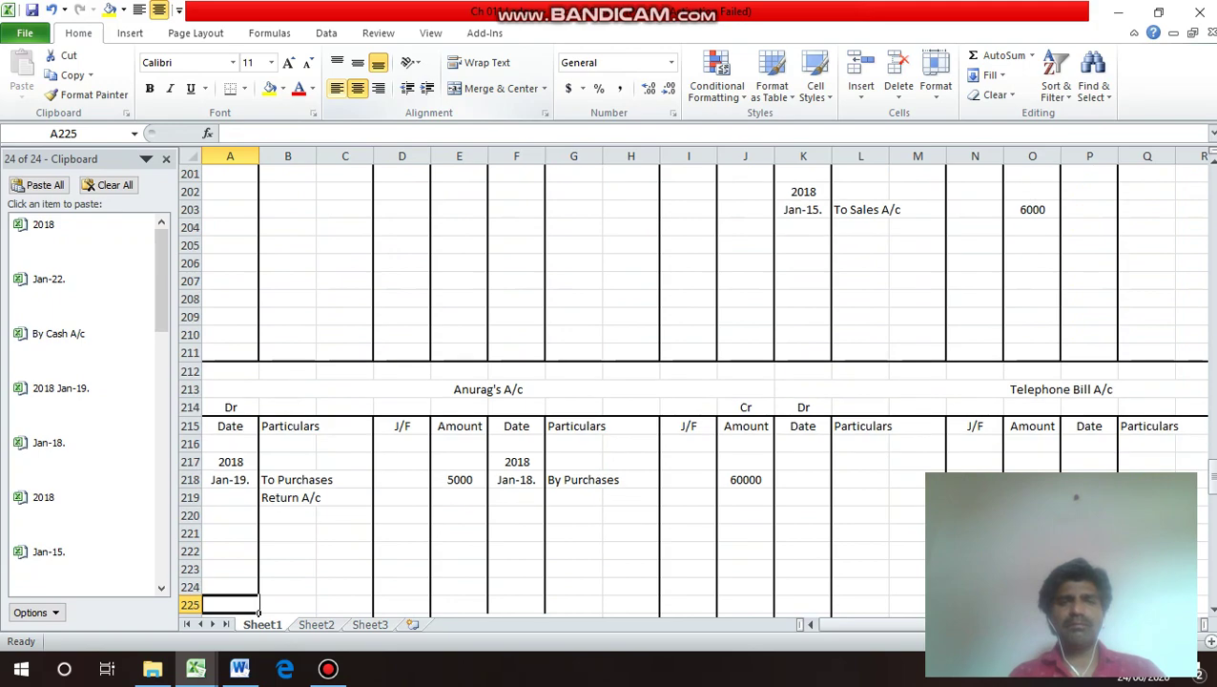
pyautogui.press('Up')
pyautogui.press('Up')
pyautogui.press('Up')
pyautogui.press('Up')
pyautogui.press('Up')
pyautogui.press('Up')
pyautogui.press('Up')
pyautogui.press('Up')
pyautogui.press('Up')
pyautogui.press('Up')
pyautogui.press('Up')
pyautogui.press('Right')
pyautogui.press('Right')
pyautogui.press('Right')
pyautogui.press('Right')
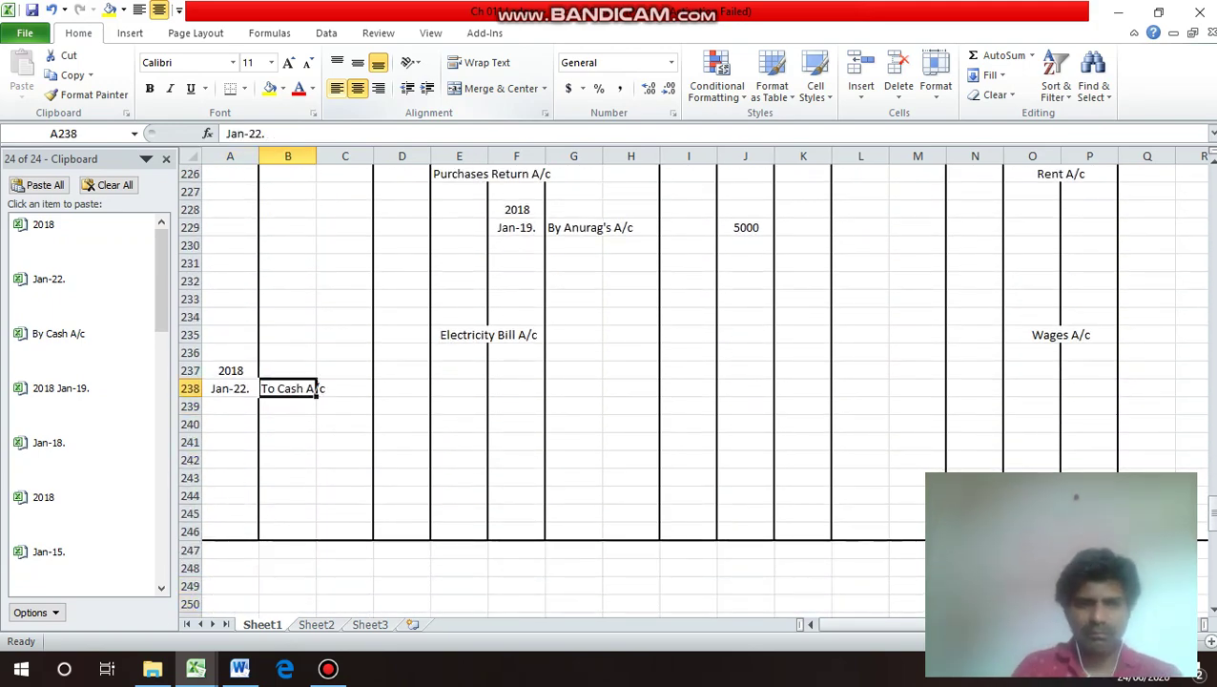
pyautogui.write('1000')
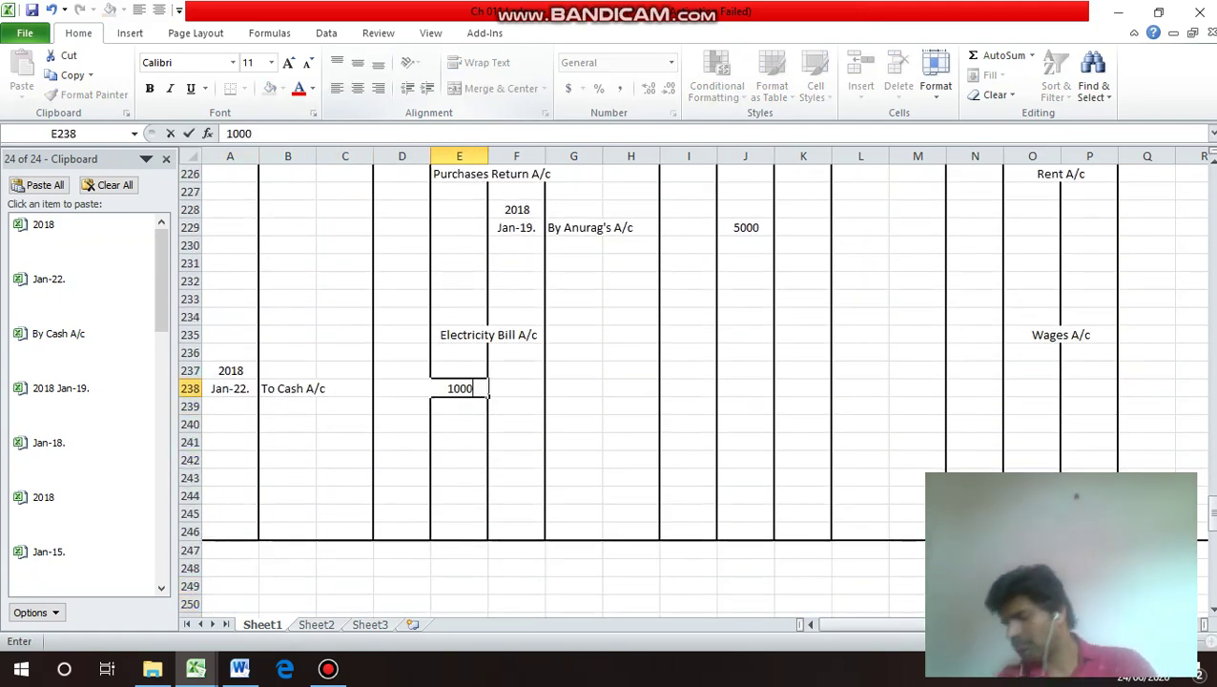
pyautogui.press('Return')
# Go back to the Cash A/c and examine its credit side for the next free entry row.
pyautogui.press('Up')
pyautogui.press('Up')
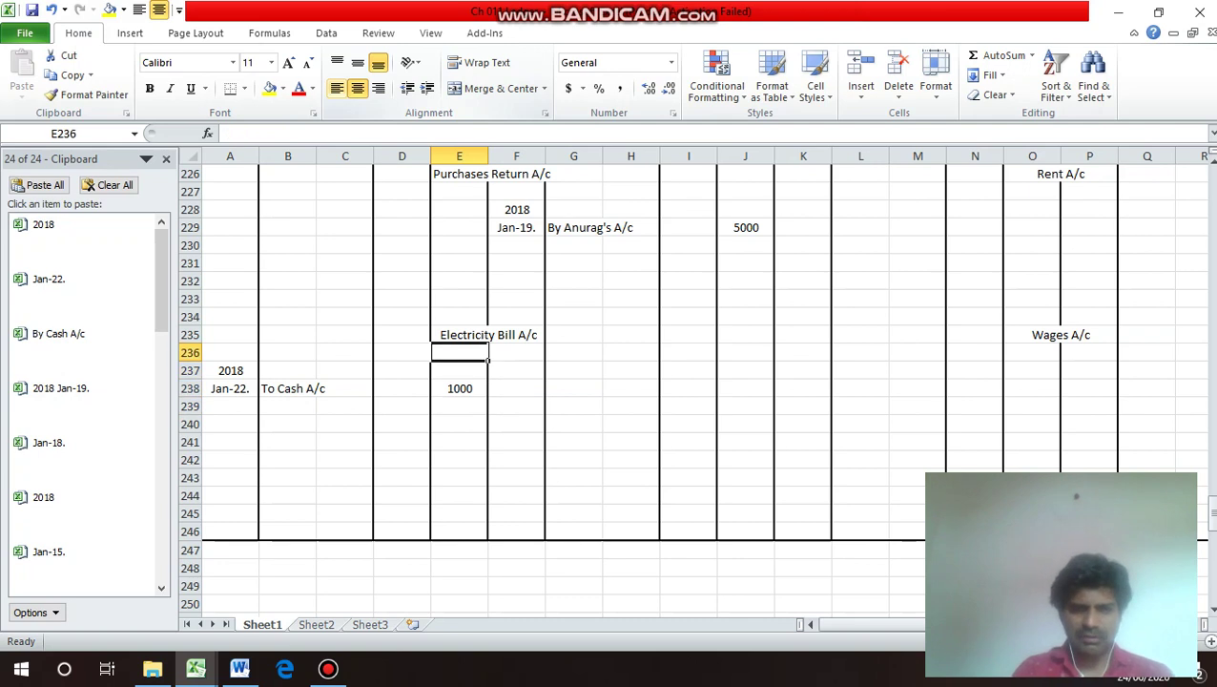
pyautogui.press('Up')
pyautogui.press('Up')
pyautogui.press('Up')
pyautogui.press('Up')
pyautogui.press('Up')
pyautogui.press('Up')
pyautogui.press('Up')
pyautogui.press('Up')
pyautogui.press('Up')
pyautogui.press('Up')
pyautogui.press('Up')
pyautogui.press('Up')
pyautogui.press('Up')
pyautogui.press('Up')
pyautogui.press('Up')
pyautogui.press('Up')
pyautogui.press('Up')
pyautogui.press('Up')
pyautogui.press('Up')
pyautogui.press('Up')
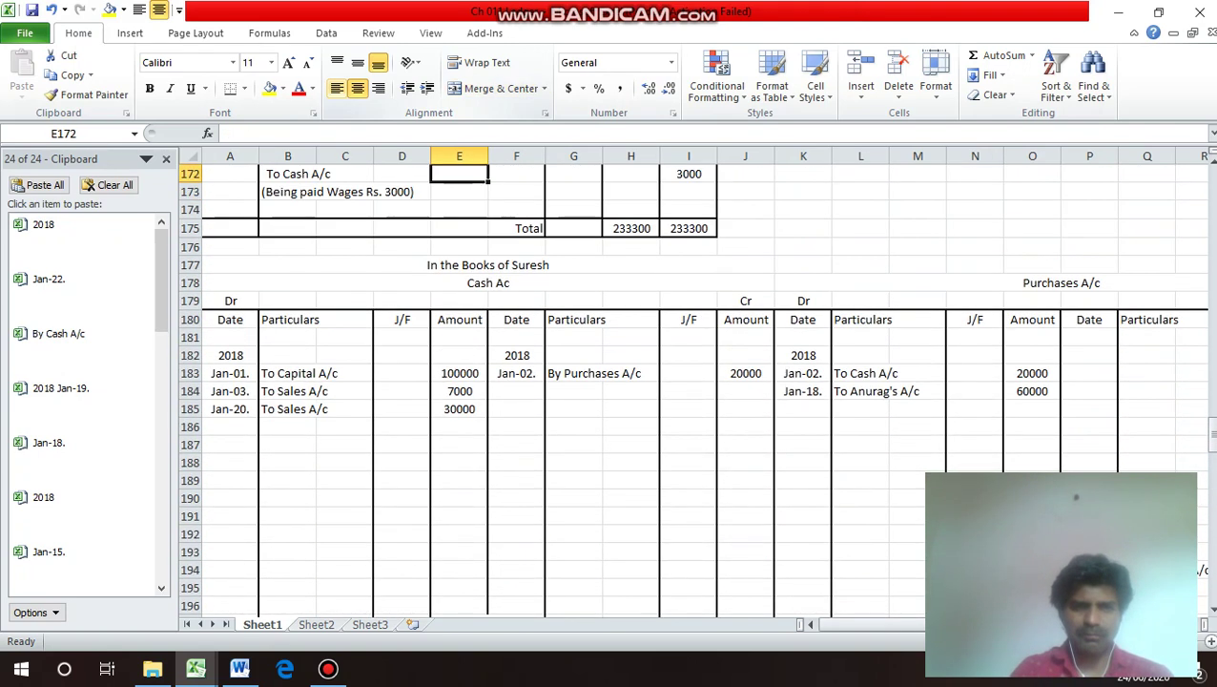
pyautogui.press('Down')
pyautogui.press('Down')
pyautogui.press('Down')
pyautogui.press('Down')
pyautogui.press('Down')
pyautogui.press('Down')
pyautogui.press('Down')
pyautogui.press('Down')
pyautogui.press('Down')
pyautogui.press('Down')
pyautogui.press('Down')
pyautogui.press('Right')
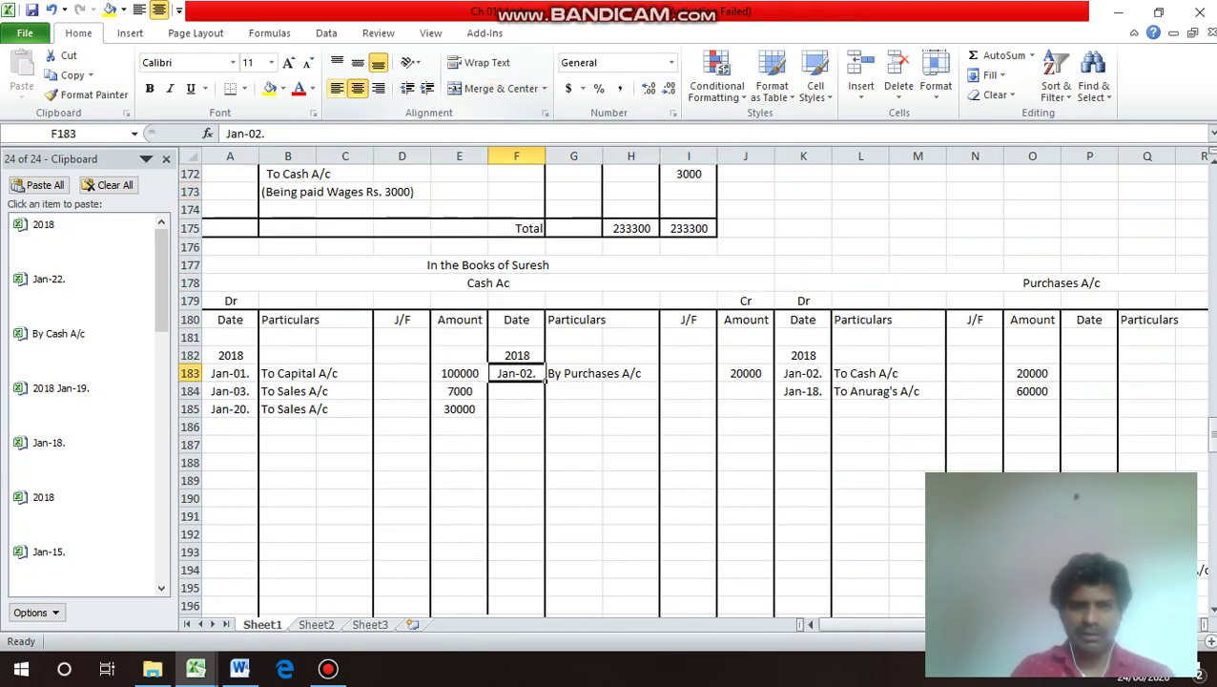
pyautogui.press('Down')
# Copy the date Jan-22. of the Electricity Bill A/c entry from A159 in the journal.
pyautogui.press('Up')
pyautogui.press('Up')
pyautogui.press('Up')
pyautogui.press('Up')
pyautogui.press('Up')
pyautogui.press('Up')
pyautogui.press('Up')
pyautogui.press('Up')
pyautogui.press('Up')
pyautogui.press('Up')
pyautogui.press('Up')
pyautogui.press('Up')
pyautogui.press('Up')
pyautogui.press('Up')
pyautogui.press('Up')
pyautogui.press('Up')
pyautogui.press('Up')
pyautogui.press('Up')
pyautogui.press('Up')
pyautogui.press('Up')
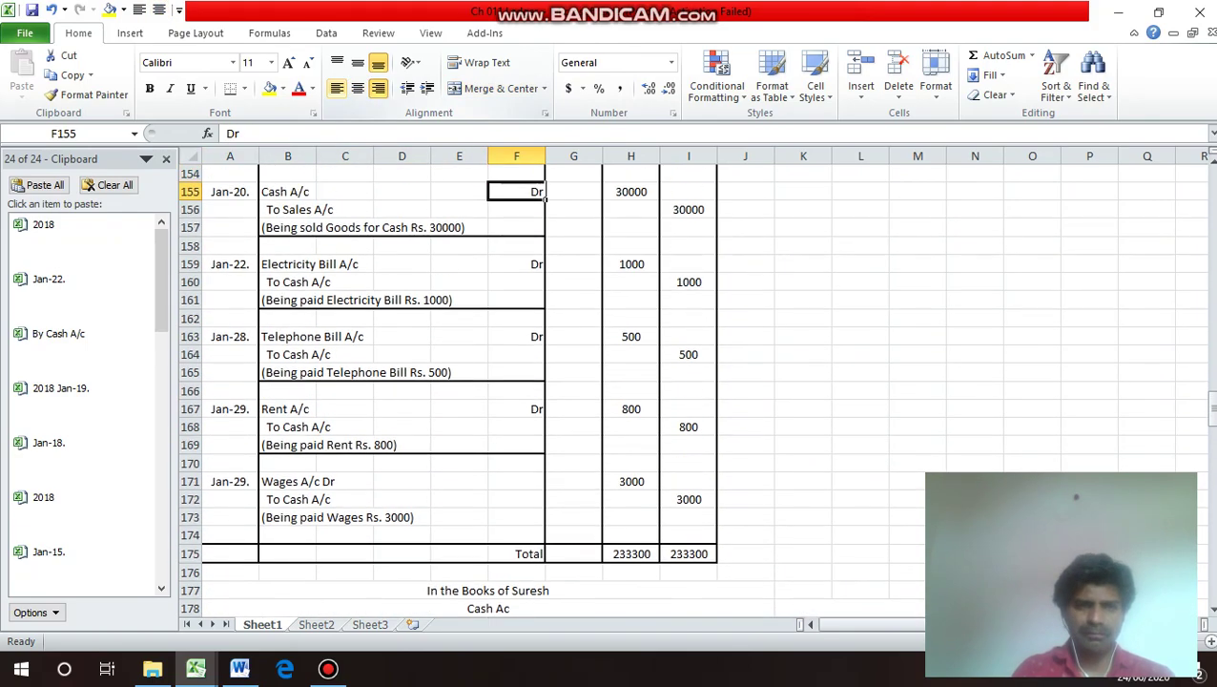
pyautogui.press('Down')
pyautogui.press('Down')
pyautogui.press('Down')
pyautogui.press('Down')
pyautogui.press('Left')
pyautogui.press('Left')
pyautogui.press('Left')
pyautogui.press('Left')
pyautogui.press('Left')
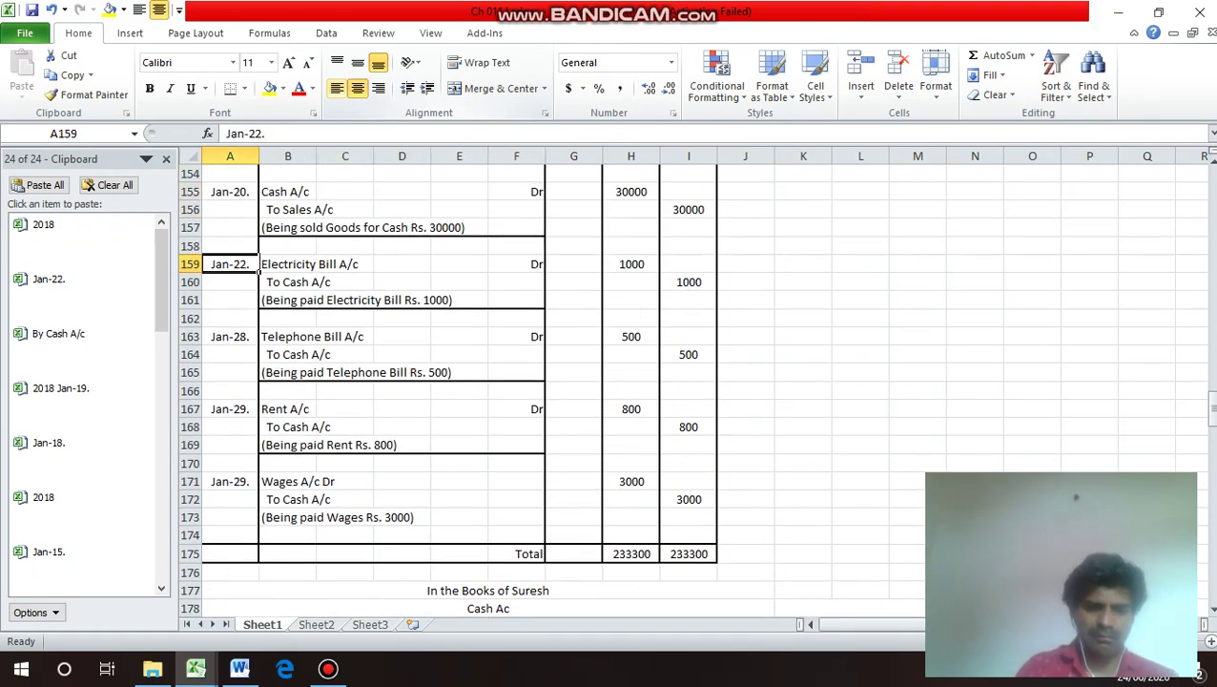
pyautogui.hotkey('ctrl', 'c')
# Paste the copied Jan-22. date into F184 on the credit side of the Cash A/c.
pyautogui.press('Down')
pyautogui.press('Down')
pyautogui.press('Down')
pyautogui.press('Down')
pyautogui.press('Down')
pyautogui.press('Down')
pyautogui.press('Down')
pyautogui.press('Down')
pyautogui.press('Down')
pyautogui.press('Down')
pyautogui.press('Down')
pyautogui.press('Down')
pyautogui.press('Down')
pyautogui.press('Down')
pyautogui.press('Down')
pyautogui.press('Down')
pyautogui.press('Down')
pyautogui.press('Down')
pyautogui.press('Down')
pyautogui.press('Down')
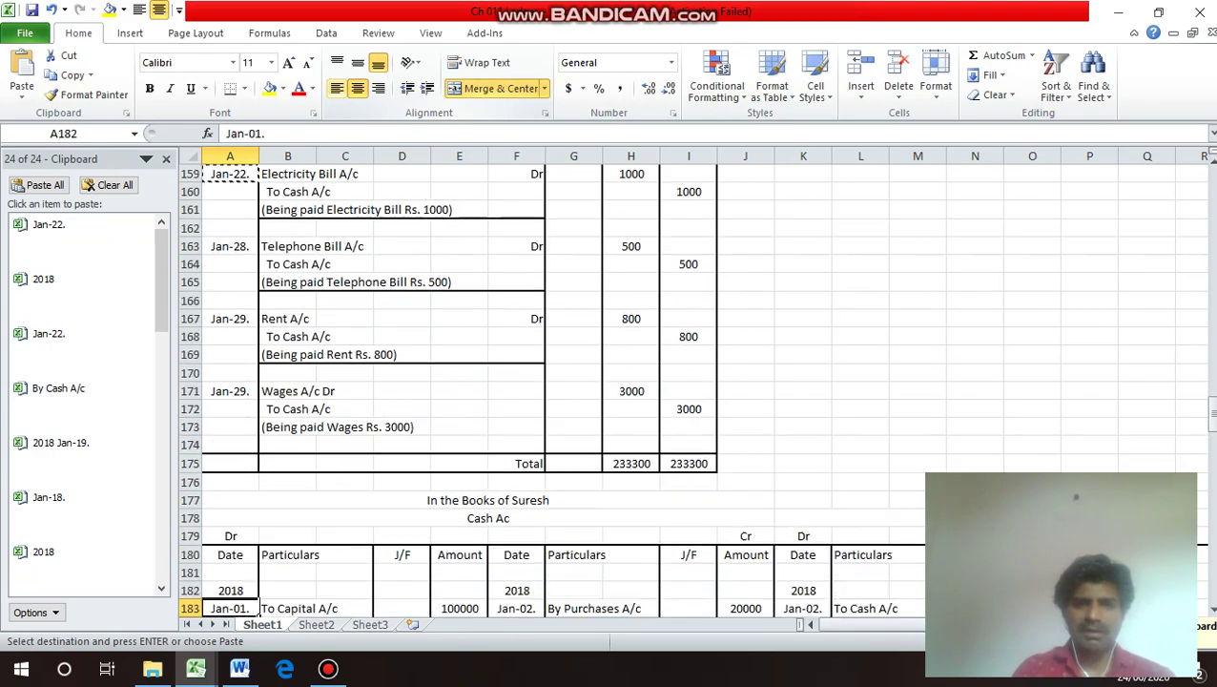
pyautogui.press('Down')
pyautogui.press('Down')
pyautogui.press('Down')
pyautogui.press('Down')
pyautogui.press('Down')
pyautogui.press('Down')
pyautogui.press('Down')
pyautogui.press('Down')
pyautogui.press('Right')
pyautogui.press('Right')
pyautogui.press('Right')
pyautogui.press('Right')
pyautogui.press('Right')
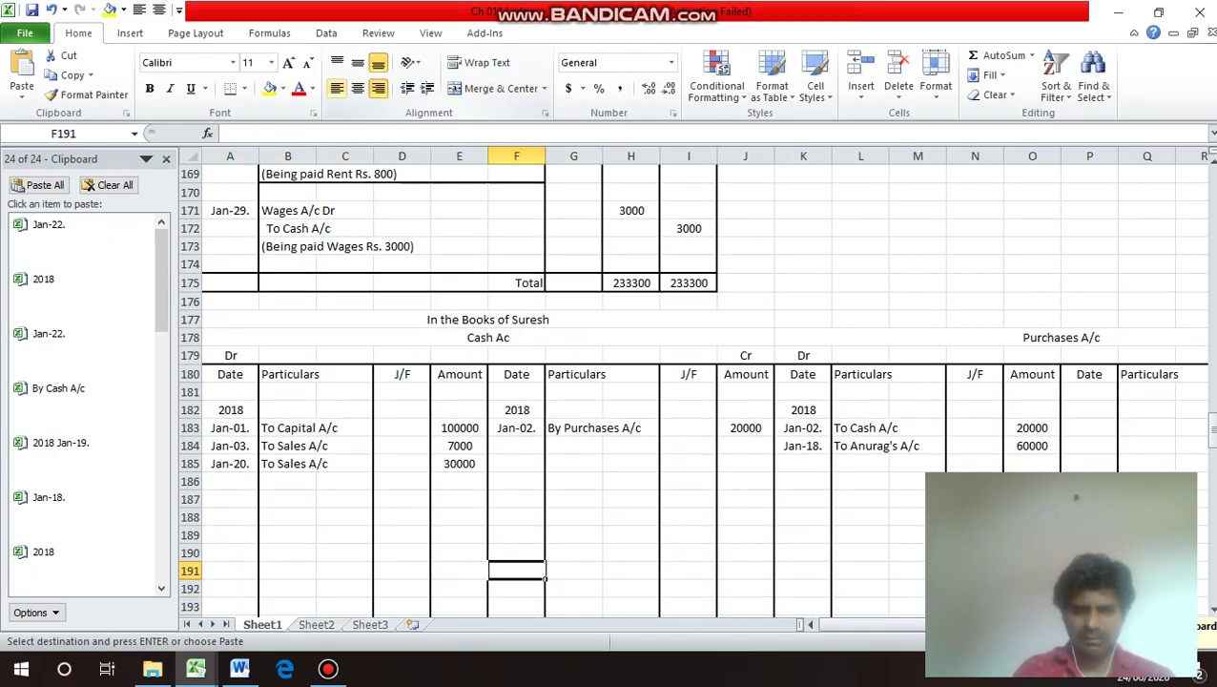
pyautogui.press('Up')
pyautogui.press('Up')
pyautogui.press('Up')
pyautogui.press('Up')
pyautogui.press('Up')
pyautogui.press('Up')
pyautogui.press('Up')
pyautogui.press('Return')
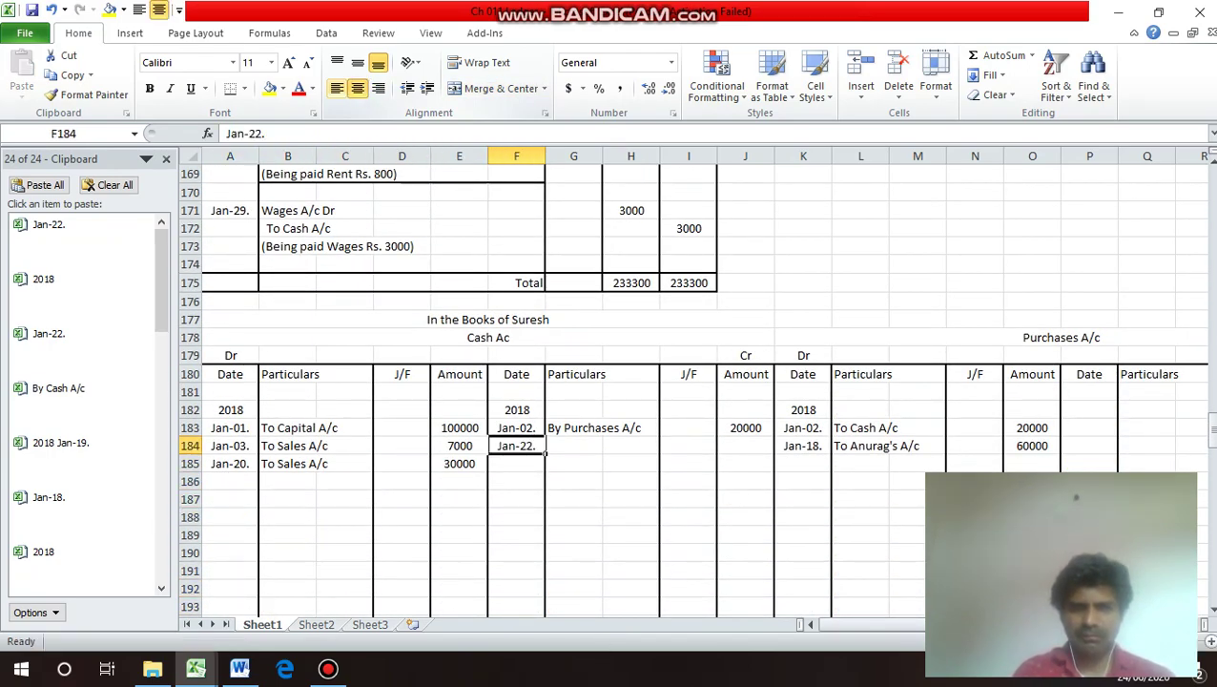
# Enter the particulars By Electricity Bill A/c in G184 for the Jan-22. credit entry of the Cash A/c.
pyautogui.press('Right')
pyautogui.write('By ')
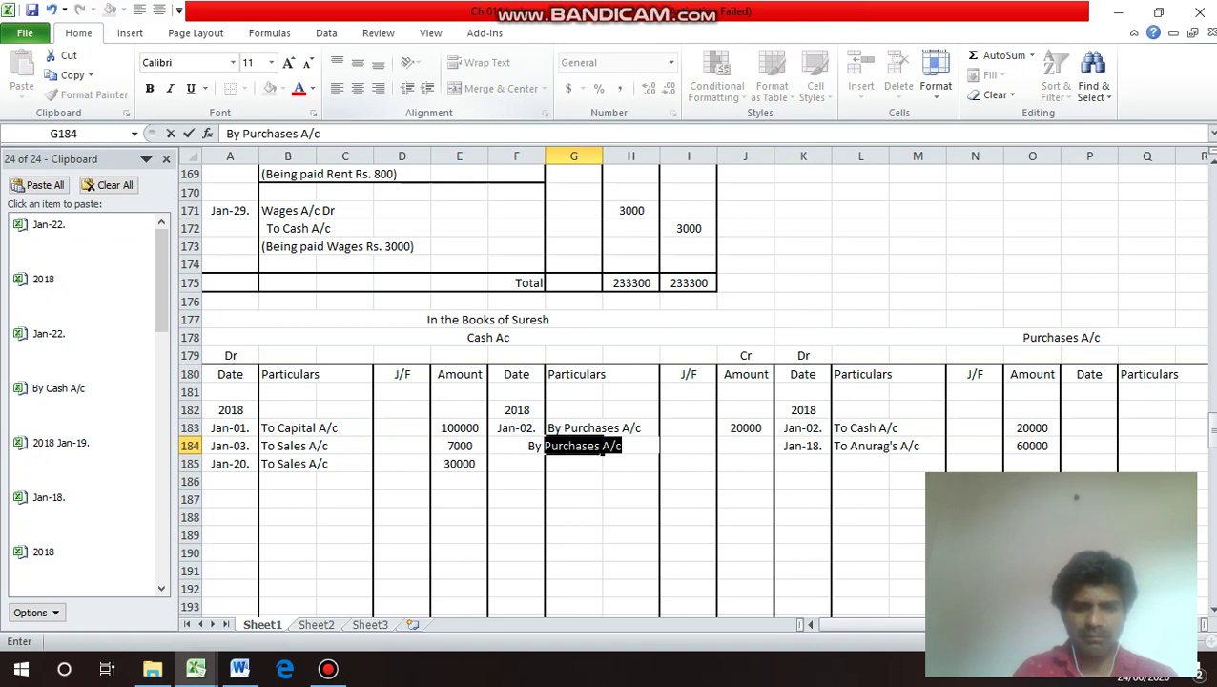
pyautogui.write('Electricity Bill A/c')
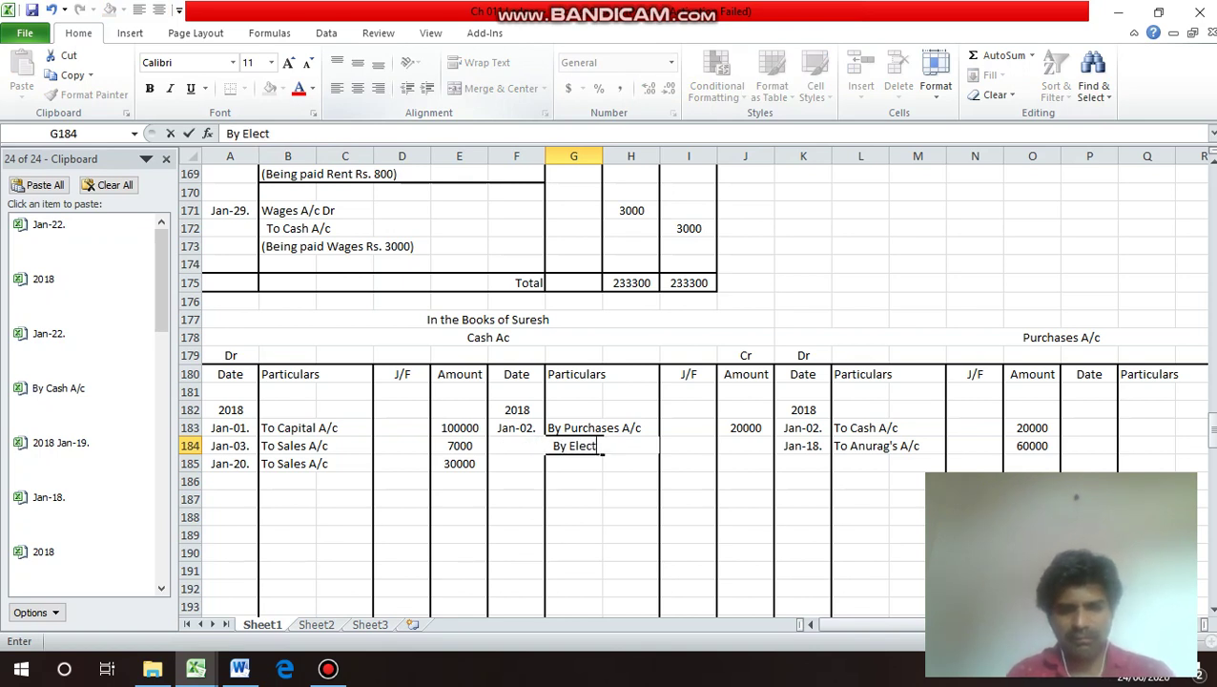
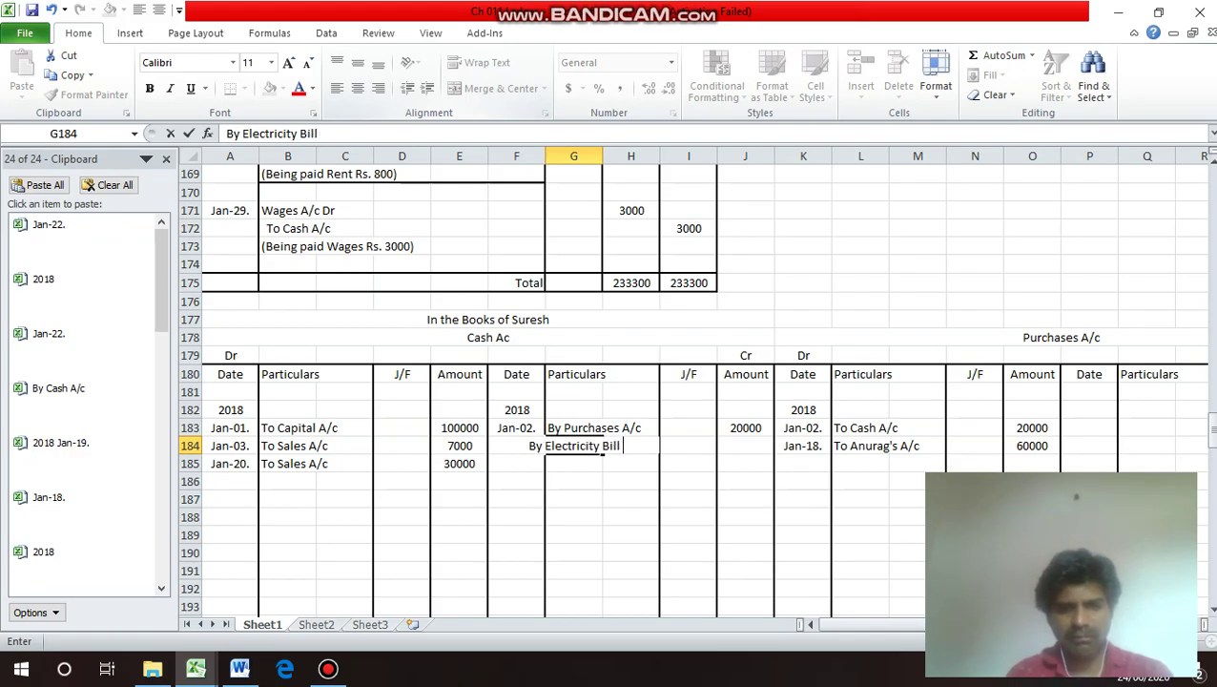
pyautogui.press('Return')
# Enter the amount 1000 in J184 for the Jan-22. credit entry of the Cash A/c.
pyautogui.press('Up')
pyautogui.press('Right')
pyautogui.press('Right')
pyautogui.press('Right')
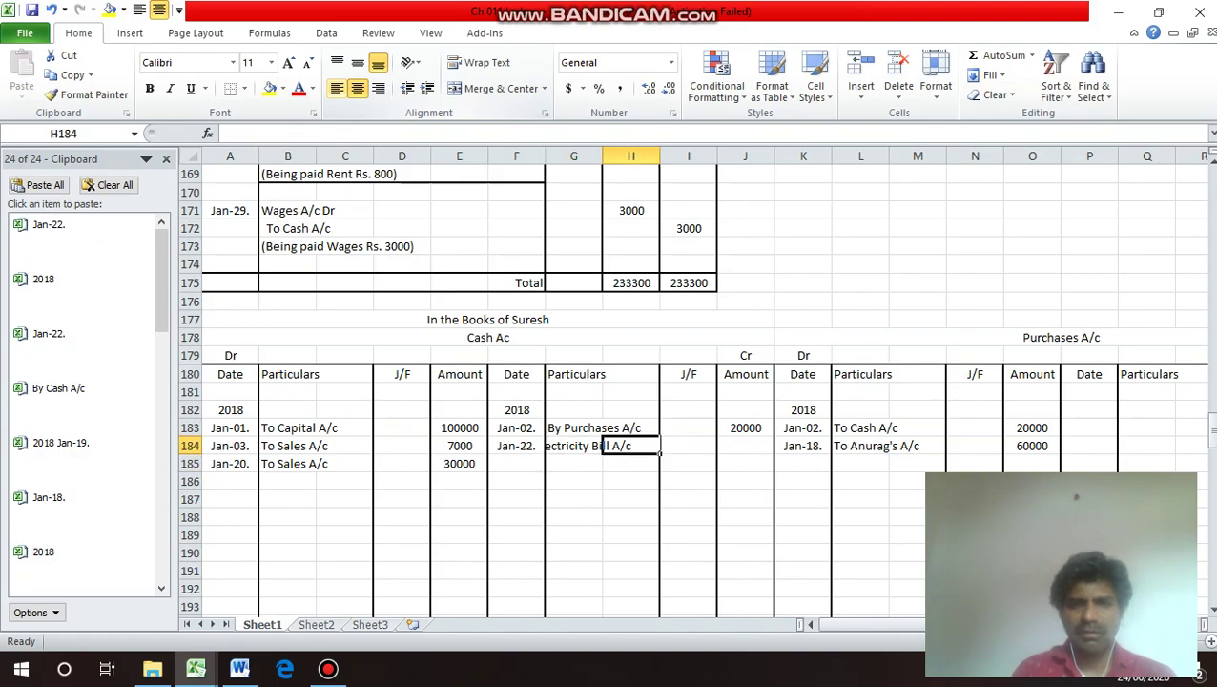
pyautogui.write('1000')
pyautogui.press('Return')
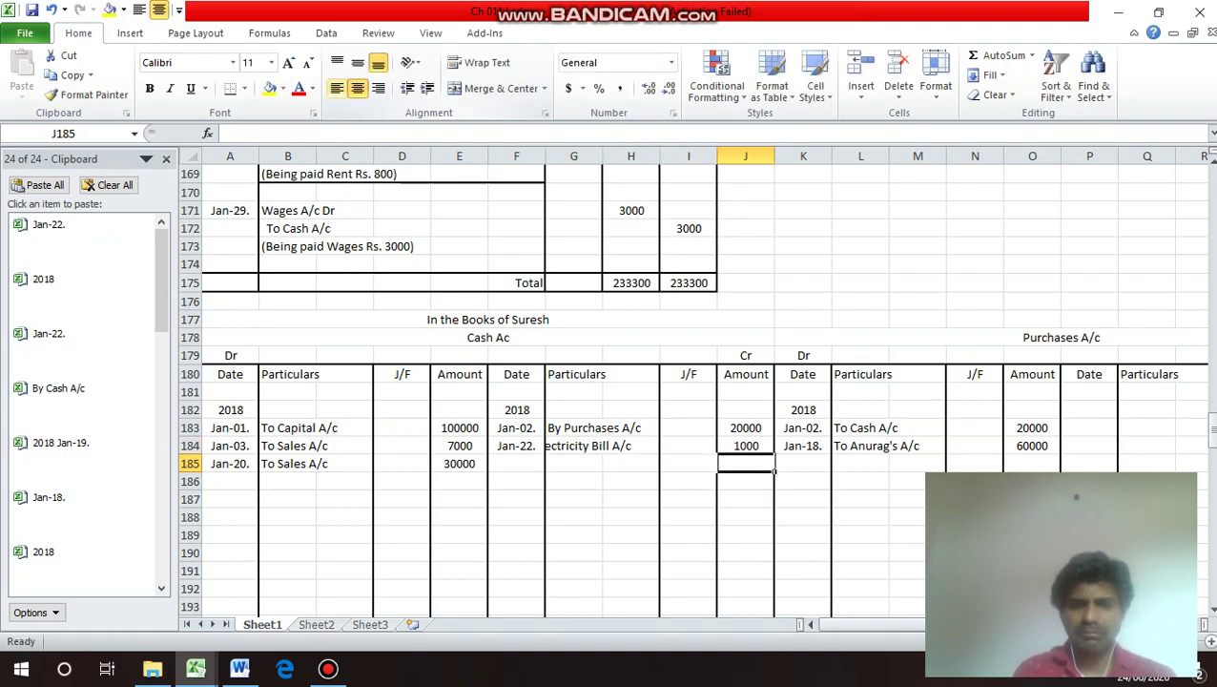
# Left-align the By Electricity Bill A/c particulars in G184.
pyautogui.press('Up')
pyautogui.press('Left')
pyautogui.press('Left')
pyautogui.press('Left')
pyautogui.hotkey('alt', 'h')
pyautogui.press('a')
pyautogui.press('l')
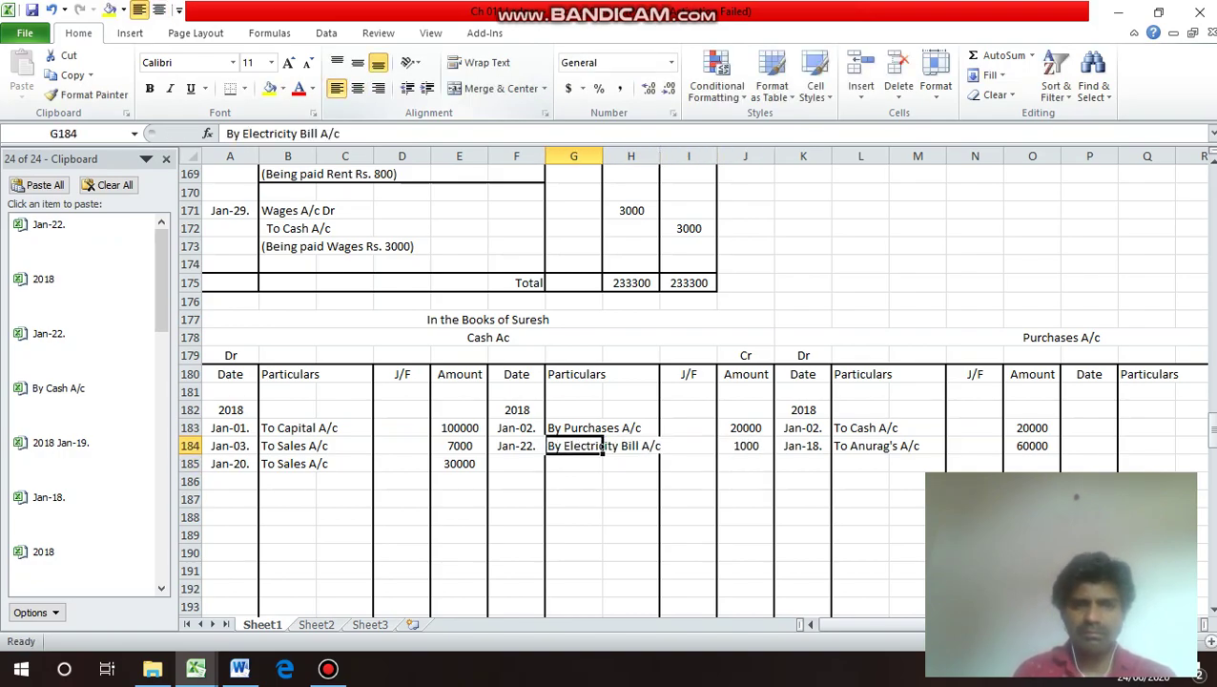
# Return to the journal and examine the Jan-28. Telephone Bill A/c entry, ending on its date in A163.
pyautogui.press('Down')
pyautogui.press('Up')
pyautogui.press('Up')
pyautogui.press('Up')
pyautogui.press('Up')
pyautogui.press('Up')
pyautogui.press('Up')
pyautogui.press('Up')
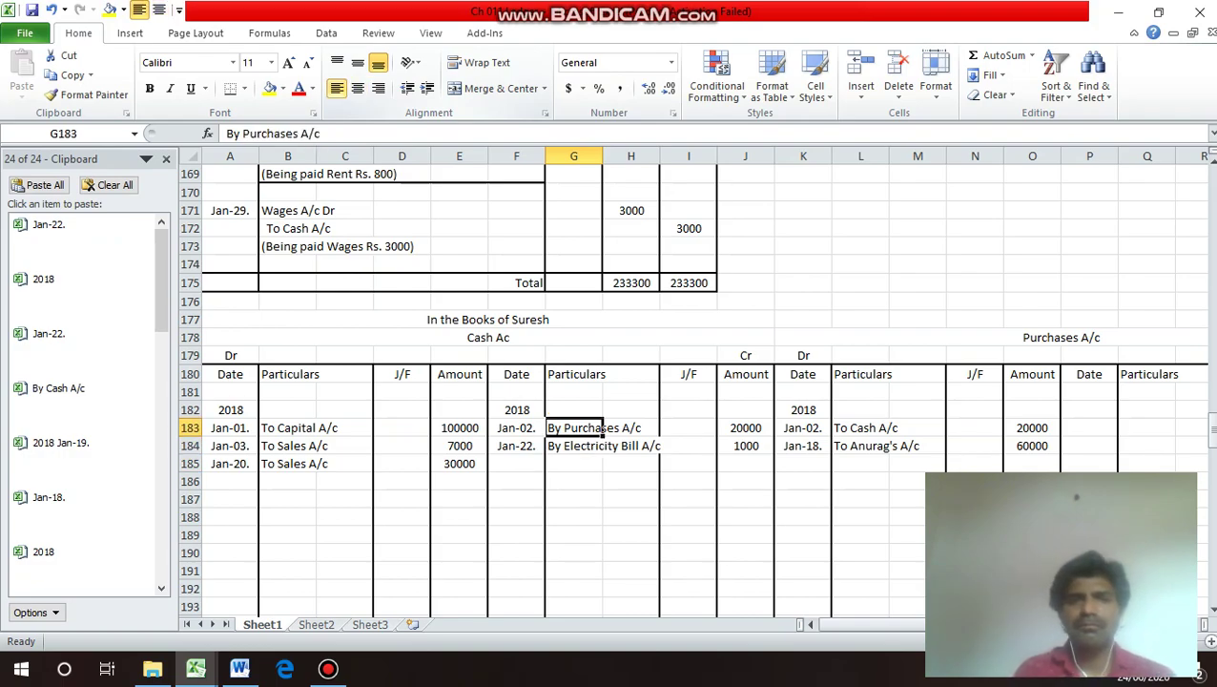
pyautogui.press('Up')
pyautogui.press('Up')
pyautogui.press('Up')
pyautogui.press('Up')
pyautogui.press('Up')
pyautogui.press('Up')
pyautogui.press('Up')
pyautogui.press('Up')
pyautogui.press('Up')
pyautogui.press('Up')
pyautogui.press('Up')
pyautogui.press('Up')
pyautogui.press('Up')
pyautogui.press('Up')
pyautogui.press('Up')
pyautogui.press('Up')
pyautogui.press('Up')
pyautogui.press('Up')
pyautogui.press('Up')
pyautogui.press('Up')
pyautogui.press('Down')
pyautogui.press('Down')
pyautogui.press('Down')
pyautogui.press('Down')
pyautogui.press('Down')
pyautogui.press('Down')
pyautogui.press('Down')
pyautogui.press('Down')
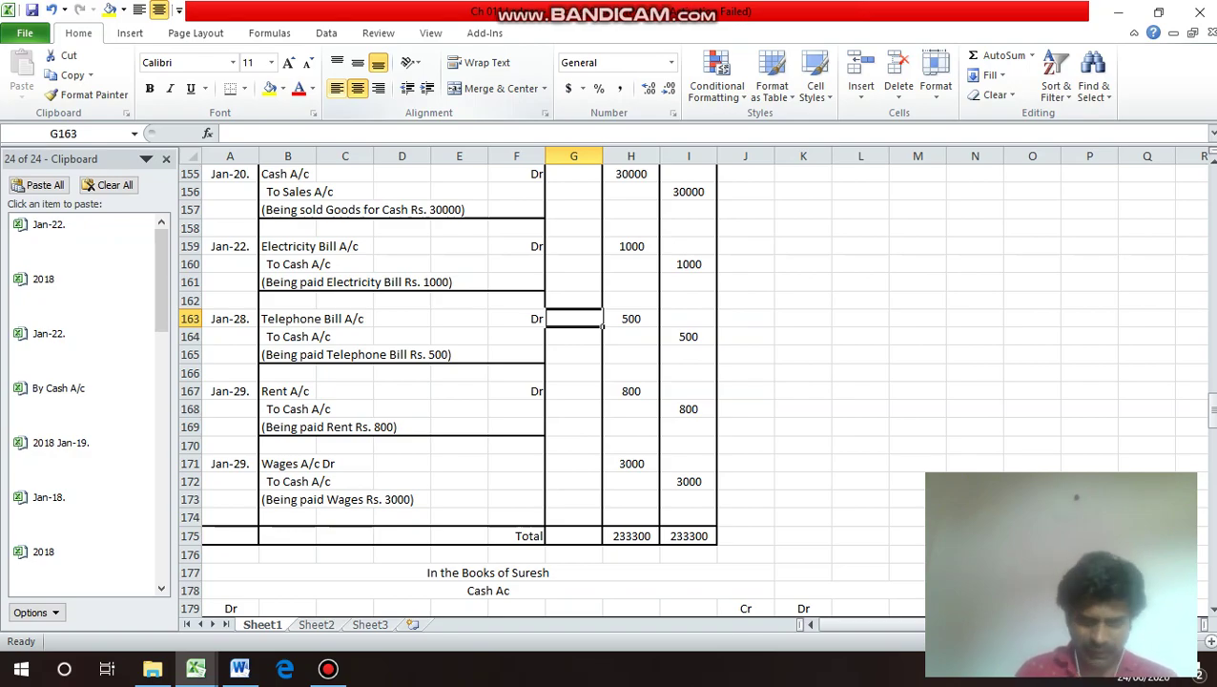
pyautogui.press('Left')
pyautogui.press('Left')
pyautogui.press('Left')
pyautogui.press('Left')
pyautogui.press('Left')
pyautogui.press('Left')
pyautogui.press('Down')
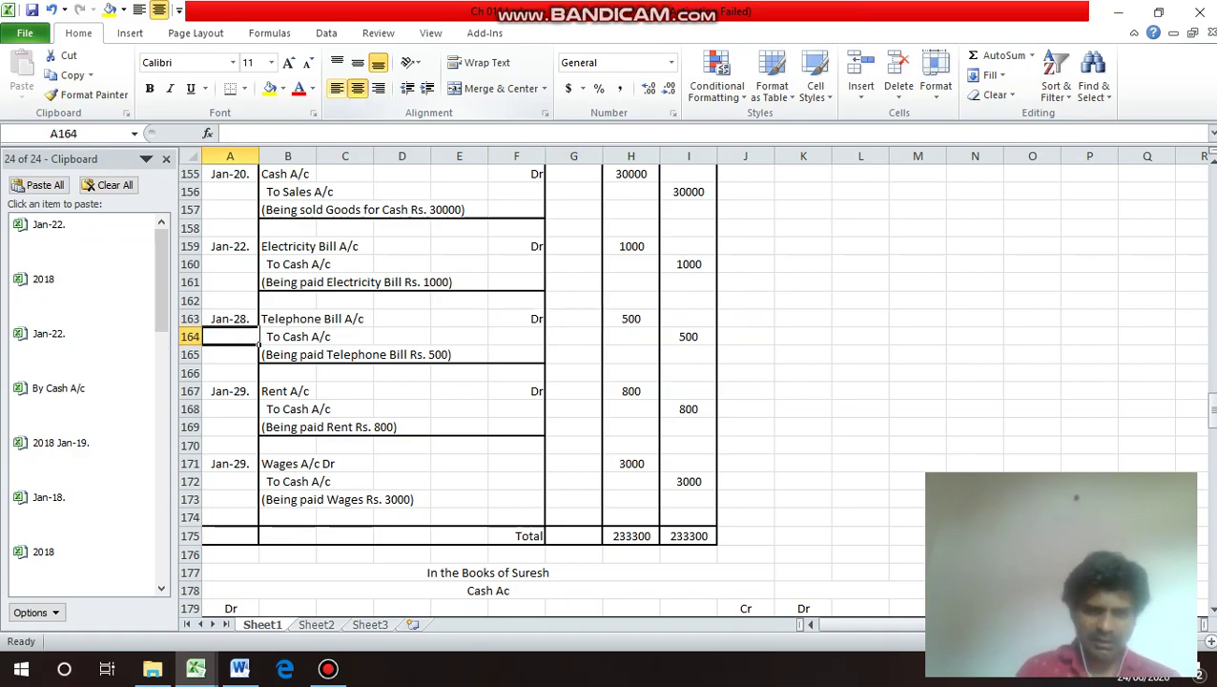
pyautogui.press('Up')
pyautogui.press('Up')
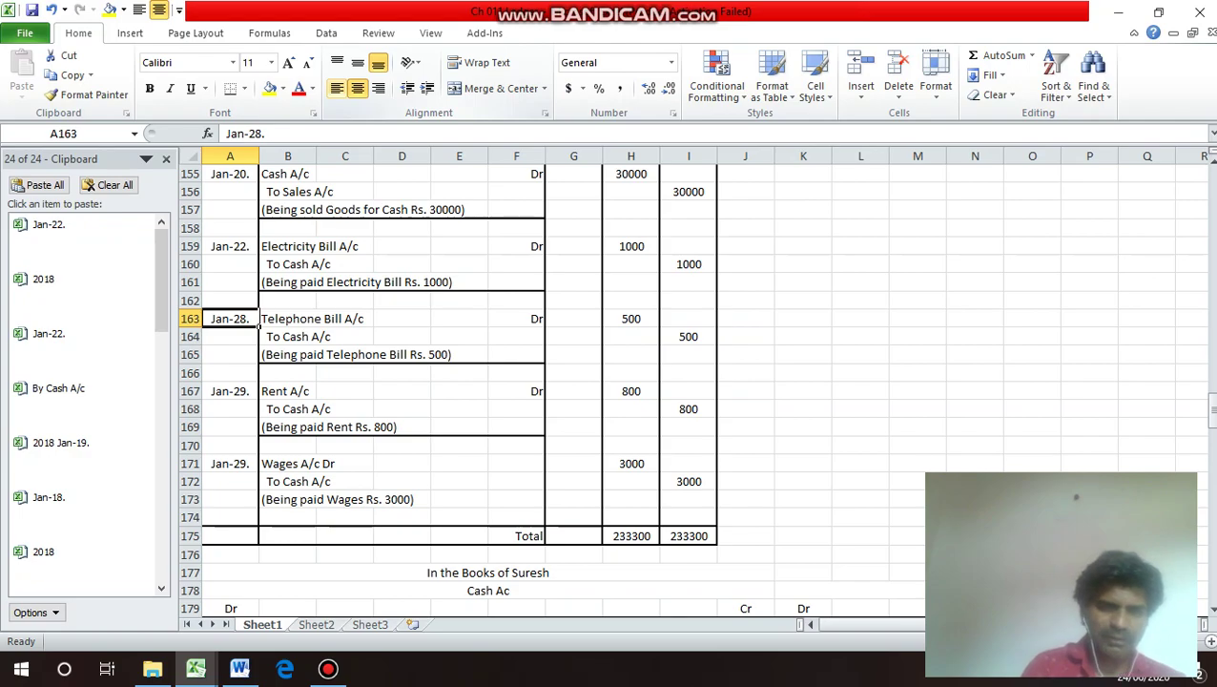
# Copy the Jan-28. date of the Telephone Bill journal entry into the debit Date column of the Telephone Bill A/c ledger, cell K218.
pyautogui.hotkey('ctrl', 'c')
pyautogui.press('Down')
pyautogui.press('Down')
pyautogui.press('Down')
pyautogui.press('Down')
pyautogui.press('Down')
pyautogui.press('Down')
pyautogui.press('Down')
pyautogui.press('Down')
pyautogui.press('Down')
pyautogui.press('Down')
pyautogui.press('Down')
pyautogui.press('Down')
pyautogui.press('Down')
pyautogui.press('Down')
pyautogui.press('Down')
pyautogui.press('Down')
pyautogui.press('Down')
pyautogui.press('Down')
pyautogui.press('Down')
pyautogui.press('Down')
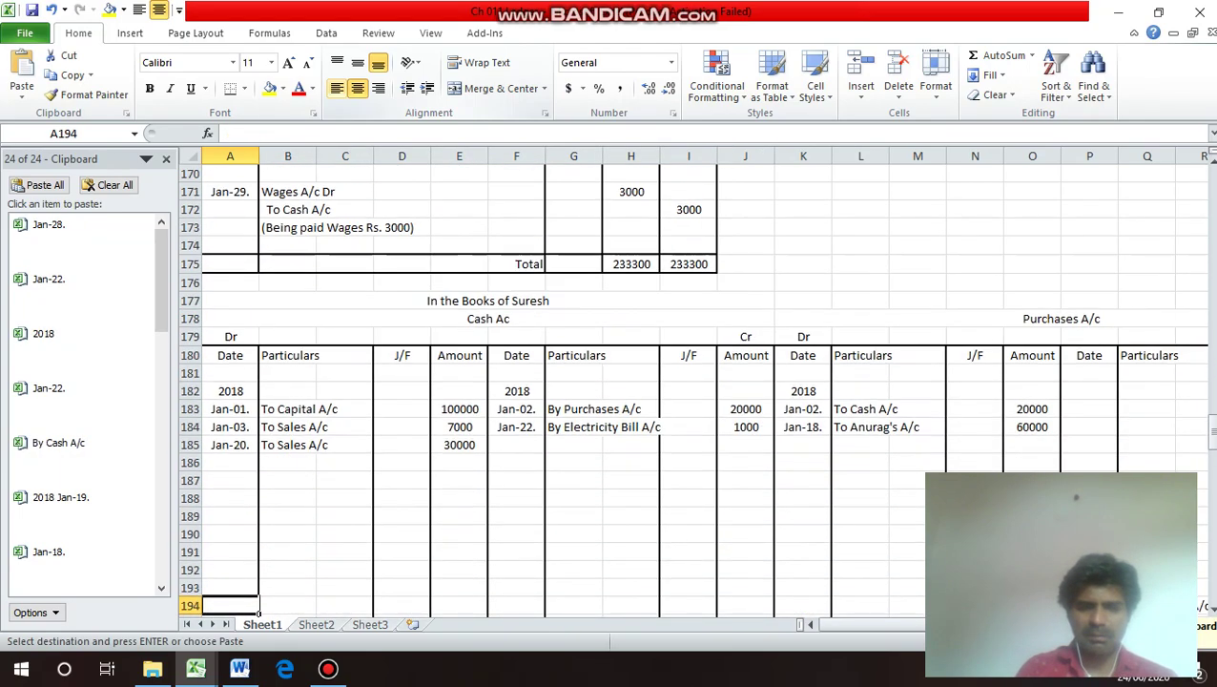
pyautogui.press('Down')
pyautogui.press('Down')
pyautogui.press('Down')
pyautogui.press('Down')
pyautogui.press('Down')
pyautogui.press('Down')
pyautogui.press('Down')
pyautogui.press('Down')
pyautogui.press('Down')
pyautogui.press('Down')
pyautogui.press('Down')
pyautogui.press('Down')
pyautogui.press('Down')
pyautogui.press('Down')
pyautogui.press('Down')
pyautogui.press('Down')
pyautogui.press('Down')
pyautogui.press('Down')
pyautogui.press('Down')
pyautogui.press('Down')
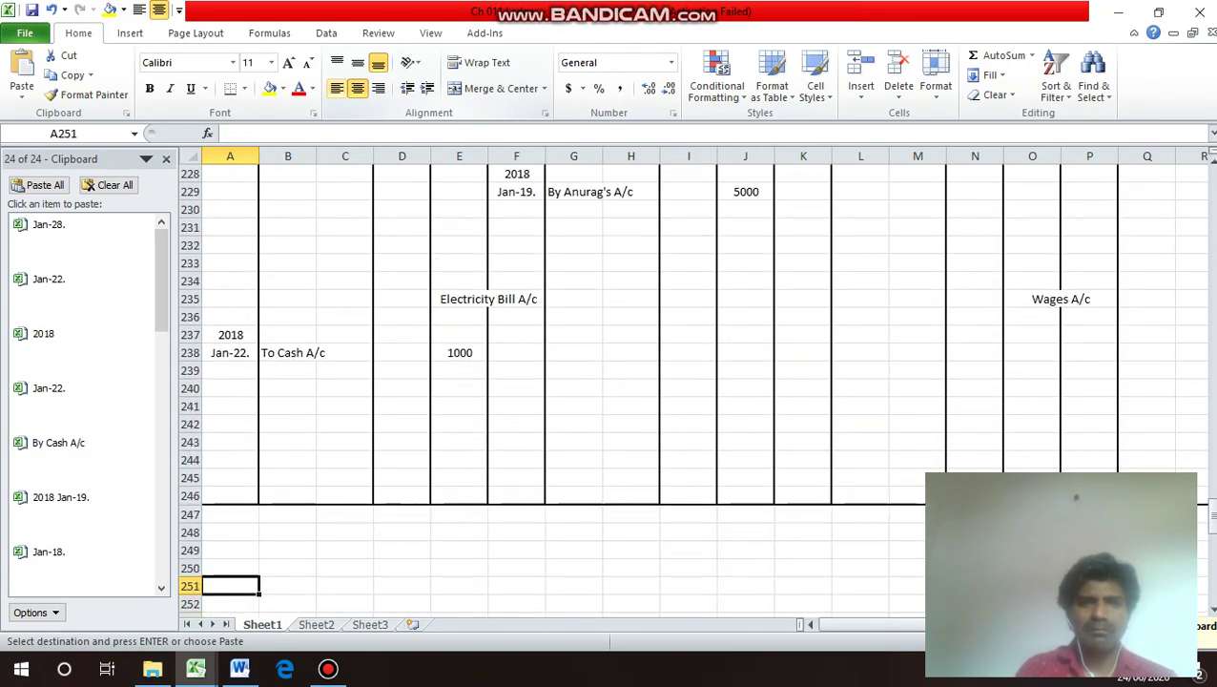
pyautogui.press('Up')
pyautogui.press('Up')
pyautogui.press('Up')
pyautogui.press('Up')
pyautogui.press('Up')
pyautogui.press('Up')
pyautogui.press('Up')
pyautogui.press('Up')
pyautogui.press('Up')
pyautogui.press('Up')
pyautogui.press('Up')
pyautogui.press('Up')
pyautogui.press('Up')
pyautogui.press('Up')
pyautogui.press('Right')
pyautogui.press('Right')
pyautogui.press('Right')
pyautogui.press('Right')
pyautogui.press('Right')
pyautogui.press('Right')
pyautogui.press('Right')
pyautogui.press('Right')
pyautogui.press('Right')
pyautogui.press('Right')
pyautogui.press('Right')
pyautogui.press('Right')
pyautogui.press('Up')
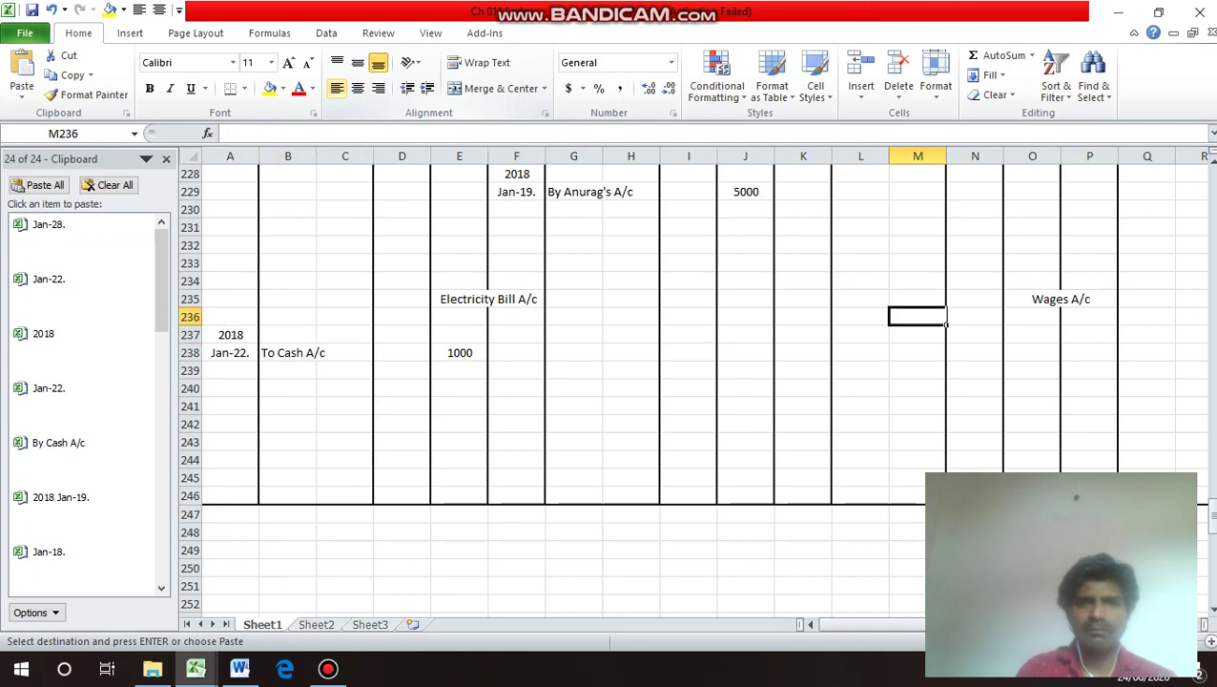
pyautogui.press('Up')
pyautogui.press('Up')
pyautogui.press('Up')
pyautogui.press('Up')
pyautogui.press('Up')
pyautogui.press('Up')
pyautogui.press('Up')
pyautogui.press('Up')
pyautogui.press('Up')
pyautogui.press('Up')
pyautogui.press('Up')
pyautogui.press('Up')
pyautogui.press('Up')
pyautogui.press('Up')
pyautogui.press('Up')
pyautogui.press('Up')
pyautogui.press('Up')
pyautogui.press('Up')
pyautogui.press('Up')
pyautogui.press('Up')
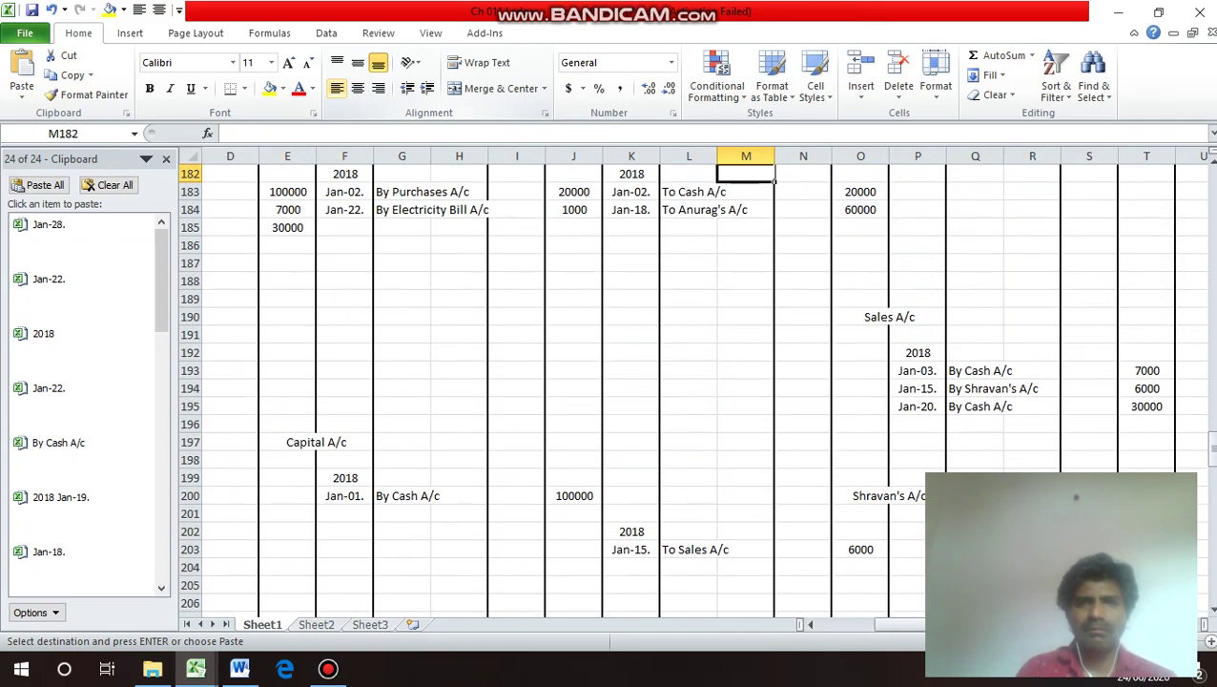
pyautogui.press('Up')
pyautogui.press('Up')
pyautogui.press('Up')
pyautogui.press('Up')
pyautogui.press('Down')
pyautogui.press('Down')
pyautogui.press('Down')
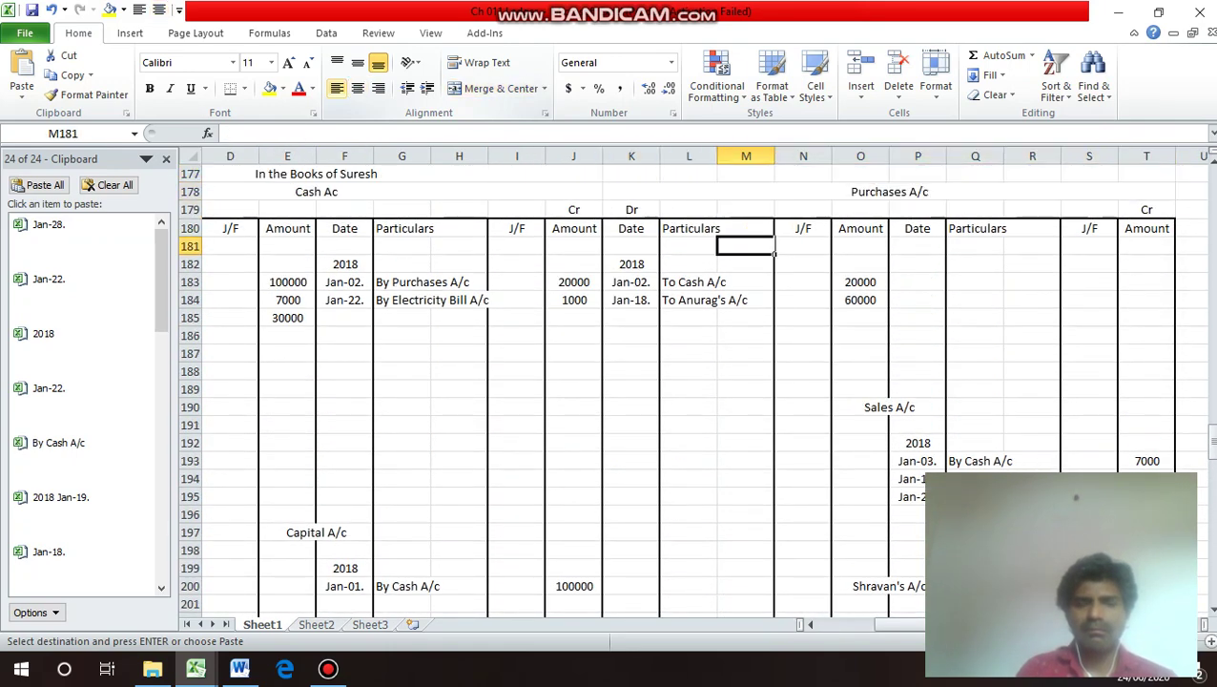
pyautogui.press('Down')
pyautogui.press('Down')
pyautogui.press('Down')
pyautogui.press('Down')
pyautogui.press('Down')
pyautogui.press('Down')
pyautogui.press('Down')
pyautogui.press('Down')
pyautogui.press('Down')
pyautogui.press('Down')
pyautogui.press('Down')
pyautogui.press('Down')
pyautogui.press('Down')
pyautogui.press('Down')
pyautogui.press('Down')
pyautogui.press('Down')
pyautogui.press('Down')
pyautogui.press('Down')
pyautogui.press('Down')
pyautogui.press('Down')
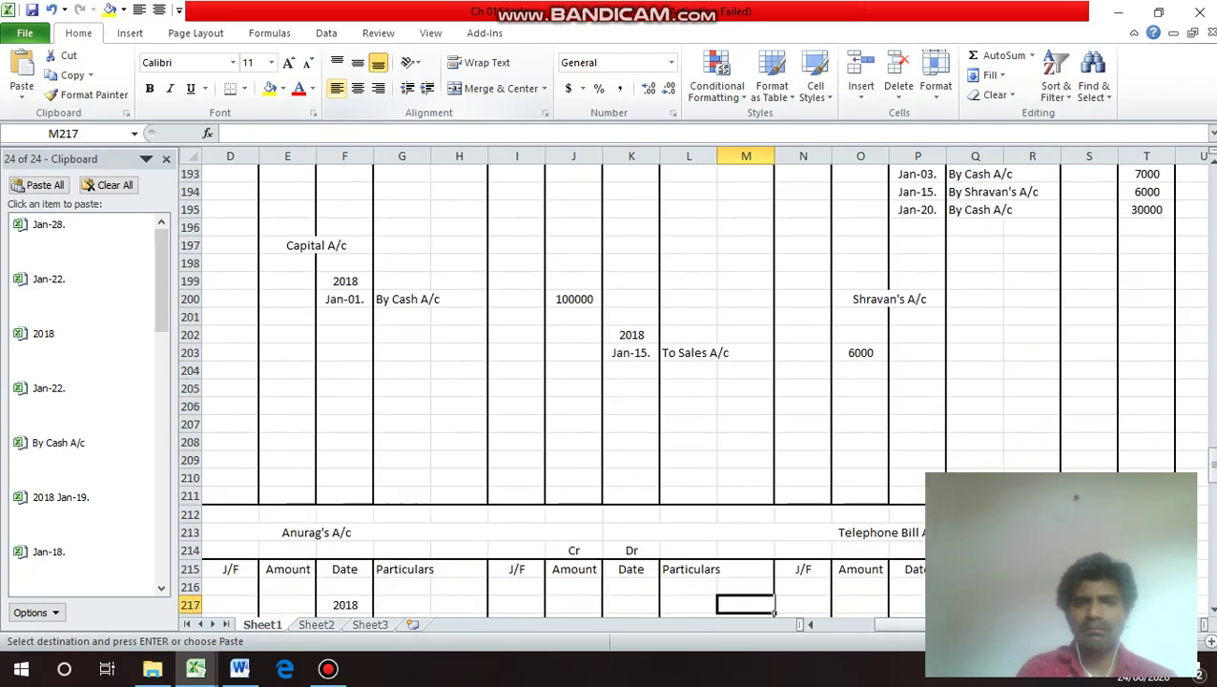
pyautogui.press('Down')
pyautogui.press('Left')
pyautogui.press('Left')
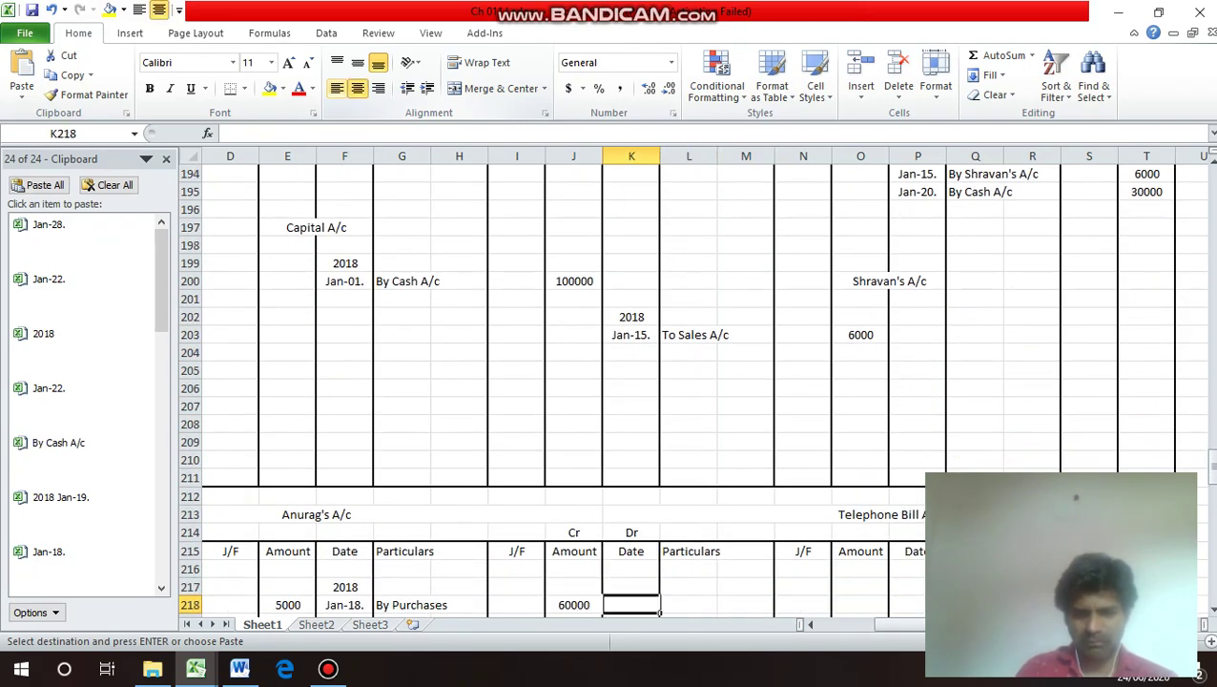
pyautogui.press('Return')
# Copy the year 2018 from cell F217 of the neighbouring account into K217, above the Telephone Bill A/c debit date.
pyautogui.press('Up')
pyautogui.press('Up')
pyautogui.press('Down')
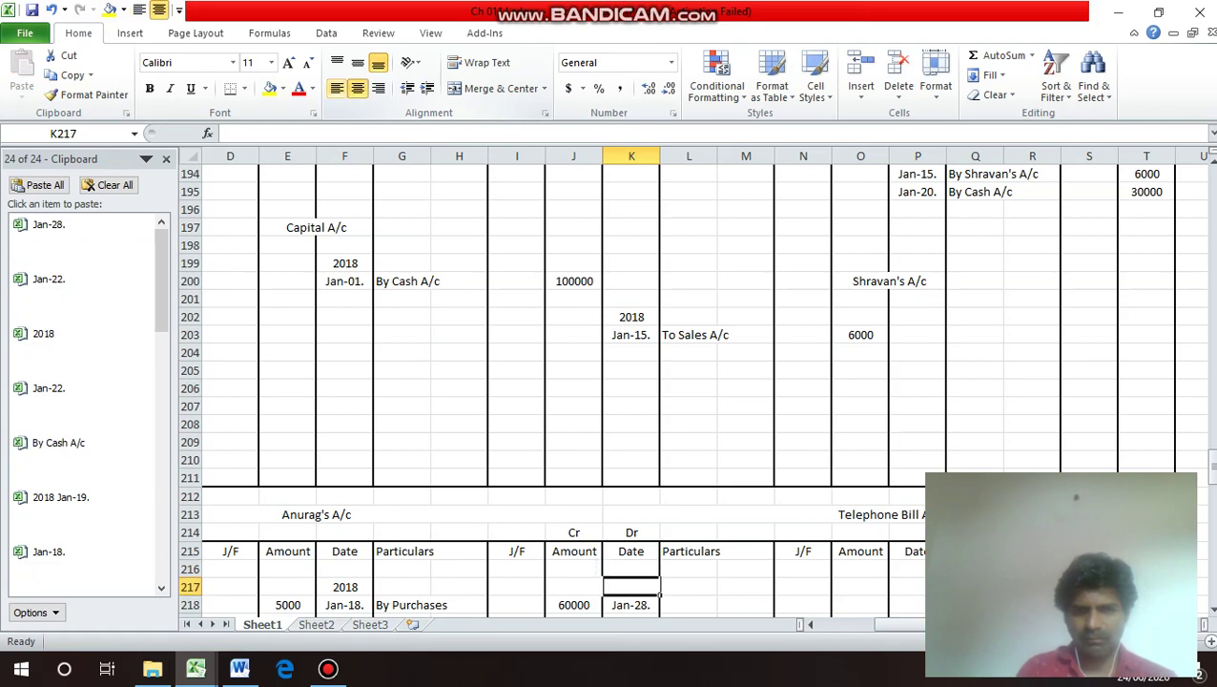
pyautogui.press('Left')
pyautogui.press('Left')
pyautogui.press('Left')
pyautogui.press('Left')
pyautogui.press('Left')
pyautogui.hotkey('ctrl', 'c')
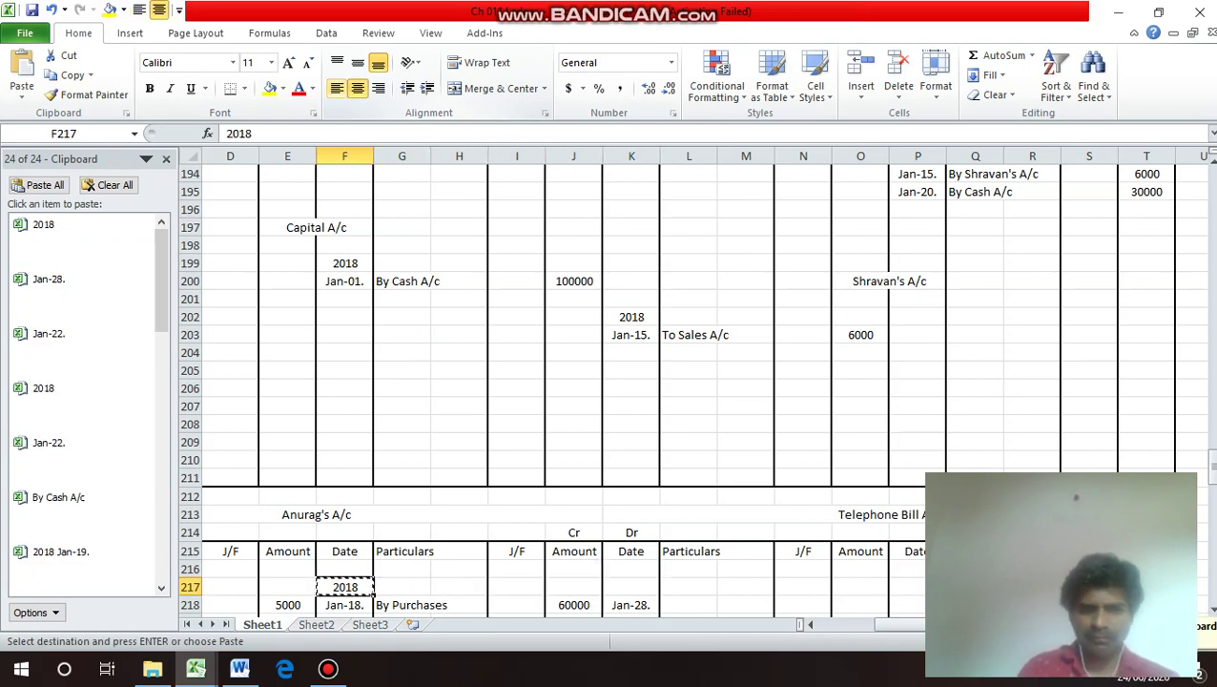
pyautogui.press('Right')
pyautogui.press('Right')
pyautogui.press('Right')
pyautogui.press('Right')
pyautogui.press('Right')
pyautogui.press('Return')
# Enter "To Cash A/c" as the debit particulars of the Jan-28. entry in the Telephone Bill A/c, cell L218.
pyautogui.press('Return')
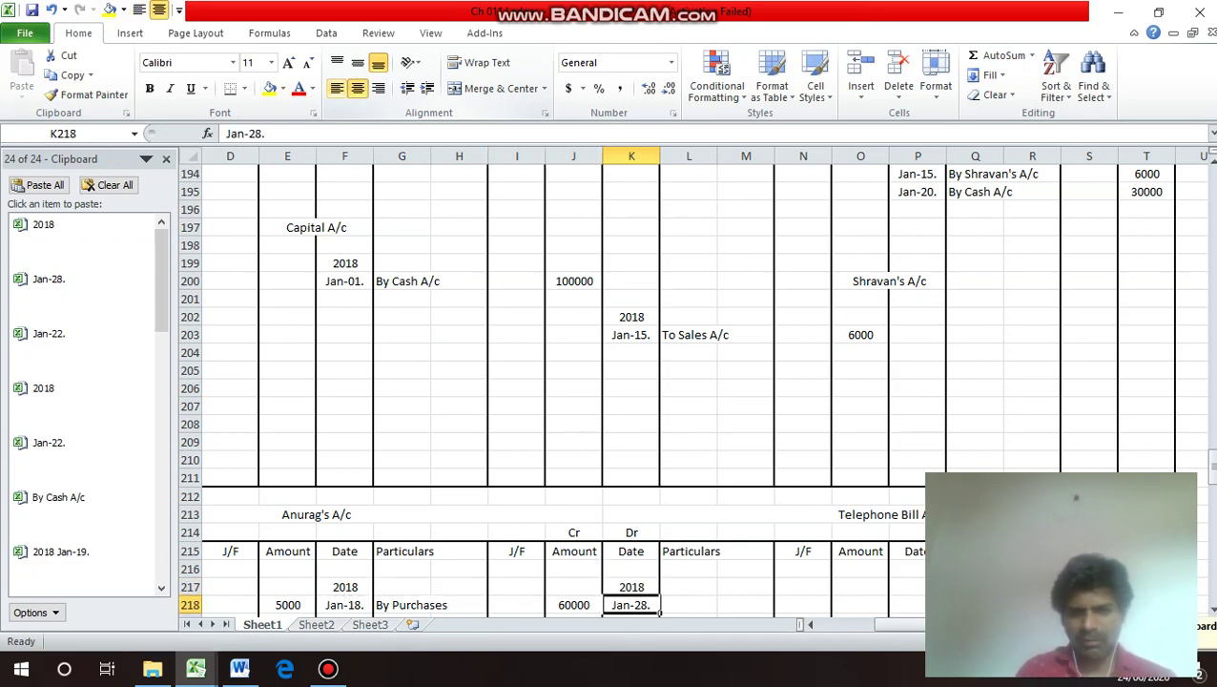
pyautogui.press('Right')
pyautogui.write('T')
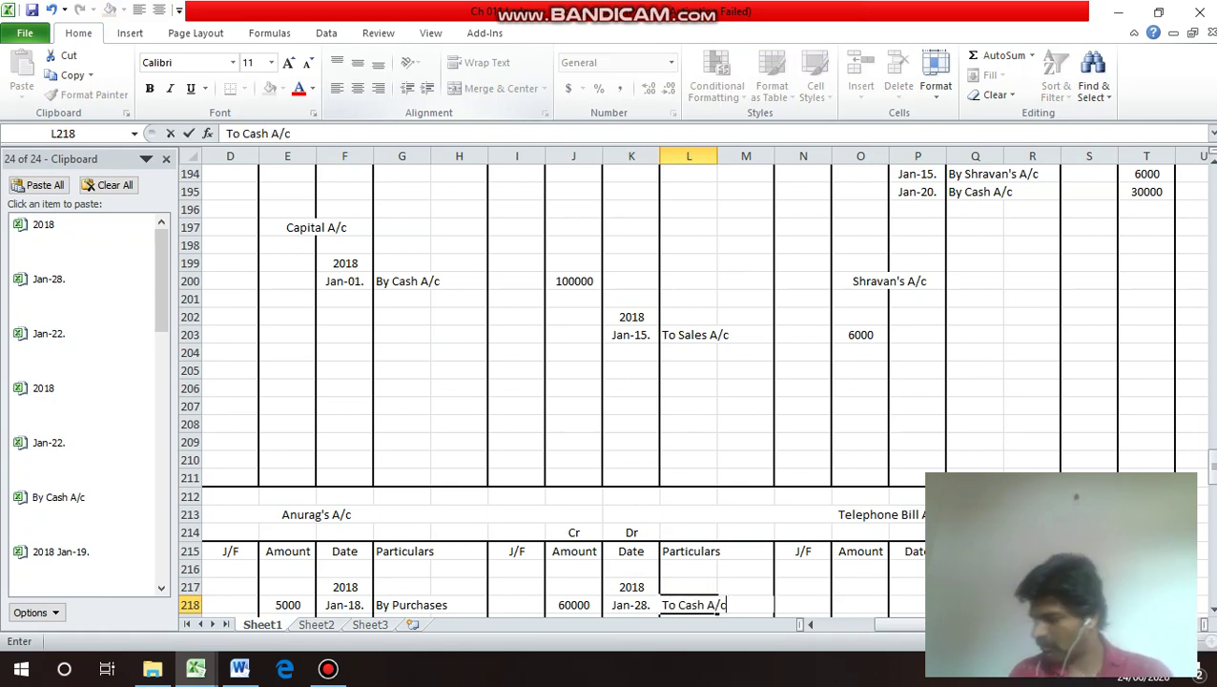
pyautogui.press('Return')
# Check the amount of the Jan-28. Telephone Bill entry in the journal above the ledger accounts.
pyautogui.press('Up')
pyautogui.press('Up')
pyautogui.press('Up')
pyautogui.press('Up')
pyautogui.press('Up')
pyautogui.press('Up')
pyautogui.press('Up')
pyautogui.press('Up')
pyautogui.press('Up')
pyautogui.press('Up')
pyautogui.press('Up')
pyautogui.press('Up')
pyautogui.press('Up')
pyautogui.press('Up')
pyautogui.press('Up')
pyautogui.press('Up')
pyautogui.press('Up')
pyautogui.press('Up')
pyautogui.press('Up')
pyautogui.press('Up')
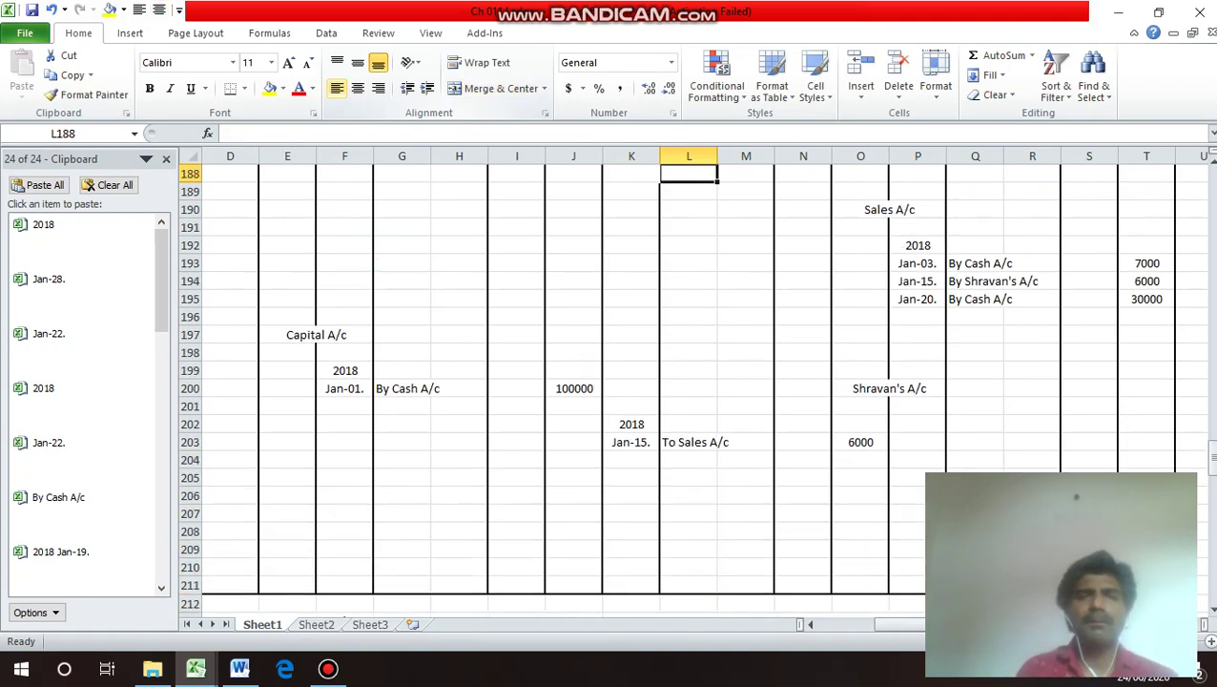
pyautogui.press('Up')
pyautogui.press('Up')
pyautogui.press('Up')
pyautogui.press('Up')
pyautogui.press('Up')
pyautogui.press('Up')
pyautogui.press('Left')
pyautogui.press('Left')
pyautogui.press('Left')
pyautogui.press('Left')
pyautogui.press('Left')
pyautogui.press('Left')
pyautogui.press('Left')
pyautogui.press('Left')
pyautogui.press('Left')
pyautogui.press('Left')
pyautogui.press('Left')
pyautogui.press('Up')
pyautogui.press('Up')
pyautogui.press('Up')
pyautogui.press('Up')
pyautogui.press('Up')
pyautogui.press('Up')
pyautogui.press('Up')
pyautogui.press('Up')
pyautogui.press('Up')
pyautogui.press('Up')
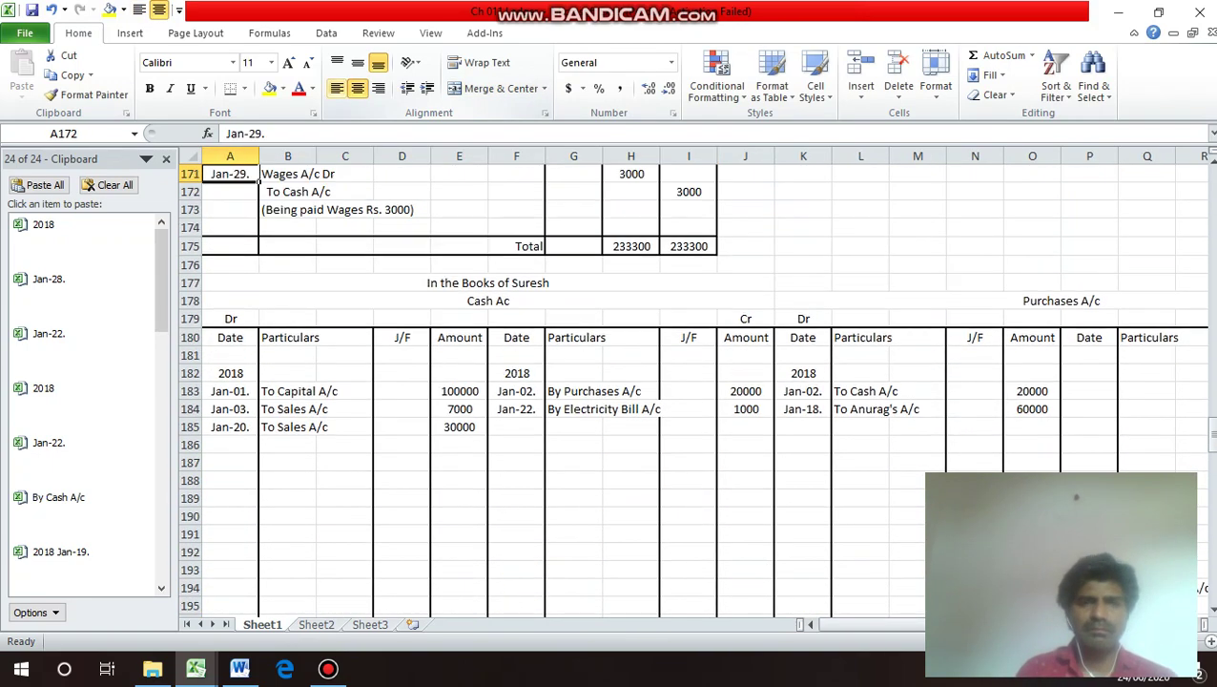
pyautogui.press('Up')
pyautogui.press('Up')
pyautogui.press('Up')
pyautogui.press('Up')
pyautogui.press('Up')
pyautogui.press('Up')
pyautogui.press('Up')
pyautogui.press('Up')
pyautogui.press('Up')
pyautogui.press('Up')
pyautogui.press('Up')
pyautogui.press('Up')
# Enter 500 as the debit amount of the Jan-28. entry in the Telephone Bill A/c, cell O218.
pyautogui.press('Down')
pyautogui.press('Down')
pyautogui.press('Down')
pyautogui.press('Down')
pyautogui.press('Down')
pyautogui.press('Down')
pyautogui.press('Down')
pyautogui.press('Down')
pyautogui.press('Down')
pyautogui.press('Down')
pyautogui.press('Down')
pyautogui.press('Down')
pyautogui.press('Down')
pyautogui.press('Down')
pyautogui.press('Down')
pyautogui.press('Down')
pyautogui.press('Down')
pyautogui.press('Down')
pyautogui.press('Down')
pyautogui.press('Down')
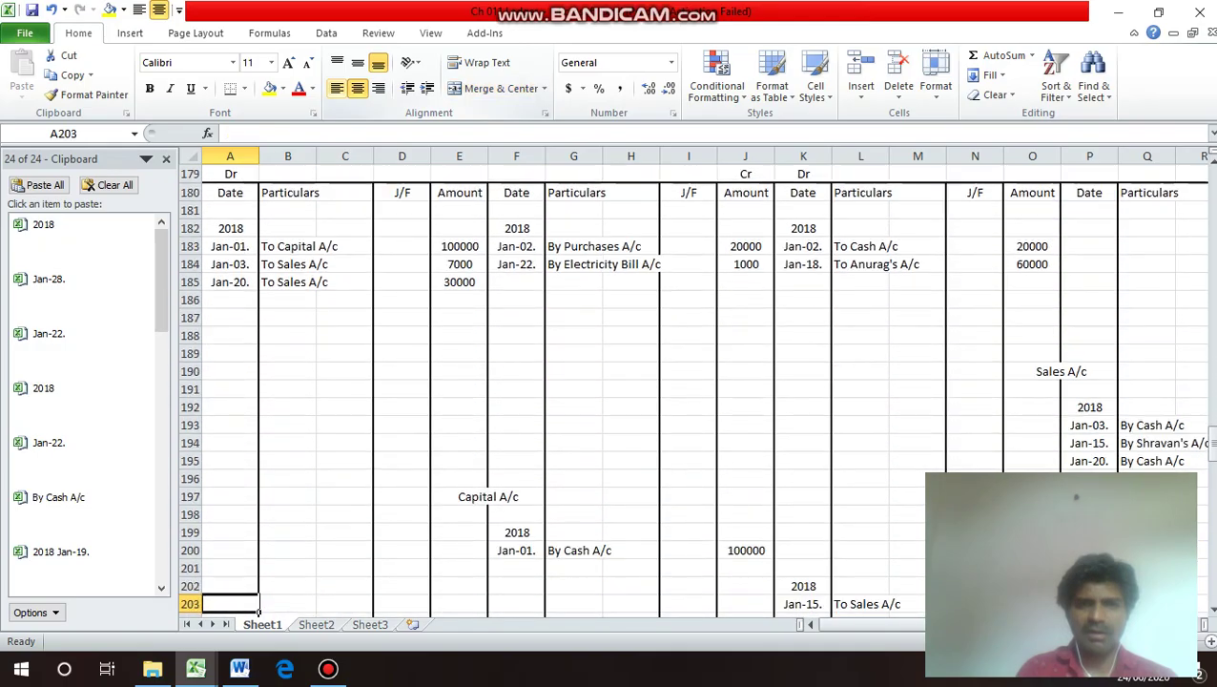
pyautogui.press('Right')
pyautogui.press('Right')
pyautogui.press('Right')
pyautogui.press('Right')
pyautogui.press('Right')
pyautogui.press('Right')
pyautogui.press('Right')
pyautogui.press('Right')
pyautogui.press('Right')
pyautogui.press('Right')
pyautogui.press('Right')
pyautogui.press('Right')
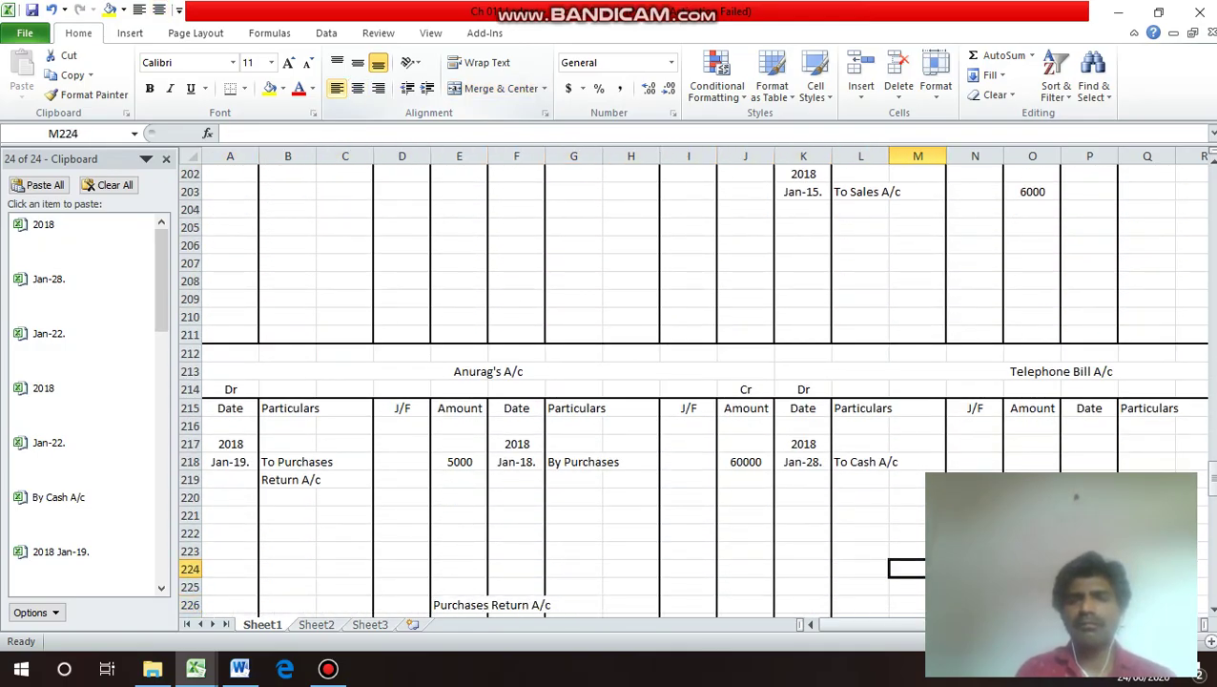
pyautogui.press('Up')
pyautogui.press('Up')
pyautogui.press('Up')
pyautogui.press('Up')
pyautogui.press('Up')
pyautogui.press('Up')
pyautogui.press('Down')
pyautogui.press('Down')
pyautogui.press('Down')
pyautogui.press('Down')
pyautogui.press('Down')
pyautogui.press('Down')
pyautogui.press('Down')
pyautogui.press('Down')
pyautogui.press('Down')
pyautogui.press('Down')
pyautogui.press('Down')
pyautogui.press('Down')
pyautogui.press('Down')
pyautogui.press('Down')
pyautogui.press('Down')
pyautogui.press('Down')
pyautogui.press('Down')
pyautogui.press('Down')
pyautogui.press('Down')
pyautogui.press('Down')
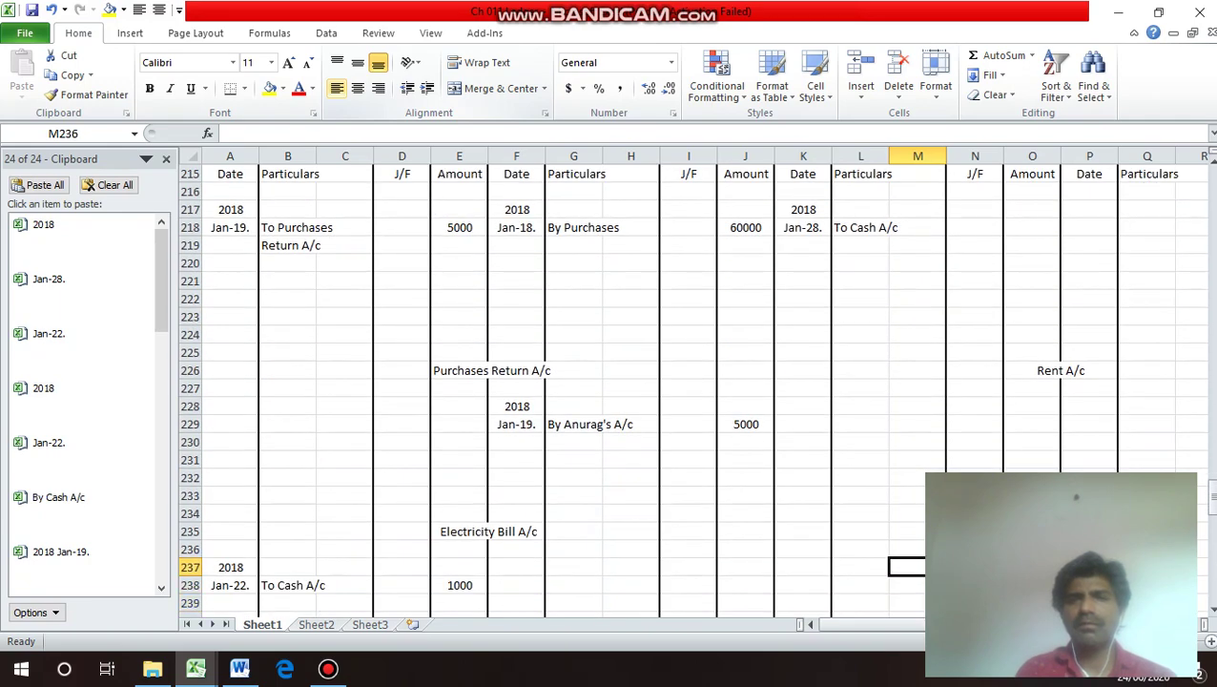
pyautogui.press('Up')
pyautogui.press('Up')
pyautogui.press('Up')
pyautogui.press('Up')
pyautogui.press('Up')
pyautogui.press('Up')
pyautogui.press('Up')
pyautogui.press('Up')
pyautogui.press('Up')
pyautogui.press('Up')
pyautogui.press('Up')
pyautogui.press('Up')
pyautogui.press('Up')
pyautogui.press('Up')
pyautogui.press('Up')
pyautogui.press('Up')
pyautogui.press('Up')
pyautogui.press('Up')
pyautogui.press('Right')
pyautogui.press('Right')
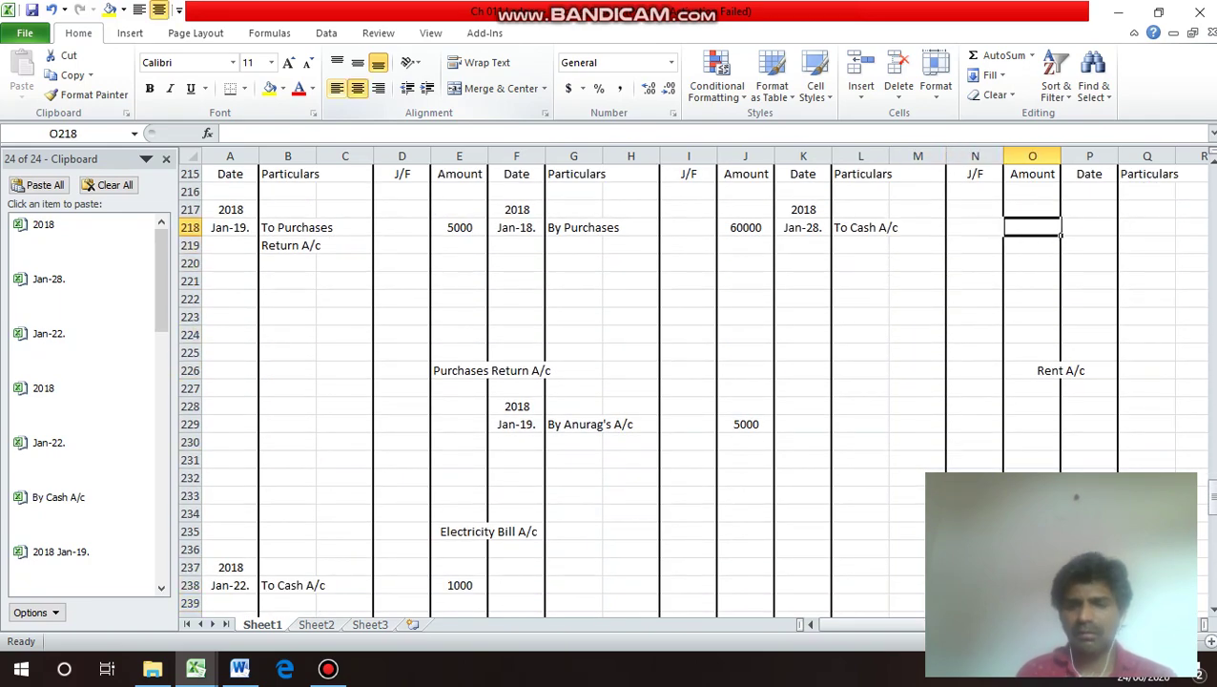
pyautogui.write('500')
pyautogui.press('Return')
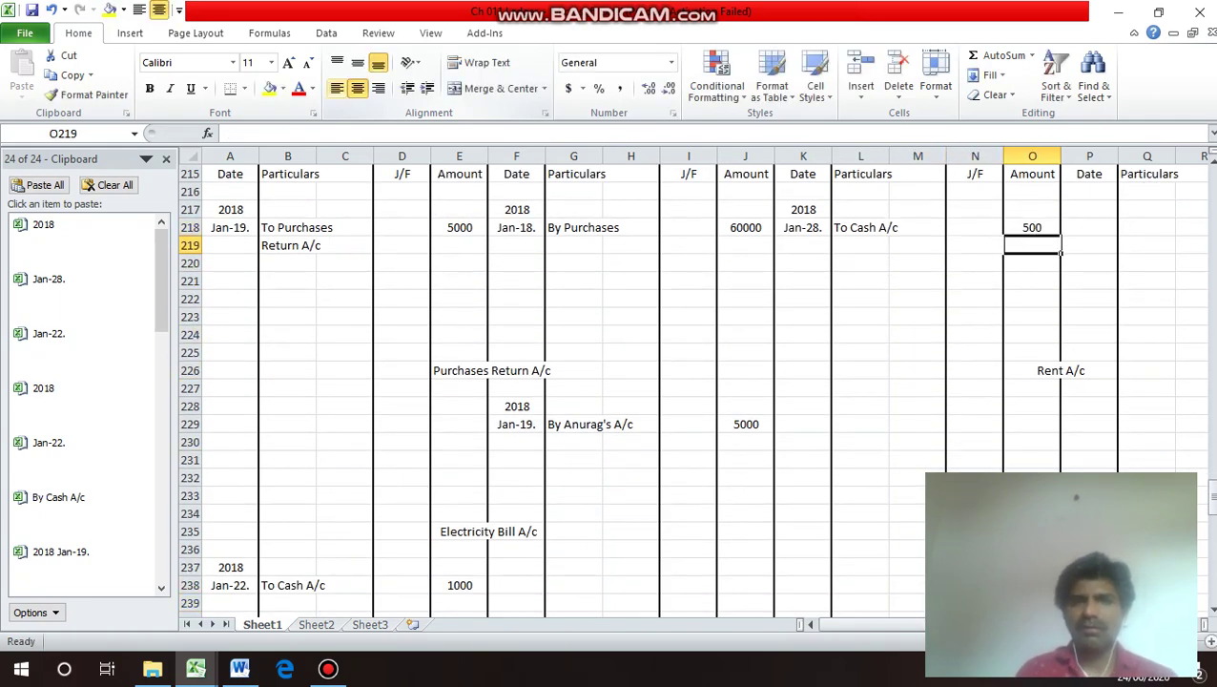
# Copy the date Jan-28. from the Telephone Bill A/c, cell K218, to the credit side of the Cash account, cell F185.
pyautogui.press('Up')
pyautogui.press('Left')
pyautogui.press('Left')
pyautogui.press('Left')
pyautogui.press('Left')
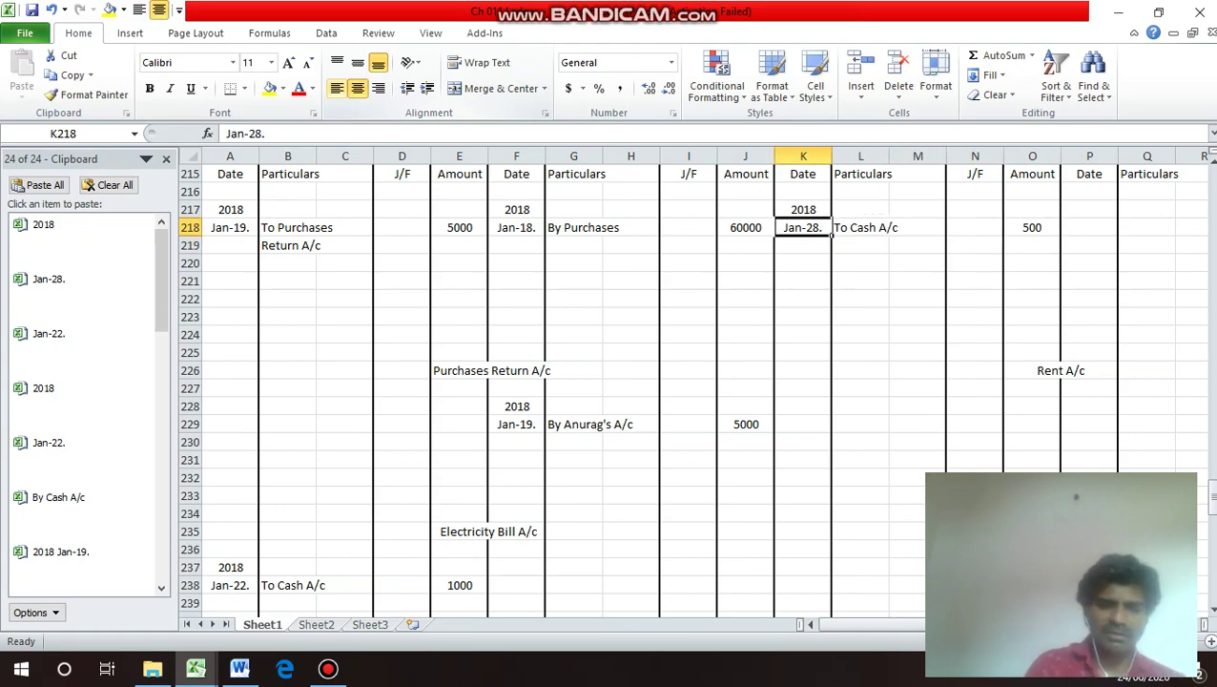
pyautogui.hotkey('ctrl', 'c')
pyautogui.press('Up')
pyautogui.press('Up')
pyautogui.press('Up')
pyautogui.press('Up')
pyautogui.press('Up')
pyautogui.press('Up')
pyautogui.press('Up')
pyautogui.press('Up')
pyautogui.press('Up')
pyautogui.press('Up')
pyautogui.press('Up')
pyautogui.press('Up')
pyautogui.press('Up')
pyautogui.press('Up')
pyautogui.press('Up')
pyautogui.press('Up')
pyautogui.press('Up')
pyautogui.press('Up')
pyautogui.press('Up')
pyautogui.press('Up')
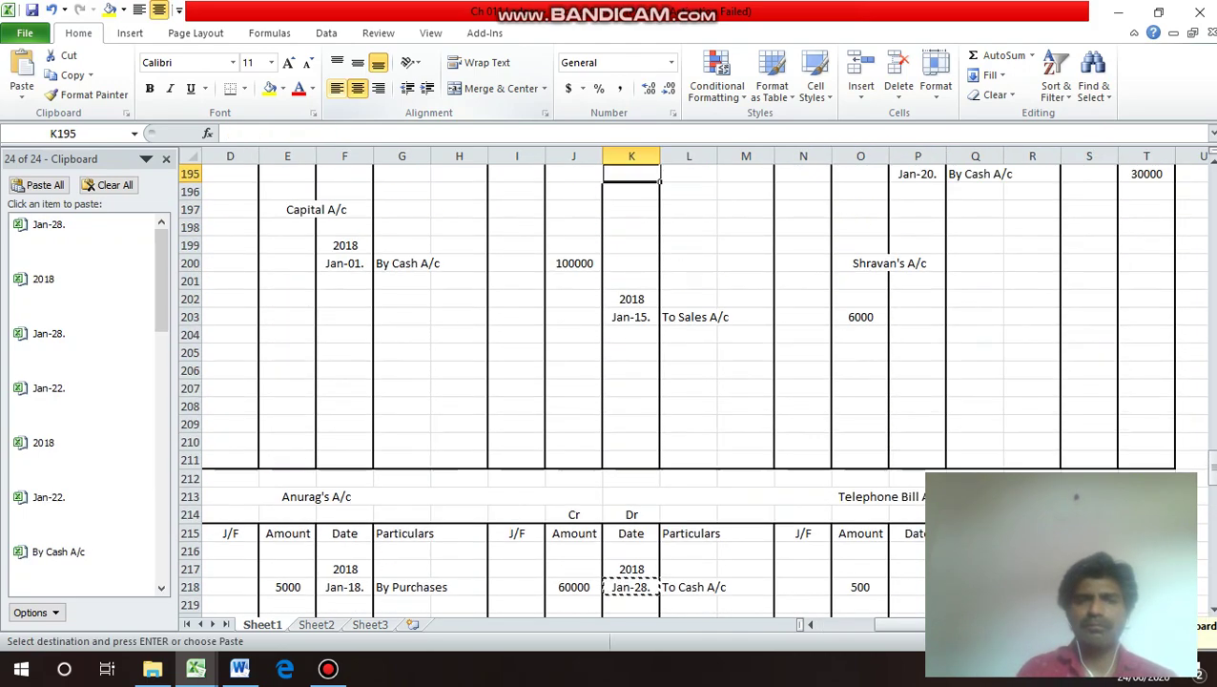
pyautogui.press('Down')
pyautogui.press('Down')
pyautogui.press('Down')
pyautogui.press('Down')
pyautogui.press('Down')
pyautogui.press('Down')
pyautogui.press('Down')
pyautogui.press('Down')
pyautogui.press('Down')
pyautogui.press('Down')
pyautogui.press('Down')
pyautogui.press('Down')
pyautogui.press('Down')
pyautogui.press('Down')
pyautogui.press('Down')
pyautogui.press('Down')
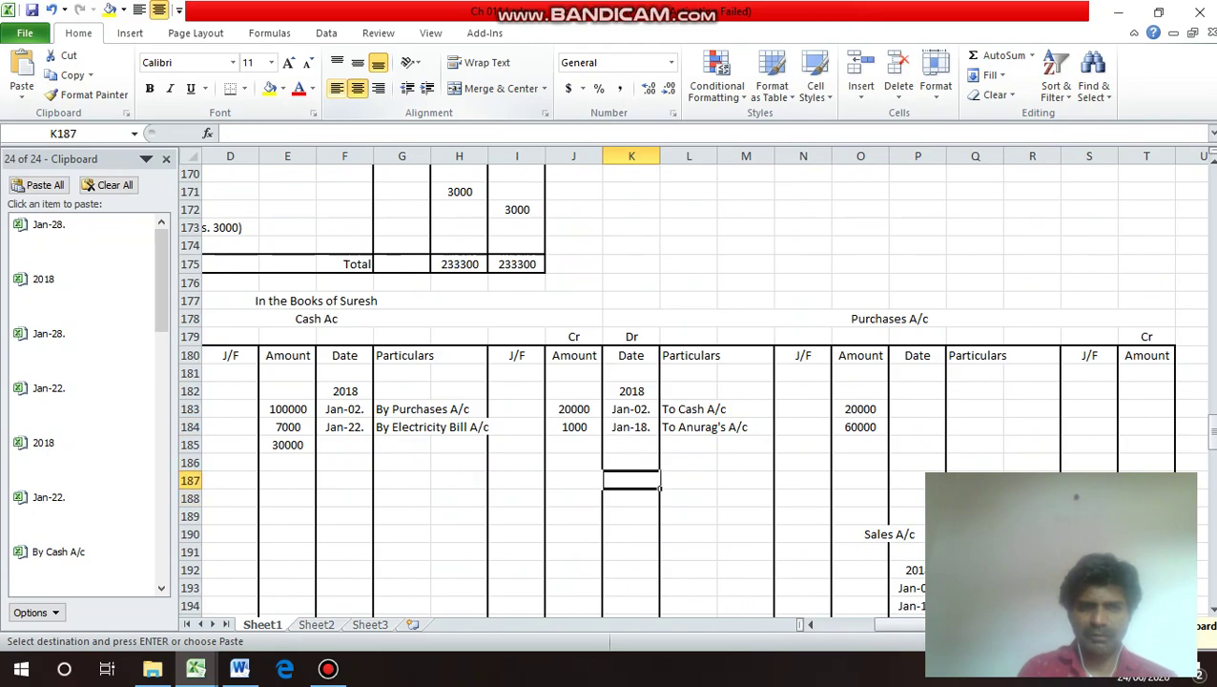
pyautogui.press('Up')
pyautogui.press('Up')
pyautogui.press('Left')
pyautogui.press('Left')
pyautogui.press('Left')
pyautogui.press('Left')
pyautogui.press('Left')
pyautogui.press('Left')
pyautogui.press('Right')
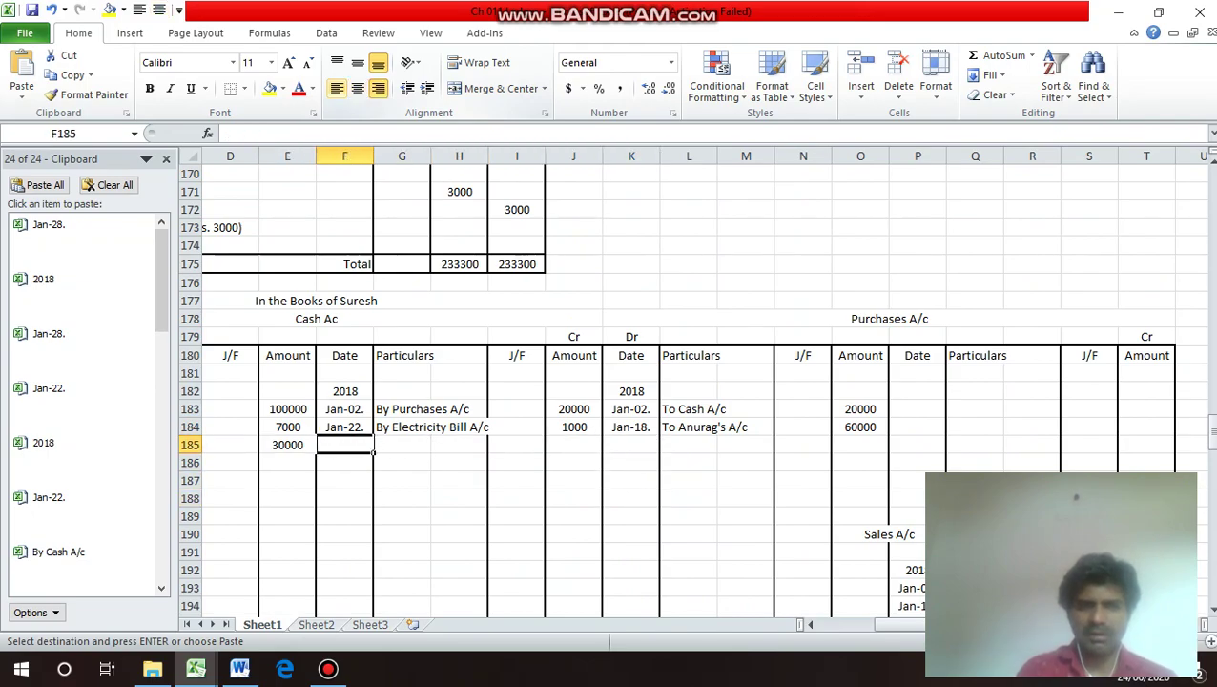
pyautogui.press('Return')
# Enter "By Telephone Bill A/c" as the credit particulars of the Jan-28. entry in the Cash account, cell G185, and left-align it.
pyautogui.press('Right')
pyautogui.write('By')
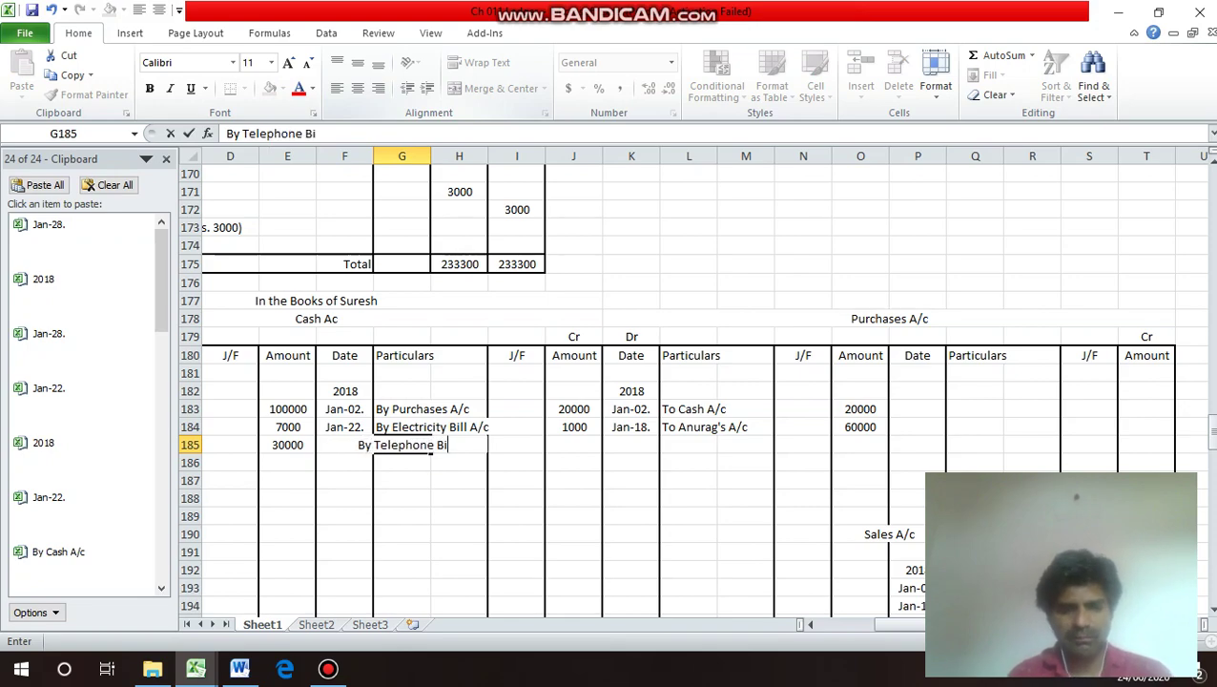
pyautogui.write('/c')
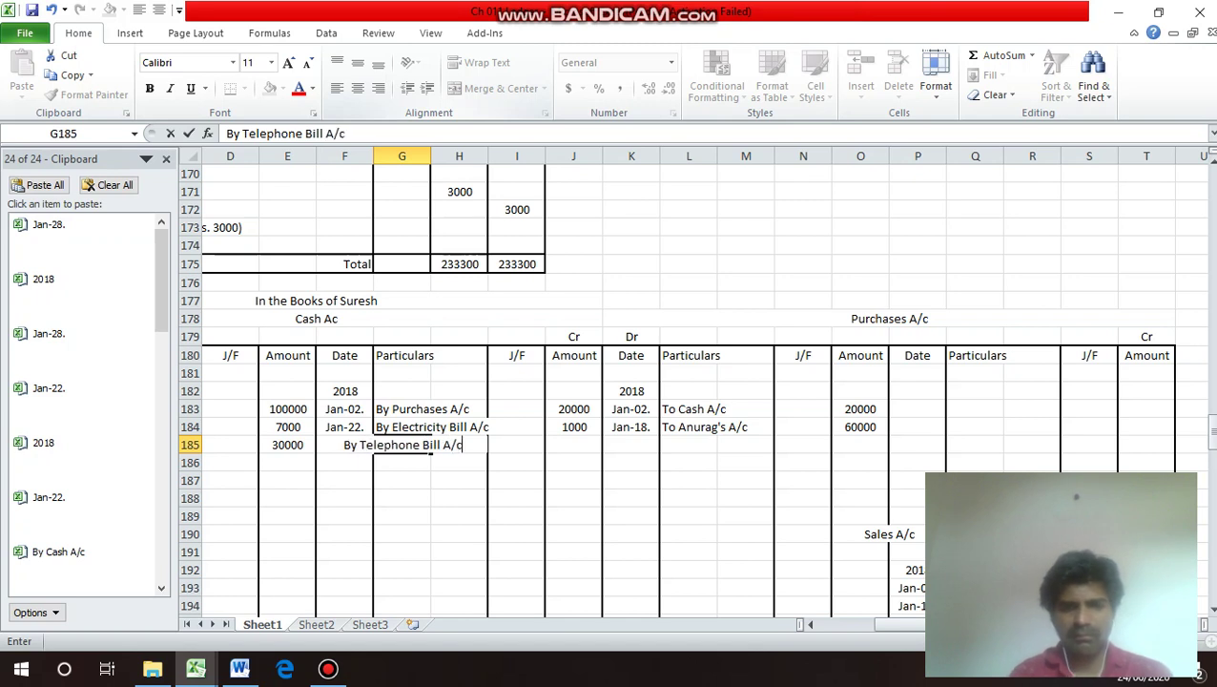
pyautogui.press('Return')
pyautogui.click(401, 444)
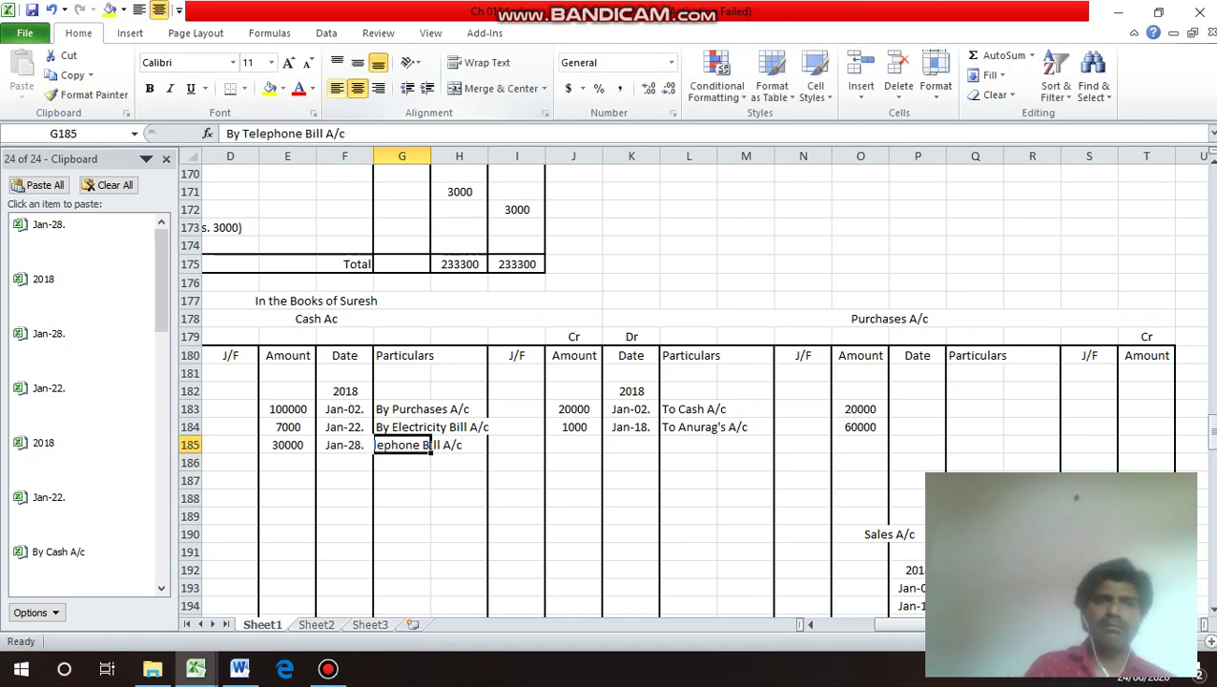
# Enter 500 as the credit amount of the Jan-28. entry in the Cash account, cell J185.
pyautogui.click(574, 445)
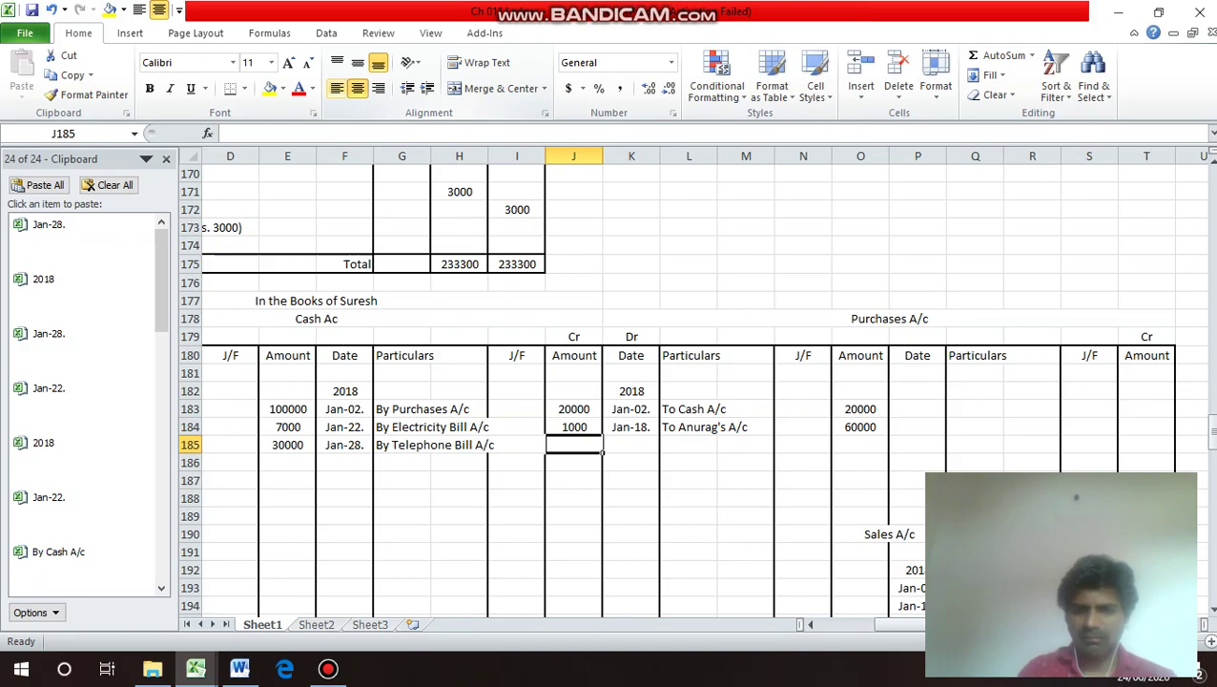
pyautogui.write('500')
pyautogui.press('Return')
pyautogui.click(574, 373)
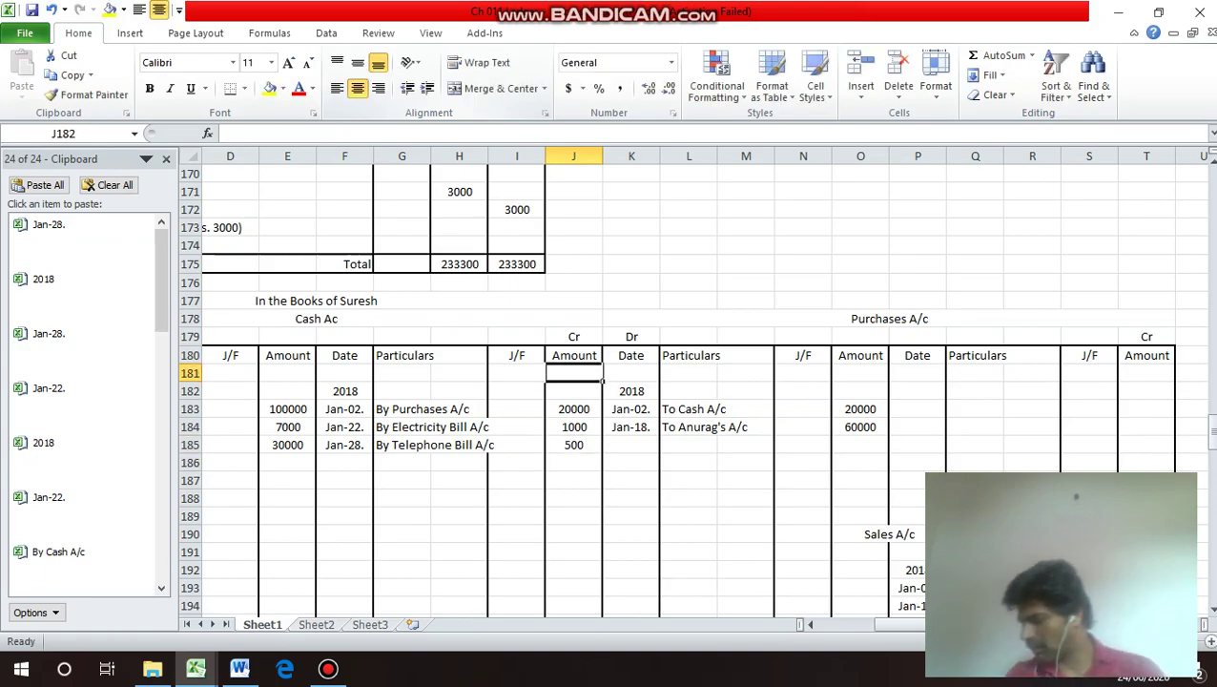
# Review the journal entries dated after Jan-28. and the ledger accounts below them for the next posting.
pyautogui.press('Up')
pyautogui.press('Up')
pyautogui.press('Up')
pyautogui.press('Up')
pyautogui.press('Up')
pyautogui.press('Up')
pyautogui.press('Up')
pyautogui.press('Up')
pyautogui.press('Up')
pyautogui.press('Up')
pyautogui.press('Up')
pyautogui.press('Up')
pyautogui.press('Up')
pyautogui.press('Up')
pyautogui.press('Up')
pyautogui.press('Up')
pyautogui.press('Up')
pyautogui.press('Up')
pyautogui.press('Up')
pyautogui.press('Up')
pyautogui.press('Home')
pyautogui.press('Down')
pyautogui.press('Down')
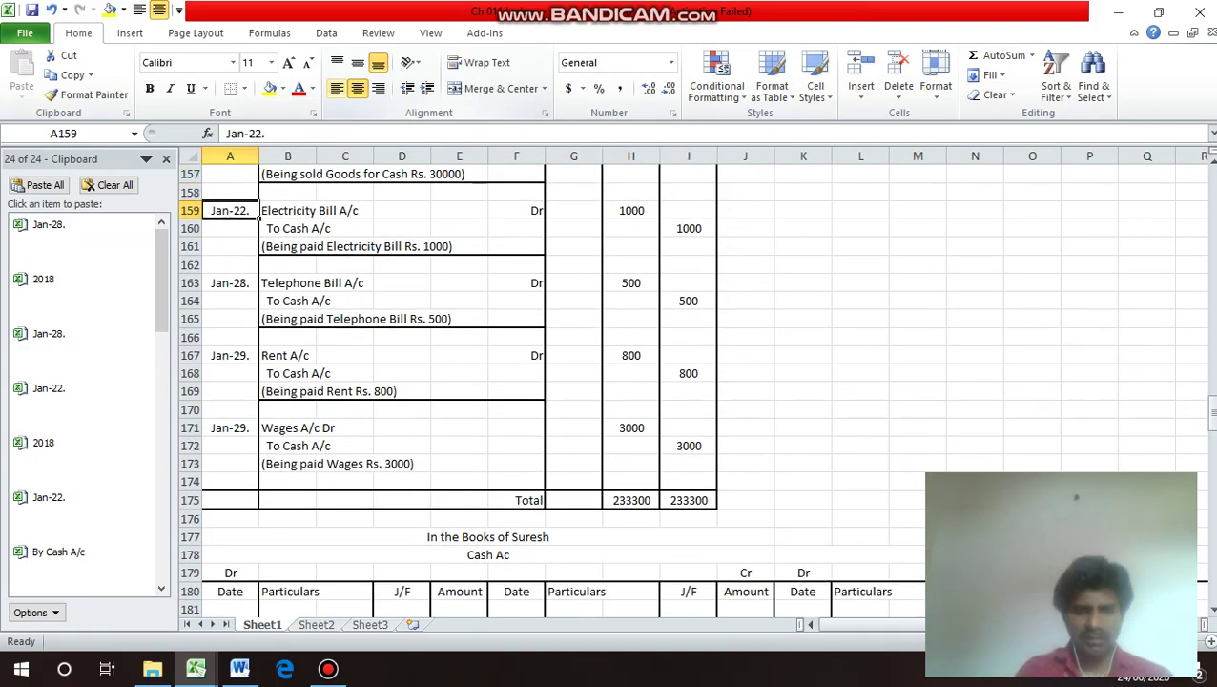
pyautogui.press('Down')
pyautogui.press('Down')
pyautogui.press('Down')
pyautogui.press('Down')
pyautogui.press('Down')
pyautogui.press('Down')
pyautogui.press('Down')
pyautogui.press('Down')
pyautogui.press('Down')
pyautogui.press('Down')
pyautogui.press('Down')
pyautogui.press('Down')
pyautogui.press('Down')
pyautogui.press('Down')
pyautogui.press('Down')
pyautogui.press('Down')
pyautogui.press('Down')
pyautogui.press('Down')
pyautogui.press('Down')
pyautogui.press('Down')
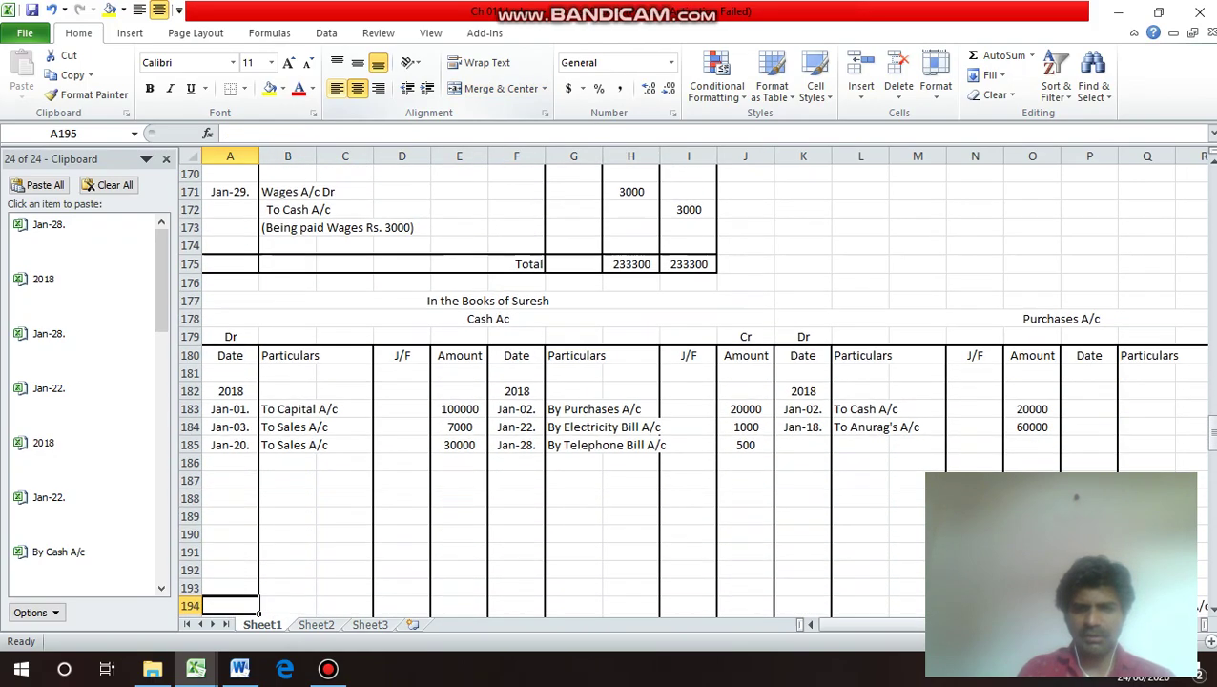
pyautogui.press('Down')
pyautogui.press('Down')
pyautogui.press('Down')
pyautogui.press('Down')
pyautogui.press('Down')
pyautogui.press('Down')
pyautogui.press('Down')
pyautogui.press('Down')
pyautogui.press('Down')
pyautogui.press('Down')
pyautogui.press('Down')
pyautogui.press('Down')
pyautogui.press('Down')
pyautogui.press('Down')
# Copy the date Jan-29. from the rent journal entry, cell A167, to the debit side of the Rent A/c, cell K228.
pyautogui.press('Up')
pyautogui.press('Up')
pyautogui.press('Up')
pyautogui.press('Up')
pyautogui.press('Up')
pyautogui.press('Up')
pyautogui.press('Up')
pyautogui.press('Up')
pyautogui.press('Up')
pyautogui.press('Up')
pyautogui.press('Up')
pyautogui.press('Up')
pyautogui.press('Up')
pyautogui.press('Up')
pyautogui.press('Up')
pyautogui.press('Up')
pyautogui.press('Up')
pyautogui.press('Up')
pyautogui.press('Up')
pyautogui.press('Up')
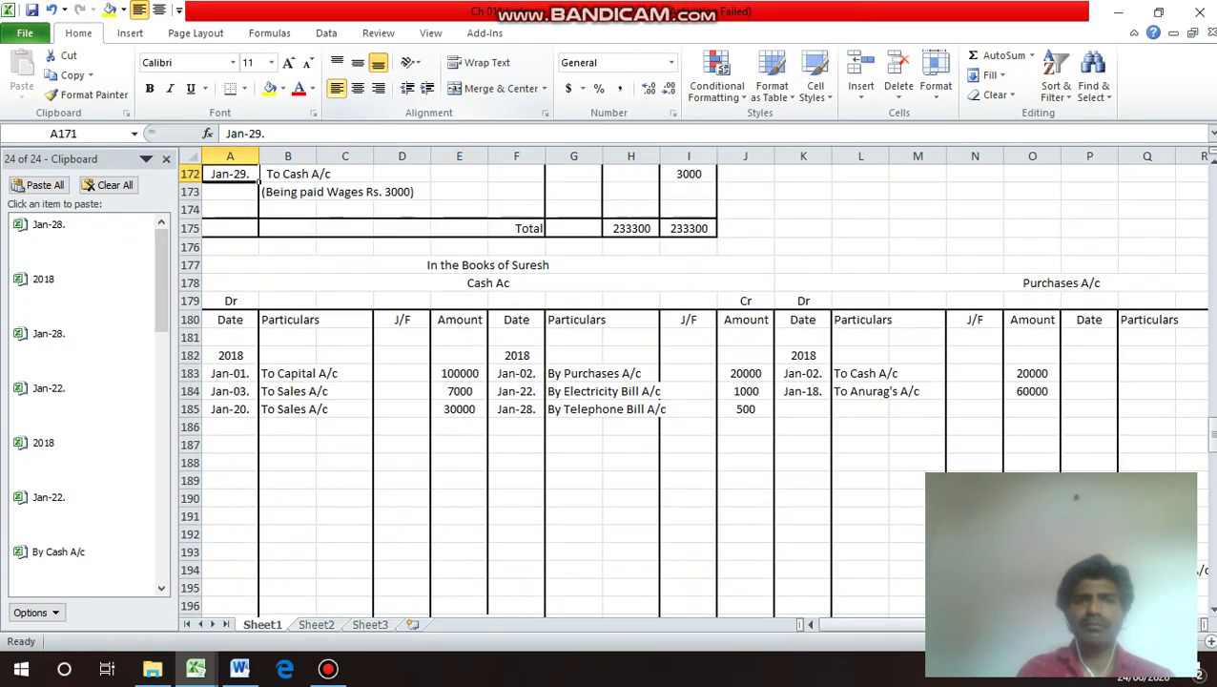
pyautogui.press('Down')
pyautogui.hotkey('ctrl', 'c')
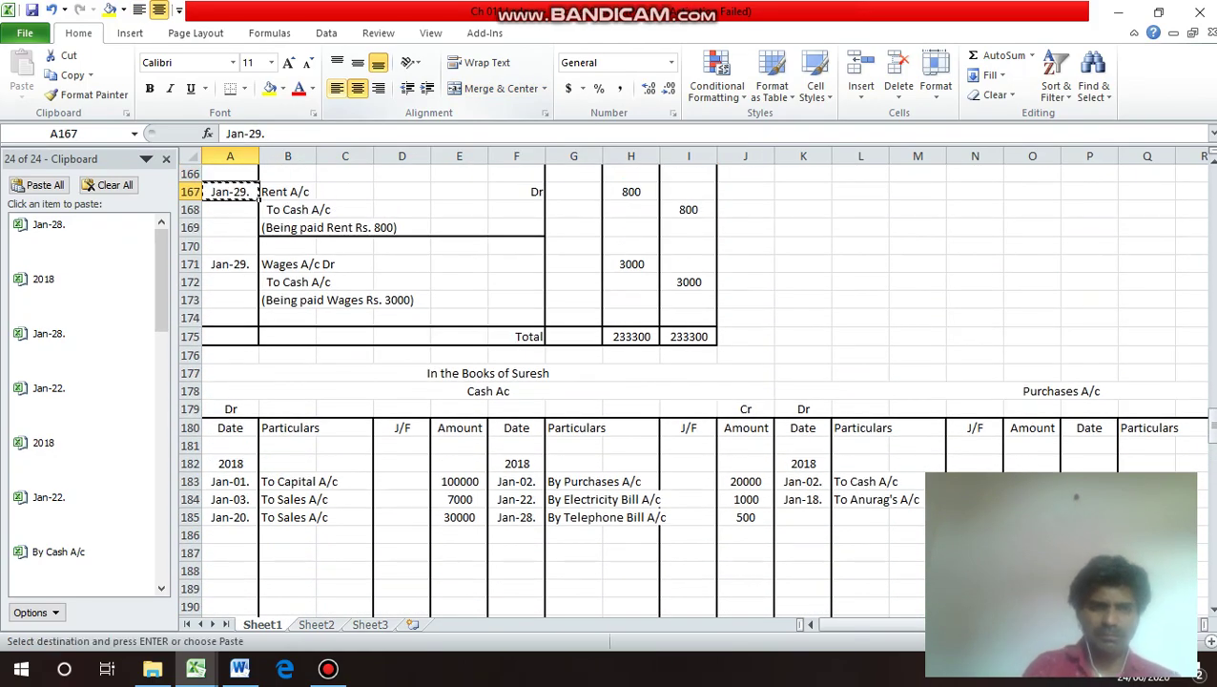
pyautogui.press('Down')
pyautogui.press('Down')
pyautogui.press('Down')
pyautogui.press('Down')
pyautogui.press('Down')
pyautogui.press('Down')
pyautogui.press('Down')
pyautogui.press('Down')
pyautogui.press('Down')
pyautogui.press('Down')
pyautogui.press('Down')
pyautogui.press('Down')
pyautogui.press('Down')
pyautogui.press('Down')
pyautogui.press('Down')
pyautogui.press('Down')
pyautogui.press('Down')
pyautogui.press('Down')
pyautogui.press('Down')
pyautogui.press('Down')
pyautogui.press('Down')
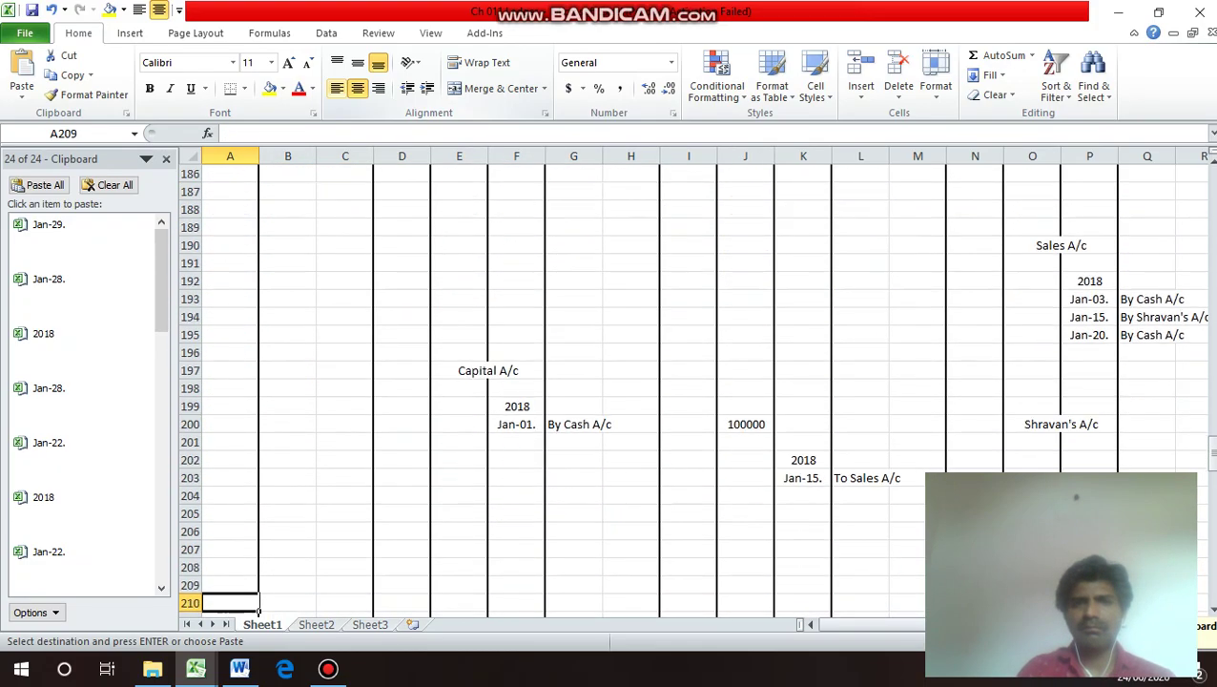
pyautogui.press('Down')
pyautogui.press('Down')
pyautogui.press('Down')
pyautogui.press('Down')
pyautogui.press('Down')
pyautogui.press('Down')
pyautogui.press('Down')
pyautogui.press('Down')
pyautogui.press('Down')
pyautogui.press('Down')
pyautogui.press('Down')
pyautogui.press('Down')
pyautogui.press('Down')
pyautogui.press('Down')
pyautogui.press('Down')
pyautogui.press('Down')
pyautogui.press('Down')
pyautogui.press('Down')
pyautogui.press('Down')
pyautogui.press('Down')
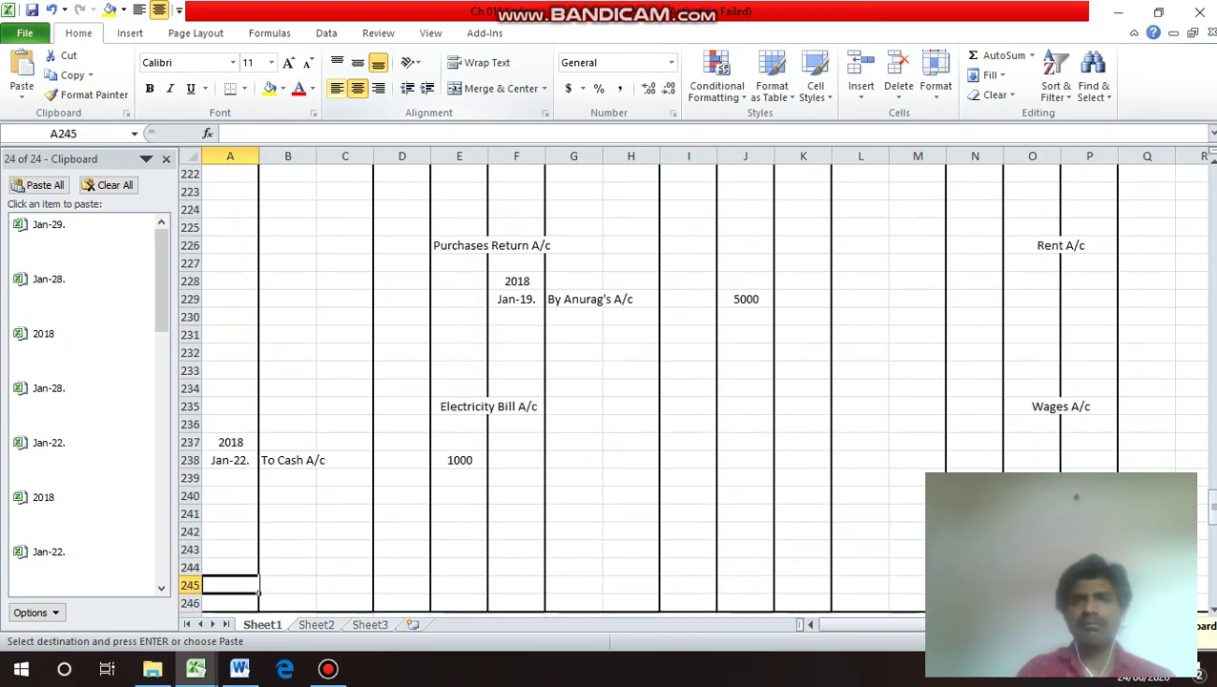
pyautogui.press('Up')
pyautogui.press('Up')
pyautogui.press('Up')
pyautogui.press('Up')
pyautogui.press('Up')
pyautogui.press('Up')
pyautogui.press('Up')
pyautogui.press('Up')
pyautogui.press('Up')
pyautogui.press('Up')
pyautogui.press('Up')
pyautogui.press('Up')
pyautogui.press('Up')
pyautogui.press('Up')
pyautogui.press('Up')
pyautogui.press('Up')
pyautogui.press('Up')
pyautogui.press('Right')
pyautogui.press('Right')
pyautogui.press('Right')
pyautogui.press('Right')
pyautogui.press('Right')
pyautogui.press('Right')
pyautogui.press('Right')
pyautogui.press('Right')
pyautogui.press('Right')
pyautogui.press('Right')
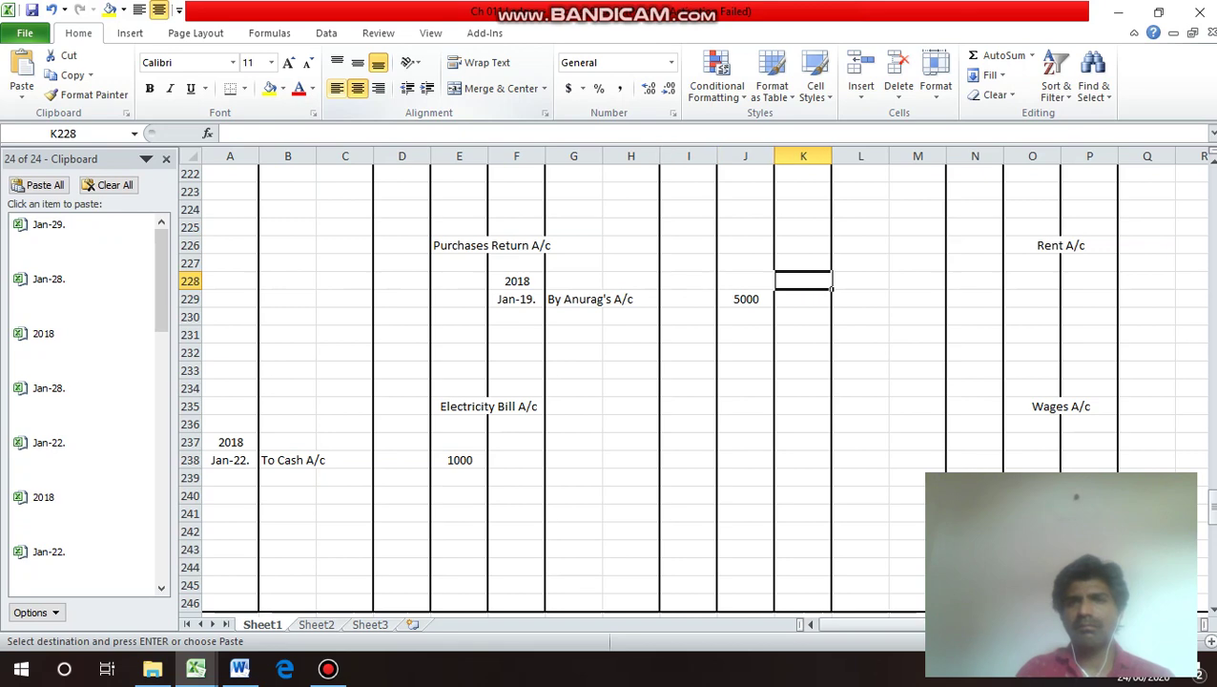
pyautogui.press('Return')
pyautogui.press('Up')
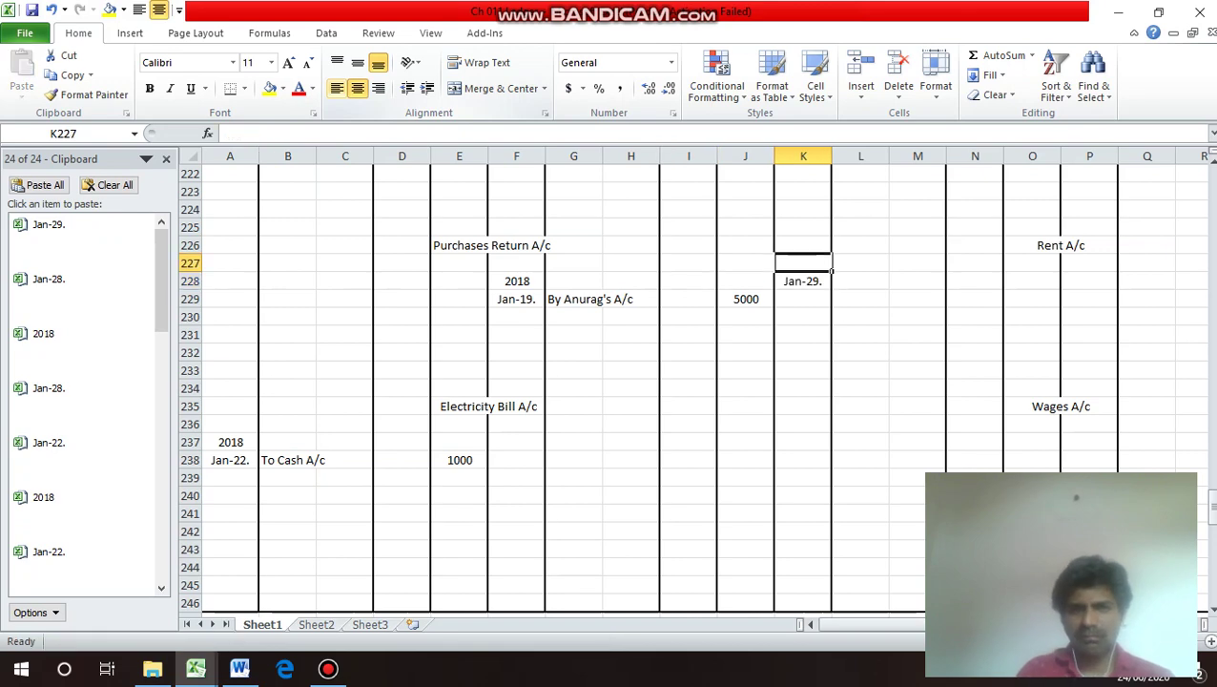
pyautogui.press('Left')
pyautogui.press('Left')
pyautogui.press('Left')
pyautogui.press('Left')
pyautogui.press('Left')
pyautogui.press('Down')
pyautogui.hotkey('ctrl', 'c')
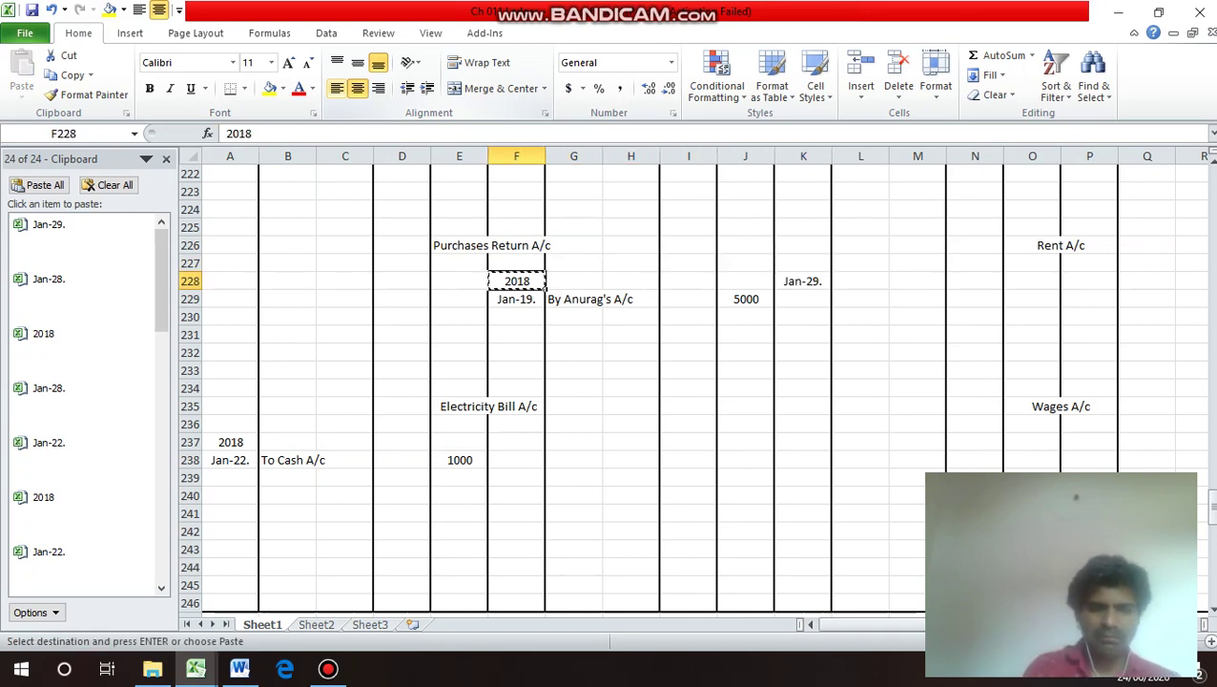
pyautogui.hotkey('alt', 'h')
pyautogui.press('a')
pyautogui.press('l')
pyautogui.press('Right')
pyautogui.press('Right')
pyautogui.press('Right')
pyautogui.press('Right')
pyautogui.press('Right')
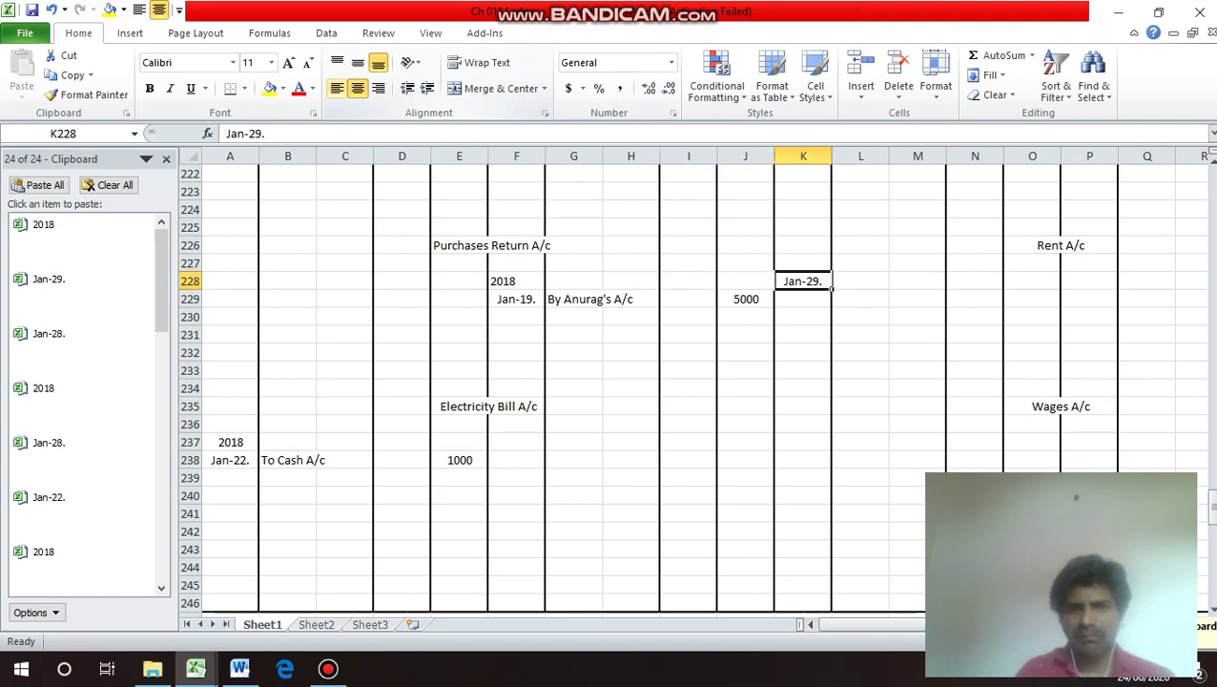
pyautogui.press('Left')
pyautogui.press('Left')
pyautogui.press('Left')
pyautogui.press('Left')
pyautogui.press('Left')
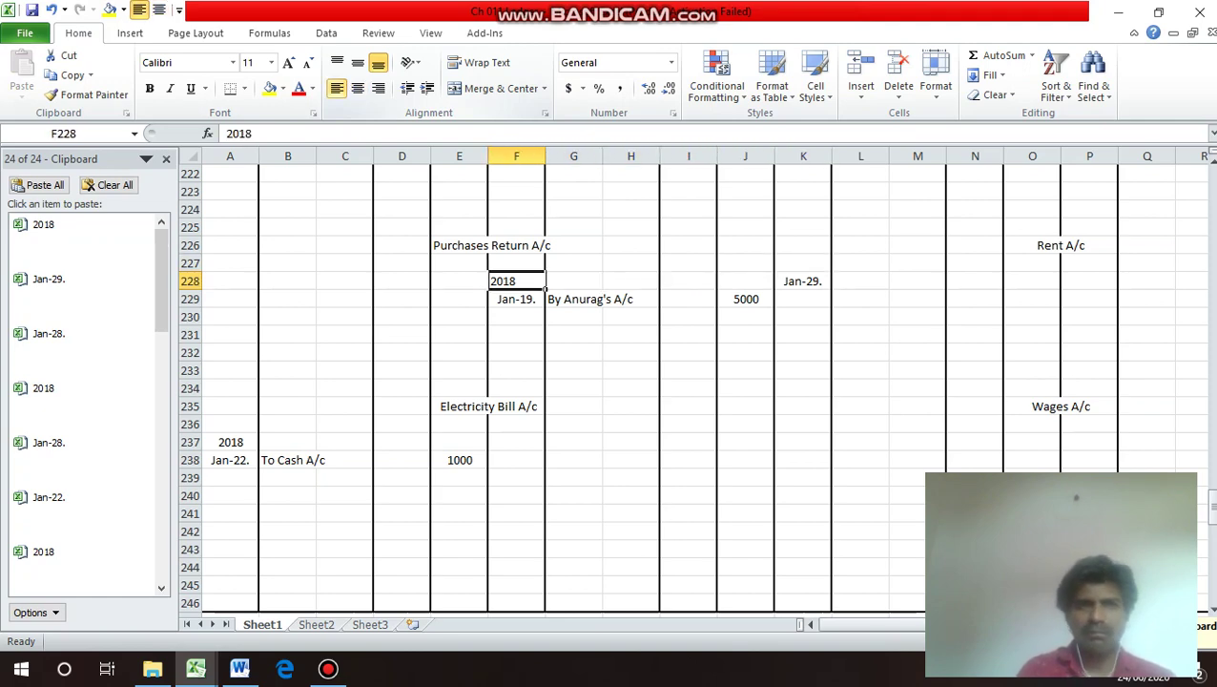
pyautogui.hotkey('alt', 'h')
pyautogui.press('a')
pyautogui.press('c')
# Copy the year 2018 from the Purchases Return A/c, cell F228, to cell K227 above the Rent A/c date.
pyautogui.hotkey('ctrl', 'c')
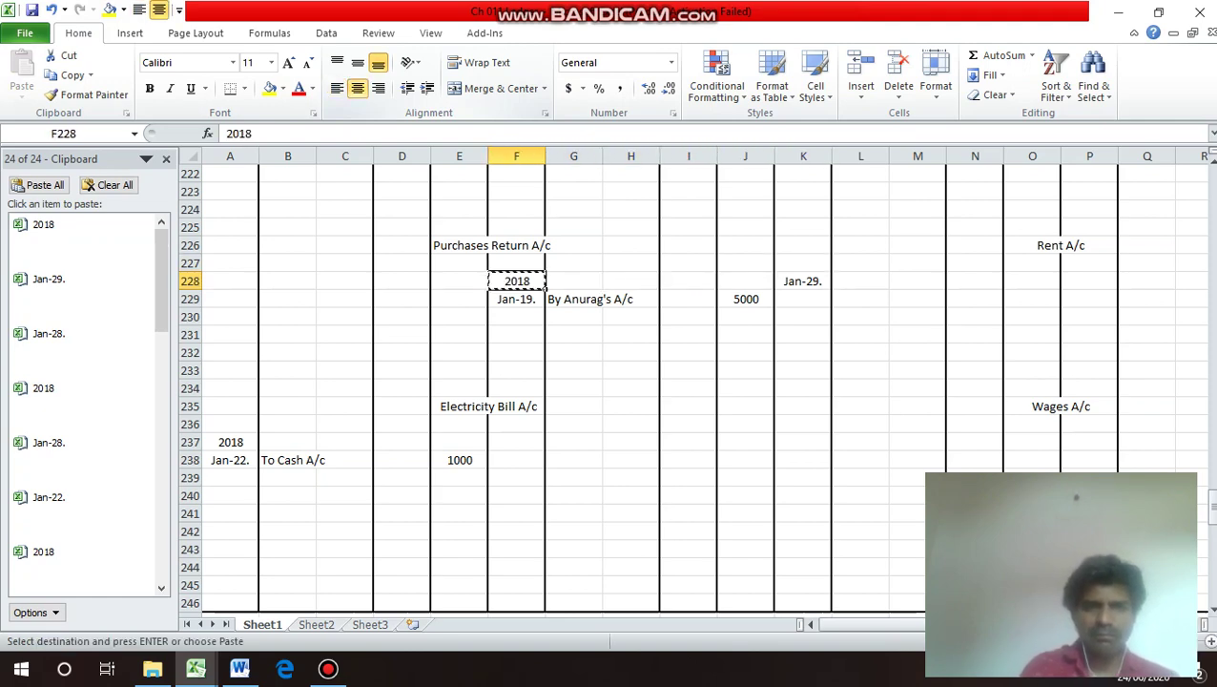
pyautogui.press('Right')
pyautogui.press('Right')
pyautogui.press('Right')
pyautogui.press('Right')
pyautogui.press('Right')
pyautogui.press('Up')
pyautogui.press('Return')
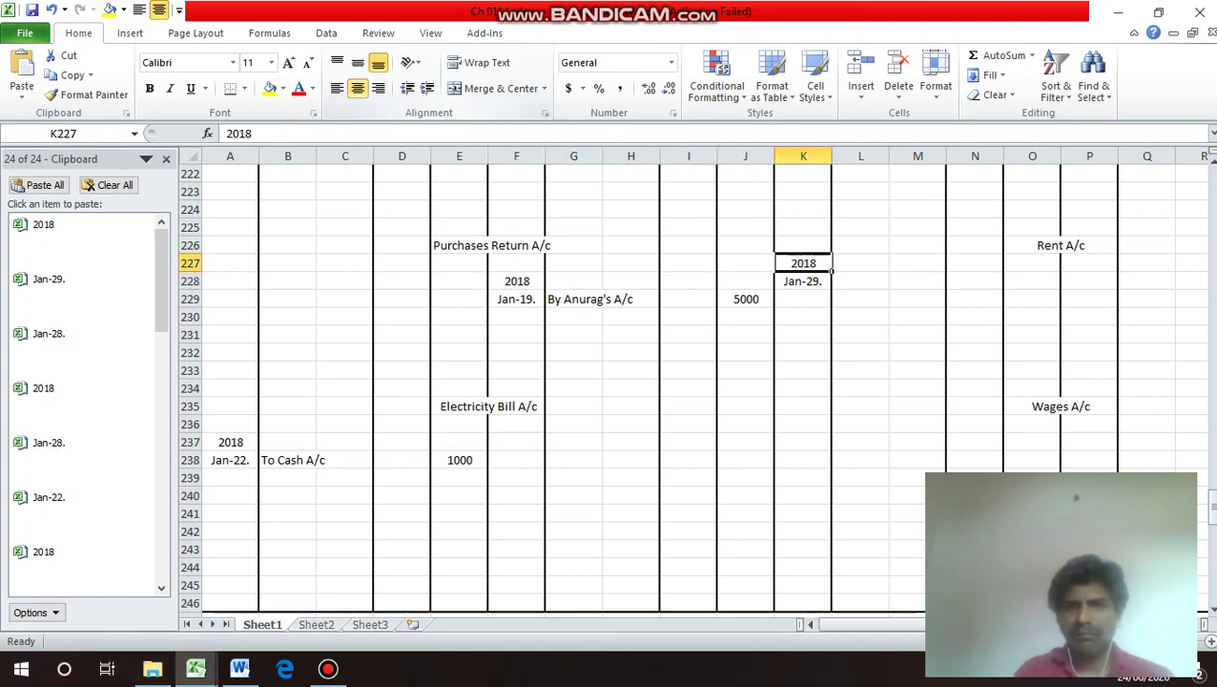
# Enter To Cash A/c as the particulars of the Jan-29. debit entry in the Rent A/c, cell L228.
pyautogui.press('Down')
pyautogui.press('Right')
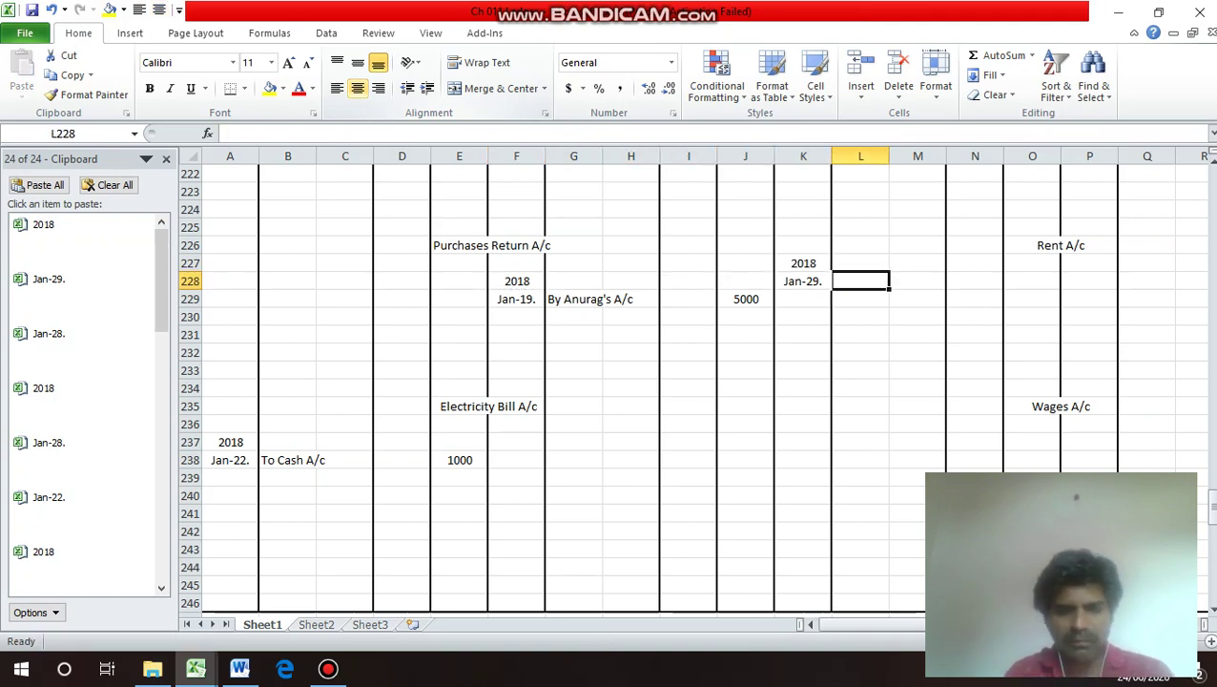
pyautogui.write('To Cash A/')
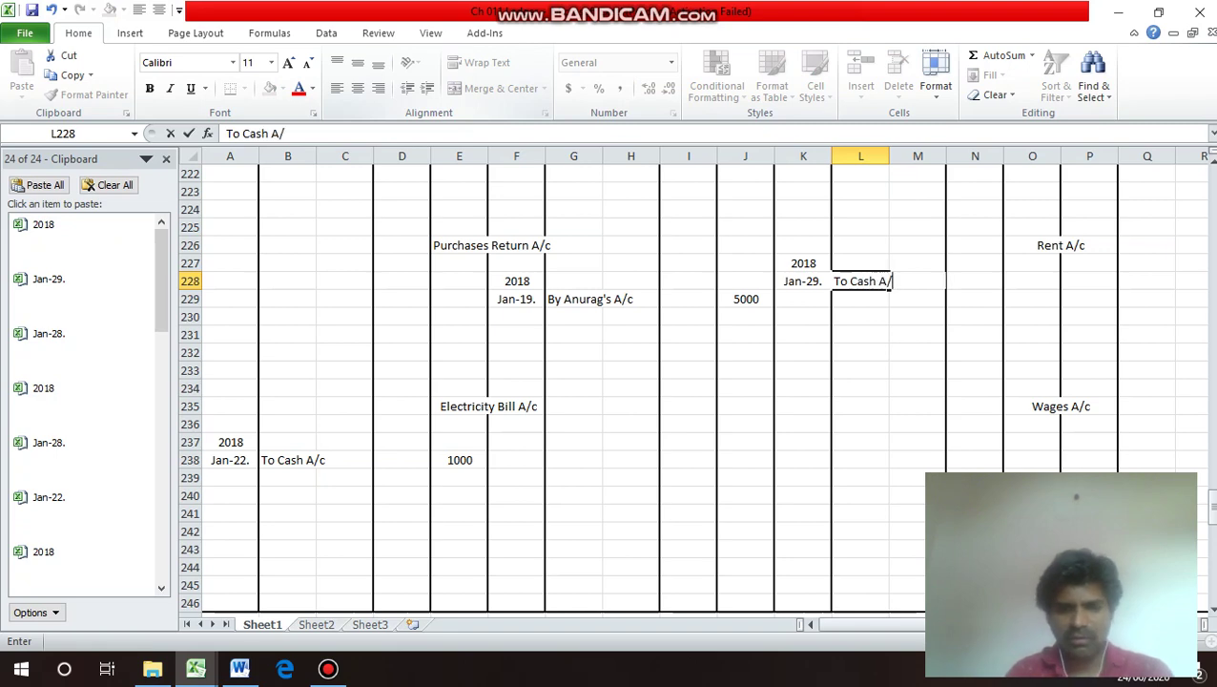
pyautogui.press('Return')
# Check the amount of the Jan-29. rent entry in the journal above the ledger accounts.
pyautogui.press('Up')
pyautogui.press('Up')
pyautogui.press('Up')
pyautogui.press('Up')
pyautogui.press('Up')
pyautogui.press('Up')
pyautogui.press('Up')
pyautogui.press('Up')
pyautogui.press('Up')
pyautogui.press('Up')
pyautogui.press('Up')
pyautogui.press('Up')
pyautogui.press('Up')
pyautogui.press('Up')
pyautogui.press('Up')
pyautogui.press('Up')
pyautogui.press('Up')
pyautogui.press('Up')
pyautogui.press('Up')
pyautogui.press('Up')
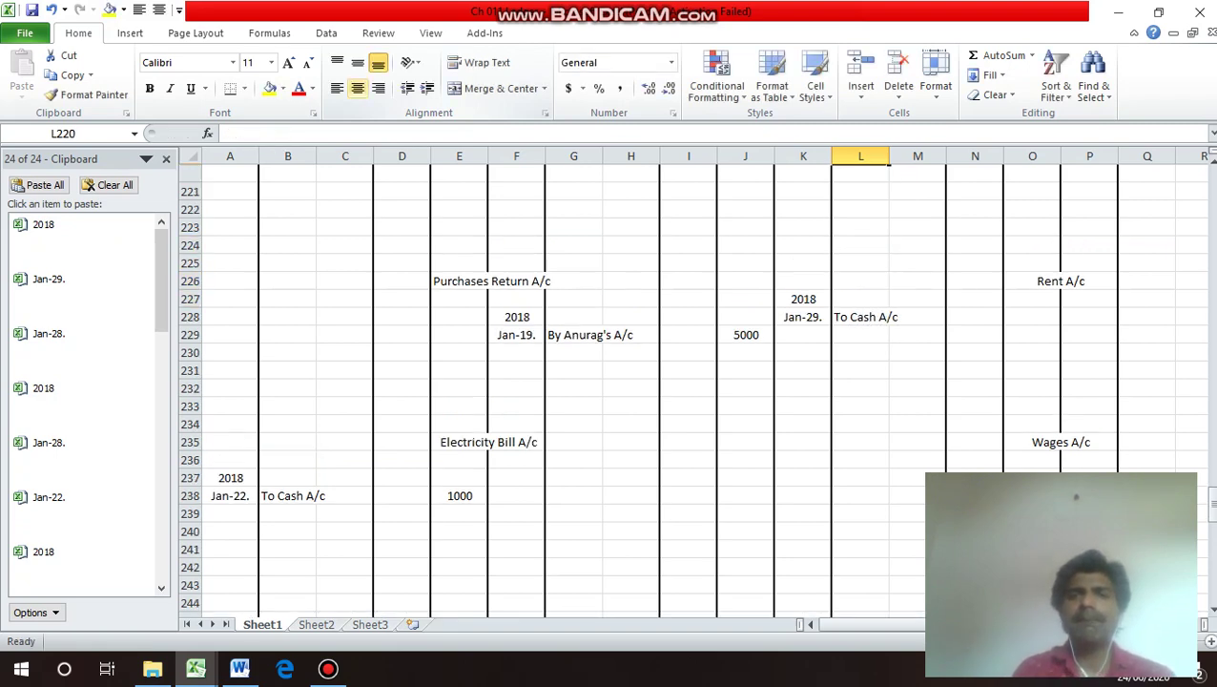
pyautogui.press('Up')
pyautogui.press('Up')
pyautogui.press('Up')
pyautogui.press('Up')
pyautogui.press('Up')
pyautogui.press('Up')
pyautogui.press('Up')
pyautogui.press('Up')
pyautogui.press('Up')
pyautogui.press('Up')
pyautogui.press('Up')
pyautogui.press('Up')
pyautogui.press('Up')
pyautogui.press('Up')
pyautogui.press('Up')
pyautogui.press('Up')
pyautogui.press('Up')
pyautogui.press('Up')
pyautogui.press('Up')
pyautogui.press('Up')
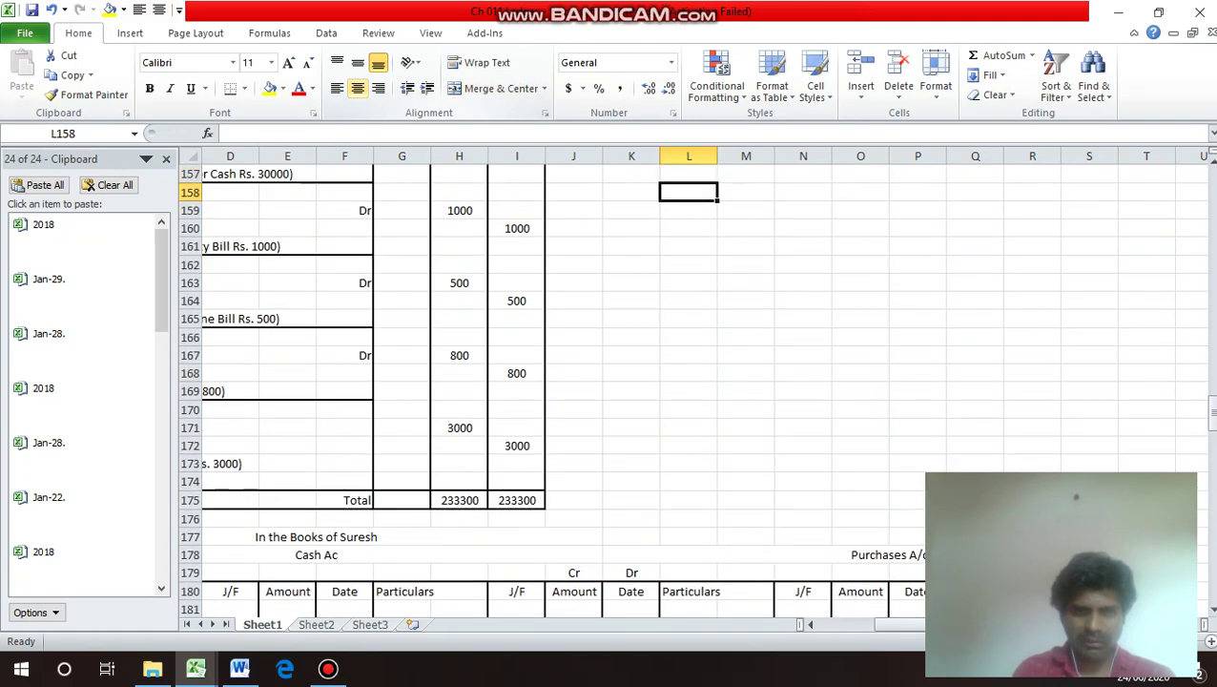
pyautogui.press('Down')
pyautogui.press('Down')
pyautogui.press('Down')
pyautogui.press('Down')
pyautogui.press('Down')
pyautogui.press('Down')
pyautogui.press('Down')
pyautogui.press('Down')
pyautogui.press('Down')
pyautogui.press('Down')
pyautogui.press('Down')
pyautogui.press('Down')
pyautogui.press('Down')
pyautogui.press('Down')
pyautogui.press('Down')
pyautogui.press('Down')
pyautogui.press('Down')
pyautogui.press('Down')
pyautogui.press('Down')
pyautogui.press('Down')
pyautogui.press('Down')
pyautogui.press('Down')
pyautogui.press('Down')
pyautogui.press('Down')
pyautogui.press('Down')
pyautogui.press('Down')
pyautogui.press('Down')
pyautogui.press('Down')
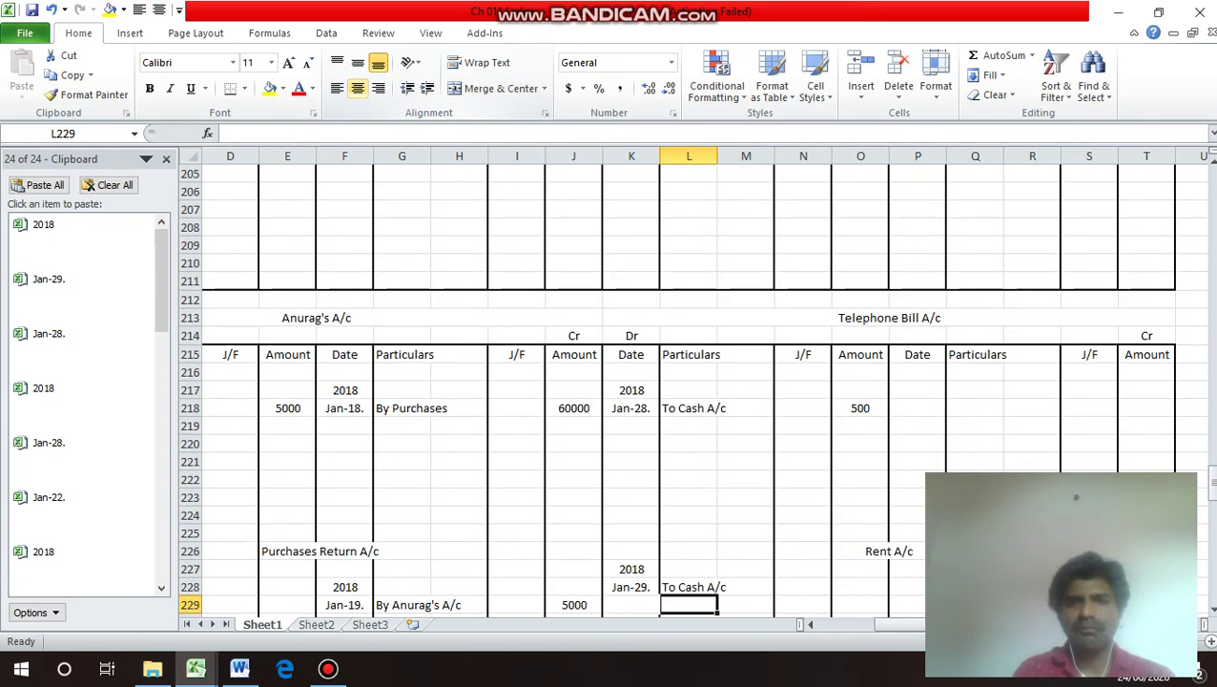
# Enter 800 as the debit amount of the Jan-29. entry in the Rent A/c, cell O228.
pyautogui.press('Up')
pyautogui.press('Up')
pyautogui.press('Up')
pyautogui.press('Up')
pyautogui.press('Up')
pyautogui.press('Up')
pyautogui.press('Right')
pyautogui.press('Right')
pyautogui.press('Right')
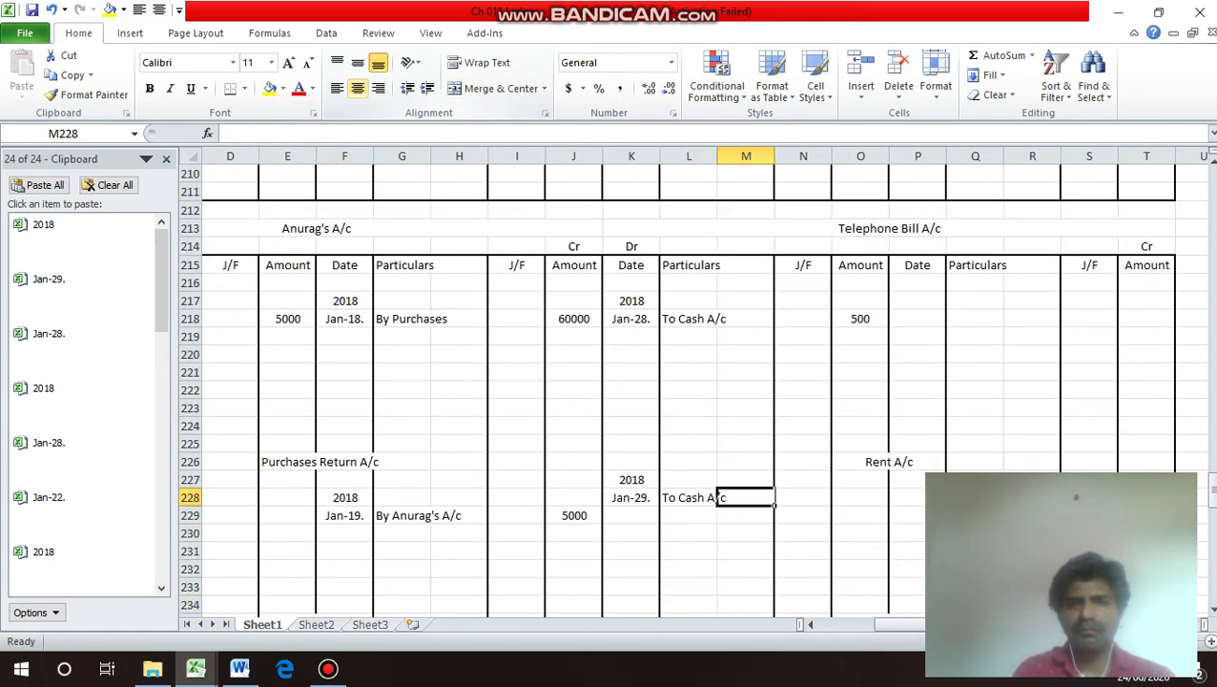
pyautogui.write('800')
pyautogui.press('Return')
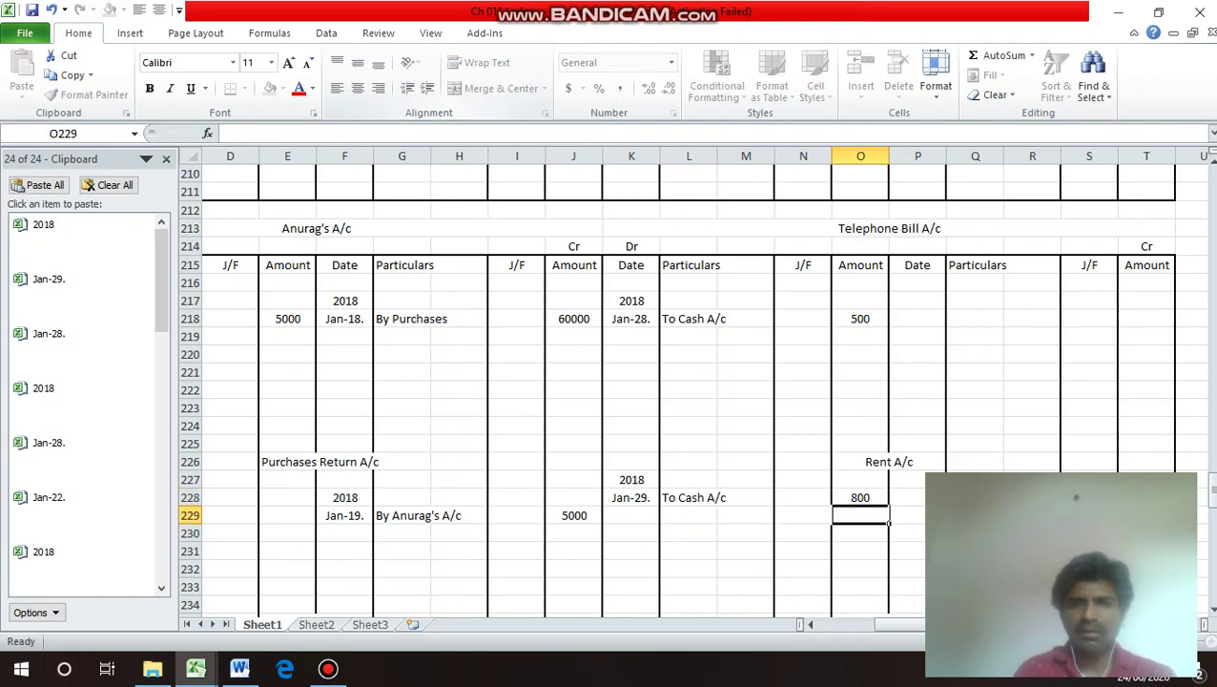
# Copy the date Jan-29. from the Rent A/c, cell K228, to the credit side of the Cash account, cell F186.
pyautogui.press('Up')
pyautogui.press('Left')
pyautogui.press('Left')
pyautogui.press('Left')
pyautogui.press('Left')
pyautogui.press('Left')
pyautogui.press('Right')
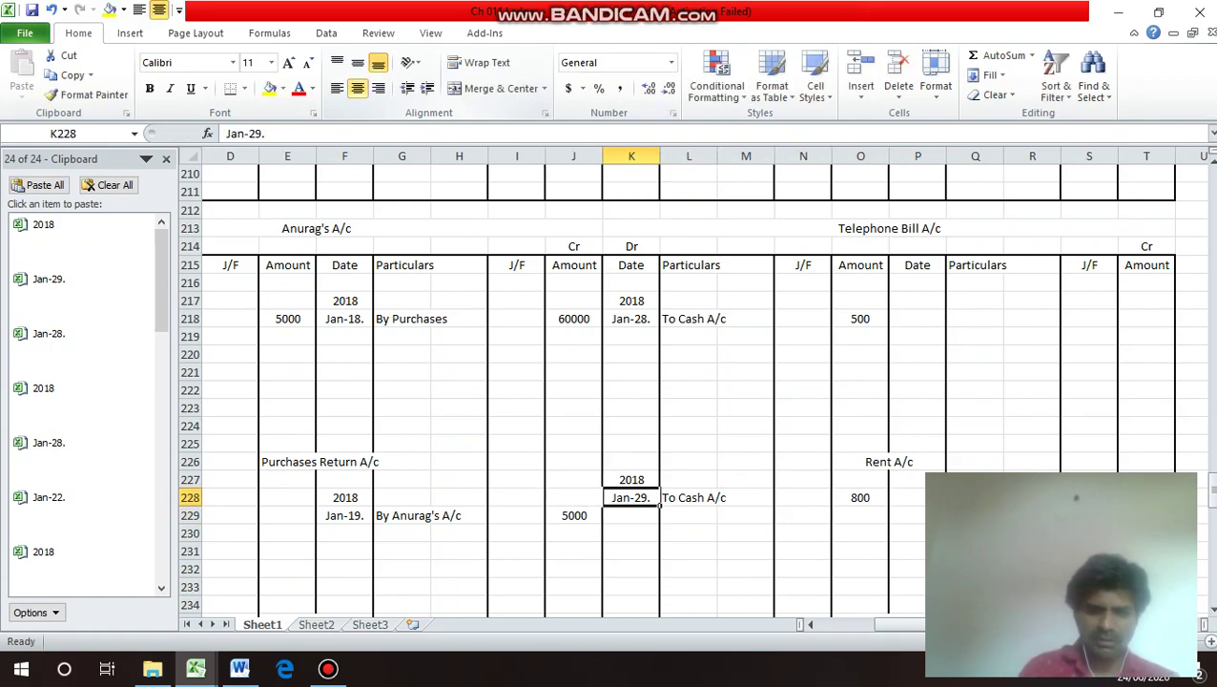
pyautogui.hotkey('ctrl', 'c')
pyautogui.press('Up')
pyautogui.press('Up')
pyautogui.press('Up')
pyautogui.press('Up')
pyautogui.press('Up')
pyautogui.press('Up')
pyautogui.press('Up')
pyautogui.press('Up')
pyautogui.press('Up')
pyautogui.press('Up')
pyautogui.press('Up')
pyautogui.press('Up')
pyautogui.press('Up')
pyautogui.press('Up')
pyautogui.press('Up')
pyautogui.press('Up')
pyautogui.press('Up')
pyautogui.press('Up')
pyautogui.press('Up')
pyautogui.press('Up')
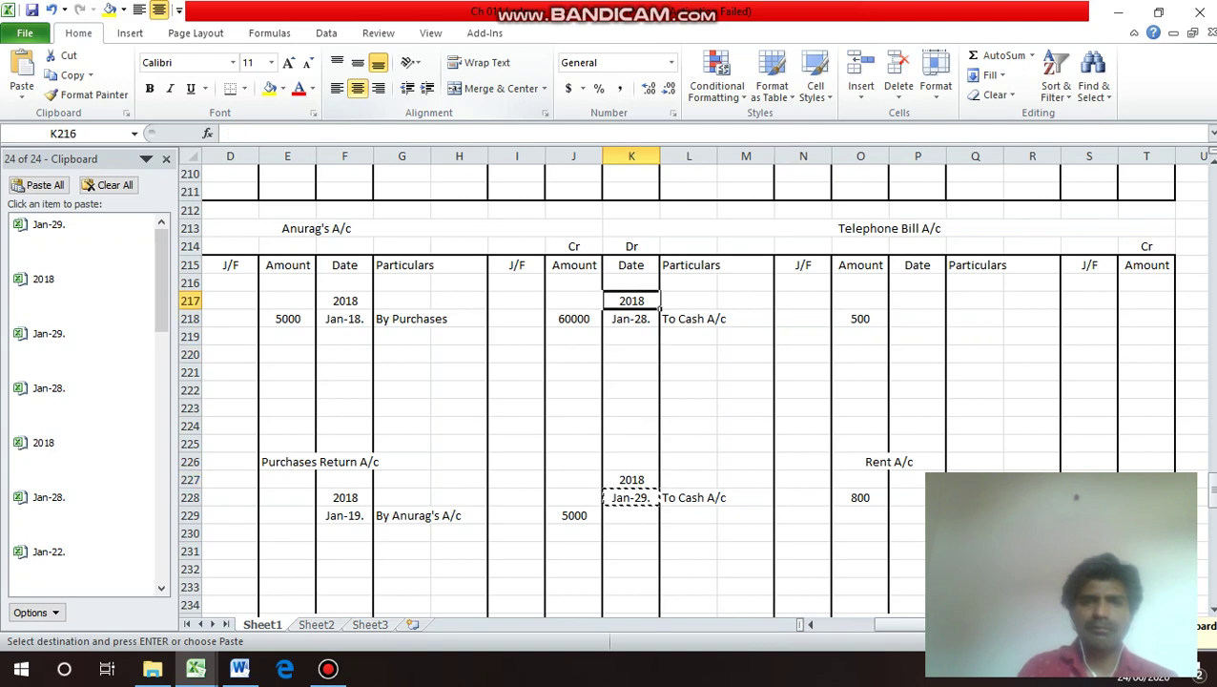
pyautogui.press('Up')
pyautogui.press('Up')
pyautogui.press('Up')
pyautogui.press('Up')
pyautogui.press('Up')
pyautogui.press('Up')
pyautogui.press('Left')
pyautogui.press('Left')
pyautogui.press('Left')
pyautogui.press('Left')
pyautogui.press('Left')
pyautogui.press('Left')
pyautogui.press('Left')
pyautogui.press('Left')
pyautogui.press('Left')
pyautogui.press('Left')
pyautogui.press('Up')
pyautogui.press('Up')
pyautogui.press('Up')
pyautogui.press('Up')
pyautogui.press('Up')
pyautogui.press('Up')
pyautogui.press('Up')
pyautogui.press('Up')
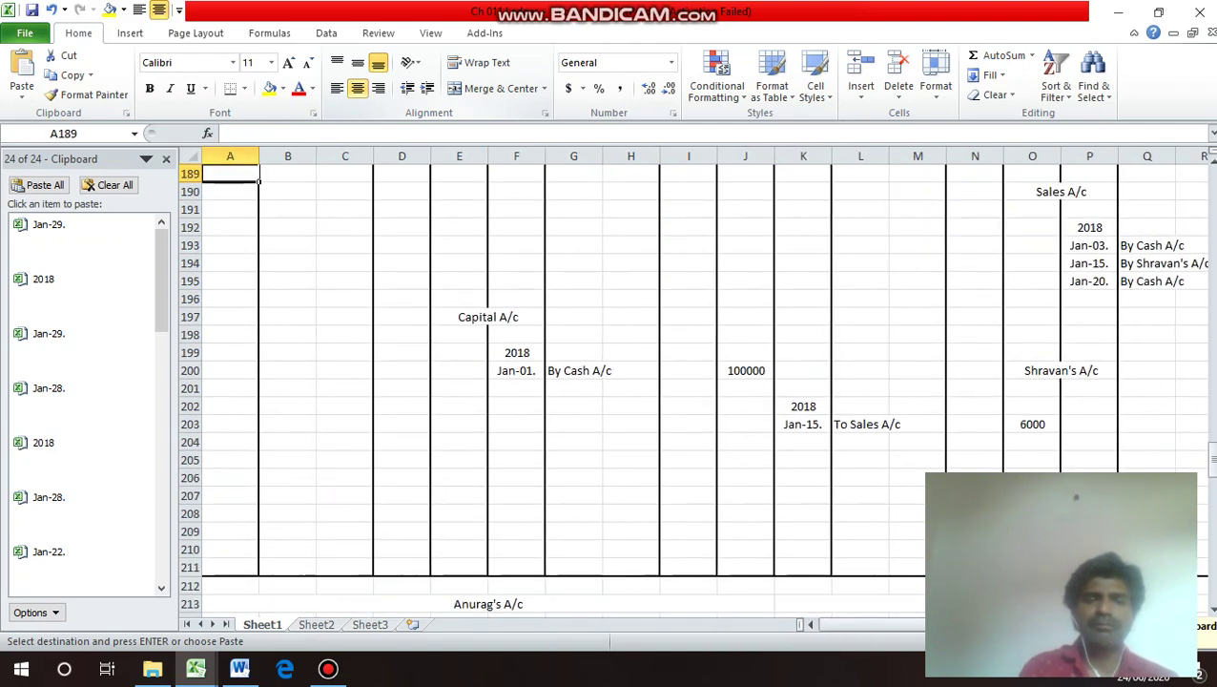
pyautogui.press('Up')
pyautogui.press('Up')
pyautogui.press('Up')
pyautogui.press('Up')
pyautogui.press('Up')
pyautogui.press('Down')
pyautogui.press('Down')
pyautogui.press('Down')
pyautogui.press('Down')
pyautogui.press('Down')
pyautogui.press('Down')
pyautogui.press('Down')
pyautogui.press('Down')
pyautogui.press('Right')
pyautogui.press('Right')
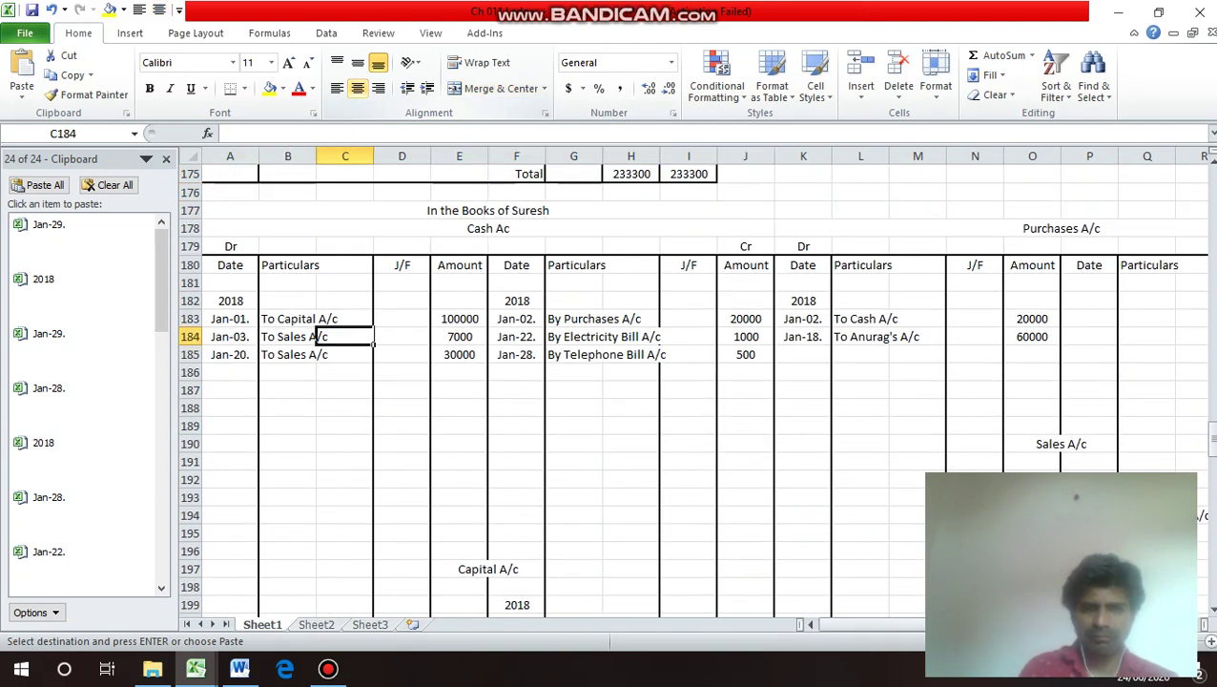
pyautogui.press('Right')
pyautogui.press('Right')
pyautogui.press('Right')
pyautogui.press('Down')
pyautogui.press('Down')
pyautogui.press('Return')
# Enter By Rent A/c as the particulars of the Jan-29. credit entry in the Cash account, cell G186.
pyautogui.press('Right')
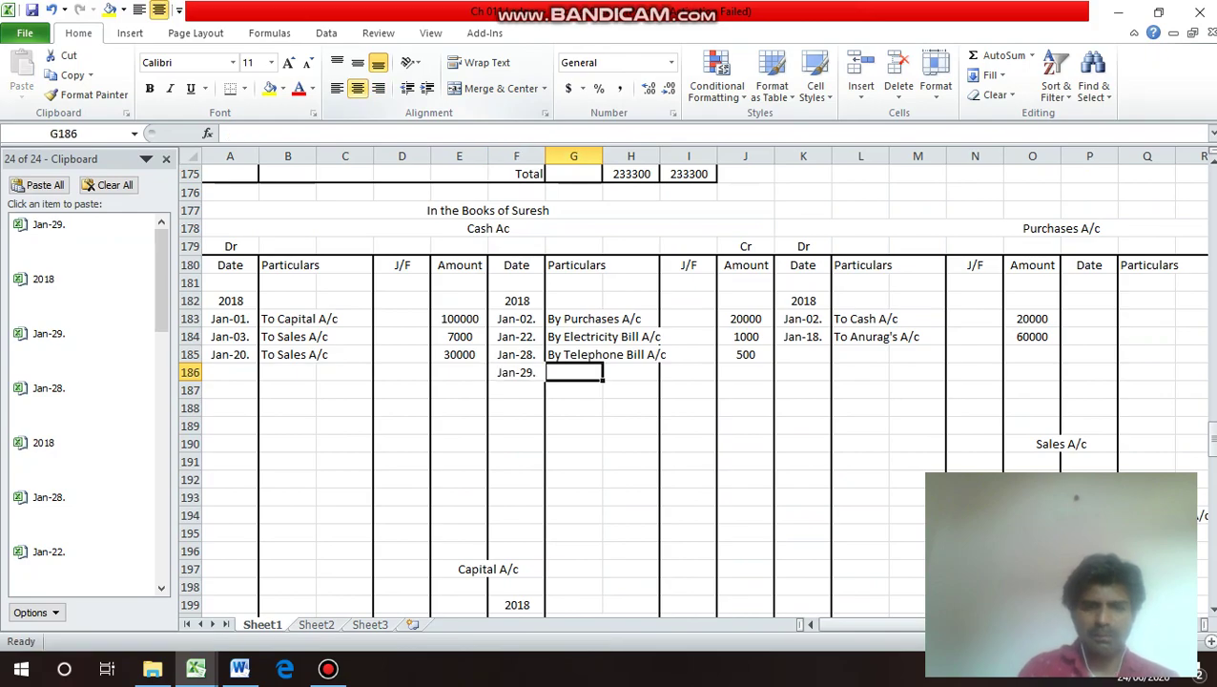
pyautogui.write('By')
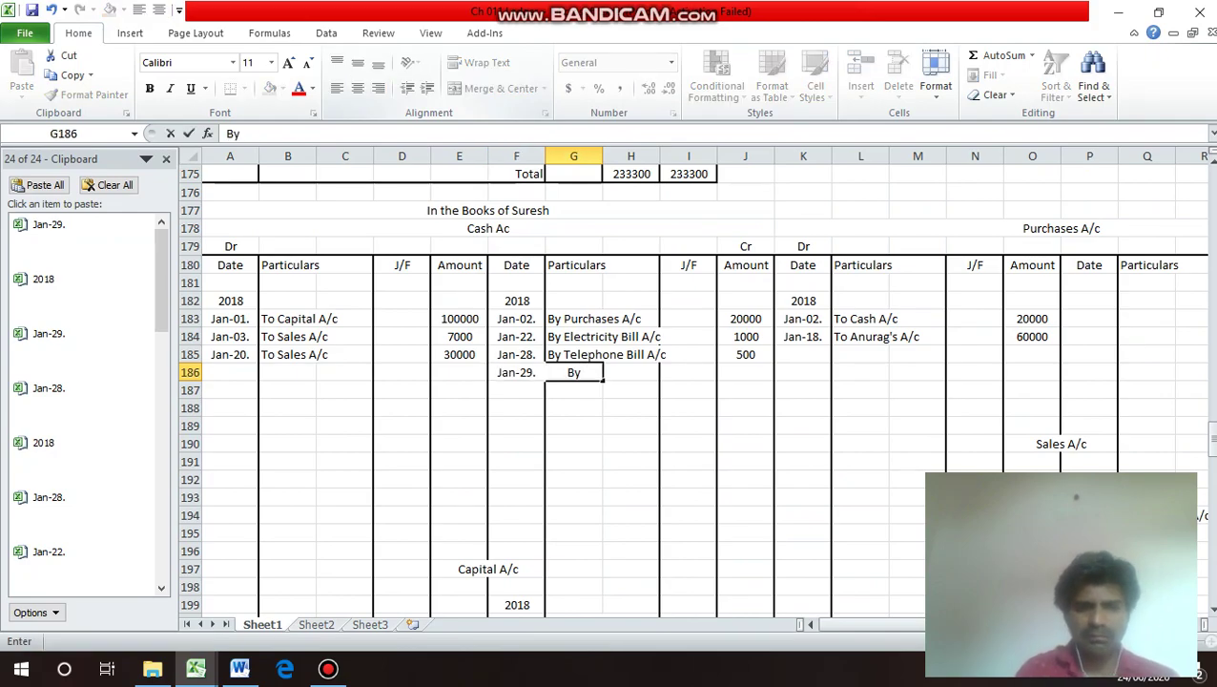
pyautogui.write(' Rent A')
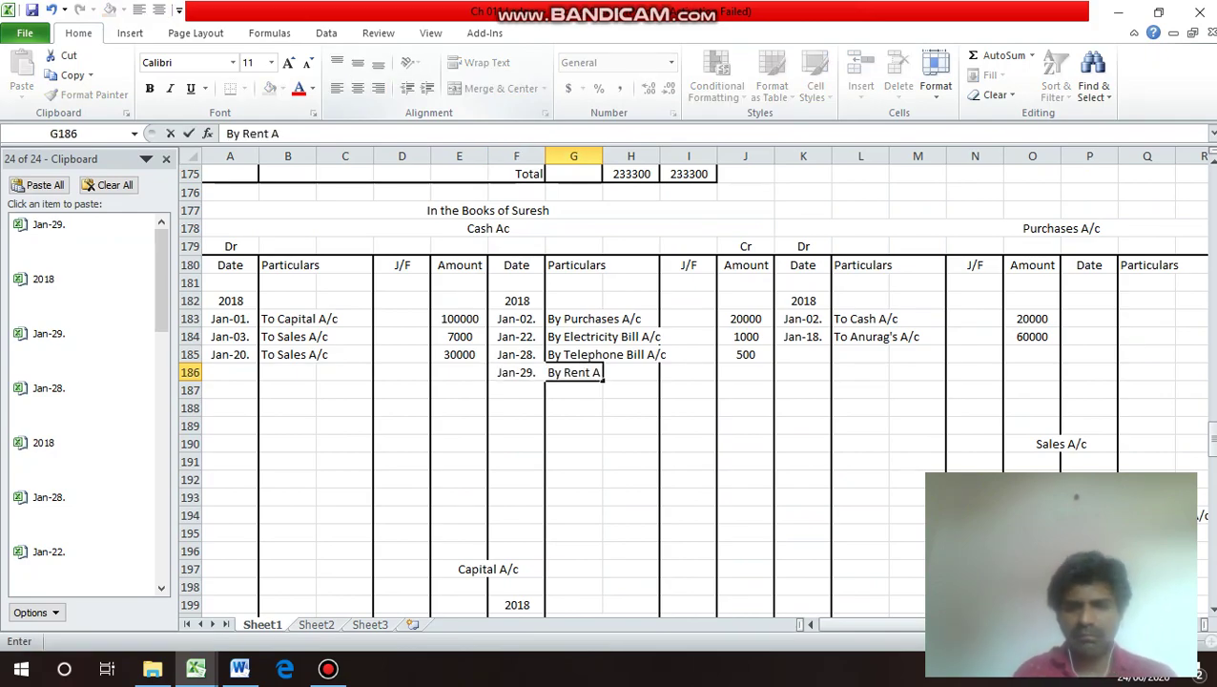
pyautogui.write('/c')
pyautogui.press('Return')
# Enter 800 as the credit amount of the Jan-29. rent entry in the Cash account, cell J186.
pyautogui.press('Up')
pyautogui.press('Right')
pyautogui.press('Right')
pyautogui.press('Right')
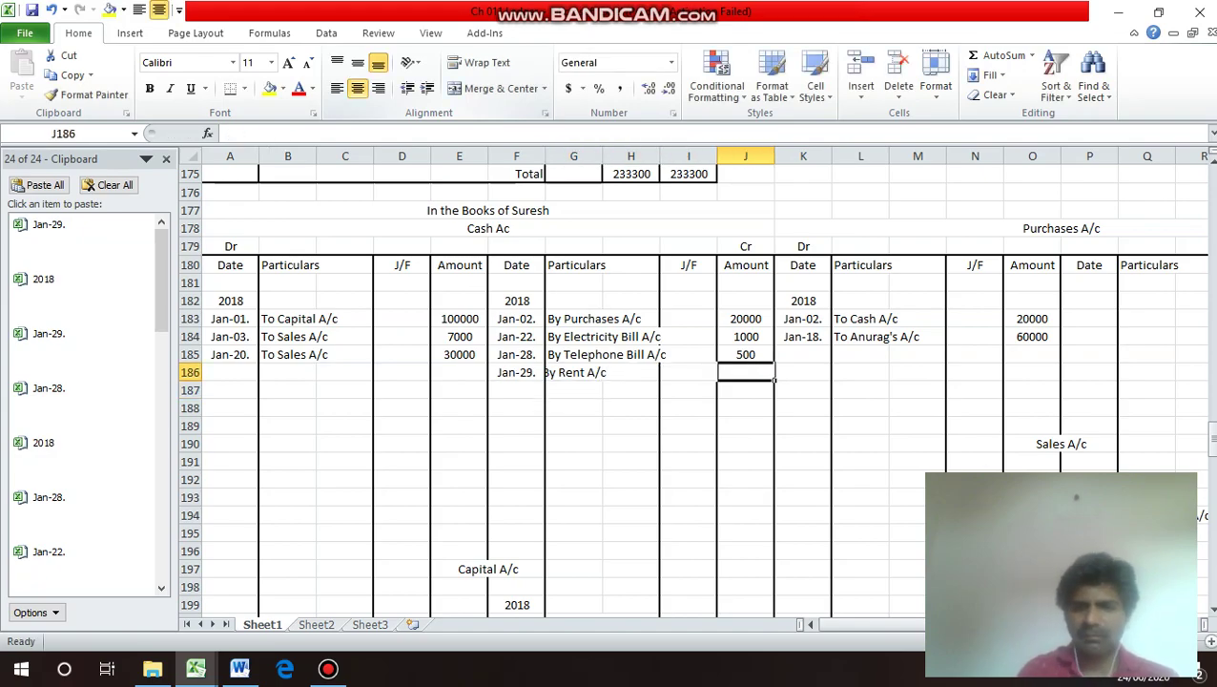
pyautogui.write('8')
pyautogui.press('Return')
# Left-align the By Rent A/c particulars in cell G186 of the Cash account.
pyautogui.press('Up')
pyautogui.press('Left')
pyautogui.press('Left')
pyautogui.press('Left')
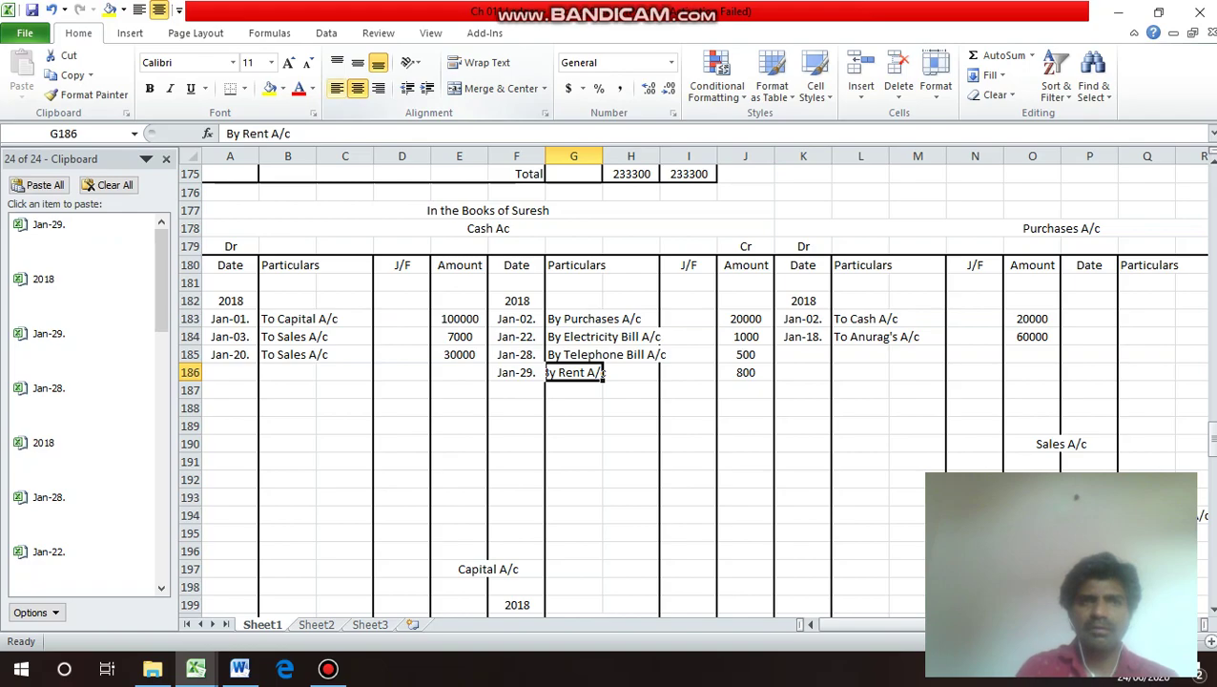
pyautogui.hotkey('alt', 'h')
pyautogui.press('a')
pyautogui.press('l')
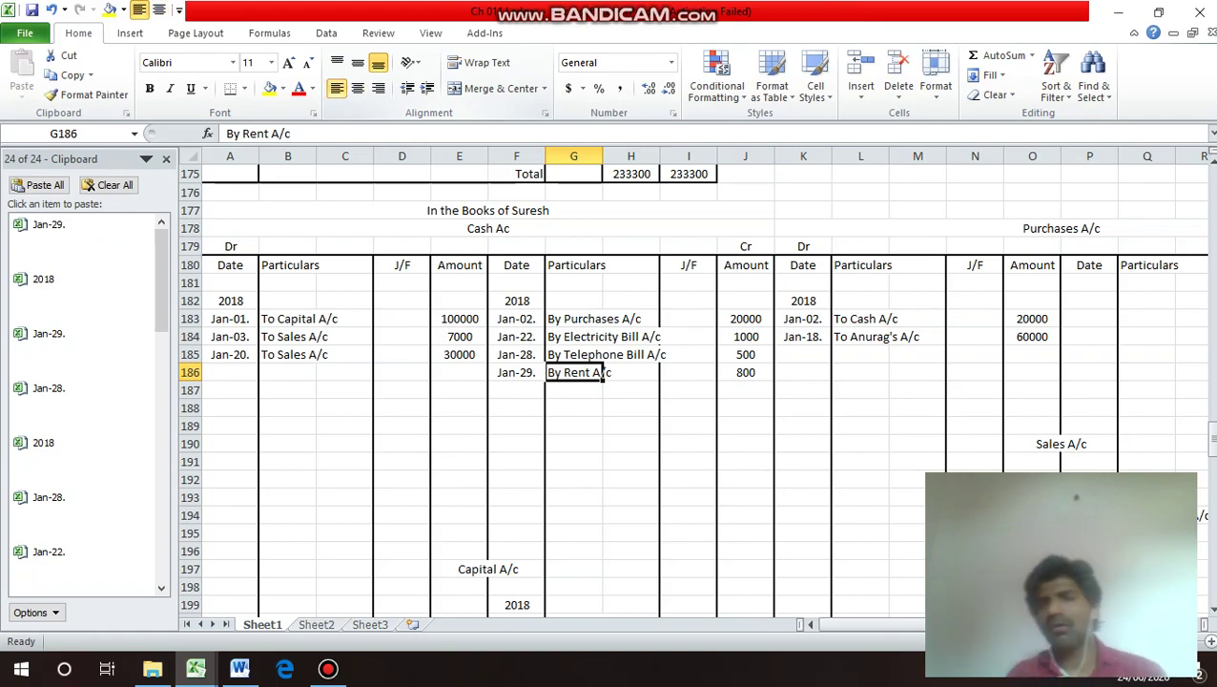
# Check the Jan-29. wages entry in the journal above the ledger accounts.
pyautogui.press('Up')
pyautogui.press('Up')
pyautogui.press('Up')
pyautogui.press('Up')
pyautogui.press('Up')
pyautogui.press('Up')
pyautogui.press('Up')
pyautogui.press('Up')
pyautogui.press('Up')
pyautogui.press('Up')
pyautogui.press('Up')
pyautogui.press('Up')
pyautogui.press('Up')
pyautogui.press('Up')
pyautogui.press('Up')
pyautogui.press('Up')
pyautogui.press('Up')
pyautogui.press('Left')
pyautogui.press('Left')
pyautogui.press('Left')
pyautogui.press('Left')
pyautogui.press('Left')
pyautogui.press('Left')
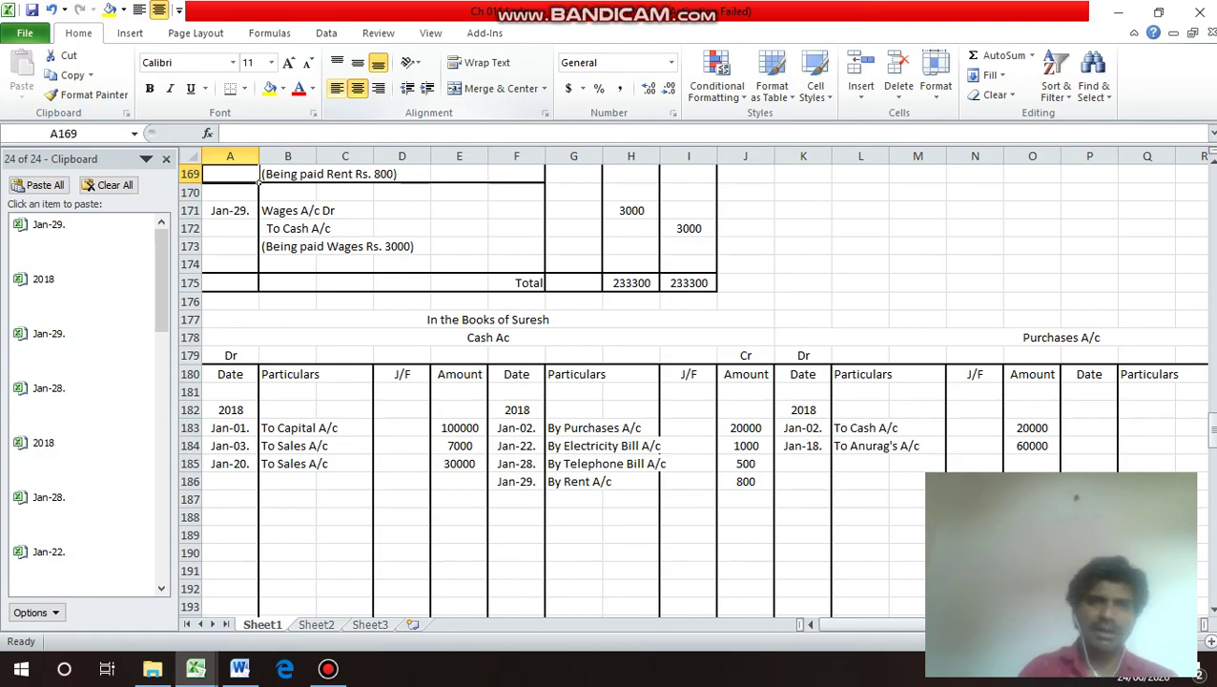
# Look through the ledger accounts below the Cash account to locate the Wages A/c.
pyautogui.press('Down')
pyautogui.press('Down')
pyautogui.press('Down')
pyautogui.press('Down')
pyautogui.press('Down')
pyautogui.press('Down')
pyautogui.press('Down')
pyautogui.press('Down')
pyautogui.press('Down')
pyautogui.press('Down')
pyautogui.press('Down')
pyautogui.press('Down')
pyautogui.press('Down')
pyautogui.press('Down')
pyautogui.press('Down')
pyautogui.press('Down')
pyautogui.press('Down')
pyautogui.press('Down')
pyautogui.press('Down')
pyautogui.press('Down')
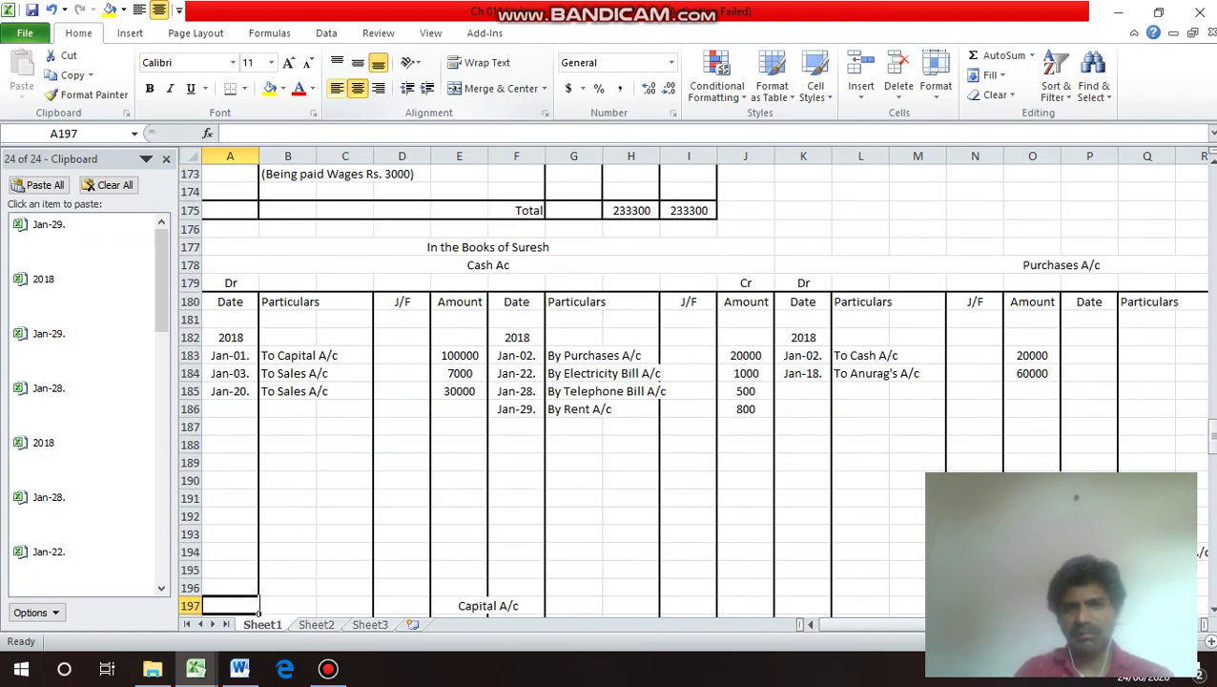
pyautogui.press('Down')
pyautogui.press('Down')
pyautogui.press('Down')
pyautogui.press('Down')
pyautogui.press('Down')
pyautogui.press('Down')
pyautogui.press('Down')
pyautogui.press('Down')
pyautogui.press('Down')
pyautogui.press('Down')
pyautogui.press('Down')
pyautogui.press('Down')
pyautogui.press('Down')
pyautogui.press('Down')
pyautogui.press('Down')
pyautogui.press('Down')
pyautogui.press('Down')
pyautogui.press('Down')
pyautogui.press('Down')
pyautogui.press('Down')
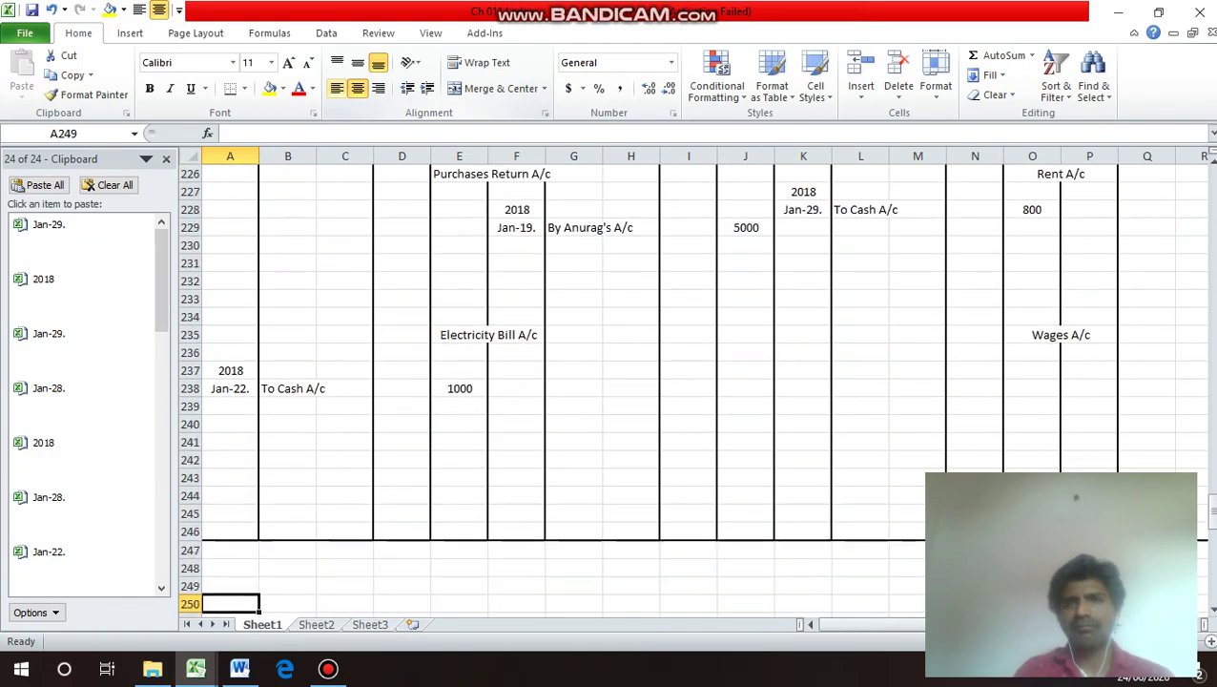
# Copy the Jan-29. date of the wages entry from journal cell A171 into cell K237 of the Wages A/c.
pyautogui.press('Up')
pyautogui.press('Up')
pyautogui.press('Up')
pyautogui.press('Up')
pyautogui.press('Up')
pyautogui.press('Up')
pyautogui.press('Up')
pyautogui.press('Up')
pyautogui.press('Up')
pyautogui.press('Up')
pyautogui.press('Up')
pyautogui.press('Up')
pyautogui.press('Up')
pyautogui.press('Up')
pyautogui.press('Up')
pyautogui.press('Up')
pyautogui.press('Up')
pyautogui.press('Up')
pyautogui.press('Up')
pyautogui.press('Up')
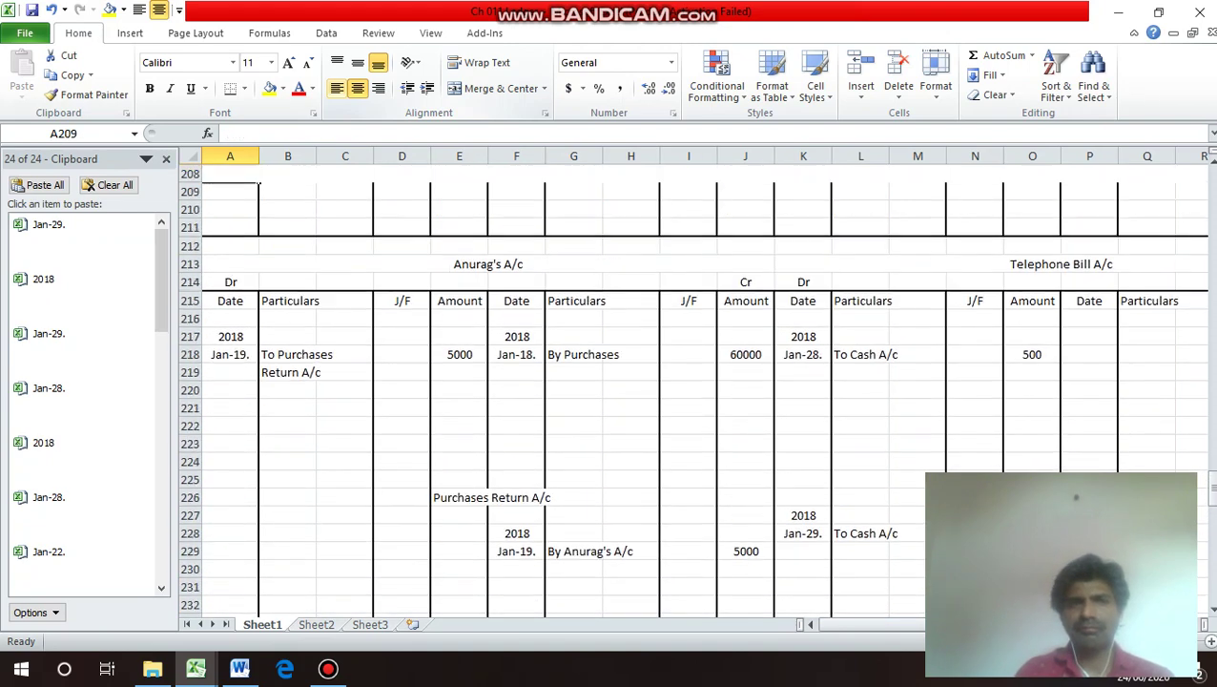
pyautogui.press('Up')
pyautogui.press('Up')
pyautogui.press('Up')
pyautogui.press('Up')
pyautogui.press('Up')
pyautogui.press('Up')
pyautogui.press('Up')
pyautogui.press('Up')
pyautogui.press('Up')
pyautogui.press('Up')
pyautogui.press('Up')
pyautogui.press('Up')
pyautogui.press('Up')
pyautogui.press('Up')
pyautogui.press('Up')
pyautogui.press('Up')
pyautogui.press('Up')
pyautogui.press('Up')
pyautogui.press('Up')
pyautogui.press('Down')
pyautogui.press('Down')
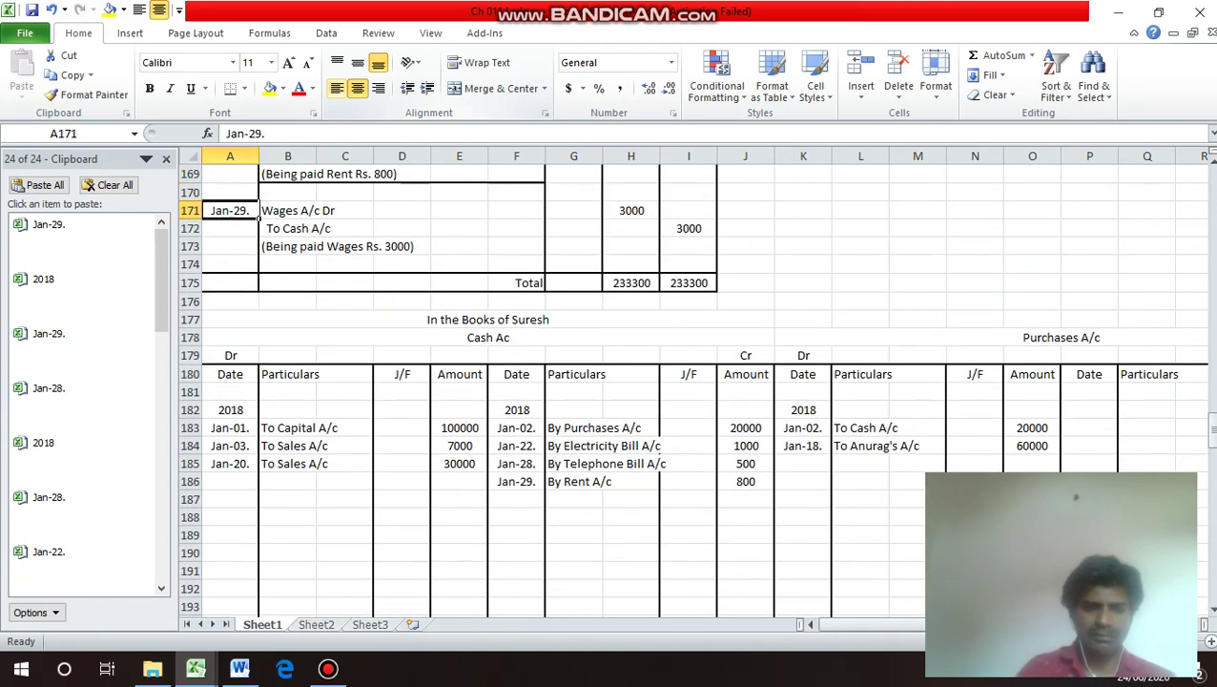
pyautogui.hotkey('ctrl', 'c')
pyautogui.press('Down')
pyautogui.press('Down')
pyautogui.press('Down')
pyautogui.press('Down')
pyautogui.press('Down')
pyautogui.press('Down')
pyautogui.press('Down')
pyautogui.press('Down')
pyautogui.press('Down')
pyautogui.press('Down')
pyautogui.press('Down')
pyautogui.press('Down')
pyautogui.press('Down')
pyautogui.press('Down')
pyautogui.press('Down')
pyautogui.press('Down')
pyautogui.press('Down')
pyautogui.press('Down')
pyautogui.press('Down')
pyautogui.press('Down')
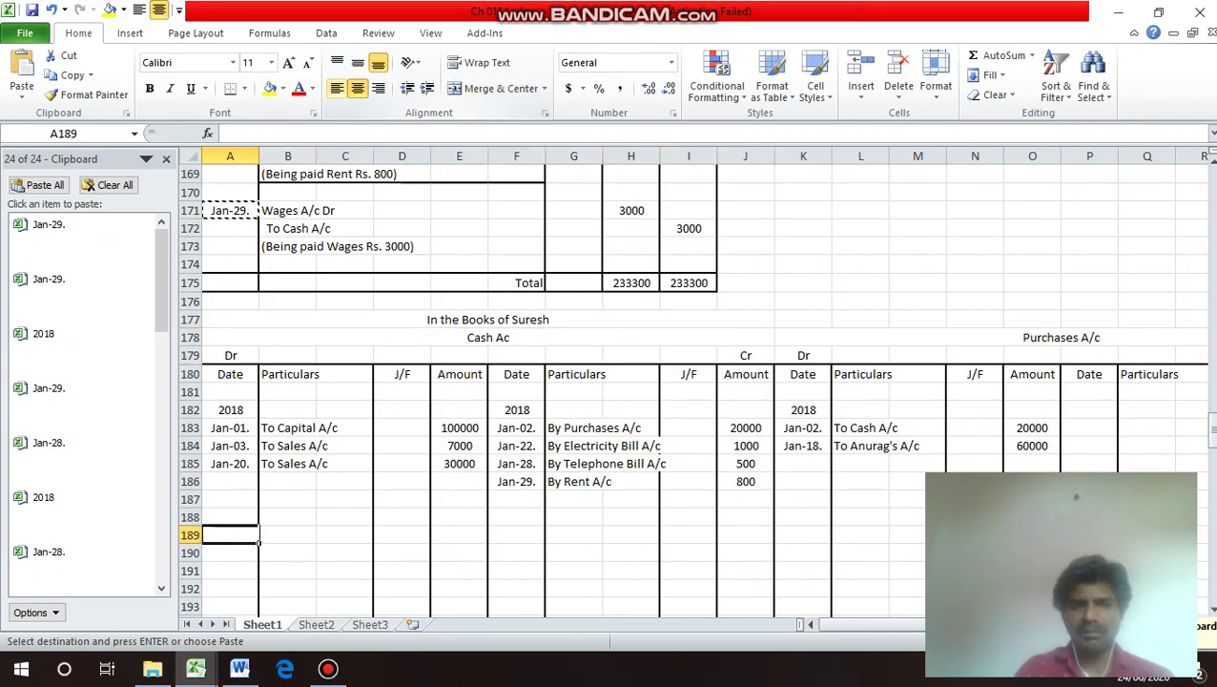
pyautogui.press('Down')
pyautogui.press('Down')
pyautogui.press('Down')
pyautogui.press('Down')
pyautogui.press('Down')
pyautogui.press('Down')
pyautogui.press('Down')
pyautogui.press('Down')
pyautogui.press('Down')
pyautogui.press('Down')
pyautogui.press('Down')
pyautogui.press('Down')
pyautogui.press('Down')
pyautogui.press('Down')
pyautogui.press('Down')
pyautogui.press('Down')
pyautogui.press('Down')
pyautogui.press('Down')
pyautogui.press('Down')
pyautogui.press('Down')
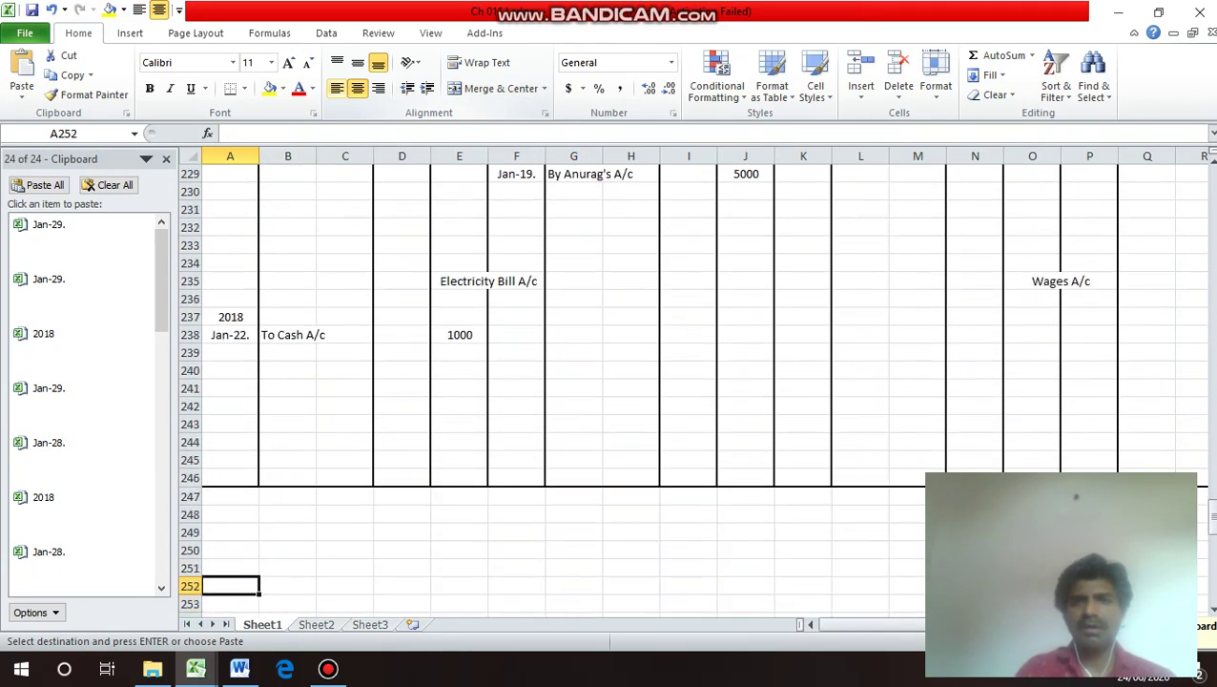
pyautogui.press('Right')
pyautogui.press('Right')
pyautogui.press('Right')
pyautogui.press('Right')
pyautogui.press('Right')
pyautogui.press('Right')
pyautogui.press('Right')
pyautogui.press('Right')
pyautogui.press('Right')
pyautogui.press('Right')
pyautogui.press('Right')
pyautogui.press('Right')
pyautogui.press('Right')
pyautogui.press('Up')
pyautogui.press('Up')
pyautogui.press('Up')
pyautogui.press('Up')
pyautogui.press('Up')
pyautogui.press('Up')
pyautogui.press('Up')
pyautogui.press('Up')
pyautogui.press('Up')
pyautogui.press('Up')
pyautogui.press('Up')
pyautogui.press('Up')
pyautogui.press('Up')
pyautogui.press('Up')
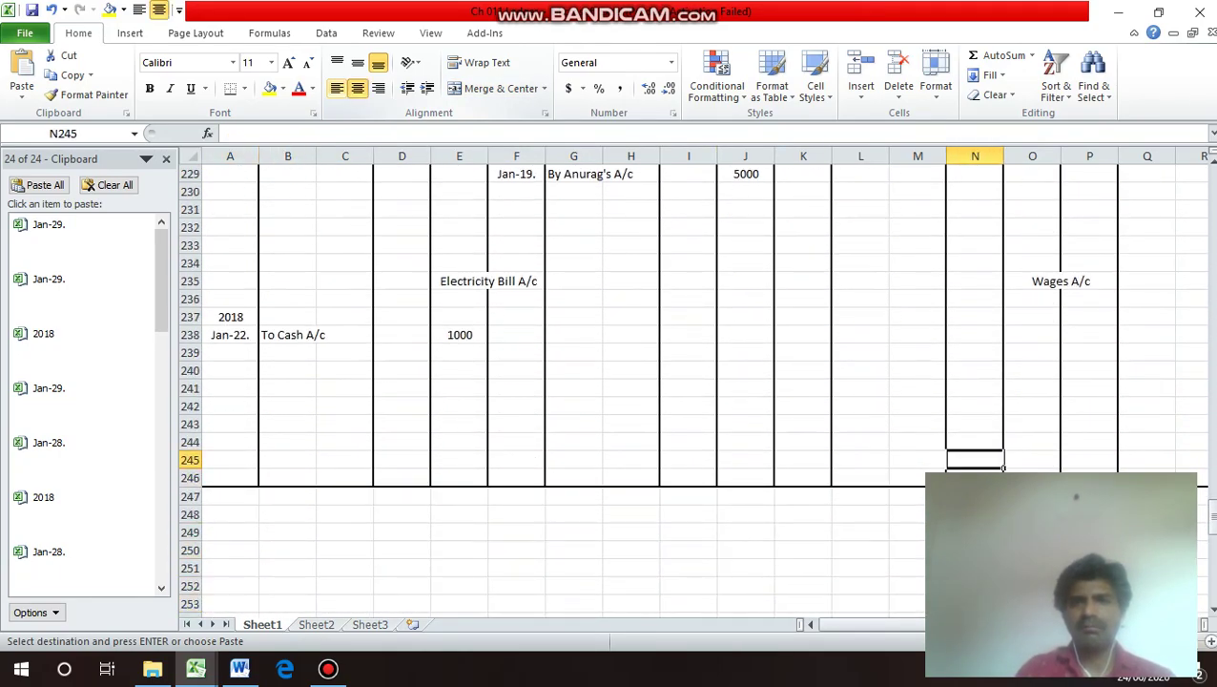
pyautogui.press('Left')
pyautogui.press('Left')
pyautogui.press('Left')
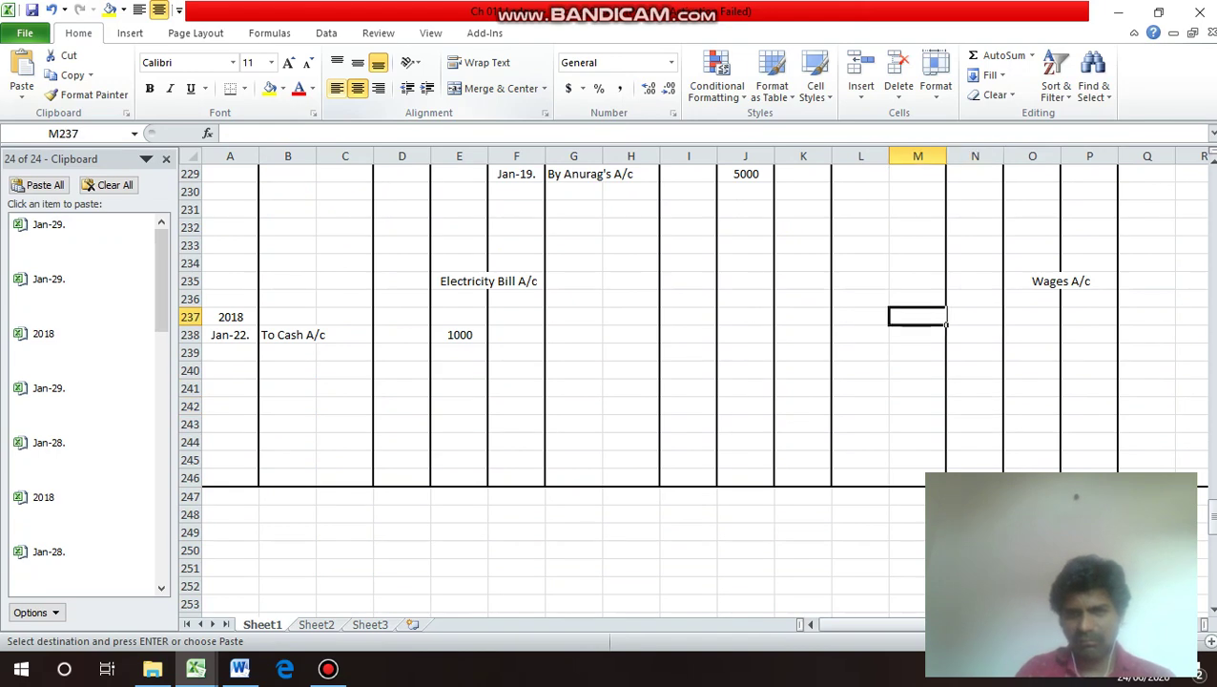
pyautogui.press('Return')
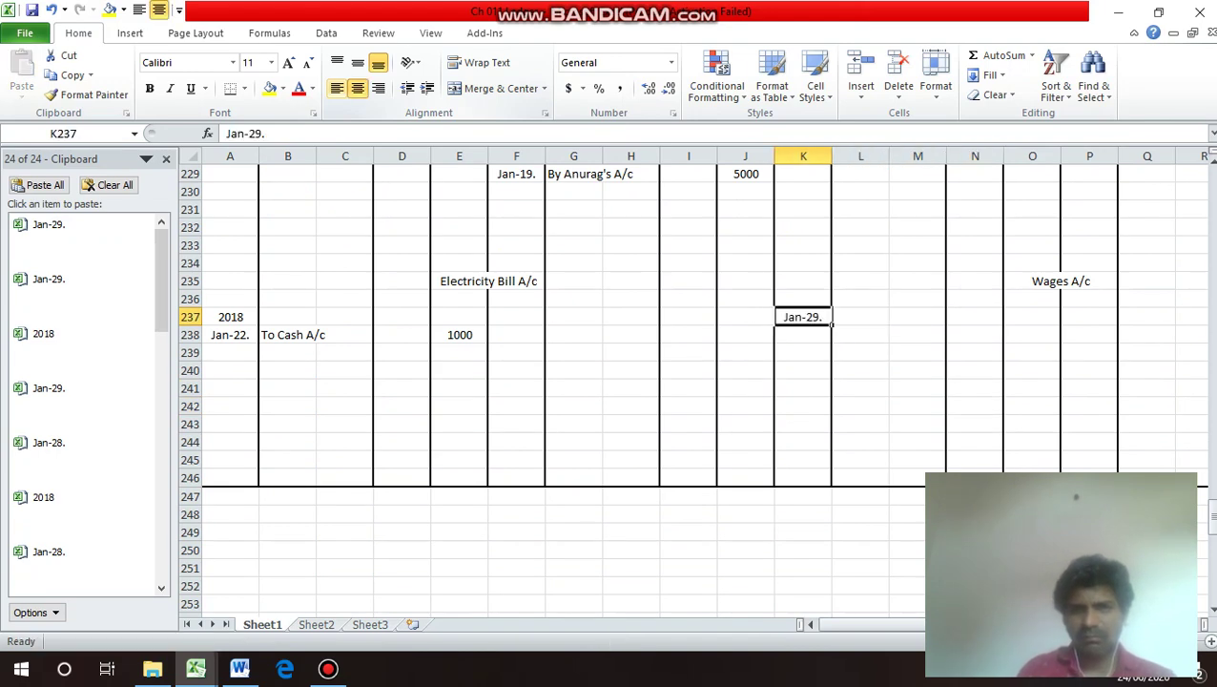
# Copy the year 2018 from cell K227 of the Rent A/c into cell K236 above the Jan-29. date in the Wages A/c.
pyautogui.press('Up')
pyautogui.press('Up')
pyautogui.press('Up')
pyautogui.press('Up')
pyautogui.press('Up')
pyautogui.press('Up')
pyautogui.press('Up')
pyautogui.press('Up')
pyautogui.press('Up')
pyautogui.press('Up')
pyautogui.press('Up')
pyautogui.press('Up')
pyautogui.press('Up')
pyautogui.press('Up')
pyautogui.press('Up')
pyautogui.press('Up')
pyautogui.press('Up')
pyautogui.press('Up')
pyautogui.press('Up')
pyautogui.press('Up')
pyautogui.press('Down')
pyautogui.press('Down')
pyautogui.press('Down')
pyautogui.press('Down')
pyautogui.press('Down')
pyautogui.press('Down')
pyautogui.press('Down')
pyautogui.press('Down')
pyautogui.press('Down')
pyautogui.press('Down')
pyautogui.press('Down')
pyautogui.press('Down')
pyautogui.press('Down')
pyautogui.press('Down')
pyautogui.press('Down')
pyautogui.press('Down')
pyautogui.press('Down')
pyautogui.press('Down')
pyautogui.press('Down')
pyautogui.press('Down')
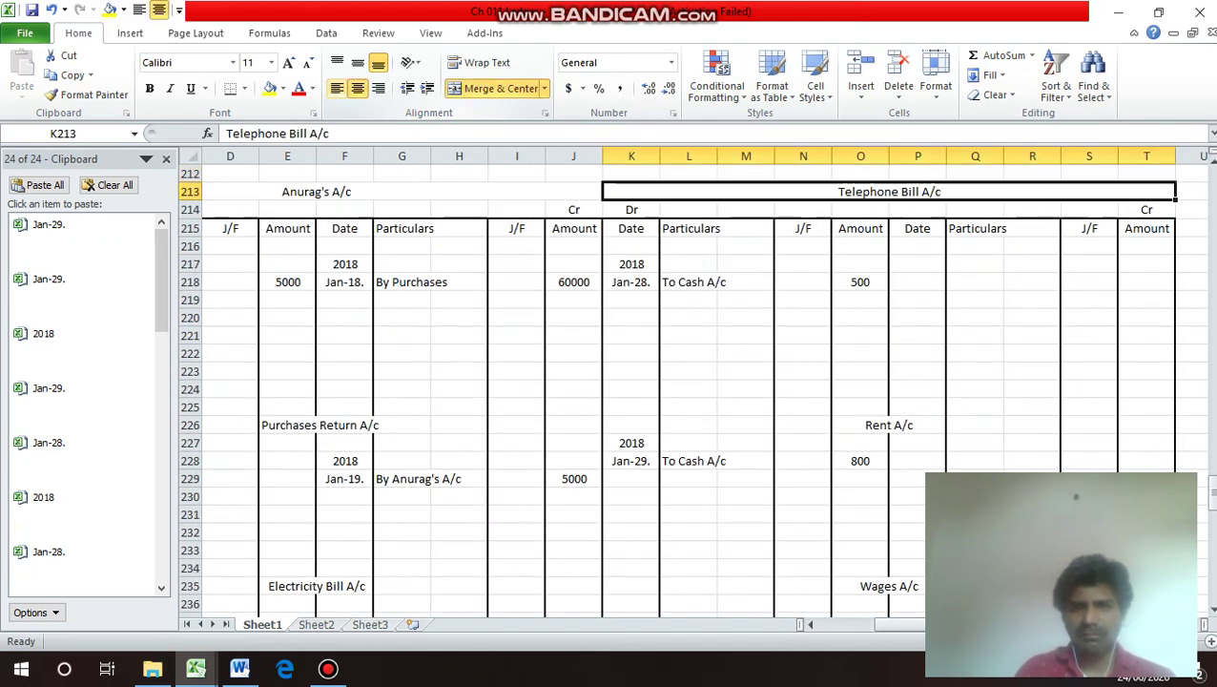
pyautogui.press('Up')
pyautogui.press('Up')
pyautogui.press('Up')
pyautogui.press('Up')
pyautogui.press('Up')
pyautogui.press('Up')
pyautogui.press('Up')
pyautogui.press('Up')
pyautogui.press('Up')
pyautogui.press('Up')
pyautogui.press('Up')
pyautogui.press('Up')
pyautogui.press('Up')
pyautogui.press('Up')
pyautogui.press('Up')
pyautogui.press('Up')
pyautogui.press('Up')
pyautogui.press('Up')
pyautogui.press('Up')
pyautogui.press('Up')
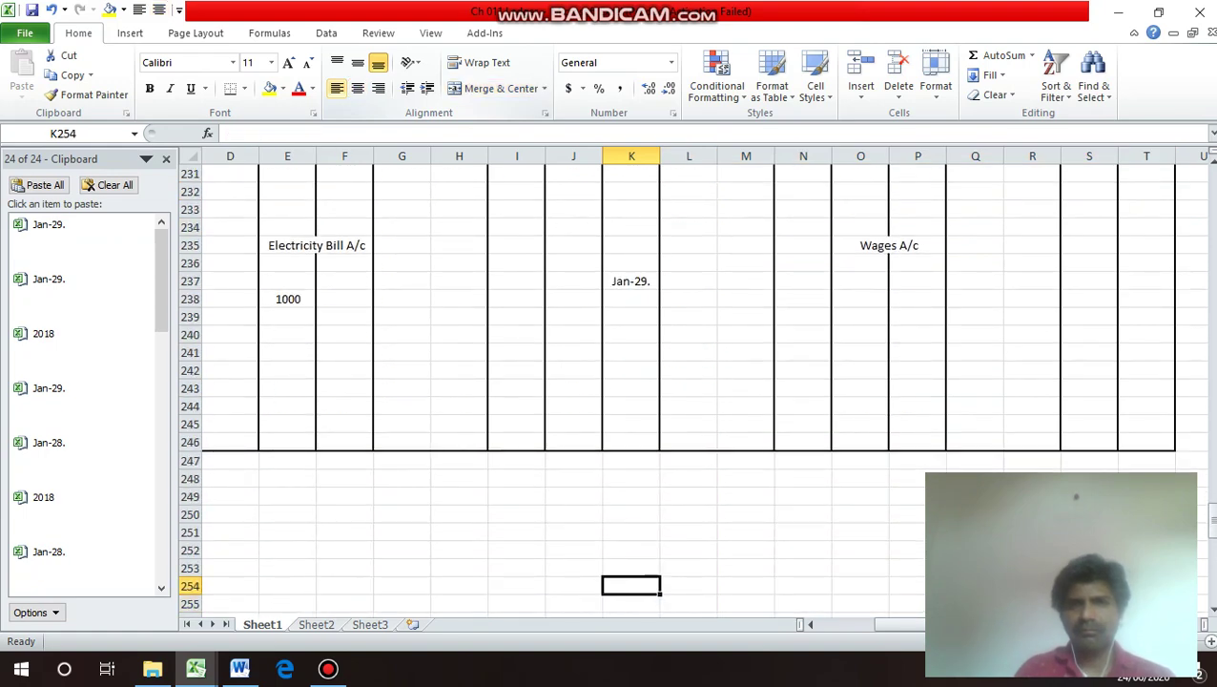
pyautogui.press('Down')
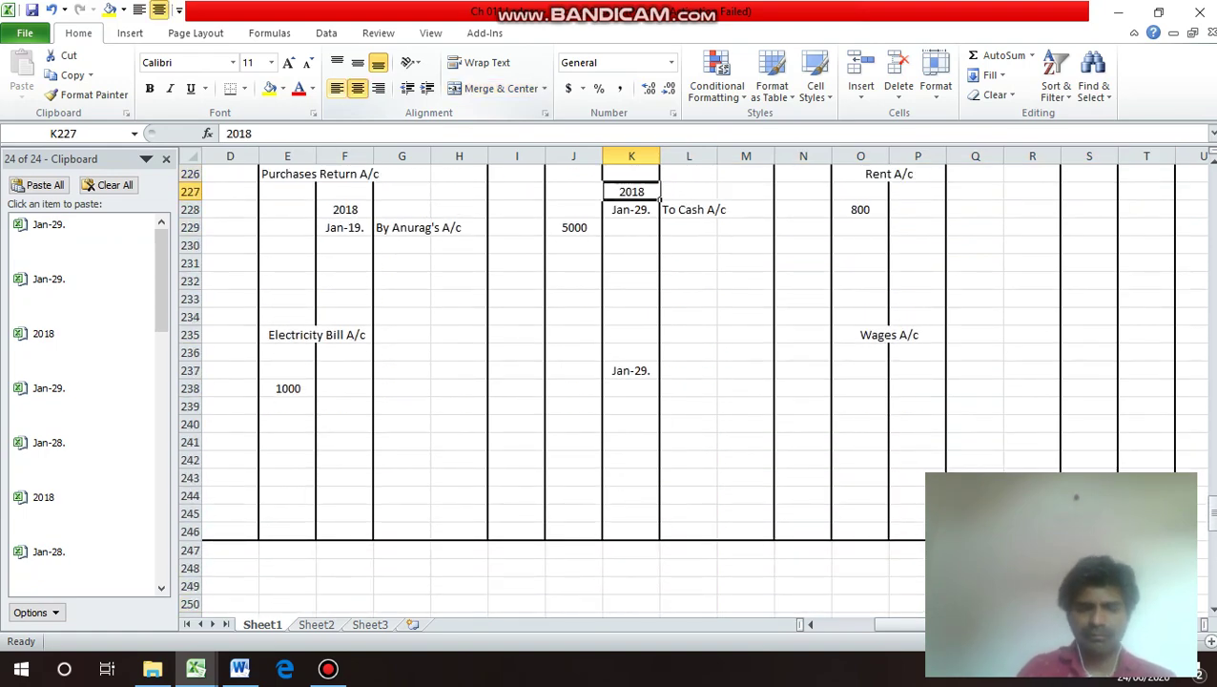
pyautogui.hotkey('ctrl', 'c')
pyautogui.press('Down')
pyautogui.press('Down')
pyautogui.press('Down')
pyautogui.press('Down')
pyautogui.press('Down')
pyautogui.press('Down')
pyautogui.press('Down')
pyautogui.press('Down')
pyautogui.press('Down')
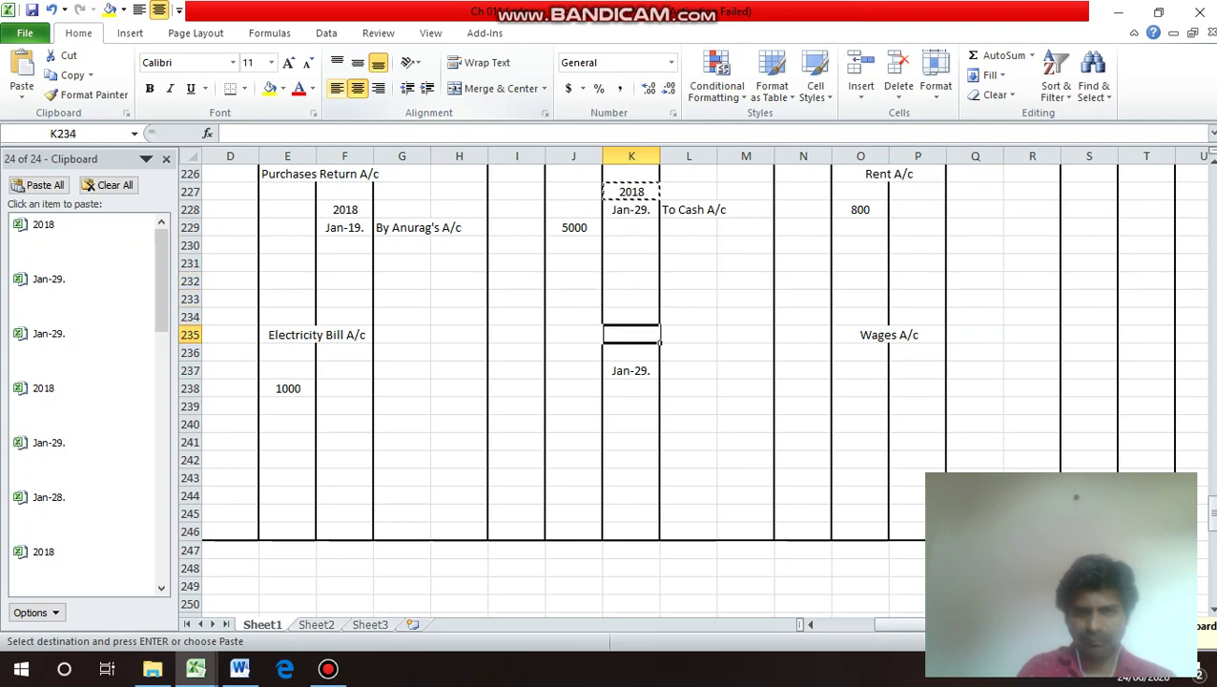
pyautogui.press('Return')
# Review the Cash account and the Jan-29. wages entry in the journal above it.
pyautogui.press('Down')
pyautogui.press('Up')
pyautogui.press('Up')
pyautogui.press('Up')
pyautogui.press('Up')
pyautogui.press('Up')
pyautogui.press('Up')
pyautogui.press('Up')
pyautogui.press('Up')
pyautogui.press('Up')
pyautogui.press('Up')
pyautogui.press('Up')
pyautogui.press('Up')
pyautogui.press('Up')
pyautogui.press('Up')
pyautogui.press('Up')
pyautogui.press('Up')
pyautogui.press('Up')
pyautogui.press('Up')
pyautogui.press('Up')
pyautogui.press('Up')
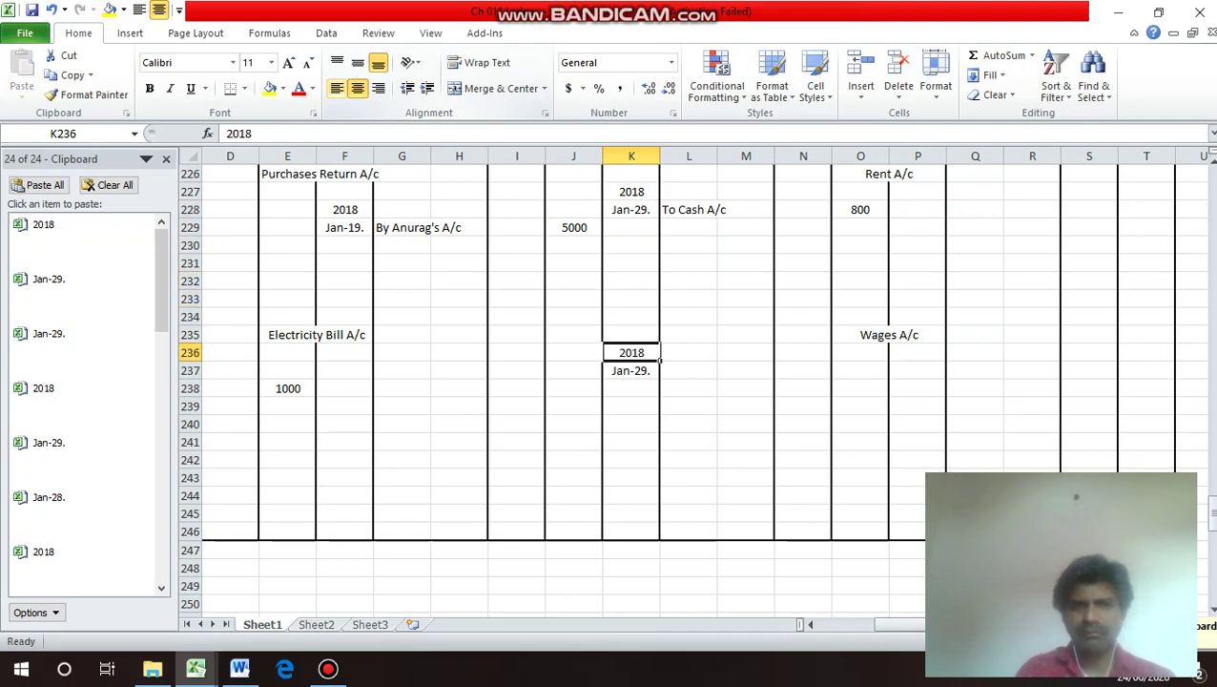
pyautogui.press('Left')
pyautogui.press('Left')
pyautogui.press('Left')
pyautogui.press('Left')
pyautogui.press('Left')
pyautogui.press('Left')
pyautogui.press('Left')
pyautogui.press('Left')
pyautogui.press('Left')
pyautogui.press('Left')
pyautogui.press('Up')
pyautogui.press('Up')
pyautogui.press('Up')
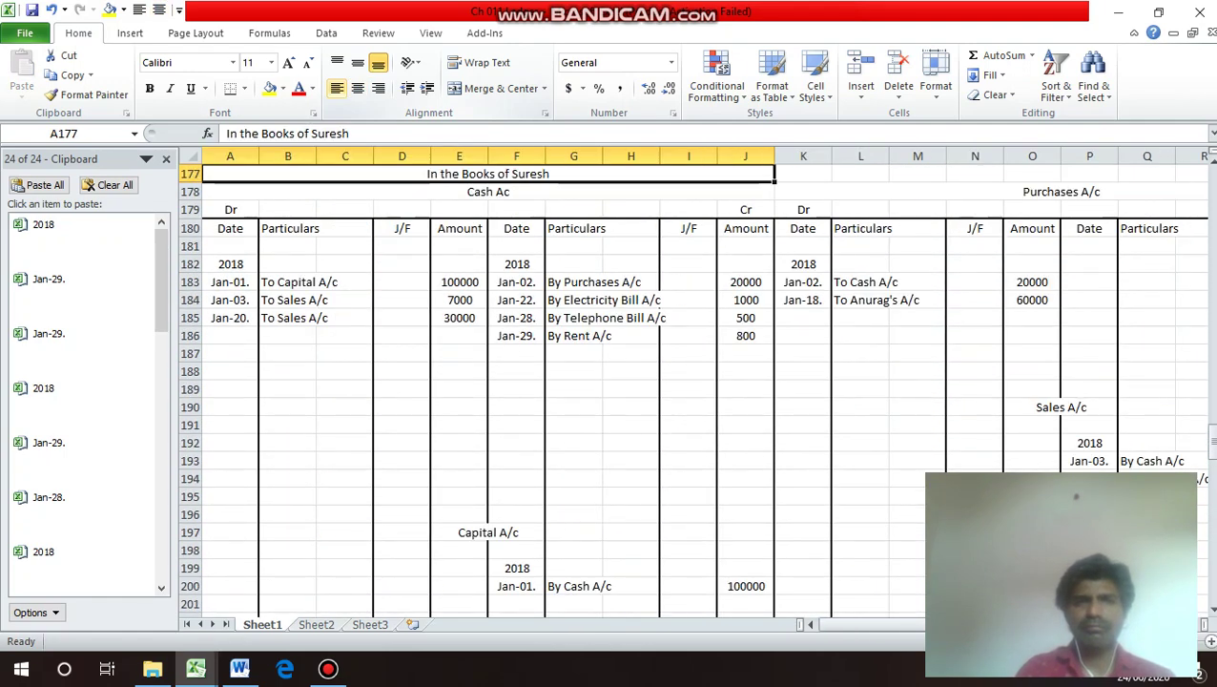
pyautogui.press('Right')
pyautogui.press('Up')
pyautogui.press('Up')
pyautogui.press('Up')
pyautogui.press('Up')
pyautogui.press('Up')
pyautogui.press('Up')
pyautogui.press('Up')
pyautogui.press('Up')
pyautogui.press('Up')
pyautogui.press('Up')
pyautogui.press('Up')
pyautogui.press('Down')
pyautogui.press('Down')
pyautogui.press('Down')
pyautogui.press('Down')
pyautogui.press('Down')
pyautogui.press('Down')
pyautogui.press('Down')
pyautogui.press('Down')
pyautogui.press('Down')
pyautogui.press('Down')
pyautogui.press('Down')
pyautogui.press('Down')
pyautogui.press('Down')
pyautogui.press('Down')
pyautogui.press('Down')
pyautogui.press('Down')
pyautogui.press('Down')
pyautogui.press('Down')
pyautogui.press('Down')
pyautogui.press('Down')
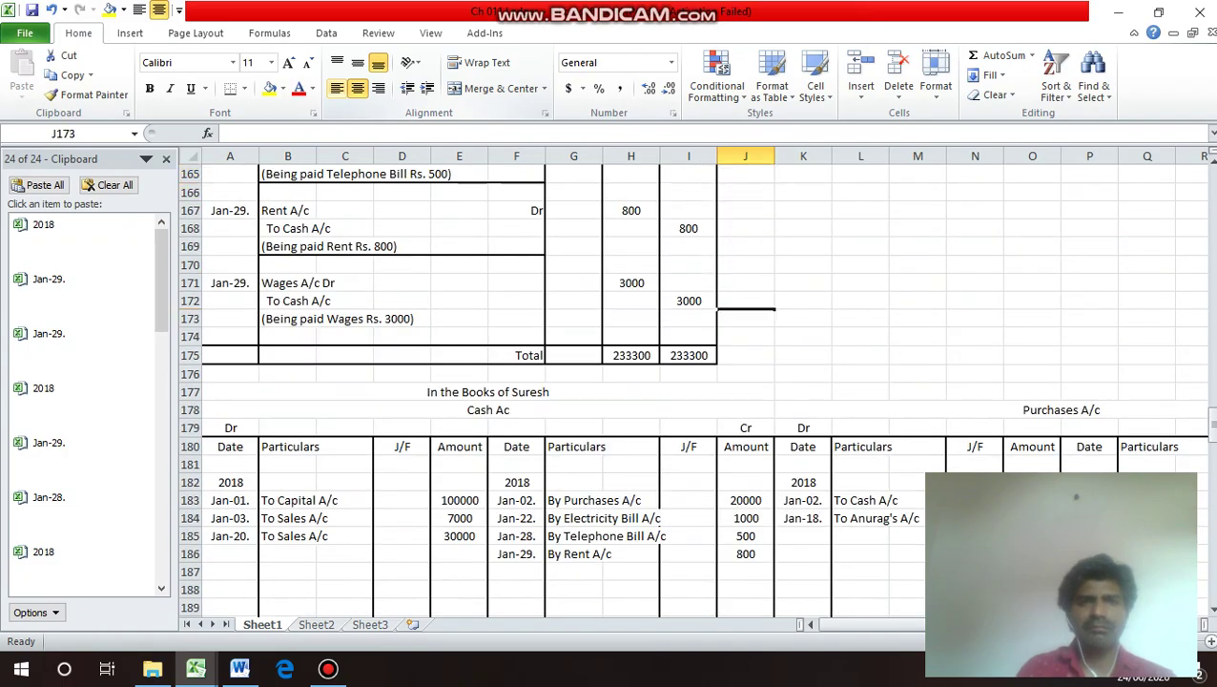
# Check the date of the paid wages transaction in the transaction list above the journal entries.
pyautogui.press('Up')
pyautogui.press('Up')
pyautogui.press('Up')
pyautogui.press('Up')
pyautogui.press('Up')
pyautogui.press('Up')
pyautogui.press('Up')
pyautogui.press('Up')
pyautogui.press('Up')
pyautogui.press('Up')
pyautogui.press('Up')
pyautogui.press('Up')
pyautogui.press('Up')
pyautogui.press('Up')
pyautogui.press('Up')
pyautogui.press('Up')
pyautogui.press('Up')
pyautogui.press('Up')
pyautogui.press('Up')
pyautogui.press('Up')
pyautogui.press('Up')
pyautogui.press('Up')
pyautogui.press('Up')
pyautogui.press('Up')
pyautogui.press('Up')
pyautogui.press('Up')
pyautogui.press('Up')
pyautogui.press('Up')
pyautogui.press('Up')
pyautogui.press('Up')
pyautogui.press('Up')
pyautogui.press('Up')
pyautogui.press('Up')
pyautogui.press('Up')
pyautogui.press('Up')
pyautogui.press('Up')
pyautogui.press('Up')
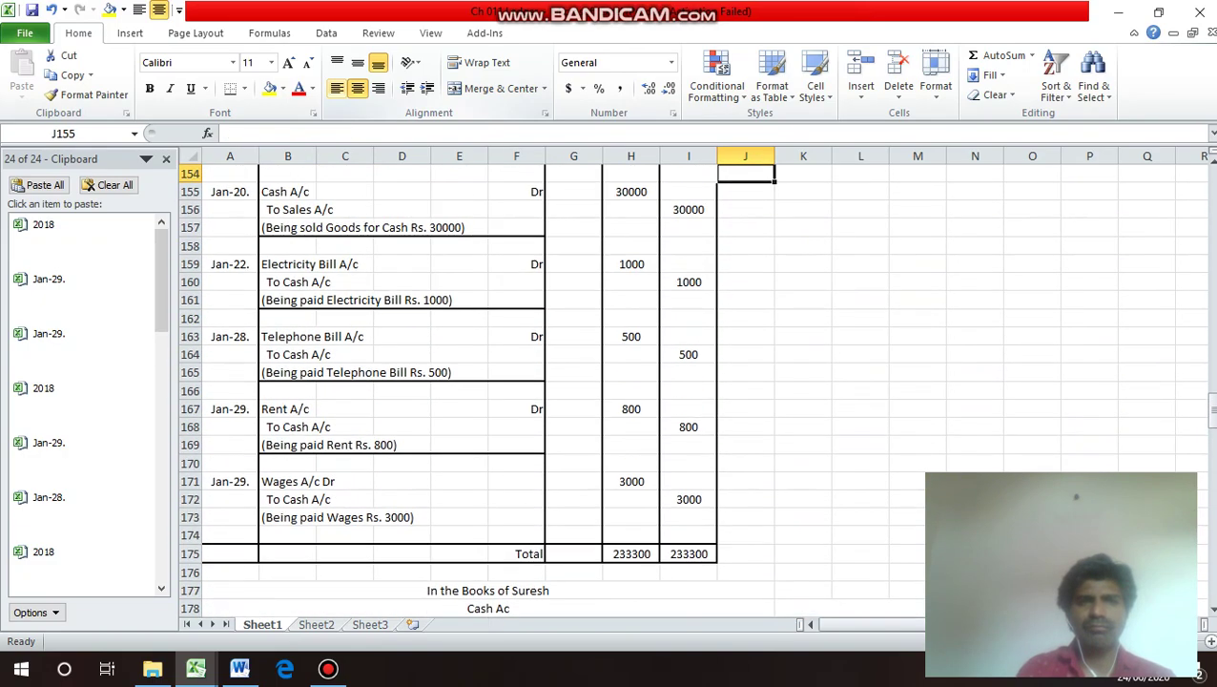
pyautogui.press('Up')
pyautogui.press('Up')
pyautogui.press('Up')
pyautogui.press('Up')
pyautogui.press('Up')
pyautogui.press('Up')
pyautogui.press('Up')
pyautogui.press('Up')
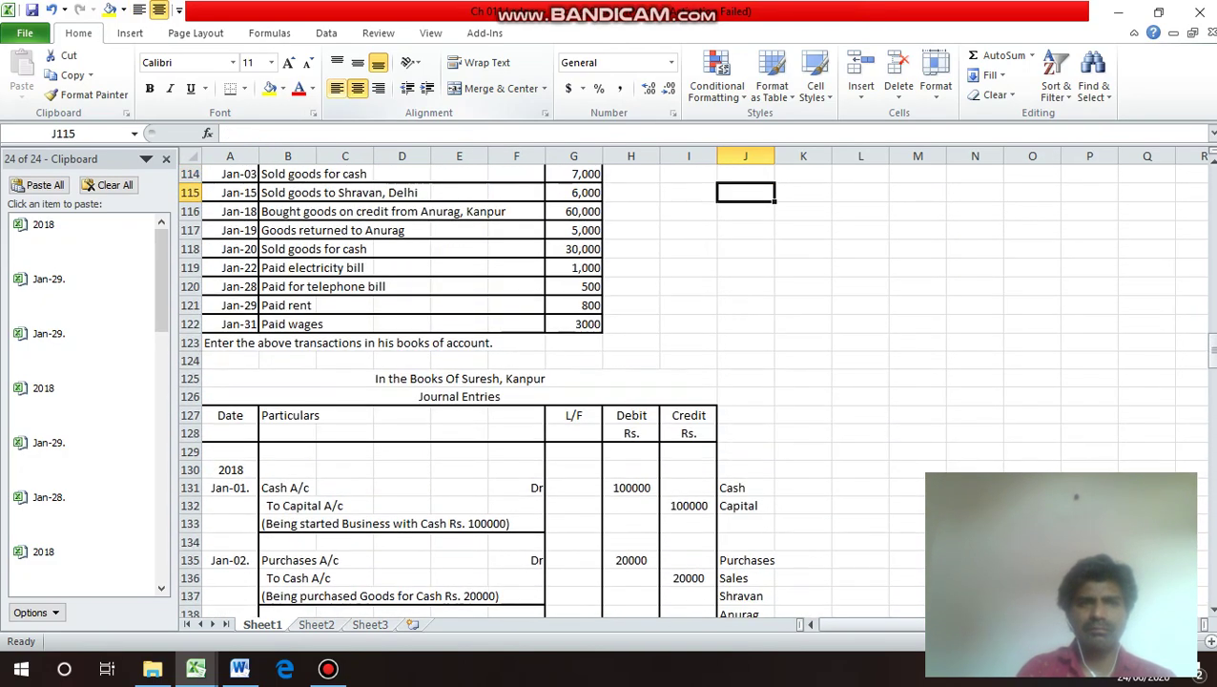
# Change the date of the wages entry in journal cell A171 to Jan-31.
pyautogui.press('Down')
pyautogui.press('Down')
pyautogui.press('Down')
pyautogui.press('Down')
pyautogui.press('Down')
pyautogui.press('Down')
pyautogui.press('Down')
pyautogui.press('Down')
pyautogui.press('Down')
pyautogui.press('Down')
pyautogui.press('Down')
pyautogui.press('Down')
pyautogui.press('Down')
pyautogui.press('Down')
pyautogui.press('Down')
pyautogui.press('Down')
pyautogui.press('Down')
pyautogui.press('Down')
pyautogui.press('Down')
pyautogui.press('Down')
pyautogui.press('Down')
pyautogui.press('Down')
pyautogui.press('Down')
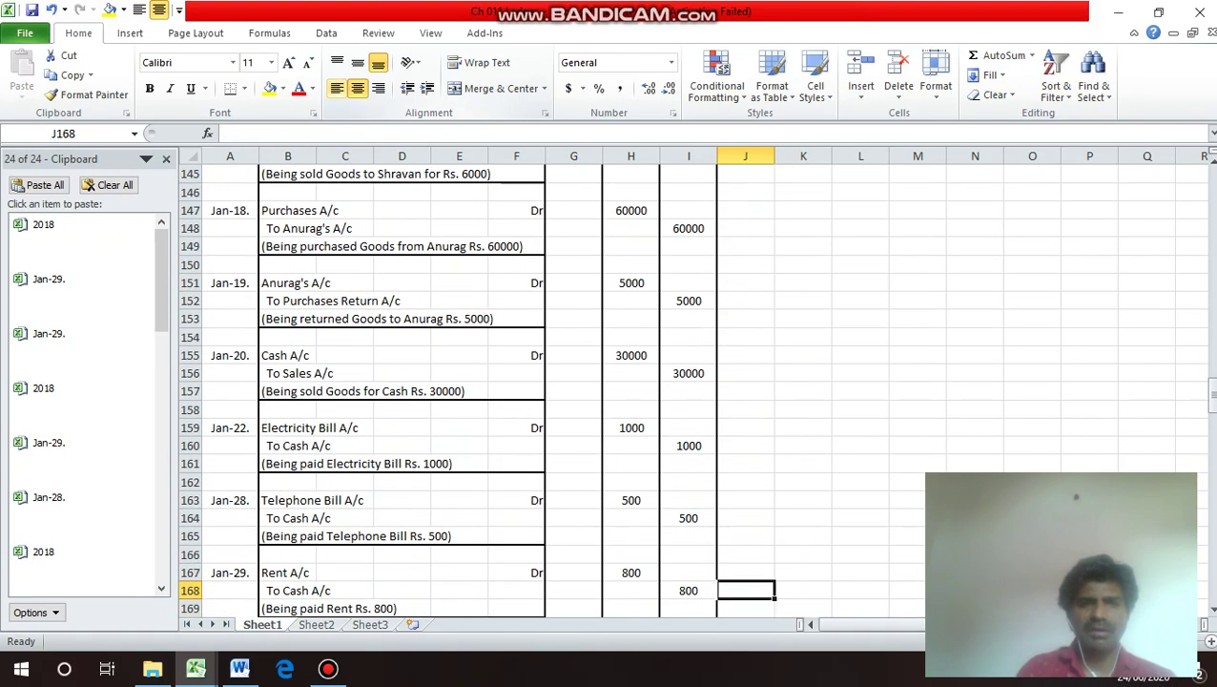
pyautogui.press('Left')
pyautogui.press('Left')
pyautogui.press('Left')
pyautogui.press('Left')
pyautogui.press('Left')
pyautogui.press('Left')
pyautogui.press('Left')
pyautogui.press('Left')
pyautogui.press('Left')
pyautogui.press('Down')
pyautogui.press('Down')
pyautogui.press('Down')
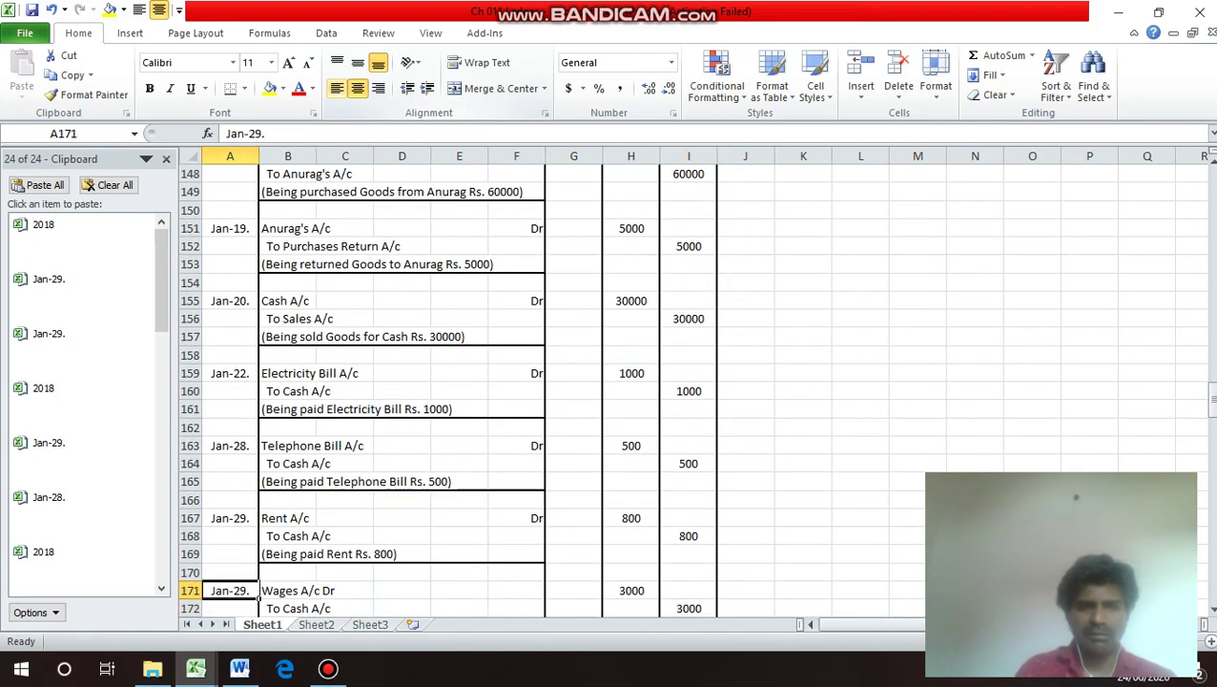
pyautogui.press('F2')
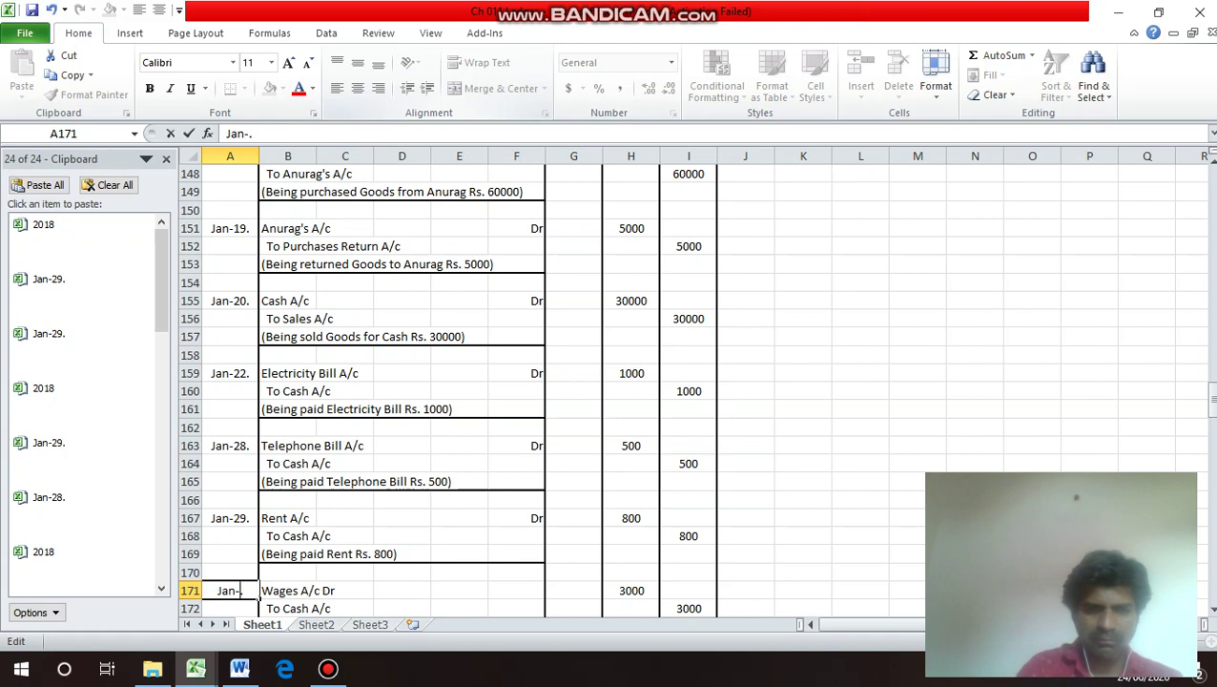
pyautogui.press('Return')
# Change the date in cell K237 of the Wages A/c to Jan-31.
pyautogui.press('Down')
pyautogui.press('Down')
pyautogui.press('Down')
pyautogui.press('Down')
pyautogui.press('Down')
pyautogui.press('Down')
pyautogui.press('Down')
pyautogui.press('Down')
pyautogui.press('Down')
pyautogui.press('Down')
pyautogui.press('Down')
pyautogui.press('Down')
pyautogui.press('Down')
pyautogui.press('Down')
pyautogui.press('Down')
pyautogui.press('Down')
pyautogui.press('Down')
pyautogui.press('Down')
pyautogui.press('Down')
pyautogui.press('Down')
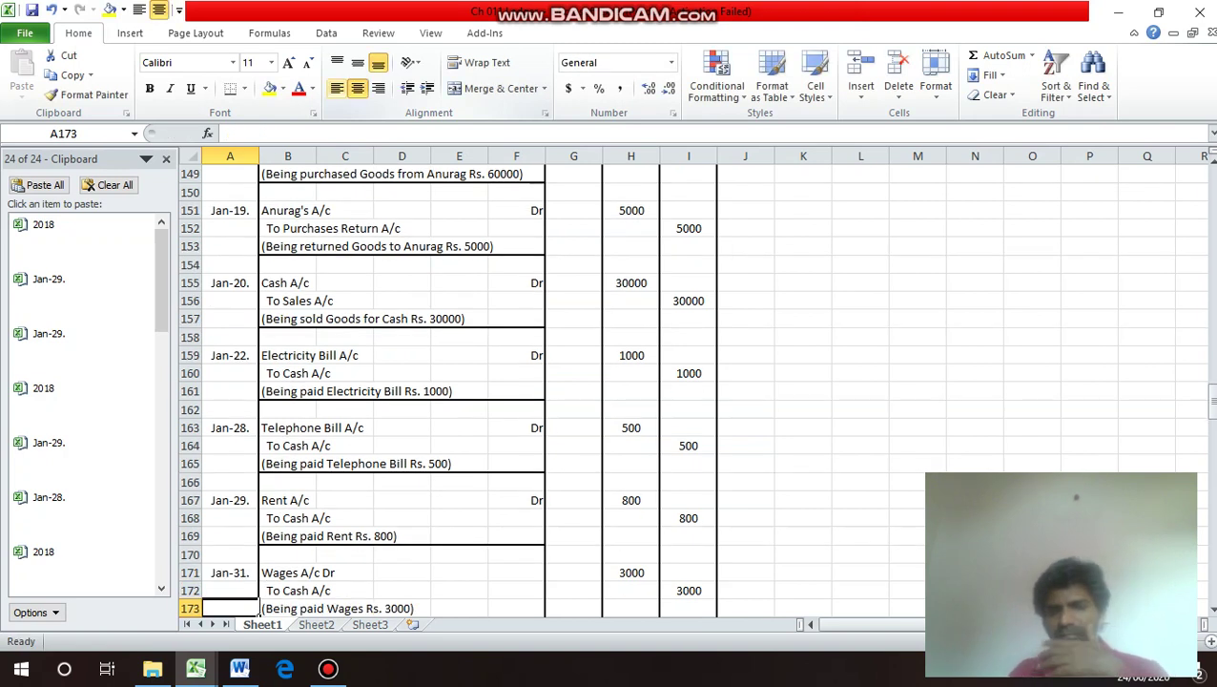
pyautogui.press('Down')
pyautogui.press('Down')
pyautogui.press('Down')
pyautogui.press('Down')
pyautogui.press('Down')
pyautogui.press('Down')
pyautogui.press('Down')
pyautogui.press('Down')
pyautogui.press('Down')
pyautogui.press('Down')
pyautogui.press('Down')
pyautogui.press('Down')
pyautogui.press('Down')
pyautogui.press('Down')
pyautogui.press('Down')
pyautogui.press('Down')
pyautogui.press('Down')
pyautogui.press('Down')
pyautogui.press('Down')
pyautogui.press('Down')
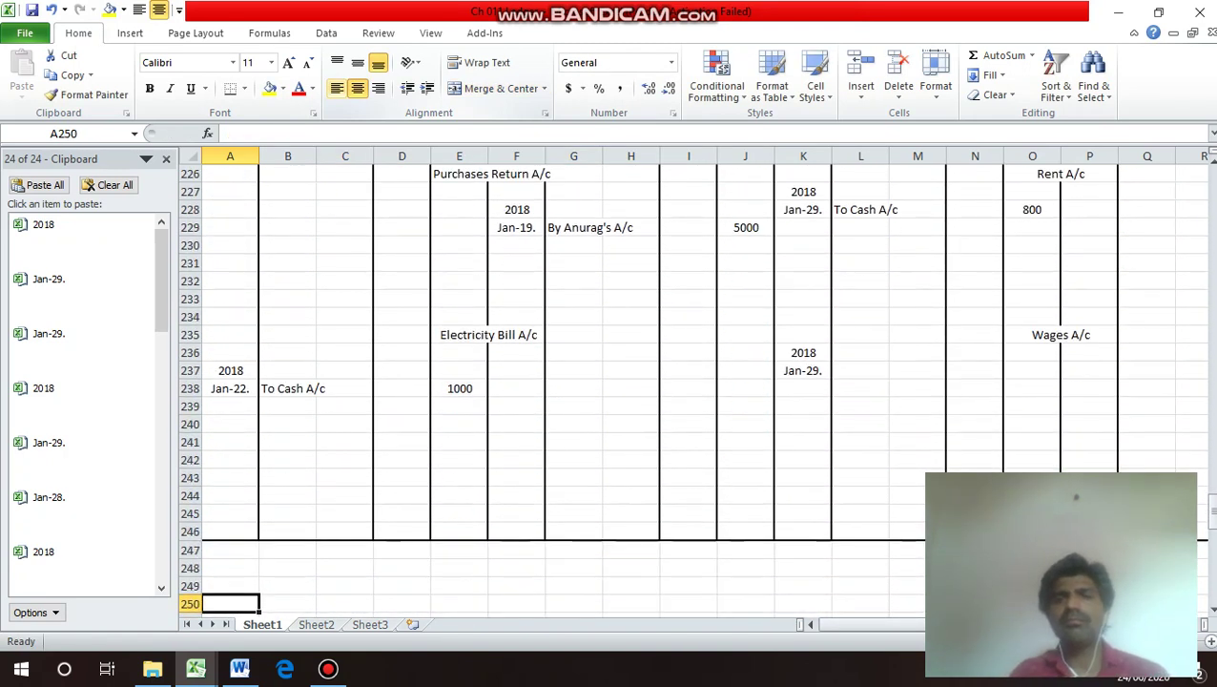
pyautogui.press('Up')
pyautogui.press('Up')
pyautogui.press('Up')
pyautogui.press('Up')
pyautogui.press('Up')
pyautogui.press('Up')
pyautogui.press('Up')
pyautogui.press('Up')
pyautogui.press('Up')
pyautogui.press('Right')
pyautogui.press('Right')
pyautogui.press('Right')
pyautogui.press('Right')
pyautogui.press('Right')
pyautogui.press('Right')
pyautogui.press('Right')
pyautogui.press('Right')
pyautogui.press('Right')
pyautogui.press('Right')
pyautogui.press('Right')
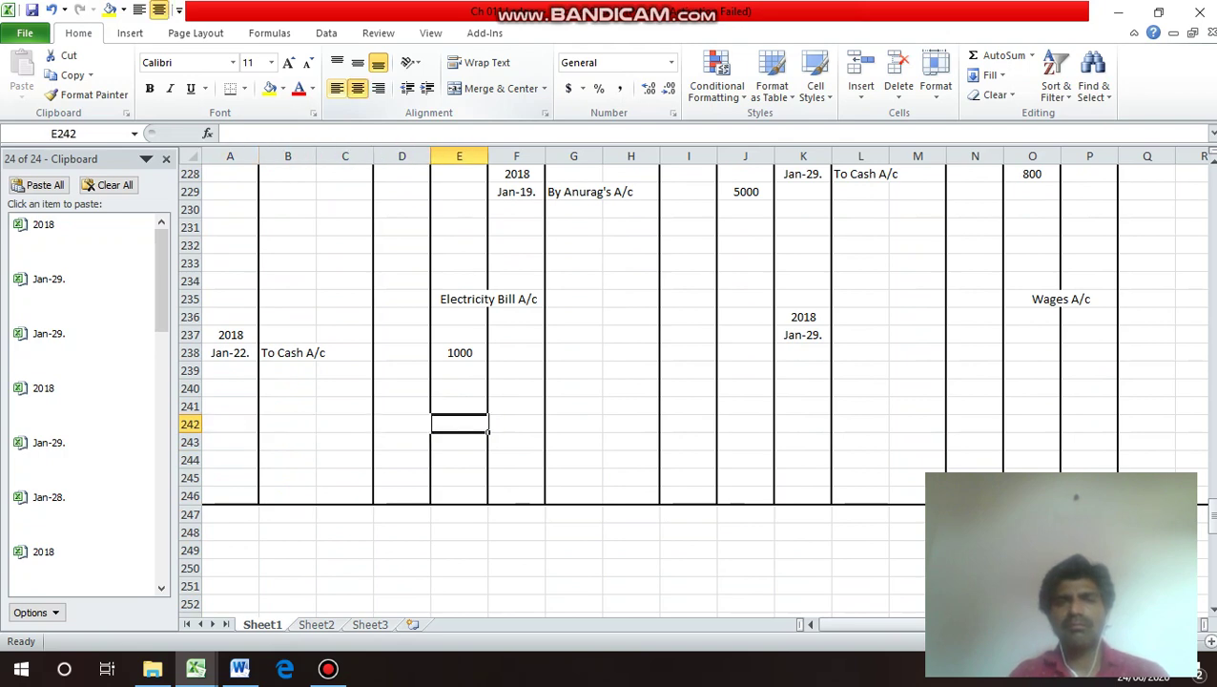
pyautogui.press('Left')
pyautogui.press('Up')
pyautogui.press('Up')
pyautogui.press('Up')
pyautogui.press('Up')
pyautogui.press('Up')
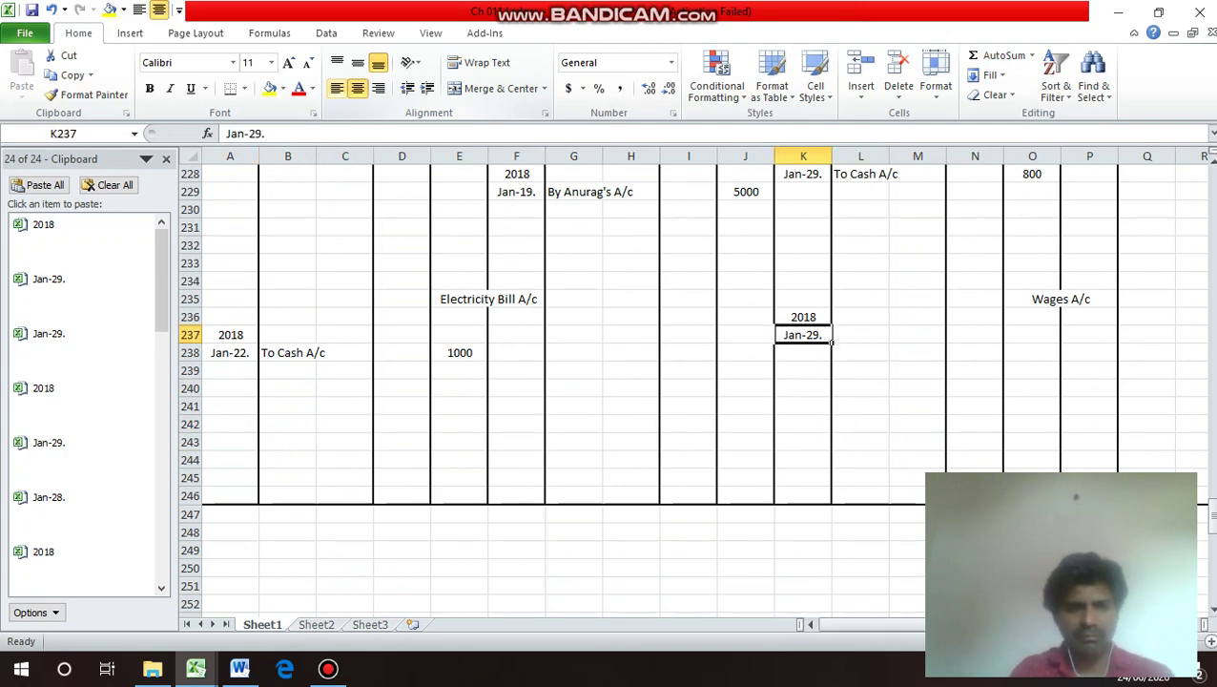
pyautogui.press('F2')
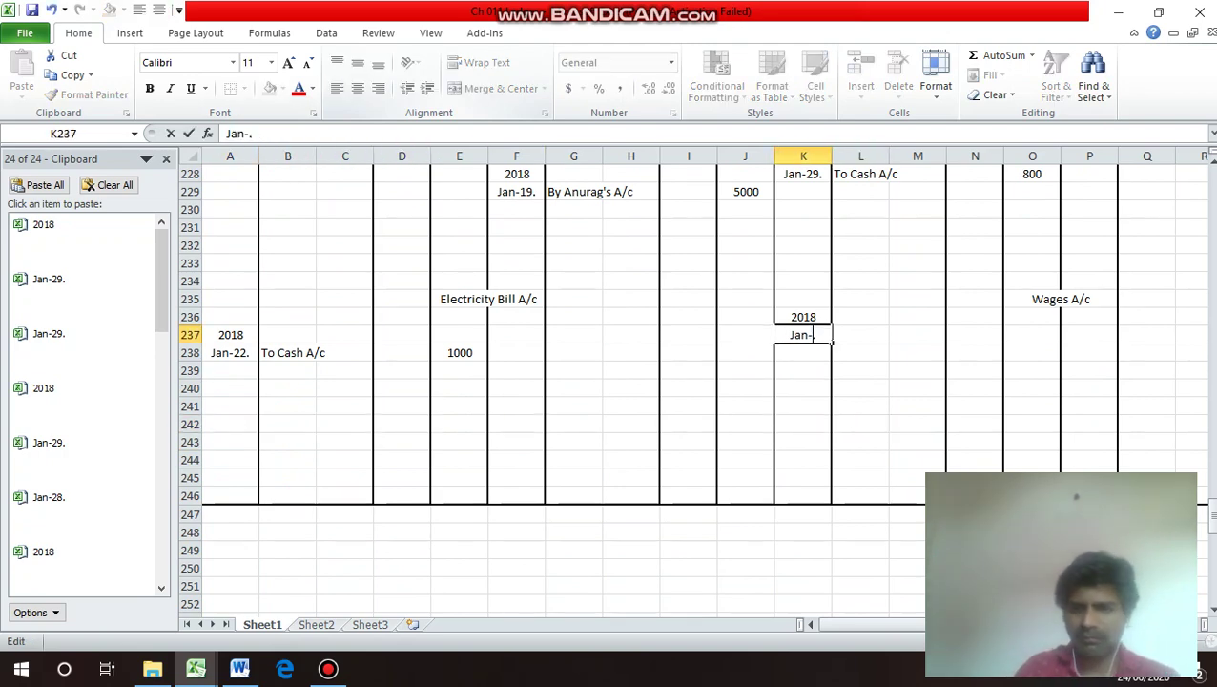
pyautogui.press('Return')
# Enter the particulars "To Cash A/c" in cell L237, beside the Jan-31. date in the Wages A/c.
pyautogui.press('Up')
pyautogui.press('Right')
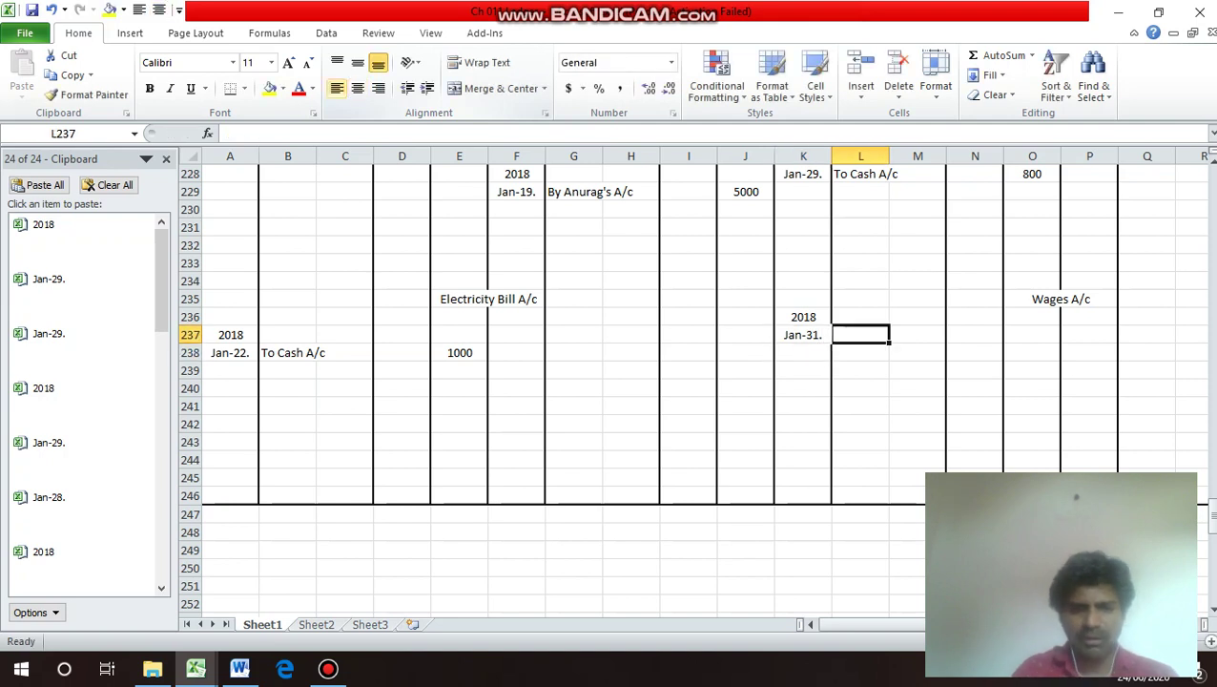
pyautogui.write('To Cash A')
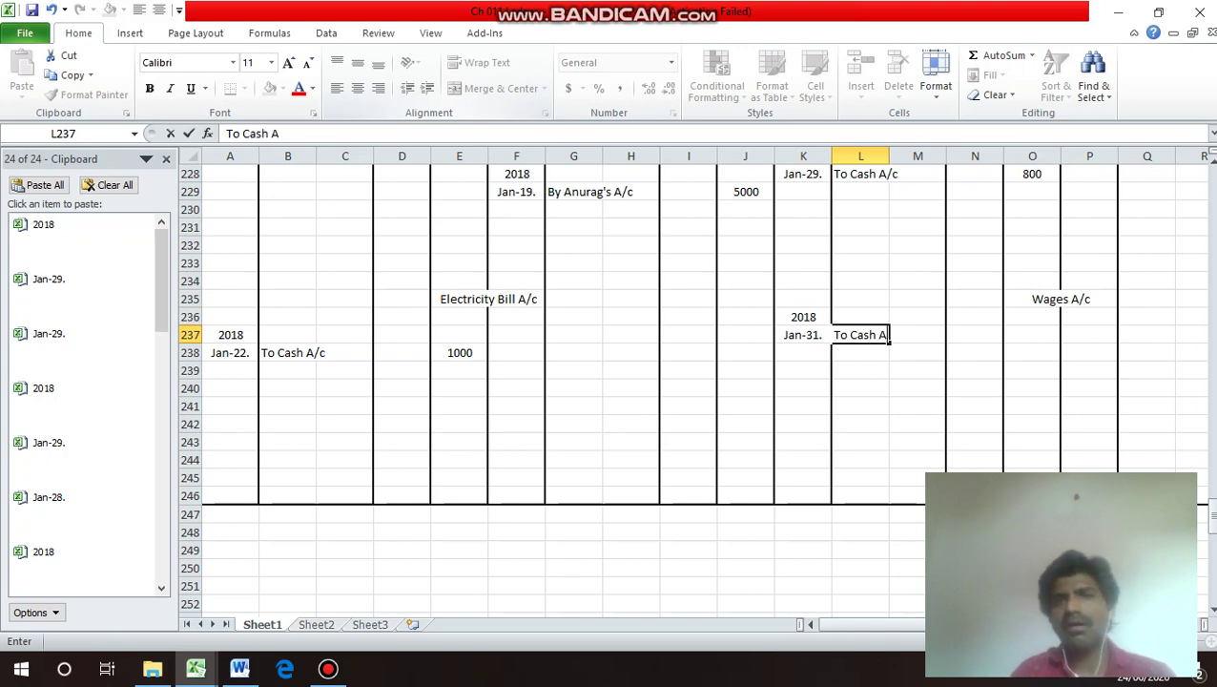
pyautogui.press('Return')
pyautogui.press('Up')
# Check the amount of the wages entry in the journal above the ledger accounts.
pyautogui.press('Up')
pyautogui.press('Up')
pyautogui.press('Up')
pyautogui.press('Up')
pyautogui.press('Up')
pyautogui.press('Up')
pyautogui.press('Up')
pyautogui.press('Up')
pyautogui.press('Up')
pyautogui.press('Up')
pyautogui.press('Up')
pyautogui.press('Up')
pyautogui.press('Up')
pyautogui.press('Up')
pyautogui.press('Up')
pyautogui.press('Up')
pyautogui.press('Up')
pyautogui.press('Up')
pyautogui.press('Up')
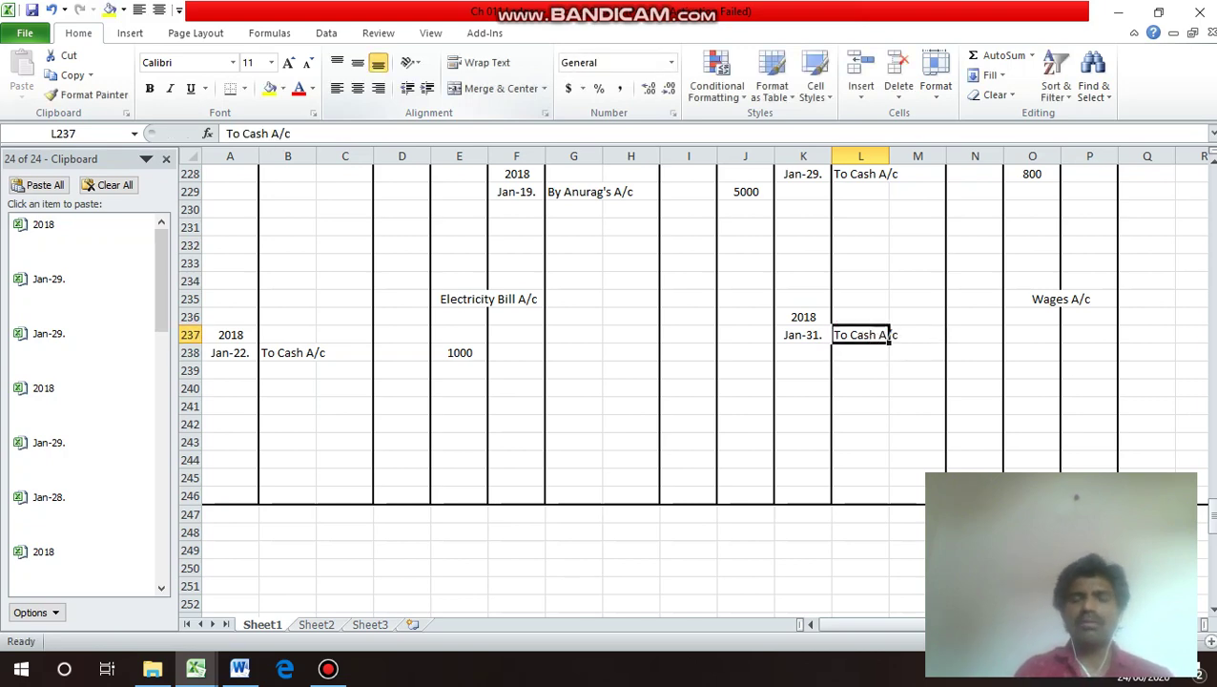
pyautogui.press('Up')
pyautogui.press('Up')
pyautogui.press('Up')
pyautogui.press('Up')
pyautogui.press('Up')
pyautogui.press('Up')
pyautogui.press('Up')
pyautogui.press('Up')
pyautogui.press('Up')
pyautogui.press('Up')
pyautogui.press('Up')
pyautogui.press('Up')
pyautogui.press('Up')
pyautogui.press('Up')
pyautogui.press('Up')
pyautogui.press('Up')
pyautogui.press('Up')
pyautogui.press('Up')
pyautogui.press('Up')
pyautogui.press('Up')
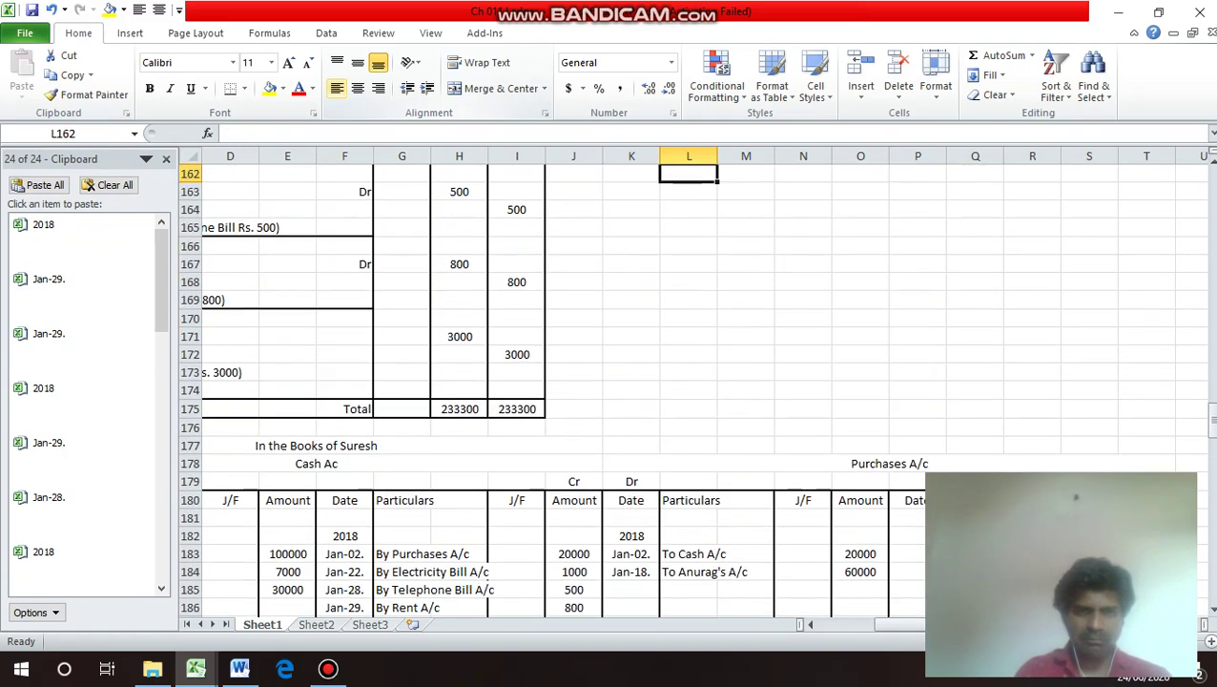
pyautogui.press('Down')
pyautogui.press('Down')
pyautogui.press('Down')
pyautogui.press('Down')
pyautogui.press('Down')
pyautogui.press('Down')
pyautogui.press('Down')
pyautogui.press('Down')
pyautogui.press('Down')
pyautogui.press('Down')
pyautogui.press('Down')
pyautogui.press('Down')
pyautogui.press('Down')
pyautogui.press('Down')
pyautogui.press('Down')
pyautogui.press('Down')
pyautogui.press('Down')
pyautogui.press('Down')
pyautogui.press('Down')
pyautogui.press('Down')
pyautogui.press('Down')
pyautogui.press('Down')
pyautogui.press('Down')
pyautogui.press('Down')
pyautogui.press('Down')
pyautogui.press('Down')
pyautogui.press('Down')
pyautogui.press('Down')
pyautogui.press('Down')
pyautogui.press('Down')
pyautogui.press('Down')
pyautogui.press('Down')
pyautogui.press('Down')
pyautogui.press('Down')
pyautogui.press('Down')
pyautogui.press('Down')
pyautogui.press('Down')
pyautogui.press('Down')
pyautogui.press('Down')
pyautogui.press('Down')
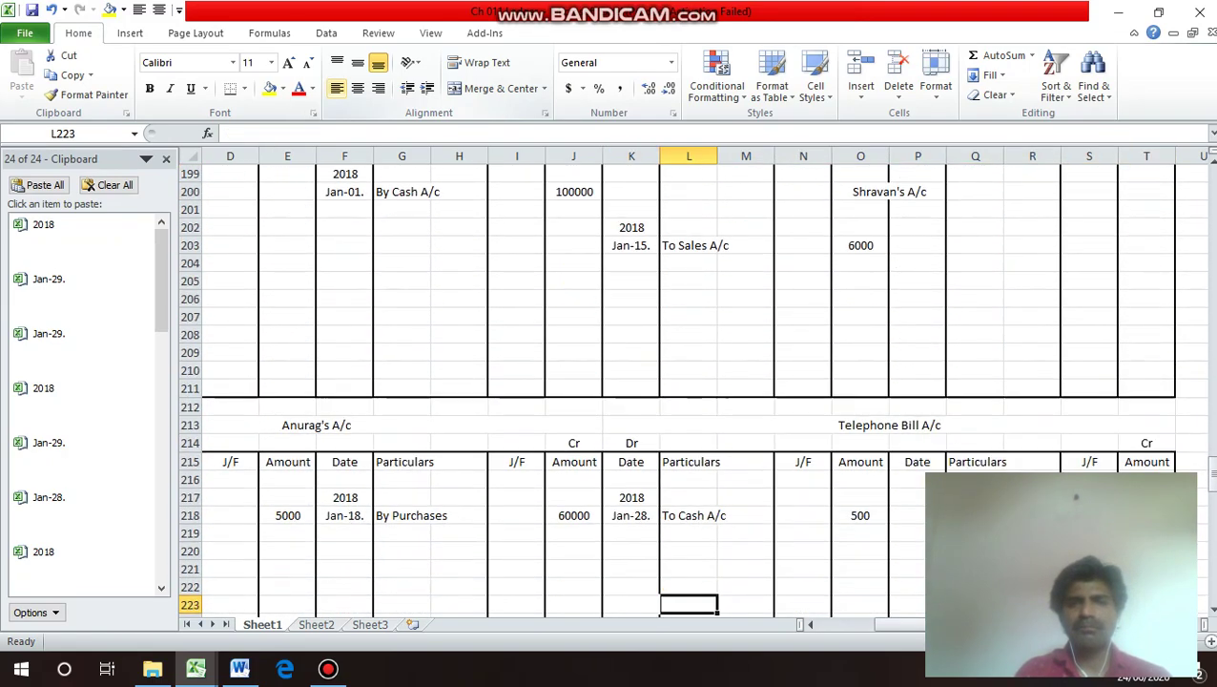
pyautogui.press('Up')
pyautogui.press('Up')
pyautogui.press('Up')
pyautogui.press('Up')
pyautogui.press('Up')
pyautogui.press('Up')
pyautogui.press('Up')
pyautogui.press('Up')
pyautogui.press('Up')
pyautogui.press('Up')
pyautogui.press('Up')
pyautogui.press('Up')
pyautogui.press('Up')
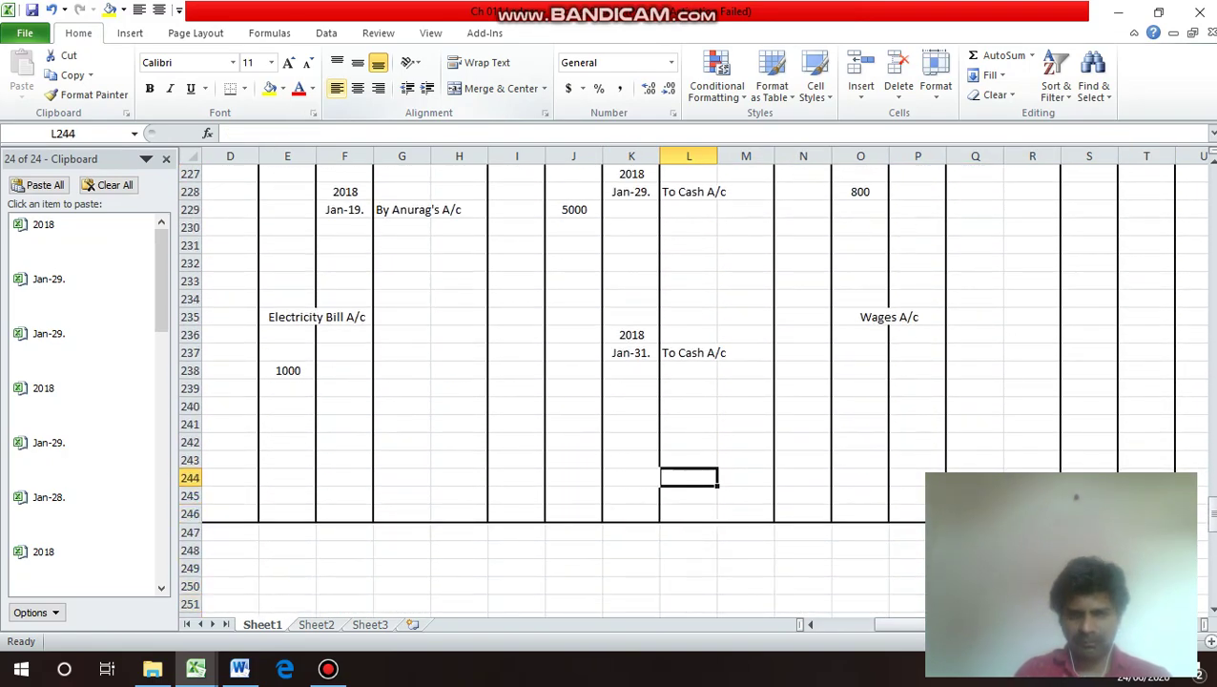
# Enter the amount 3000 in cell O237 on the debit side of the Wages A/c.
pyautogui.press('Right')
pyautogui.press('Right')
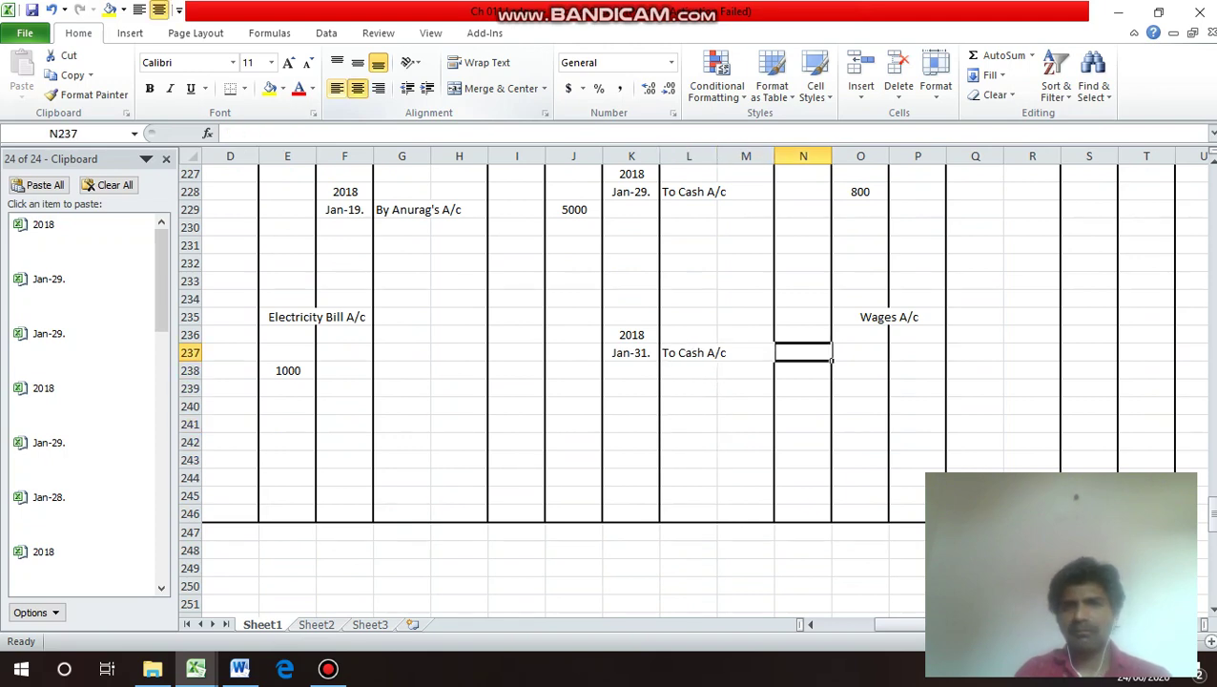
pyautogui.press('Right')
pyautogui.write('3')
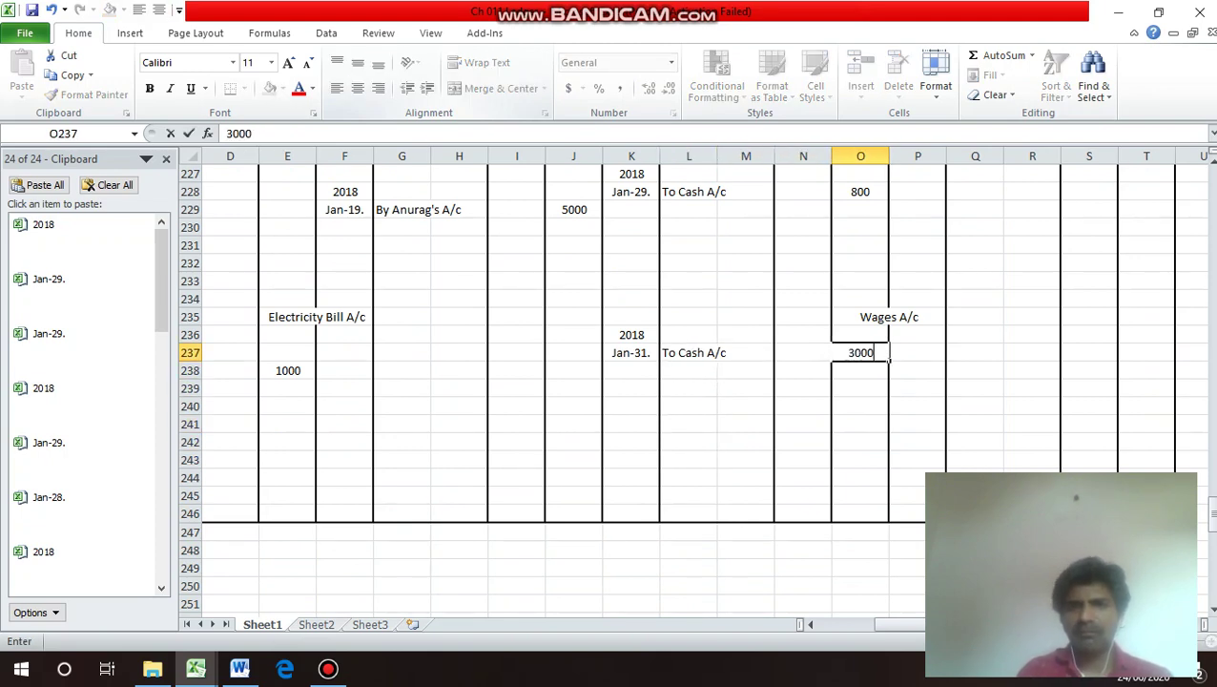
pyautogui.press('Return')
# Copy the Jan-31. date from the Wages A/c into cell F187, below the Jan-29. rent entry on the Cash account's credit side.
pyautogui.press('Up')
pyautogui.press('Left')
pyautogui.press('Left')
pyautogui.press('Left')
pyautogui.press('Left')
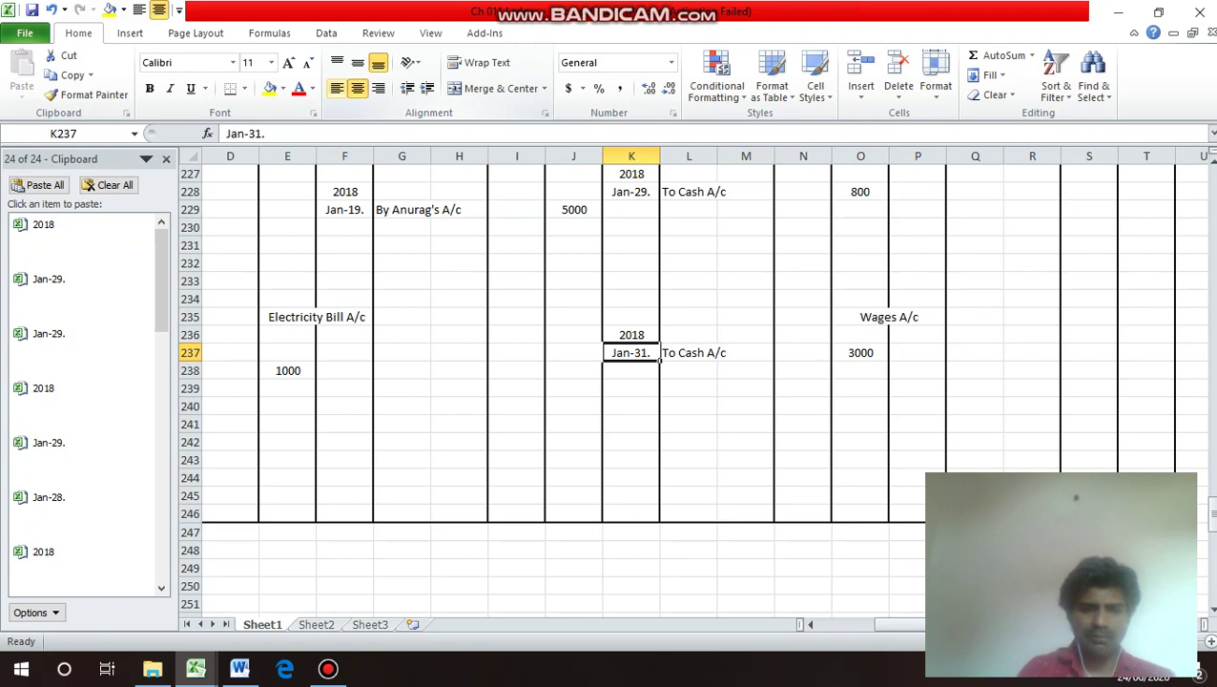
pyautogui.hotkey('ctrl', 'c')
pyautogui.press('Up')
pyautogui.press('pageup')
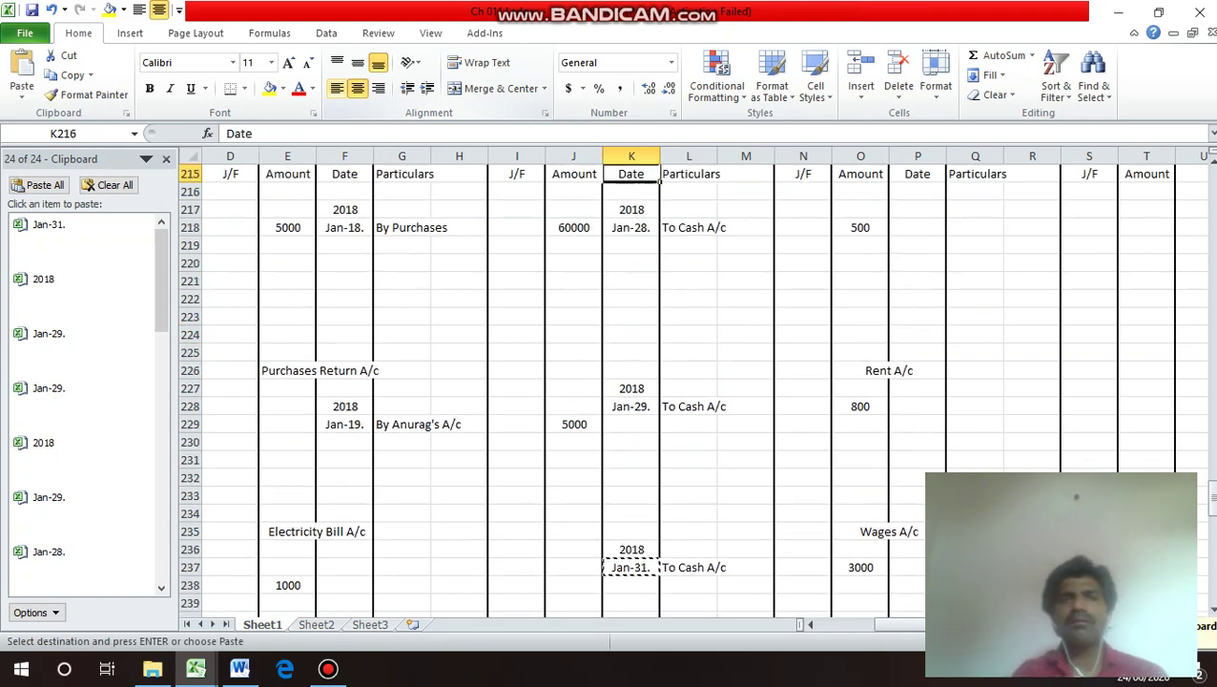
pyautogui.press('pageup')
pyautogui.press('Left')
pyautogui.press('Left')
pyautogui.press('Left')
pyautogui.press('Left')
pyautogui.press('Left')
pyautogui.press('Left')
pyautogui.press('Left')
pyautogui.press('Left')
pyautogui.press('Left')
pyautogui.press('Right')
pyautogui.press('Right')
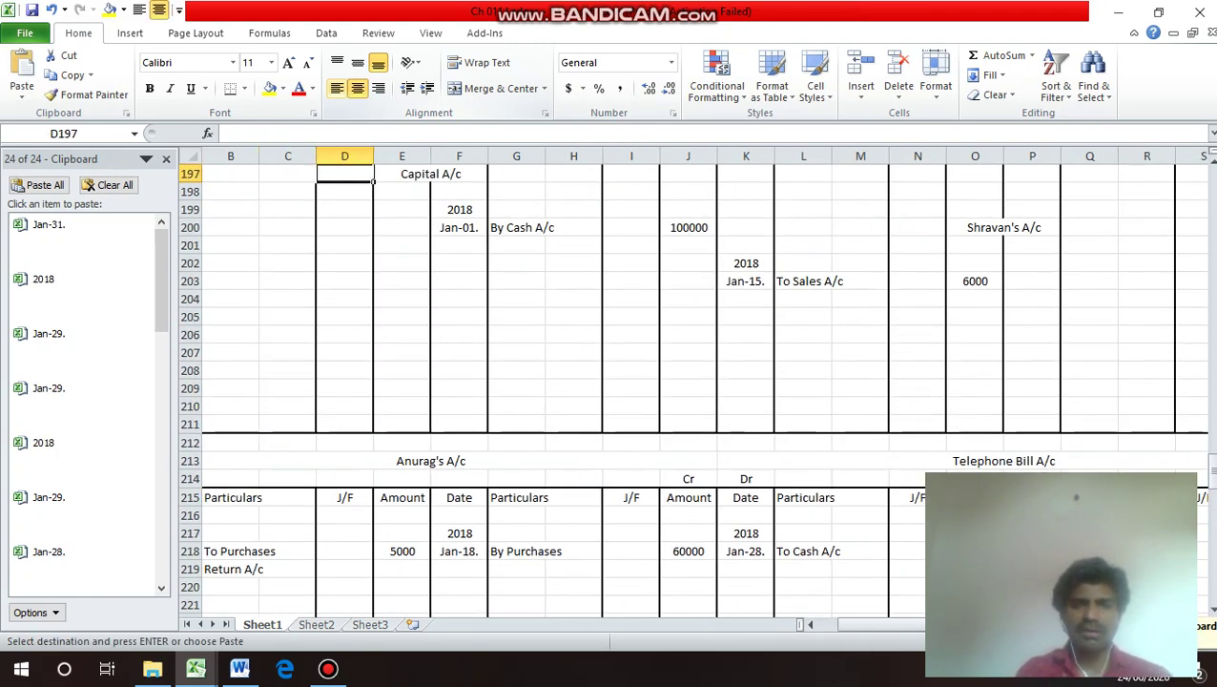
pyautogui.press('Right')
pyautogui.press('Up')
pyautogui.press('Up')
pyautogui.press('Up')
pyautogui.press('Up')
pyautogui.press('Up')
pyautogui.press('Up')
pyautogui.press('Up')
pyautogui.press('Up')
pyautogui.press('Up')
pyautogui.press('Up')
pyautogui.press('Up')
pyautogui.press('Up')
pyautogui.press('Up')
pyautogui.press('Down')
pyautogui.press('Down')
pyautogui.press('Down')
pyautogui.press('Down')
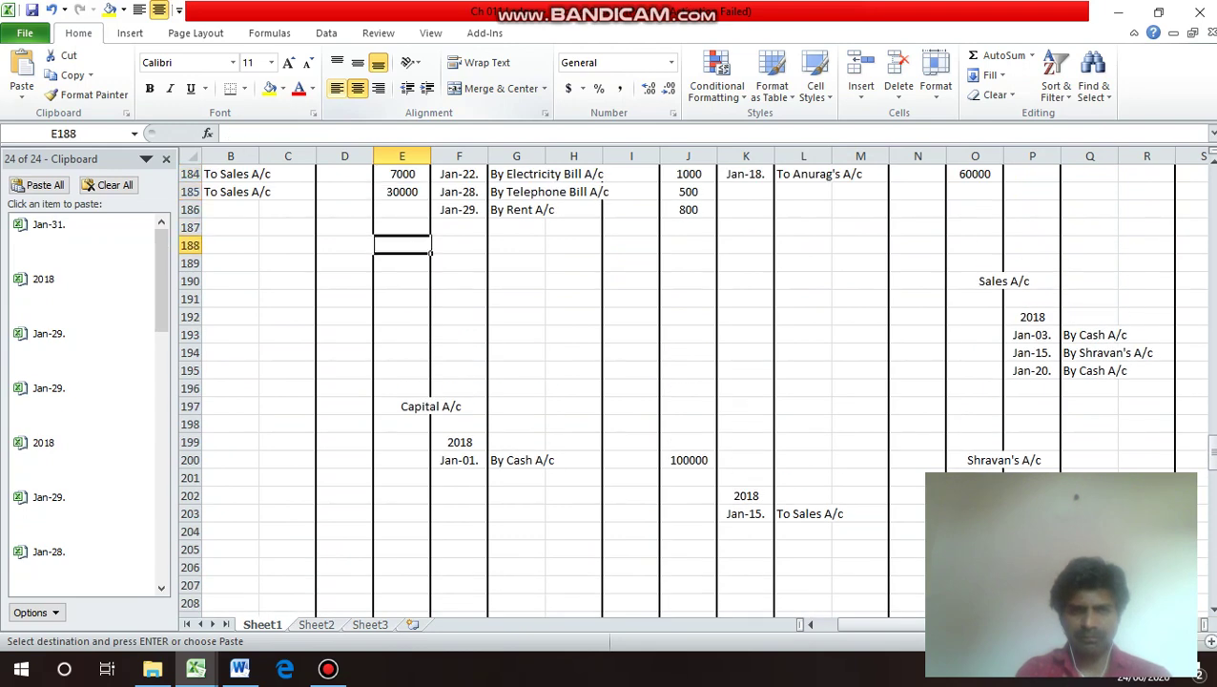
pyautogui.press('Up')
pyautogui.press('Right')
pyautogui.press('Return')
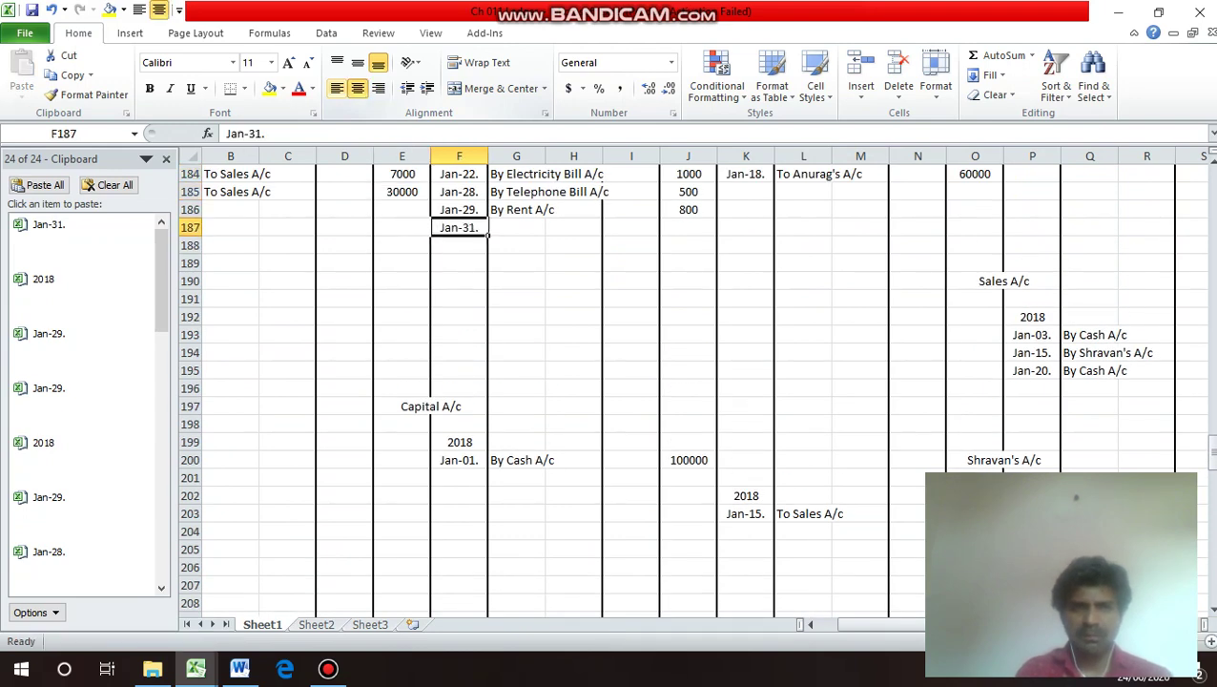
# Enter the particulars "By Wages A/c" in cell G187 for the Jan-31. entry of the Cash account.
pyautogui.press('Right')
pyautogui.write('B')
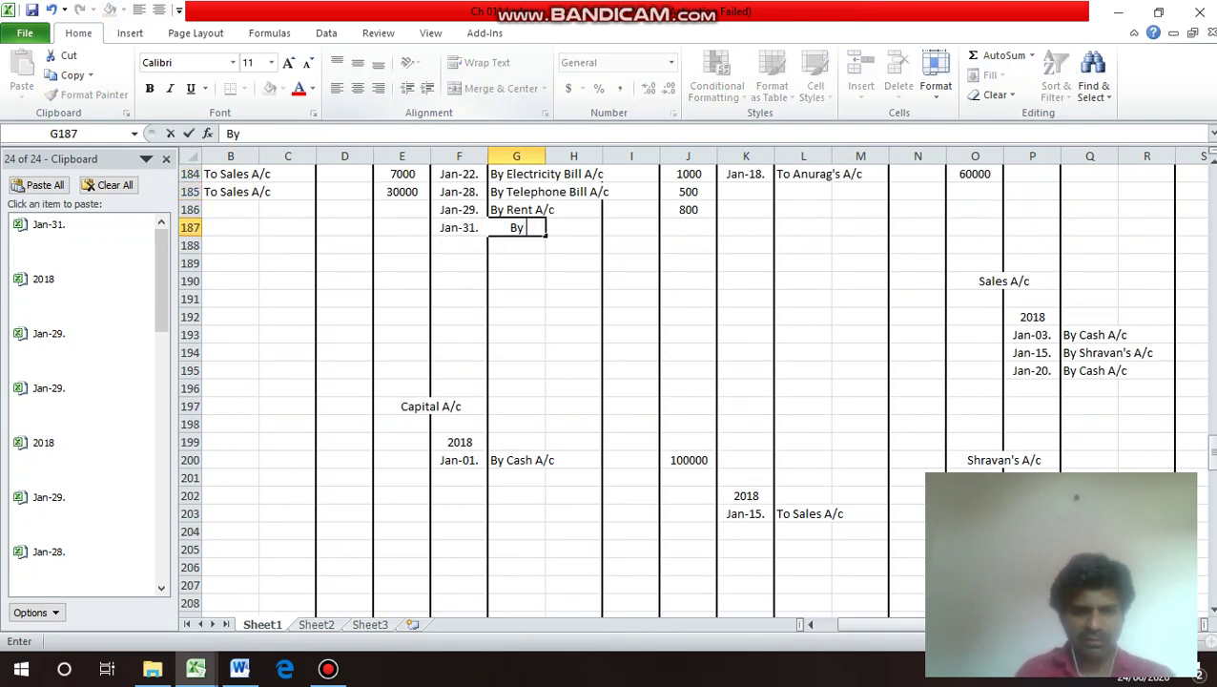
pyautogui.write('y Wages A')
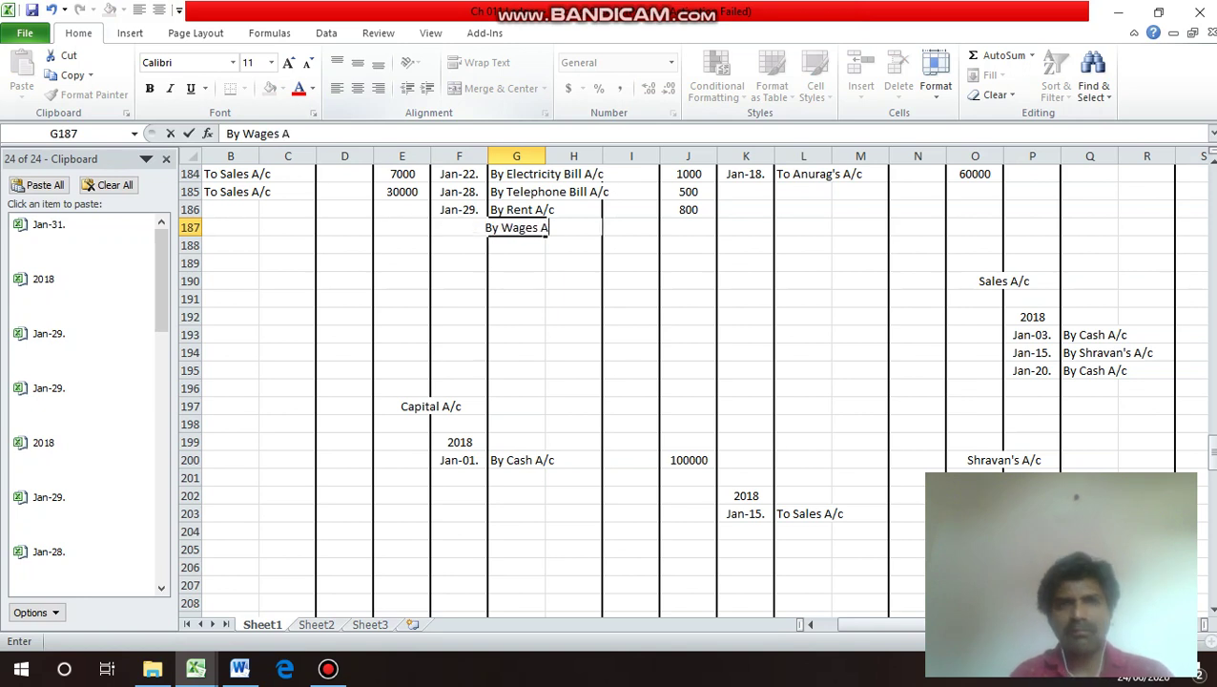
pyautogui.write('/c')
pyautogui.press('Return')
pyautogui.press('Up')
pyautogui.press('Right')
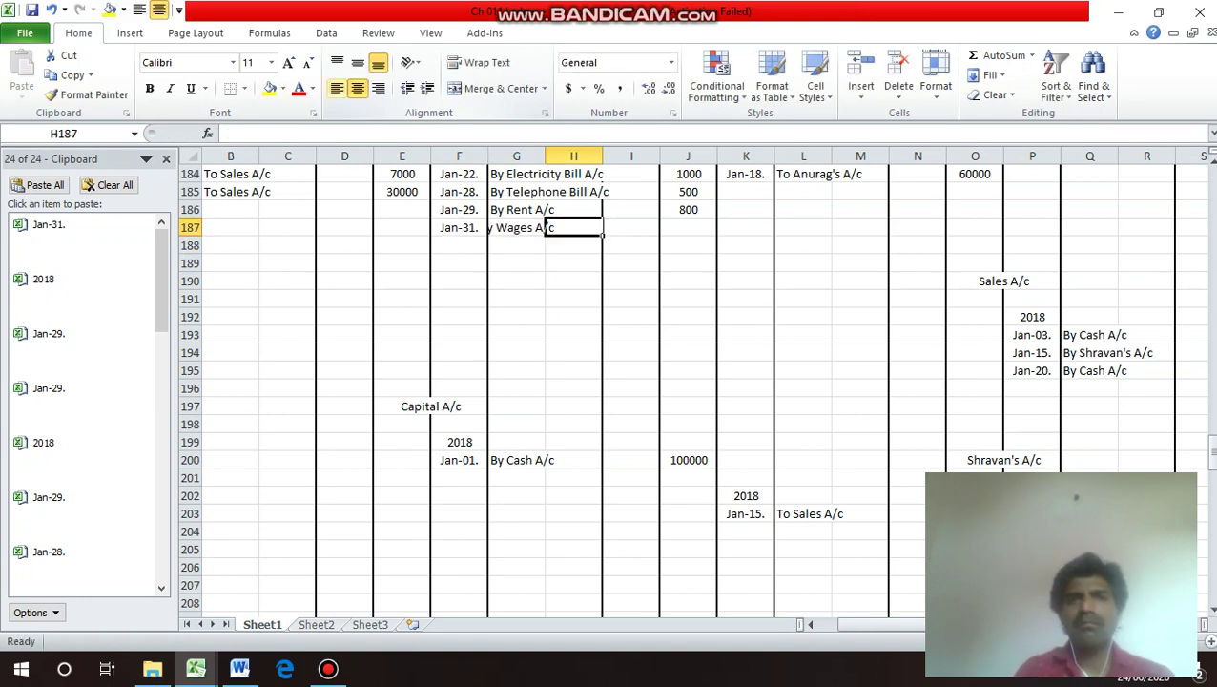
# Enter the amount 3000 in cell J187 for the wages entry on the Cash account's credit side.
pyautogui.press('Right')
pyautogui.press('Right')
pyautogui.write('300')
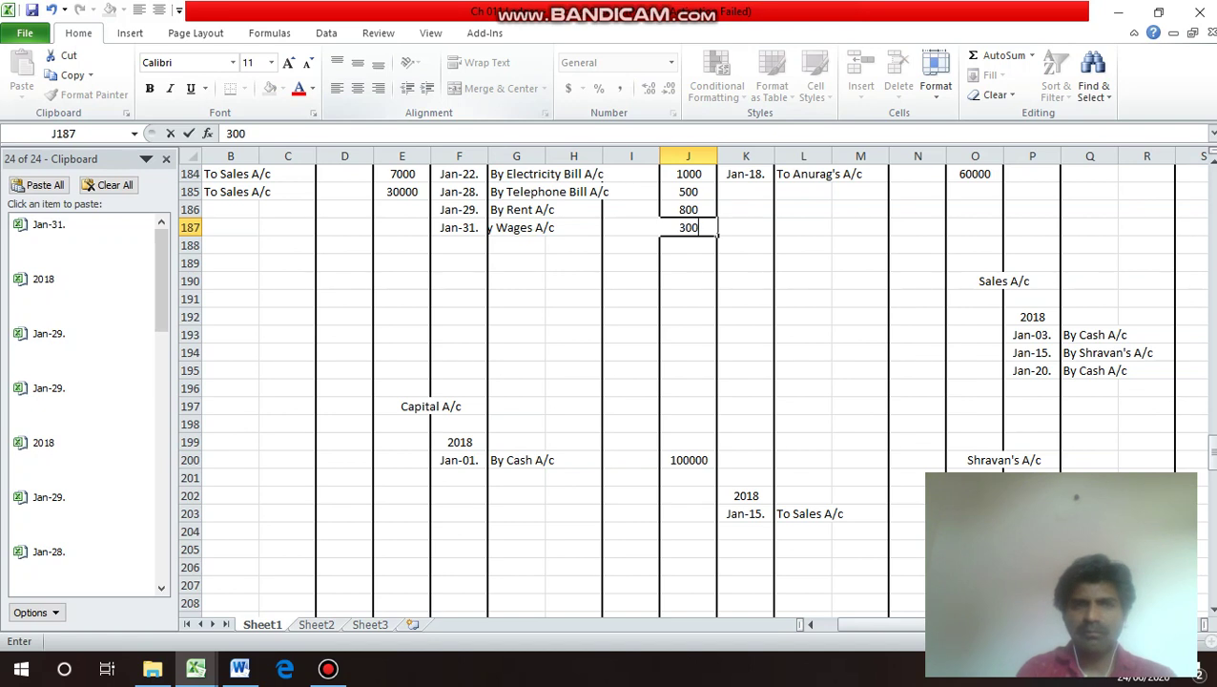
pyautogui.write('0')
pyautogui.press('Return')
pyautogui.press('Up')
pyautogui.press('Up')
pyautogui.press('Left')
pyautogui.press('Left')
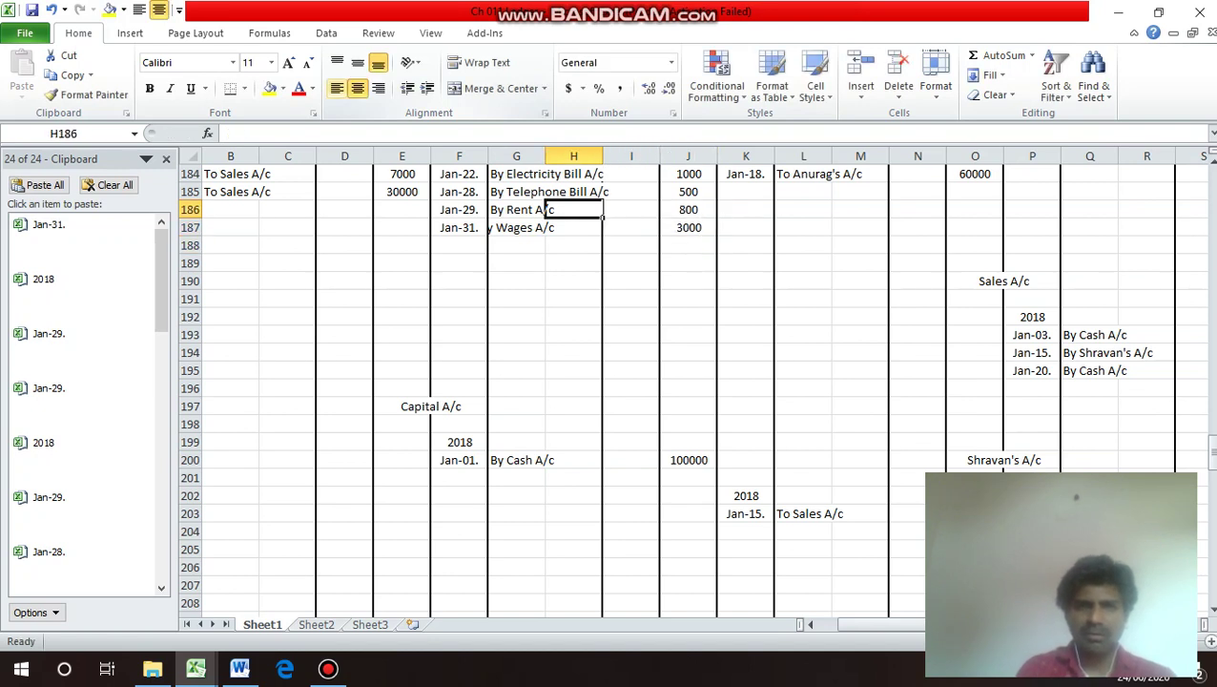
# Left-align the "By Wages A/c" particulars in cell G187 and save the workbook as Ch 011 Ledger.
pyautogui.press('Down')
pyautogui.press('Left')
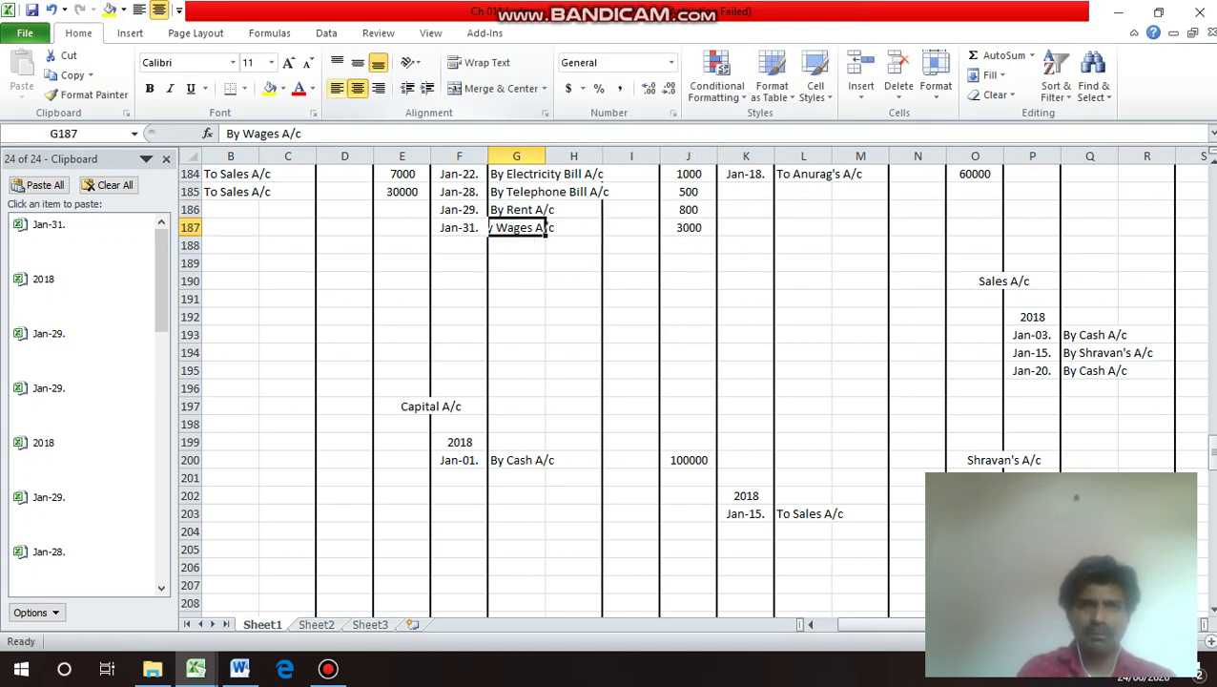
pyautogui.hotkey('alt', 'h')
pyautogui.press('a')
pyautogui.press('l')
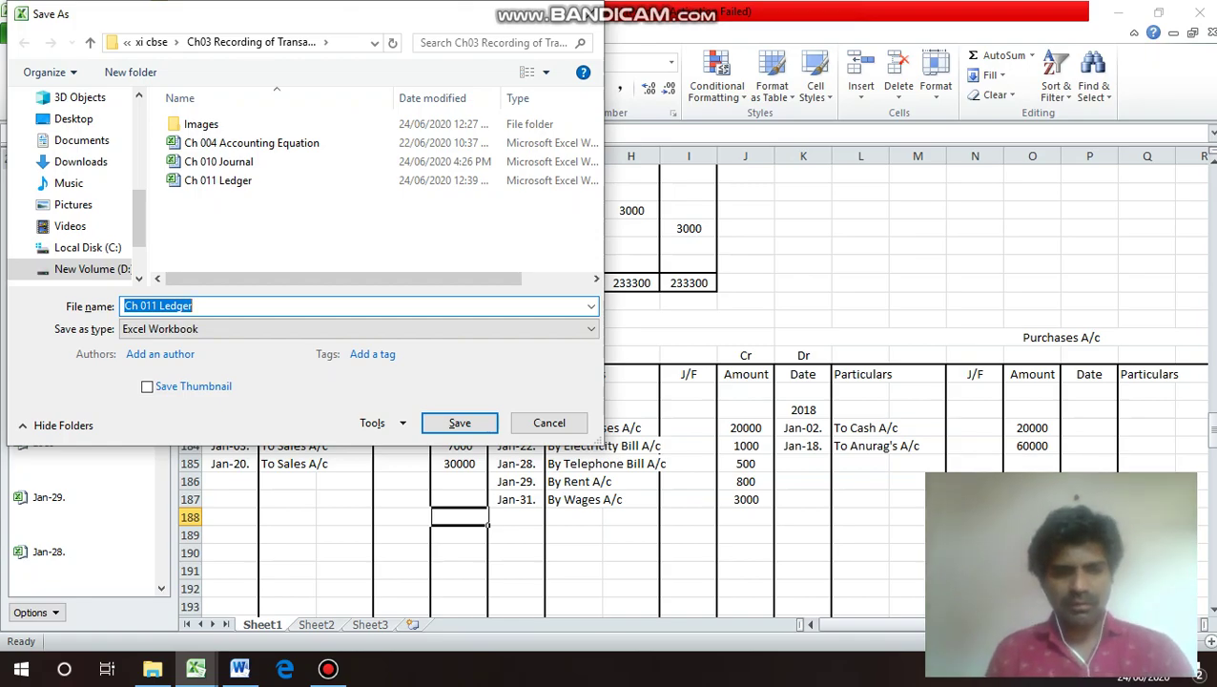
pyautogui.press('Return')
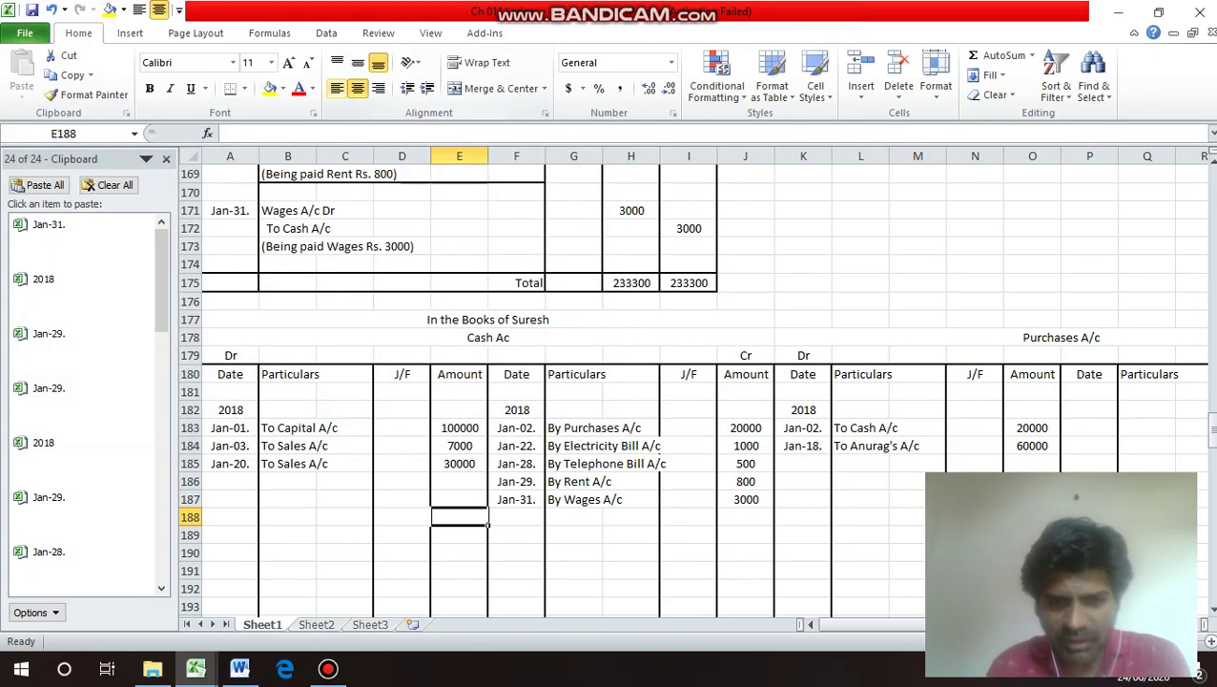
# Examine the debit and credit amounts of the Cash account to determine which side is larger.
pyautogui.click(516, 517)
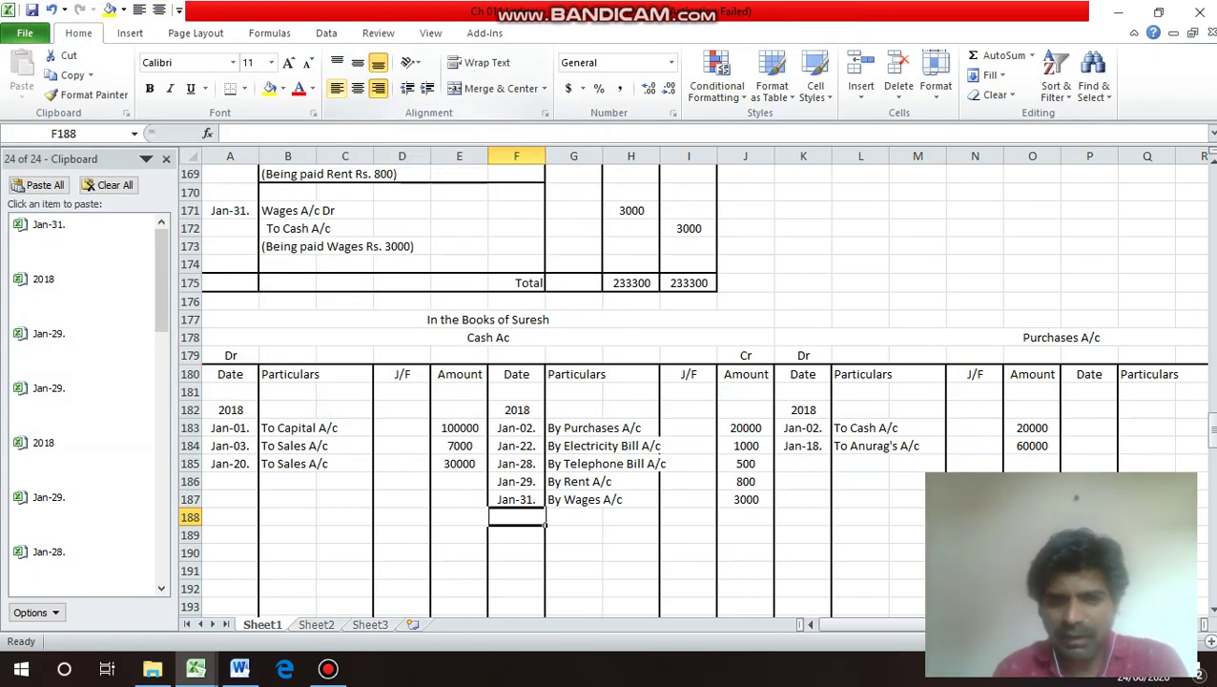
pyautogui.click(516, 535)
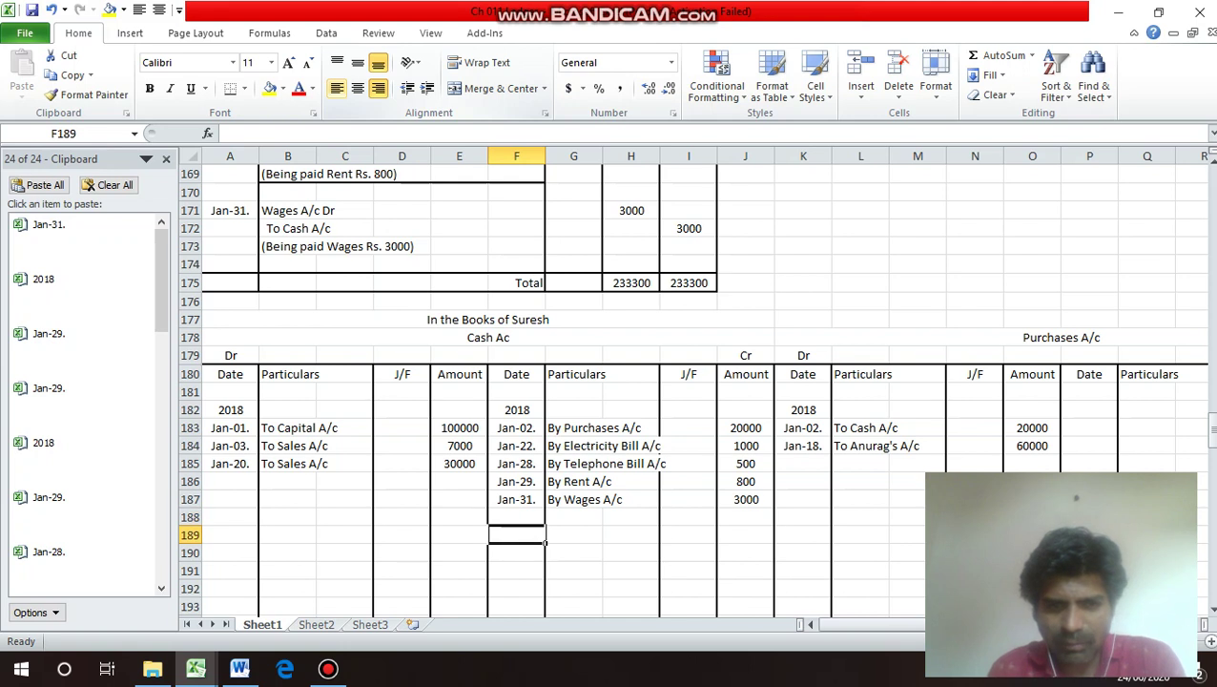
pyautogui.click(402, 535)
pyautogui.click(459, 535)
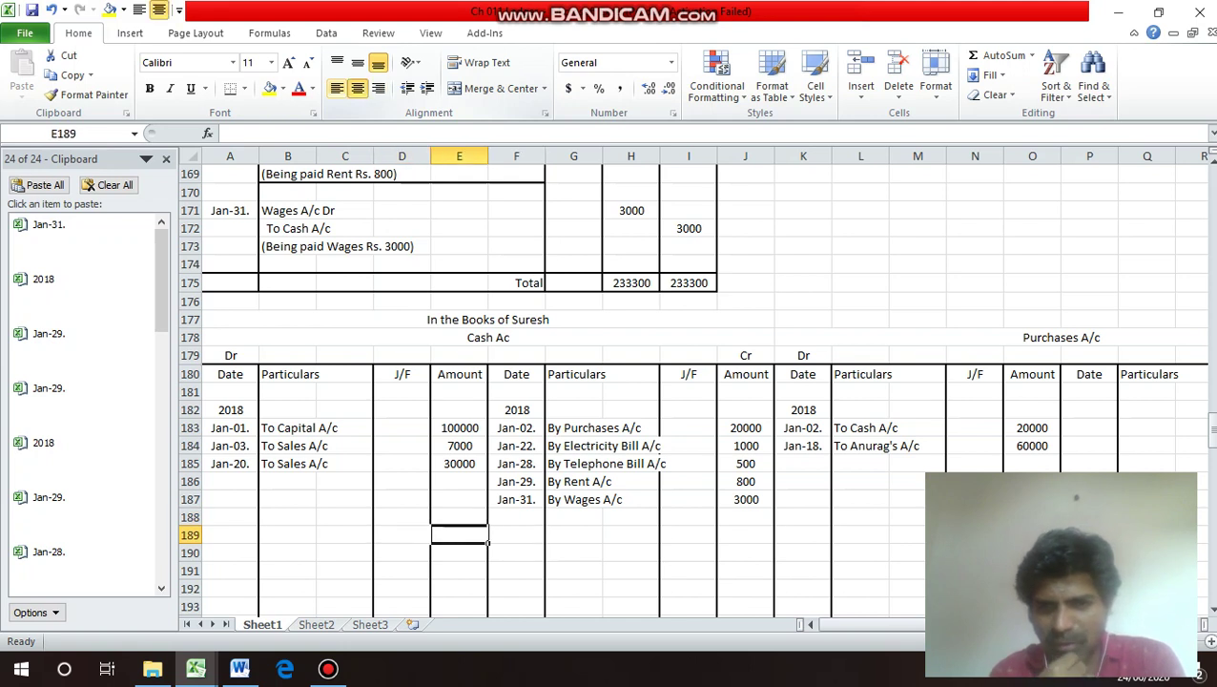
pyautogui.press('Up')
pyautogui.press('Up')
pyautogui.press('Up')
pyautogui.press('Up')
pyautogui.press('Up')
pyautogui.press('Up')
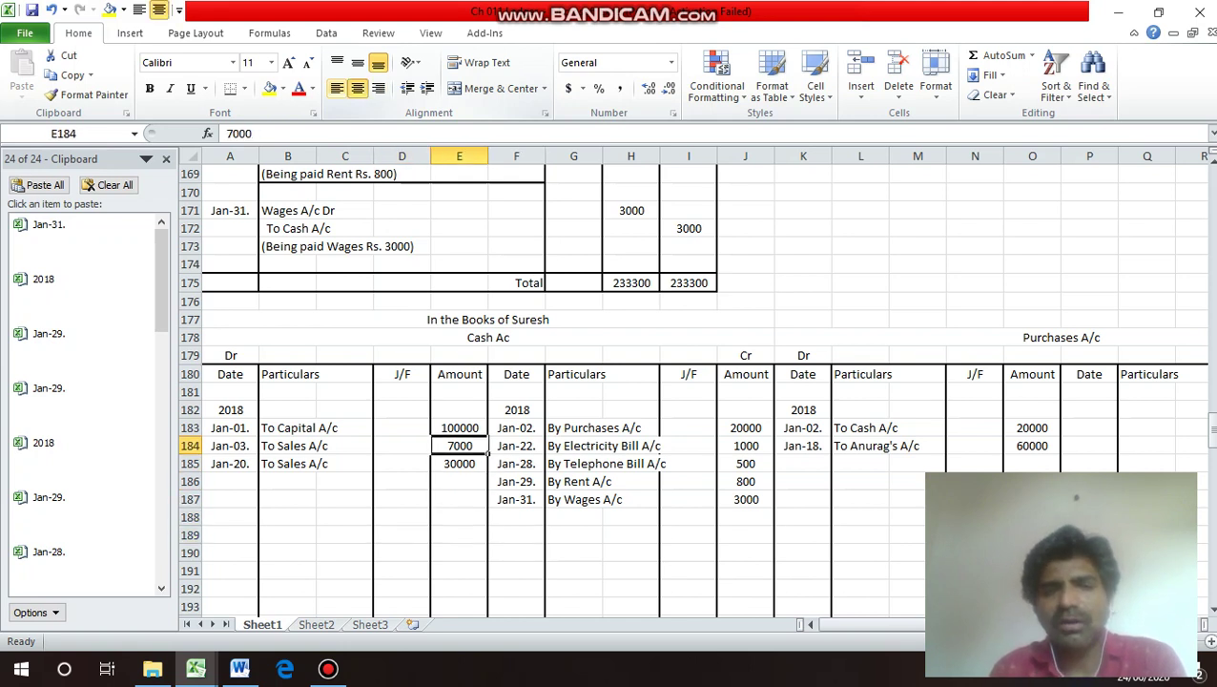
pyautogui.press('Down')
pyautogui.press('Down')
pyautogui.press('Right')
pyautogui.press('Right')
pyautogui.press('Right')
pyautogui.press('Right')
pyautogui.press('Right')
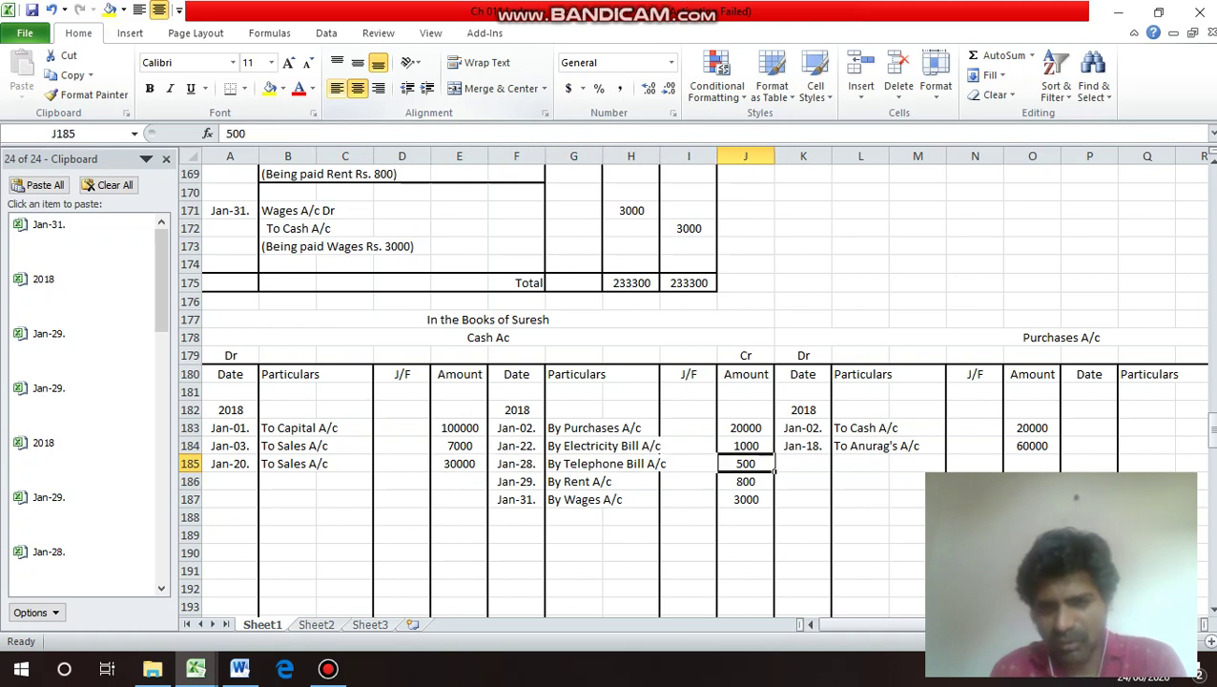
pyautogui.press('Left')
pyautogui.press('Left')
pyautogui.press('Left')
pyautogui.press('Left')
pyautogui.press('Left')
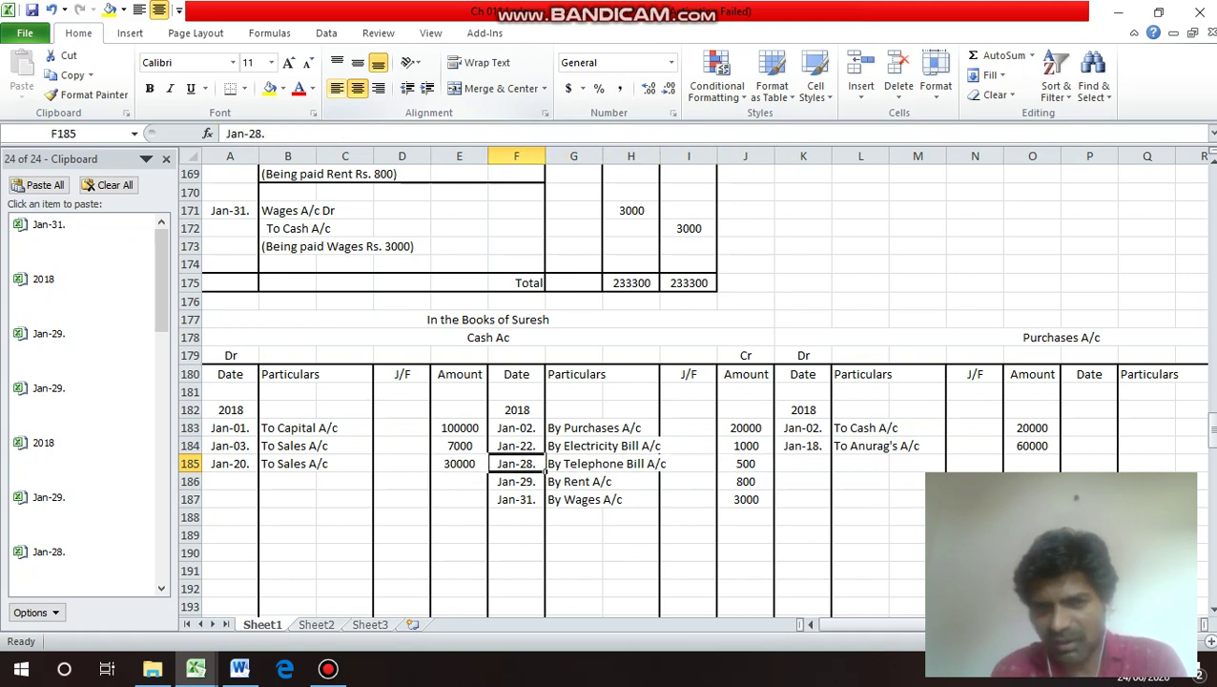
pyautogui.press('Up')
pyautogui.press('Up')
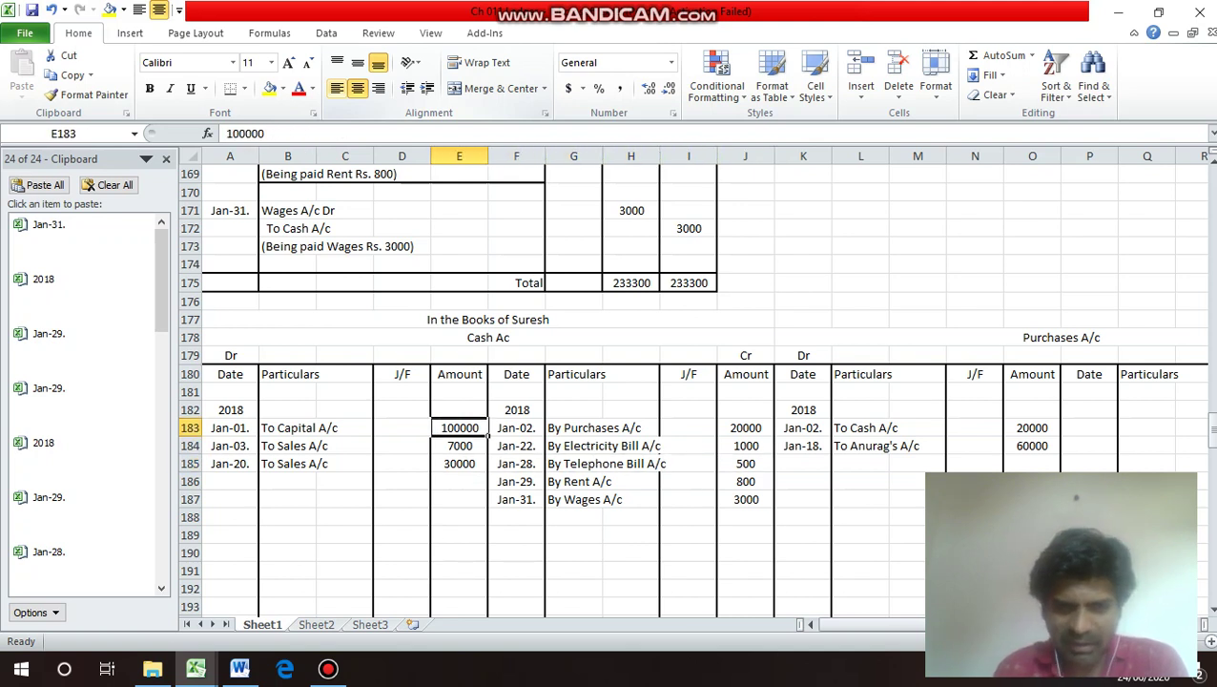
# Select the Cash account's debit amounts in E183:E185 to check their sum.
pyautogui.hotkey('shift', 'Down')
pyautogui.hotkey('shift', 'Down')
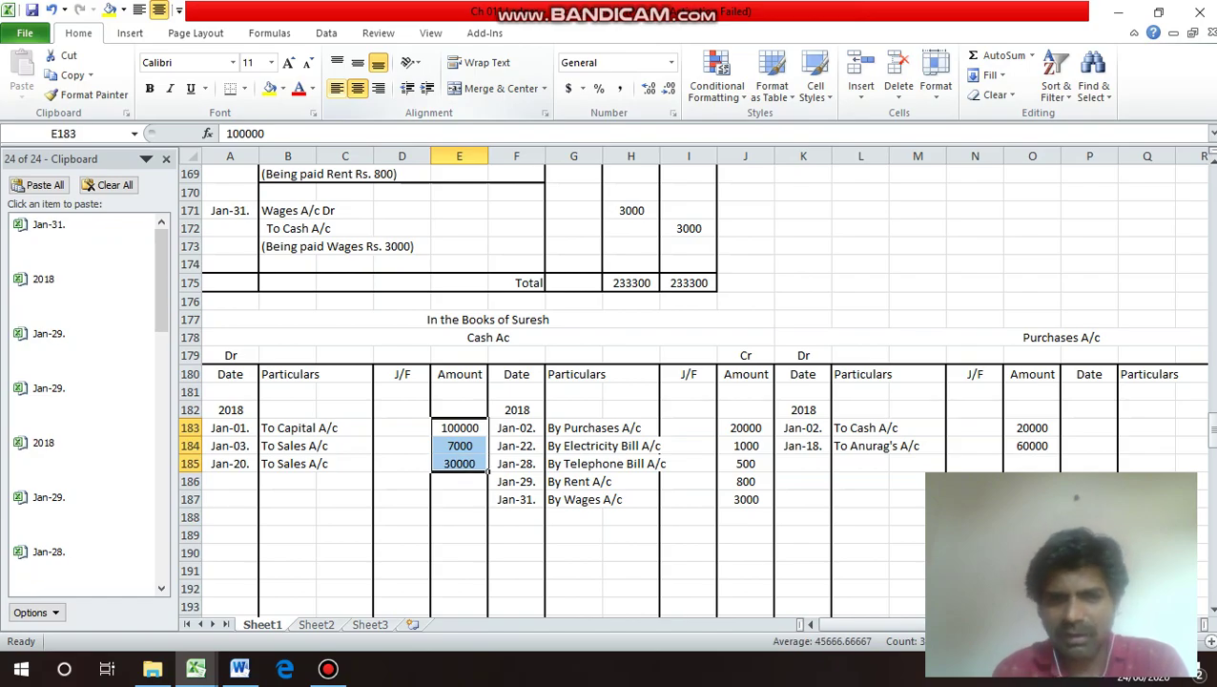
pyautogui.hotkey('alt', 'h')
pyautogui.press('a')
pyautogui.press('l')
pyautogui.hotkey('alt', 'h')
pyautogui.press('a')
pyautogui.press('c')
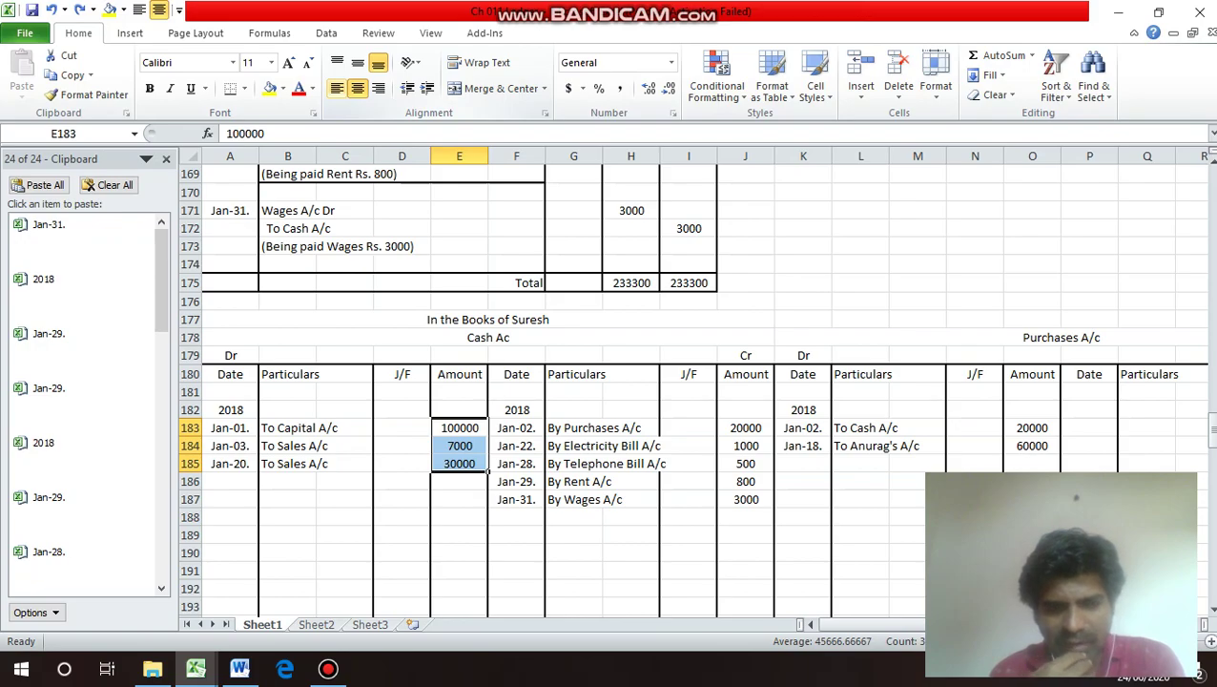
# Enter the total 137000 in cell E190 on the Cash account's debit side.
pyautogui.press('Down')
pyautogui.press('Down')
pyautogui.press('Down')
pyautogui.press('Down')
pyautogui.press('Down')
pyautogui.press('Down')
pyautogui.press('Down')
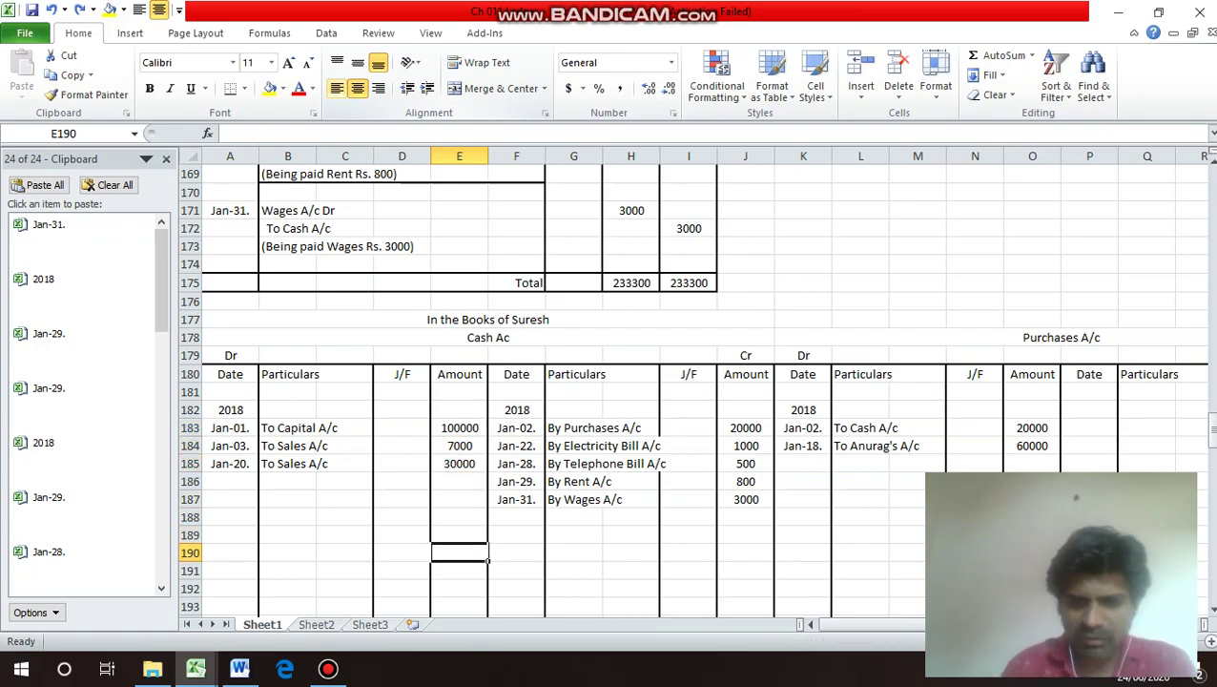
pyautogui.write('137000')
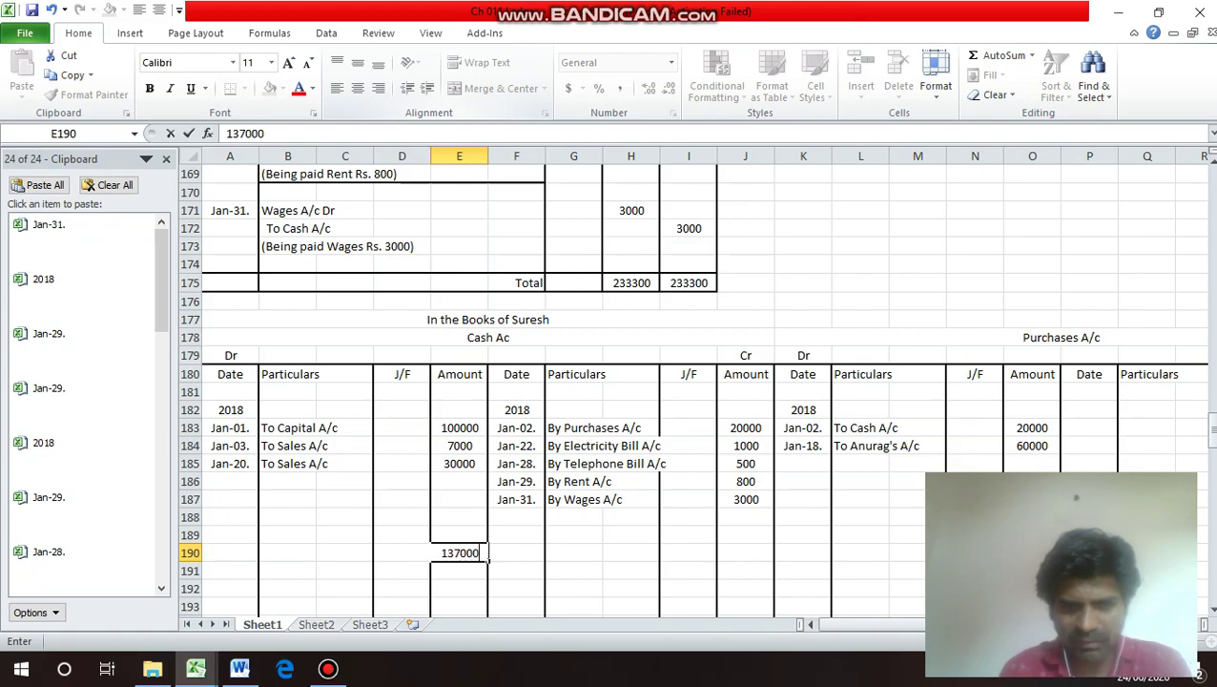
pyautogui.hotkey('ctrl', 'Return')
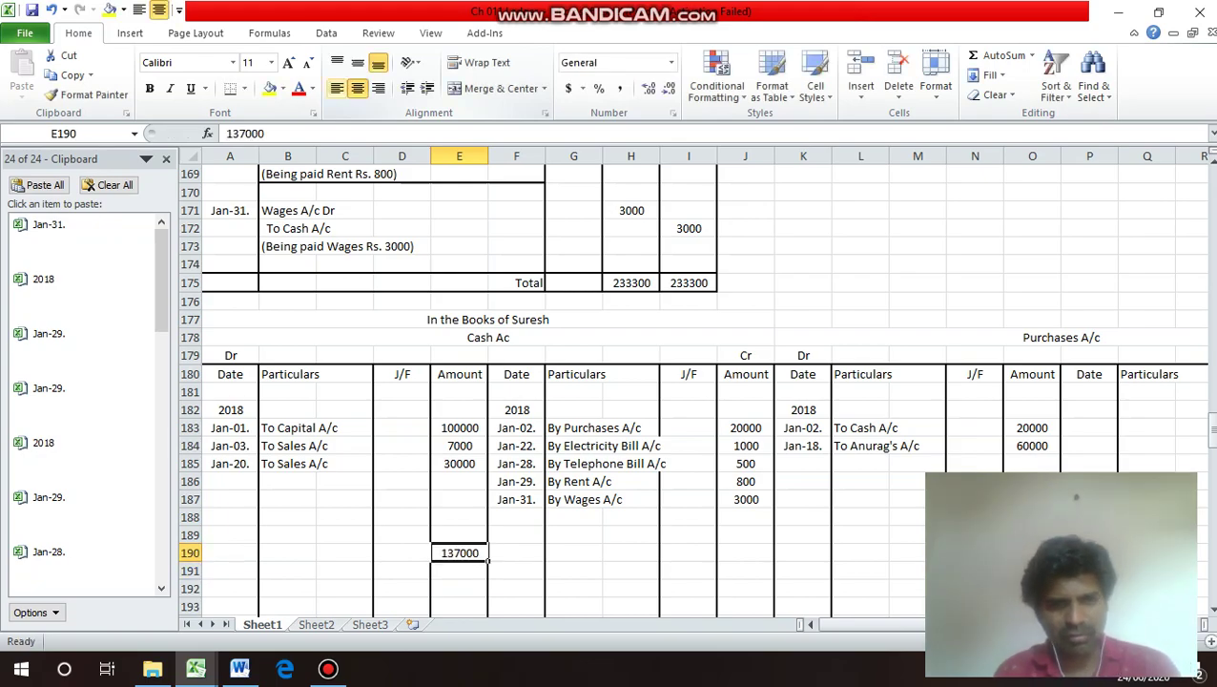
# Apply a double bottom border to the Cash account's debit total in cell E190.
pyautogui.hotkey('ctrl', '1')
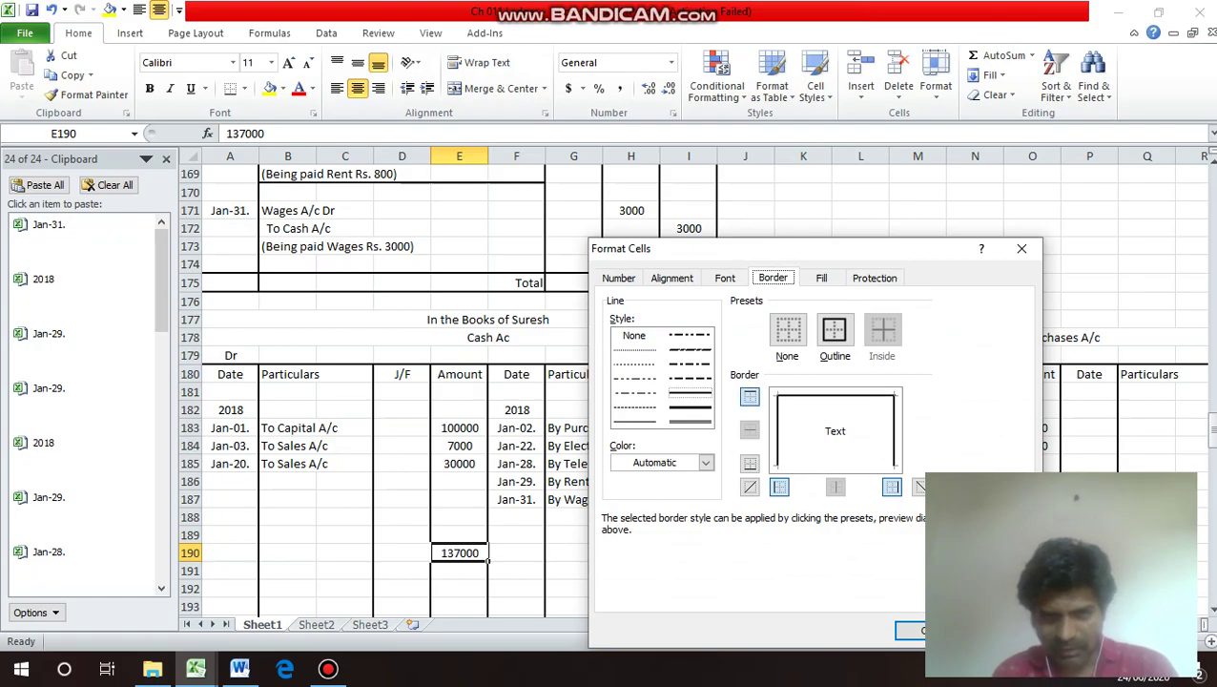
pyautogui.press('Tab')
pyautogui.hotkey('alt', 'b')
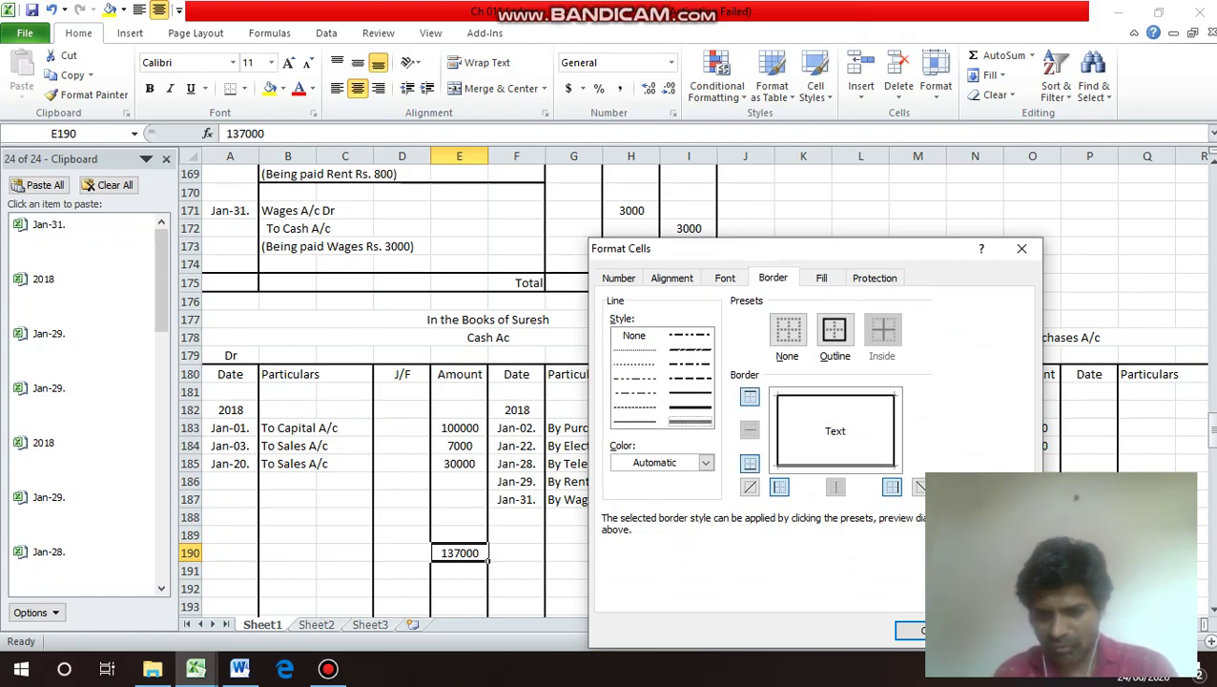
pyautogui.press('Return')
pyautogui.press('Down')
pyautogui.press('Up')
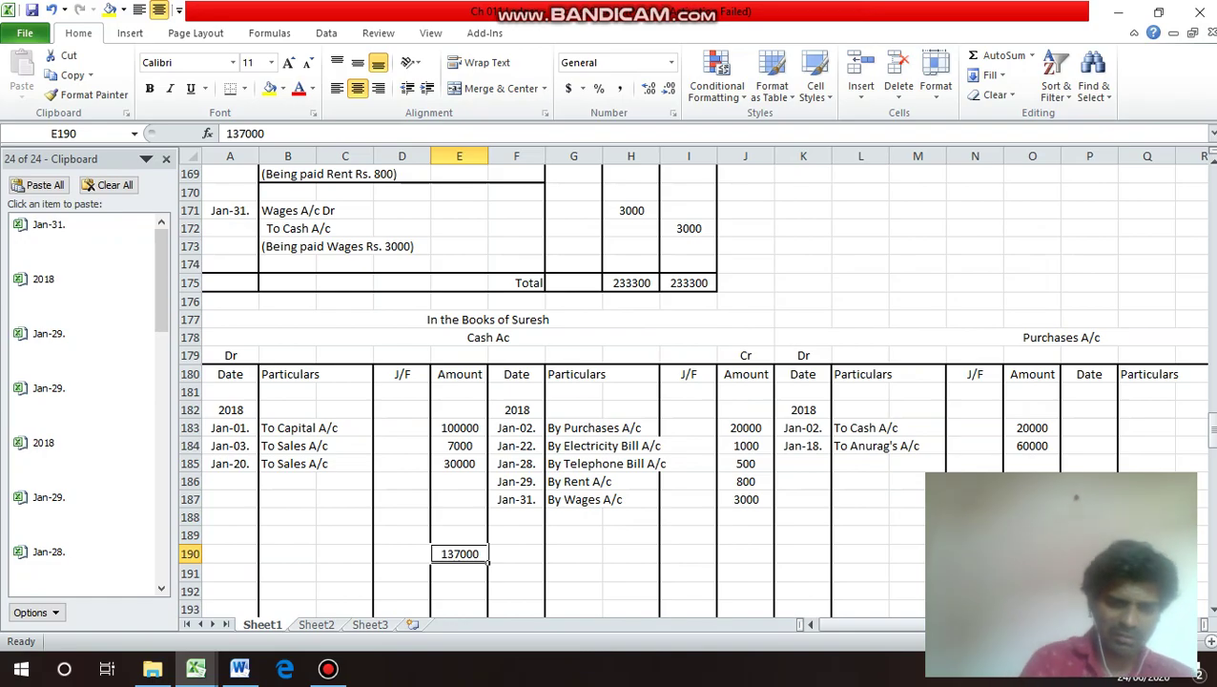
# Copy the bordered debit total from E190 into cell J190 on the Cash account's credit side.
pyautogui.hotkey('ctrl', 'c')
pyautogui.press('Right')
pyautogui.press('Right')
pyautogui.press('Right')
pyautogui.press('Right')
pyautogui.press('Right')
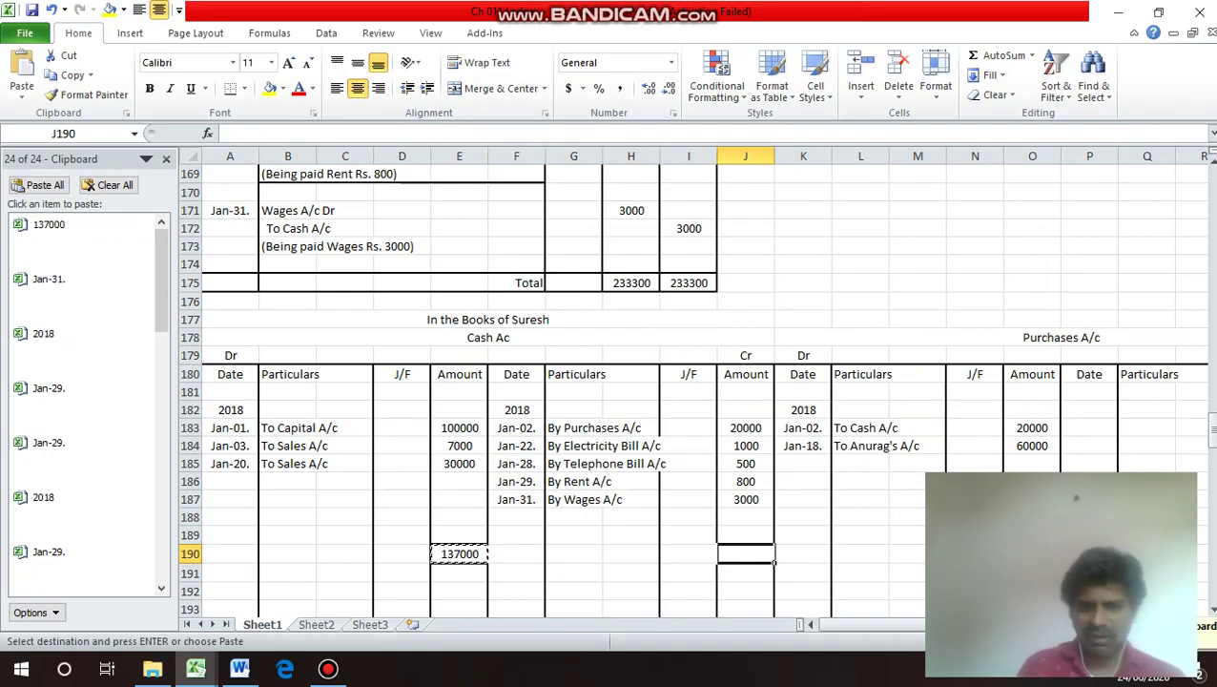
pyautogui.press('Return')
# Enter the date "Jan-31." in cell F188, below the wages entry on the Cash account's credit side.
pyautogui.press('Up')
pyautogui.press('Up')
pyautogui.press('Left')
pyautogui.press('Left')
pyautogui.press('Left')
pyautogui.press('Left')
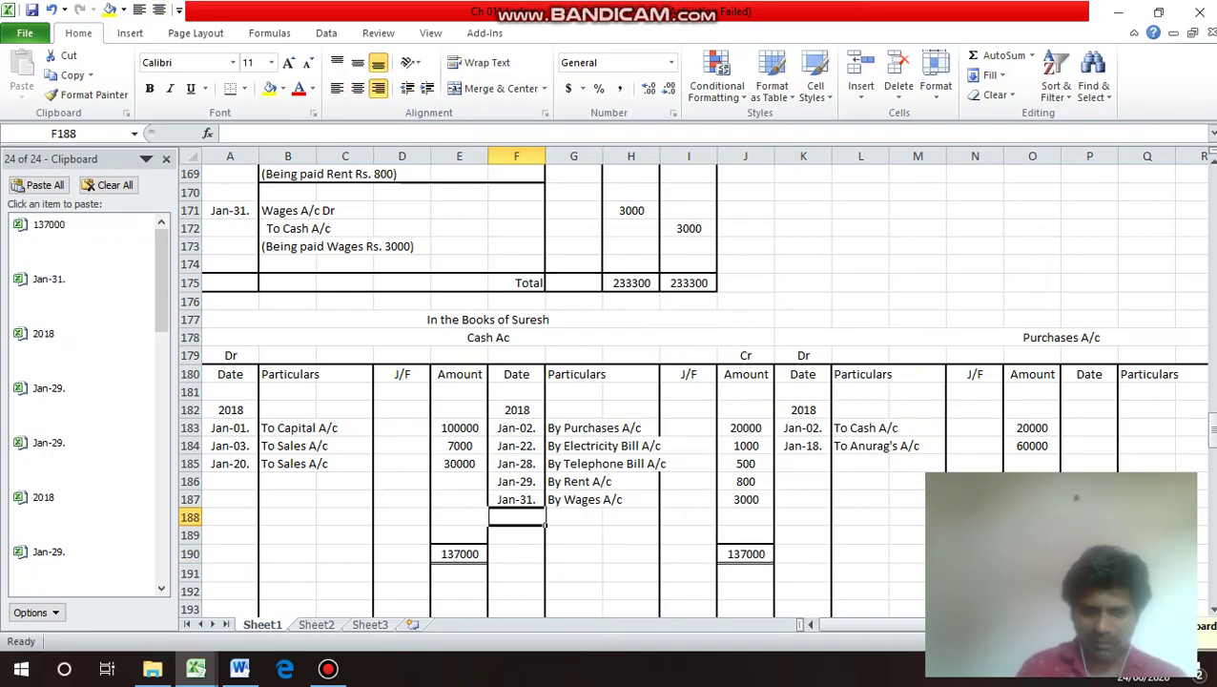
pyautogui.write('Jan-31.')
pyautogui.press('Tab')
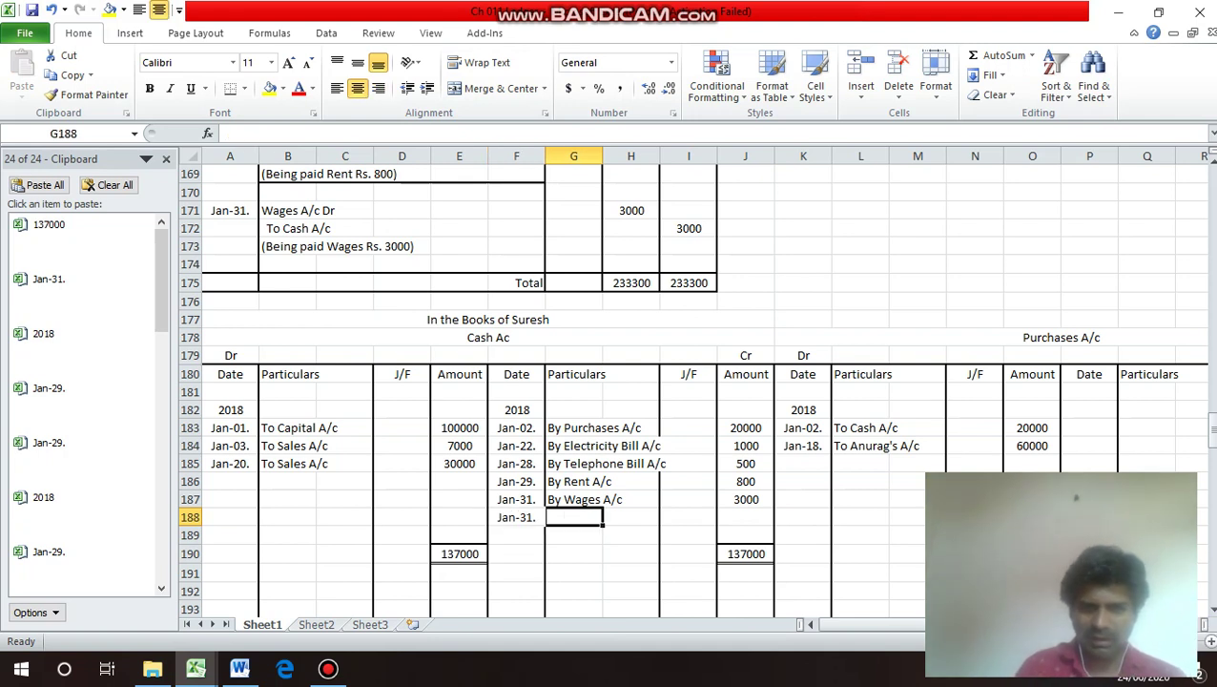
# Enter the particulars "By Balance c/d" in cell G188 of the Cash account and left-align them.
pyautogui.write('By Bala')
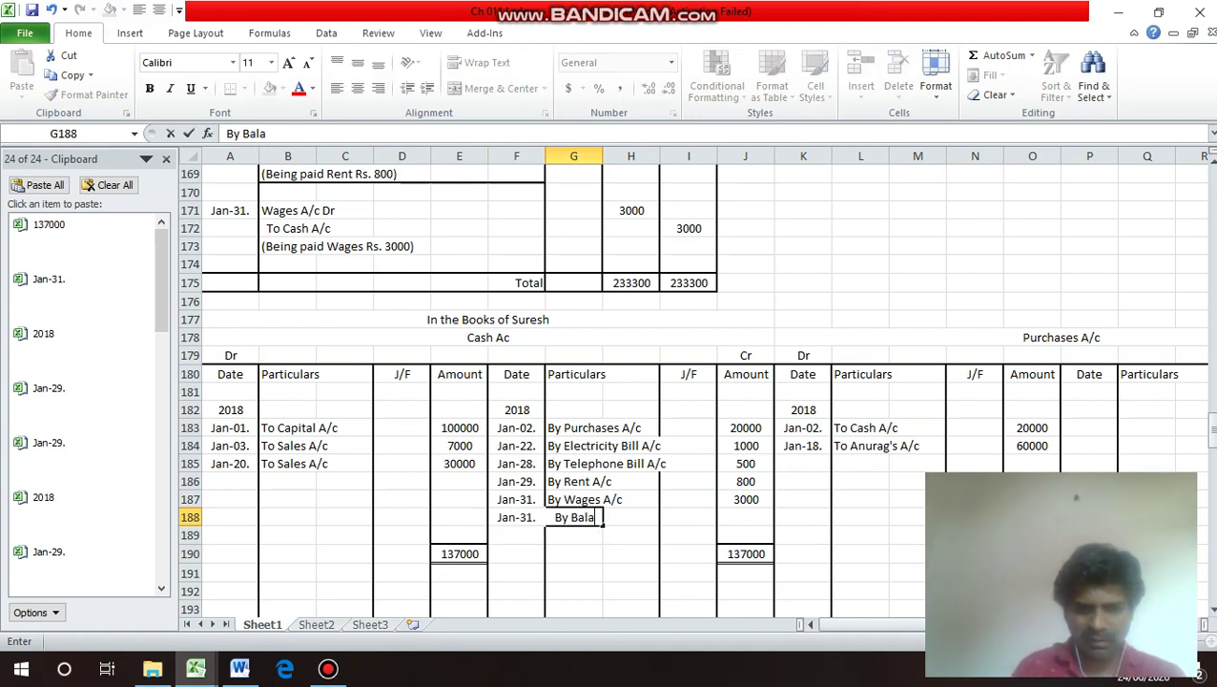
pyautogui.write('nce c')
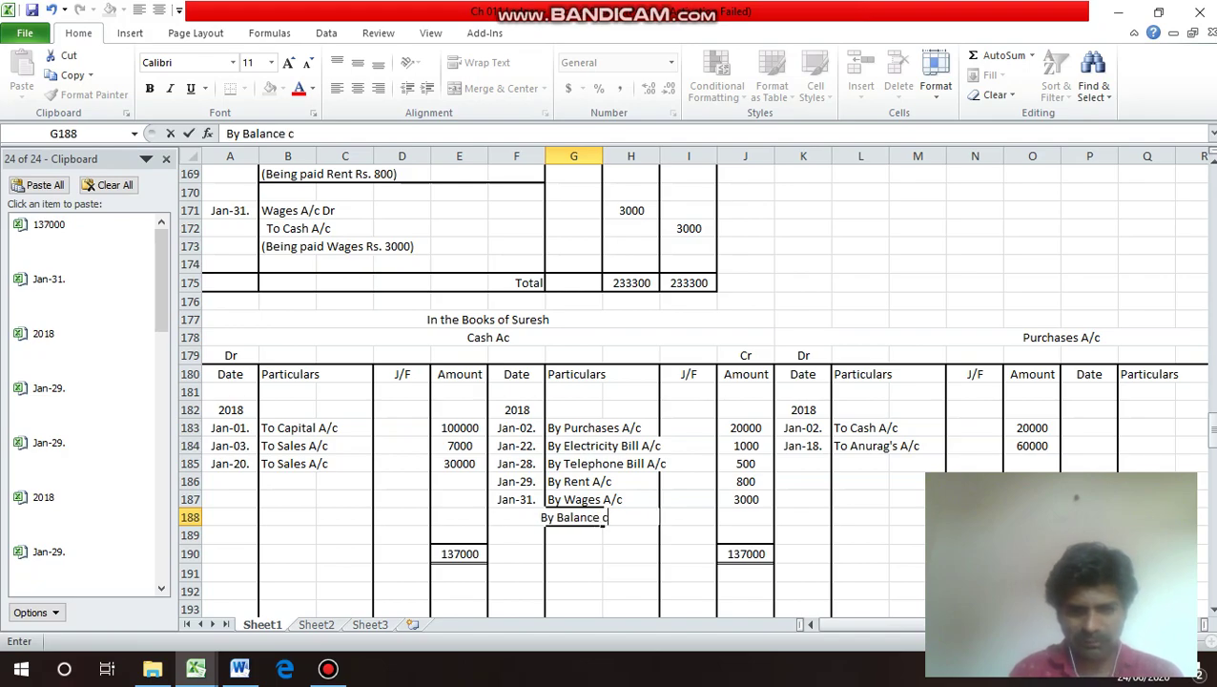
pyautogui.write('/d')
pyautogui.press('Return')
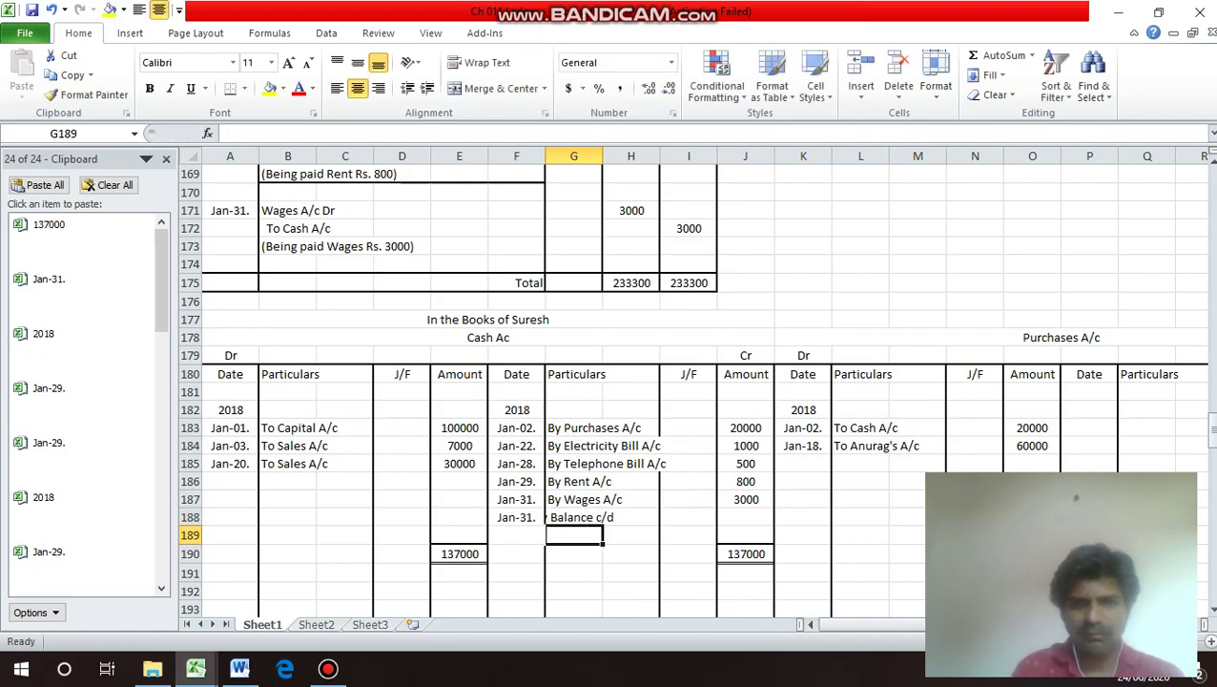
pyautogui.press('Up')
pyautogui.click(689, 391)
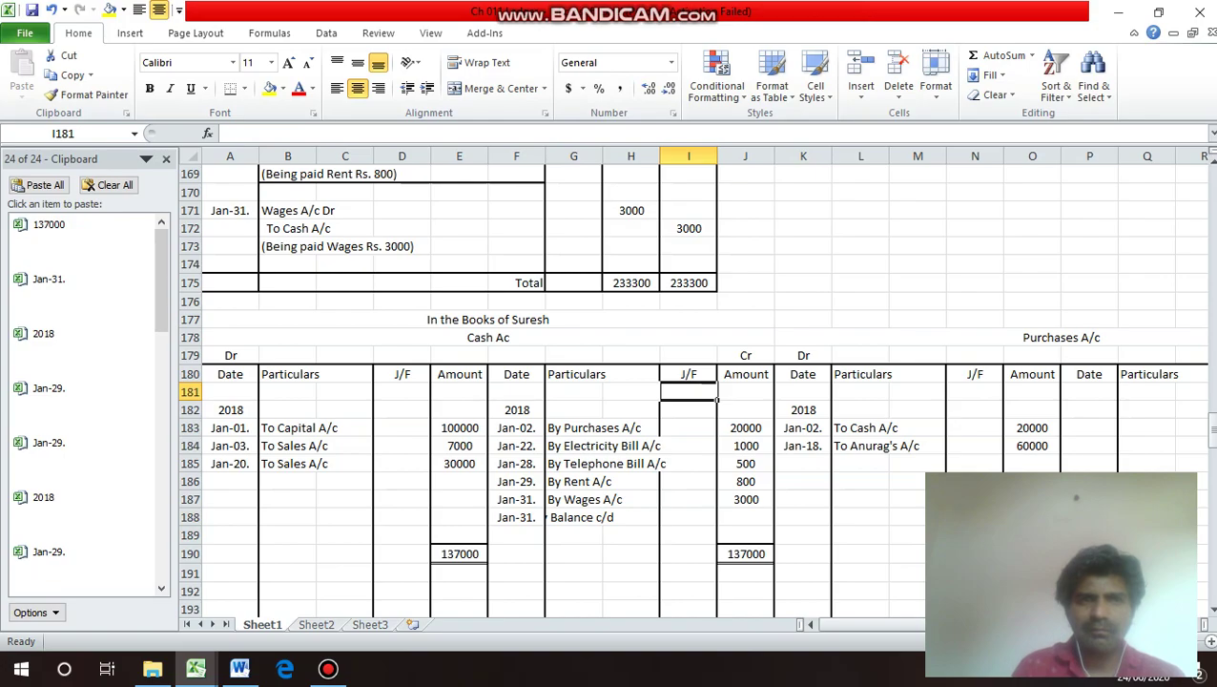
pyautogui.click(337, 88)
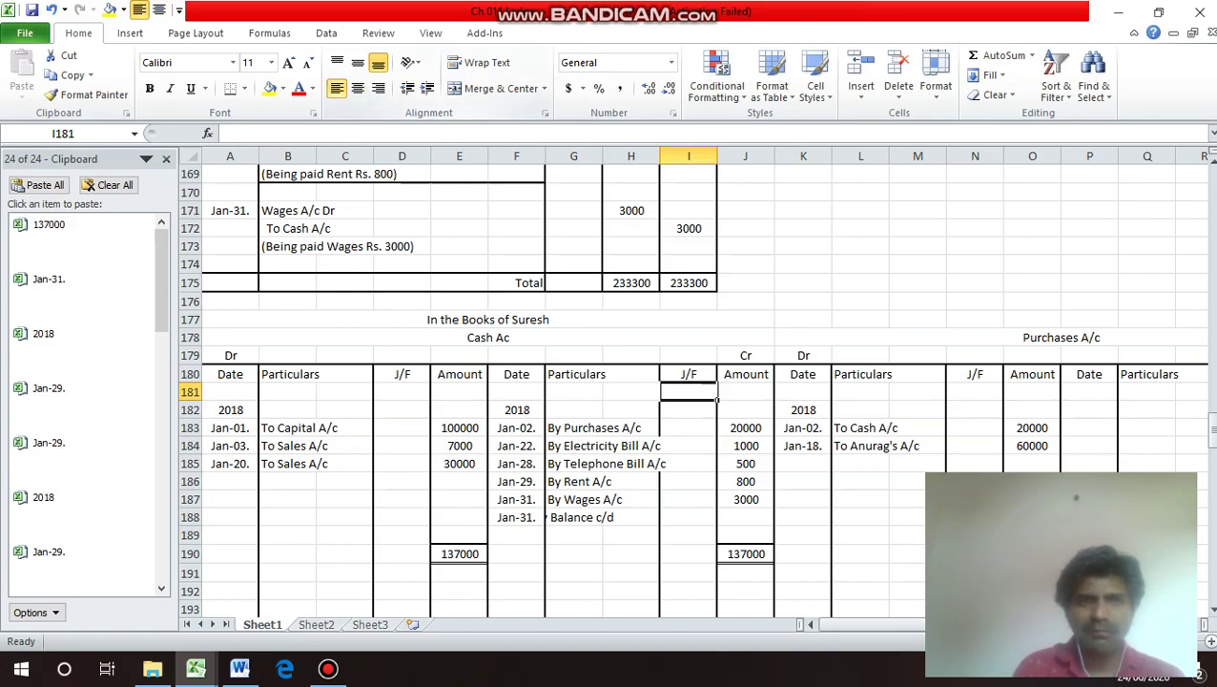
pyautogui.click(600, 518)
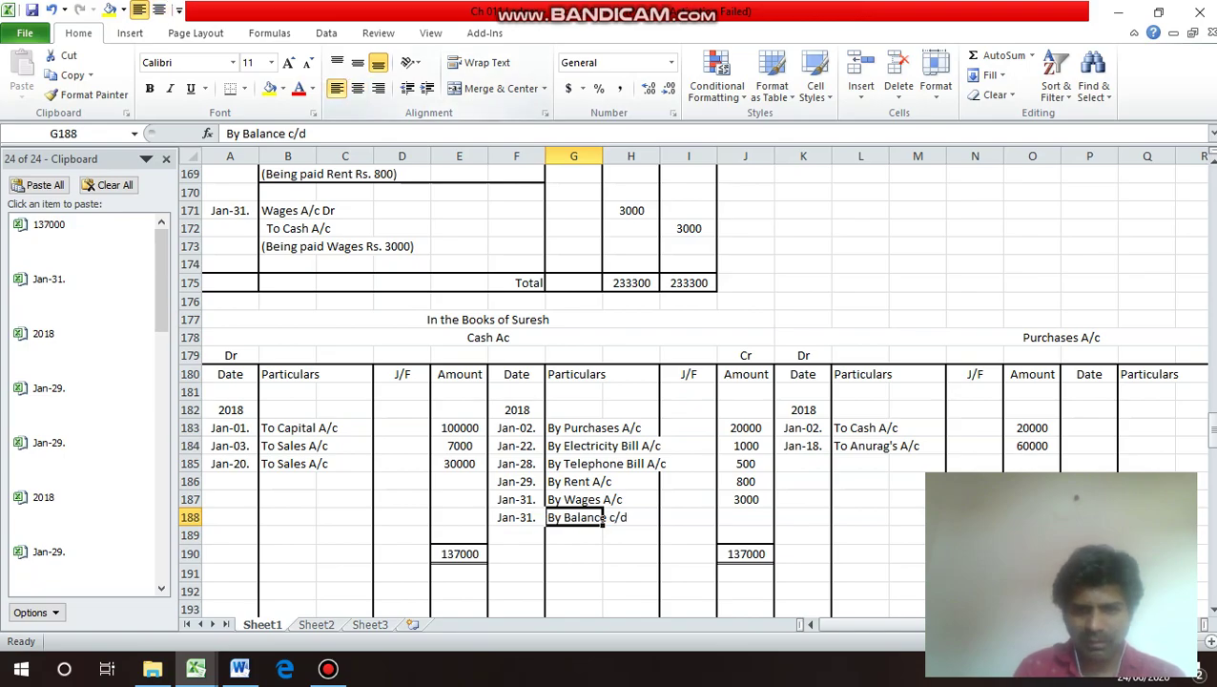
# Review the Cash account's credit amounts in column J, from the purchases entry to the wages entry.
pyautogui.press('Right')
pyautogui.press('Right')
pyautogui.press('Right')
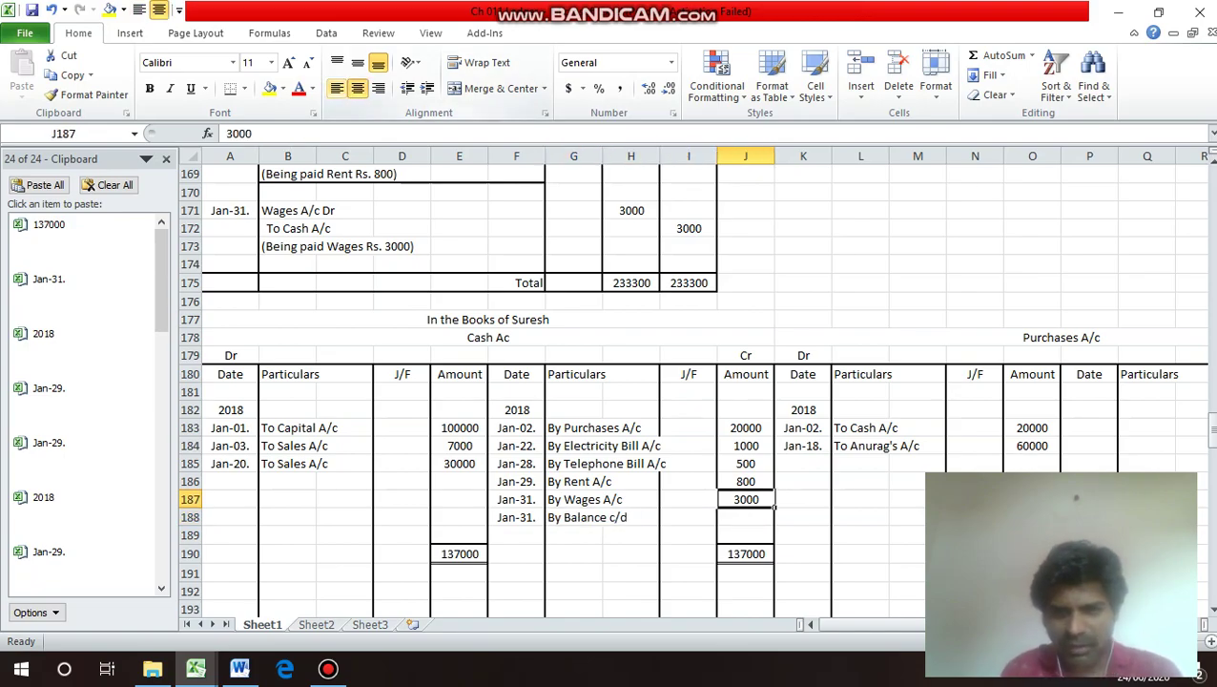
pyautogui.press('Up')
pyautogui.press('Up')
pyautogui.press('Up')
pyautogui.press('Up')
pyautogui.press('Down')
pyautogui.press('Down')
pyautogui.press('Down')
pyautogui.press('Down')
pyautogui.press('Down')
pyautogui.press('Down')
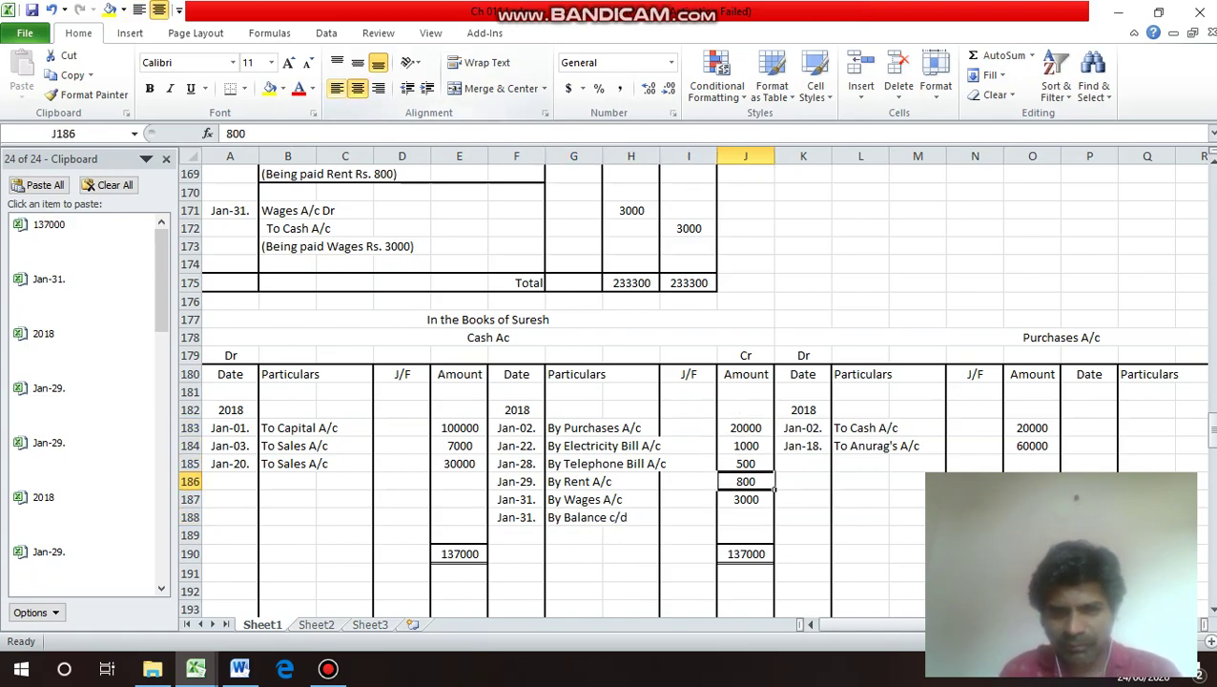
pyautogui.press('Up')
pyautogui.press('Up')
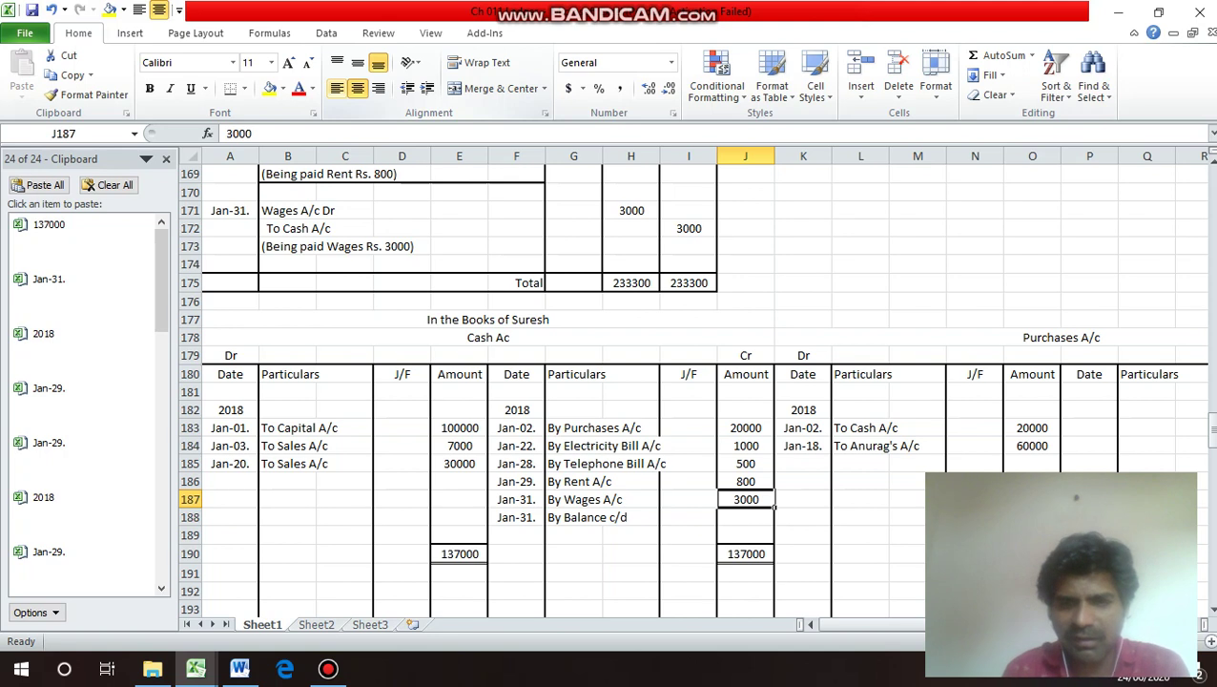
# Calculate the closing cash balance in cell J188 with the formula =J190-SUM(J183:J187).
pyautogui.press('Down')
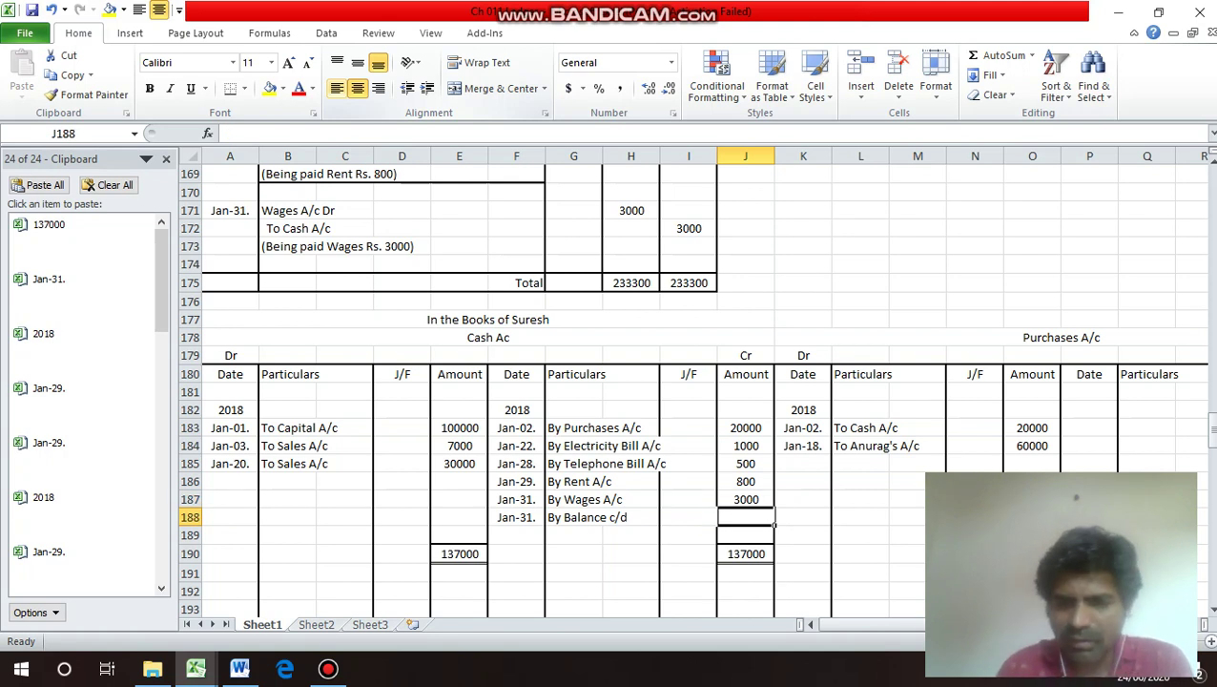
pyautogui.write('=')
pyautogui.press('Down')
pyautogui.press('Down')
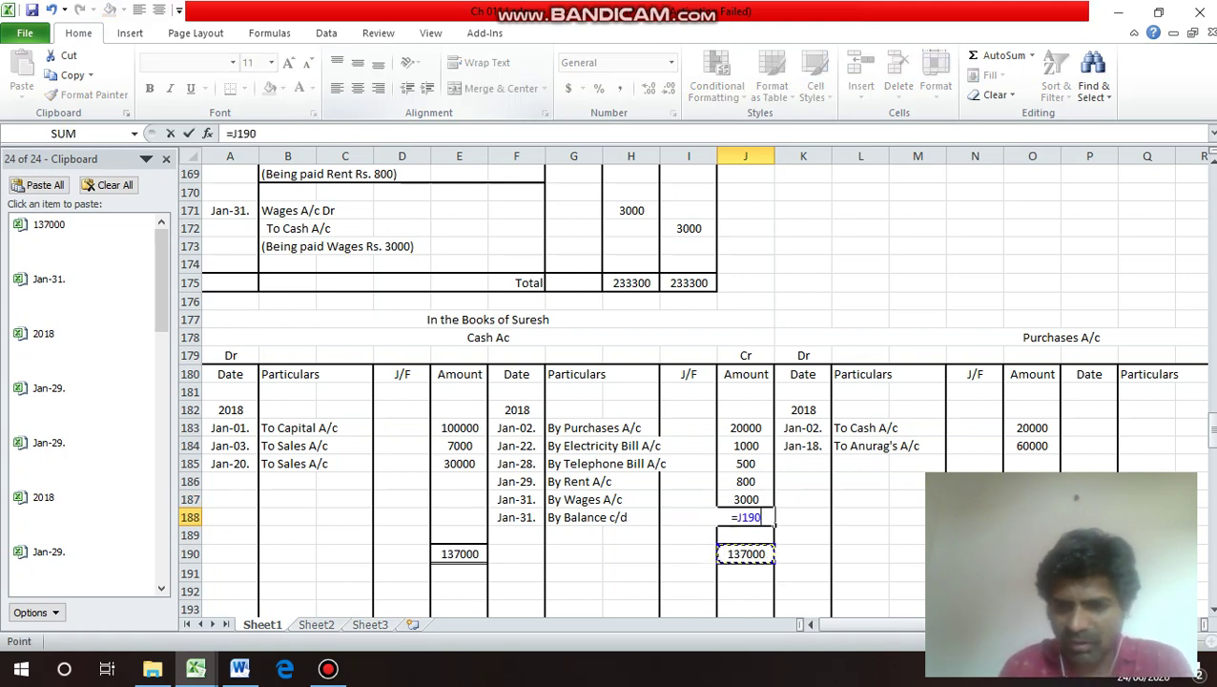
pyautogui.write('-sum(')
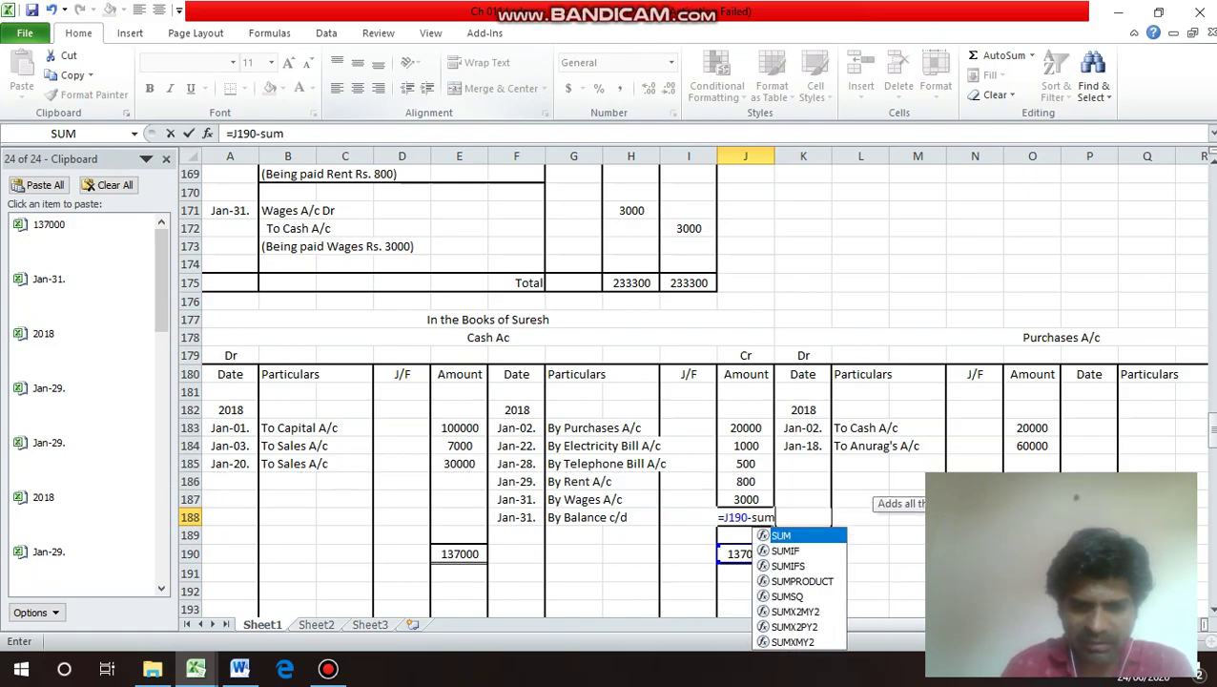
pyautogui.press('Up')
pyautogui.hotkey('shift', 'Up')
pyautogui.hotkey('shift', 'Up')
pyautogui.hotkey('shift', 'Up')
pyautogui.hotkey('shift', 'Up')
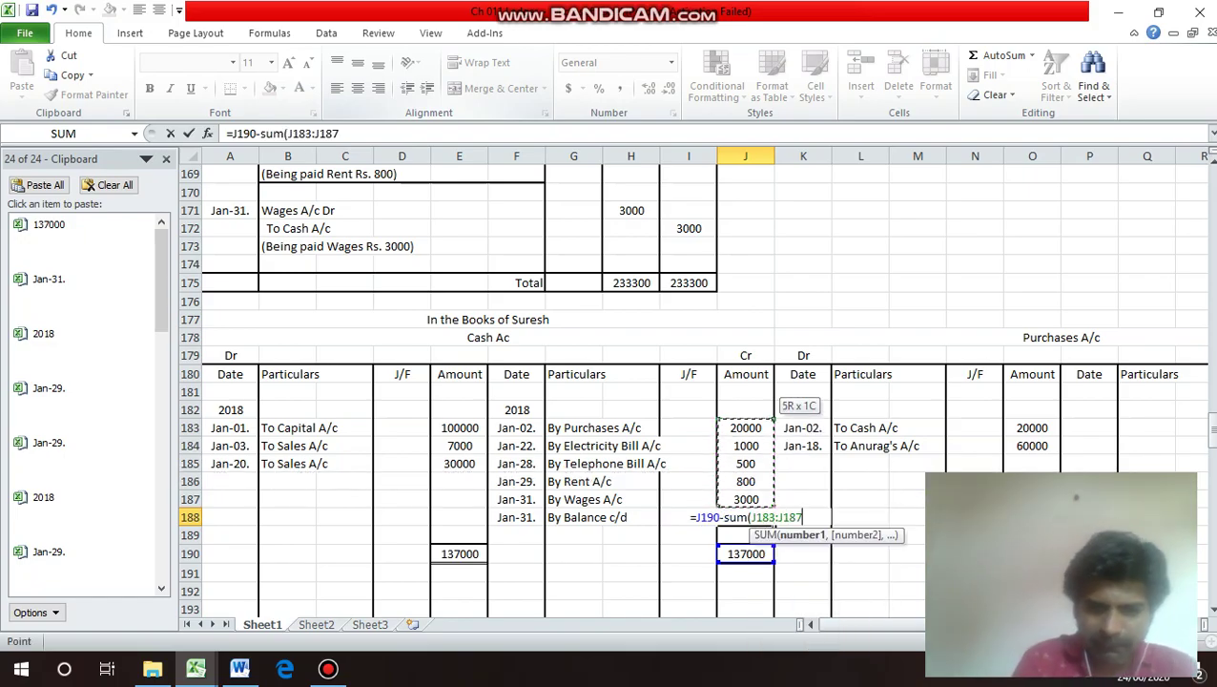
pyautogui.write(')')
pyautogui.press('Return')
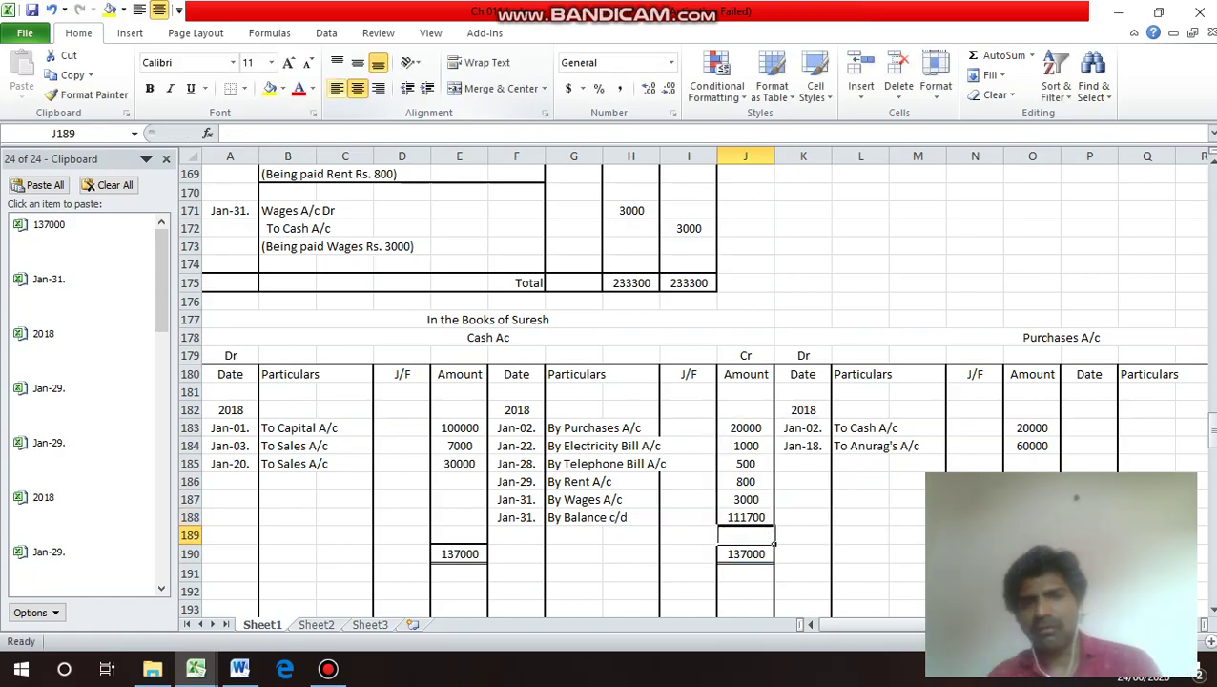
# Copy the year 2018 from cell A182 to cell A192, below the Cash account's debit total.
pyautogui.press('Left')
pyautogui.press('Left')
pyautogui.press('Left')
pyautogui.press('Left')
pyautogui.press('Left')
pyautogui.press('Left')
pyautogui.press('Left')
pyautogui.press('Left')
pyautogui.press('Left')
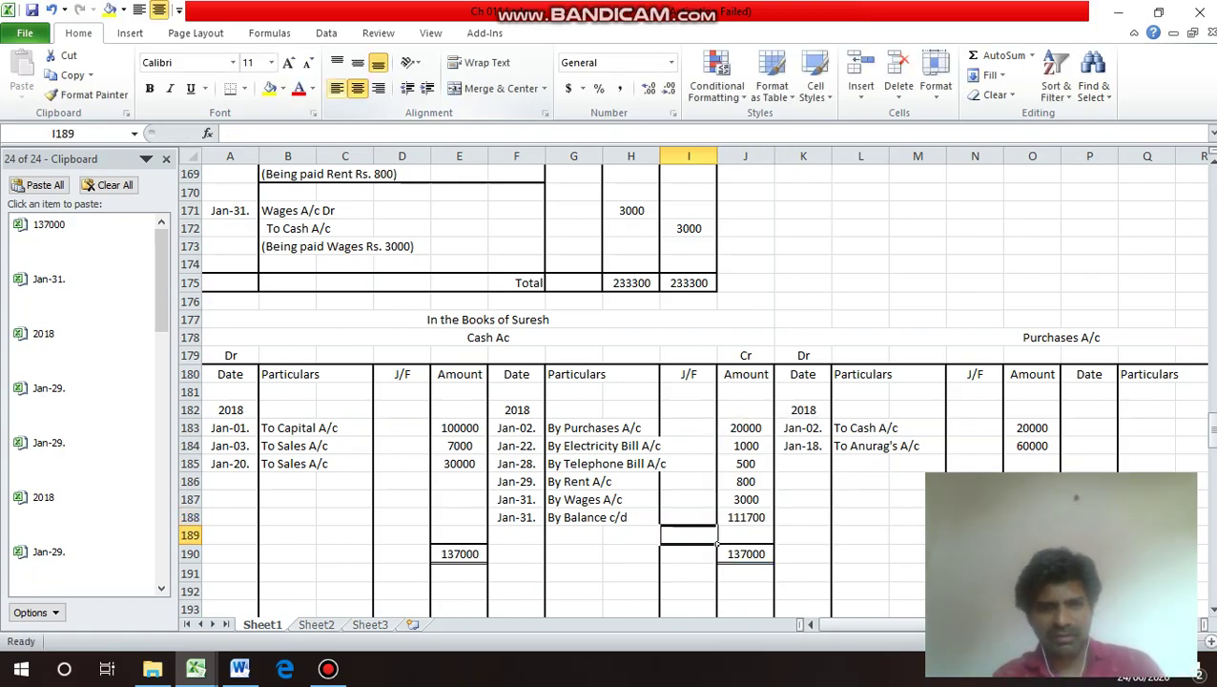
pyautogui.press('Up')
pyautogui.press('Up')
pyautogui.press('Up')
pyautogui.press('Up')
pyautogui.press('Up')
pyautogui.press('Up')
pyautogui.press('Right')
pyautogui.press('Right')
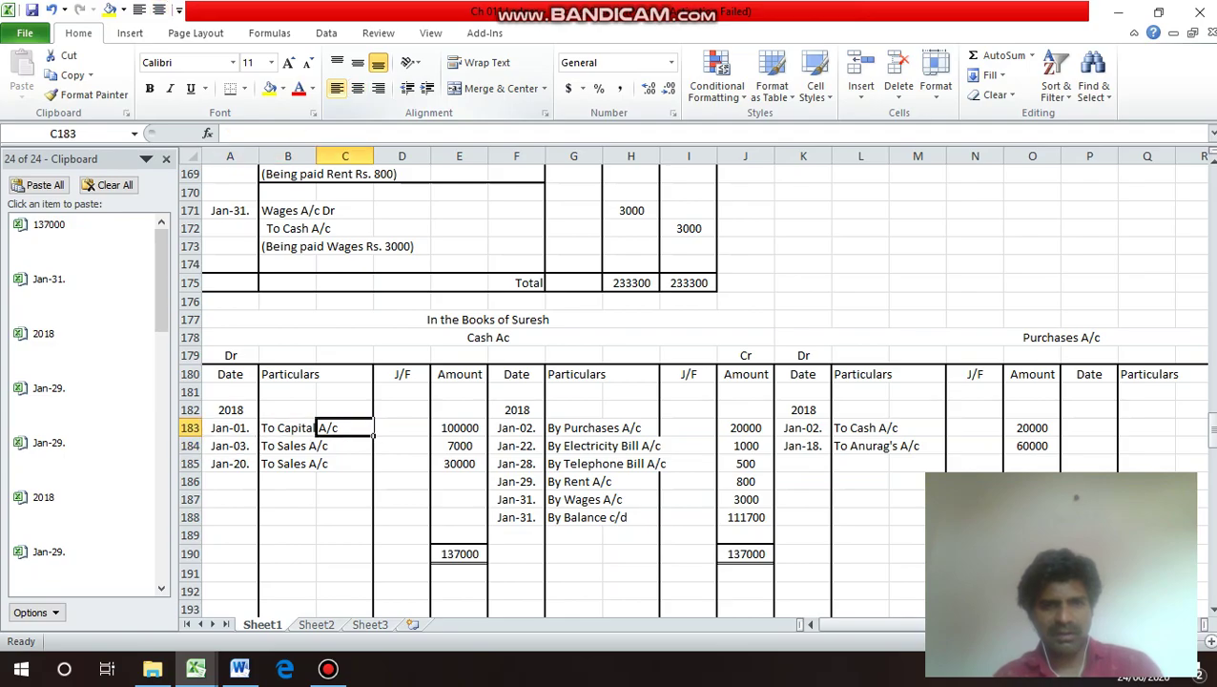
pyautogui.press('Up')
pyautogui.press('Left')
pyautogui.press('Left')
pyautogui.hotkey('ctrl', 'c')
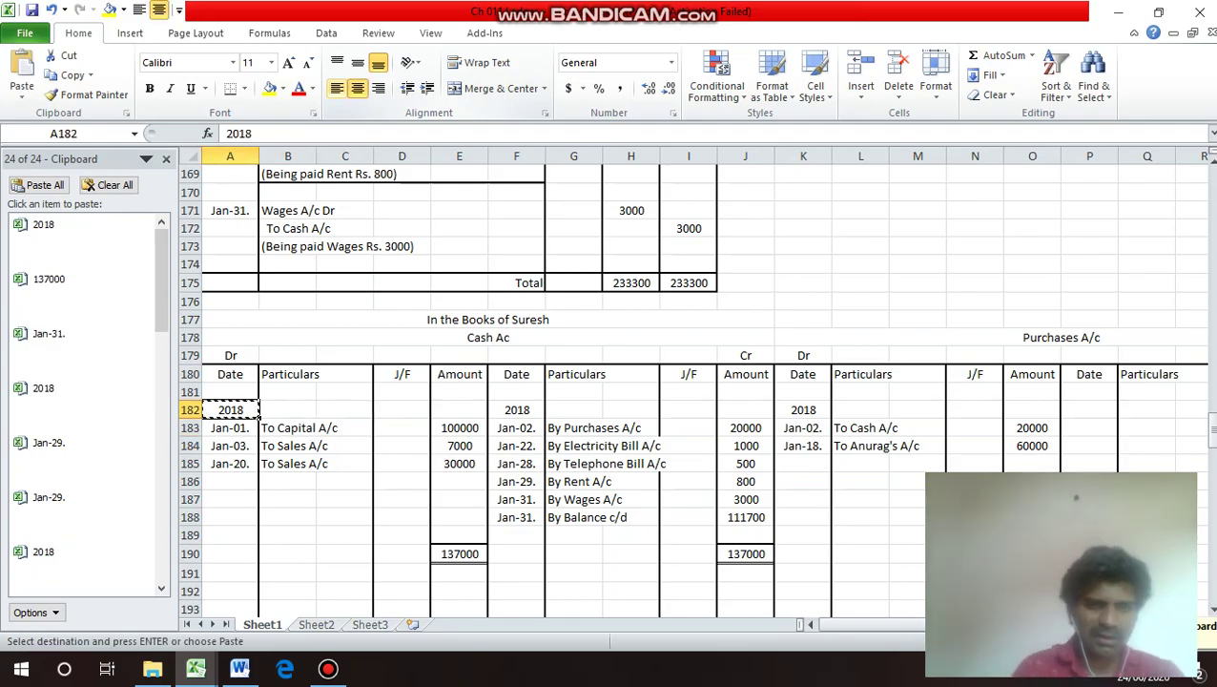
pyautogui.press('Down')
pyautogui.press('Down')
pyautogui.press('Down')
pyautogui.press('Down')
pyautogui.press('Down')
pyautogui.press('Down')
pyautogui.press('Down')
pyautogui.press('Down')
pyautogui.press('Down')
pyautogui.press('Down')
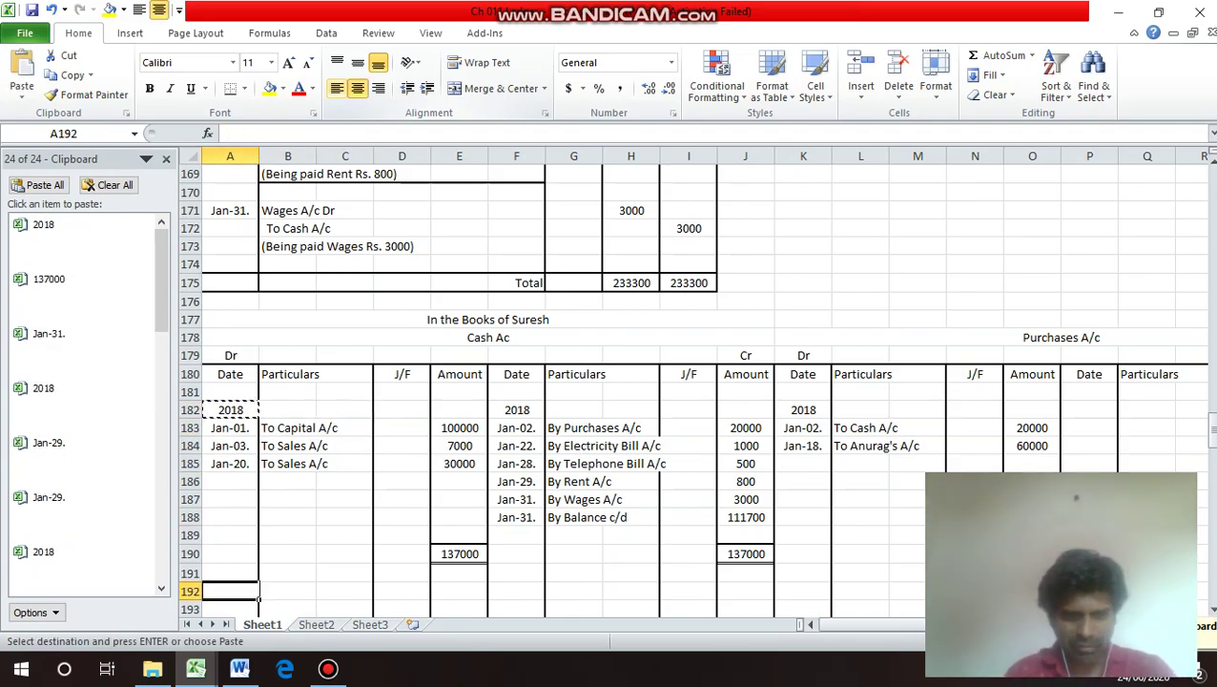
pyautogui.press('Return')
# Enter the date "Feb-01." in cell A193, under the year on the Cash account's debit side.
pyautogui.press('Down')
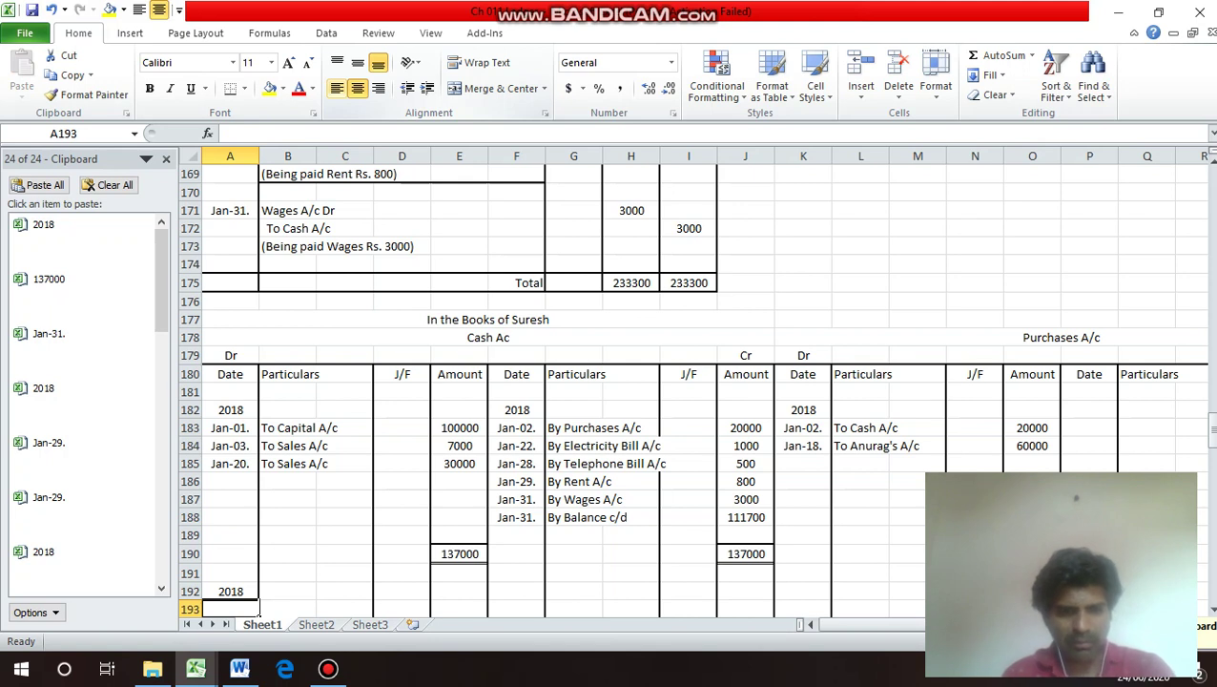
pyautogui.write('Feb')
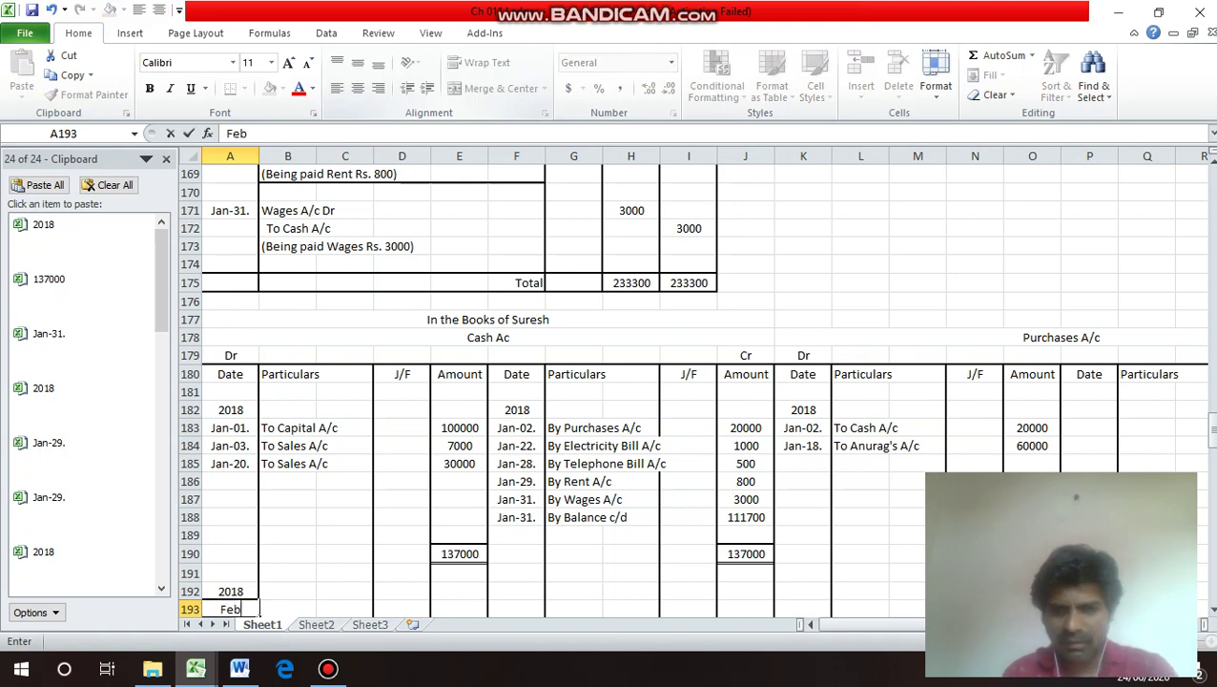
pyautogui.write('-01.')
pyautogui.press('Return')
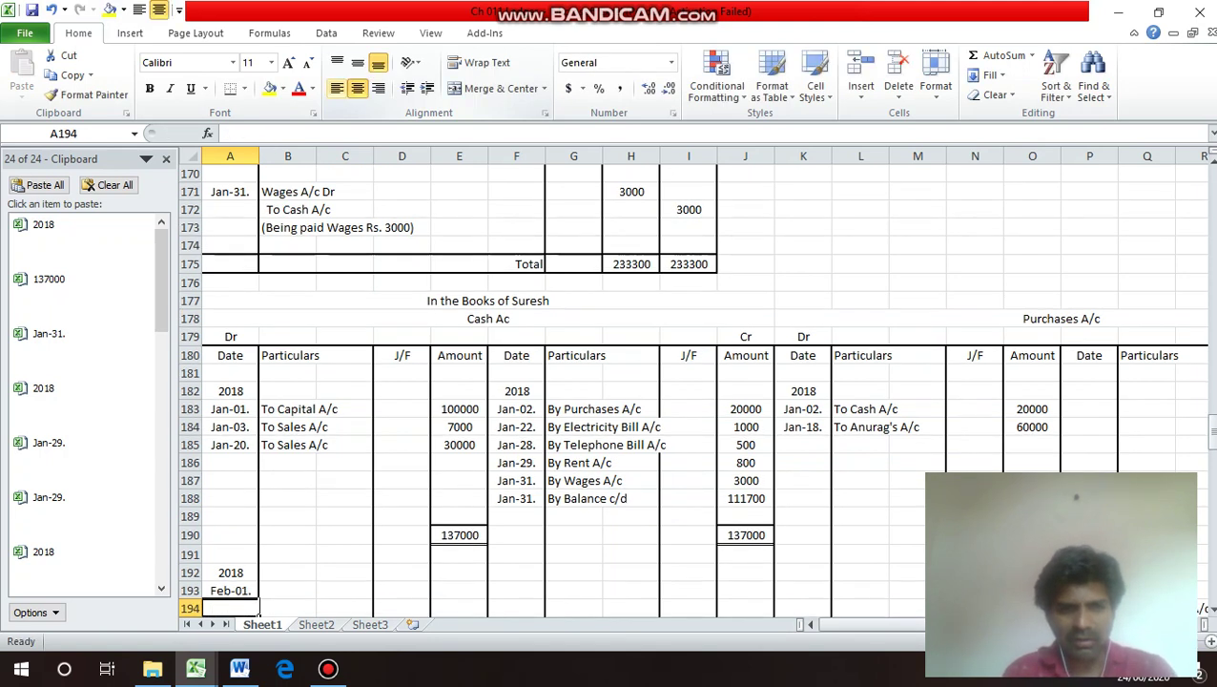
# Enter the particulars "To Balance b/d" in cell B193 of the Cash account.
pyautogui.click(288, 591)
pyautogui.write('To')
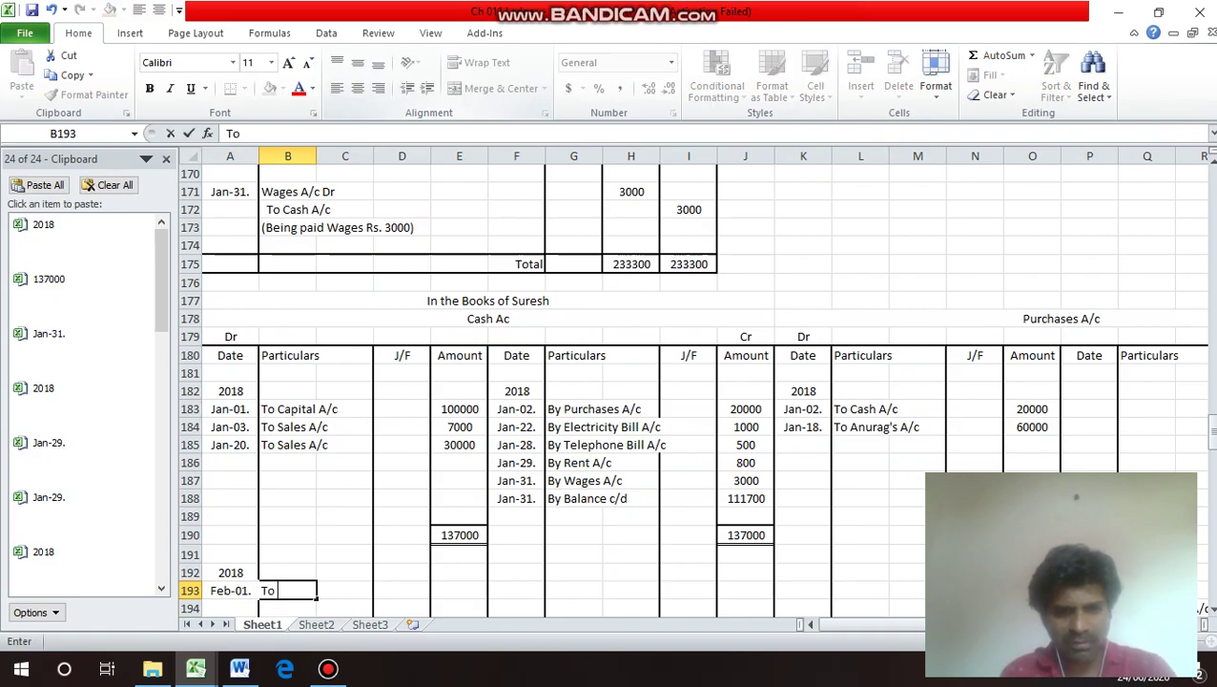
pyautogui.write(' V')
pyautogui.press('BackSpace')
pyautogui.write('Bal')
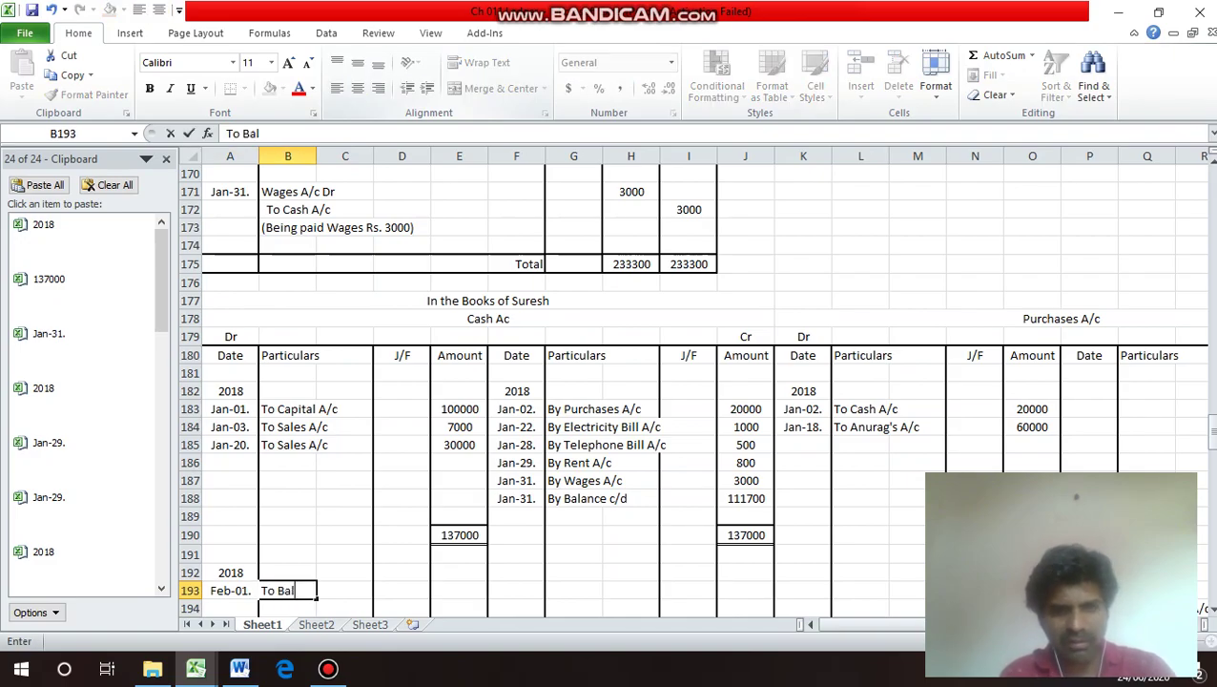
pyautogui.write('ance')
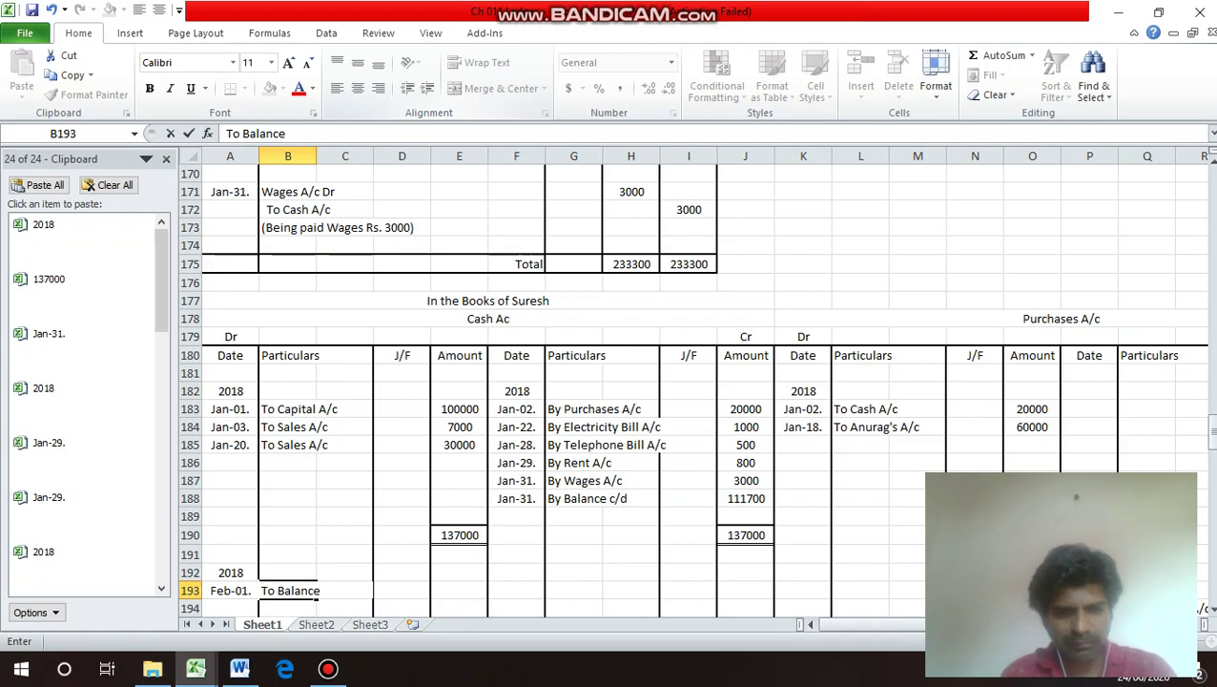
pyautogui.write(' b/d')
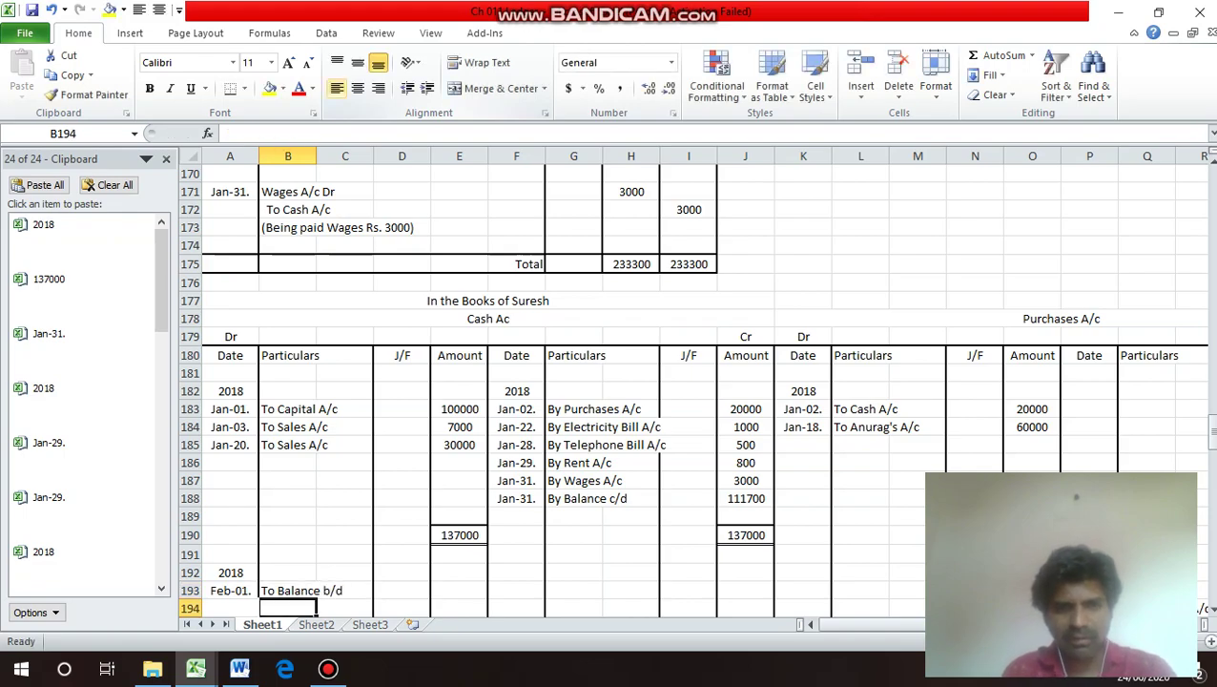
pyautogui.press('Return')
# Enter the opening balance amount 111700 in cell E193, on the "To Balance b/d" row.
pyautogui.press('Up')
pyautogui.click(476, 591)
pyautogui.write('11')
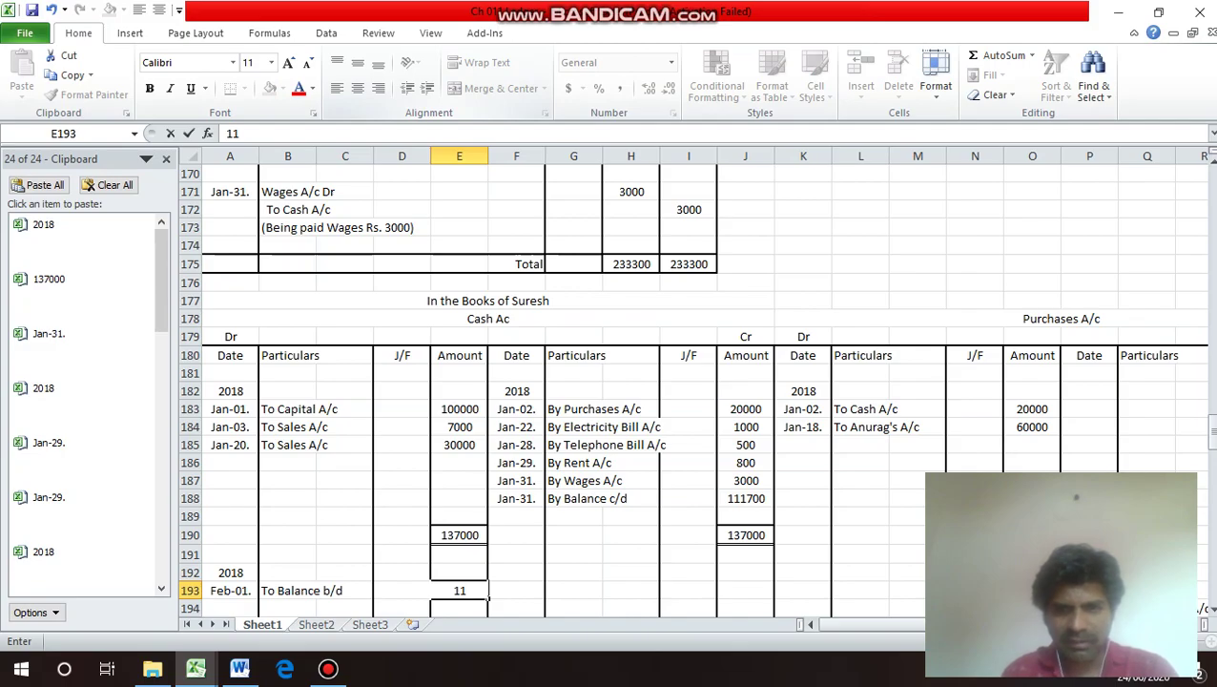
pyautogui.write('1700')
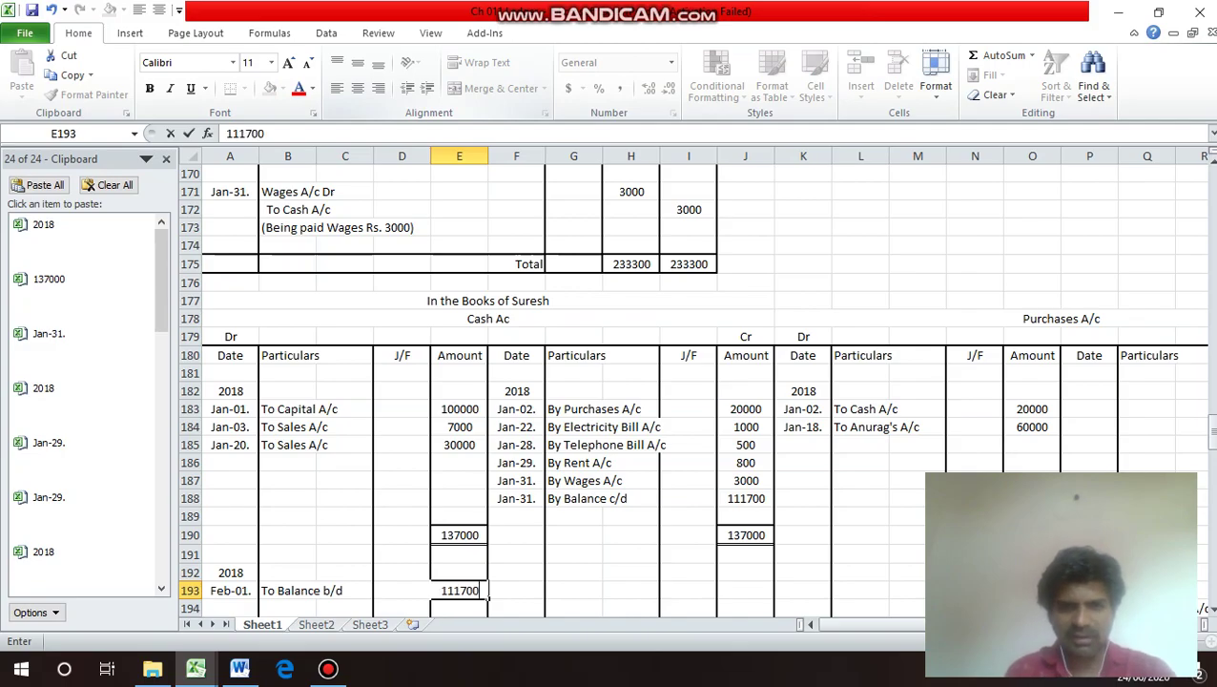
pyautogui.press('Return')
# Copy the year 2018 from cell F199 to cell A199 on the Capital account's debit side.
pyautogui.press('Down')
pyautogui.press('Down')
pyautogui.press('Down')
pyautogui.press('Down')
pyautogui.press('Down')
pyautogui.press('Down')
pyautogui.press('Down')
pyautogui.press('Down')
pyautogui.press('Down')
pyautogui.press('Down')
pyautogui.press('Down')
pyautogui.press('Down')
pyautogui.press('Down')
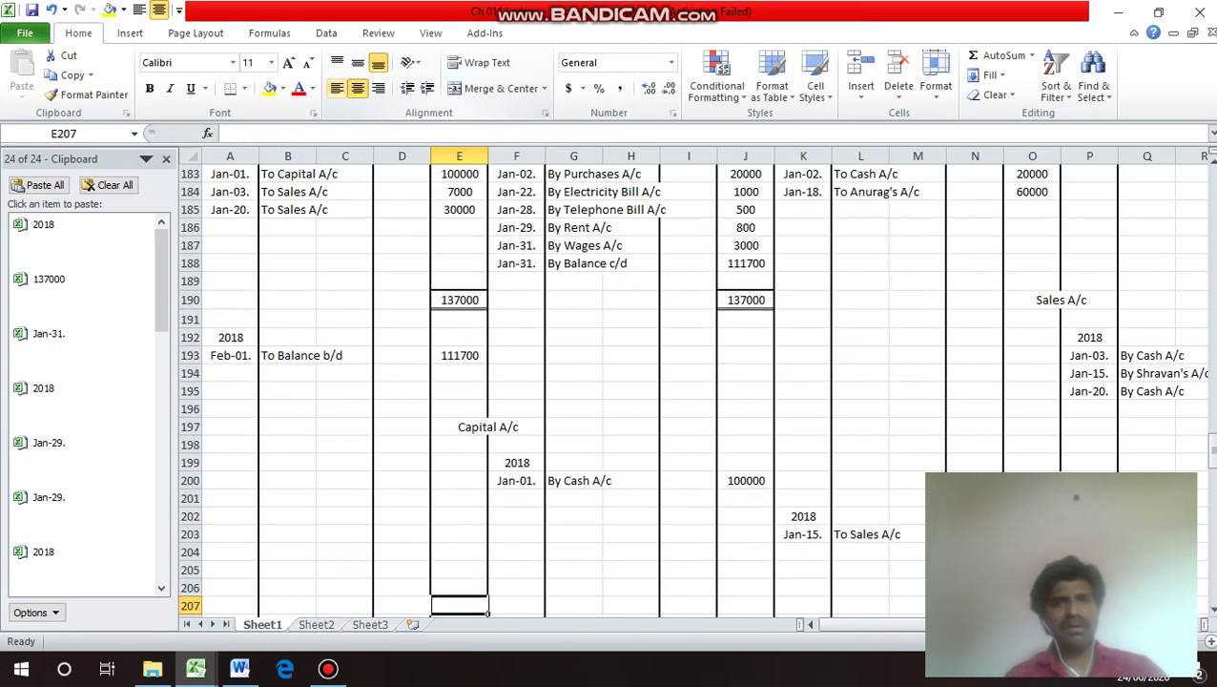
pyautogui.press('Up')
pyautogui.press('Up')
pyautogui.press('Up')
pyautogui.press('Up')
pyautogui.press('Up')
pyautogui.press('Up')
pyautogui.press('Up')
pyautogui.press('Up')
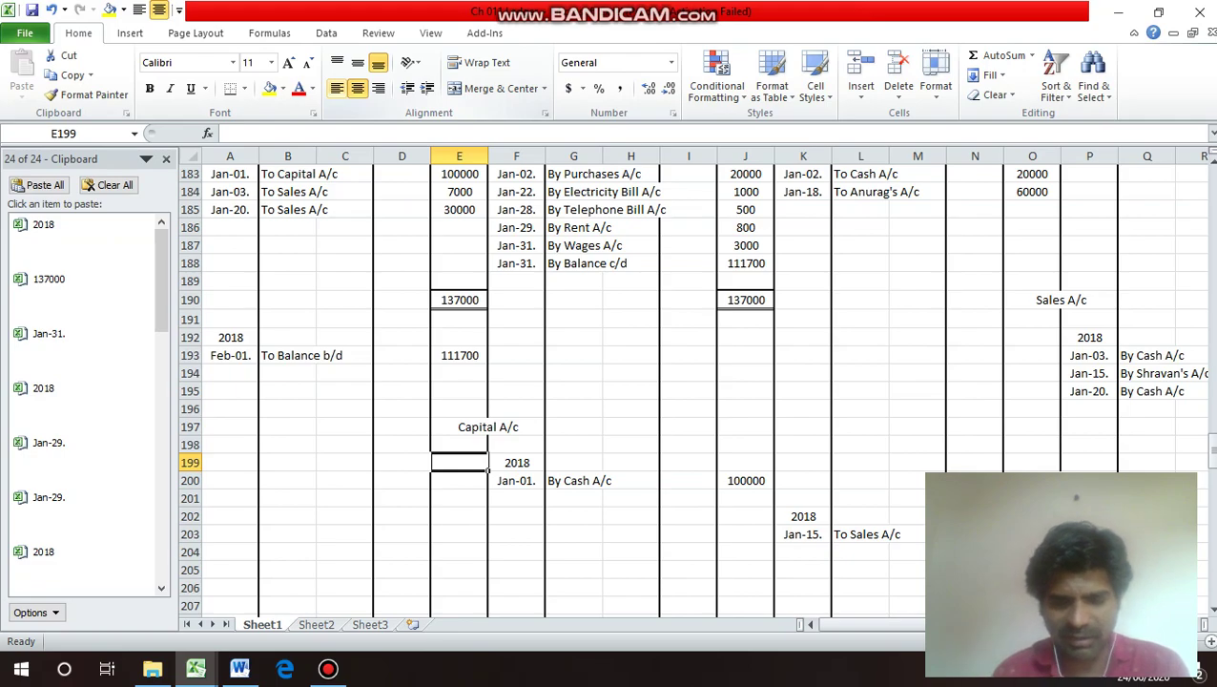
pyautogui.click(516, 463)
pyautogui.hotkey('ctrl', 'c')
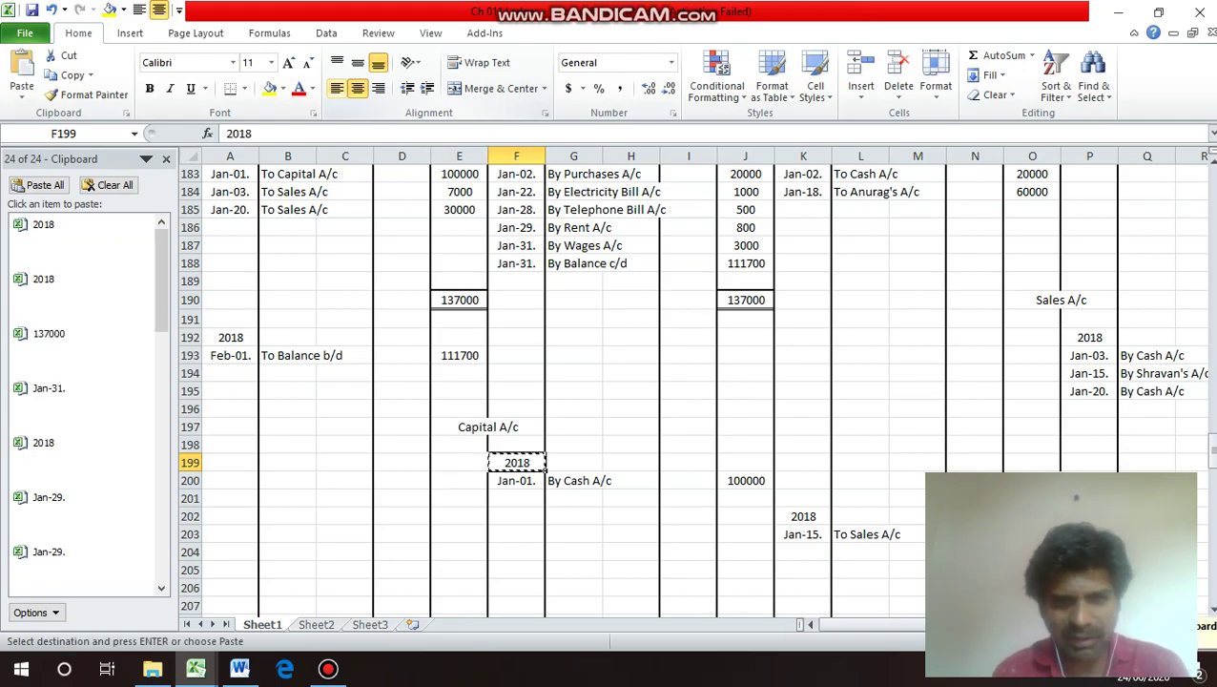
pyautogui.press('Left')
pyautogui.press('Left')
pyautogui.press('Left')
pyautogui.press('Left')
pyautogui.press('Left')
pyautogui.press('Return')
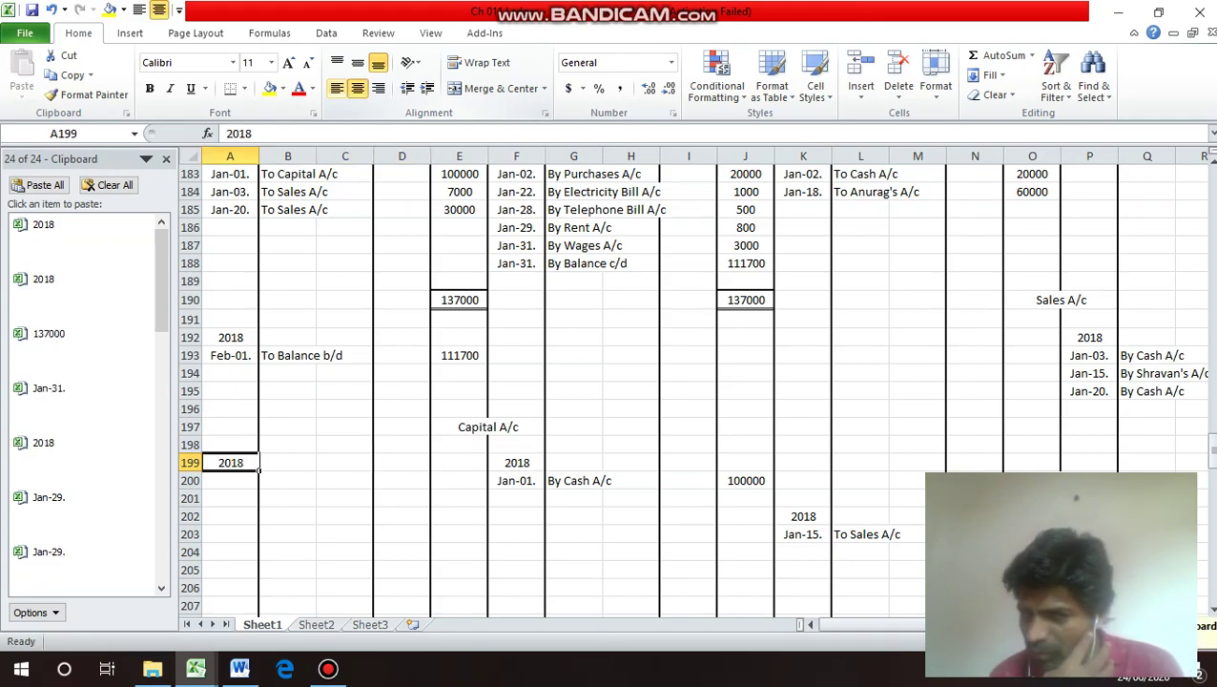
# Copy the date "Jan-31." from the Cash account's cell F188 to cell A200 in the Capital account.
pyautogui.press('Up')
pyautogui.press('Up')
pyautogui.press('Up')
pyautogui.press('Up')
pyautogui.press('Up')
pyautogui.press('Up')
pyautogui.press('Up')
pyautogui.press('Up')
pyautogui.press('Up')
pyautogui.press('Up')
pyautogui.press('Up')
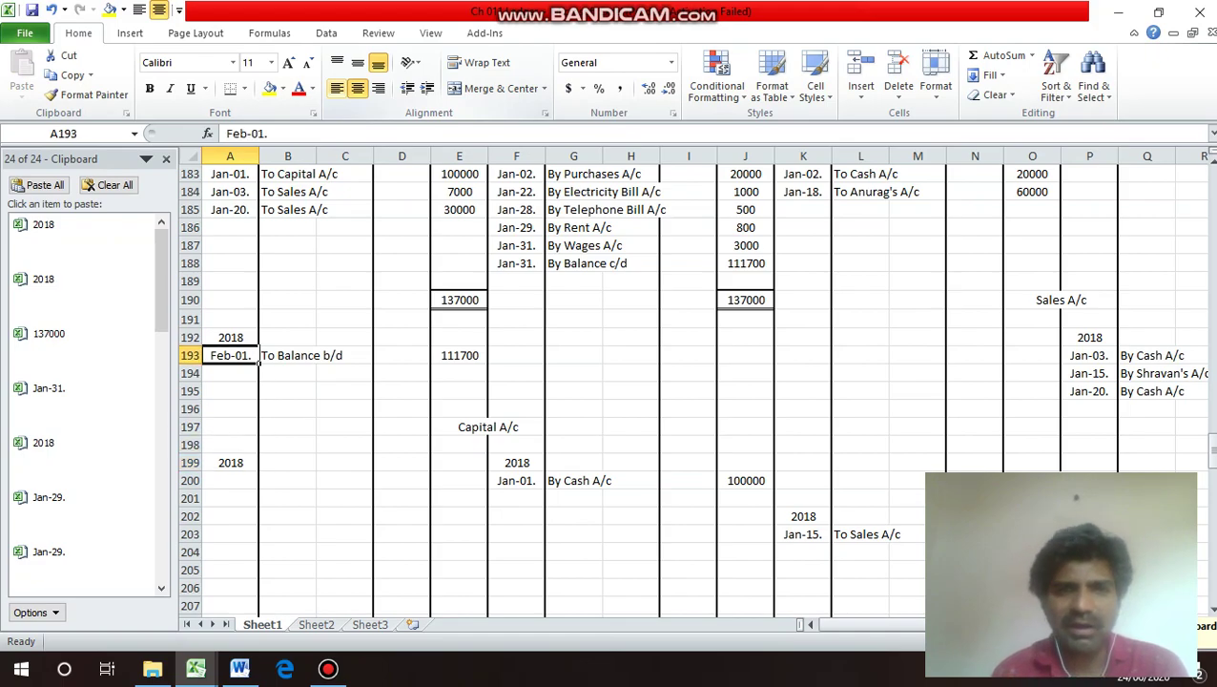
pyautogui.press('Right')
pyautogui.press('Right')
pyautogui.press('Right')
pyautogui.press('Right')
pyautogui.press('Right')
pyautogui.hotkey('ctrl', 'c')
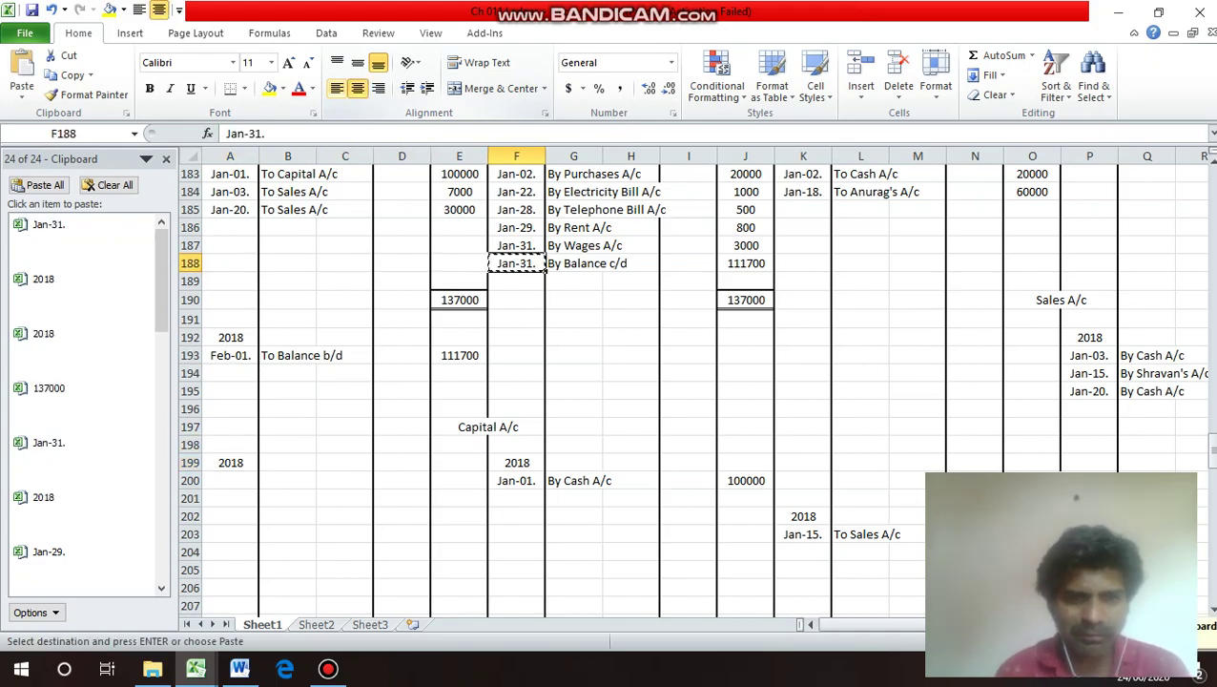
pyautogui.press('Down')
pyautogui.press('Down')
pyautogui.press('Down')
pyautogui.press('Down')
pyautogui.press('Down')
pyautogui.press('Down')
pyautogui.press('Down')
pyautogui.press('Down')
pyautogui.press('Down')
pyautogui.press('Down')
pyautogui.press('Down')
pyautogui.press('Down')
pyautogui.press('Left')
pyautogui.press('Left')
pyautogui.press('Left')
pyautogui.press('Left')
pyautogui.press('Left')
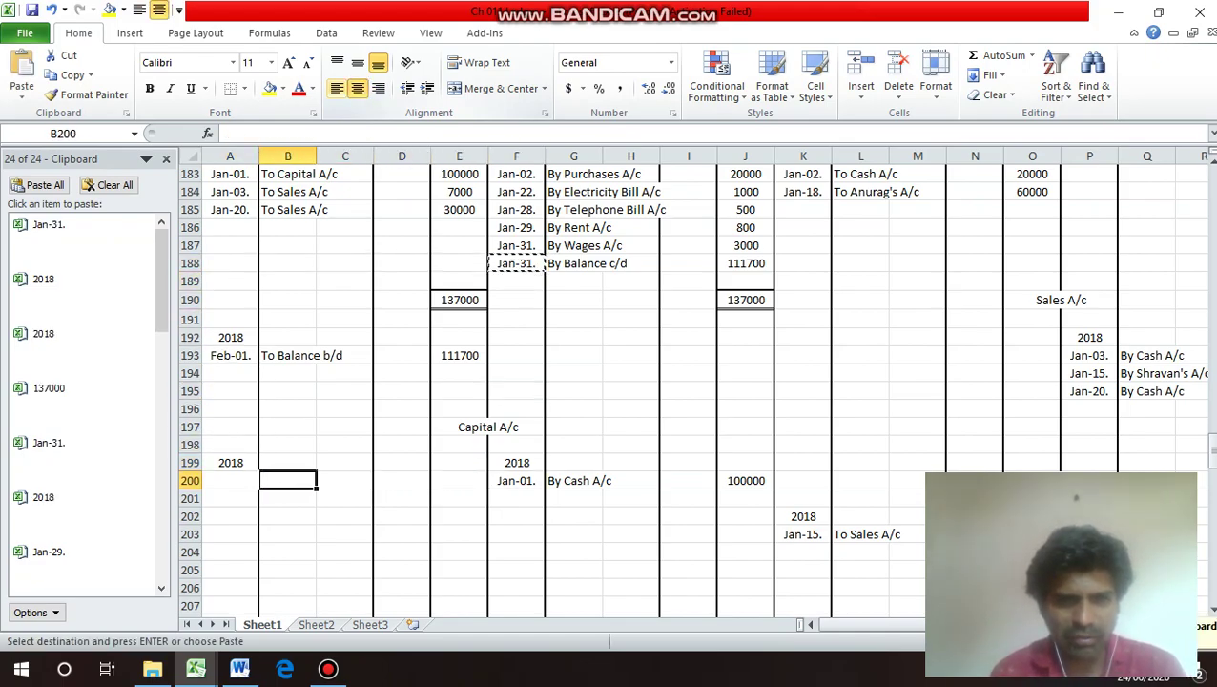
pyautogui.press('Return')
# Enter the particulars "To Balance c/d" in cell B200 of the Capital account.
pyautogui.press('Right')
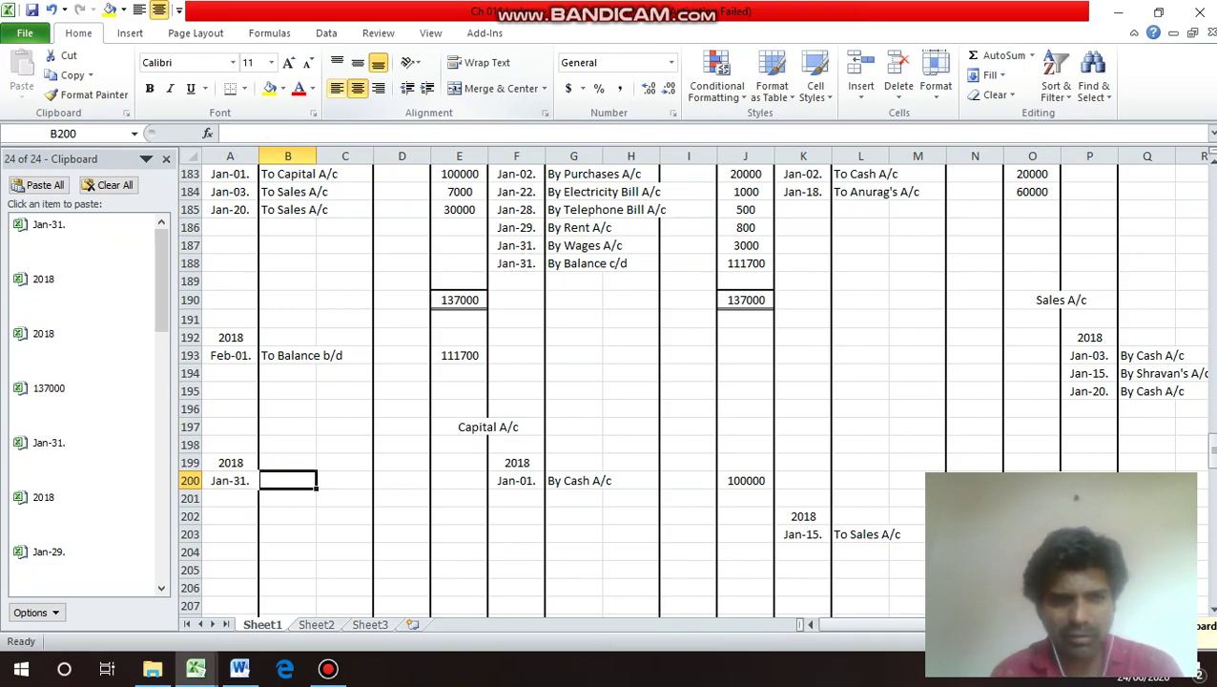
pyautogui.write('To B')
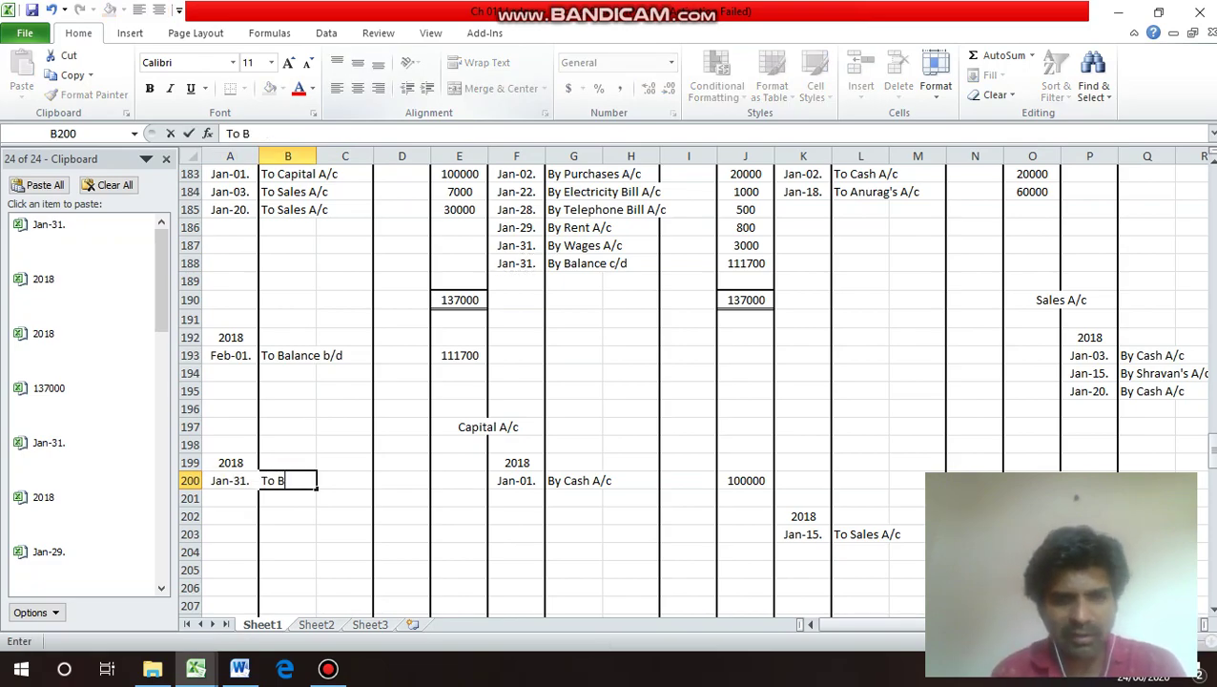
pyautogui.write('a')
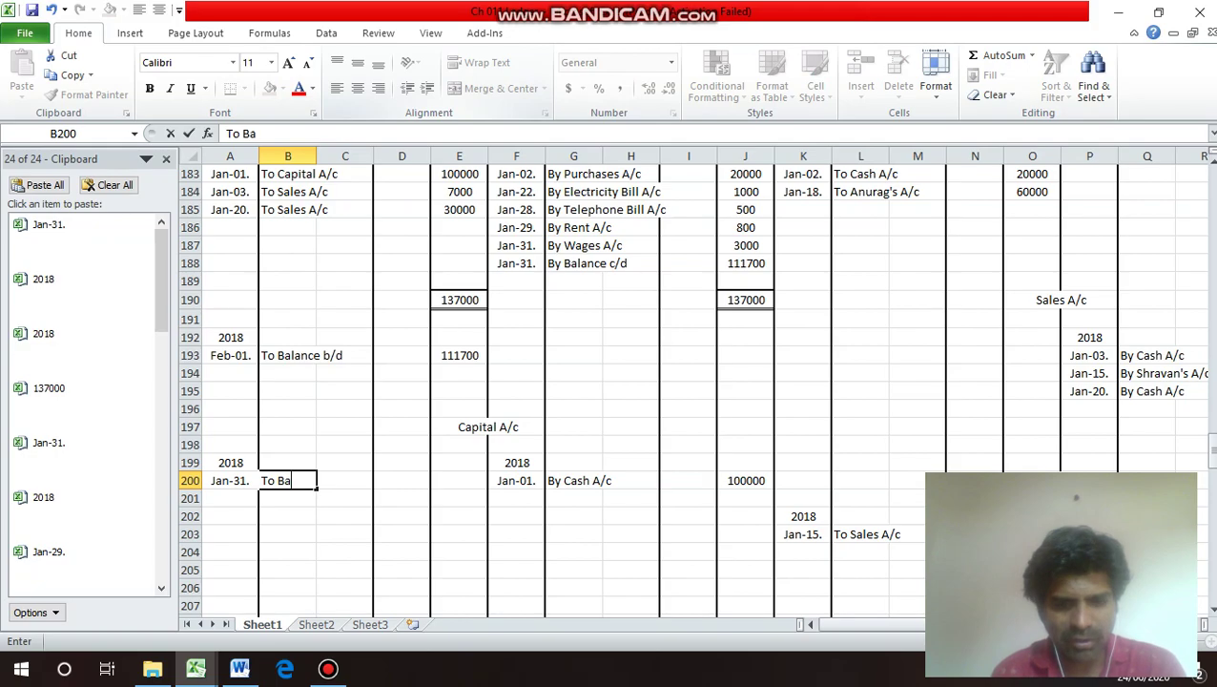
pyautogui.write('lance')
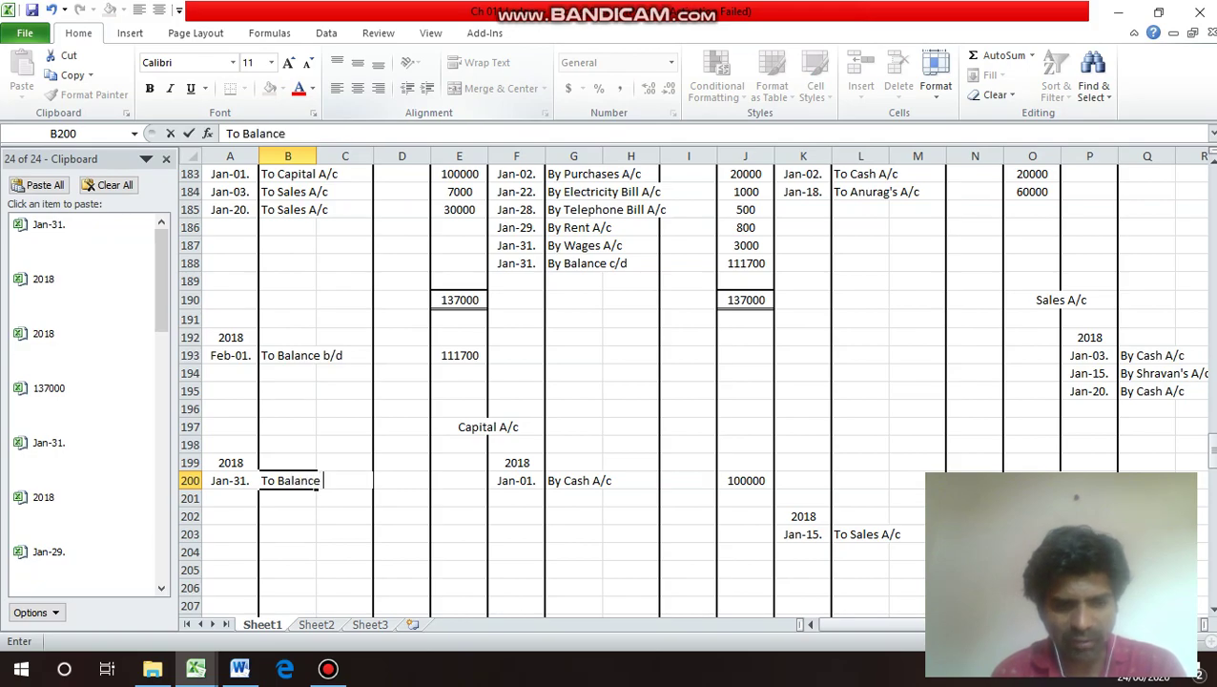
pyautogui.write(' c/d')
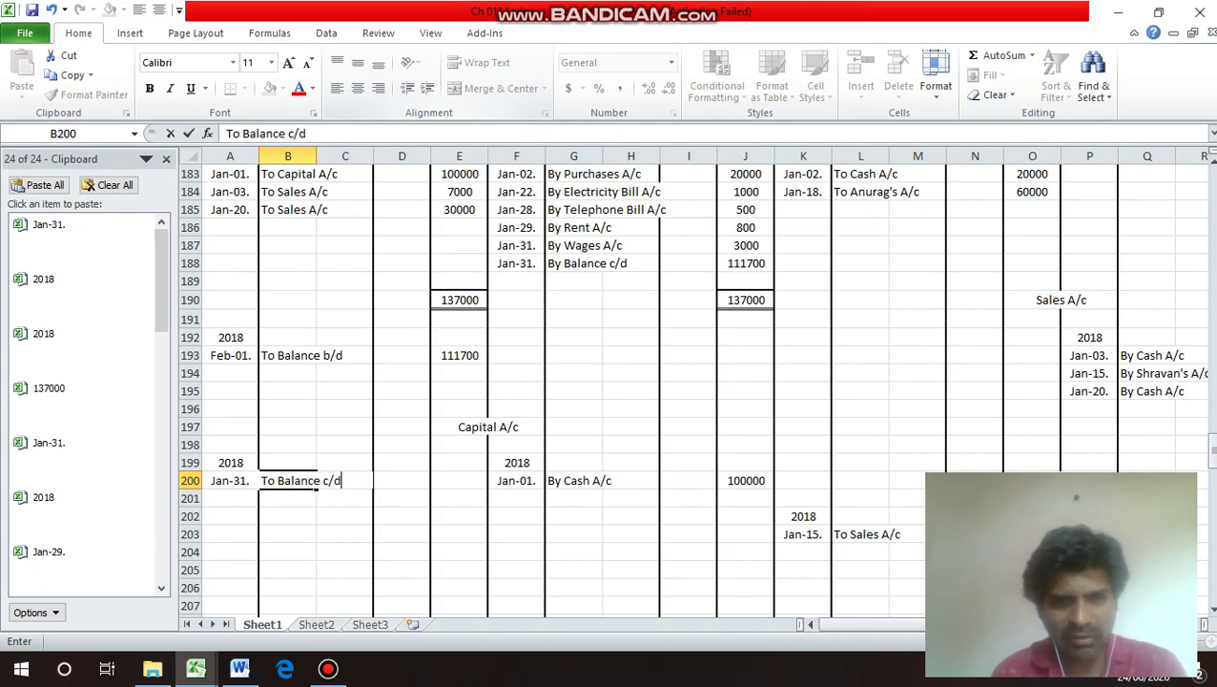
pyautogui.press('Return')
# Enter the amount 100000 in cell E200 for the Capital account's balance c/d.
pyautogui.press('Up')
pyautogui.press('Right')
pyautogui.press('Right')
pyautogui.press('Right')
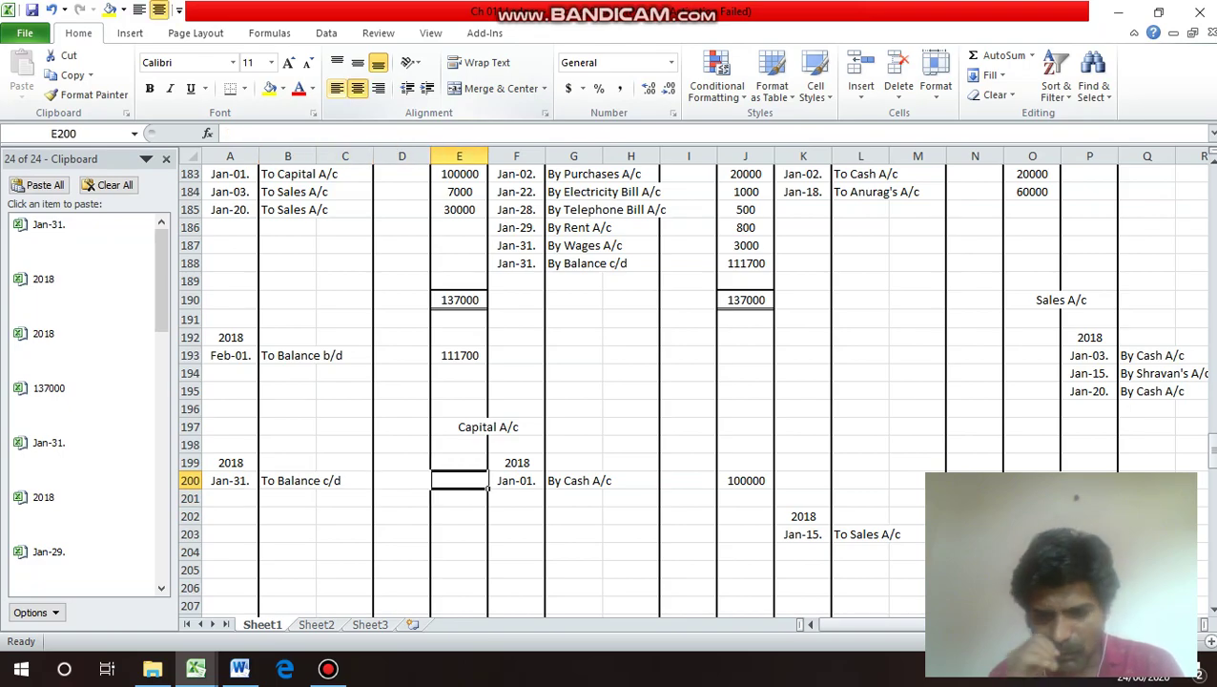
pyautogui.write('100000')
pyautogui.press('Return')
pyautogui.write('1')
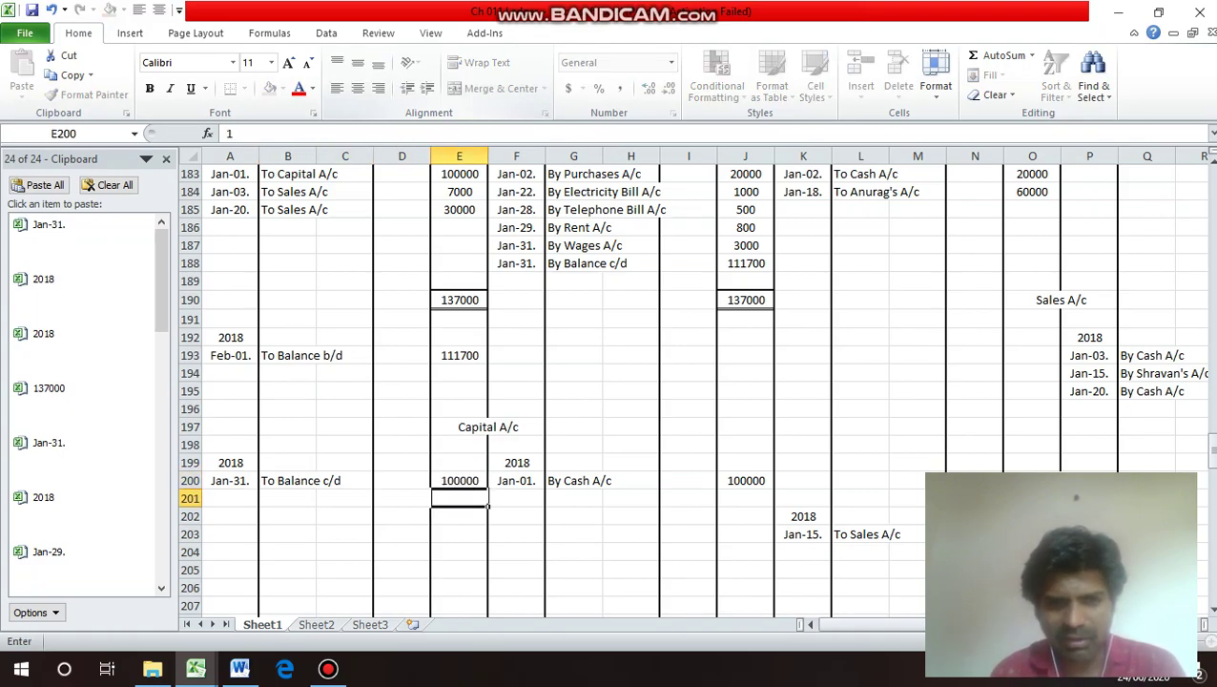
pyautogui.press('Escape')
# Copy the Cash account's bordered totals in E190:J190 to row 202 of the Capital account, starting at cell E202.
pyautogui.press('Up')
pyautogui.press('Up')
pyautogui.press('Up')
pyautogui.press('Up')
pyautogui.press('Up')
pyautogui.press('Up')
pyautogui.press('Up')
pyautogui.press('Up')
pyautogui.press('Up')
pyautogui.press('Up')
pyautogui.press('Up')
pyautogui.press('Up')
pyautogui.press('Down')
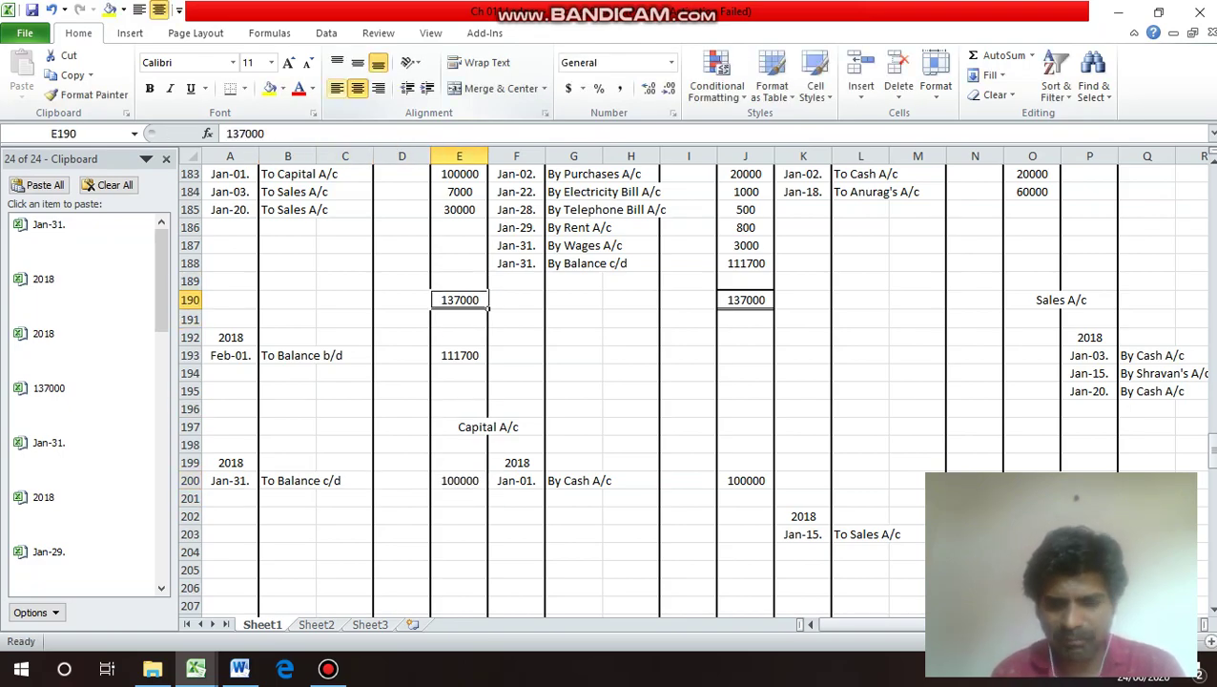
pyautogui.hotkey('shift', 'Right')
pyautogui.hotkey('shift', 'Right')
pyautogui.hotkey('shift', 'Right')
pyautogui.hotkey('shift', 'Right')
pyautogui.hotkey('shift', 'Right')
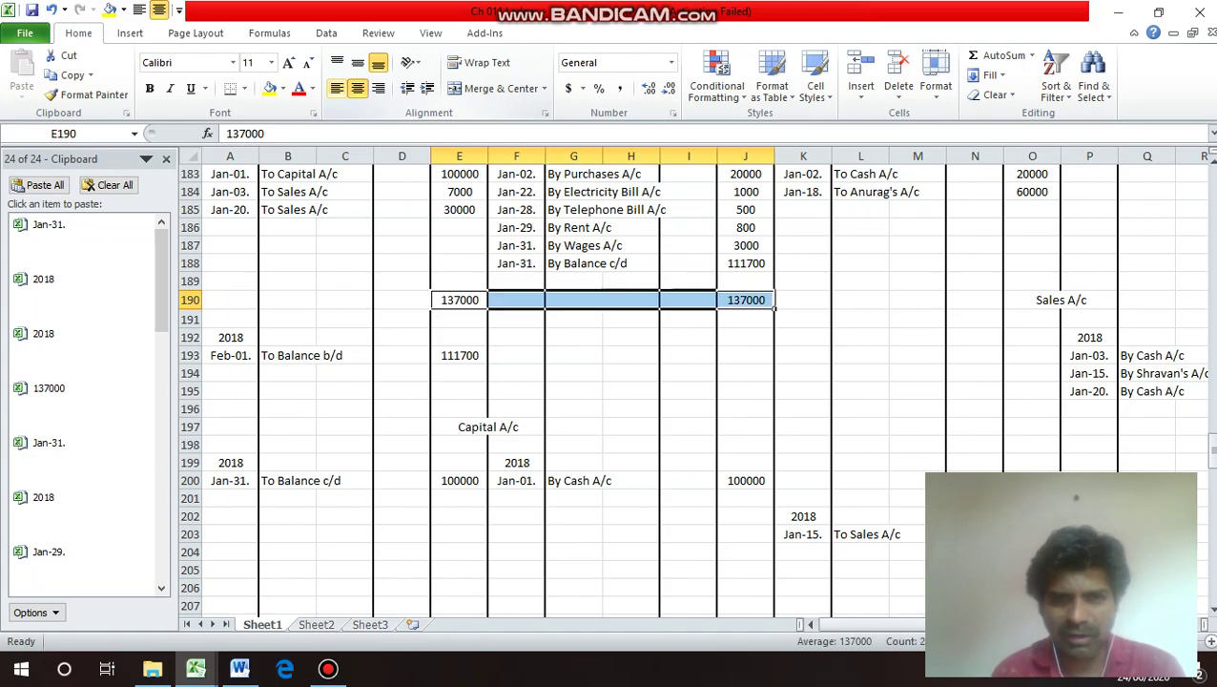
pyautogui.hotkey('ctrl', 'c')
pyautogui.press('Down')
pyautogui.press('Down')
pyautogui.press('Down')
pyautogui.press('Down')
pyautogui.press('Down')
pyautogui.press('Down')
pyautogui.press('Down')
pyautogui.press('Down')
pyautogui.press('Down')
pyautogui.press('Down')
pyautogui.press('Down')
pyautogui.press('Down')
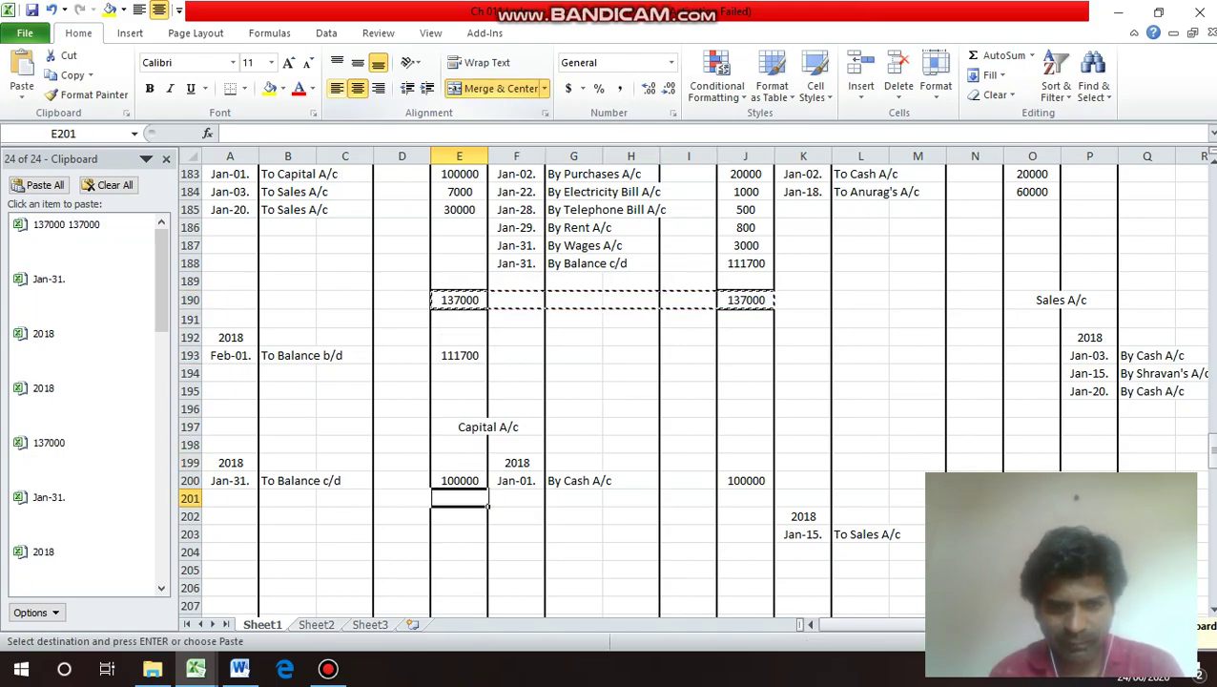
pyautogui.press('Return')
pyautogui.press('Down')
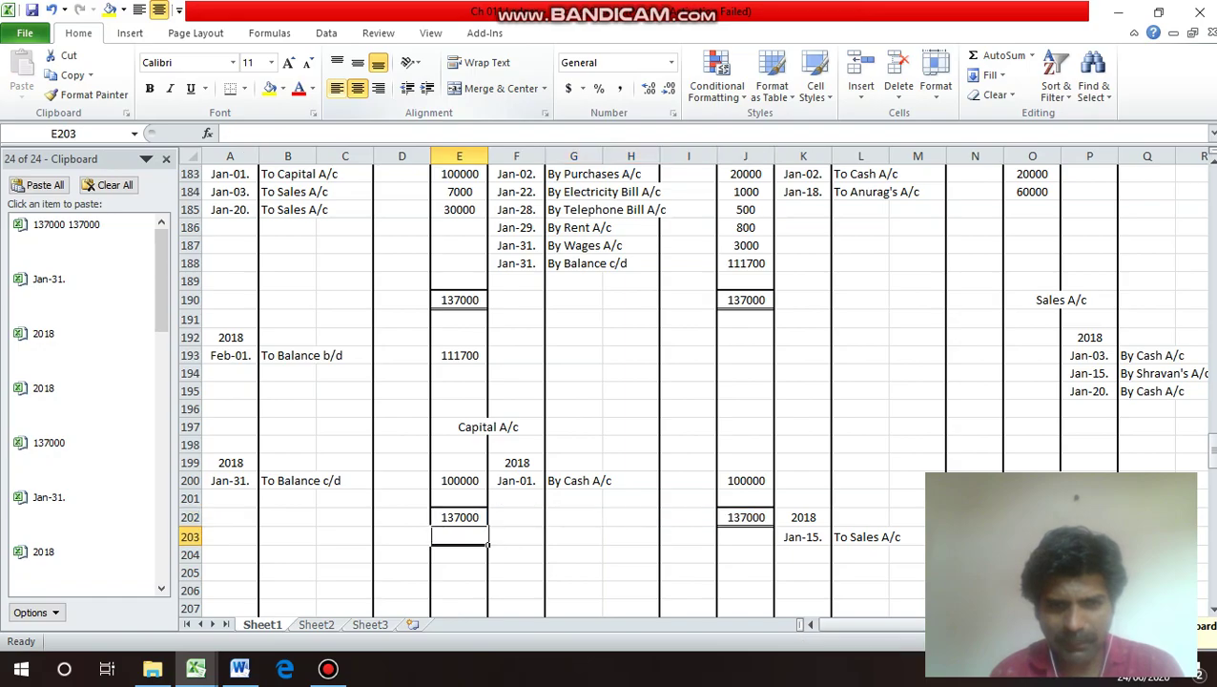
# Change both Capital account totals in cells E202 and J202 to 100000.
pyautogui.press('Up')
pyautogui.write('100000')
pyautogui.press('Return')
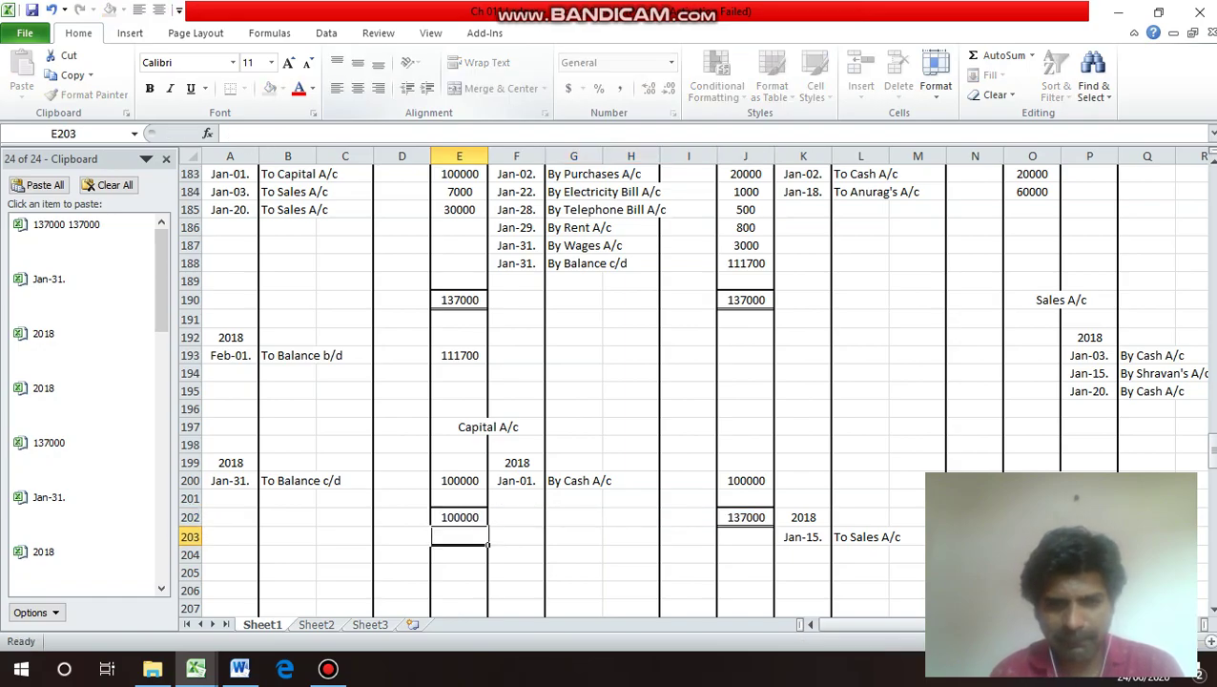
pyautogui.press('Up')
pyautogui.press('Right')
pyautogui.press('Right')
pyautogui.press('Right')
pyautogui.press('Right')
pyautogui.press('Right')
pyautogui.write('1')
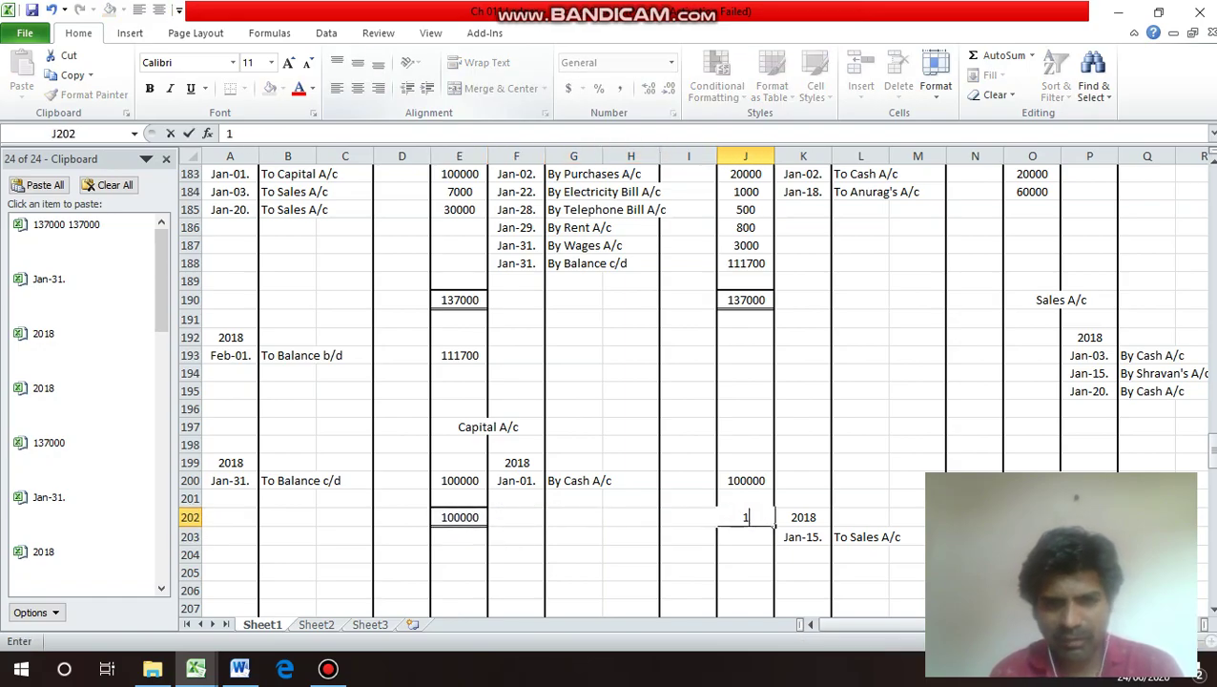
pyautogui.write('00000')
pyautogui.press('Return')
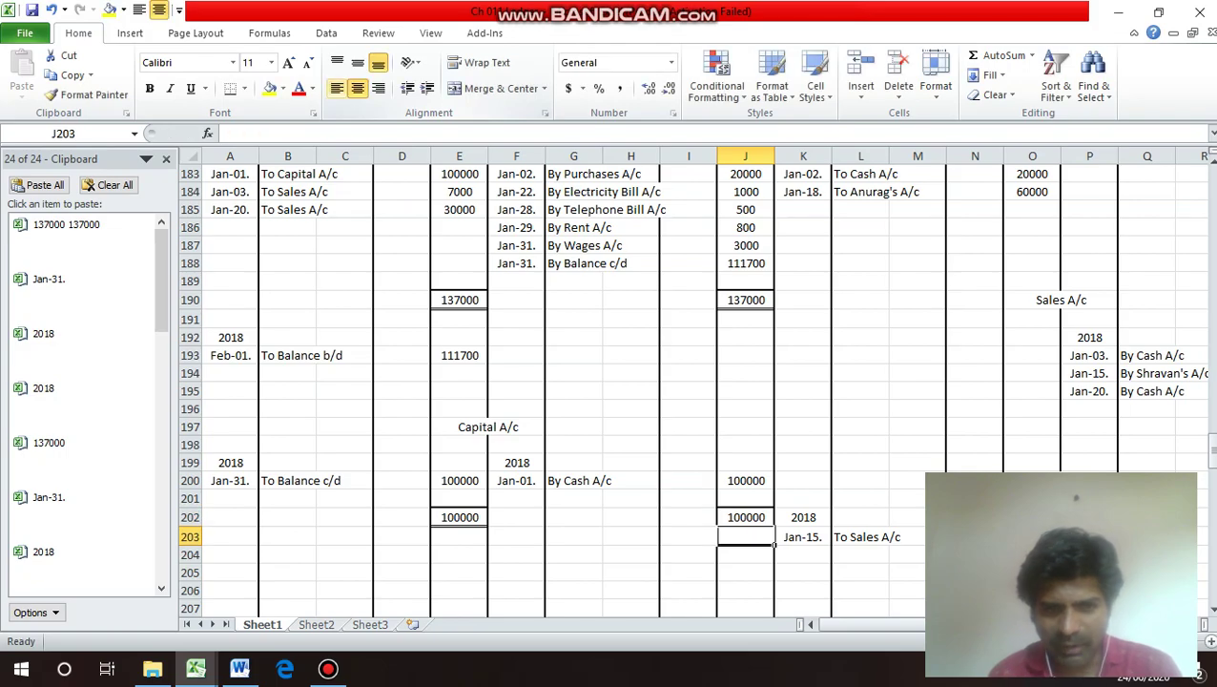
# Copy the year 2018 and date "Feb-01." from the Cash account's A192:A193 to the Capital account's credit side at F204.
pyautogui.press('Left')
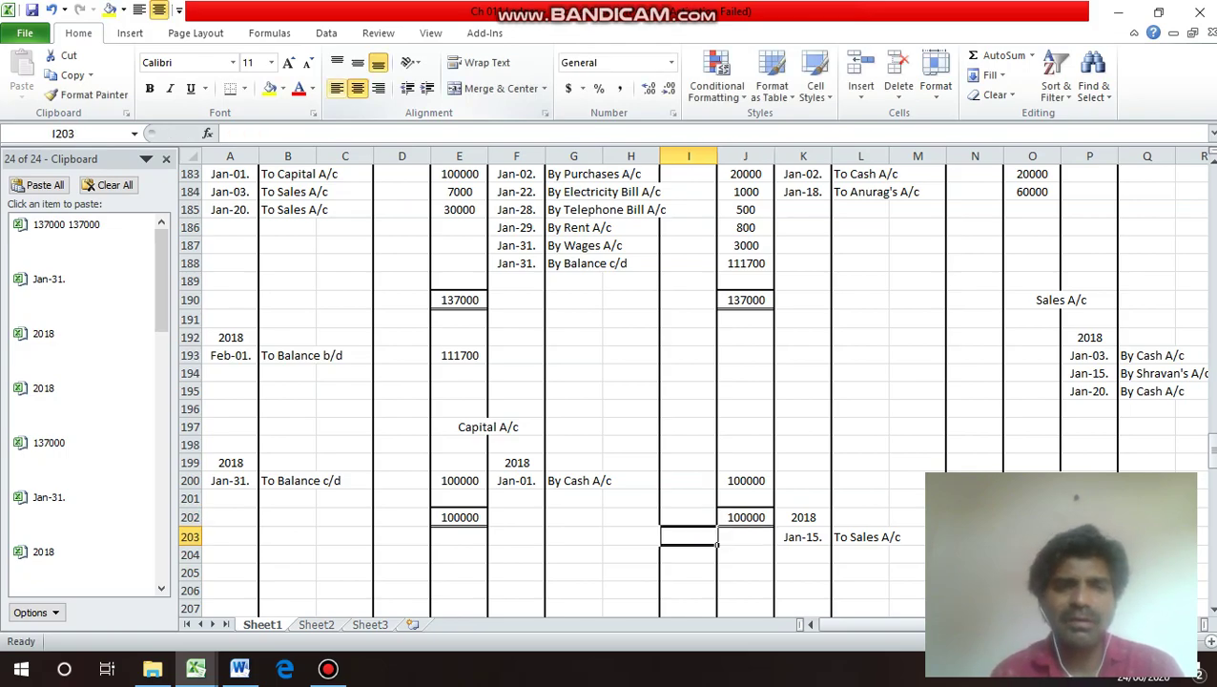
pyautogui.press('Home')
pyautogui.press('Up')
pyautogui.press('Up')
pyautogui.press('Up')
pyautogui.press('Up')
pyautogui.press('Up')
pyautogui.press('Up')
pyautogui.press('Up')
pyautogui.press('Up')
pyautogui.press('Up')
pyautogui.press('Up')
pyautogui.press('Up')
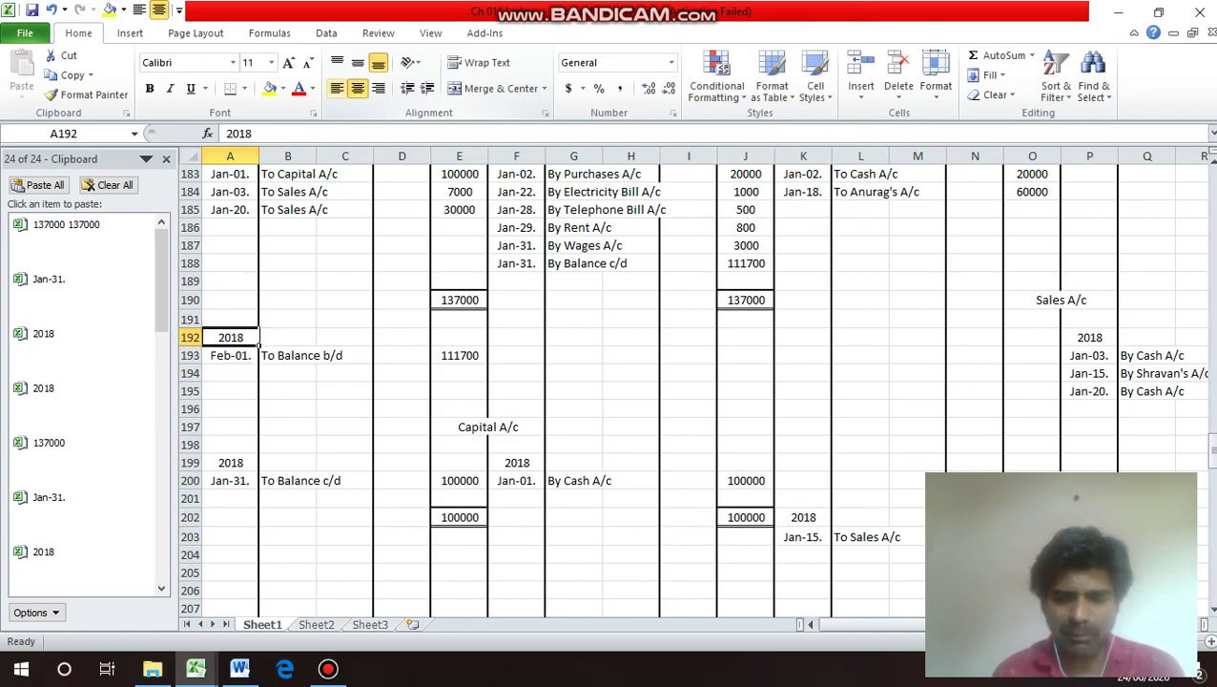
pyautogui.hotkey('shift', 'Down')
pyautogui.hotkey('ctrl', 'c')
pyautogui.press('Down')
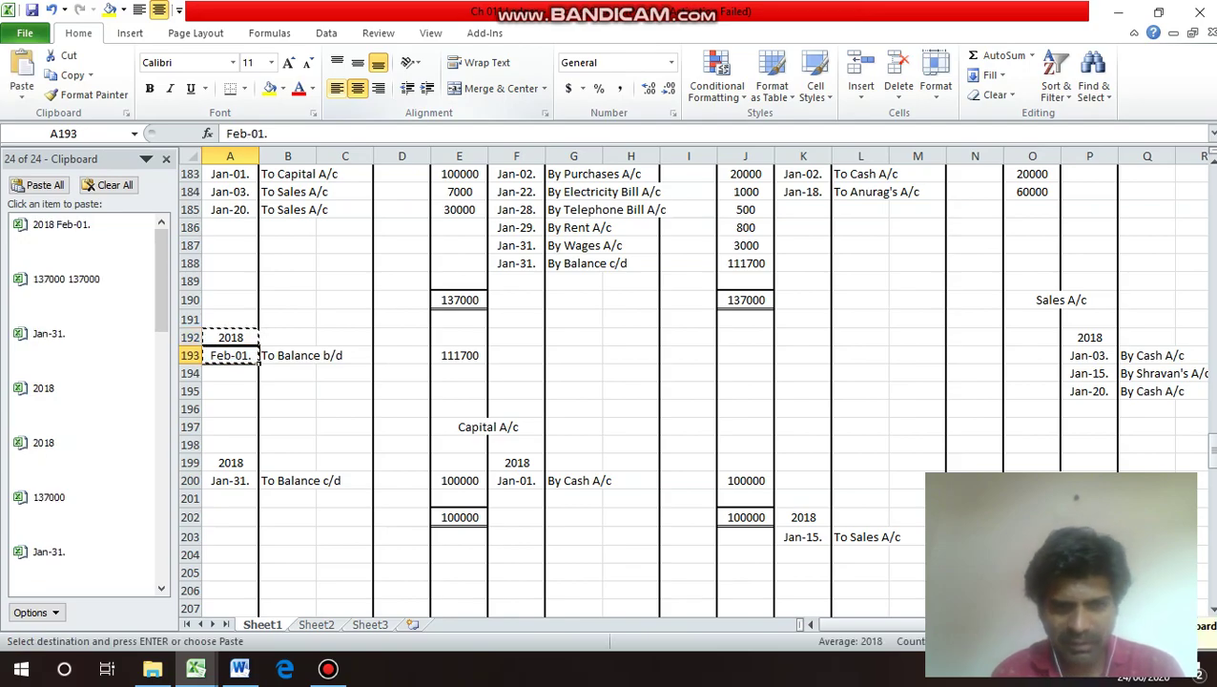
pyautogui.press('Down')
pyautogui.press('Down')
pyautogui.press('Down')
pyautogui.press('Down')
pyautogui.press('Down')
pyautogui.press('Down')
pyautogui.press('Down')
pyautogui.press('Right')
pyautogui.press('Right')
pyautogui.press('Right')
pyautogui.press('Right')
pyautogui.press('Down')
pyautogui.press('Down')
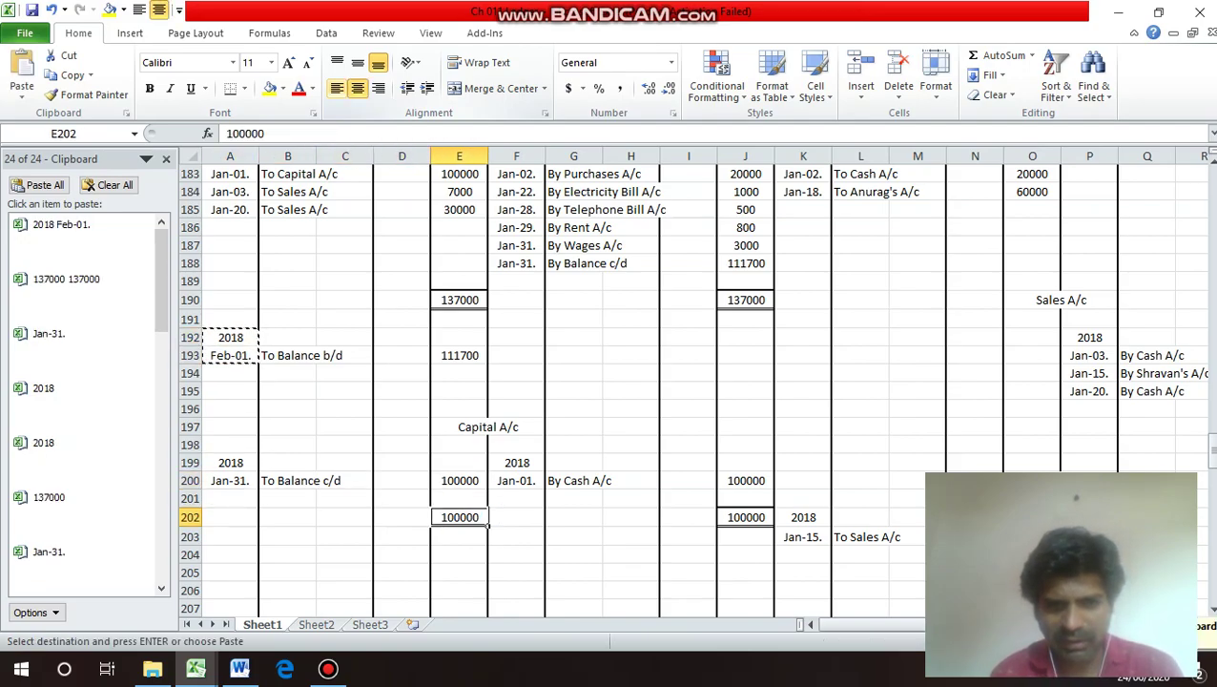
pyautogui.press('Down')
pyautogui.press('Down')
pyautogui.press('Right')
pyautogui.press('Return')
# Enter the particulars "By Balance b/d" in cell G205 of the Capital account and left-align them.
pyautogui.press('Right')
pyautogui.press('Down')
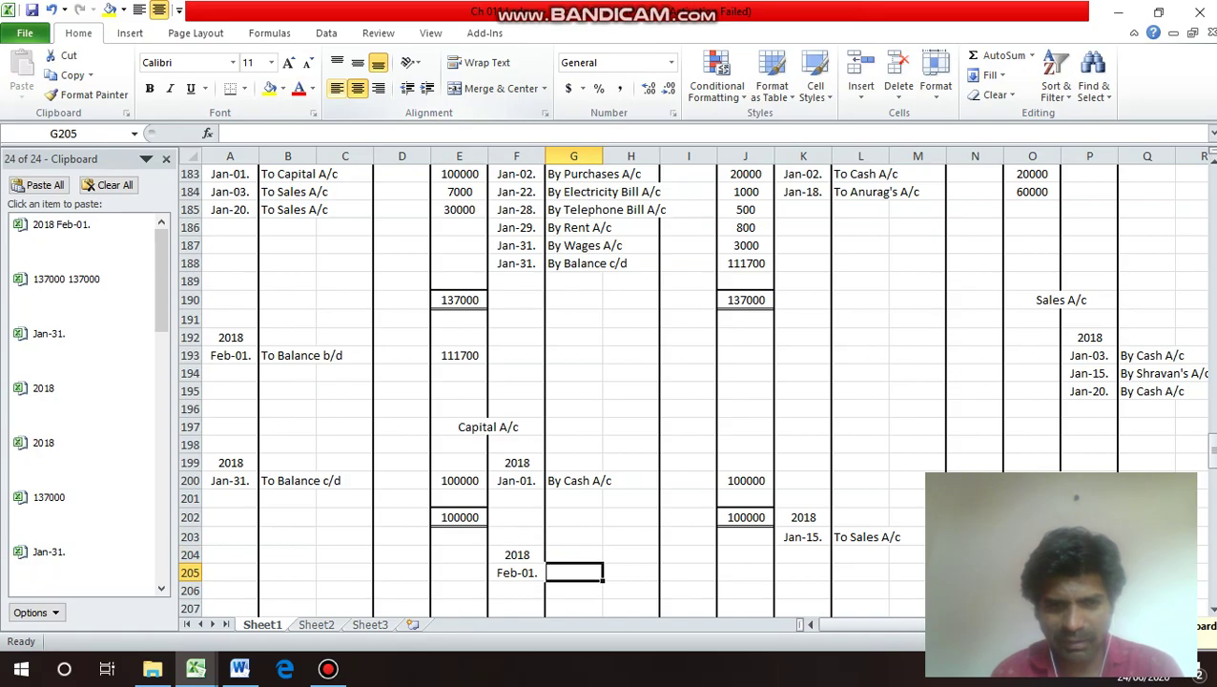
pyautogui.write('By ')
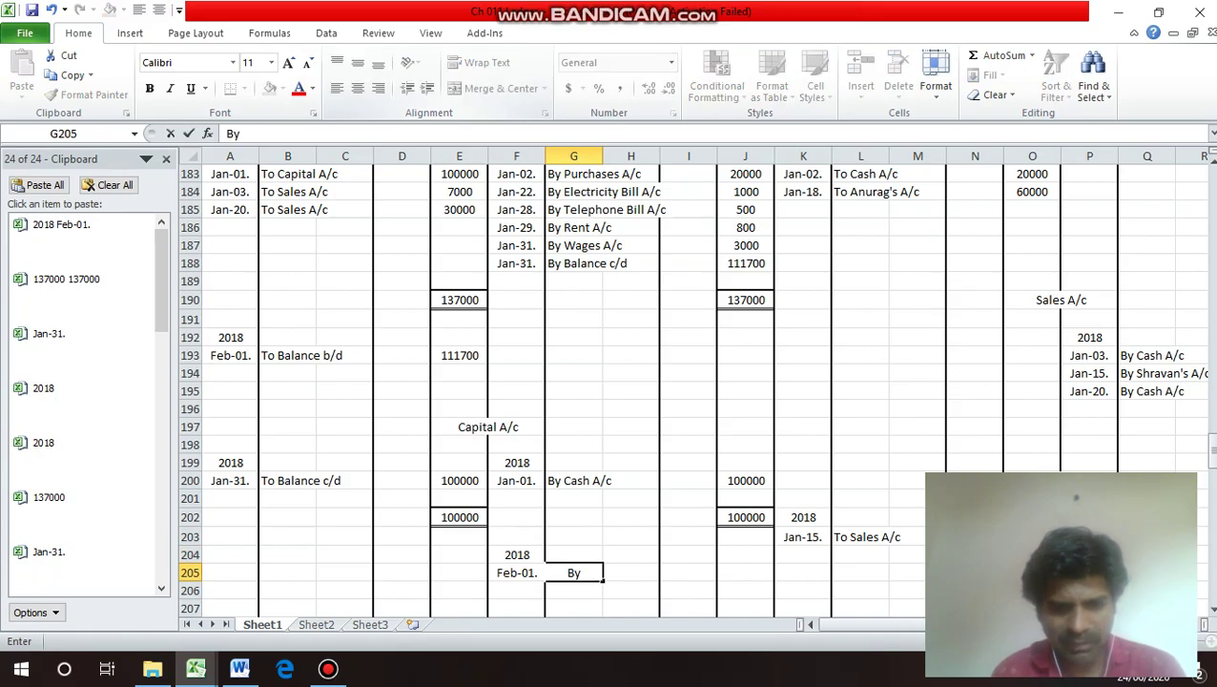
pyautogui.write('Balance')
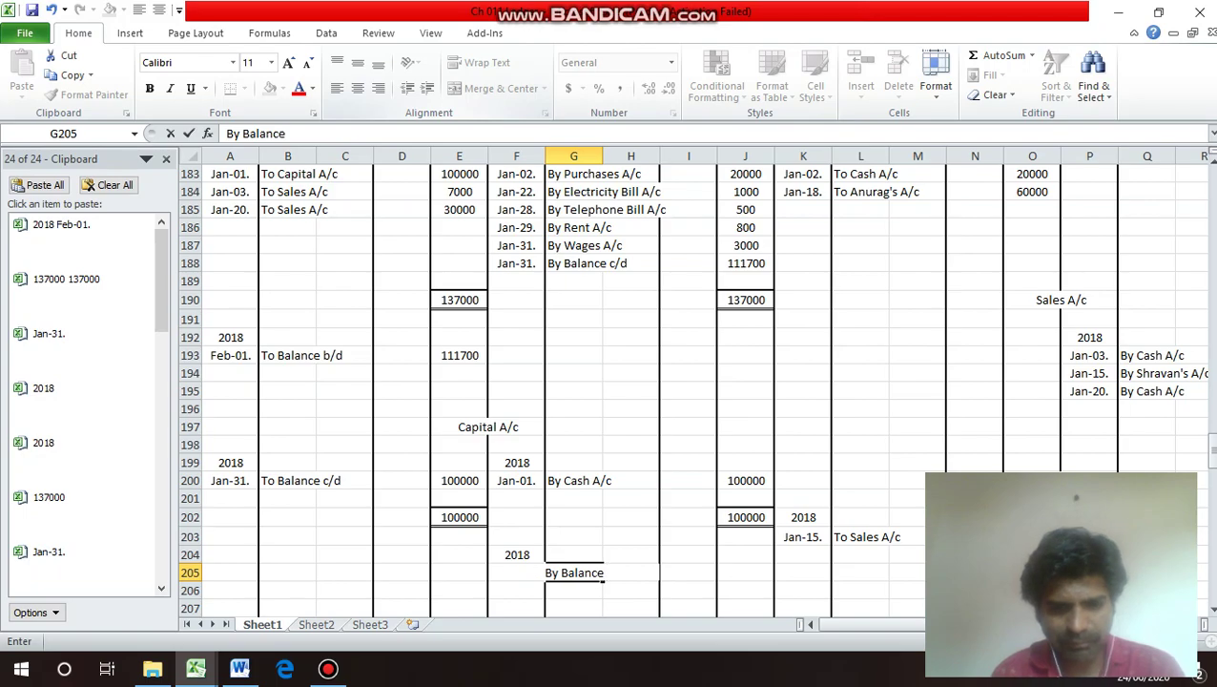
pyautogui.write(' b/d')
pyautogui.press('Return')
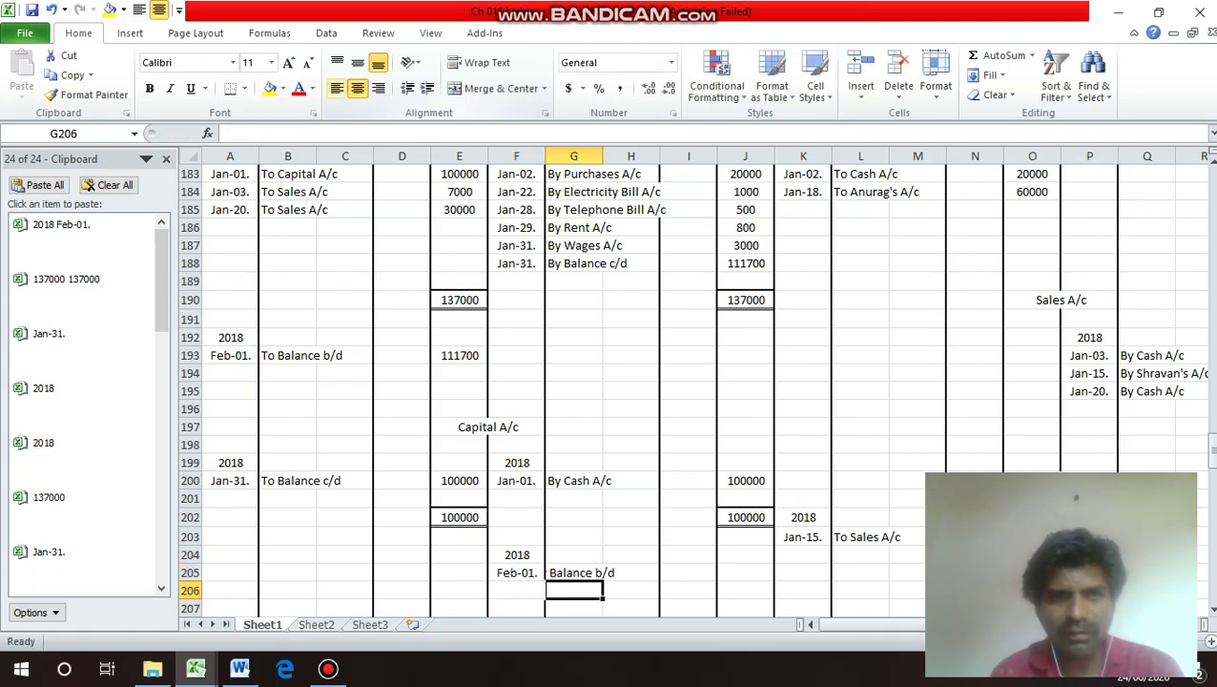
pyautogui.click(599, 572)
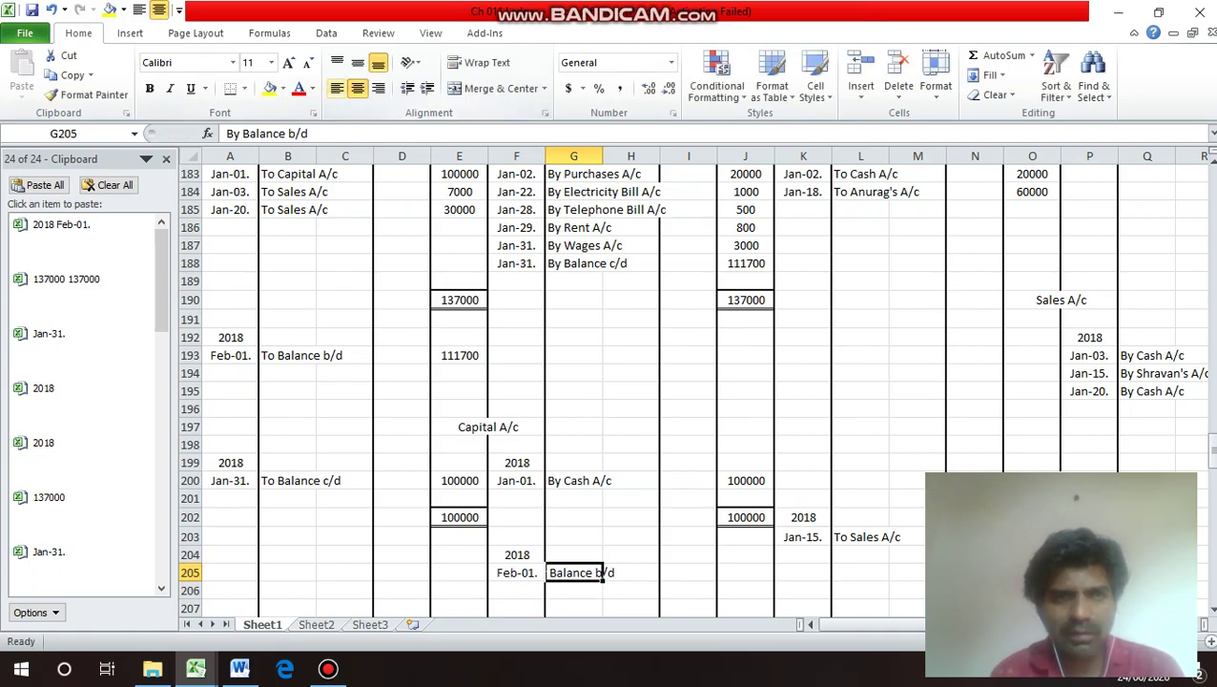
# Enter the amount 1000000 in cell J205 for the Capital account's balance b/d.
pyautogui.press('Right')
pyautogui.press('Right')
pyautogui.press('Right')
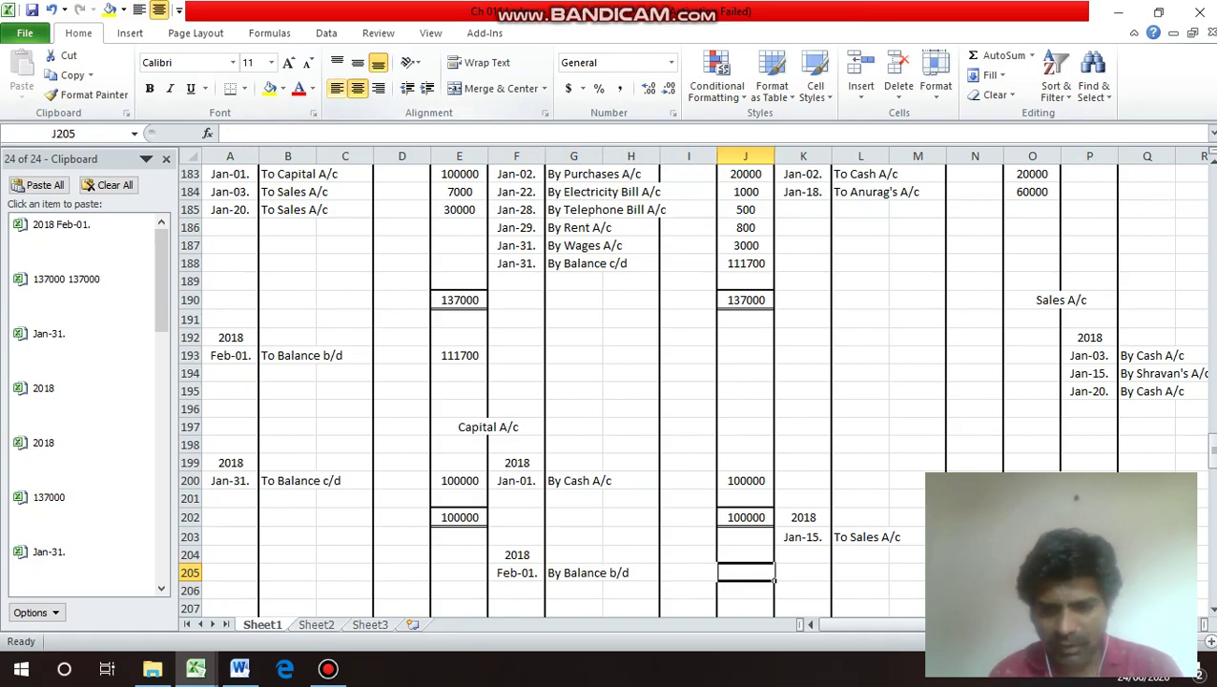
pyautogui.write('1000000')
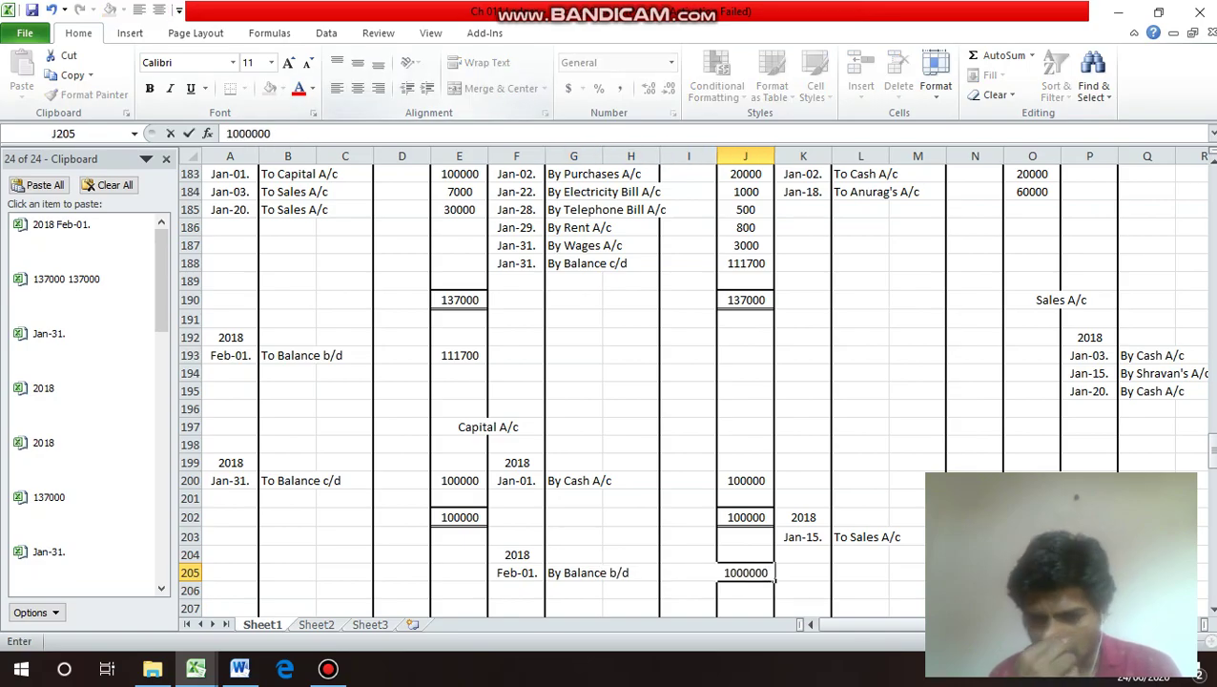
pyautogui.press('Return')
pyautogui.press('Return')
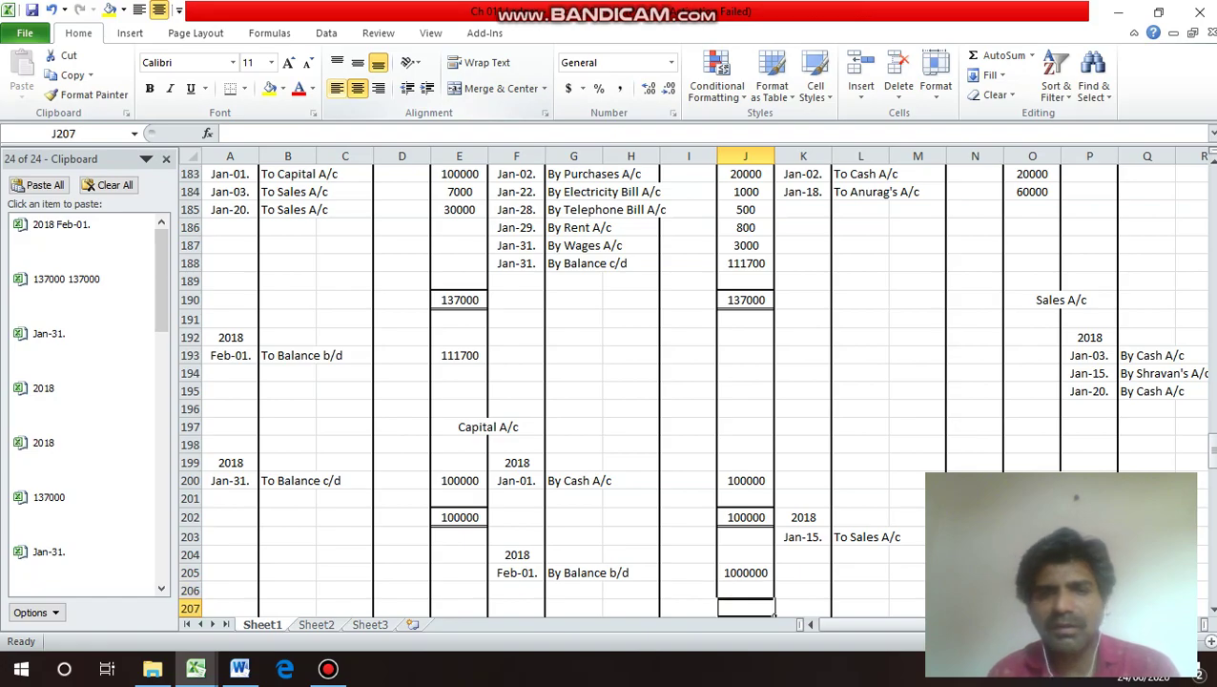
# Look over the accounts below the Capital account, including Anurag's and the Purchases Return accounts.
pyautogui.press('Down')
pyautogui.press('Down')
pyautogui.press('Down')
pyautogui.press('Down')
pyautogui.press('Down')
pyautogui.press('Down')
pyautogui.press('Down')
pyautogui.press('Down')
pyautogui.press('Down')
pyautogui.press('Down')
pyautogui.press('Down')
pyautogui.press('Down')
pyautogui.press('Down')
pyautogui.press('Down')
pyautogui.press('Down')
pyautogui.press('Down')
pyautogui.press('Down')
pyautogui.press('Down')
pyautogui.press('Down')
pyautogui.press('Down')
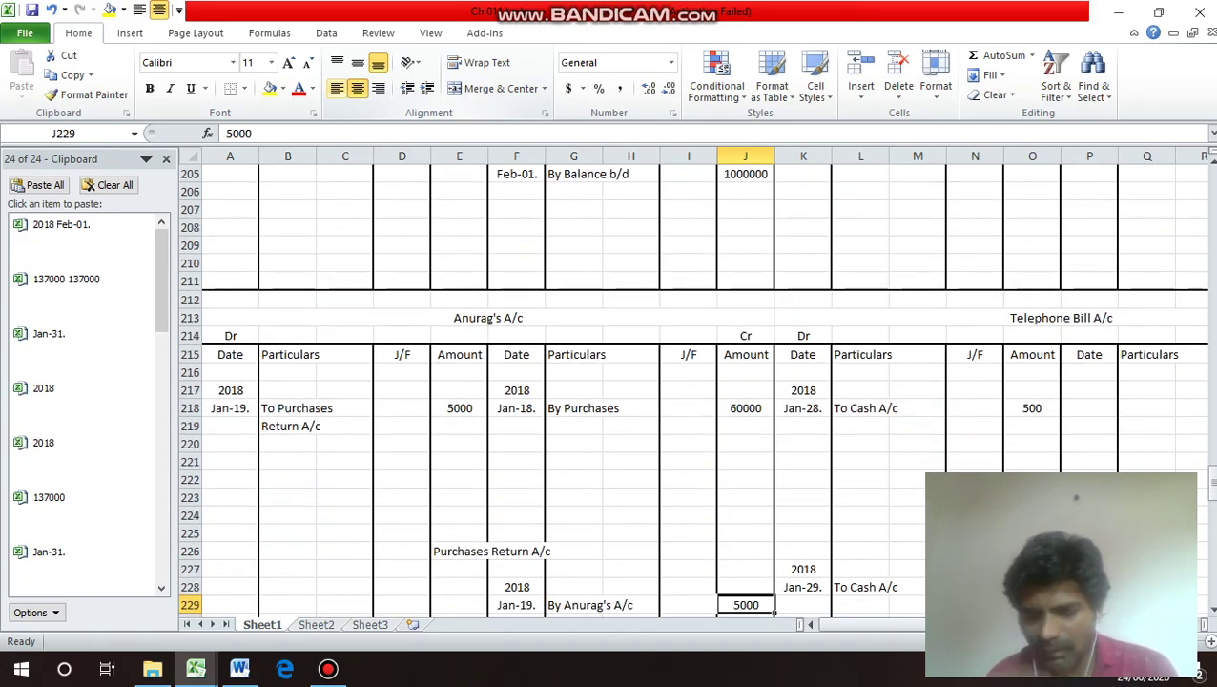
pyautogui.press('Up')
pyautogui.press('Up')
pyautogui.press('Up')
pyautogui.press('Up')
pyautogui.press('Up')
pyautogui.press('Up')
pyautogui.press('Up')
pyautogui.press('Up')
pyautogui.press('Up')
pyautogui.press('Up')
pyautogui.press('Up')
pyautogui.press('Up')
pyautogui.press('Up')
pyautogui.press('Up')
pyautogui.press('Up')
pyautogui.press('Up')
pyautogui.press('Up')
pyautogui.press('Up')
pyautogui.press('Up')
pyautogui.press('Up')
pyautogui.press('Up')
pyautogui.press('Up')
pyautogui.press('Up')
pyautogui.press('Up')
pyautogui.press('Up')
pyautogui.press('Up')
pyautogui.press('Up')
pyautogui.press('Up')
pyautogui.press('Up')
pyautogui.press('Up')
pyautogui.press('Up')
pyautogui.press('Up')
pyautogui.press('Up')
pyautogui.press('Up')
pyautogui.press('Up')
pyautogui.press('Up')
pyautogui.press('Up')
pyautogui.press('Up')
pyautogui.press('Up')
pyautogui.press('Up')
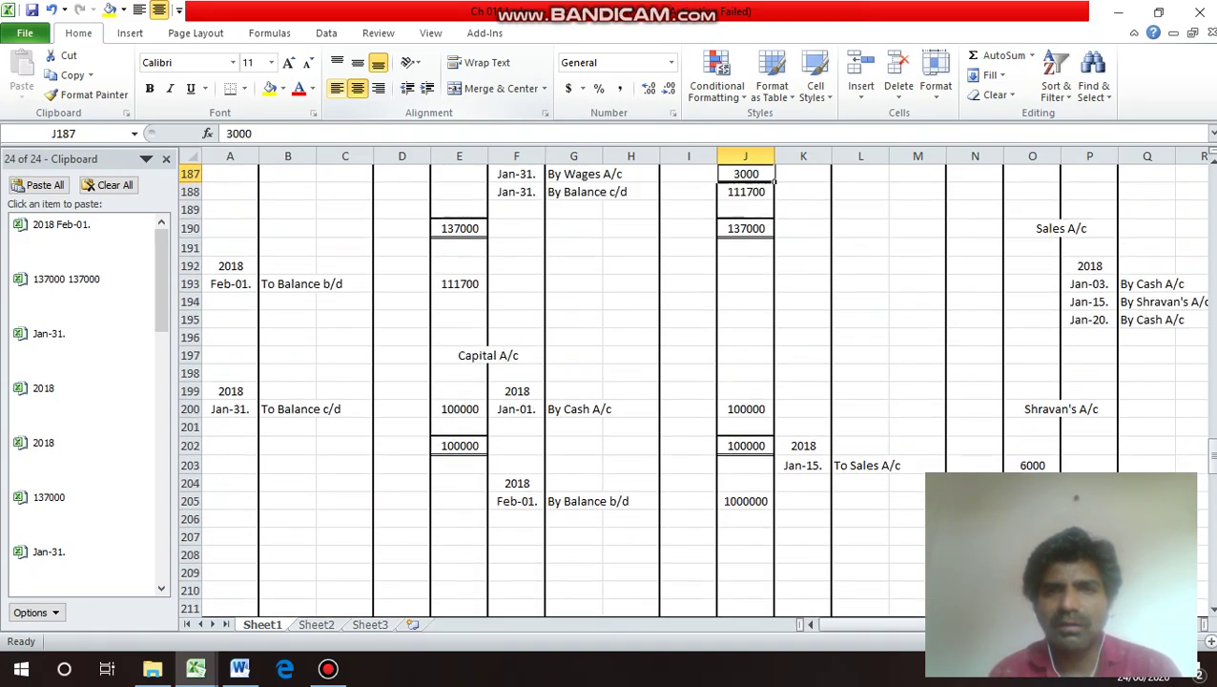
# Look over the entries and amount columns of the Purchases and Sales accounts beside the Cash account.
pyautogui.press('Right')
pyautogui.press('Right')
pyautogui.press('Right')
pyautogui.press('Right')
pyautogui.press('Right')
pyautogui.press('Right')
pyautogui.press('Right')
pyautogui.press('Right')
pyautogui.press('Right')
pyautogui.press('Right')
pyautogui.press('Down')
pyautogui.press('Down')
pyautogui.press('Down')
pyautogui.press('Down')
pyautogui.press('Down')
pyautogui.press('Down')
pyautogui.press('Down')
pyautogui.press('Down')
pyautogui.press('Down')
pyautogui.press('Down')
pyautogui.press('Down')
pyautogui.press('Down')
pyautogui.press('Down')
pyautogui.press('Down')
pyautogui.press('Down')
pyautogui.press('Down')
pyautogui.press('Down')
pyautogui.press('Down')
pyautogui.press('Down')
pyautogui.press('Down')
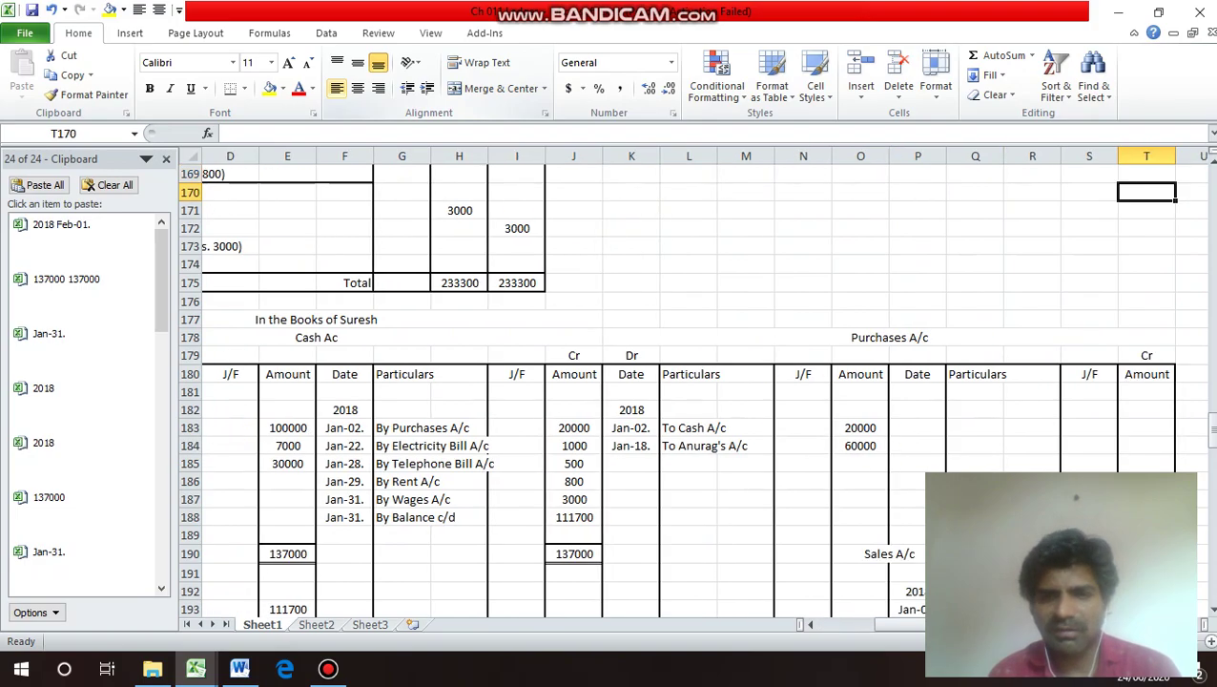
pyautogui.press('Up')
pyautogui.press('Up')
pyautogui.press('Up')
pyautogui.press('Up')
pyautogui.press('Up')
pyautogui.press('Up')
pyautogui.press('Up')
pyautogui.press('Up')
pyautogui.press('Up')
pyautogui.press('Up')
pyautogui.press('Up')
pyautogui.press('Up')
pyautogui.press('Up')
pyautogui.press('Up')
pyautogui.press('Up')
pyautogui.press('Up')
pyautogui.press('Up')
pyautogui.press('Up')
pyautogui.press('Up')
pyautogui.press('Up')
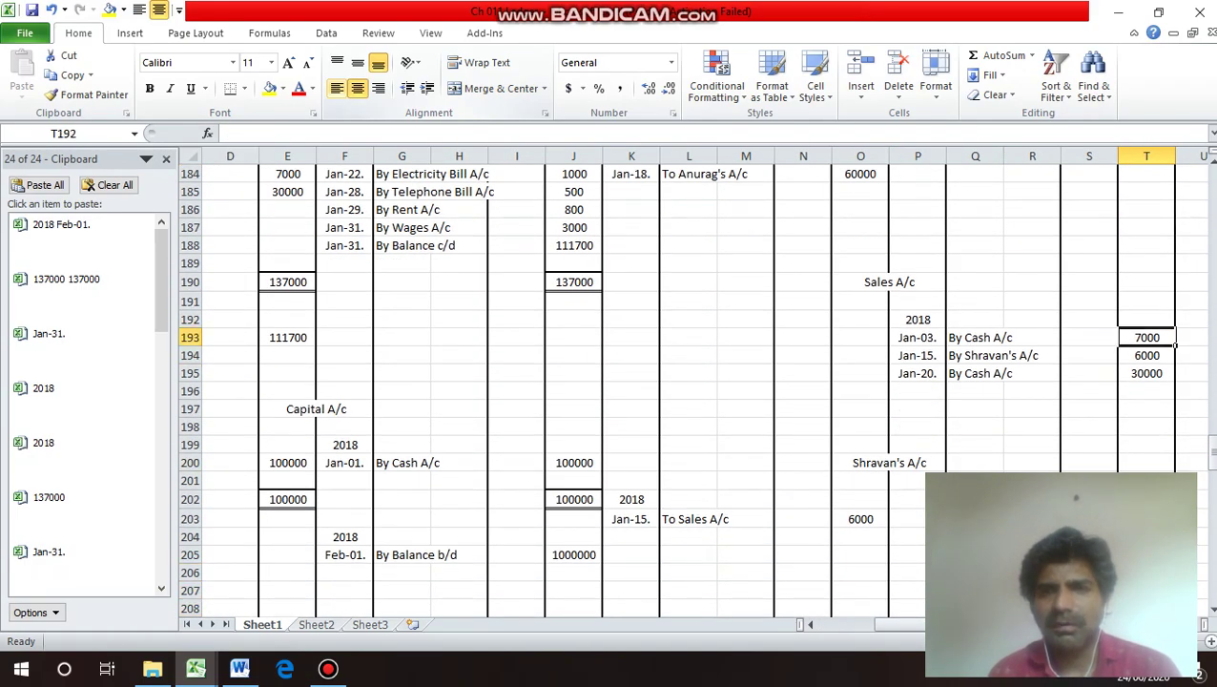
pyautogui.press('Down')
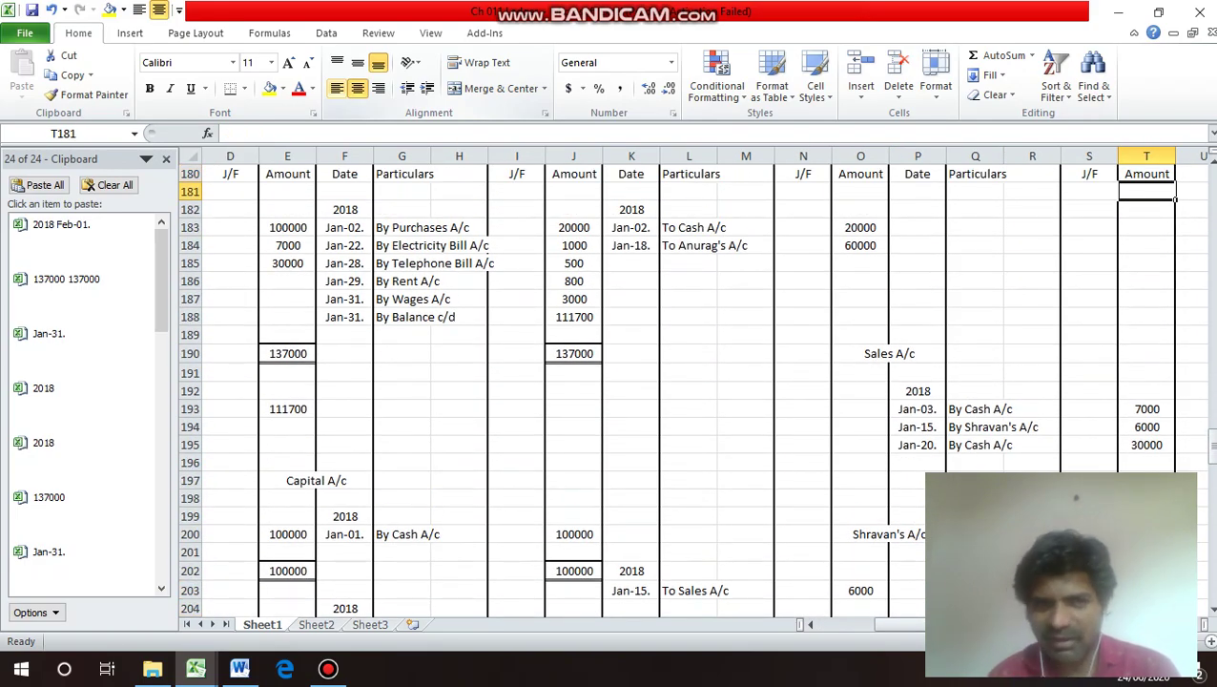
# Copy the date "Jan-31." from the Cash account's cell F188 to the Purchases account's credit side at P183.
pyautogui.press('Left')
pyautogui.press('Left')
pyautogui.press('Left')
pyautogui.press('Left')
pyautogui.press('Left')
pyautogui.press('Left')
pyautogui.press('Left')
pyautogui.press('Left')
pyautogui.press('Left')
pyautogui.press('Left')
pyautogui.press('Left')
pyautogui.press('Left')
pyautogui.press('Left')
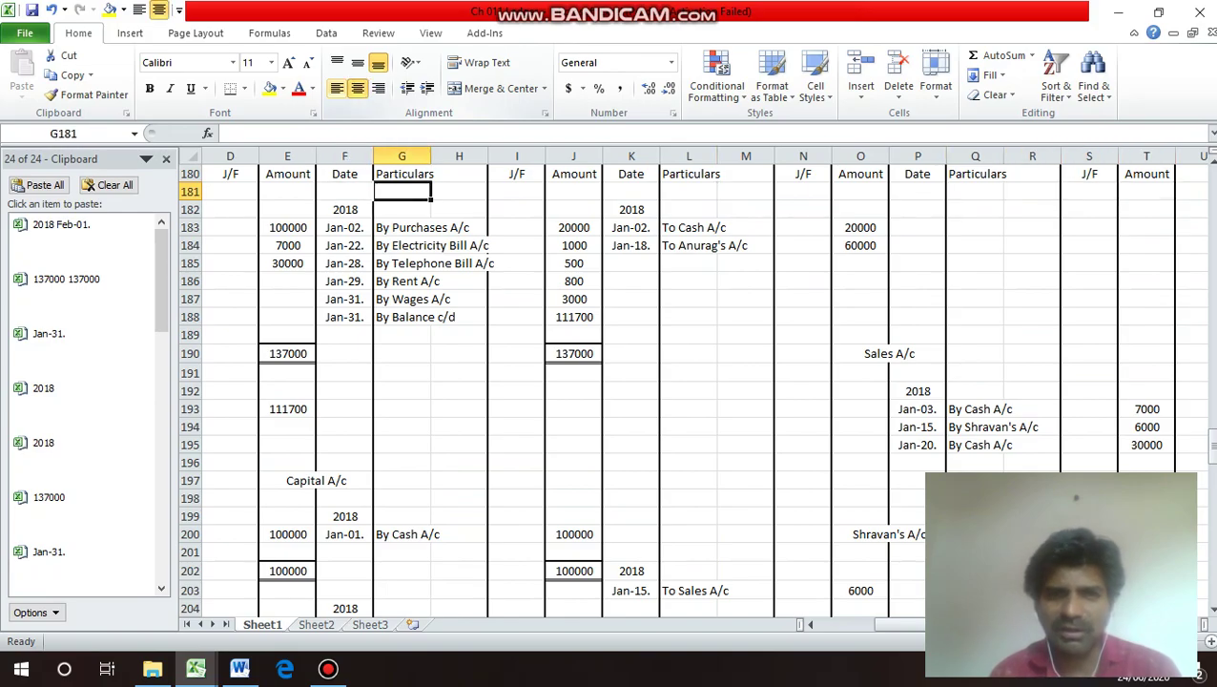
pyautogui.press('Down')
pyautogui.press('Down')
pyautogui.press('Down')
pyautogui.press('Down')
pyautogui.press('Down')
pyautogui.press('Down')
pyautogui.press('Down')
pyautogui.press('Left')
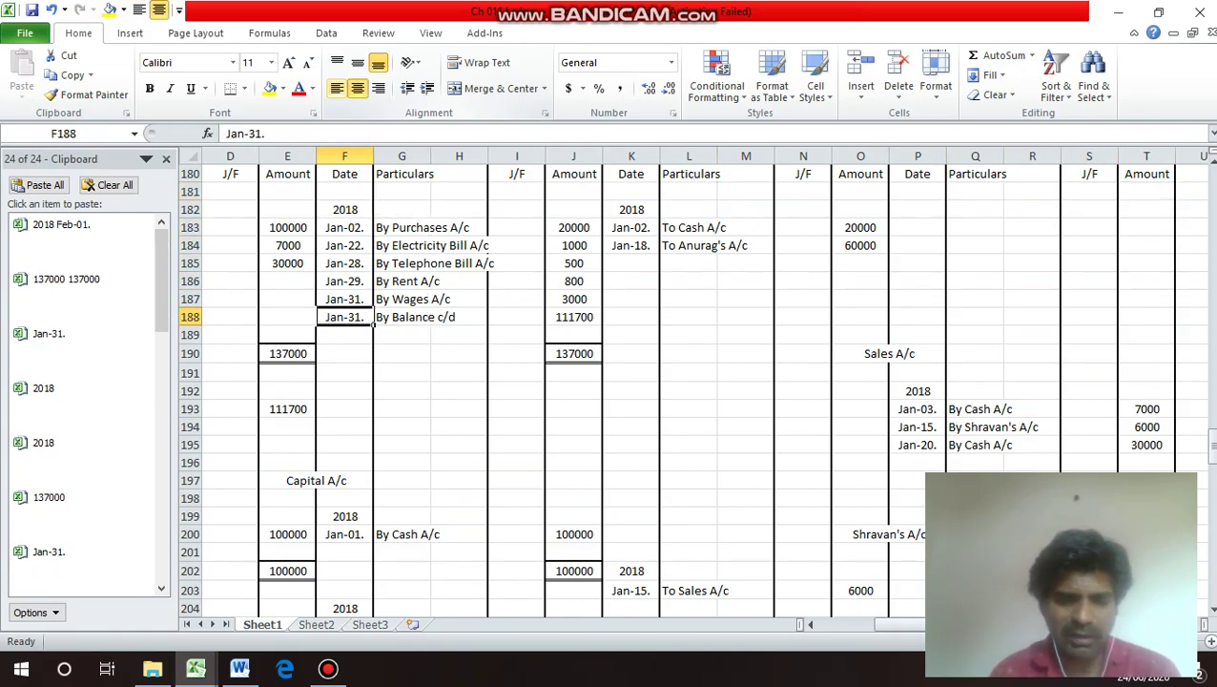
pyautogui.hotkey('ctrl', 'c')
pyautogui.press('Right')
pyautogui.press('Right')
pyautogui.press('Right')
pyautogui.press('Right')
pyautogui.press('Right')
pyautogui.press('Right')
pyautogui.press('Right')
pyautogui.press('Right')
pyautogui.press('Right')
pyautogui.press('Right')
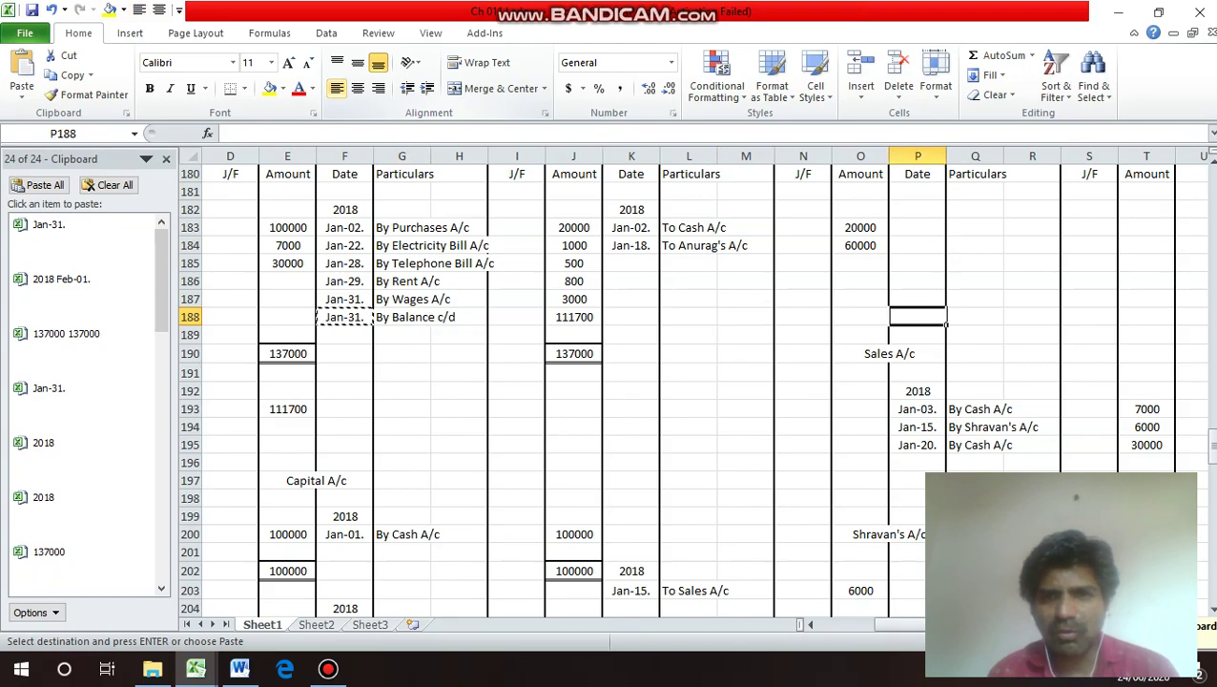
pyautogui.press('Up')
pyautogui.press('Up')
pyautogui.press('Up')
pyautogui.press('Up')
pyautogui.press('Up')
pyautogui.press('Return')
pyautogui.press('Left')
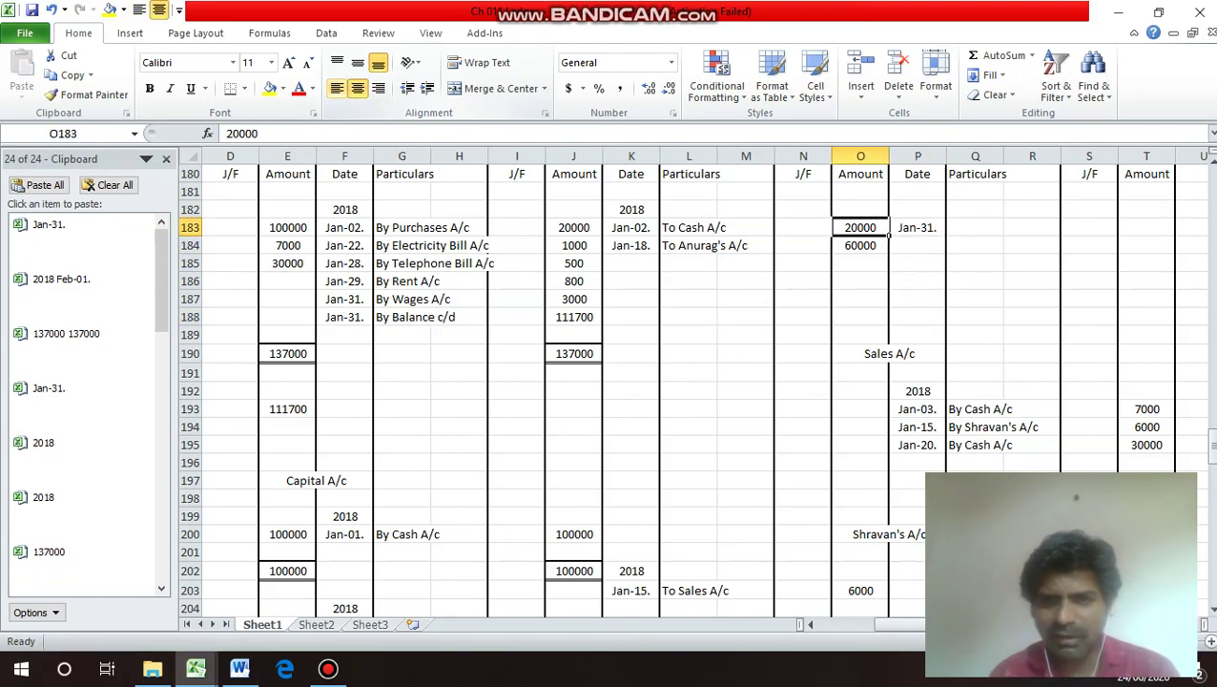
# Enter the particulars "By Balance c/d" in cell Q183 of the Purchases account.
pyautogui.click(859, 245)
pyautogui.press('Down')
pyautogui.press('Down')
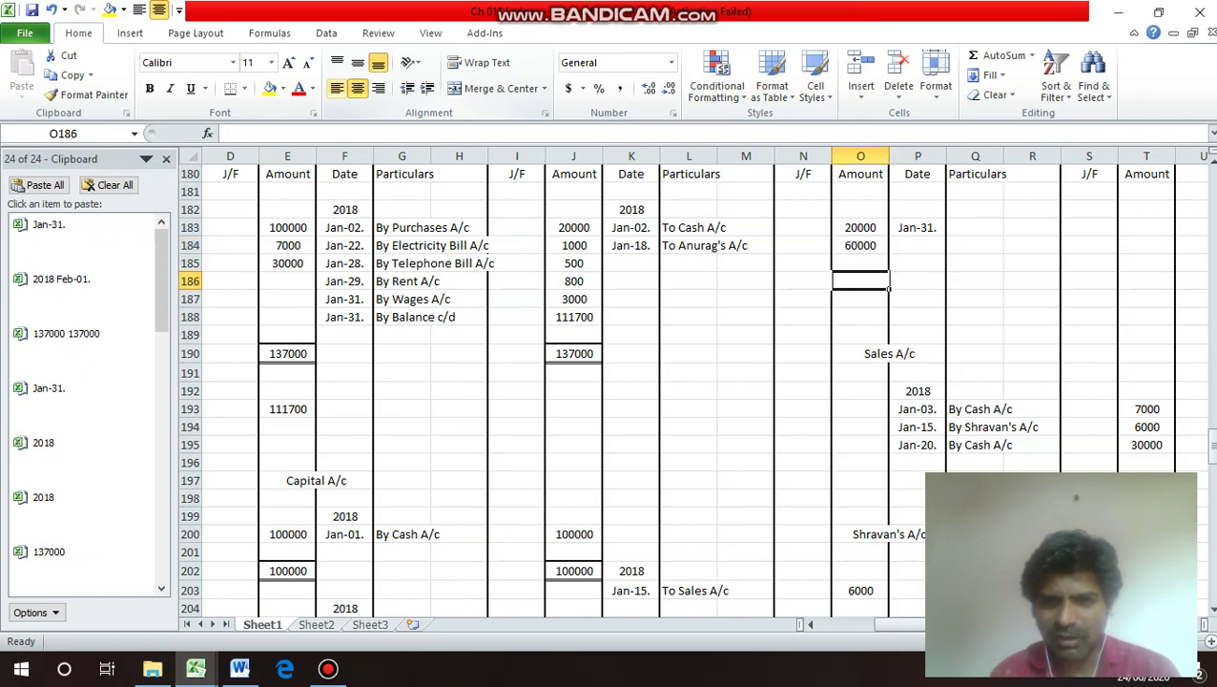
pyautogui.press('Up')
pyautogui.press('Up')
pyautogui.press('Up')
pyautogui.press('Right')
pyautogui.press('Right')
pyautogui.write('B')
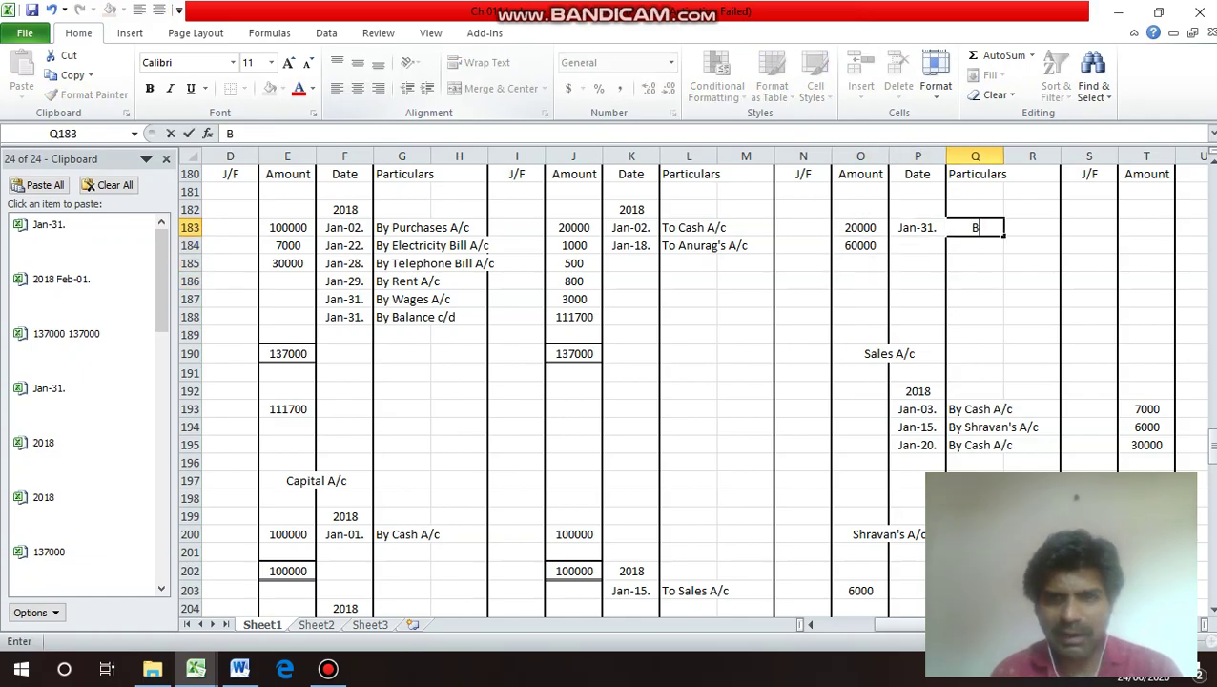
pyautogui.write('y Balance ')
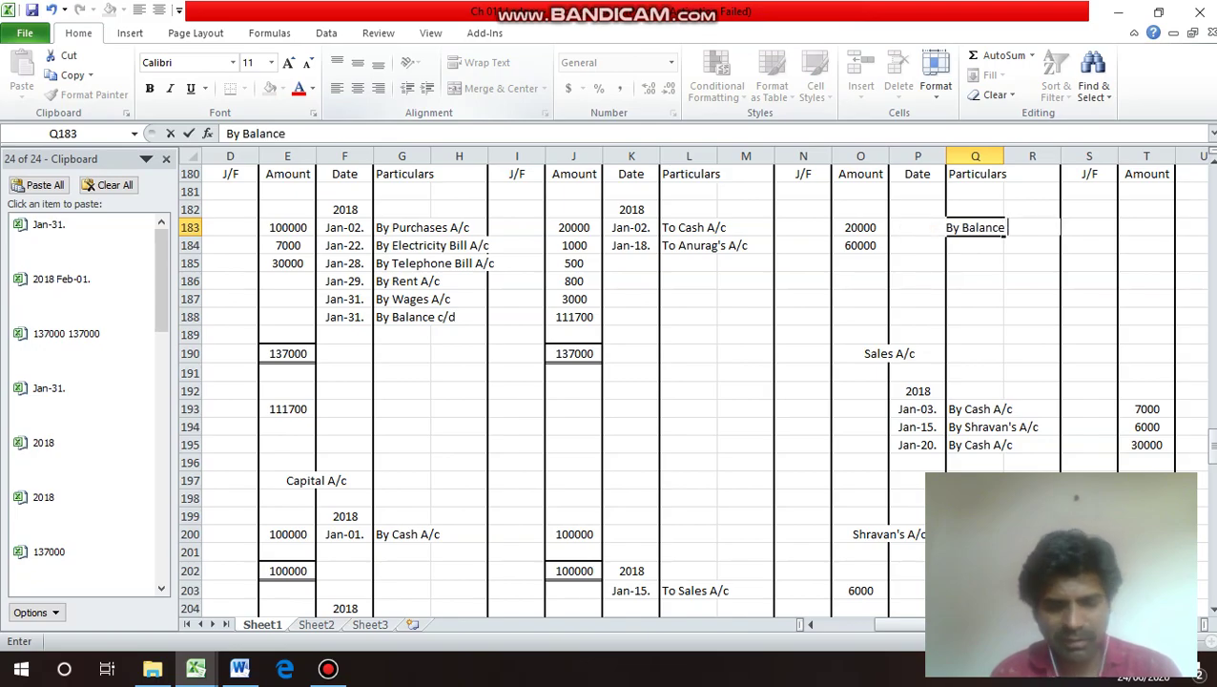
pyautogui.write('c/d')
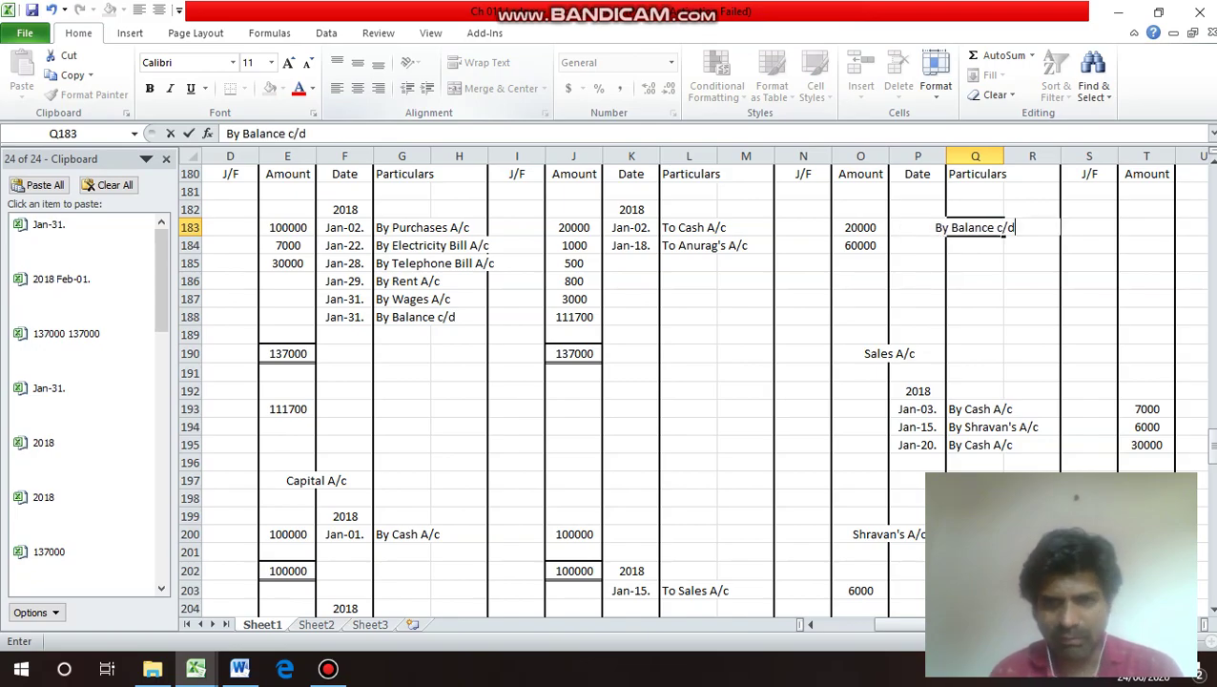
pyautogui.press('Return')
pyautogui.press('Up')
# Enter the amount 80000 in cell T183 for the Purchases account's balance c/d.
pyautogui.press('Right')
pyautogui.press('Right')
pyautogui.press('Right')
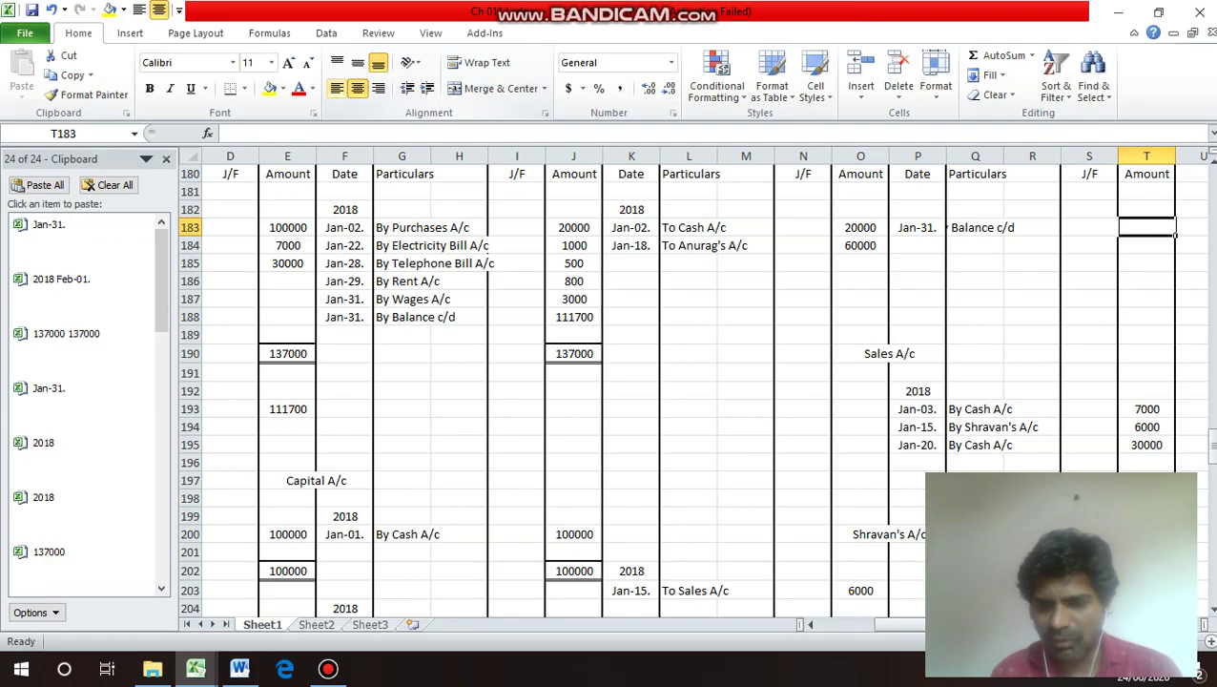
pyautogui.write('800000')
pyautogui.press('Return')
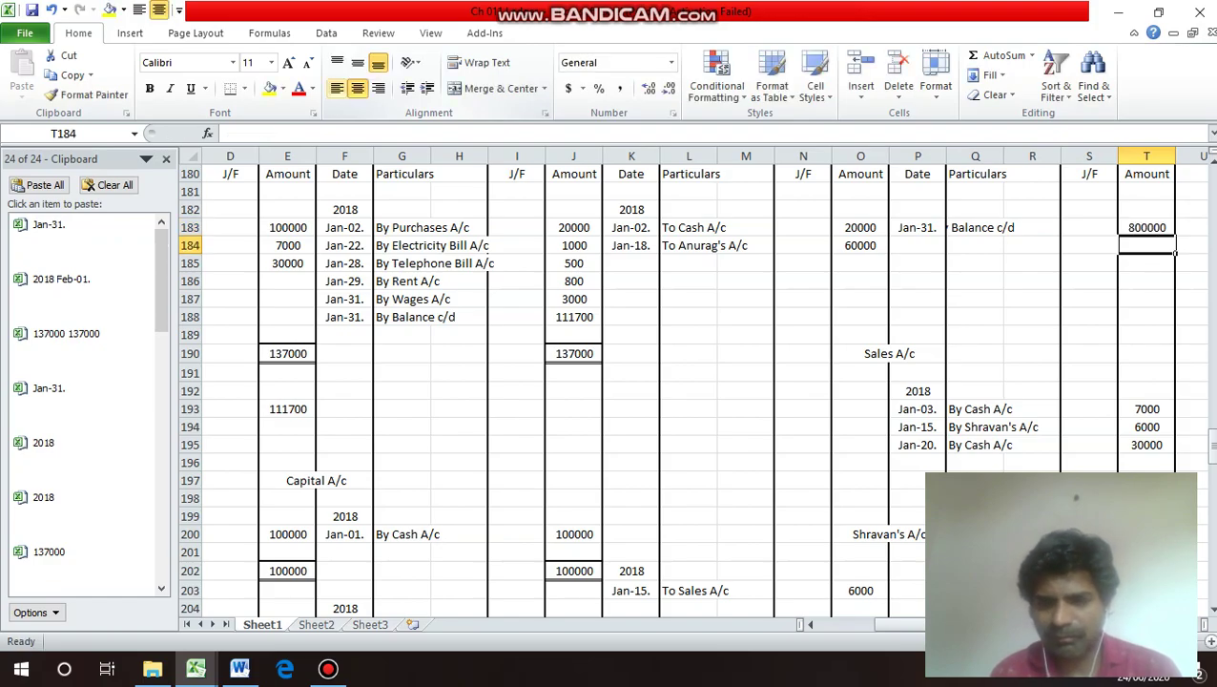
pyautogui.press('Up')
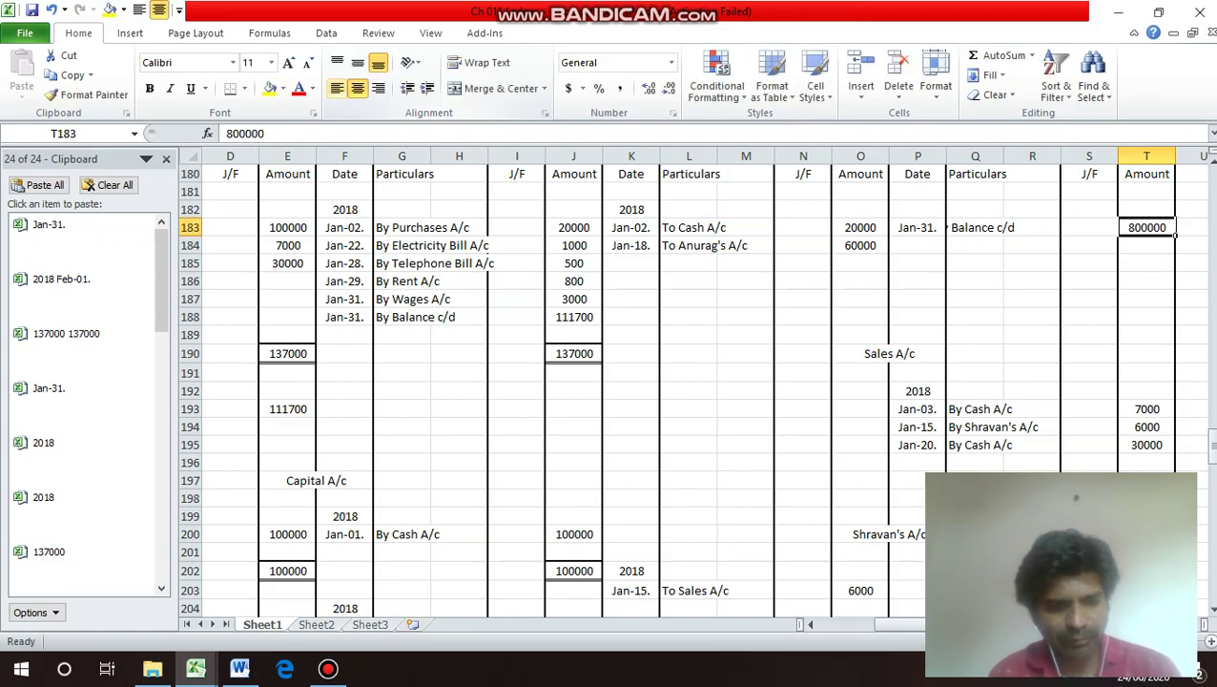
pyautogui.press('F2')
pyautogui.press('BackSpace')
pyautogui.press('Return')
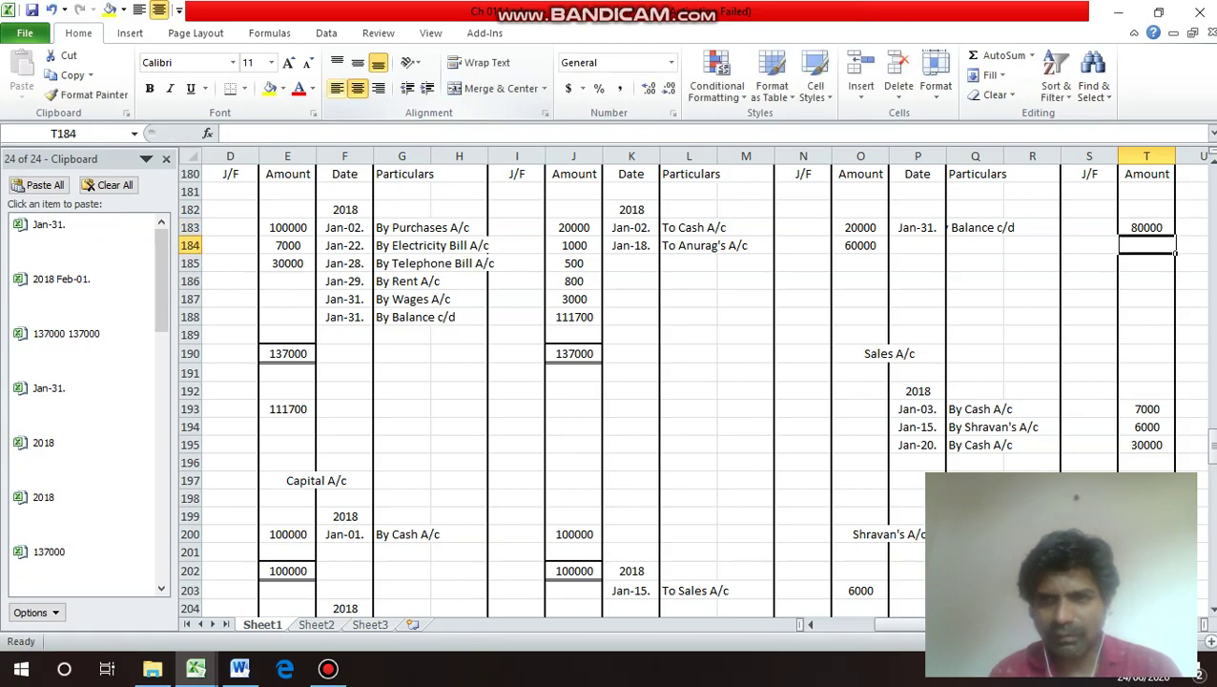
# Copy the Cash account's total row E190:J190 with its borders to the Purchases account, starting at cell O186.
pyautogui.press('Left')
pyautogui.press('Left')
pyautogui.press('Left')
pyautogui.press('Down')
pyautogui.press('Left')
pyautogui.press('Left')
pyautogui.press('Left')
pyautogui.press('Left')
pyautogui.press('Left')
pyautogui.press('Left')
pyautogui.press('Left')
pyautogui.press('Left')
pyautogui.press('Left')
pyautogui.press('Left')
pyautogui.press('Left')
pyautogui.press('Left')
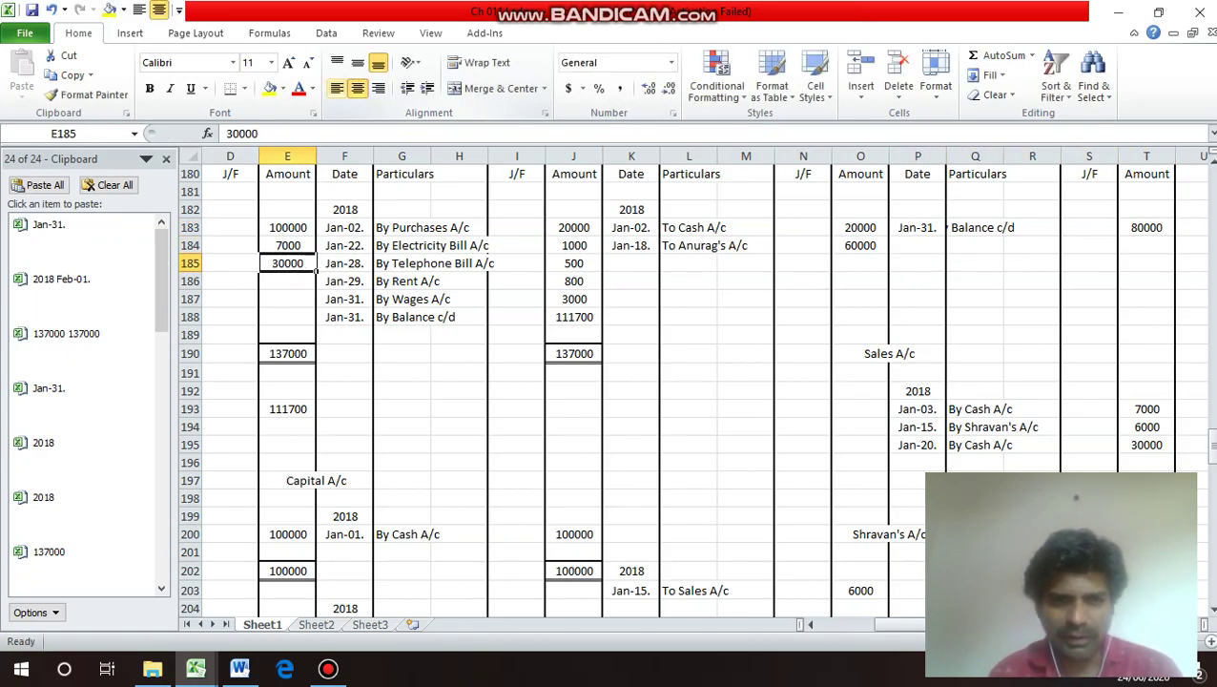
pyautogui.press('Down')
pyautogui.press('Down')
pyautogui.press('Down')
pyautogui.press('Down')
pyautogui.press('Down')
pyautogui.hotkey('shift', 'Right')
pyautogui.hotkey('shift', 'Right')
pyautogui.hotkey('shift', 'Right')
pyautogui.hotkey('shift', 'Right')
pyautogui.hotkey('shift', 'Right')
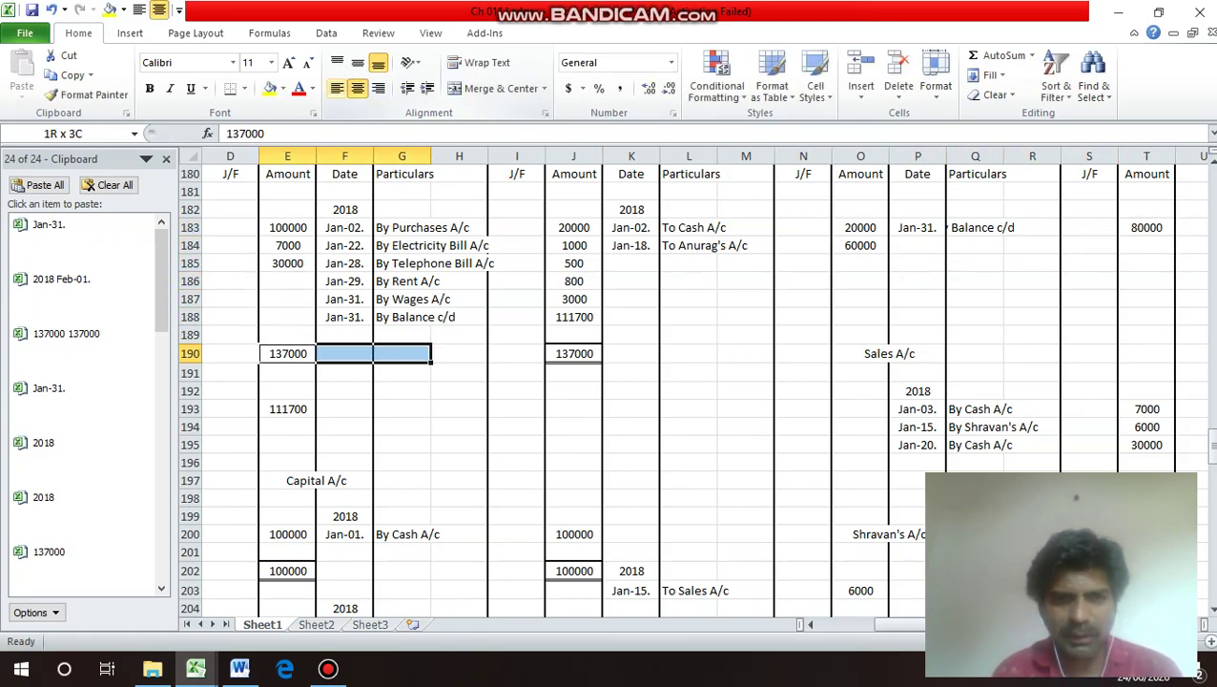
pyautogui.hotkey('ctrl', 'c')
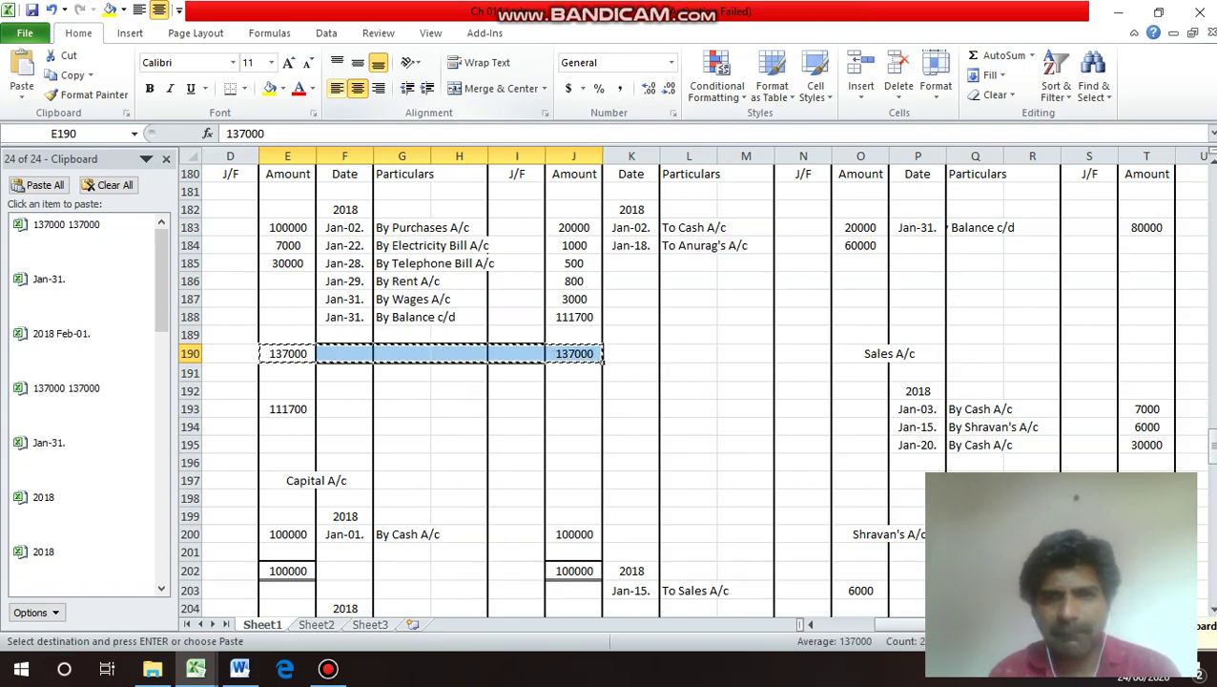
pyautogui.press('Right')
pyautogui.press('Right')
pyautogui.press('Right')
pyautogui.press('Right')
pyautogui.press('Right')
pyautogui.press('Right')
pyautogui.press('Right')
pyautogui.press('Right')
pyautogui.press('Up')
pyautogui.press('Up')
pyautogui.press('Up')
pyautogui.press('Up')
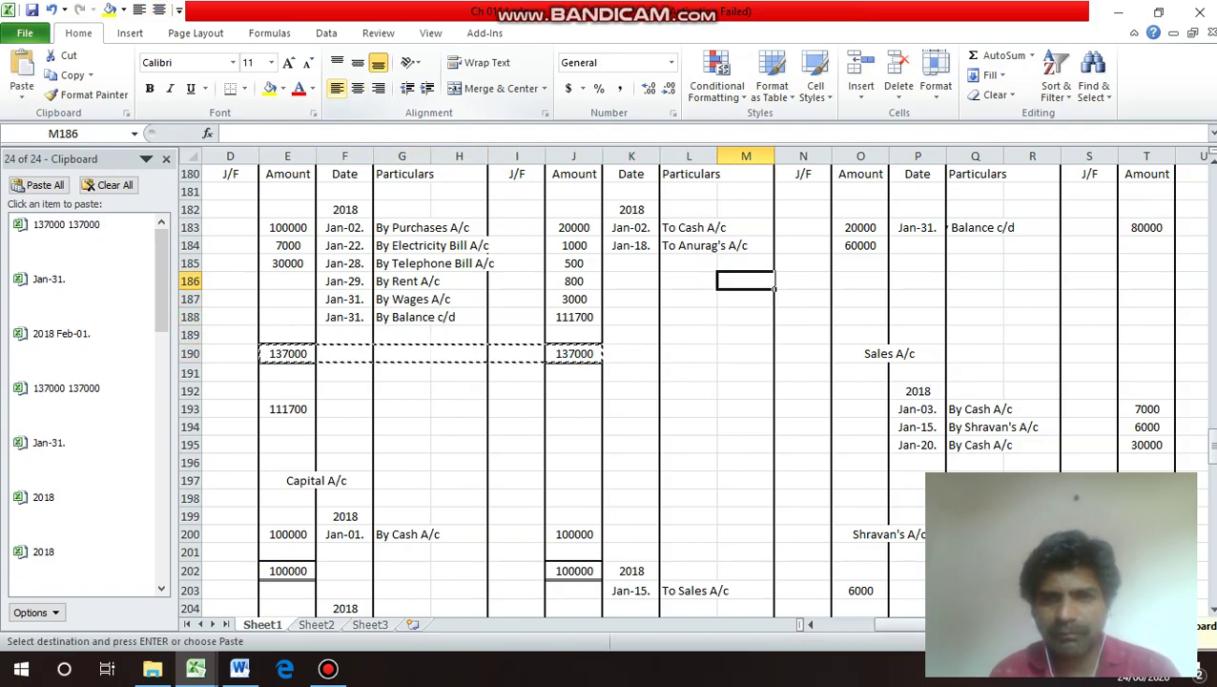
pyautogui.press('Right')
pyautogui.press('Right')
pyautogui.press('Return')
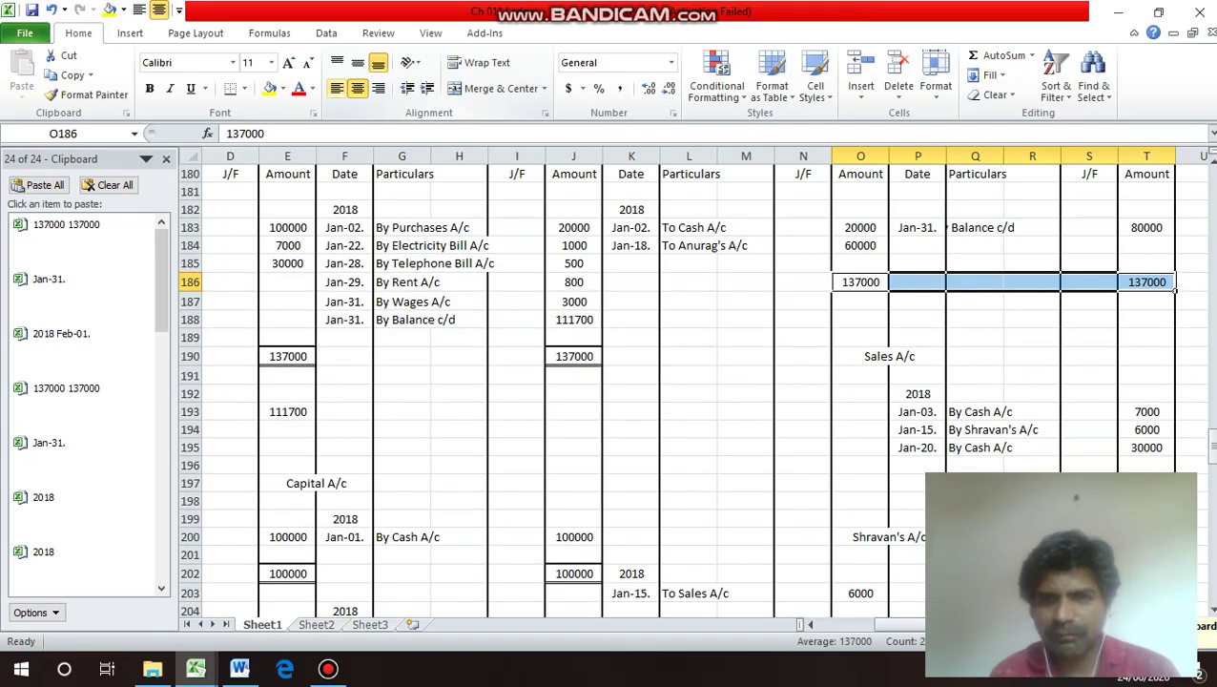
# Set both totals of the Purchases account, in cells O186 and T186, to 80000.
pyautogui.write('.80000')
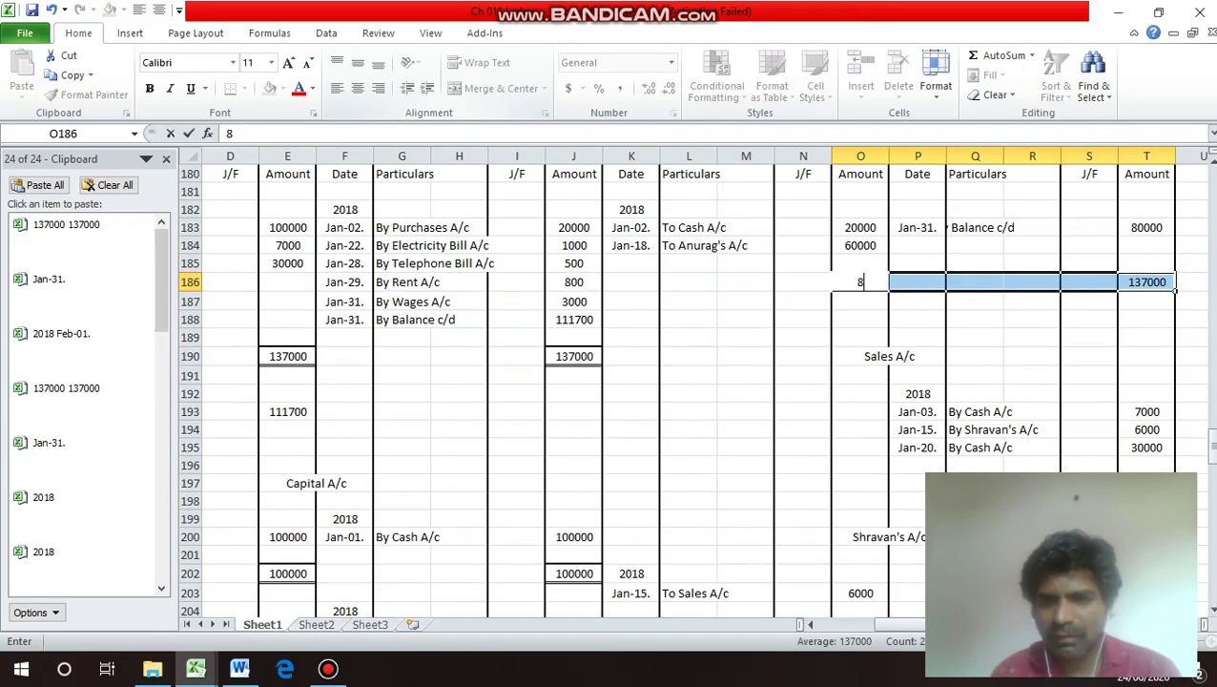
pyautogui.press('Return')
pyautogui.press('Right')
pyautogui.press('Right')
pyautogui.press('Right')
pyautogui.press('Right')
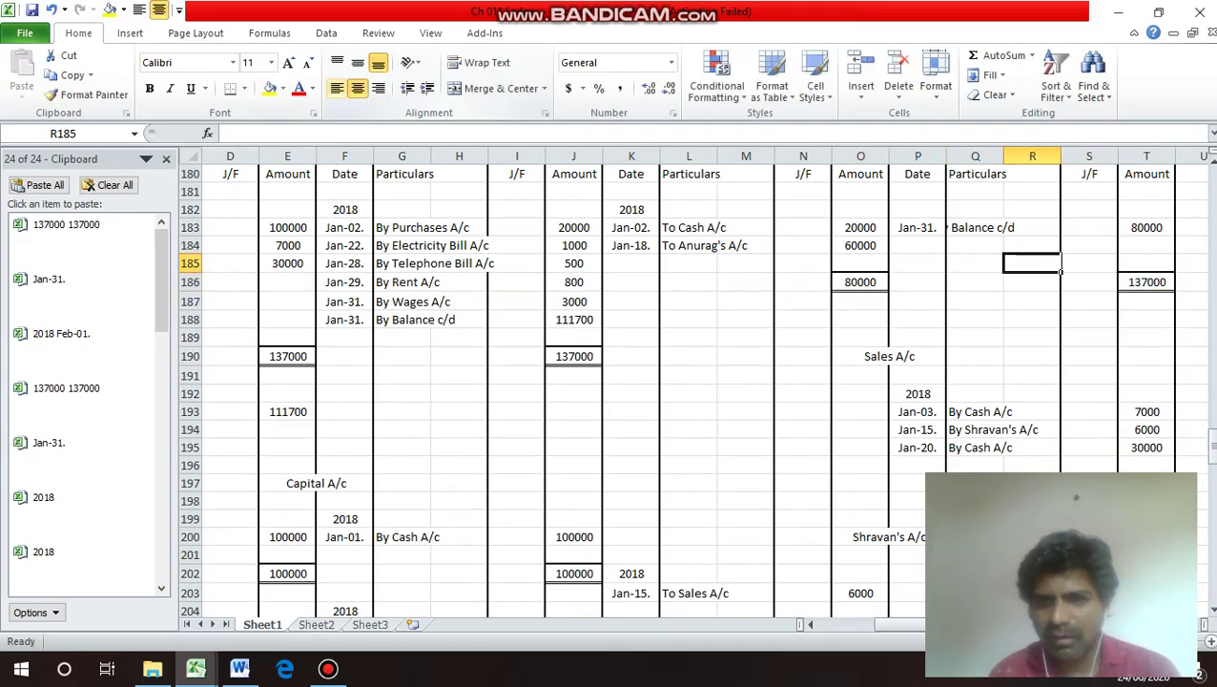
pyautogui.write('80000')
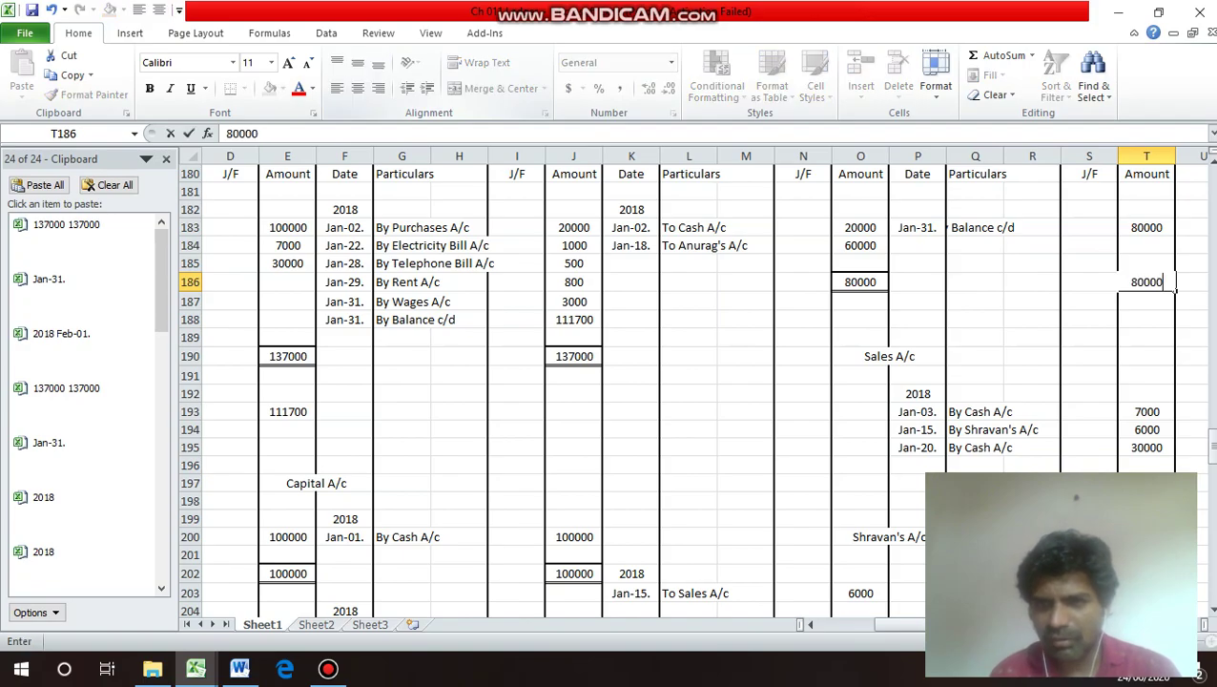
pyautogui.press('Return')
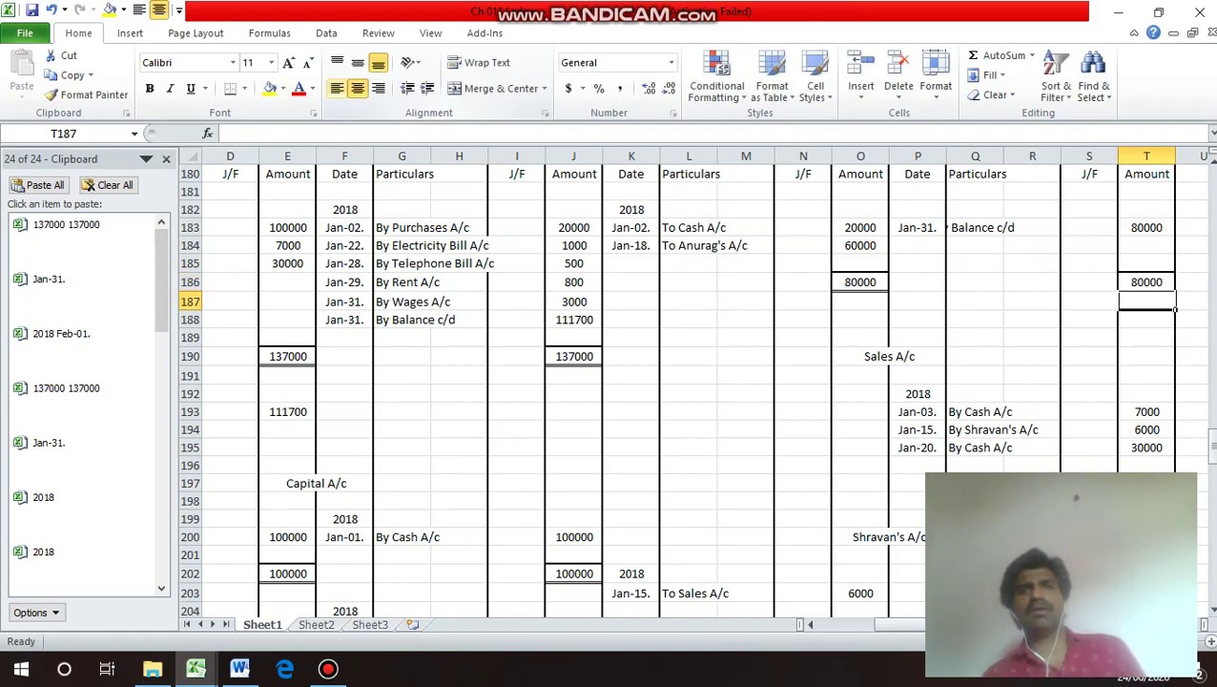
# Copy the year "2018" from cell K182 to P182, above the Purchases account's credit-side date.
pyautogui.press('Up')
pyautogui.press('Up')
pyautogui.press('Up')
pyautogui.press('Up')
pyautogui.press('Left')
pyautogui.press('Left')
pyautogui.press('Left')
pyautogui.press('Left')
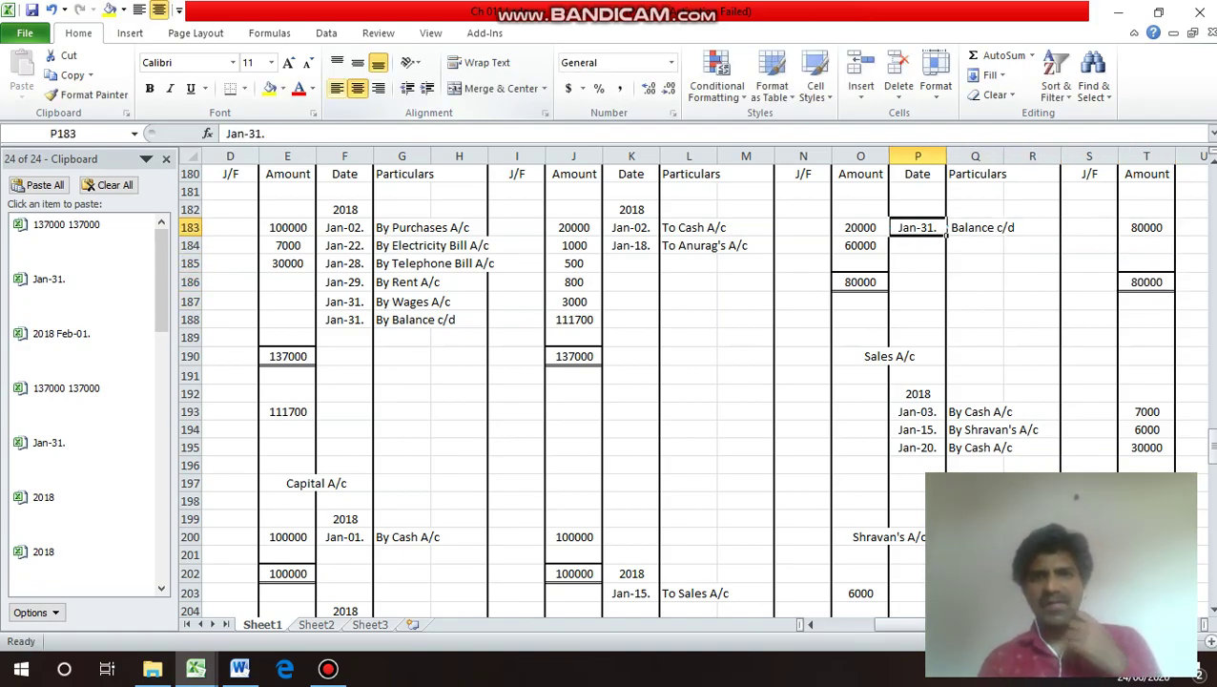
pyautogui.press('Left')
pyautogui.press('Left')
pyautogui.press('Left')
pyautogui.press('Left')
pyautogui.press('Up')
pyautogui.press('Left')
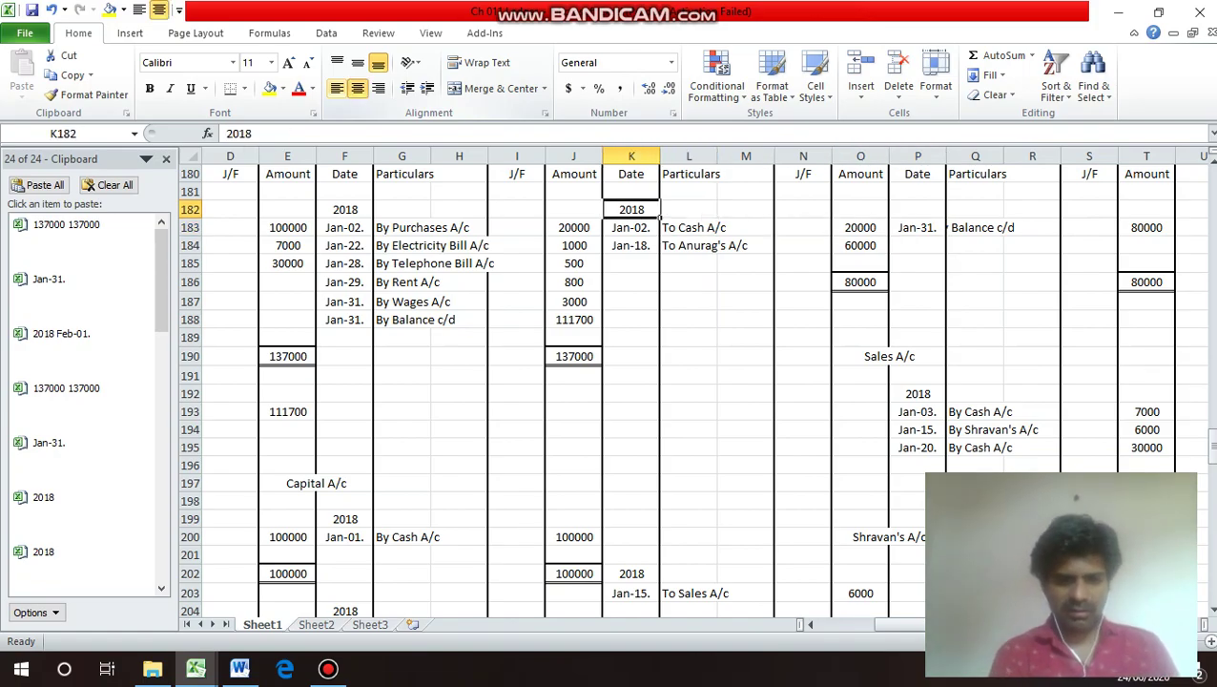
pyautogui.hotkey('ctrl', 'c')
pyautogui.hotkey('alt', 'h')
pyautogui.press('a')
pyautogui.press('l')
pyautogui.hotkey('alt', 'h')
pyautogui.press('a')
pyautogui.press('c')
pyautogui.hotkey('ctrl', 'c')
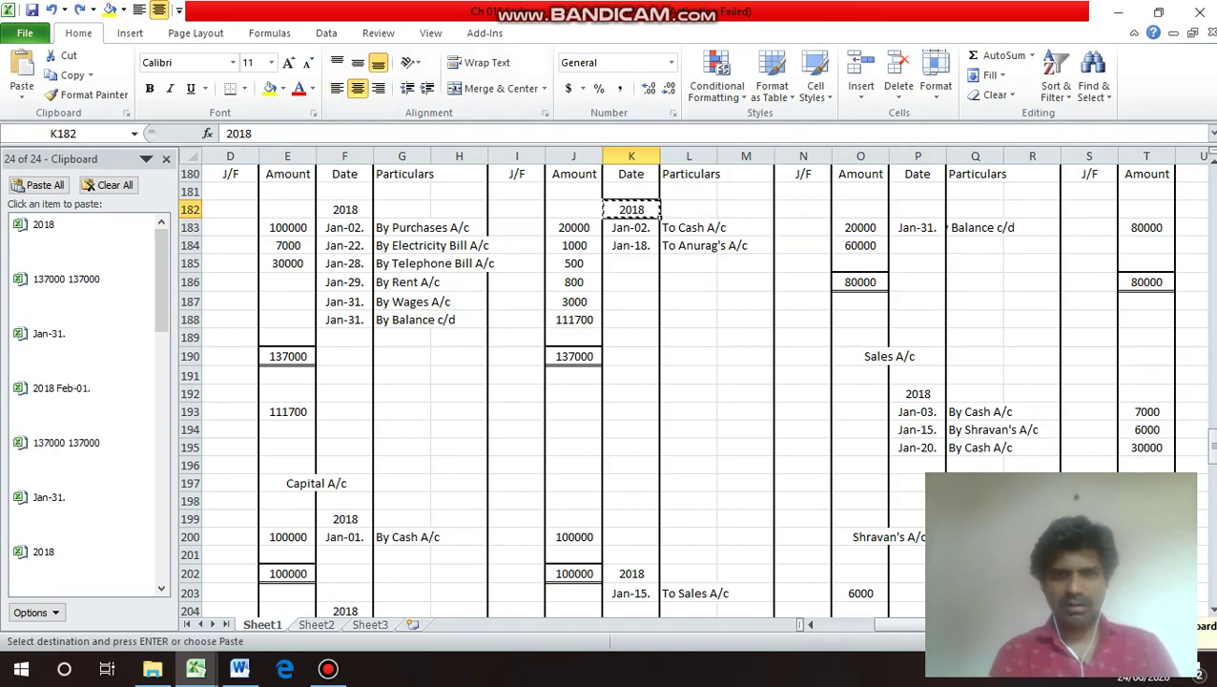
pyautogui.press('Right')
pyautogui.press('Right')
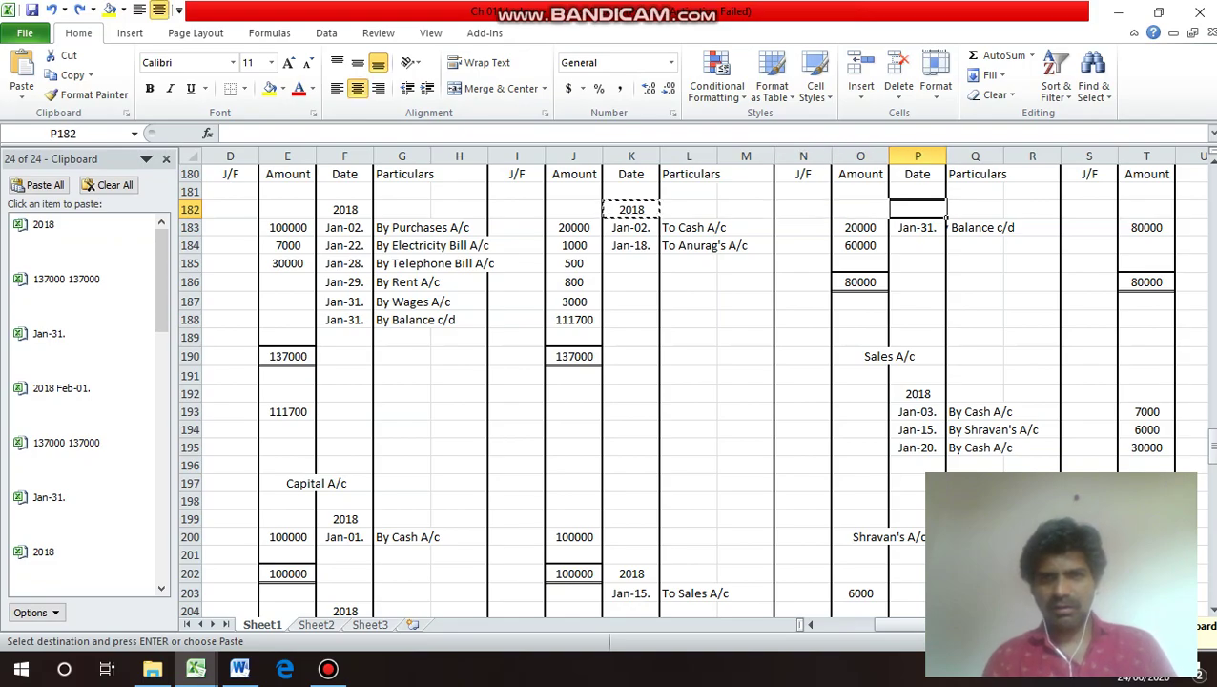
pyautogui.press('Return')
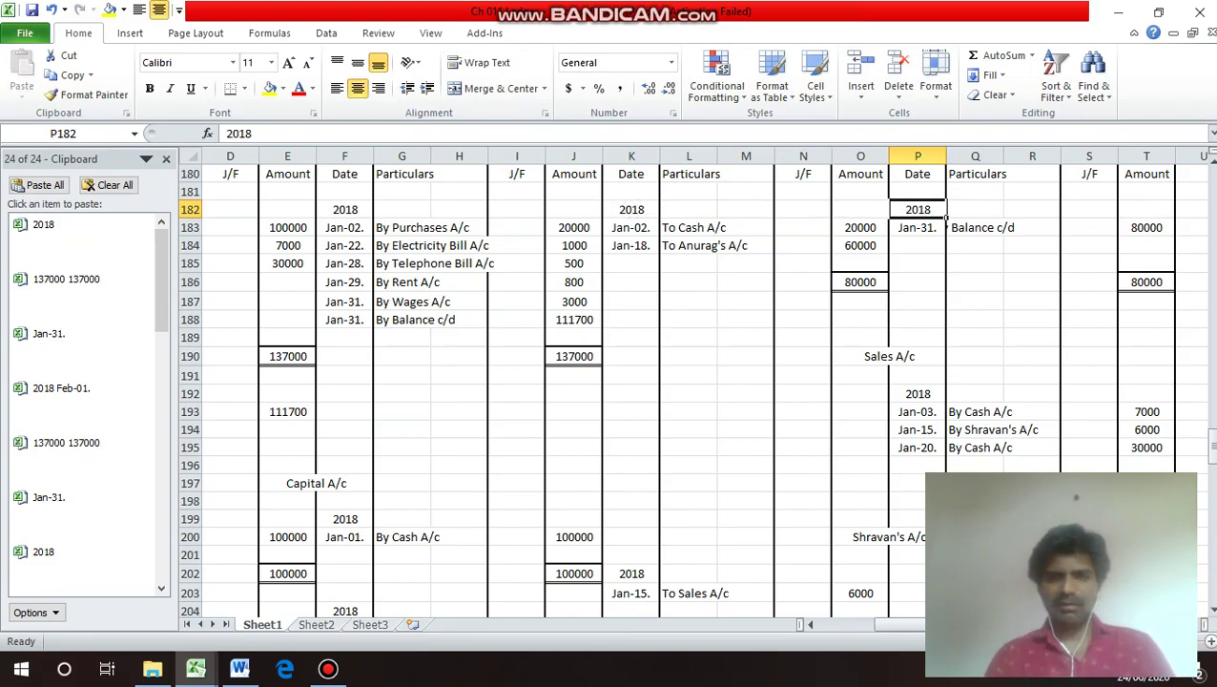
# Copy "2018" and "Feb-01." from the Cash account's cells A192:A193 to the Purchases account's debit side at K188.
pyautogui.press('Down')
pyautogui.press('Left')
pyautogui.hotkey('ctrl', 'Left')
pyautogui.hotkey('ctrl', 'Left')
pyautogui.hotkey('ctrl', 'Left')
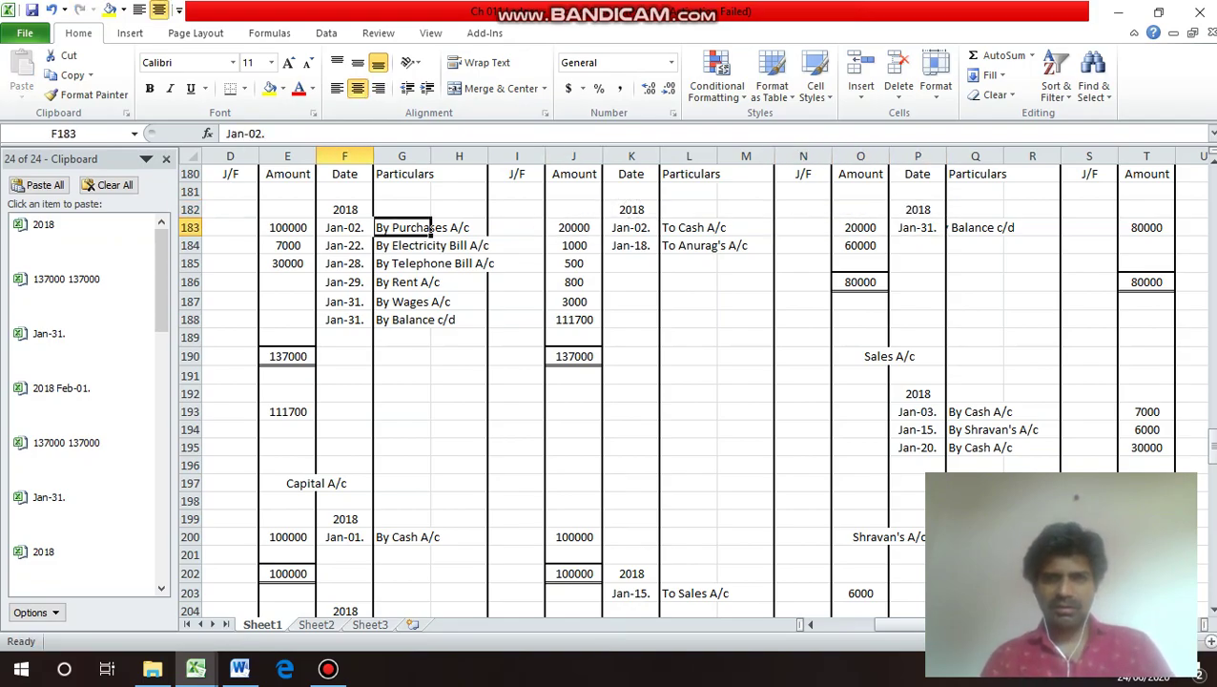
pyautogui.press('Home')
pyautogui.press('Down')
pyautogui.press('Down')
pyautogui.press('Down')
pyautogui.press('Down')
pyautogui.press('Down')
pyautogui.press('Down')
pyautogui.press('Down')
pyautogui.press('Down')
pyautogui.press('Down')
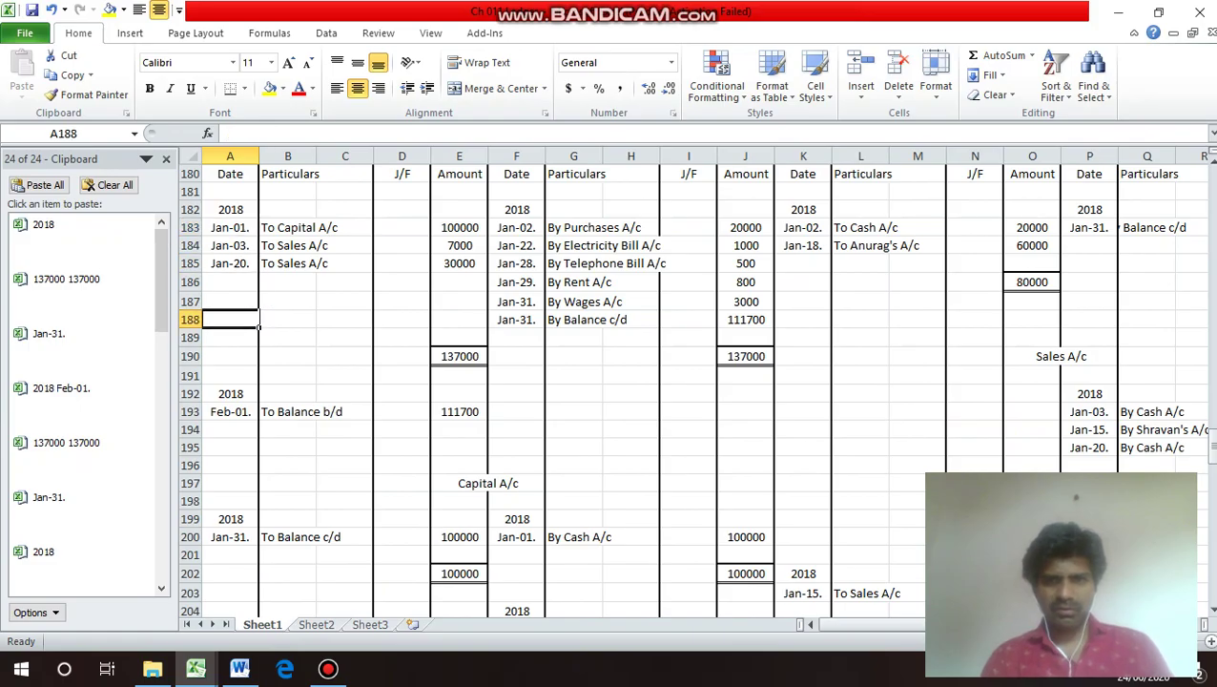
pyautogui.hotkey('shift', 'Down')
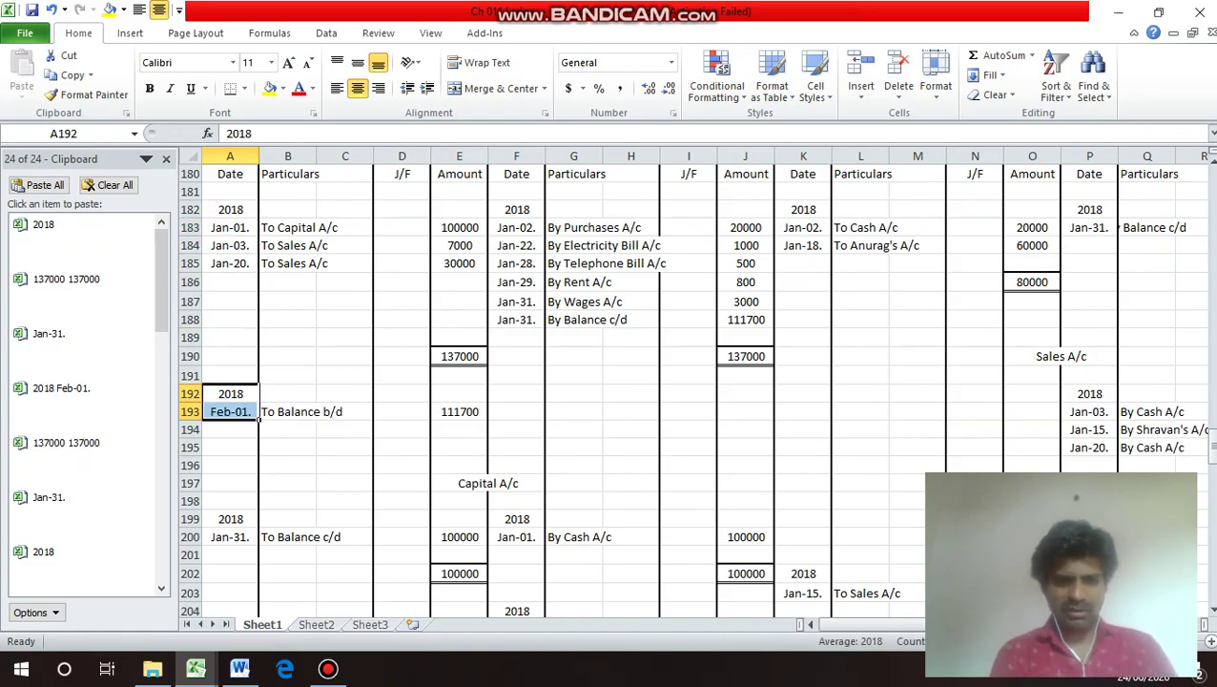
pyautogui.hotkey('ctrl', 'c')
pyautogui.press('Right')
pyautogui.press('Right')
pyautogui.press('Right')
pyautogui.press('Right')
pyautogui.press('Right')
pyautogui.press('Right')
pyautogui.press('Right')
pyautogui.press('Right')
pyautogui.press('Right')
pyautogui.press('Right')
pyautogui.press('Right')
pyautogui.press('Right')
pyautogui.press('Right')
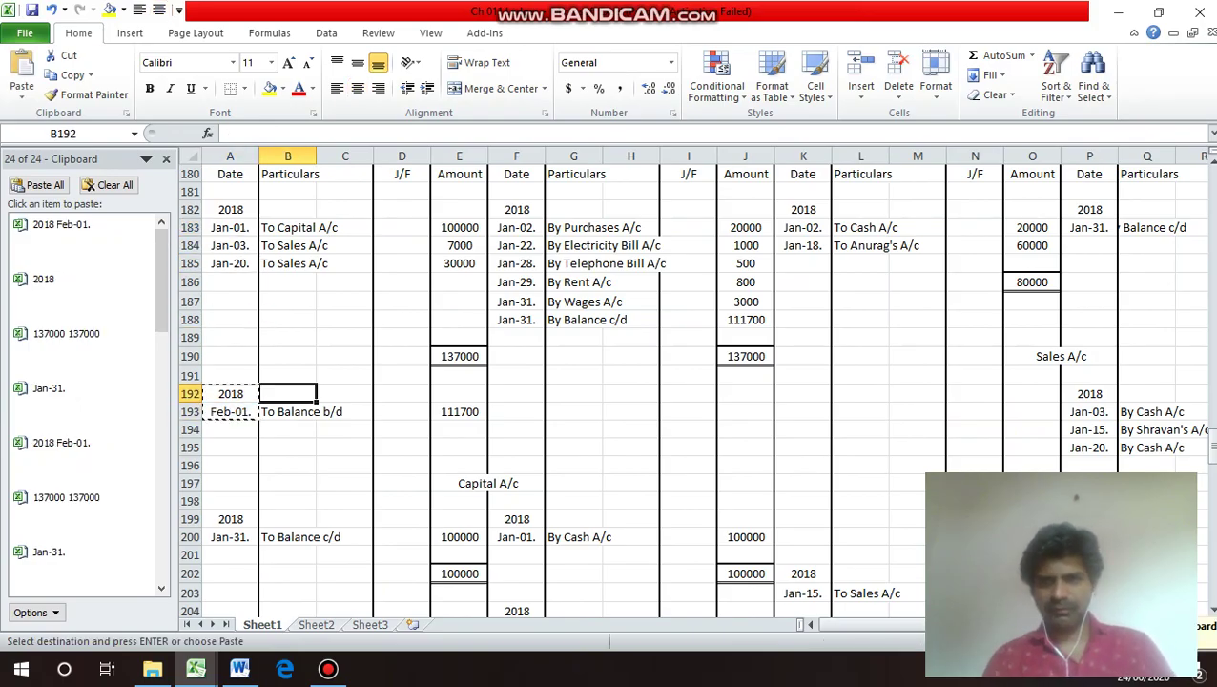
pyautogui.press('Right')
pyautogui.press('Right')
pyautogui.press('Right')
pyautogui.press('Right')
pyautogui.press('Right')
pyautogui.press('Right')
pyautogui.press('Right')
pyautogui.press('Left')
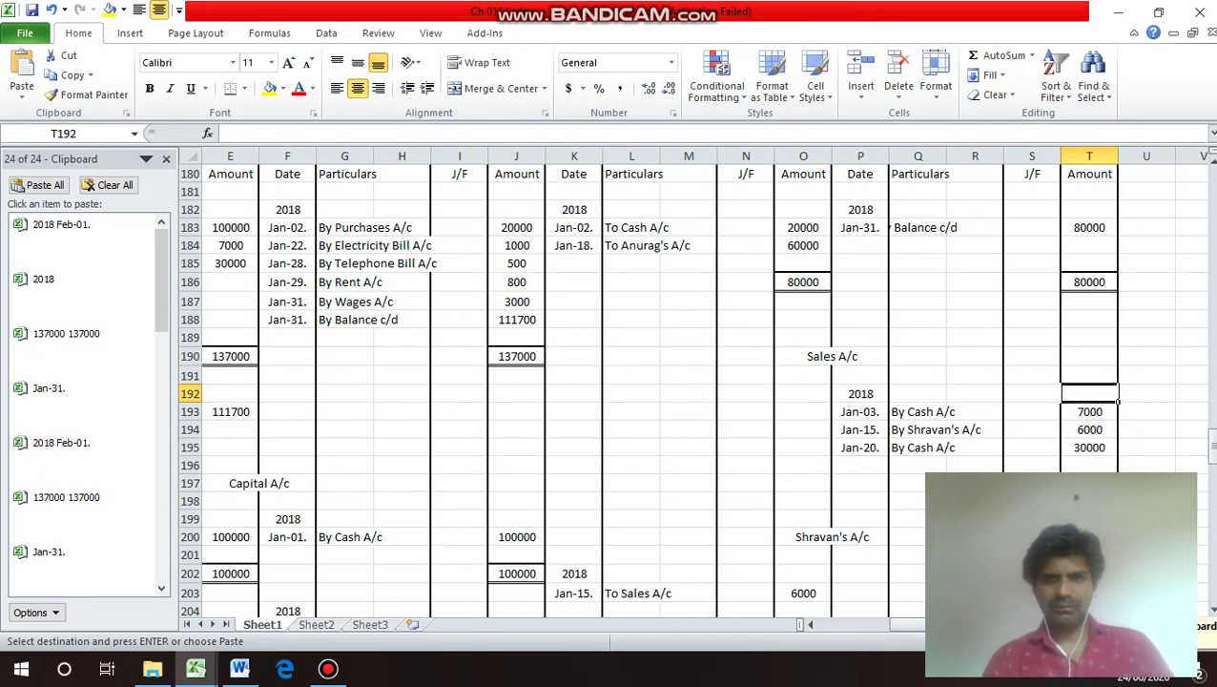
pyautogui.press('Up')
pyautogui.press('Up')
pyautogui.press('Up')
pyautogui.press('Up')
pyautogui.press('Up')
pyautogui.press('Left')
pyautogui.press('Left')
pyautogui.press('Left')
pyautogui.press('Left')
pyautogui.press('Left')
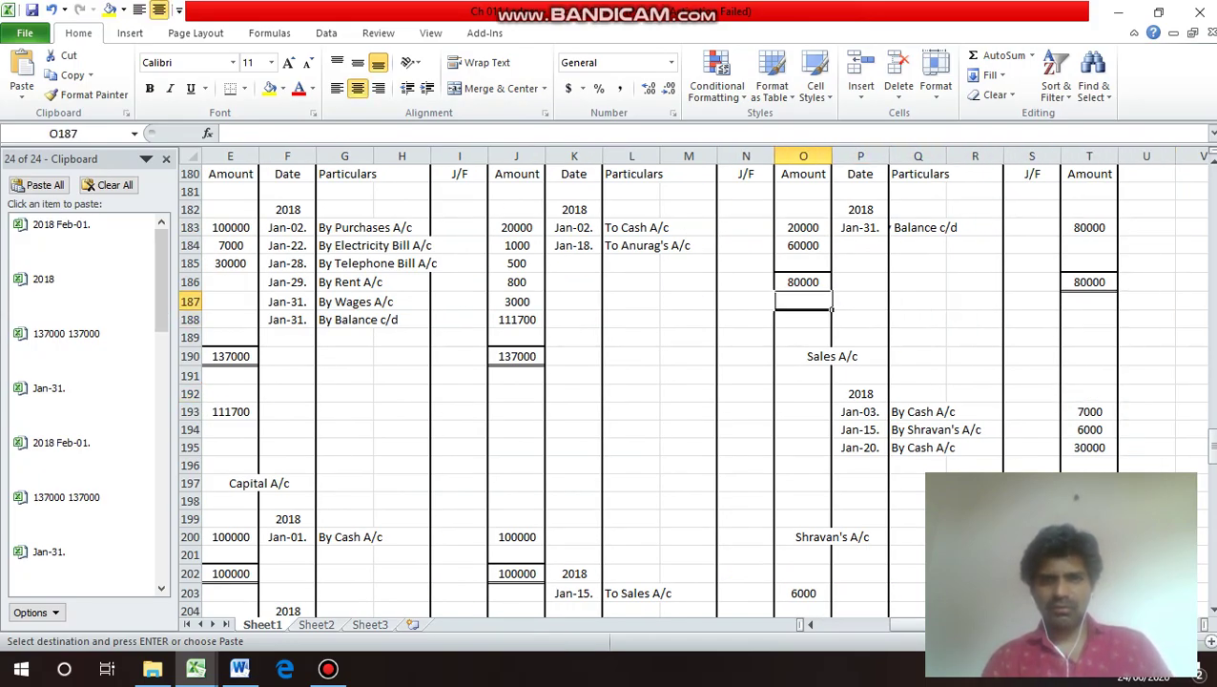
pyautogui.press('Down')
pyautogui.press('Left')
pyautogui.press('Left')
pyautogui.press('Left')
pyautogui.press('Left')
pyautogui.press('Return')
pyautogui.press('Down')
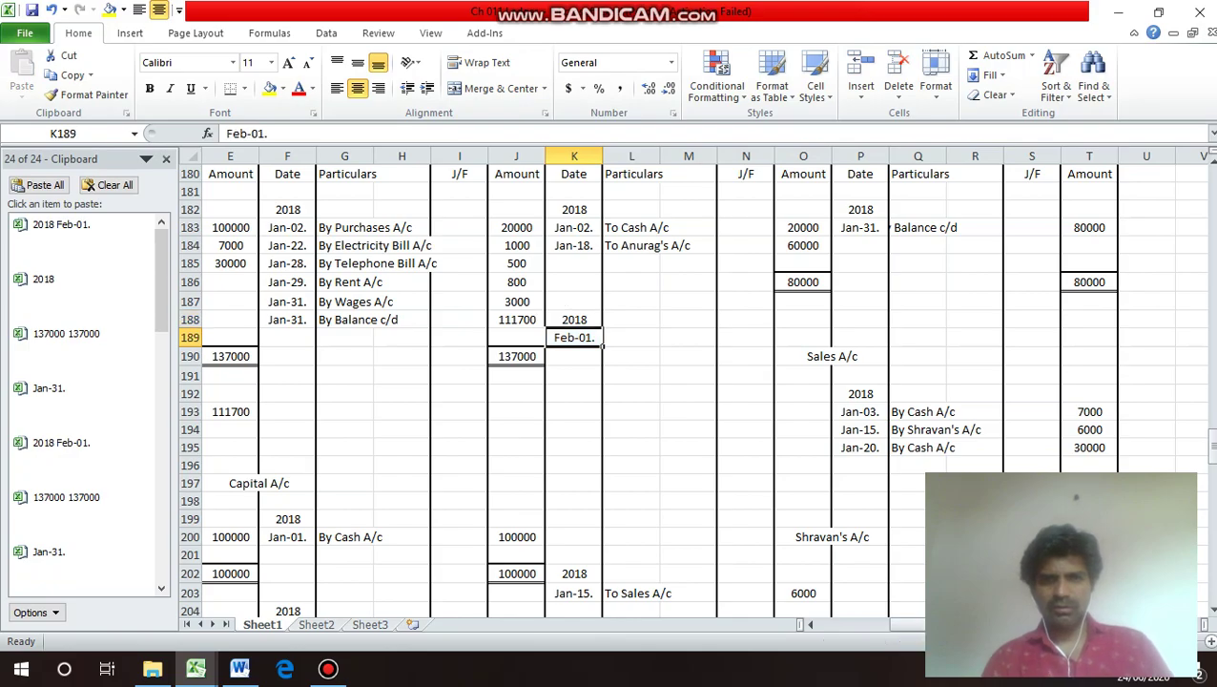
# Enter the particulars "To Balance b/d" in cell L189 of the Purchases account.
pyautogui.press('Right')
pyautogui.write('To B')
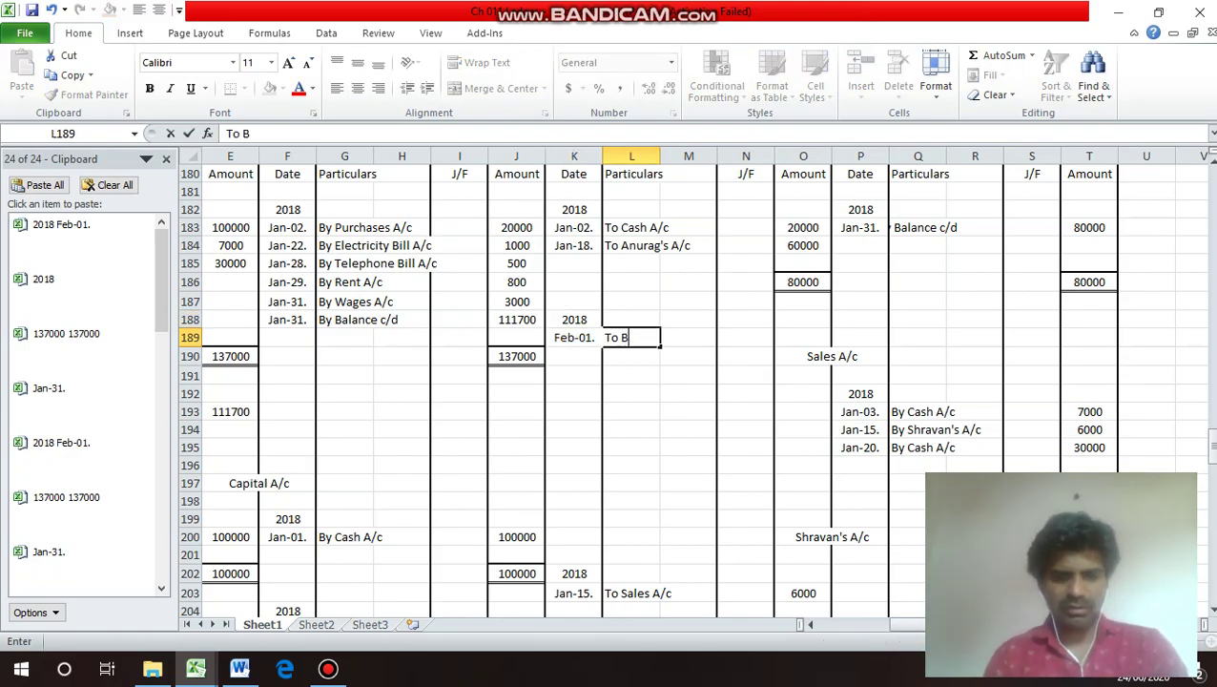
pyautogui.write('alance')
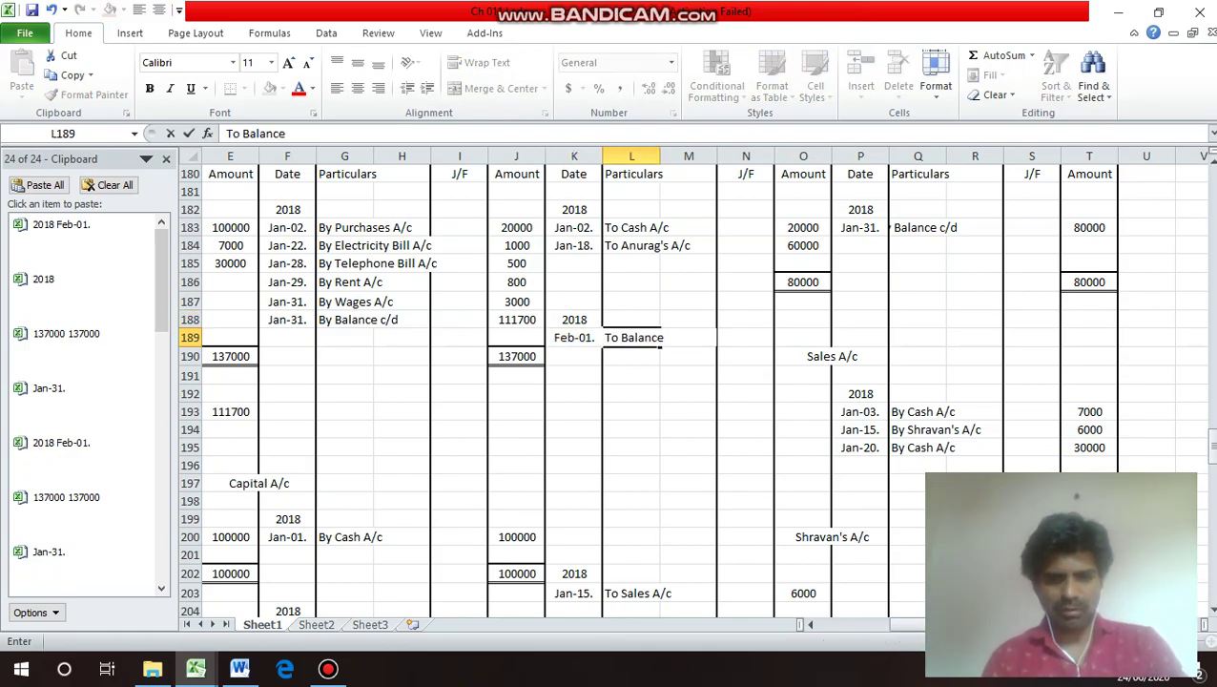
pyautogui.write(' b/')
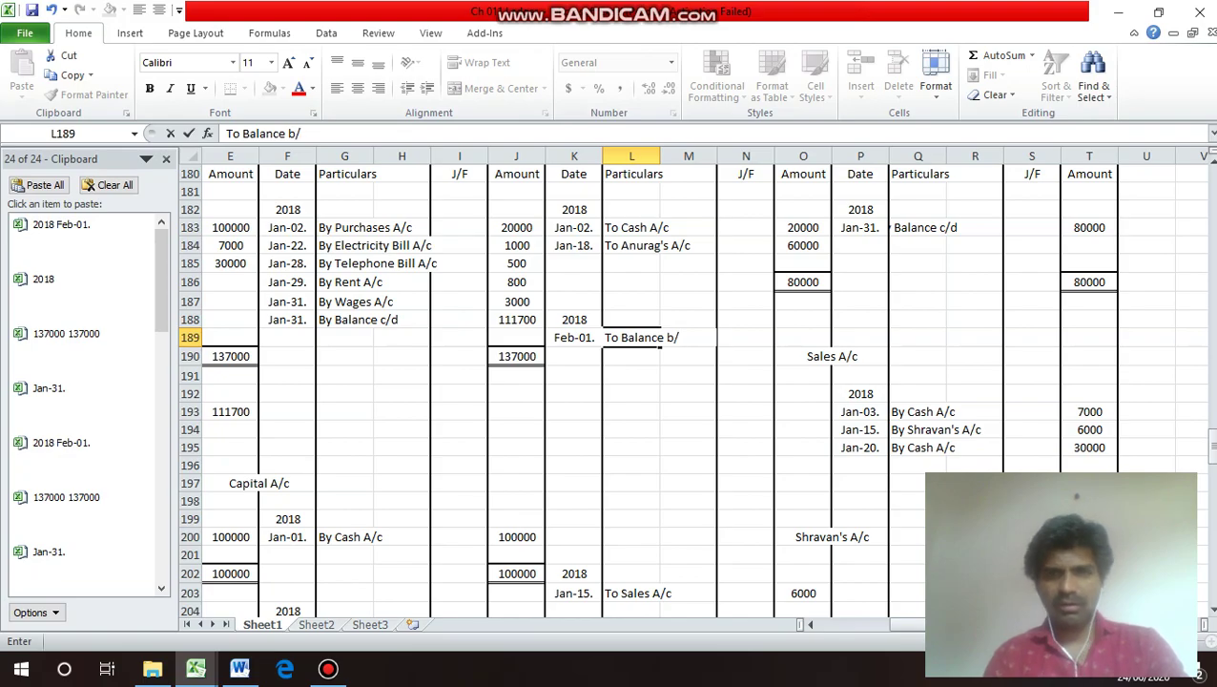
pyautogui.write('d')
pyautogui.press('Return')
# Enter the amount 8000 in cell O189 for the Purchases account's balance b/d.
pyautogui.press('Up')
pyautogui.press('Right')
pyautogui.press('Right')
pyautogui.press('Right')
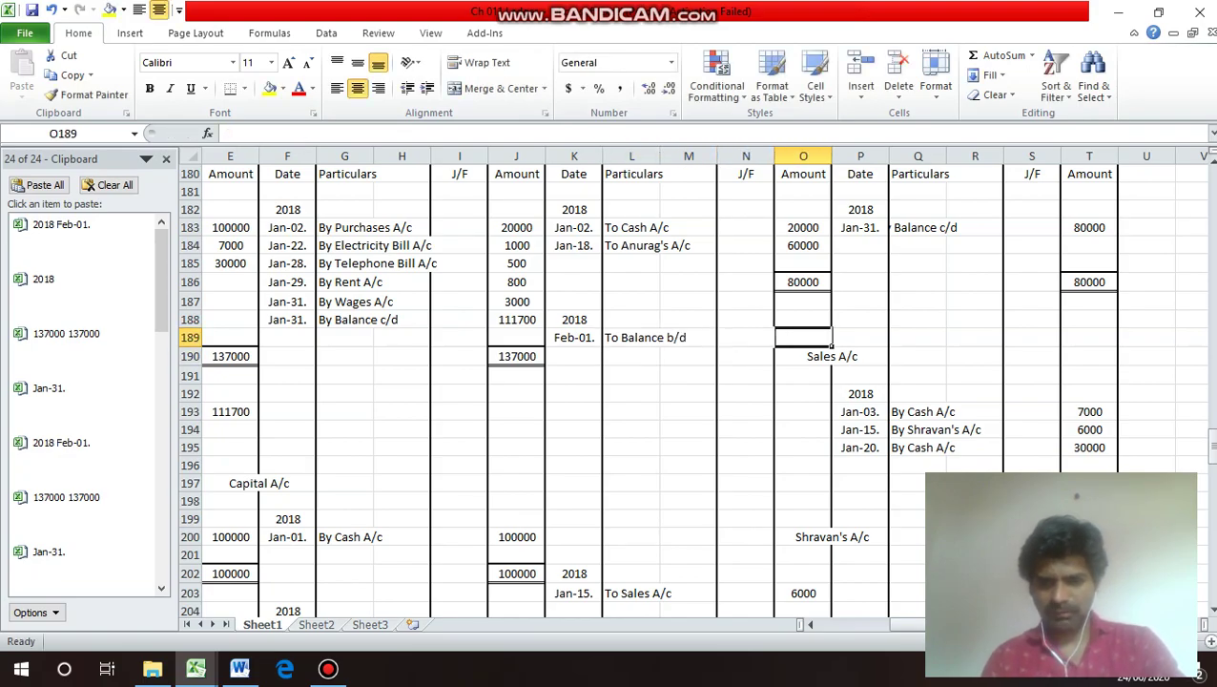
pyautogui.write('8000')
pyautogui.press('Return')
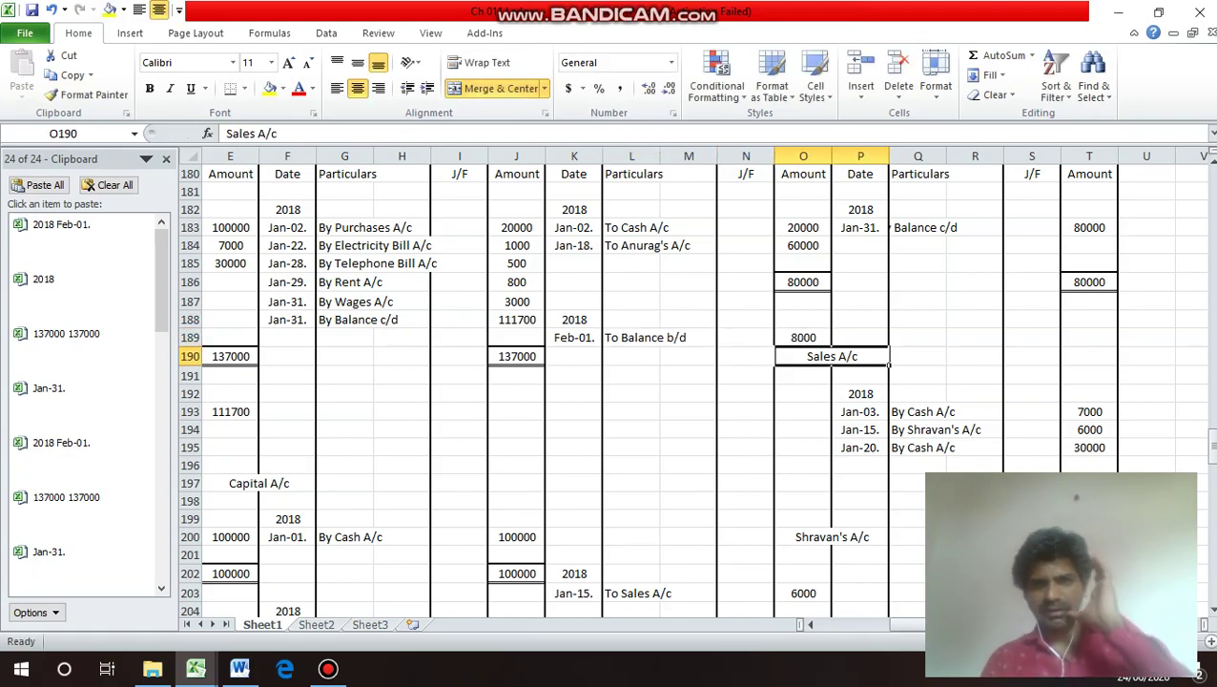
# Examine the Sales account's credit amounts in cells T193:T195.
pyautogui.press('Down')
pyautogui.press('Down')
pyautogui.press('Down')
pyautogui.press('Down')
pyautogui.press('Down')
pyautogui.press('Down')
pyautogui.press('Down')
pyautogui.press('Down')
pyautogui.press('Down')
pyautogui.press('Up')
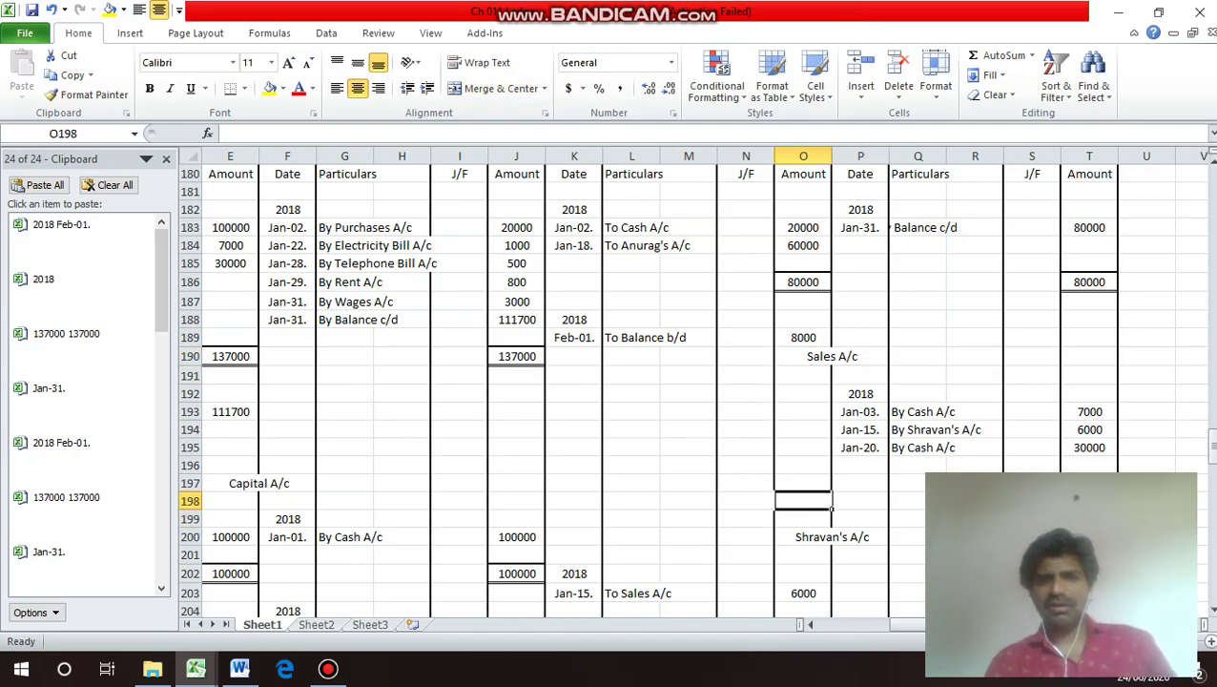
pyautogui.press('Up')
pyautogui.press('Up')
pyautogui.press('Up')
pyautogui.press('Right')
pyautogui.press('Right')
pyautogui.press('Right')
pyautogui.press('Right')
pyautogui.press('Right')
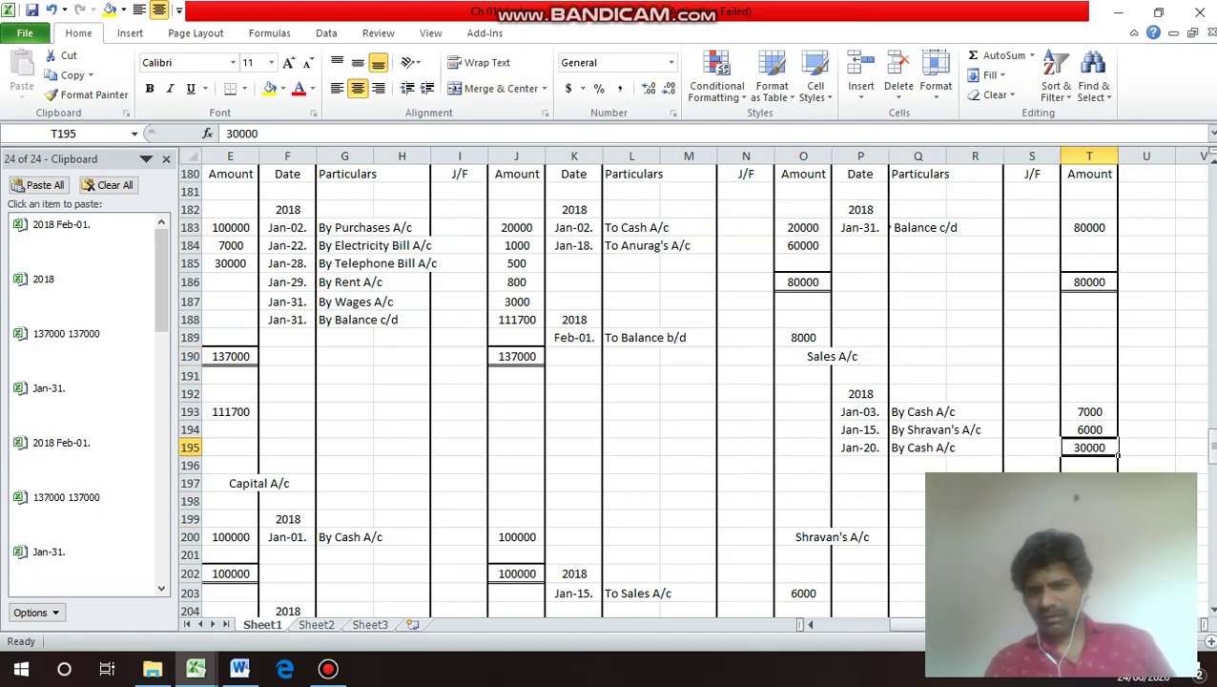
pyautogui.press('Up')
pyautogui.press('Up')
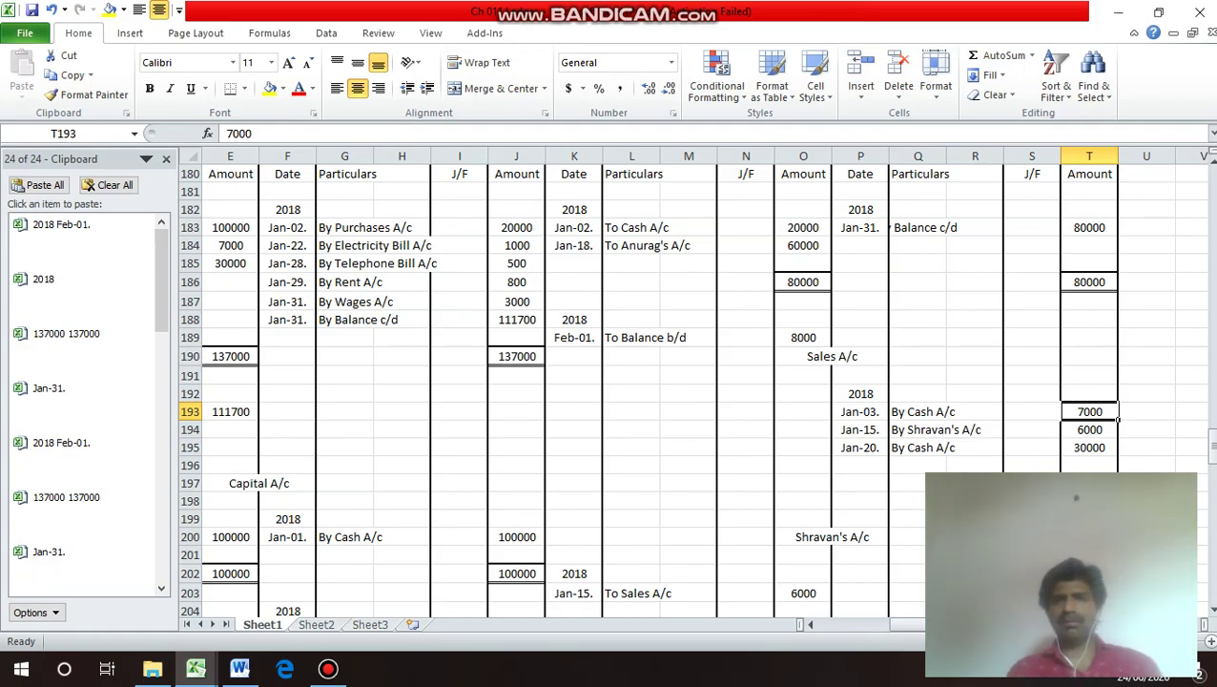
pyautogui.press('Down')
pyautogui.press('Down')
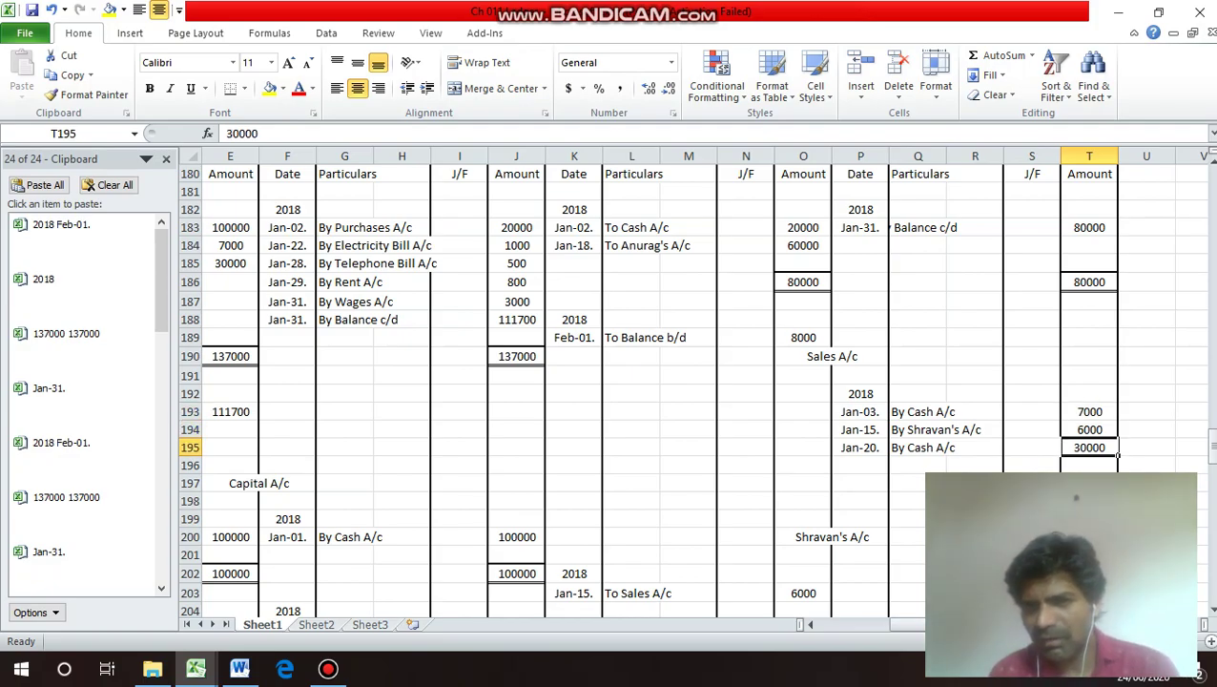
pyautogui.press('Up')
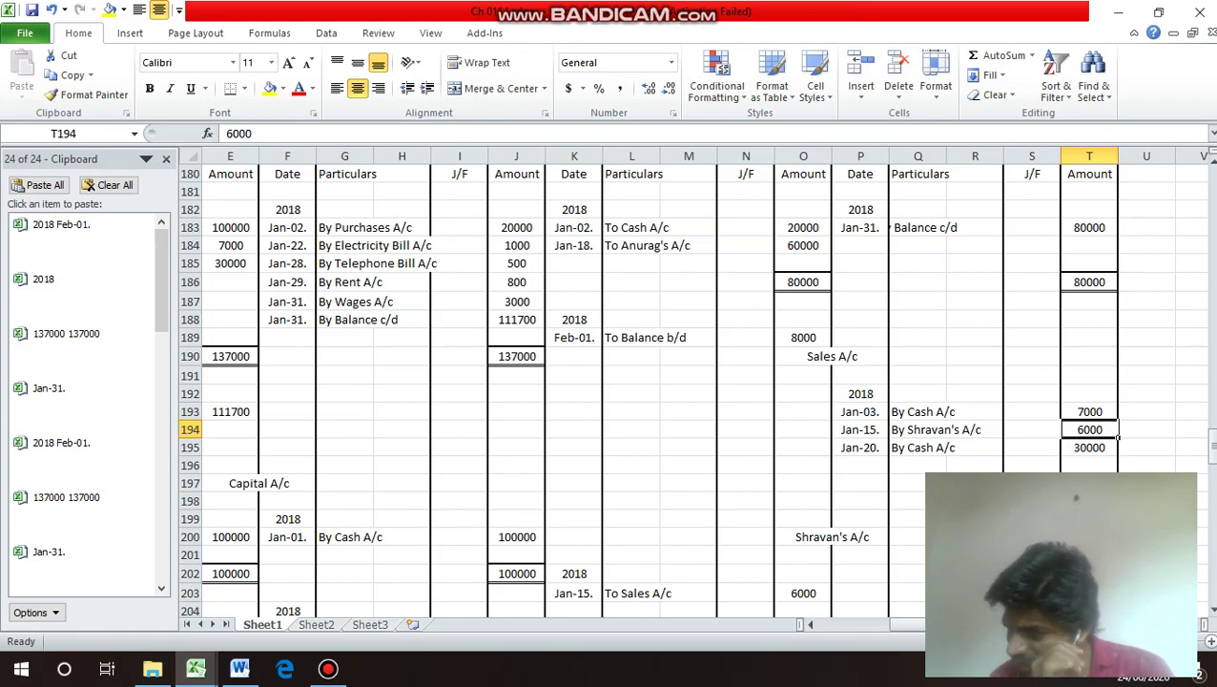
pyautogui.press('Up')
pyautogui.press('Left')
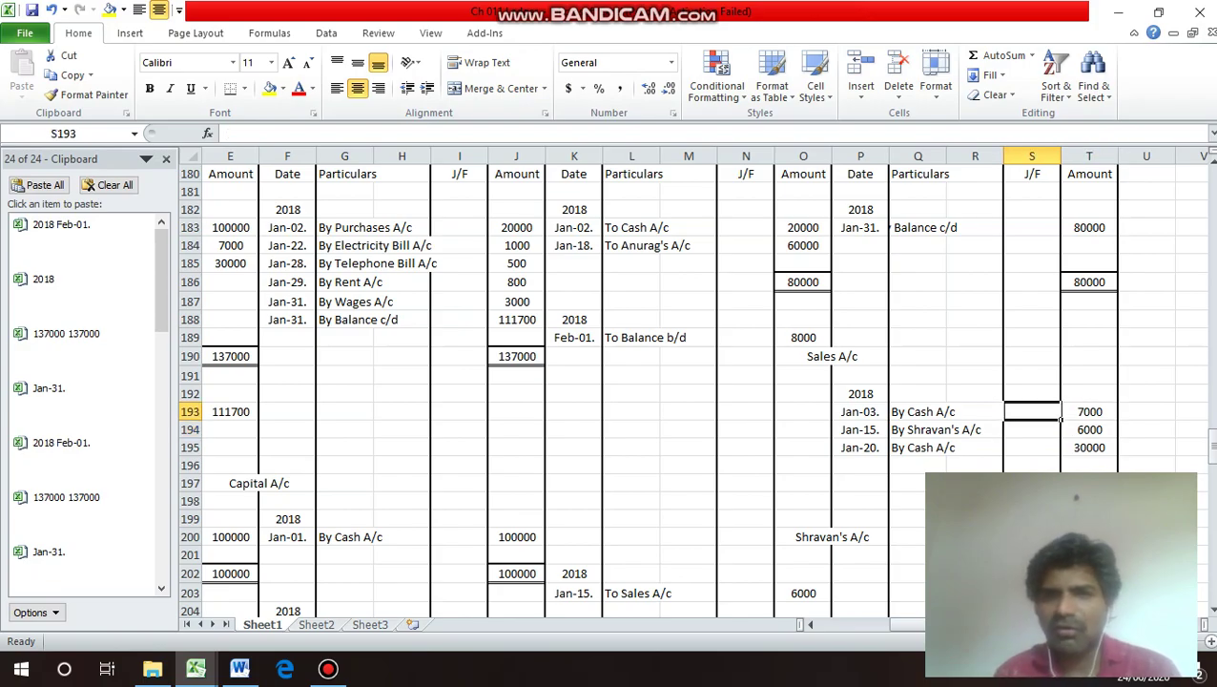
# Left-align the "By Balance c/d" particulars in cell Q183 of the Purchases account.
pyautogui.press('Up')
pyautogui.press('Left')
pyautogui.press('Up')
pyautogui.press('Up')
pyautogui.press('Up')
pyautogui.press('Up')
pyautogui.press('Up')
pyautogui.press('Up')
pyautogui.press('Up')
pyautogui.press('Up')
pyautogui.press('Up')
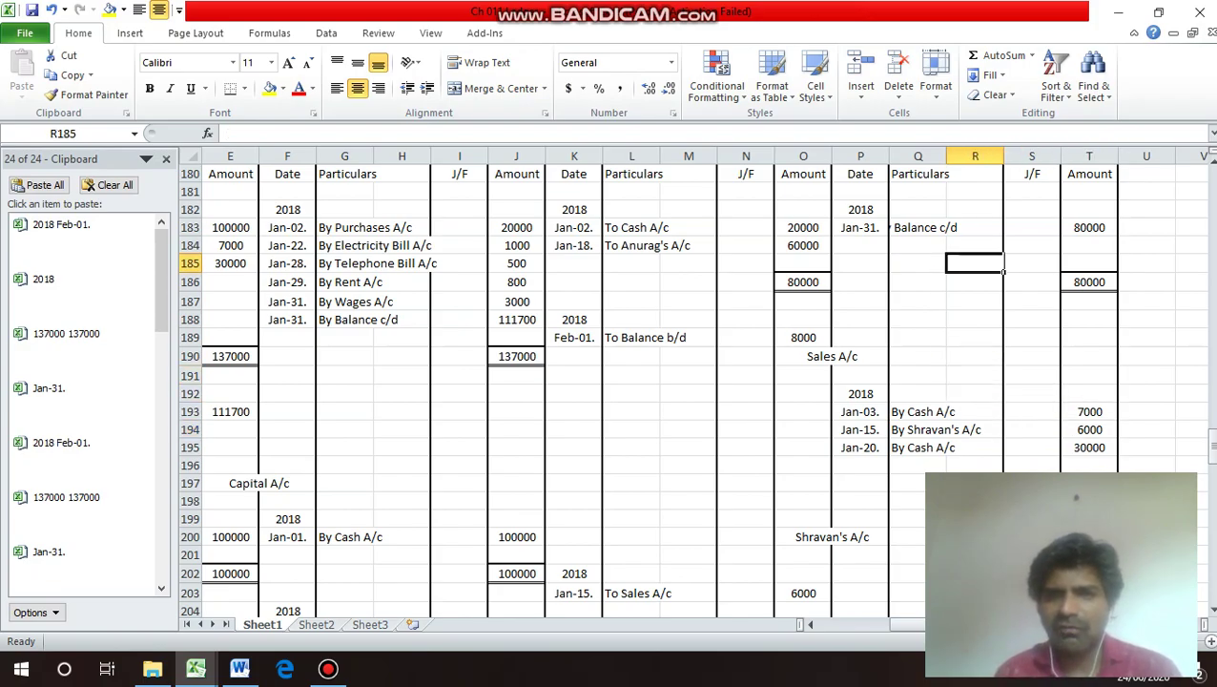
pyautogui.press('Left')
pyautogui.hotkey('alt', 'space')
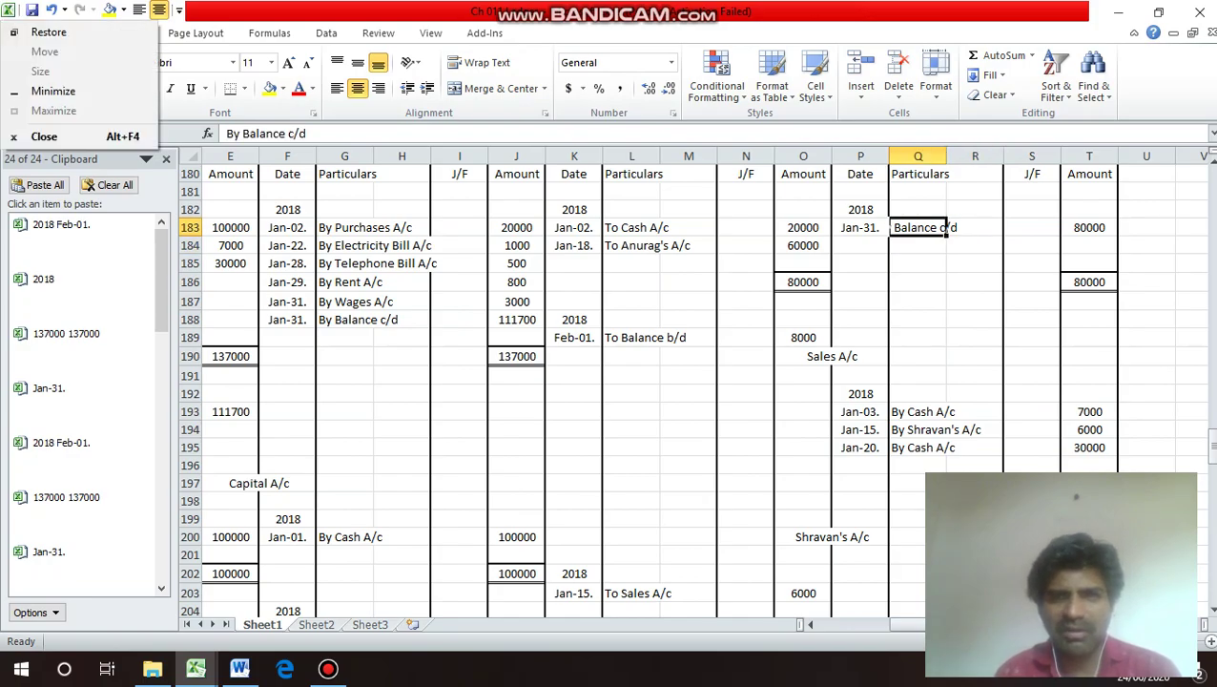
pyautogui.press('Escape')
pyautogui.hotkey('alt', 'h')
pyautogui.press('a')
pyautogui.press('l')
# Copy the 2018 and Jan-31. date entries from P182:P183 to K192:K193 on the Sales account's debit side.
pyautogui.press('Up')
pyautogui.press('Left')
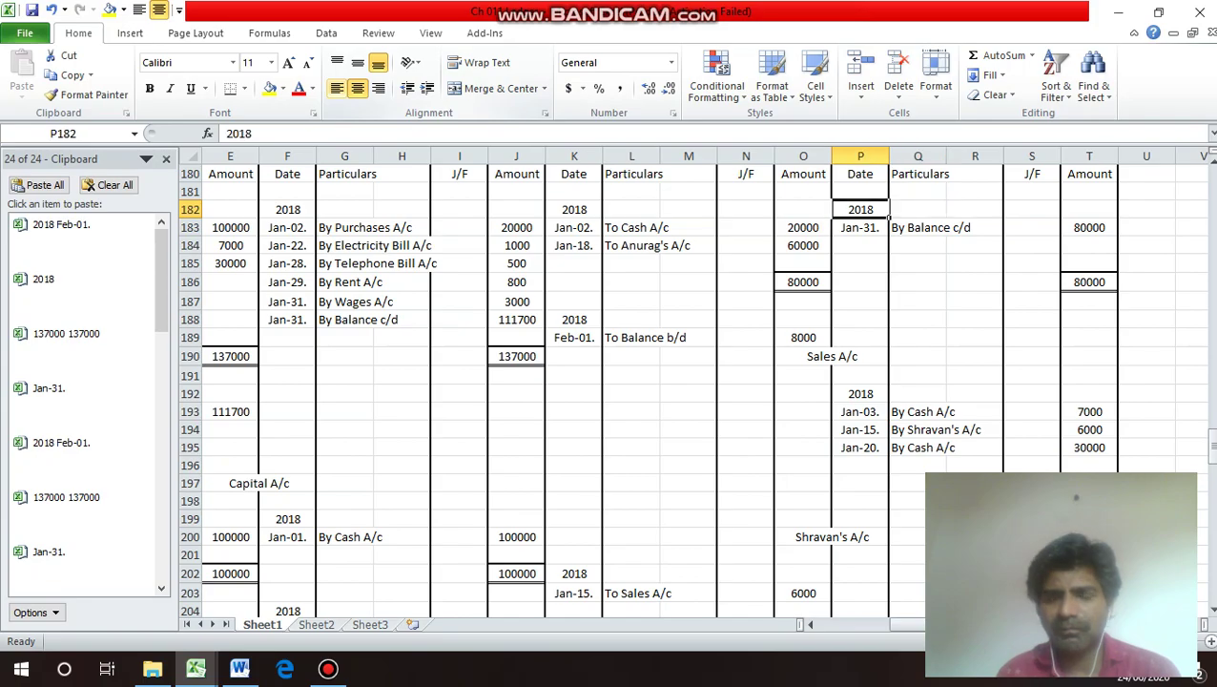
pyautogui.hotkey('shift', 'Down')
pyautogui.hotkey('ctrl', 'c')
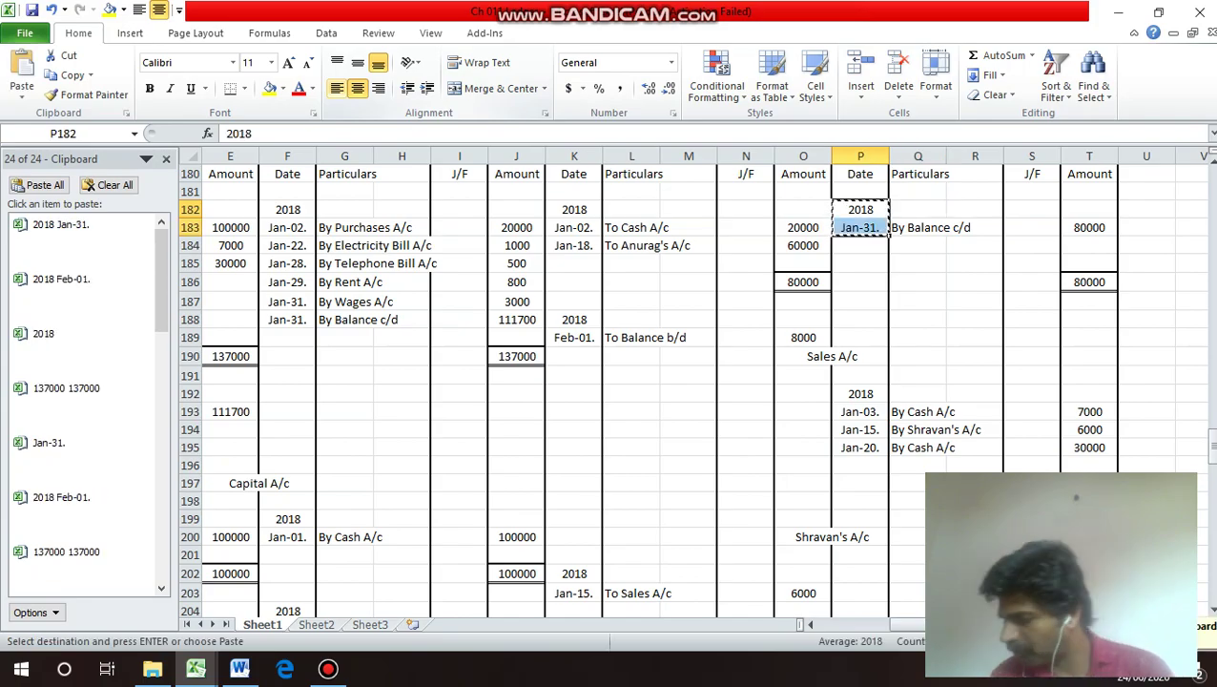
pyautogui.press('Down')
pyautogui.press('Down')
pyautogui.press('Down')
pyautogui.press('Down')
pyautogui.press('Down')
pyautogui.press('Down')
pyautogui.press('Down')
pyautogui.press('Down')
pyautogui.press('Down')
pyautogui.press('Down')
pyautogui.press('Left')
pyautogui.press('Left')
pyautogui.press('Left')
pyautogui.press('Left')
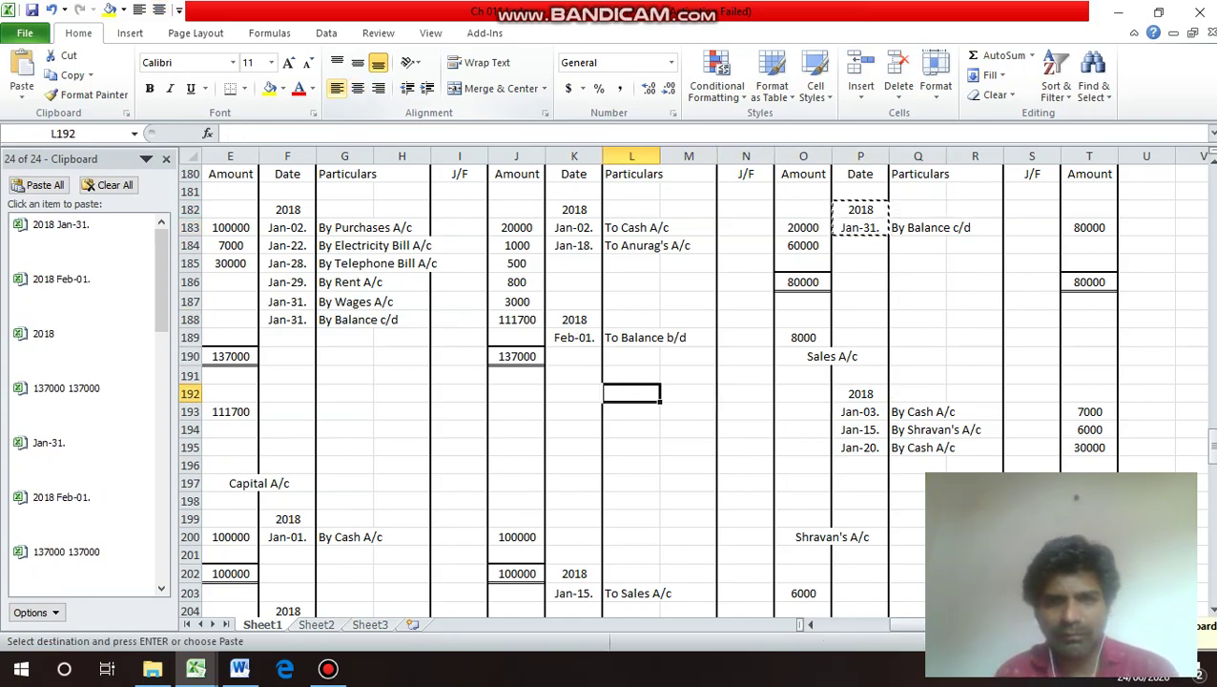
pyautogui.press('Left')
pyautogui.press('Return')
# Enter the particulars "To Balance c/d" in cell L193 of the Sales account.
pyautogui.press('Down')
pyautogui.press('Right')
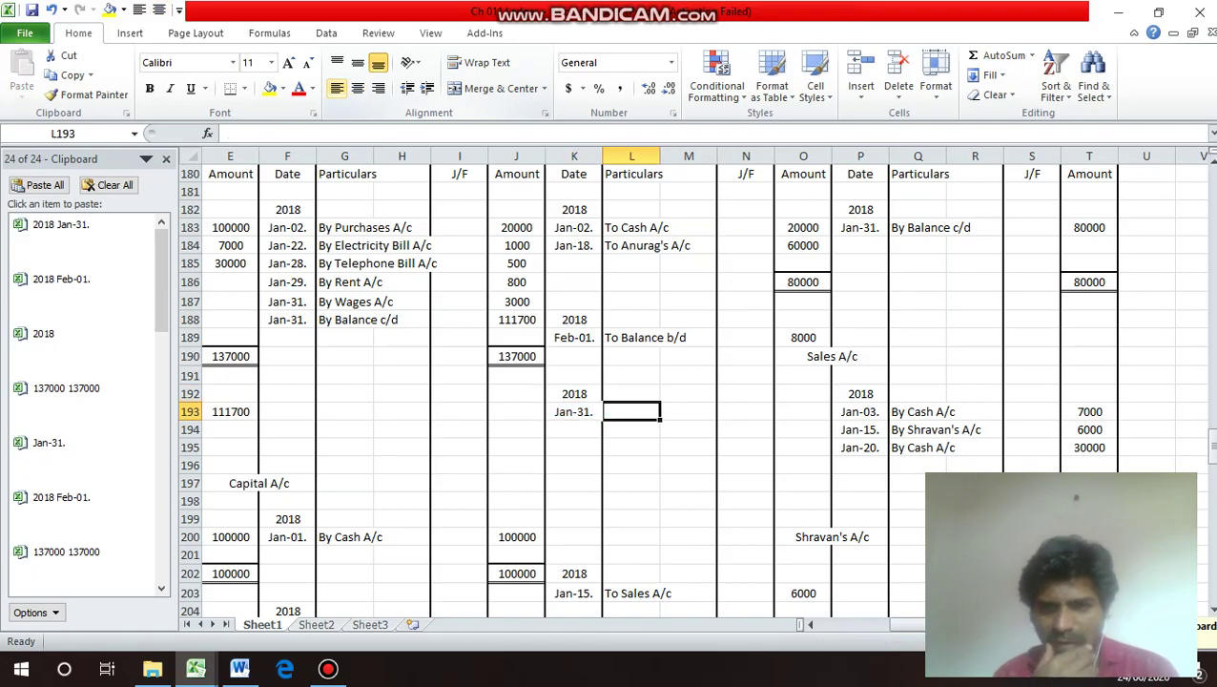
pyautogui.write('To')
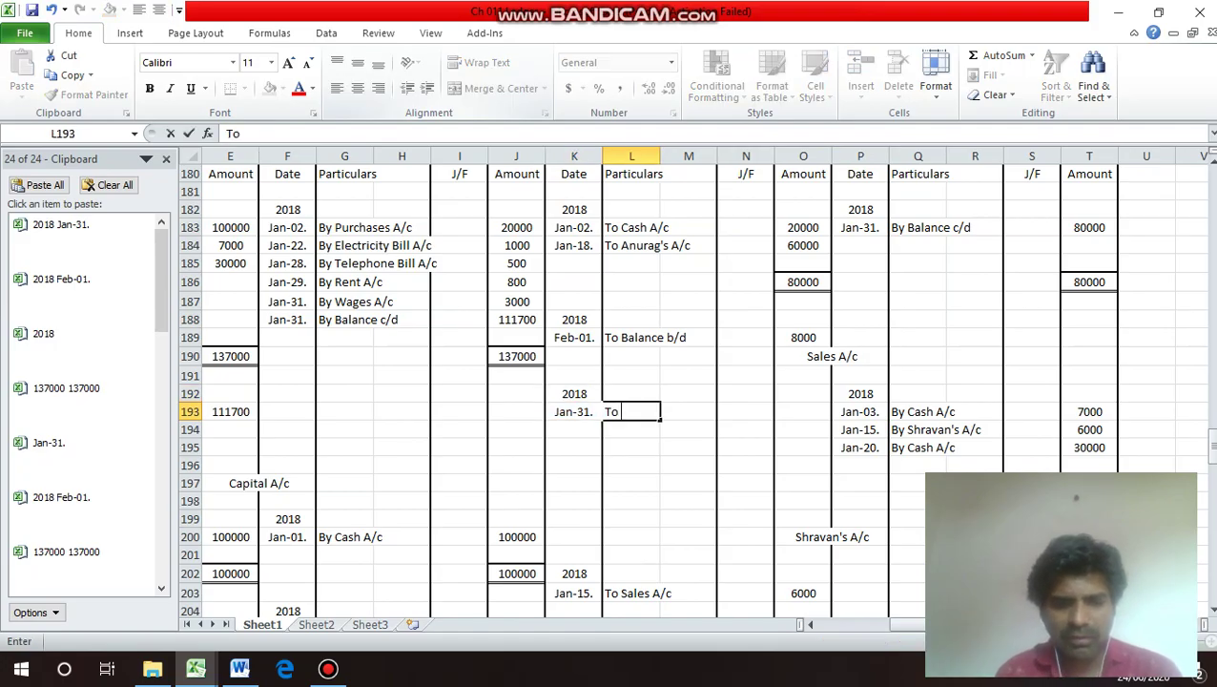
pyautogui.write(' Balance')
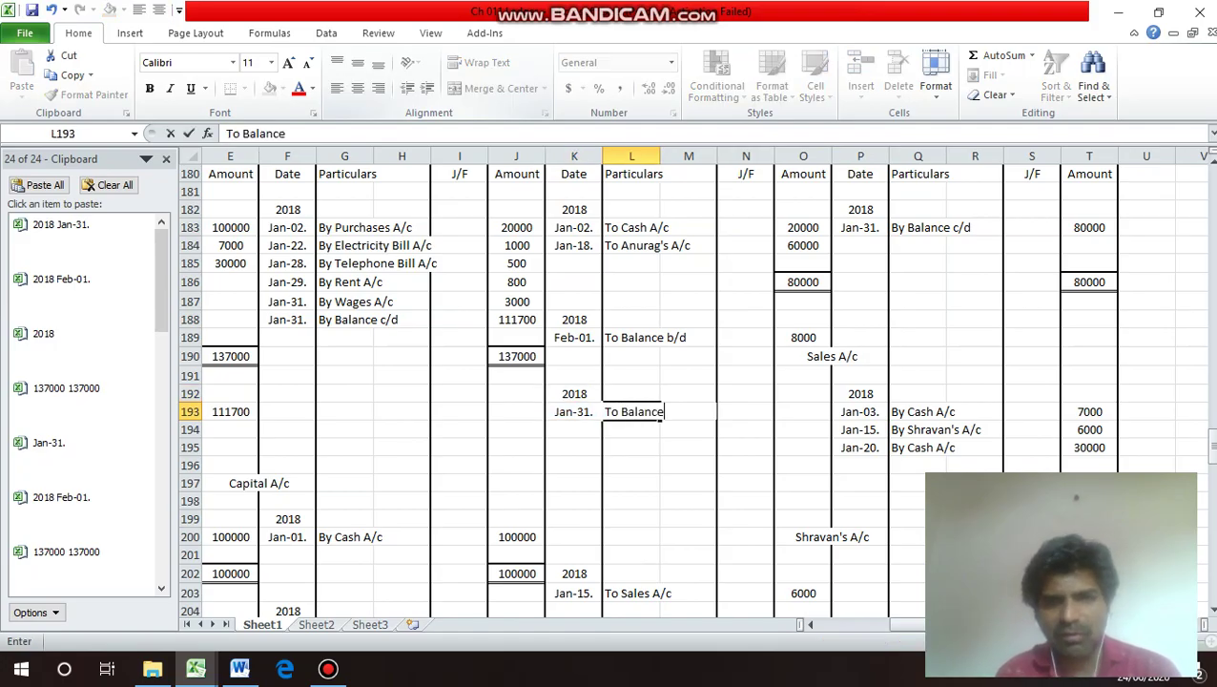
pyautogui.write(' c/d')
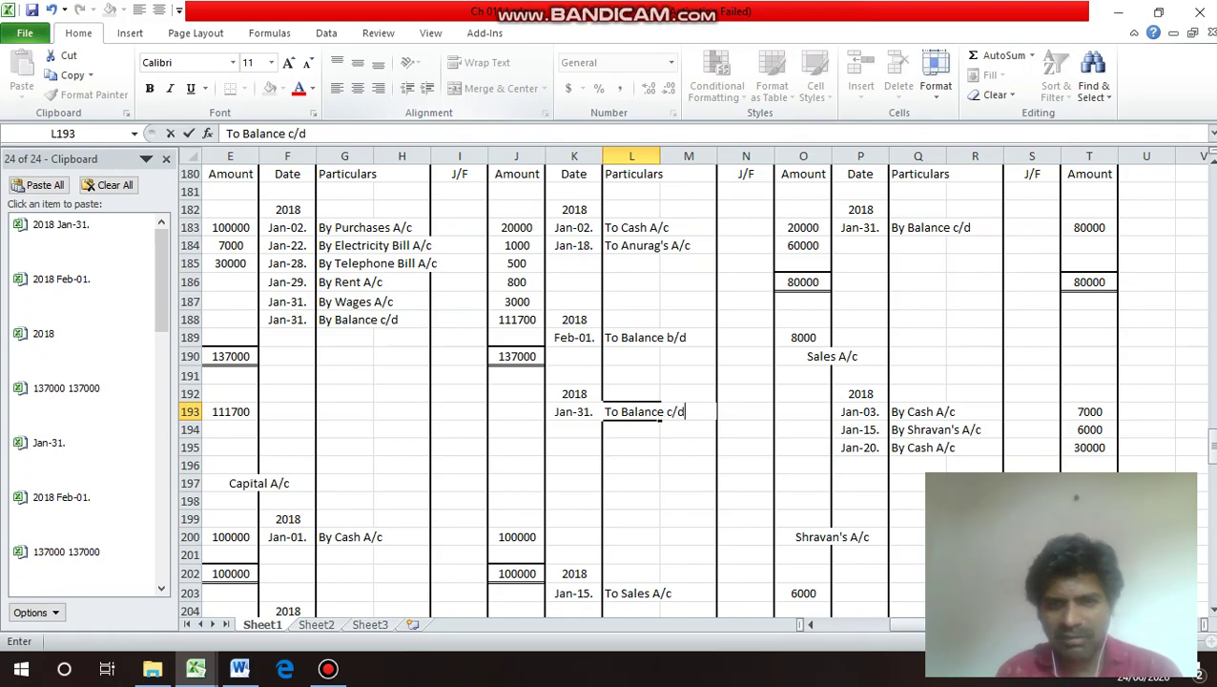
pyautogui.press('Return')
pyautogui.press('Up')
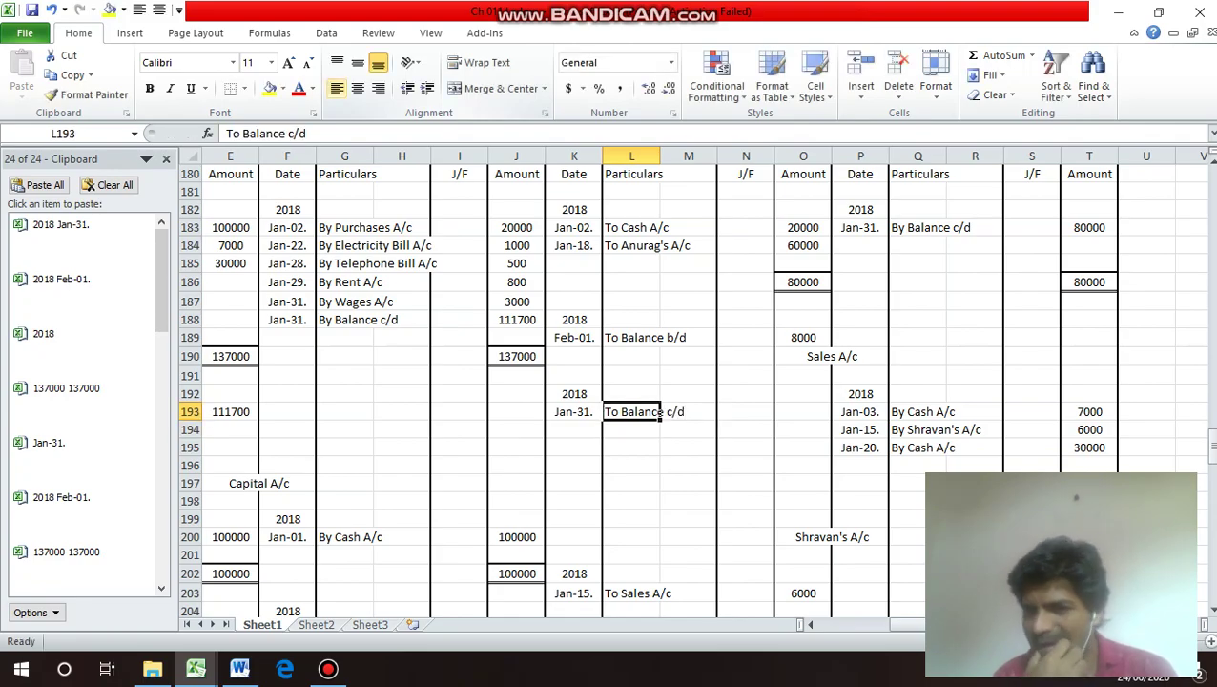
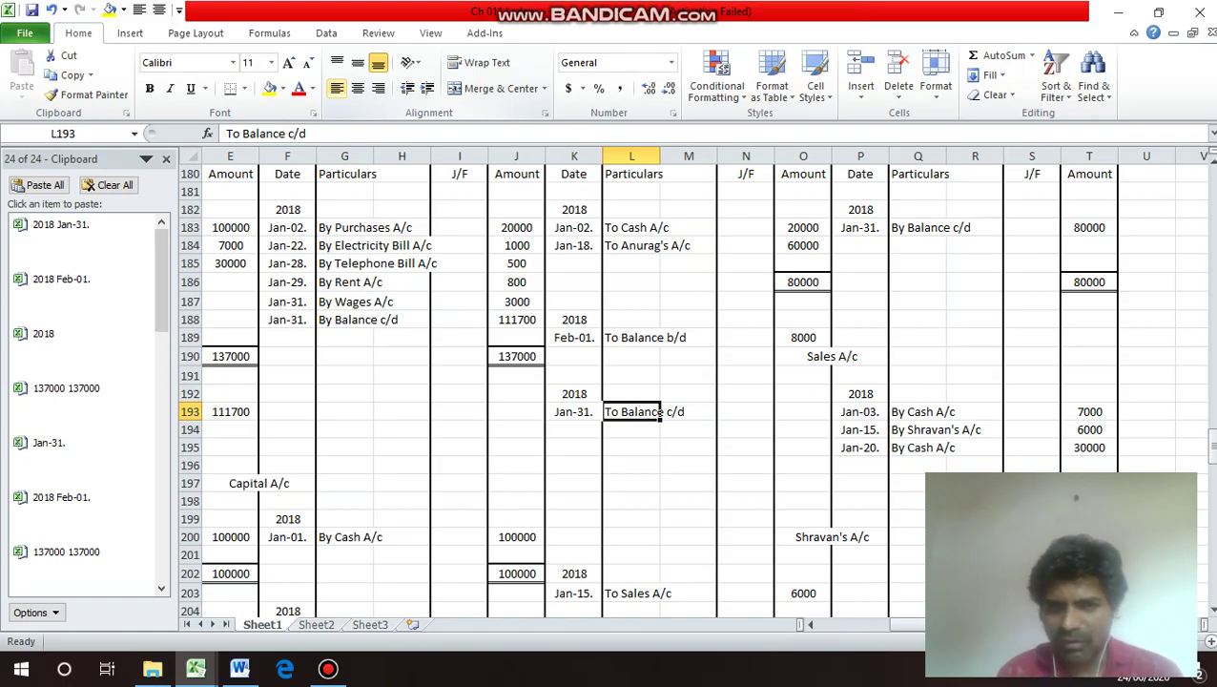
# Enter the amount 43000 in cell O193 for the Sales account's balance c/d.
pyautogui.press('Right')
pyautogui.press('Right')
pyautogui.press('Right')
pyautogui.write('43000')
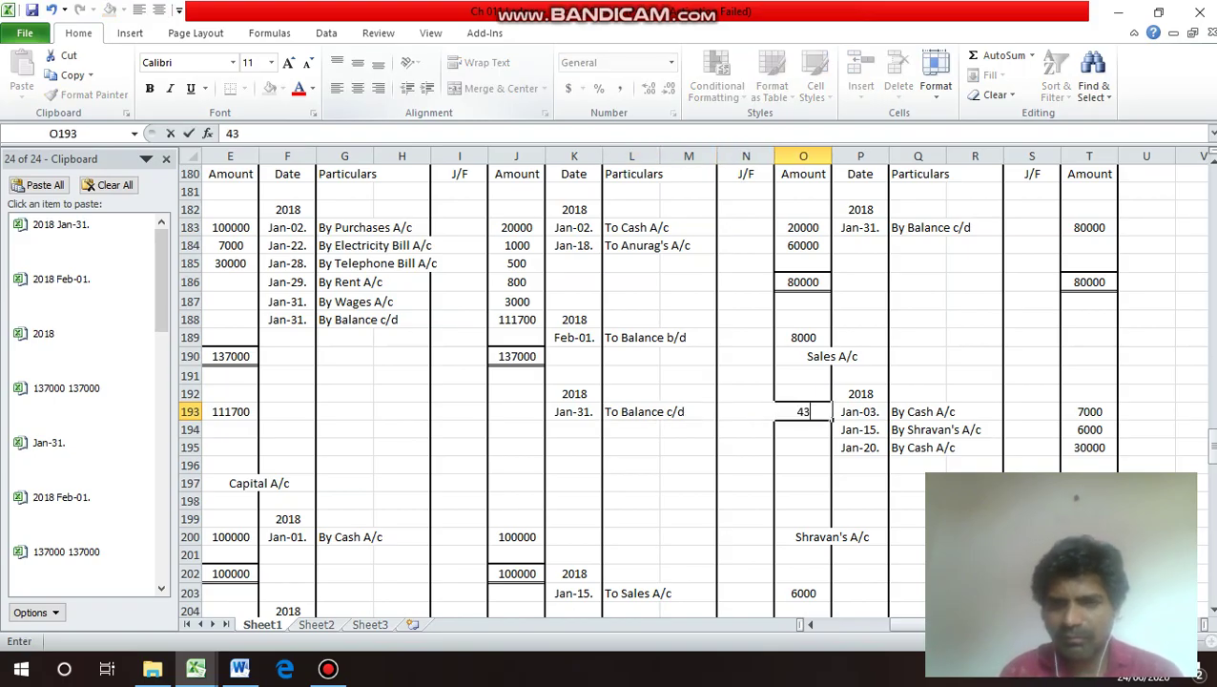
pyautogui.press('Return')
# Copy the Purchases account's total row O186:T186 with its borders to row 197 of the Sales account, starting at O197.
pyautogui.press('Up')
pyautogui.press('Up')
pyautogui.press('Up')
pyautogui.press('Up')
pyautogui.press('Up')
pyautogui.press('Up')
pyautogui.press('Up')
pyautogui.press('Up')
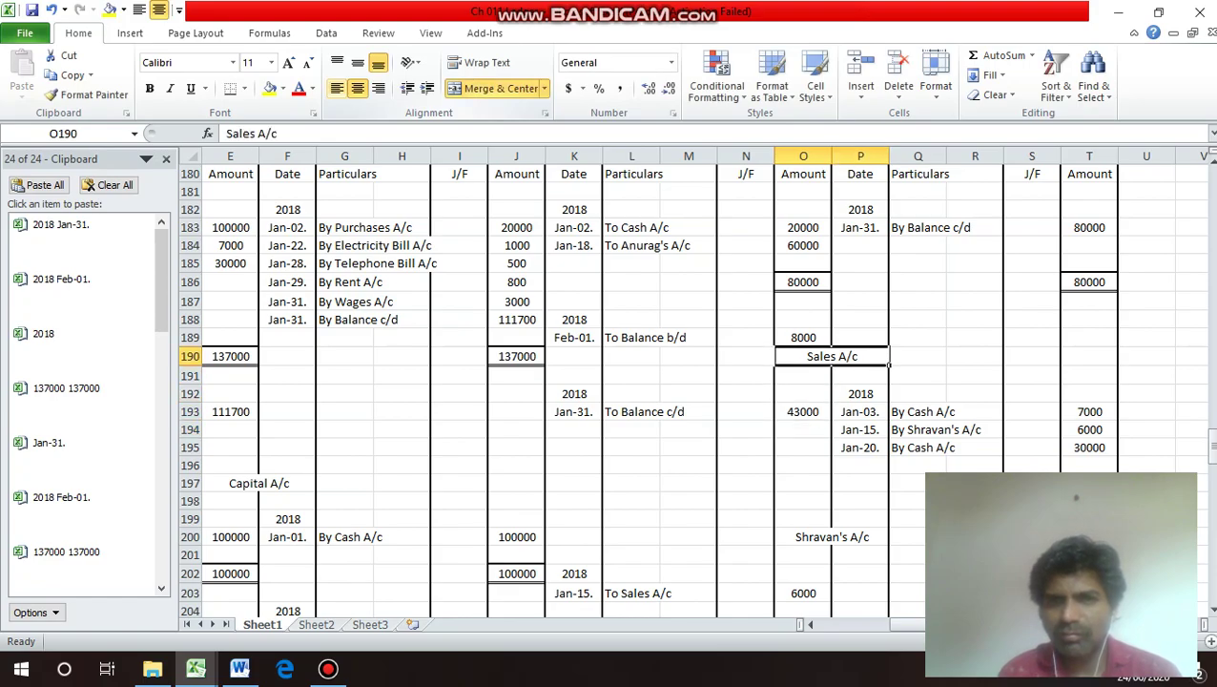
pyautogui.hotkey('shift', 'Right')
pyautogui.hotkey('shift', 'Right')
pyautogui.hotkey('shift', 'Right')
pyautogui.hotkey('shift', 'Right')
pyautogui.hotkey('shift', 'Right')
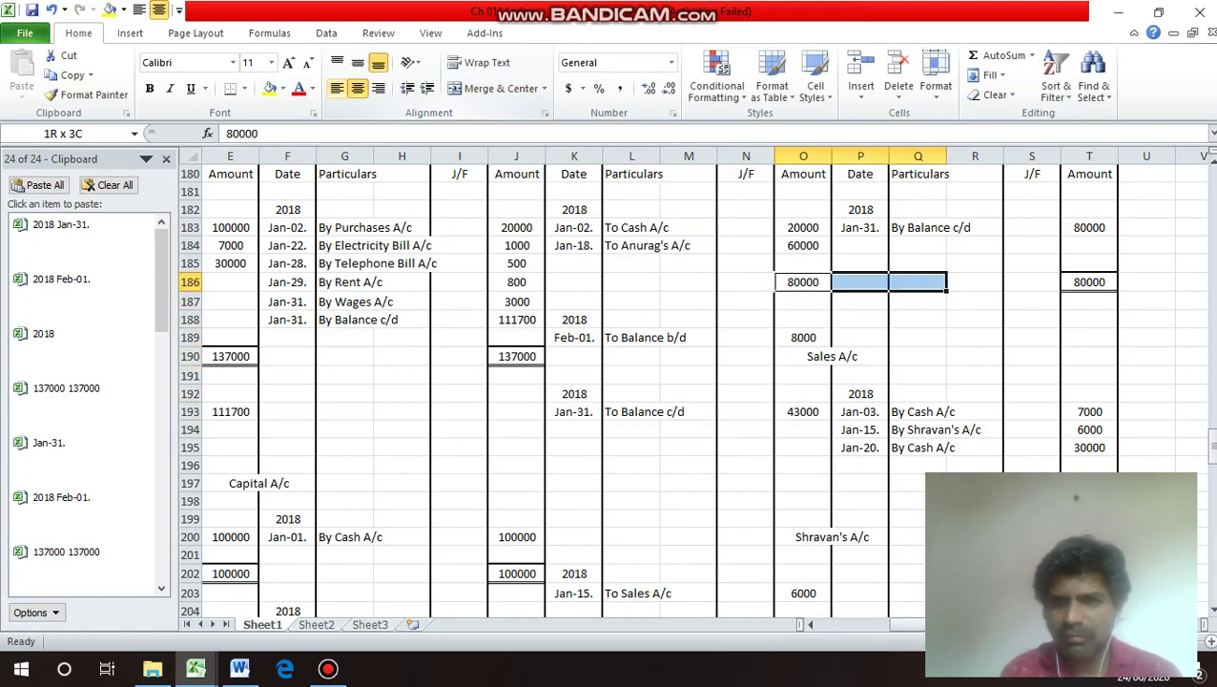
pyautogui.hotkey('ctrl', 'c')
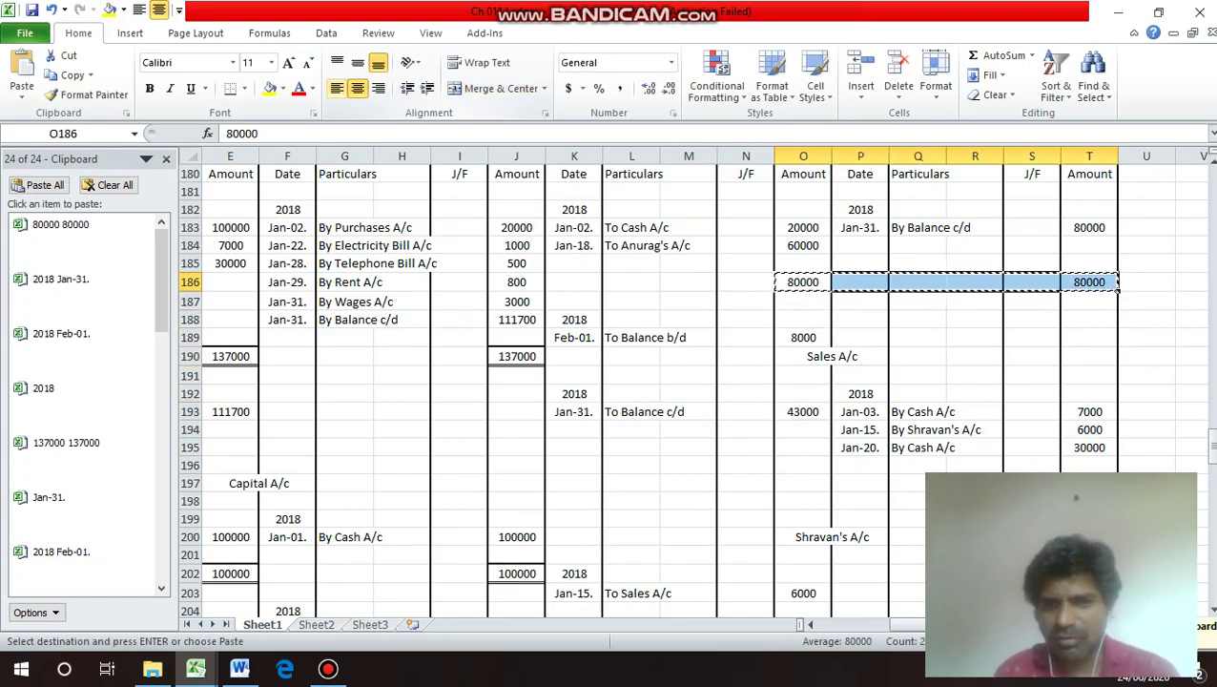
pyautogui.press('Down')
pyautogui.press('Down')
pyautogui.press('Down')
pyautogui.press('Down')
pyautogui.press('Down')
pyautogui.press('Down')
pyautogui.press('Down')
pyautogui.press('Down')
pyautogui.press('Down')
pyautogui.press('Down')
pyautogui.press('Down')
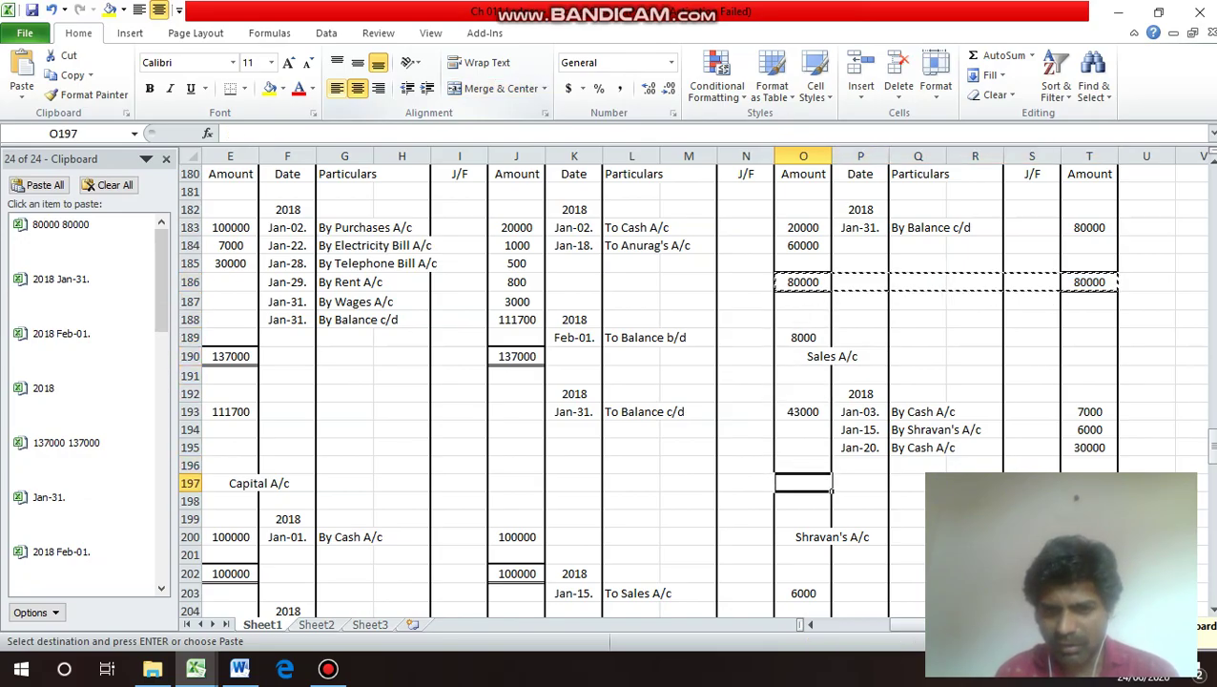
pyautogui.press('Return')
# Set the Sales account's debit total in cell O197 to 43000.
pyautogui.press('Down')
pyautogui.press('Up')
pyautogui.write('43000')
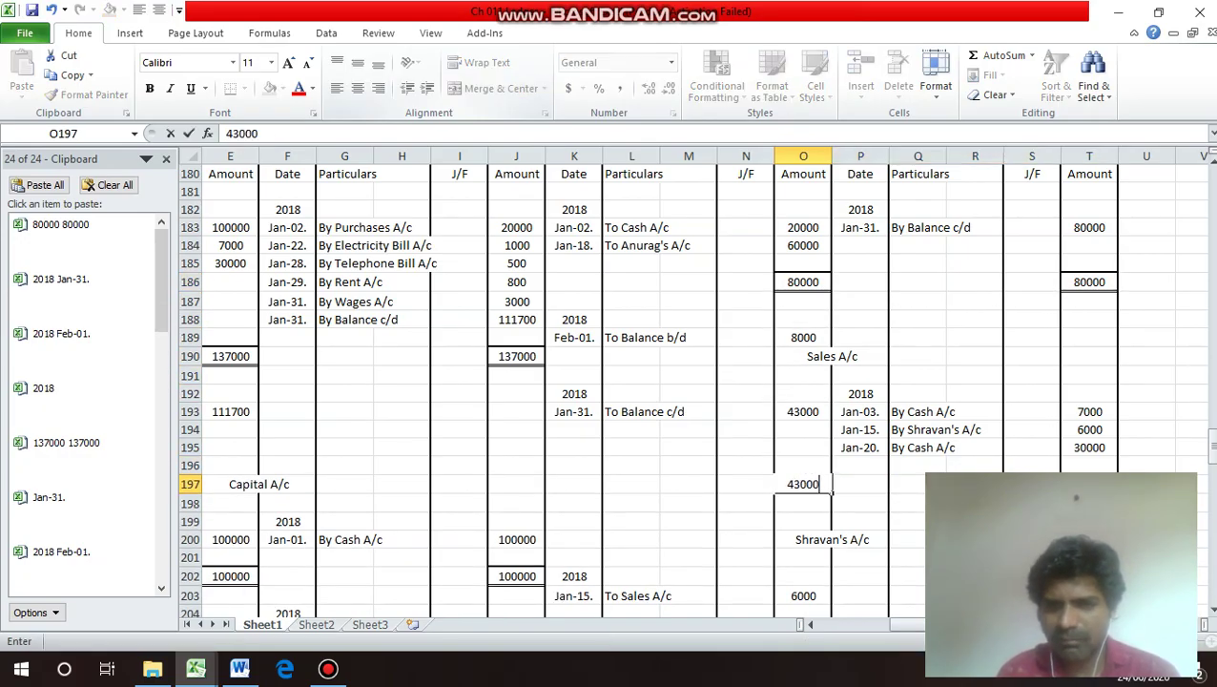
pyautogui.press('Return')
pyautogui.press('Up')
pyautogui.press('Right')
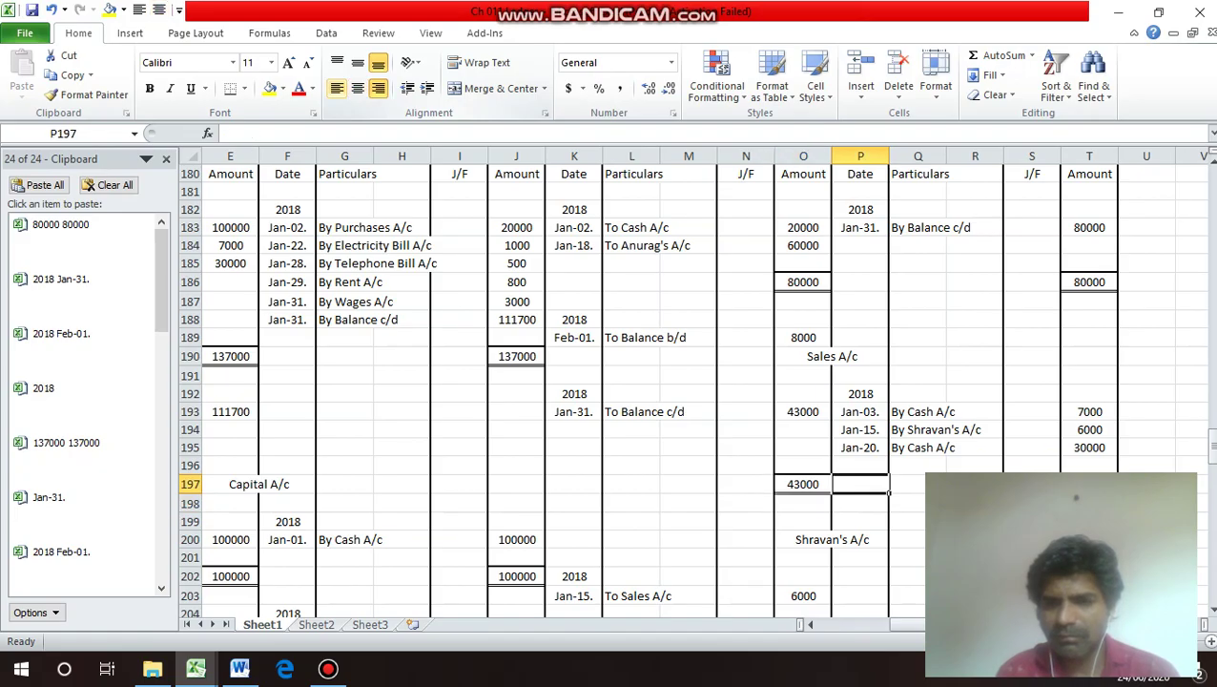
# Set the Sales account's credit total in cell T197 to 43000.
pyautogui.press('Right')
pyautogui.press('Down')
pyautogui.press('Down')
pyautogui.press('Down')
pyautogui.press('Down')
pyautogui.press('Down')
pyautogui.press('Down')
pyautogui.press('Down')
pyautogui.press('Down')
pyautogui.press('Down')
pyautogui.press('Down')
pyautogui.press('Down')
pyautogui.press('Down')
pyautogui.press('Up')
pyautogui.press('Up')
pyautogui.press('Up')
pyautogui.press('Up')
pyautogui.press('Up')
pyautogui.press('Up')
pyautogui.press('Up')
pyautogui.press('Up')
pyautogui.press('Up')
pyautogui.press('Up')
pyautogui.press('Up')
pyautogui.press('Up')
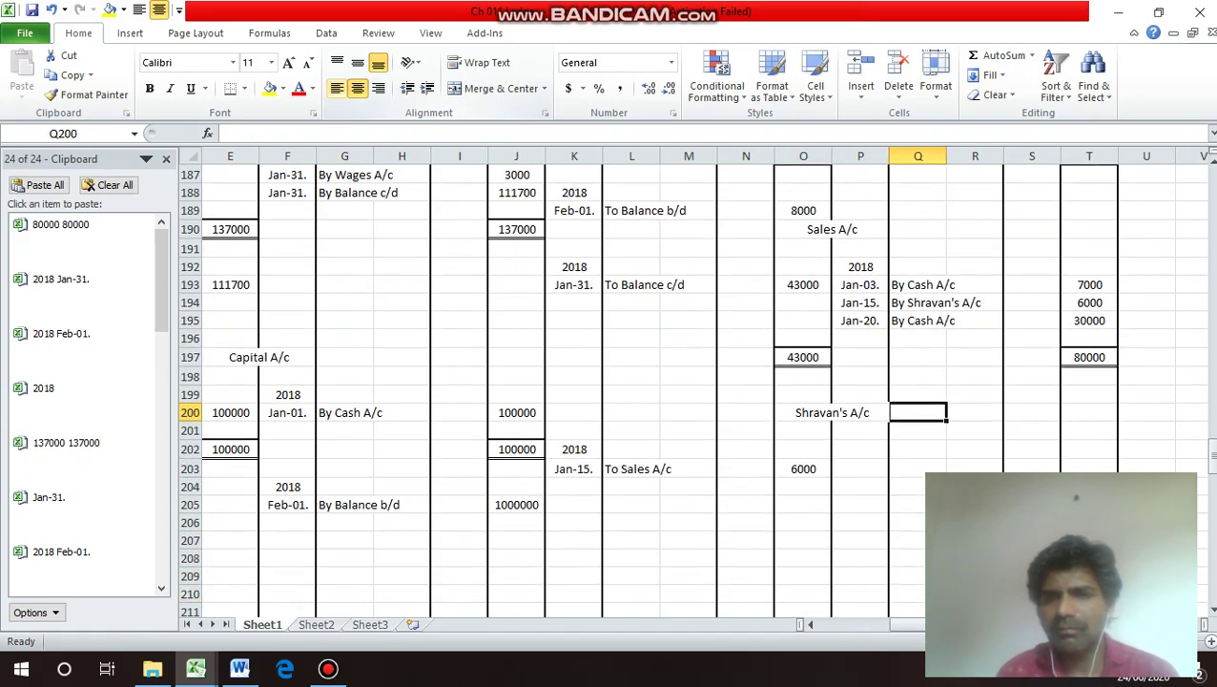
pyautogui.press('Right')
pyautogui.press('Right')
pyautogui.press('Right')
pyautogui.write('43000')
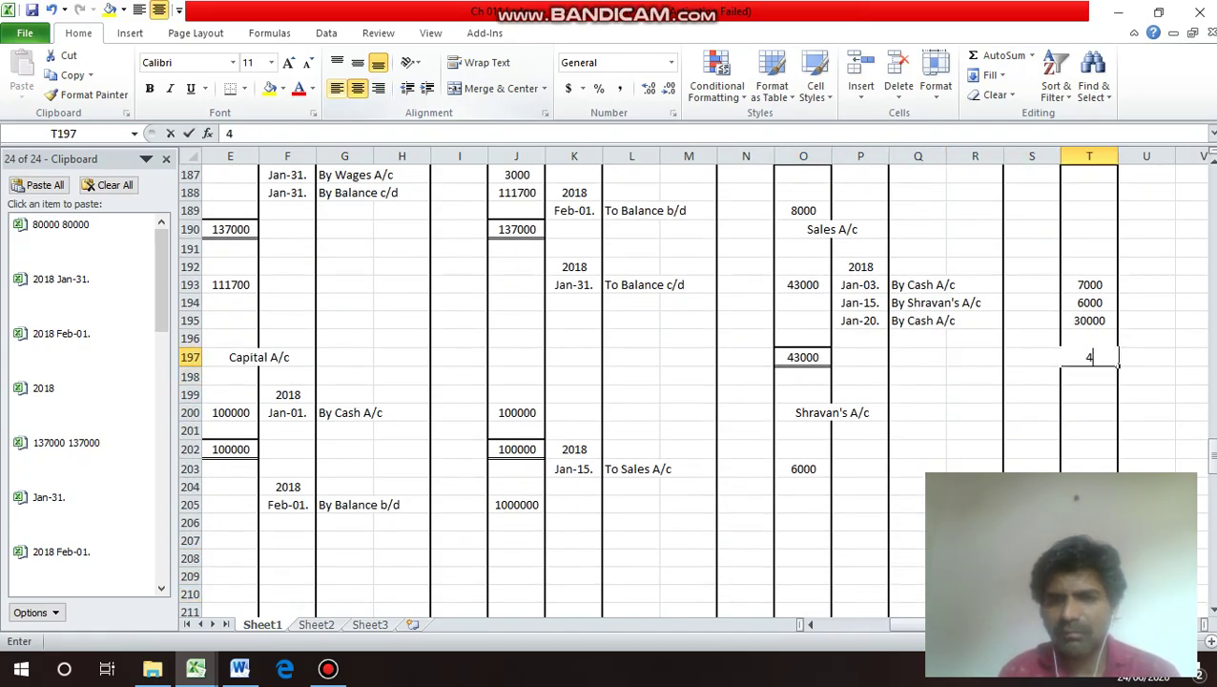
pyautogui.press('Return')
# Copy the 2018 and Feb-01. date entries from K188:K189 to P198:P199 on the Sales account's credit side.
pyautogui.press('Up')
pyautogui.press('Up')
pyautogui.press('Up')
pyautogui.press('Up')
pyautogui.press('Up')
pyautogui.press('Up')
pyautogui.press('Up')
pyautogui.press('Up')
pyautogui.press('Up')
pyautogui.press('Up')
pyautogui.press('Up')
pyautogui.press('Up')
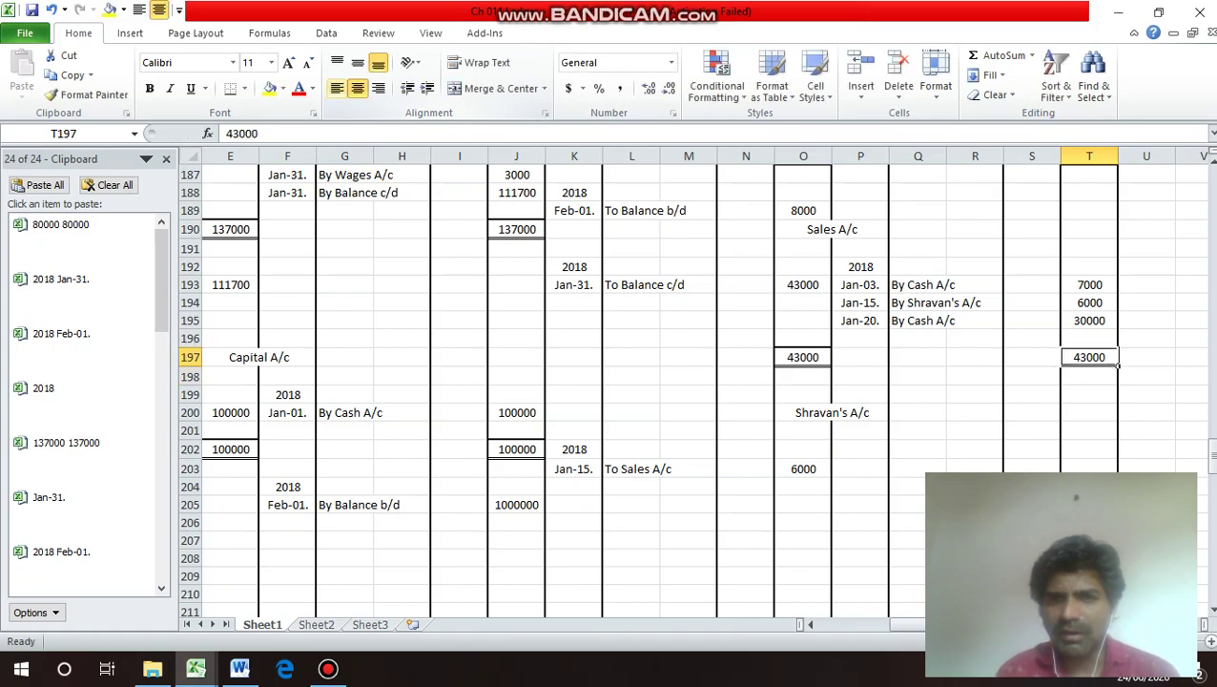
pyautogui.press('Left')
pyautogui.press('Left')
pyautogui.press('Left')
pyautogui.press('Left')
pyautogui.press('Left')
pyautogui.press('Left')
pyautogui.press('Left')
pyautogui.press('Left')
pyautogui.press('Left')
pyautogui.press('Left')
pyautogui.press('Down')
pyautogui.press('Down')
pyautogui.press('Right')
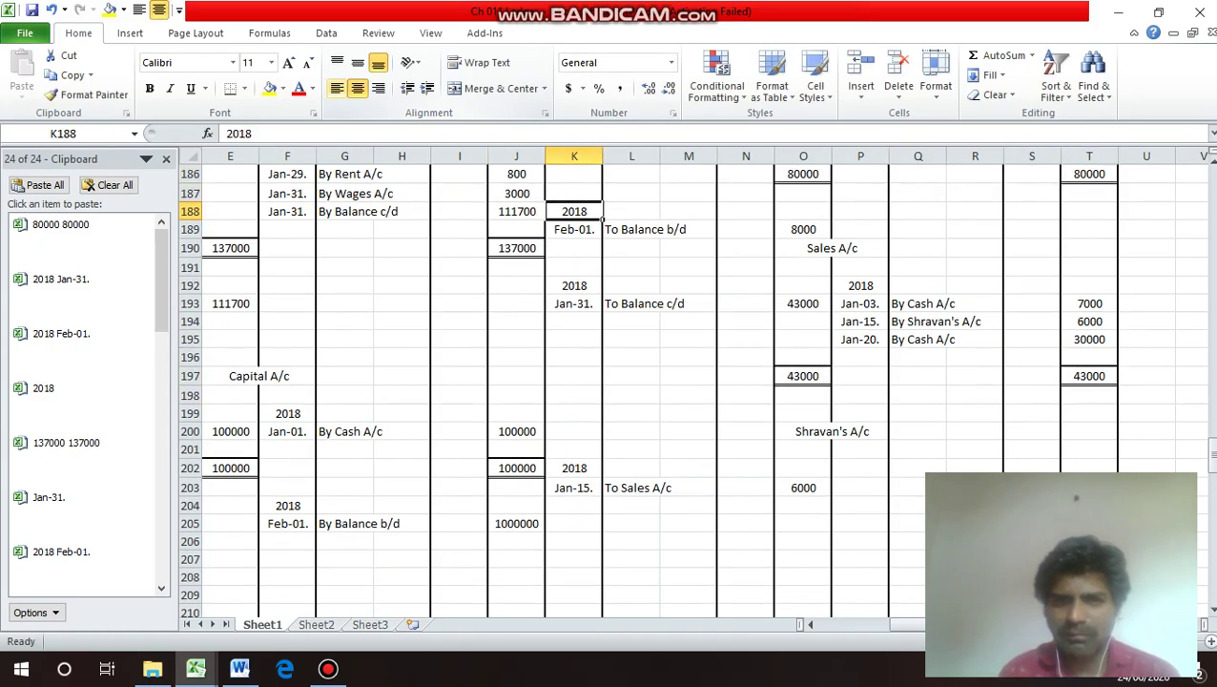
pyautogui.hotkey('shift', 'Down')
pyautogui.hotkey('ctrl', 'c')
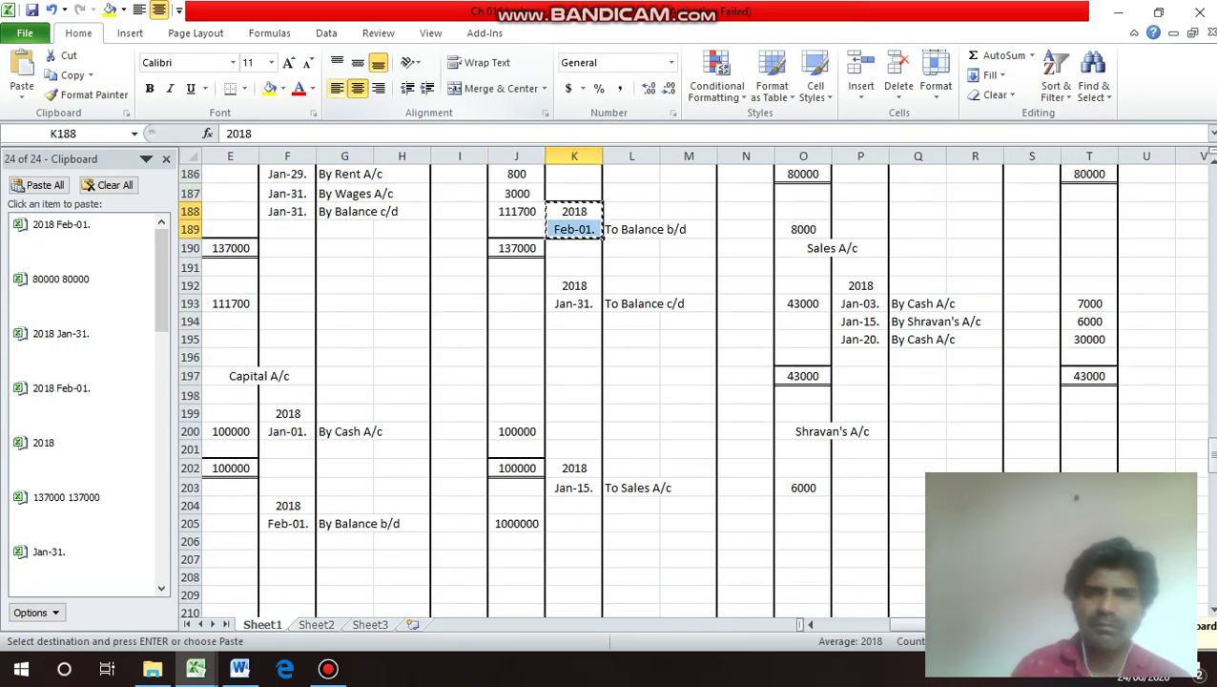
pyautogui.press('Down')
pyautogui.press('Down')
pyautogui.press('Down')
pyautogui.press('Down')
pyautogui.press('Down')
pyautogui.press('Down')
pyautogui.press('Down')
pyautogui.press('Down')
pyautogui.press('Down')
pyautogui.press('Down')
pyautogui.press('Right')
pyautogui.press('Right')
pyautogui.press('Right')
pyautogui.press('Right')
pyautogui.press('Right')
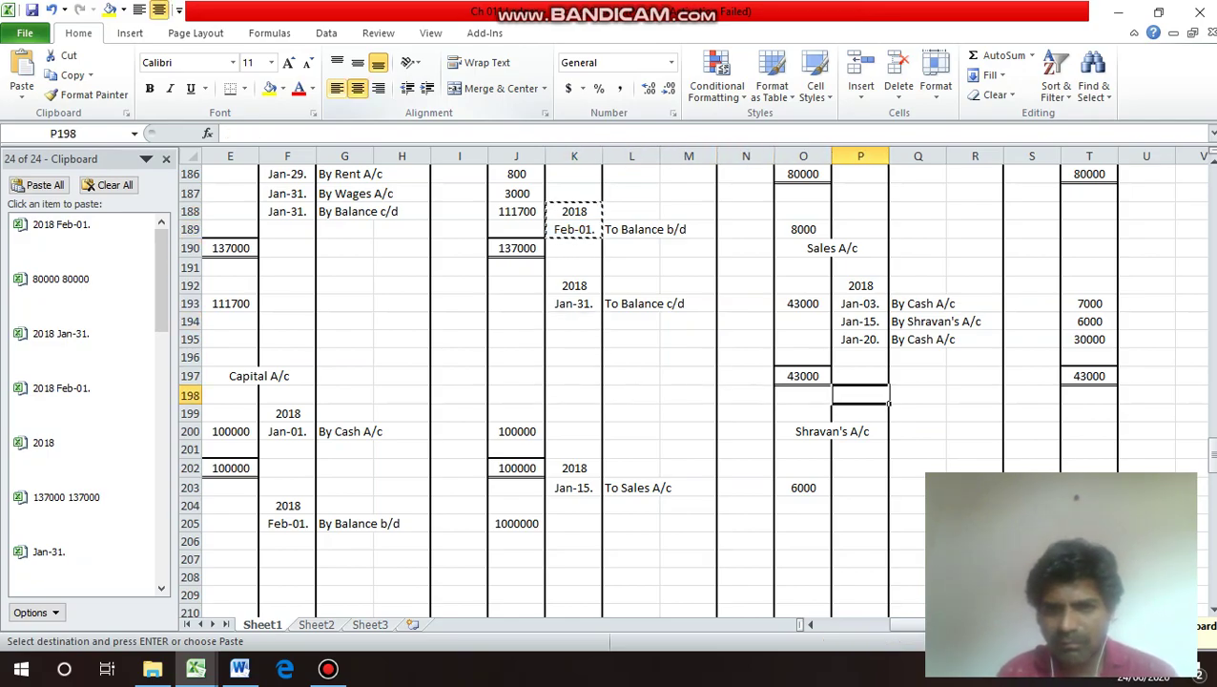
pyautogui.press('Return')
# Enter the particulars "By Balance b/d" in cell Q199 of the Sales account.
pyautogui.press('Down')
pyautogui.press('Down')
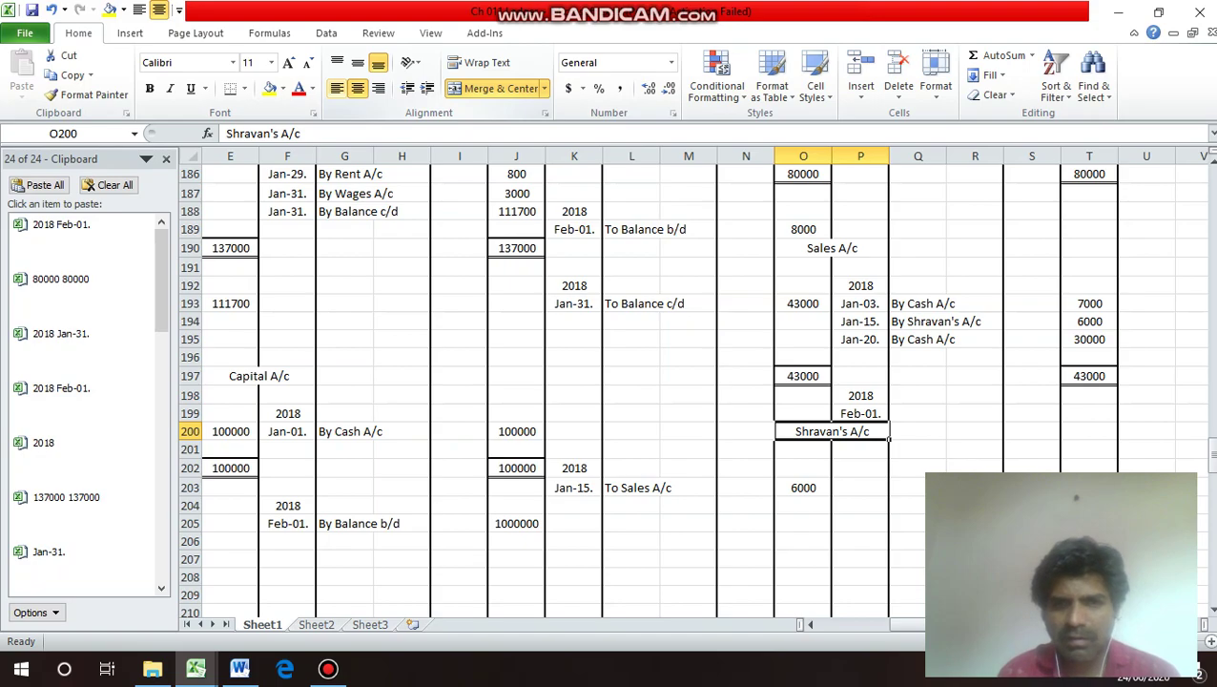
pyautogui.click(917, 431)
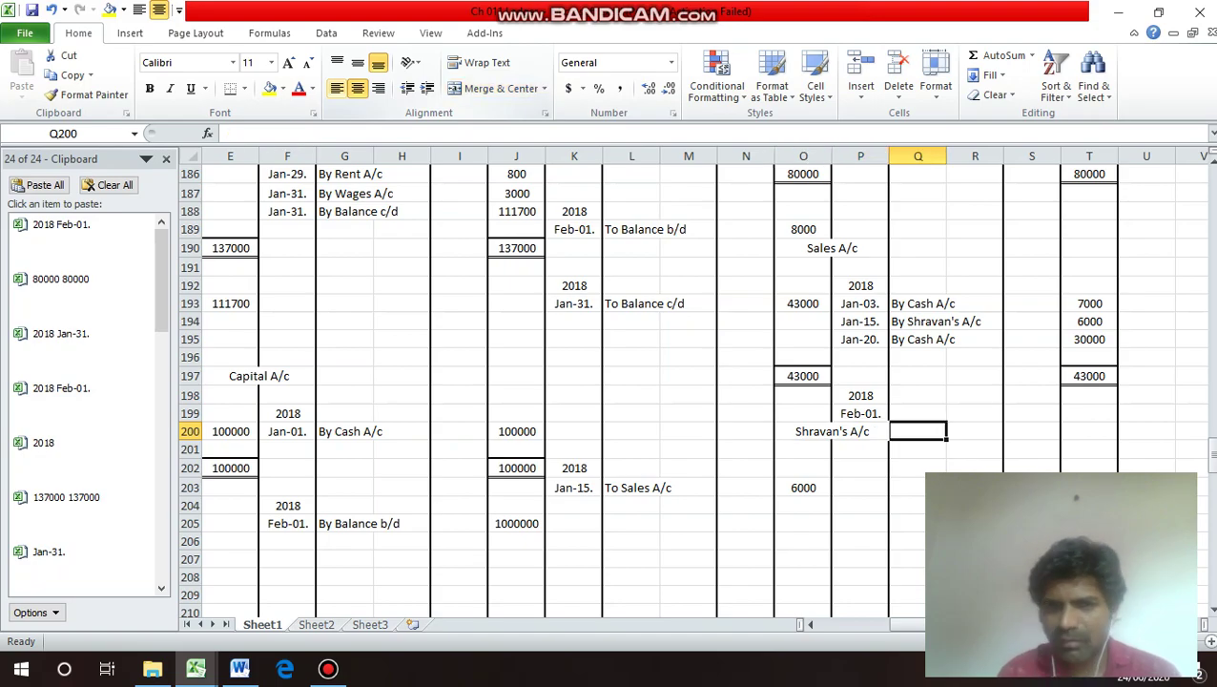
pyautogui.click(918, 413)
pyautogui.write('B')
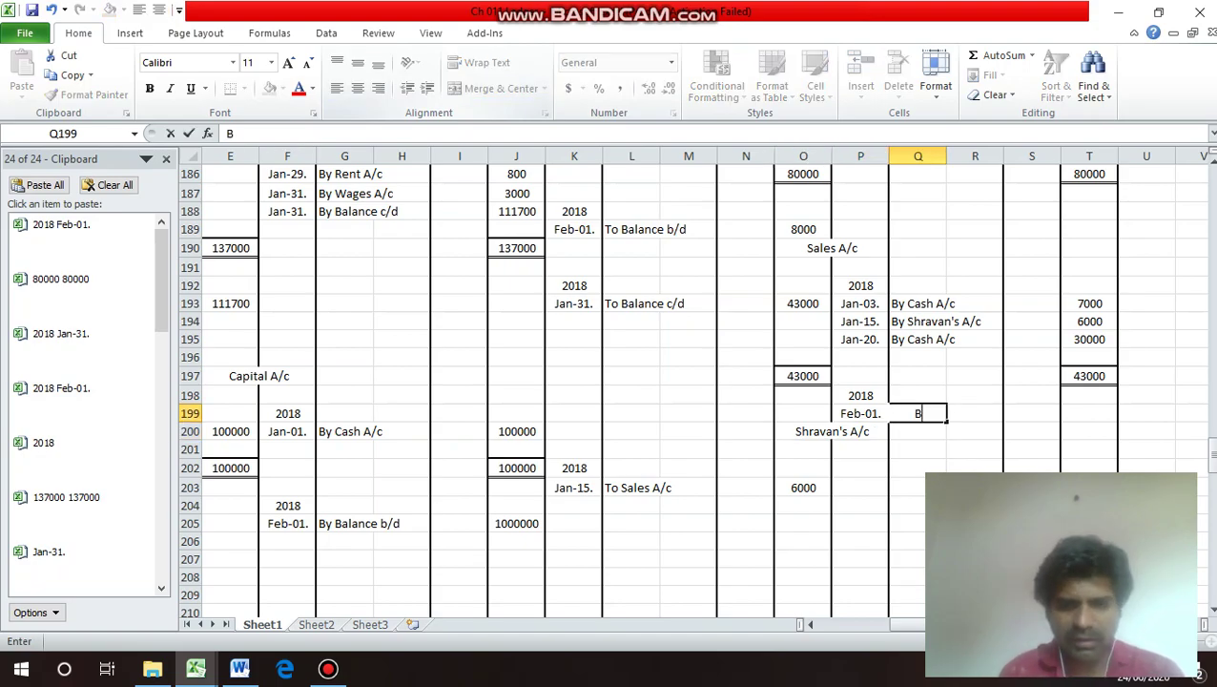
pyautogui.write('y Ba')
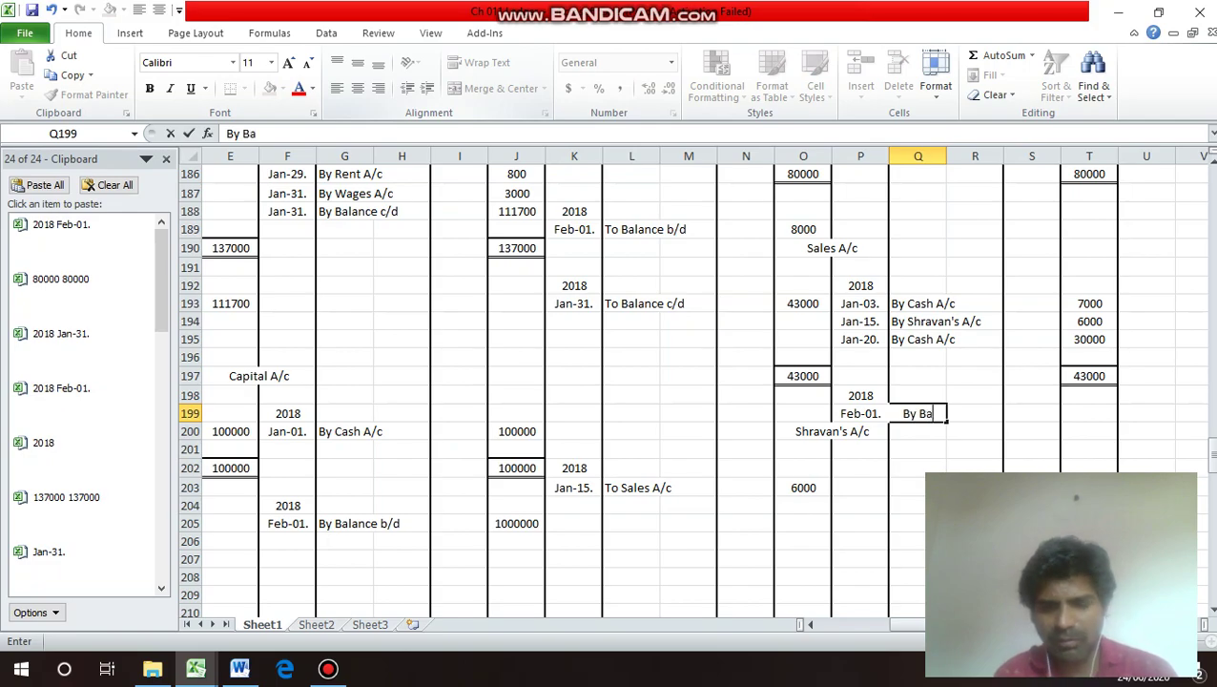
pyautogui.write('lance')
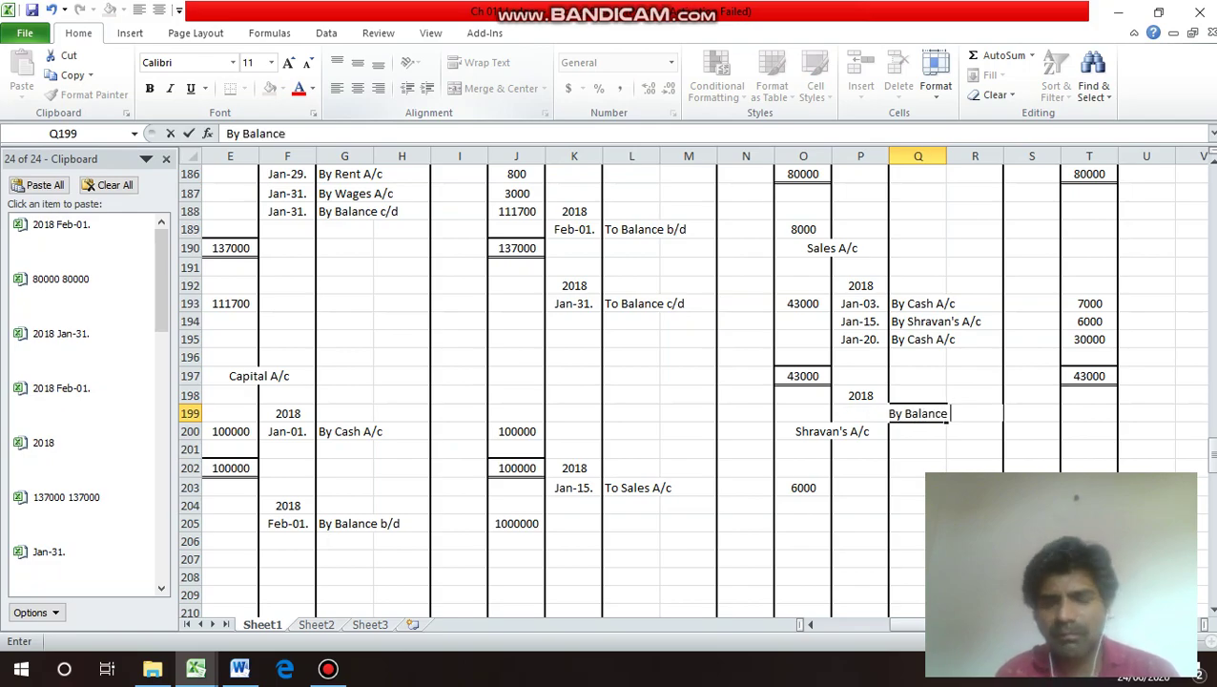
pyautogui.write(' b/d')
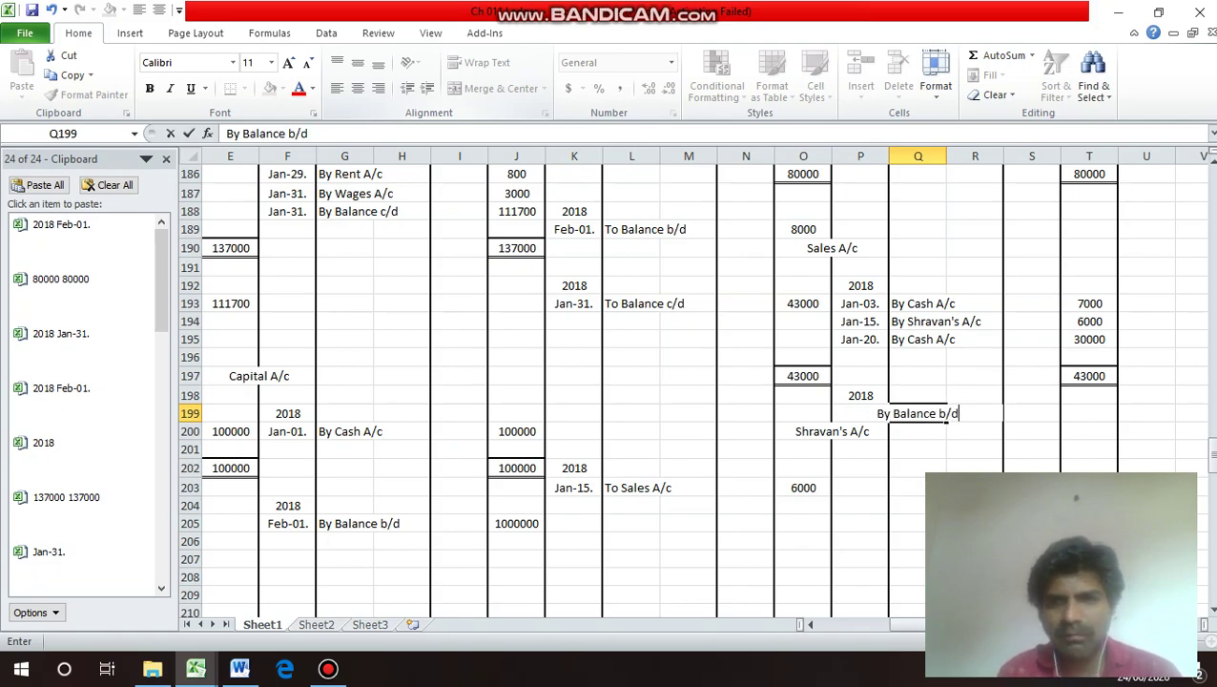
pyautogui.press('Return')
# Left-align the "By Balance b/d" particulars in cell Q199.
pyautogui.click(948, 413)
pyautogui.hotkey('alt', 'h')
pyautogui.press('a')
pyautogui.press('l')
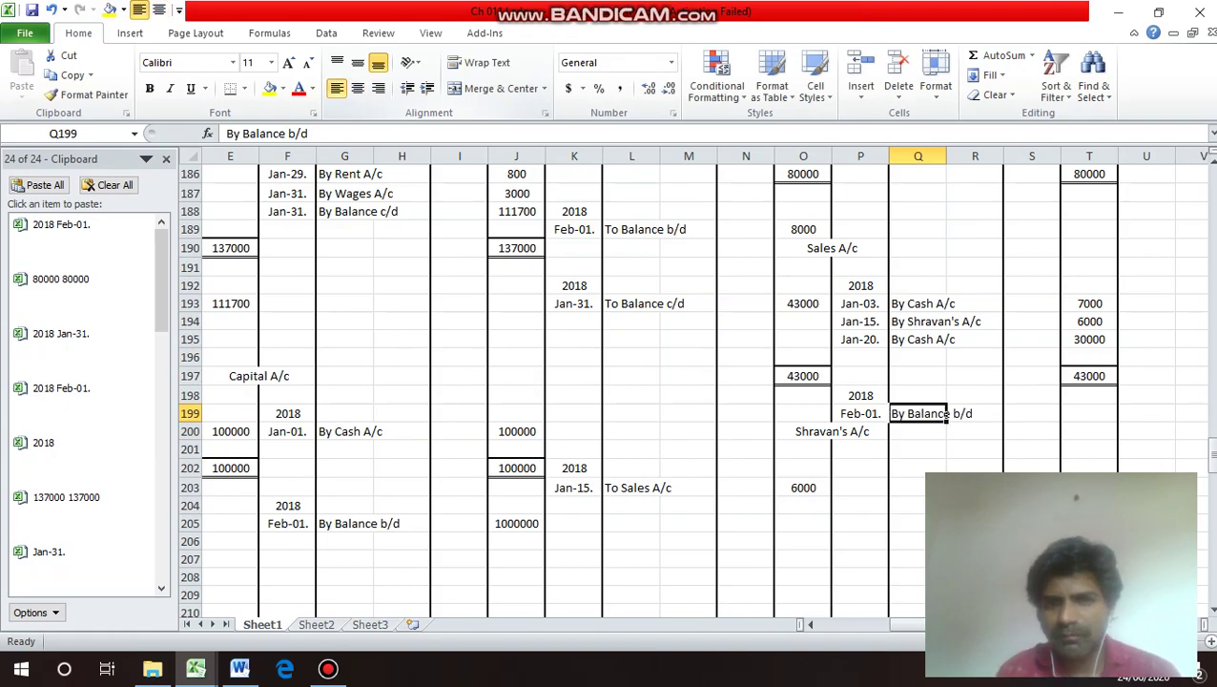
# Enter the amount 43000 in cell T199 for the Sales account's balance b/d.
pyautogui.press('Right')
pyautogui.press('Right')
pyautogui.press('Right')
pyautogui.write('4')
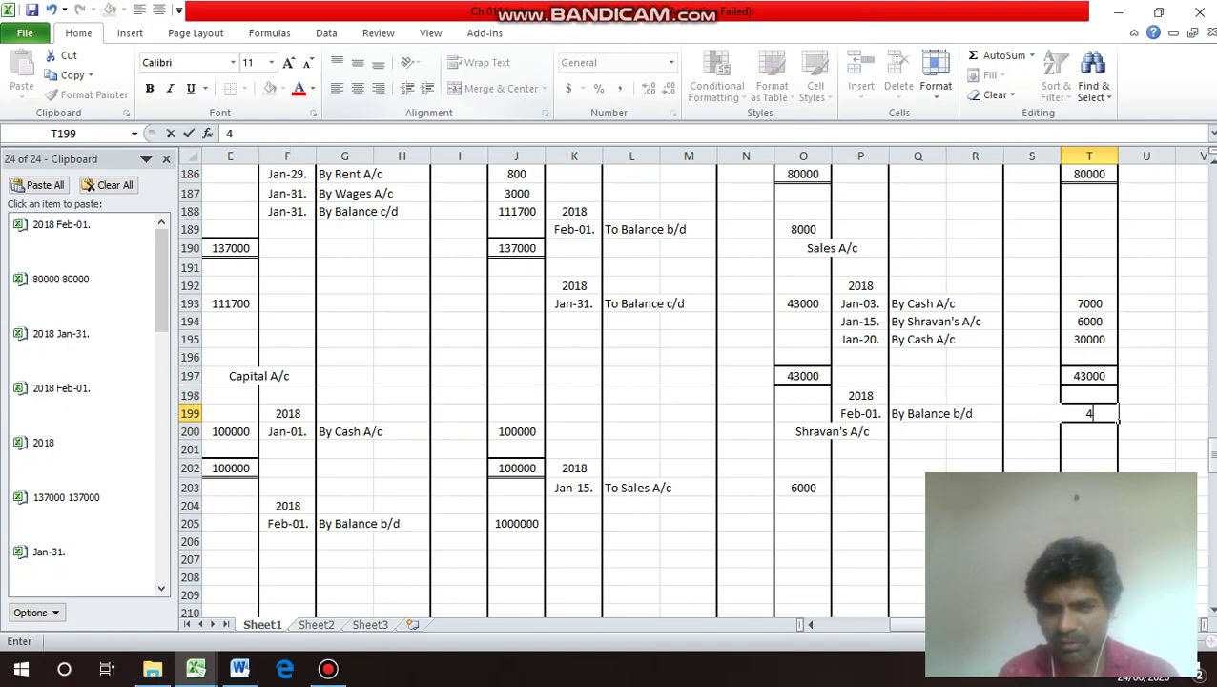
pyautogui.write('3000')
pyautogui.press('Return')
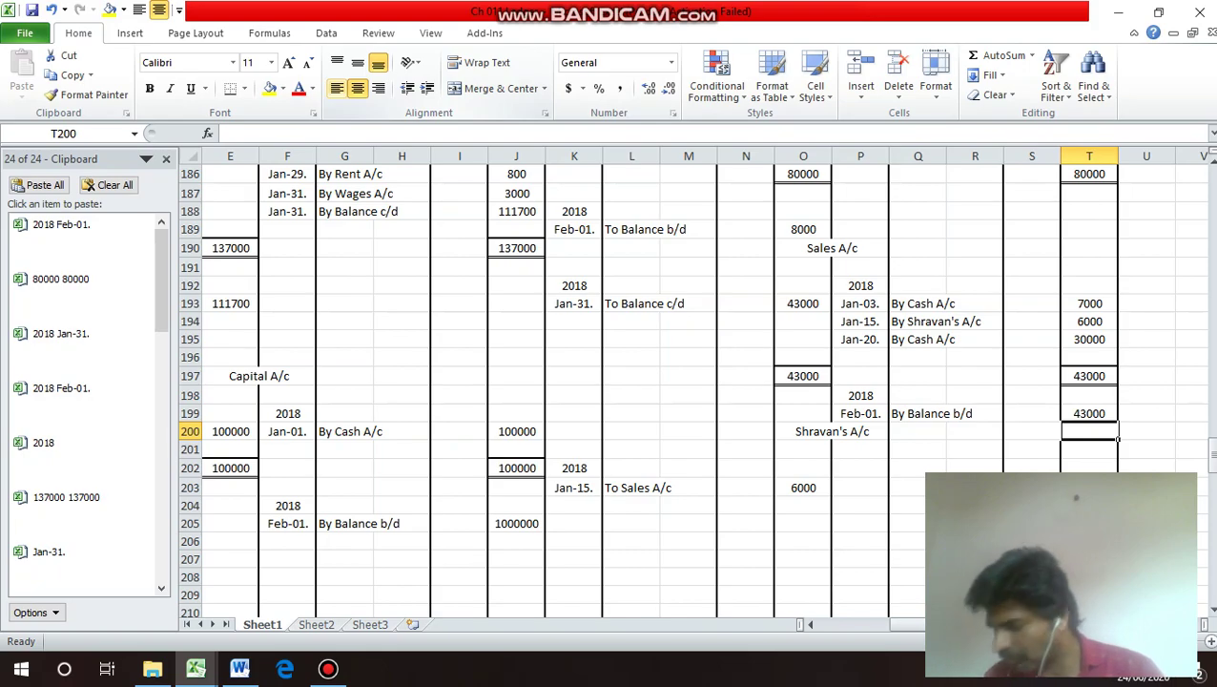
# Look over the Capital, Sales and personal accounts in rows 193 to 217 for the next account to balance.
pyautogui.press('Down')
pyautogui.press('Down')
pyautogui.press('Down')
pyautogui.press('Down')
pyautogui.press('Down')
pyautogui.press('Down')
pyautogui.press('Down')
pyautogui.press('Down')
pyautogui.press('Down')
pyautogui.press('Down')
pyautogui.press('Down')
pyautogui.press('Down')
pyautogui.press('Down')
pyautogui.press('Down')
pyautogui.press('Down')
pyautogui.press('Down')
pyautogui.press('Left')
pyautogui.press('Left')
pyautogui.press('Left')
pyautogui.press('Left')
pyautogui.press('Left')
pyautogui.press('Left')
pyautogui.press('Left')
pyautogui.press('Left')
pyautogui.press('Left')
pyautogui.press('Left')
pyautogui.press('Left')
pyautogui.press('Left')
pyautogui.press('Left')
pyautogui.press('Left')
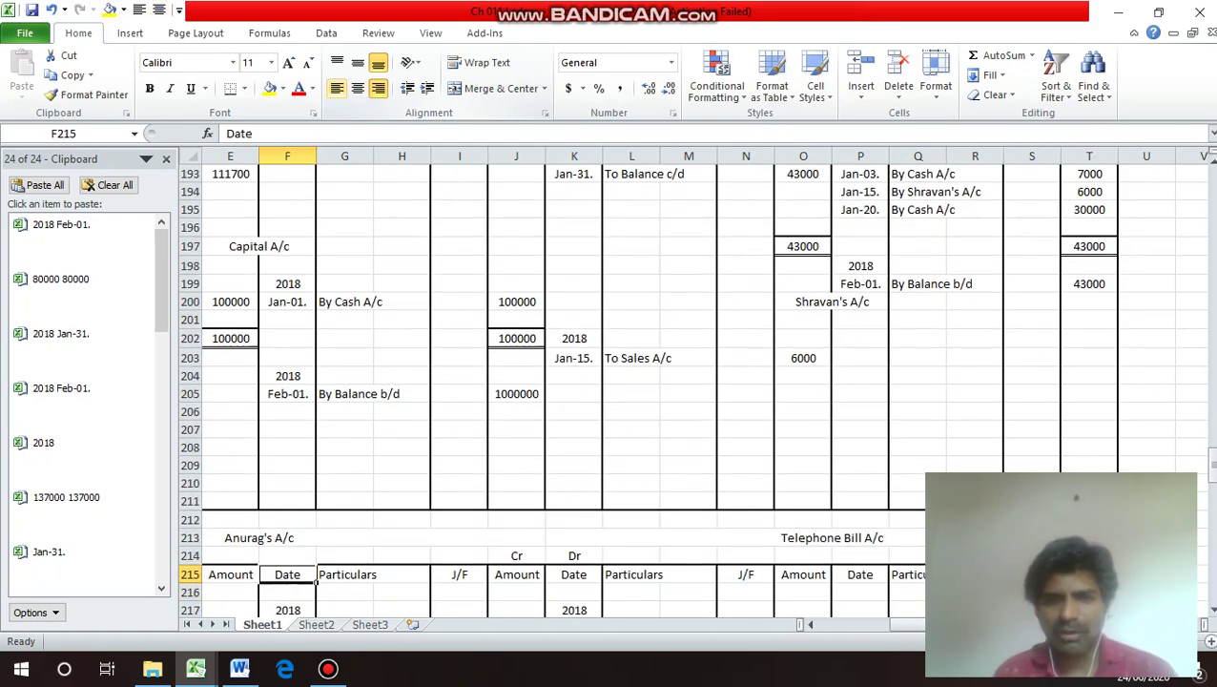
pyautogui.press('Up')
pyautogui.press('Up')
pyautogui.press('Up')
pyautogui.press('Up')
pyautogui.press('Right')
pyautogui.press('Up')
pyautogui.press('Up')
pyautogui.press('Up')
pyautogui.press('Up')
pyautogui.press('Up')
pyautogui.press('Up')
pyautogui.press('Up')
pyautogui.press('Up')
pyautogui.press('Up')
pyautogui.press('Up')
pyautogui.press('Up')
pyautogui.press('Up')
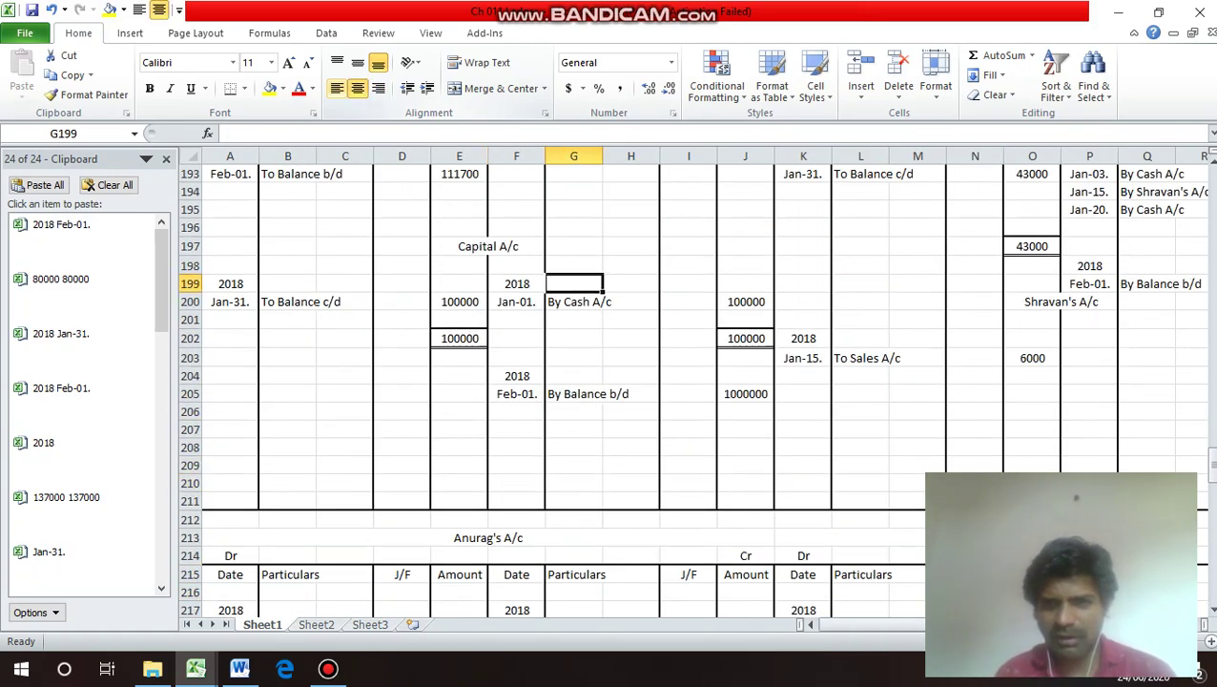
pyautogui.press('Right')
pyautogui.press('Right')
pyautogui.press('Right')
pyautogui.press('Right')
pyautogui.press('Right')
pyautogui.press('Right')
pyautogui.press('Right')
pyautogui.press('Right')
pyautogui.press('Right')
pyautogui.press('Right')
pyautogui.press('Right')
pyautogui.press('Down')
pyautogui.press('Down')
pyautogui.press('Left')
pyautogui.press('Left')
pyautogui.press('Left')
pyautogui.press('Left')
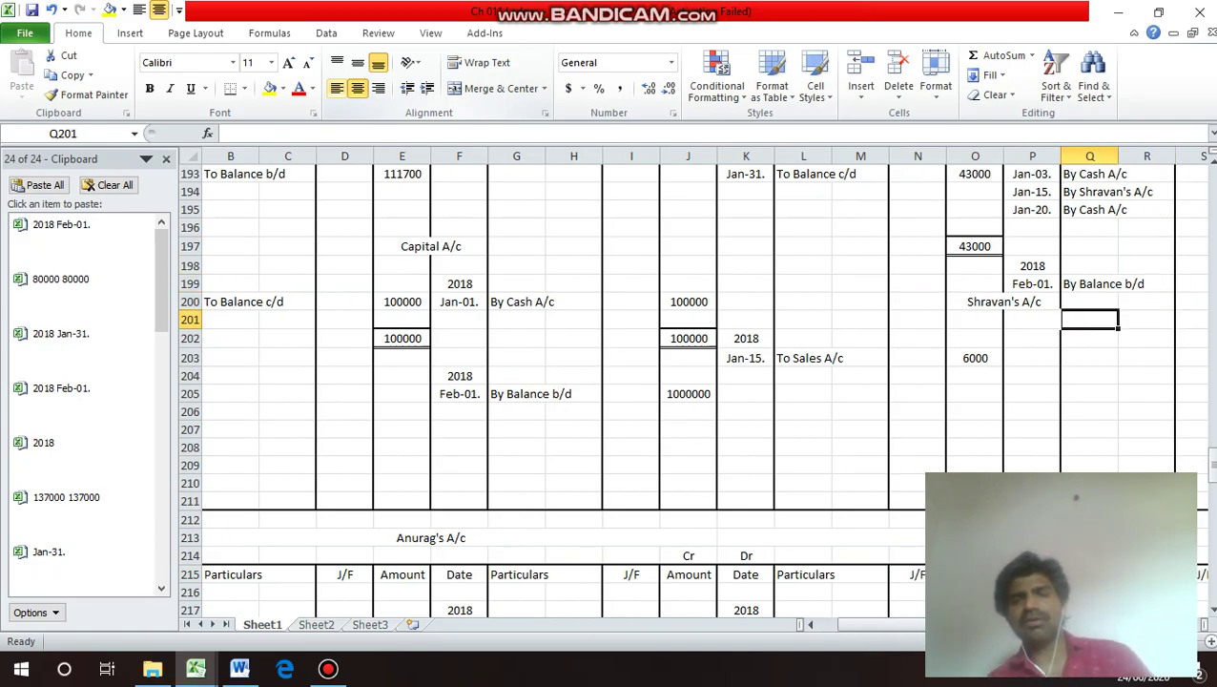
pyautogui.press('Down')
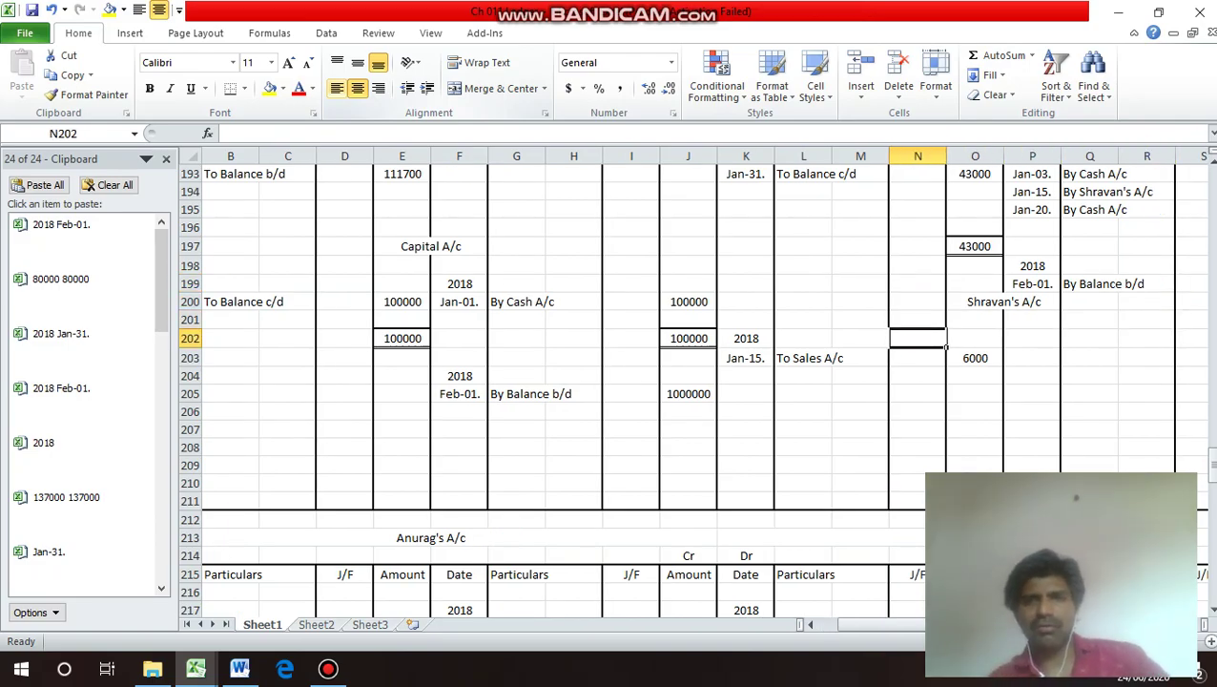
pyautogui.press('Right')
pyautogui.press('Right')
pyautogui.press('Up')
pyautogui.press('Up')
pyautogui.press('Up')
pyautogui.press('Up')
pyautogui.press('Up')
pyautogui.press('Up')
pyautogui.press('Up')
pyautogui.press('Up')
pyautogui.press('Up')
pyautogui.press('Up')
pyautogui.press('Up')
pyautogui.press('Up')
pyautogui.press('Up')
pyautogui.press('Up')
pyautogui.press('Up')
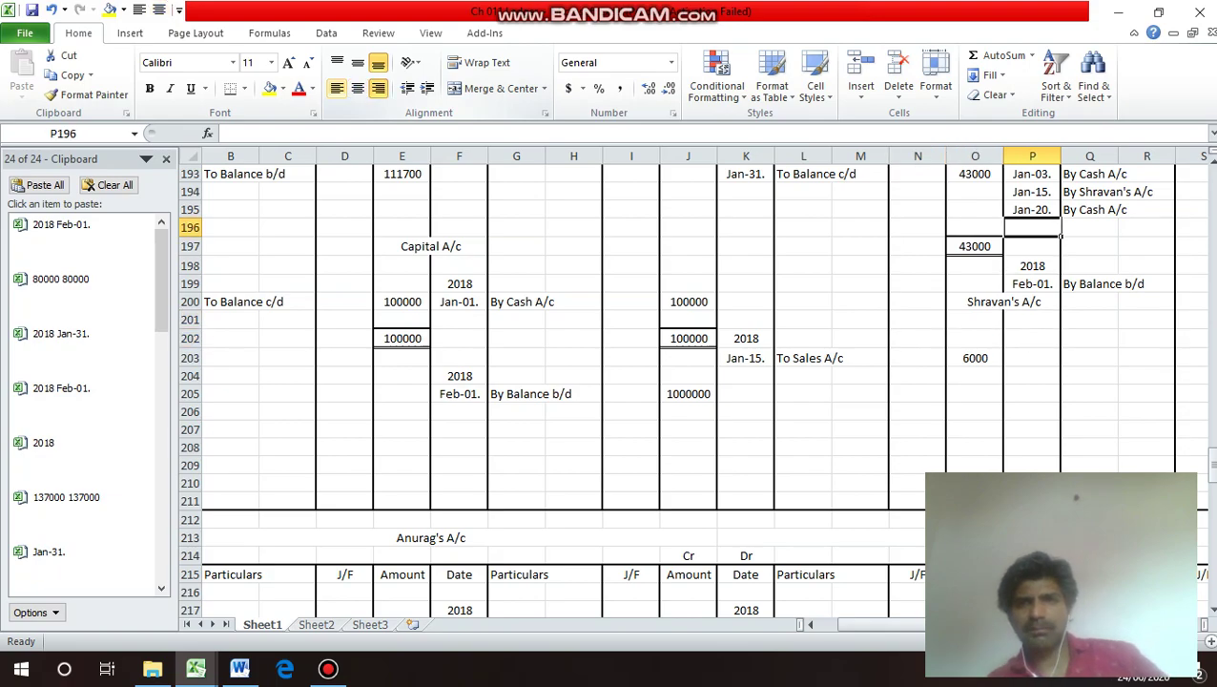
# Copy the 2018 and Jan-31. date entries from K192:K193 to P202:P203 on the credit side of the account below Sales.
pyautogui.press('Down')
pyautogui.press('Down')
pyautogui.press('Down')
pyautogui.press('Down')
pyautogui.press('Left')
pyautogui.press('Left')
pyautogui.press('Left')
pyautogui.press('Left')
pyautogui.press('Left')
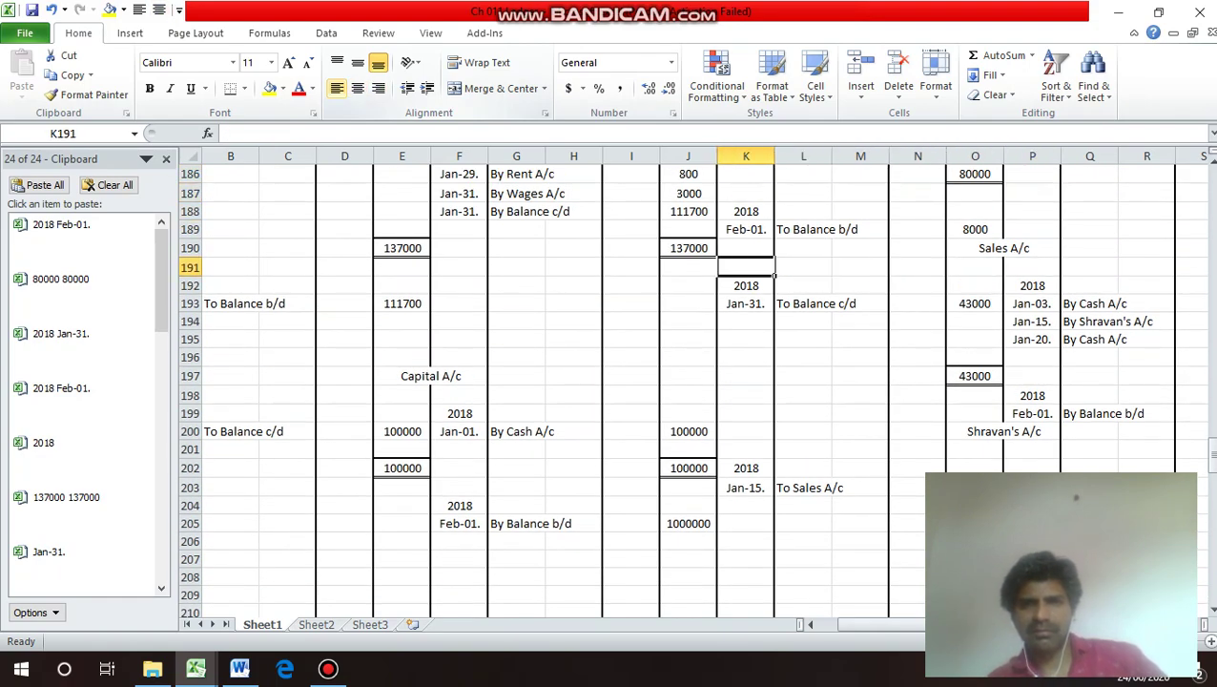
pyautogui.press('Down')
pyautogui.hotkey('shift', 'Down')
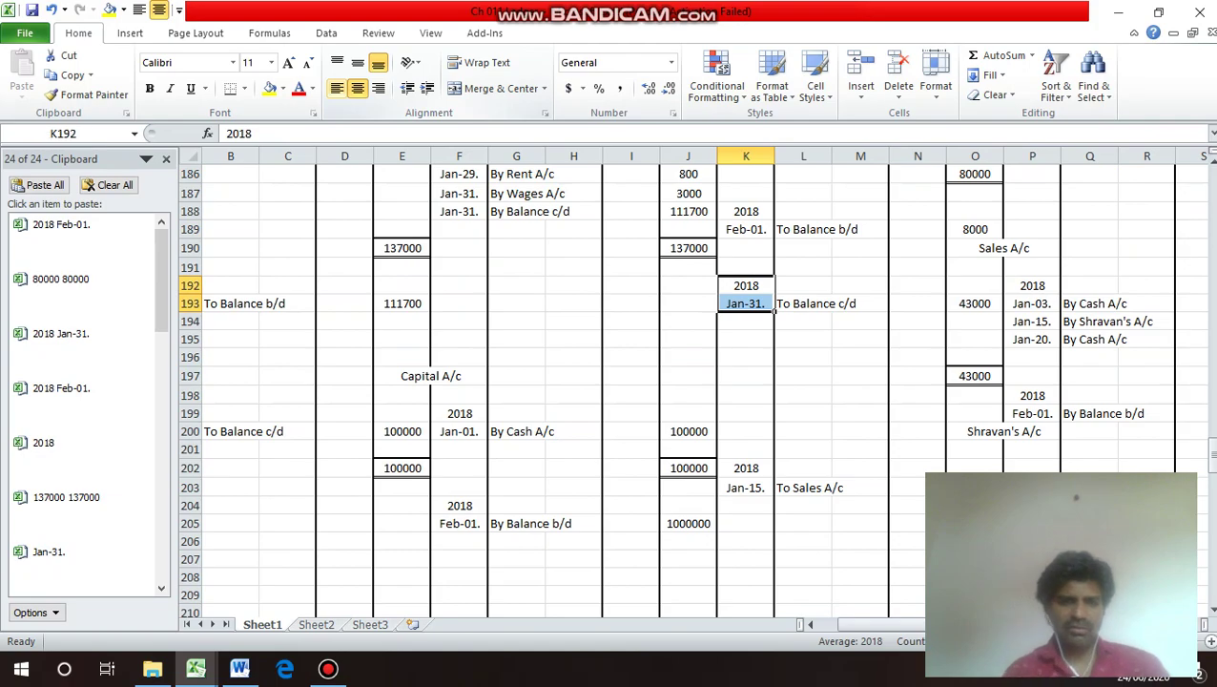
pyautogui.hotkey('ctrl', 'c')
pyautogui.press('Down')
pyautogui.press('Down')
pyautogui.press('Down')
pyautogui.press('Down')
pyautogui.press('Down')
pyautogui.press('Down')
pyautogui.press('Down')
pyautogui.press('Down')
pyautogui.press('Down')
pyautogui.press('Down')
pyautogui.press('Down')
pyautogui.press('Down')
pyautogui.press('Down')
pyautogui.press('Down')
pyautogui.press('Down')
pyautogui.press('Down')
pyautogui.press('Down')
pyautogui.press('Down')
pyautogui.press('Down')
pyautogui.press('Down')
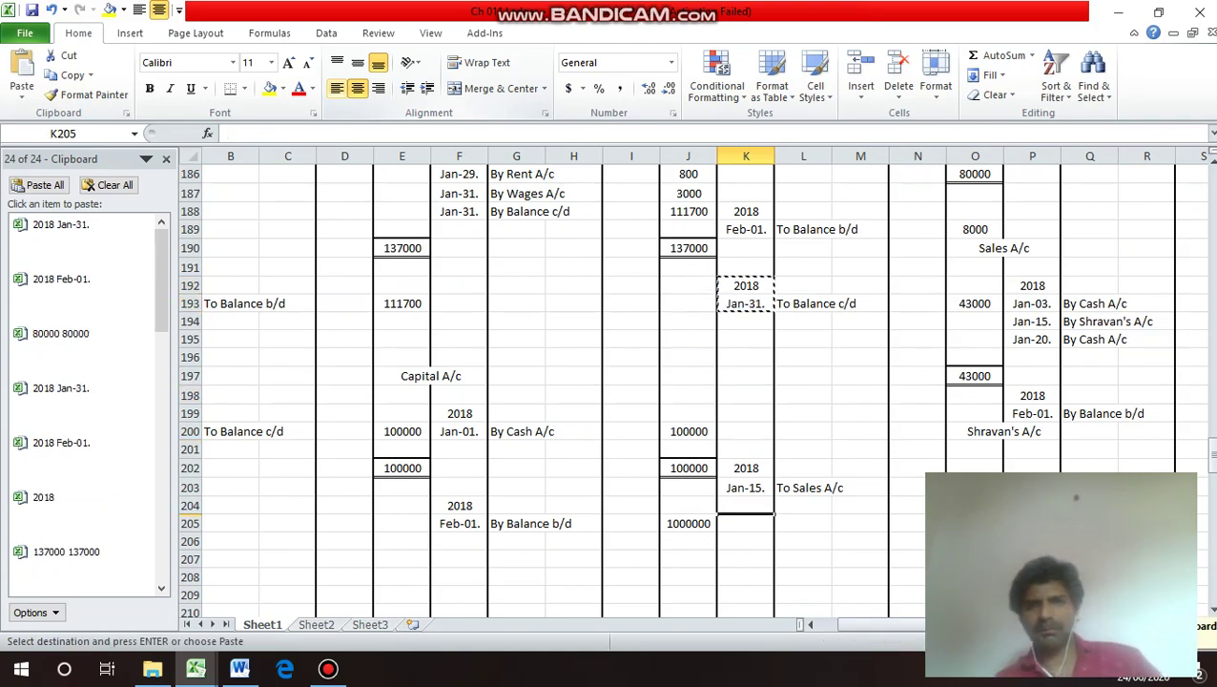
pyautogui.scroll(-1, 677, 382)
pyautogui.hscroll(2, 677, 382)
pyautogui.press('Up')
pyautogui.press('Up')
pyautogui.press('Up')
pyautogui.press('Up')
pyautogui.press('Up')
pyautogui.press('Up')
pyautogui.press('Up')
pyautogui.press('Up')
pyautogui.press('Up')
pyautogui.press('Up')
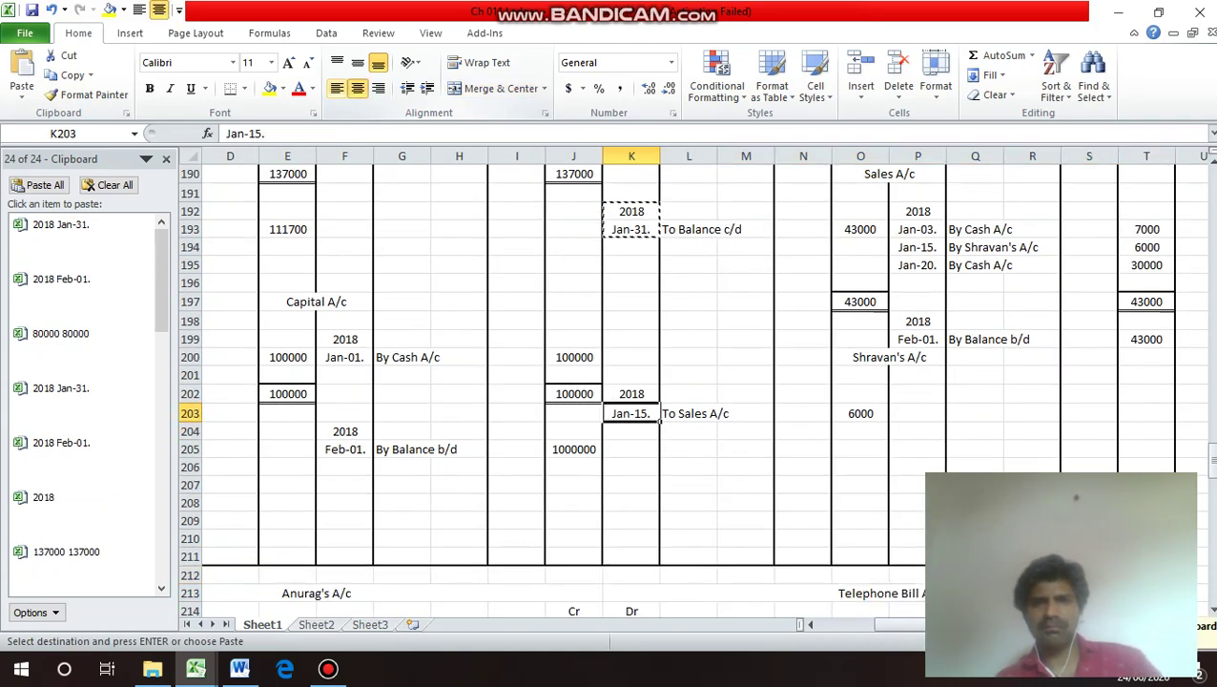
pyautogui.press('Right')
pyautogui.press('Right')
pyautogui.press('Right')
pyautogui.press('Right')
pyautogui.press('Right')
pyautogui.press('Return')
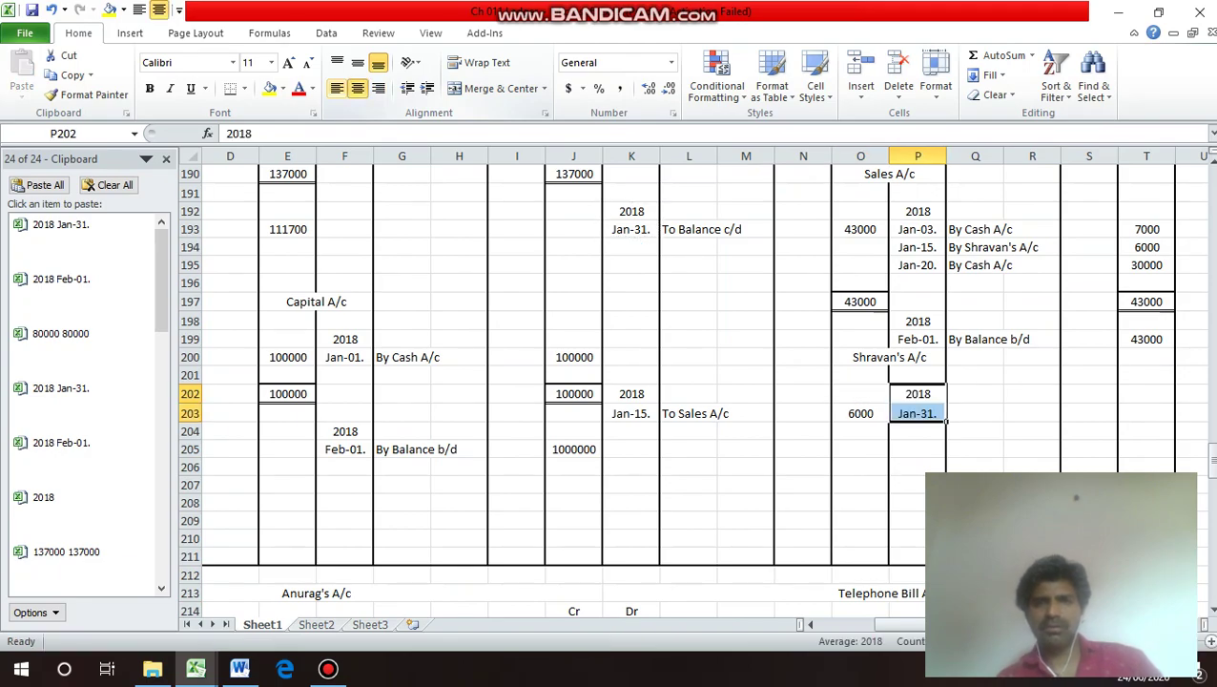
# Enter the particulars "By Balance c/d" in cell Q203 of the personal account below Sales.
pyautogui.press('Down')
pyautogui.press('Right')
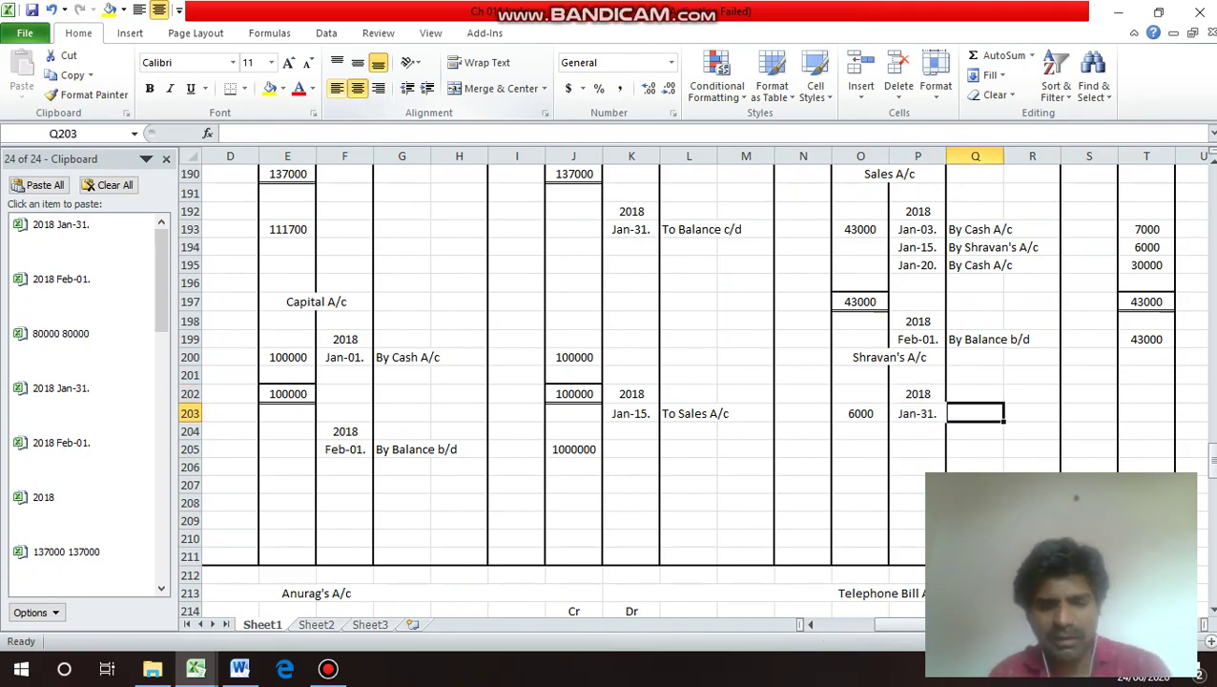
pyautogui.write('By')
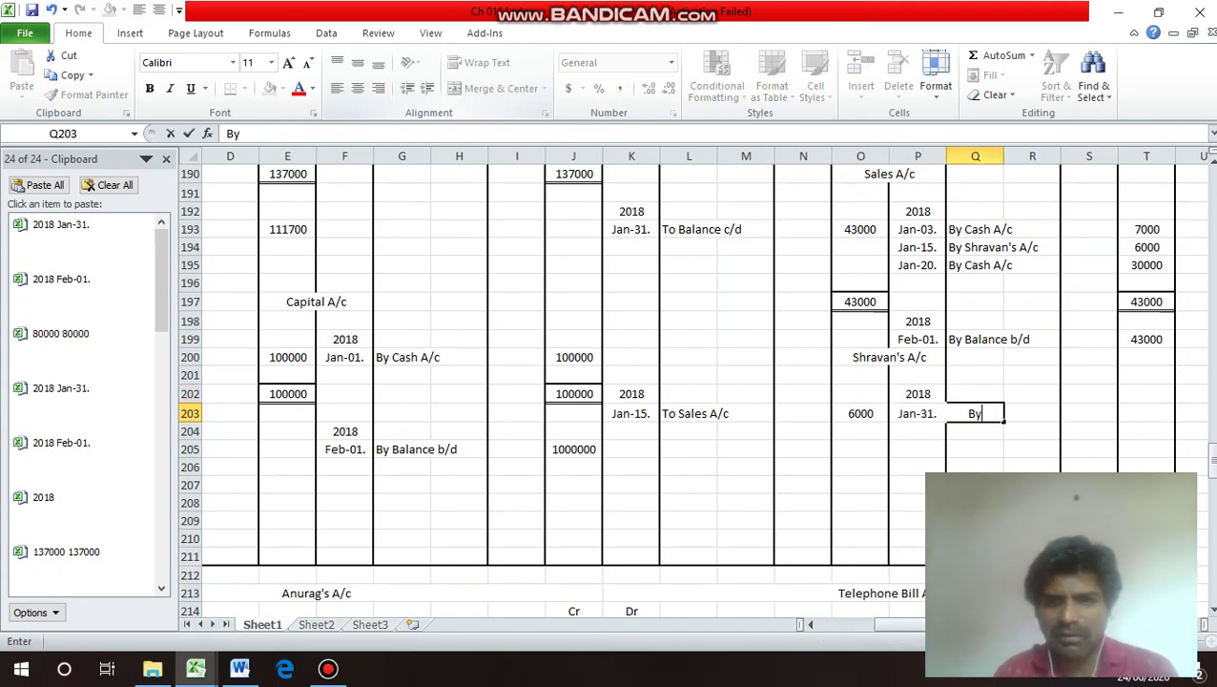
pyautogui.write(' V')
pyautogui.press('BackSpace')
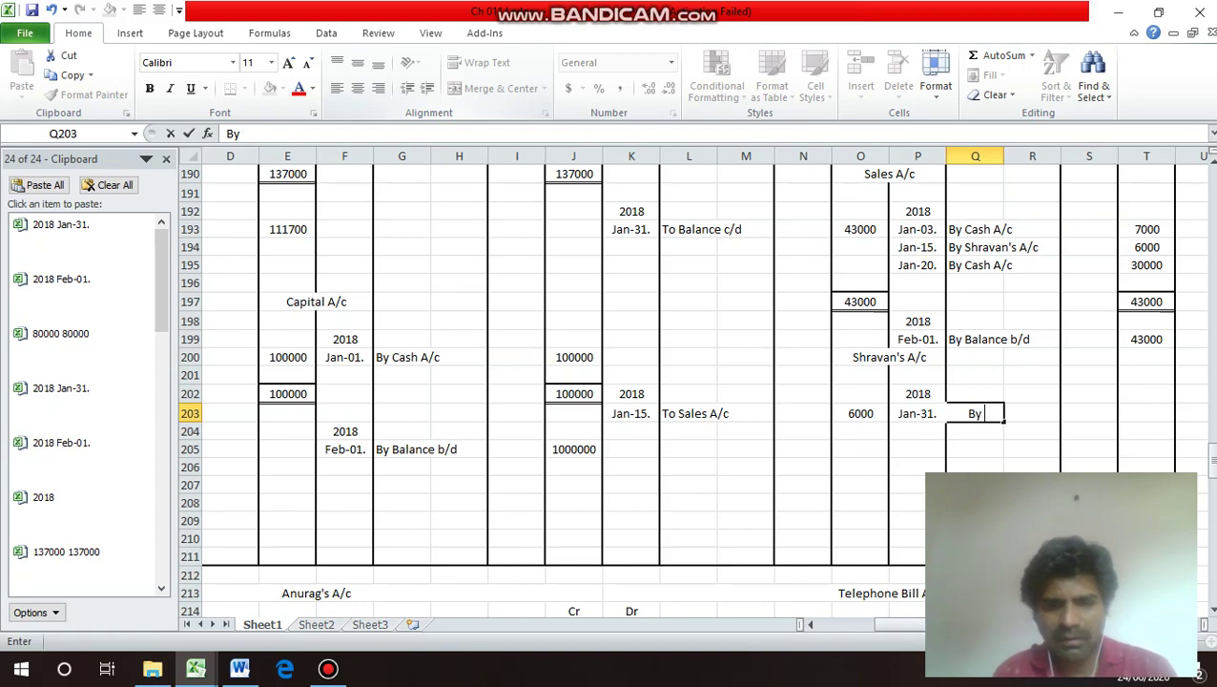
pyautogui.write('Balan')
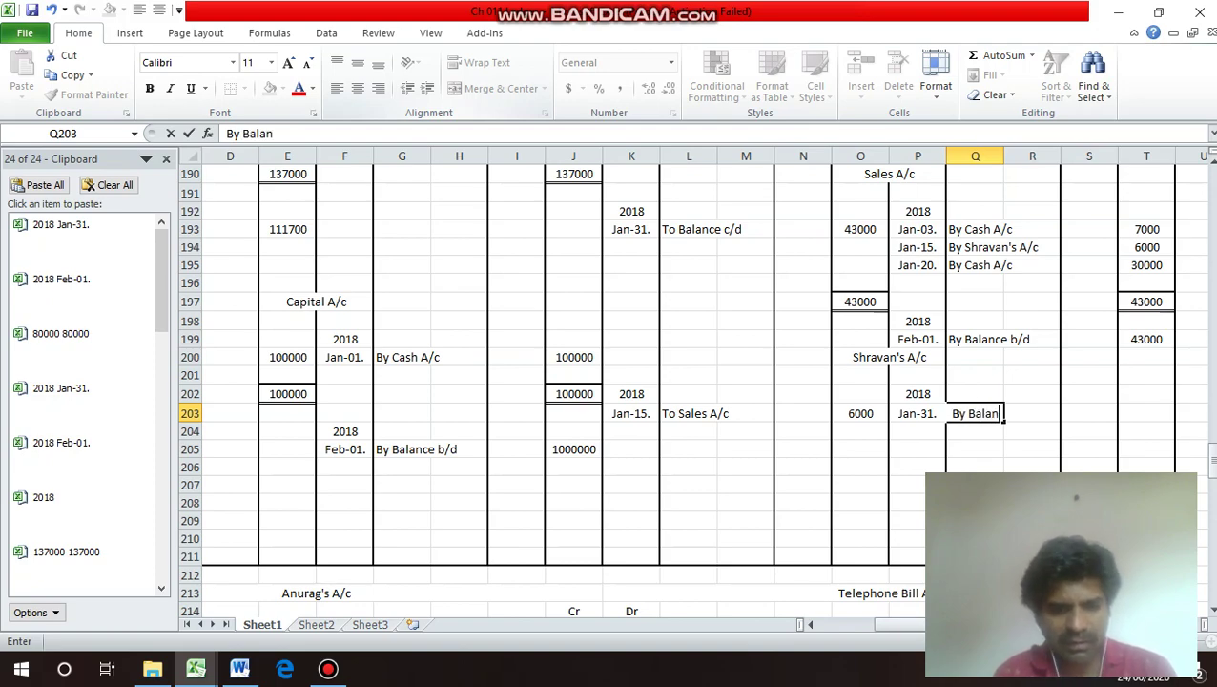
pyautogui.write('ce c/d')
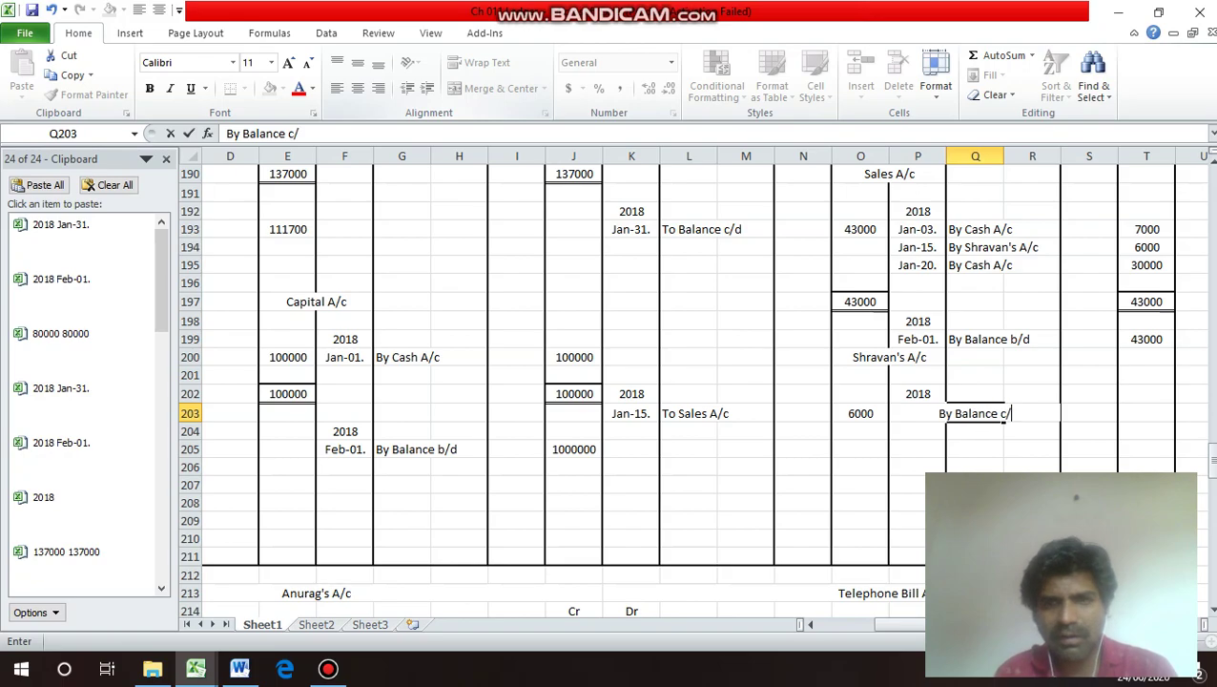
pyautogui.press('Return')
# Enter the amount 6000 in cell T203 for the balance c/d entry.
pyautogui.press('Up')
pyautogui.press('Right')
pyautogui.press('Right')
pyautogui.press('Right')
pyautogui.write('6000')
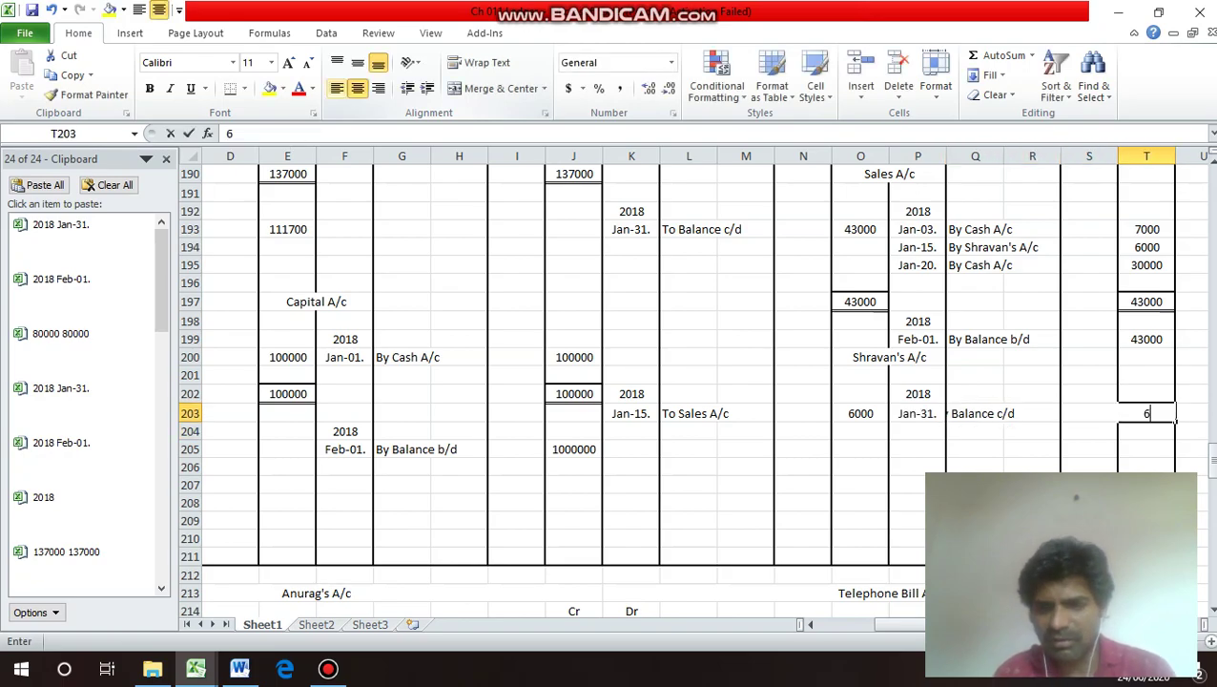
pyautogui.press('Return')
# Left-align the "By Balance c/d" particulars in cell Q203.
pyautogui.press('Up')
pyautogui.press('Left')
pyautogui.press('Left')
pyautogui.press('Left')
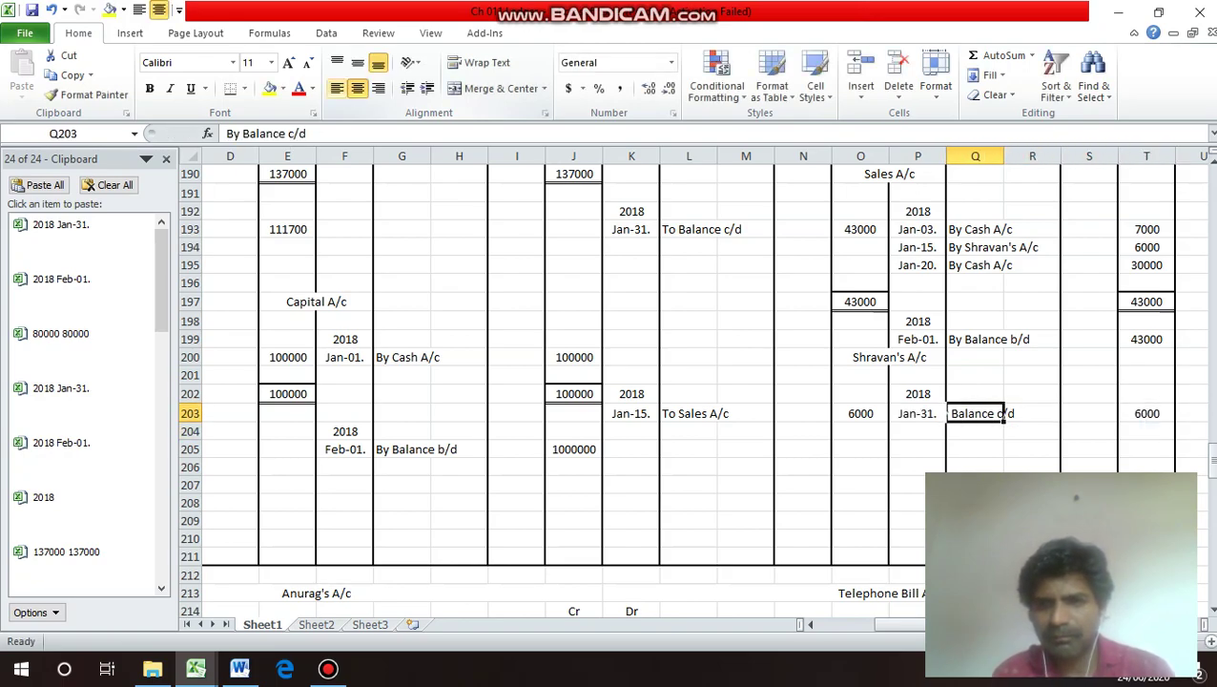
pyautogui.hotkey('alt', 'h')
pyautogui.press('a')
pyautogui.press('l')
pyautogui.press('Down')
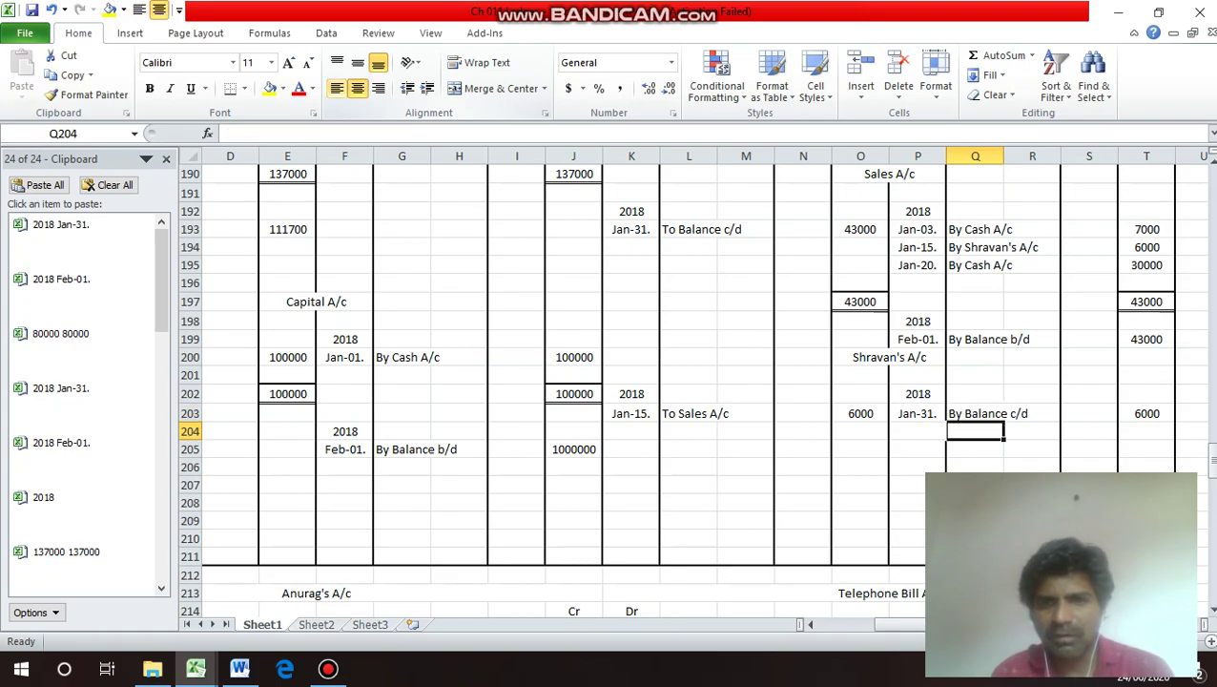
# Copy the ruled totals row O197:T197 of the Sales account to O205:T205 in the personal account below it.
pyautogui.press('Left')
pyautogui.press('Left')
pyautogui.press('Up')
pyautogui.press('Up')
pyautogui.press('Up')
pyautogui.press('Up')
pyautogui.press('Up')
pyautogui.press('Up')
pyautogui.press('Up')
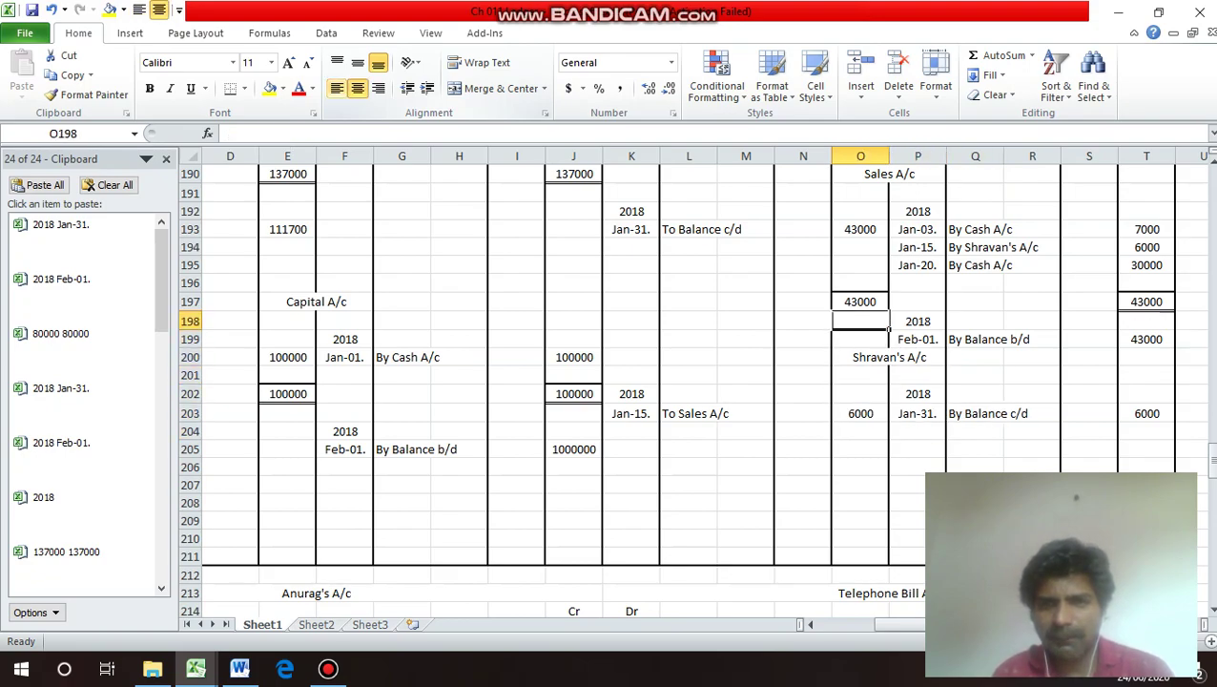
pyautogui.hotkey('shift', 'Right')
pyautogui.hotkey('shift', 'Right')
pyautogui.hotkey('shift', 'Right')
pyautogui.hotkey('shift', 'Right')
pyautogui.hotkey('shift', 'Right')
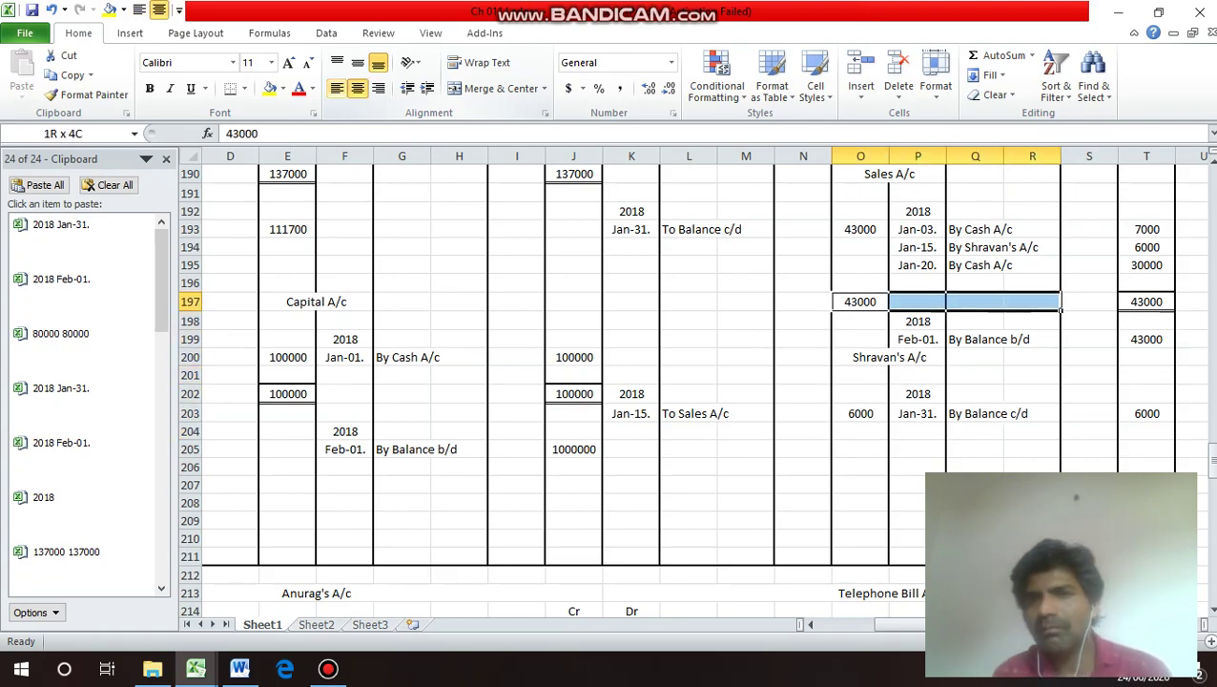
pyautogui.hotkey('ctrl', 'c')
pyautogui.press('Down')
pyautogui.press('Down')
pyautogui.press('Down')
pyautogui.press('Down')
pyautogui.press('Down')
pyautogui.press('Down')
pyautogui.press('Down')
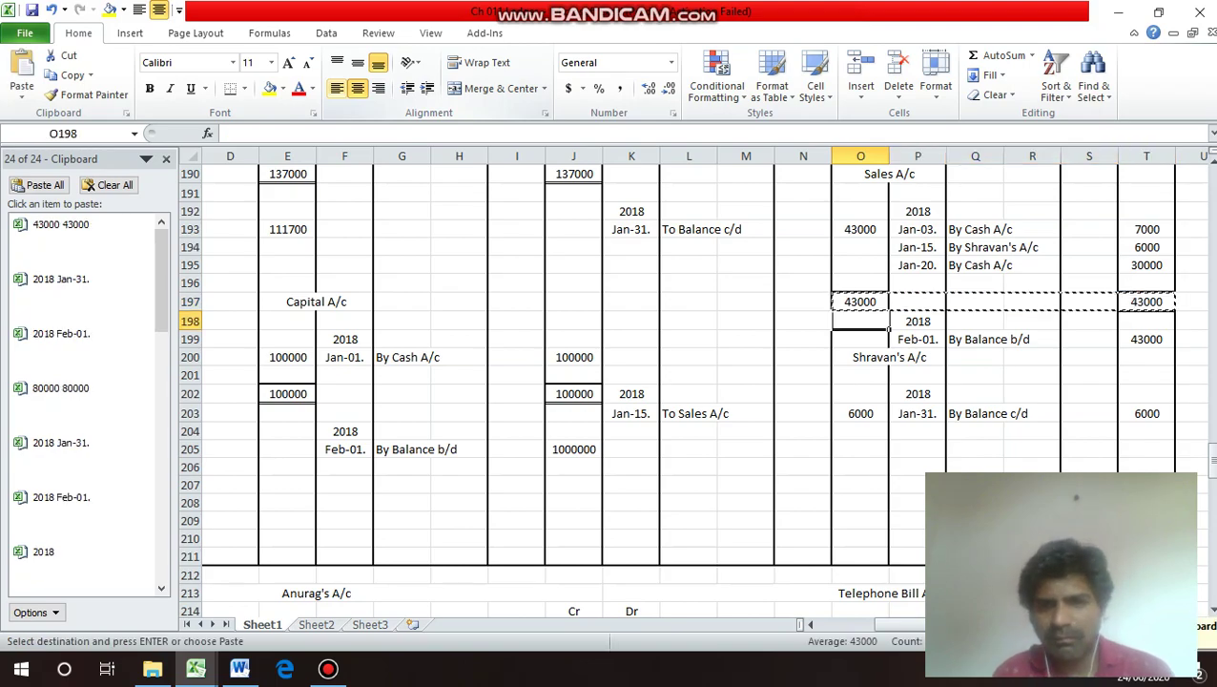
pyautogui.press('Down')
pyautogui.hotkey('ctrl', 'v')
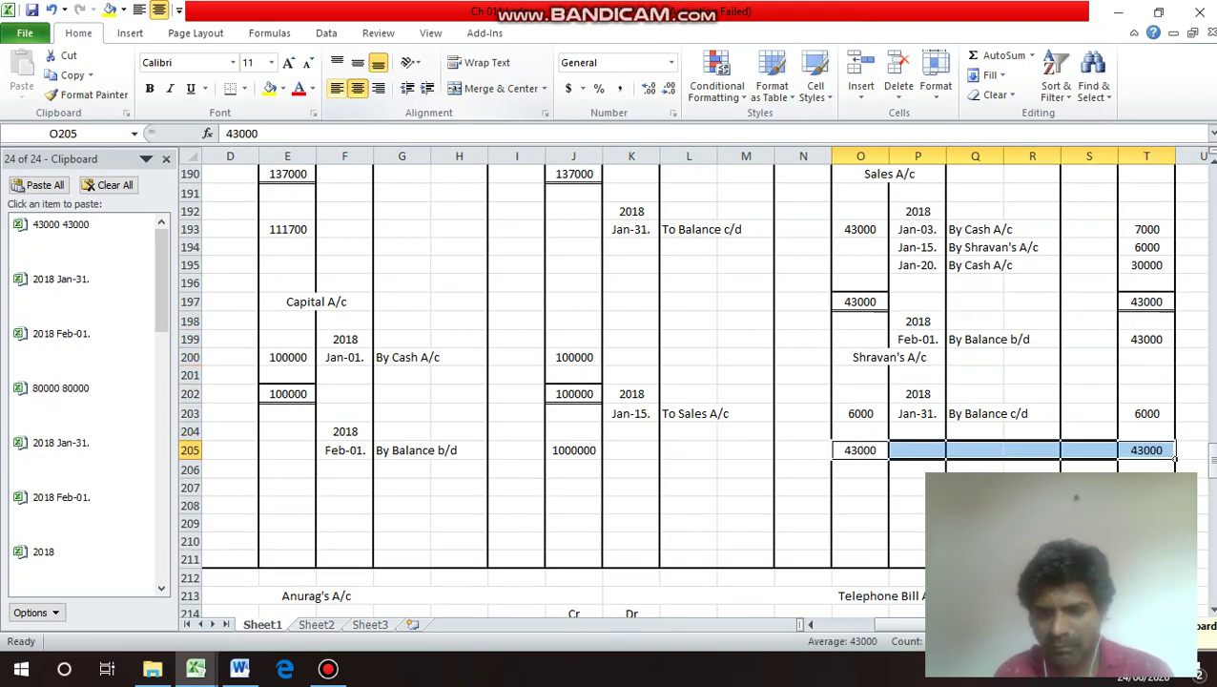
# Set both the debit total in O205 and the credit total in T205 to 6000.
pyautogui.write('6000')
pyautogui.press('Return')
pyautogui.press('Return')
pyautogui.press('Return')
pyautogui.press('Return')
pyautogui.press('Return')
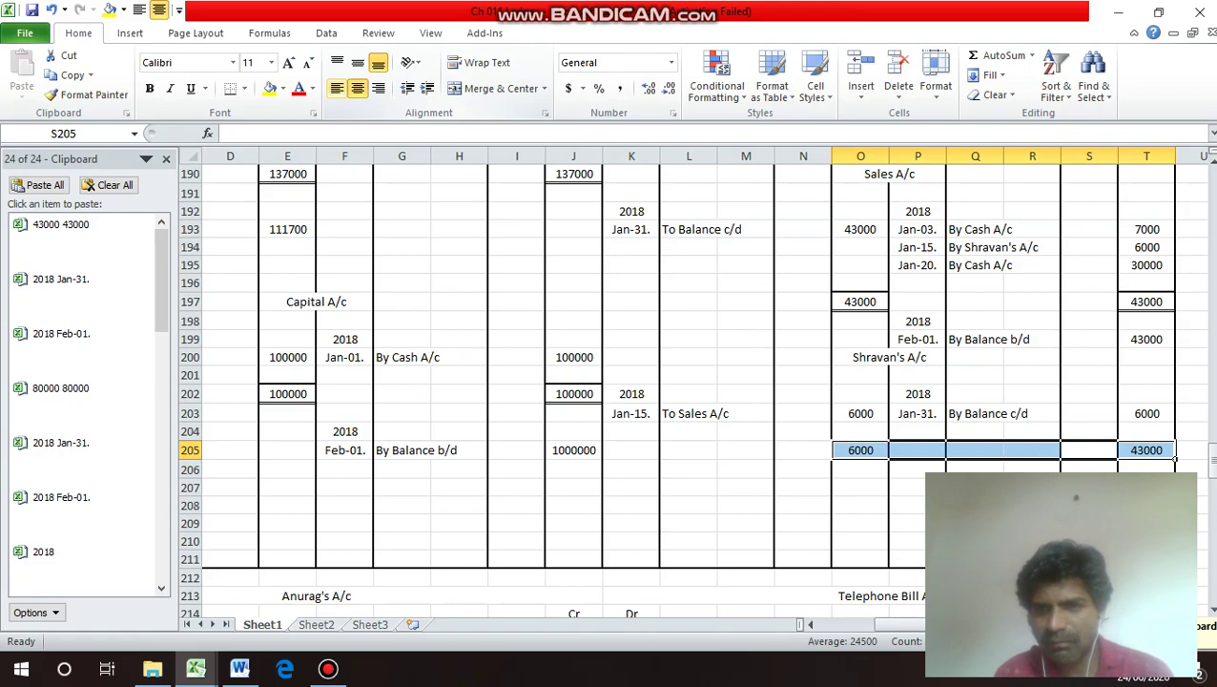
pyautogui.write('6000')
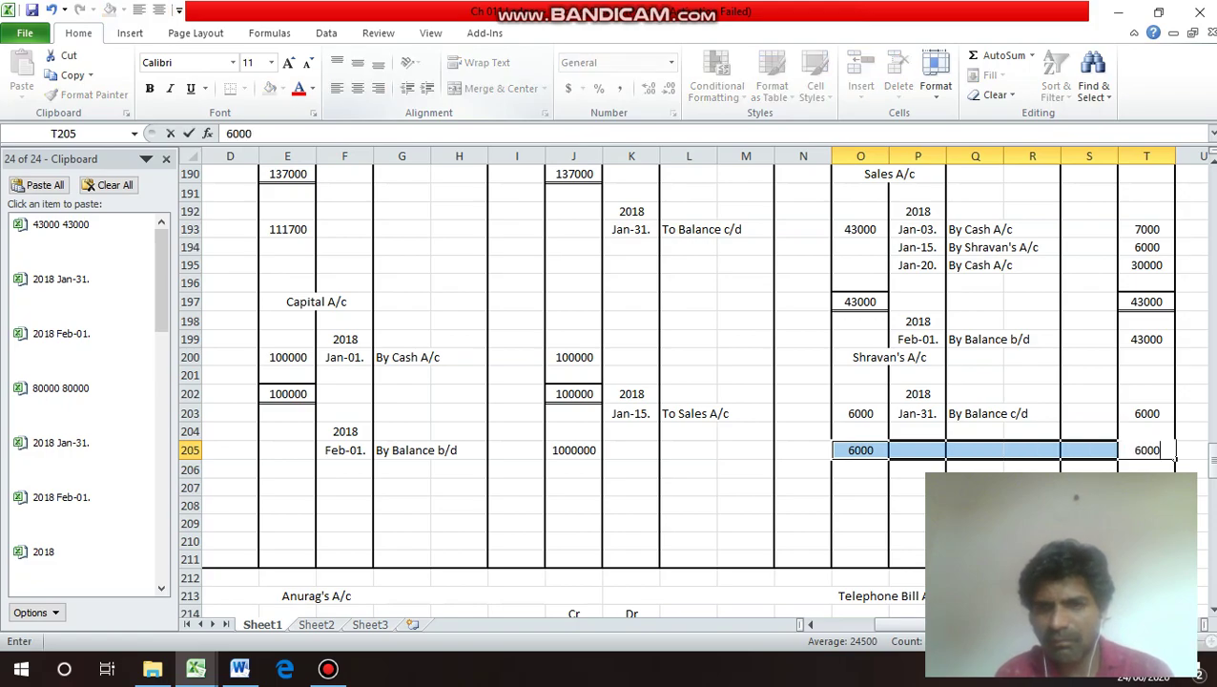
pyautogui.press('Return')
# Copy the 2018 and Feb-01. date entries from P198:P199 to K207:K208 on the debit side of the personal account.
pyautogui.press('Up')
pyautogui.press('Up')
pyautogui.press('Up')
pyautogui.press('Up')
pyautogui.press('Up')
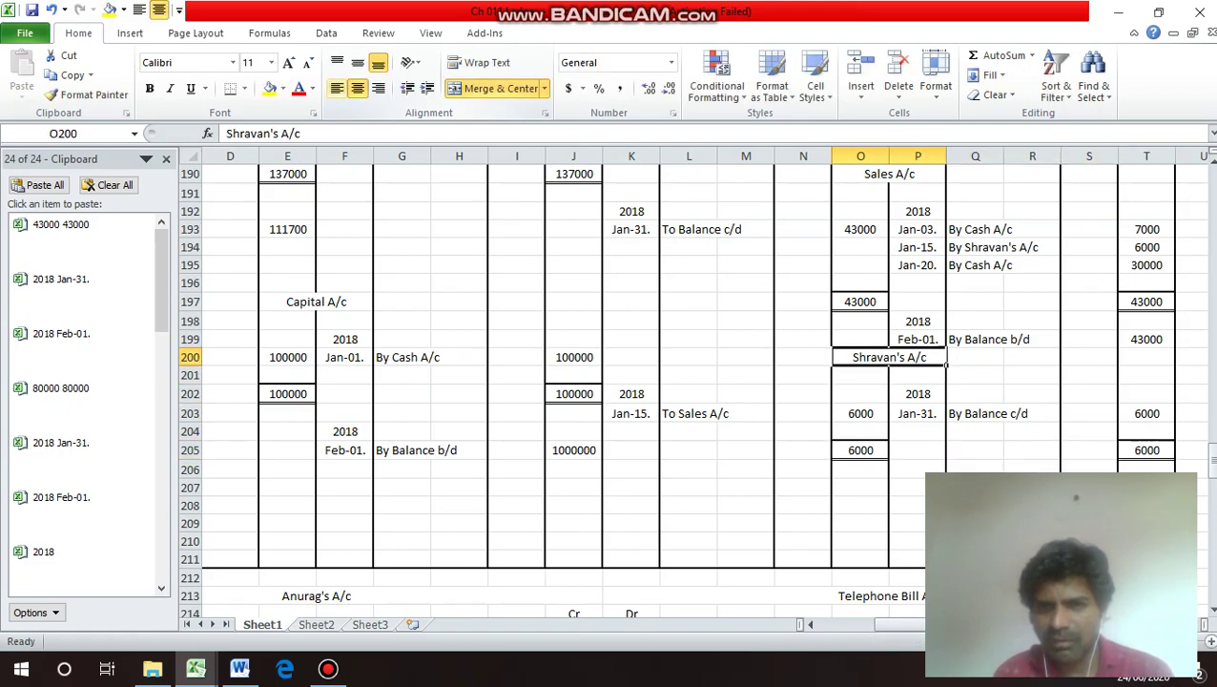
pyautogui.press('Right')
pyautogui.press('Up')
pyautogui.press('Up')
pyautogui.press('Left')
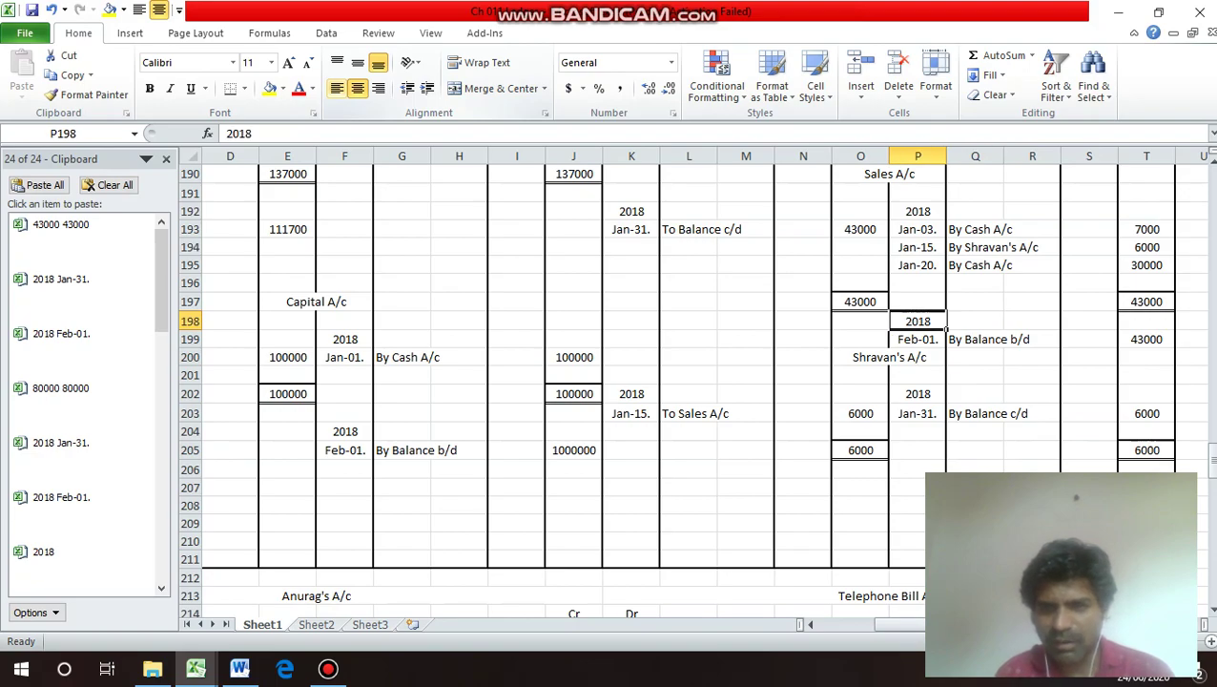
pyautogui.hotkey('shift', 'Down')
pyautogui.hotkey('ctrl', 'c')
pyautogui.press('Down')
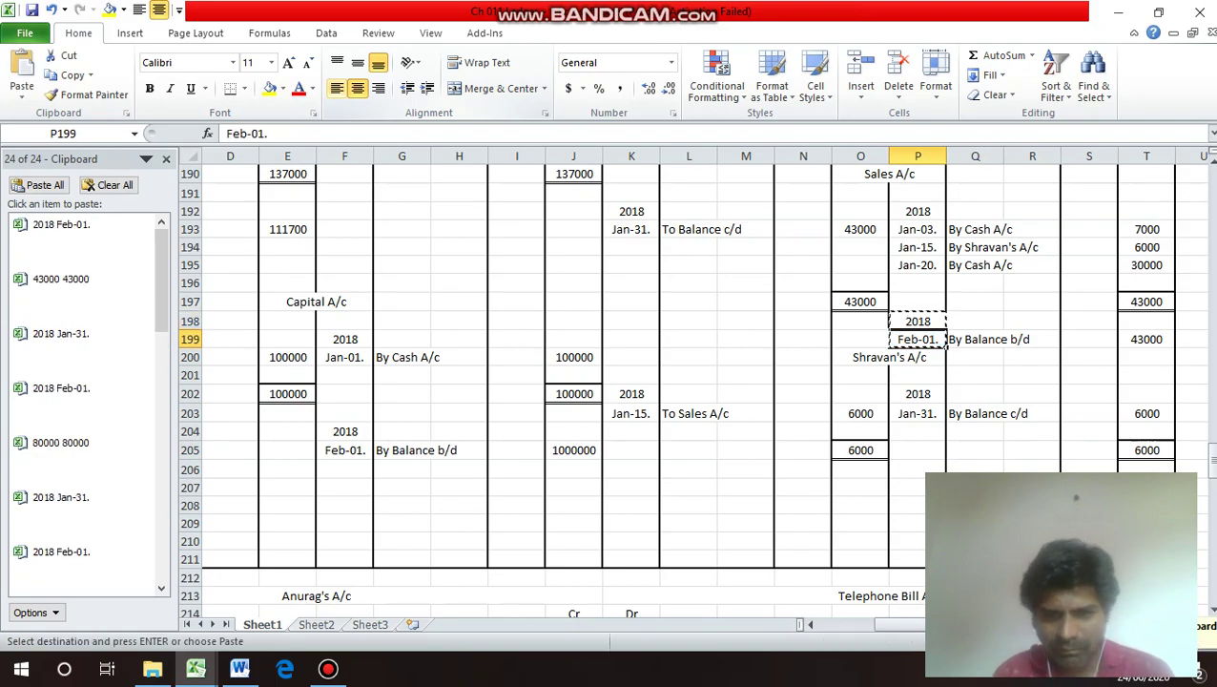
pyautogui.press('Down')
pyautogui.press('Down')
pyautogui.press('Down')
pyautogui.press('Down')
pyautogui.press('Down')
pyautogui.press('Down')
pyautogui.press('Down')
pyautogui.press('Down')
pyautogui.press('Left')
pyautogui.press('Left')
pyautogui.press('Left')
pyautogui.press('Left')
pyautogui.press('Left')
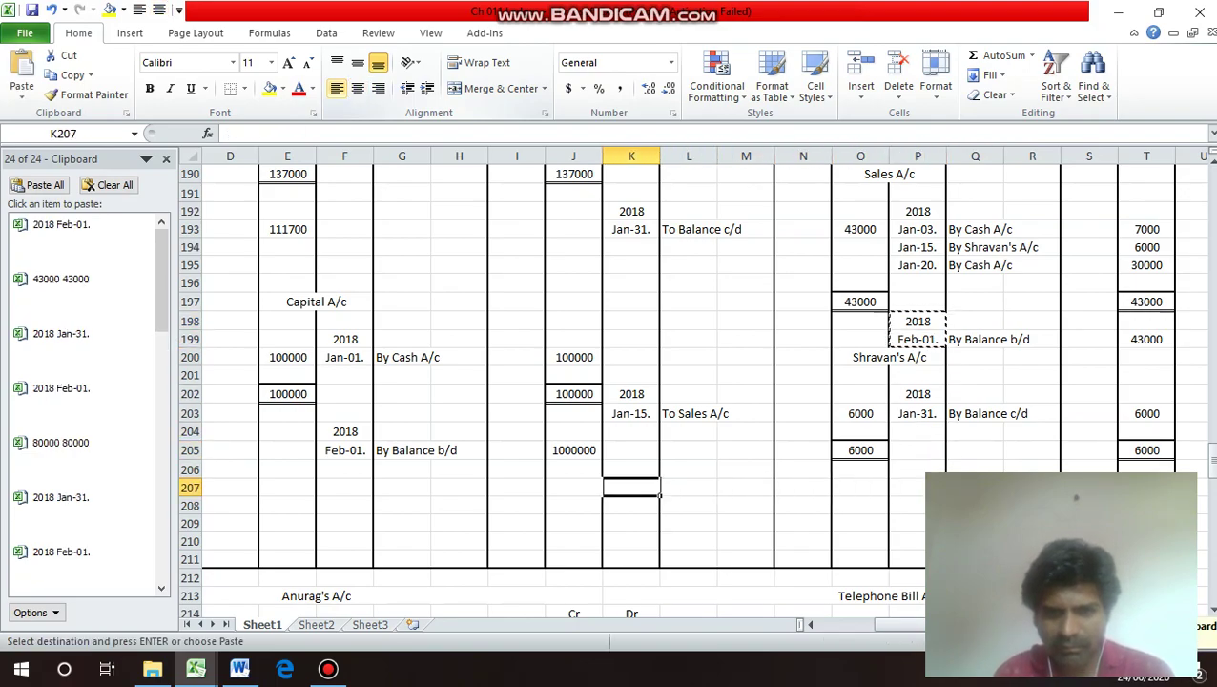
pyautogui.press('Return')
# Enter the particulars "To Balance b/d" in cell L208 beside the Feb-01. date.
pyautogui.press('Down')
pyautogui.press('Right')
pyautogui.write('To')
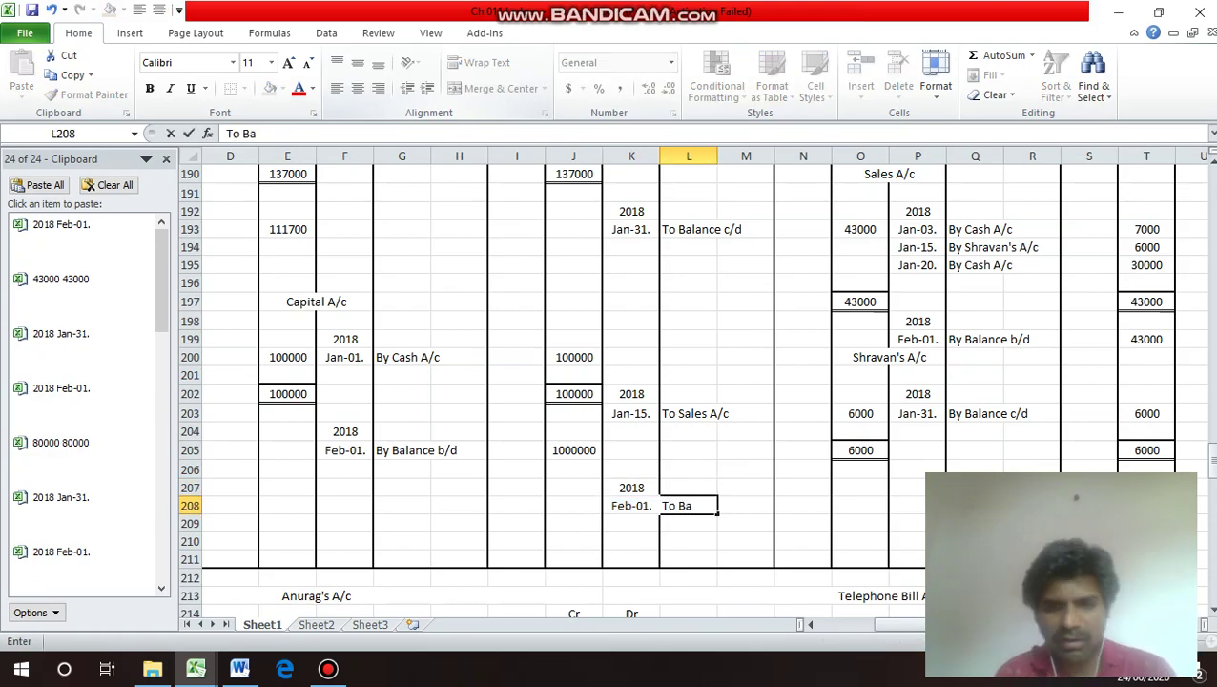
pyautogui.write(' Balance b')
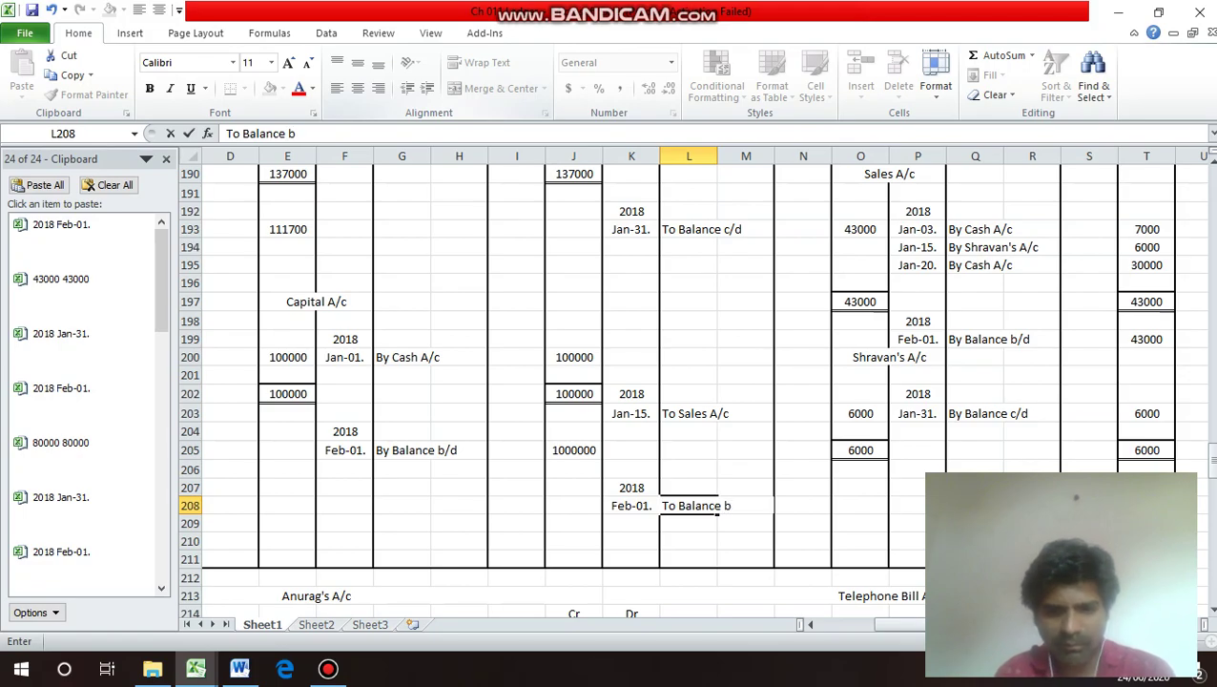
pyautogui.press('Return')
# Enter the amount 6000 in cell O208 for the balance b/d entry.
pyautogui.press('Up')
pyautogui.press('Right')
pyautogui.press('Right')
pyautogui.press('Right')
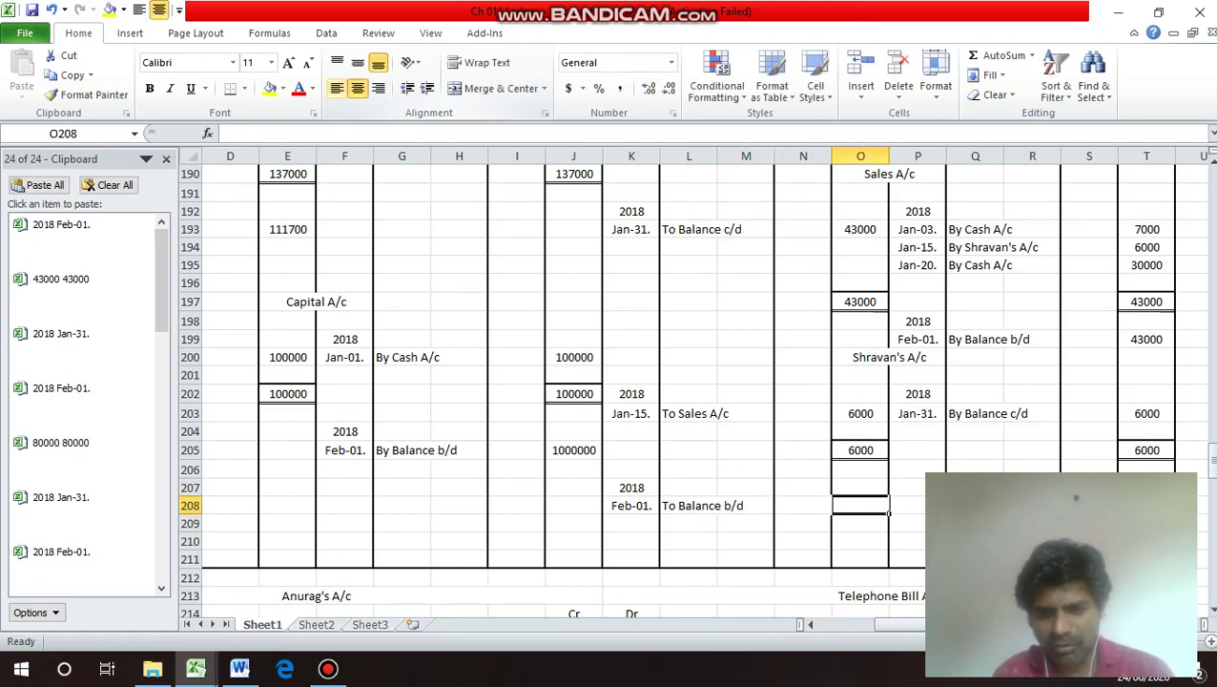
pyautogui.write('6000')
pyautogui.press('Return')
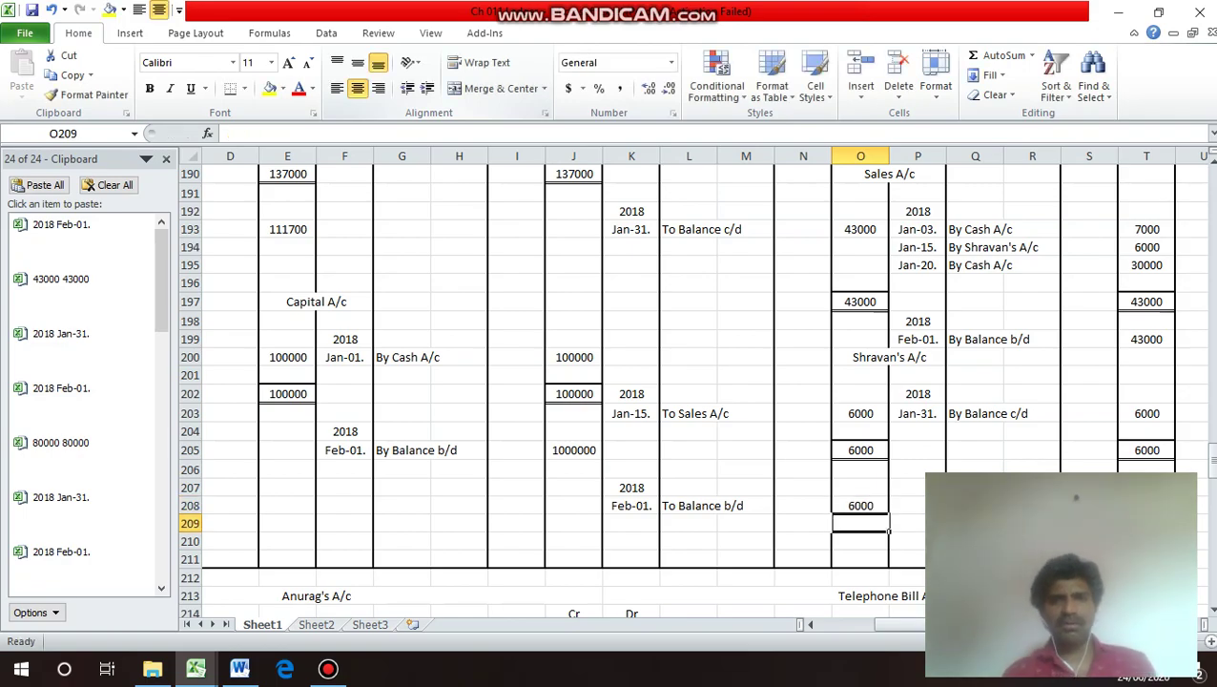
# Examine the debit and credit entries of the personal account that starts at row 213 and the accounts below it.
pyautogui.press('Down')
pyautogui.press('Left')
pyautogui.press('Left')
pyautogui.press('Left')
pyautogui.press('Left')
pyautogui.press('Left')
pyautogui.press('Left')
pyautogui.press('Left')
pyautogui.press('Left')
pyautogui.press('Left')
pyautogui.press('Left')
pyautogui.press('Left')
pyautogui.press('Left')
pyautogui.press('Left')
pyautogui.press('Left')
pyautogui.press('Down')
pyautogui.press('Down')
pyautogui.press('Down')
pyautogui.press('Down')
pyautogui.press('Down')
pyautogui.press('Down')
pyautogui.press('Down')
pyautogui.press('Down')
pyautogui.press('Down')
pyautogui.press('Down')
pyautogui.press('Down')
pyautogui.press('Down')
pyautogui.press('Down')
pyautogui.press('Down')
pyautogui.press('Down')
pyautogui.press('Down')
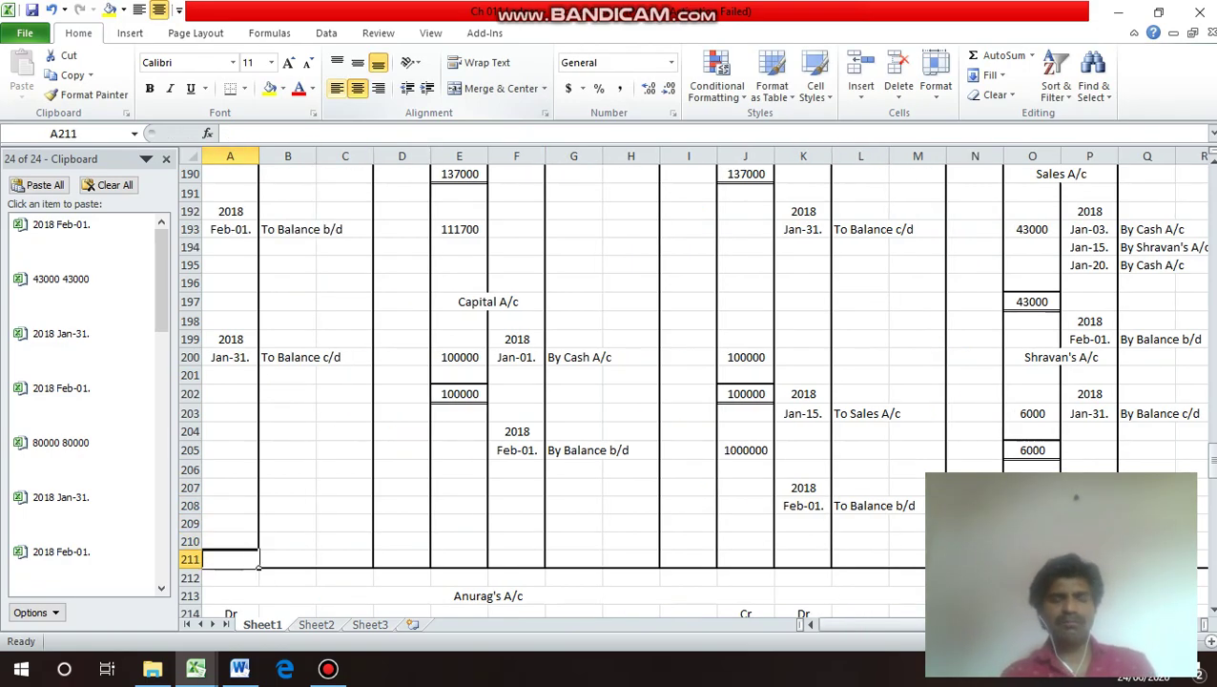
pyautogui.press('Down')
pyautogui.press('Down')
pyautogui.press('Down')
pyautogui.press('Down')
pyautogui.press('Down')
pyautogui.press('Down')
pyautogui.press('Down')
pyautogui.press('Down')
pyautogui.press('Up')
pyautogui.press('Up')
pyautogui.press('Up')
pyautogui.press('Up')
pyautogui.press('Up')
pyautogui.press('Up')
pyautogui.press('Up')
pyautogui.press('Up')
pyautogui.press('Up')
pyautogui.press('Up')
pyautogui.press('Up')
pyautogui.press('Up')
pyautogui.press('Up')
pyautogui.press('Up')
pyautogui.press('Up')
pyautogui.press('Up')
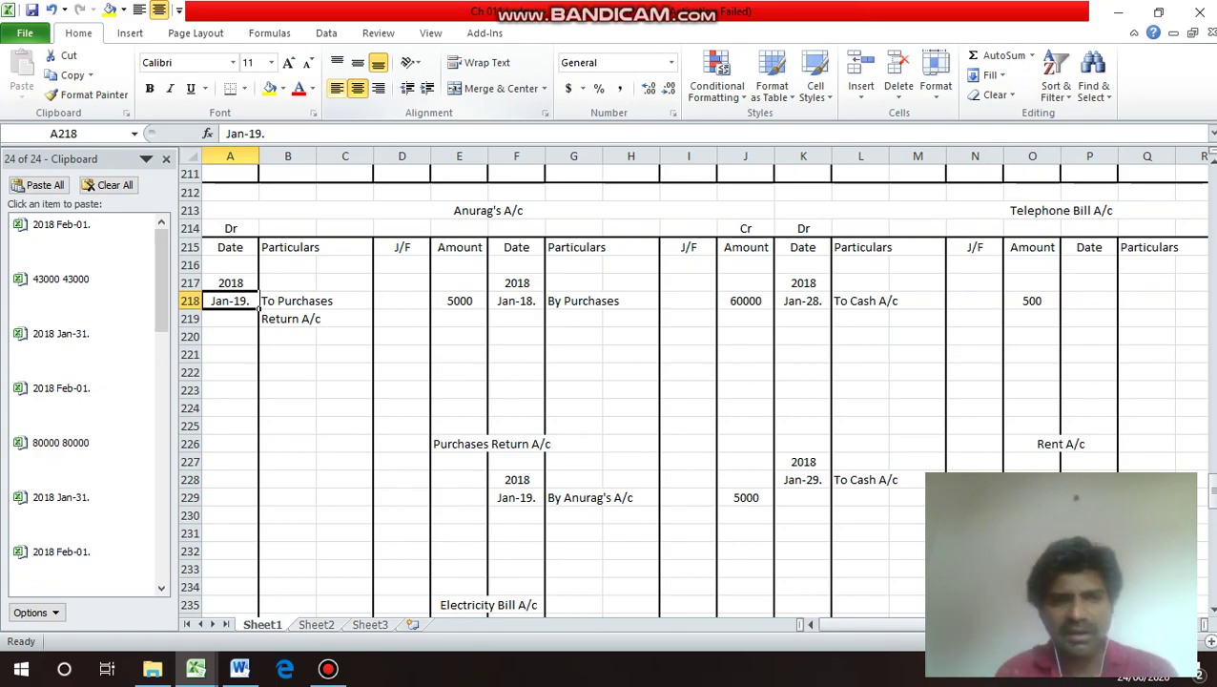
# Copy the Jan-31. date from cell A200 to A220 on the debit side of the personal account.
pyautogui.press('Up')
pyautogui.press('Up')
pyautogui.press('Up')
pyautogui.press('Up')
pyautogui.press('Up')
pyautogui.press('Up')
pyautogui.press('Up')
pyautogui.press('Up')
pyautogui.press('Up')
pyautogui.press('Up')
pyautogui.press('Up')
pyautogui.press('Up')
pyautogui.press('Up')
pyautogui.press('Up')
pyautogui.press('Up')
pyautogui.press('Up')
pyautogui.press('Up')
pyautogui.press('Up')
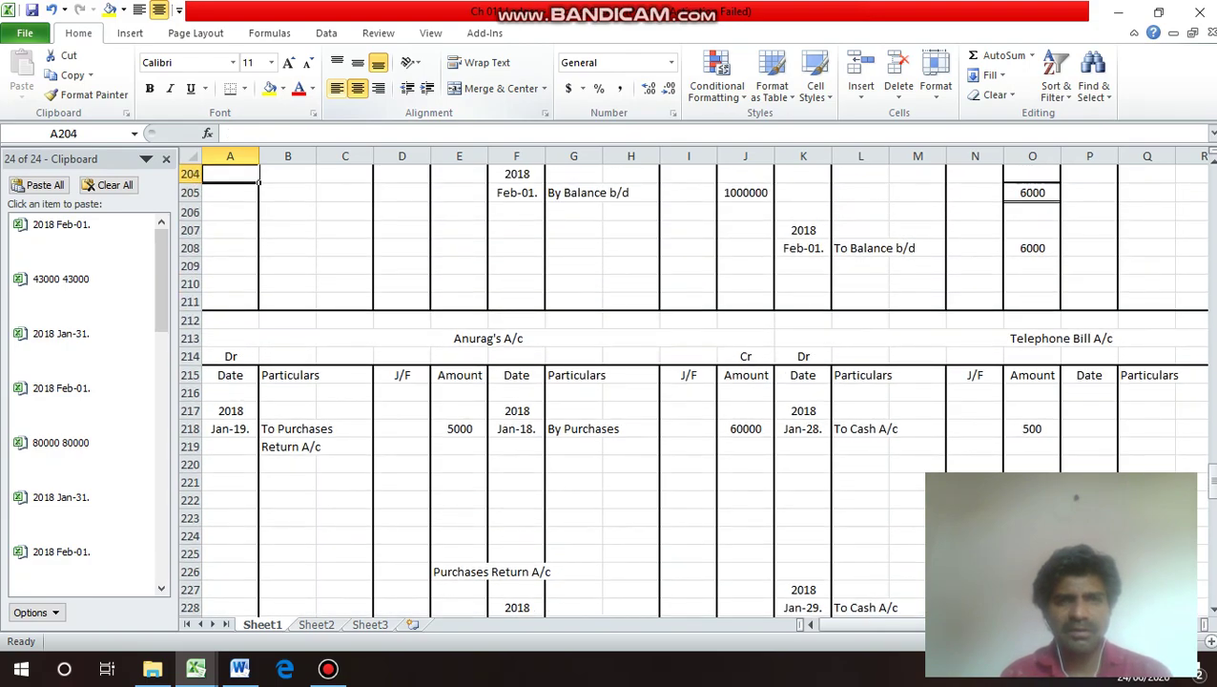
pyautogui.press('Up')
pyautogui.press('Up')
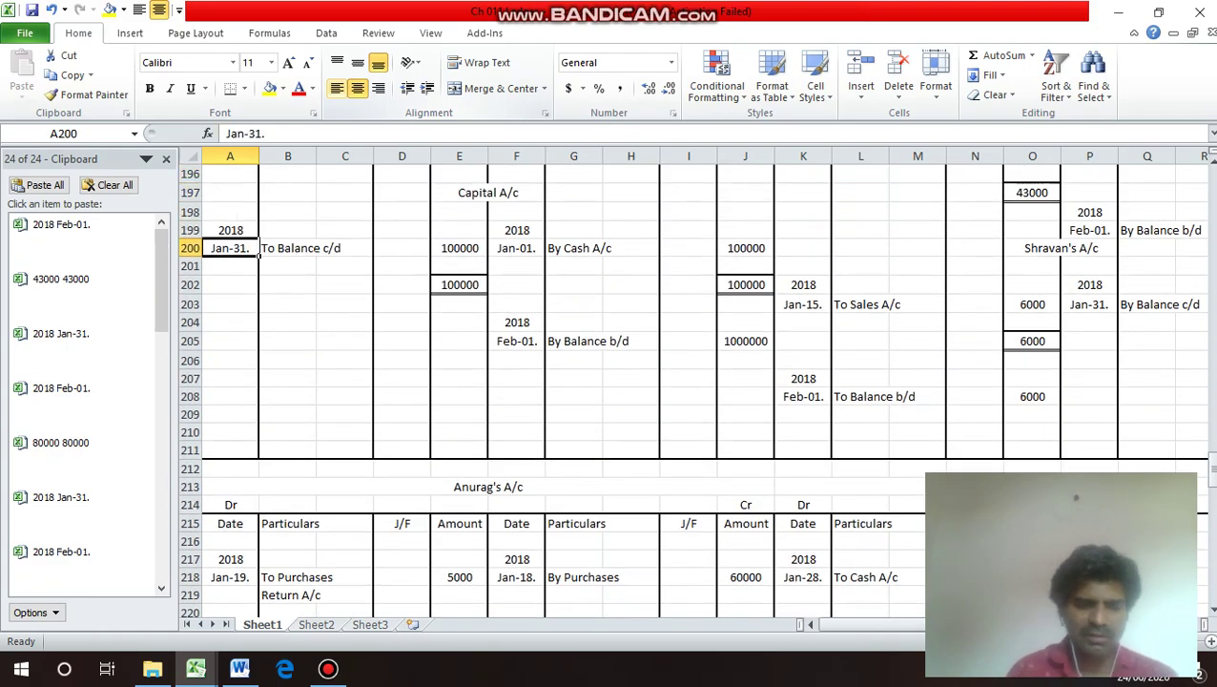
pyautogui.hotkey('ctrl', 'c')
pyautogui.press('Down')
pyautogui.press('Down')
pyautogui.press('Down')
pyautogui.press('Down')
pyautogui.press('Down')
pyautogui.press('Down')
pyautogui.press('Down')
pyautogui.press('Down')
pyautogui.press('Down')
pyautogui.press('Down')
pyautogui.press('Down')
pyautogui.press('Down')
pyautogui.press('Down')
pyautogui.press('Down')
pyautogui.press('Down')
pyautogui.press('Down')
pyautogui.press('Down')
pyautogui.press('Down')
pyautogui.press('Down')
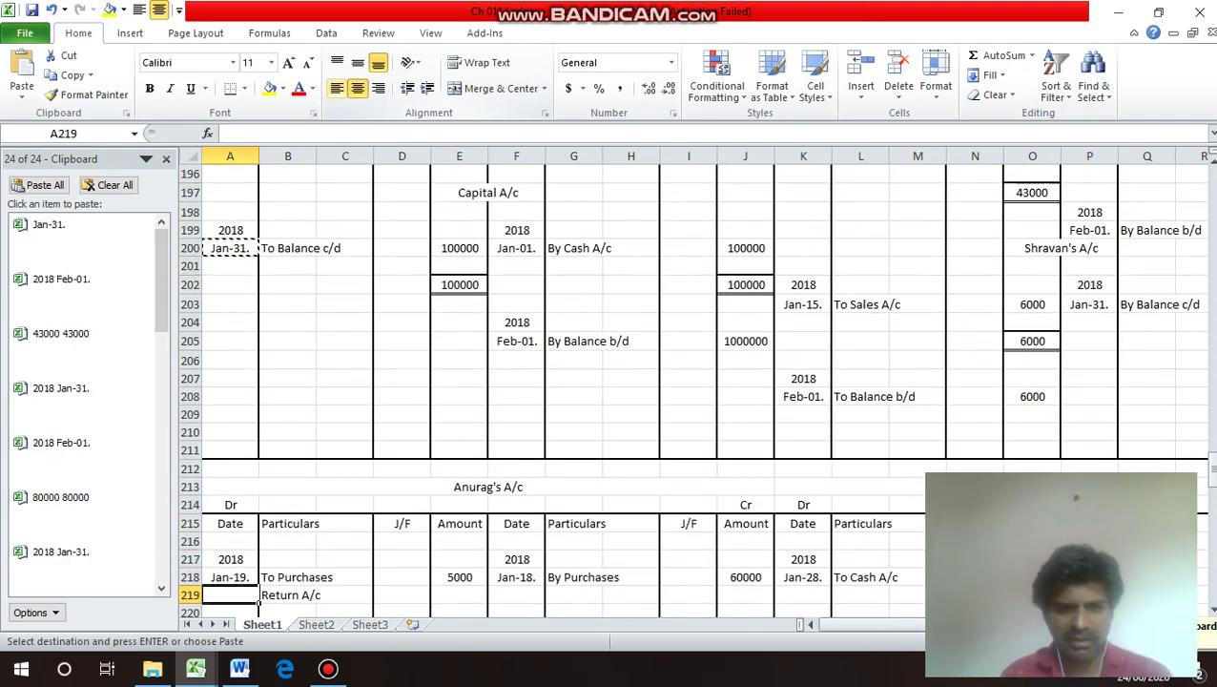
pyautogui.press('Down')
pyautogui.press('Return')
# Enter the particulars "To Balance c/d" in cell B220 beside the Jan-31. date.
pyautogui.press('Right')
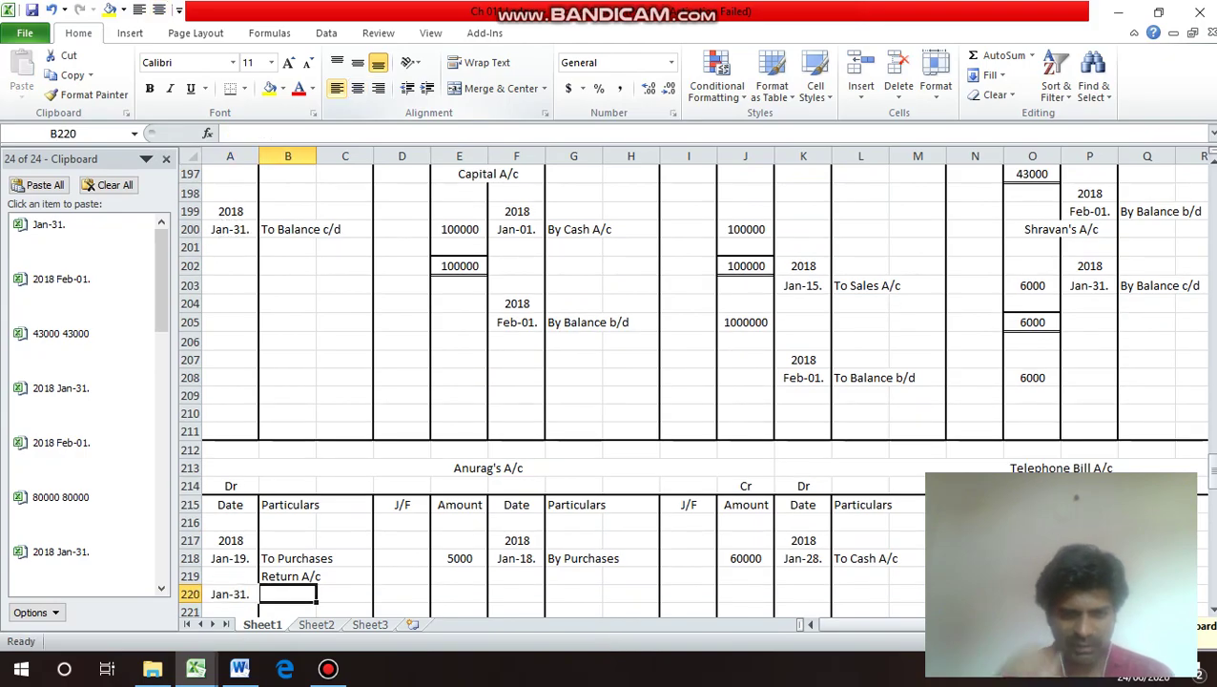
pyautogui.write('To ')
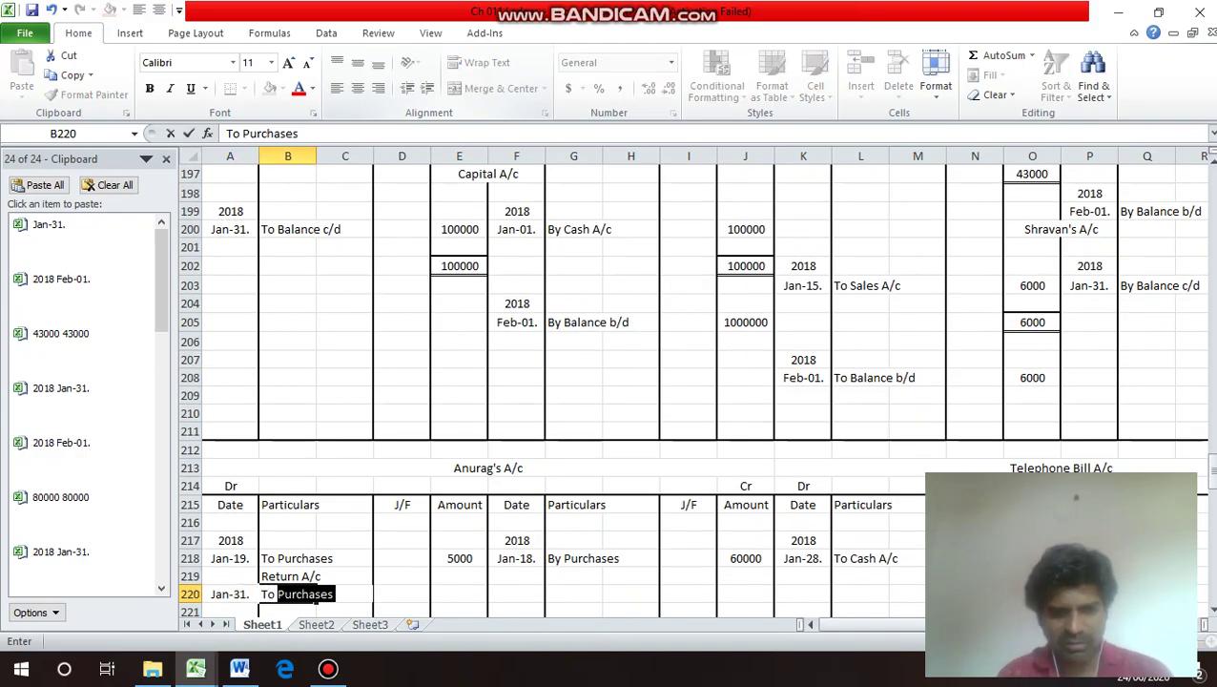
pyautogui.write('Balanc')
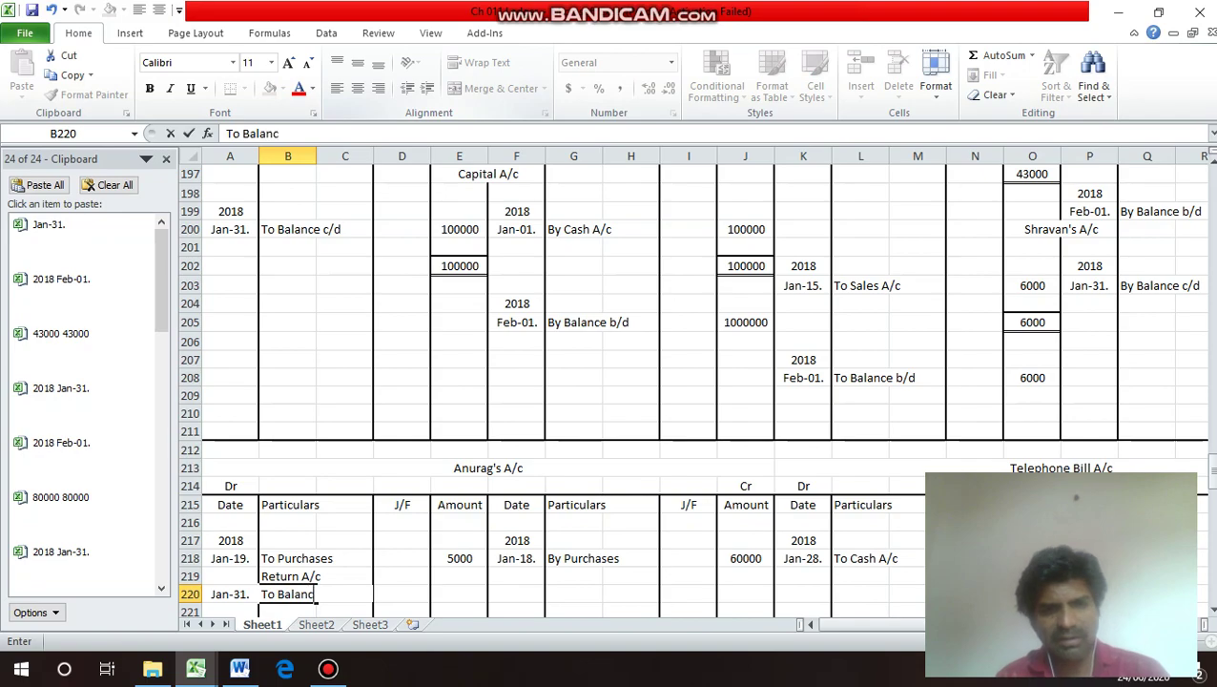
pyautogui.write('e c/')
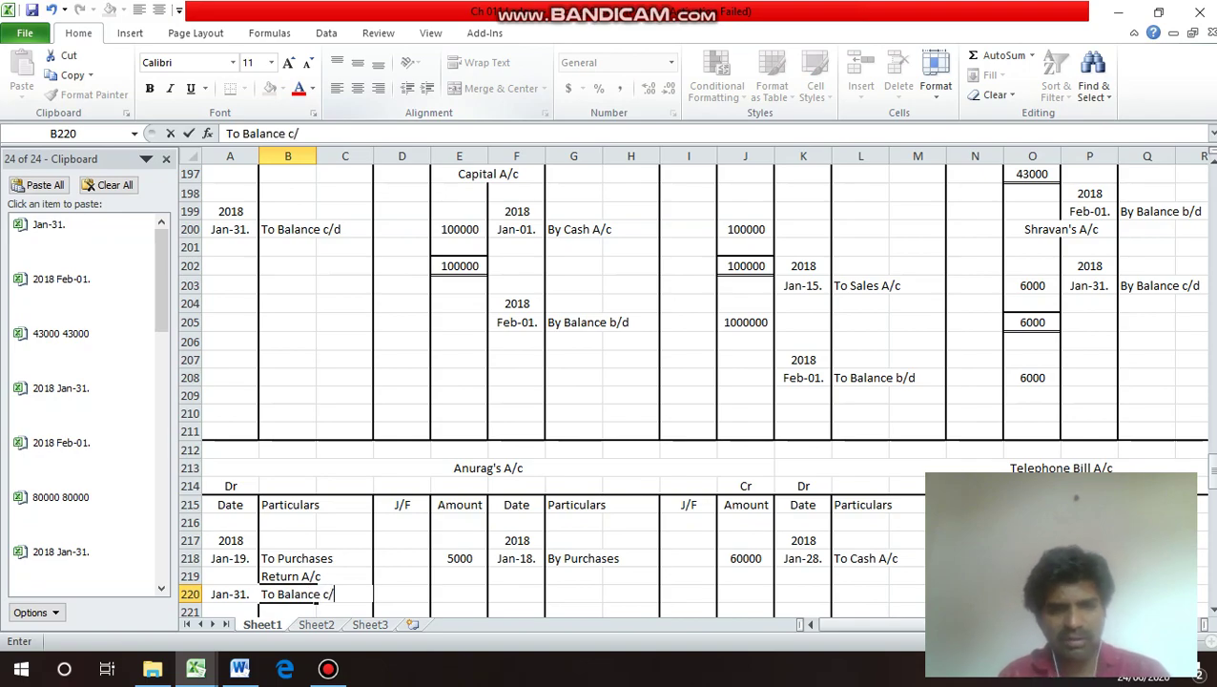
pyautogui.write('d')
pyautogui.press('Return')
# Enter the amount 55000 in cell E220 for the balance c/d entry.
pyautogui.press('Up')
pyautogui.press('Right')
pyautogui.press('Right')
pyautogui.press('Right')
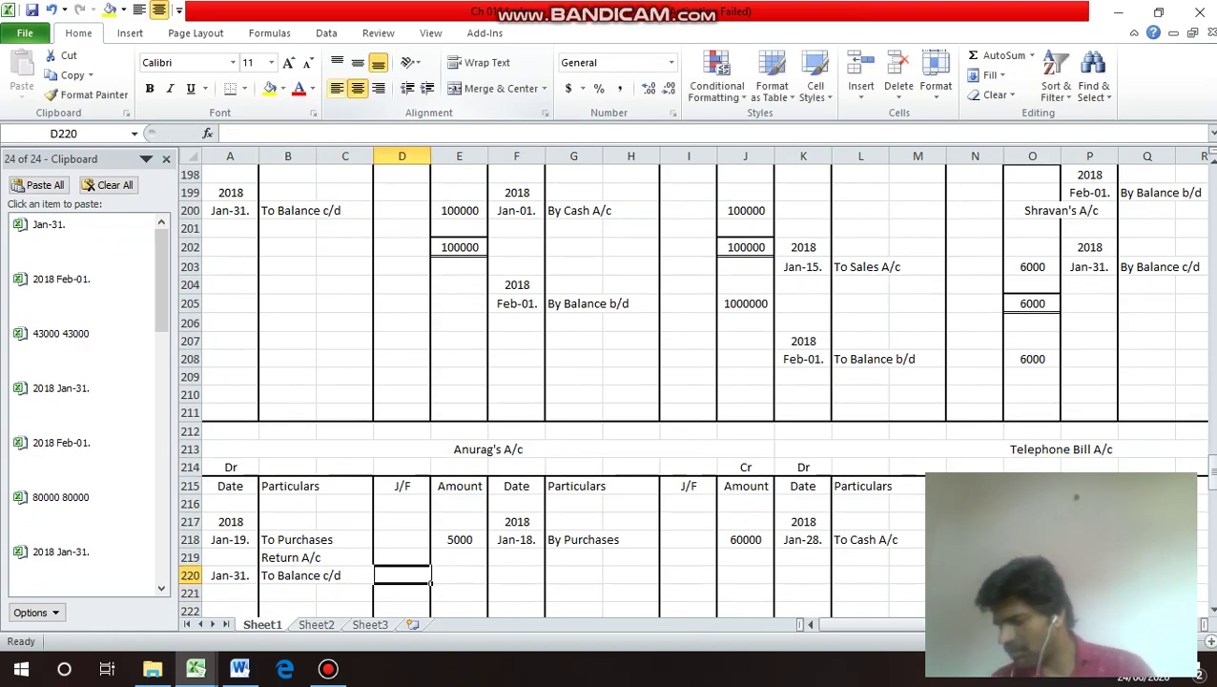
pyautogui.write('5500')
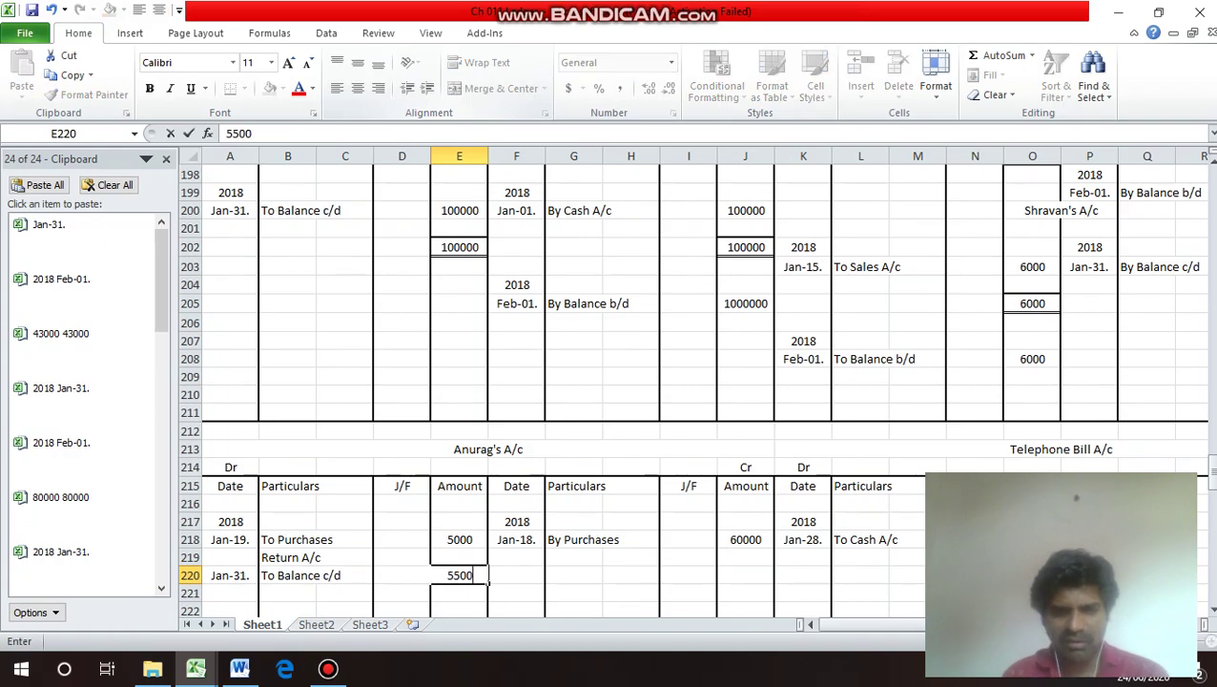
pyautogui.write('0')
pyautogui.press('Return')
pyautogui.press('Up')
# Copy the bordered total row E202:J202 of the Capital A/c to row 222 of the personal account, starting at E222.
pyautogui.click(487, 448)
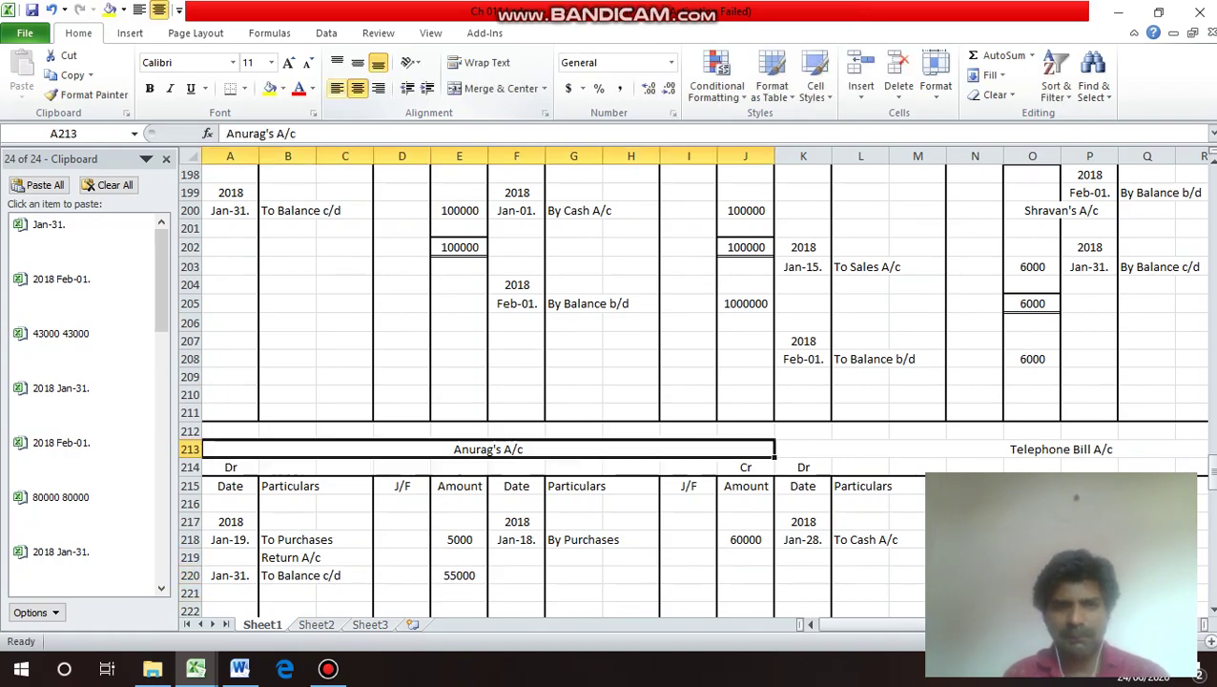
pyautogui.click(459, 209)
pyautogui.click(458, 247)
pyautogui.moveTo(459, 247); pyautogui.dragTo(753, 250)
pyautogui.hotkey('ctrl', 'c')
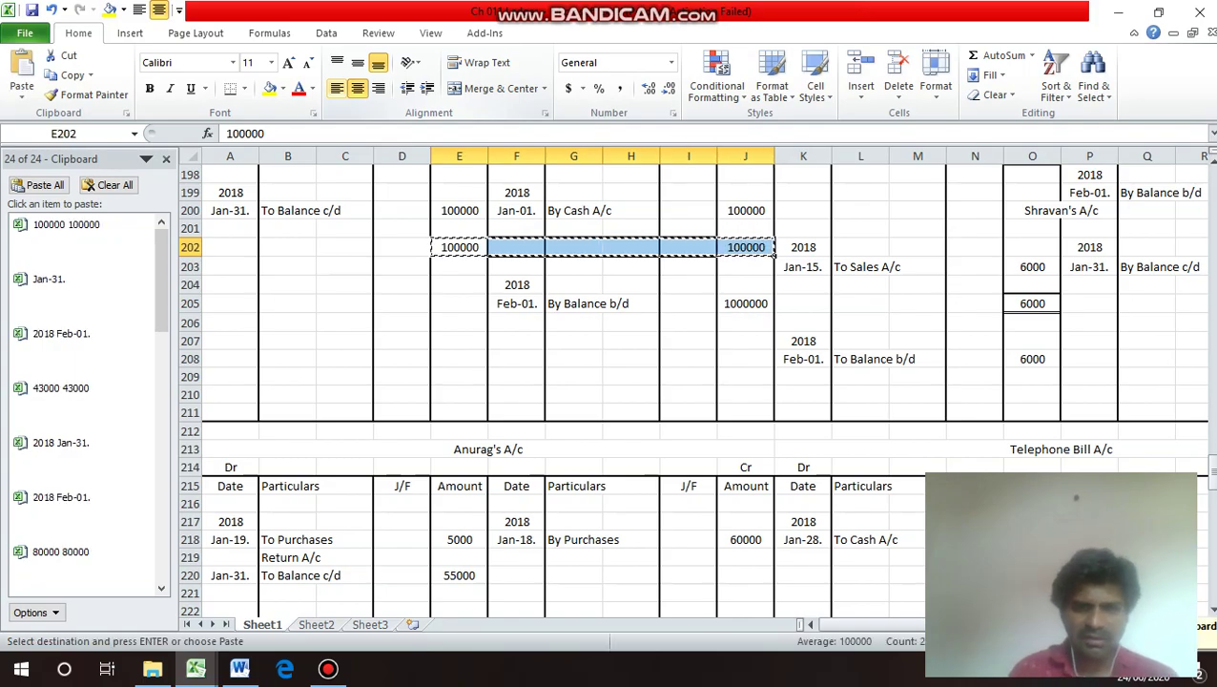
pyautogui.press('Down')
pyautogui.press('Down')
pyautogui.press('Down')
pyautogui.press('Down')
pyautogui.press('Down')
pyautogui.press('Down')
pyautogui.press('Down')
pyautogui.press('Down')
pyautogui.press('Down')
pyautogui.press('Down')
pyautogui.press('Down')
pyautogui.press('Down')
pyautogui.press('Down')
pyautogui.press('Down')
pyautogui.press('Down')
pyautogui.press('Down')
pyautogui.press('Down')
pyautogui.press('Down')
pyautogui.press('Down')
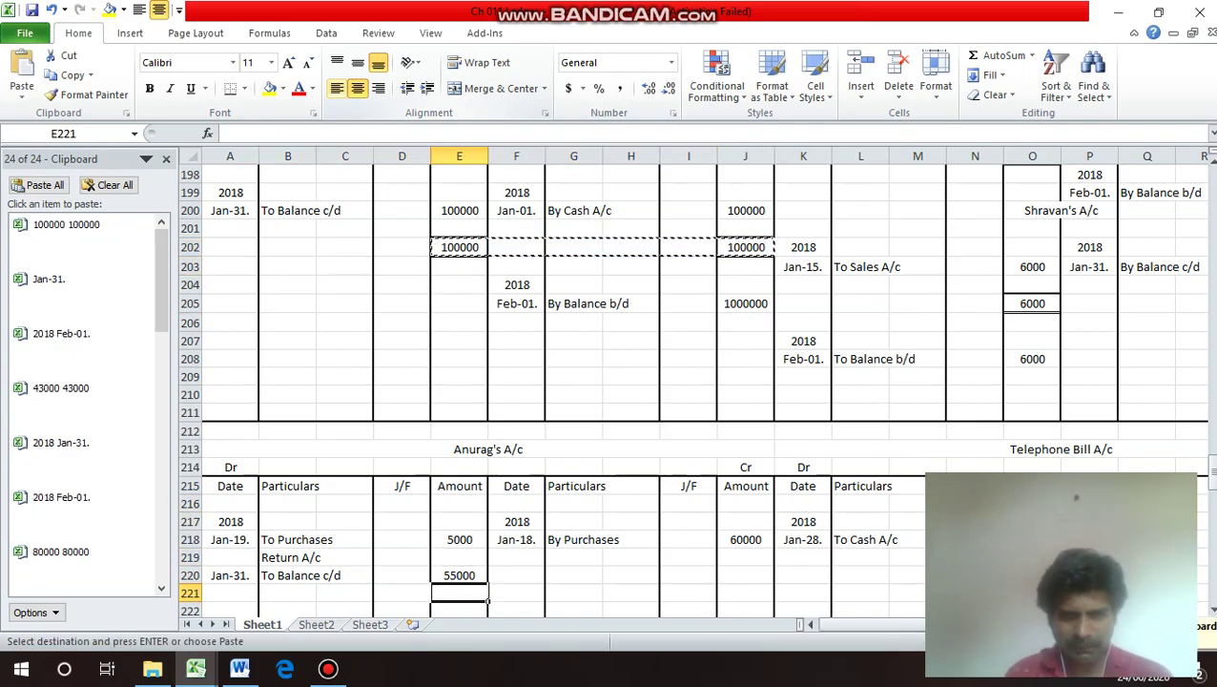
pyautogui.press('Down')
pyautogui.hotkey('ctrl', 'v')
pyautogui.press('Escape')
# Set the debit total in E222 and the credit total in J222 to 60000.
pyautogui.press('Down')
pyautogui.press('Up')
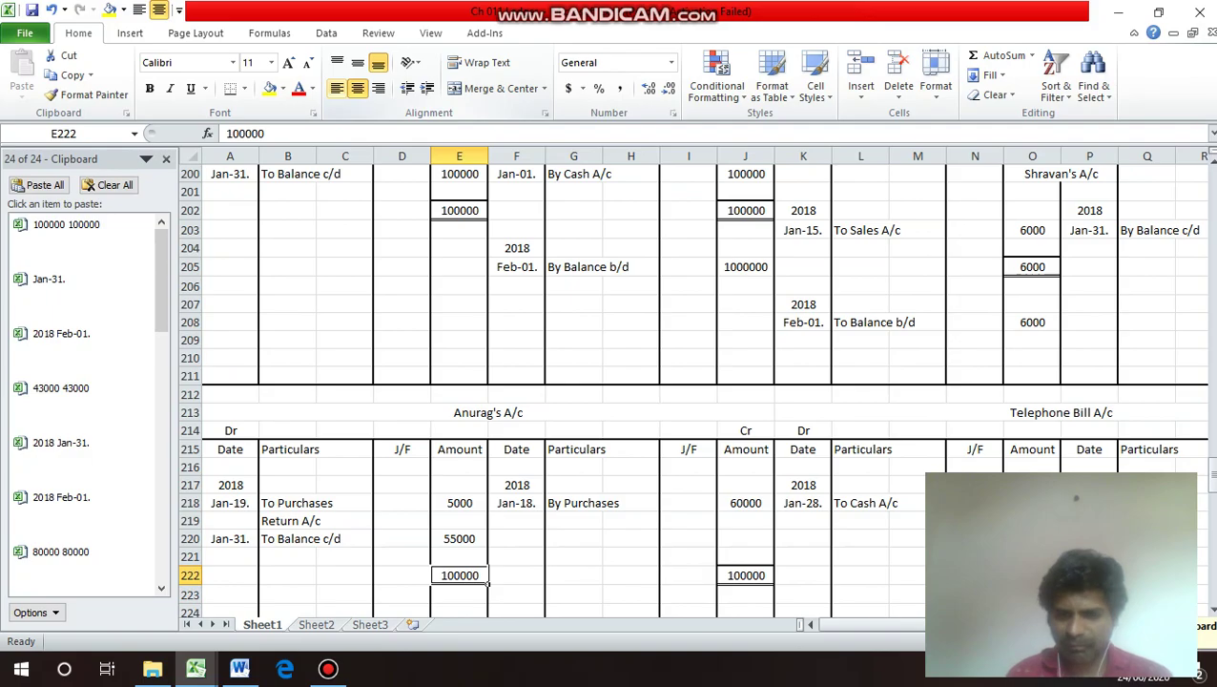
pyautogui.write('60000')
pyautogui.press('Right')
pyautogui.press('Right')
pyautogui.press('Right')
pyautogui.press('Right')
pyautogui.press('Right')
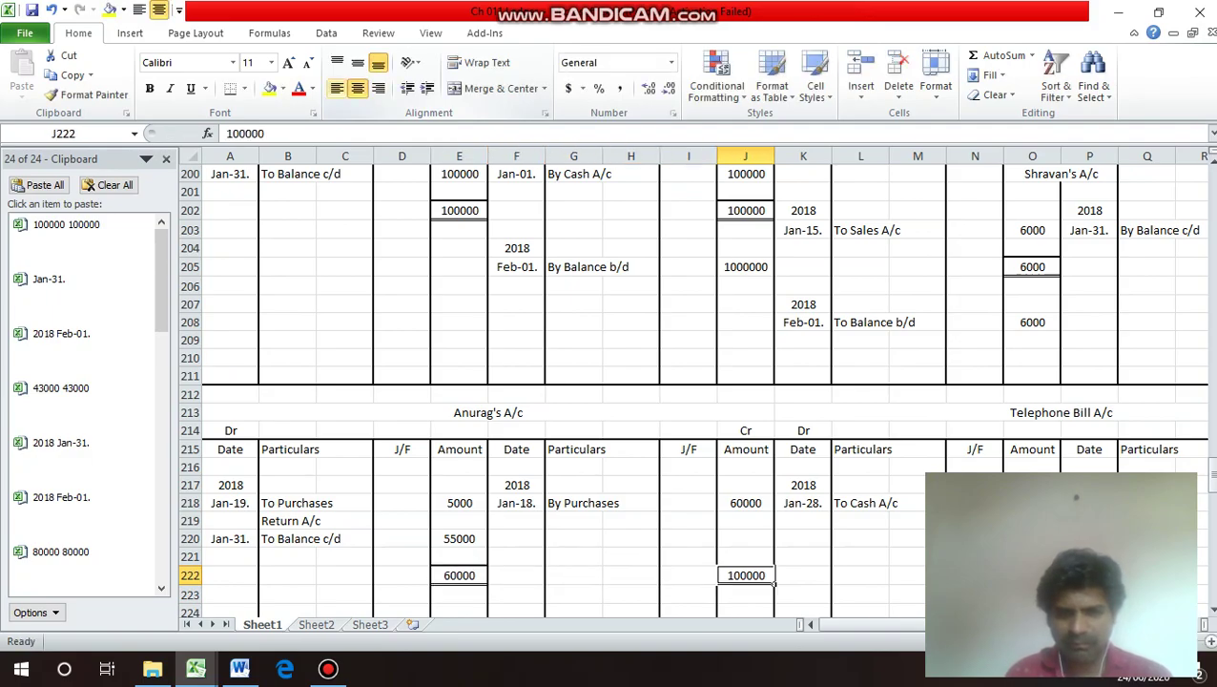
pyautogui.write('60')
pyautogui.press('Return')
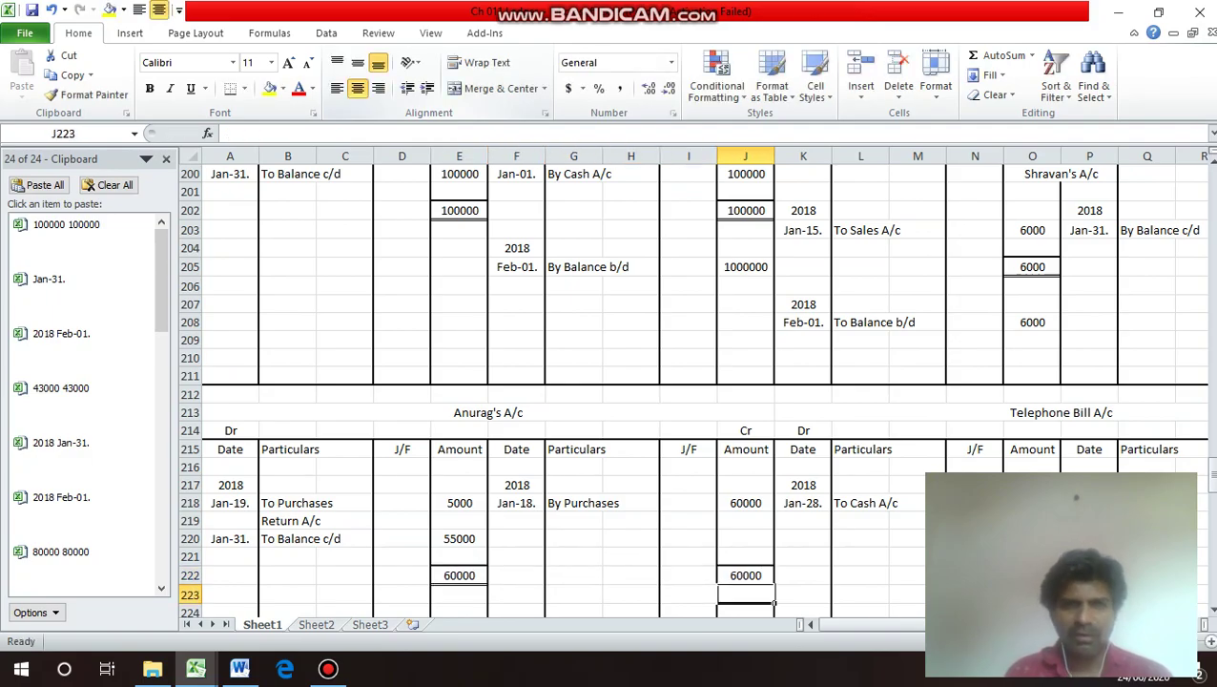
# Copy the 2018 and Feb-01. date entries from F204:F205 to F224:F225 on the credit side of the personal account.
pyautogui.press('Up')
pyautogui.press('Up')
pyautogui.press('Up')
pyautogui.press('Up')
pyautogui.press('Up')
pyautogui.press('Up')
pyautogui.press('Up')
pyautogui.press('Up')
pyautogui.press('Left')
pyautogui.press('Left')
pyautogui.press('Left')
pyautogui.press('Left')
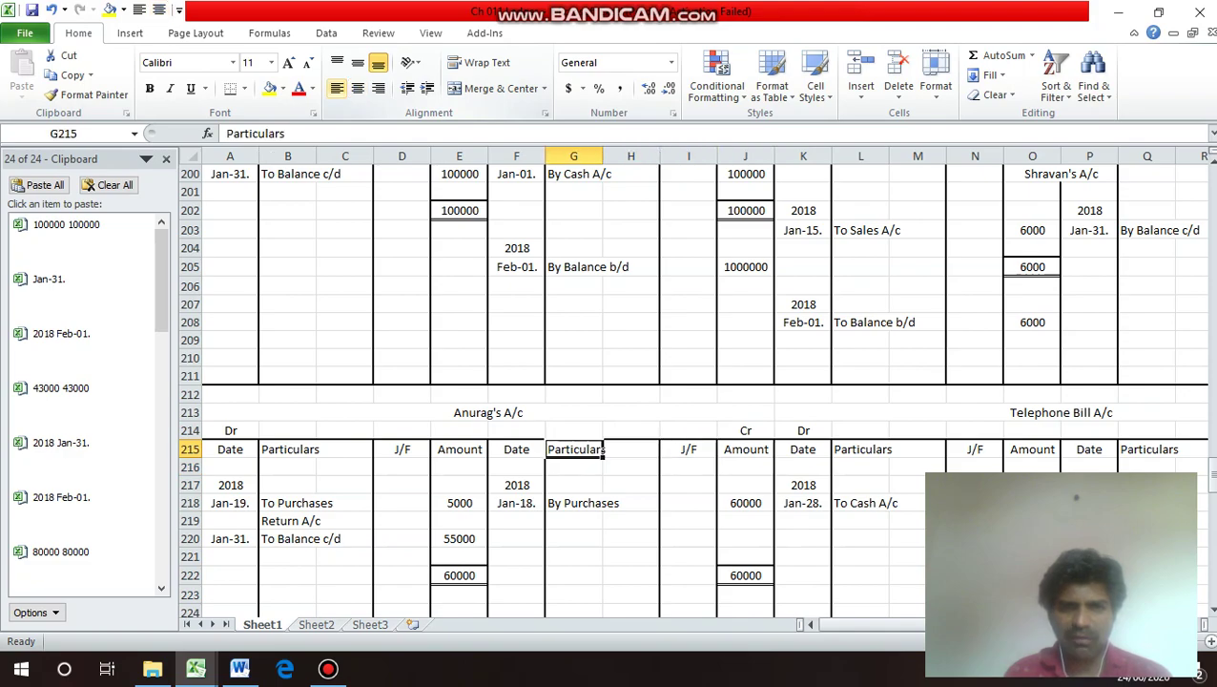
pyautogui.press('Up')
pyautogui.press('Up')
pyautogui.press('Up')
pyautogui.press('Up')
pyautogui.press('Up')
pyautogui.press('Up')
pyautogui.press('Up')
pyautogui.press('Up')
pyautogui.press('Up')
pyautogui.press('Up')
pyautogui.press('Up')
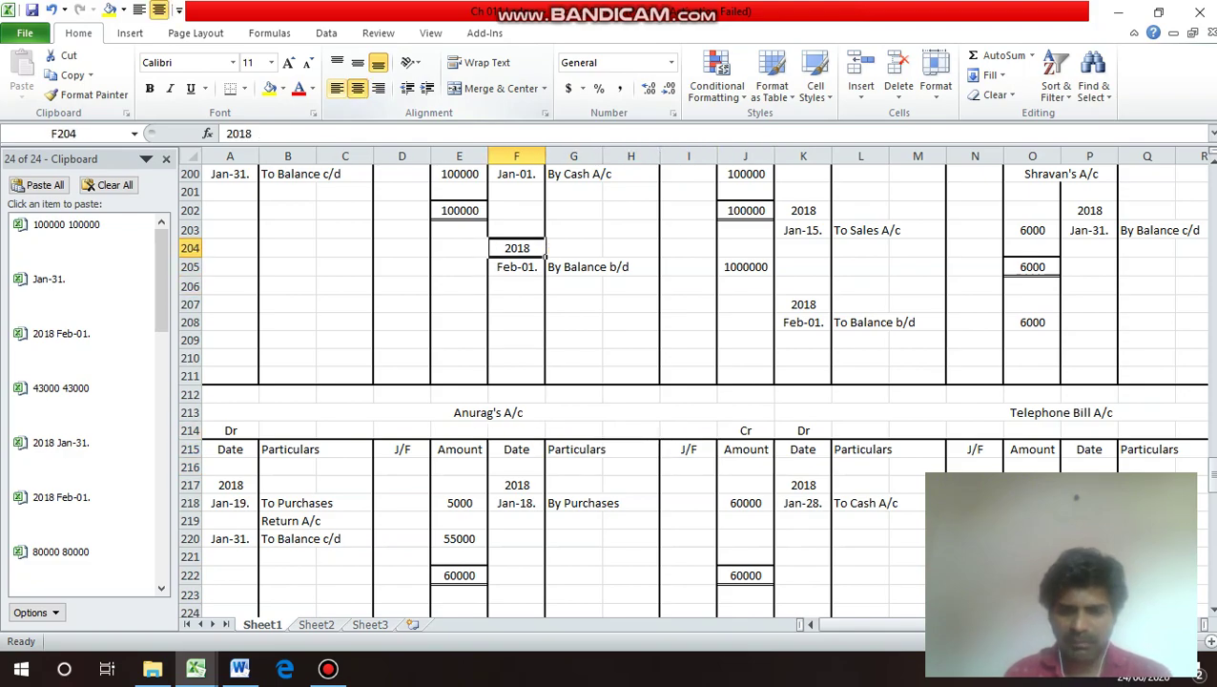
pyautogui.hotkey('shift', 'Down')
pyautogui.hotkey('ctrl', 'c')
pyautogui.press('Down')
pyautogui.press('Down')
pyautogui.press('Down')
pyautogui.press('Down')
pyautogui.press('Down')
pyautogui.press('Down')
pyautogui.press('Down')
pyautogui.press('Down')
pyautogui.press('Down')
pyautogui.press('Down')
pyautogui.press('Down')
pyautogui.press('Down')
pyautogui.press('Down')
pyautogui.press('Down')
pyautogui.press('Down')
pyautogui.press('Down')
pyautogui.press('Down')
pyautogui.press('Down')
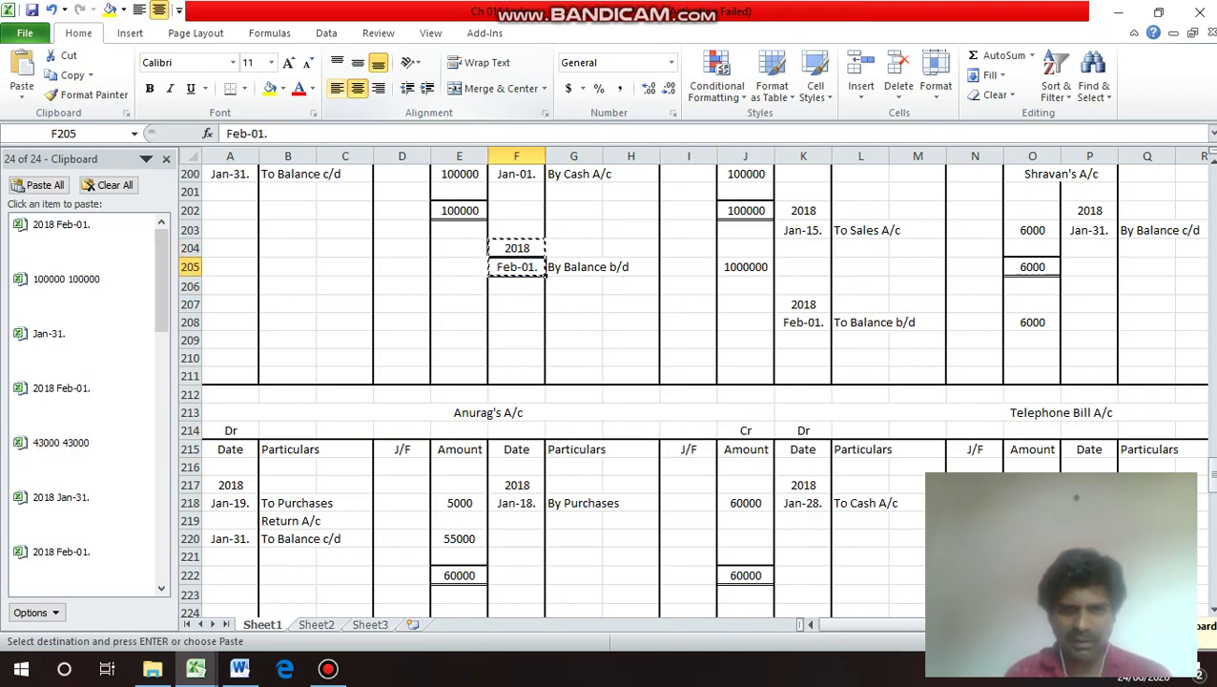
pyautogui.press('Down')
pyautogui.press('Down')
pyautogui.press('Return')
# Enter the particulars "By Balance b/d" in cell G225 and left-align the text.
pyautogui.press('Down')
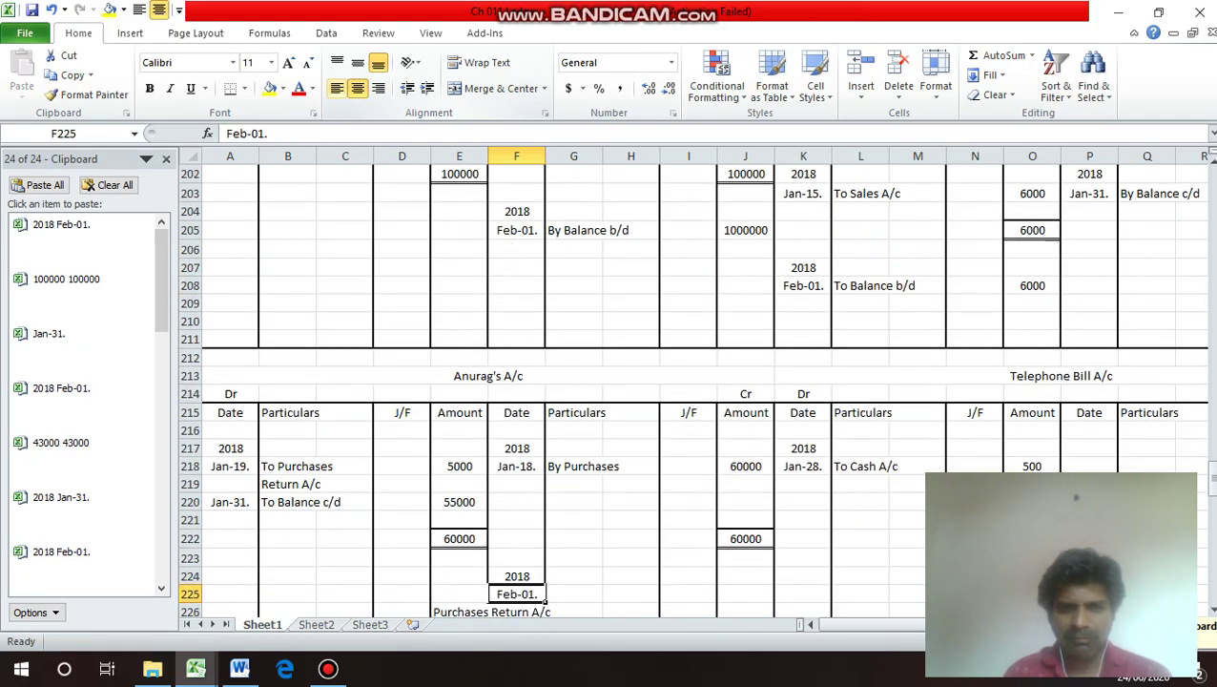
pyautogui.press('Right')
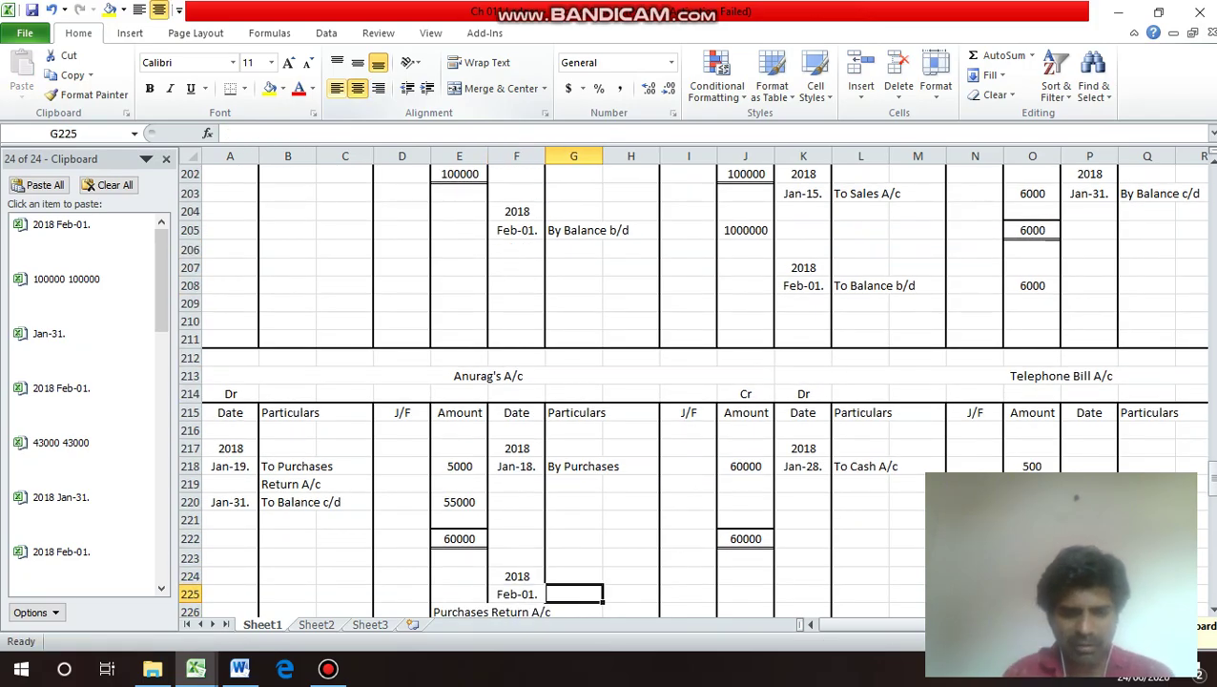
pyautogui.write('By Balance')
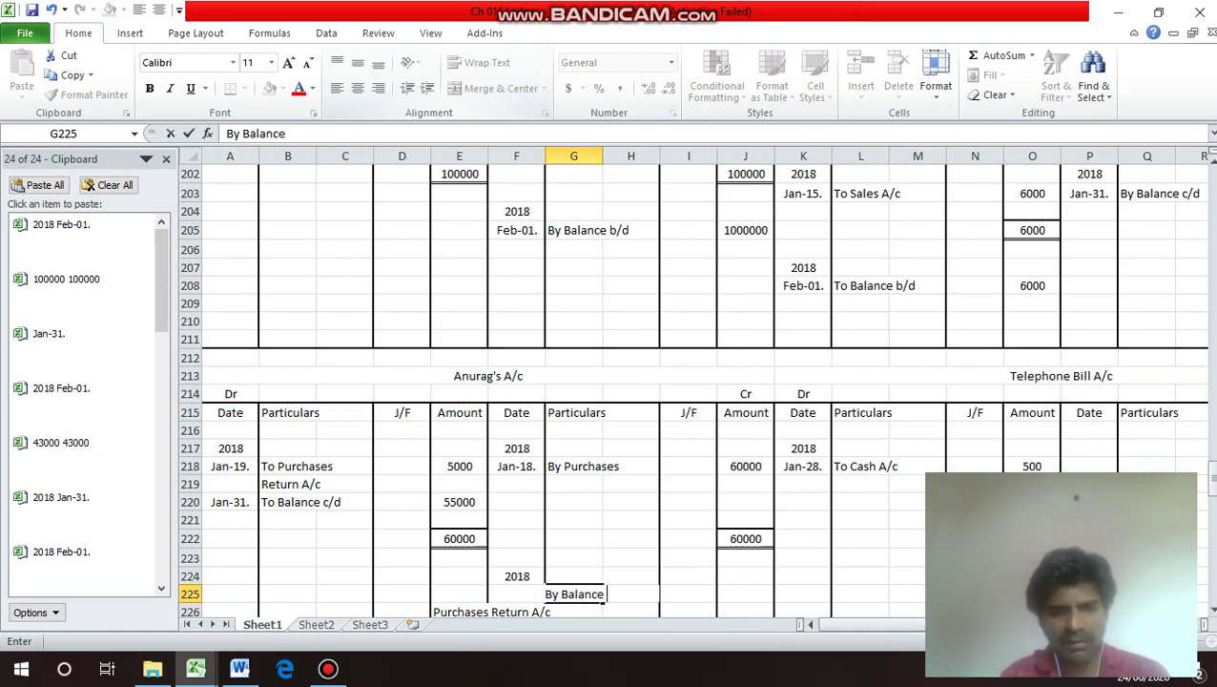
pyautogui.write(' b/d')
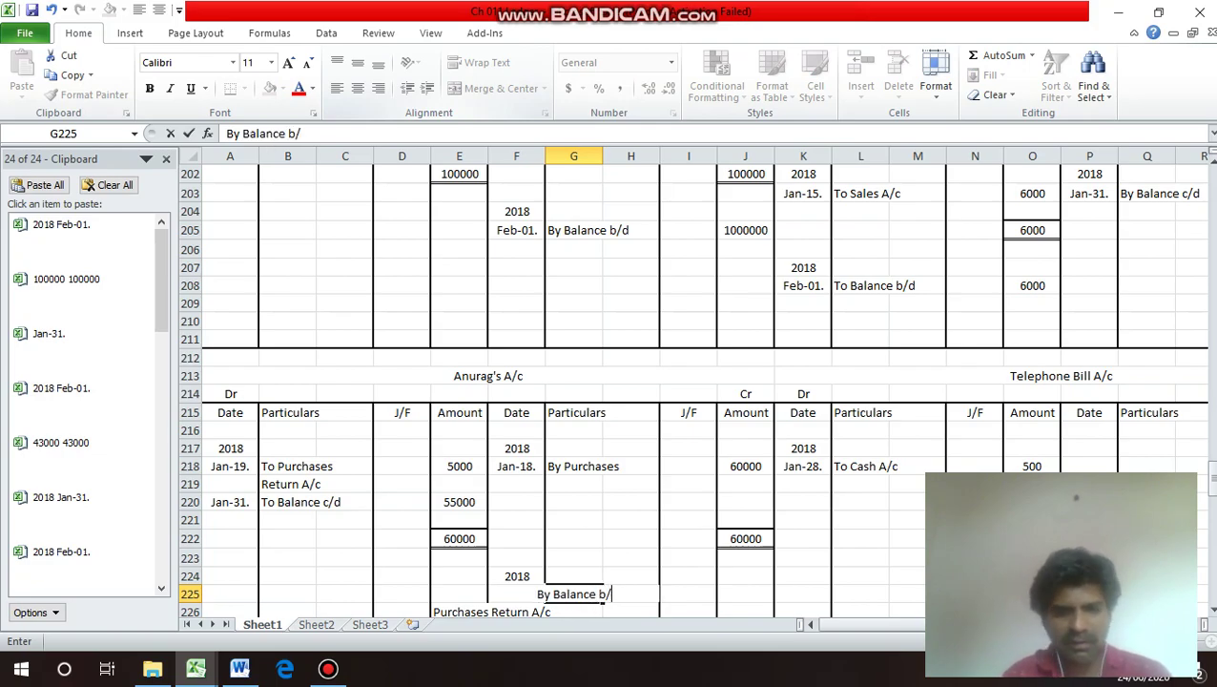
pyautogui.press('Return')
pyautogui.click(574, 575)
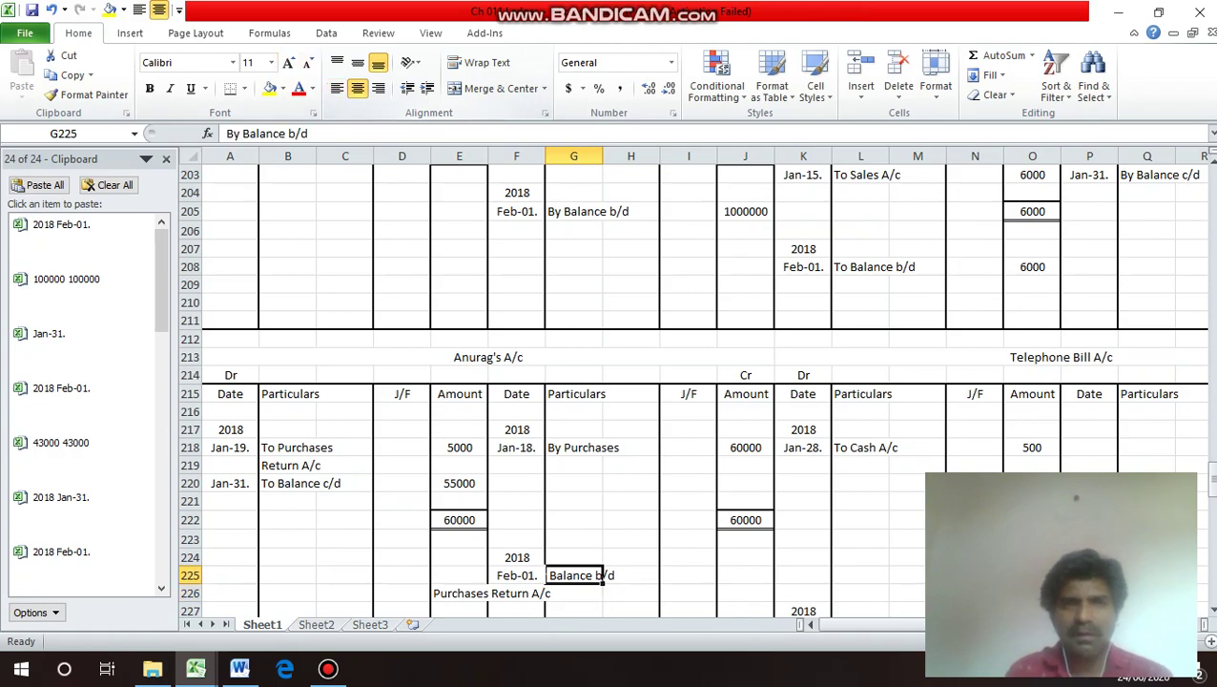
pyautogui.rightClick(340, 84)
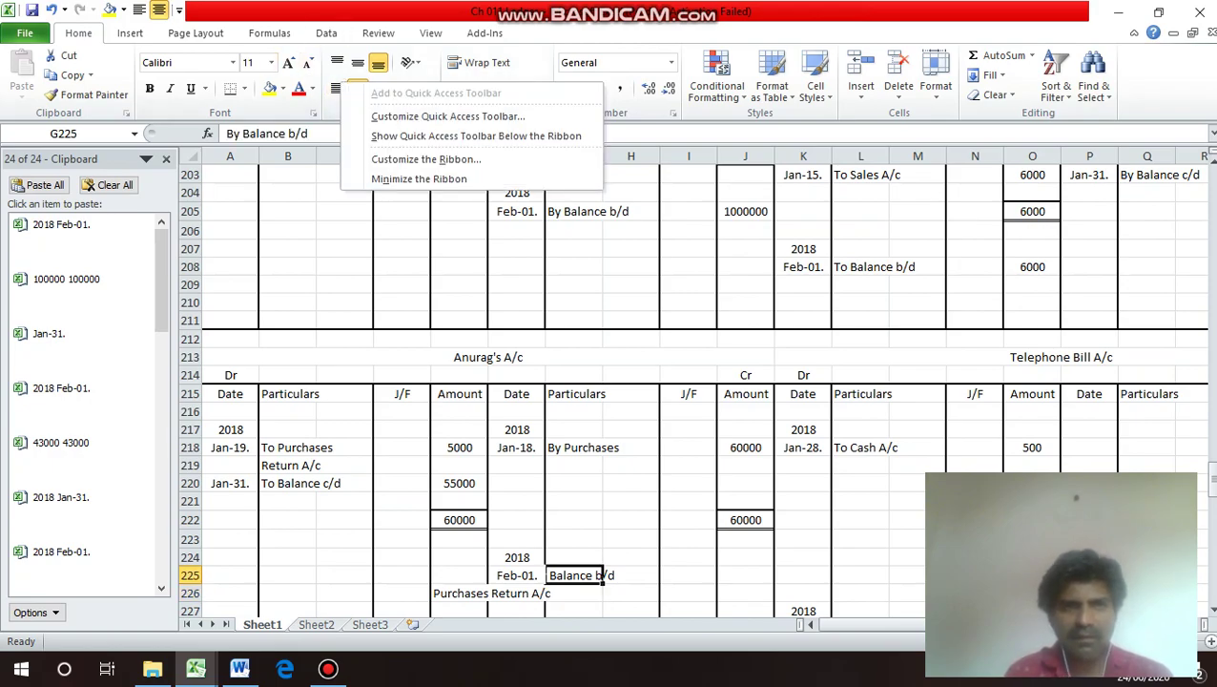
pyautogui.press('Escape')
# Enter the amount 55000 in cell J225 for the balance b/d entry.
pyautogui.press('Right')
pyautogui.press('Right')
pyautogui.press('Right')
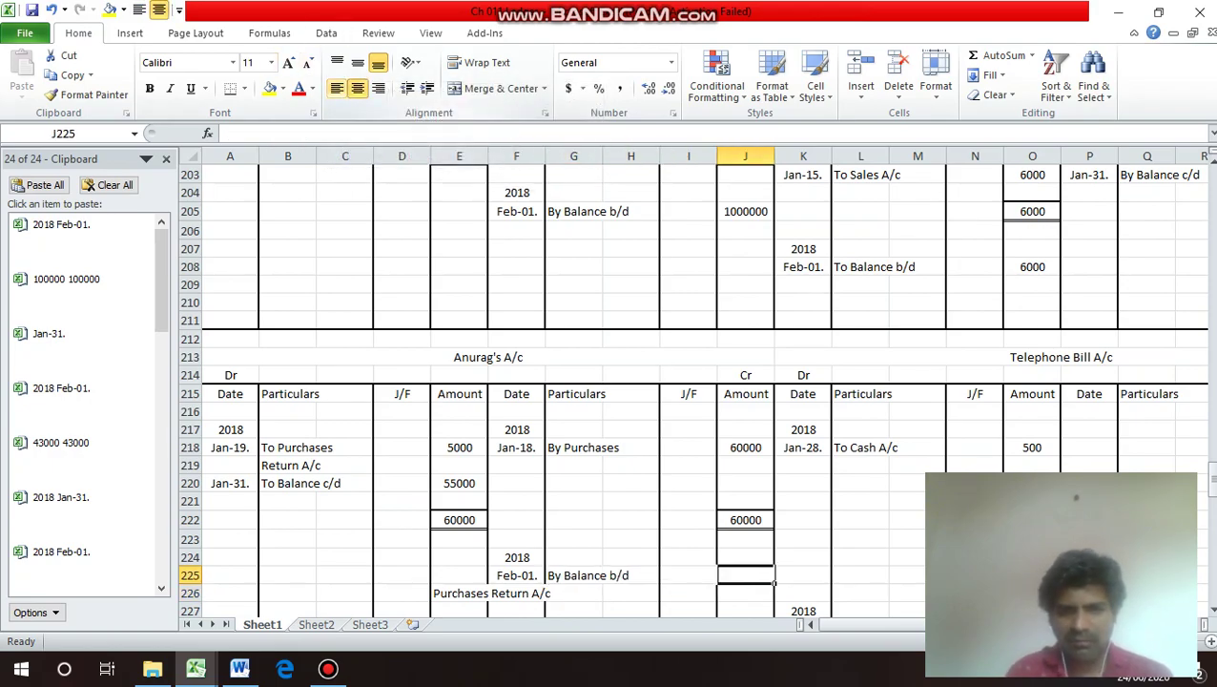
pyautogui.write('55000')
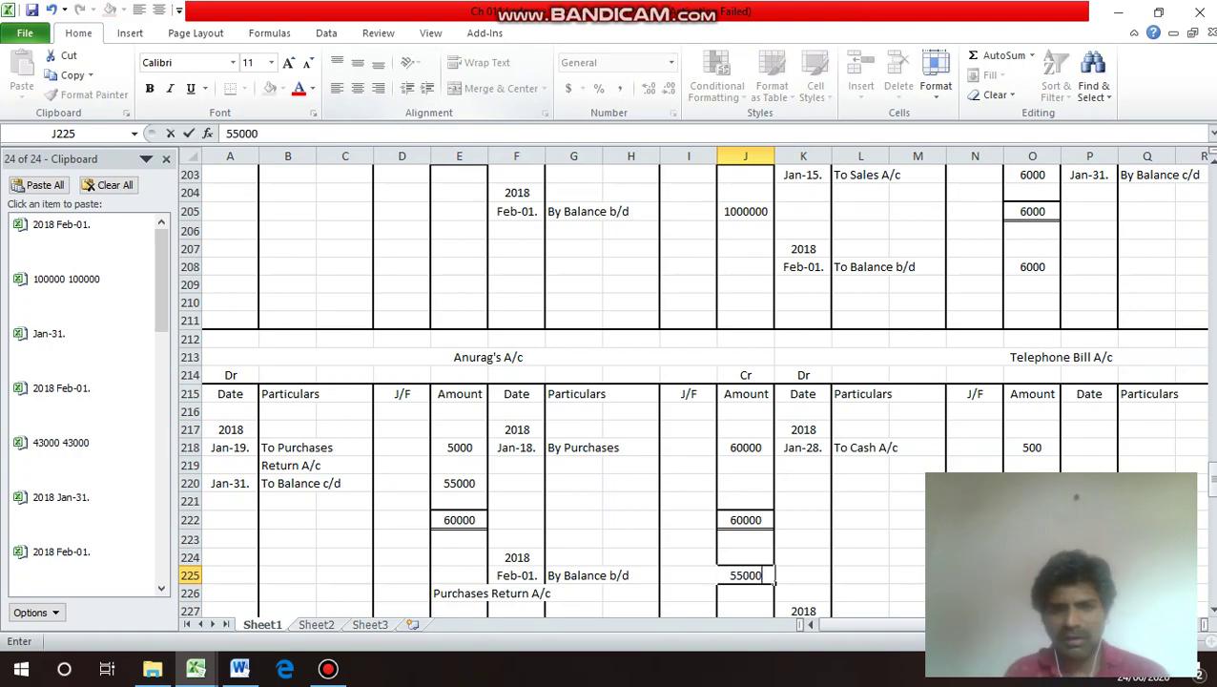
pyautogui.press('Return')
pyautogui.press('Return')
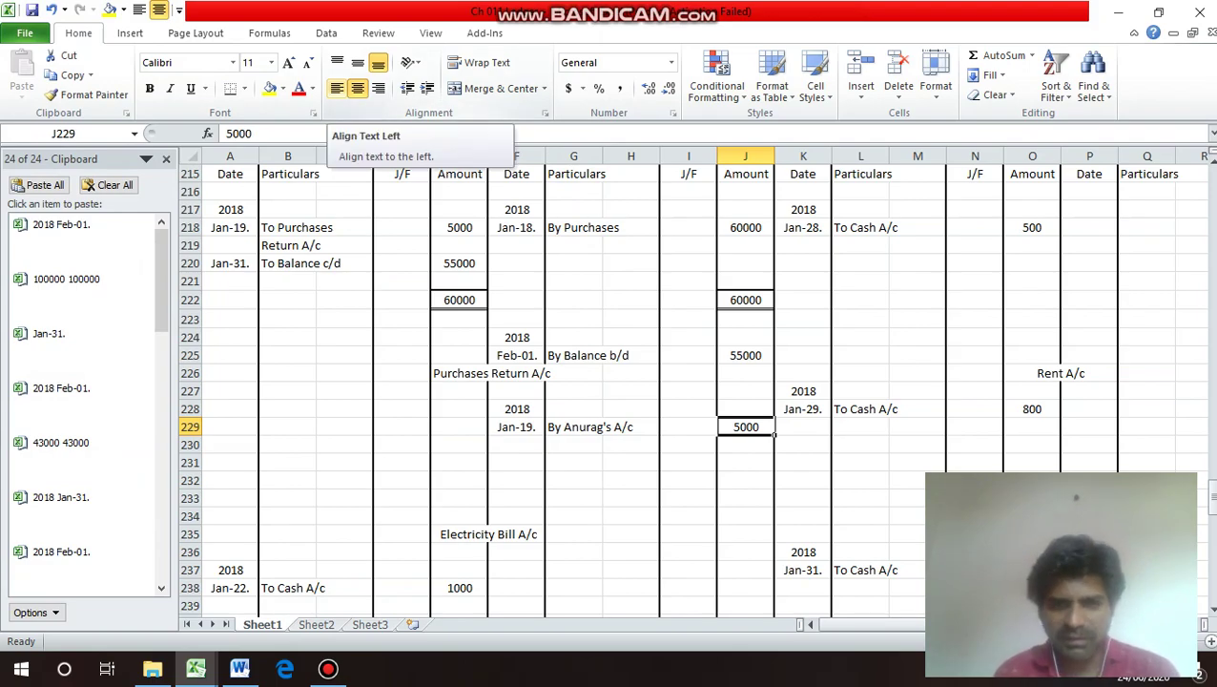
# Copy the year 2018 from cell F228 to A228 on the debit side of the Purchases Return A/c.
pyautogui.press('Up')
pyautogui.press('Up')
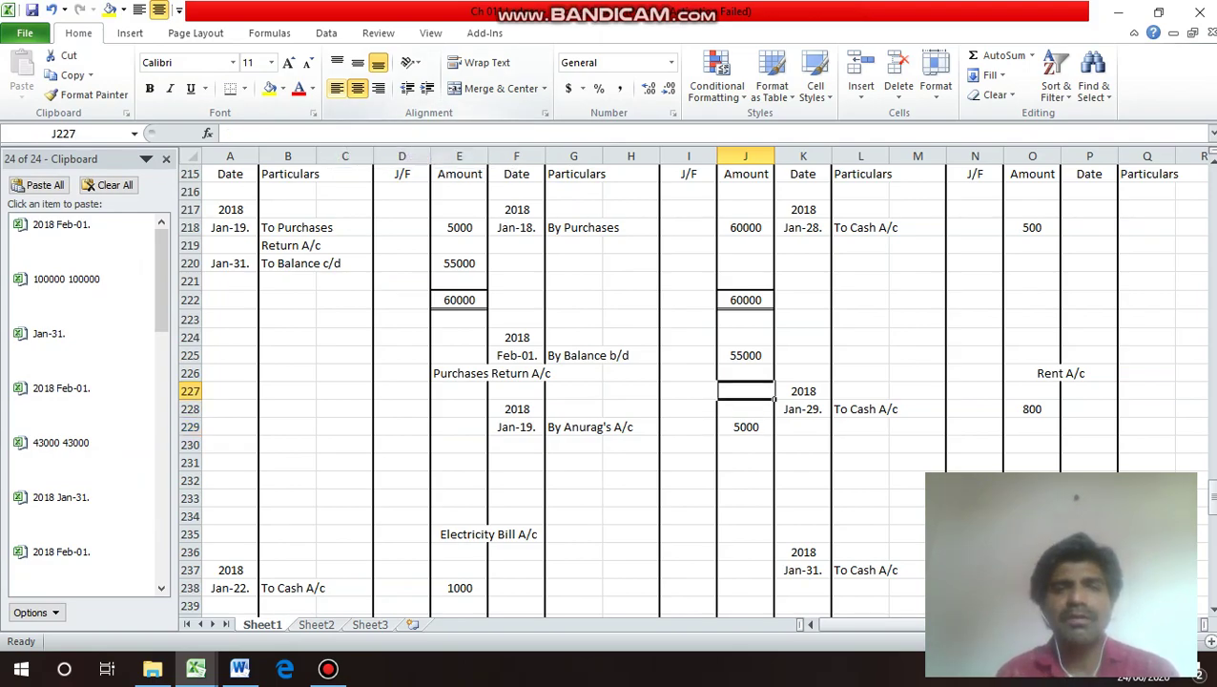
pyautogui.press('Left')
pyautogui.press('Home')
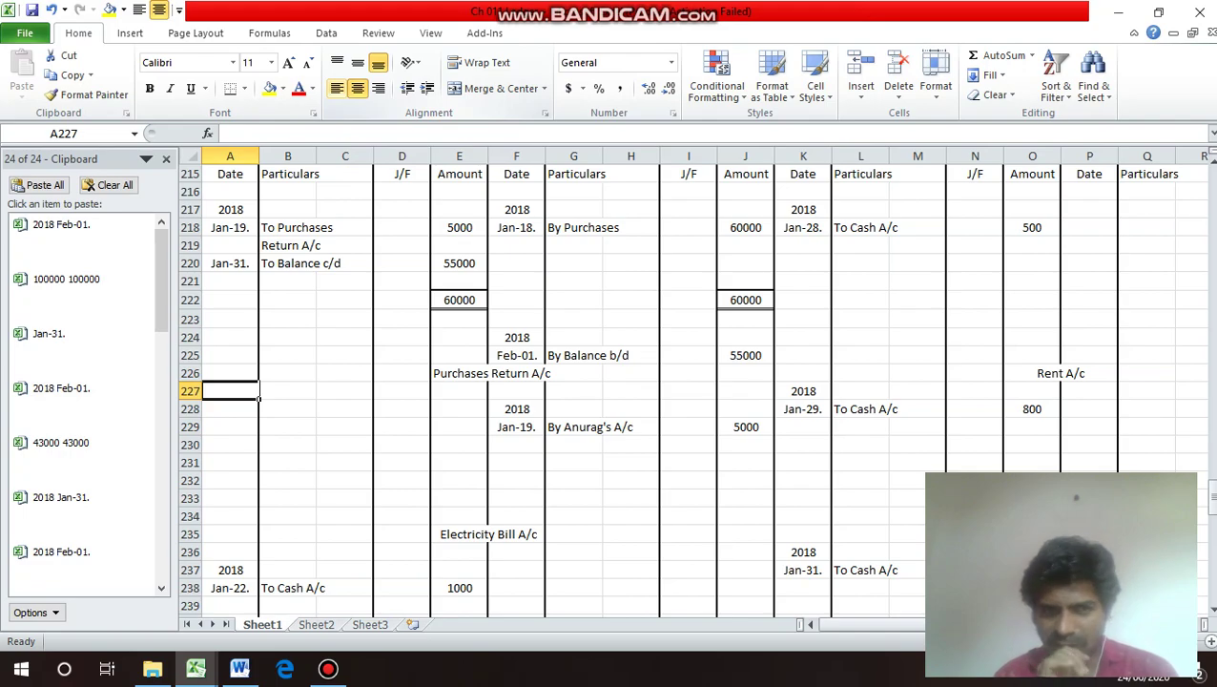
pyautogui.press('Up')
pyautogui.press('Up')
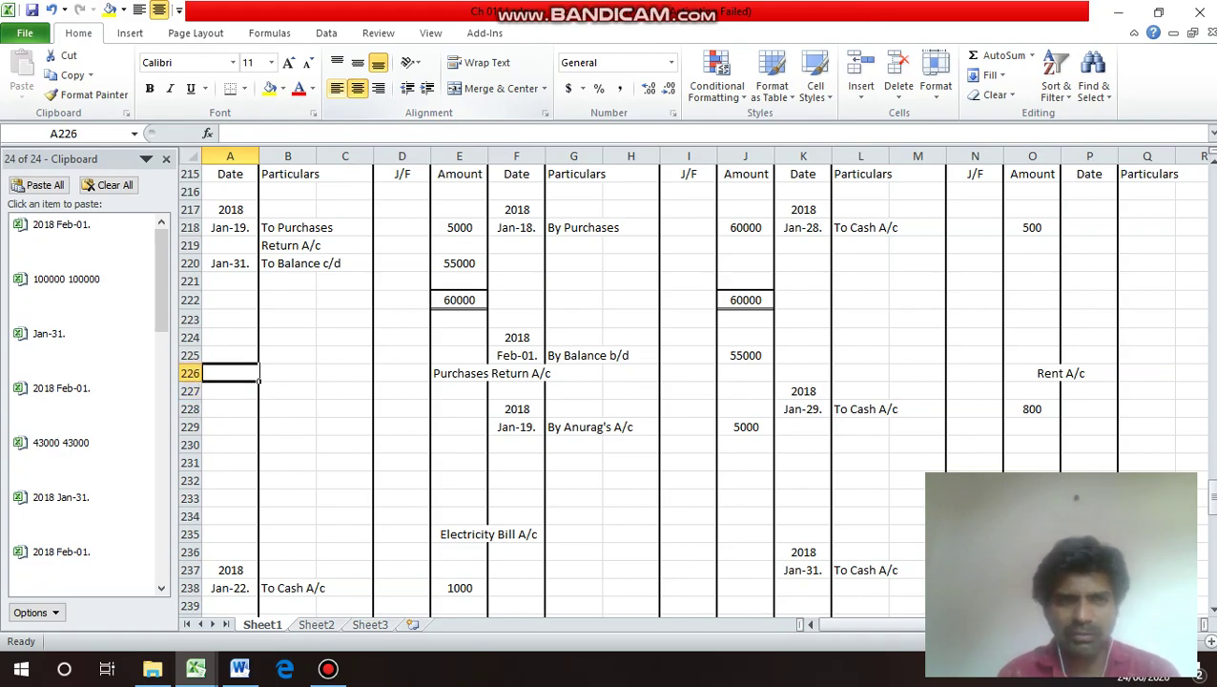
pyautogui.hotkey('ctrl', 'Up')
pyautogui.press('Down')
pyautogui.press('Down')
pyautogui.press('Down')
pyautogui.press('Down')
pyautogui.press('Down')
pyautogui.press('Down')
pyautogui.press('Down')
pyautogui.press('Down')
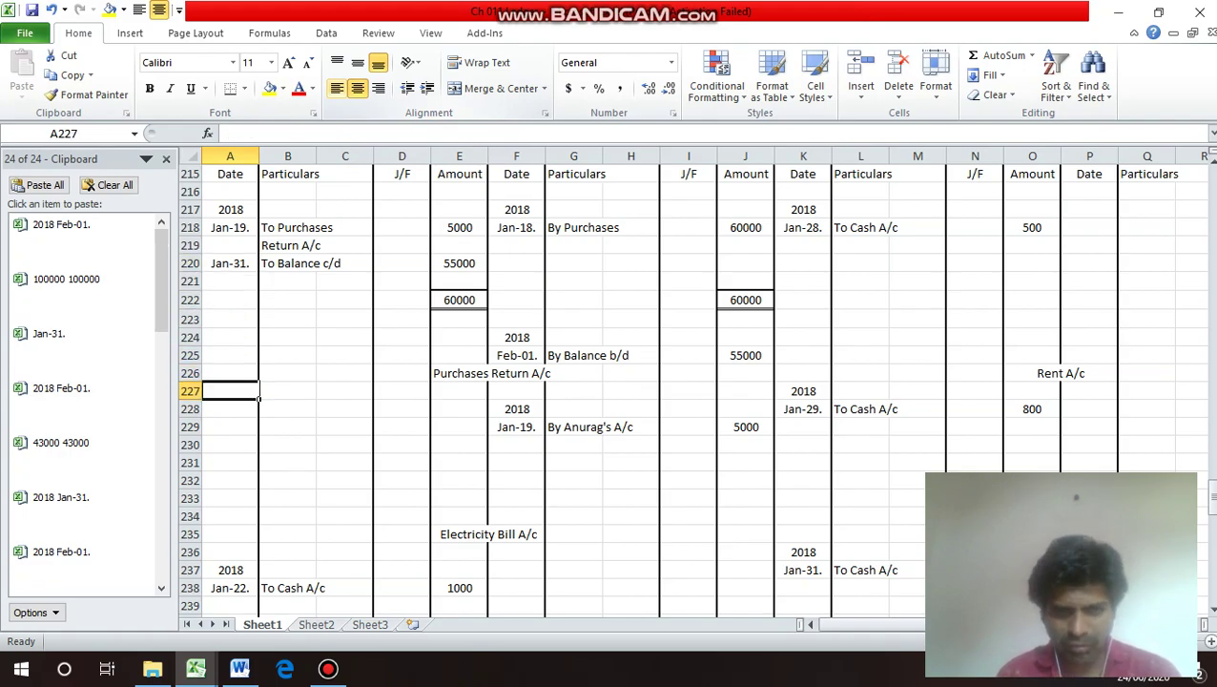
pyautogui.press('Right')
pyautogui.press('Right')
pyautogui.press('Right')
pyautogui.press('Right')
pyautogui.press('Right')
pyautogui.hotkey('ctrl', 'c')
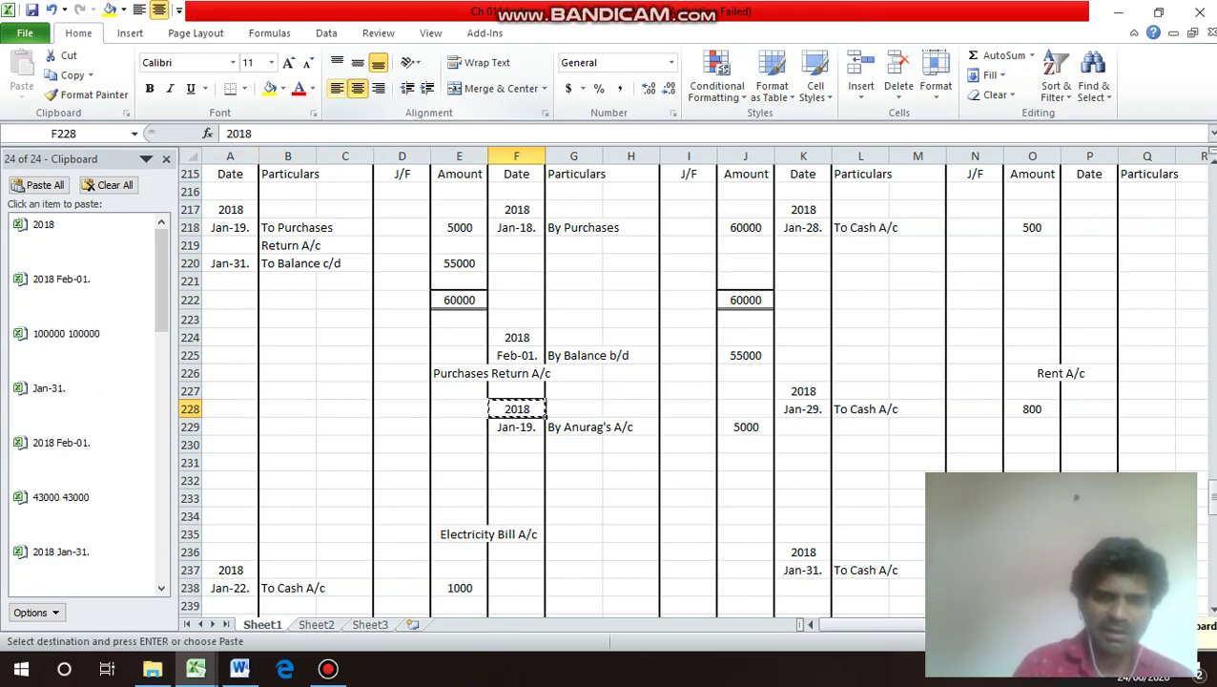
pyautogui.press('Left')
pyautogui.press('Left')
pyautogui.press('Left')
pyautogui.press('Left')
pyautogui.press('Left')
pyautogui.press('Return')
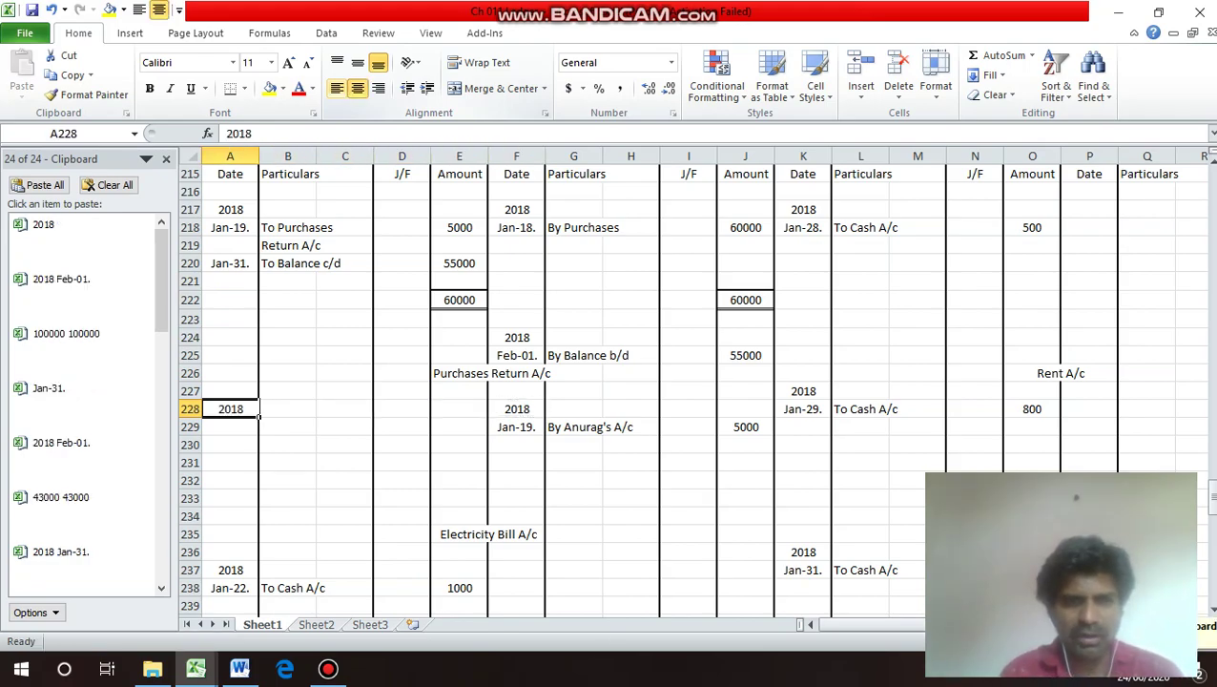
# Copy the Jan-31. date from cell A220 for the debit side of the Purchases Return A/c.
pyautogui.press('Up')
pyautogui.press('Up')
pyautogui.press('Up')
pyautogui.press('Up')
pyautogui.press('Up')
pyautogui.press('Up')
pyautogui.press('Up')
pyautogui.press('Up')
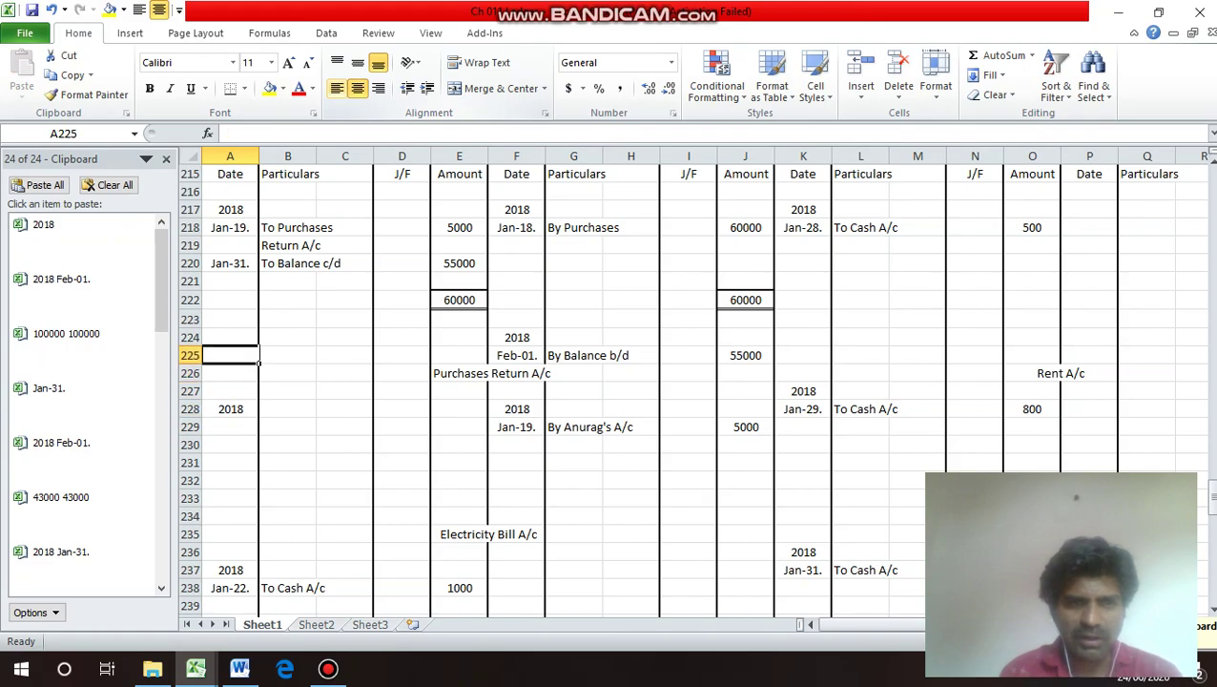
pyautogui.hotkey('ctrl', 'c')
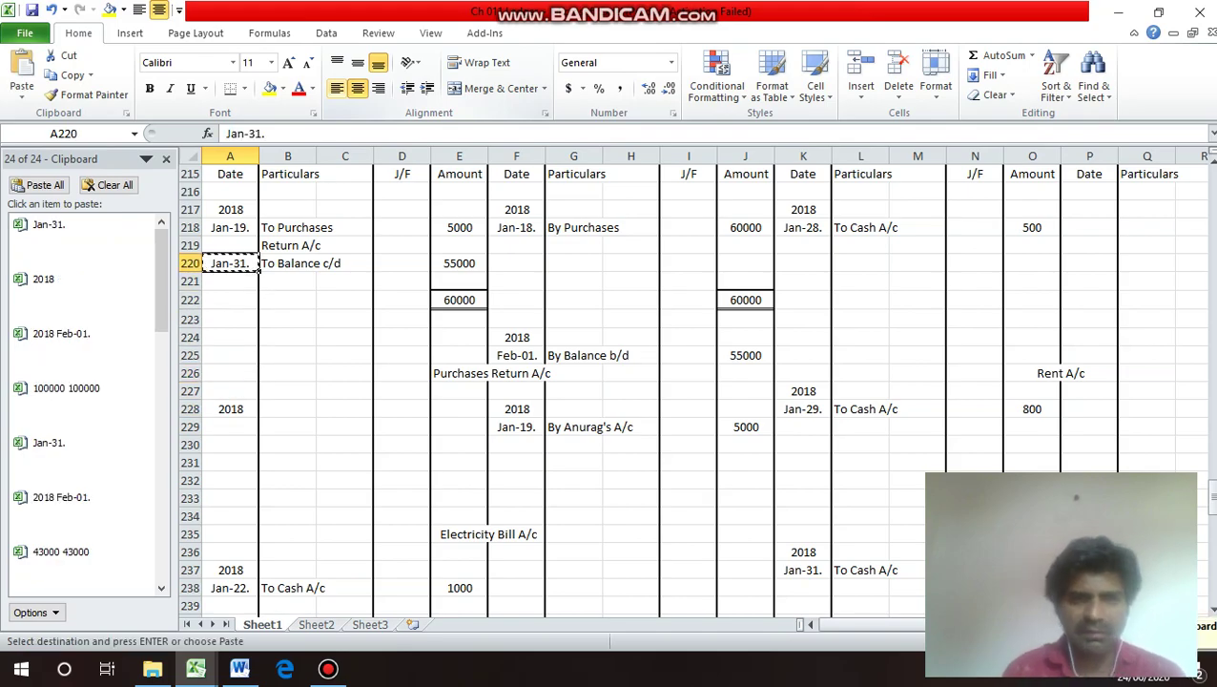
# Paste the copied "Jan-31." date into A229, below 2018 on the debit side of the Purchases Return A/c.
pyautogui.press('Down')
pyautogui.press('Down')
pyautogui.press('Down')
pyautogui.press('Down')
pyautogui.press('Down')
pyautogui.press('Down')
pyautogui.press('Down')
pyautogui.press('Down')
pyautogui.press('Down')
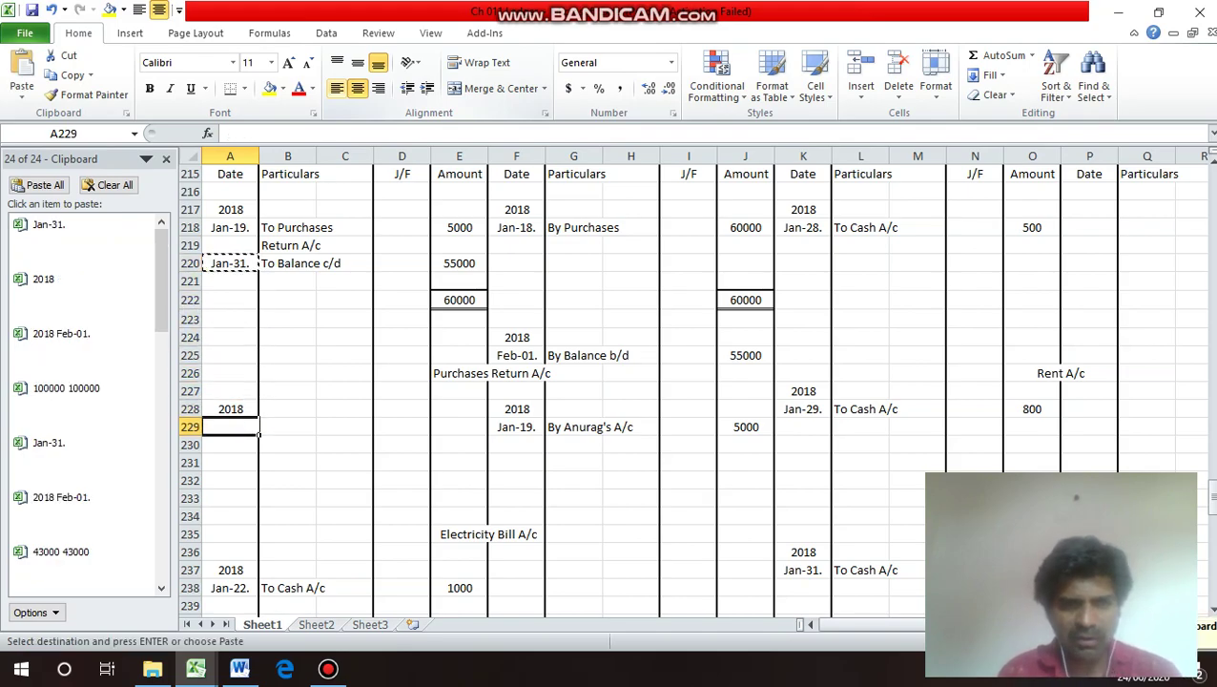
pyautogui.press('Return')
pyautogui.press('Down')
pyautogui.press('Up')
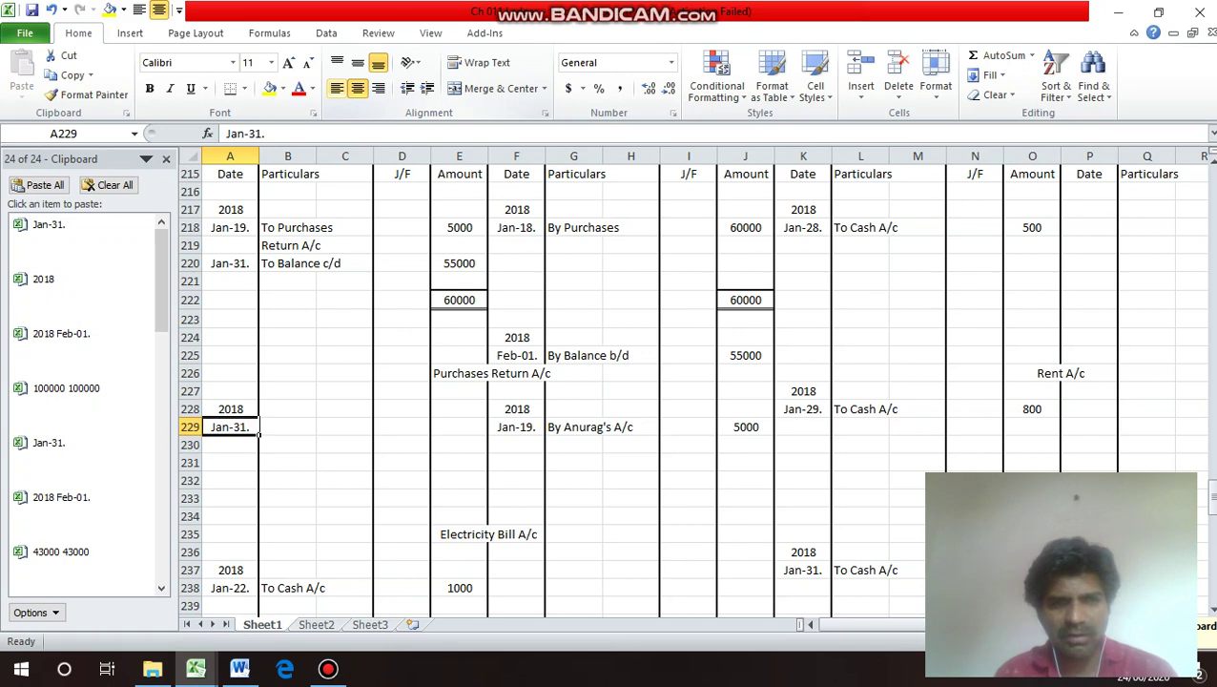
# Enter "To Balance c/d" in B229 with an amount of 5000 in E229.
pyautogui.press('Right')
pyautogui.write('T')
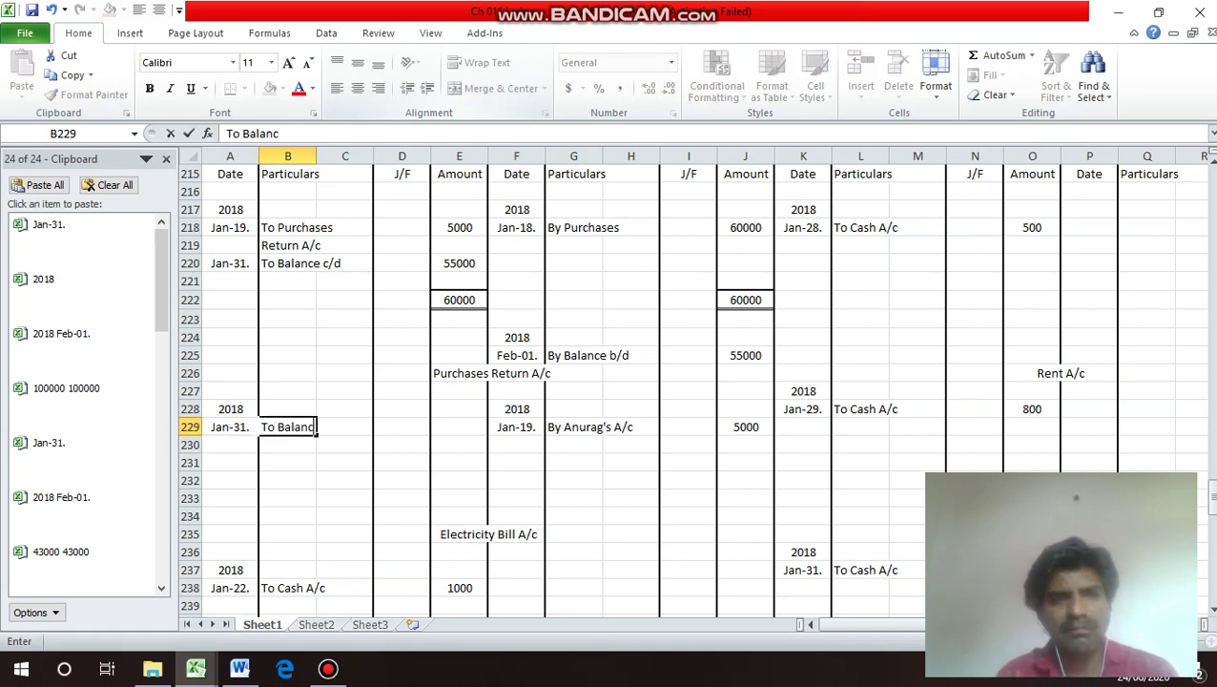
pyautogui.write('o Balance c/d')
pyautogui.press('Return')
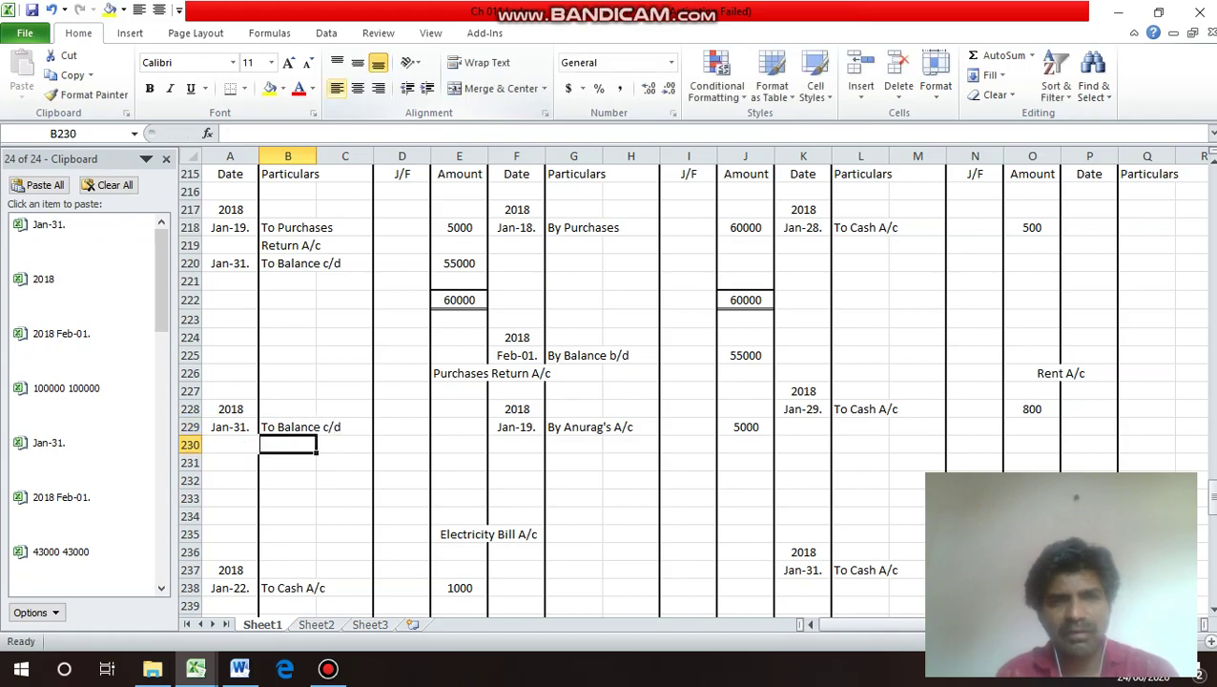
pyautogui.press('Up')
pyautogui.press('Right')
pyautogui.press('Right')
pyautogui.press('Right')
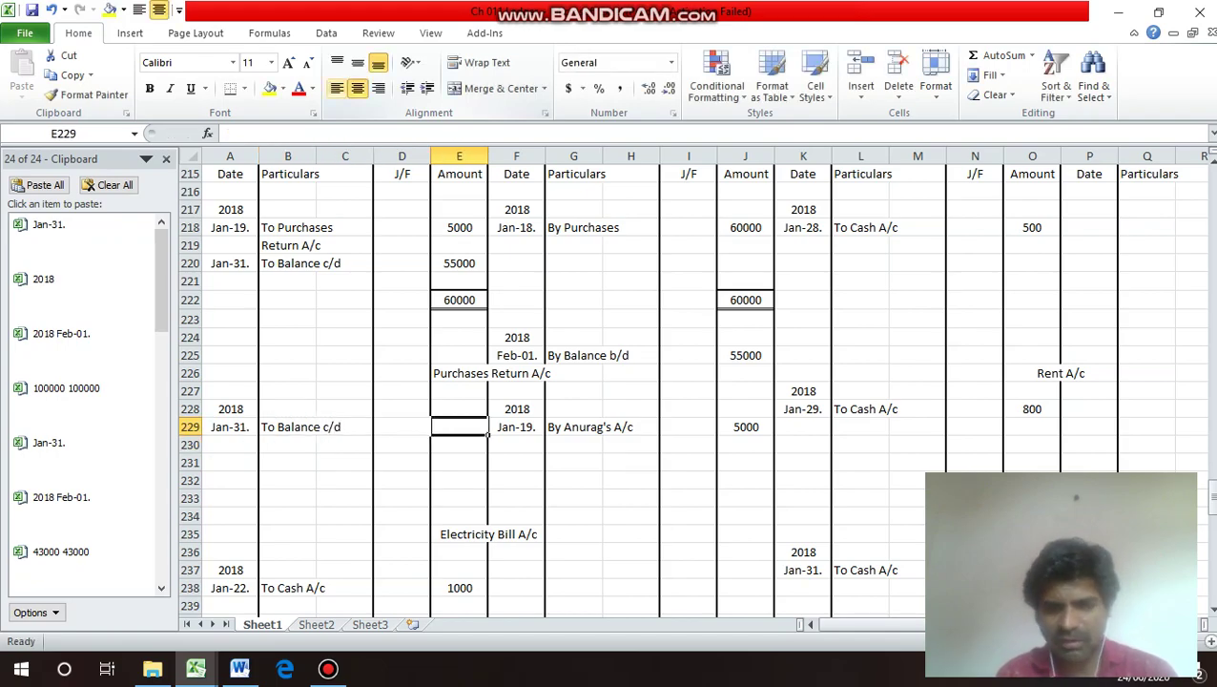
pyautogui.write('5000')
pyautogui.press('Return')
# Copy the ruled totals row E222:J222 of the account above to row 231 of the Purchases Return A/c.
pyautogui.press('Up')
pyautogui.press('Up')
pyautogui.press('Up')
pyautogui.press('Up')
pyautogui.press('Up')
pyautogui.press('Up')
pyautogui.press('Up')
pyautogui.press('Up')
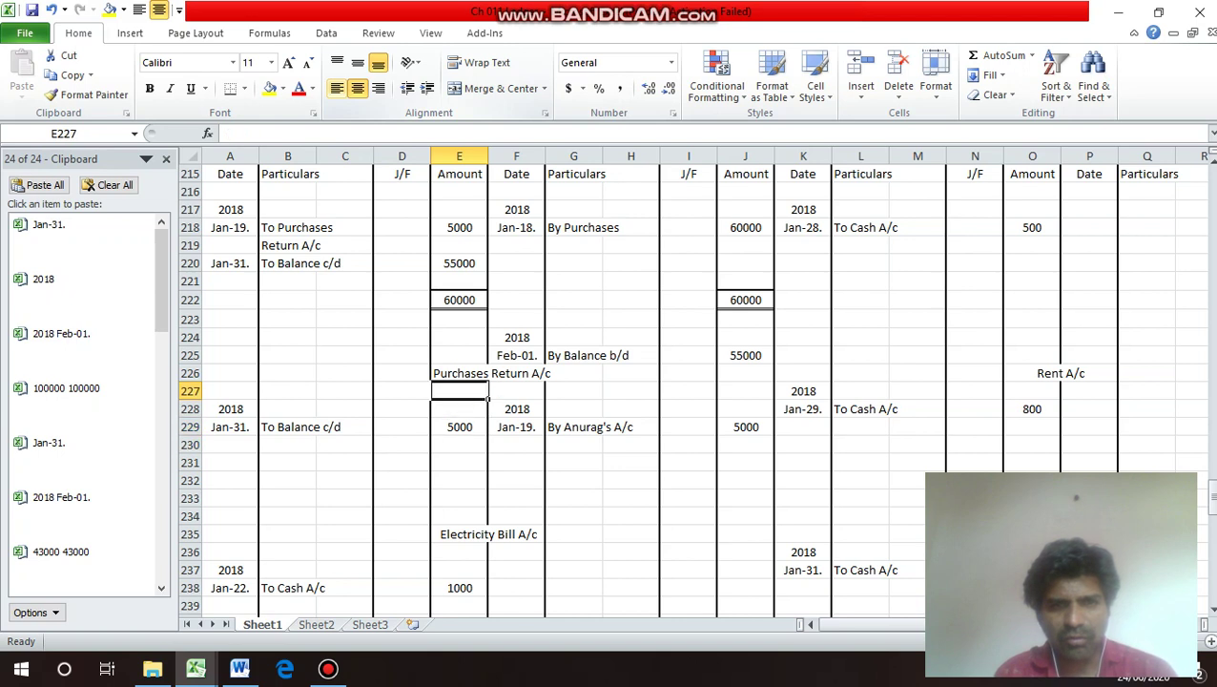
pyautogui.hotkey('shift', 'Right')
pyautogui.hotkey('shift', 'Right')
pyautogui.hotkey('shift', 'Right')
pyautogui.hotkey('shift', 'Right')
pyautogui.hotkey('shift', 'Right')
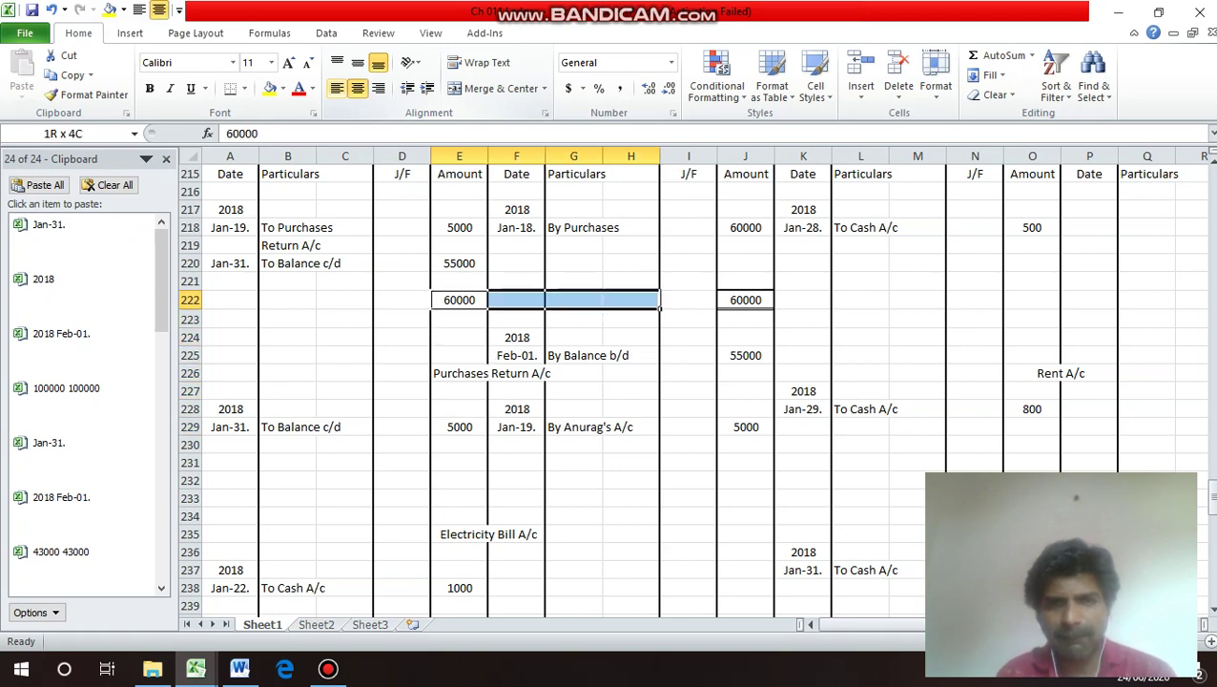
pyautogui.hotkey('ctrl', 'c')
pyautogui.press('Down')
pyautogui.press('Down')
pyautogui.press('Down')
pyautogui.press('Down')
pyautogui.press('Down')
pyautogui.press('Down')
pyautogui.press('Down')
pyautogui.press('Down')
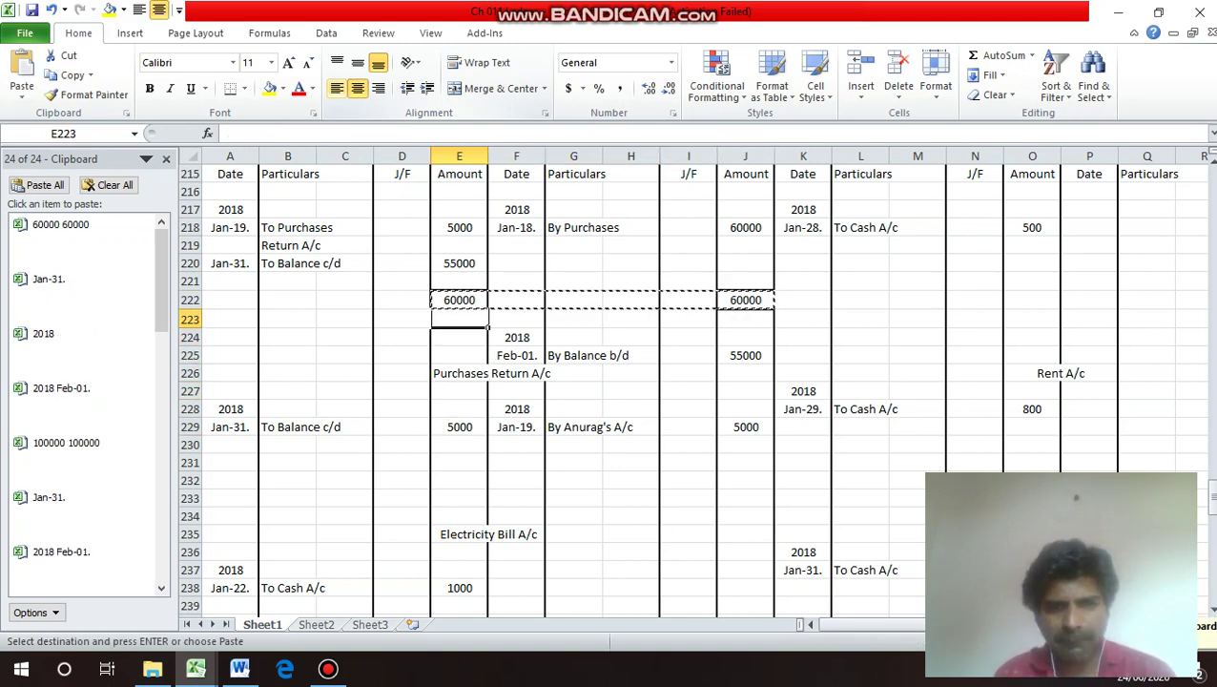
pyautogui.press('Down')
pyautogui.press('Return')
pyautogui.press('Down')
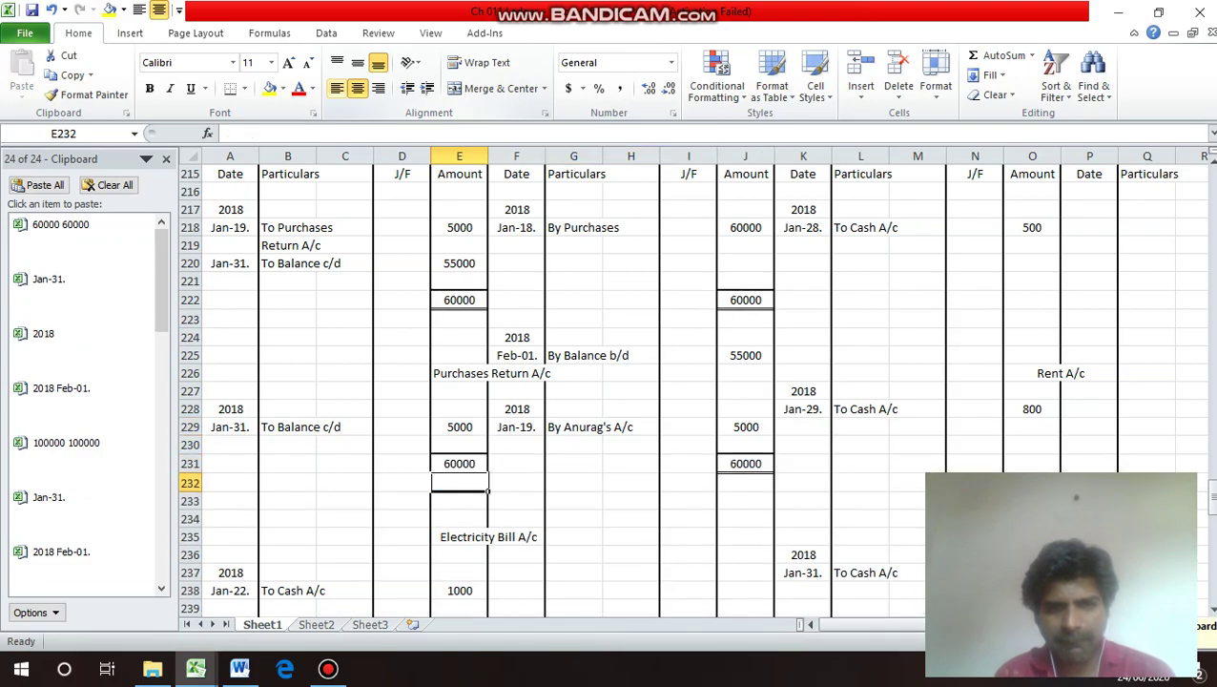
# Set the debit and credit totals of the Purchases Return A/c in E231 and J231 to 5000.
pyautogui.press('Up')
pyautogui.write('5000')
pyautogui.press('Right')
pyautogui.press('Right')
pyautogui.press('Right')
pyautogui.press('Right')
pyautogui.press('Right')
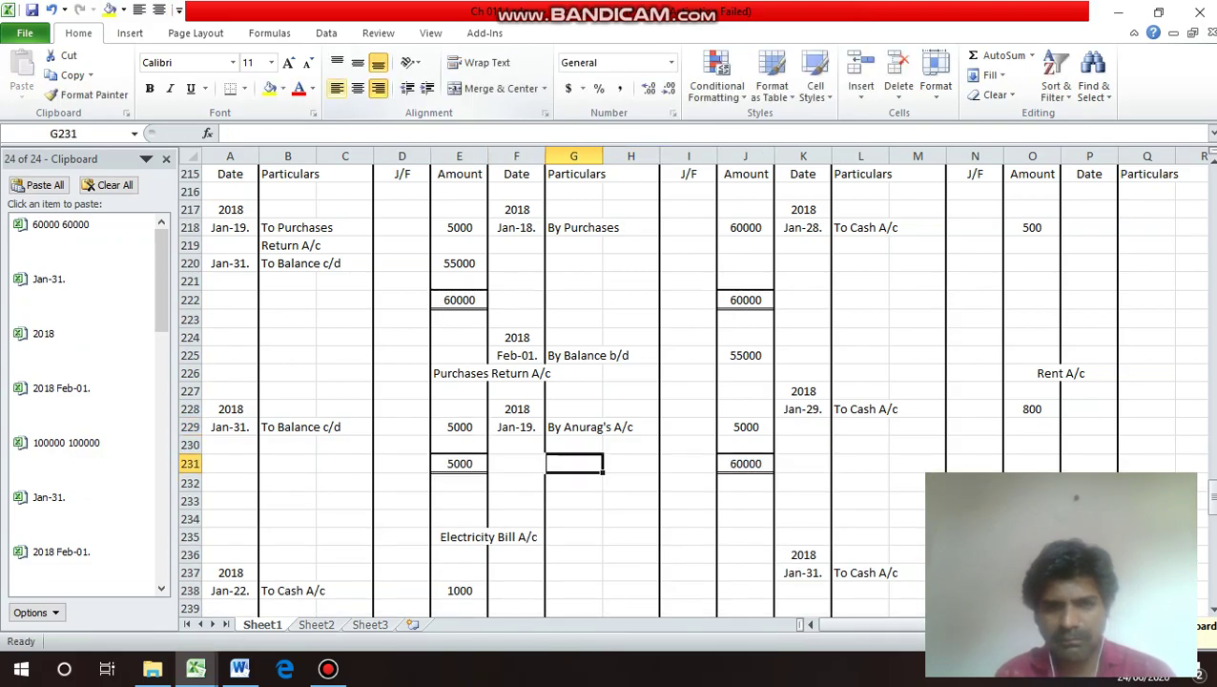
pyautogui.write('50')
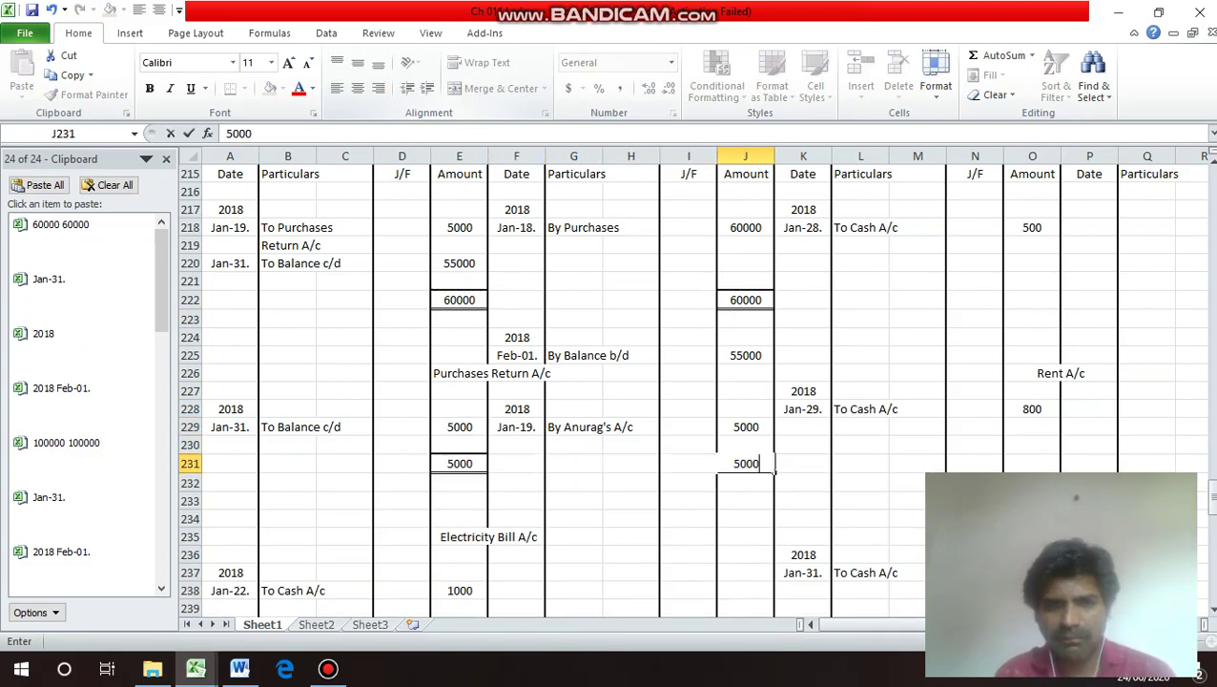
pyautogui.press('Return')
# Copy the "2018" and "Feb-01." dates from F224:F225 to F232:F233 below the Purchases Return totals.
pyautogui.press('Left')
pyautogui.press('Left')
pyautogui.press('Left')
pyautogui.press('Left')
pyautogui.press('Left')
pyautogui.press('Right')
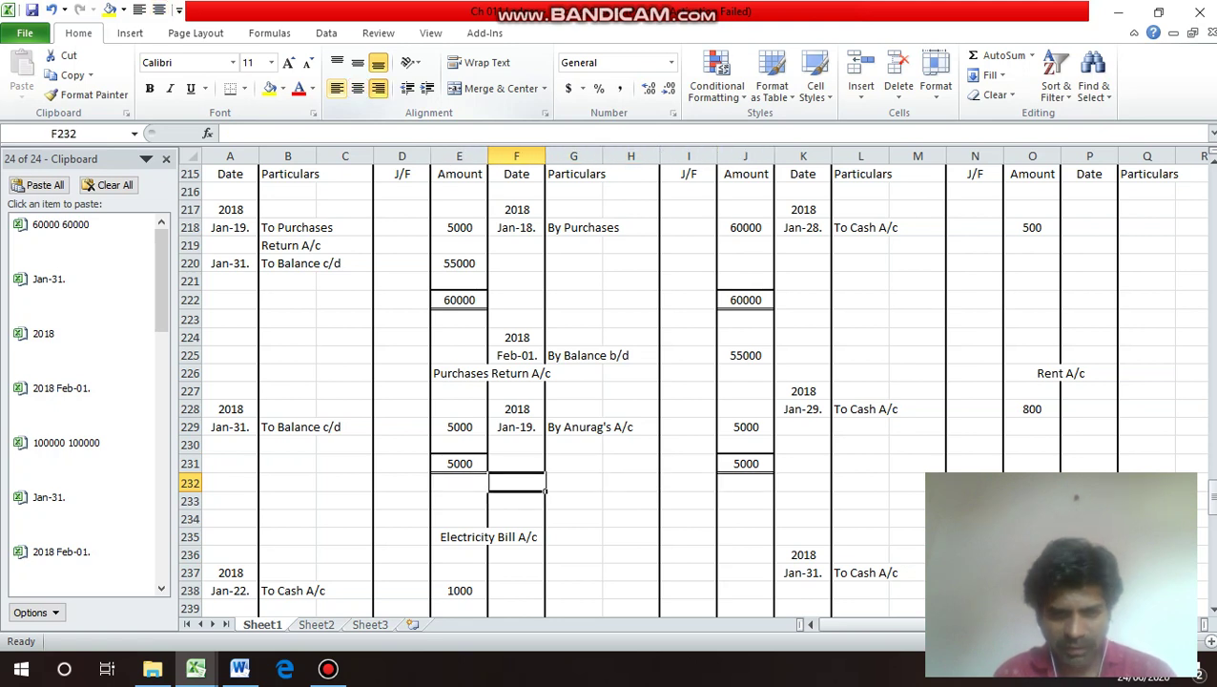
pyautogui.press('Up')
pyautogui.press('Up')
pyautogui.press('Up')
pyautogui.press('Up')
pyautogui.press('Up')
pyautogui.press('Up')
pyautogui.press('Up')
pyautogui.press('Up')
pyautogui.hotkey('shift', 'Down')
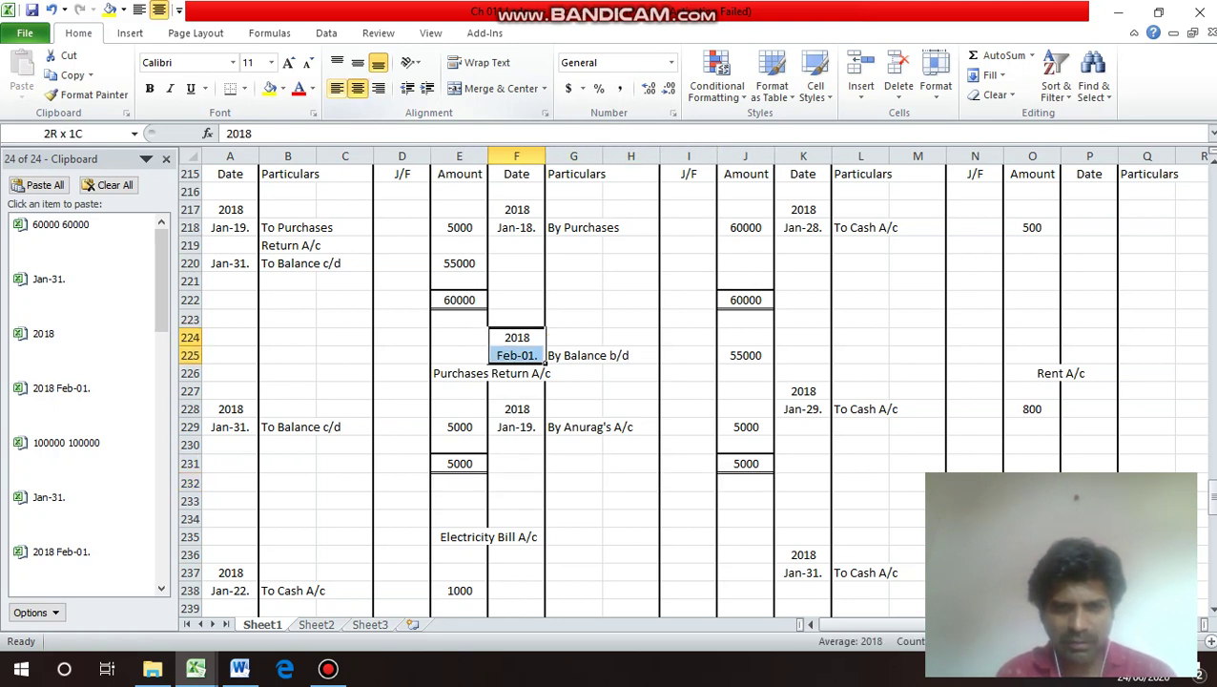
pyautogui.hotkey('ctrl', 'c')
pyautogui.press('Down')
pyautogui.press('Down')
pyautogui.press('Down')
pyautogui.press('Down')
pyautogui.press('Down')
pyautogui.press('Down')
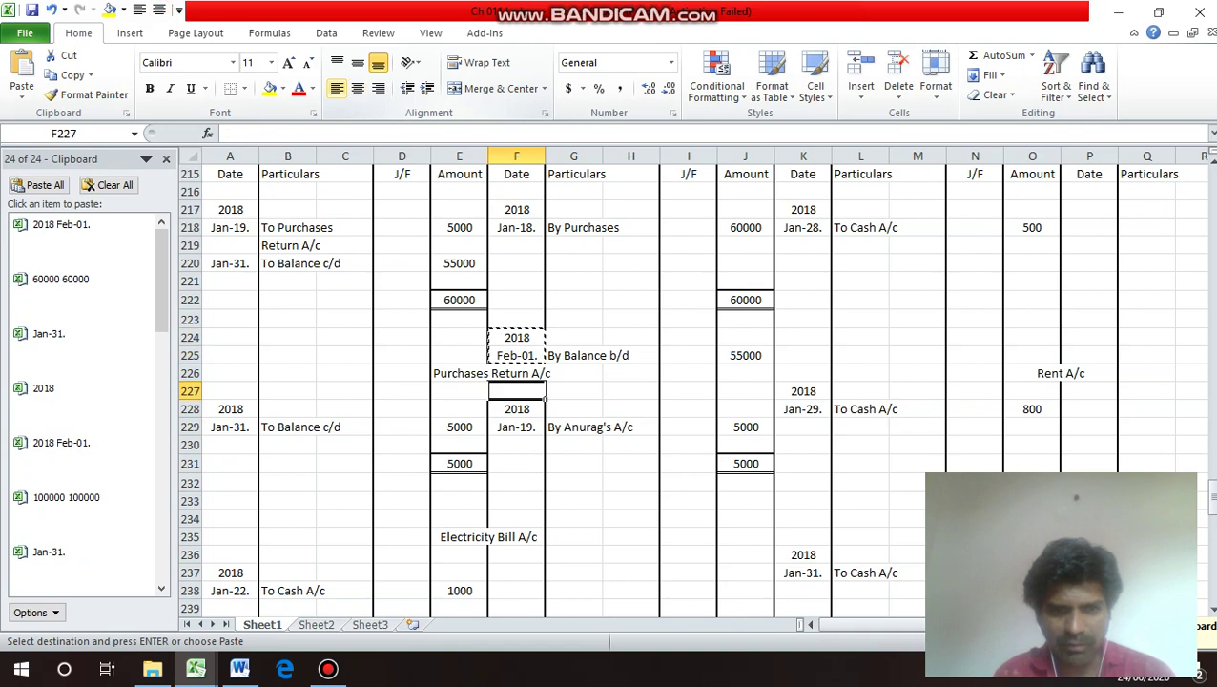
pyautogui.press('Down')
pyautogui.press('Down')
pyautogui.press('Return')
pyautogui.press('Down')
# Enter "By Balance b/d" in G233 beside the Feb-01. date and left-align it.
pyautogui.press('Right')
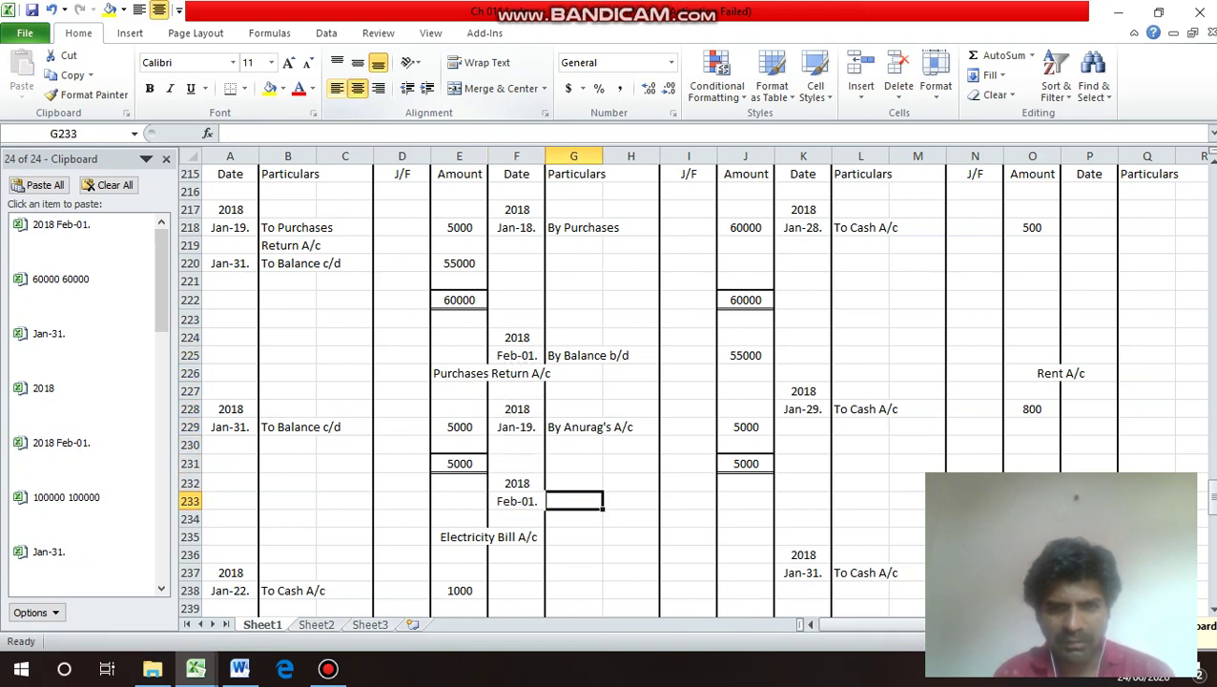
pyautogui.write('By')
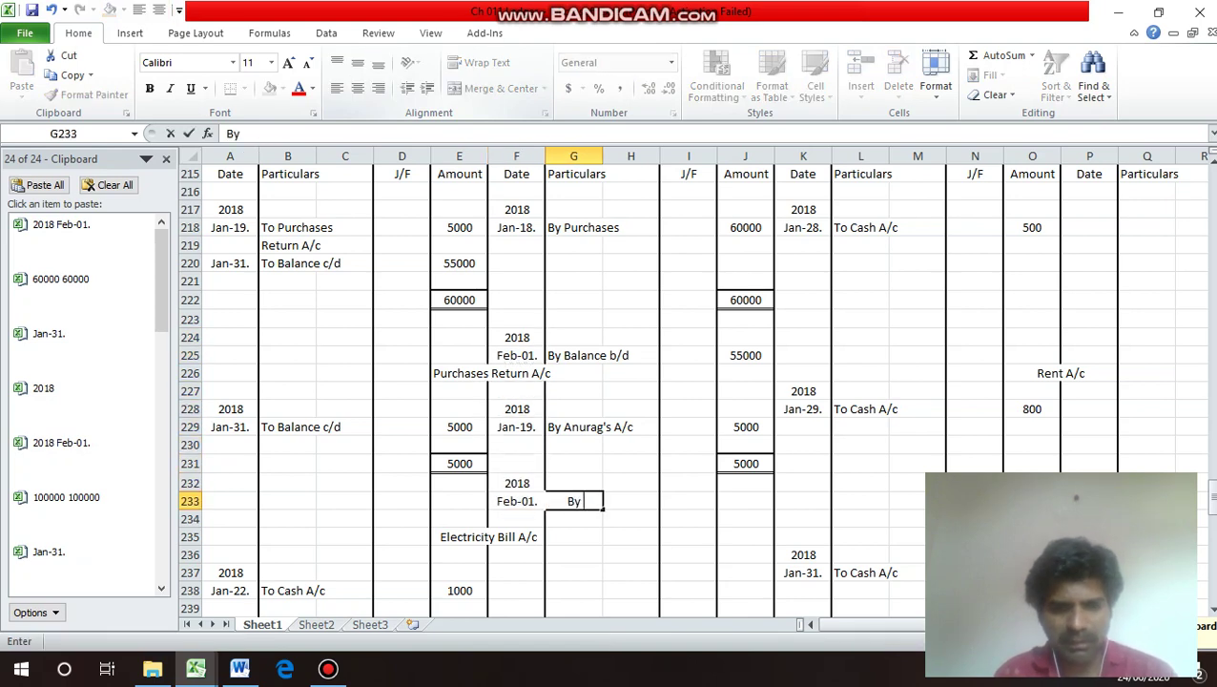
pyautogui.write(' Balanc')
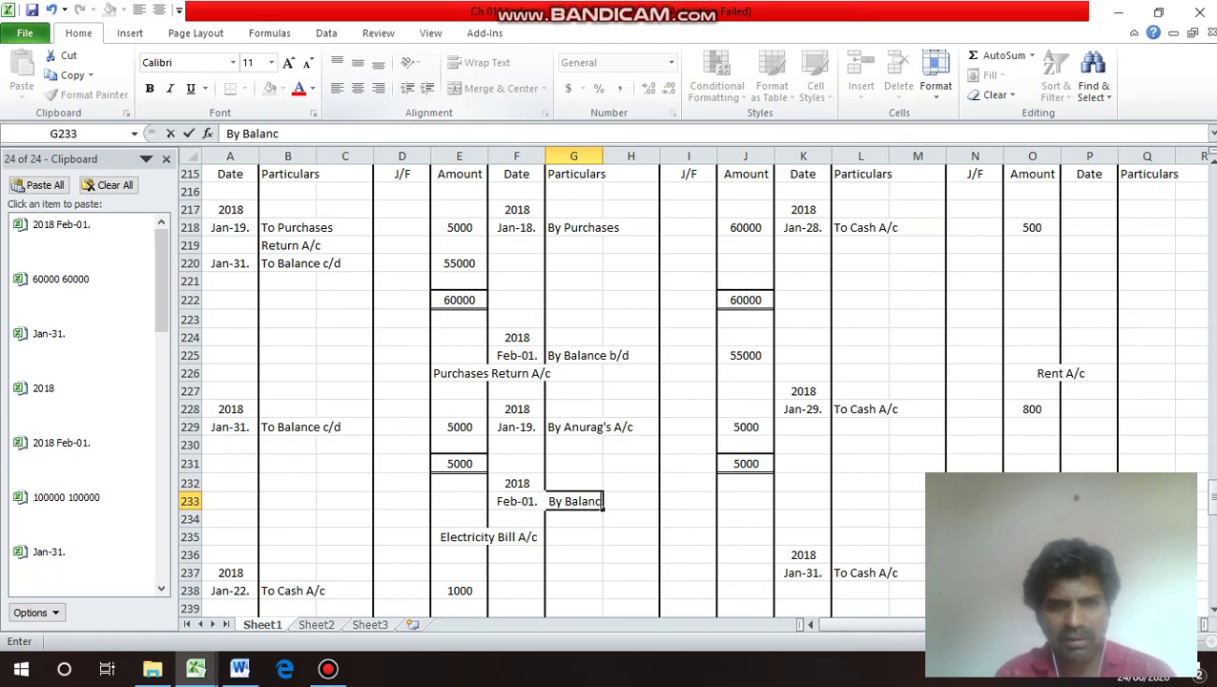
pyautogui.write('e b/d')
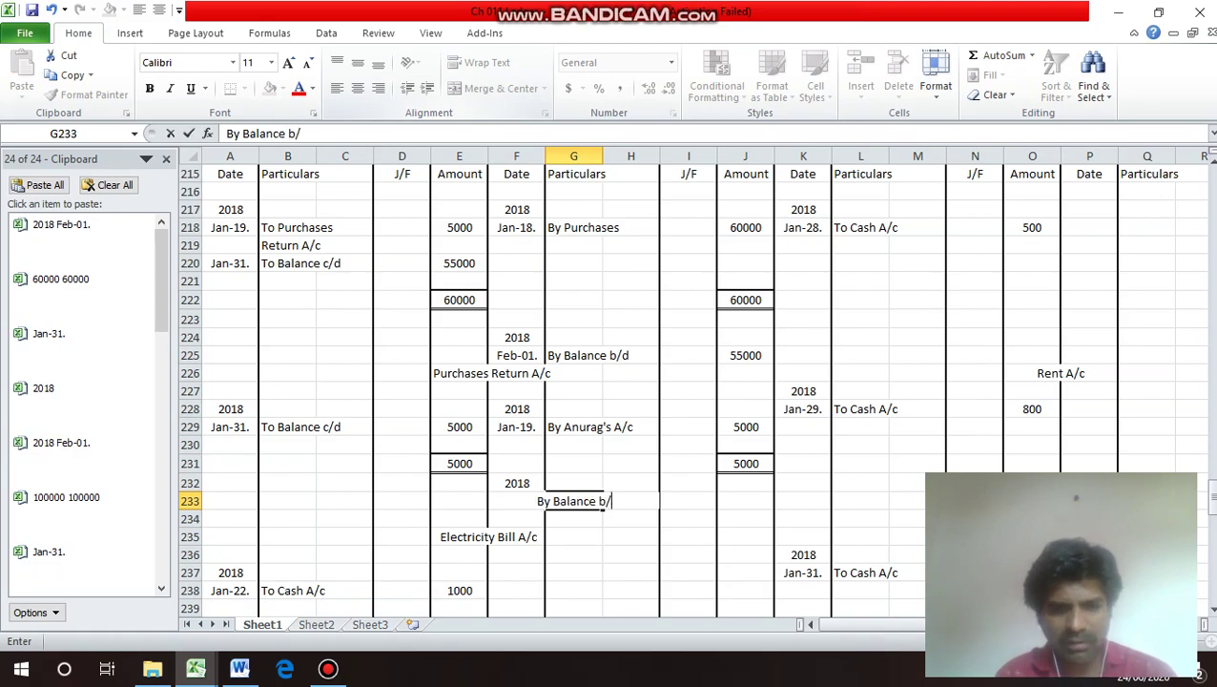
pyautogui.press('Return')
pyautogui.click(599, 502)
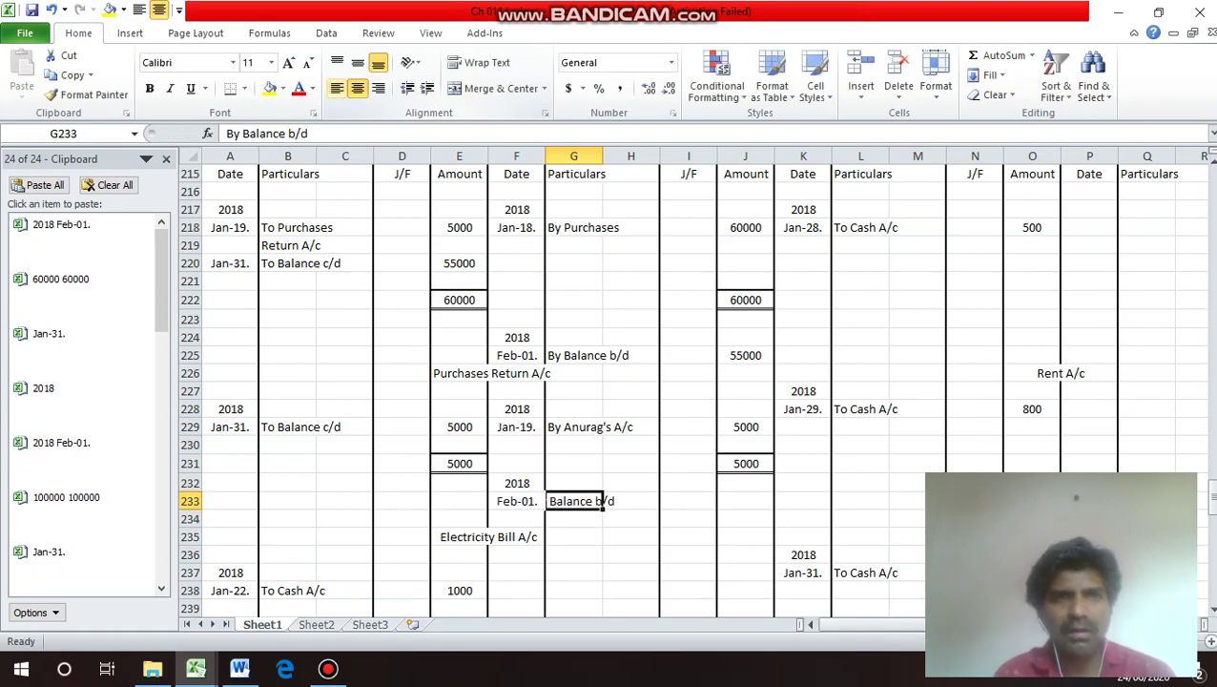
# Enter 5000 in J233 as the balance brought down of the Purchases Return A/c.
pyautogui.click(745, 501)
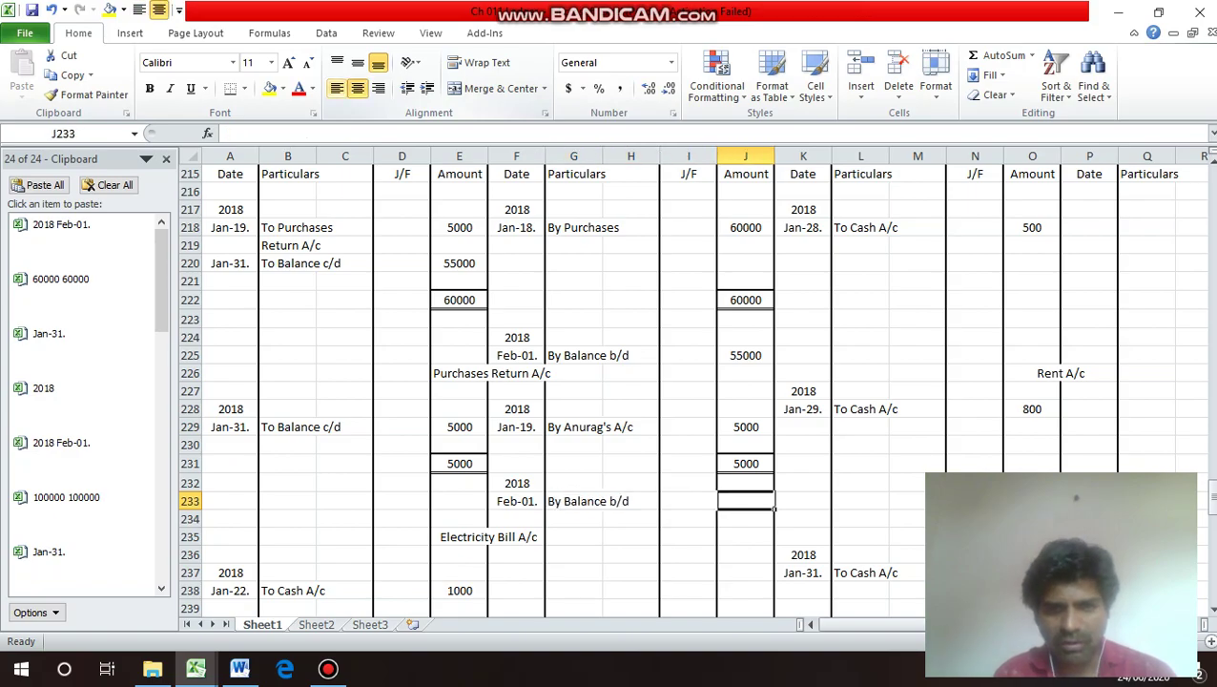
pyautogui.write('5')
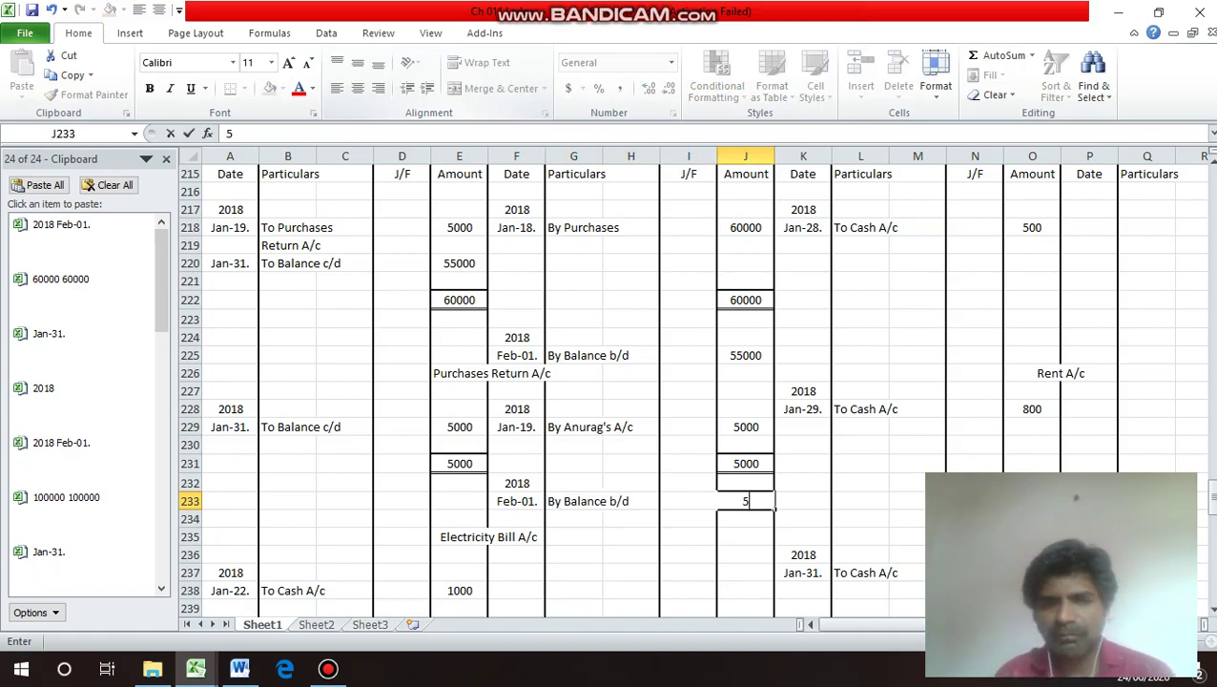
pyautogui.write('000')
pyautogui.press('Return')
pyautogui.press('Return')
pyautogui.press('Return')
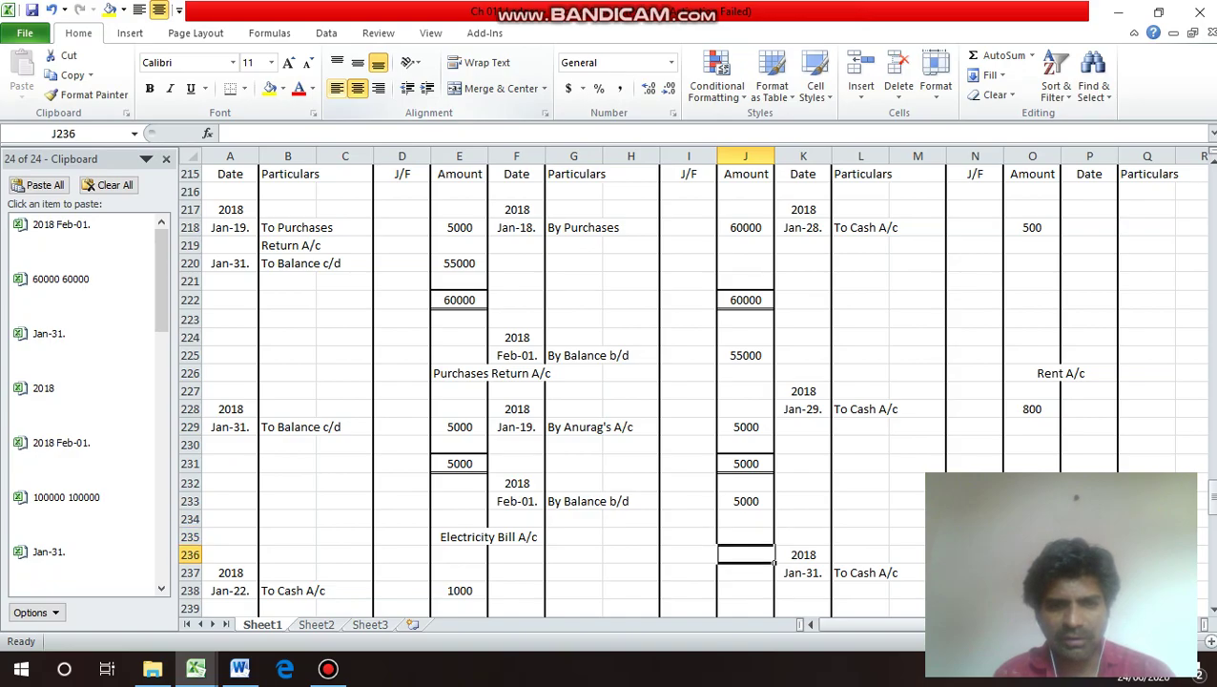
# Copy the "2018" and "Jan-31." dates from A228:A229 to F237:F238 on the credit side of the Electricity Bill A/c.
pyautogui.press('Left')
pyautogui.press('Left')
pyautogui.press('Left')
pyautogui.click(459, 554)
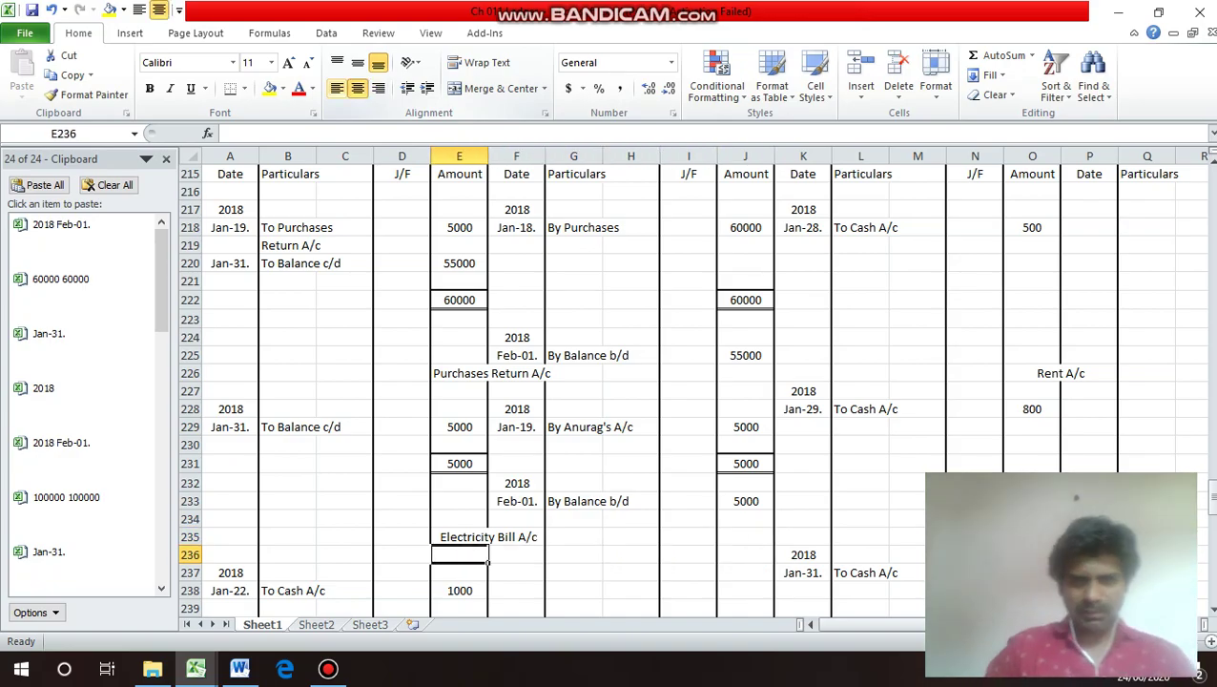
pyautogui.press('Up')
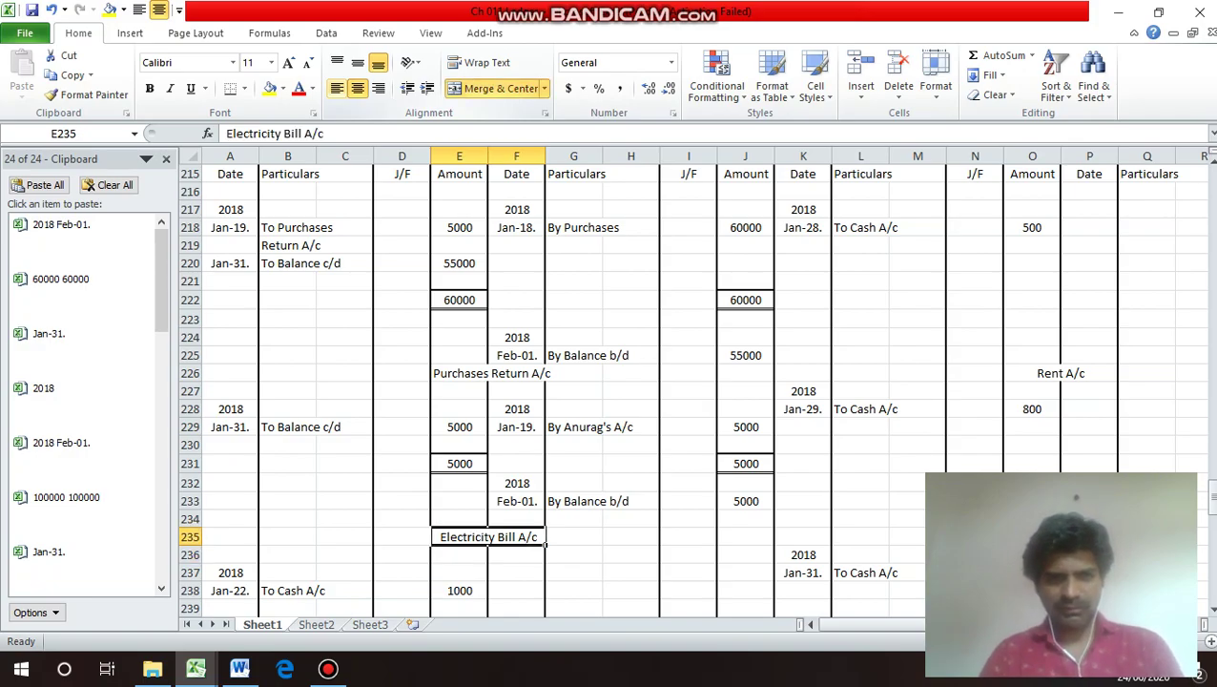
pyautogui.click(287, 536)
pyautogui.press('Left')
pyautogui.press('Up')
pyautogui.press('Up')
pyautogui.press('Up')
pyautogui.press('Up')
pyautogui.press('Up')
pyautogui.press('Up')
pyautogui.press('Up')
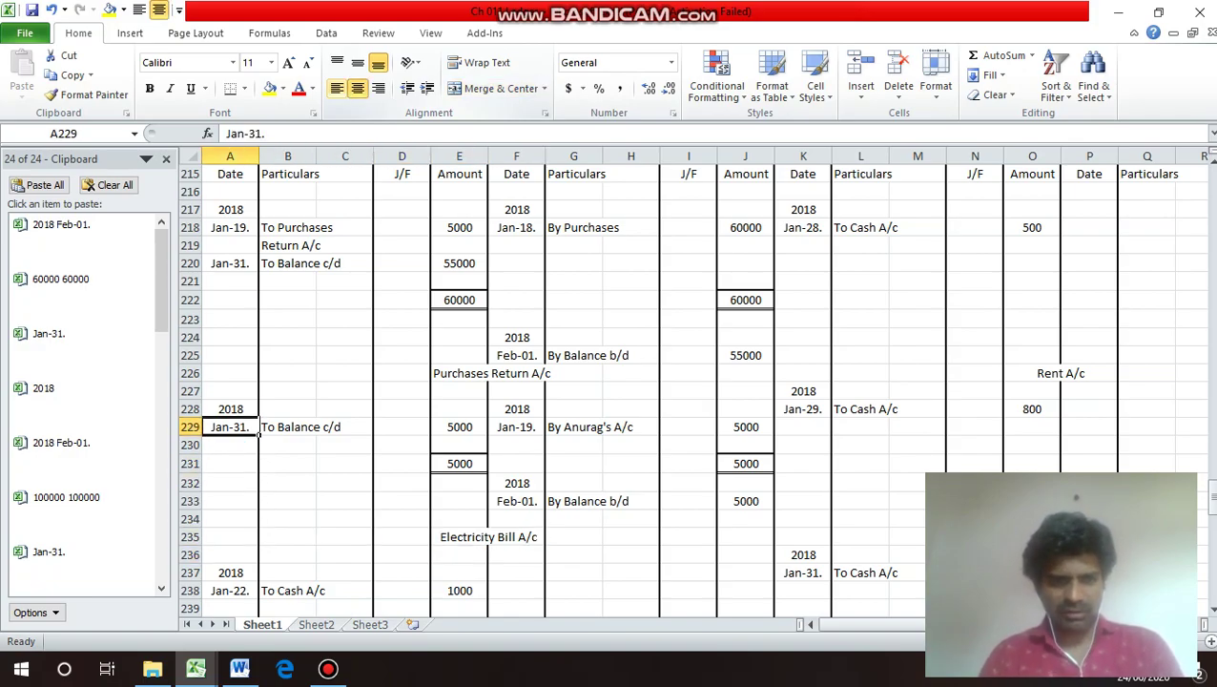
pyautogui.hotkey('shift', 'Down')
pyautogui.hotkey('ctrl', 'c')
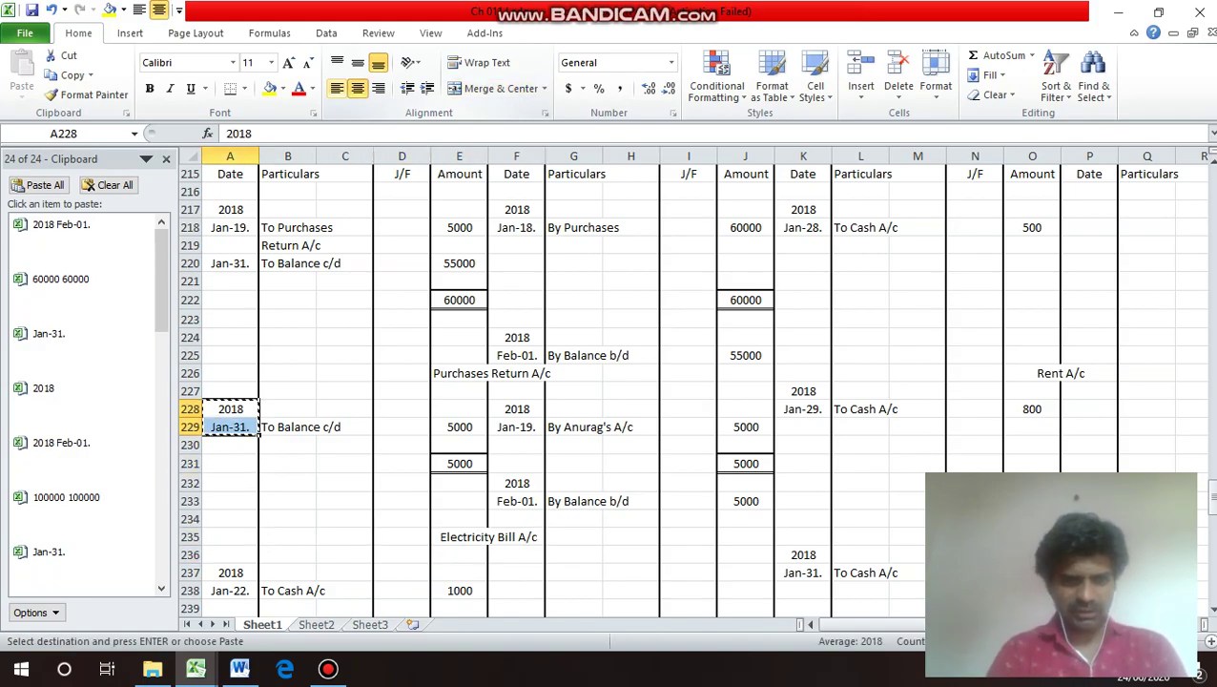
pyautogui.press('Down')
pyautogui.press('Down')
pyautogui.press('Down')
pyautogui.press('Down')
pyautogui.press('Down')
pyautogui.press('Down')
pyautogui.press('Down')
pyautogui.press('Down')
pyautogui.press('Down')
pyautogui.press('Down')
pyautogui.press('Down')
pyautogui.press('Up')
pyautogui.press('Up')
pyautogui.press('Right')
pyautogui.press('Right')
pyautogui.press('Right')
pyautogui.press('Right')
pyautogui.press('Right')
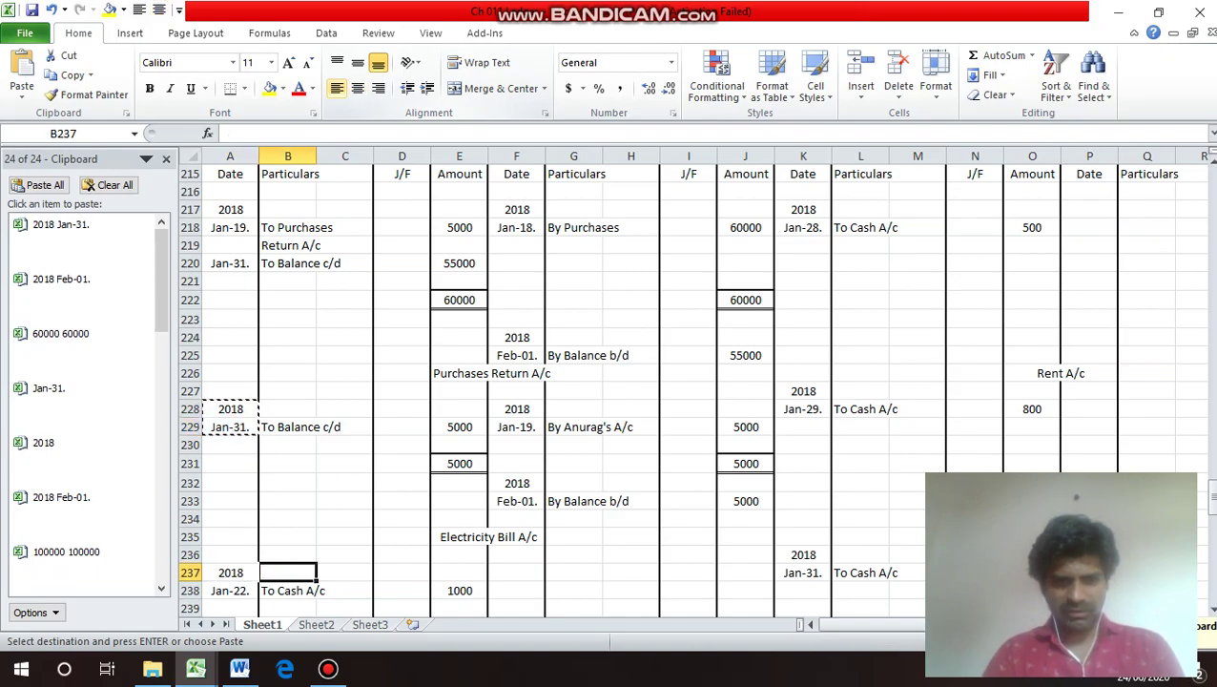
pyautogui.press('Return')
pyautogui.press('Down')
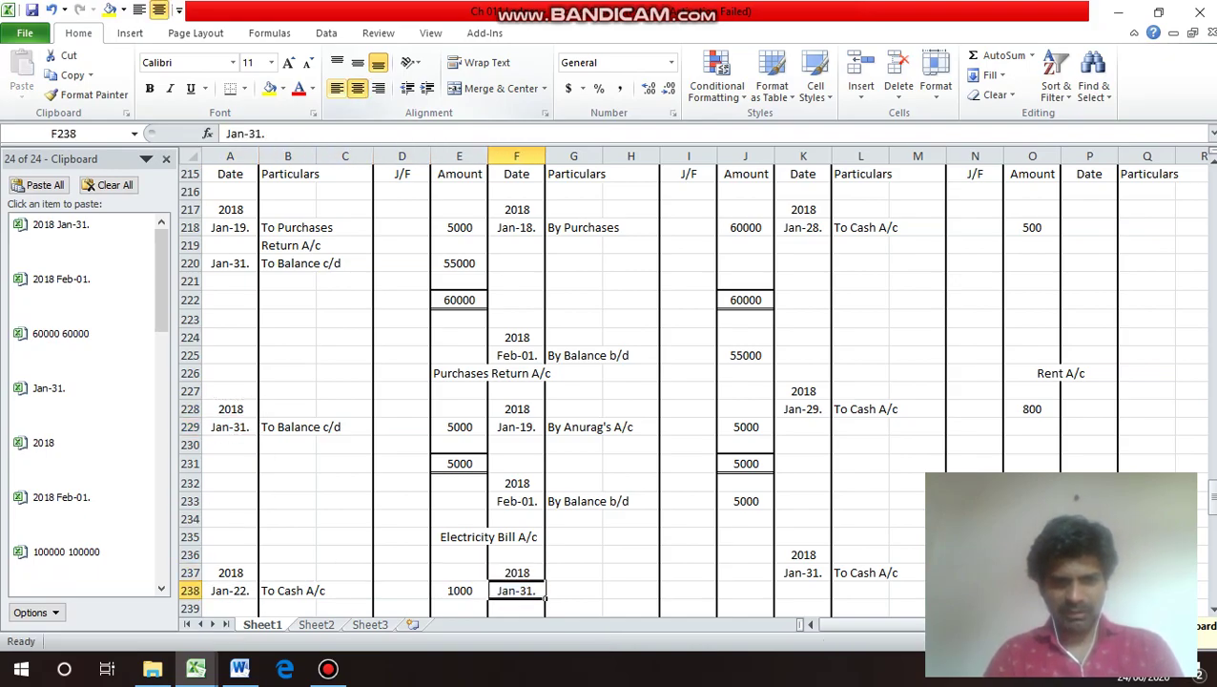
# Enter "By Balance c/d" in G238 of the Electricity Bill A/c and left-align it.
pyautogui.press('Right')
pyautogui.write('B')
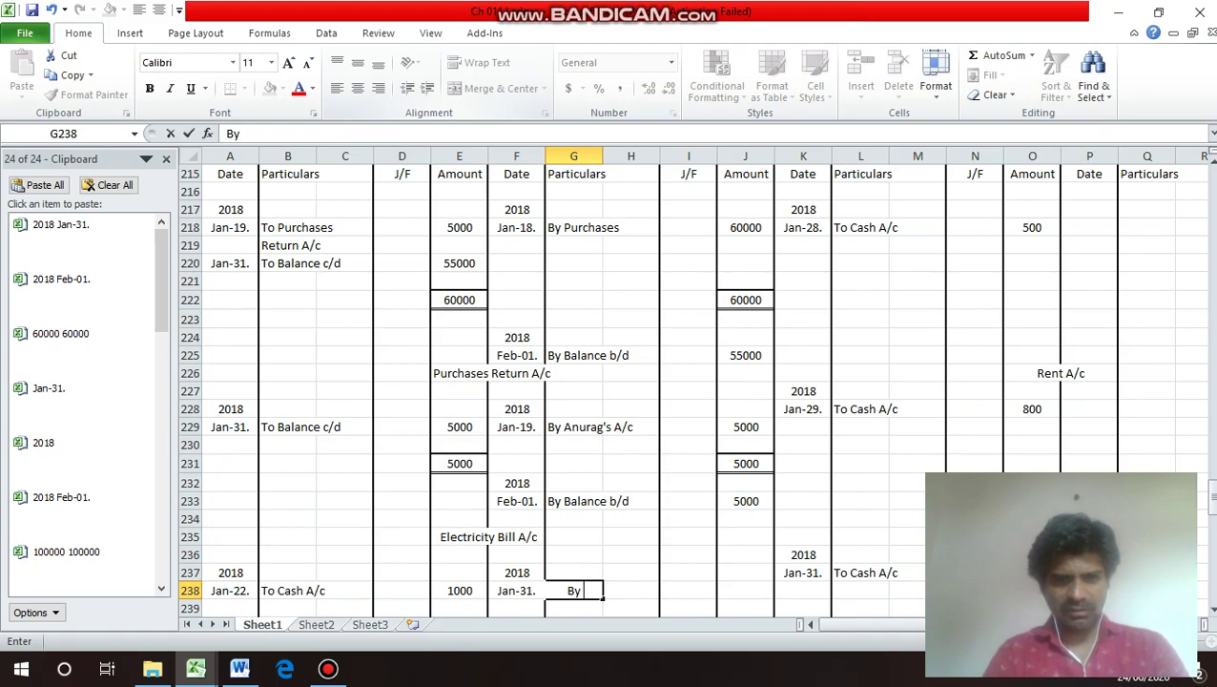
pyautogui.write('y Bal')
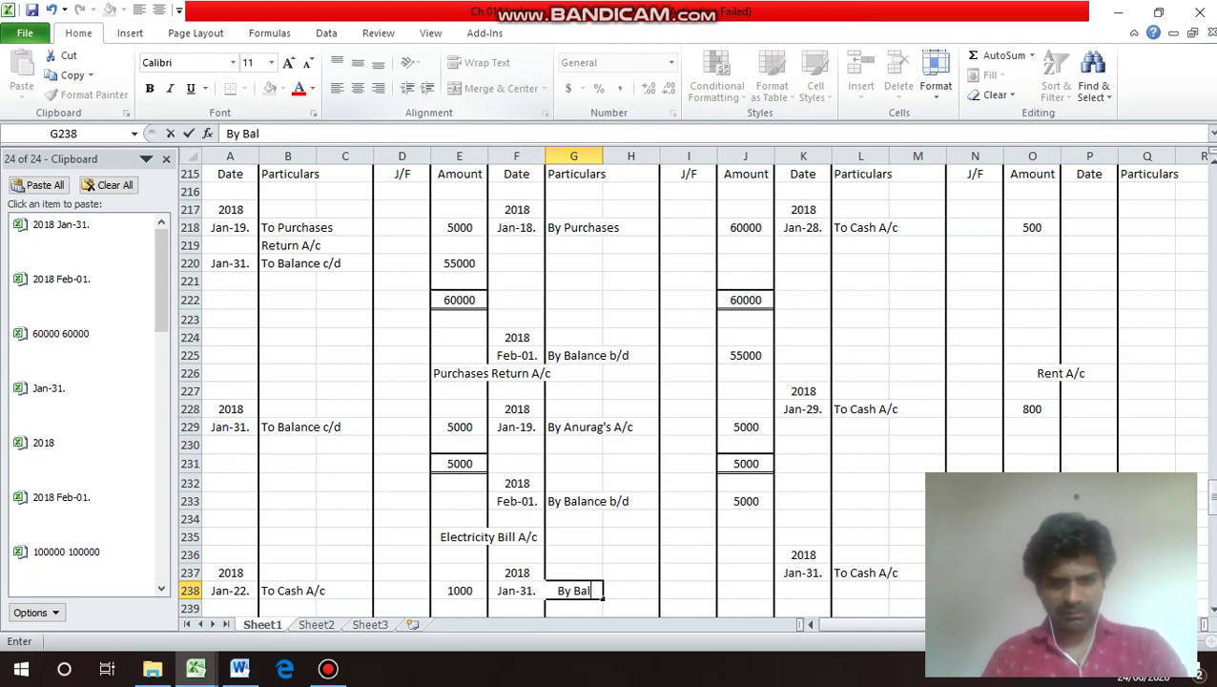
pyautogui.write('a')
pyautogui.write('nce')
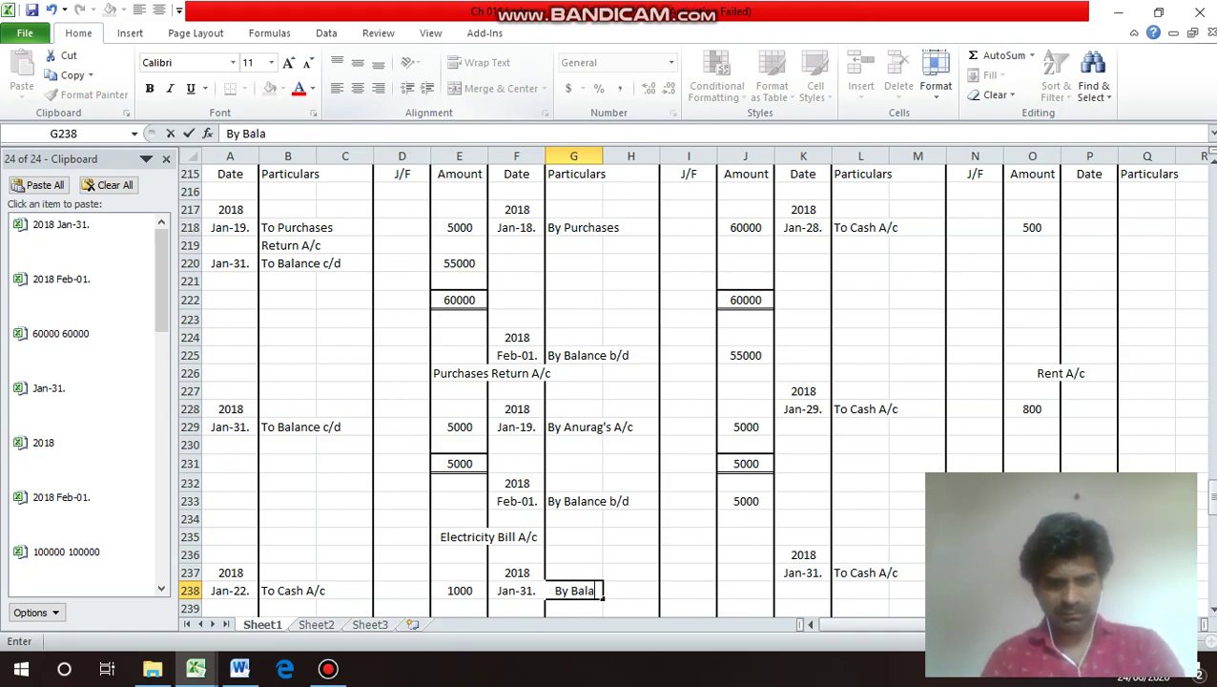
pyautogui.write(' c/d')
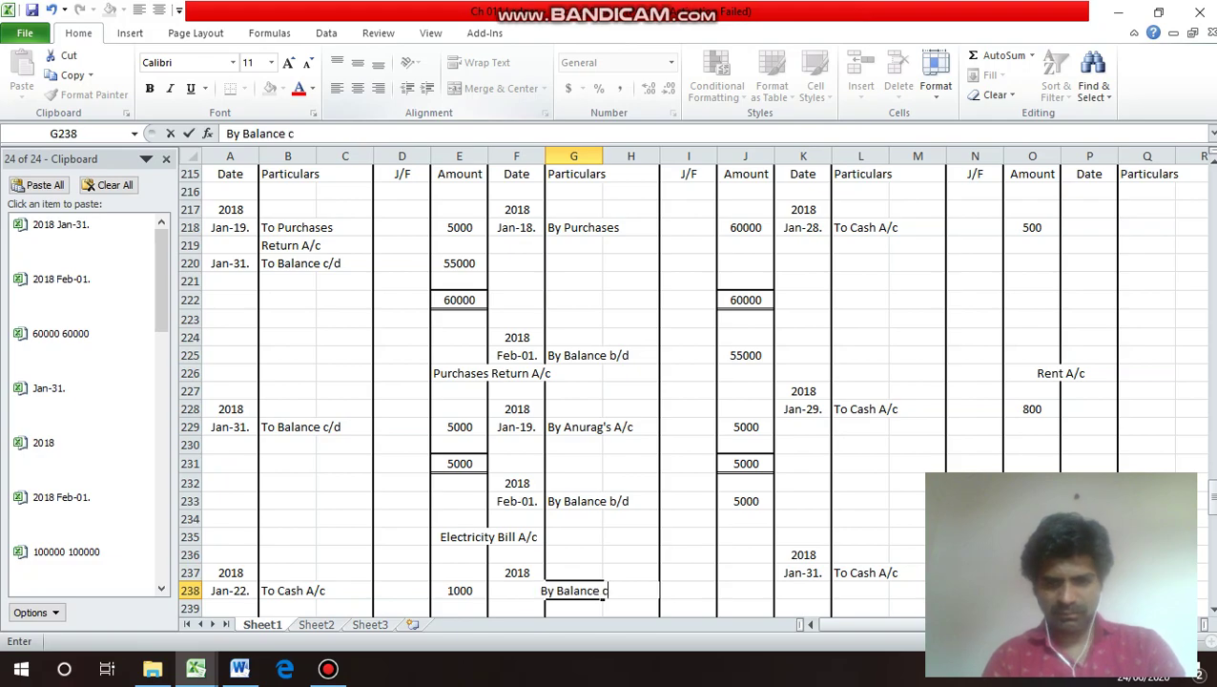
pyautogui.hotkey('ctrl', 'Return')
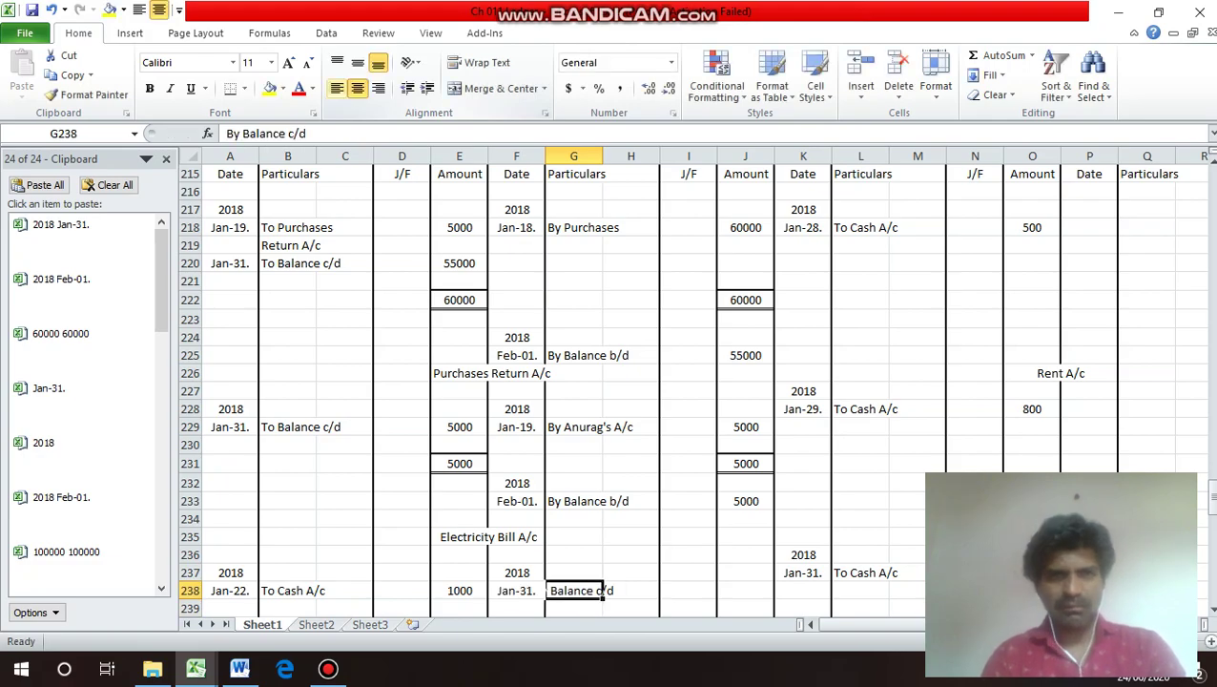
pyautogui.rightClick(335, 88)
pyautogui.press('Escape')
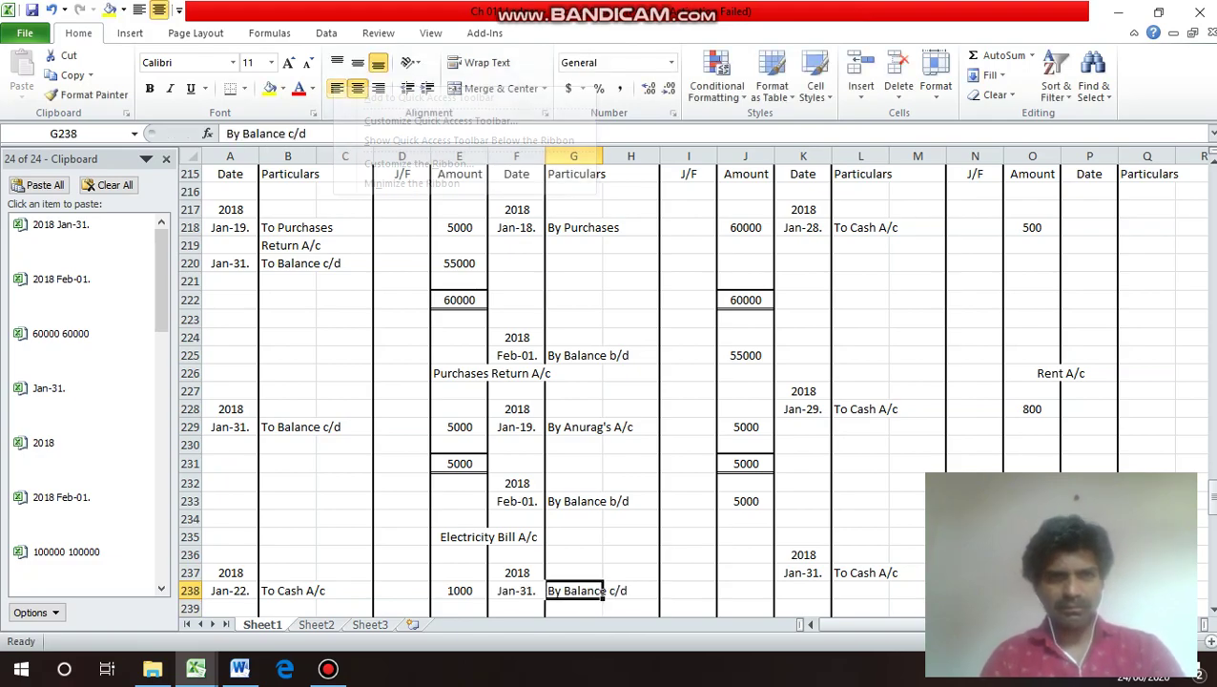
# Enter 1000 in J238 as the balance carried down of the Electricity Bill A/c.
pyautogui.press('Right')
pyautogui.press('Right')
pyautogui.press('Right')
pyautogui.write('1000')
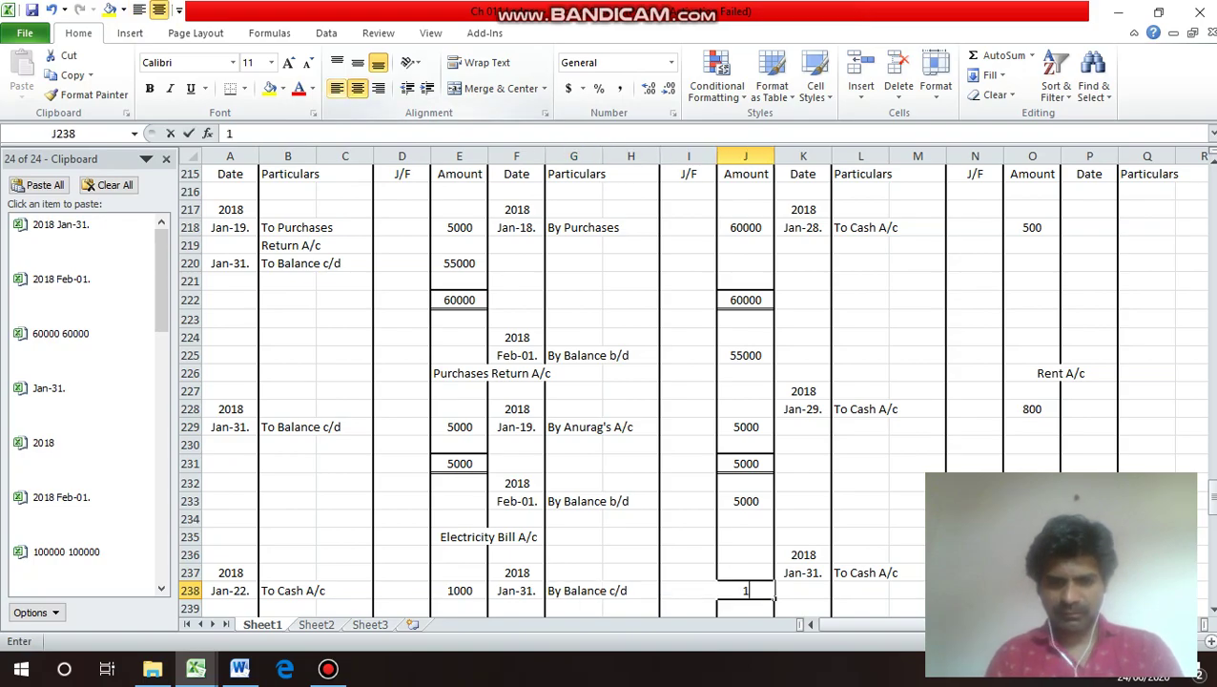
pyautogui.press('Return')
# Copy the ruled totals row E231:J231 of the Purchases Return A/c to E240:J240 in the Electricity Bill A/c.
pyautogui.press('Up')
pyautogui.press('Up')
pyautogui.press('Up')
pyautogui.press('Up')
pyautogui.press('Up')
pyautogui.press('Up')
pyautogui.press('Up')
pyautogui.press('Up')
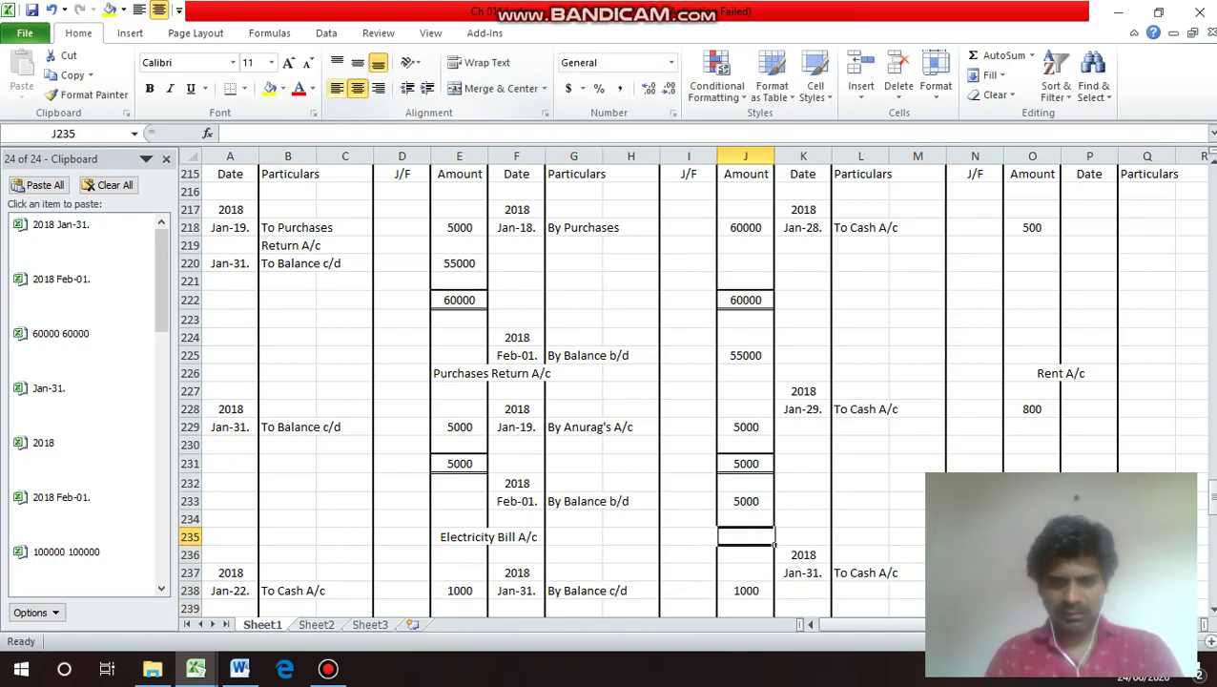
pyautogui.press('Left')
pyautogui.press('Left')
pyautogui.press('Left')
pyautogui.press('Left')
pyautogui.press('Left')
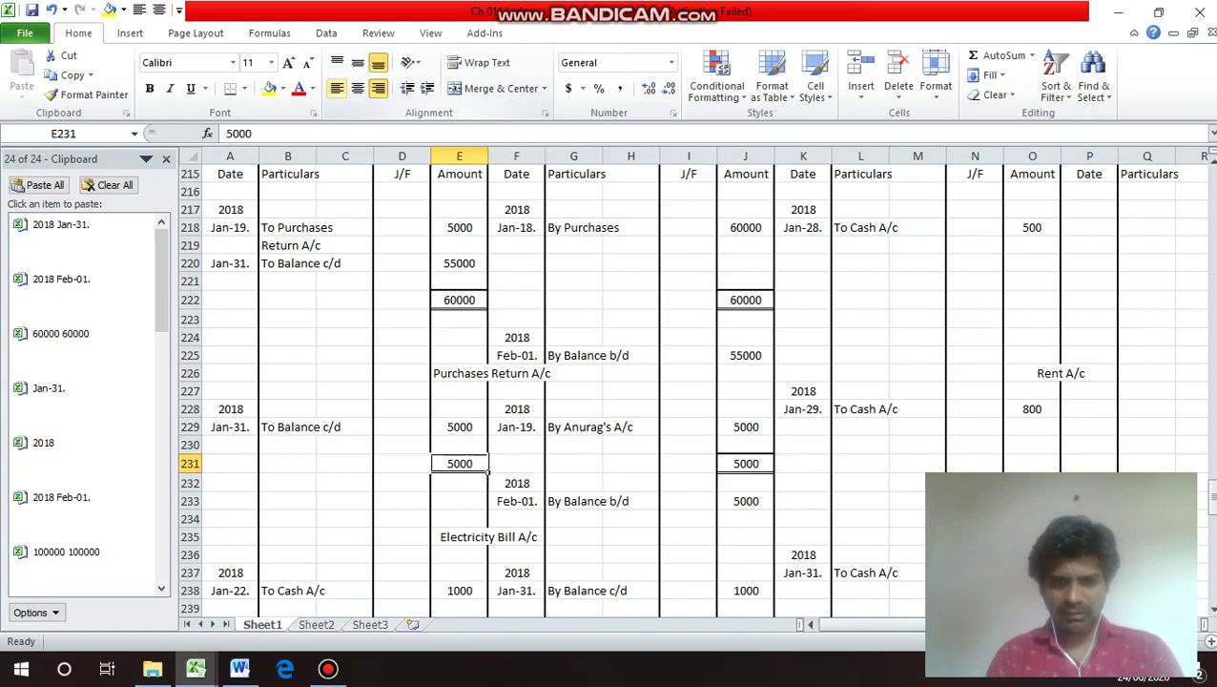
pyautogui.hotkey('shift', 'Right')
pyautogui.hotkey('shift', 'Right')
pyautogui.hotkey('shift', 'Right')
pyautogui.hotkey('shift', 'Right')
pyautogui.hotkey('shift', 'Right')
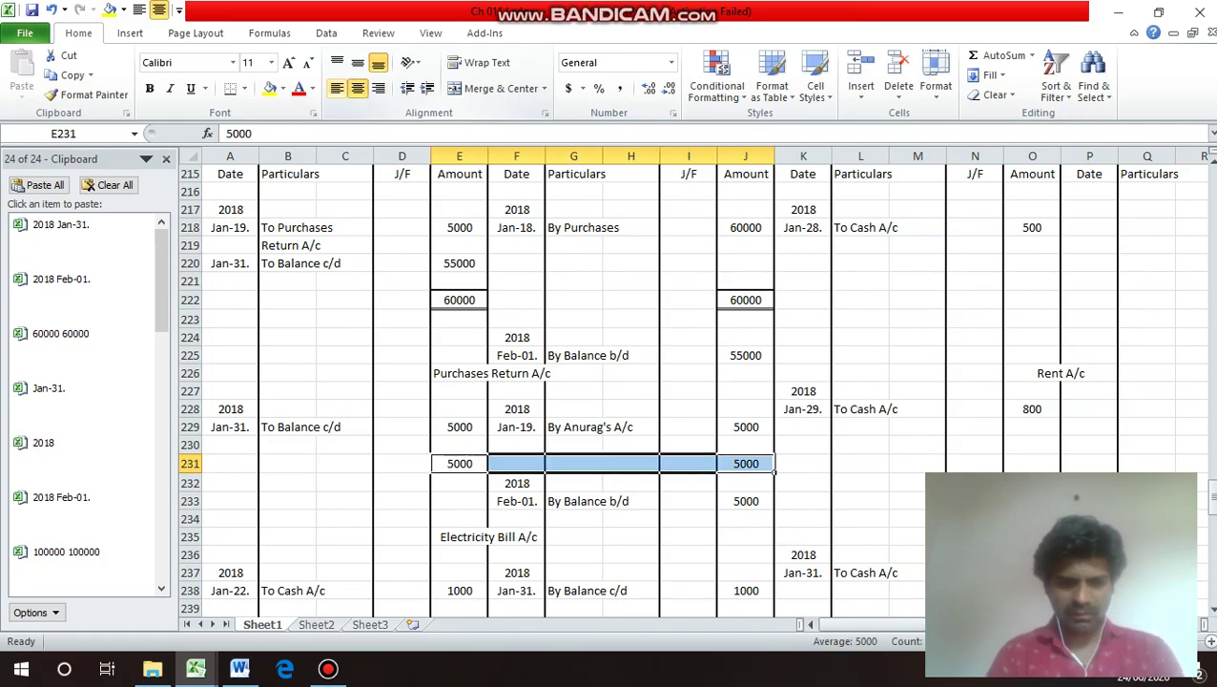
pyautogui.hotkey('ctrl', 'c')
pyautogui.press('Down')
pyautogui.press('Down')
pyautogui.press('Down')
pyautogui.press('Down')
pyautogui.press('Down')
pyautogui.press('Down')
pyautogui.press('Down')
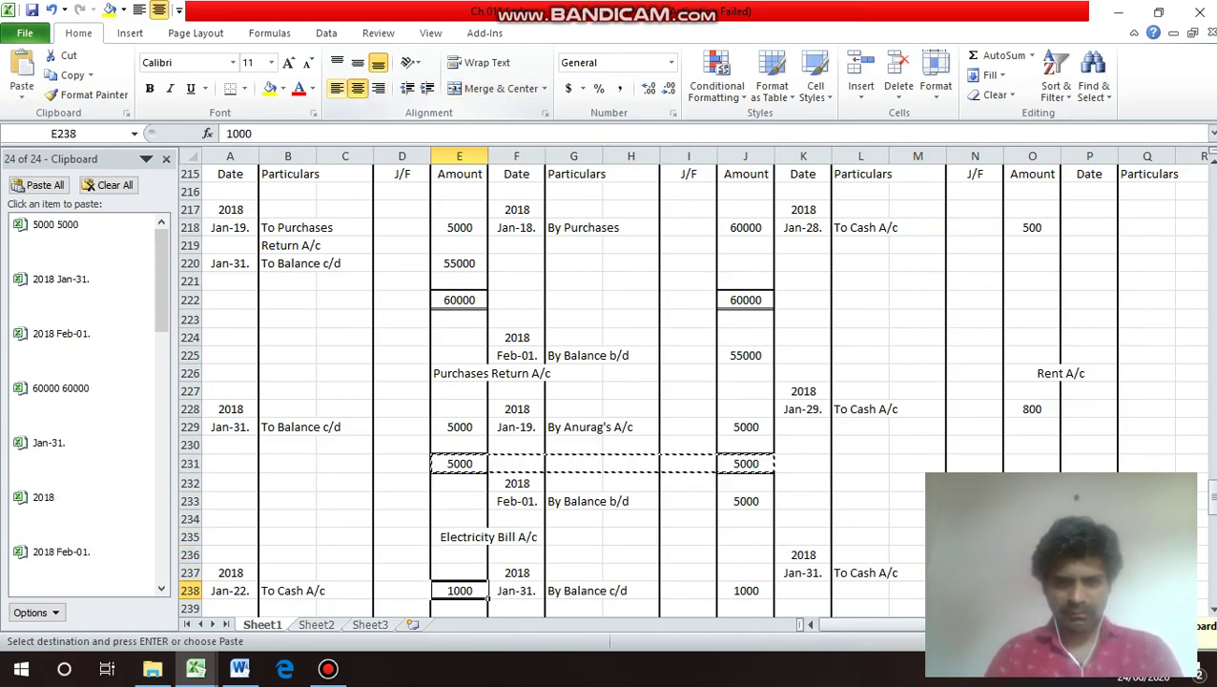
pyautogui.press('Down')
pyautogui.press('Down')
pyautogui.press('Return')
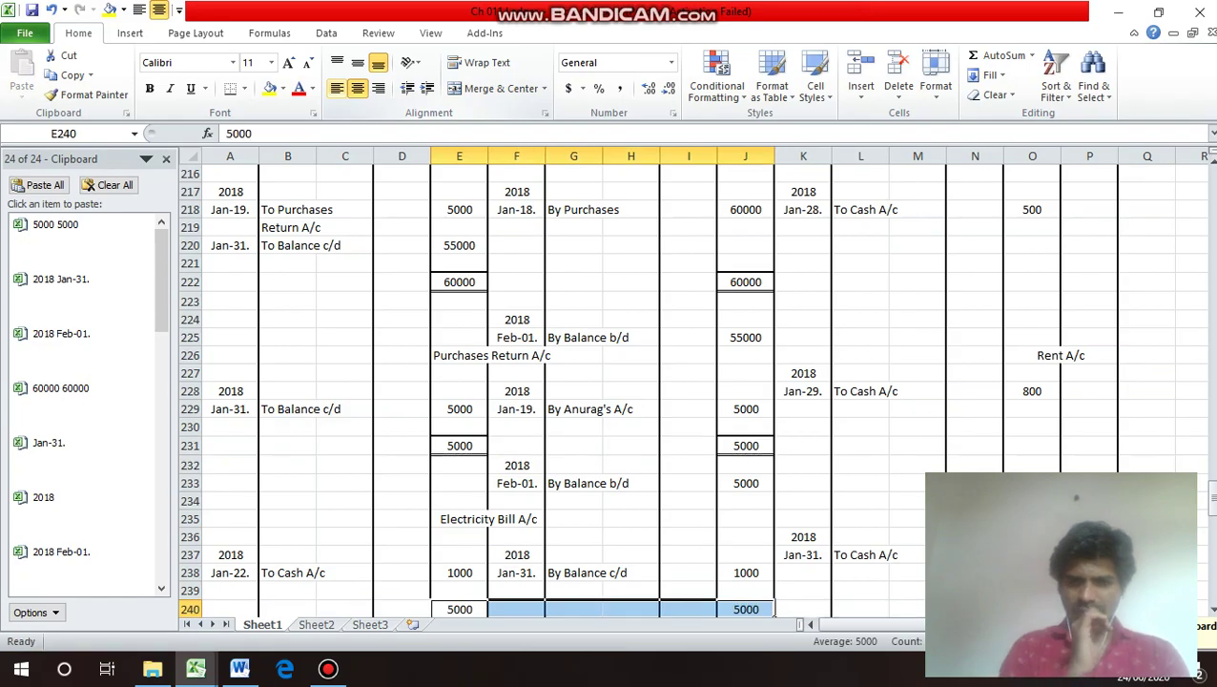
# Copy the "2018" and "Feb-01." dates from F232:F233 to A242:A243 on the debit side of the Electricity Bill A/c.
pyautogui.press('Up')
pyautogui.press('Up')
pyautogui.press('Up')
pyautogui.press('Up')
pyautogui.press('Up')
pyautogui.press('Up')
pyautogui.press('Up')
pyautogui.press('Up')
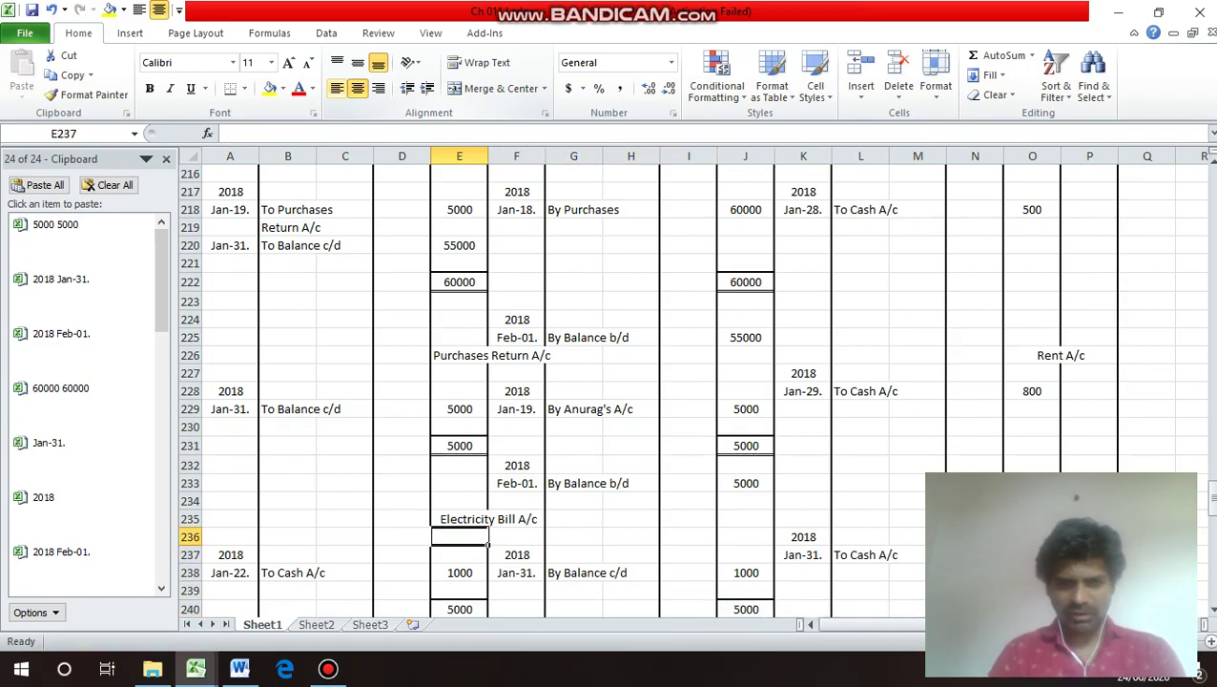
pyautogui.click(516, 465)
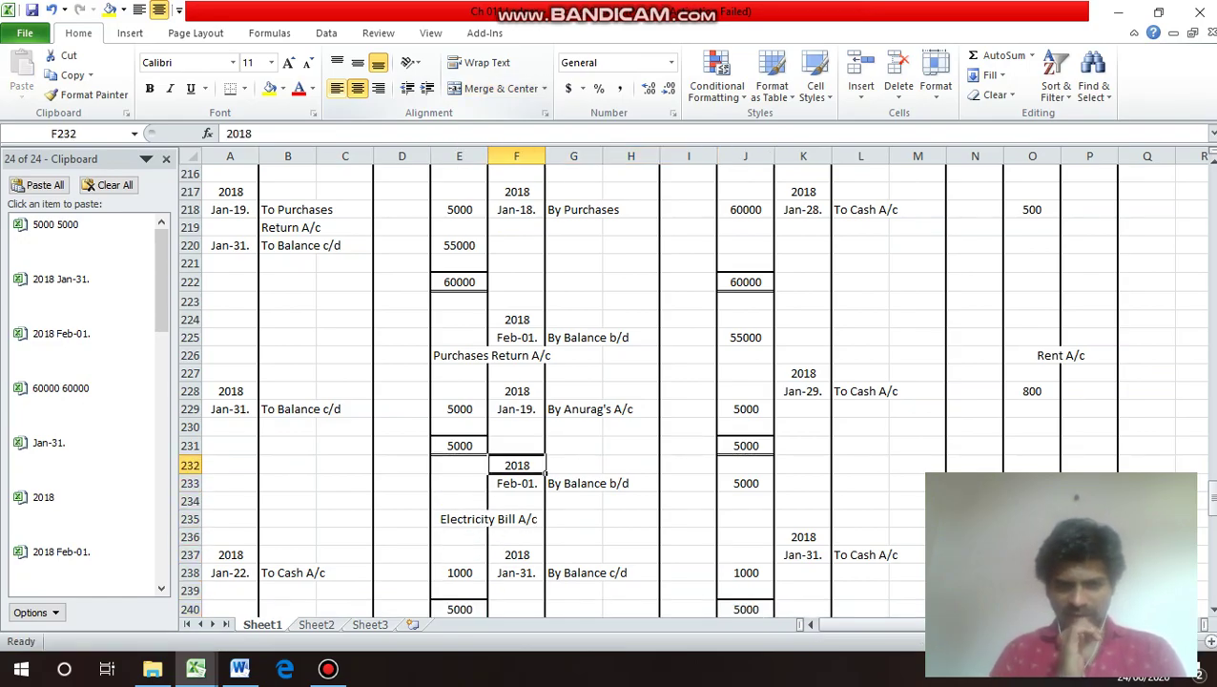
pyautogui.hotkey('shift', 'Down')
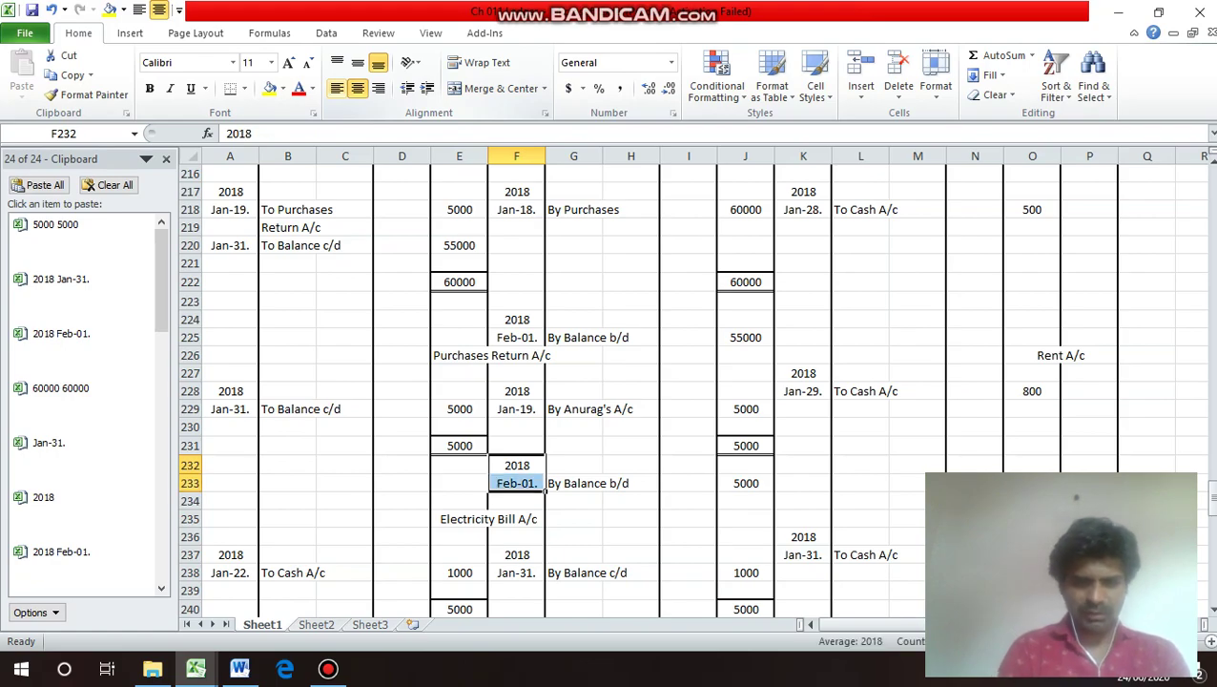
pyautogui.hotkey('ctrl', 'c')
pyautogui.press('Down')
pyautogui.press('Down')
pyautogui.press('Down')
pyautogui.press('Down')
pyautogui.press('Down')
pyautogui.press('Down')
pyautogui.press('Down')
pyautogui.press('Down')
pyautogui.press('Down')
pyautogui.press('Down')
pyautogui.press('Down')
pyautogui.press('Down')
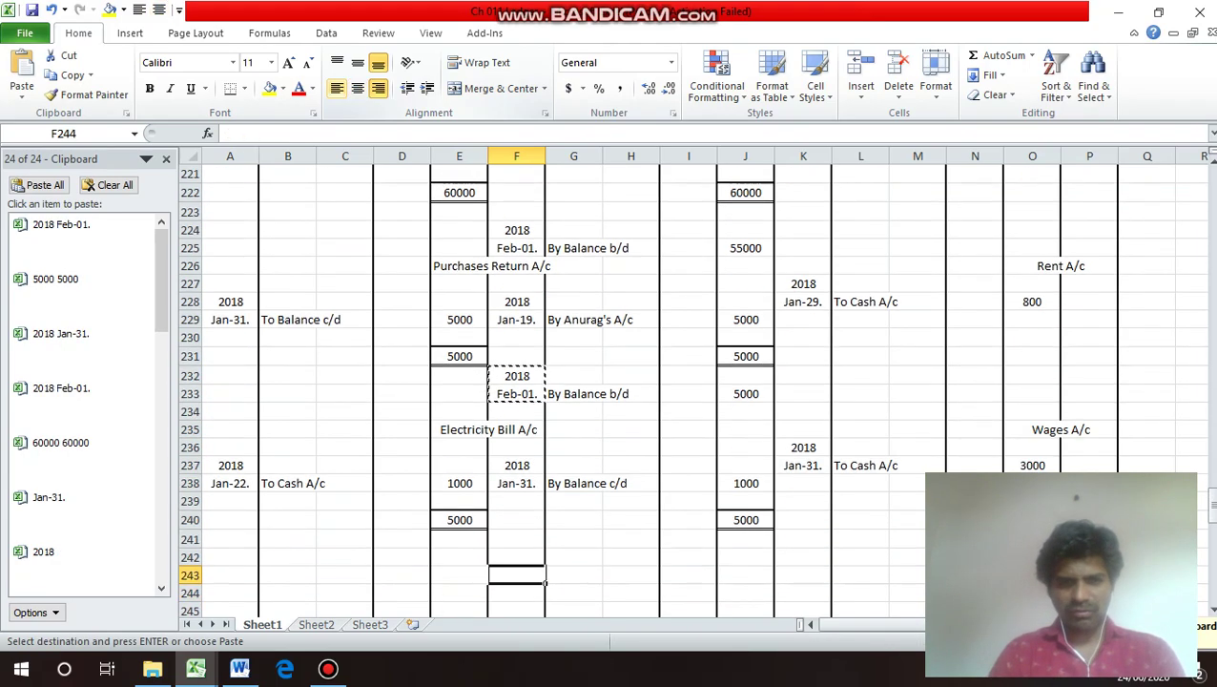
pyautogui.press('Up')
pyautogui.press('Left')
pyautogui.press('Left')
pyautogui.press('Left')
pyautogui.press('Left')
pyautogui.press('Left')
pyautogui.press('Return')
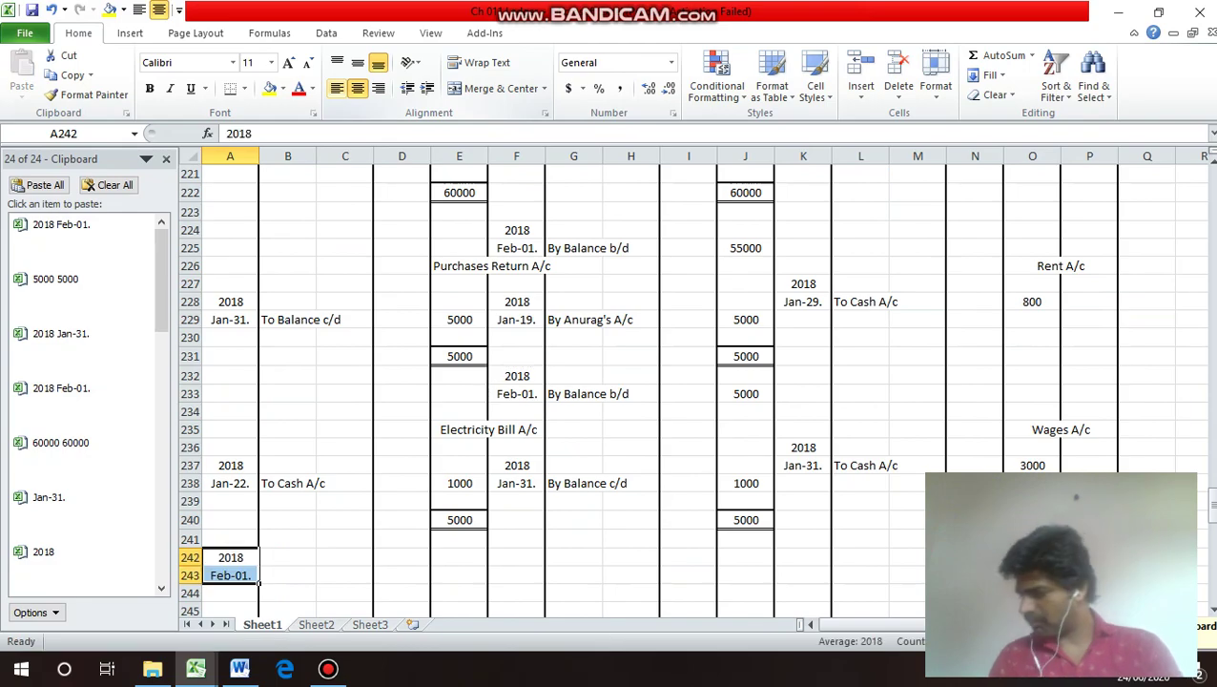
# Enter "To Balance b/d" in B243 beside the Feb-01. date of the Electricity Bill A/c.
pyautogui.press('Down')
pyautogui.press('Right')
pyautogui.write('T')
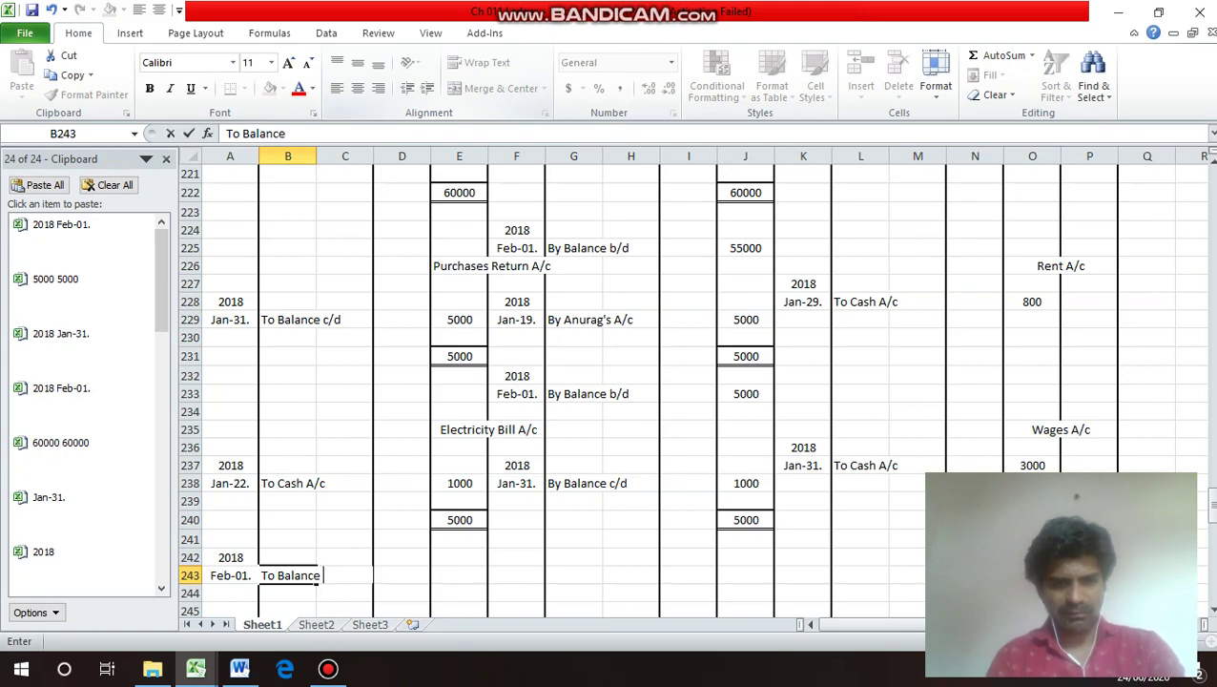
pyautogui.press('Return')
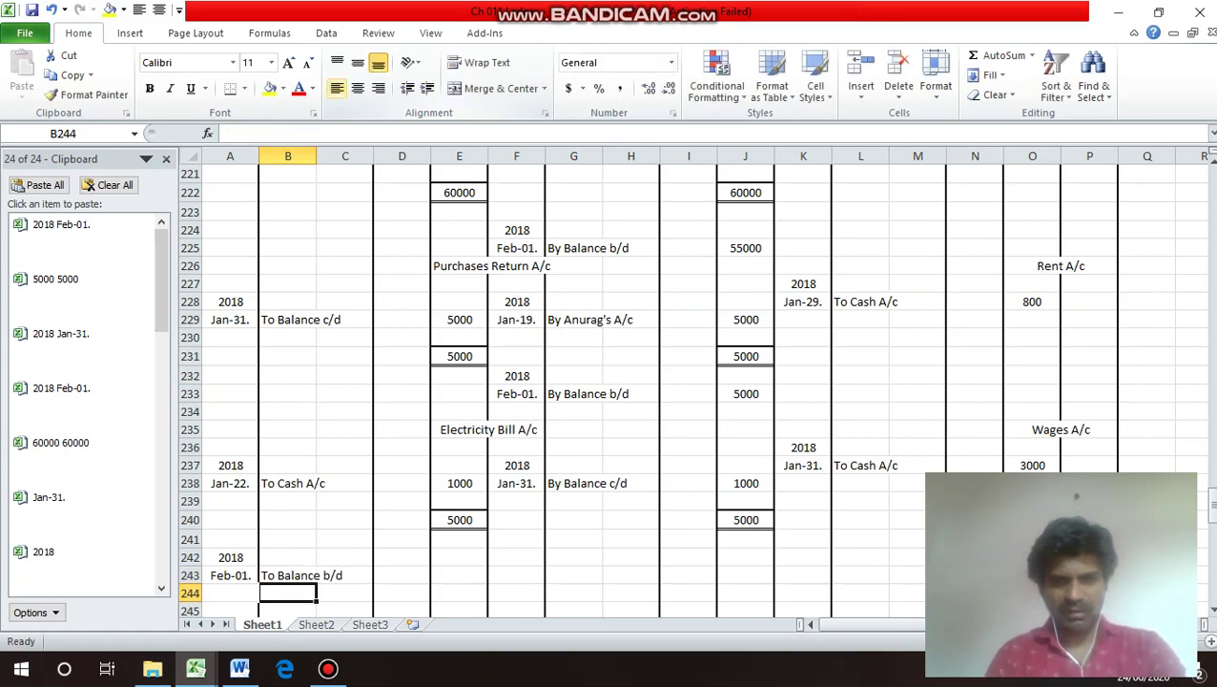
# Enter 1000 in E243 as the balance brought down of the Electricity Bill A/c.
pyautogui.press('Up')
pyautogui.press('Right')
pyautogui.press('Right')
pyautogui.press('Right')
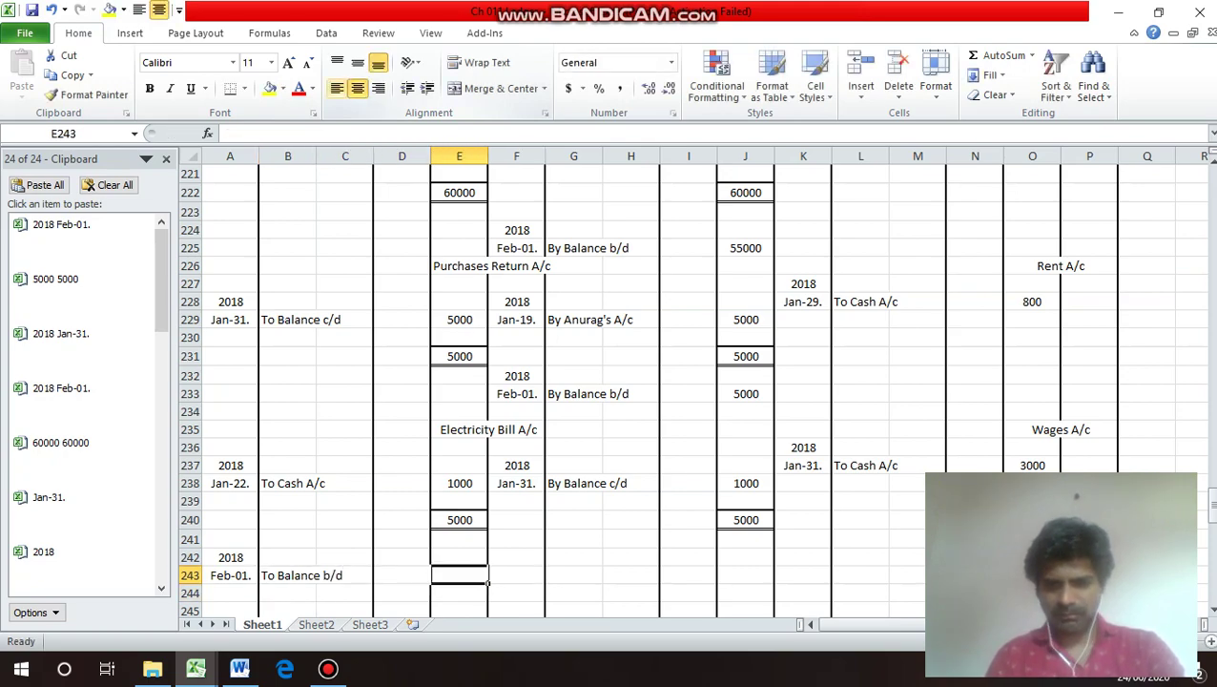
pyautogui.write('1000')
pyautogui.press('Return')
# Copy the "2018" and "Jan-31." dates from P202:P203 to P217:P218 on the credit side of the Telephone Bill A/c.
pyautogui.press('Up')
pyautogui.press('Up')
pyautogui.press('Up')
pyautogui.press('Up')
pyautogui.press('Up')
pyautogui.press('Up')
pyautogui.press('Up')
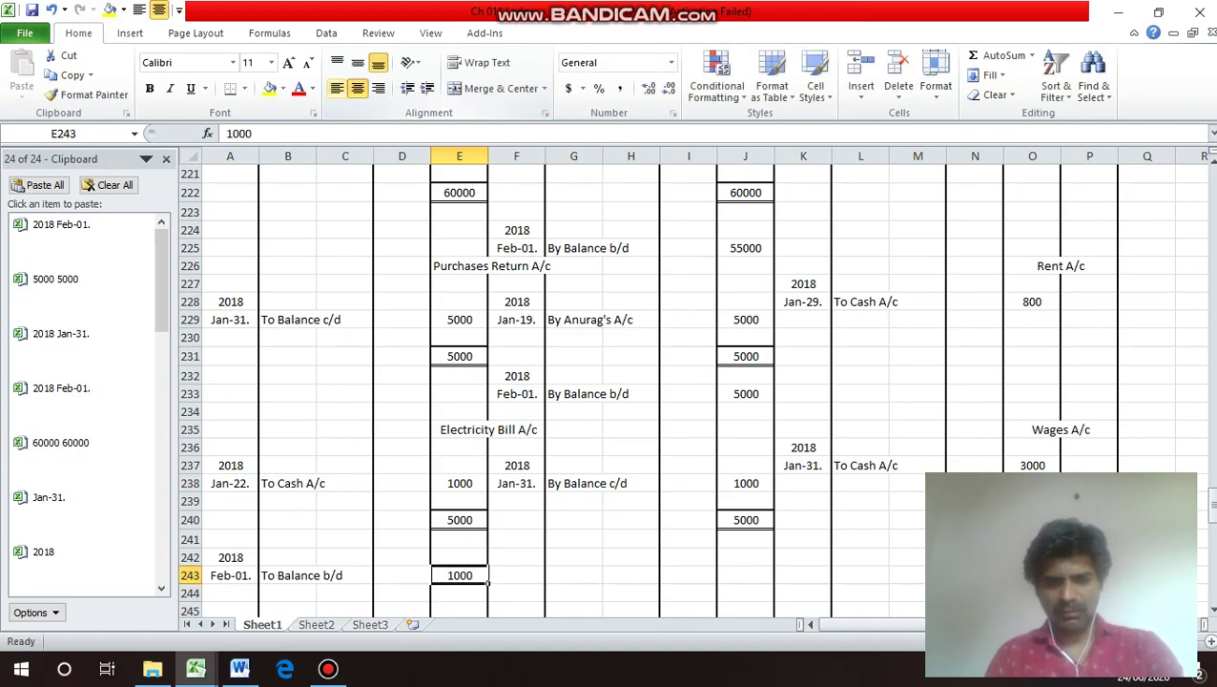
pyautogui.press('Up')
pyautogui.press('Up')
pyautogui.press('Up')
pyautogui.press('Up')
pyautogui.press('Up')
pyautogui.press('Up')
pyautogui.press('Up')
pyautogui.press('Up')
pyautogui.press('Up')
pyautogui.press('Up')
pyautogui.press('Up')
pyautogui.press('Up')
pyautogui.press('Up')
pyautogui.press('Up')
pyautogui.press('Up')
pyautogui.press('Up')
pyautogui.press('Up')
pyautogui.press('Up')
pyautogui.press('Up')
pyautogui.press('Up')
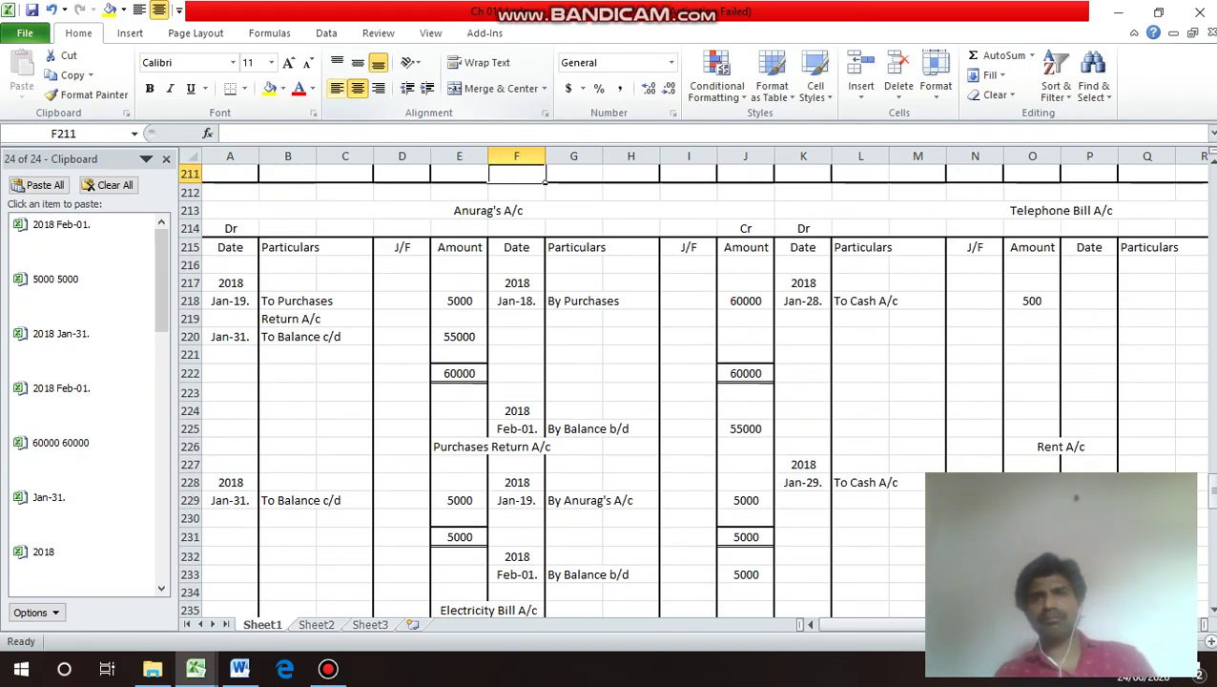
pyautogui.press('Right')
pyautogui.press('Right')
pyautogui.press('Right')
pyautogui.press('Right')
pyautogui.press('Right')
pyautogui.press('Right')
pyautogui.press('Right')
pyautogui.press('Right')
pyautogui.press('Right')
pyautogui.press('Right')
pyautogui.press('Right')
pyautogui.press('Right')
pyautogui.press('Right')
pyautogui.press('Right')
pyautogui.press('Right')
pyautogui.press('Down')
pyautogui.press('Down')
pyautogui.press('Down')
pyautogui.press('Left')
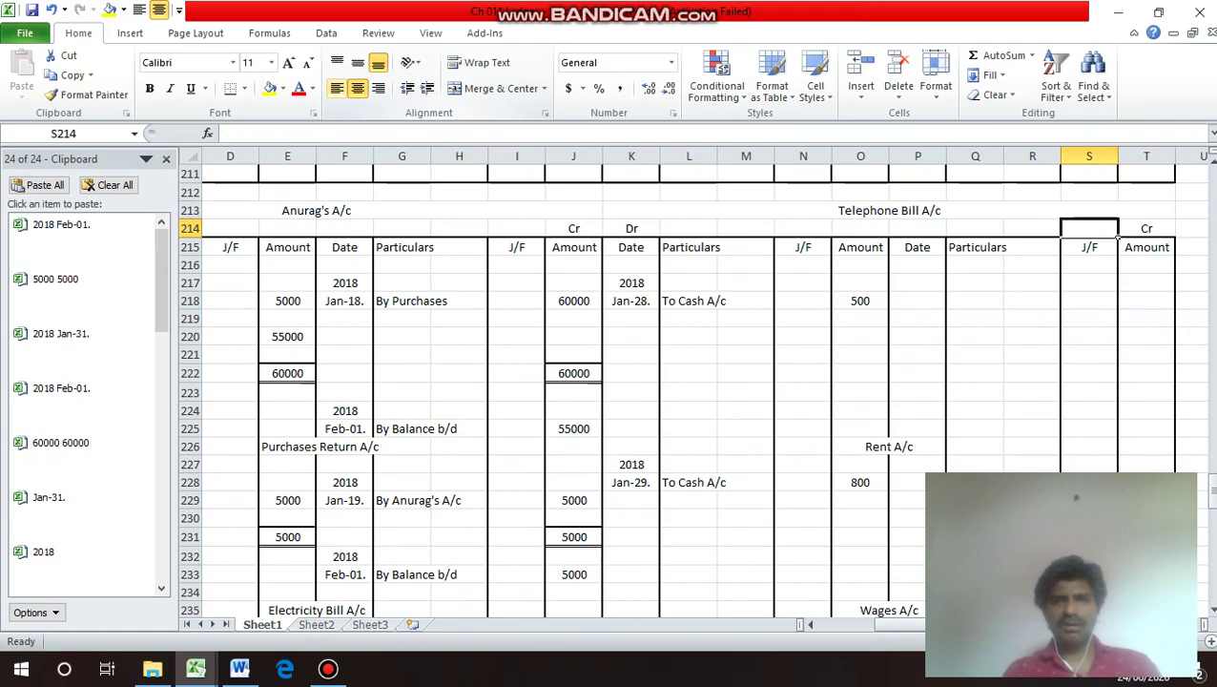
pyautogui.press('Left')
pyautogui.press('Left')
pyautogui.press('Up')
pyautogui.press('Up')
pyautogui.press('Up')
pyautogui.press('Up')
pyautogui.press('Up')
pyautogui.press('Up')
pyautogui.press('Up')
pyautogui.press('Up')
pyautogui.press('Up')
pyautogui.press('Up')
pyautogui.press('Left')
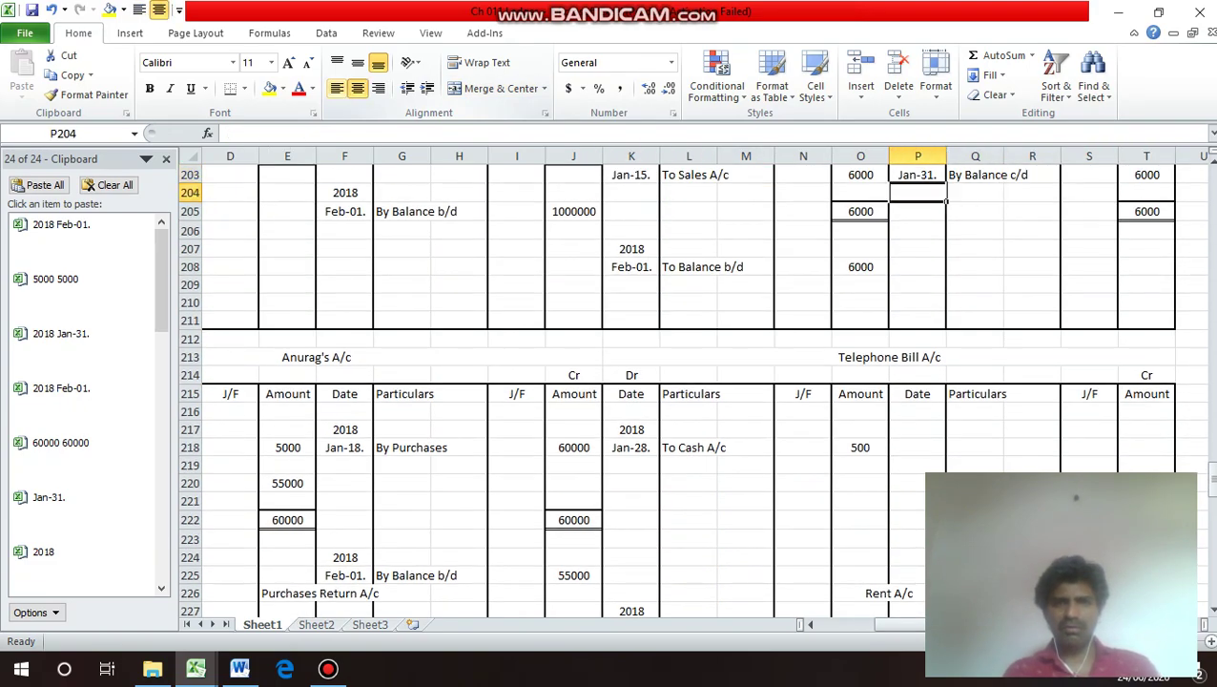
pyautogui.press('Up')
pyautogui.press('Up')
pyautogui.press('Up')
pyautogui.press('Down')
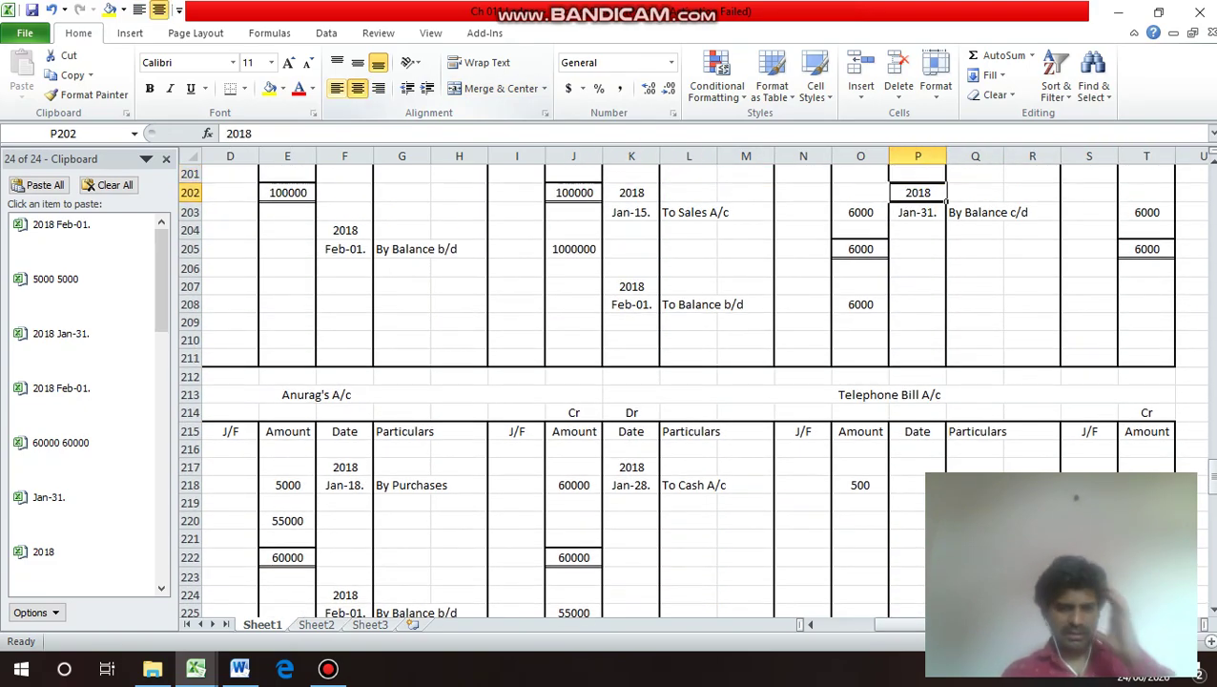
pyautogui.hotkey('shift', 'Down')
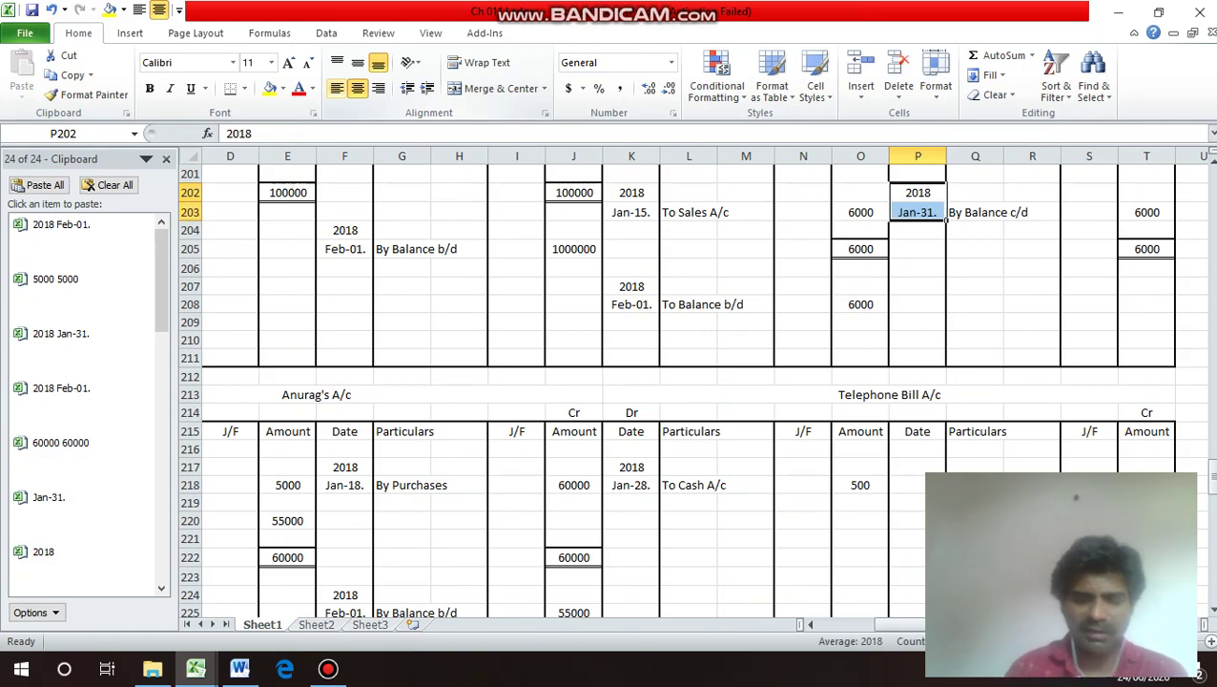
pyautogui.hotkey('ctrl', 'c')
pyautogui.press('Down')
pyautogui.press('Down')
pyautogui.press('Down')
pyautogui.press('Down')
pyautogui.press('Down')
pyautogui.press('Down')
pyautogui.press('Down')
pyautogui.press('Down')
pyautogui.press('Down')
pyautogui.press('Down')
pyautogui.press('Down')
pyautogui.press('Down')
pyautogui.press('Down')
pyautogui.press('Down')
pyautogui.press('Down')
pyautogui.press('Down')
pyautogui.press('Down')
pyautogui.press('Down')
pyautogui.press('Down')
pyautogui.press('Down')
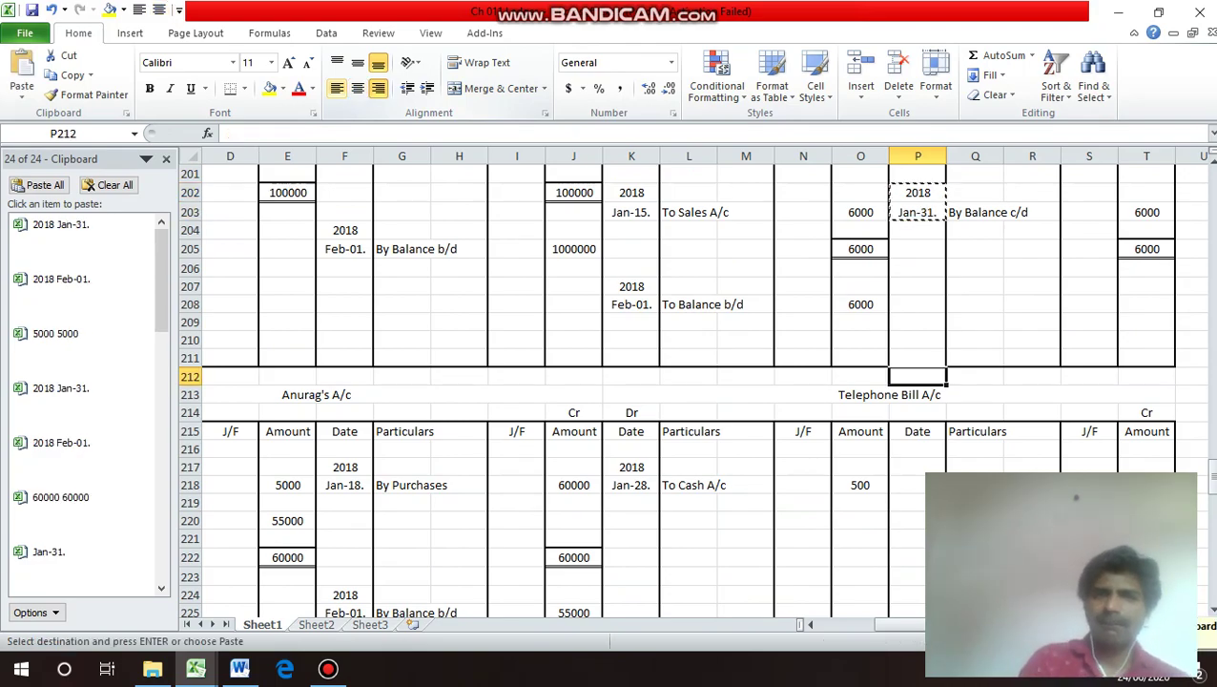
pyautogui.press('Up')
pyautogui.press('Up')
pyautogui.press('Up')
pyautogui.press('Up')
pyautogui.press('Up')
pyautogui.press('Up')
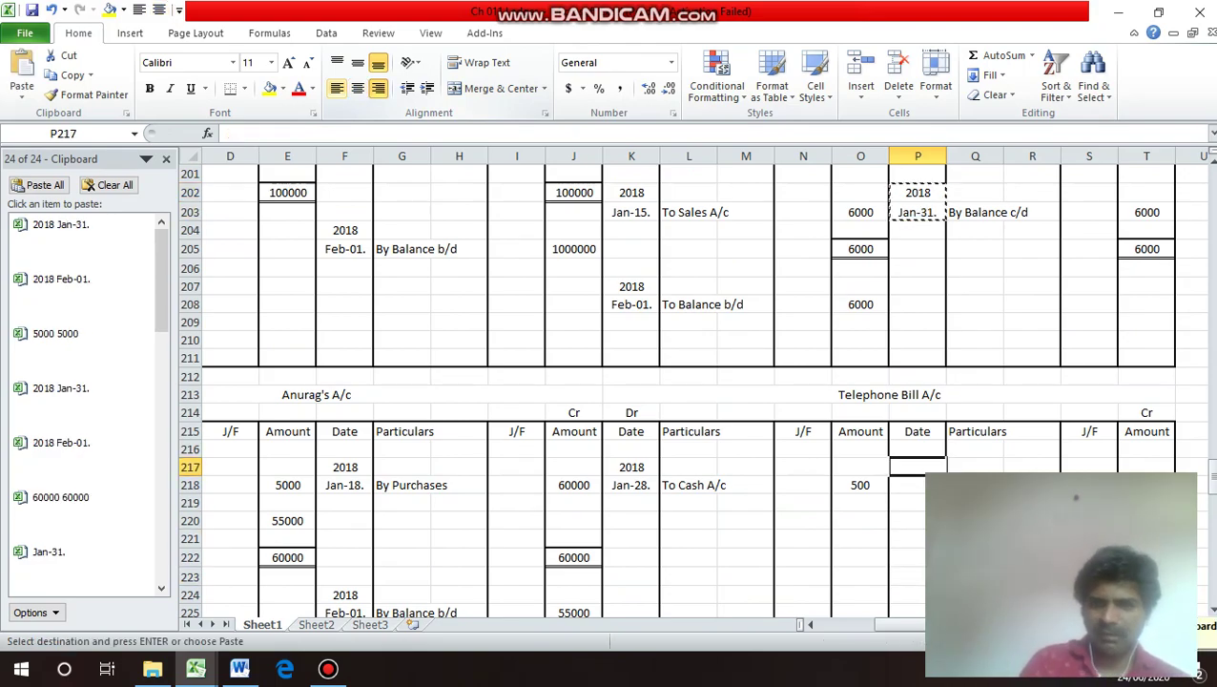
pyautogui.press('Return')
# Enter "By Balance c/d" in Q218 beside the Jan-31. date of the Telephone Bill A/c.
pyautogui.press('Down')
pyautogui.press('Down')
pyautogui.press('Down')
pyautogui.press('Down')
pyautogui.press('Down')
pyautogui.press('Down')
pyautogui.press('Down')
pyautogui.press('Down')
pyautogui.press('Down')
pyautogui.press('Down')
pyautogui.press('Down')
pyautogui.press('Down')
pyautogui.press('Down')
pyautogui.press('Down')
pyautogui.press('Down')
pyautogui.press('Down')
pyautogui.press('Down')
pyautogui.press('Down')
pyautogui.press('Down')
pyautogui.press('Down')
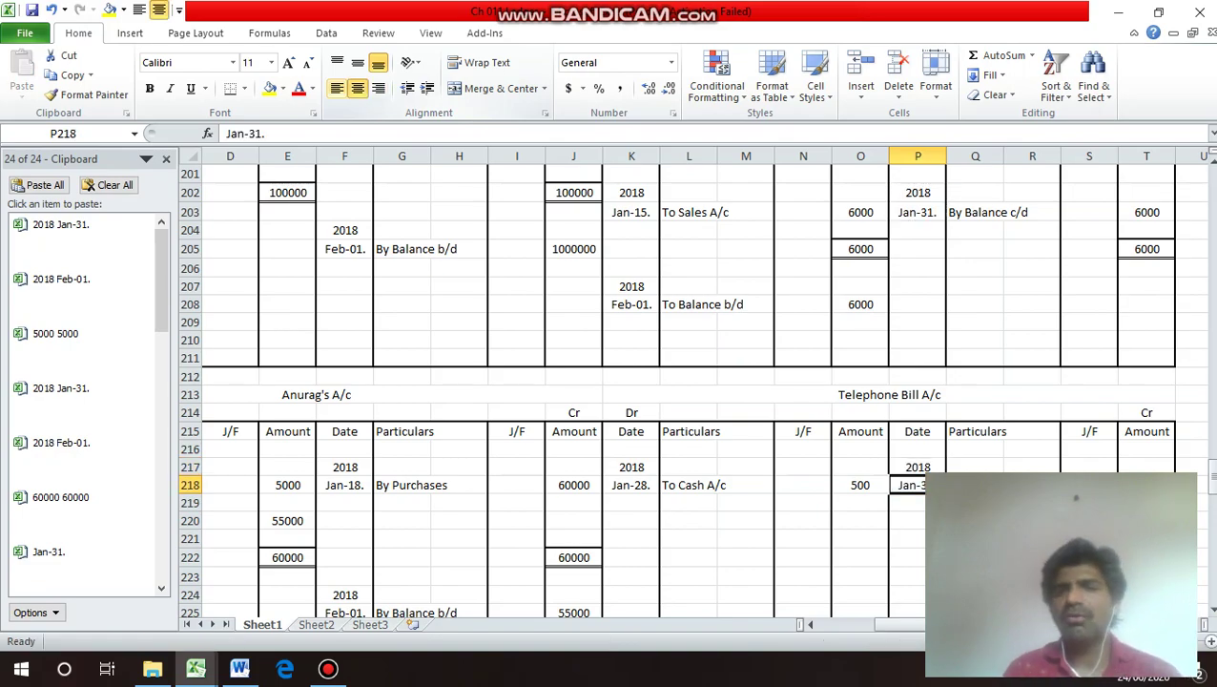
pyautogui.press('Up')
pyautogui.press('Up')
pyautogui.press('Up')
pyautogui.press('Up')
pyautogui.press('Up')
pyautogui.press('Up')
pyautogui.press('Up')
pyautogui.press('Up')
pyautogui.press('Up')
pyautogui.press('Up')
pyautogui.press('Up')
pyautogui.press('Up')
pyautogui.press('Up')
pyautogui.press('Up')
pyautogui.press('Up')
pyautogui.press('Up')
pyautogui.press('Up')
pyautogui.press('Up')
pyautogui.press('Up')
pyautogui.press('Up')
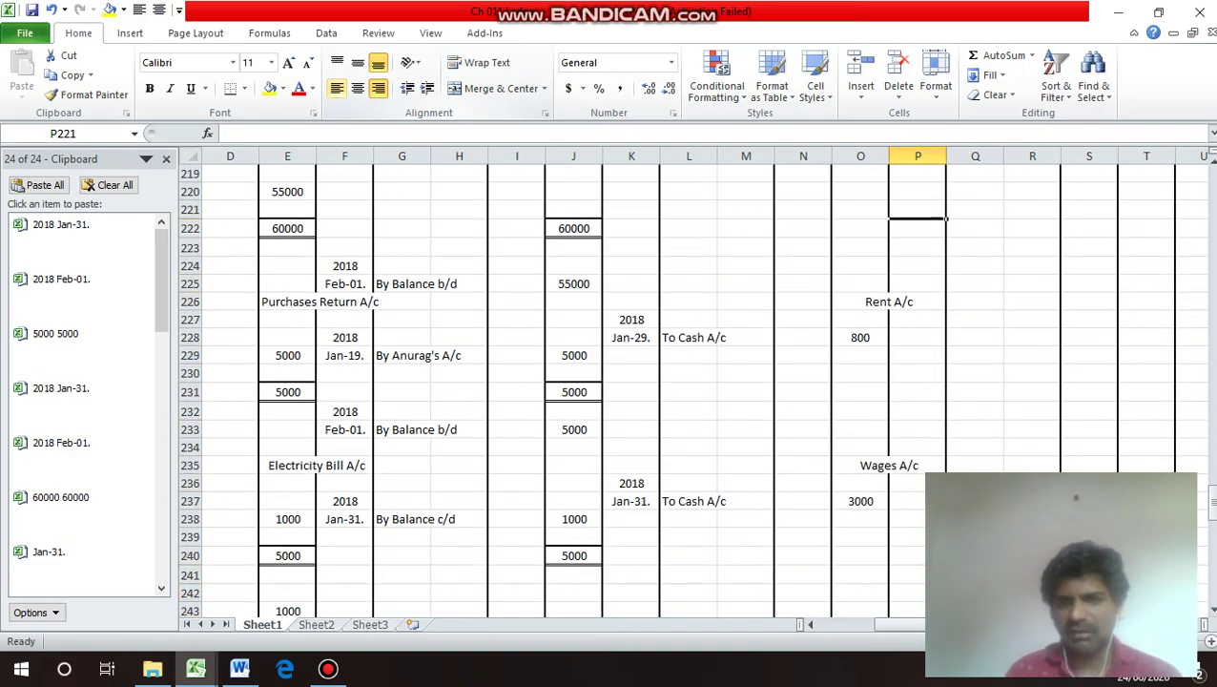
pyautogui.click(975, 300)
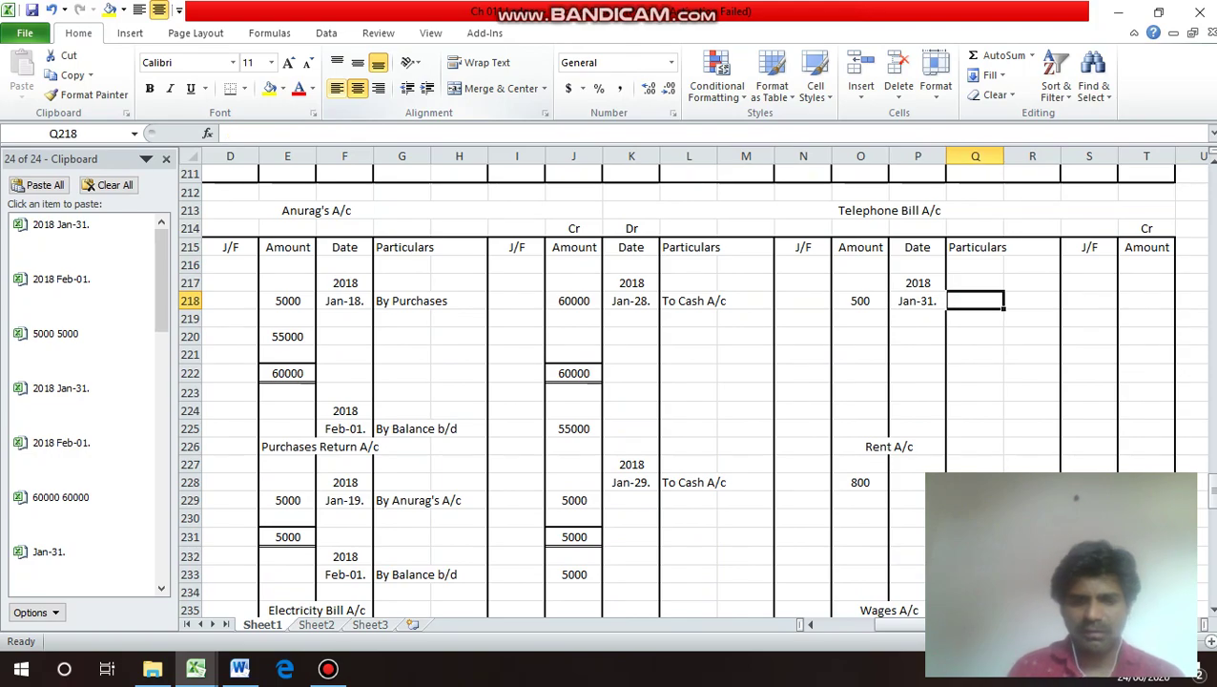
pyautogui.write('By')
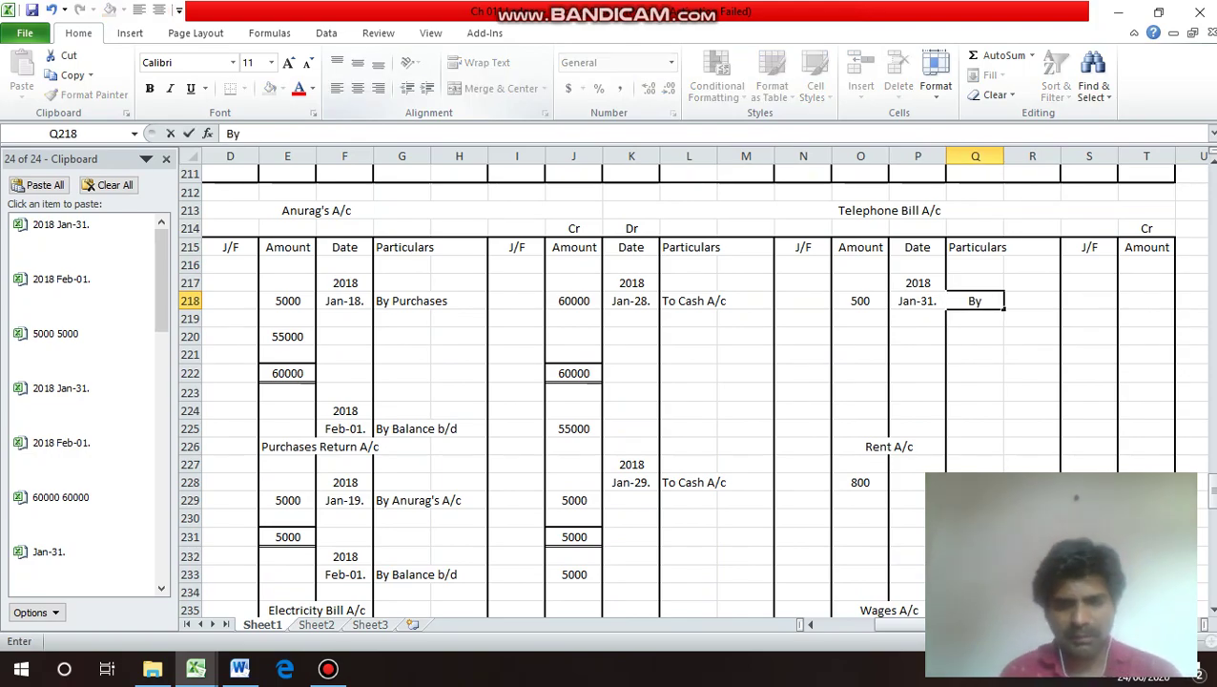
pyautogui.write(' Bala')
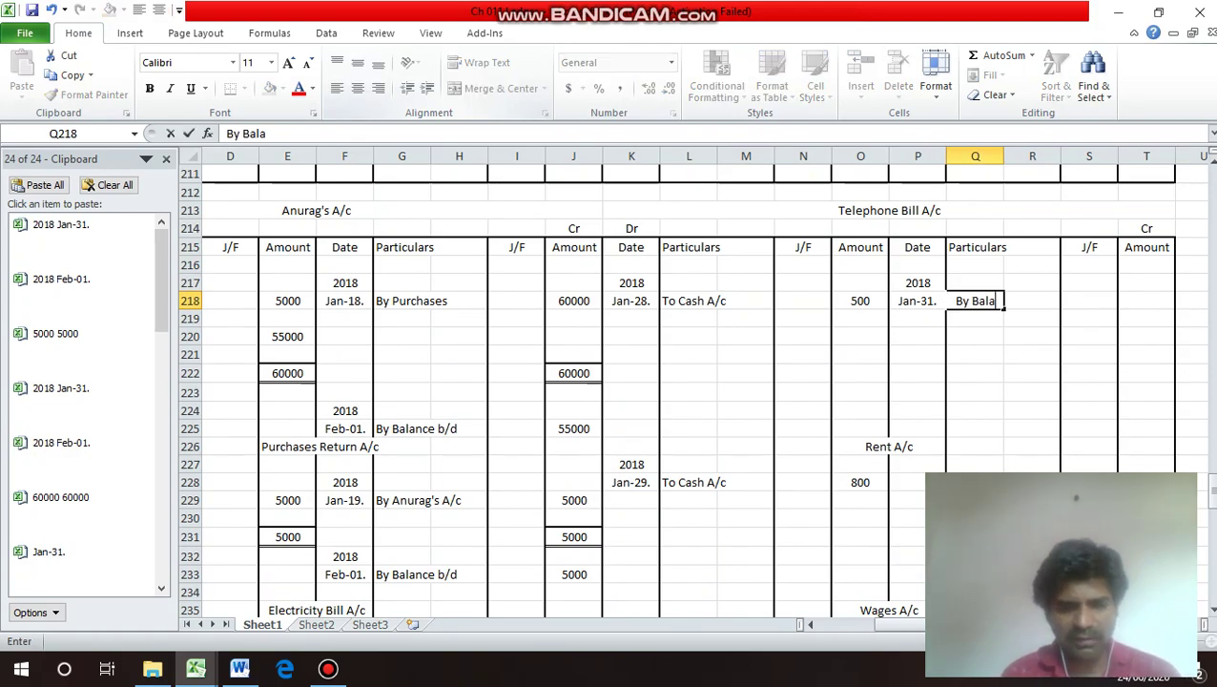
pyautogui.write('nce c/d')
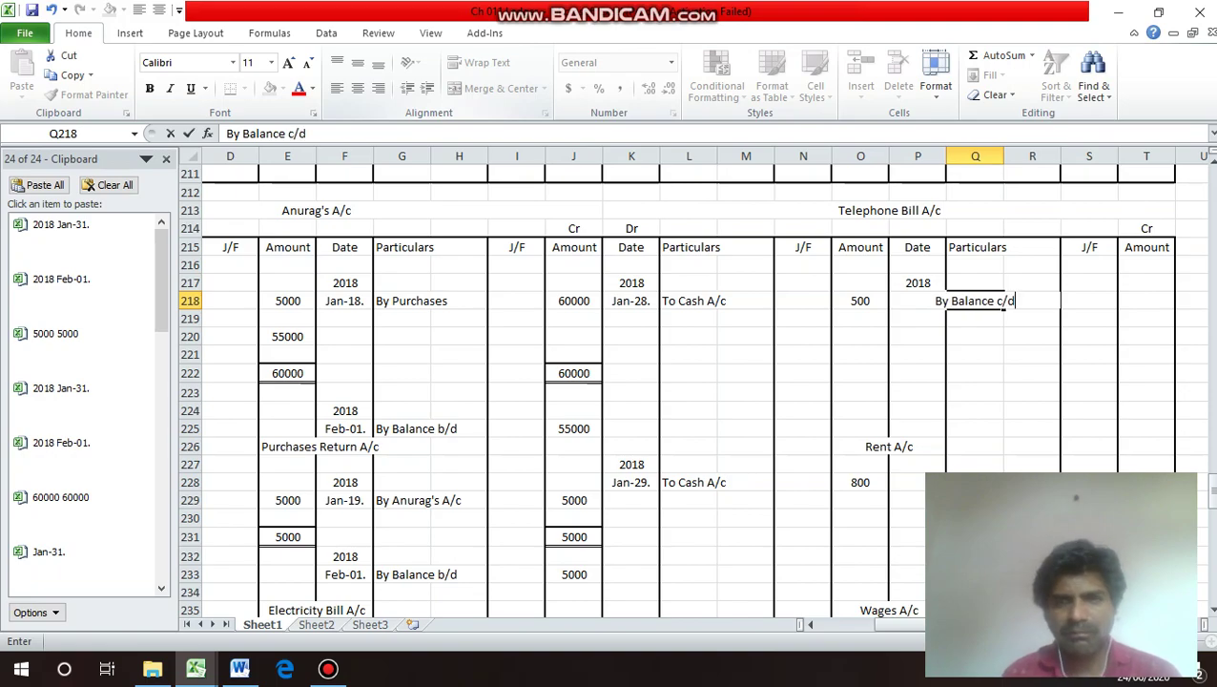
pyautogui.press('Return')
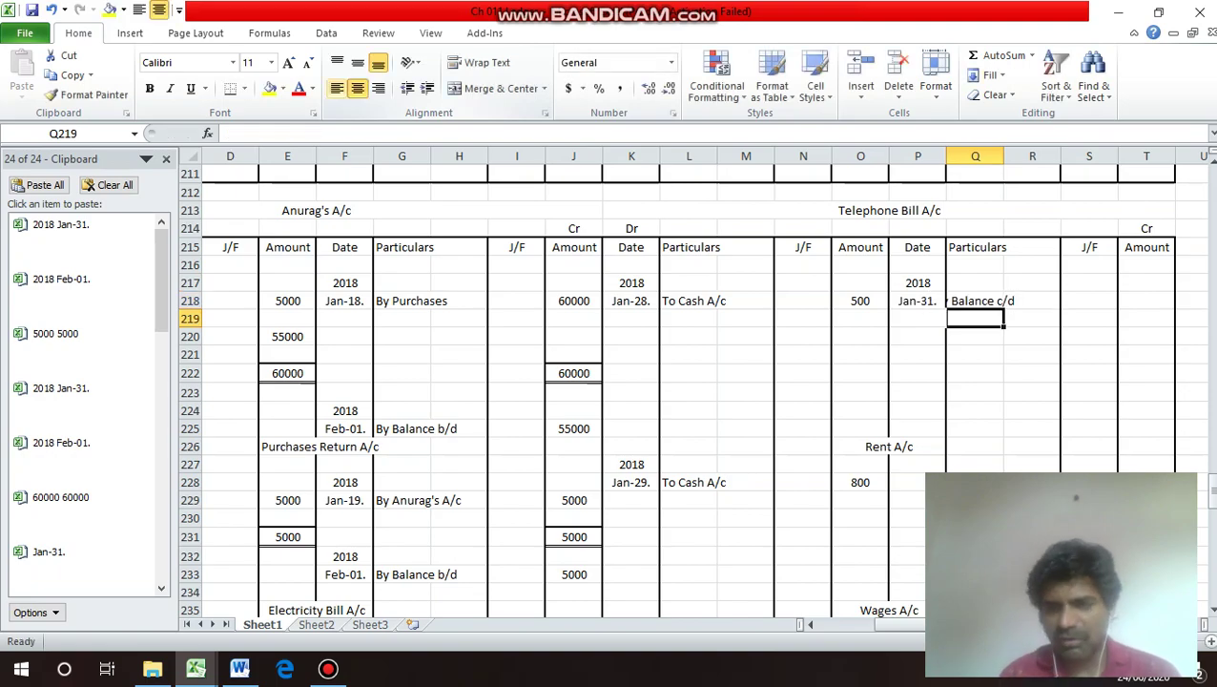
# Enter 500 in T218 as the balance carried down of the Telephone Bill A/c.
pyautogui.click(975, 301)
pyautogui.click(1146, 300)
pyautogui.write('500')
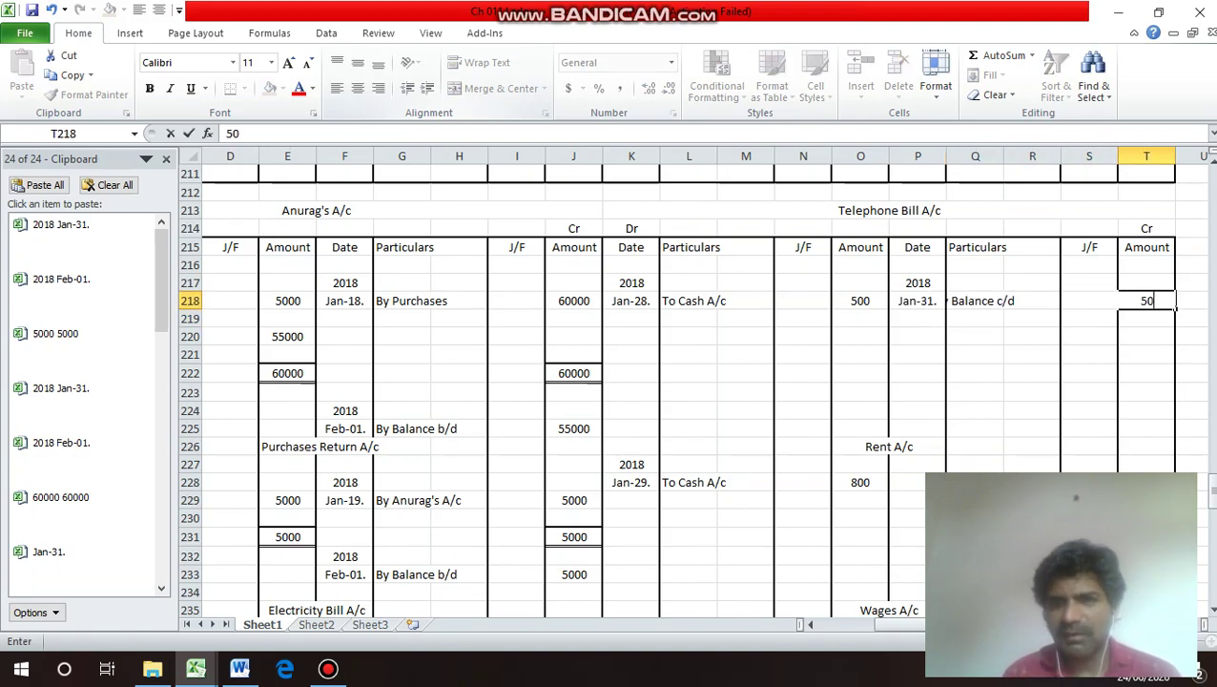
pyautogui.press('Return')
# Left-align the "By Balance c/d" entry in Q218 of the Telephone Bill A/c.
pyautogui.click(1147, 300)
pyautogui.click(1001, 300)
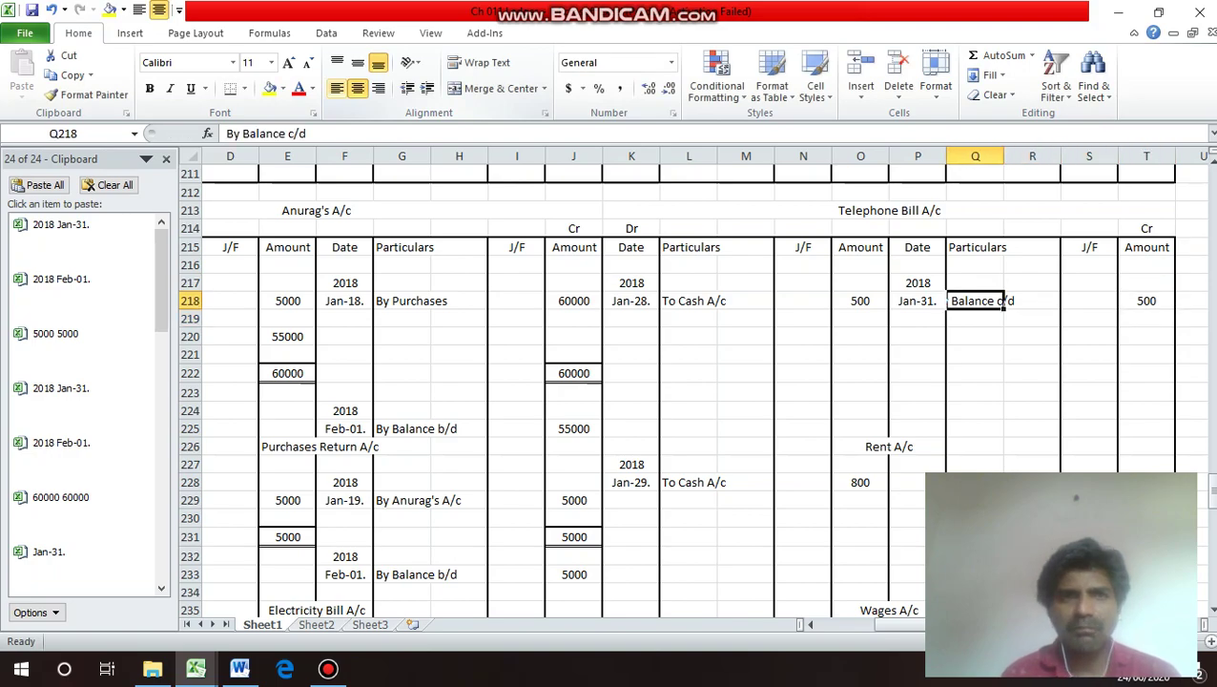
pyautogui.hotkey('ctrl', 'z')
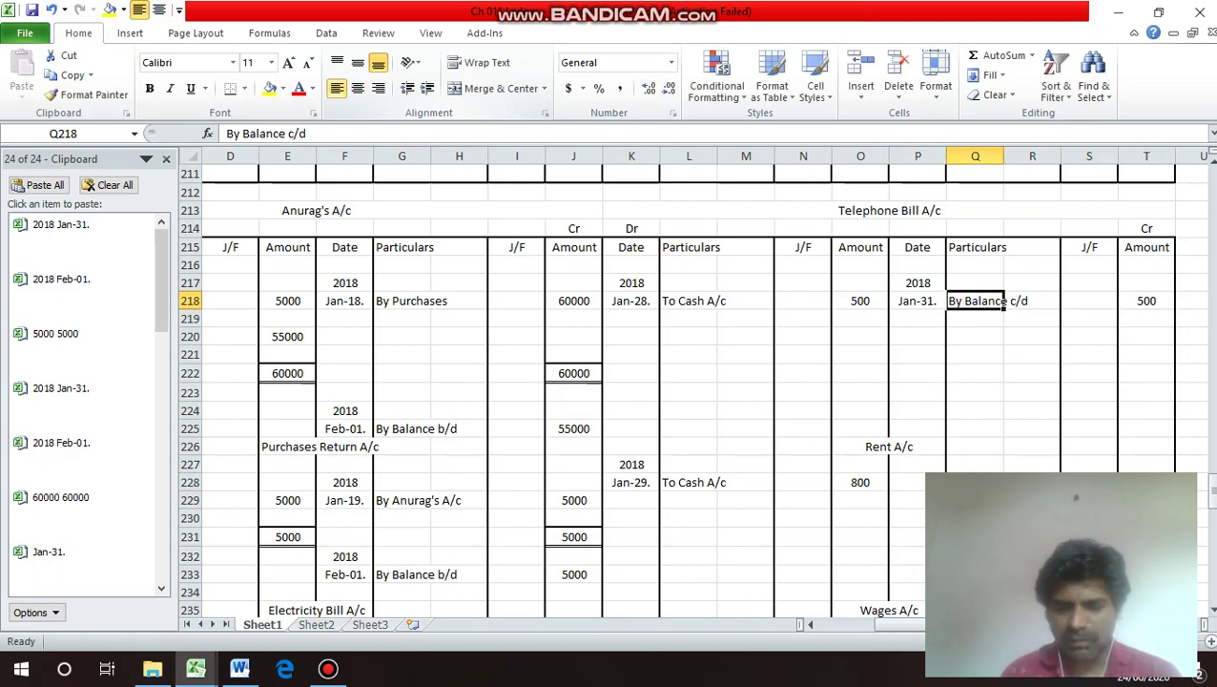
# Copy the ruled totals row O205:T205 of the account above to O220:T220 in the Telephone Bill A/c.
pyautogui.press('Up')
pyautogui.press('Up')
pyautogui.press('Up')
pyautogui.press('Up')
pyautogui.press('Up')
pyautogui.press('Up')
pyautogui.press('Up')
pyautogui.press('Up')
pyautogui.press('Up')
pyautogui.press('Up')
pyautogui.press('Up')
pyautogui.press('Up')
pyautogui.press('Up')
pyautogui.press('Up')
pyautogui.press('Up')
pyautogui.press('Down')
pyautogui.press('Down')
pyautogui.press('Left')
pyautogui.press('Left')
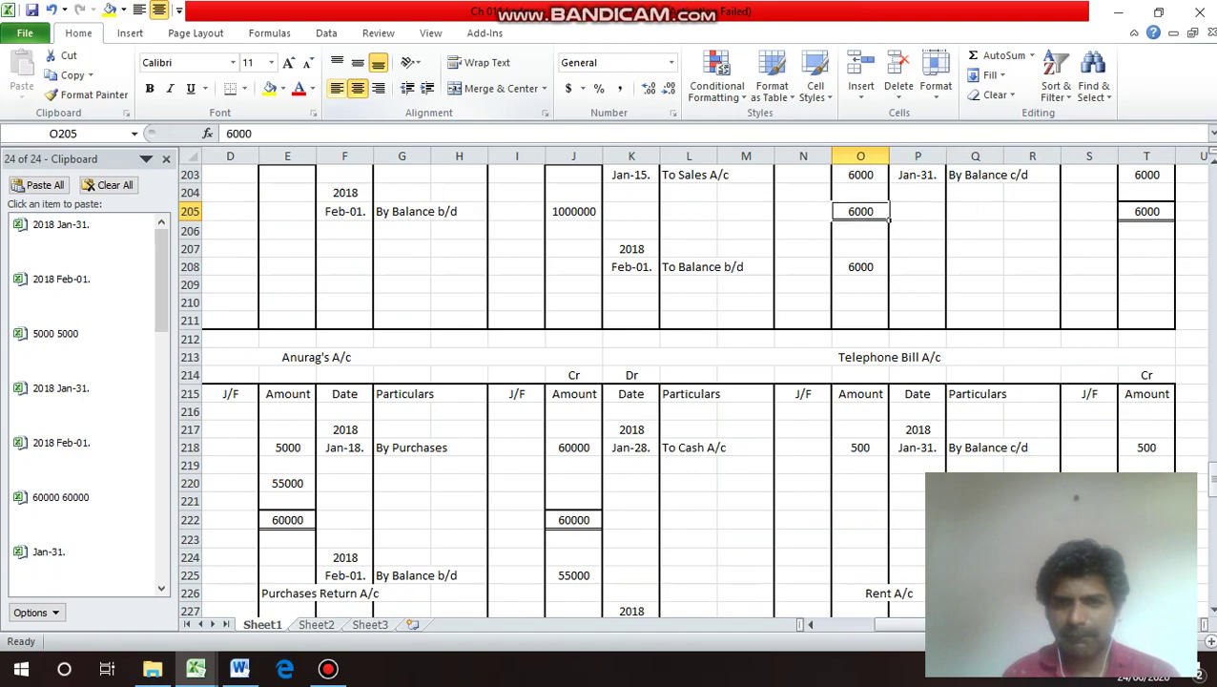
pyautogui.hotkey('shift', 'Right')
pyautogui.hotkey('shift', 'Right')
pyautogui.hotkey('shift', 'Right')
pyautogui.hotkey('shift', 'Right')
pyautogui.hotkey('shift', 'Right')
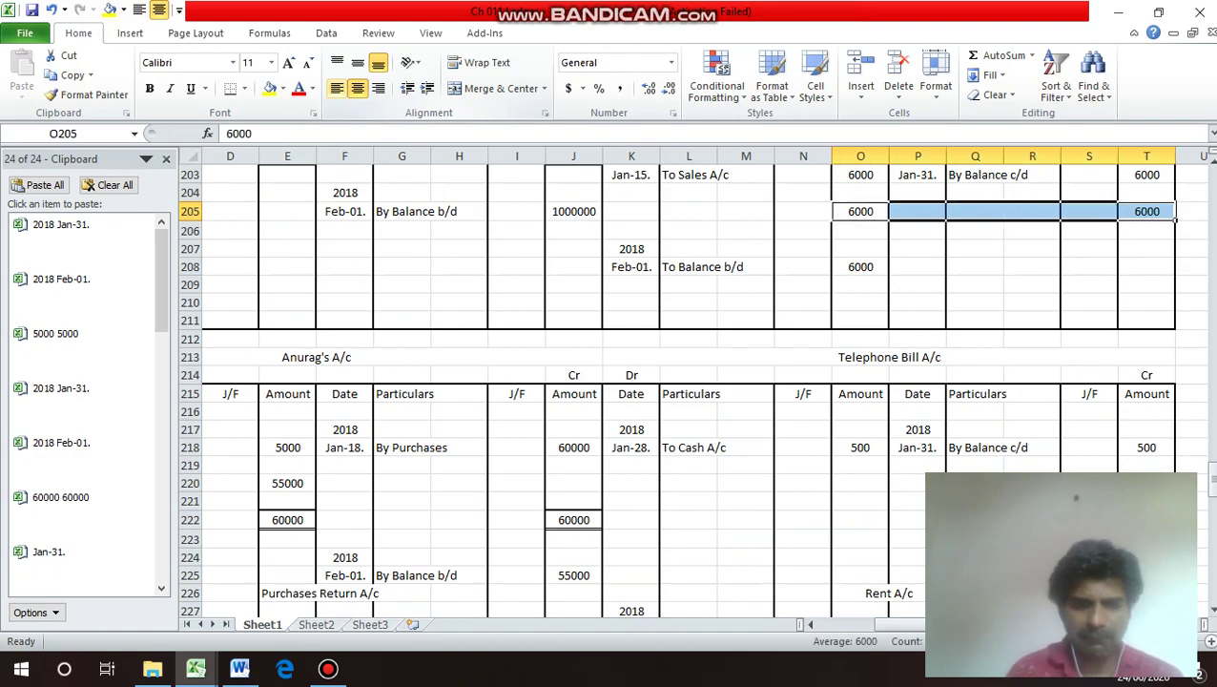
pyautogui.hotkey('ctrl', 'c')
pyautogui.press('Down')
pyautogui.press('Down')
pyautogui.press('Down')
pyautogui.press('Down')
pyautogui.press('Down')
pyautogui.press('Down')
pyautogui.press('Down')
pyautogui.press('Down')
pyautogui.press('Down')
pyautogui.press('Down')
pyautogui.press('Down')
pyautogui.press('Down')
pyautogui.press('Down')
pyautogui.press('Down')
pyautogui.press('Down')
pyautogui.press('Down')
pyautogui.press('Down')
pyautogui.press('Down')
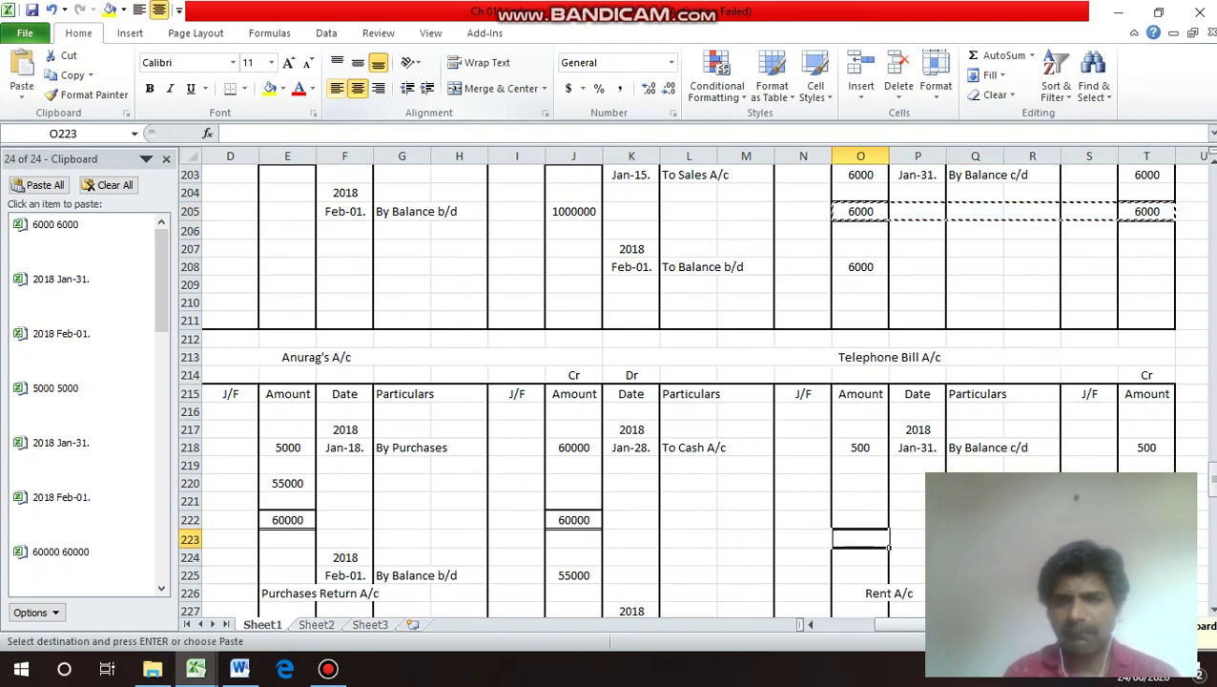
pyautogui.press('Up')
pyautogui.press('Up')
pyautogui.press('Up')
pyautogui.press('Return')
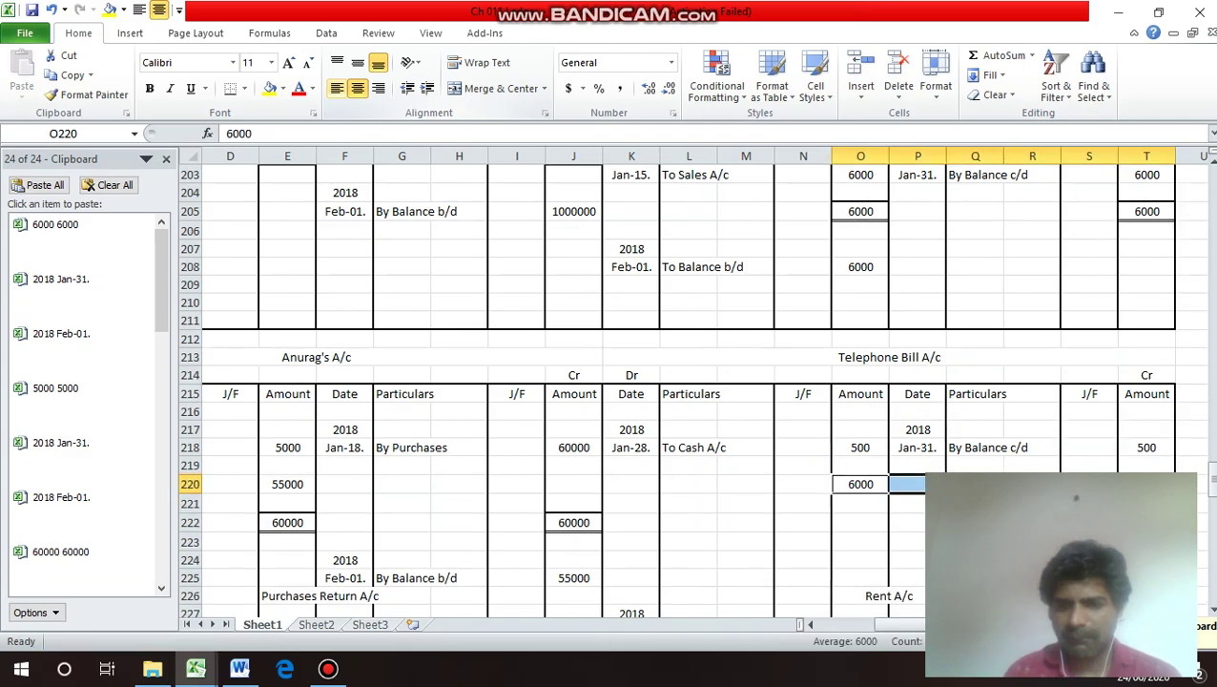
# Set the debit total in O220 and the credit total in T220 of the Telephone Bill A/c to 500.
pyautogui.write('50')
pyautogui.press('Tab')
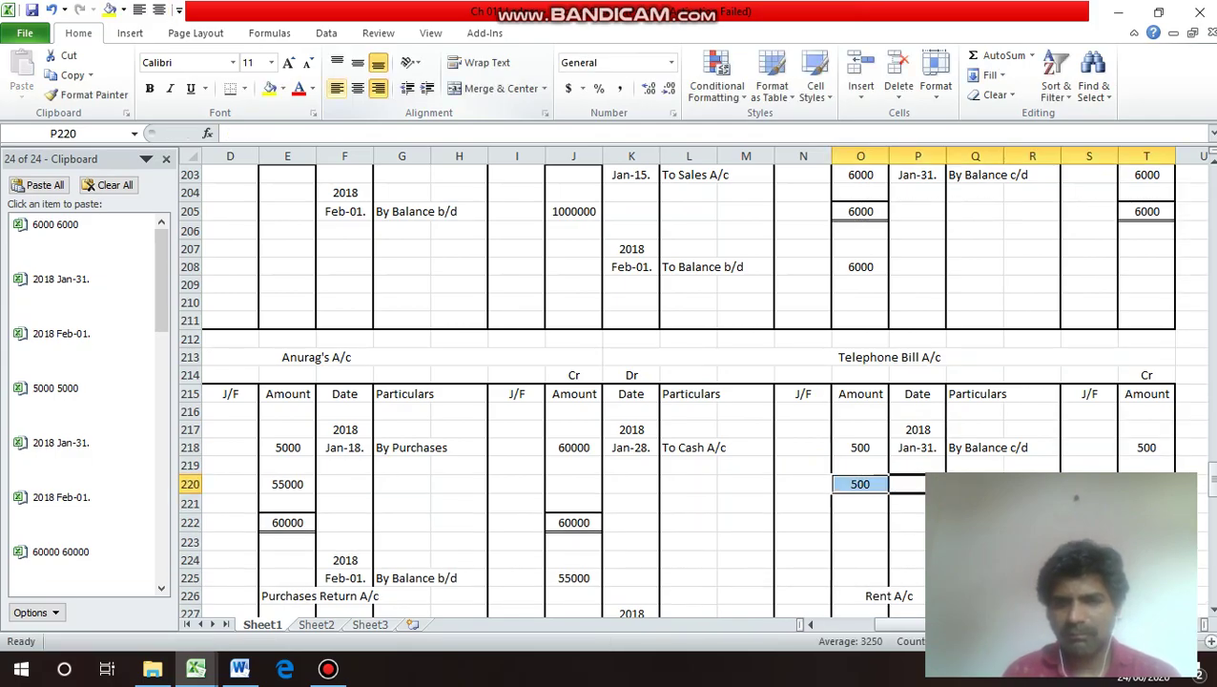
pyautogui.press('Down')
pyautogui.press('Down')
pyautogui.press('Down')
pyautogui.scroll(-3, 668, 381)
pyautogui.press('Up')
pyautogui.press('Up')
pyautogui.press('Up')
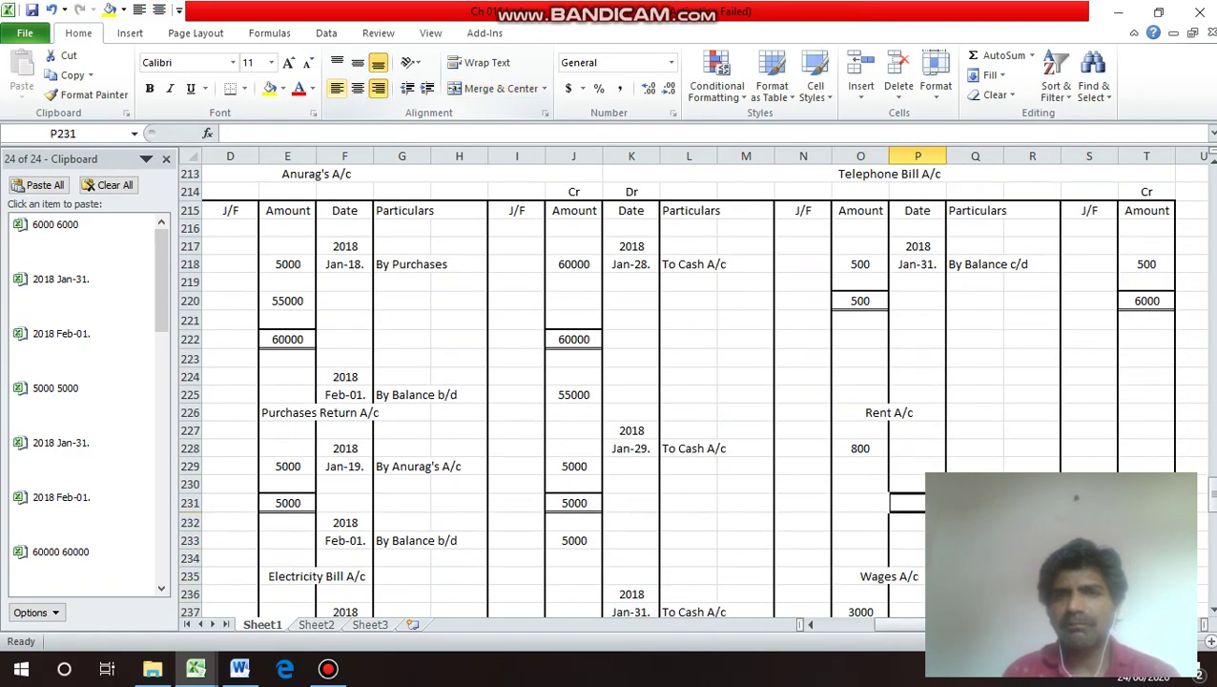
pyautogui.press('Right')
pyautogui.press('Right')
pyautogui.press('Right')
pyautogui.press('Right')
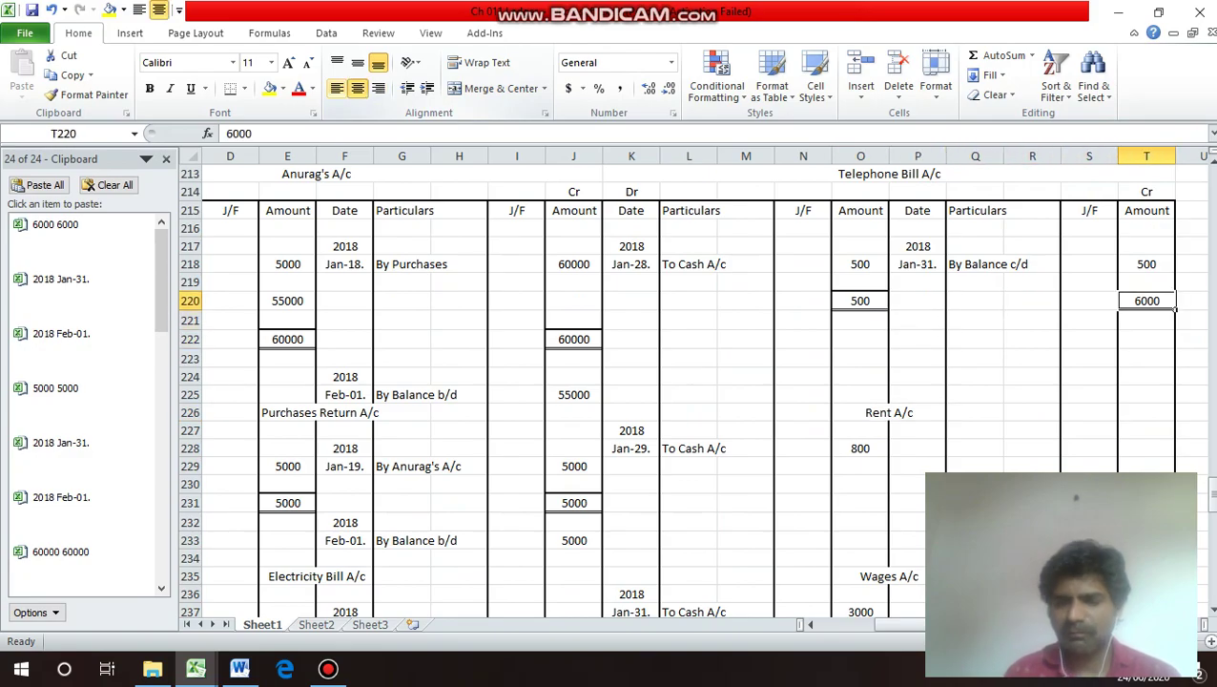
pyautogui.write('500')
pyautogui.press('Return')
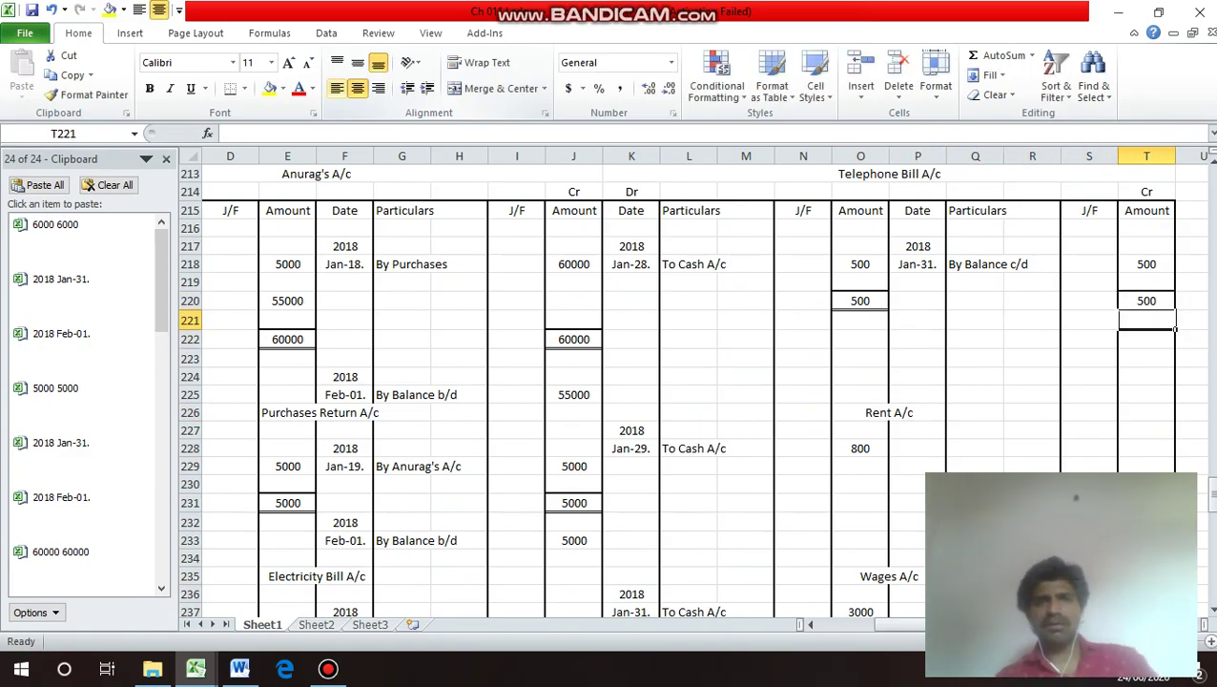
# Copy the "2018" and "Feb-01." dates from K207:K208 to K222:K223 on the debit side of the Telephone Bill A/c.
pyautogui.press('Up')
pyautogui.press('Up')
pyautogui.press('Up')
pyautogui.press('Up')
pyautogui.press('Up')
pyautogui.press('Up')
pyautogui.press('Up')
pyautogui.press('Up')
pyautogui.press('Up')
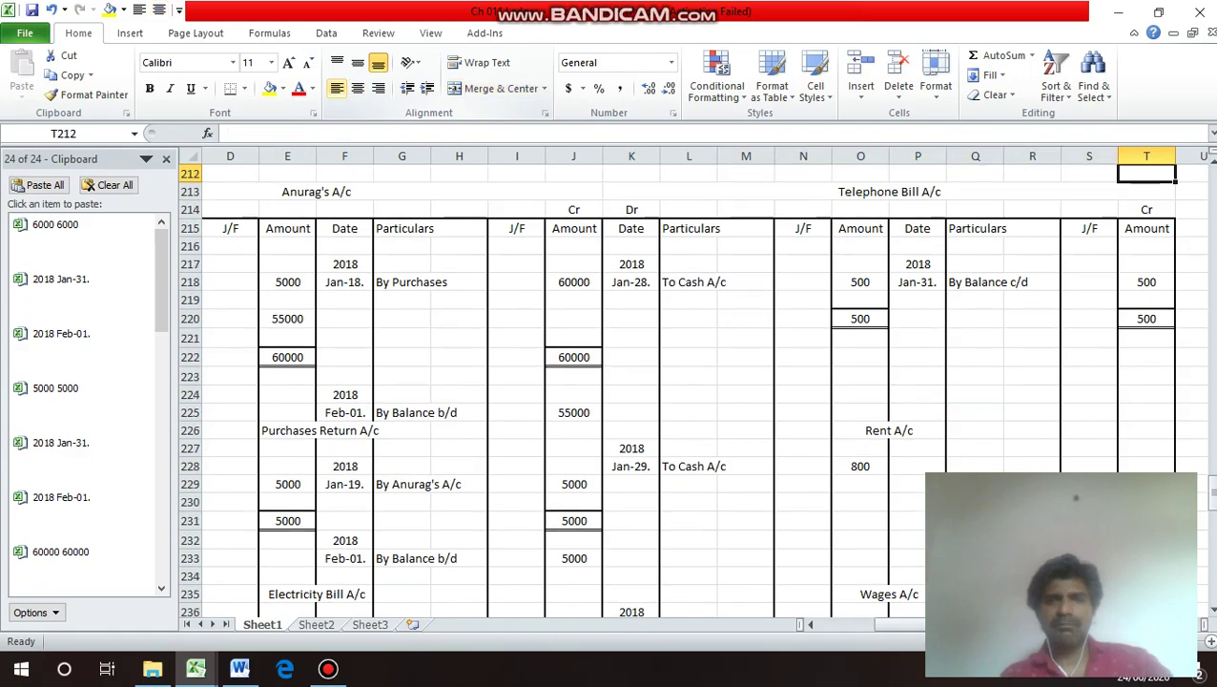
pyautogui.press('Up')
pyautogui.press('Up')
pyautogui.press('Up')
pyautogui.press('Up')
pyautogui.press('Up')
pyautogui.press('Up')
pyautogui.press('Up')
pyautogui.press('Up')
pyautogui.press('Up')
pyautogui.press('Up')
pyautogui.press('Up')
pyautogui.press('Up')
pyautogui.press('Left')
pyautogui.press('Left')
pyautogui.press('Left')
pyautogui.press('Left')
pyautogui.press('Left')
pyautogui.press('Left')
pyautogui.press('Left')
pyautogui.press('Left')
pyautogui.press('Left')
pyautogui.press('Left')
pyautogui.press('Left')
pyautogui.press('Left')
pyautogui.press('Down')
pyautogui.press('Down')
pyautogui.press('Right')
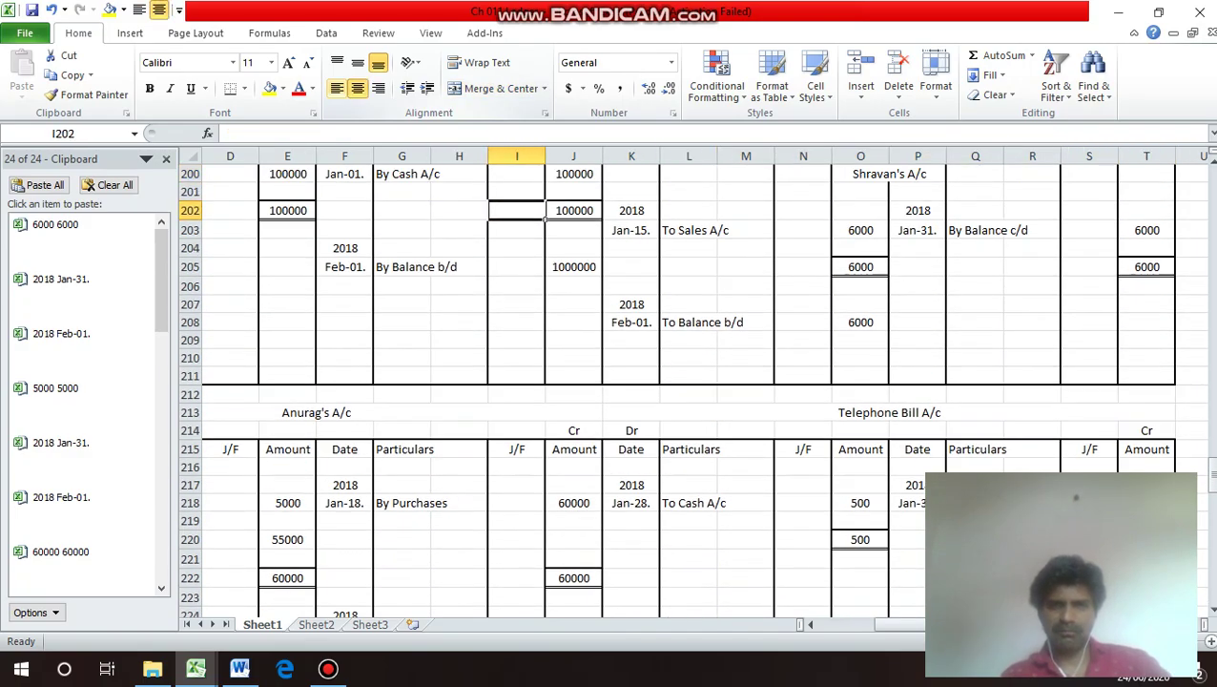
pyautogui.press('Right')
pyautogui.press('Right')
pyautogui.press('Down')
pyautogui.press('Down')
pyautogui.press('Down')
pyautogui.press('Down')
pyautogui.press('Down')
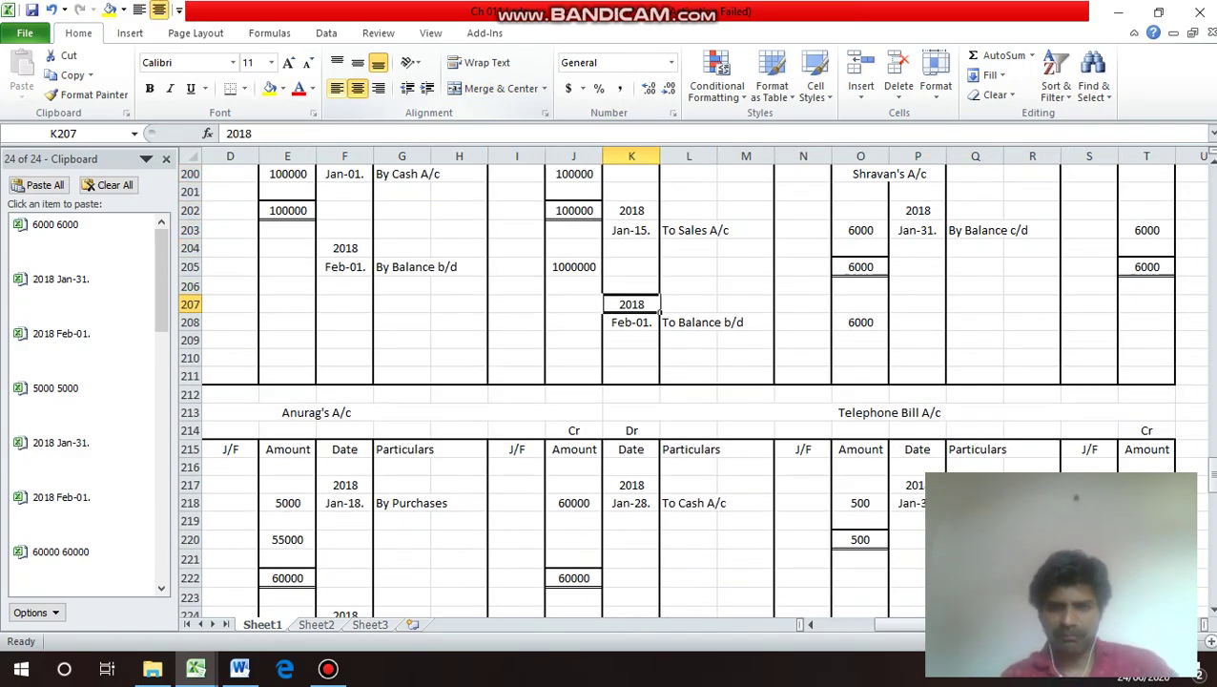
pyautogui.hotkey('shift', 'Down')
pyautogui.hotkey('ctrl', 'c')
pyautogui.press('Down')
pyautogui.press('Down')
pyautogui.press('Down')
pyautogui.press('Down')
pyautogui.press('Down')
pyautogui.press('Down')
pyautogui.press('Down')
pyautogui.press('Down')
pyautogui.press('Down')
pyautogui.press('Down')
pyautogui.press('Down')
pyautogui.press('Down')
pyautogui.press('Down')
pyautogui.press('Down')
pyautogui.press('Down')
pyautogui.press('Down')
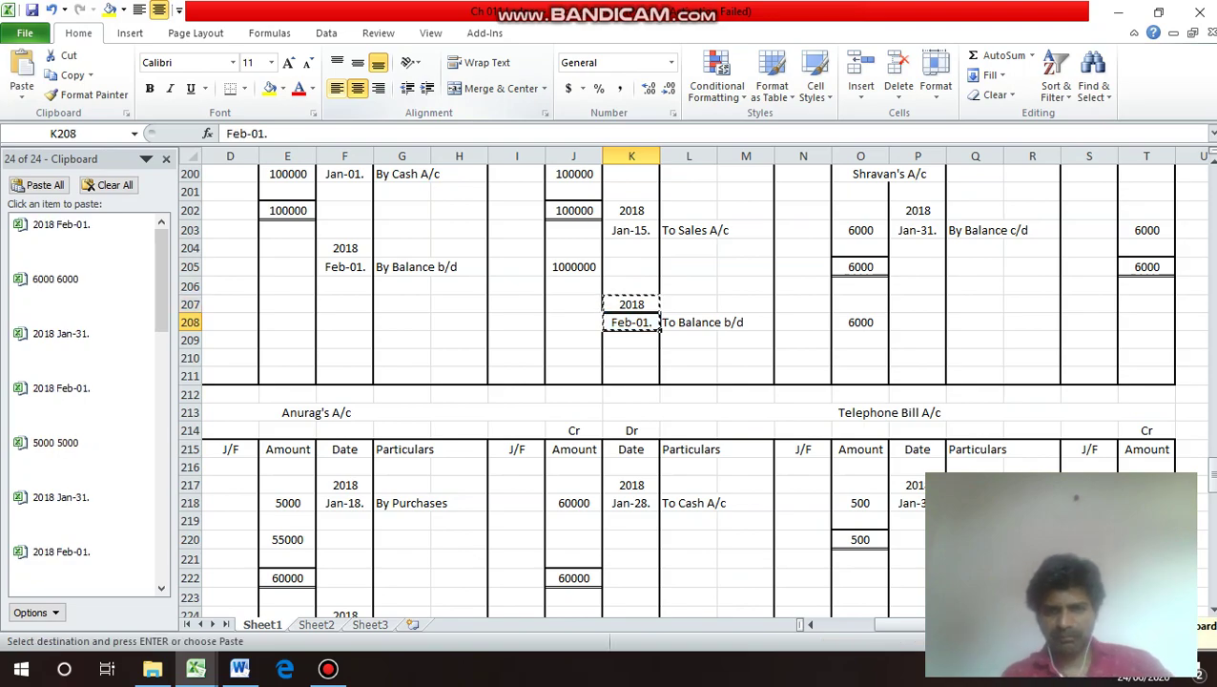
pyautogui.press('Up')
pyautogui.press('Return')
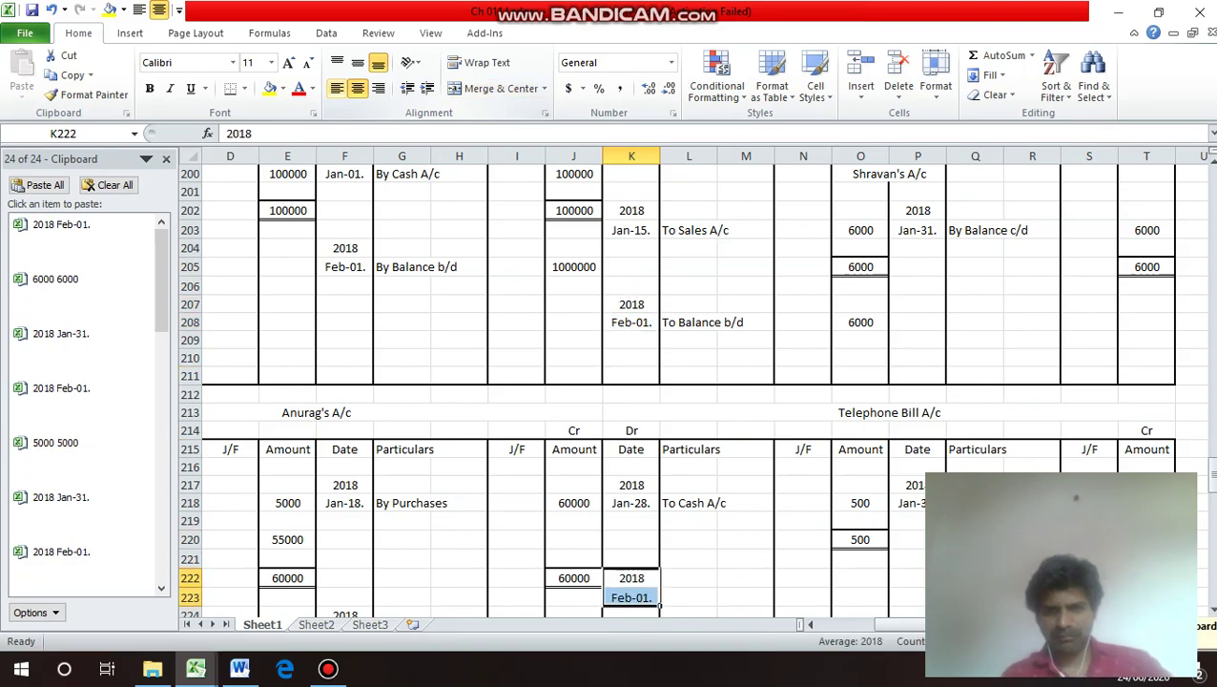
# Enter "To Balance b/d" in L223 beside the Feb-01. date of the Telephone Bill A/c.
pyautogui.press('Down')
pyautogui.press('Right')
pyautogui.press('Right')
pyautogui.press('Down')
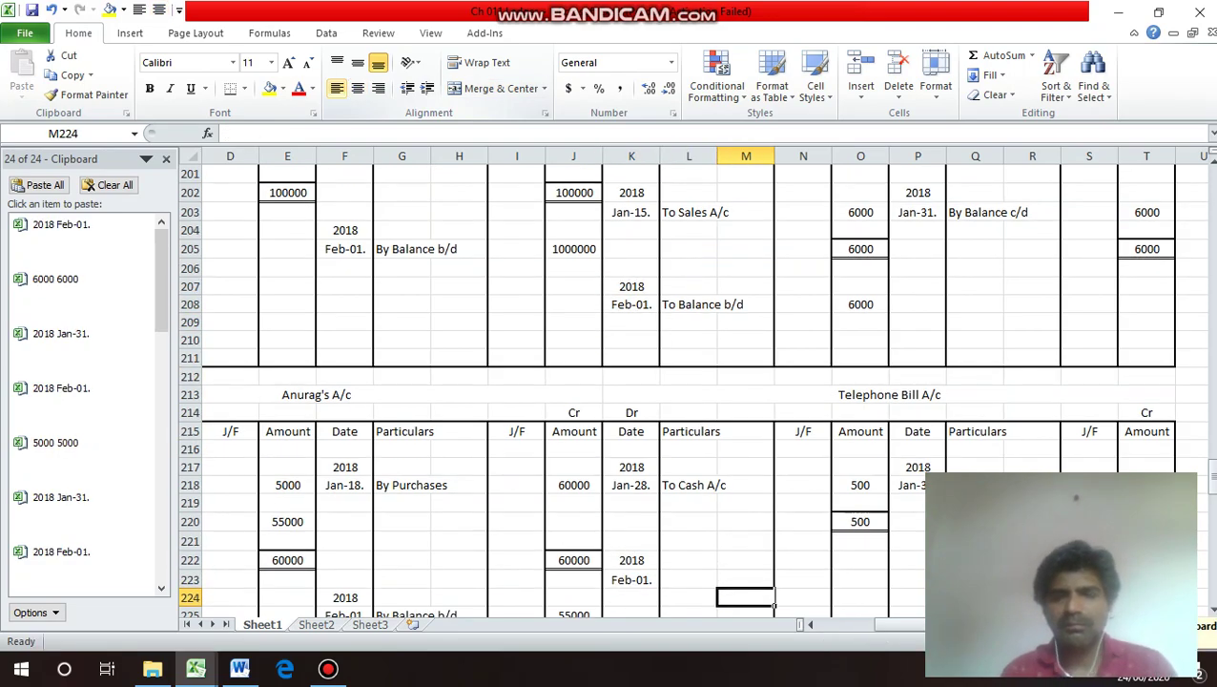
pyautogui.scroll(-4, 692, 381)
pyautogui.press('Down')
pyautogui.press('Down')
pyautogui.press('Down')
pyautogui.press('Down')
pyautogui.press('Down')
pyautogui.press('Up')
pyautogui.press('Up')
pyautogui.press('Up')
pyautogui.press('Up')
pyautogui.press('Up')
pyautogui.press('Left')
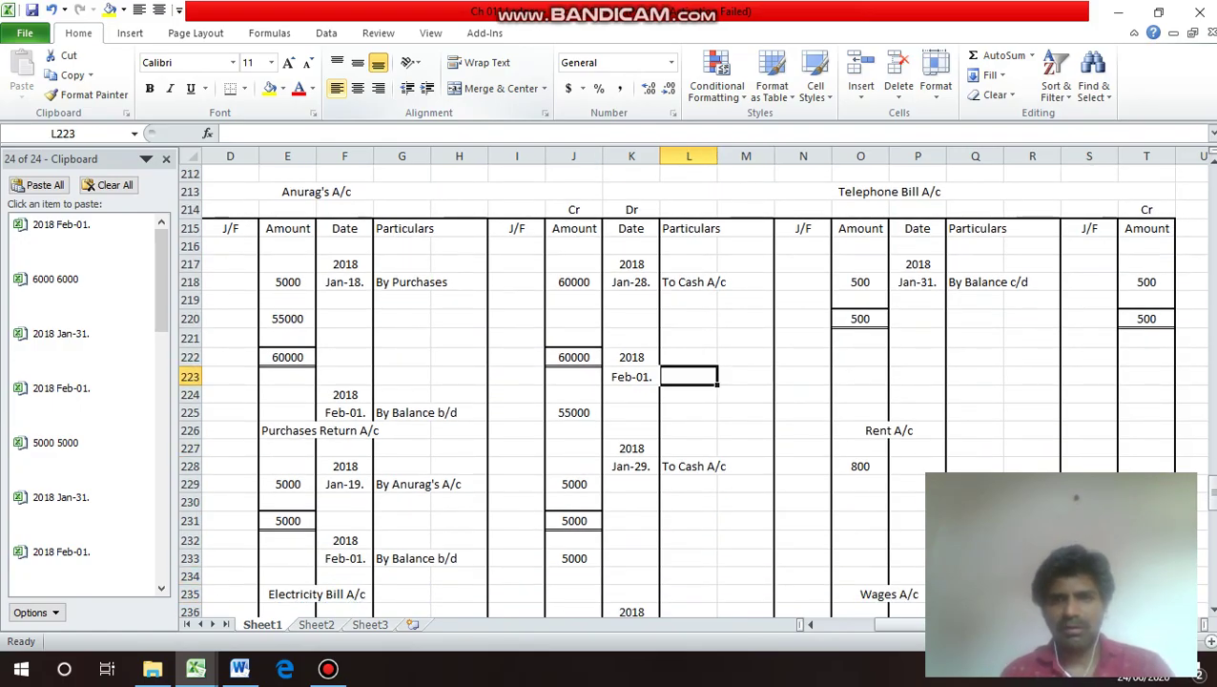
pyautogui.write('To Balance b/d')
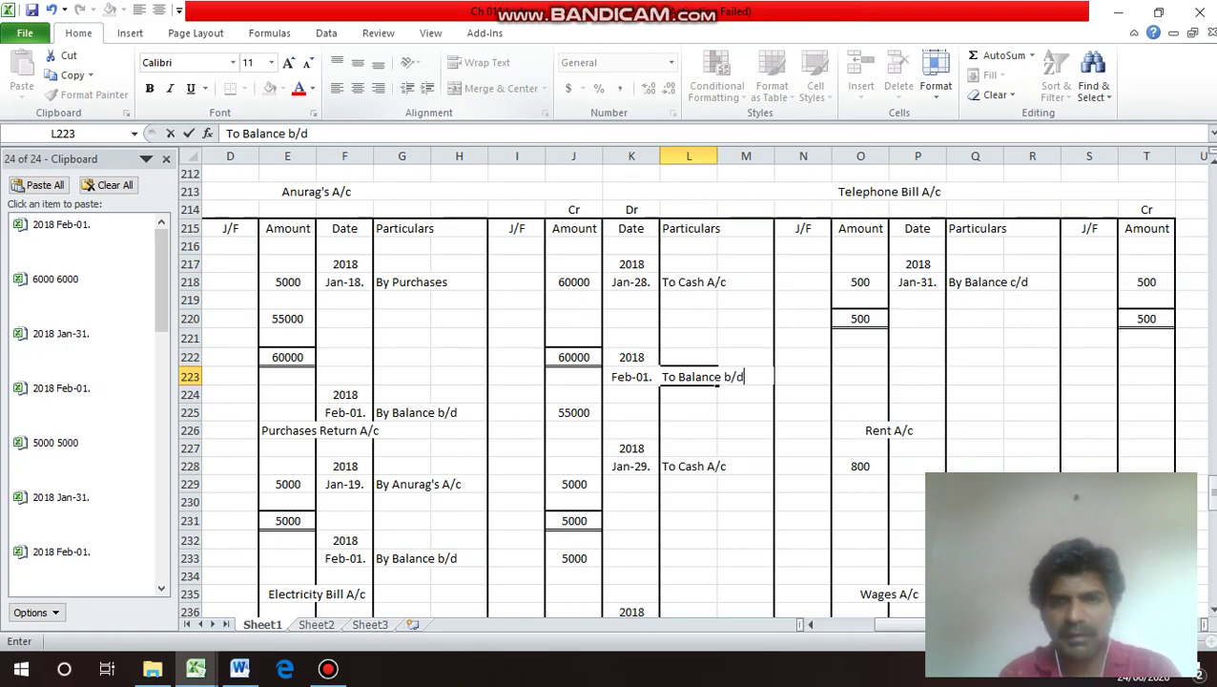
pyautogui.press('Return')
# Enter 500 in O223 as the balance brought down of the Telephone Bill A/c.
pyautogui.press('Up')
pyautogui.press('Right')
pyautogui.press('Right')
pyautogui.press('Right')
pyautogui.write('5')
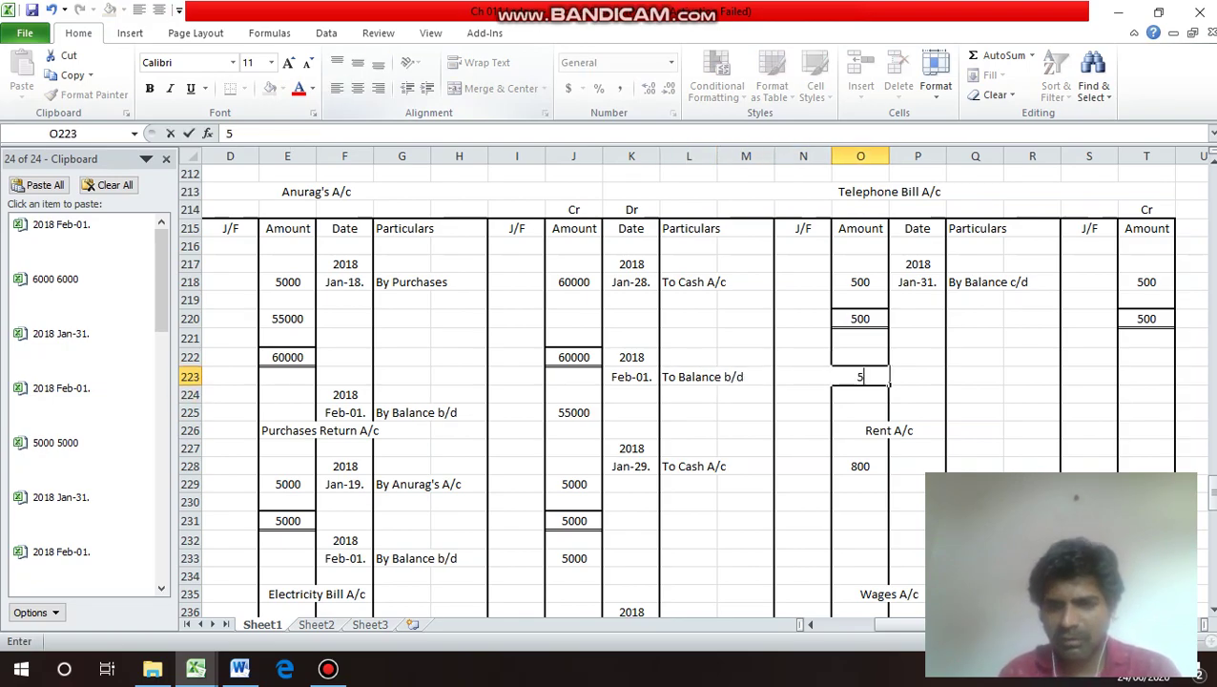
pyautogui.press('Return')
pyautogui.press('Down')
pyautogui.press('Down')
pyautogui.press('Down')
pyautogui.press('Down')
pyautogui.press('Down')
pyautogui.press('Down')
pyautogui.press('Down')
pyautogui.press('Down')
pyautogui.press('Down')
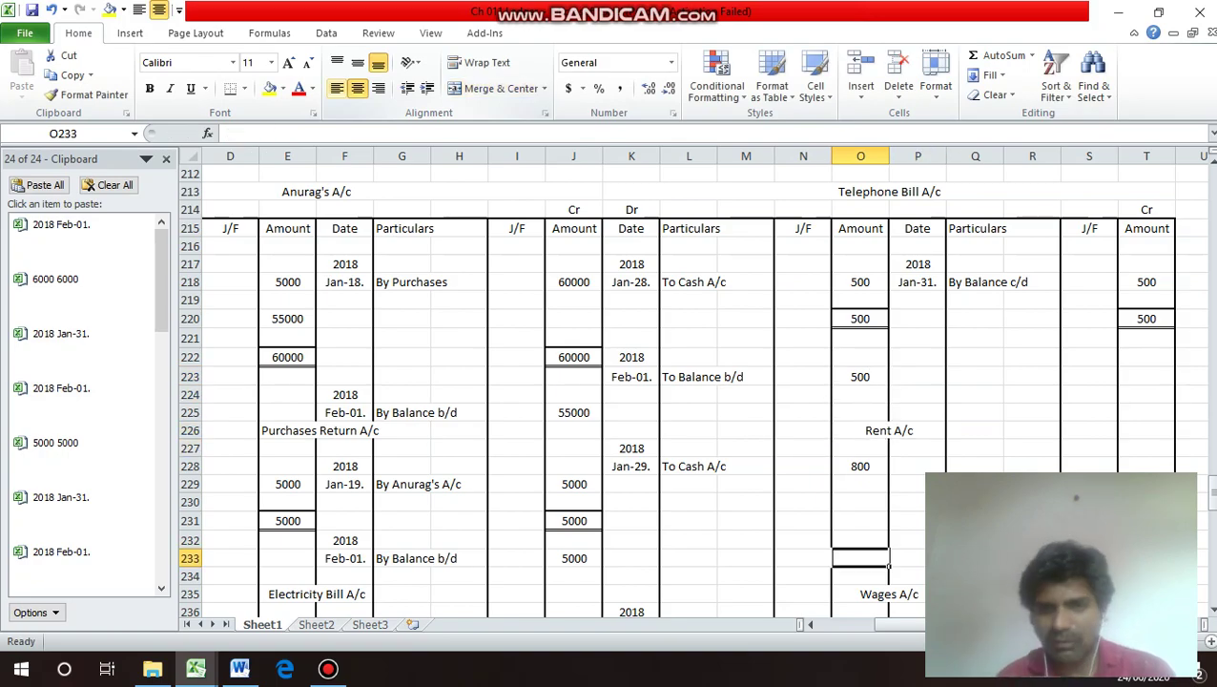
# Copy the "2018" and "Jan-31." dates from P217:P218 to P227:P228 on the credit side of the Rent A/c.
pyautogui.press('Up')
pyautogui.press('Up')
pyautogui.press('Up')
pyautogui.press('Up')
pyautogui.press('Up')
pyautogui.press('Up')
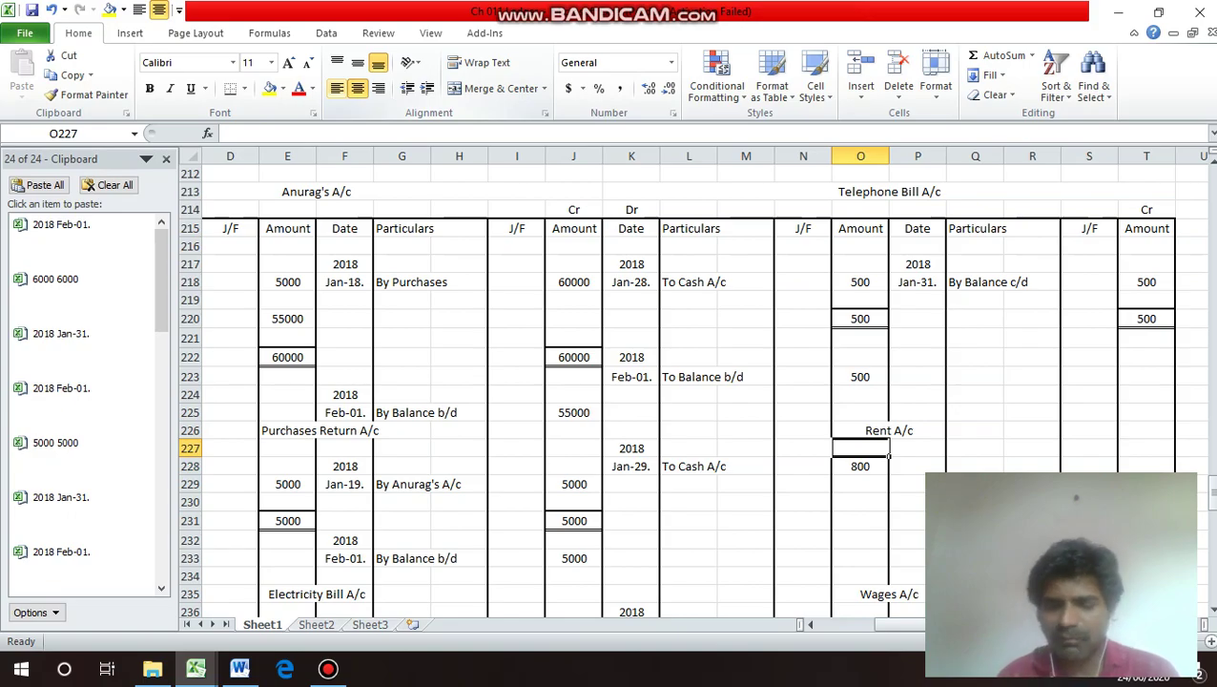
pyautogui.press('Up')
pyautogui.press('Up')
pyautogui.press('Up')
pyautogui.press('Up')
pyautogui.press('Up')
pyautogui.press('Up')
pyautogui.press('Right')
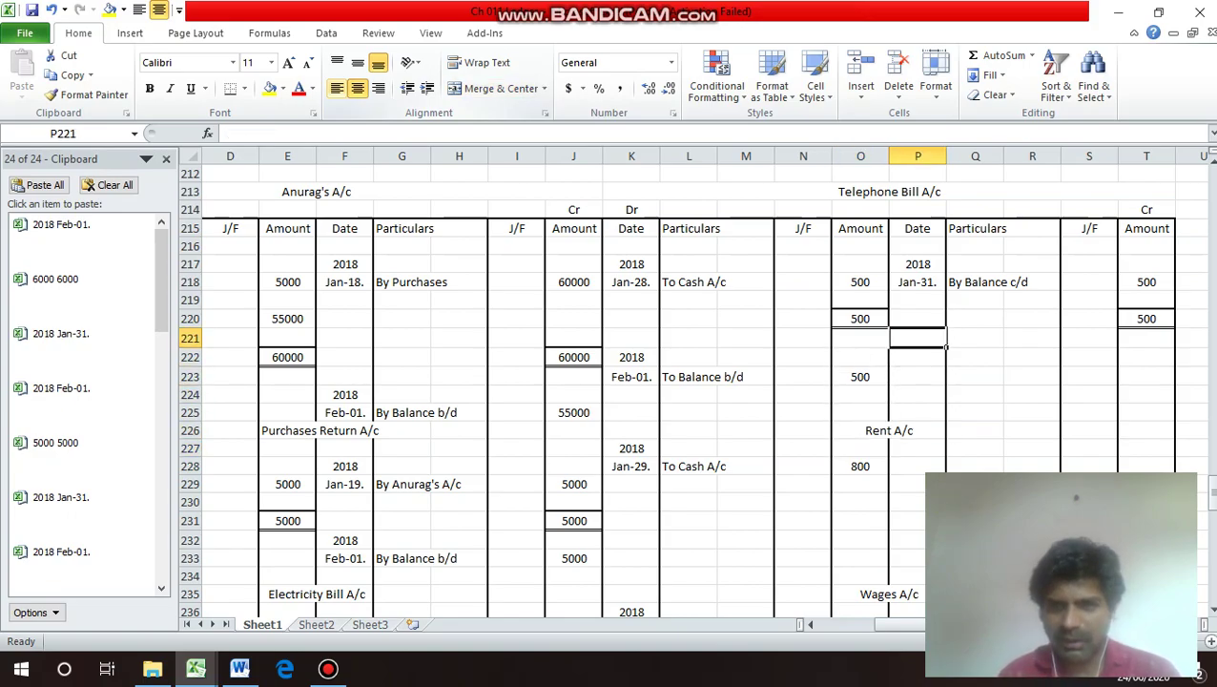
pyautogui.press('Up')
pyautogui.press('Up')
pyautogui.press('Up')
pyautogui.press('Up')
pyautogui.hotkey('shift', 'Down')
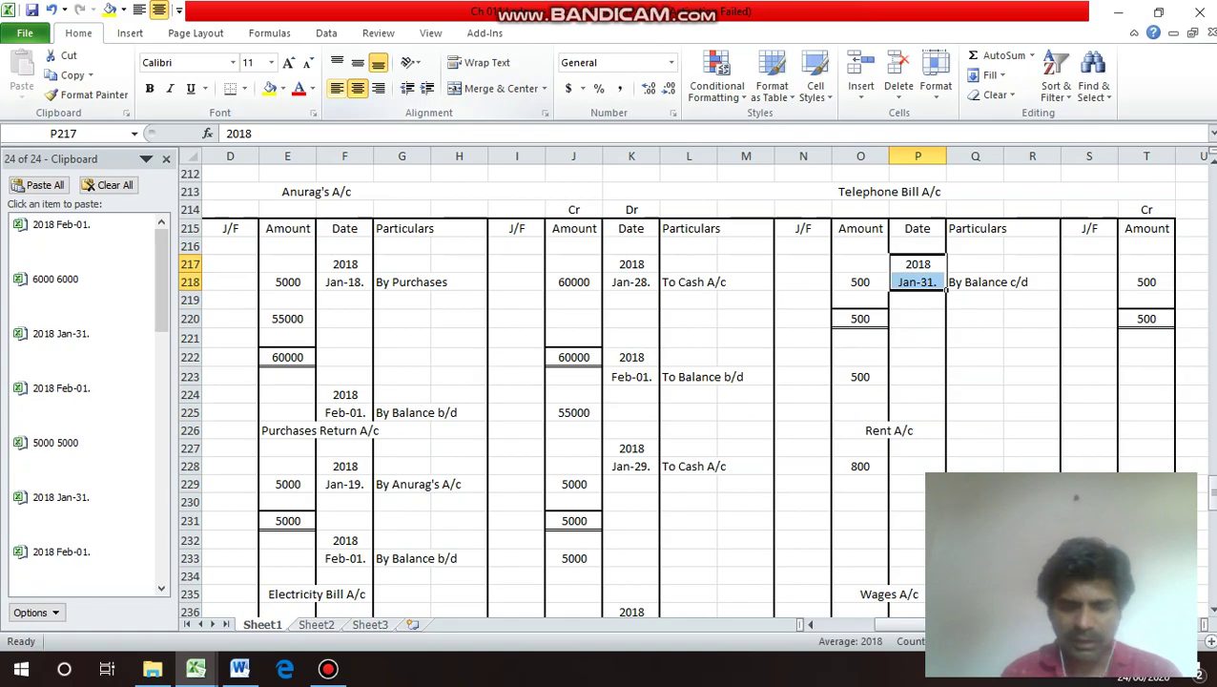
pyautogui.hotkey('ctrl', 'c')
pyautogui.press('Down')
pyautogui.press('Down')
pyautogui.press('Down')
pyautogui.press('Down')
pyautogui.press('Down')
pyautogui.press('Down')
pyautogui.press('Down')
pyautogui.press('Down')
pyautogui.press('Down')
pyautogui.press('Down')
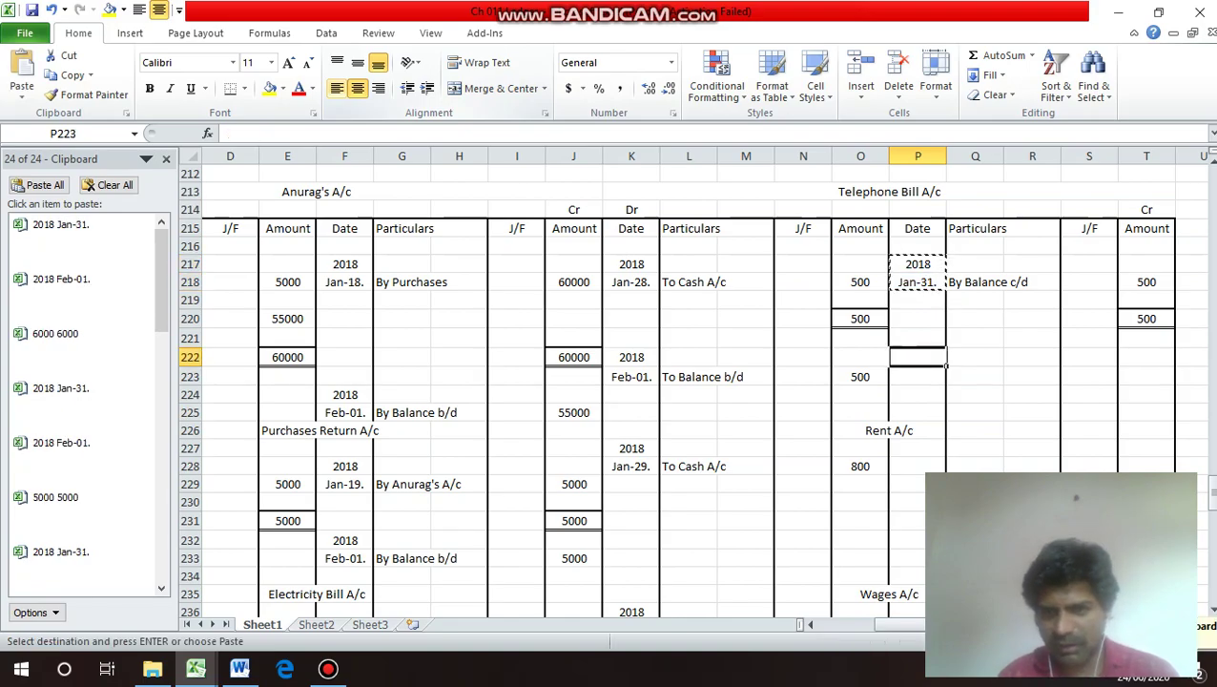
pyautogui.press('Return')
pyautogui.press('Down')
pyautogui.press('Down')
pyautogui.press('Down')
pyautogui.press('Down')
pyautogui.press('Down')
pyautogui.press('Down')
pyautogui.press('Down')
pyautogui.press('Down')
pyautogui.press('Down')
pyautogui.press('Down')
pyautogui.press('Down')
pyautogui.press('Down')
pyautogui.press('Down')
pyautogui.press('Down')
pyautogui.press('Down')
pyautogui.press('Down')
pyautogui.press('Down')
pyautogui.press('Down')
pyautogui.press('Down')
pyautogui.press('Down')
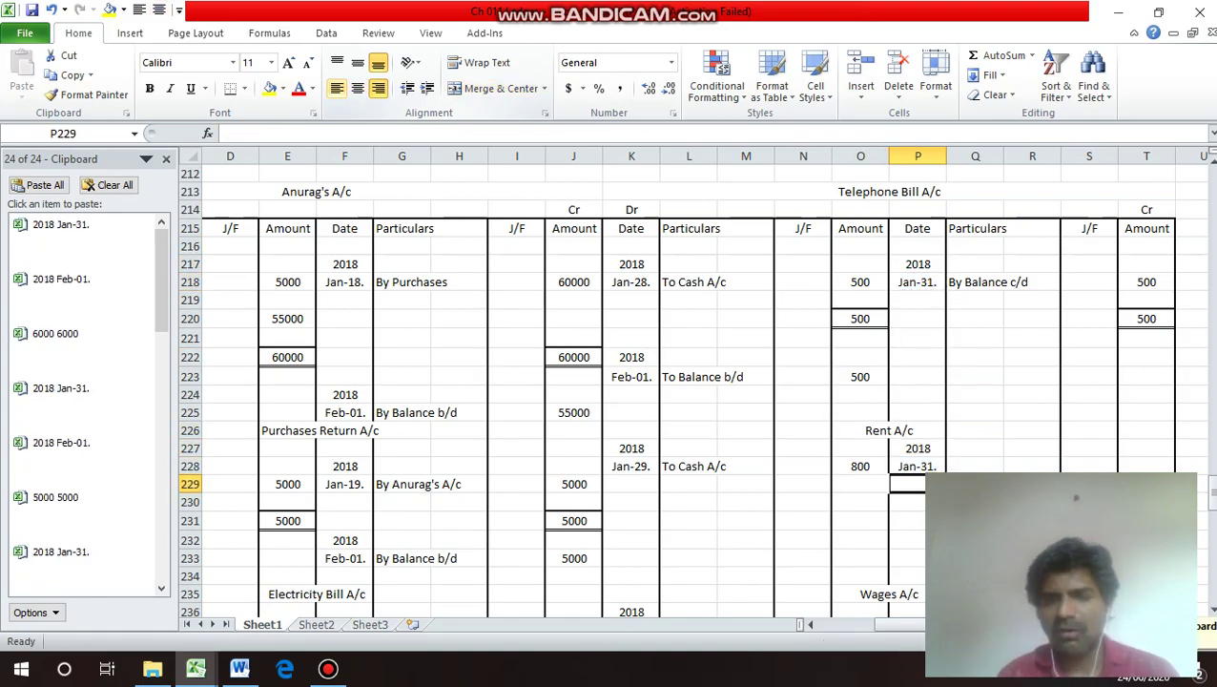
# Enter "By Balance c/d" in Q228 beside the Jan-31. date of the Rent A/c.
pyautogui.press('Up')
pyautogui.press('Up')
pyautogui.press('Up')
pyautogui.press('Up')
pyautogui.press('Up')
pyautogui.press('Up')
pyautogui.press('Up')
pyautogui.press('Up')
pyautogui.press('Up')
pyautogui.press('Up')
pyautogui.press('Up')
pyautogui.press('Up')
pyautogui.press('Up')
pyautogui.press('Up')
pyautogui.press('Up')
pyautogui.press('Up')
pyautogui.press('Up')
pyautogui.press('Up')
pyautogui.press('Up')
pyautogui.press('Right')
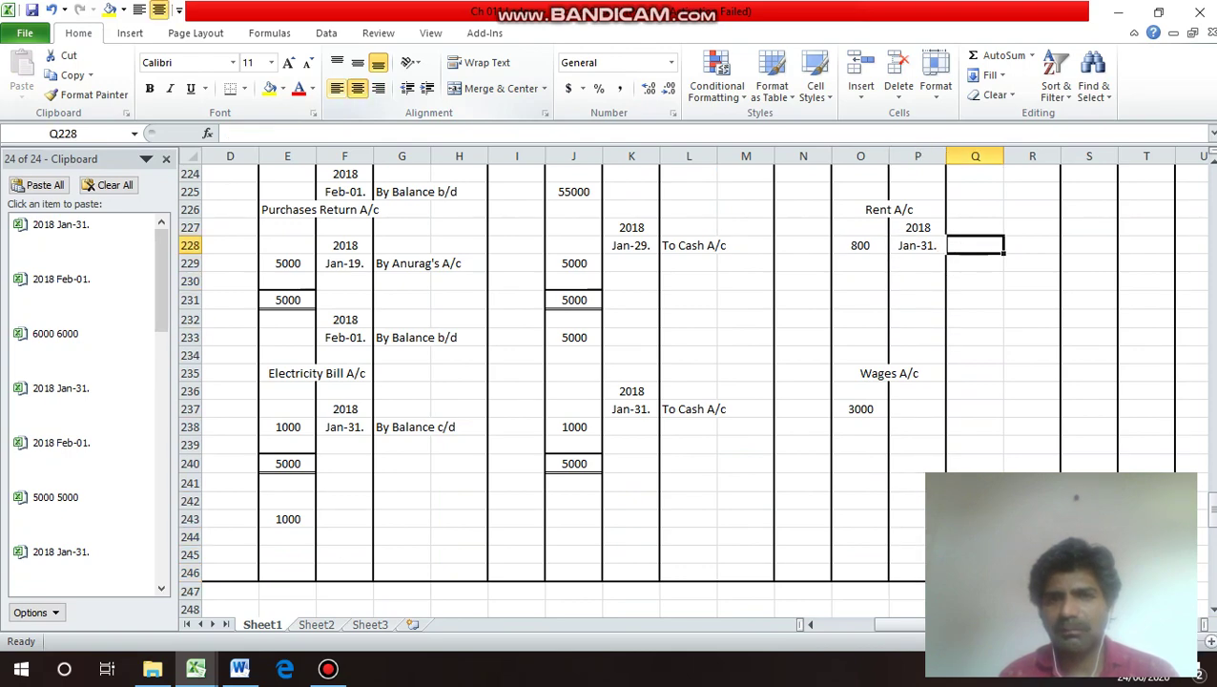
pyautogui.write('B')
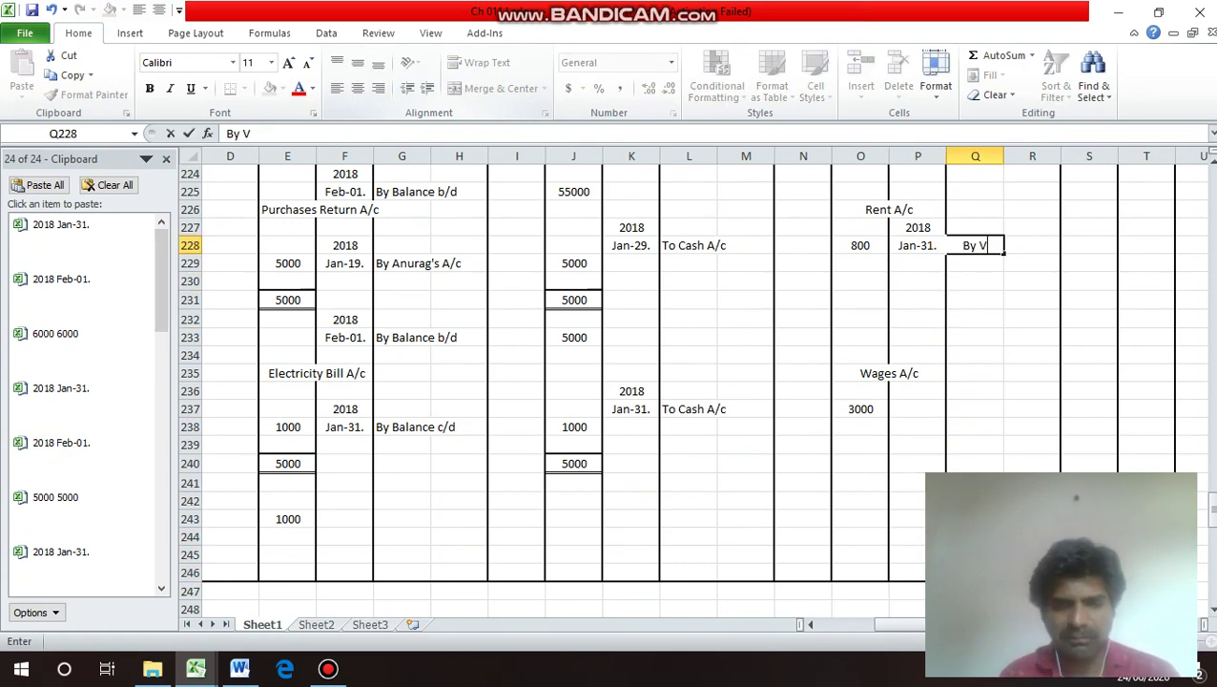
pyautogui.write('y Ba')
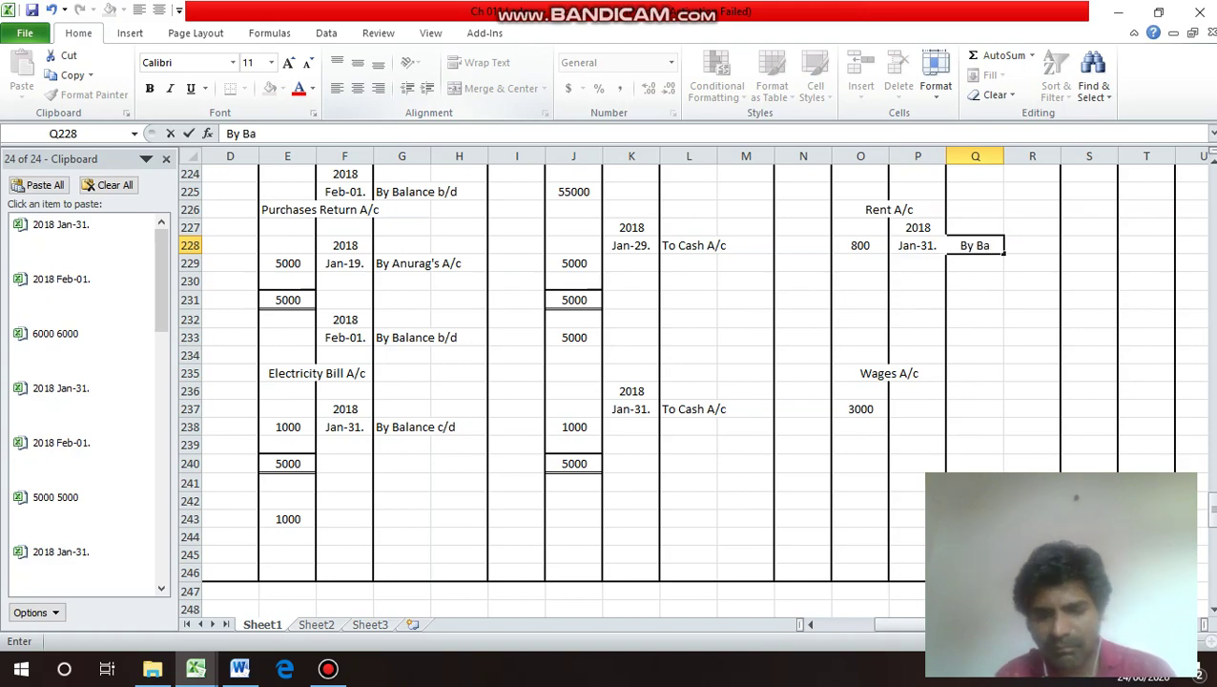
pyautogui.write('lance')
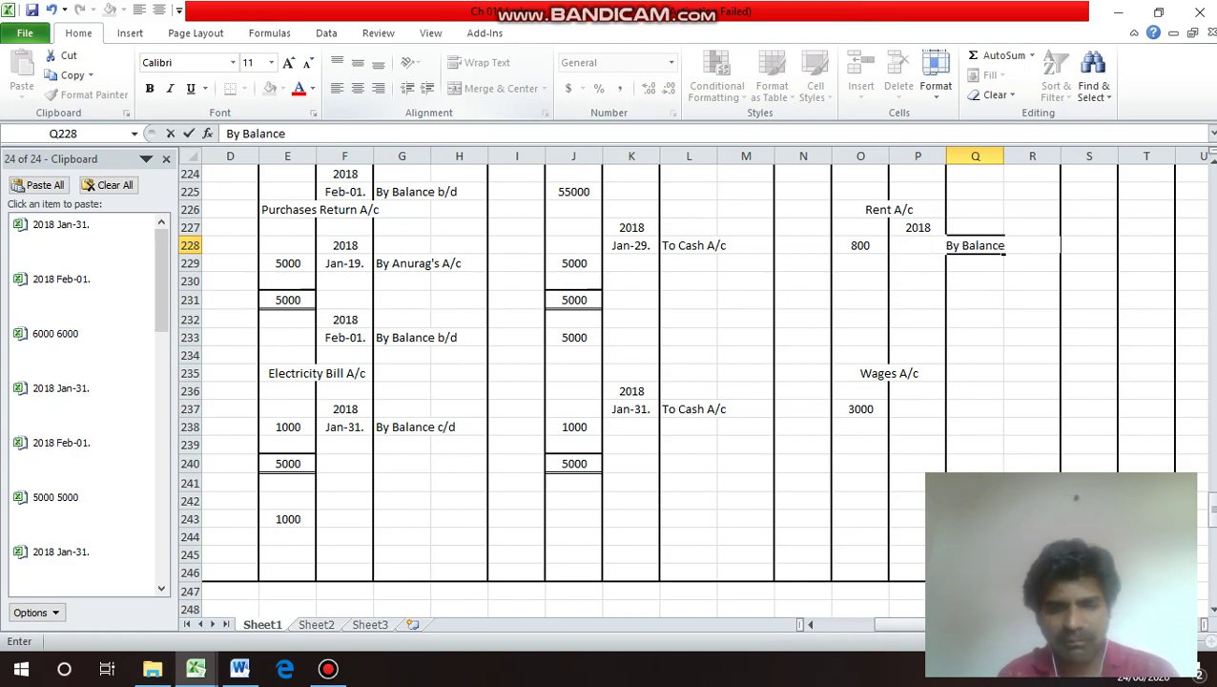
pyautogui.write(' c/d')
pyautogui.press('Return')
# Enter 800 in T228 as the balance carried down of the Rent A/c.
pyautogui.click(1032, 245)
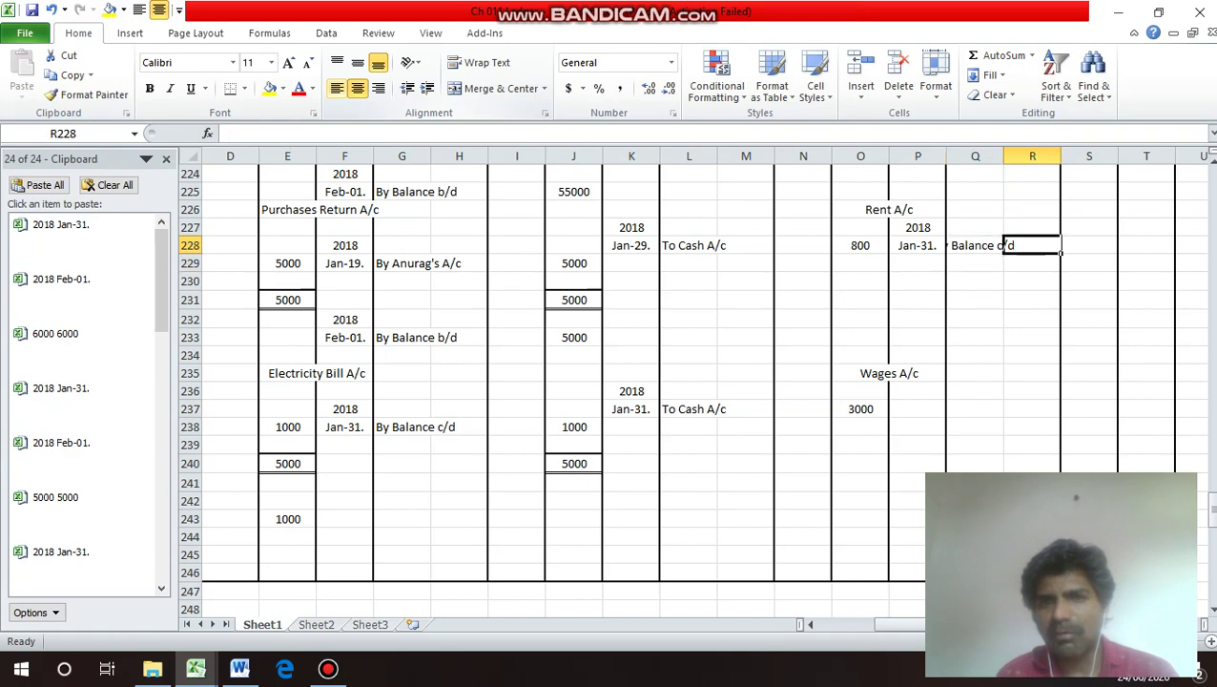
pyautogui.click(1146, 245)
pyautogui.write('800')
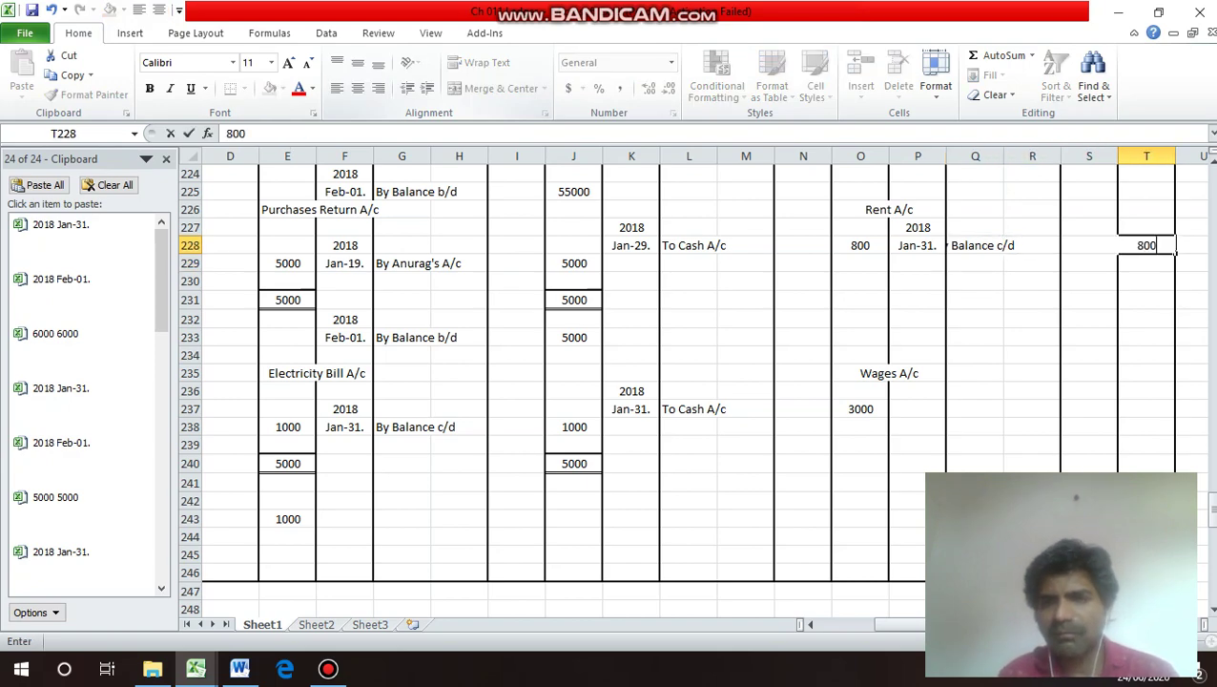
pyautogui.press('Return')
# Left-align the "By Balance c/d" text in Q228 of the Rent A/c.
pyautogui.click(1089, 245)
pyautogui.click(975, 245)
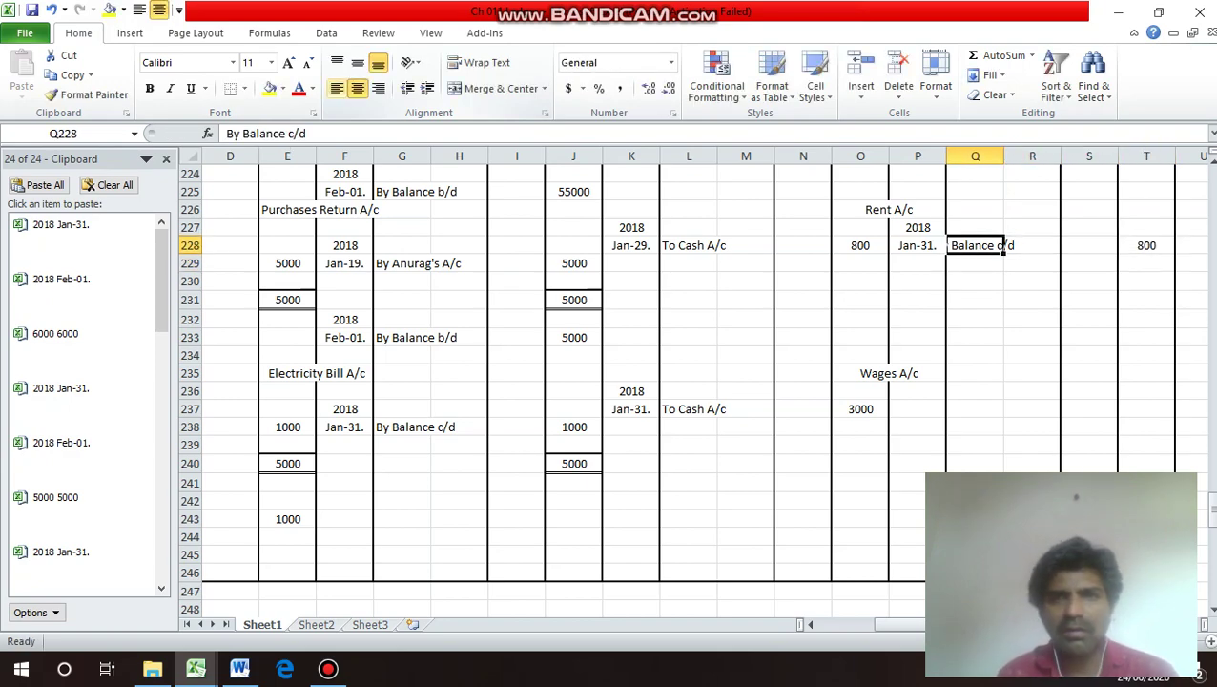
pyautogui.hotkey('alt', 'h')
pyautogui.press('a')
pyautogui.press('l')
# Copy the bordered totals row O220:T220 of the Telephone Bill A/c to O230:T230 in the Rent A/c.
pyautogui.press('Up')
pyautogui.press('Up')
pyautogui.press('Up')
pyautogui.press('Up')
pyautogui.press('Up')
pyautogui.press('Up')
pyautogui.press('Up')
pyautogui.press('Up')
pyautogui.press('Up')
pyautogui.press('Up')
pyautogui.press('Up')
pyautogui.press('Up')
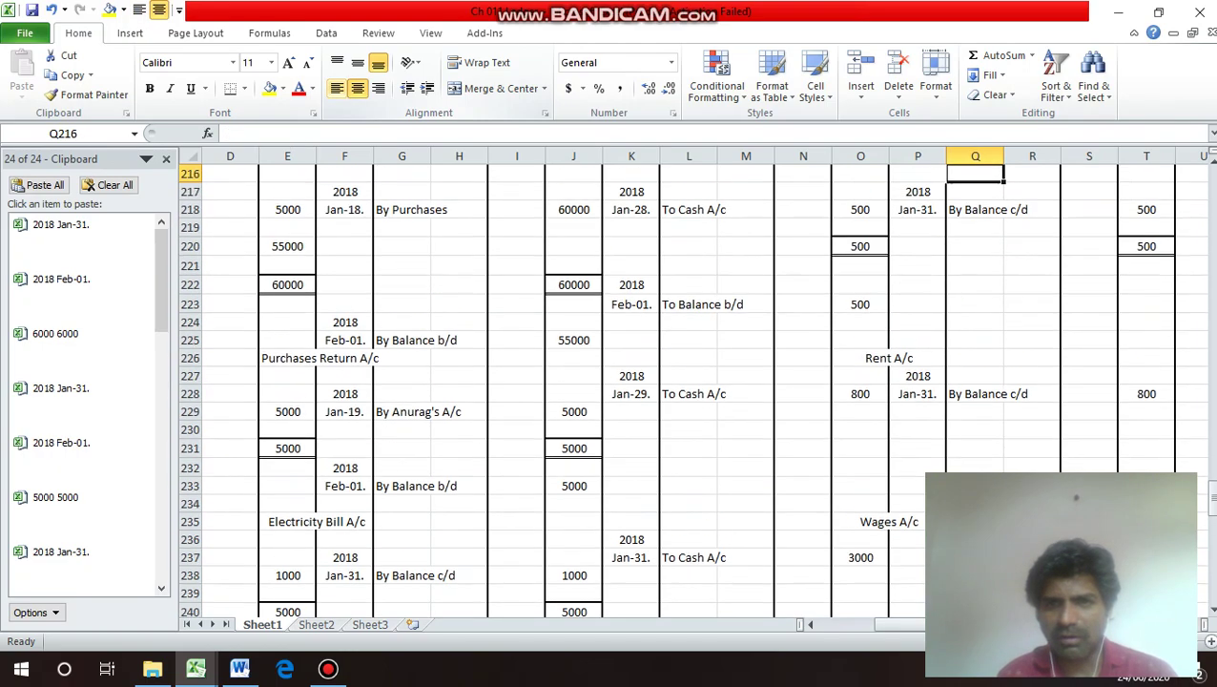
pyautogui.press('Down')
pyautogui.press('Down')
pyautogui.press('Down')
pyautogui.press('Left')
pyautogui.press('Left')
pyautogui.press('Down')
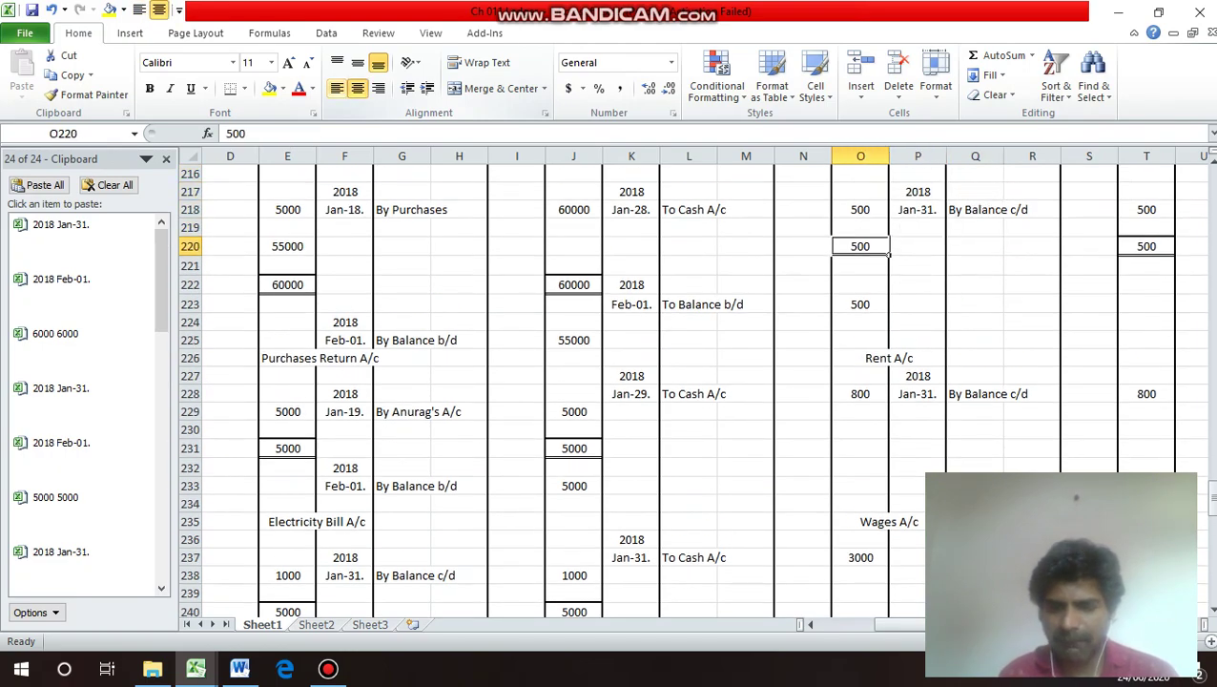
pyautogui.hotkey('shift', 'Right')
pyautogui.hotkey('shift', 'Right')
pyautogui.hotkey('shift', 'Right')
pyautogui.hotkey('shift', 'Right')
pyautogui.hotkey('shift', 'Right')
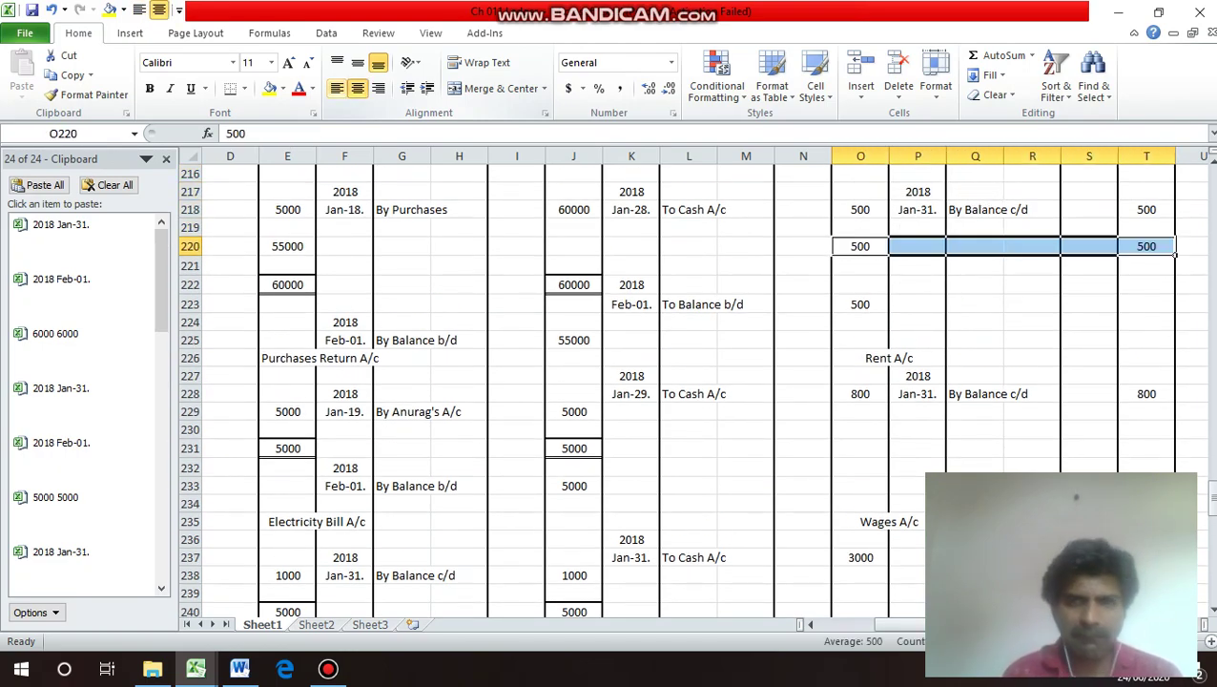
pyautogui.hotkey('ctrl', 'c')
pyautogui.press('Down')
pyautogui.press('Down')
pyautogui.press('Down')
pyautogui.press('Down')
pyautogui.press('Down')
pyautogui.press('Down')
pyautogui.press('Down')
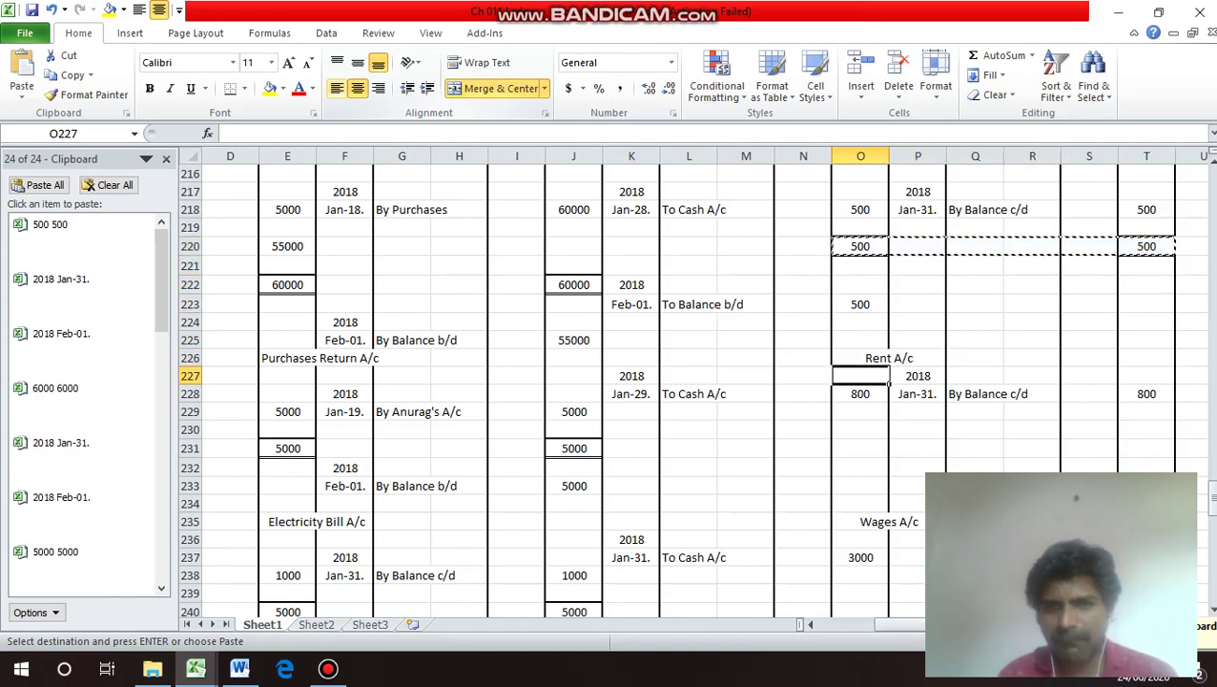
pyautogui.press('Down')
pyautogui.press('Down')
pyautogui.press('Down')
pyautogui.hotkey('ctrl', 'v')
pyautogui.press('Escape')
pyautogui.press('Down')
pyautogui.press('Up')
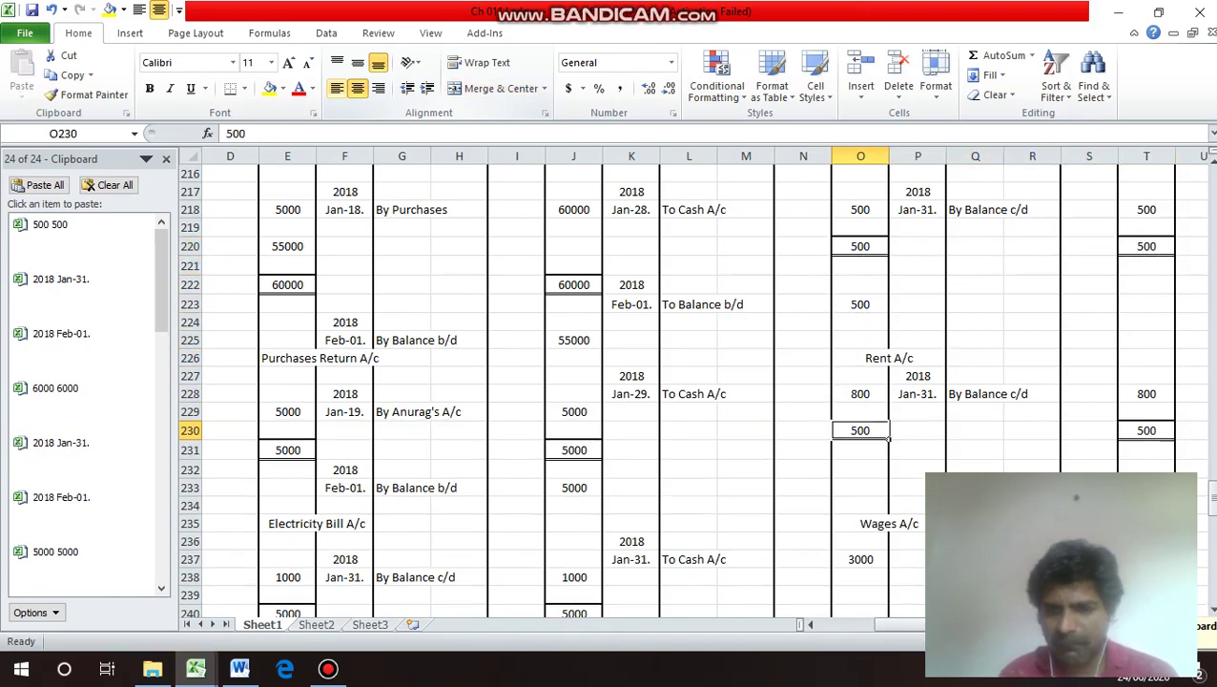
# Set the debit total in O230 and the credit total in T230 of the Rent A/c to 800.
pyautogui.write('800')
pyautogui.press('Right')
pyautogui.press('Right')
pyautogui.press('Right')
pyautogui.press('Right')
pyautogui.press('Right')
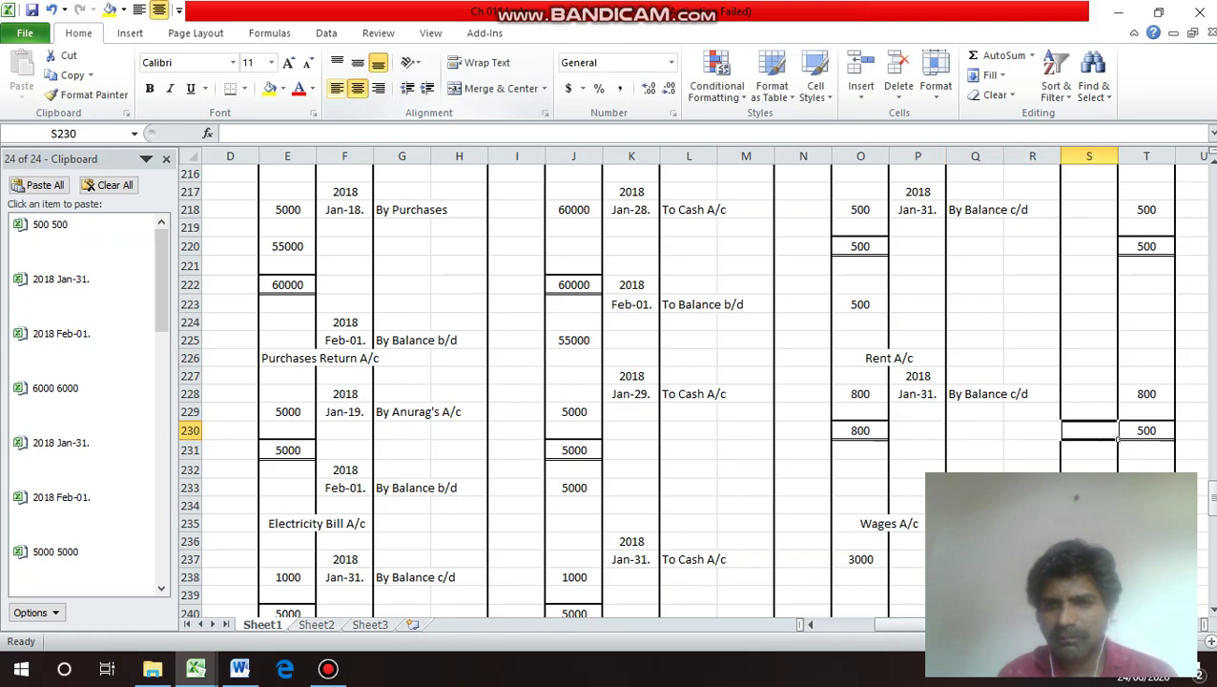
pyautogui.write('8')
pyautogui.press('Return')
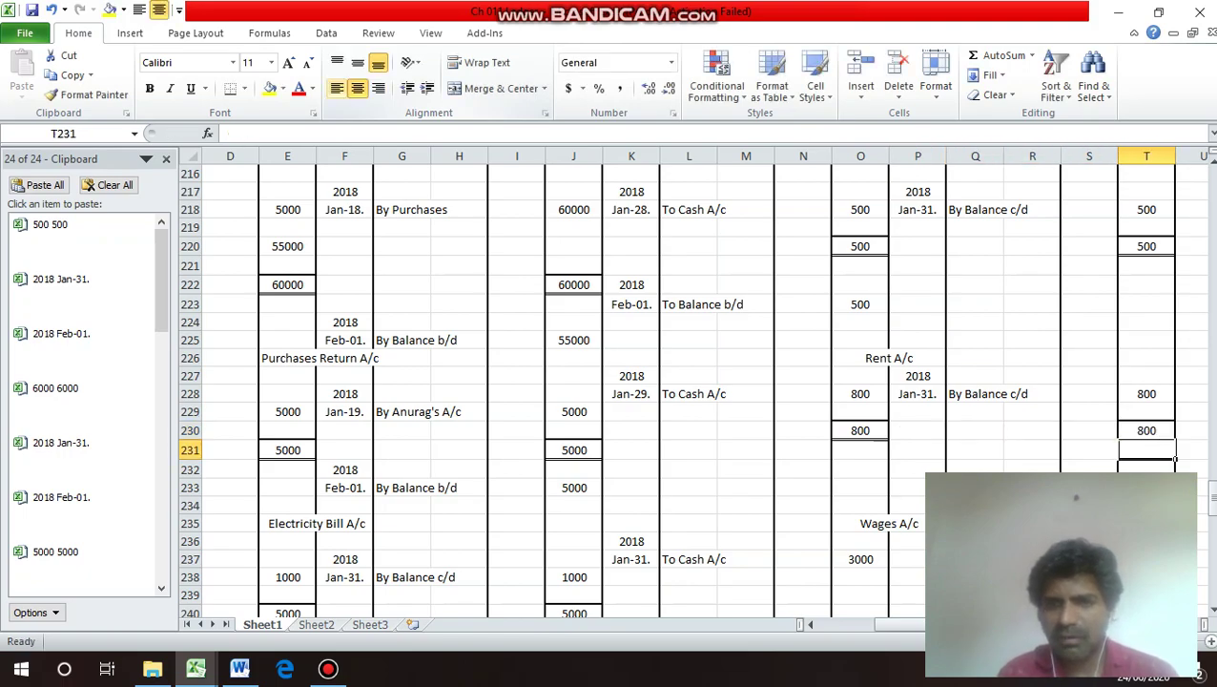
# Copy the date 2018 Feb-01. from K222:K223 of the Telephone Bill A/c to K232:K233 in the Rent A/c.
pyautogui.press('Left')
pyautogui.press('Left')
pyautogui.press('Left')
pyautogui.press('Left')
pyautogui.press('Left')
pyautogui.press('Left')
pyautogui.press('Left')
pyautogui.press('Left')
pyautogui.press('Left')
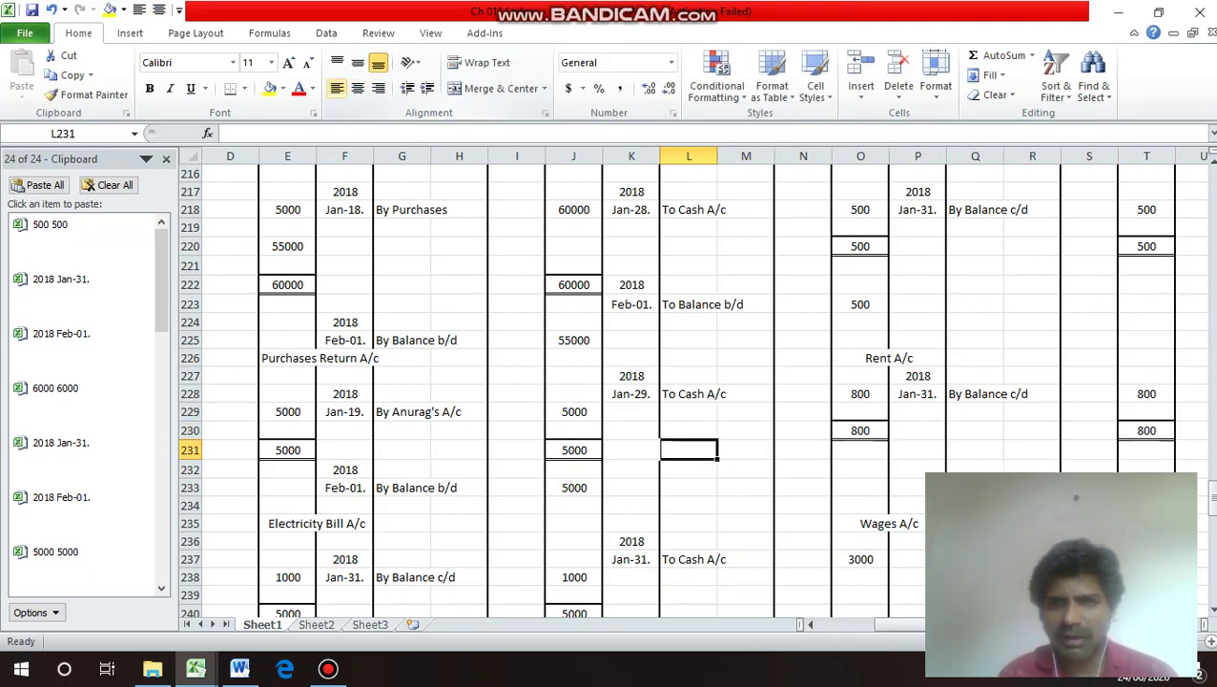
pyautogui.press('Up')
pyautogui.press('Up')
pyautogui.press('Up')
pyautogui.press('Up')
pyautogui.press('Up')
pyautogui.press('Up')
pyautogui.press('Up')
pyautogui.press('Up')
pyautogui.press('Up')
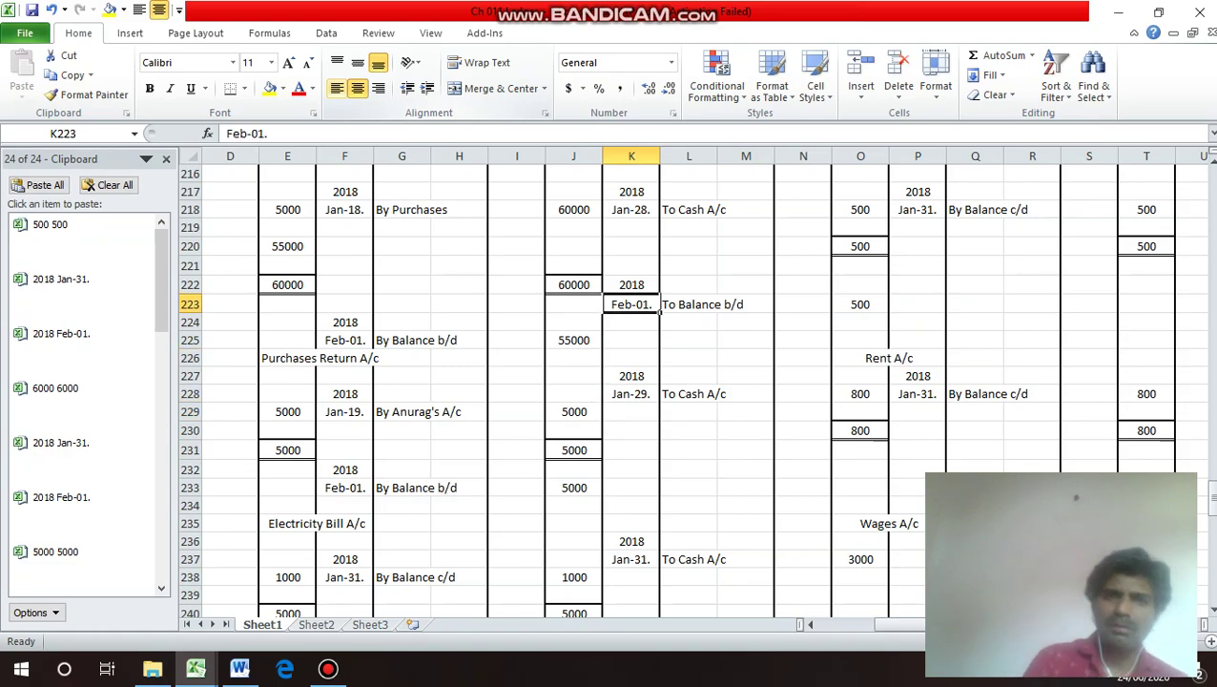
pyautogui.hotkey('shift', 'Down')
pyautogui.hotkey('ctrl', 'c')
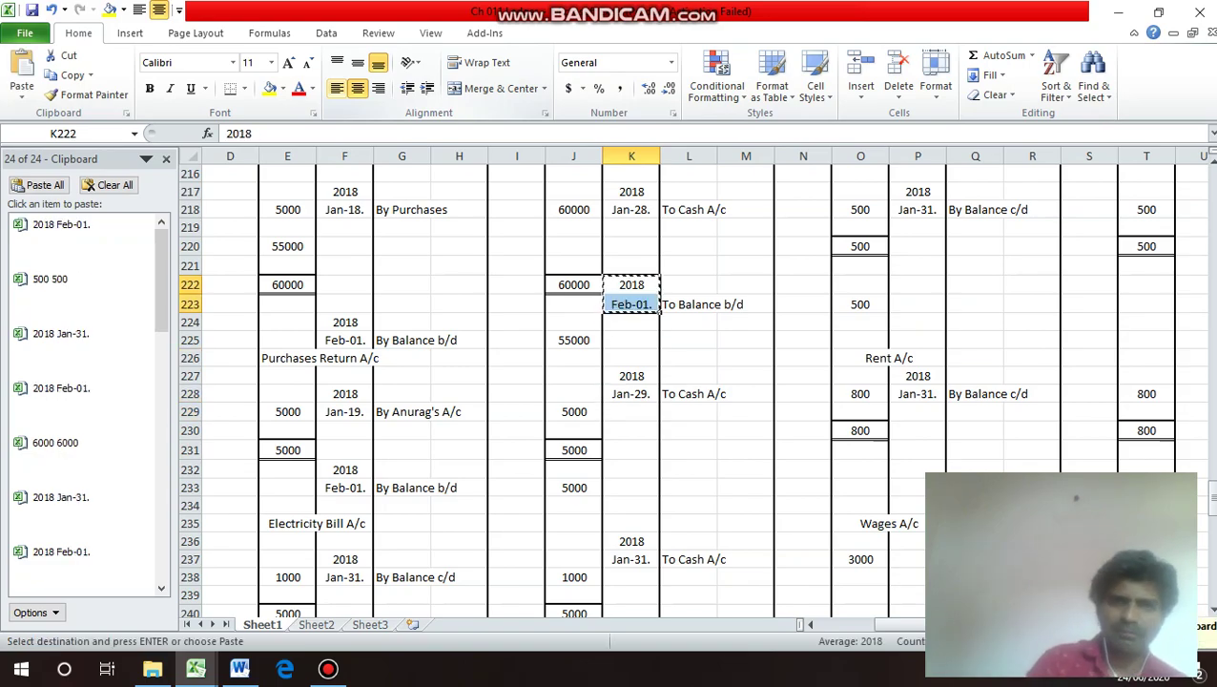
pyautogui.press('Down')
pyautogui.press('Down')
pyautogui.press('Down')
pyautogui.press('Down')
pyautogui.press('Down')
pyautogui.press('Down')
pyautogui.press('Down')
pyautogui.press('Down')
pyautogui.press('Down')
pyautogui.press('Down')
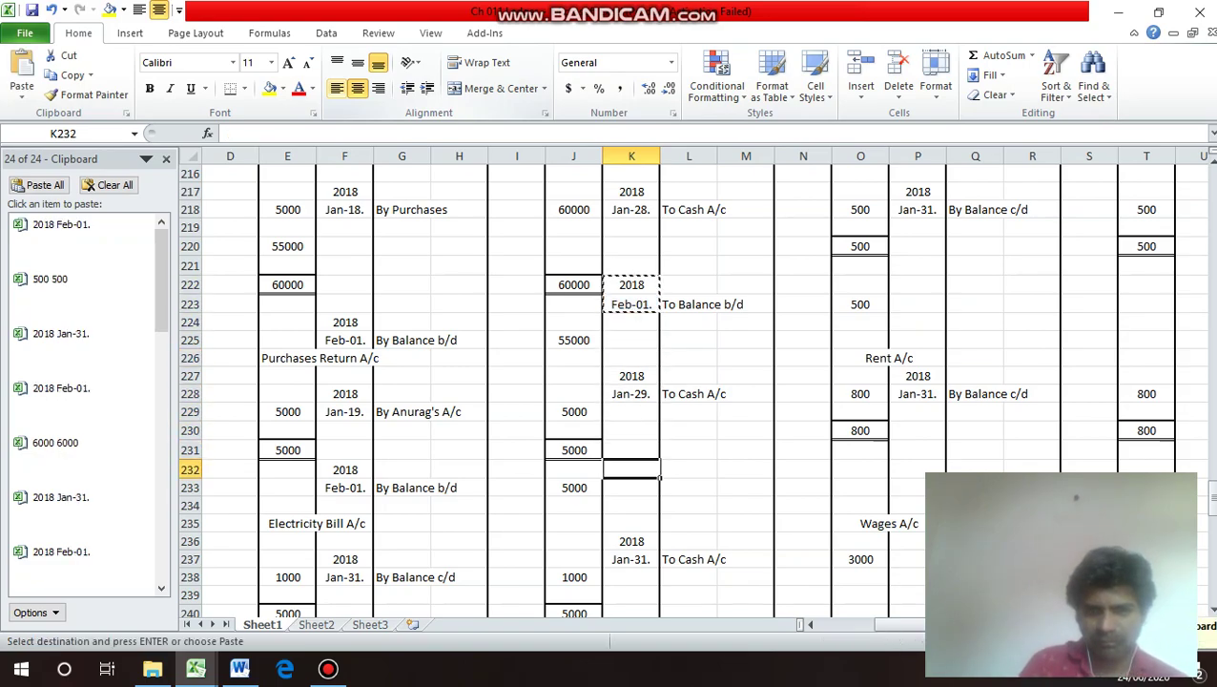
pyautogui.press('Return')
# Enter "To Balance b/d" in L233 of the Rent A/c.
pyautogui.press('Down')
pyautogui.press('Right')
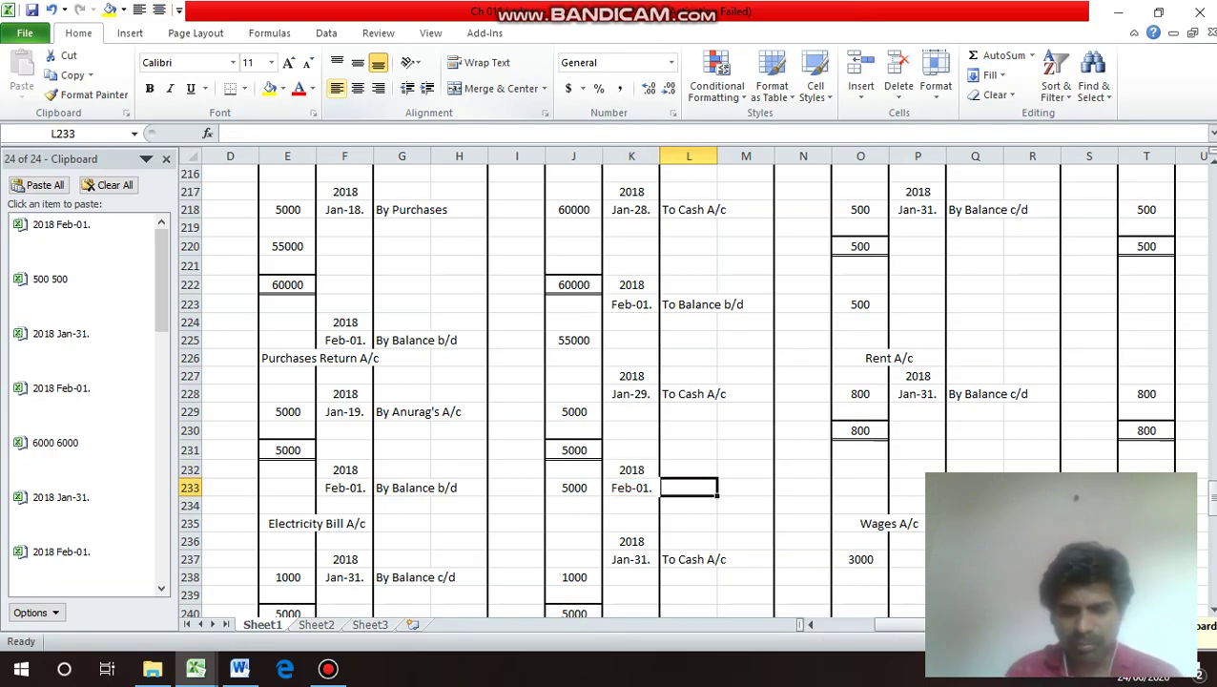
pyautogui.write('To Balance b')
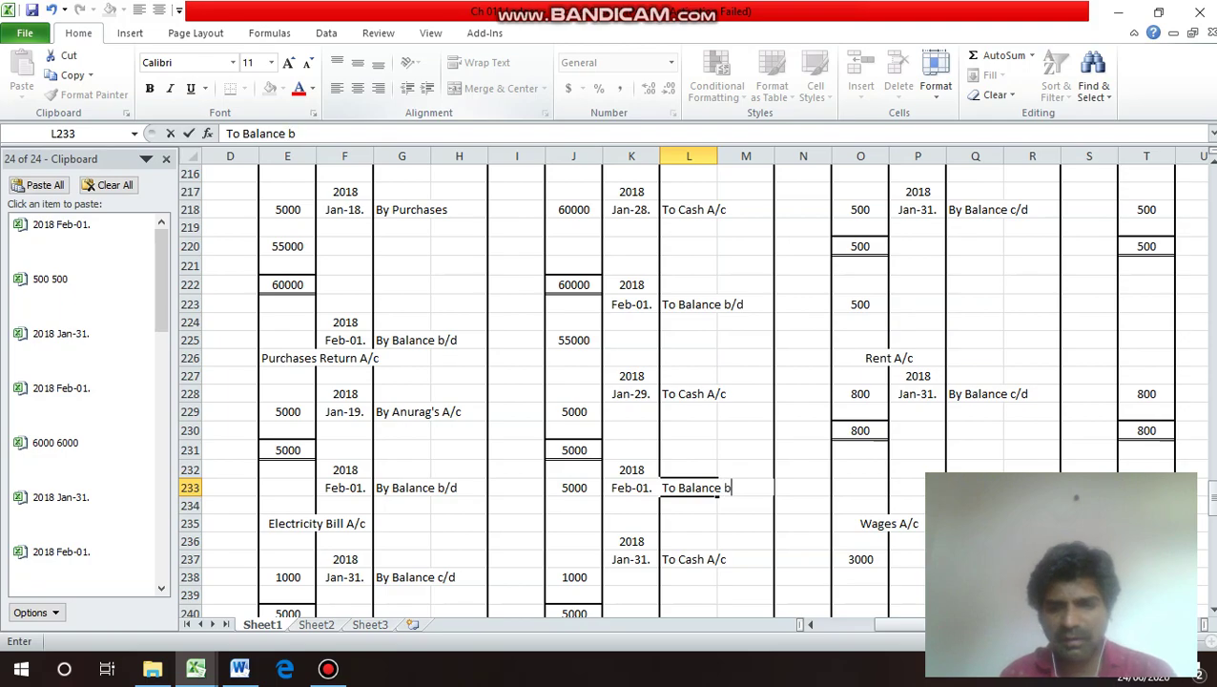
pyautogui.write('/d')
pyautogui.press('Return')
# Enter 800 in O233 as the balance brought down of the Rent A/c.
pyautogui.press('Up')
pyautogui.press('Right')
pyautogui.press('Right')
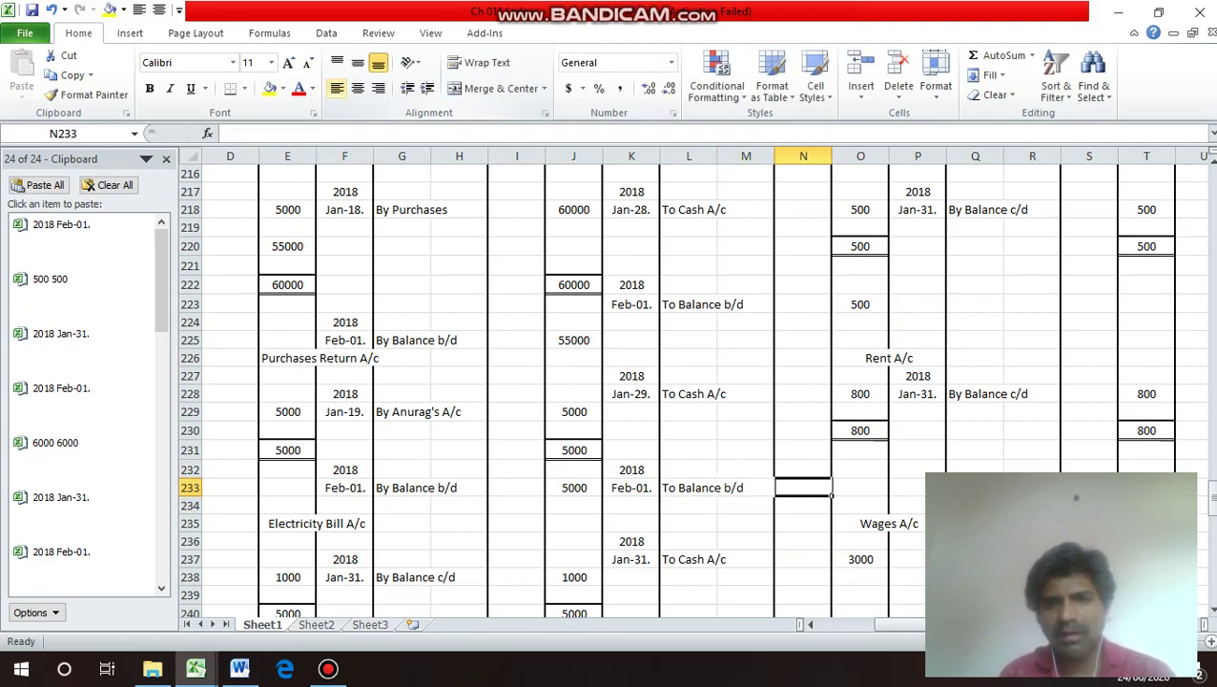
pyautogui.press('Right')
pyautogui.write('8')
pyautogui.press('Return')
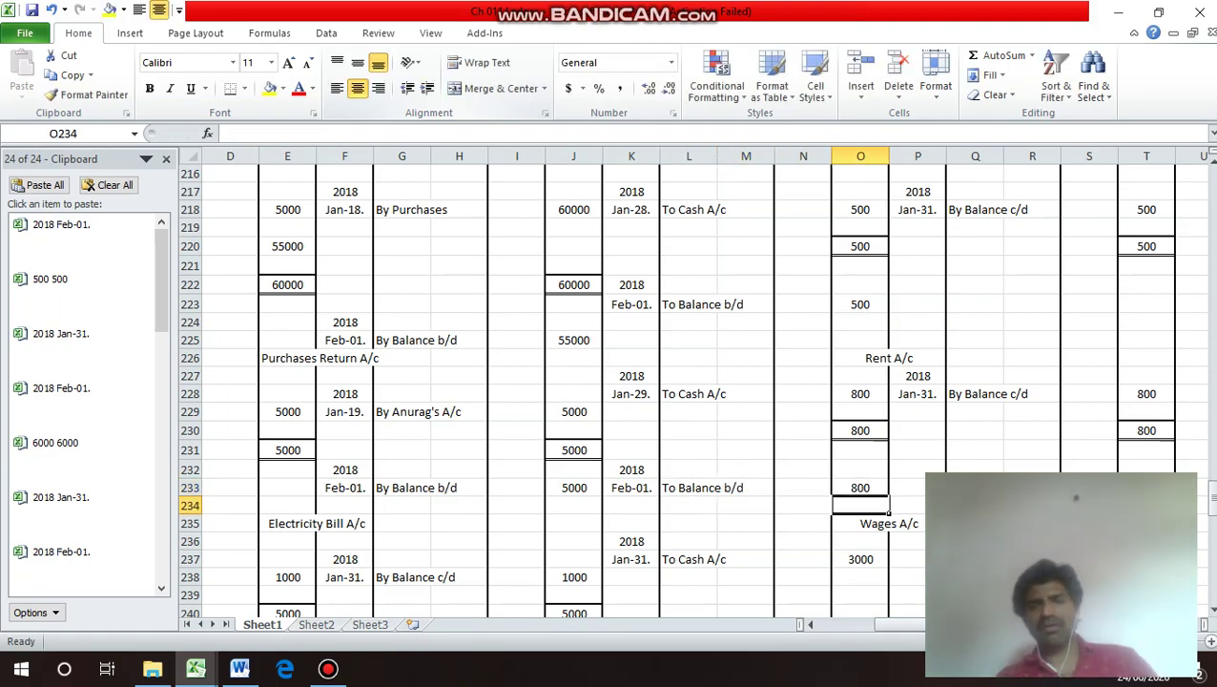
# Copy the date 2018 Jan-31. from P227:P228 of the Rent A/c to P236:P237 in the Wages A/c.
pyautogui.press('Down')
pyautogui.press('Down')
pyautogui.press('Down')
pyautogui.press('Down')
pyautogui.press('Down')
pyautogui.press('Down')
pyautogui.press('Down')
pyautogui.press('Down')
pyautogui.press('Down')
pyautogui.press('Down')
pyautogui.press('Down')
pyautogui.press('Down')
pyautogui.press('Down')
pyautogui.press('Down')
pyautogui.press('Down')
pyautogui.press('Down')
pyautogui.press('Down')
pyautogui.press('Down')
pyautogui.press('Down')
pyautogui.press('Down')
pyautogui.press('Up')
pyautogui.press('Up')
pyautogui.press('Up')
pyautogui.press('Up')
pyautogui.press('Up')
pyautogui.press('Up')
pyautogui.press('Up')
pyautogui.press('Up')
pyautogui.press('Up')
pyautogui.press('Up')
pyautogui.press('Up')
pyautogui.press('Up')
pyautogui.press('Up')
pyautogui.press('Up')
pyautogui.press('Up')
pyautogui.press('Up')
pyautogui.press('Up')
pyautogui.press('Up')
pyautogui.press('Up')
pyautogui.press('Up')
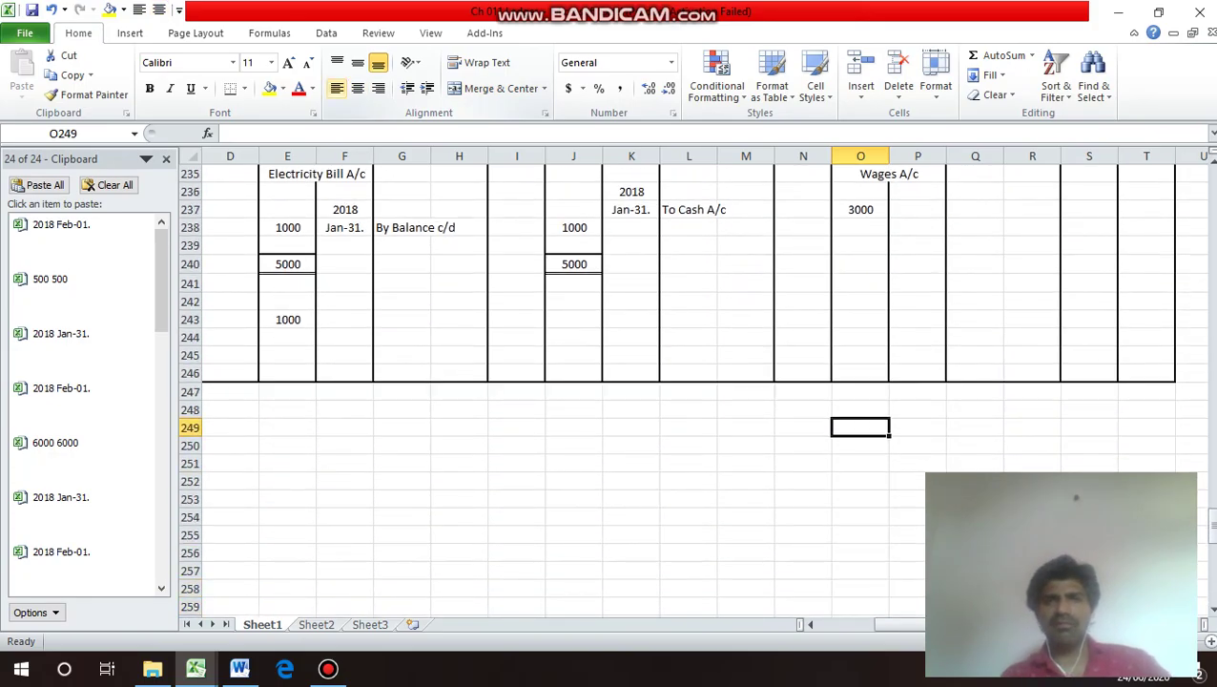
pyautogui.press('Up')
pyautogui.press('Up')
pyautogui.press('Right')
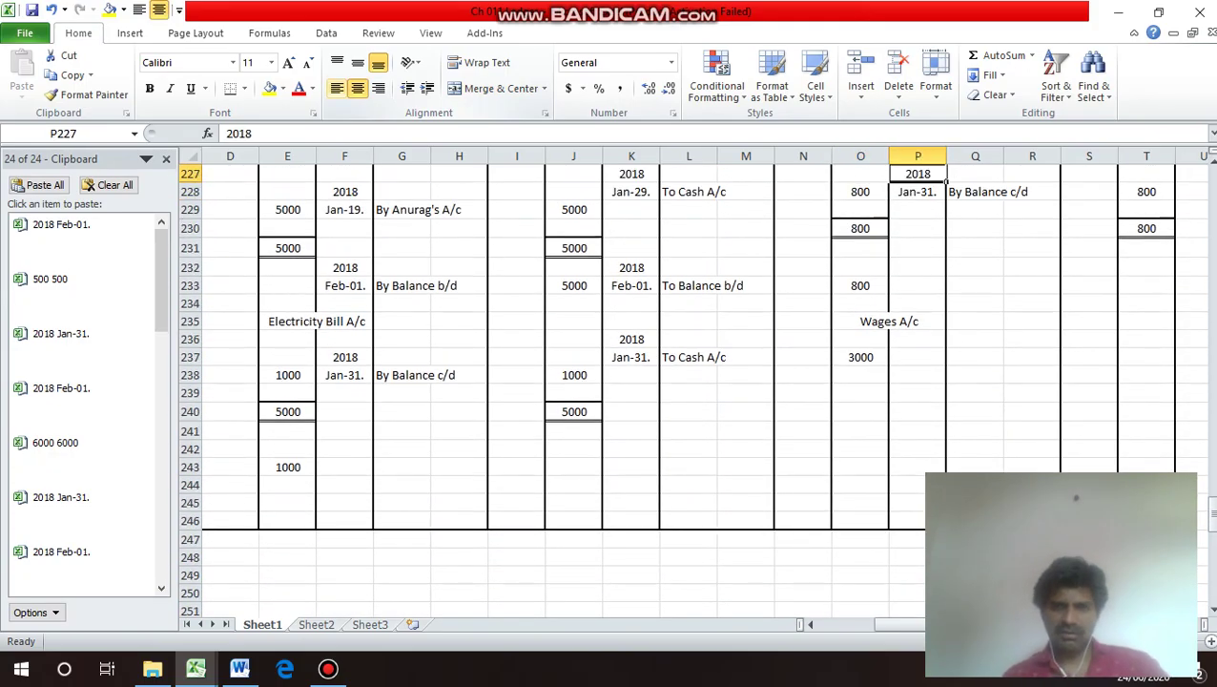
pyautogui.hotkey('shift', 'Down')
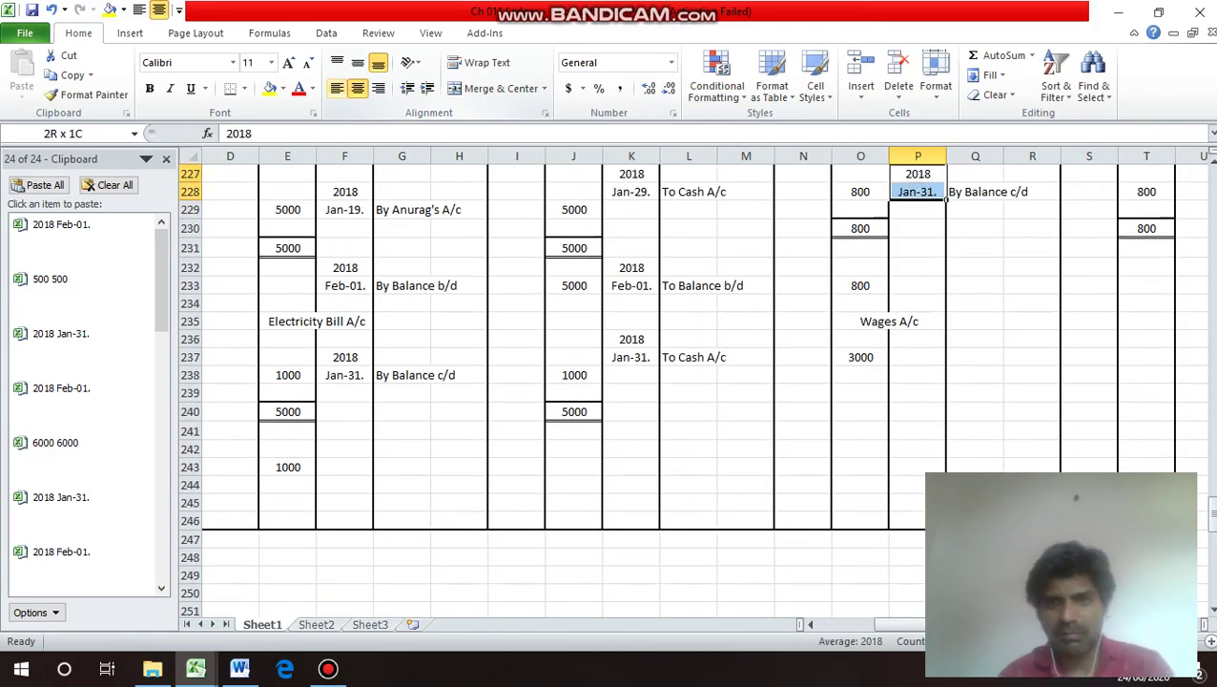
pyautogui.hotkey('ctrl', 'c')
pyautogui.press('Down')
pyautogui.press('Down')
pyautogui.press('Down')
pyautogui.press('Down')
pyautogui.press('Down')
pyautogui.press('Down')
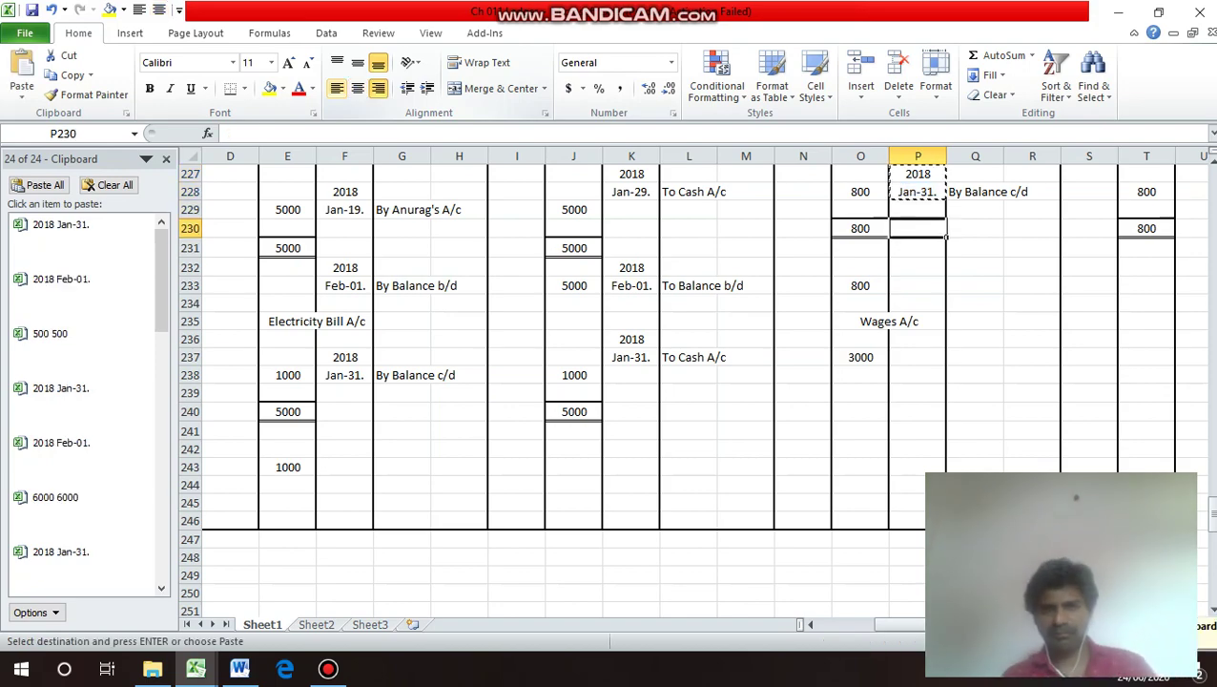
pyautogui.press('Down')
pyautogui.press('Down')
pyautogui.press('Down')
pyautogui.press('Return')
# Enter "By Balance c/d" in Q237 of the Wages A/c.
pyautogui.press('Down')
pyautogui.press('Right')
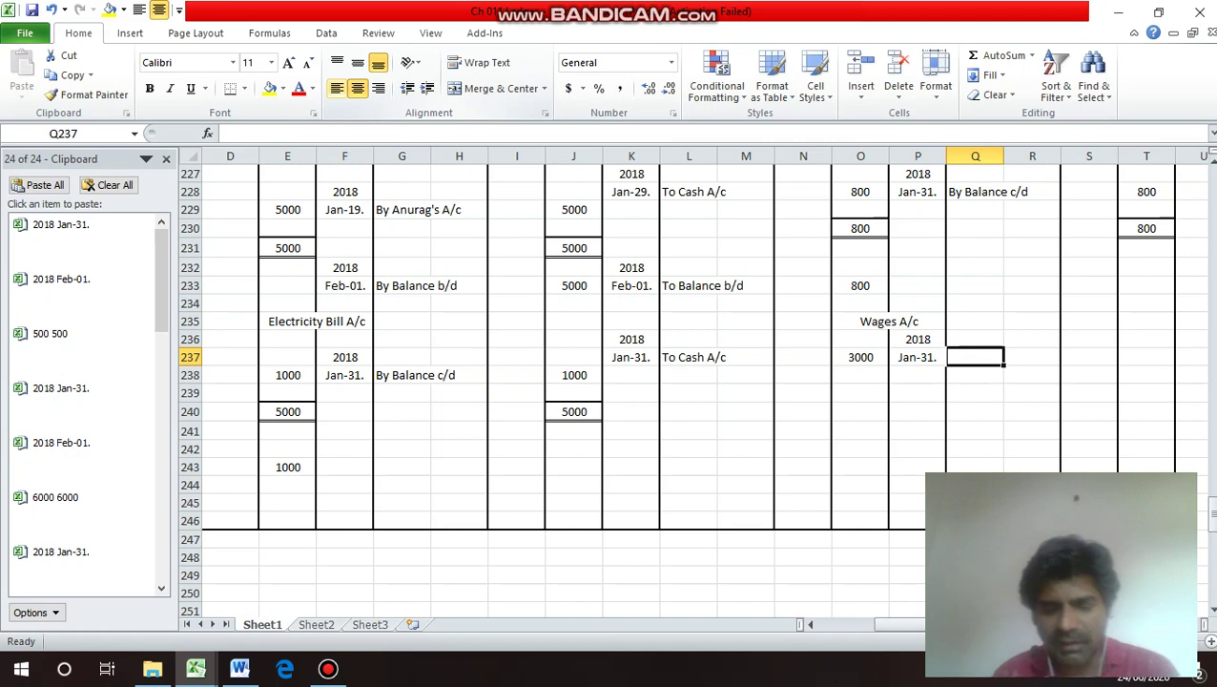
pyautogui.write('By')
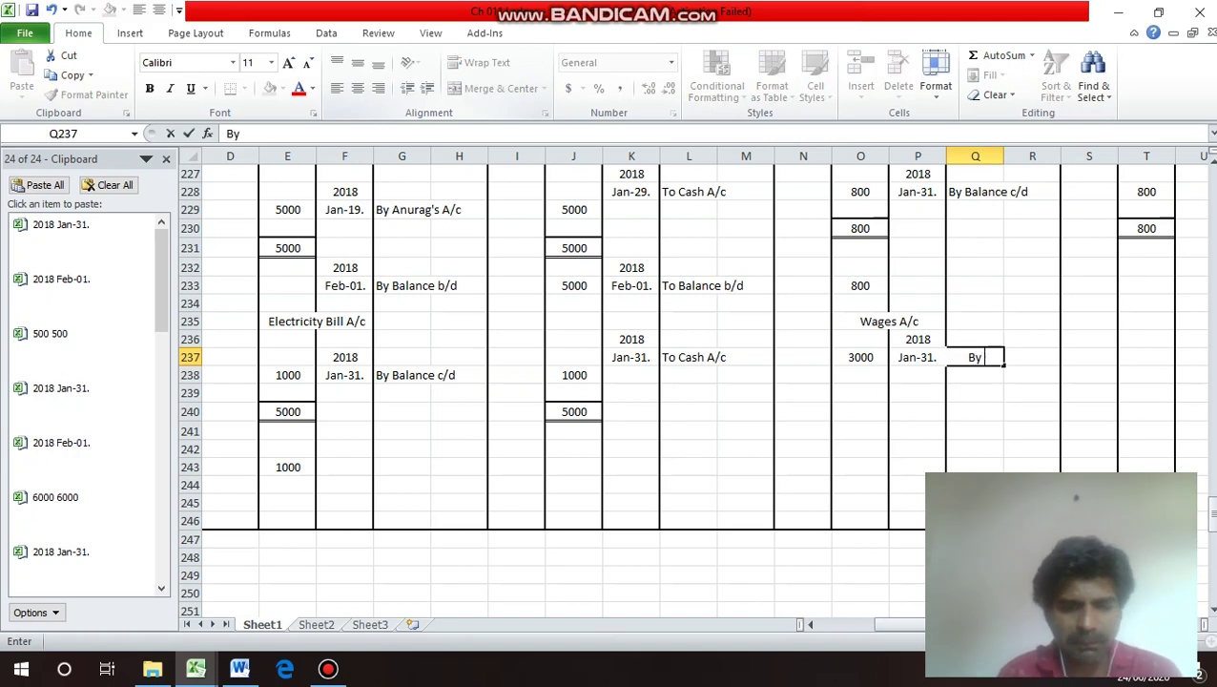
pyautogui.write(' Balan')
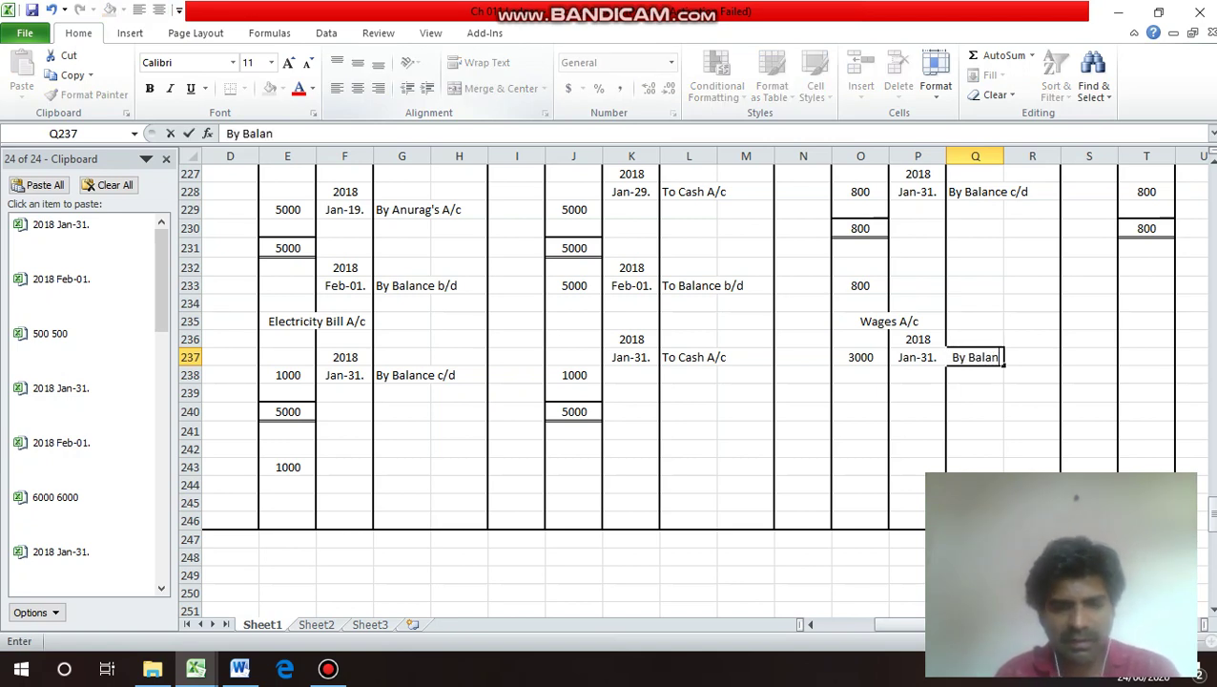
pyautogui.write('ce c')
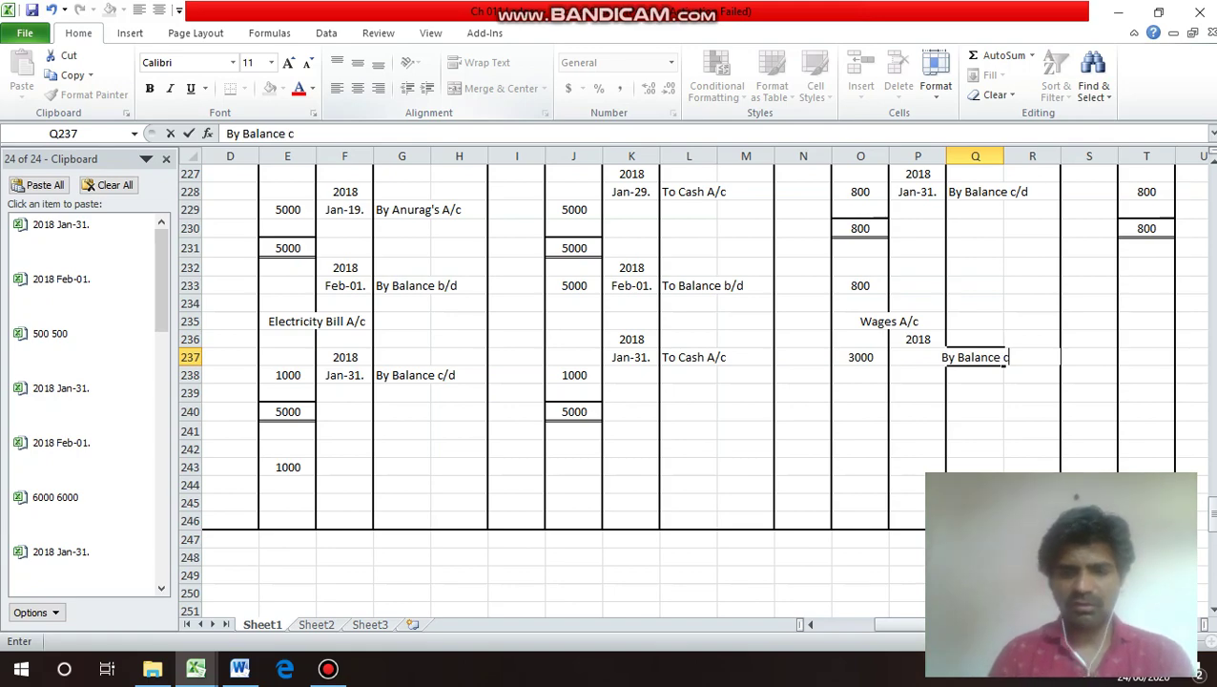
pyautogui.write('/d')
pyautogui.press('Return')
# Left-align the "By Balance c/d" text in Q237 of the Wages A/c.
pyautogui.press('Up')
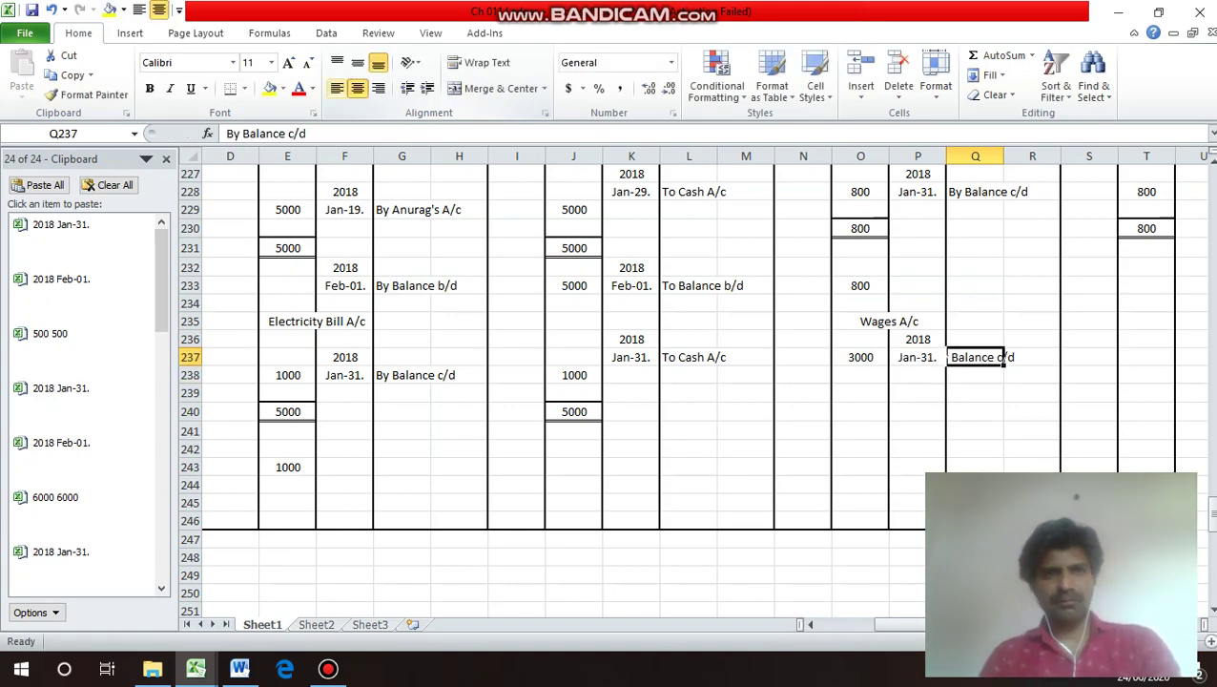
pyautogui.rightClick(336, 86)
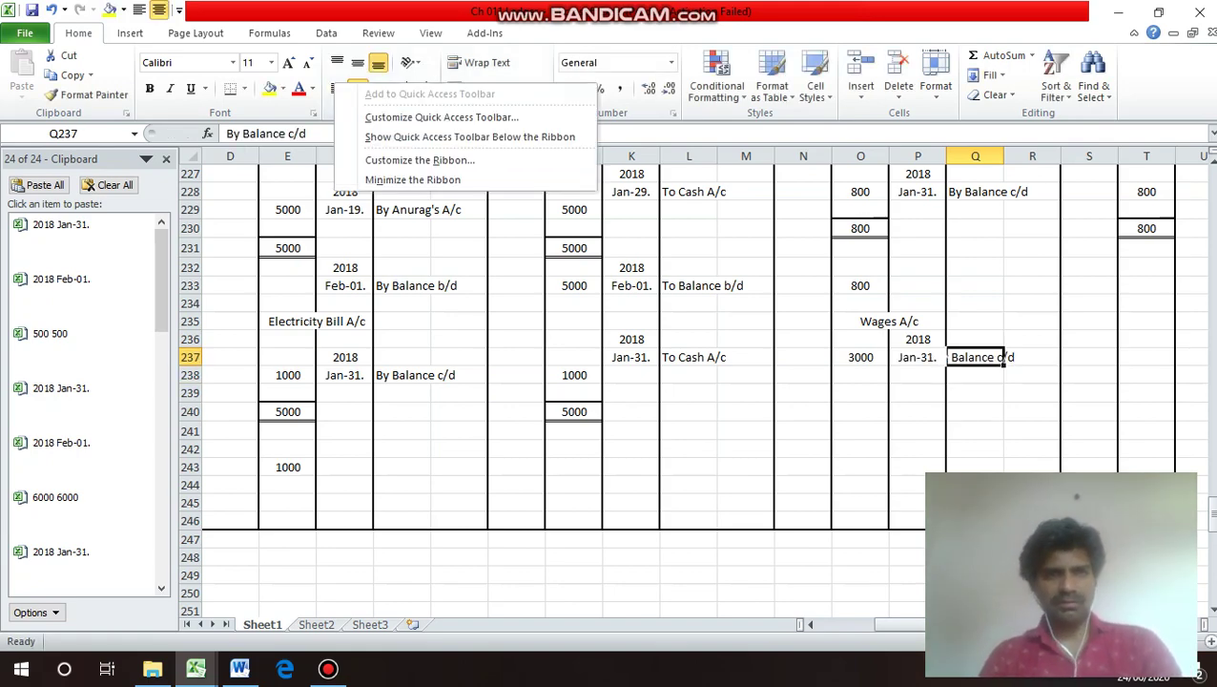
pyautogui.press('Escape')
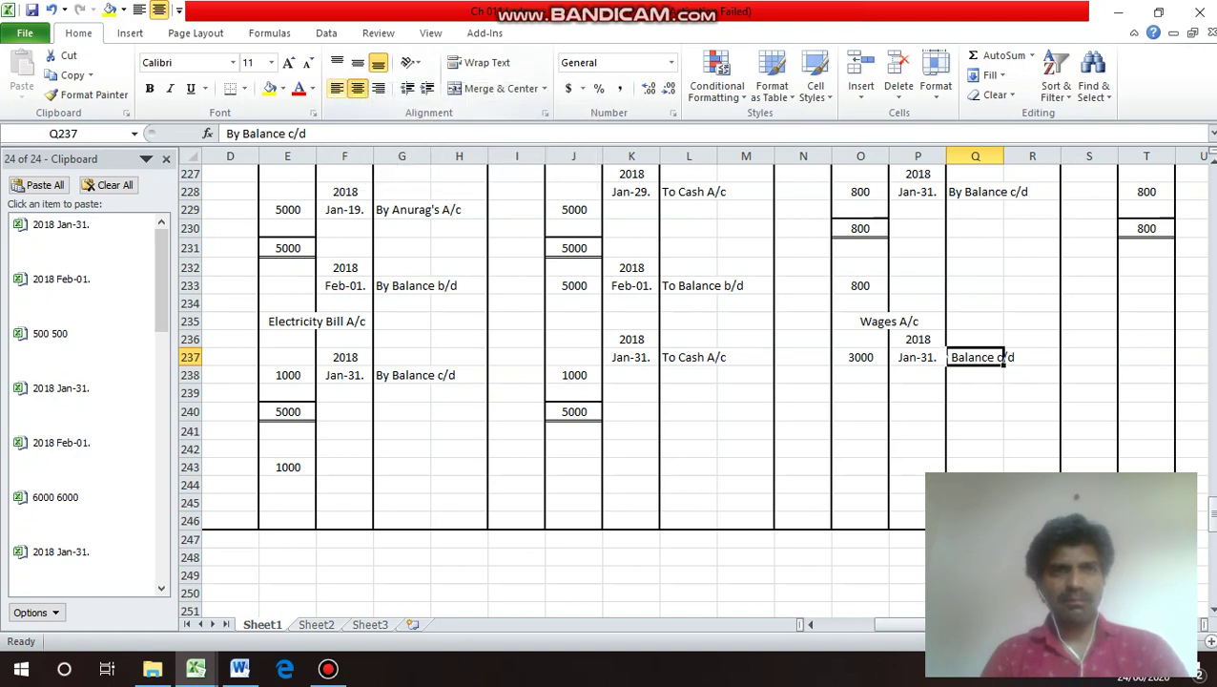
pyautogui.click(337, 88)
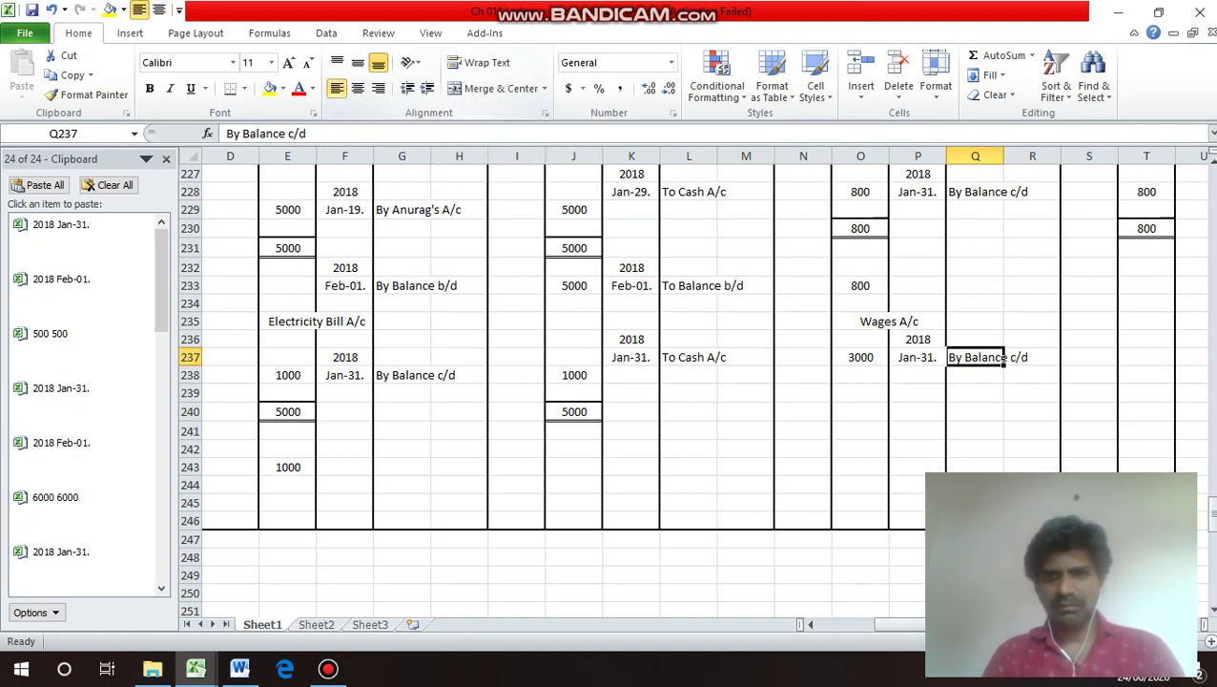
# Enter 3000 in T237 as the balance carried down of the Wages A/c.
pyautogui.press('Right')
pyautogui.press('Right')
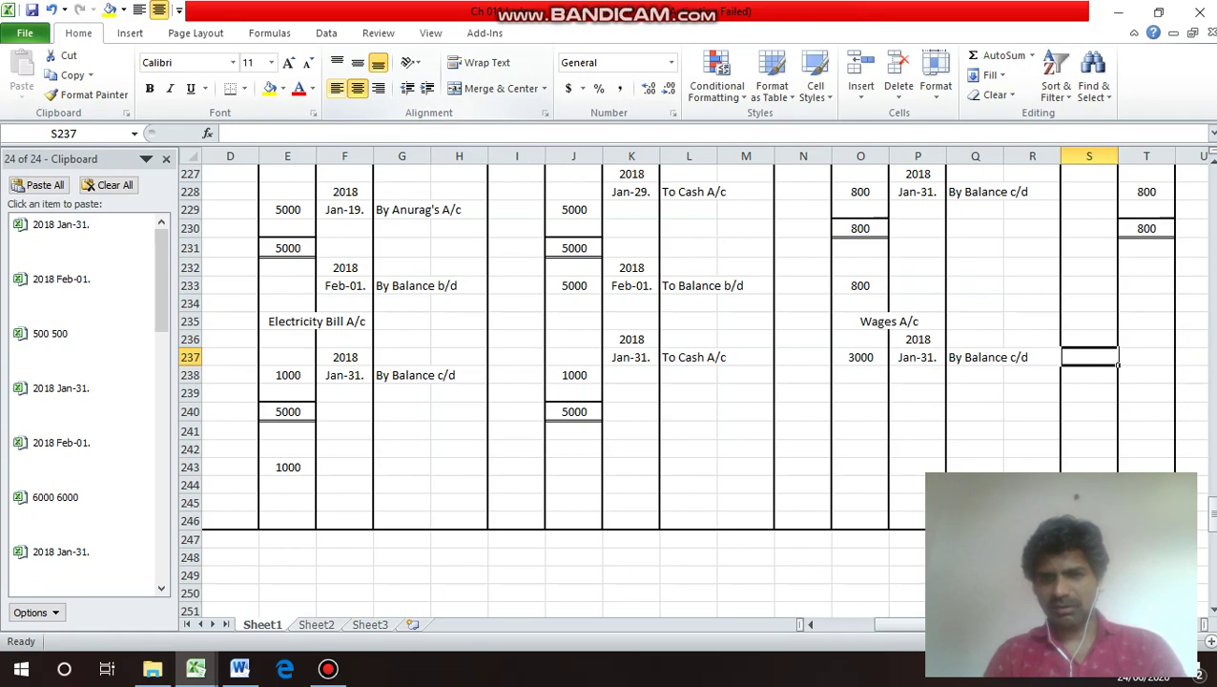
pyautogui.press('Right')
pyautogui.write('30')
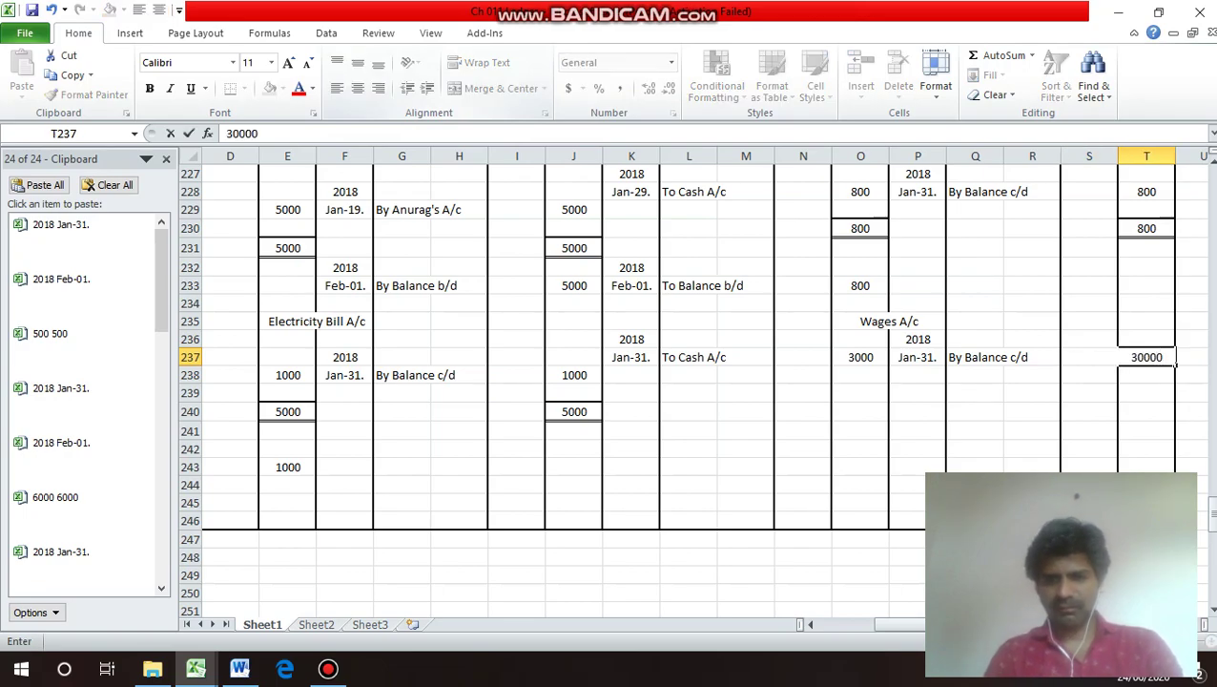
pyautogui.press('BackSpace')
pyautogui.press('Return')
# Copy the bordered totals row O230:T230 of the Rent A/c to O239:T239 in the Wages A/c.
pyautogui.press('Up')
pyautogui.press('Up')
pyautogui.press('Up')
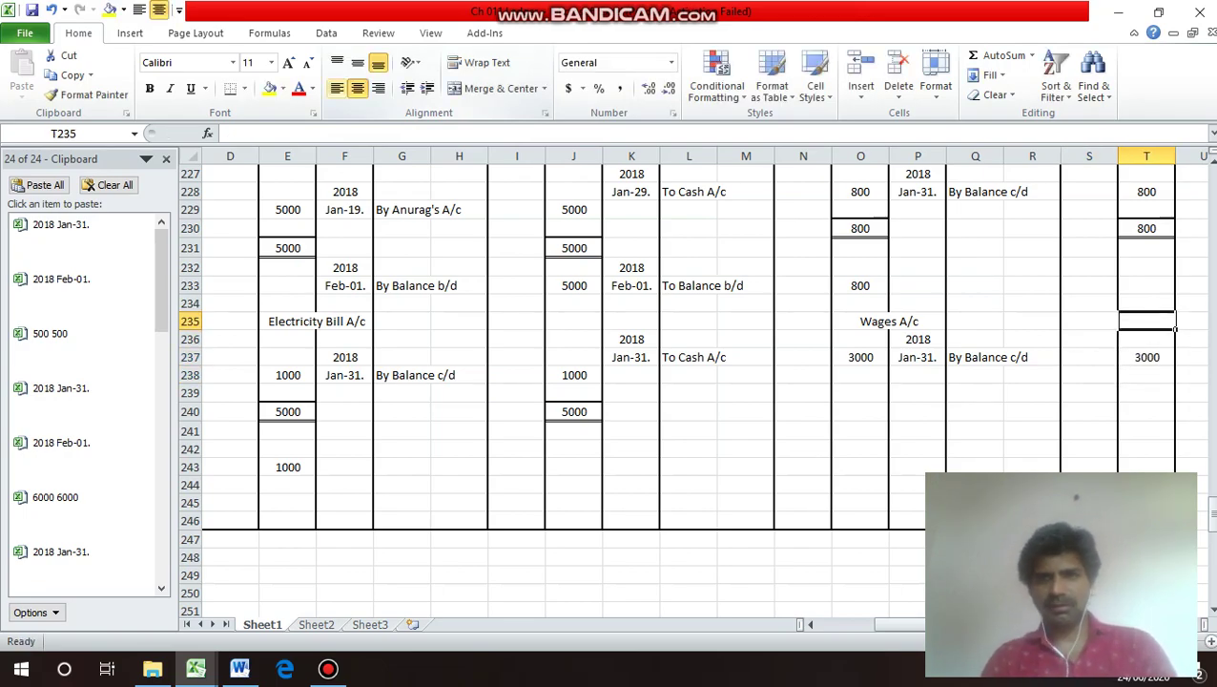
pyautogui.press('Up')
pyautogui.press('Up')
pyautogui.press('Up')
pyautogui.press('Up')
pyautogui.press('Up')
pyautogui.press('Left')
pyautogui.press('Left')
pyautogui.press('Left')
pyautogui.press('Left')
pyautogui.press('Left')
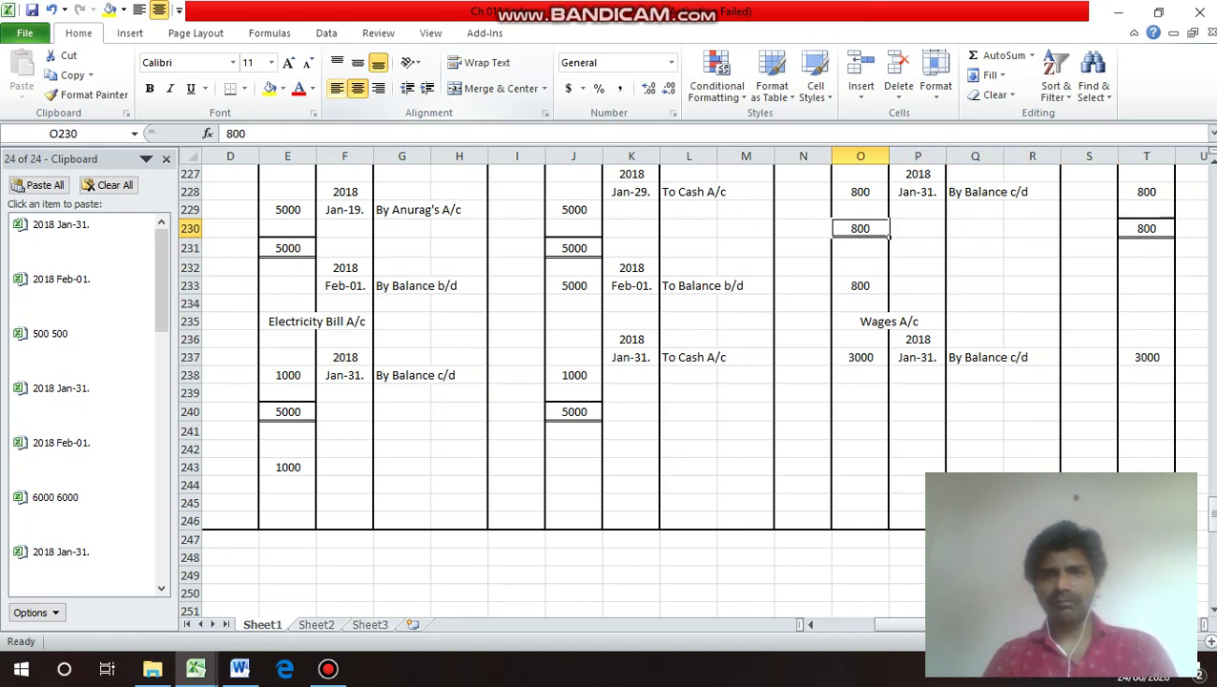
pyautogui.hotkey('shift', 'Right')
pyautogui.hotkey('shift', 'Right')
pyautogui.hotkey('shift', 'Right')
pyautogui.hotkey('shift', 'Right')
pyautogui.hotkey('shift', 'Right')
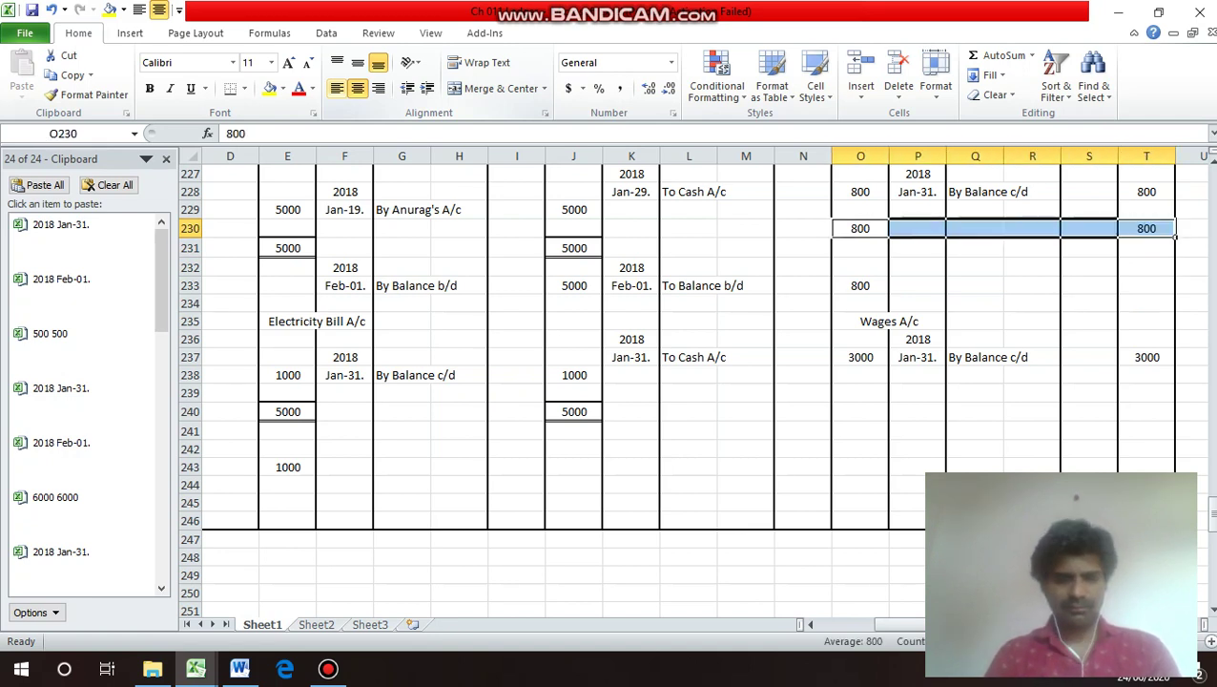
pyautogui.hotkey('ctrl', 'c')
pyautogui.press('Down')
pyautogui.press('Down')
pyautogui.press('Down')
pyautogui.press('Down')
pyautogui.press('Down')
pyautogui.press('Down')
pyautogui.press('Down')
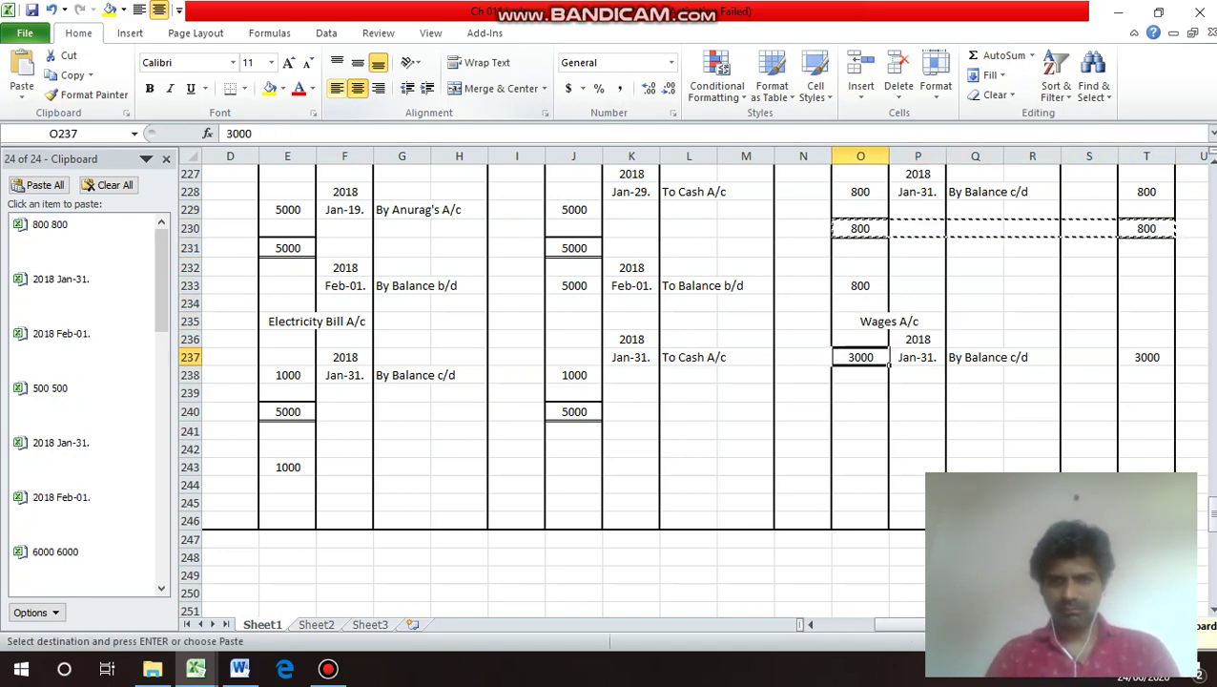
pyautogui.press('Down')
pyautogui.press('Down')
pyautogui.hotkey('ctrl', 'v')
# Set the debit total in O239 and the credit total in T239 of the Wages A/c to 3000.
pyautogui.write('3')
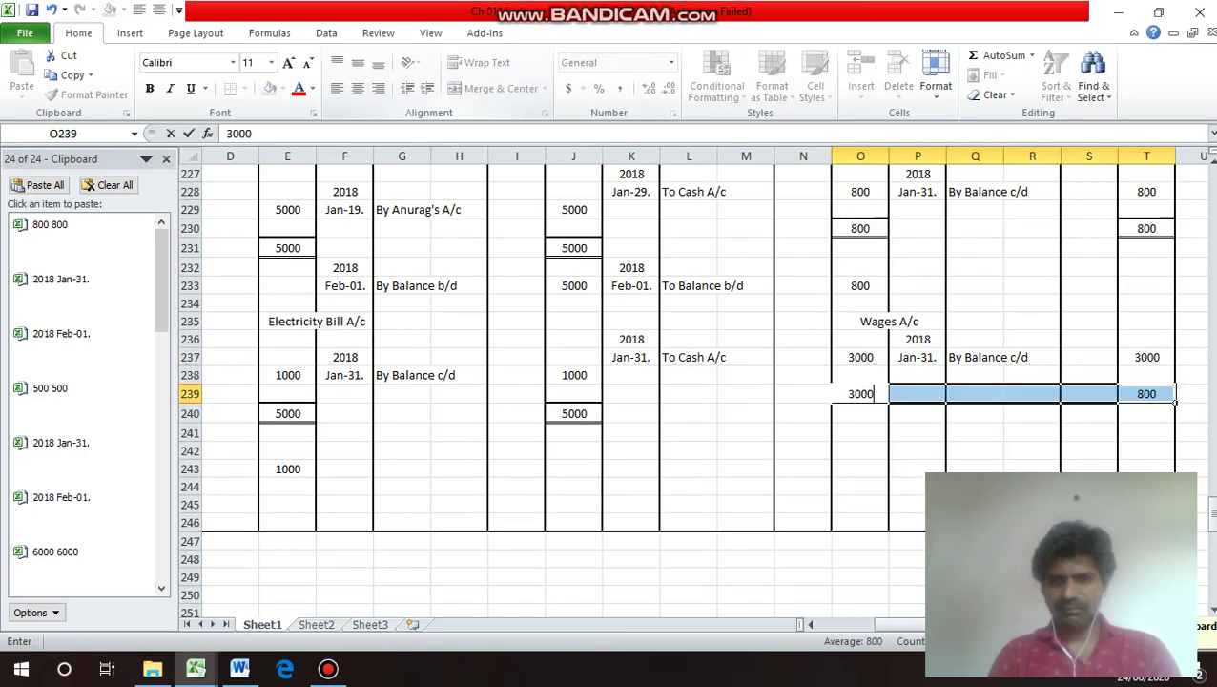
pyautogui.press('Return')
pyautogui.press('Return')
pyautogui.press('Return')
pyautogui.press('Return')
pyautogui.press('Return')
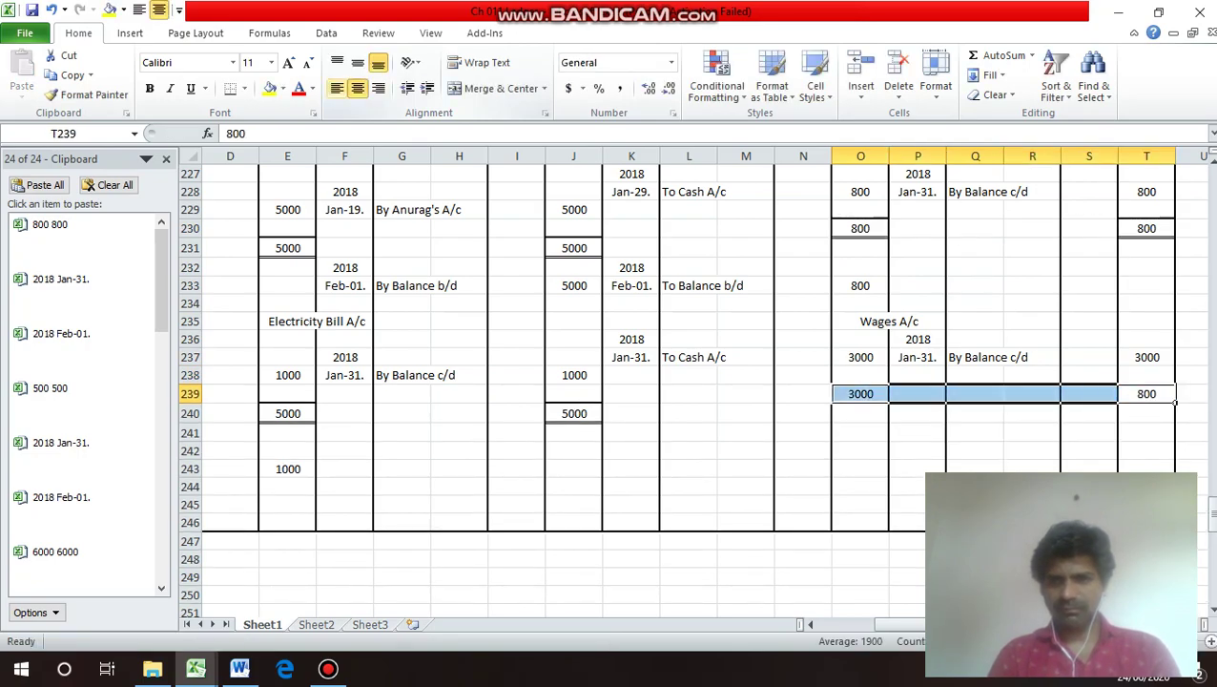
pyautogui.write('3000')
pyautogui.press('Return')
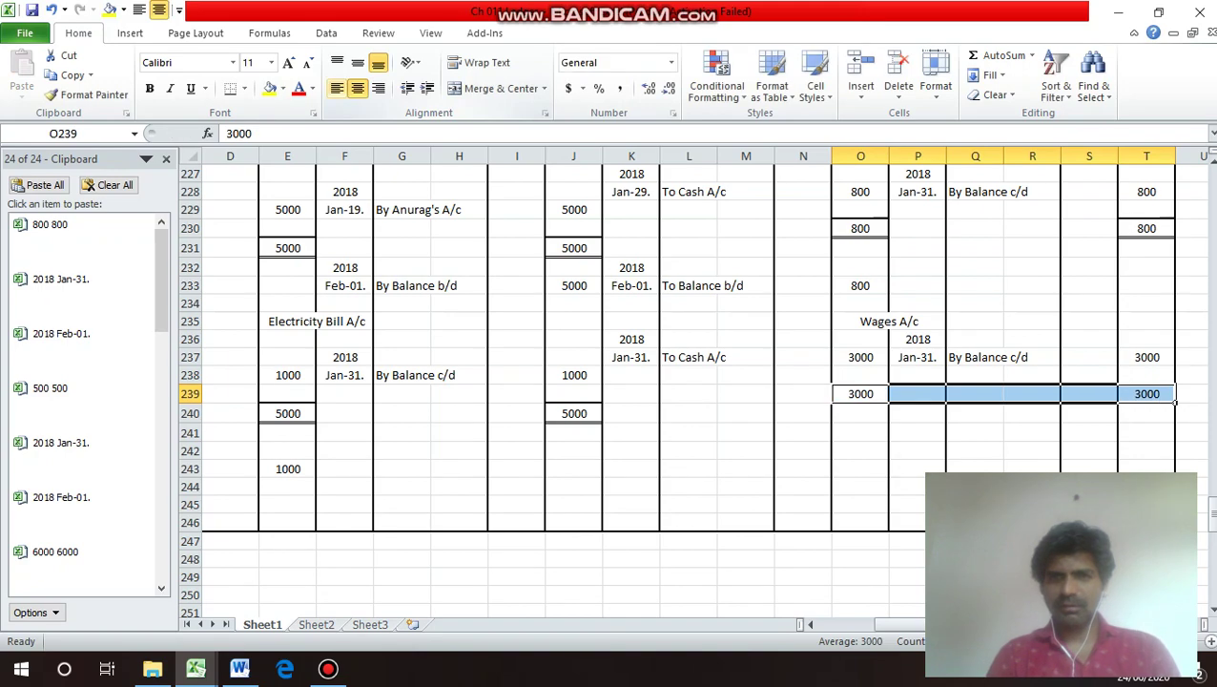
# Copy the date cells "2018" and "Feb-01." from K232:K233 to K240:K241 in the Wages A/c.
pyautogui.press('Left')
pyautogui.press('Left')
pyautogui.press('Left')
pyautogui.press('Up')
pyautogui.press('Up')
pyautogui.press('Up')
pyautogui.press('Up')
pyautogui.press('Up')
pyautogui.press('Up')
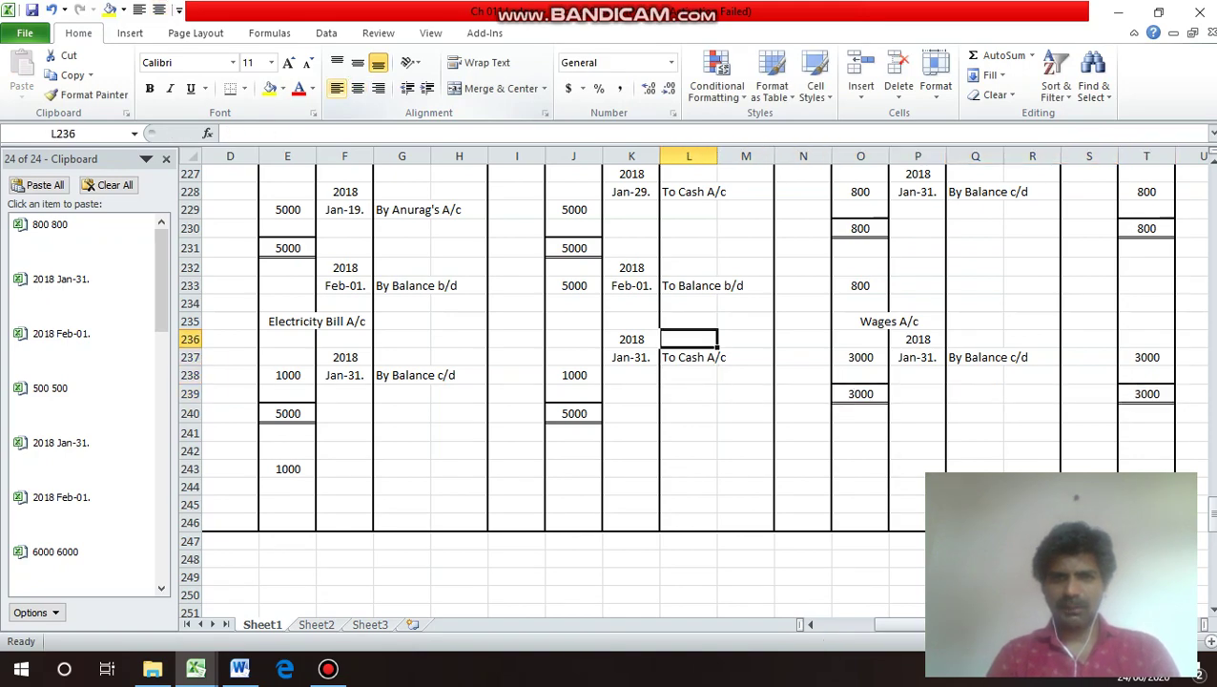
pyautogui.press('Left')
pyautogui.press('Up')
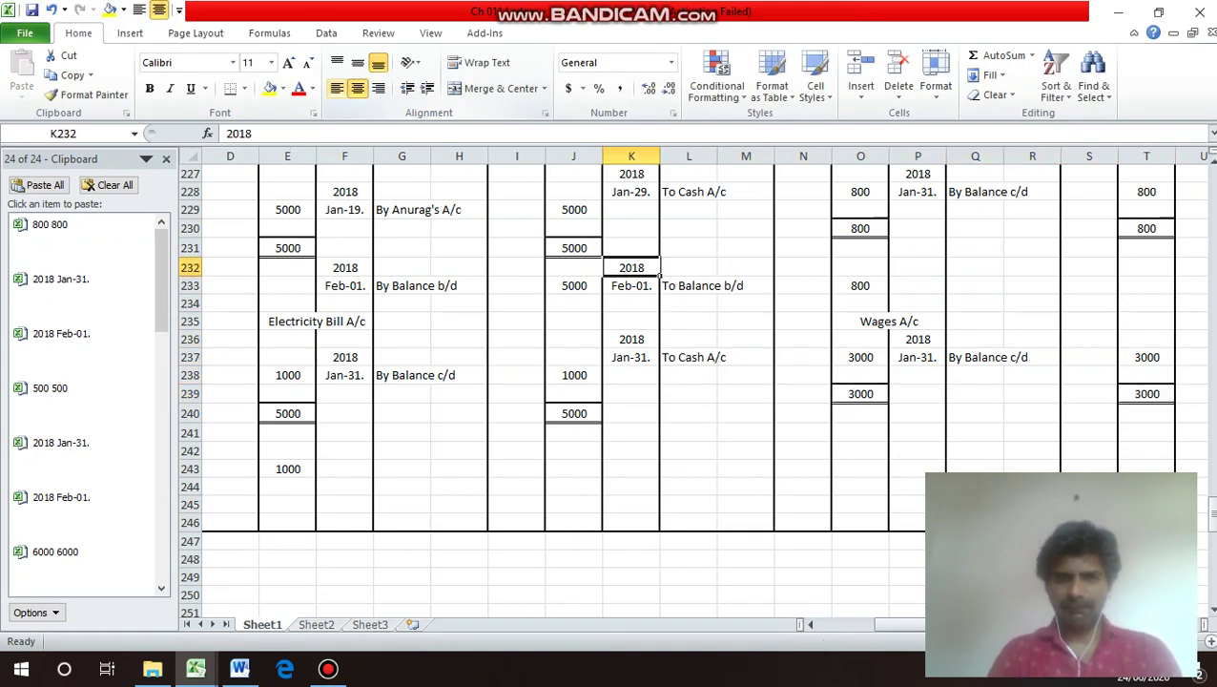
pyautogui.hotkey('shift', 'Down')
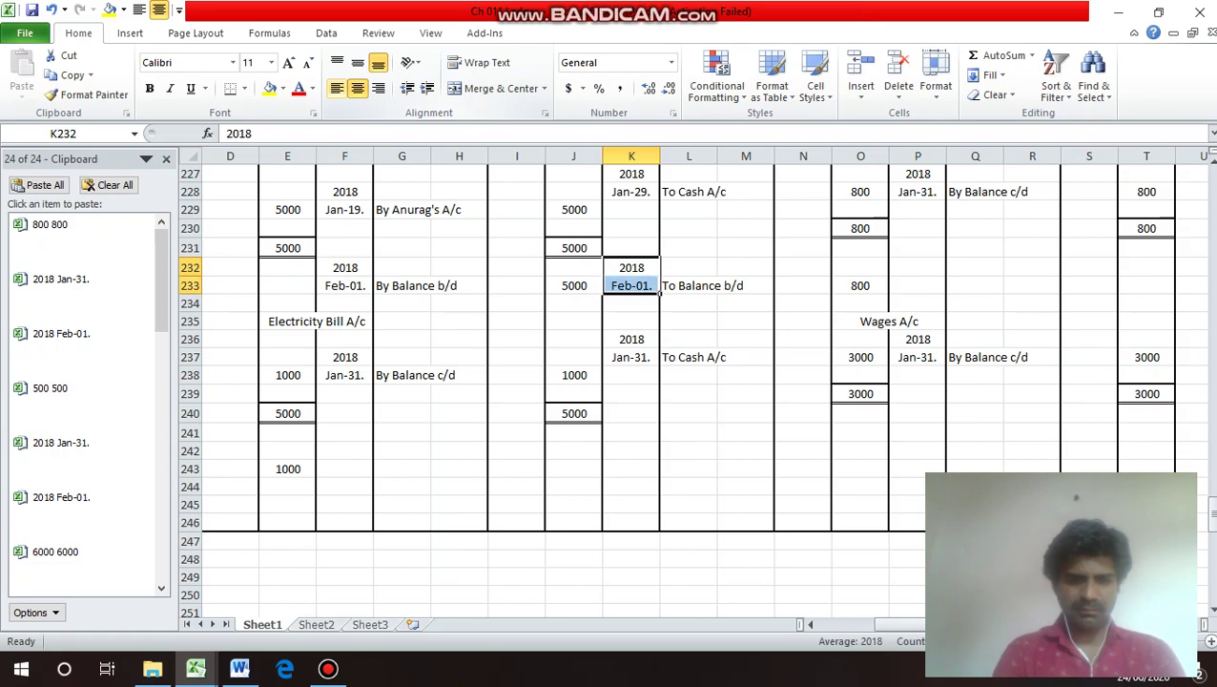
pyautogui.hotkey('ctrl', 'c')
pyautogui.press('Down')
pyautogui.press('Down')
pyautogui.press('Down')
pyautogui.press('Down')
pyautogui.press('Down')
pyautogui.press('Down')
pyautogui.press('Down')
pyautogui.press('Down')
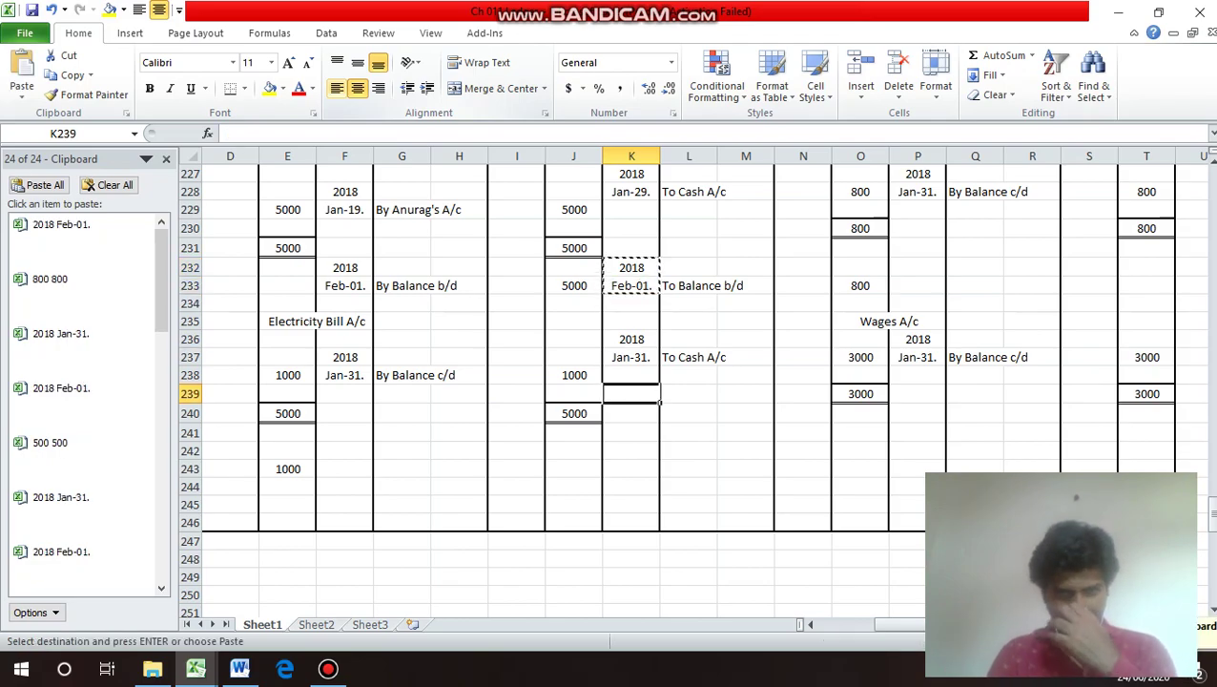
pyautogui.press('Return')
# Enter "To Balance b/d" in L241 beside the Feb-01. date of the Wages A/c.
pyautogui.press('Right')
pyautogui.press('Down')
pyautogui.write('T')
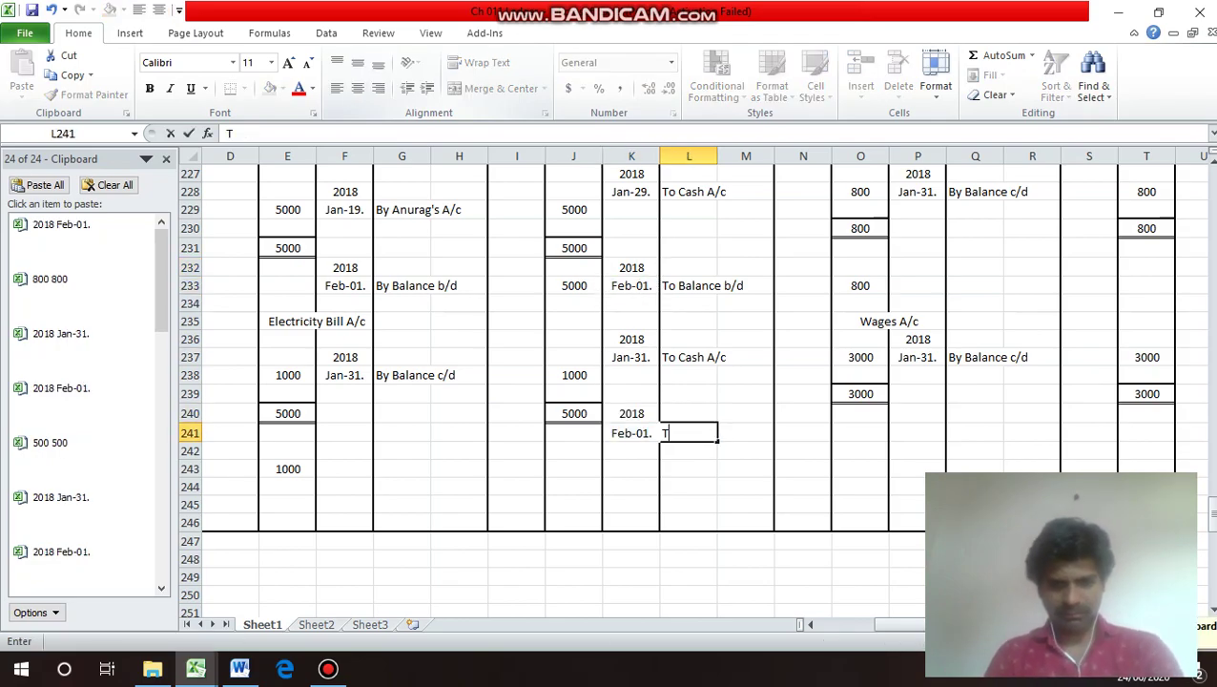
pyautogui.write('o Balance b')
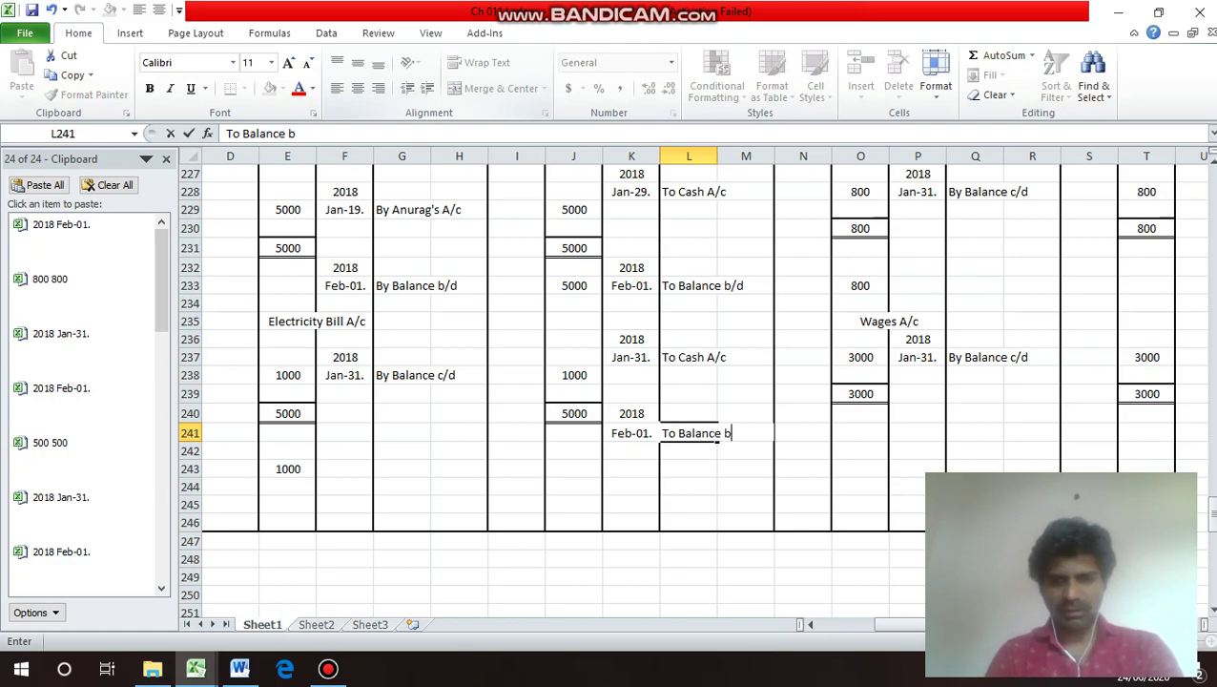
pyautogui.write('/d')
pyautogui.press('Return')
# Enter 3000 in O241 as the balance brought down of the Wages A/c.
pyautogui.press('Up')
pyautogui.press('Right')
pyautogui.press('Right')
pyautogui.press('Right')
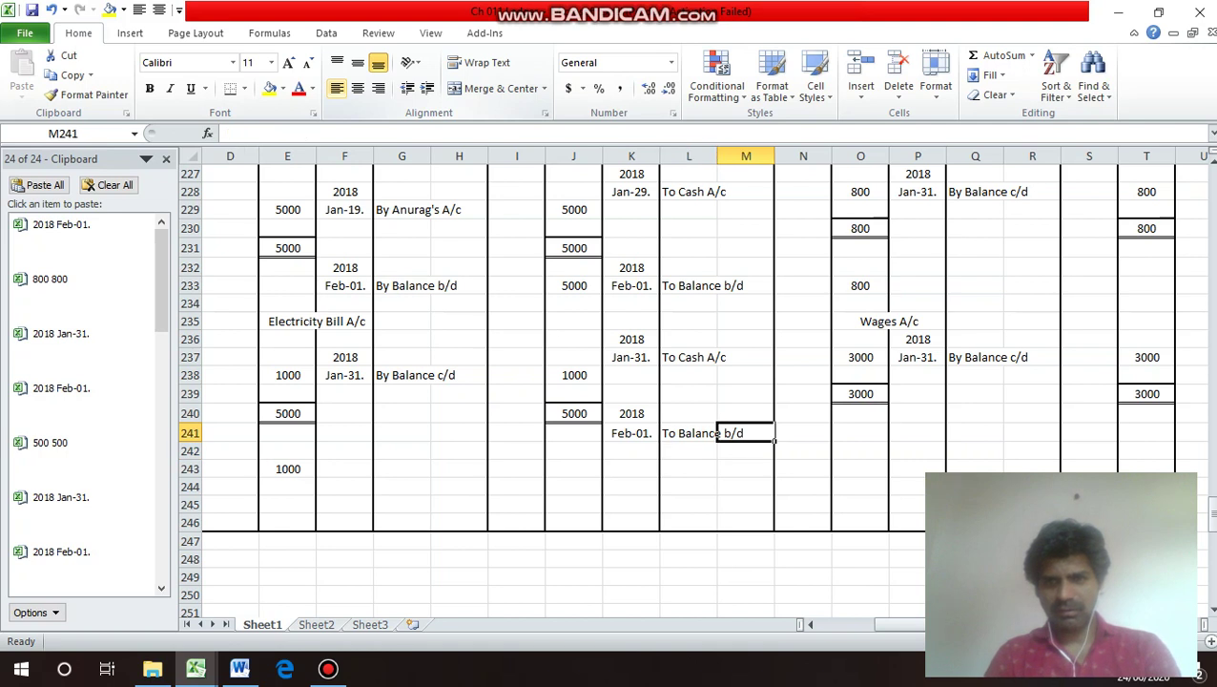
pyautogui.write('3000')
pyautogui.press('Return')
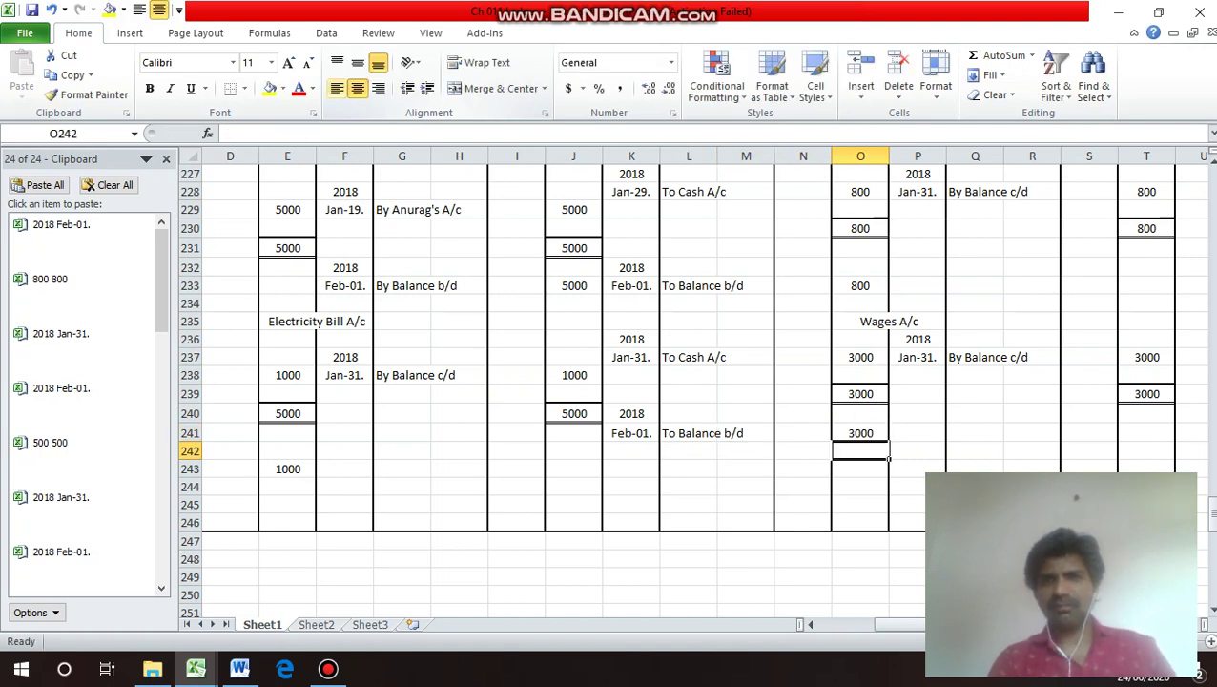
# Review the balancing entries of the Wages, Rent and Telephone Bill accounts.
pyautogui.press('Up')
pyautogui.press('Up')
pyautogui.press('Up')
pyautogui.press('Up')
pyautogui.press('Up')
pyautogui.press('Up')
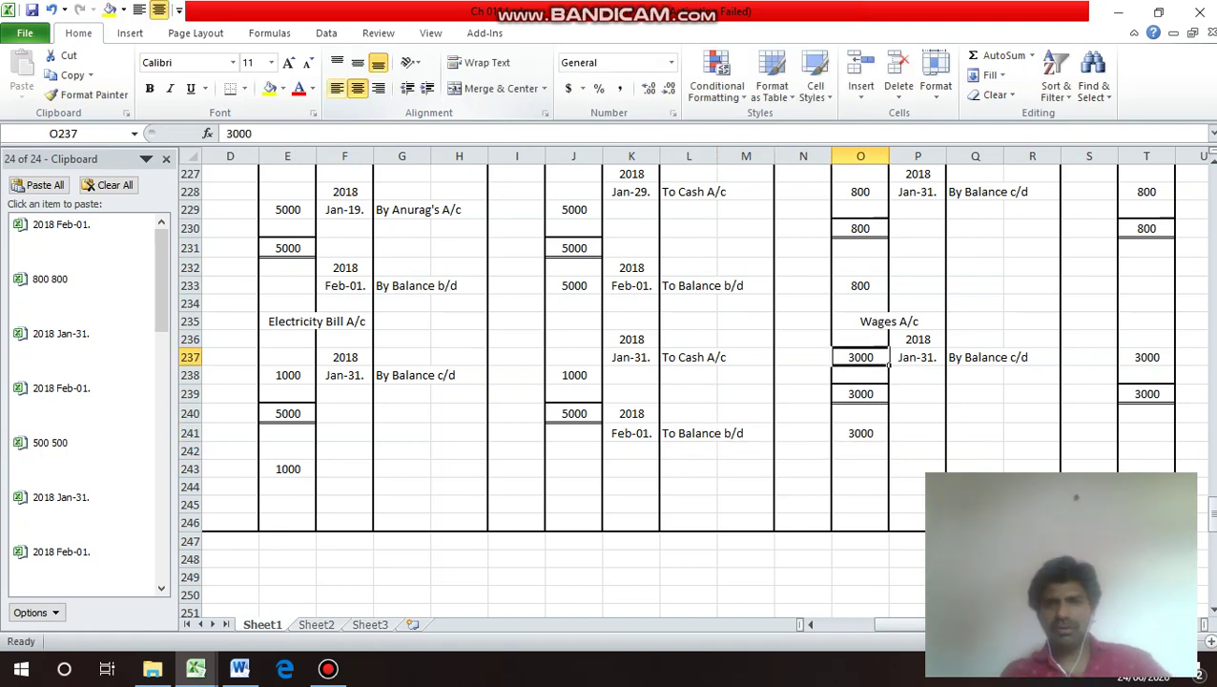
pyautogui.press('Down')
pyautogui.click(1002, 357)
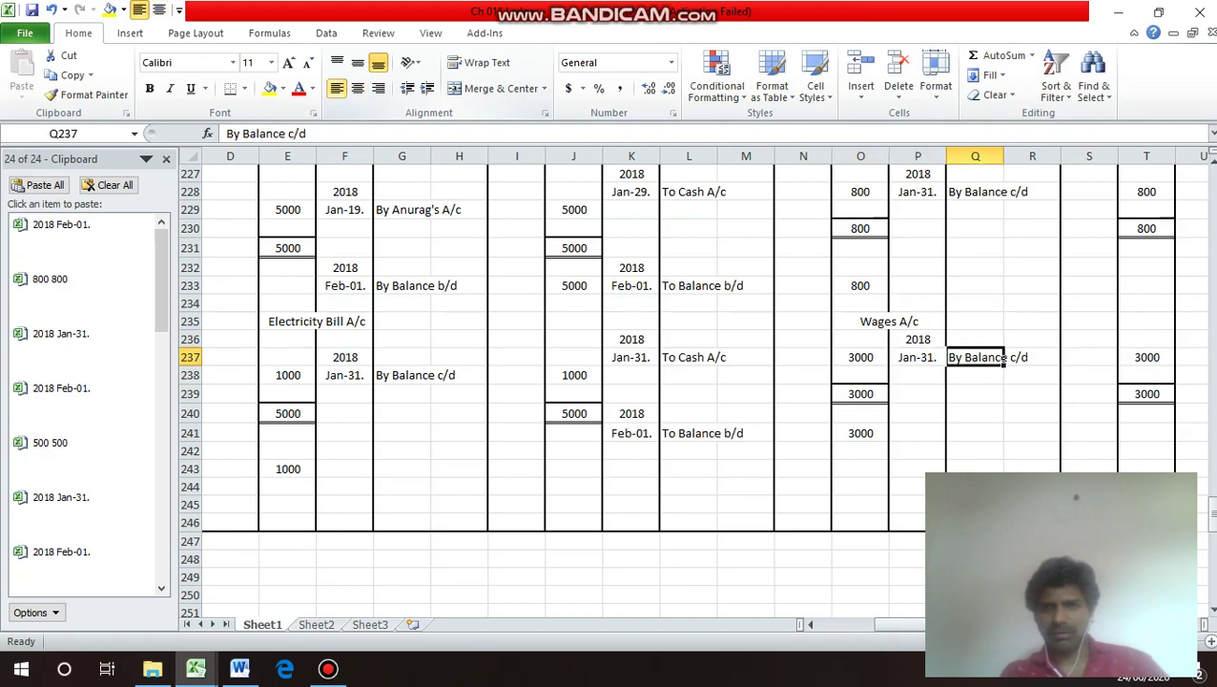
pyautogui.press('Down')
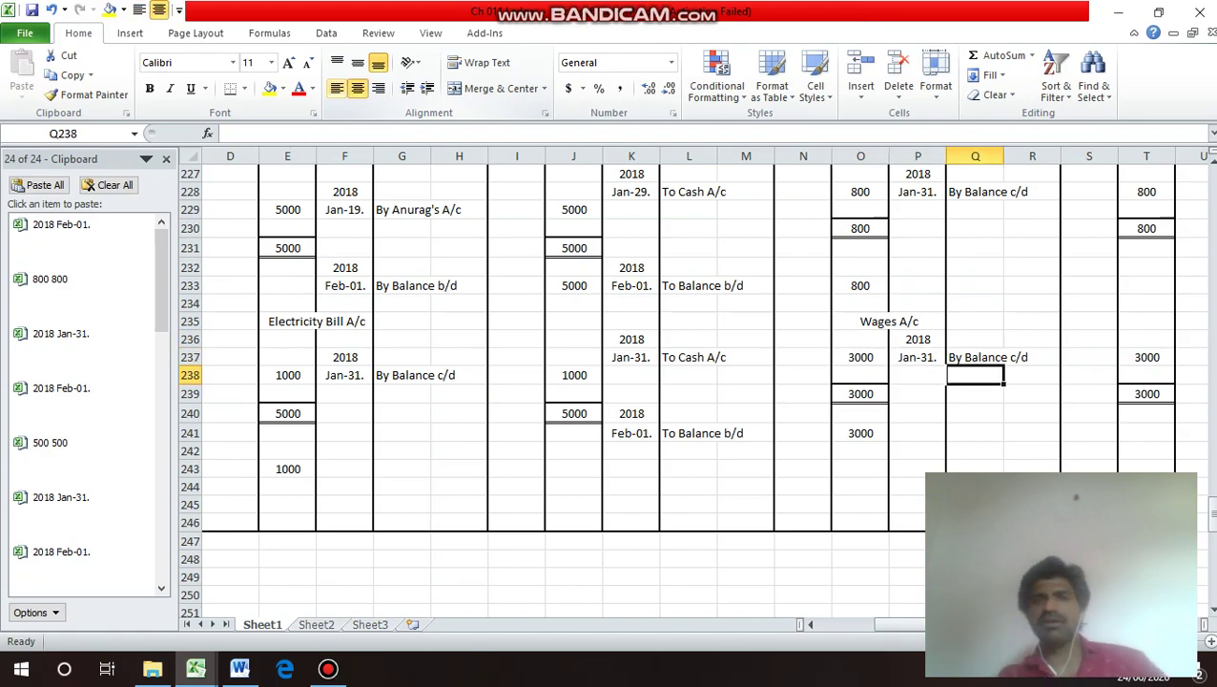
pyautogui.press('Down')
pyautogui.press('Down')
pyautogui.press('Down')
pyautogui.press('Up')
pyautogui.press('Up')
pyautogui.press('Up')
pyautogui.press('Up')
pyautogui.press('Up')
pyautogui.press('Up')
pyautogui.press('Up')
pyautogui.press('Up')
pyautogui.press('Up')
pyautogui.press('Up')
pyautogui.press('Up')
pyautogui.press('Up')
pyautogui.press('Up')
pyautogui.press('Up')
pyautogui.press('Up')
pyautogui.press('Up')
pyautogui.press('Up')
pyautogui.press('Up')
pyautogui.press('Up')
pyautogui.press('Up')
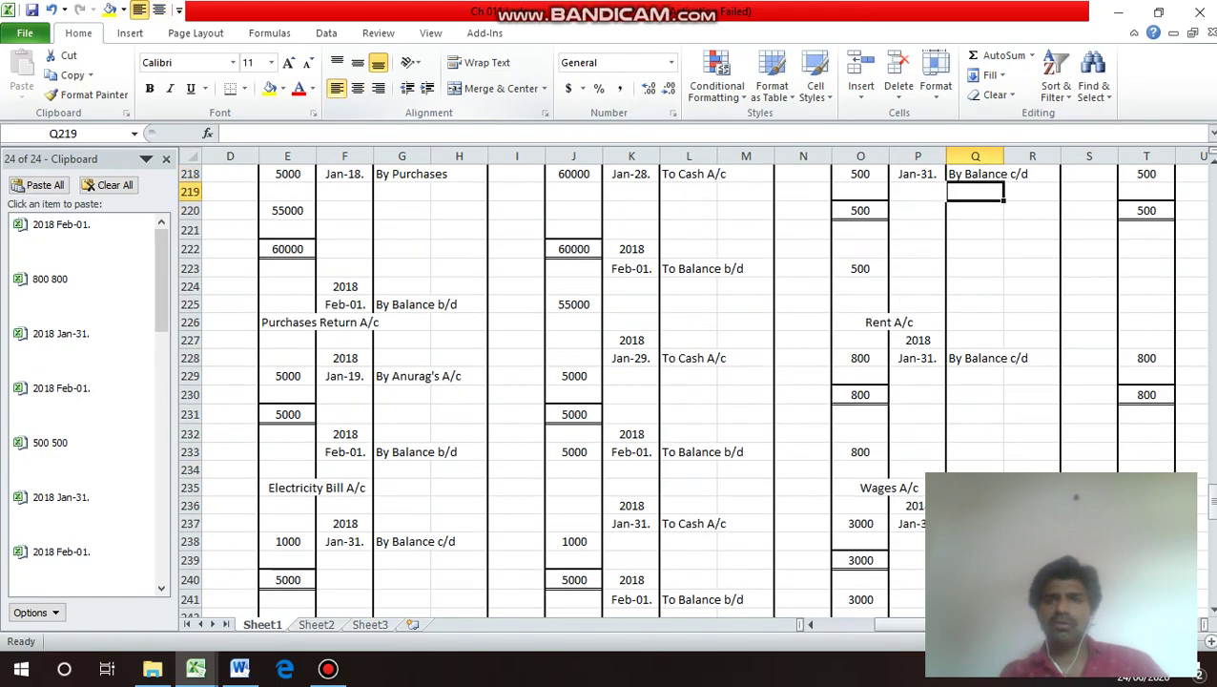
pyautogui.press('Down')
pyautogui.press('Down')
pyautogui.press('Down')
pyautogui.press('Down')
pyautogui.press('Down')
pyautogui.press('Down')
pyautogui.press('Down')
pyautogui.press('Down')
pyautogui.press('Down')
pyautogui.press('Down')
pyautogui.press('Down')
pyautogui.press('Down')
pyautogui.press('Down')
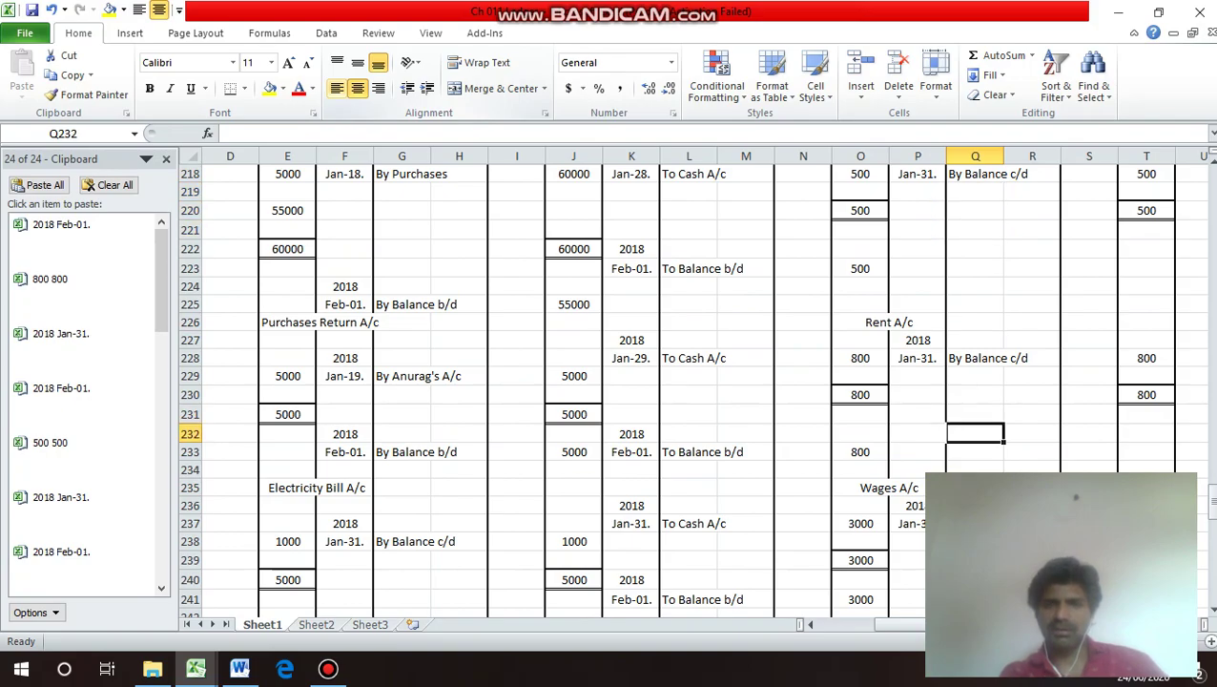
pyautogui.press('Up')
pyautogui.press('Up')
pyautogui.press('Up')
pyautogui.press('Up')
pyautogui.press('Up')
pyautogui.press('Up')
pyautogui.press('Up')
pyautogui.press('Up')
pyautogui.press('Up')
pyautogui.press('Up')
pyautogui.press('Up')
pyautogui.press('Up')
pyautogui.press('Up')
pyautogui.press('Up')
pyautogui.press('Up')
pyautogui.press('Up')
pyautogui.press('Up')
pyautogui.press('Up')
pyautogui.press('Up')
pyautogui.press('Down')
pyautogui.press('Down')
pyautogui.press('Down')
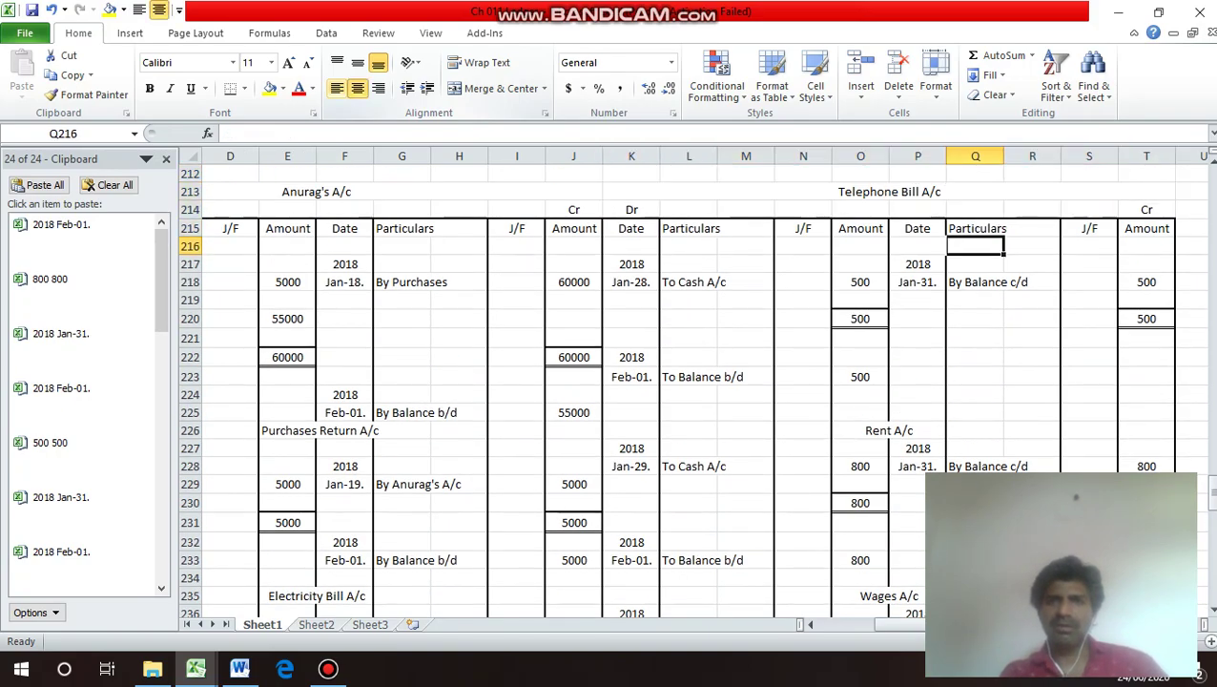
pyautogui.press('Down')
pyautogui.press('Down')
pyautogui.press('Down')
pyautogui.press('Down')
pyautogui.press('Down')
pyautogui.press('Down')
pyautogui.press('Down')
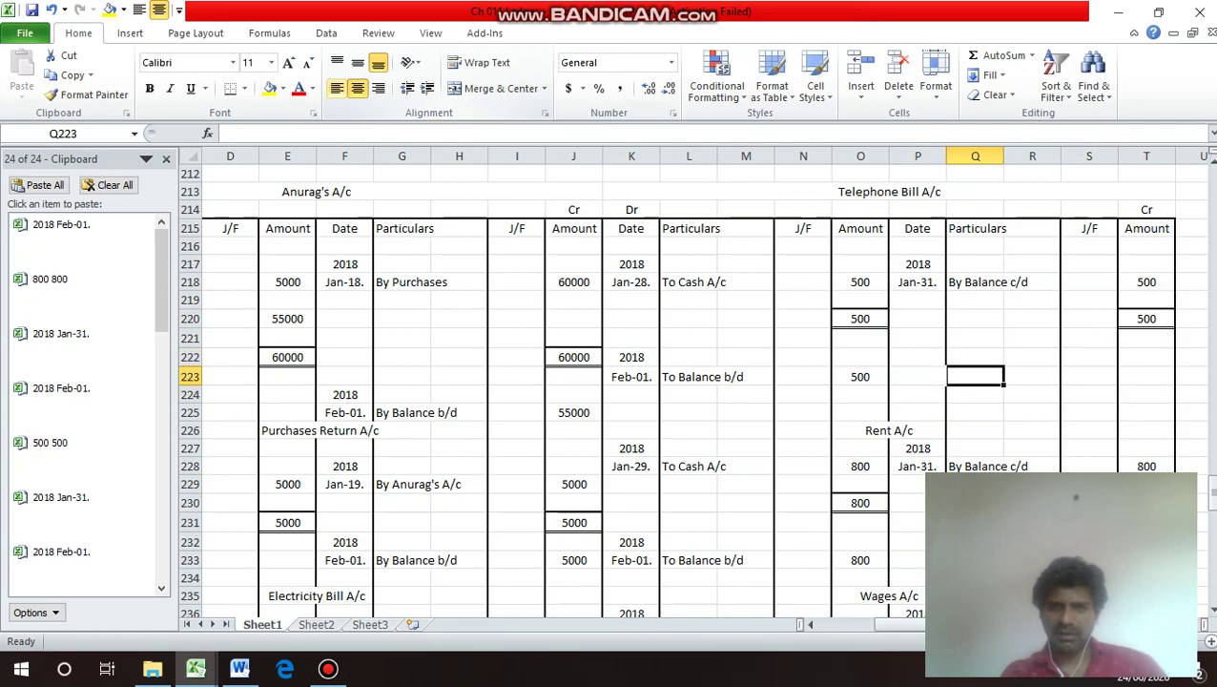
# Review the debit side of the neighbouring ledger accounts down to the balance brought down of the Electricity Bill A/c in row 243.
pyautogui.press('Left')
pyautogui.press('Left')
pyautogui.press('Left')
pyautogui.press('Left')
pyautogui.press('Left')
pyautogui.press('Left')
pyautogui.press('Left')
pyautogui.press('Left')
pyautogui.press('Left')
pyautogui.press('Left')
pyautogui.press('Left')
pyautogui.press('Left')
pyautogui.press('Left')
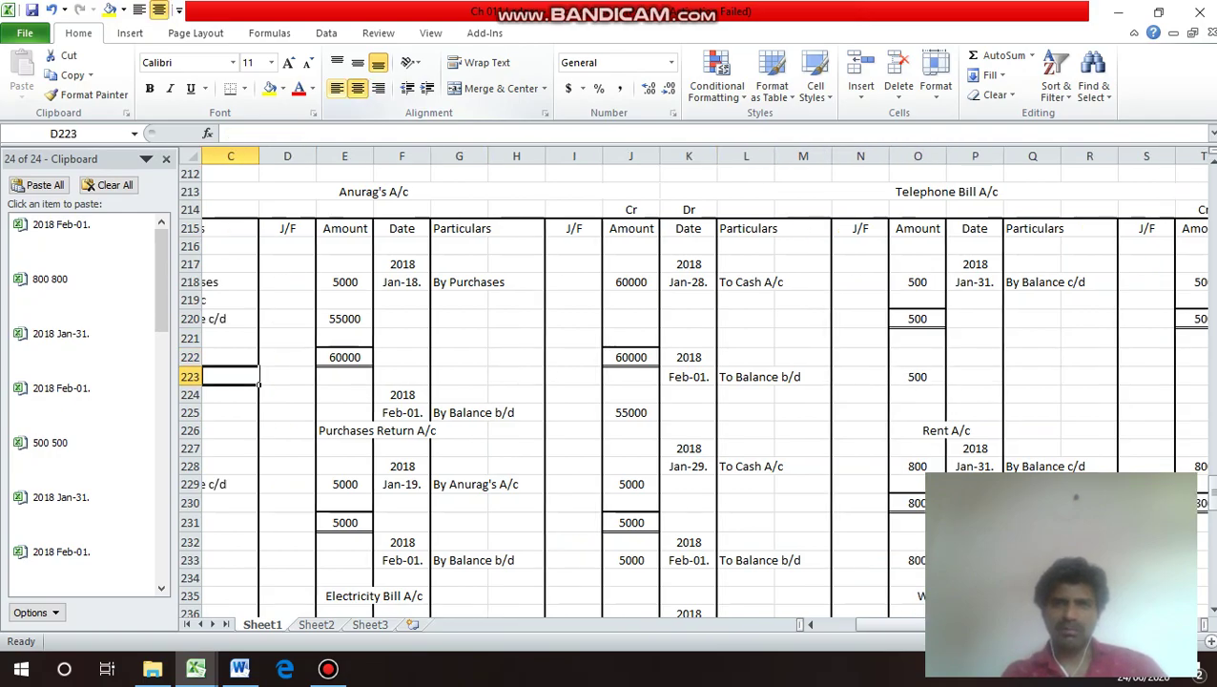
pyautogui.press('Left')
pyautogui.press('Left')
pyautogui.press('Left')
pyautogui.press('Down')
pyautogui.press('Down')
pyautogui.press('Down')
pyautogui.press('Down')
pyautogui.press('Down')
pyautogui.press('Down')
pyautogui.press('Down')
pyautogui.press('Down')
pyautogui.press('Down')
pyautogui.press('Down')
pyautogui.press('Down')
pyautogui.press('Down')
pyautogui.press('Down')
pyautogui.press('Down')
pyautogui.press('Down')
pyautogui.press('Down')
pyautogui.press('Down')
pyautogui.press('Down')
pyautogui.press('Down')
pyautogui.press('Down')
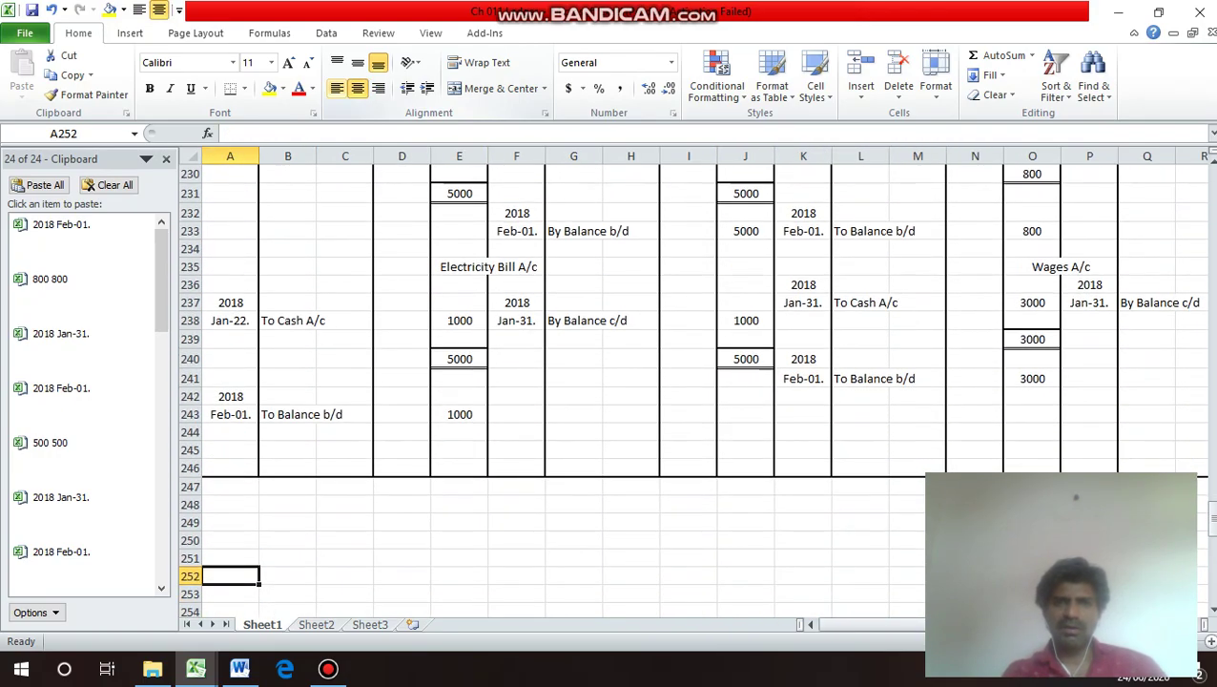
pyautogui.press('Up')
pyautogui.press('Up')
pyautogui.press('Up')
pyautogui.press('Up')
pyautogui.press('Up')
pyautogui.press('Up')
pyautogui.press('Up')
pyautogui.press('Up')
pyautogui.press('Up')
pyautogui.press('Up')
pyautogui.press('Up')
pyautogui.press('Up')
pyautogui.press('Down')
pyautogui.press('Down')
pyautogui.press('Down')
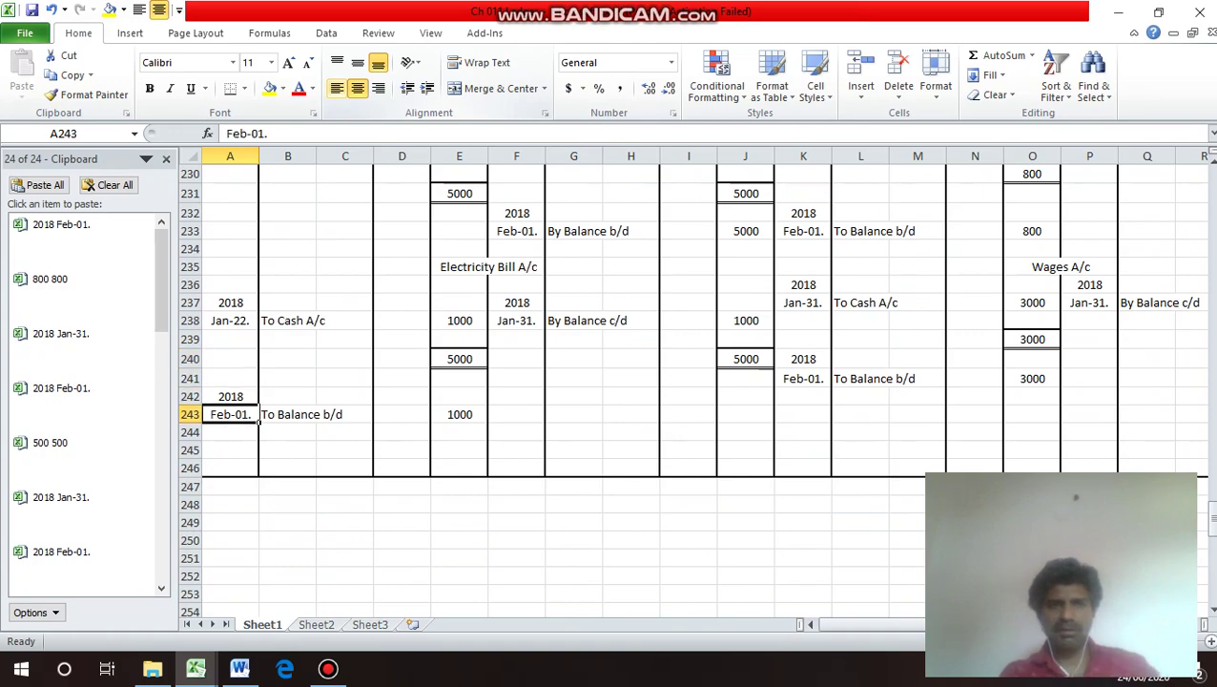
# Review the balancing entries of the Electricity Bill A/c and Purchases Return A/c up to "To Balance c/d" in row 229.
pyautogui.press('Up')
pyautogui.press('Up')
pyautogui.press('Up')
pyautogui.press('Up')
pyautogui.press('Up')
pyautogui.press('Up')
pyautogui.press('Up')
pyautogui.press('Up')
pyautogui.press('Up')
pyautogui.press('Up')
pyautogui.press('Up')
pyautogui.press('Up')
pyautogui.press('Up')
pyautogui.press('Up')
pyautogui.press('Down')
pyautogui.press('Down')
pyautogui.press('Down')
pyautogui.press('Down')
pyautogui.press('Down')
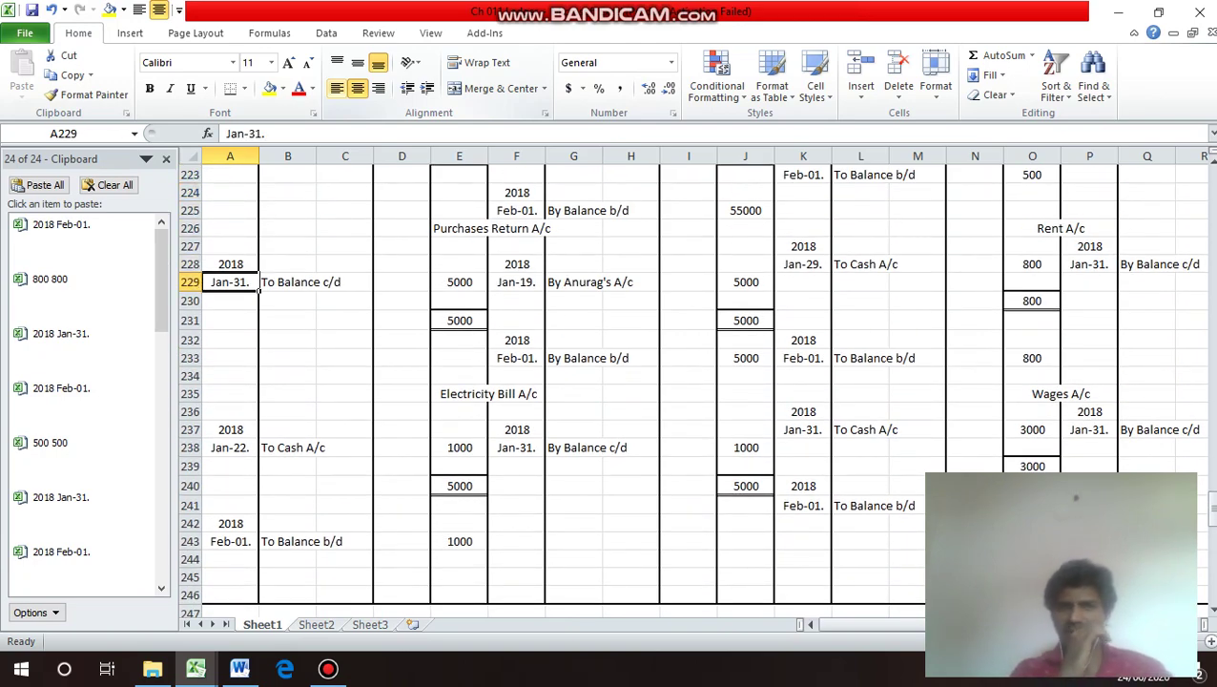
pyautogui.press('Right')
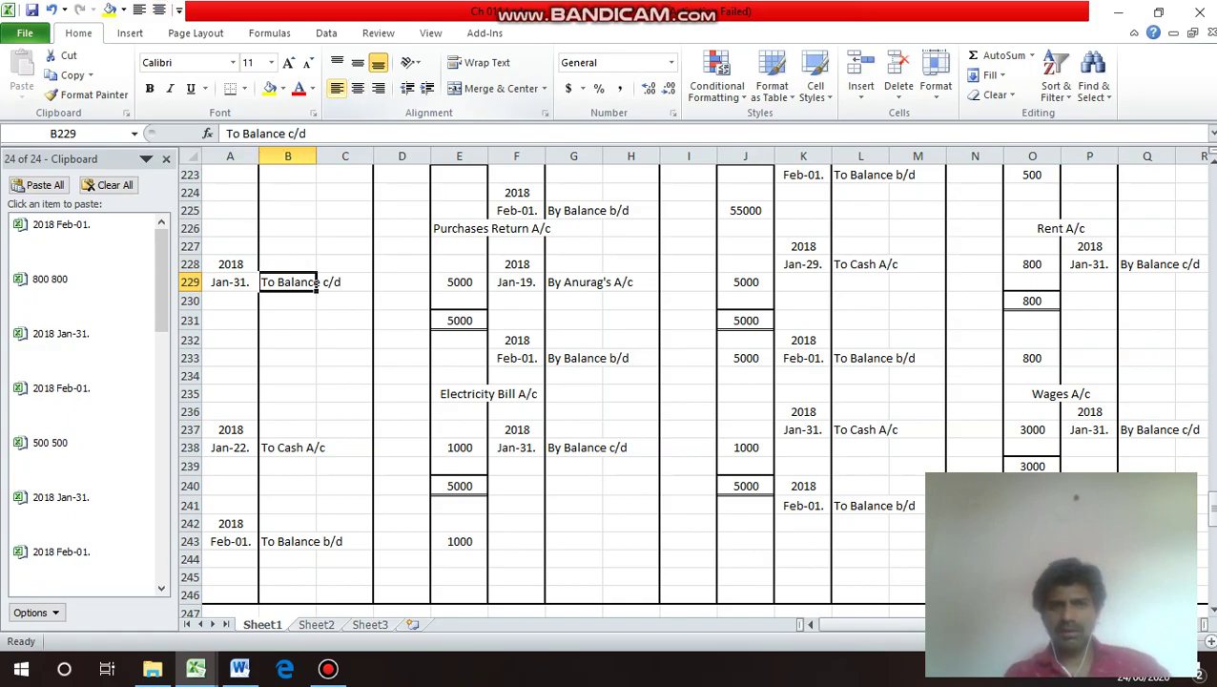
# Review the creditor's account above the Purchases Return A/c, from its headings in row 215 to "To Balance c/d" in row 220.
pyautogui.press('Up')
pyautogui.press('Up')
pyautogui.press('Up')
pyautogui.press('Up')
pyautogui.press('Up')
pyautogui.press('Up')
pyautogui.press('Up')
pyautogui.press('Up')
pyautogui.press('Up')
pyautogui.press('Up')
pyautogui.press('Up')
pyautogui.press('Up')
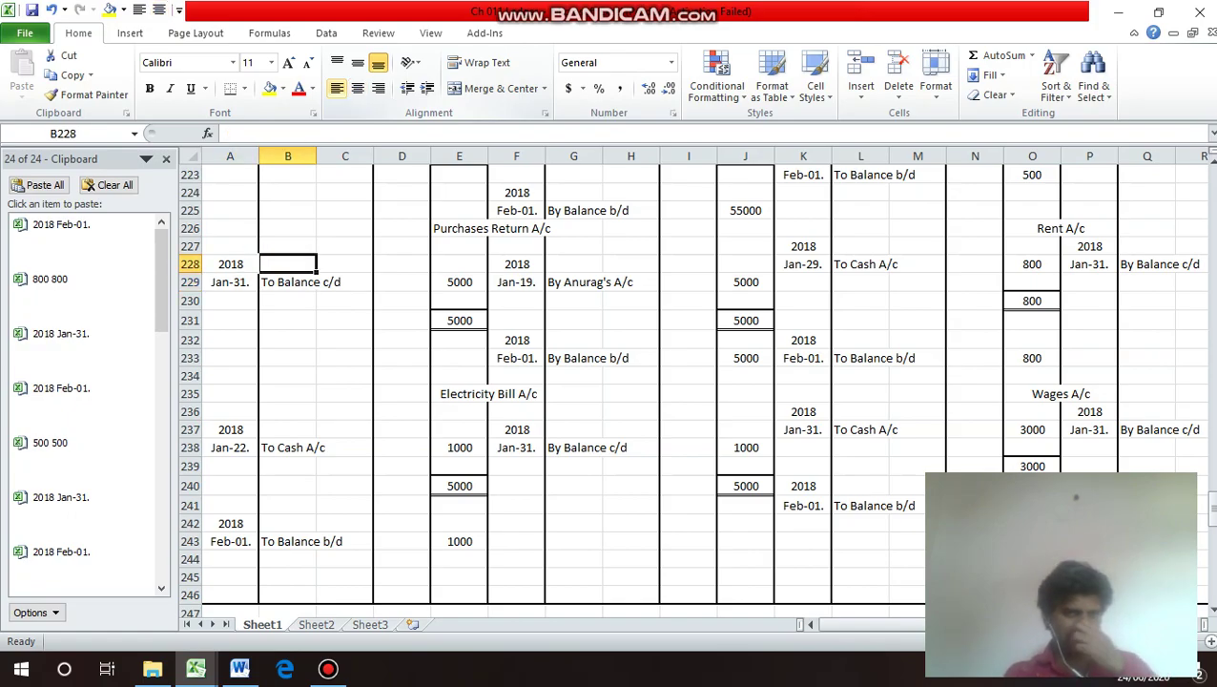
pyautogui.press('Up')
pyautogui.press('Up')
pyautogui.press('Up')
pyautogui.press('Up')
pyautogui.press('Up')
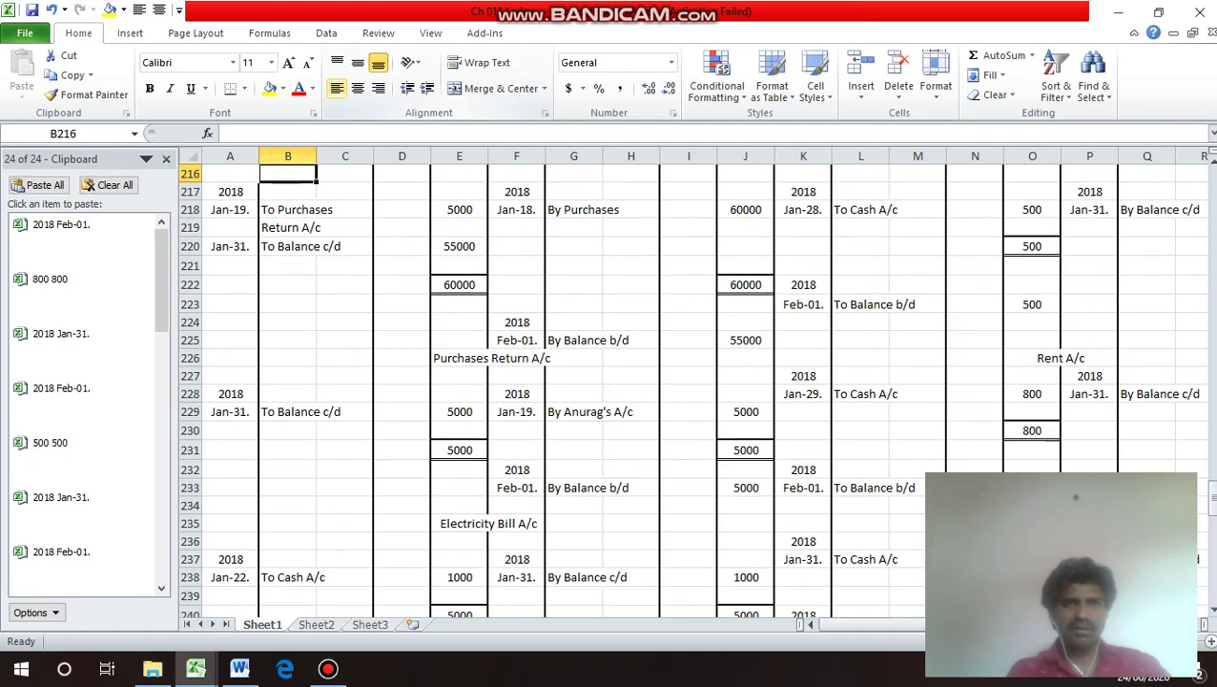
pyautogui.press('Down')
pyautogui.press('Down')
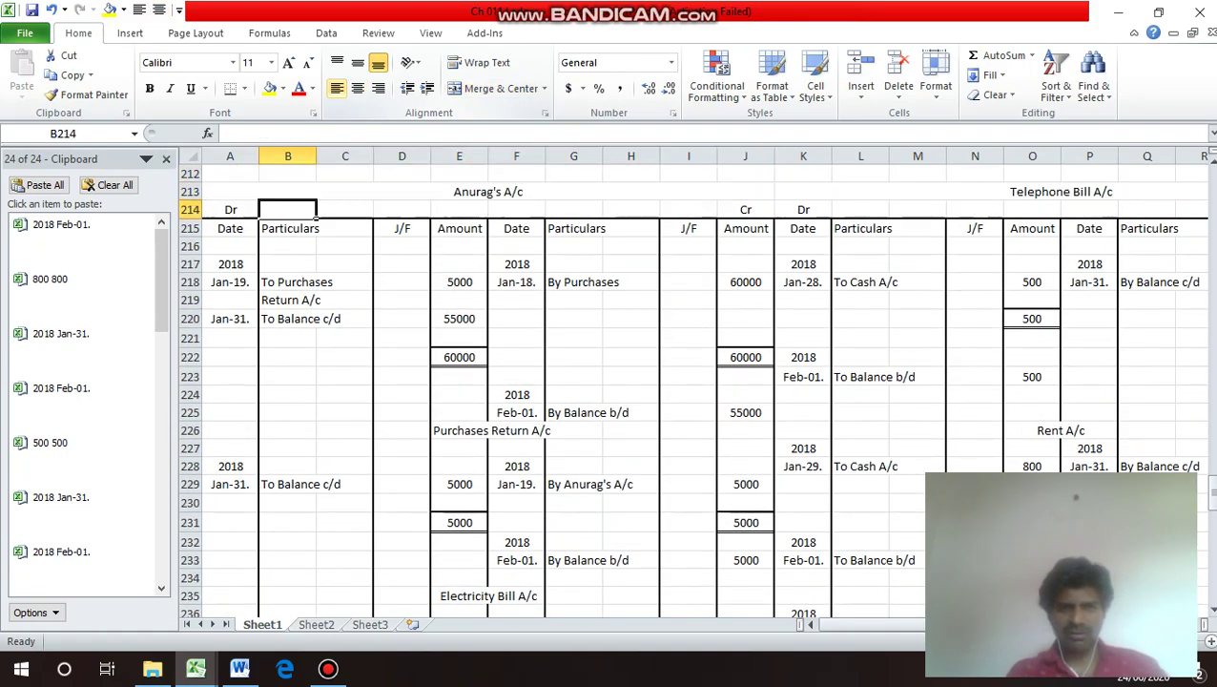
pyautogui.press('Down')
pyautogui.press('Down')
pyautogui.press('Down')
pyautogui.press('Down')
pyautogui.press('Down')
pyautogui.press('Down')
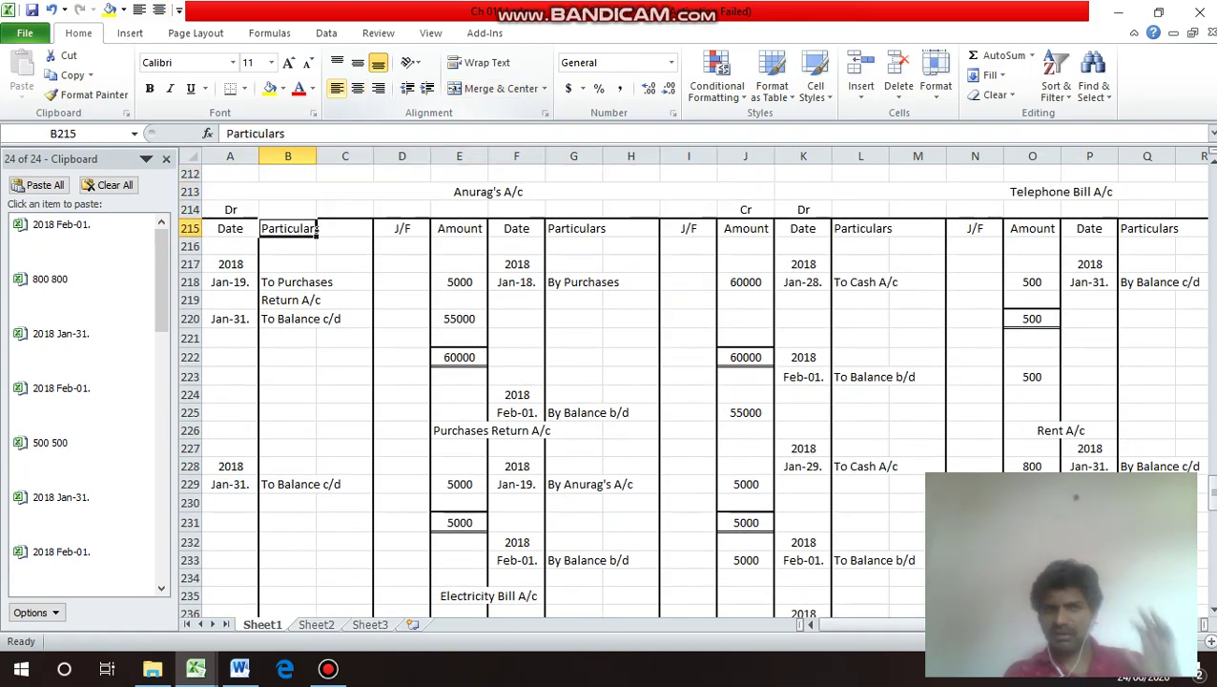
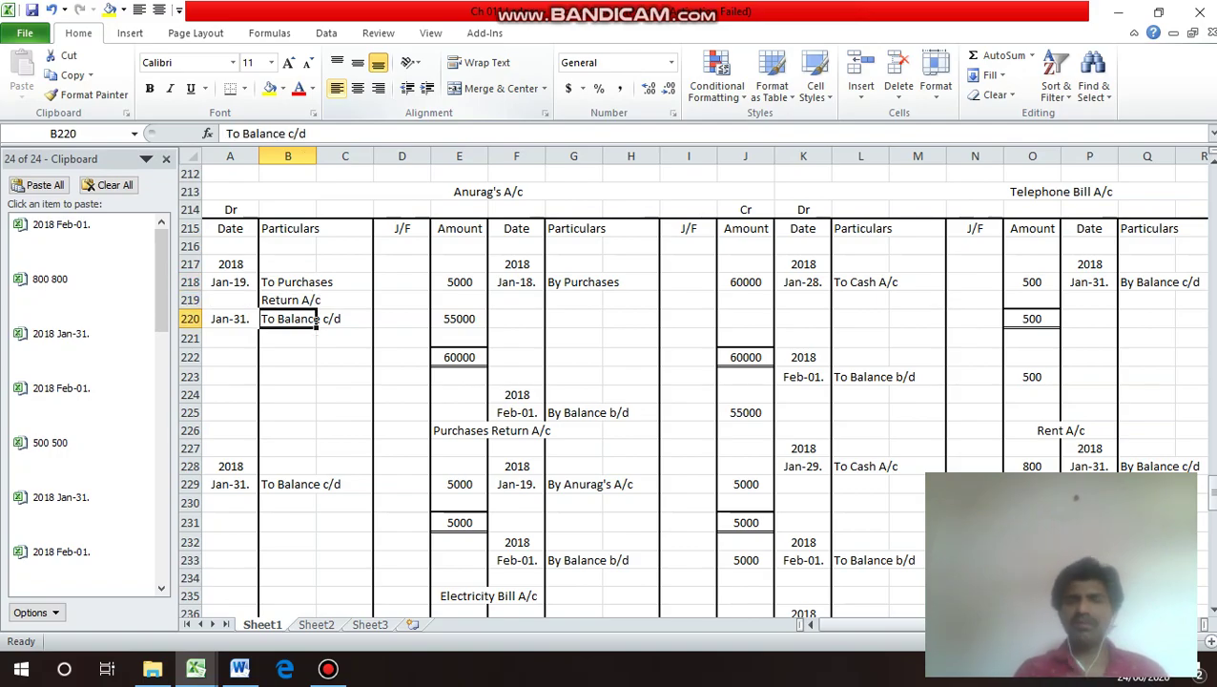
# Review the closing rows of the Capital A/c, around its totals in row 202 and its balance brought down.
pyautogui.press('Up')
pyautogui.press('Up')
pyautogui.press('Up')
pyautogui.press('Up')
pyautogui.press('Up')
pyautogui.press('Up')
pyautogui.press('Up')
pyautogui.press('Up')
pyautogui.press('Up')
pyautogui.press('Up')
pyautogui.press('Up')
pyautogui.press('Up')
pyautogui.press('Up')
pyautogui.press('Up')
pyautogui.press('Up')
pyautogui.press('Up')
pyautogui.press('Up')
pyautogui.press('Up')
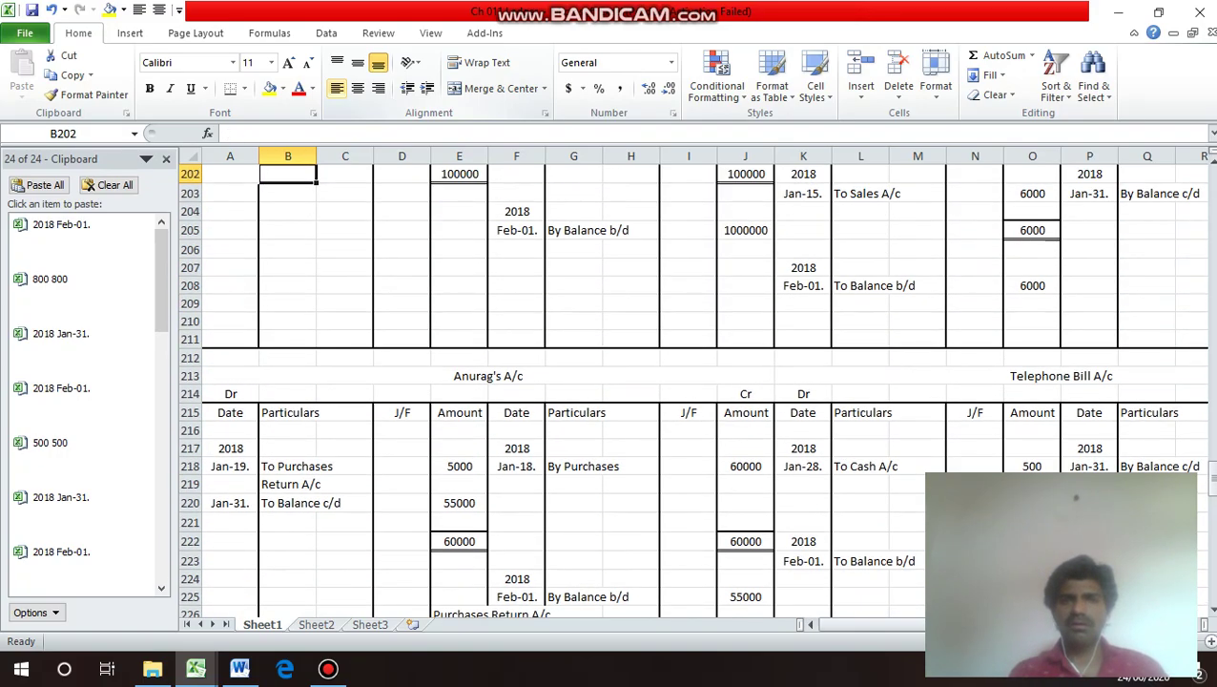
# Review the debtor's account beside the Capital A/c, including its balance carried down, totals and balance brought down.
pyautogui.press('Down')
pyautogui.press('Right')
pyautogui.press('Right')
pyautogui.press('Right')
pyautogui.press('Right')
pyautogui.press('Right')
pyautogui.press('Right')
pyautogui.press('Right')
pyautogui.press('Right')
pyautogui.press('Right')
pyautogui.press('Right')
pyautogui.press('Right')
pyautogui.press('Right')
pyautogui.press('Right')
pyautogui.press('Right')
pyautogui.press('Right')
pyautogui.press('Right')
pyautogui.press('Right')
pyautogui.press('Up')
pyautogui.press('Up')
pyautogui.press('Up')
pyautogui.press('Up')
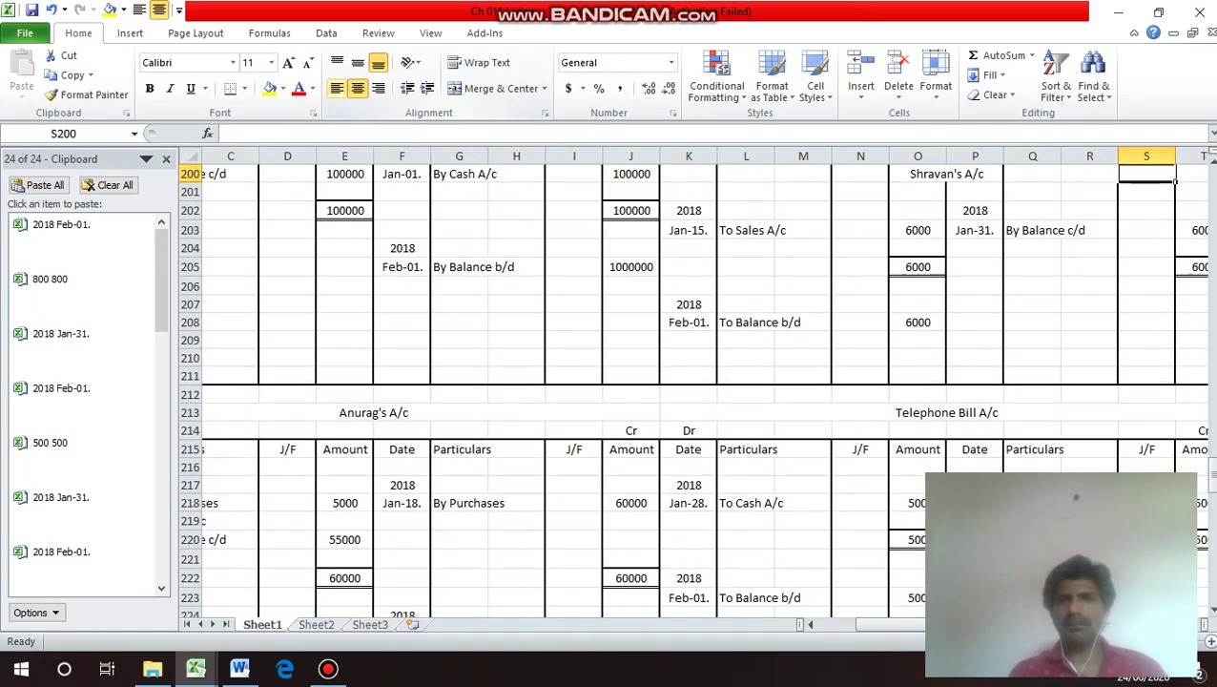
pyautogui.press('Down')
pyautogui.press('Down')
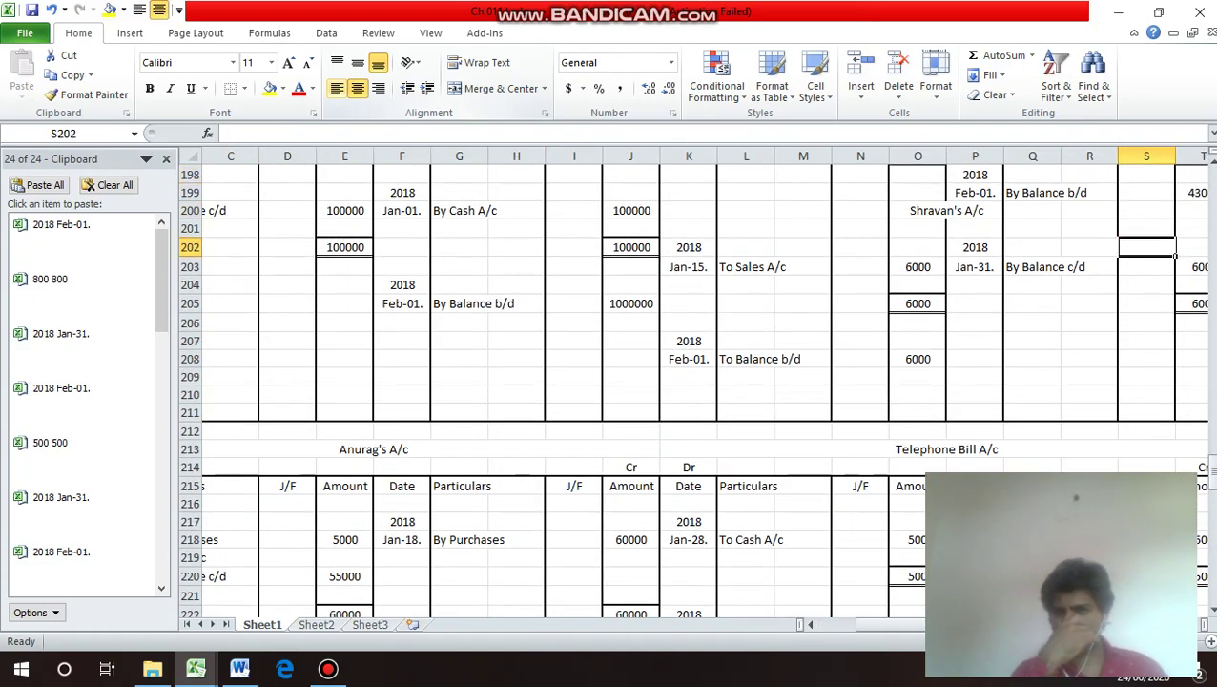
# Review the entries, totals and balance brought down of the Sales A/c in rows 190 to 199.
pyautogui.press('Up')
pyautogui.press('Up')
pyautogui.press('Up')
pyautogui.press('Up')
pyautogui.press('Up')
pyautogui.press('Up')
pyautogui.press('Up')
pyautogui.press('Up')
pyautogui.press('Up')
pyautogui.press('Up')
pyautogui.press('Up')
pyautogui.press('Up')
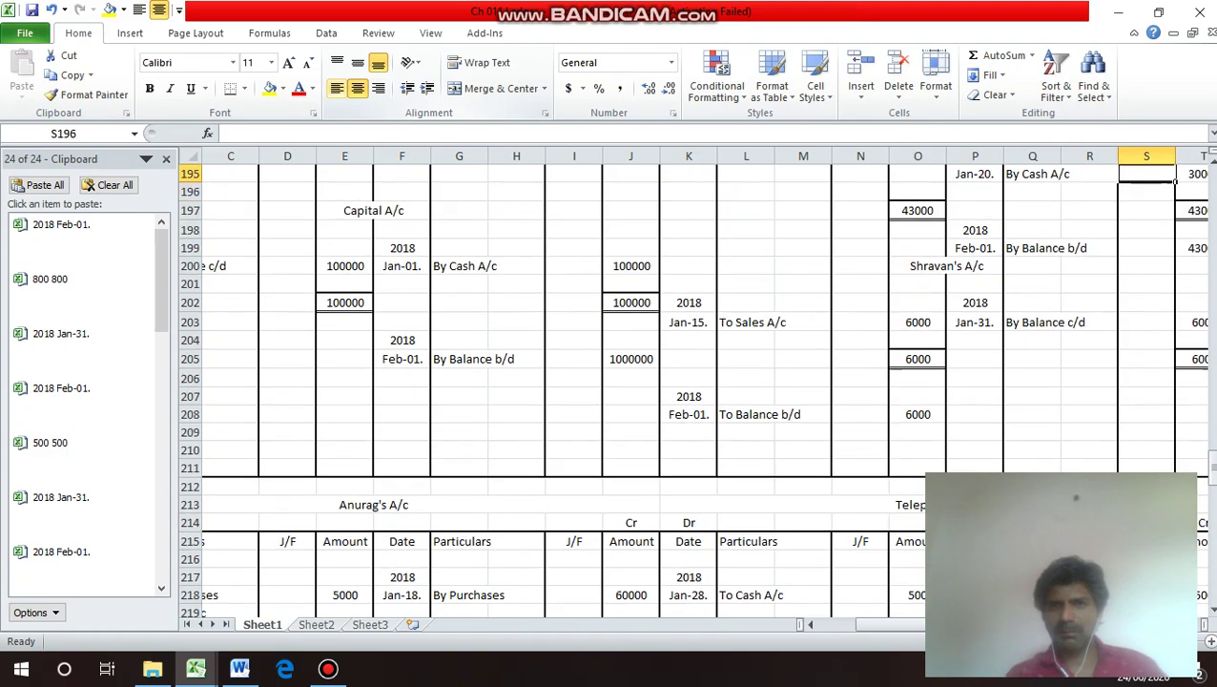
pyautogui.press('Right')
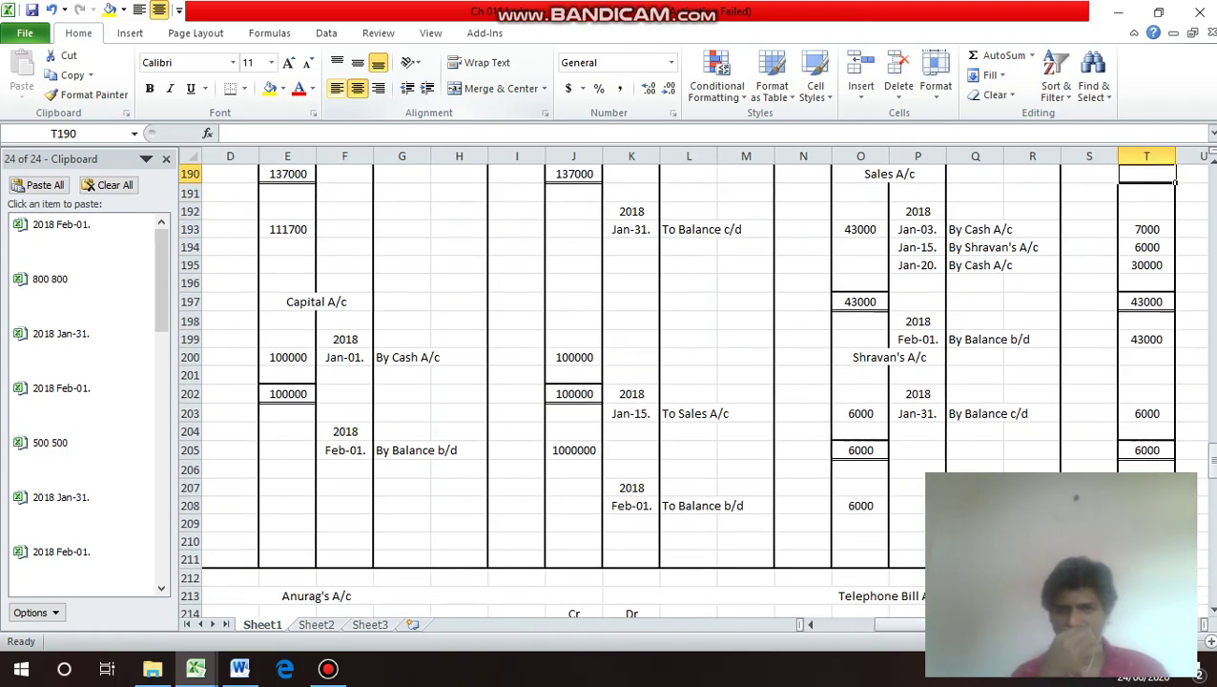
# Review the Purchases A/c entries, credit-side balance carried down and totals in rows 182 to 189.
pyautogui.press('Up')
pyautogui.press('Up')
pyautogui.press('Up')
pyautogui.press('Up')
pyautogui.press('Up')
pyautogui.press('Up')
pyautogui.press('Up')
pyautogui.press('Up')
pyautogui.press('Up')
pyautogui.press('Up')
pyautogui.press('Up')
pyautogui.press('Up')
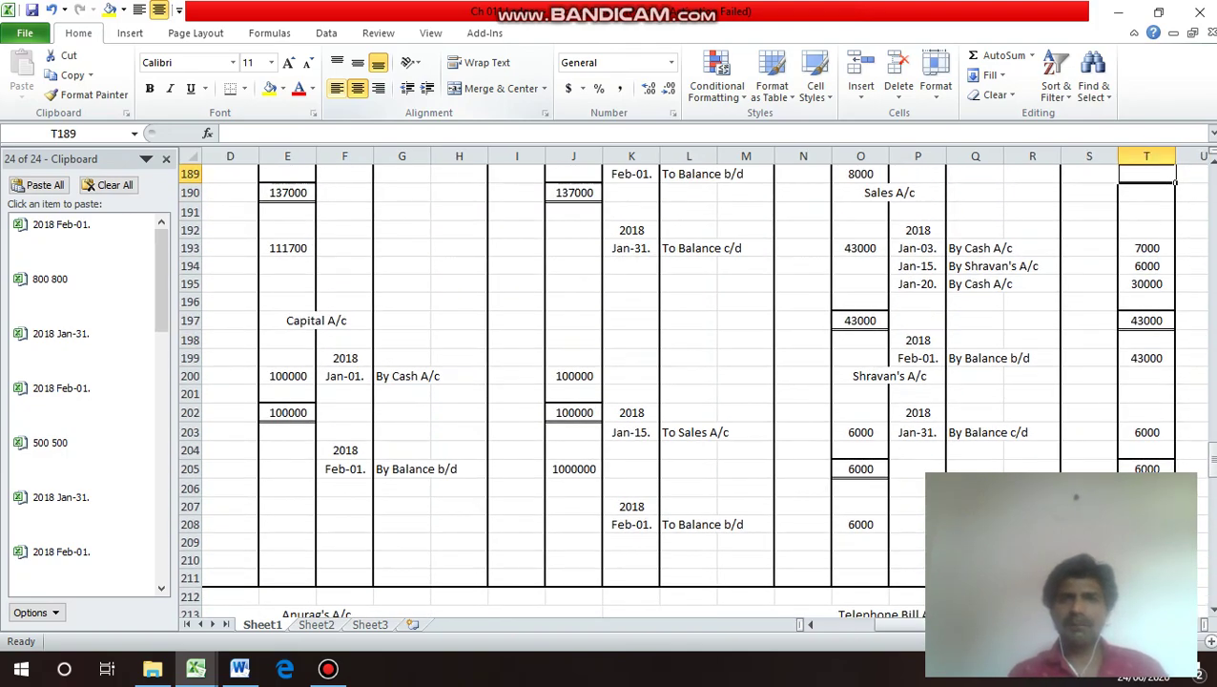
pyautogui.press('Down')
pyautogui.press('Down')
pyautogui.press('Down')
pyautogui.press('Down')
pyautogui.press('Down')
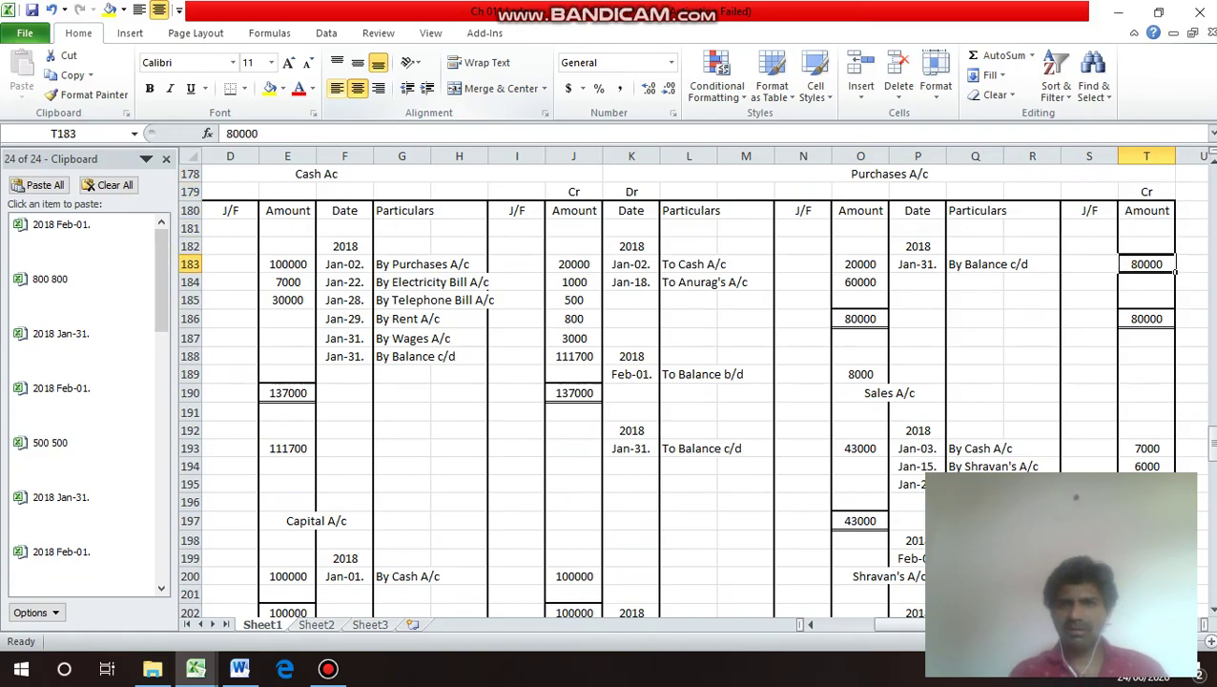
# Review the Cash A/c from its debit entries in row 185 and continue down through the Capital A/c to row 206.
pyautogui.press('Down')
pyautogui.press('Down')
pyautogui.press('Left')
pyautogui.press('Home')
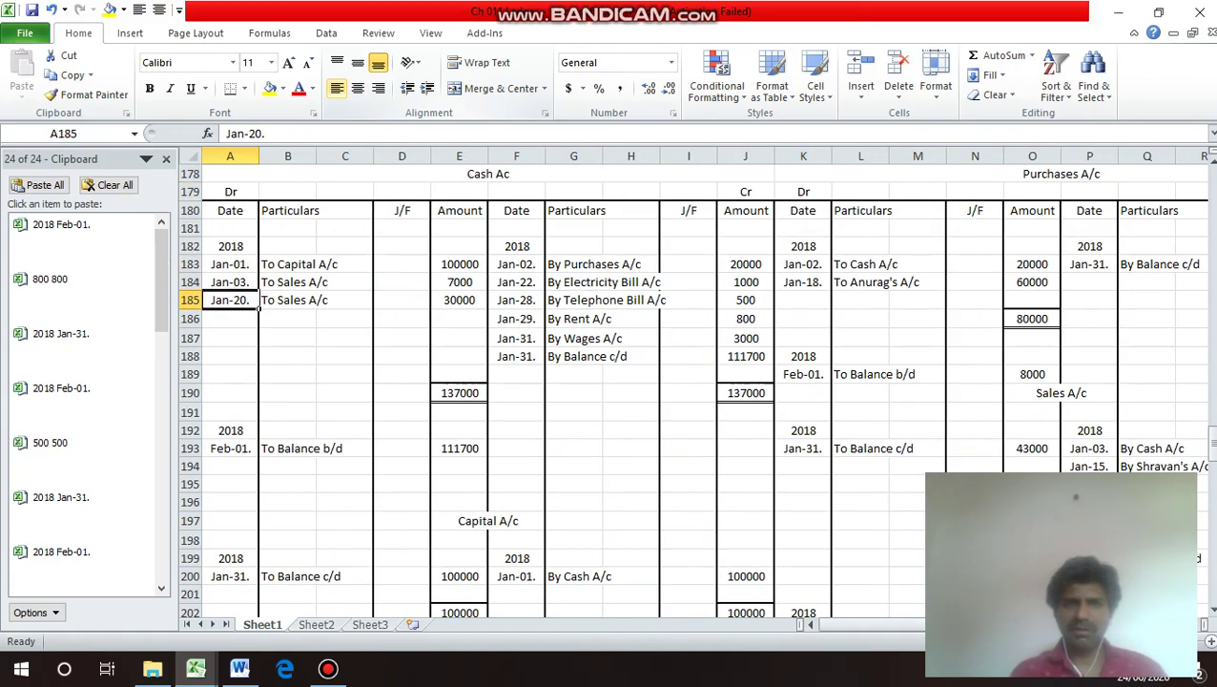
pyautogui.press('Down')
pyautogui.press('Down')
pyautogui.press('Down')
pyautogui.press('Down')
pyautogui.press('Down')
pyautogui.press('Down')
pyautogui.press('Down')
pyautogui.press('Down')
pyautogui.press('Down')
pyautogui.press('Down')
pyautogui.press('Down')
pyautogui.press('Down')
pyautogui.press('Down')
pyautogui.press('Down')
pyautogui.press('Down')
pyautogui.press('Down')
pyautogui.press('Down')
pyautogui.press('Down')
pyautogui.press('Down')
pyautogui.press('Down')
pyautogui.press('Down')
pyautogui.press('Up')
pyautogui.press('Up')
pyautogui.press('Up')
pyautogui.press('Up')
pyautogui.press('Up')
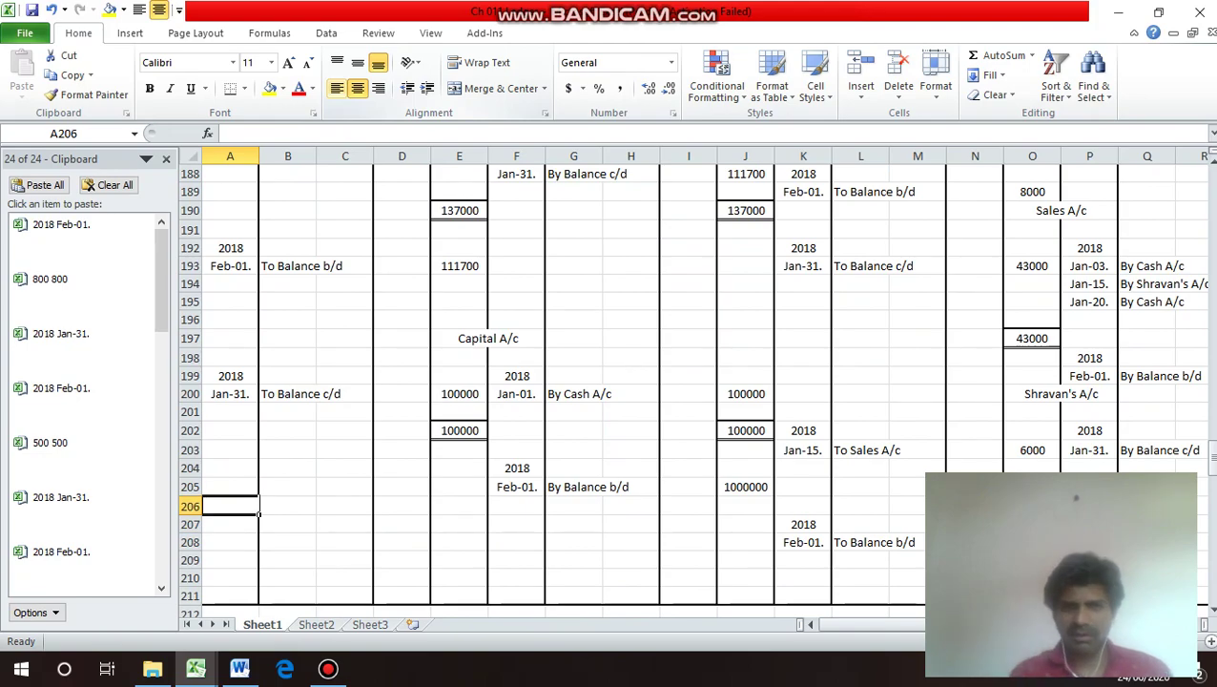
# Review the Capital A/c and Cash A/c from row 206 back up to the Cash A/c entries in row 187.
pyautogui.press('Up')
pyautogui.press('Up')
pyautogui.press('Up')
pyautogui.press('Up')
pyautogui.press('Up')
pyautogui.press('Up')
pyautogui.press('Up')
pyautogui.press('Up')
pyautogui.press('Up')
pyautogui.press('Up')
pyautogui.press('Up')
pyautogui.press('Up')
pyautogui.press('Up')
pyautogui.press('Up')
pyautogui.press('Up')
pyautogui.press('Up')
pyautogui.press('Up')
pyautogui.press('Up')
pyautogui.press('Up')
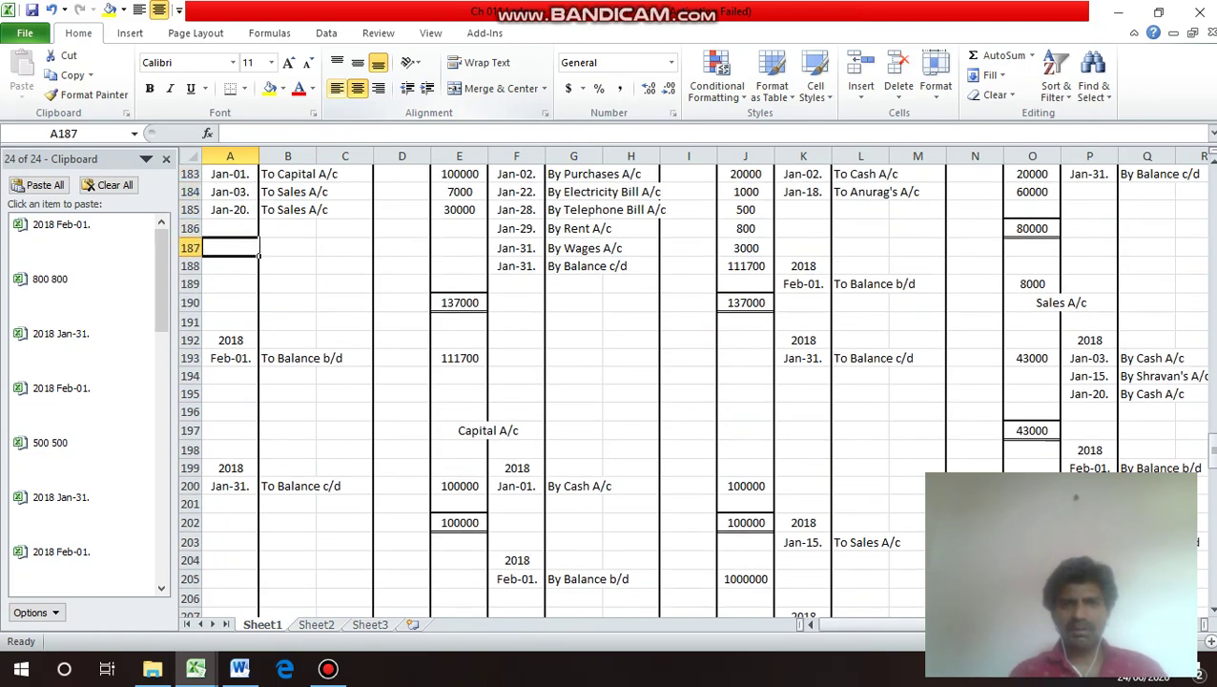
pyautogui.press('Right')
pyautogui.press('Right')
pyautogui.press('Down')
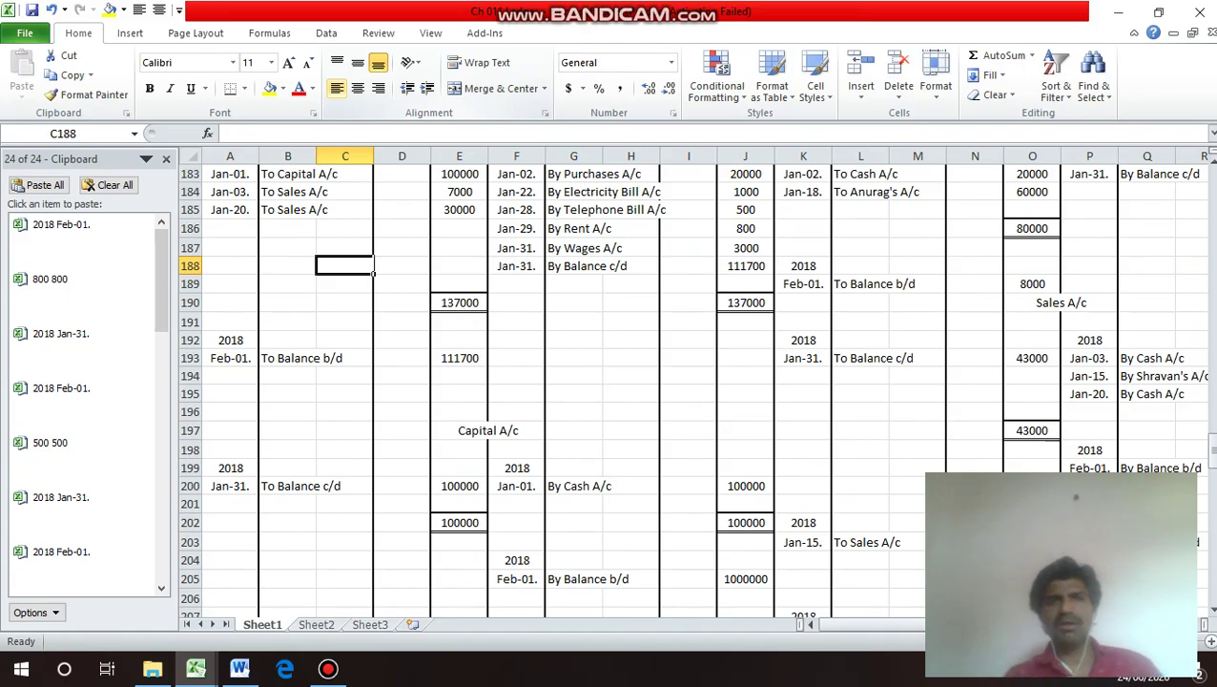
# Enter the title "Trial Balance as on 31st January 2018" in cell A248, below the last ledger accounts.
pyautogui.press('Down')
pyautogui.press('Down')
pyautogui.press('Down')
pyautogui.press('Down')
pyautogui.press('Down')
pyautogui.press('Down')
pyautogui.press('Down')
pyautogui.press('Down')
pyautogui.press('Down')
pyautogui.press('Down')
pyautogui.press('Down')
pyautogui.press('Down')
pyautogui.press('Down')
pyautogui.press('Down')
pyautogui.press('Down')
pyautogui.press('Down')
pyautogui.press('Down')
pyautogui.press('Down')
pyautogui.press('Down')
pyautogui.press('Down')
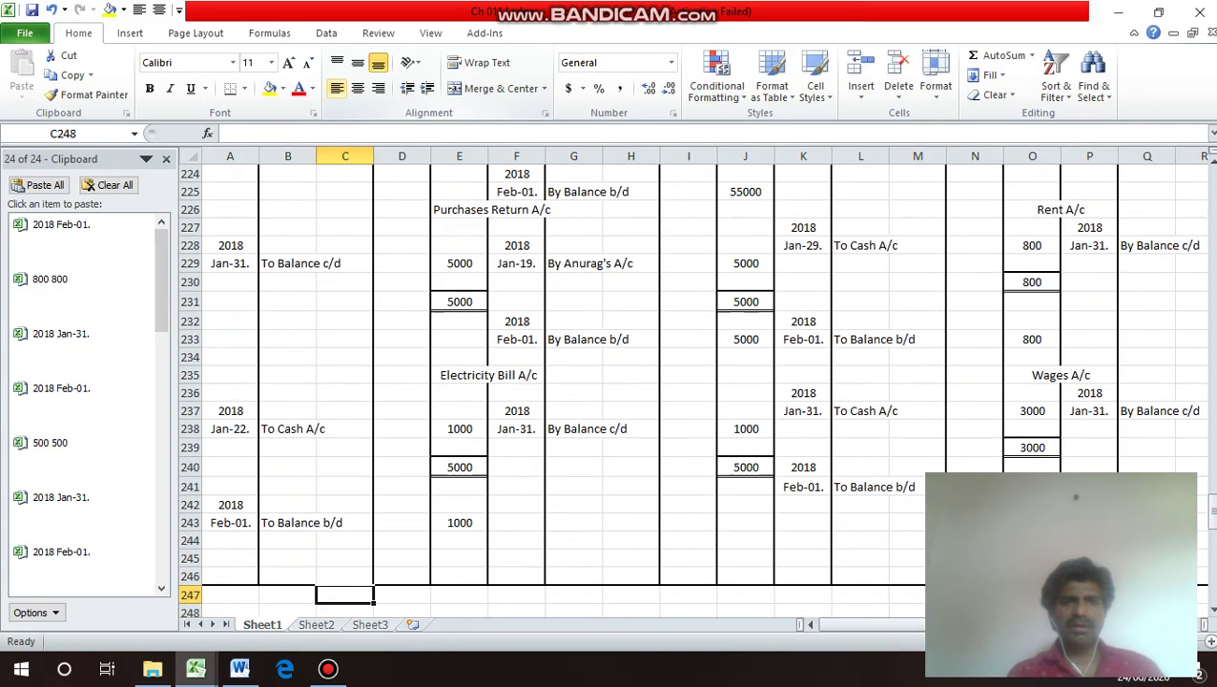
pyautogui.press('Down')
pyautogui.press('Down')
pyautogui.press('Down')
pyautogui.press('Down')
pyautogui.press('Down')
pyautogui.press('Down')
pyautogui.press('Down')
pyautogui.press('Down')
pyautogui.press('Down')
pyautogui.press('Down')
pyautogui.press('Down')
pyautogui.press('Up')
pyautogui.press('Up')
pyautogui.press('Up')
pyautogui.press('Up')
pyautogui.press('Up')
pyautogui.press('Up')
pyautogui.press('Up')
pyautogui.press('Up')
pyautogui.press('Up')
pyautogui.press('Up')
pyautogui.press('Up')
pyautogui.press('Left')
pyautogui.press('Left')
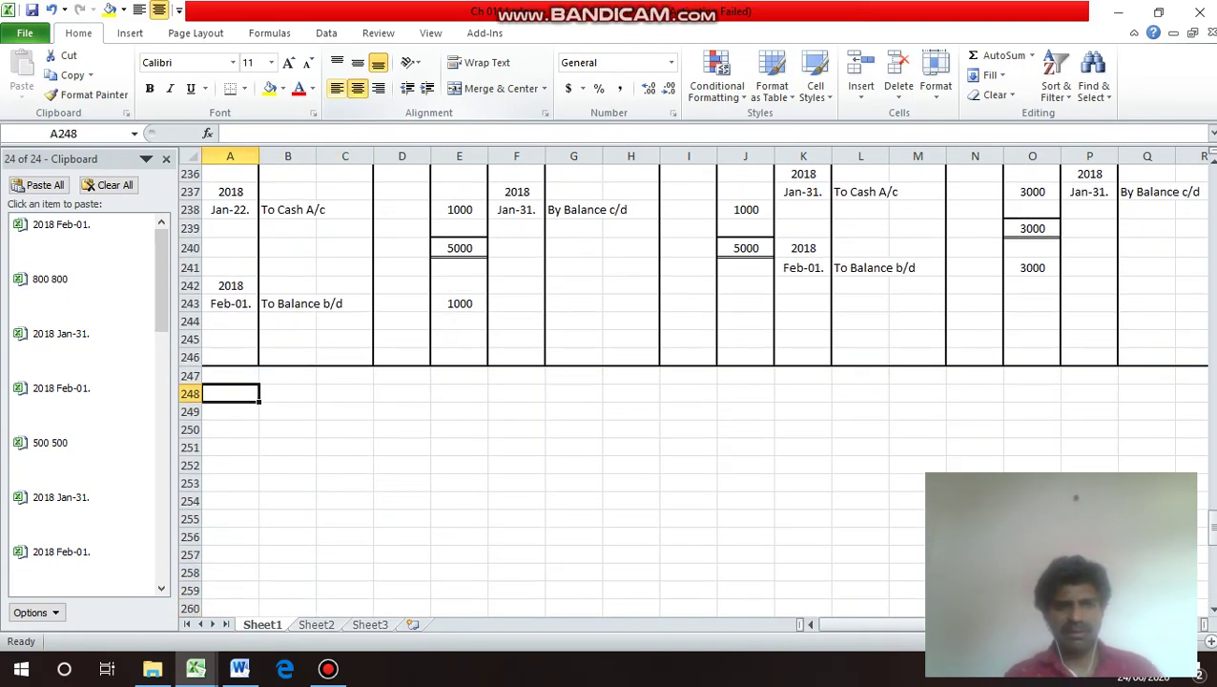
pyautogui.write('Tria')
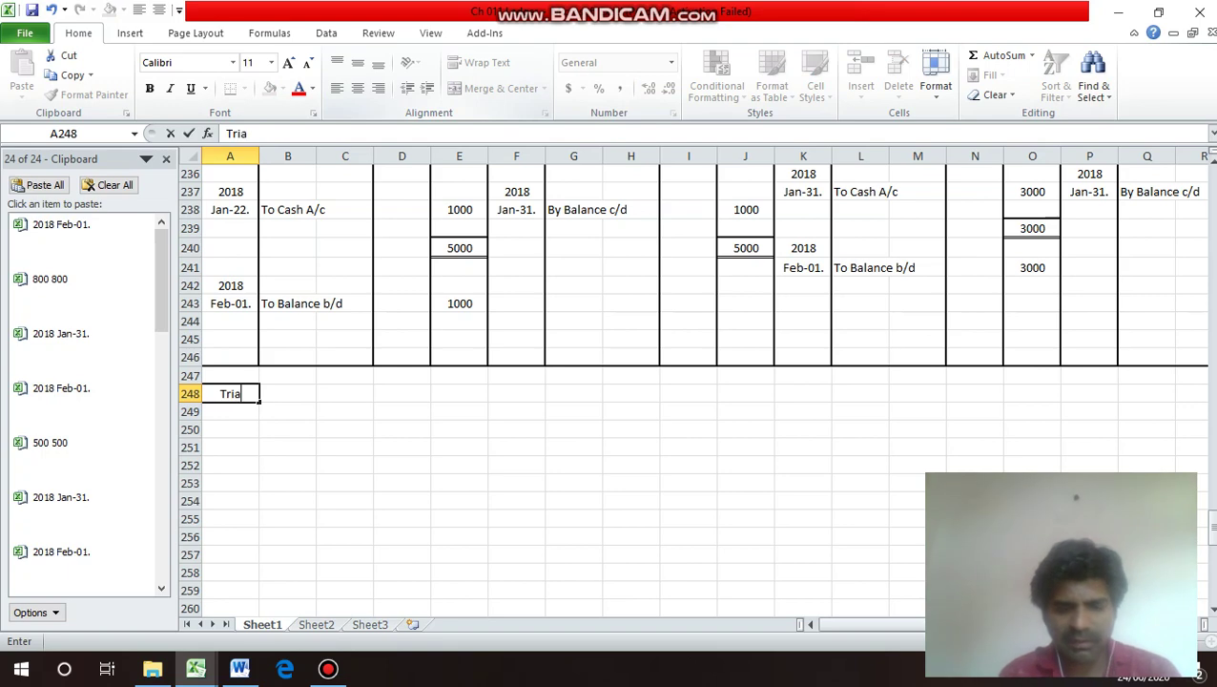
pyautogui.write('l')
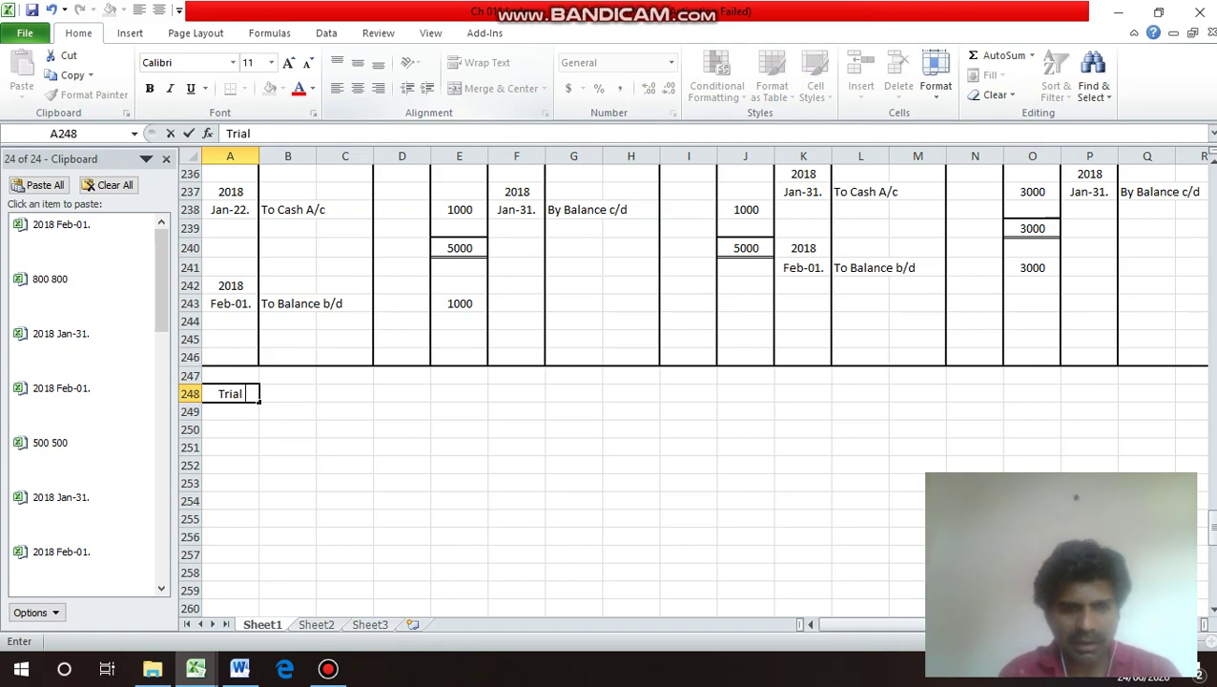
pyautogui.write(' Bqla')
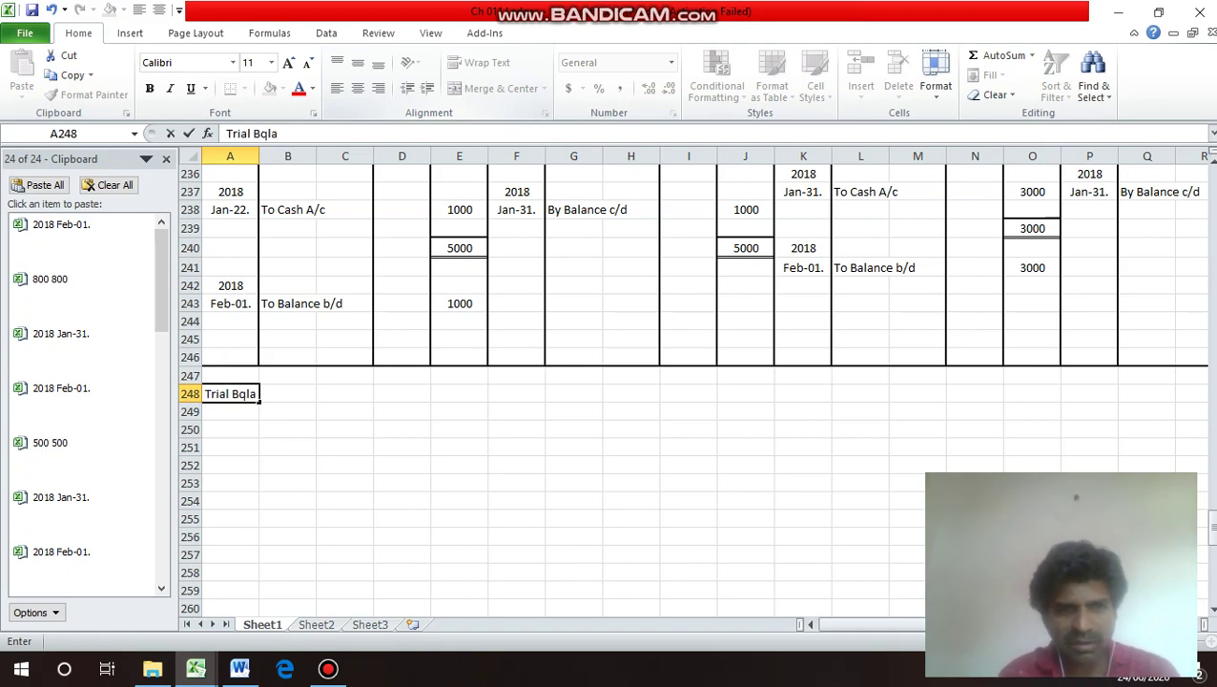
pyautogui.press('BackSpace')
pyautogui.press('BackSpace')
pyautogui.press('BackSpace')
pyautogui.write('al')
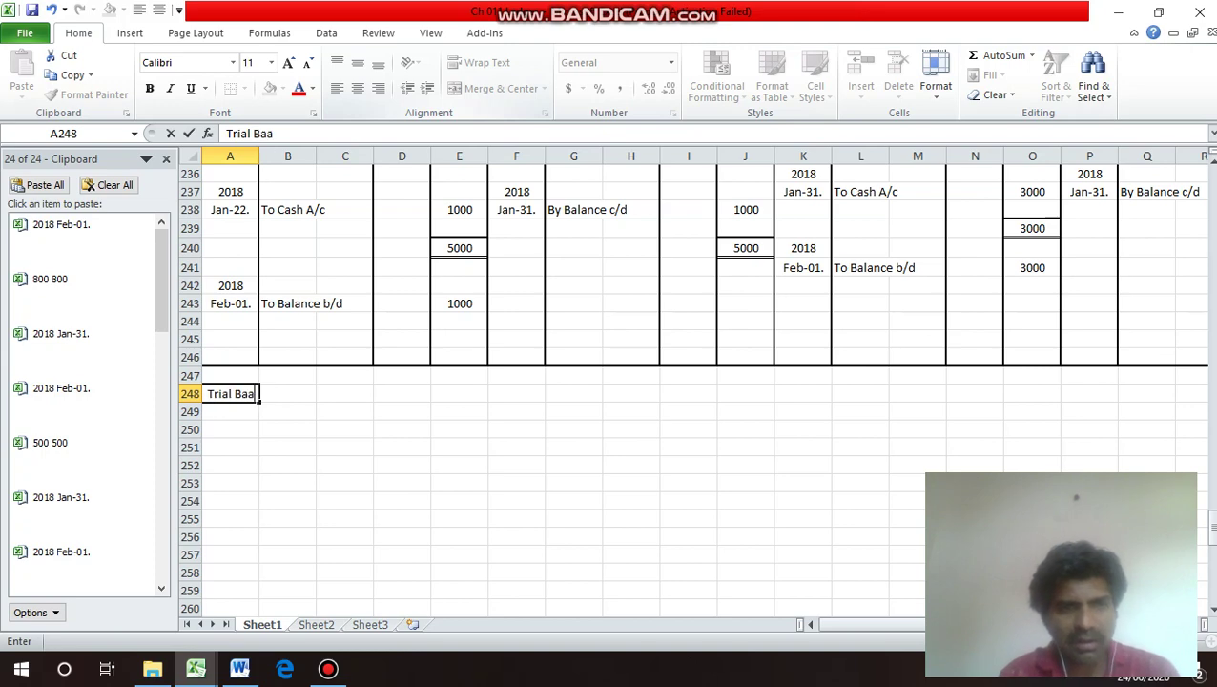
pyautogui.press('BackSpace')
pyautogui.write('lanc')
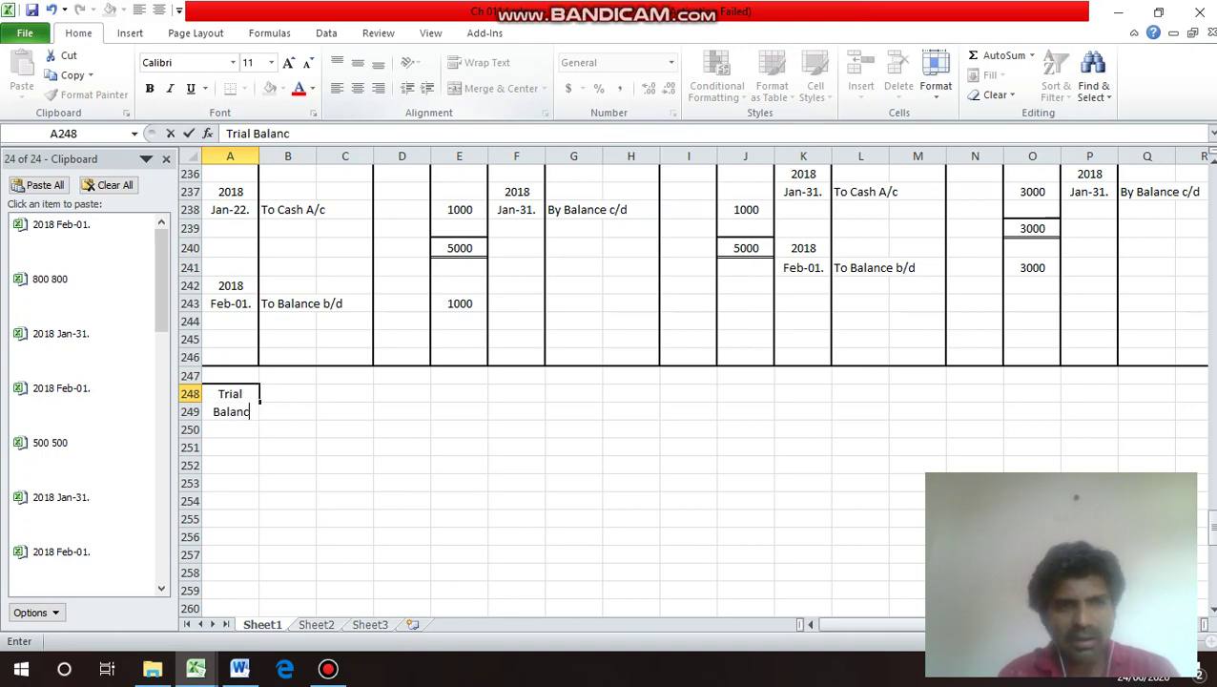
pyautogui.write('e as')
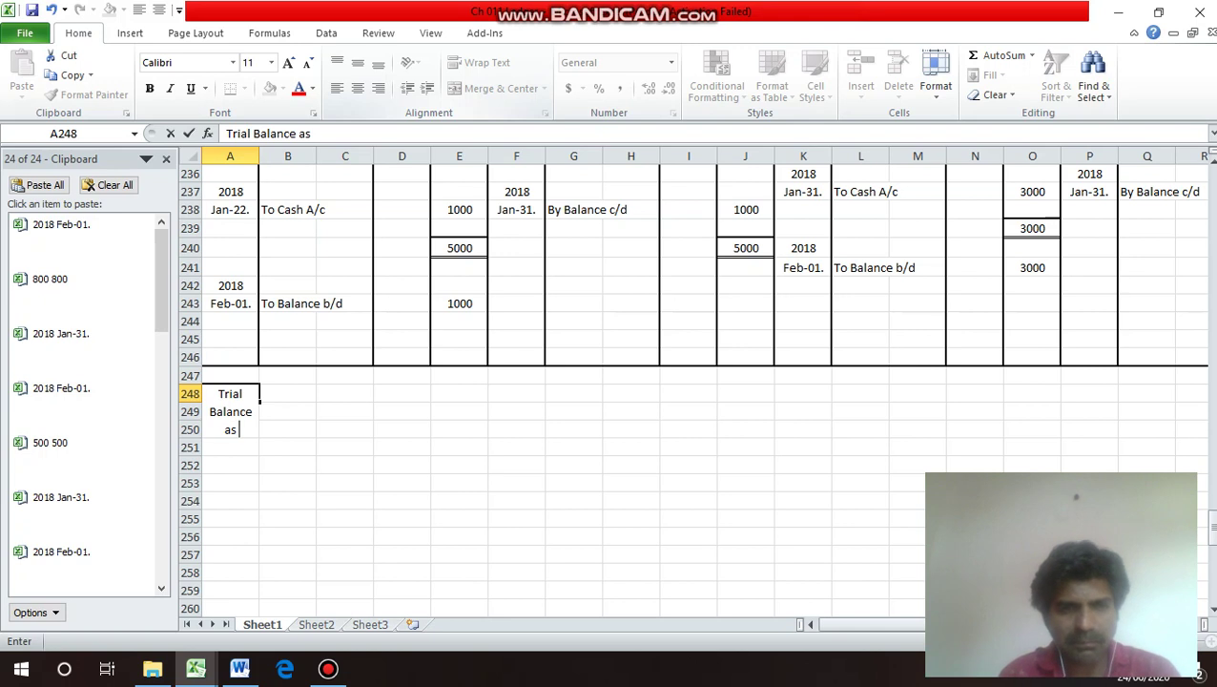
pyautogui.write(' on')
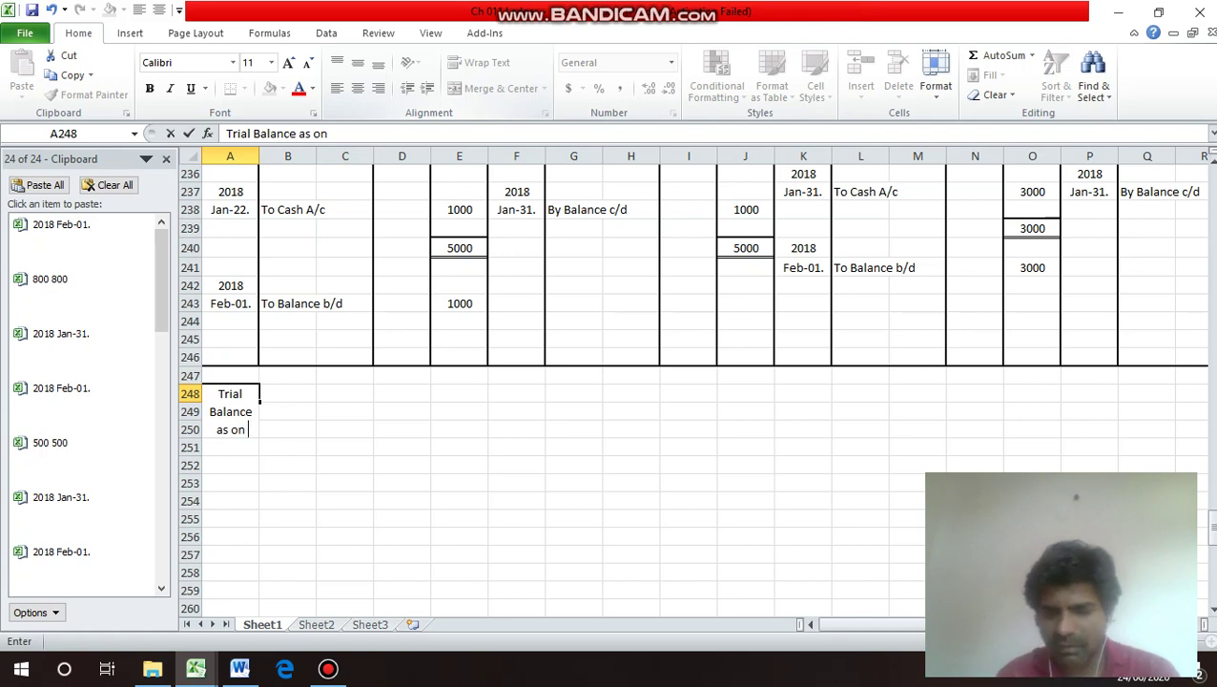
pyautogui.write(' 31st')
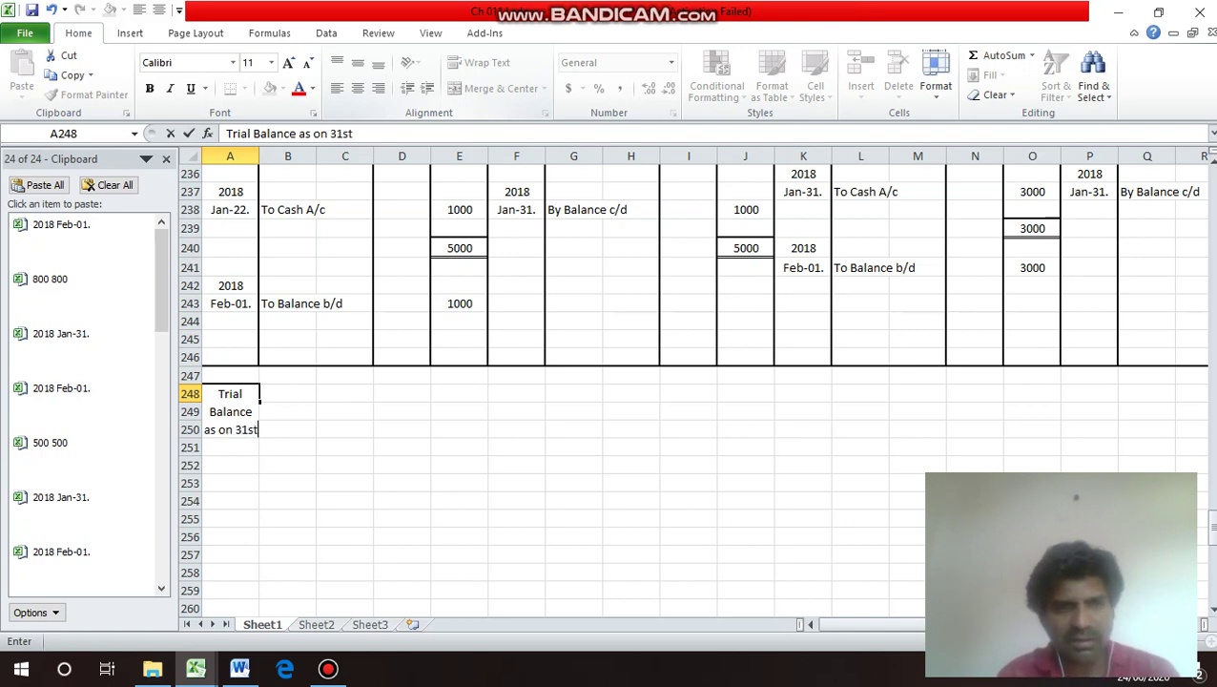
pyautogui.write(' Jan')
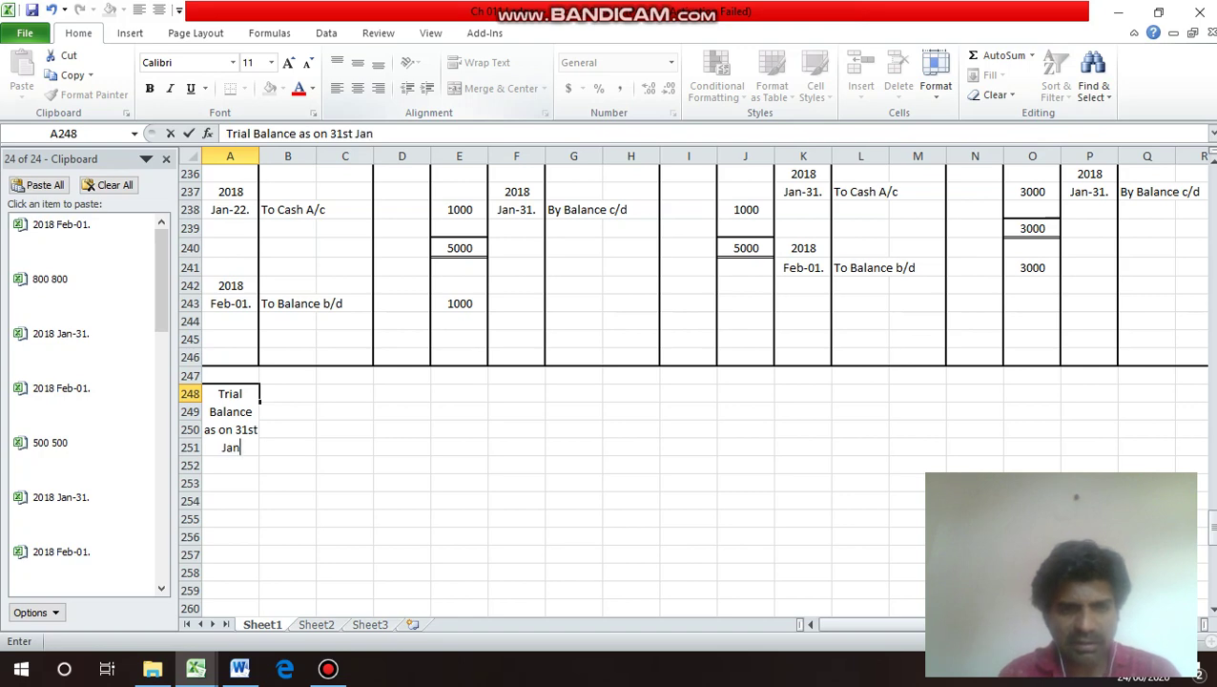
pyautogui.write('uary')
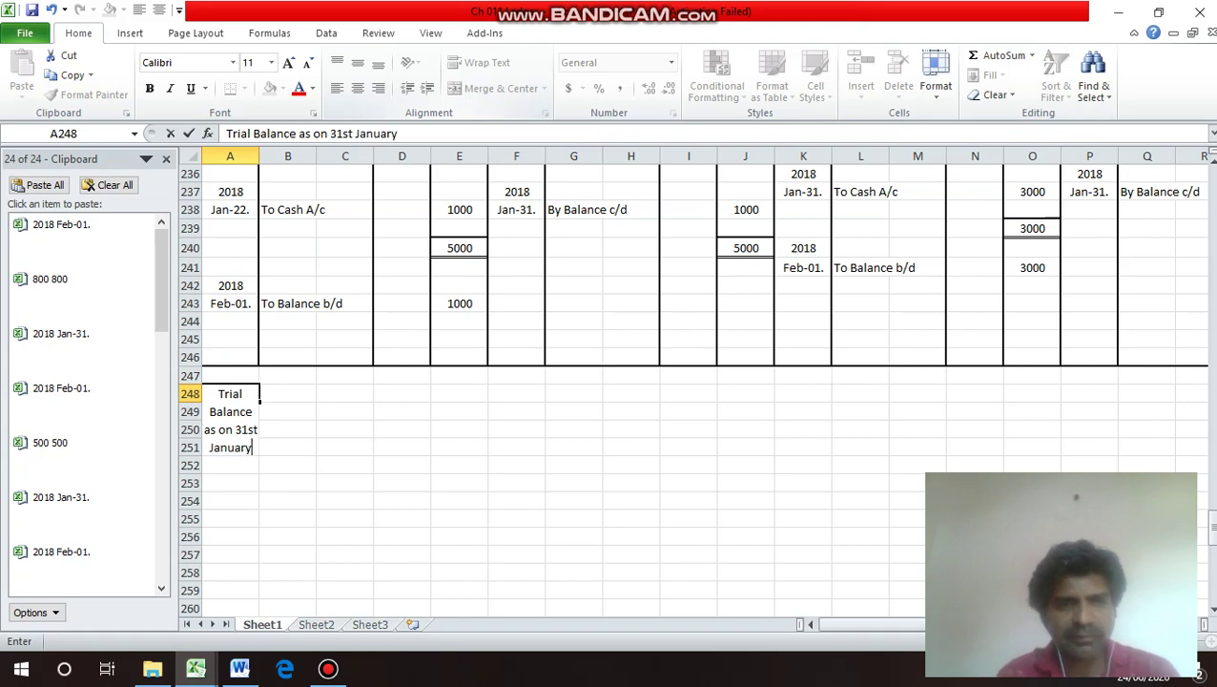
pyautogui.write(' 201')
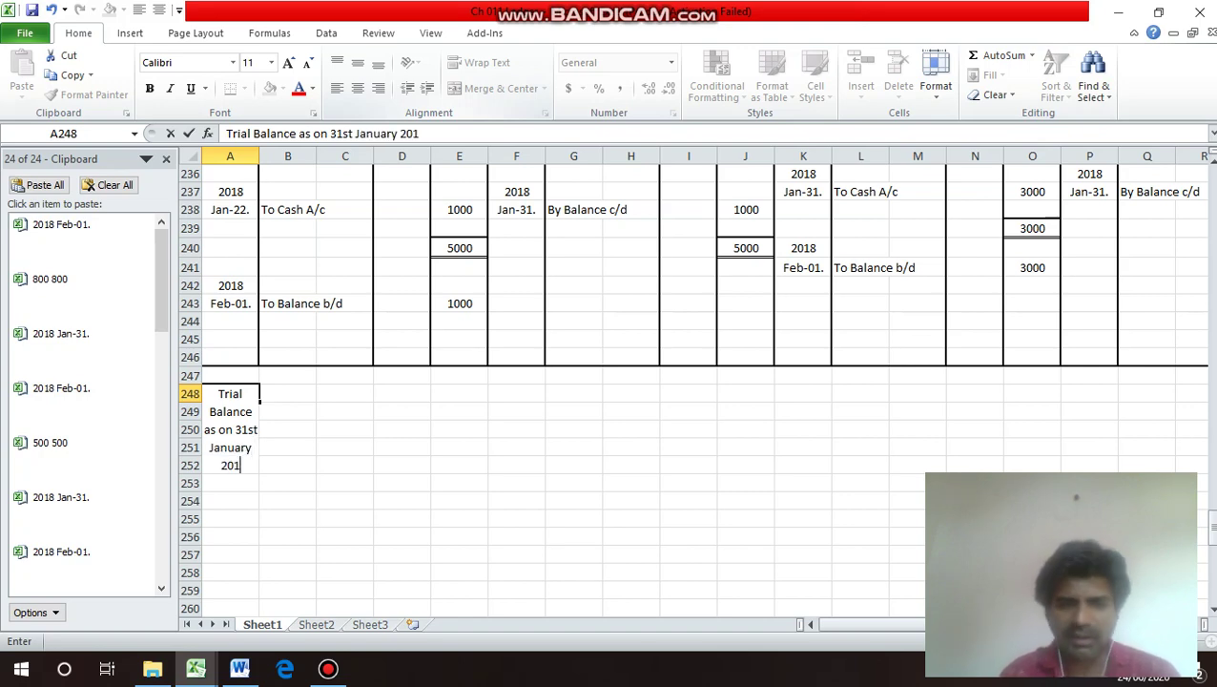
pyautogui.write('8')
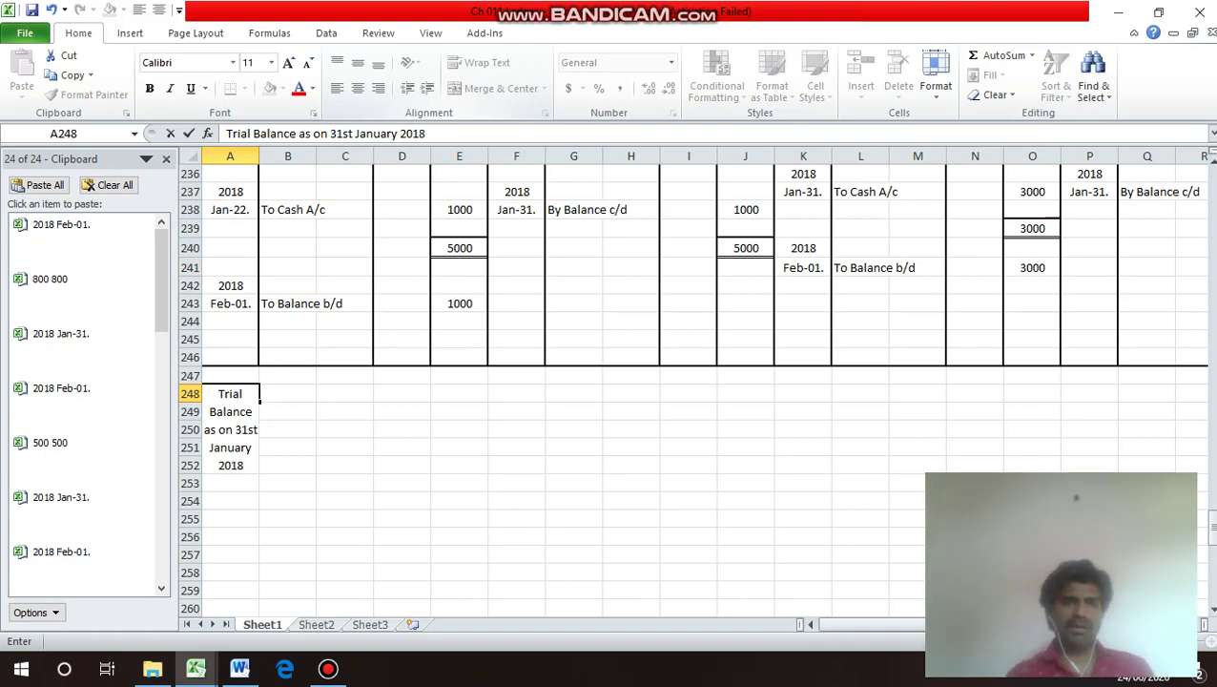
pyautogui.press('Return')
# Left-align the trial balance title in A248.
pyautogui.press('Up')
pyautogui.hotkey('alt', 'h')
pyautogui.press('a')
pyautogui.press('l')
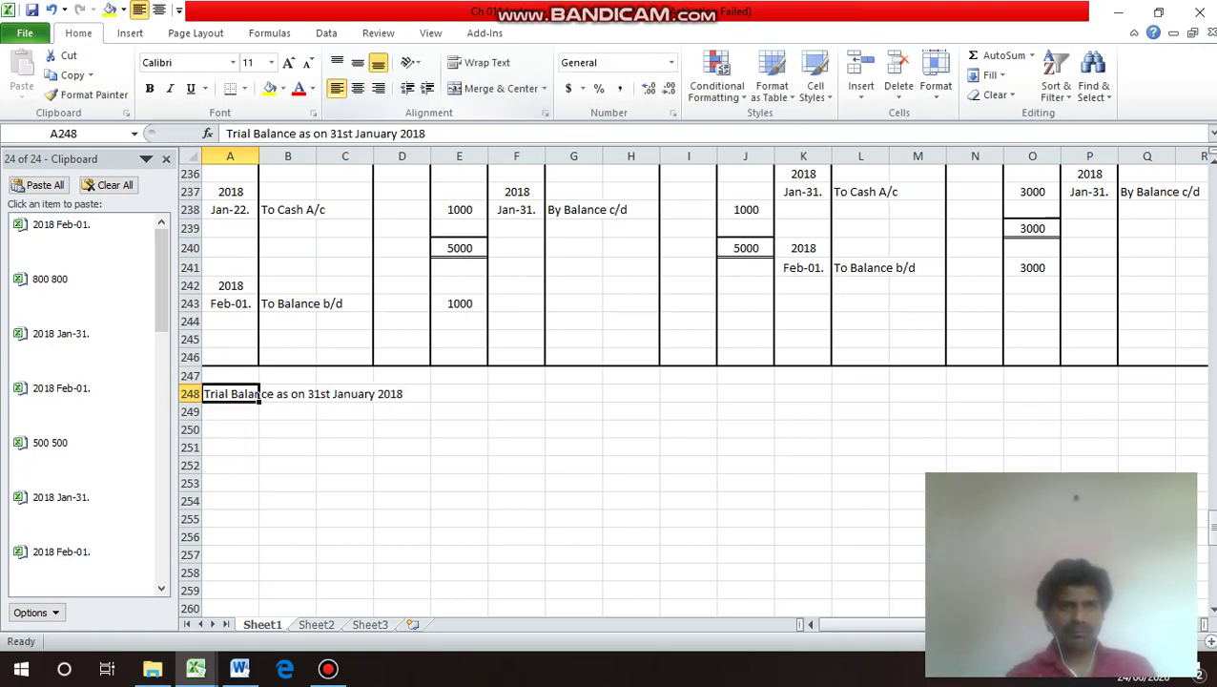
# Add the column heading "Particulars" in cell A249 under the trial balance title and left-align it.
pyautogui.moveTo(230, 411); pyautogui.dragTo(230, 610)
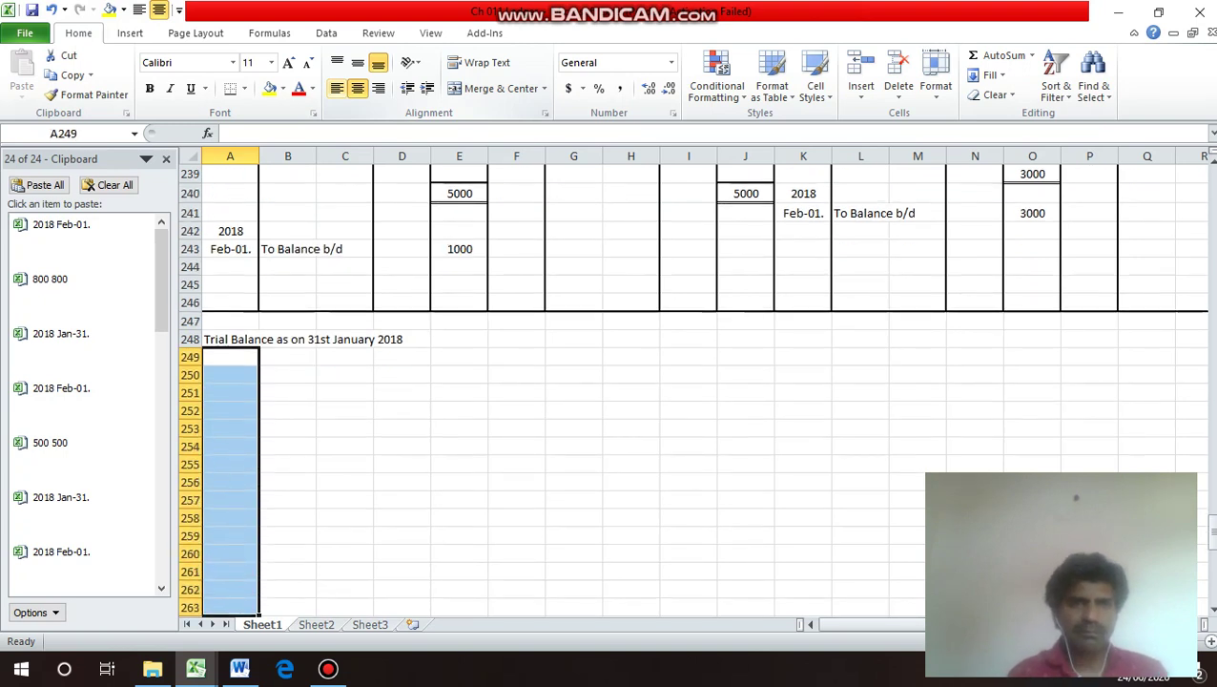
pyautogui.click(287, 357)
pyautogui.click(230, 356)
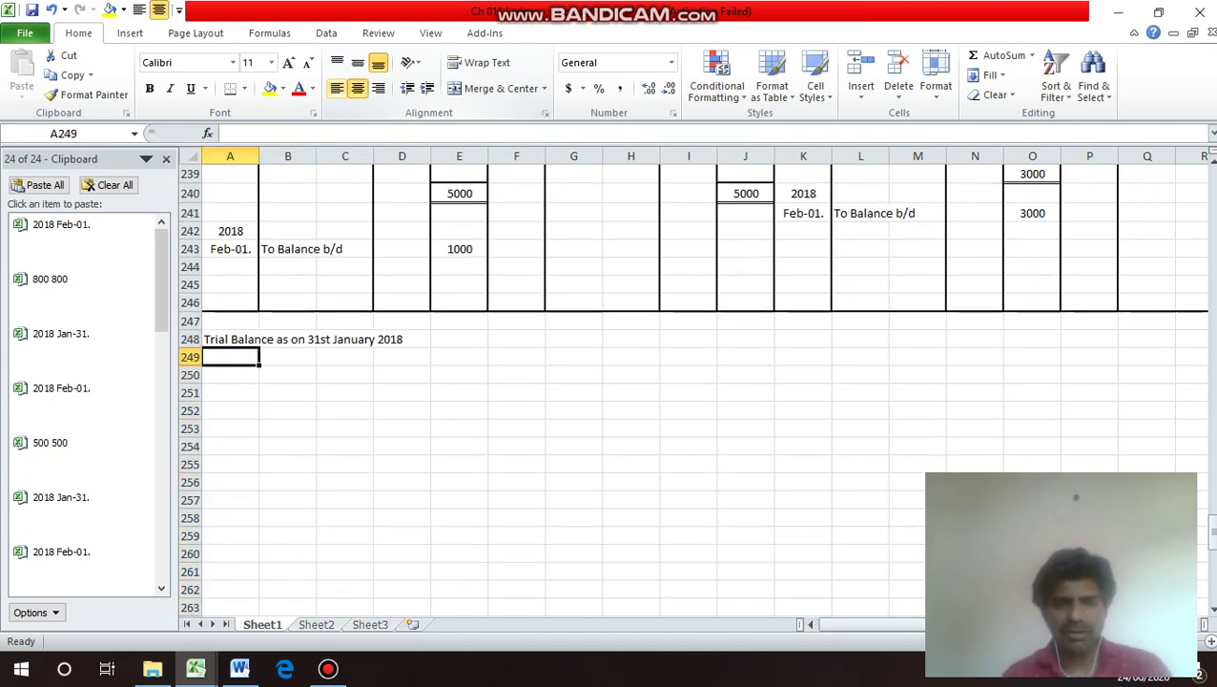
pyautogui.write('P')
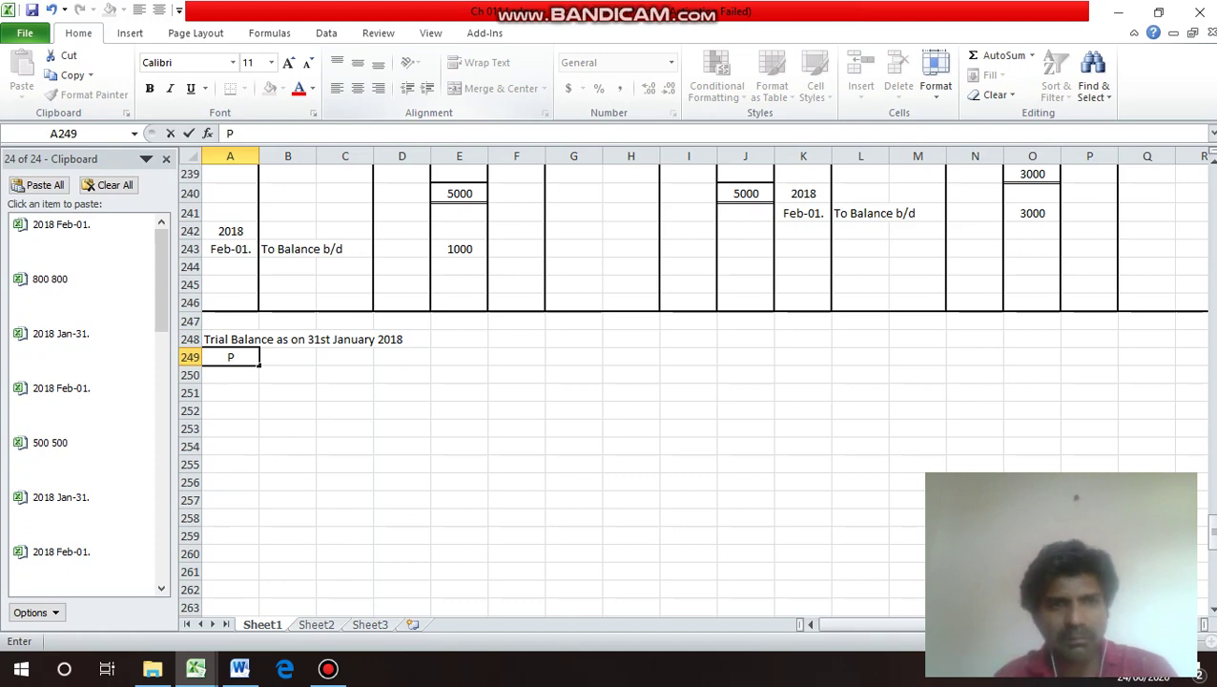
pyautogui.write('ar')
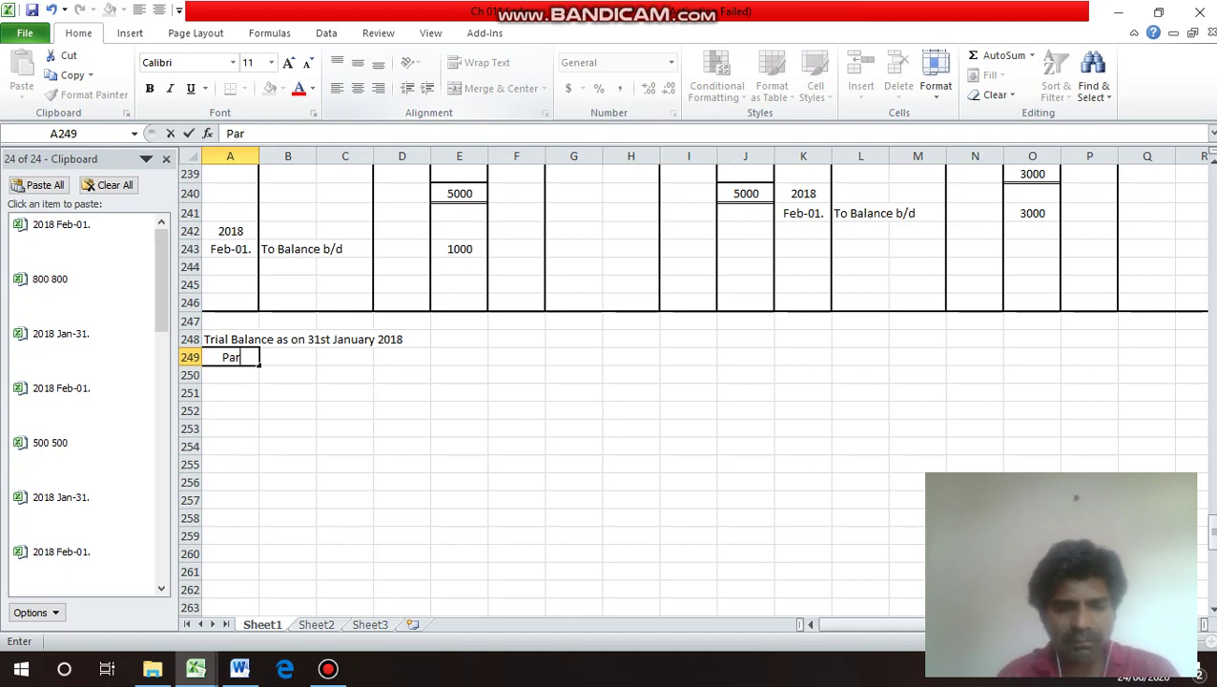
pyautogui.write('ticul')
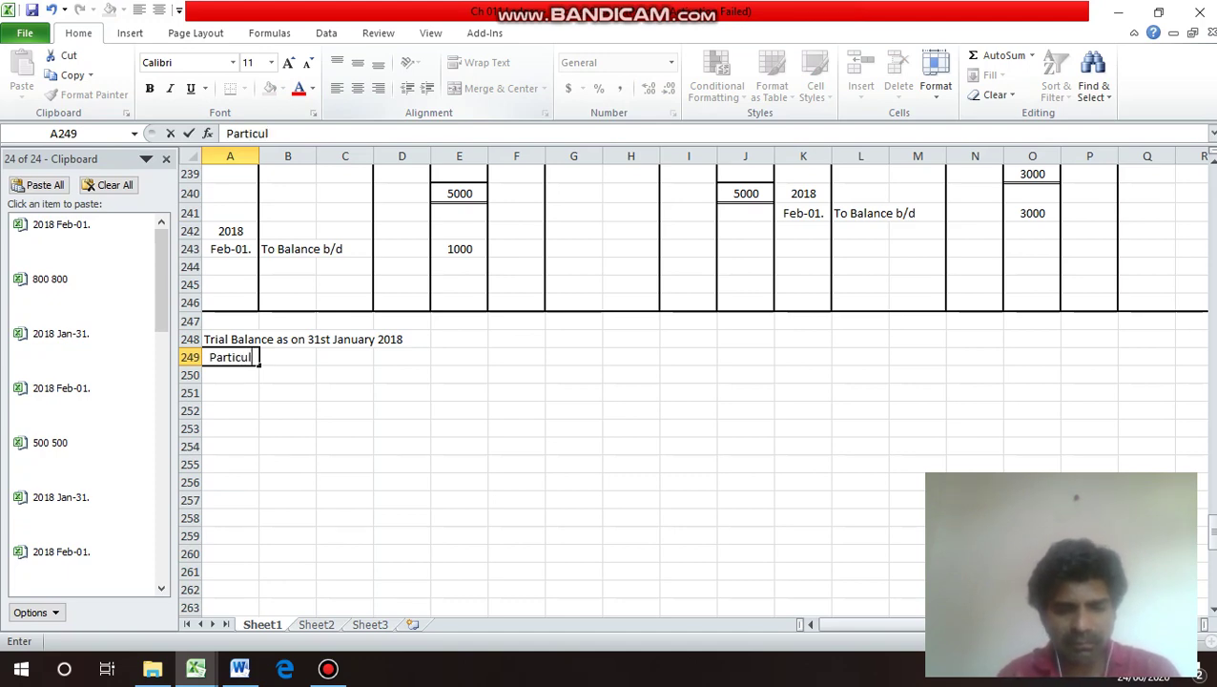
pyautogui.write('ars')
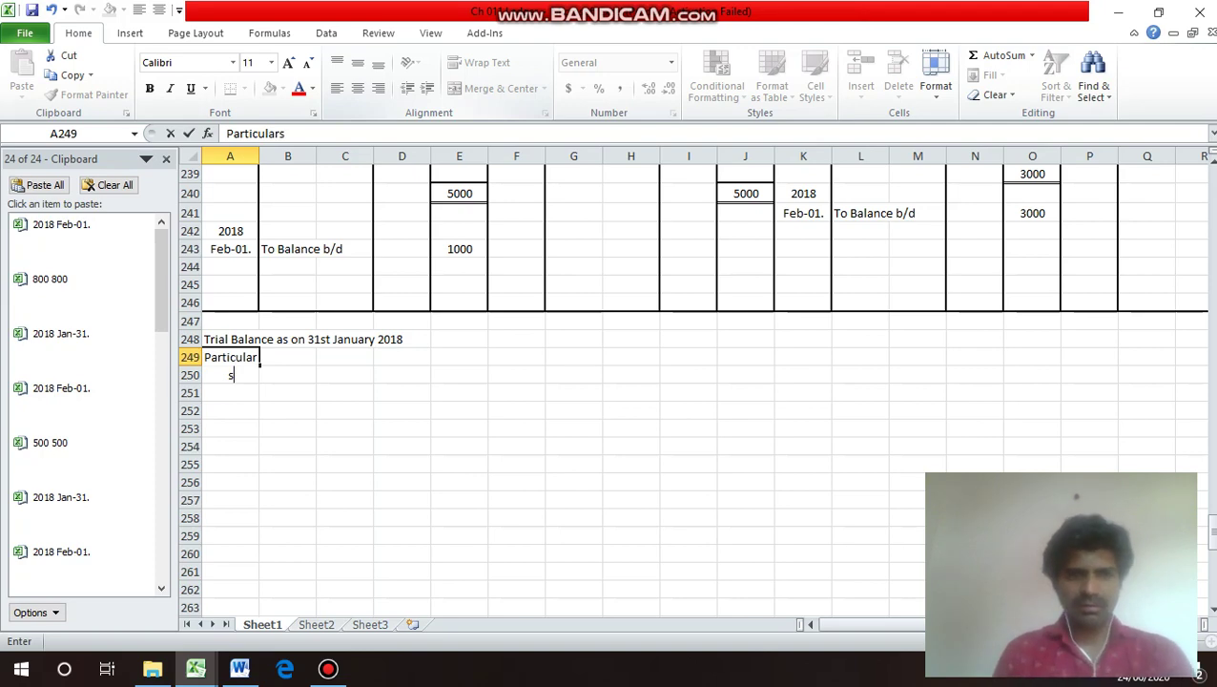
pyautogui.press('Return')
pyautogui.click(230, 356)
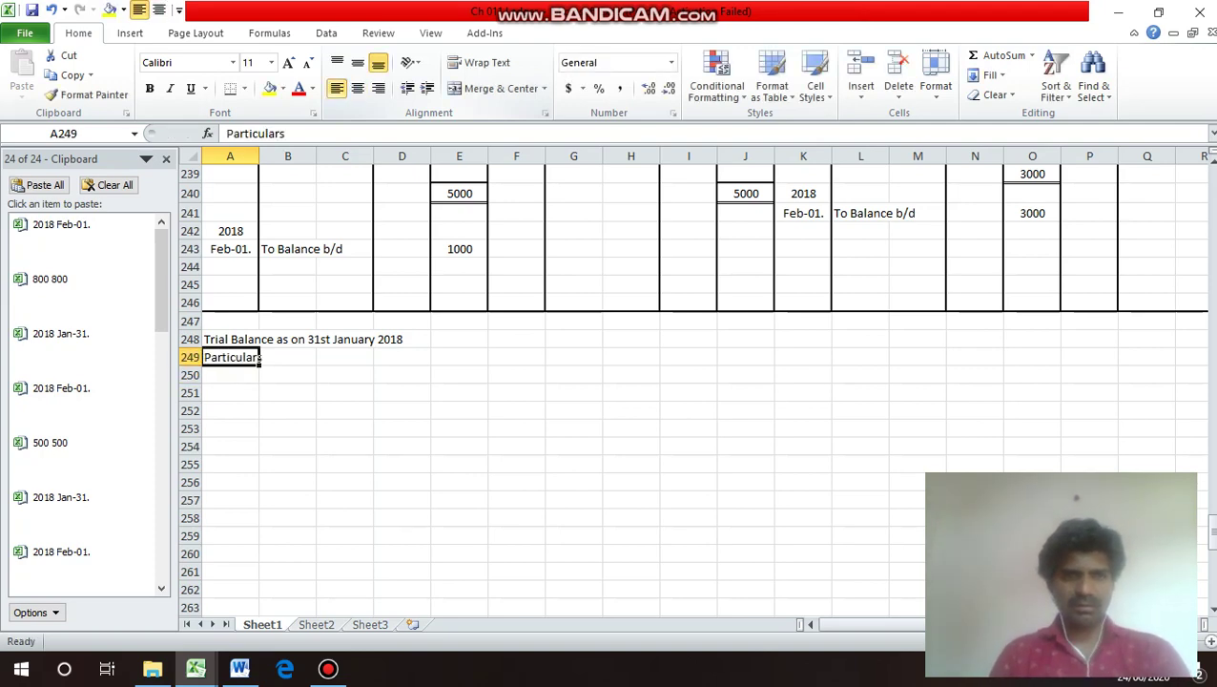
pyautogui.hotkey('shift', 'Down')
pyautogui.hotkey('shift', 'Down')
pyautogui.hotkey('shift', 'Down')
pyautogui.hotkey('shift', 'Down')
pyautogui.hotkey('shift', 'Down')
pyautogui.hotkey('shift', 'Down')
pyautogui.hotkey('shift', 'Down')
pyautogui.hotkey('shift', 'Down')
pyautogui.hotkey('shift', 'Down')
pyautogui.hotkey('shift', 'Down')
pyautogui.hotkey('shift', 'Down')
pyautogui.hotkey('shift', 'Down')
pyautogui.hotkey('shift', 'Down')
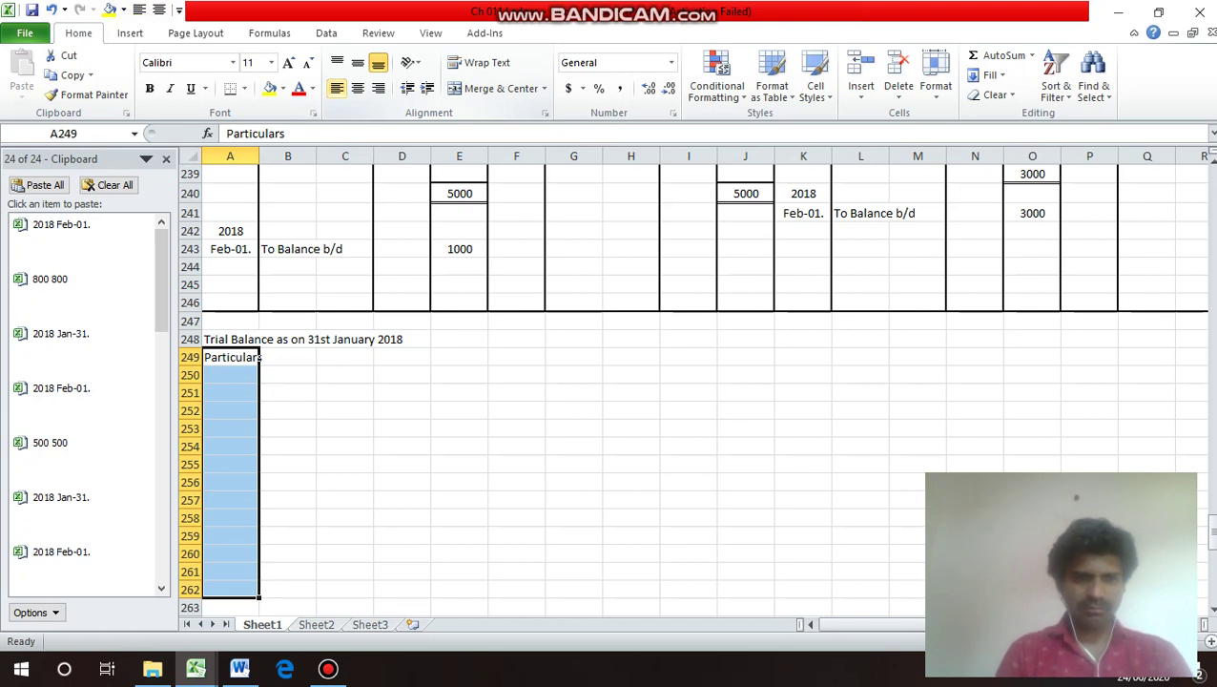
pyautogui.click(230, 375)
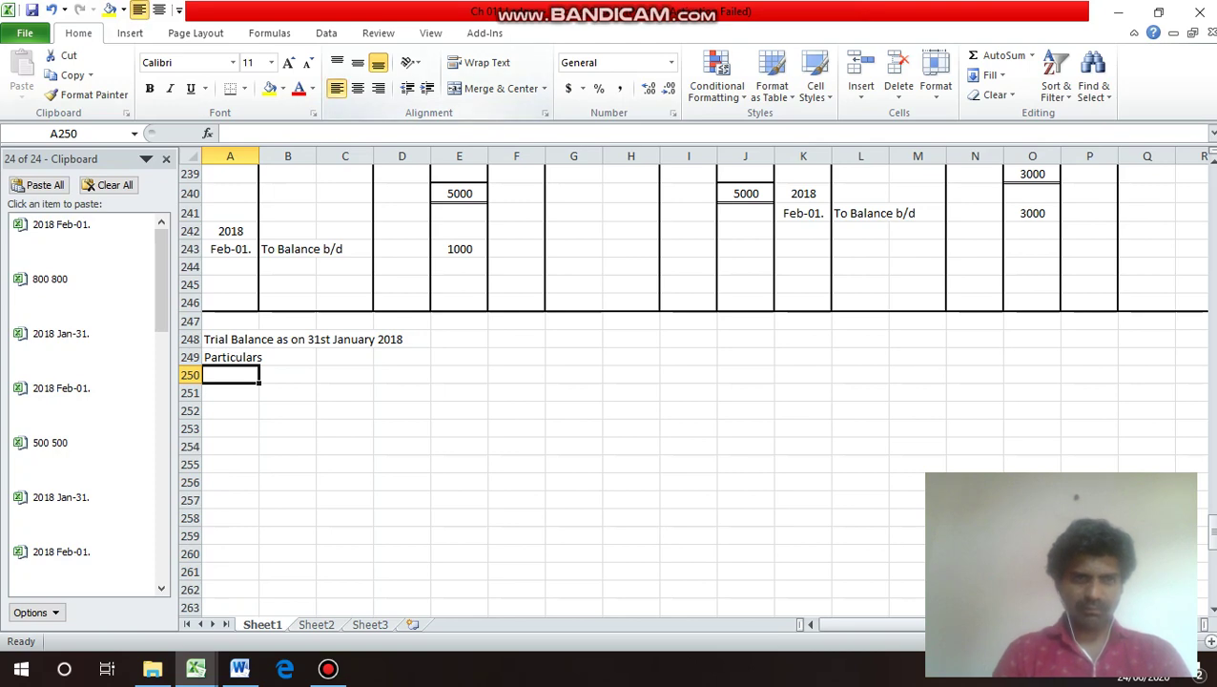
pyautogui.moveTo(230, 375); pyautogui.dragTo(229, 607)
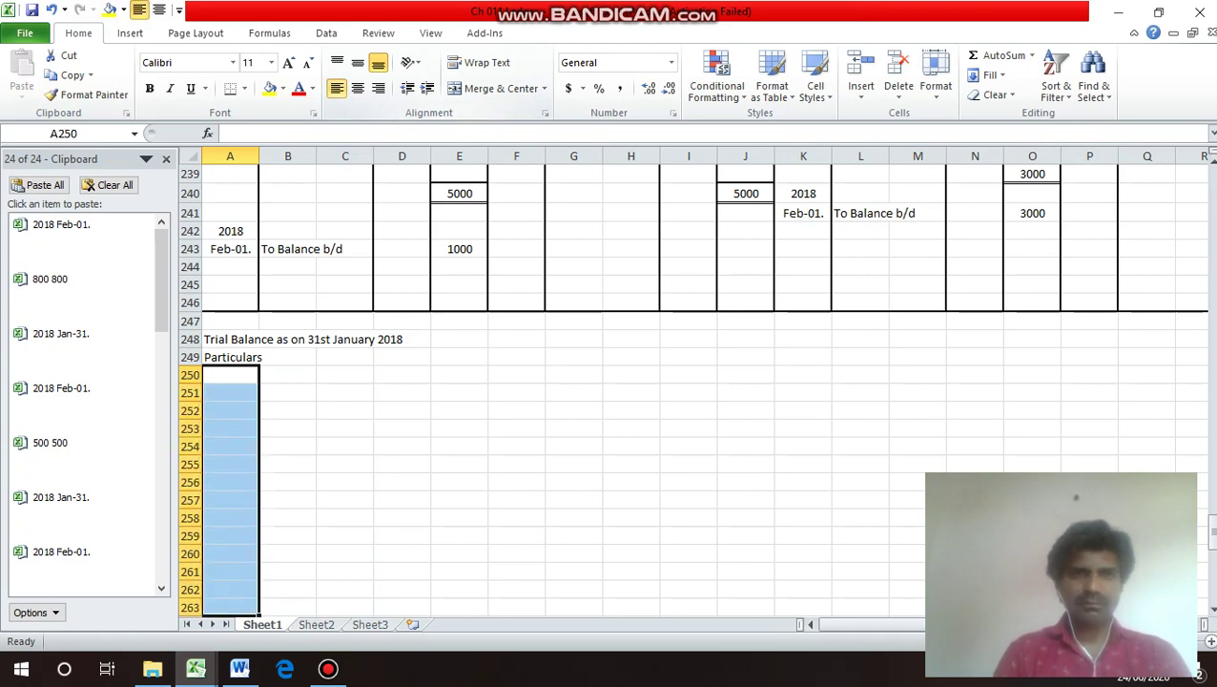
pyautogui.press('Up')
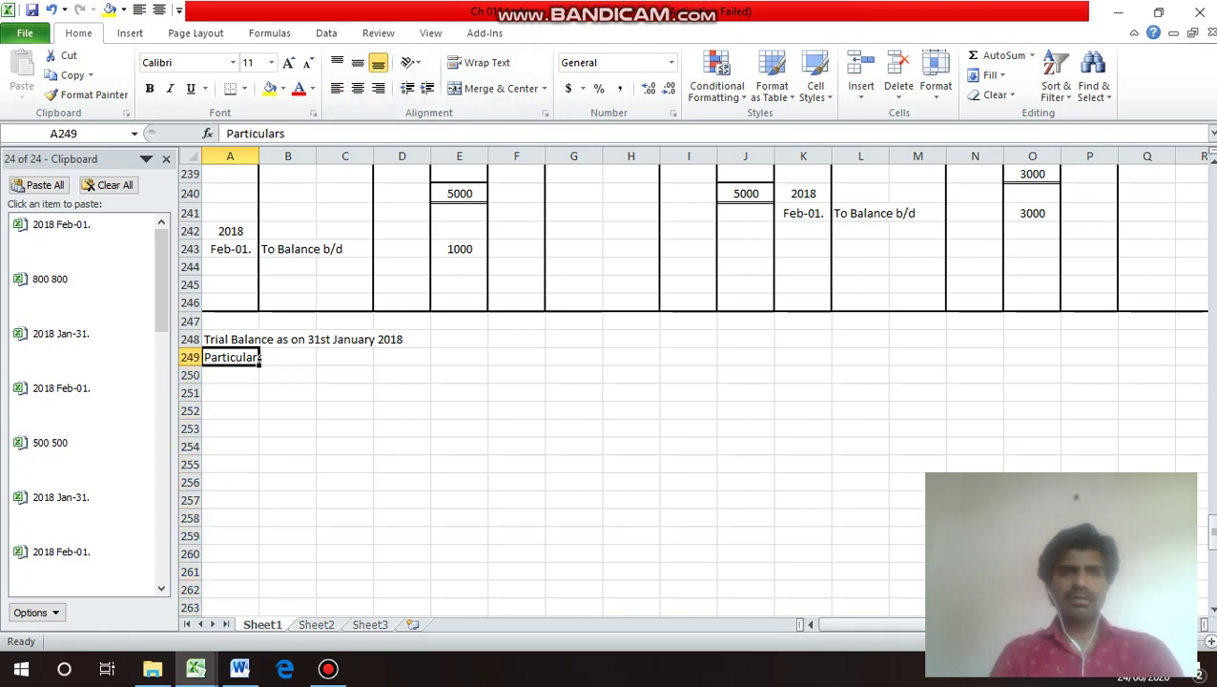
# Add the column heading "Debit" in cell H249, in the same row as the Particulars heading.
pyautogui.press('Right')
pyautogui.press('Right')
pyautogui.press('Right')
pyautogui.press('Right')
pyautogui.press('Right')
pyautogui.press('Right')
pyautogui.press('Right')
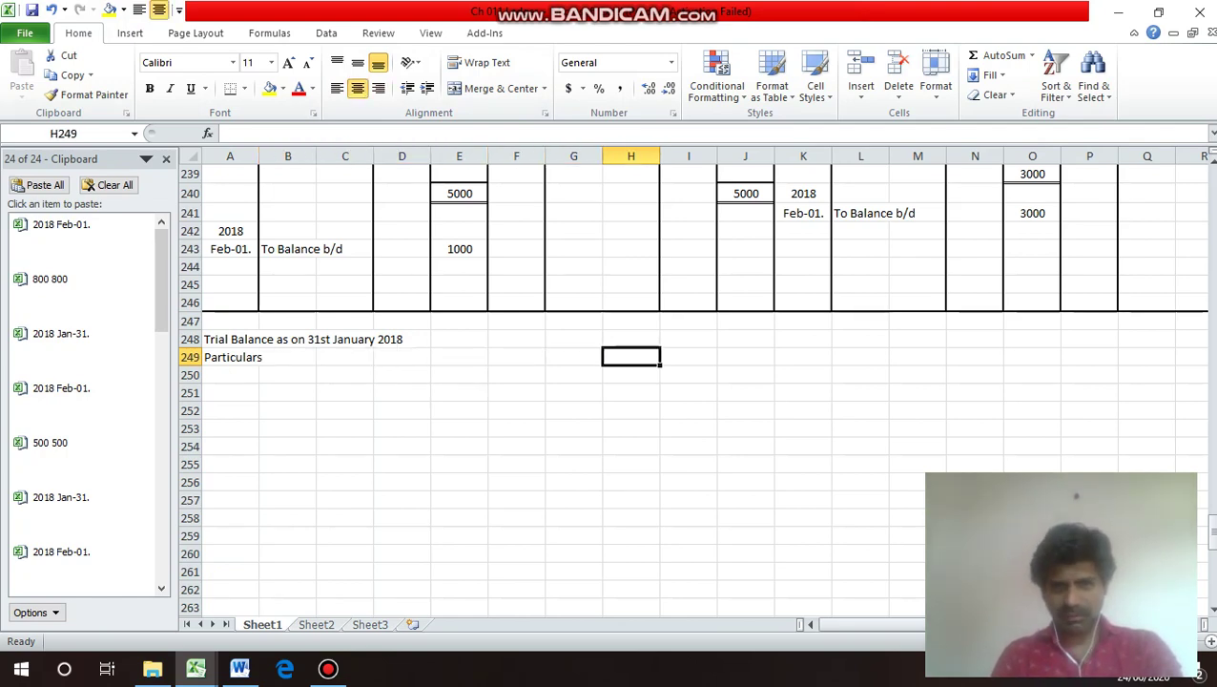
pyautogui.write('De')
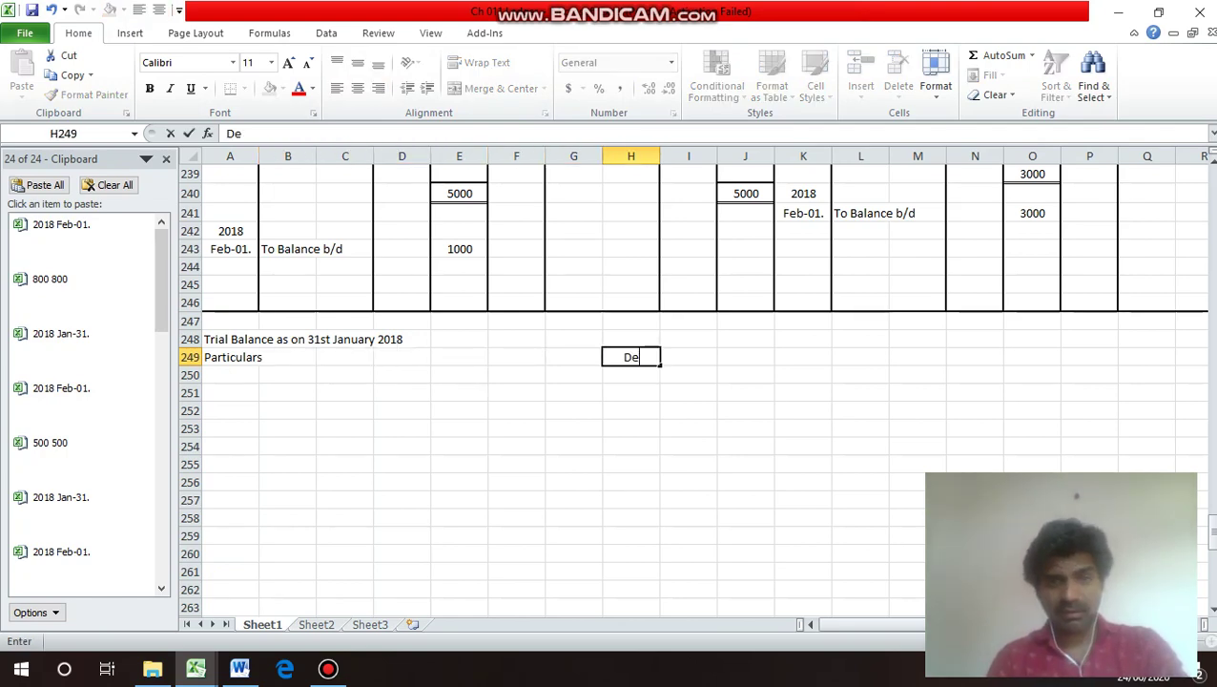
pyautogui.write('bit')
pyautogui.press('Return')
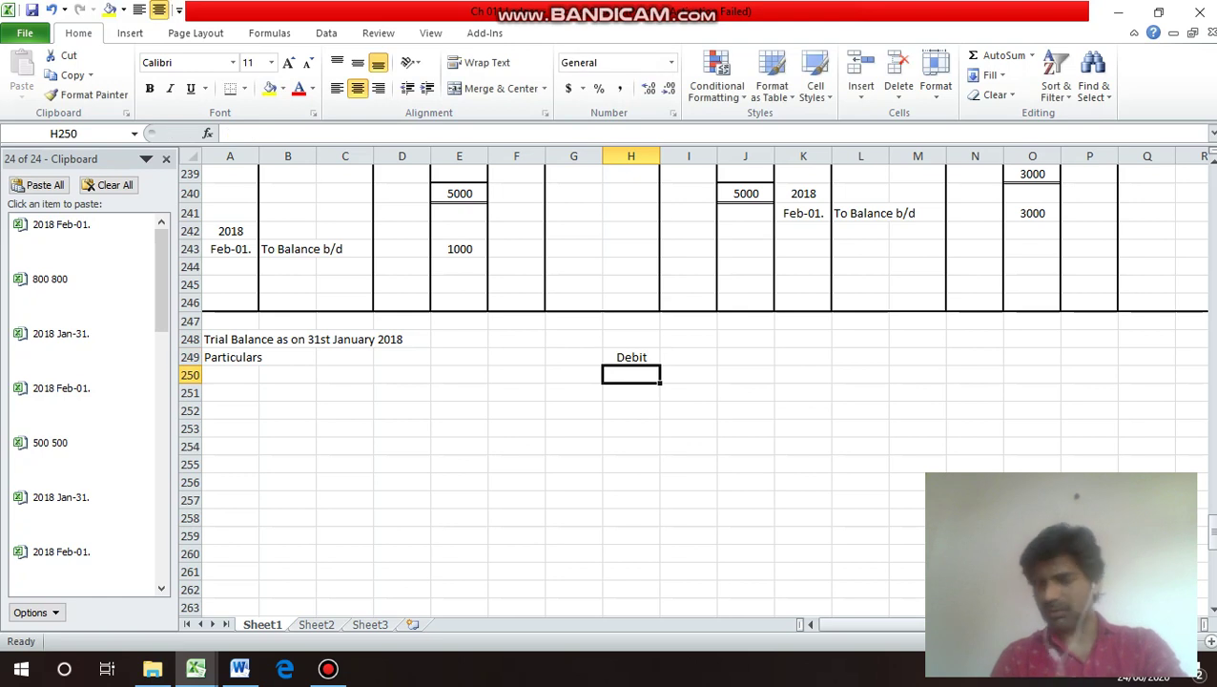
# Add the column heading "Credit" in cell I249, next to the Debit heading.
pyautogui.press('Up')
pyautogui.click(687, 357)
pyautogui.write('Cr')
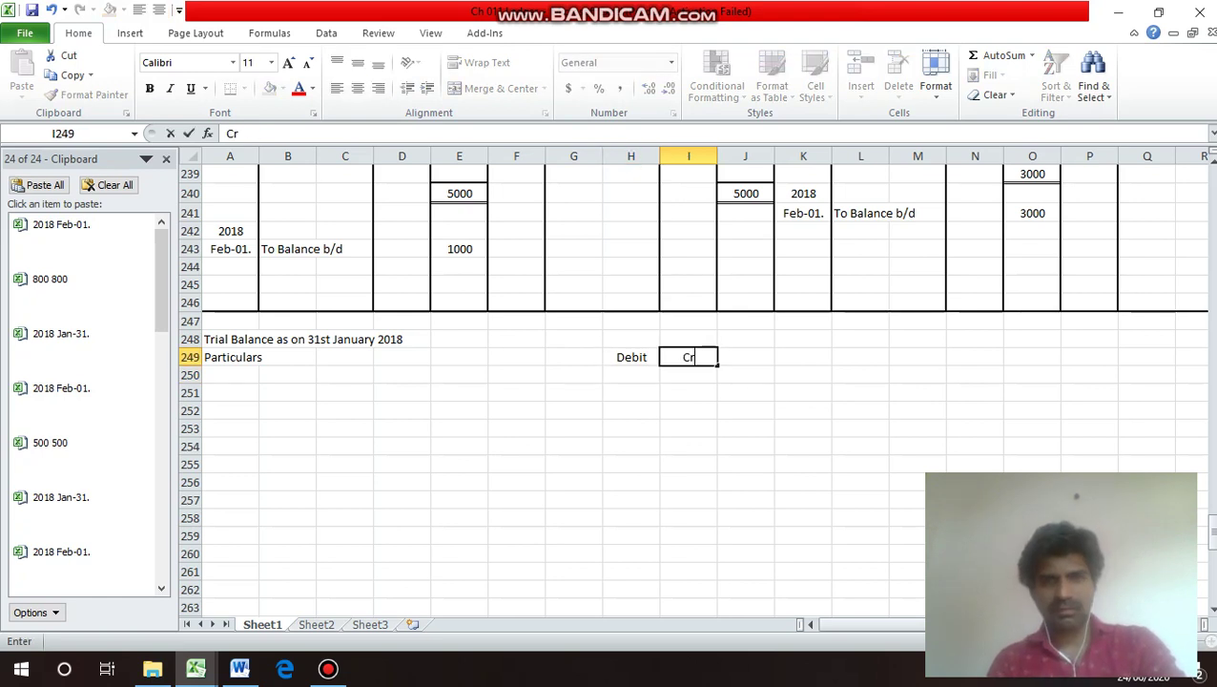
pyautogui.write('edit')
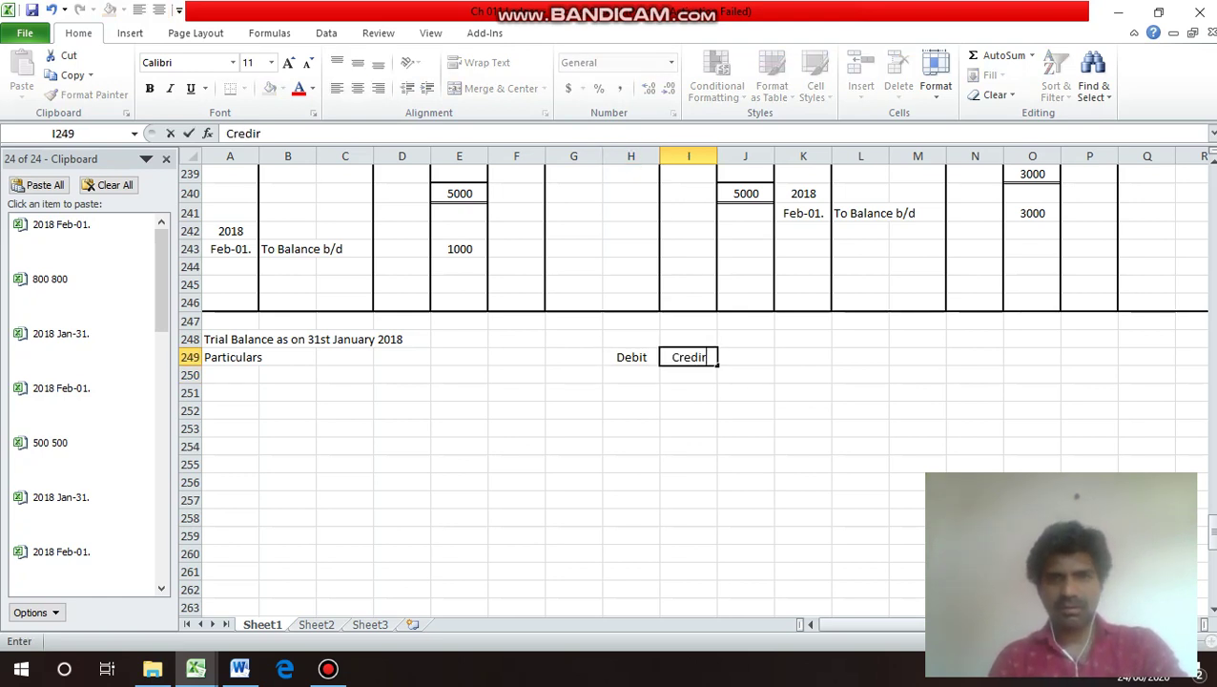
pyautogui.press('Return')
# Enter the currency label "Rs." in cells H250 and I250, beneath the Debit and Credit headings.
pyautogui.click(630, 374)
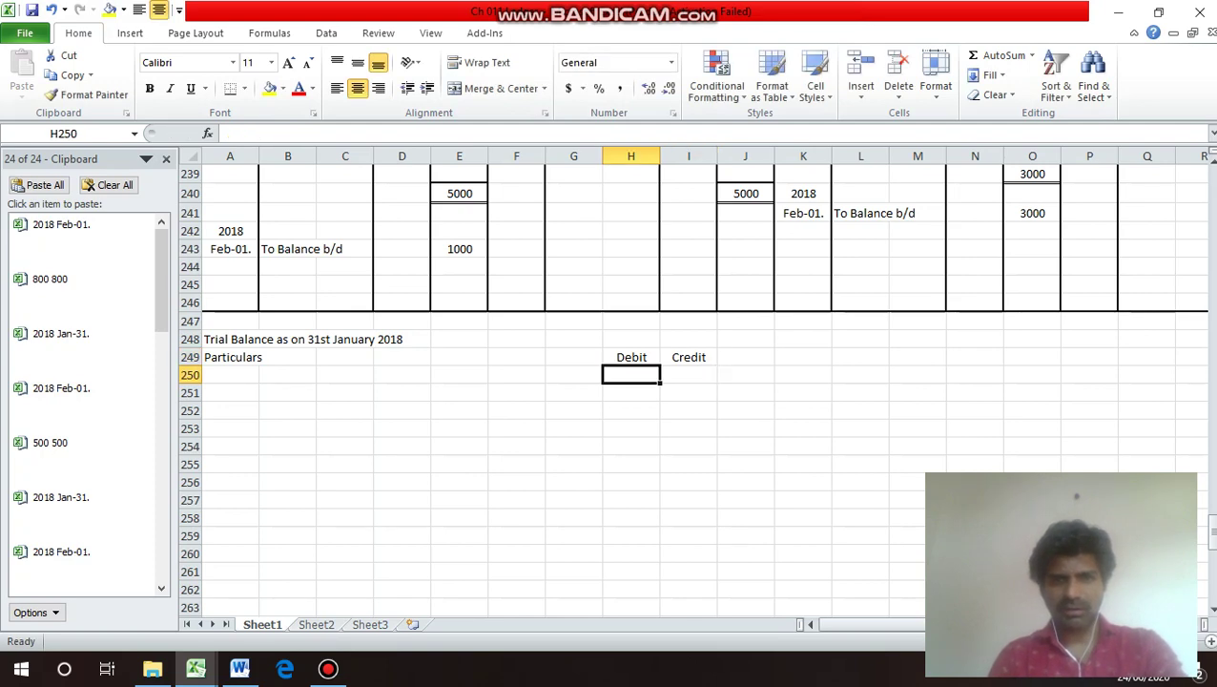
pyautogui.write('Rs')
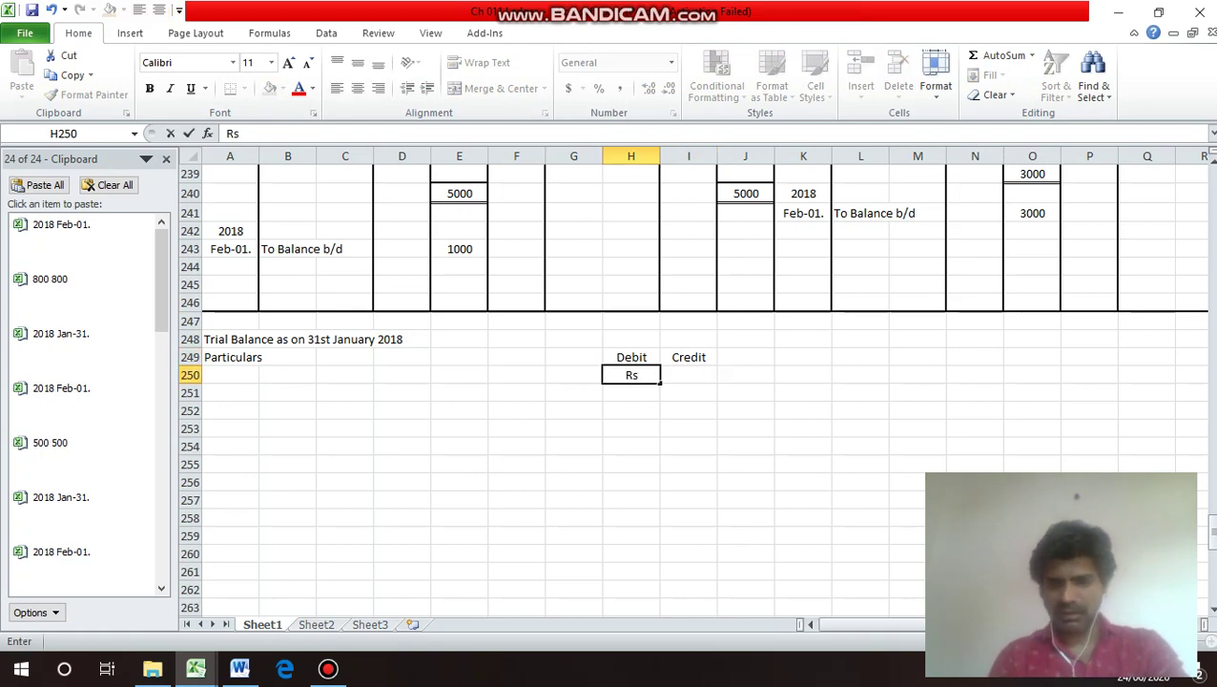
pyautogui.write('.')
pyautogui.press('Return')
pyautogui.click(689, 374)
pyautogui.write('R')
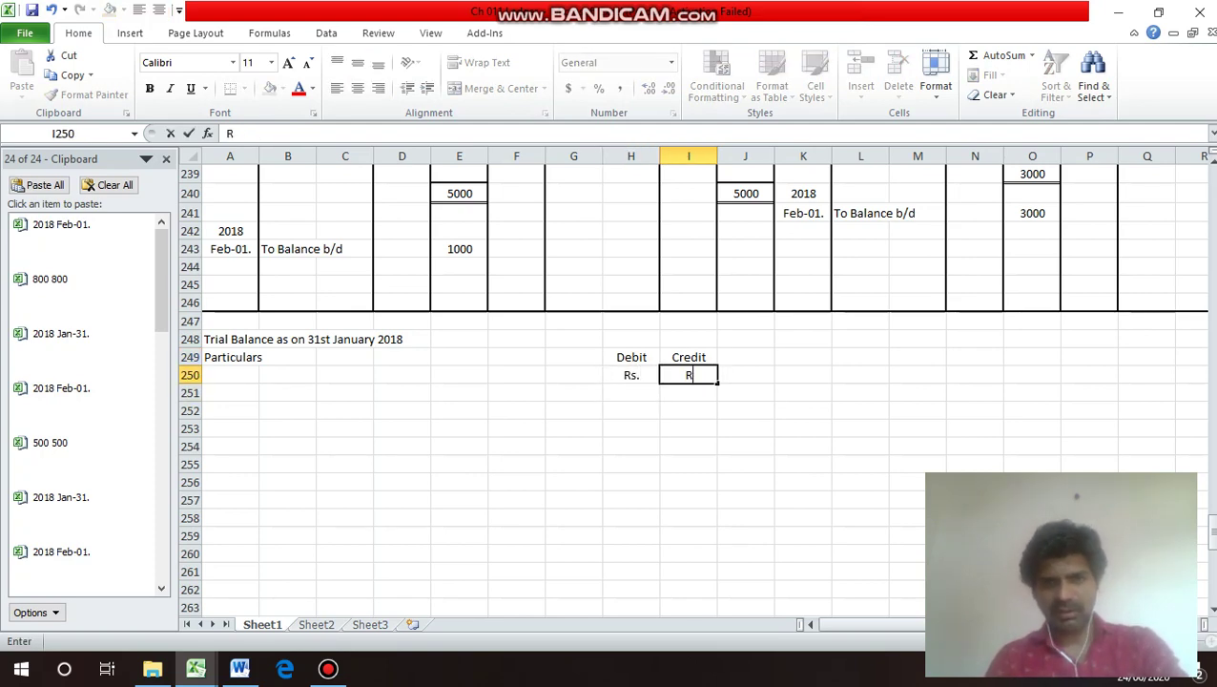
pyautogui.write('s.')
pyautogui.press('Return')
pyautogui.press('Up')
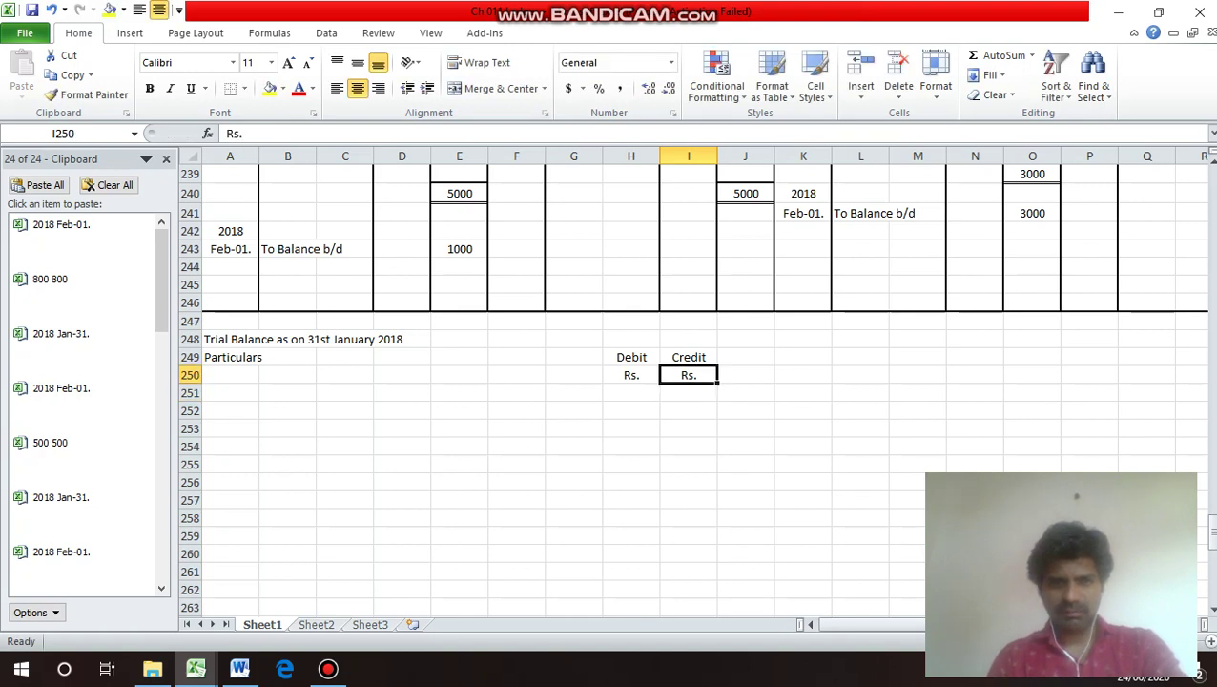
# Apply a medium solid outline border around the trial balance range A249:I263.
pyautogui.press('Up')
pyautogui.press('Left')
pyautogui.press('Left')
pyautogui.press('Left')
pyautogui.press('Left')
pyautogui.press('Left')
pyautogui.press('Left')
pyautogui.press('Left')
pyautogui.press('Left')
pyautogui.hotkey('shift', 'Right')
pyautogui.hotkey('shift', 'Right')
pyautogui.hotkey('shift', 'Right')
pyautogui.hotkey('shift', 'Right')
pyautogui.hotkey('shift', 'Right')
pyautogui.hotkey('shift', 'Right')
pyautogui.hotkey('shift', 'Right')
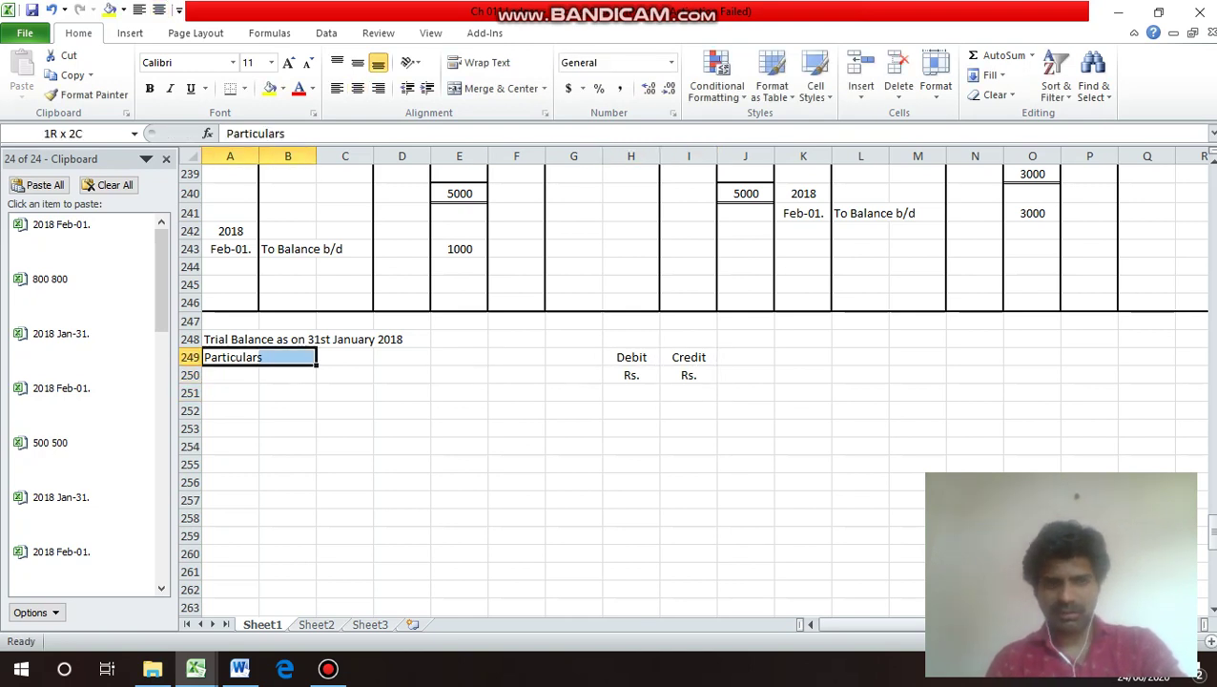
pyautogui.hotkey('shift', 'Right')
pyautogui.hotkey('shift', 'Down')
pyautogui.hotkey('shift', 'Down')
pyautogui.hotkey('shift', 'Down')
pyautogui.hotkey('shift', 'Down')
pyautogui.hotkey('shift', 'Down')
pyautogui.hotkey('shift', 'Down')
pyautogui.hotkey('shift', 'Down')
pyautogui.hotkey('shift', 'Down')
pyautogui.hotkey('shift', 'Down')
pyautogui.hotkey('shift', 'Down')
pyautogui.hotkey('shift', 'Down')
pyautogui.hotkey('shift', 'Down')
pyautogui.hotkey('shift', 'Down')
pyautogui.hotkey('shift', 'Down')
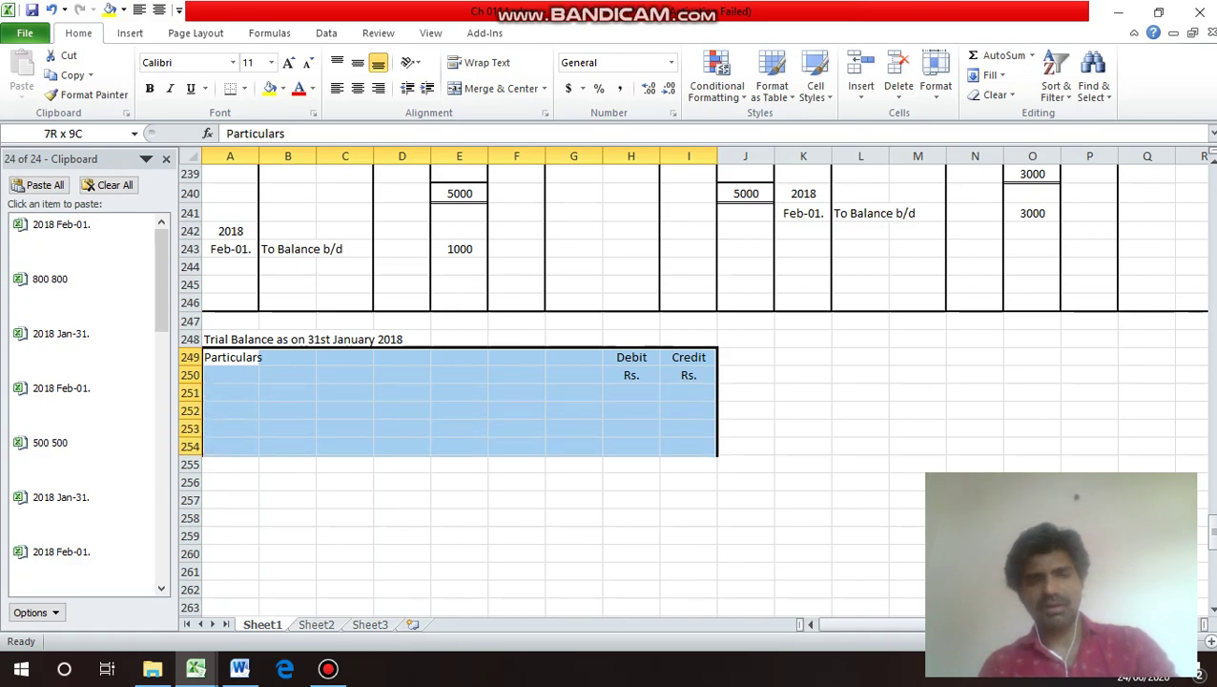
pyautogui.hotkey('ctrl', '1')
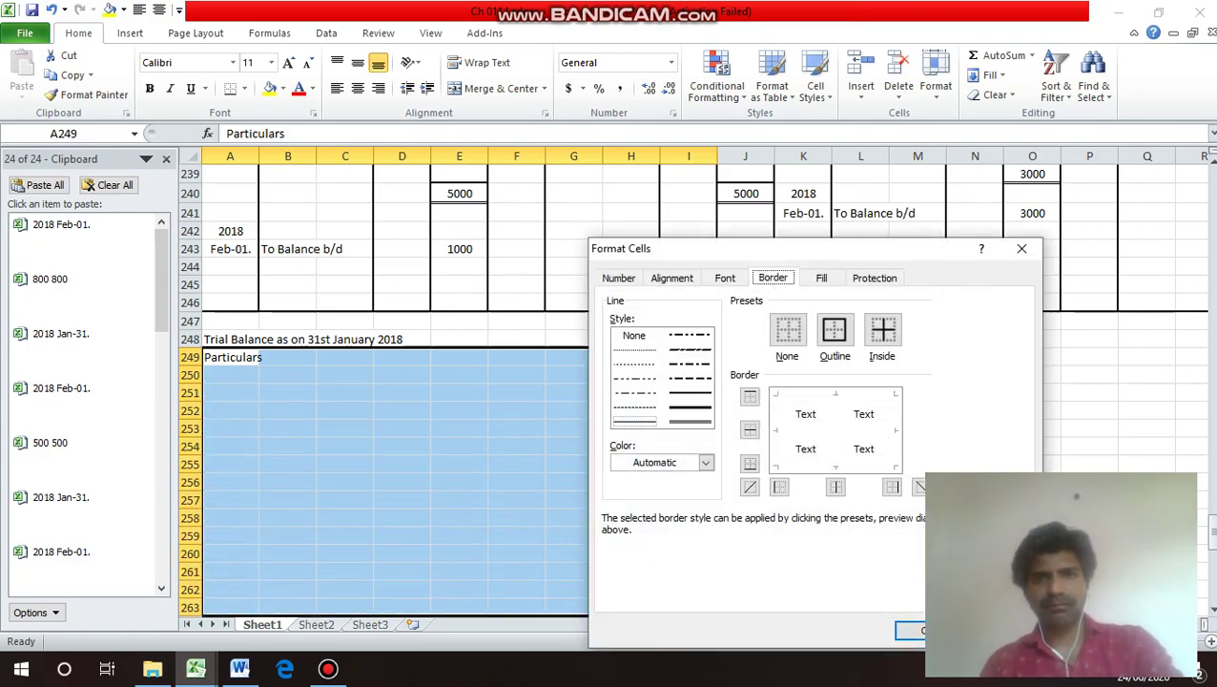
pyautogui.press('Right')
pyautogui.press('Up')
pyautogui.press('Up')
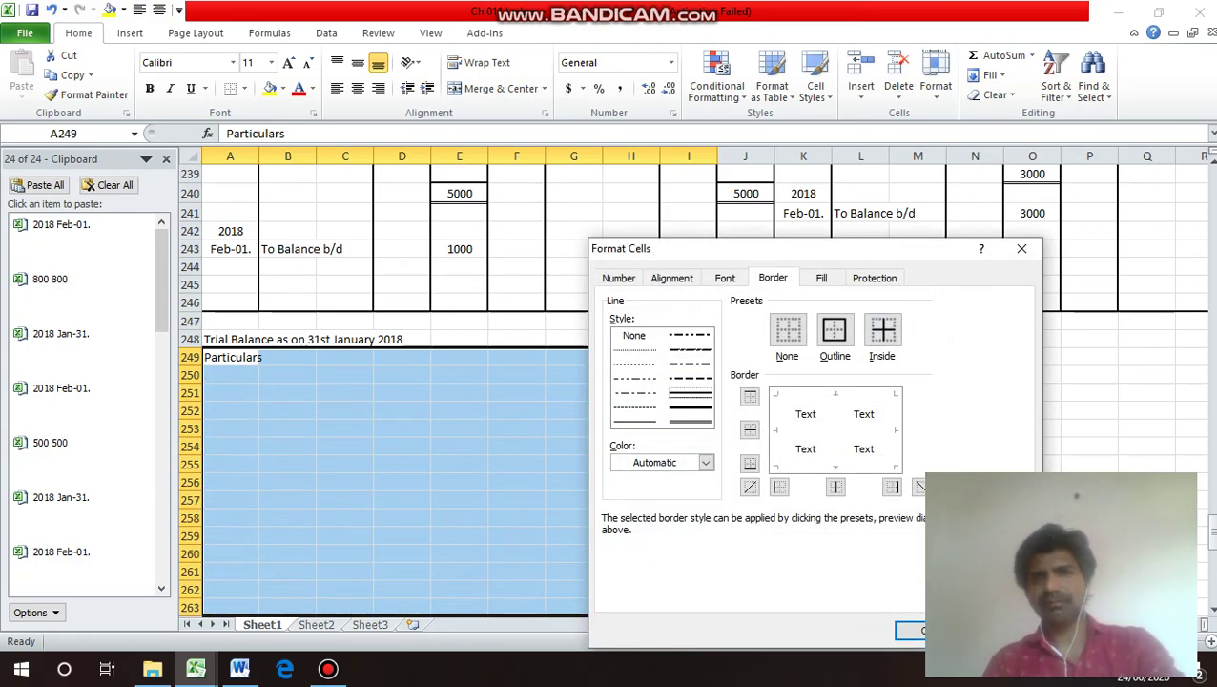
pyautogui.hotkey('alt', 'o')
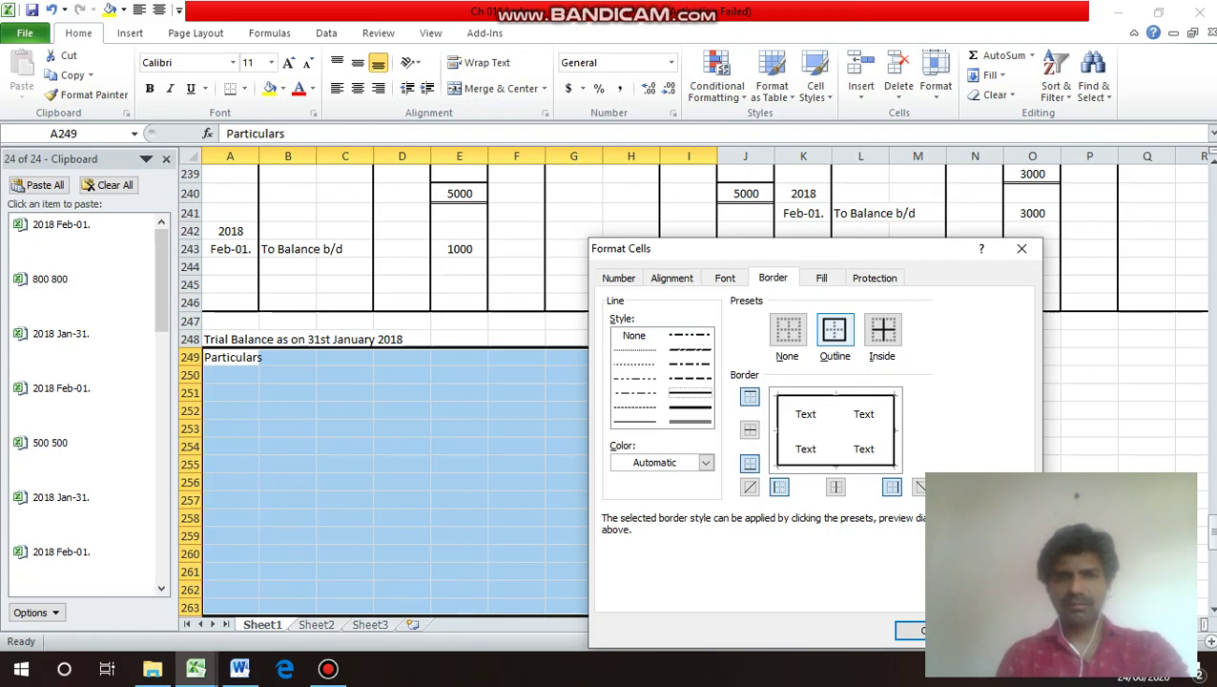
pyautogui.press('Return')
# Add an outline and an inner vertical border to H249:I263 to separate the Debit and Credit columns.
pyautogui.press('Right')
pyautogui.press('Right')
pyautogui.press('Right')
pyautogui.press('Right')
pyautogui.press('Right')
pyautogui.press('Right')
pyautogui.press('Right')
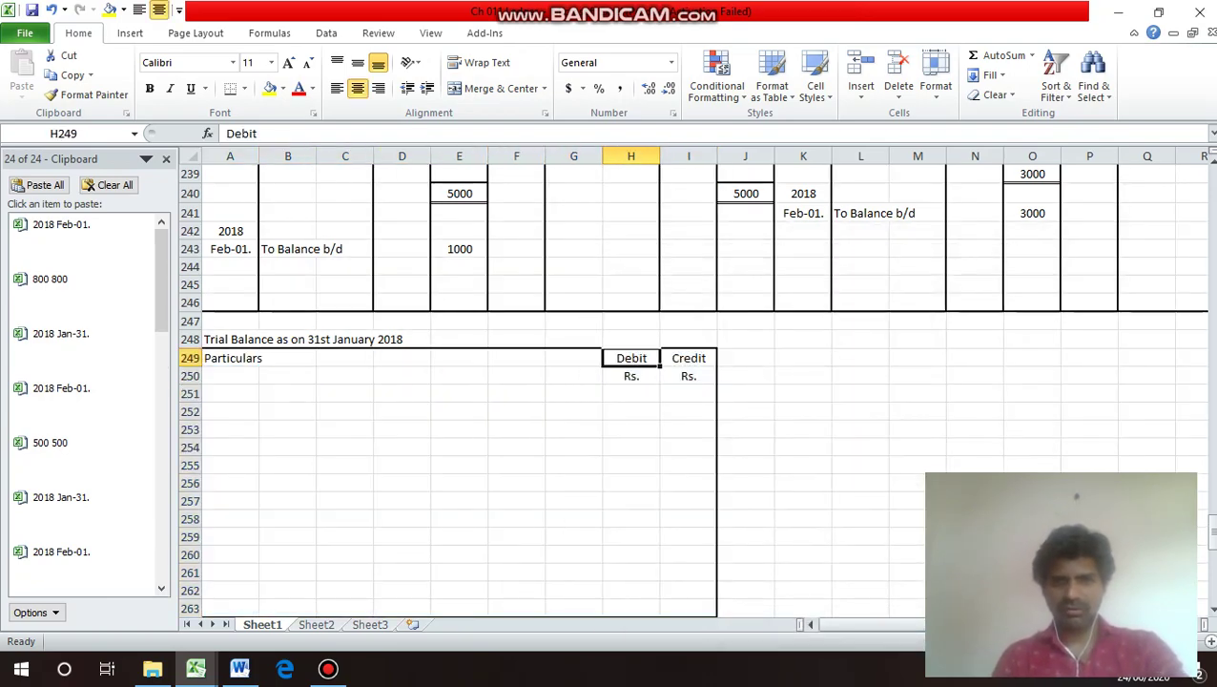
pyautogui.hotkey('shift', 'Right')
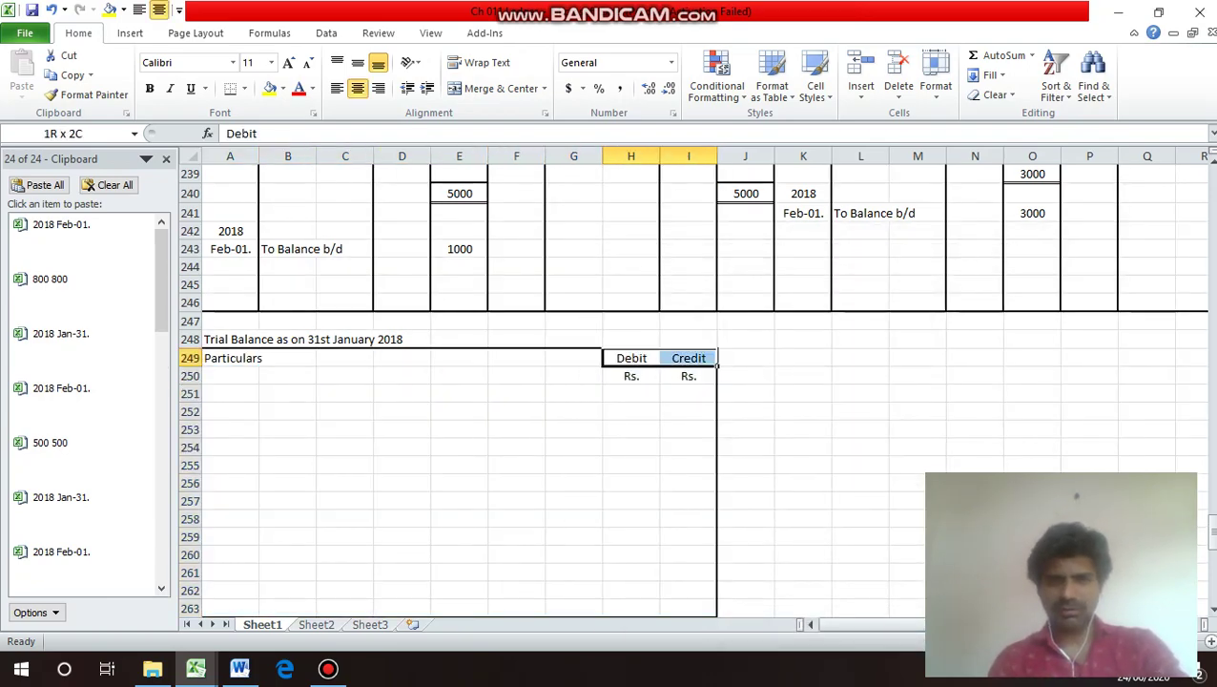
pyautogui.hotkey('shift', 'Down')
pyautogui.hotkey('shift', 'Down')
pyautogui.hotkey('shift', 'Down')
pyautogui.hotkey('shift', 'Down')
pyautogui.hotkey('shift', 'Down')
pyautogui.hotkey('shift', 'Down')
pyautogui.hotkey('shift', 'Down')
pyautogui.hotkey('shift', 'Down')
pyautogui.hotkey('shift', 'Down')
pyautogui.hotkey('shift', 'Down')
pyautogui.hotkey('shift', 'Down')
pyautogui.hotkey('shift', 'Down')
pyautogui.hotkey('shift', 'Down')
pyautogui.hotkey('shift', 'Down')
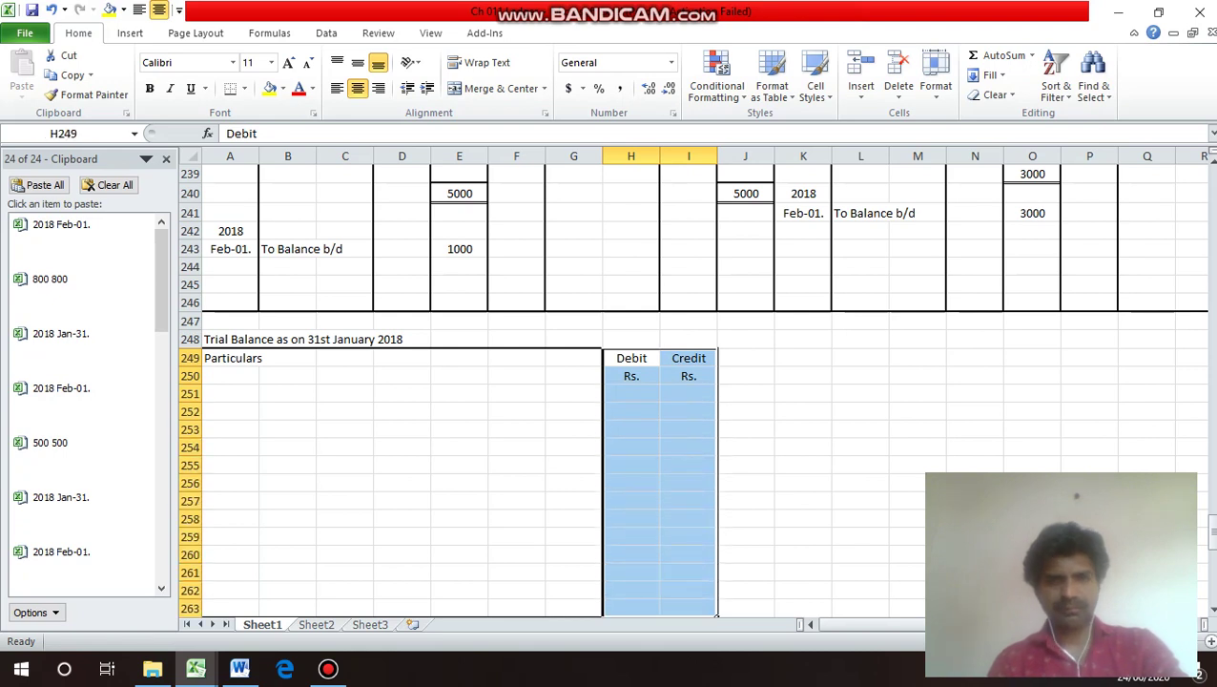
pyautogui.hotkey('ctrl', '1')
pyautogui.hotkey('alt', 'l')
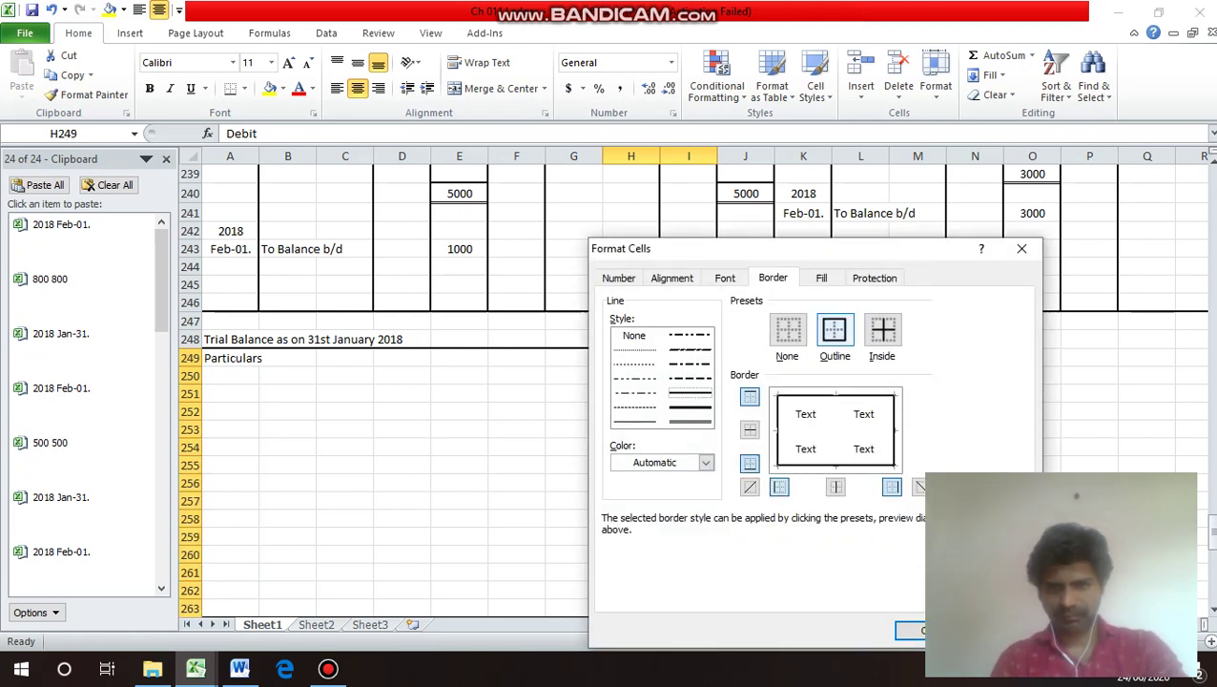
pyautogui.hotkey('alt', 'v')
pyautogui.press('Return')
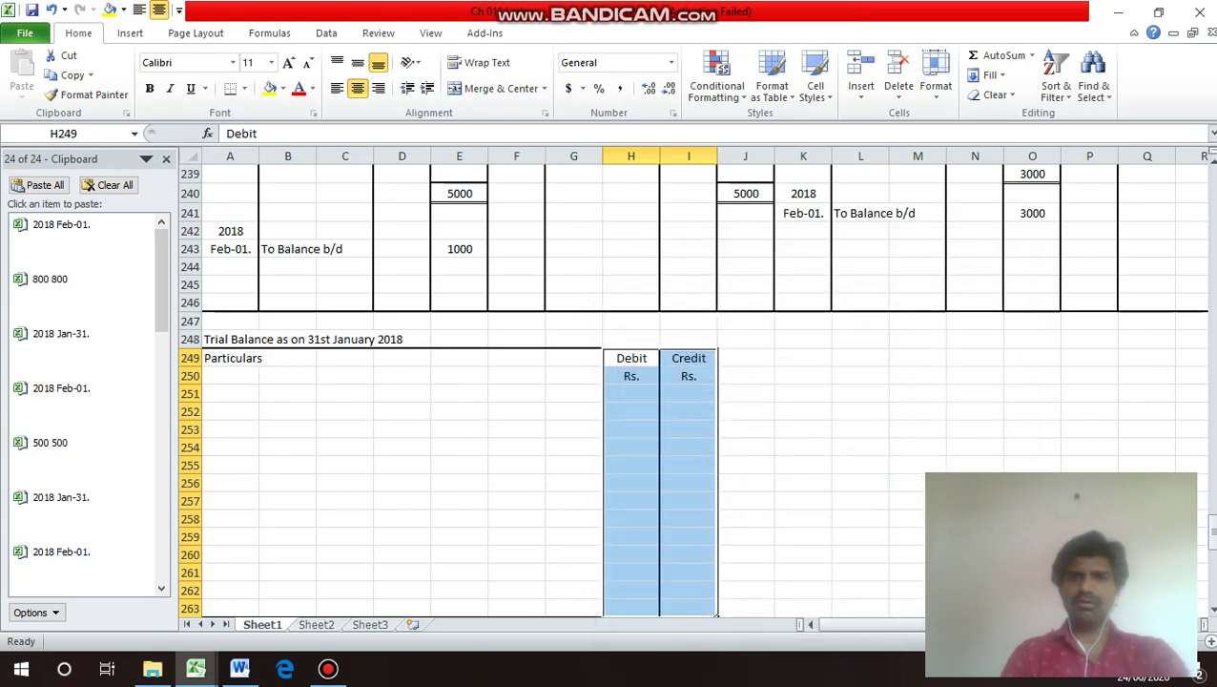
# Apply an outline border around the second heading row of the trial balance, A250:I250.
pyautogui.press('Down')
pyautogui.press('Left')
pyautogui.press('Left')
pyautogui.press('Left')
pyautogui.press('Left')
pyautogui.press('Left')
pyautogui.press('Left')
pyautogui.press('Left')
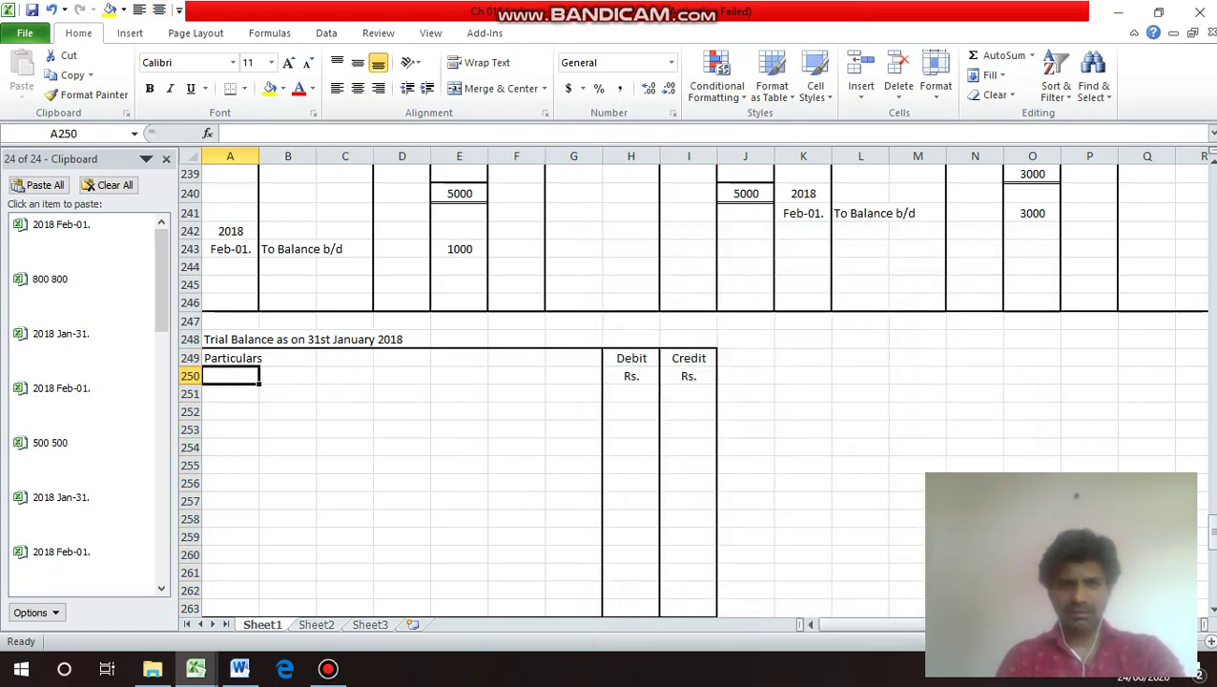
pyautogui.hotkey('shift', 'Right')
pyautogui.hotkey('shift', 'Right')
pyautogui.hotkey('shift', 'Right')
pyautogui.hotkey('shift', 'Right')
pyautogui.hotkey('shift', 'Right')
pyautogui.hotkey('shift', 'Right')
pyautogui.hotkey('shift', 'Right')
pyautogui.hotkey('shift', 'Right')
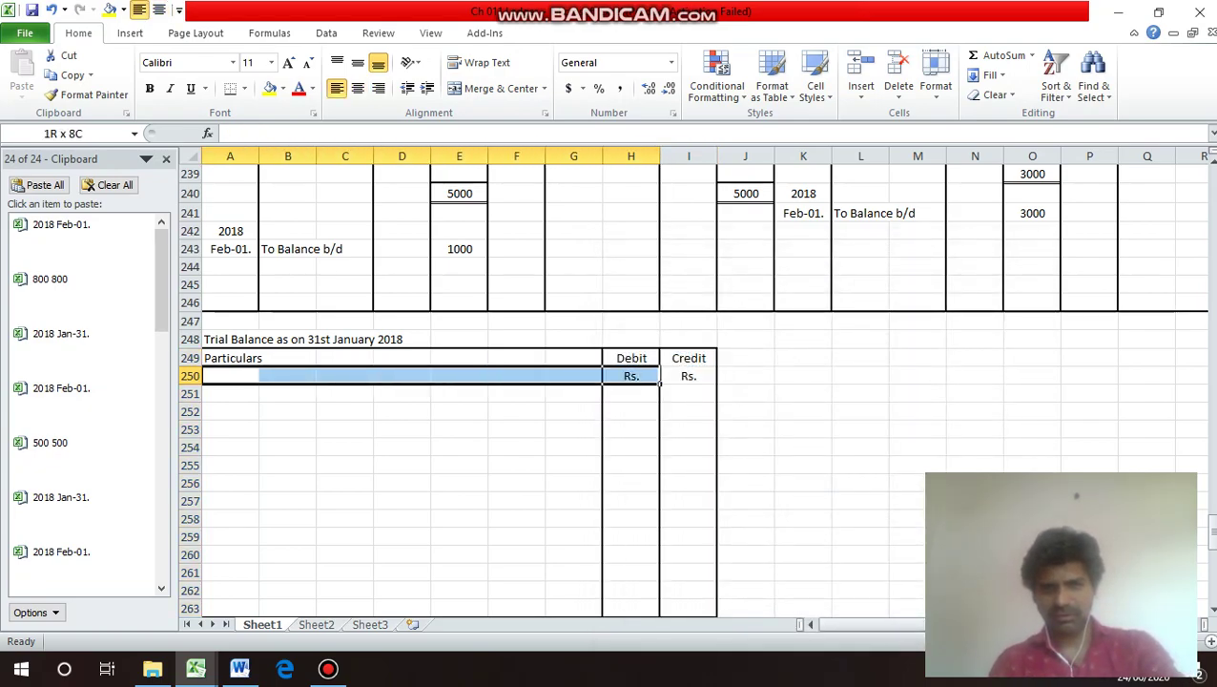
pyautogui.hotkey('ctrl', '1')
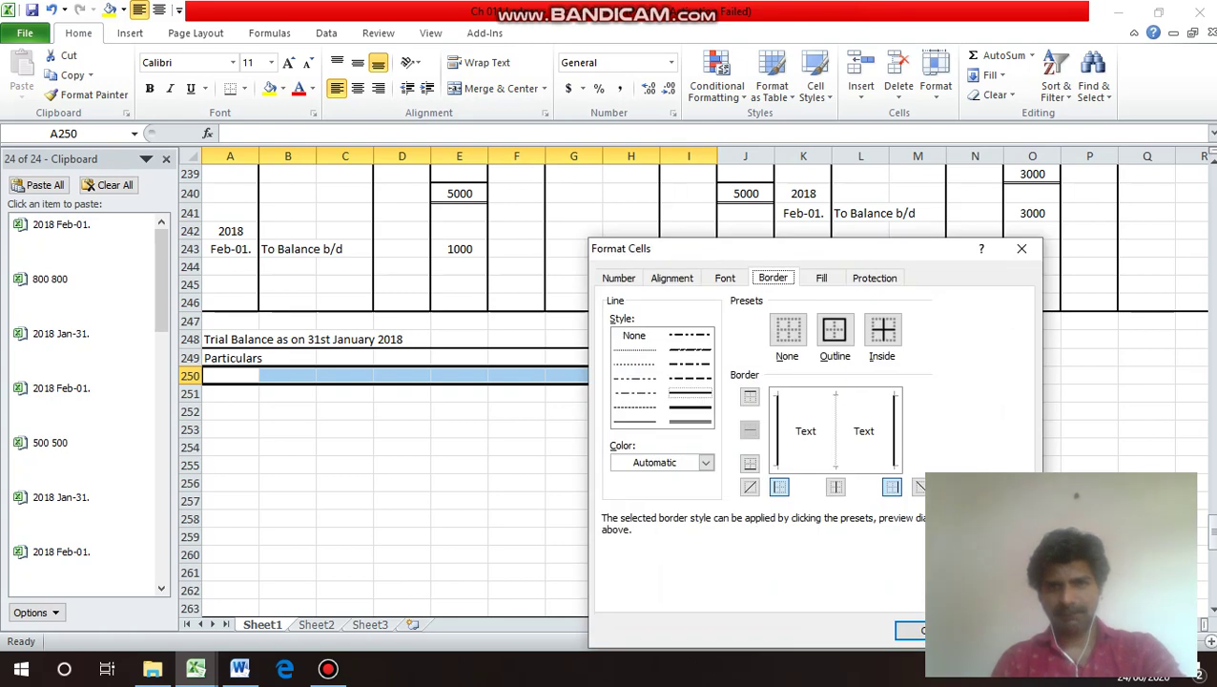
pyautogui.click(835, 329)
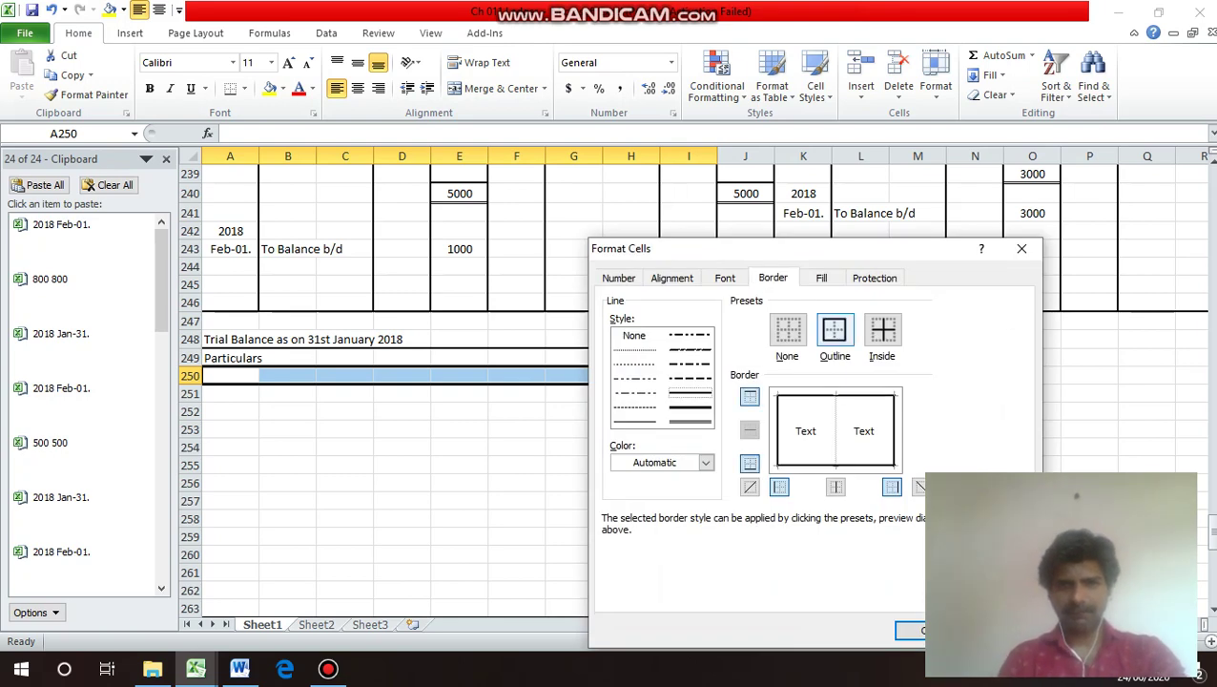
pyautogui.press('Return')
# Remove the top border from A250:I250 so the two heading rows form one block.
pyautogui.press('Down')
pyautogui.press('Down')
pyautogui.press('Down')
pyautogui.press('Up')
pyautogui.press('Up')
pyautogui.press('Up')
pyautogui.press('Down')
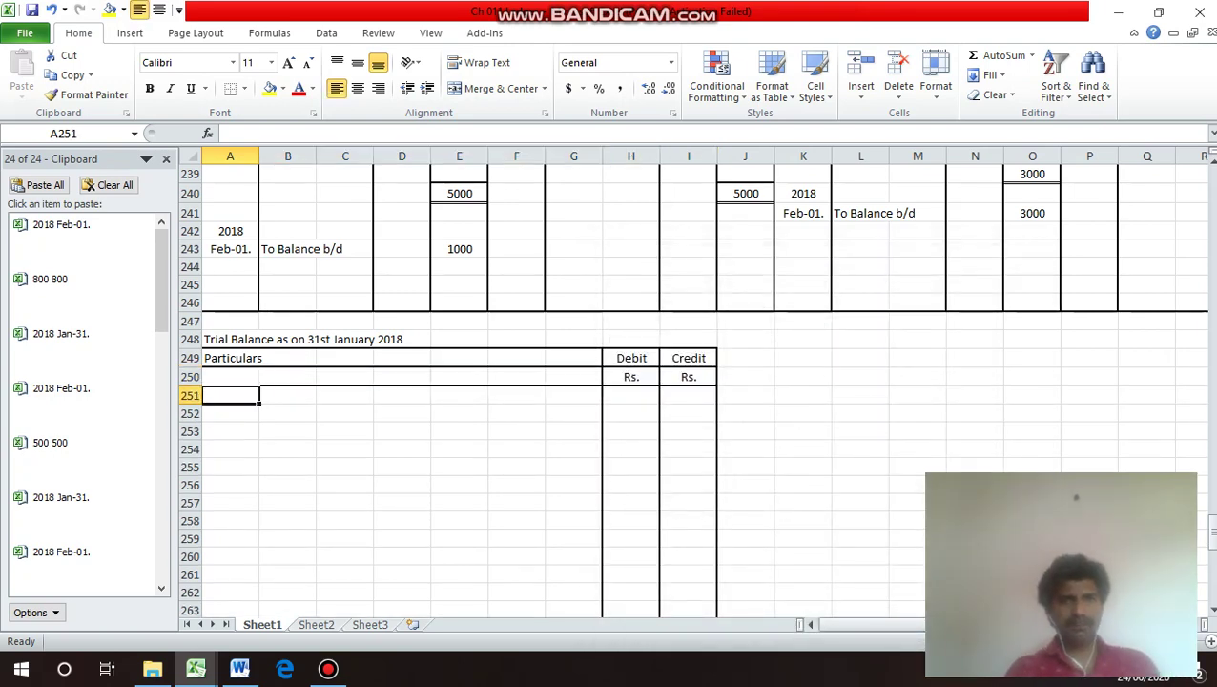
pyautogui.press('Down')
pyautogui.press('Up')
pyautogui.press('Up')
pyautogui.hotkey('shift', 'Right')
pyautogui.hotkey('shift', 'Right')
pyautogui.hotkey('shift', 'Right')
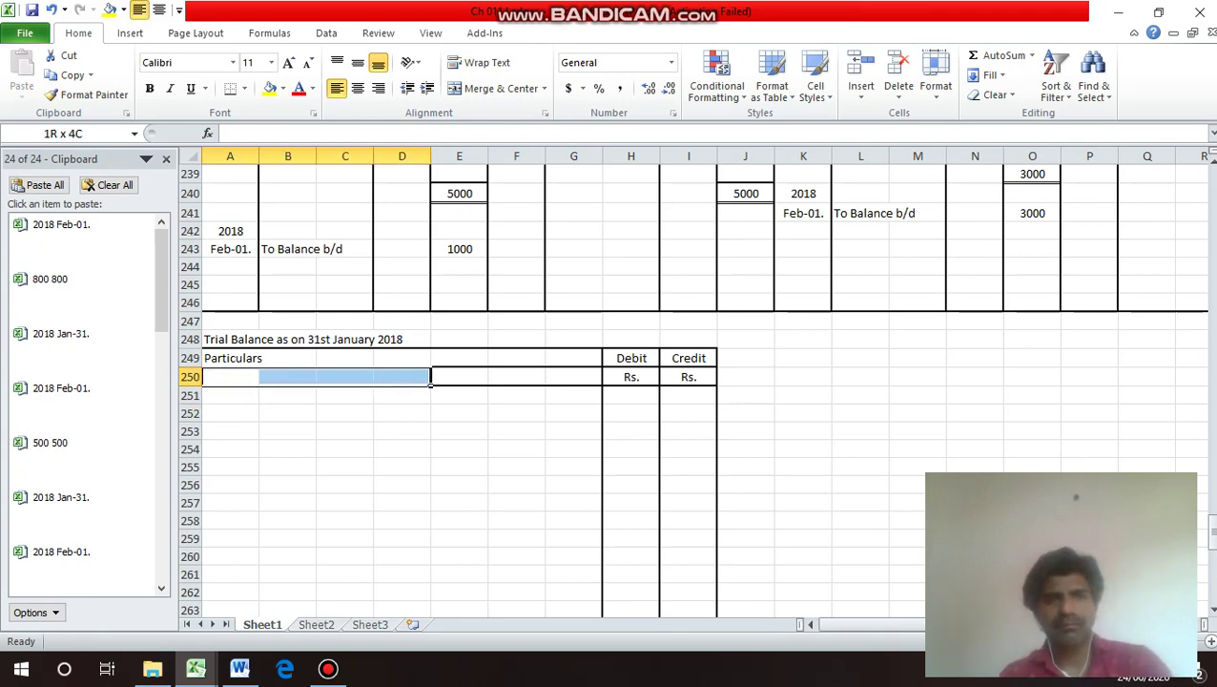
pyautogui.hotkey('shift', 'Right')
pyautogui.hotkey('shift', 'Right')
pyautogui.hotkey('shift', 'Right')
pyautogui.hotkey('shift', 'Right')
pyautogui.hotkey('shift', 'Right')
pyautogui.hotkey('ctrl', '1')
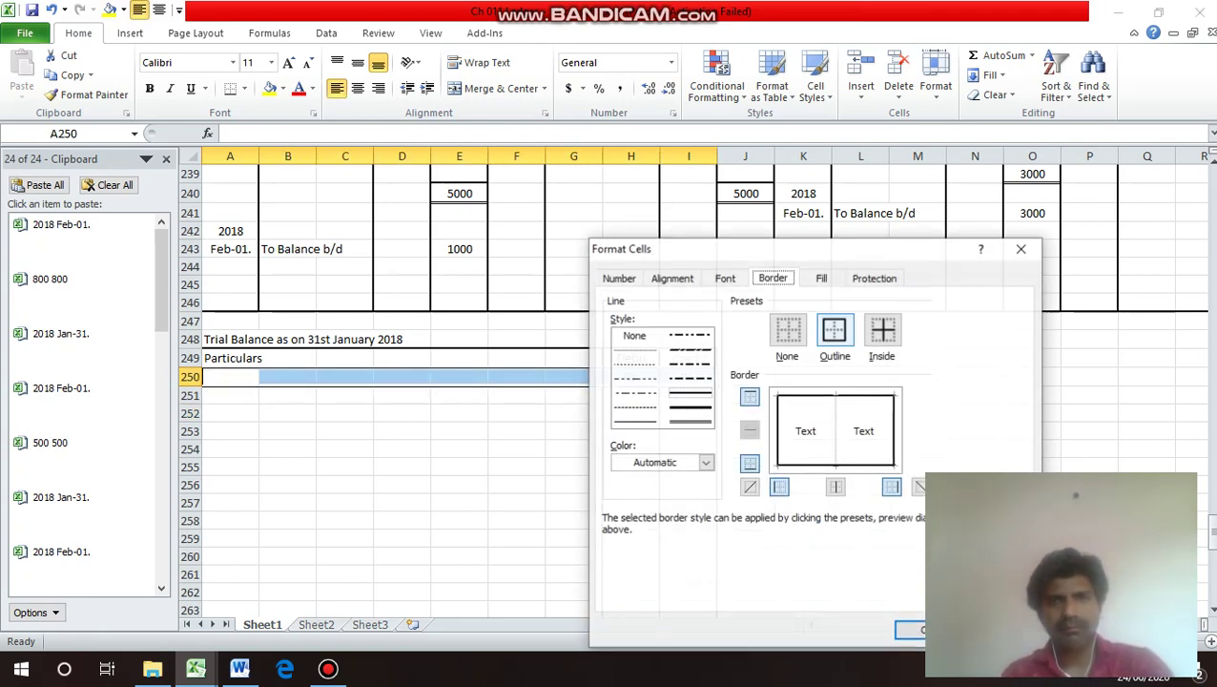
pyautogui.hotkey('alt', 't')
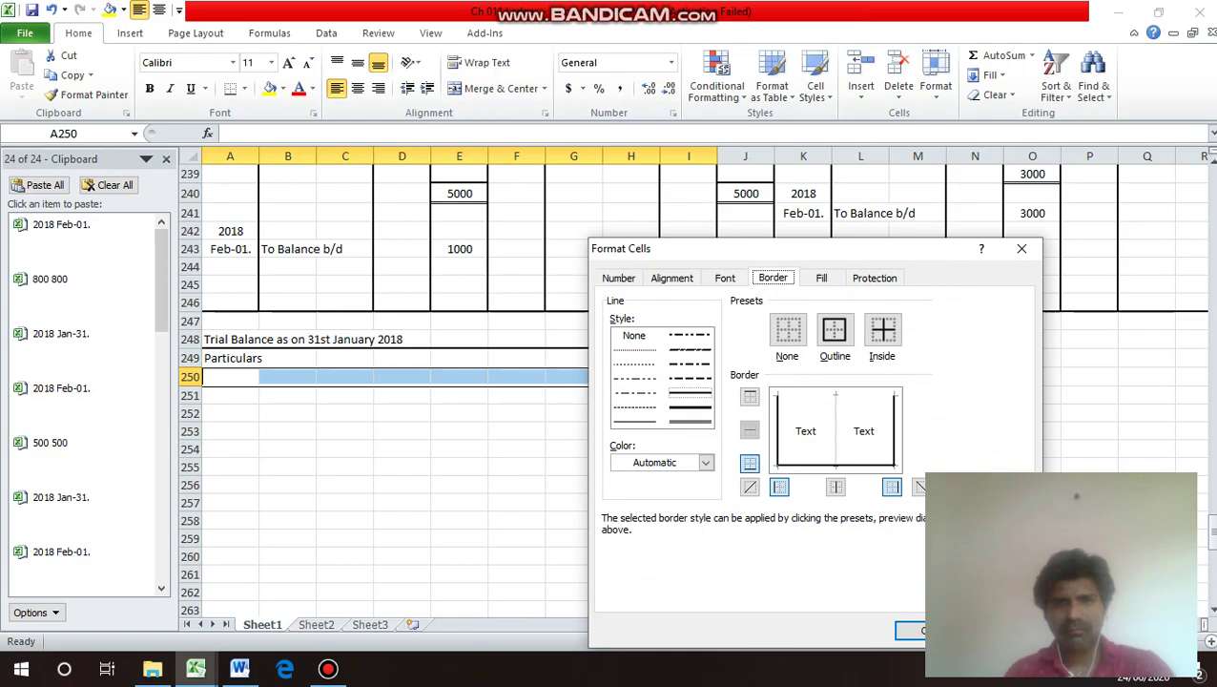
pyautogui.press('Return')
# Examine the ledger accounts above the trial balance, up to the Cash account and its brought-down balance.
pyautogui.click(229, 412)
pyautogui.press('Up')
pyautogui.press('Up')
pyautogui.press('Up')
pyautogui.press('Up')
pyautogui.press('Up')
pyautogui.press('Up')
pyautogui.press('Up')
pyautogui.press('Up')
pyautogui.press('Up')
pyautogui.press('Up')
pyautogui.press('Up')
pyautogui.press('Up')
pyautogui.press('Up')
pyautogui.press('Up')
pyautogui.press('Up')
pyautogui.press('Up')
pyautogui.press('Up')
pyautogui.press('Up')
pyautogui.press('Up')
pyautogui.press('Up')
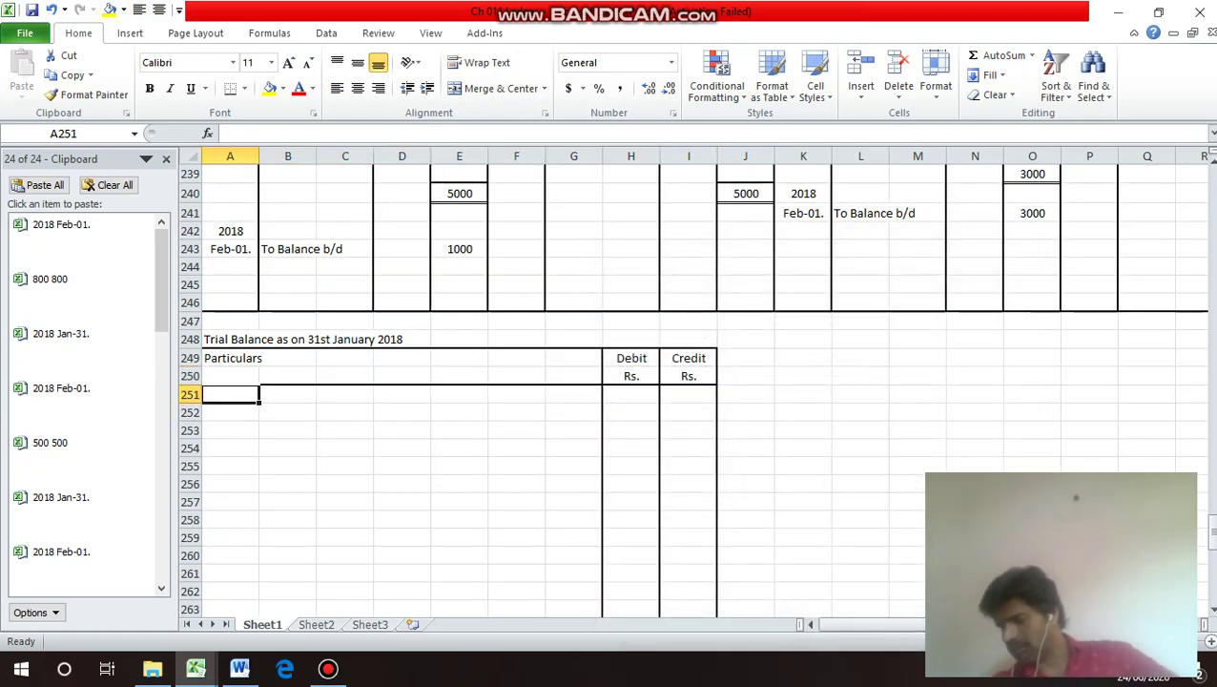
pyautogui.press('Up')
pyautogui.press('Up')
pyautogui.press('Up')
pyautogui.press('Up')
pyautogui.press('Up')
pyautogui.press('Up')
pyautogui.press('Up')
pyautogui.press('Up')
pyautogui.press('Up')
pyautogui.press('Up')
pyautogui.press('Up')
pyautogui.press('Up')
pyautogui.press('Up')
pyautogui.press('Up')
pyautogui.press('Up')
pyautogui.press('Up')
pyautogui.press('Up')
pyautogui.press('Up')
pyautogui.press('Up')
pyautogui.press('Up')
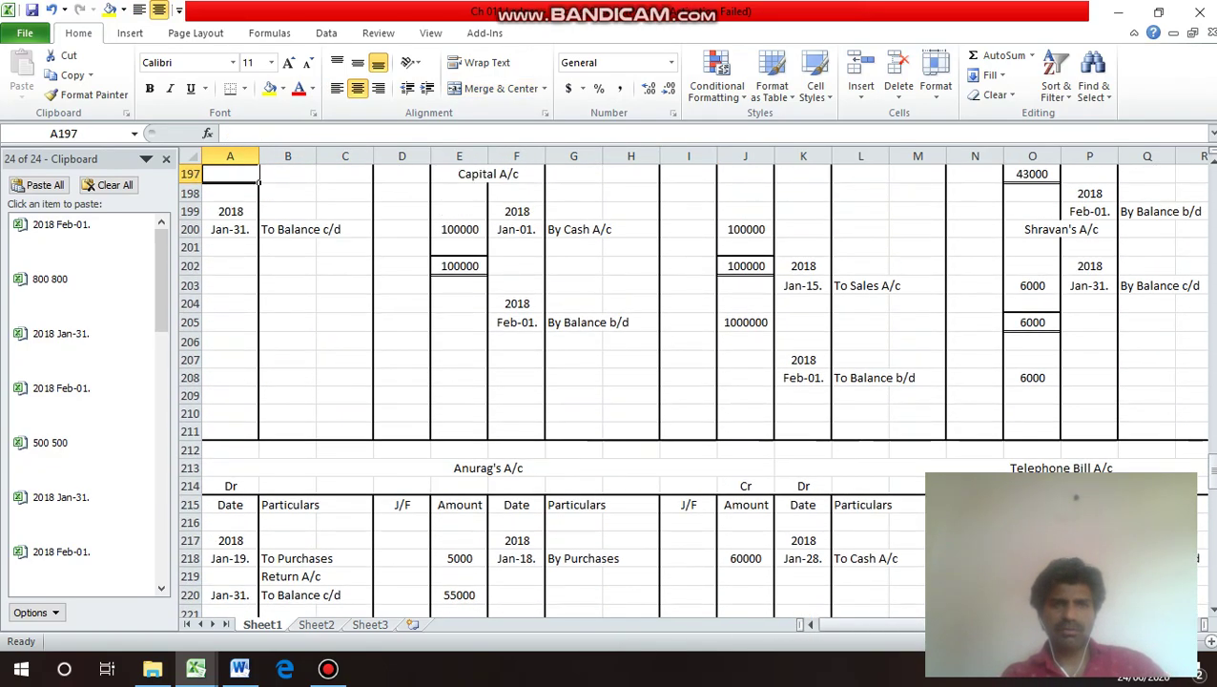
pyautogui.press('Down')
pyautogui.press('Down')
pyautogui.press('Down')
pyautogui.press('Down')
pyautogui.press('Down')
pyautogui.press('Down')
pyautogui.press('Down')
pyautogui.press('Down')
pyautogui.press('Down')
pyautogui.press('Down')
pyautogui.press('Down')
pyautogui.press('Down')
pyautogui.press('Down')
pyautogui.press('Down')
pyautogui.press('Down')
pyautogui.press('Down')
pyautogui.press('Down')
pyautogui.press('Down')
pyautogui.press('Down')
pyautogui.press('Down')
pyautogui.press('Down')
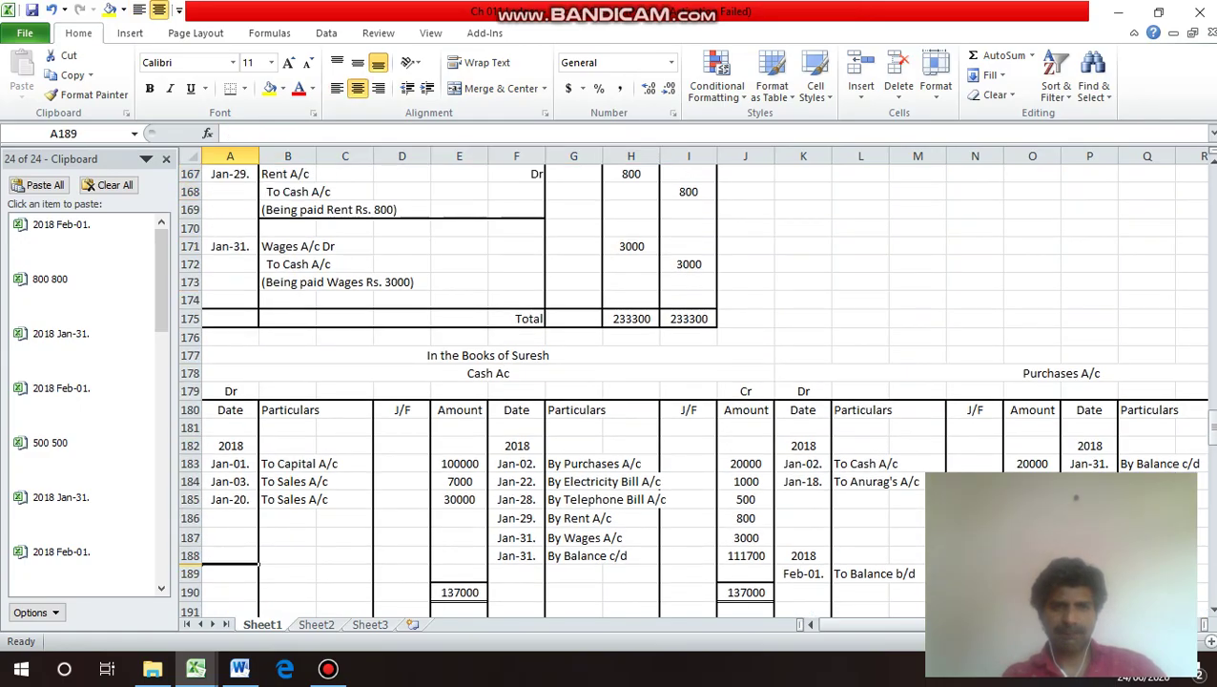
pyautogui.press('F12')
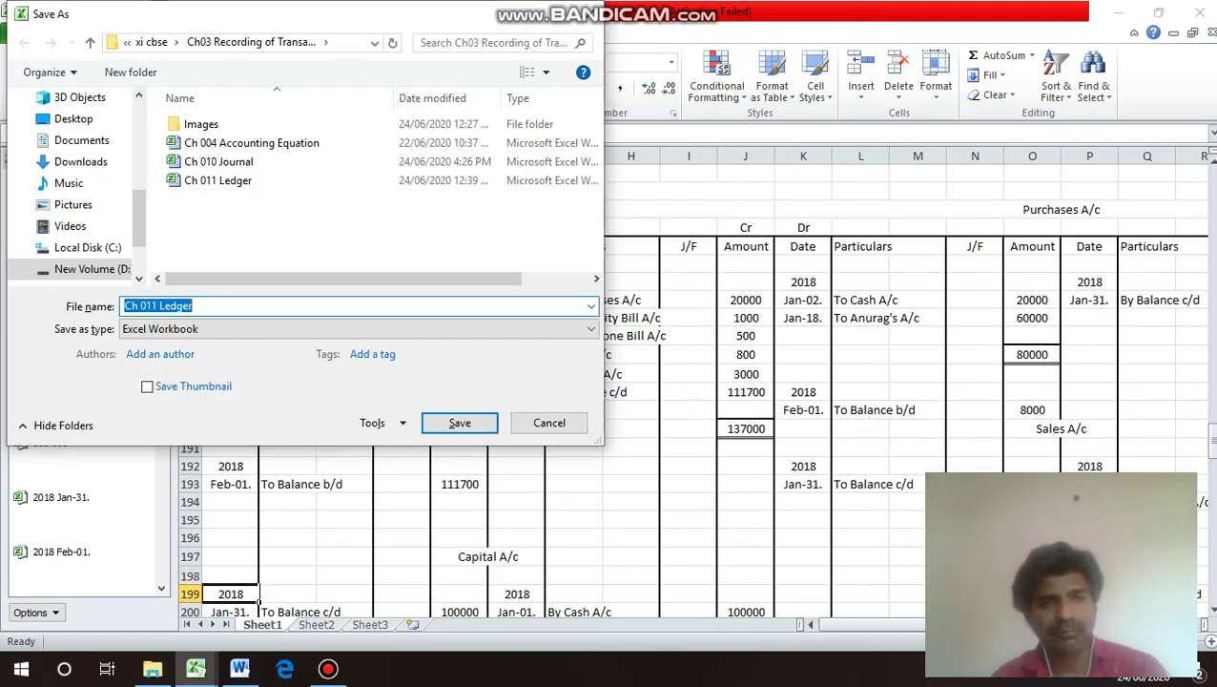
pyautogui.press('Escape')
pyautogui.press('Up')
pyautogui.press('Up')
pyautogui.press('Up')
pyautogui.press('Up')
pyautogui.press('Up')
pyautogui.press('Up')
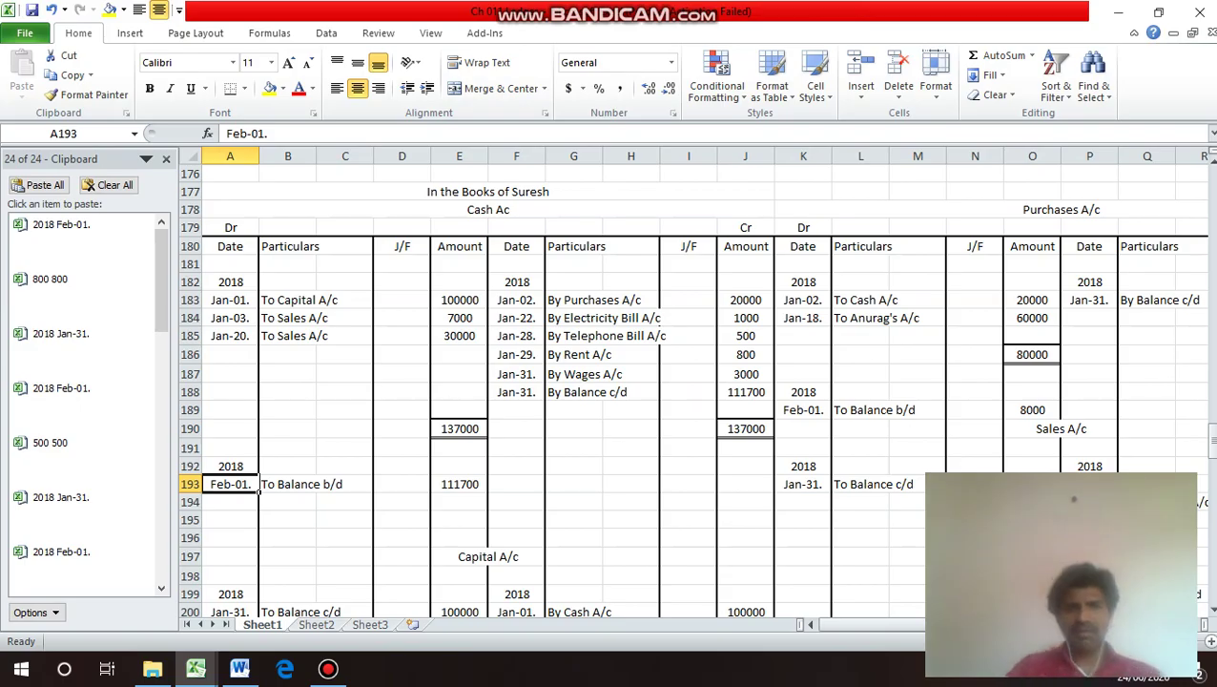
# Enter Cash as the first particulars item of the trial balance in cell A252.
pyautogui.press('Down')
pyautogui.press('Down')
pyautogui.press('Down')
pyautogui.press('Down')
pyautogui.press('Down')
pyautogui.press('Down')
pyautogui.press('Down')
pyautogui.press('Down')
pyautogui.press('Down')
pyautogui.press('Down')
pyautogui.press('Down')
pyautogui.press('Down')
pyautogui.press('Down')
pyautogui.press('Down')
pyautogui.press('Down')
pyautogui.press('Down')
pyautogui.press('Down')
pyautogui.press('Down')
pyautogui.press('Down')
pyautogui.press('Down')
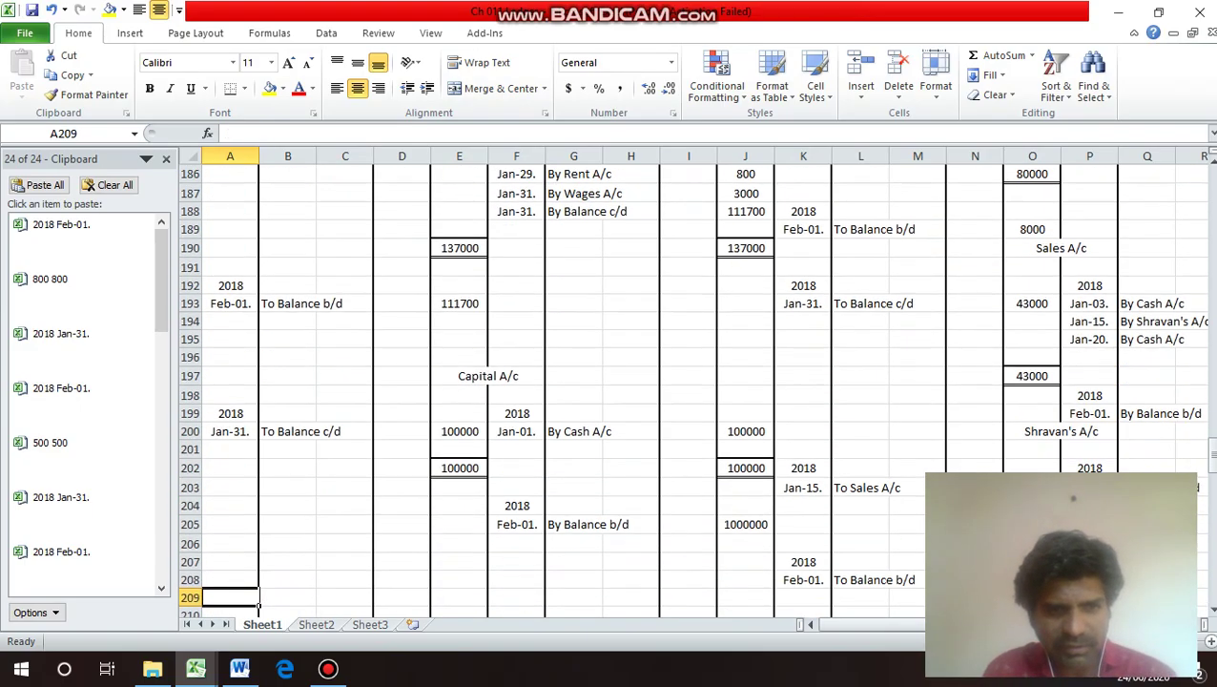
pyautogui.press('Down')
pyautogui.press('Down')
pyautogui.press('Down')
pyautogui.press('Down')
pyautogui.press('Down')
pyautogui.press('Down')
pyautogui.press('Down')
pyautogui.press('Down')
pyautogui.press('Down')
pyautogui.press('Down')
pyautogui.press('Down')
pyautogui.press('Down')
pyautogui.press('Down')
pyautogui.press('Down')
pyautogui.press('Down')
pyautogui.press('Up')
pyautogui.press('Up')
pyautogui.press('Up')
pyautogui.press('Up')
pyautogui.press('Up')
pyautogui.press('Up')
pyautogui.press('Up')
pyautogui.press('Up')
pyautogui.press('Up')
pyautogui.press('Up')
pyautogui.press('Up')
pyautogui.press('Up')
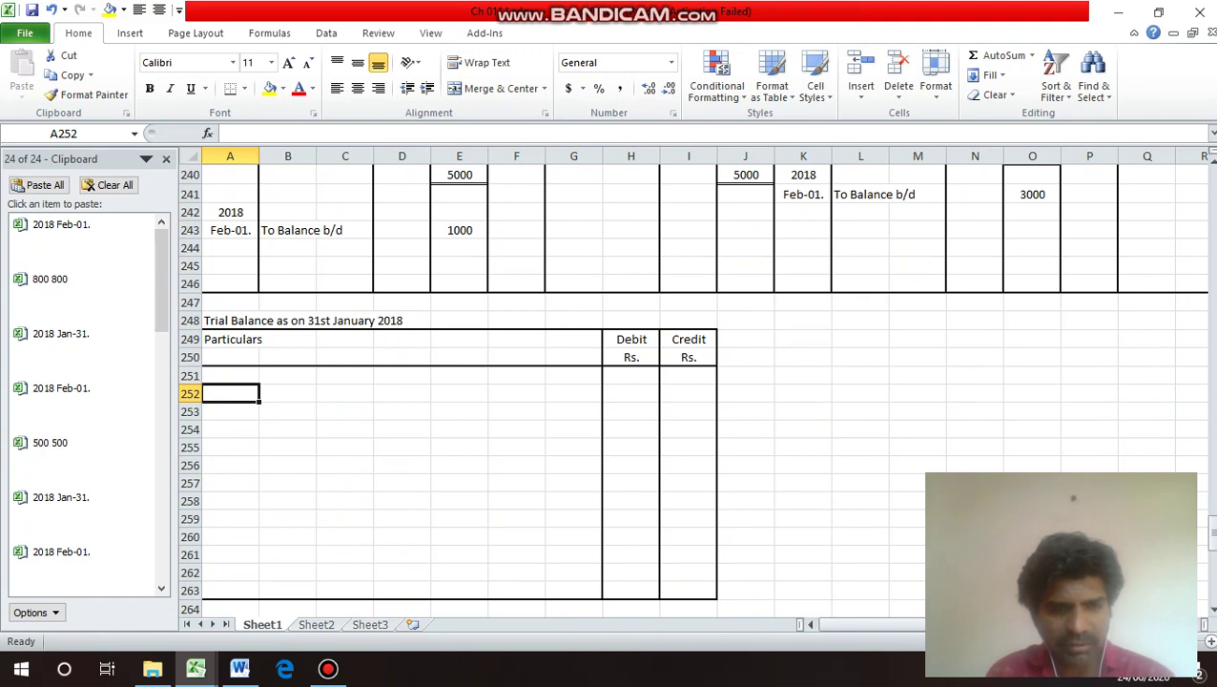
pyautogui.write('Cas')
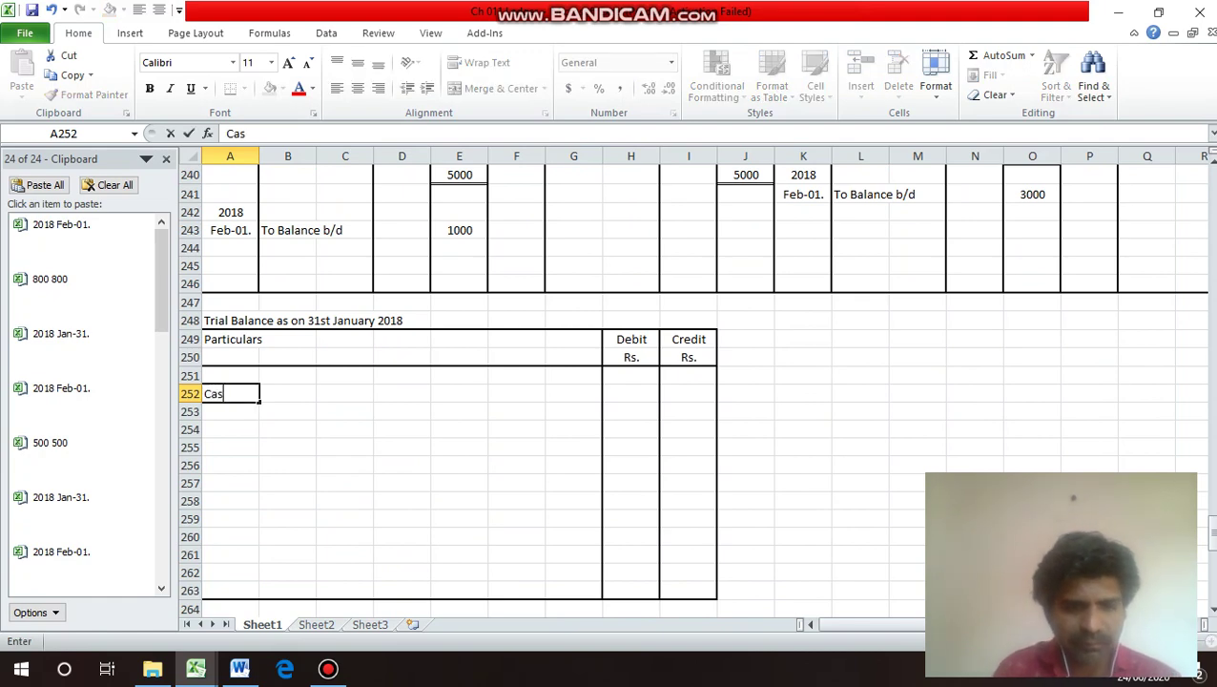
pyautogui.write('h')
pyautogui.press('Return')
# Look up the brought-down balance of the Cash account in the ledger above the trial balance.
pyautogui.press('Up')
pyautogui.press('Up')
pyautogui.press('Up')
pyautogui.press('Up')
pyautogui.press('Up')
pyautogui.press('Up')
pyautogui.press('Up')
pyautogui.press('Up')
pyautogui.press('Up')
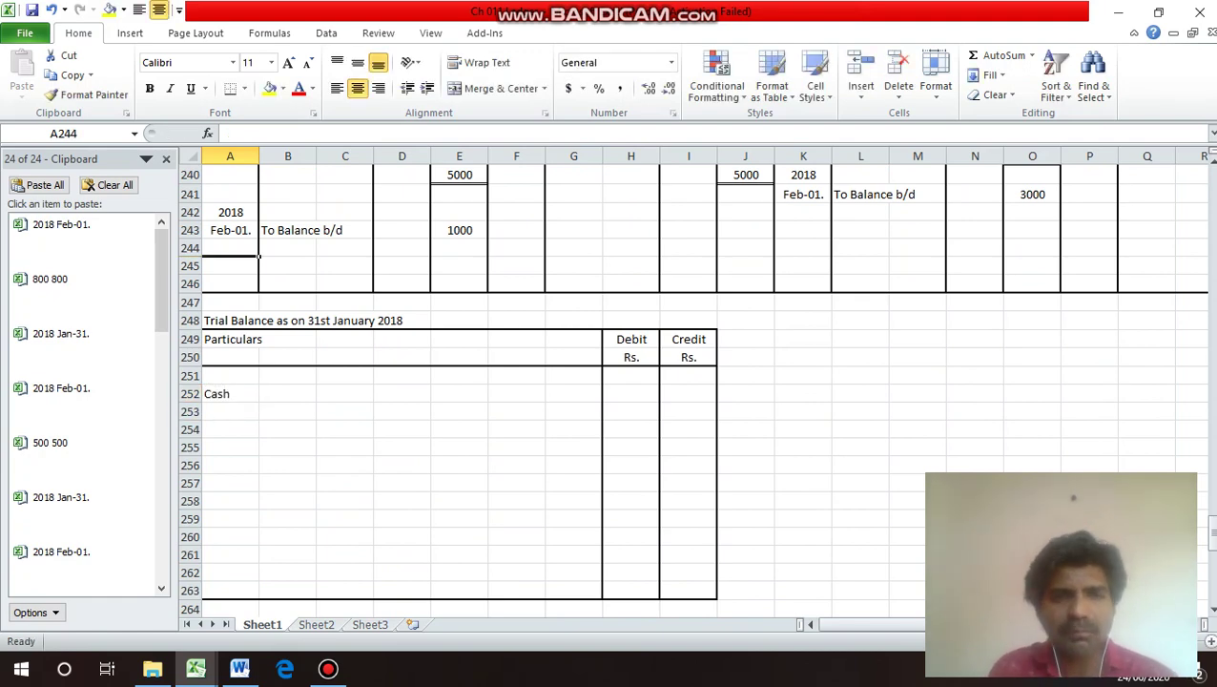
pyautogui.press('Up')
pyautogui.press('Up')
pyautogui.press('Up')
pyautogui.press('Up')
pyautogui.press('Up')
pyautogui.press('Up')
pyautogui.press('Up')
pyautogui.press('Up')
pyautogui.press('Up')
pyautogui.press('Up')
pyautogui.press('Up')
pyautogui.press('Up')
pyautogui.press('Up')
pyautogui.press('Up')
pyautogui.press('Up')
pyautogui.press('Up')
pyautogui.press('Up')
pyautogui.press('Up')
pyautogui.press('Up')
pyautogui.press('Up')
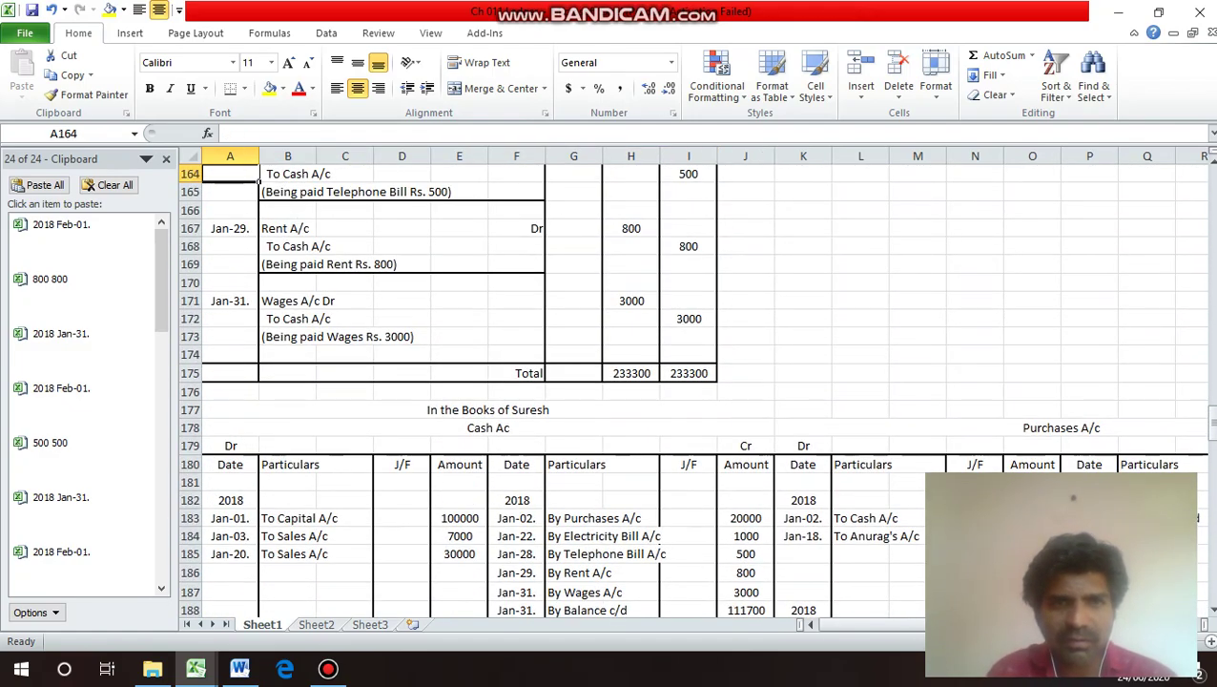
pyautogui.press('Up')
pyautogui.press('Up')
pyautogui.press('Up')
pyautogui.press('Down')
pyautogui.press('Down')
pyautogui.press('Down')
pyautogui.press('Down')
pyautogui.press('Down')
pyautogui.press('Down')
pyautogui.press('Down')
pyautogui.press('Down')
pyautogui.press('Down')
pyautogui.press('Down')
pyautogui.press('Down')
pyautogui.press('Down')
pyautogui.press('Down')
pyautogui.press('Down')
pyautogui.press('Down')
pyautogui.press('Down')
pyautogui.press('Down')
pyautogui.press('Down')
pyautogui.press('Down')
pyautogui.press('Down')
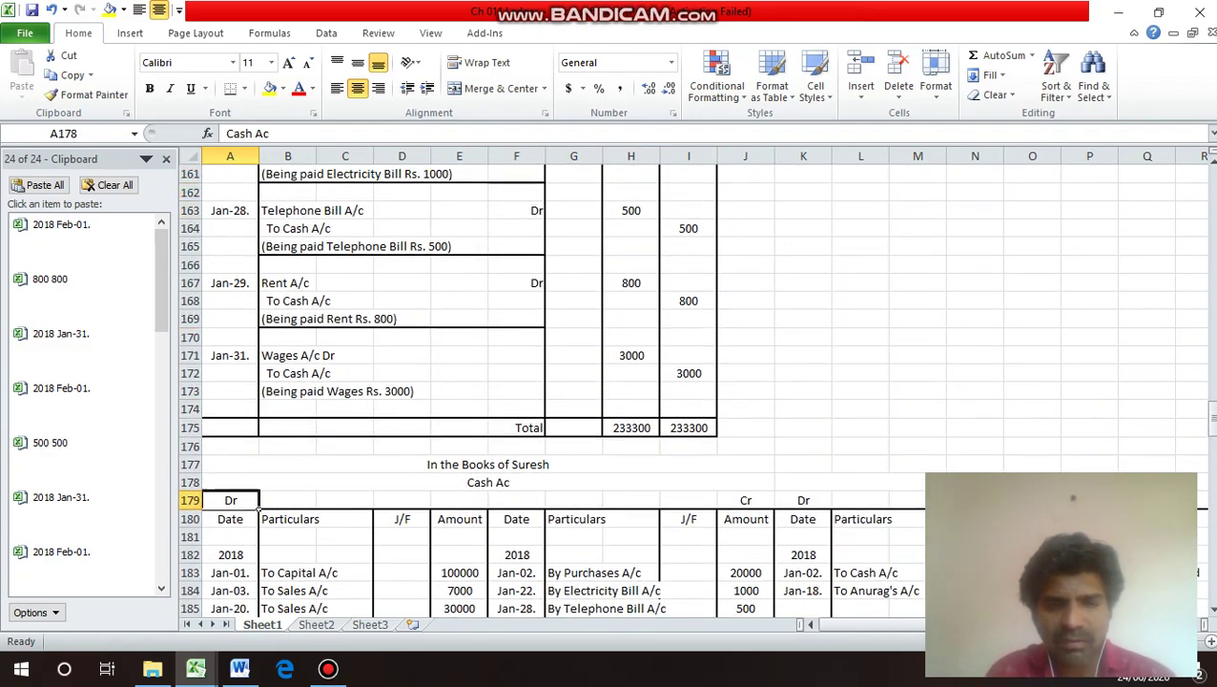
pyautogui.press('Down')
pyautogui.press('Down')
pyautogui.press('Down')
pyautogui.press('Down')
pyautogui.press('Down')
pyautogui.press('Down')
pyautogui.press('Down')
pyautogui.press('Down')
pyautogui.press('Down')
pyautogui.press('Down')
pyautogui.press('Down')
pyautogui.press('Down')
pyautogui.press('Down')
pyautogui.press('Down')
pyautogui.press('Down')
pyautogui.press('Down')
pyautogui.press('Down')
pyautogui.press('Down')
pyautogui.press('Down')
pyautogui.press('Down')
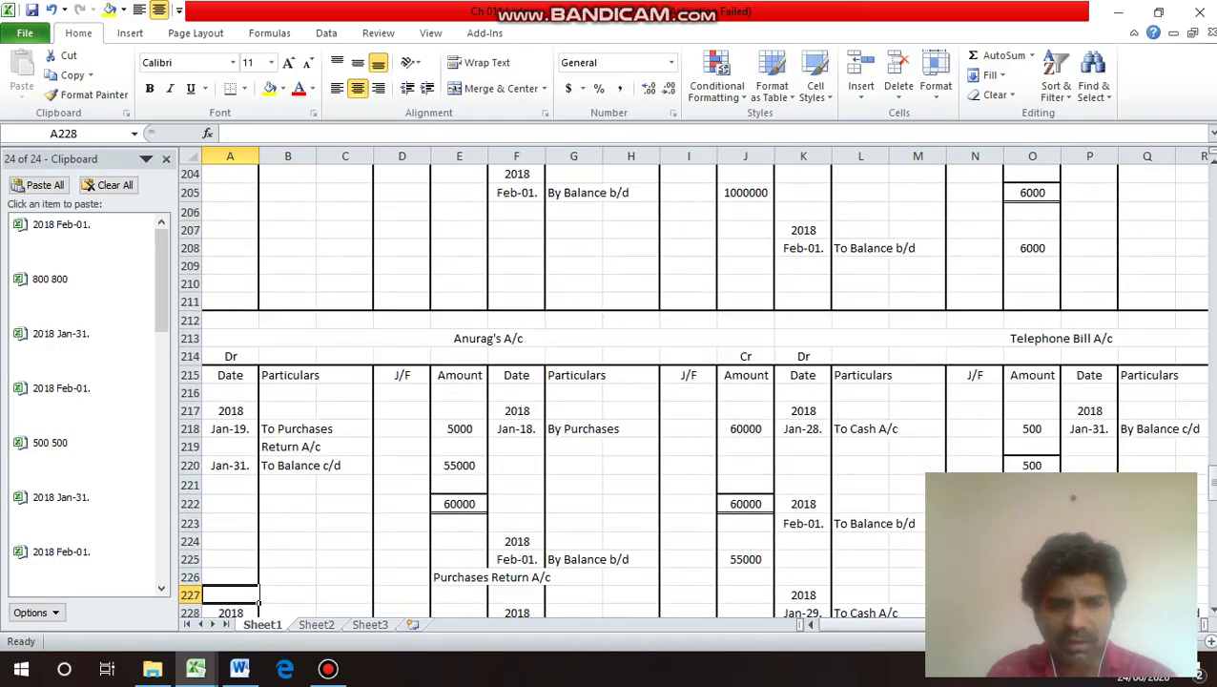
pyautogui.press('Down')
pyautogui.press('Down')
pyautogui.press('Down')
pyautogui.press('Down')
pyautogui.press('Down')
pyautogui.press('Down')
pyautogui.press('Down')
pyautogui.press('Down')
pyautogui.press('Down')
pyautogui.press('Down')
pyautogui.press('Up')
pyautogui.press('Up')
pyautogui.press('Up')
pyautogui.press('Up')
pyautogui.press('Up')
pyautogui.press('Up')
pyautogui.press('Up')
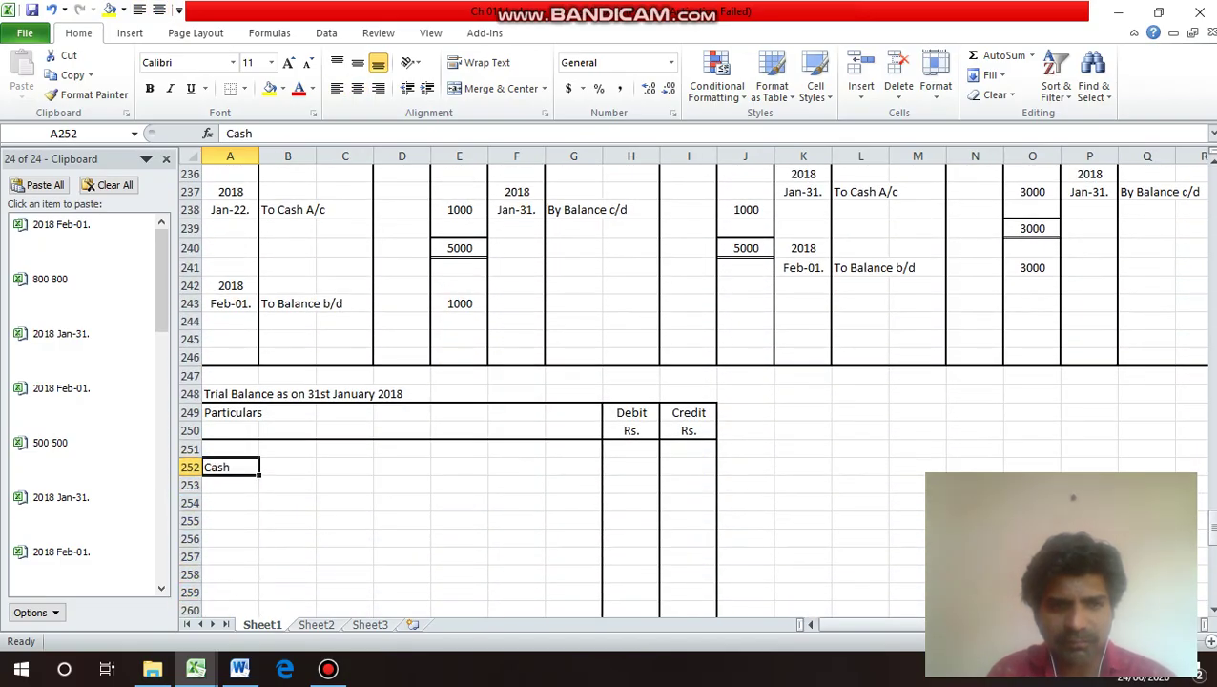
# Enter 111700 as the debit amount for Cash in cell H252 of the trial balance.
pyautogui.press('Right')
pyautogui.press('Right')
pyautogui.press('Right')
pyautogui.press('Right')
pyautogui.press('Right')
pyautogui.press('Right')
pyautogui.press('Right')
pyautogui.write('11')
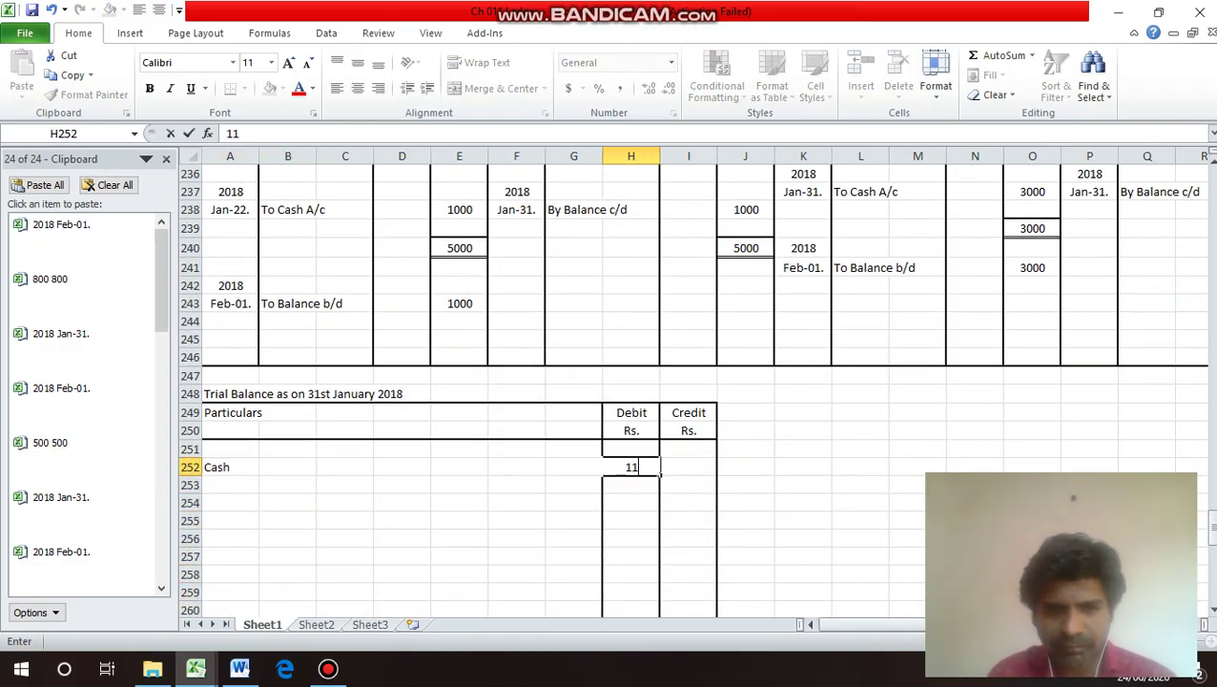
pyautogui.write('1700')
pyautogui.press('Return')
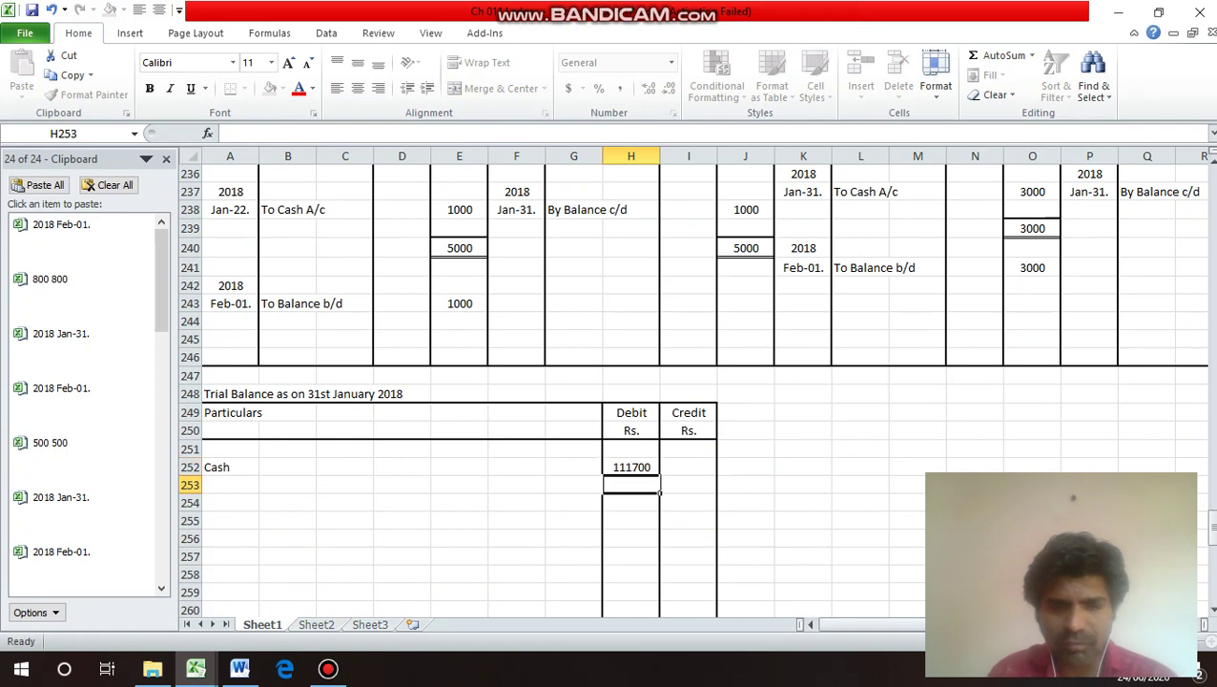
# Examine the Capital account below the Cash account in the ledger, including its brought-down balance and side.
pyautogui.press('Up')
pyautogui.press('Up')
pyautogui.press('Up')
pyautogui.press('Up')
pyautogui.press('Up')
pyautogui.press('Up')
pyautogui.press('Up')
pyautogui.press('Up')
pyautogui.press('Up')
pyautogui.press('Up')
pyautogui.press('Up')
pyautogui.press('Up')
pyautogui.press('Up')
pyautogui.press('Up')
pyautogui.press('Up')
pyautogui.press('Up')
pyautogui.press('Up')
pyautogui.press('Up')
pyautogui.press('Up')
pyautogui.press('Up')
pyautogui.press('Up')
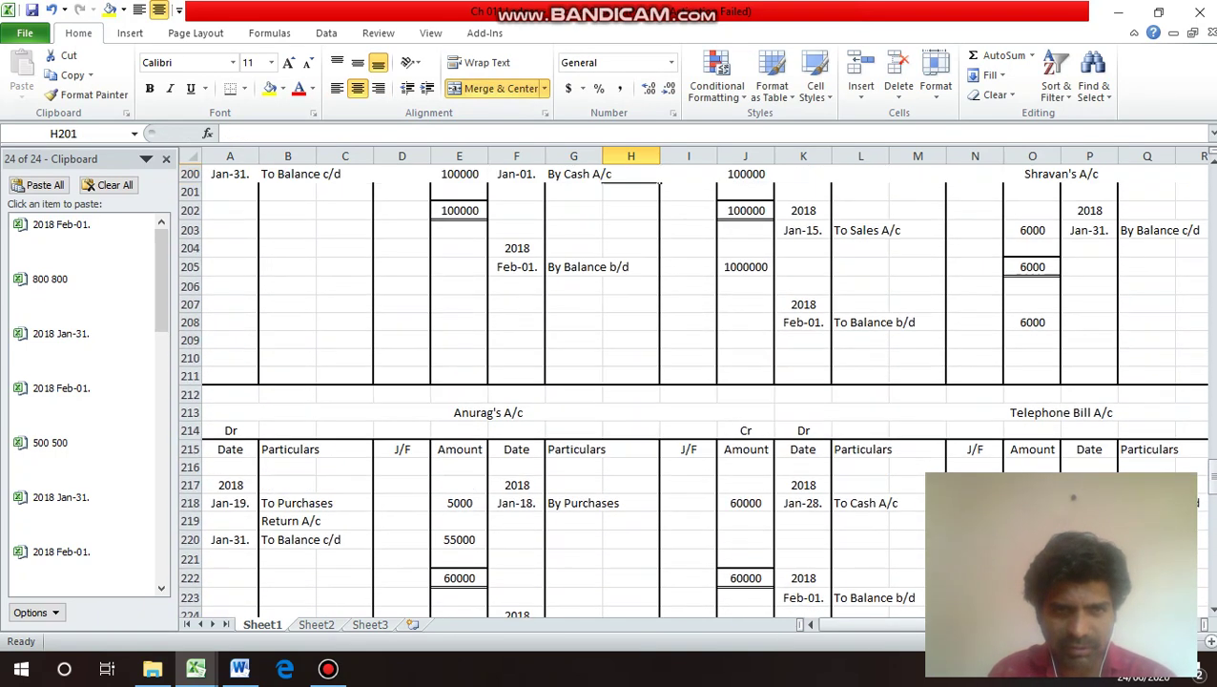
pyautogui.press('Down')
pyautogui.press('Down')
pyautogui.press('Down')
pyautogui.press('Down')
pyautogui.press('Down')
pyautogui.press('Down')
pyautogui.press('Down')
pyautogui.press('Down')
pyautogui.press('Down')
pyautogui.press('Down')
pyautogui.press('Down')
pyautogui.press('Down')
pyautogui.press('Down')
pyautogui.press('Down')
pyautogui.press('Down')
pyautogui.press('Down')
pyautogui.press('Down')
pyautogui.press('Down')
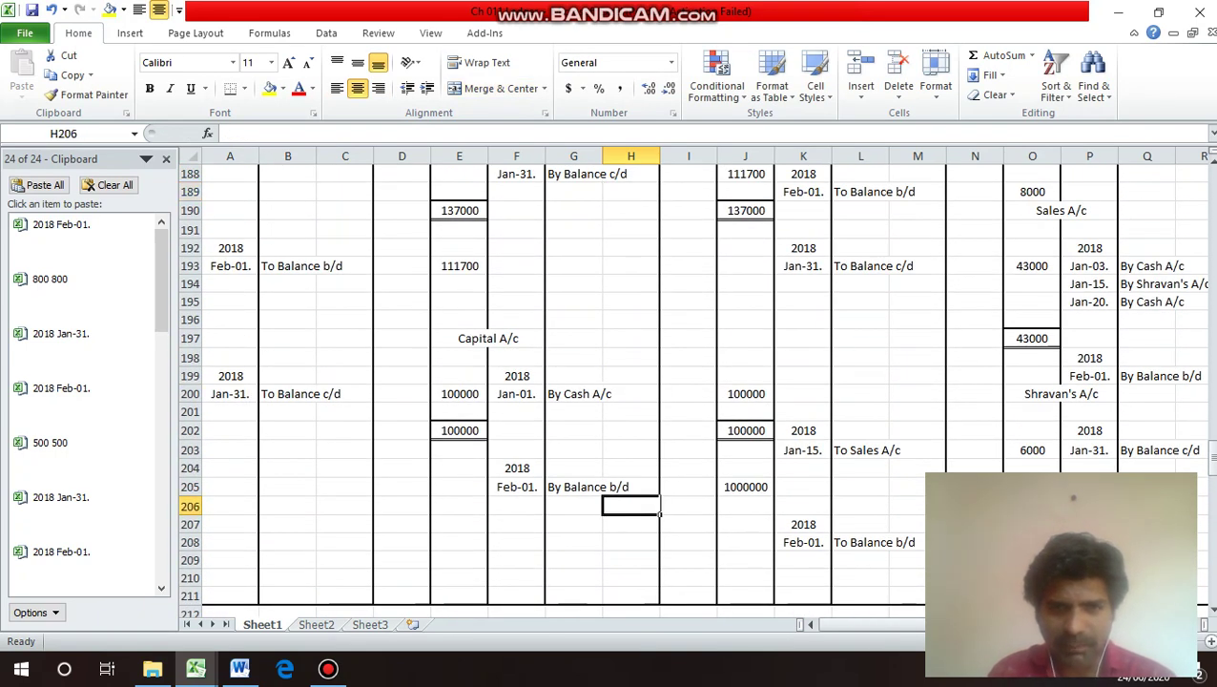
pyautogui.press('Down')
pyautogui.press('Down')
pyautogui.press('Down')
pyautogui.press('Down')
pyautogui.press('Down')
pyautogui.press('Down')
pyautogui.press('Down')
pyautogui.press('Down')
pyautogui.press('Down')
pyautogui.press('Down')
pyautogui.press('Down')
pyautogui.press('Down')
pyautogui.press('Down')
pyautogui.press('Down')
pyautogui.press('Down')
pyautogui.press('Down')
pyautogui.press('Down')
pyautogui.press('Down')
pyautogui.press('Down')
pyautogui.press('Down')
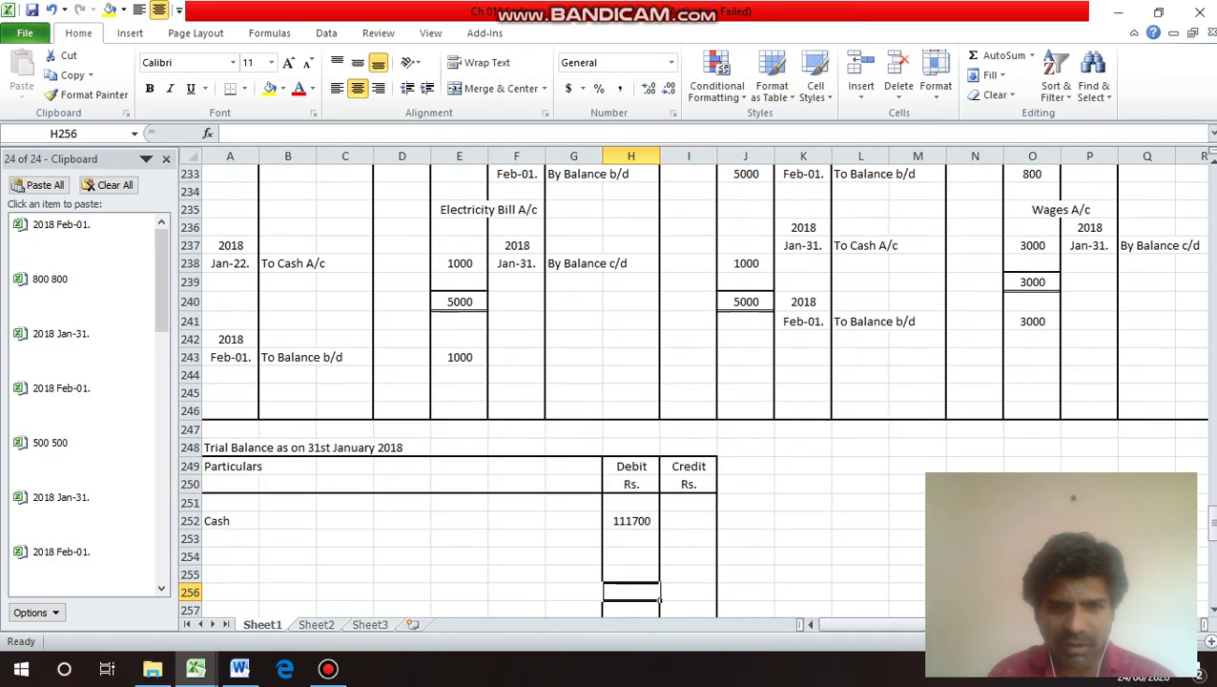
# Enter Capital as the second particulars item of the trial balance in cell A253, directly below Cash.
pyautogui.press('Down')
pyautogui.press('Down')
pyautogui.press('Down')
pyautogui.press('Down')
pyautogui.press('Down')
pyautogui.press('Down')
pyautogui.press('Down')
pyautogui.press('Down')
pyautogui.press('Up')
pyautogui.press('Up')
pyautogui.press('Up')
pyautogui.press('Up')
pyautogui.press('Up')
pyautogui.press('Up')
pyautogui.press('Up')
pyautogui.press('Up')
pyautogui.press('Up')
pyautogui.press('Up')
pyautogui.press('Up')
pyautogui.press('Left')
pyautogui.press('Left')
pyautogui.press('Left')
pyautogui.press('Left')
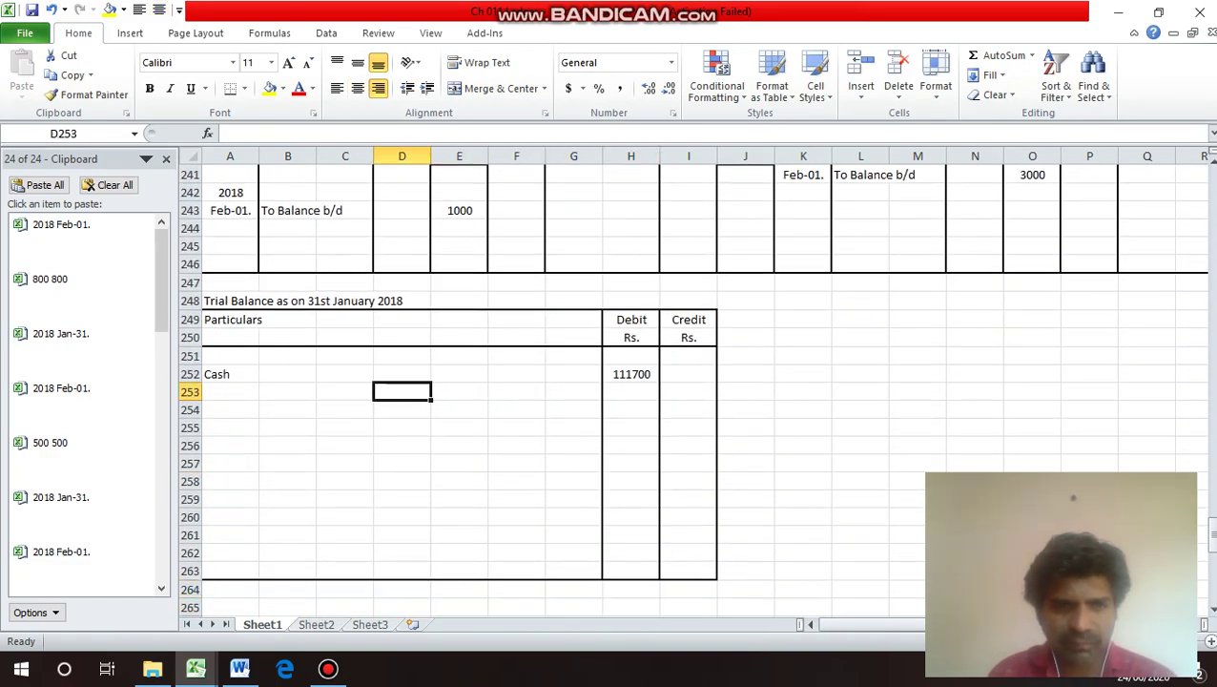
pyautogui.press('Left')
pyautogui.press('Left')
pyautogui.press('Left')
pyautogui.write('ap')
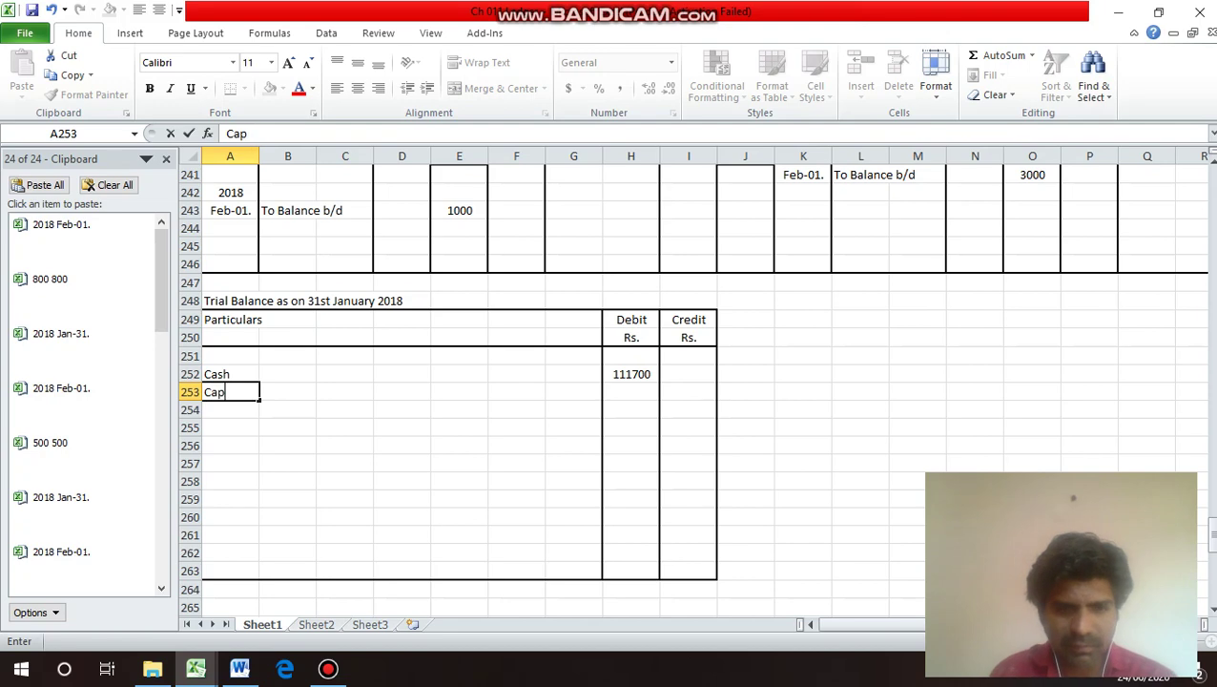
pyautogui.press('Return')
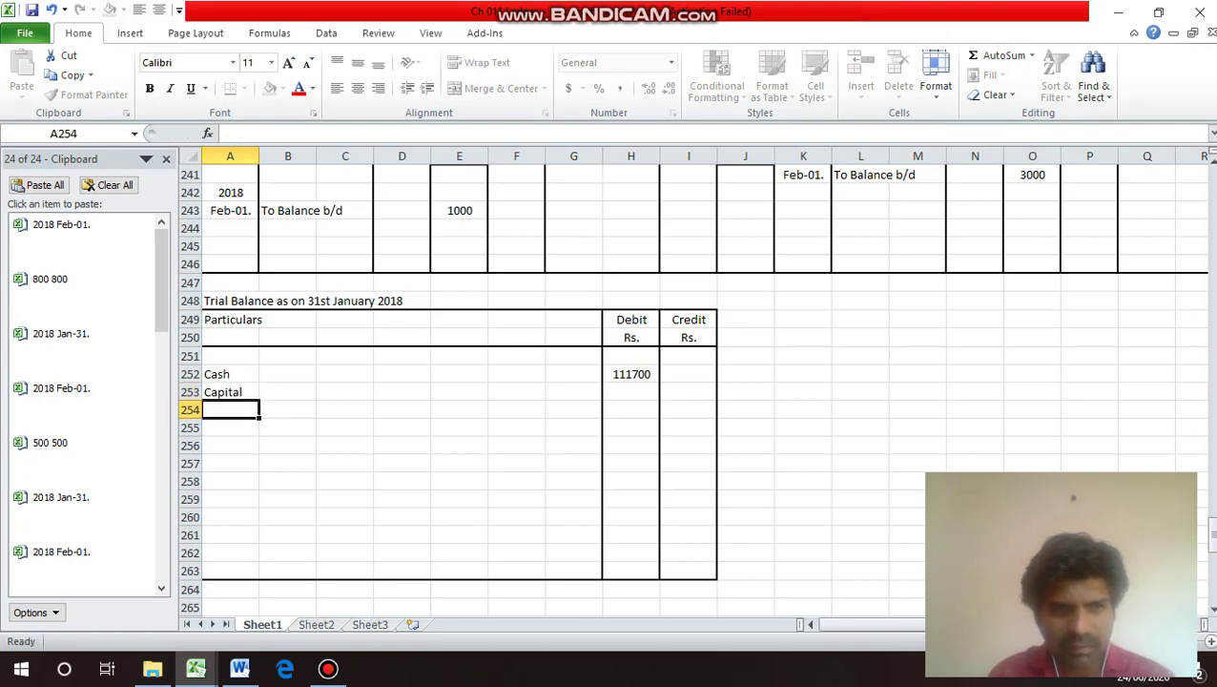
# Enter 100000 as the credit amount for Capital in cell I253 of the trial balance.
pyautogui.press('Up')
pyautogui.press('Right')
pyautogui.press('Right')
pyautogui.press('Right')
pyautogui.press('Right')
pyautogui.press('Right')
pyautogui.press('Right')
pyautogui.press('Right')
pyautogui.press('Right')
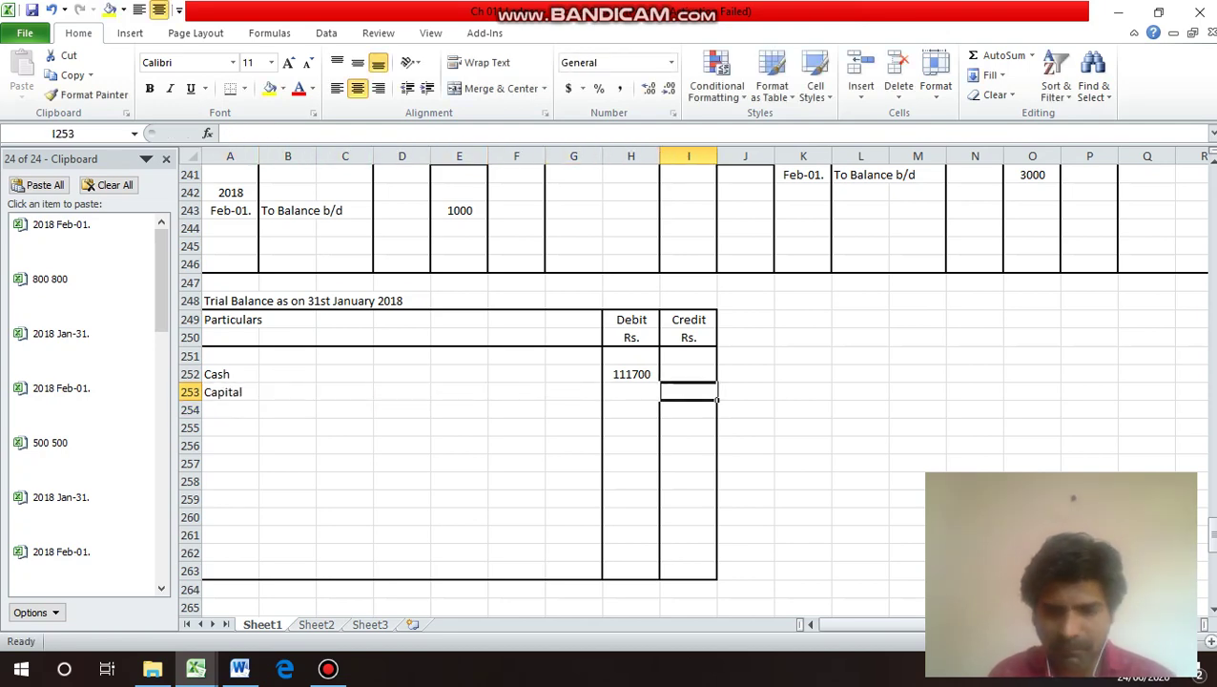
pyautogui.write('100000')
pyautogui.press('Return')
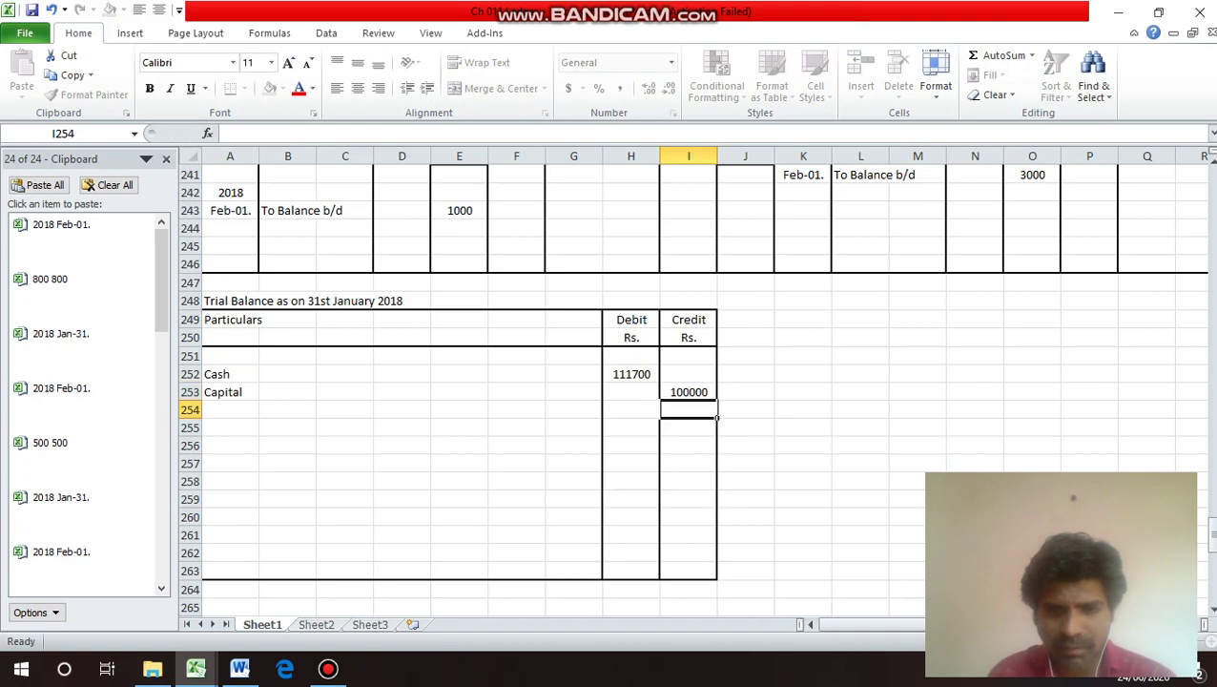
# Examine the Purchases account beside the Cash account in the ledger, including its brought-down balance and side.
pyautogui.press('Up')
pyautogui.press('Up')
pyautogui.press('Up')
pyautogui.press('Up')
pyautogui.press('Up')
pyautogui.press('Up')
pyautogui.press('Up')
pyautogui.press('Up')
pyautogui.press('Up')
pyautogui.press('Up')
pyautogui.press('Up')
pyautogui.press('Up')
pyautogui.press('Up')
pyautogui.press('Up')
pyautogui.press('Up')
pyautogui.press('Up')
pyautogui.press('Up')
pyautogui.press('Up')
pyautogui.press('Up')
pyautogui.press('Up')
pyautogui.press('Up')
pyautogui.press('Up')
pyautogui.press('Up')
pyautogui.press('Up')
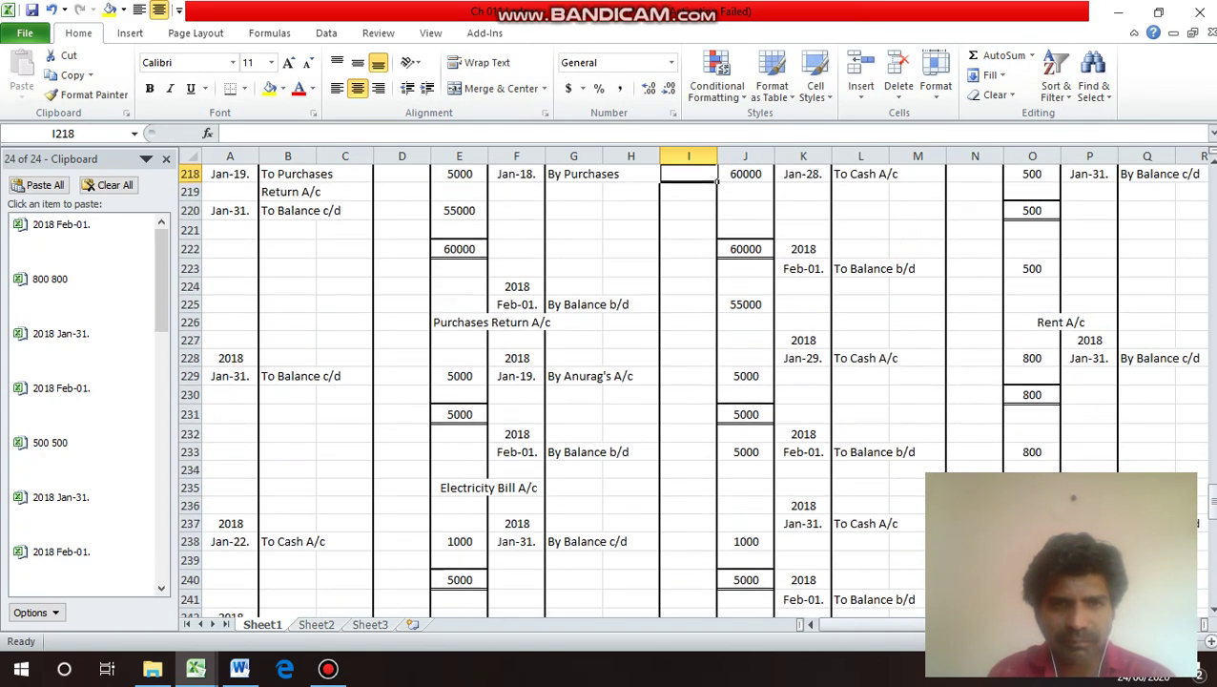
pyautogui.press('Up')
pyautogui.press('Up')
pyautogui.press('Up')
pyautogui.press('Up')
pyautogui.press('Up')
pyautogui.press('Up')
pyautogui.press('Up')
pyautogui.press('Up')
pyautogui.press('Up')
pyautogui.press('Up')
pyautogui.press('Up')
pyautogui.press('Up')
pyautogui.press('Up')
pyautogui.press('Up')
pyautogui.press('Up')
pyautogui.press('Up')
pyautogui.press('Up')
pyautogui.press('Up')
pyautogui.press('Up')
pyautogui.press('Up')
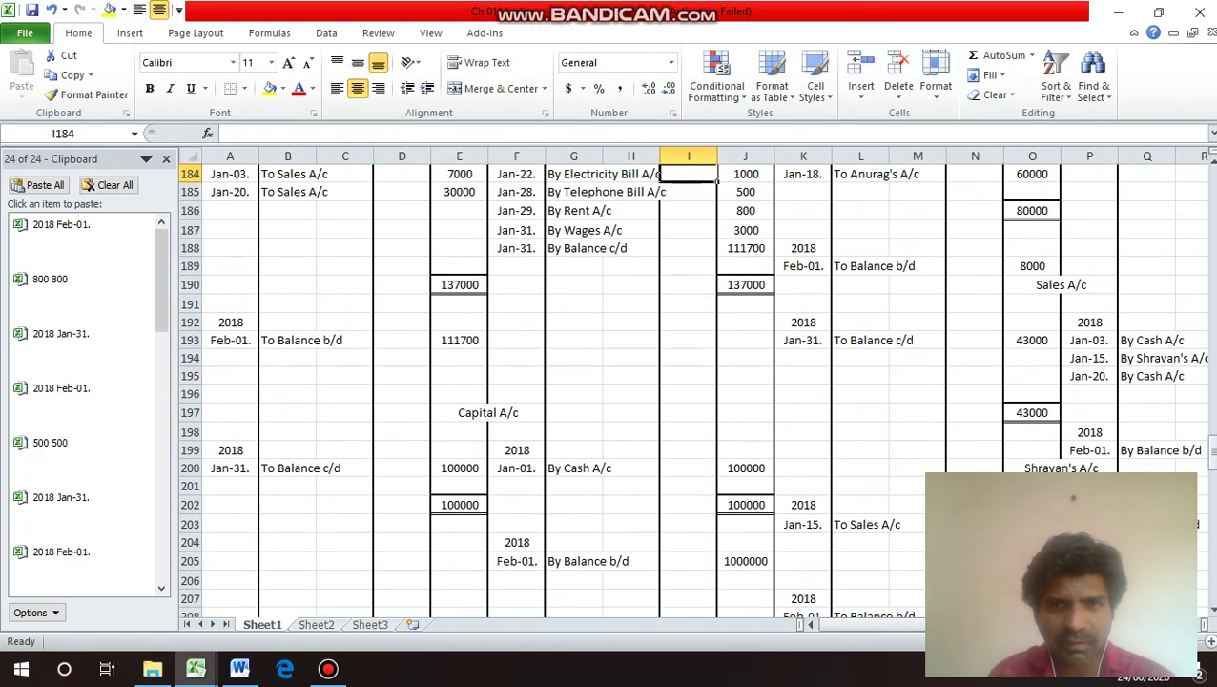
pyautogui.press('Right')
pyautogui.press('Right')
pyautogui.press('Right')
pyautogui.press('Right')
pyautogui.press('Right')
pyautogui.press('Right')
pyautogui.press('Right')
pyautogui.press('Right')
pyautogui.press('Right')
pyautogui.press('Right')
pyautogui.press('Right')
pyautogui.press('Down')
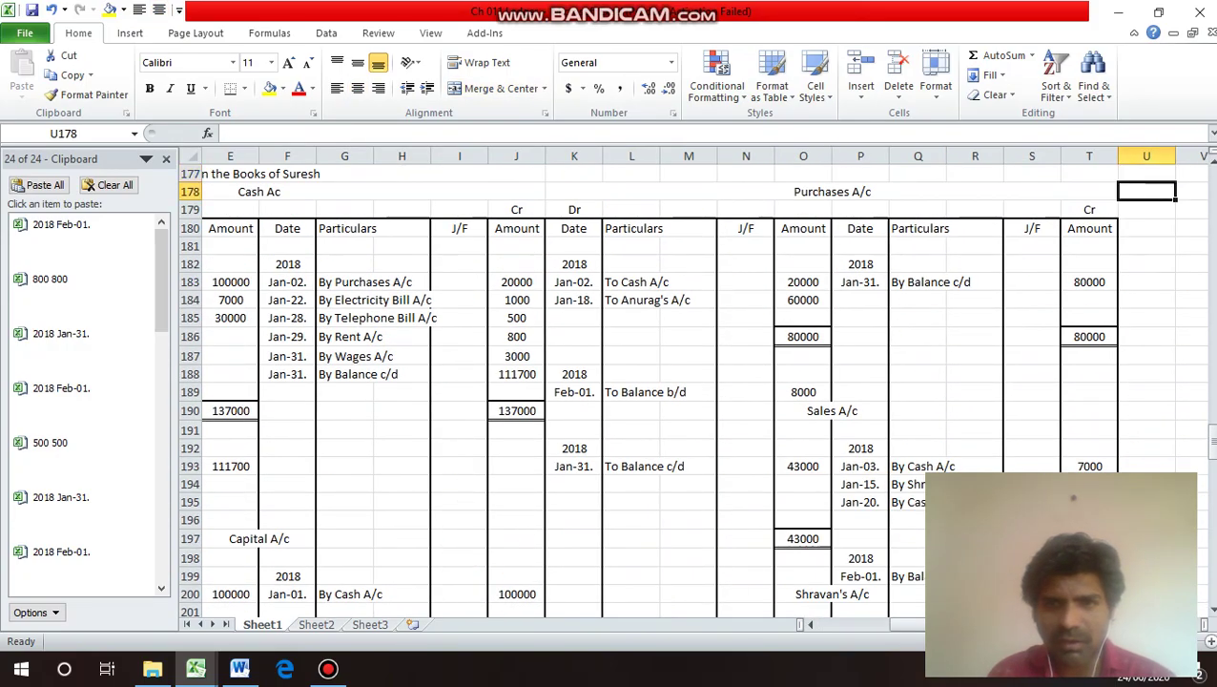
pyautogui.press('Down')
pyautogui.press('Down')
pyautogui.press('Down')
pyautogui.press('Down')
pyautogui.press('Down')
pyautogui.press('Down')
# Enter Purchases A/c as the third particulars item of the trial balance in cell A254, directly below Capital.
pyautogui.press('Left')
pyautogui.press('Left')
pyautogui.press('Left')
pyautogui.press('Left')
pyautogui.press('Left')
pyautogui.press('Left')
pyautogui.press('Left')
pyautogui.press('Left')
pyautogui.press('Left')
pyautogui.press('Left')
pyautogui.press('Left')
pyautogui.press('Left')
pyautogui.press('Left')
pyautogui.press('Left')
pyautogui.press('Left')
pyautogui.press('Left')
pyautogui.press('Left')
pyautogui.press('Left')
pyautogui.press('Left')
pyautogui.press('Left')
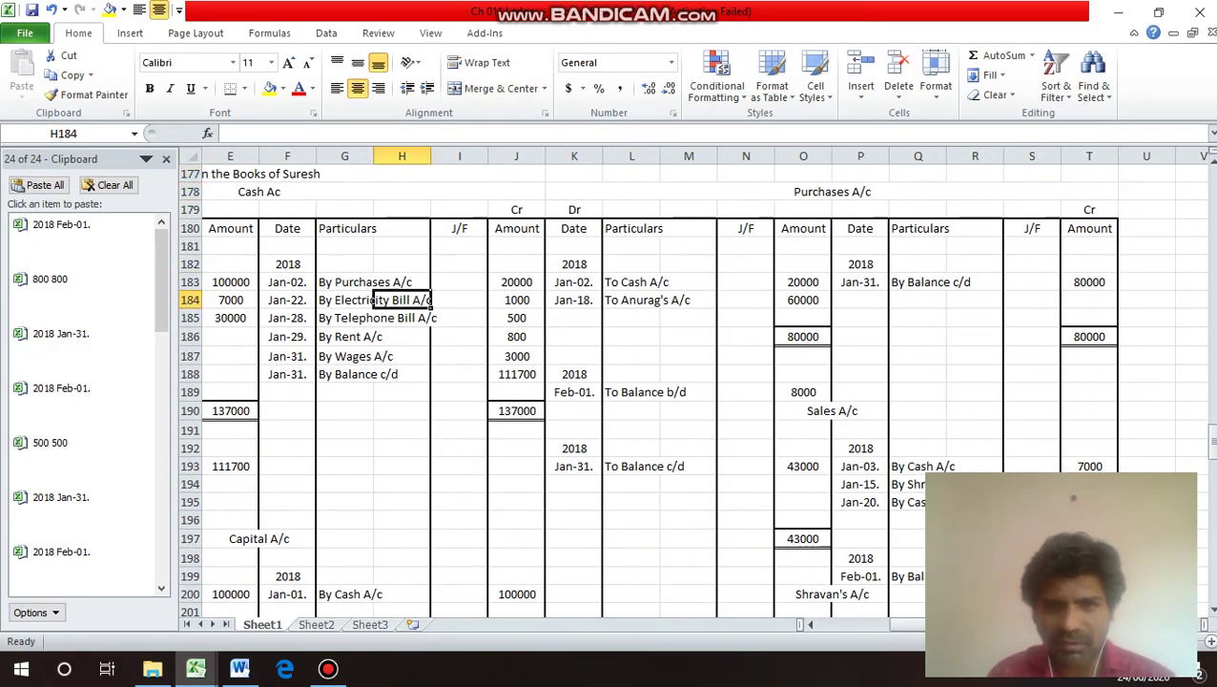
pyautogui.press('Down')
pyautogui.press('Down')
pyautogui.press('Down')
pyautogui.press('Down')
pyautogui.press('Down')
pyautogui.press('Down')
pyautogui.press('Down')
pyautogui.press('Down')
pyautogui.press('Down')
pyautogui.press('Down')
pyautogui.press('Down')
pyautogui.press('Down')
pyautogui.press('Down')
pyautogui.press('Down')
pyautogui.press('Down')
pyautogui.press('Down')
pyautogui.press('Down')
pyautogui.press('Down')
pyautogui.press('Down')
pyautogui.press('Down')
pyautogui.press('Down')
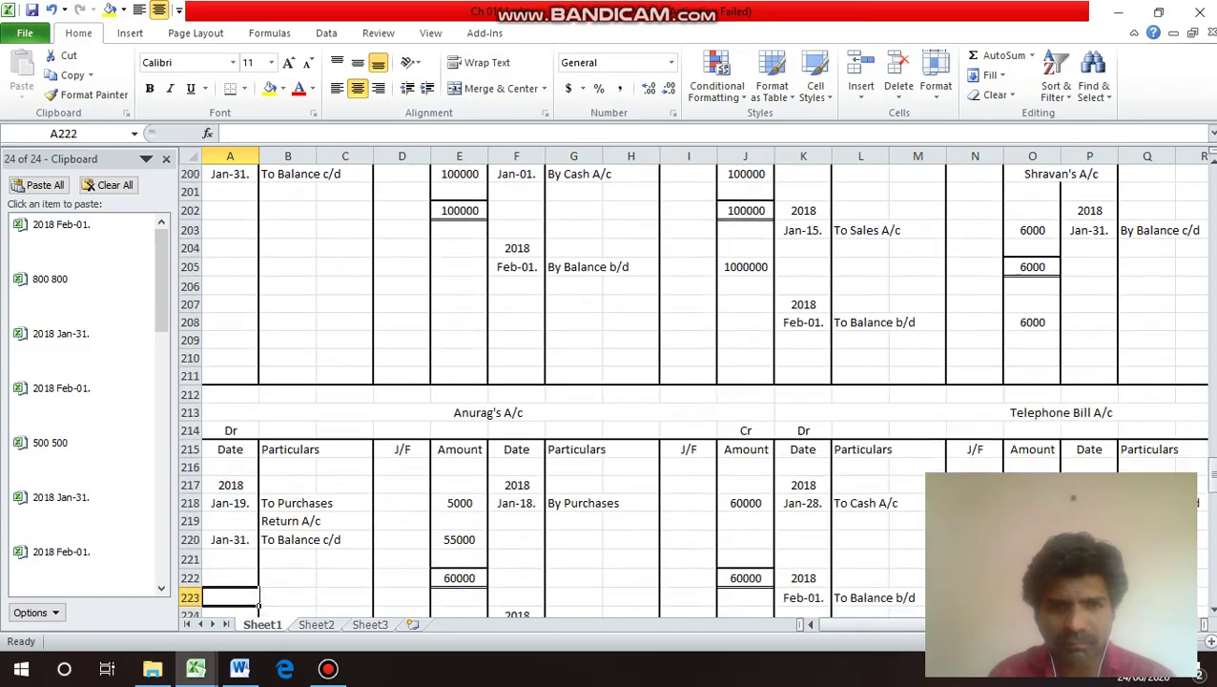
pyautogui.press('Down')
pyautogui.press('Down')
pyautogui.press('Down')
pyautogui.press('Down')
pyautogui.press('Down')
pyautogui.press('Down')
pyautogui.press('Down')
pyautogui.press('Down')
pyautogui.press('Down')
pyautogui.press('Down')
pyautogui.press('Down')
pyautogui.press('Down')
pyautogui.press('Down')
pyautogui.press('Down')
pyautogui.press('Down')
pyautogui.press('Down')
pyautogui.press('Down')
pyautogui.press('Down')
pyautogui.press('Down')
pyautogui.press('Down')
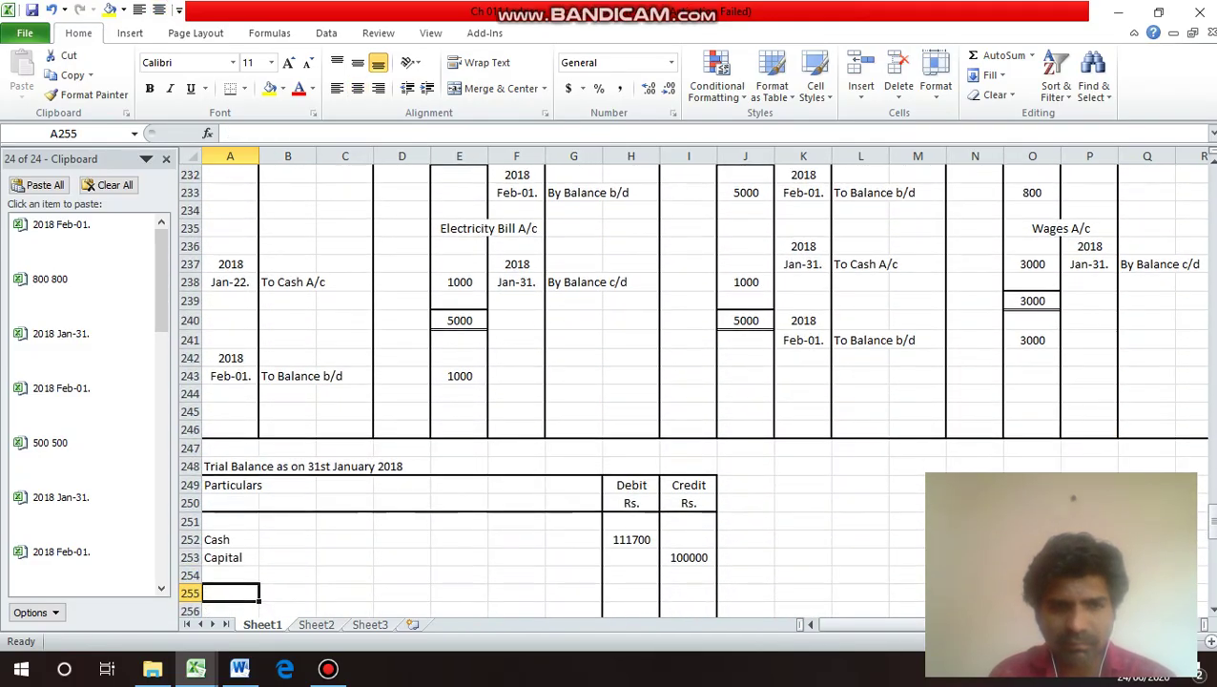
pyautogui.write('Purchases A')
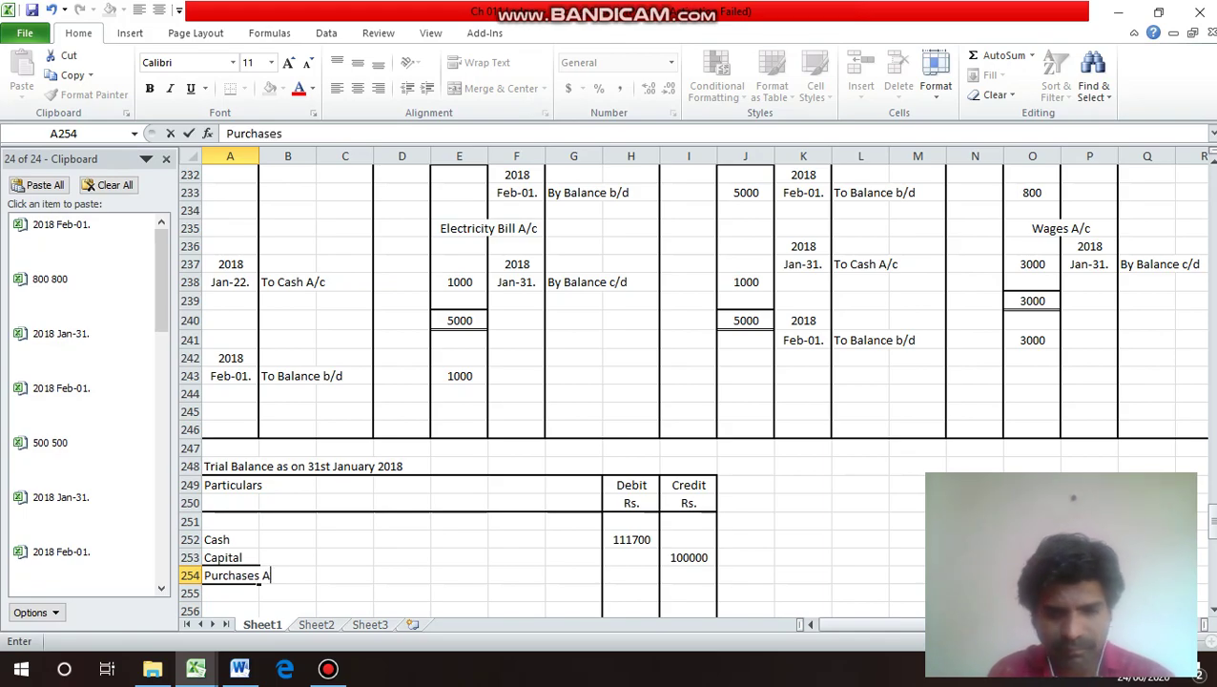
pyautogui.write('/c')
pyautogui.press('Return')
# Append A/c to the Cash and Capital names in cells A252 and A253 so they read Cash A/c and Capital A/c.
pyautogui.press('Up')
pyautogui.press('Up')
pyautogui.press('Up')
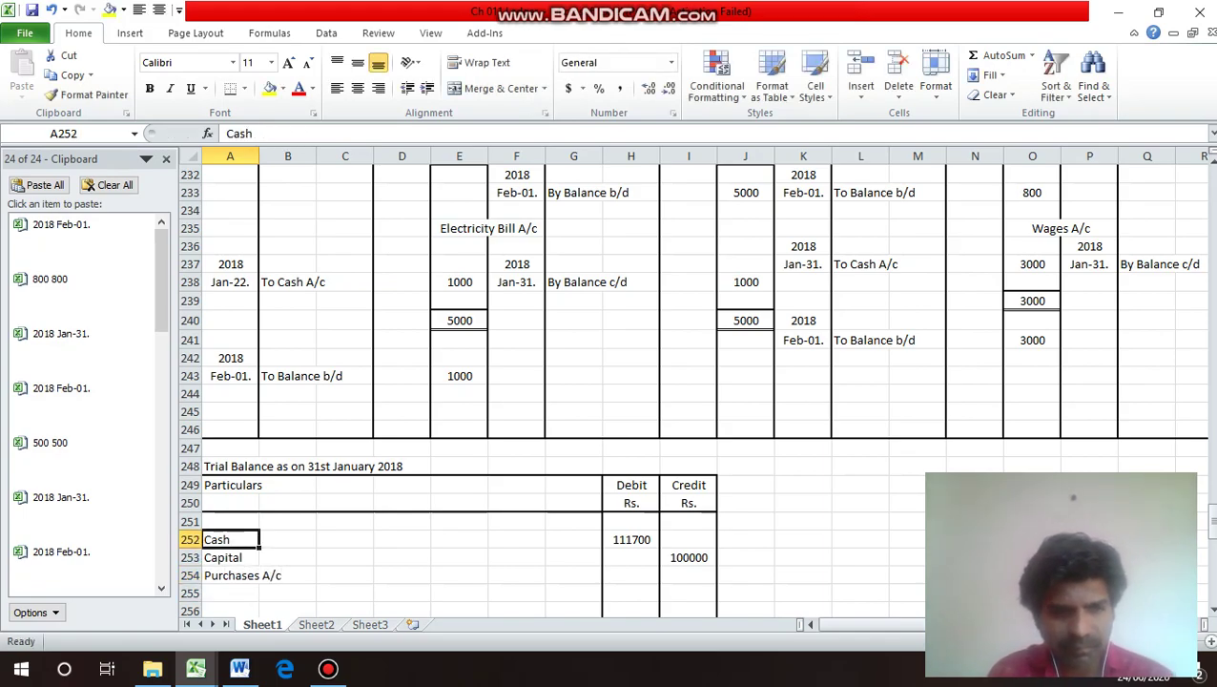
pyautogui.press('F2')
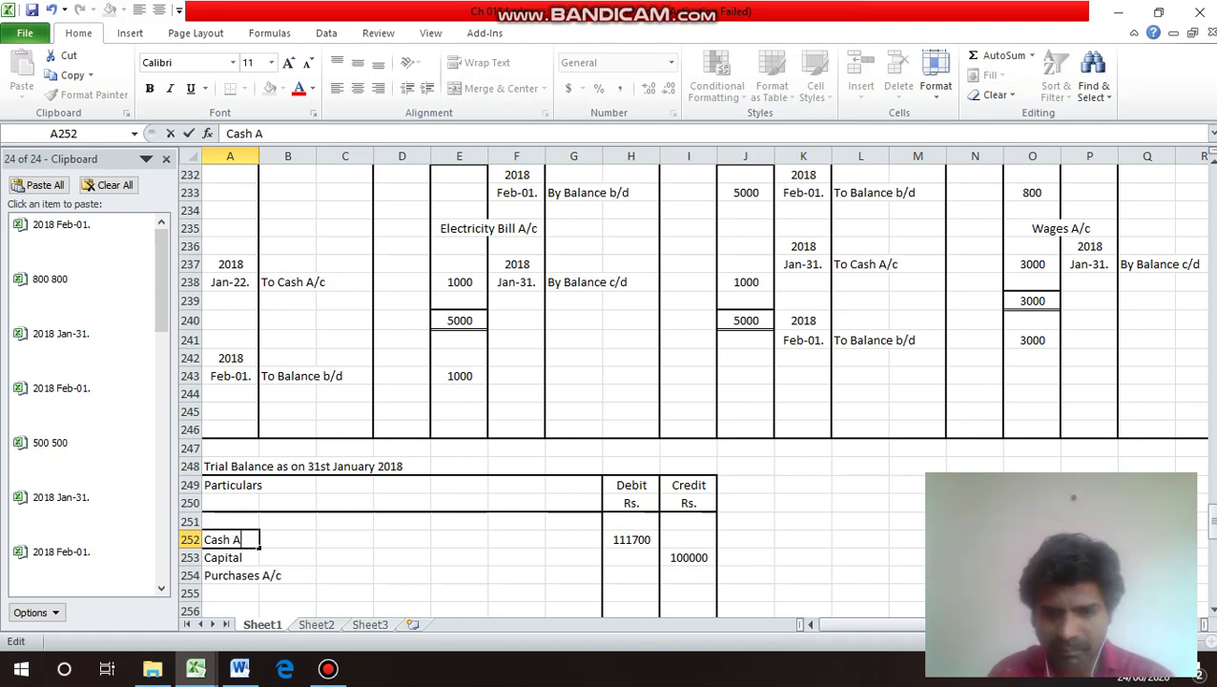
pyautogui.write('A/c')
pyautogui.press('Return')
pyautogui.press('F2')
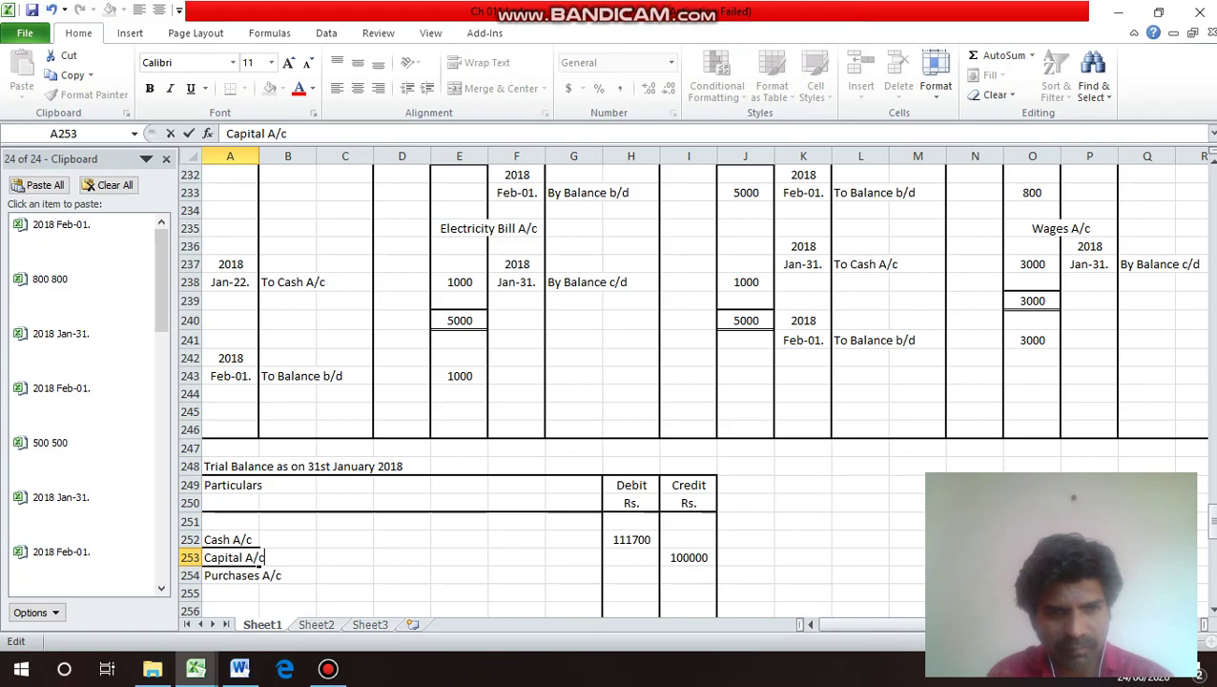
pyautogui.write('A/c')
pyautogui.press('Return')
# Enter 80000 as the debit amount for Purchases A/c in cell H254 of the trial balance.
pyautogui.press('Right')
pyautogui.press('Right')
pyautogui.press('Right')
pyautogui.press('Right')
pyautogui.press('Right')
pyautogui.press('Right')
pyautogui.press('Right')
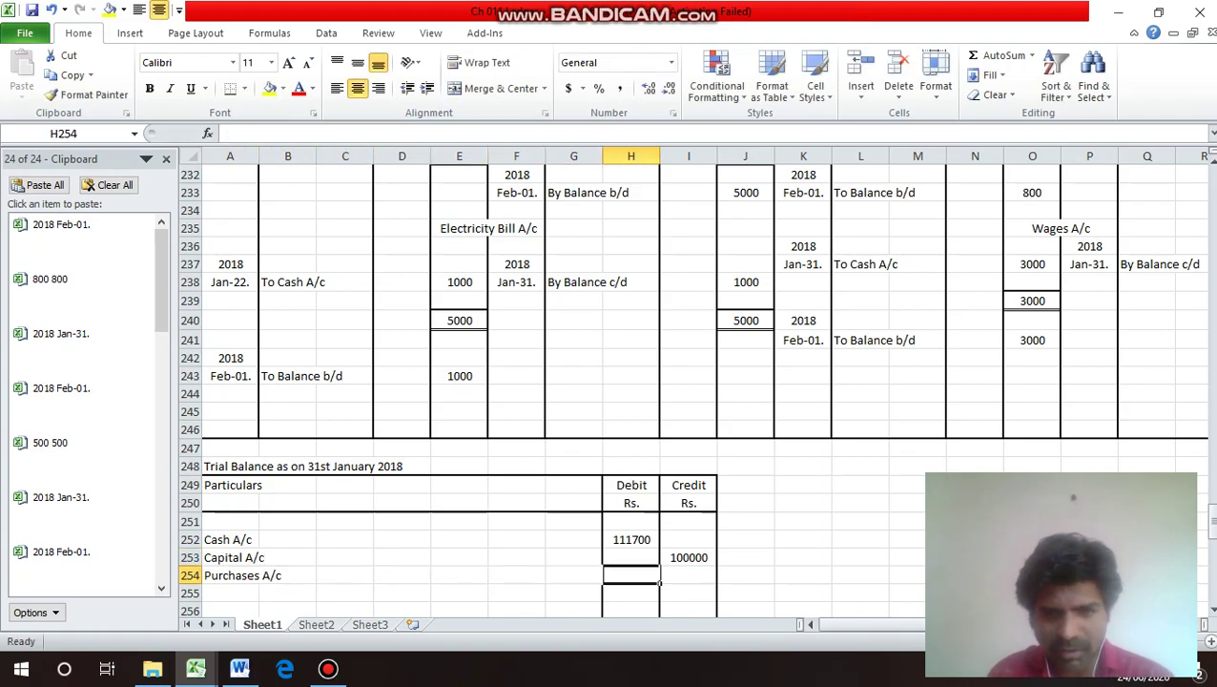
pyautogui.write('80000')
pyautogui.press('Return')
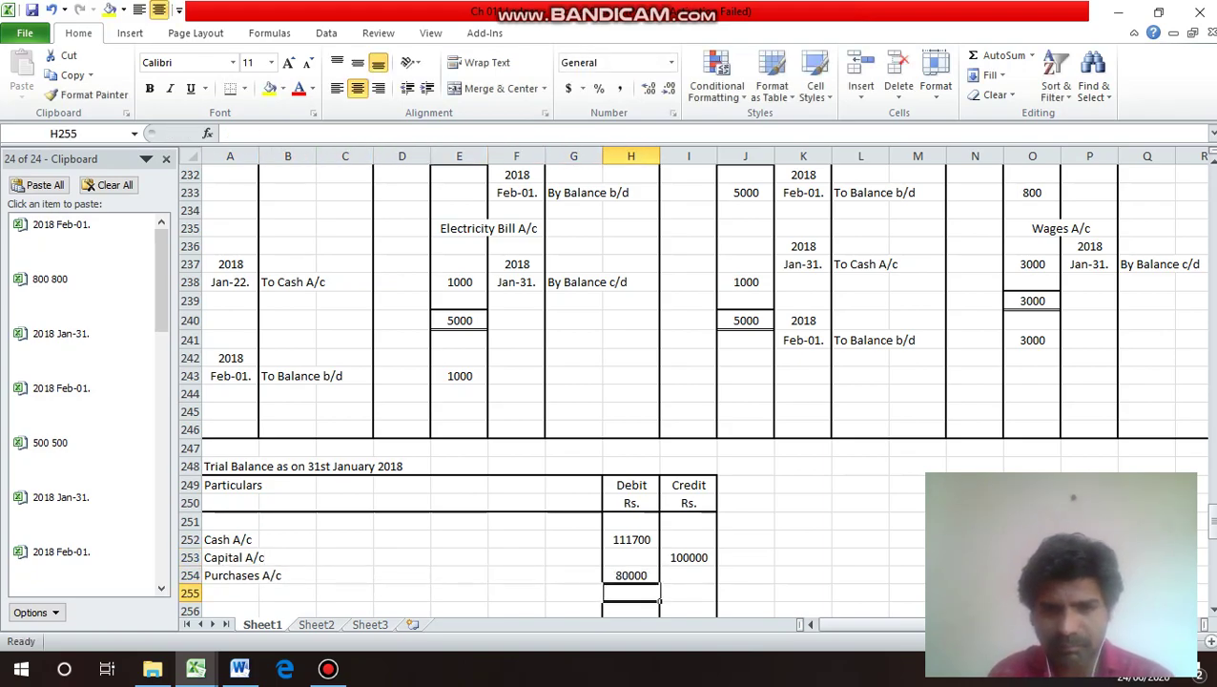
# Examine the Sales account in the ledger above the trial balance, including its brought-down balance and side.
pyautogui.press('Up')
pyautogui.press('Up')
pyautogui.press('Up')
pyautogui.press('Up')
pyautogui.press('Up')
pyautogui.press('Up')
pyautogui.press('Up')
pyautogui.press('Up')
pyautogui.press('Up')
pyautogui.press('Up')
pyautogui.press('Up')
pyautogui.press('Up')
pyautogui.press('Up')
pyautogui.press('Up')
pyautogui.press('Up')
pyautogui.press('Up')
pyautogui.press('Up')
pyautogui.press('Up')
pyautogui.press('Up')
pyautogui.press('Up')
pyautogui.press('Up')
pyautogui.press('Up')
pyautogui.press('Up')
pyautogui.press('Up')
pyautogui.press('Up')
pyautogui.press('Up')
pyautogui.press('Up')
pyautogui.press('Up')
pyautogui.press('Up')
pyautogui.press('Up')
pyautogui.press('Up')
pyautogui.press('Up')
pyautogui.press('Up')
pyautogui.press('Up')
pyautogui.press('Up')
pyautogui.press('Up')
pyautogui.press('Up')
pyautogui.press('Up')
pyautogui.press('Up')
pyautogui.press('Up')
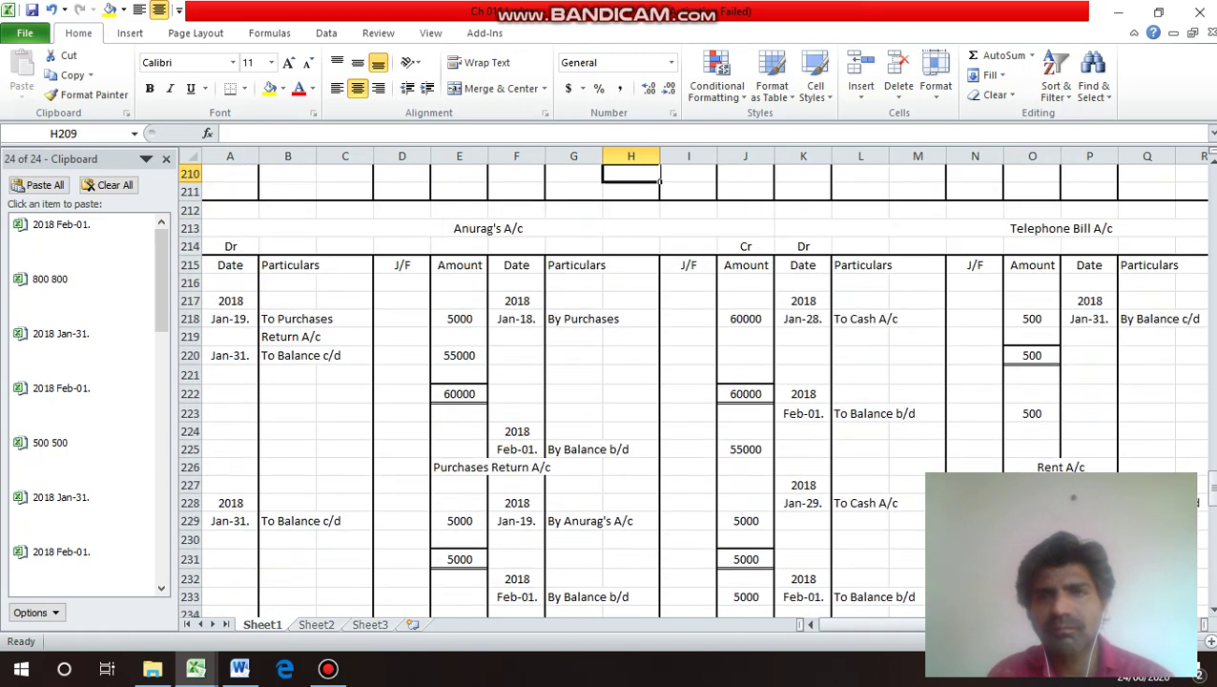
pyautogui.press('Down')
pyautogui.press('Down')
pyautogui.press('Down')
pyautogui.press('Down')
pyautogui.press('Down')
pyautogui.press('Down')
pyautogui.press('Down')
pyautogui.press('Down')
pyautogui.press('Down')
pyautogui.press('Down')
pyautogui.press('Down')
pyautogui.press('Down')
pyautogui.press('Down')
pyautogui.press('Down')
pyautogui.press('Down')
pyautogui.press('Down')
pyautogui.press('Down')
pyautogui.press('Down')
pyautogui.press('Down')
pyautogui.press('Down')
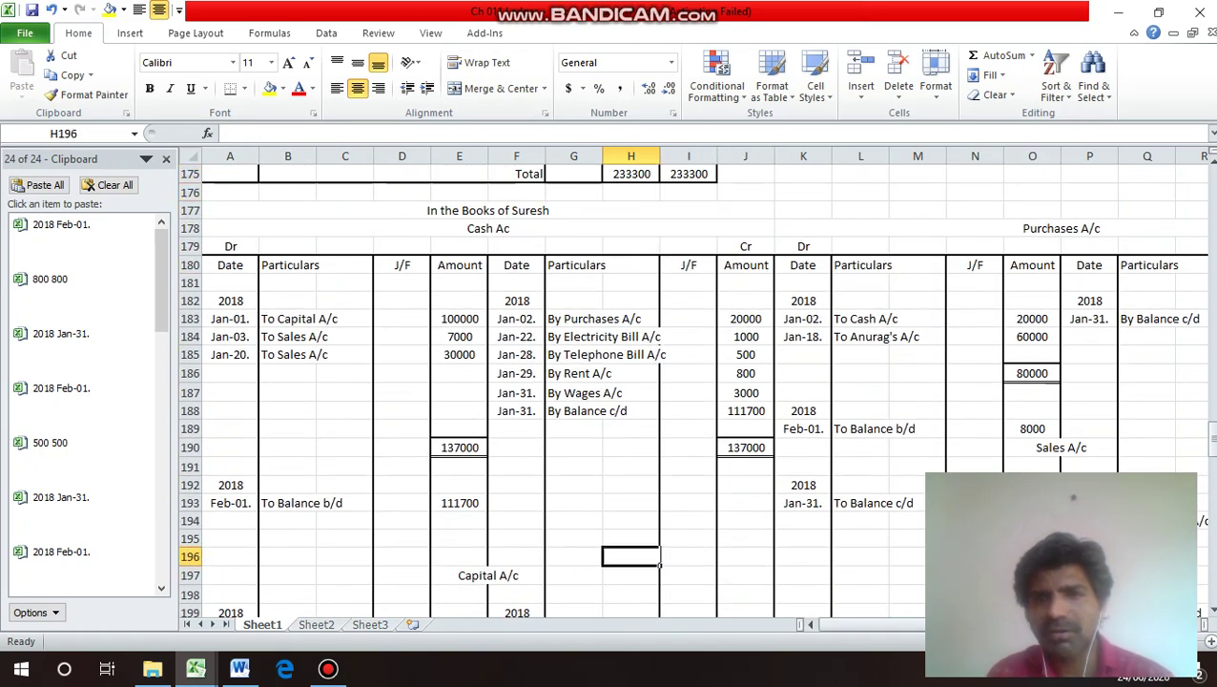
pyautogui.press('Down')
pyautogui.press('Down')
pyautogui.press('Down')
pyautogui.press('Down')
pyautogui.press('Down')
pyautogui.press('Down')
pyautogui.press('Down')
pyautogui.press('Down')
pyautogui.press('Down')
pyautogui.press('Down')
pyautogui.press('Down')
pyautogui.press('Down')
pyautogui.press('Down')
pyautogui.press('Down')
pyautogui.press('Down')
pyautogui.press('Down')
pyautogui.press('Down')
pyautogui.press('Down')
pyautogui.press('Down')
pyautogui.press('Down')
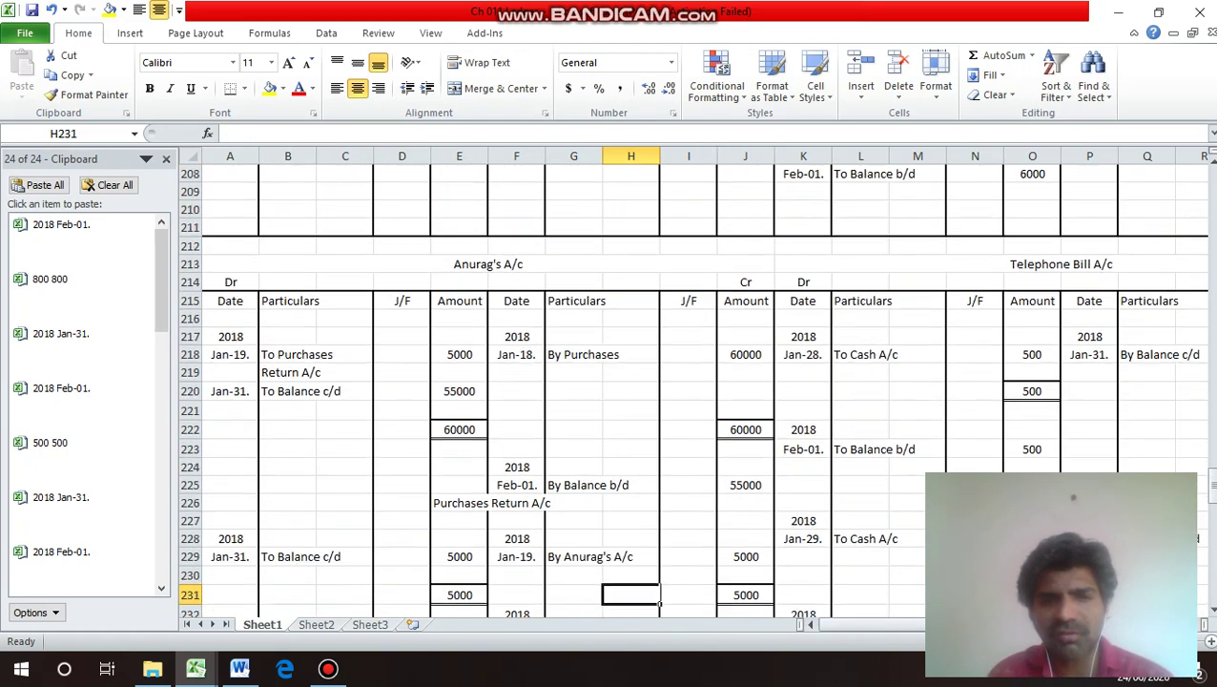
pyautogui.press('Up')
pyautogui.press('Up')
pyautogui.press('Up')
pyautogui.press('Up')
pyautogui.press('Up')
pyautogui.press('Up')
pyautogui.press('Up')
pyautogui.press('Up')
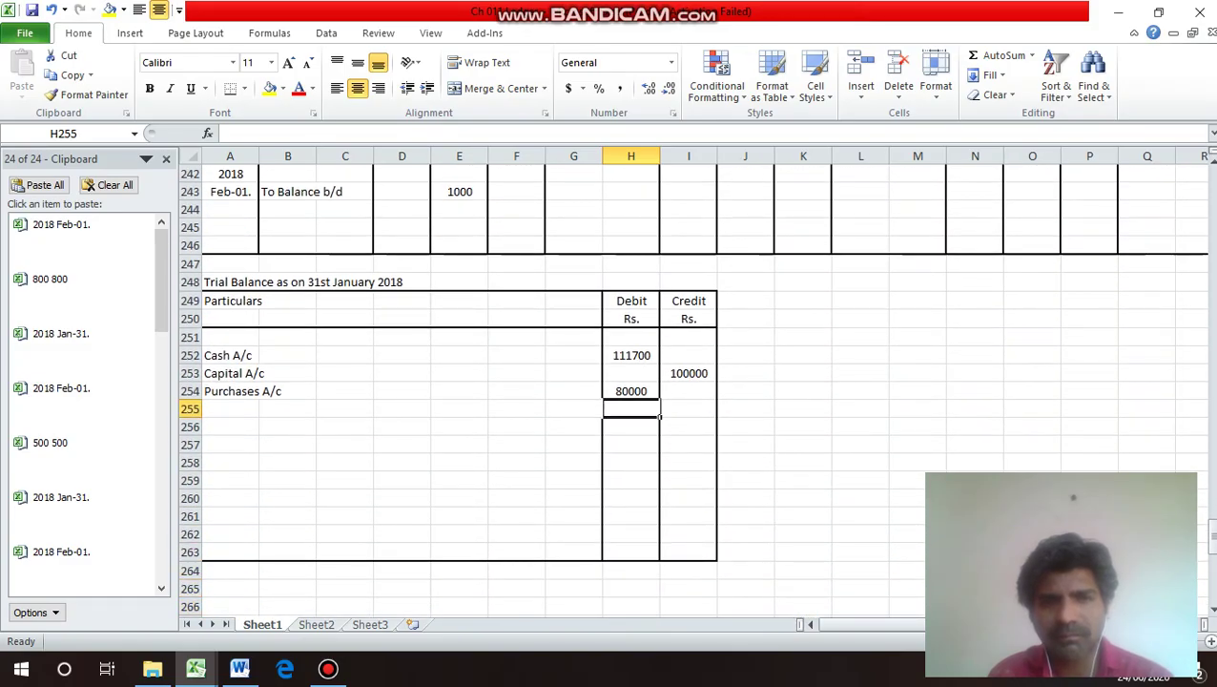
# Enter 43000 as a credit amount in cell I255 of the trial balance, in the row directly below Purchases A/c.
pyautogui.press('Right')
pyautogui.write('43000')
pyautogui.press('Return')
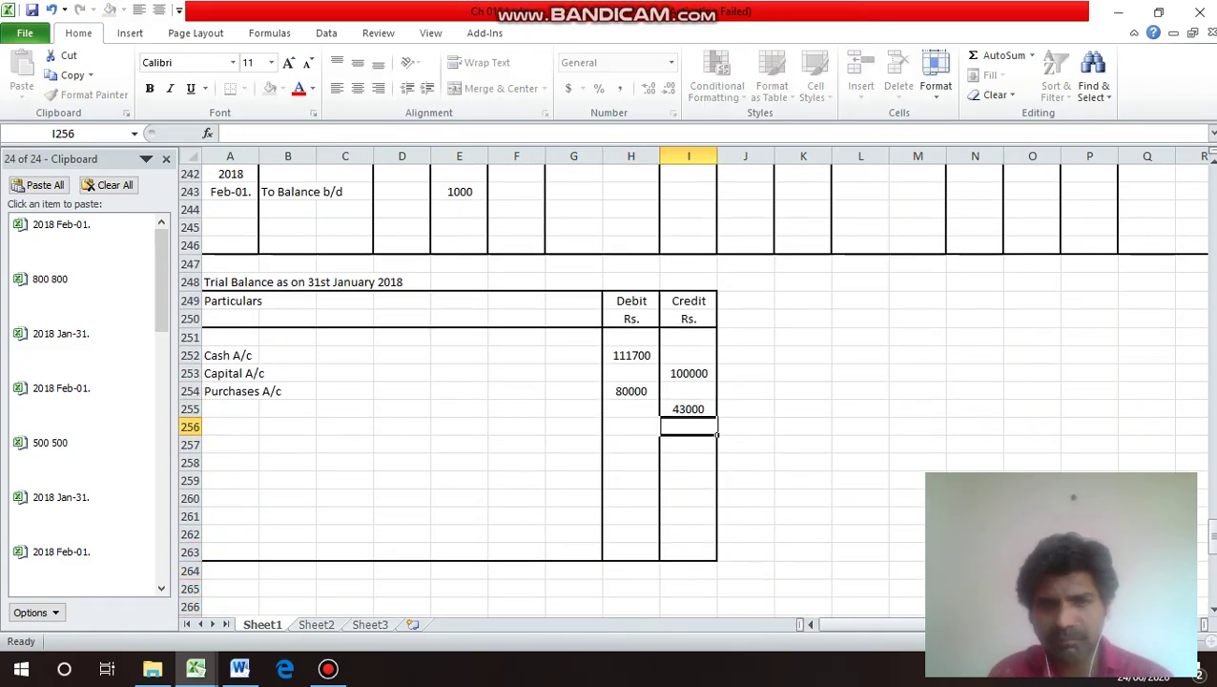
# Enter Sales A/c as the fourth particulars item of the trial balance in cell A255, directly below Purchases A/c.
pyautogui.press('Up')
pyautogui.press('Left')
pyautogui.press('Left')
pyautogui.press('Left')
pyautogui.press('Left')
pyautogui.press('Left')
pyautogui.press('Left')
pyautogui.press('Left')
pyautogui.press('Left')
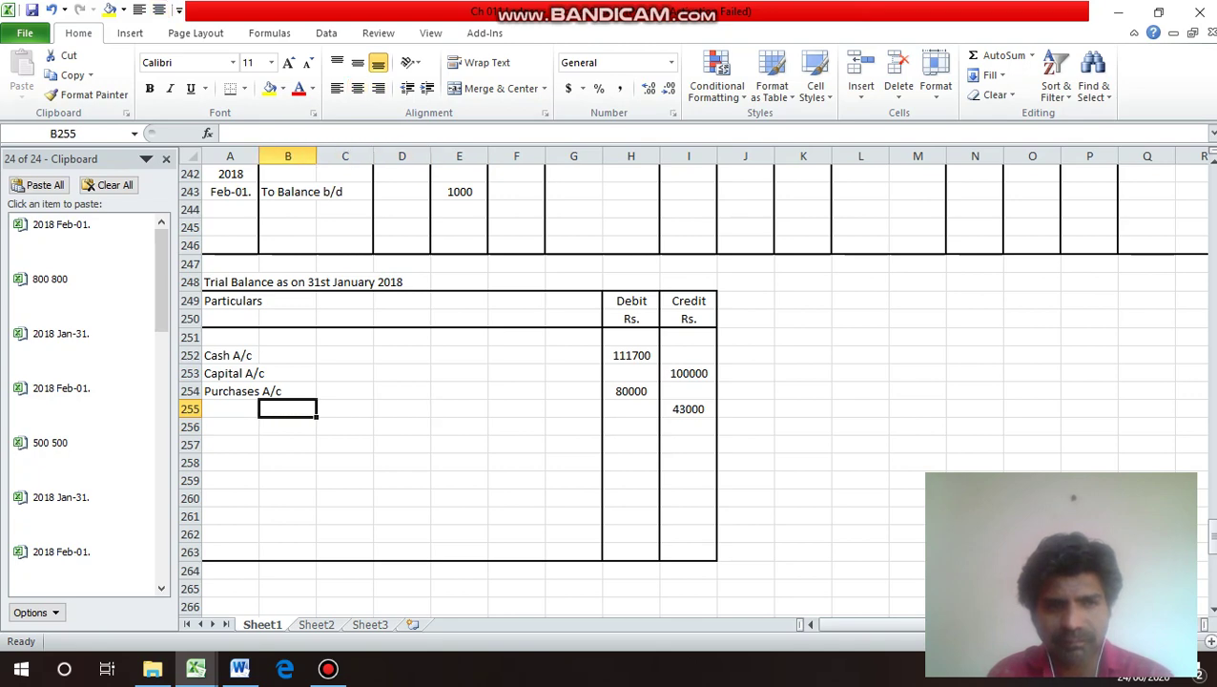
pyautogui.write('Sales A/c')
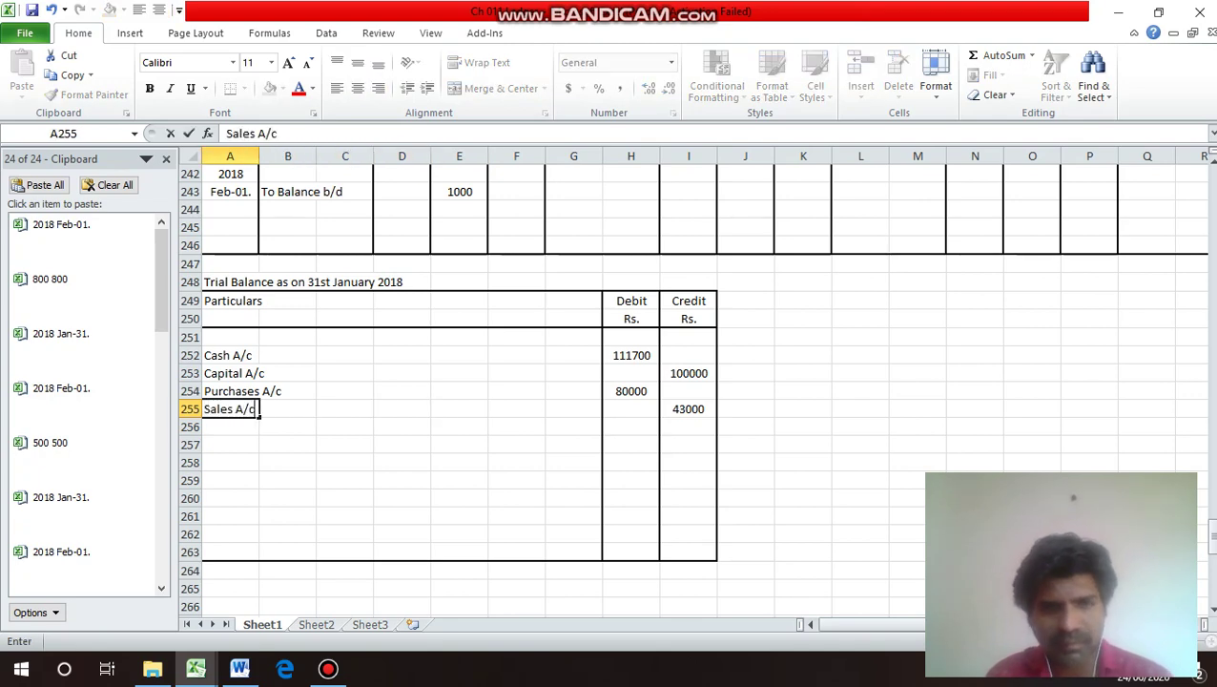
pyautogui.press('Return')
# Examine the personal account directly below the Sales account in the ledger, including its brought-down balance and side.
pyautogui.press('Up')
pyautogui.press('Up')
pyautogui.press('Up')
pyautogui.press('Up')
pyautogui.press('Up')
pyautogui.press('Up')
pyautogui.press('Up')
pyautogui.press('Up')
pyautogui.press('Up')
pyautogui.press('Up')
pyautogui.press('Up')
pyautogui.press('Up')
pyautogui.press('Up')
pyautogui.press('Up')
pyautogui.press('Up')
pyautogui.press('Up')
pyautogui.press('Up')
pyautogui.press('Up')
pyautogui.press('Up')
pyautogui.press('Up')
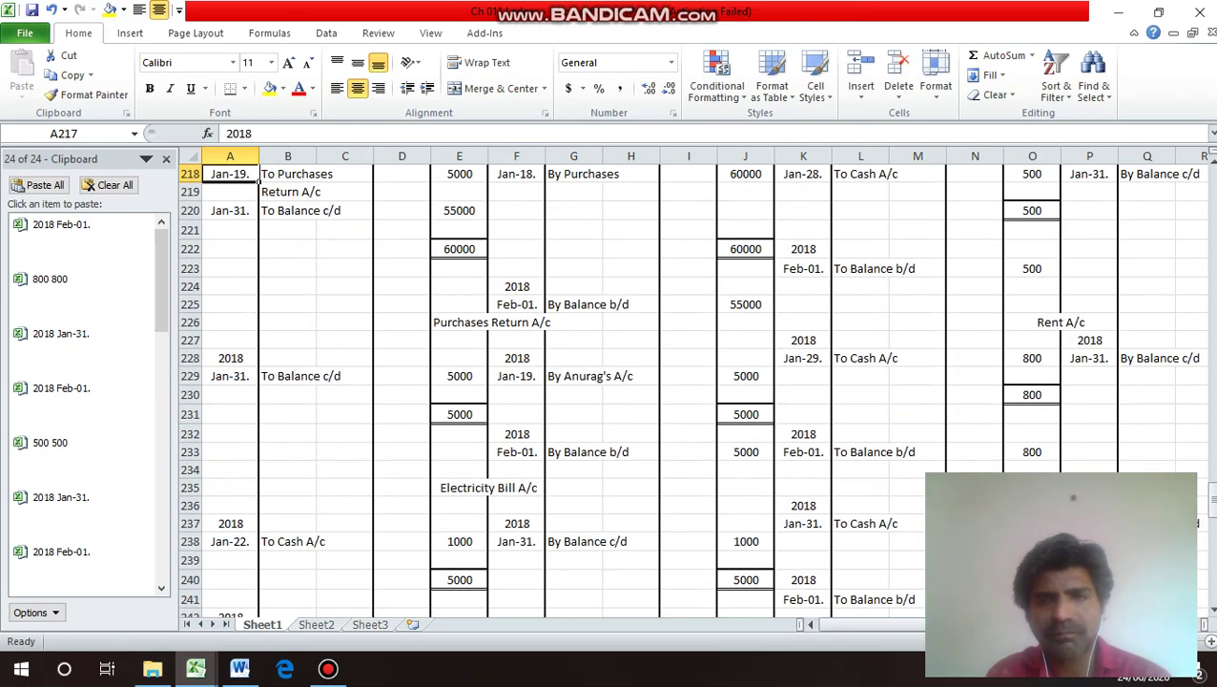
pyautogui.press('Up')
pyautogui.press('Up')
pyautogui.press('Up')
pyautogui.press('Up')
pyautogui.press('Up')
pyautogui.press('Up')
pyautogui.press('Up')
pyautogui.press('Up')
pyautogui.press('Up')
pyautogui.press('Up')
pyautogui.press('Up')
pyautogui.press('Up')
pyautogui.press('Up')
pyautogui.press('Up')
pyautogui.press('Up')
pyautogui.press('Up')
pyautogui.press('Up')
pyautogui.press('Up')
pyautogui.press('Up')
pyautogui.press('Up')
pyautogui.press('Right')
pyautogui.press('Right')
pyautogui.press('Right')
pyautogui.press('Right')
pyautogui.press('Right')
pyautogui.press('Right')
pyautogui.press('Right')
pyautogui.press('Right')
pyautogui.press('Right')
pyautogui.press('Right')
pyautogui.press('Right')
pyautogui.press('Right')
pyautogui.press('Right')
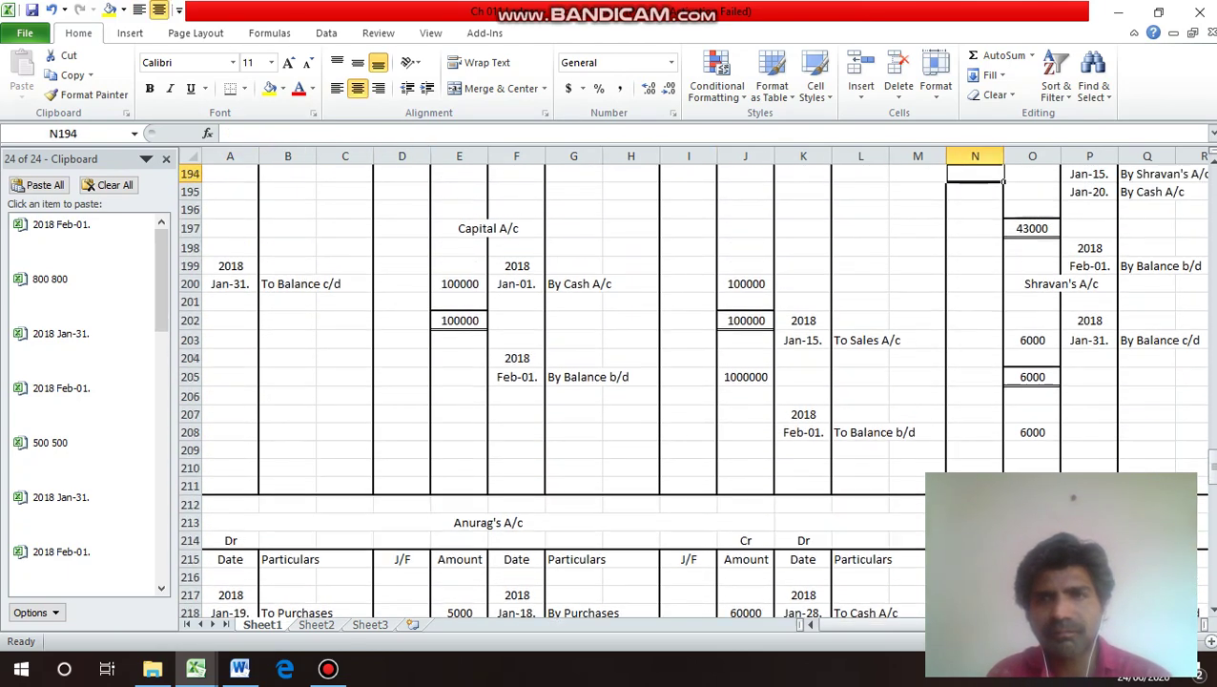
# Review the Cash, Capital, Sales and personal accounts in the ledger again, comparing their balances carried down and brought down.
pyautogui.press('Up')
pyautogui.press('Up')
pyautogui.press('Up')
pyautogui.press('Up')
pyautogui.press('Up')
pyautogui.press('Up')
pyautogui.press('Up')
pyautogui.press('Up')
pyautogui.press('Up')
pyautogui.press('Up')
pyautogui.press('Up')
pyautogui.press('Up')
pyautogui.press('Up')
pyautogui.press('Up')
pyautogui.press('Up')
pyautogui.press('Up')
pyautogui.press('Up')
pyautogui.press('Up')
pyautogui.press('Down')
pyautogui.press('Down')
pyautogui.press('Down')
pyautogui.press('Down')
pyautogui.press('Down')
pyautogui.press('Down')
pyautogui.press('Down')
pyautogui.press('Down')
pyautogui.press('Down')
pyautogui.press('Down')
pyautogui.press('Down')
pyautogui.press('Down')
pyautogui.press('Down')
pyautogui.press('Down')
pyautogui.press('Down')
pyautogui.press('Down')
pyautogui.press('Down')
pyautogui.press('Down')
pyautogui.press('Down')
pyautogui.press('Down')
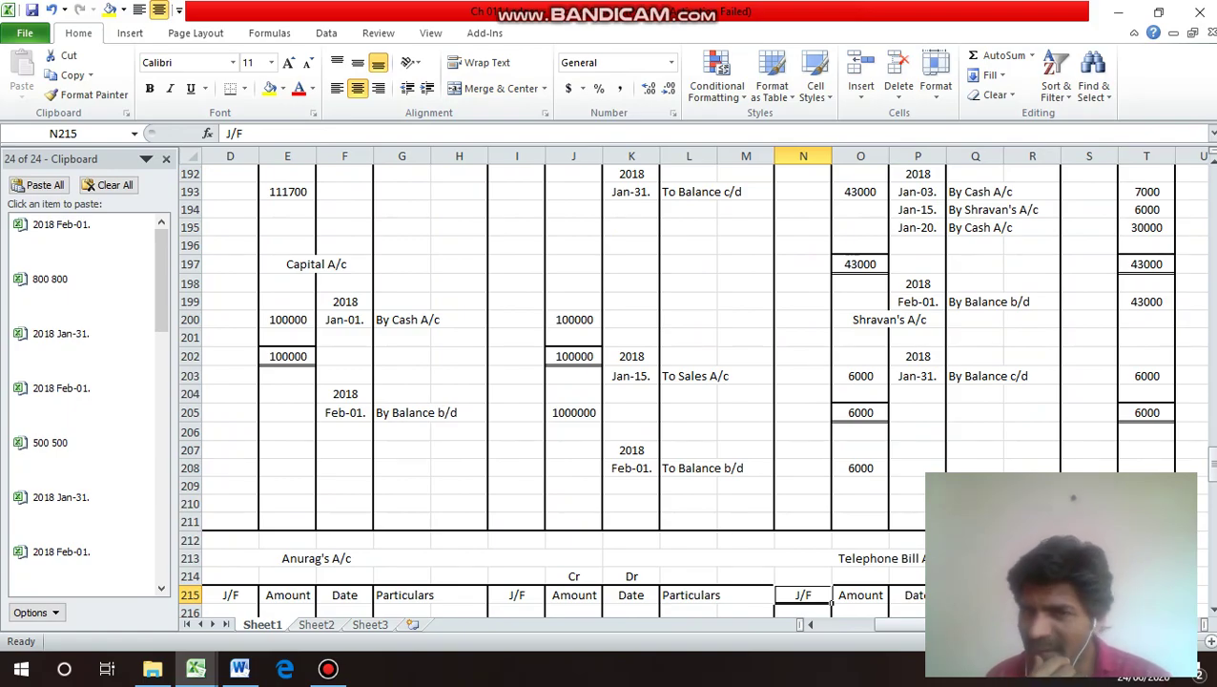
pyautogui.press('Down')
pyautogui.press('Down')
pyautogui.press('Down')
pyautogui.press('Down')
pyautogui.press('Down')
pyautogui.press('Down')
pyautogui.press('Down')
pyautogui.press('Down')
pyautogui.press('Down')
pyautogui.press('Down')
pyautogui.press('Down')
pyautogui.press('Down')
pyautogui.press('Down')
pyautogui.press('Down')
pyautogui.press('Down')
pyautogui.press('Down')
pyautogui.press('Down')
pyautogui.press('Down')
pyautogui.press('Down')
pyautogui.press('Down')
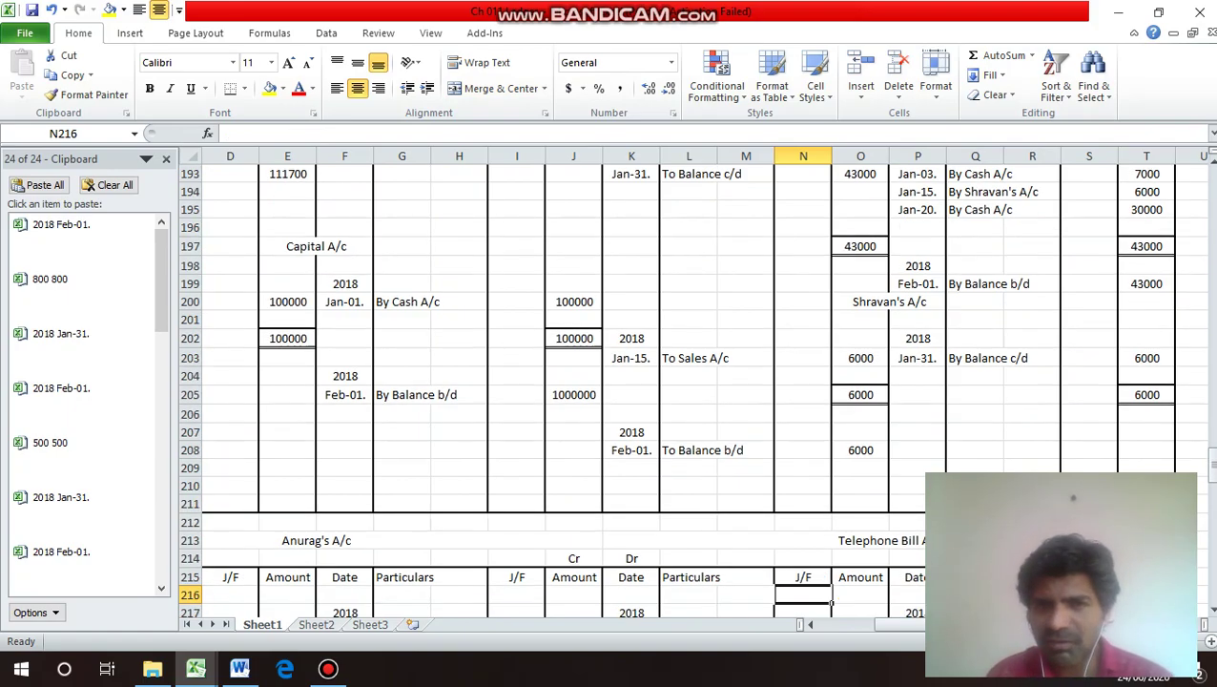
# Enter the personal account's name from below the Sales ledger account as the fifth particulars item of the trial balance in cell A256.
pyautogui.press('Down')
pyautogui.press('Down')
pyautogui.press('Down')
pyautogui.press('Down')
pyautogui.press('Down')
pyautogui.press('Down')
pyautogui.press('Down')
pyautogui.press('Down')
pyautogui.press('Down')
pyautogui.press('Down')
pyautogui.press('Down')
pyautogui.press('Down')
pyautogui.press('Down')
pyautogui.press('Down')
pyautogui.press('Down')
pyautogui.press('Down')
pyautogui.press('Down')
pyautogui.press('Down')
pyautogui.press('Down')
pyautogui.press('Down')
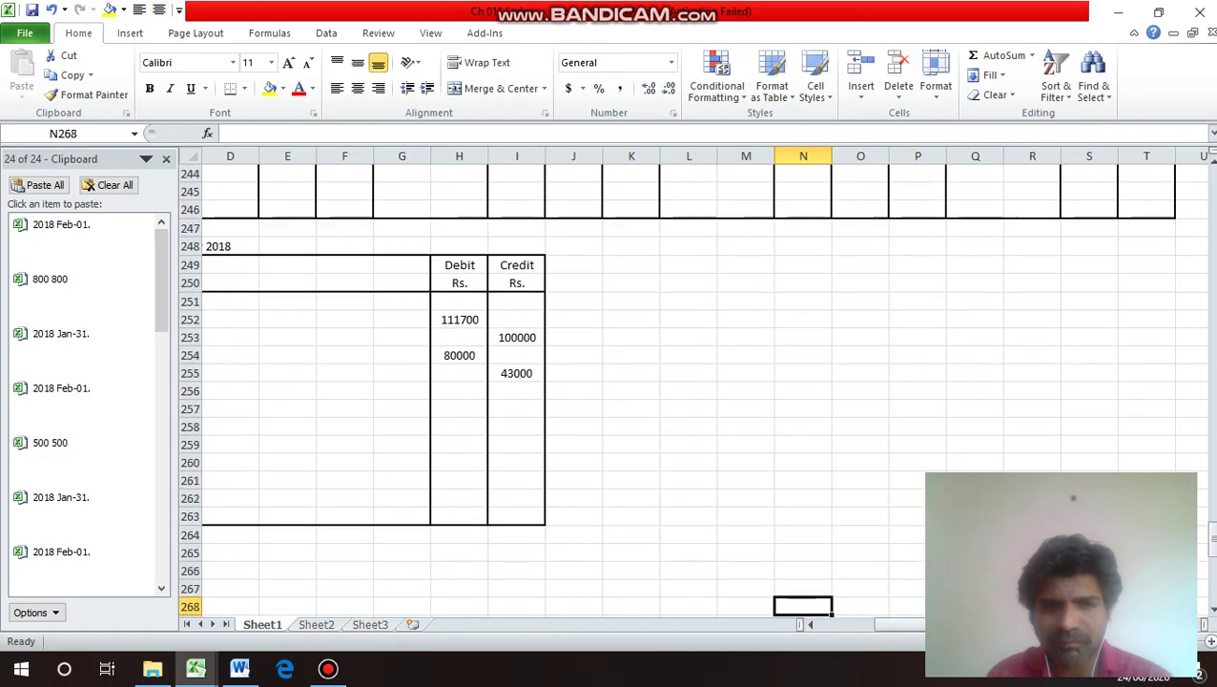
pyautogui.press('Left')
pyautogui.press('Left')
pyautogui.press('Left')
pyautogui.press('Left')
pyautogui.press('Left')
pyautogui.press('Left')
pyautogui.press('Left')
pyautogui.press('Left')
pyautogui.press('Left')
pyautogui.press('Left')
pyautogui.press('Left')
pyautogui.press('Left')
pyautogui.press('Left')
pyautogui.press('Up')
pyautogui.press('Up')
pyautogui.press('Up')
pyautogui.press('Up')
pyautogui.press('Up')
pyautogui.press('Up')
pyautogui.press('Up')
pyautogui.press('Up')
pyautogui.press('Up')
pyautogui.press('Up')
pyautogui.press('Up')
pyautogui.press('Up')
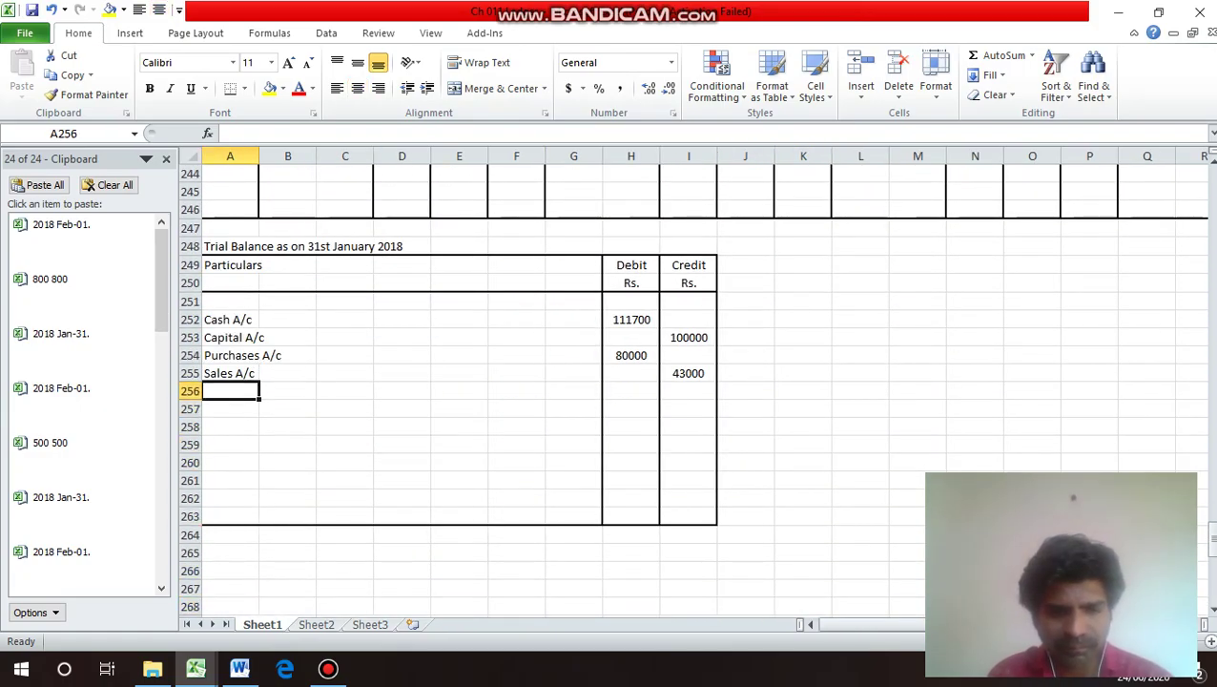
pyautogui.write("Shravan's A/c")
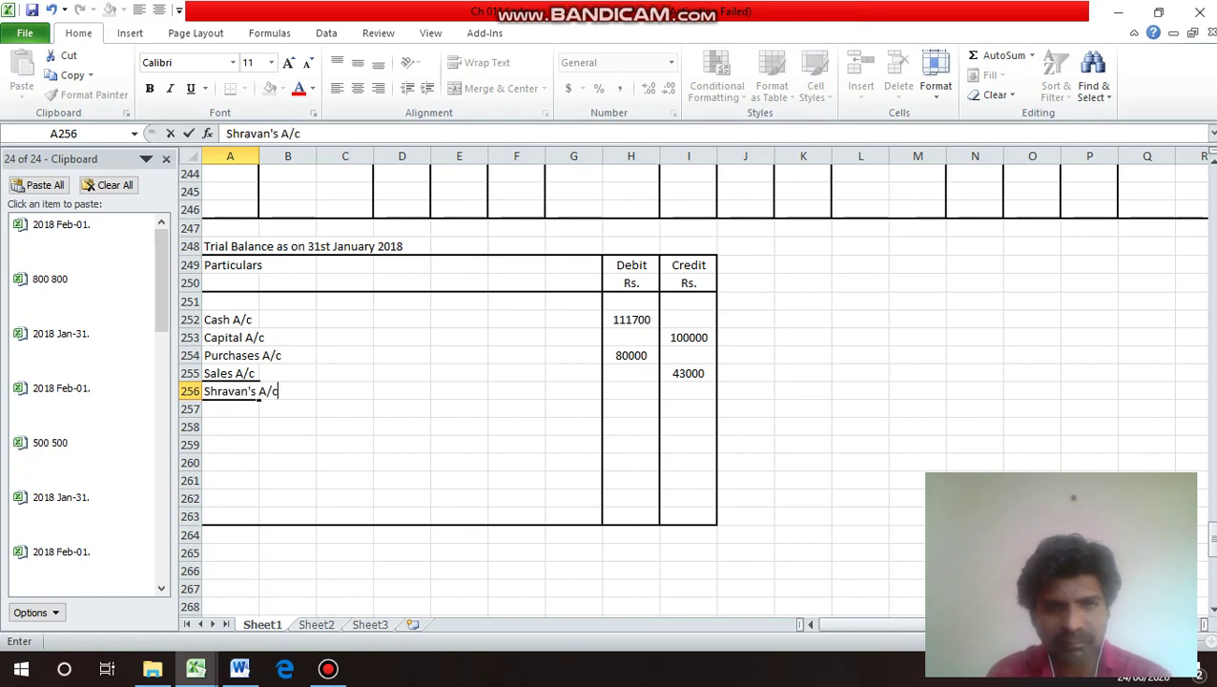
pyautogui.press('Return')
# Enter 6000 as a debit amount in cell H256 of the trial balance, in the row directly below Sales A/c.
pyautogui.press('Up')
pyautogui.press('Right')
pyautogui.press('Right')
pyautogui.press('Right')
pyautogui.press('Right')
pyautogui.press('Right')
pyautogui.press('Right')
pyautogui.press('Right')
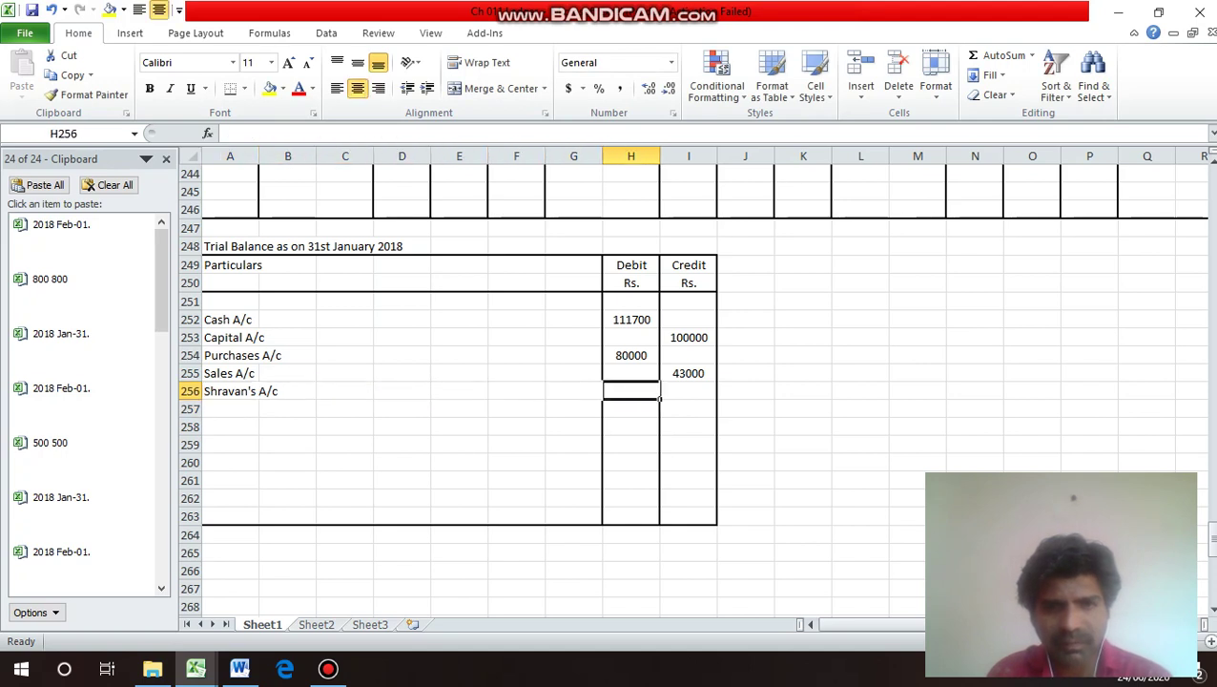
pyautogui.write('6000')
pyautogui.press('Return')
pyautogui.press('Up')
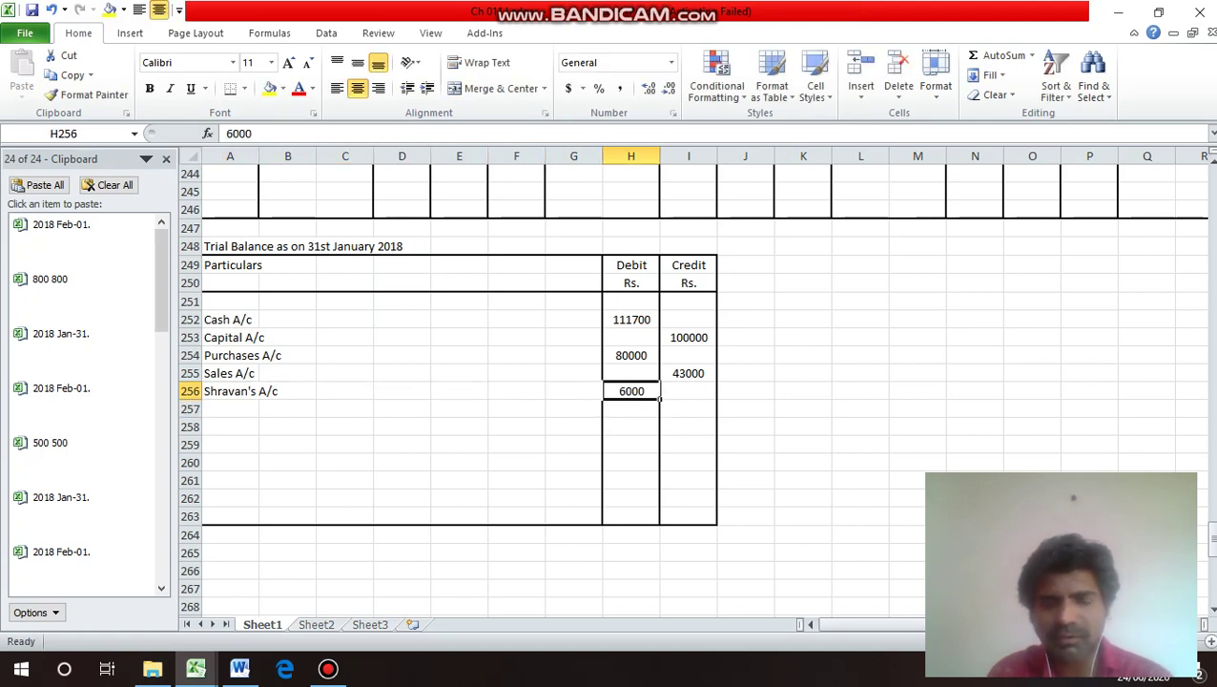
# Review the ledger accounts above the trial balance again, checking the Capital, Sales and personal accounts already listed in it.
pyautogui.press('Up')
pyautogui.press('Up')
pyautogui.press('Up')
pyautogui.press('Up')
pyautogui.press('Up')
pyautogui.press('Up')
pyautogui.press('Up')
pyautogui.press('Up')
pyautogui.press('Up')
pyautogui.press('Up')
pyautogui.press('Up')
pyautogui.press('Up')
pyautogui.press('Up')
pyautogui.press('Up')
pyautogui.press('Up')
pyautogui.press('Up')
pyautogui.press('Up')
pyautogui.press('Up')
pyautogui.press('Up')
pyautogui.press('Up')
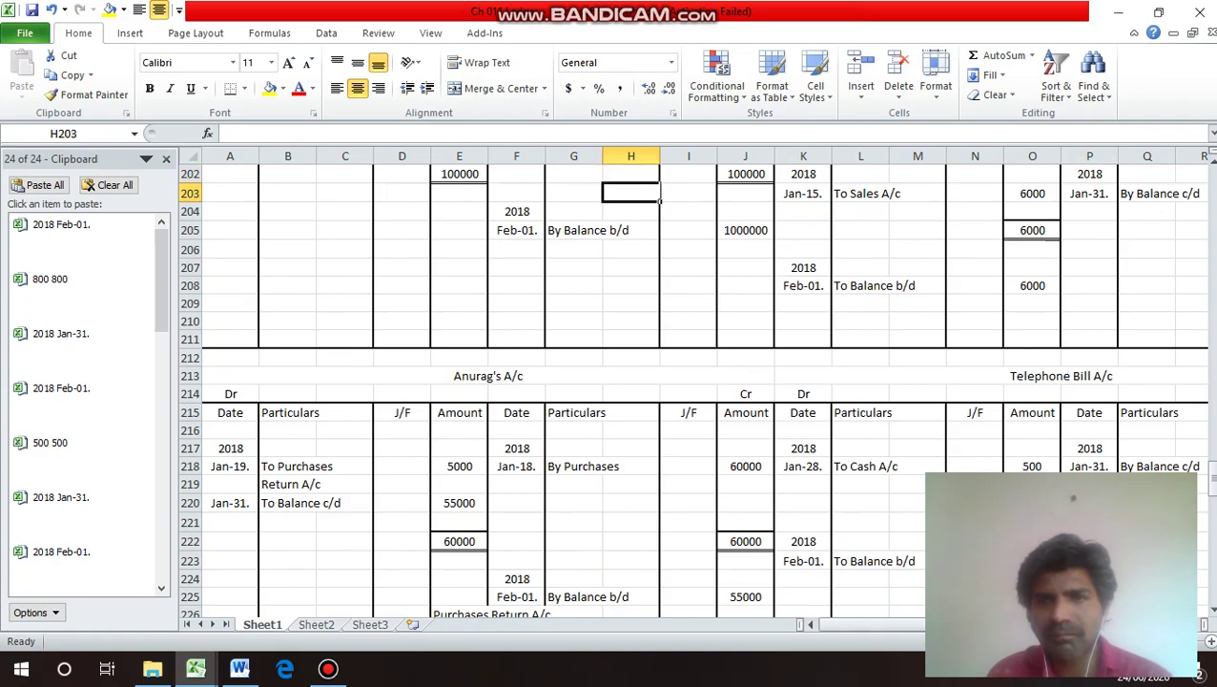
pyautogui.press('Up')
pyautogui.press('Up')
pyautogui.press('Up')
pyautogui.press('Up')
pyautogui.press('Up')
pyautogui.press('Up')
pyautogui.press('Up')
pyautogui.press('Up')
pyautogui.press('Up')
pyautogui.press('Up')
pyautogui.press('Down')
pyautogui.press('Down')
pyautogui.press('Down')
pyautogui.press('Down')
pyautogui.press('Down')
pyautogui.press('Down')
pyautogui.press('Down')
pyautogui.press('Down')
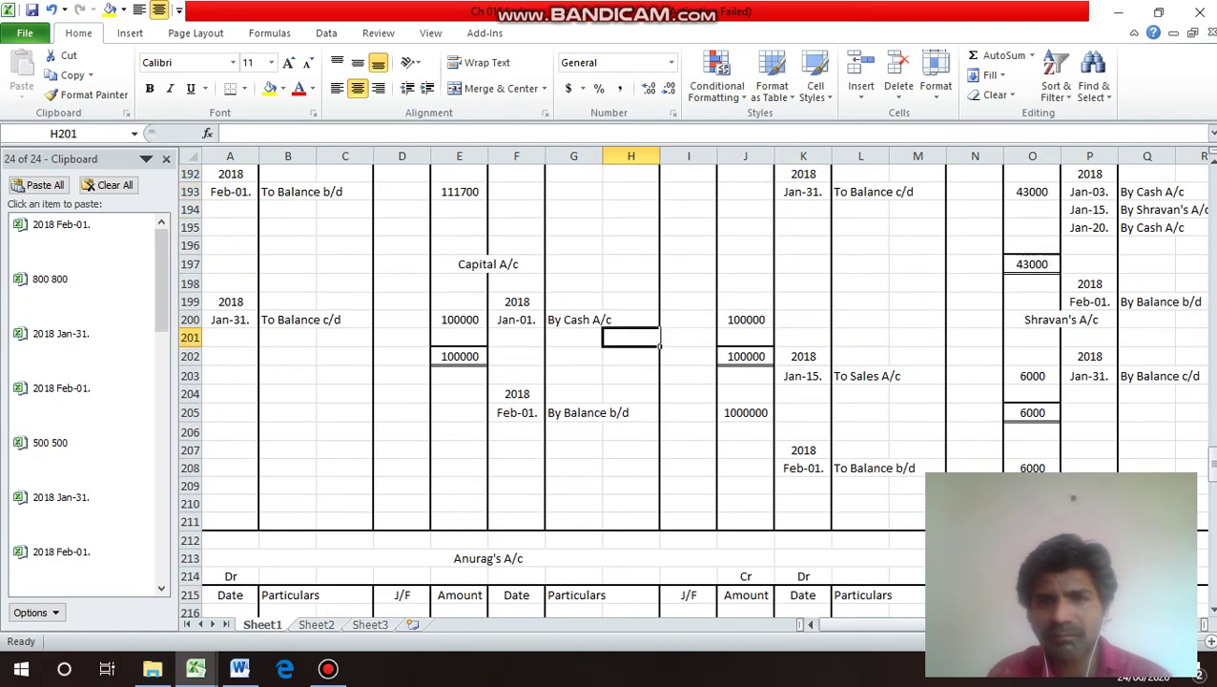
# Examine the personal account in ledger row 213 and the accounts below it, noting each brought-down balance and its side.
pyautogui.press('Down')
pyautogui.press('Down')
pyautogui.press('Down')
pyautogui.press('Down')
pyautogui.press('Down')
pyautogui.press('Down')
pyautogui.press('Down')
pyautogui.press('Down')
pyautogui.press('Down')
pyautogui.press('Down')
pyautogui.press('Down')
pyautogui.press('Down')
pyautogui.press('Down')
pyautogui.press('Down')
pyautogui.press('Down')
pyautogui.press('Down')
pyautogui.press('Down')
pyautogui.press('Down')
pyautogui.press('Down')
pyautogui.press('Down')
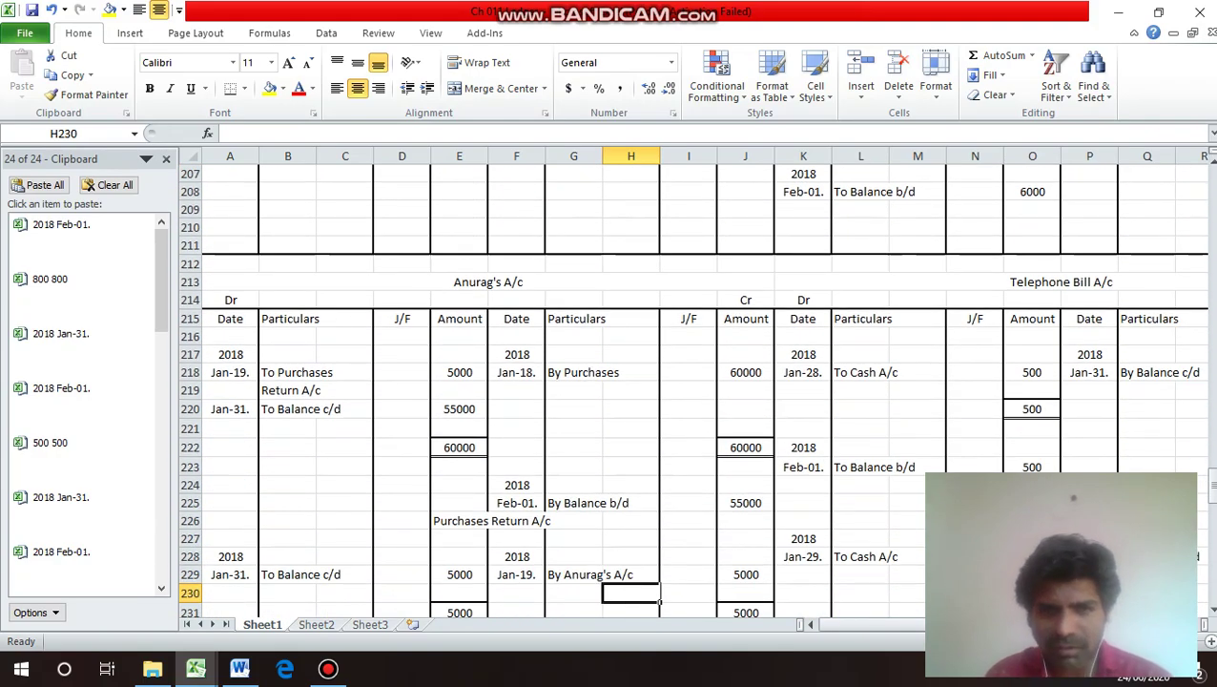
pyautogui.press('Down')
pyautogui.press('Down')
pyautogui.press('Down')
pyautogui.press('Down')
pyautogui.press('Down')
pyautogui.press('Down')
pyautogui.press('Down')
pyautogui.press('Down')
pyautogui.press('Down')
pyautogui.press('Down')
pyautogui.press('Down')
pyautogui.press('Down')
pyautogui.press('Down')
pyautogui.press('Down')
pyautogui.press('Down')
pyautogui.press('Down')
pyautogui.press('Down')
pyautogui.press('Down')
pyautogui.press('Down')
pyautogui.press('Down')
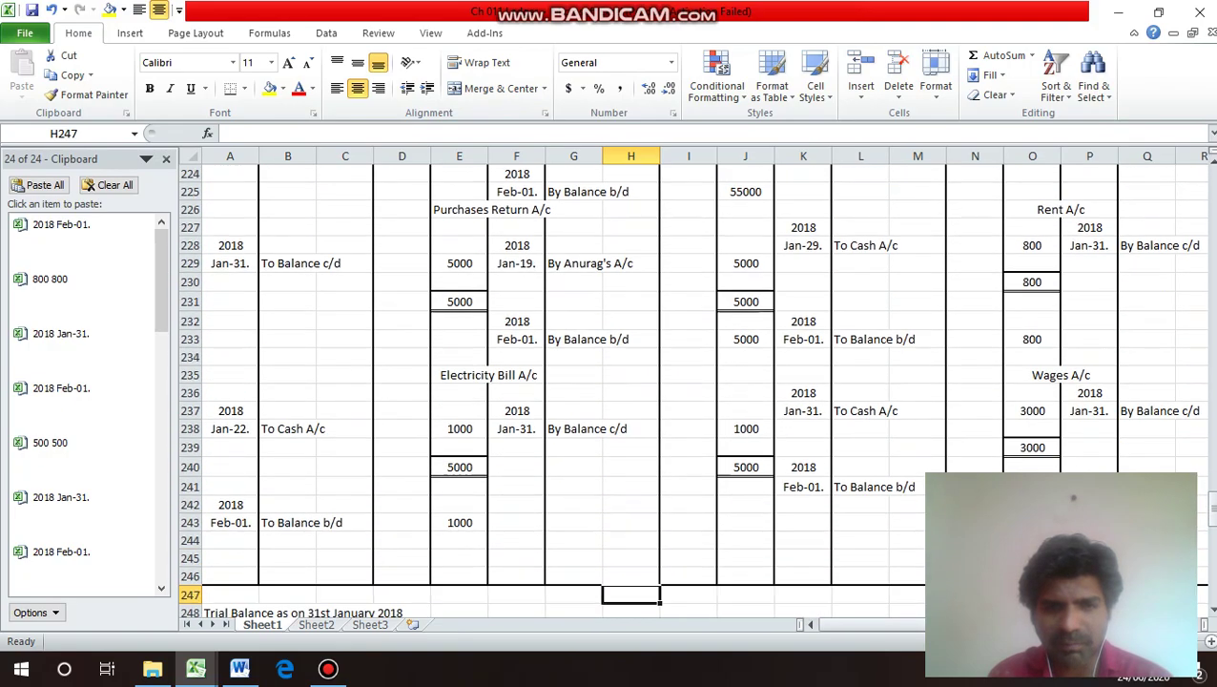
# Enter 55000 as a credit amount in cell I257 of the trial balance, in the row below the last listed account.
pyautogui.press('Up')
pyautogui.press('Up')
pyautogui.press('Up')
pyautogui.press('Up')
pyautogui.press('Up')
pyautogui.press('Up')
pyautogui.press('Up')
pyautogui.press('Up')
pyautogui.press('Up')
pyautogui.press('Right')
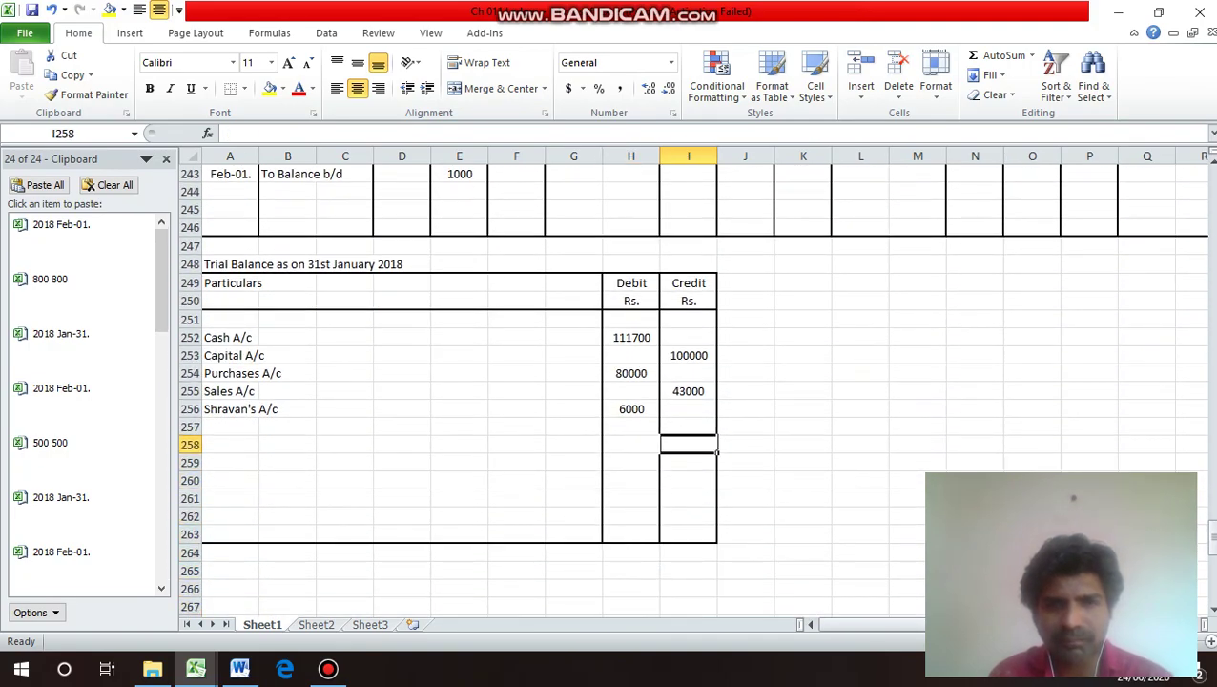
pyautogui.press('Up')
pyautogui.write('550')
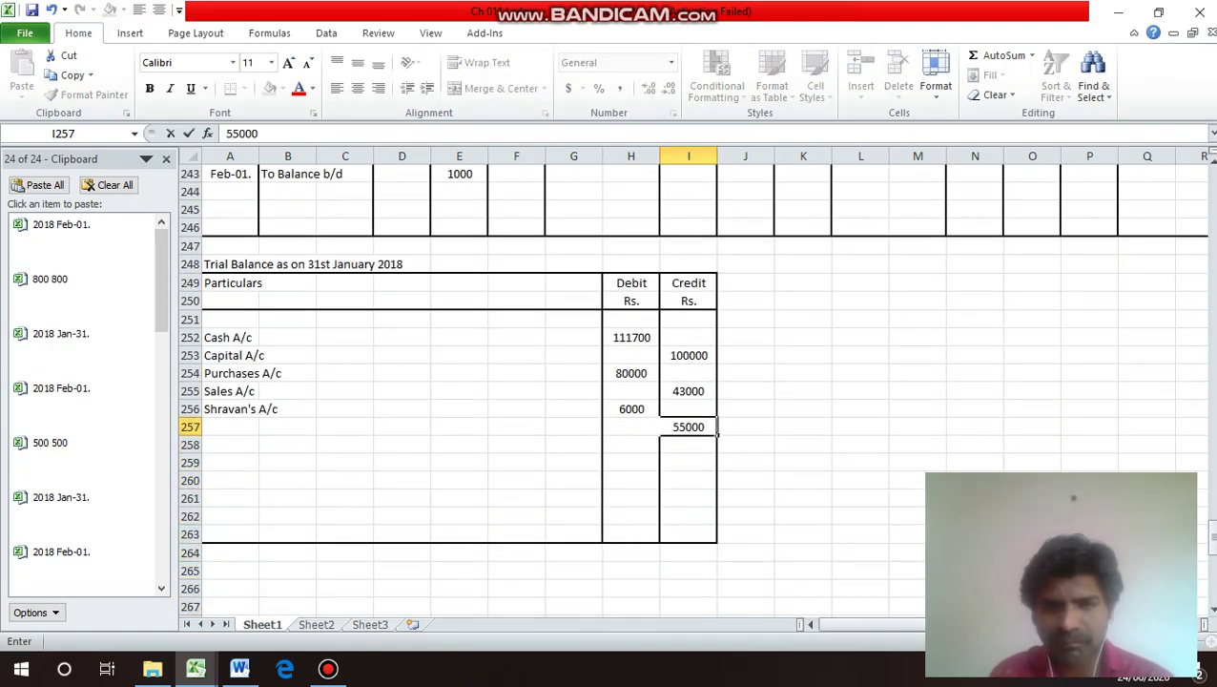
pyautogui.press('Return')
# Enter the name of the personal account from ledger row 213 as the sixth particulars item in cell A257.
pyautogui.press('Up')
pyautogui.press('Left')
pyautogui.press('Left')
pyautogui.press('Left')
pyautogui.press('Left')
pyautogui.press('Left')
pyautogui.press('Left')
pyautogui.press('Left')
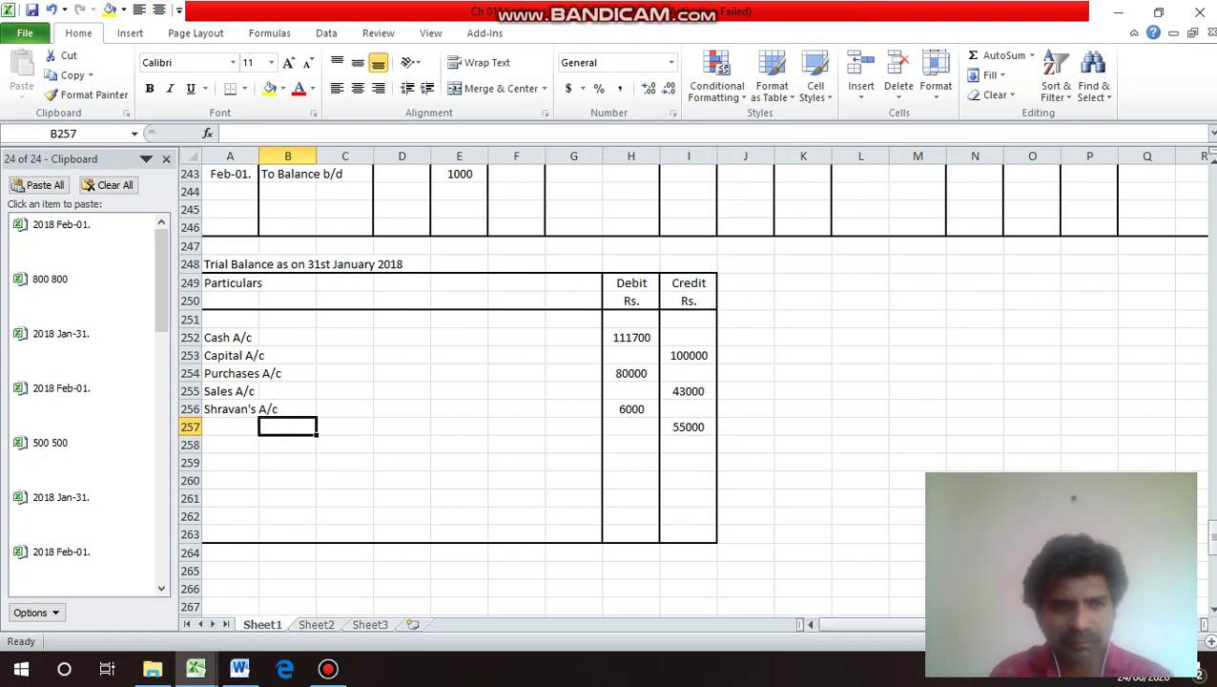
pyautogui.press('Left')
pyautogui.write('A')
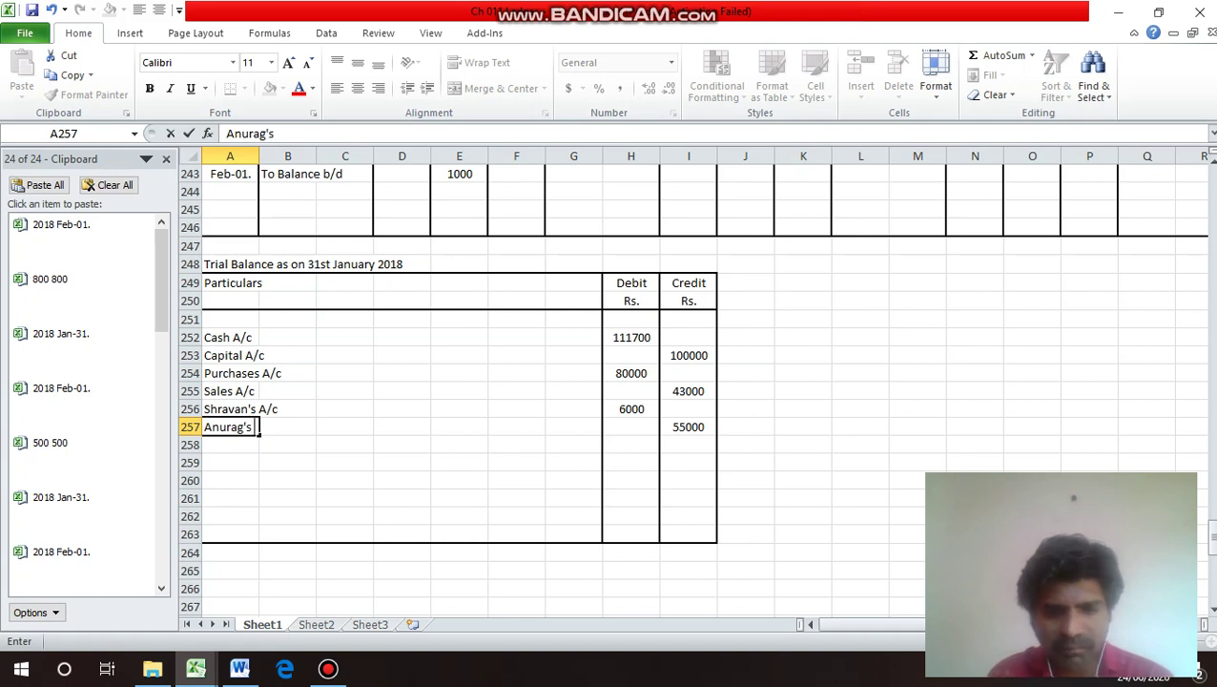
pyautogui.write("nurag's A/c")
pyautogui.press('Return')
# Examine the ledger accounts in rows 213 to 243, checking the Purchases Return account's brought-down balance and its side.
pyautogui.press('Up')
pyautogui.press('Up')
pyautogui.press('Up')
pyautogui.press('Up')
pyautogui.press('Up')
pyautogui.press('Up')
pyautogui.press('Up')
pyautogui.press('Up')
pyautogui.press('Up')
pyautogui.press('Up')
pyautogui.press('Up')
pyautogui.press('Up')
pyautogui.press('Up')
pyautogui.press('Up')
pyautogui.press('Up')
pyautogui.press('Up')
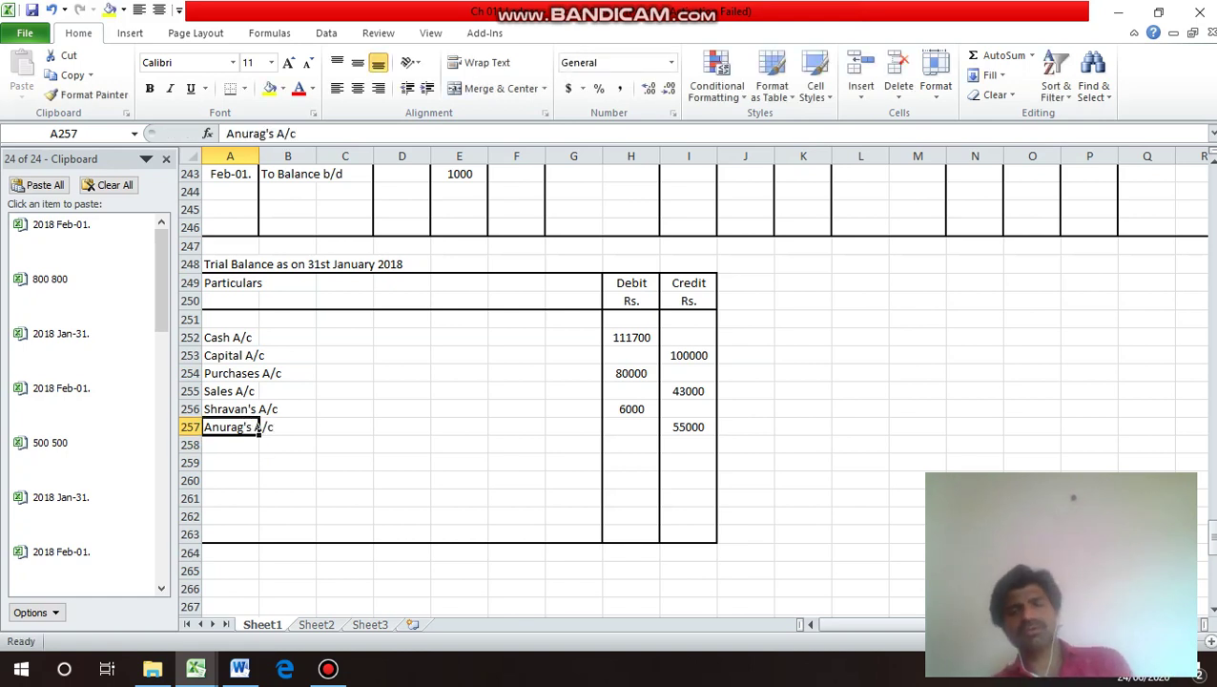
pyautogui.press('Up')
pyautogui.press('Up')
pyautogui.press('Up')
pyautogui.press('Up')
pyautogui.press('Up')
pyautogui.press('Up')
pyautogui.press('Up')
pyautogui.press('Up')
pyautogui.press('Up')
pyautogui.press('Up')
pyautogui.press('Up')
pyautogui.press('Up')
pyautogui.press('Up')
pyautogui.press('Up')
pyautogui.press('Up')
pyautogui.press('Up')
pyautogui.press('Up')
pyautogui.press('Up')
pyautogui.press('Up')
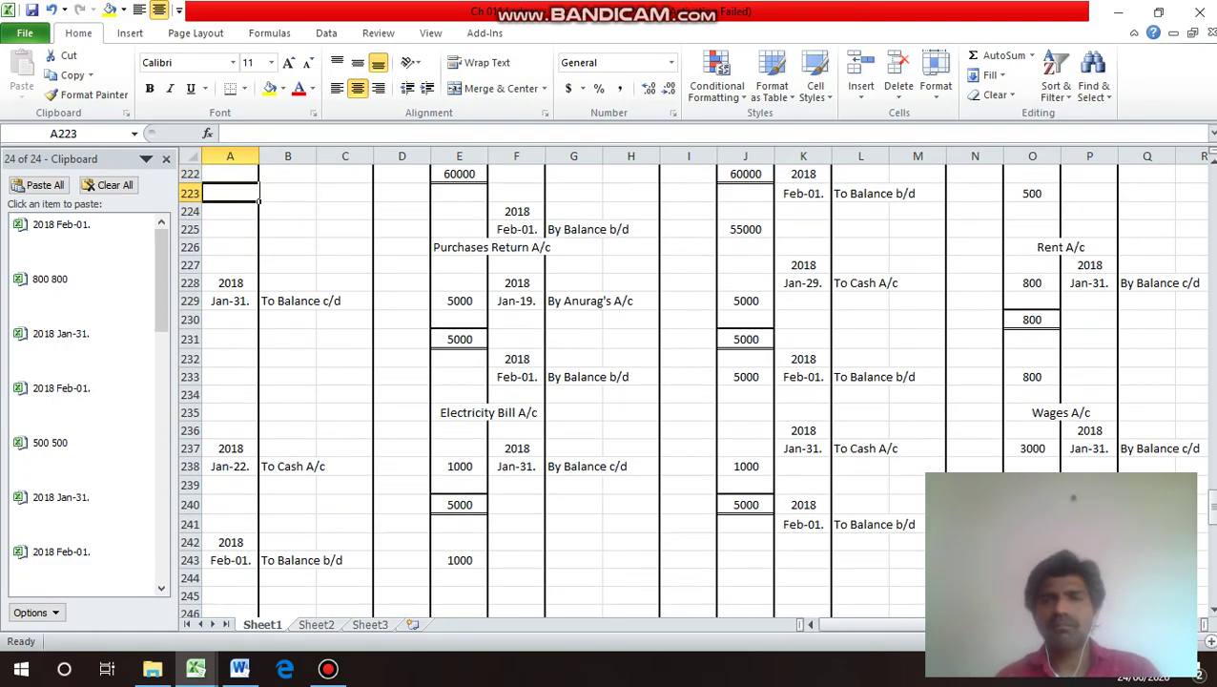
pyautogui.press('Down')
pyautogui.press('Down')
pyautogui.press('Down')
pyautogui.press('Down')
pyautogui.press('Right')
pyautogui.press('Up')
pyautogui.press('Up')
pyautogui.press('Up')
pyautogui.press('Up')
pyautogui.press('Up')
pyautogui.press('Up')
pyautogui.press('Up')
pyautogui.press('Up')
pyautogui.press('Up')
pyautogui.press('Up')
pyautogui.press('Up')
pyautogui.press('Up')
pyautogui.press('Up')
pyautogui.press('Up')
pyautogui.press('Up')
pyautogui.press('Up')
pyautogui.press('Up')
pyautogui.press('Up')
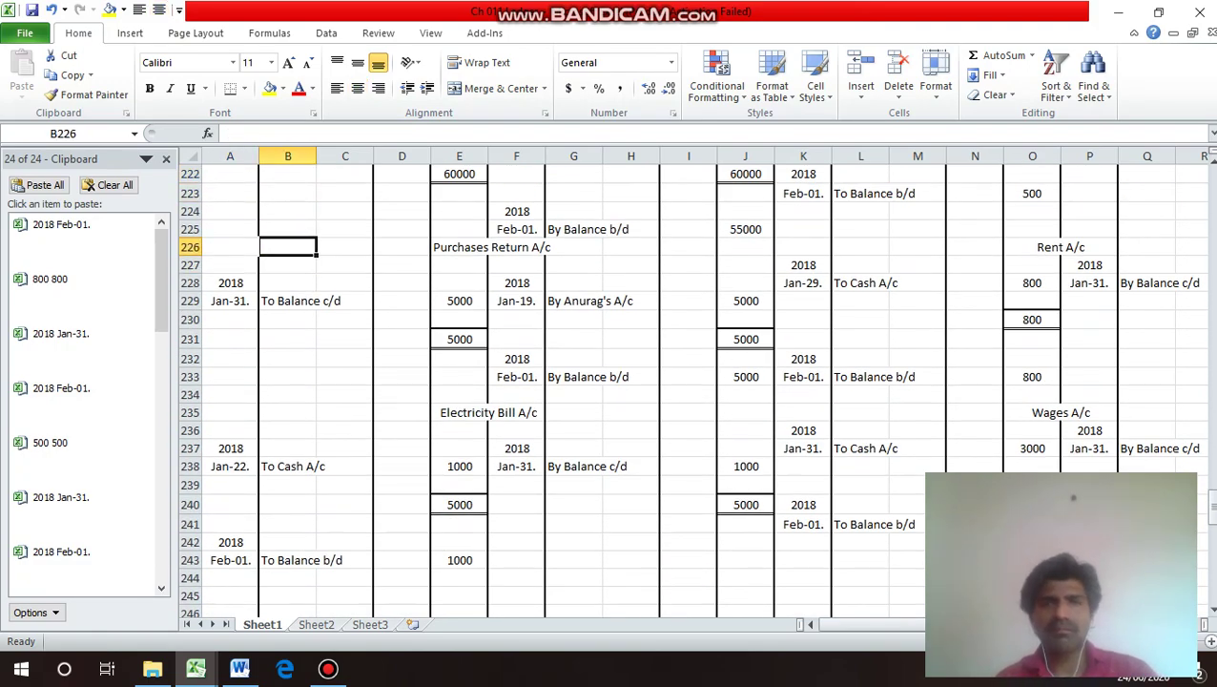
pyautogui.press('Down')
pyautogui.press('Down')
pyautogui.press('Down')
pyautogui.press('Down')
pyautogui.press('Left')
pyautogui.press('Right')
pyautogui.press('Down')
pyautogui.press('Down')
pyautogui.press('Down')
pyautogui.press('Down')
pyautogui.press('Down')
pyautogui.press('Down')
pyautogui.press('Down')
pyautogui.press('Down')
pyautogui.press('Down')
pyautogui.press('Down')
pyautogui.press('Down')
pyautogui.press('Down')
pyautogui.press('Down')
pyautogui.press('Down')
pyautogui.press('Down')
pyautogui.press('Down')
pyautogui.press('Down')
pyautogui.press('Down')
pyautogui.press('Down')
pyautogui.press('Down')
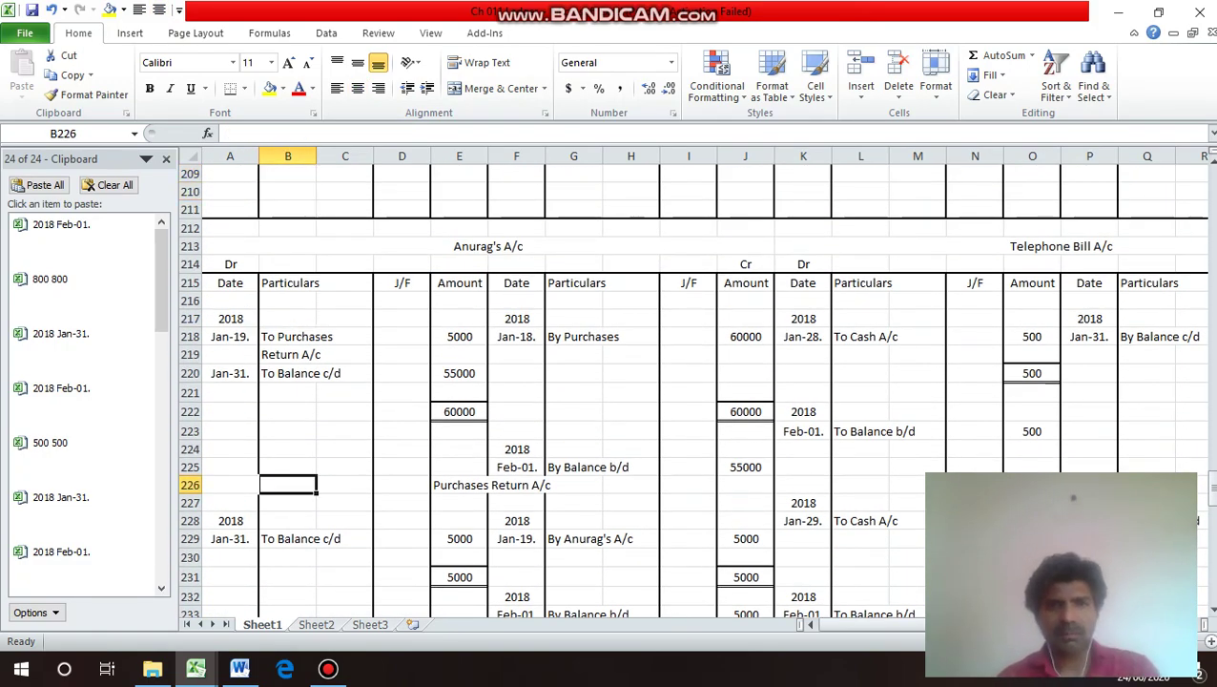
# Enter Purchases Return A/c as the seventh particulars item in cell A258 of the trial balance.
pyautogui.press('Down')
pyautogui.press('Down')
pyautogui.press('Down')
pyautogui.press('Down')
pyautogui.press('Down')
pyautogui.press('Down')
pyautogui.press('Down')
pyautogui.press('Down')
pyautogui.press('Down')
pyautogui.press('Down')
pyautogui.press('Down')
pyautogui.press('Down')
pyautogui.press('Down')
pyautogui.press('Down')
pyautogui.press('Down')
pyautogui.press('Down')
pyautogui.press('Down')
pyautogui.press('Down')
pyautogui.press('Down')
pyautogui.press('Down')
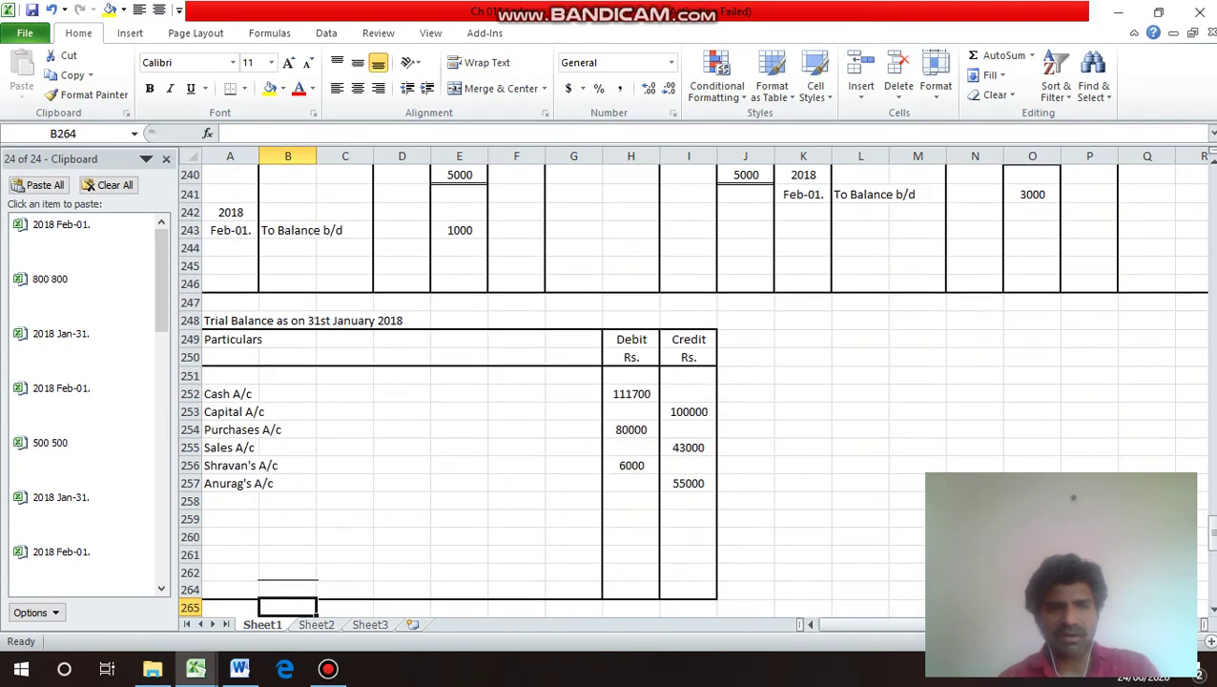
pyautogui.press('Up')
pyautogui.press('Up')
pyautogui.press('Up')
pyautogui.press('Up')
pyautogui.press('Up')
pyautogui.press('Up')
pyautogui.press('Up')
pyautogui.press('Left')
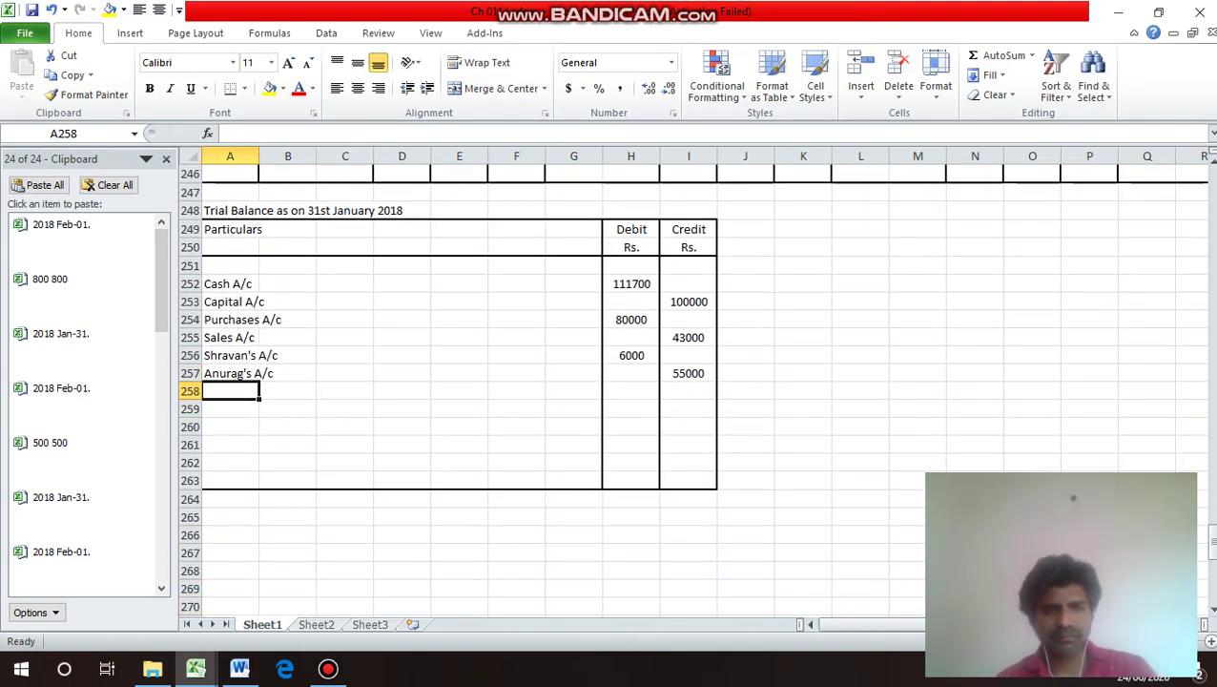
pyautogui.write('P')
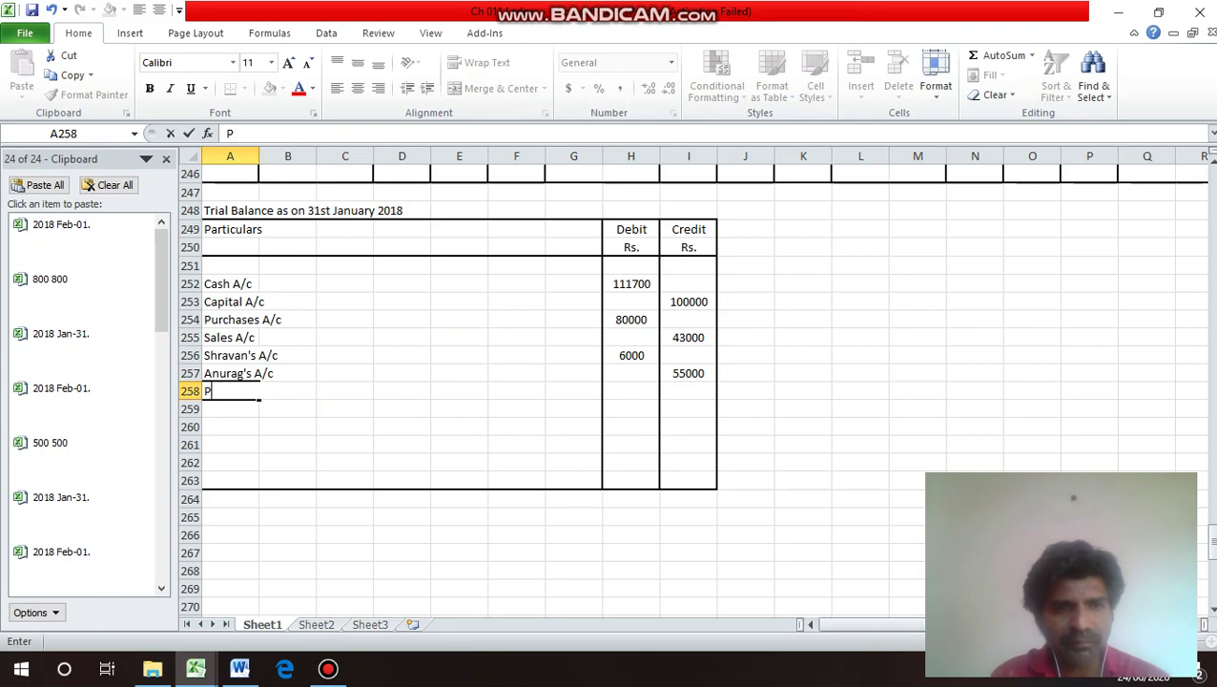
pyautogui.write('iurchas')
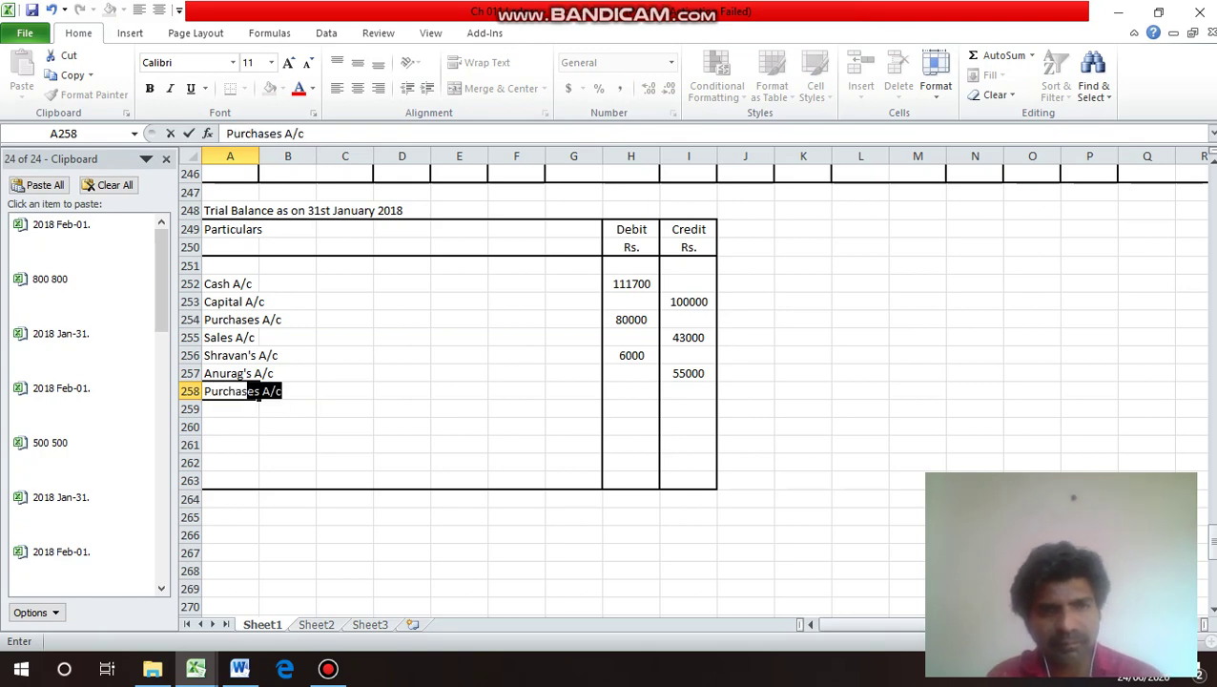
pyautogui.write('es')
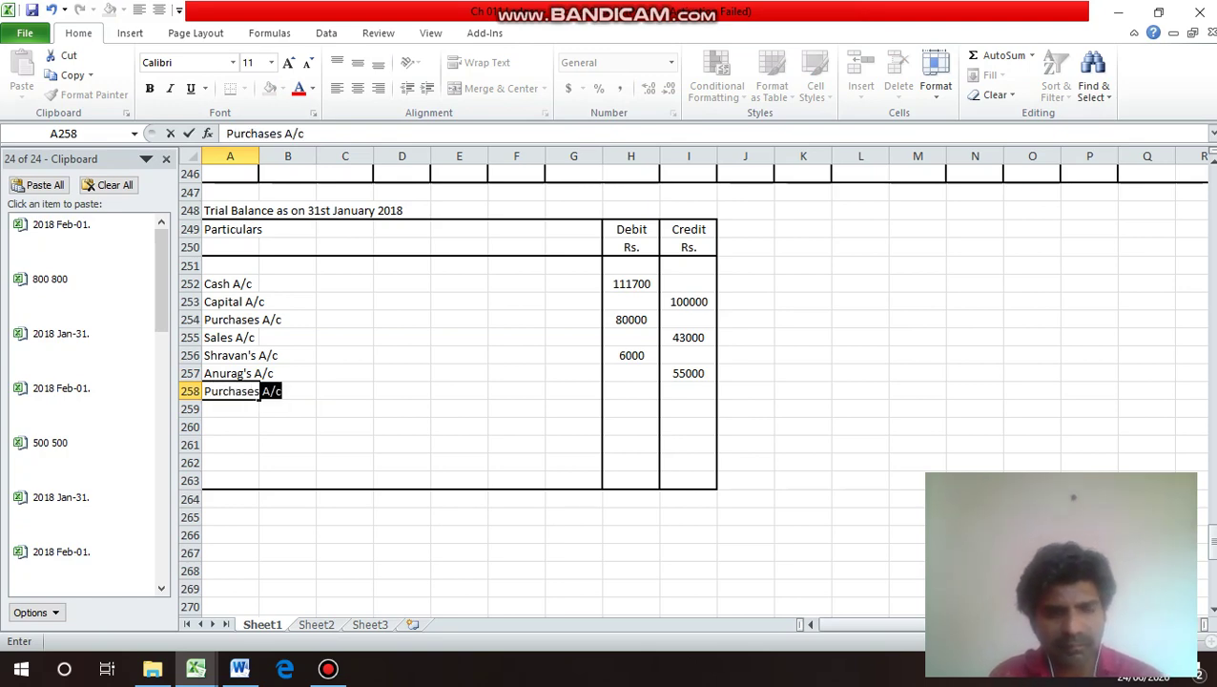
pyautogui.write(' Return')
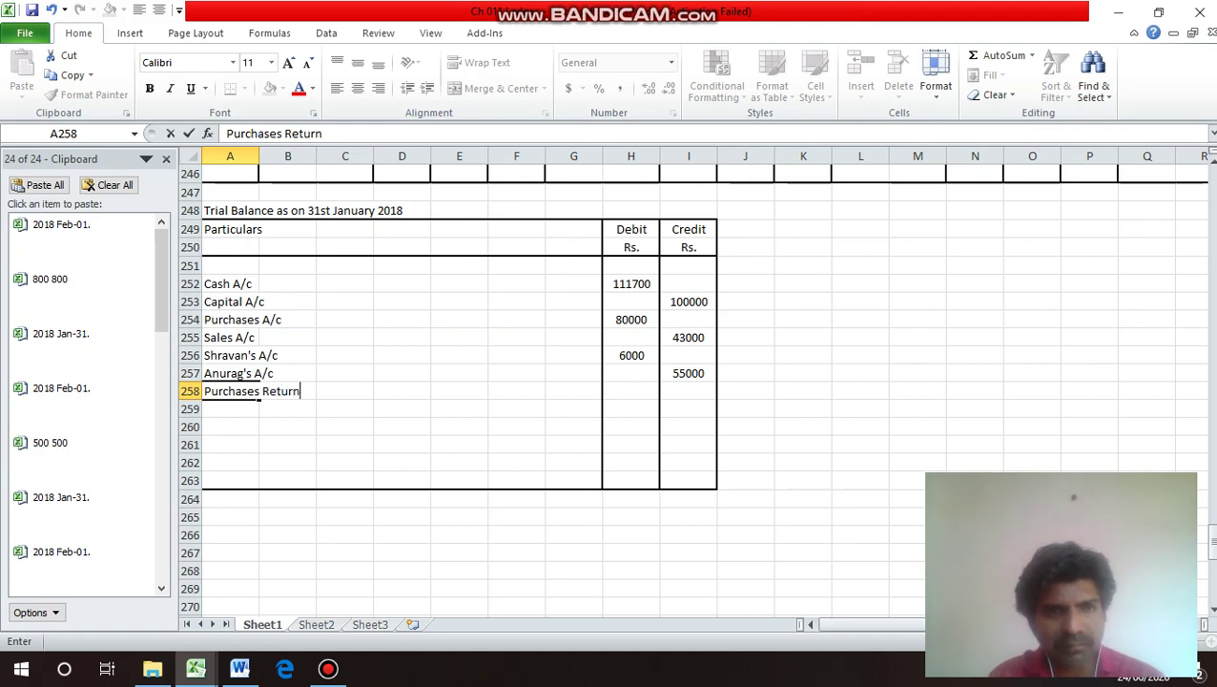
pyautogui.write(' A/c')
pyautogui.press('Return')
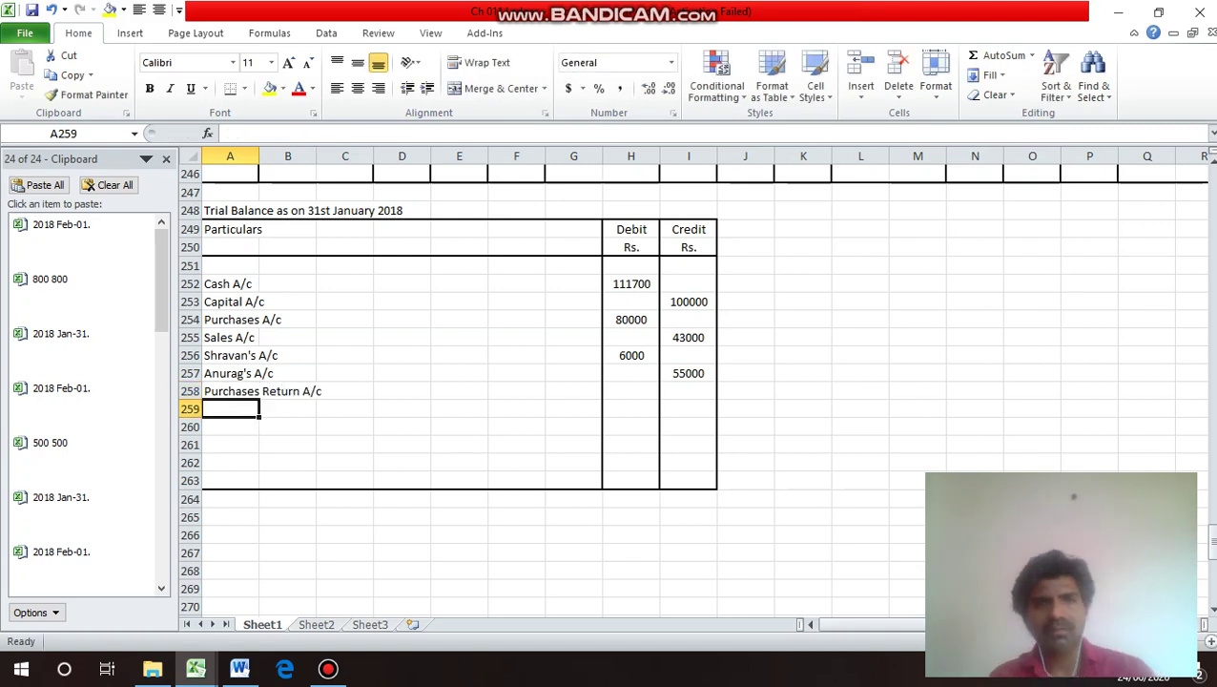
# Enter 5000 as the credit amount for Purchases Return A/c in cell I258.
pyautogui.press('Up')
pyautogui.press('Right')
pyautogui.press('Right')
pyautogui.press('Right')
pyautogui.press('Right')
pyautogui.press('Right')
pyautogui.press('Right')
pyautogui.press('Right')
pyautogui.press('Right')
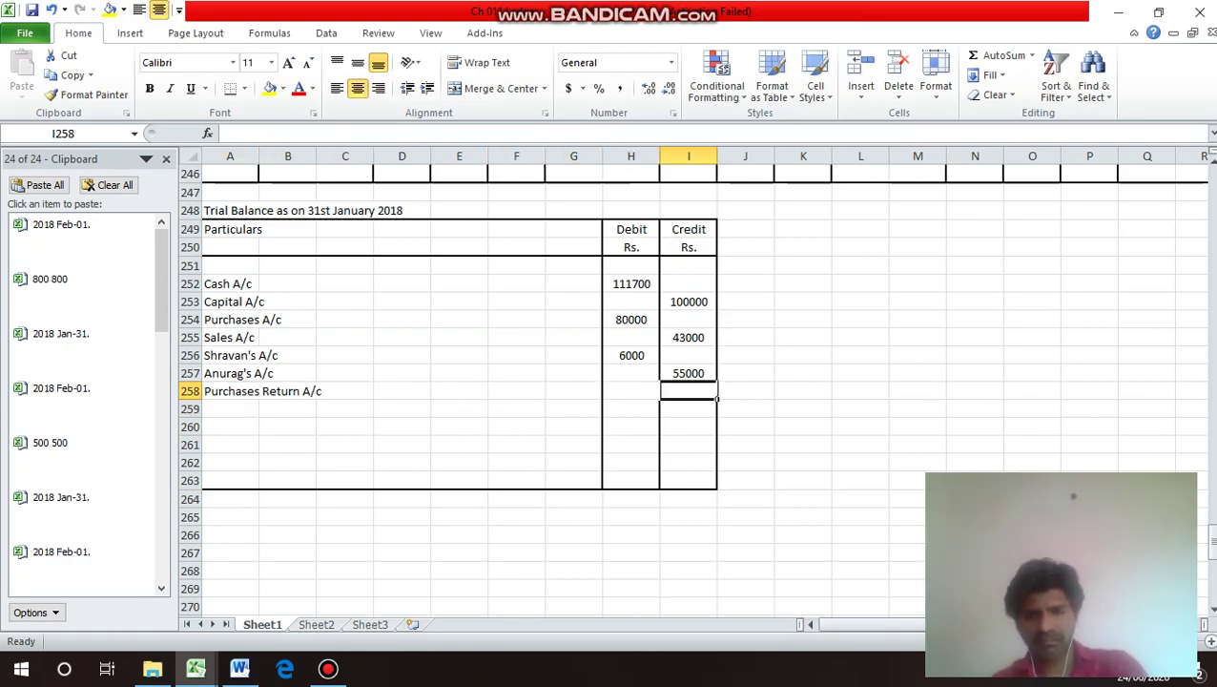
pyautogui.write('5000')
pyautogui.press('Return')
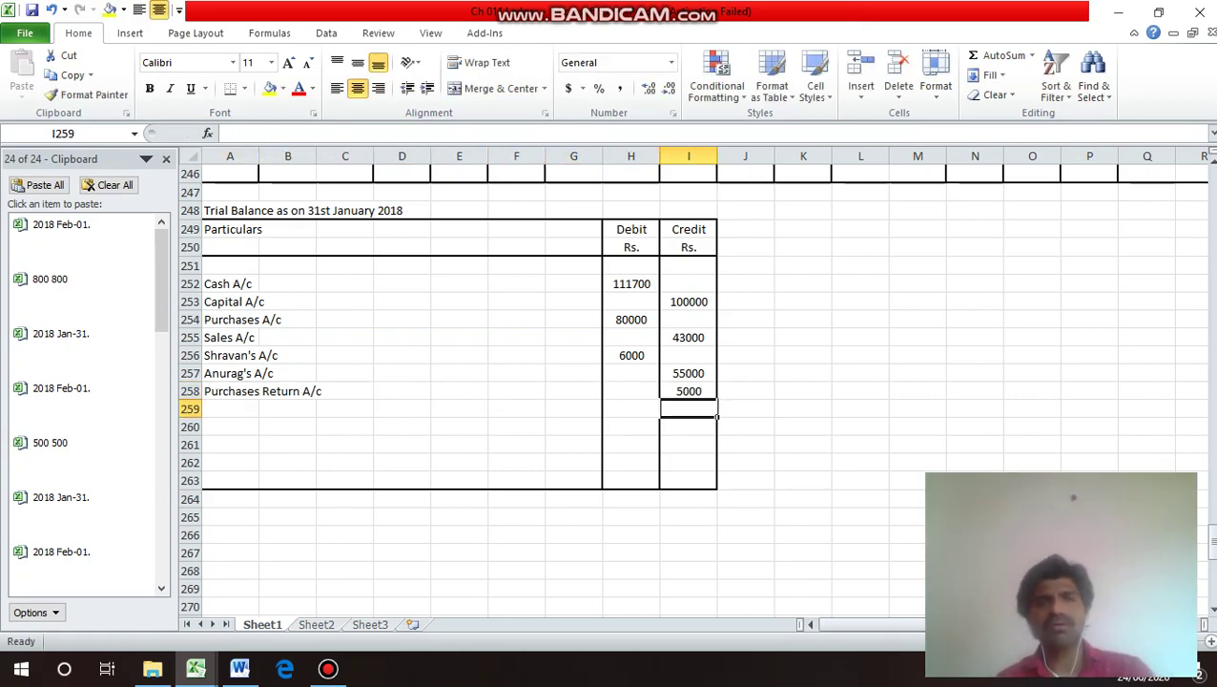
# Examine the ledger accounts in rows 218 to 243, checking the Electricity Bill account's brought-down balance and its side.
pyautogui.press('Up')
pyautogui.press('Up')
pyautogui.press('Up')
pyautogui.press('Up')
pyautogui.press('Up')
pyautogui.press('Up')
pyautogui.press('Up')
pyautogui.press('Up')
pyautogui.press('Up')
pyautogui.press('Up')
pyautogui.press('Up')
pyautogui.press('Up')
pyautogui.press('Up')
pyautogui.press('Up')
pyautogui.press('Up')
pyautogui.press('Up')
pyautogui.press('Up')
pyautogui.press('Up')
pyautogui.press('Up')
pyautogui.press('Up')
pyautogui.press('Up')
pyautogui.press('Up')
pyautogui.press('Up')
pyautogui.press('Up')
pyautogui.press('Up')
pyautogui.press('Up')
pyautogui.press('Up')
pyautogui.press('Up')
pyautogui.press('Up')
pyautogui.press('Up')
pyautogui.press('Up')
pyautogui.press('Up')
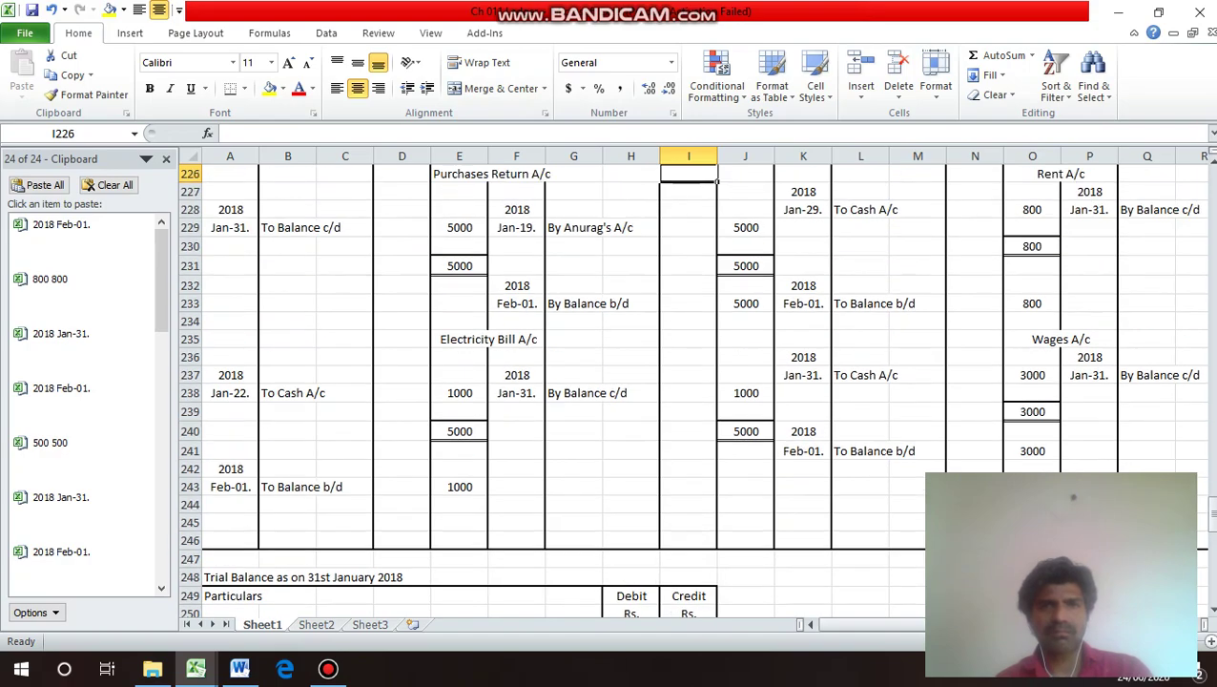
pyautogui.press('Down')
pyautogui.press('Down')
pyautogui.press('Down')
pyautogui.press('Down')
pyautogui.press('Down')
pyautogui.press('Down')
pyautogui.press('Down')
pyautogui.press('Down')
pyautogui.press('Down')
pyautogui.press('Down')
pyautogui.press('Down')
pyautogui.press('Down')
pyautogui.press('Down')
pyautogui.press('Down')
pyautogui.press('Down')
pyautogui.press('Down')
pyautogui.press('Down')
pyautogui.press('Down')
pyautogui.press('Down')
pyautogui.press('Down')
pyautogui.press('Down')
pyautogui.press('Down')
pyautogui.press('Down')
pyautogui.press('Down')
pyautogui.press('Down')
pyautogui.press('Down')
pyautogui.press('Down')
pyautogui.press('Down')
pyautogui.press('Down')
pyautogui.press('Down')
pyautogui.press('Down')
pyautogui.press('Down')
pyautogui.press('Down')
pyautogui.press('Down')
pyautogui.press('Down')
pyautogui.press('Down')
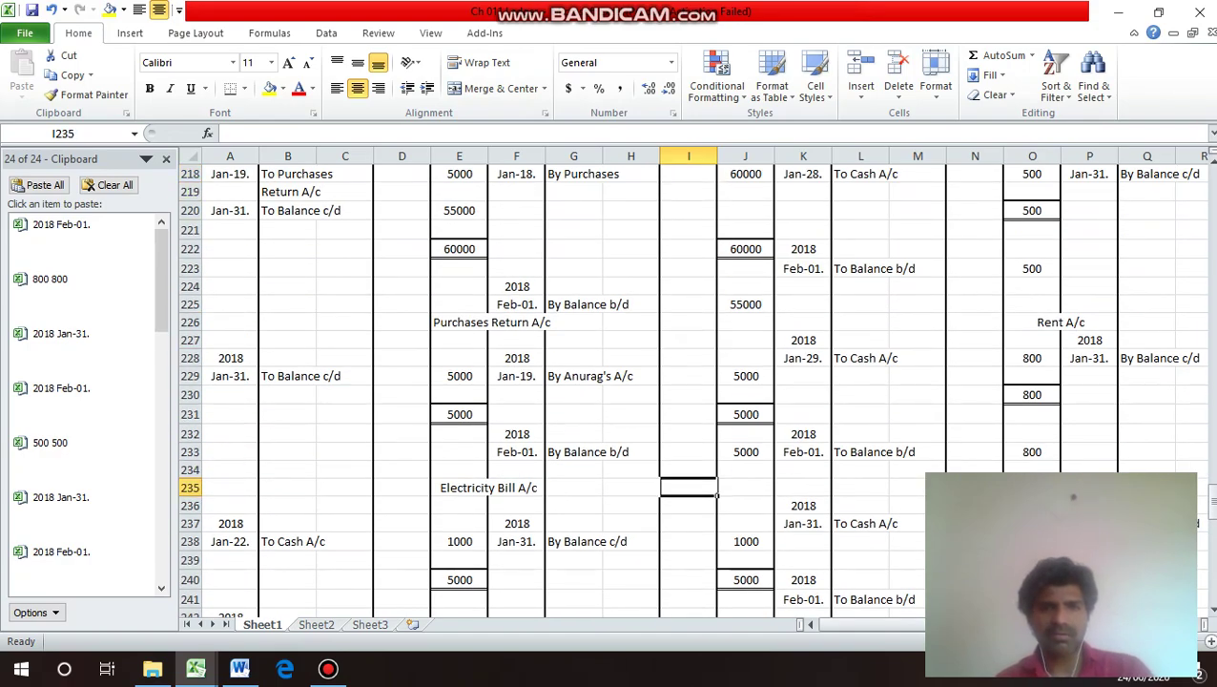
pyautogui.press('Up')
pyautogui.press('Up')
pyautogui.press('Up')
pyautogui.press('Up')
pyautogui.press('Up')
pyautogui.press('Up')
pyautogui.press('Up')
pyautogui.press('Up')
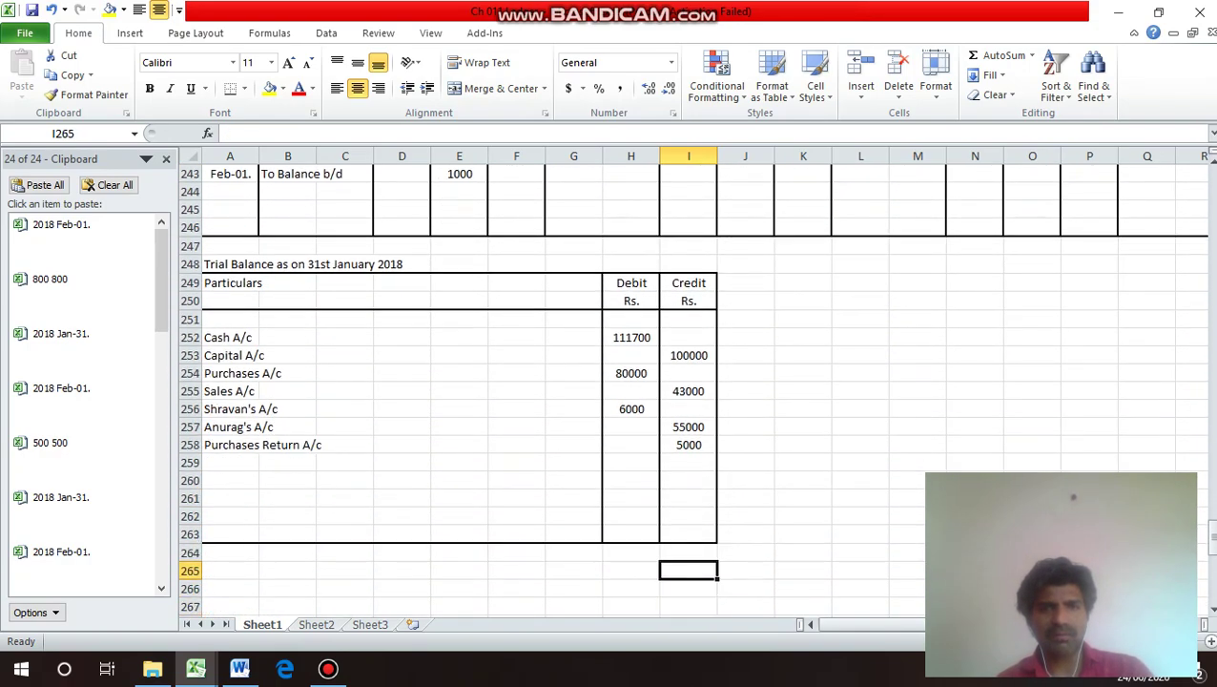
# Enter 1000 as the debit amount for the electricity bill in cell H259 of the trial balance.
pyautogui.press('Left')
pyautogui.write('10')
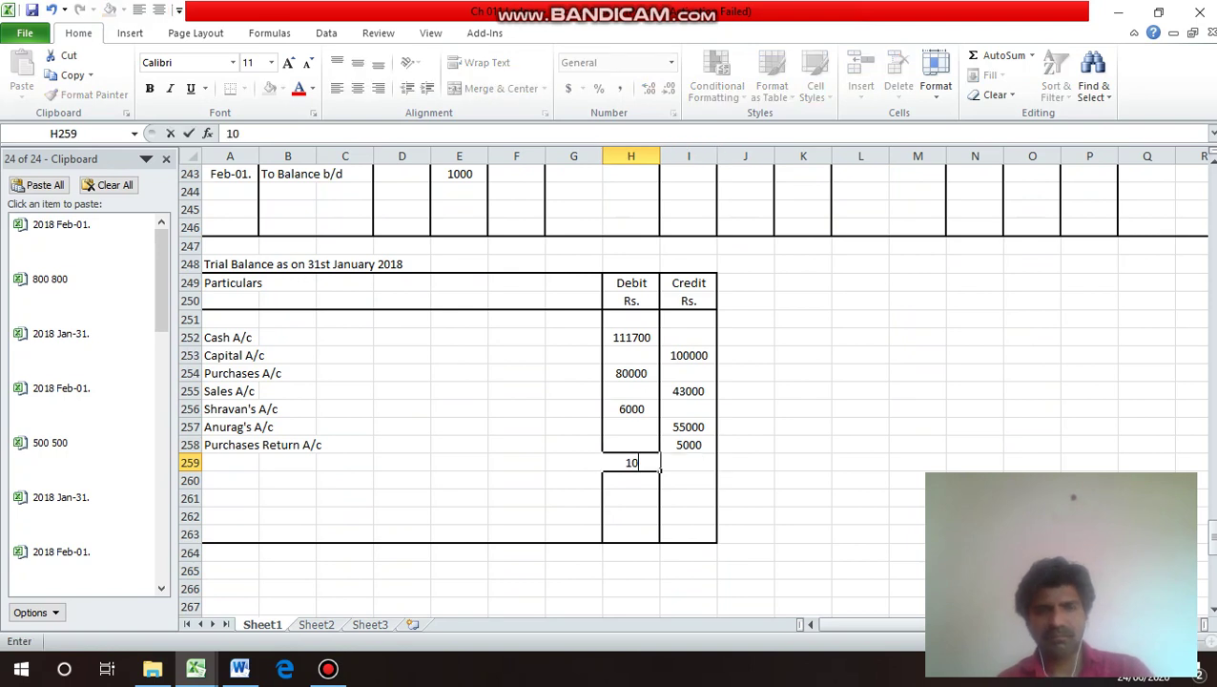
pyautogui.write('00')
pyautogui.press('Return')
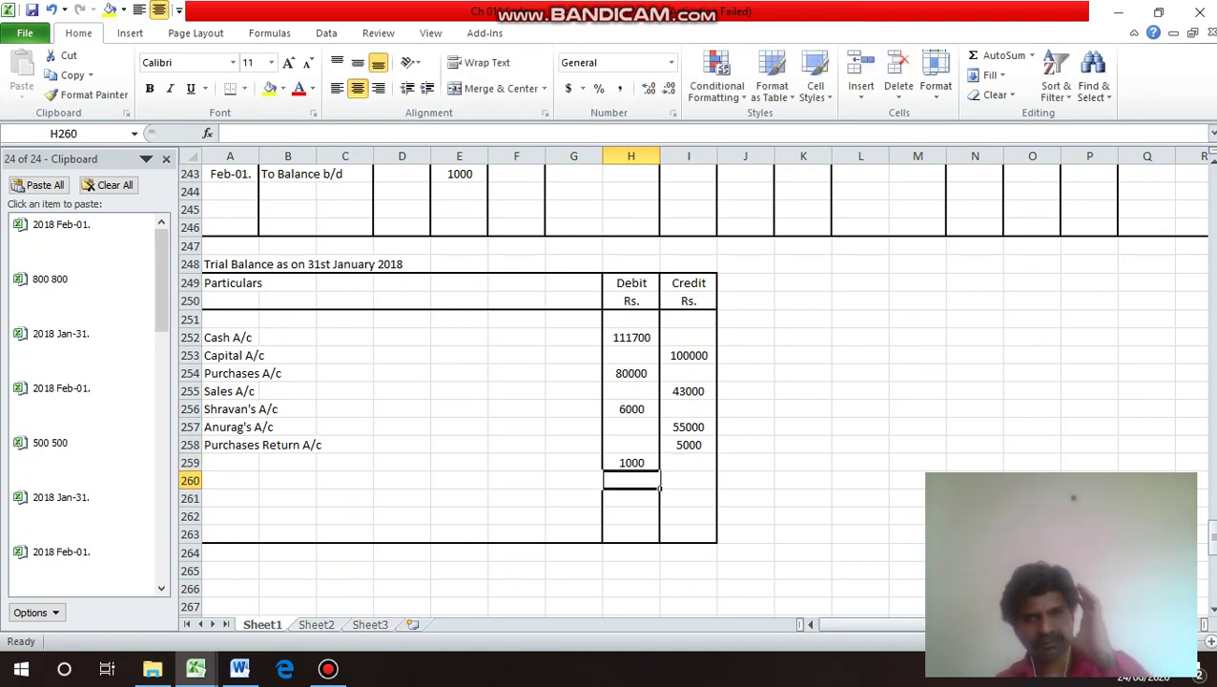
# Enter Electricity Bill as the eighth particulars item in cell A259, beside its debit amount.
pyautogui.press('Up')
pyautogui.press('Left')
pyautogui.press('Left')
pyautogui.press('Left')
pyautogui.press('Left')
pyautogui.press('Left')
pyautogui.press('Left')
pyautogui.press('Left')
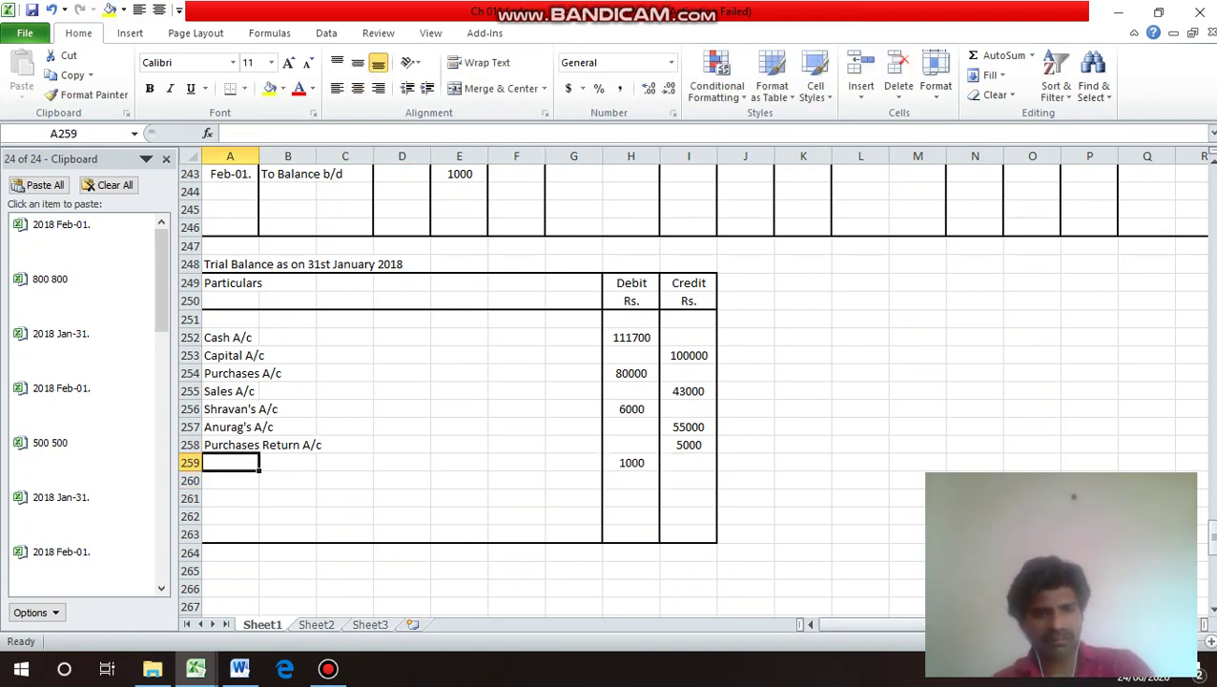
pyautogui.write('Electricity')
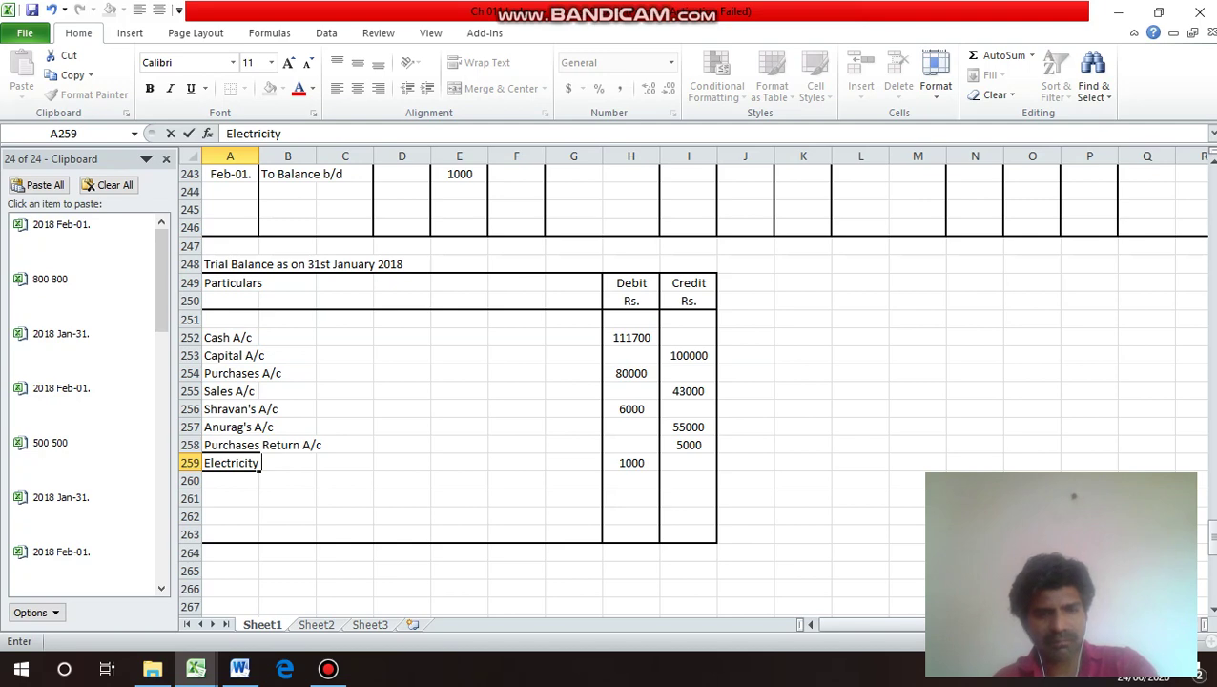
pyautogui.write('Bill')
pyautogui.press('Return')
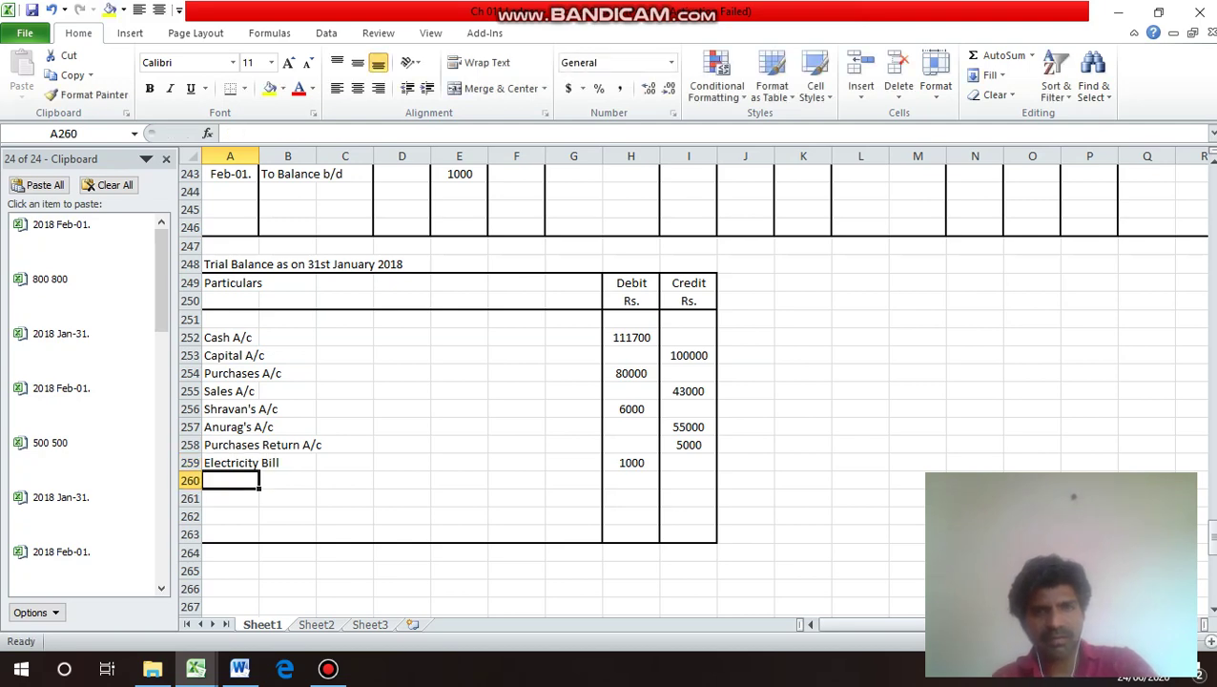
# Examine the ledger accounts in rows 199 to 243, looking for the next account and brought-down balance not yet listed in the trial balance.
pyautogui.press('Up')
pyautogui.press('Up')
pyautogui.press('Up')
pyautogui.press('Up')
pyautogui.press('Up')
pyautogui.press('Up')
pyautogui.press('Up')
pyautogui.press('Up')
pyautogui.press('Up')
pyautogui.press('Up')
pyautogui.press('Up')
pyautogui.press('Up')
pyautogui.press('Up')
pyautogui.press('Up')
pyautogui.press('Up')
pyautogui.press('Up')
pyautogui.press('Up')
pyautogui.press('Up')
pyautogui.press('Up')
pyautogui.press('Up')
pyautogui.press('Up')
pyautogui.press('Up')
pyautogui.press('Up')
pyautogui.press('Up')
pyautogui.press('Up')
pyautogui.press('Up')
pyautogui.press('Up')
pyautogui.press('Up')
pyautogui.press('Up')
pyautogui.press('Up')
pyautogui.press('Up')
pyautogui.press('Up')
pyautogui.press('Up')
pyautogui.press('Up')
pyautogui.press('Up')
pyautogui.press('Up')
pyautogui.press('Up')
pyautogui.press('Up')
pyautogui.press('Up')
pyautogui.press('Up')
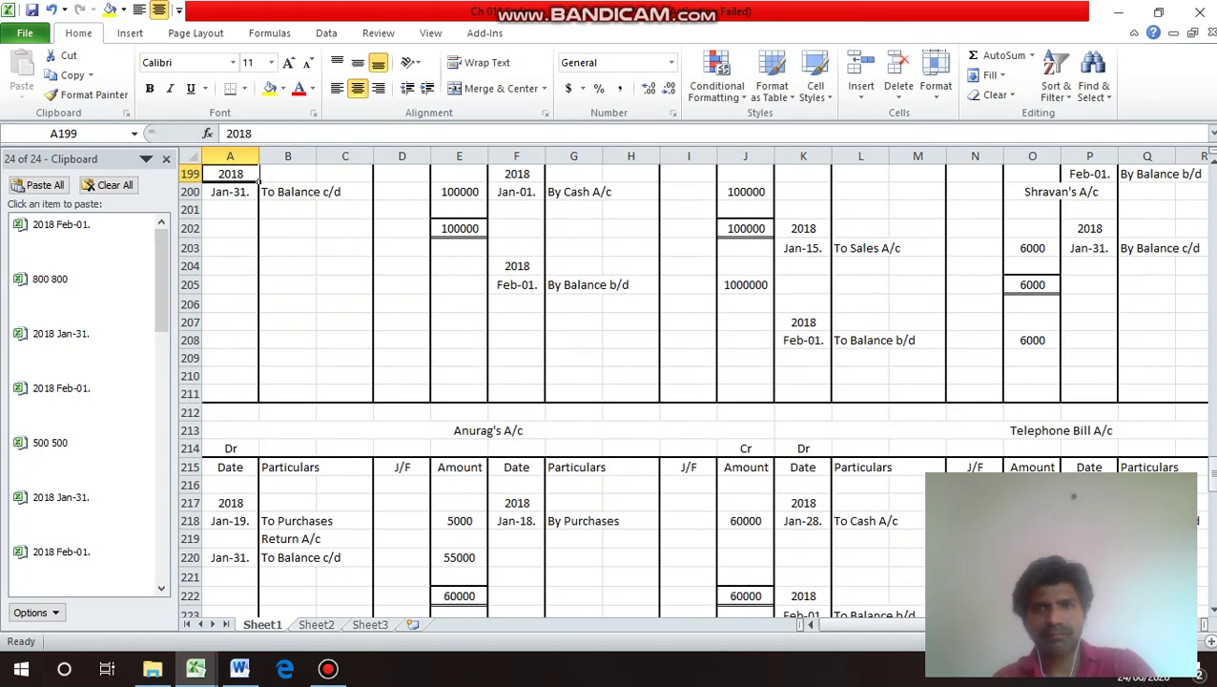
pyautogui.press('Down')
pyautogui.press('Down')
pyautogui.press('Down')
pyautogui.press('Down')
pyautogui.press('Down')
pyautogui.press('Down')
pyautogui.press('Down')
pyautogui.press('Down')
pyautogui.press('Down')
pyautogui.press('Down')
pyautogui.press('Down')
pyautogui.press('Down')
pyautogui.press('Down')
pyautogui.press('Down')
pyautogui.press('Down')
pyautogui.press('Down')
pyautogui.press('Down')
pyautogui.press('Down')
pyautogui.press('Down')
pyautogui.press('Down')
pyautogui.press('Down')
pyautogui.press('Down')
pyautogui.press('Down')
pyautogui.press('Down')
pyautogui.press('Down')
pyautogui.press('Down')
pyautogui.press('Down')
pyautogui.press('Down')
pyautogui.press('Down')
pyautogui.press('Down')
pyautogui.press('Down')
pyautogui.press('Down')
pyautogui.press('Down')
pyautogui.press('Down')
pyautogui.press('Down')
pyautogui.press('Down')
pyautogui.press('Down')
pyautogui.press('Down')
pyautogui.press('Down')
pyautogui.press('Down')
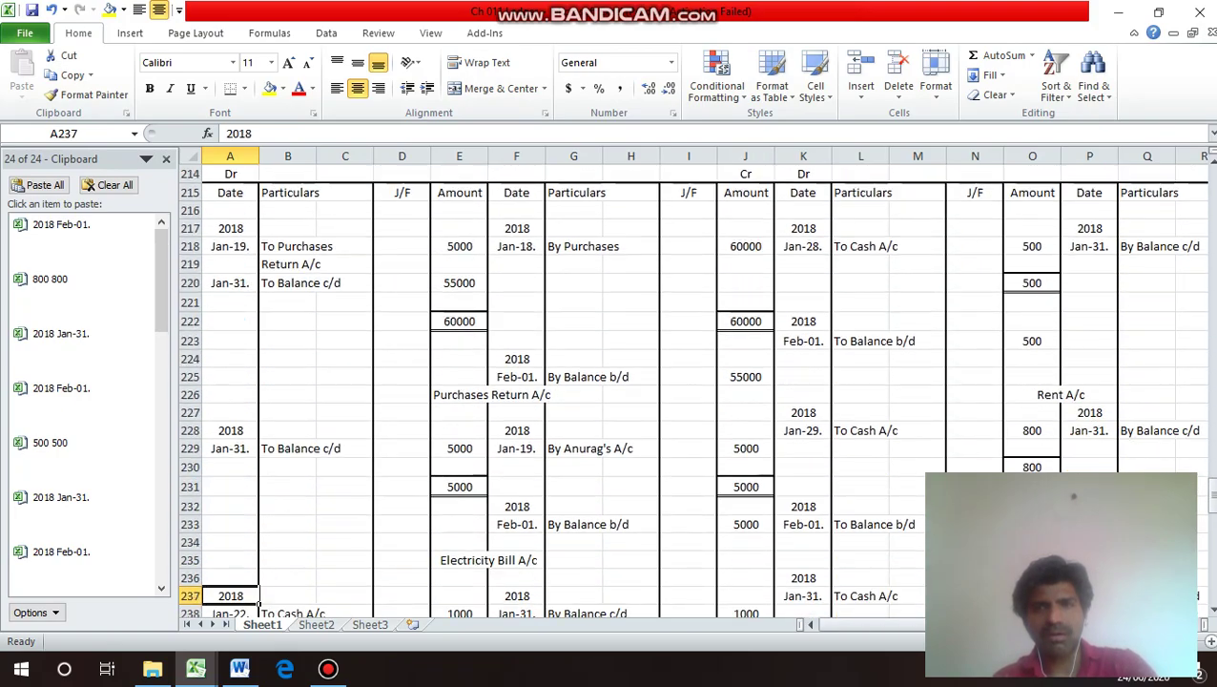
pyautogui.press('Up')
pyautogui.press('Up')
pyautogui.press('Up')
pyautogui.press('Up')
pyautogui.press('Up')
pyautogui.press('Up')
pyautogui.press('Up')
pyautogui.press('Up')
pyautogui.press('Up')
pyautogui.press('Up')
pyautogui.press('Up')
pyautogui.press('Up')
pyautogui.press('Up')
pyautogui.press('Up')
pyautogui.press('Up')
pyautogui.press('Up')
pyautogui.press('Up')
pyautogui.press('Up')
pyautogui.press('Up')
pyautogui.press('Up')
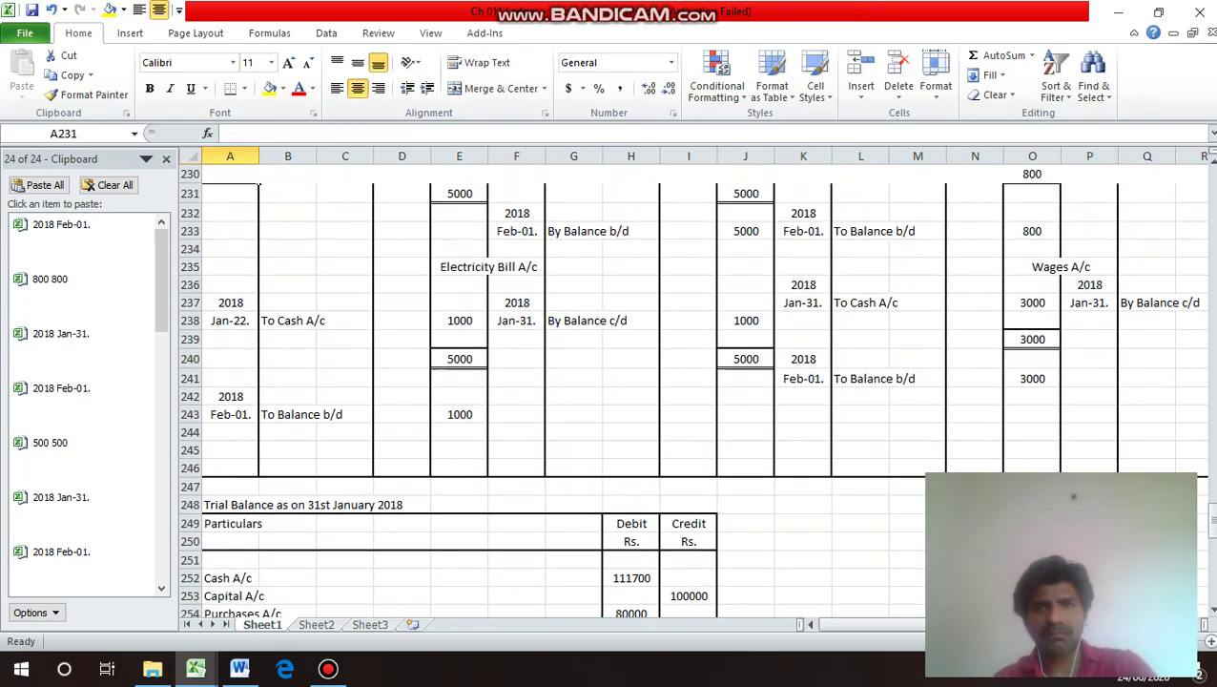
pyautogui.press('Down')
pyautogui.press('Down')
pyautogui.press('Down')
pyautogui.press('Down')
pyautogui.press('Up')
pyautogui.press('Up')
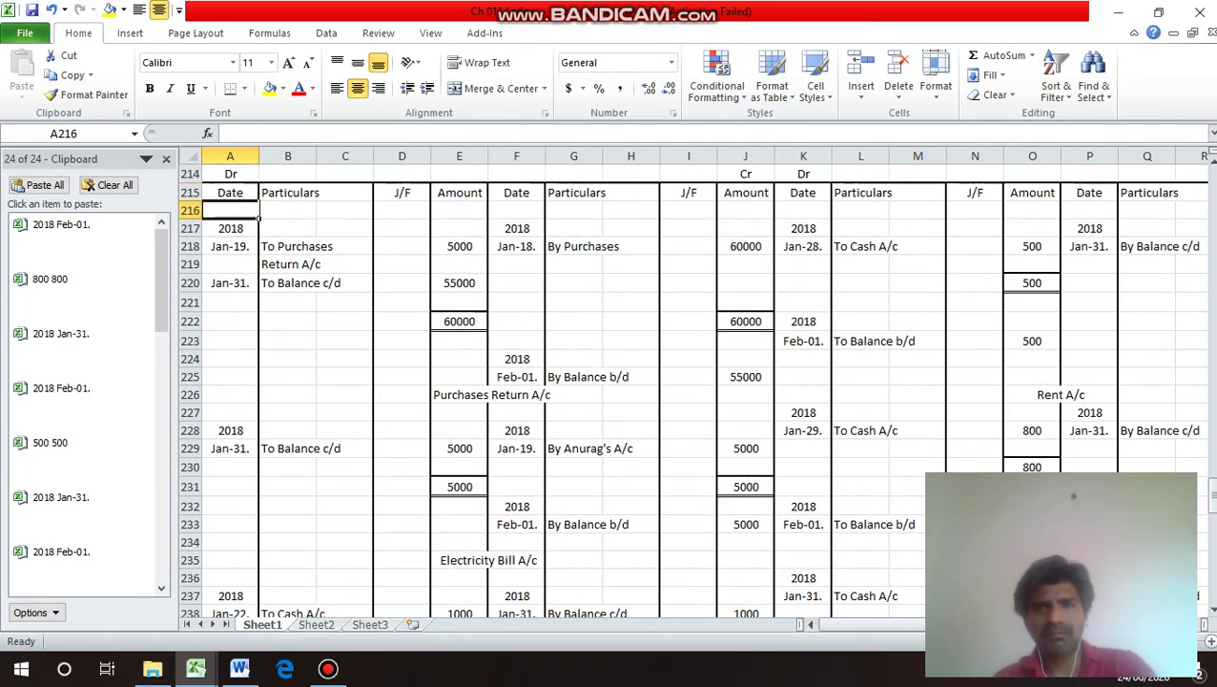
pyautogui.press('Up')
pyautogui.press('Up')
pyautogui.press('Up')
pyautogui.press('Up')
pyautogui.press('Up')
pyautogui.press('Up')
pyautogui.press('Up')
pyautogui.press('Up')
pyautogui.press('Down')
pyautogui.press('Down')
pyautogui.press('Down')
pyautogui.press('Down')
pyautogui.press('Down')
pyautogui.press('Down')
pyautogui.press('Down')
pyautogui.press('Down')
pyautogui.press('Down')
pyautogui.press('Down')
pyautogui.press('Down')
pyautogui.press('Down')
pyautogui.press('Down')
pyautogui.press('Down')
pyautogui.press('Down')
pyautogui.press('Down')
pyautogui.press('Down')
pyautogui.press('Down')
pyautogui.press('Down')
pyautogui.press('Down')
pyautogui.press('Down')
pyautogui.press('Down')
pyautogui.press('Down')
pyautogui.press('Down')
pyautogui.press('Down')
pyautogui.press('Down')
pyautogui.press('Down')
pyautogui.press('Down')
pyautogui.press('Down')
pyautogui.press('Down')
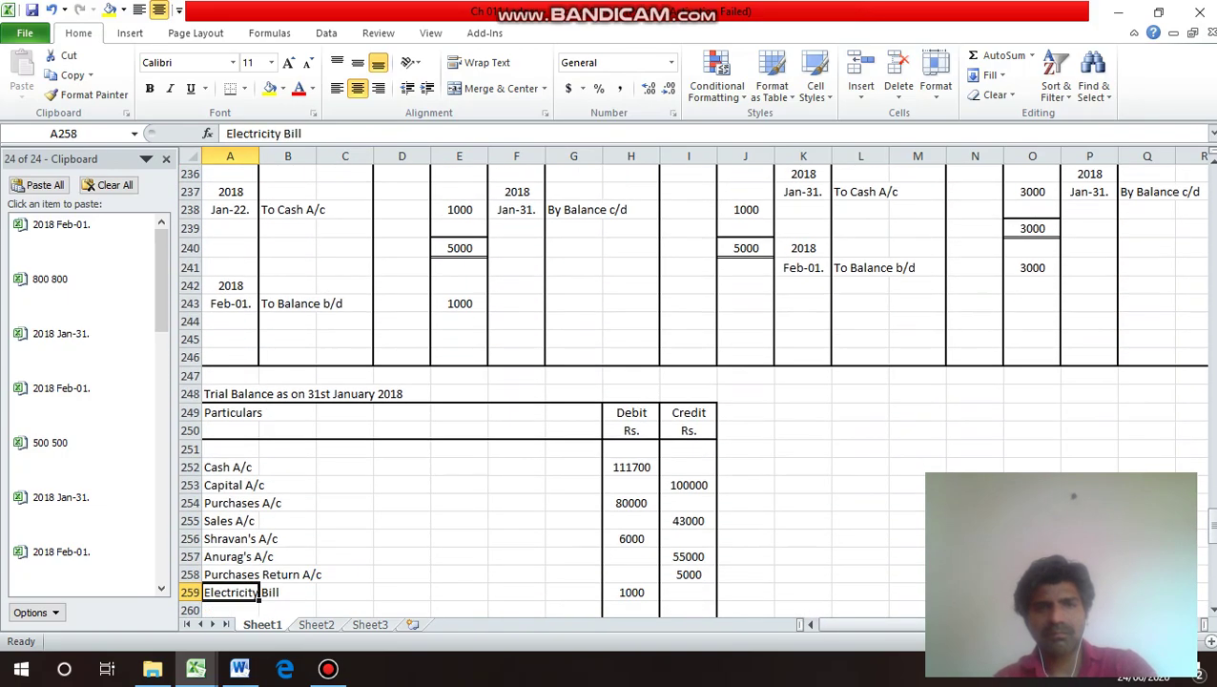
# Enter Telephone Bill as the ninth particulars item in cell A260 of the trial balance.
pyautogui.press('Up')
pyautogui.press('Up')
pyautogui.press('Up')
pyautogui.press('Up')
pyautogui.press('Up')
pyautogui.press('Up')
pyautogui.press('Up')
pyautogui.press('Up')
pyautogui.press('Up')
pyautogui.press('Up')
pyautogui.press('Up')
pyautogui.press('Up')
pyautogui.press('Up')
pyautogui.press('Up')
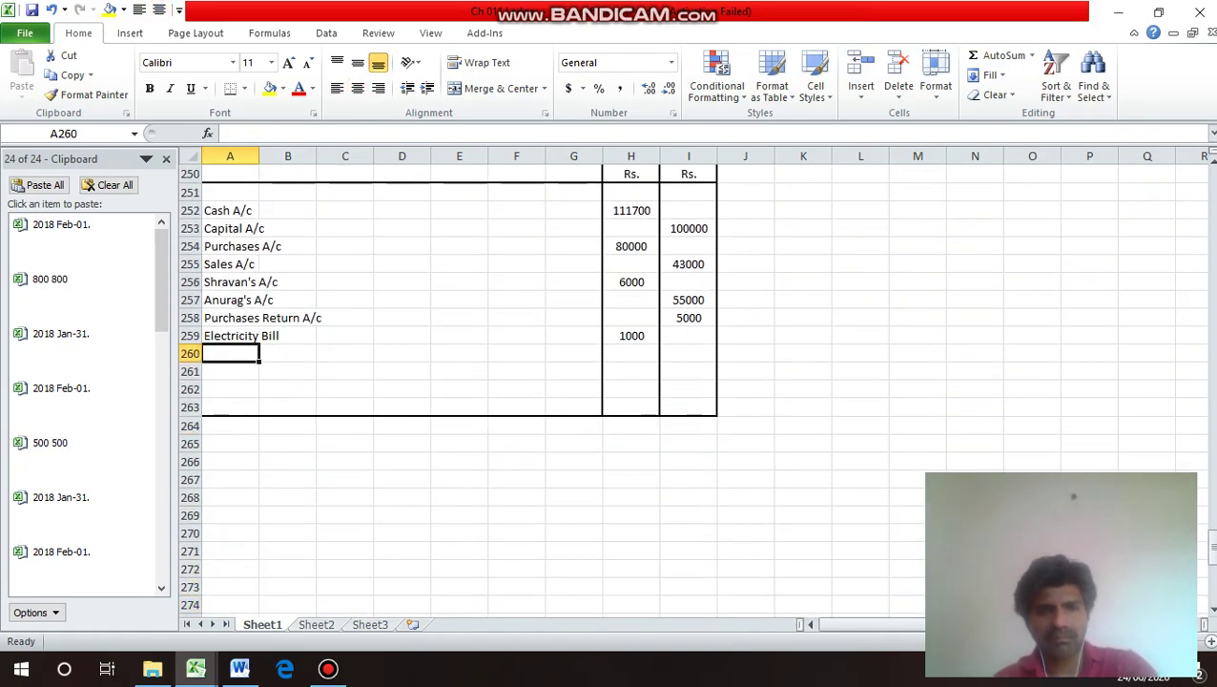
pyautogui.write('Telephone')
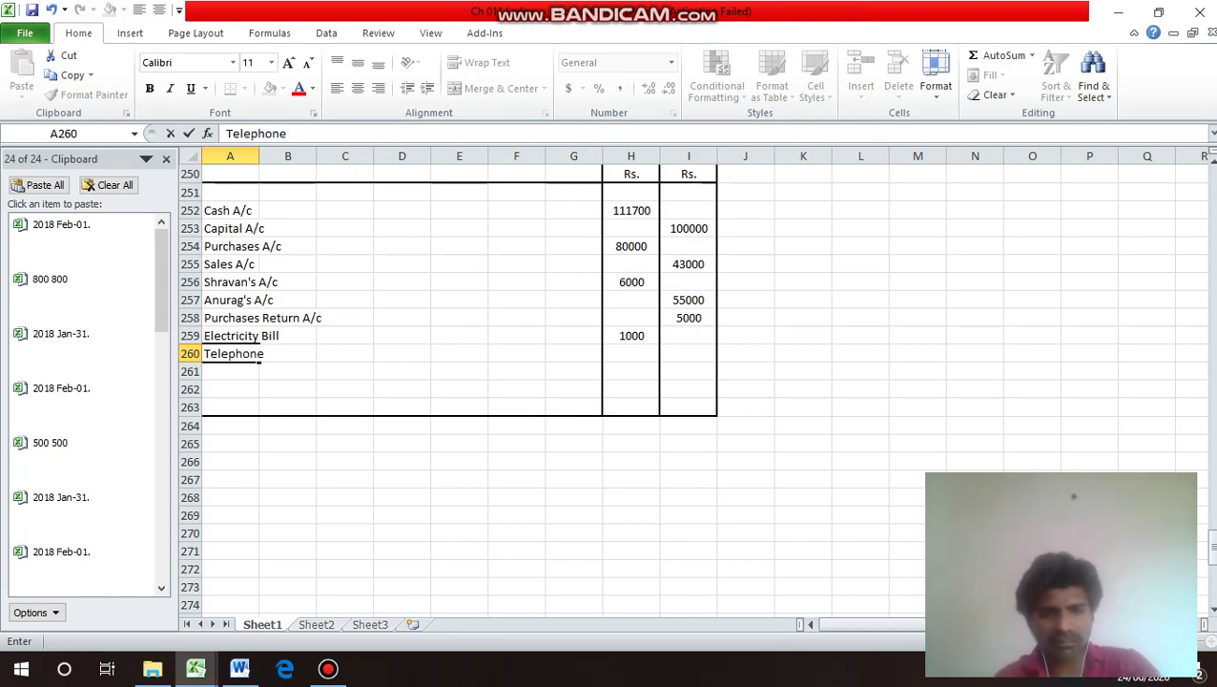
pyautogui.write('Bill')
pyautogui.press('Return')
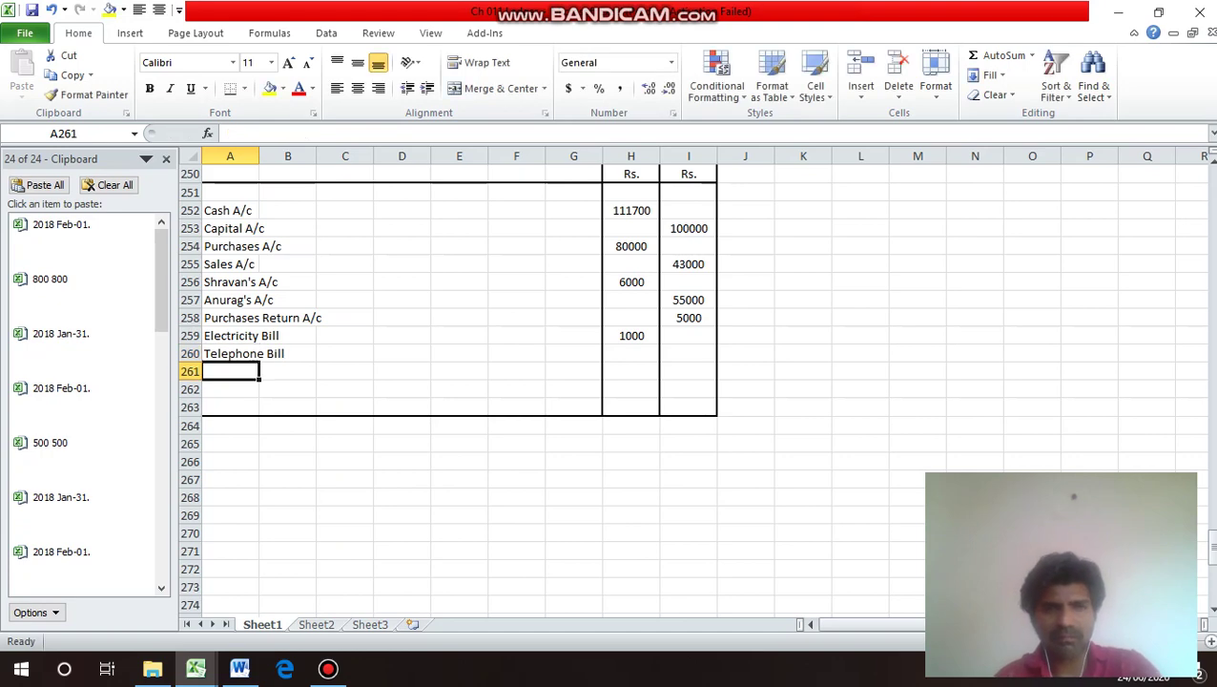
# Enter 500 as the debit amount for the telephone bill in cell H260.
pyautogui.press('Up')
pyautogui.press('Right')
pyautogui.press('Right')
pyautogui.press('Right')
pyautogui.press('Right')
pyautogui.press('Right')
pyautogui.press('Right')
pyautogui.press('Right')
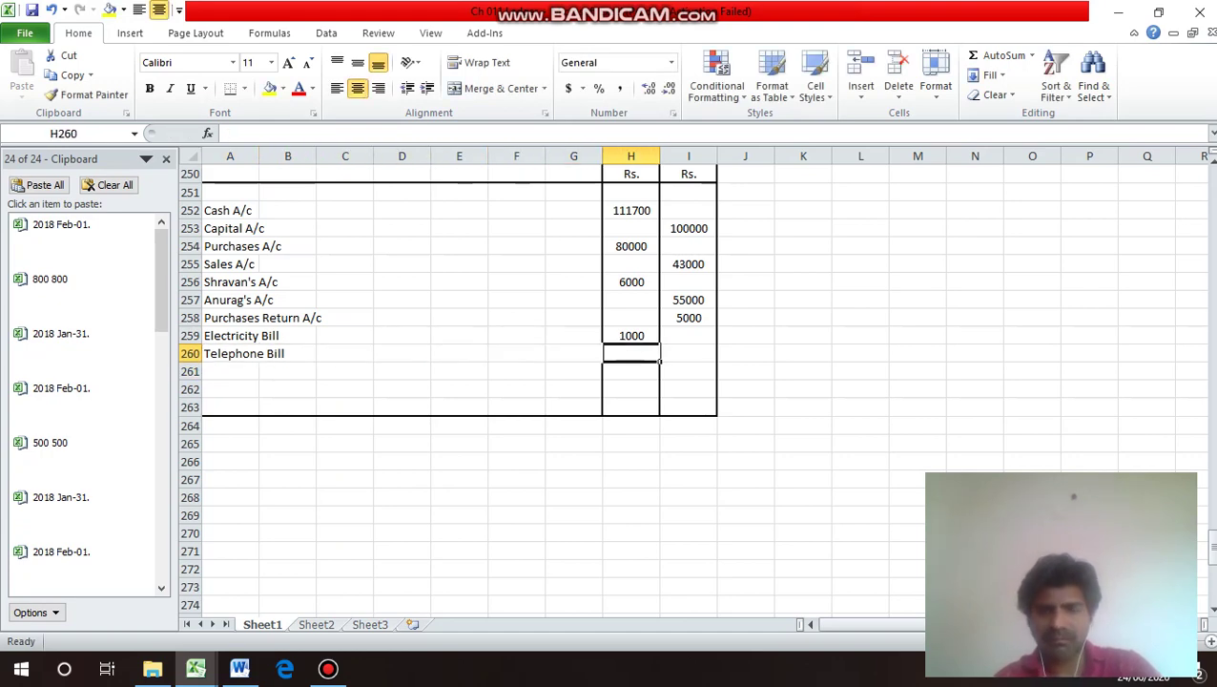
pyautogui.write('500')
pyautogui.press('Return')
# Examine the ledger accounts in rows 194 to 243, checking the Rent account's brought-down balance and its side.
pyautogui.press('Up')
pyautogui.press('Up')
pyautogui.press('Up')
pyautogui.press('Up')
pyautogui.press('Up')
pyautogui.press('Up')
pyautogui.press('Up')
pyautogui.press('Up')
pyautogui.press('Up')
pyautogui.press('Up')
pyautogui.press('Up')
pyautogui.press('Up')
pyautogui.press('Up')
pyautogui.press('Up')
pyautogui.press('Up')
pyautogui.press('Up')
pyautogui.press('Up')
pyautogui.press('Up')
pyautogui.press('Up')
pyautogui.press('Up')
pyautogui.press('Up')
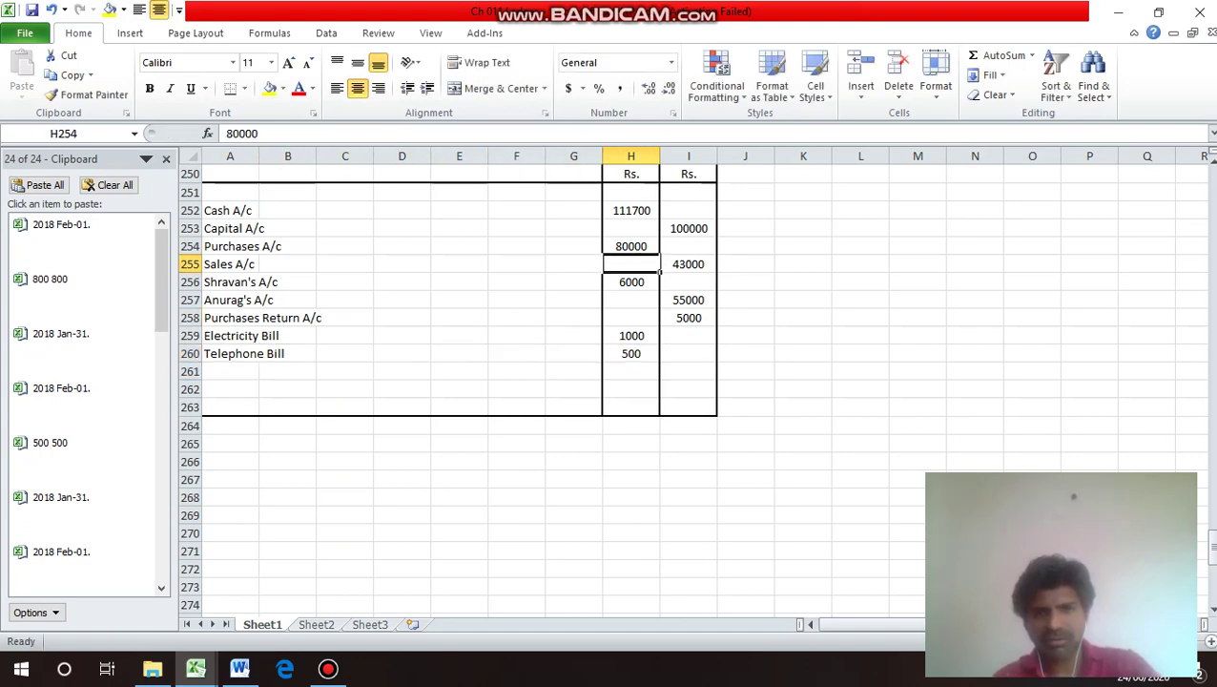
pyautogui.press('Down')
pyautogui.press('Down')
pyautogui.press('Down')
pyautogui.press('Down')
pyautogui.press('Down')
pyautogui.press('Down')
pyautogui.press('Down')
pyautogui.press('Down')
pyautogui.press('Down')
pyautogui.press('Down')
pyautogui.press('Down')
pyautogui.press('Down')
pyautogui.press('Down')
pyautogui.press('Down')
pyautogui.press('Down')
pyautogui.press('Down')
pyautogui.press('Down')
pyautogui.press('Down')
pyautogui.press('Down')
pyautogui.press('Down')
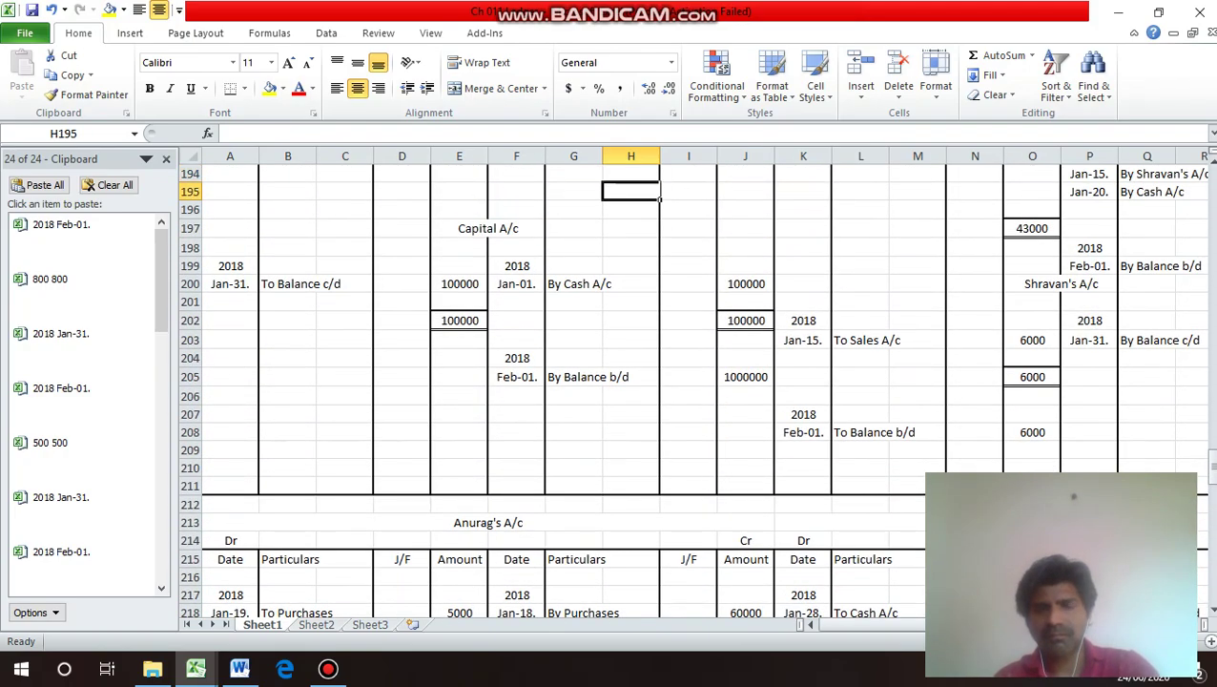
pyautogui.press('Down')
pyautogui.press('Down')
pyautogui.press('Down')
pyautogui.press('Down')
pyautogui.press('Down')
pyautogui.press('Down')
pyautogui.press('Down')
pyautogui.press('Down')
pyautogui.press('Down')
pyautogui.press('Down')
pyautogui.press('Down')
pyautogui.press('Down')
pyautogui.press('Down')
pyautogui.press('Down')
pyautogui.press('Down')
pyautogui.press('Down')
pyautogui.press('Down')
pyautogui.press('Down')
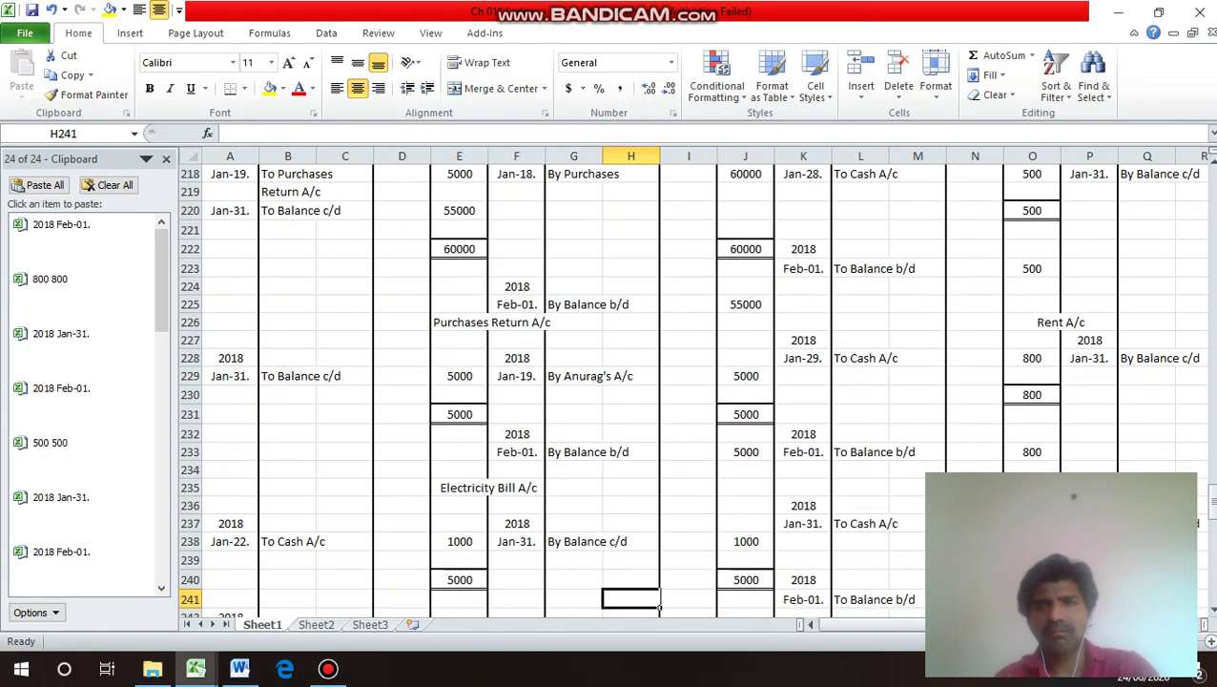
pyautogui.press('Down')
pyautogui.press('Down')
pyautogui.press('Down')
pyautogui.press('Down')
pyautogui.press('Down')
pyautogui.press('Down')
pyautogui.press('Down')
pyautogui.press('Down')
pyautogui.press('Down')
pyautogui.press('Down')
pyautogui.press('Down')
pyautogui.press('Down')
pyautogui.press('Down')
pyautogui.press('Down')
pyautogui.press('Down')
pyautogui.press('Down')
pyautogui.press('Down')
pyautogui.press('Down')
pyautogui.press('Down')
pyautogui.press('Down')
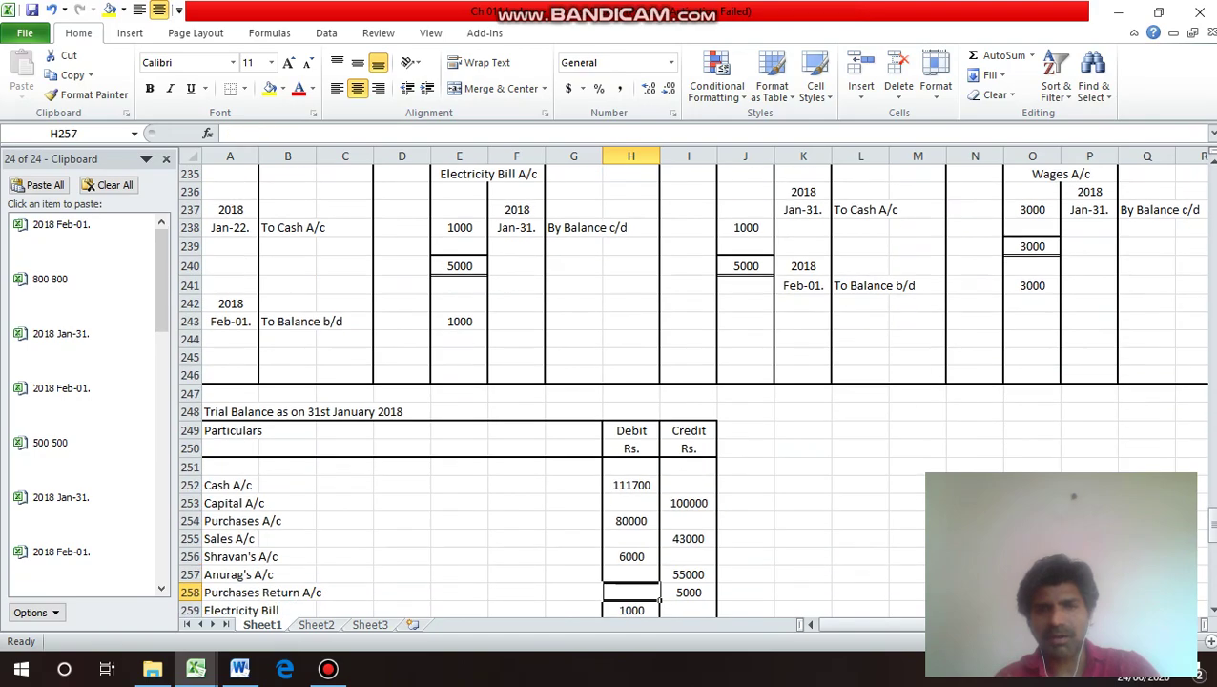
# Enter 800 as the debit amount for rent in cell H261 of the trial balance.
pyautogui.press('Up')
pyautogui.press('Up')
pyautogui.press('Up')
pyautogui.press('Up')
pyautogui.press('Up')
pyautogui.press('Up')
pyautogui.press('Up')
pyautogui.press('Up')
pyautogui.press('Up')
pyautogui.press('Up')
pyautogui.press('Up')
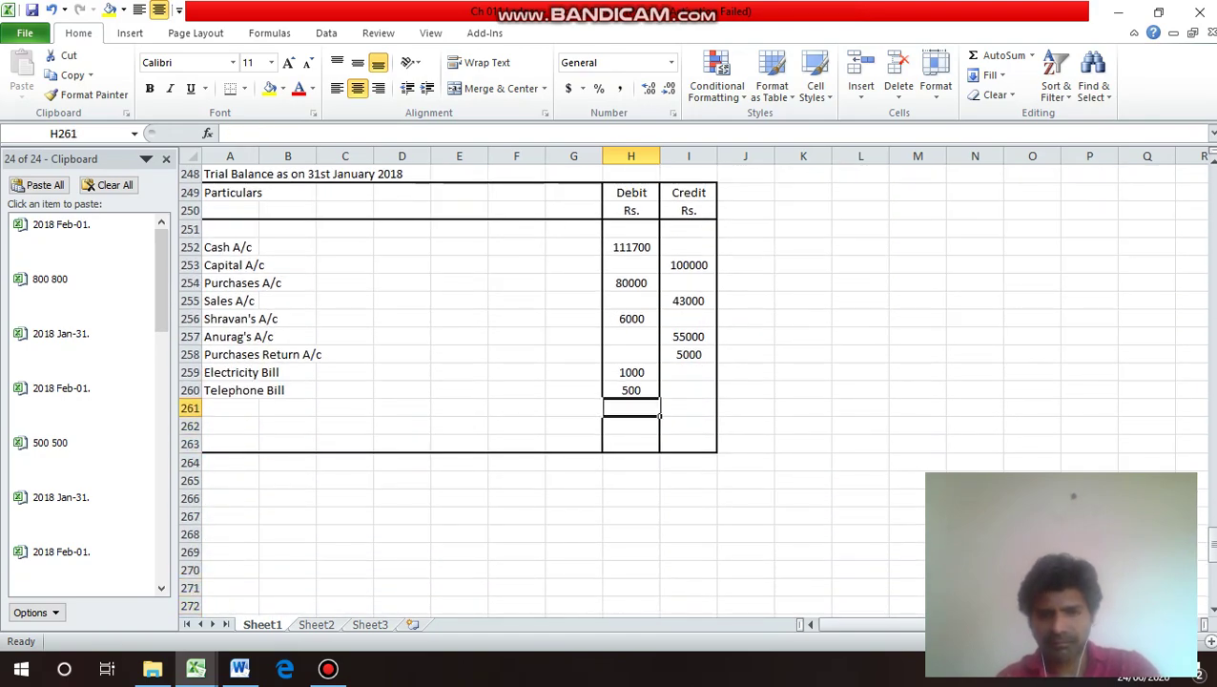
pyautogui.write('800')
pyautogui.press('Return')
# Enter Rent as the tenth particulars item in cell A261, beside its debit amount.
pyautogui.press('Up')
pyautogui.press('Left')
pyautogui.press('Left')
pyautogui.press('Left')
pyautogui.press('Left')
pyautogui.press('Left')
pyautogui.press('Left')
pyautogui.press('Left')
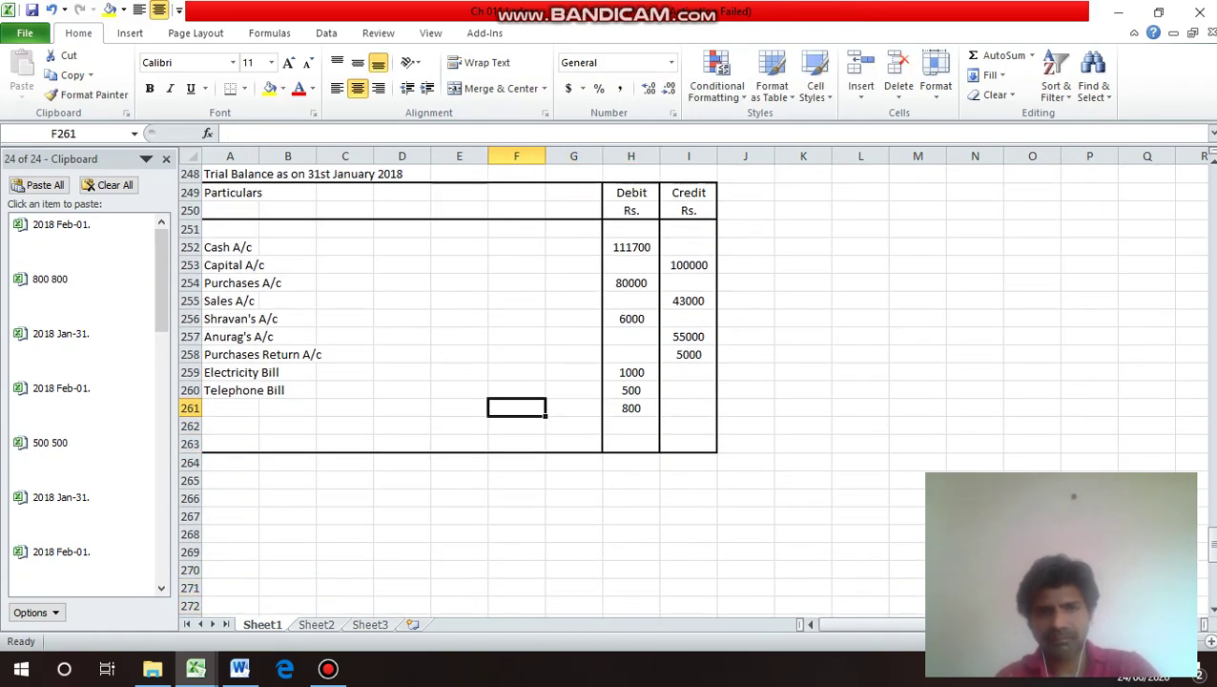
pyautogui.write('Ren')
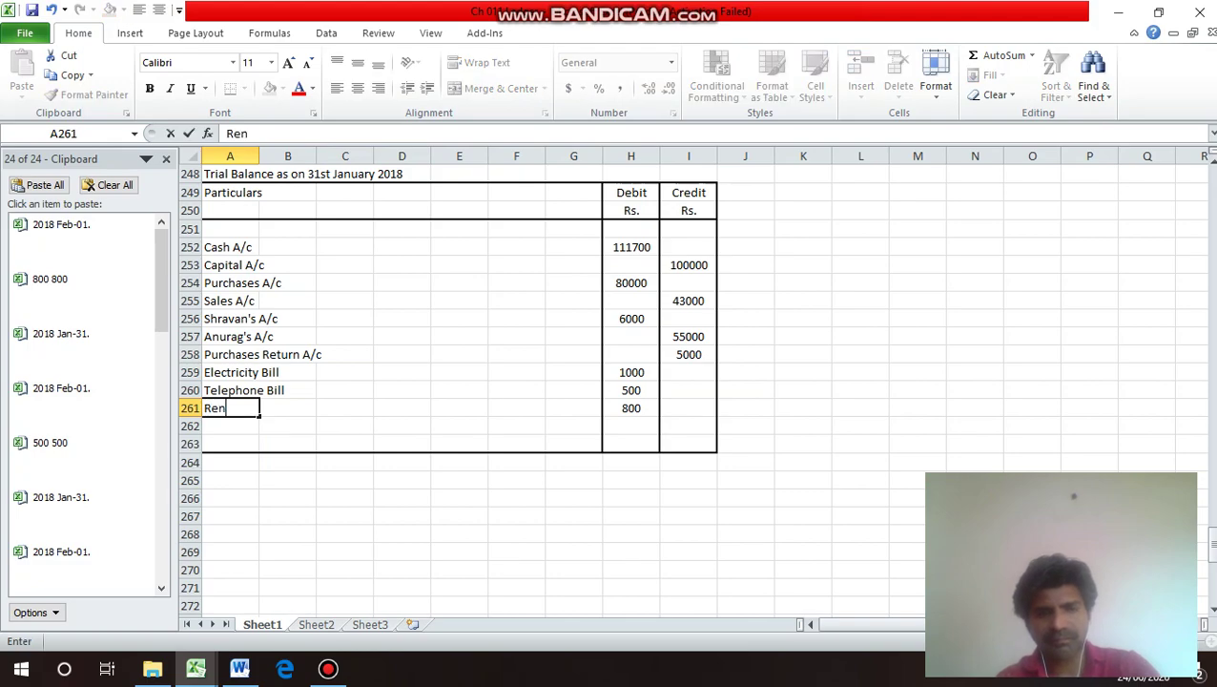
pyautogui.write('t')
pyautogui.press('Return')
# Examine the ledger accounts in rows 222 to 243, checking the Wages account's brought-down balance and its side.
pyautogui.press('Up')
pyautogui.press('Up')
pyautogui.press('Up')
pyautogui.press('Up')
pyautogui.press('Up')
pyautogui.press('Up')
pyautogui.press('Up')
pyautogui.press('Up')
pyautogui.press('Up')
pyautogui.press('Up')
pyautogui.press('Up')
pyautogui.press('Up')
pyautogui.press('Up')
pyautogui.press('Up')
pyautogui.press('Up')
pyautogui.press('Up')
pyautogui.press('Up')
pyautogui.press('Up')
pyautogui.press('Up')
pyautogui.press('Up')
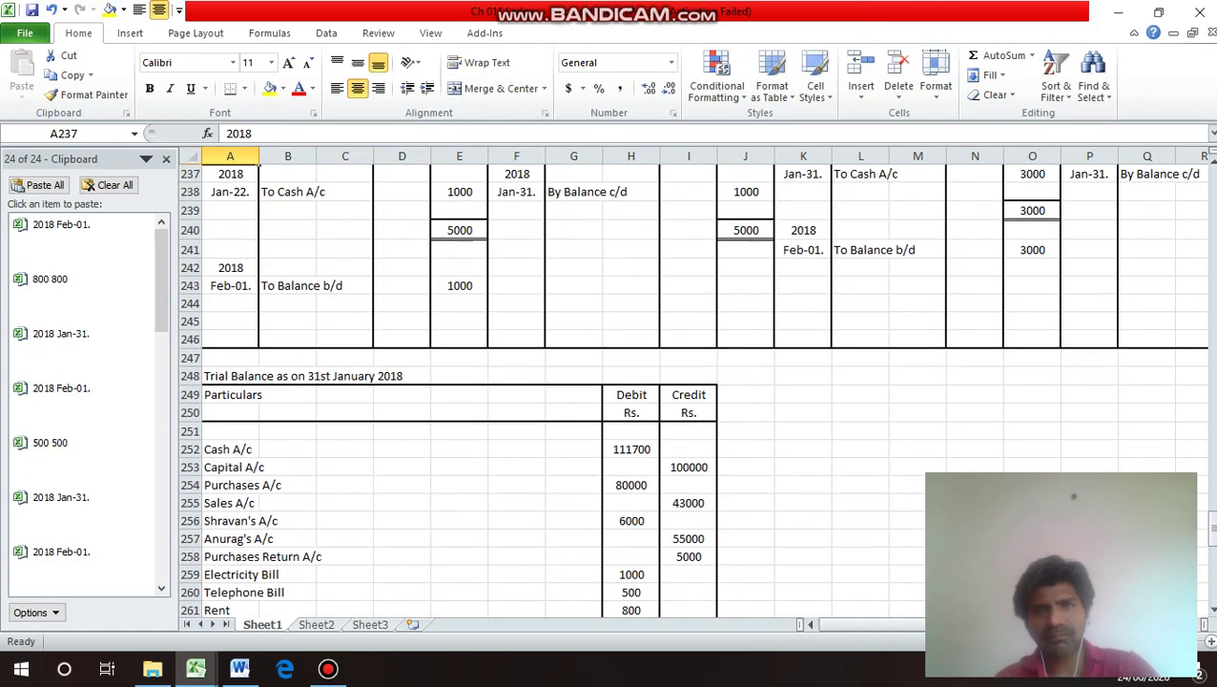
pyautogui.press('Up')
pyautogui.press('Up')
pyautogui.press('Up')
pyautogui.press('Up')
pyautogui.press('Up')
pyautogui.press('Up')
pyautogui.press('Up')
pyautogui.press('Up')
pyautogui.press('Up')
pyautogui.press('Up')
pyautogui.press('Up')
pyautogui.press('Up')
pyautogui.press('Up')
pyautogui.press('Up')
pyautogui.press('Up')
pyautogui.press('Down')
pyautogui.press('Down')
pyautogui.press('Down')
pyautogui.press('Down')
pyautogui.press('Down')
pyautogui.press('Down')
pyautogui.press('Down')
pyautogui.press('Down')
pyautogui.press('Down')
pyautogui.press('Down')
pyautogui.press('Down')
pyautogui.press('Down')
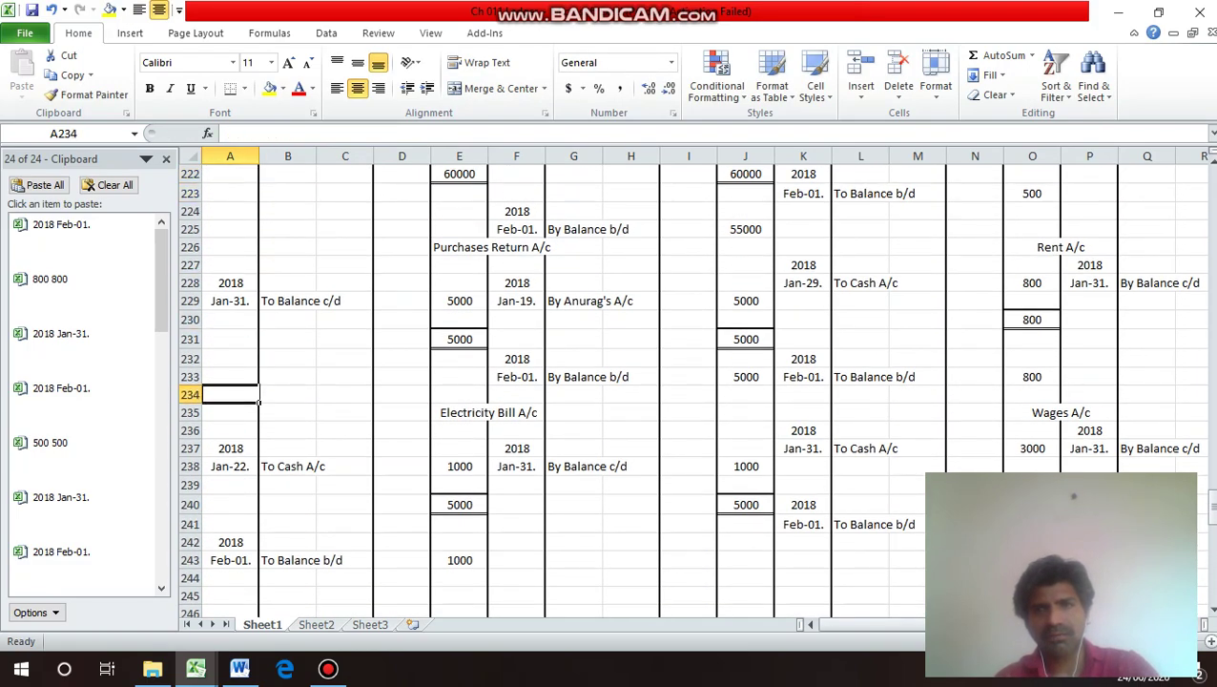
pyautogui.press('Down')
pyautogui.press('Down')
pyautogui.press('Down')
pyautogui.press('Down')
pyautogui.press('Down')
pyautogui.press('Down')
pyautogui.press('Down')
pyautogui.press('Down')
pyautogui.press('Down')
pyautogui.press('Down')
pyautogui.press('Down')
pyautogui.press('Down')
pyautogui.press('Down')
pyautogui.press('Down')
pyautogui.press('Down')
pyautogui.press('Down')
pyautogui.press('Down')
pyautogui.press('Down')
pyautogui.press('Down')
pyautogui.press('Down')
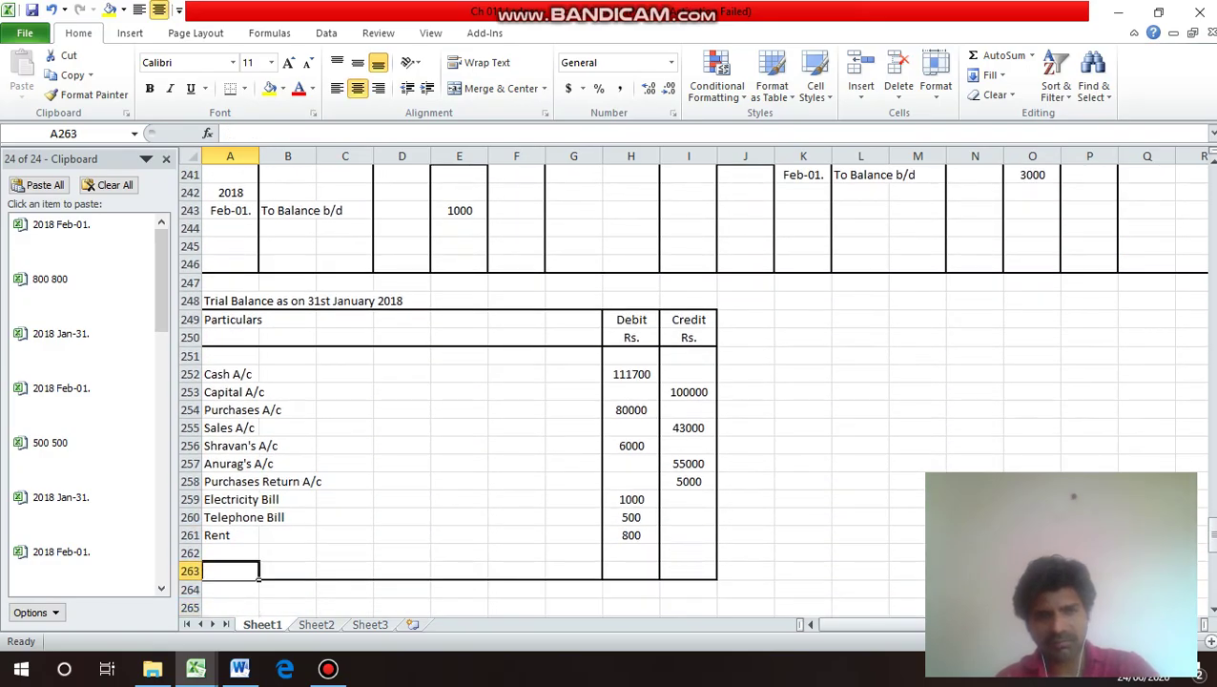
# Enter Wages as the eleventh particulars item in cell A262 of the trial balance.
pyautogui.press('Up')
pyautogui.press('Up')
pyautogui.press('Down')
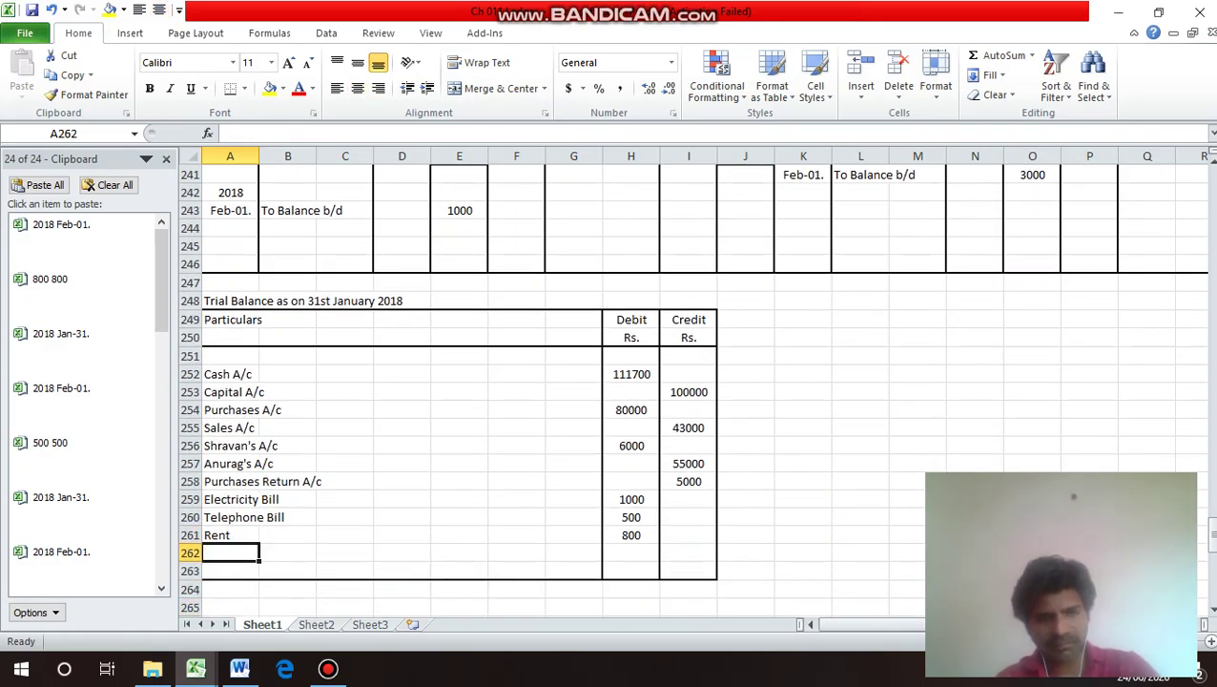
pyautogui.write('Wages')
pyautogui.press('Return')
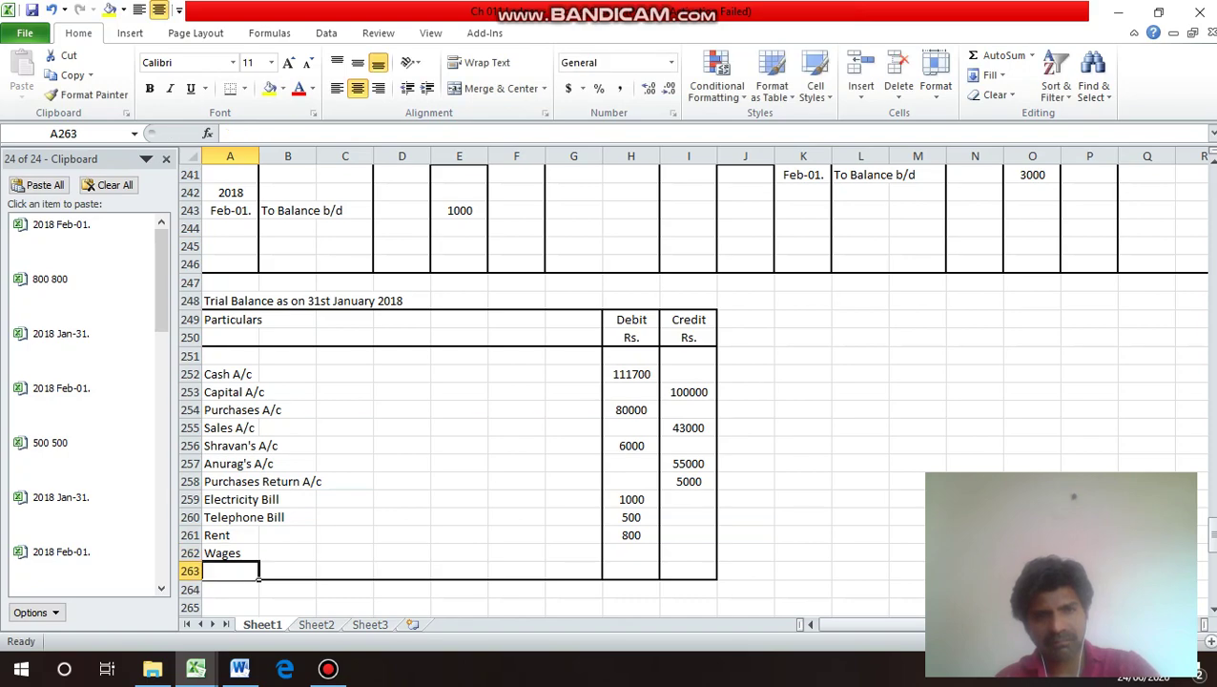
# Enter 3000 as the debit amount for wages in cell H262.
pyautogui.press('Up')
pyautogui.press('Right')
pyautogui.press('Right')
pyautogui.press('Right')
pyautogui.press('Right')
pyautogui.press('Right')
pyautogui.press('Right')
pyautogui.press('Right')
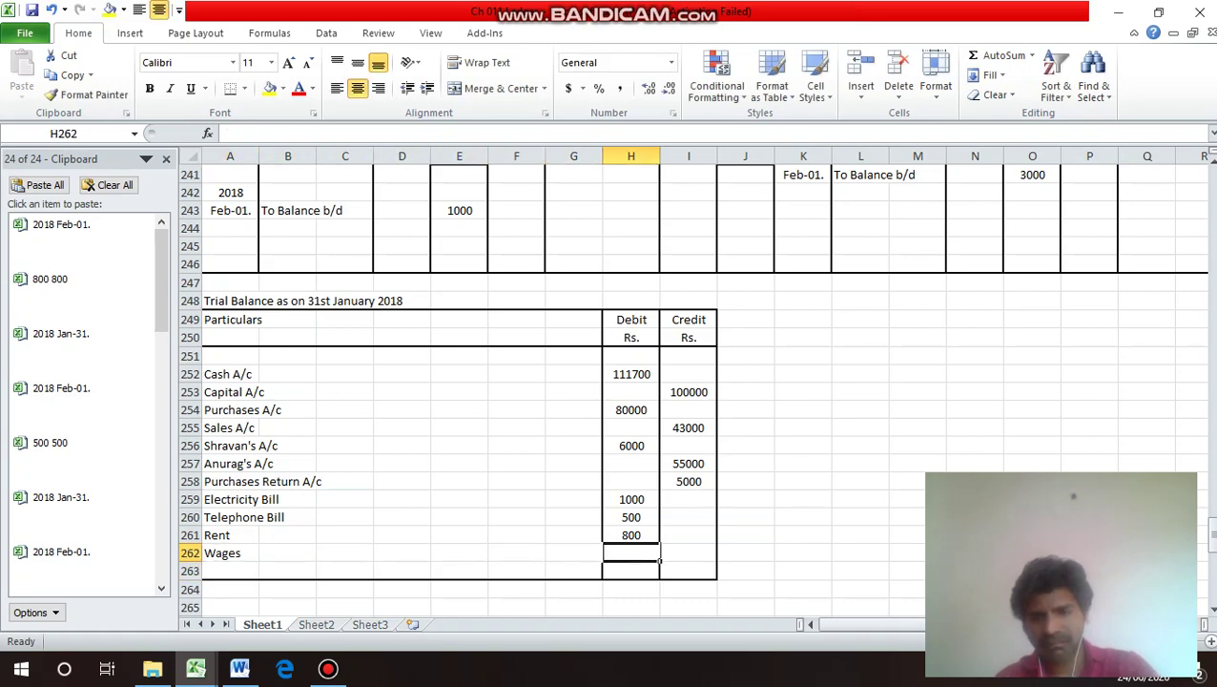
pyautogui.write('3000')
pyautogui.press('Return')
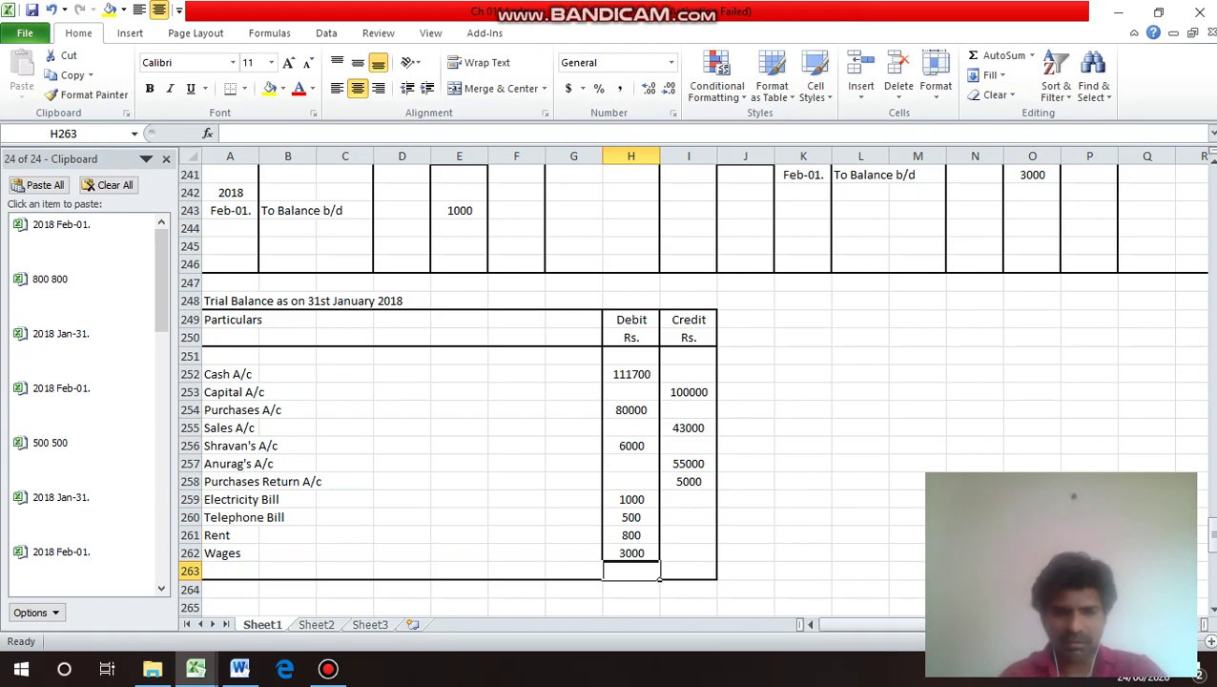
# Total the debit column in cell H263 with a SUM formula over H252:H262.
pyautogui.write('=su')
pyautogui.write('m(')
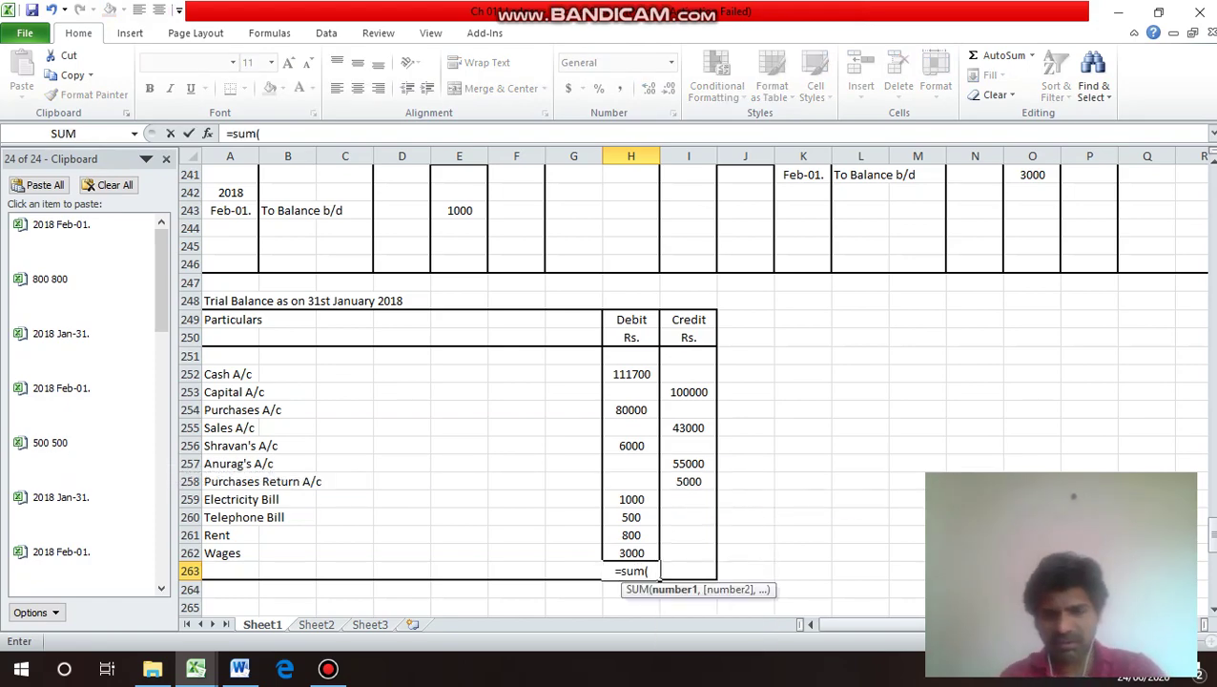
pyautogui.press('Up')
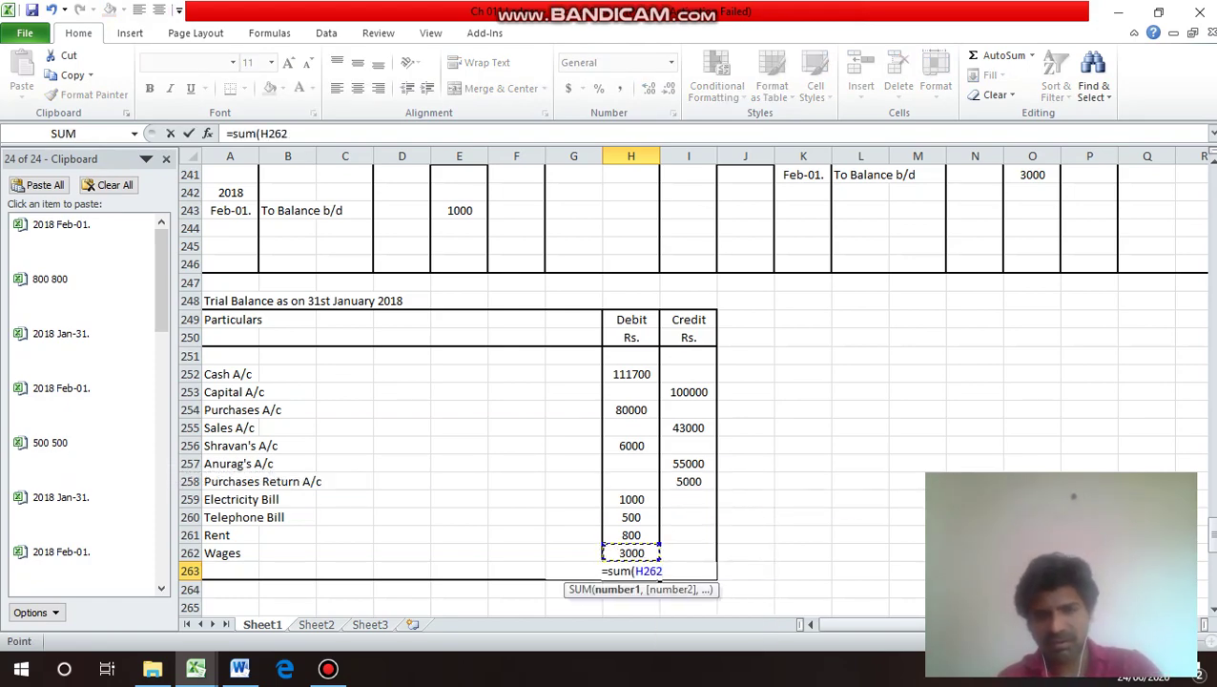
pyautogui.hotkey('shift', 'Up')
pyautogui.hotkey('shift', 'Up')
pyautogui.hotkey('shift', 'Up')
pyautogui.hotkey('shift', 'Up')
pyautogui.hotkey('shift', 'Up')
pyautogui.hotkey('shift', 'Up')
pyautogui.hotkey('shift', 'Up')
pyautogui.hotkey('shift', 'Up')
pyautogui.hotkey('shift', 'Up')
pyautogui.hotkey('shift', 'Up')
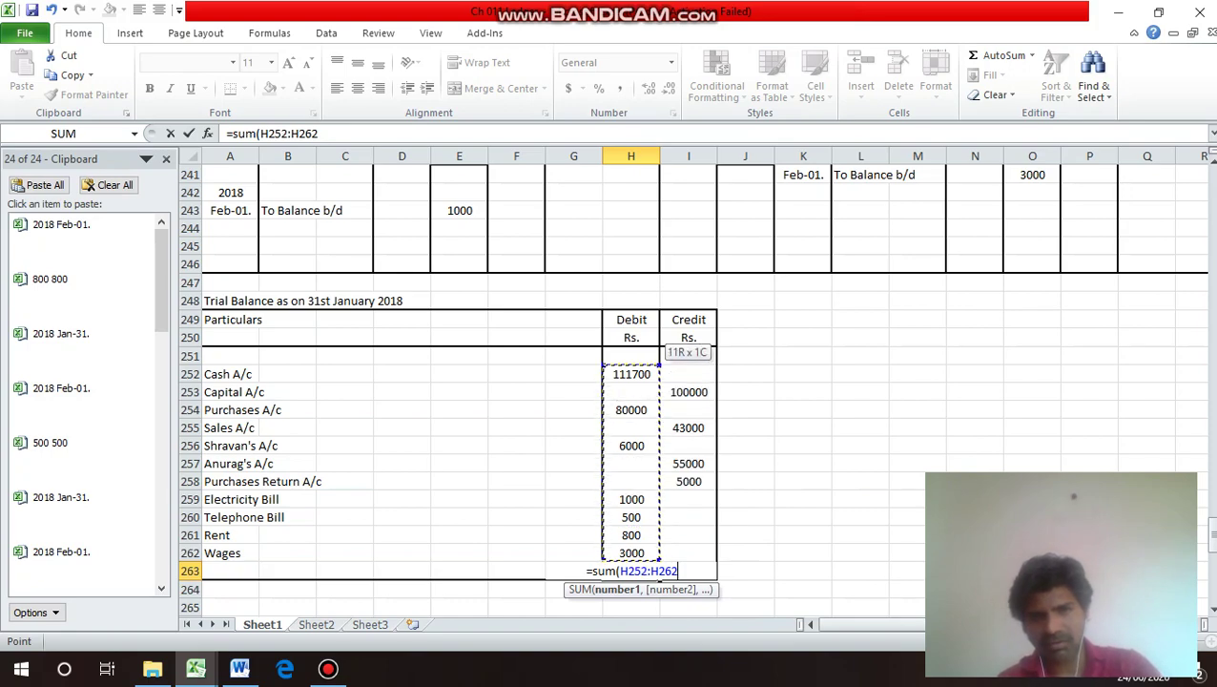
pyautogui.press('Return')
# Copy the debit total formula from H263 into I263 to total the credit column.
pyautogui.press('Up')
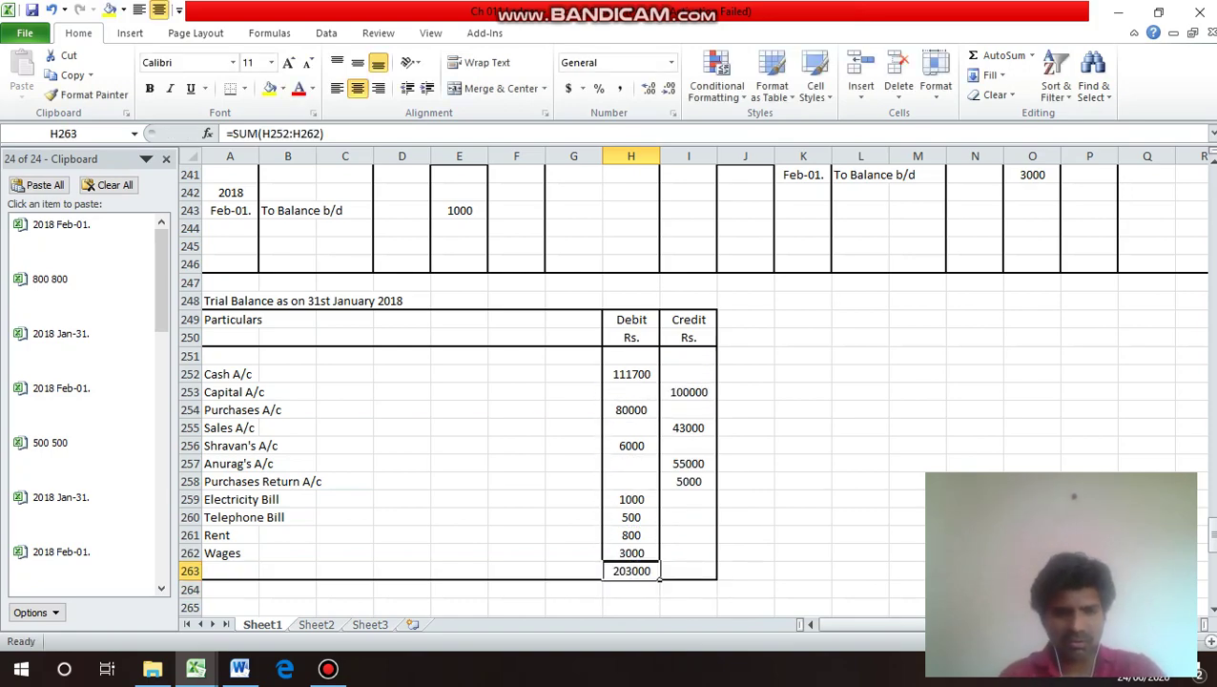
pyautogui.hotkey('ctrl', 'c')
pyautogui.press('Right')
pyautogui.hotkey('ctrl', 'v')
pyautogui.press('Escape')
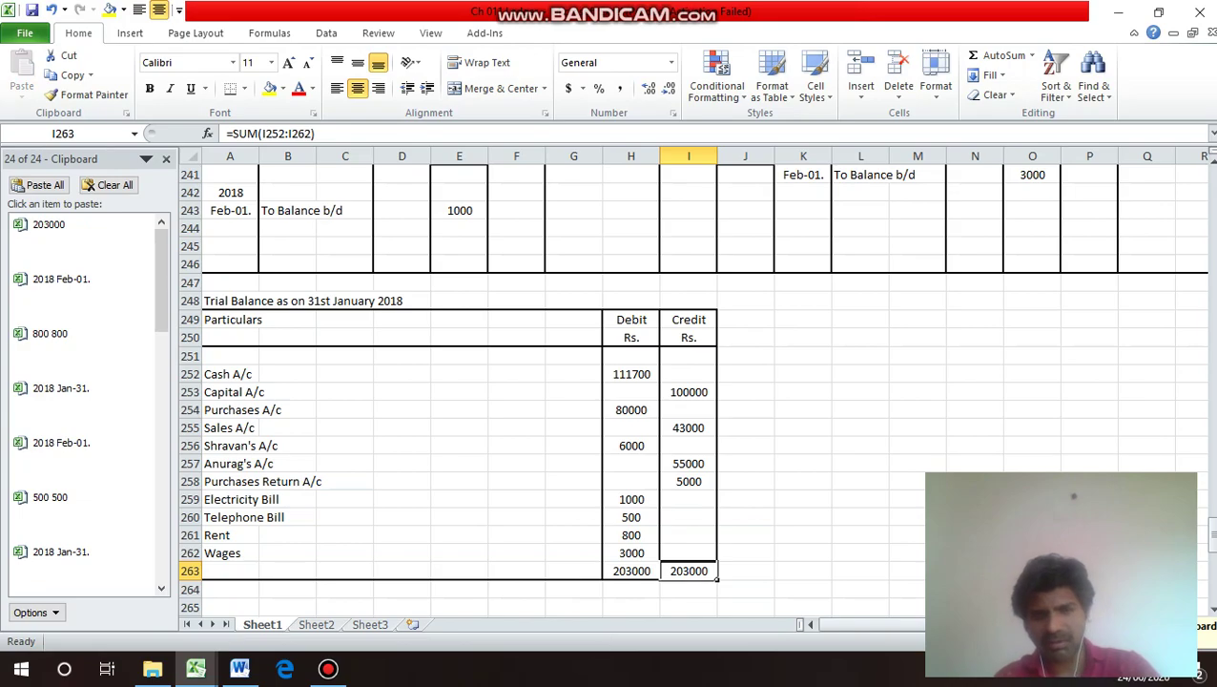
# Apply a solid outline border around the totals row, cells A263 to I263.
pyautogui.press('Left')
pyautogui.press('Left')
pyautogui.press('Left')
pyautogui.press('Left')
pyautogui.press('Left')
pyautogui.press('Left')
pyautogui.press('Left')
pyautogui.press('Left')
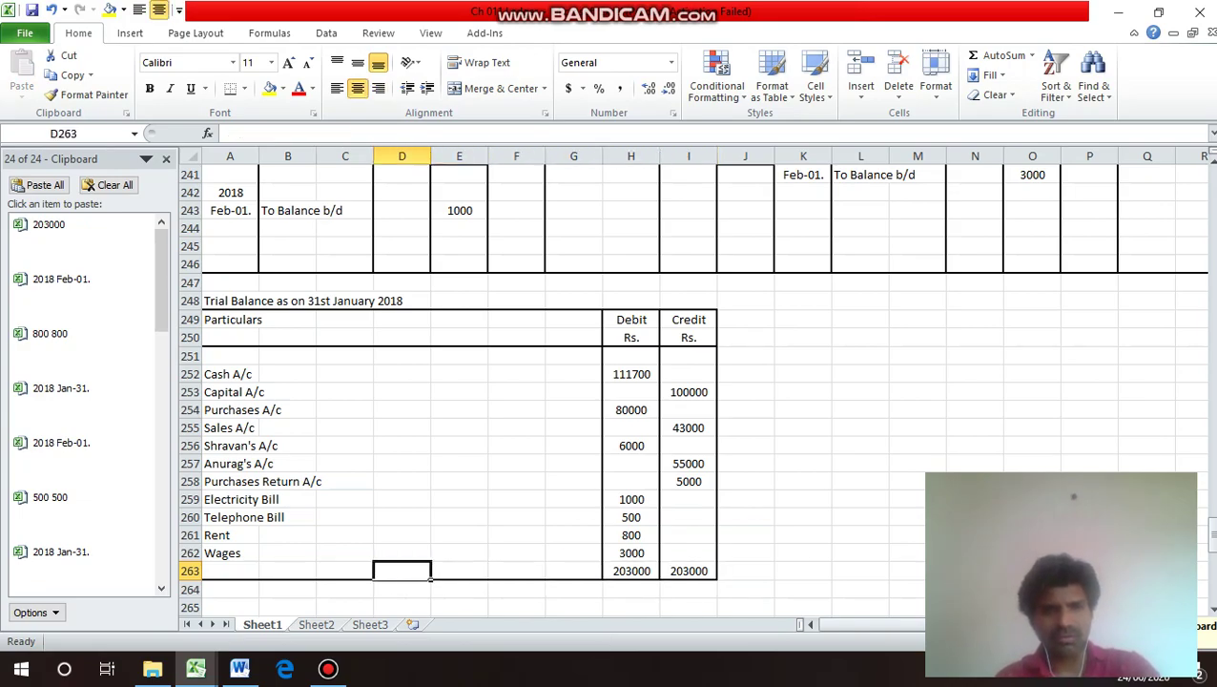
pyautogui.hotkey('shift', 'Right')
pyautogui.hotkey('shift', 'Right')
pyautogui.hotkey('shift', 'Right')
pyautogui.hotkey('shift', 'Right')
pyautogui.hotkey('shift', 'Right')
pyautogui.hotkey('shift', 'Right')
pyautogui.hotkey('shift', 'Right')
pyautogui.hotkey('shift', 'Right')
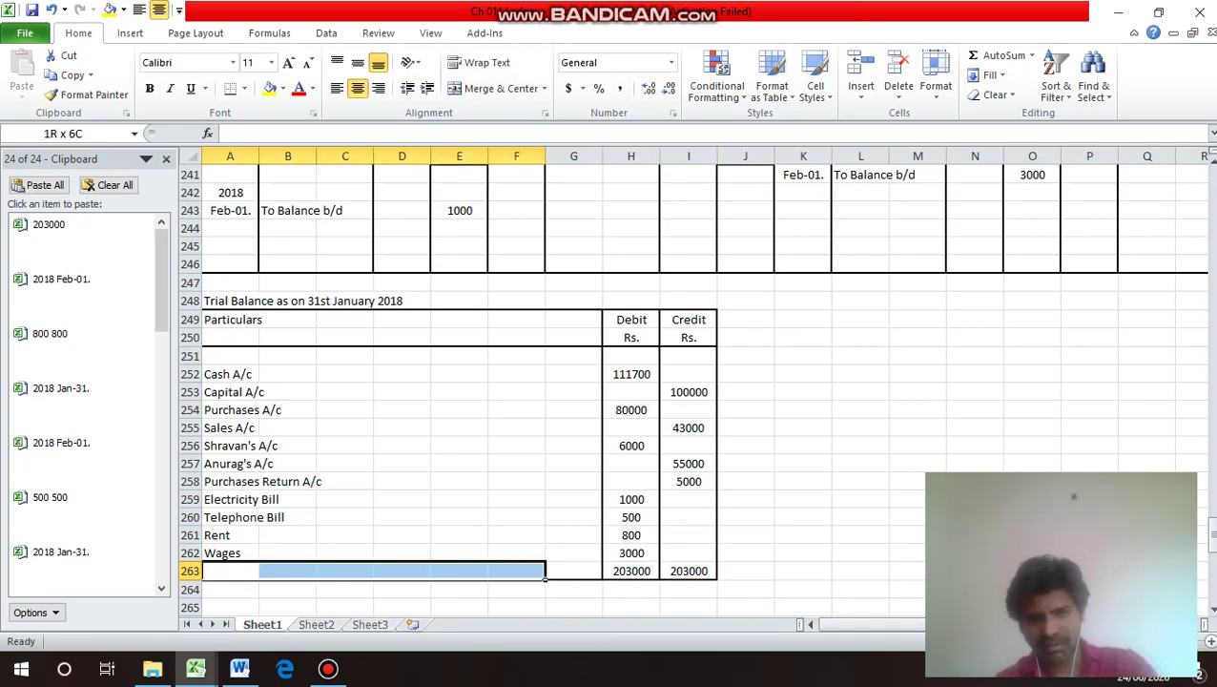
pyautogui.hotkey('ctrl', '1')
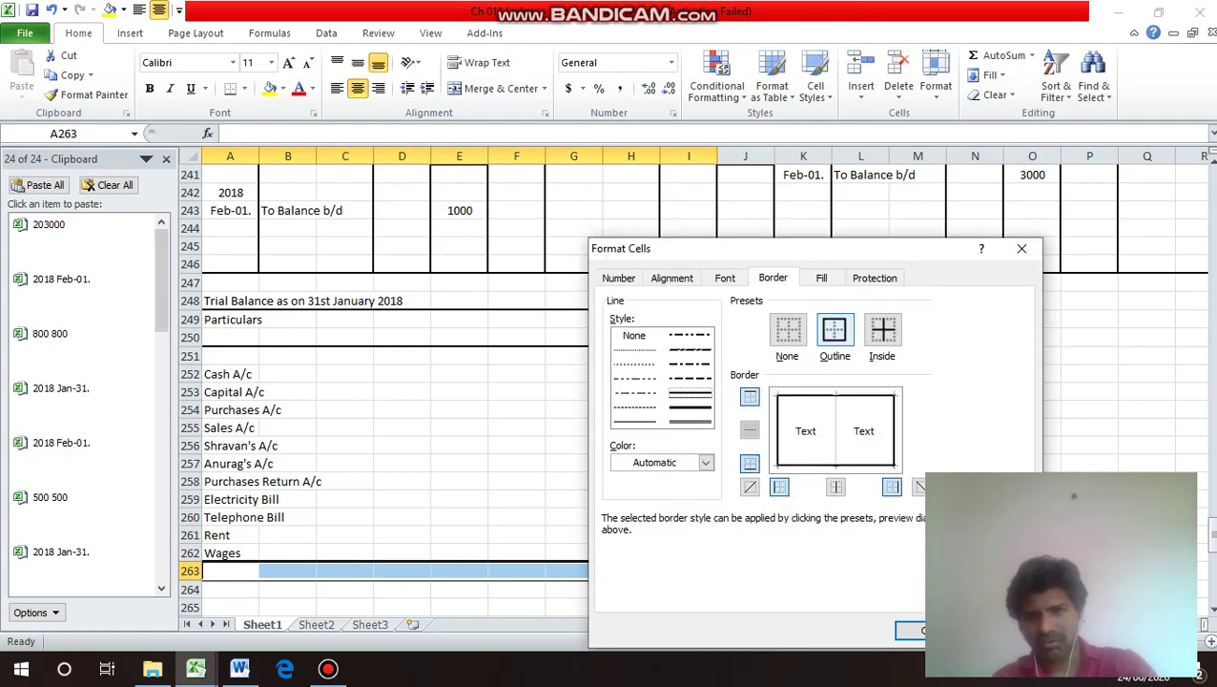
pyautogui.press('Return')
# Enter the label Total in cell G263, beside the debit and credit totals.
pyautogui.press('Down')
pyautogui.press('Up')
pyautogui.press('Right')
pyautogui.press('Right')
pyautogui.press('Right')
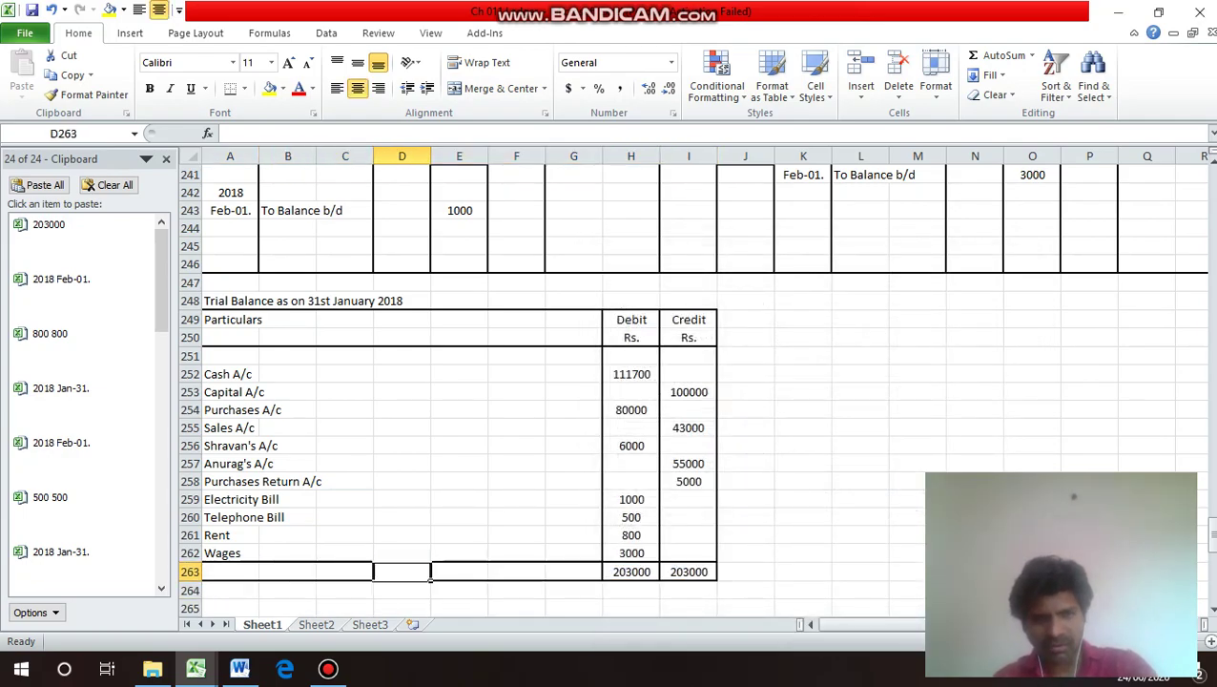
pyautogui.press('Right')
pyautogui.press('Right')
pyautogui.press('Right')
pyautogui.write('T')
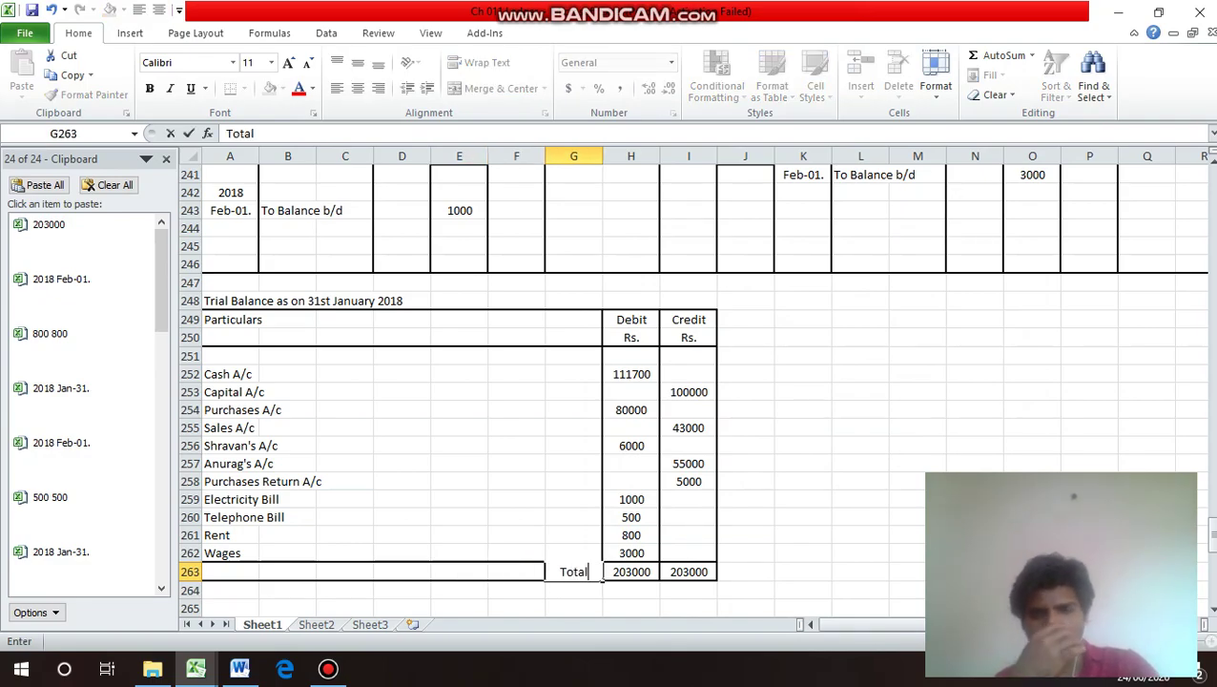
pyautogui.press('Return')
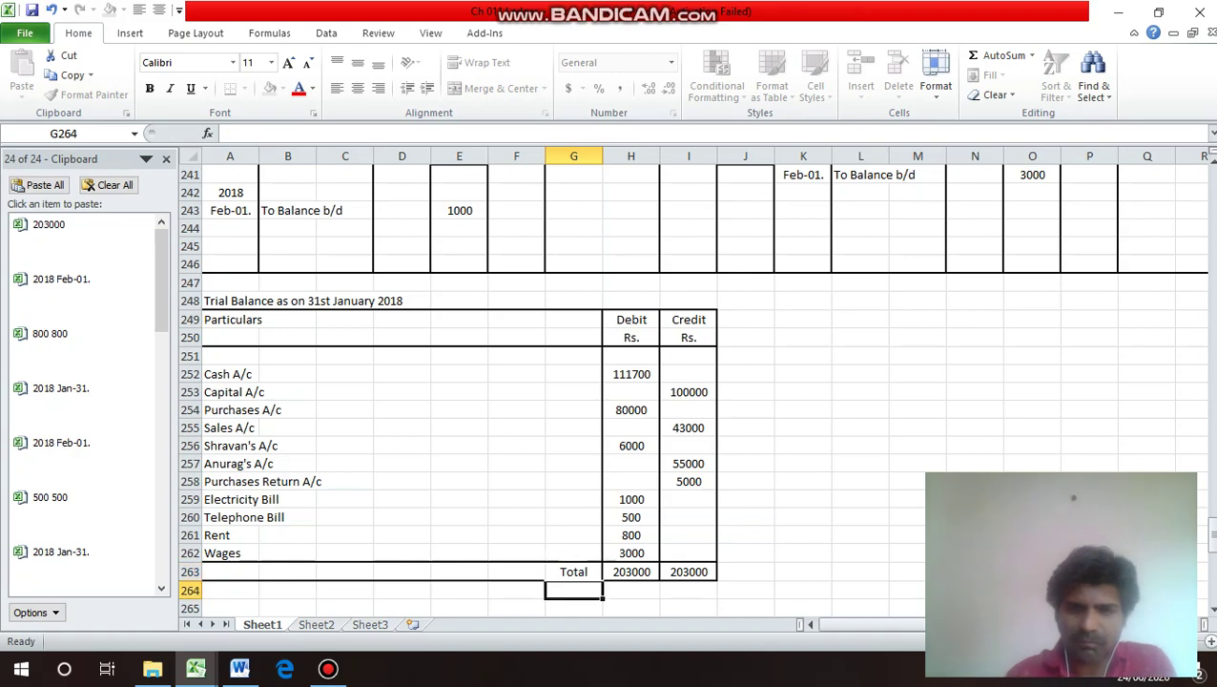